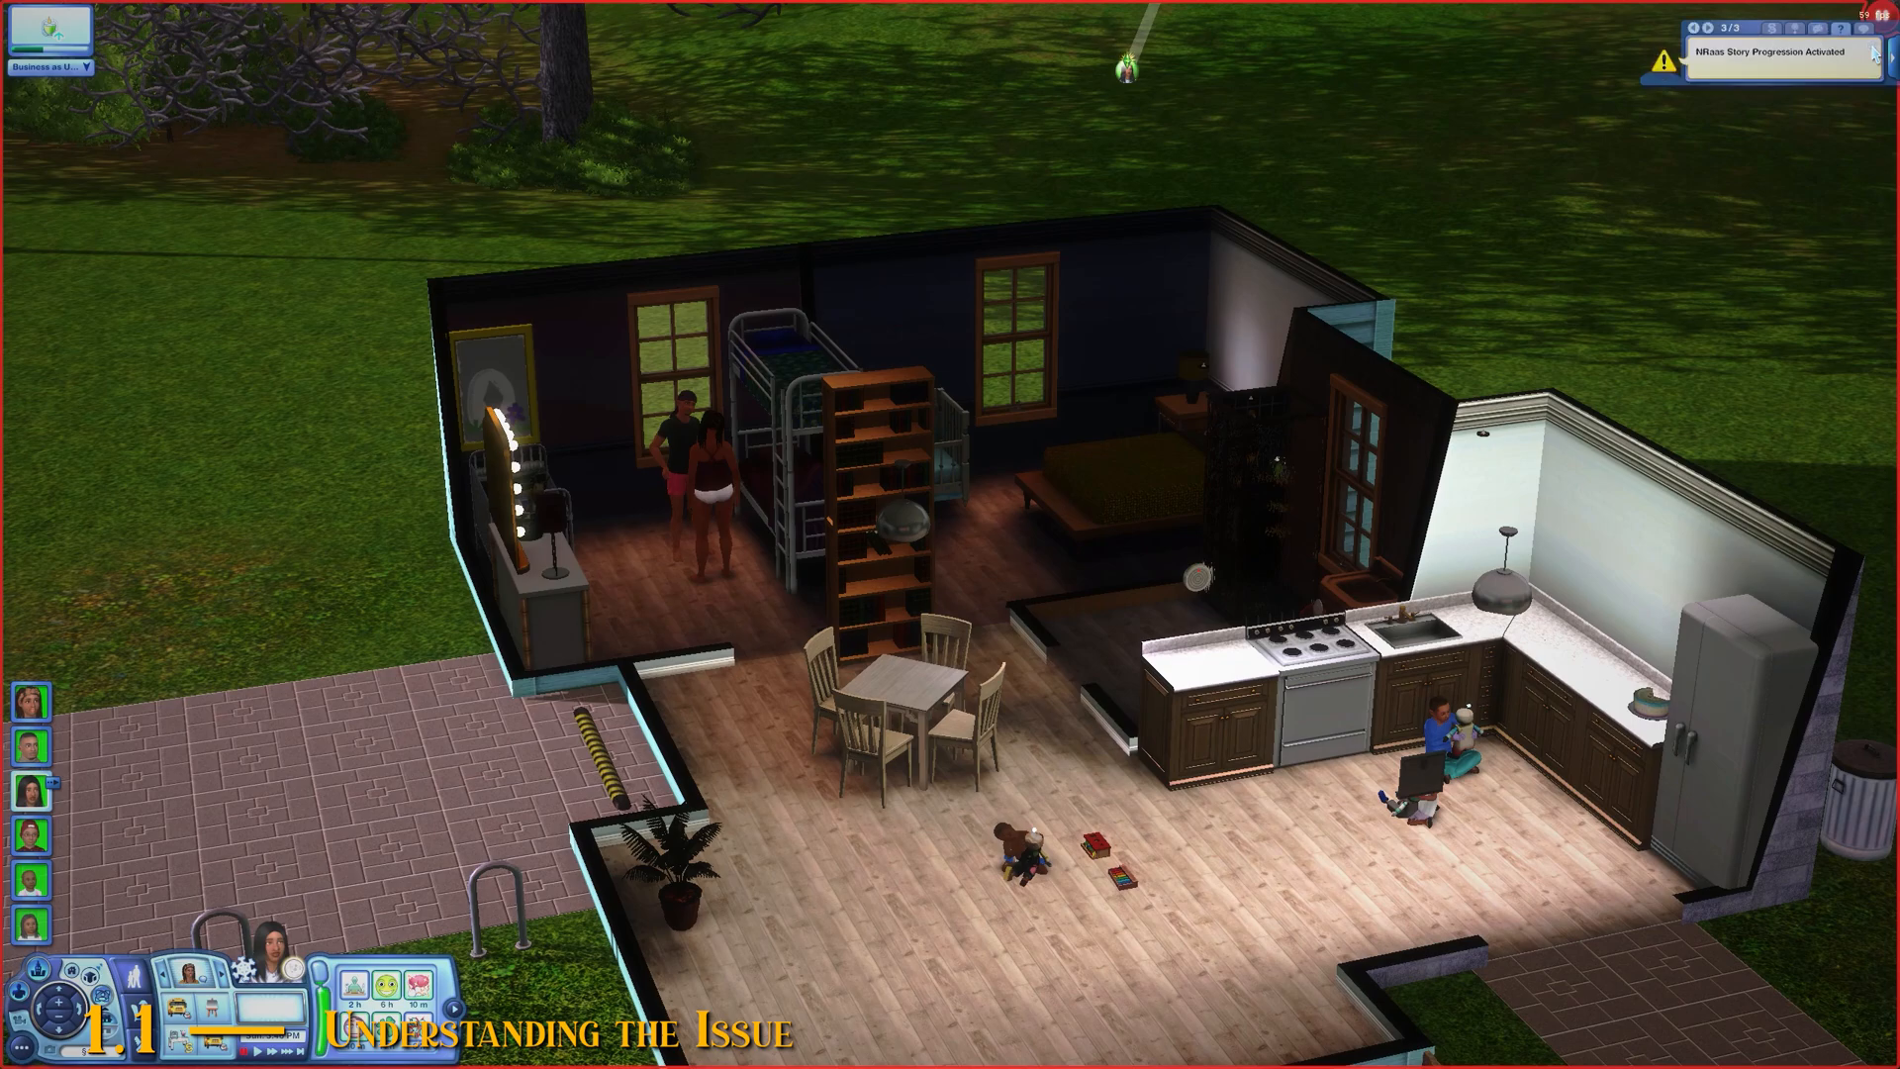
Step: Dismiss the NRaas Story Progression notification
click(1874, 54)
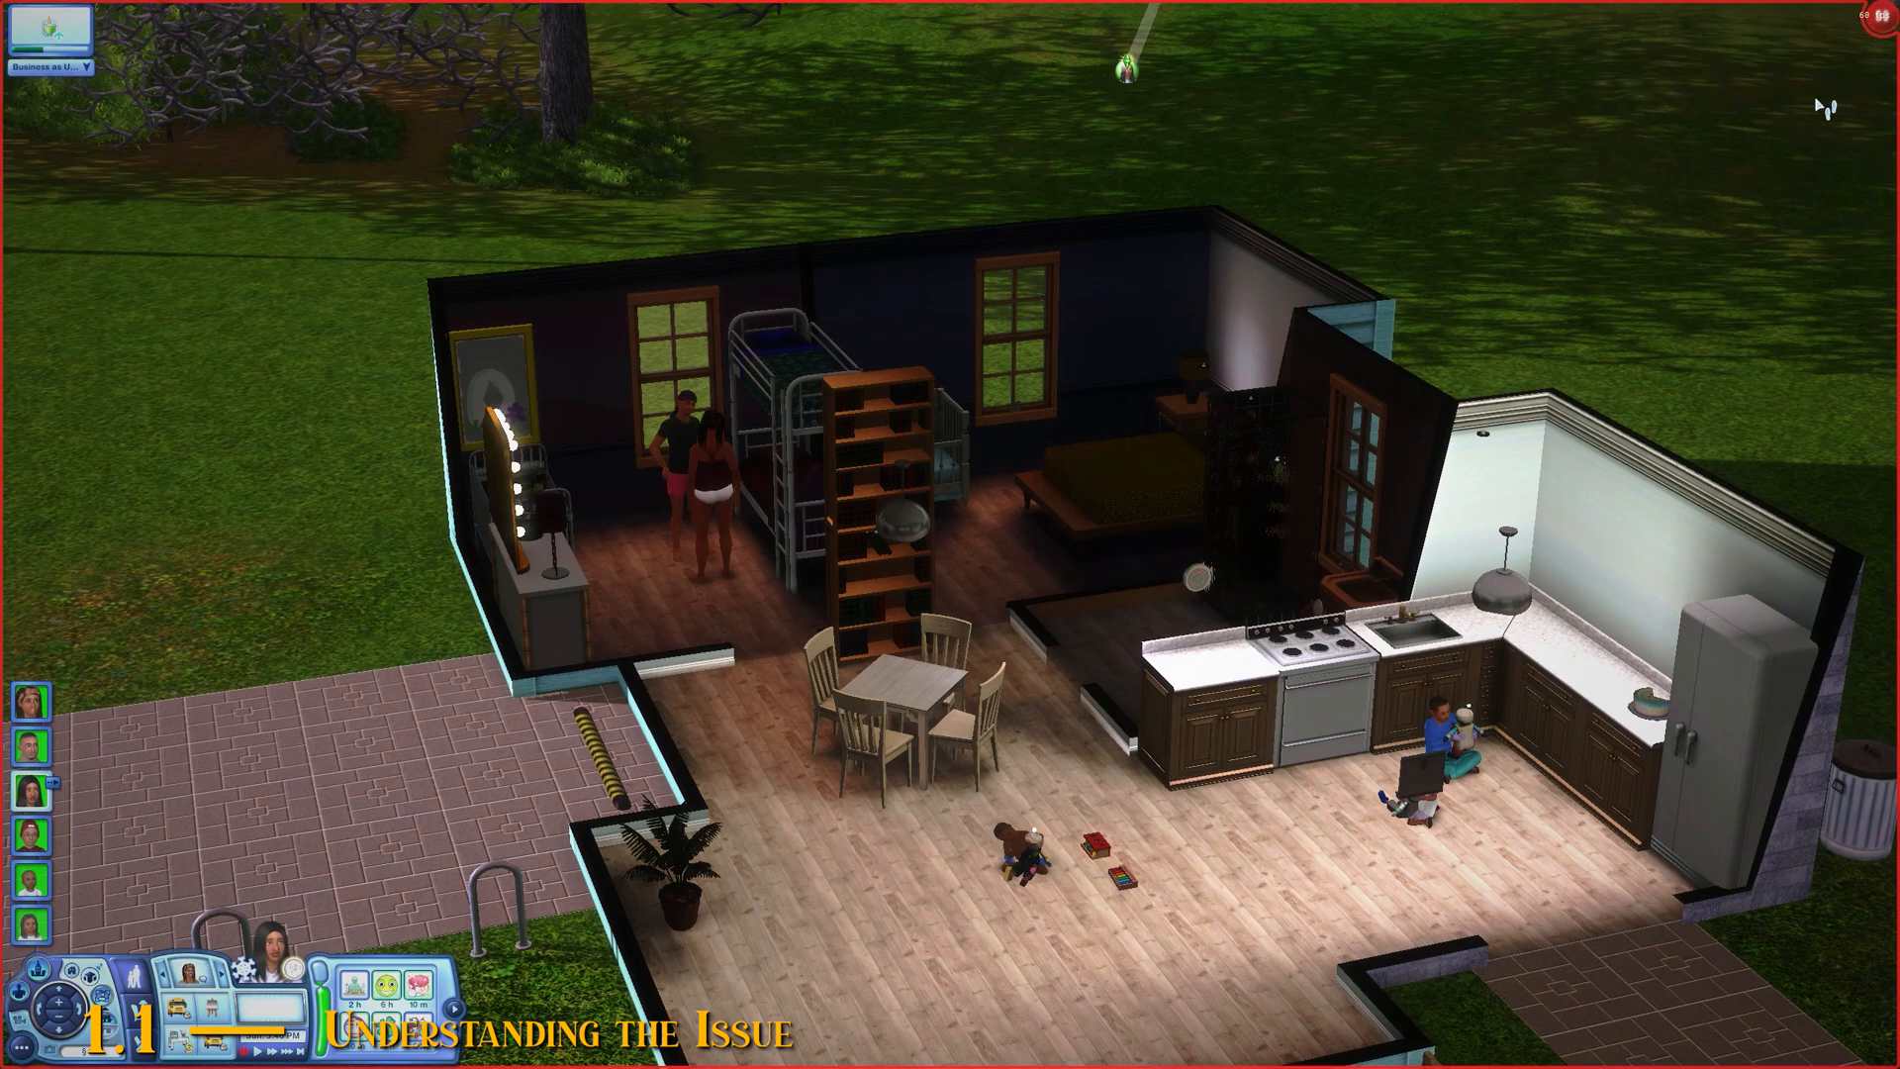
key(Left)
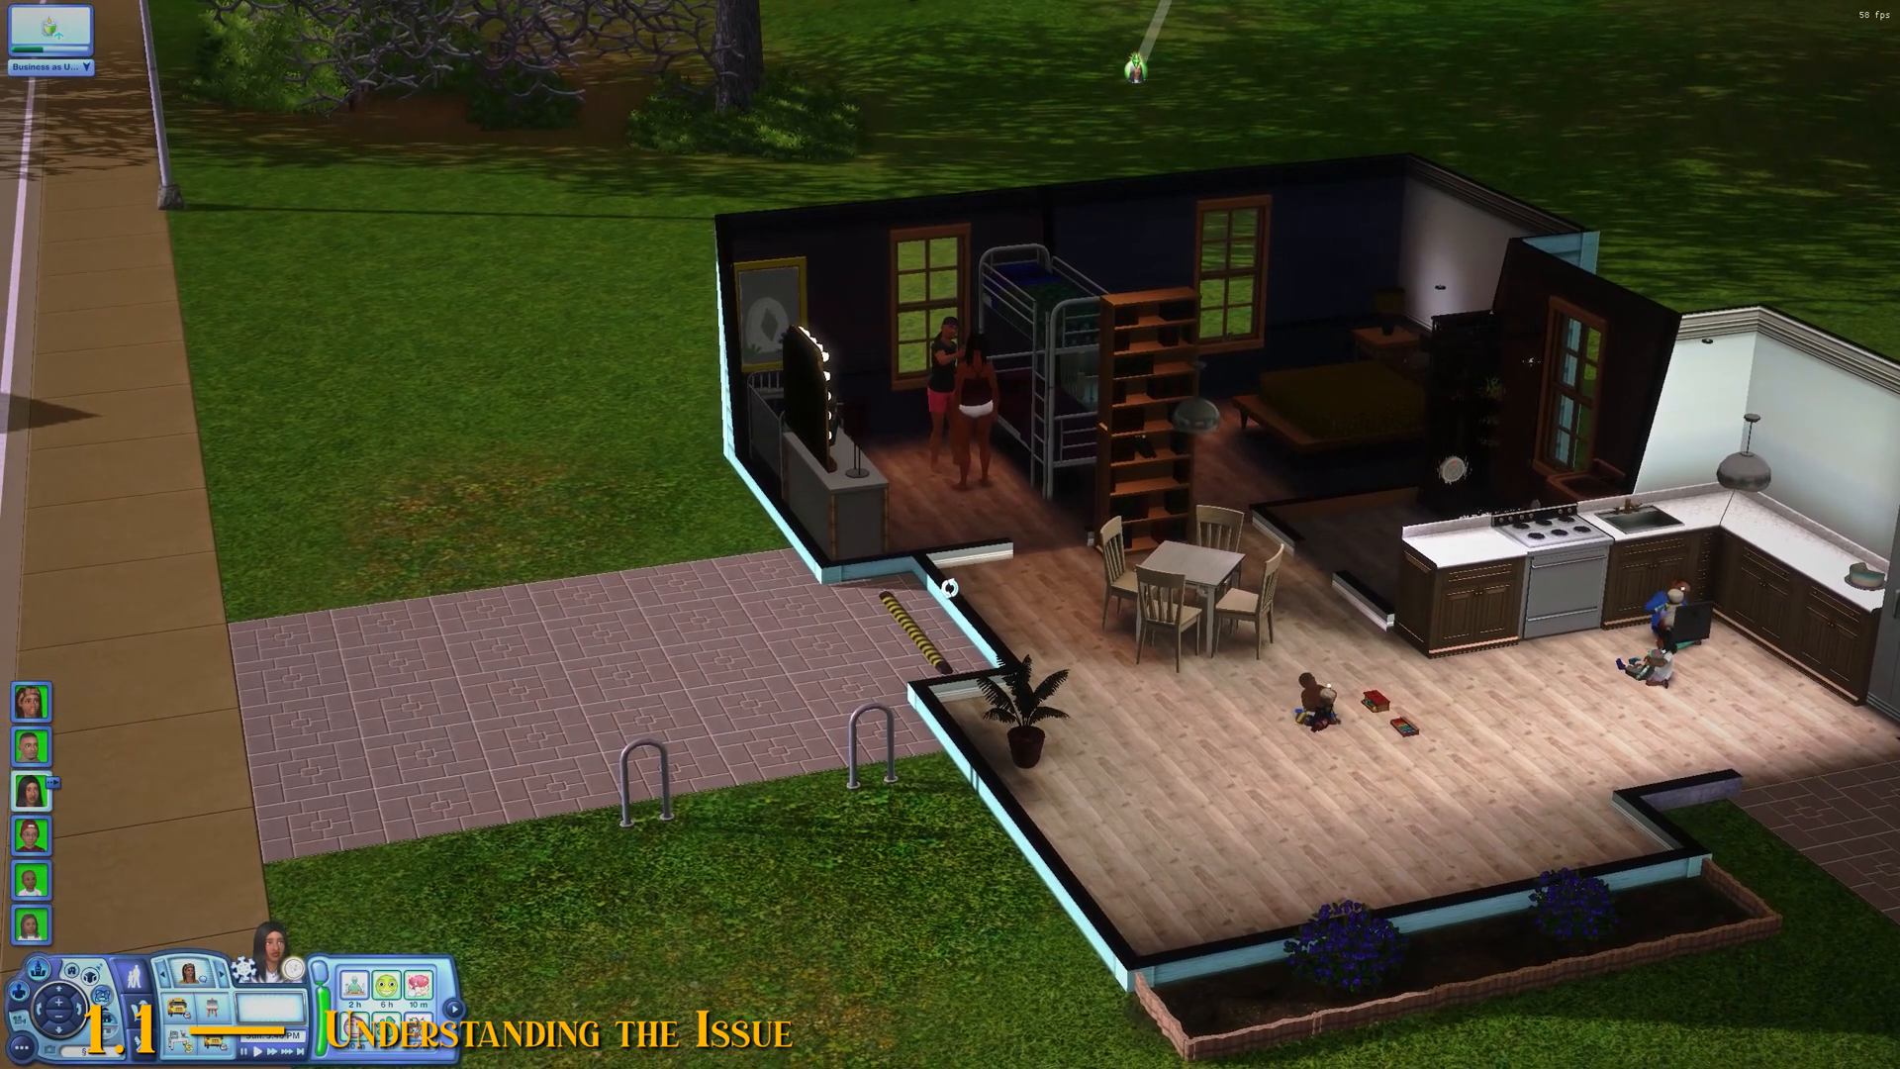
key(Right)
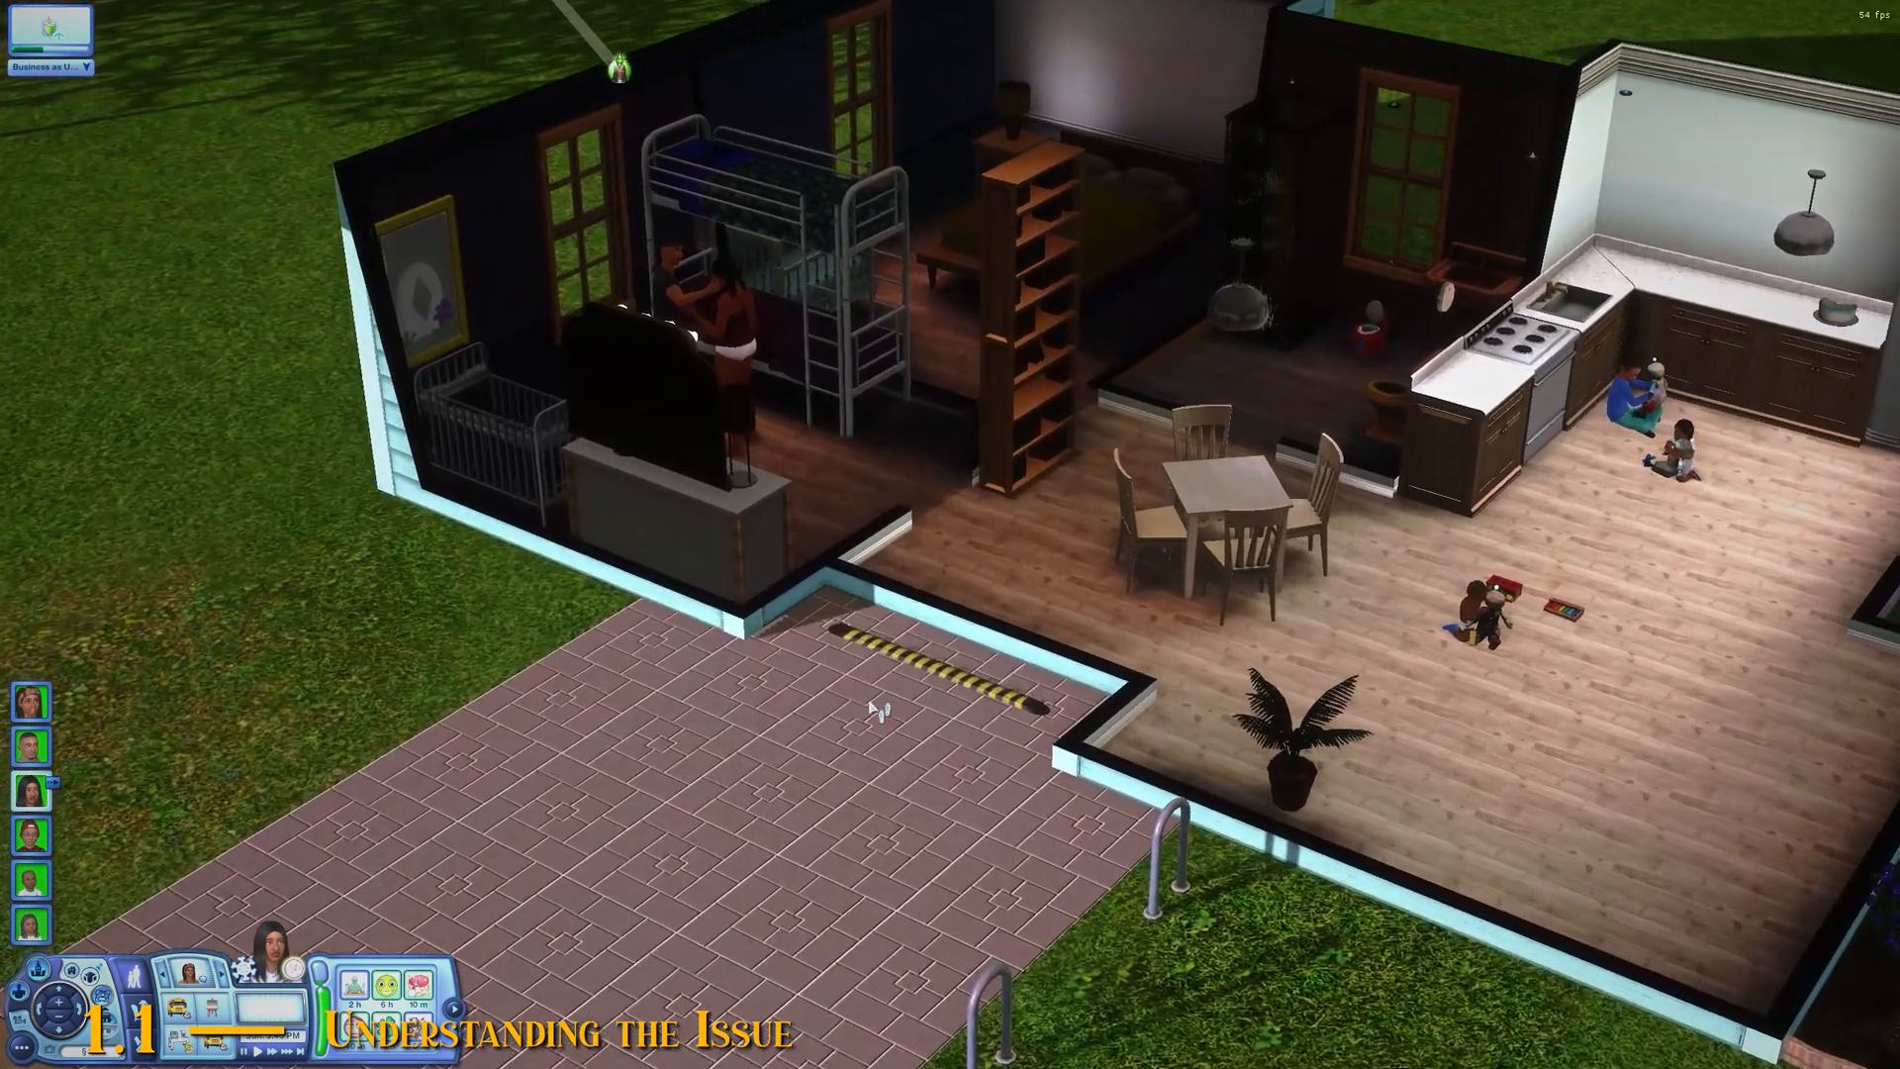
scroll(888, 584, down, 2)
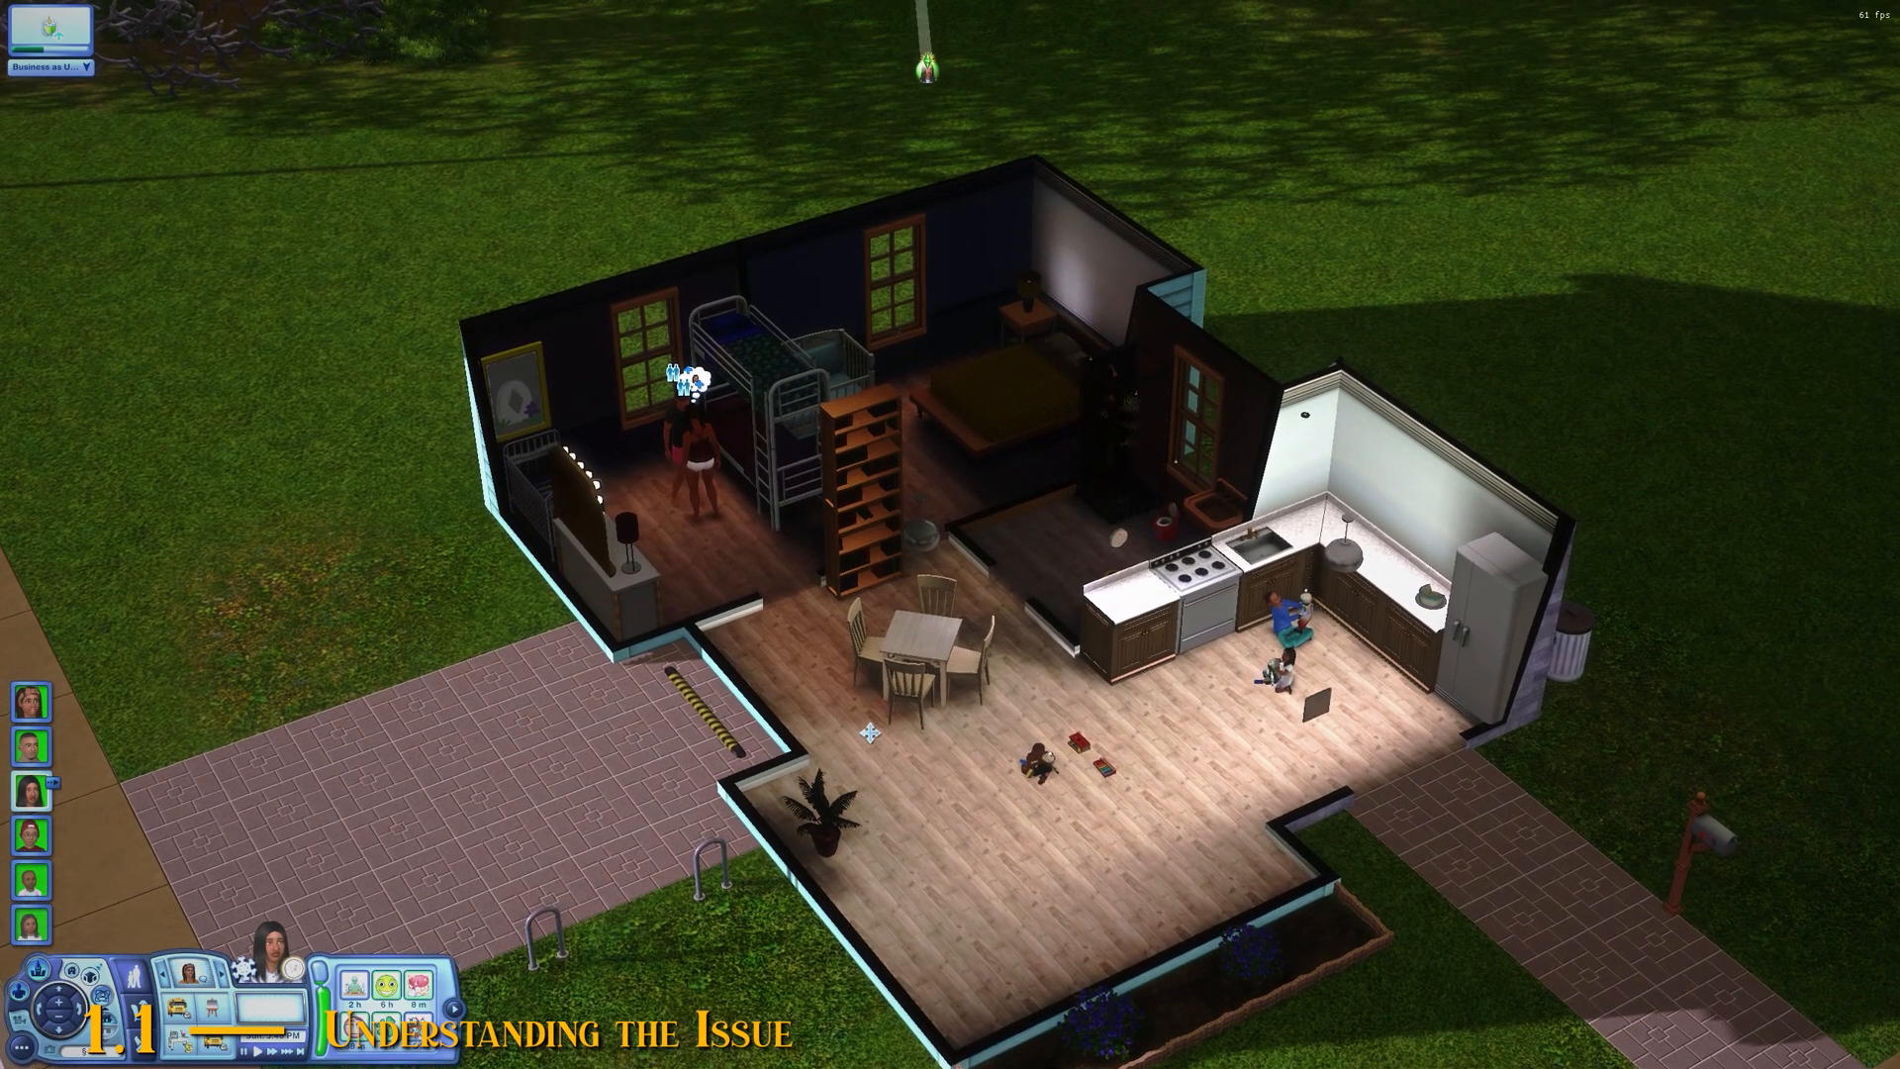
scroll(926, 712, up, 1)
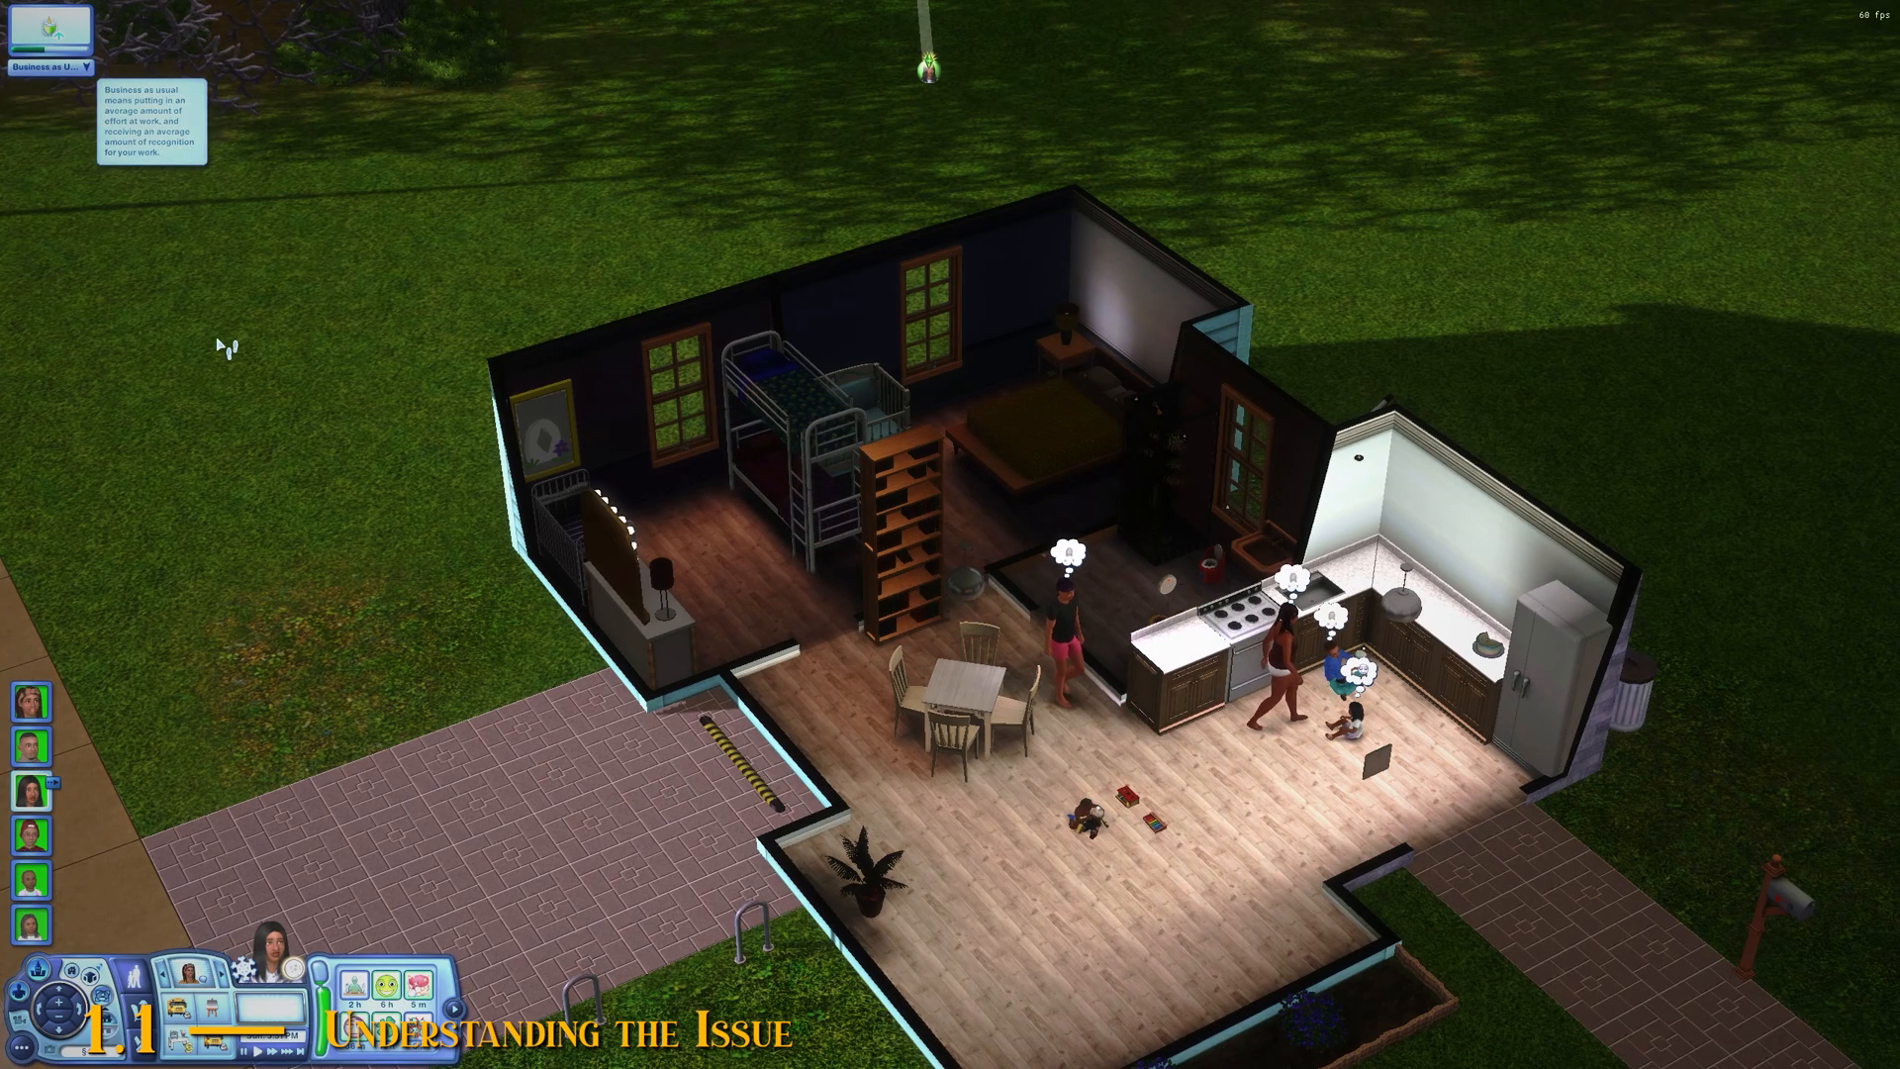
Step: Expand the active Sim's Simology details
key(Right)
key(Down)
click(454, 1009)
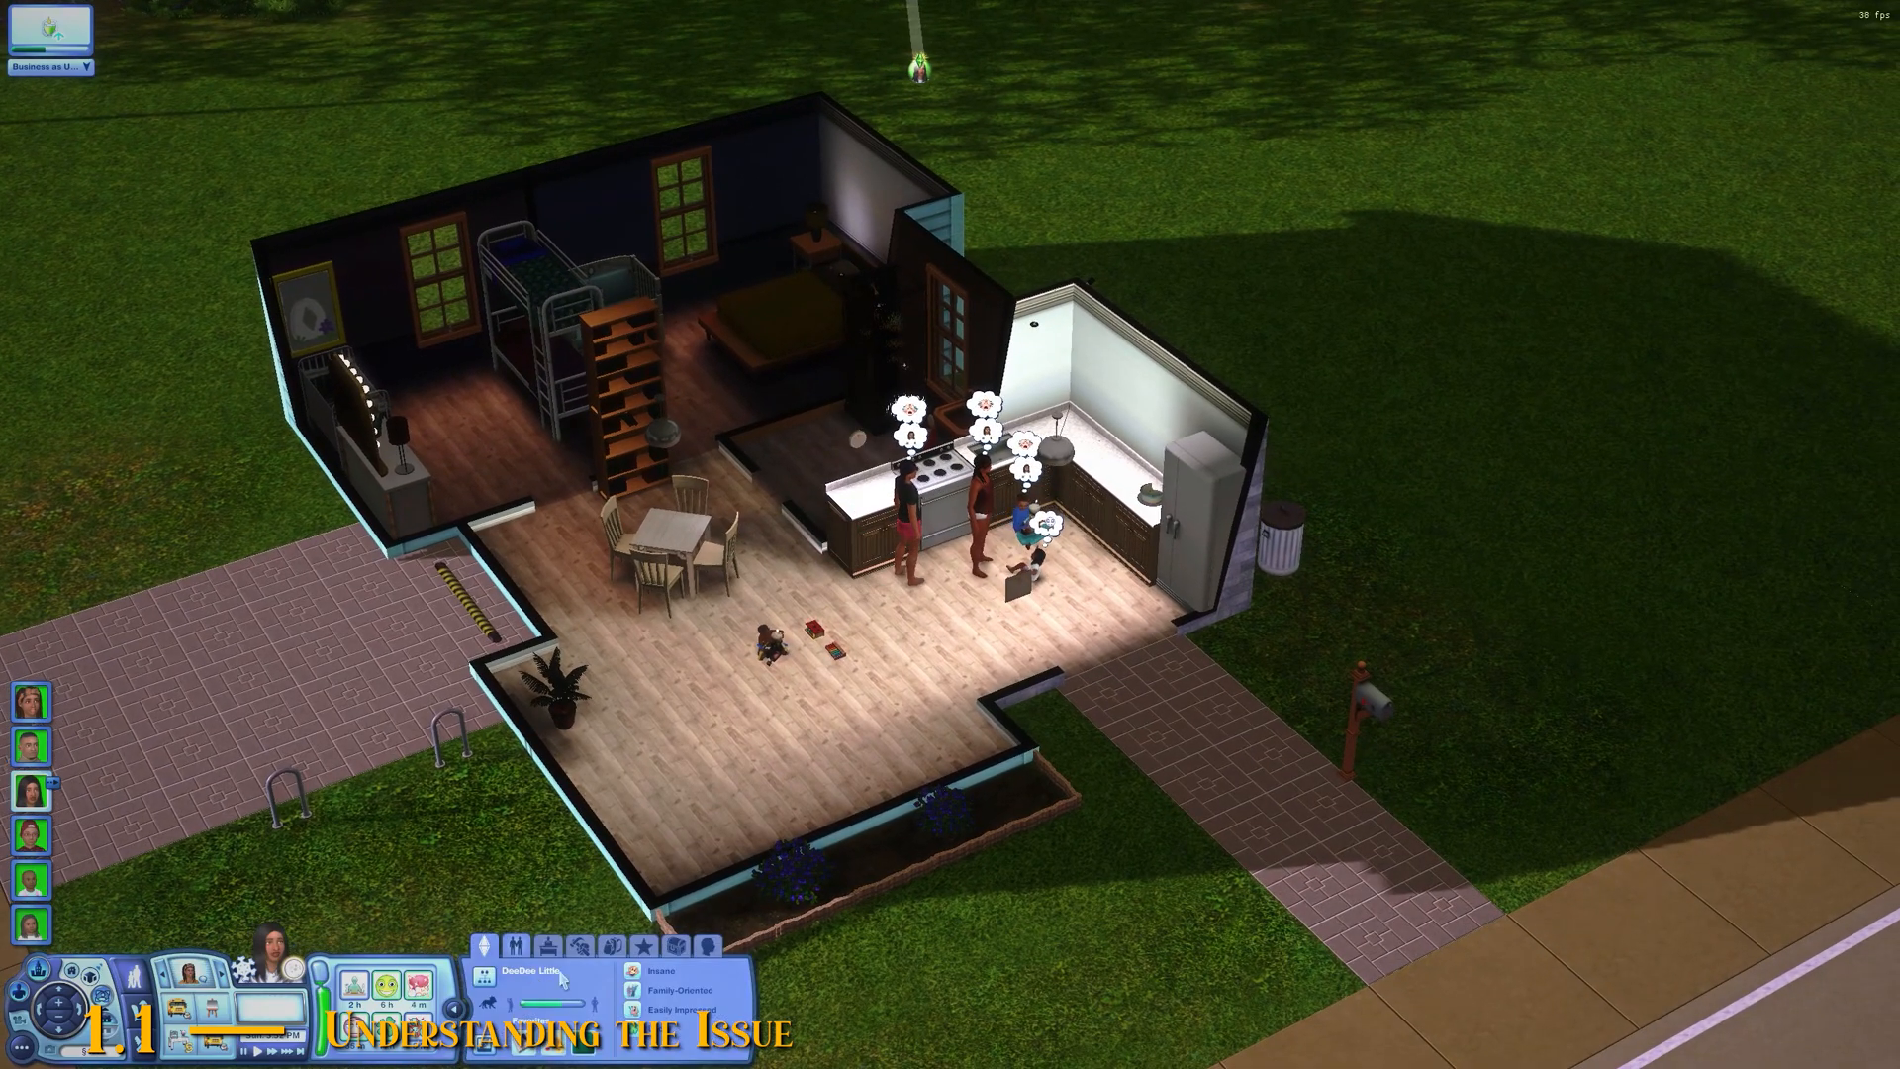
Step: Take control of the man by the stove, switch to the woman beside him, and view her career details
scroll(523, 745, up, 6)
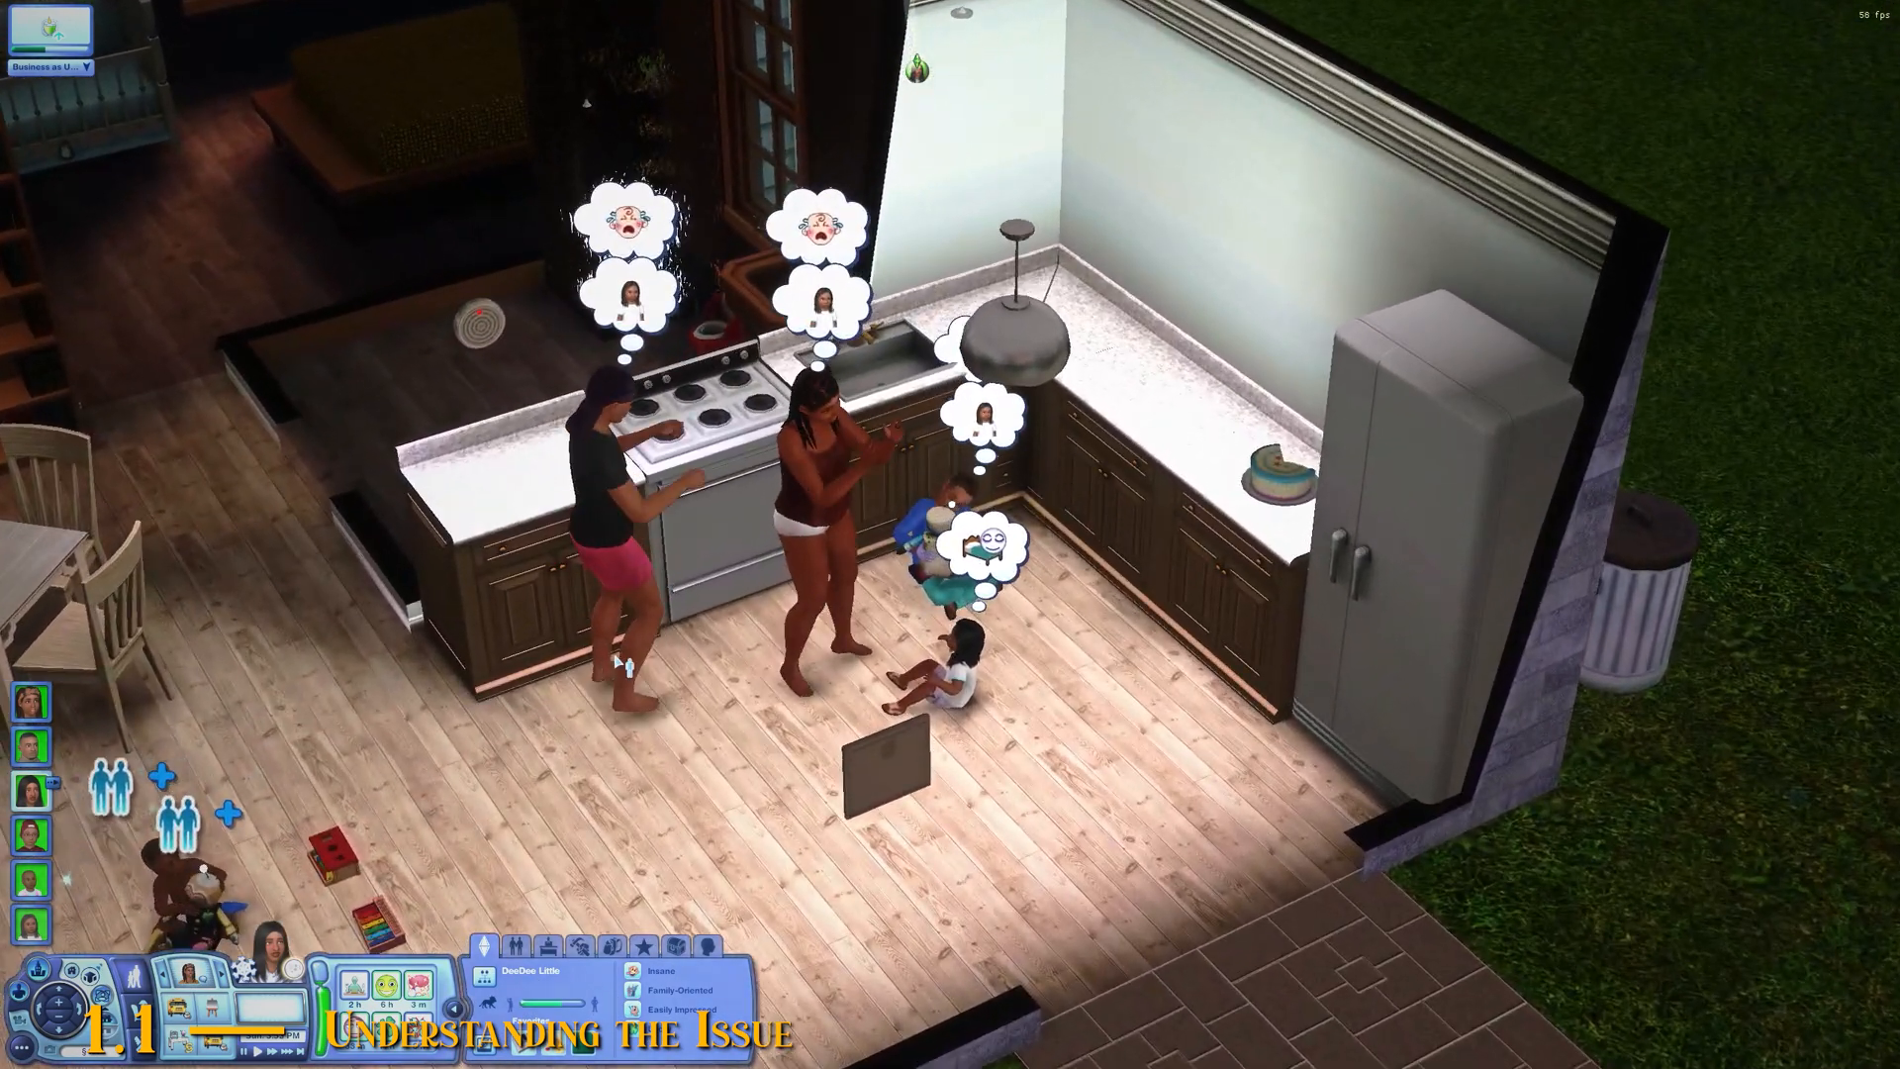
scroll(619, 663, up, 2)
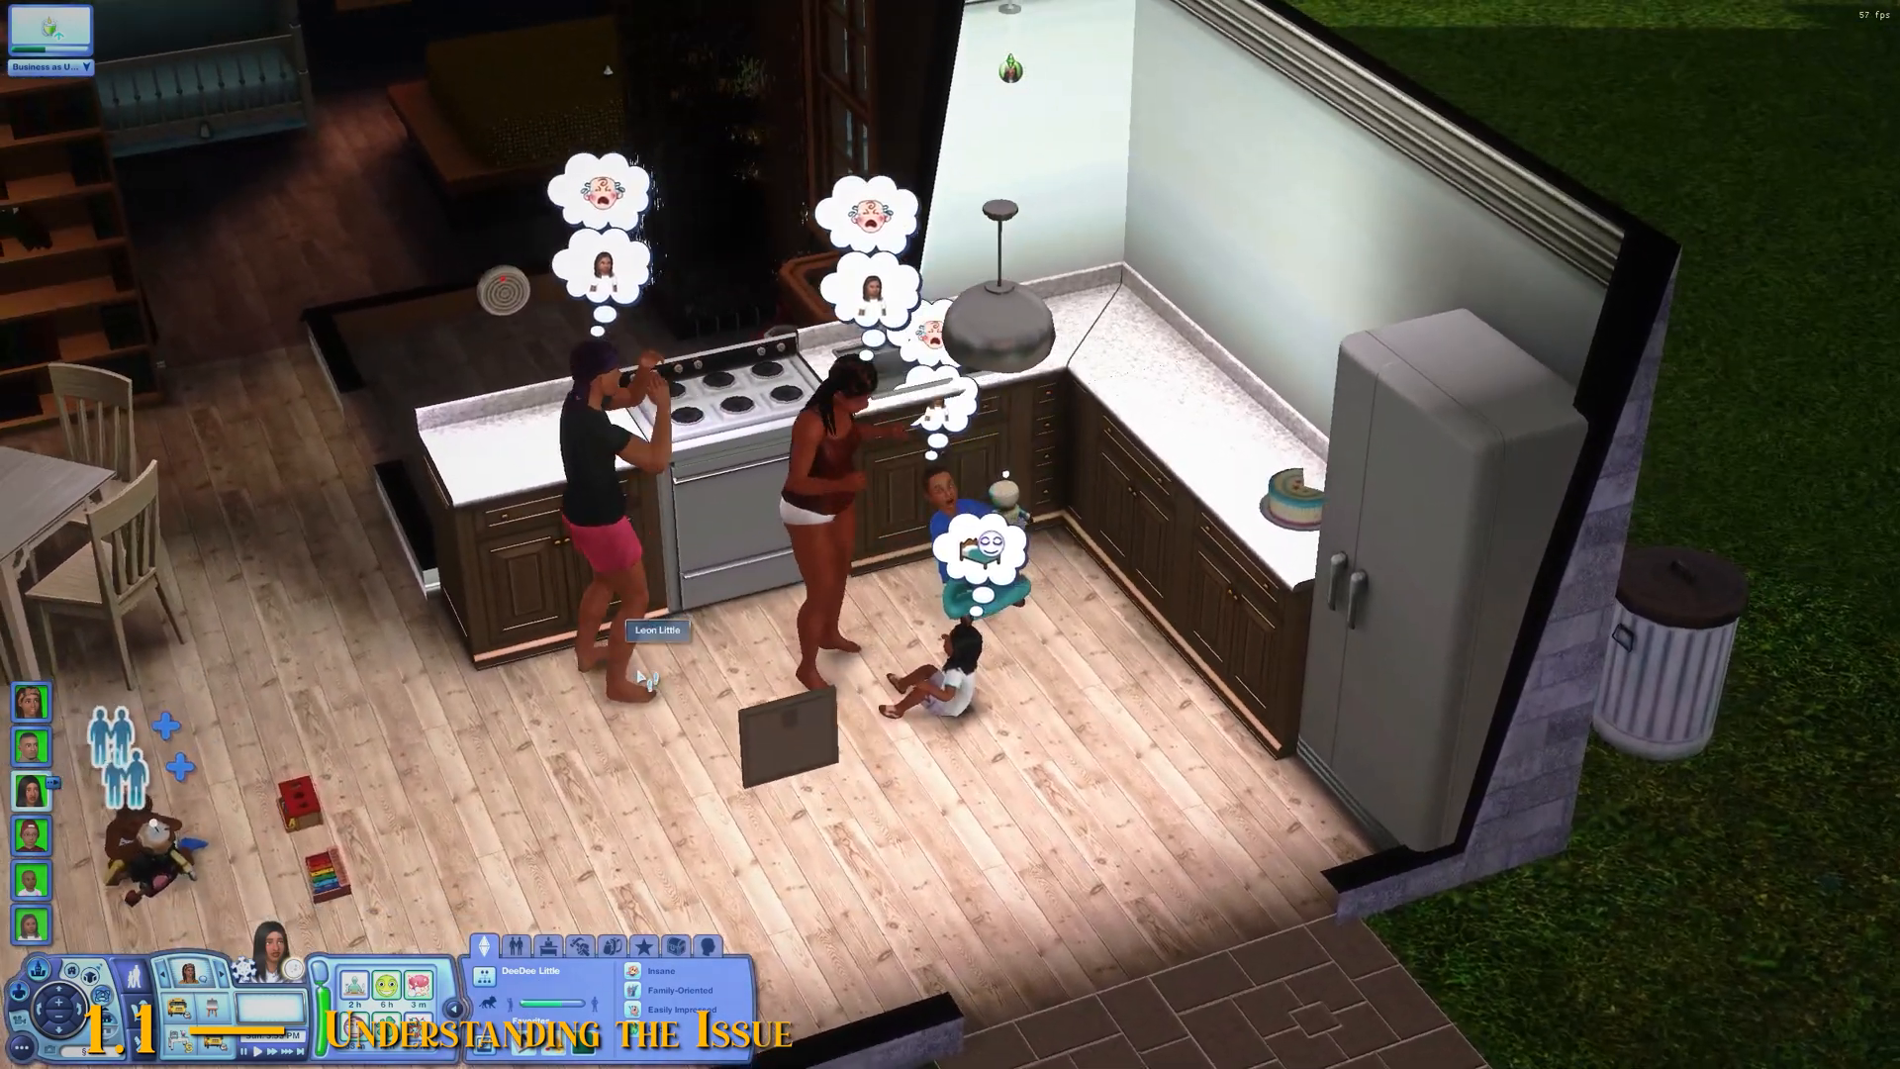
click(599, 466)
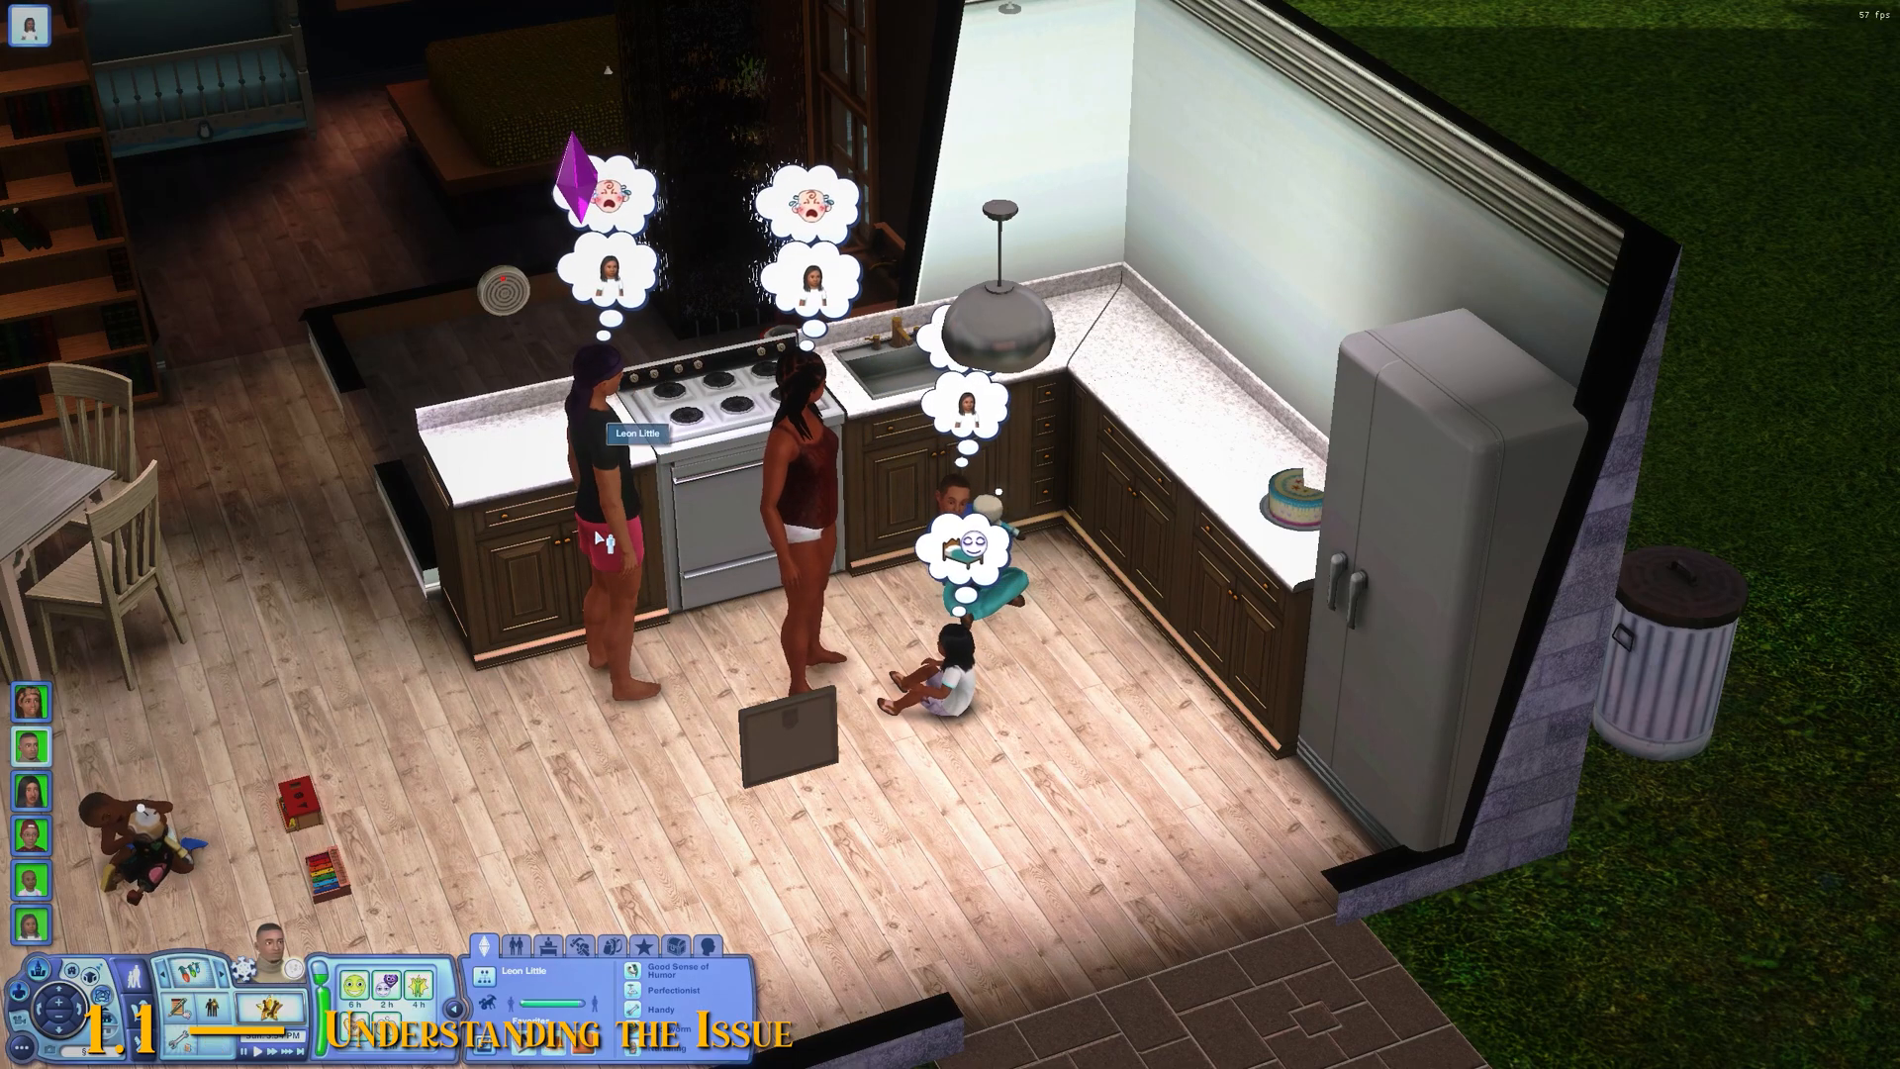
click(816, 626)
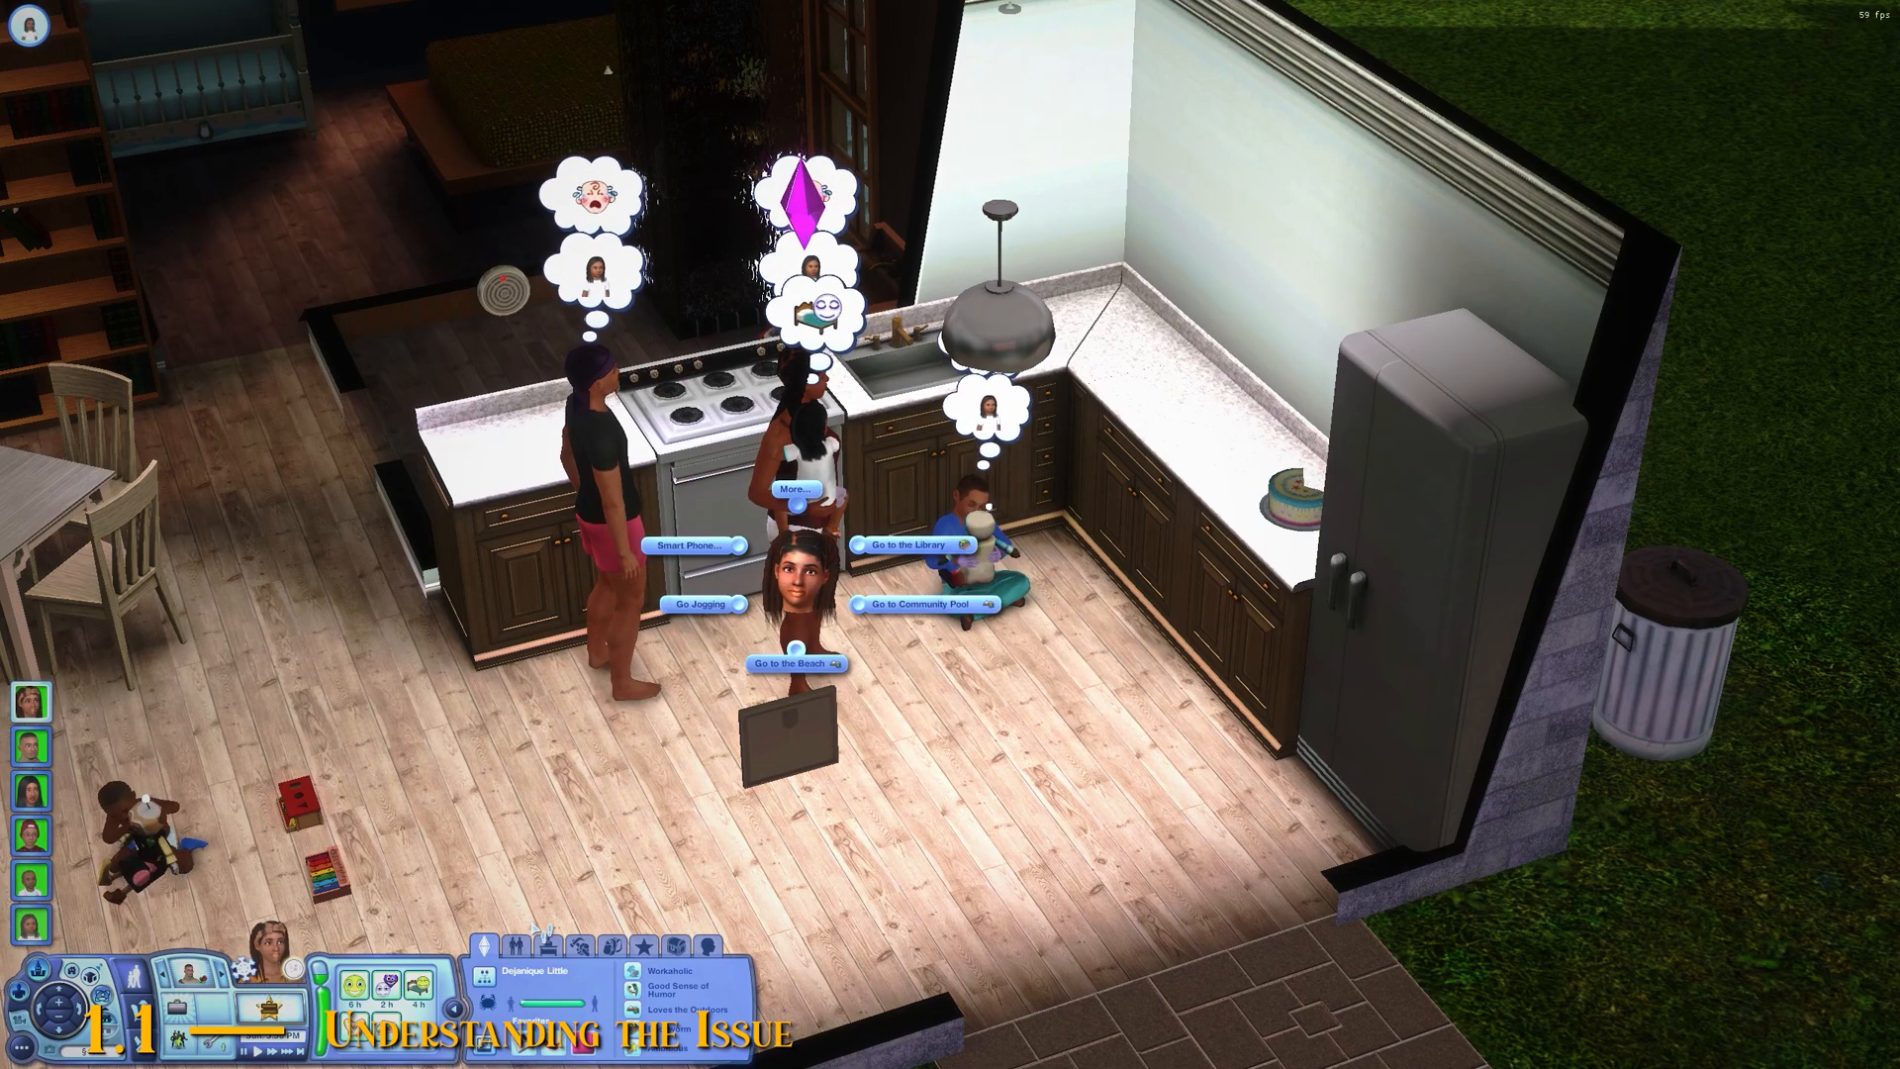
click(550, 948)
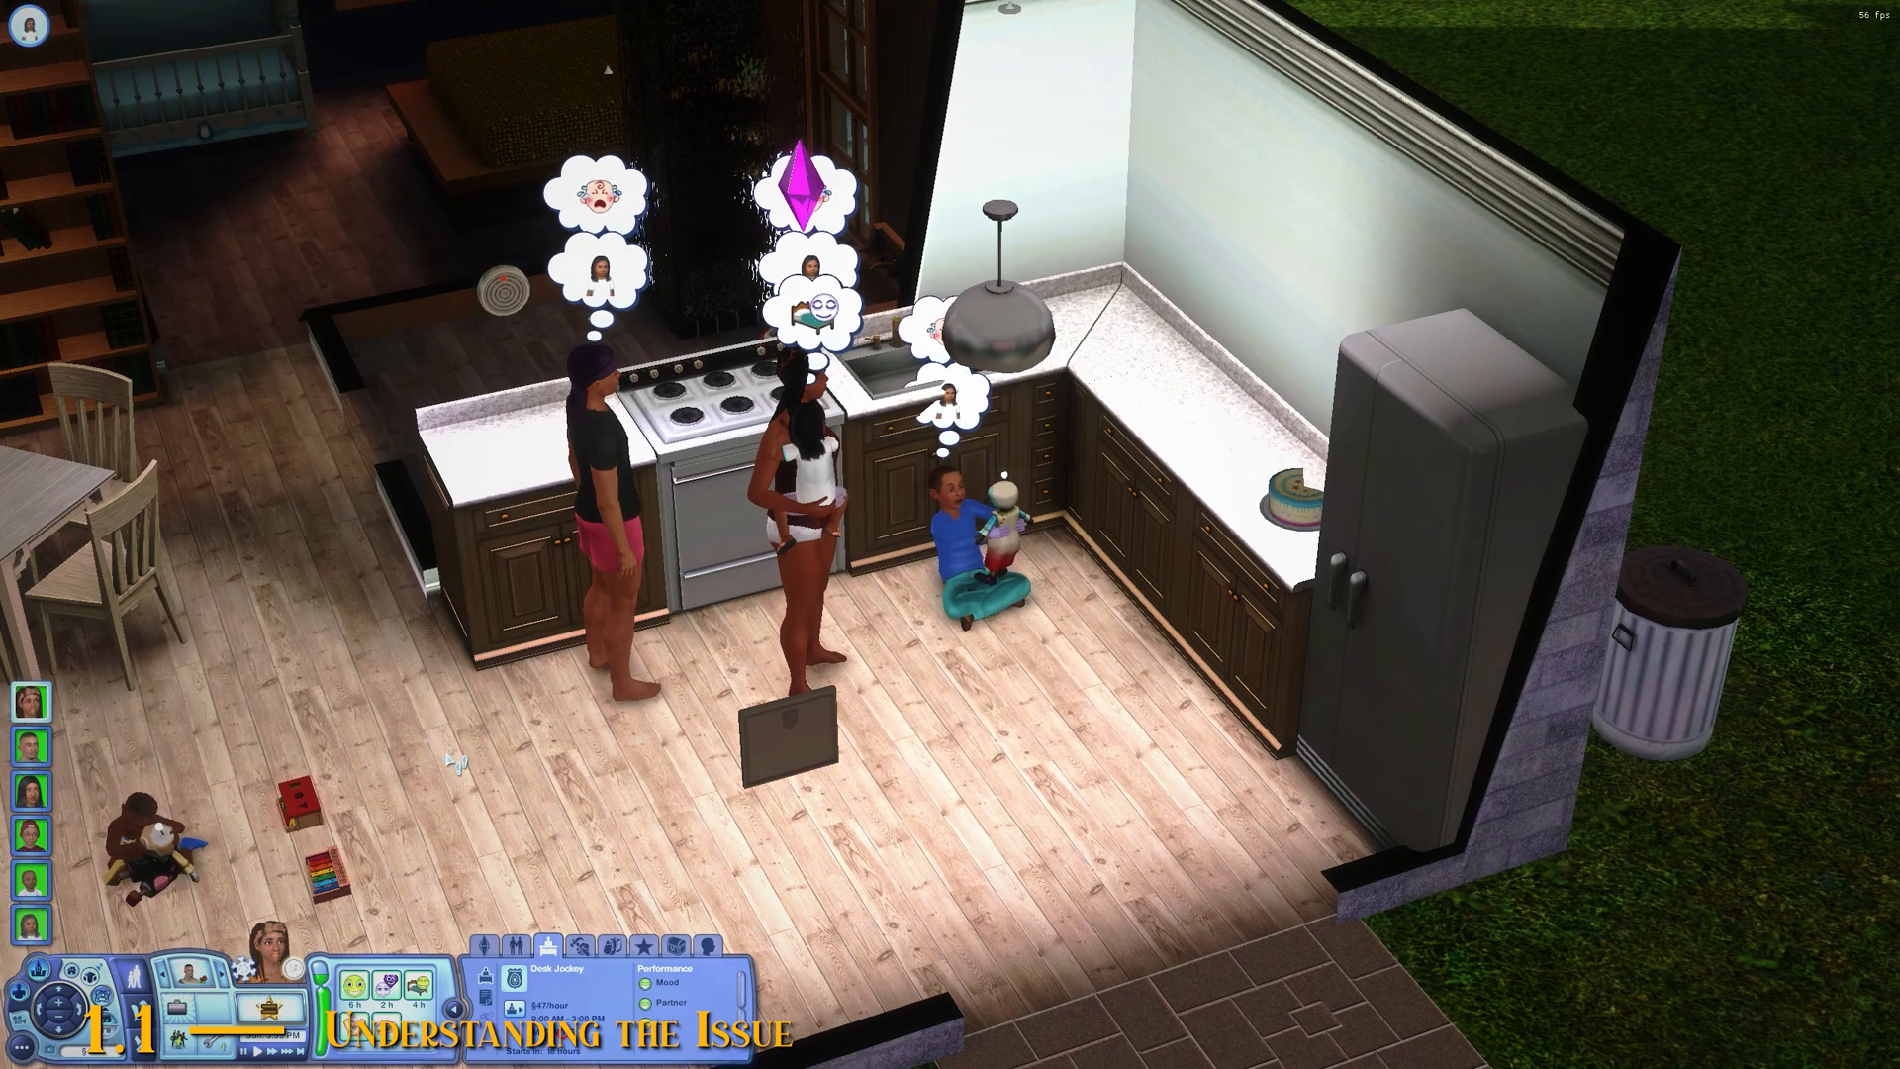
click(613, 500)
click(808, 588)
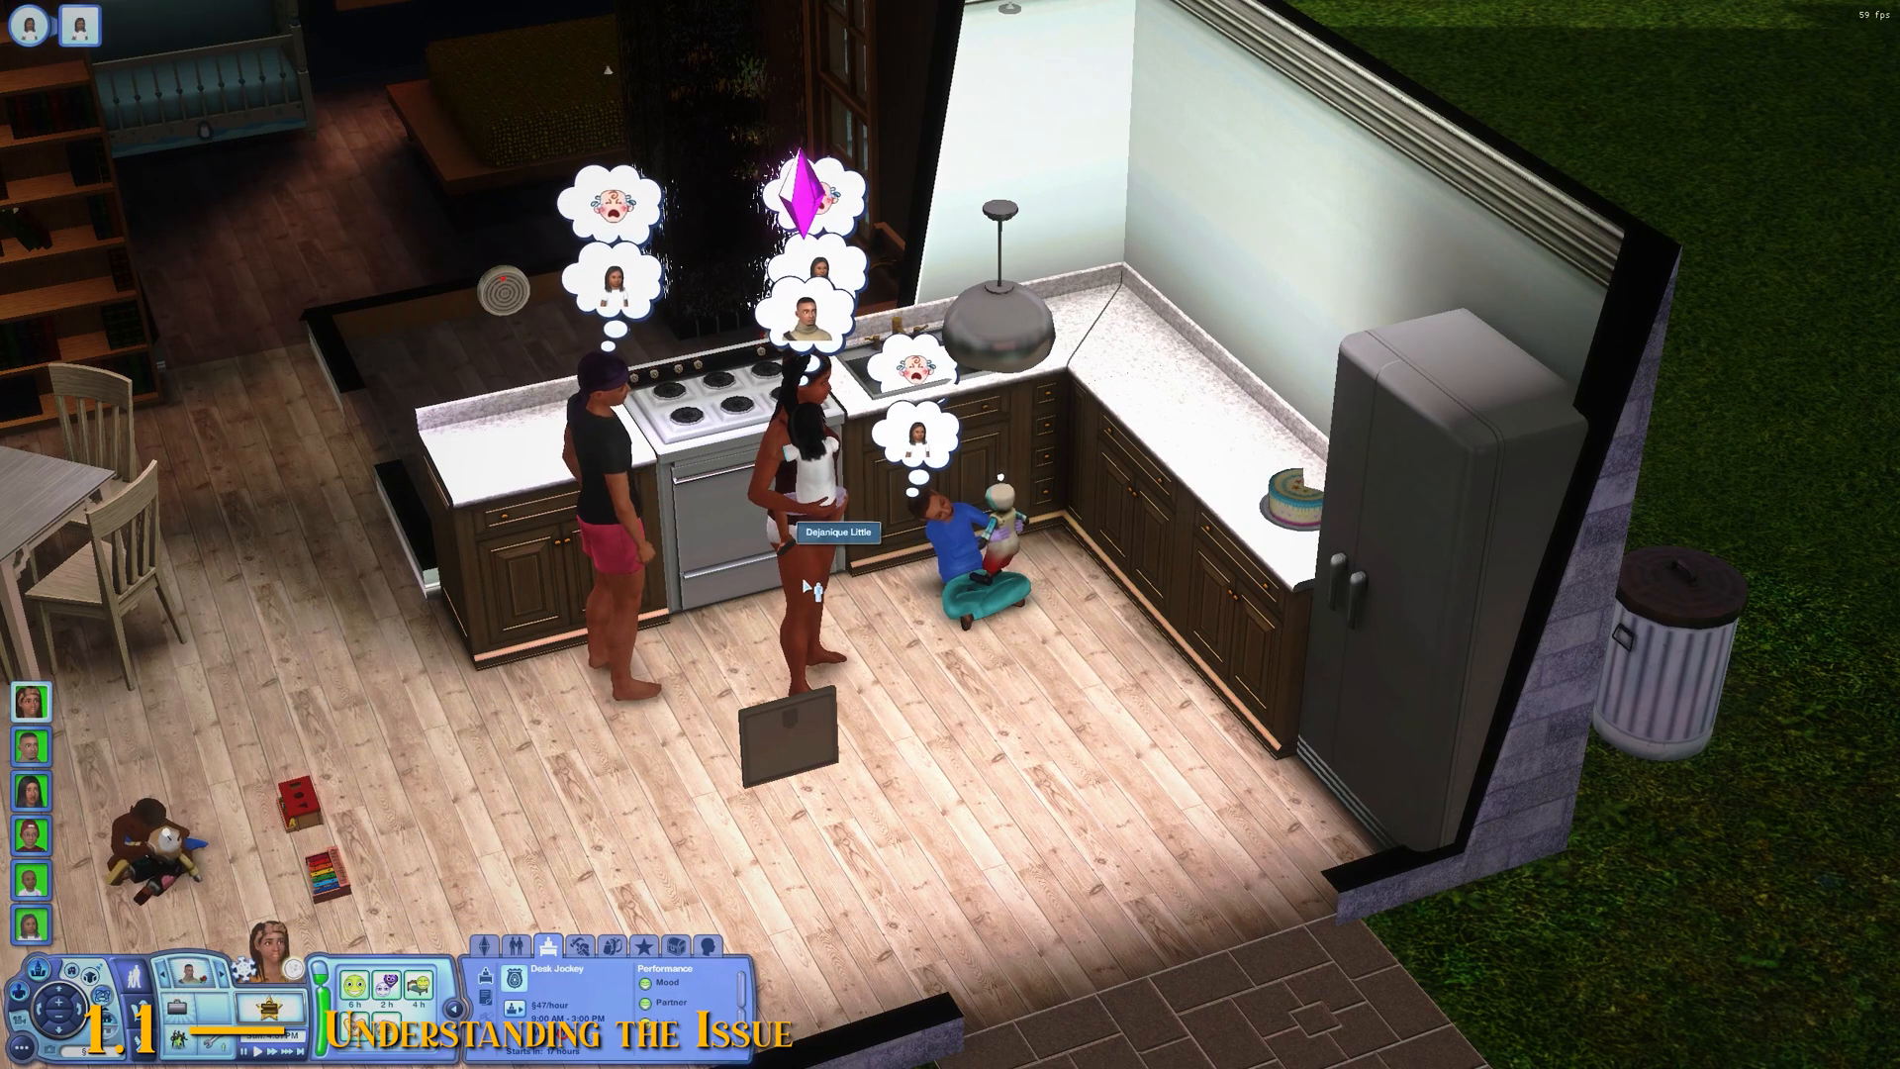
Step: Switch the household lot to build mode and return to live mode
scroll(621, 684, down, 5)
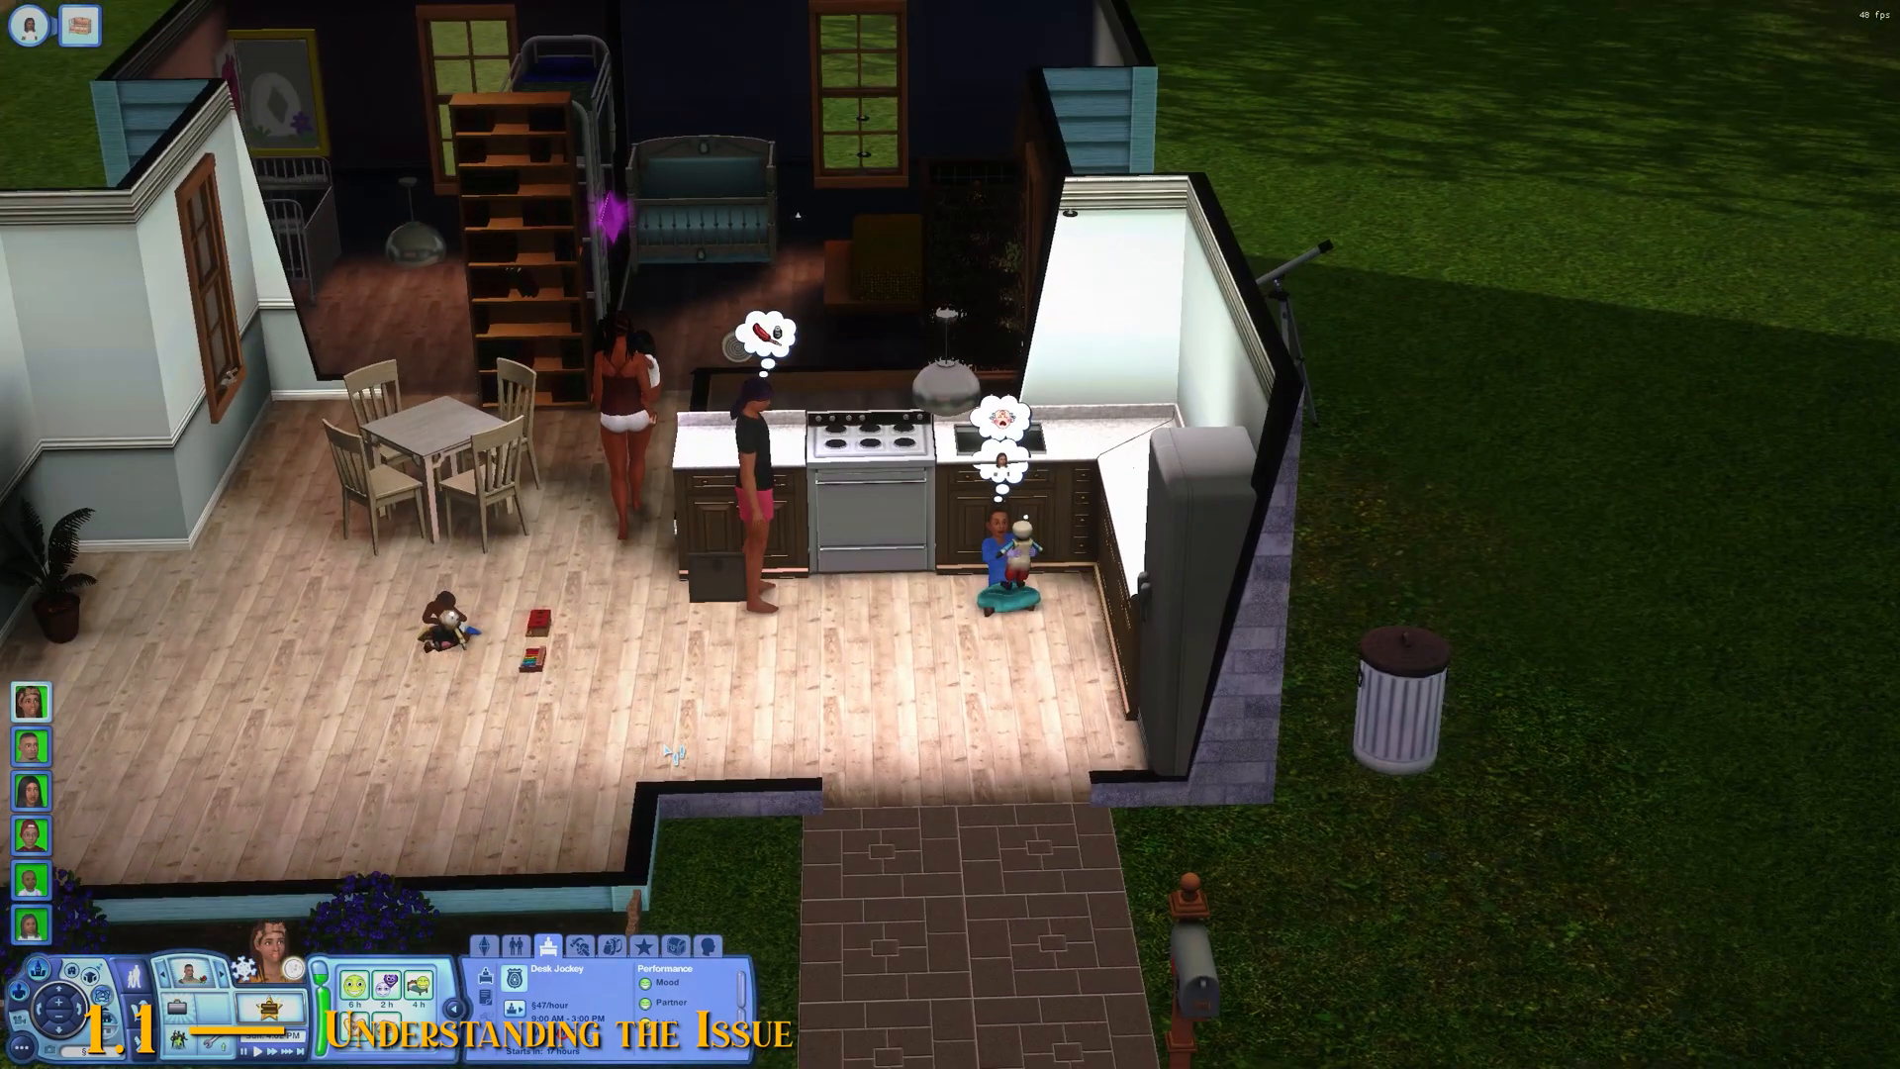
drag(621, 684, 584, 698)
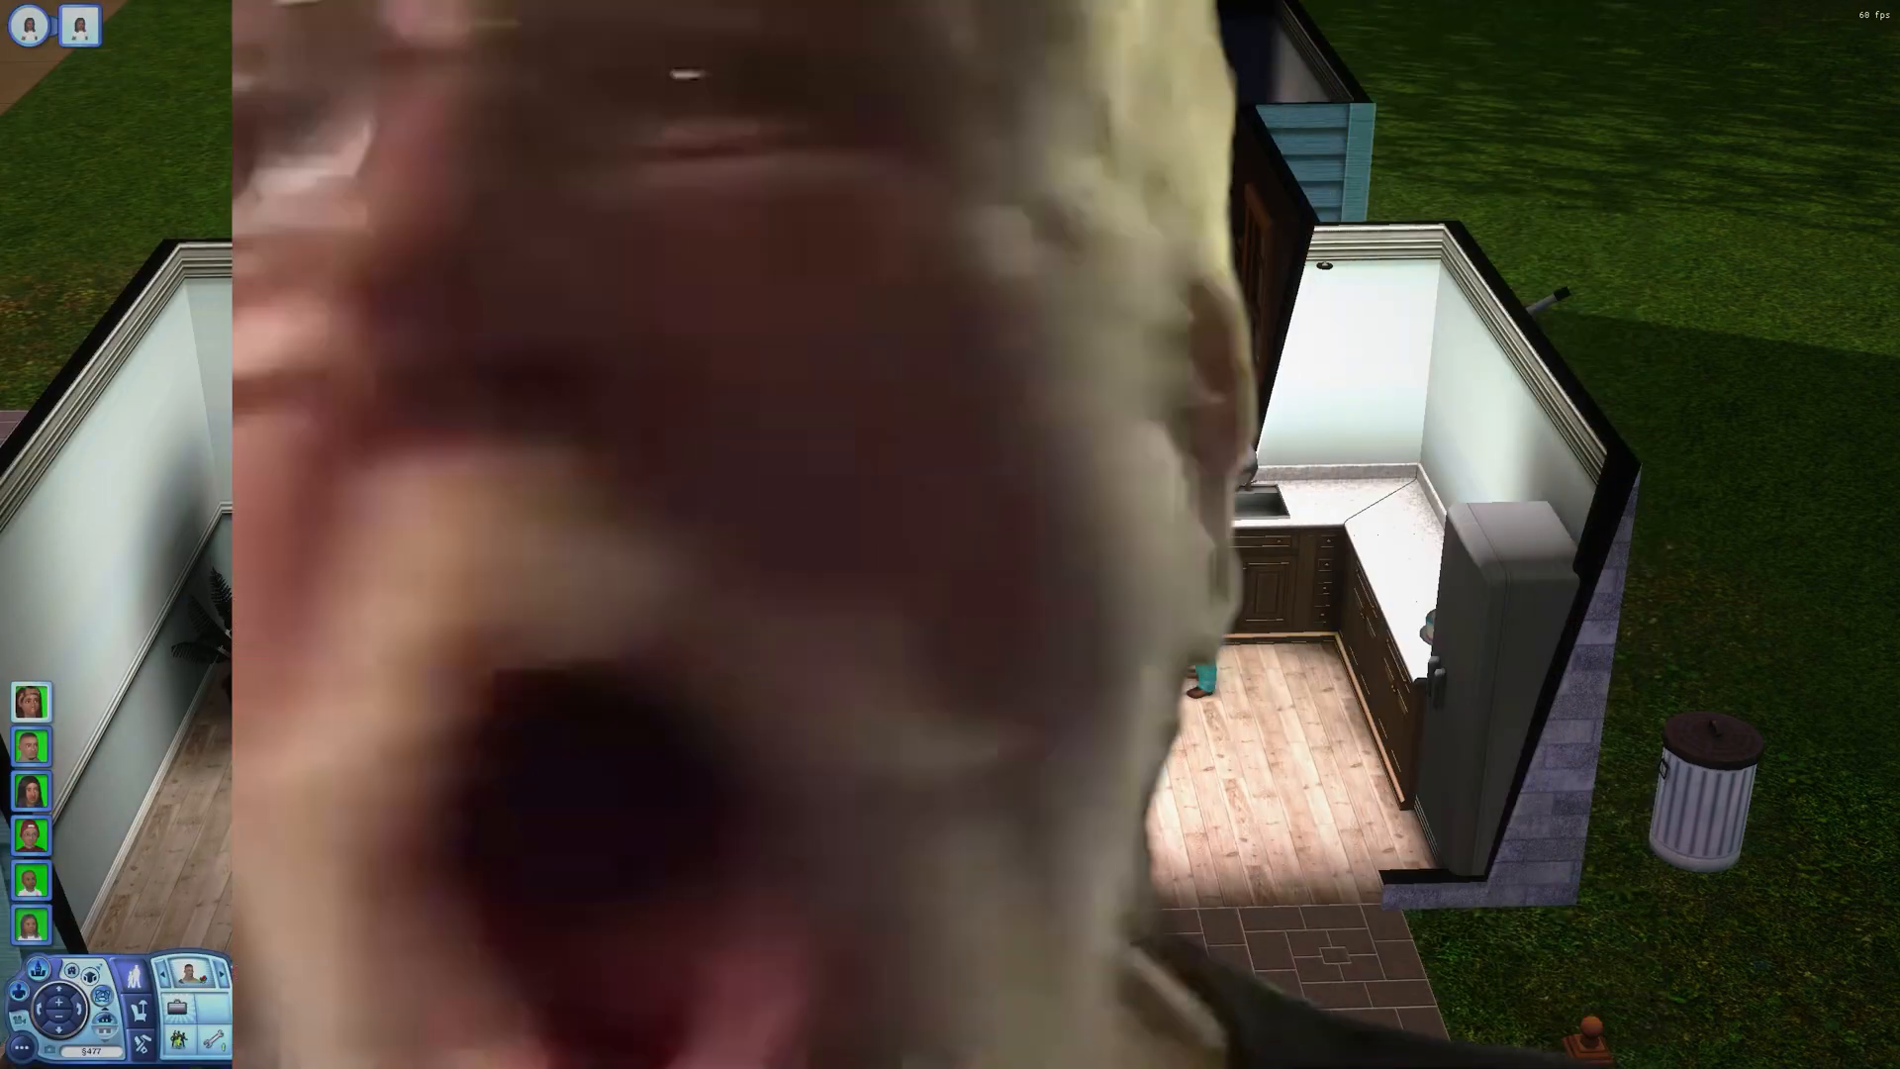
key(F3)
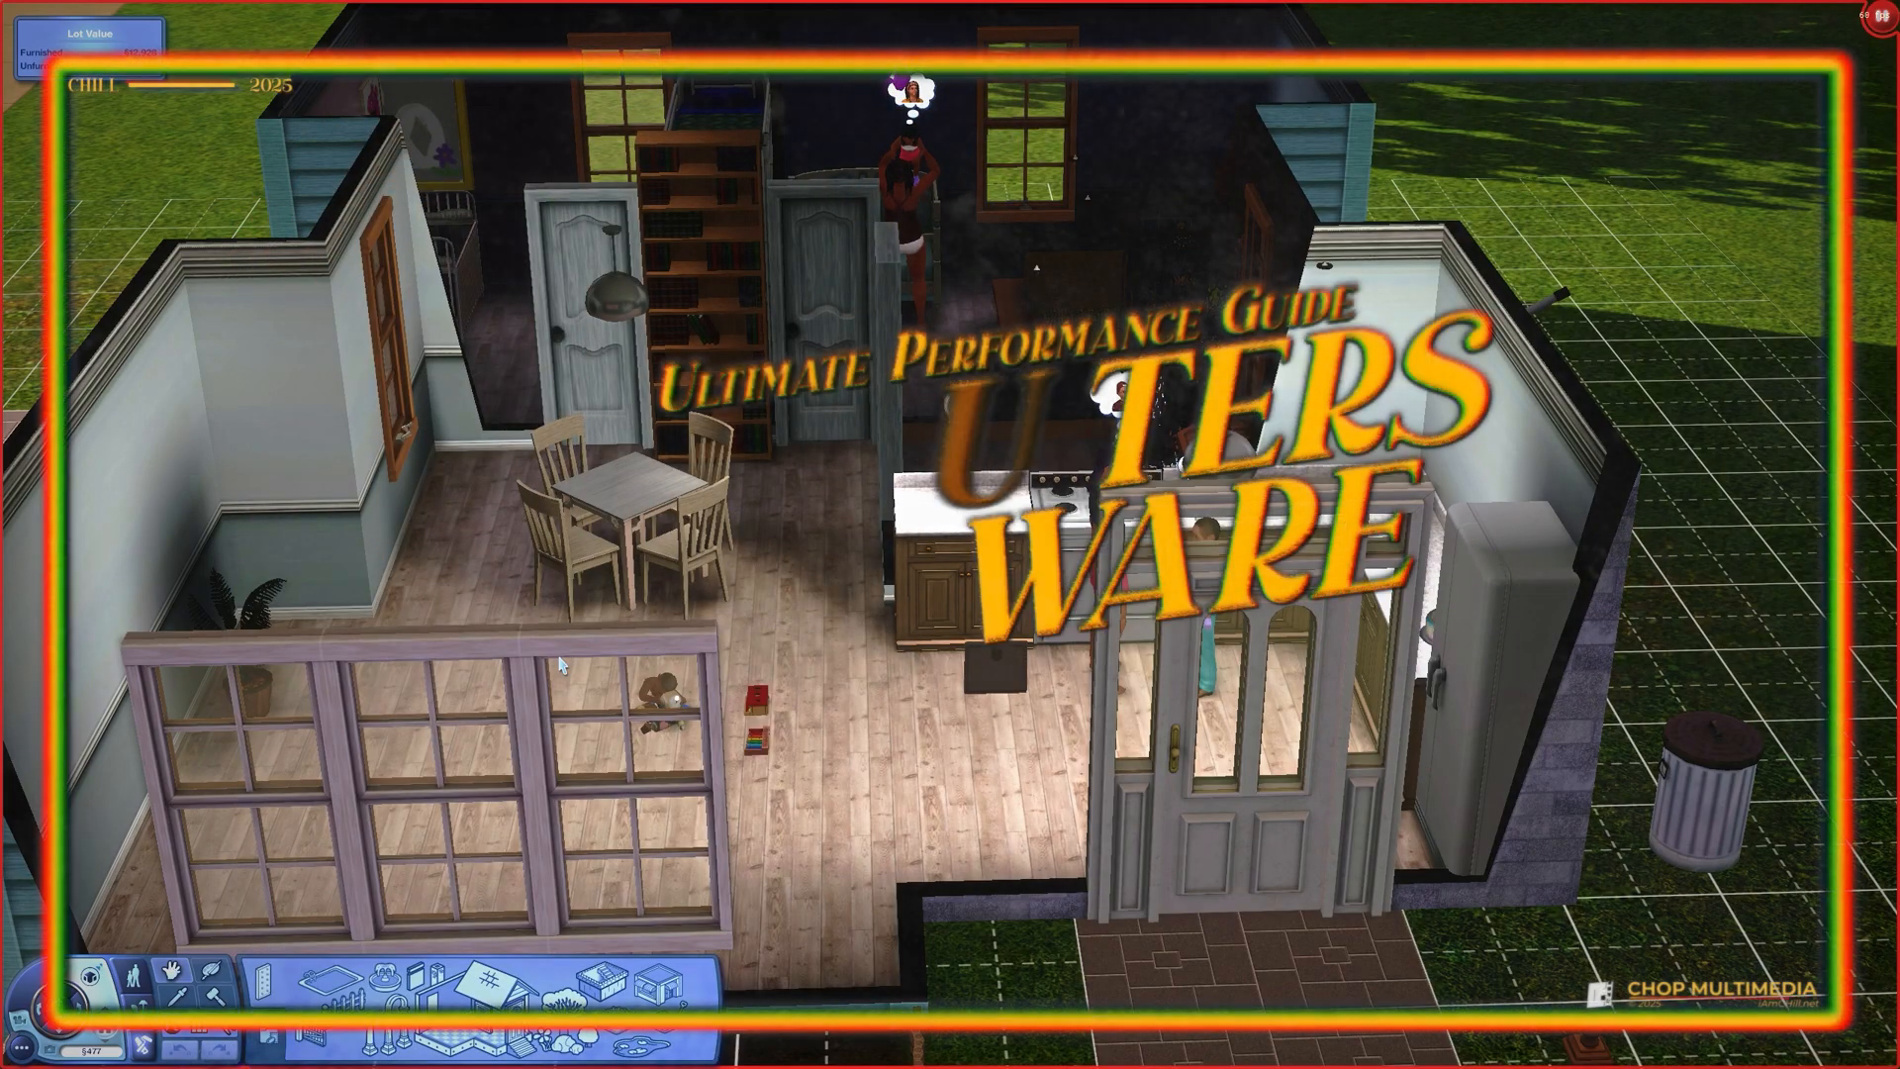
key(F1)
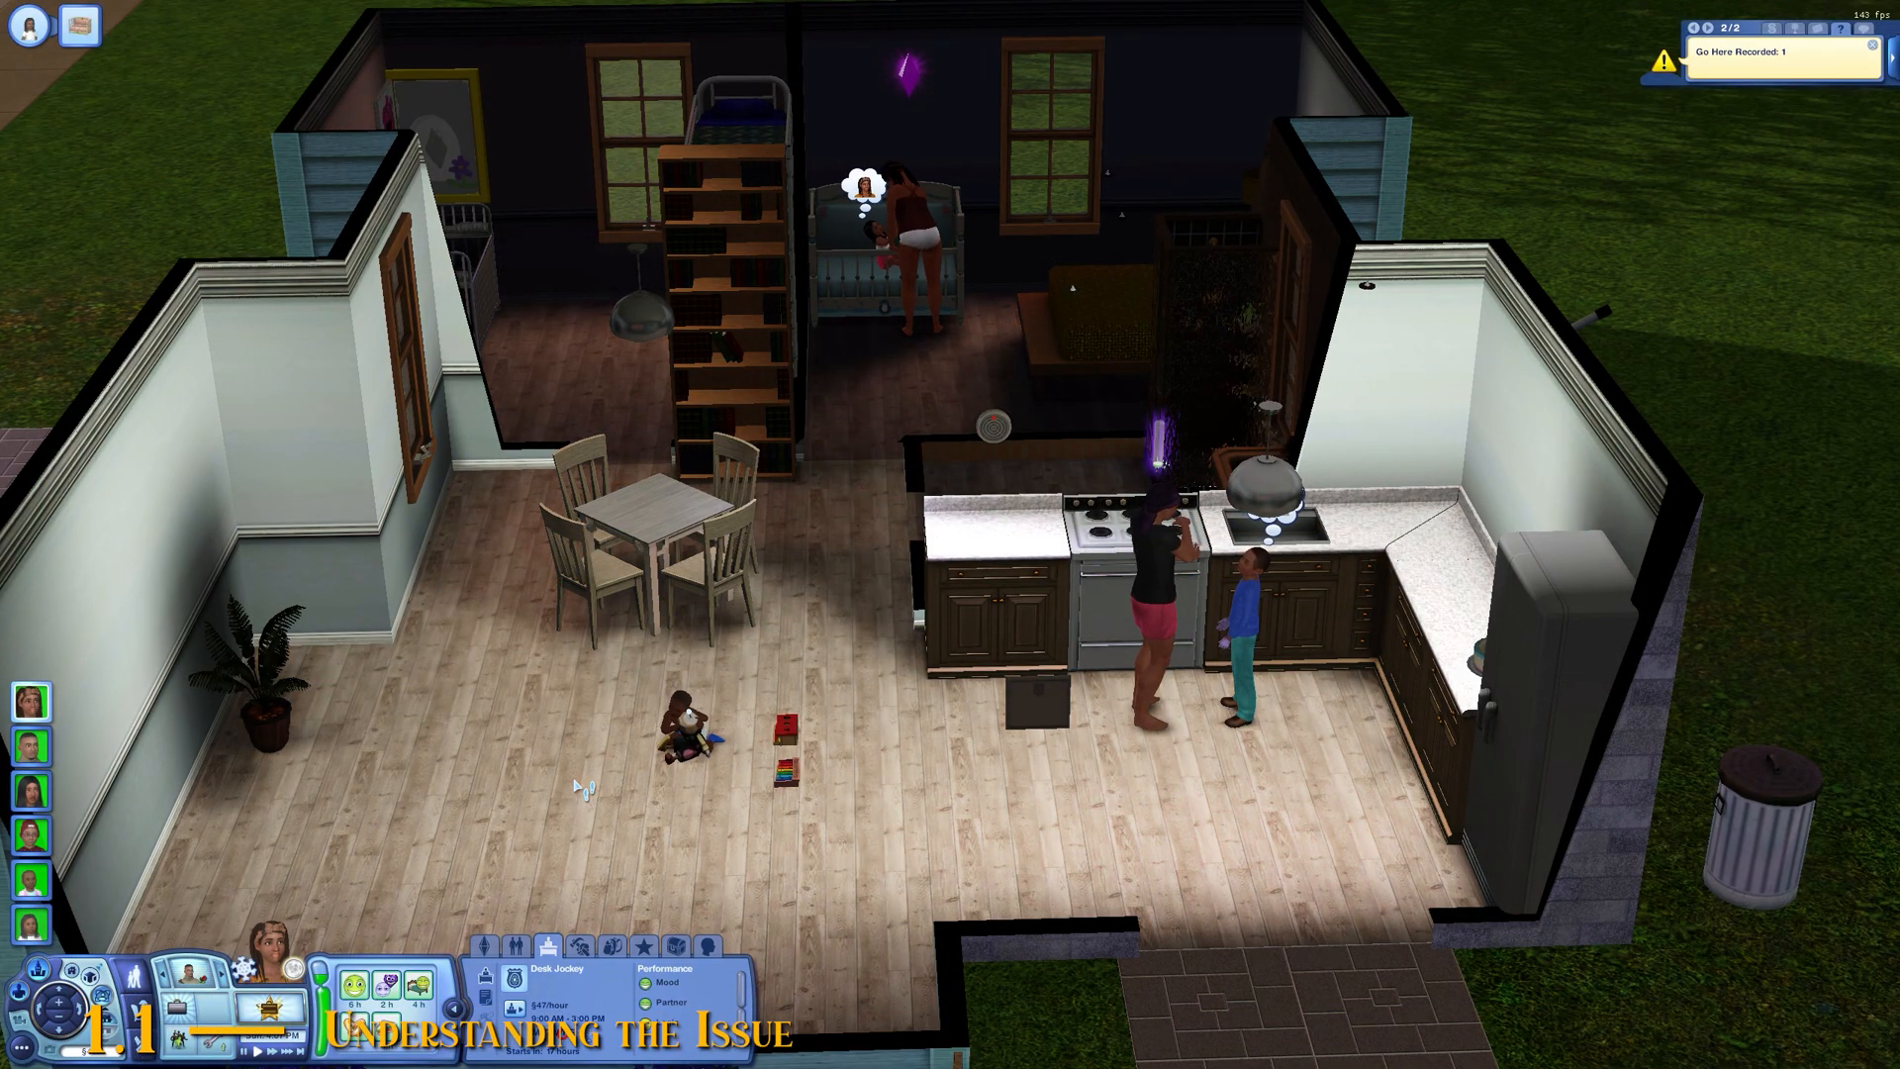
Step: Switch control to the boy in the blue shirt standing in the kitchen
key(d)
scroll(555, 742, up, 5)
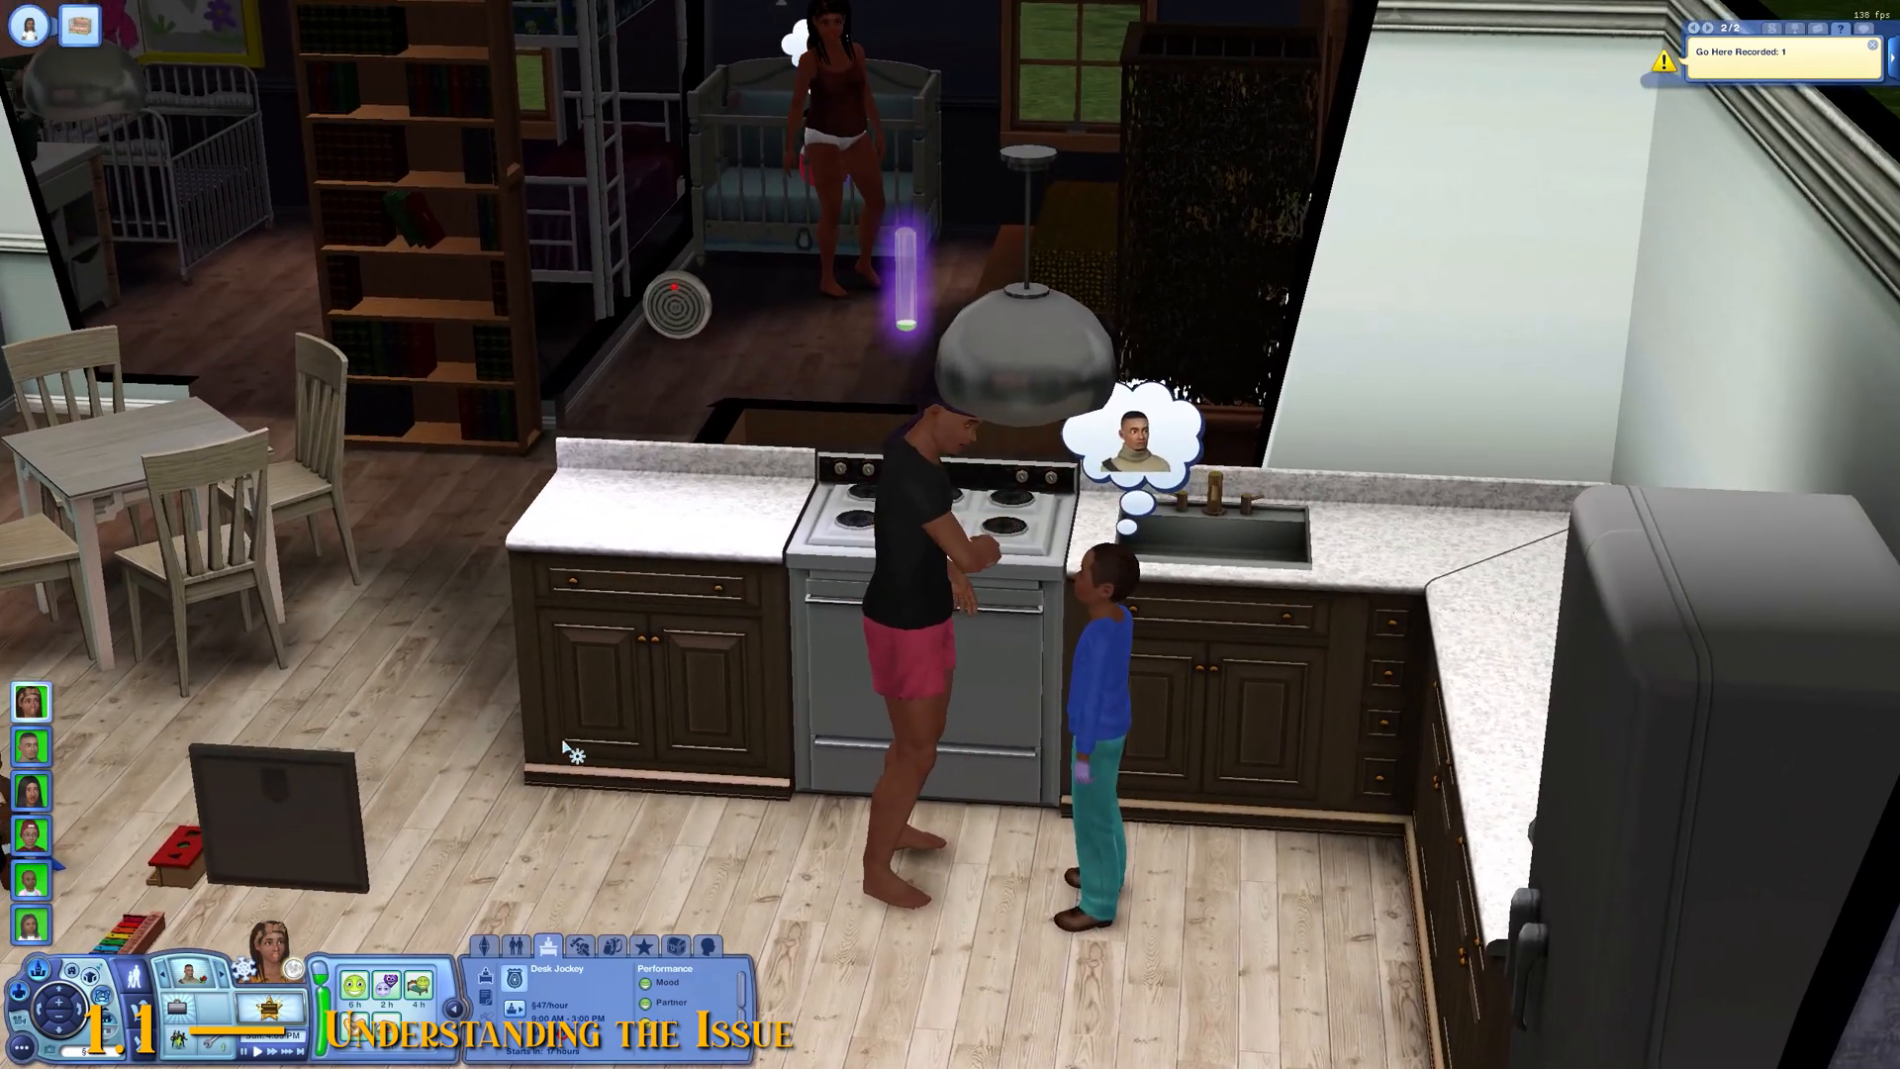
key(a)
key(s)
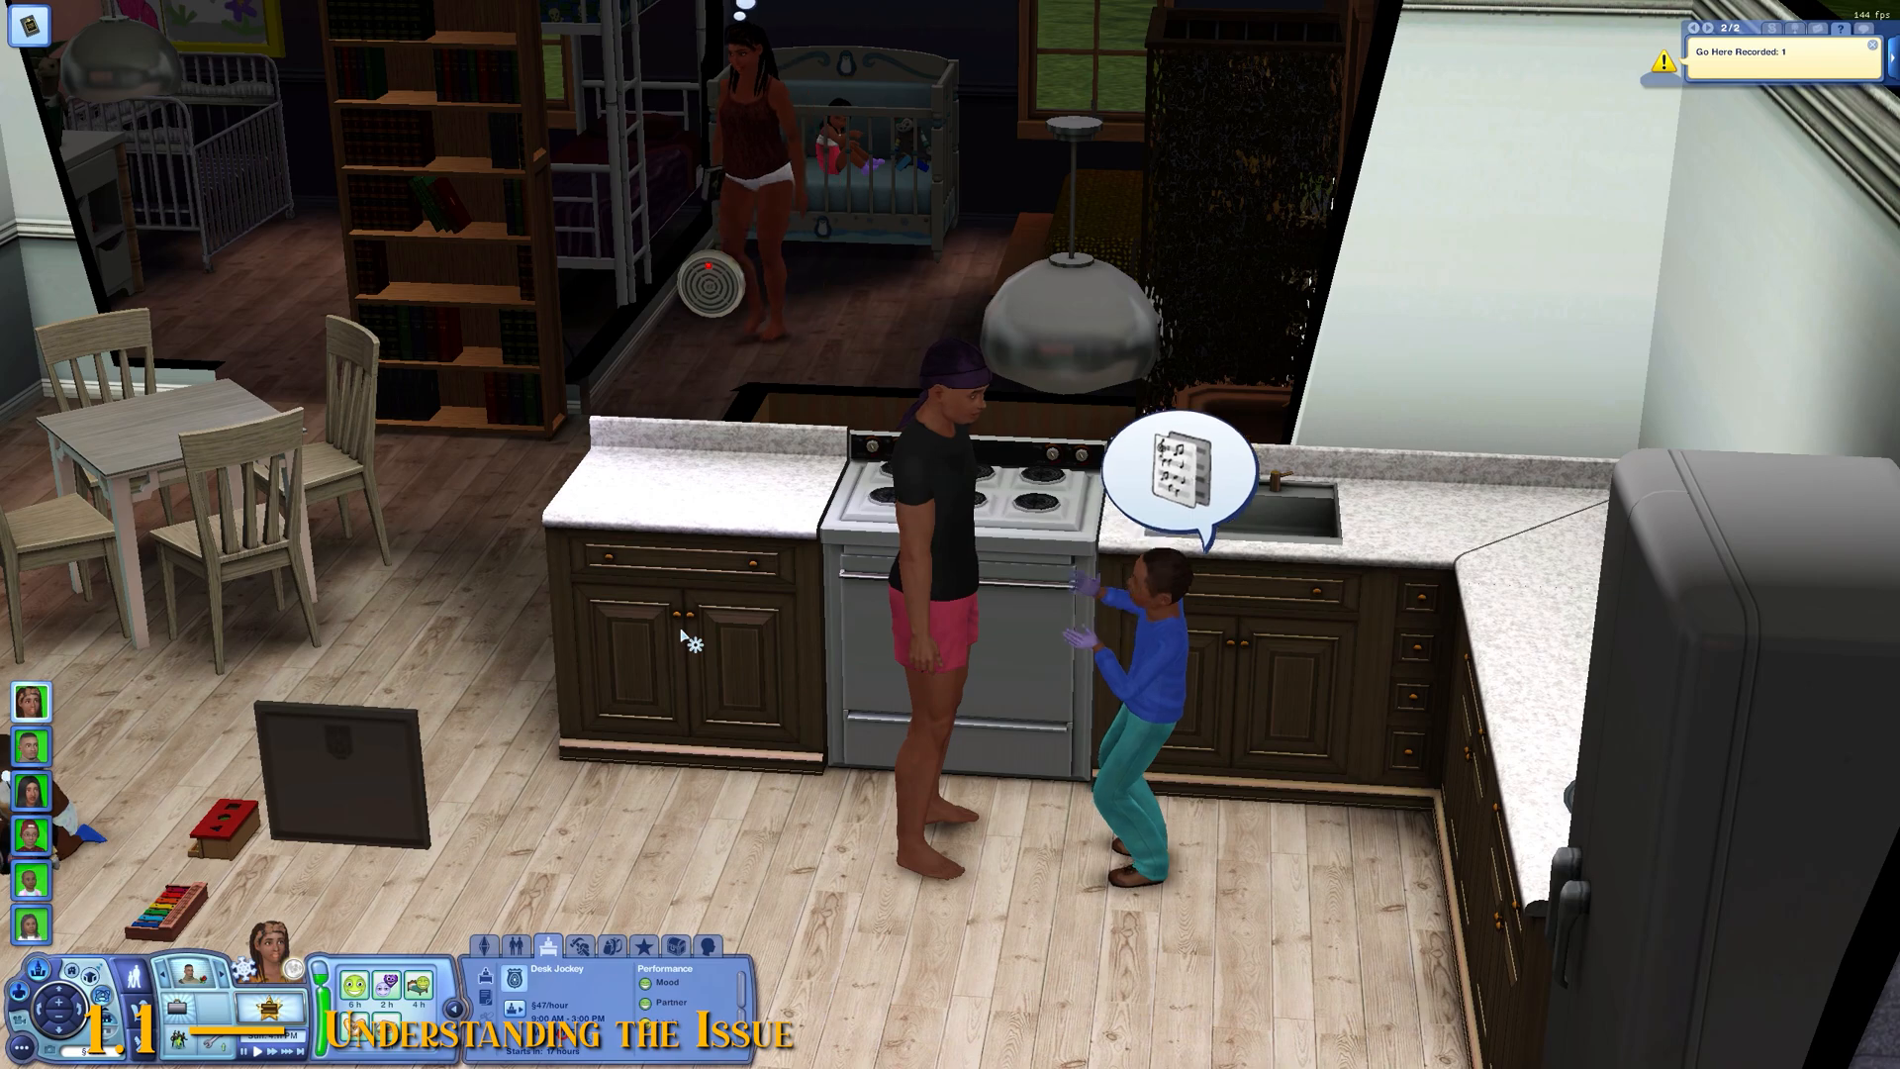
click(1130, 683)
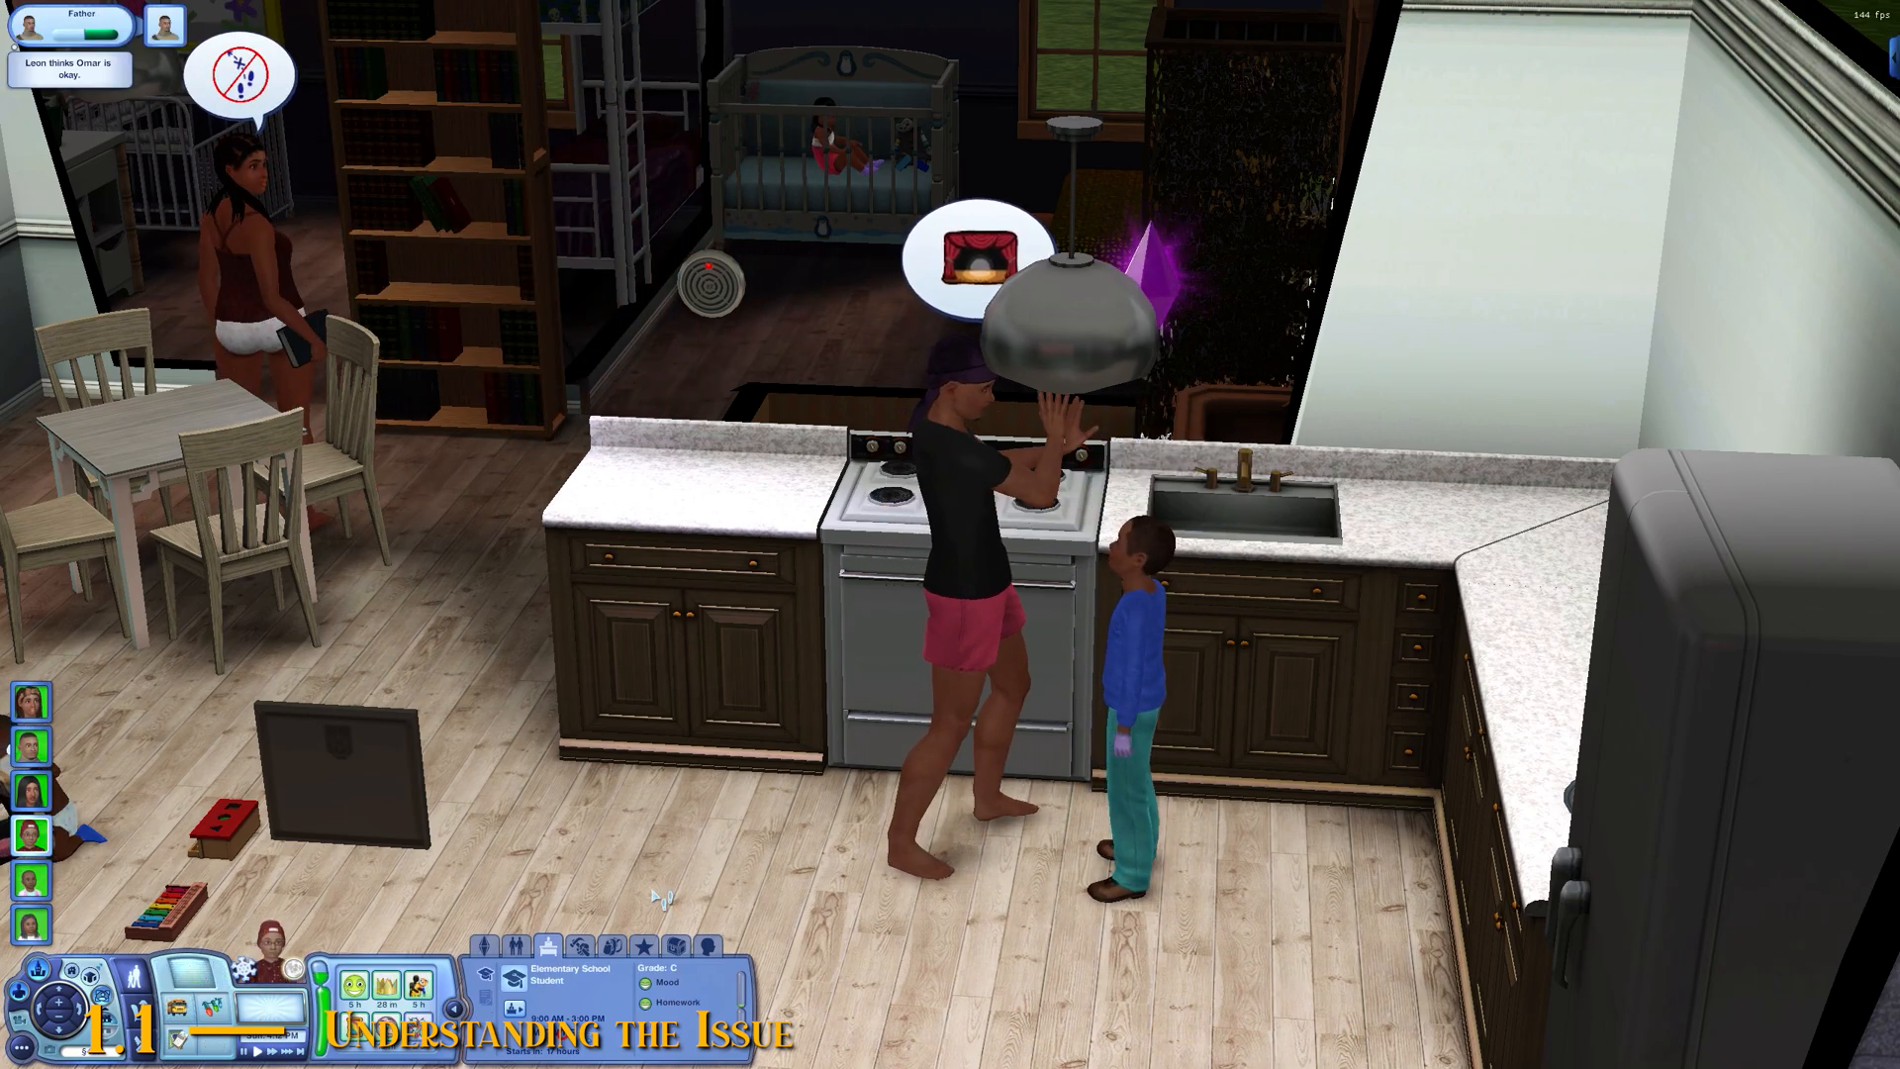
Step: Review the boy's needs, Simology profile and King for a Day moodlet
scroll(895, 791, up, 2)
drag(897, 793, 895, 793)
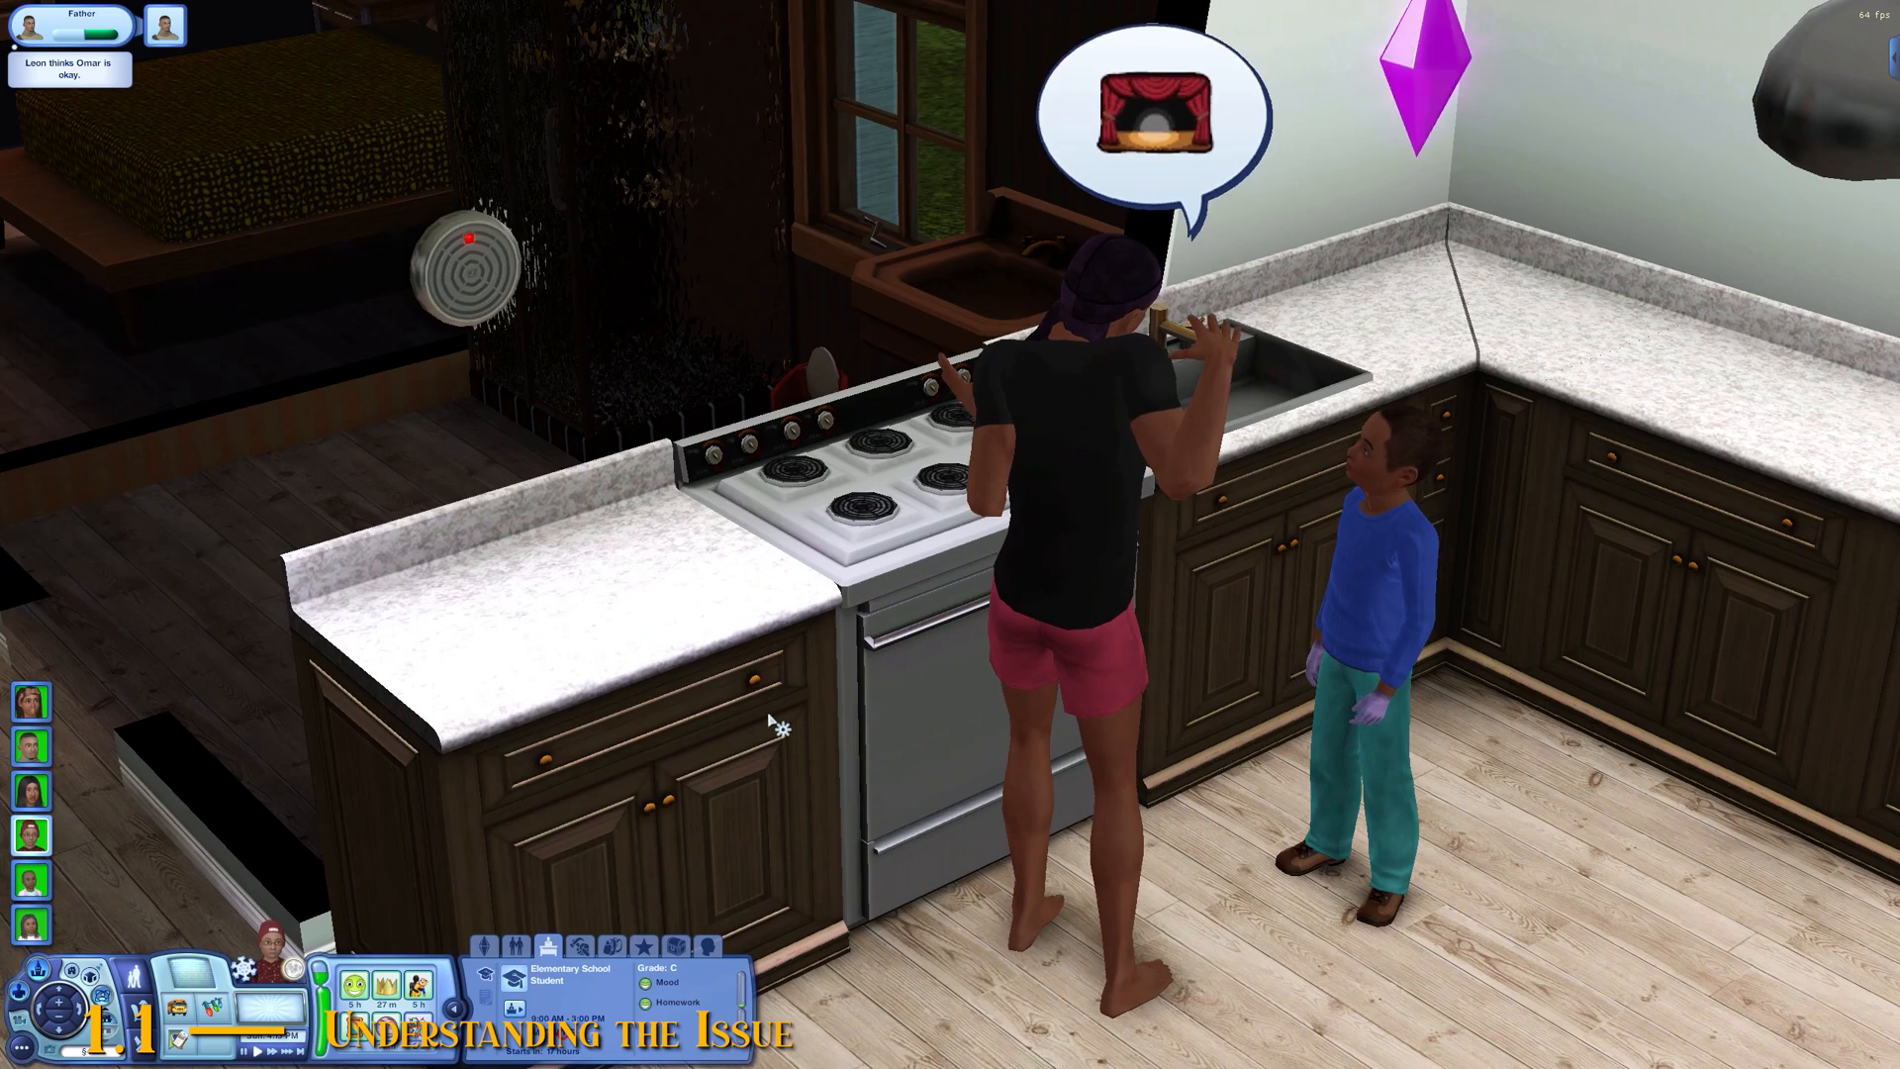
scroll(819, 780, down, 3)
click(706, 947)
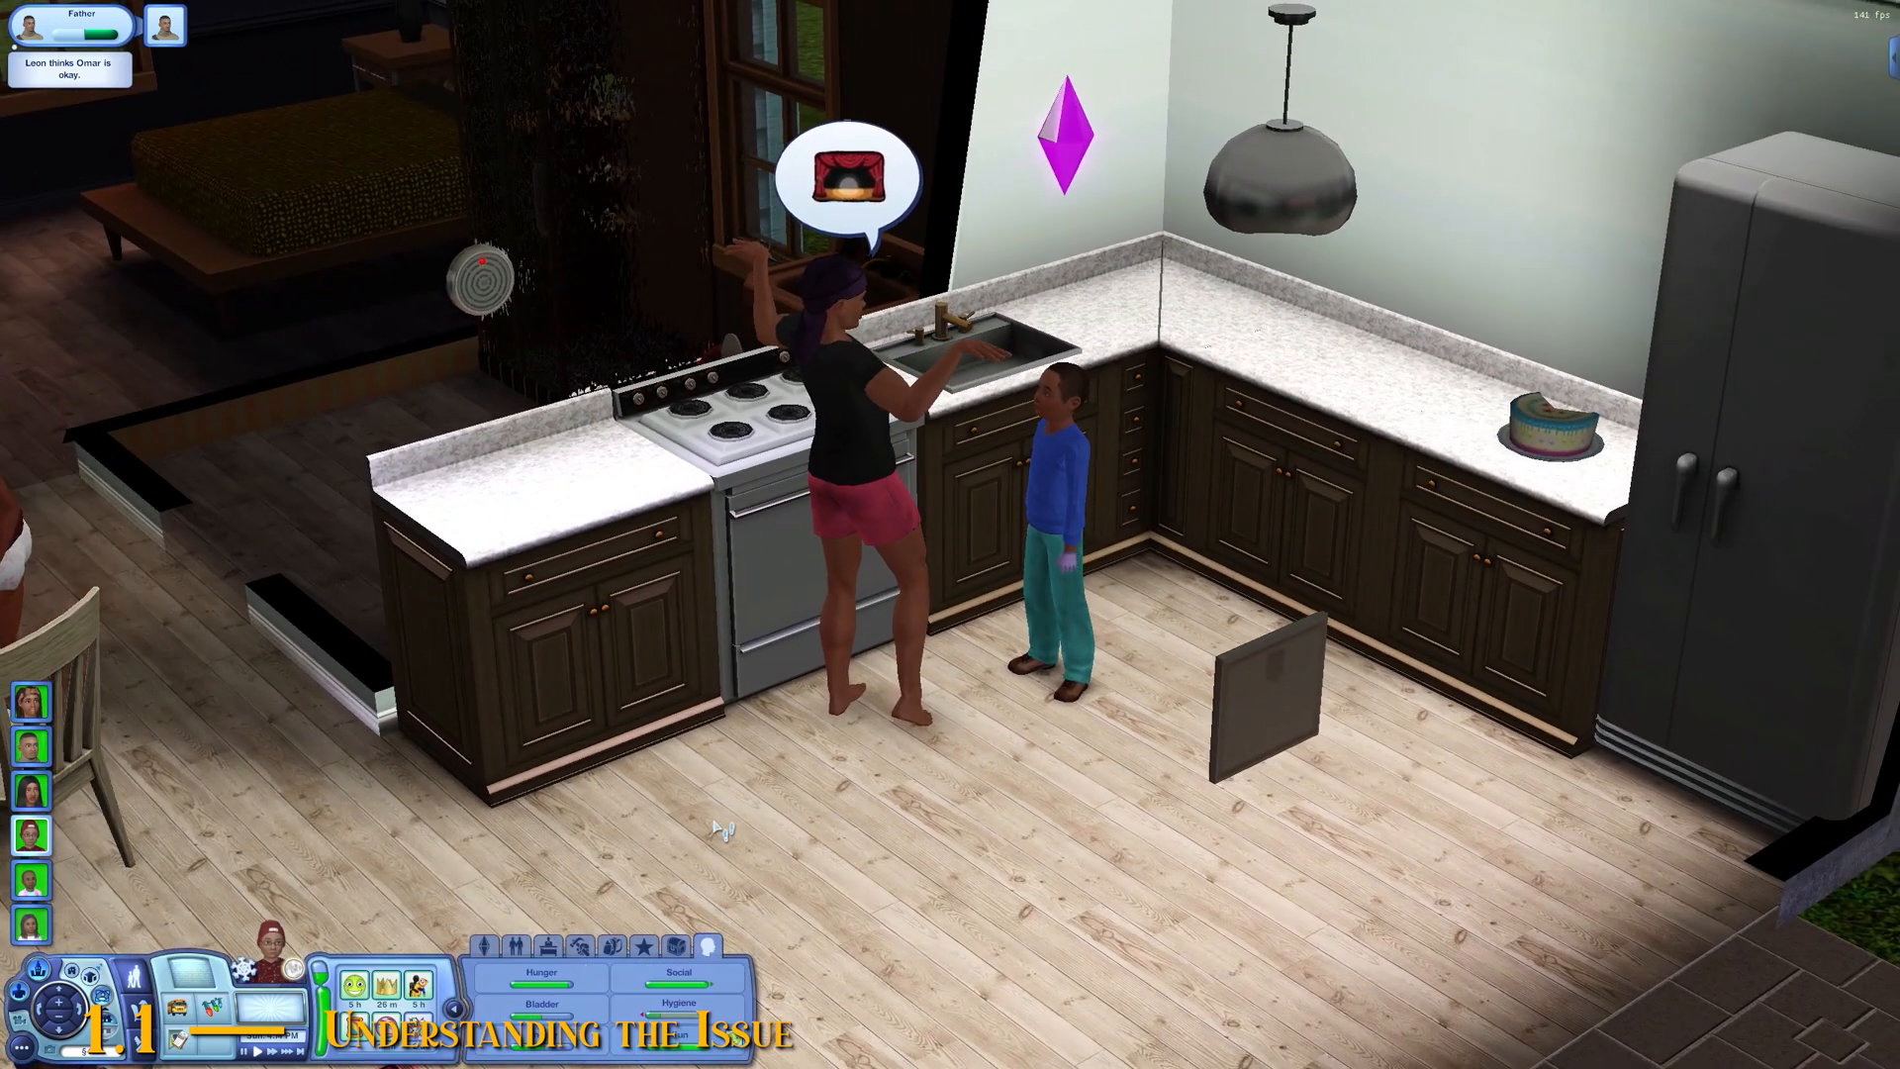
scroll(690, 802, down, 2)
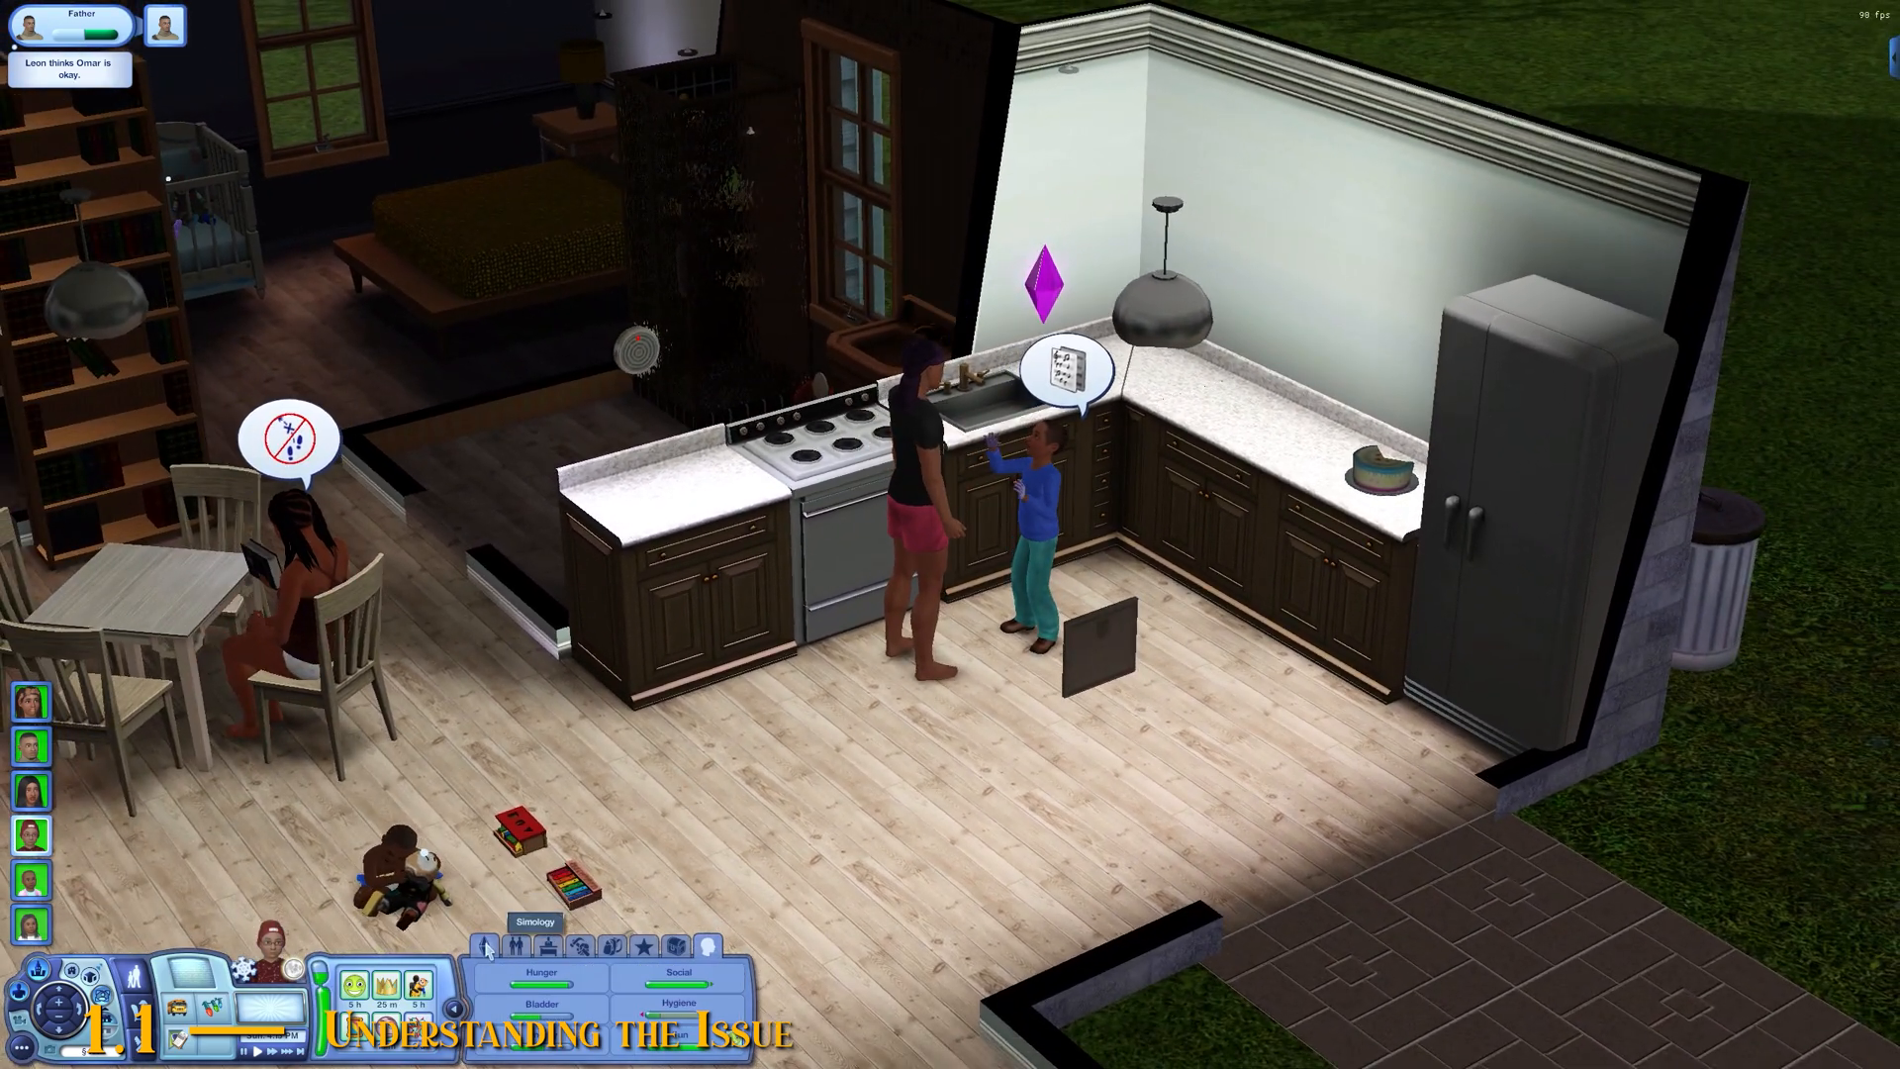
click(484, 947)
mouse_move(382, 995)
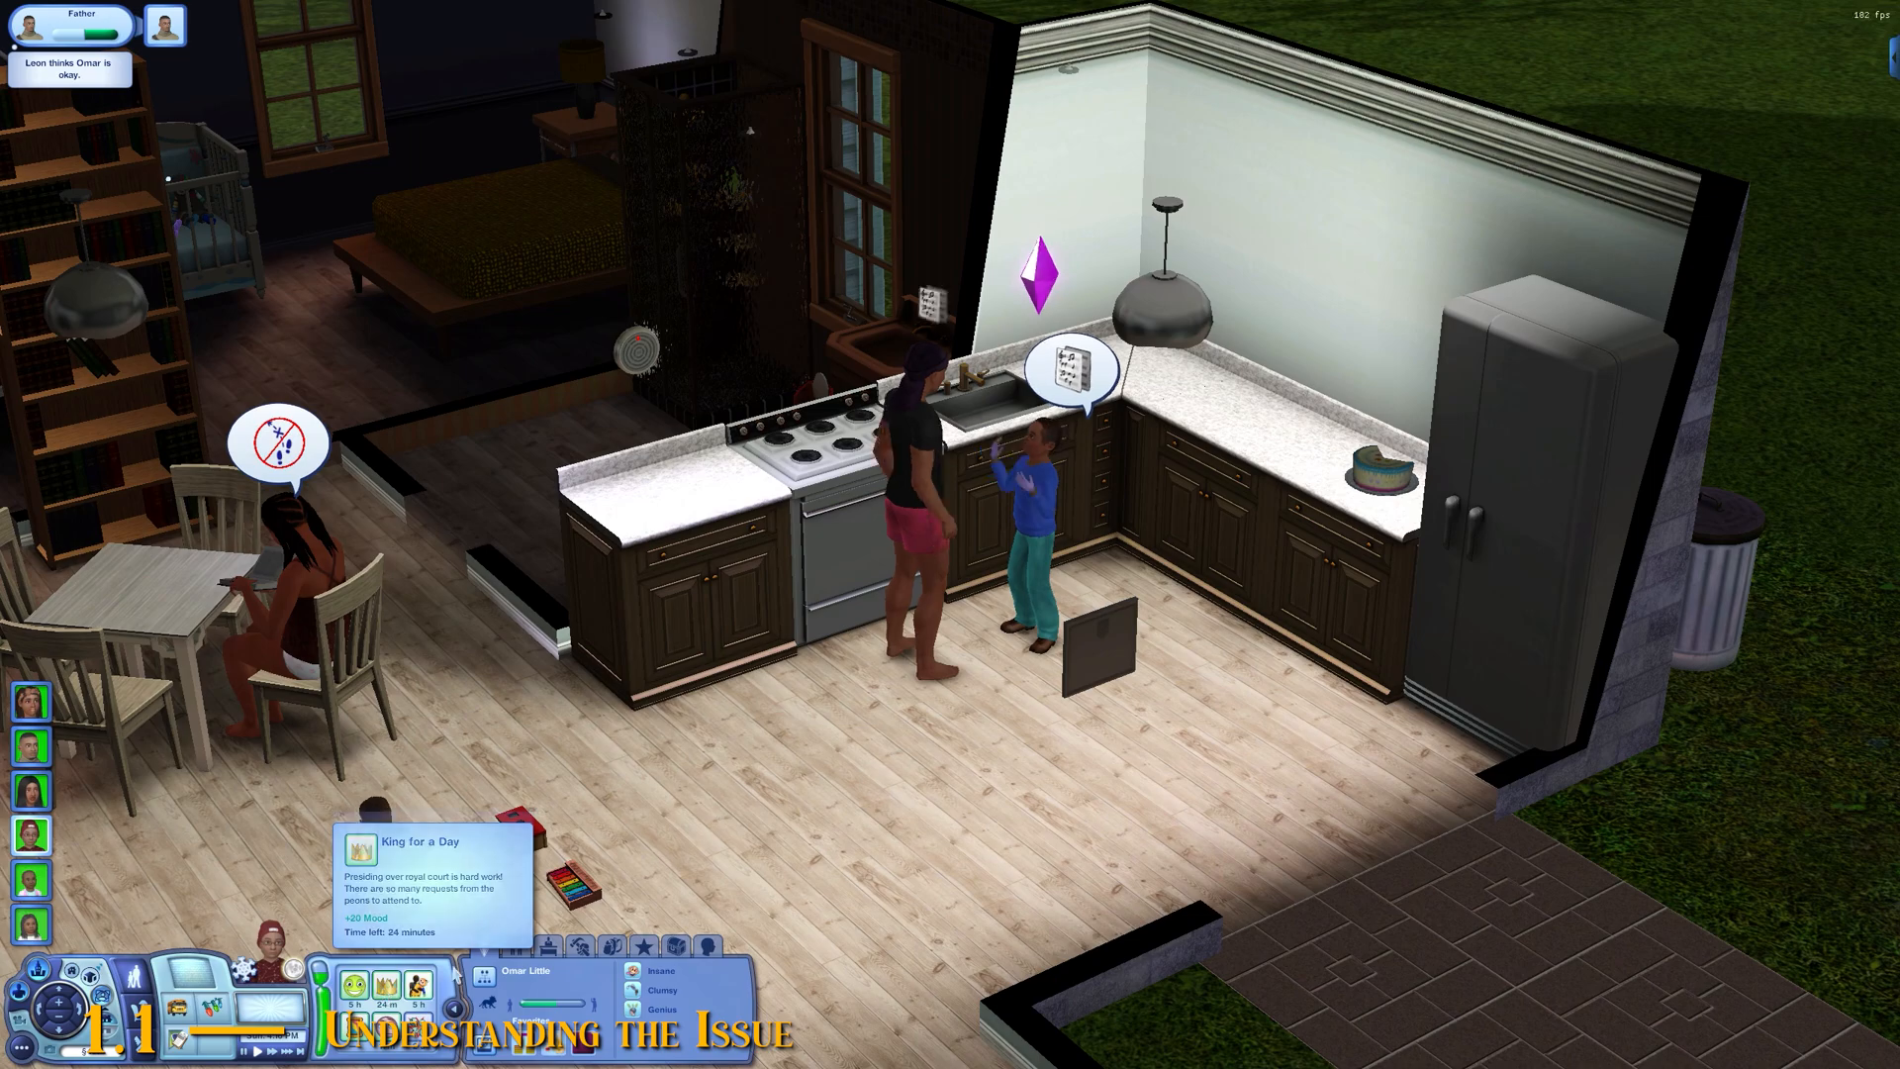
Step: Switch control to the woman seated at the dining table and check her days until aging up
scroll(665, 806, up, 3)
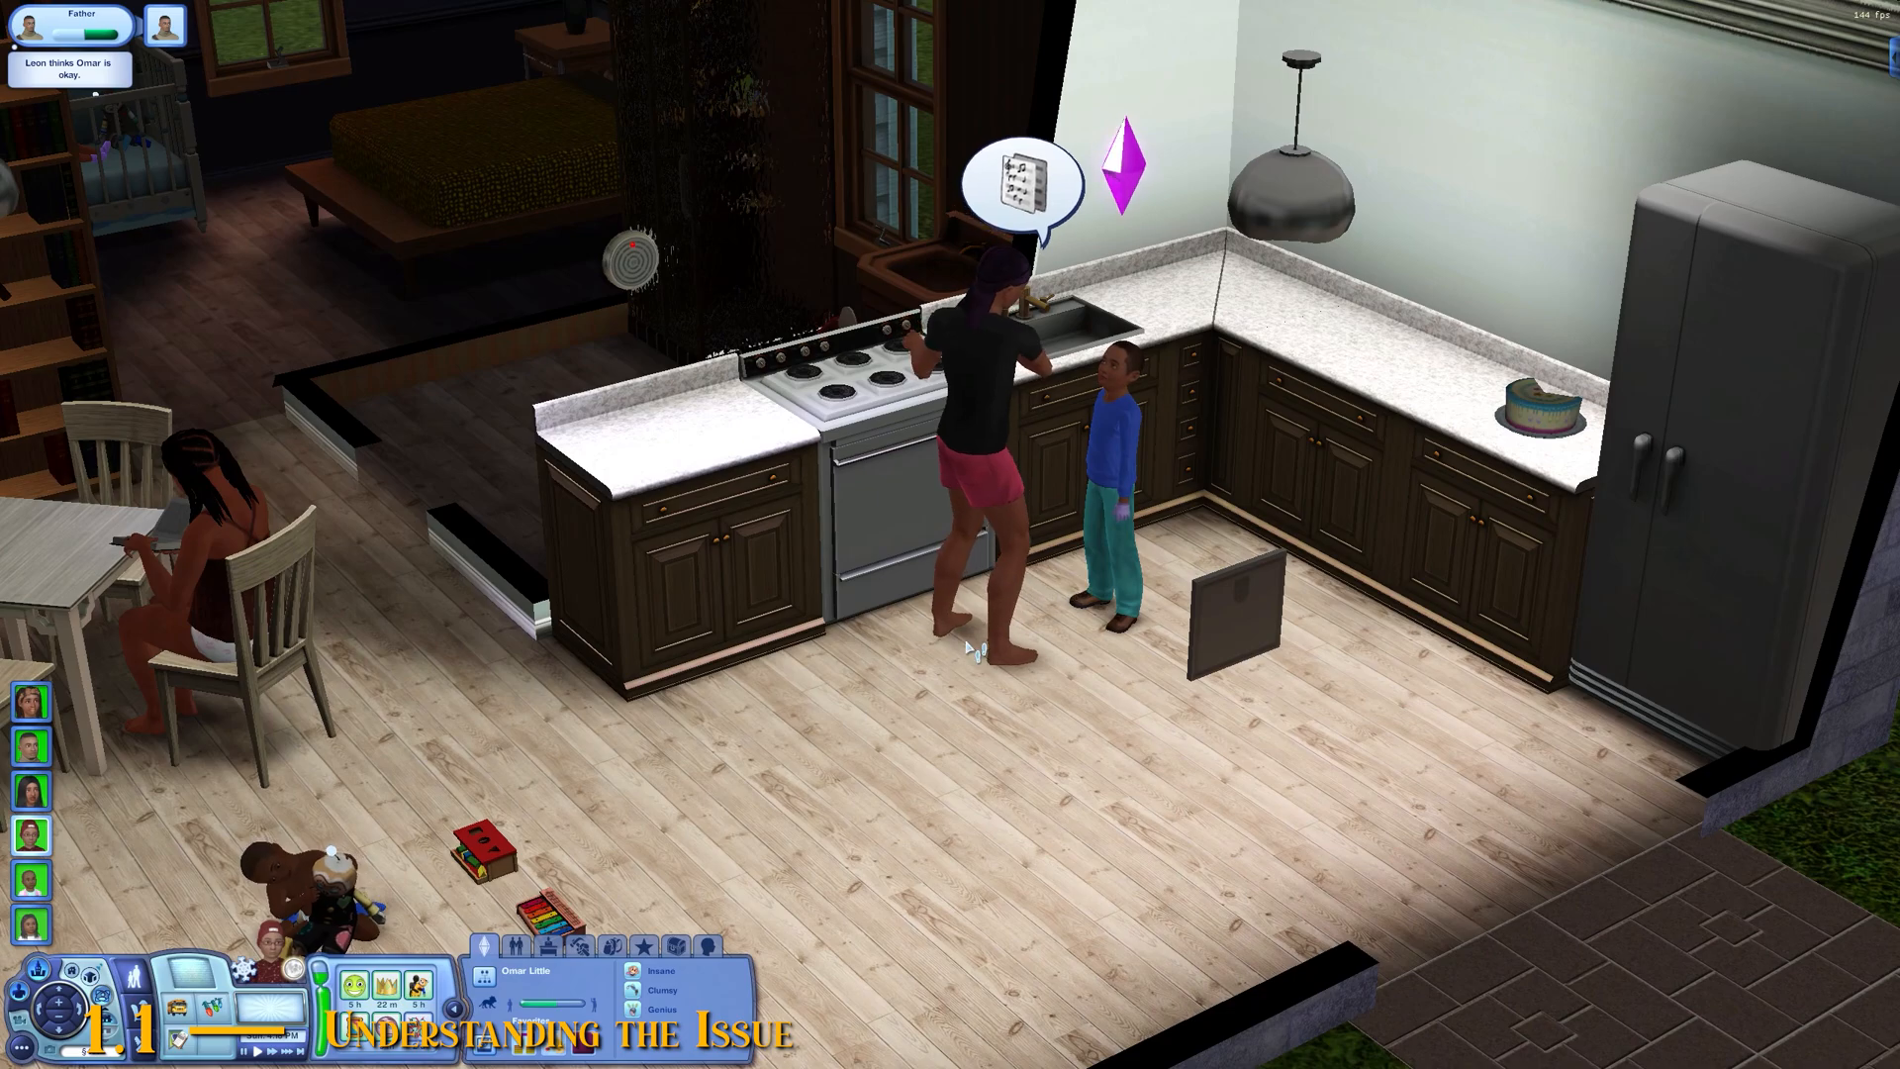
scroll(970, 649, up, 2)
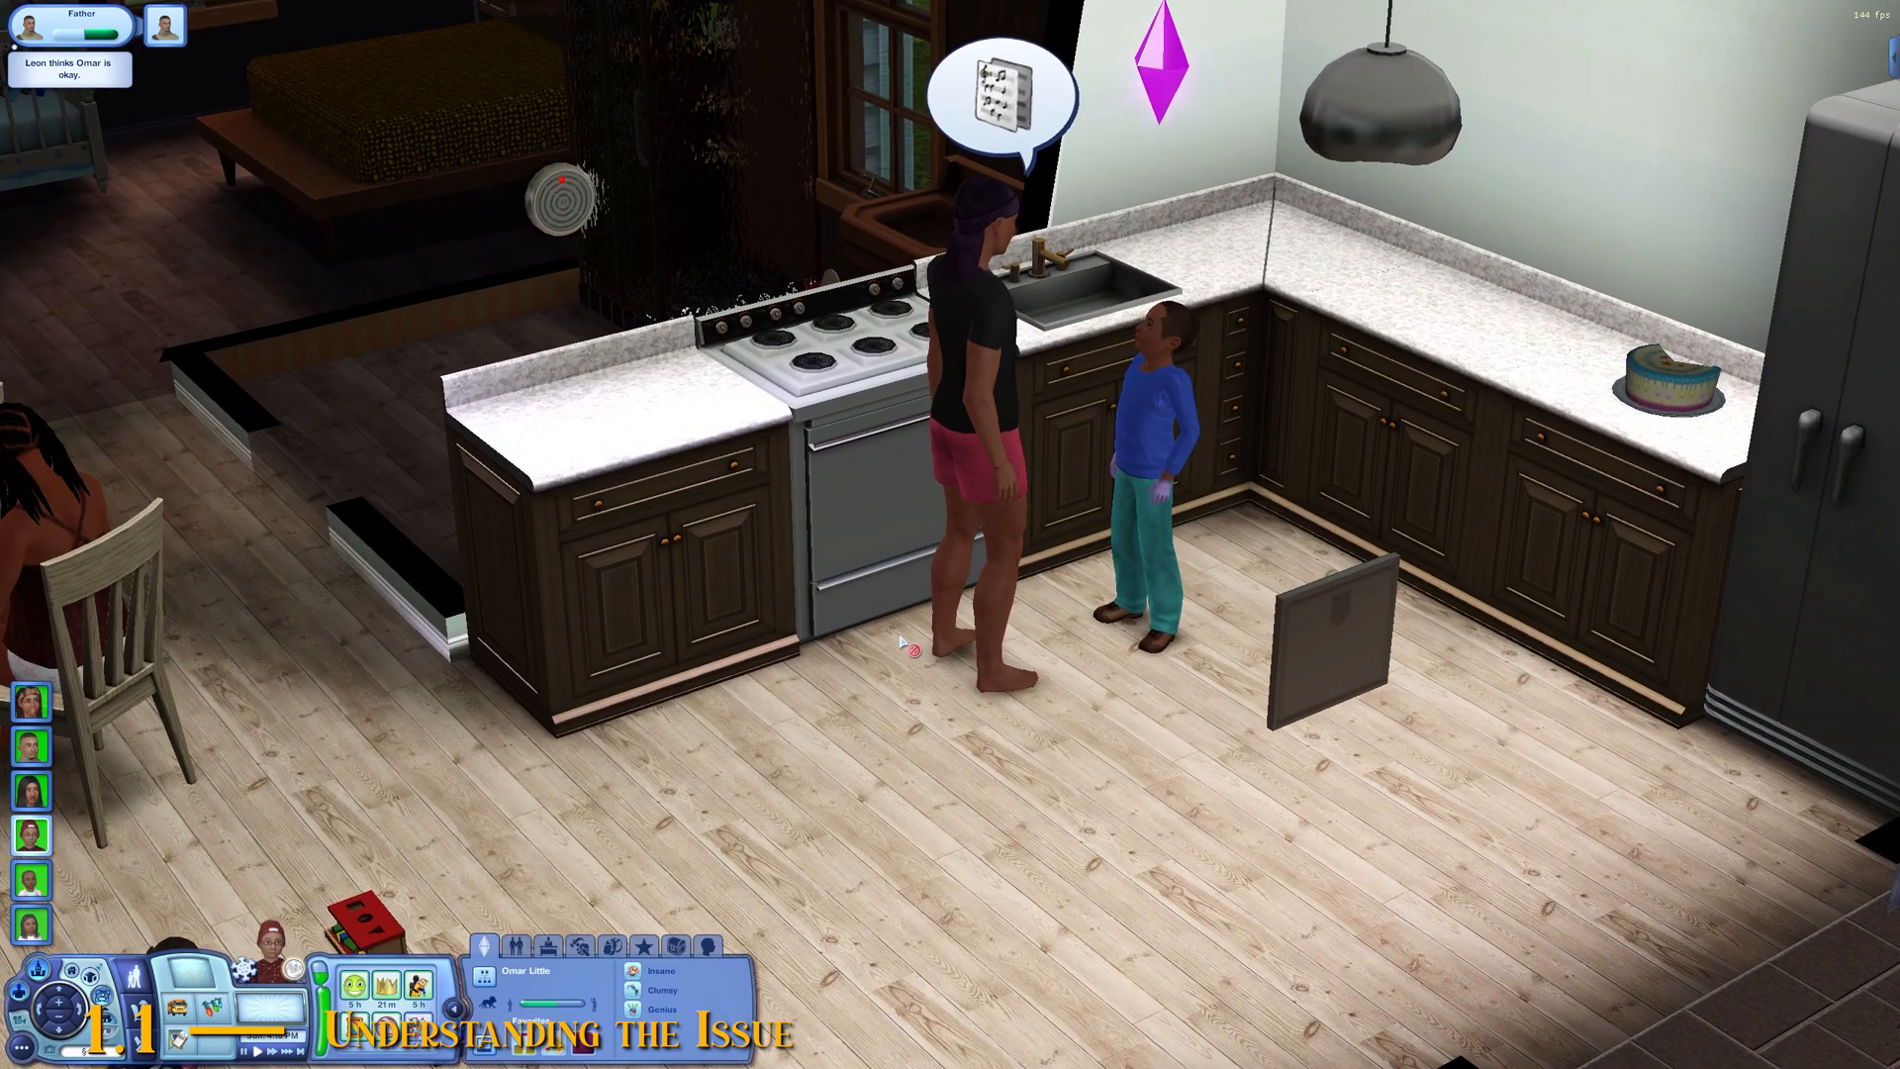
scroll(898, 644, down, 5)
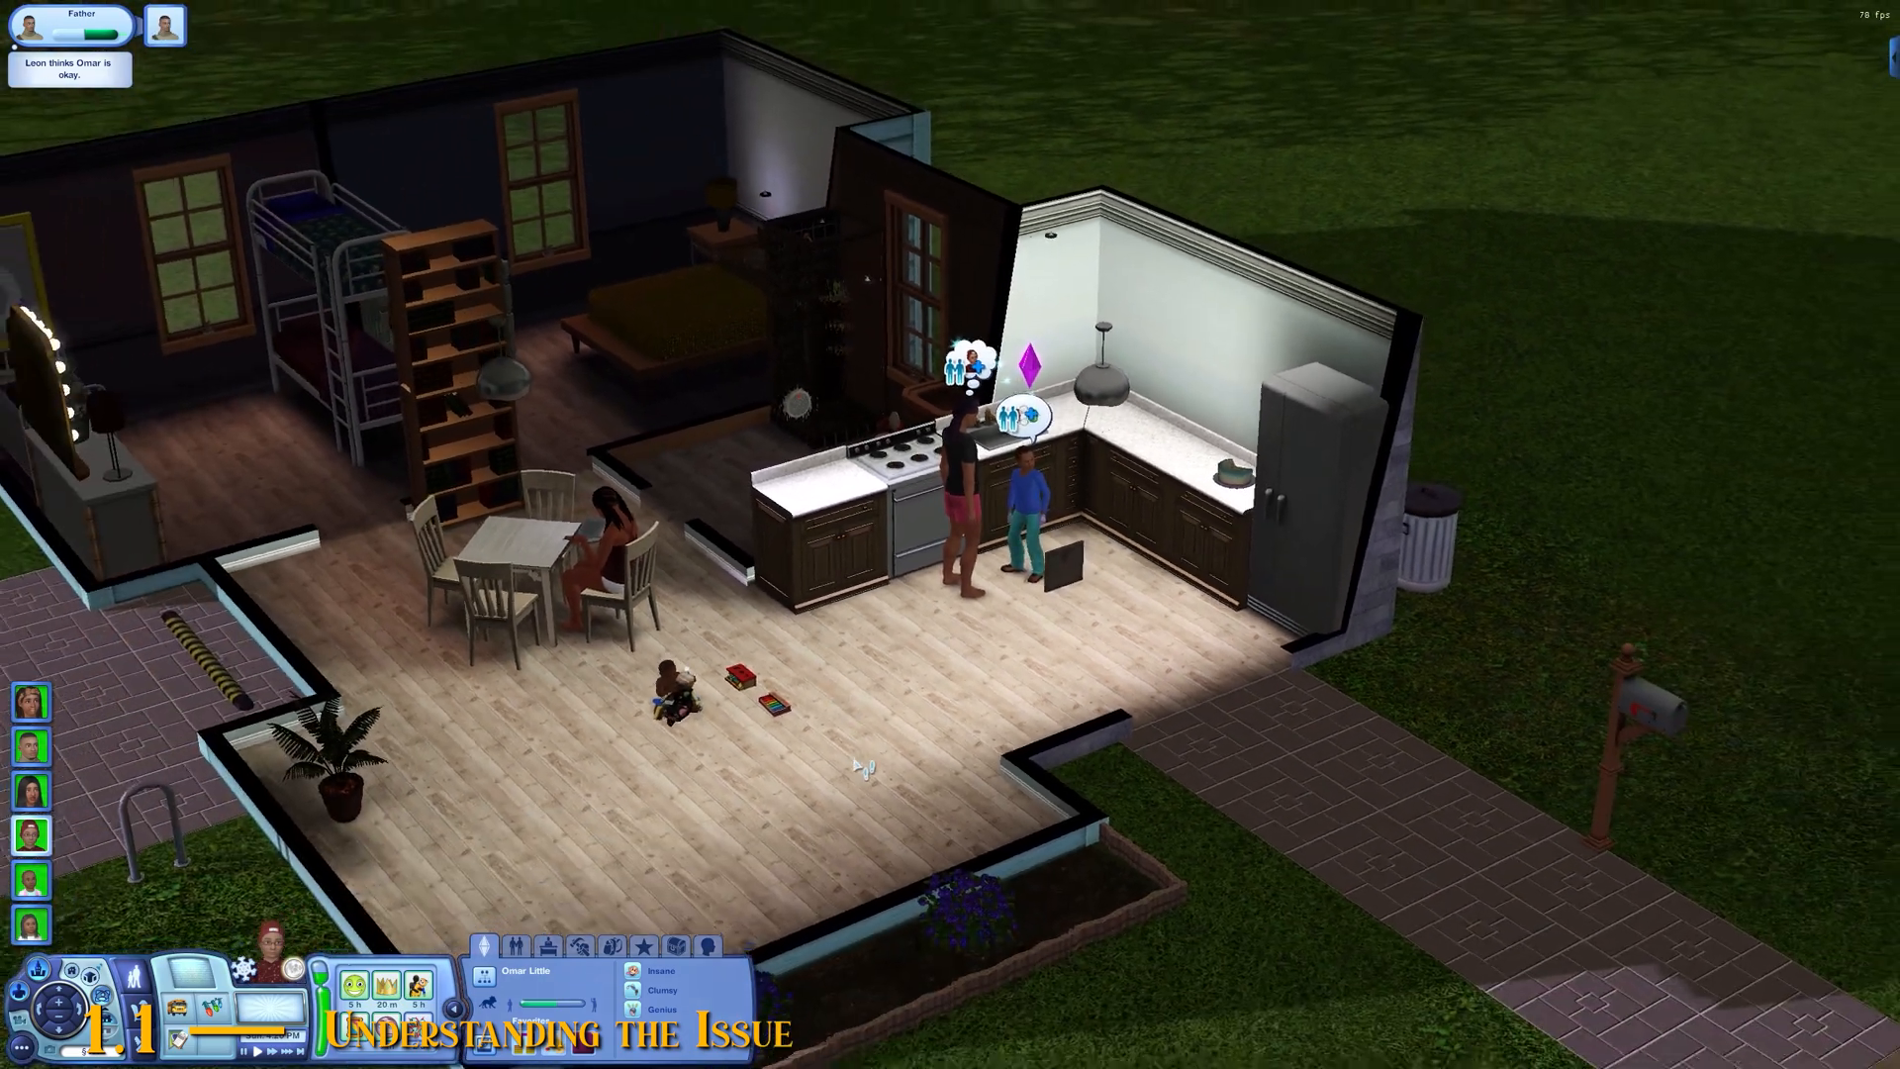
scroll(633, 568, up, 2)
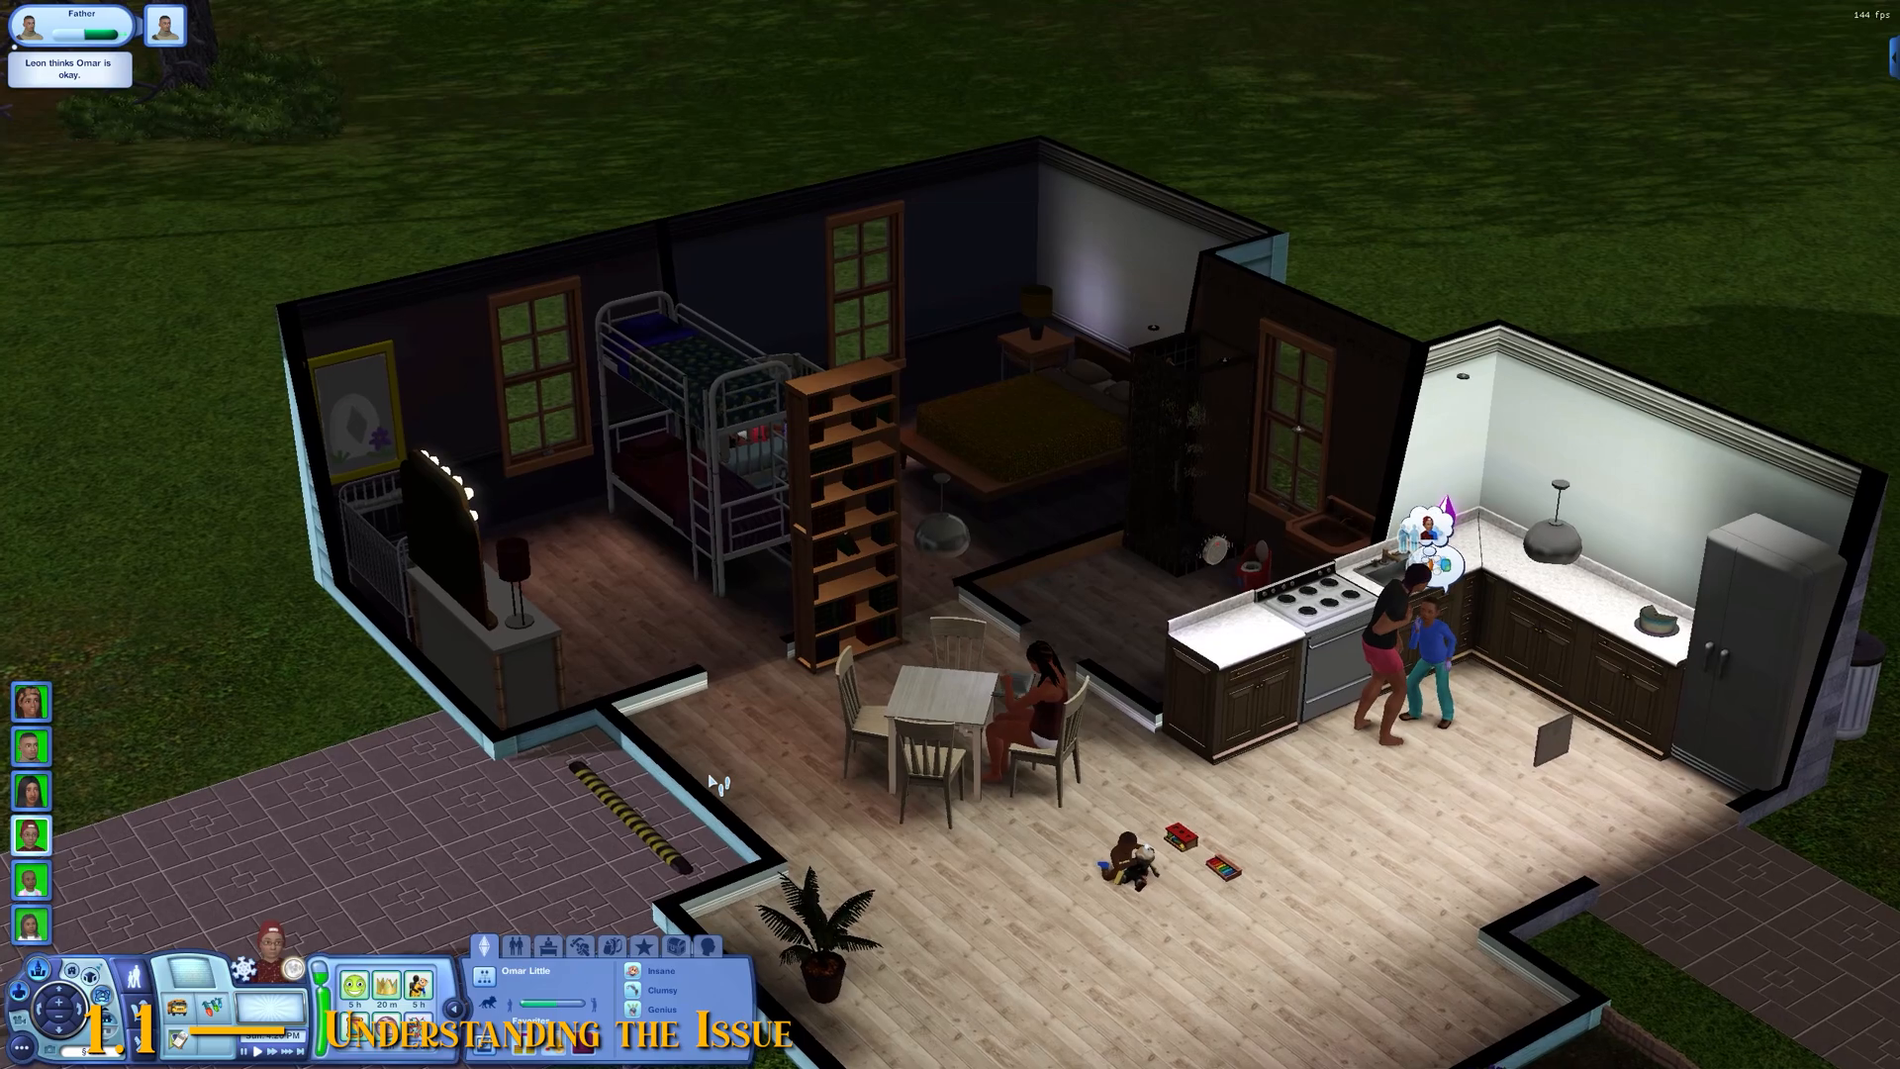
scroll(711, 780, down, 3)
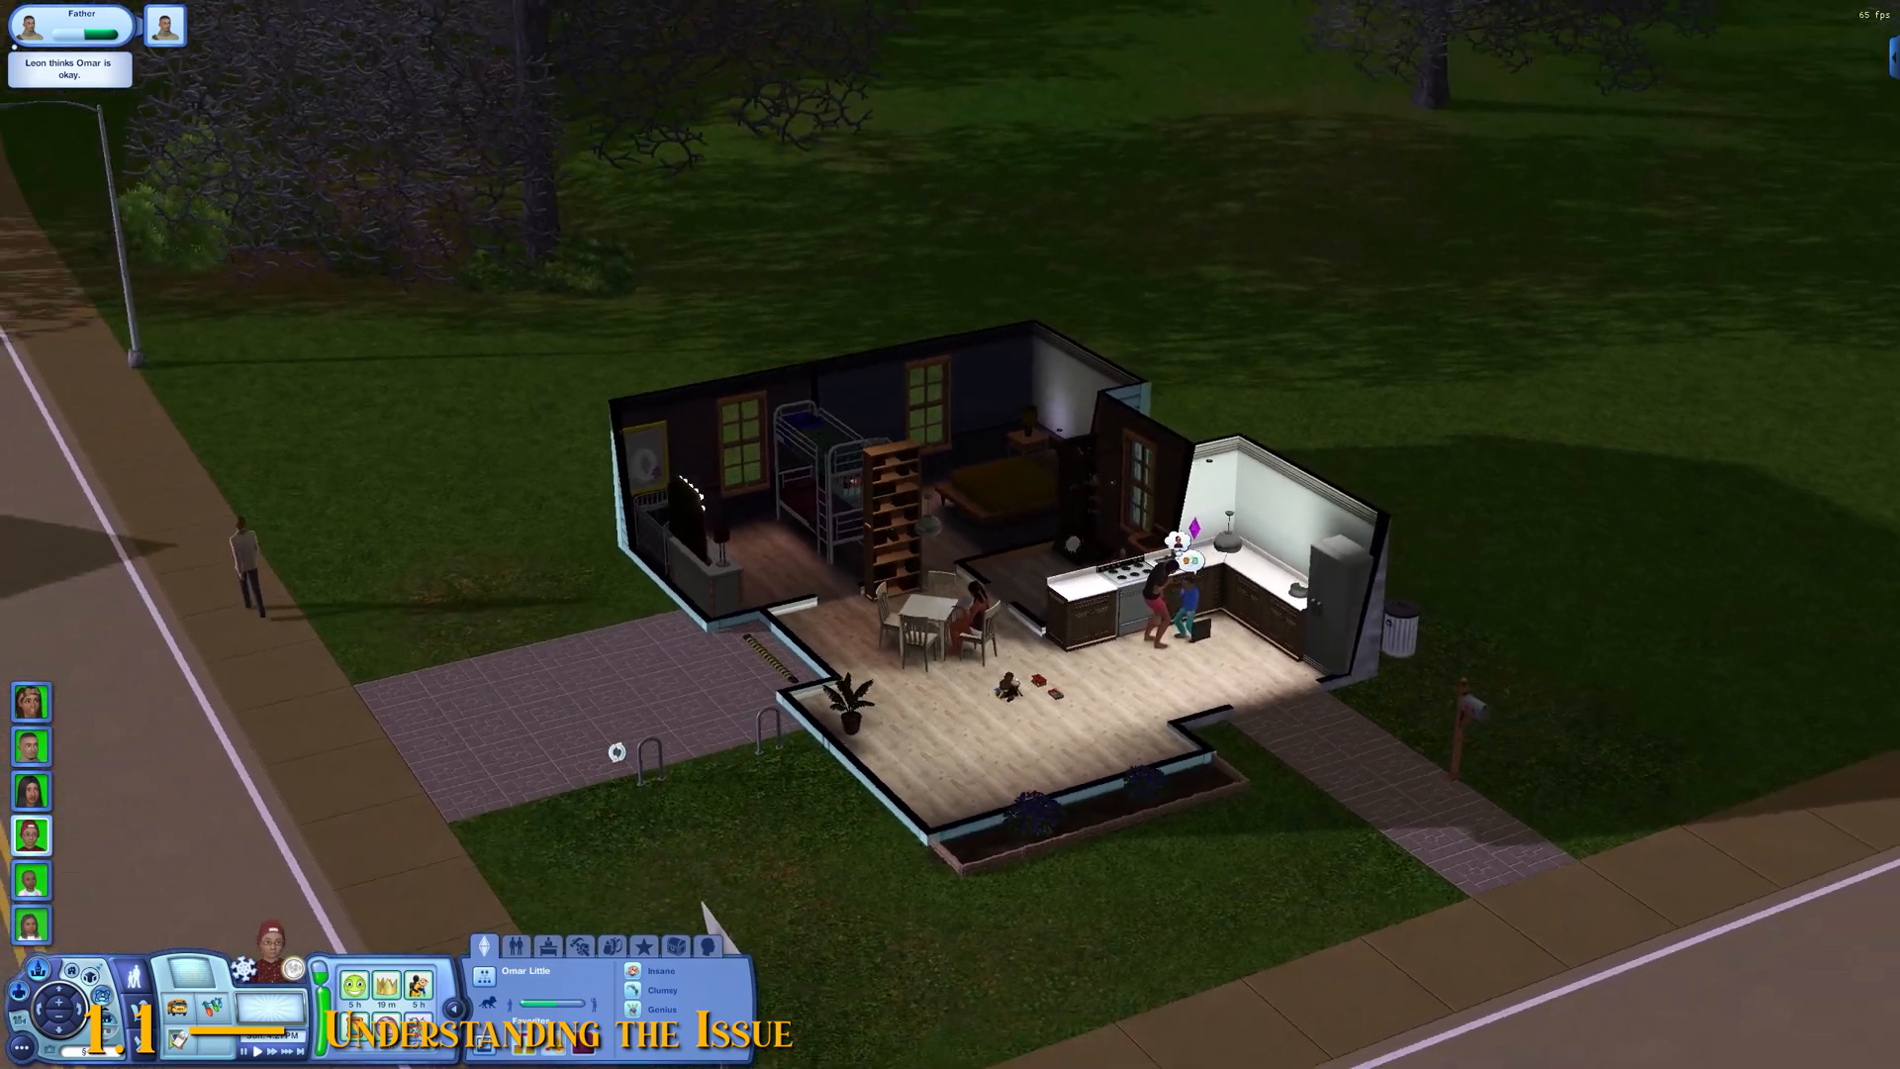
scroll(1005, 772, up, 5)
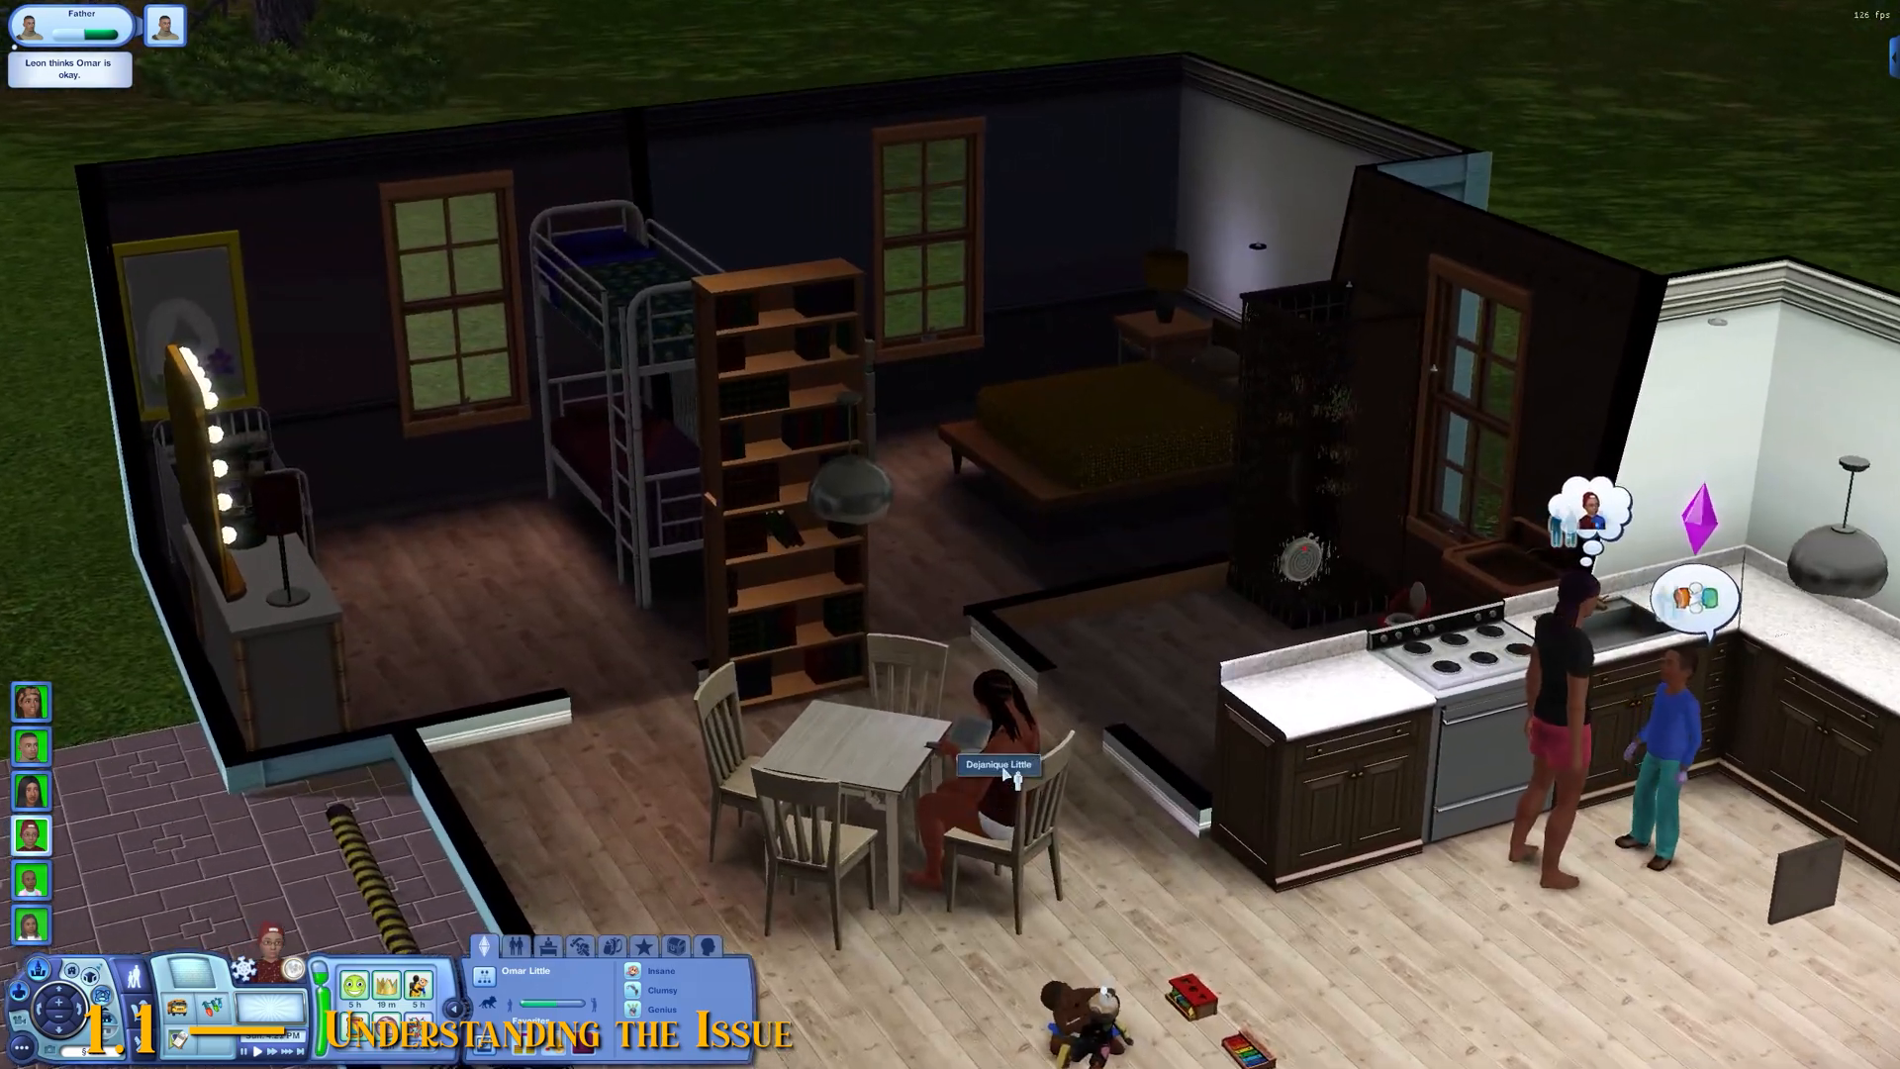
click(1005, 772)
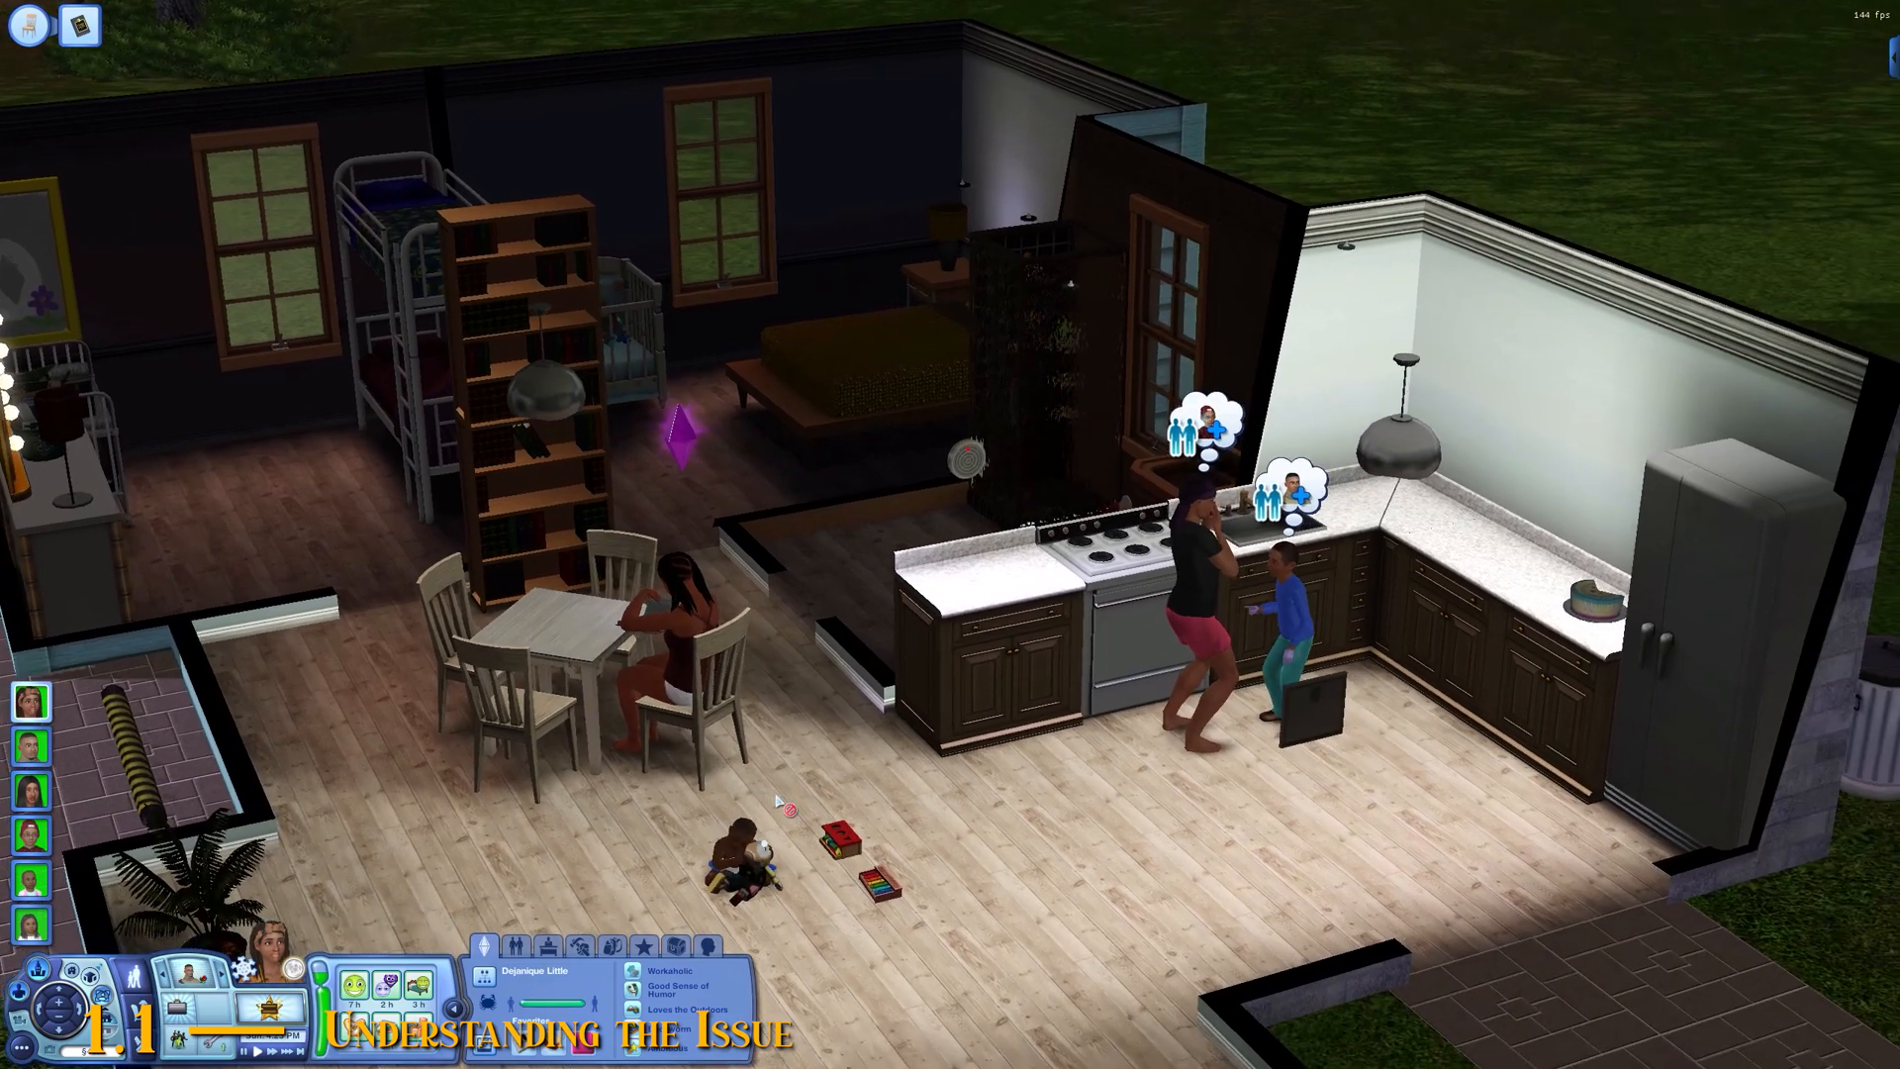
mouse_move(594, 1015)
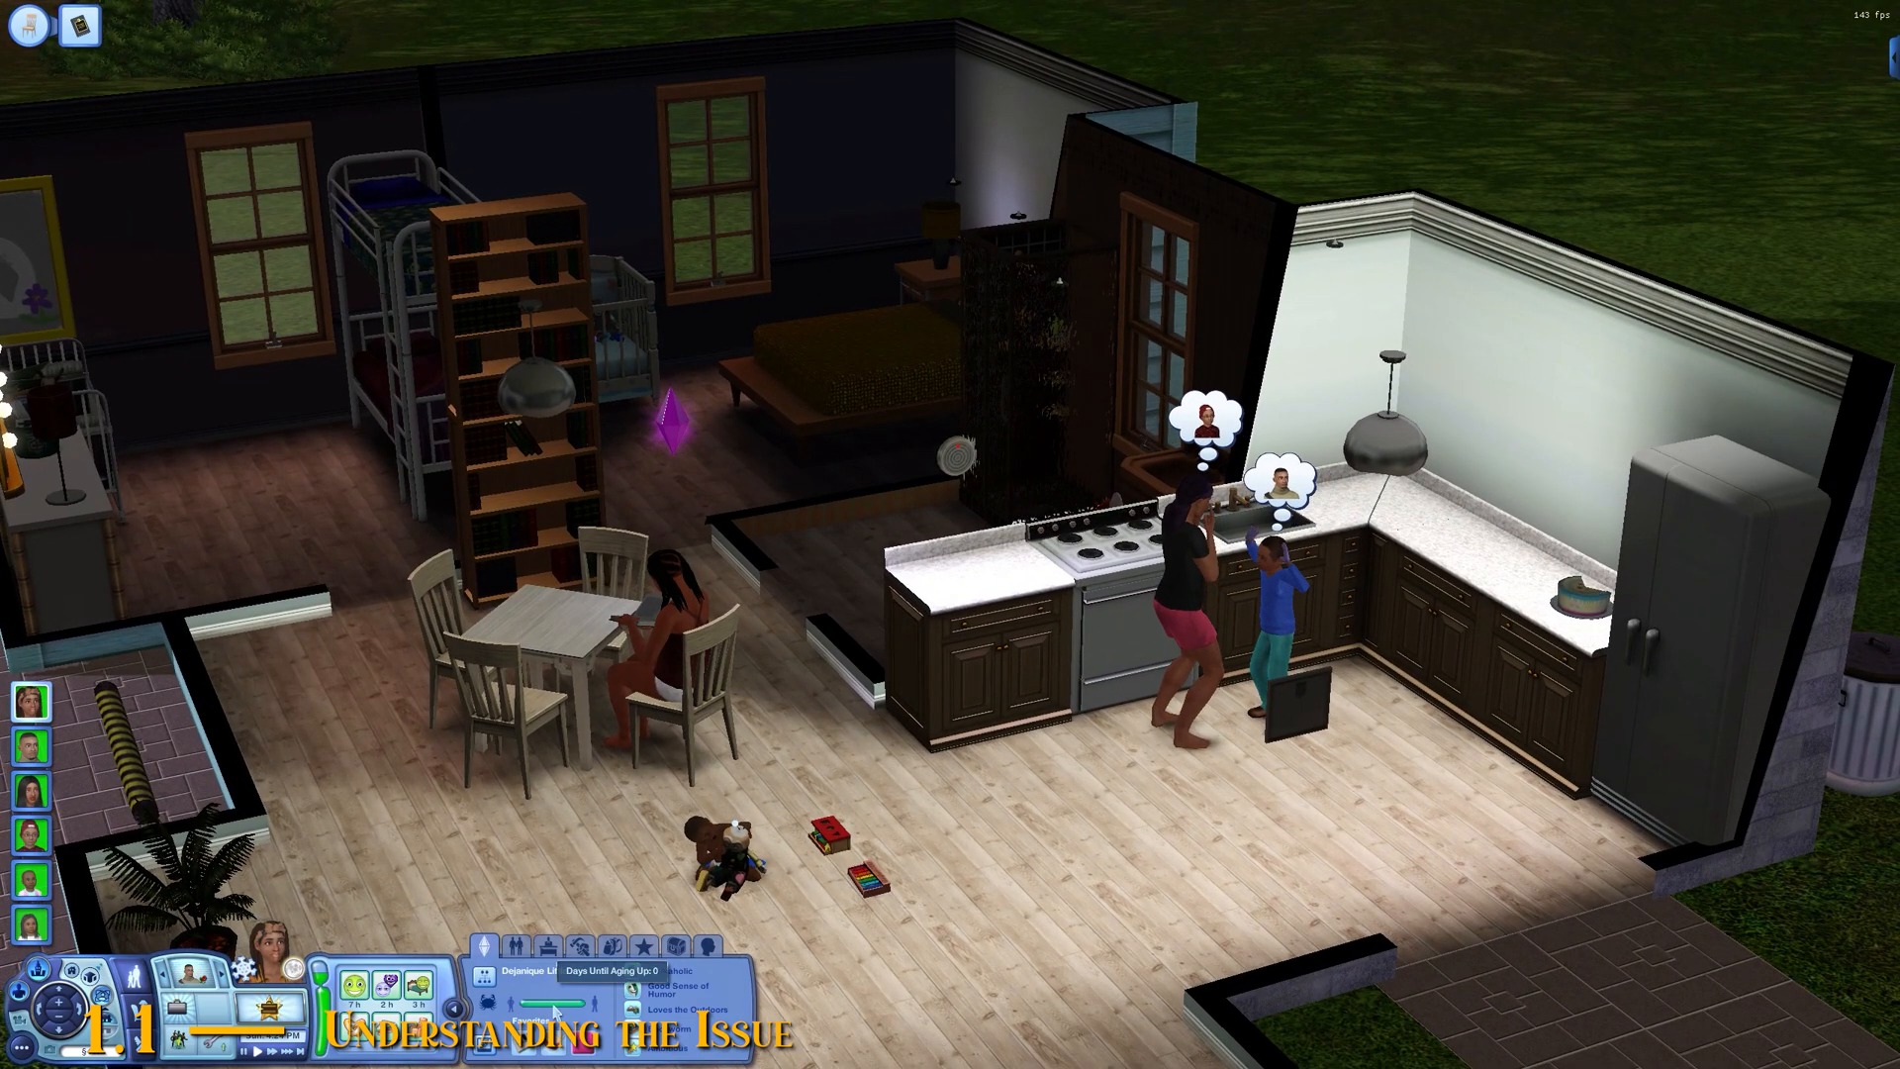
Step: Switch control to the man in the black shirt and view his career details
scroll(871, 800, down, 3)
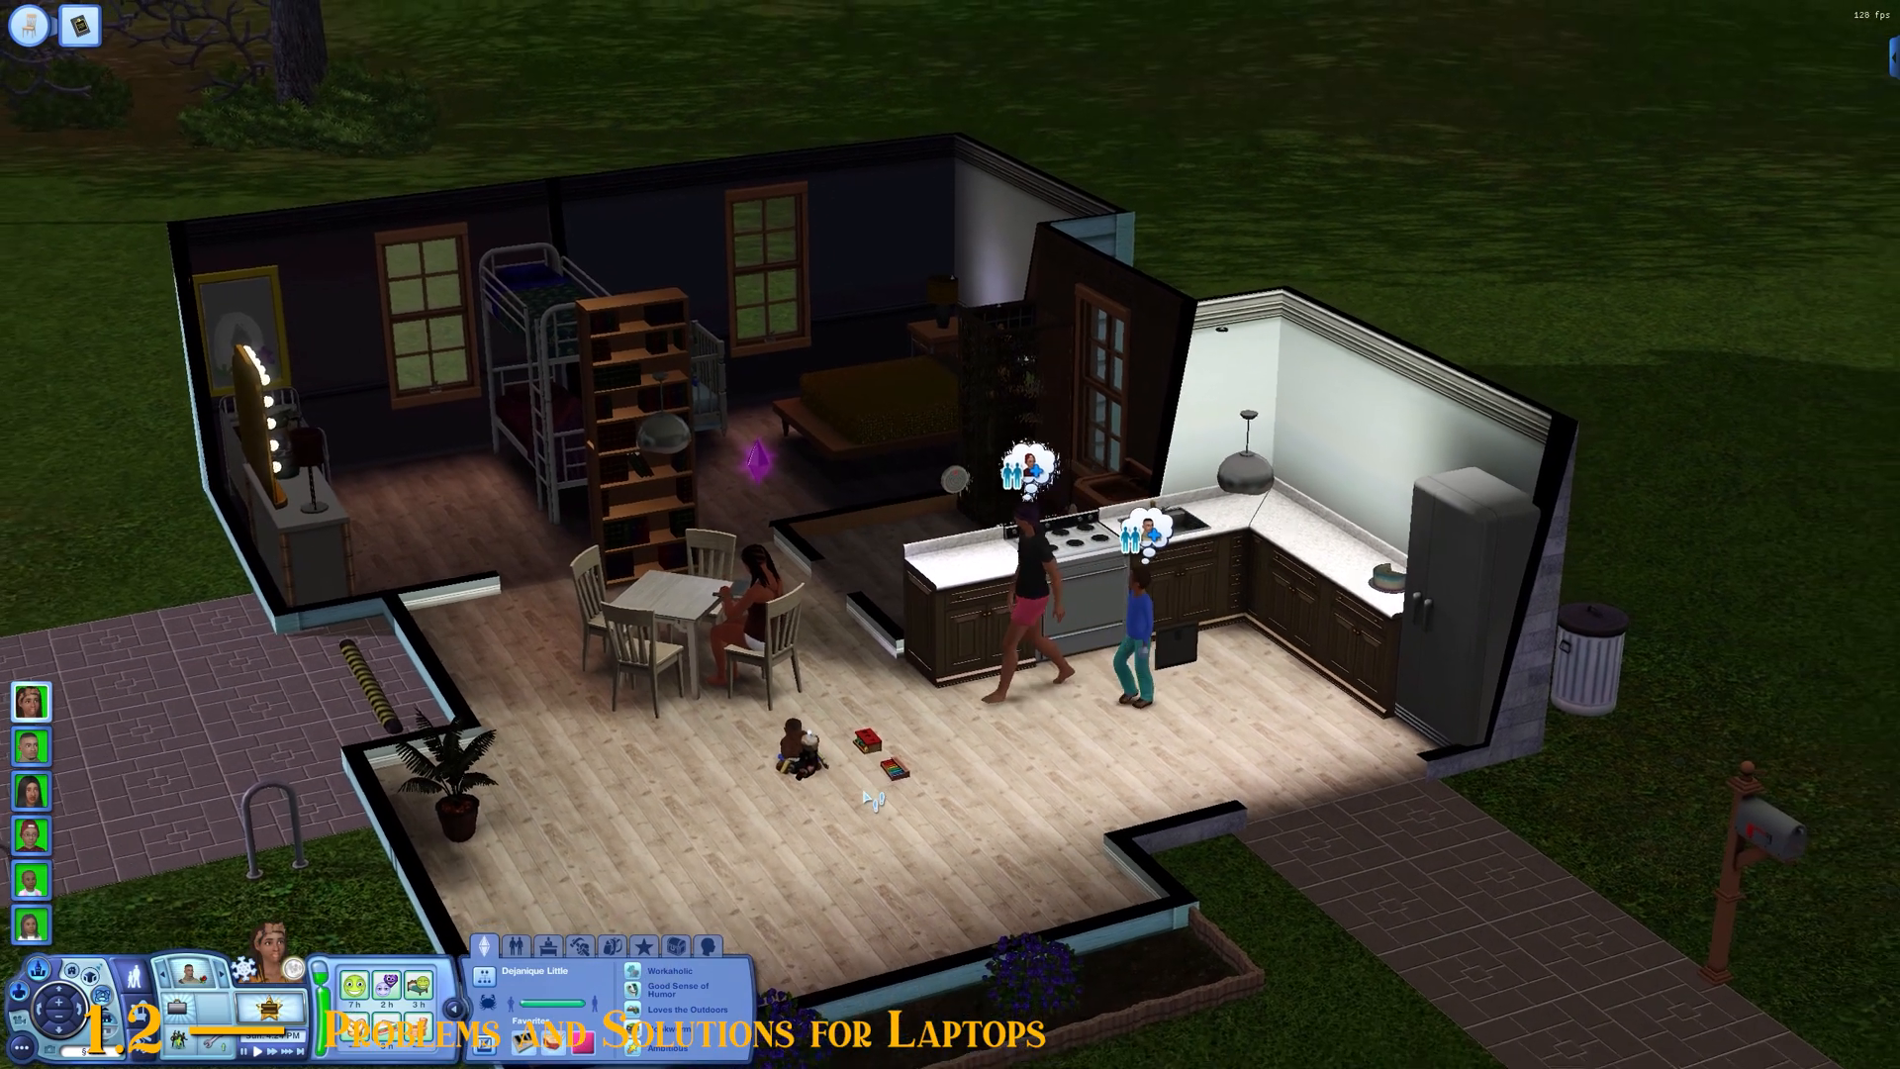
scroll(993, 817, up, 2)
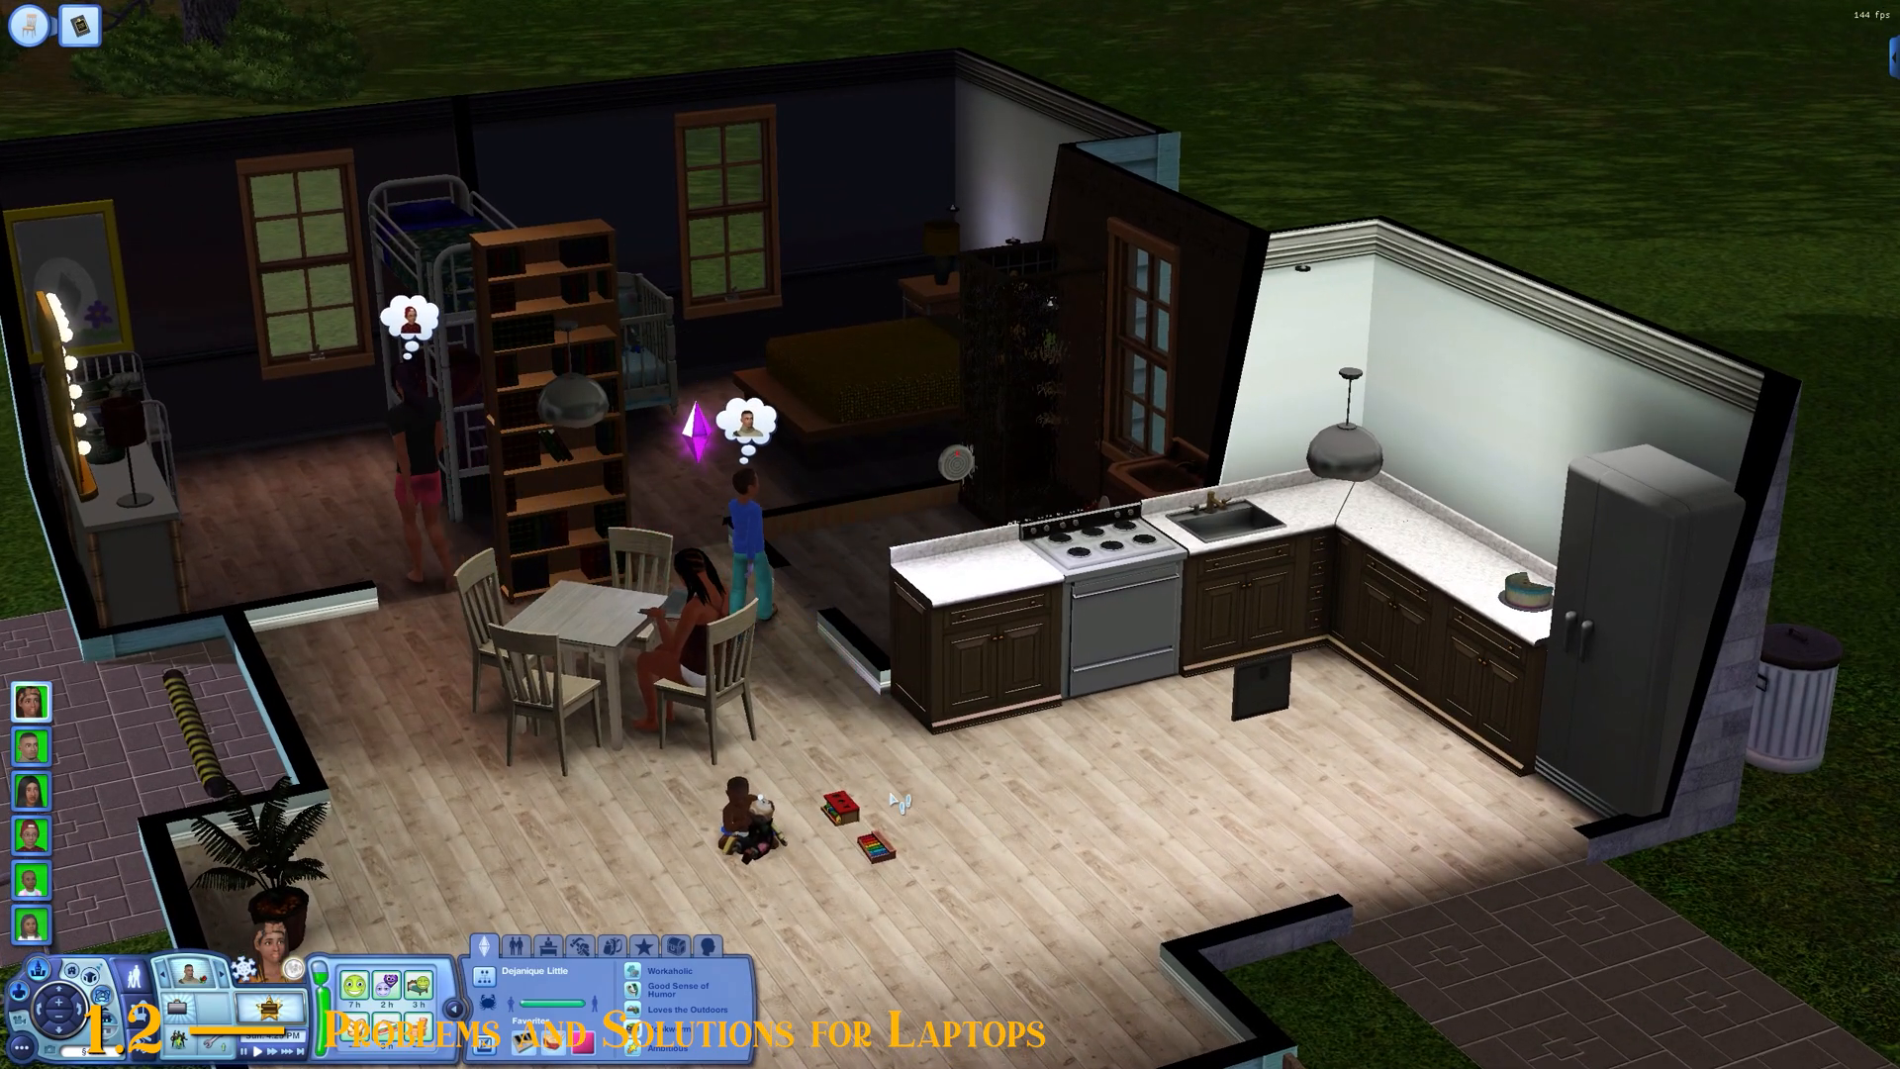
click(35, 752)
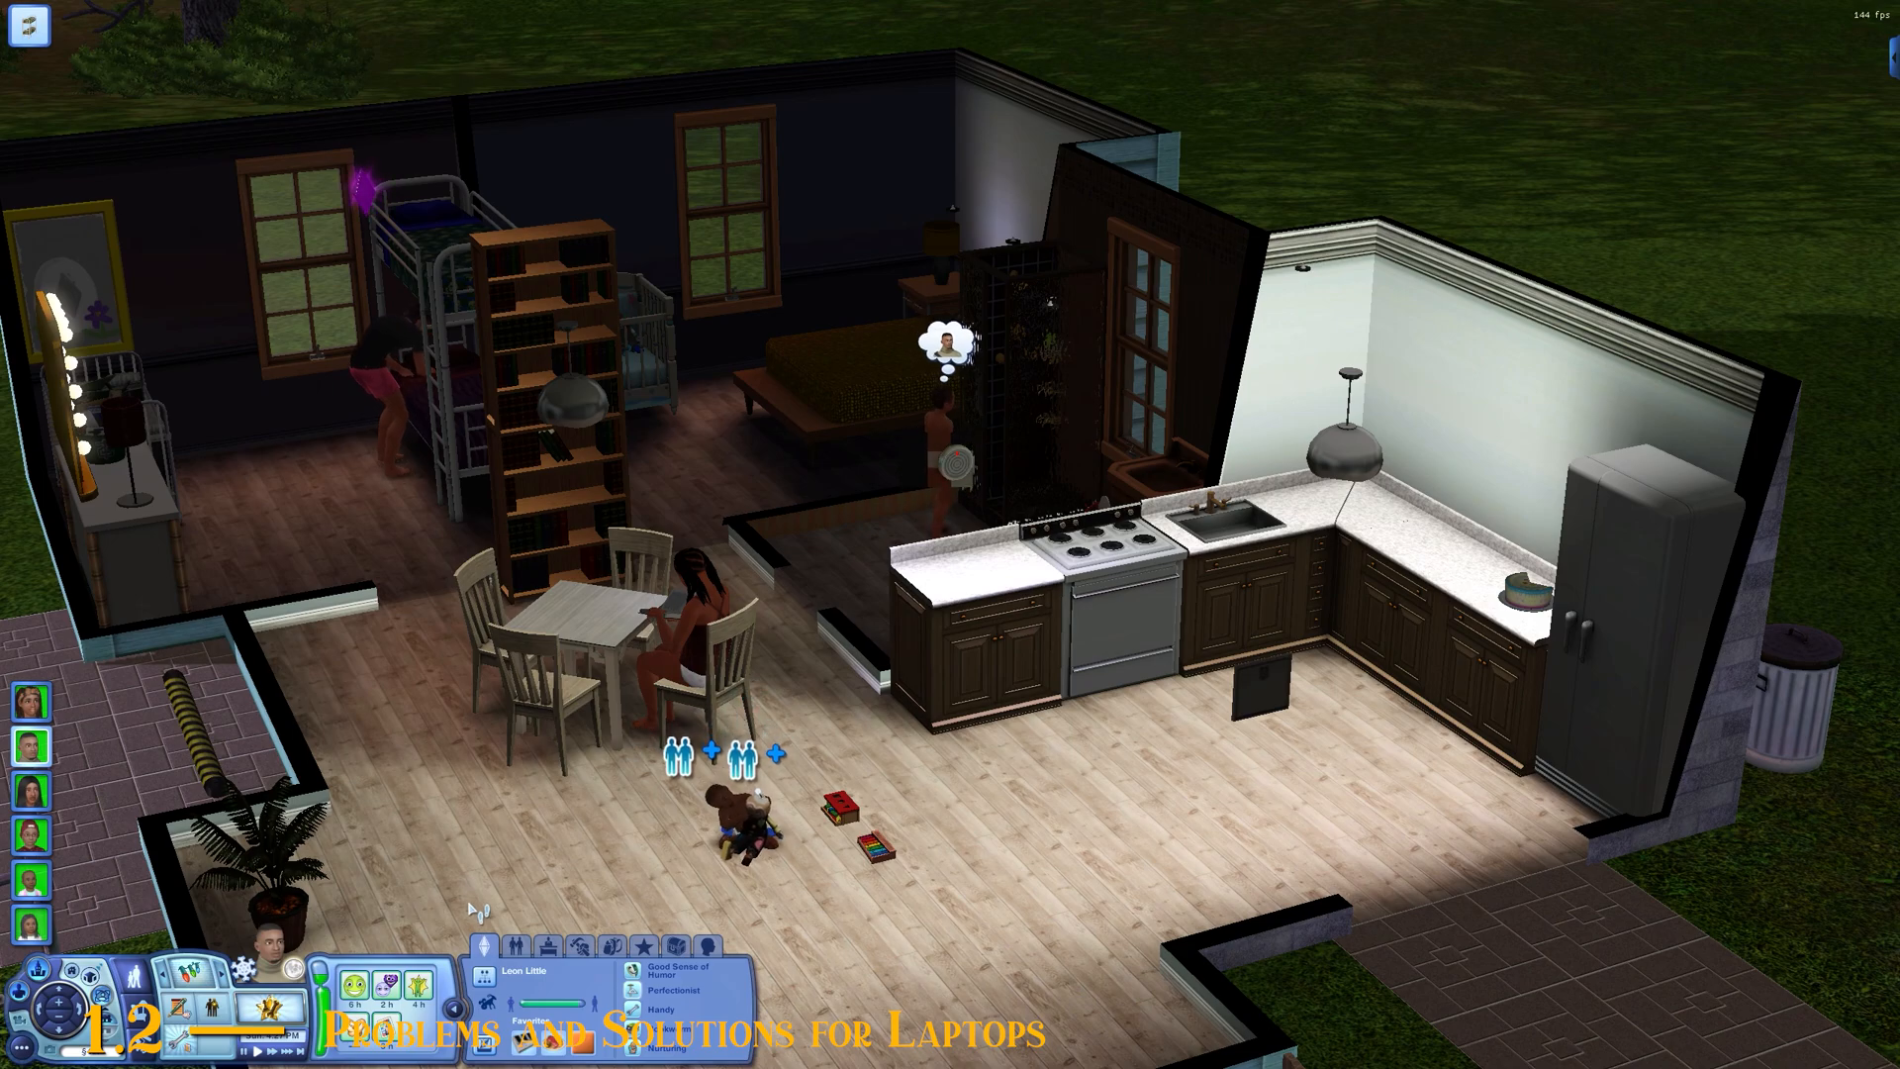
click(560, 942)
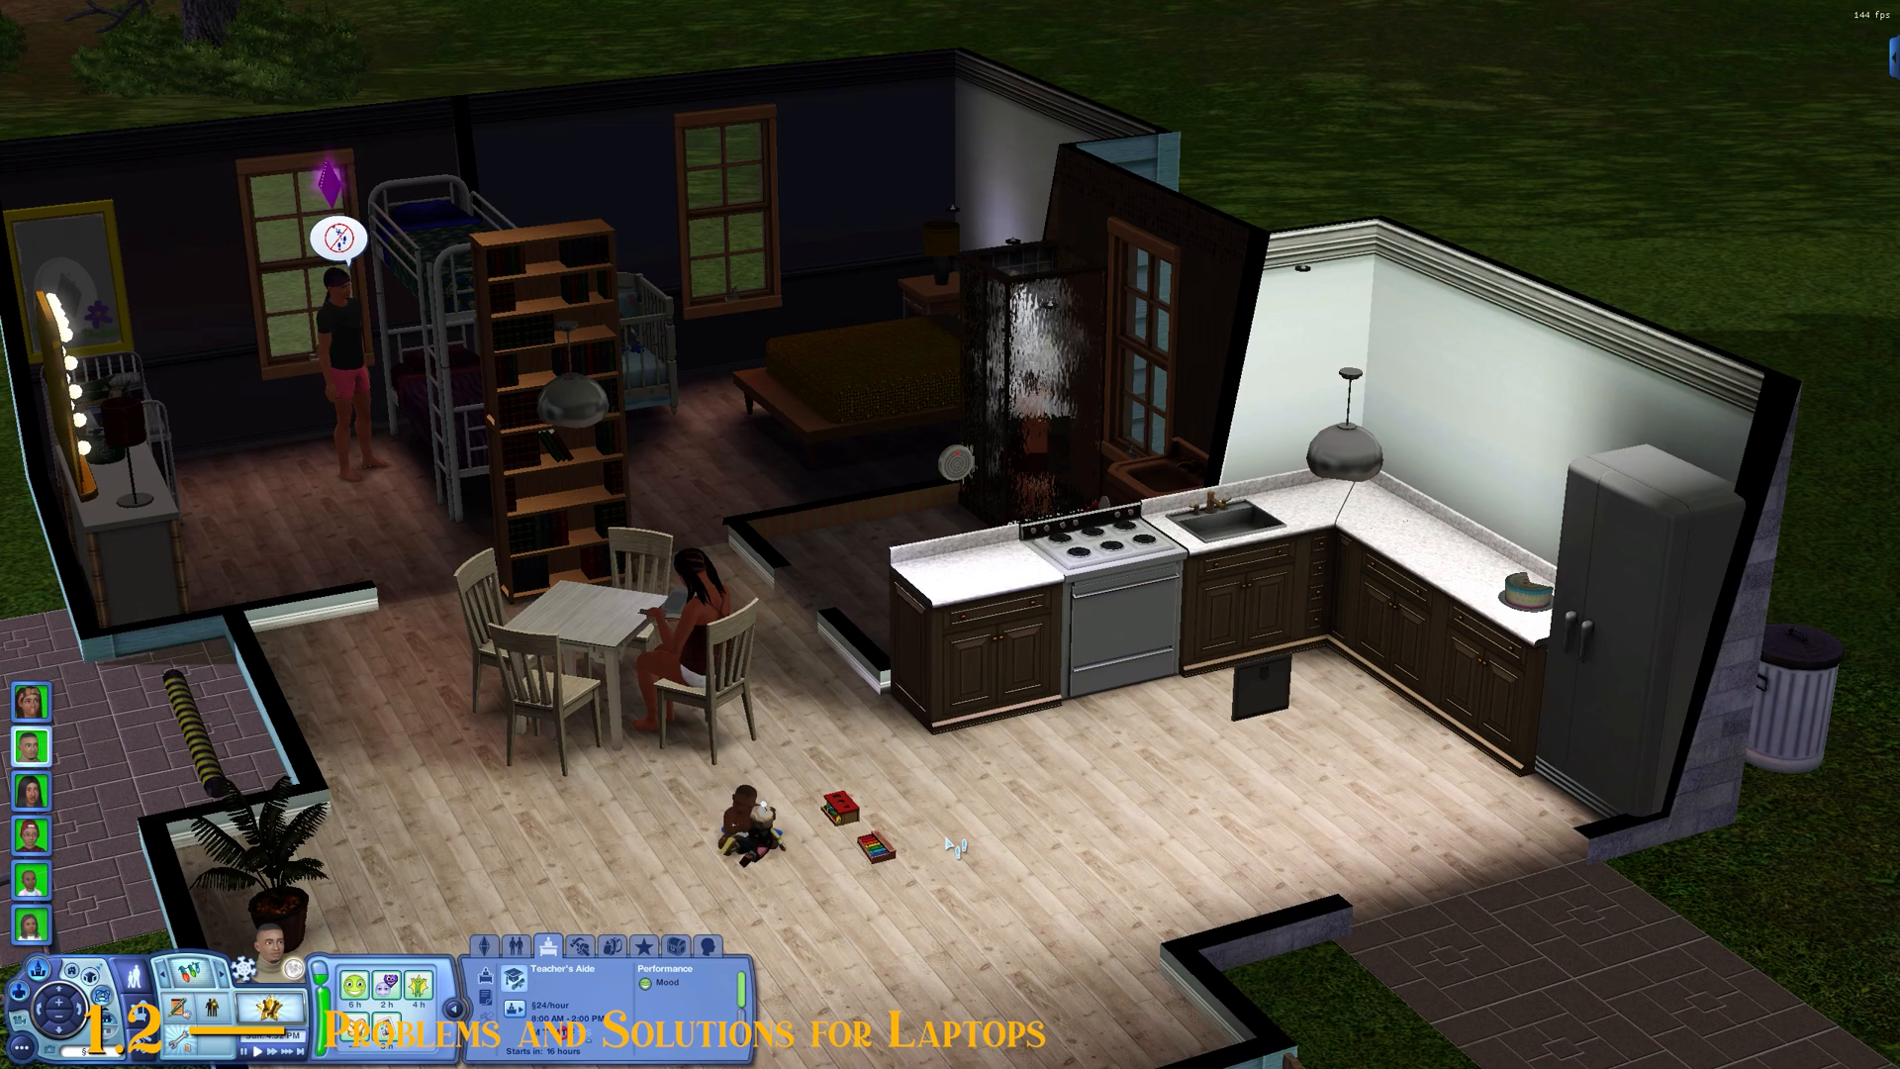
scroll(940, 846, down, 5)
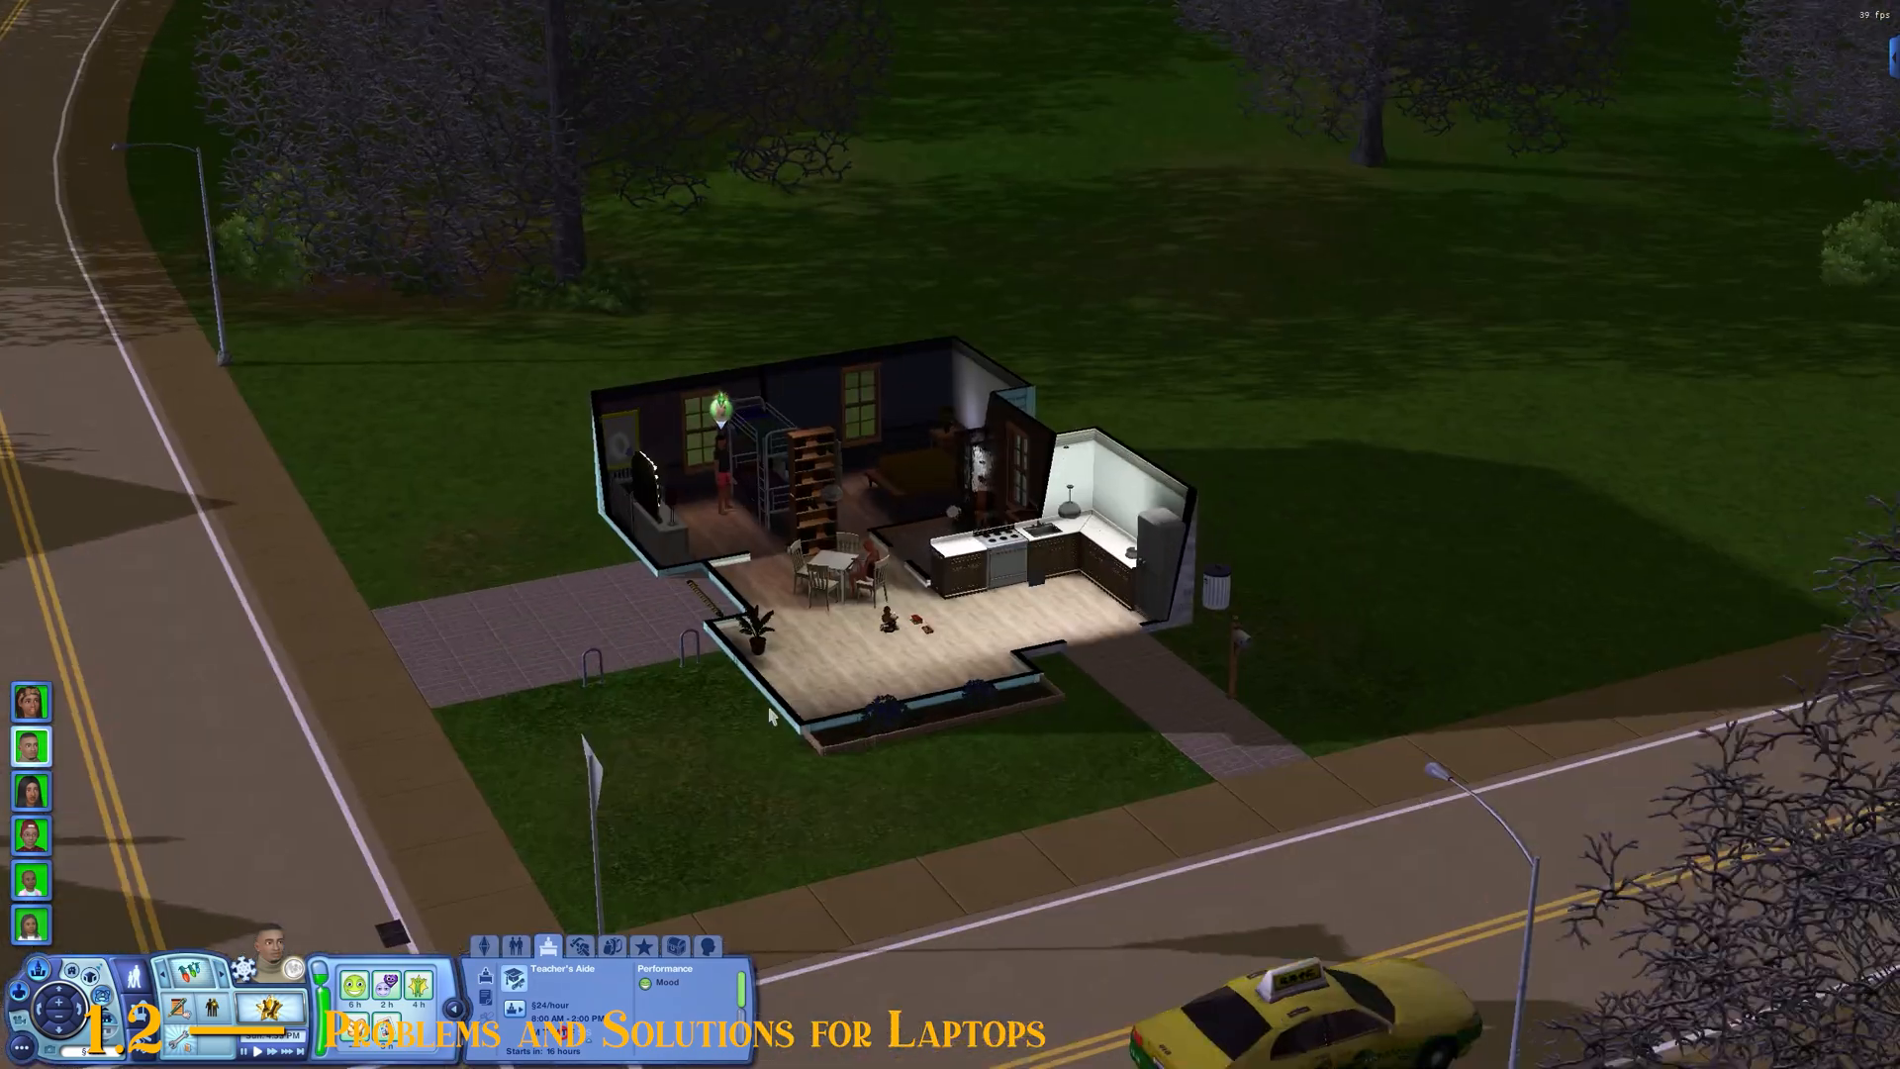
scroll(771, 715, up, 5)
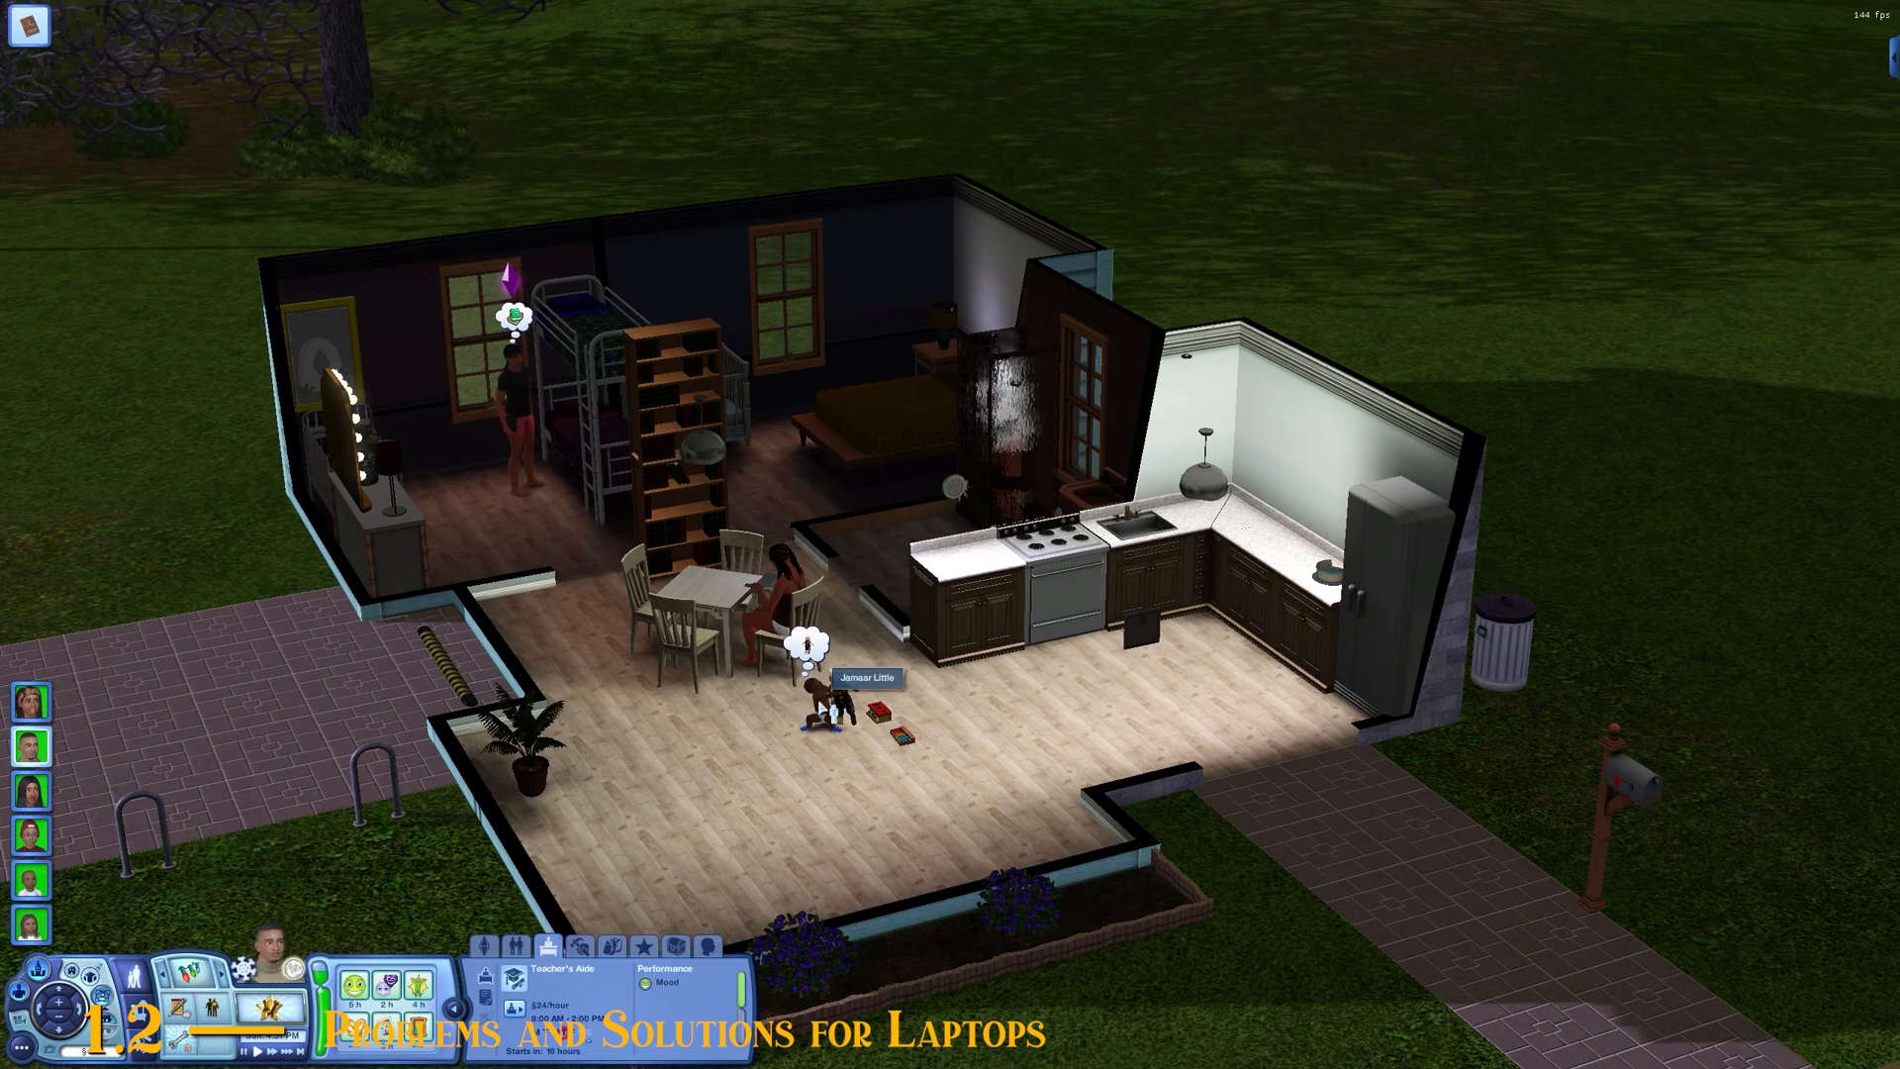
drag(788, 578, 770, 655)
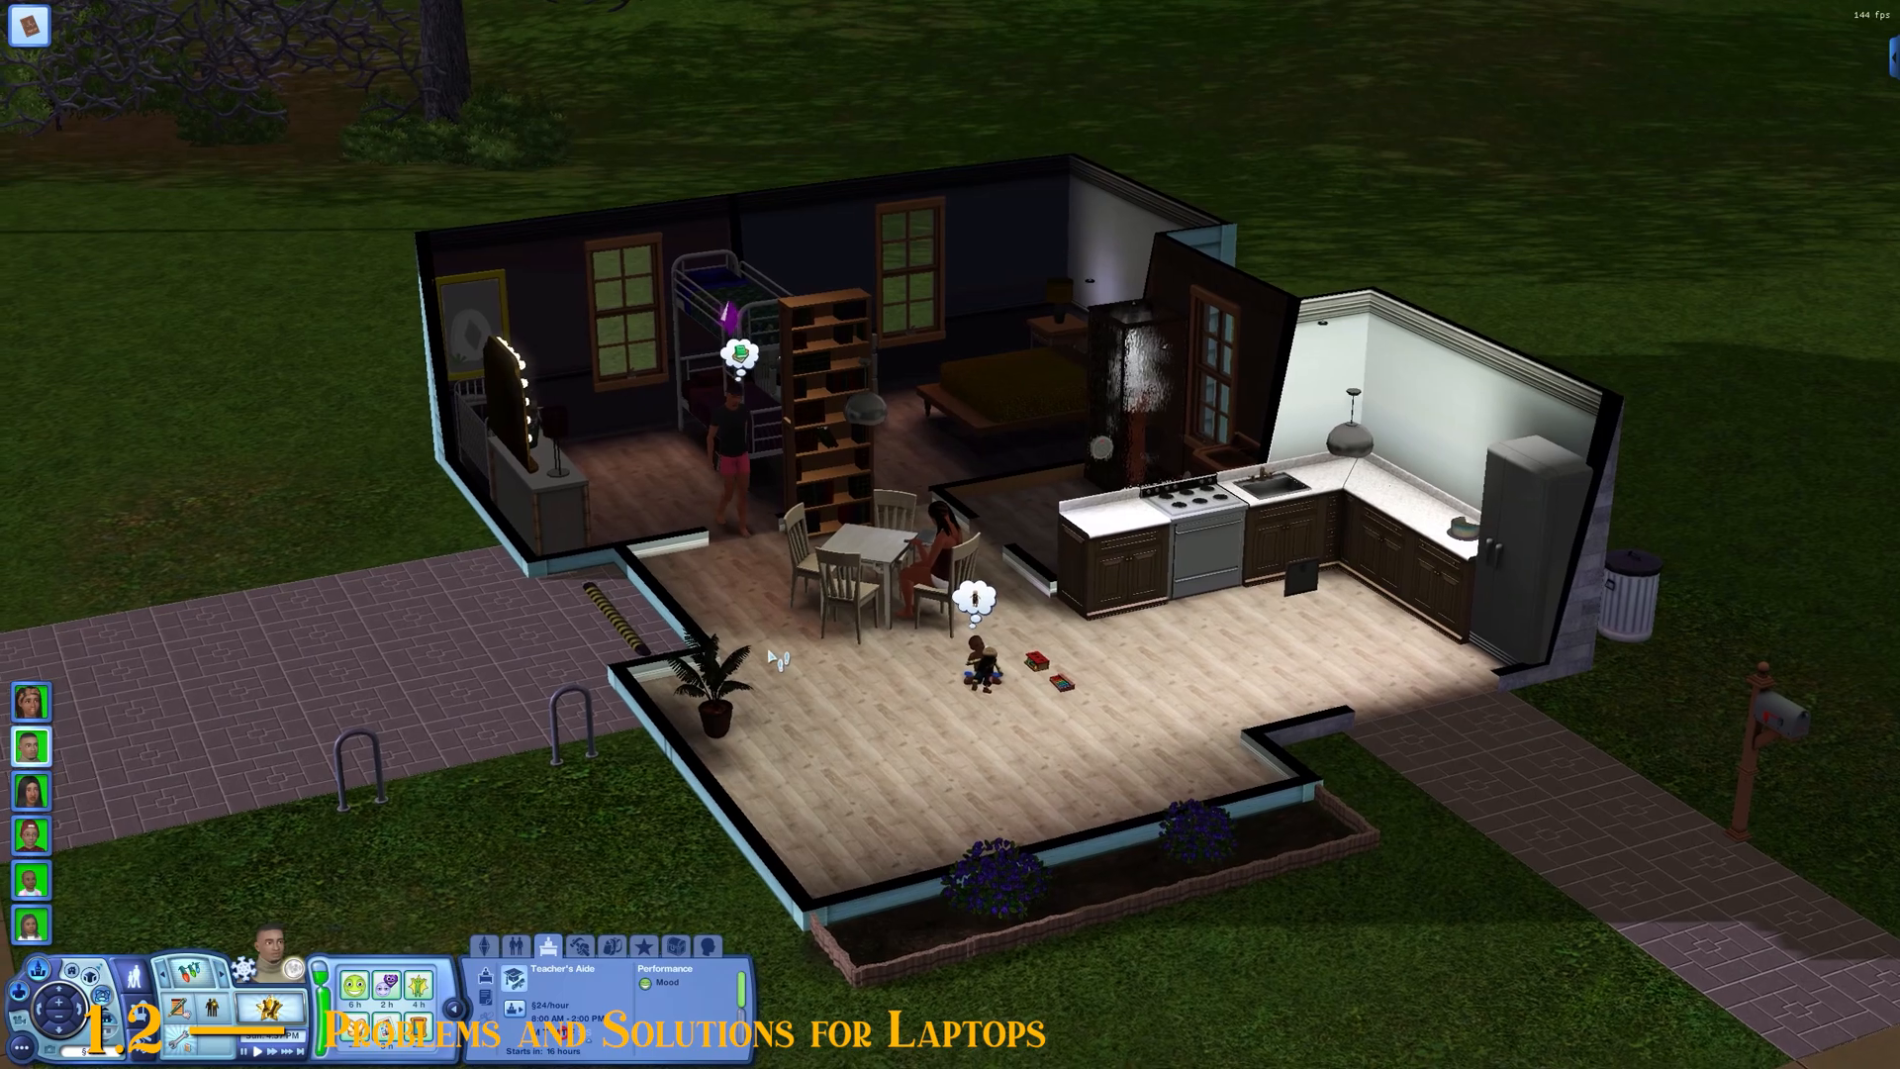
scroll(772, 658, up, 5)
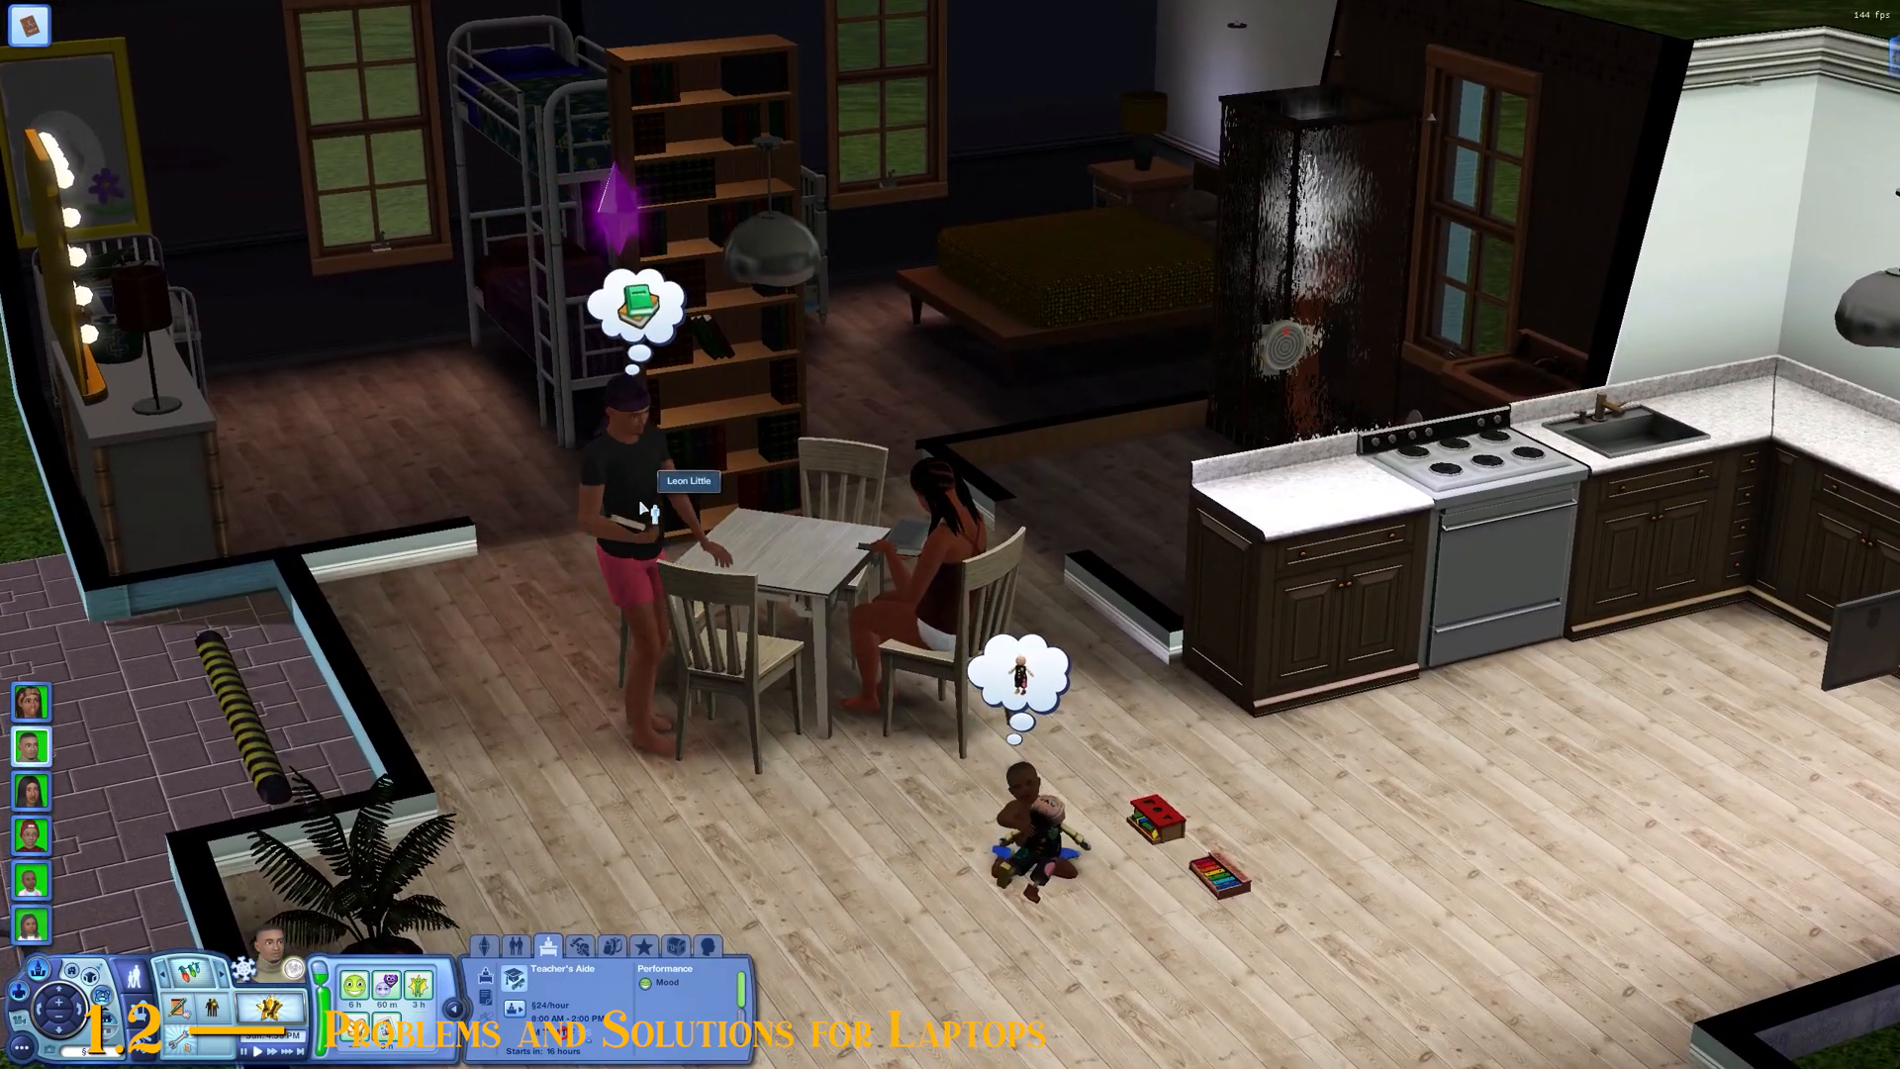
drag(728, 604, 804, 674)
scroll(804, 674, down, 10)
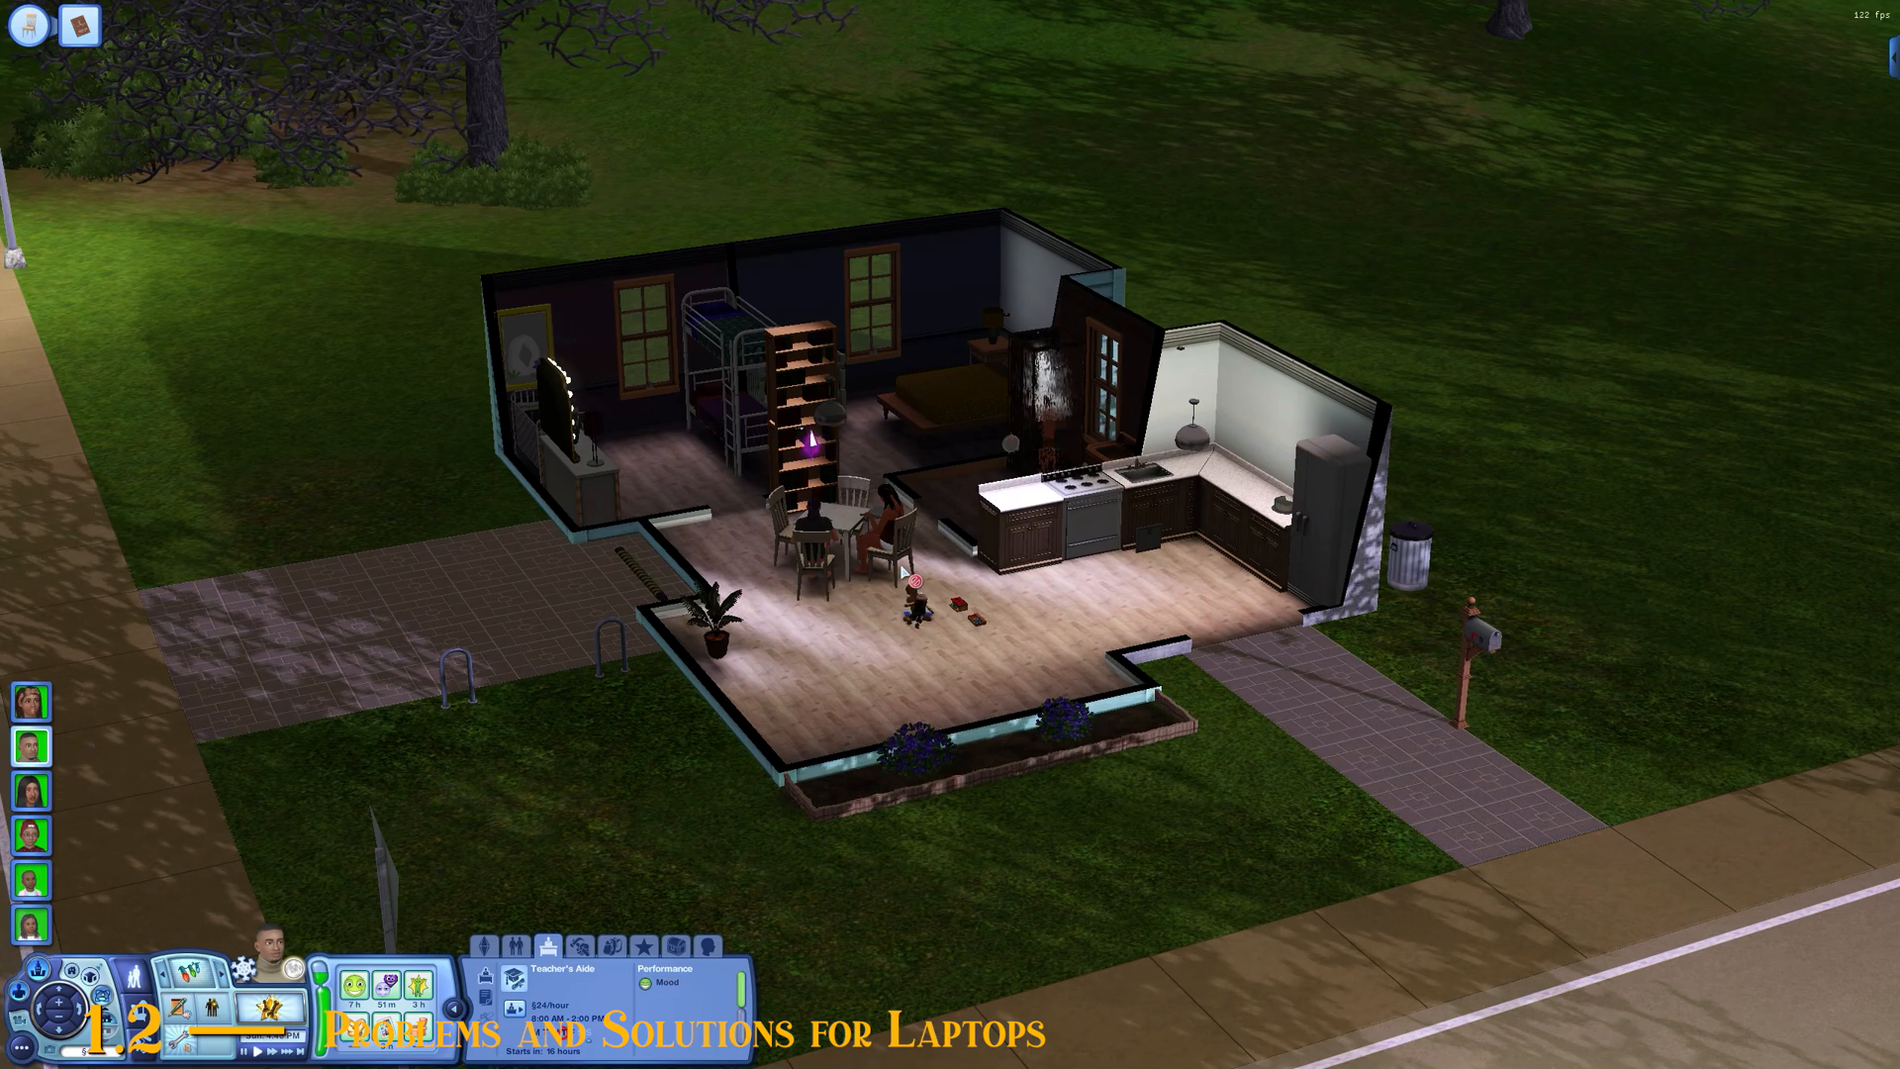
scroll(919, 562, up, 5)
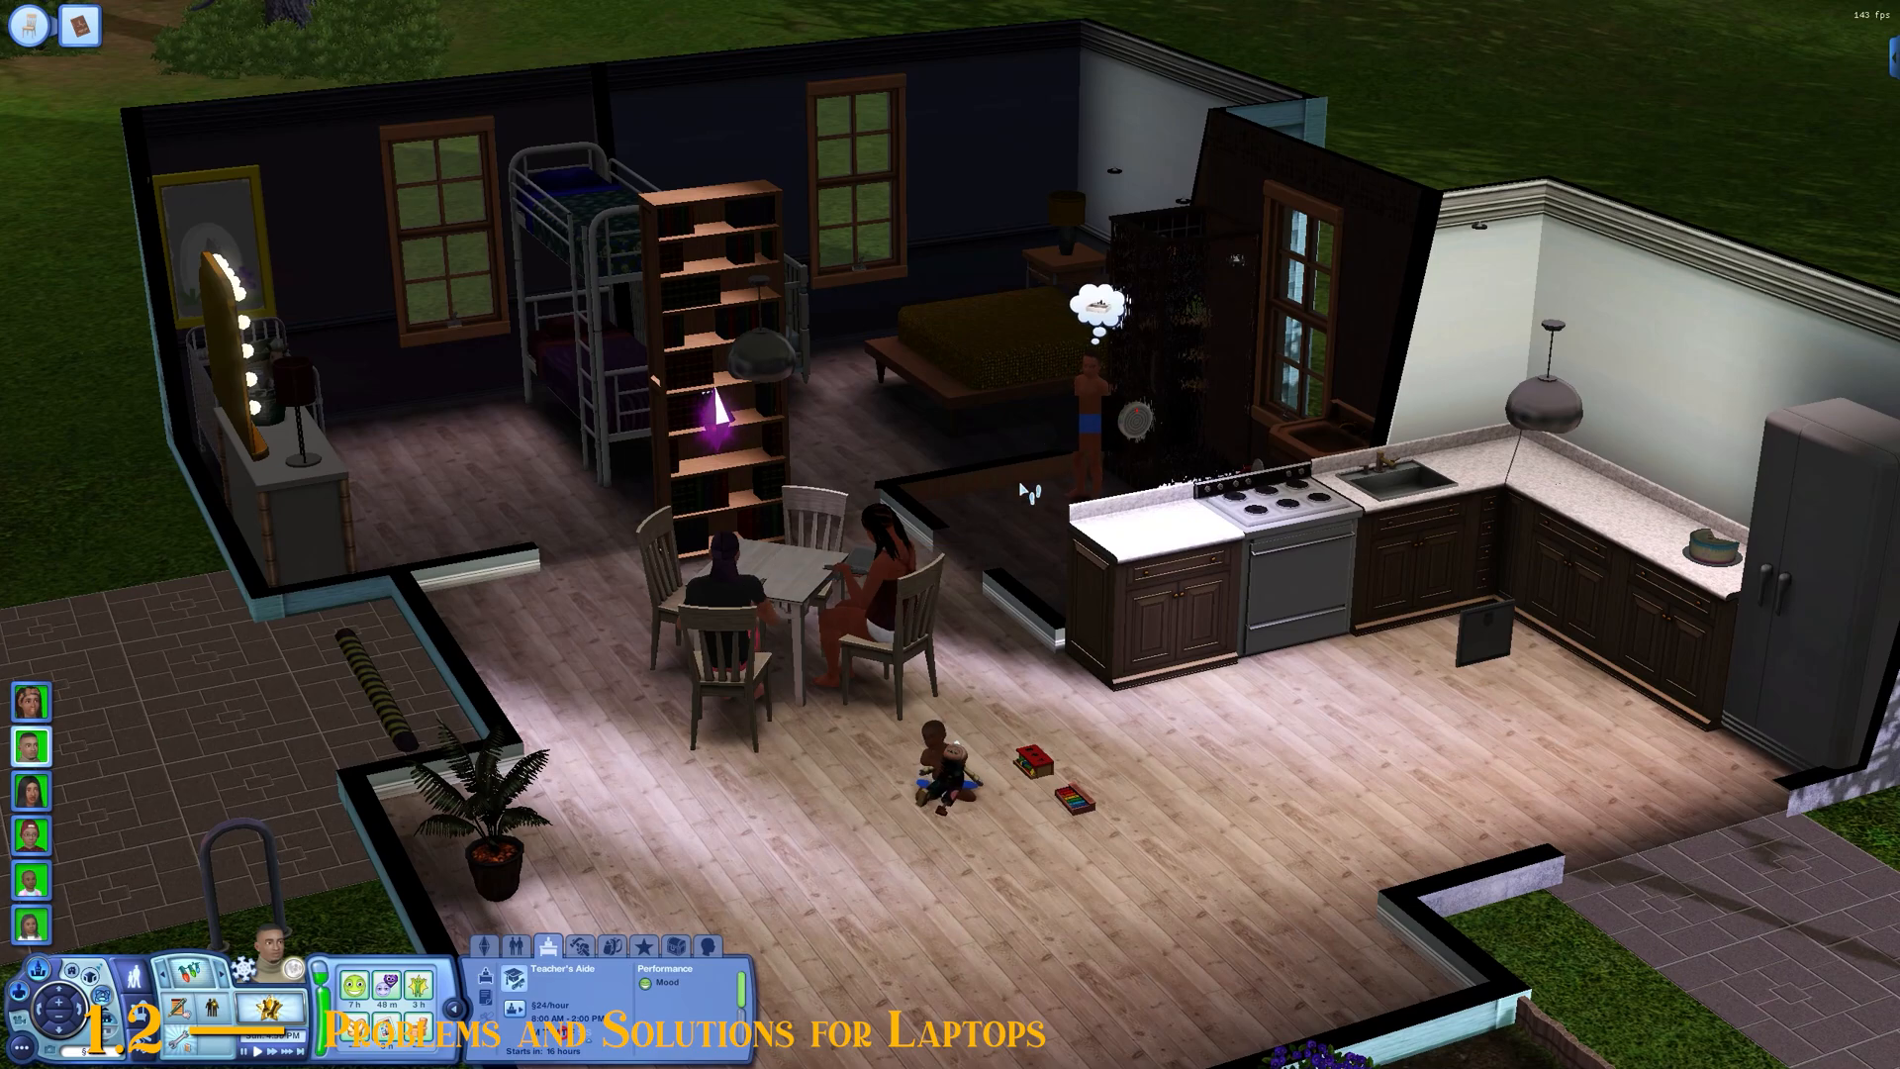
Step: Switch control to the boy in blue shorts by the shower and view his needs
click(1078, 474)
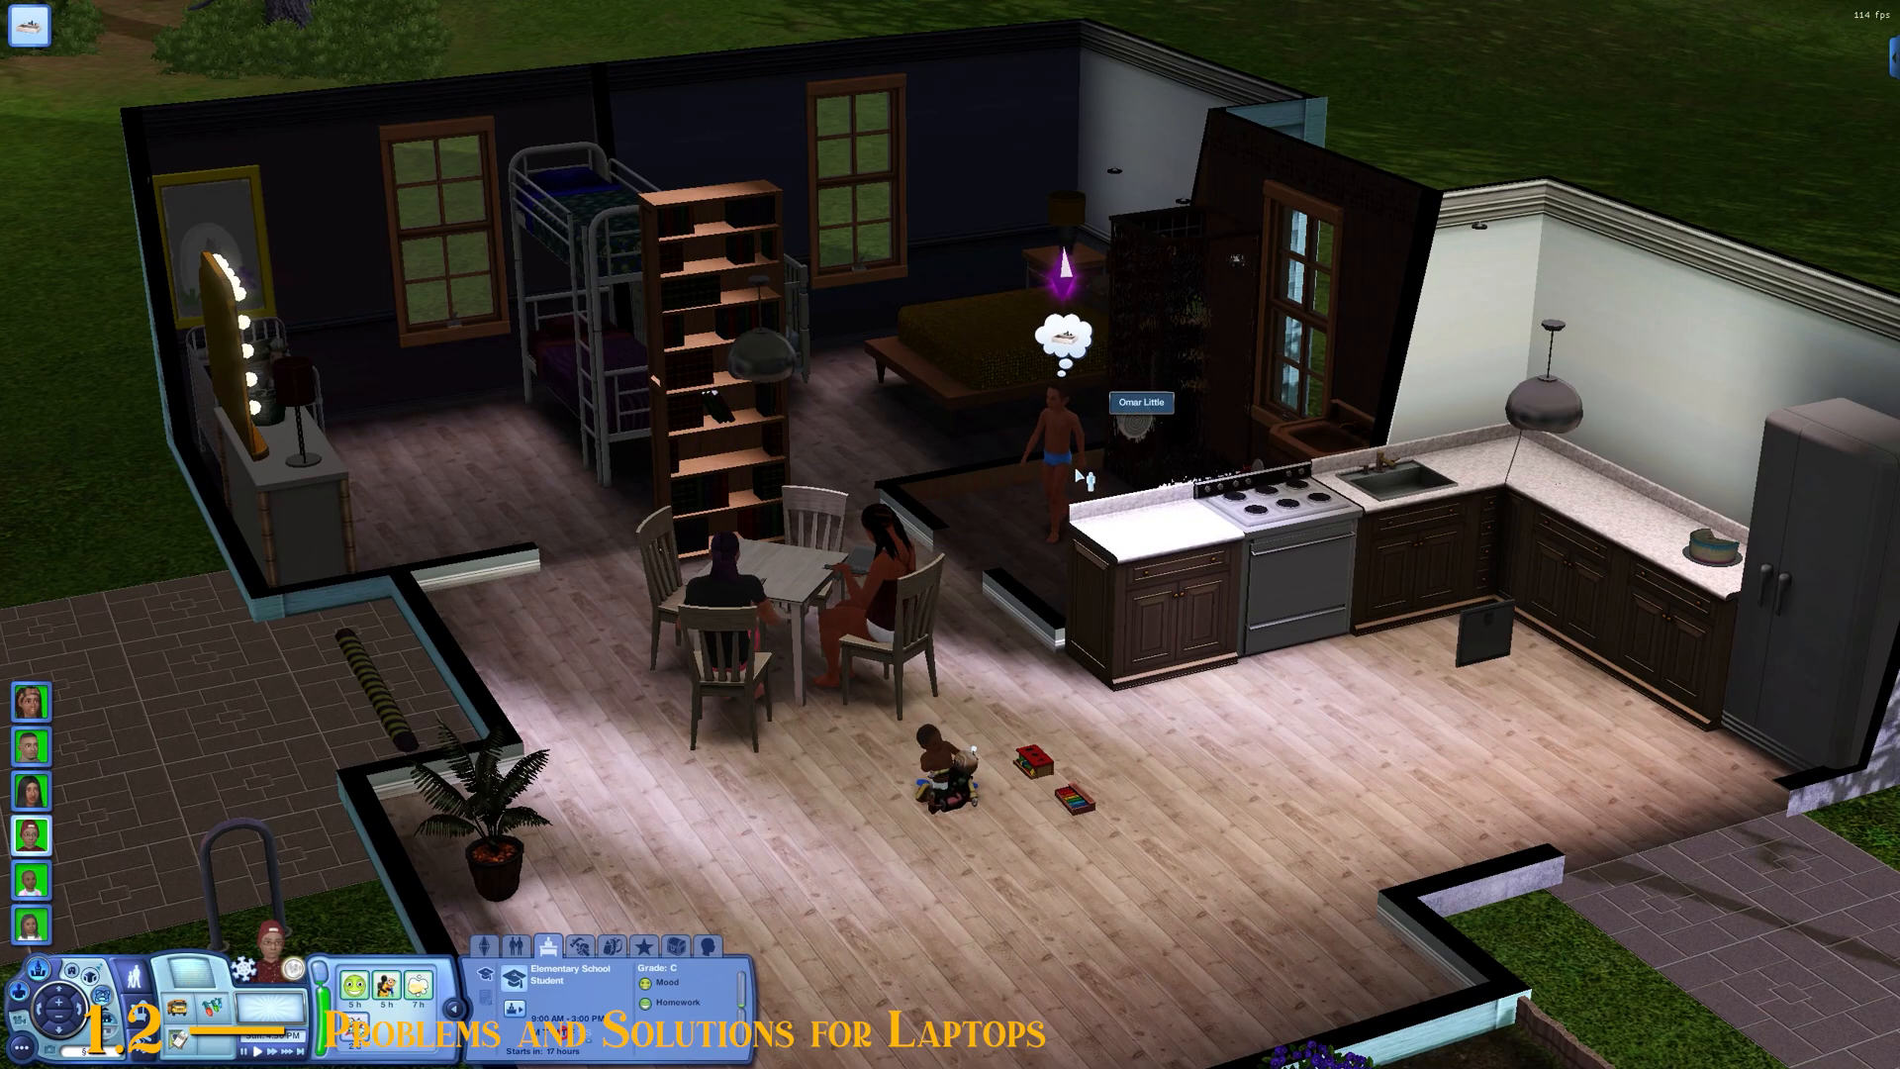
click(706, 946)
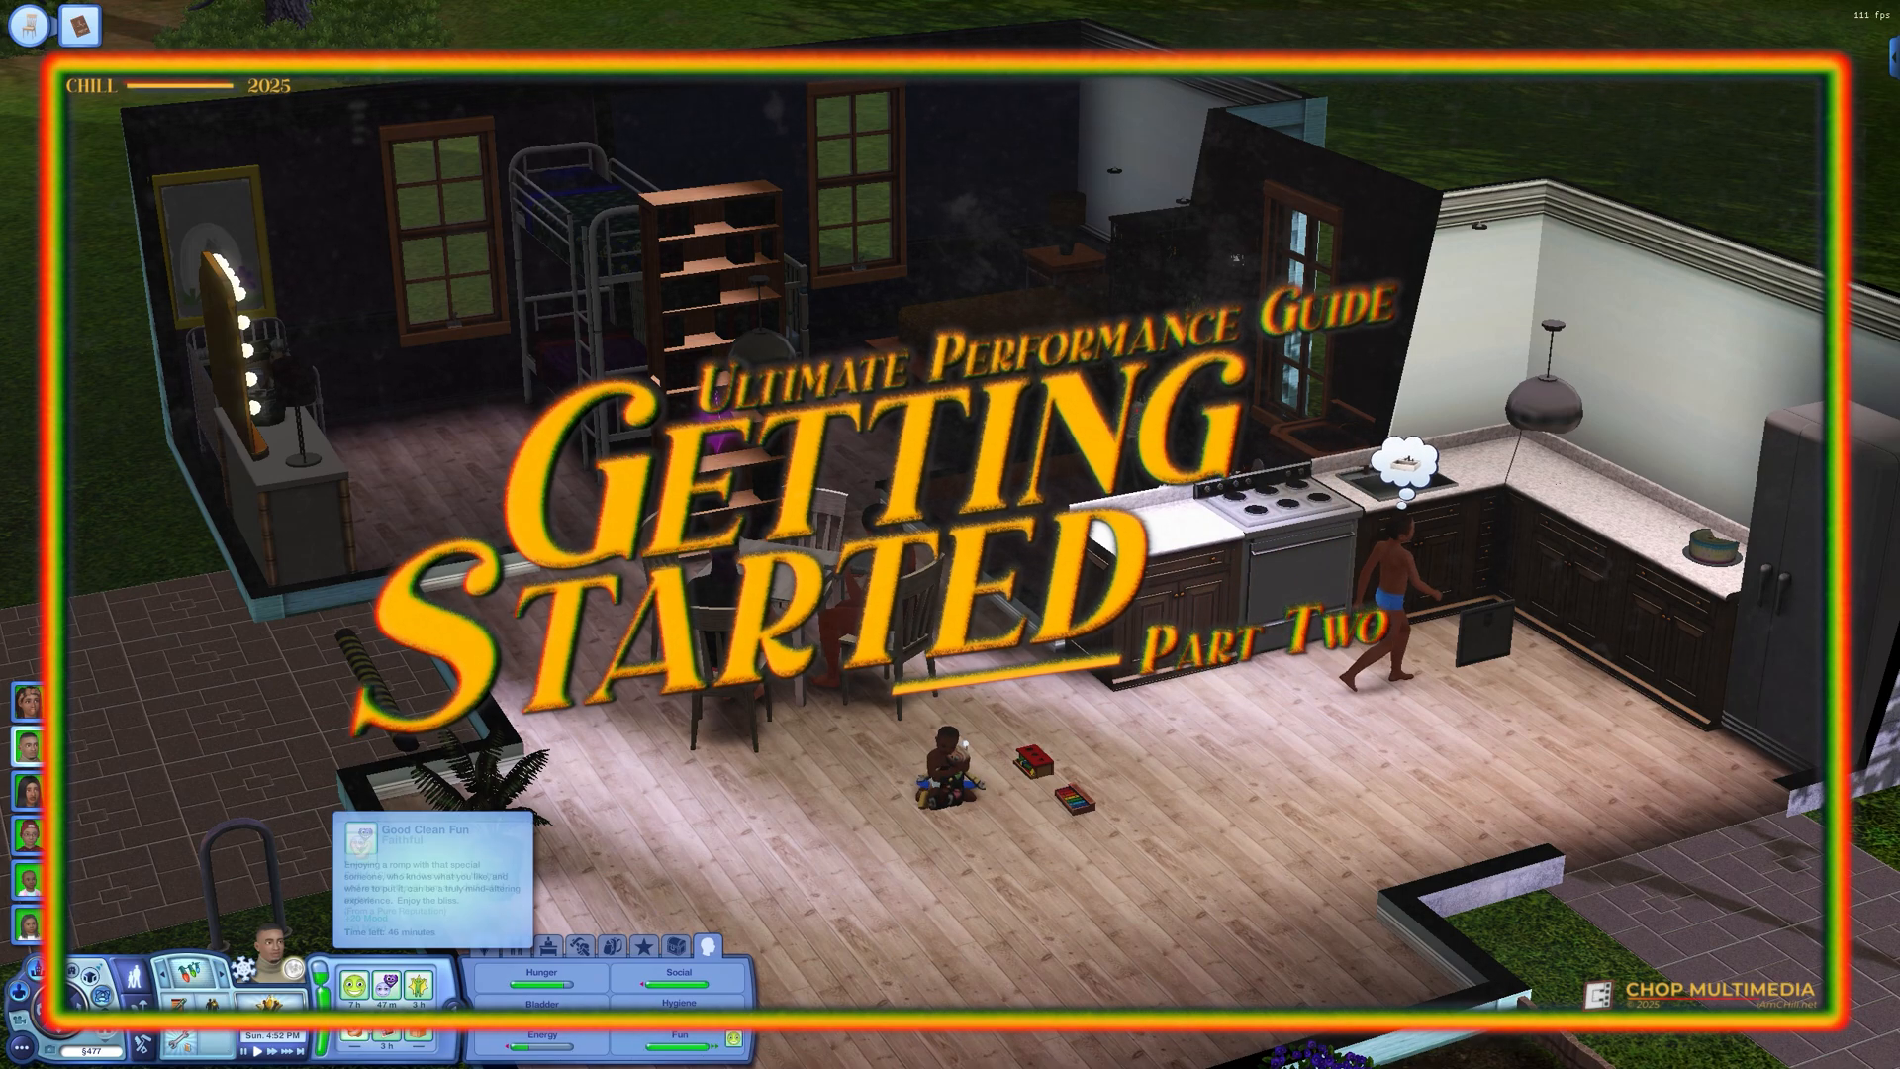
drag(1168, 506, 1005, 502)
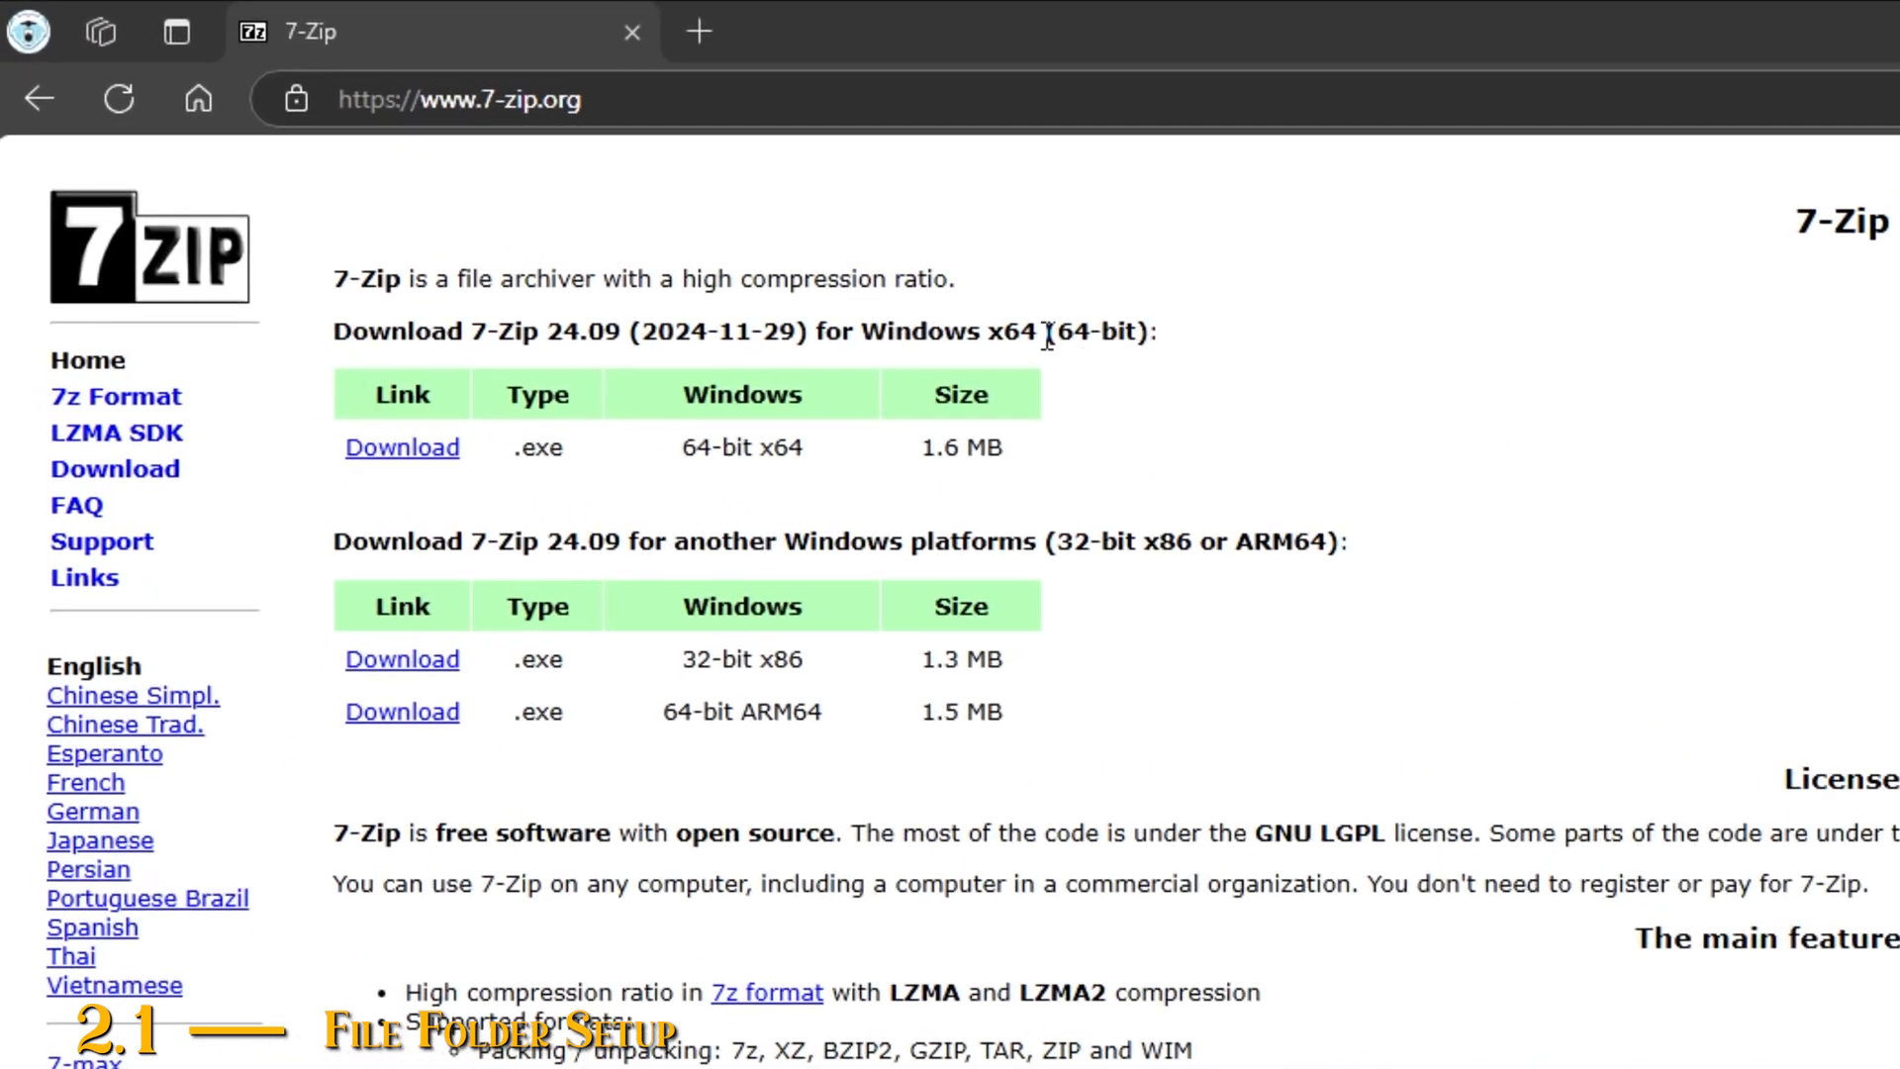
Step: Highlight the 64-bit label of the Windows x64 download on the 7-Zip website
drag(1056, 333, 1115, 335)
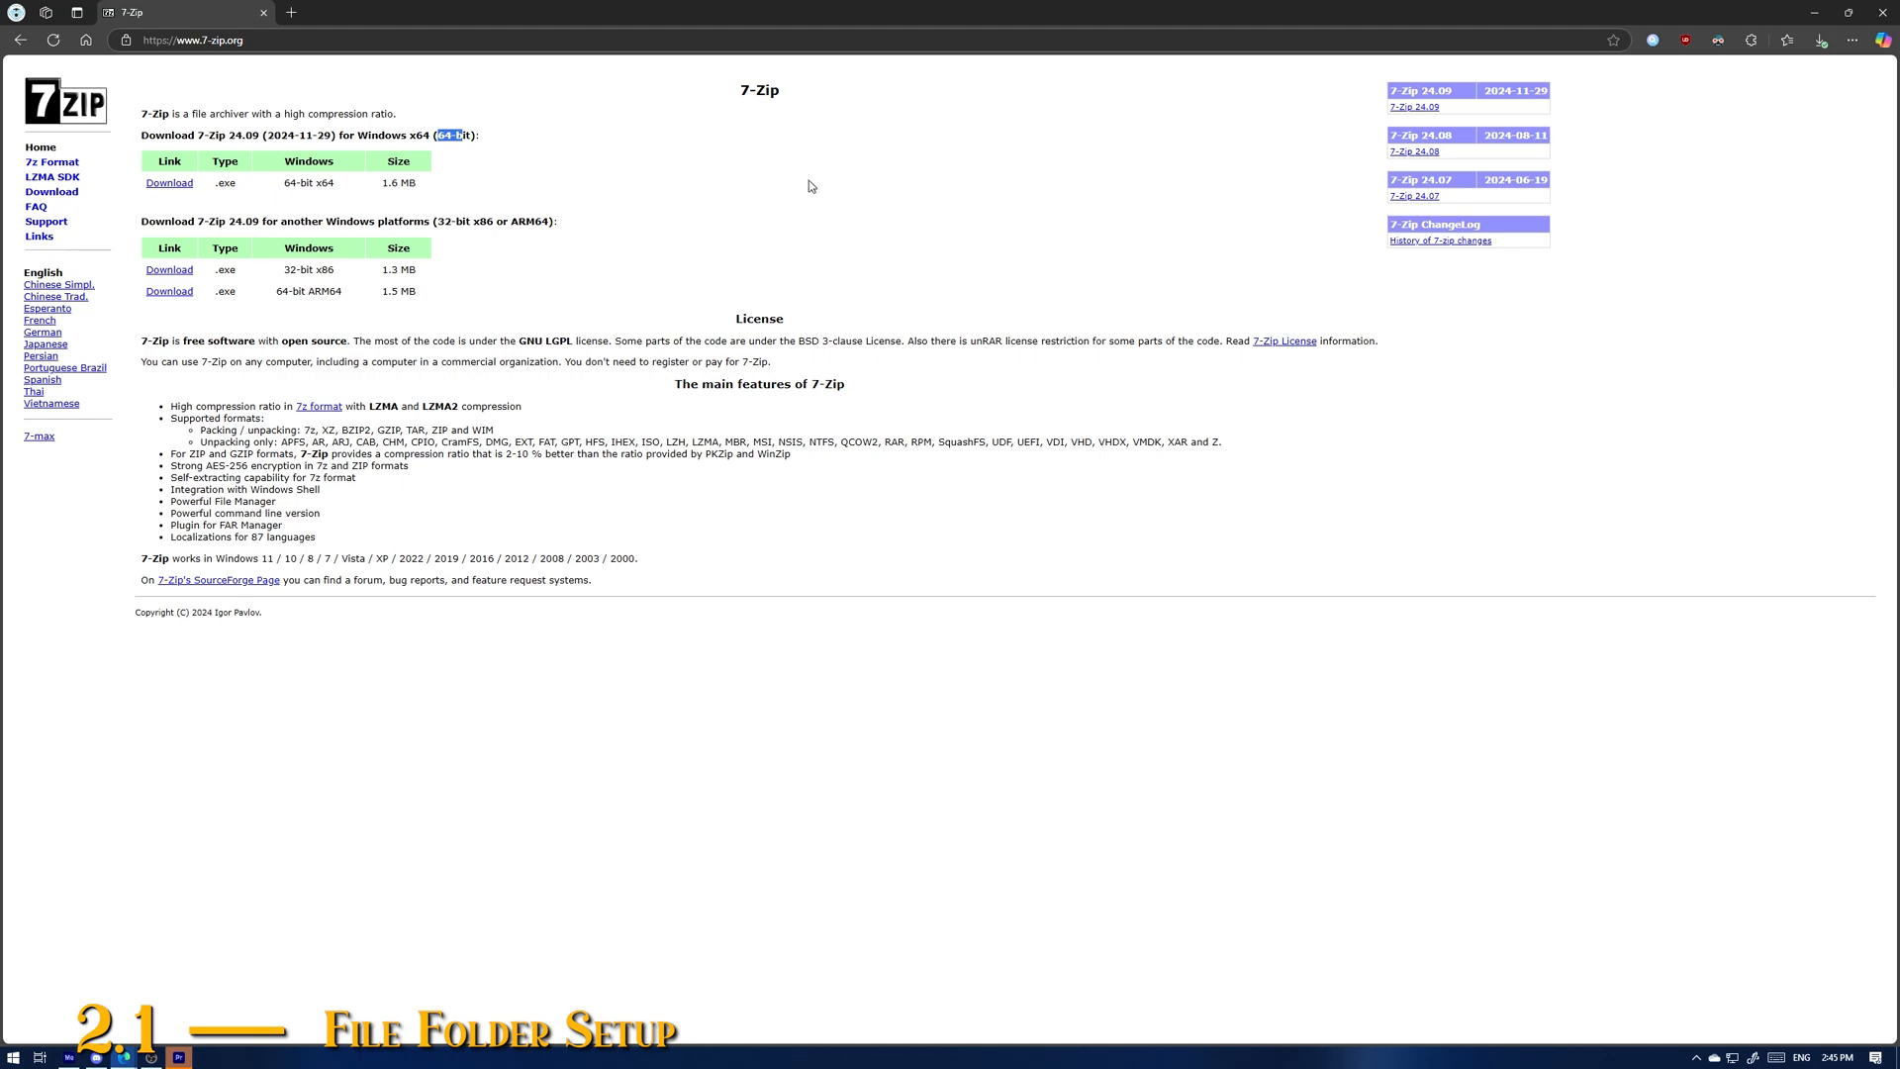
click(631, 255)
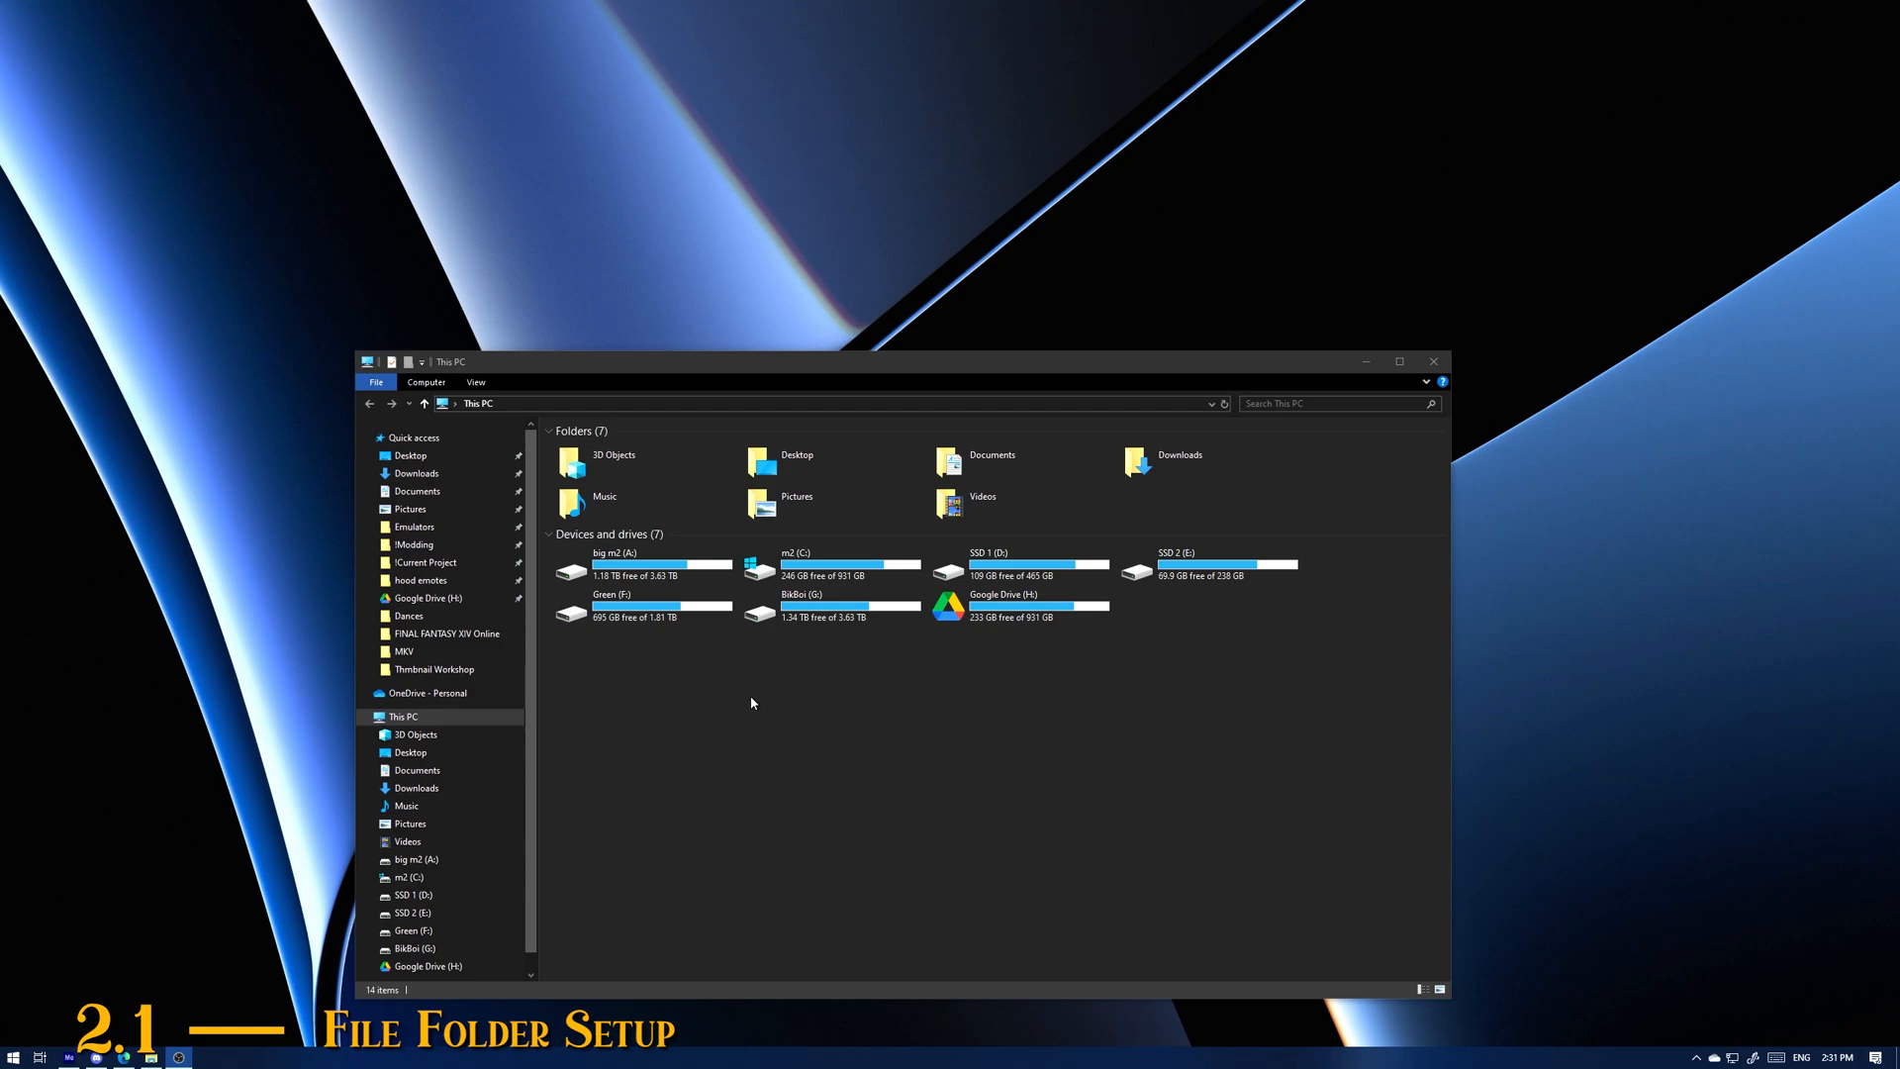
Step: In File Explorer, set file name extensions and hidden items to be shown
click(480, 391)
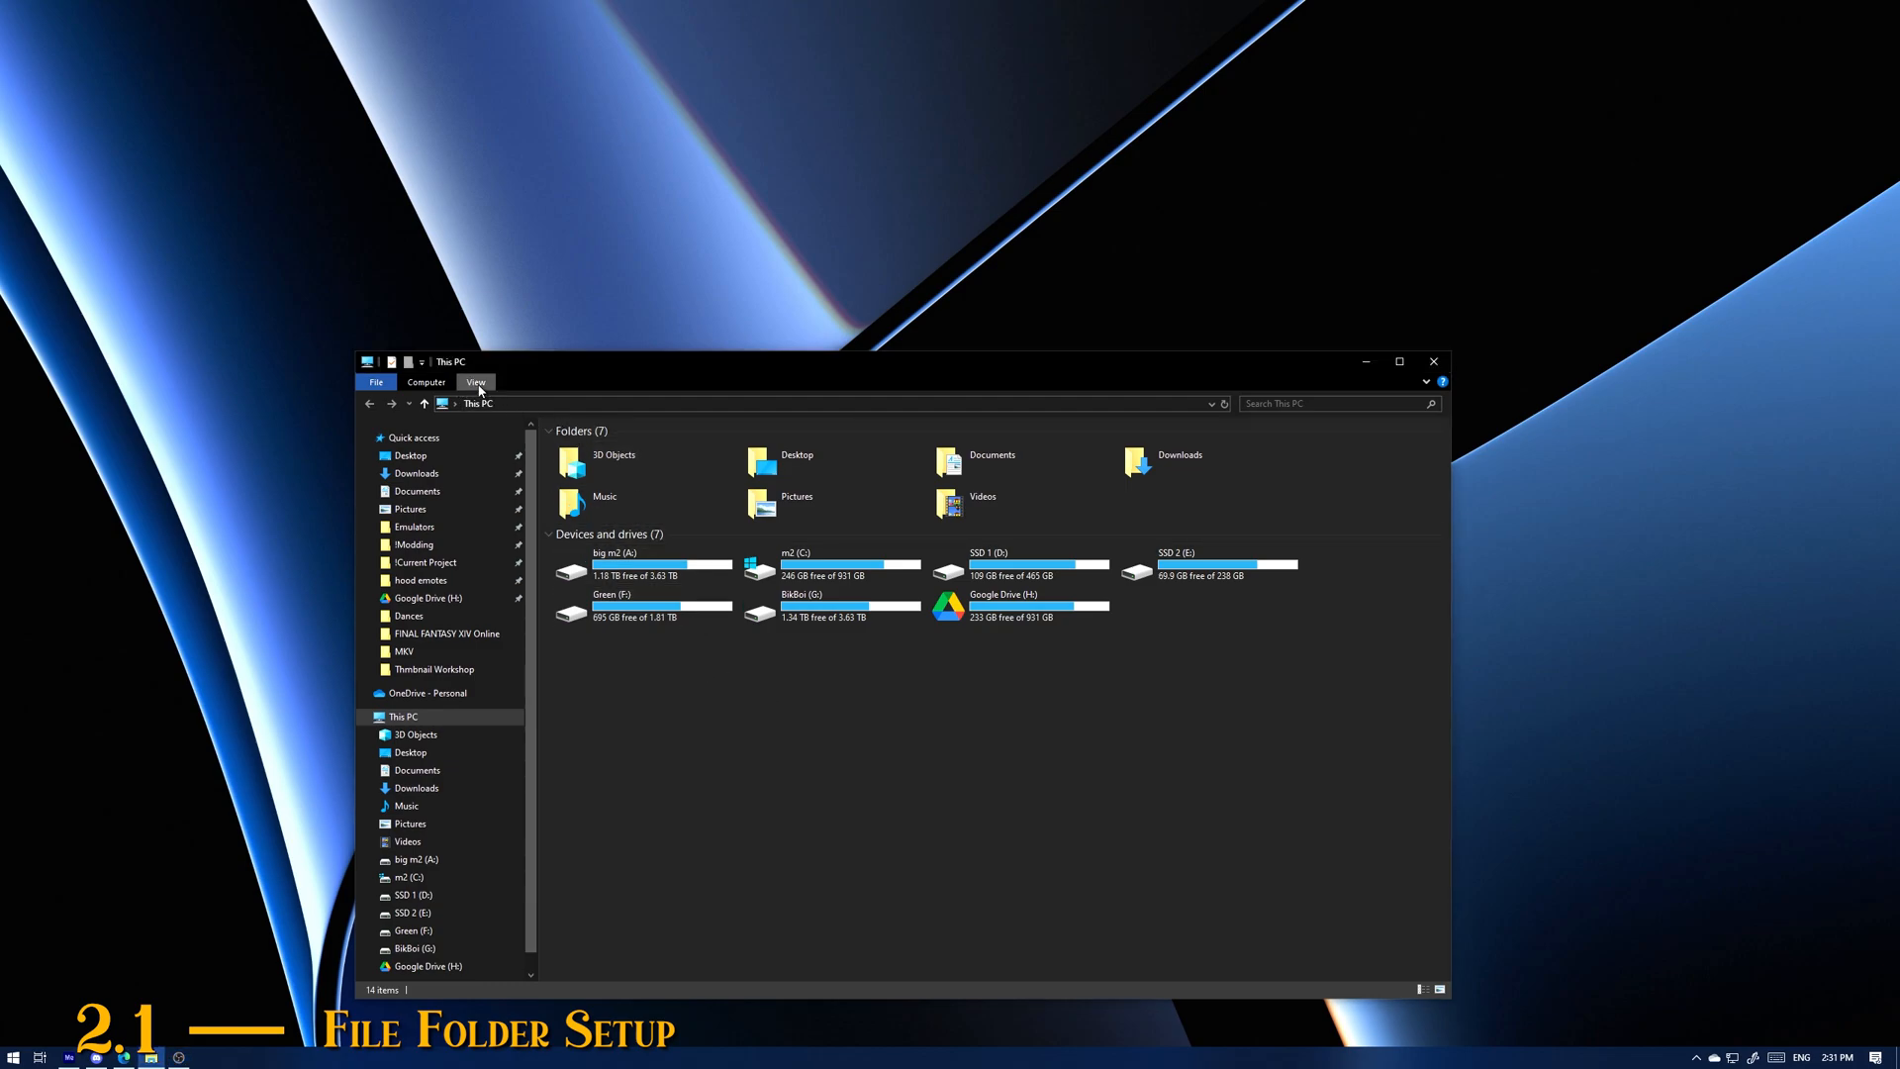
click(480, 390)
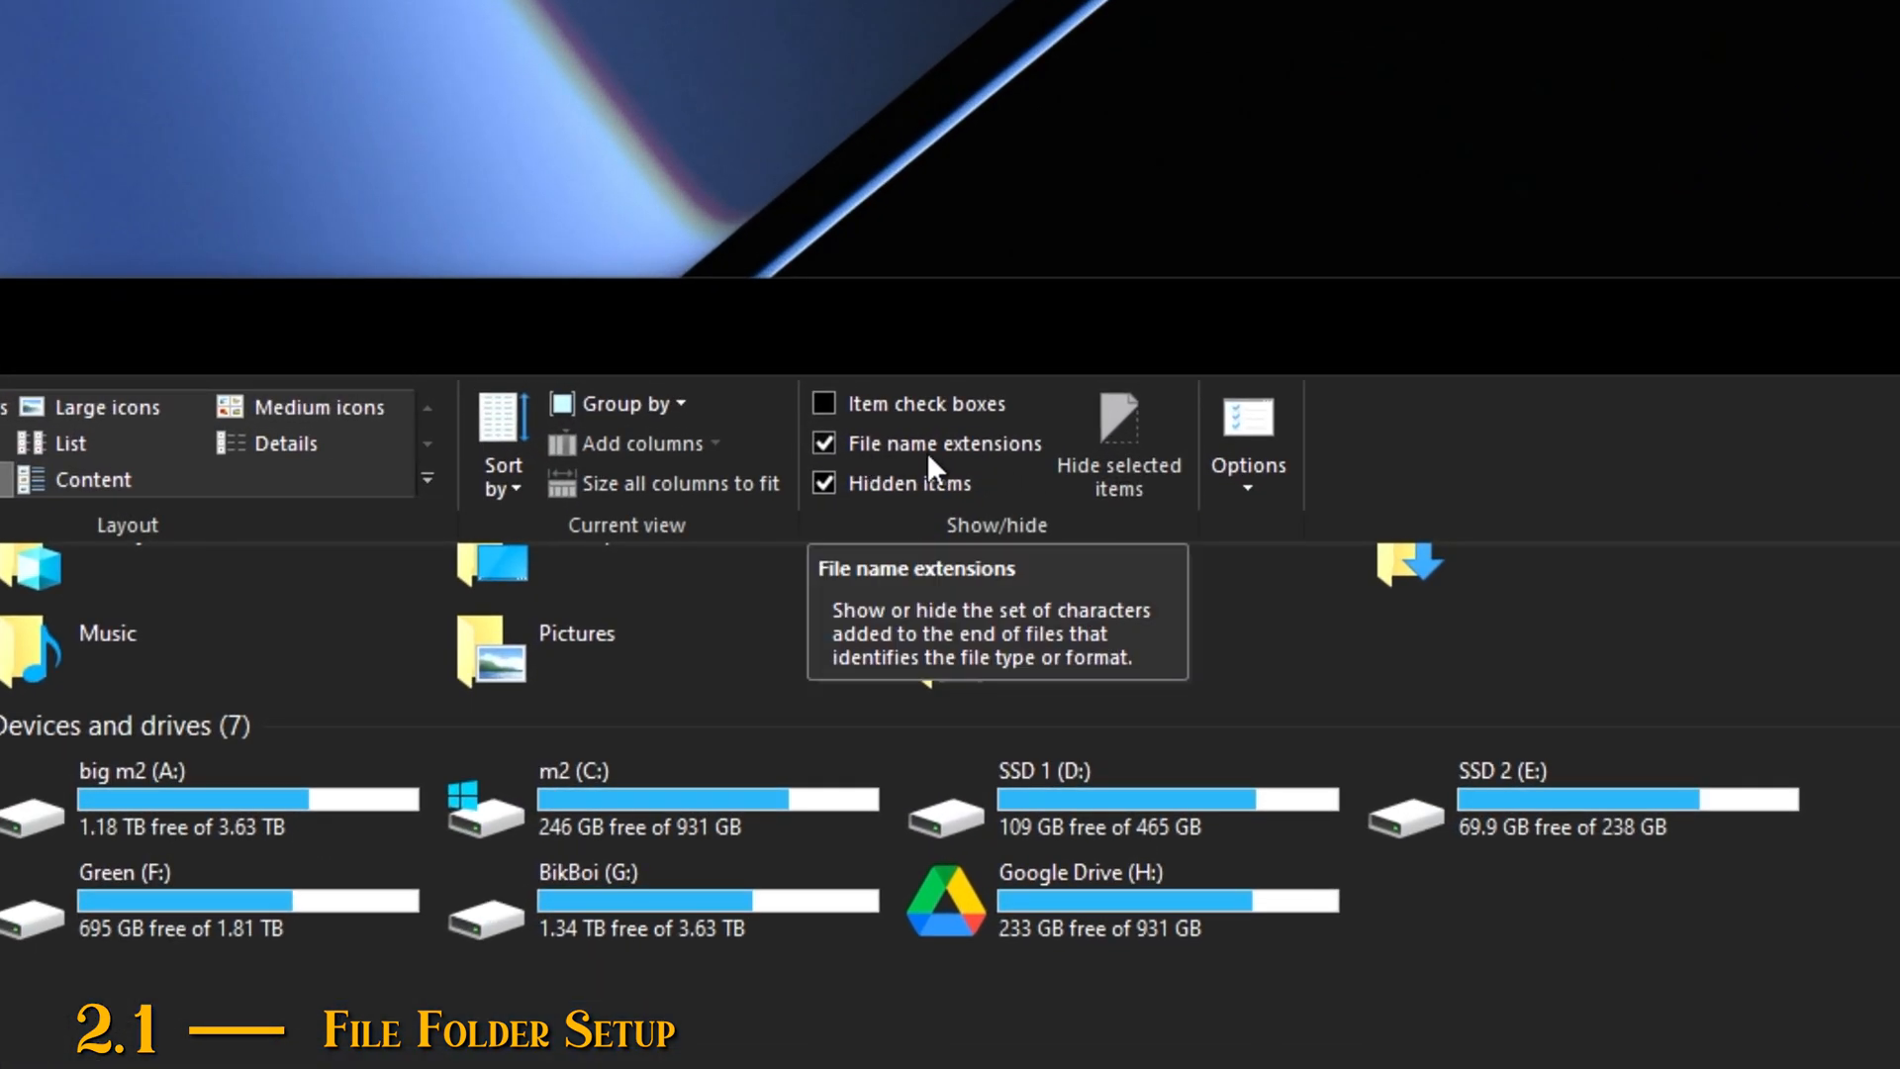
click(823, 483)
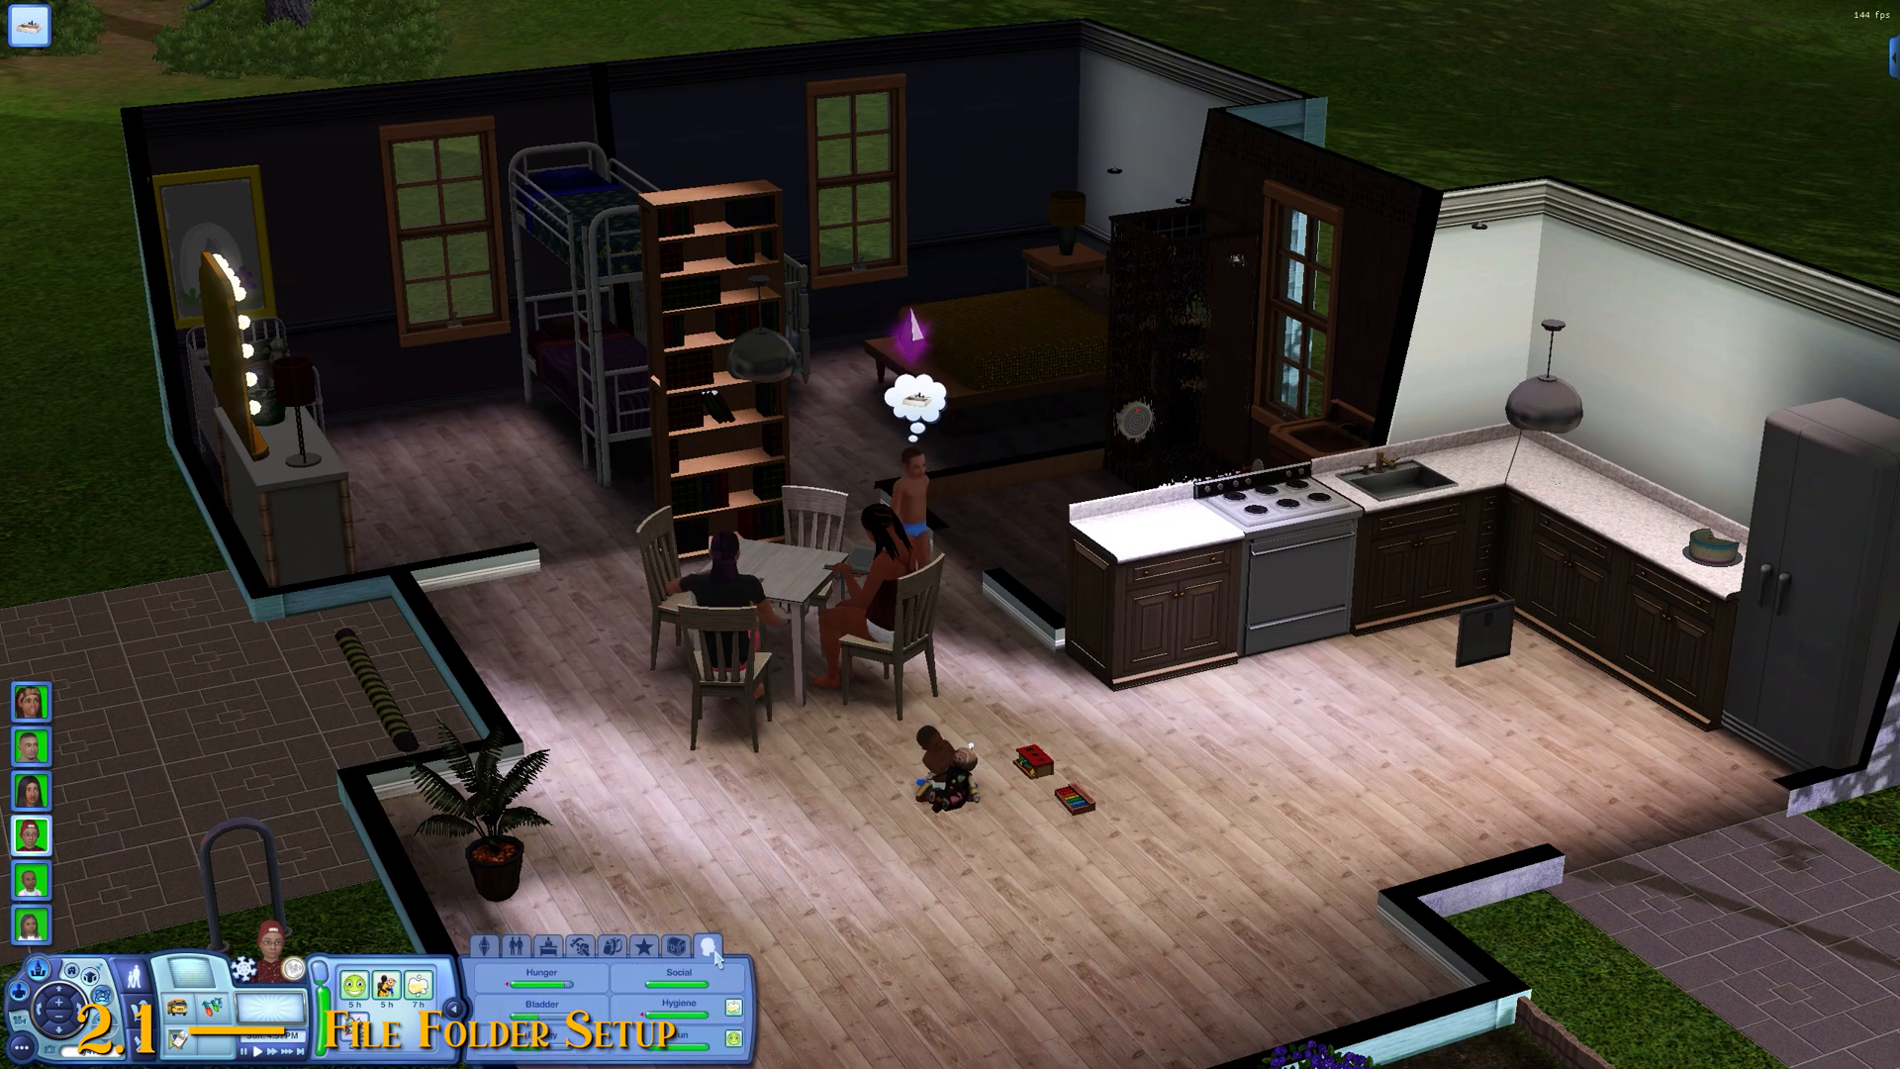
Step: Back in The Sims 3, switch control to the man in the black shirt and have him use the toilet
click(706, 698)
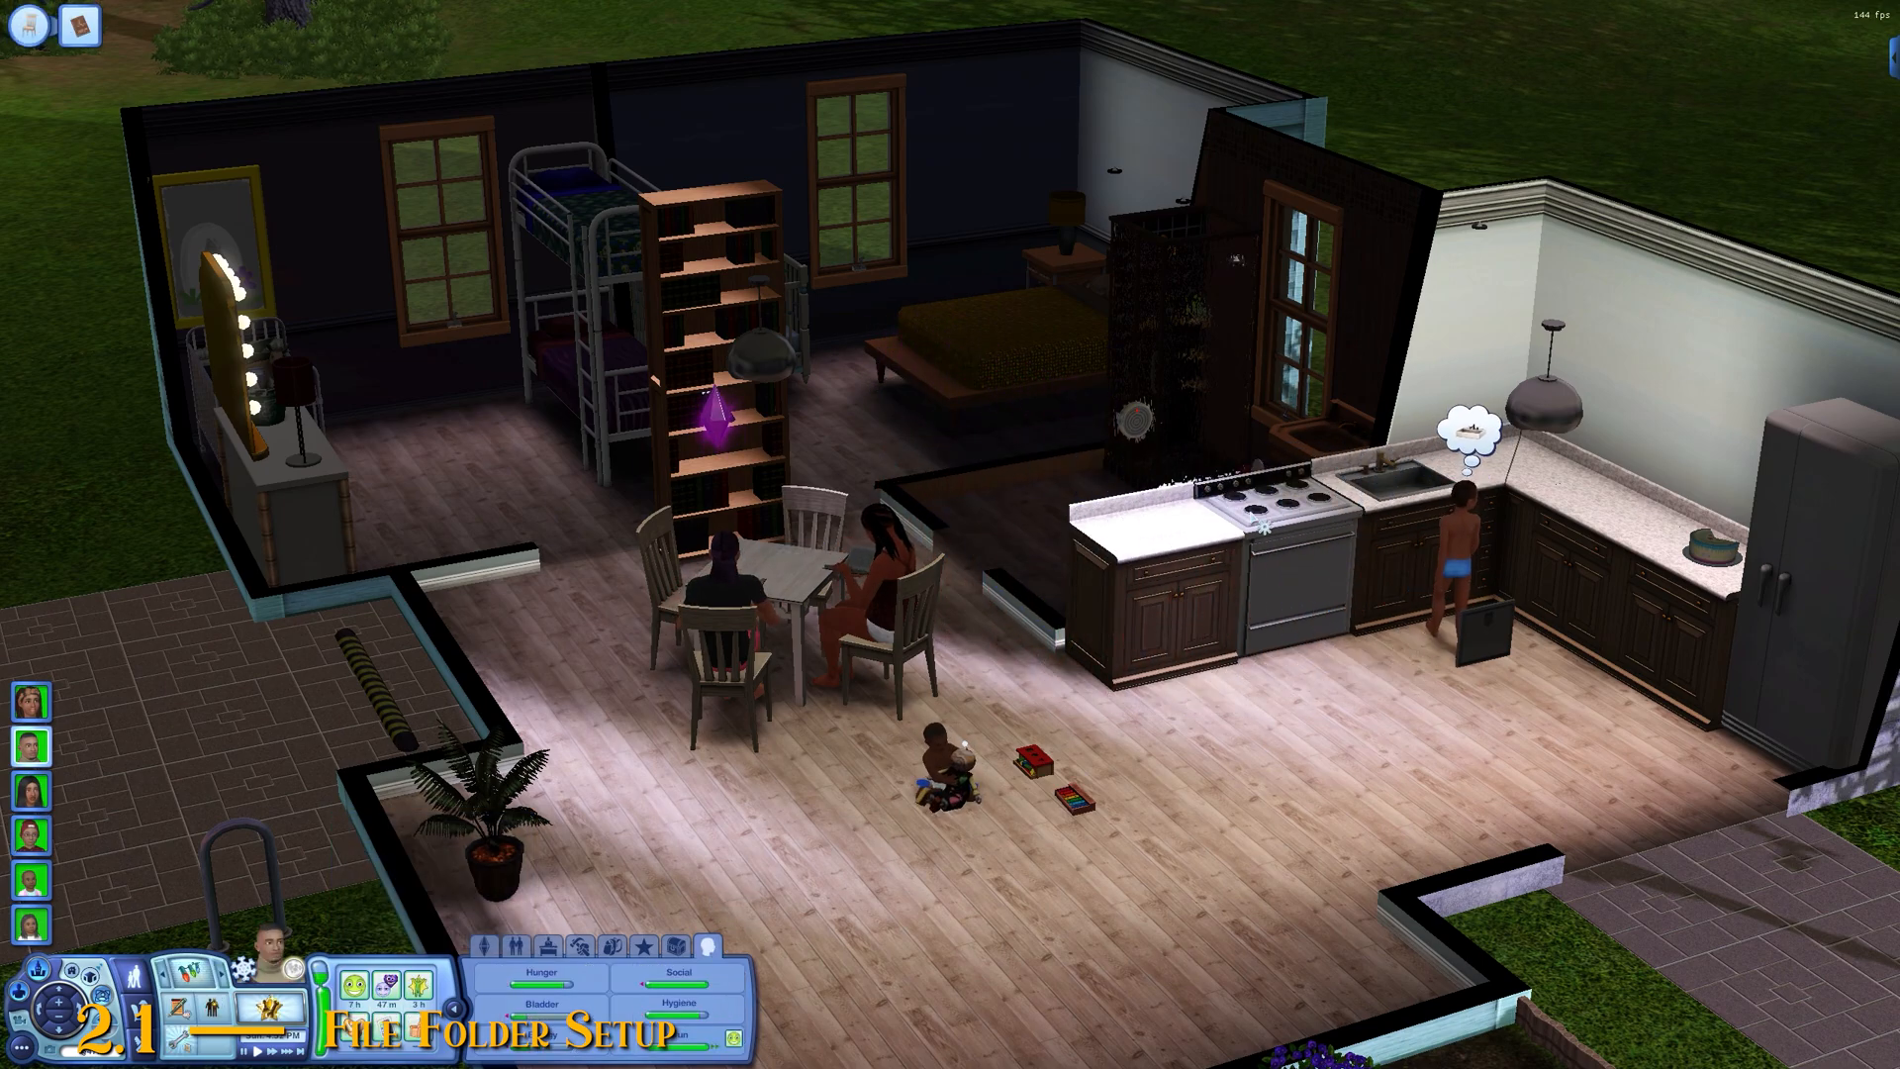
key(period)
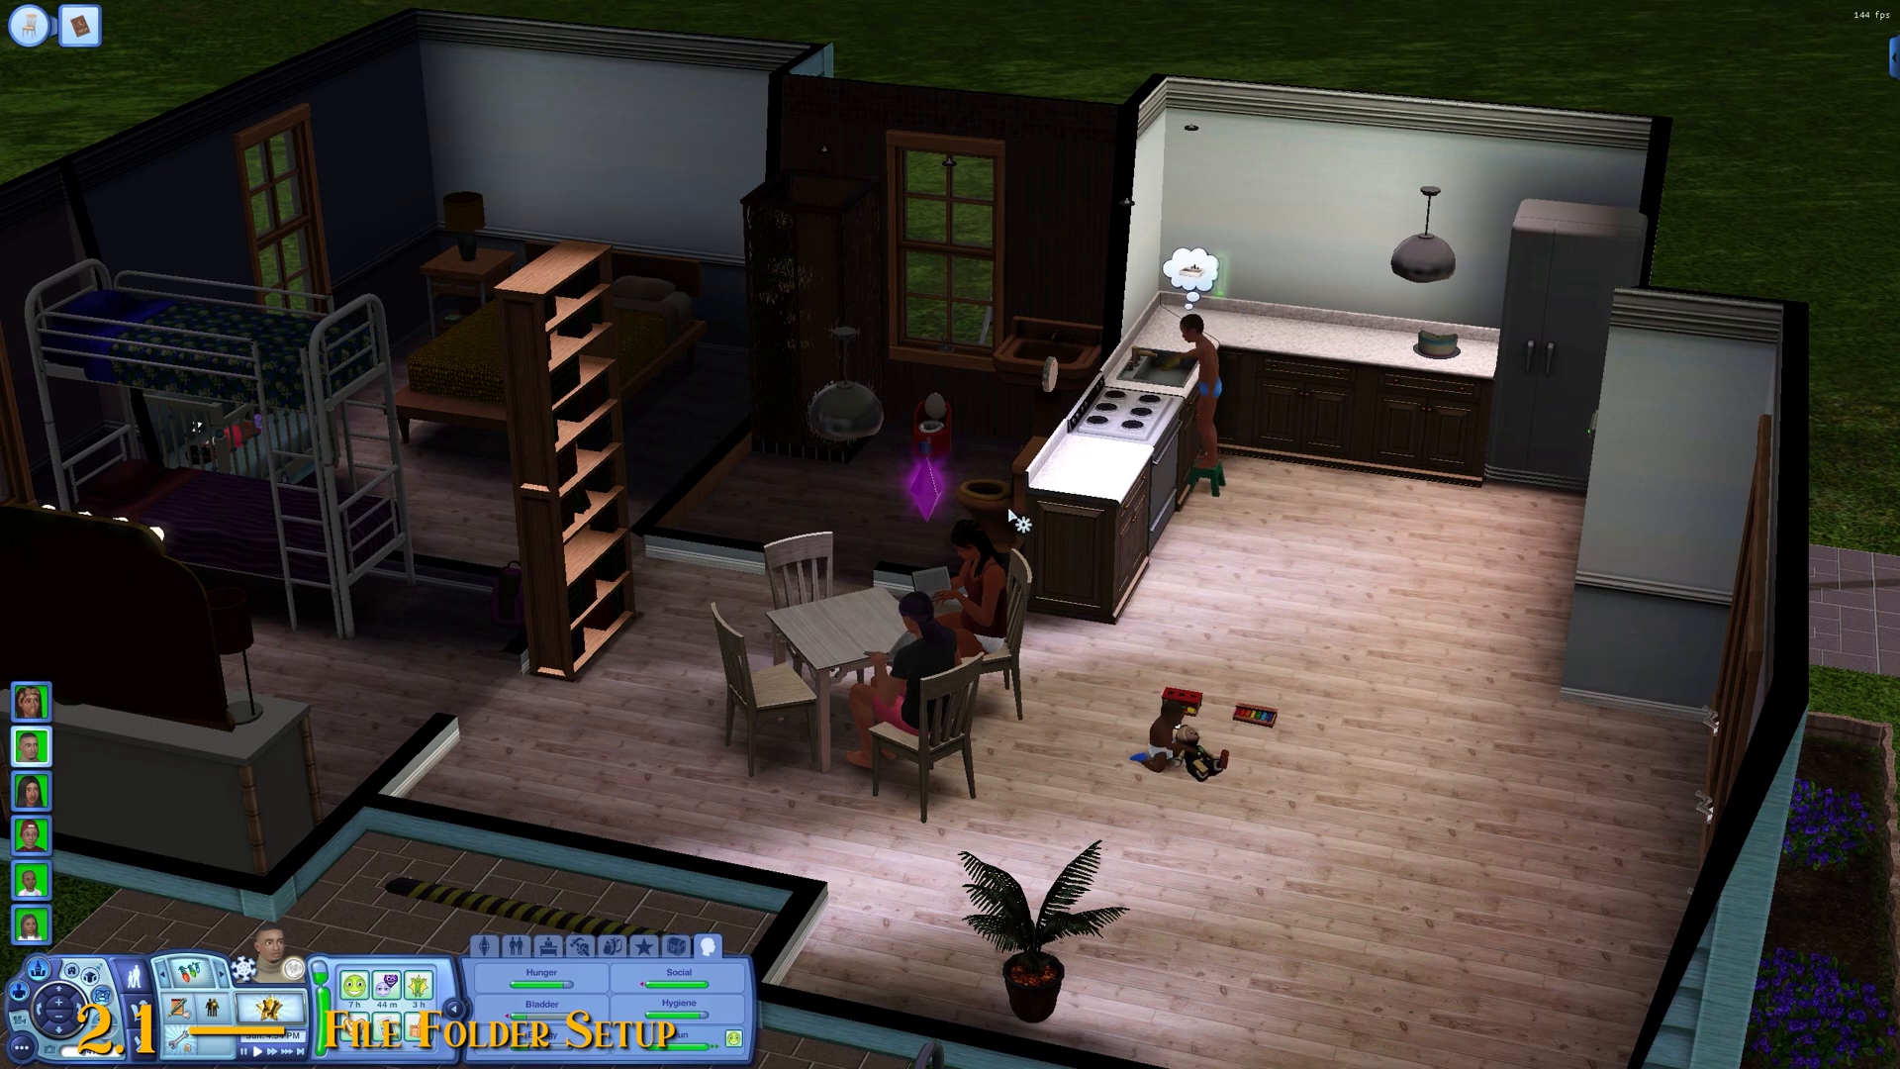
click(989, 500)
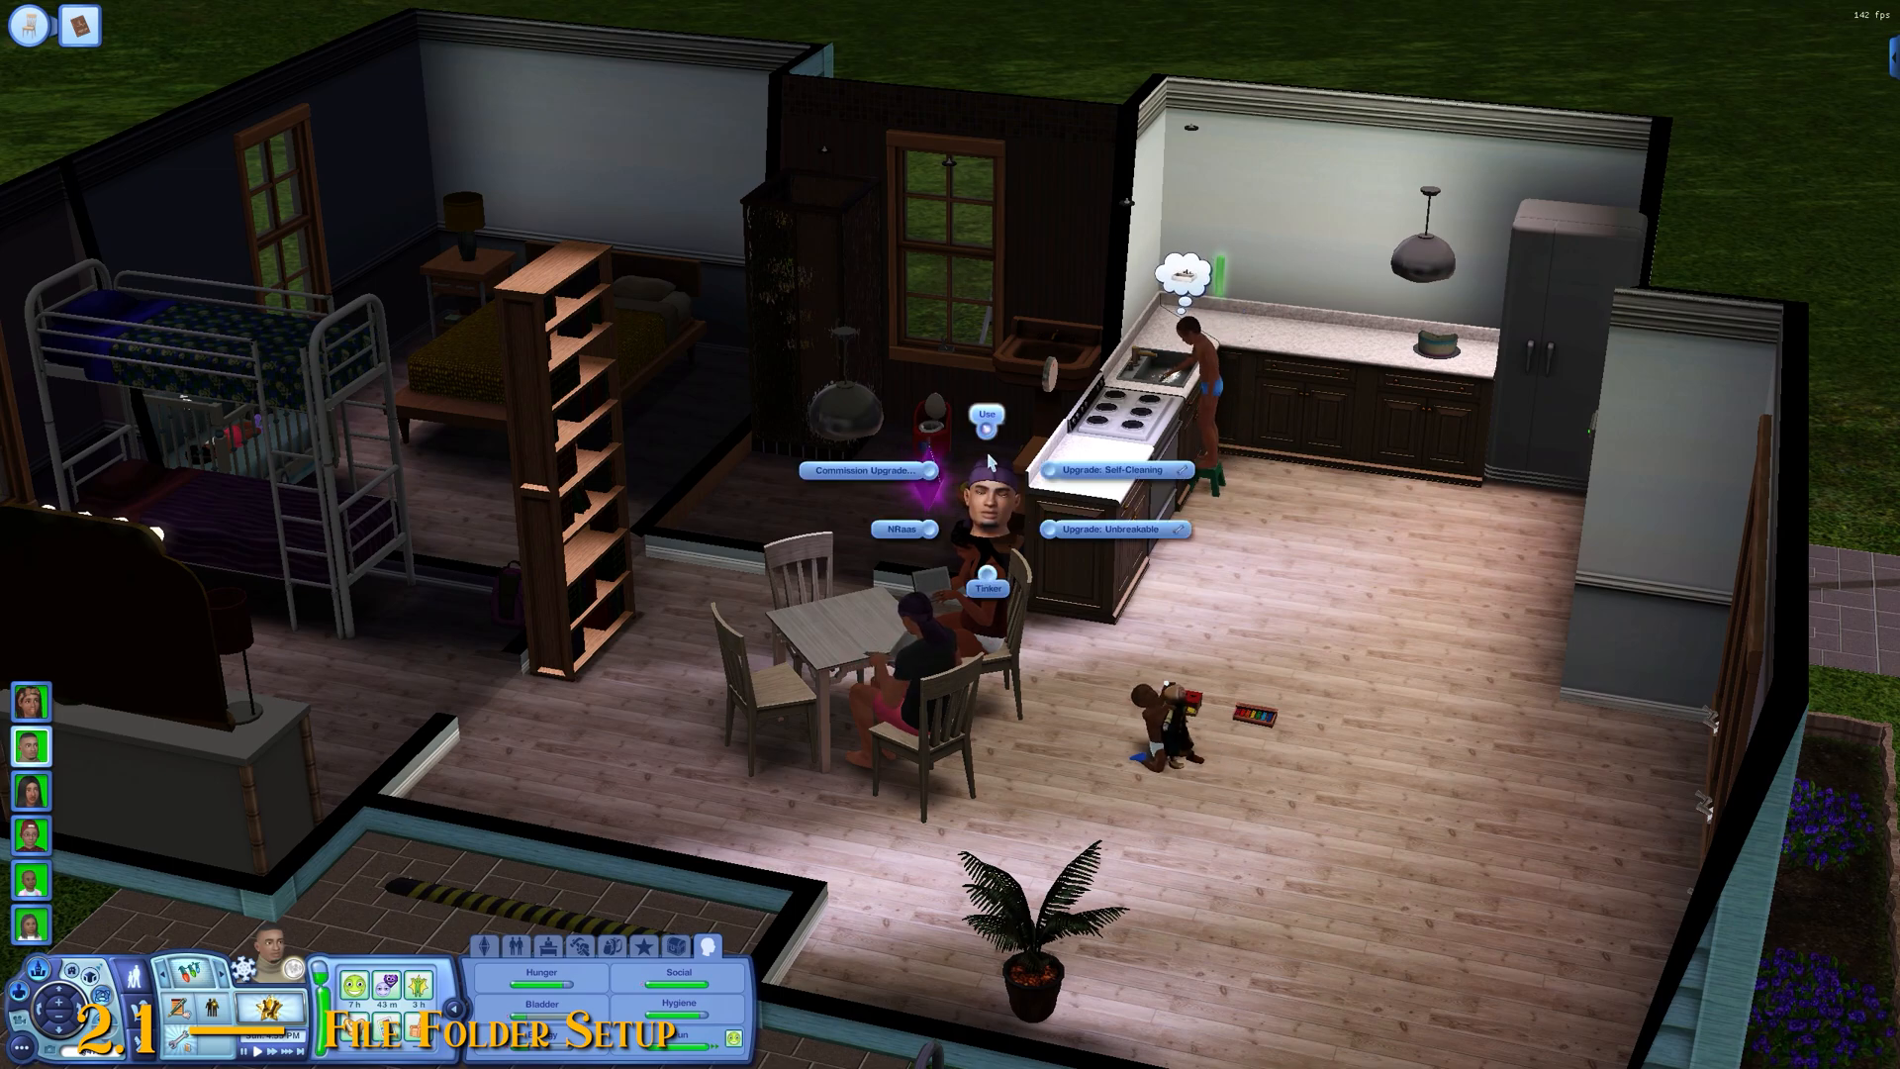
click(987, 416)
scroll(1024, 630, down, 2)
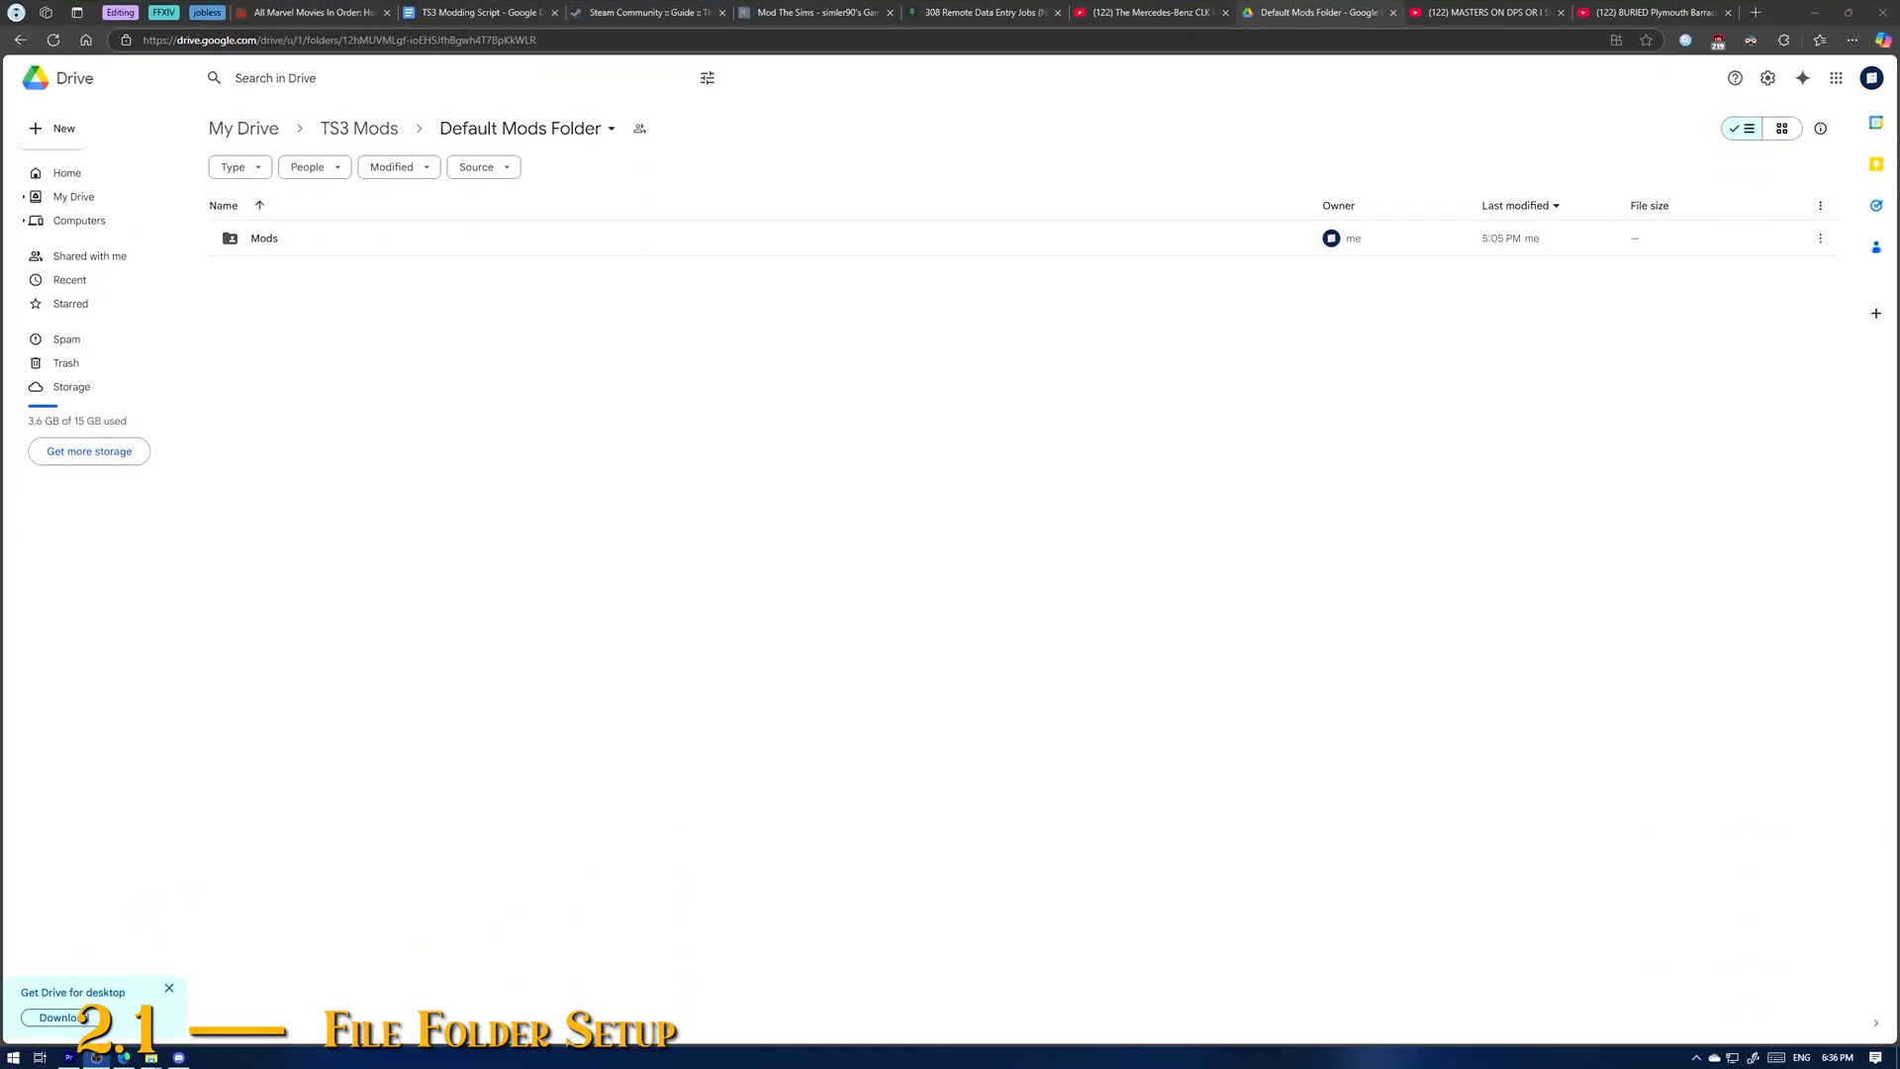
Step: Look through the Mods folder and its Packages subfolder in Google Drive's Default Mods Folder
double_click(293, 254)
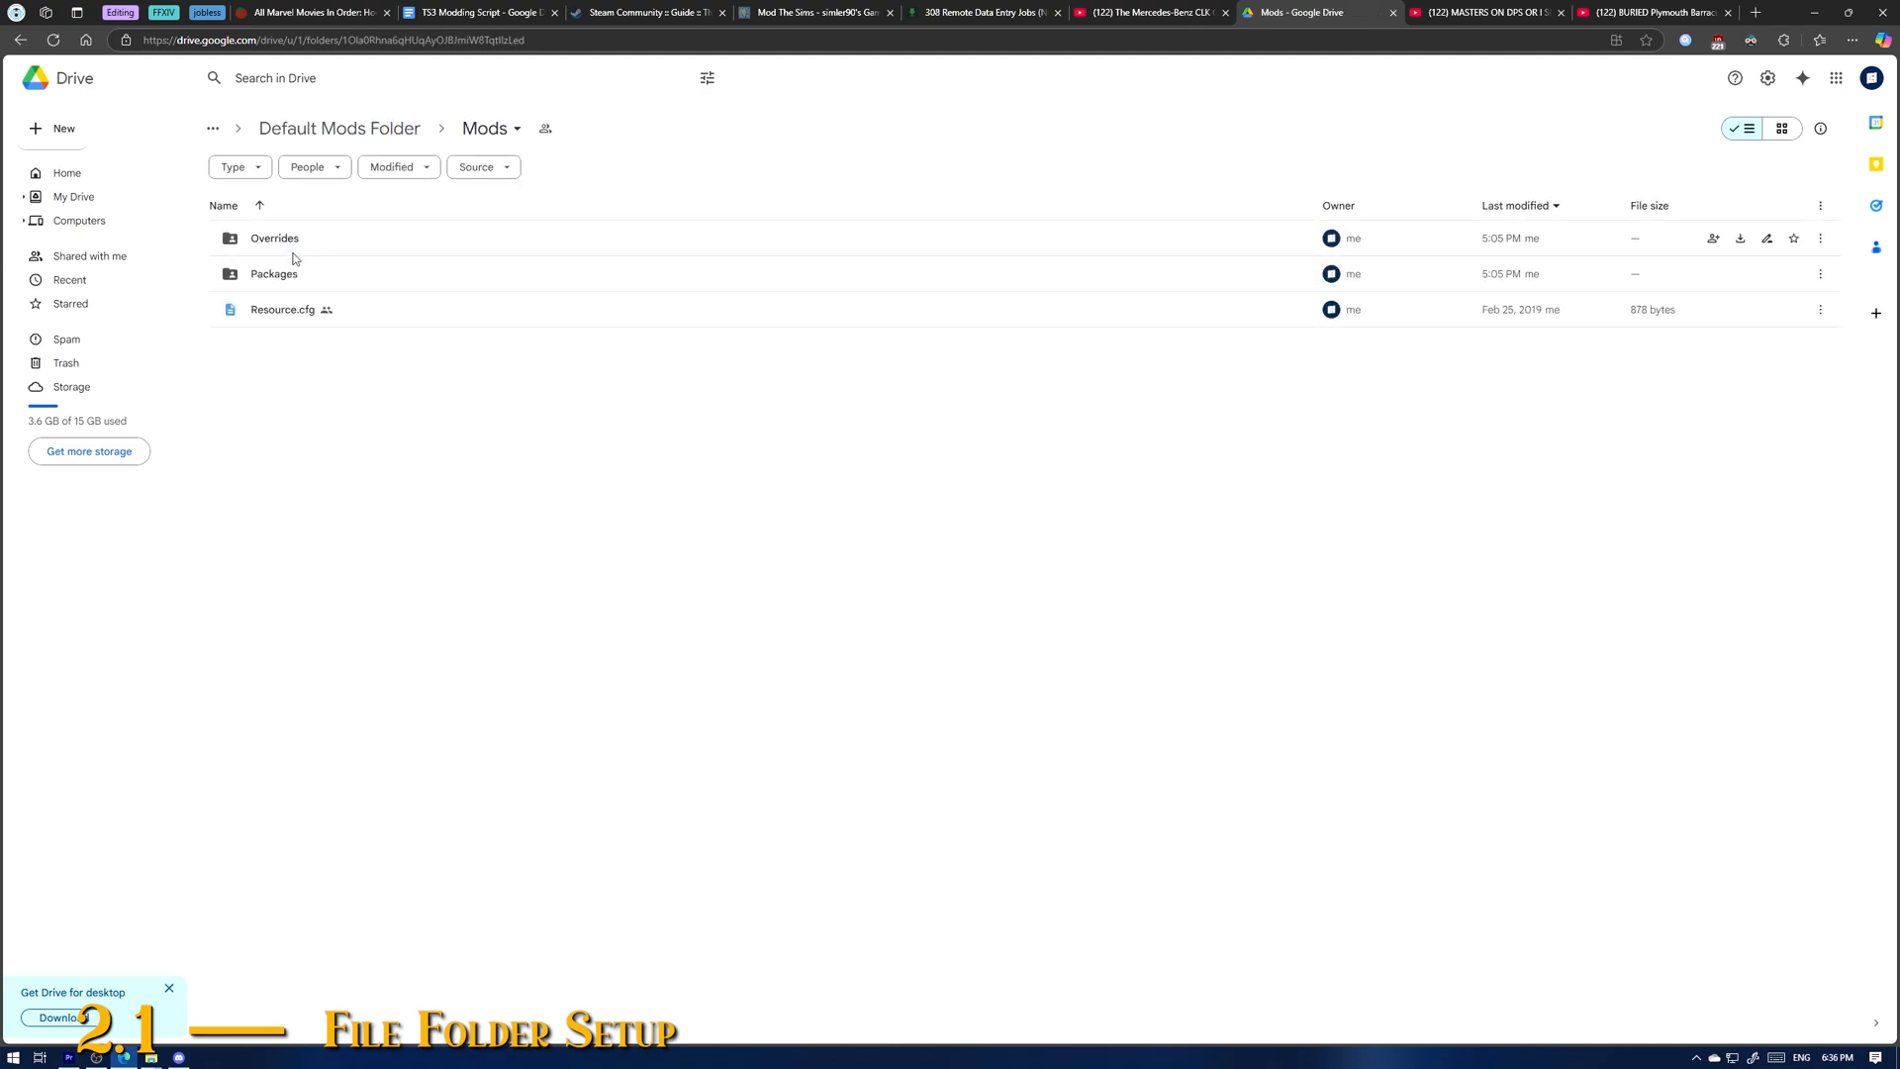
double_click(314, 273)
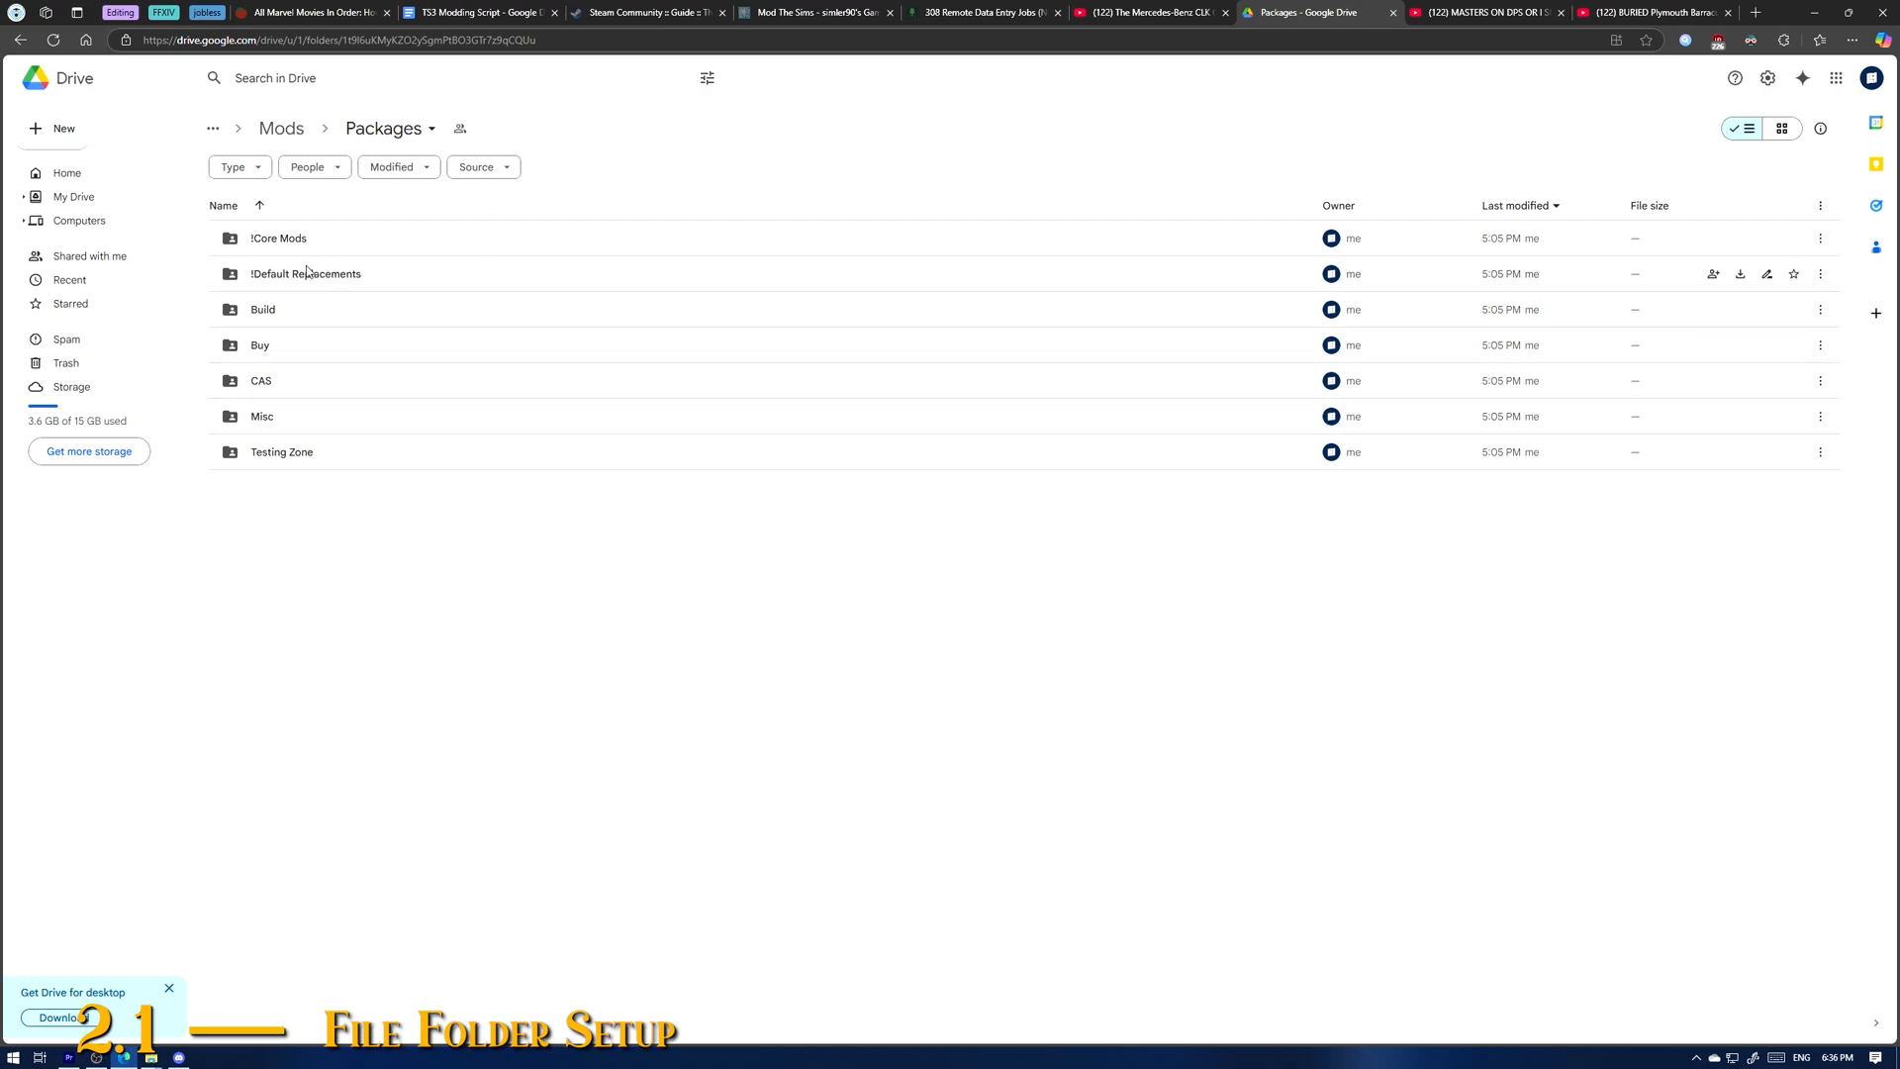
key(alt+Left)
Step: Download the Mods folder from Google Drive as a zip archive and open the downloaded archive
right_click(421, 238)
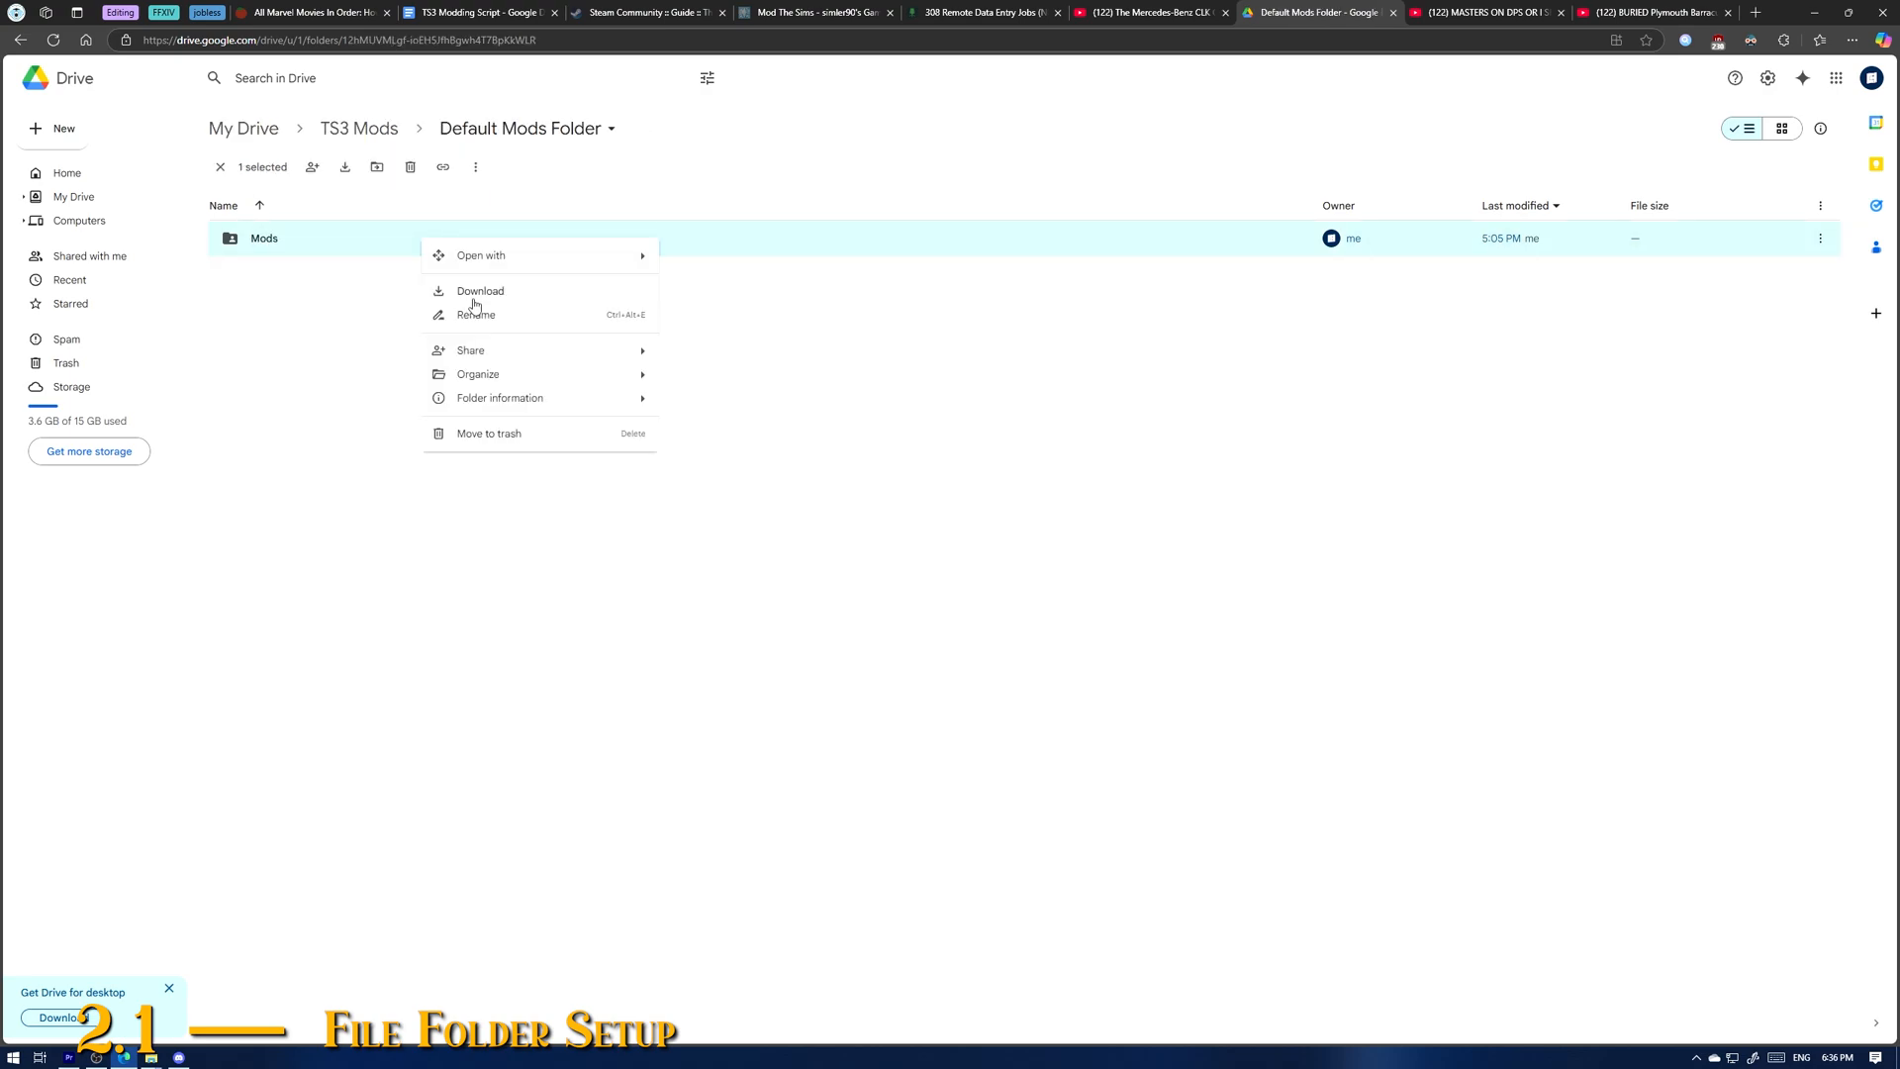
click(474, 299)
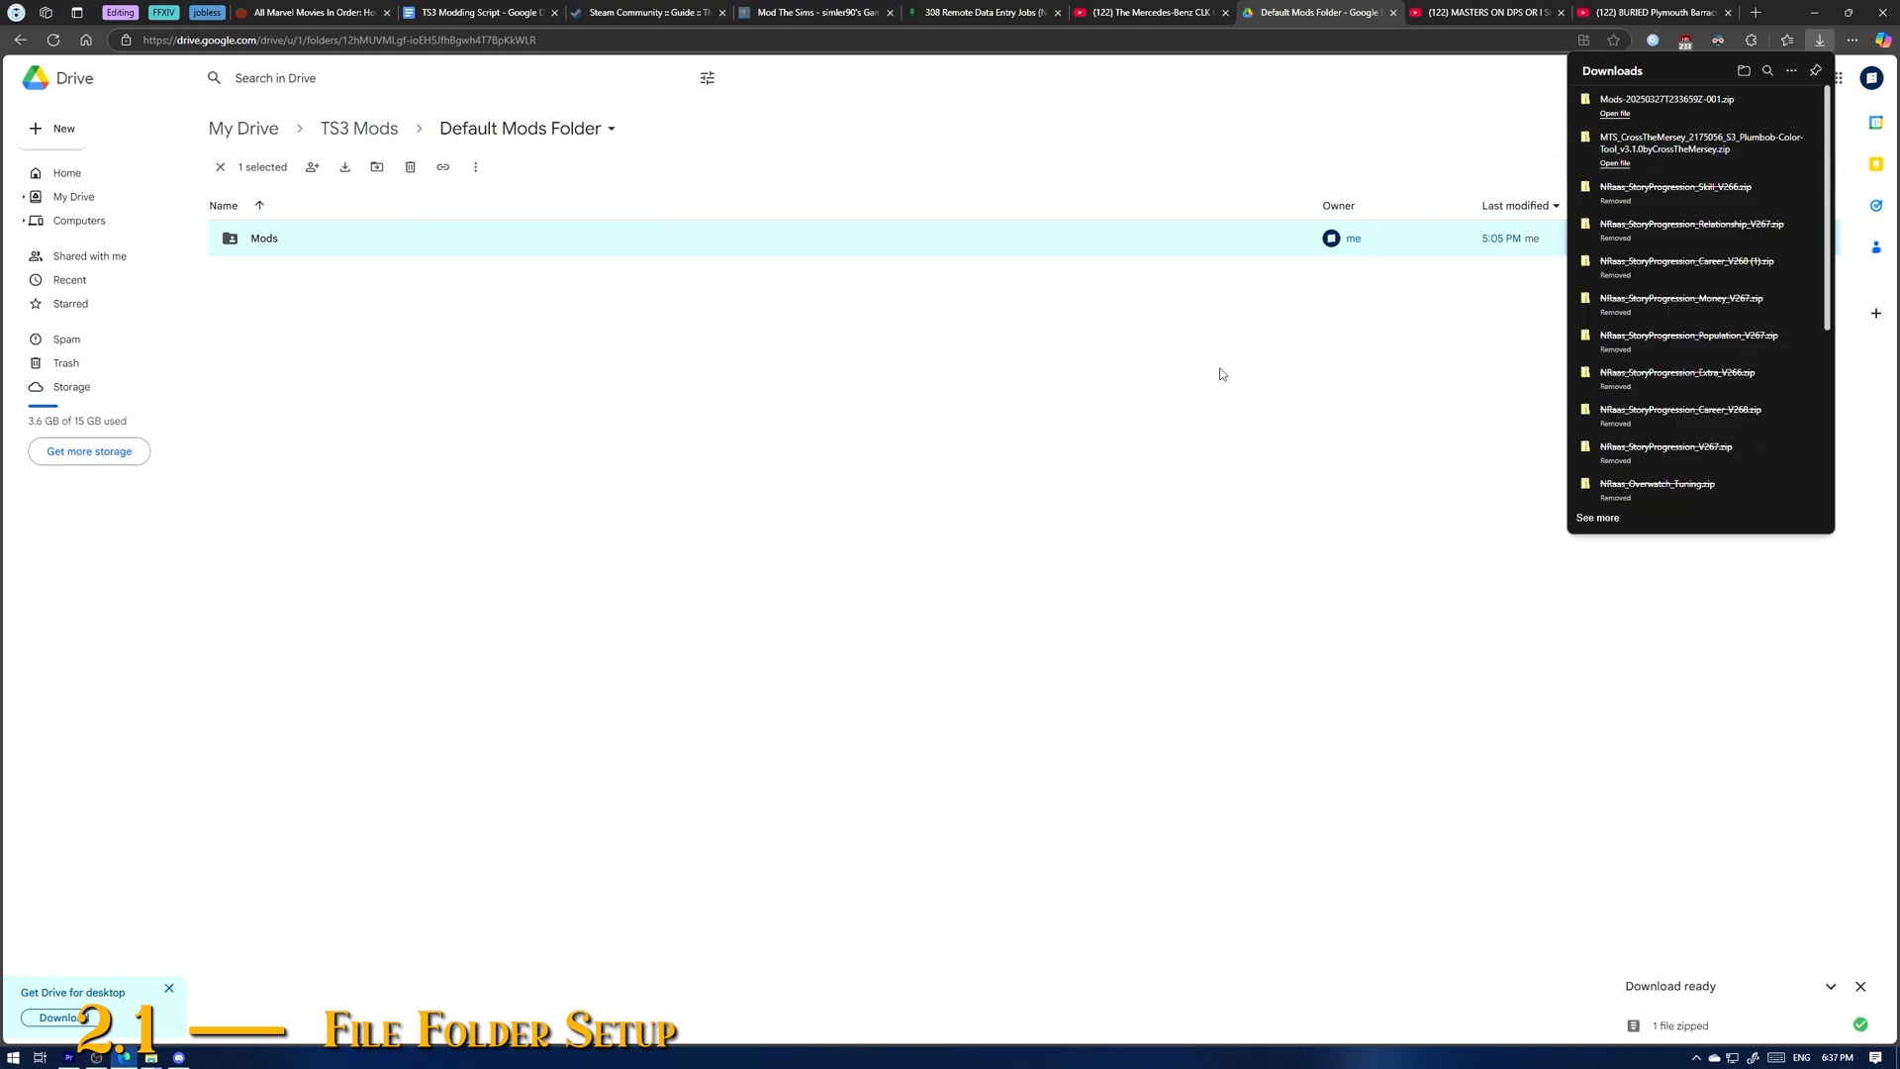
click(1672, 103)
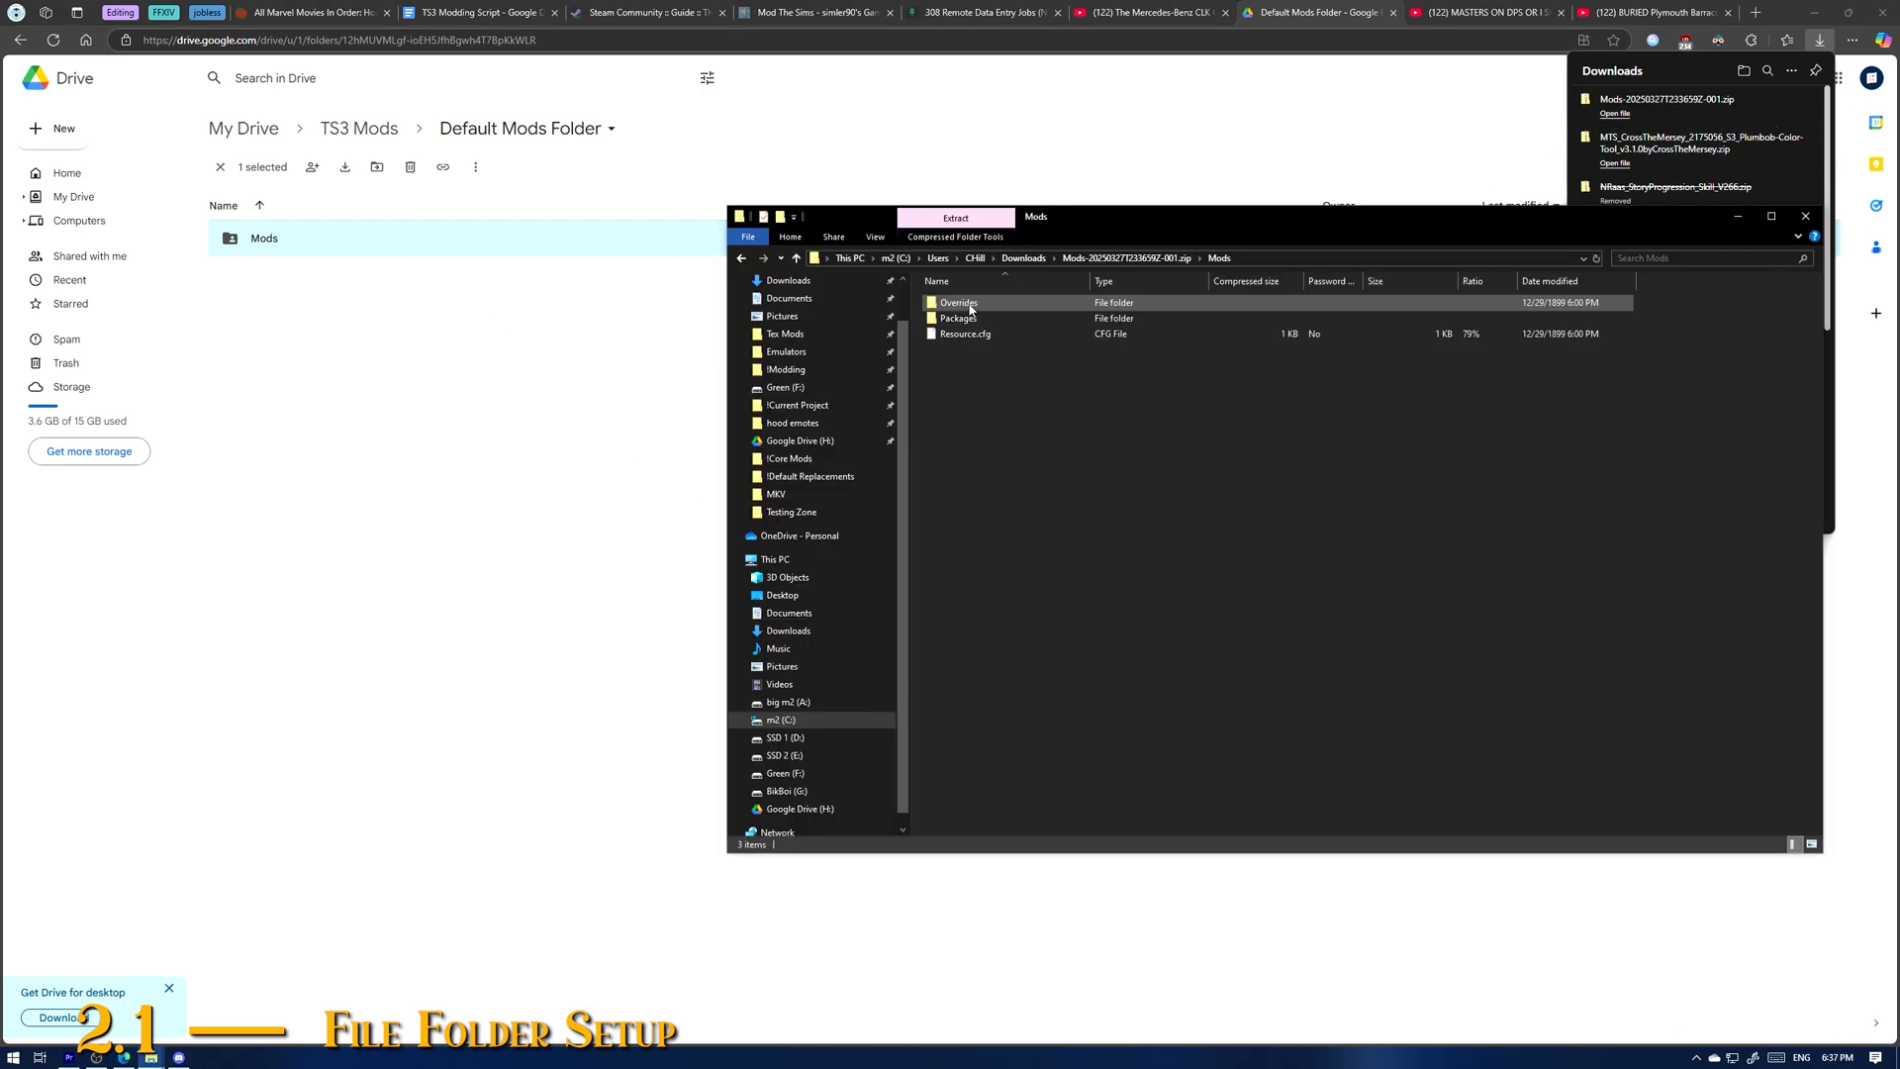
Step: Browse the archive's Packages folder, including its !Core Mods, !Default Replacements and CAS subfolders
double_click(970, 317)
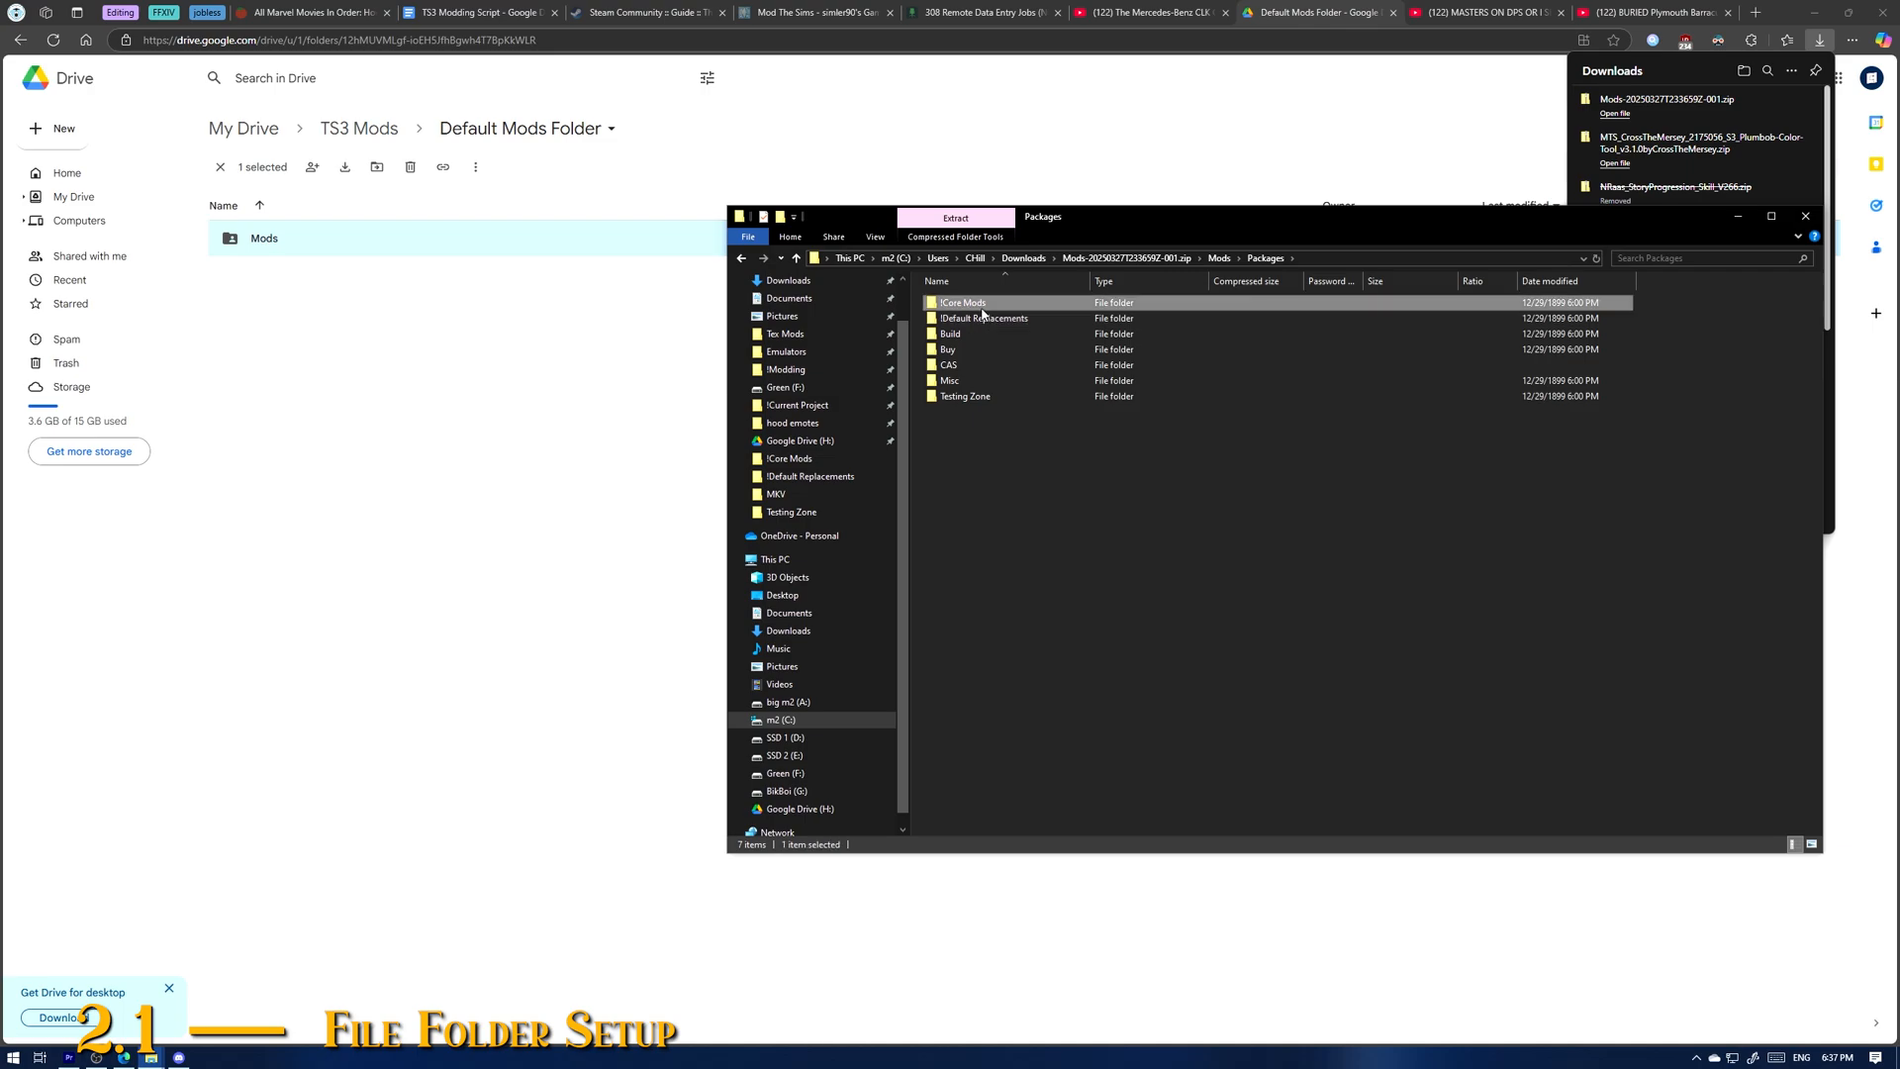
double_click(965, 303)
key(alt+Left)
double_click(1000, 319)
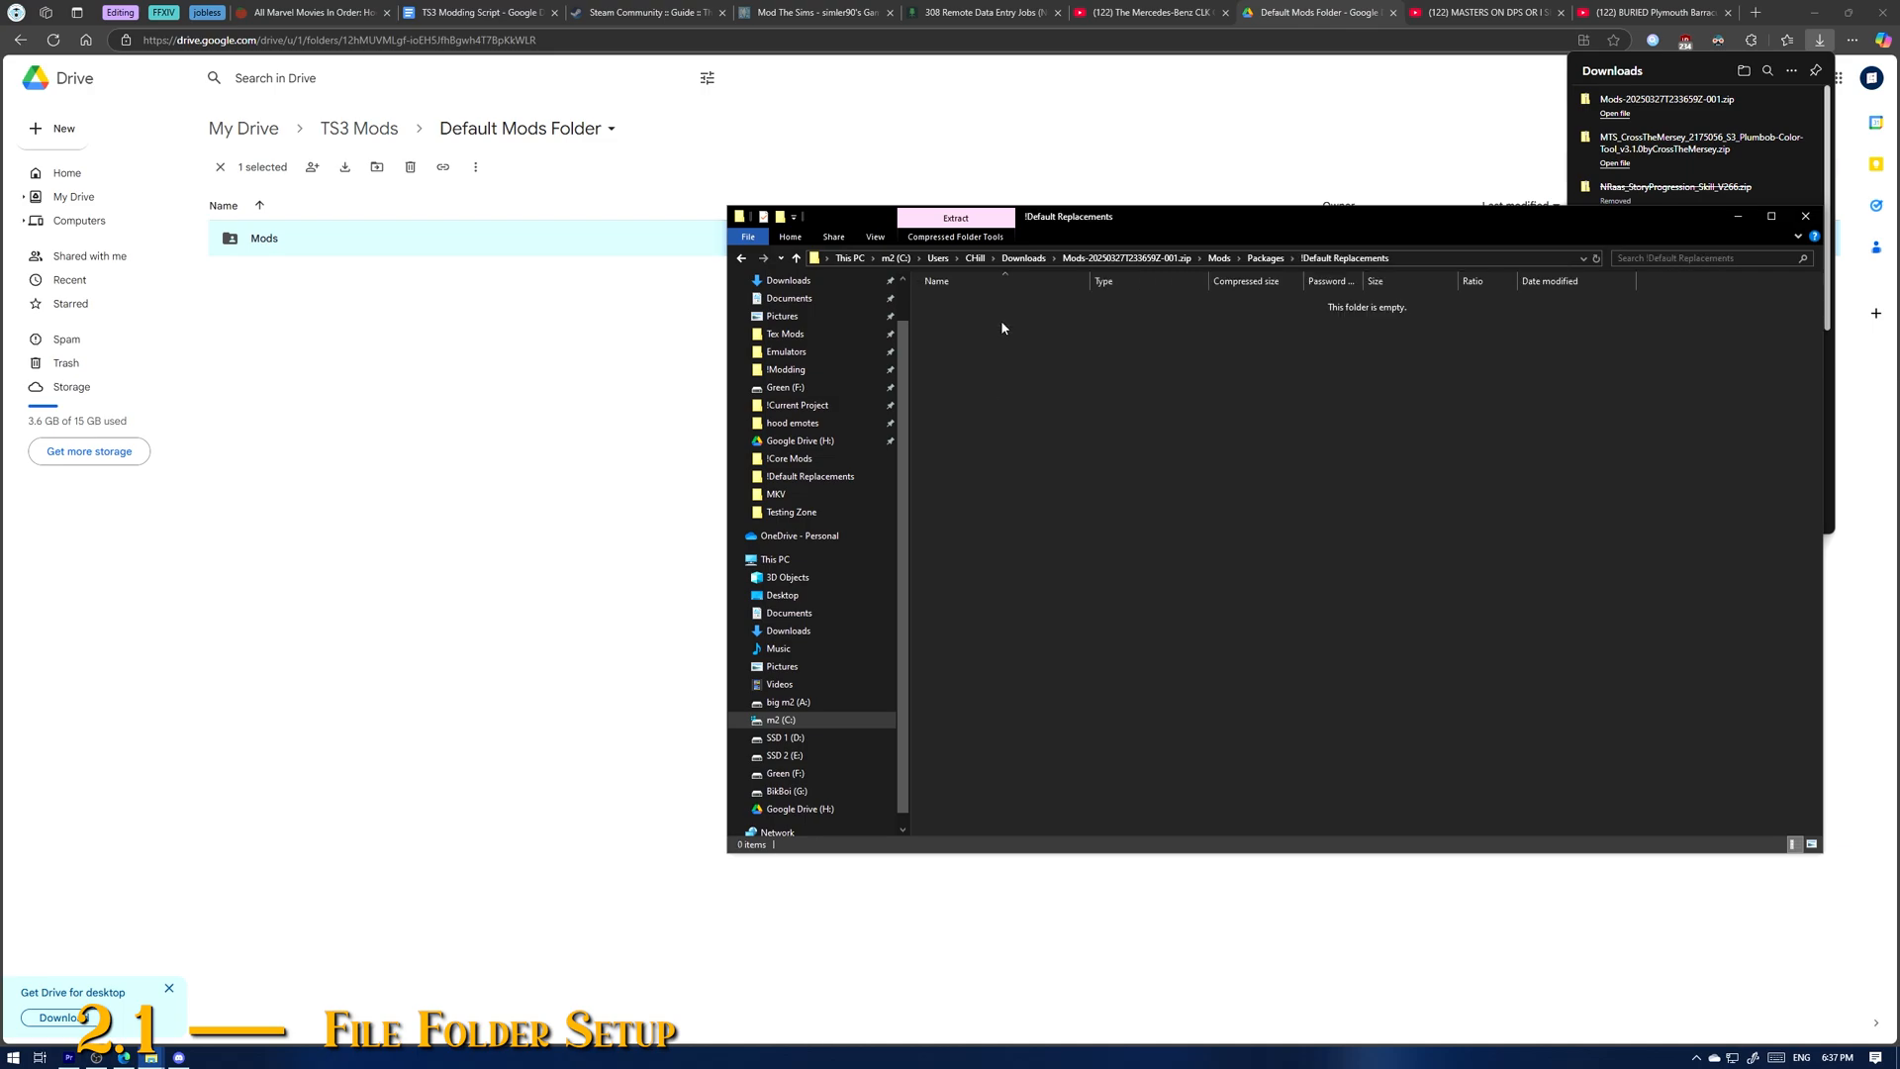
key(alt+Left)
double_click(982, 335)
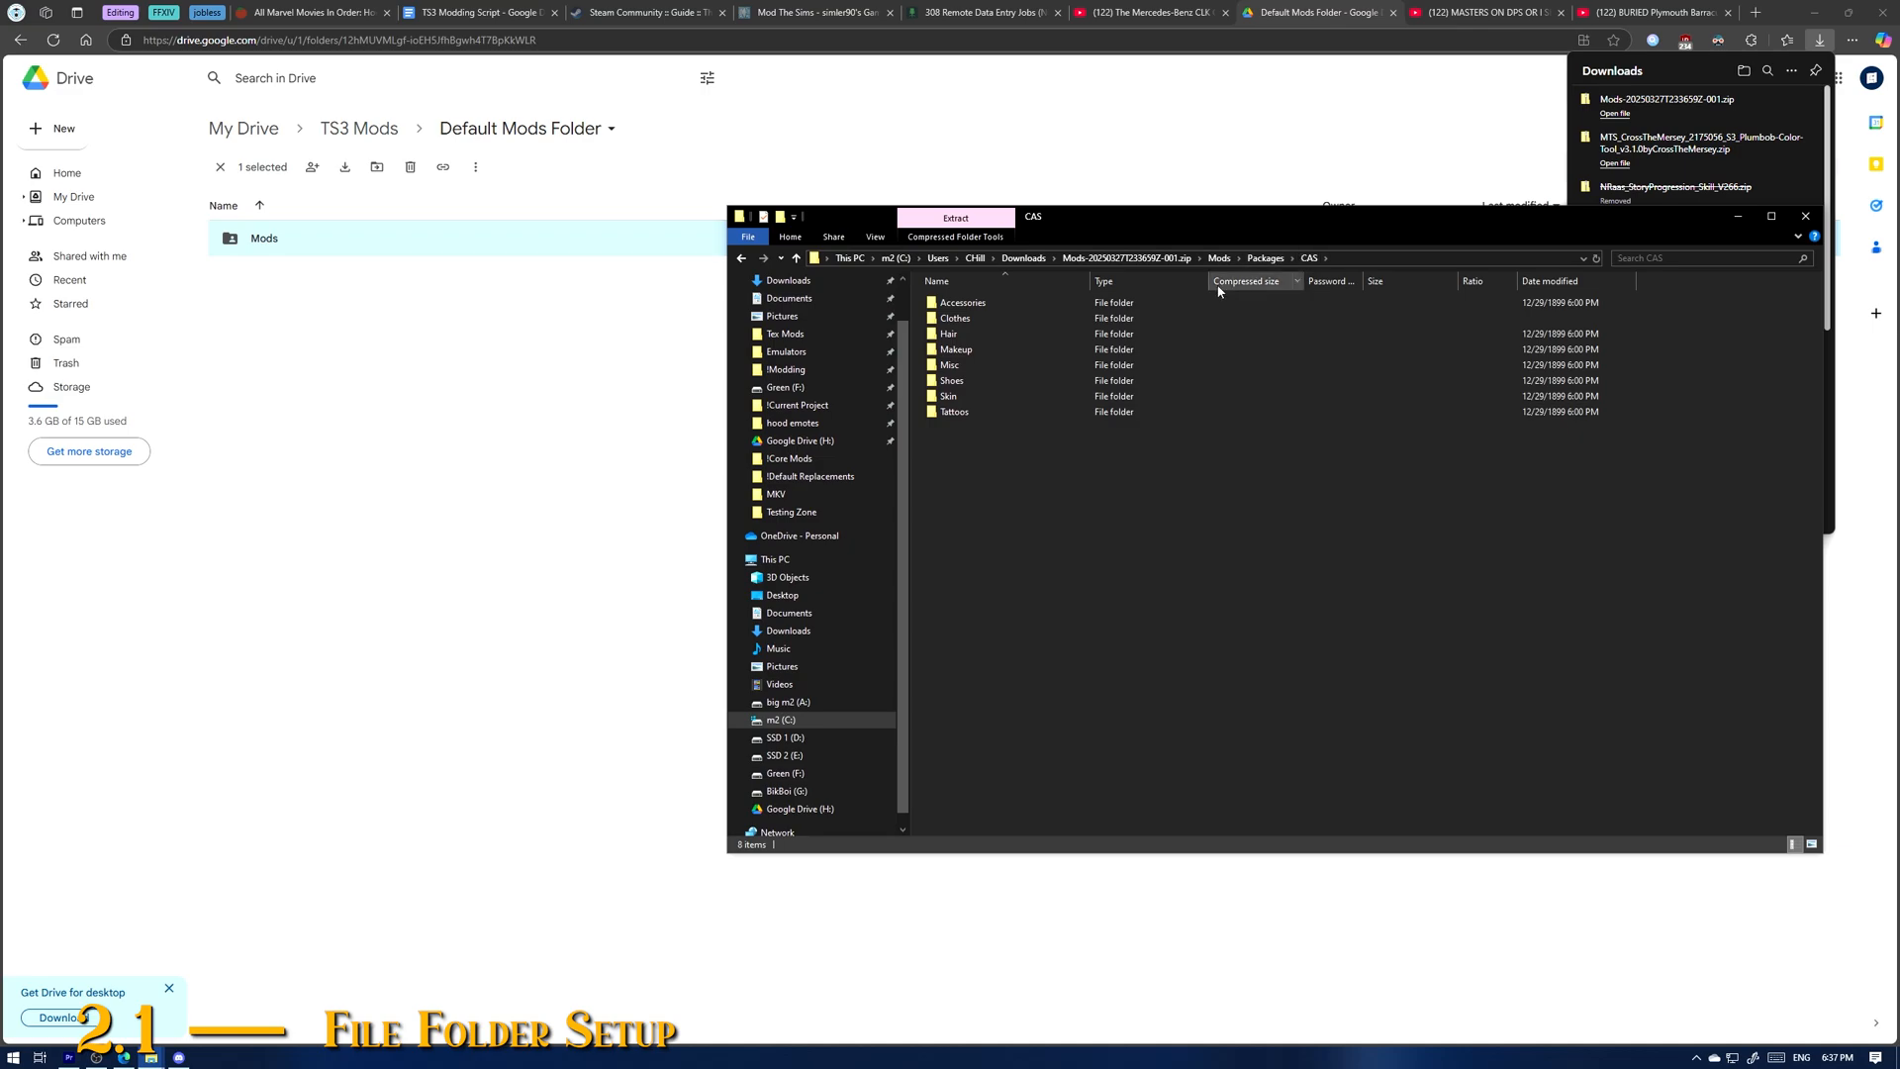
click(1163, 334)
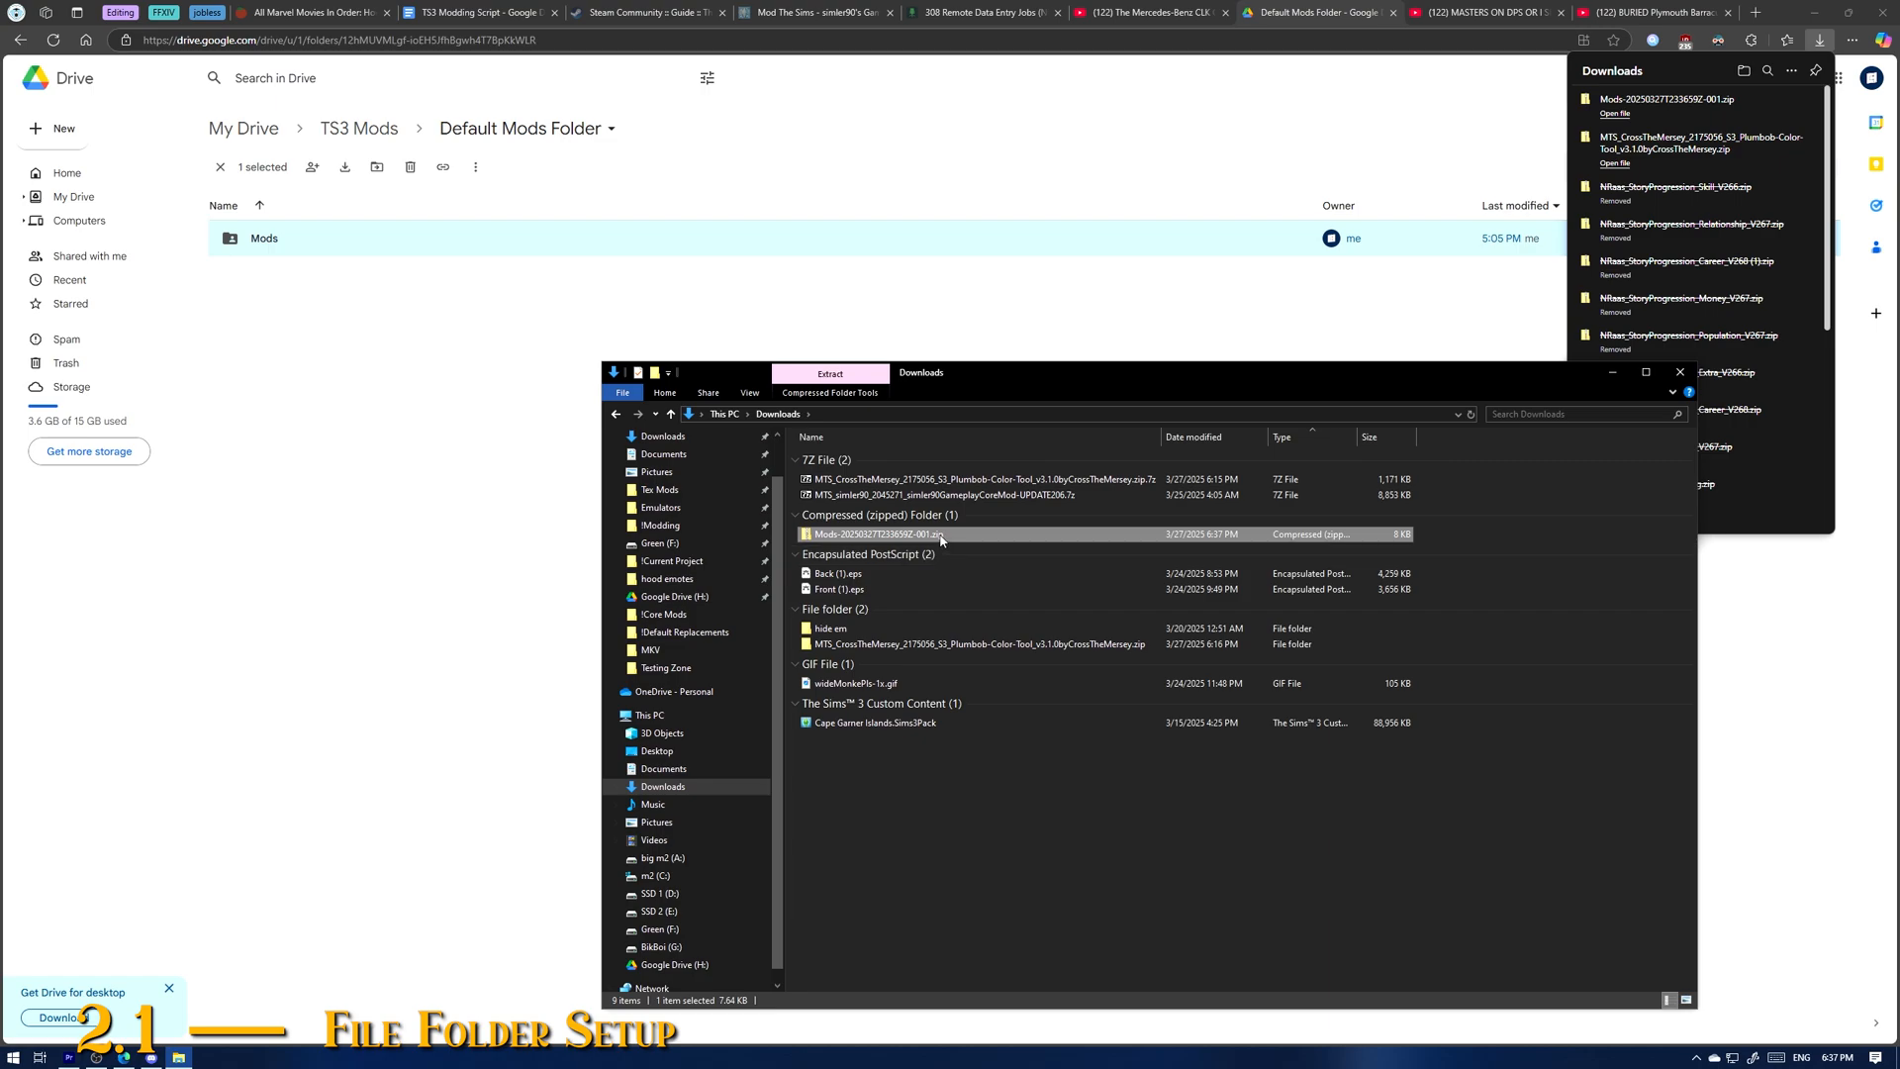
Step: Extract the downloaded Mods zip archive into the Downloads folder with 7-Zip
right_click(941, 540)
mouse_move(994, 619)
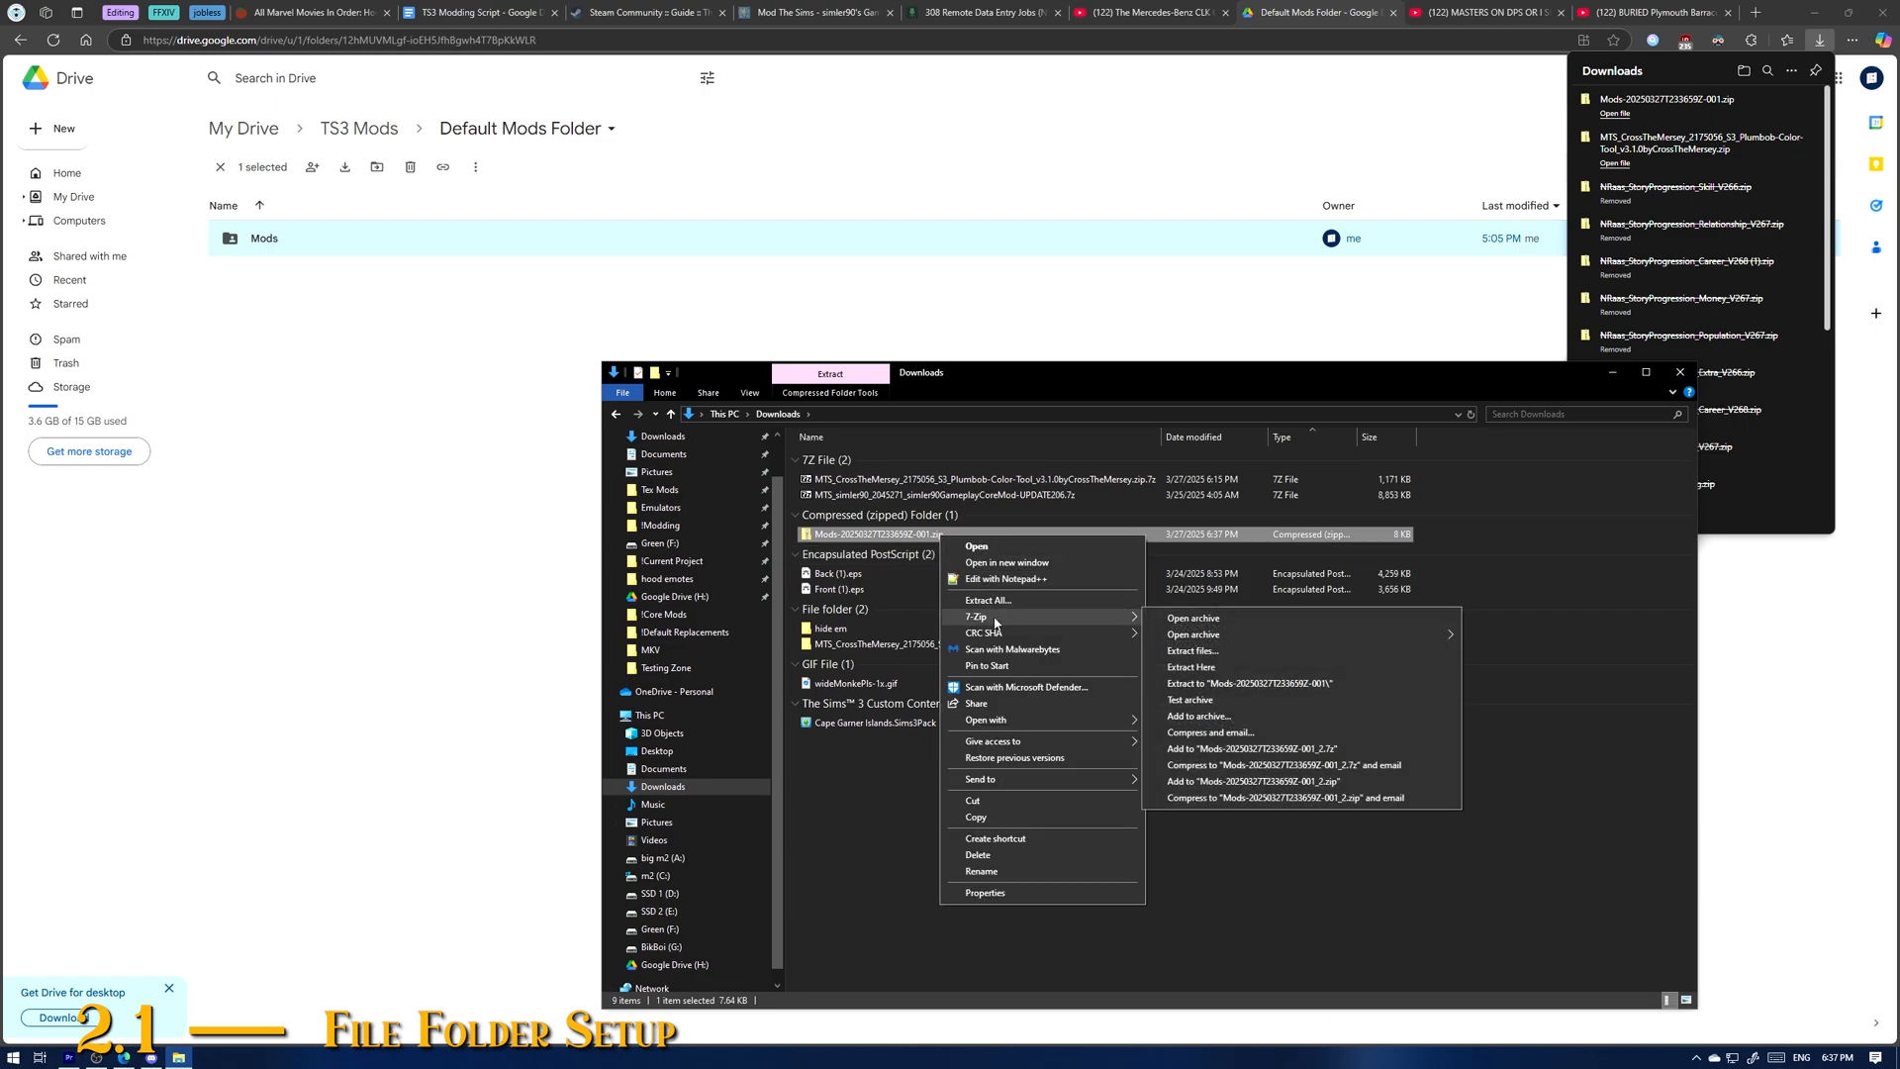
click(1274, 685)
Step: Copy the extracted Mods folder and open The Sims 3 folder under Documents > Electronic Arts
click(858, 659)
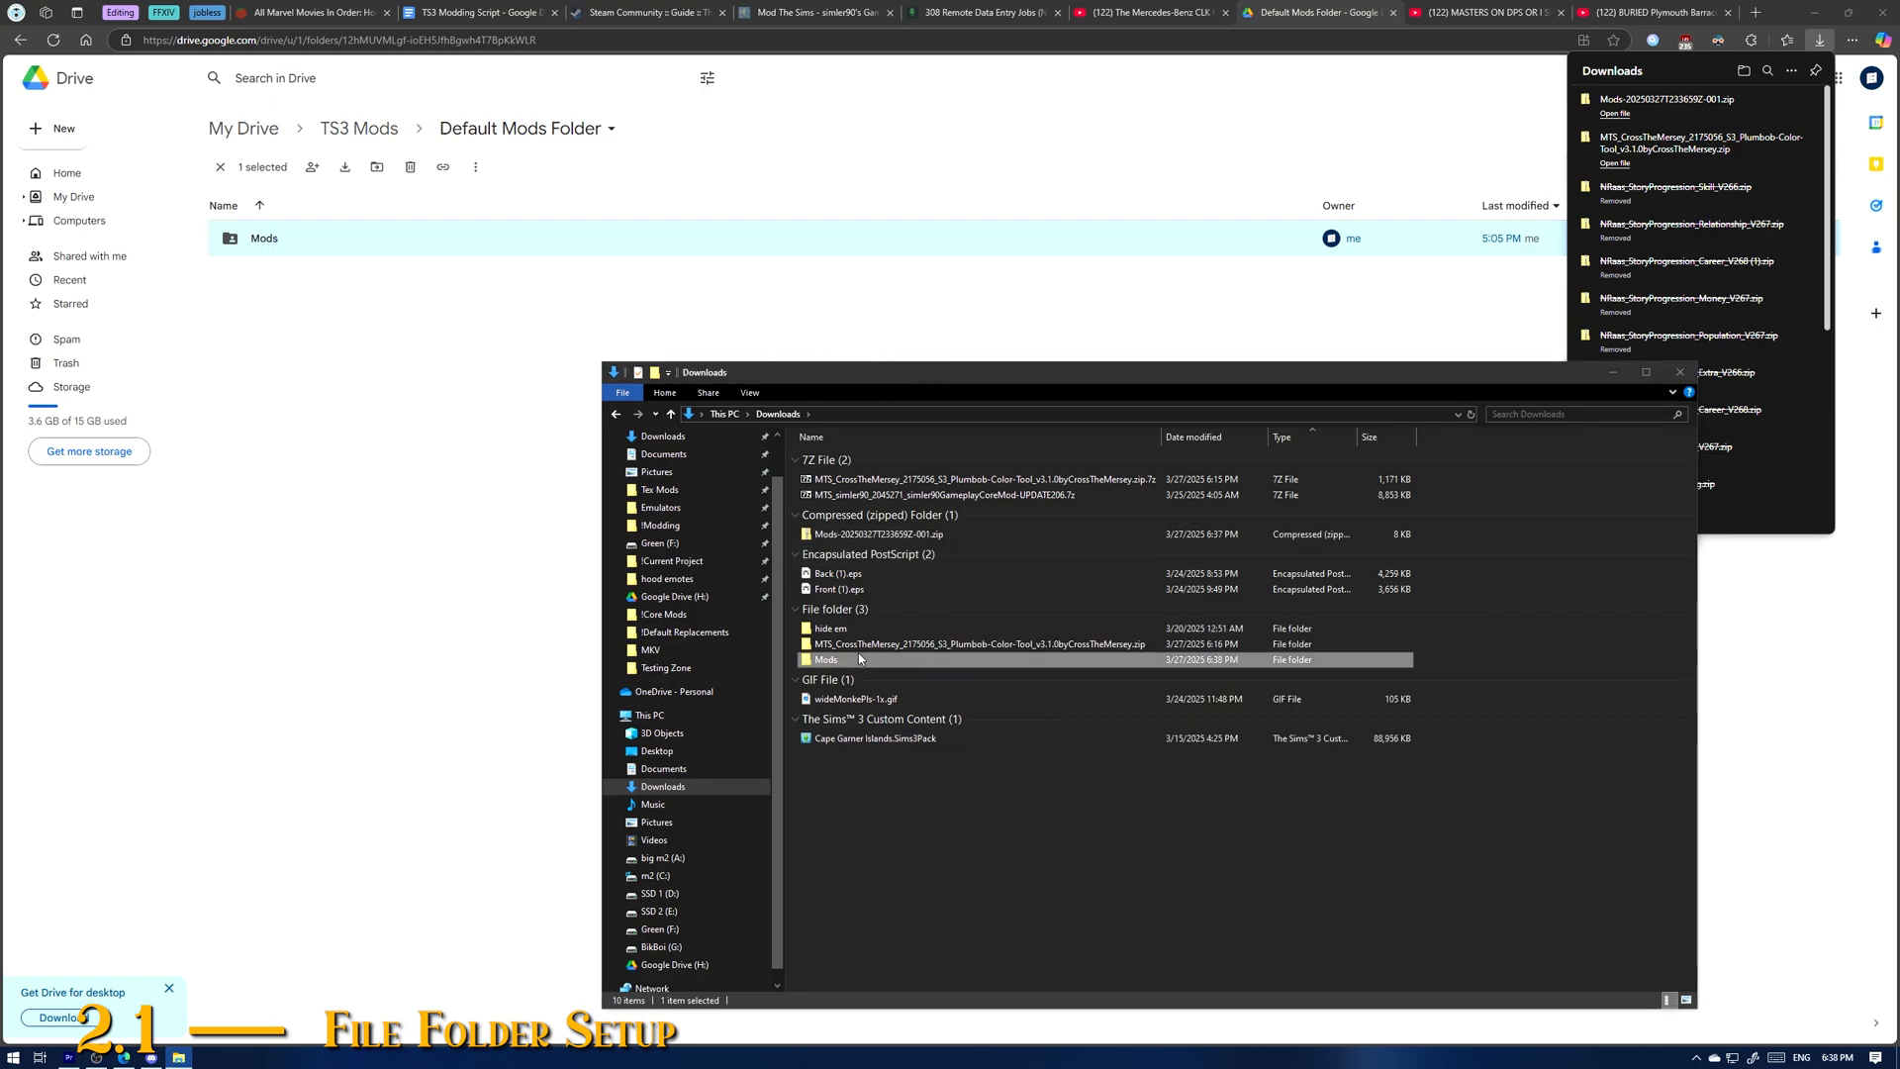
right_click(859, 659)
click(913, 572)
scroll(708, 542, up, 1)
click(660, 816)
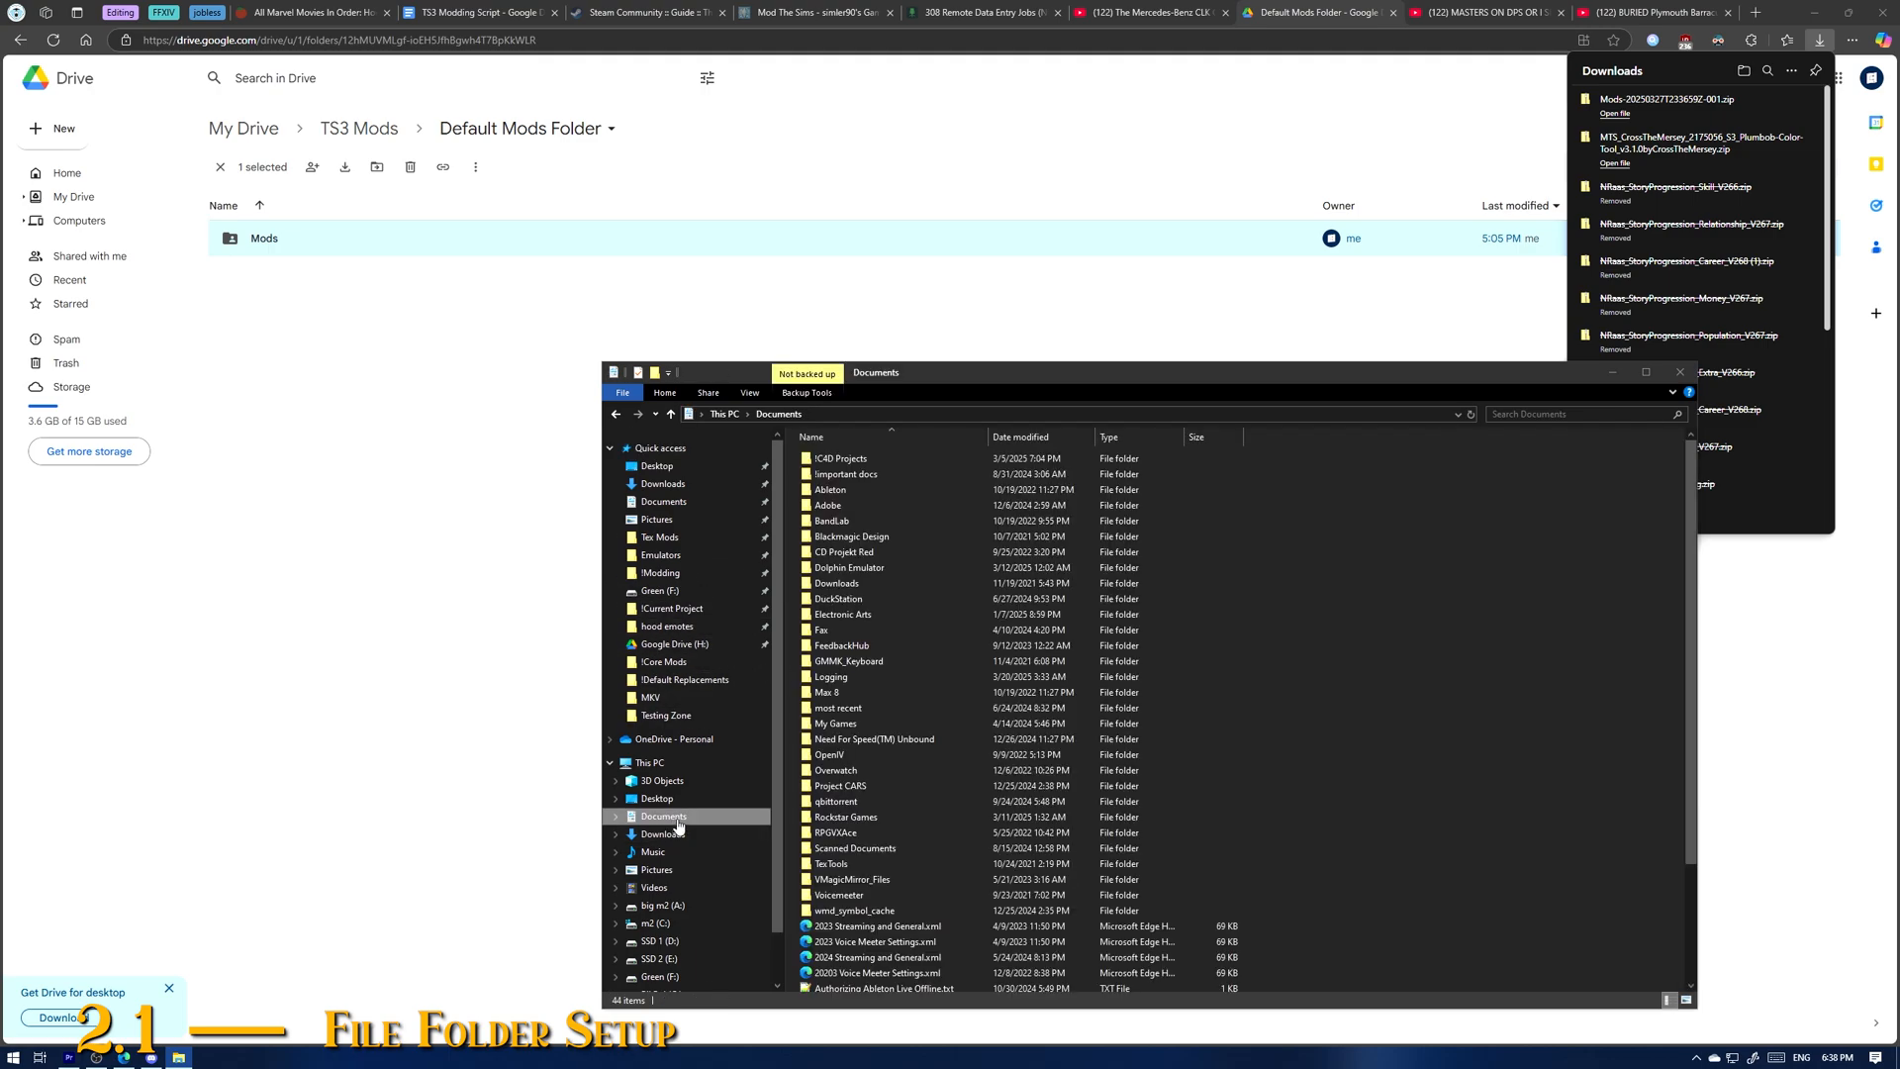
double_click(857, 614)
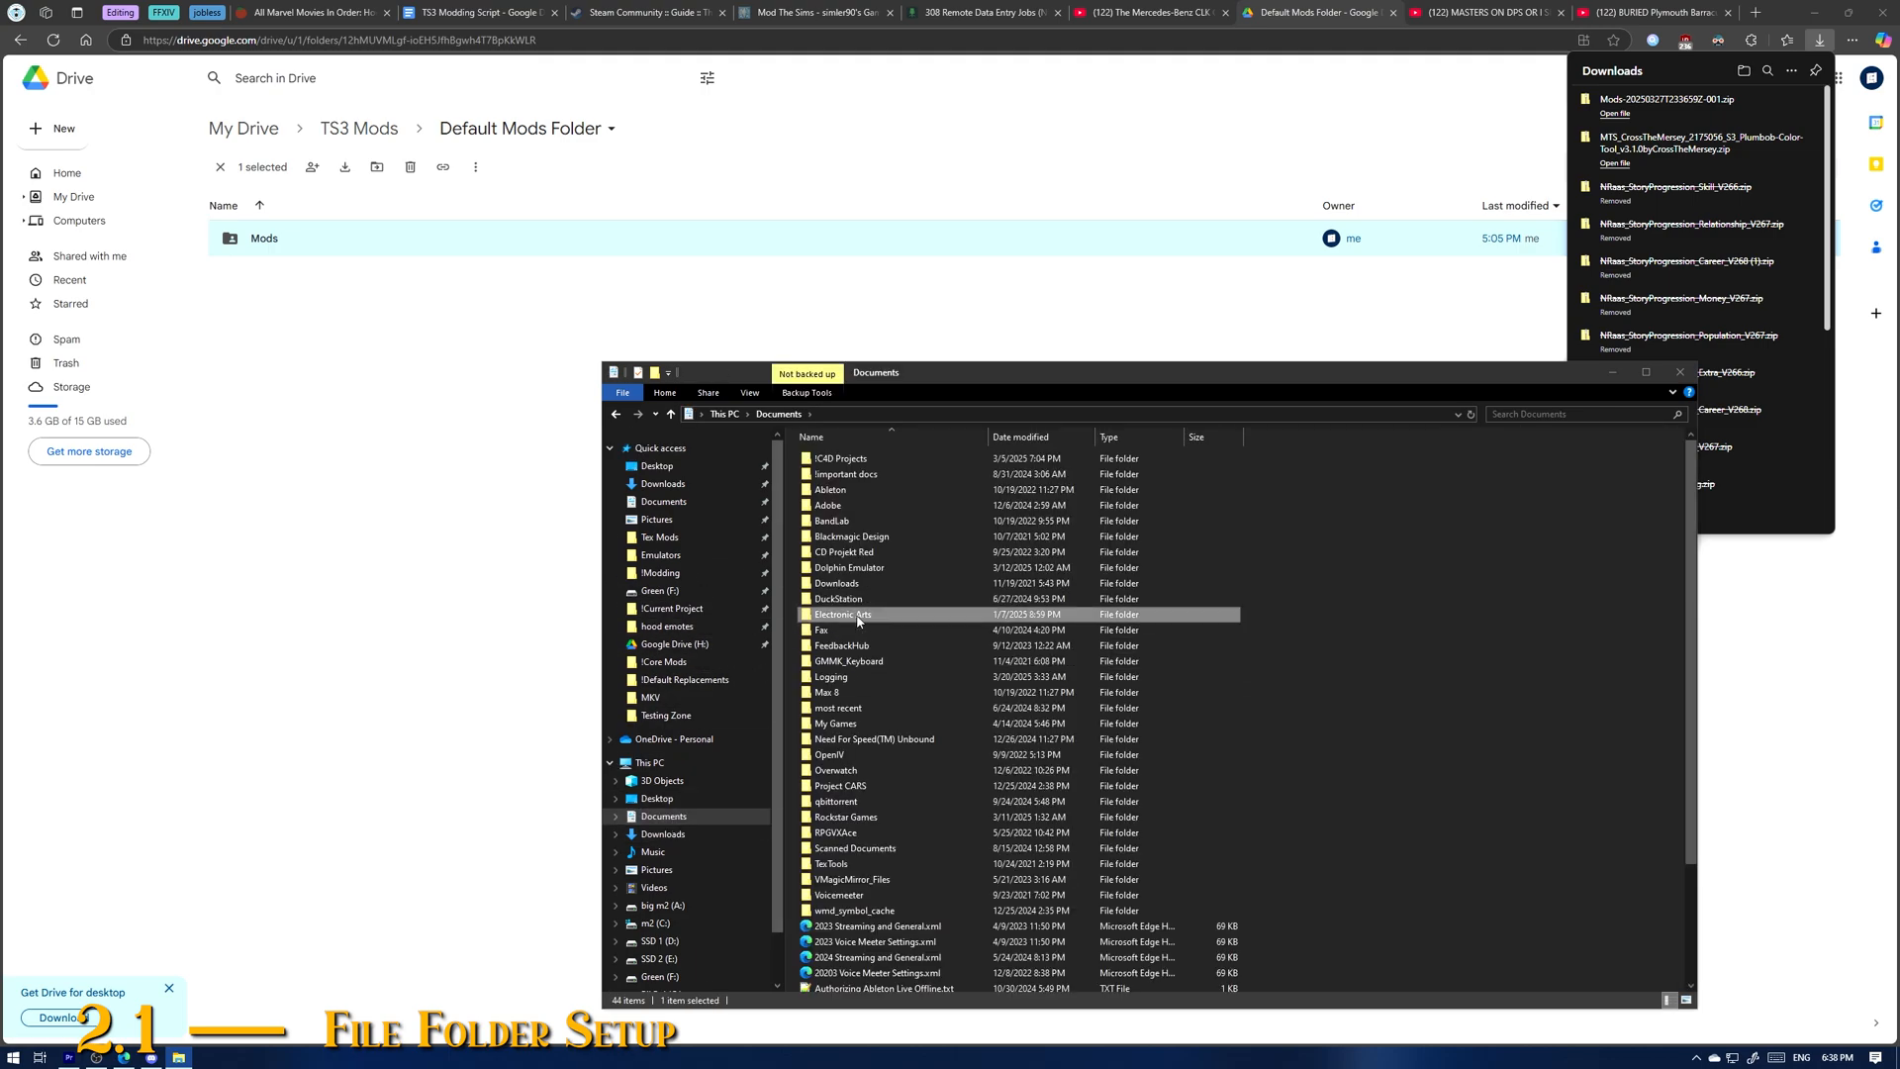
double_click(857, 473)
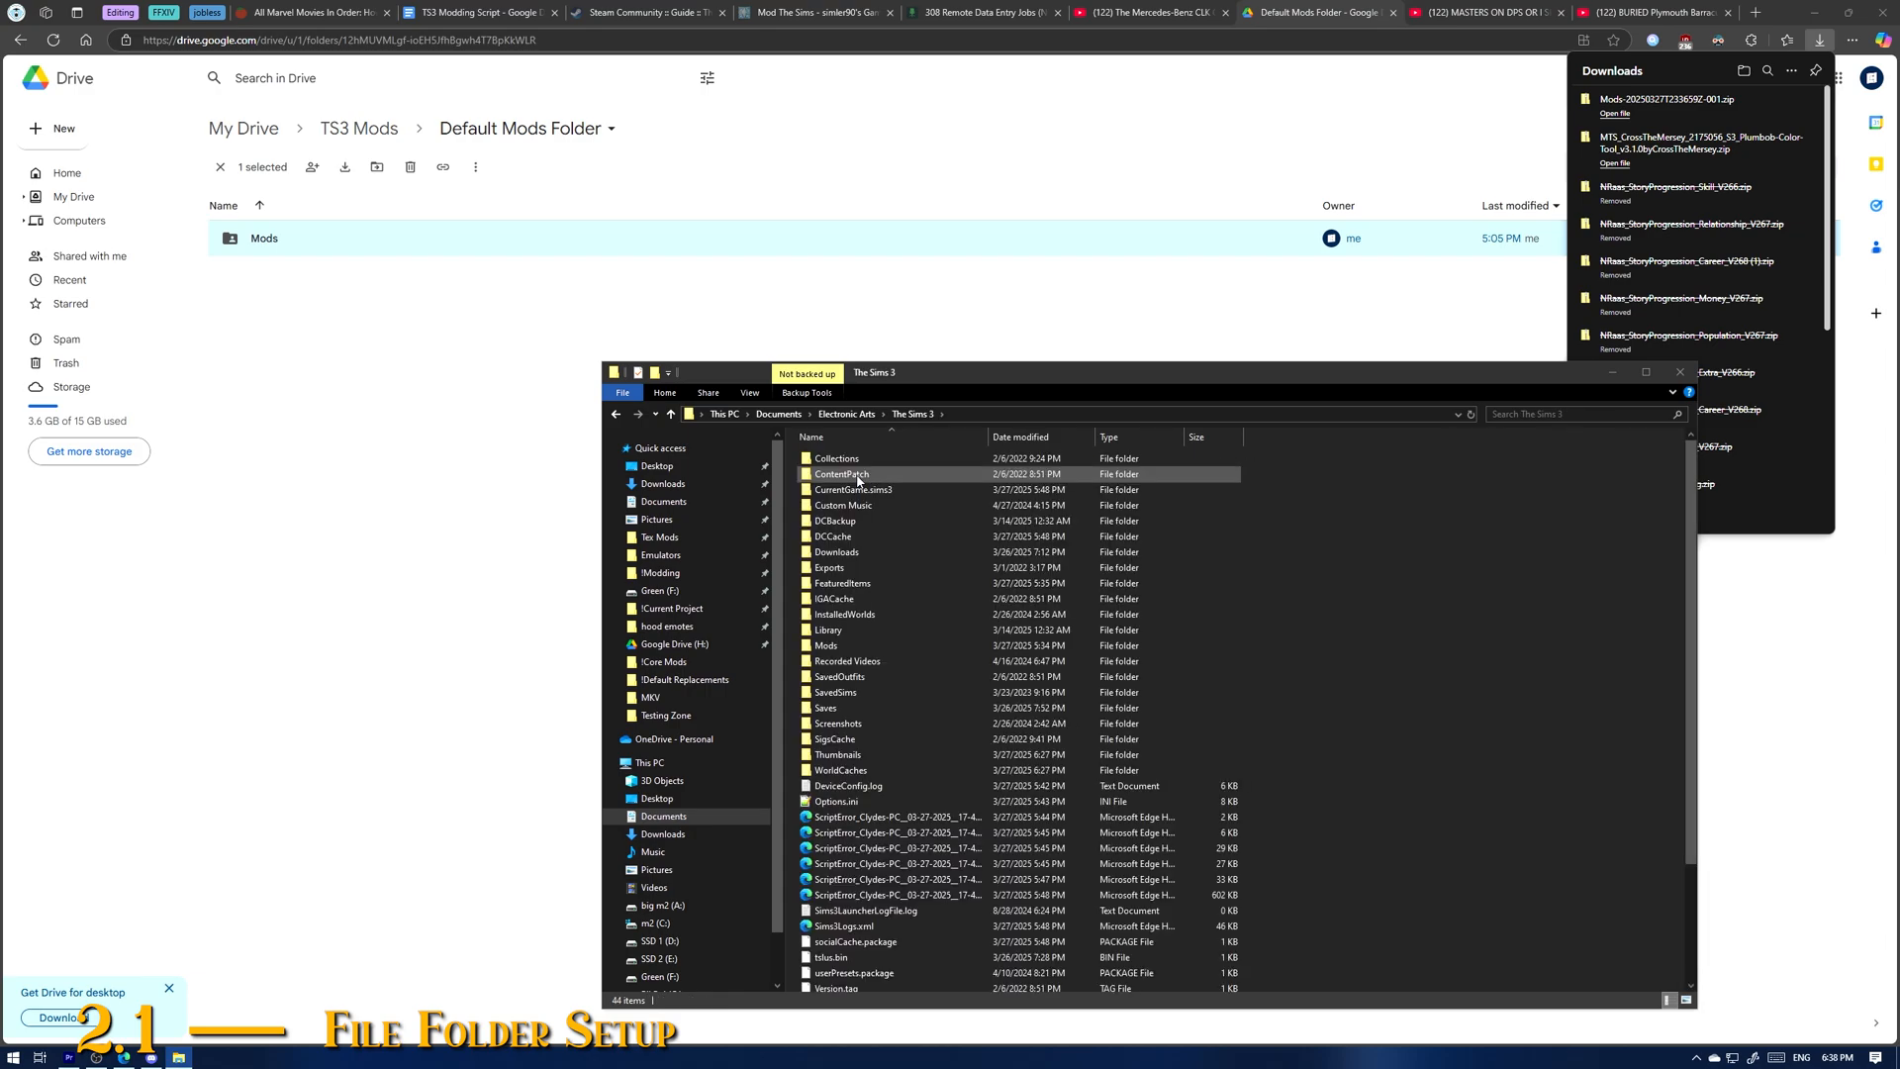
Step: Paste the Mods folder into The Sims 3 folder, skipping the existing Resource.cfg file, and select the Mods folder there
right_click(1517, 691)
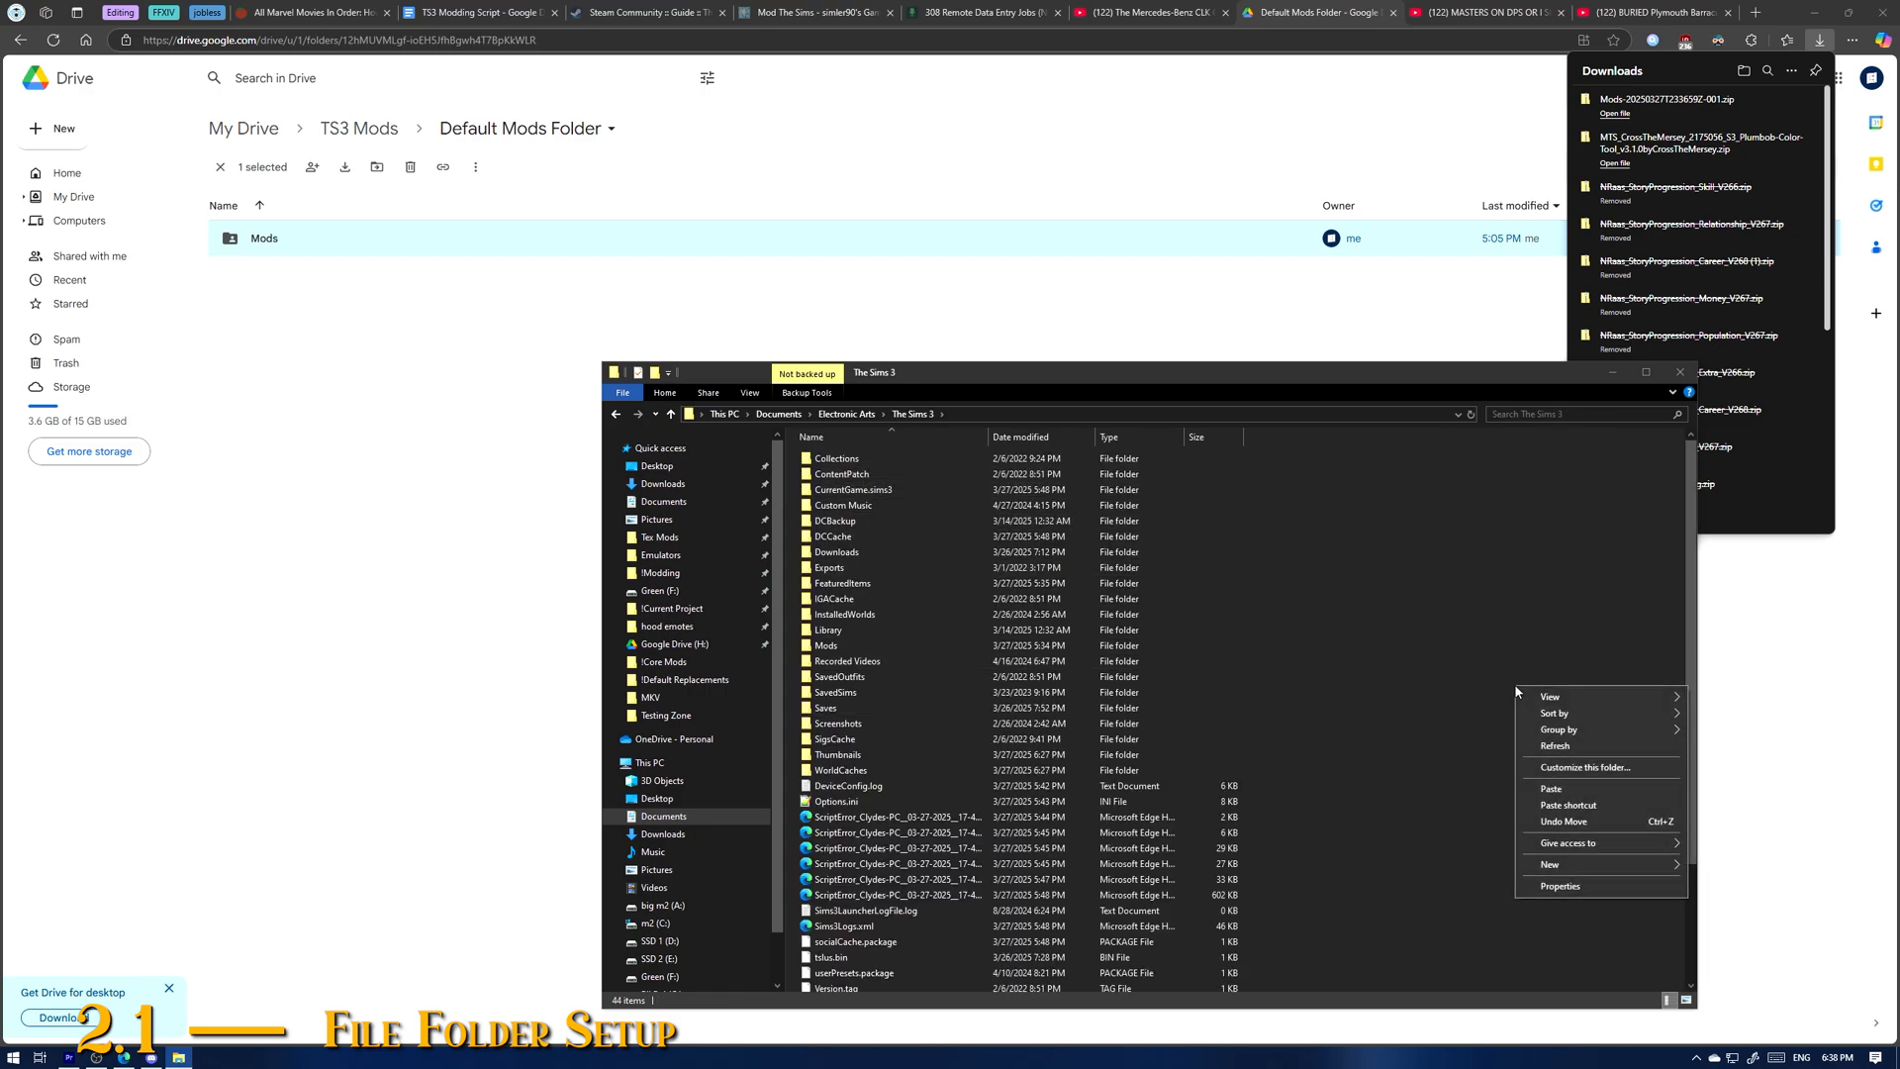
click(1551, 789)
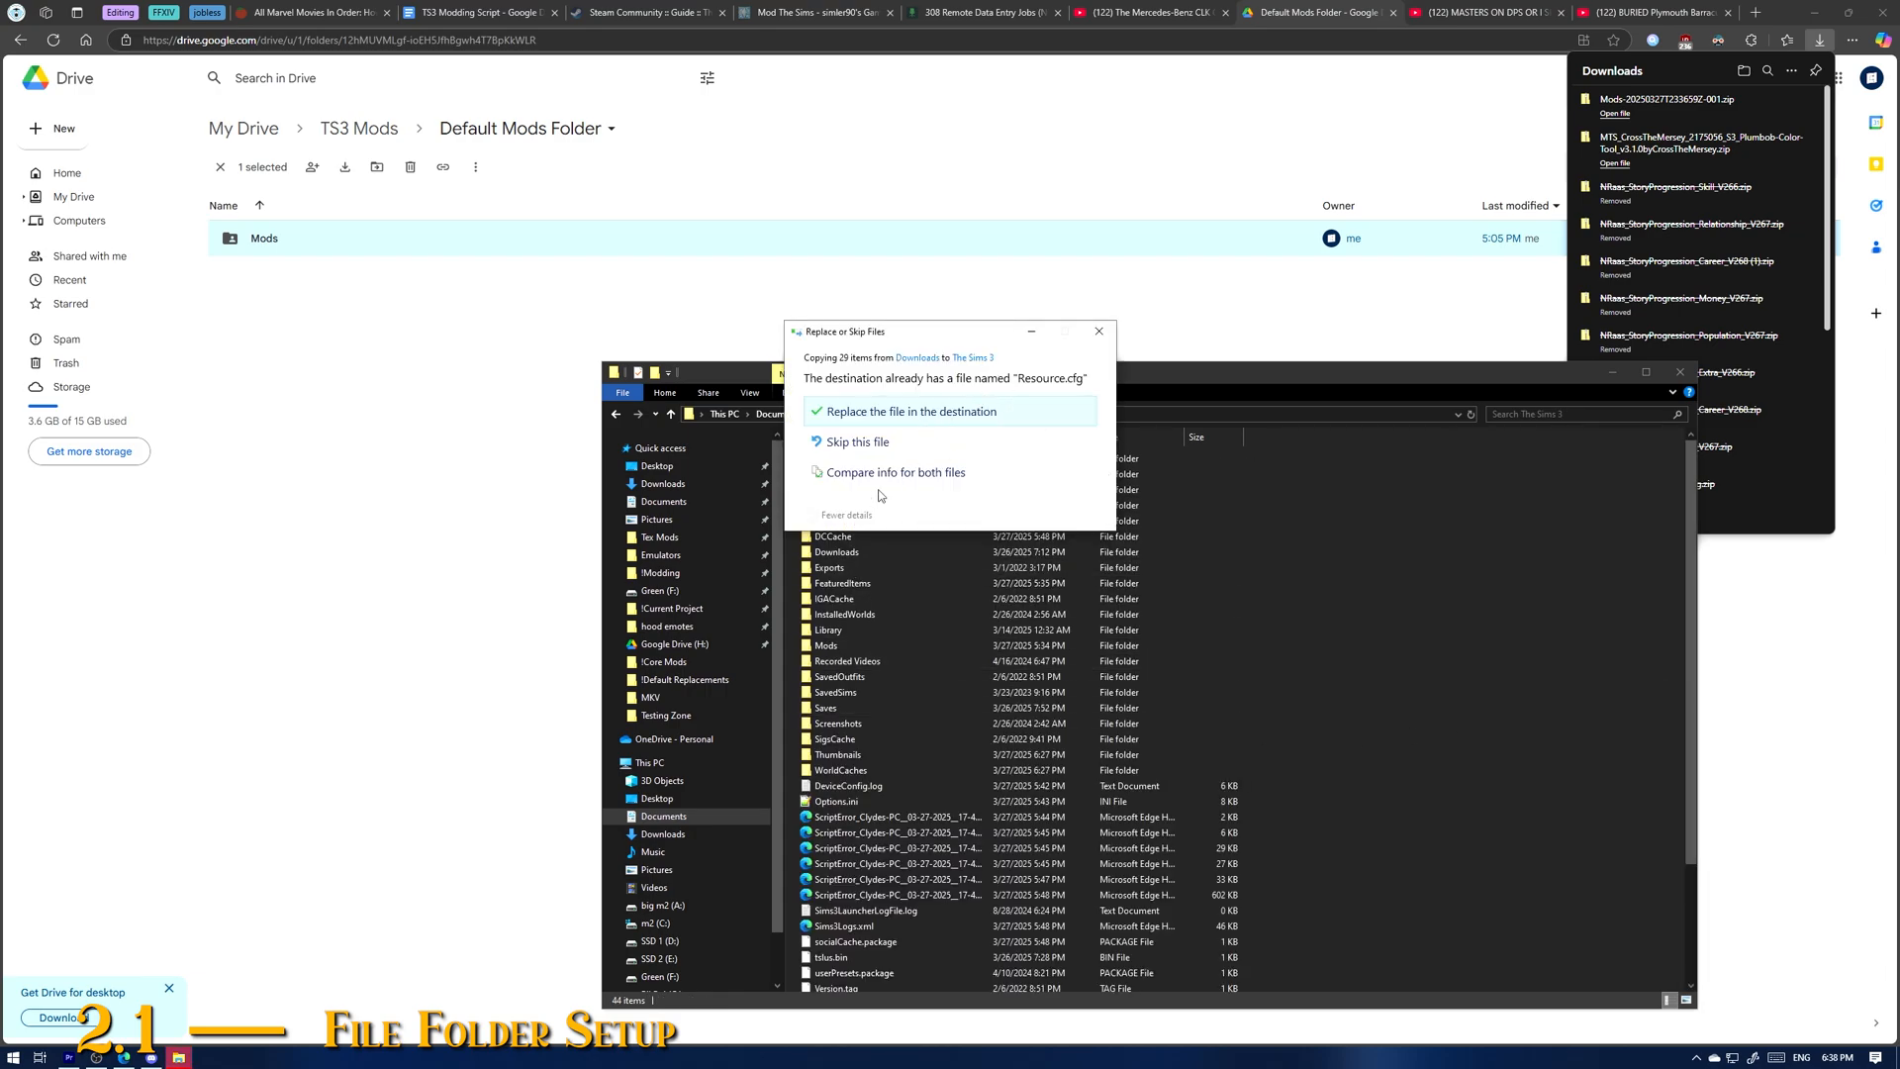
click(861, 441)
click(855, 643)
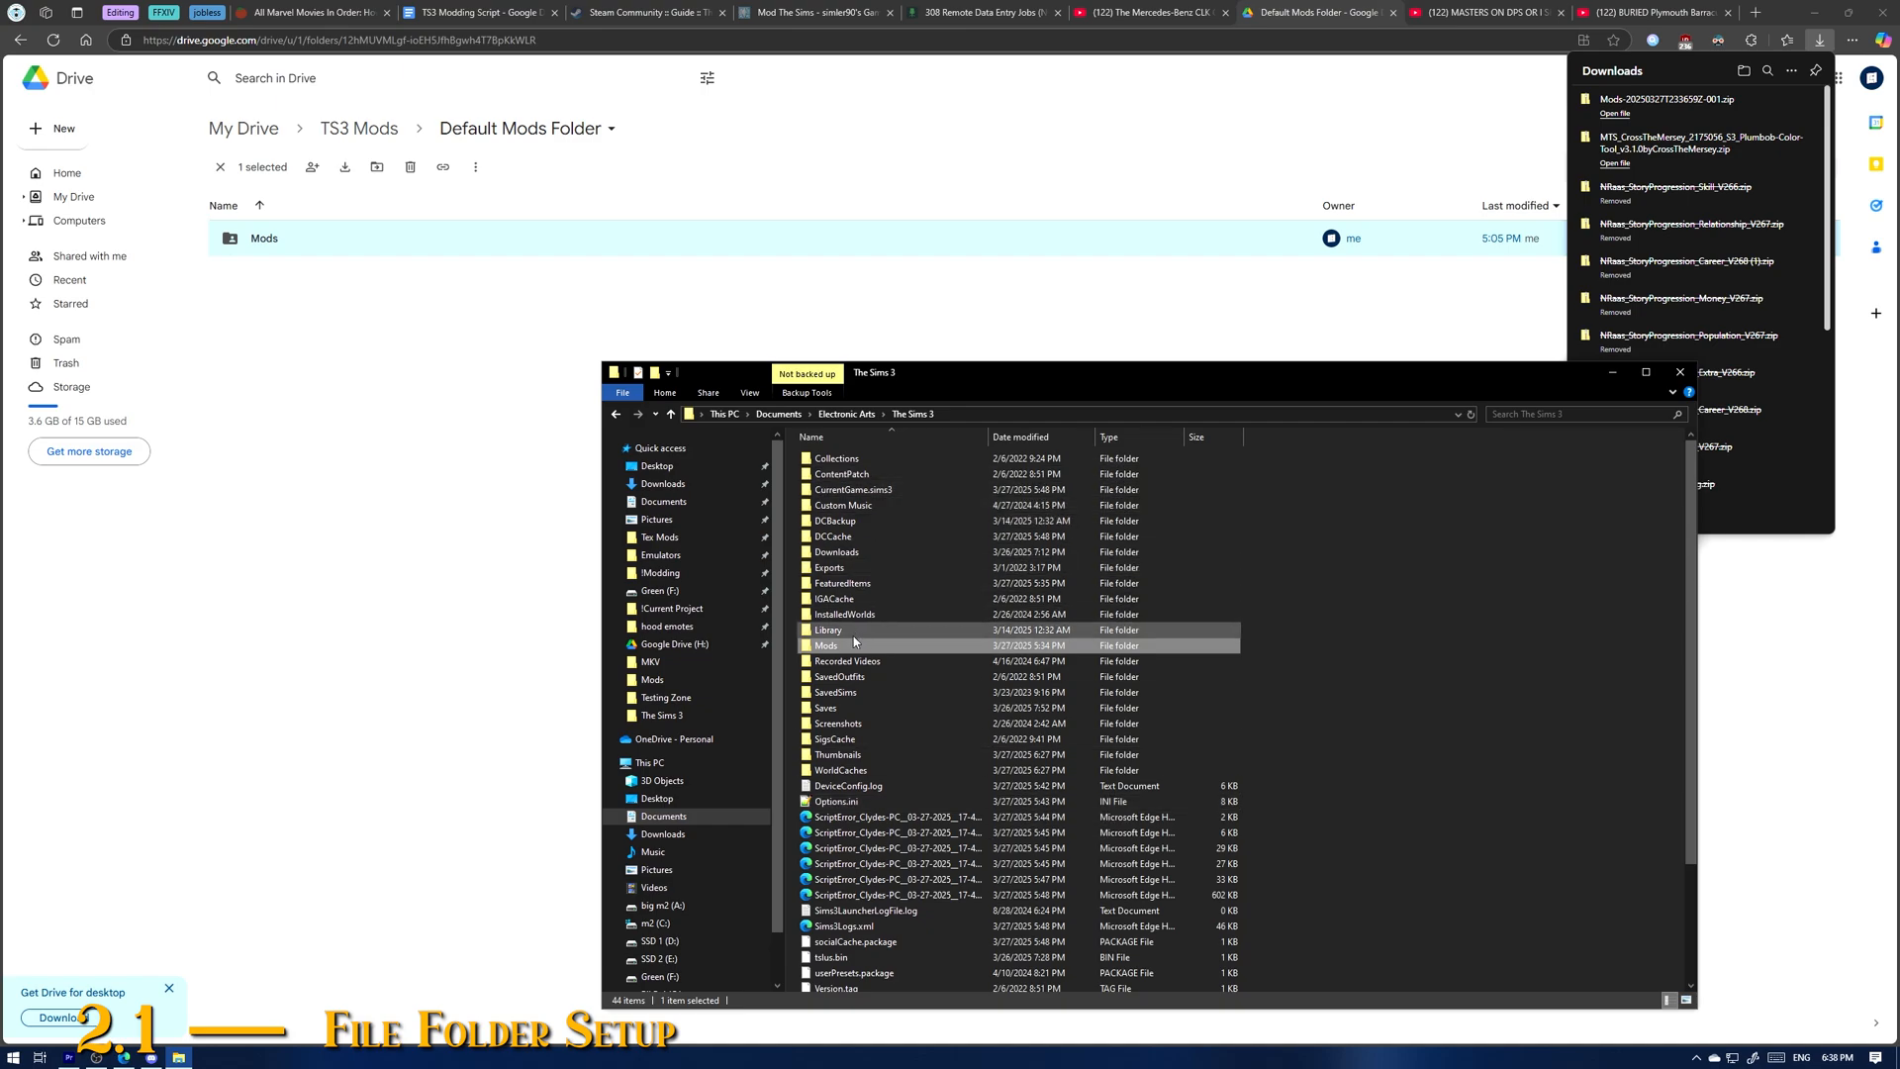
Step: Open the Packages folder inside the Sims 3 Mods folder and dock that window in the screen's upper-left quarter
double_click(855, 643)
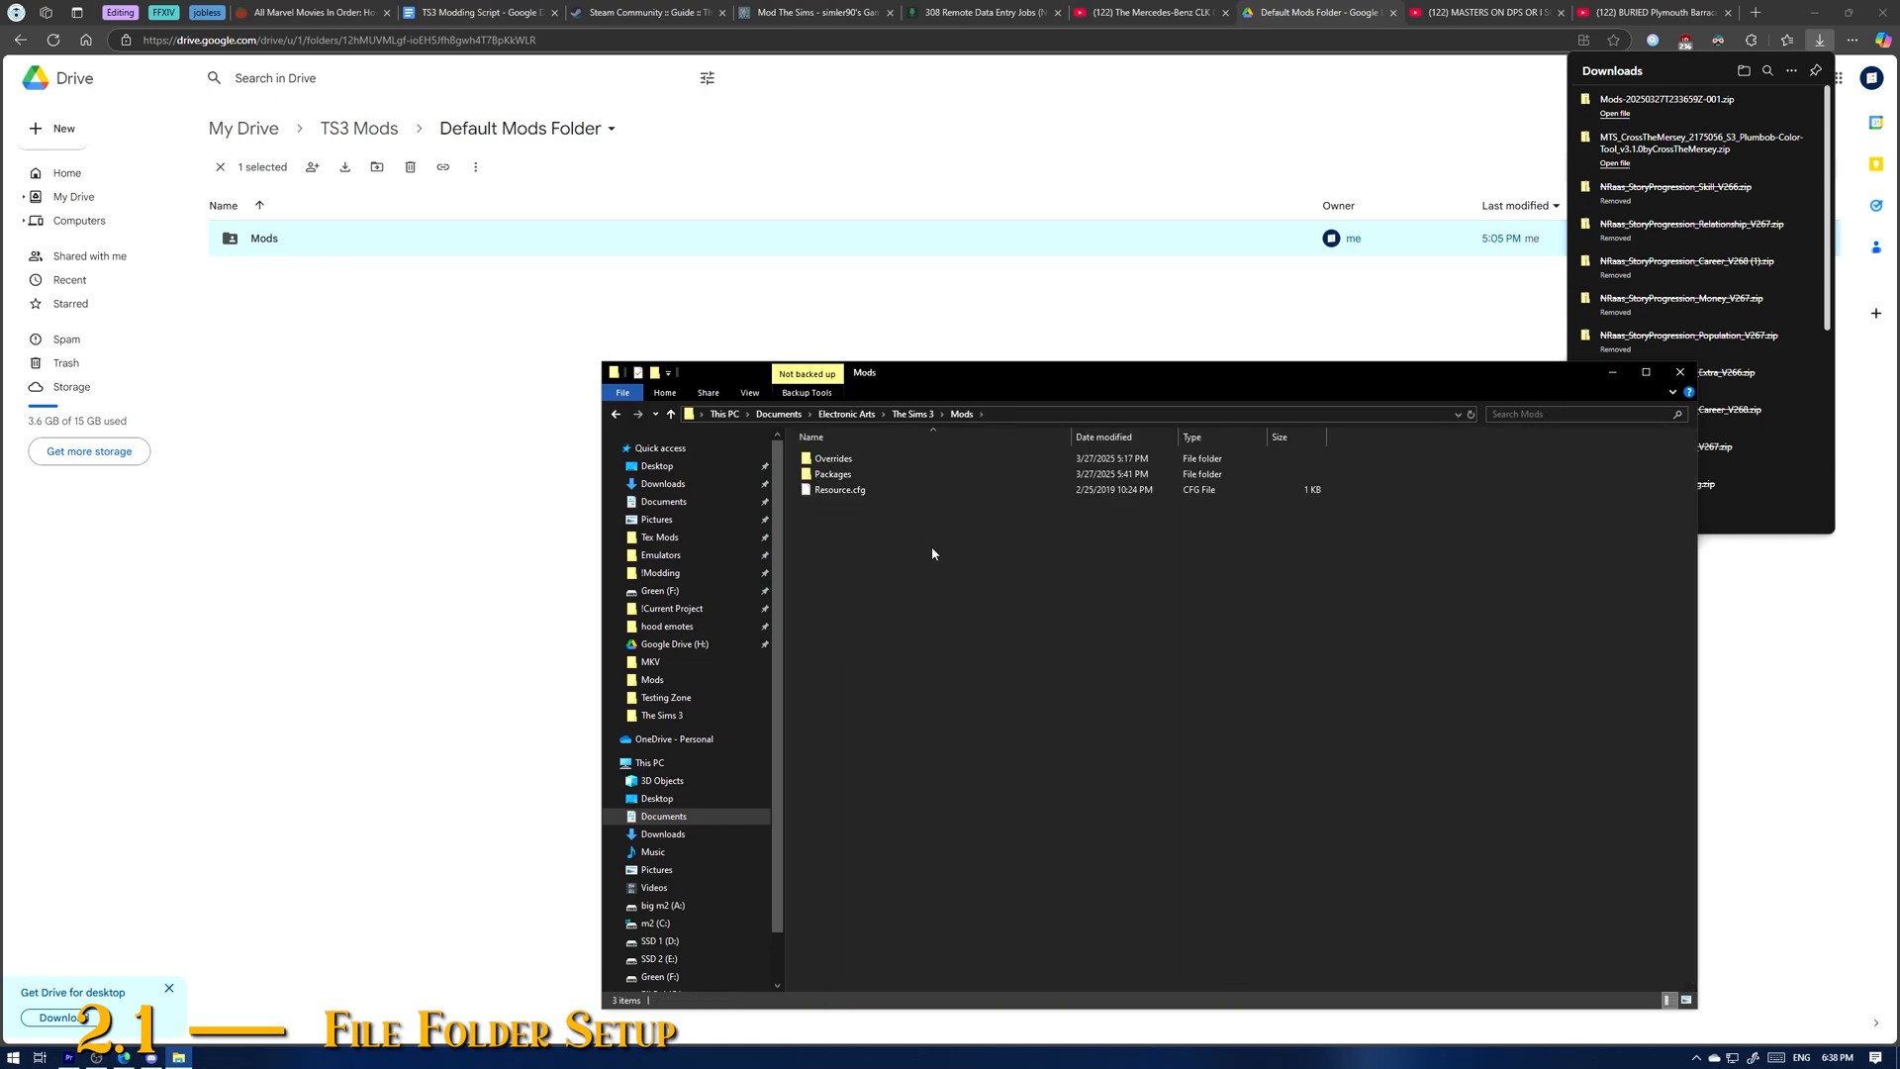
double_click(833, 474)
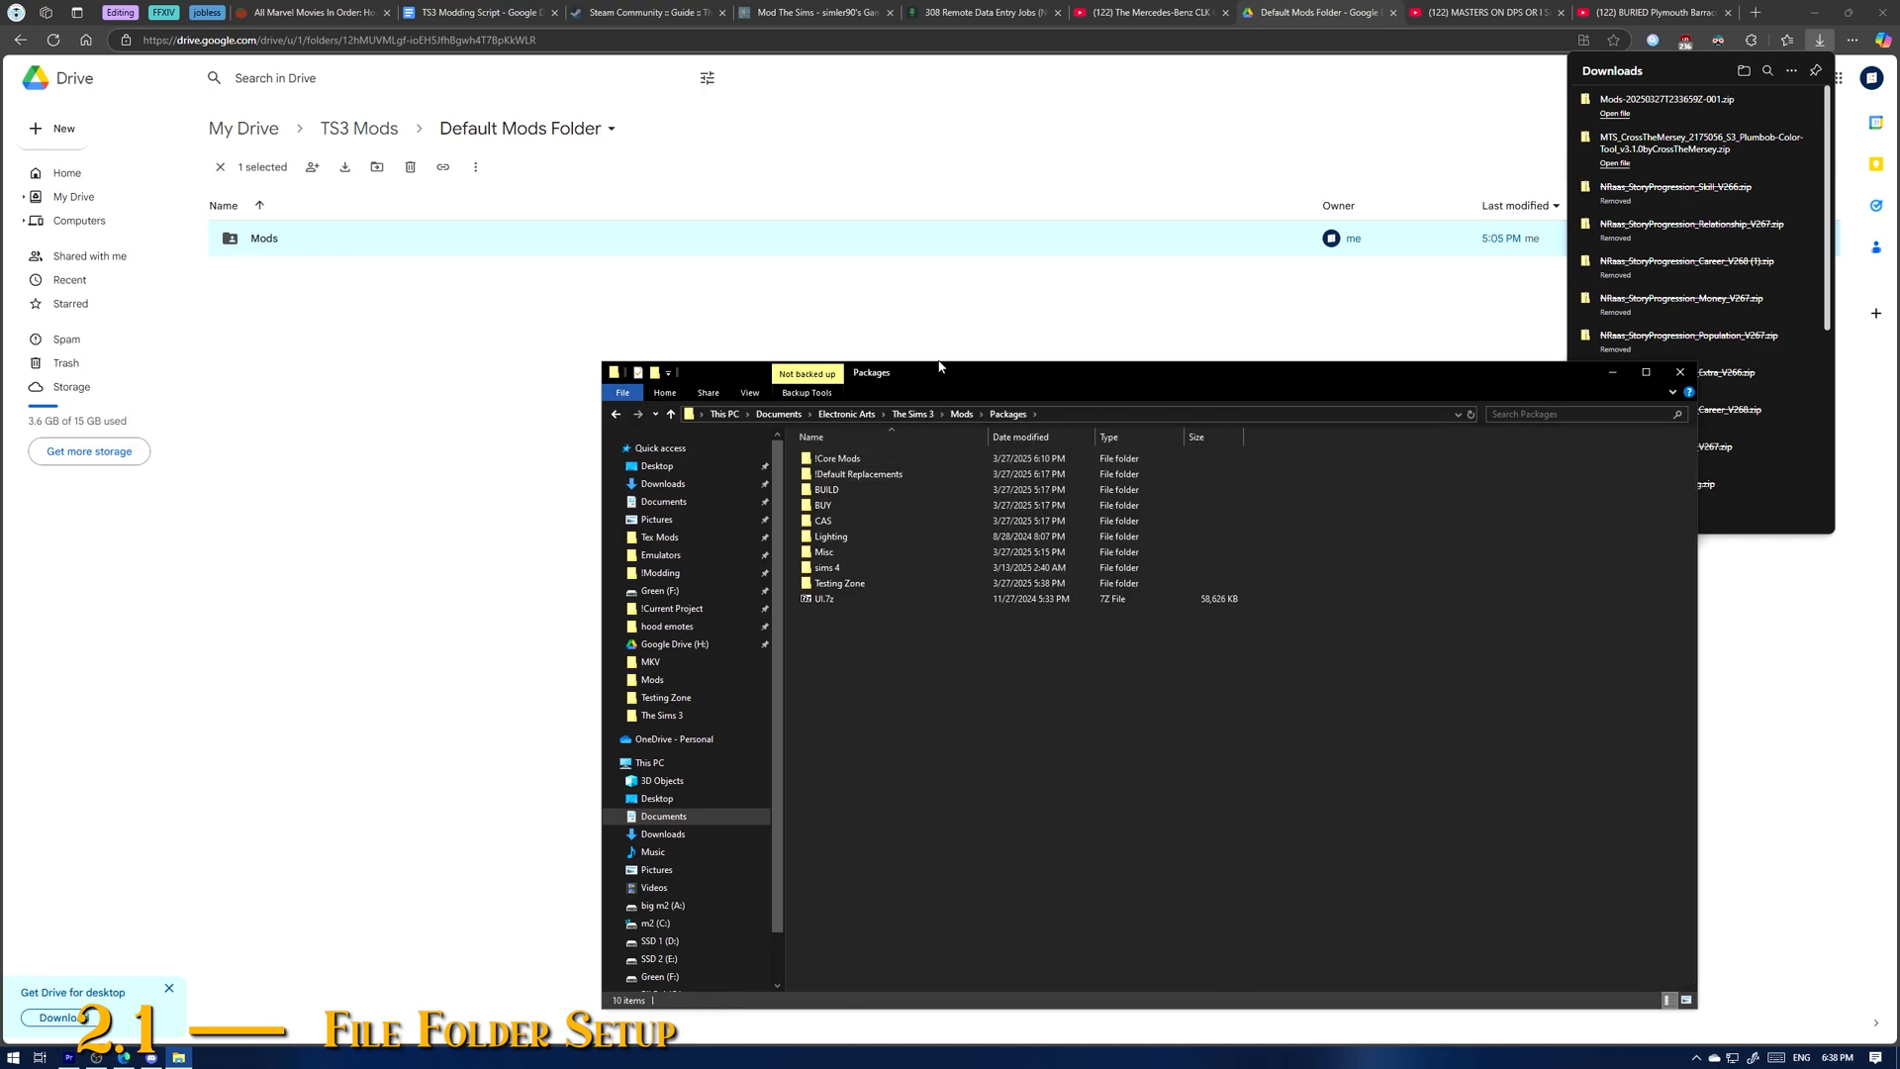
drag(933, 383, 3, 5)
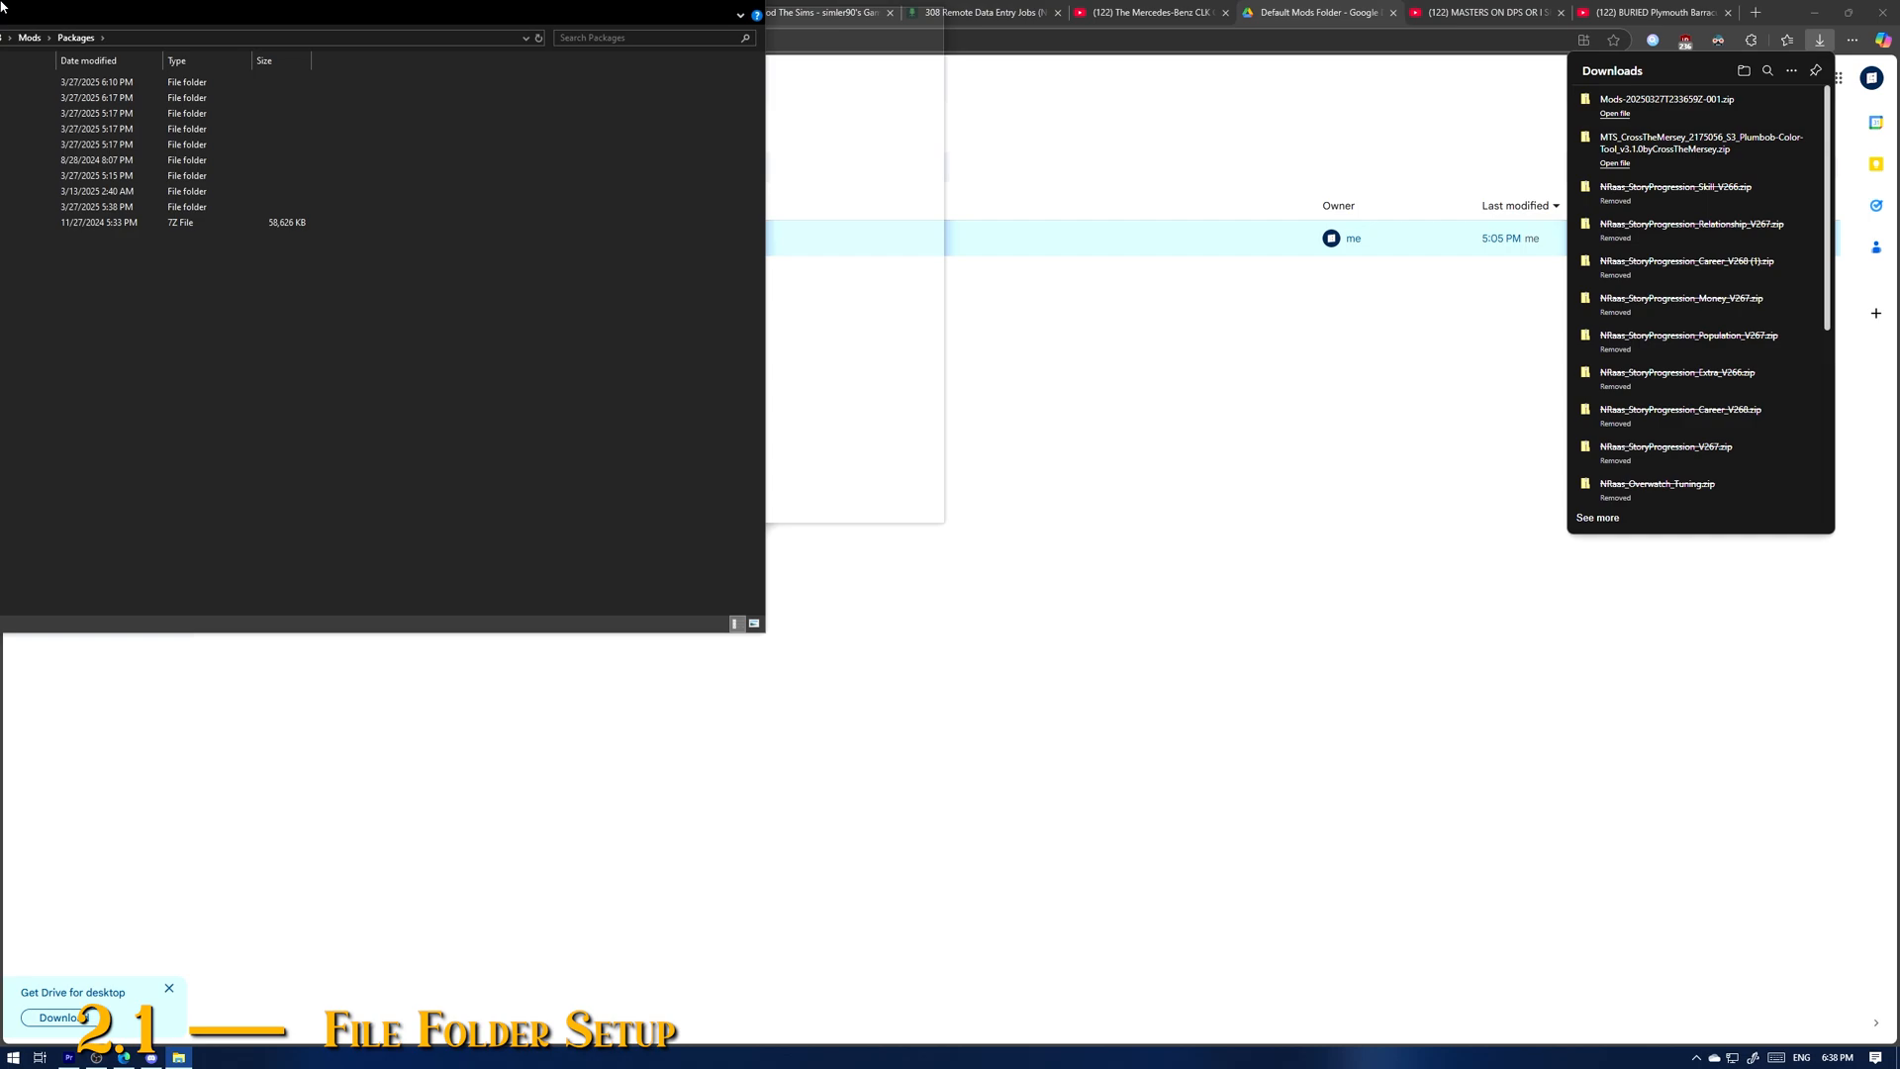
drag(2, 5, 2, 5)
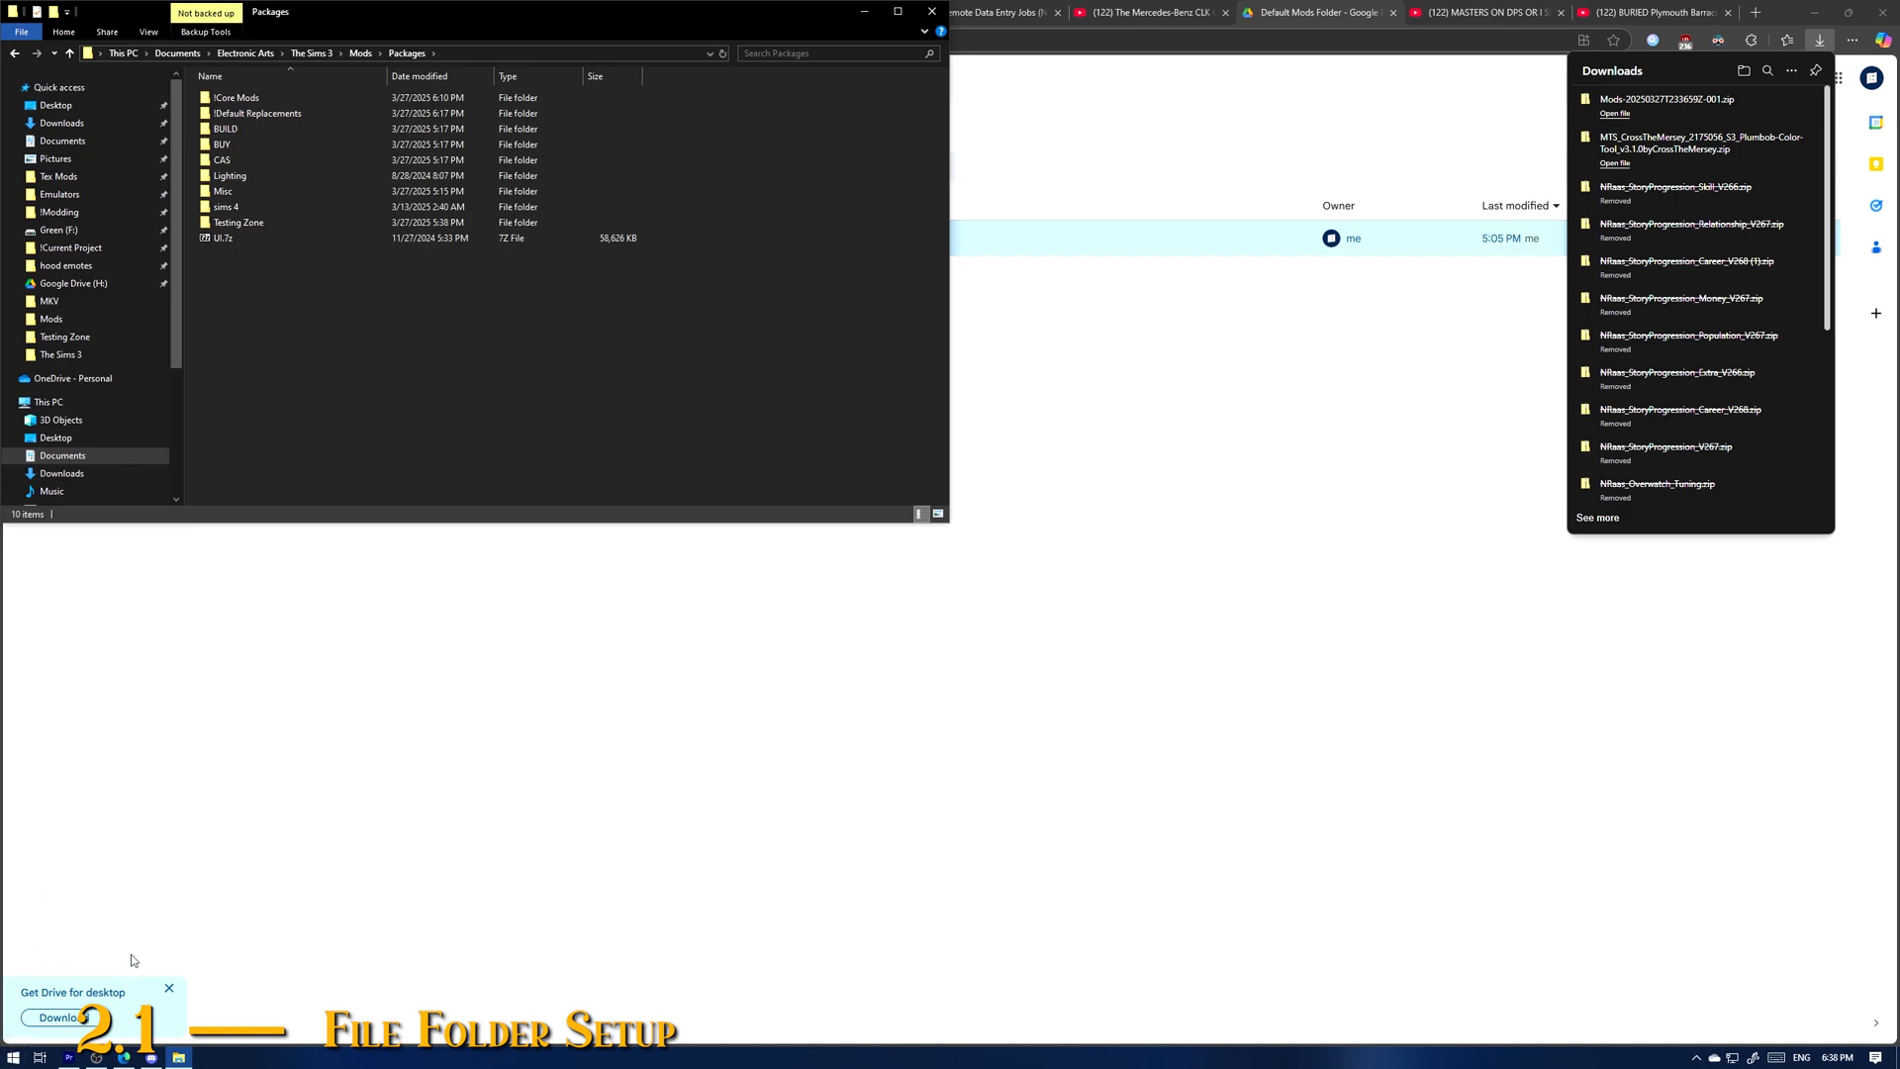
Step: Open the game's install folder in a second Explorer window: C: > Program Files (x86) > Electronic Arts > The Sims 3 > Game > Bin
click(14, 1057)
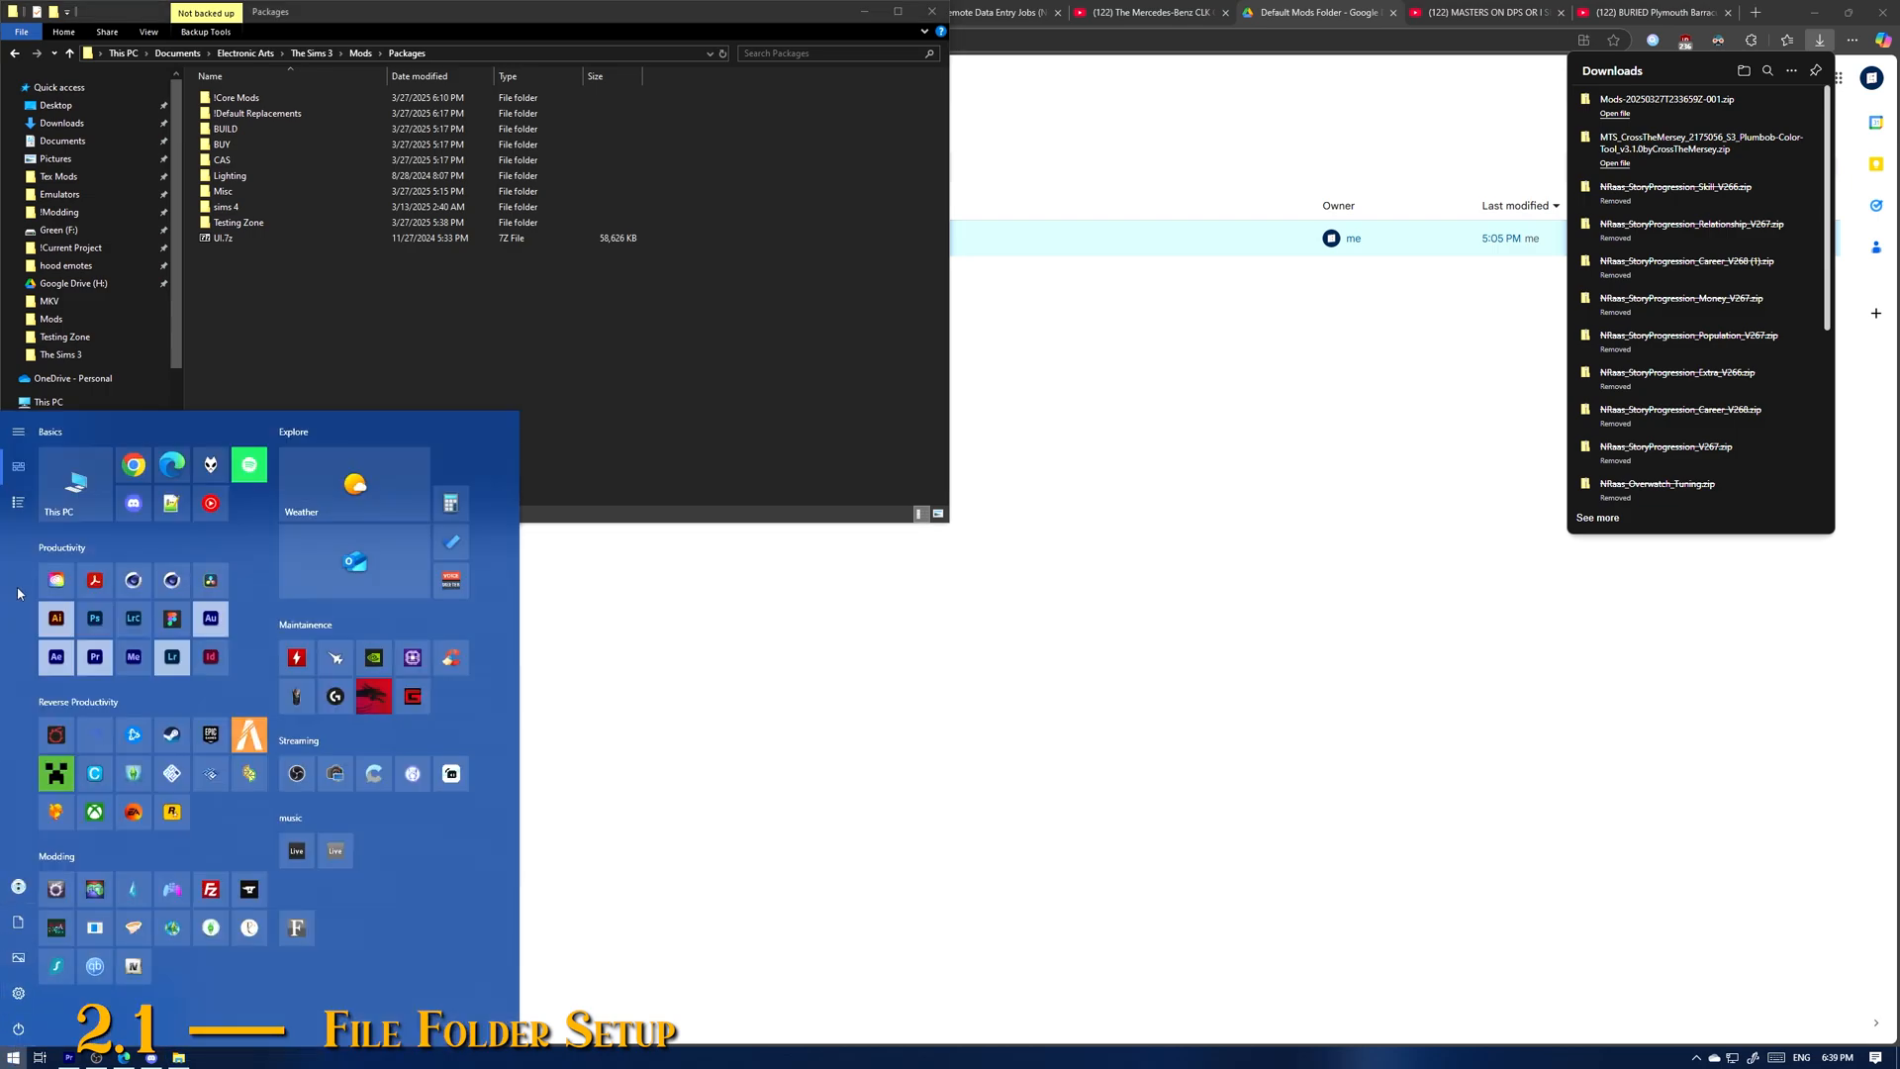
click(76, 483)
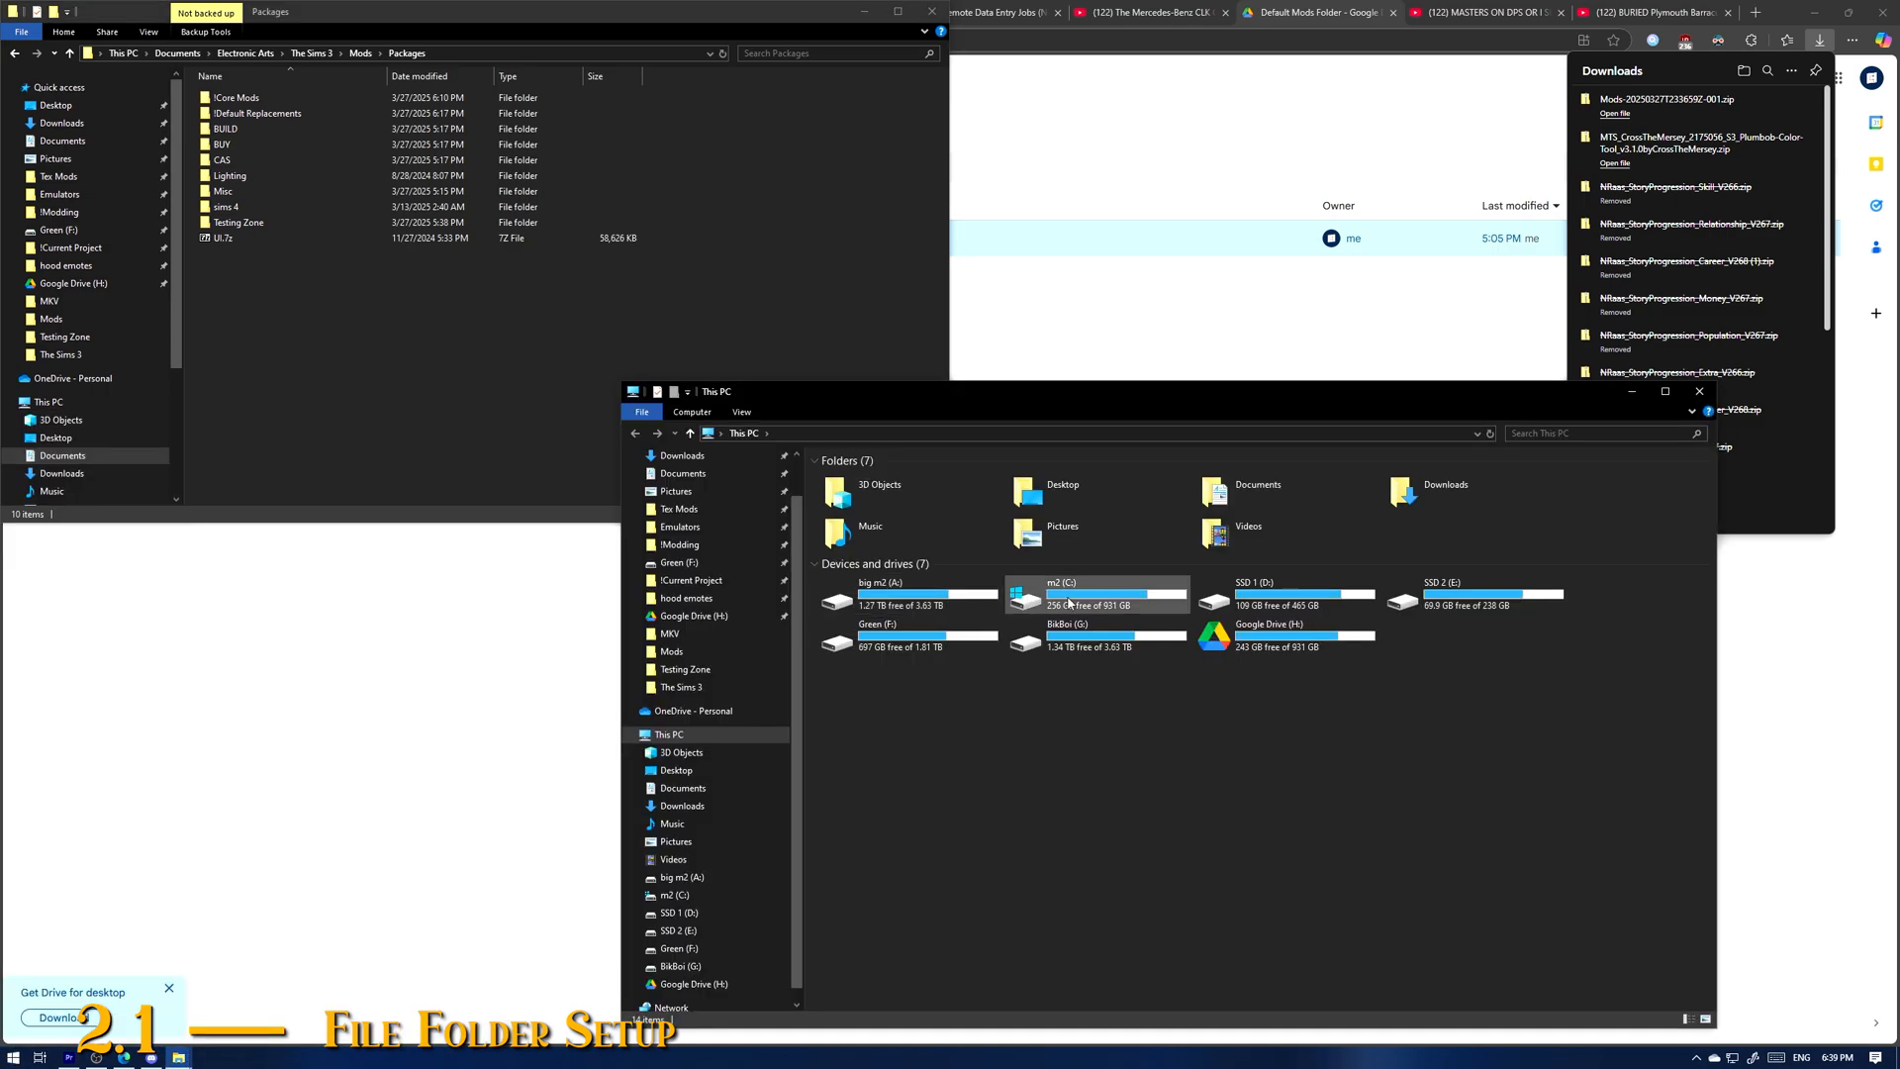
double_click(1075, 587)
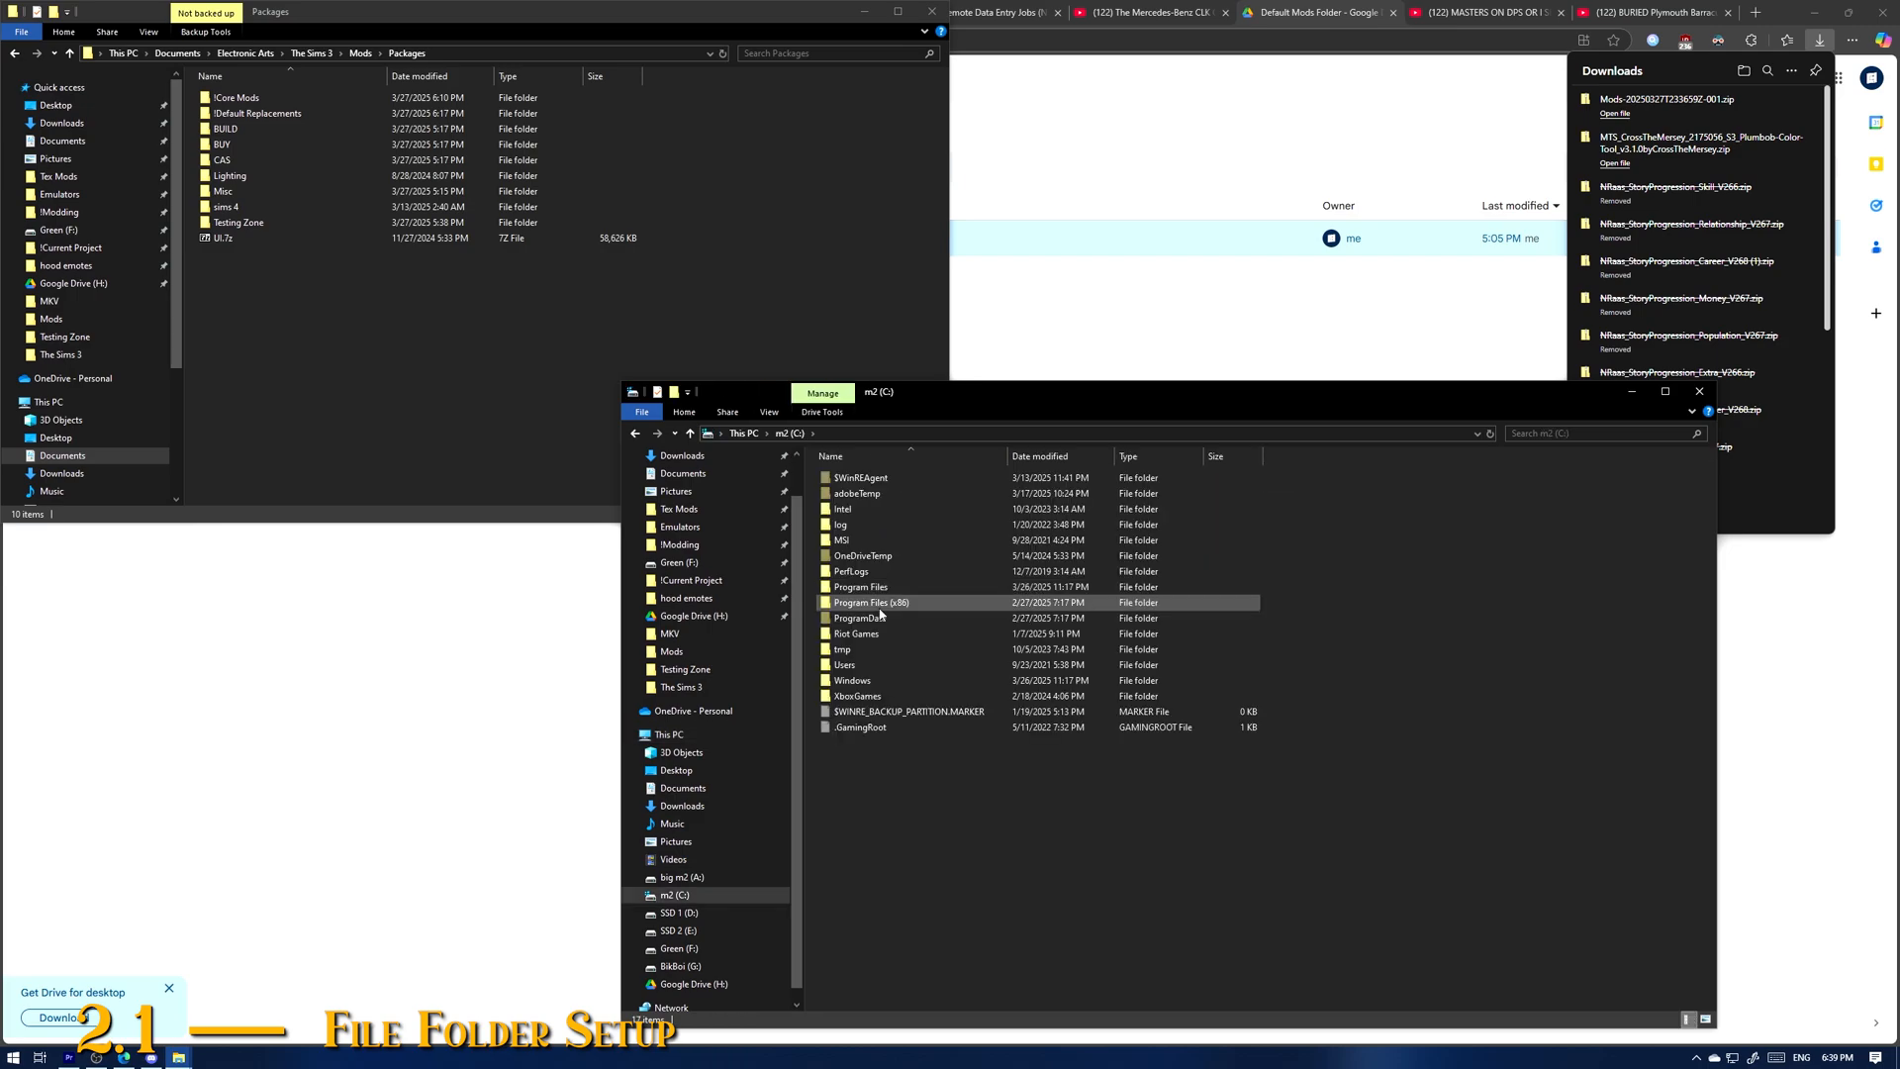
double_click(880, 607)
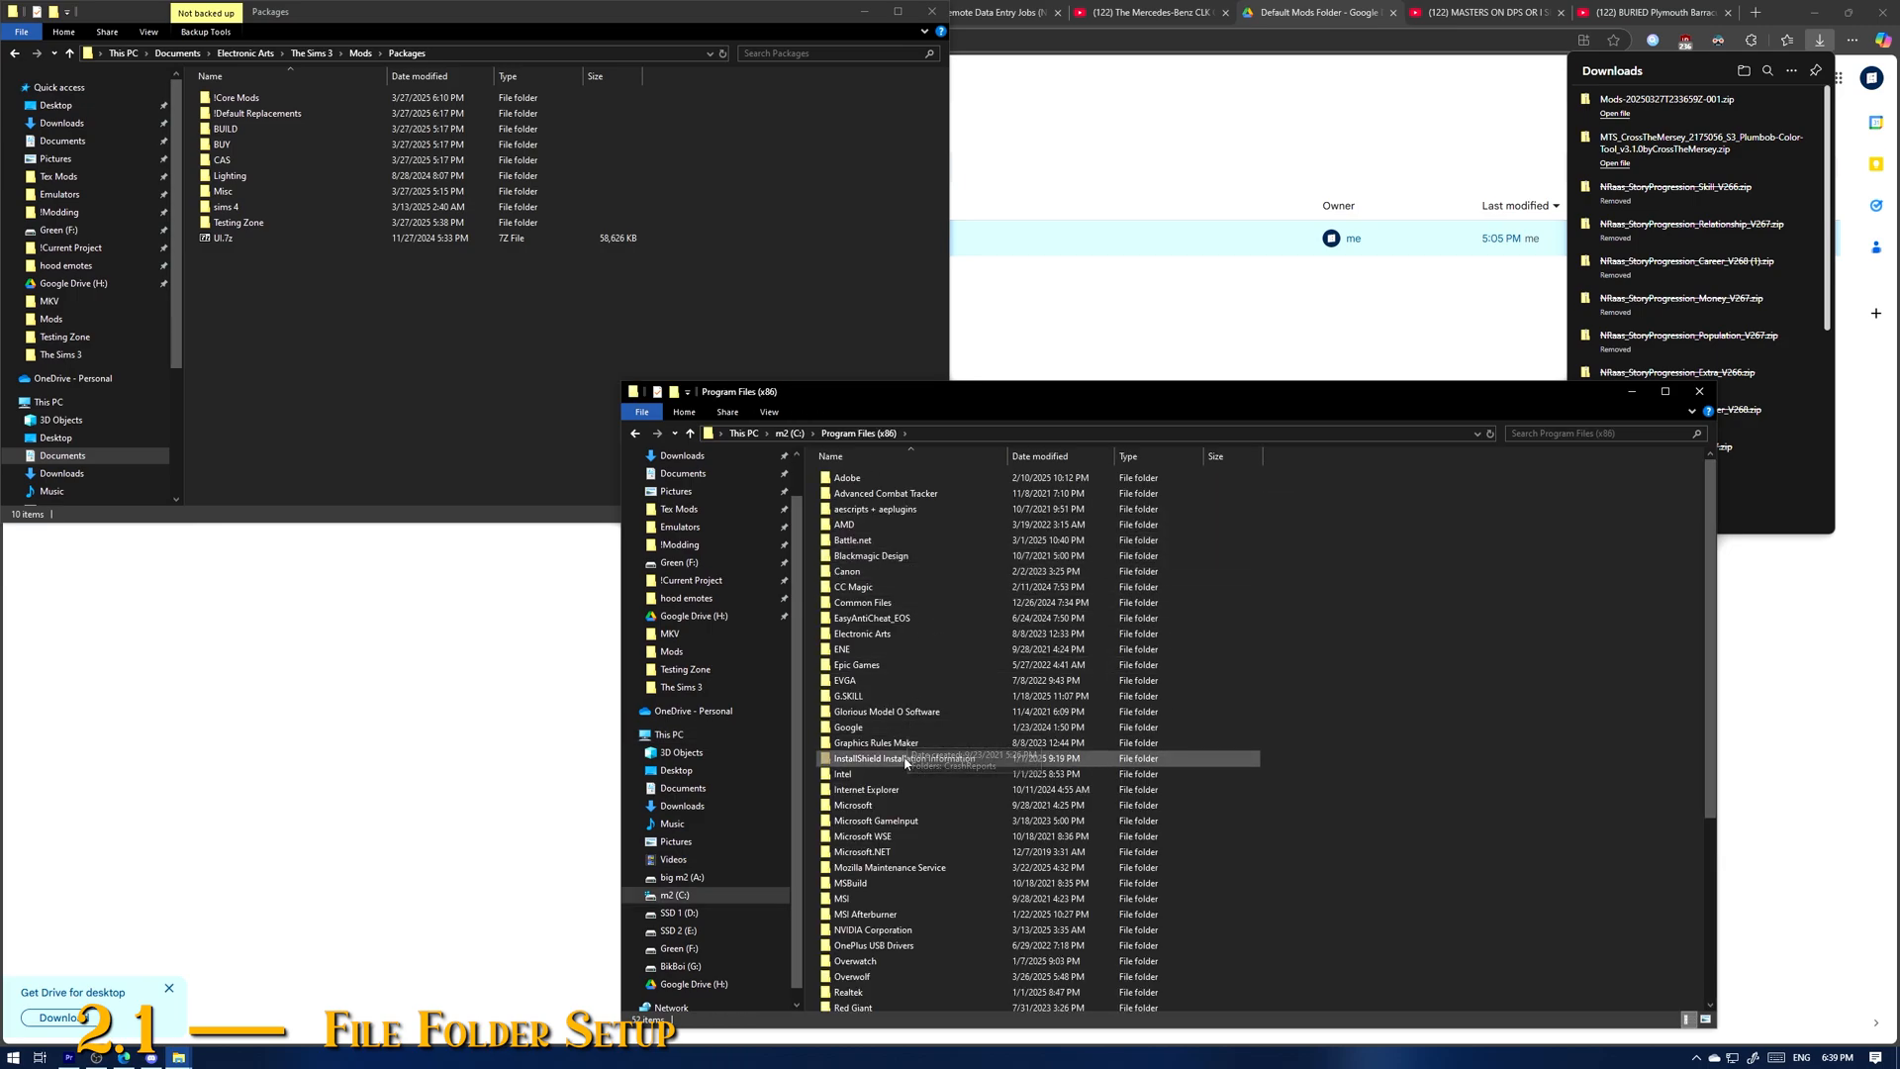
scroll(906, 805, down, 5)
scroll(905, 804, up, 5)
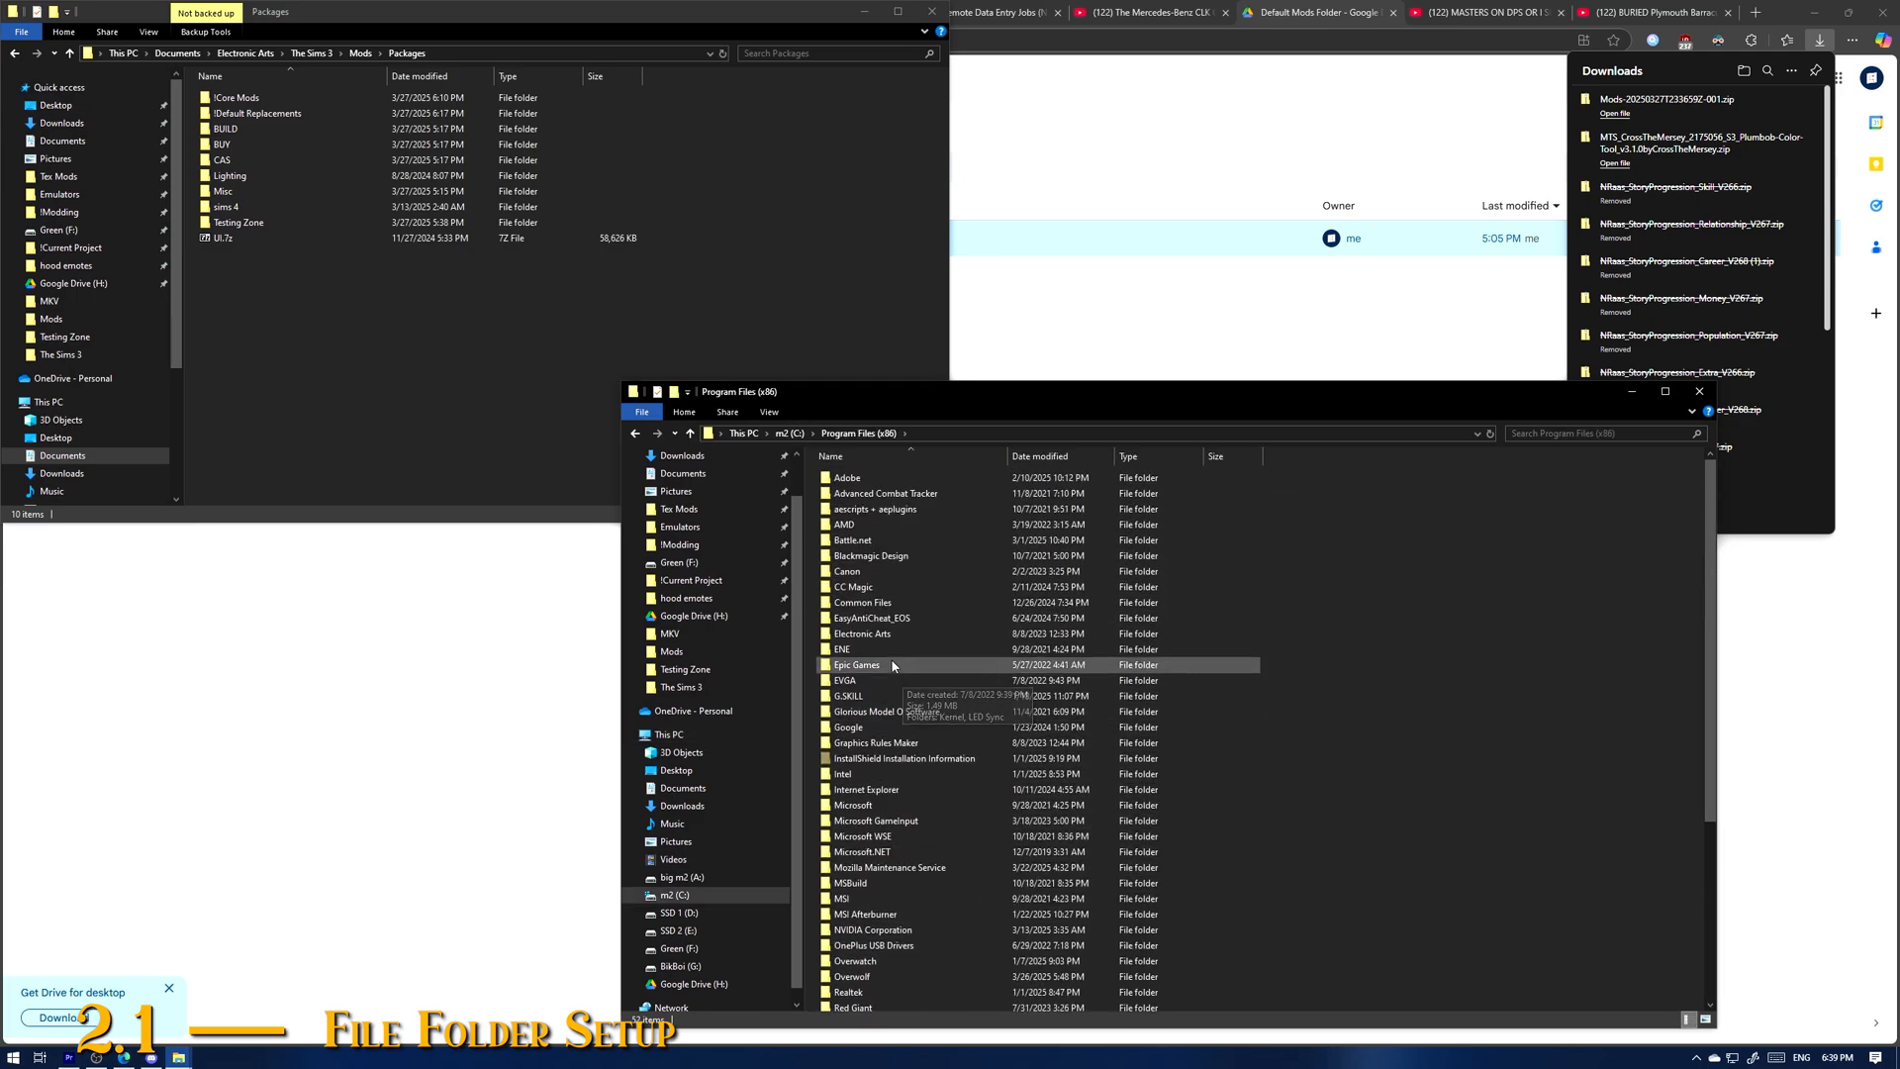
double_click(895, 666)
double_click(877, 479)
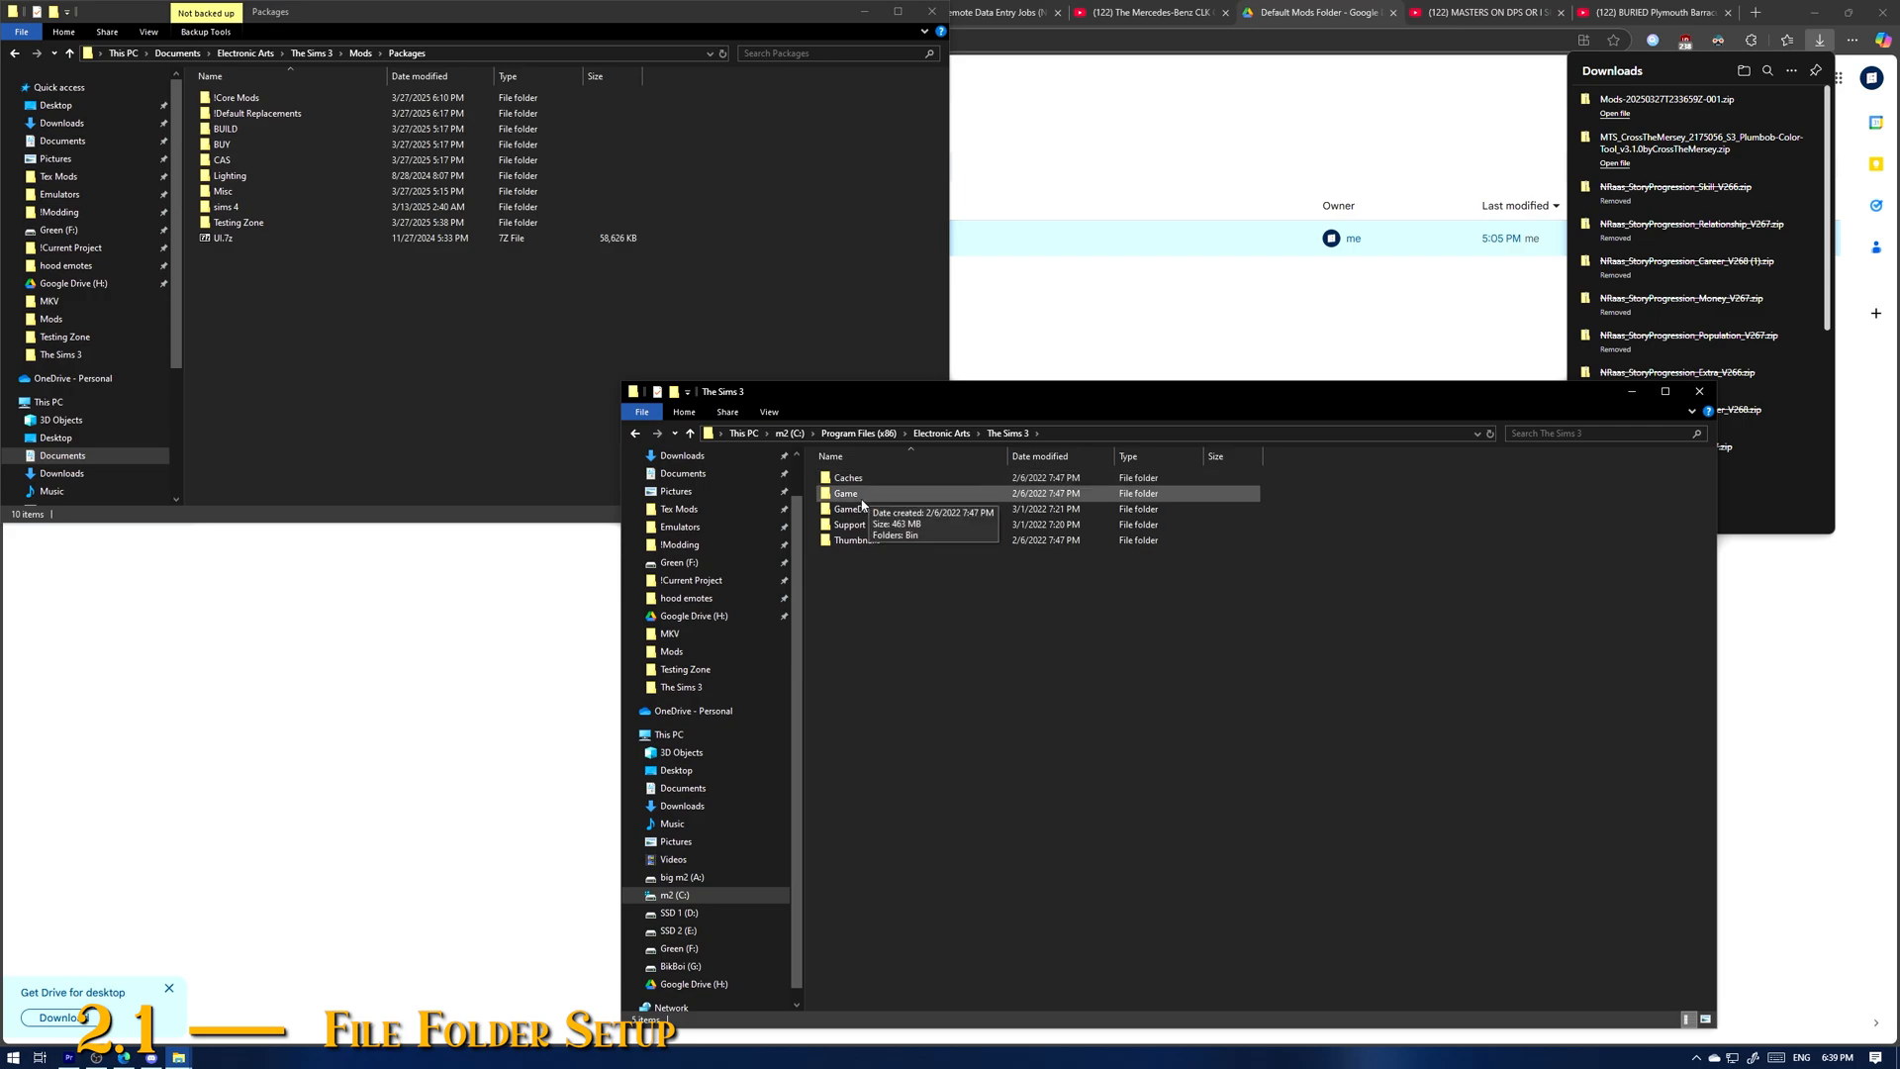
double_click(859, 494)
double_click(843, 481)
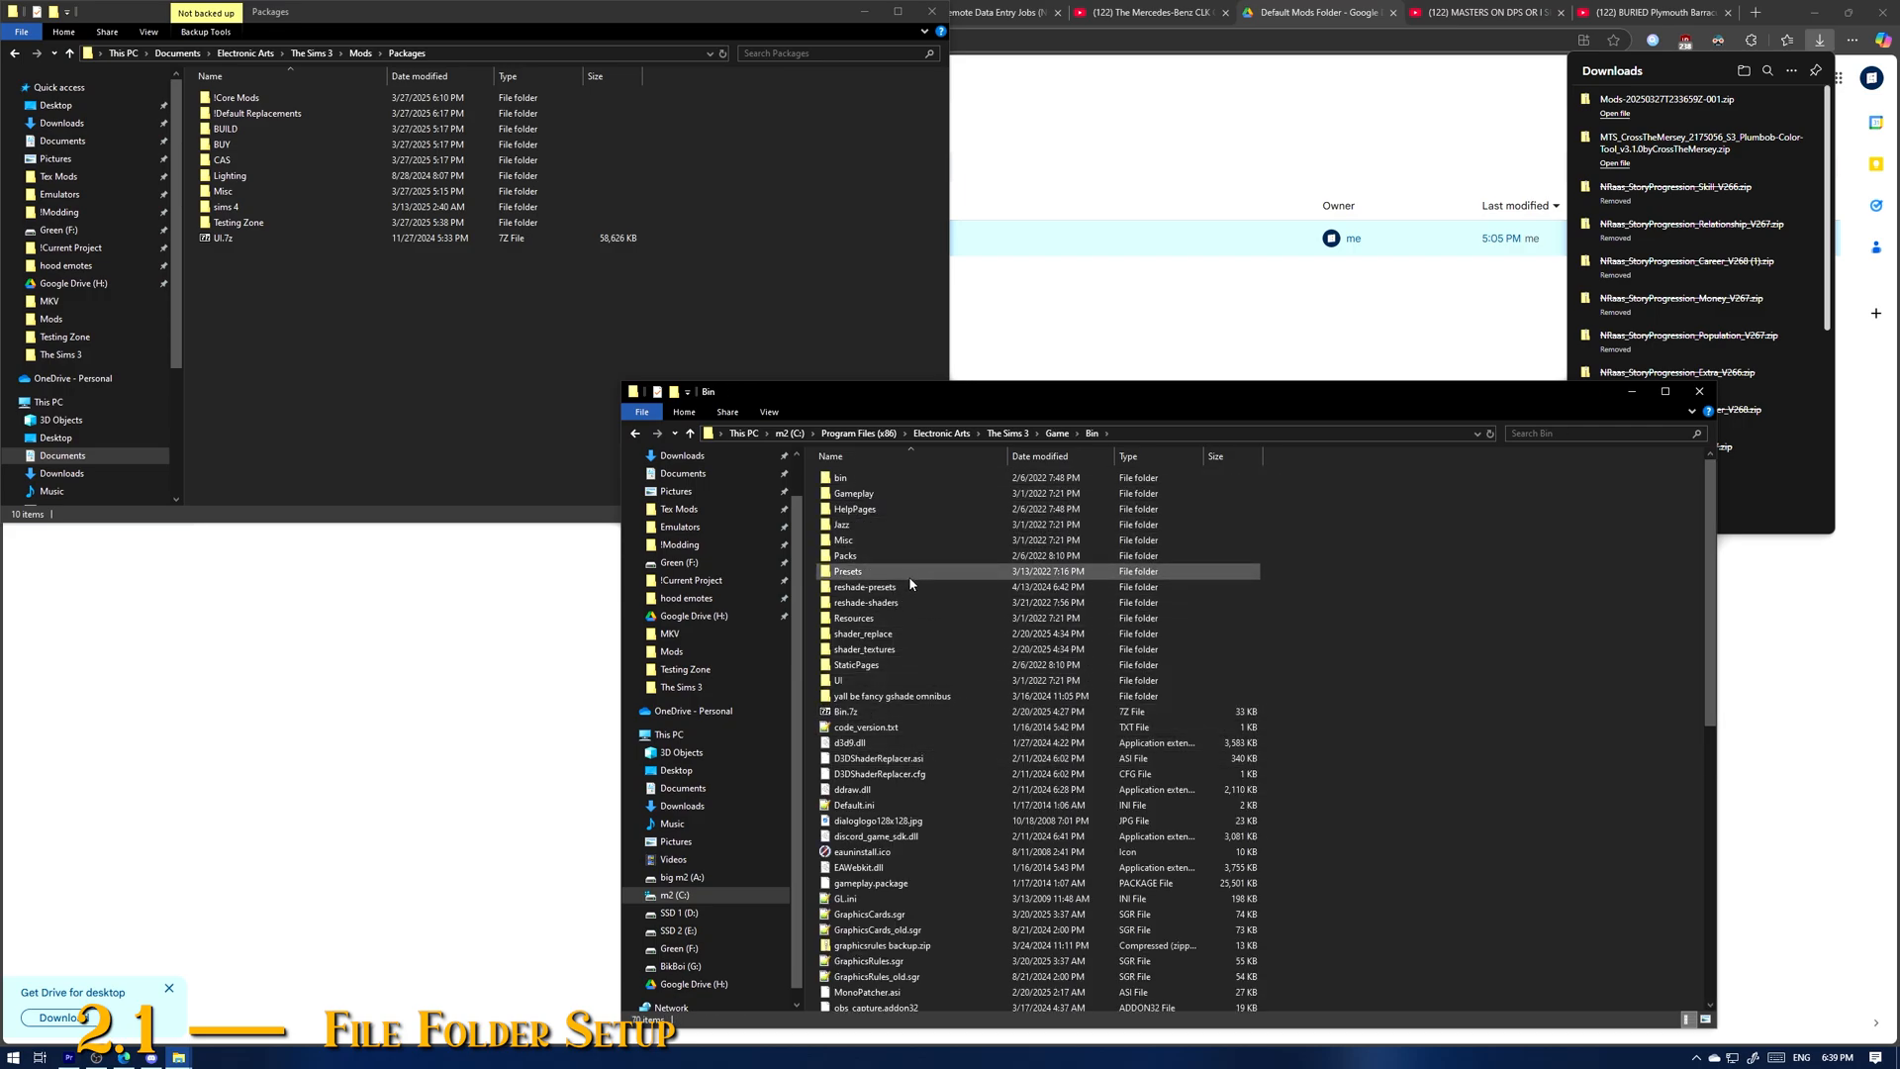
Step: Look through the files in the Bin folder and dock that window in the screen's upper-right quarter
scroll(983, 727, down, 8)
scroll(983, 727, down, 2)
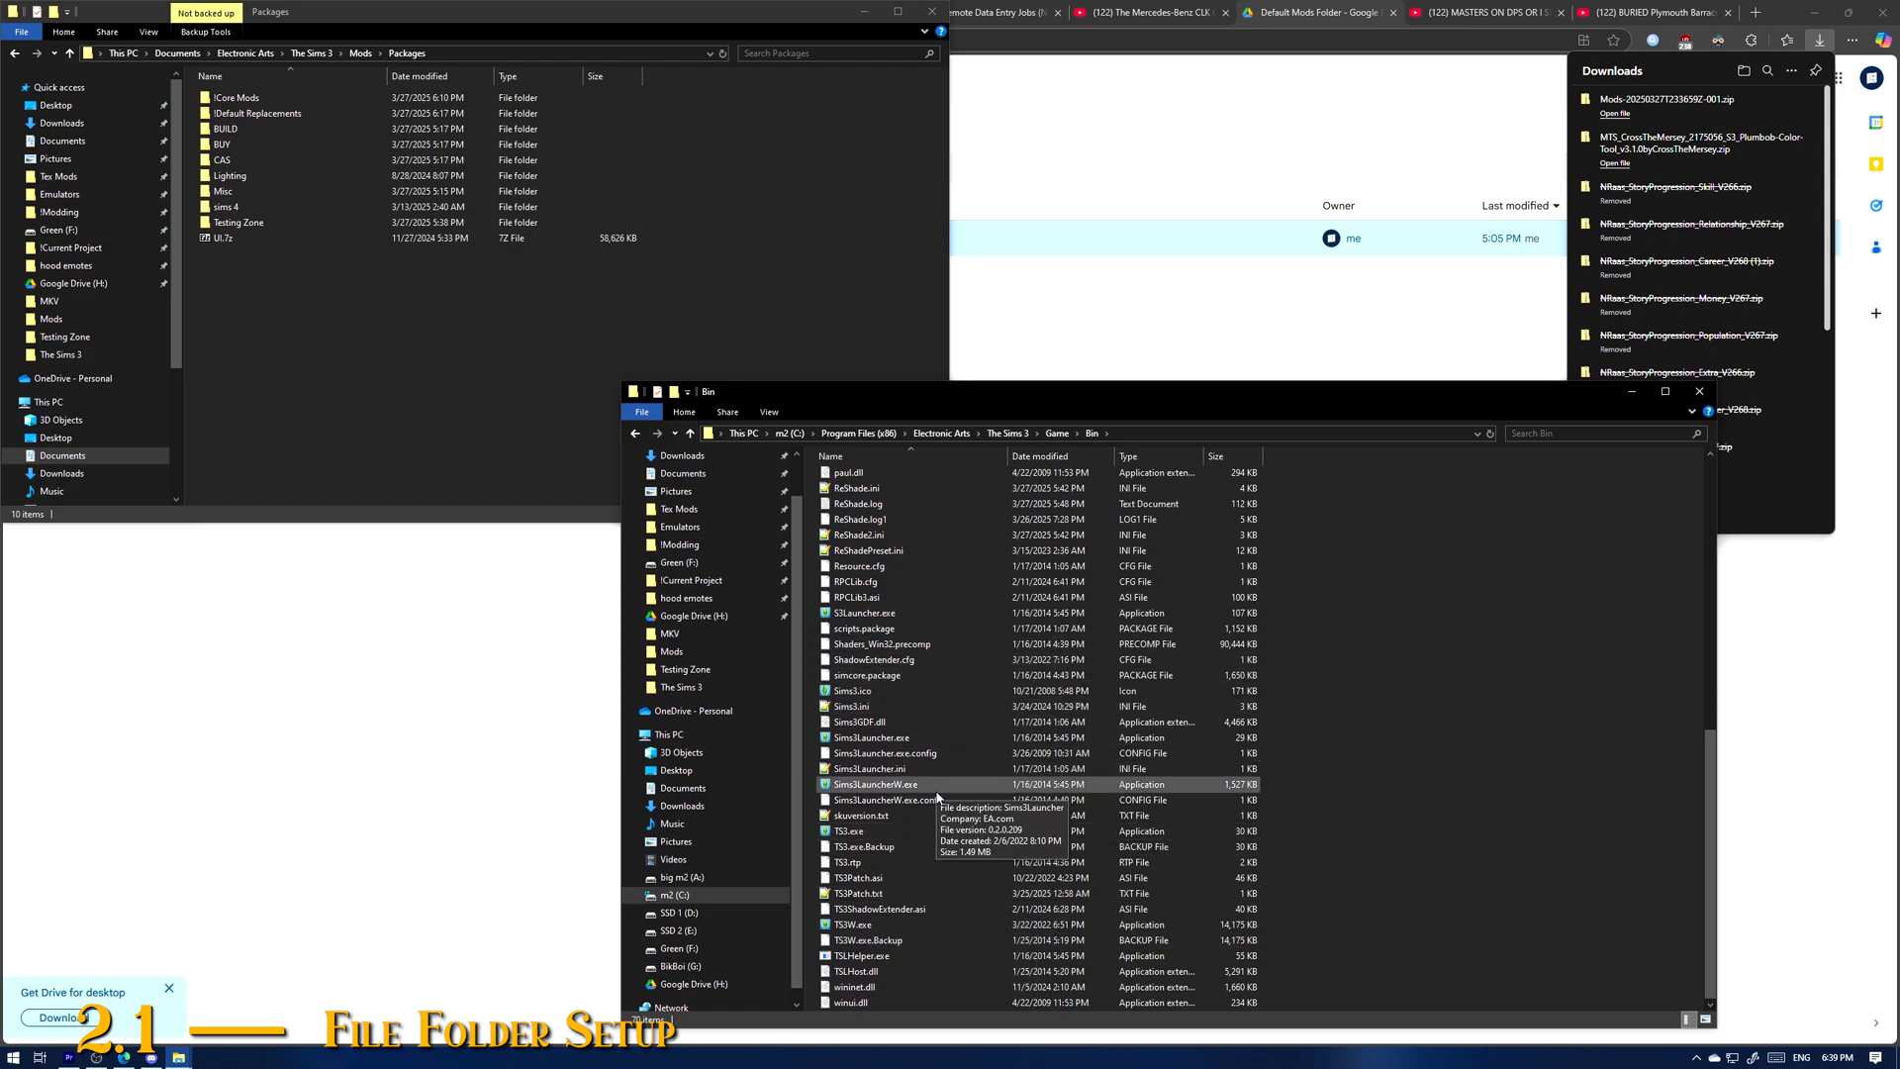
scroll(950, 799, up, 6)
scroll(950, 800, up, 4)
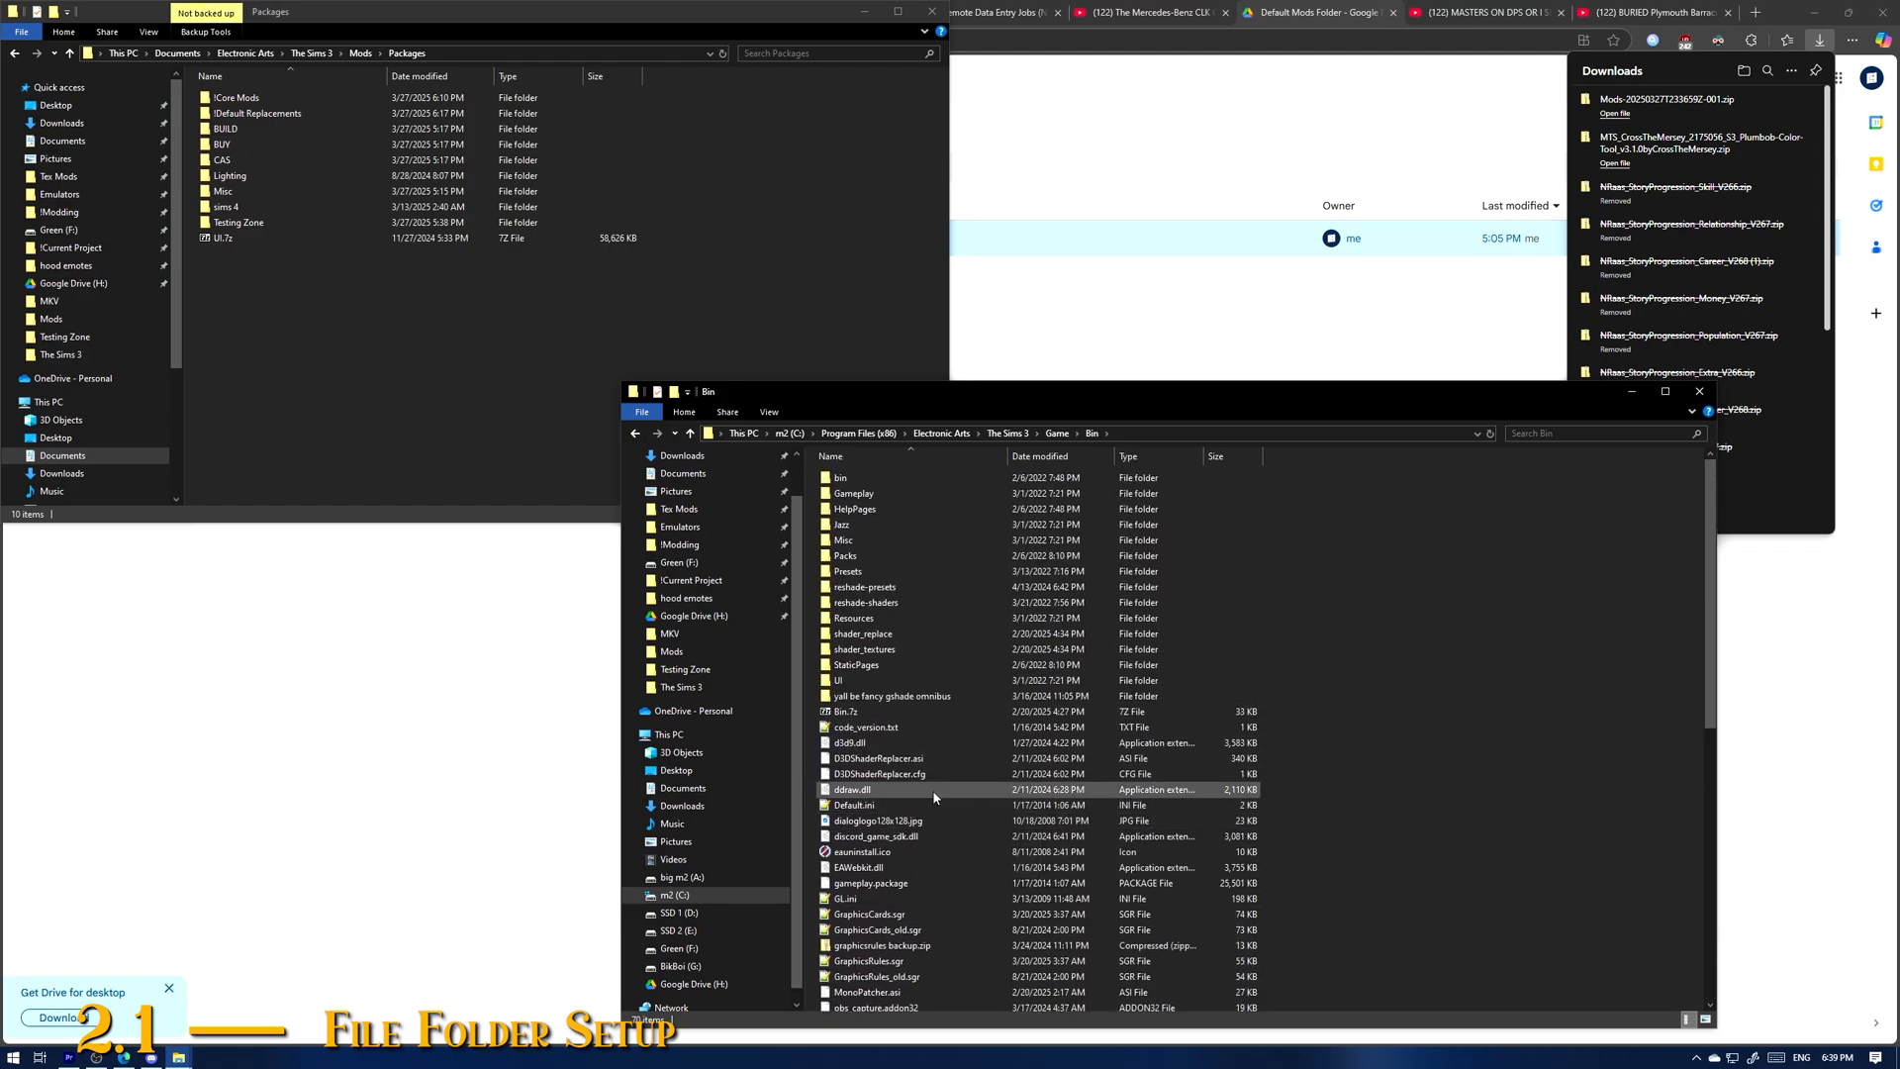
drag(1062, 393, 1899, 0)
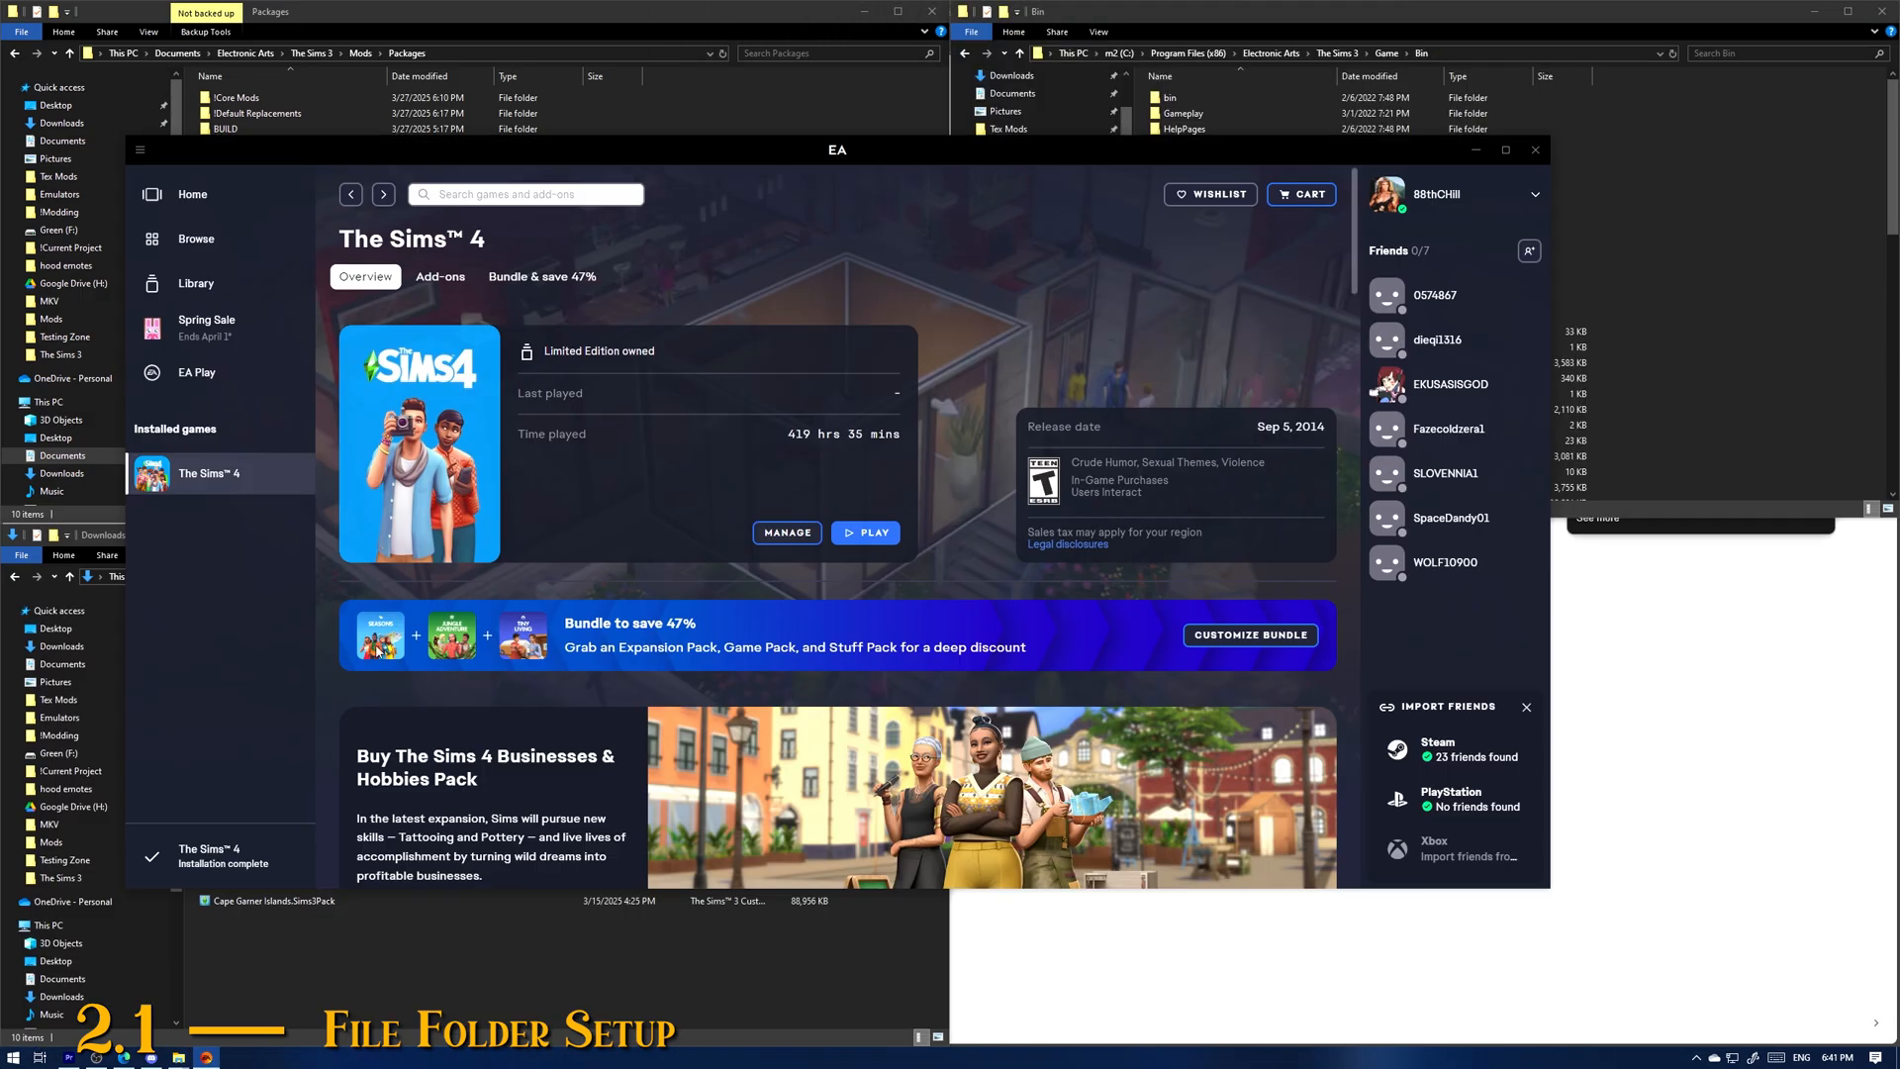
Step: In the EA app, open The Sims 4's install location from its properties and go into the Game folder
click(1506, 149)
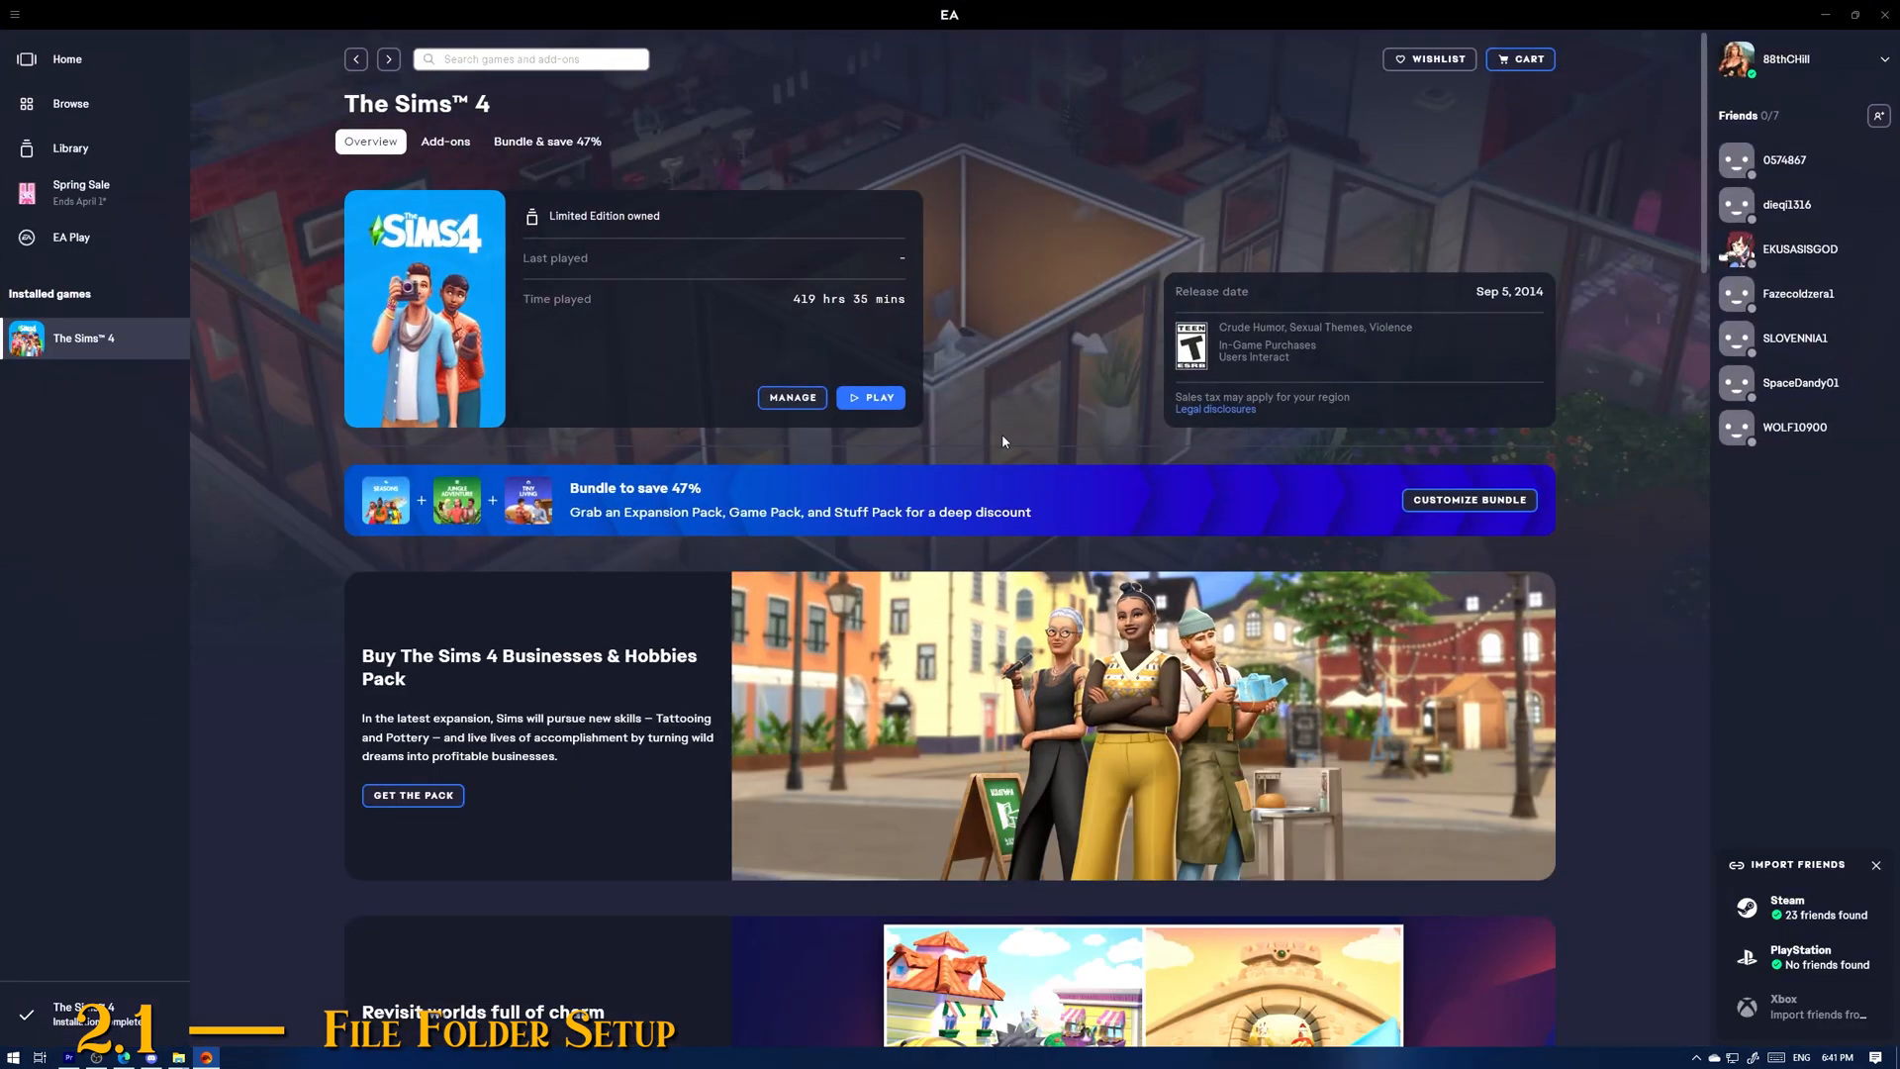
click(801, 408)
click(812, 465)
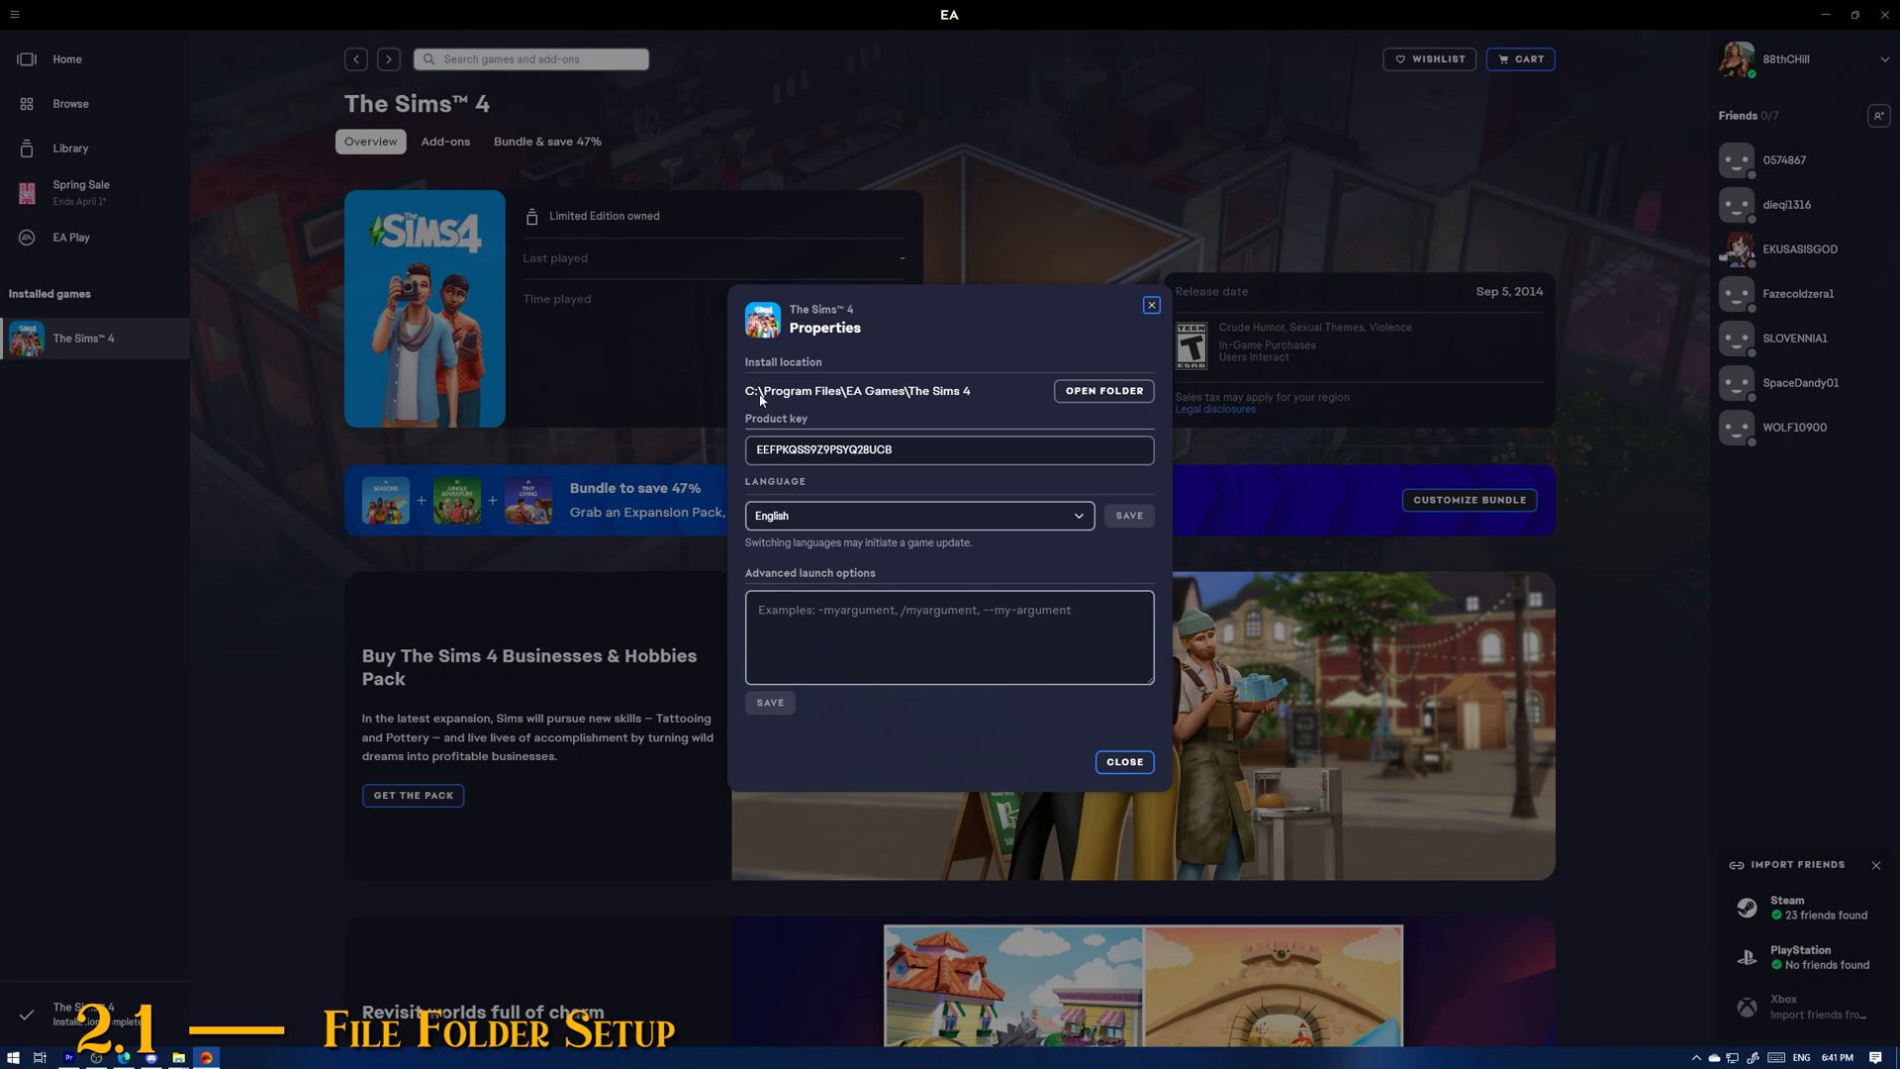
click(1105, 396)
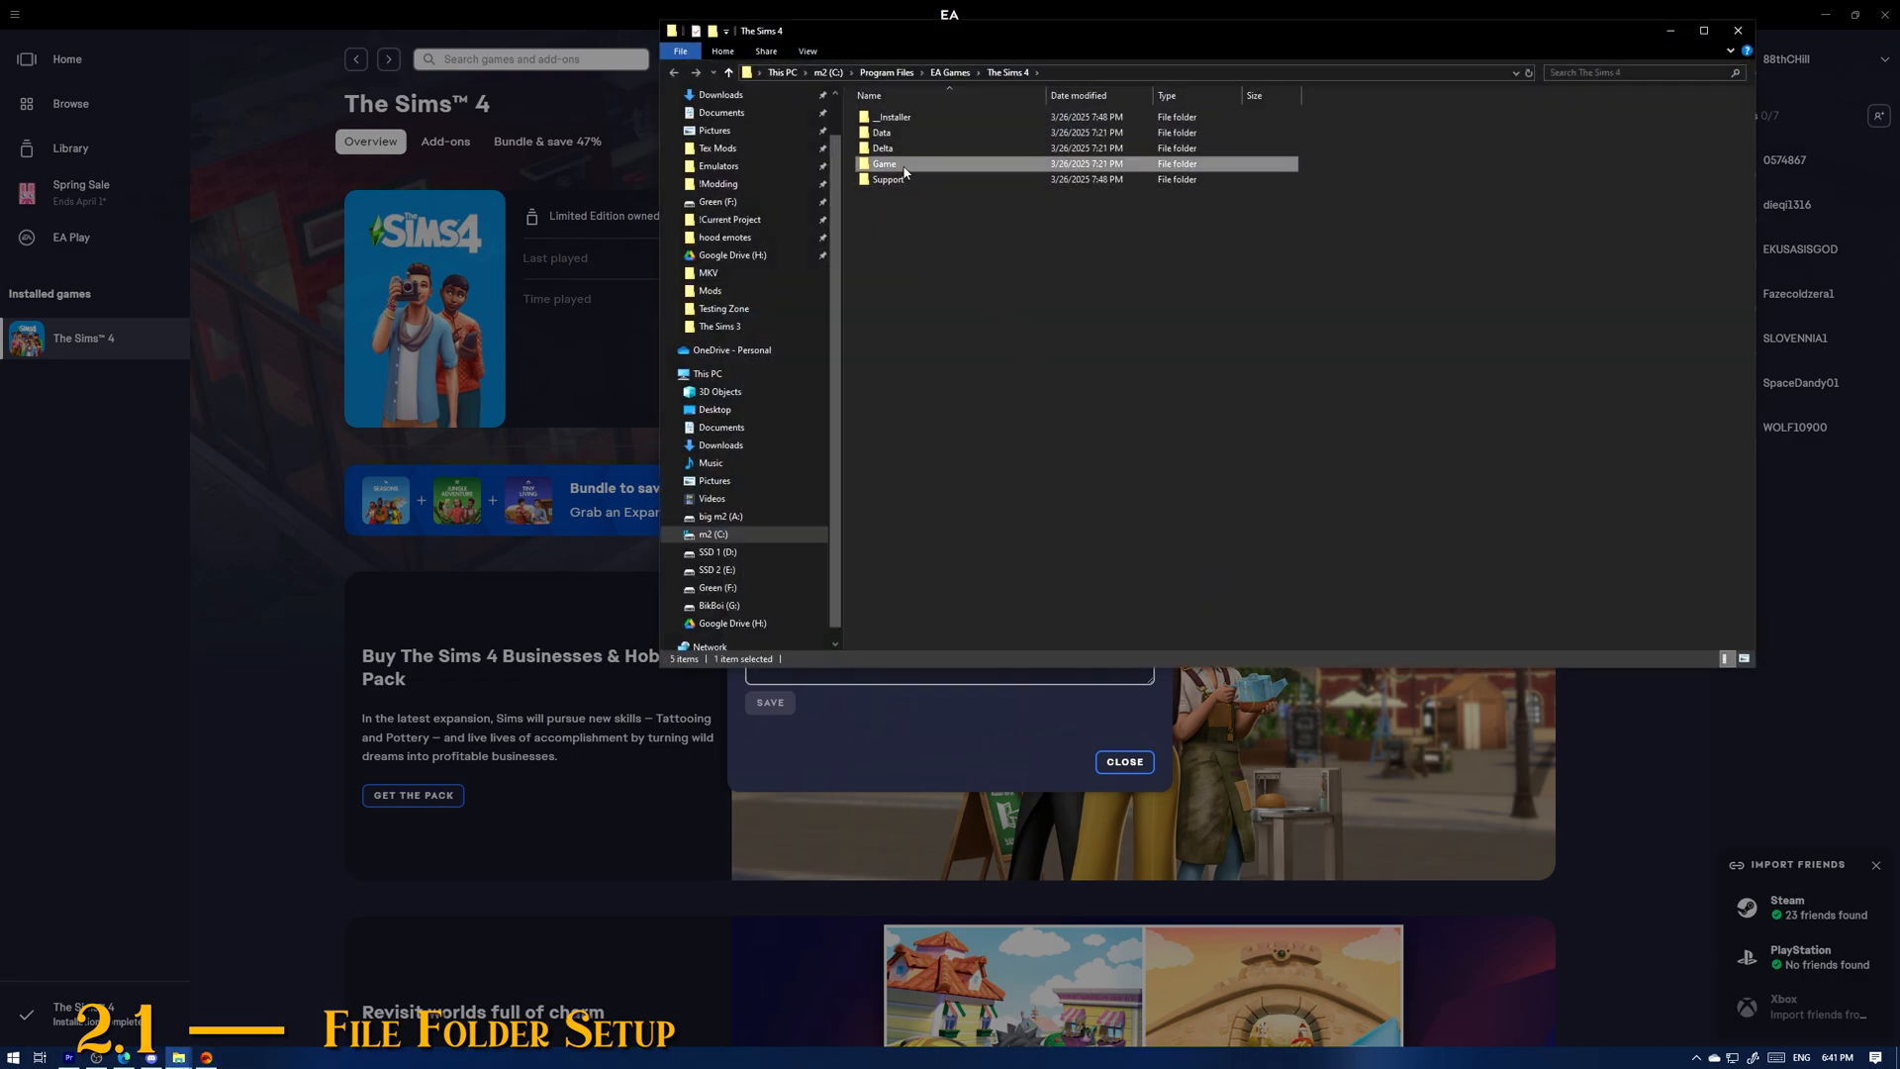
double_click(884, 163)
double_click(886, 117)
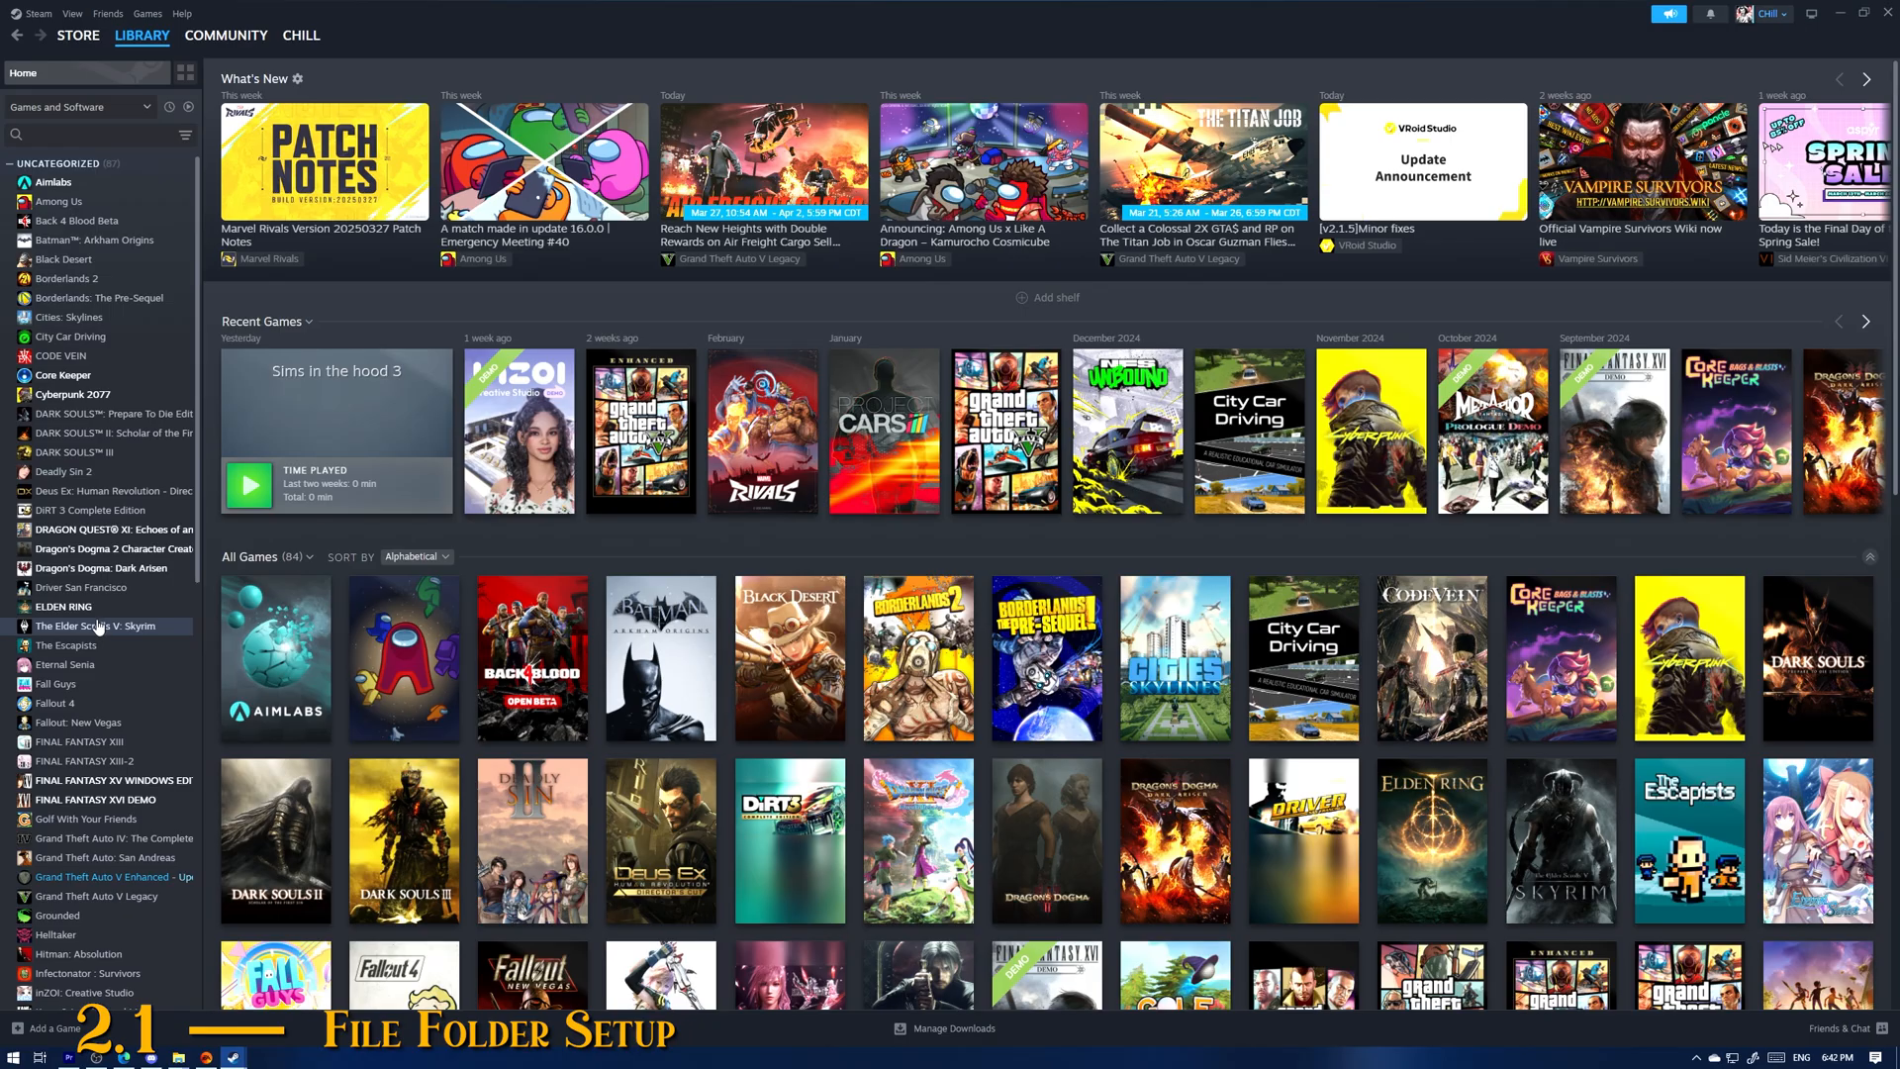
Step: In the Steam library, browse the local files of ELDEN RING
click(79, 607)
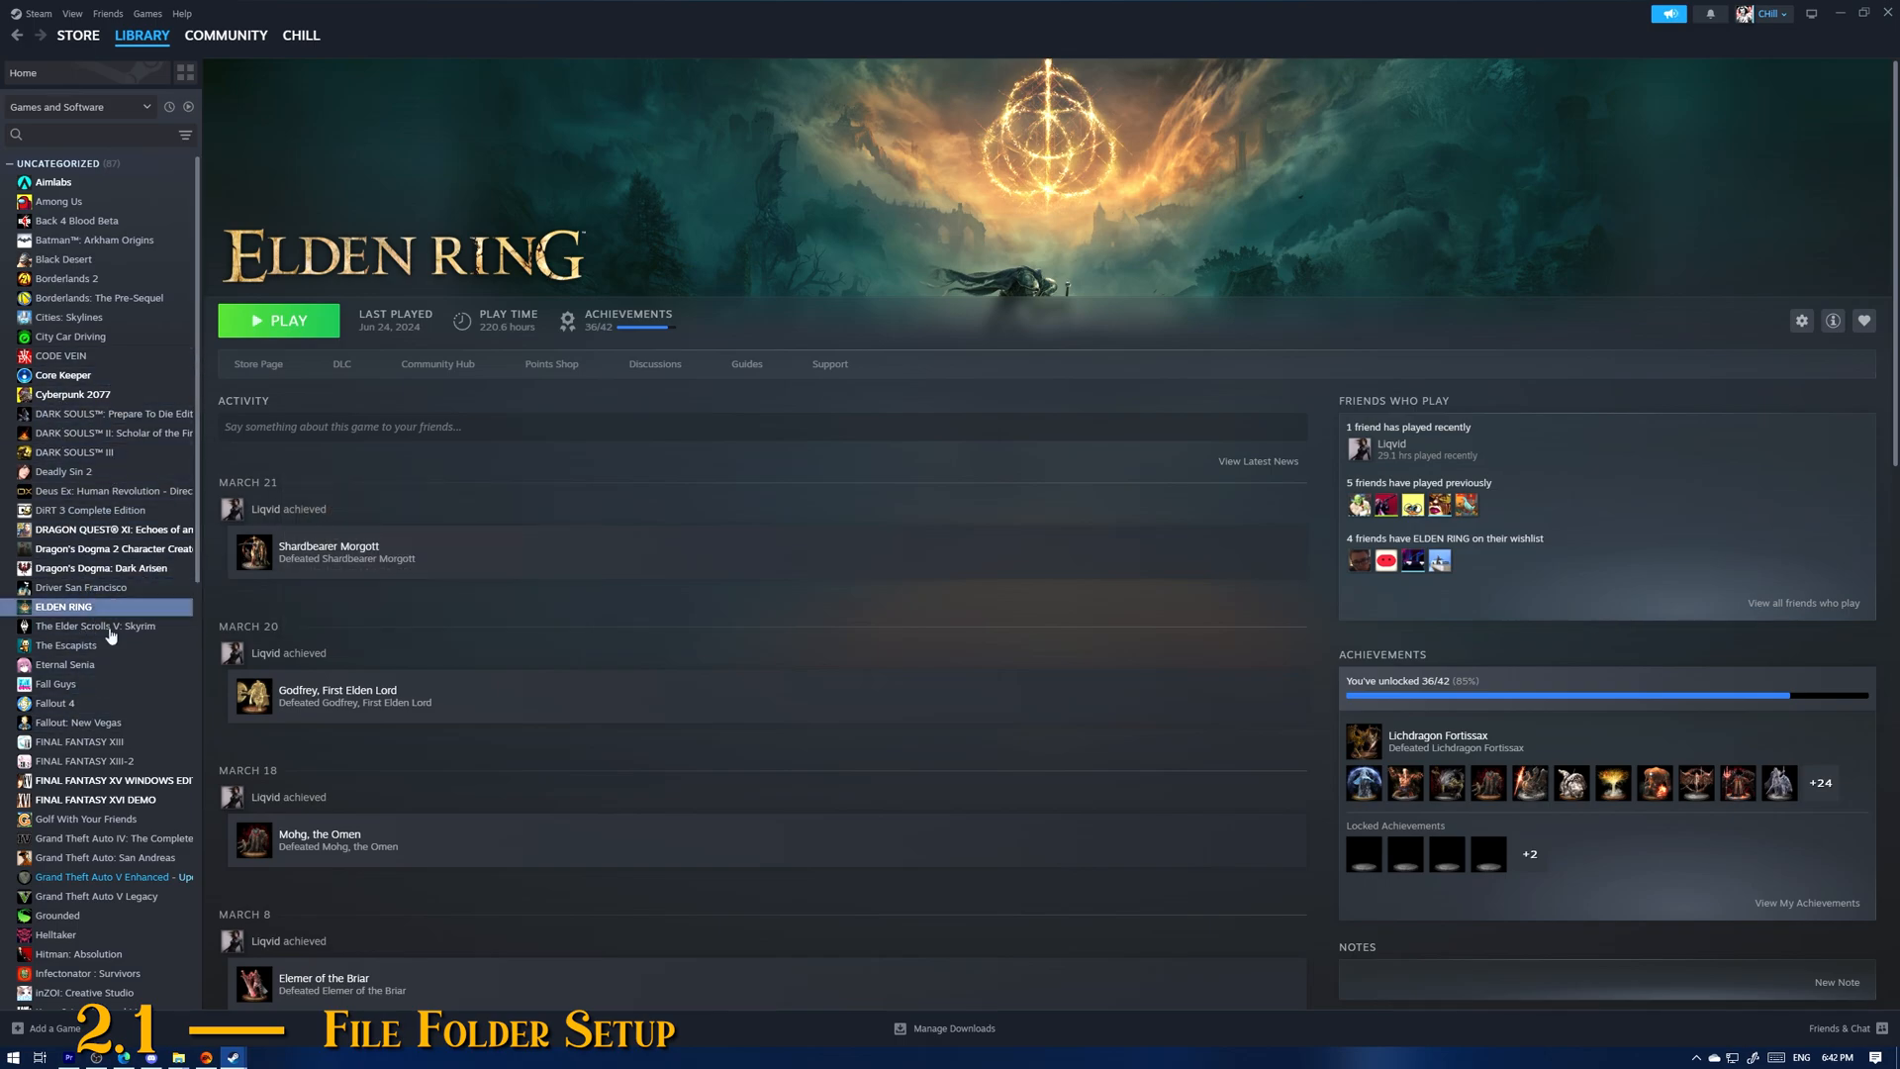
right_click(54, 616)
mouse_move(128, 702)
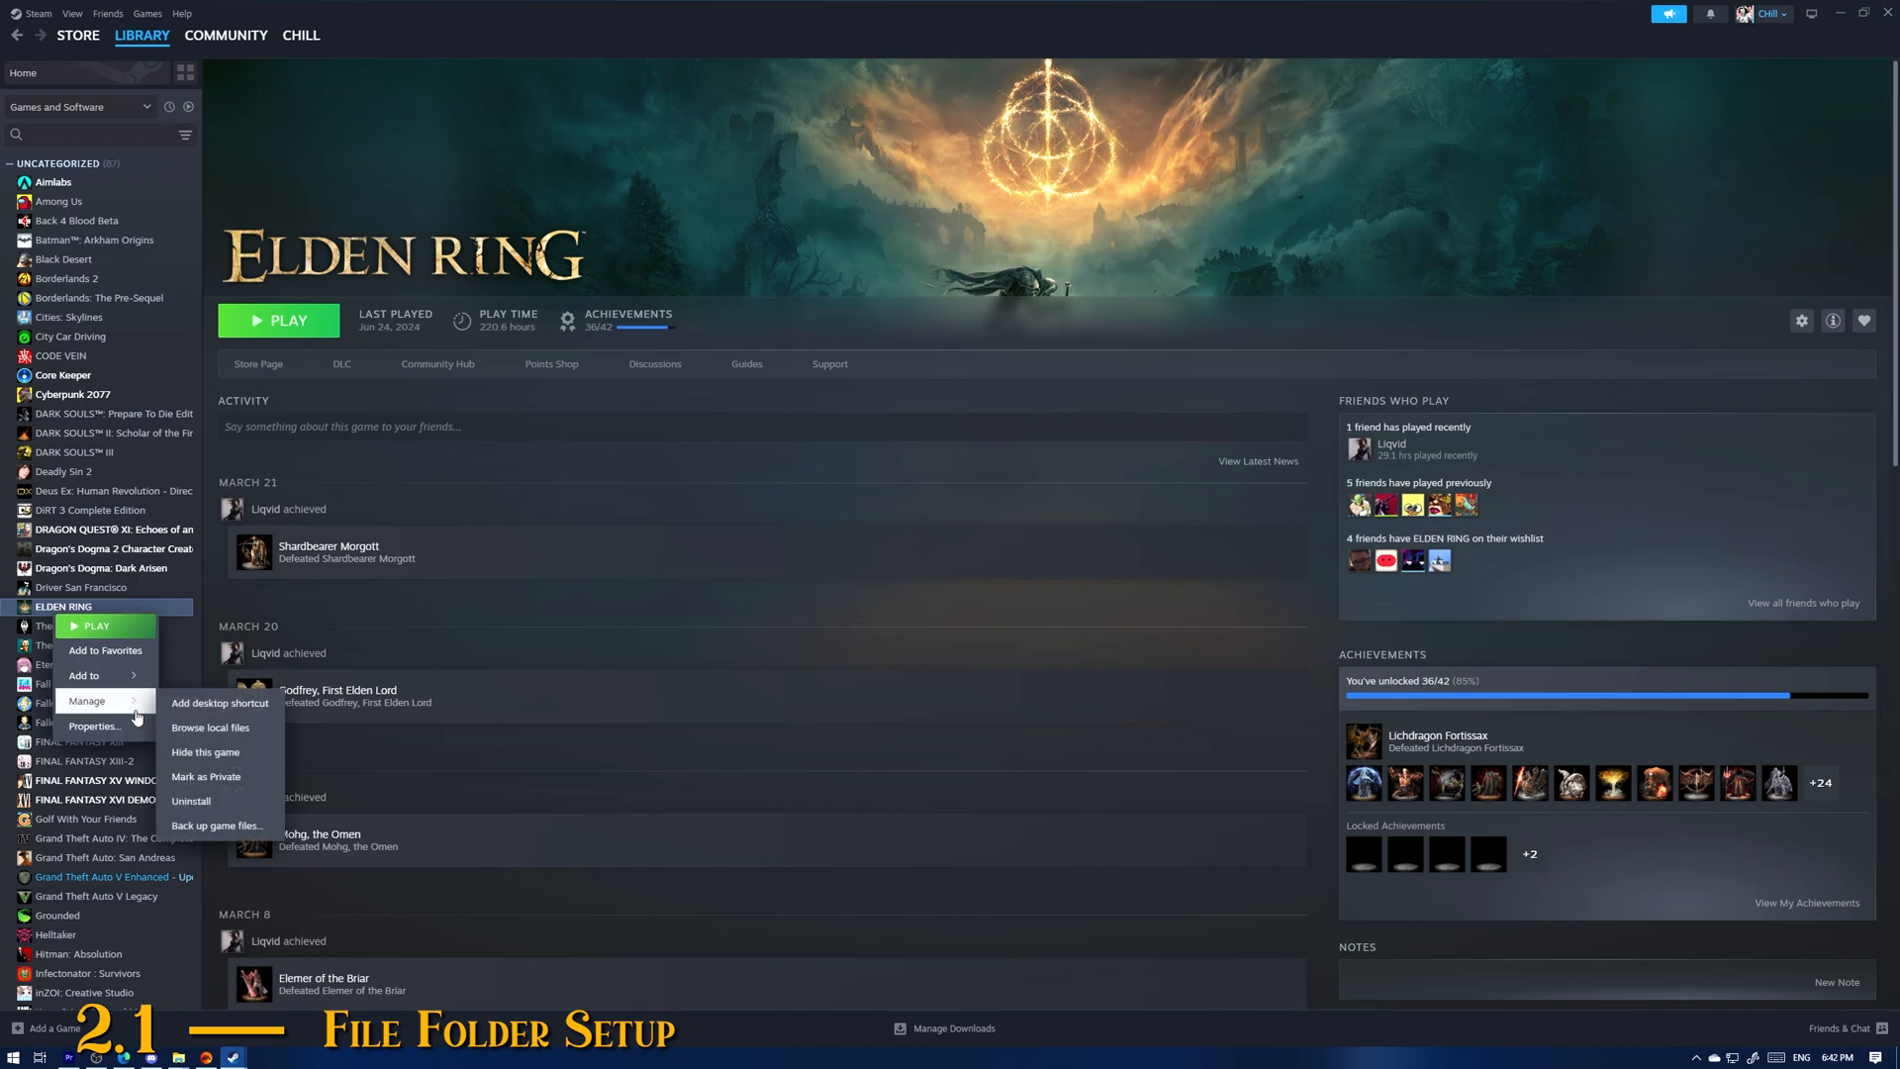
click(235, 730)
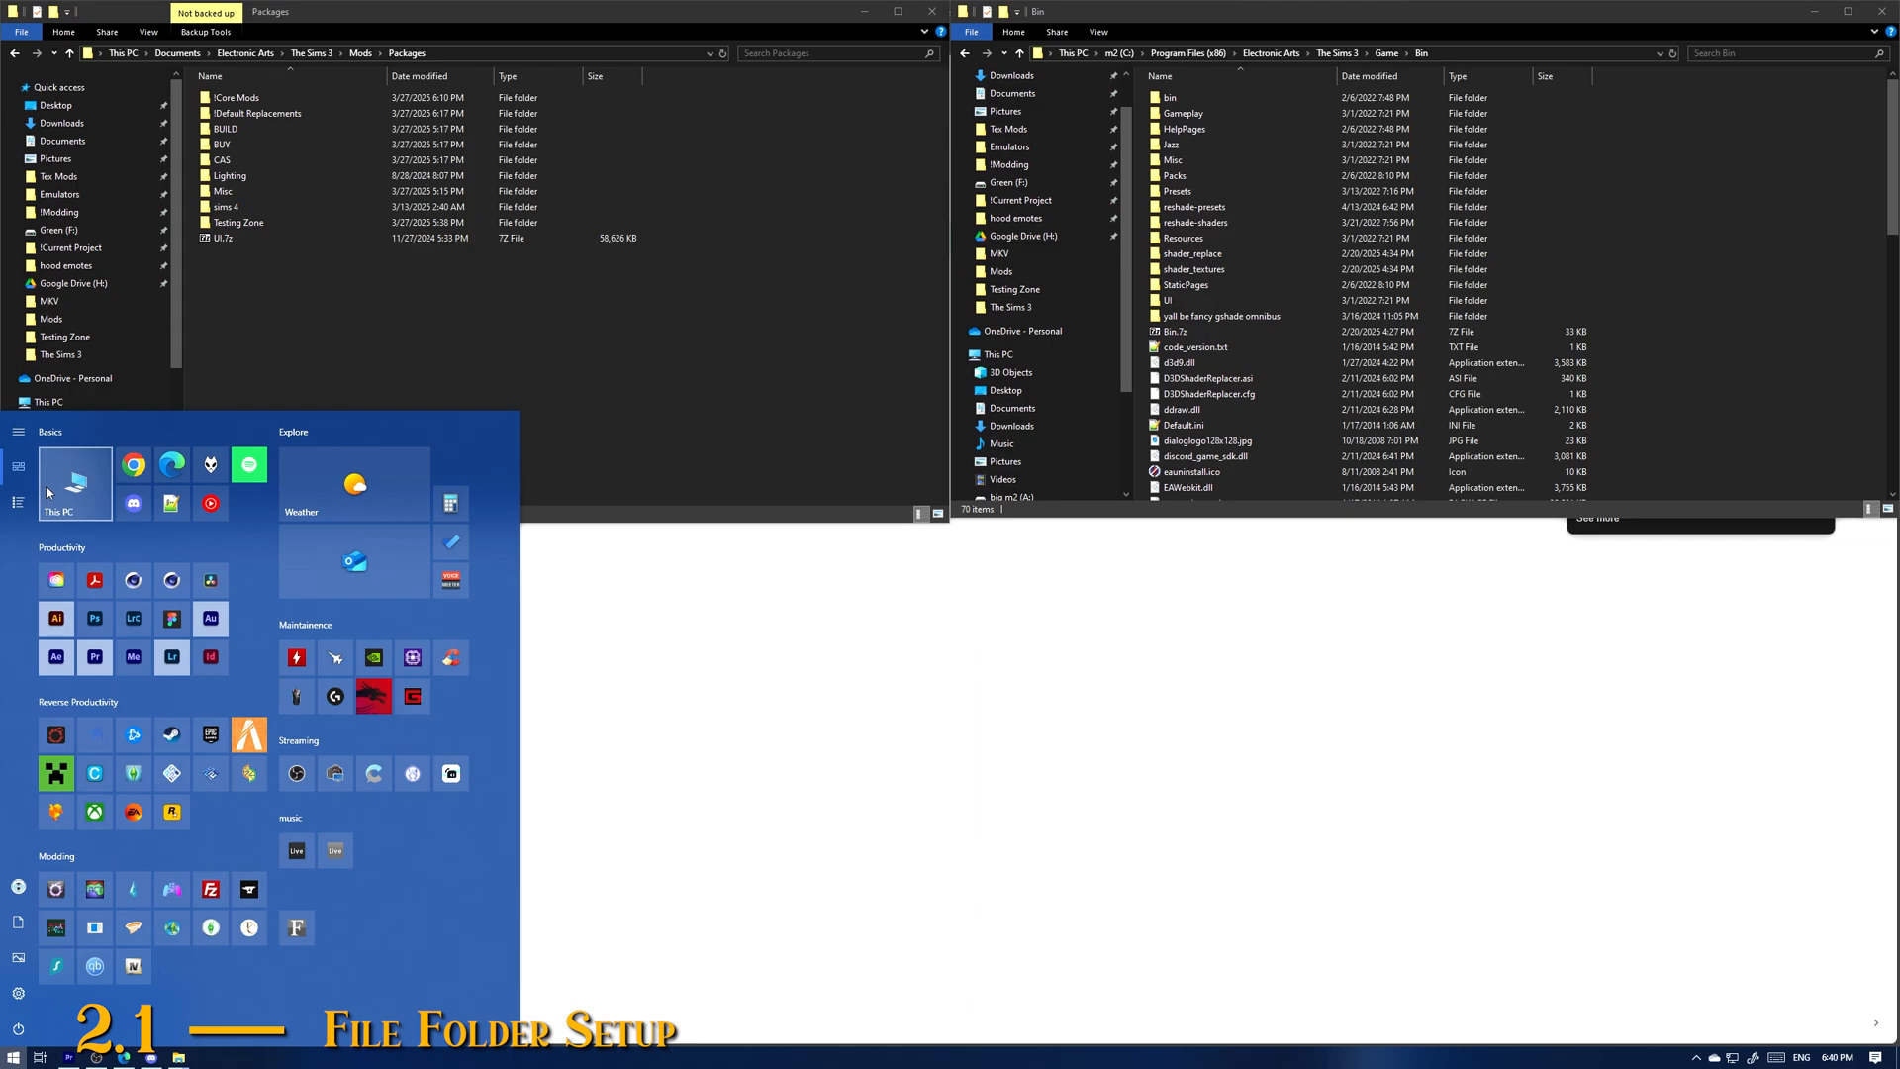
Step: Open a third Explorer window at the Downloads folder inside the user's folder under C: > Users
key(super+e)
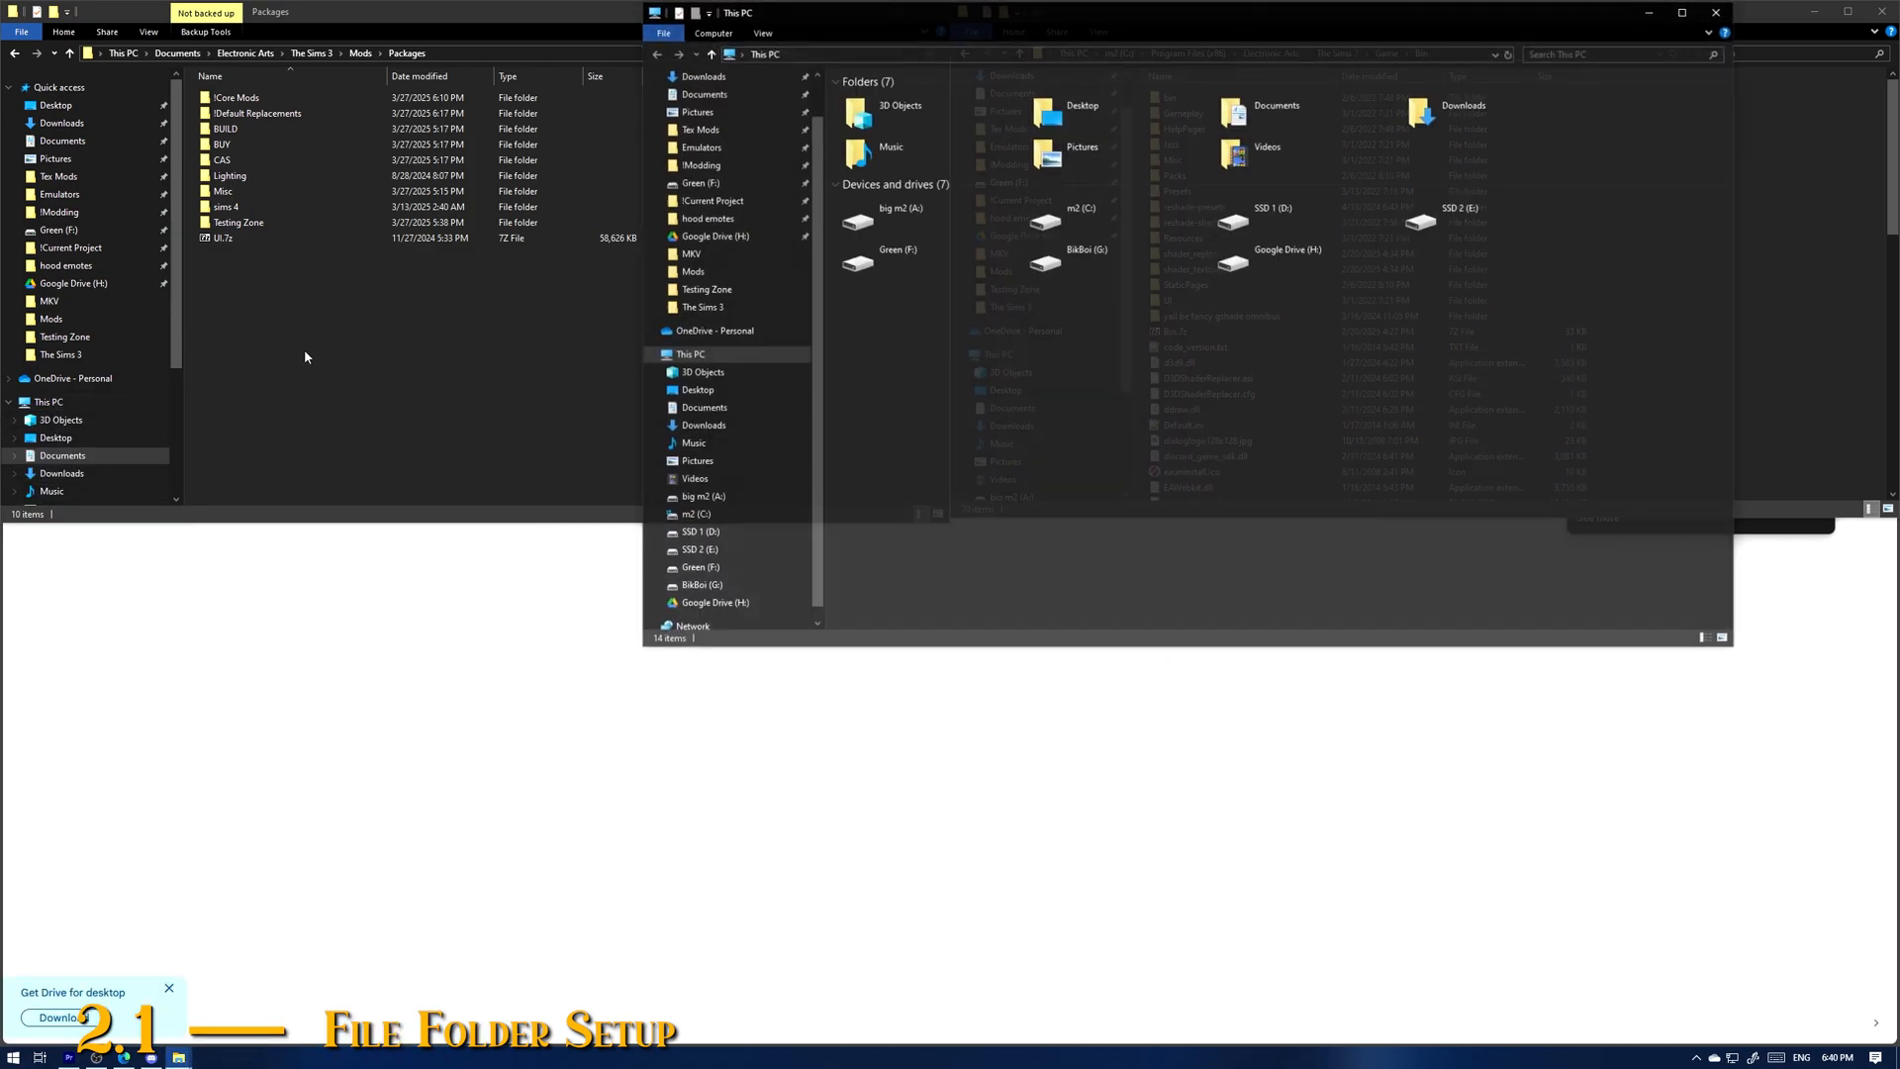
scroll(713, 391, up, 1)
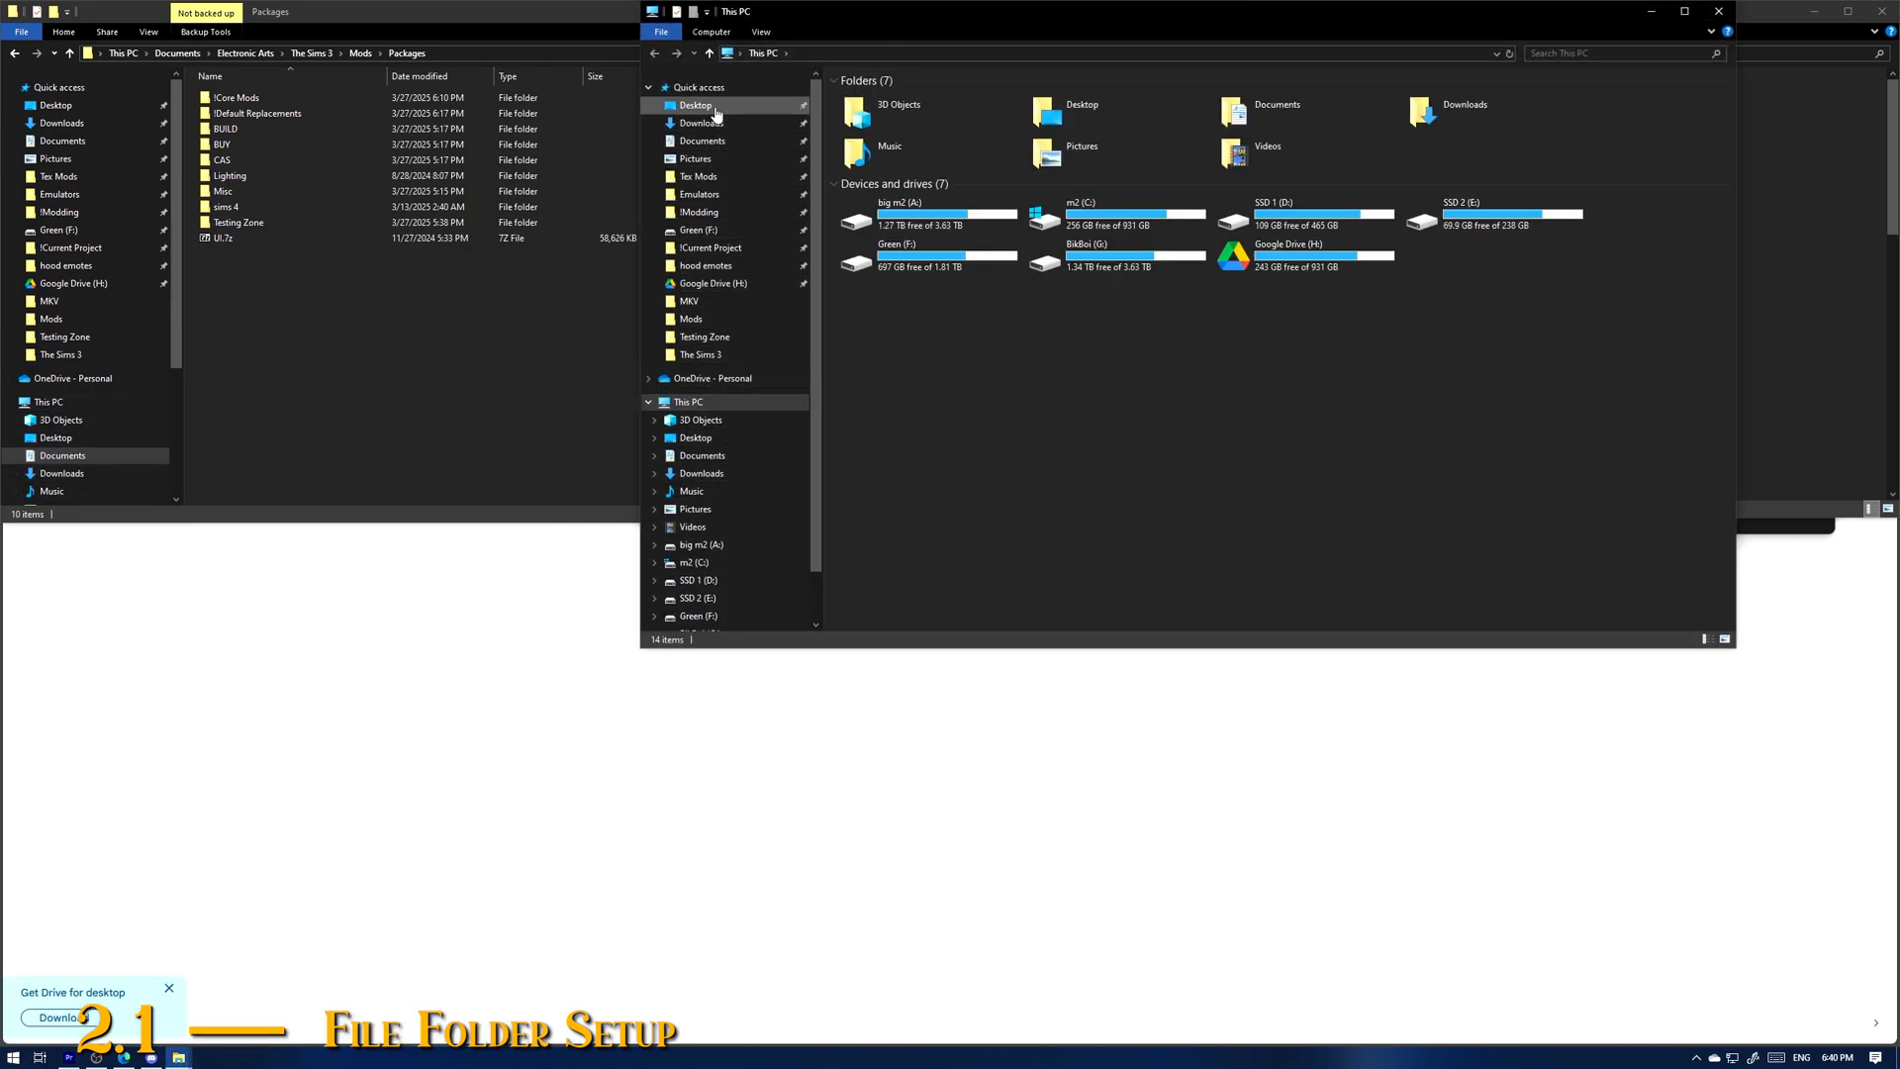
double_click(1077, 227)
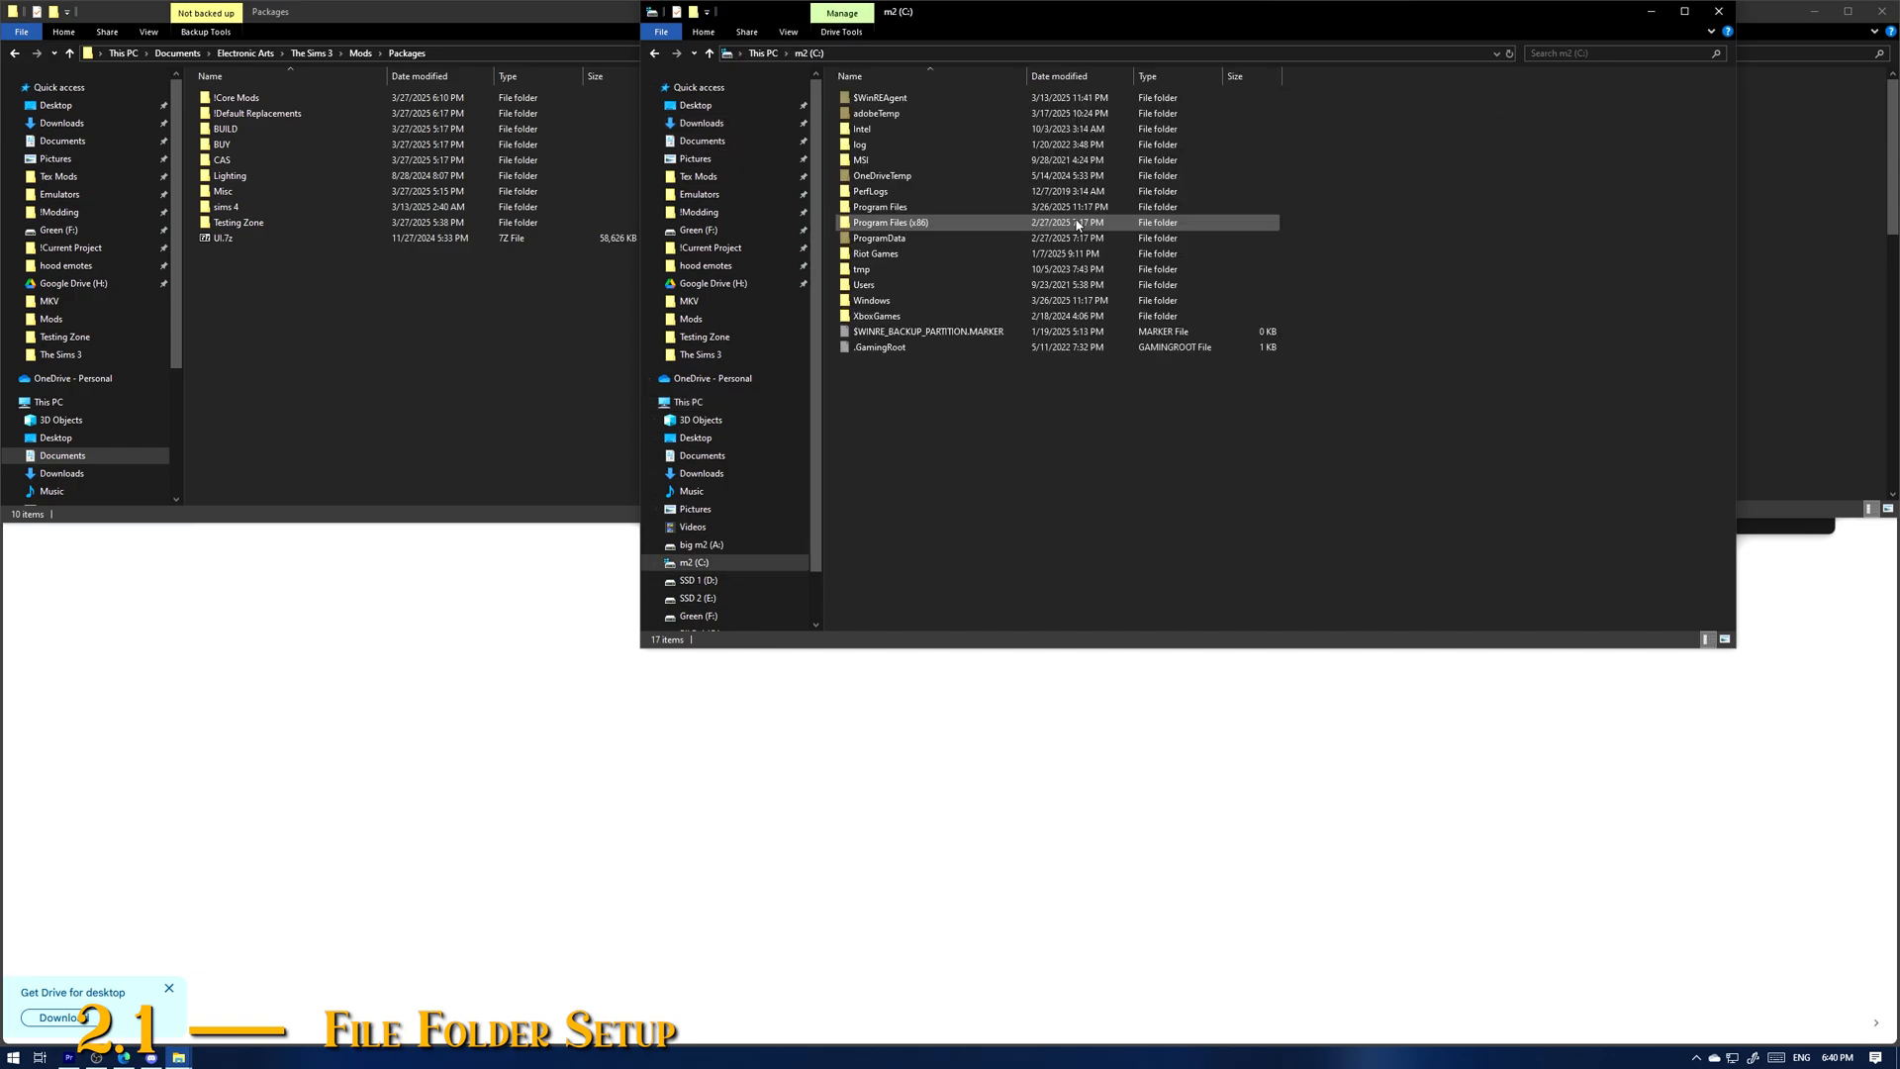
double_click(886, 286)
double_click(865, 99)
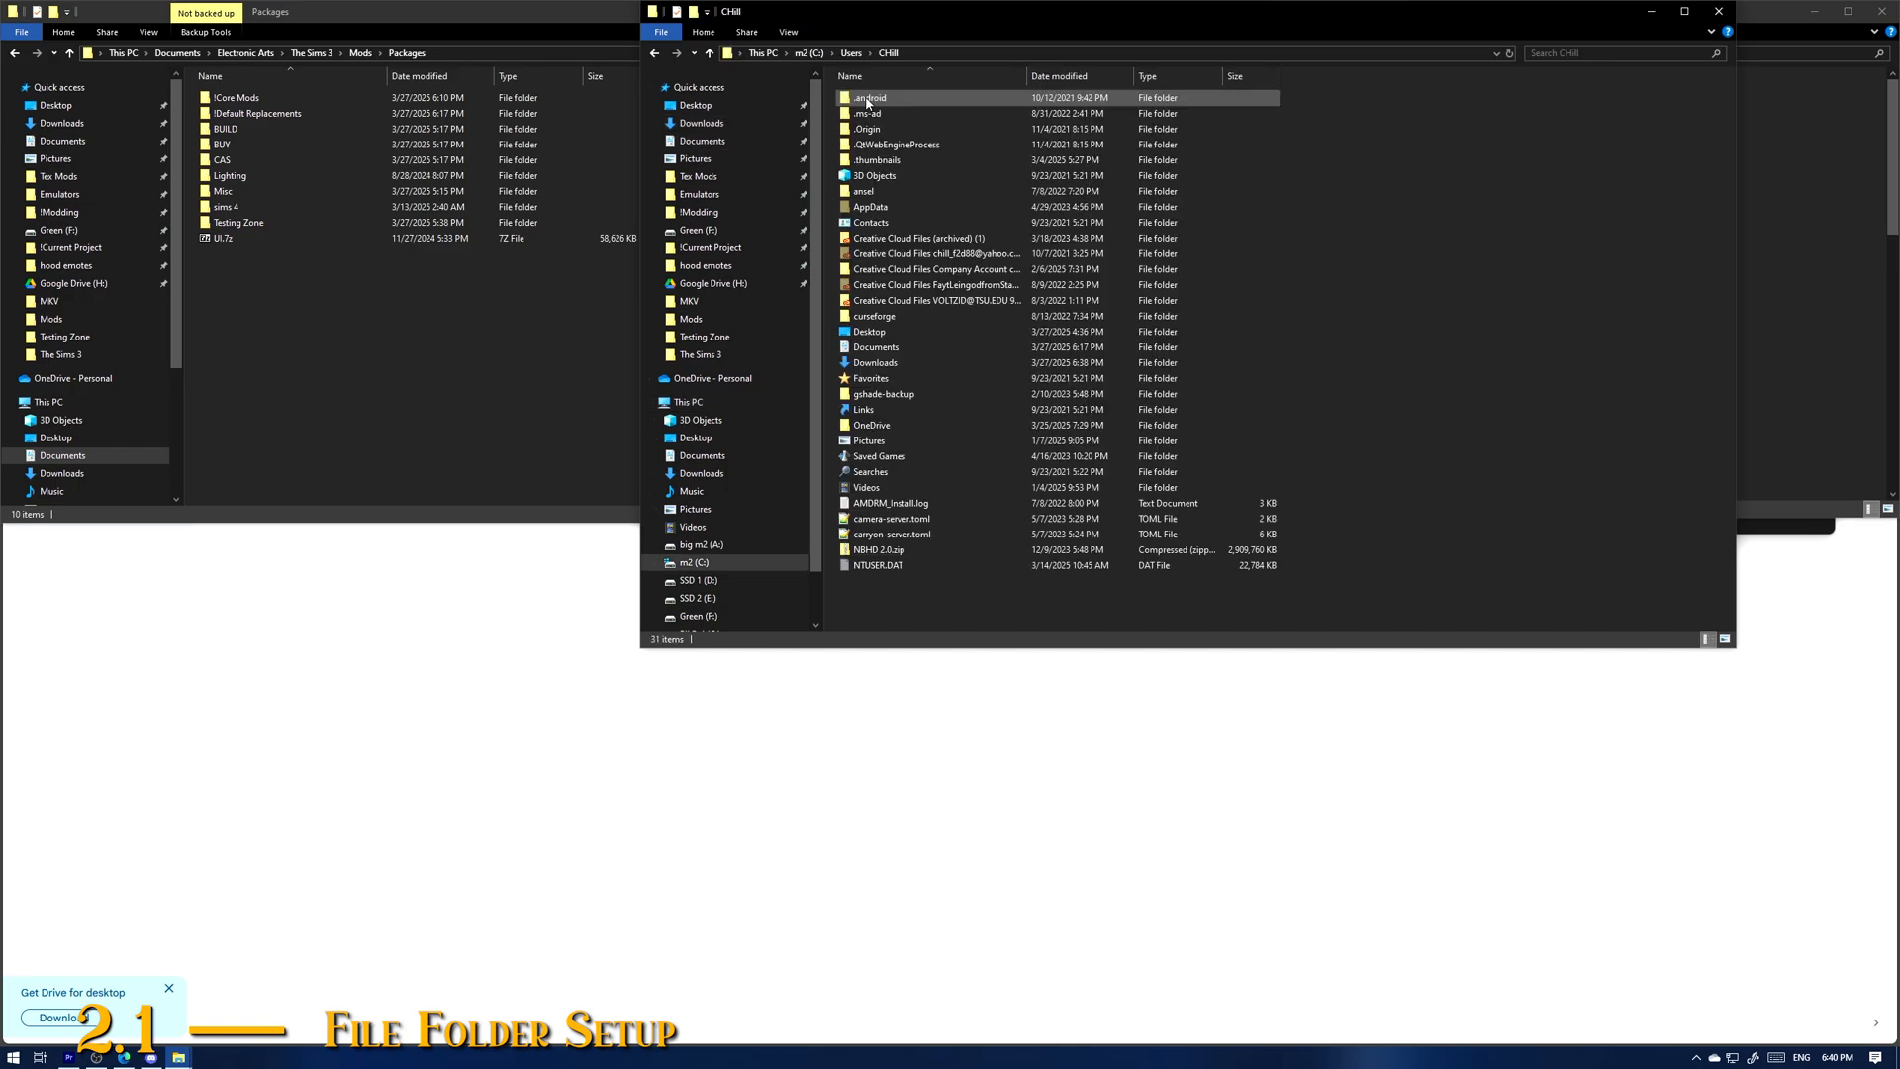
double_click(875, 364)
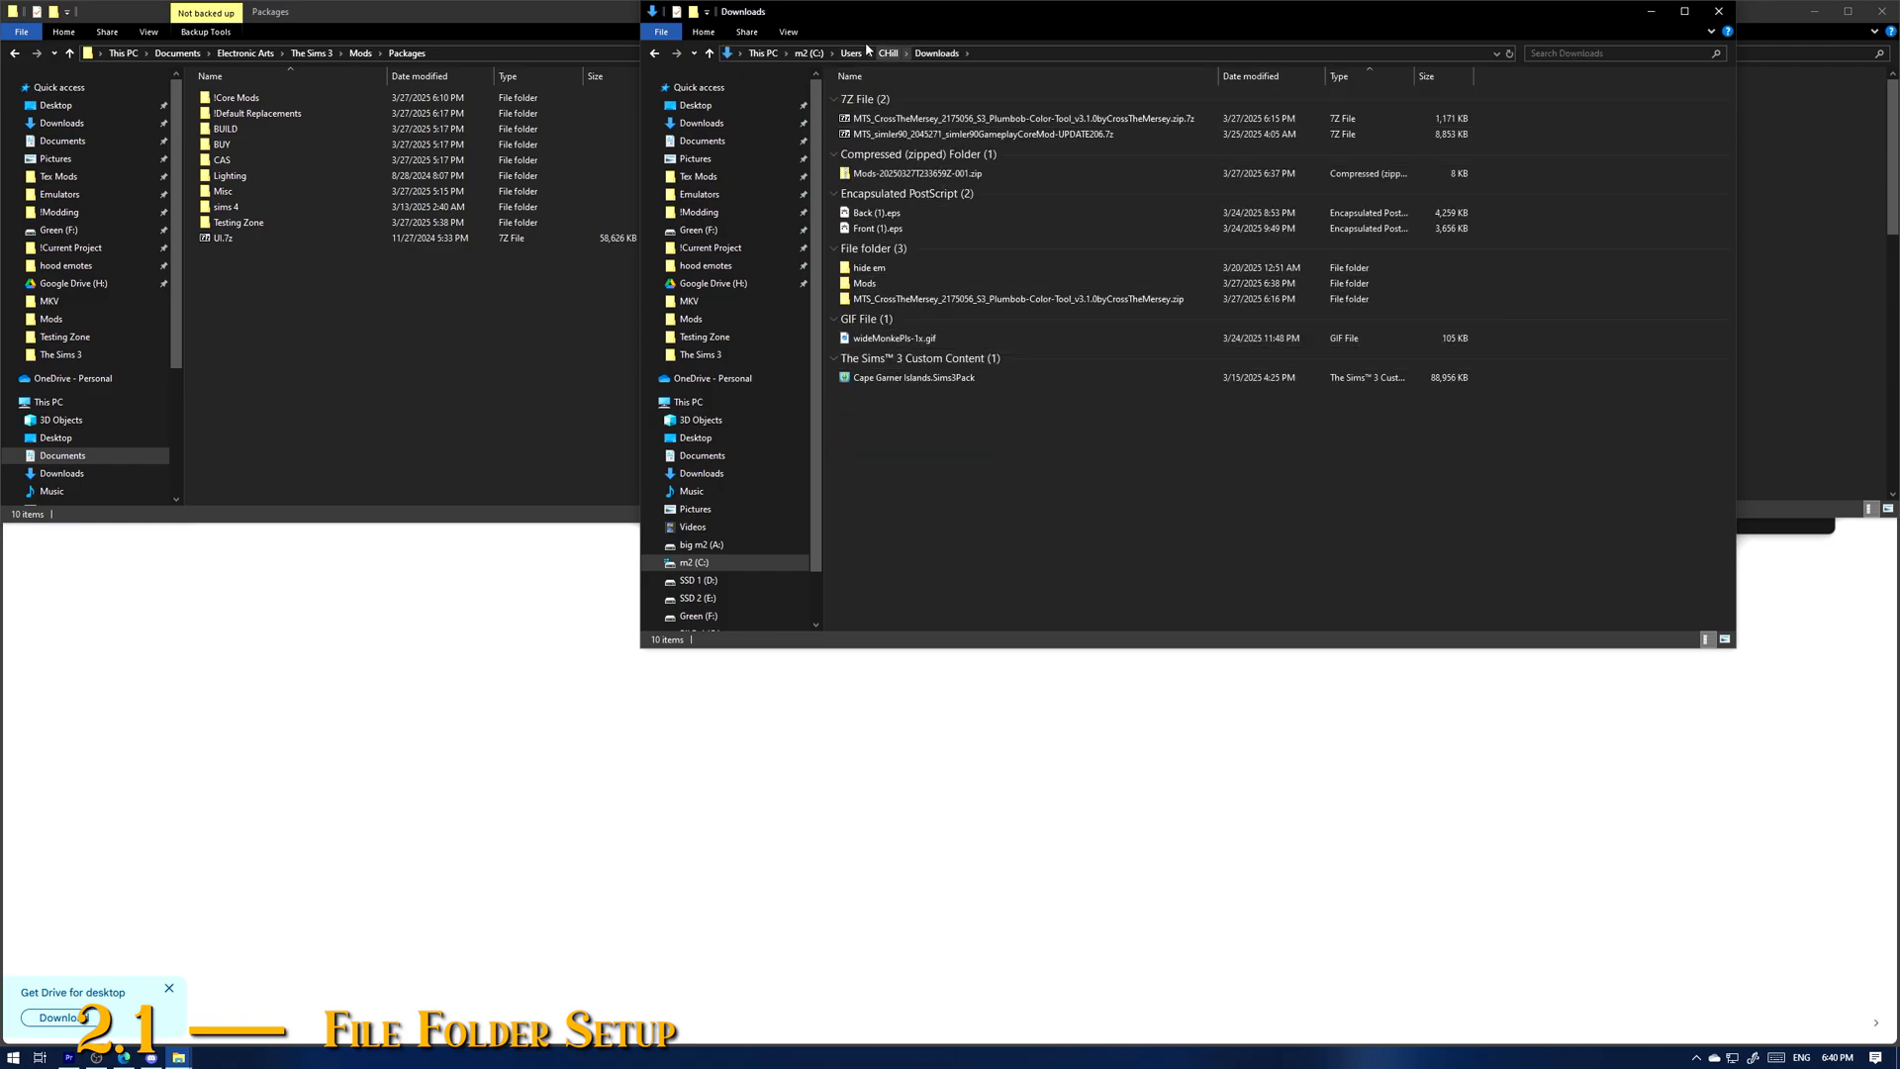
Step: Dock the Downloads window in the screen's lower-left quarter and choose the Edge window for the remaining quarter
drag(810, 16, 903, 309)
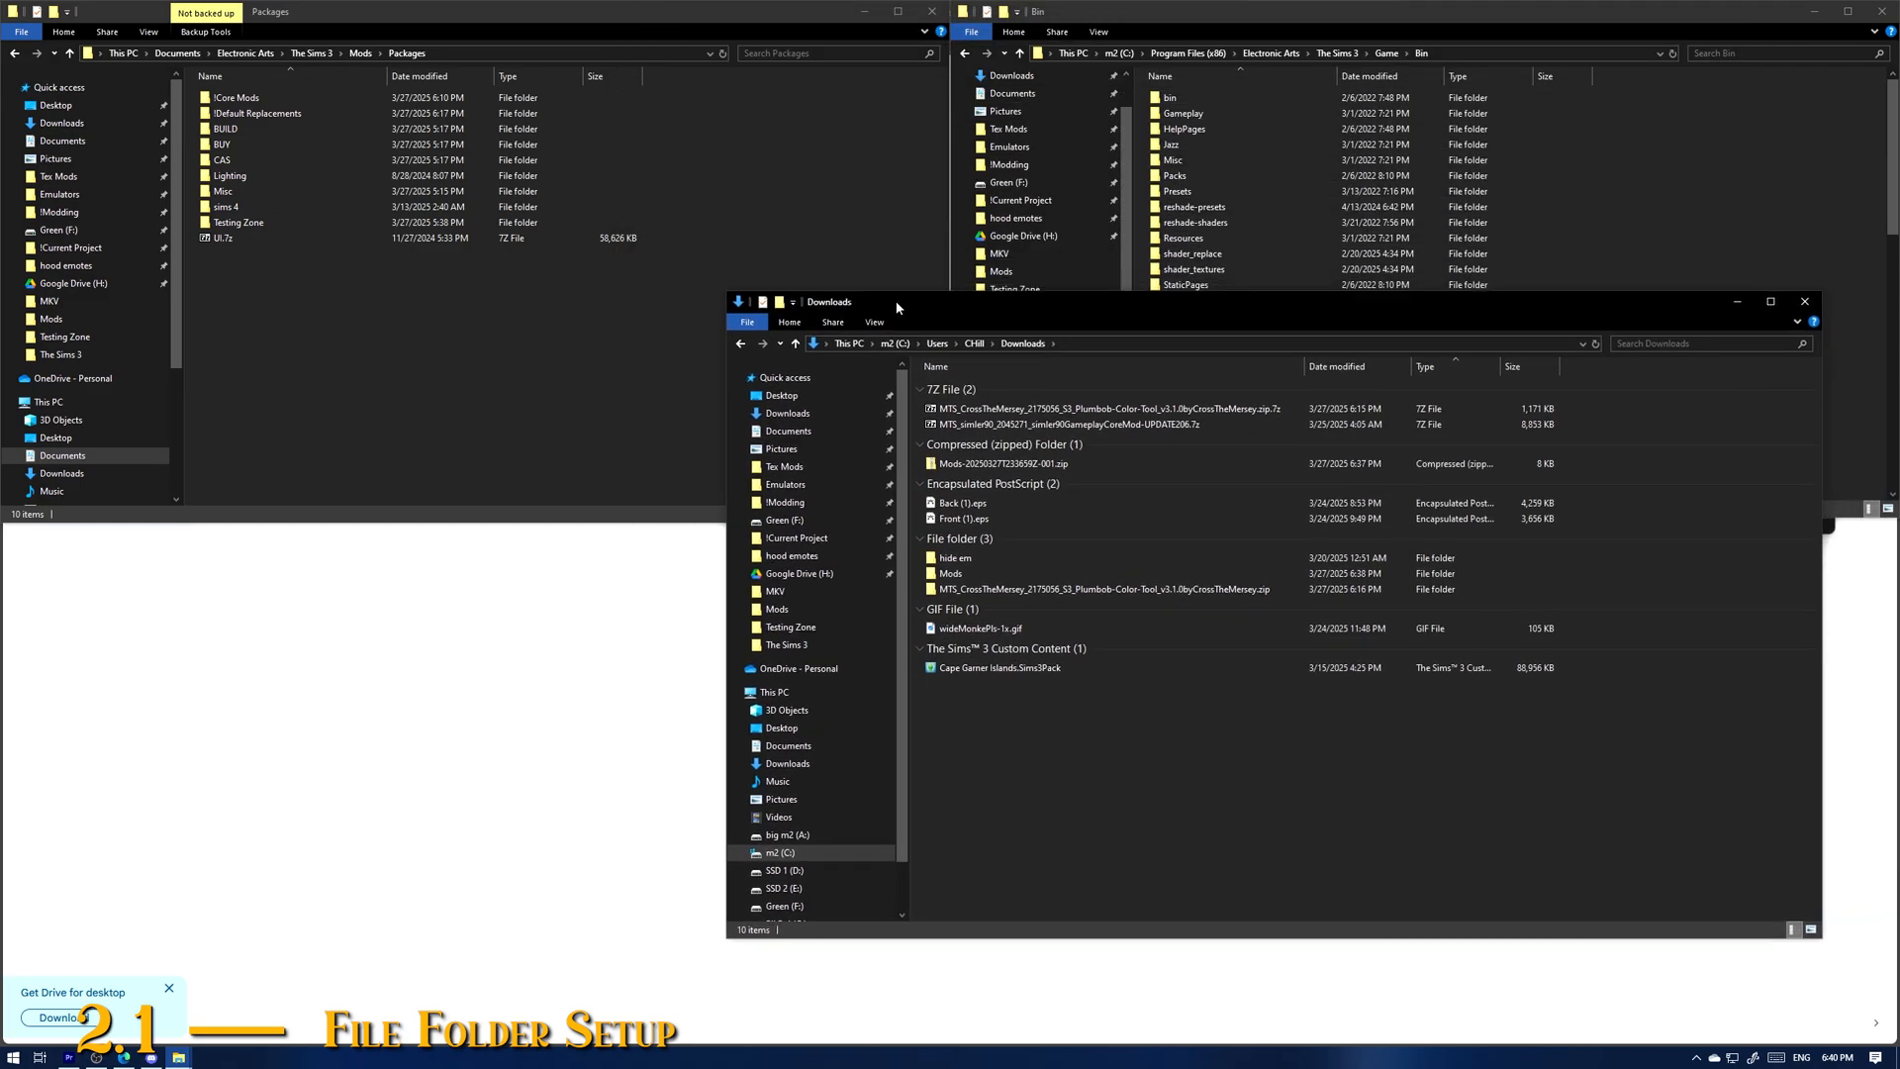
key(ctrl+w)
drag(406, 1029, 406, 1030)
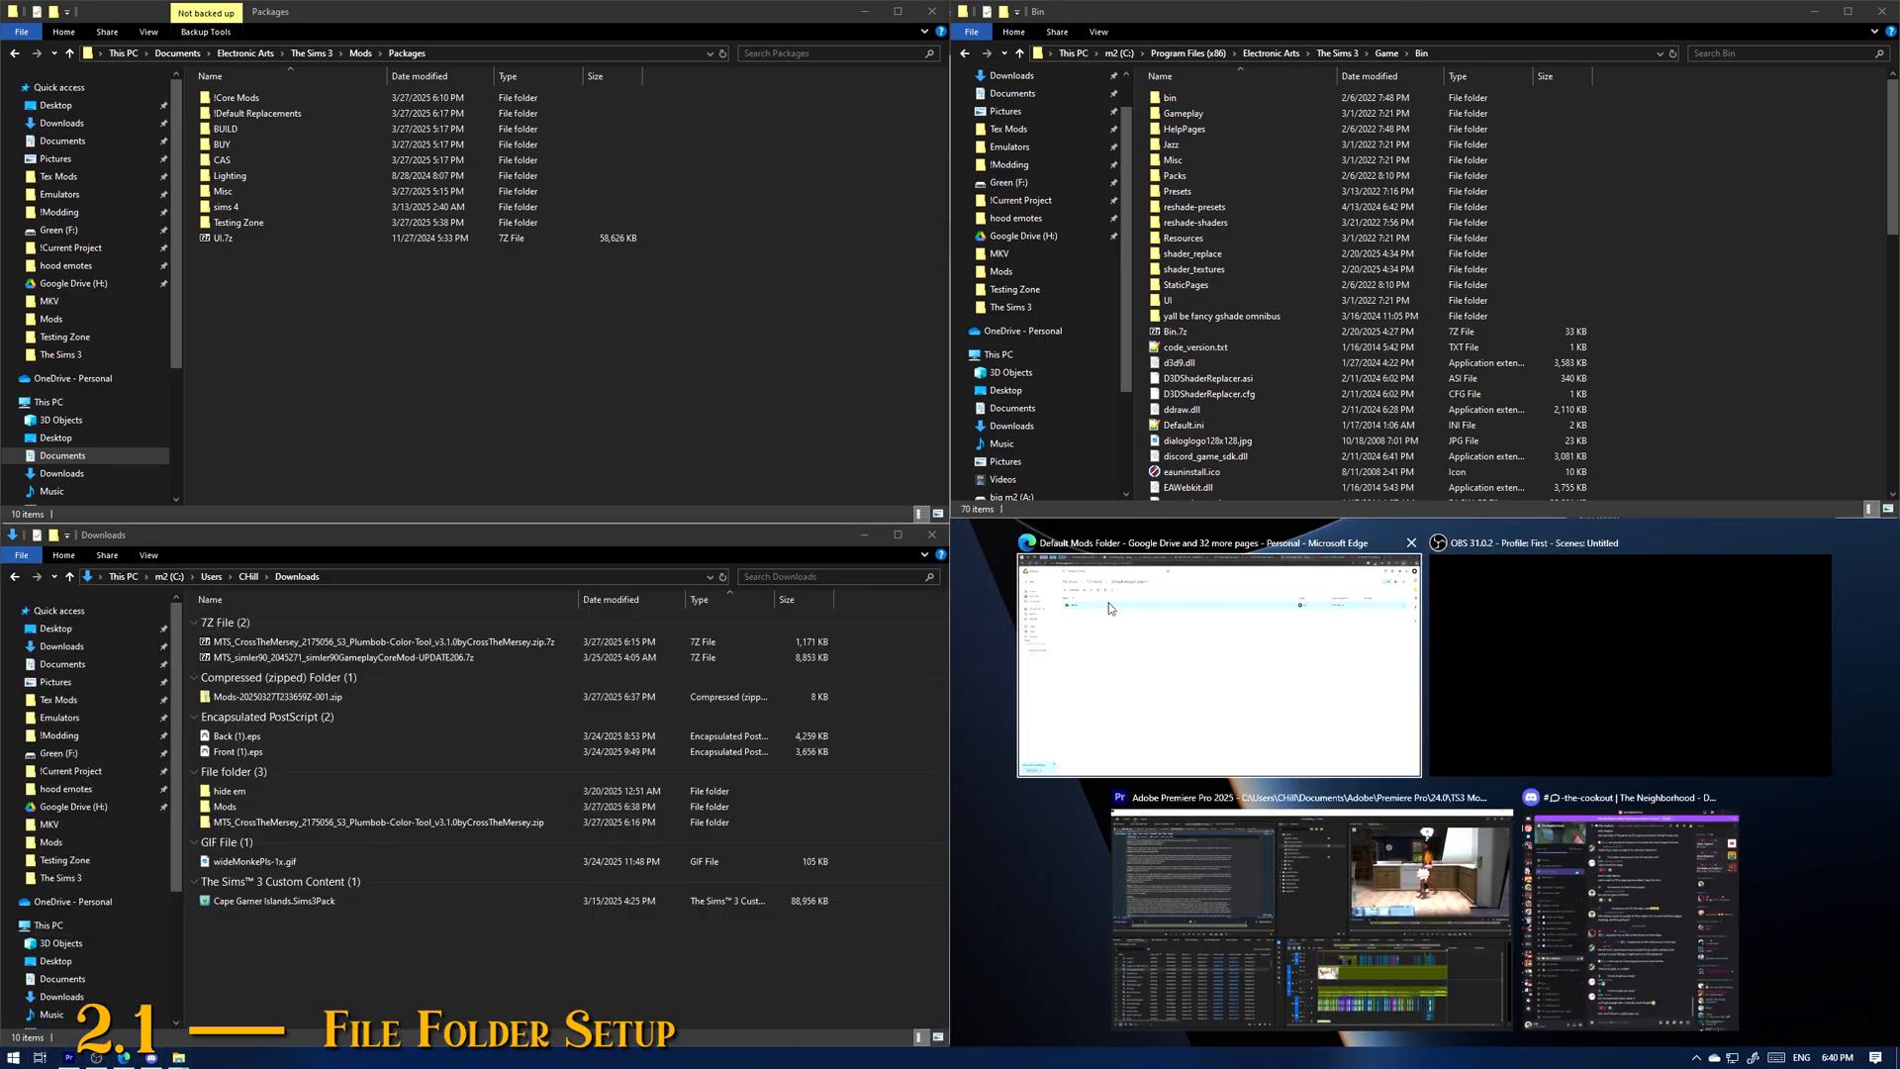
click(1037, 719)
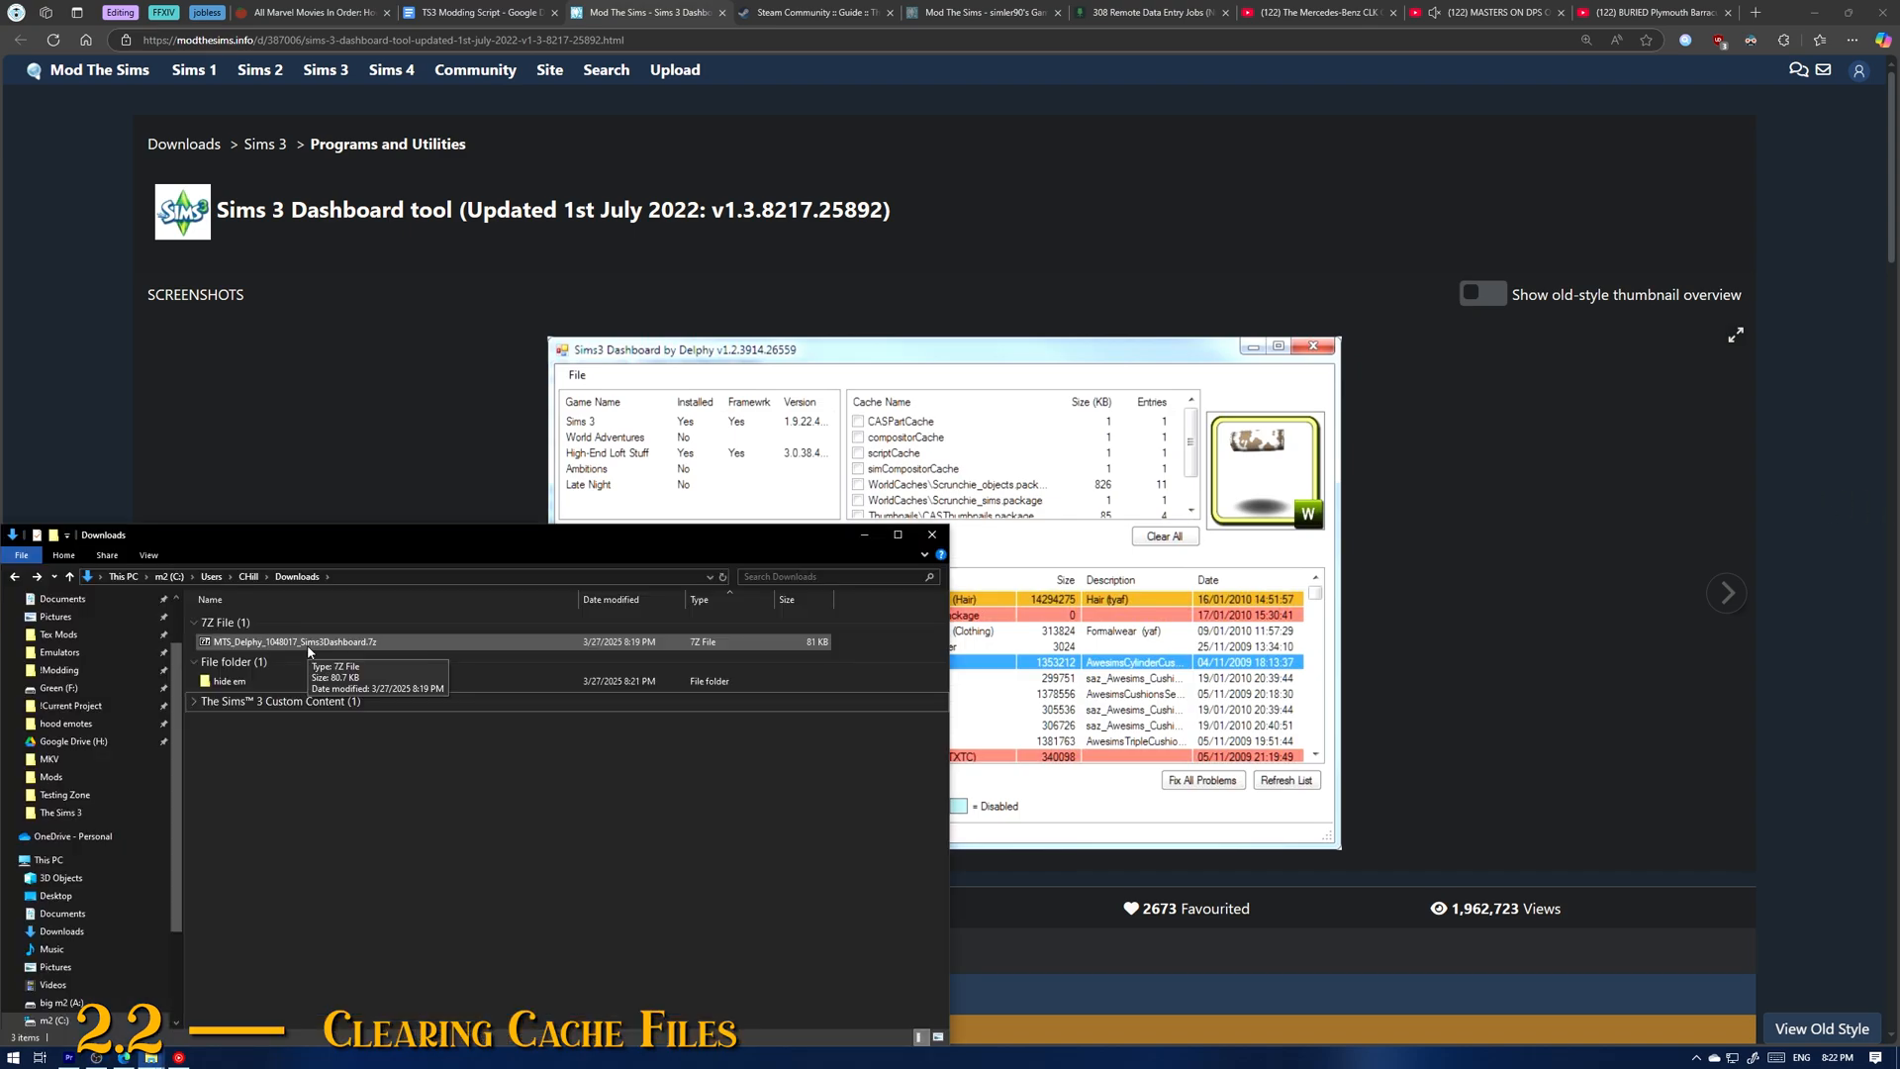
Step: Extract MTS_Delphy_1048017_Sims3Dashboard.7z into its own folder with 7-Zip and open the extracted folder
right_click(310, 652)
mouse_move(382, 707)
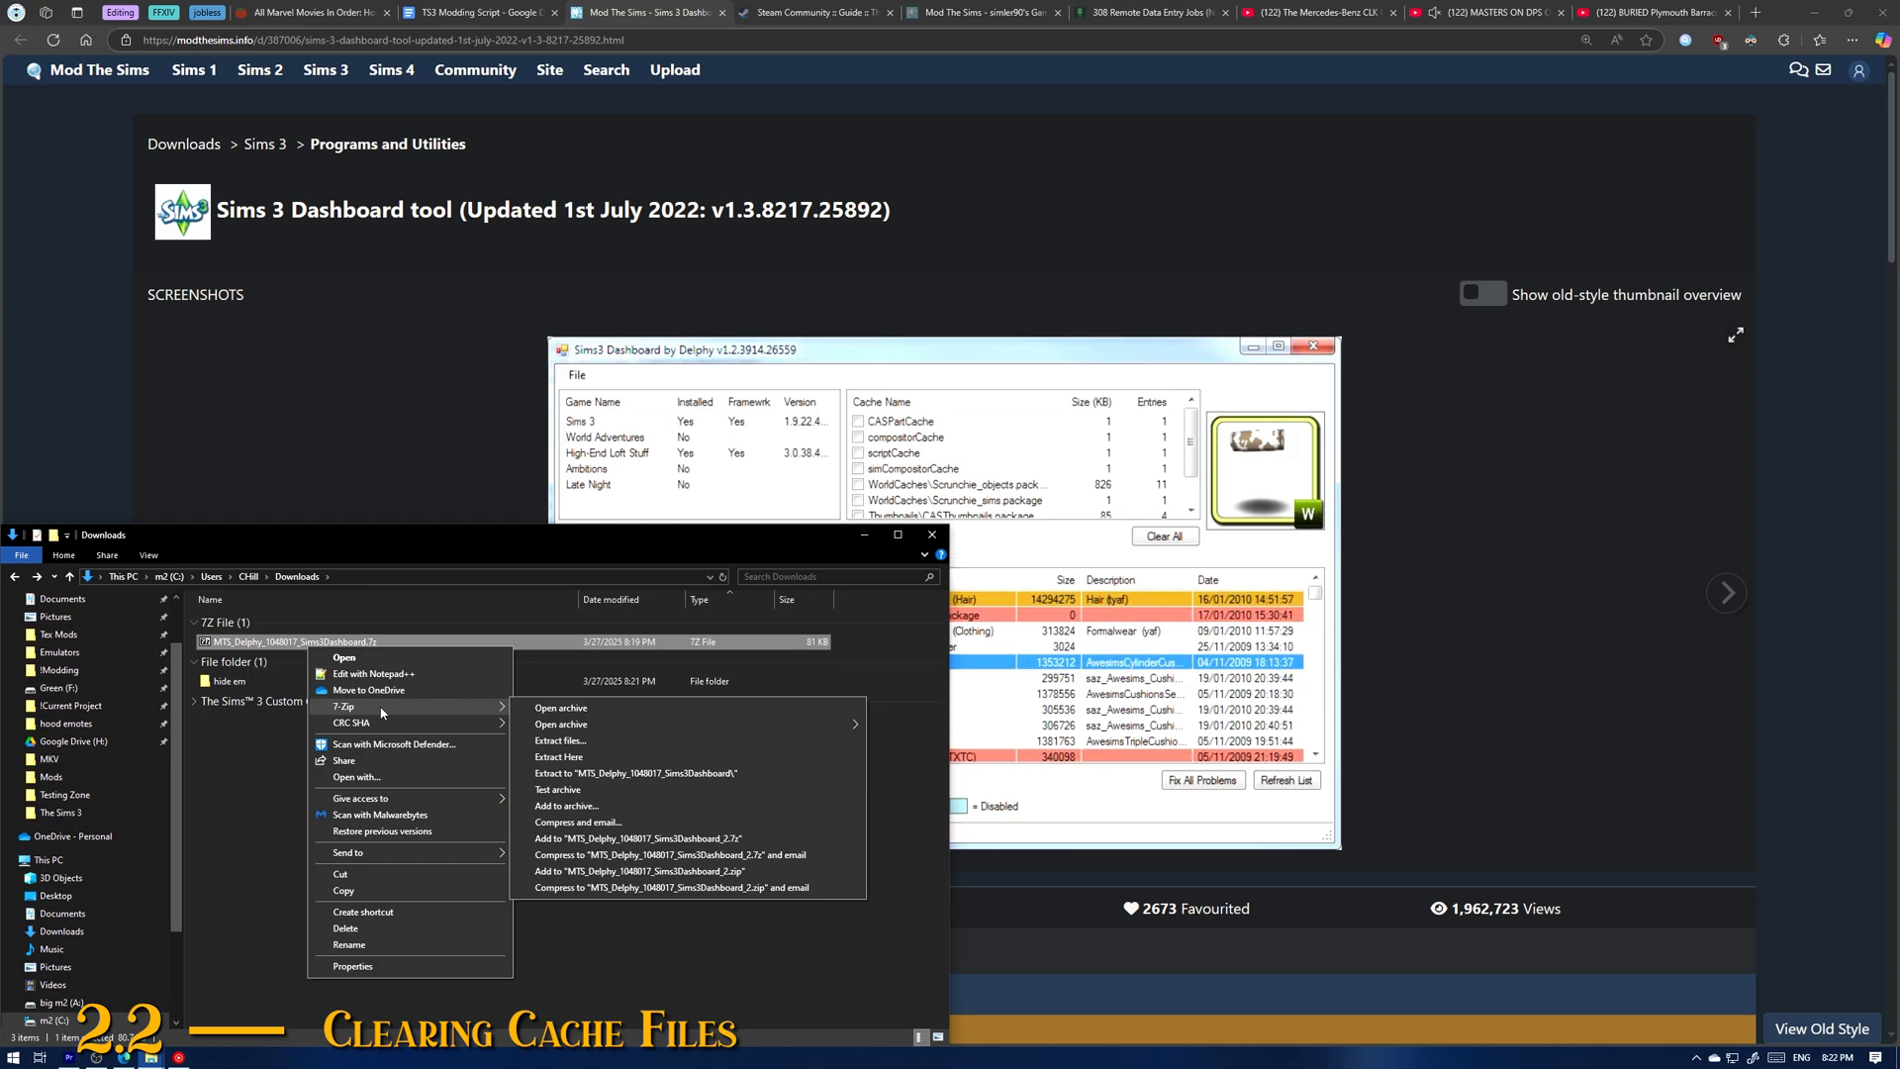
click(636, 773)
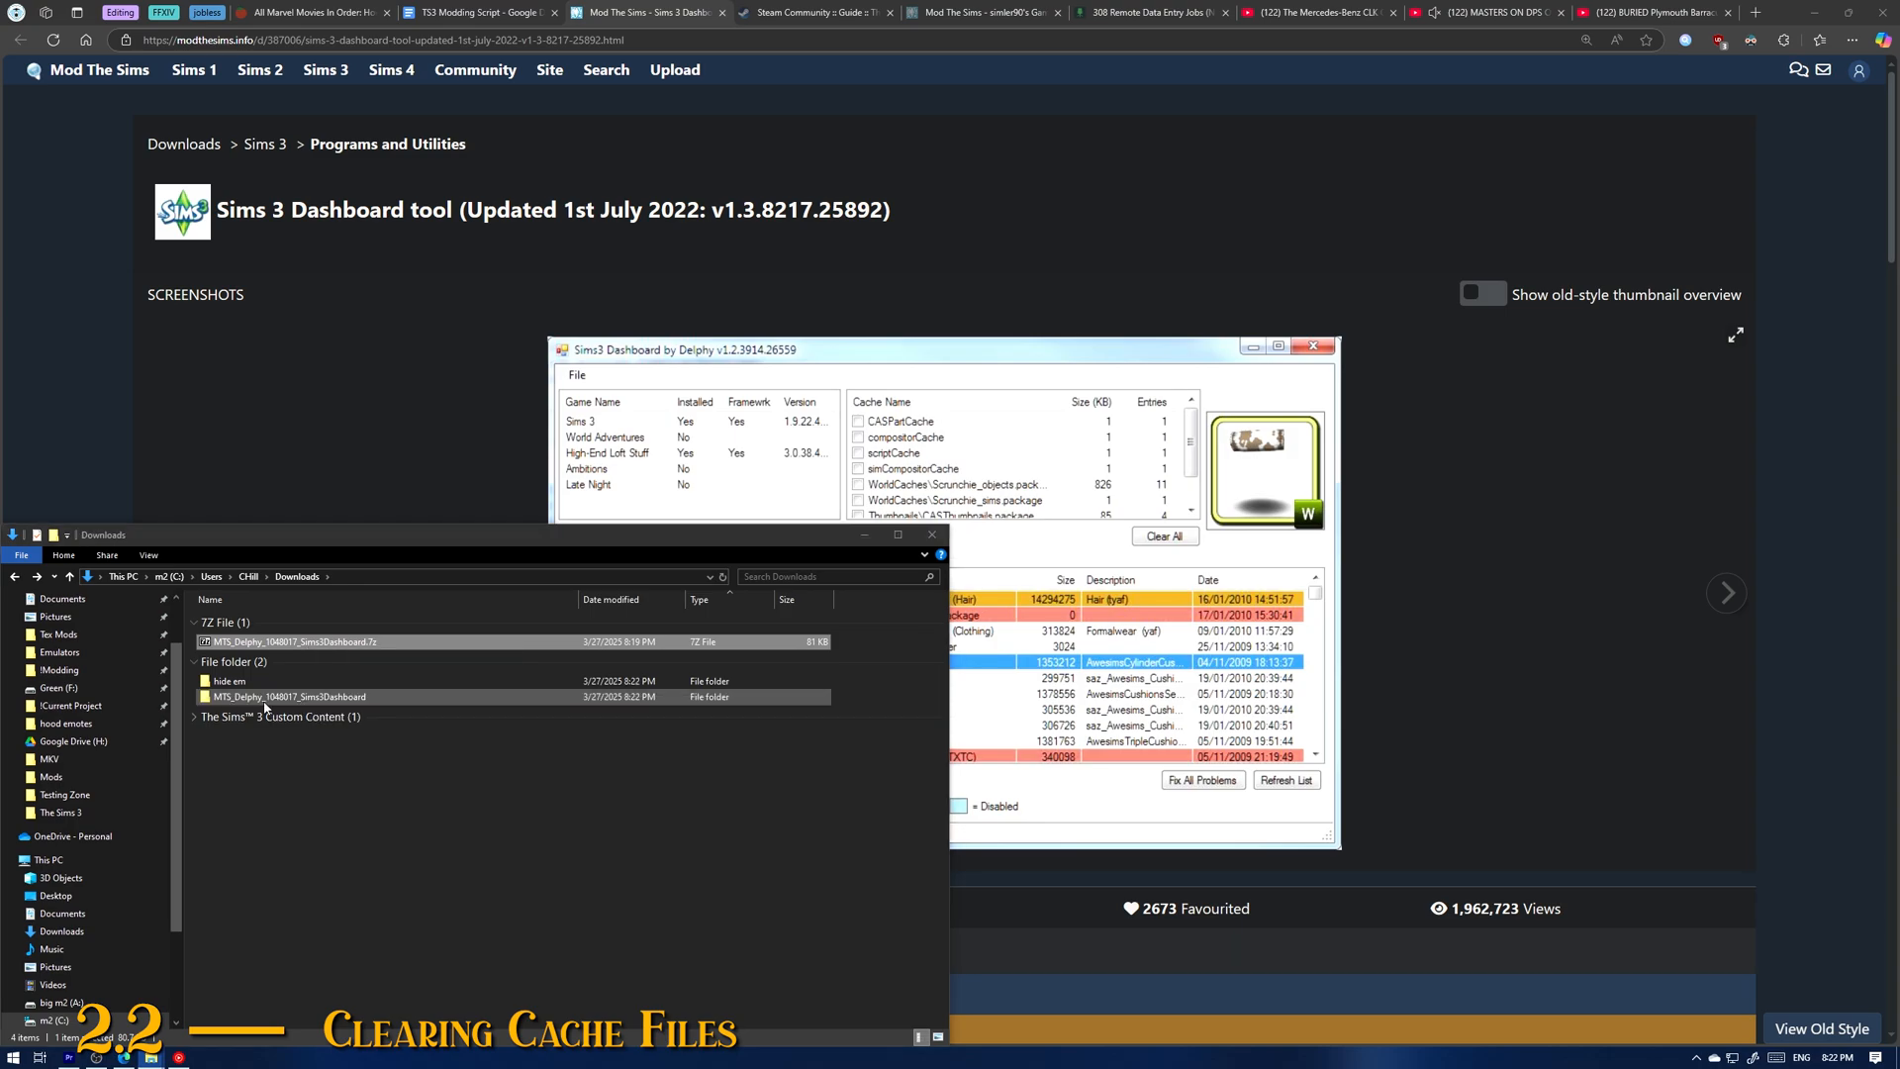
double_click(334, 700)
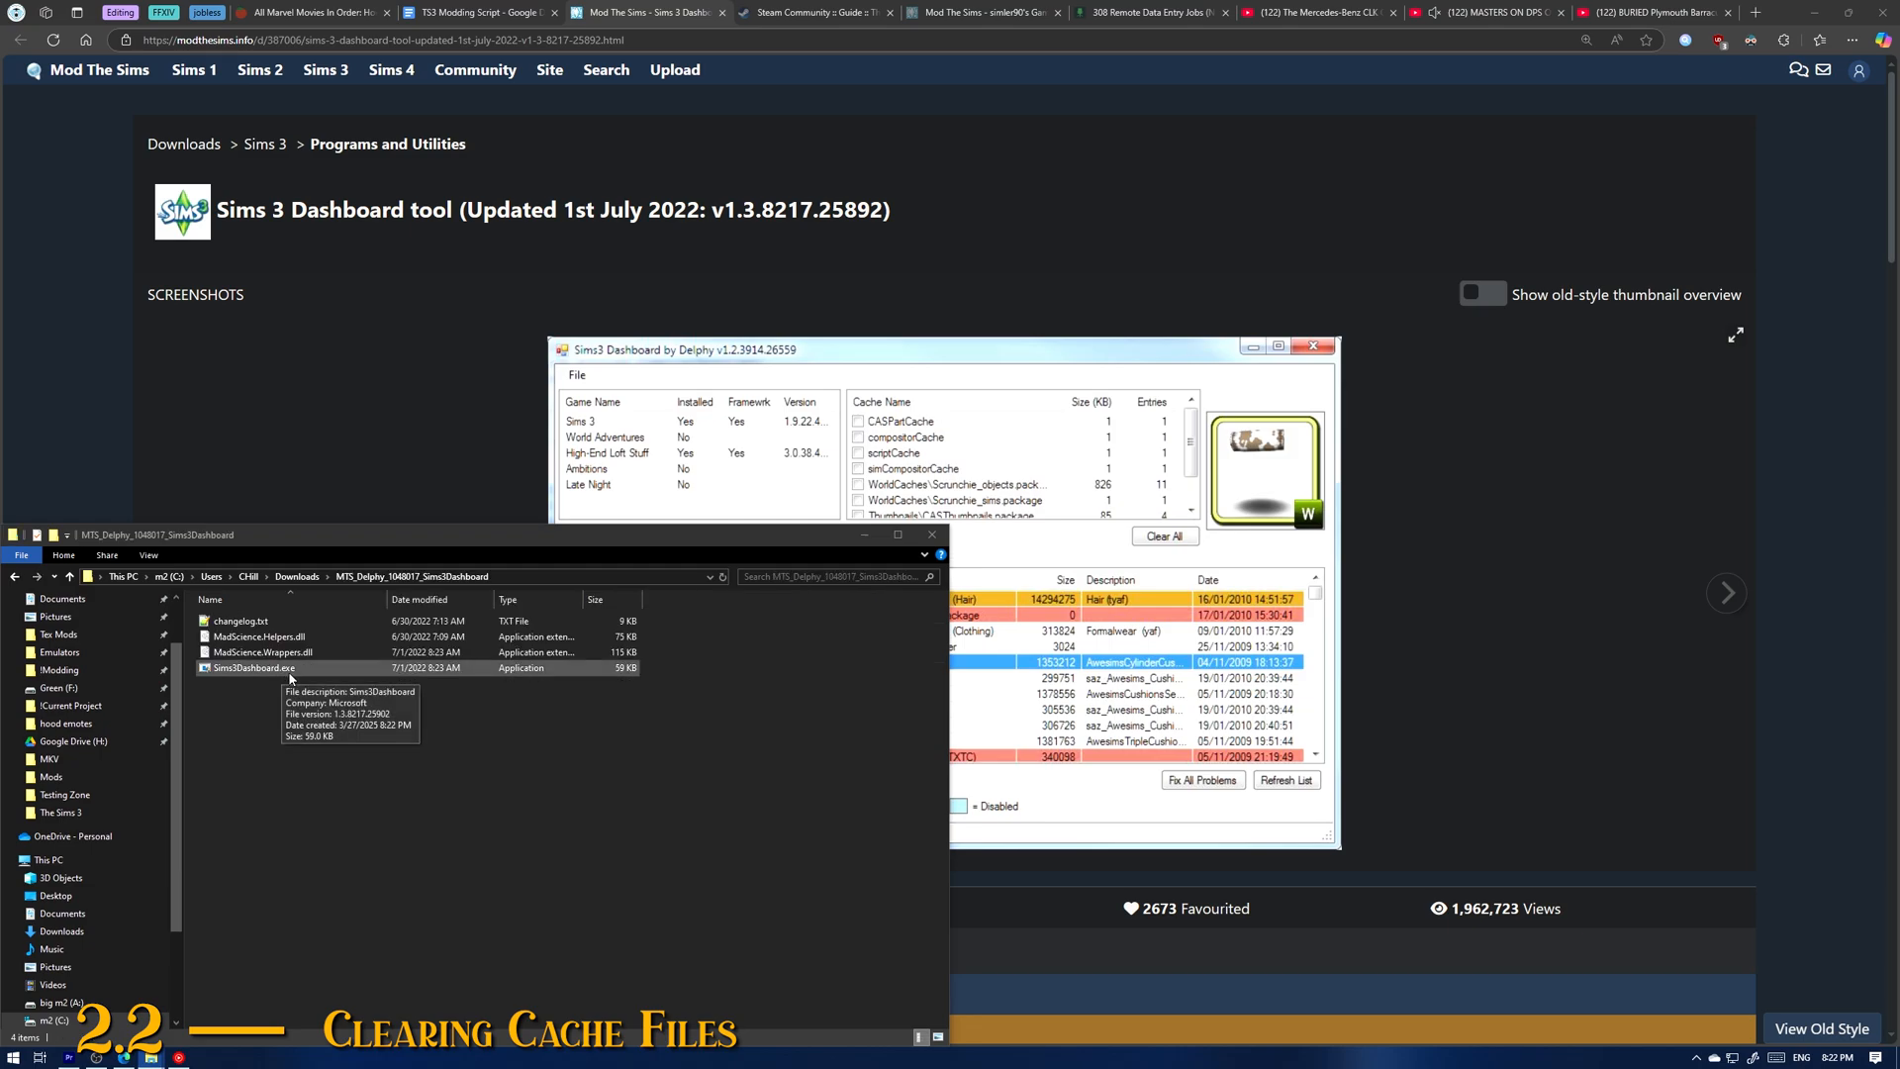
Step: Run Sims3Dashboard.exe and display the tool's cache info
click(282, 672)
key(Return)
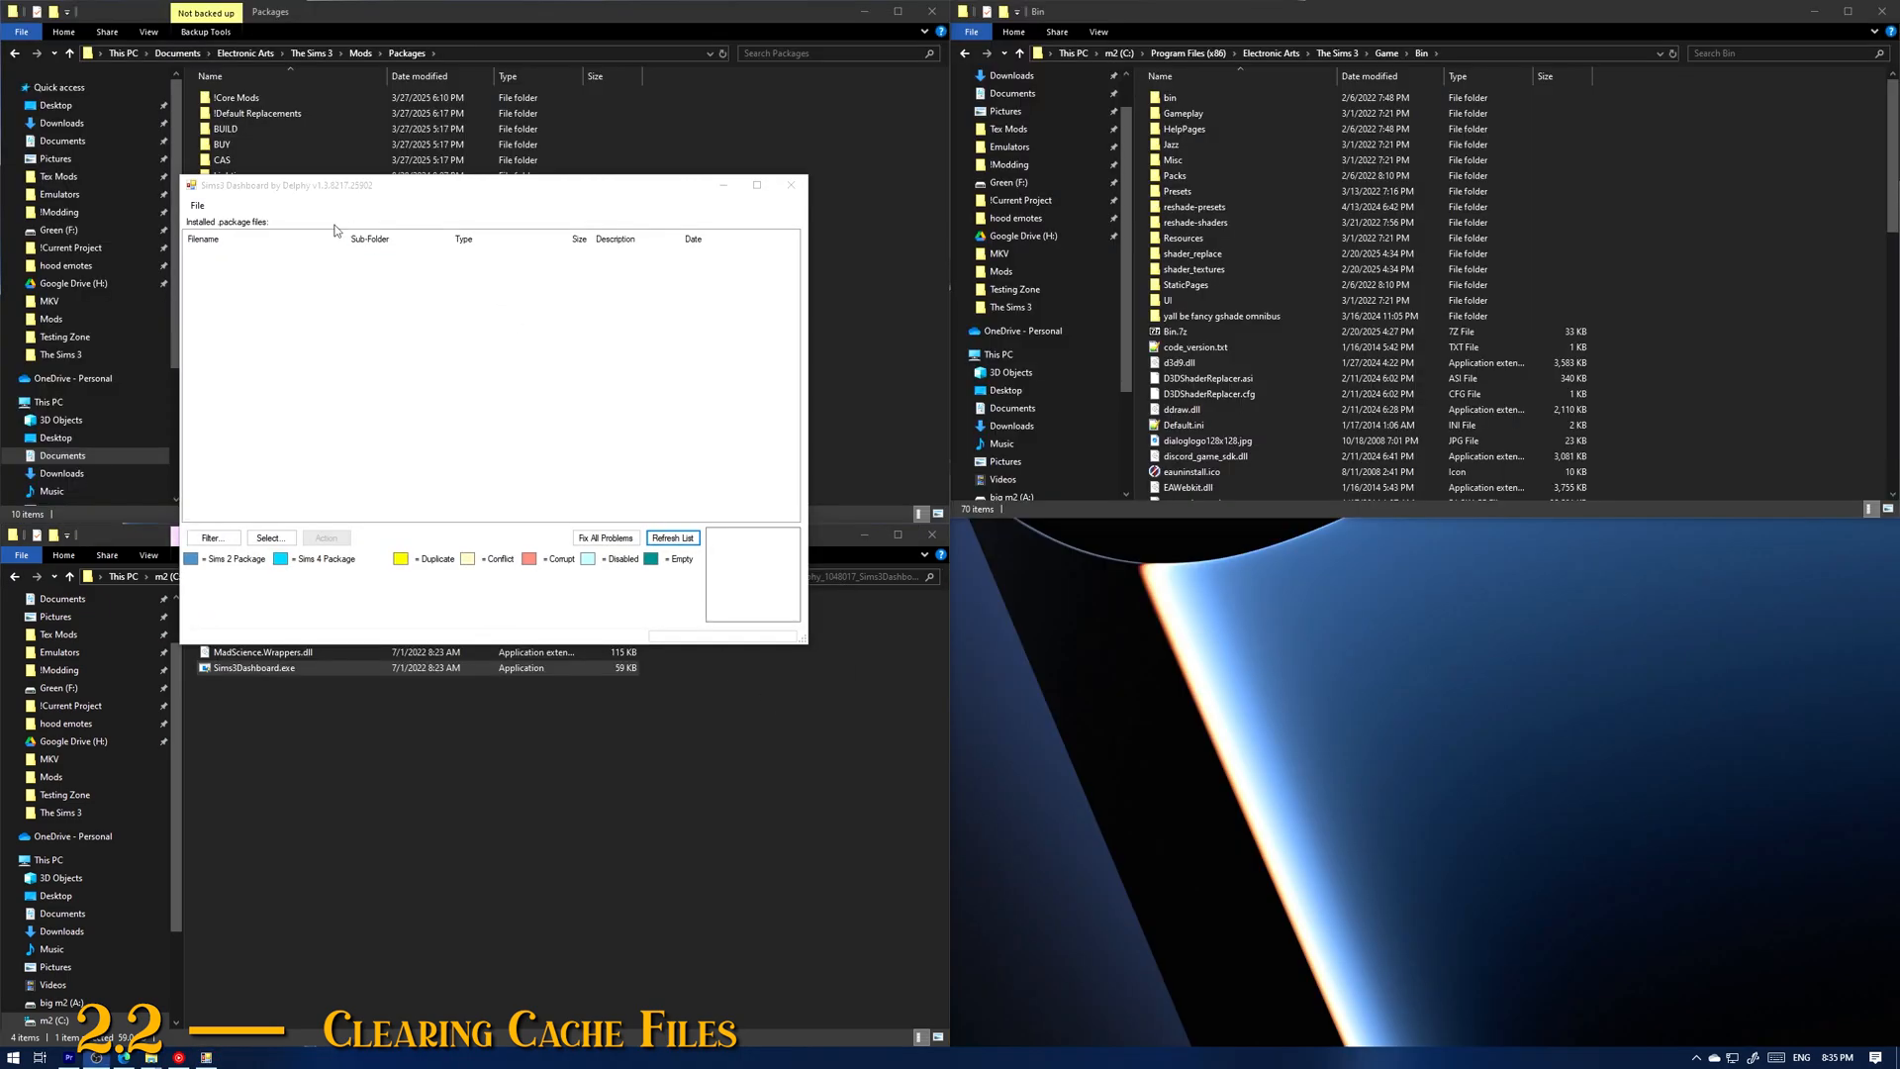
click(299, 190)
click(197, 205)
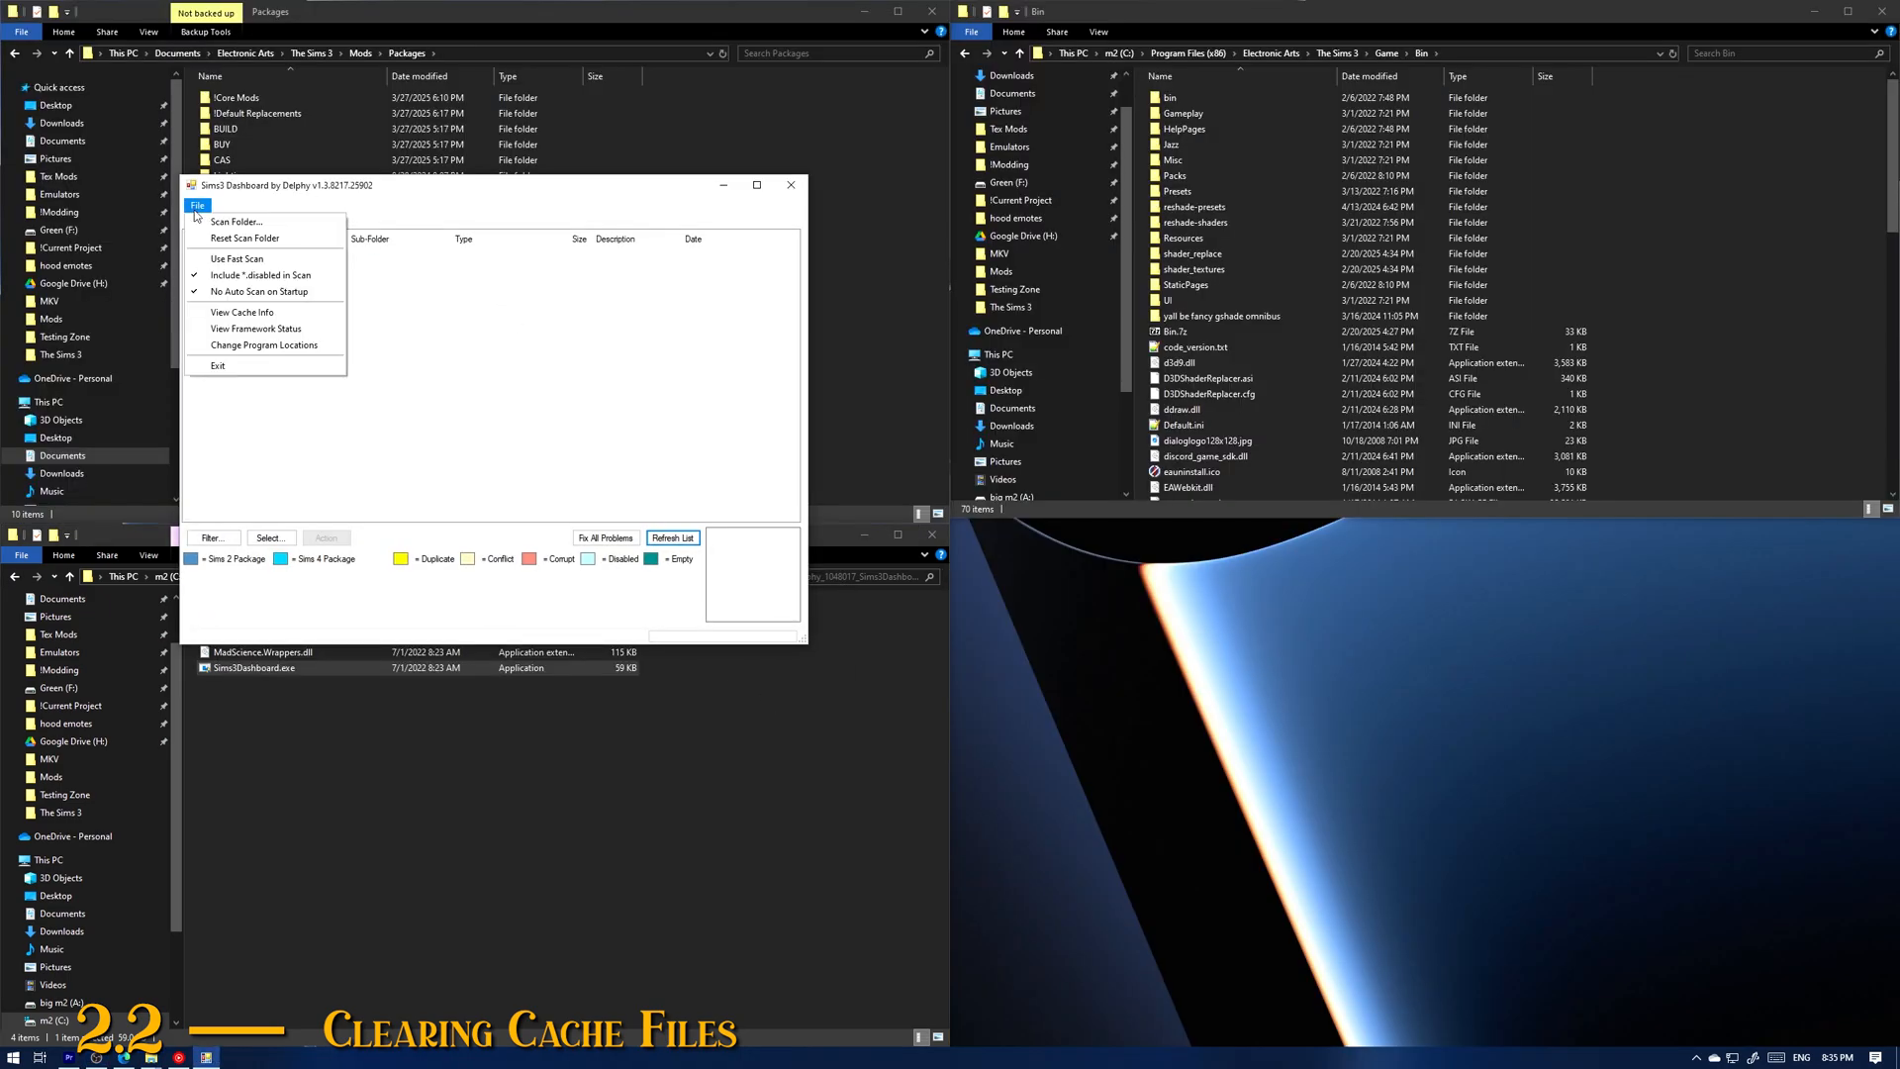
click(263, 315)
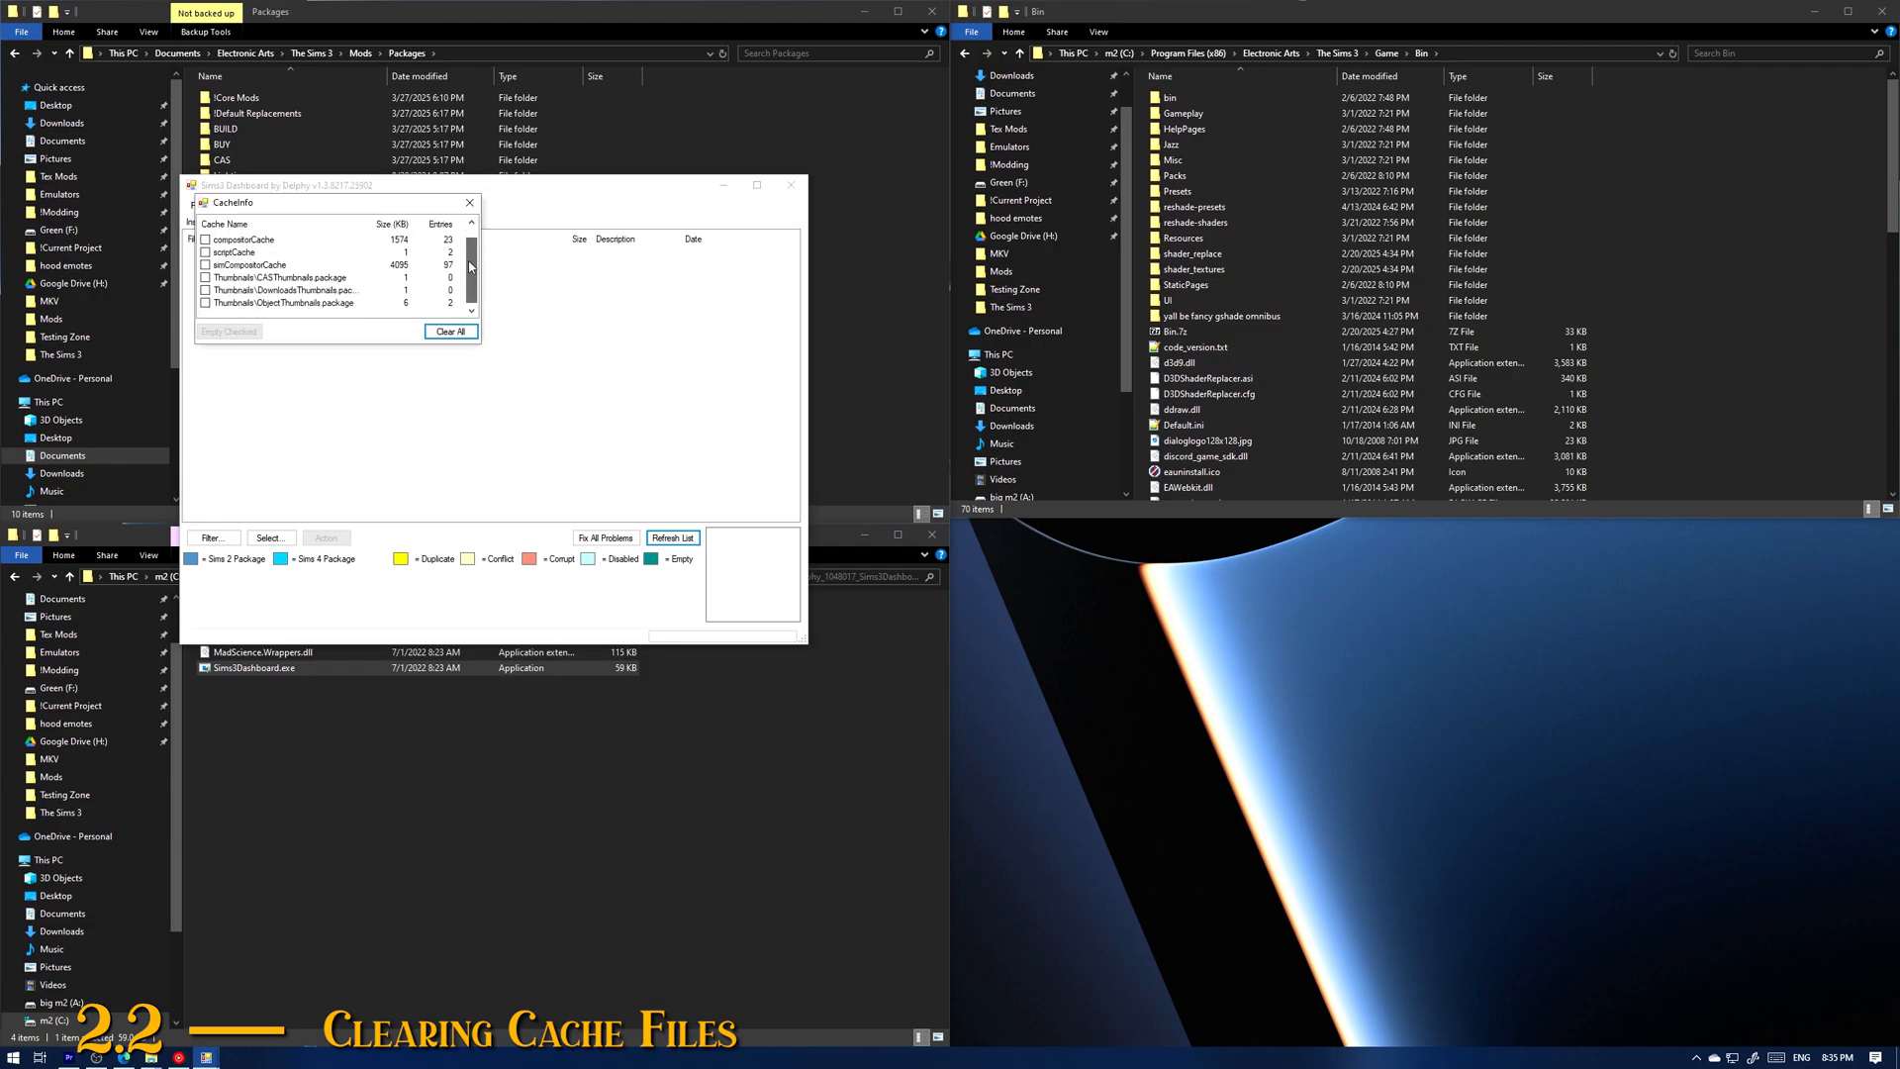
Step: Clear all of the listed game caches, confirm the deletion, and close both the cache info and Sims3 Dashboard
scroll(471, 265, up, 1)
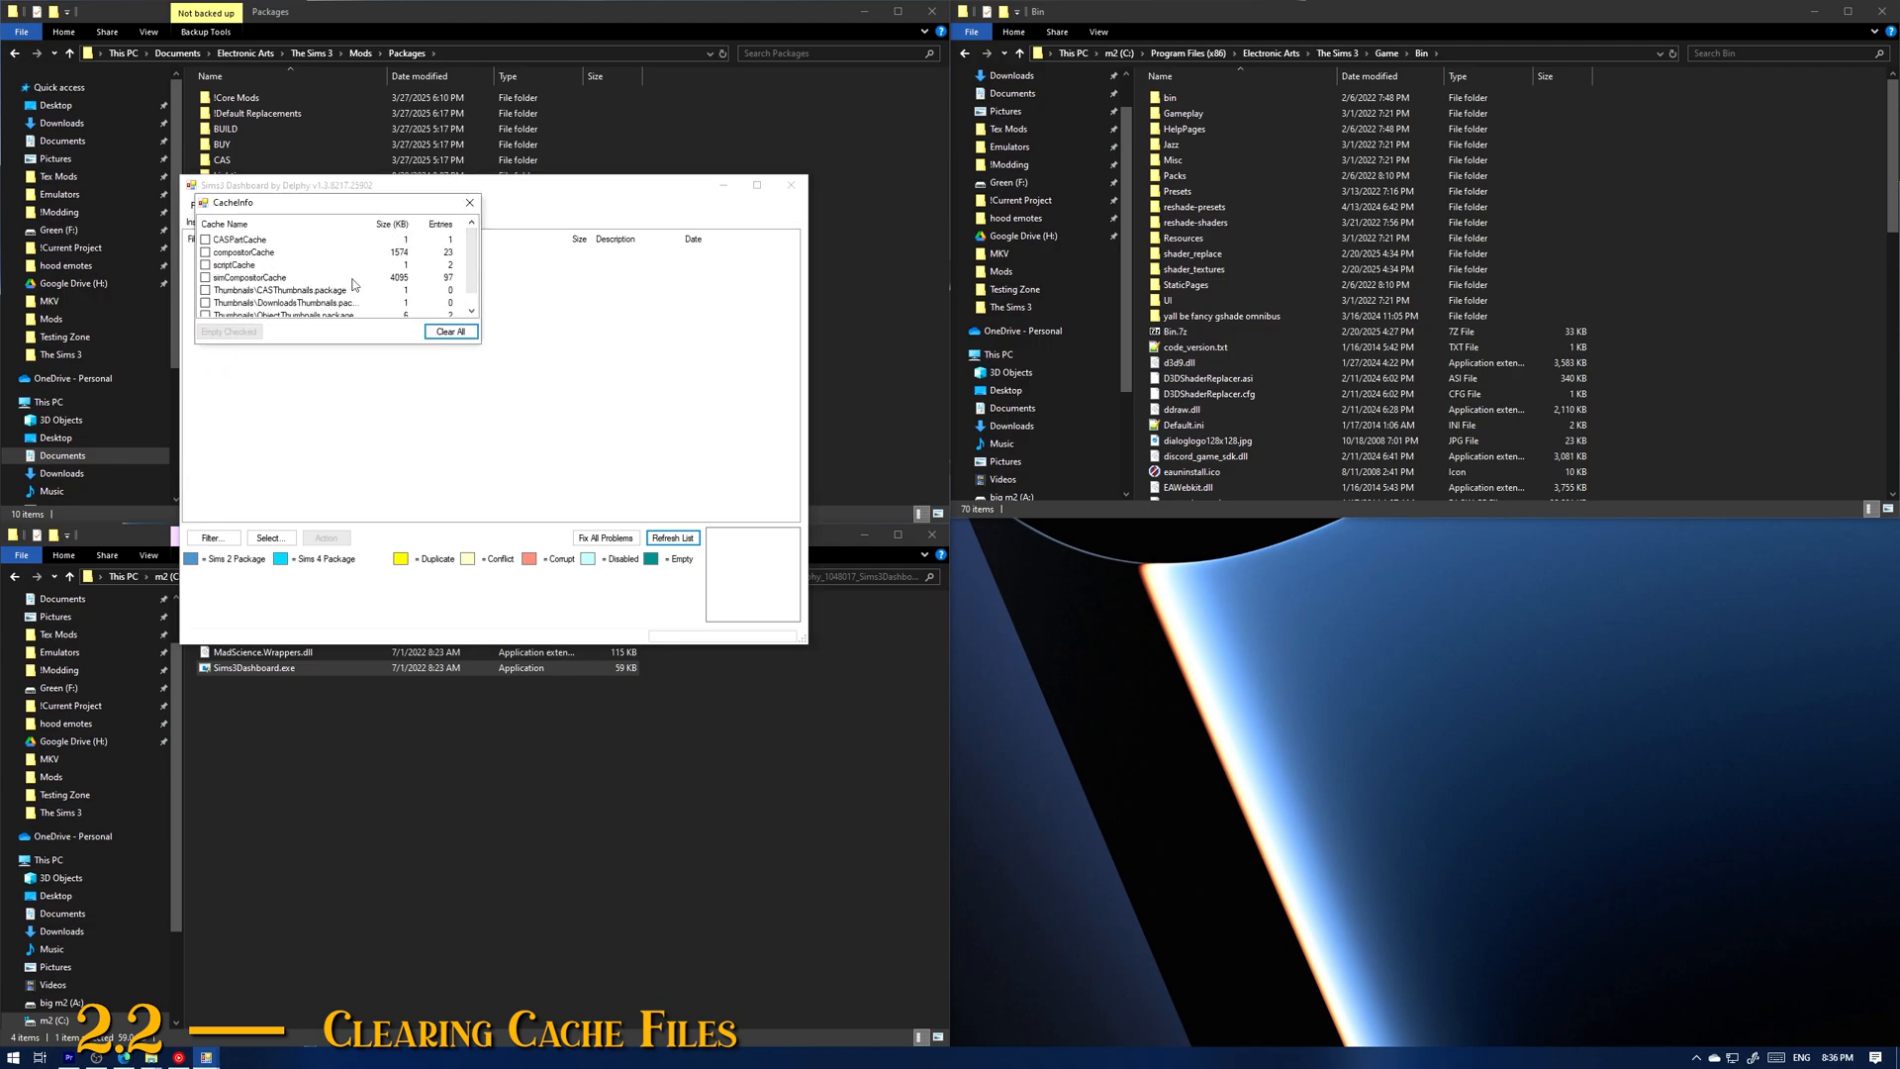
click(457, 333)
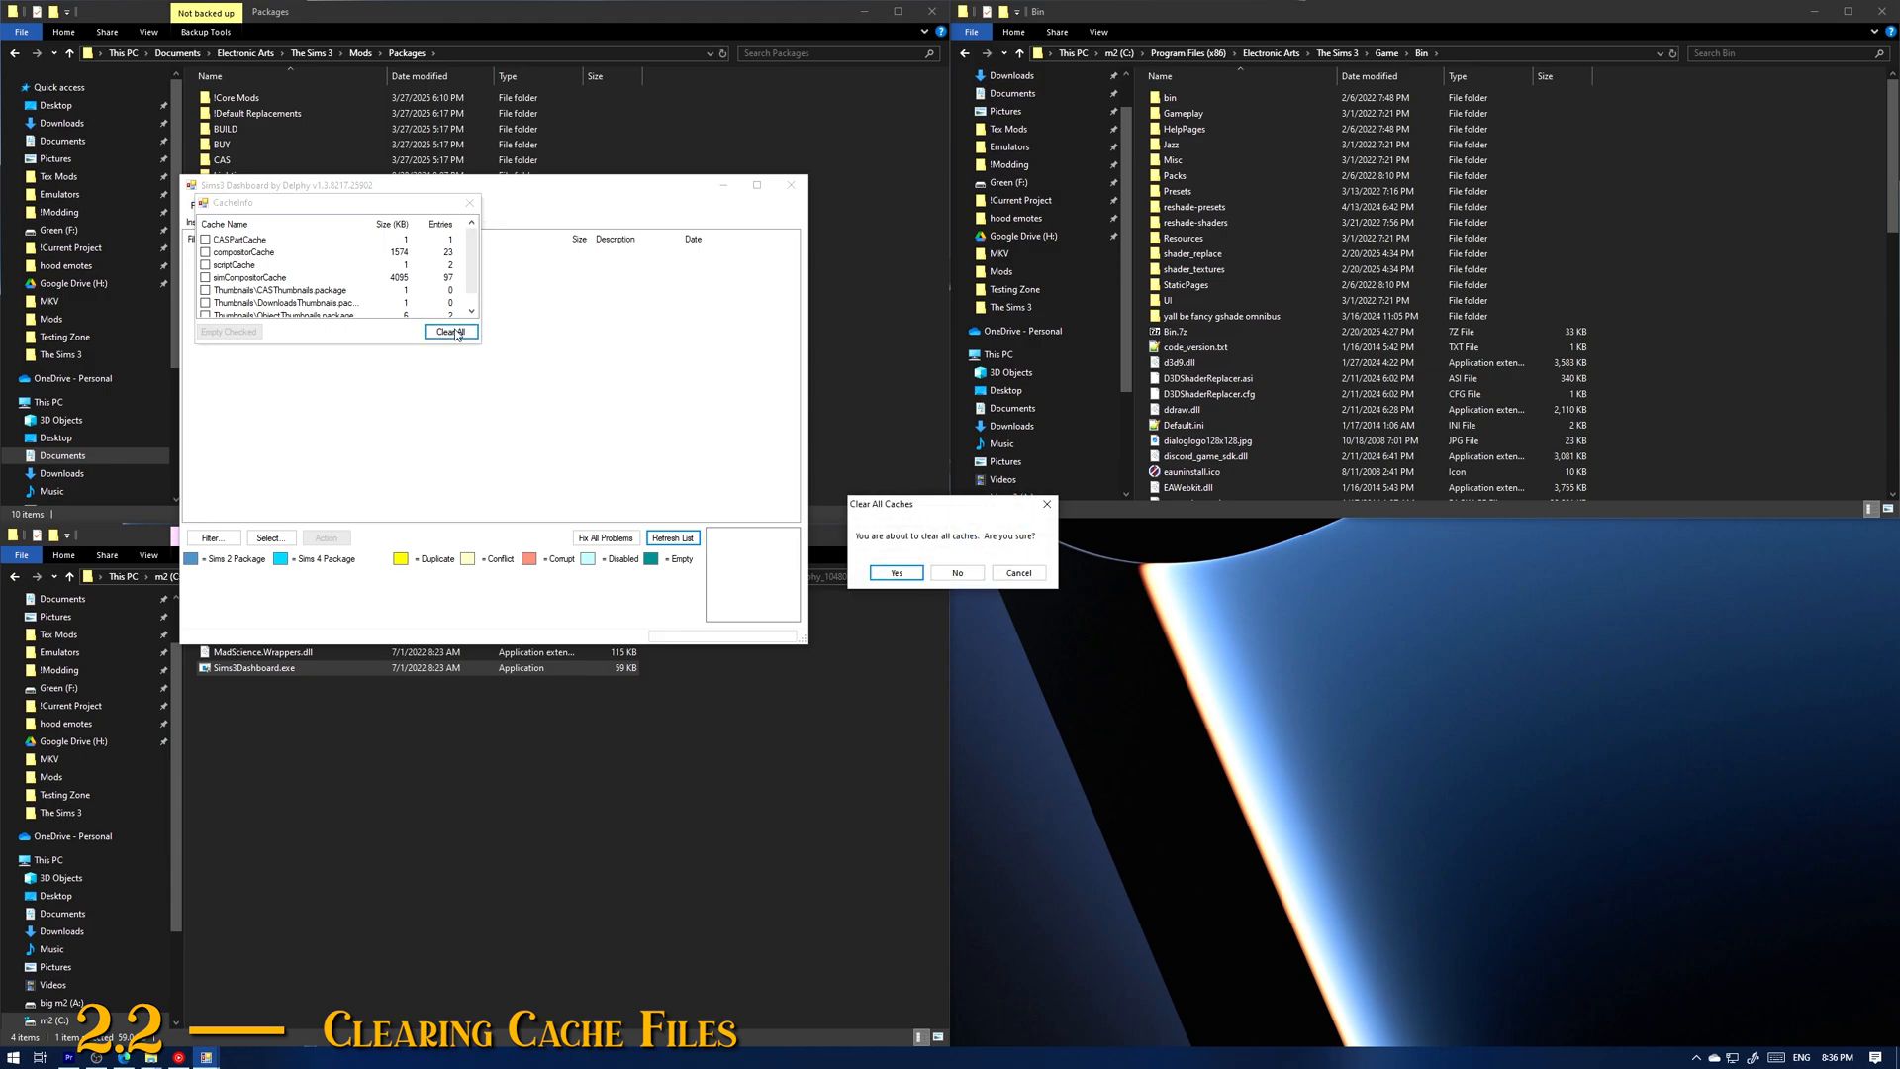
click(895, 573)
click(469, 203)
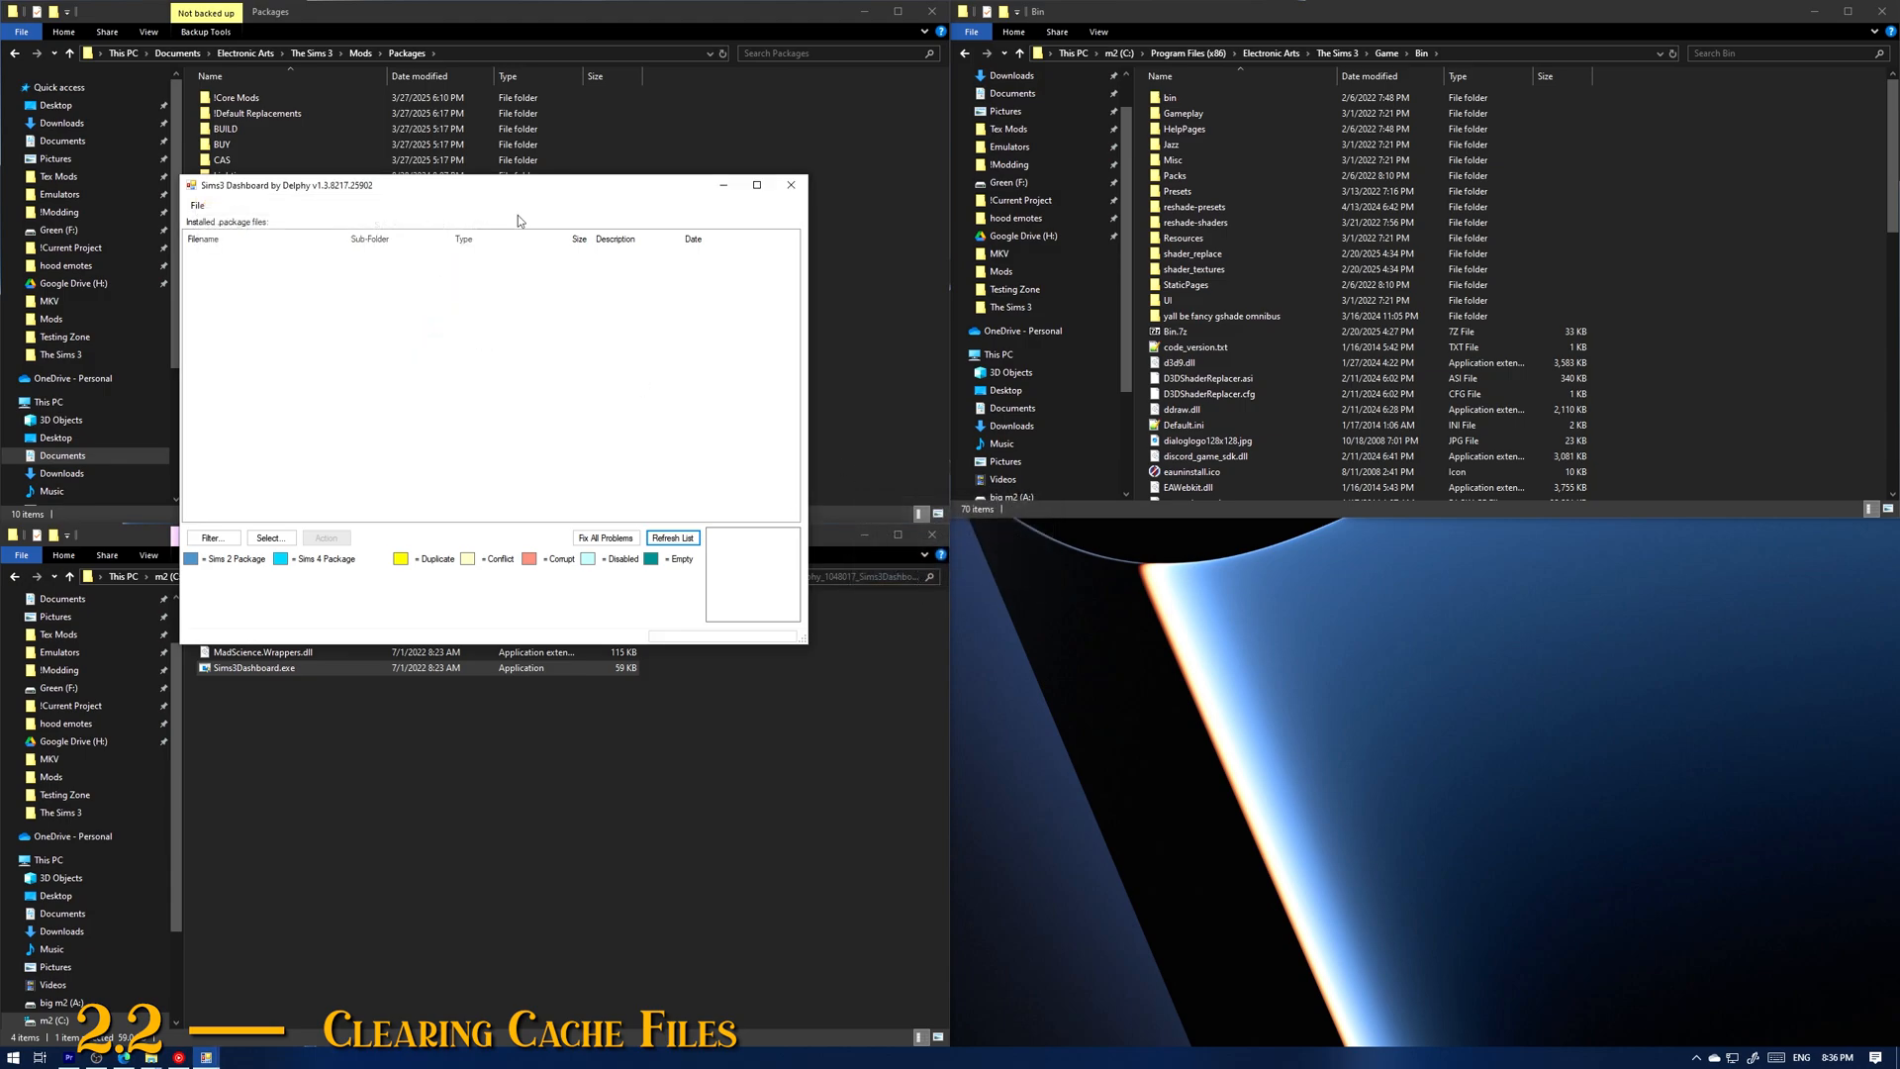
click(791, 197)
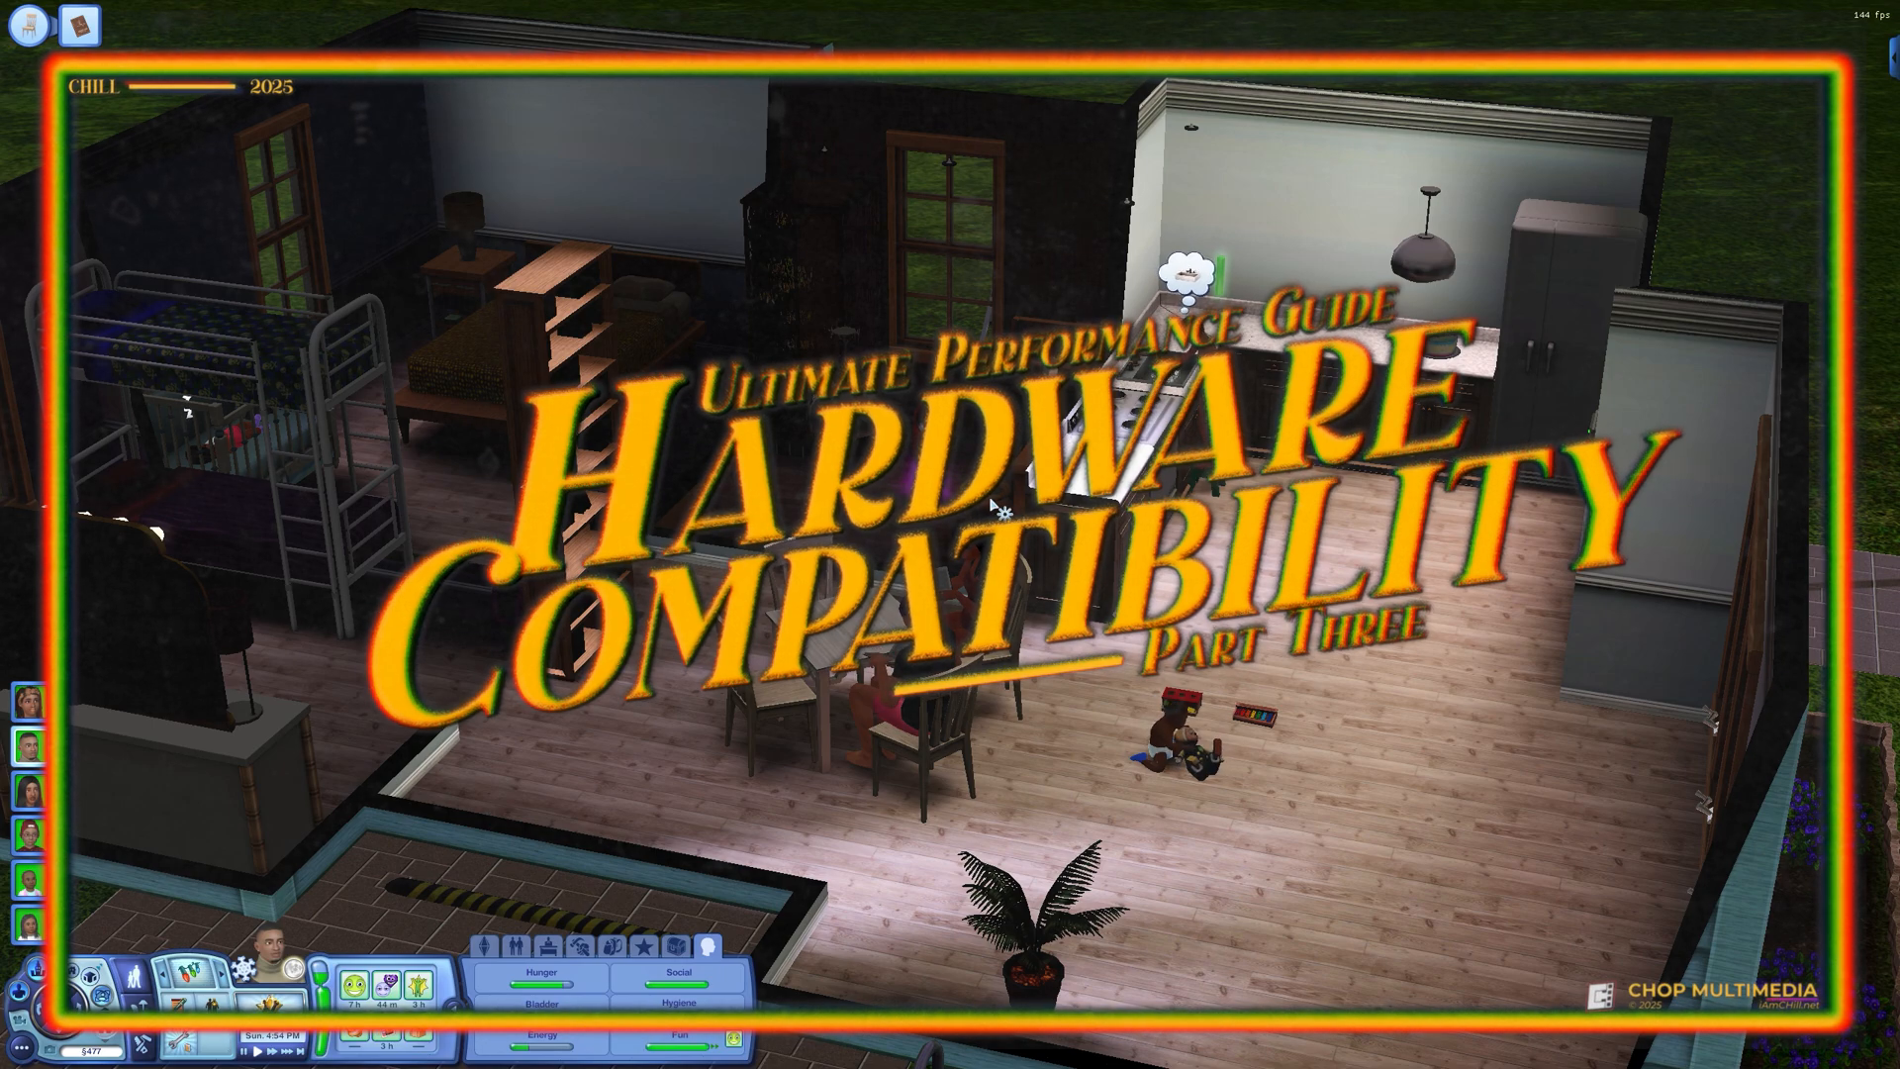
Step: Switch to The Sims 3, make the child at the kitchen sink the active Sim, and check the town map before returning home
drag(992, 505, 960, 562)
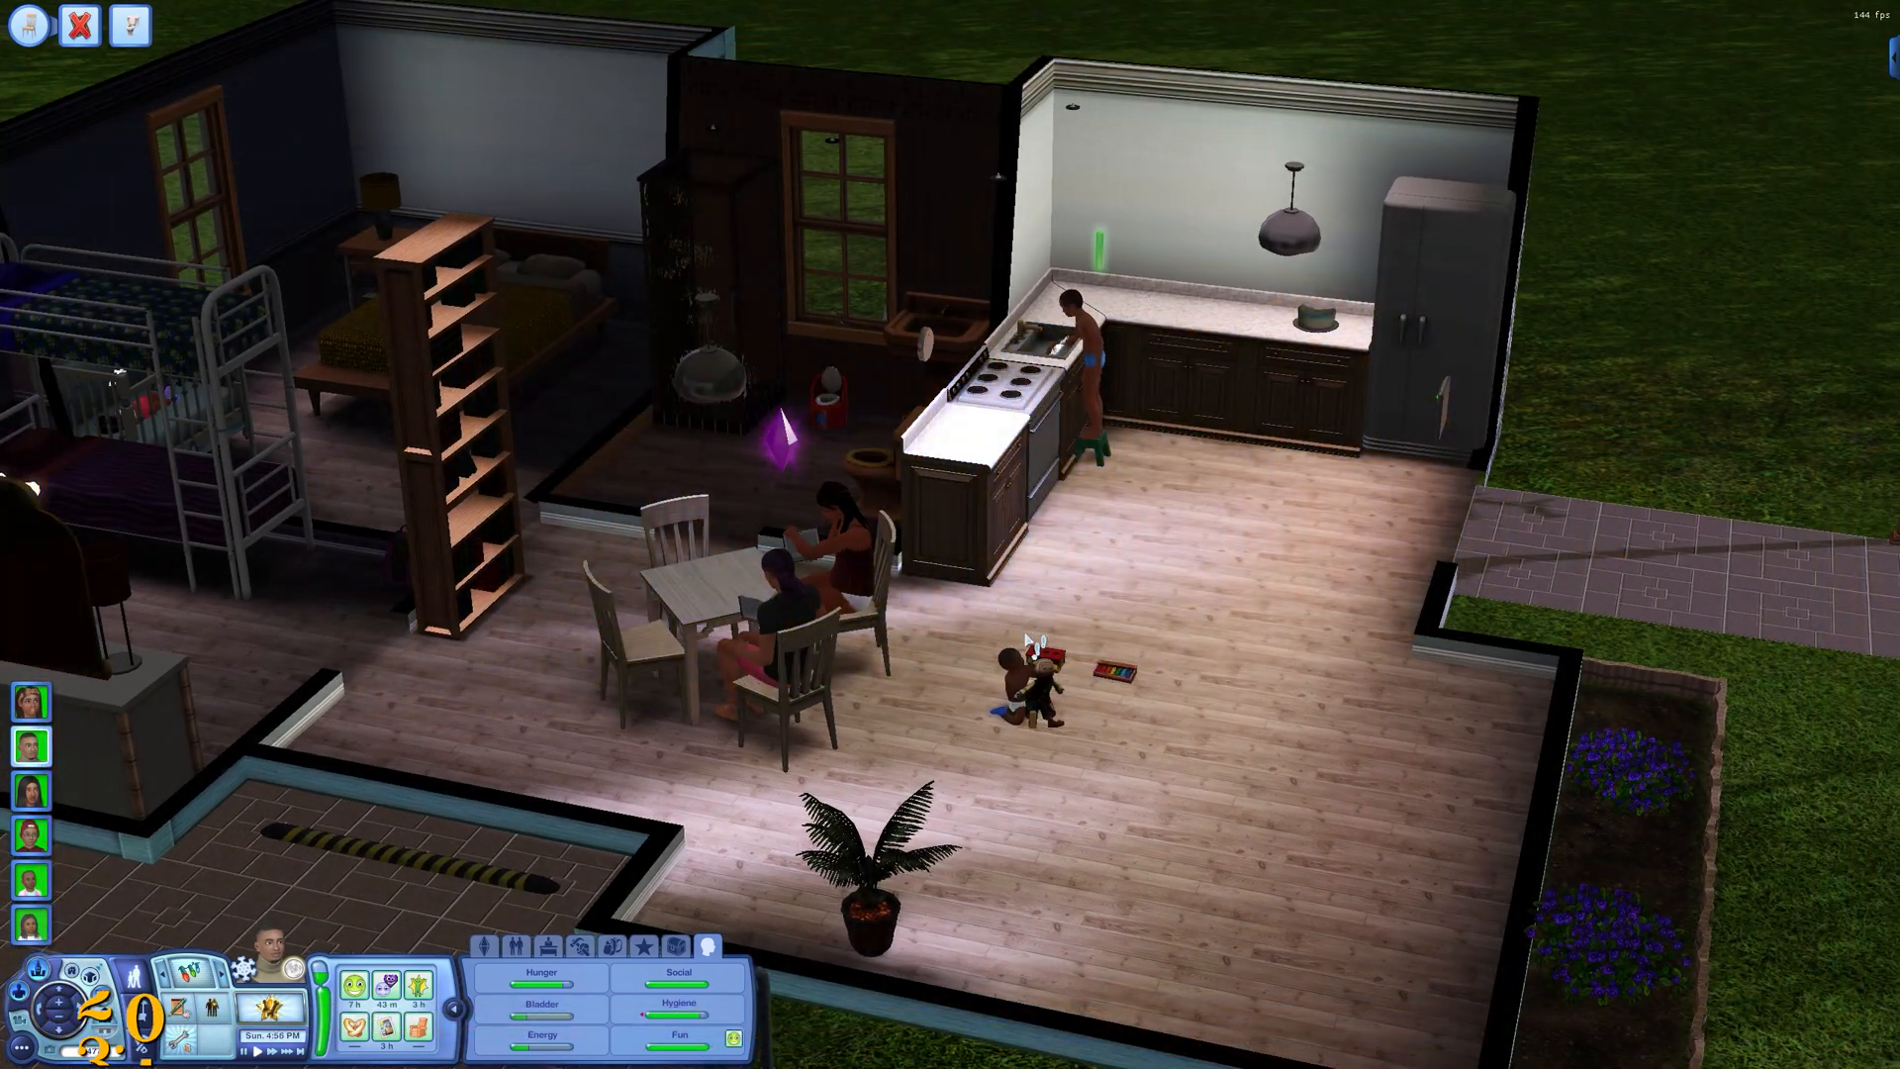
right_click(1097, 322)
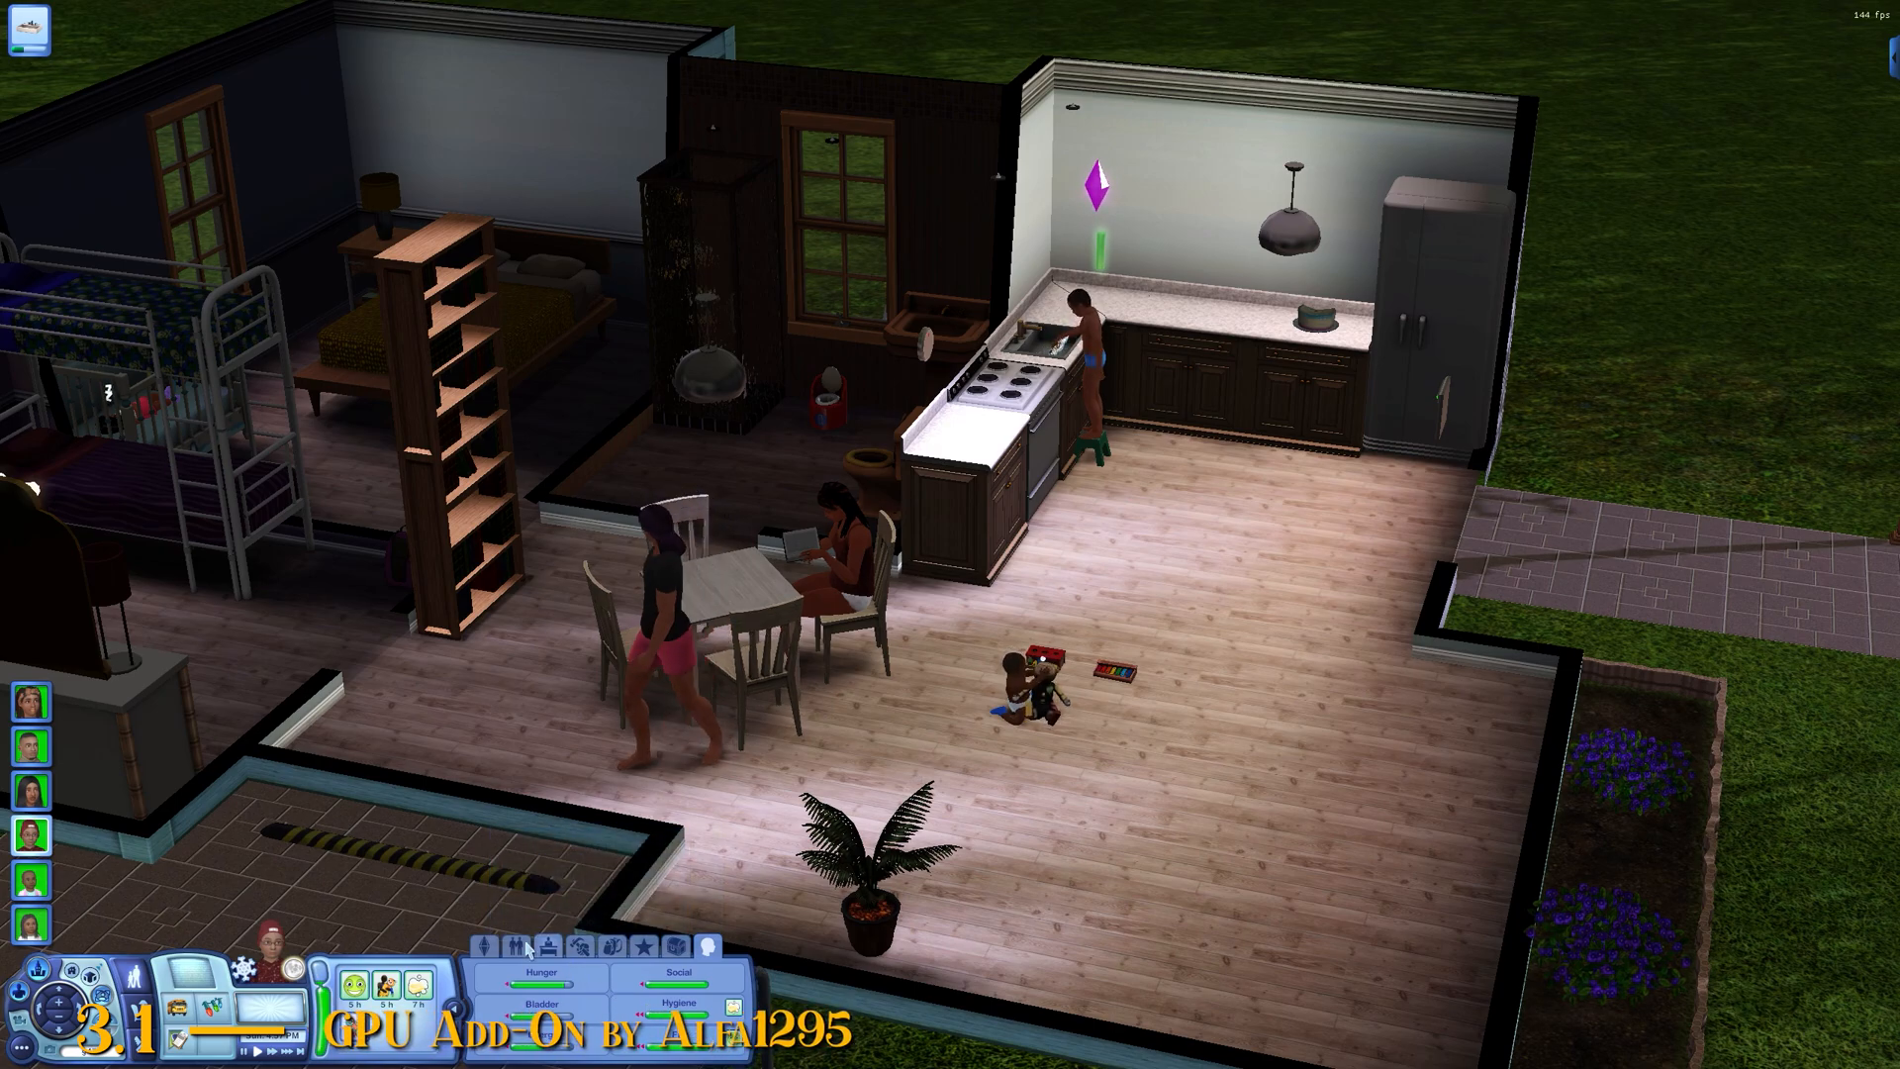
click(37, 967)
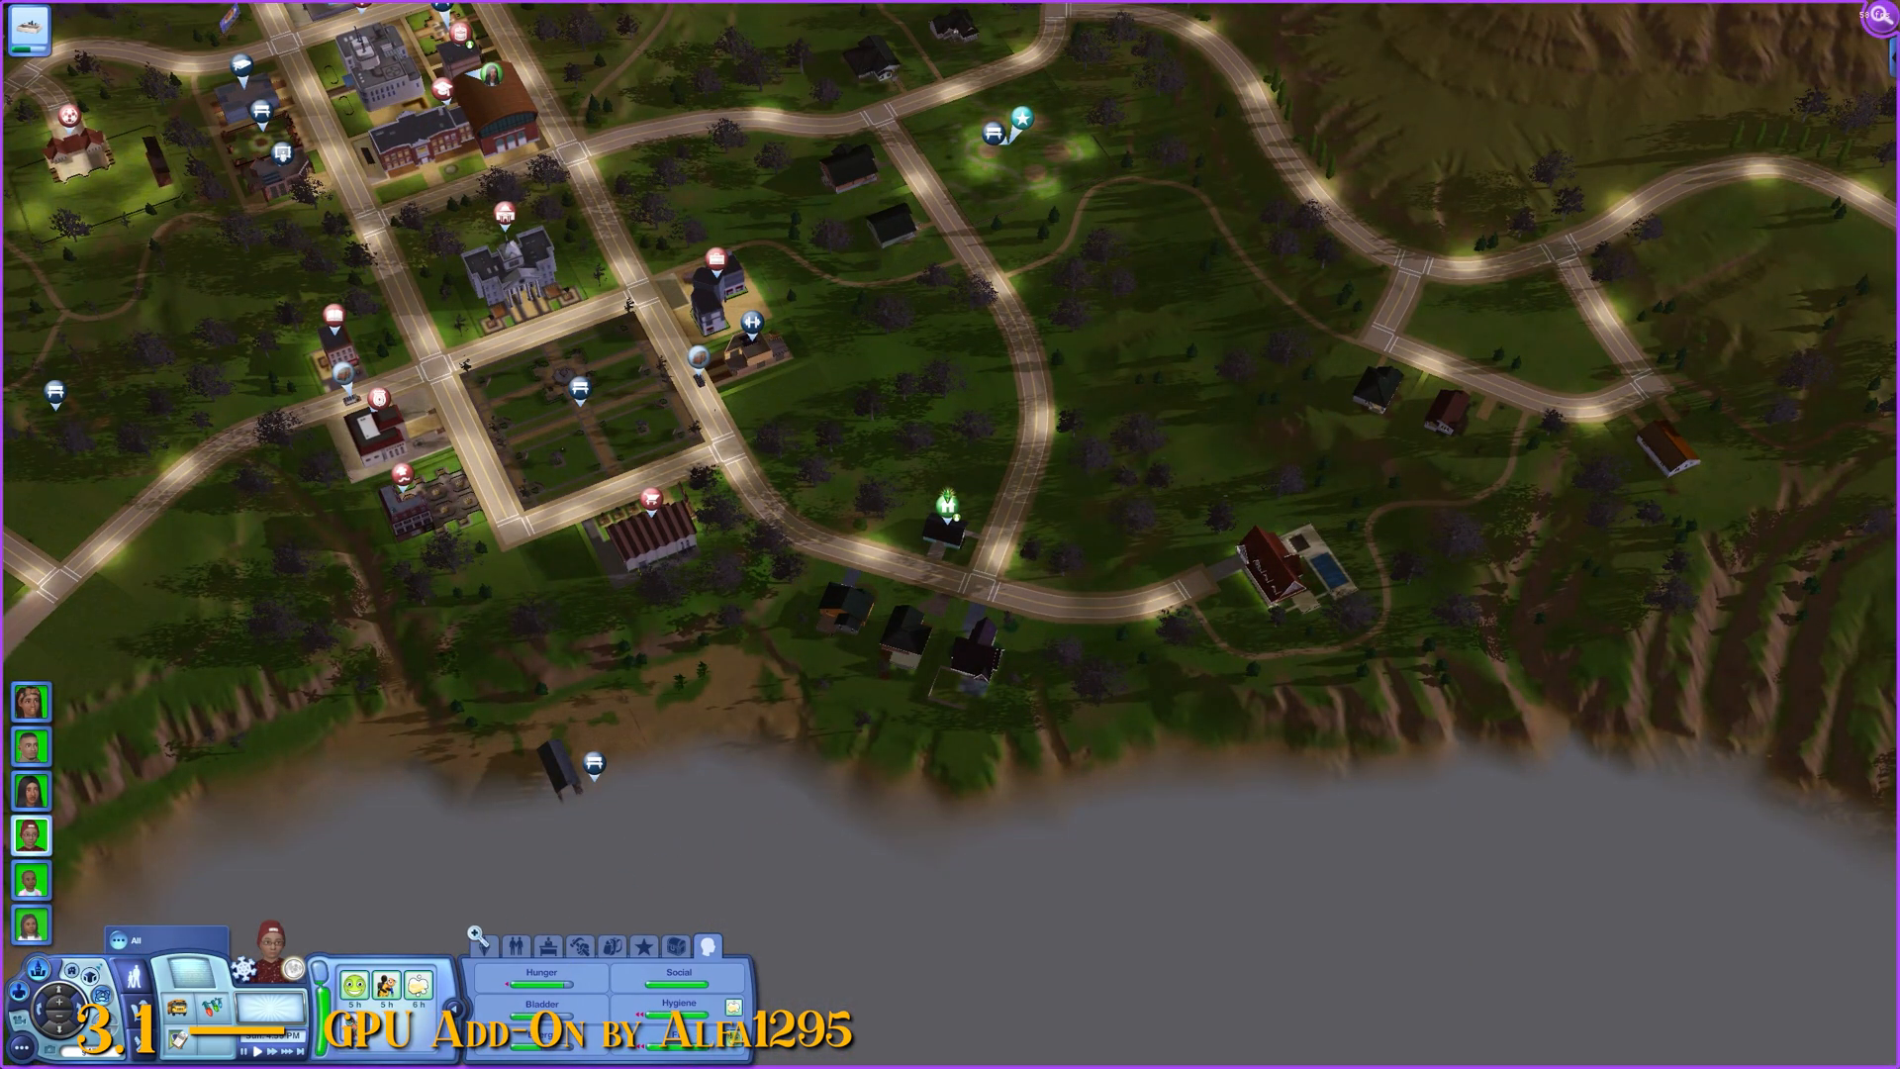
click(283, 946)
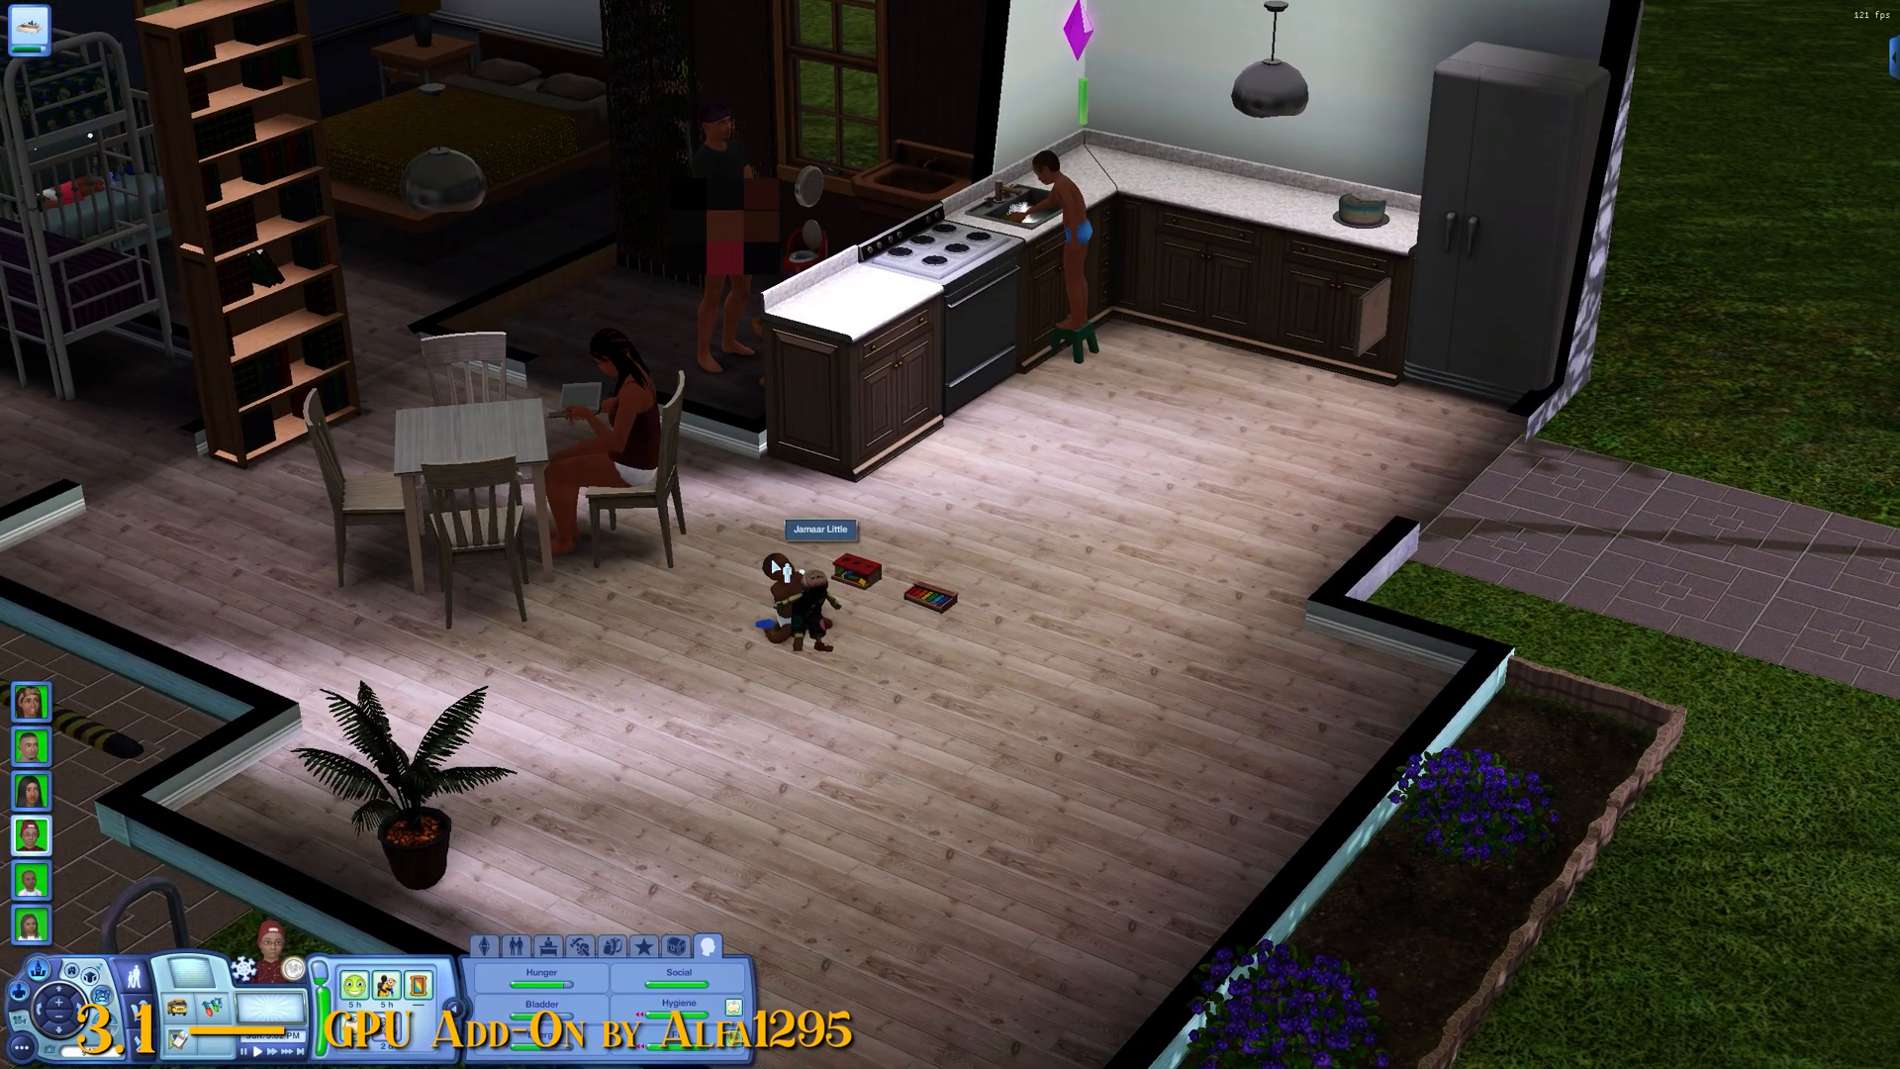
drag(611, 713, 629, 723)
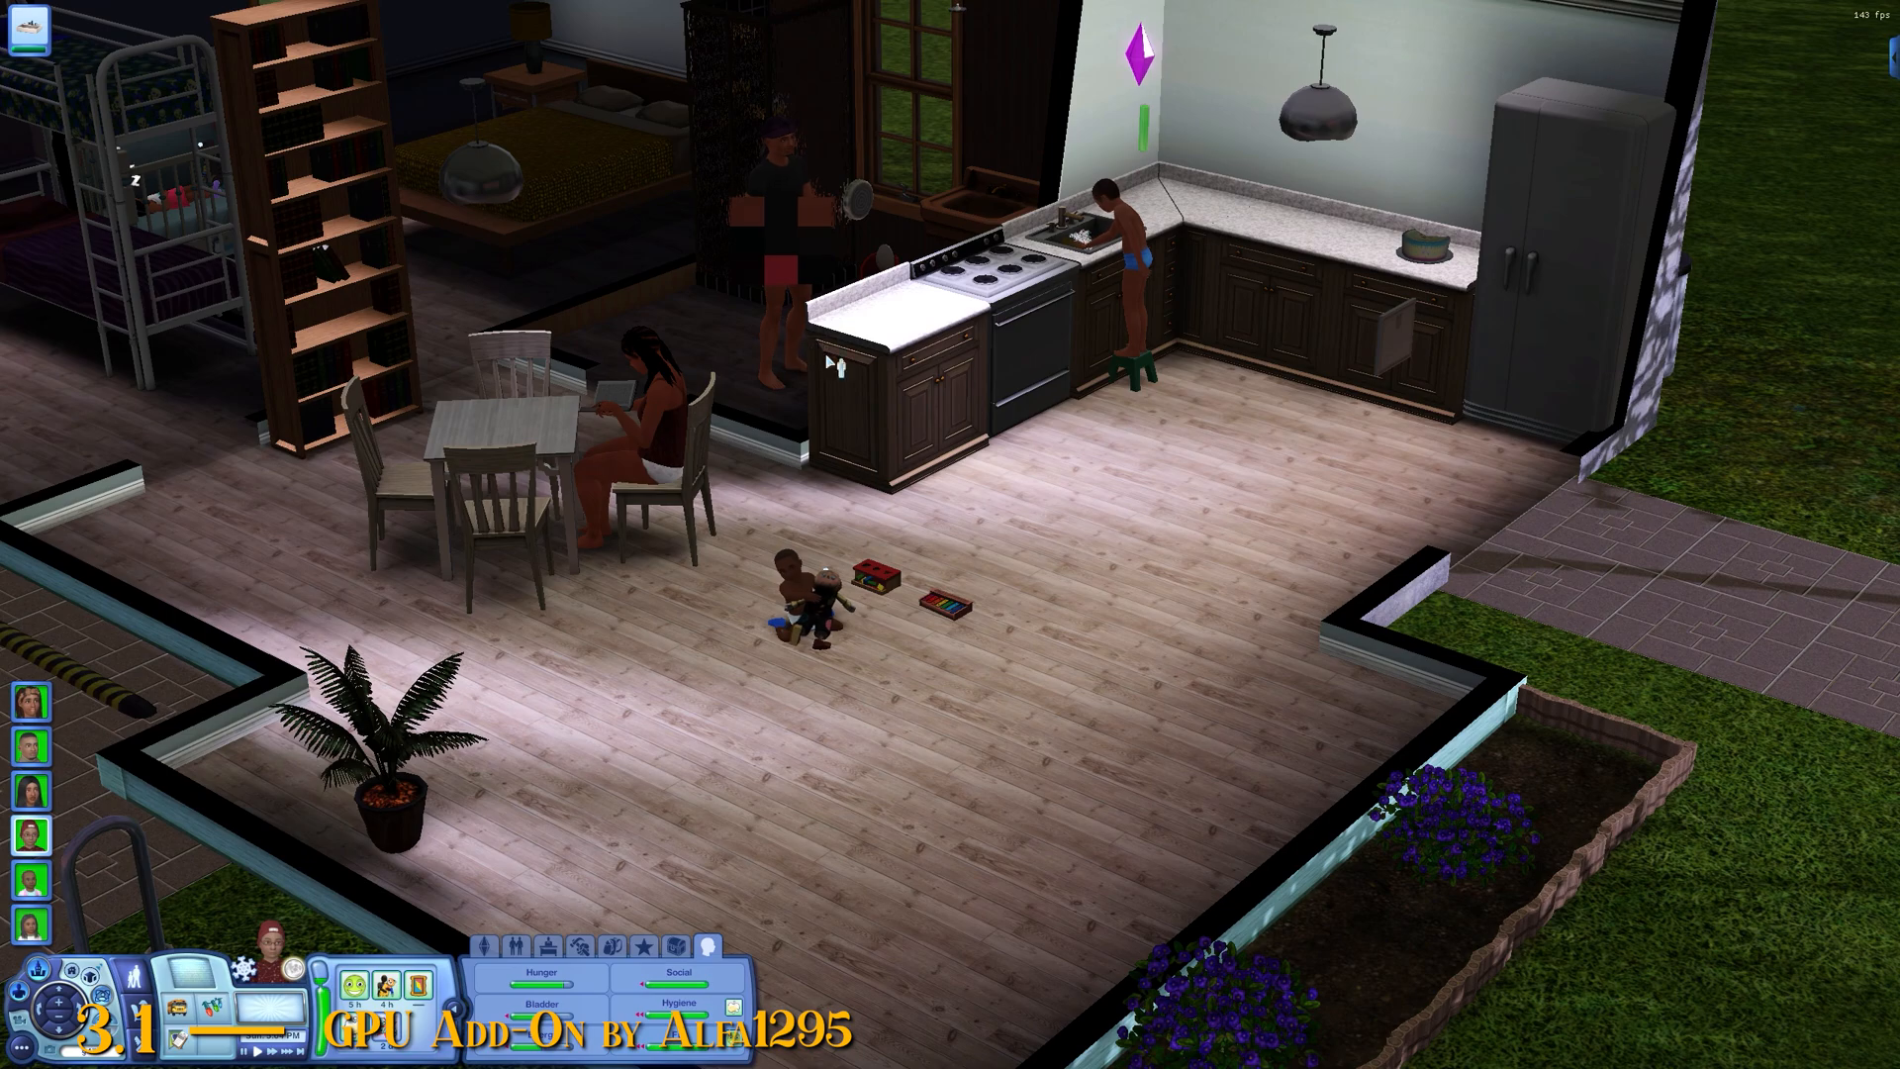
Step: Show the active Sim's relationships and bring up the interactions for the toddler on the floor
click(515, 945)
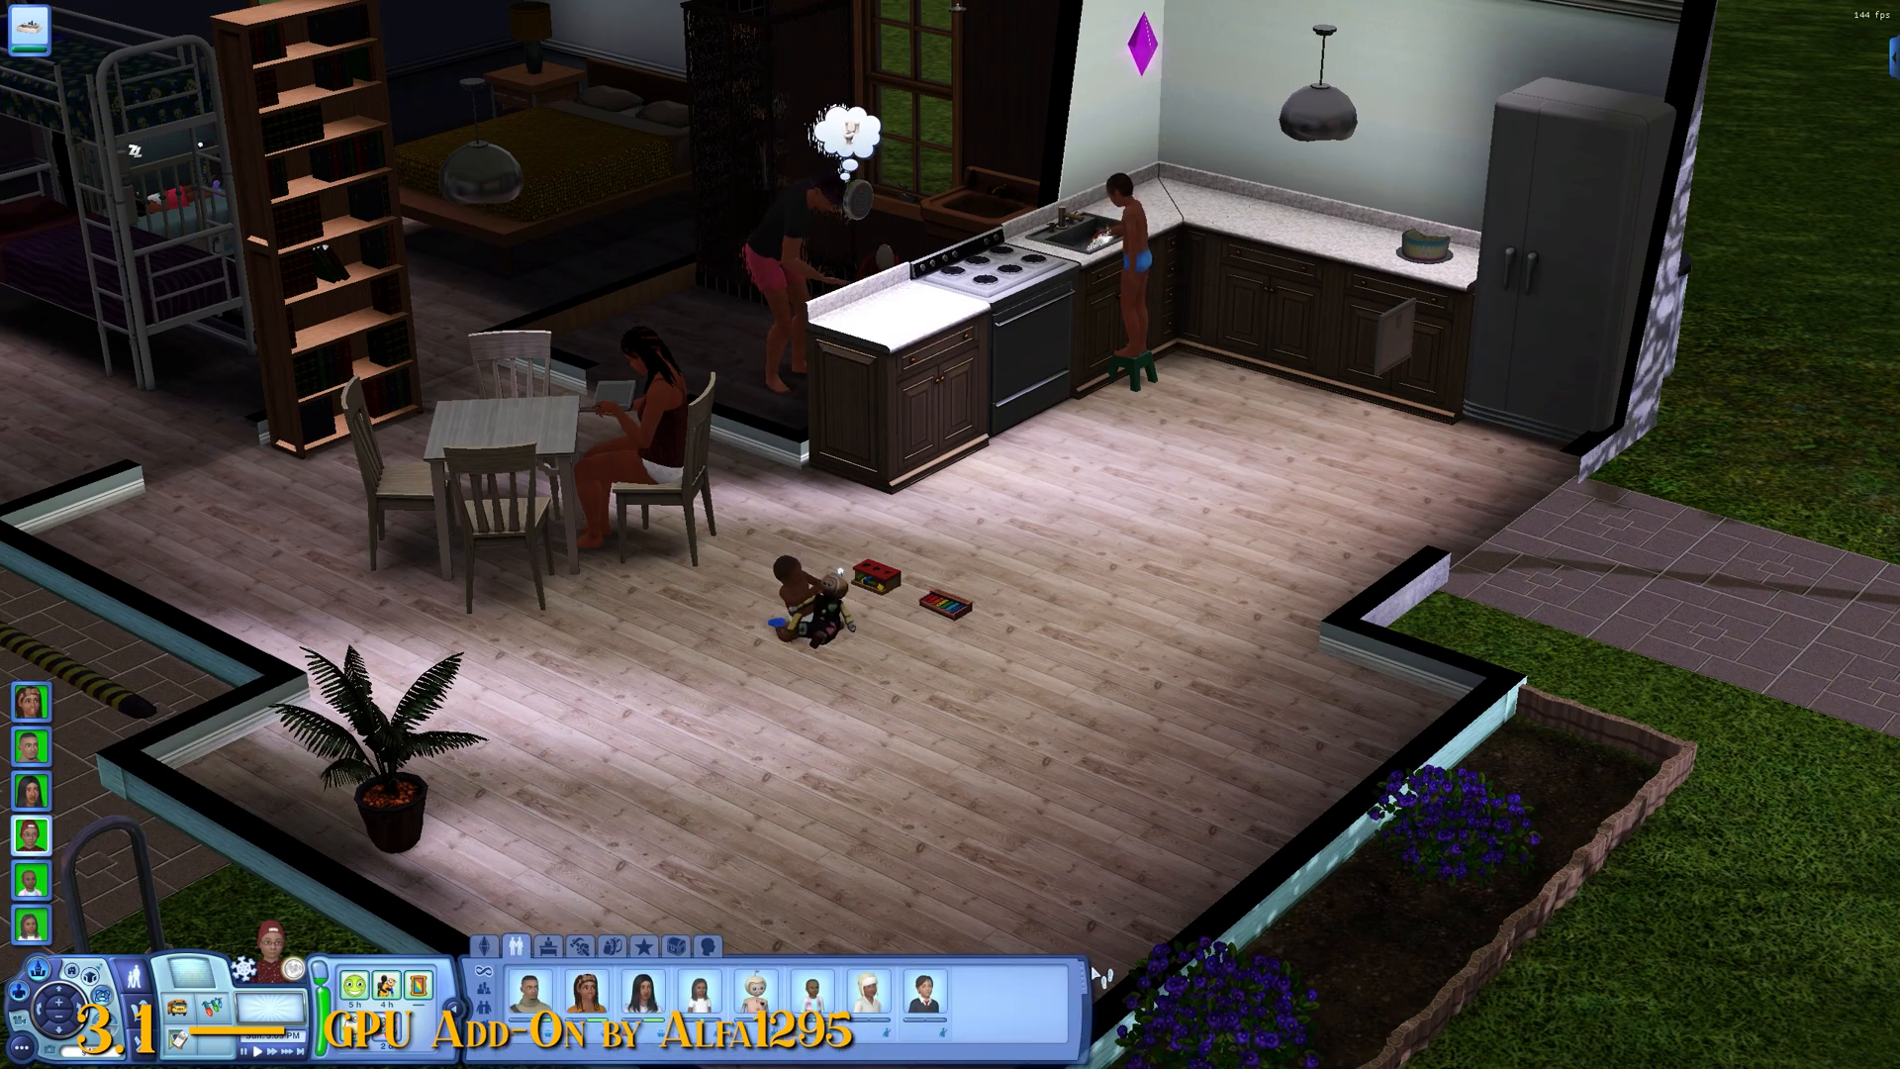
mouse_move(824, 958)
click(797, 594)
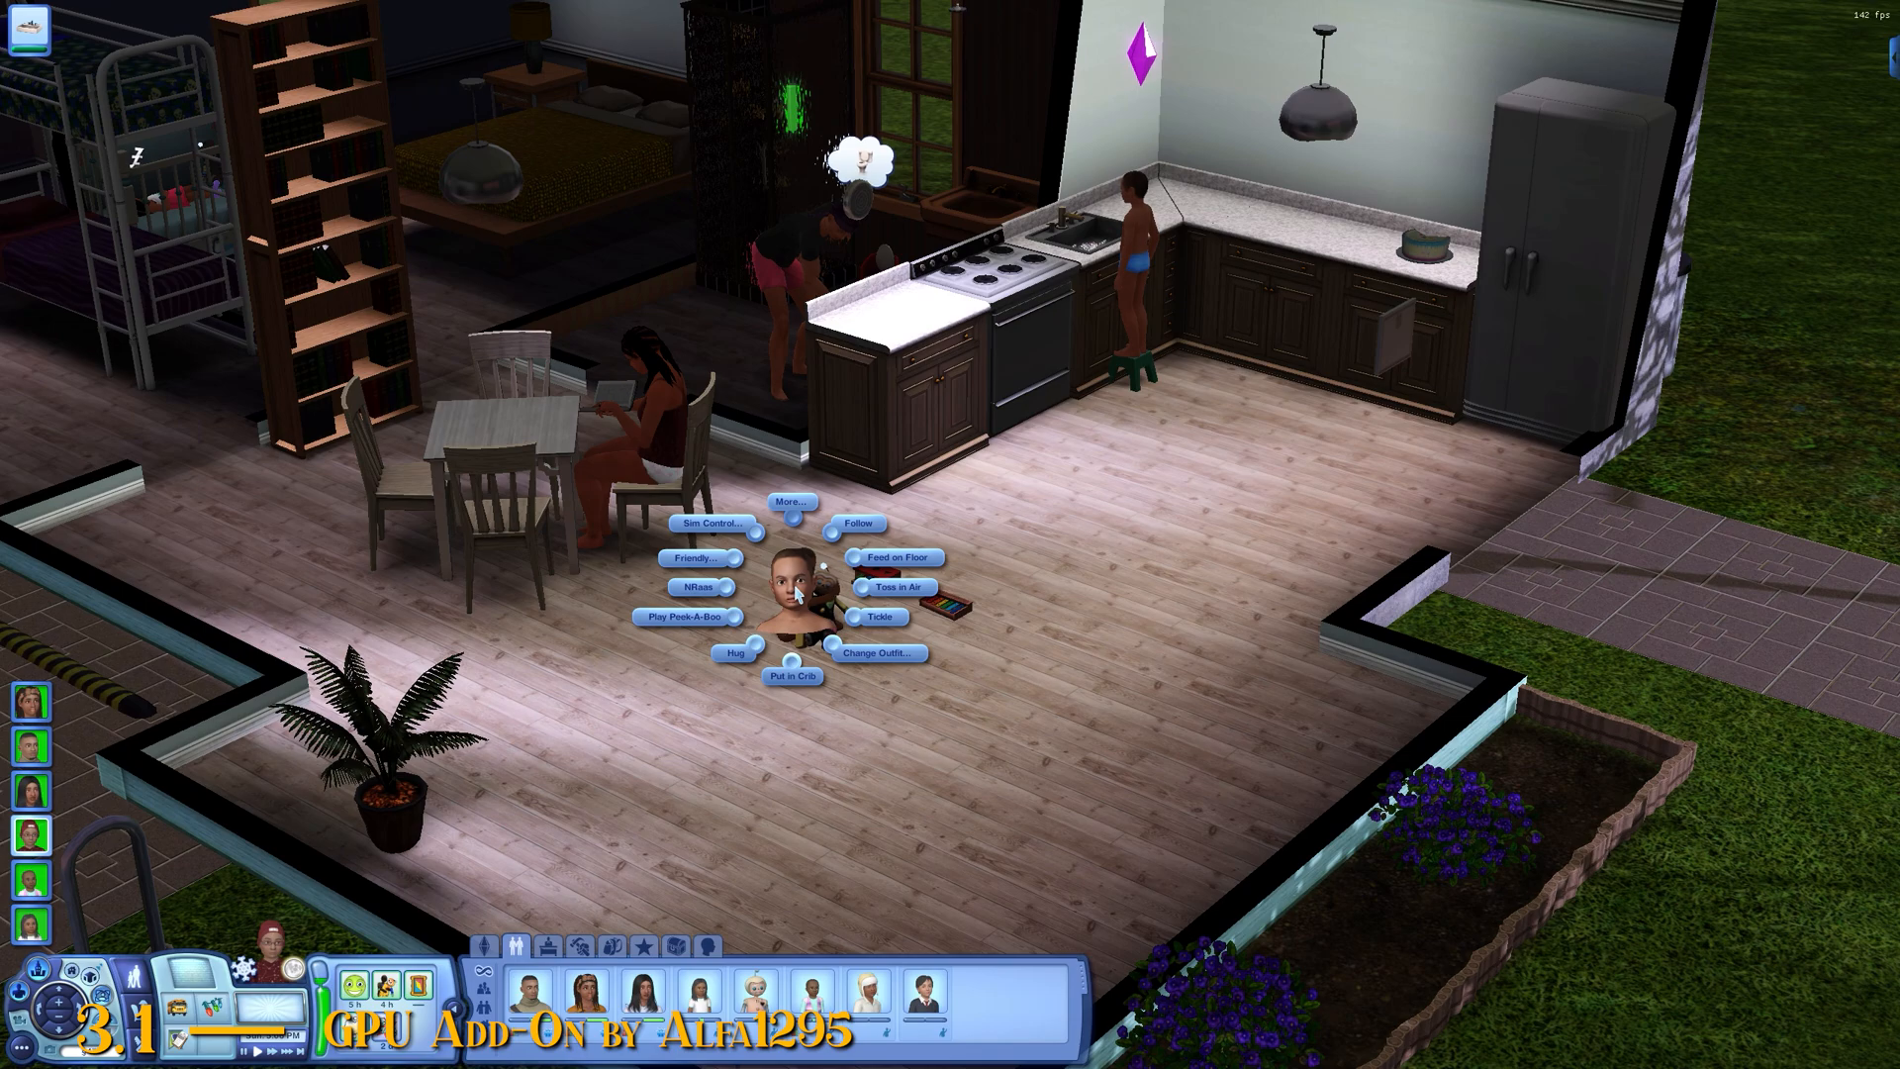
click(737, 653)
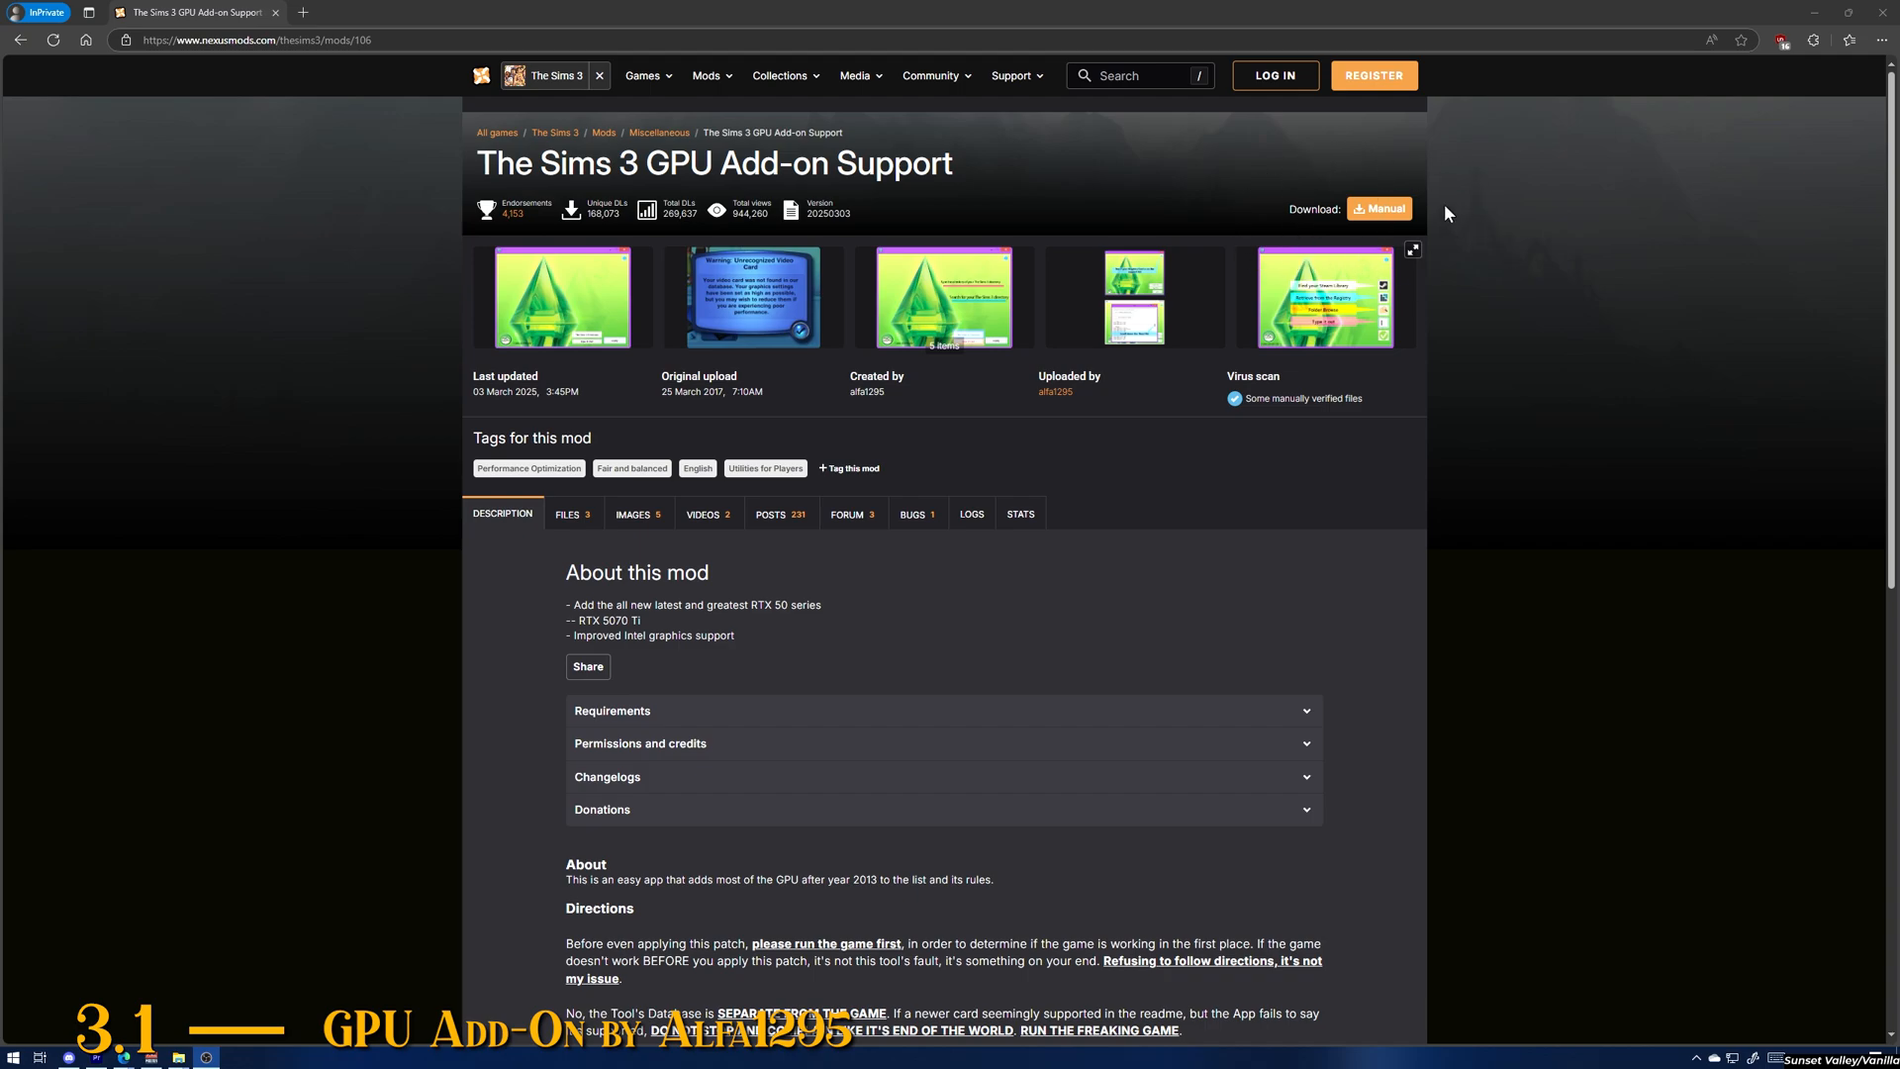
Step: Switch to the browser, download The Sims 3 GPU Add-on (2025-03-03) zip with the slow download, and show it in its folder
click(1382, 212)
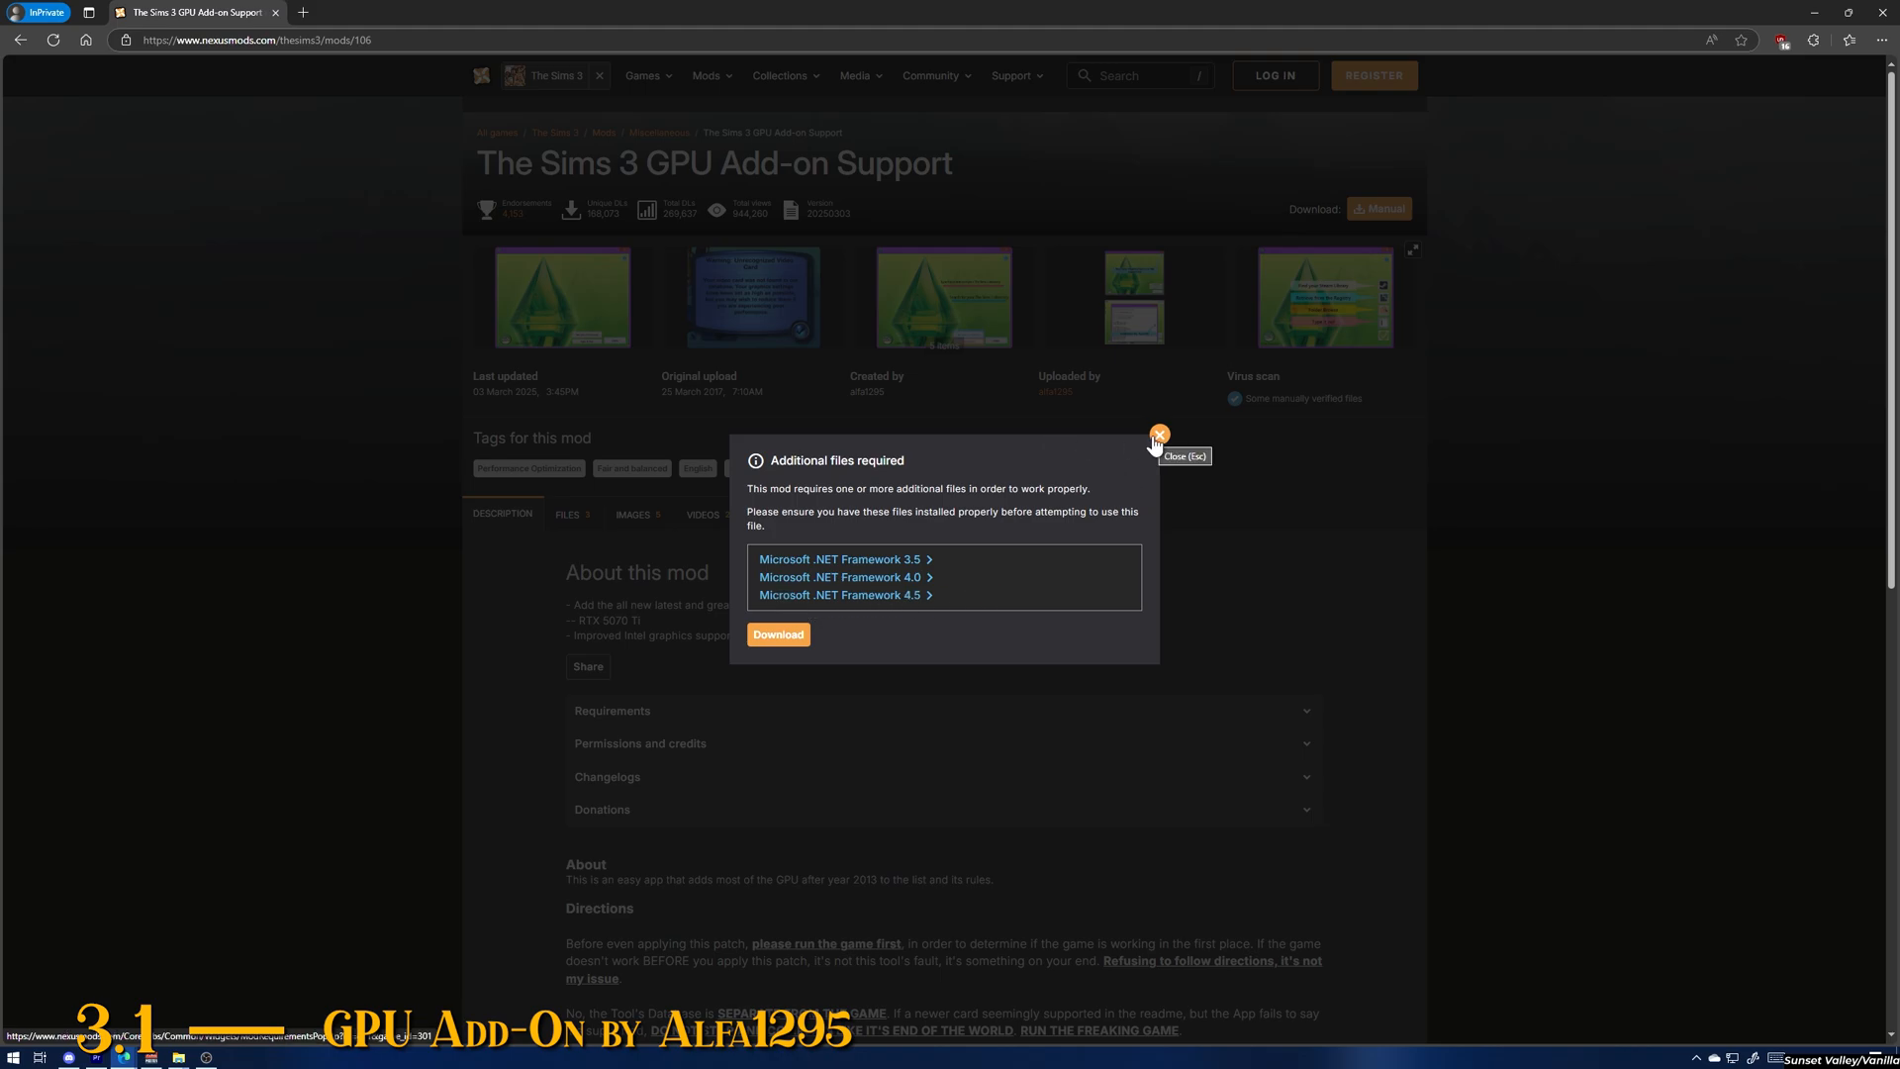
click(779, 635)
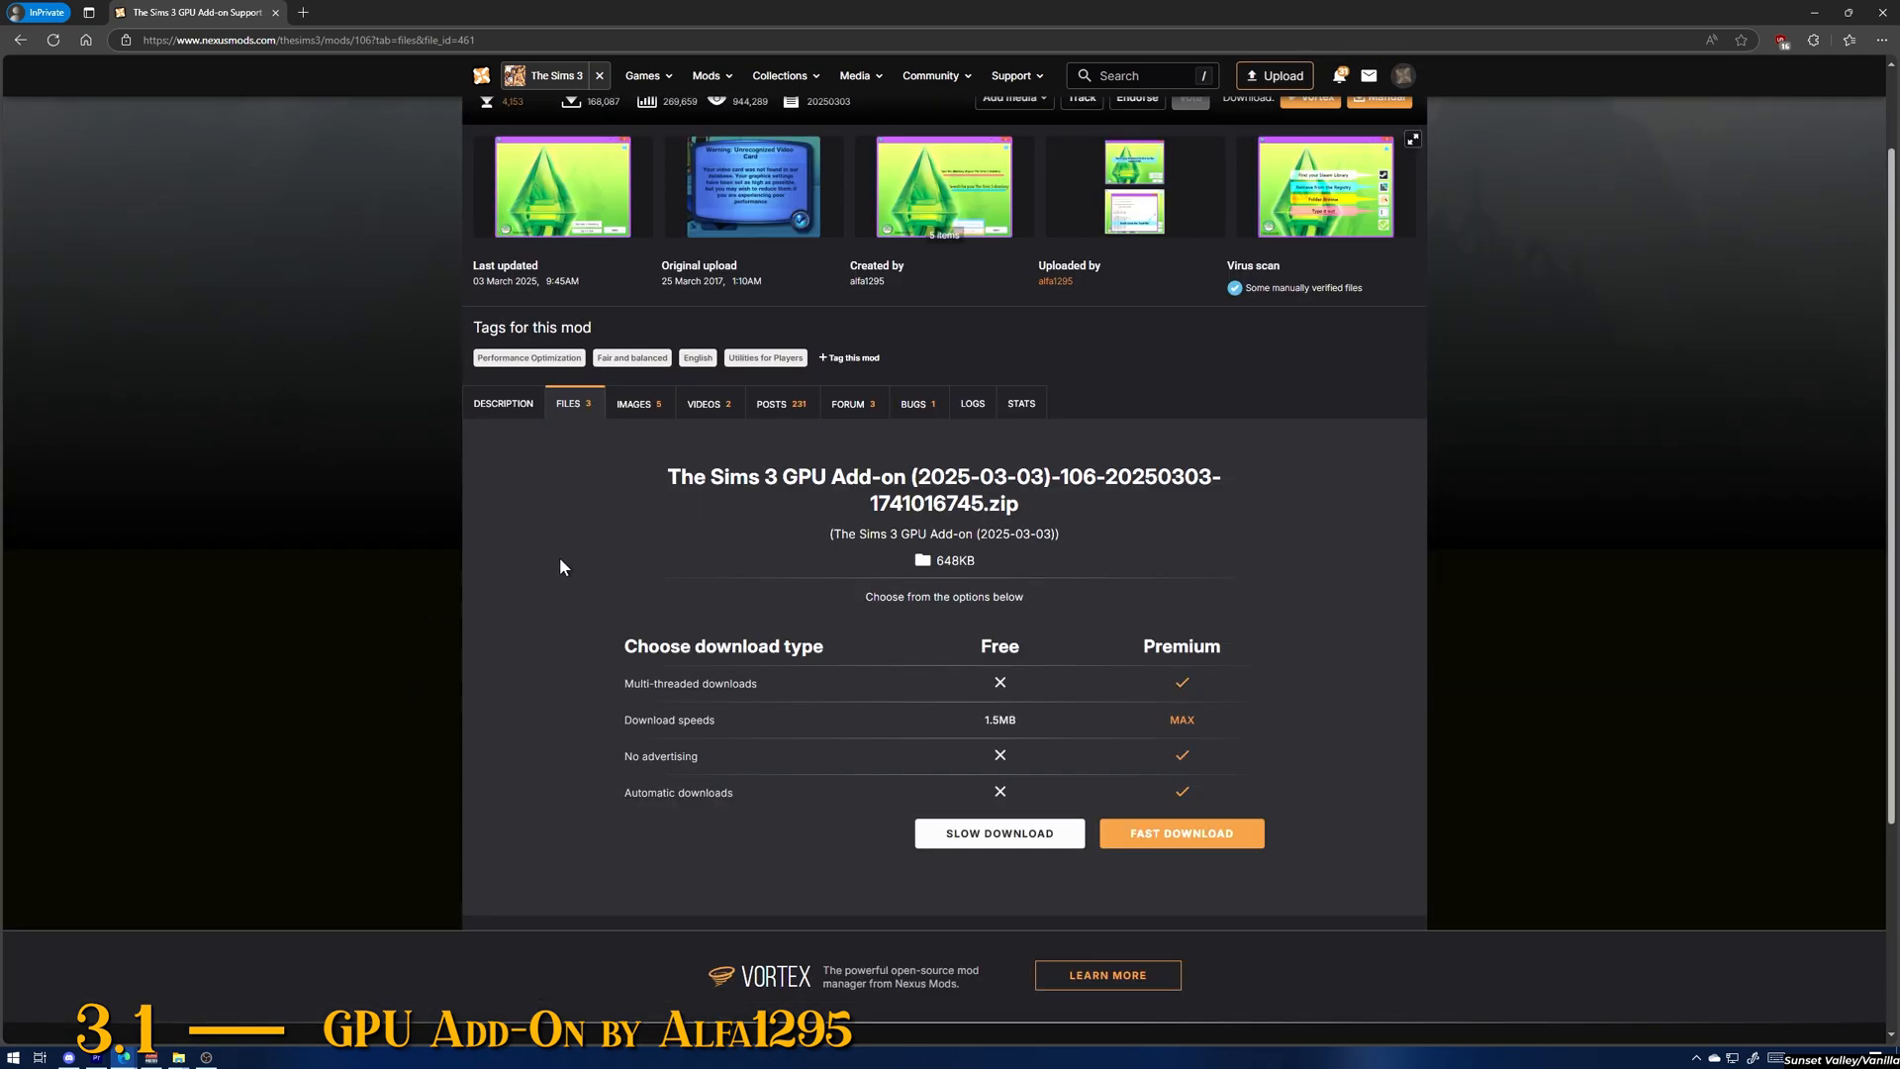
click(999, 834)
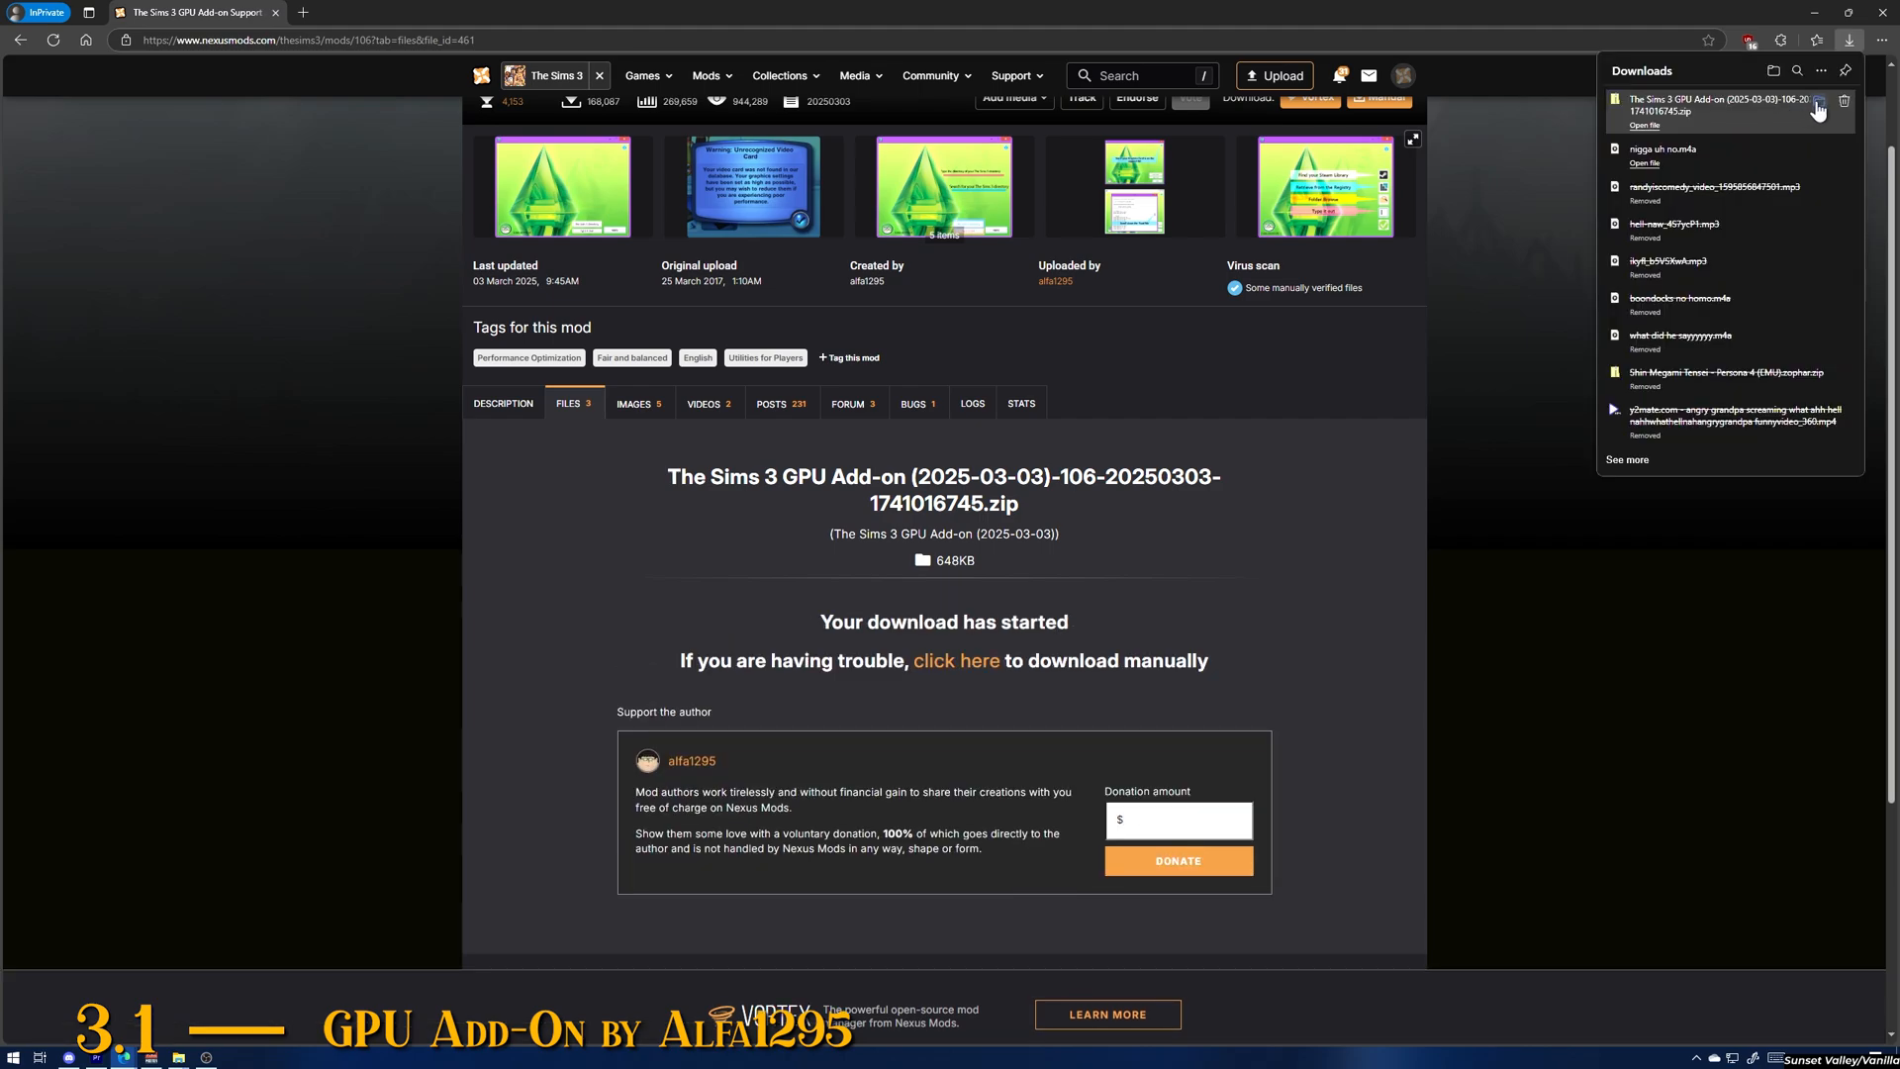
click(1818, 111)
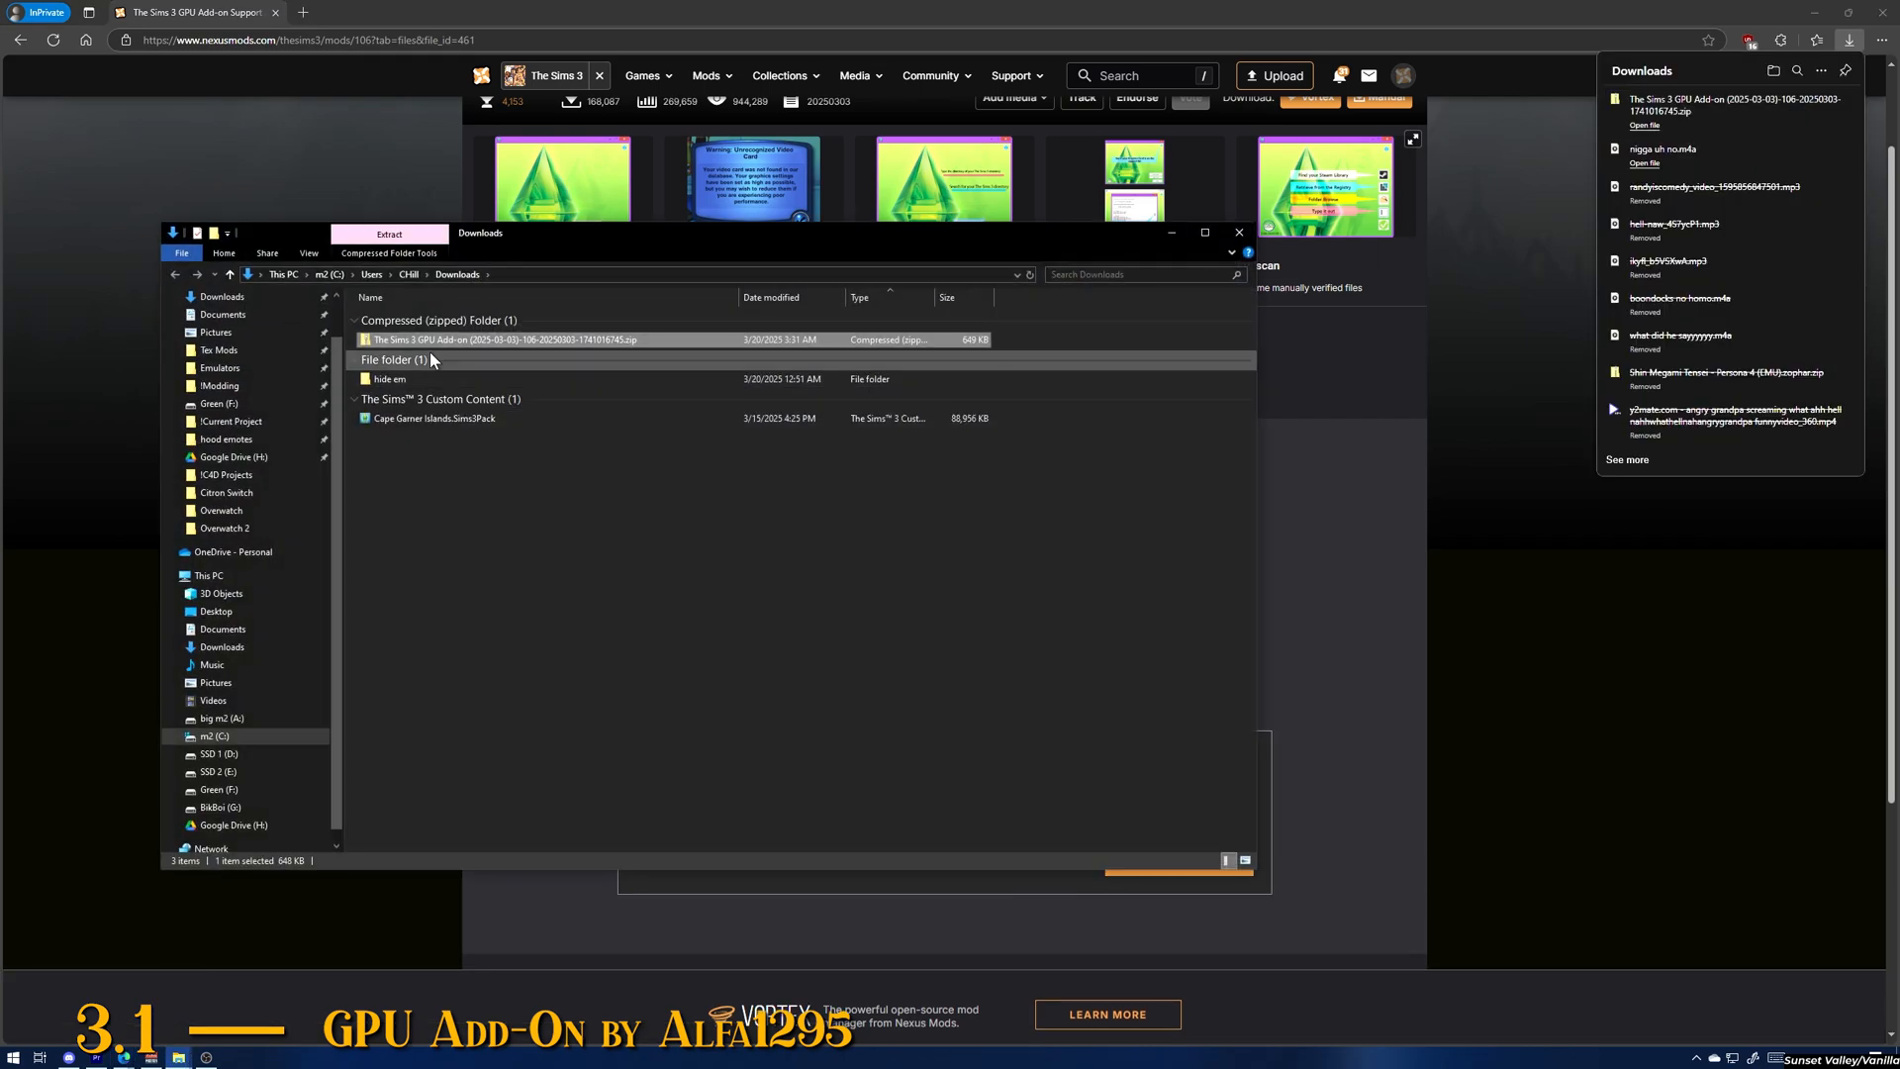
Step: Extract the GPU Add-on zip into its own folder with 7-Zip and run TS3_GPU_Addon.exe from it
right_click(733, 371)
mouse_move(770, 451)
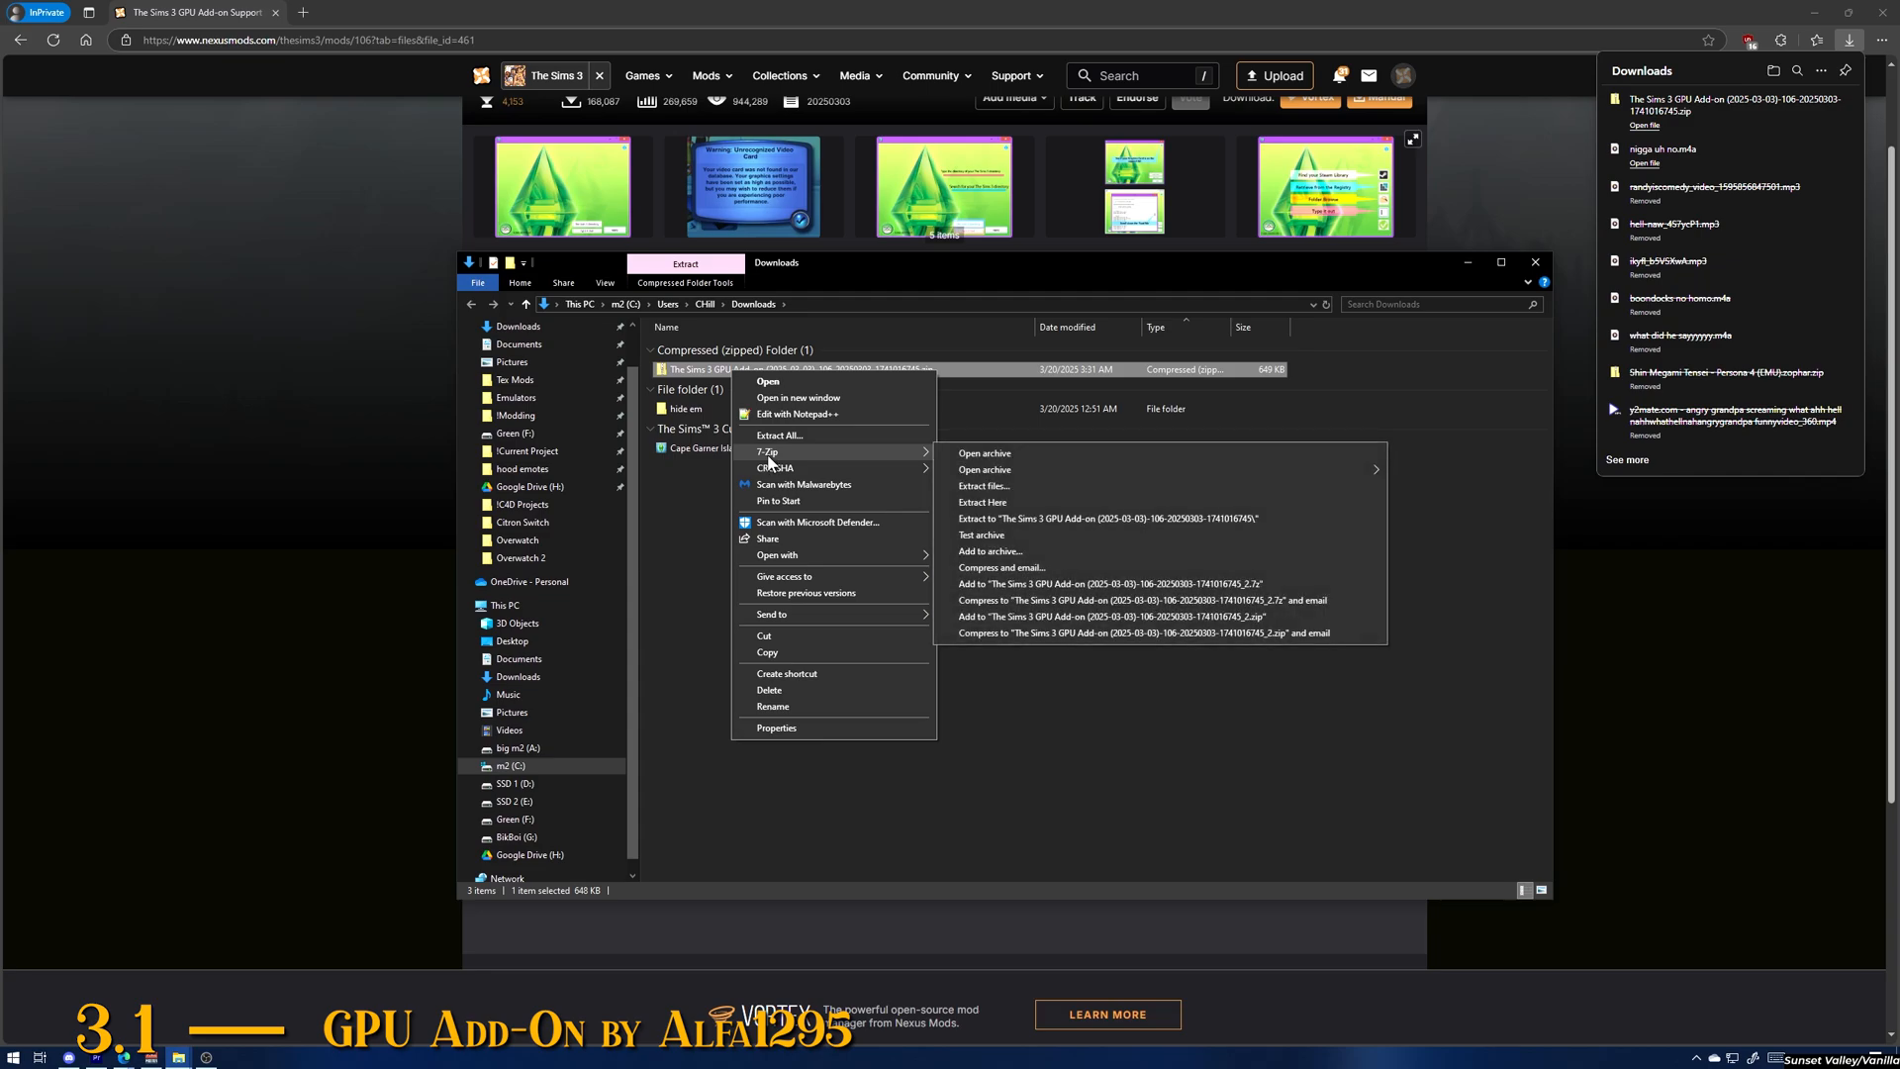
click(1065, 519)
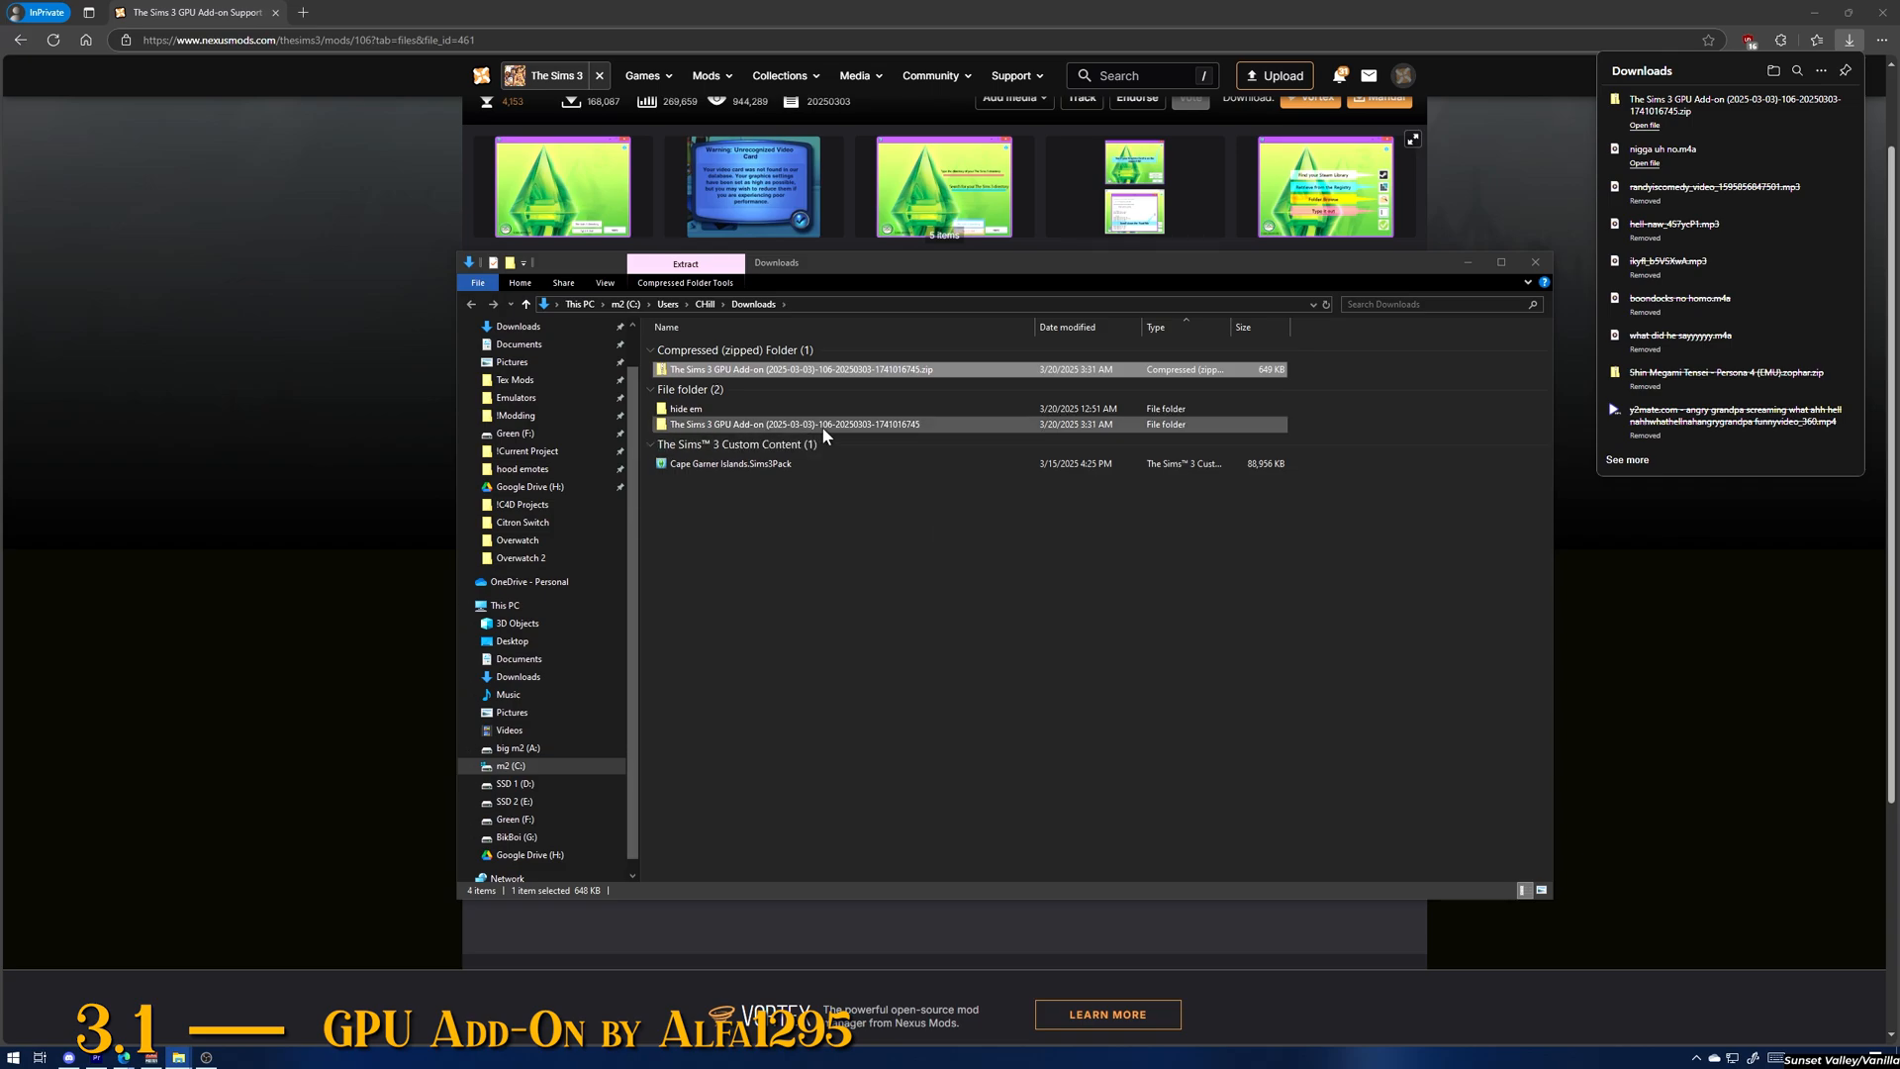
double_click(822, 425)
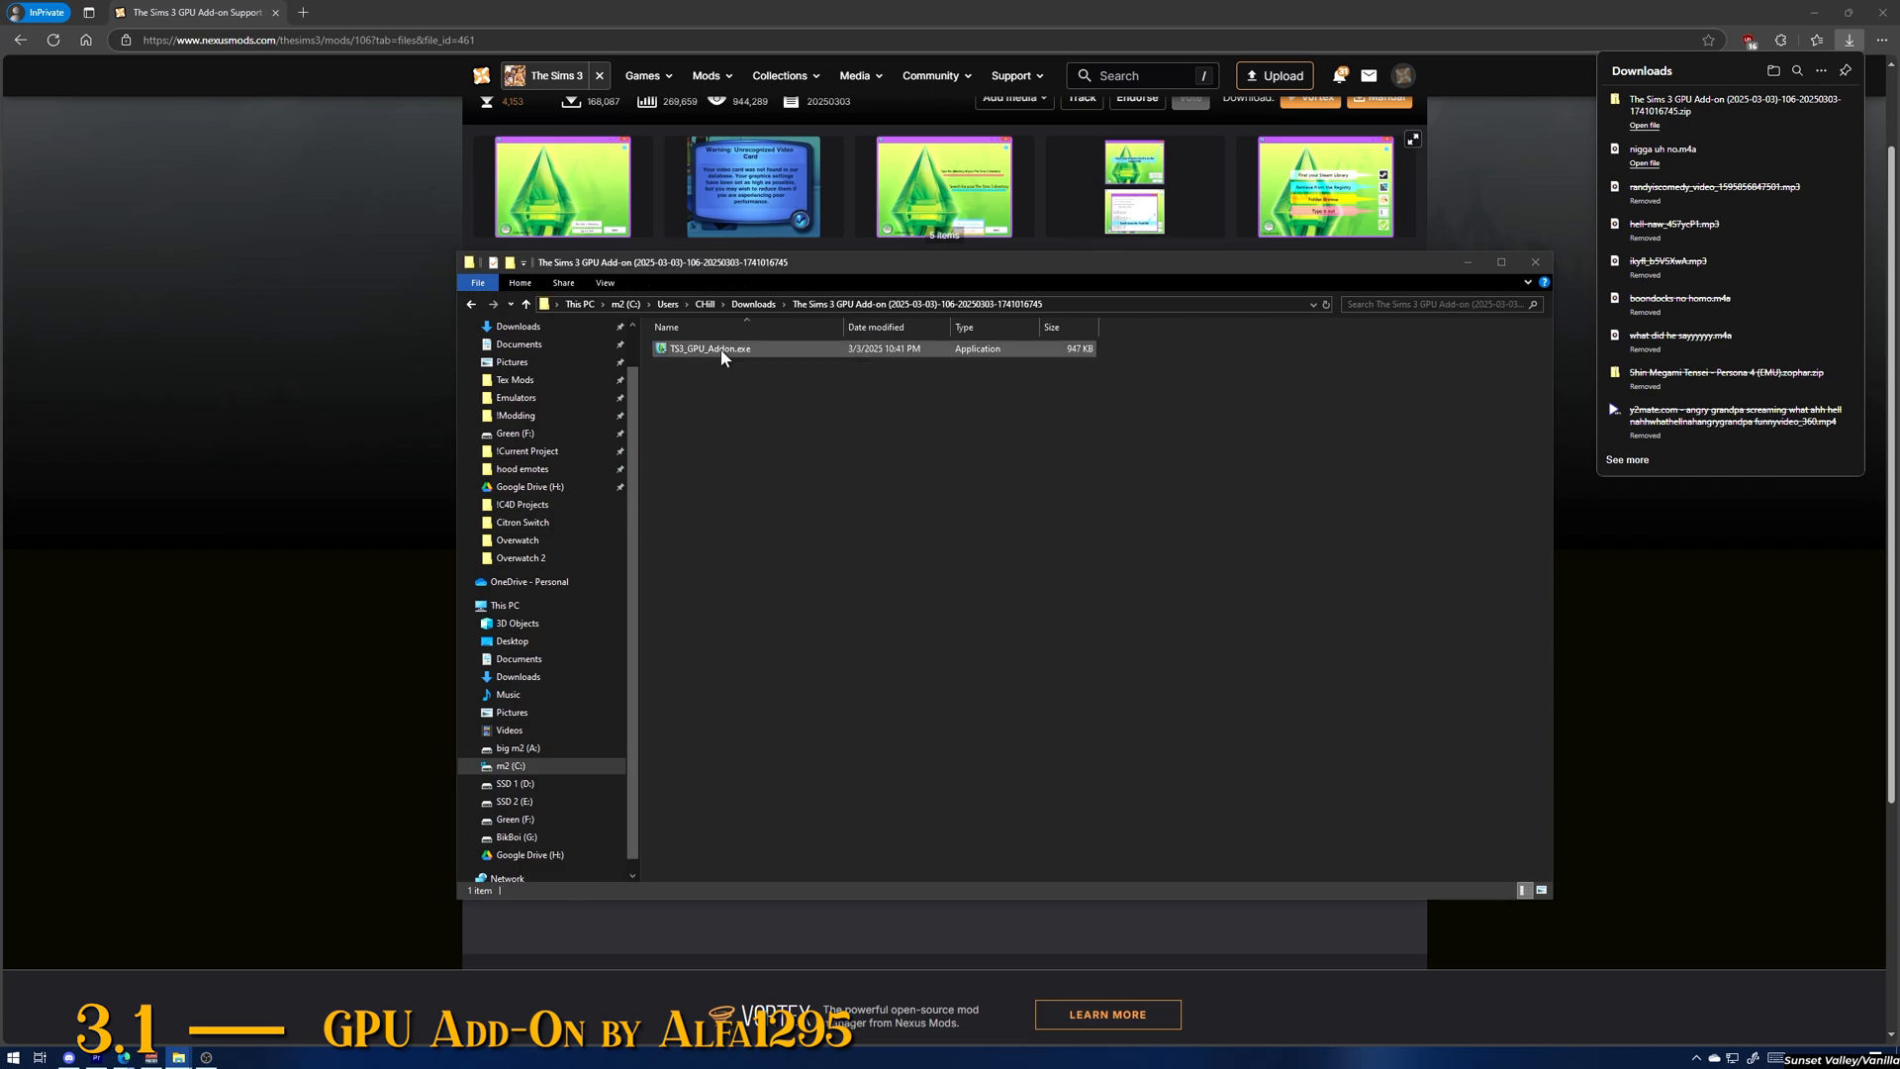
click(723, 355)
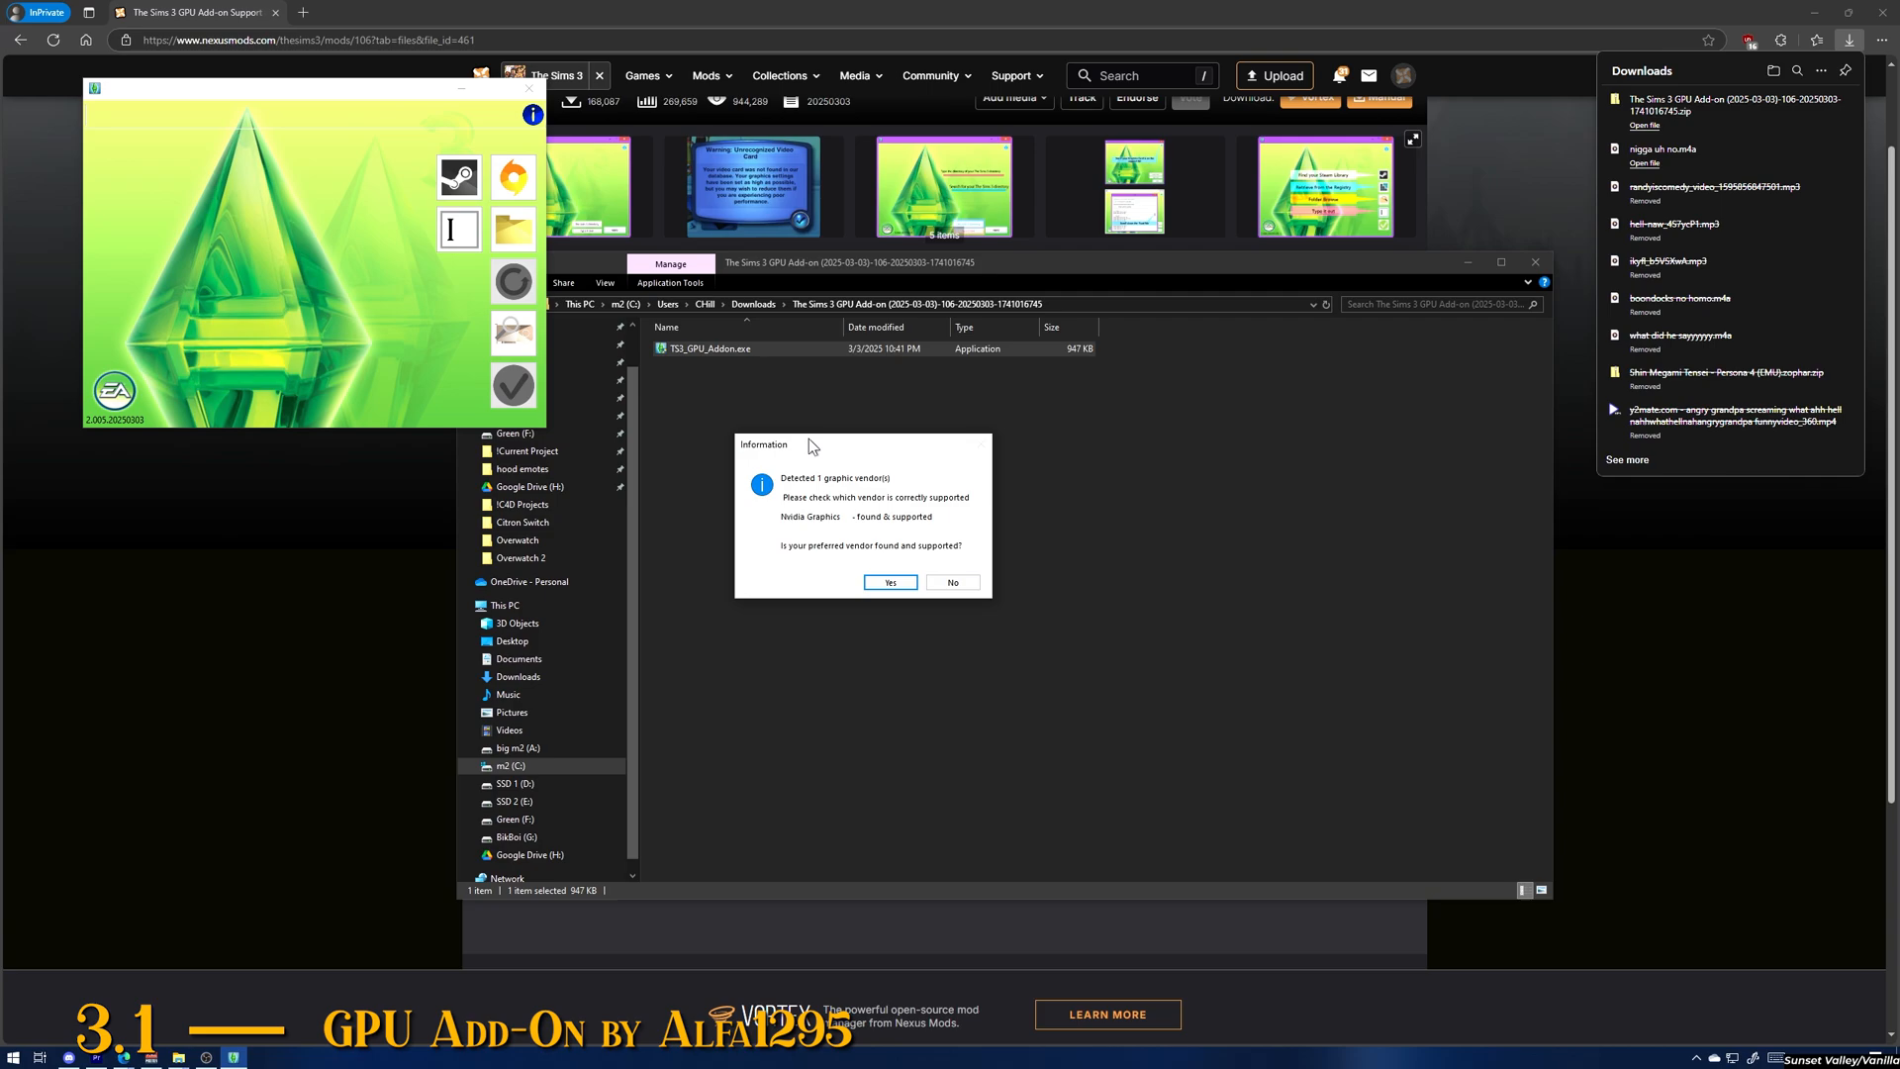
Step: Confirm that the preferred Nvidia graphics vendor is found and supported, and dismiss the patch notice
drag(810, 443, 889, 464)
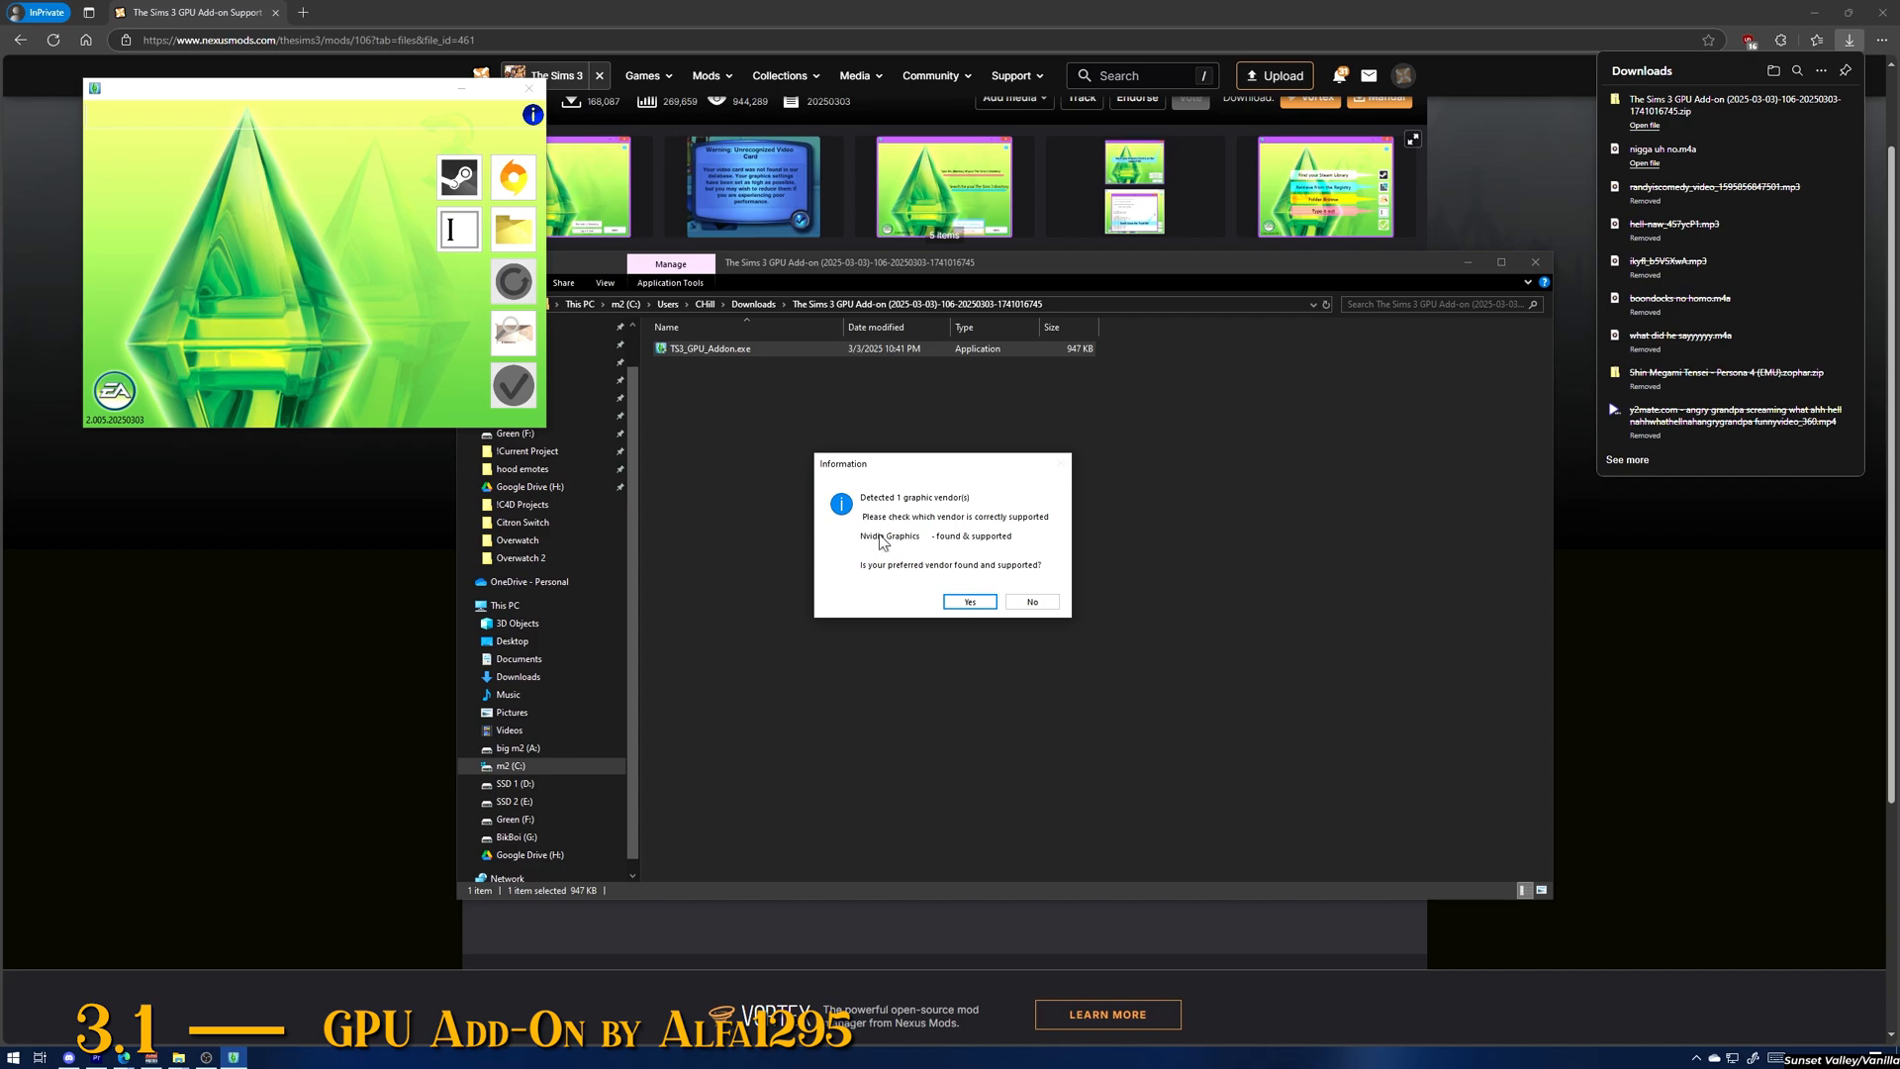
click(969, 602)
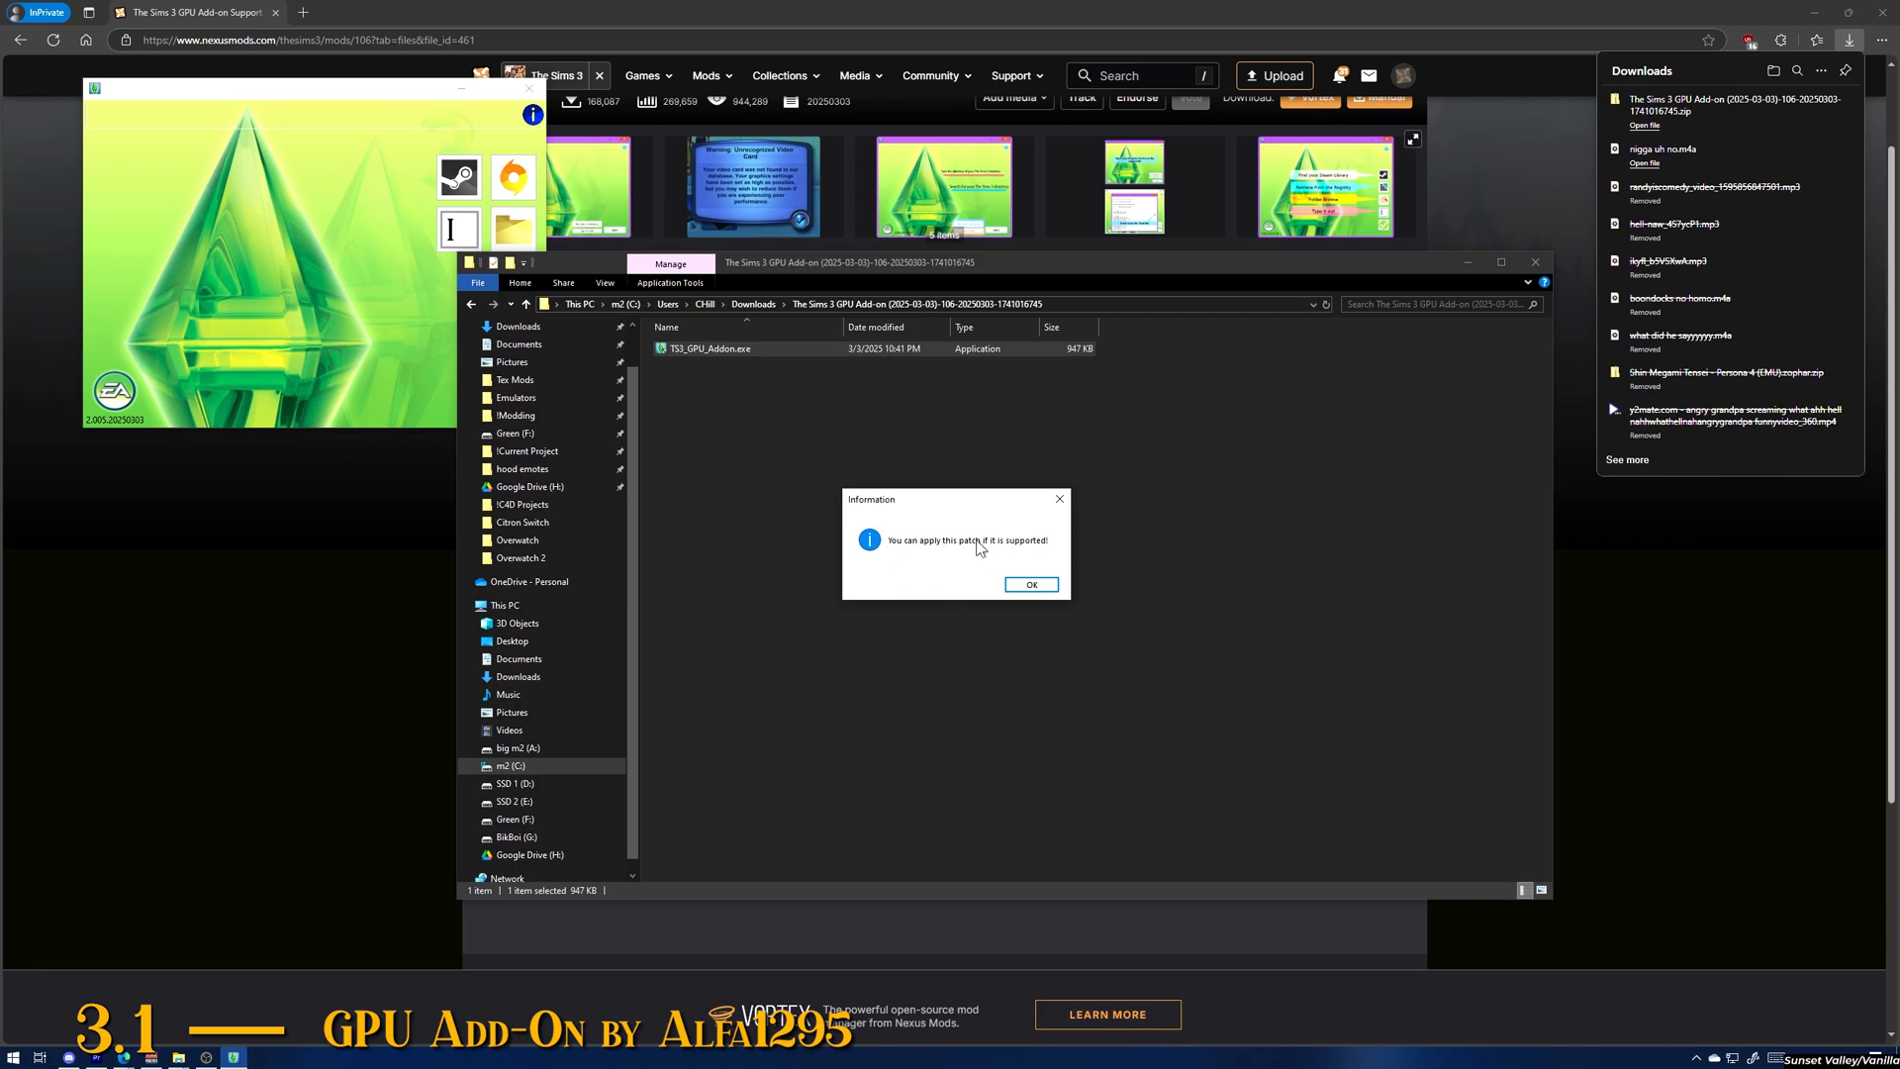
click(1031, 586)
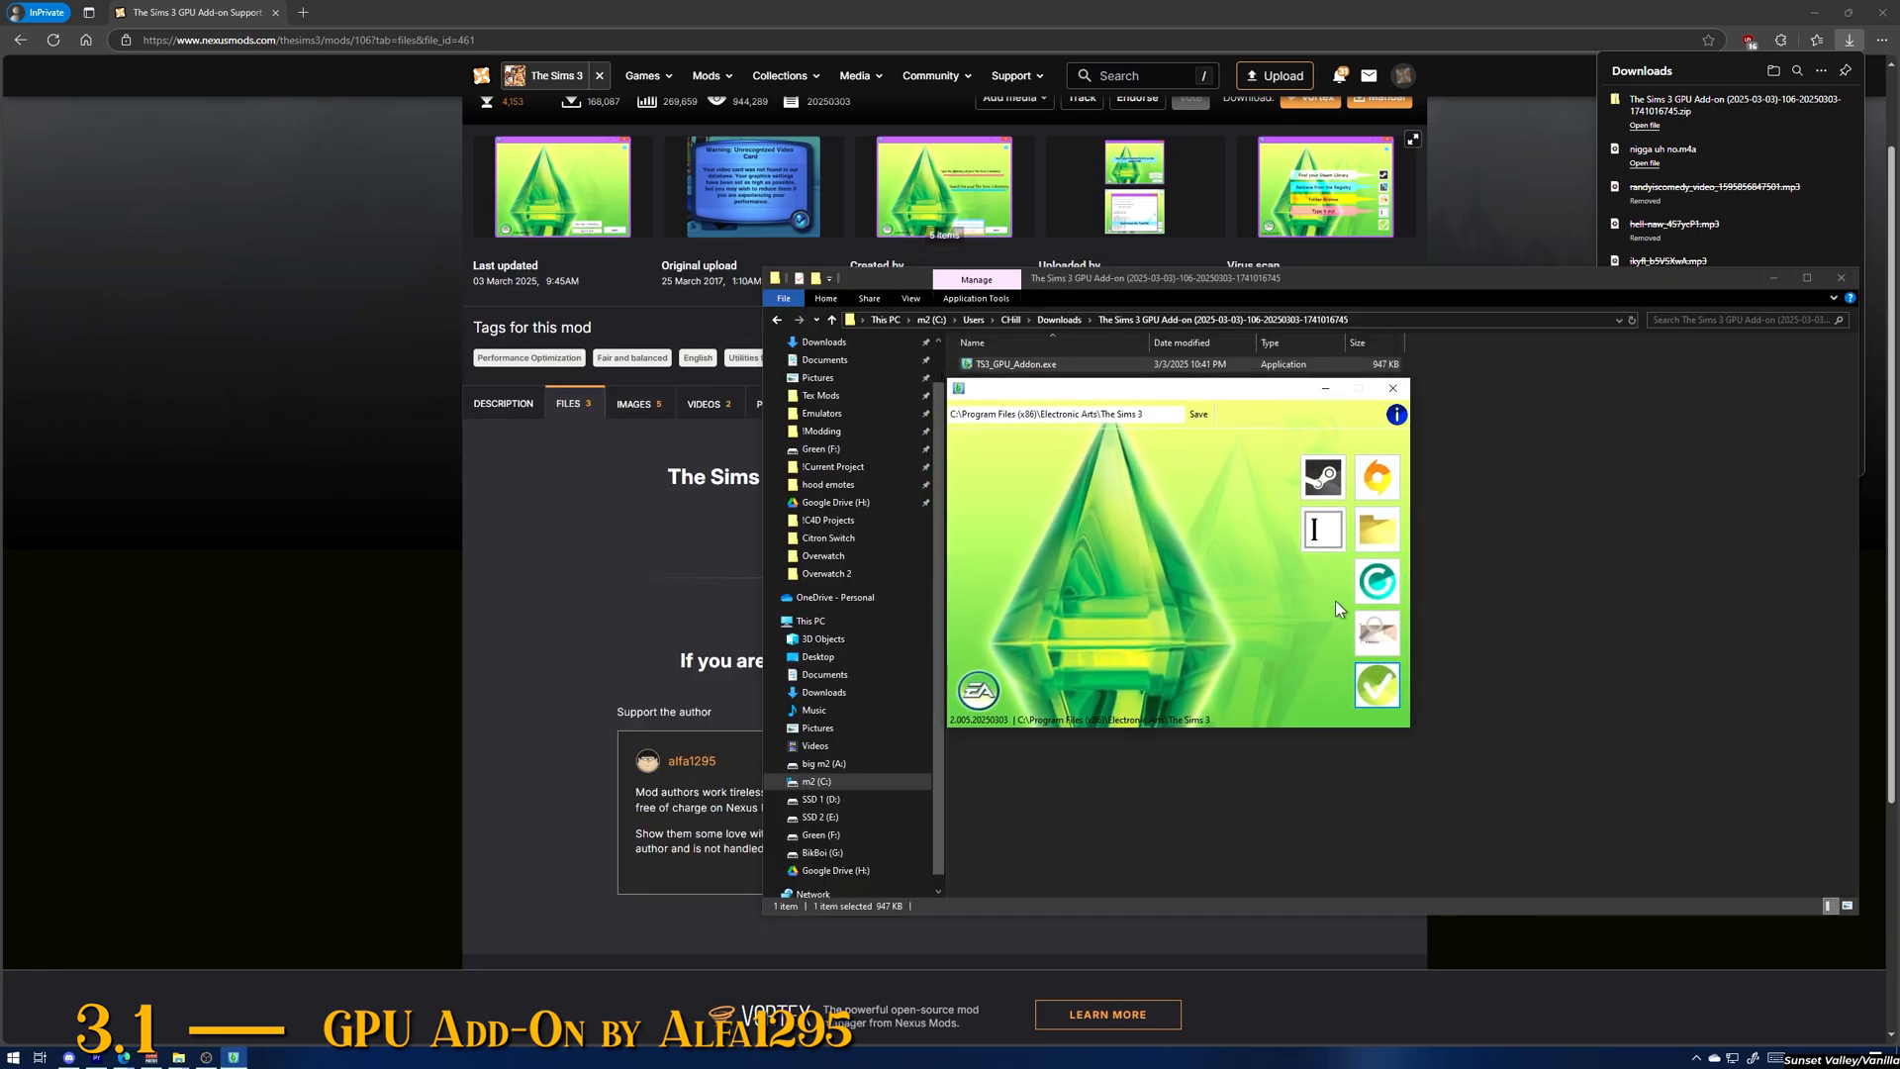
Step: Set the patcher's game folder to C:\Program Files (x86)\Electronic Arts\The Sims 3
click(1377, 531)
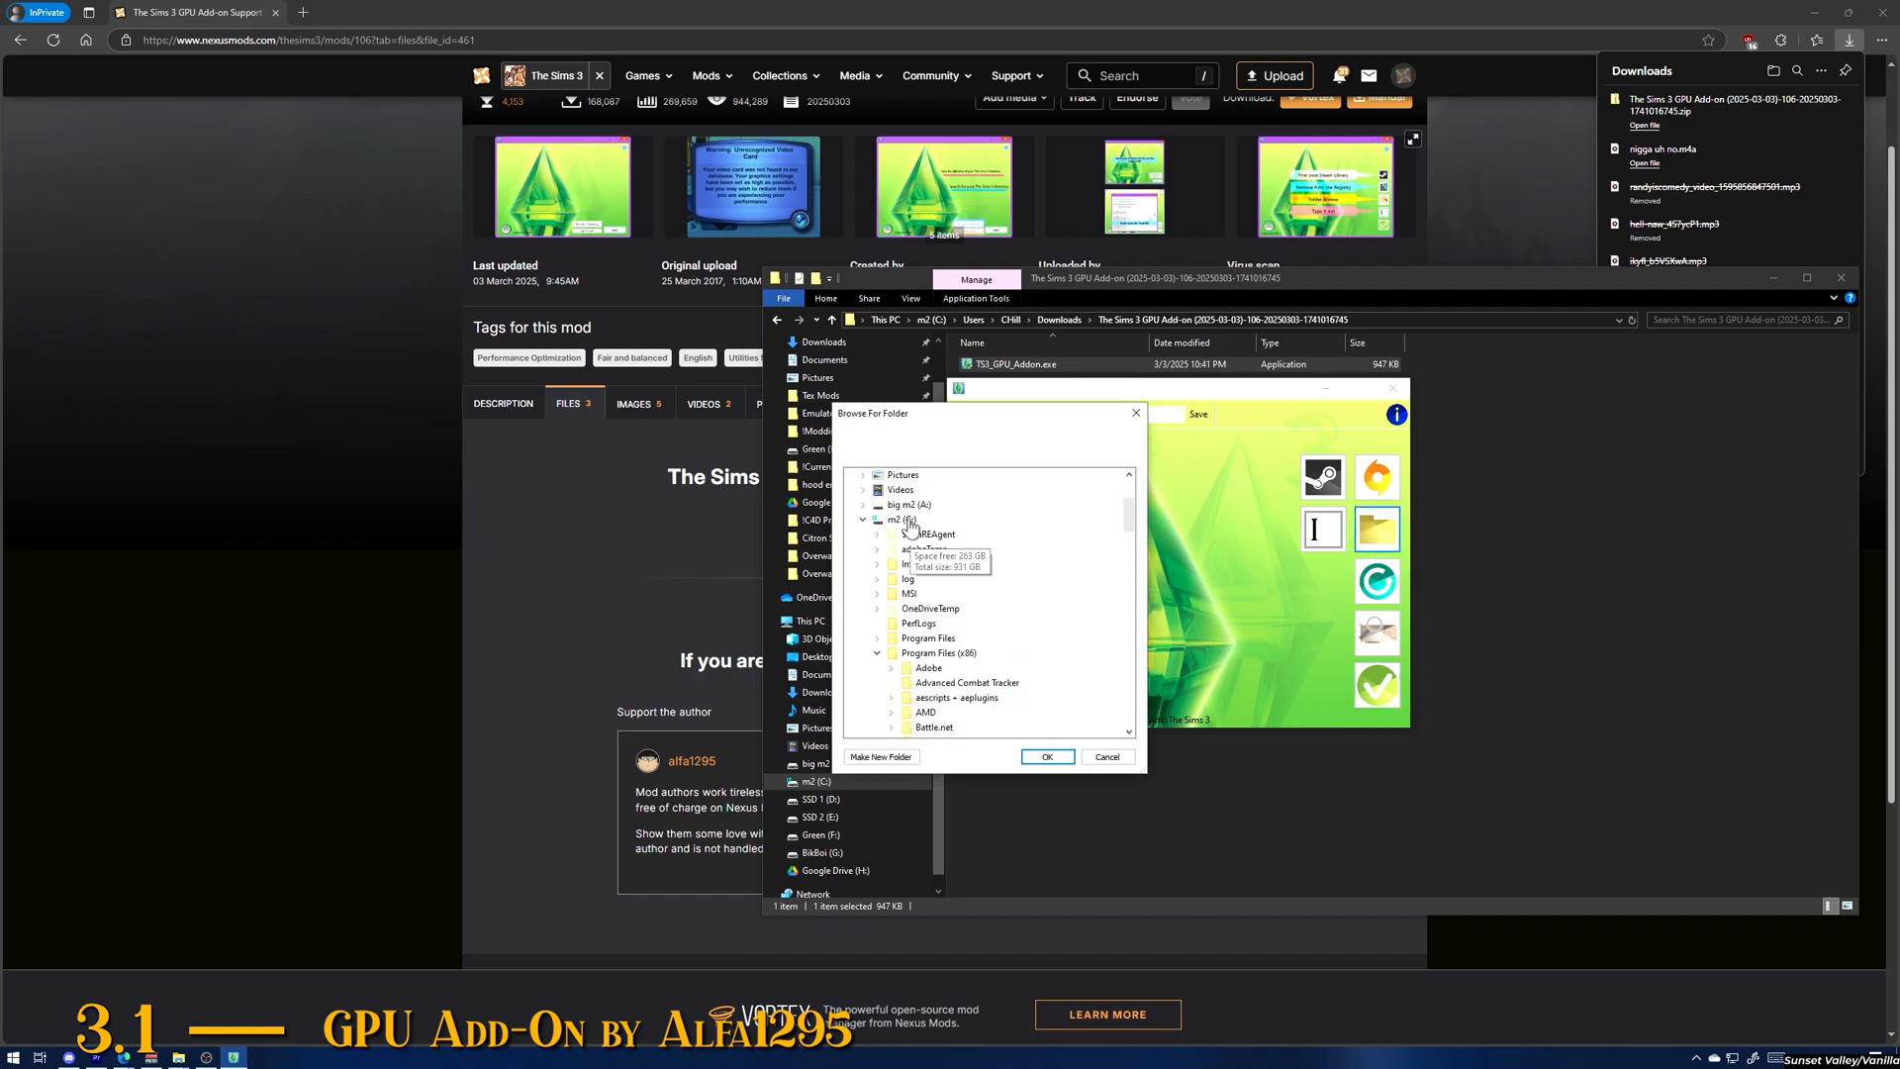
scroll(1015, 557, down, 1)
scroll(999, 564, down, 1)
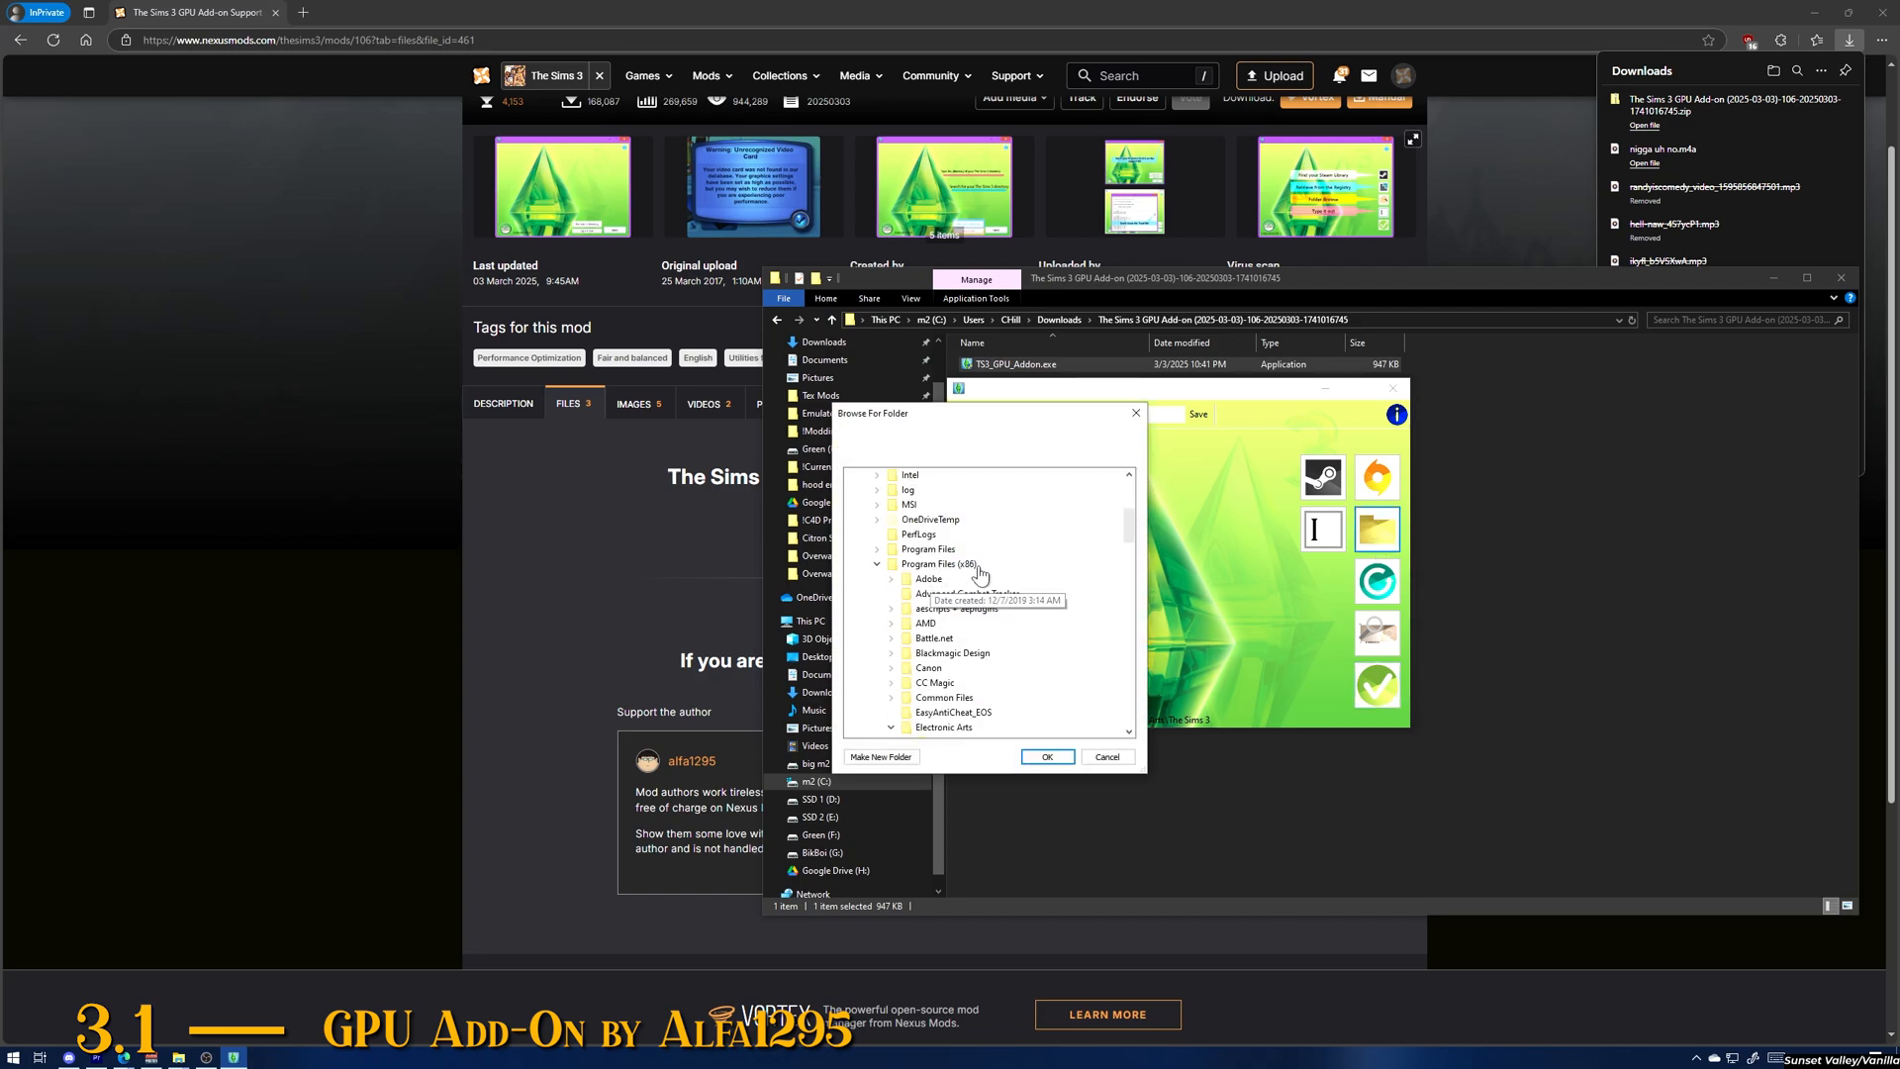
scroll(990, 594, down, 3)
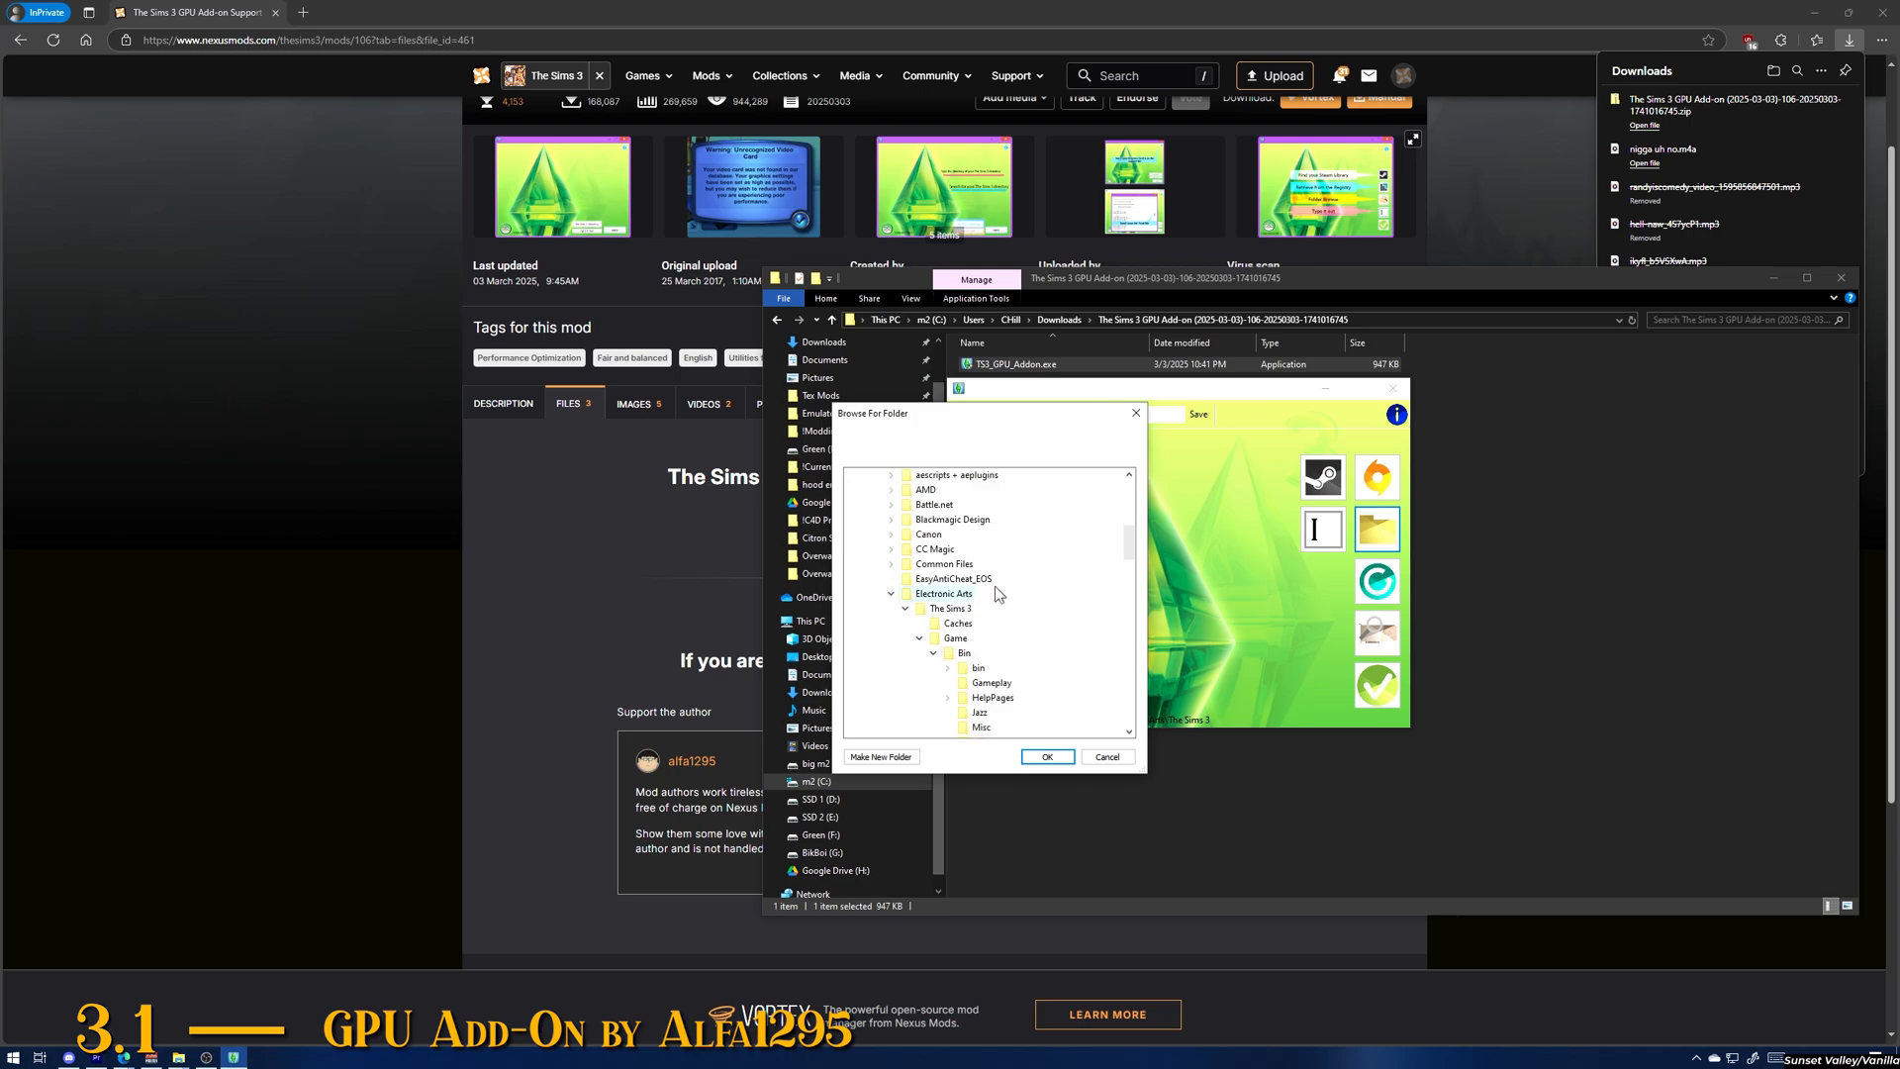
click(951, 604)
click(1044, 757)
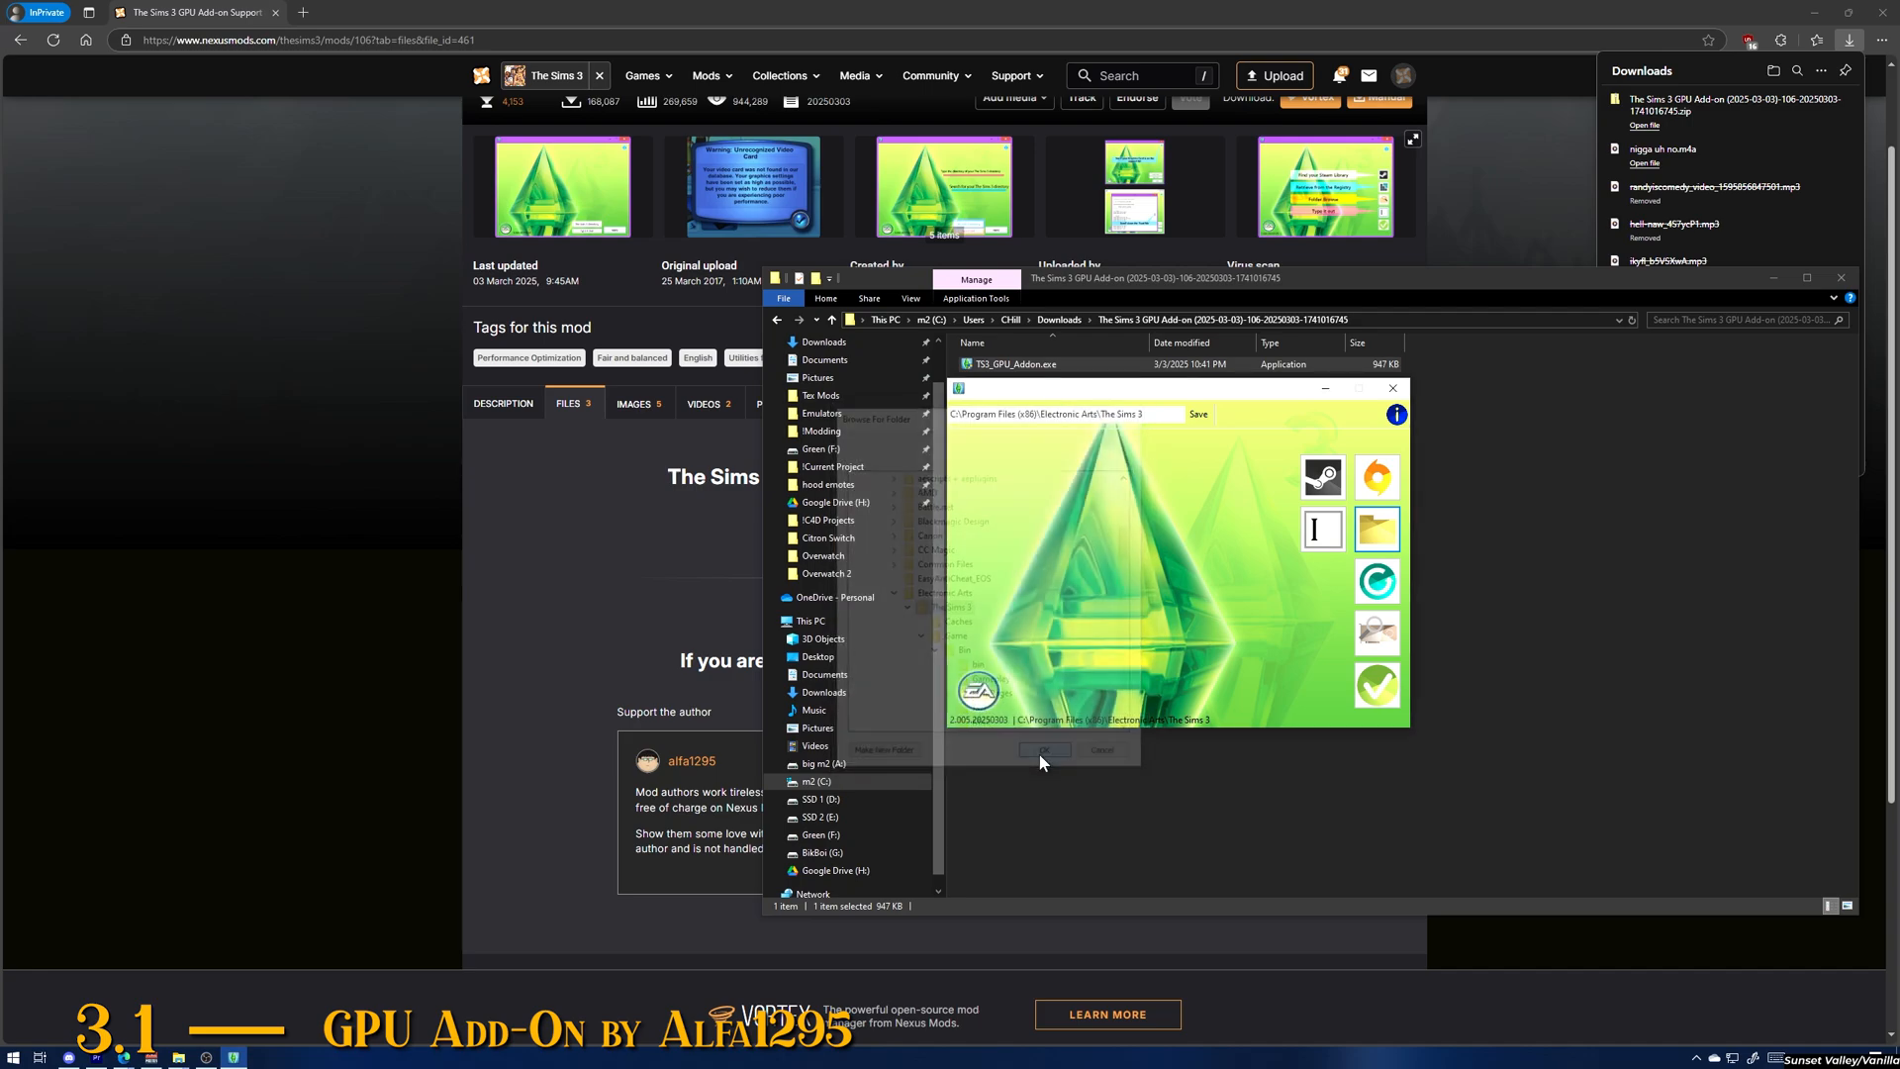
Step: Apply the graphics card patch, agree to replace the original back-up files, and dismiss the closing message
click(1382, 691)
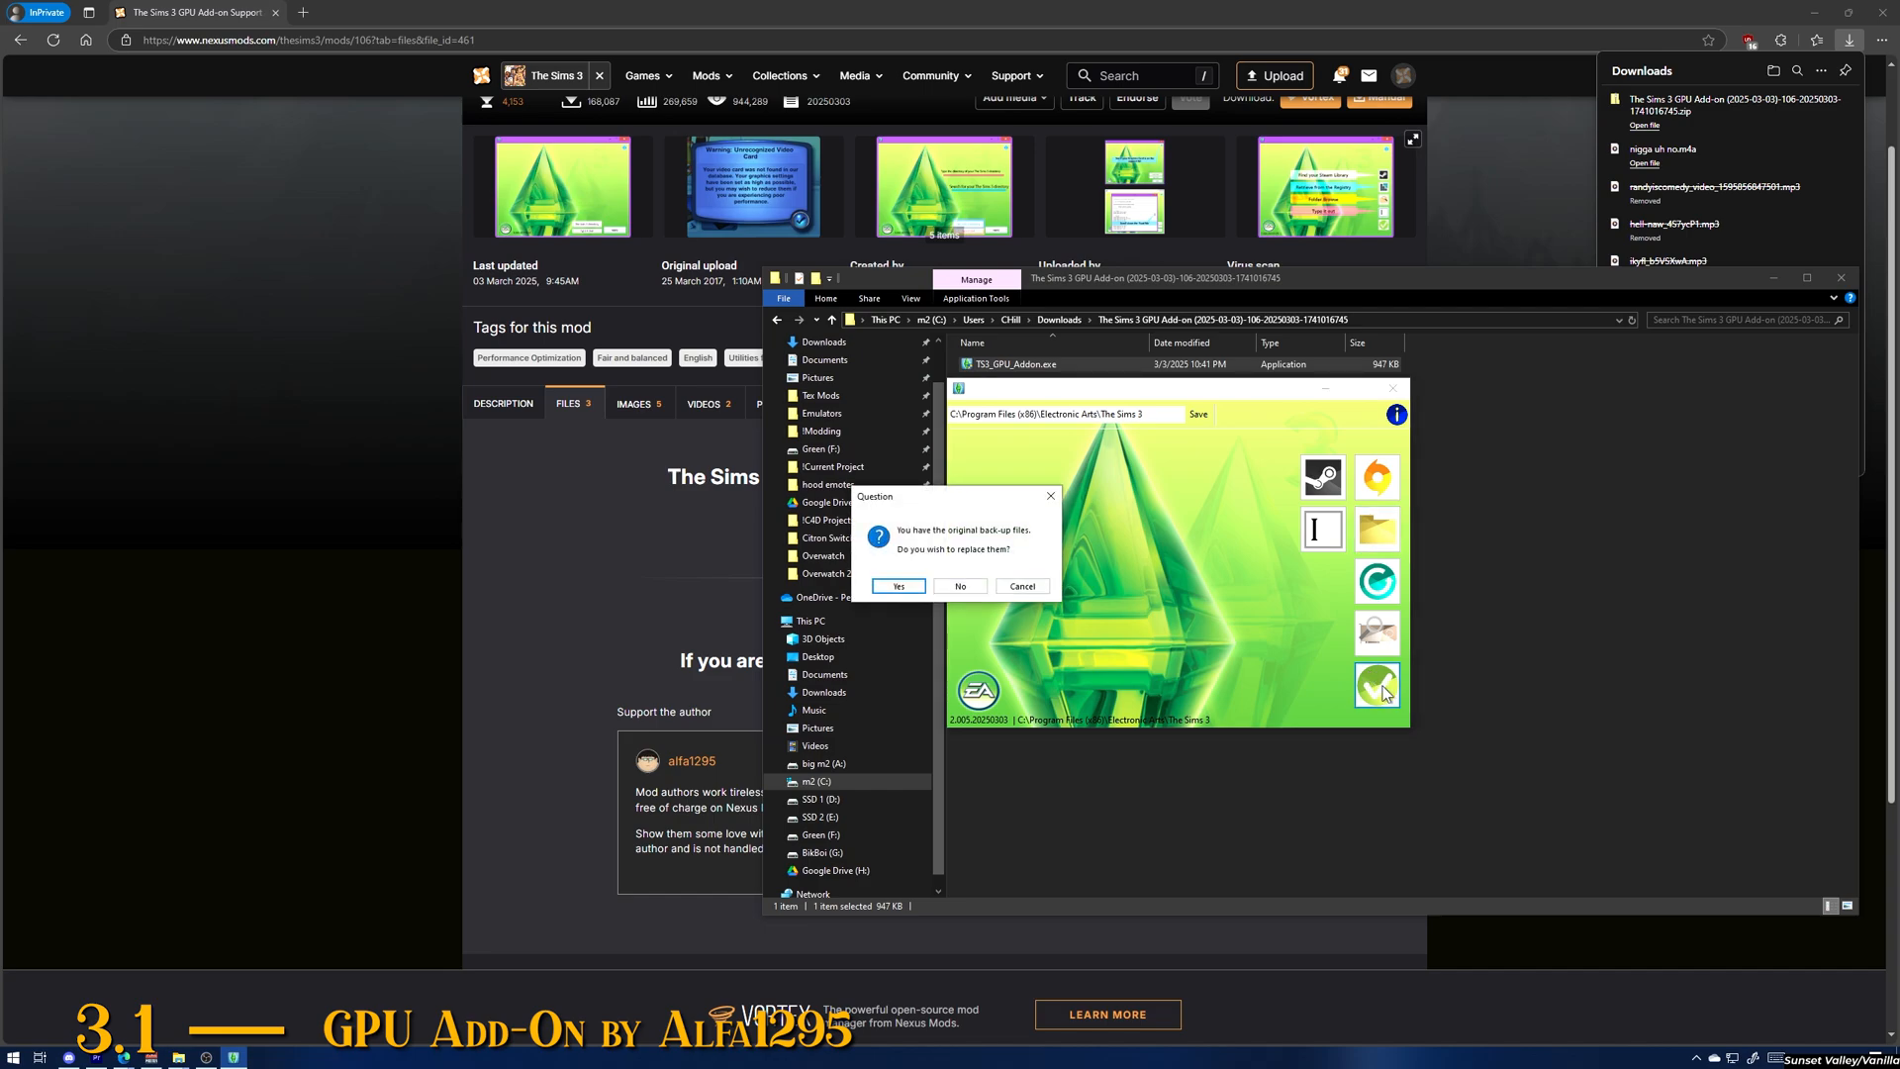
drag(917, 498, 1348, 522)
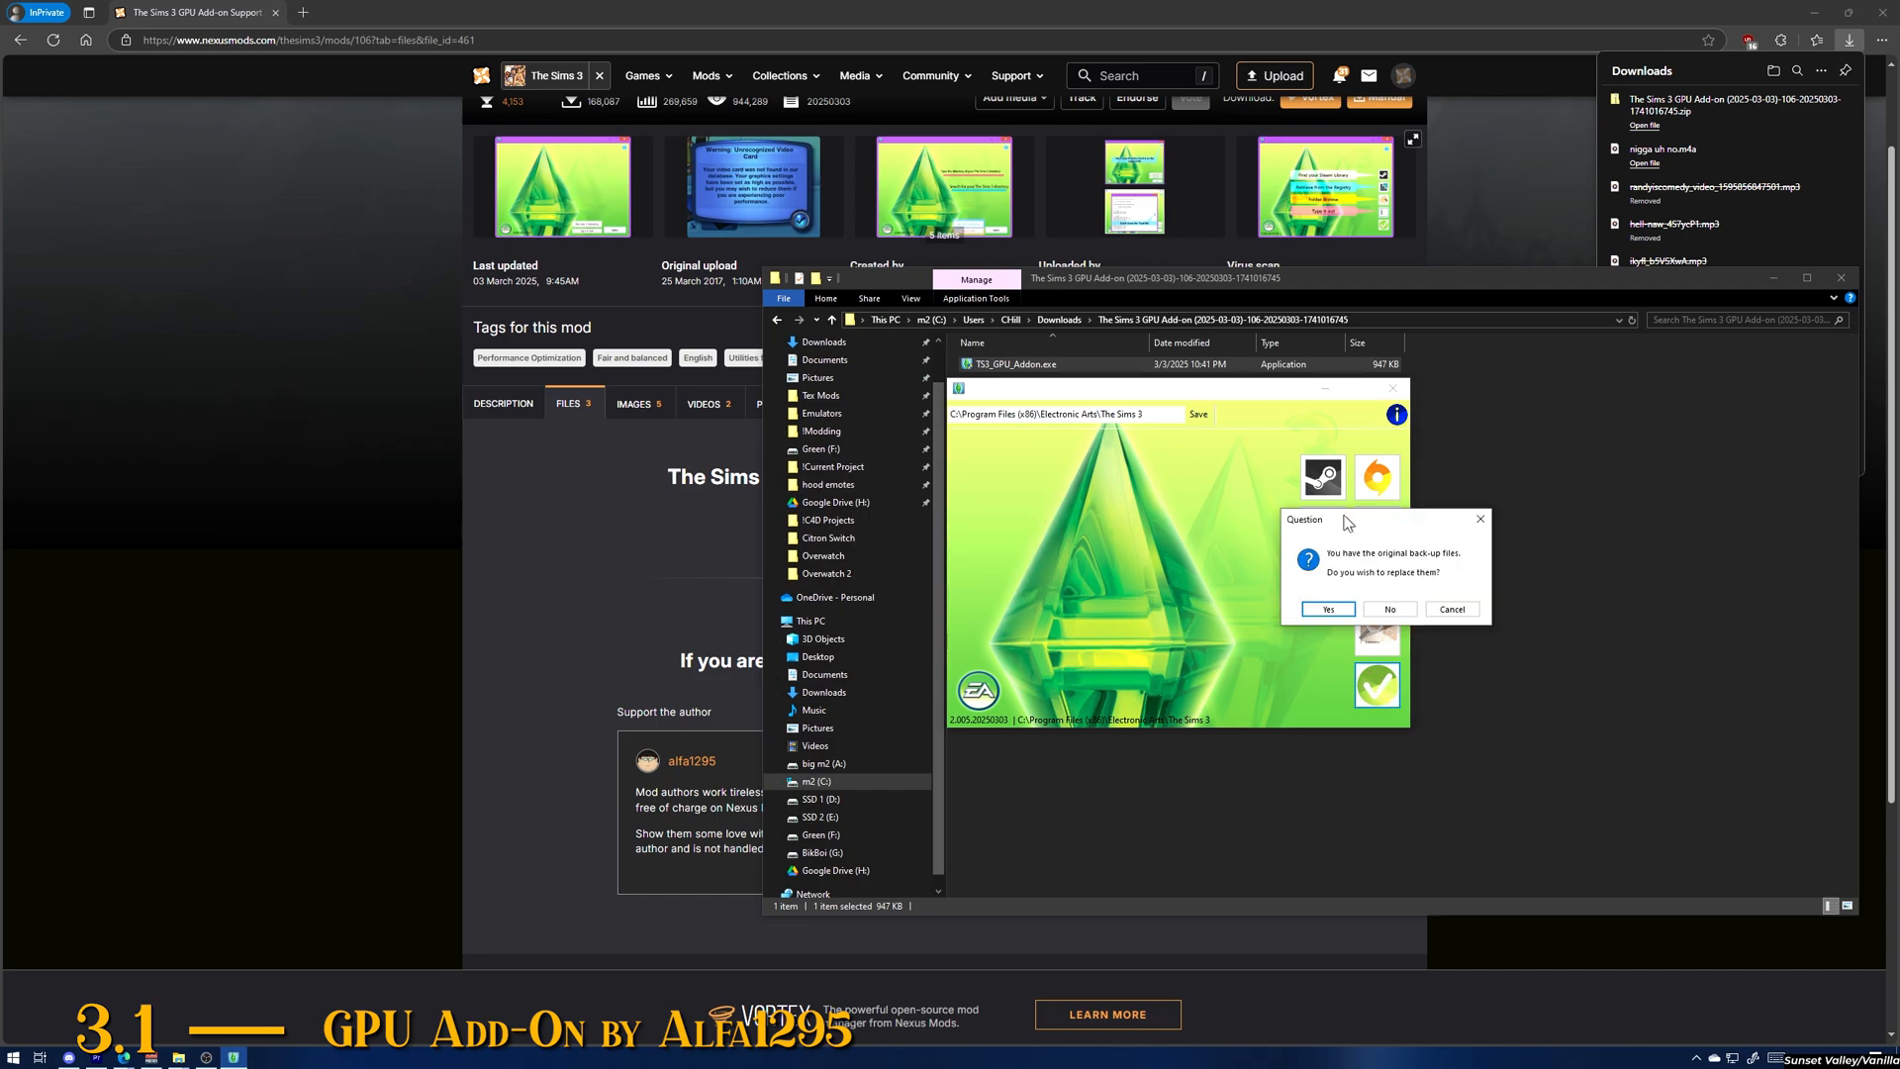
click(1328, 609)
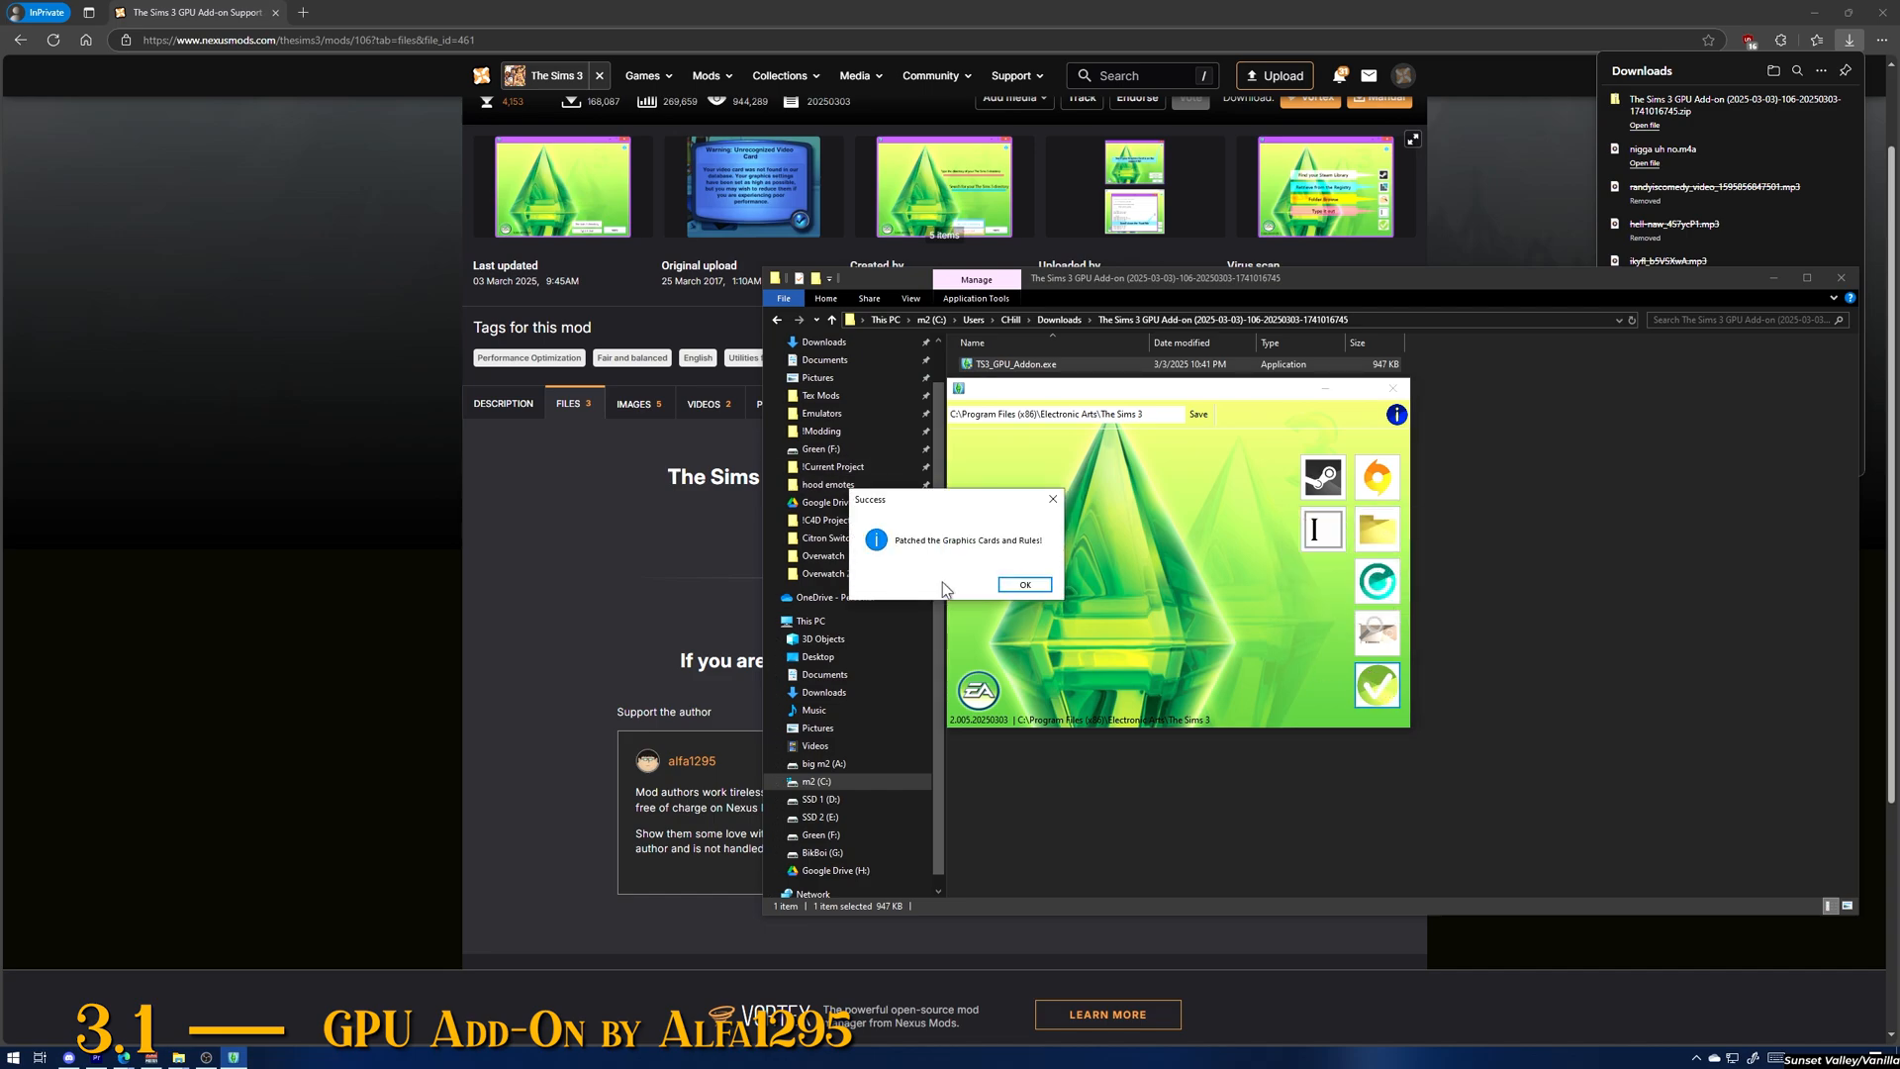
click(1022, 585)
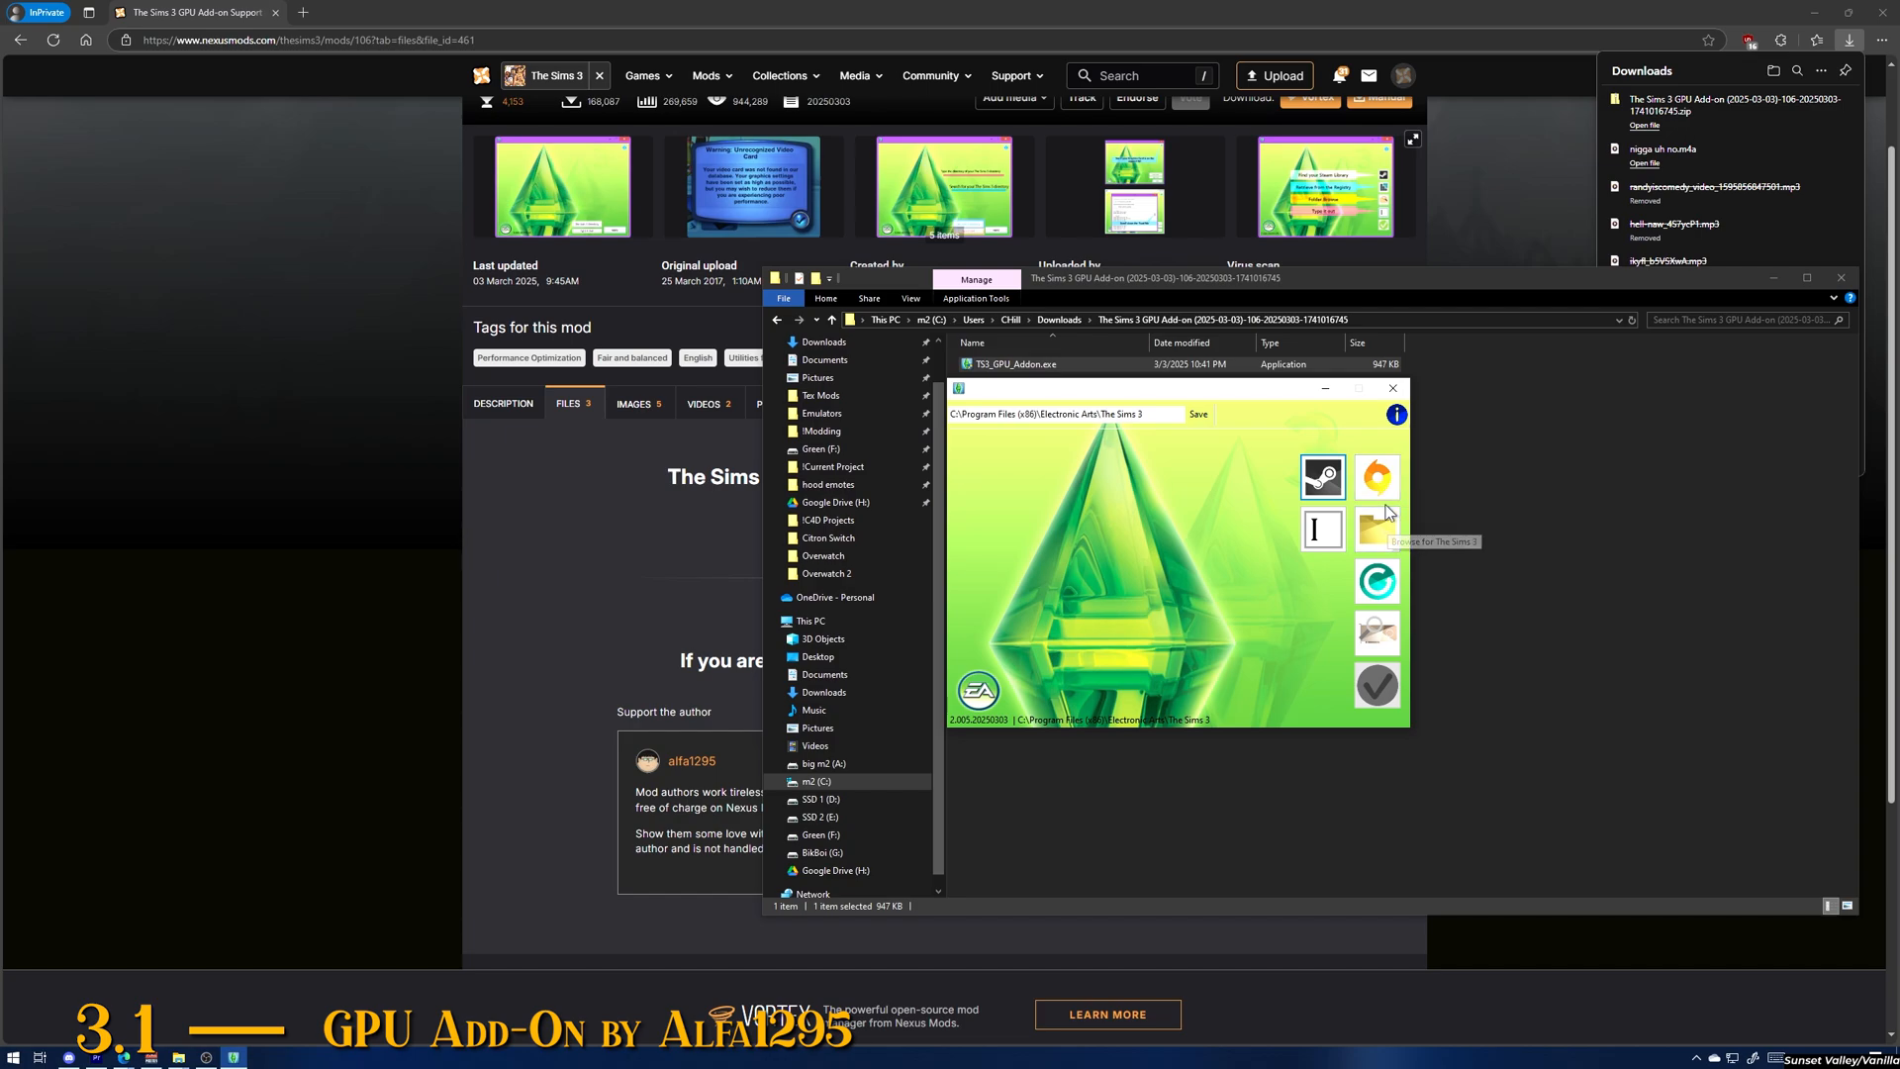
click(1309, 488)
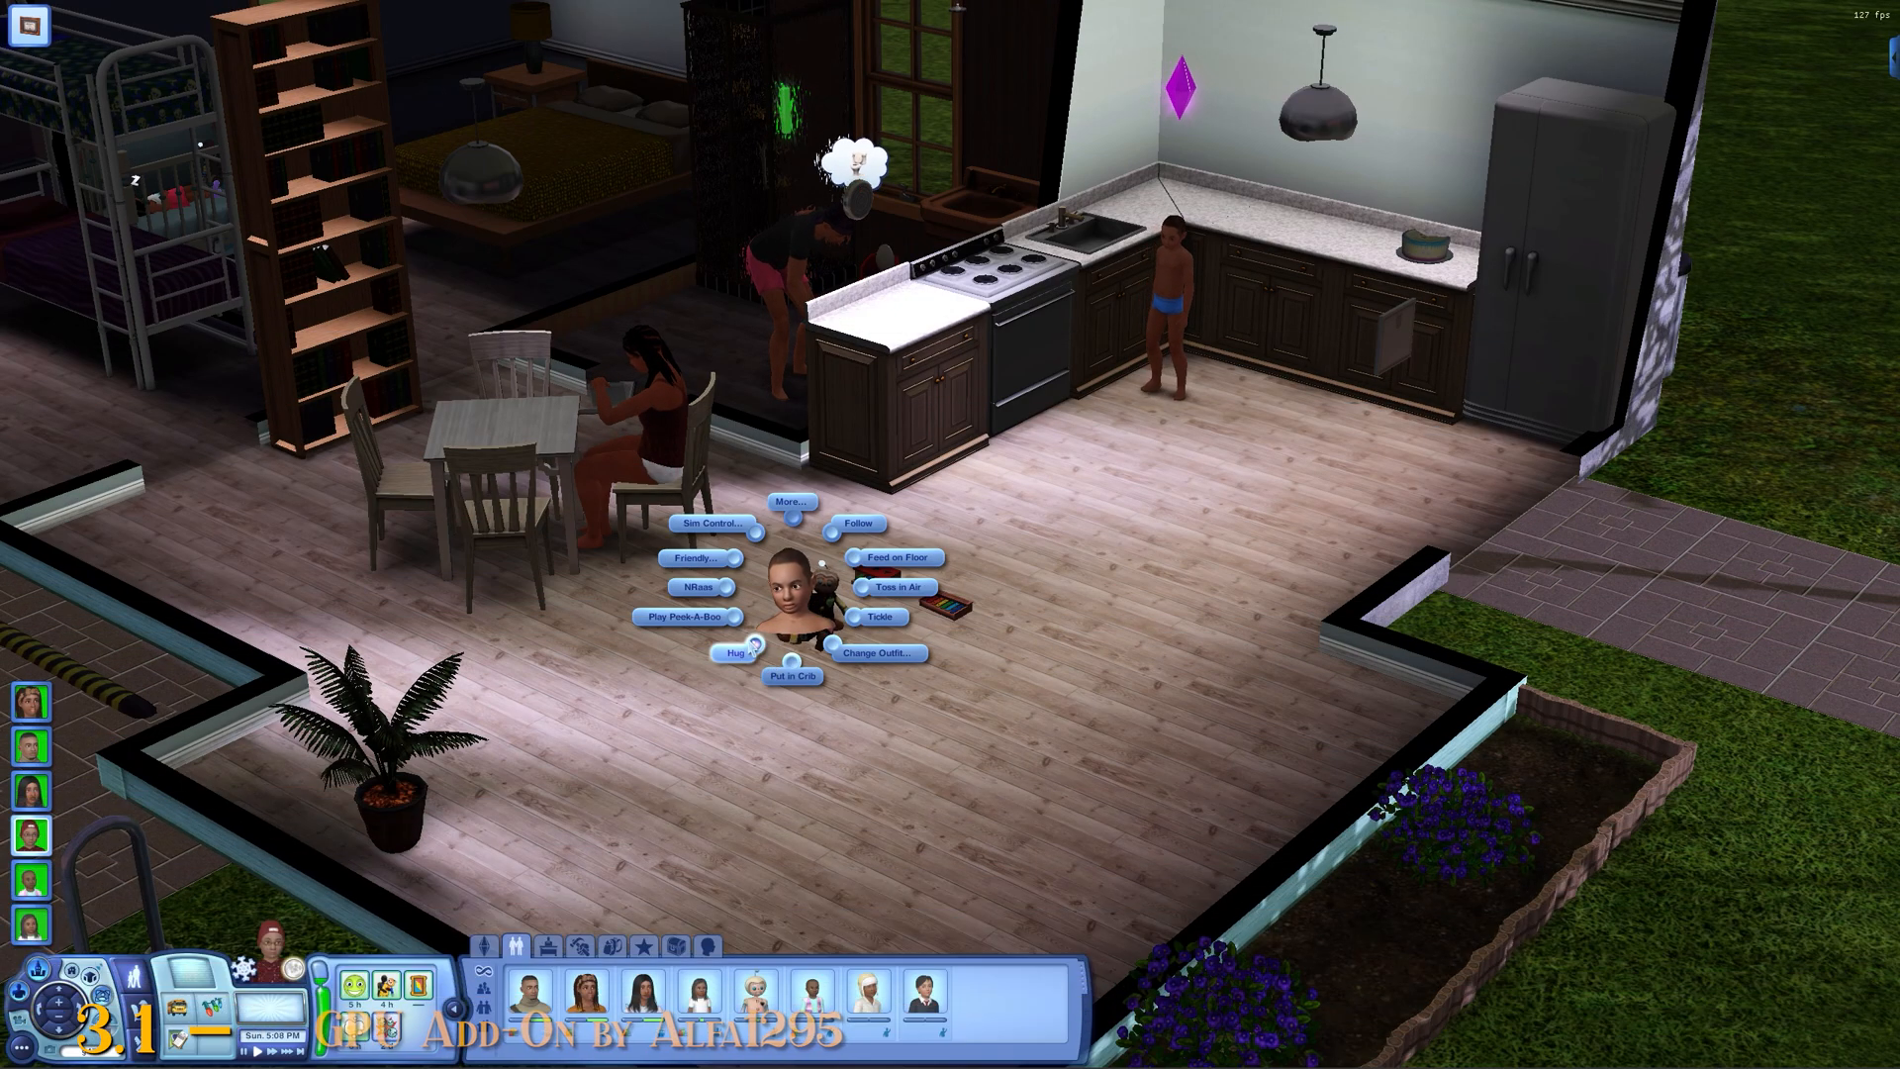
Step: Switch back to The Sims 3 and have the active Sim hug the toddler on the floor
click(737, 653)
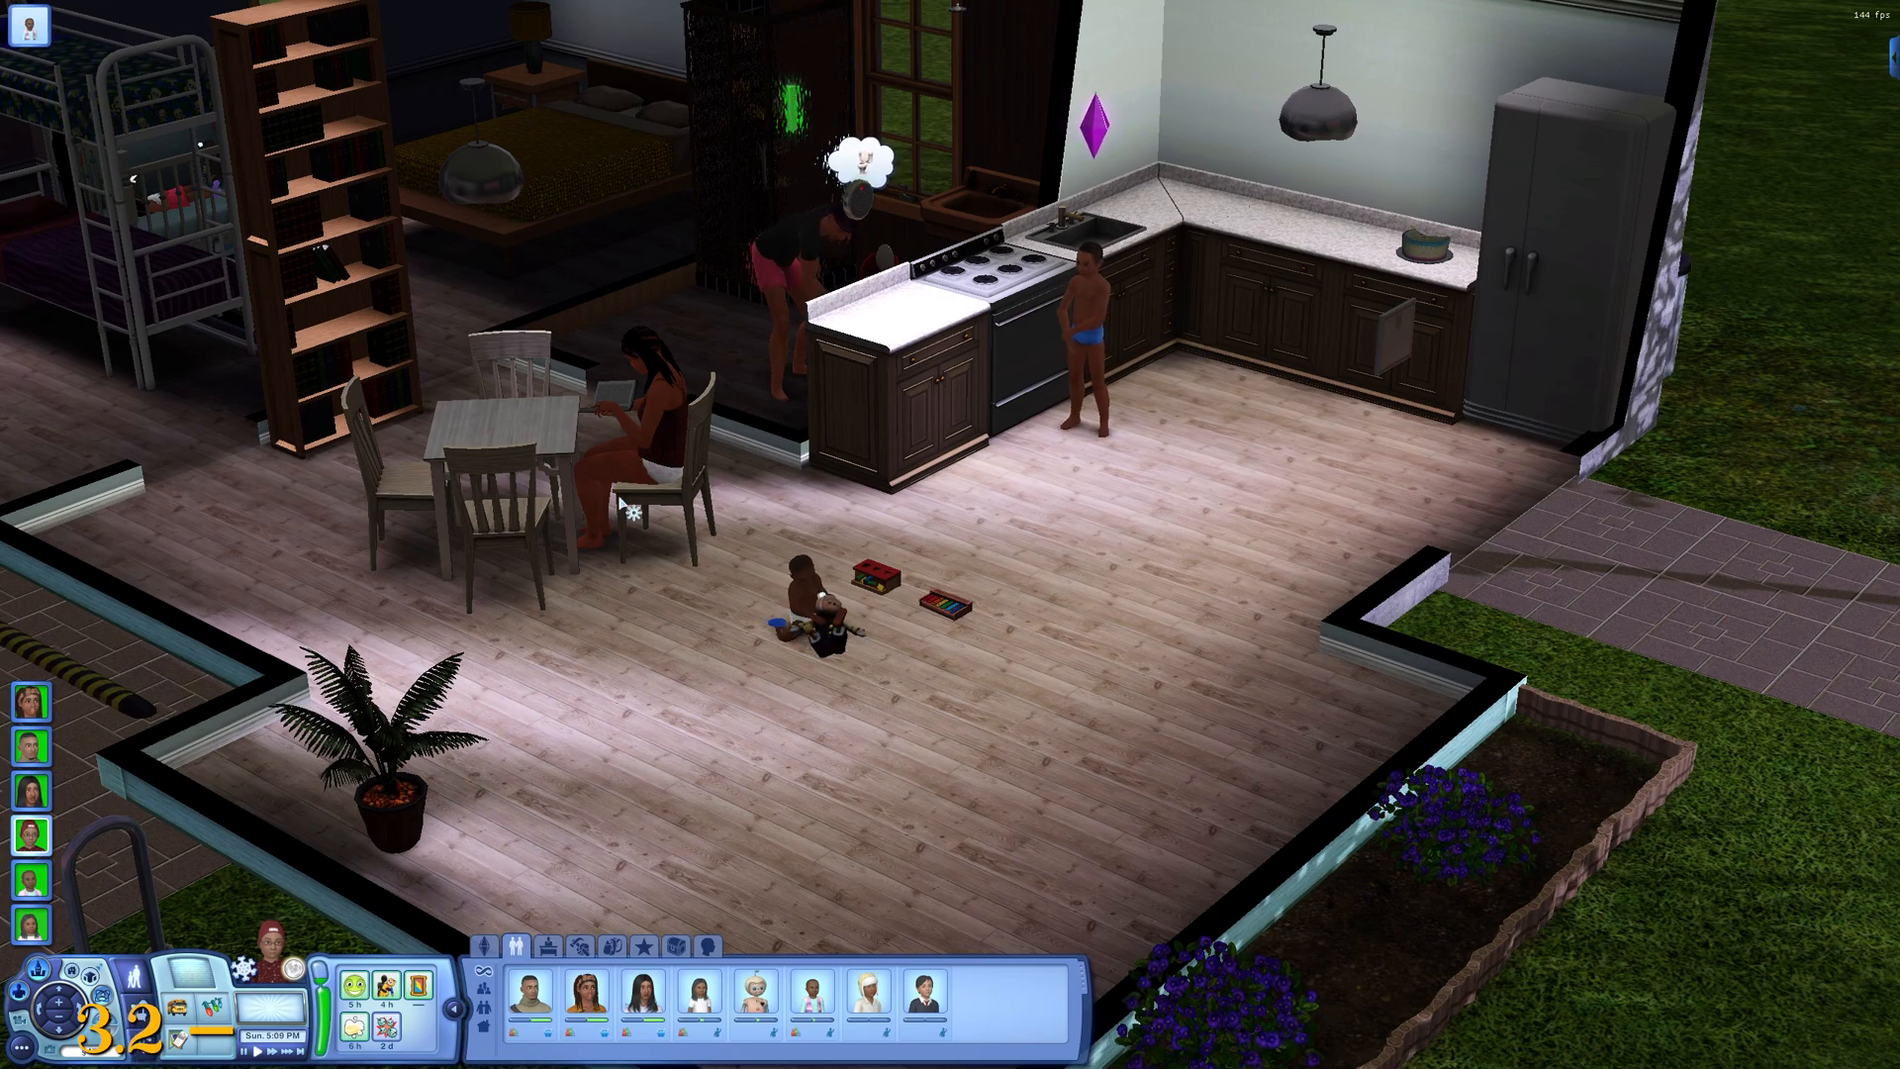
scroll(626, 510, down, 2)
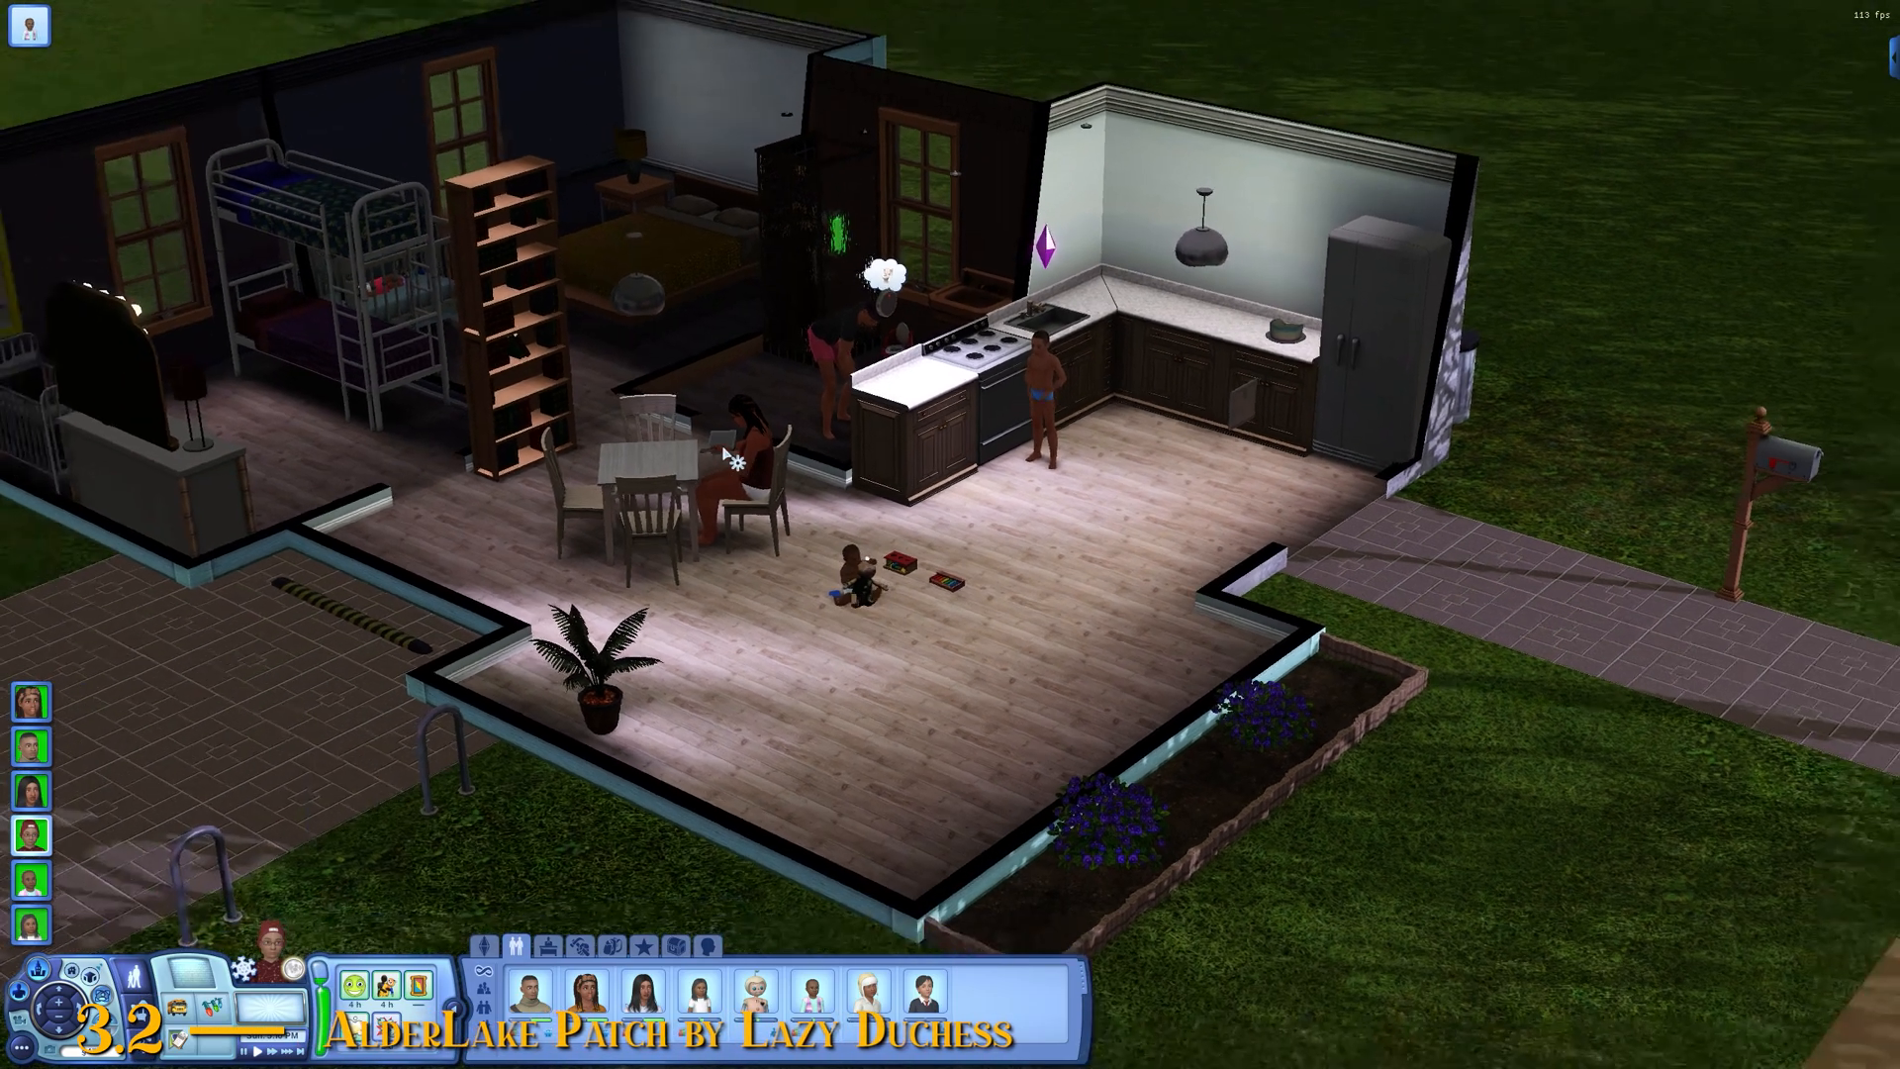
scroll(729, 456, down, 5)
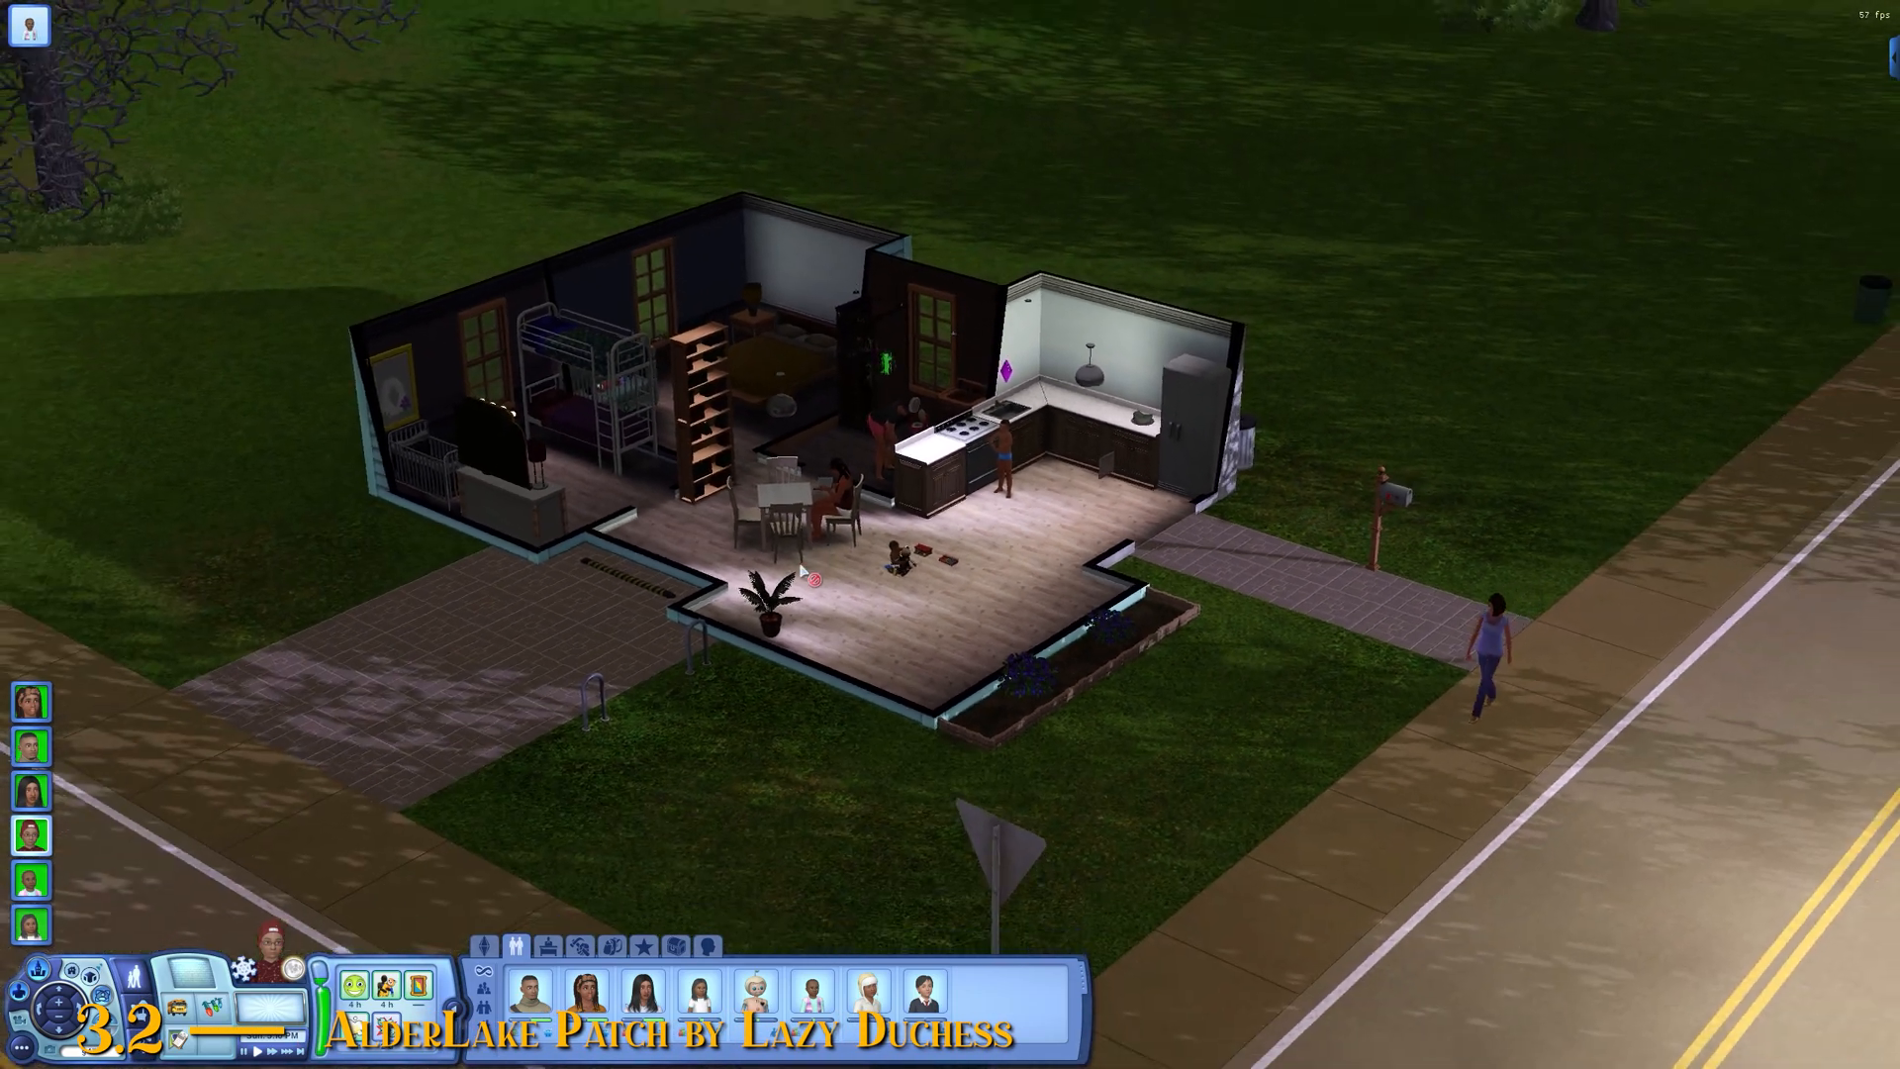
scroll(818, 594, up, 5)
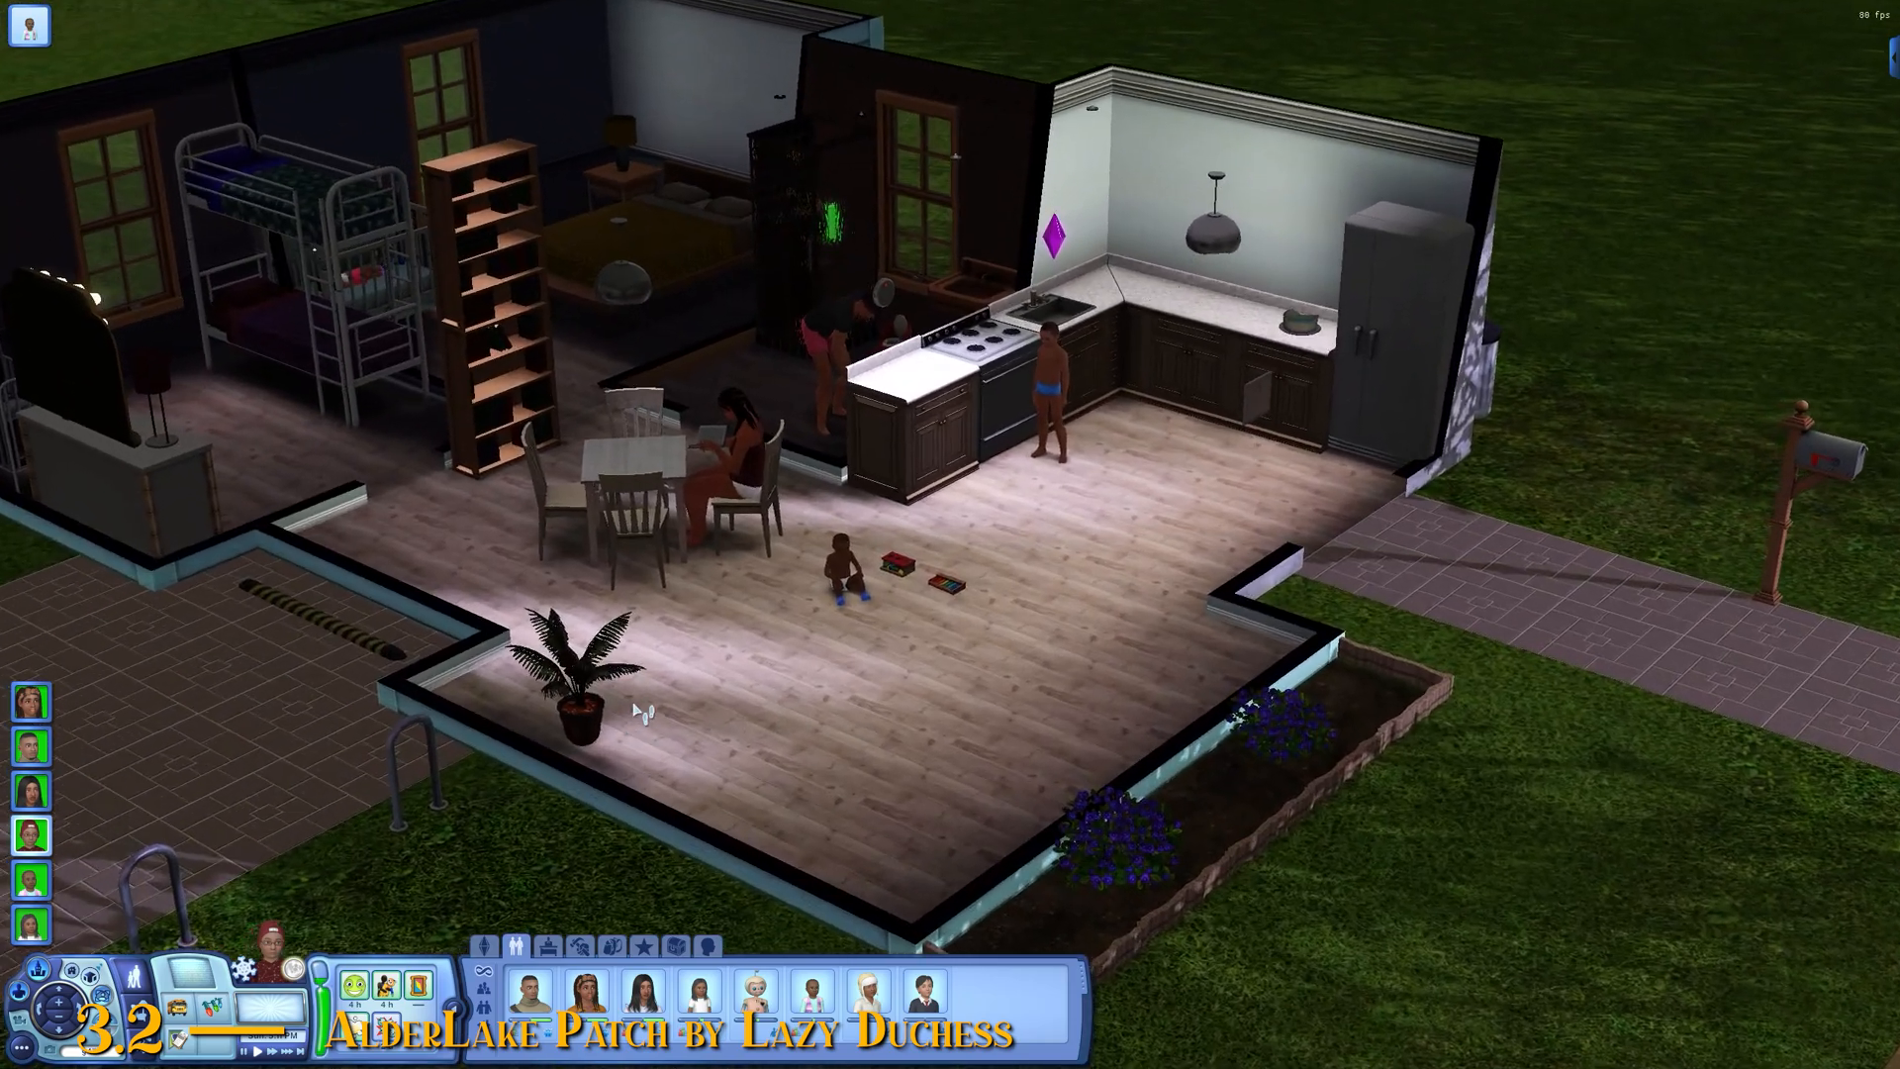
scroll(737, 638, up, 5)
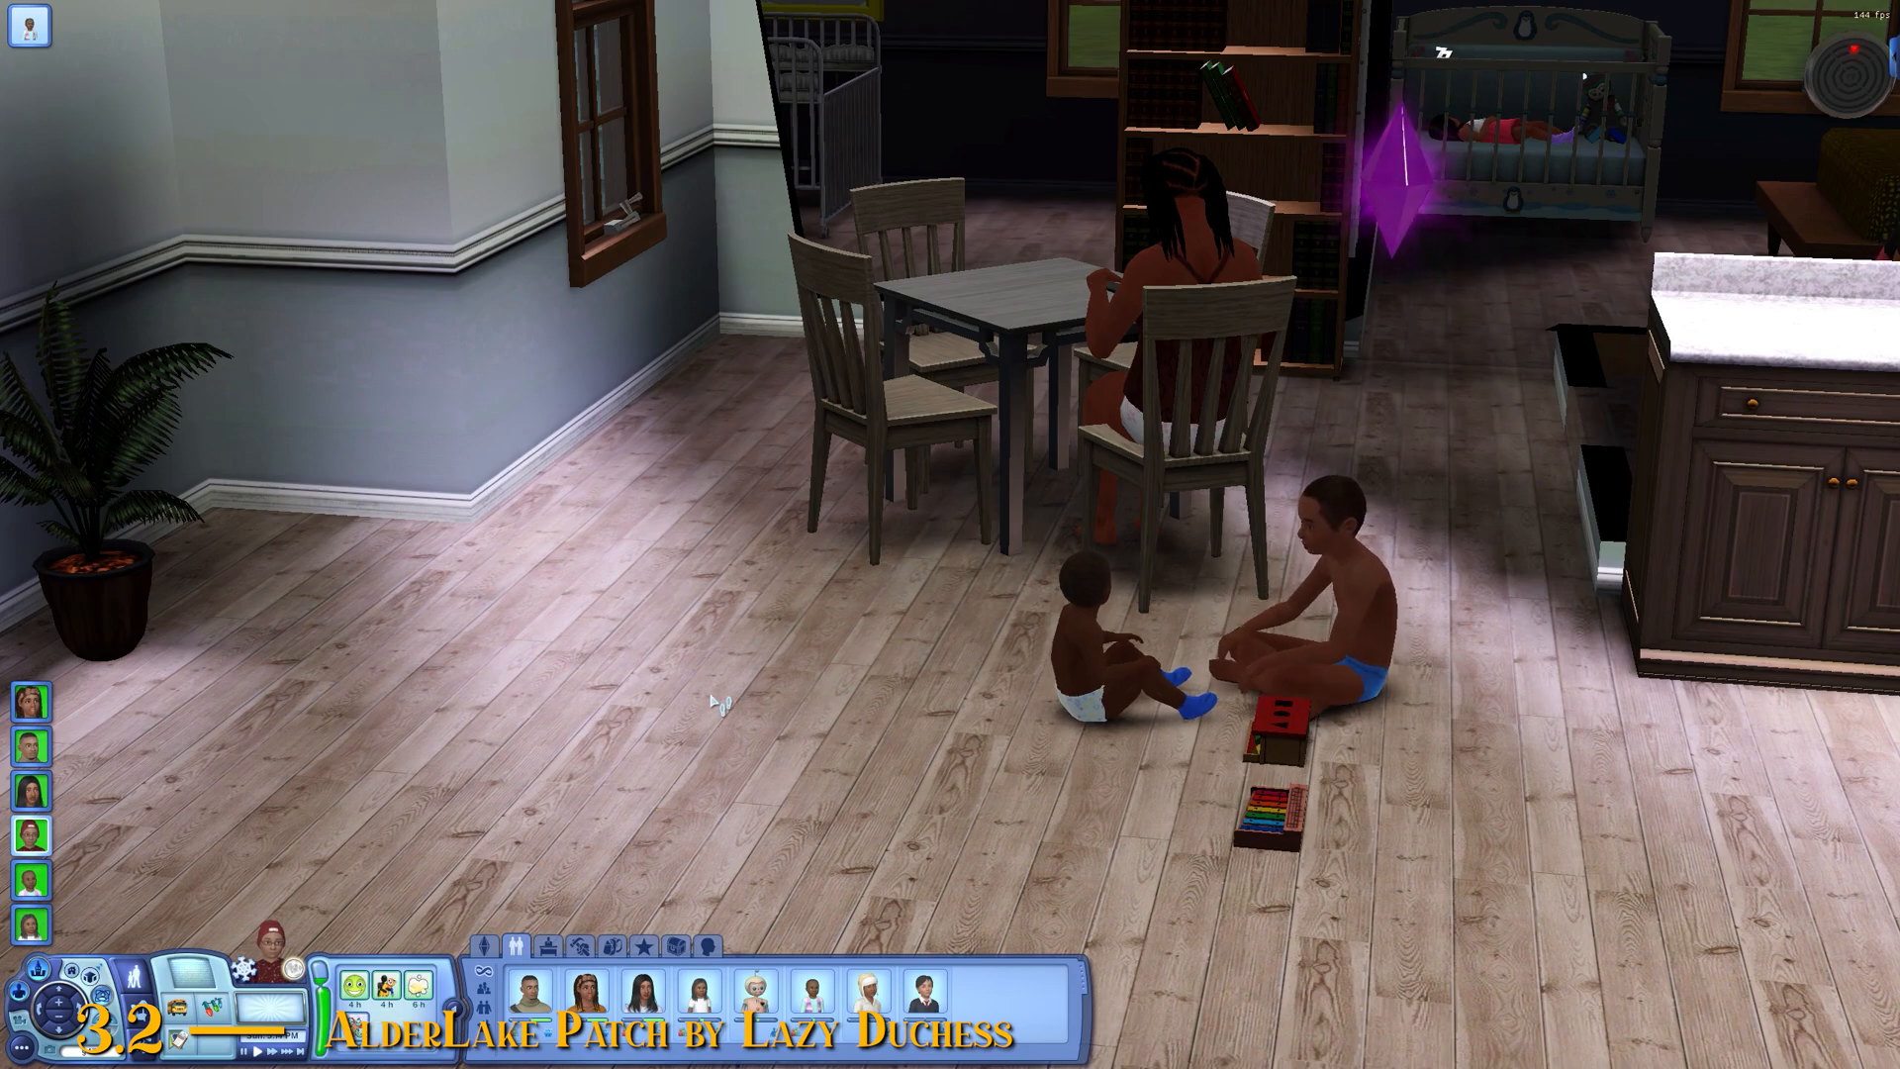
drag(830, 733, 930, 699)
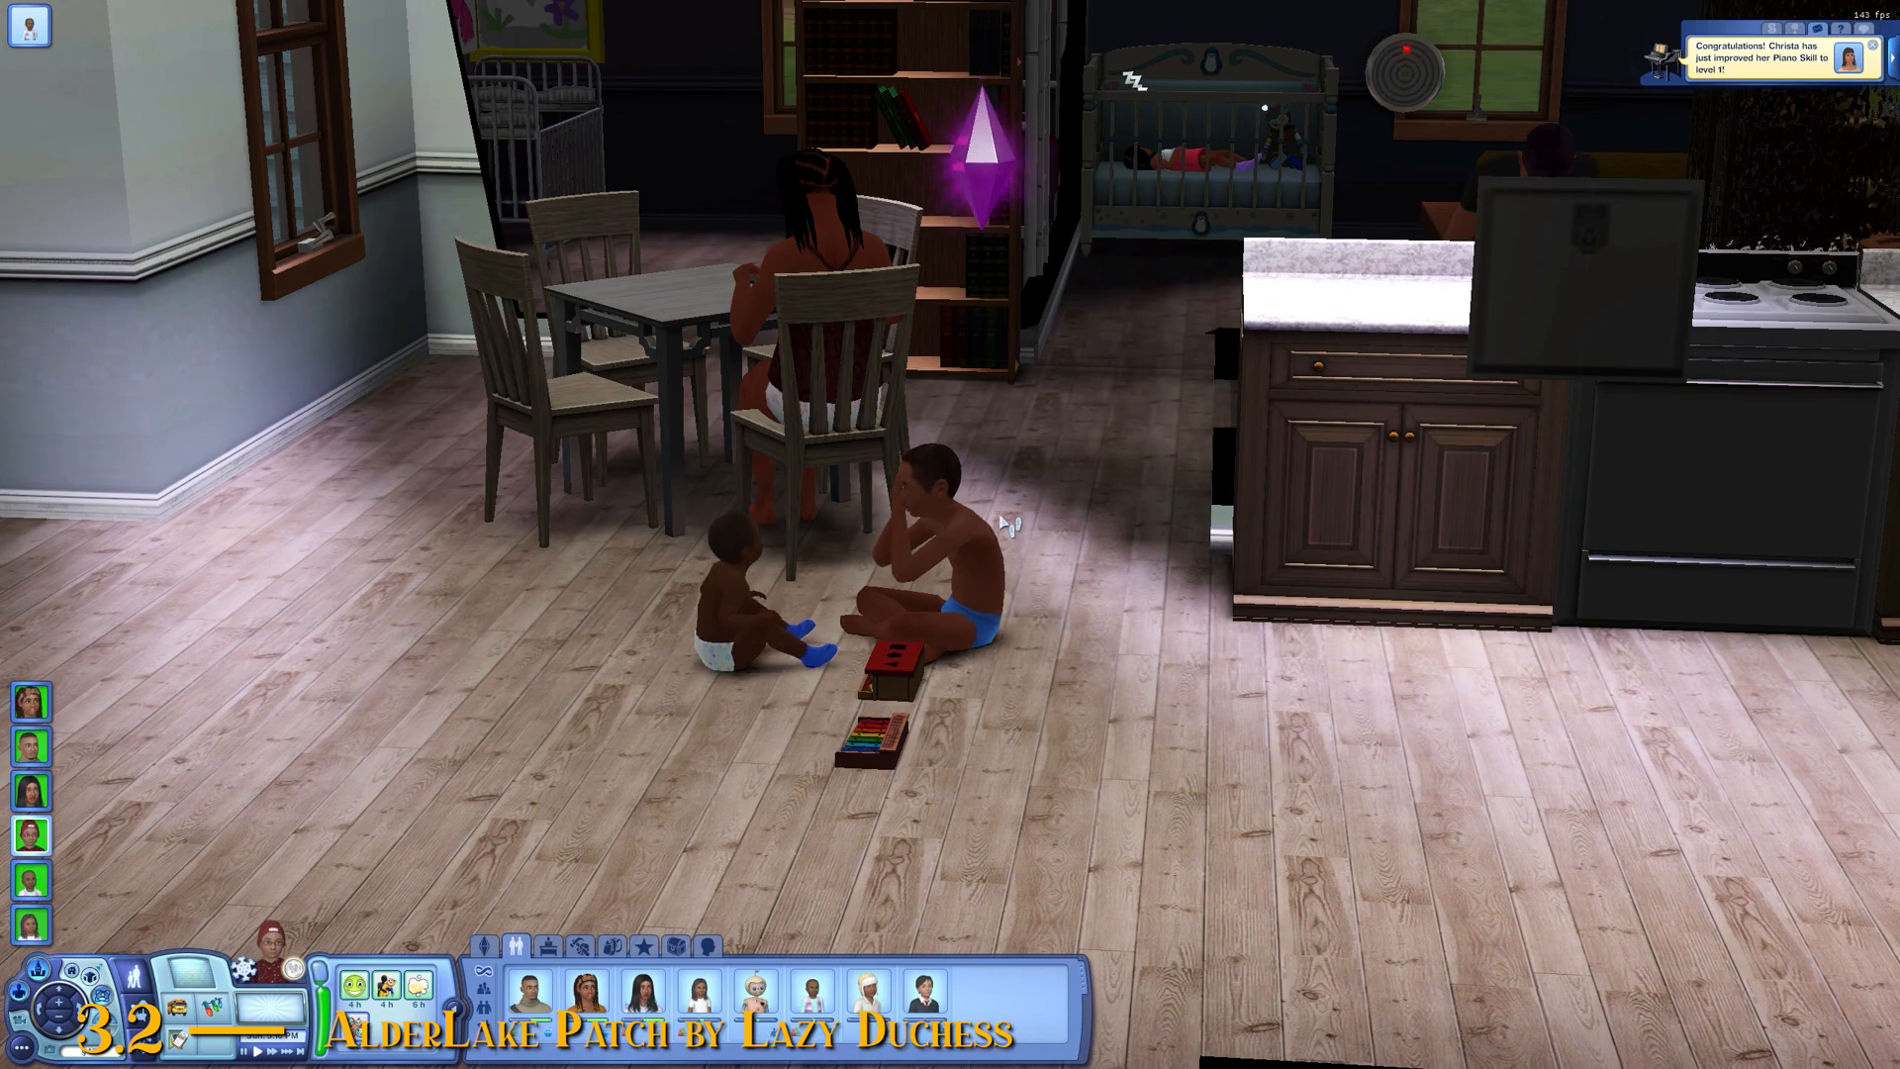
scroll(1005, 525, down, 2)
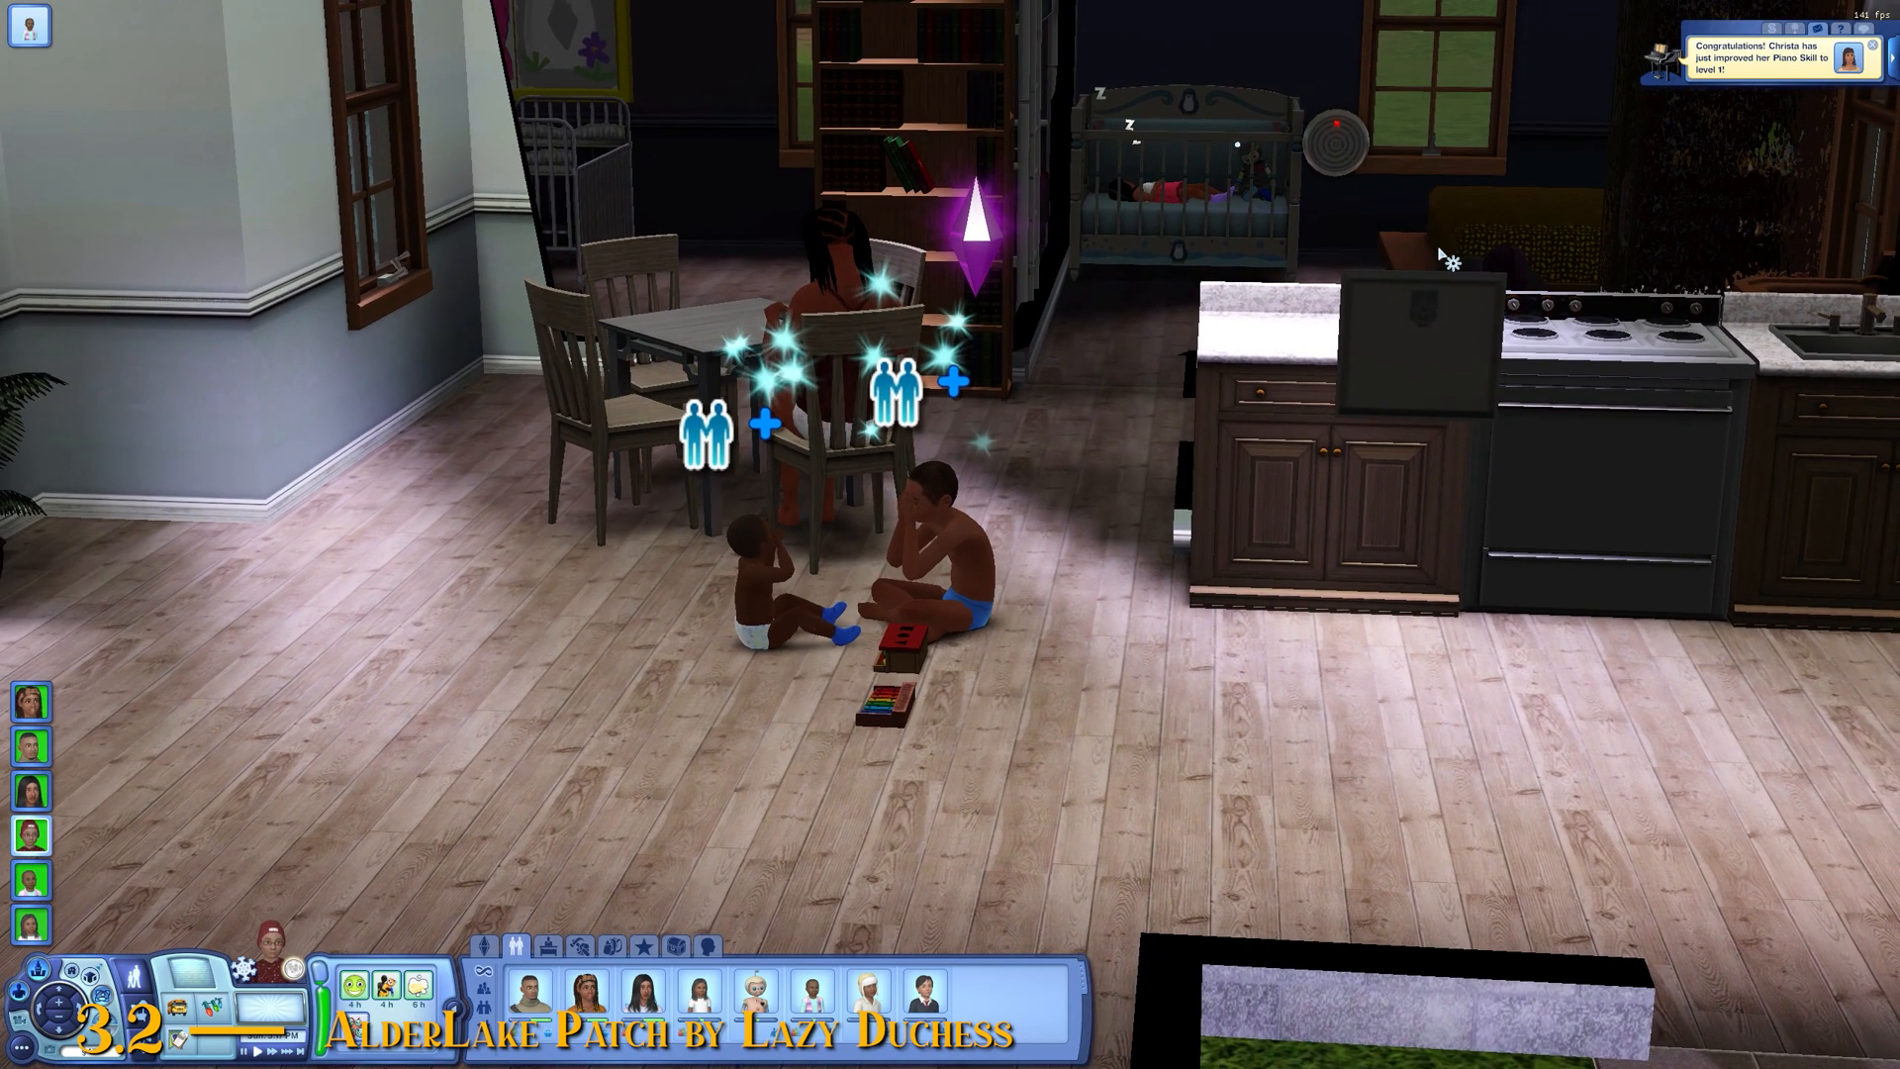
right_click(1441, 160)
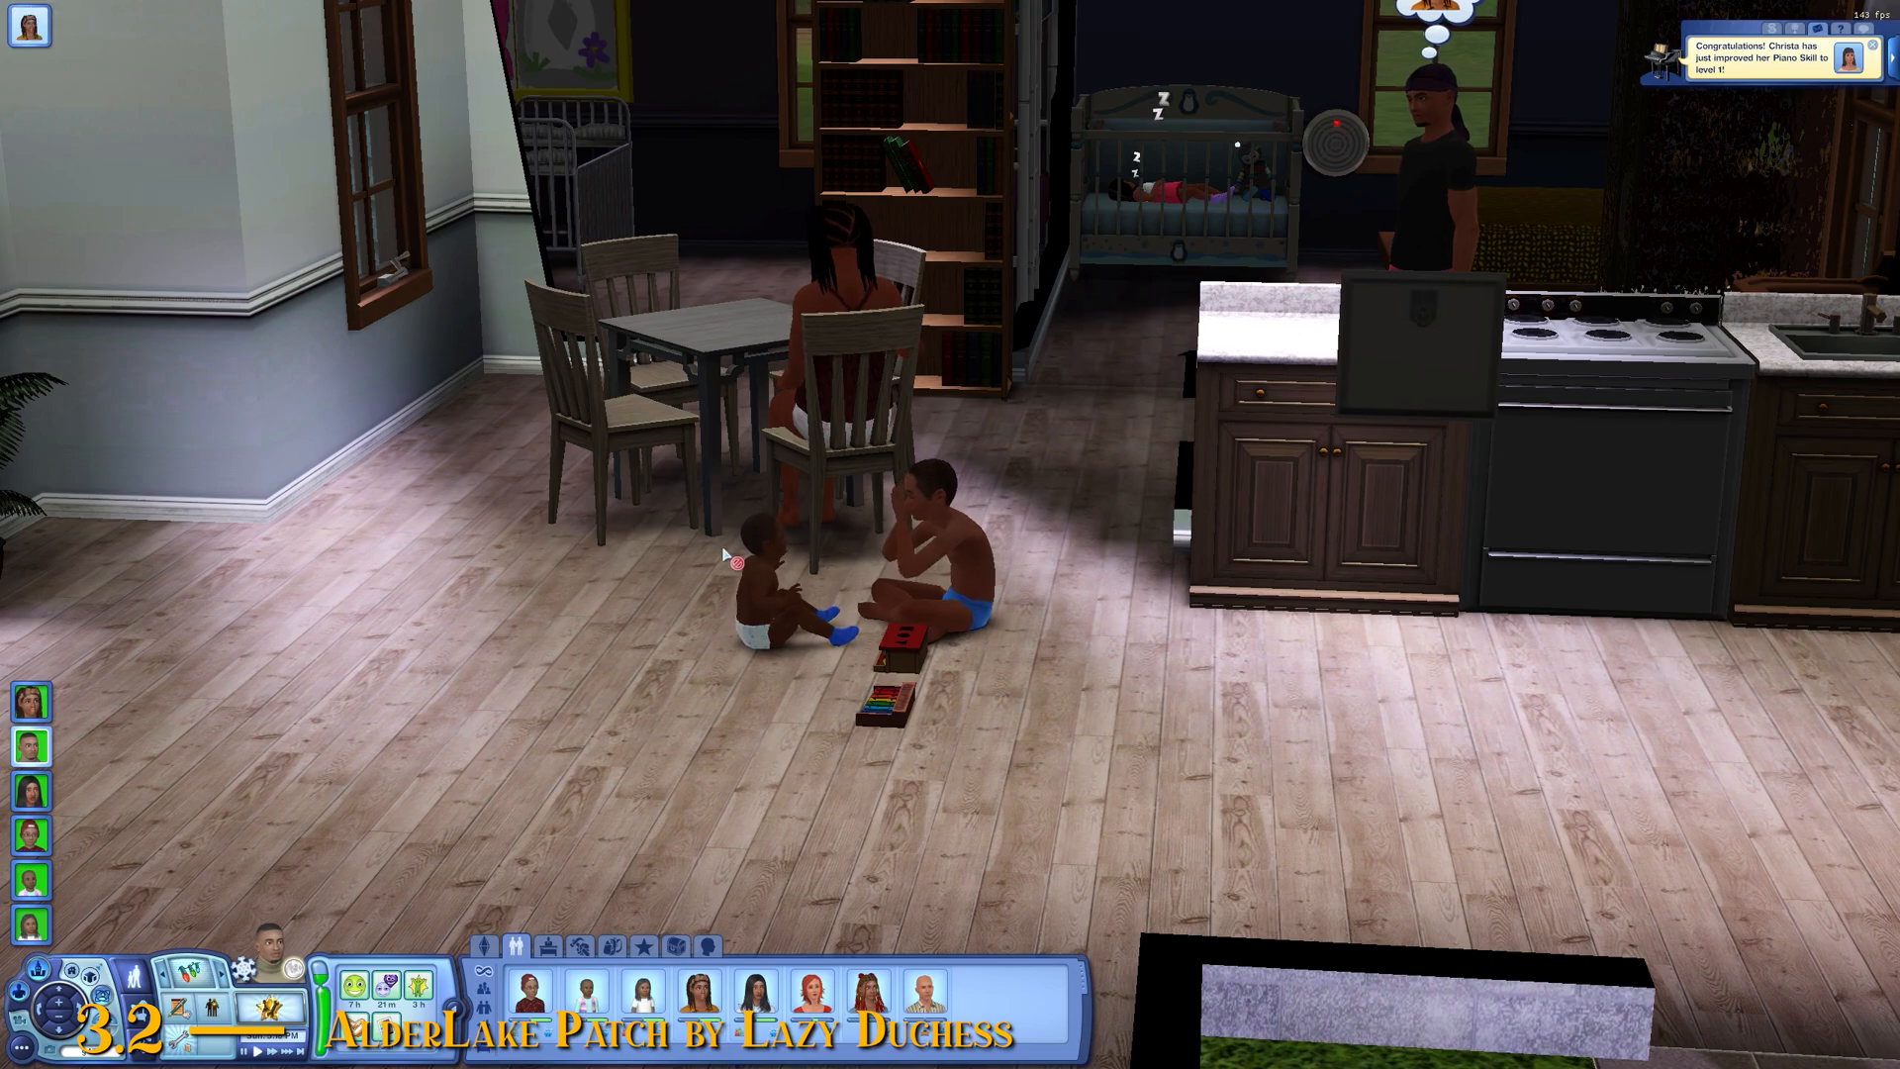
right_click(943, 557)
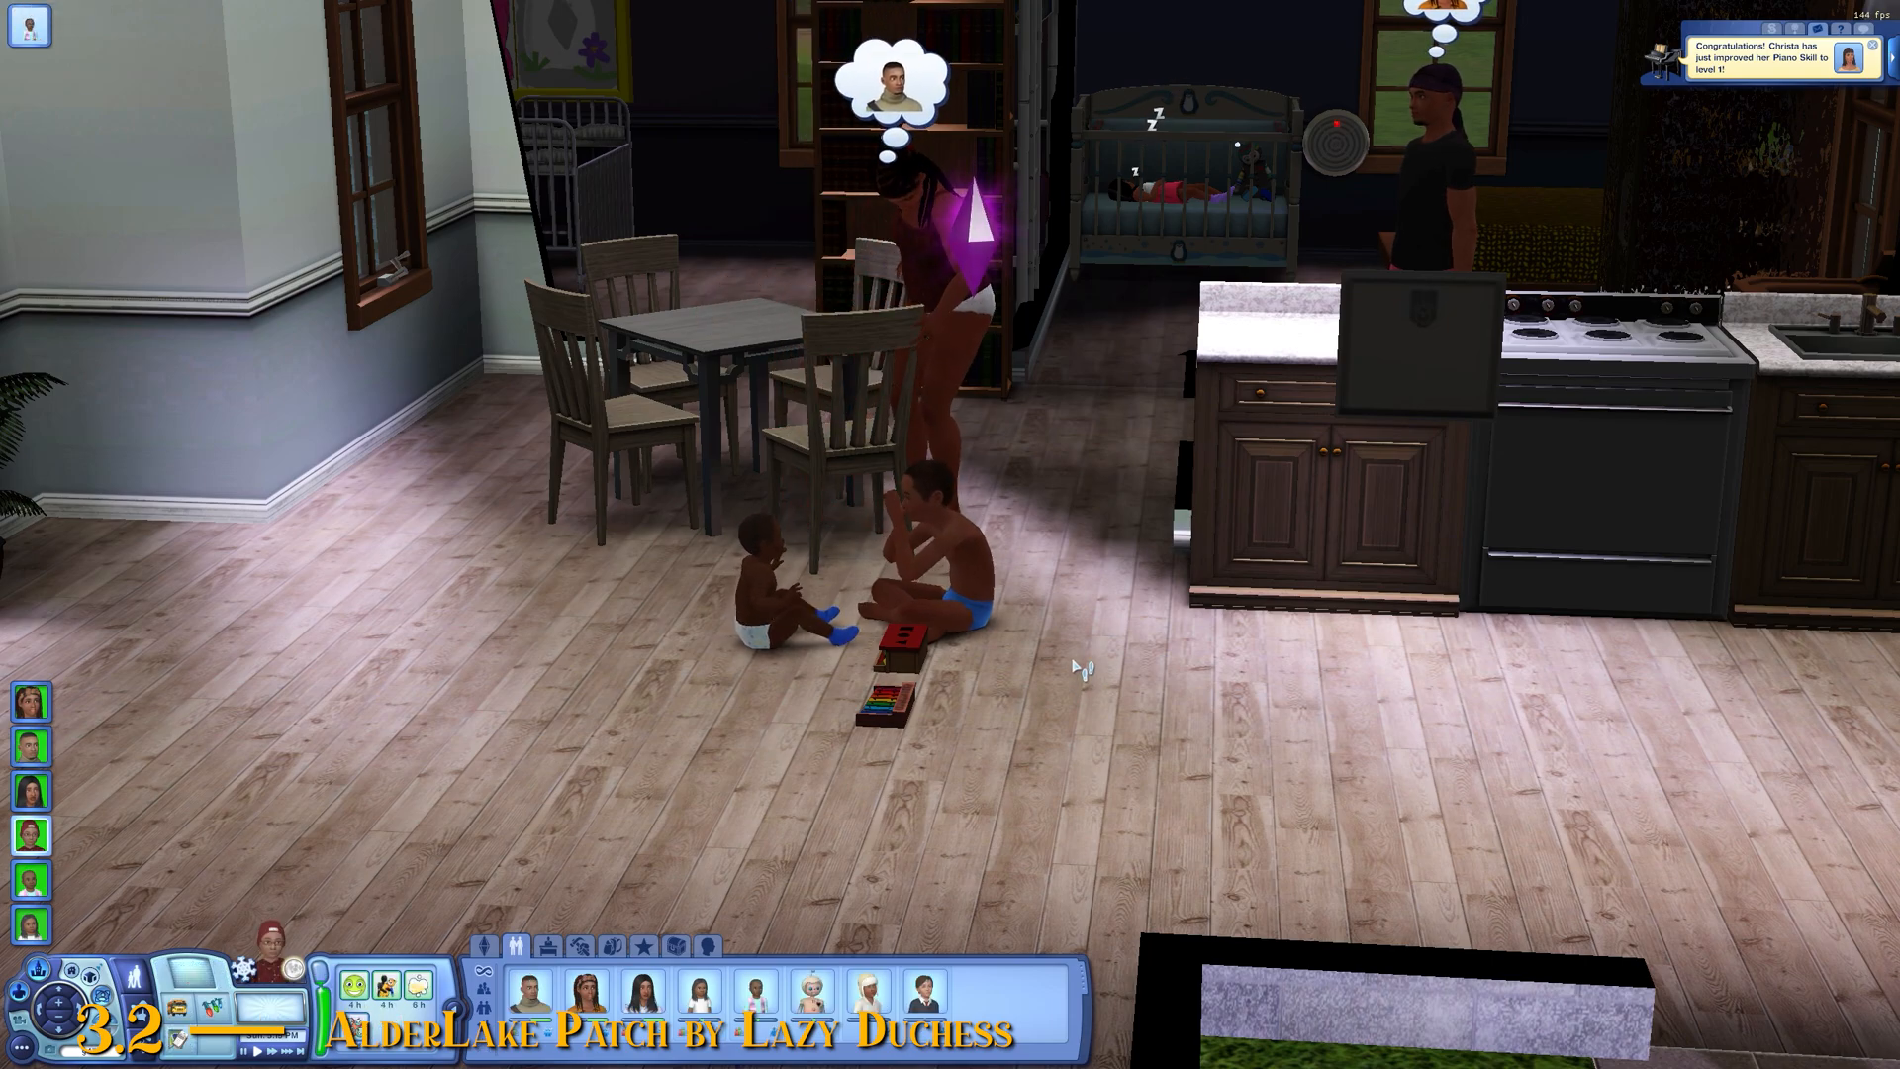
drag(1077, 668, 1076, 671)
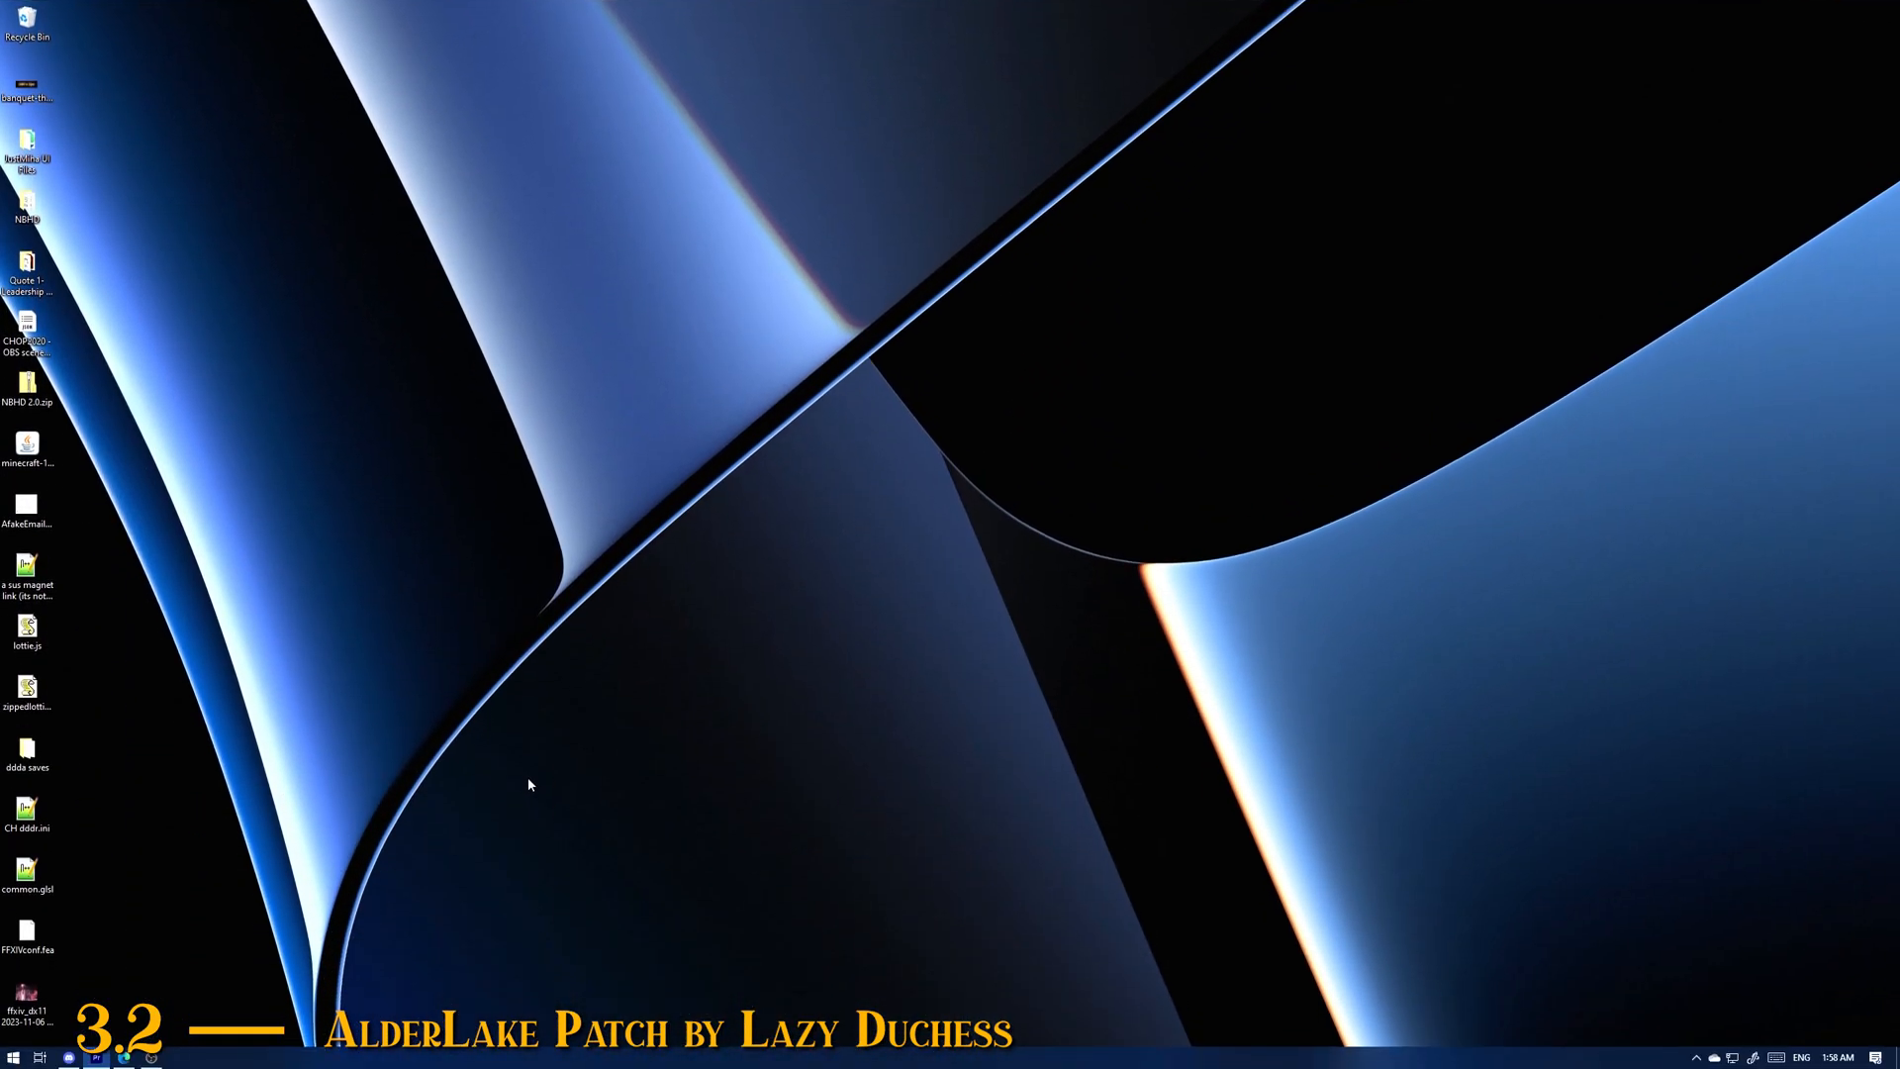
Step: Open Task Manager and check the computer's processor model in its CPU performance details
right_click(12, 1057)
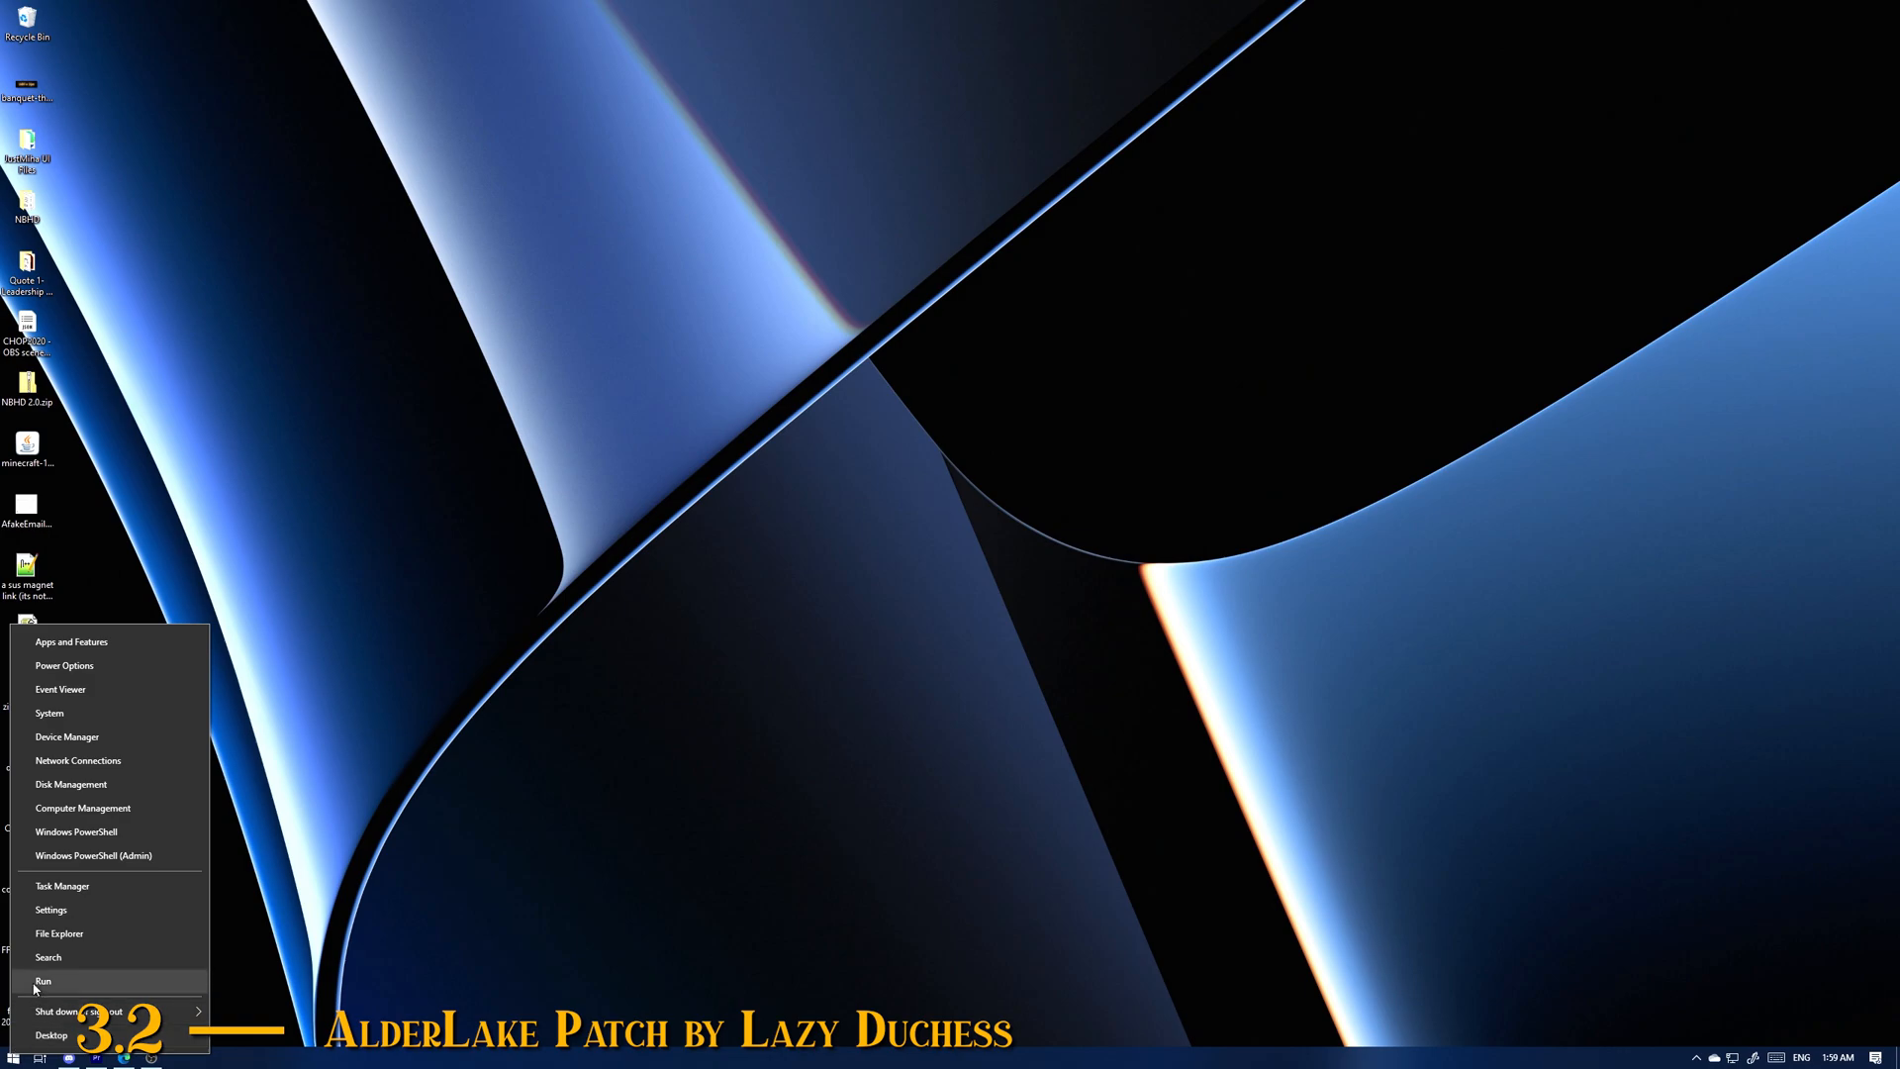
click(66, 888)
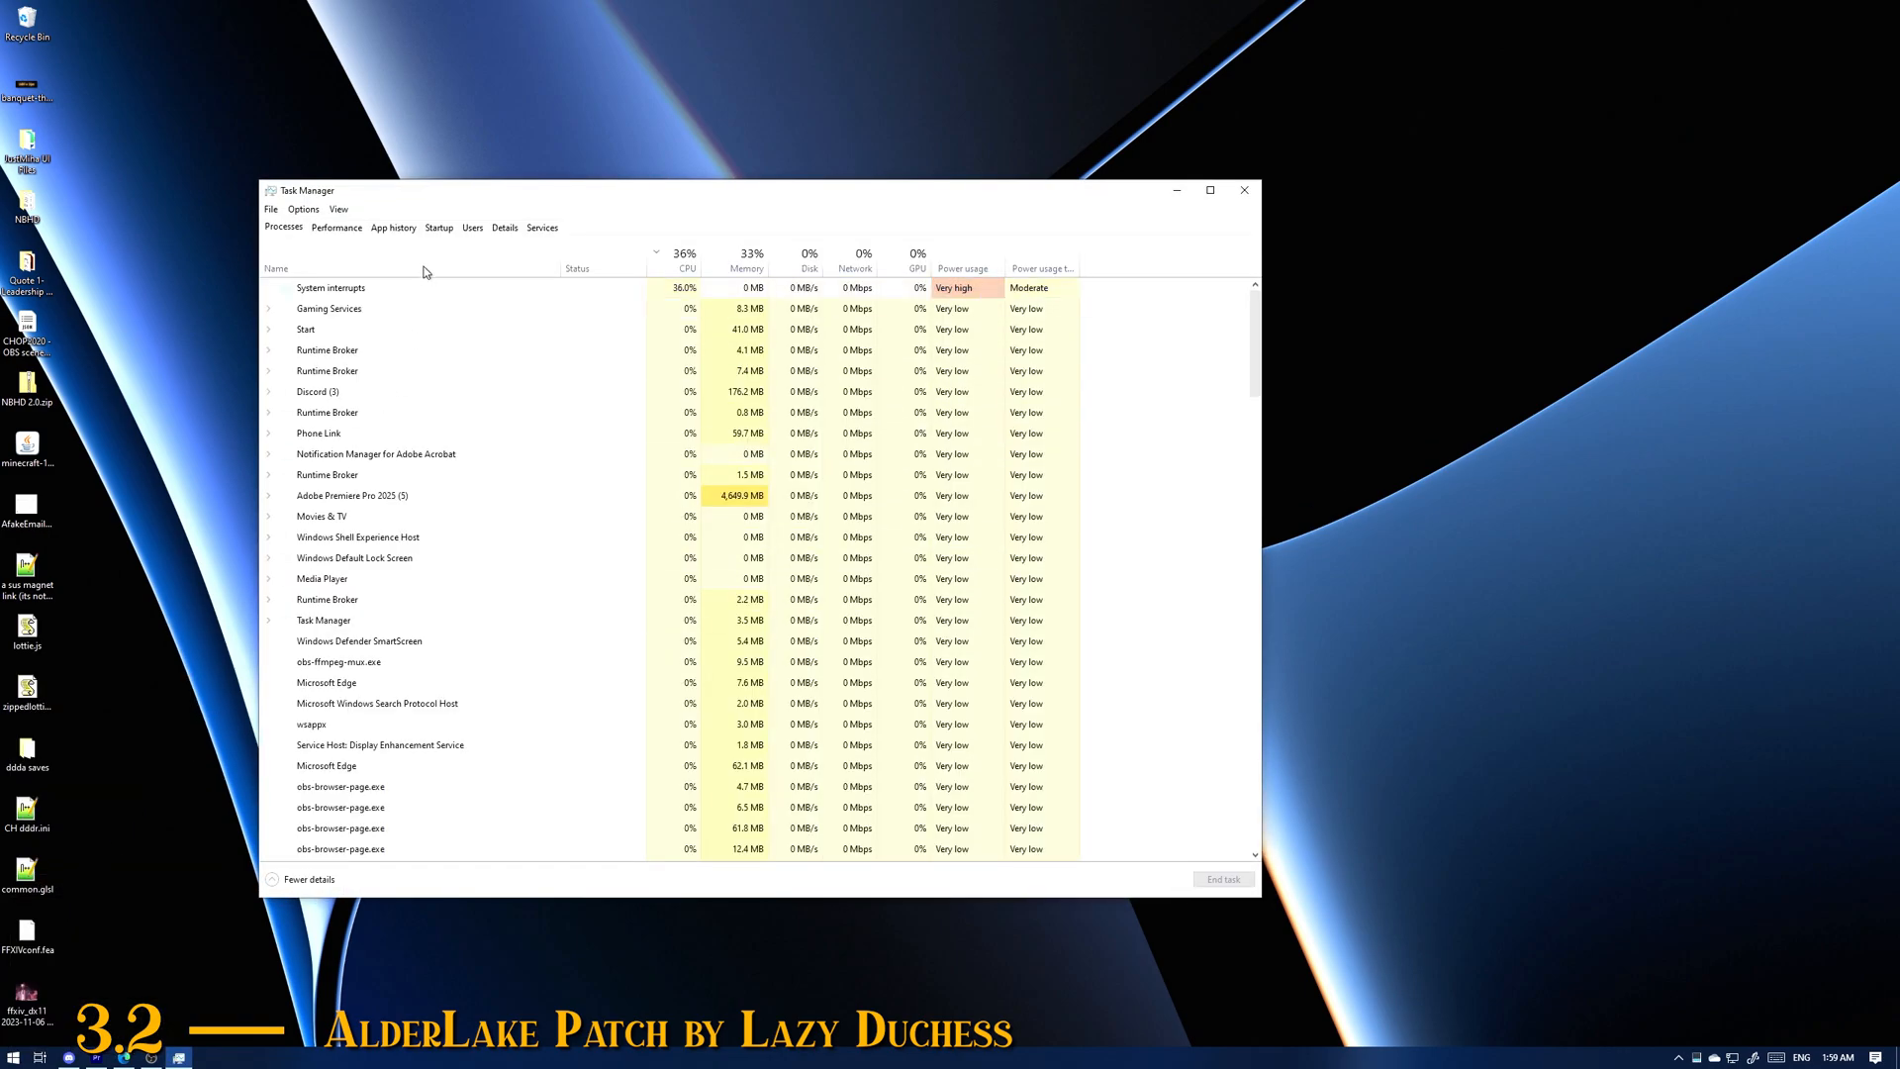
click(332, 231)
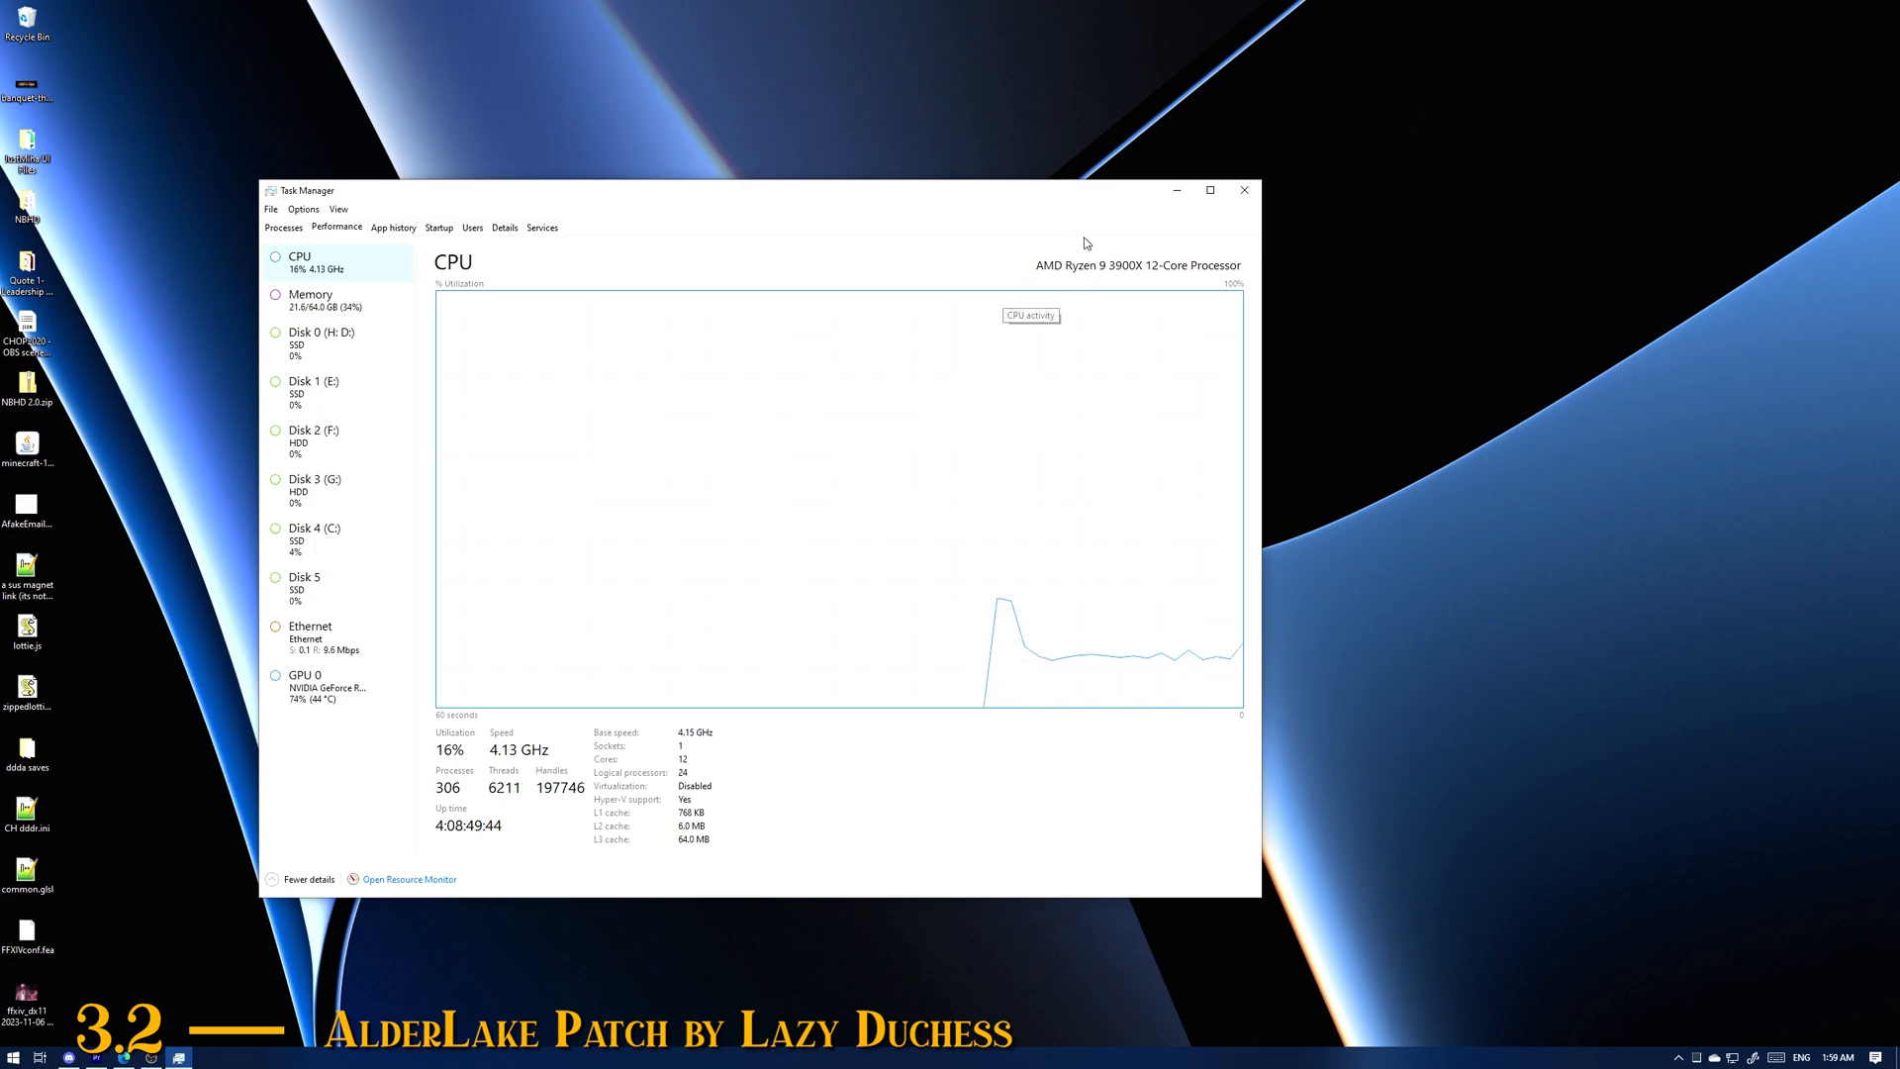
Step: Switch to the browser and open the download section of the Intel Alder Lake Patch page on Mod The Sims
key(alt+Tab)
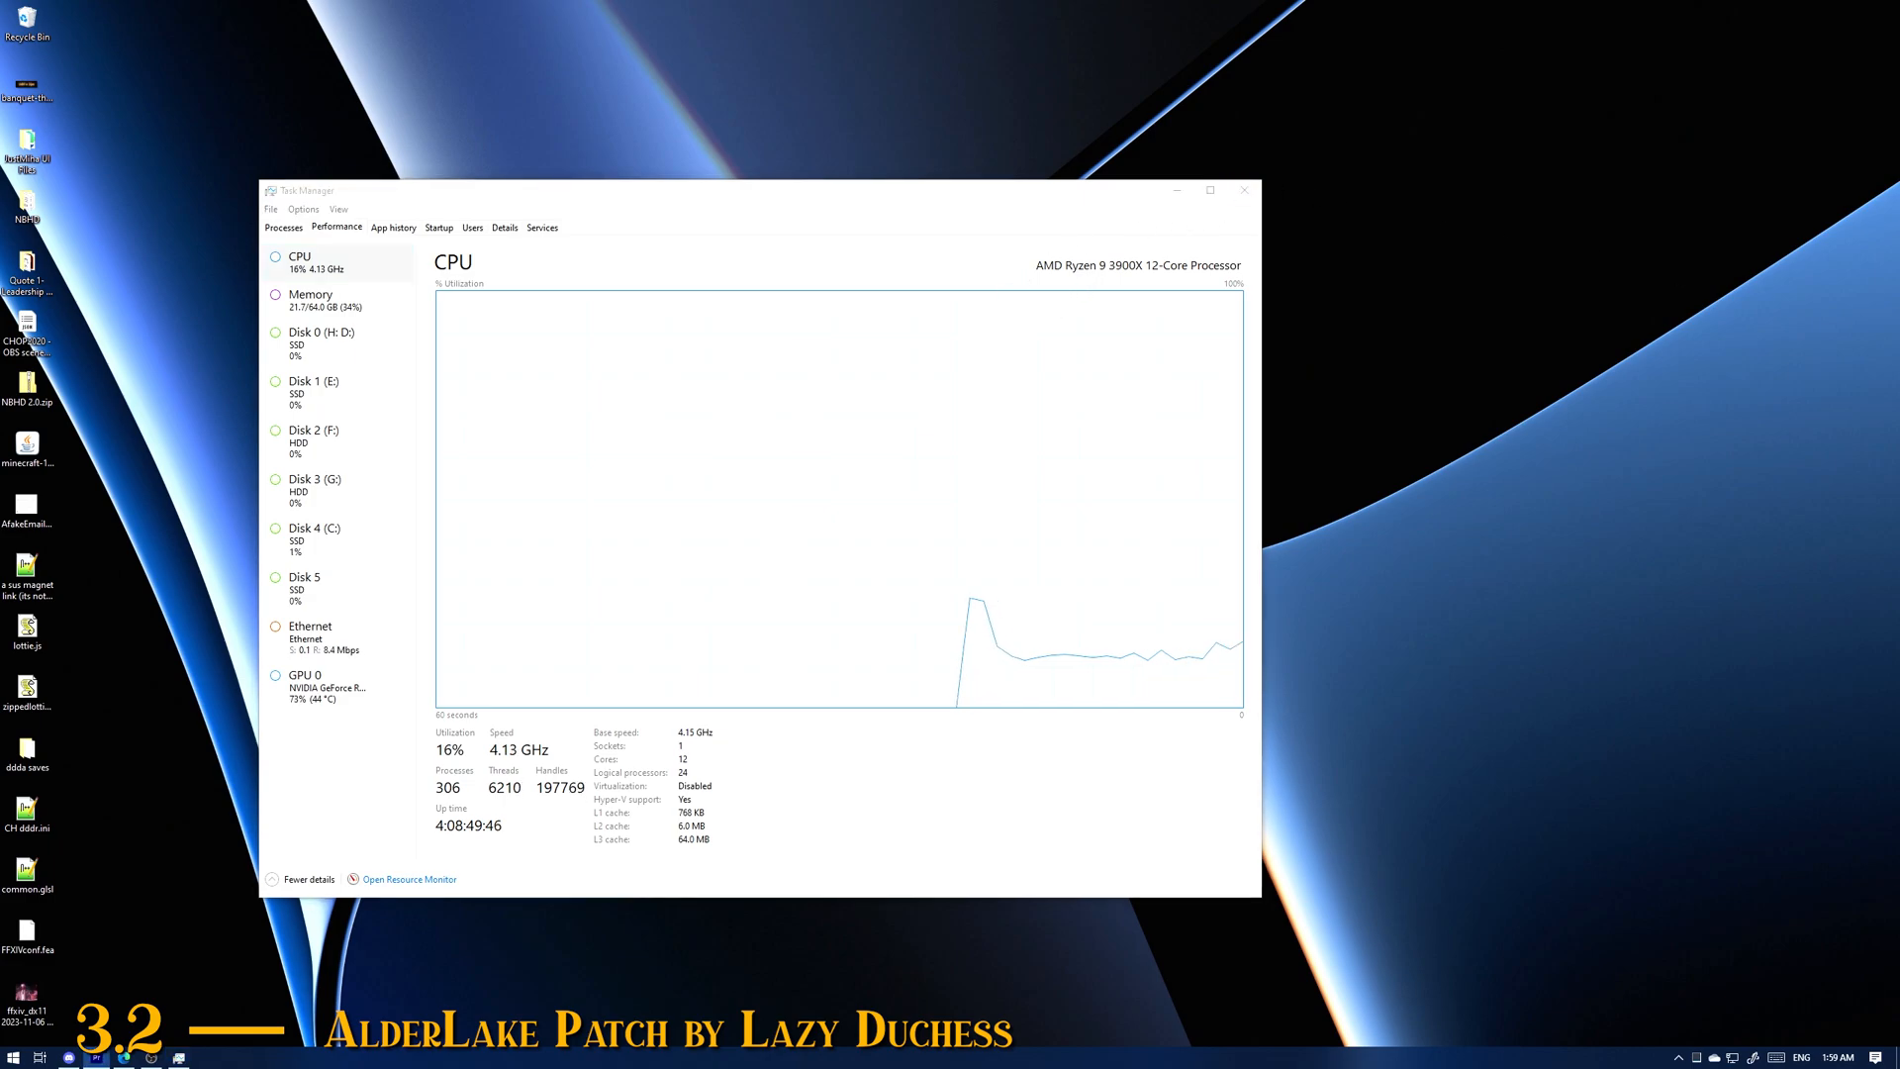
key(alt+Tab)
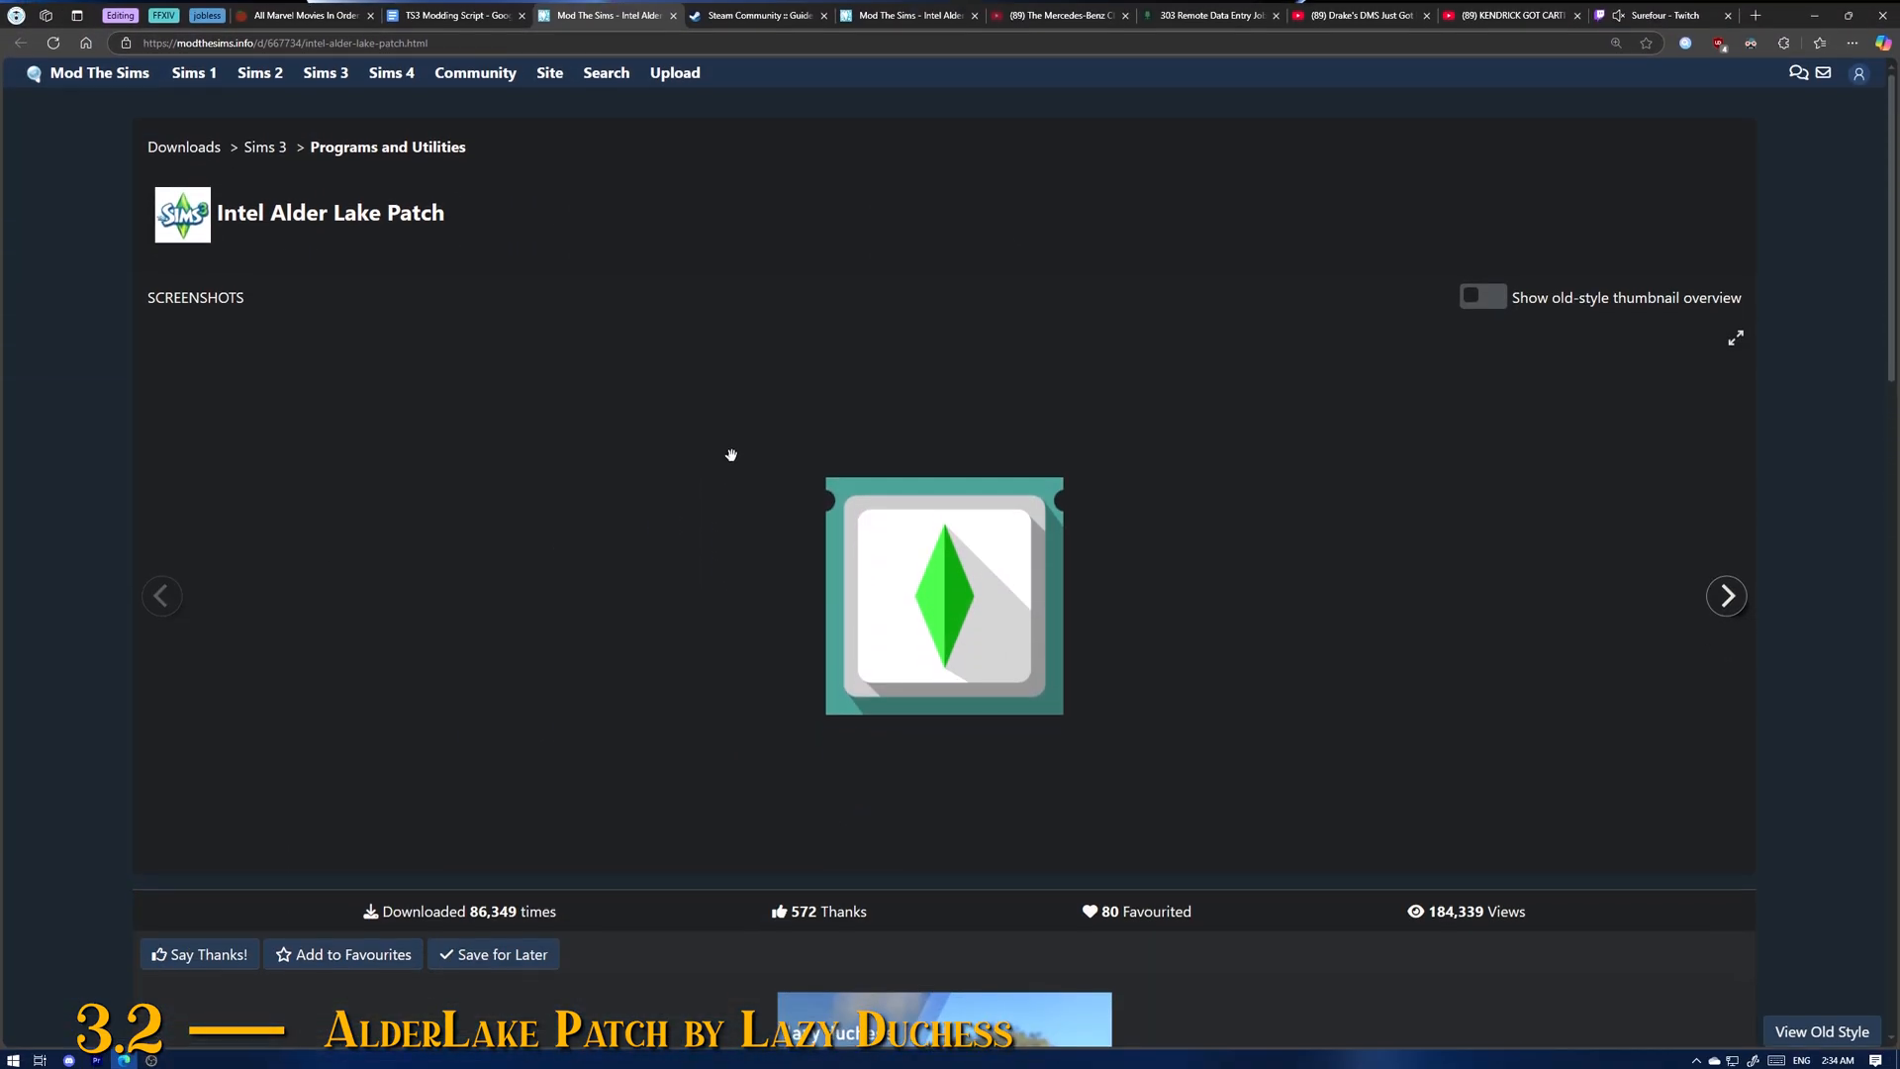
scroll(715, 421, down, 7)
click(336, 445)
scroll(612, 456, down, 3)
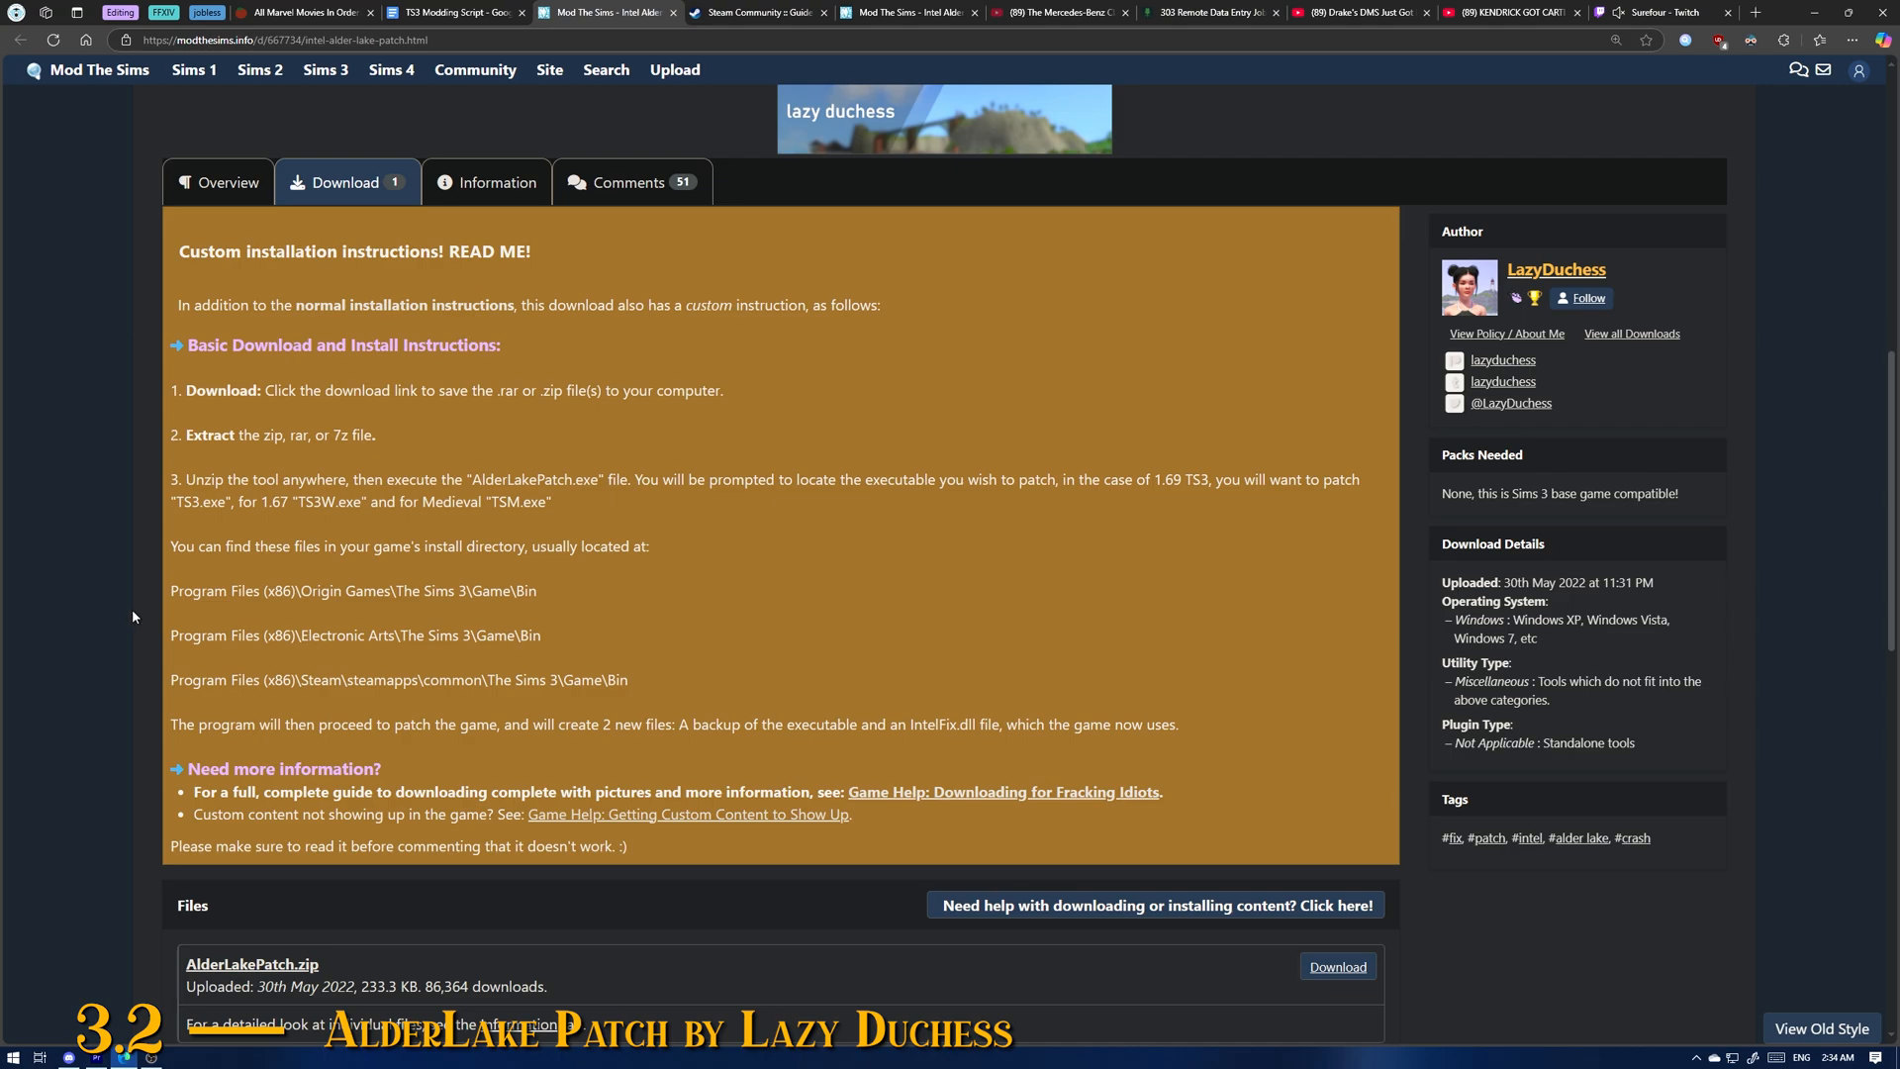
Step: Review the third installation instruction about which executable to patch, and download AlderLakePatch.zip
drag(182, 478, 713, 511)
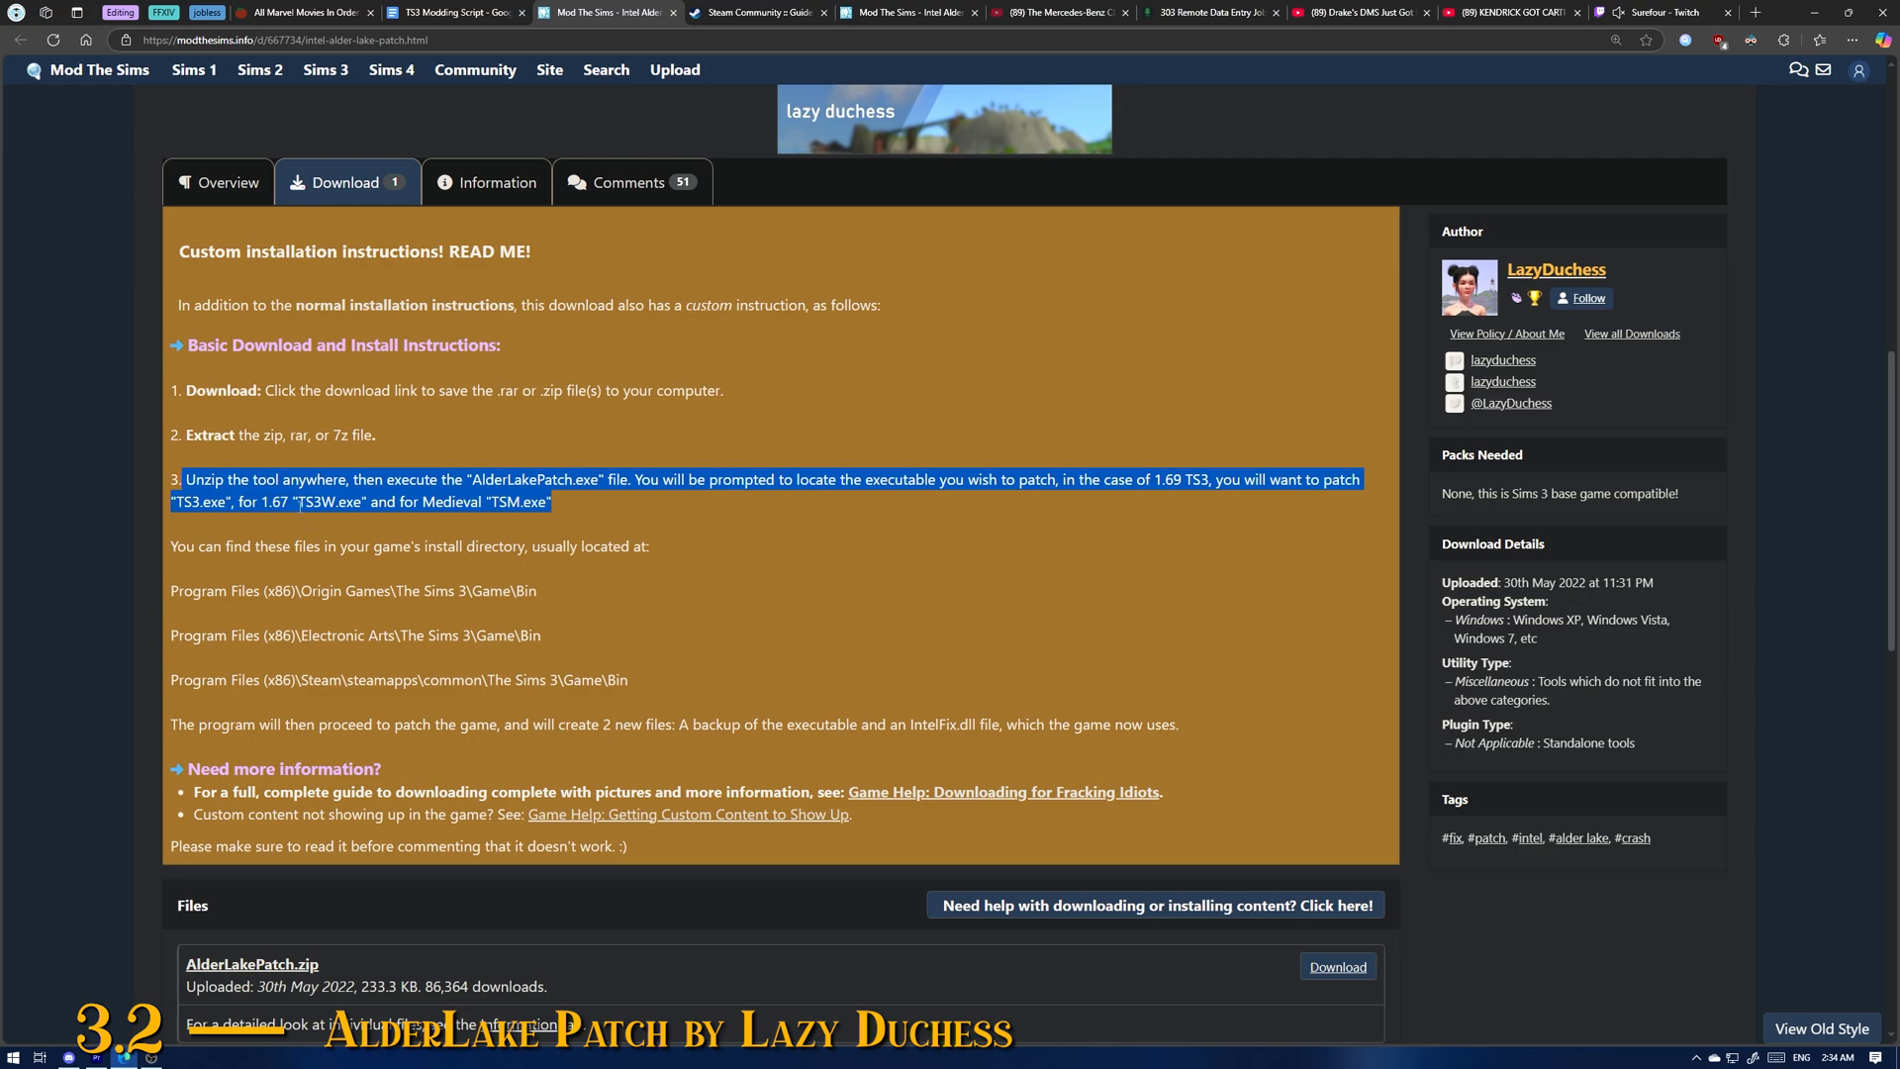
click(330, 502)
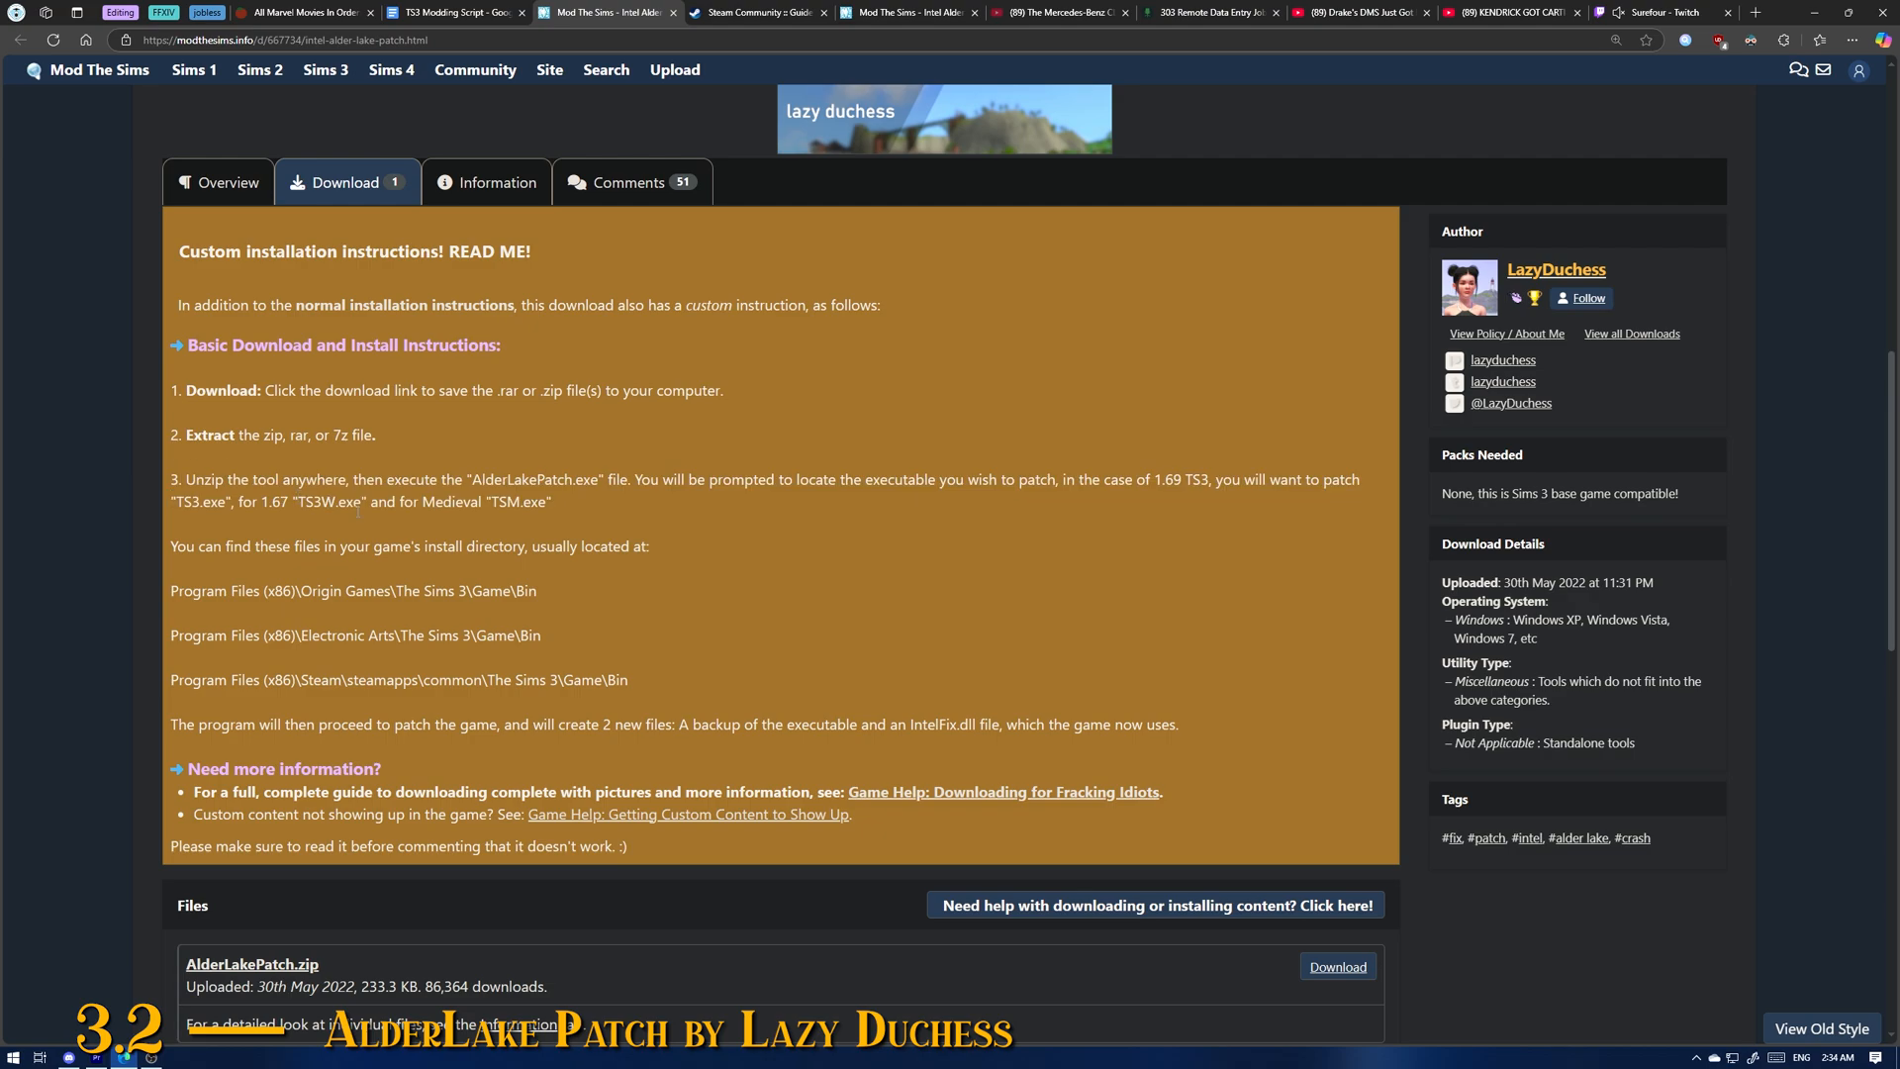
scroll(297, 522, down, 1)
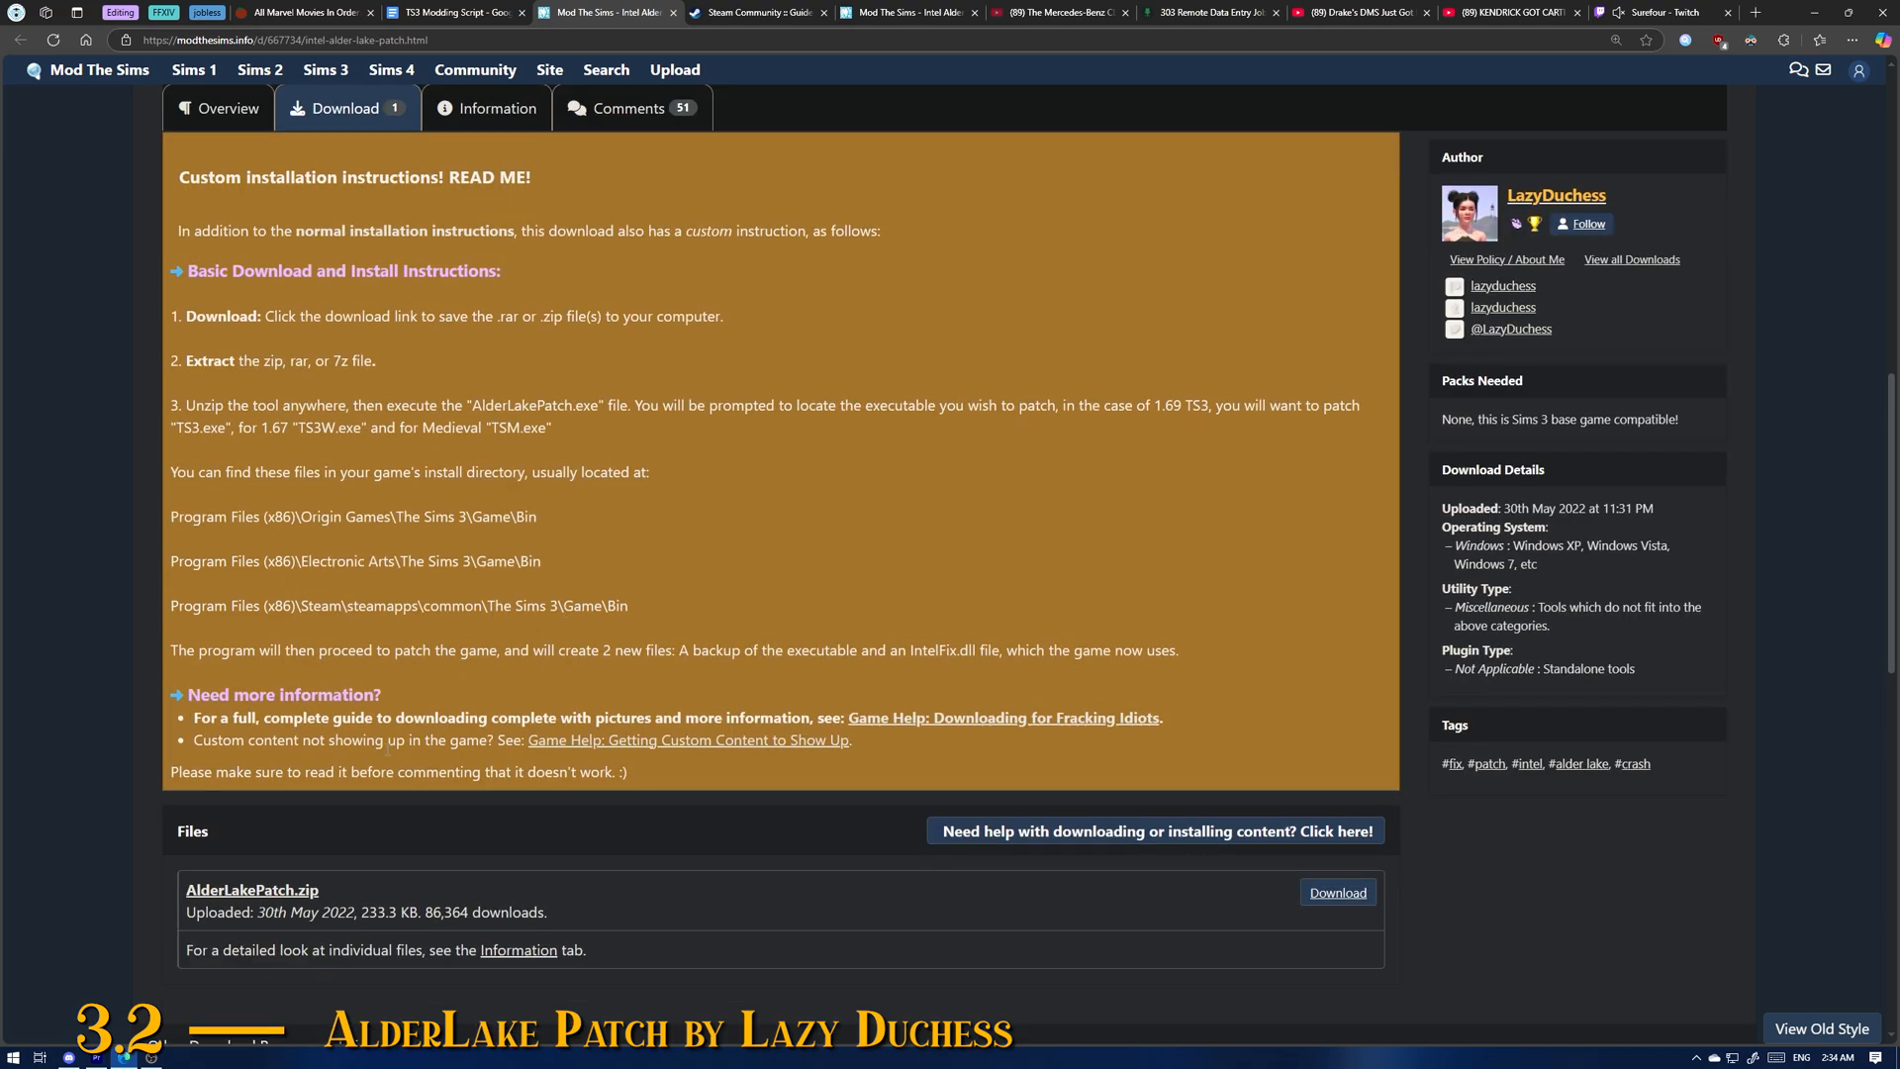
click(293, 890)
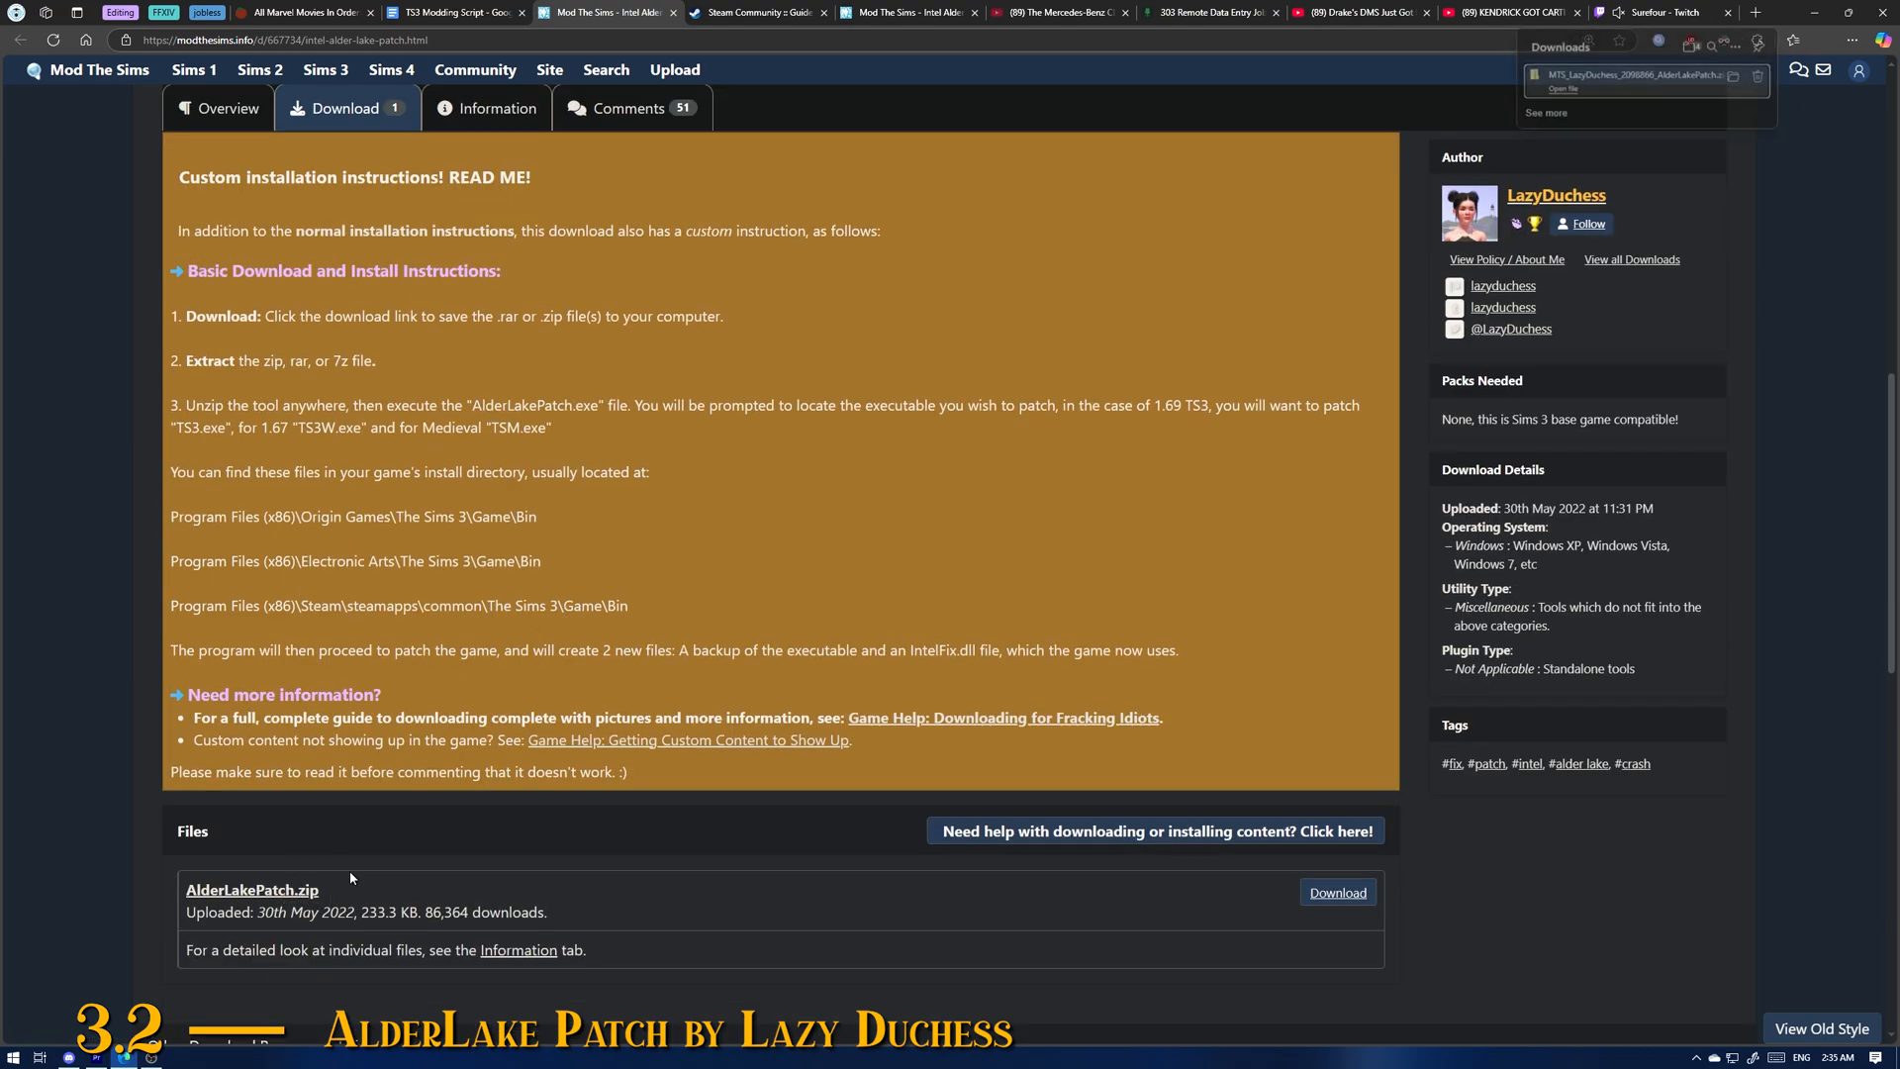
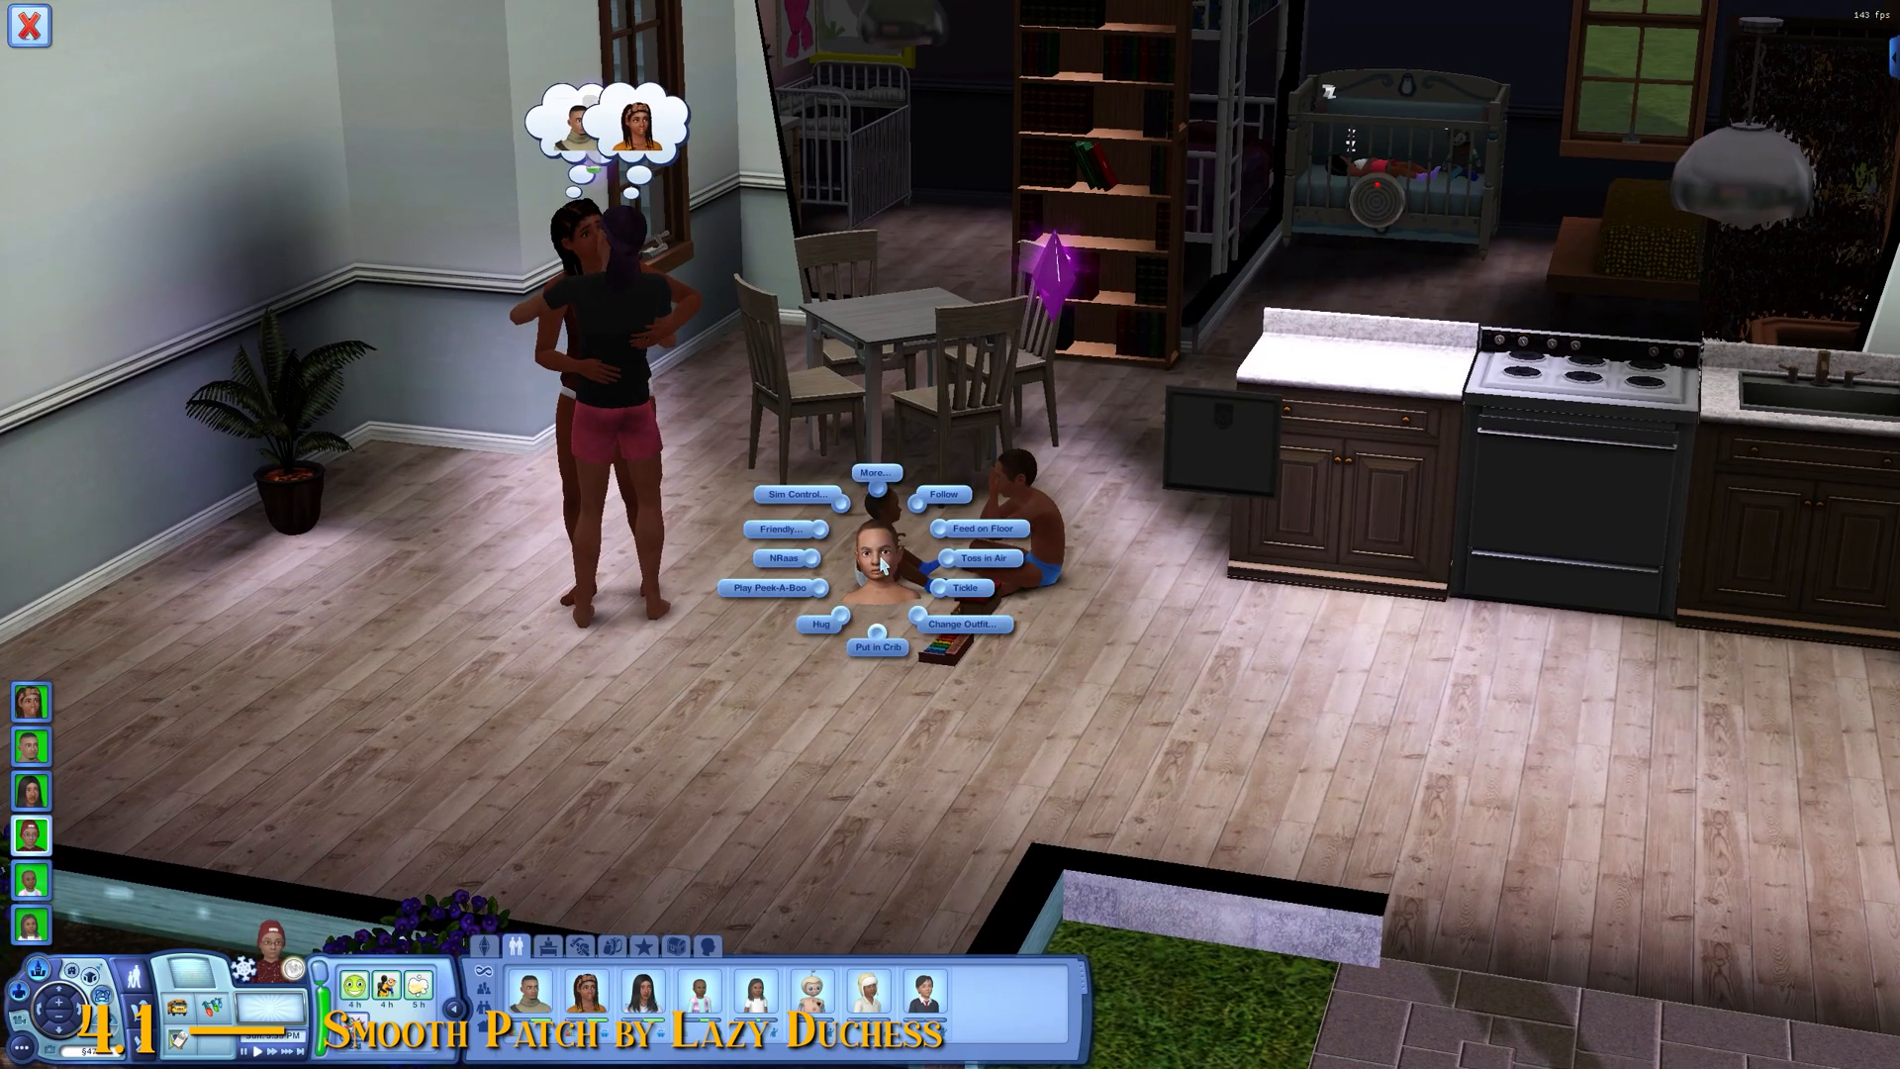
Step: In The Sims 3, queue friendly interactions from the active Sim with the toddler sitting on the floor
click(863, 622)
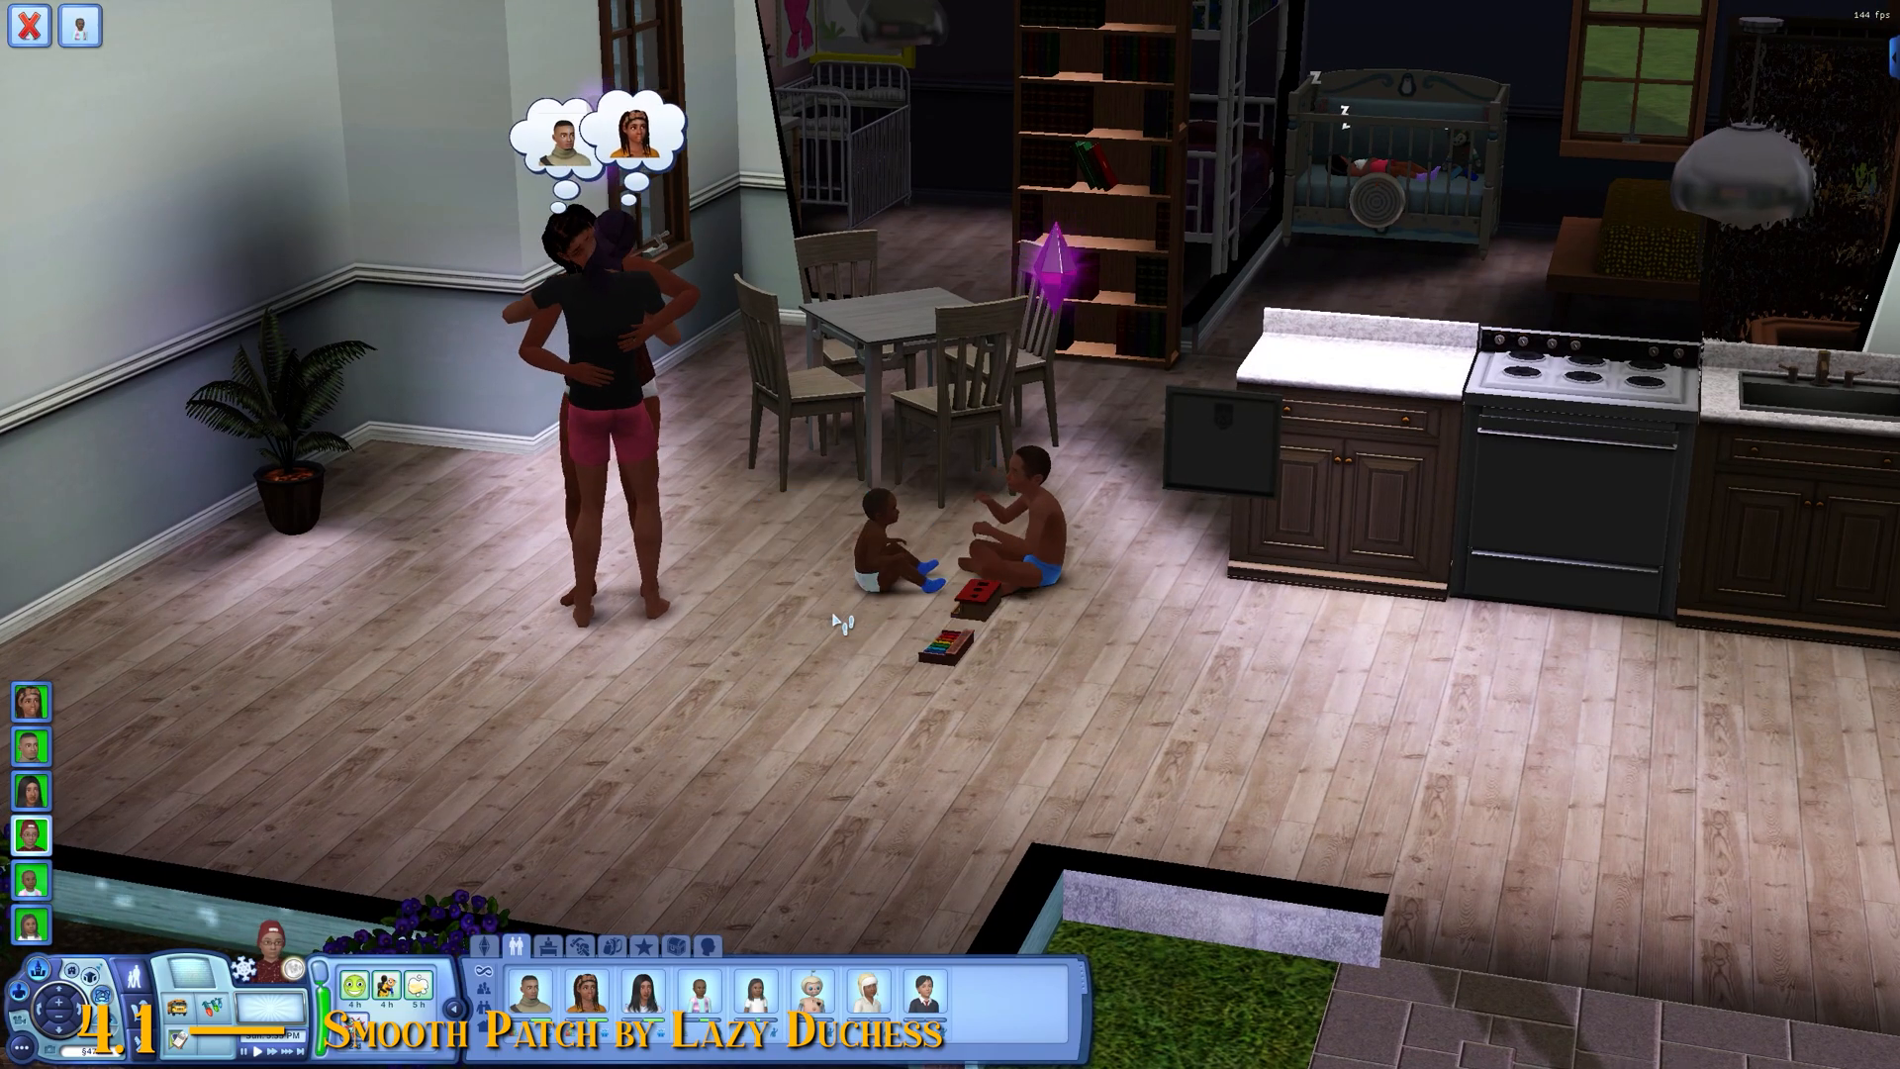
click(876, 539)
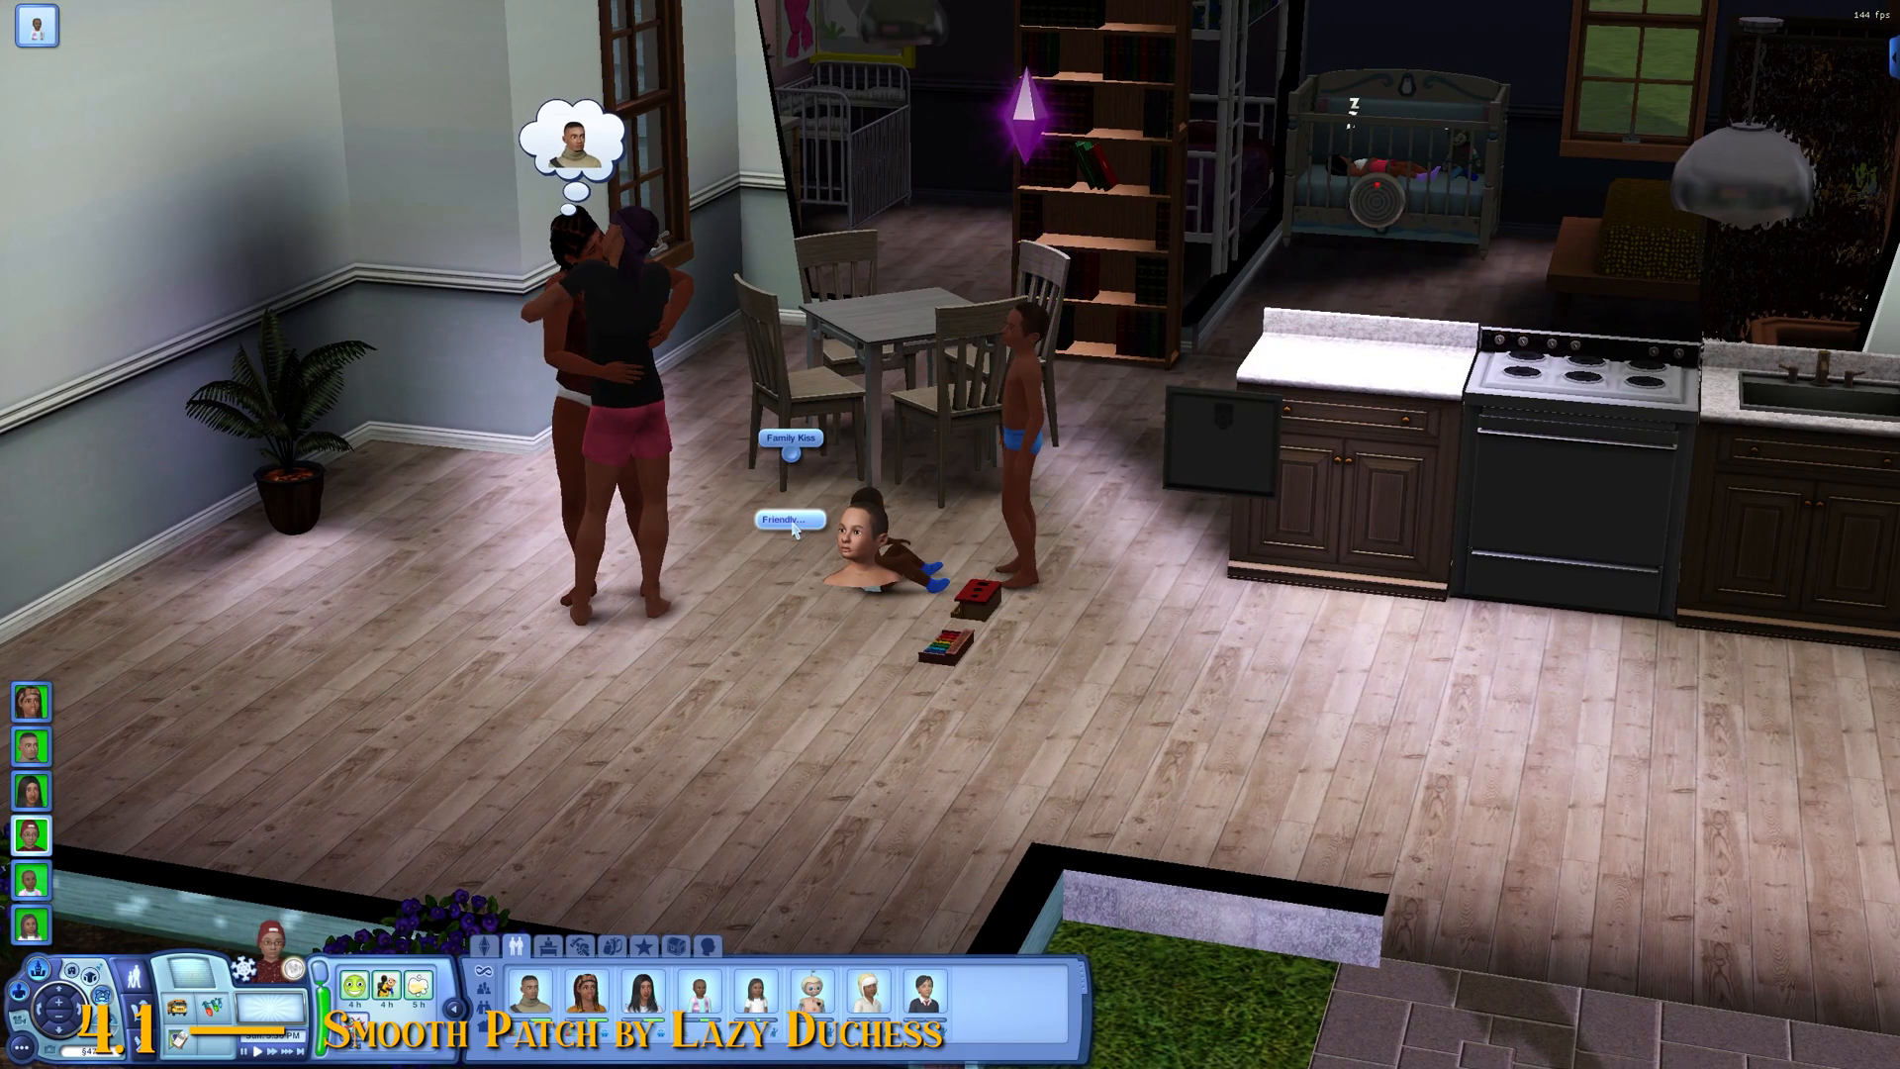
click(792, 521)
scroll(985, 591, up, 2)
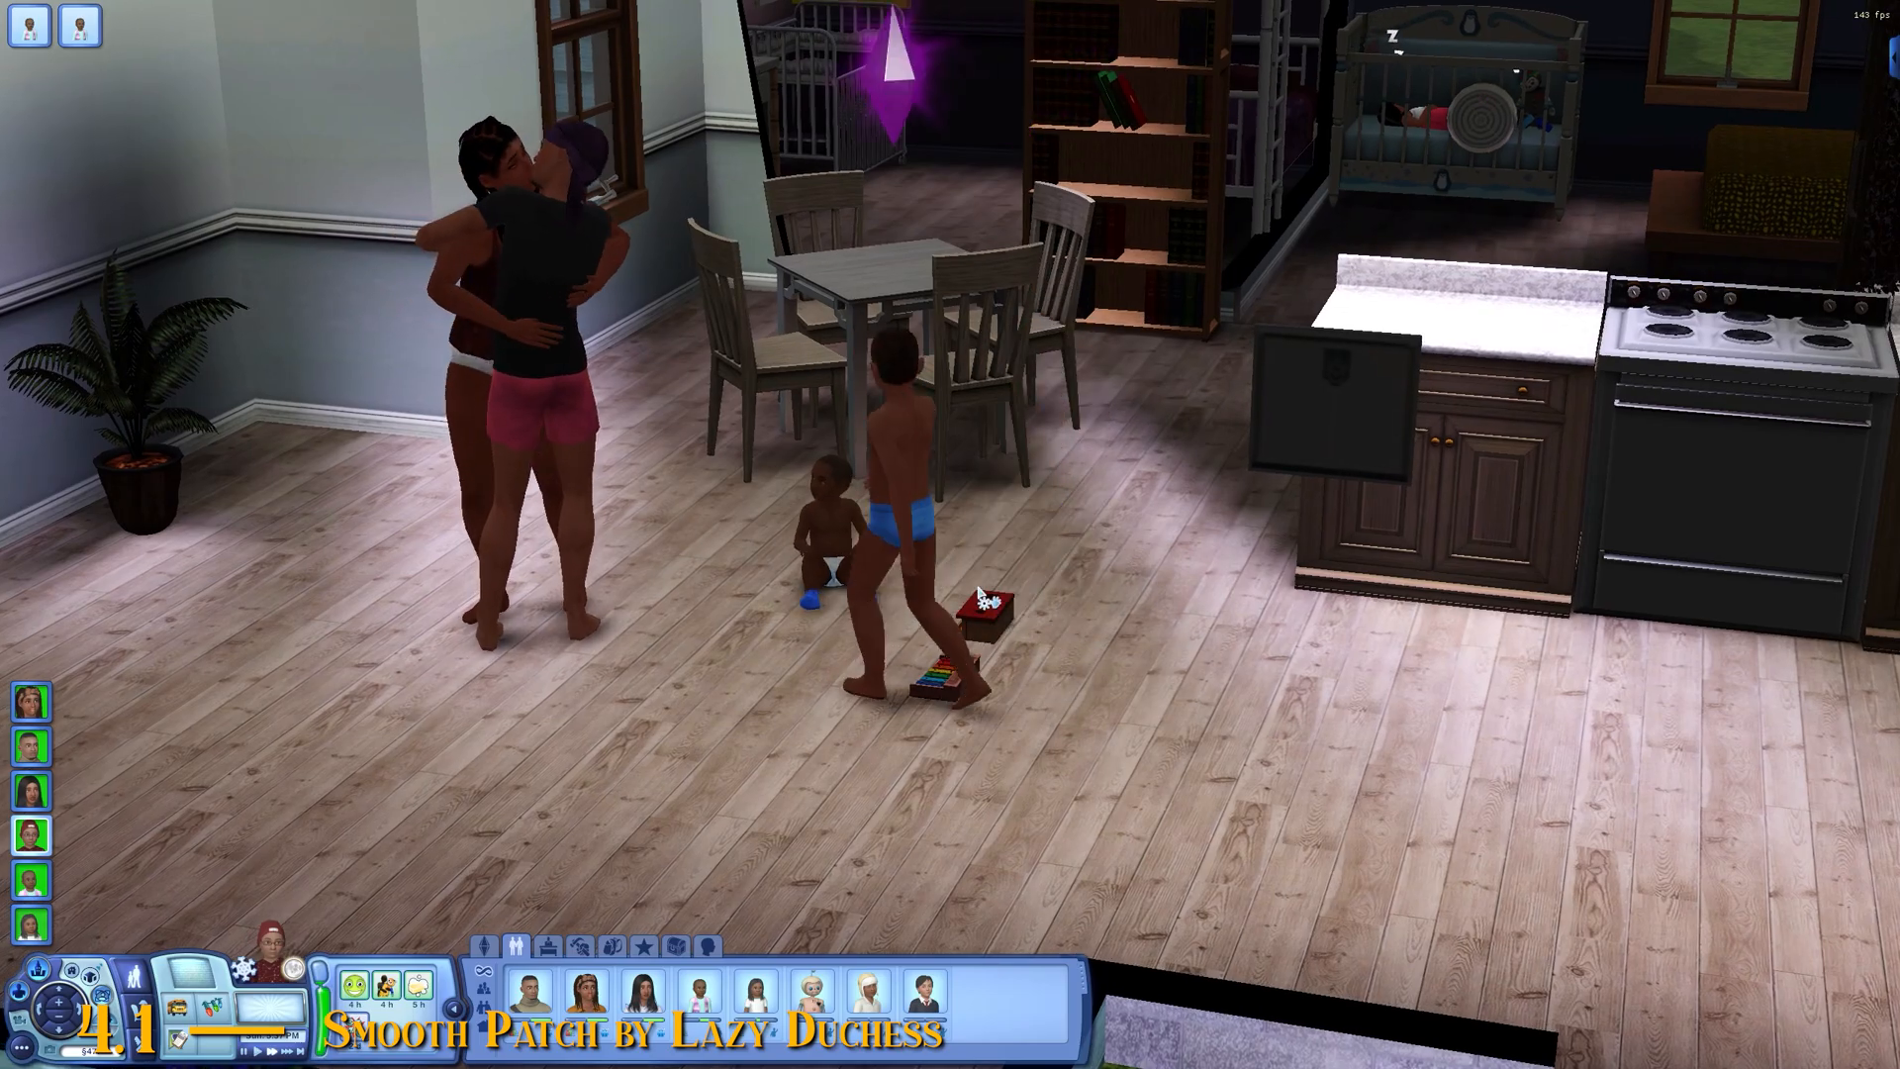
key(e)
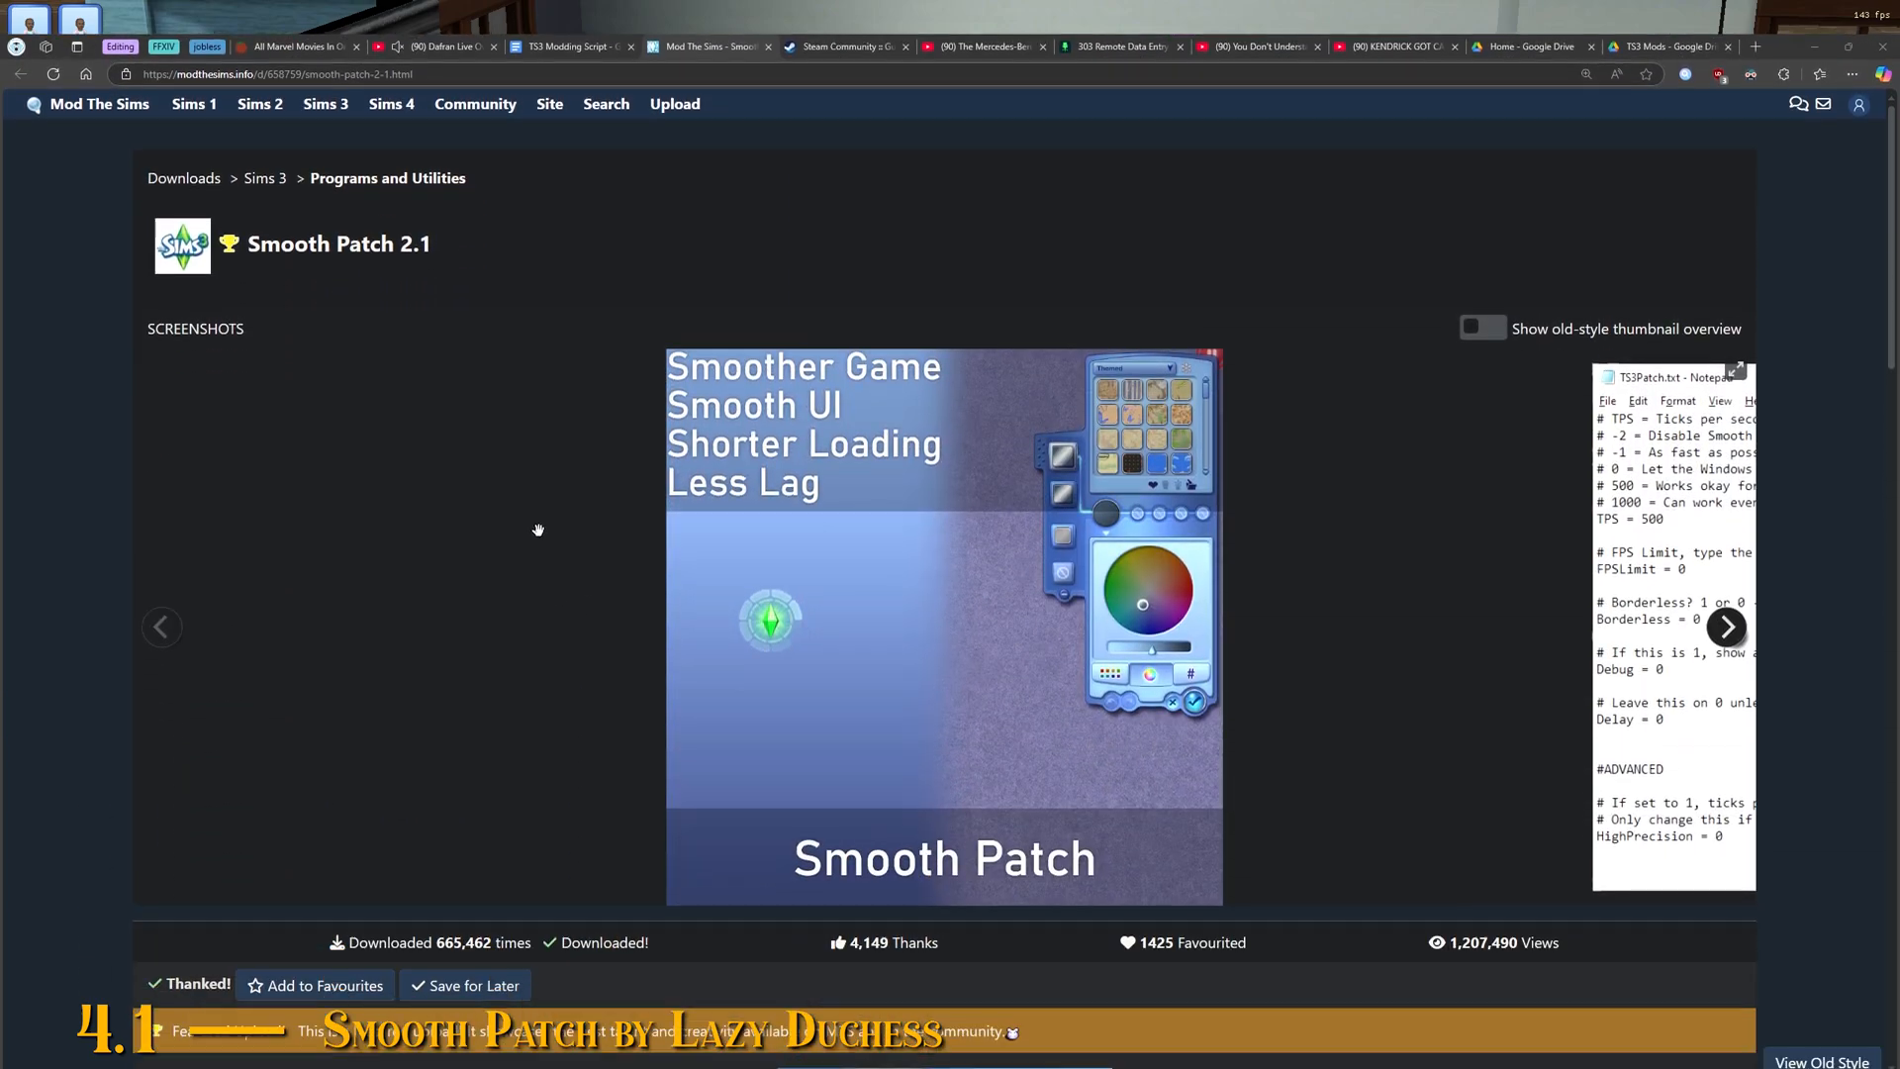
Step: Open the download section of the Smooth Patch 2.1 page in the browser and download ld_TS3Patch.zip
scroll(554, 426, down, 1)
scroll(389, 543, down, 5)
click(389, 543)
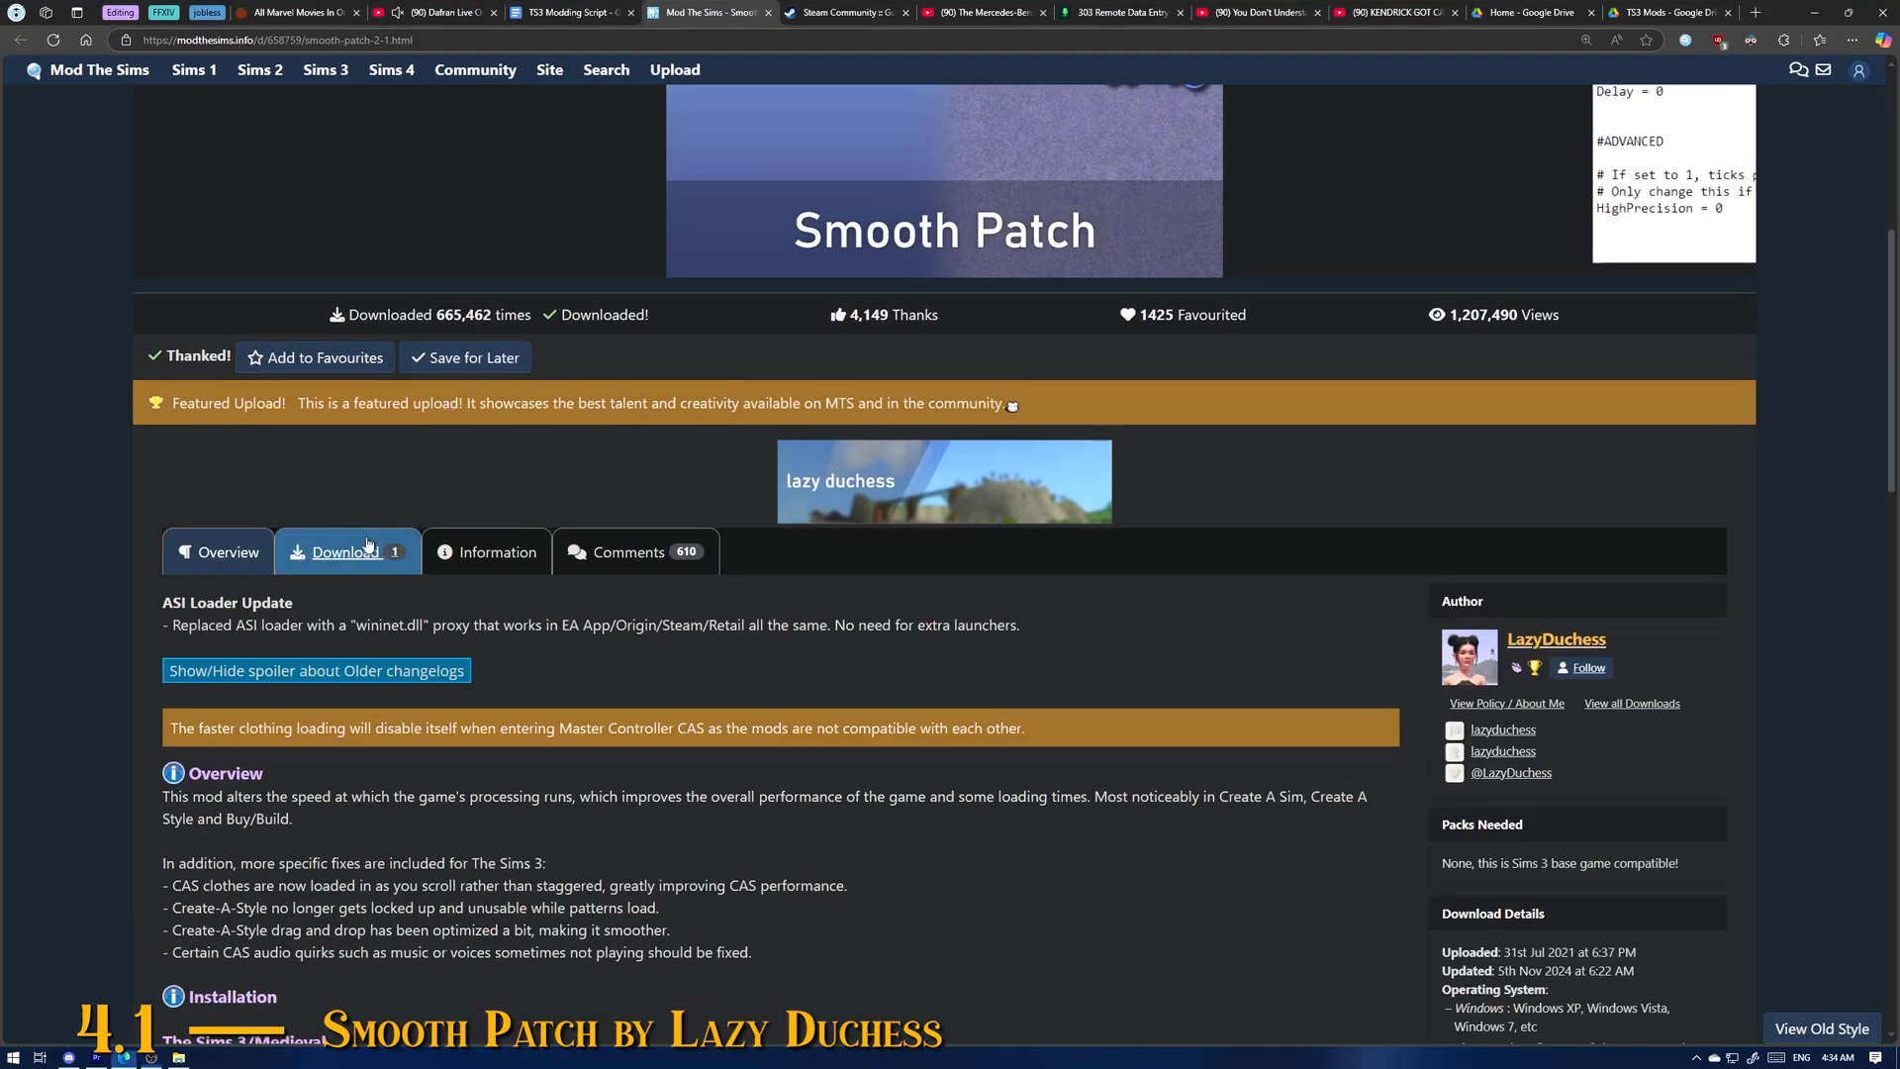
scroll(464, 344, up, 1)
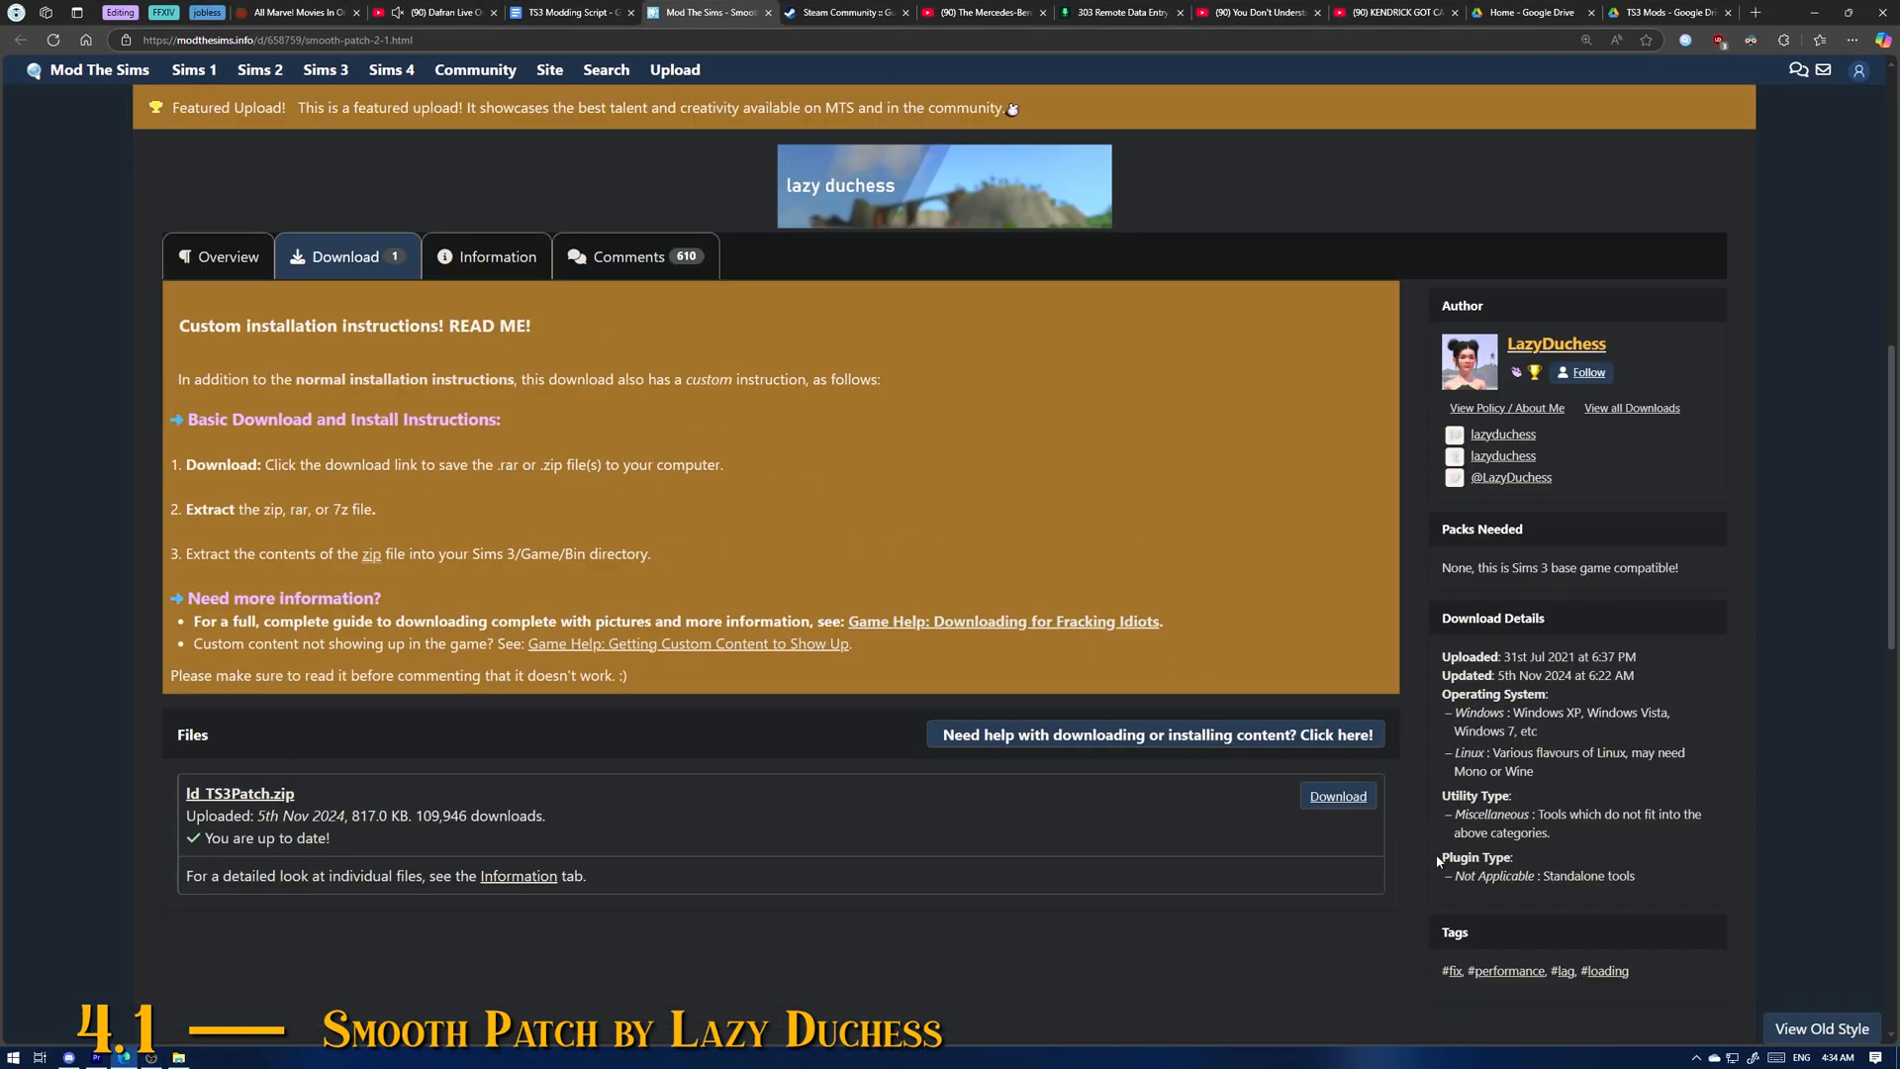
click(1338, 796)
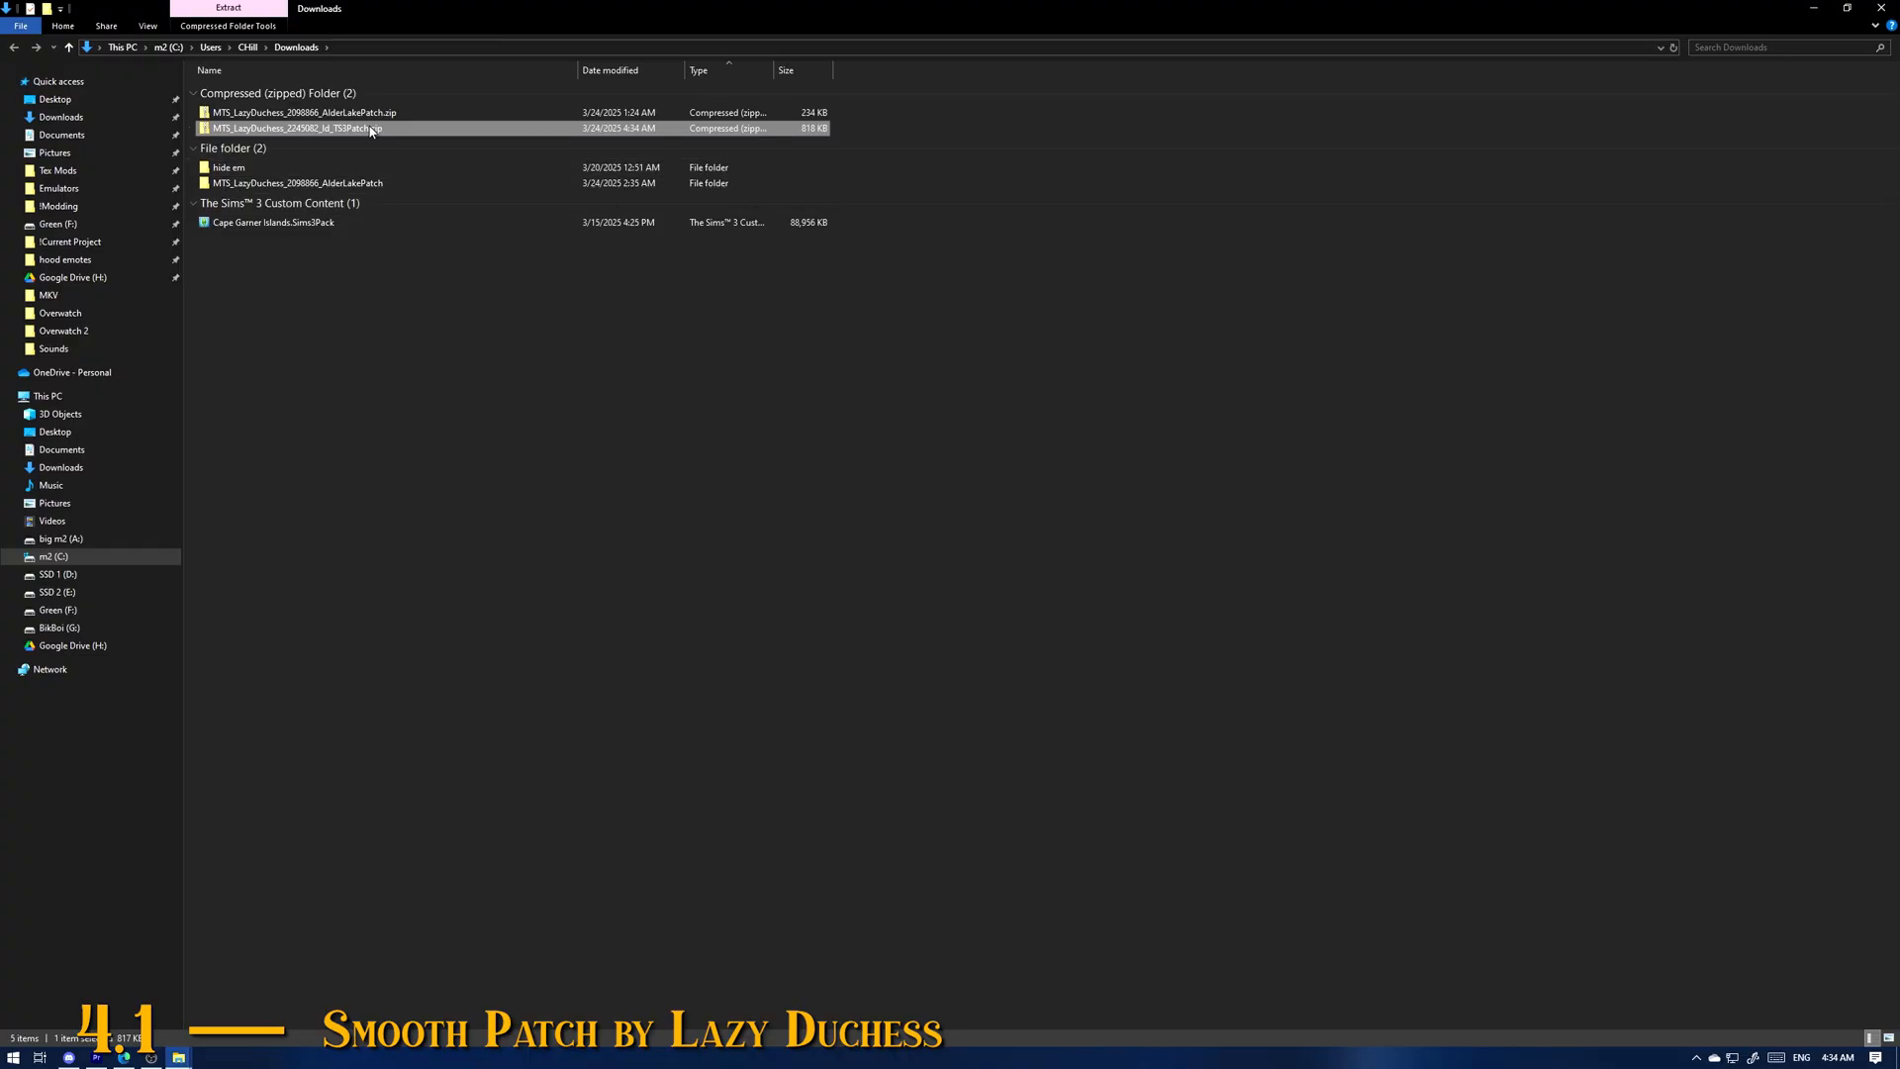
Step: Extract the downloaded TS3Patch archive into its own folder with 7-Zip, and open that folder in a smaller window over the browser
right_click(343, 137)
mouse_move(412, 210)
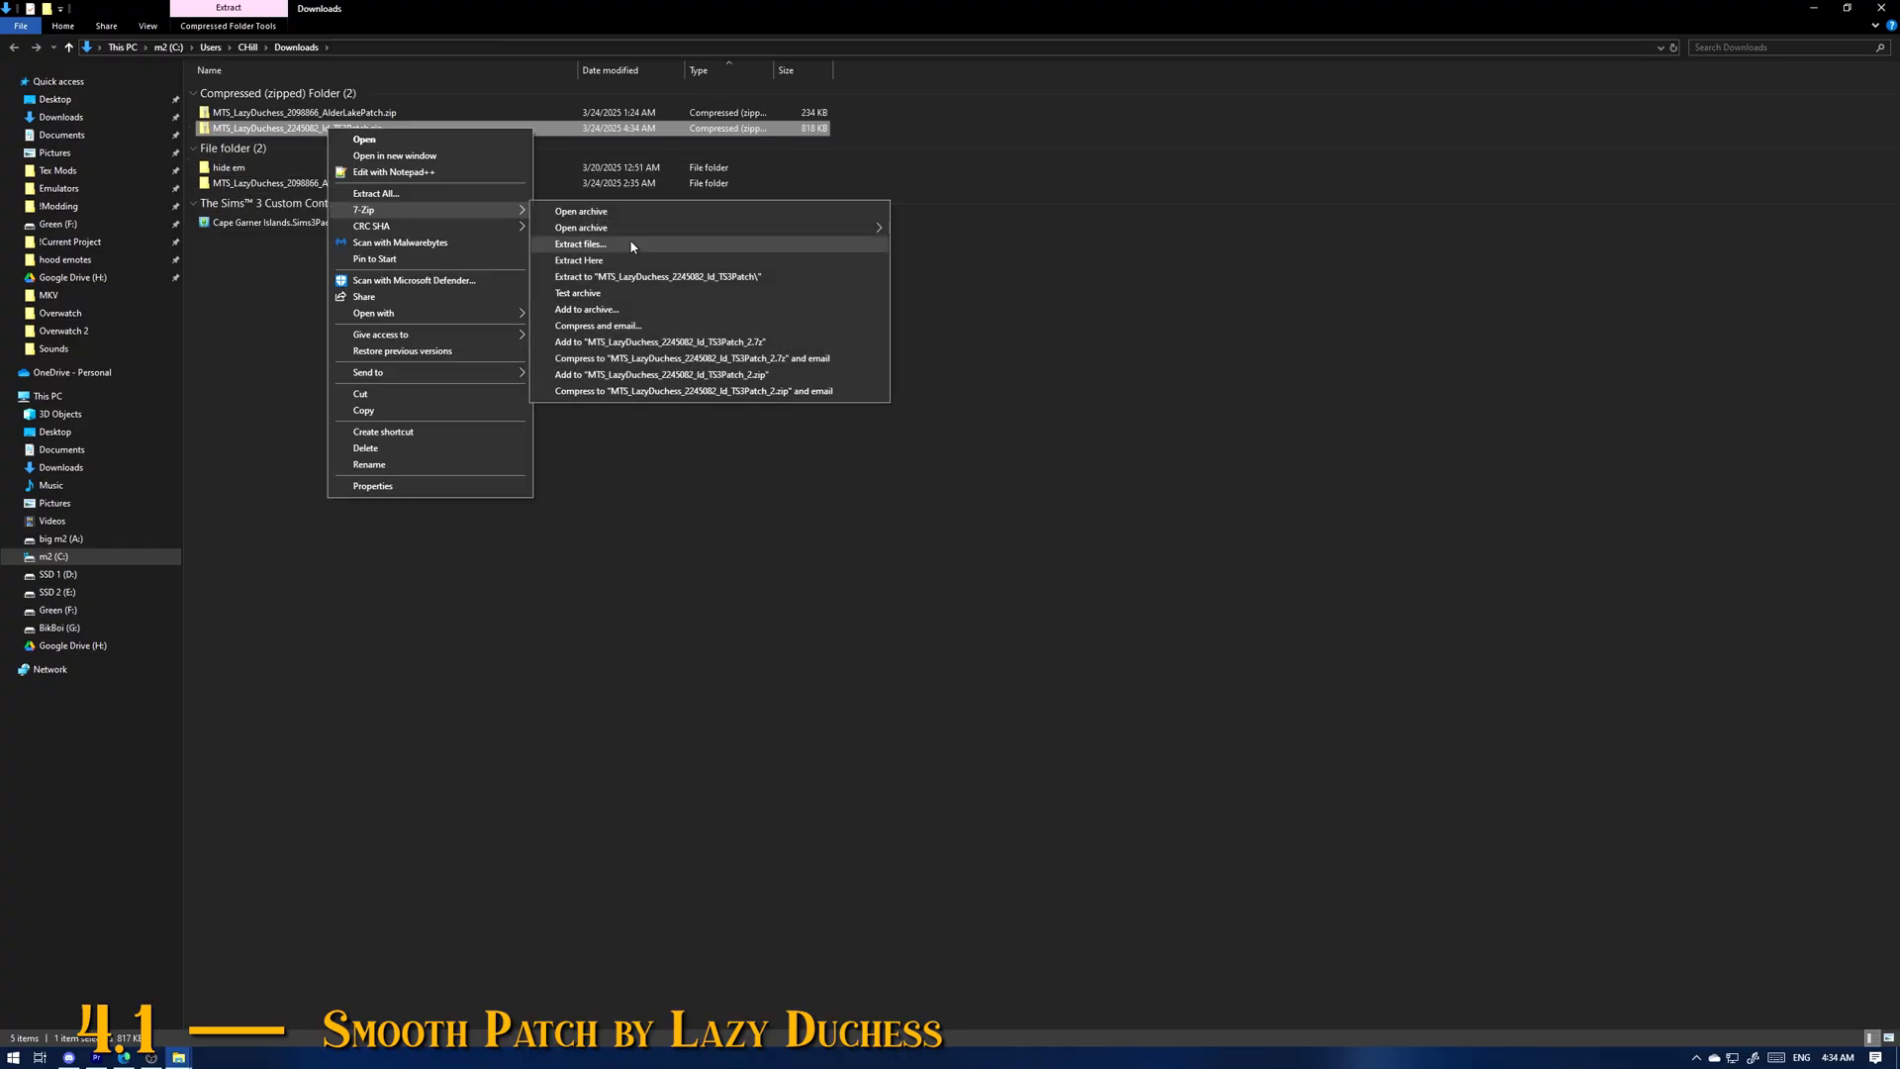
click(732, 277)
double_click(346, 201)
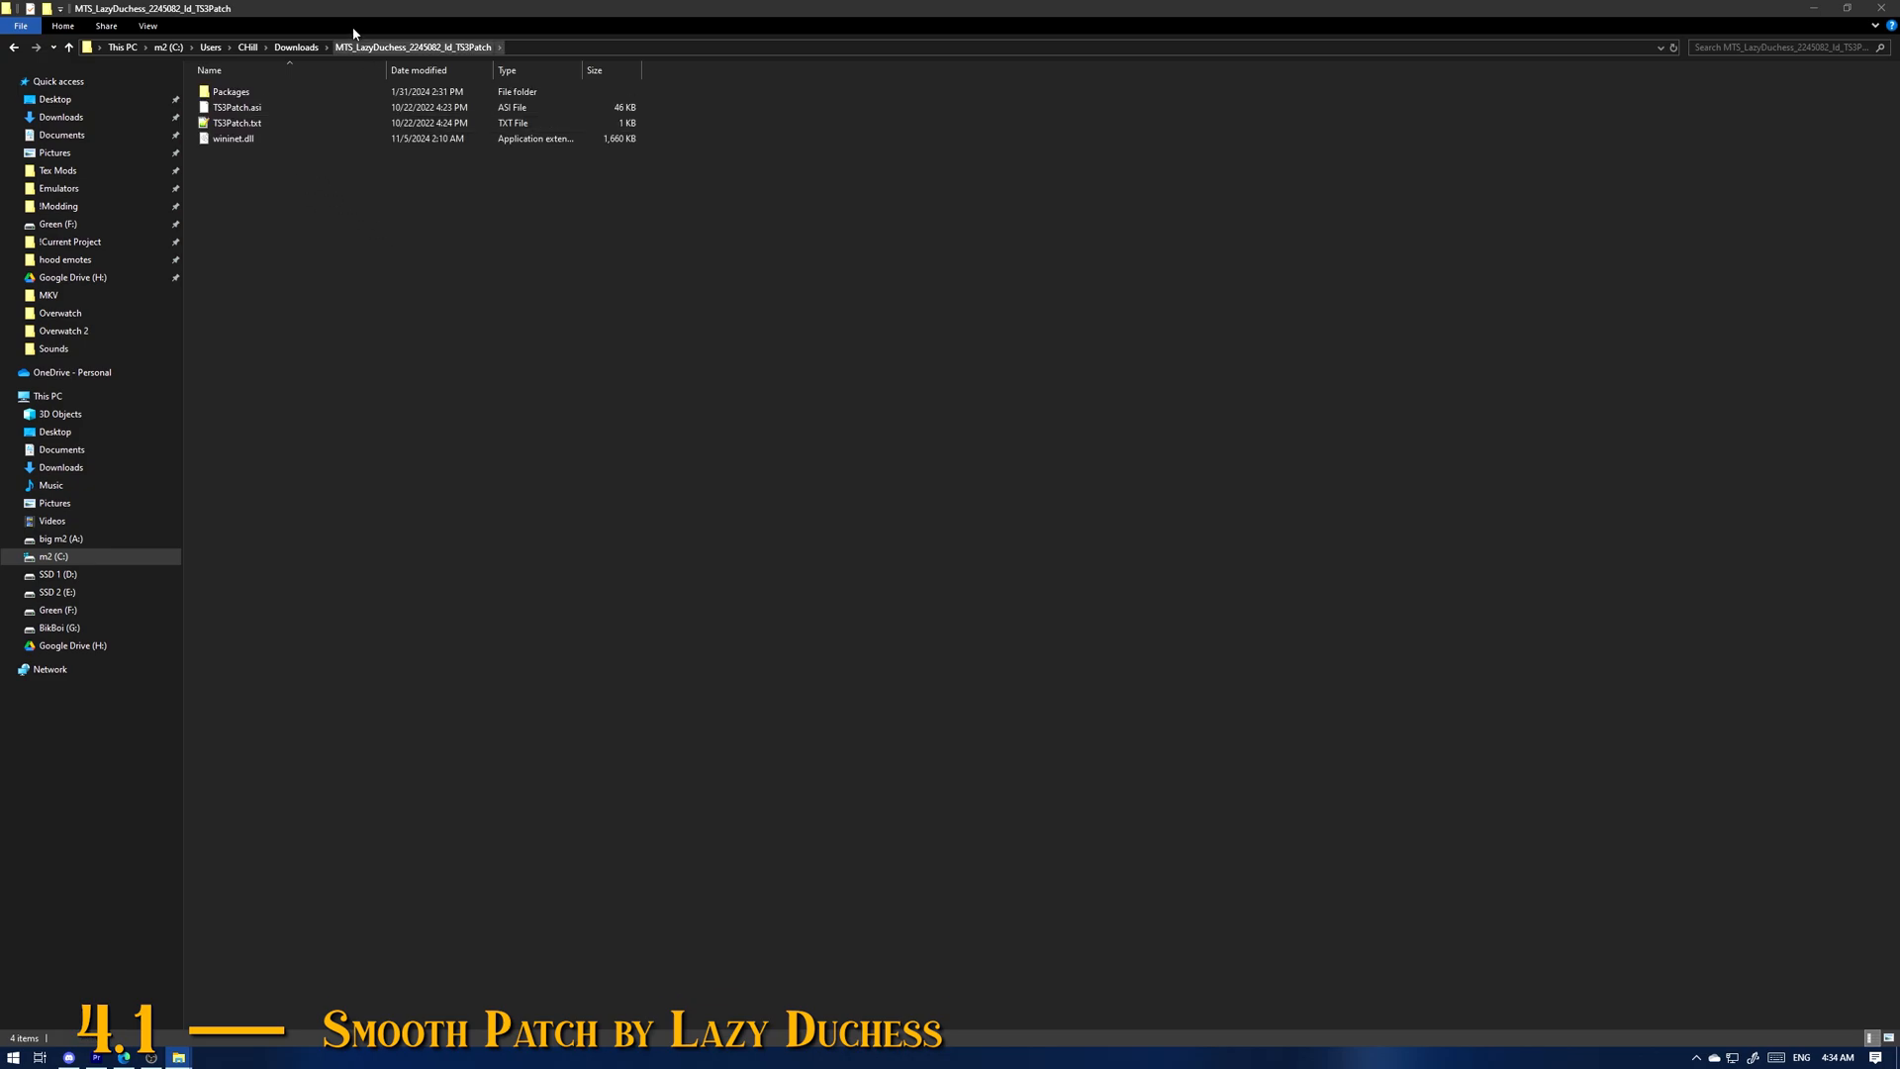
double_click(259, 14)
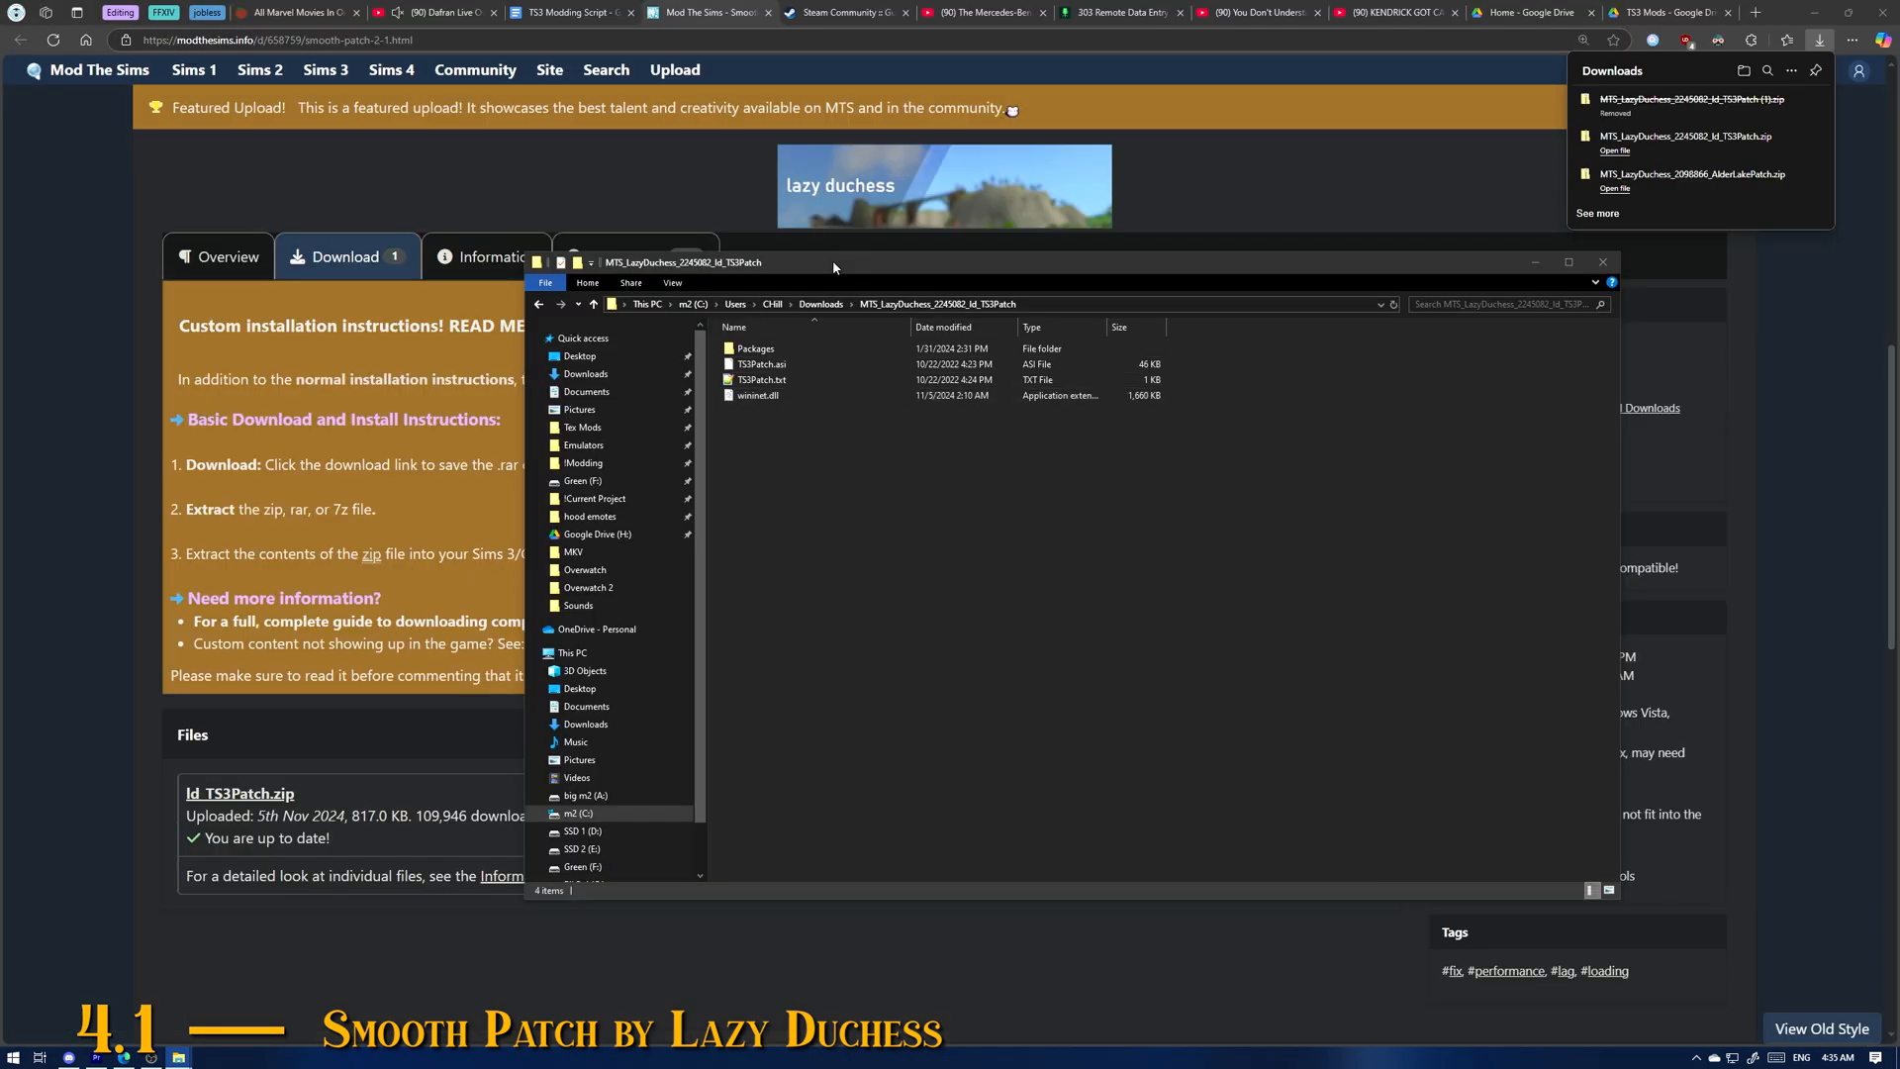
drag(834, 264, 856, 238)
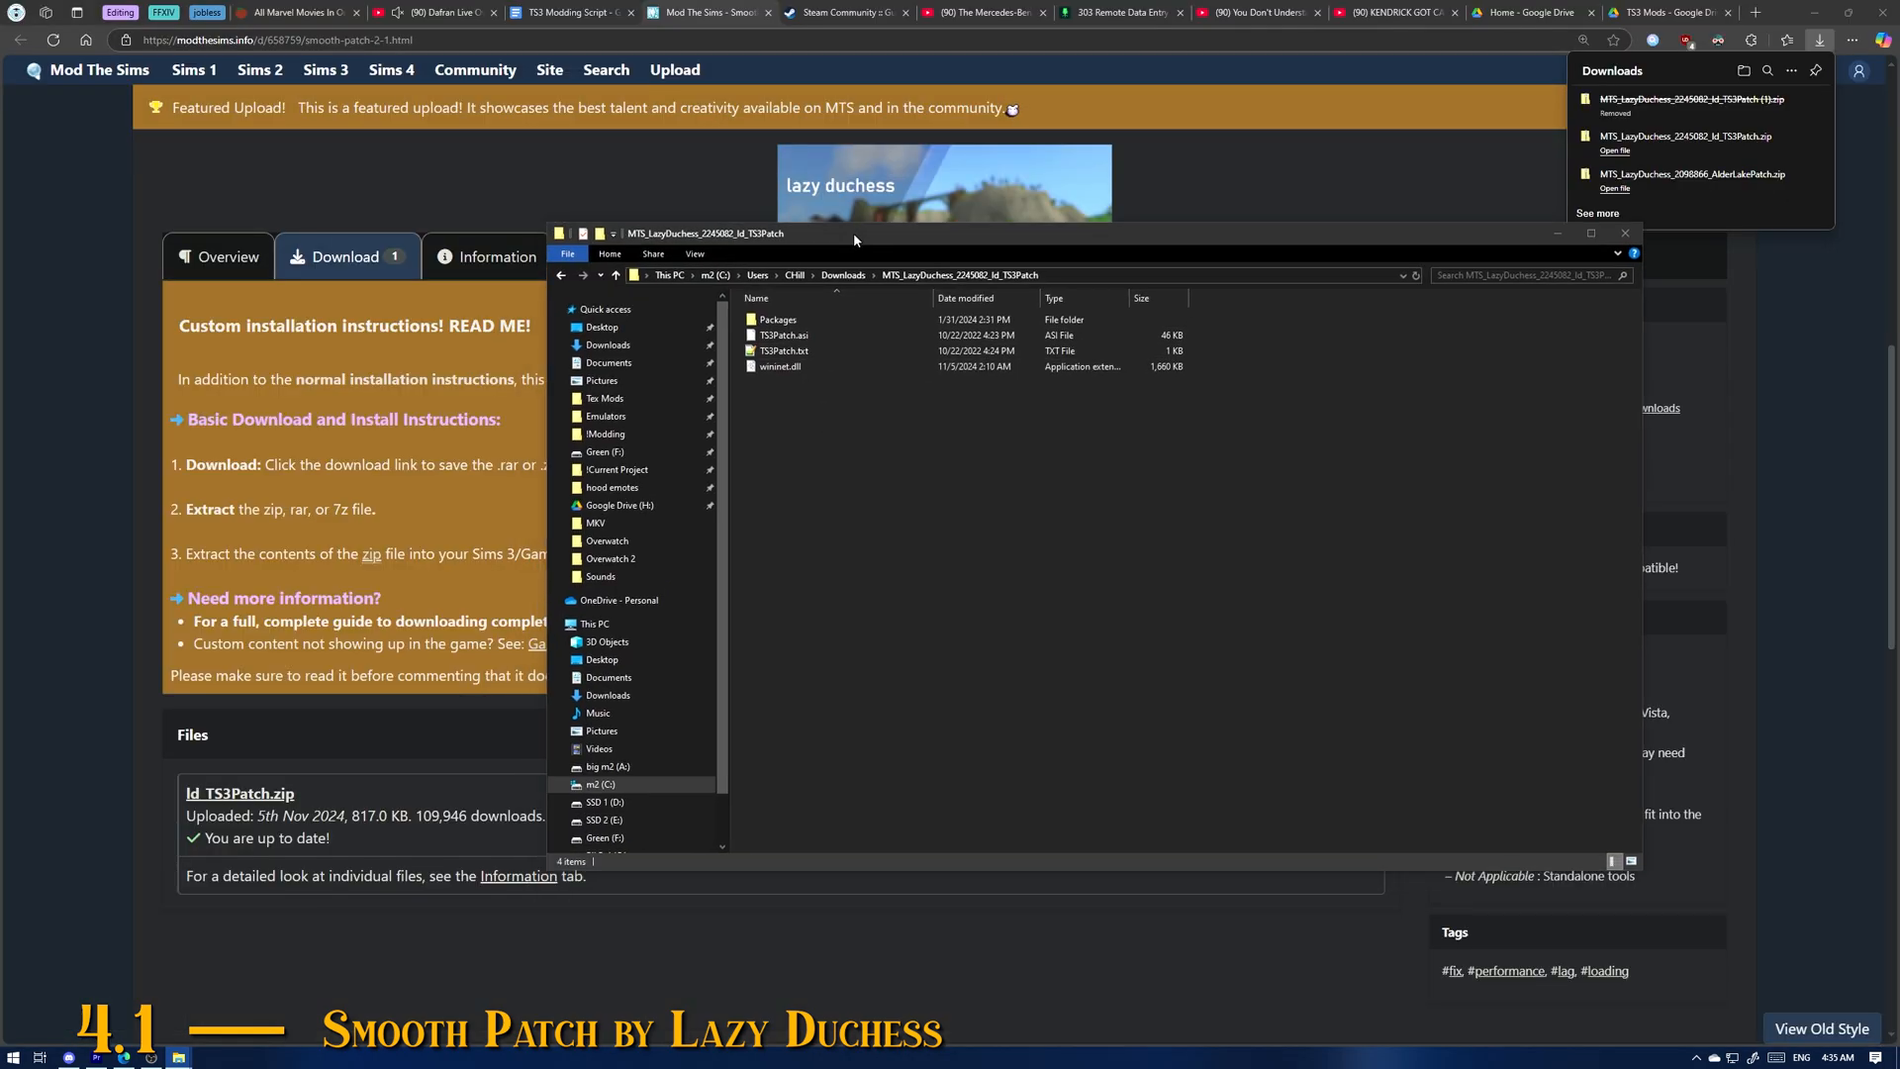
Step: Copy TS3Patch.asi, TS3Patch.txt and wininet.dll from the extracted patch folder
click(786, 373)
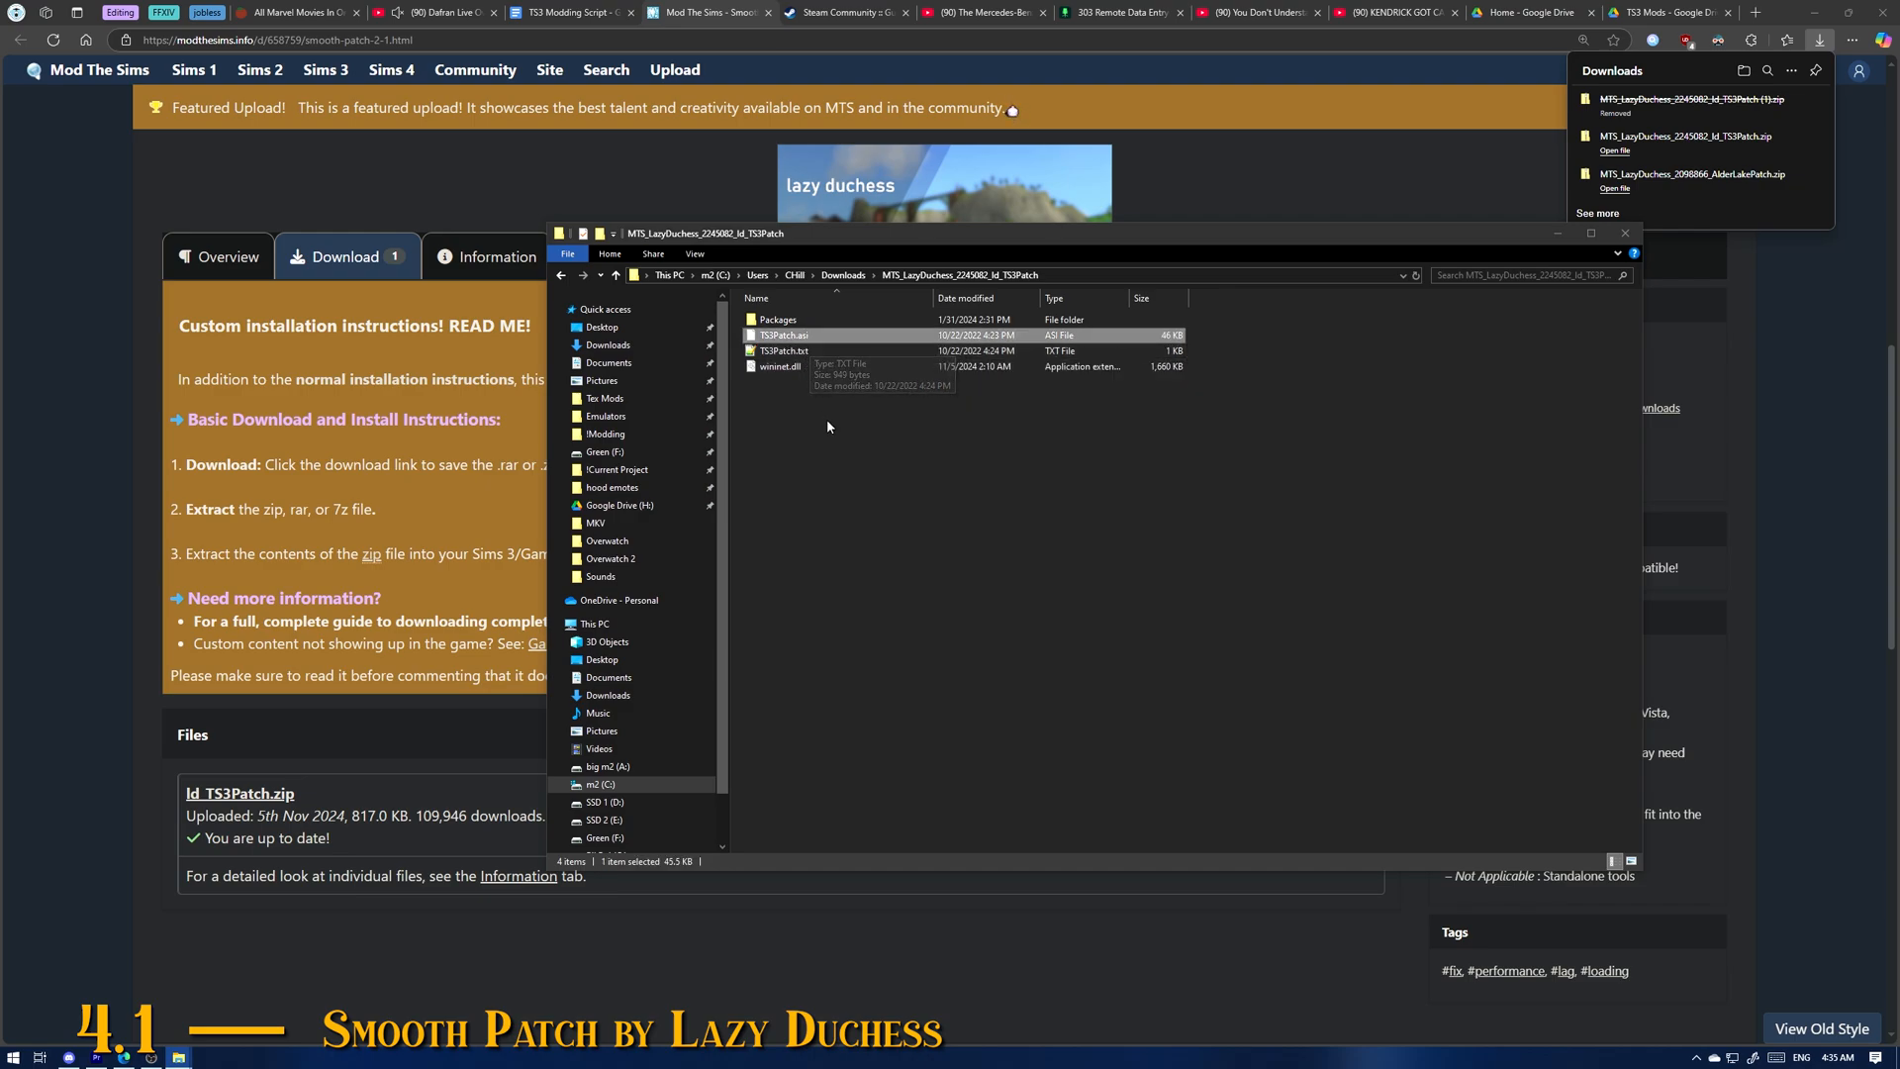
shift+click(802, 336)
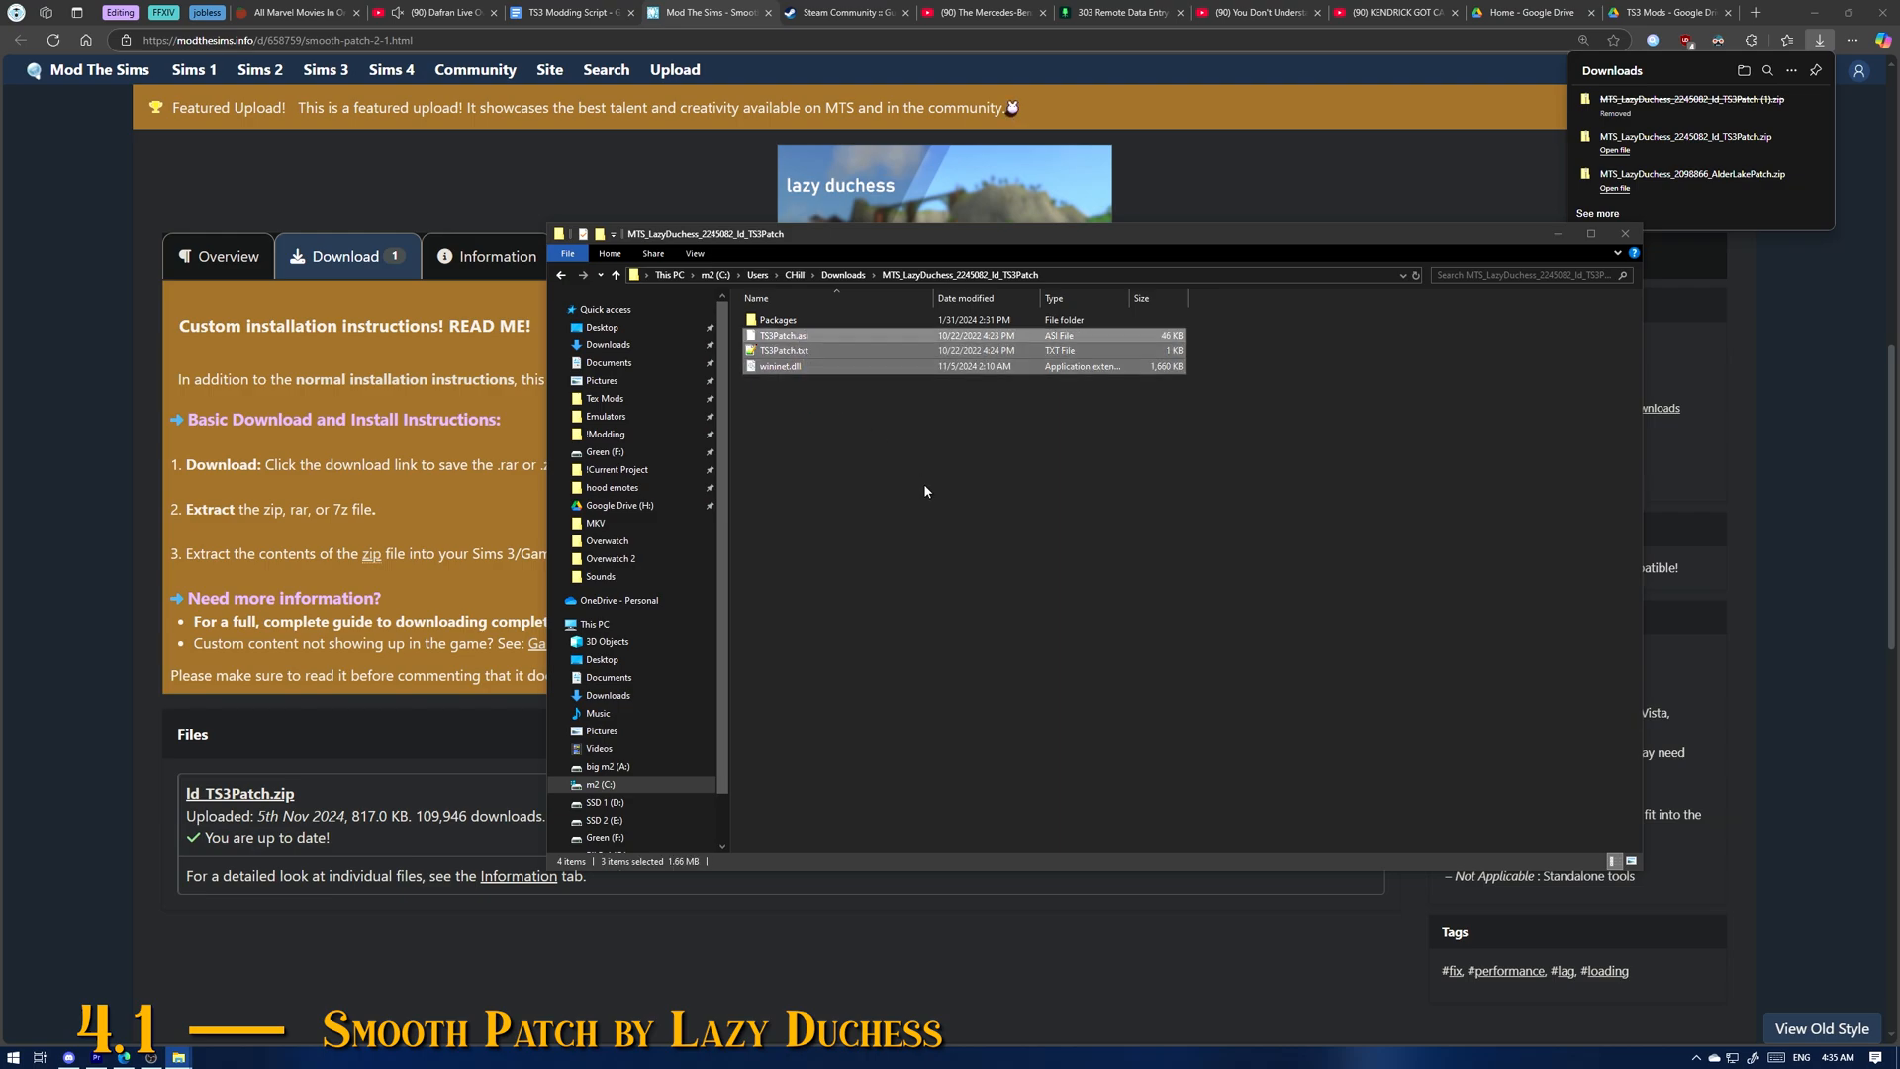
right_click(802, 351)
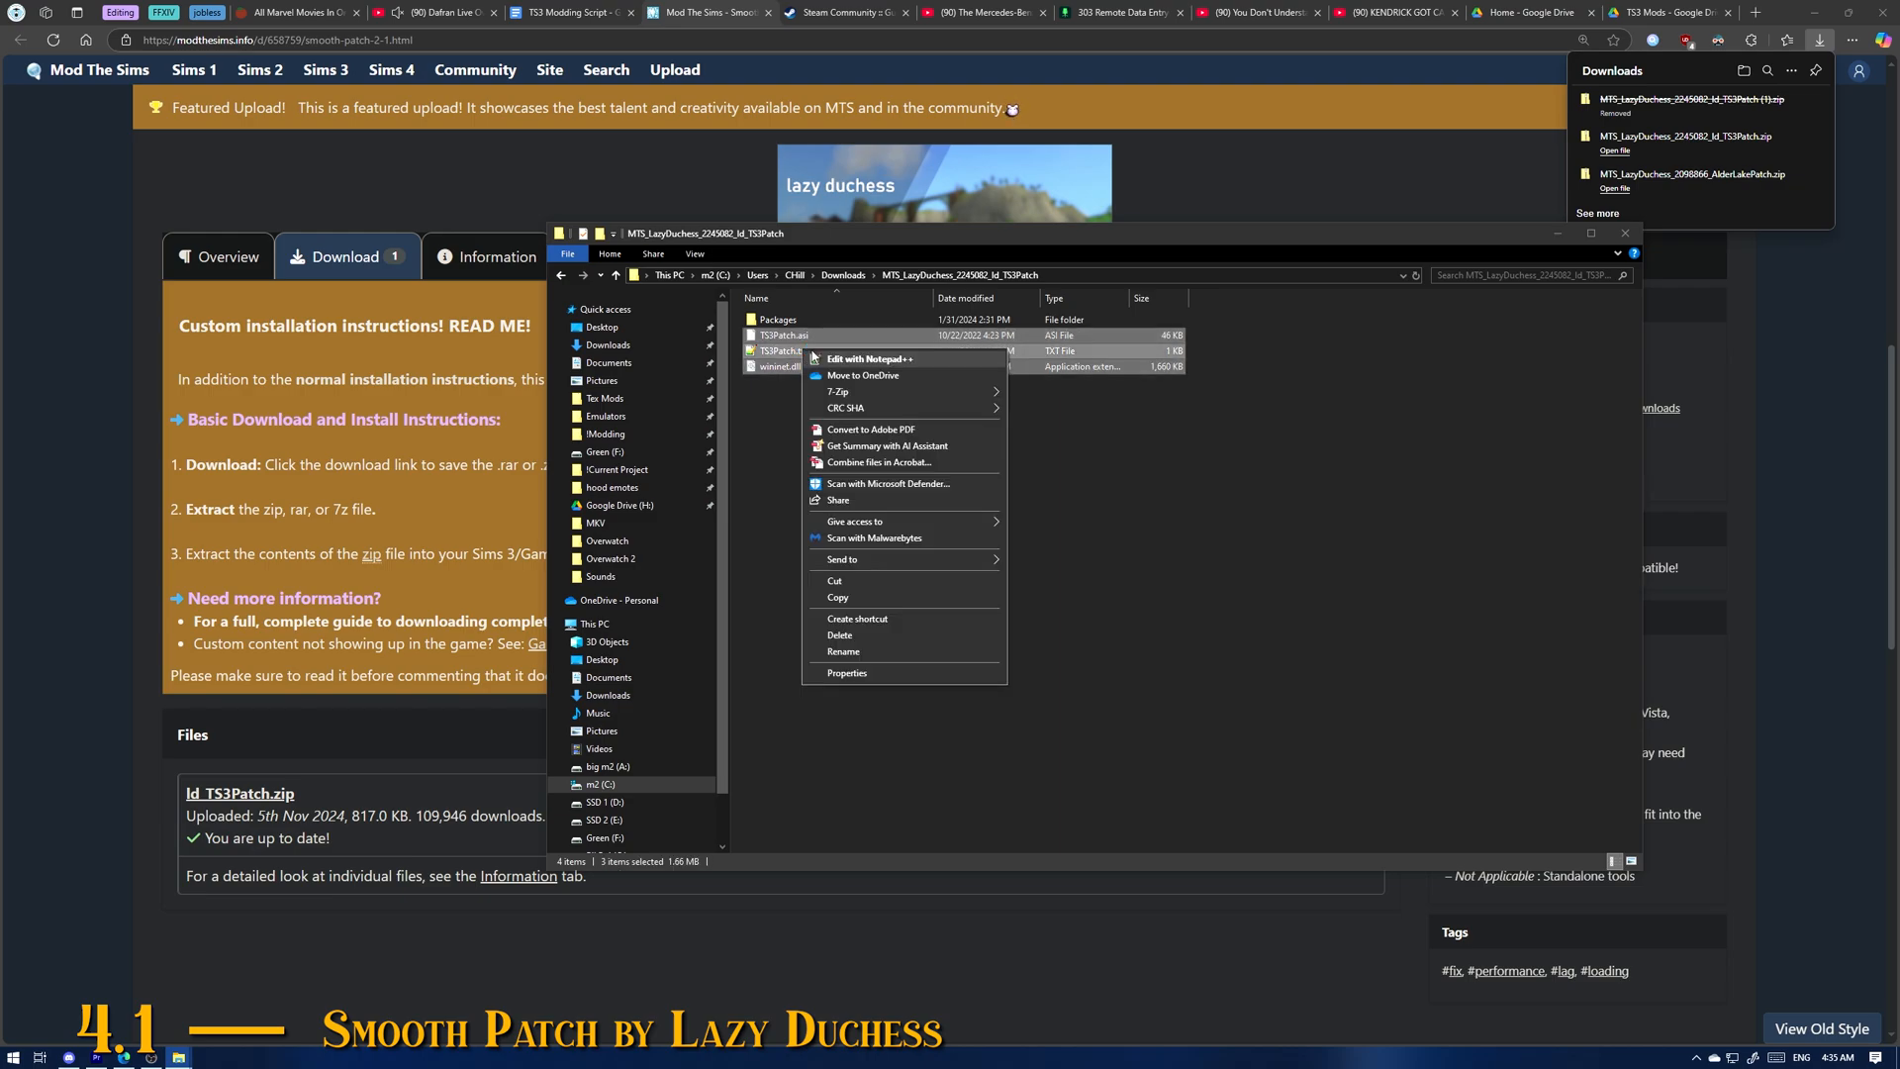
click(841, 600)
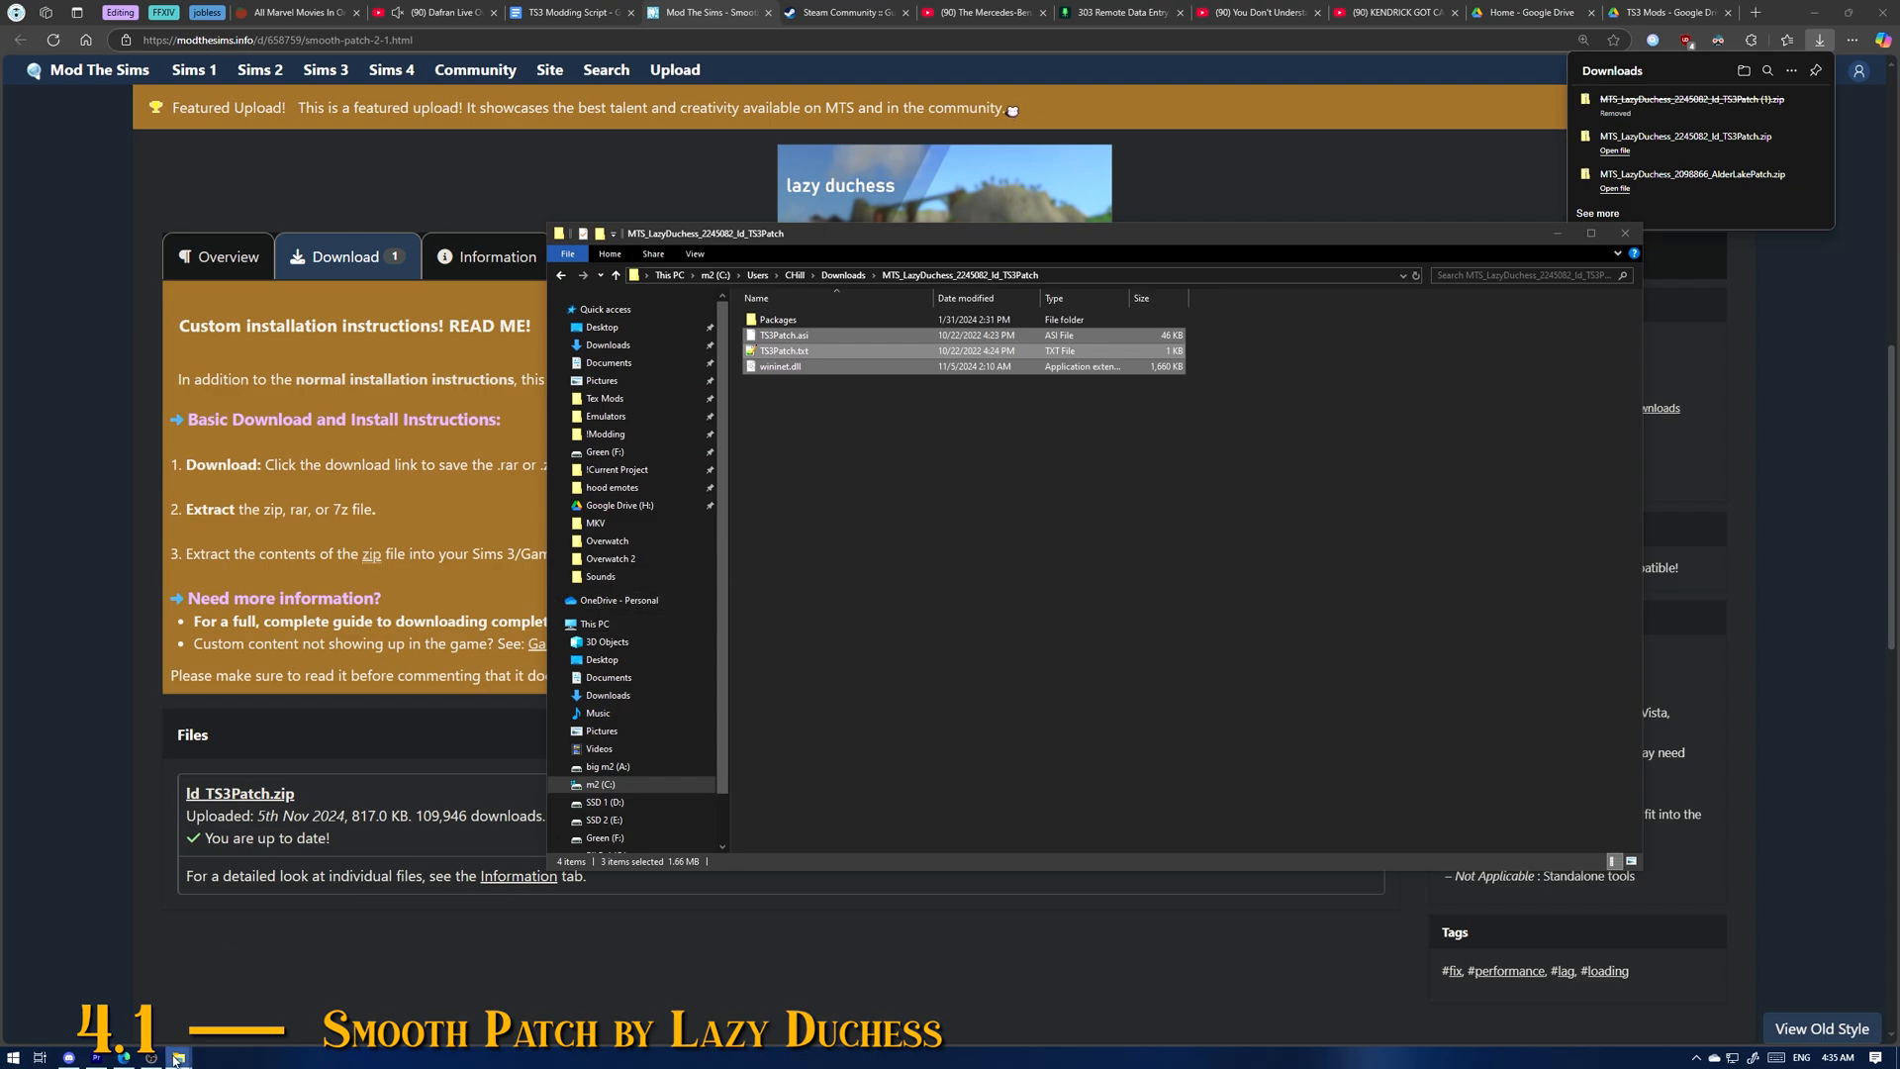
Step: In a second file window, open C:\Program Files (x86)\Electronic Arts\The Sims 3\Game\Bin
mouse_move(178, 1057)
mouse_move(151, 1027)
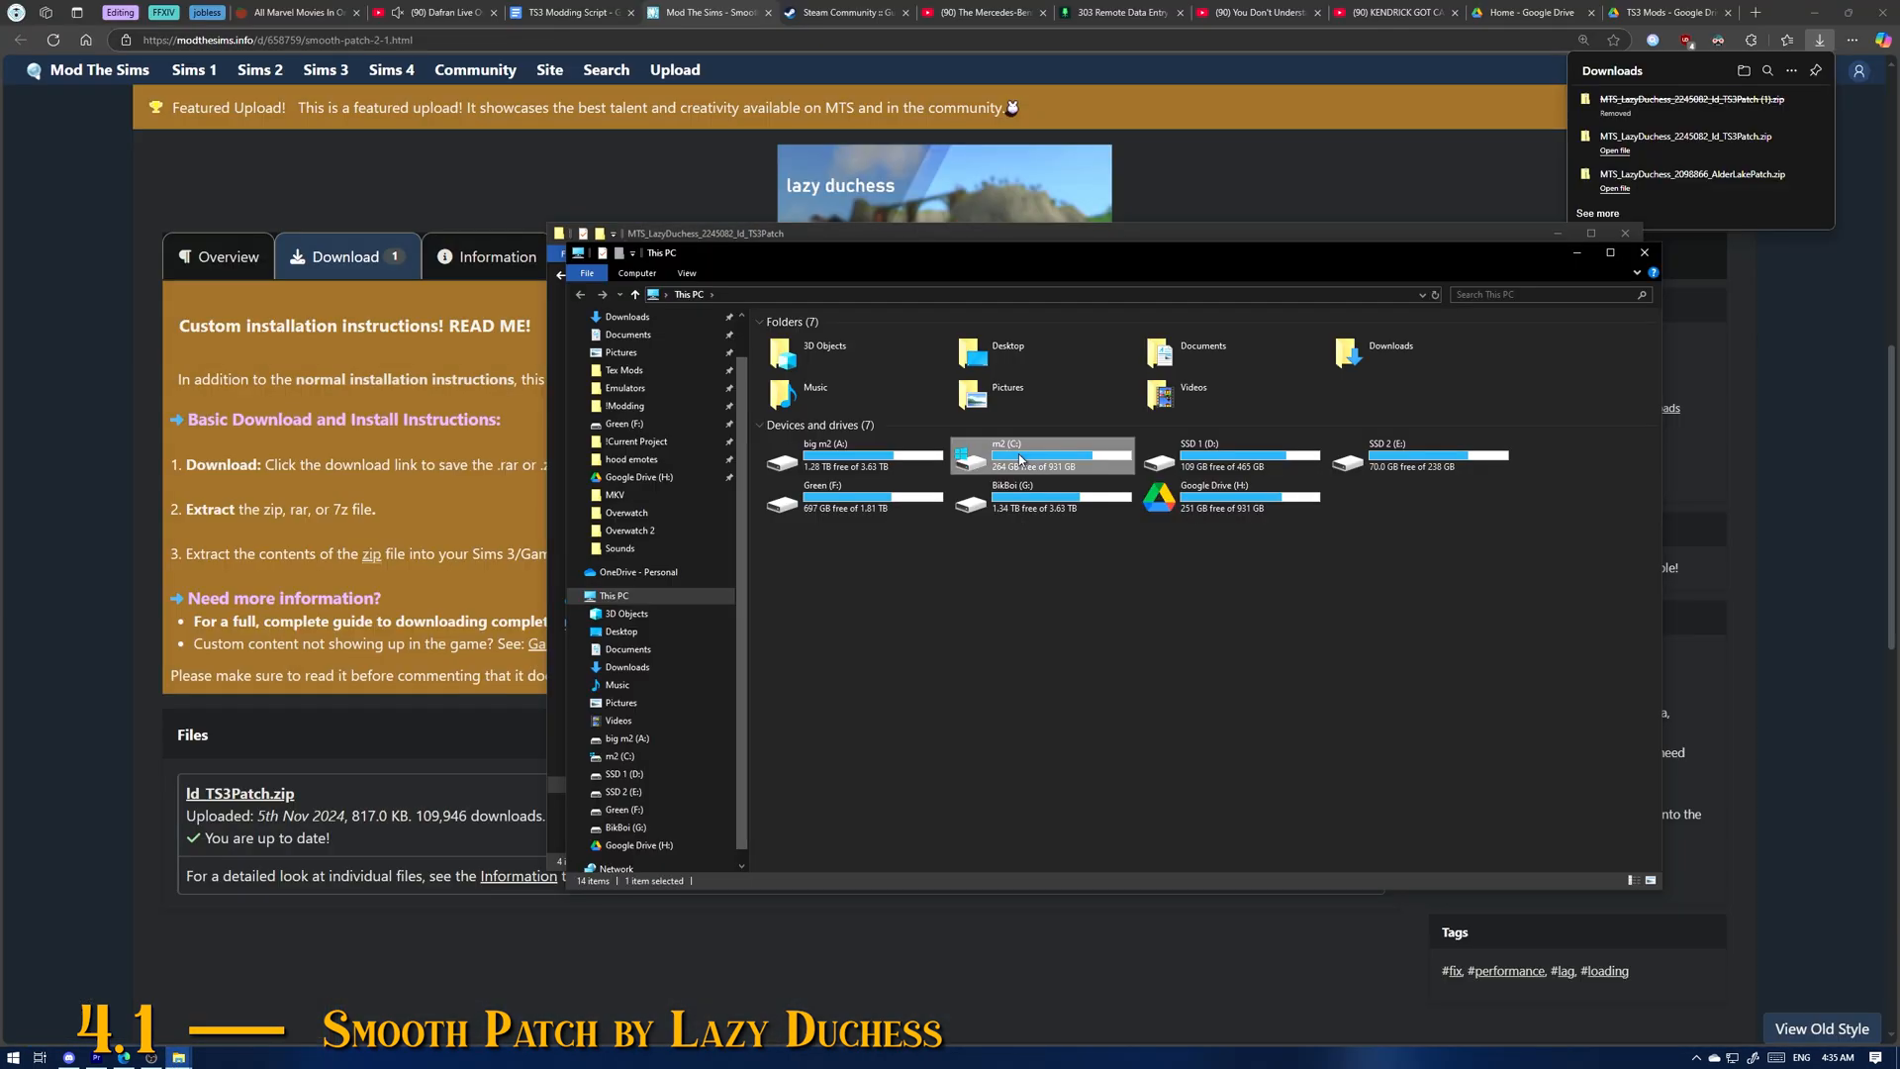
double_click(1011, 454)
double_click(862, 464)
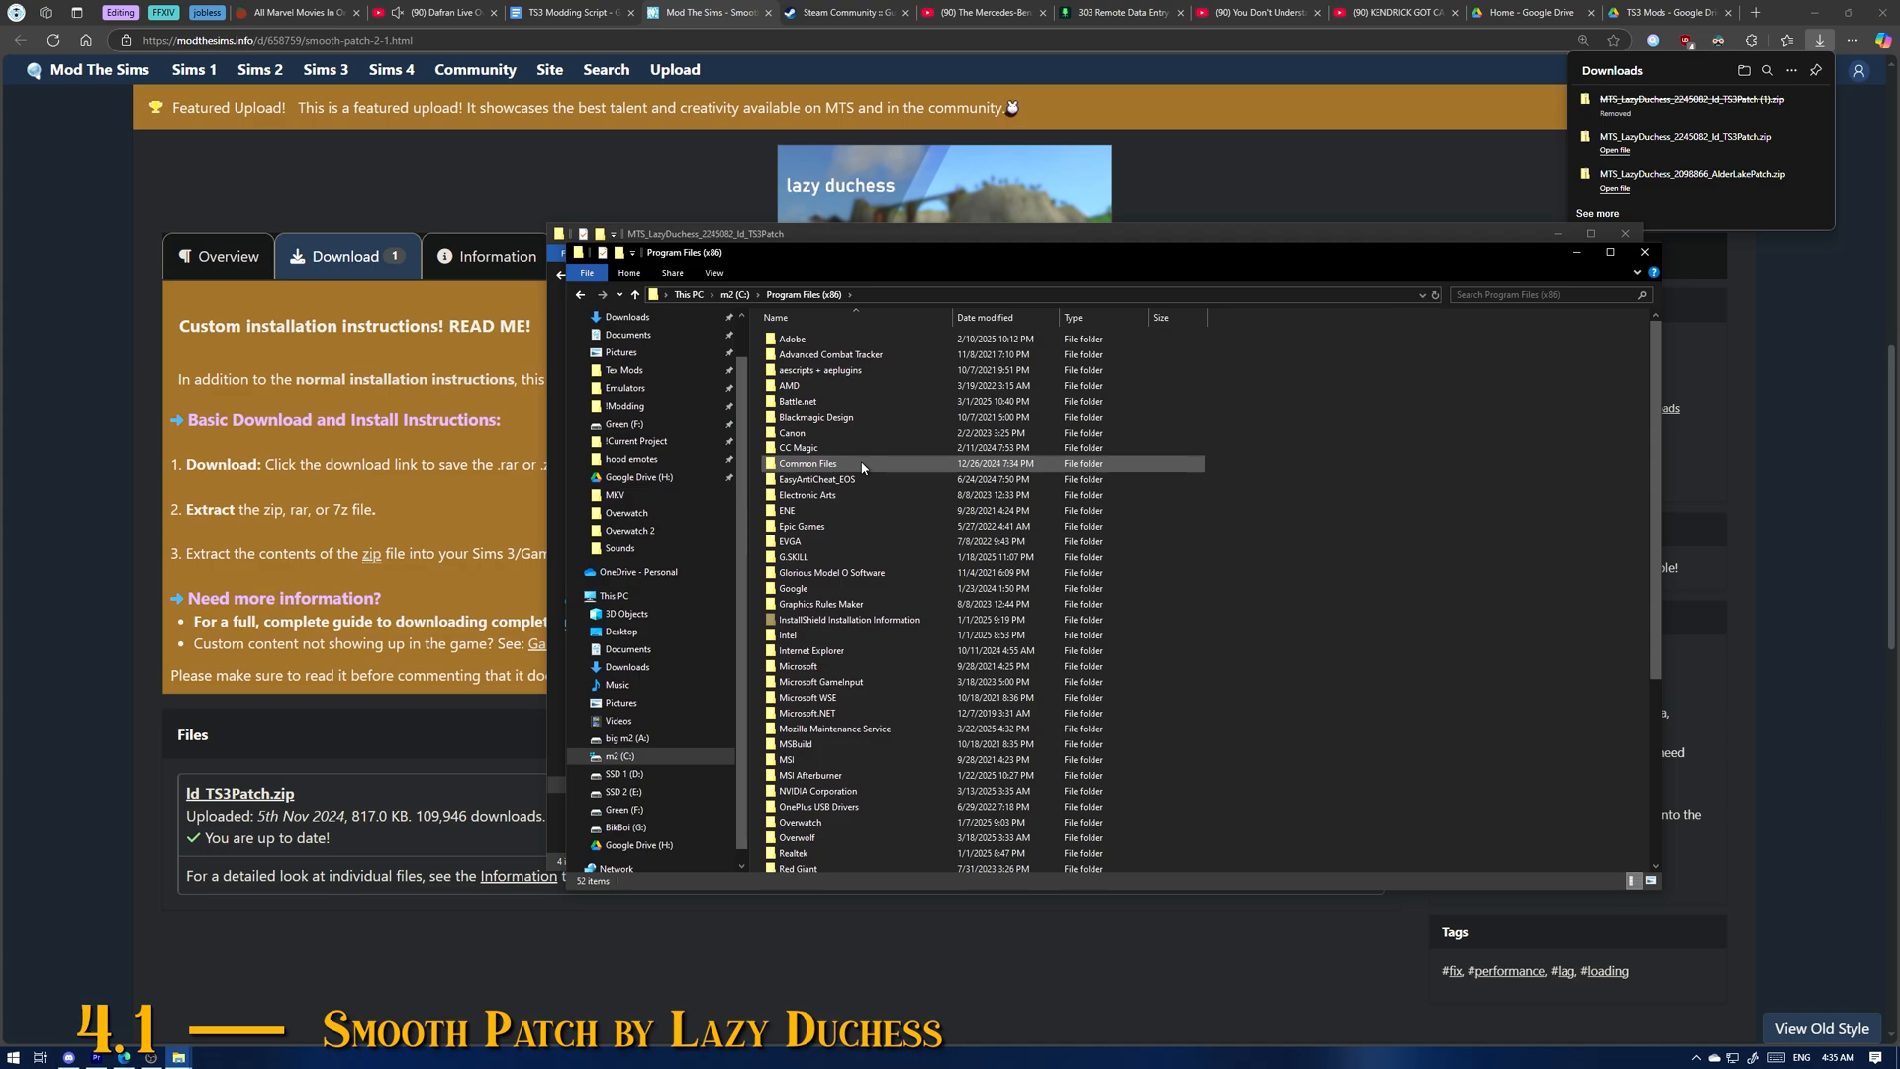
click(819, 495)
double_click(820, 494)
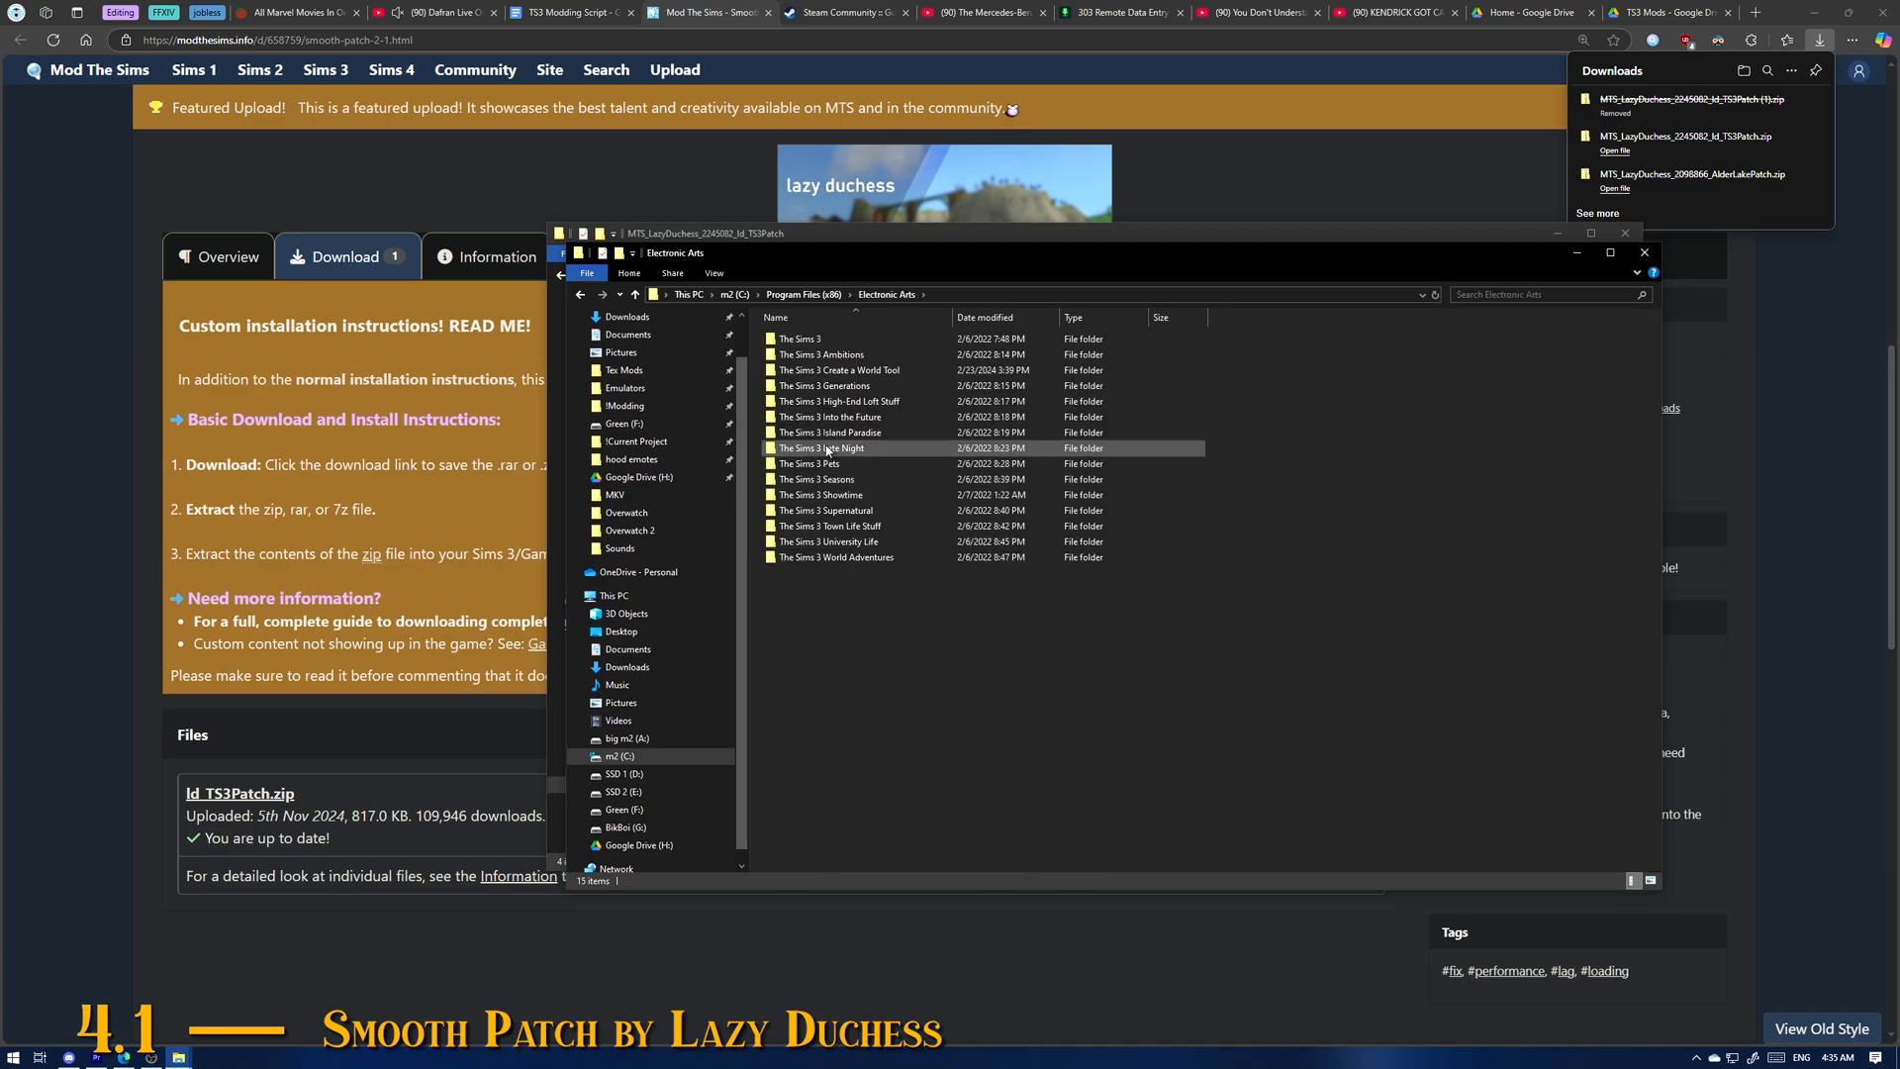
double_click(815, 356)
double_click(814, 356)
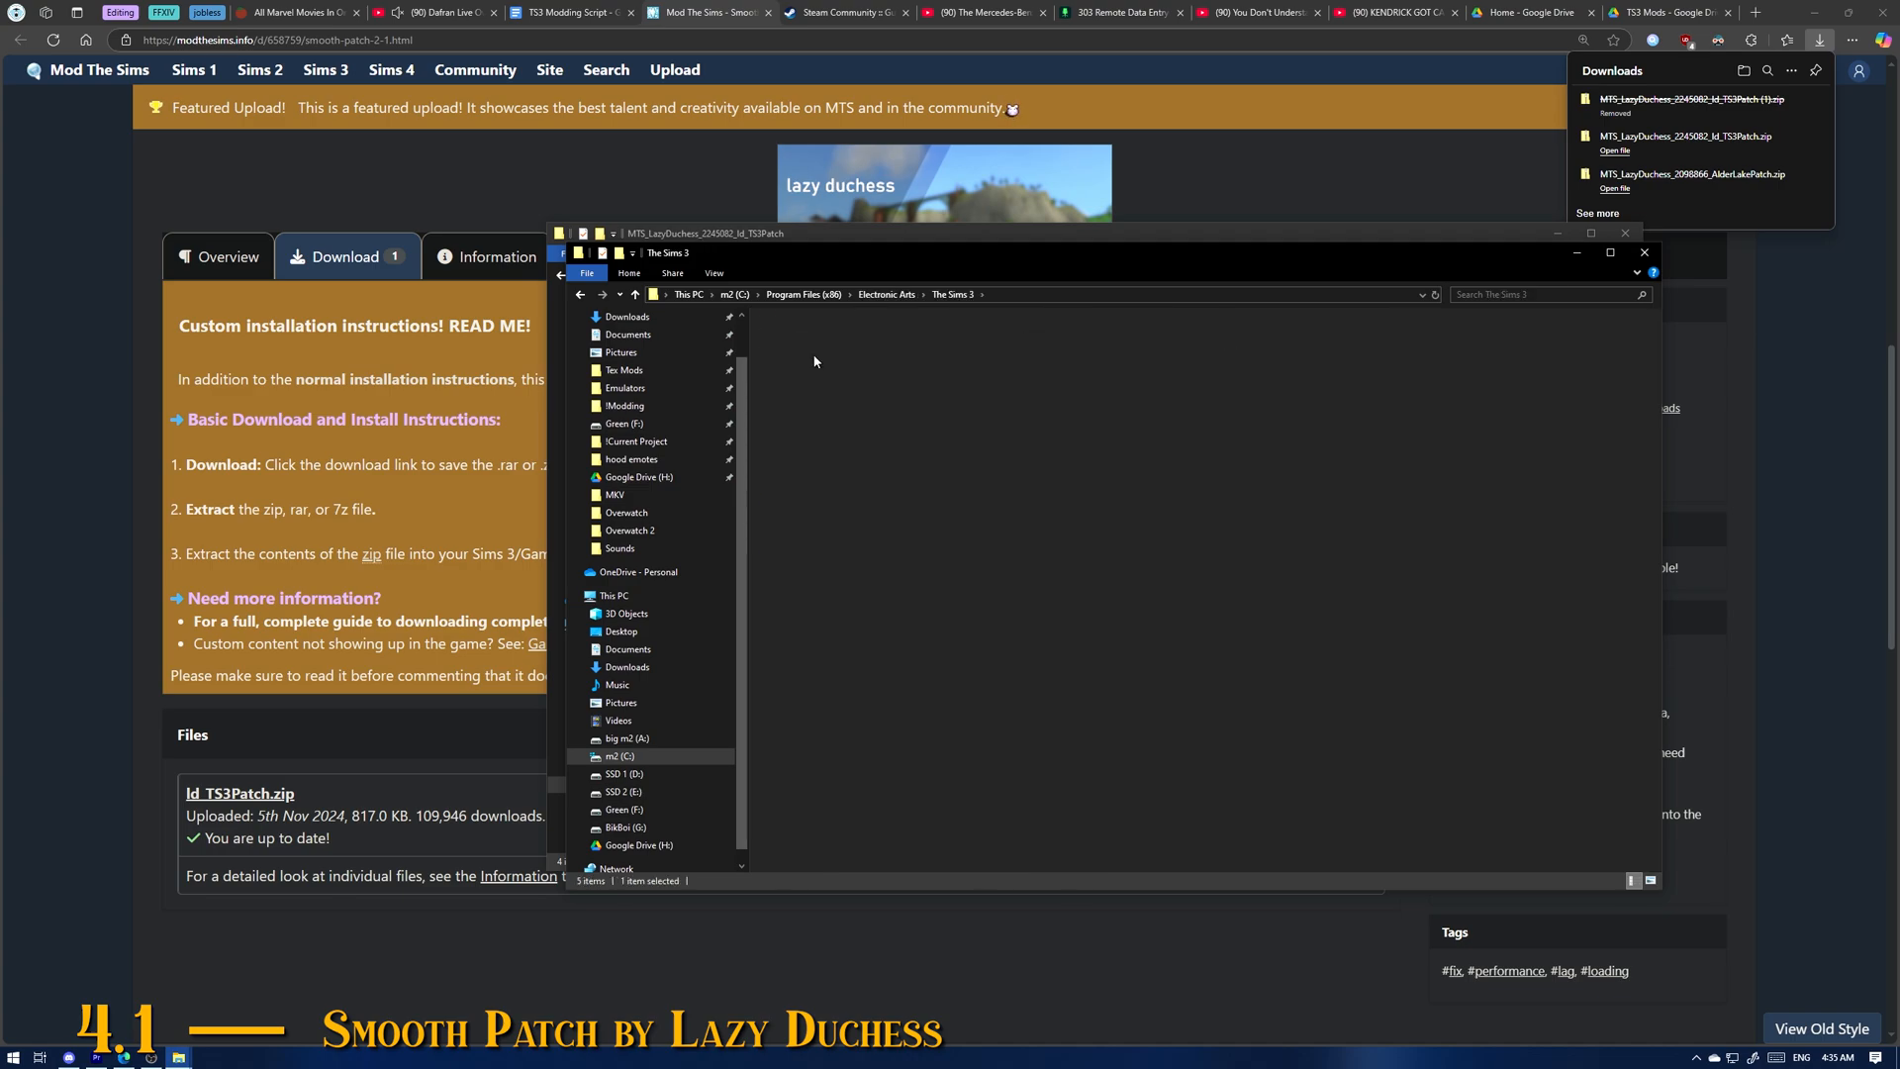
double_click(787, 339)
Step: Paste the three copied Smooth Patch files into the Bin folder, replacing the existing files of the same names
scroll(1089, 594, down, 9)
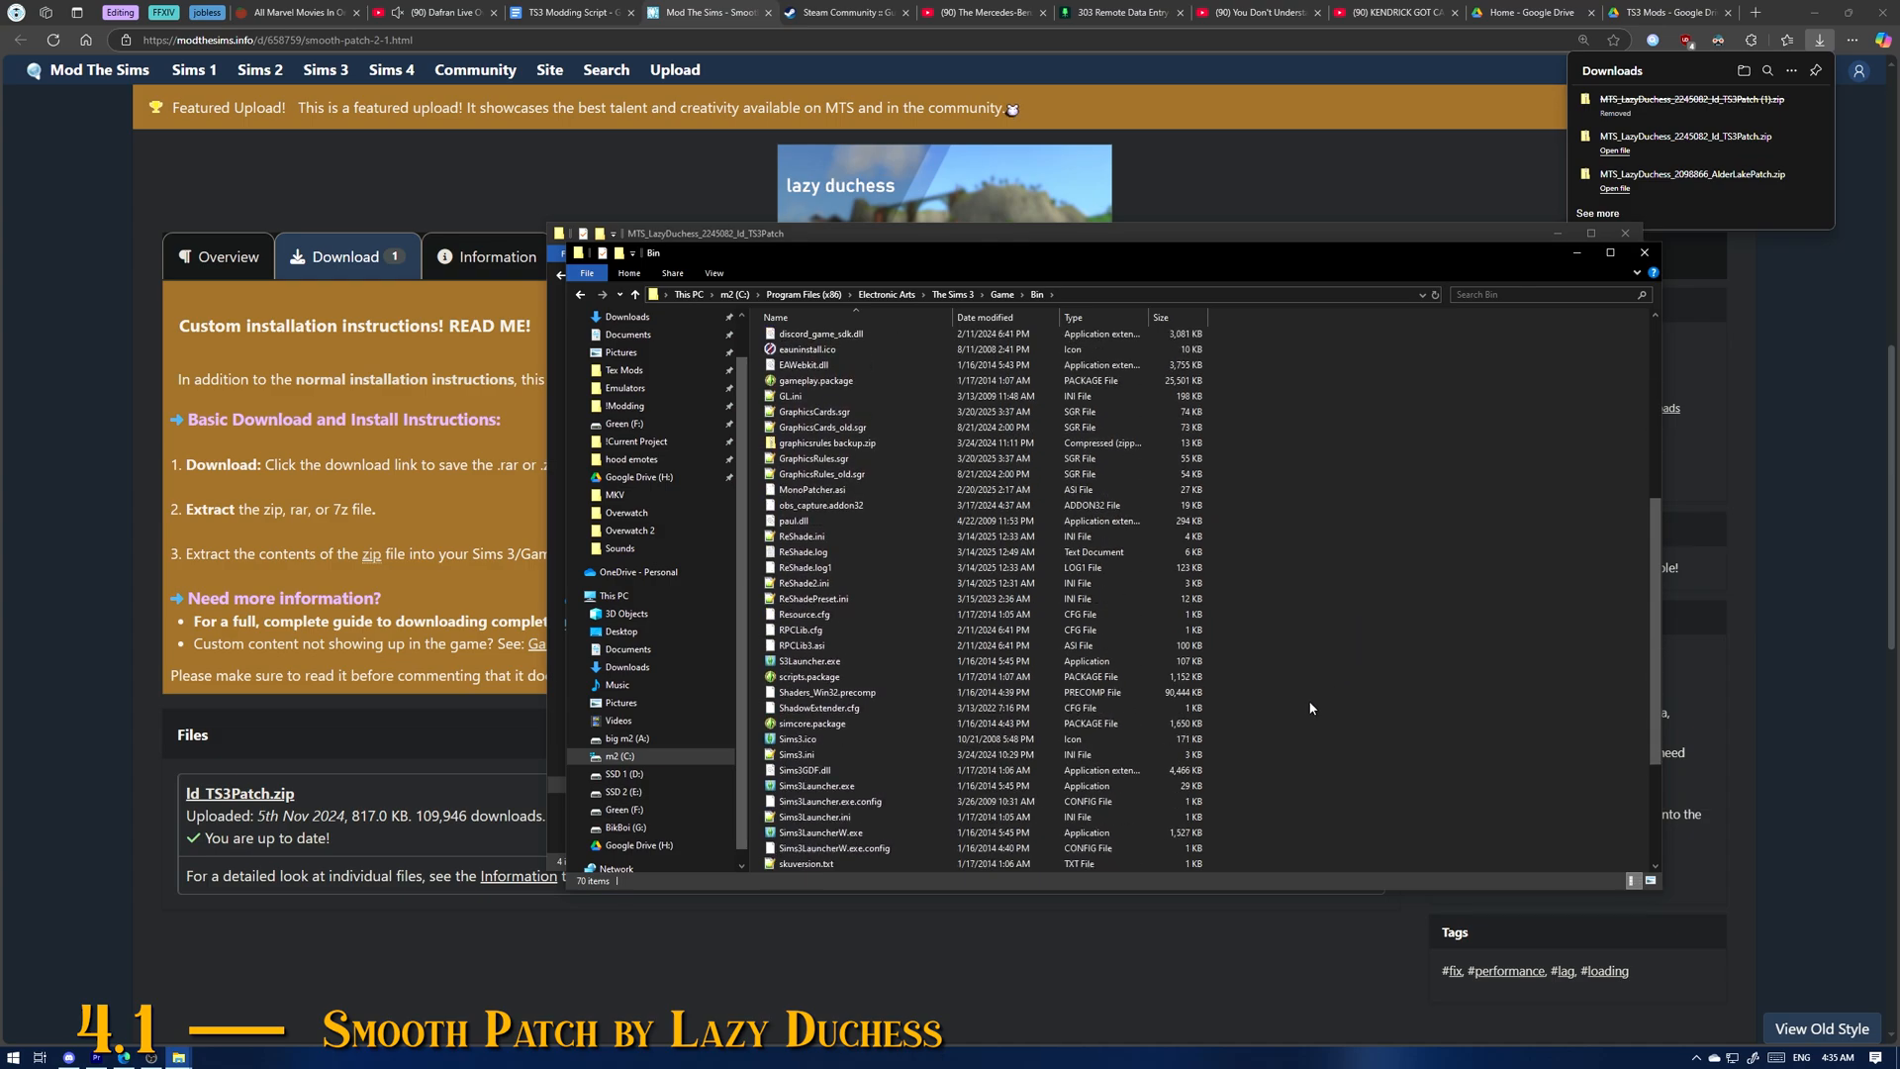
right_click(1358, 659)
click(1394, 764)
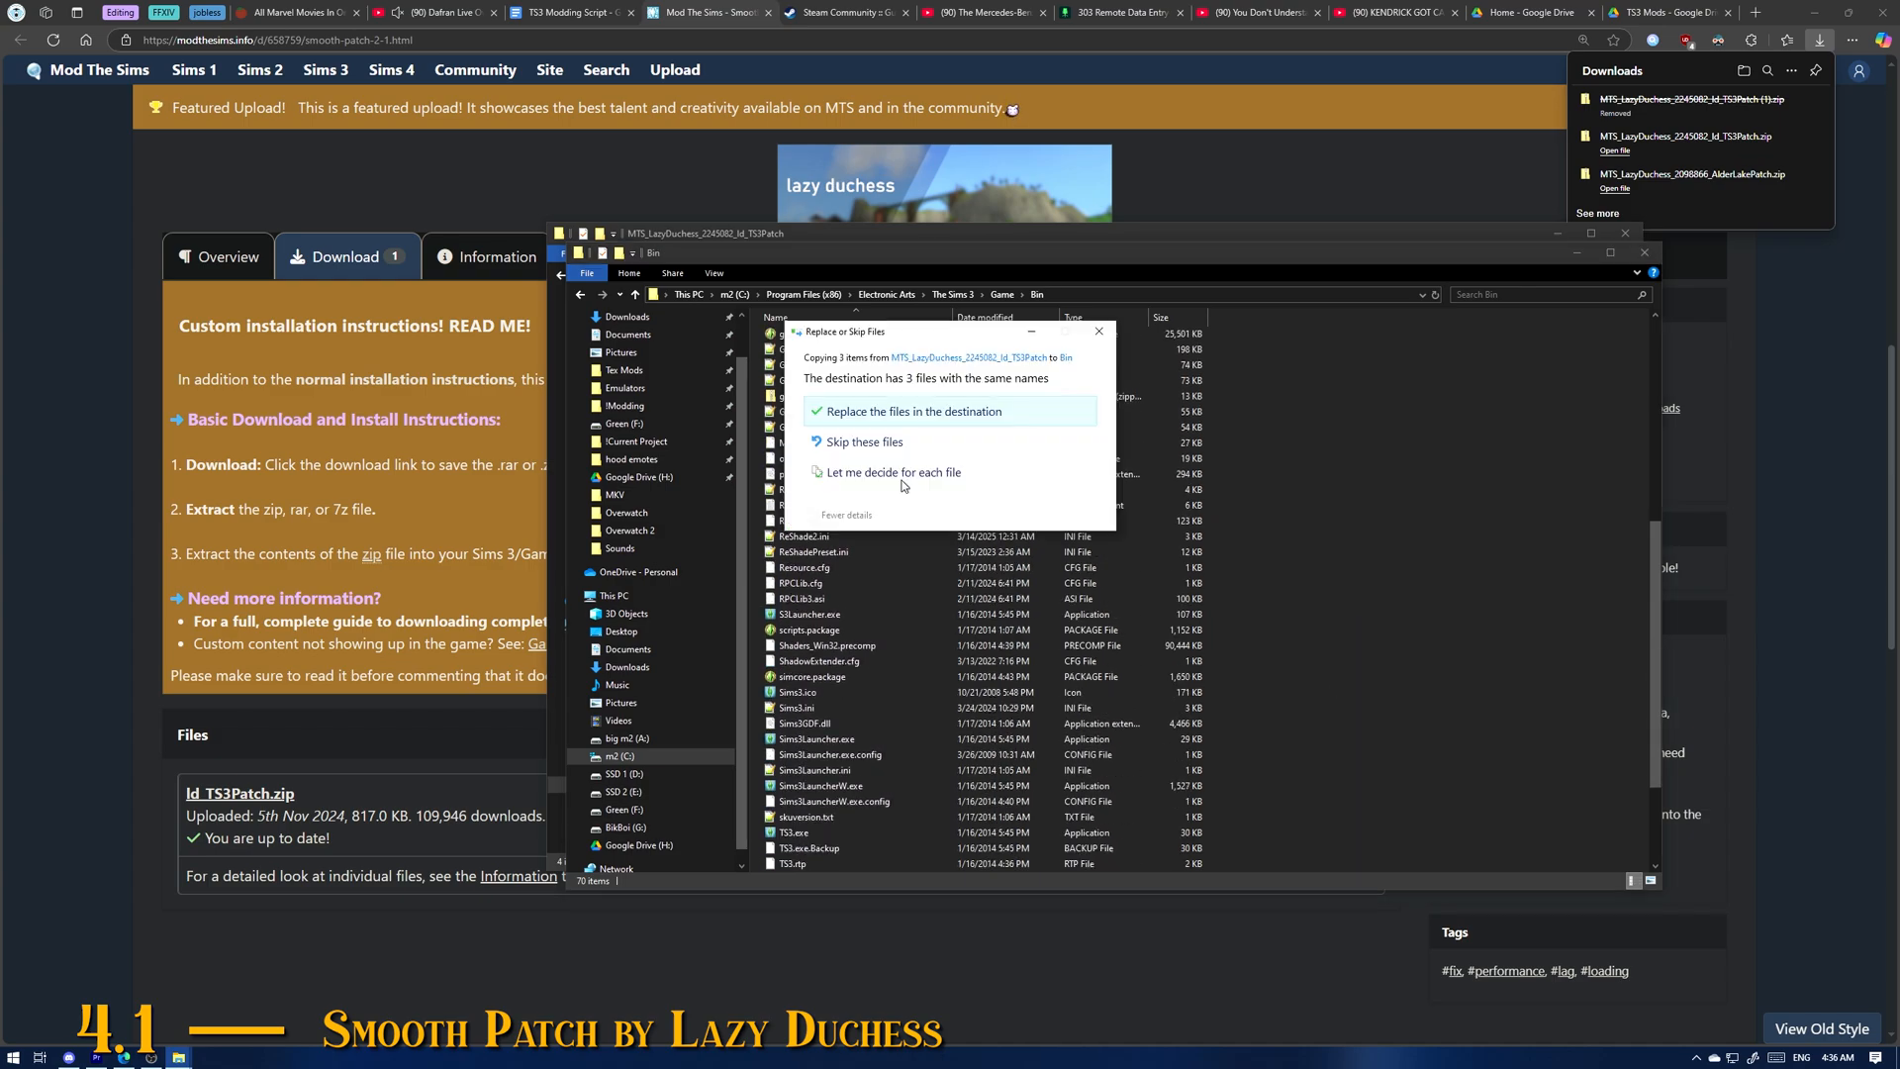
click(947, 412)
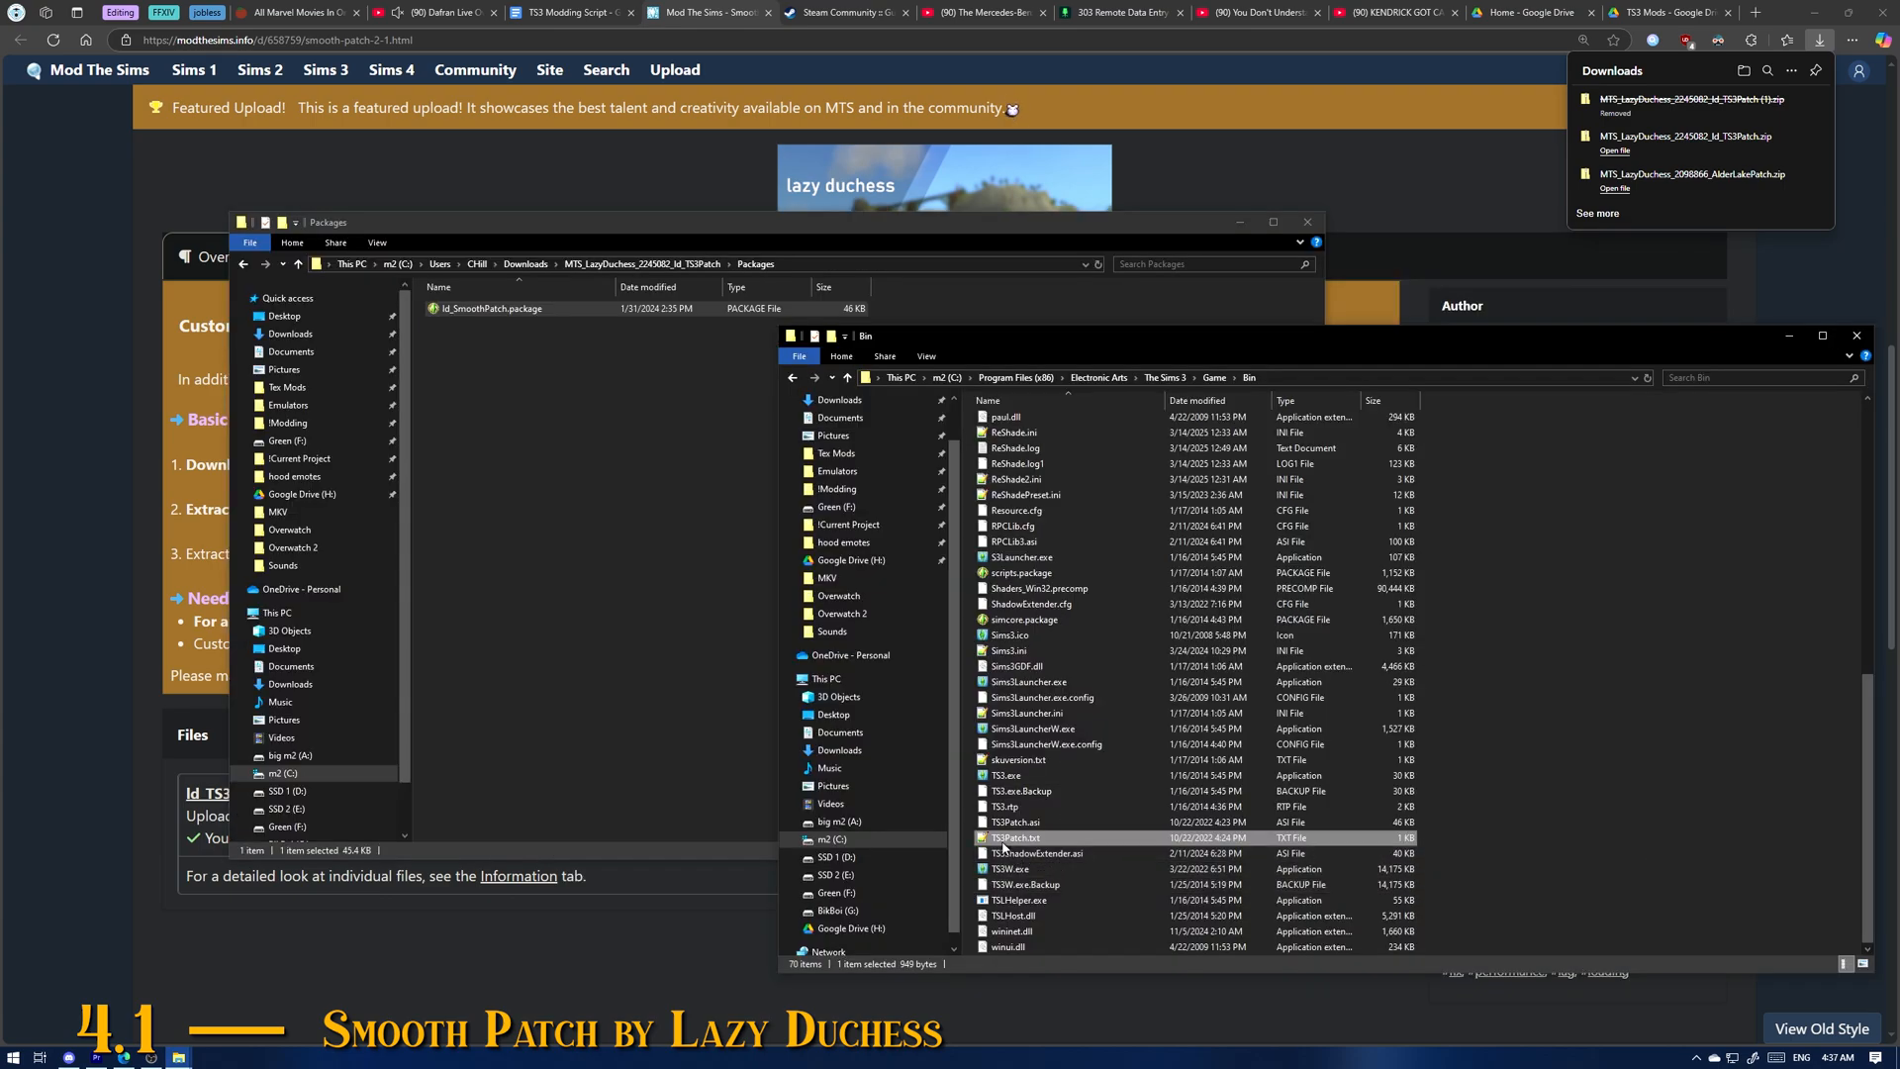
Step: Open TS3Patch.txt from the Bin folder and set FPSLimit to 144
double_click(1029, 842)
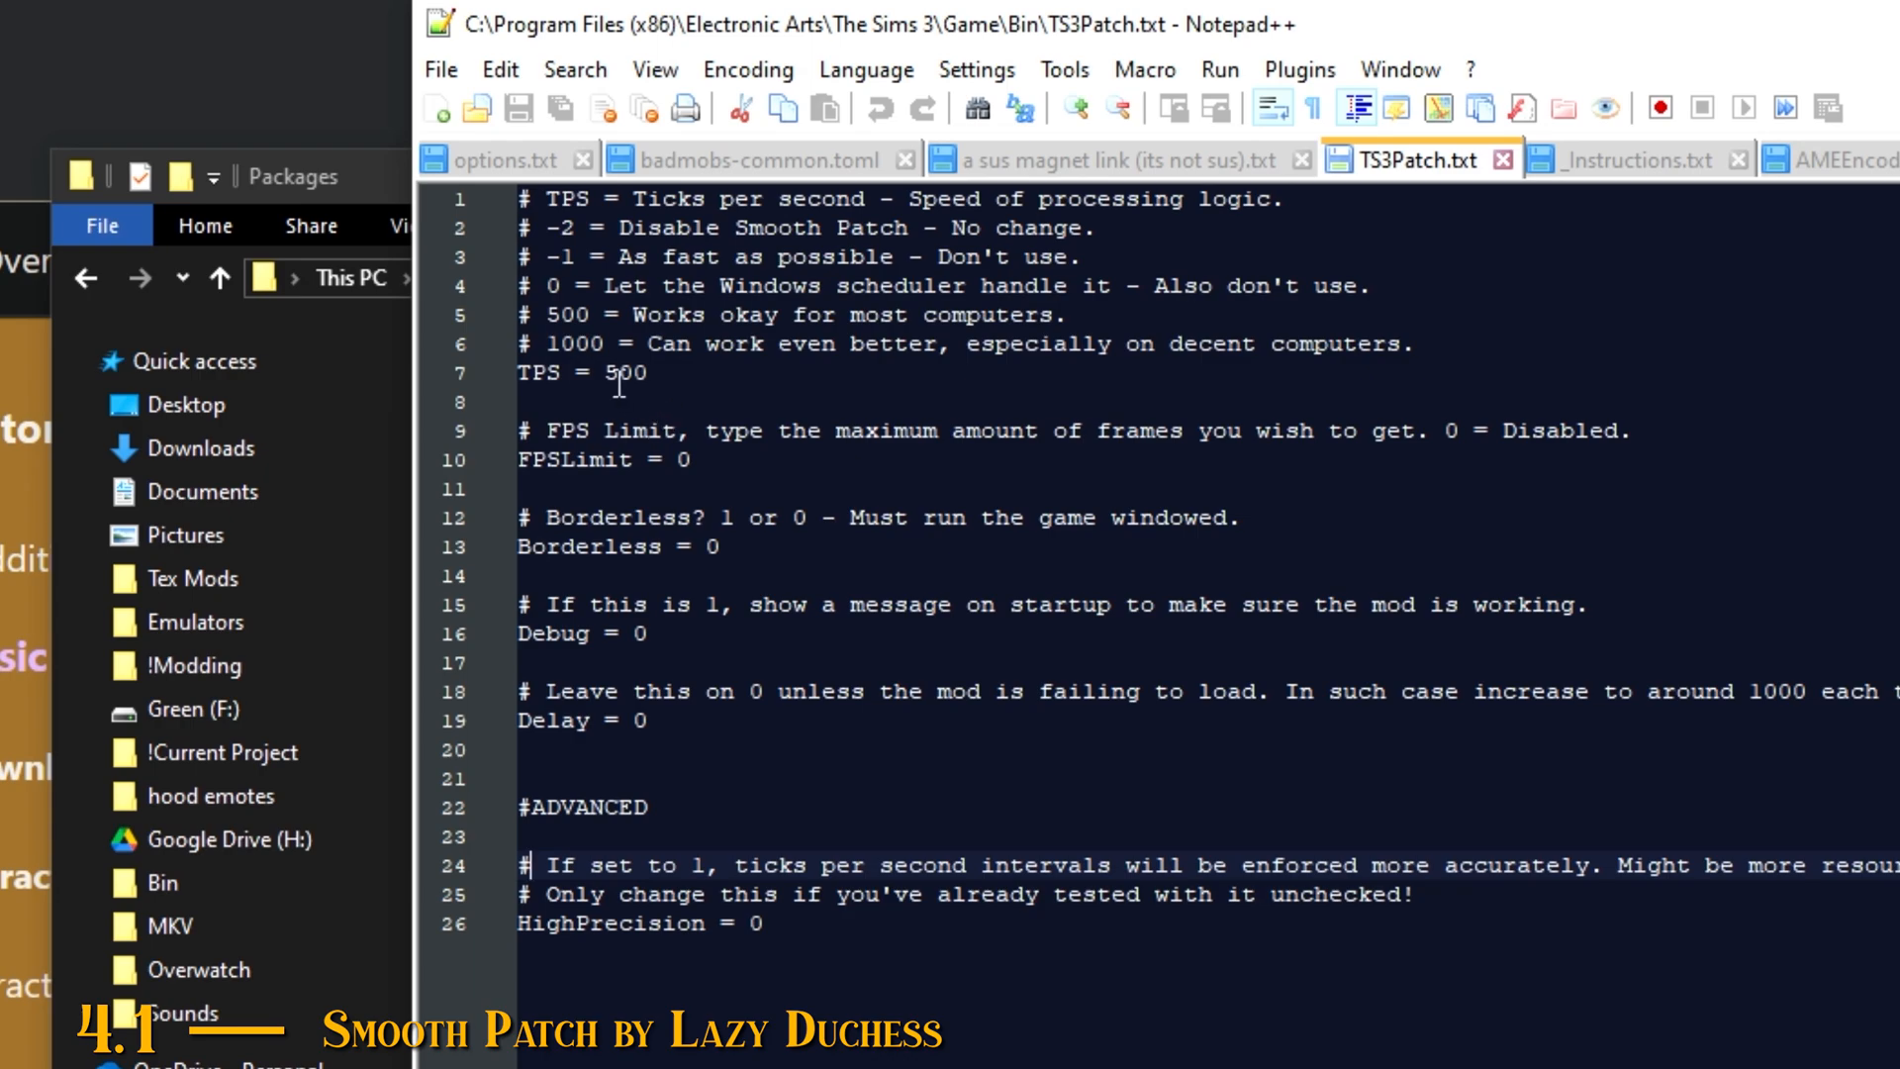
double_click(704, 467)
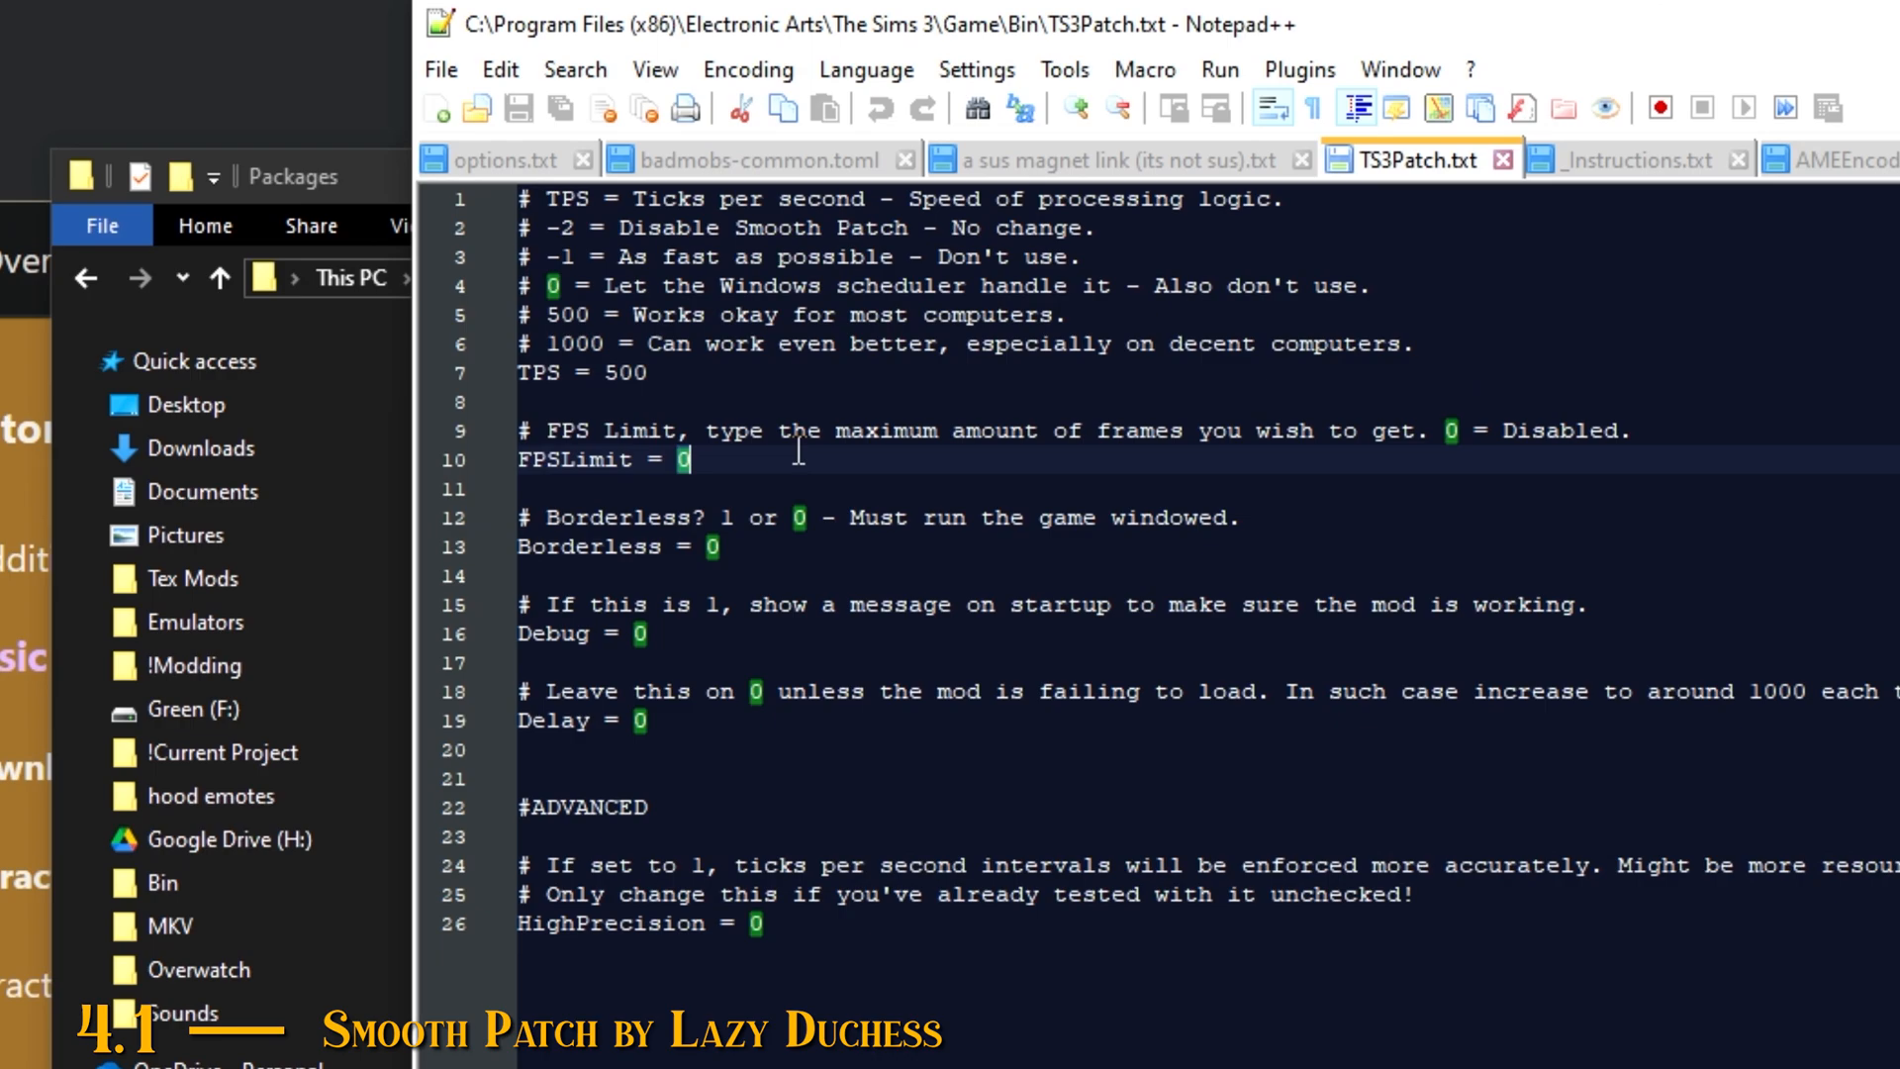
text(144)
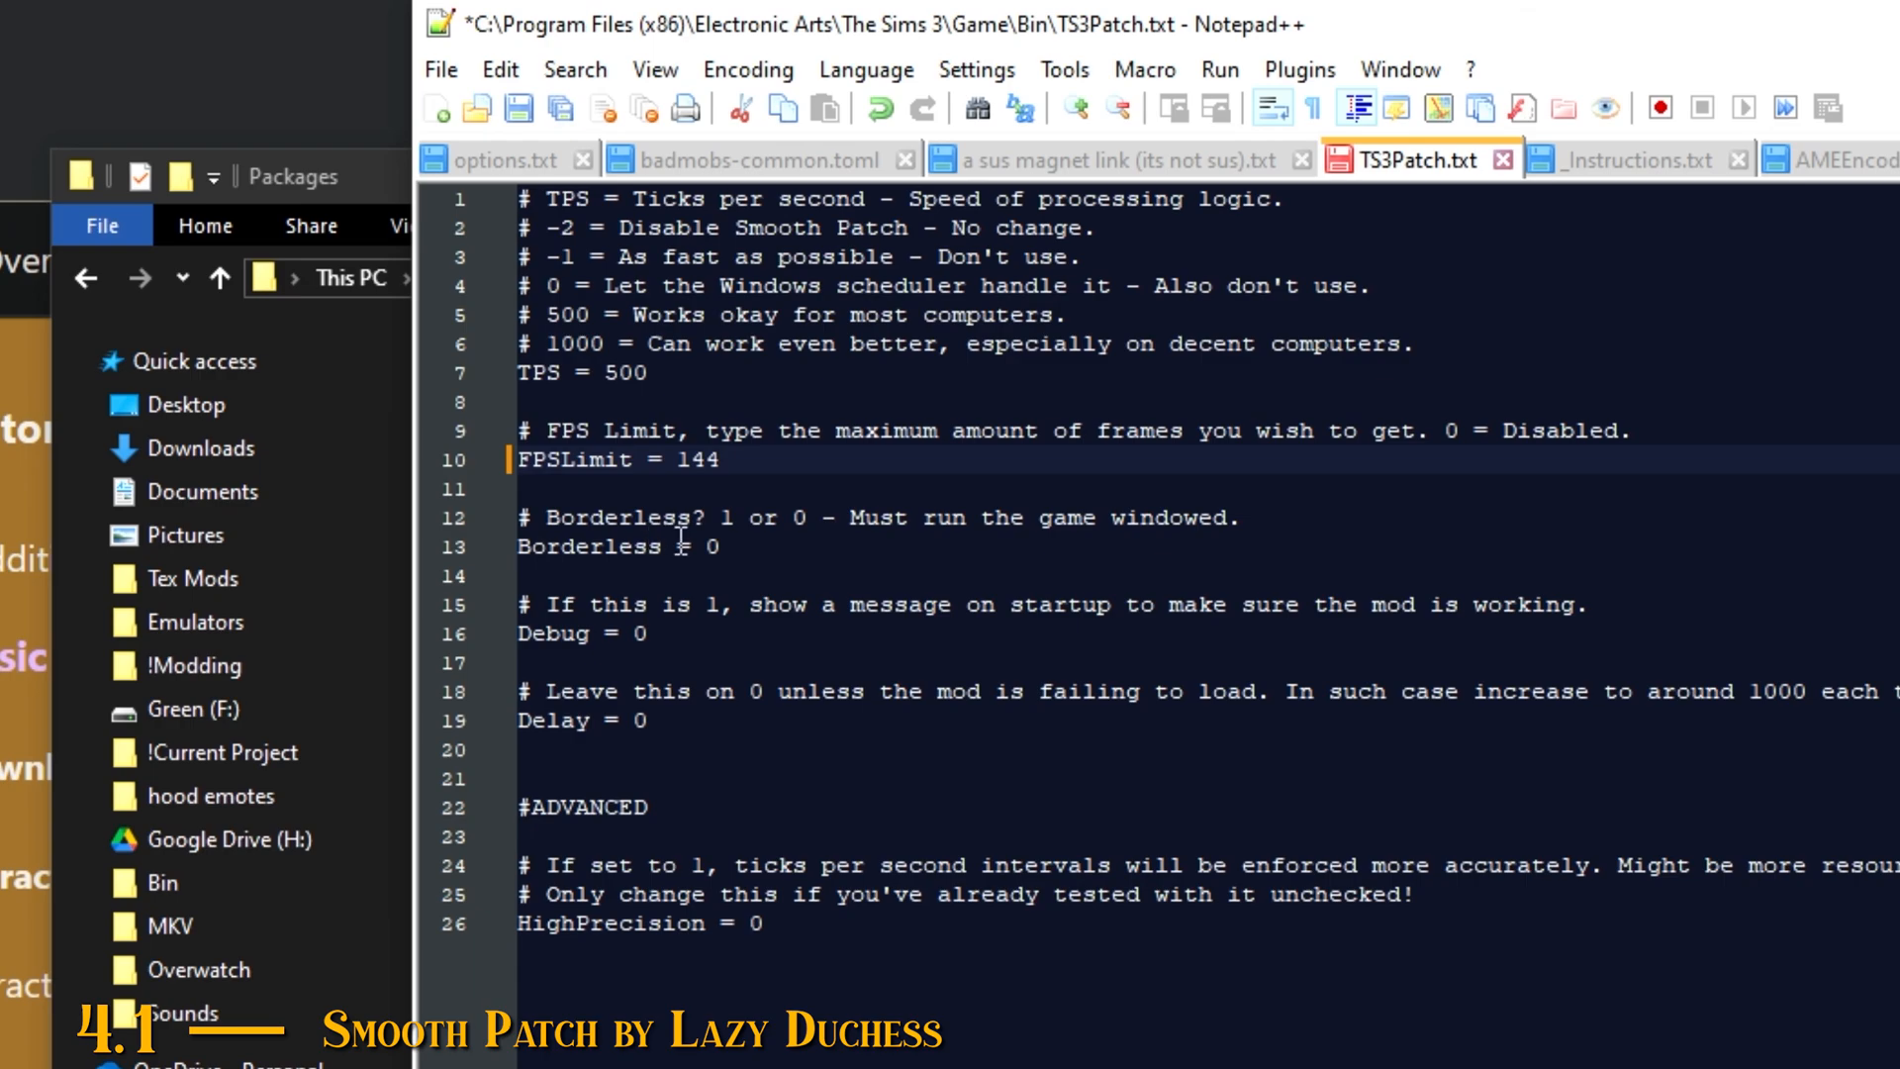
Step: Set both Borderless and Debug to 1 in TS3Patch.txt
click(726, 551)
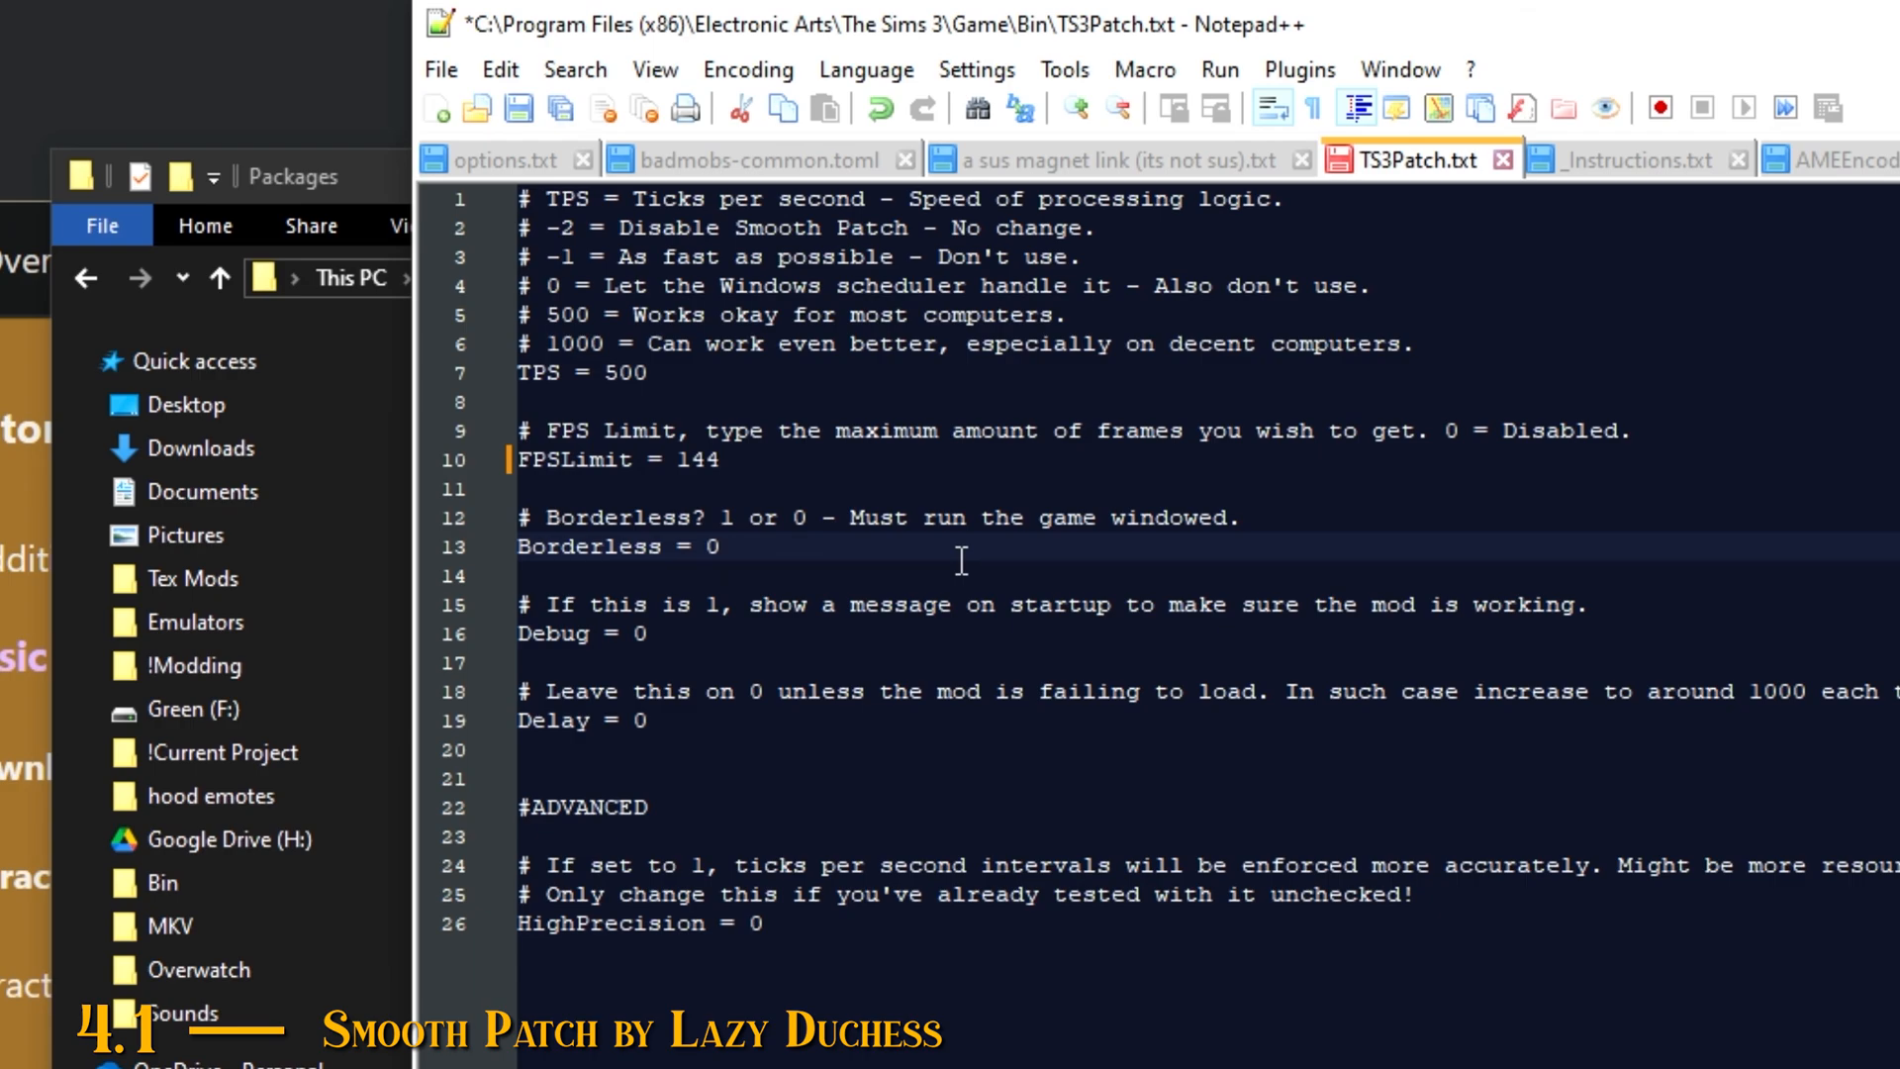
key(BackSpace)
click(651, 637)
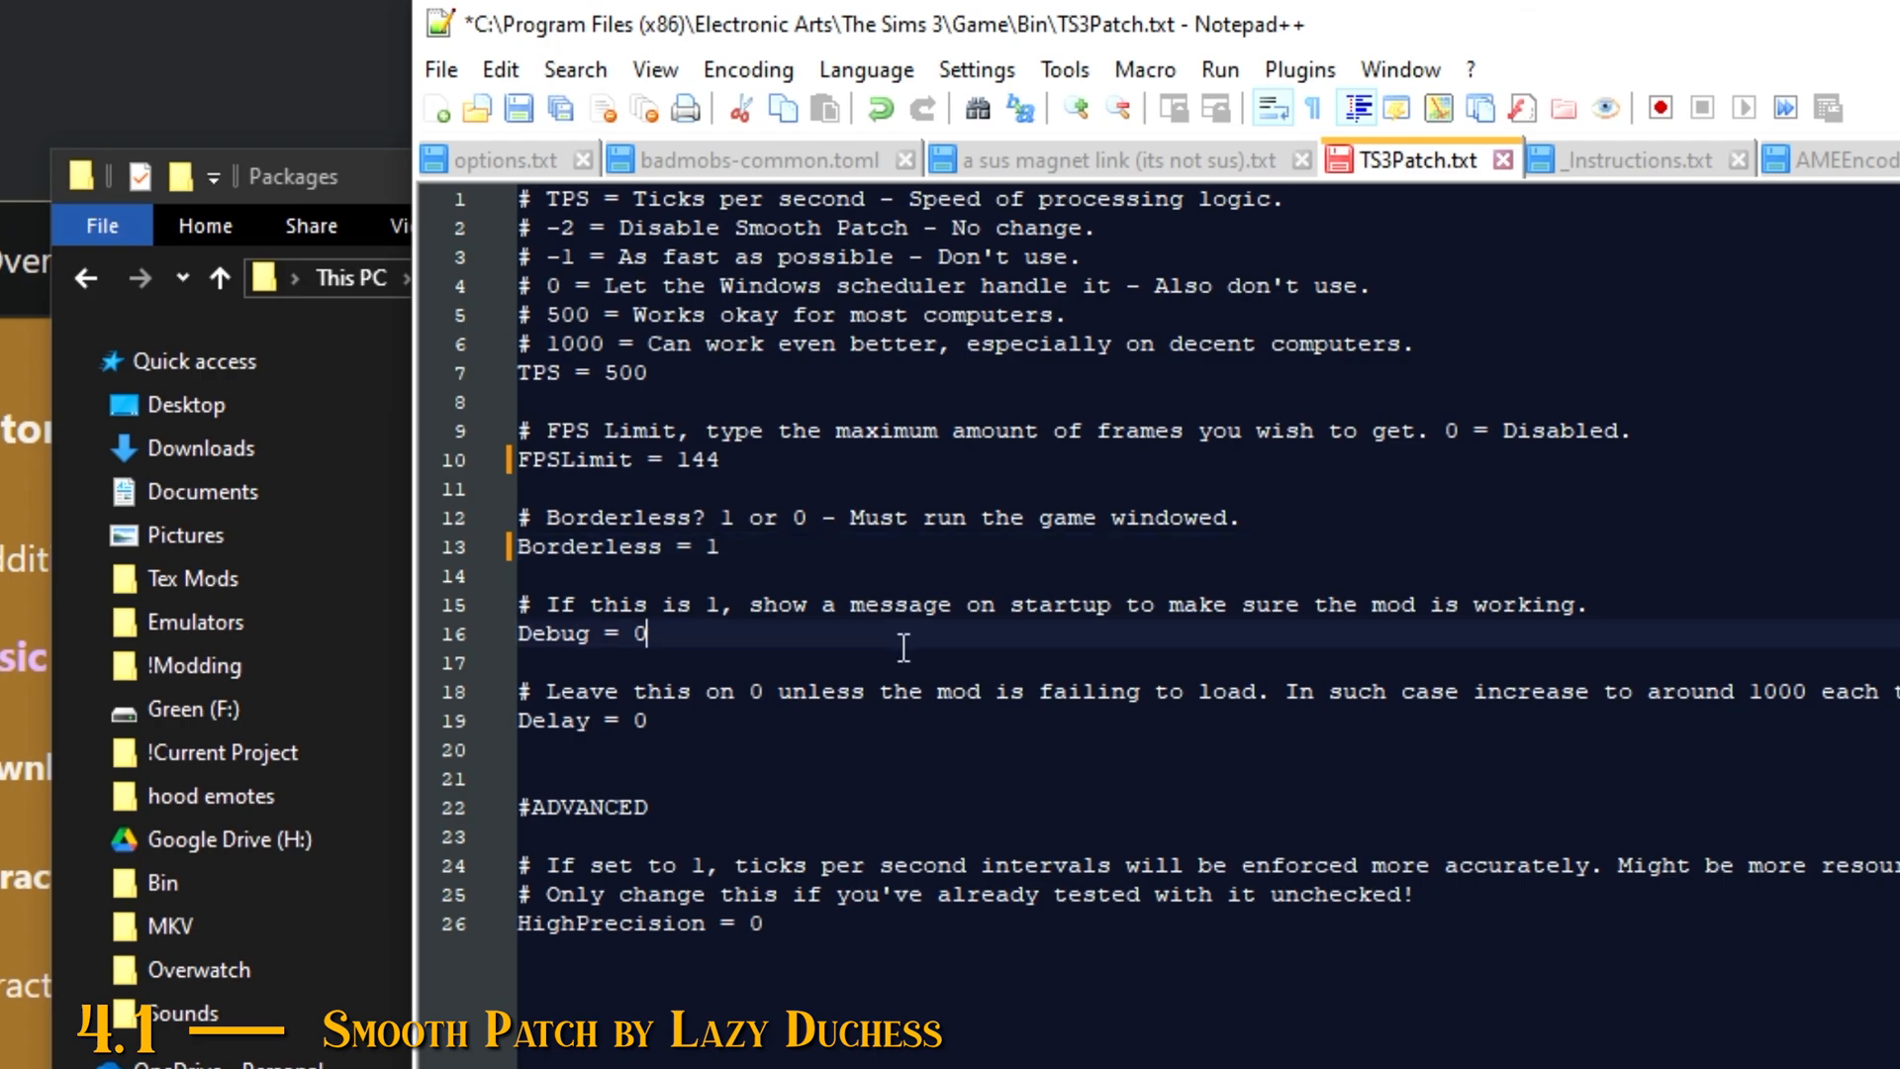
key(BackSpace)
text(1)
Step: Set HighPrecision to 1 in the advanced section of TS3Patch.txt
click(776, 922)
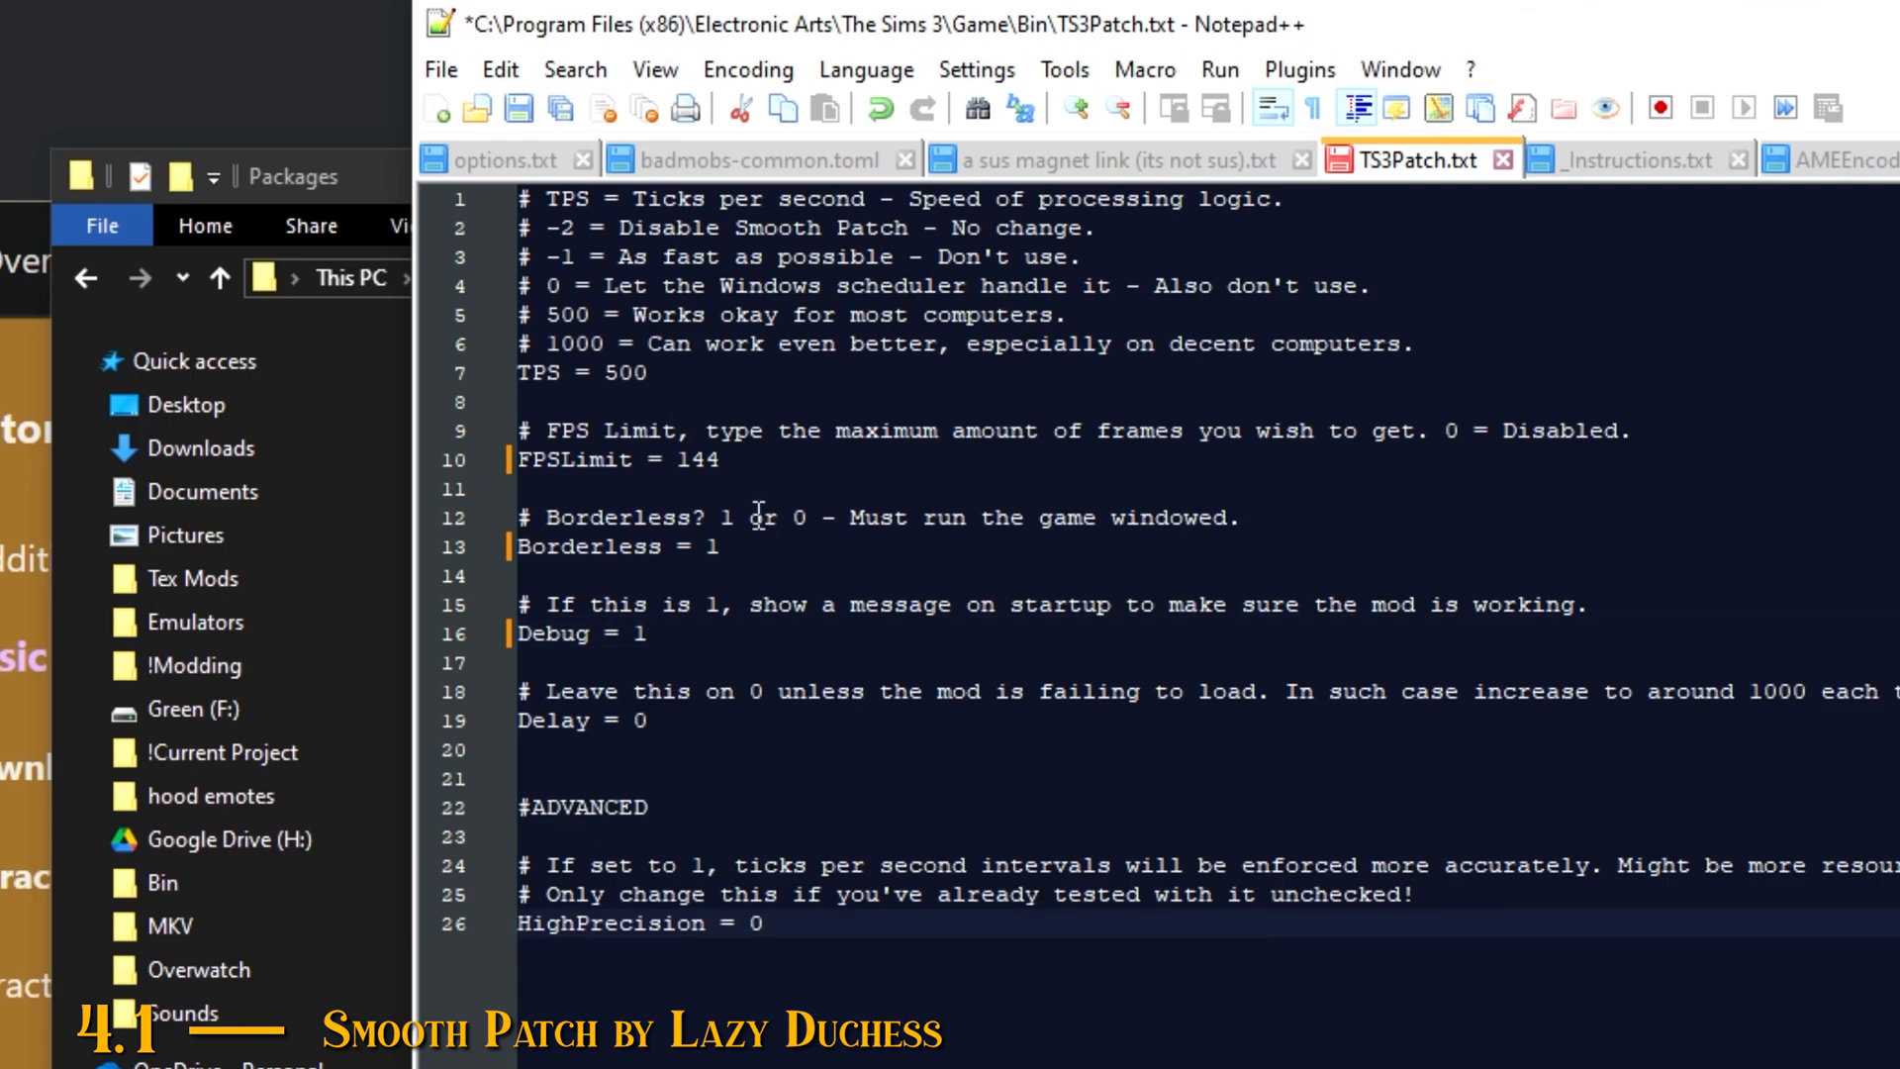
double_click(644, 374)
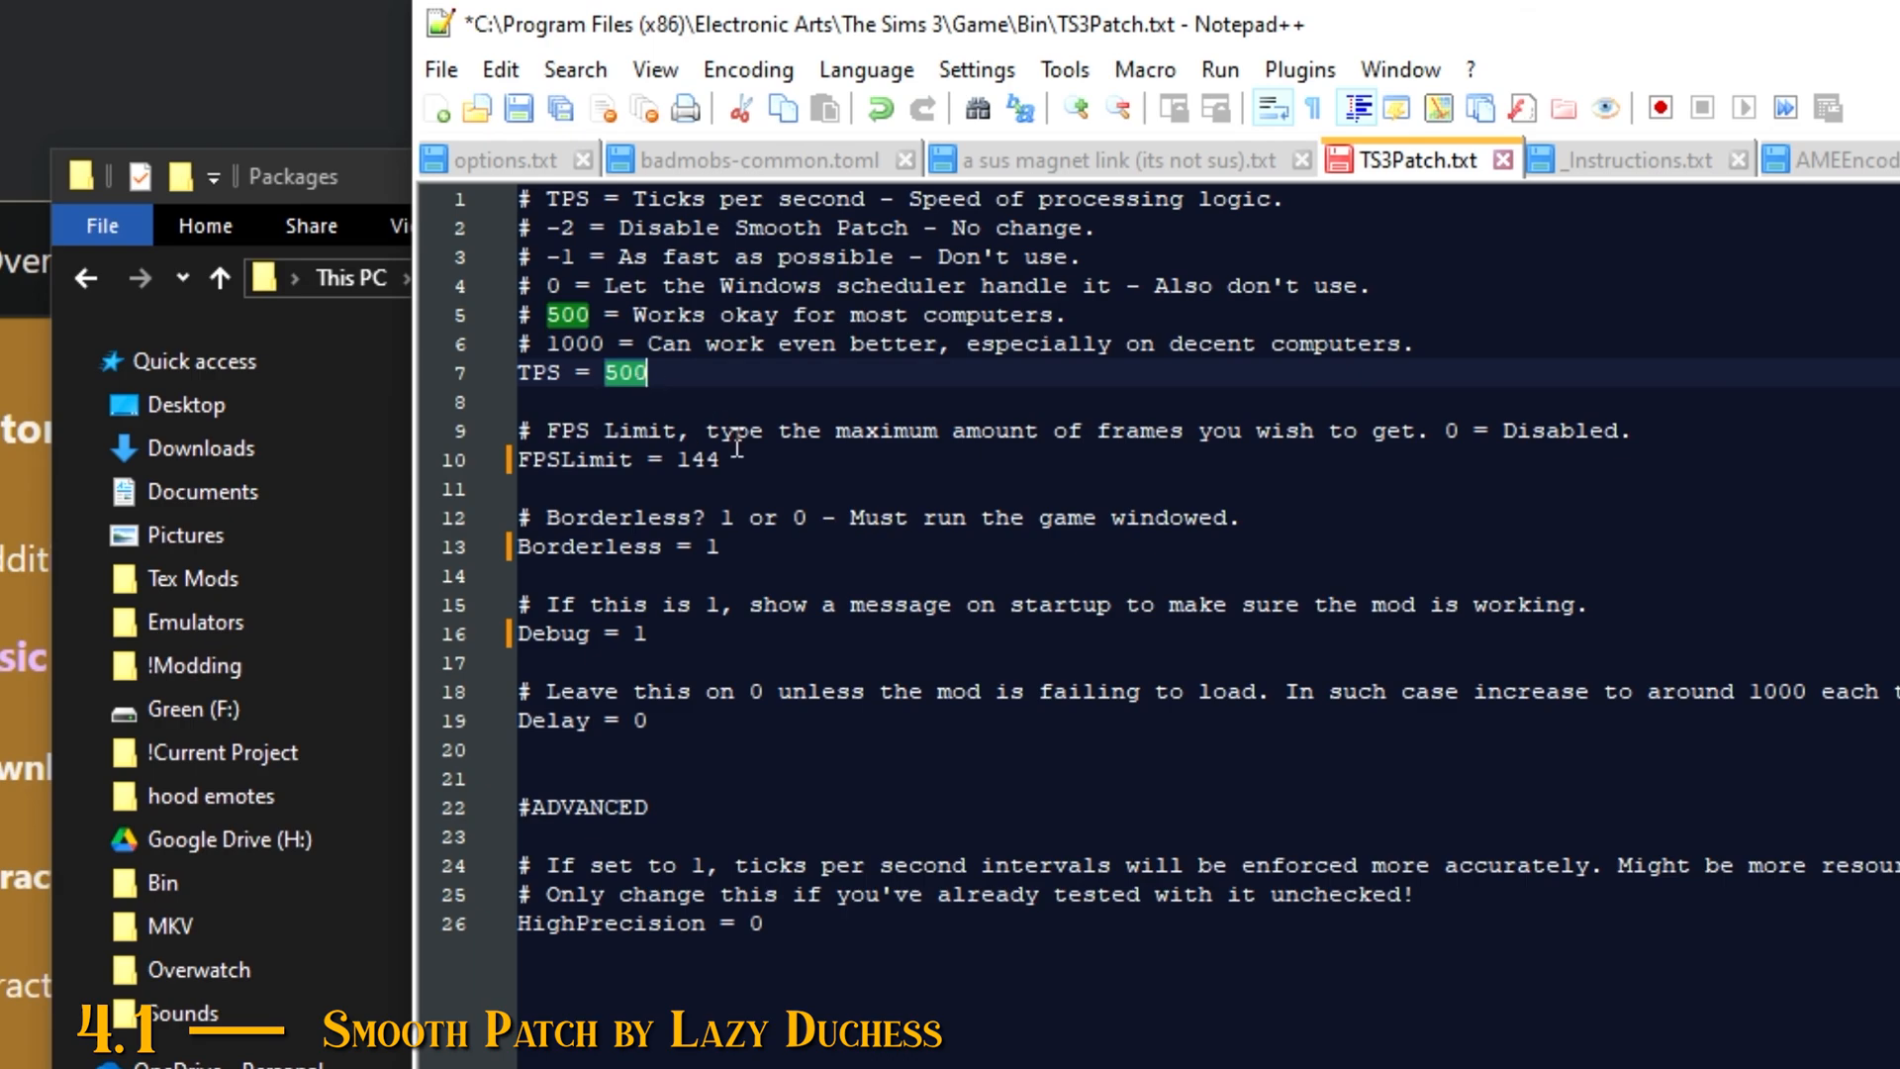
click(830, 934)
key(BackSpace)
text(1)
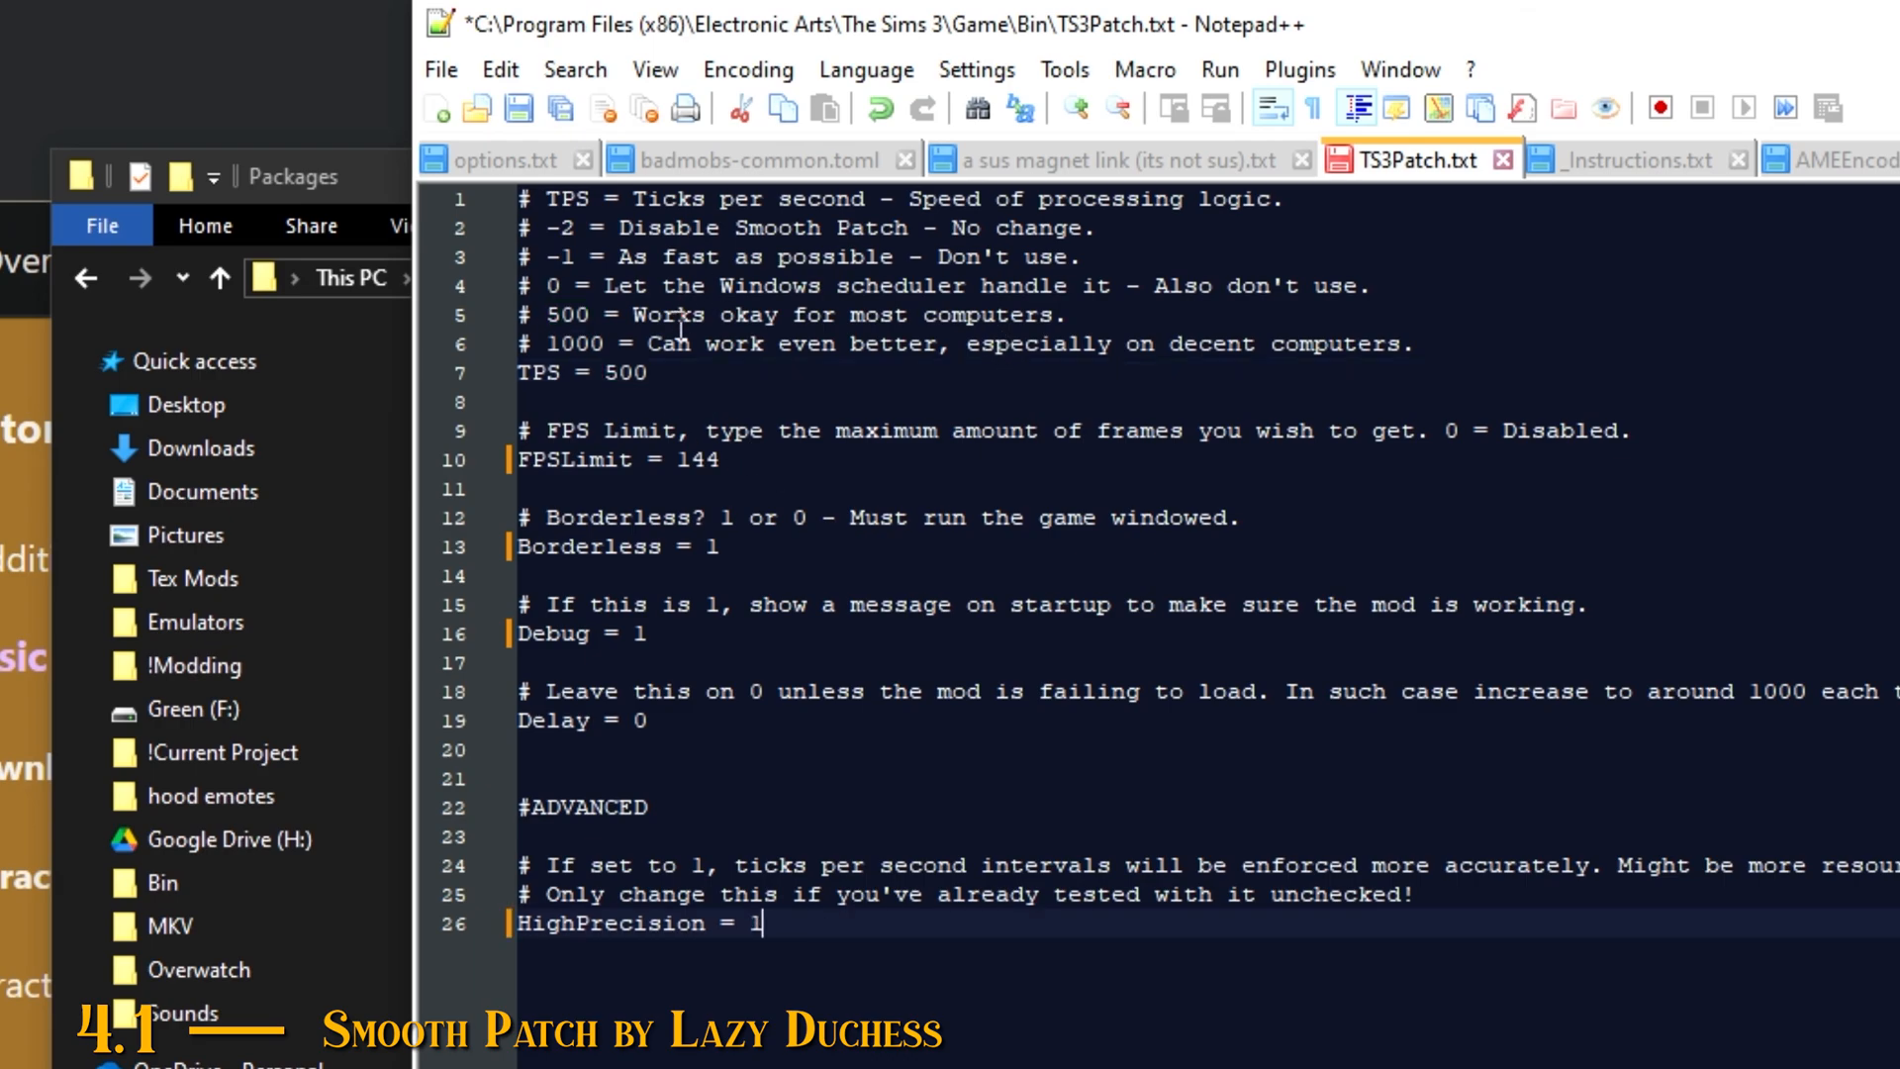
Step: Replace the TPS value in TS3Patch.txt and save the file
double_click(626, 374)
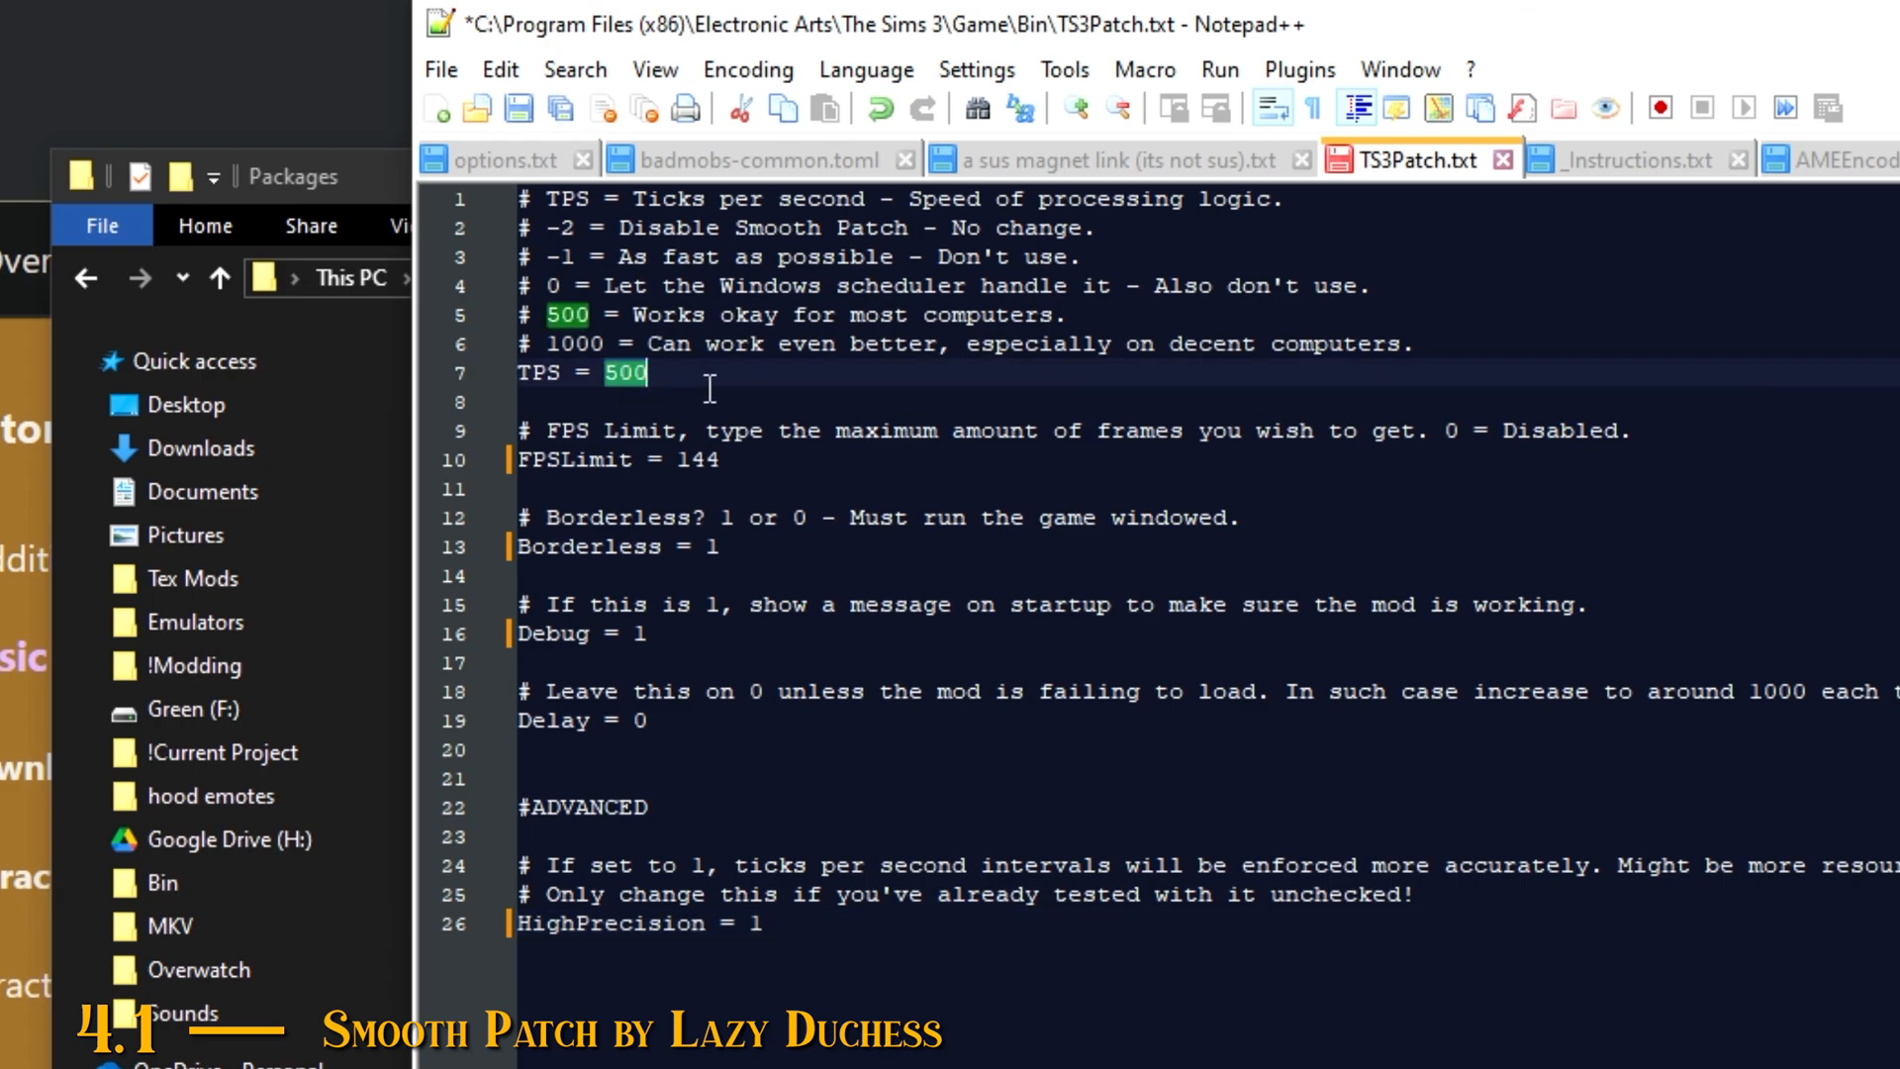
text(150)
click(442, 69)
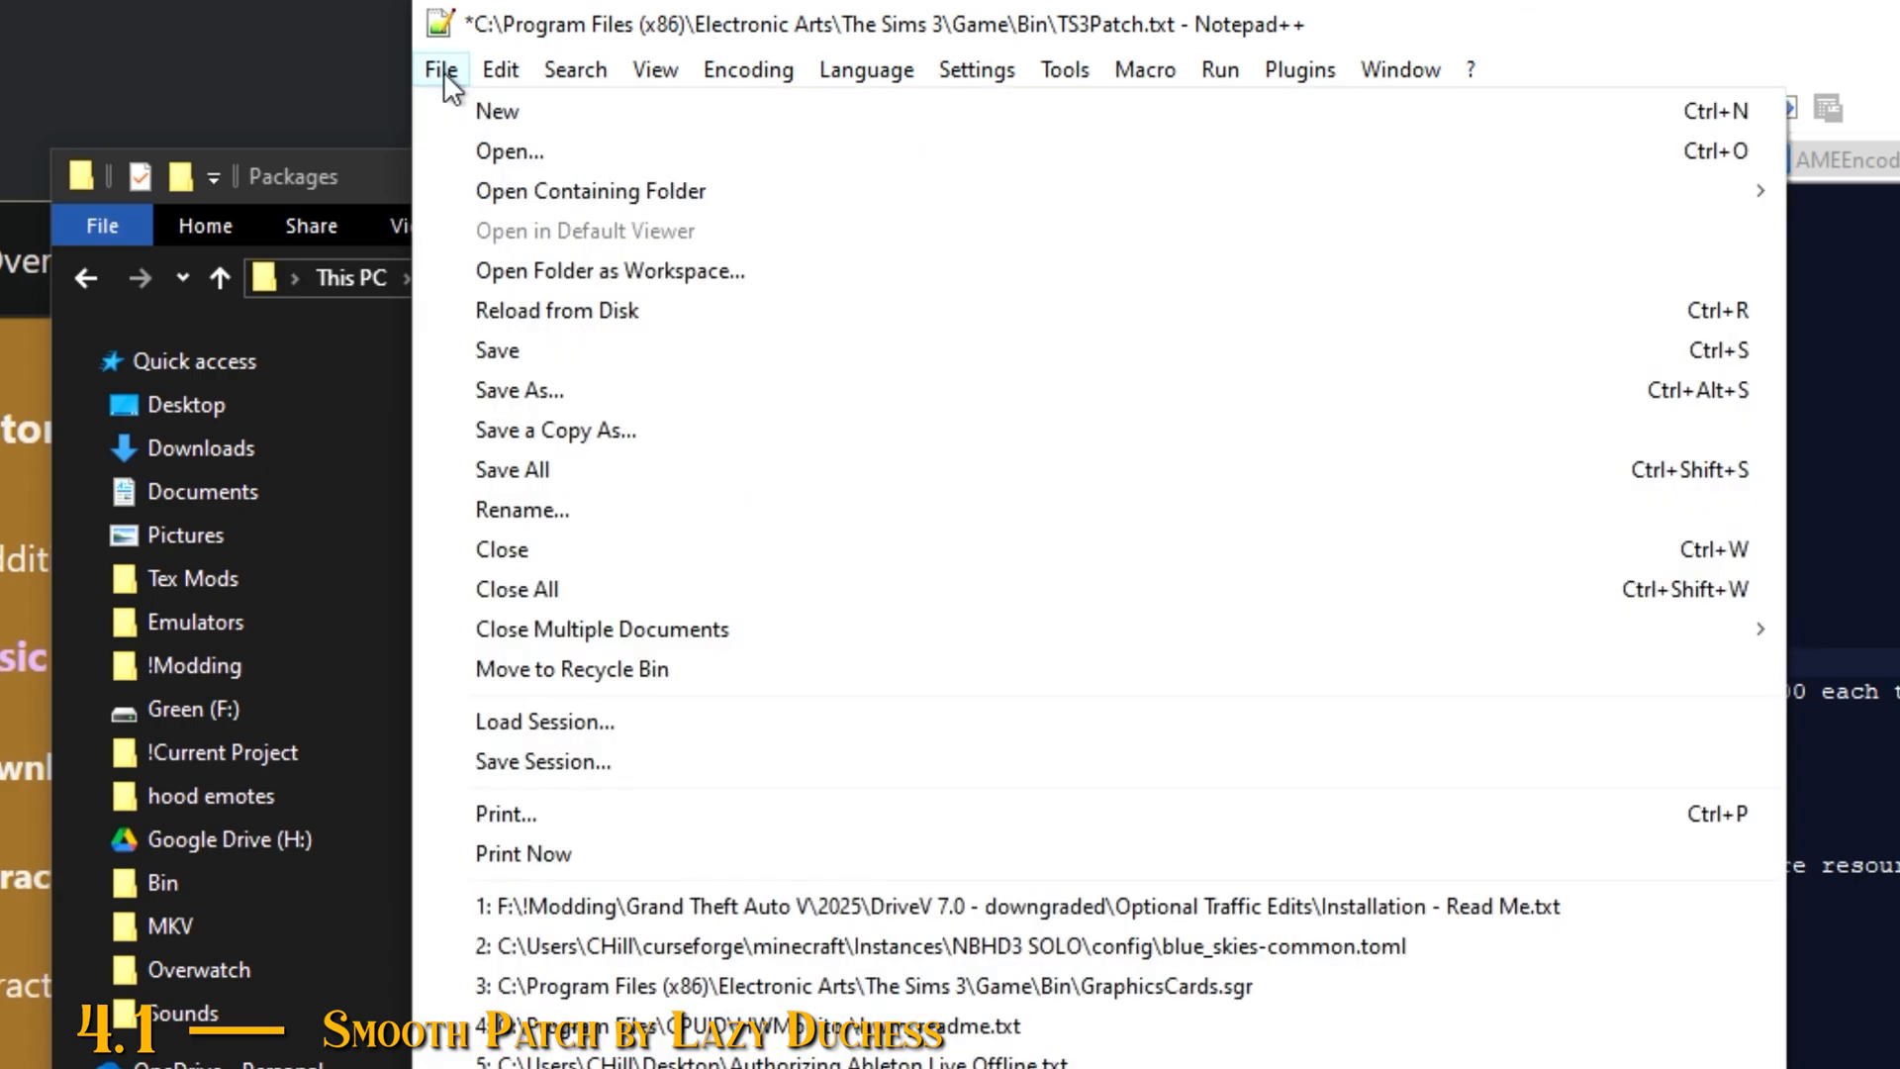
click(532, 350)
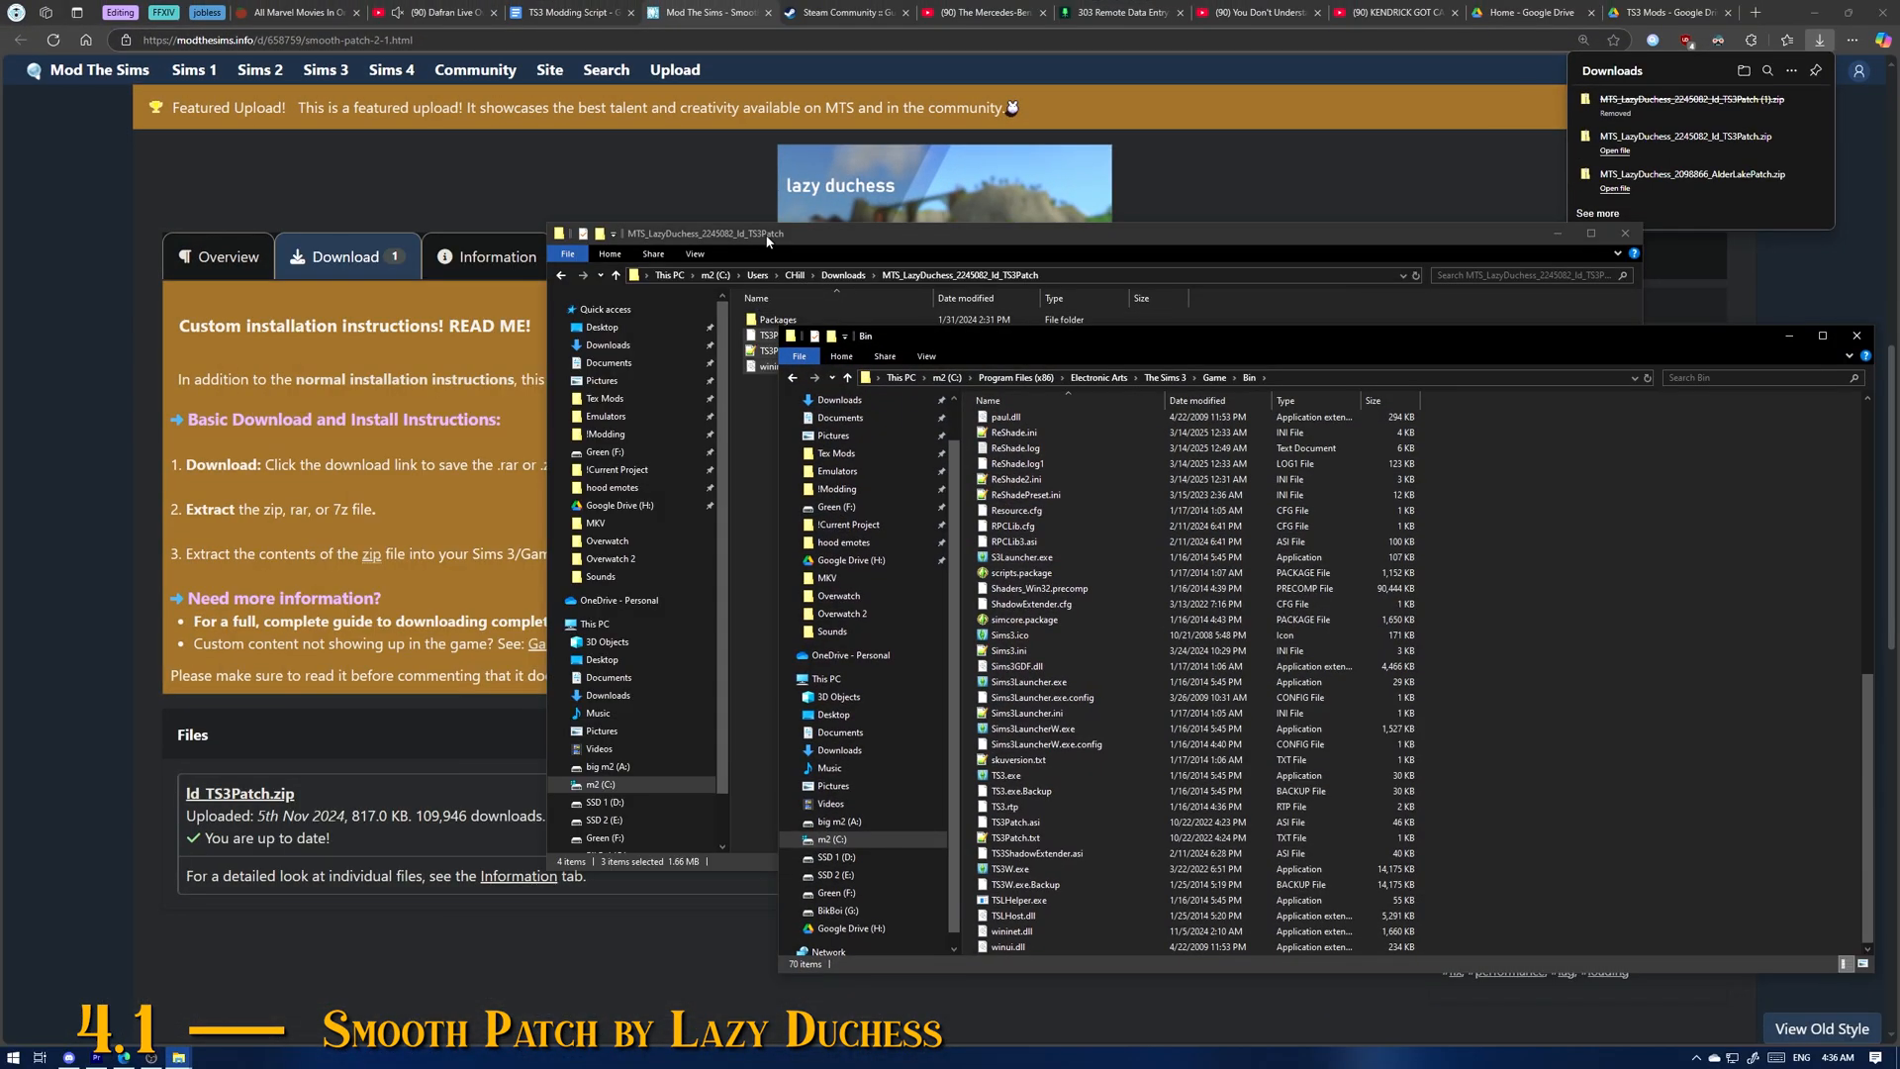
Step: Copy ld_SmoothPatch.package from the Packages subfolder of the extracted patch folder
drag(523, 259, 456, 222)
click(460, 308)
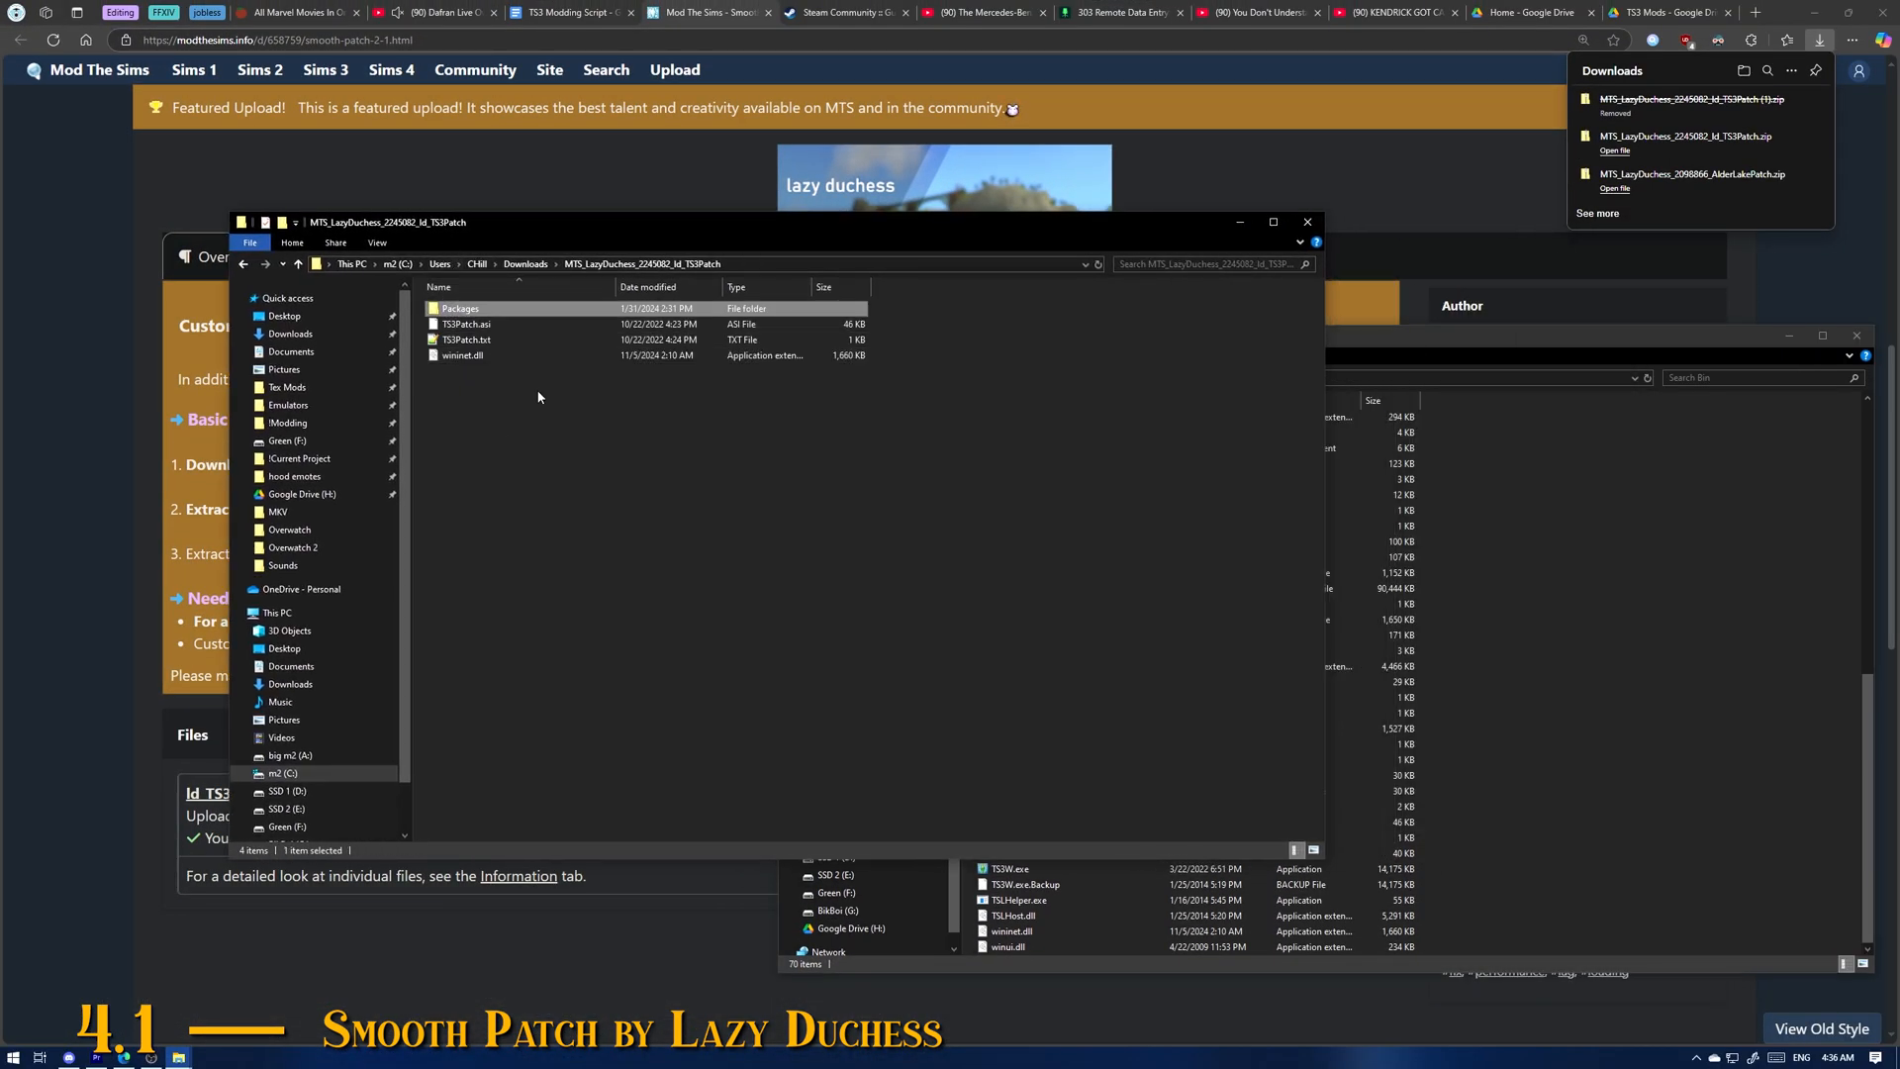
double_click(460, 308)
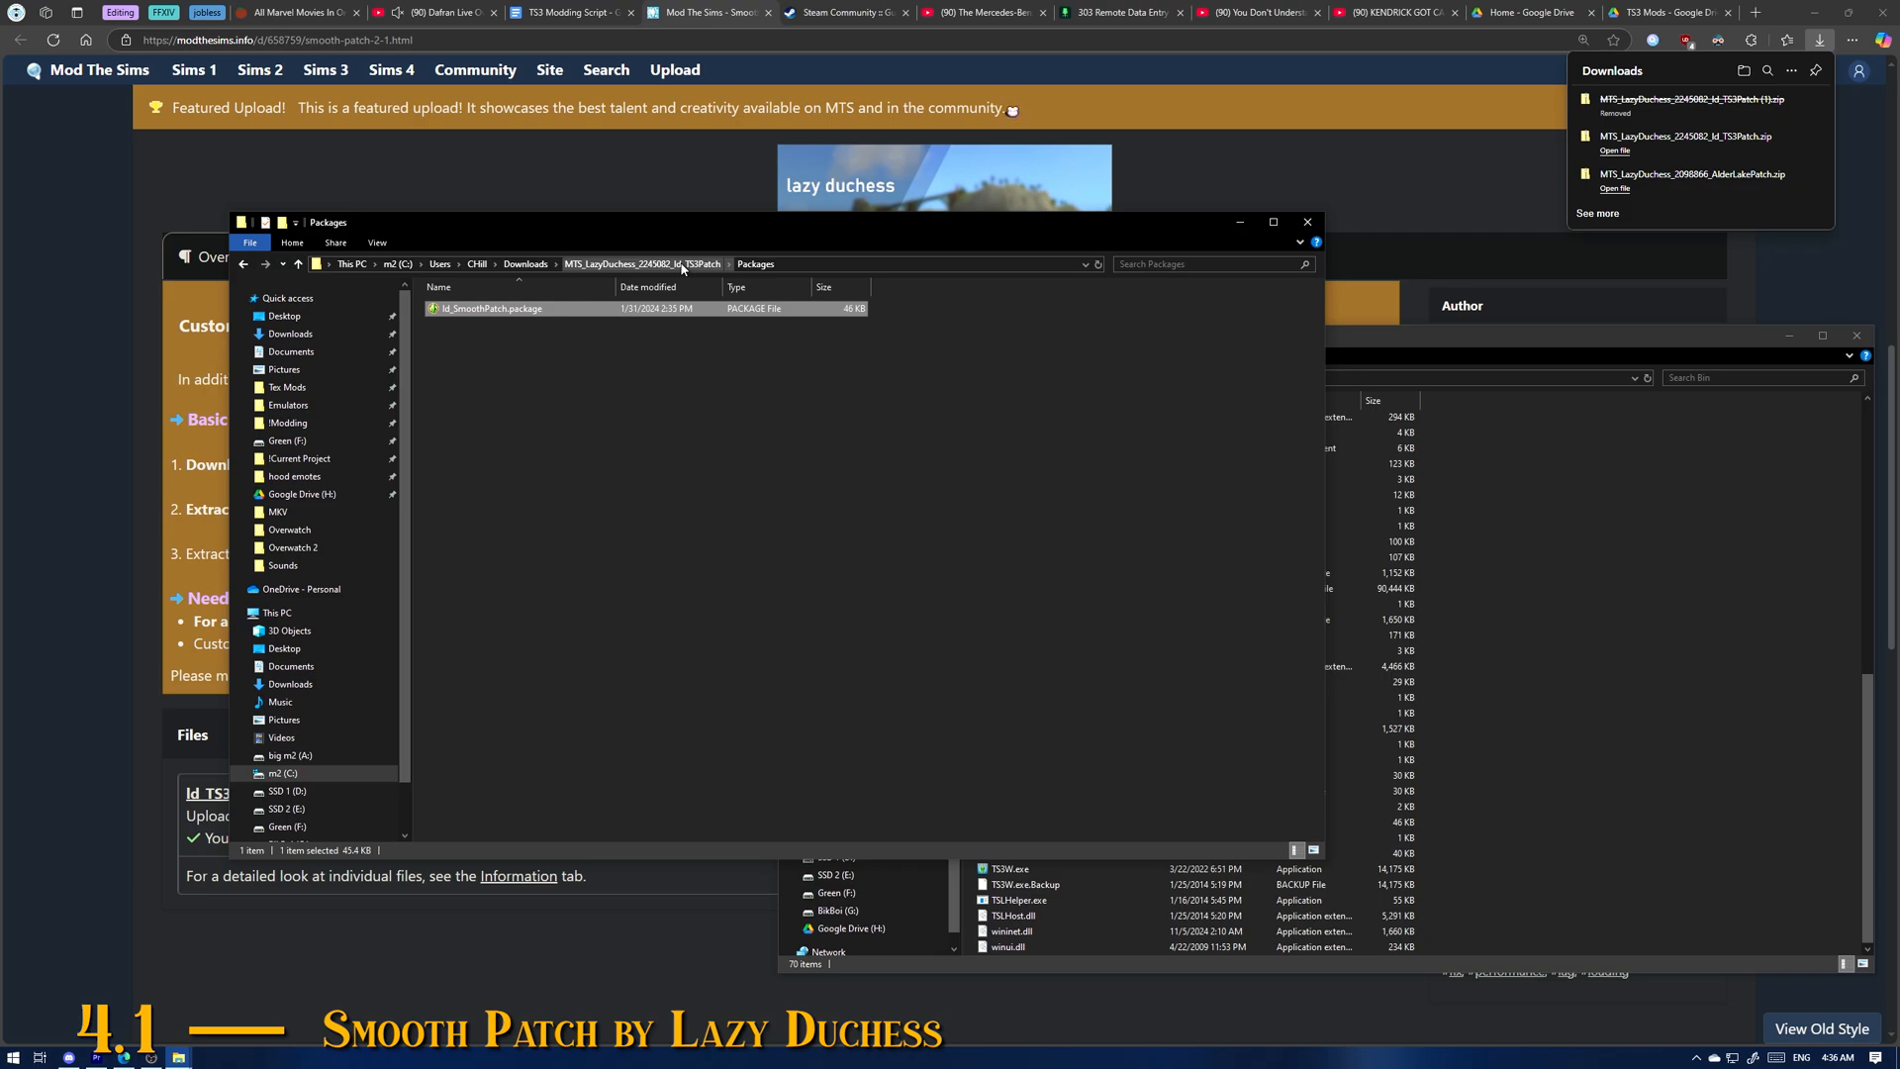
right_click(504, 311)
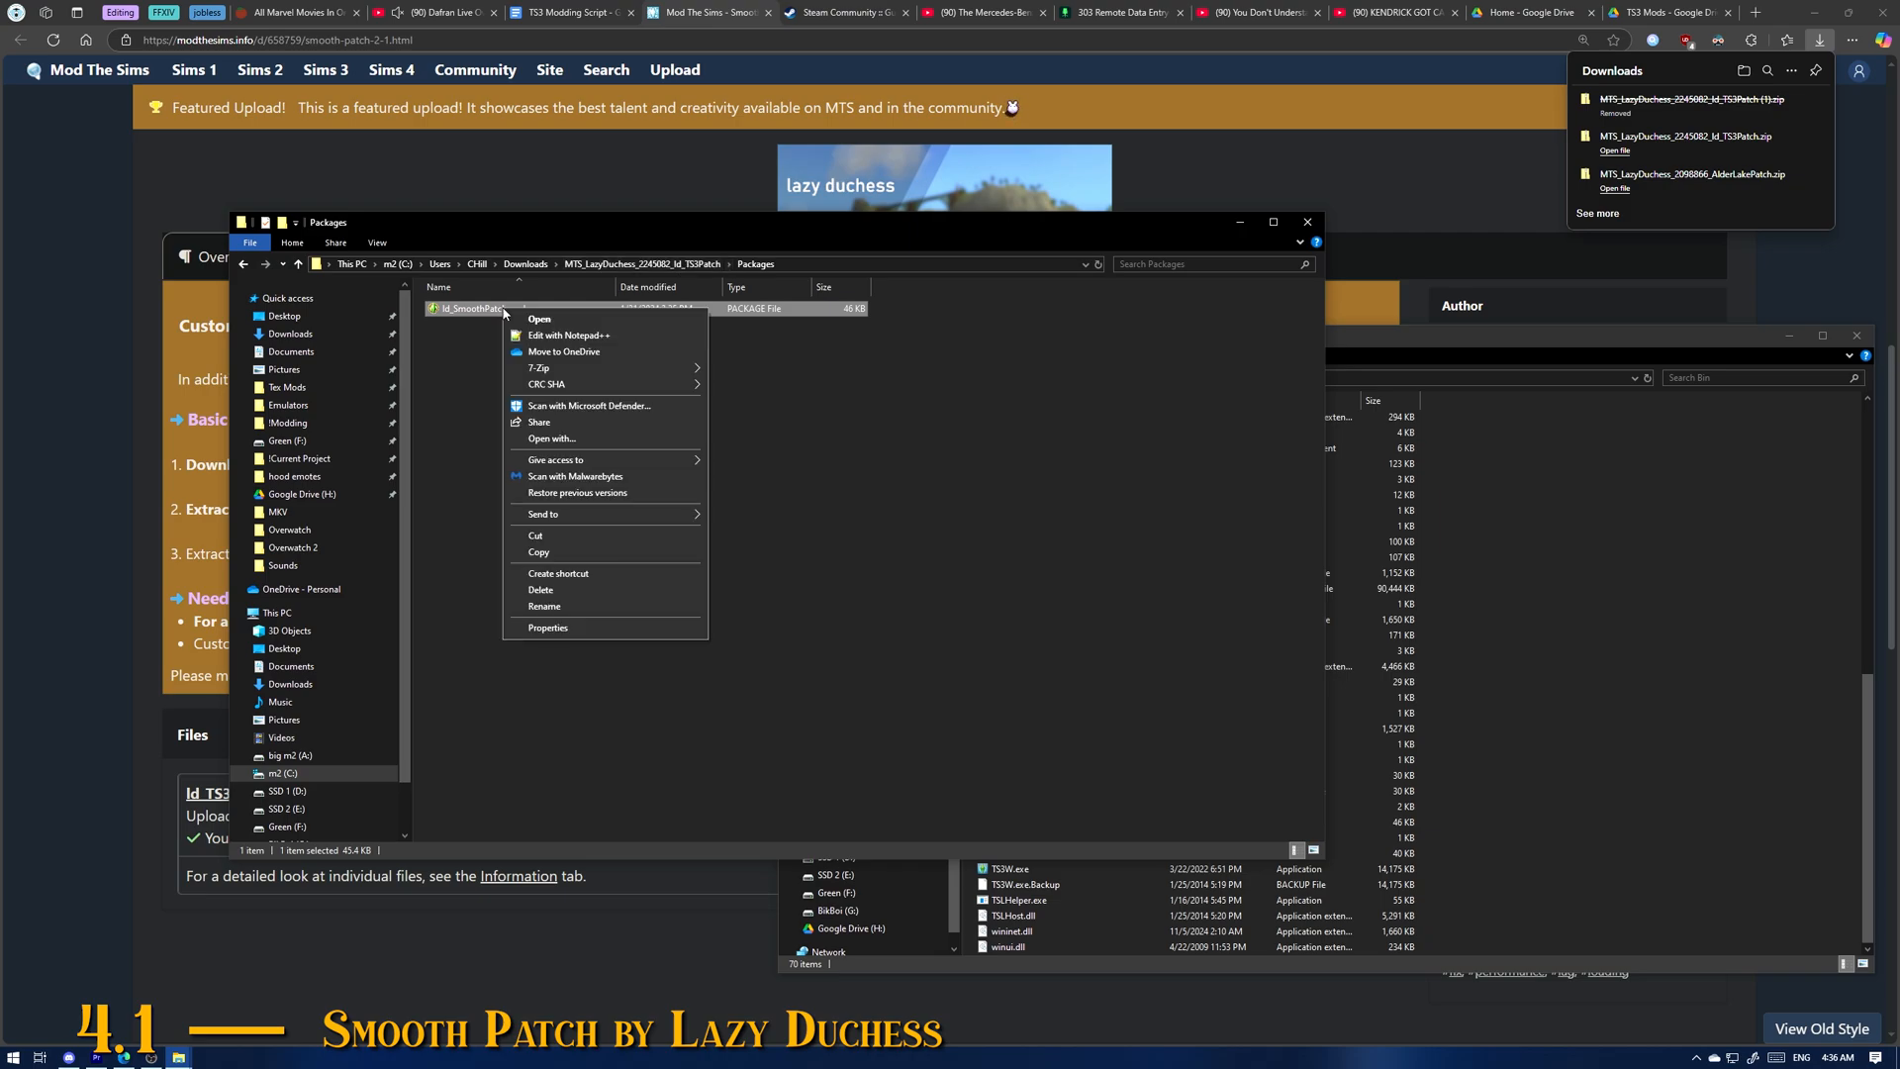
click(562, 553)
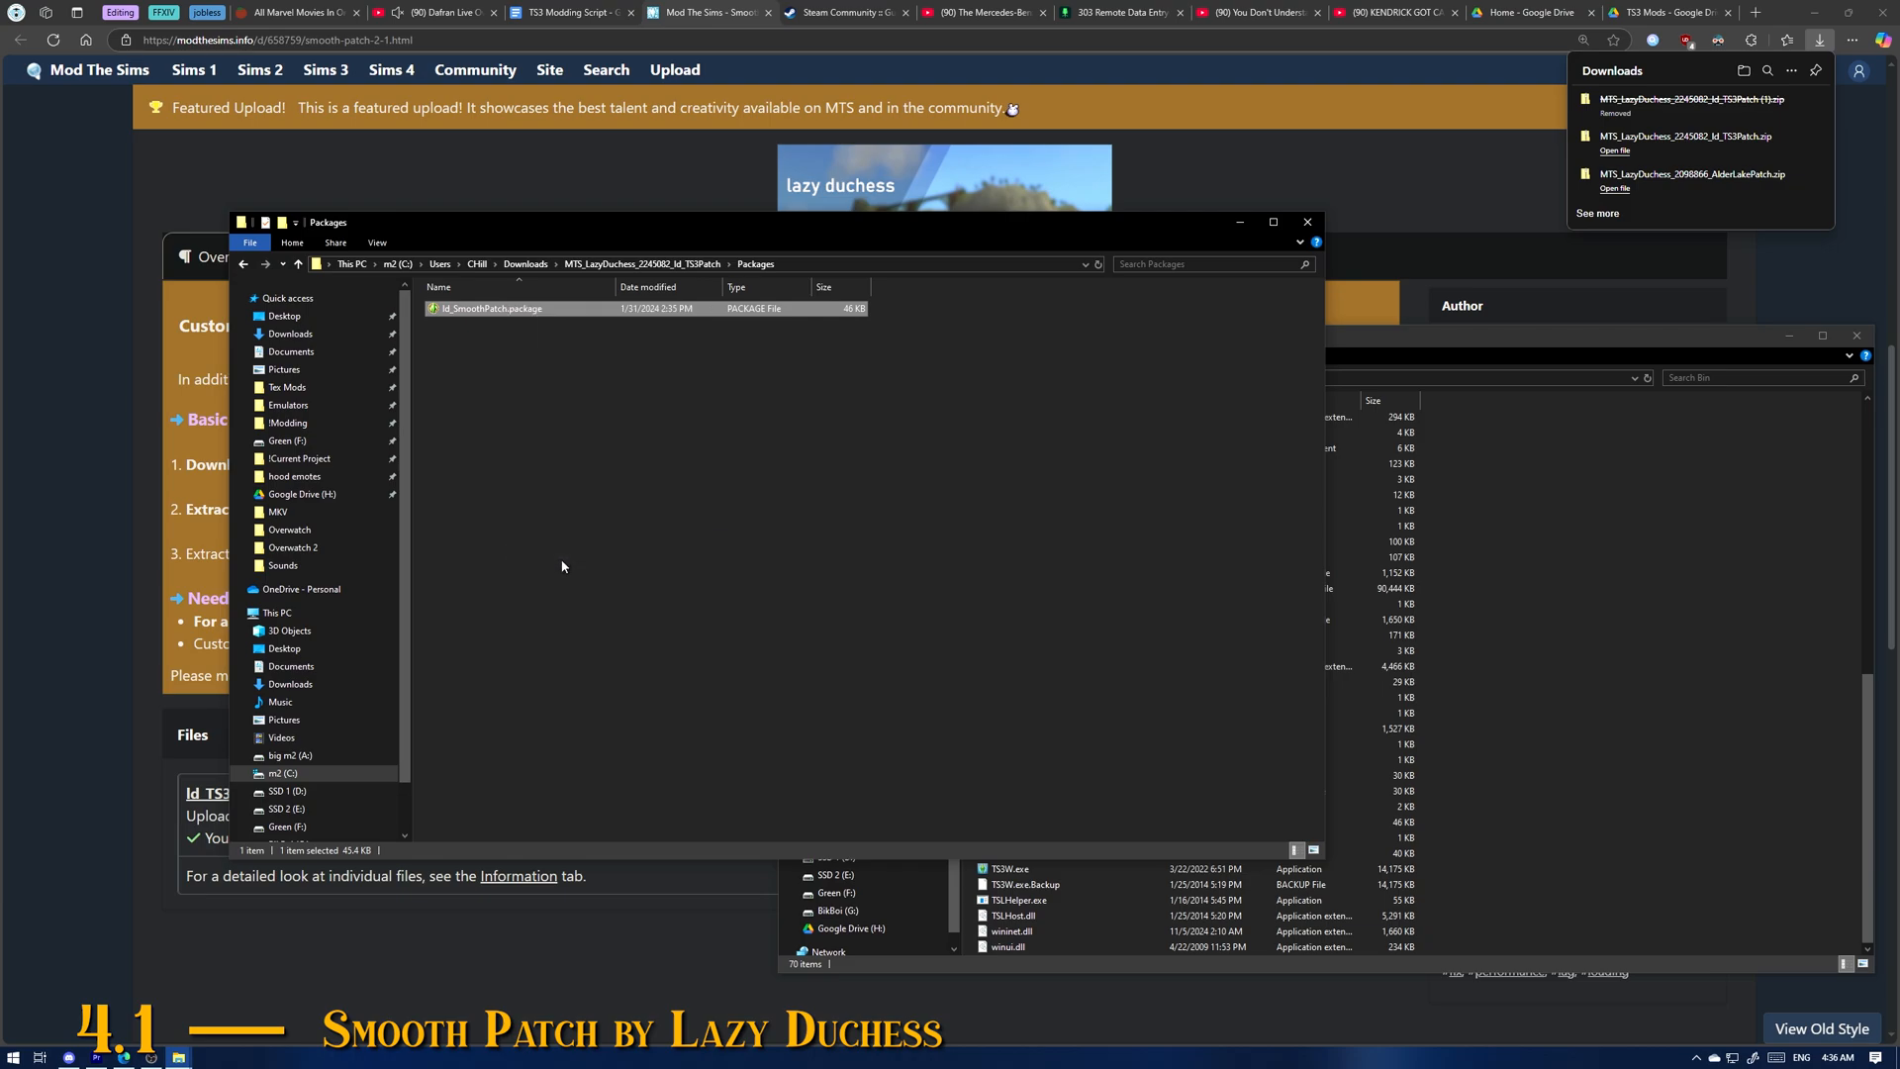
Step: Paste ld_SmoothPatch.package into the Mods\Packages folder under Documents\Electronic Arts\The Sims 3
key(alt+Tab)
right_click(548, 584)
click(584, 685)
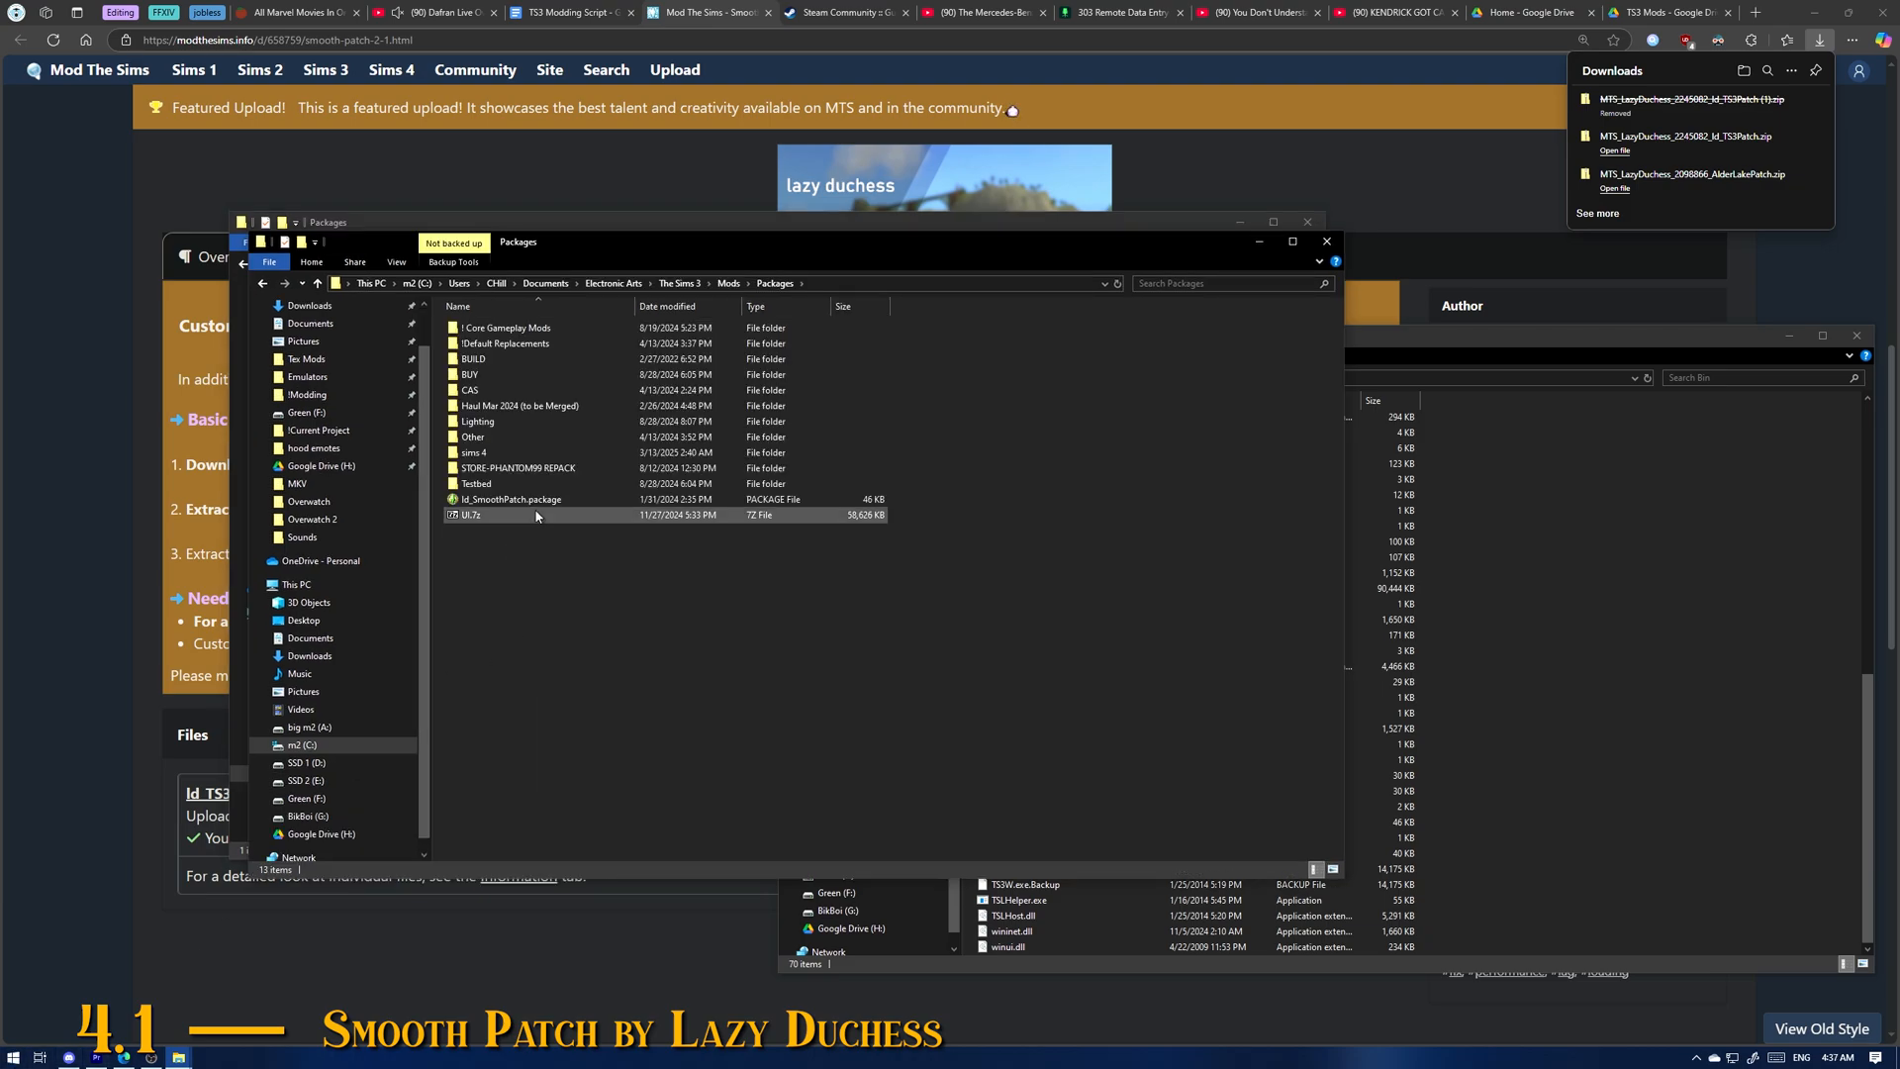
key(Delete)
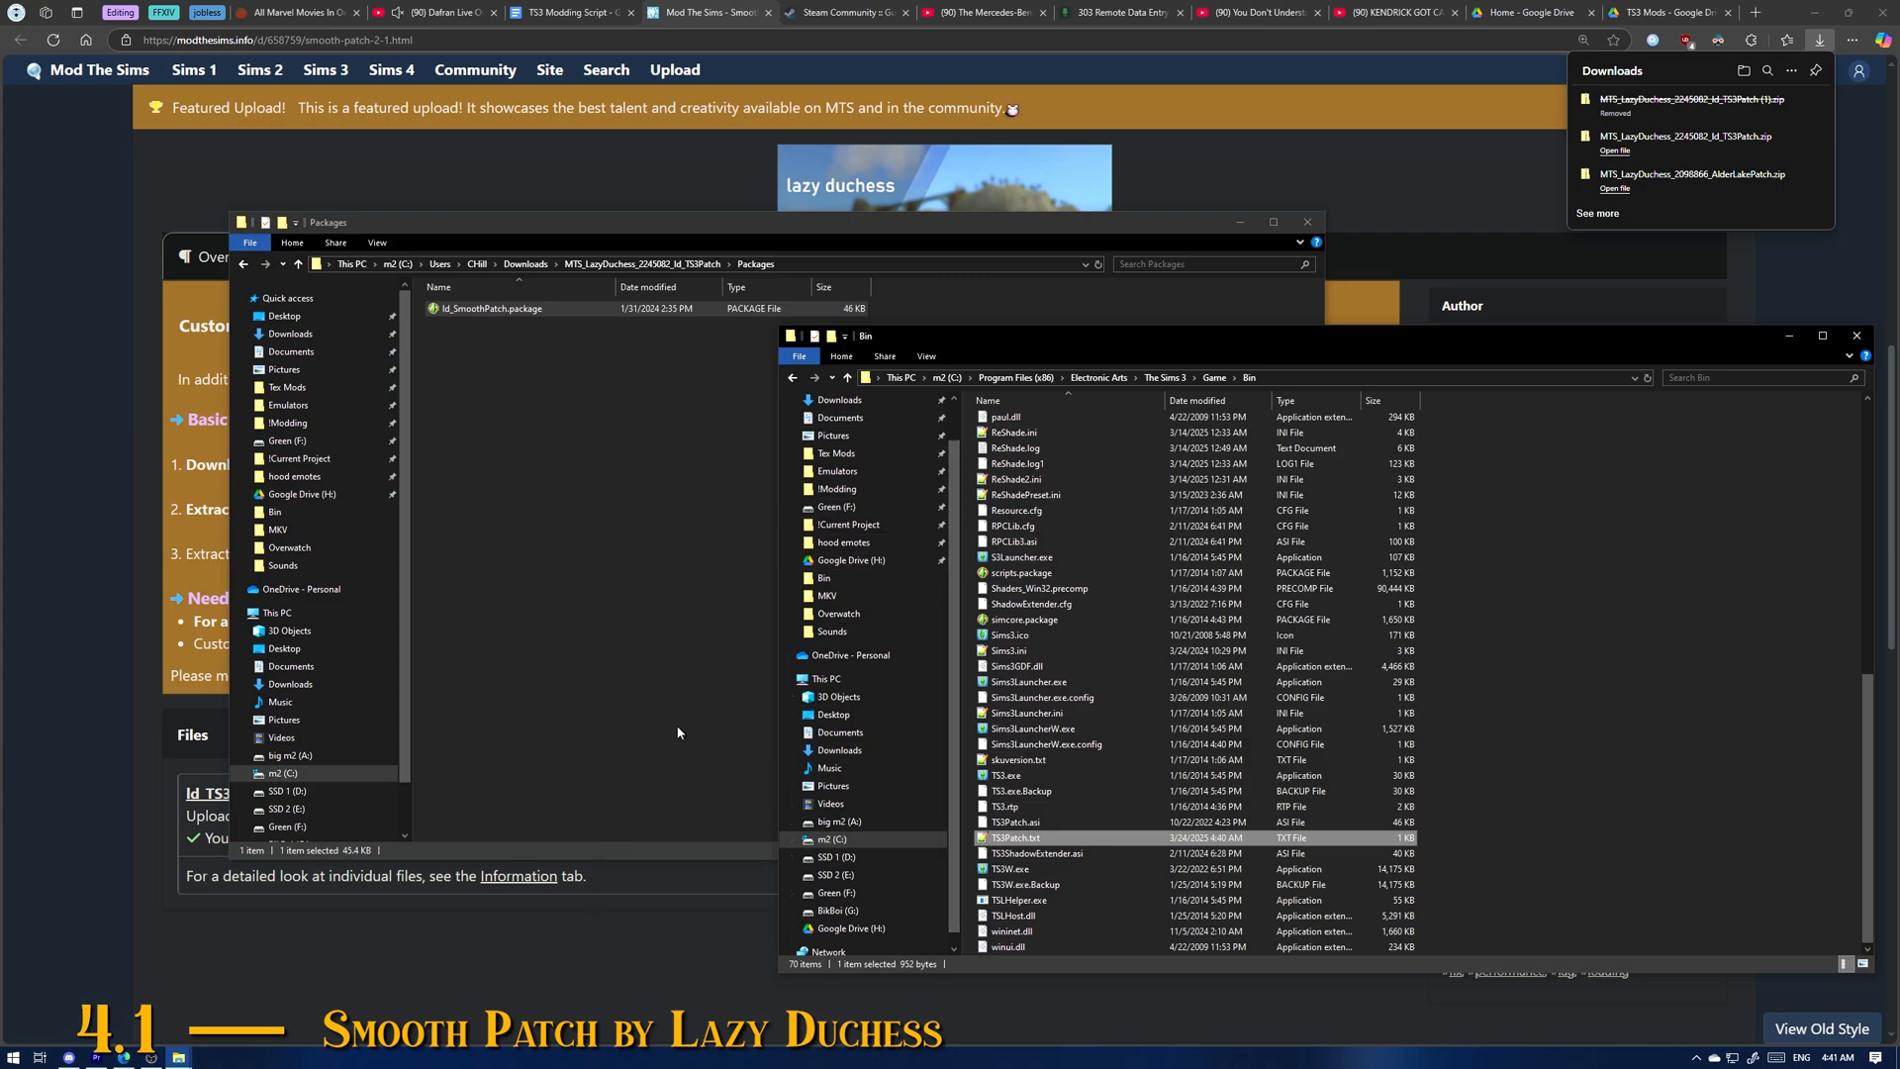
Step: Launch The Sims 3, acknowledge the patch notice, and open the options from the main menu
click(13, 1061)
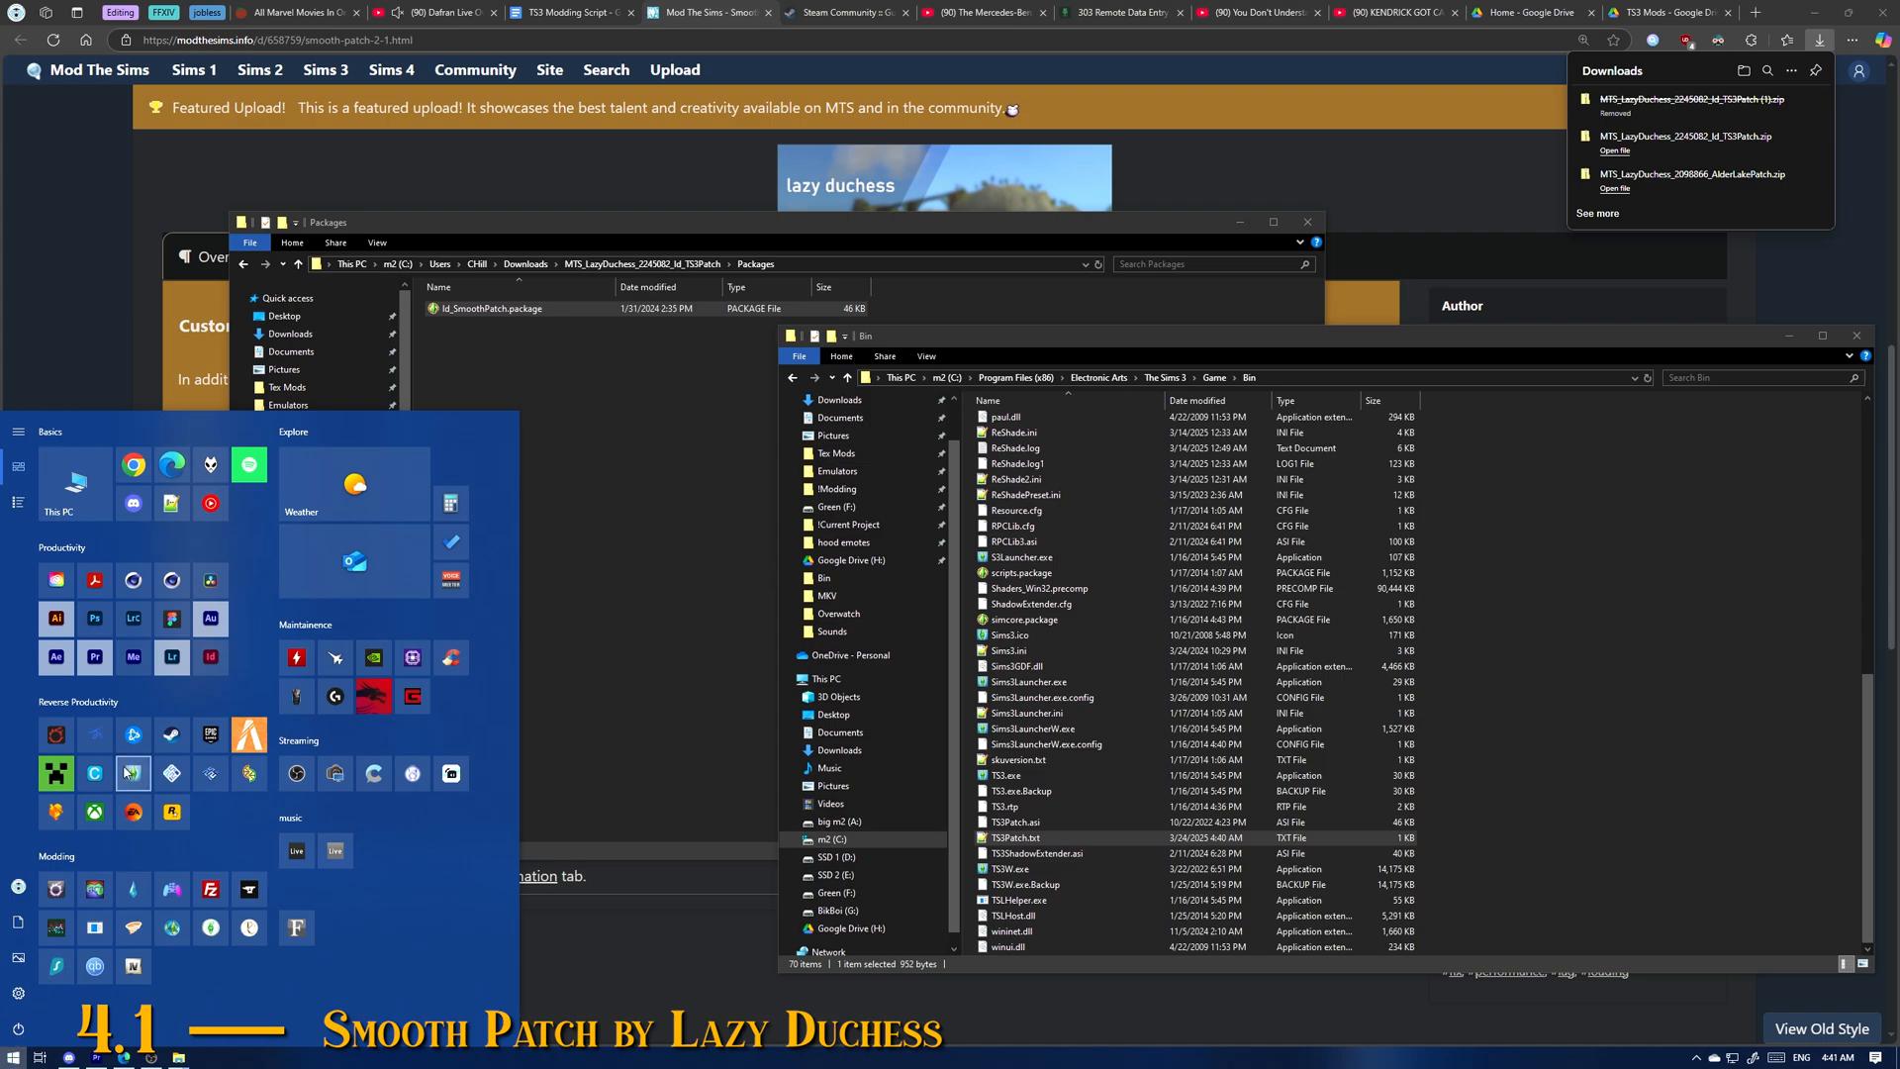
click(133, 778)
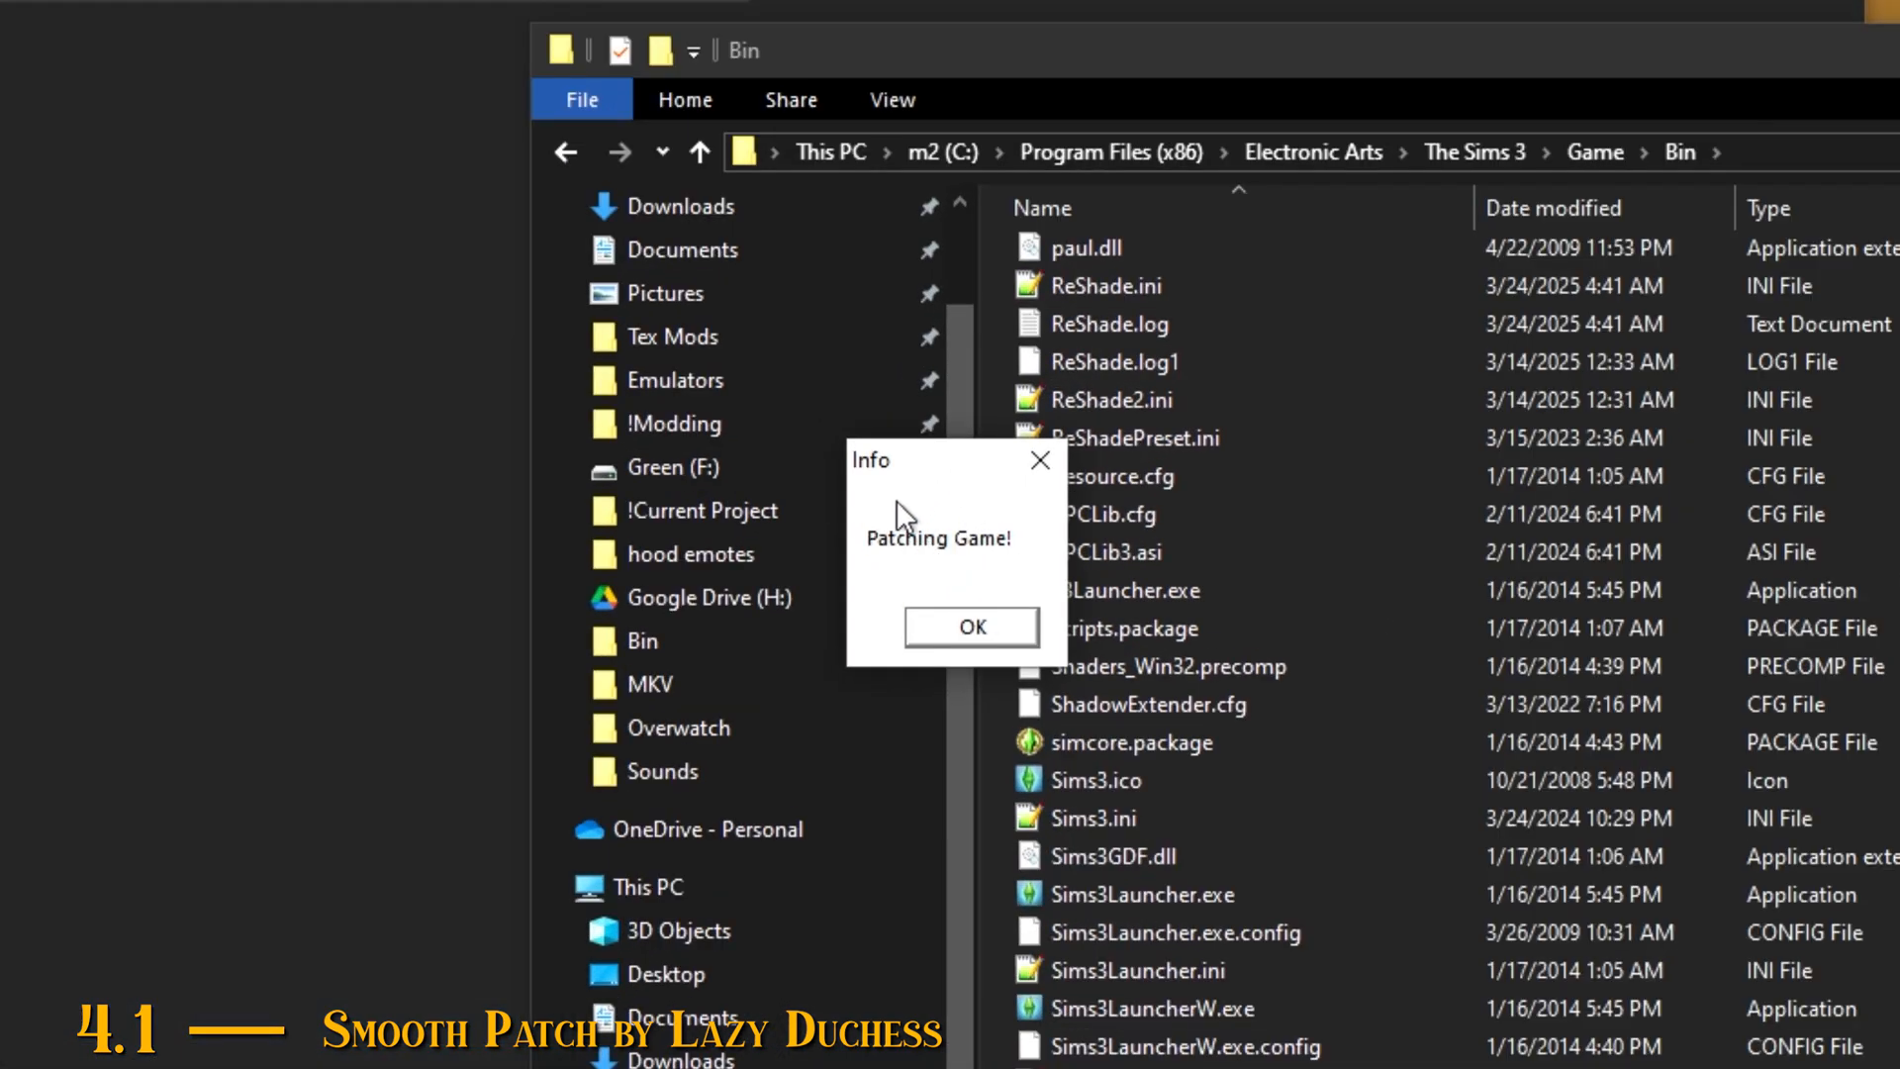
click(954, 631)
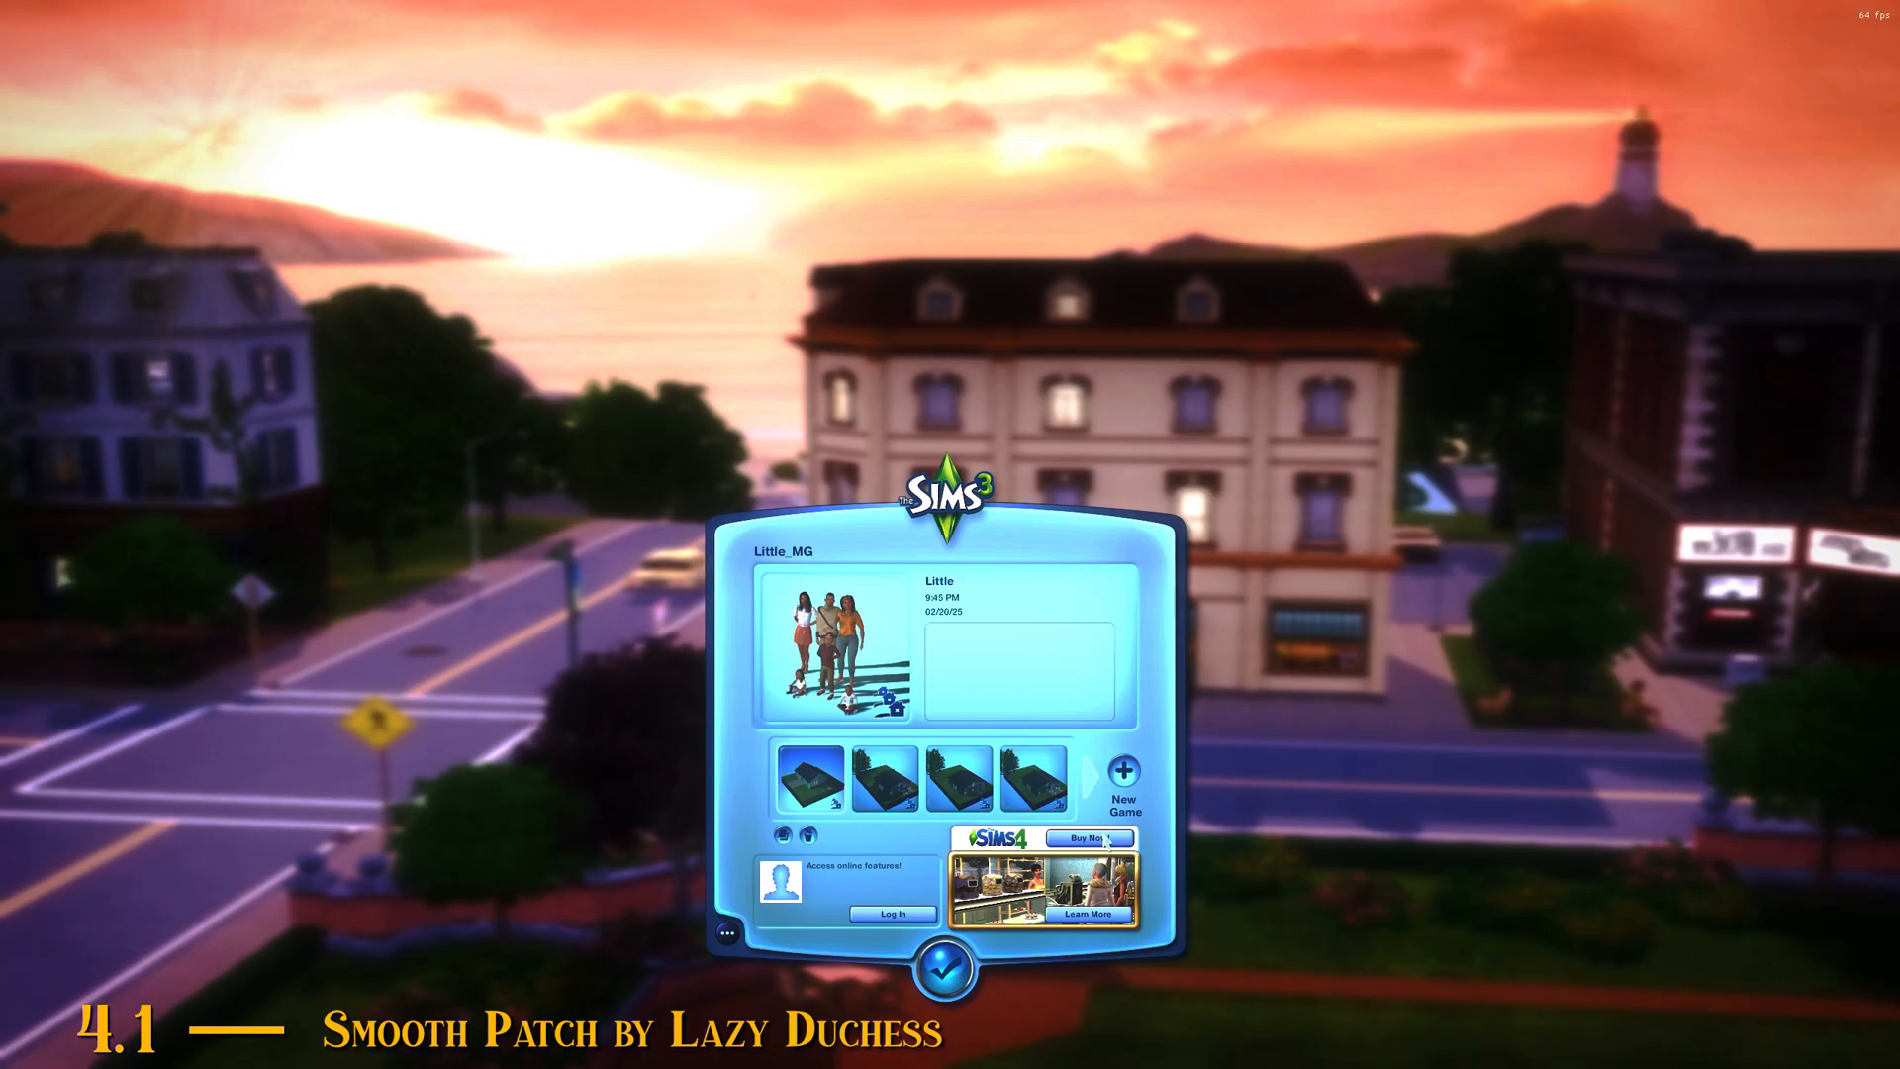
click(728, 933)
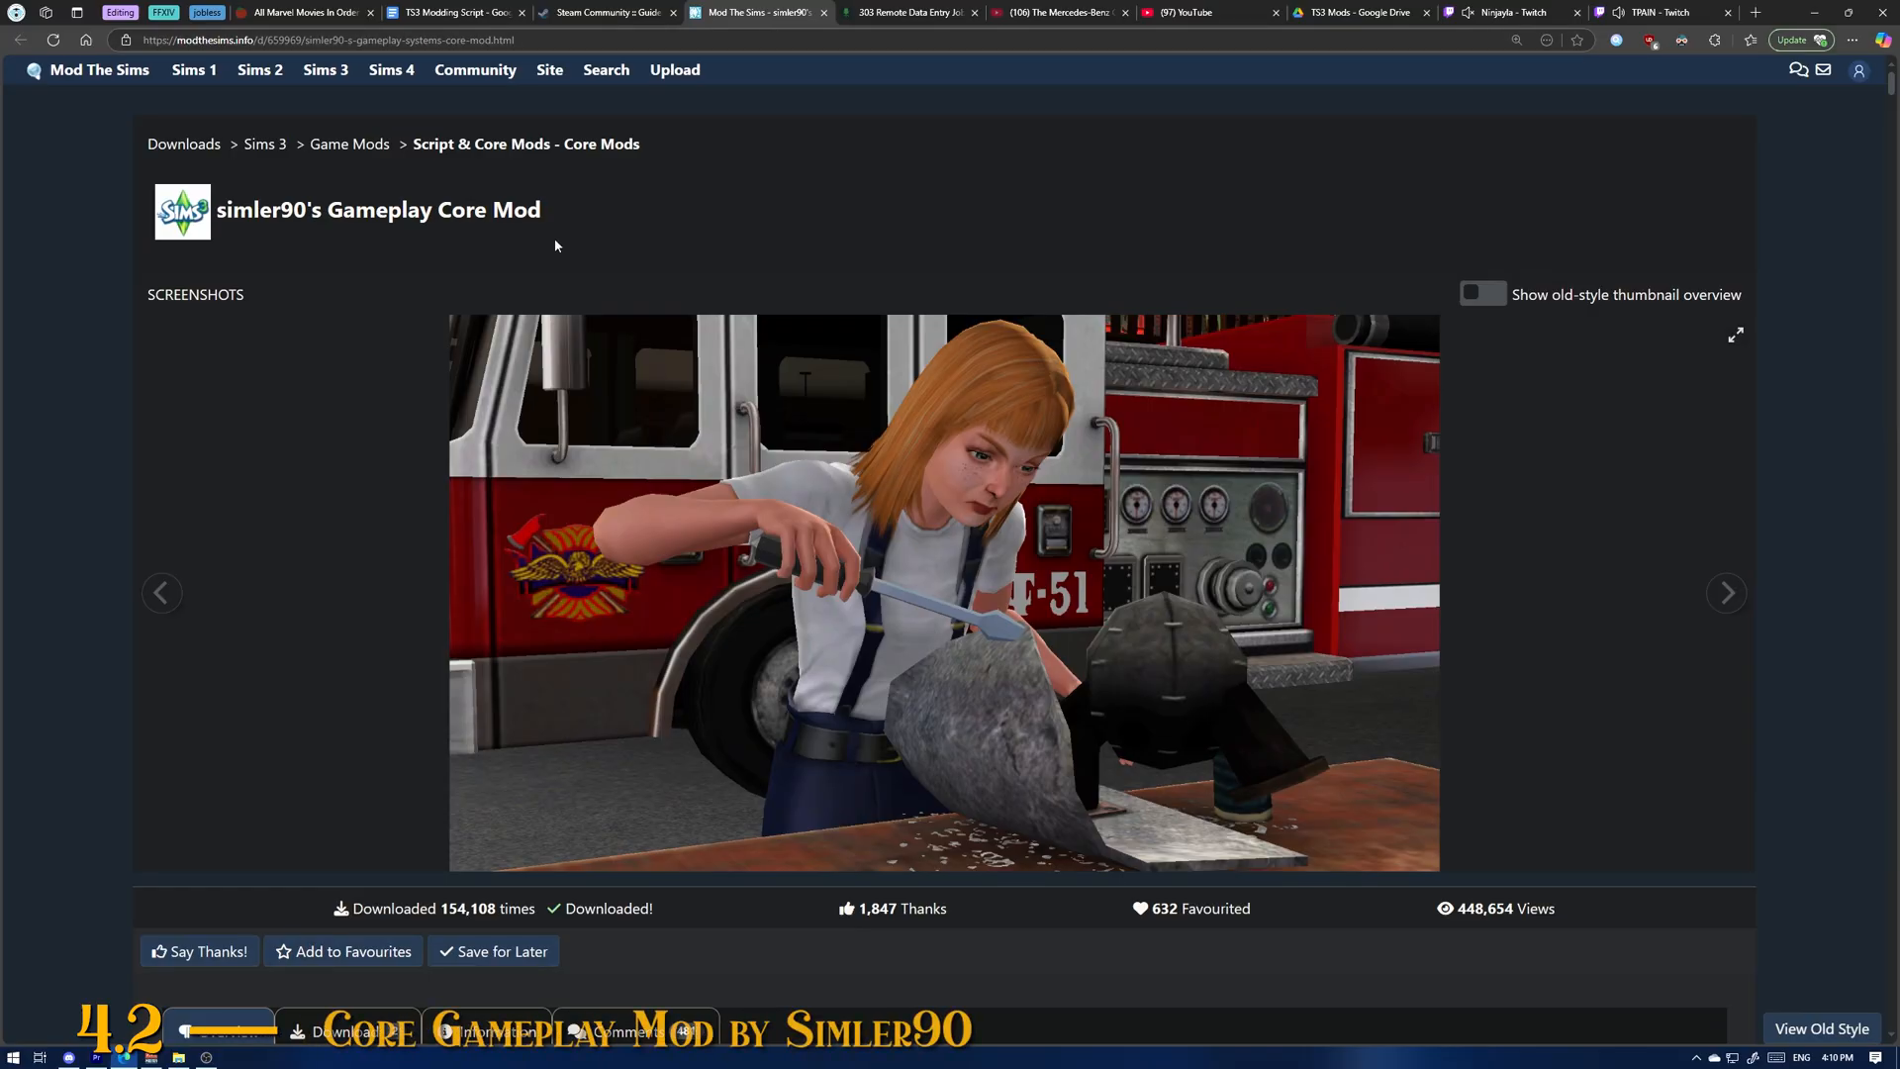
Step: Look over the overview and update notes on the simler90's Gameplay Core Mod page in the browser
scroll(126, 477, down, 4)
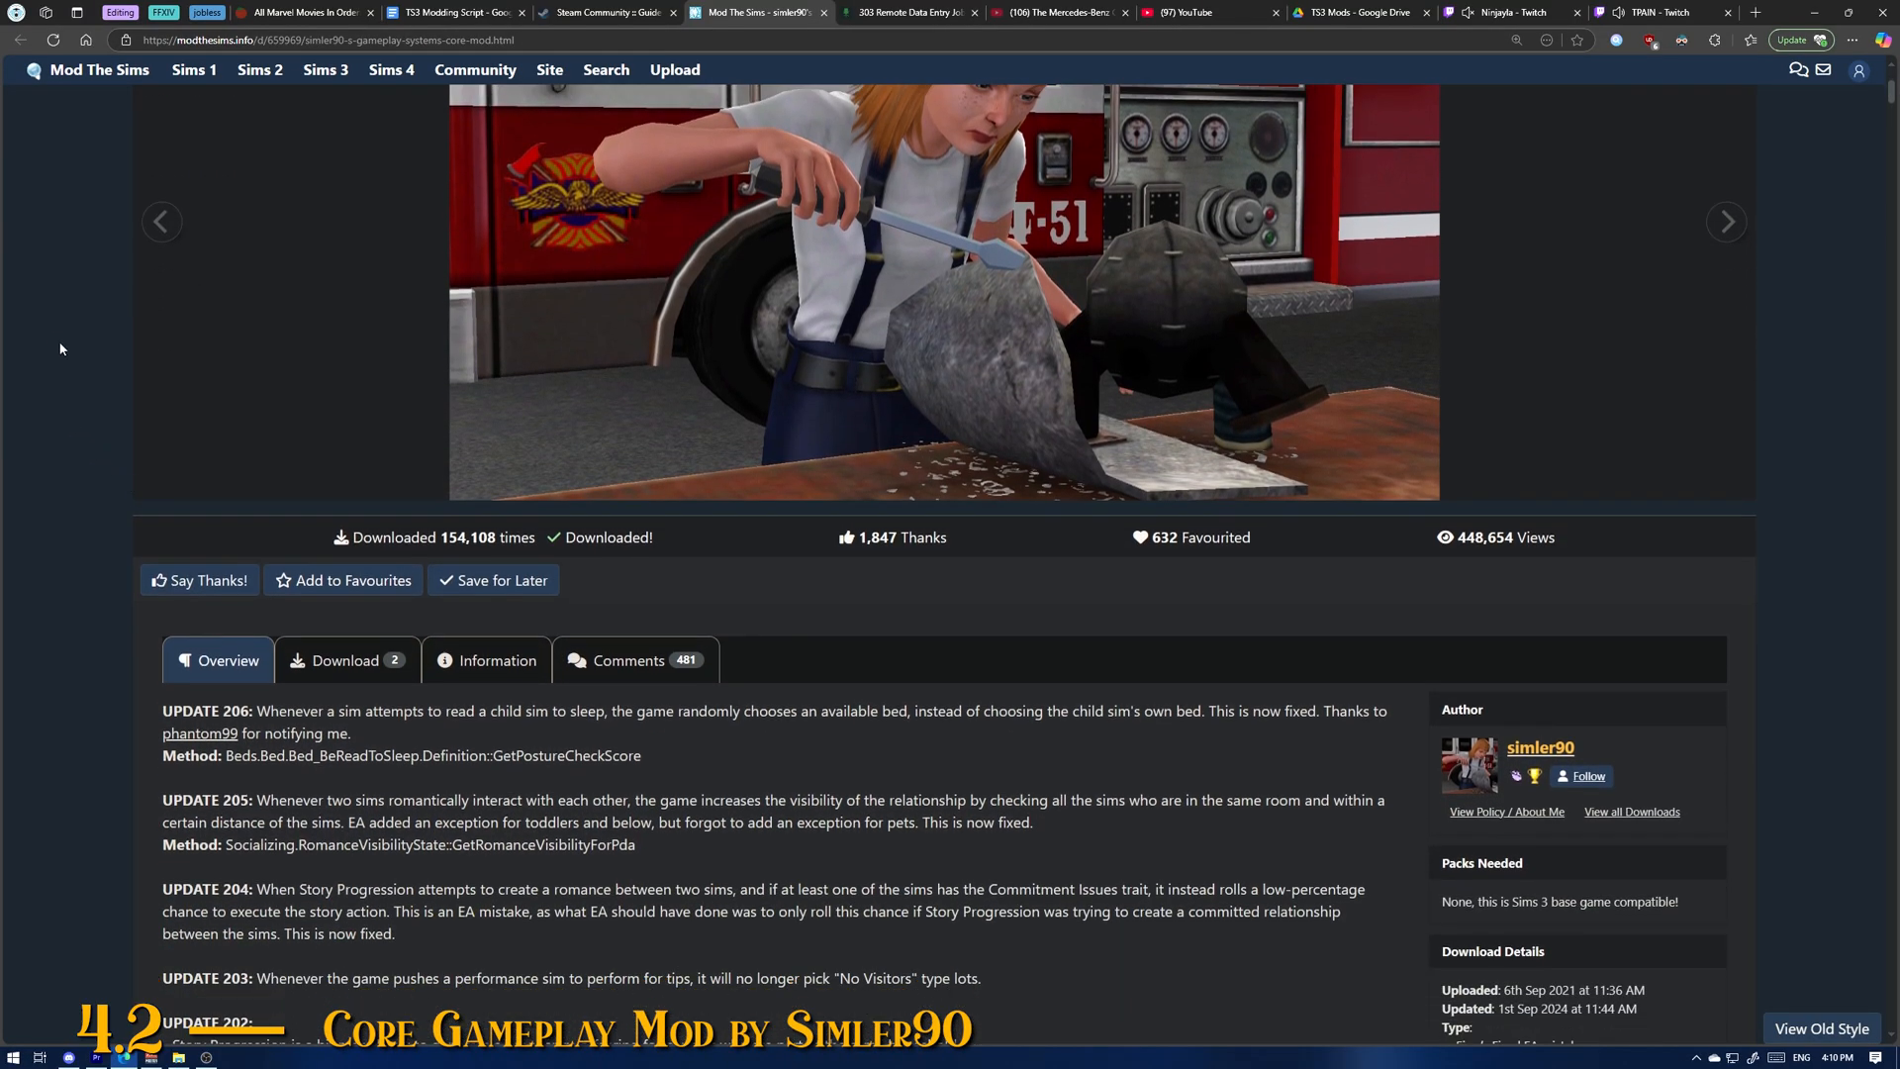
middle_click(59, 348)
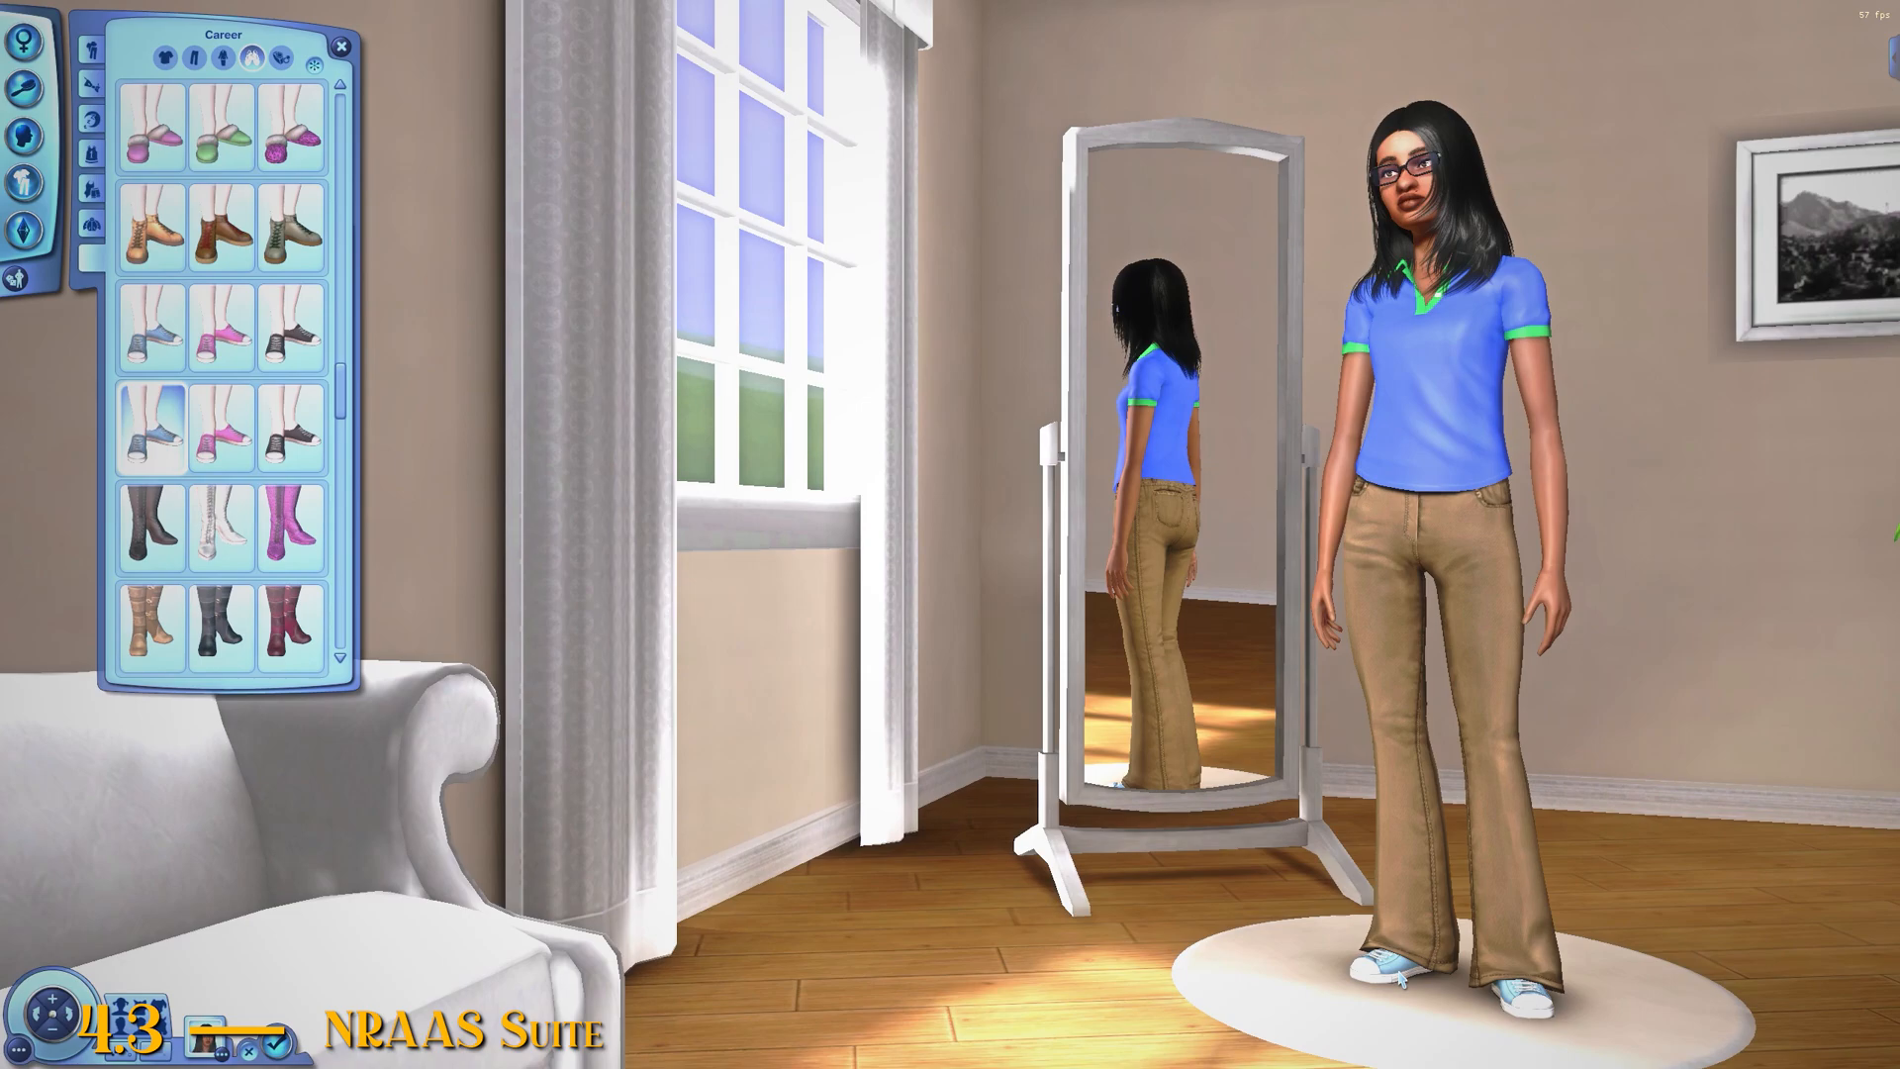
Step: In The Sims 3's Create a Style, recolor the Sim's sneakers and polo shirt body dark navy, and select the shirt's green trim
click(1400, 980)
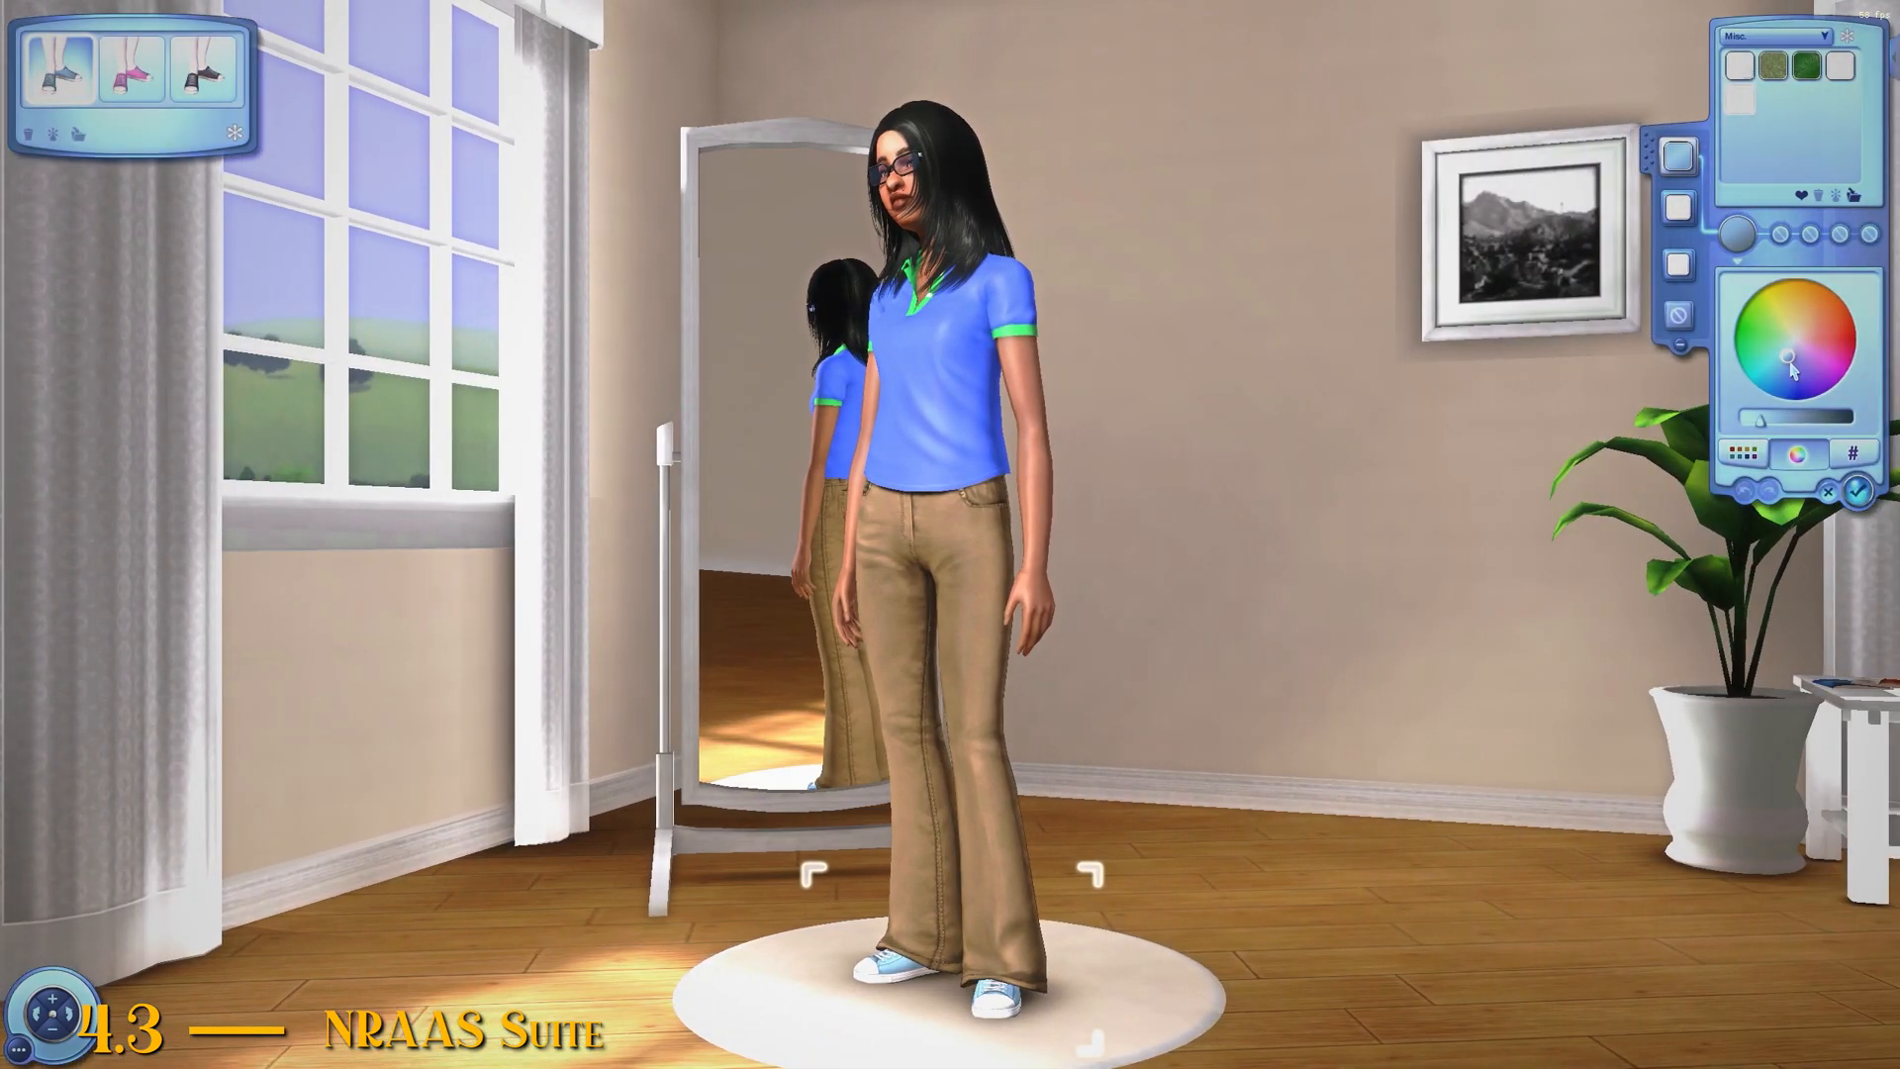
drag(1791, 364, 1819, 426)
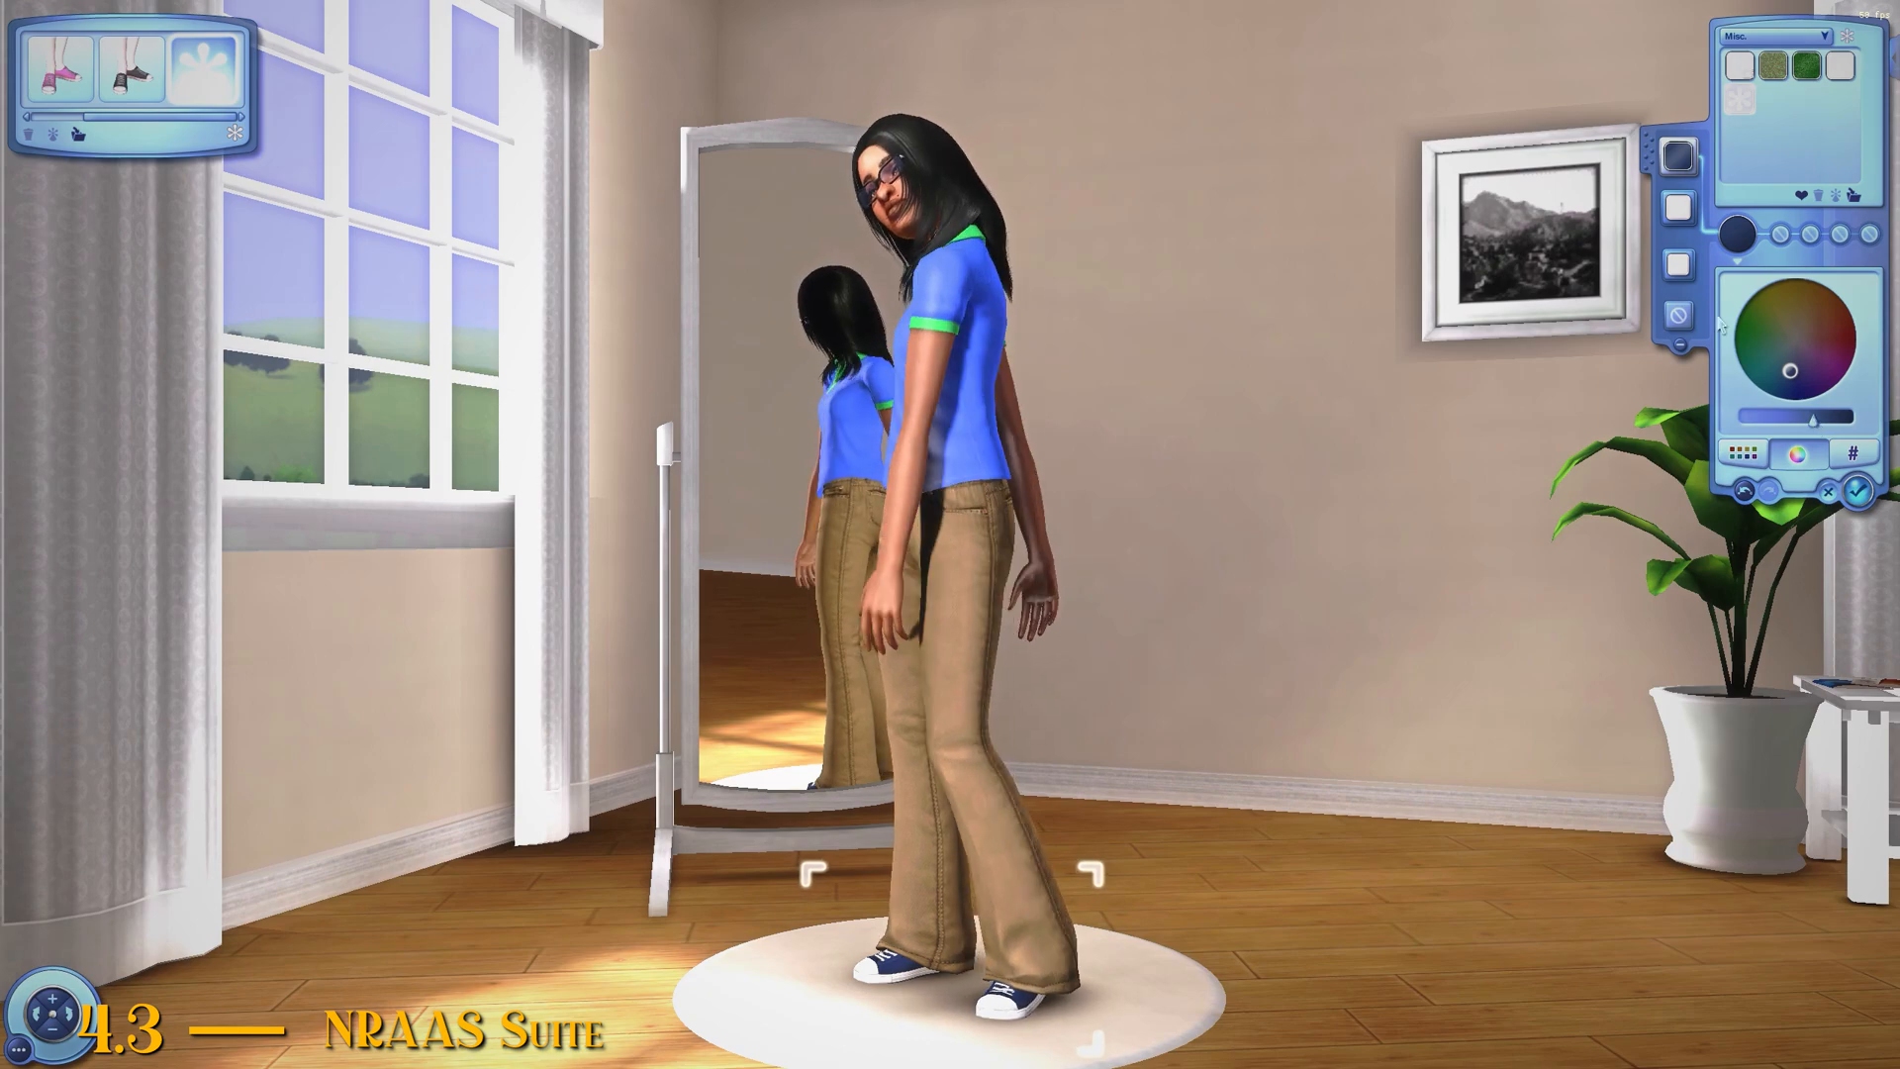
click(980, 376)
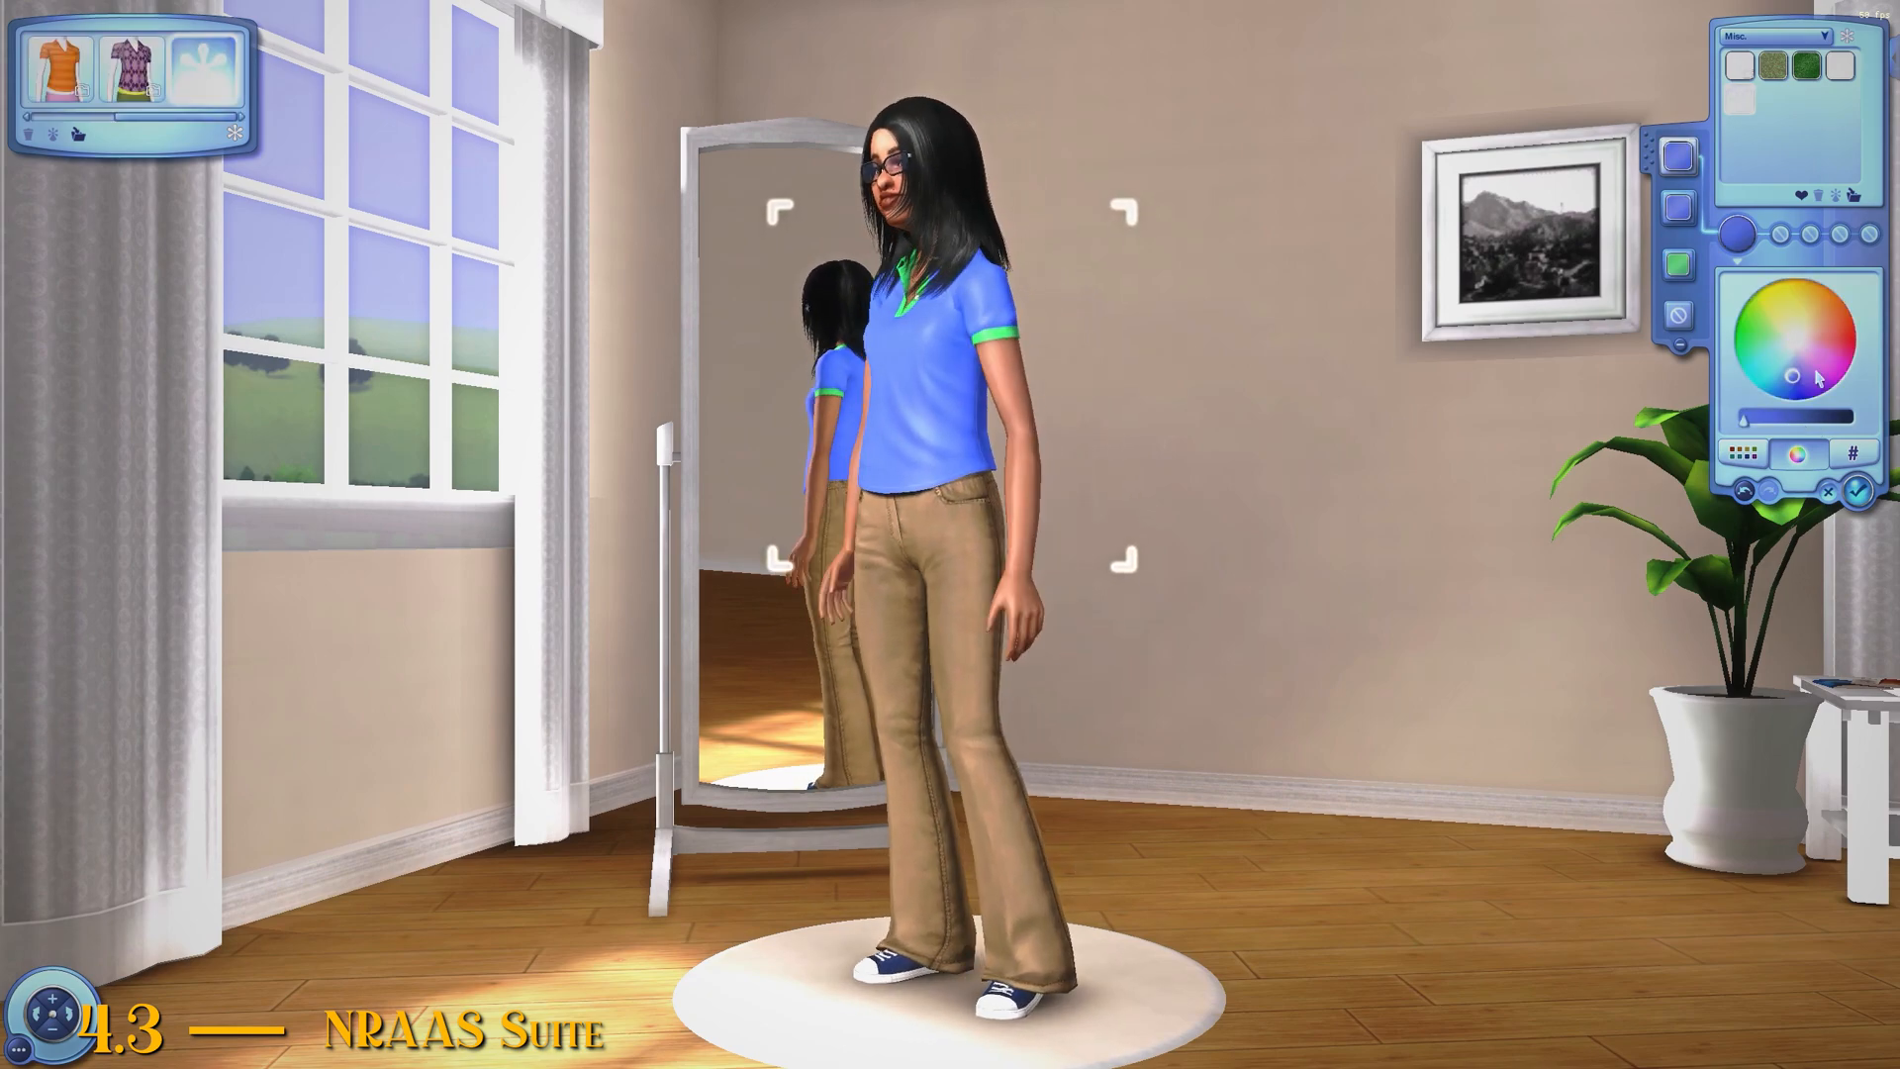
click(1817, 424)
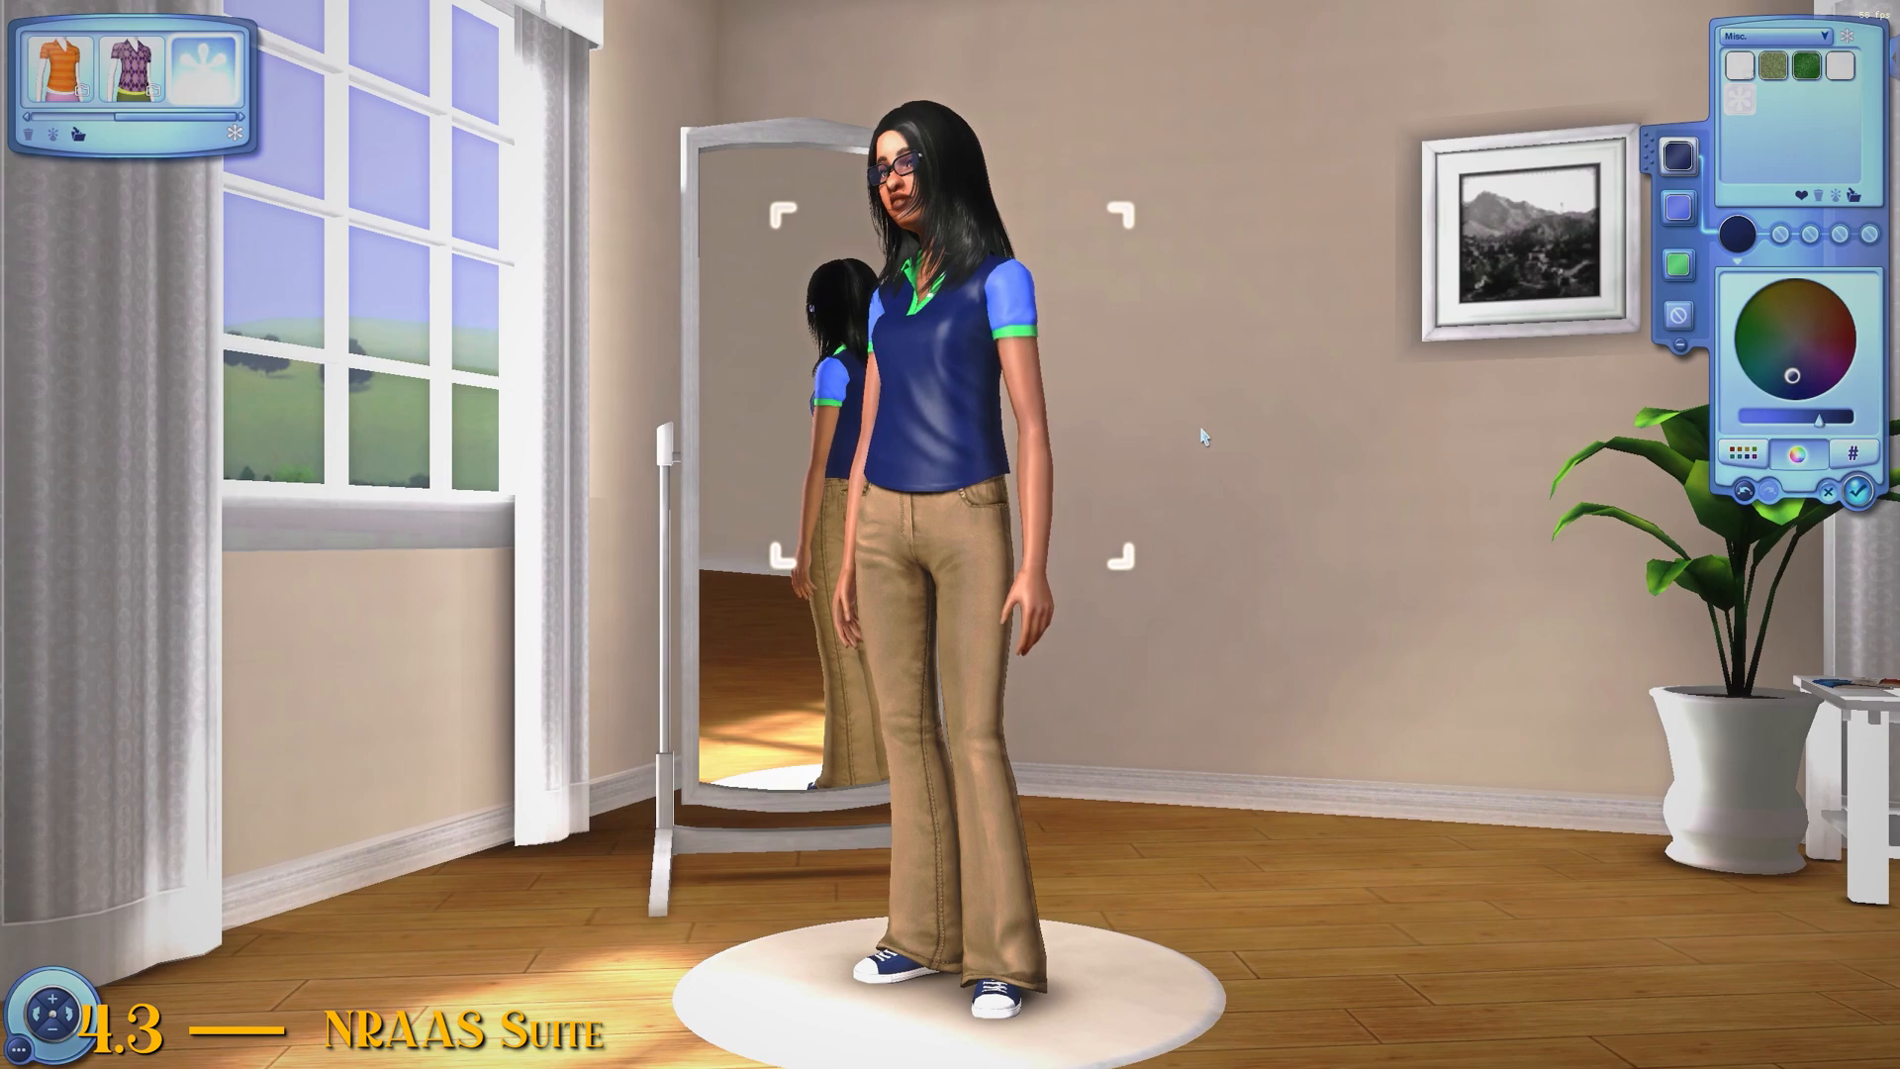
click(1680, 271)
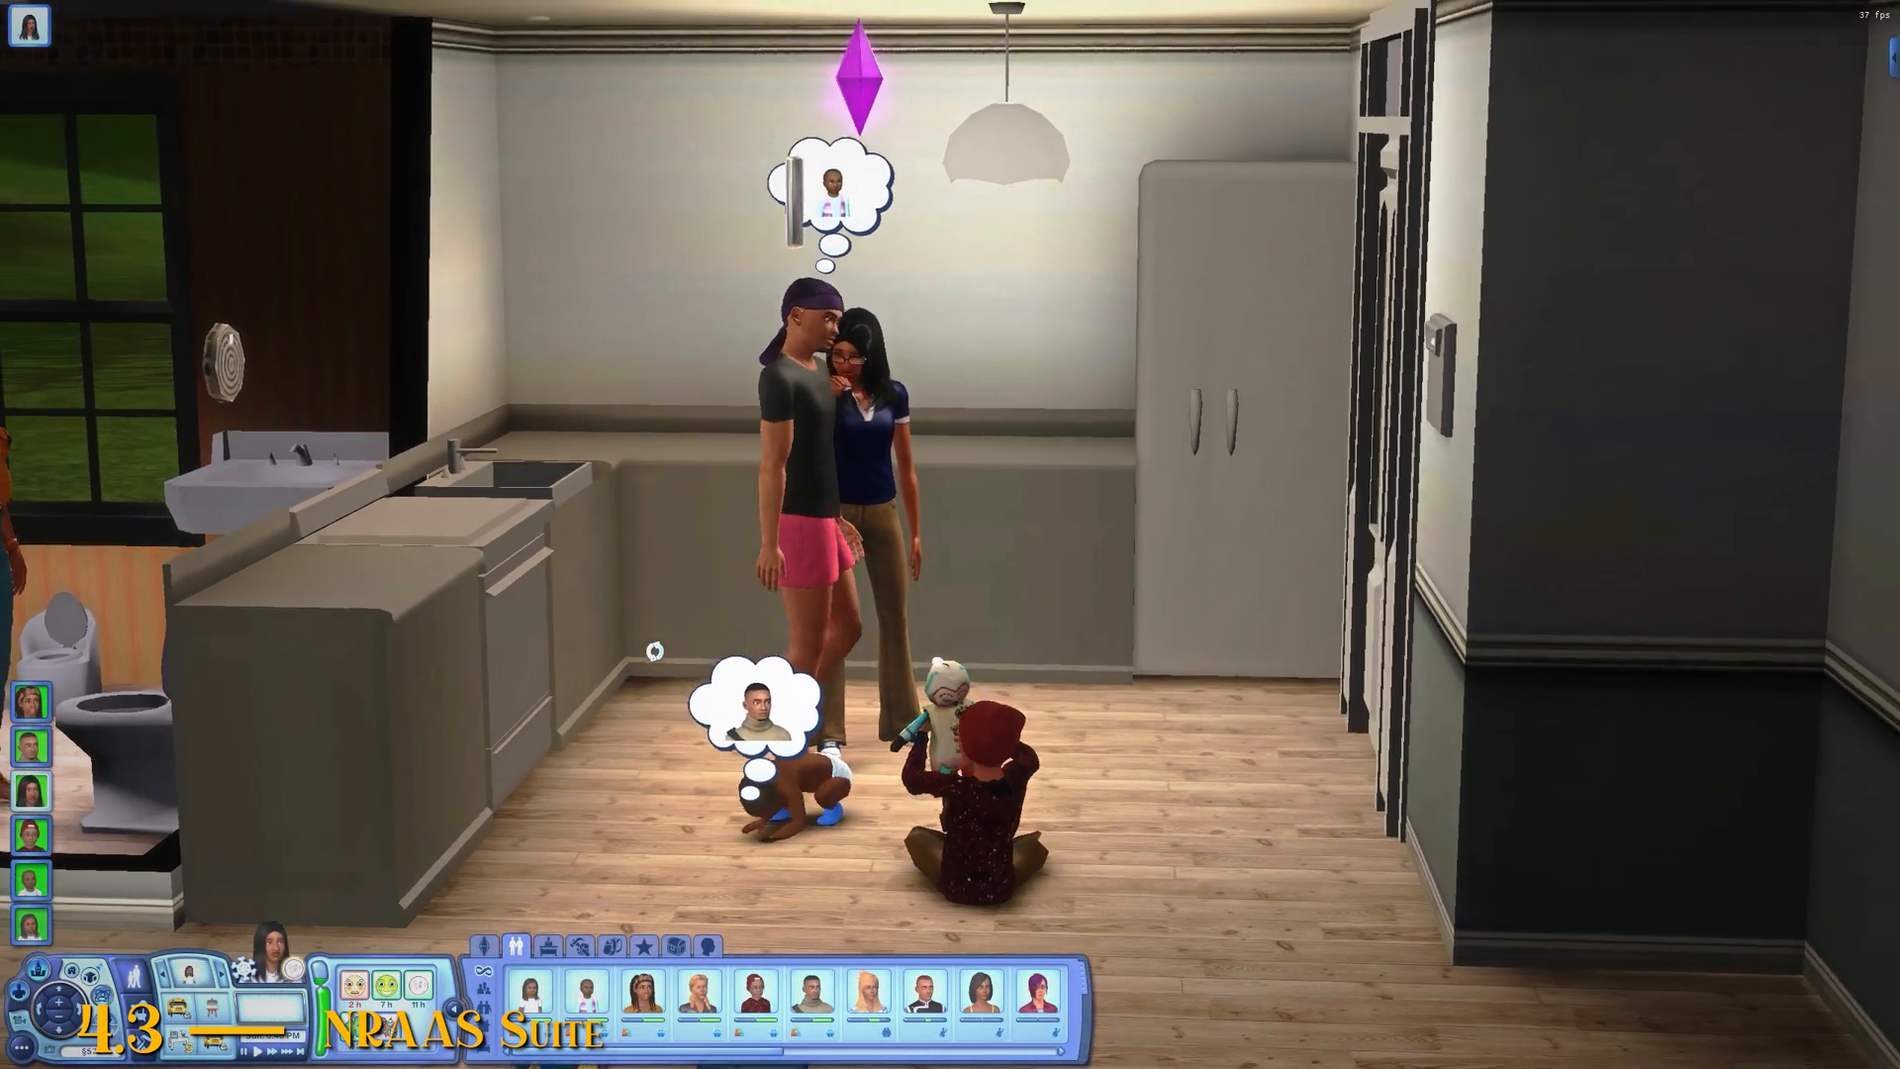
Step: Examine the kitchen and the Sims gathered in it from several distances and angles
drag(654, 651, 764, 695)
scroll(764, 695, down, 3)
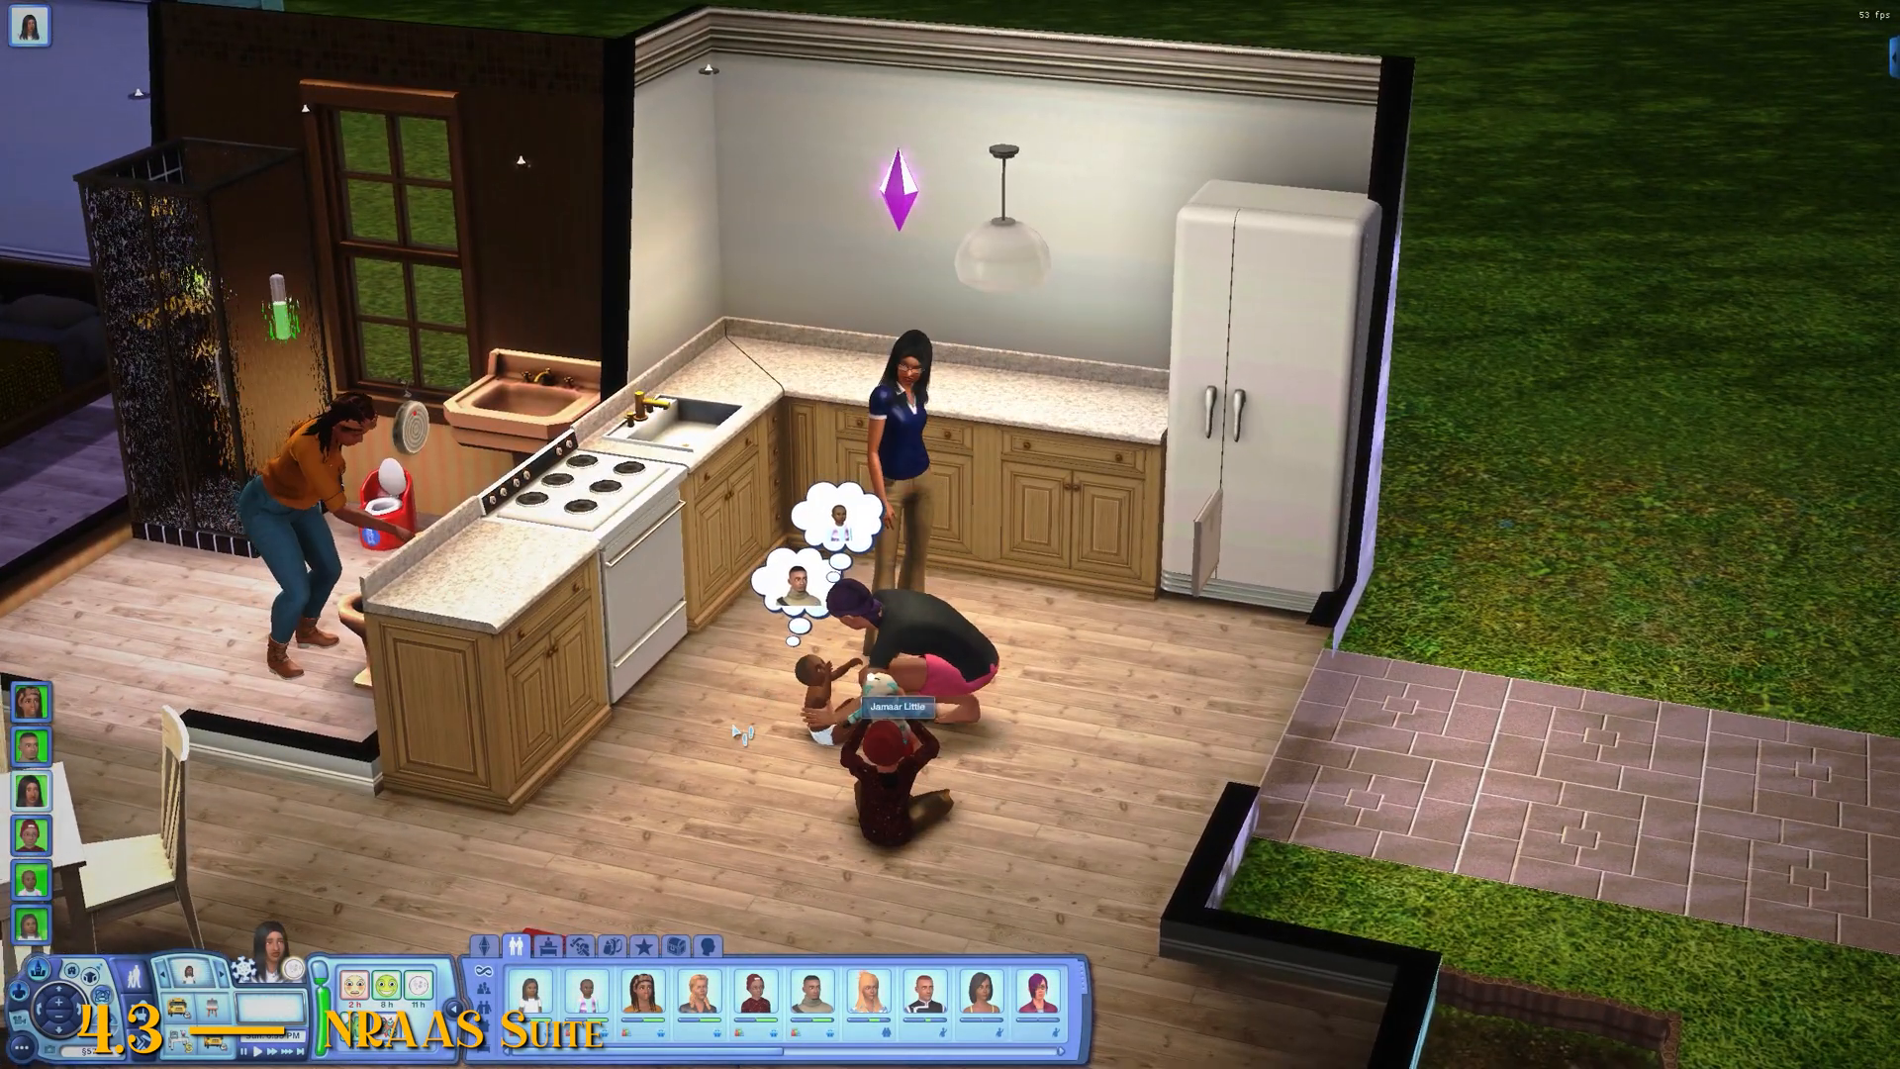
scroll(753, 730, up, 2)
key(a)
key(s)
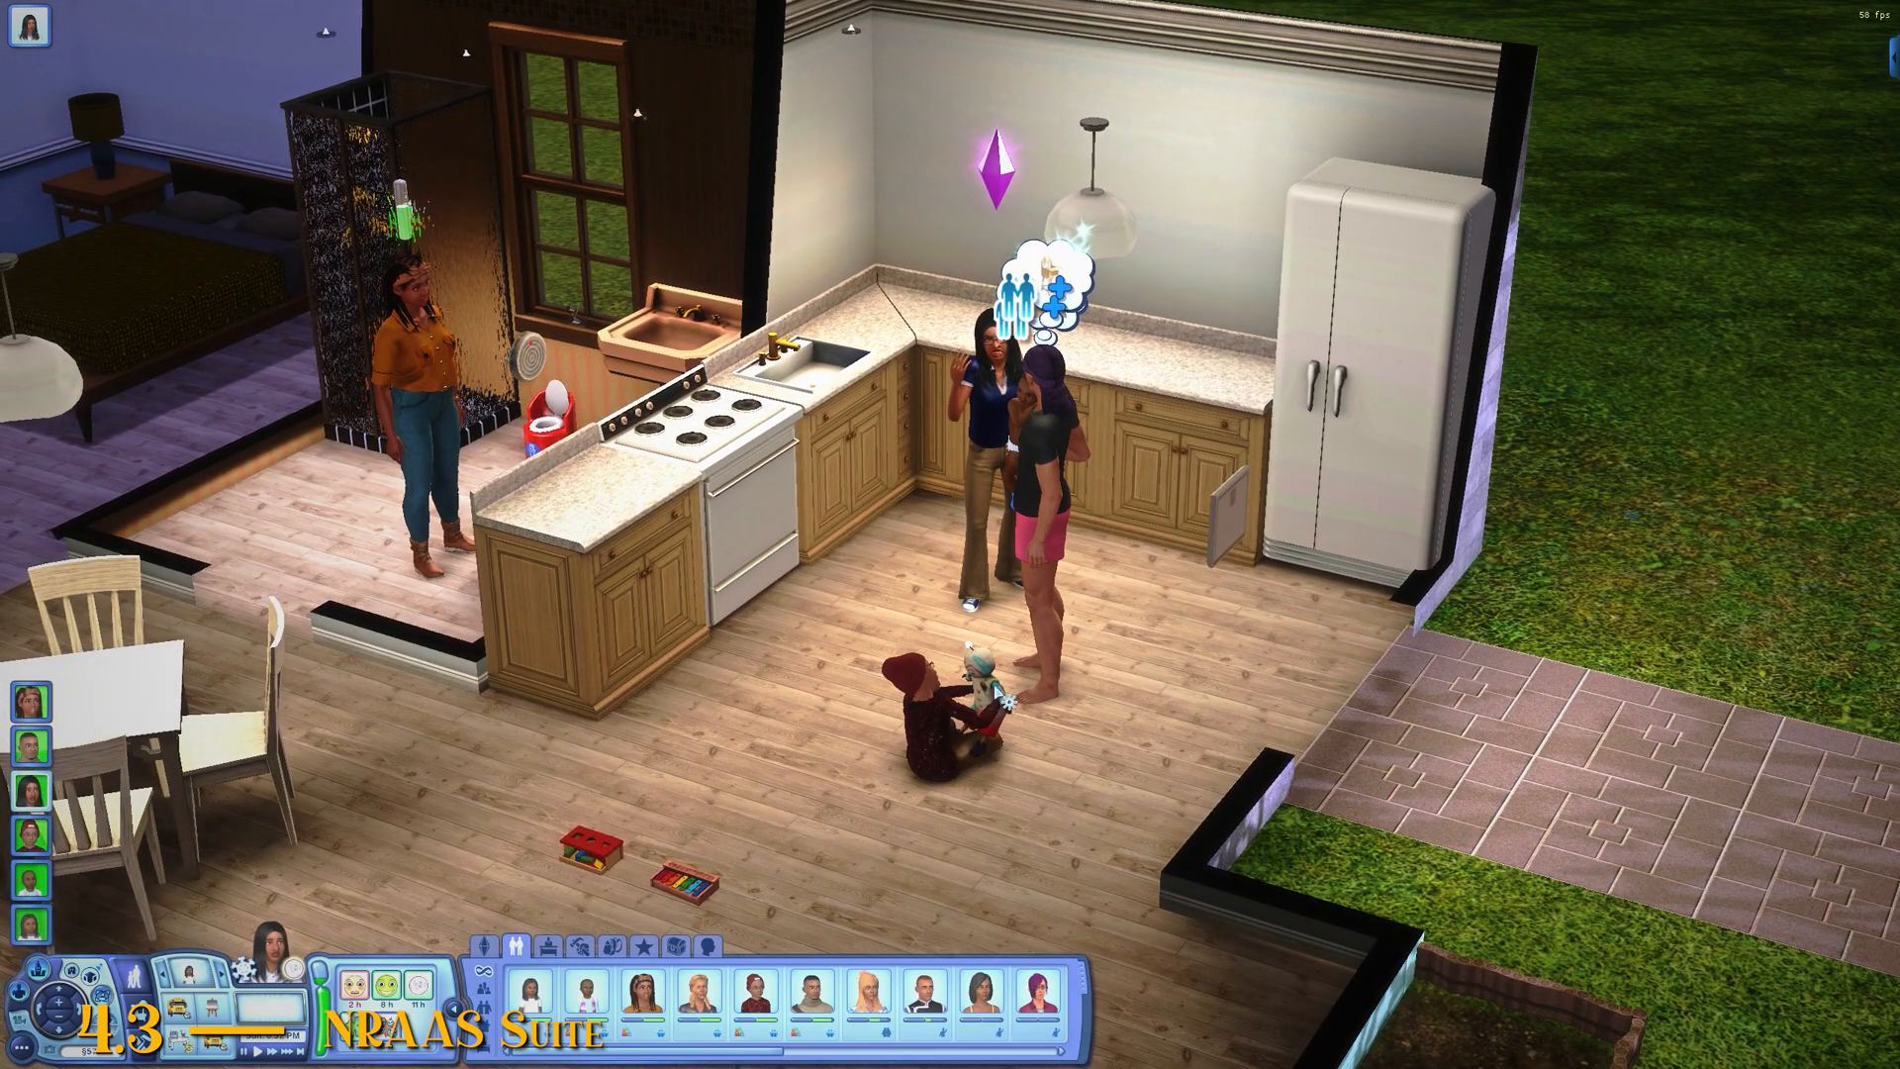
scroll(1030, 661, up, 3)
middle_click(1030, 661)
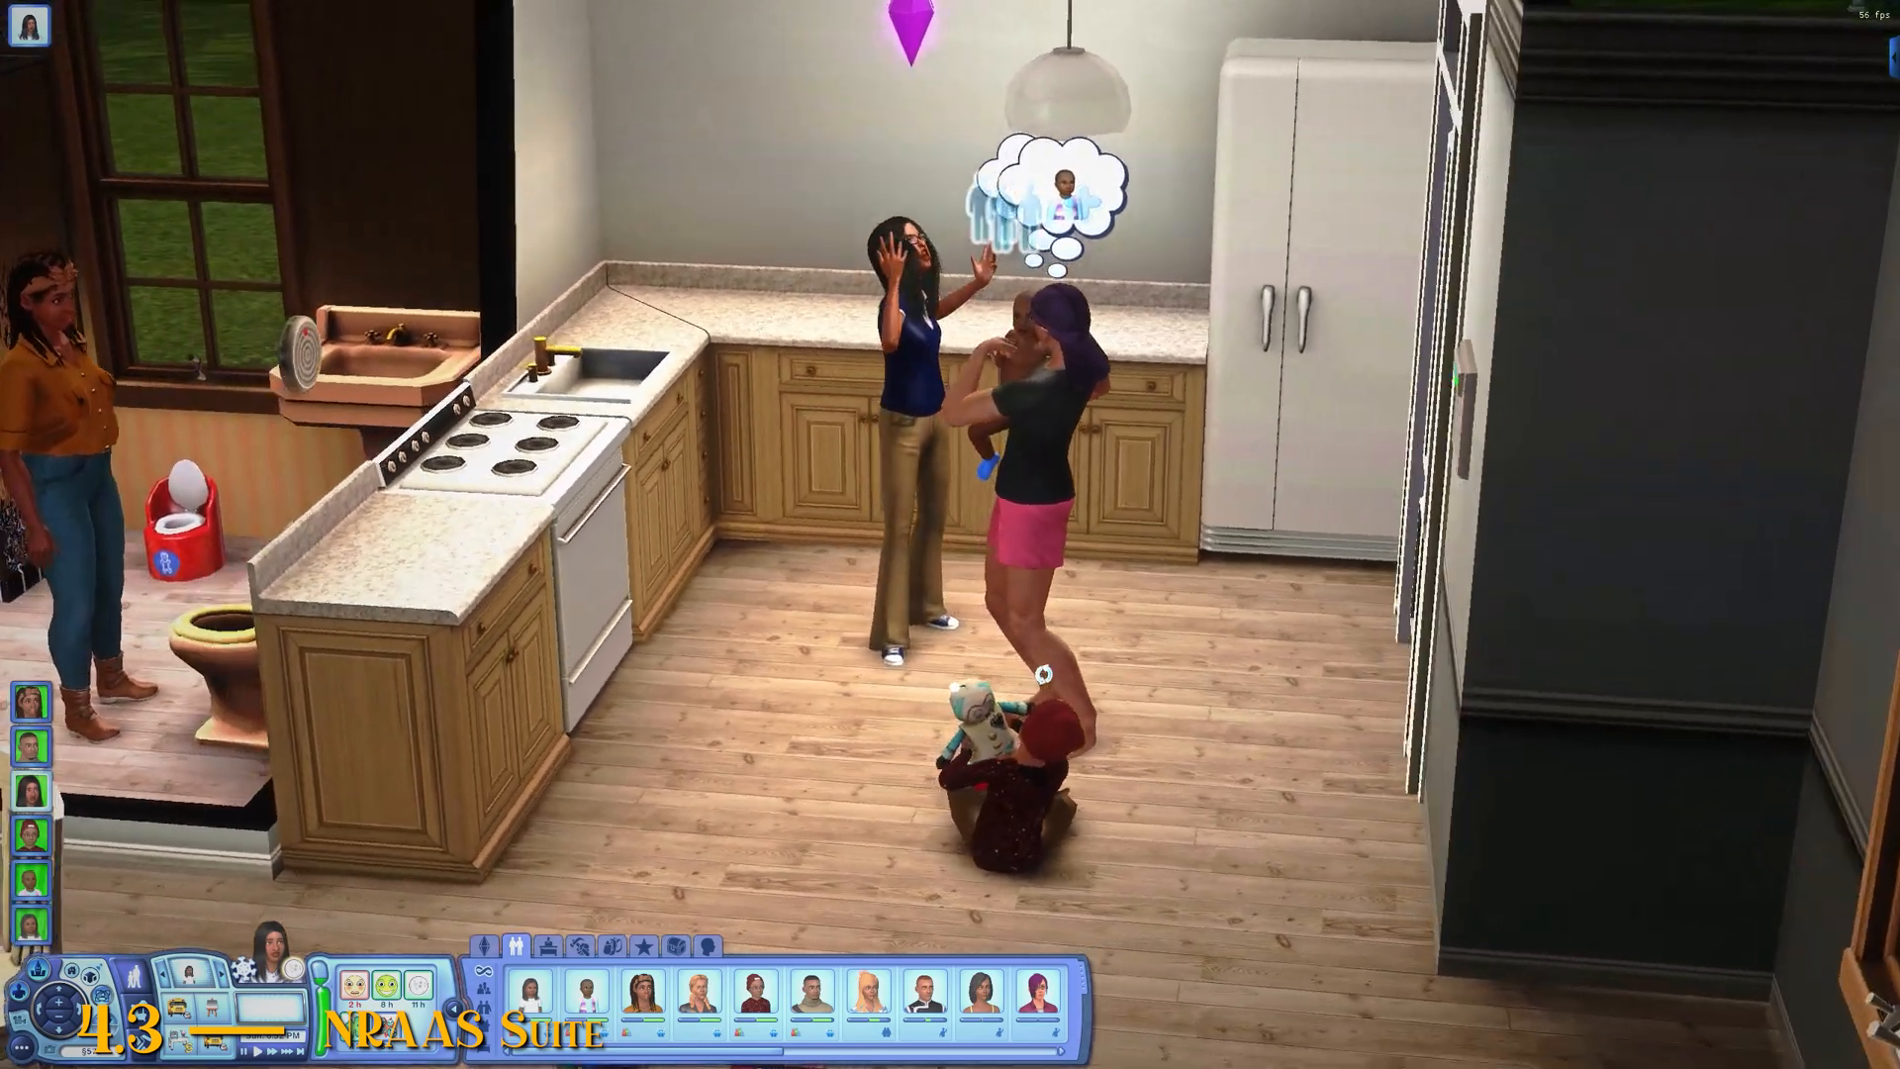
scroll(821, 605, up, 3)
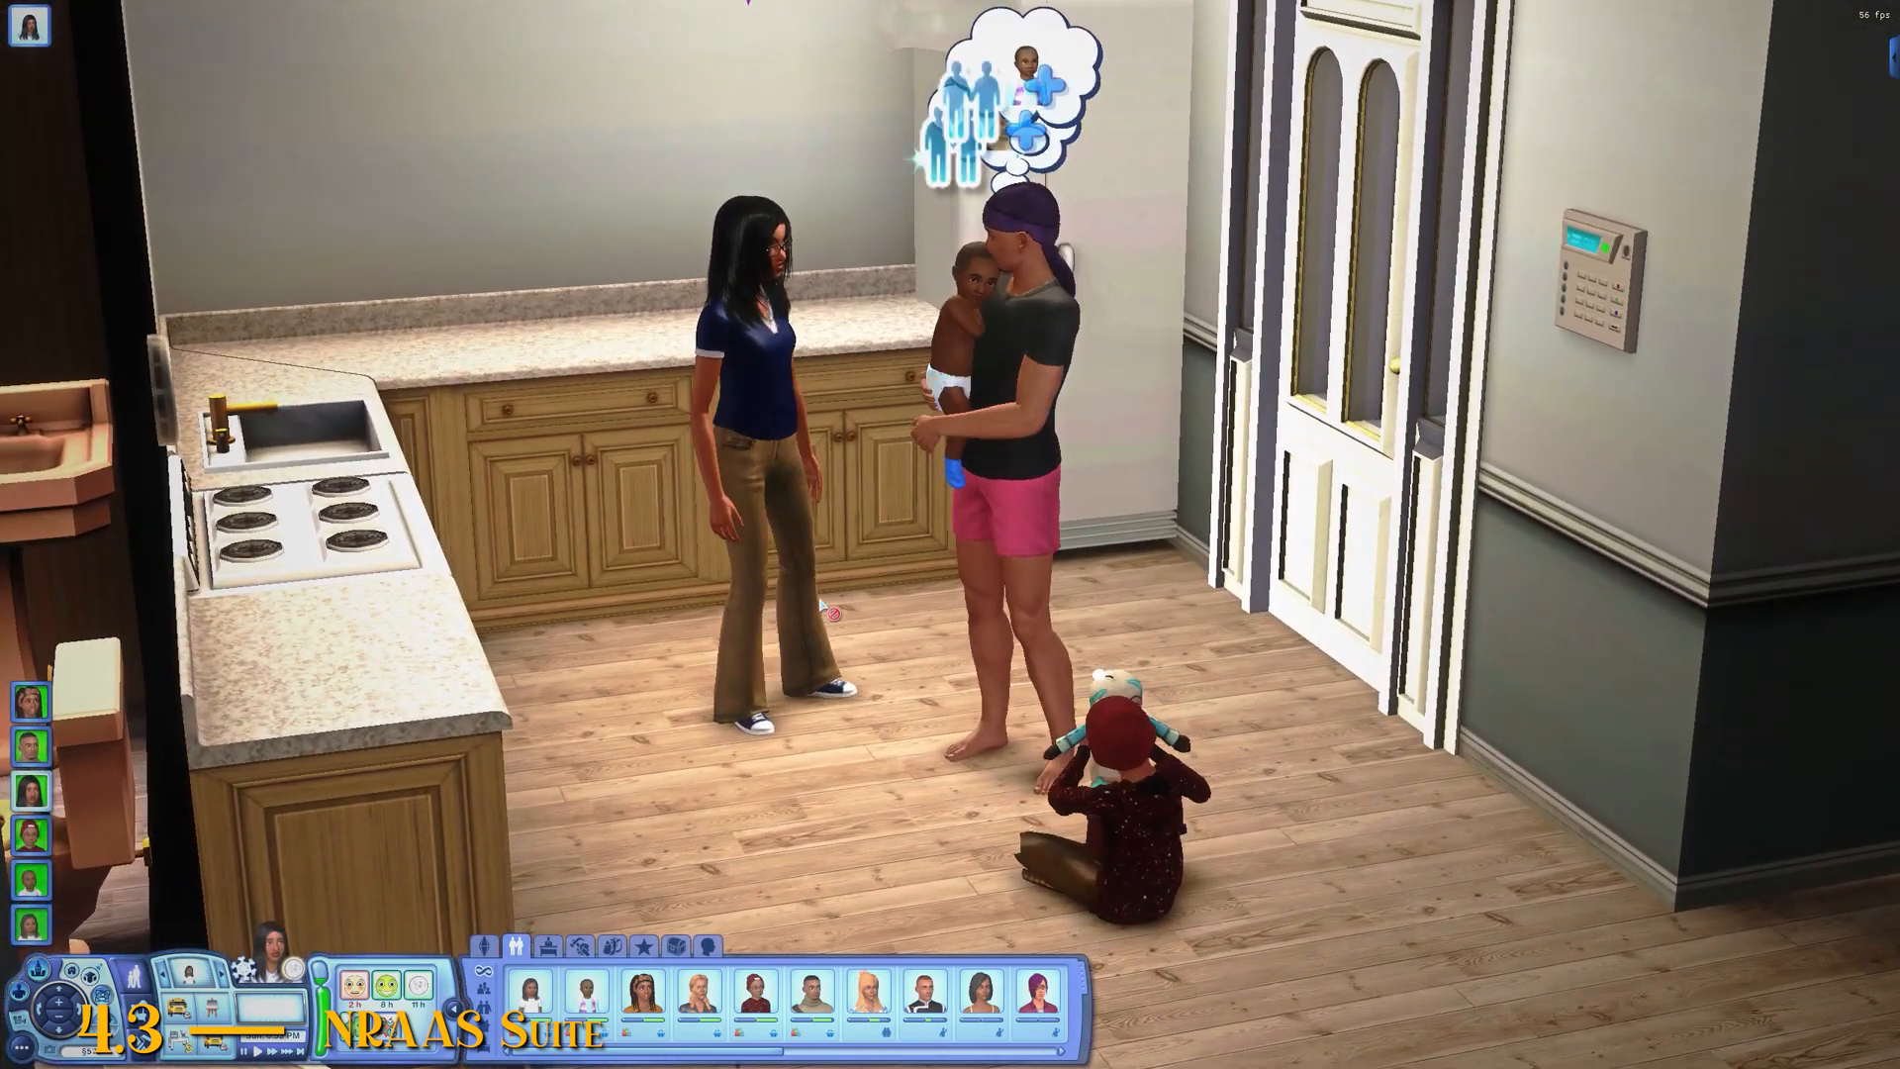
Step: Cancel the active Sim's current interaction in the kitchen
scroll(809, 604, down, 5)
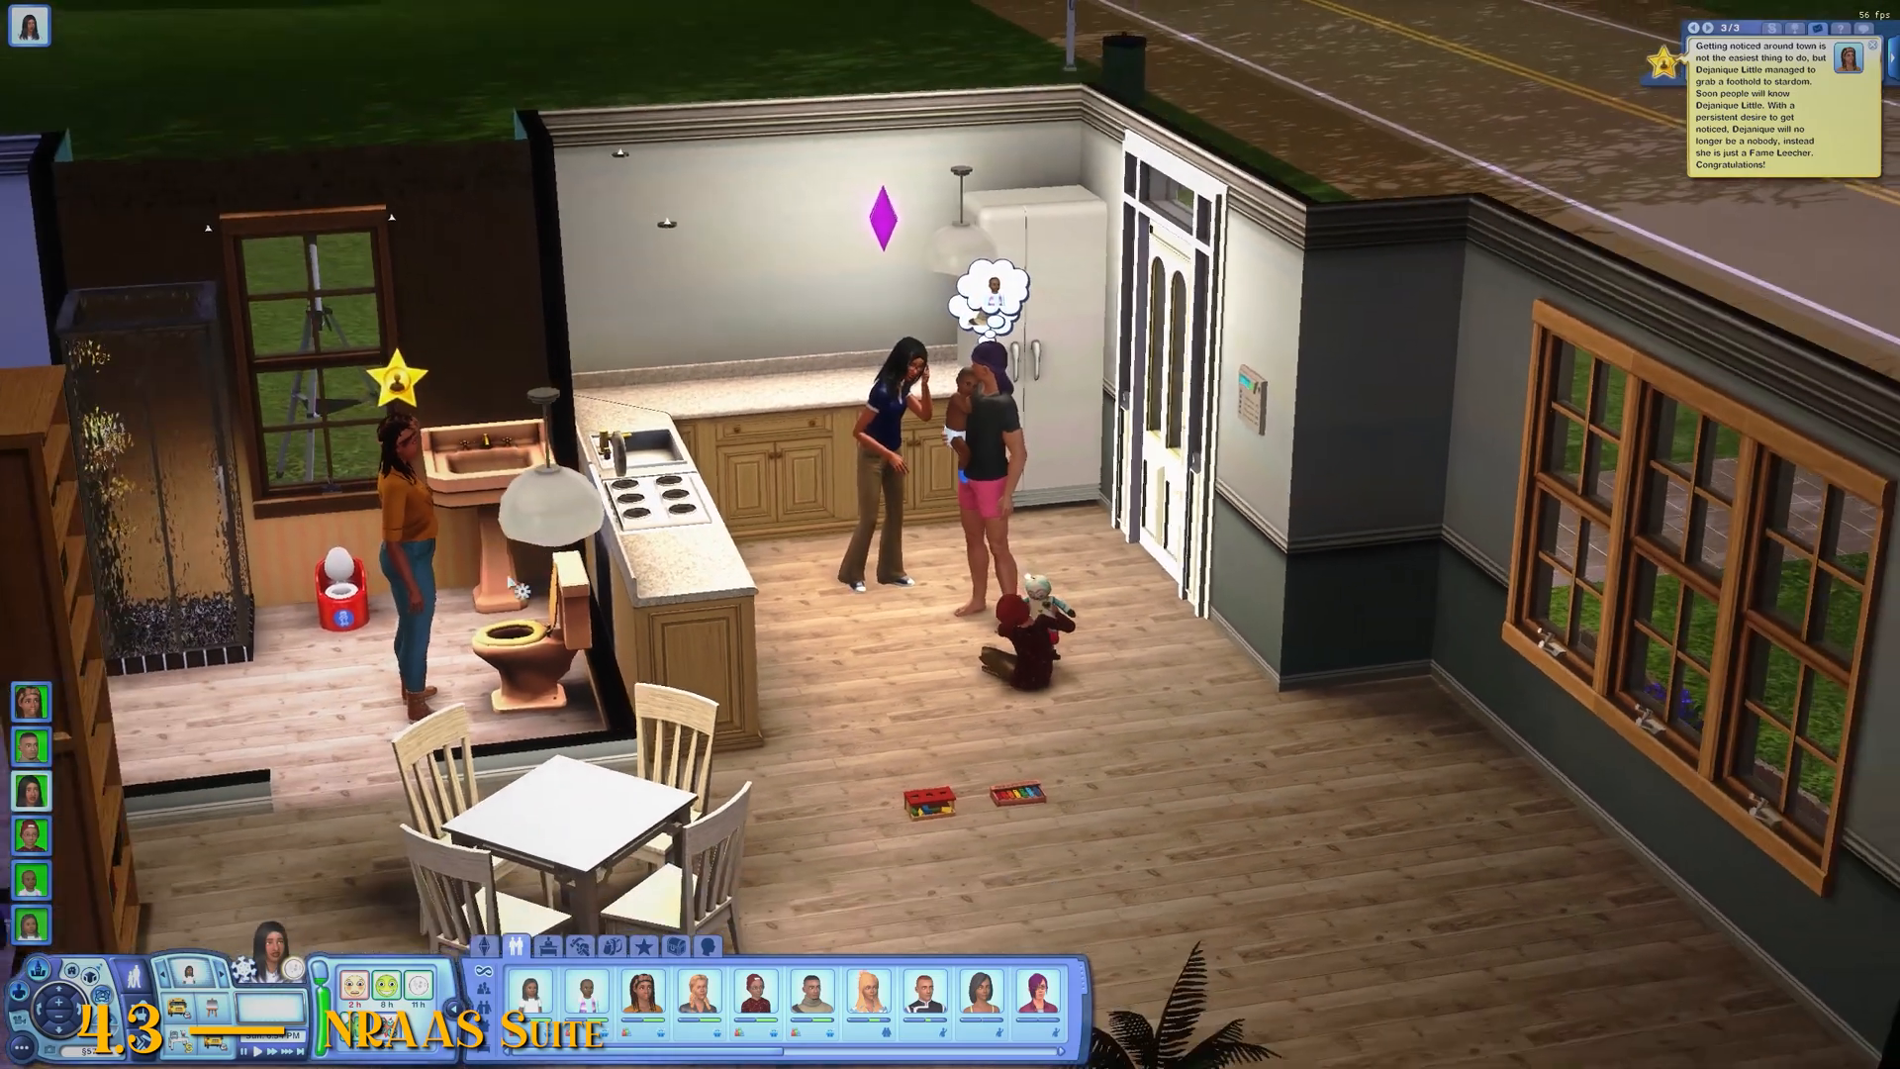
scroll(510, 582, down, 2)
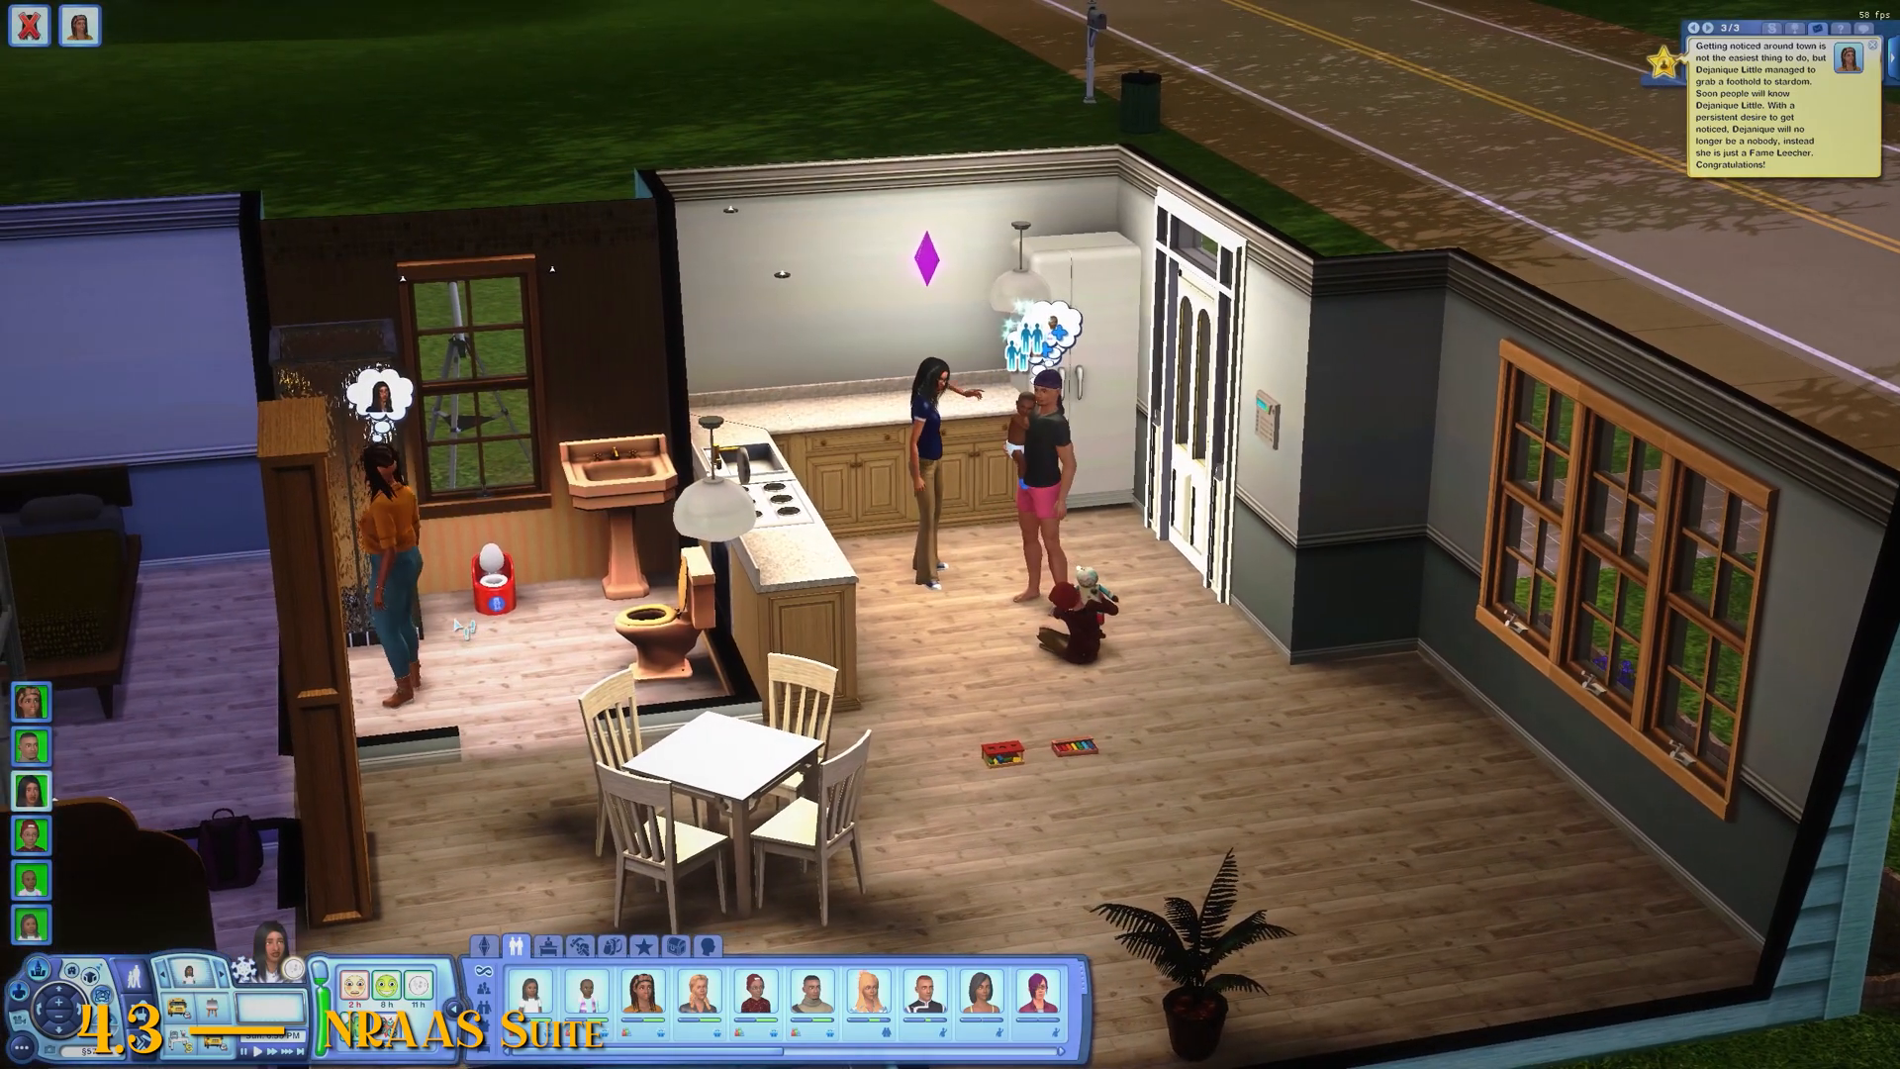
click(30, 27)
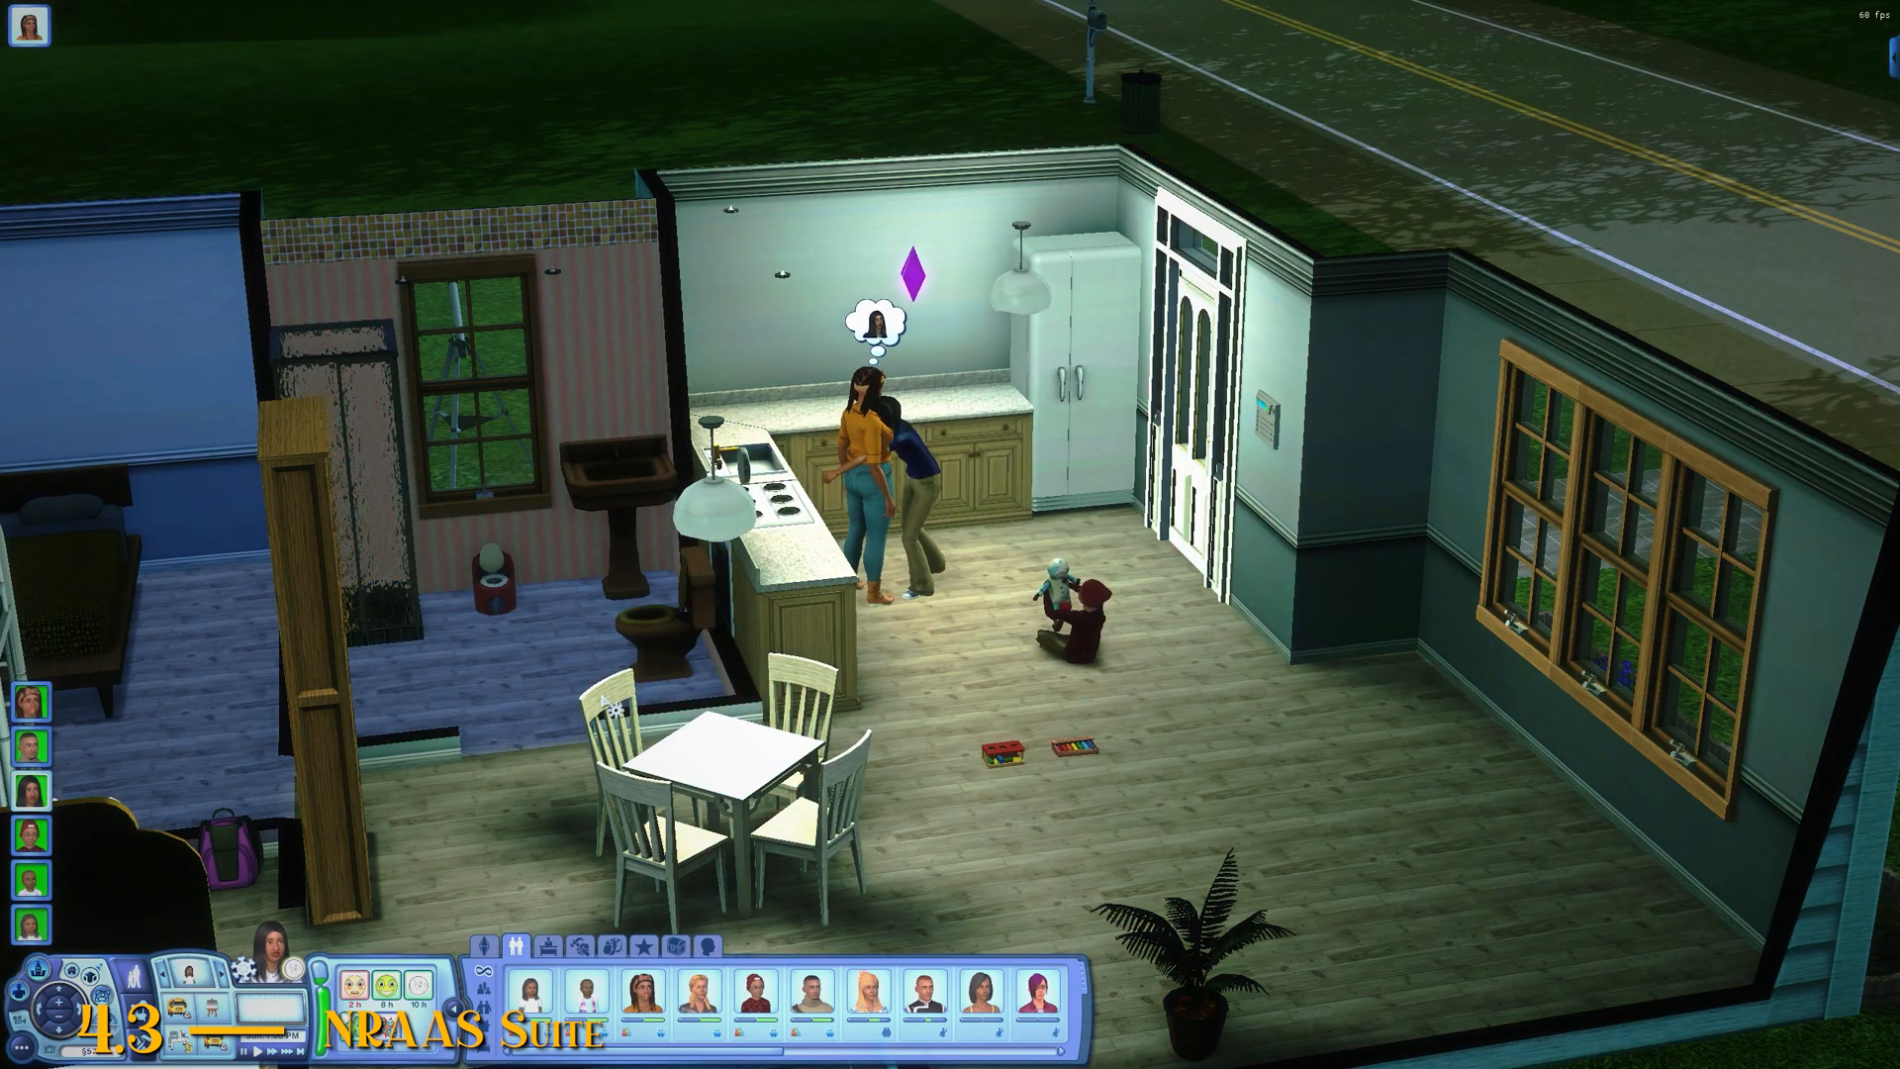
Step: Switch to the adult Sim in pink shorts and show his Simology traits
scroll(605, 703, down, 10)
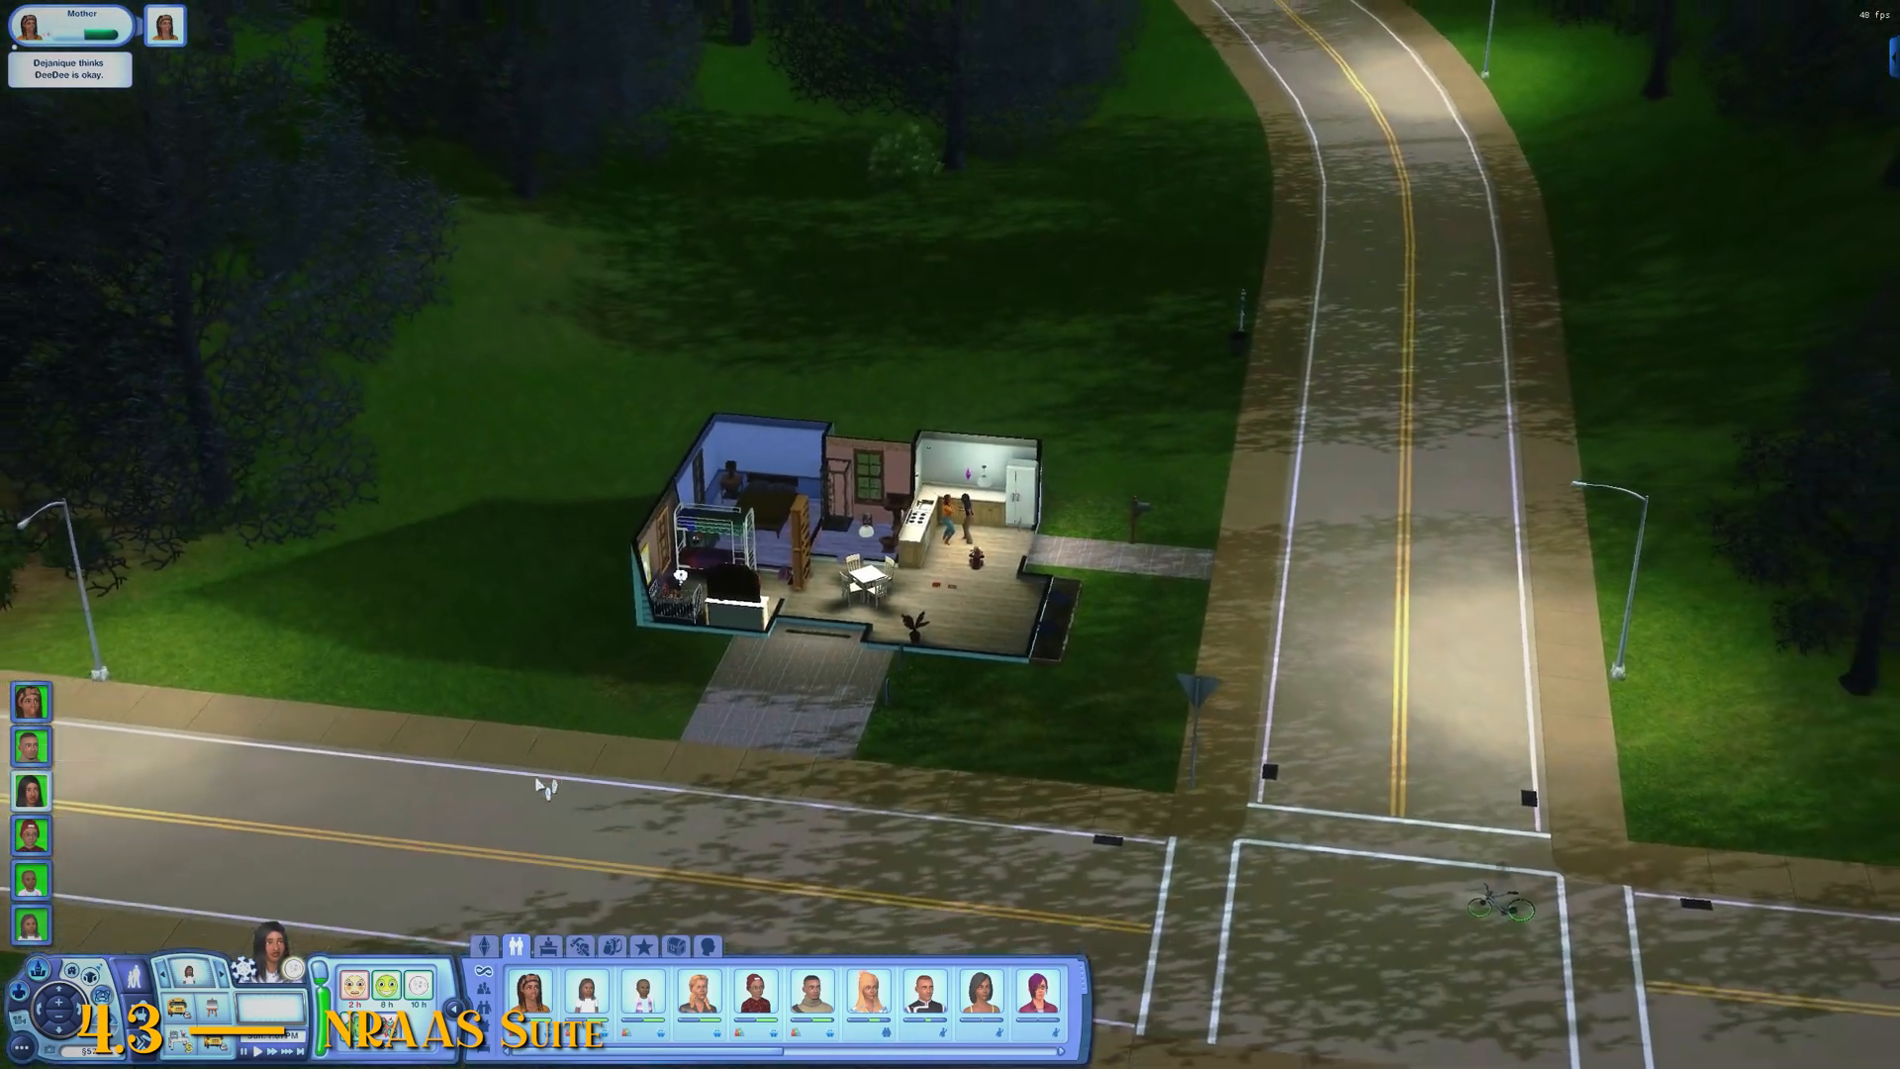
scroll(542, 787, up, 8)
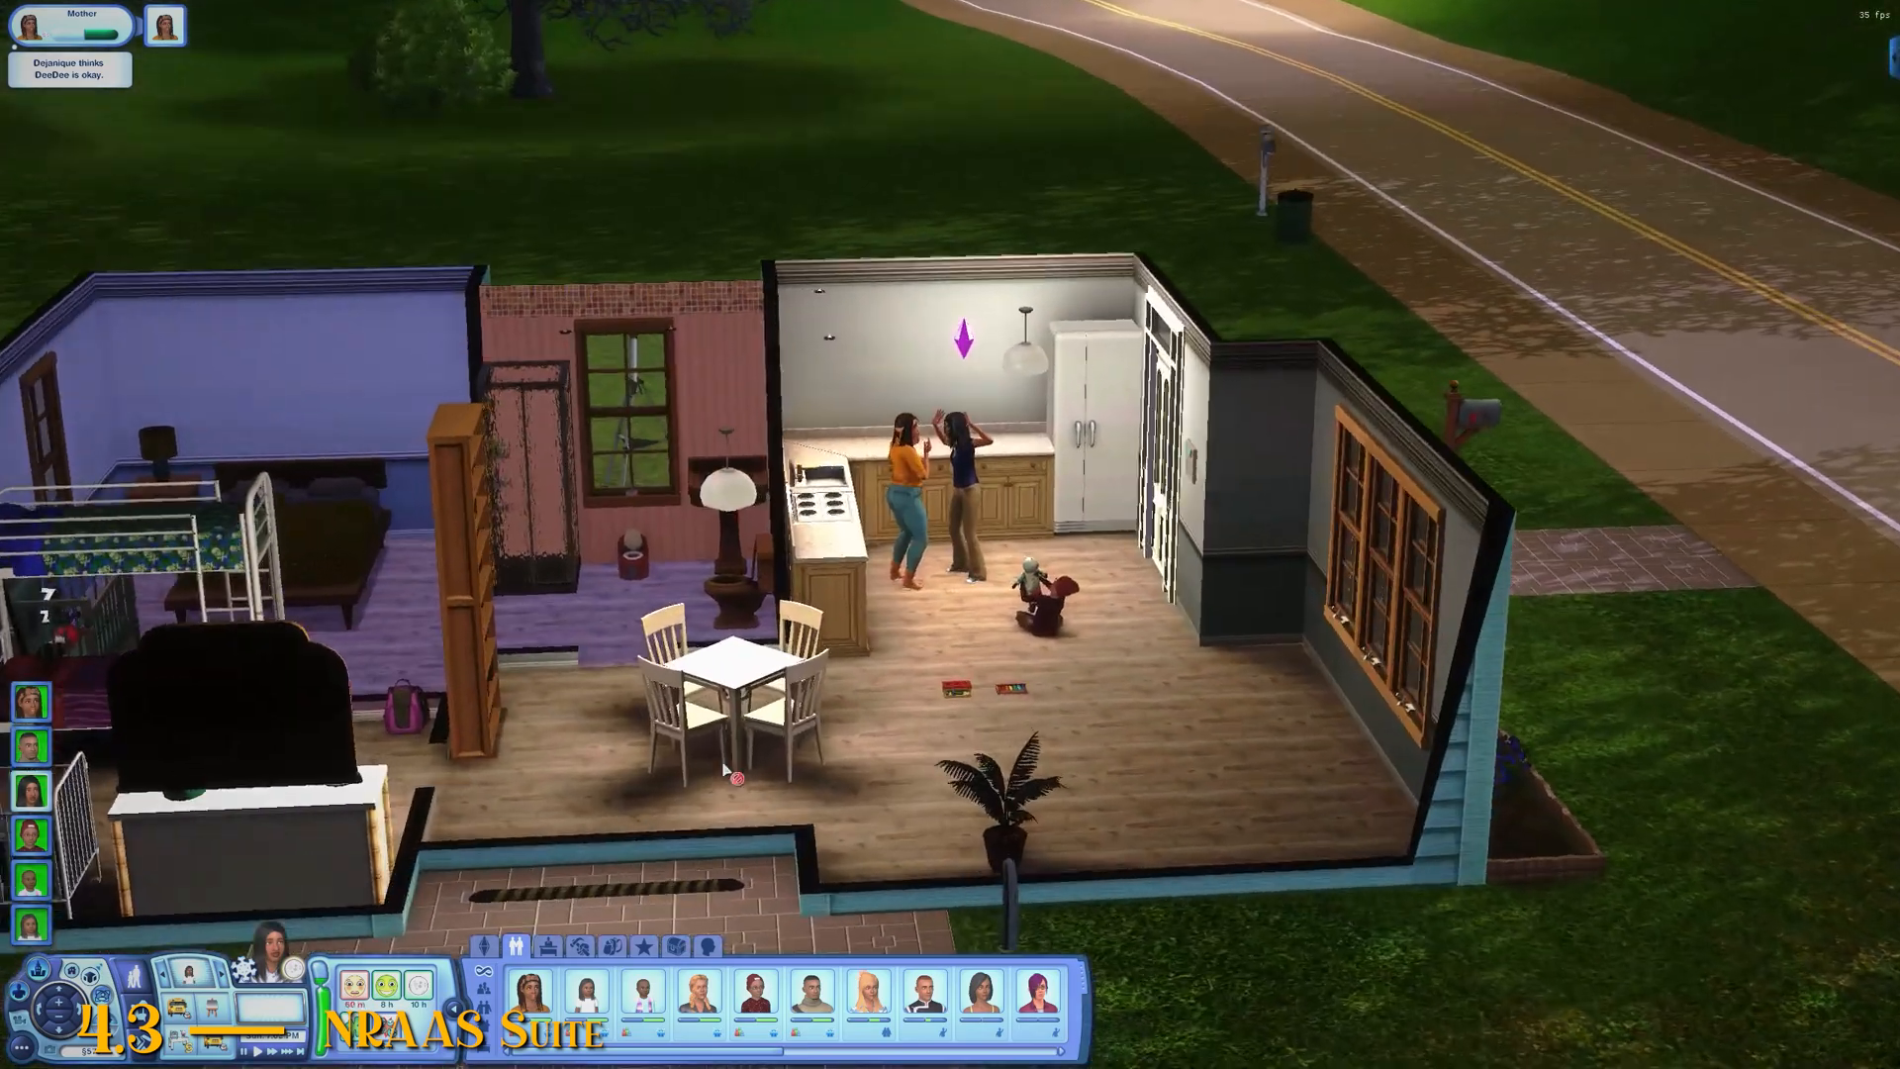
scroll(724, 767, up, 5)
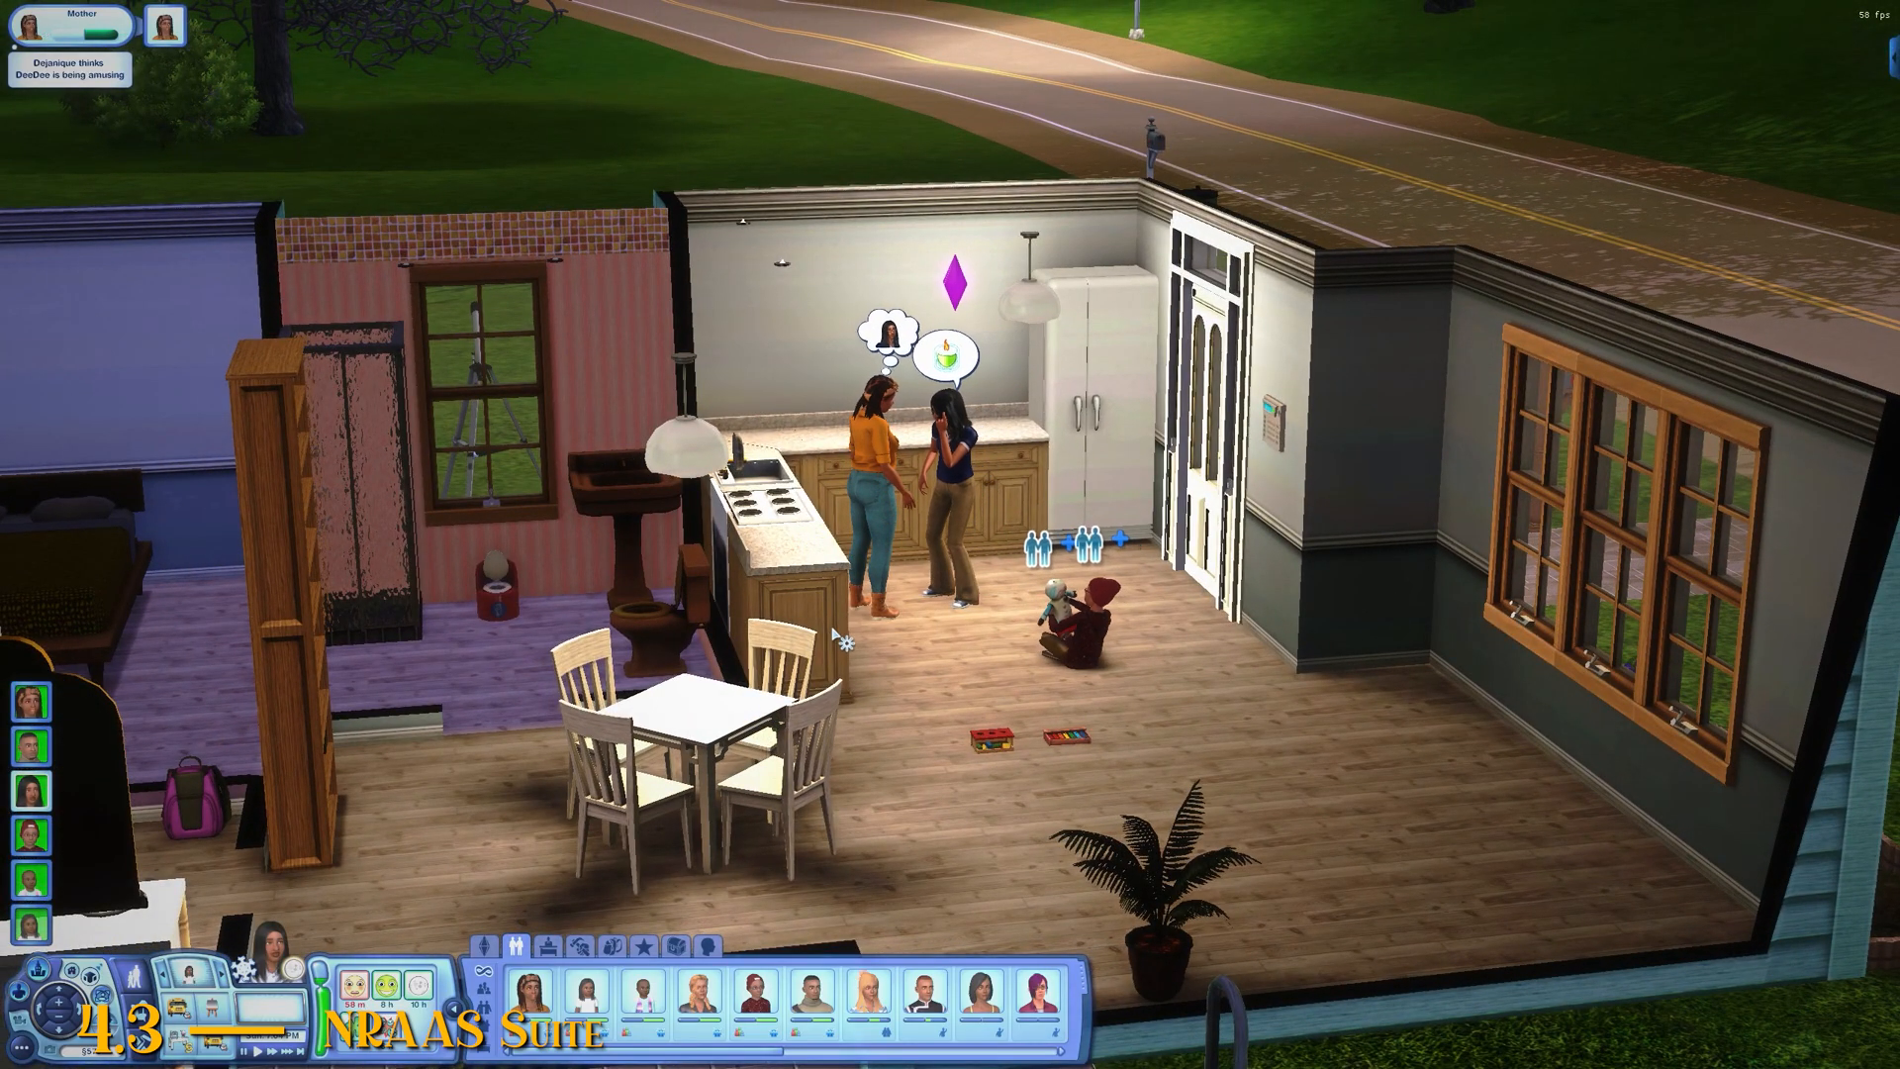
scroll(931, 621, down, 5)
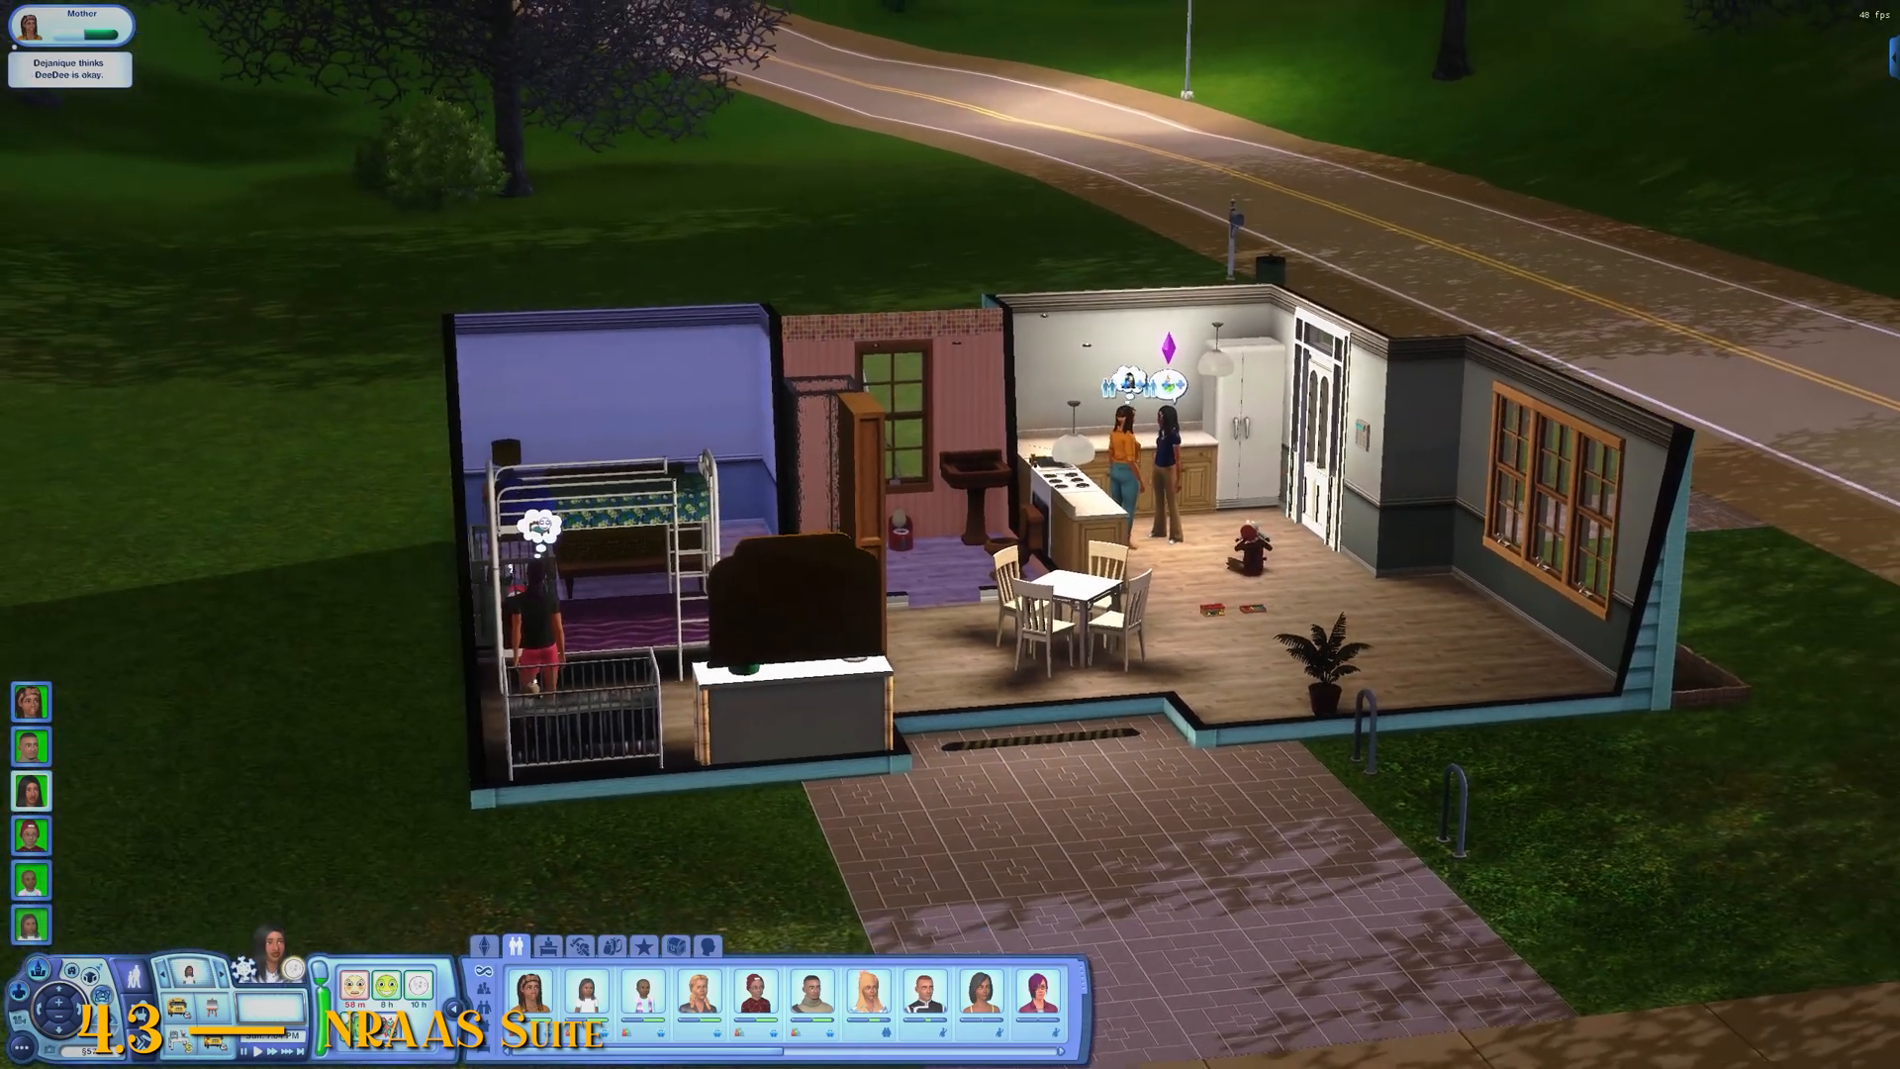
scroll(675, 693, up, 2)
scroll(673, 691, up, 3)
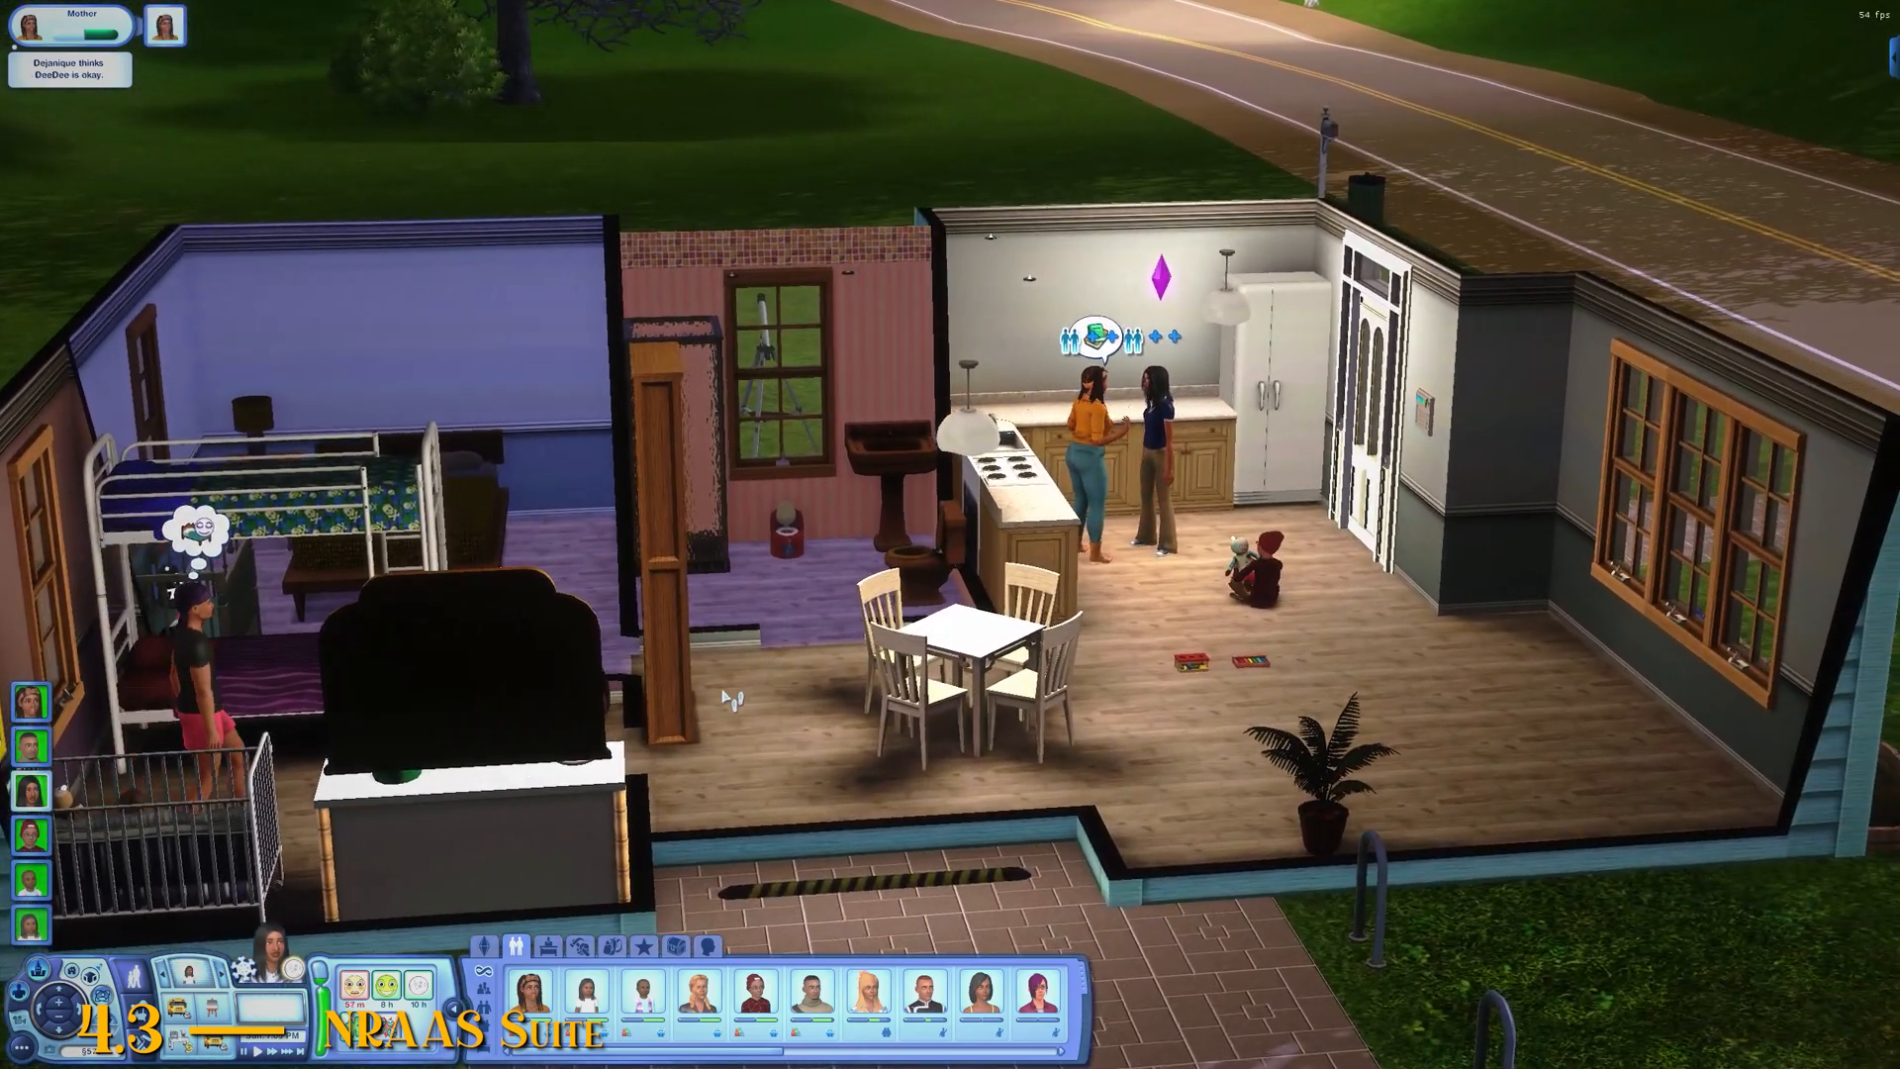
click(32, 746)
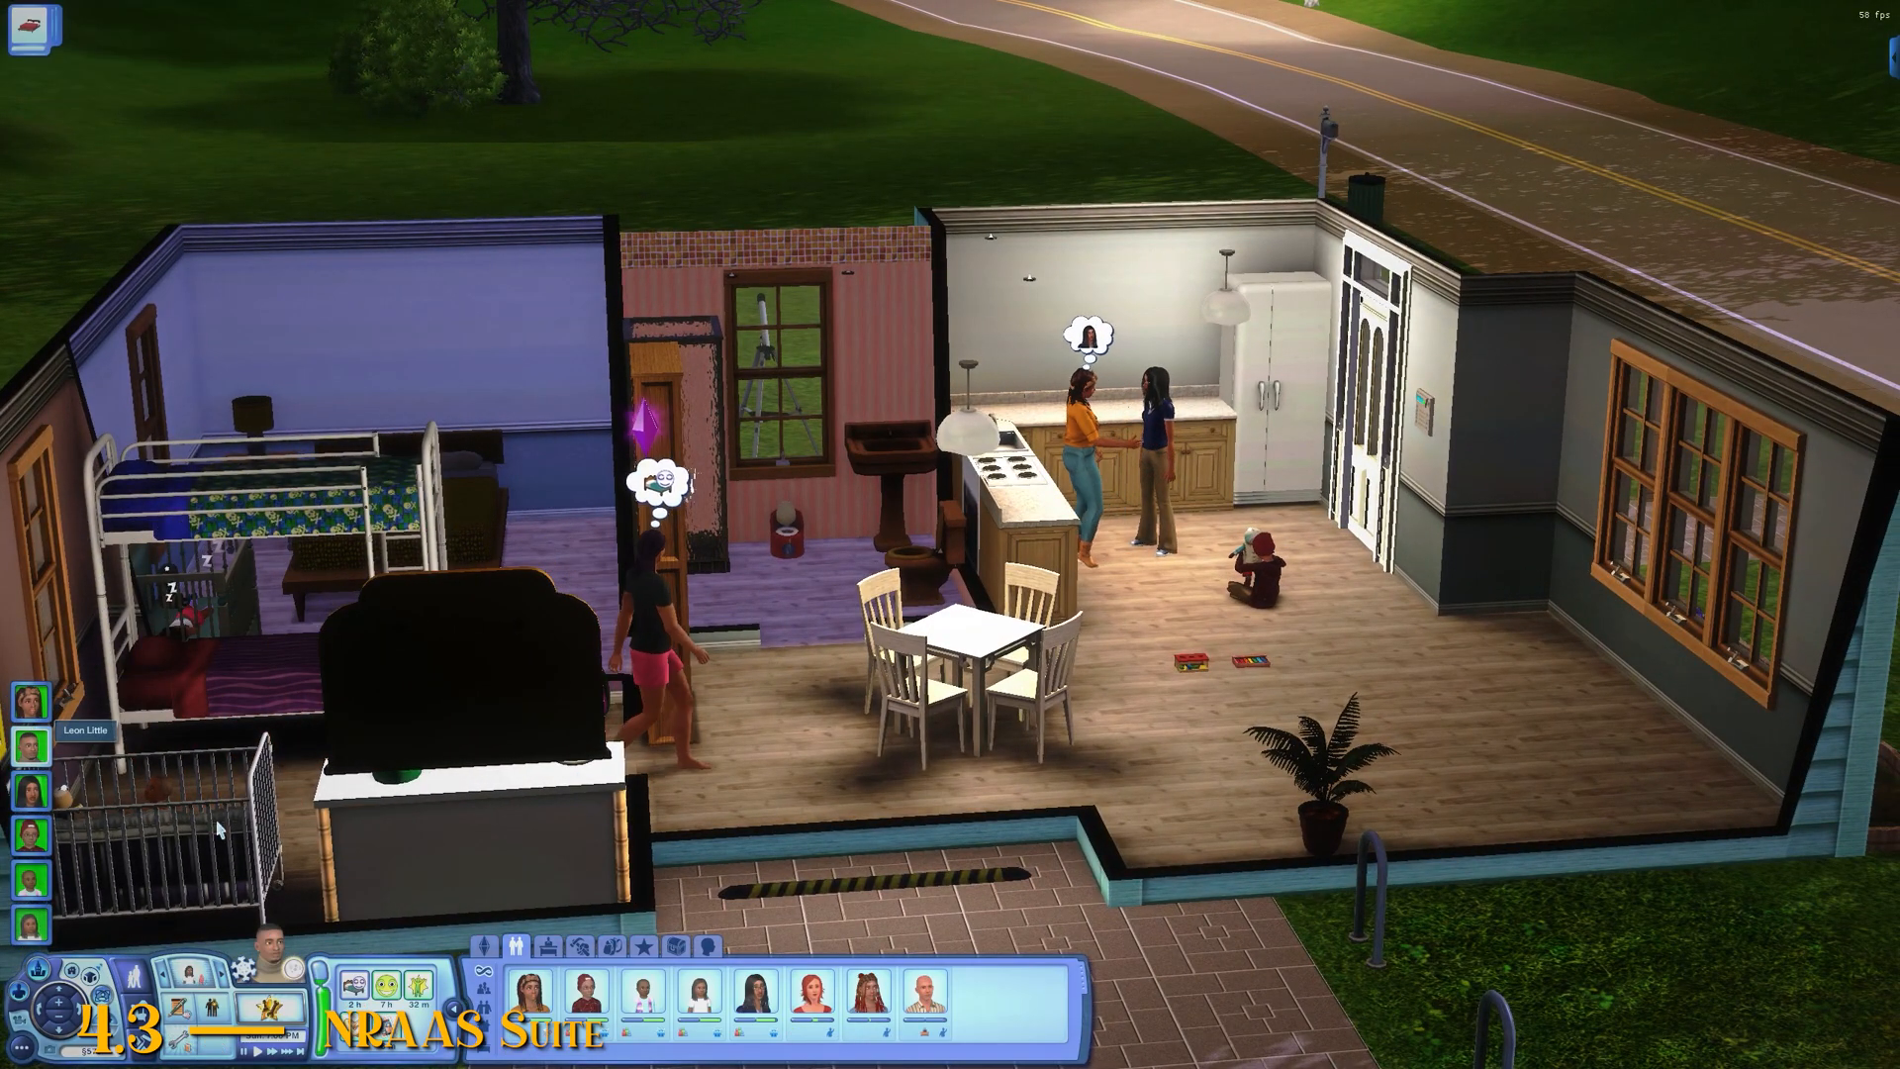
click(484, 946)
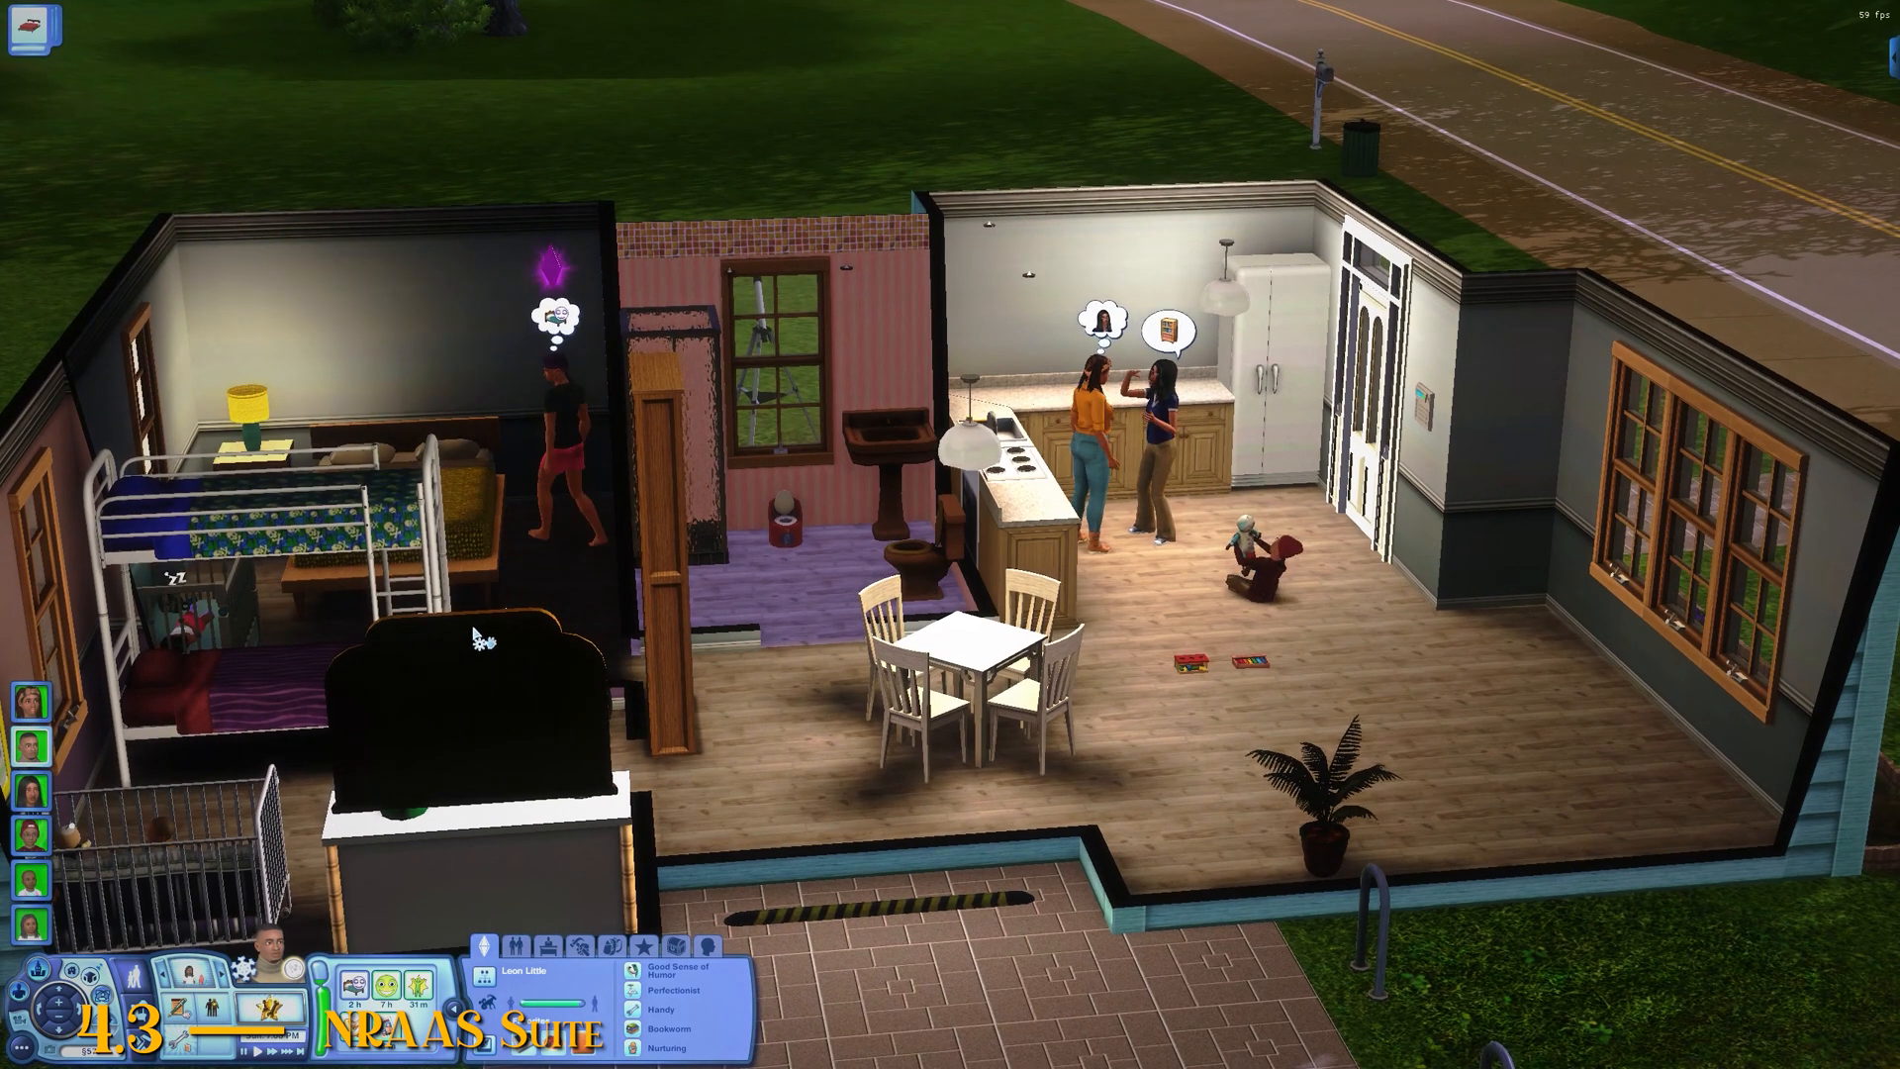
Step: Switch to the Sim in the orange top, and from there to the child in the red beanie
key(d)
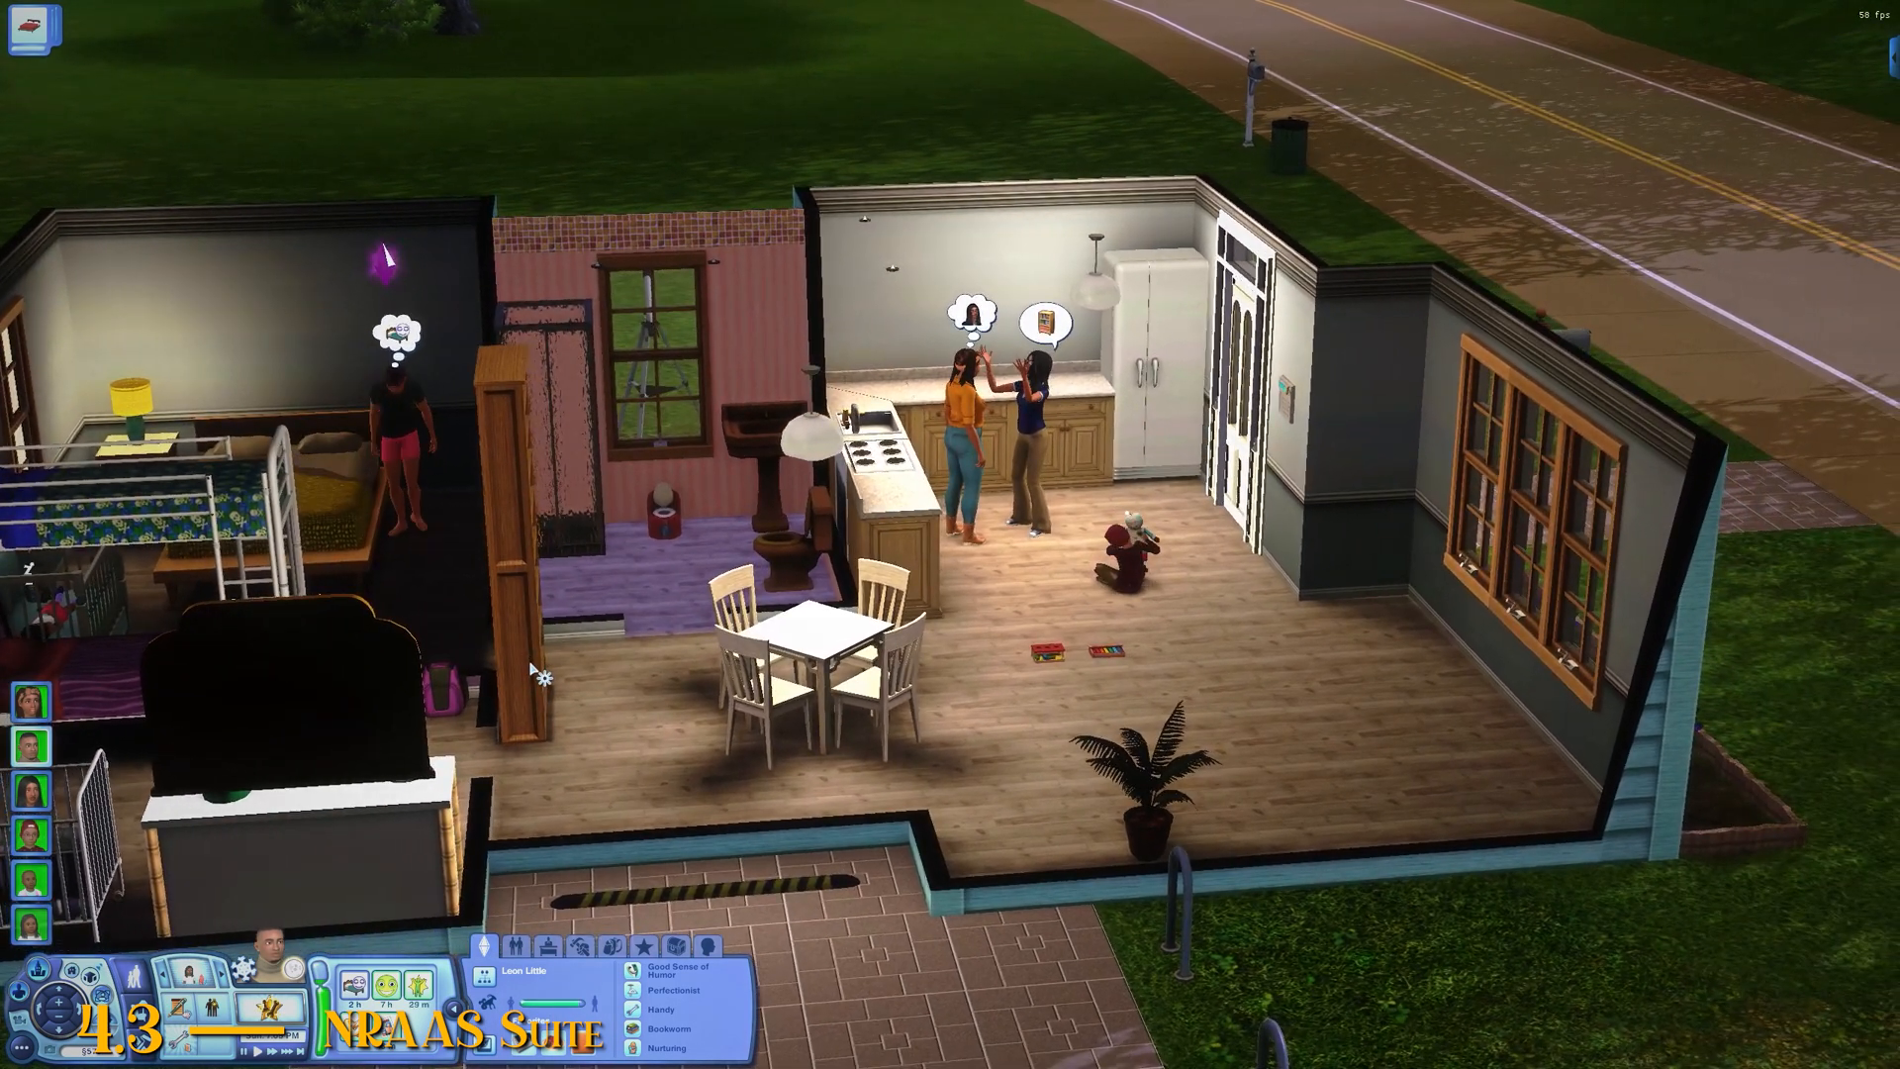
key(d)
click(933, 463)
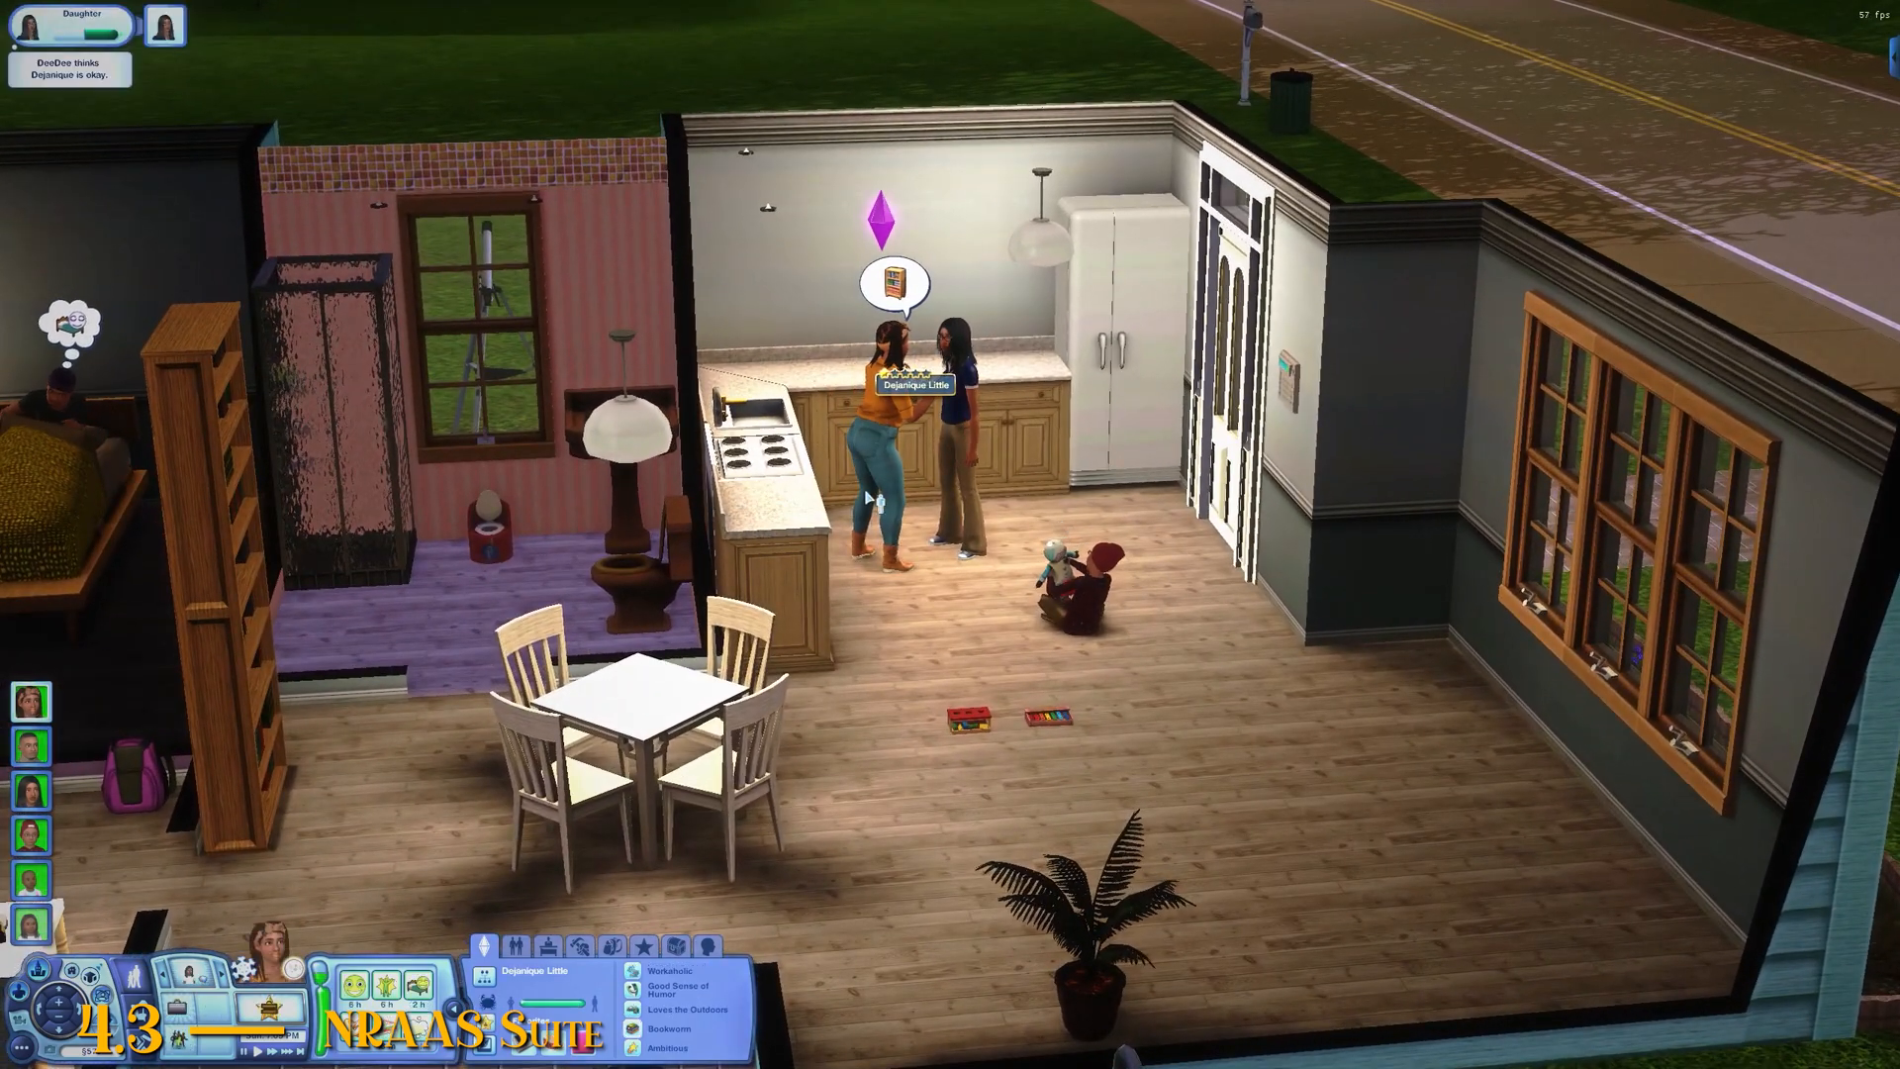
click(1099, 618)
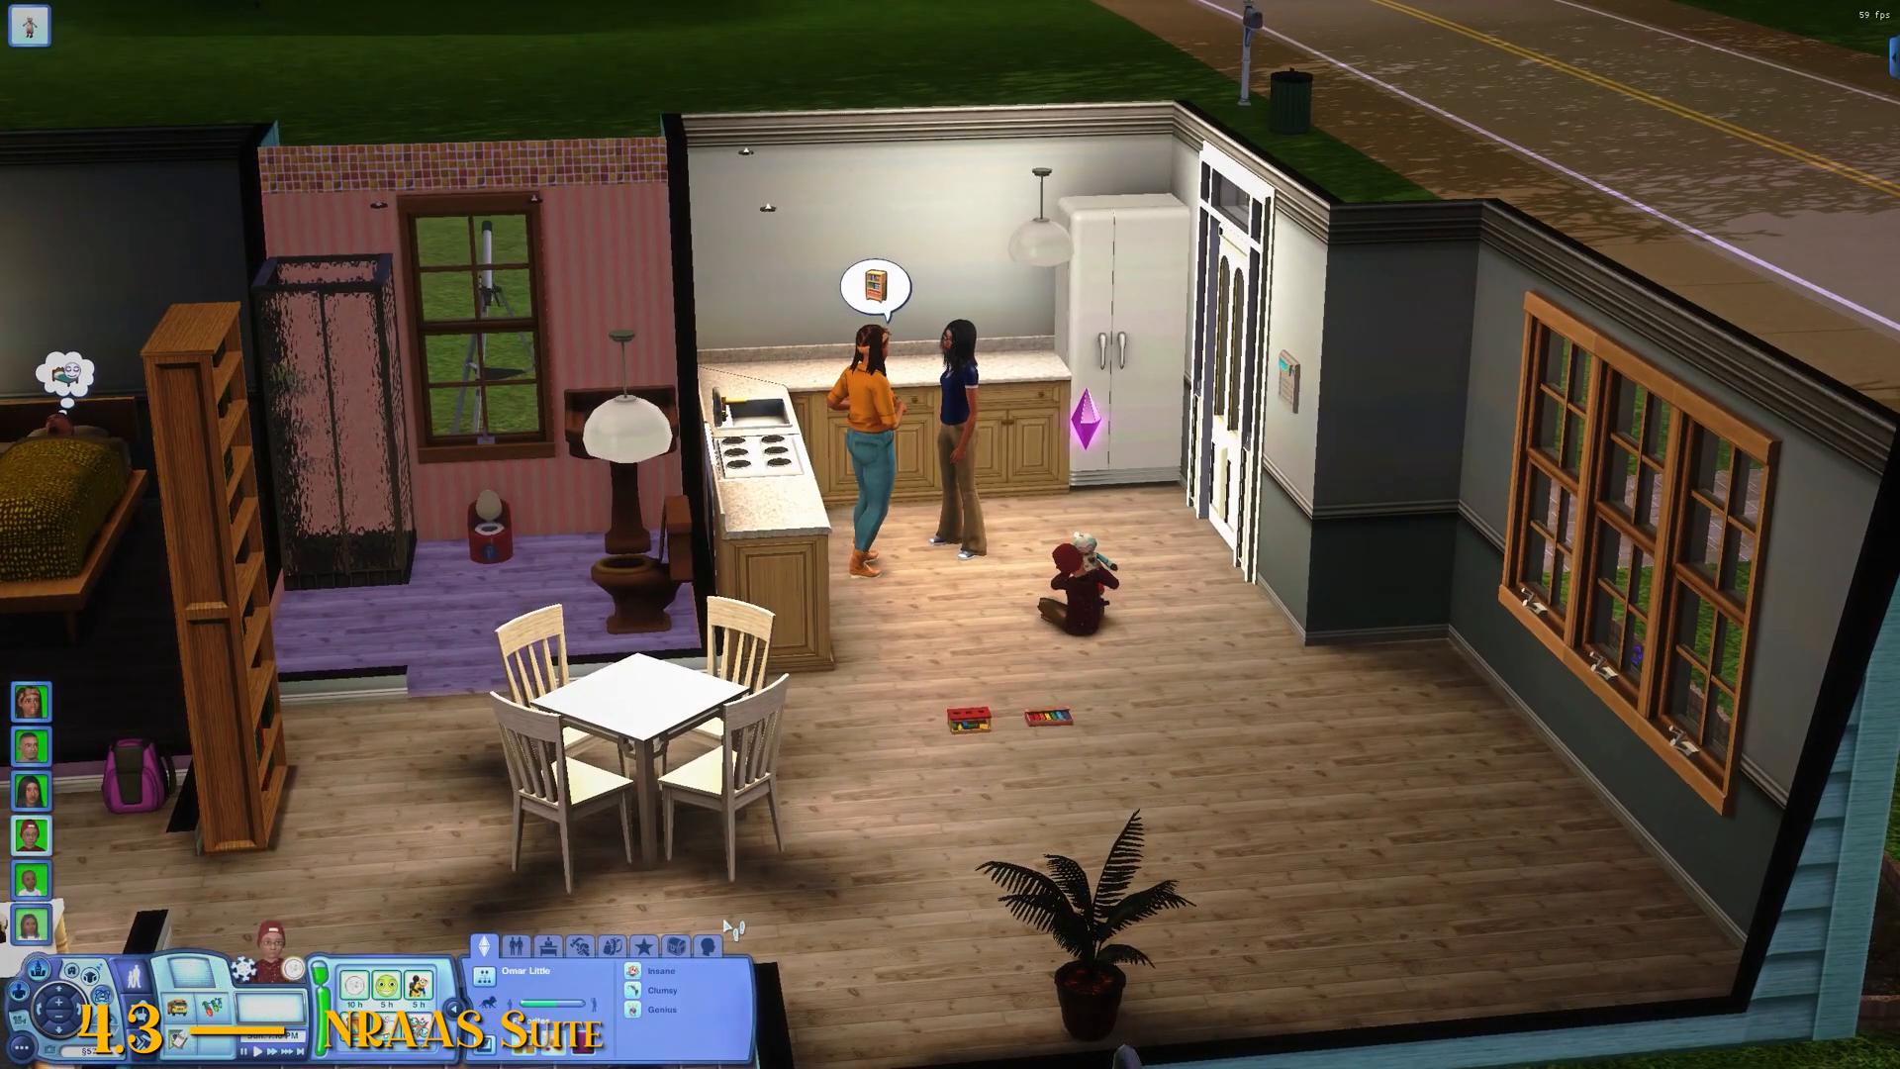
Step: Check the child's needs and send the child to use the bathroom toilet
click(714, 949)
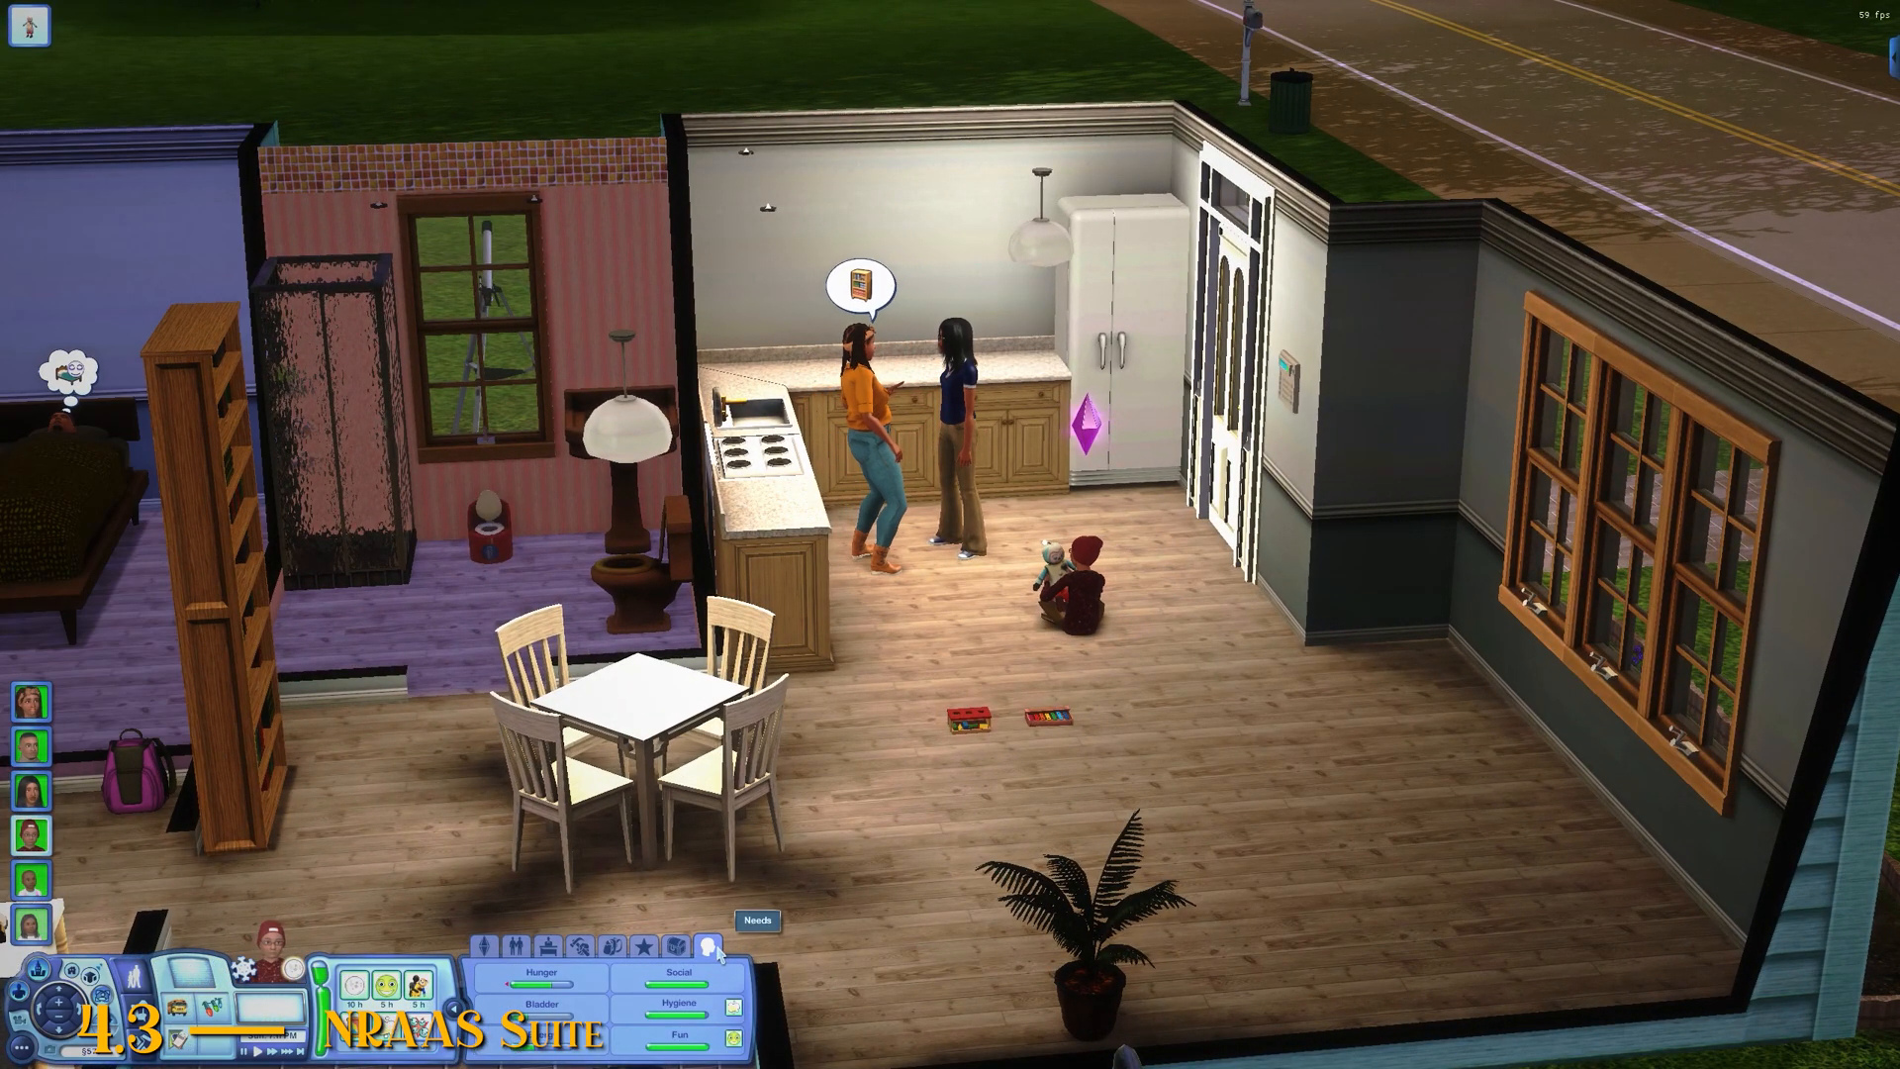
click(645, 593)
click(641, 527)
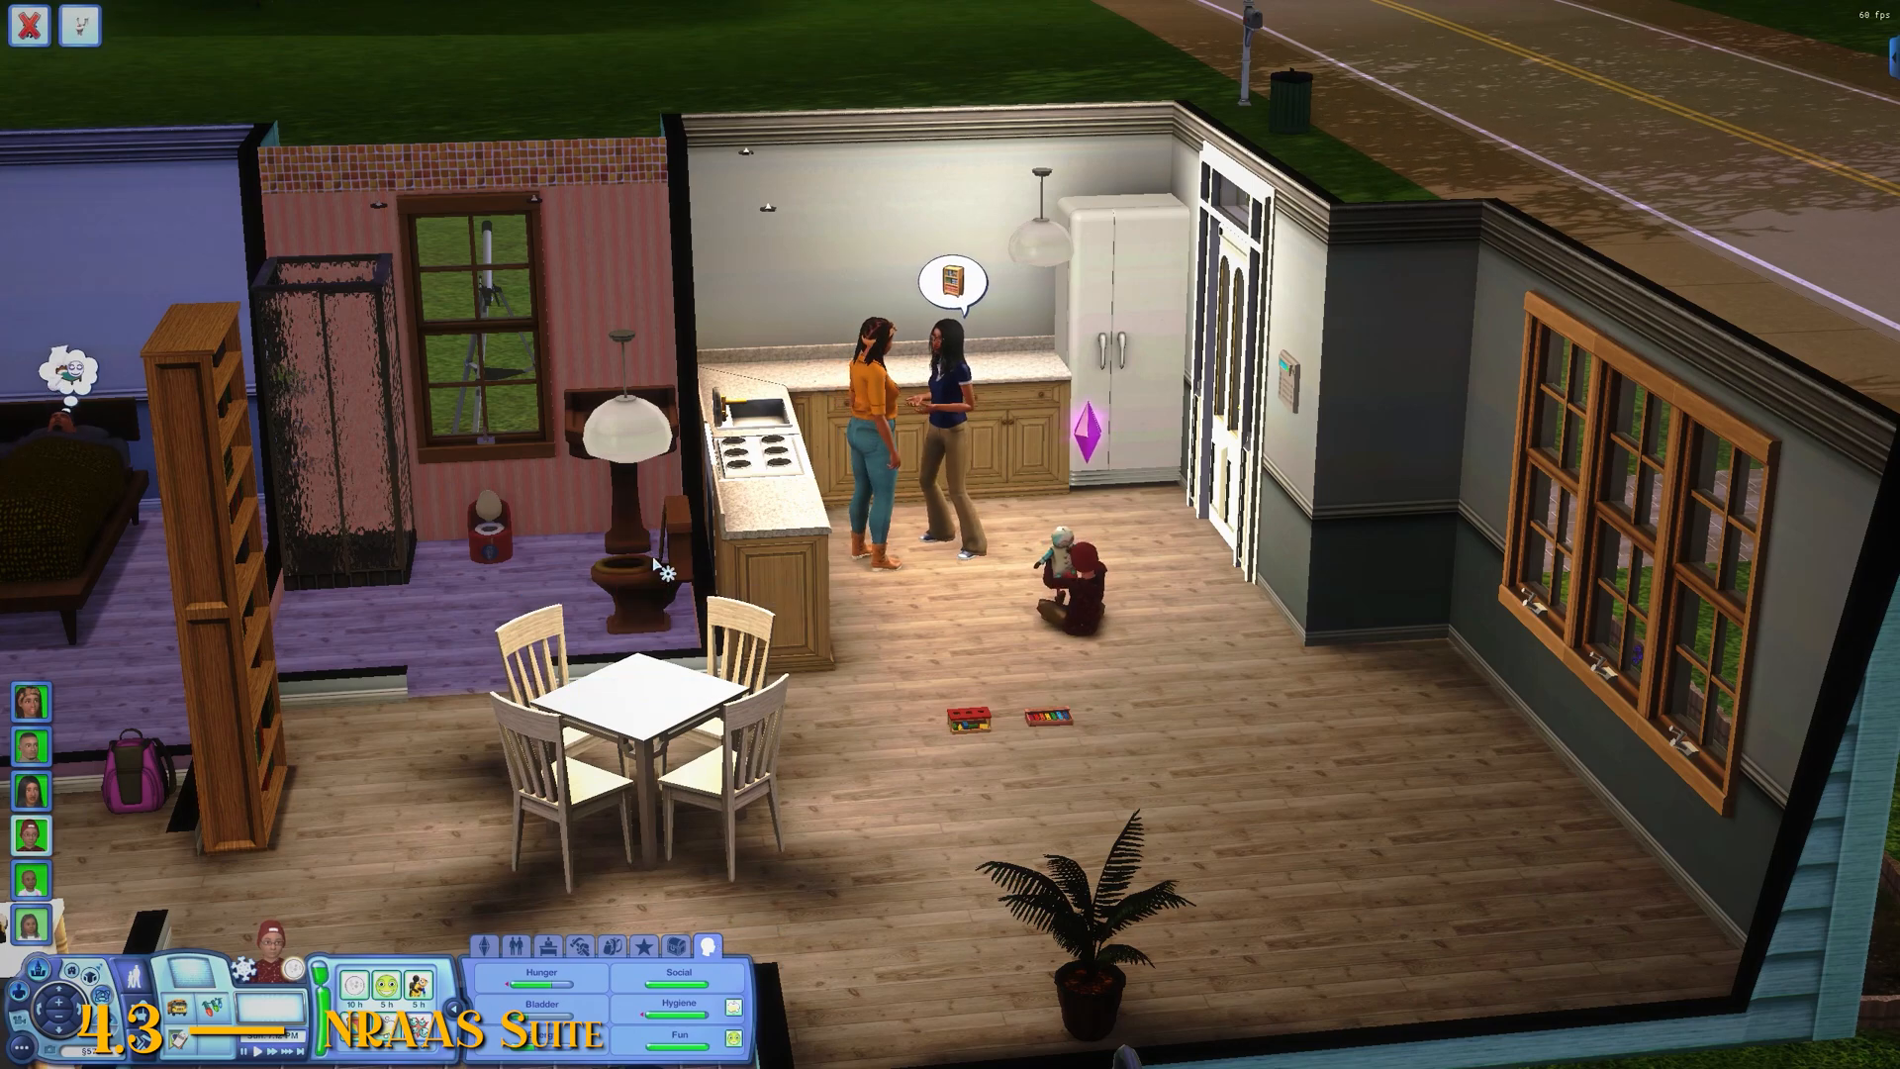
Step: Show the child's Simology traits and watch the Sims move between the kitchen, bathroom and bedroom
key(comma)
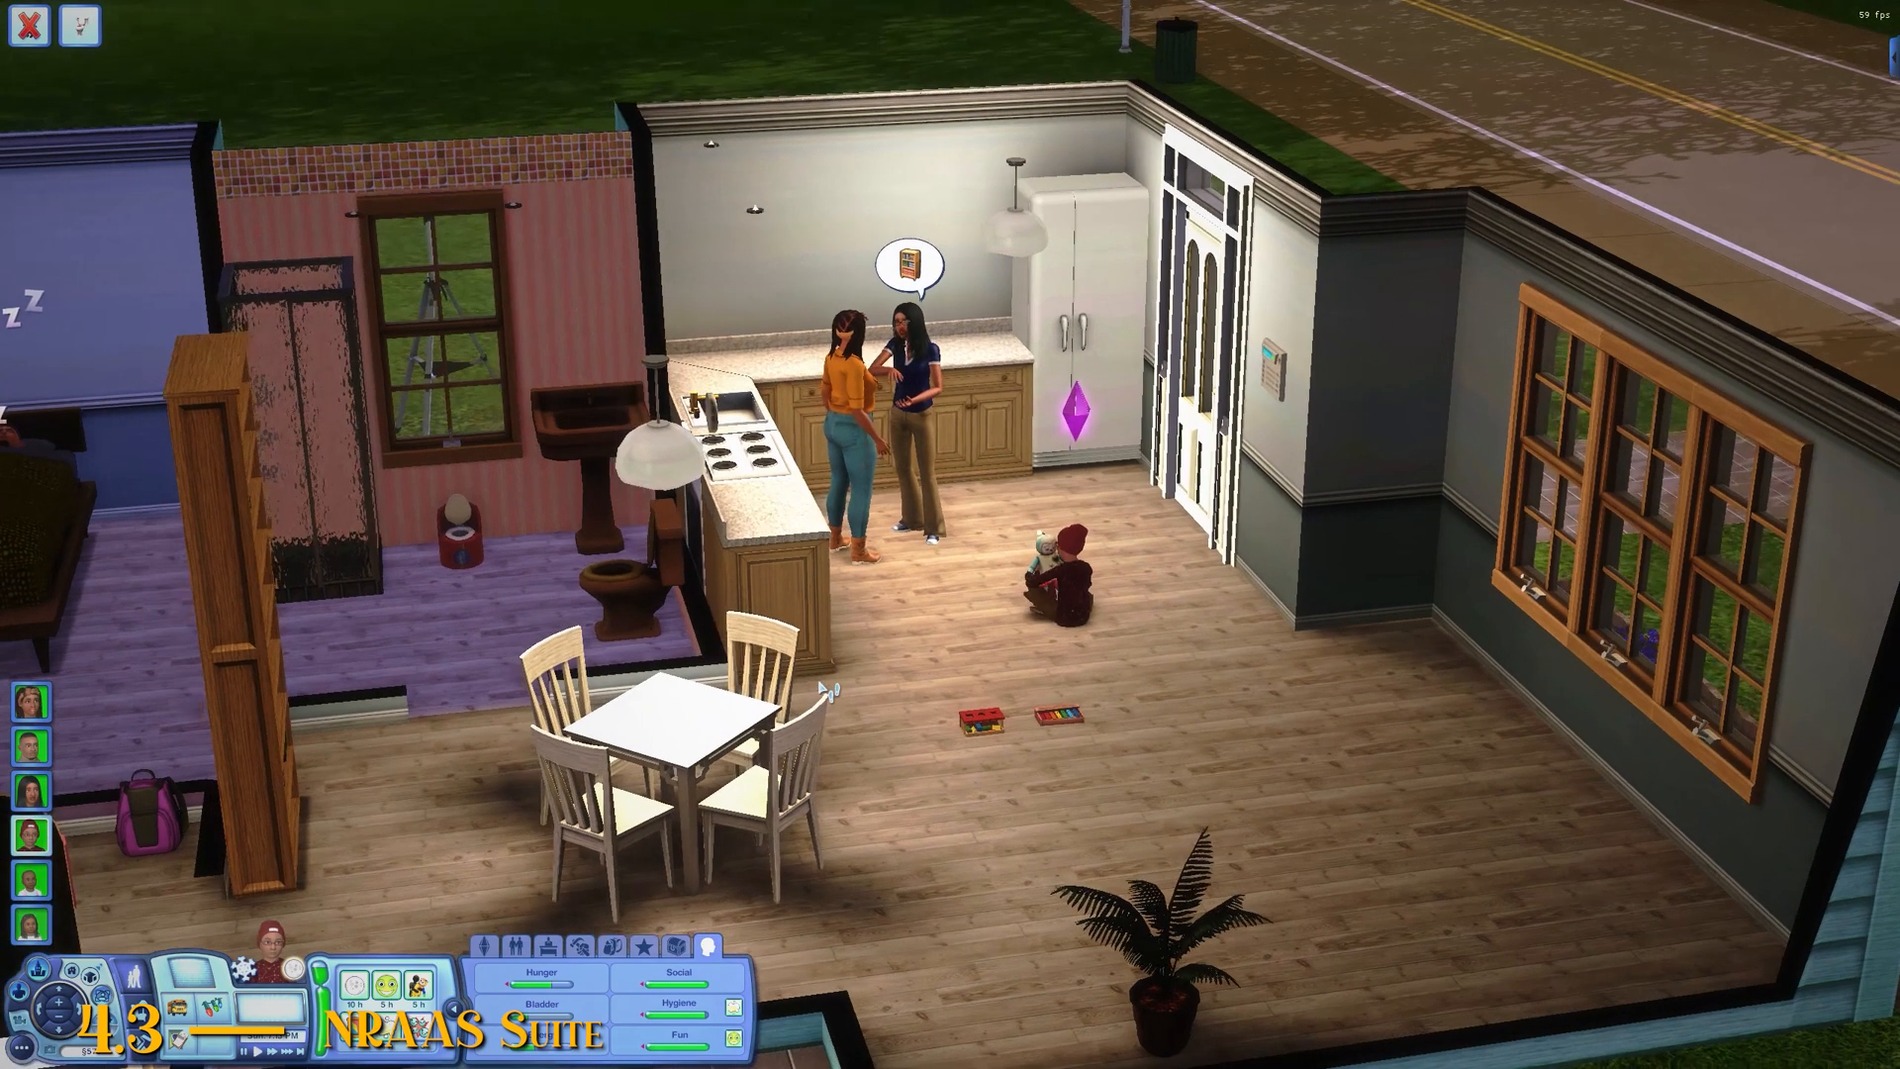
click(503, 944)
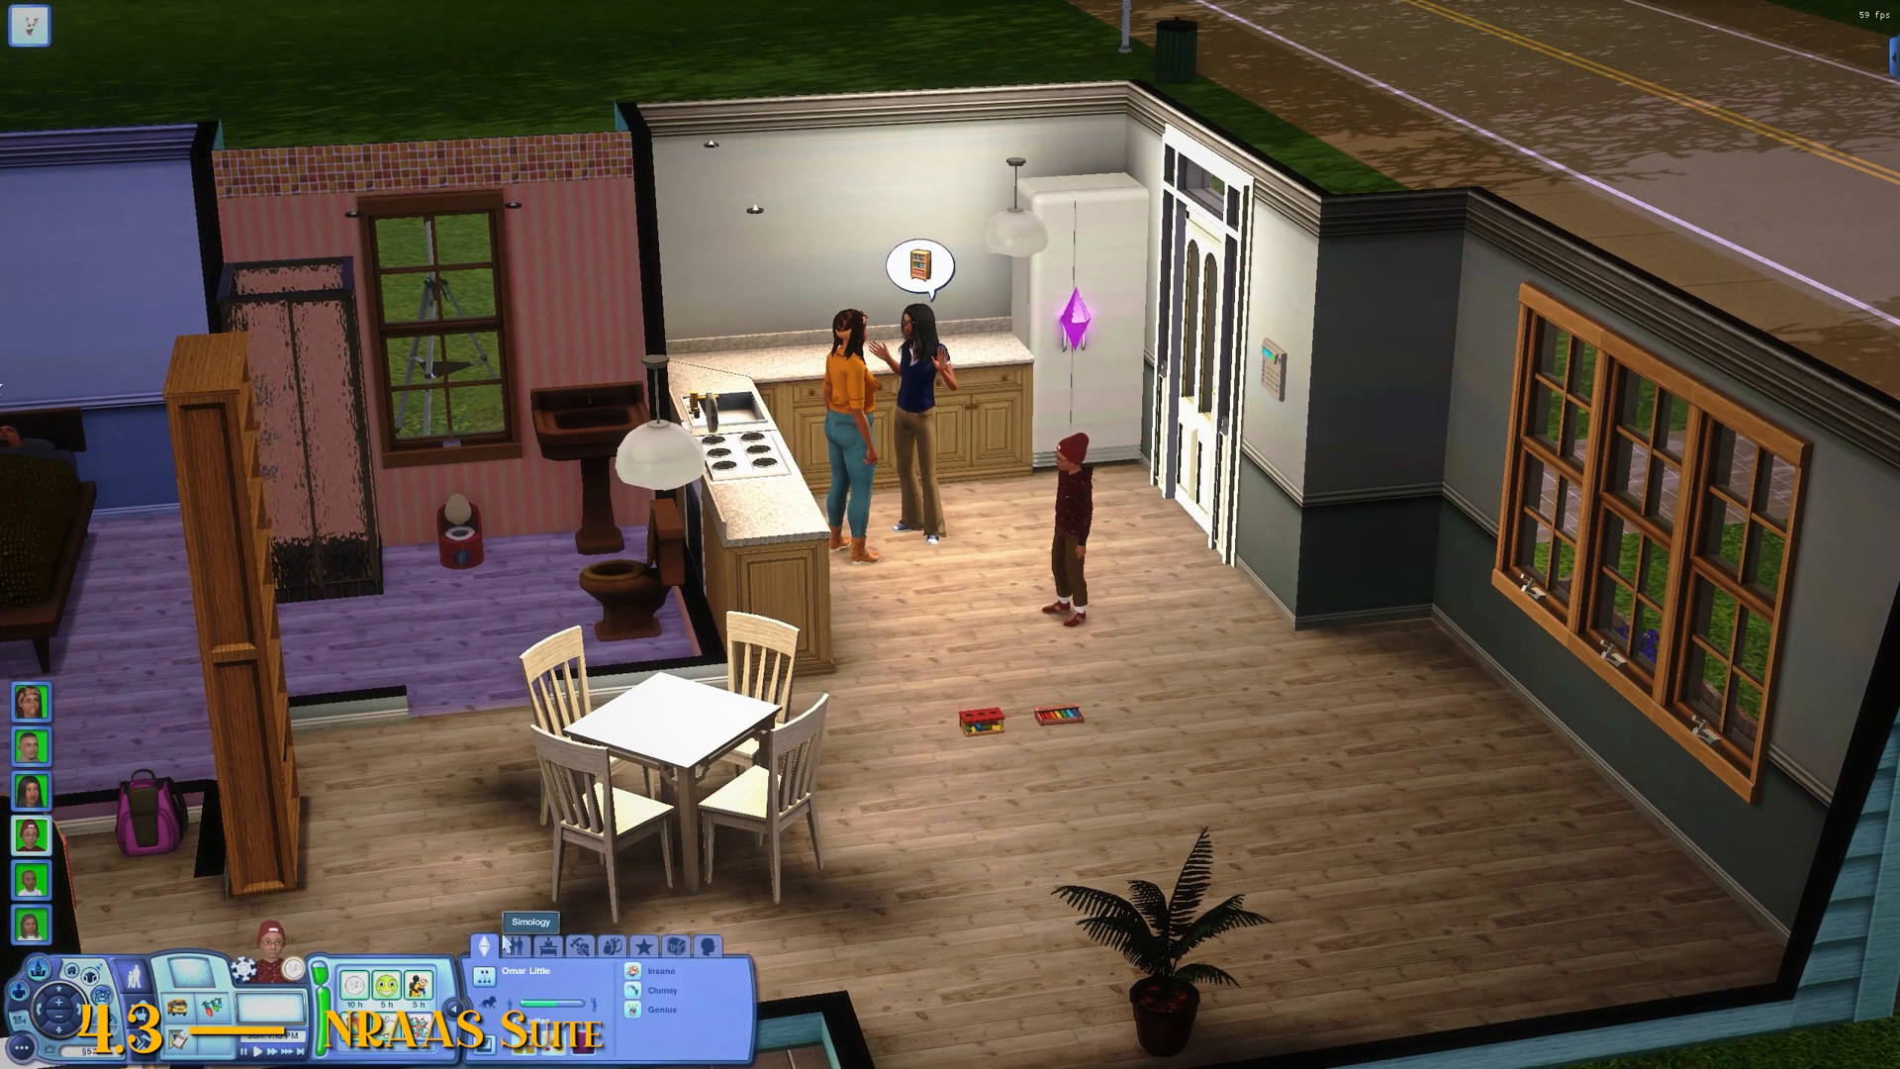
key(period)
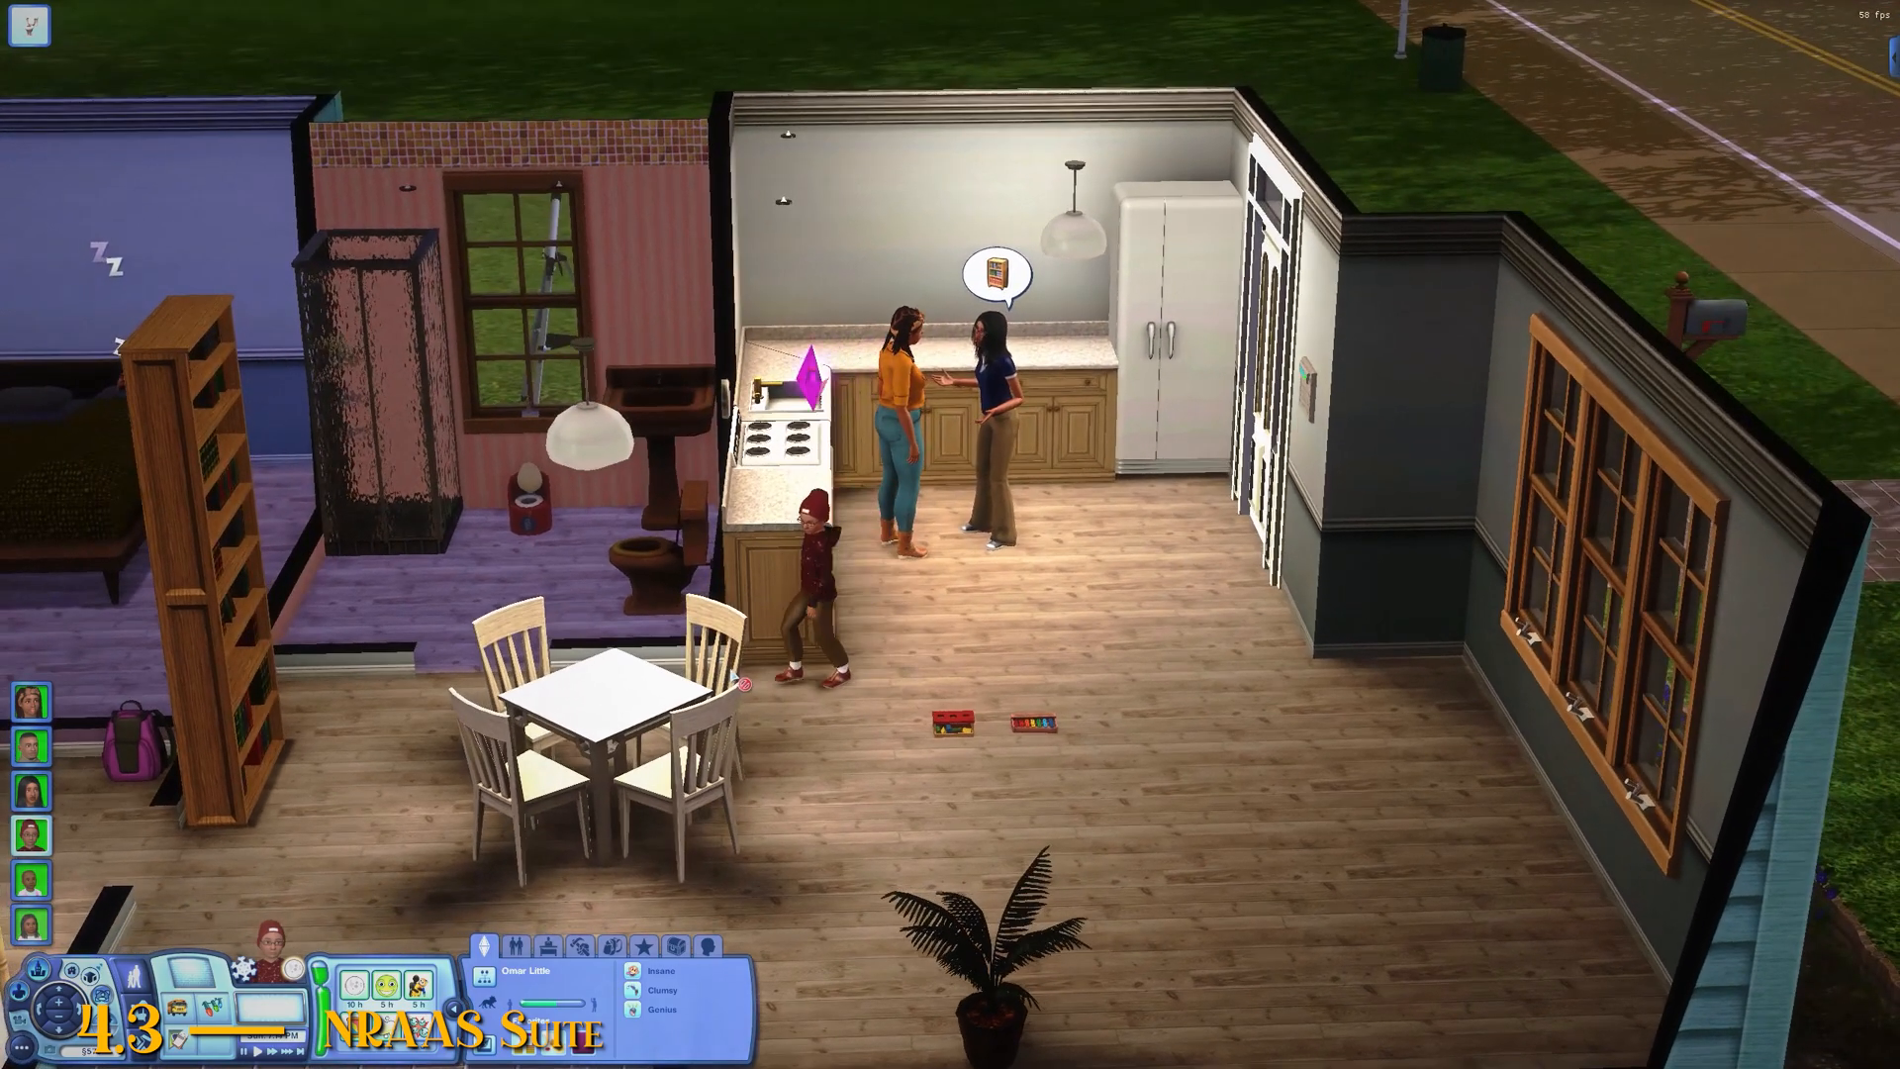
scroll(628, 717, up, 2)
scroll(634, 723, down, 4)
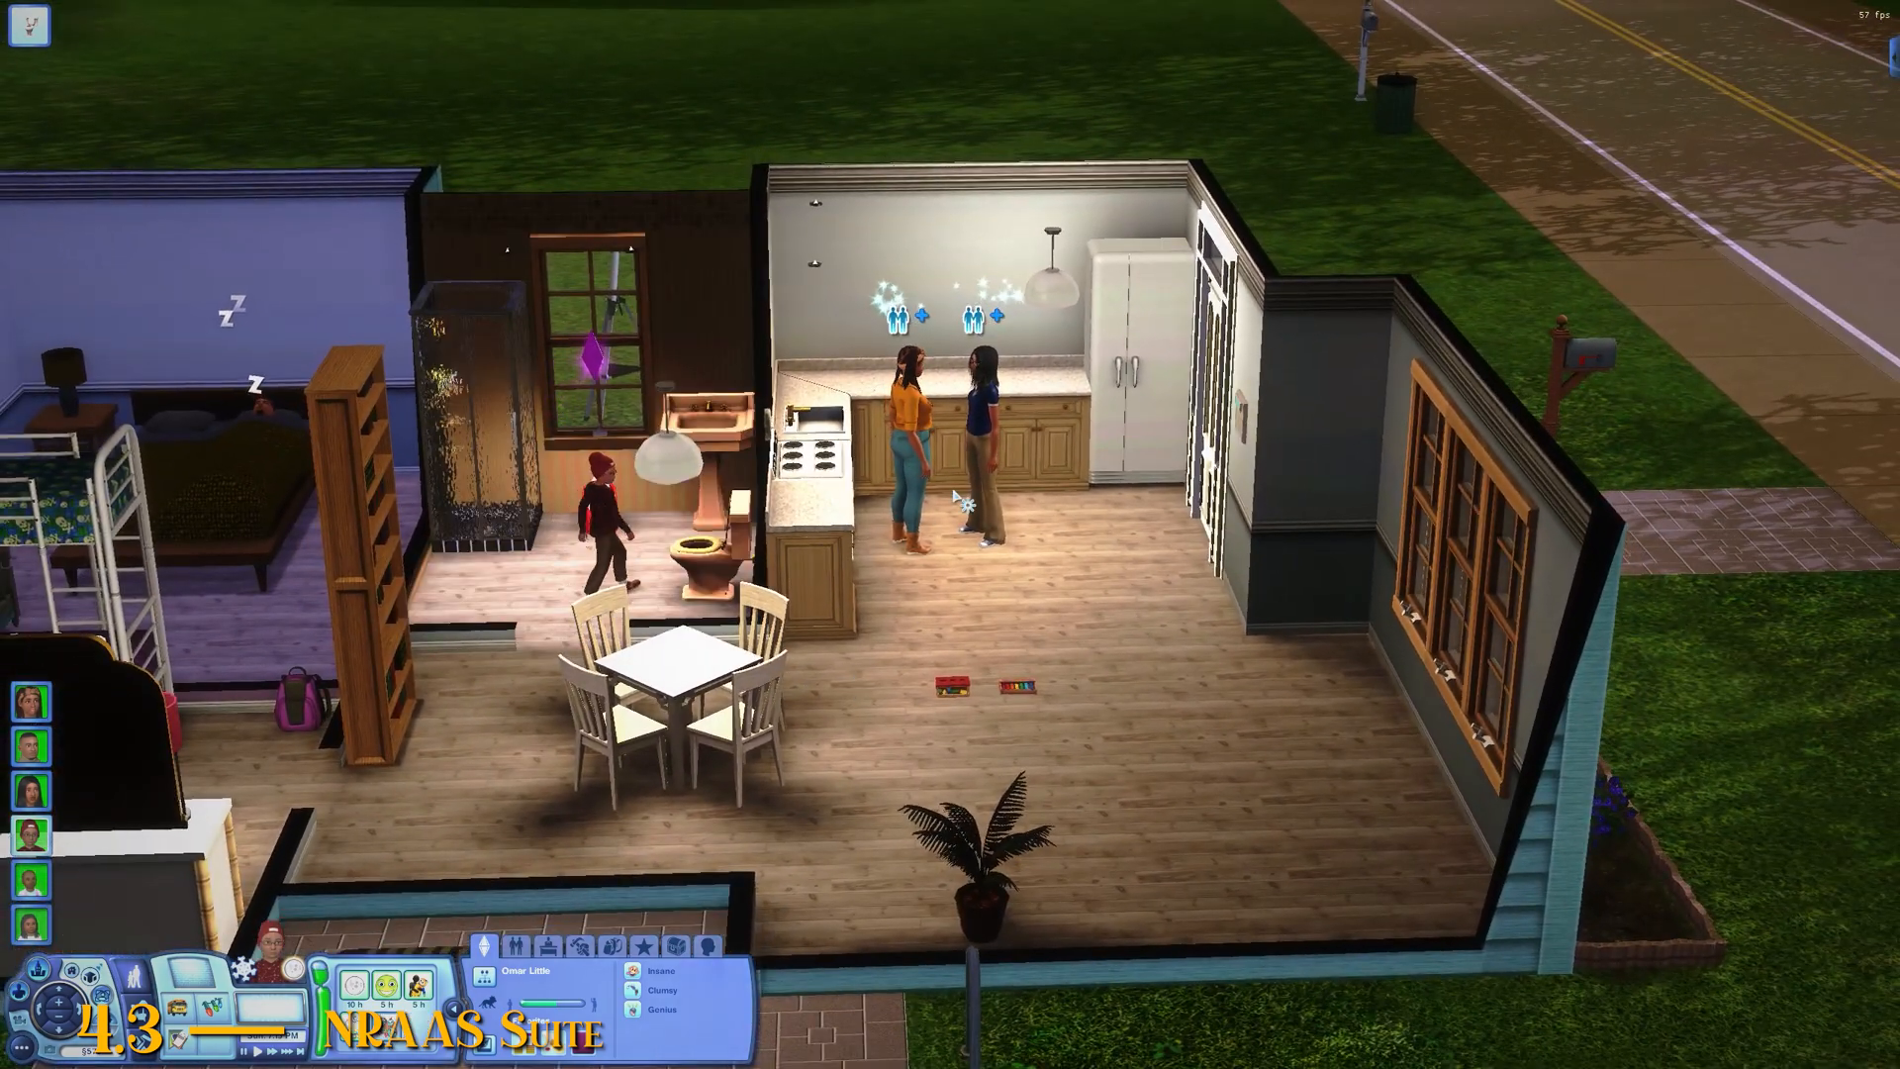
scroll(940, 613, down, 1)
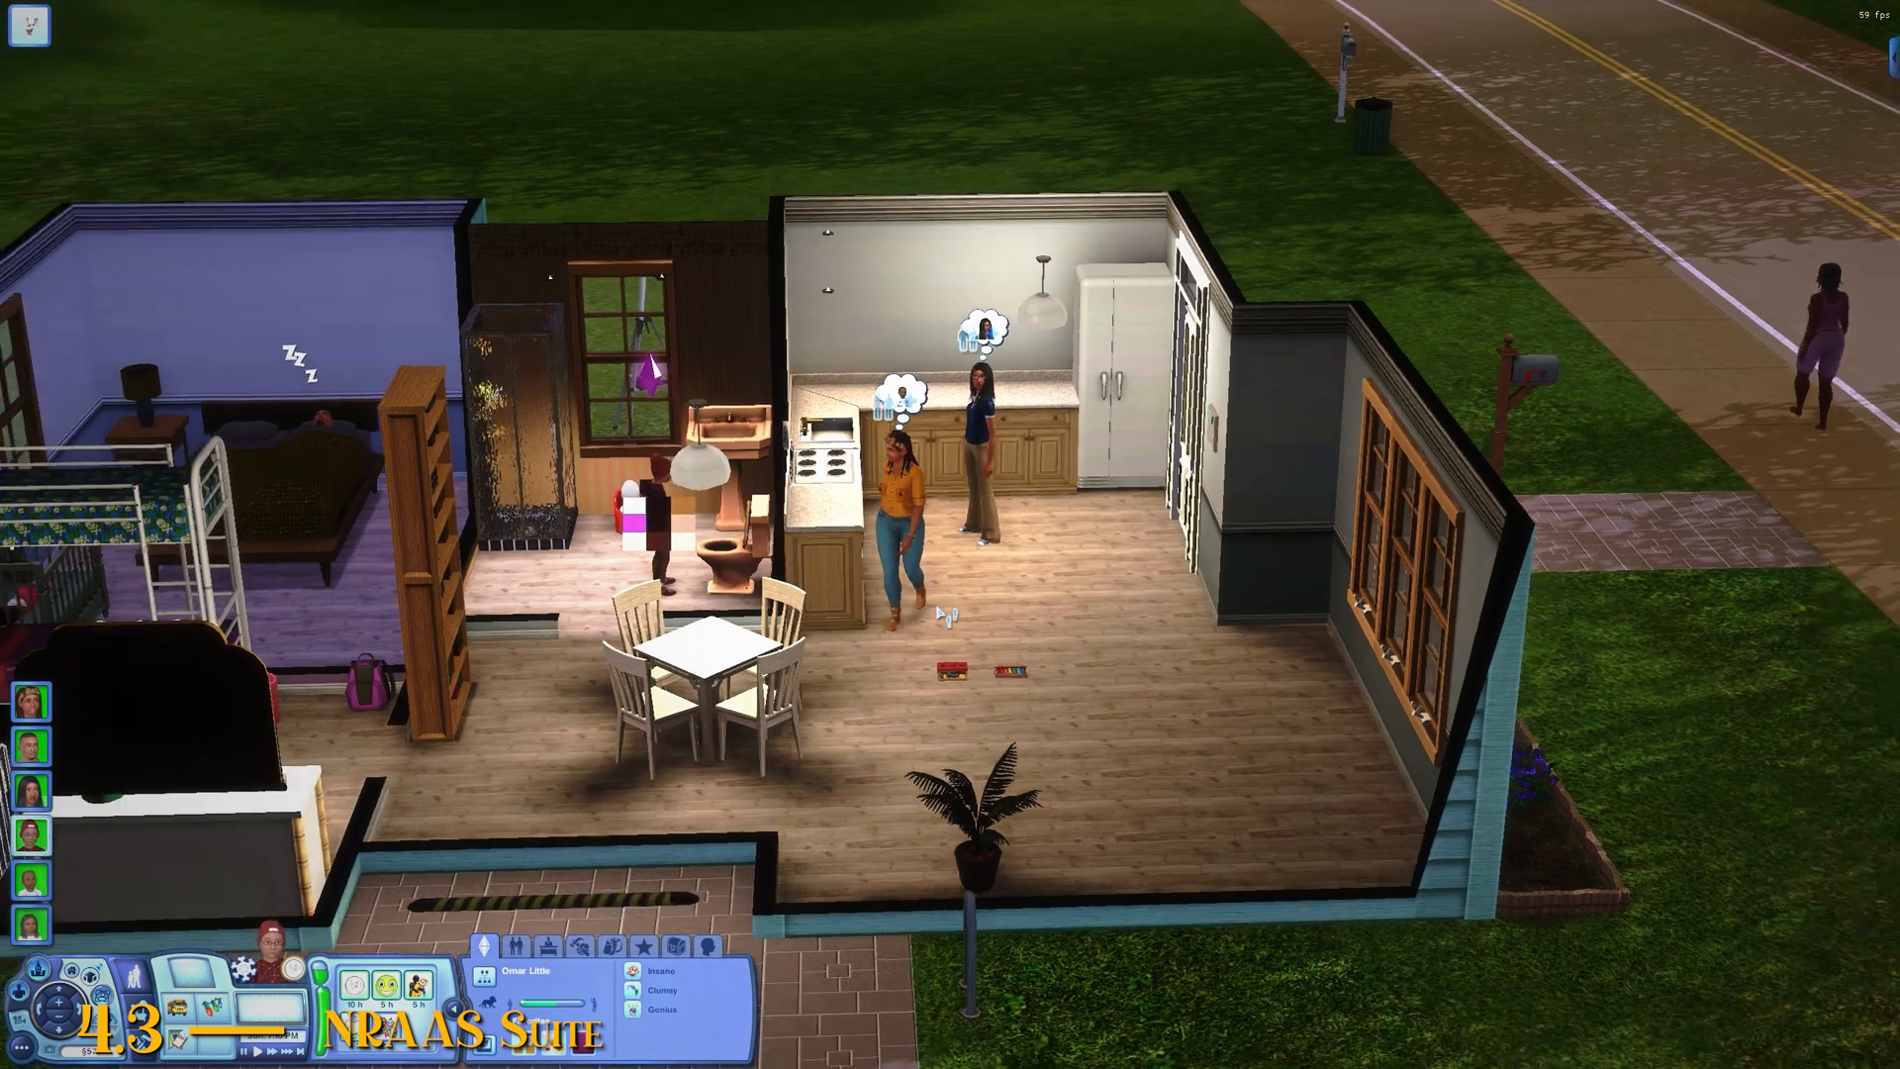
scroll(940, 614, down, 2)
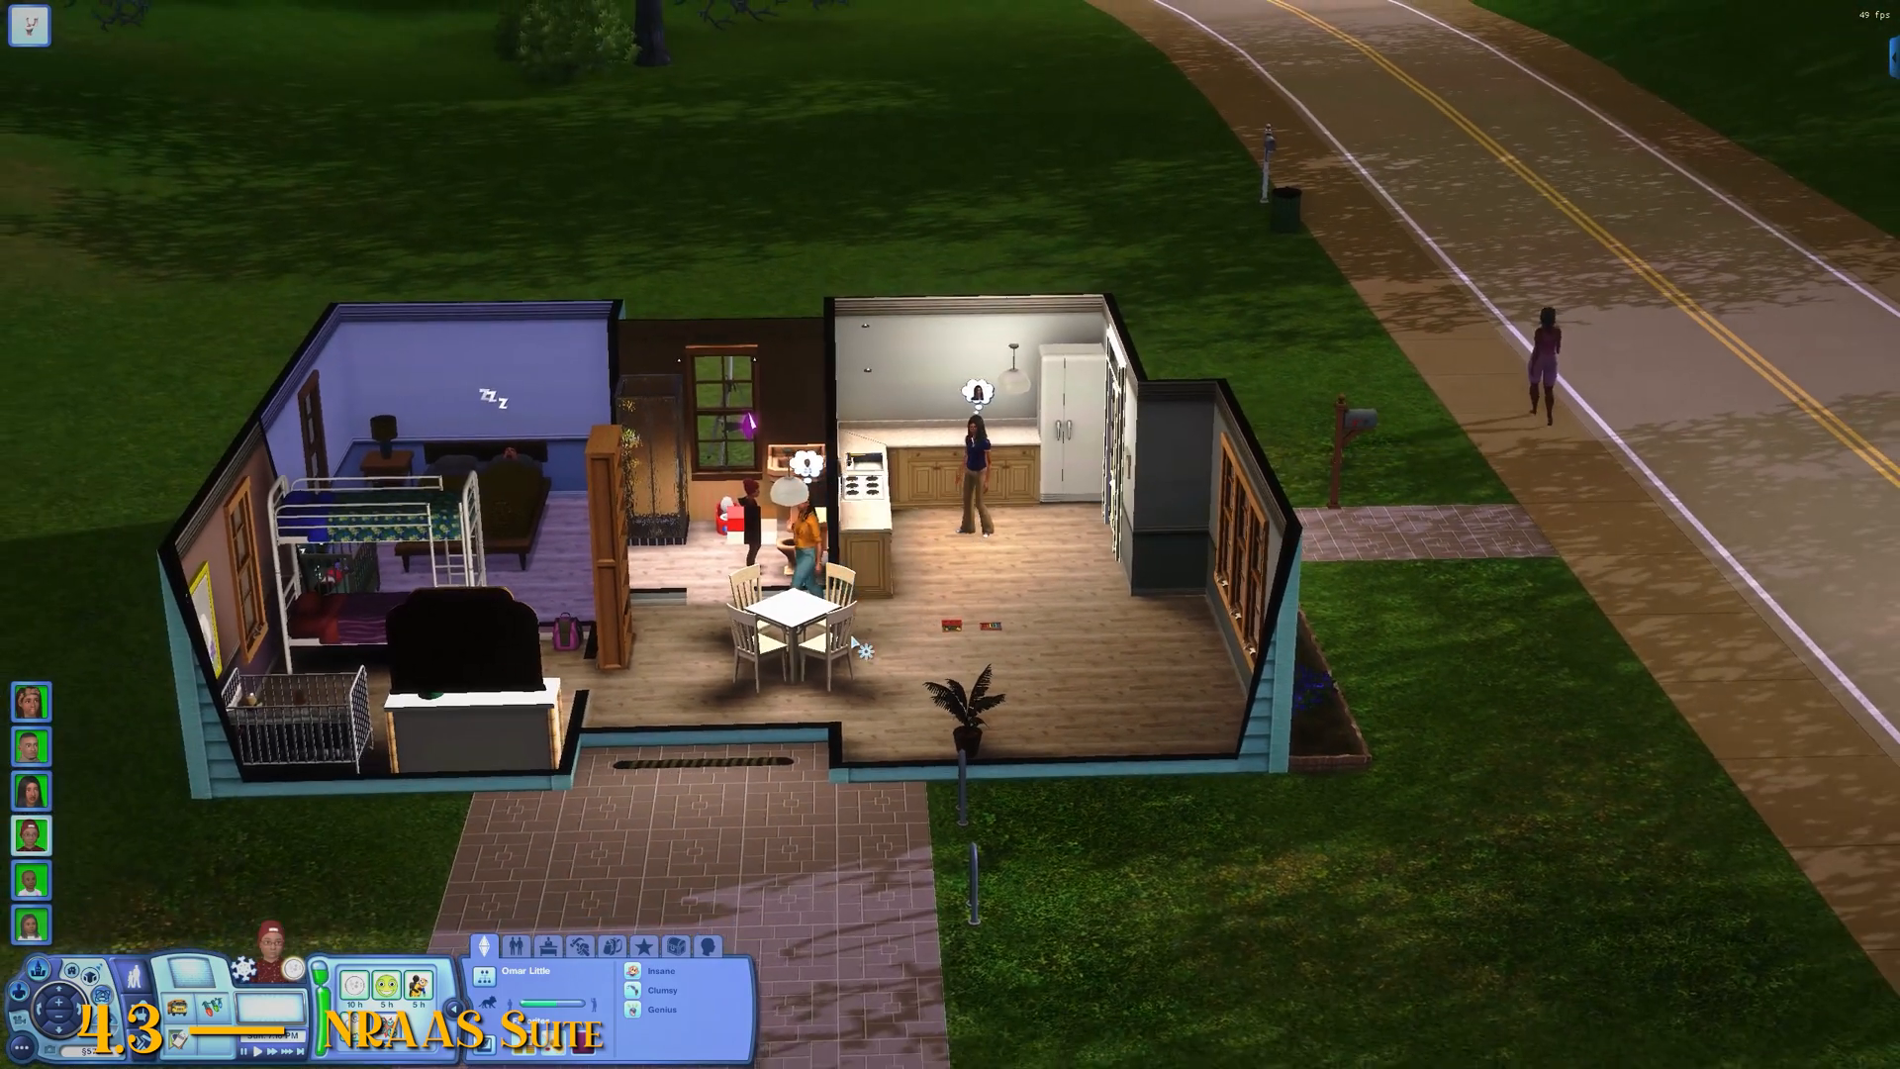
scroll(622, 653, up, 2)
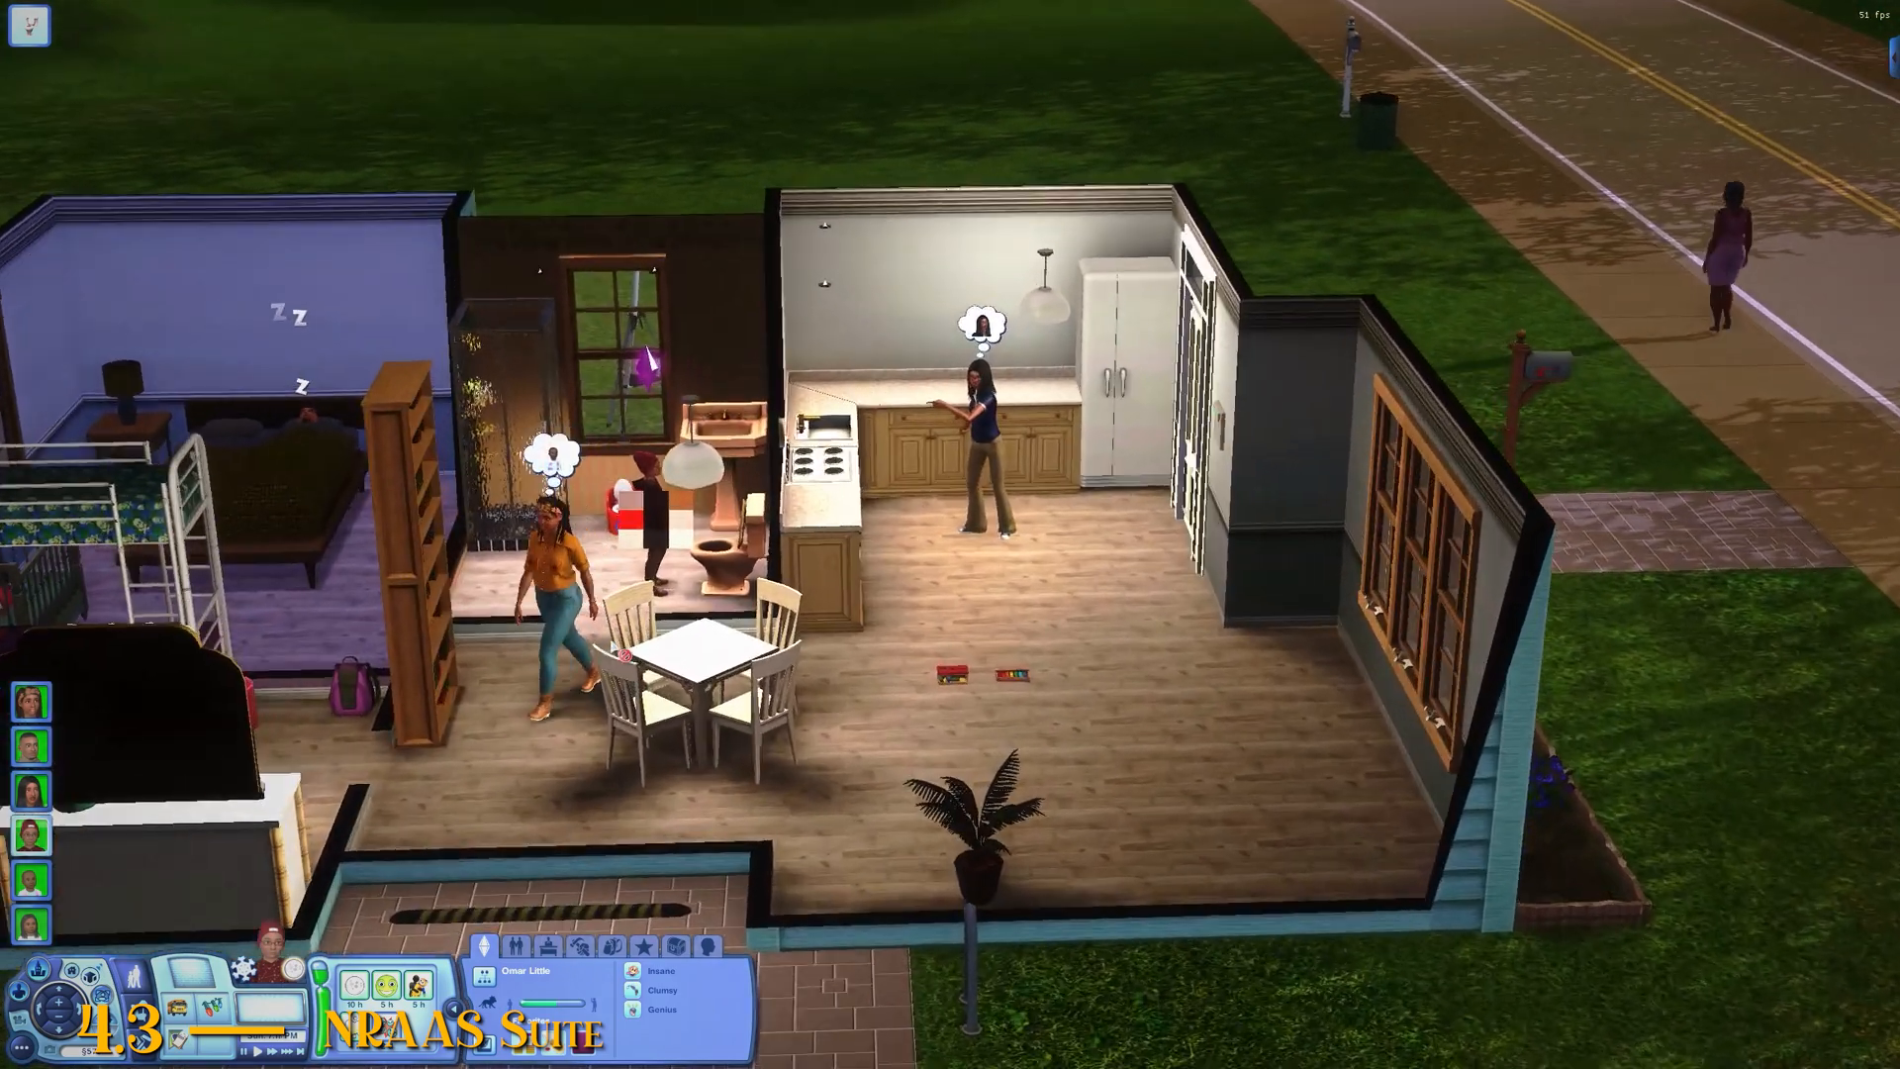
scroll(622, 653, up, 1)
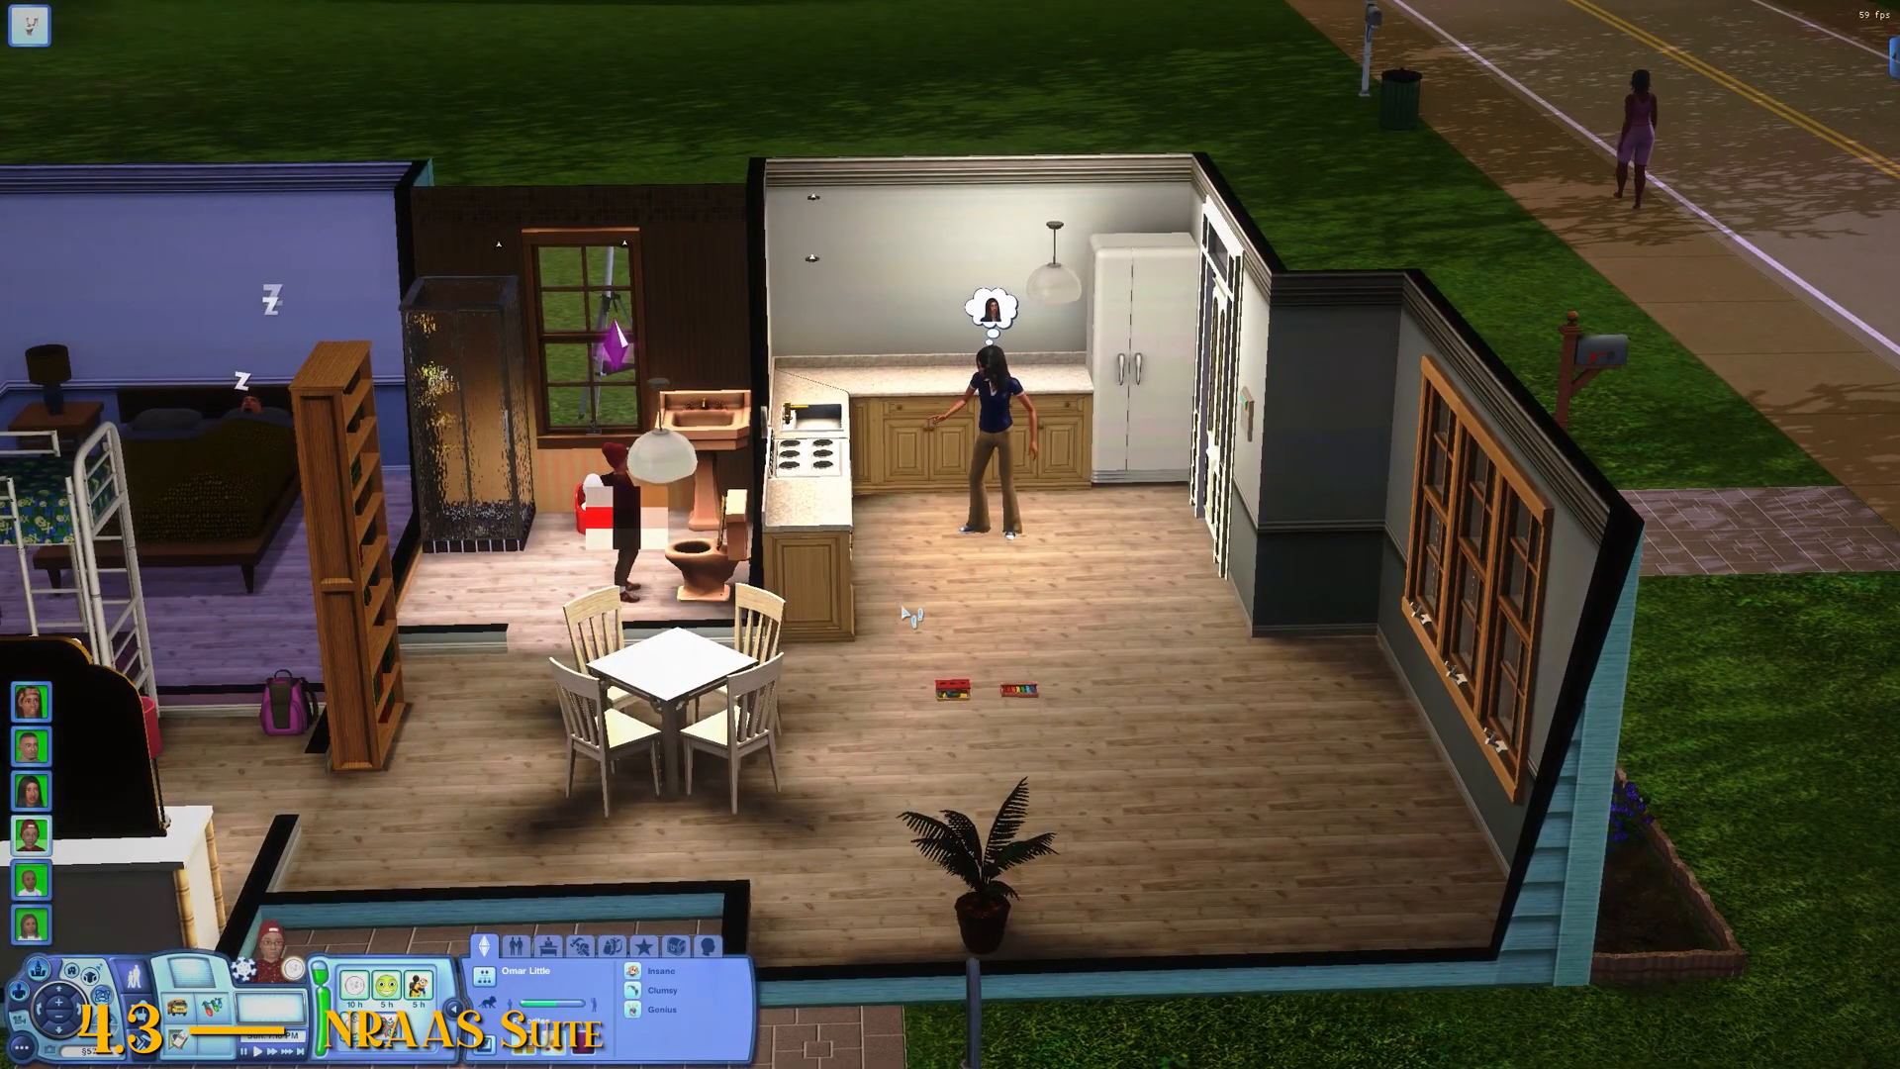
drag(903, 614, 678, 707)
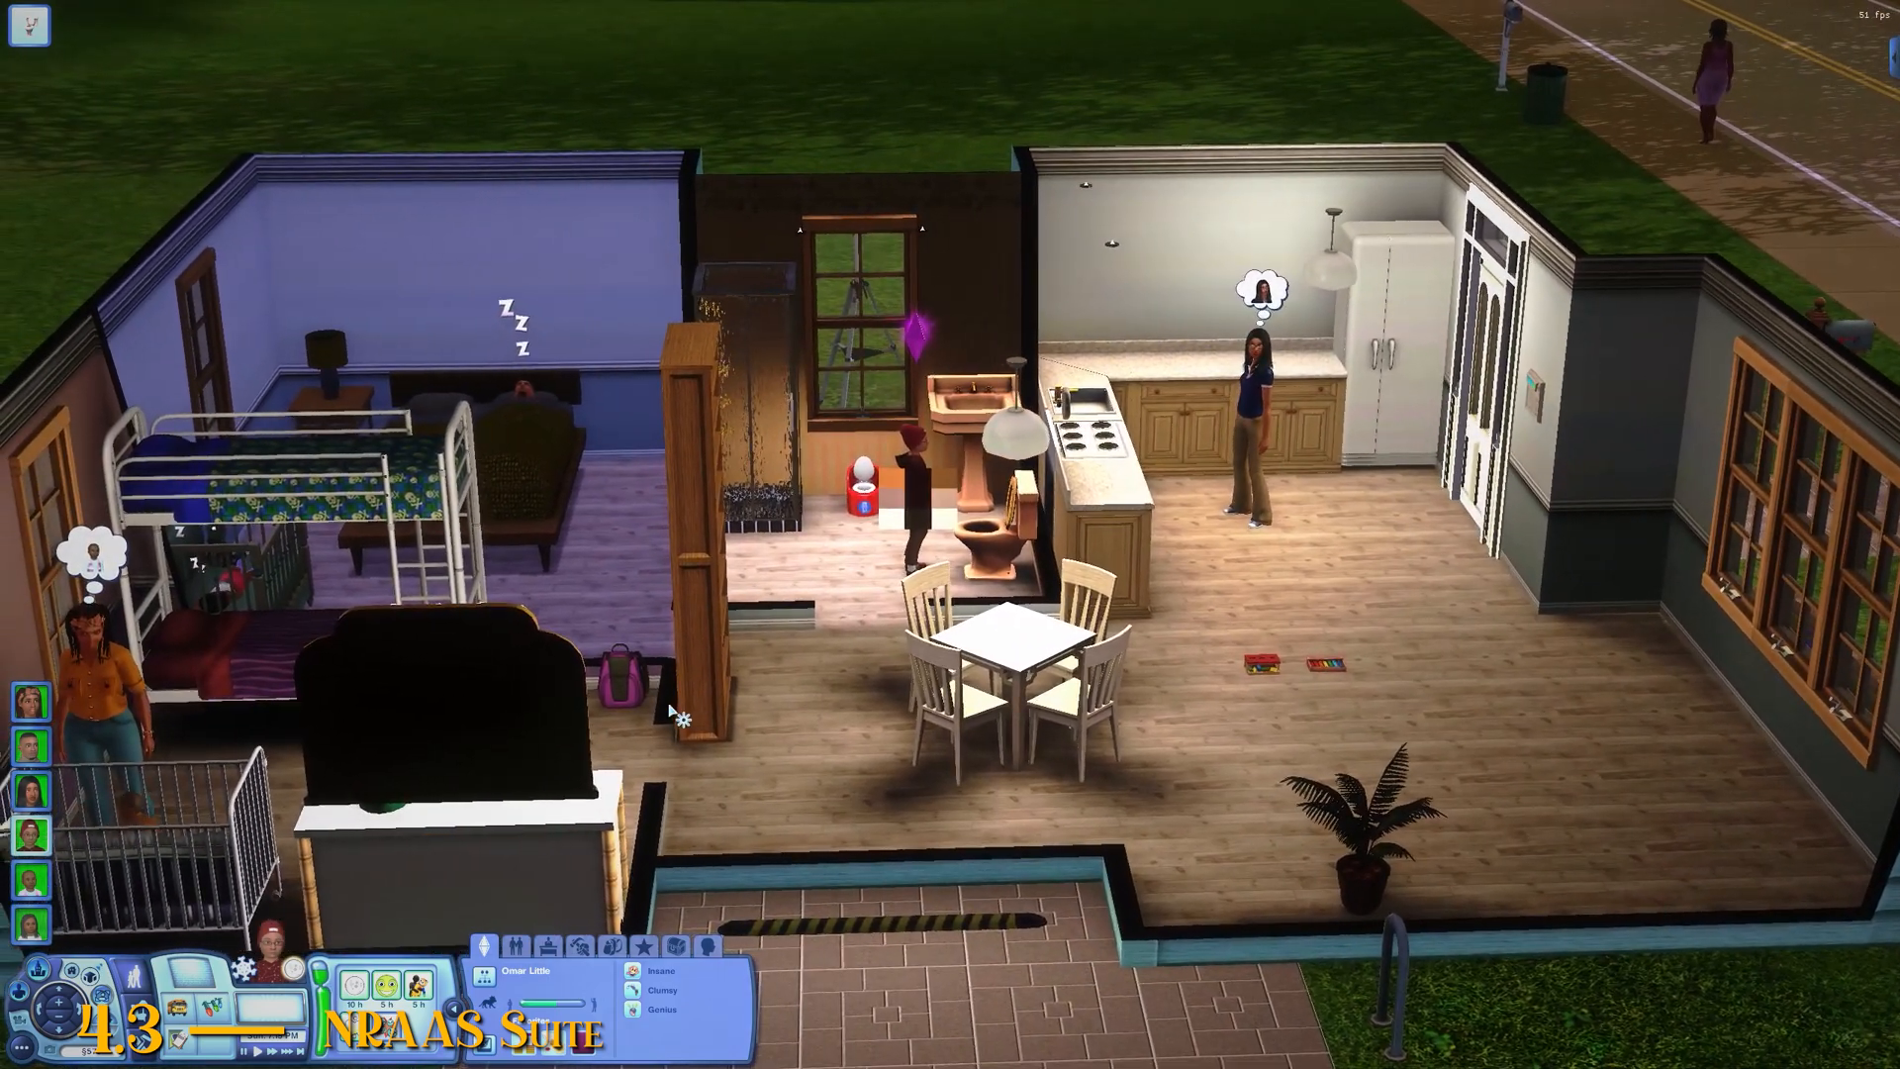
Step: Switch to the Sim in the orange top by the crib, promise her offered wish and inspect the Improve Charisma Skill wish
click(112, 693)
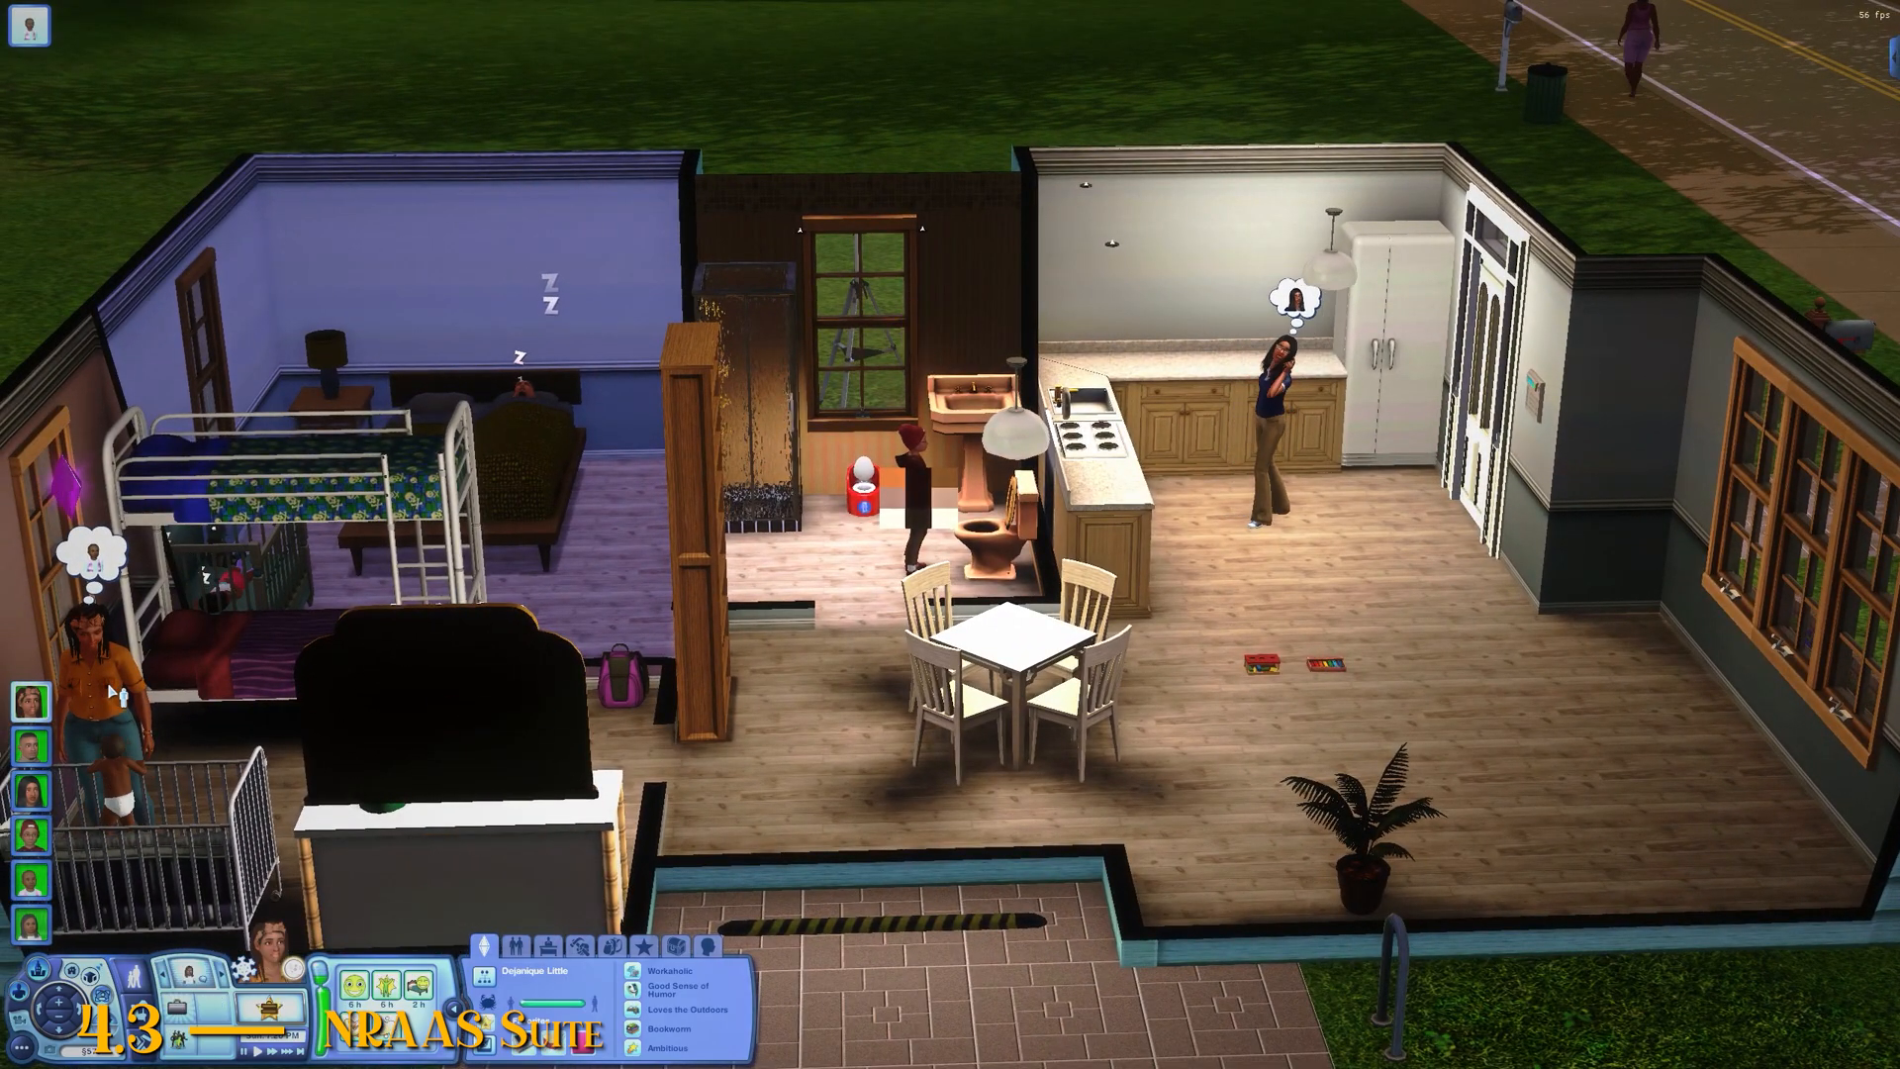
drag(340, 768, 188, 817)
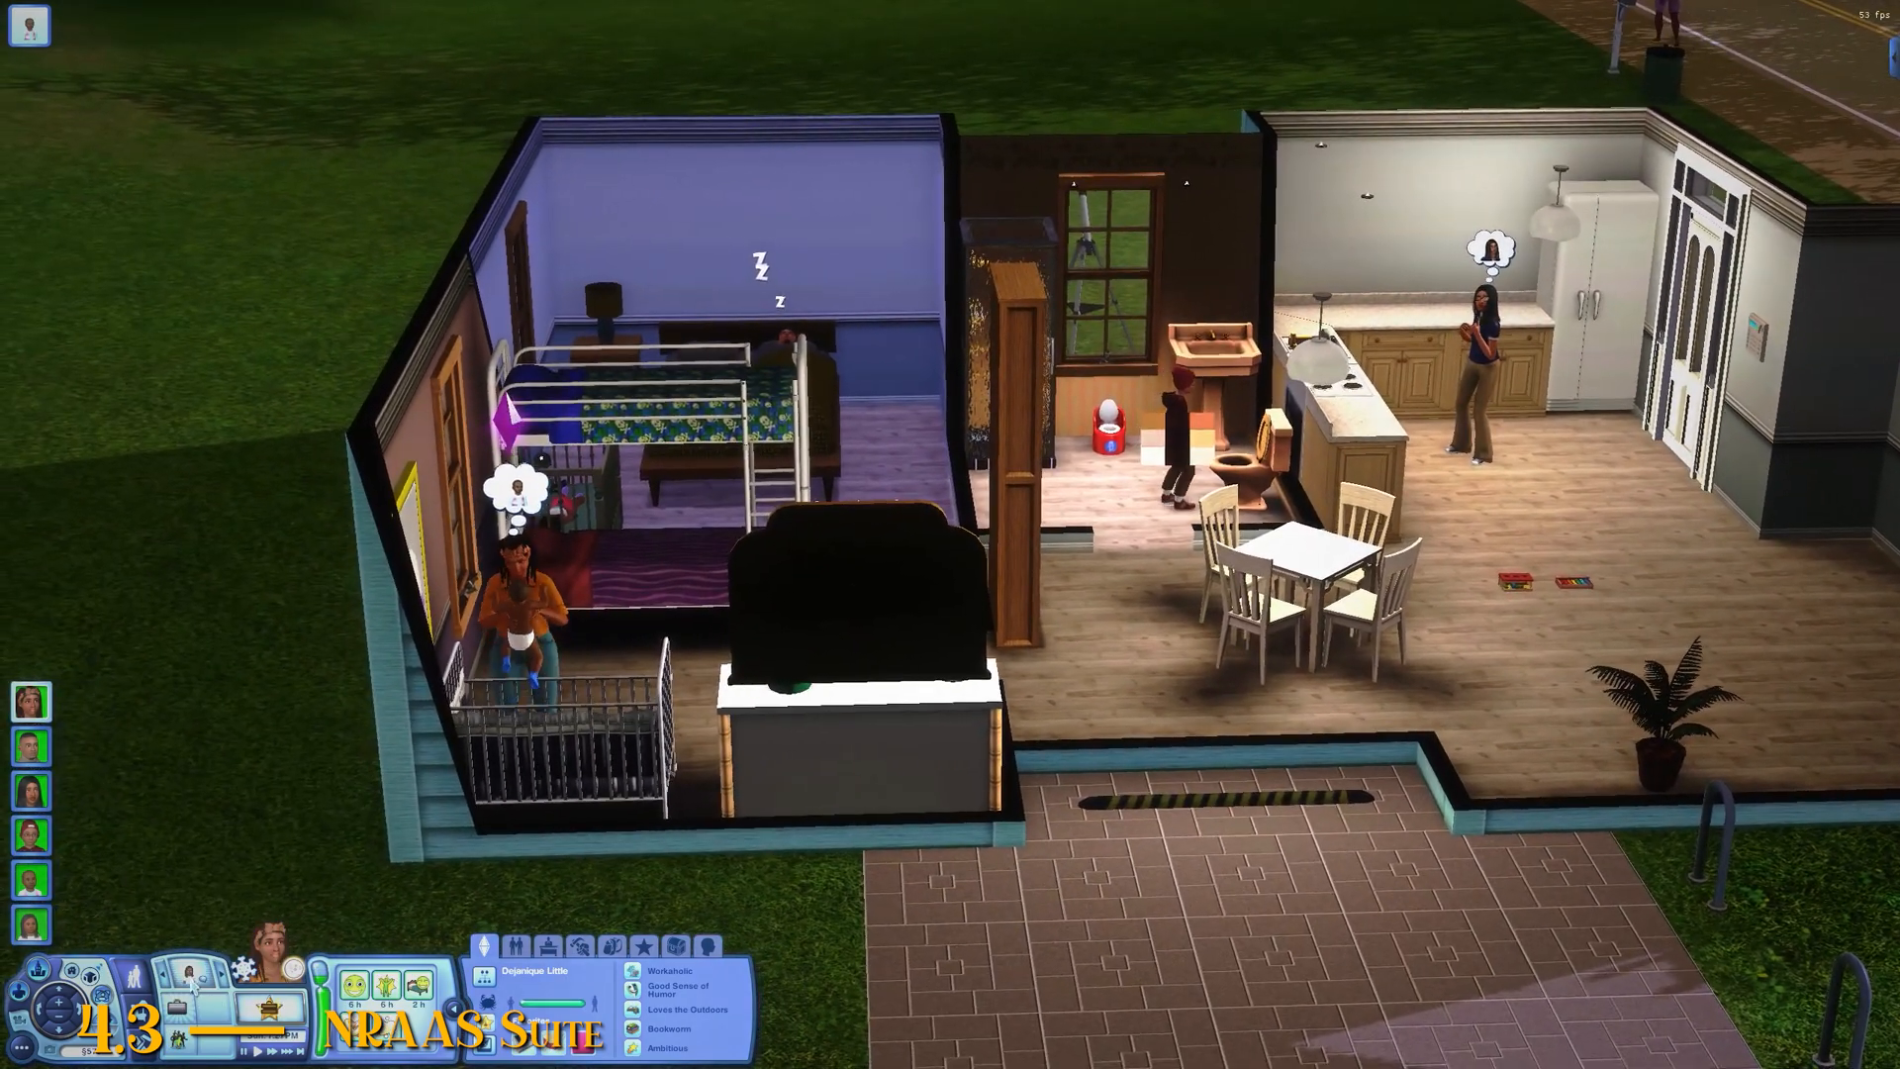
click(193, 980)
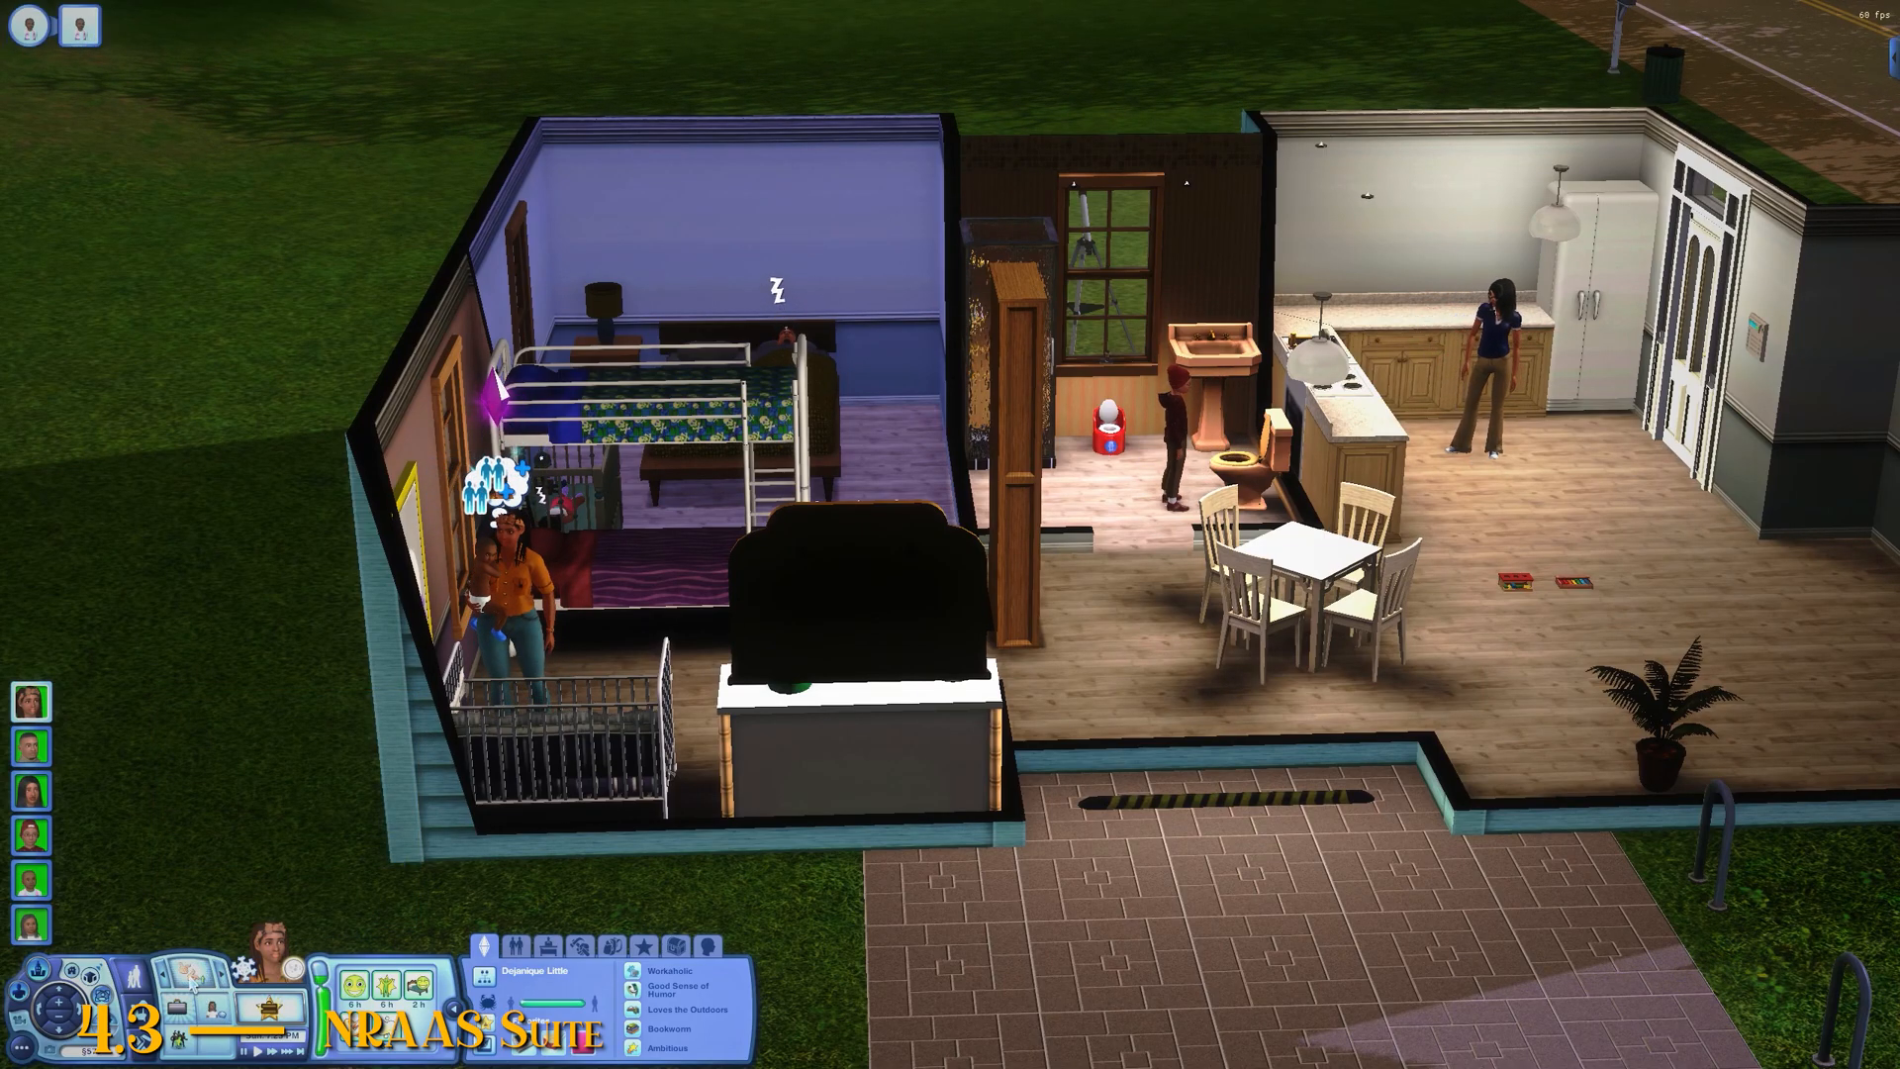
mouse_move(191, 982)
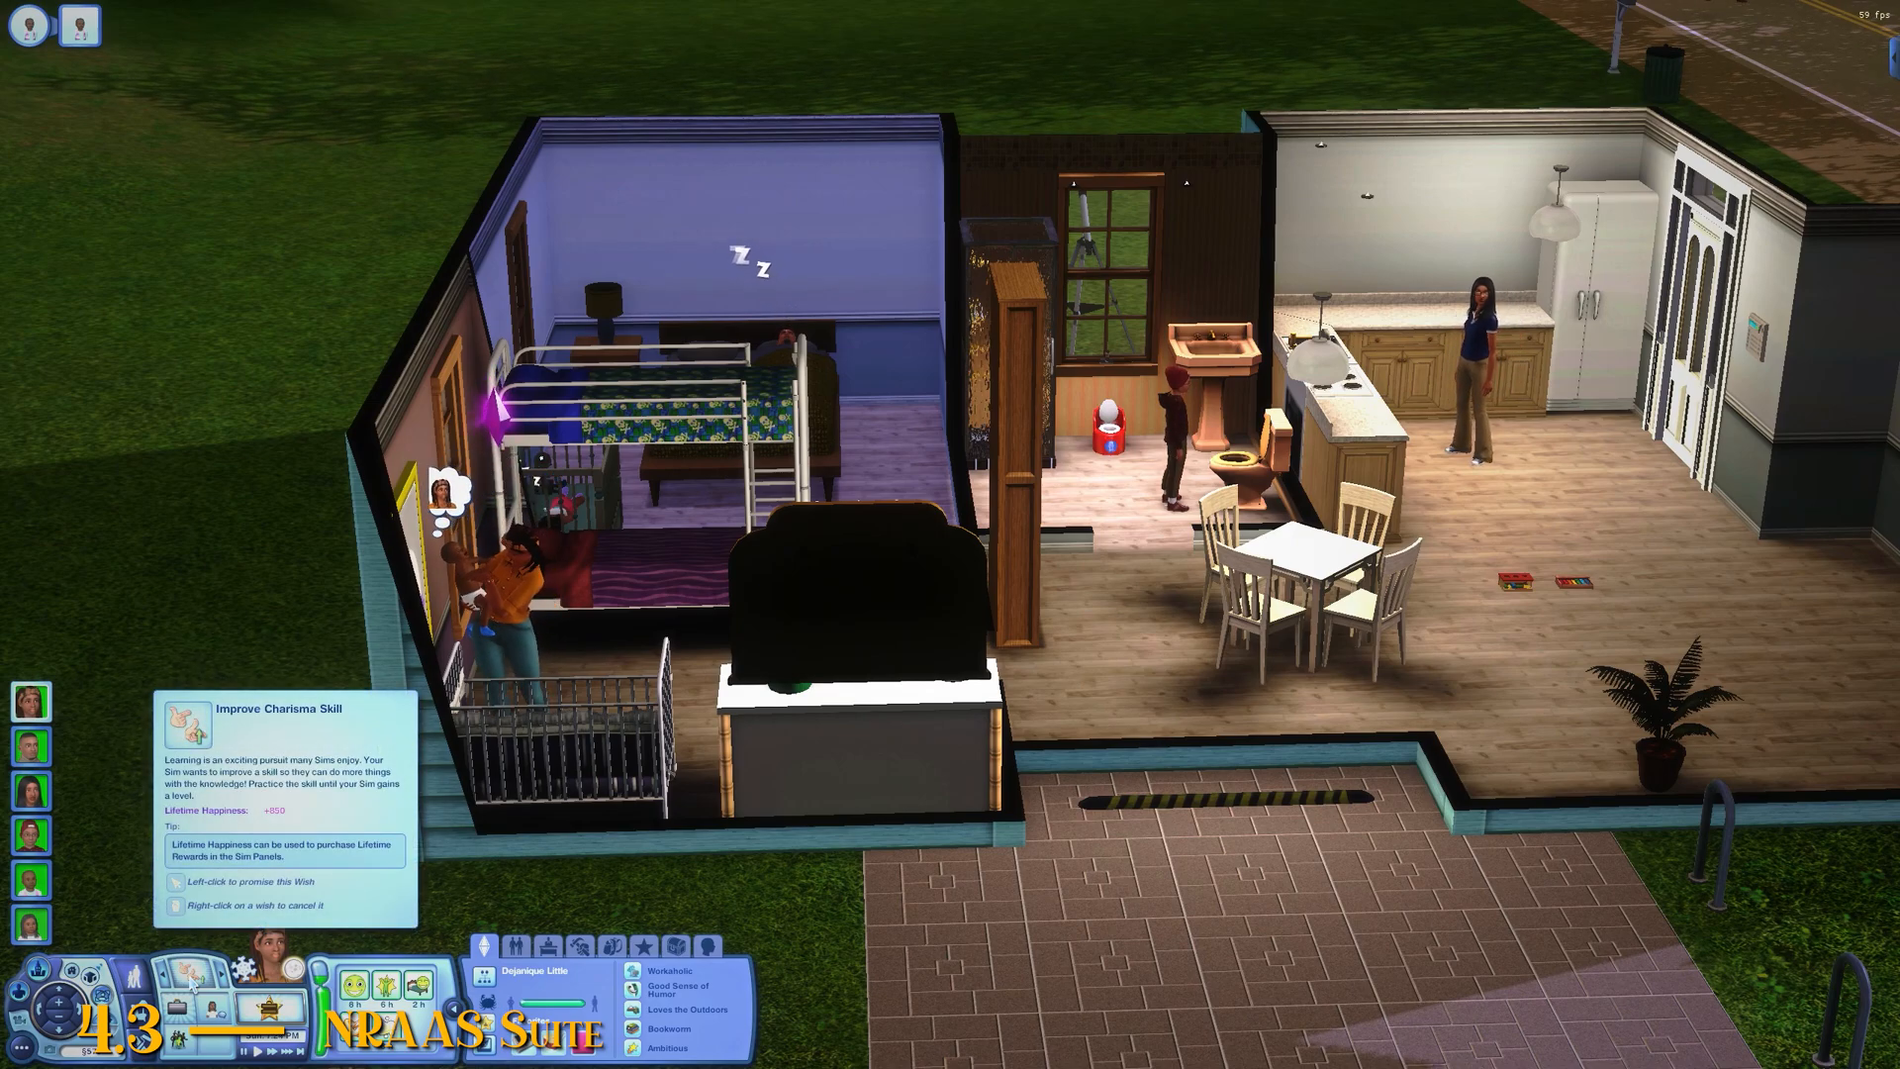
Step: Review the needs and Simology of the child in the red beanie, and switch to the toddler in the crib
click(1178, 432)
key(d)
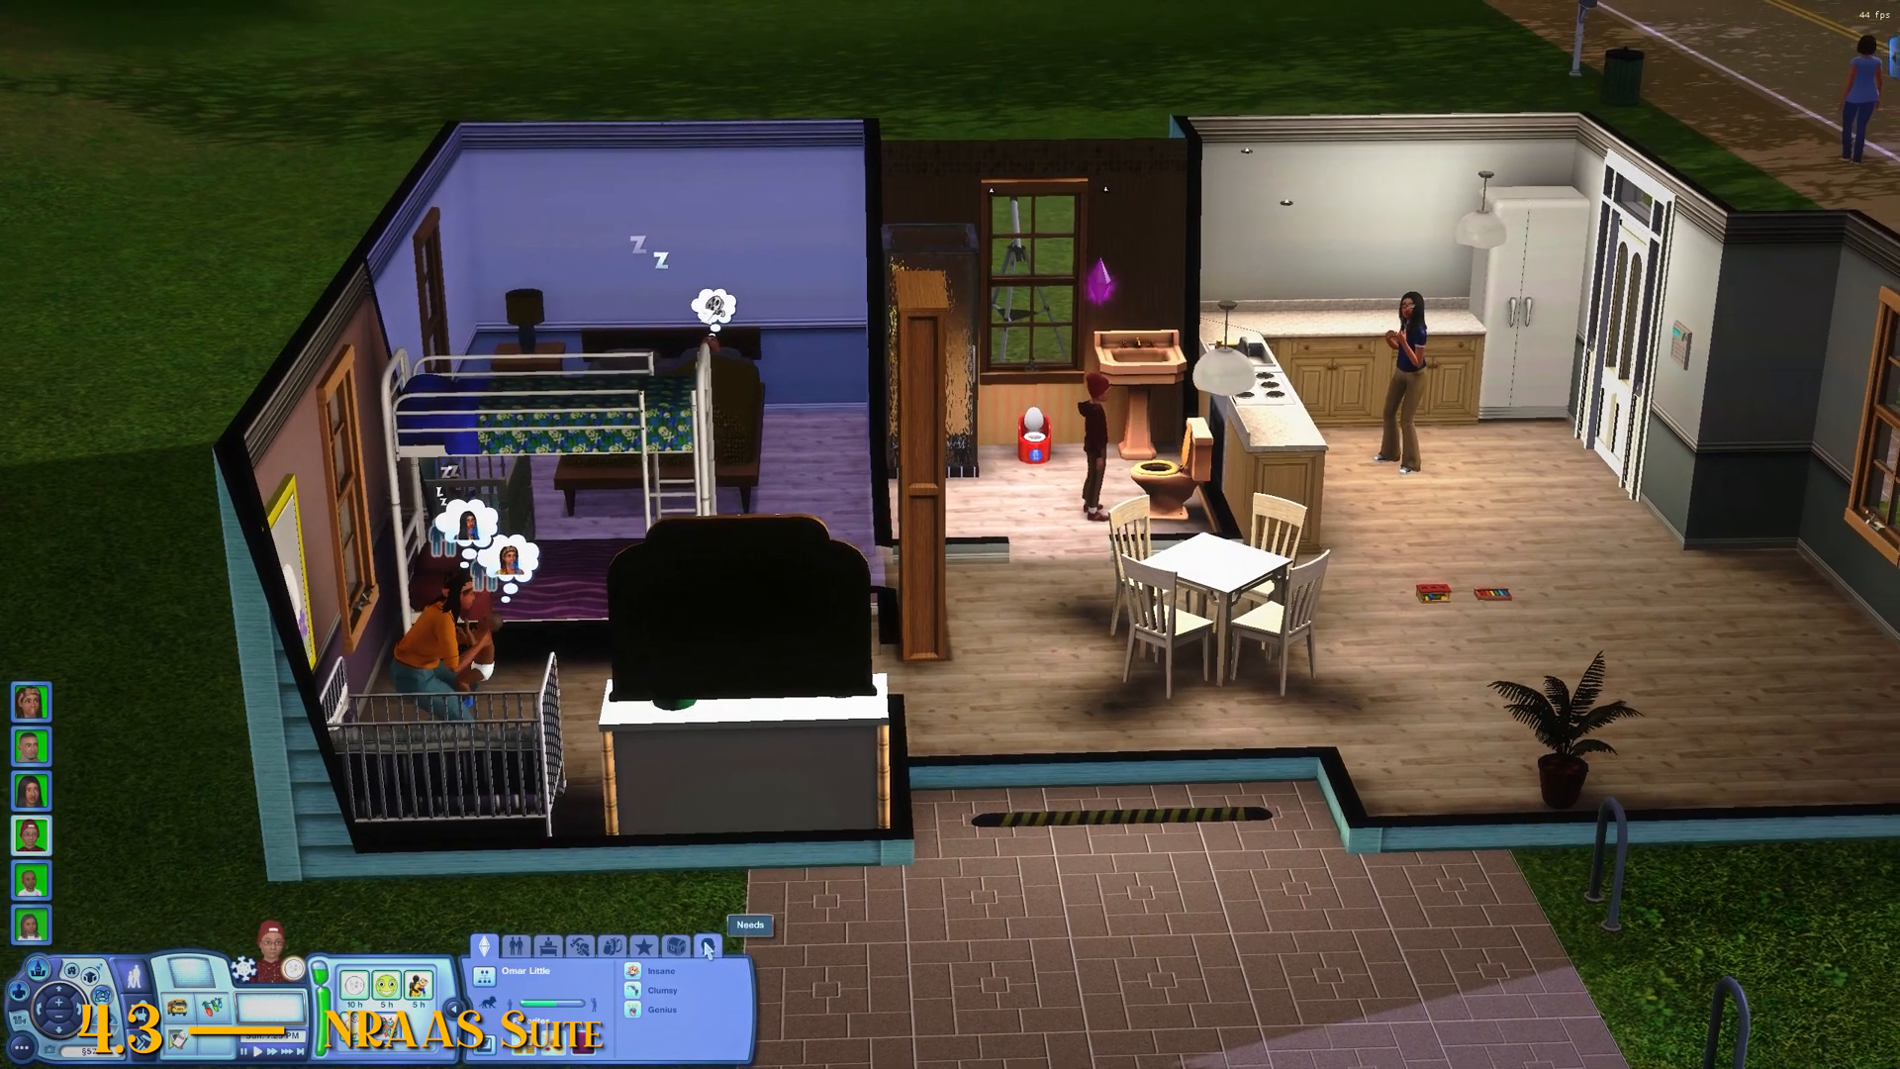
click(708, 948)
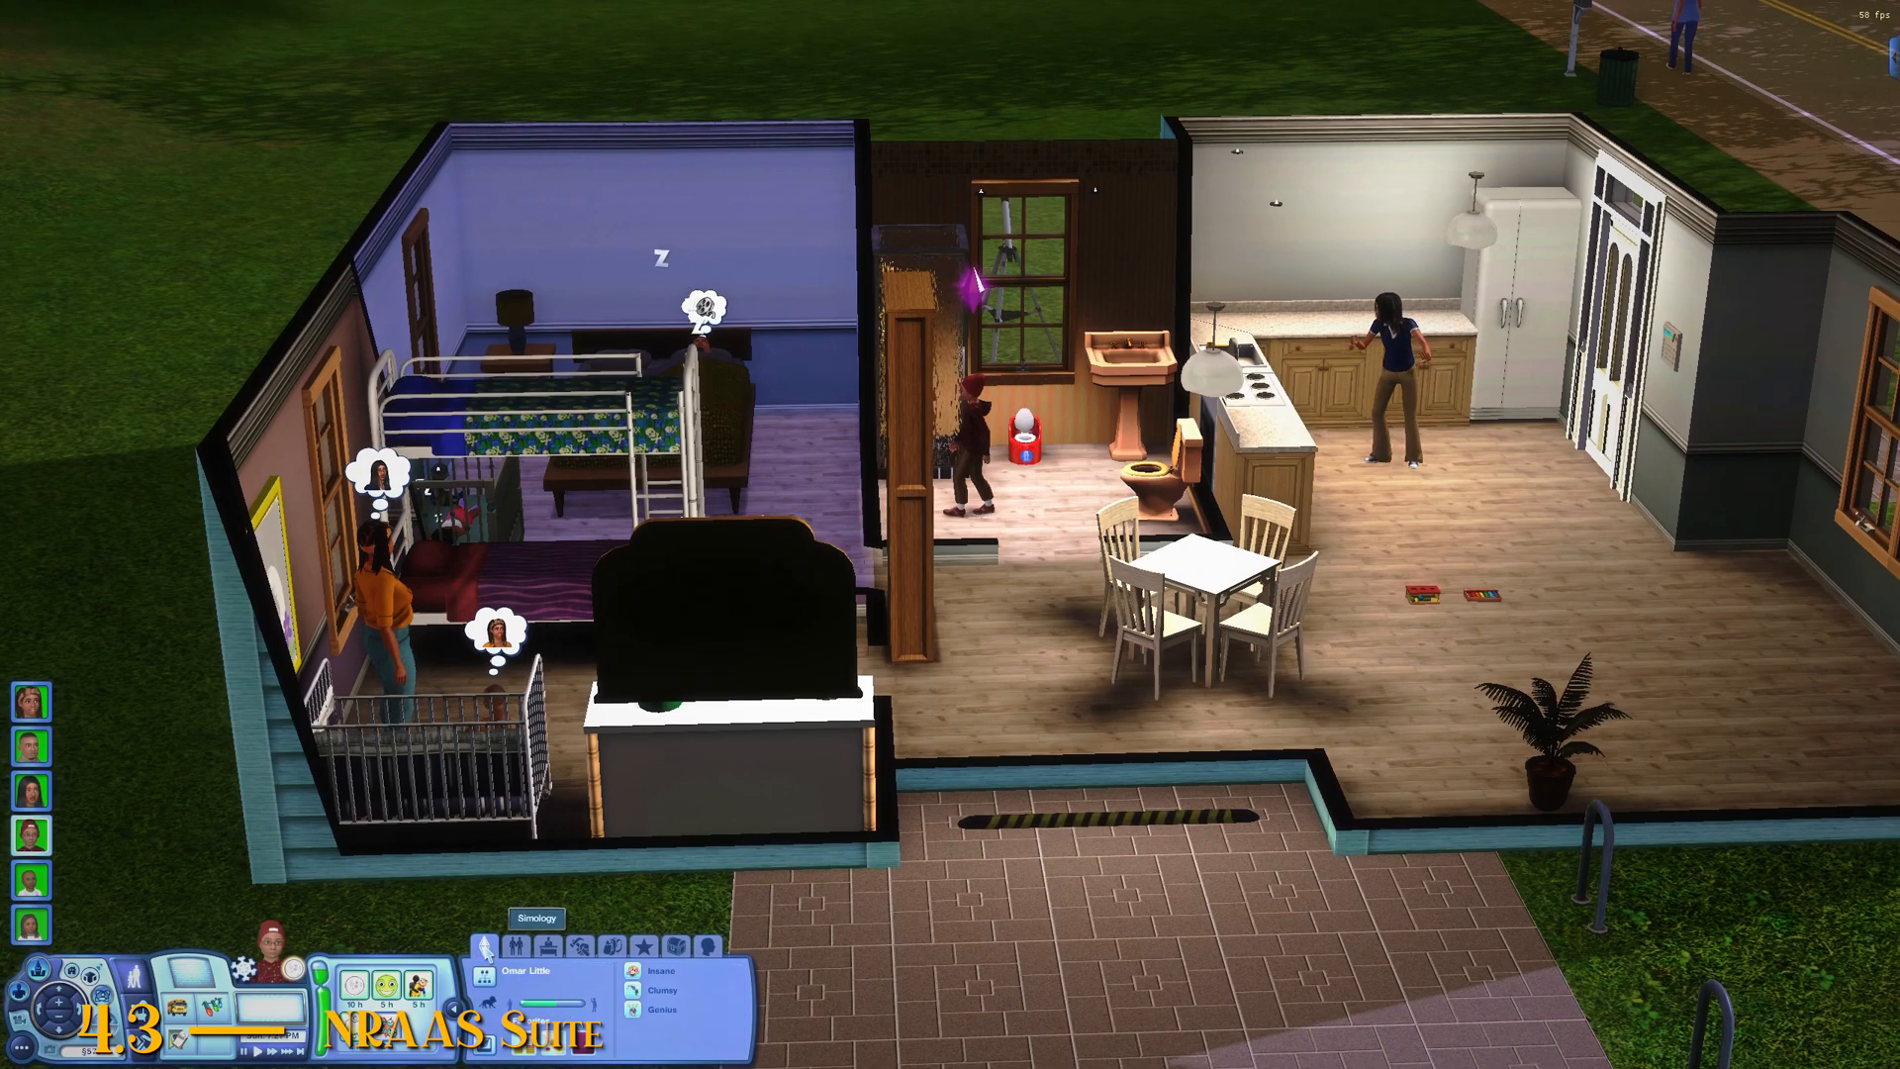
click(43, 890)
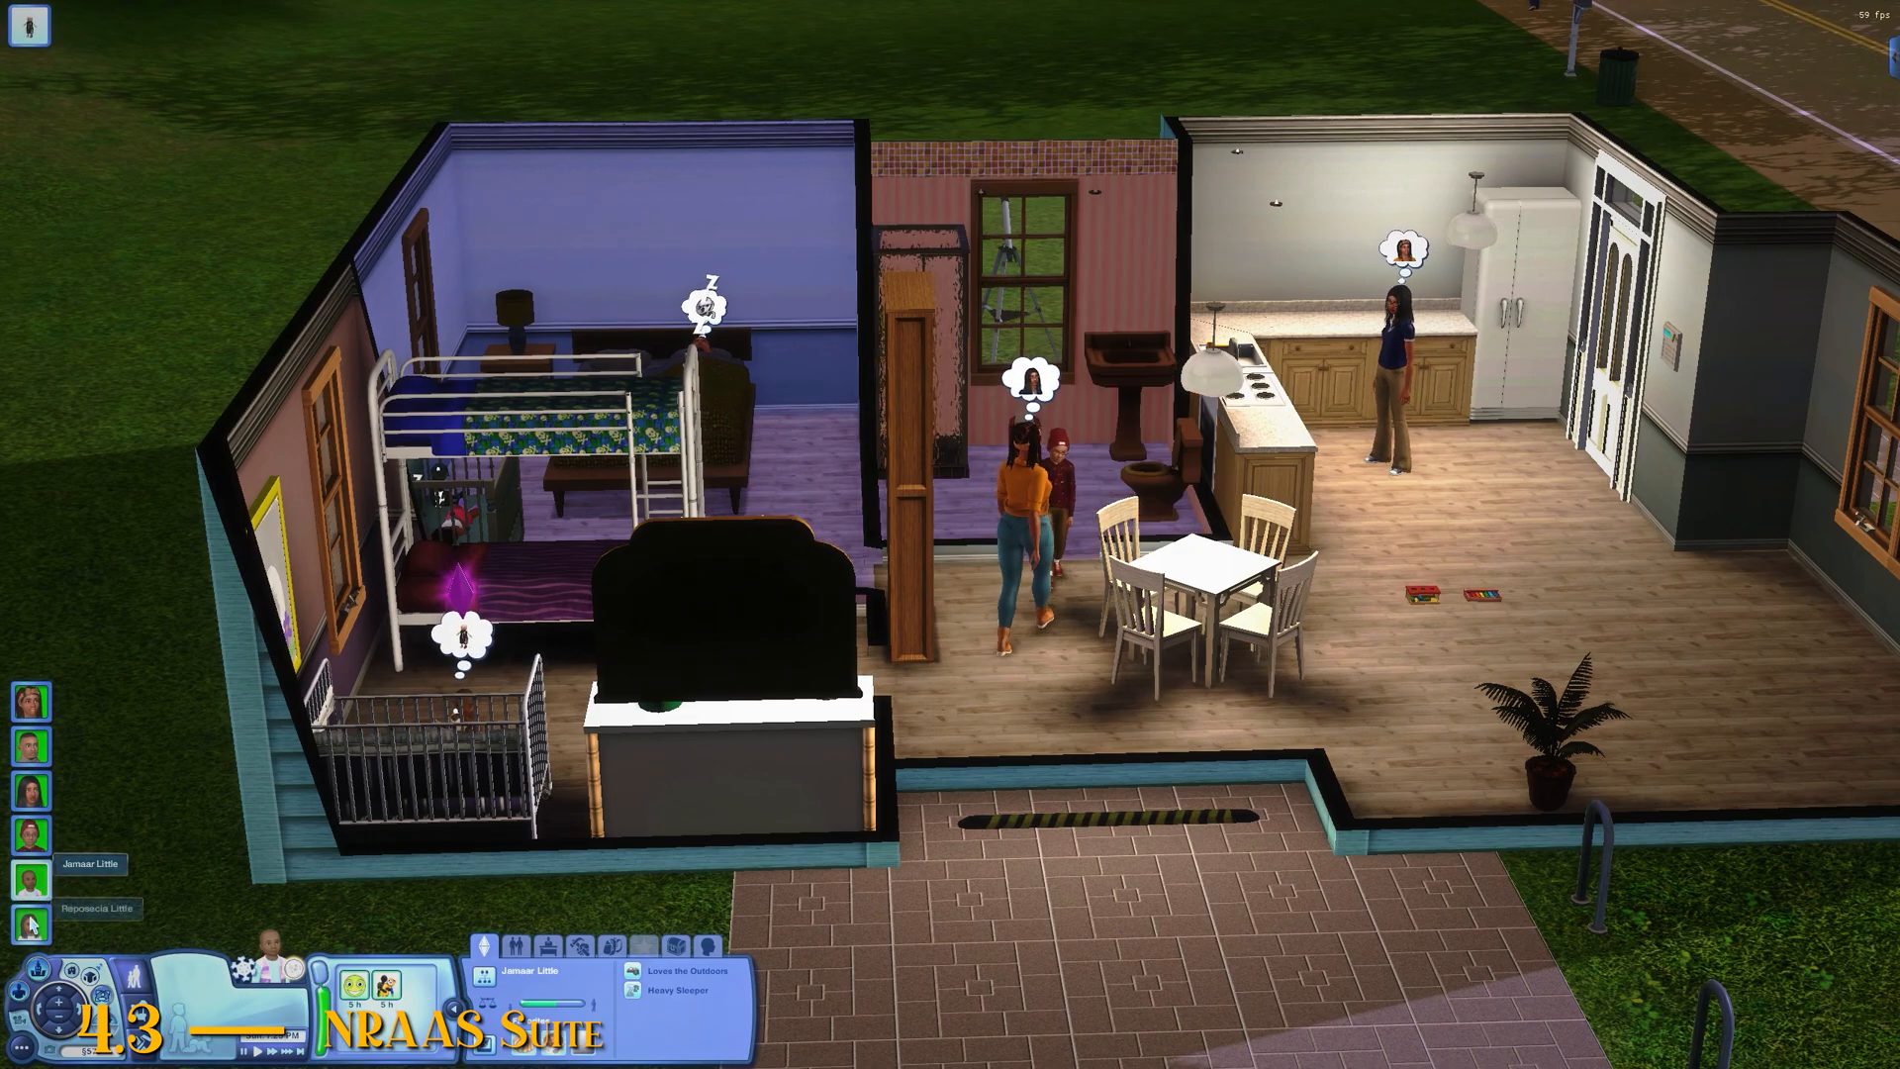
Step: Switch to the other toddler and back to the child in the red beanie, and follow the child to the dining table
click(31, 927)
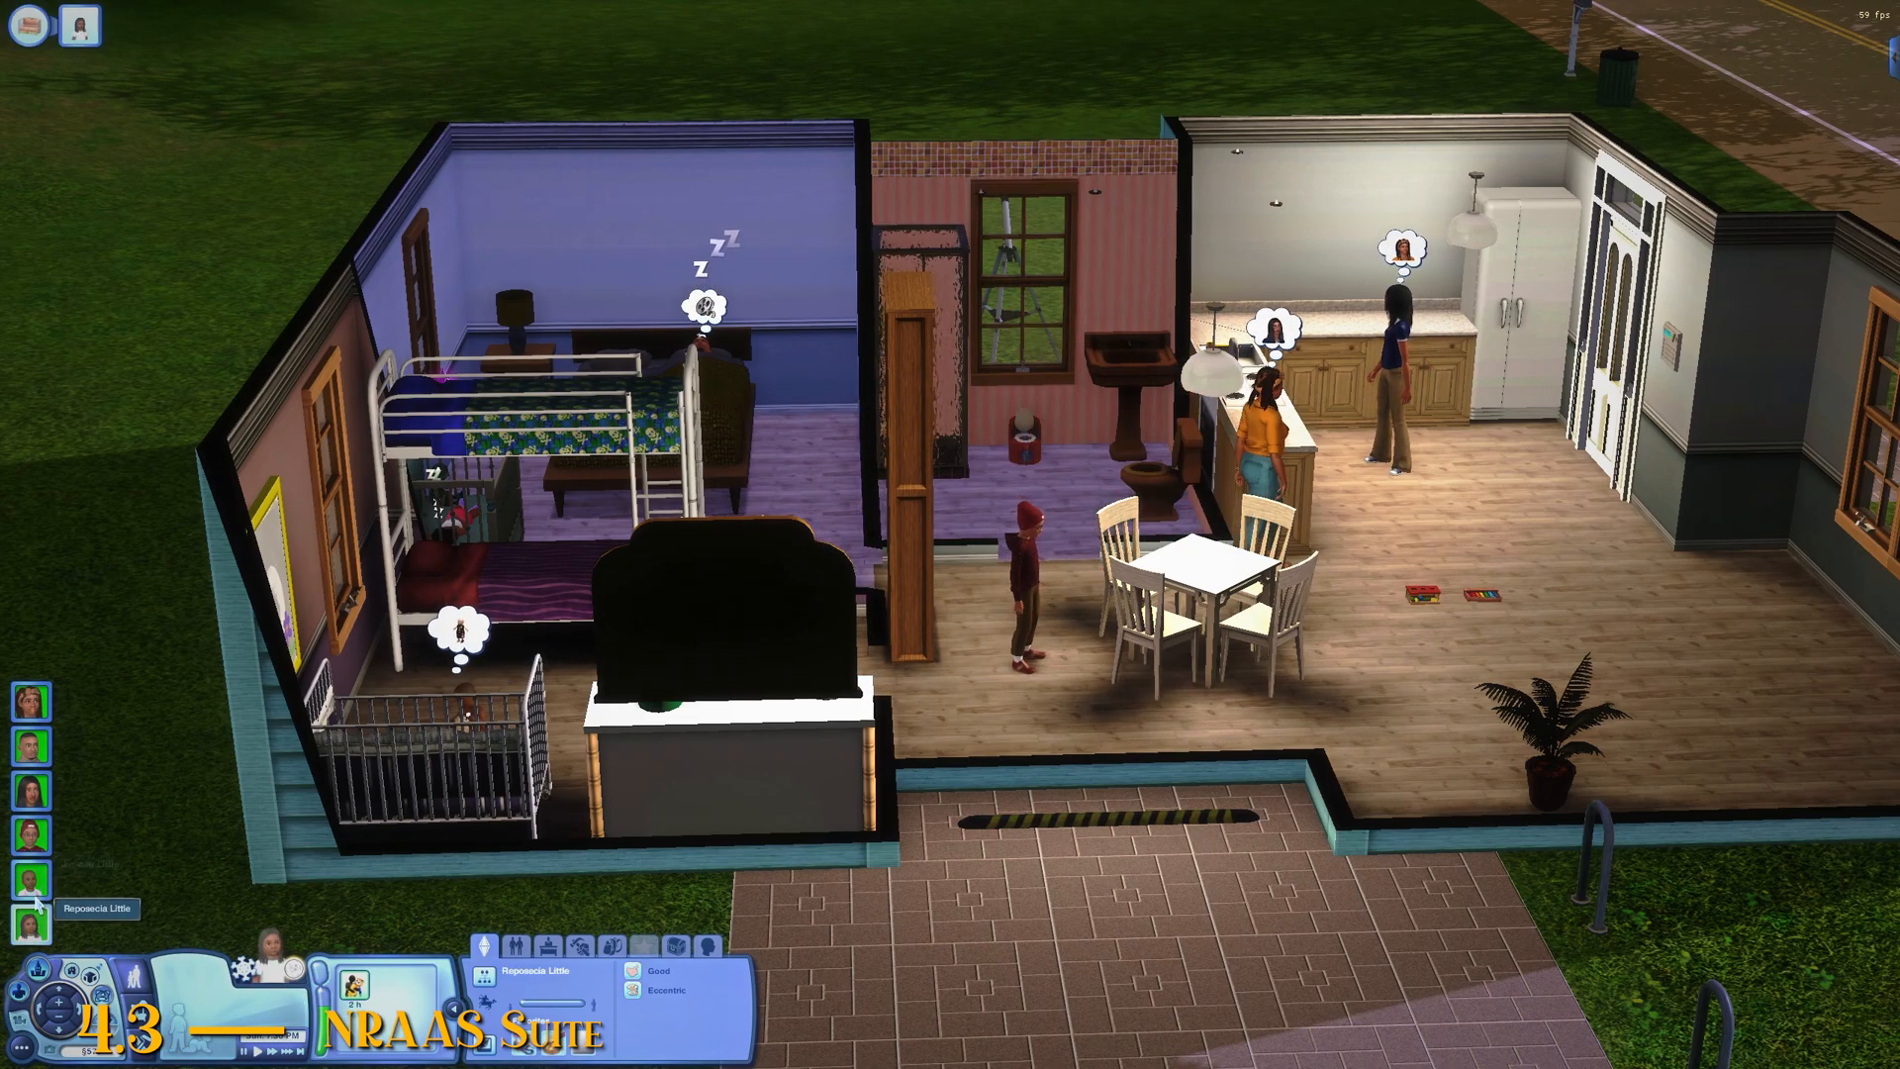
click(31, 837)
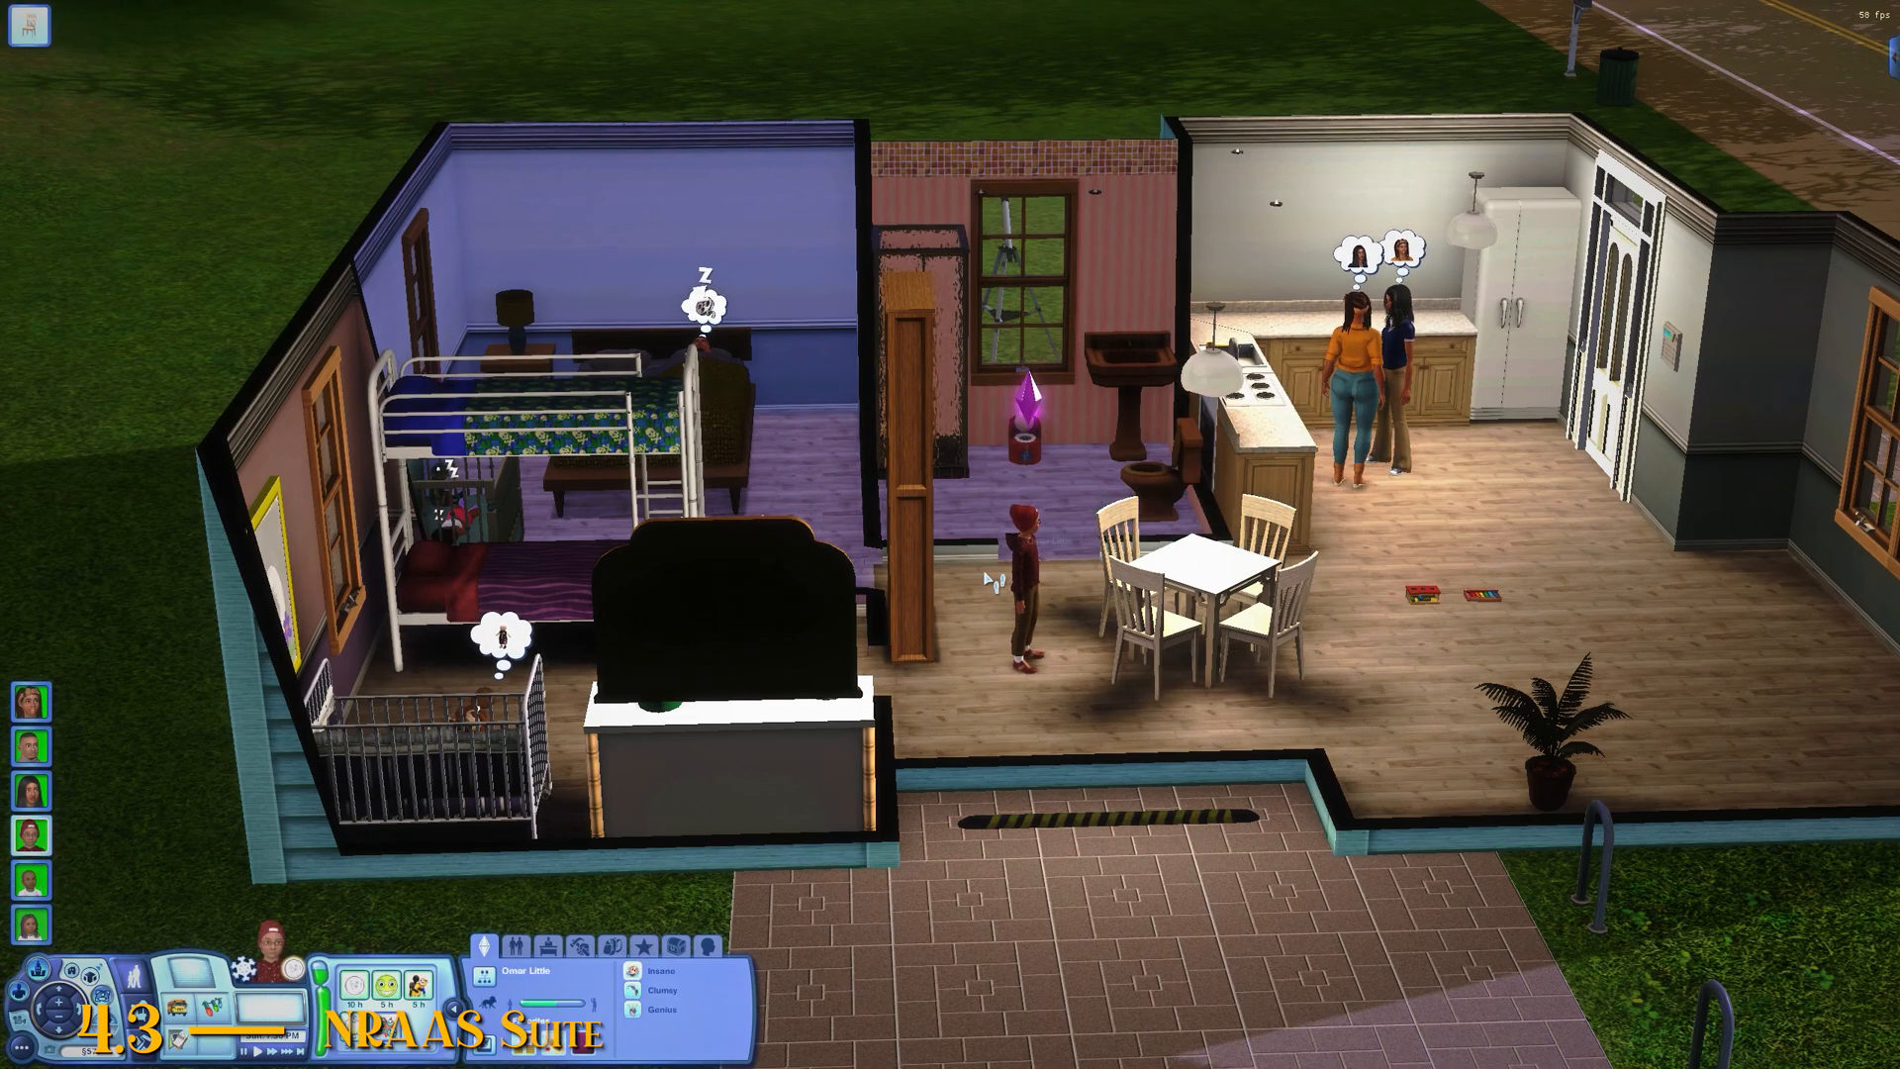
key(d)
key(w)
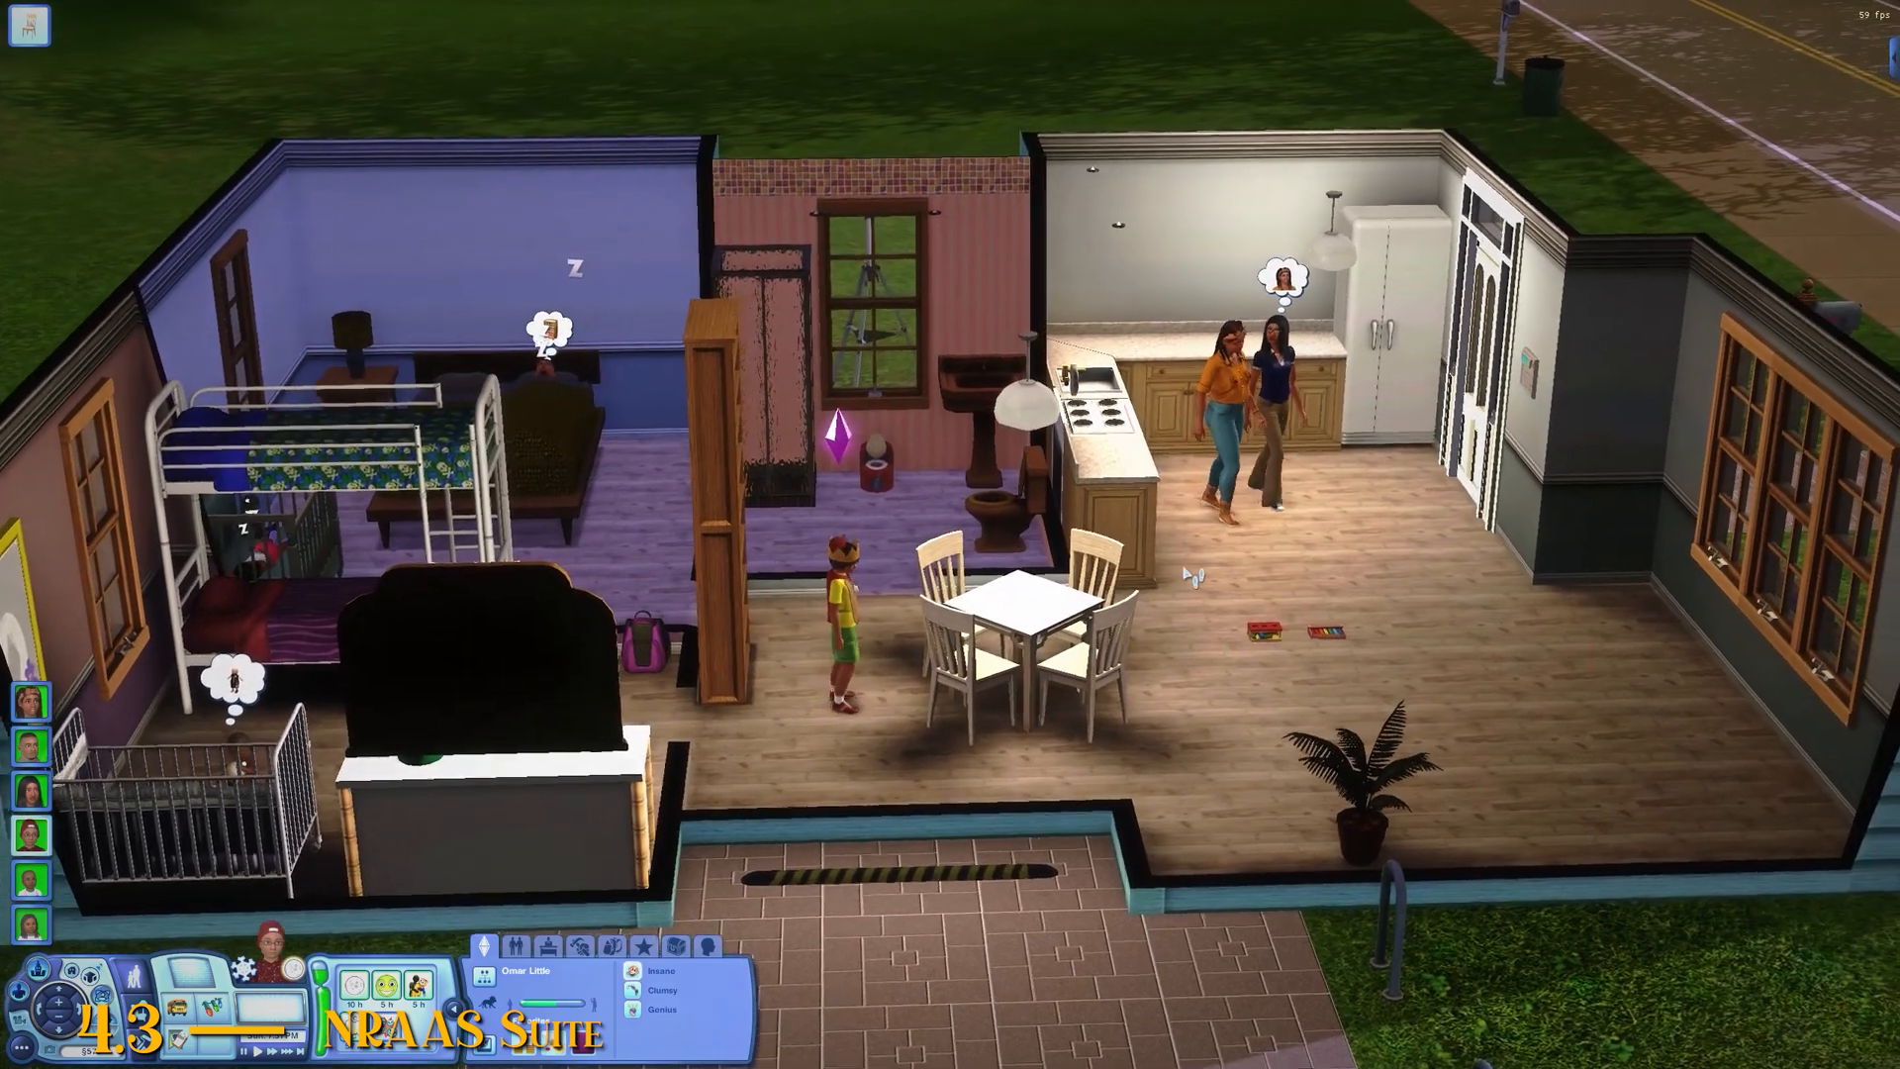
scroll(950, 633, up, 5)
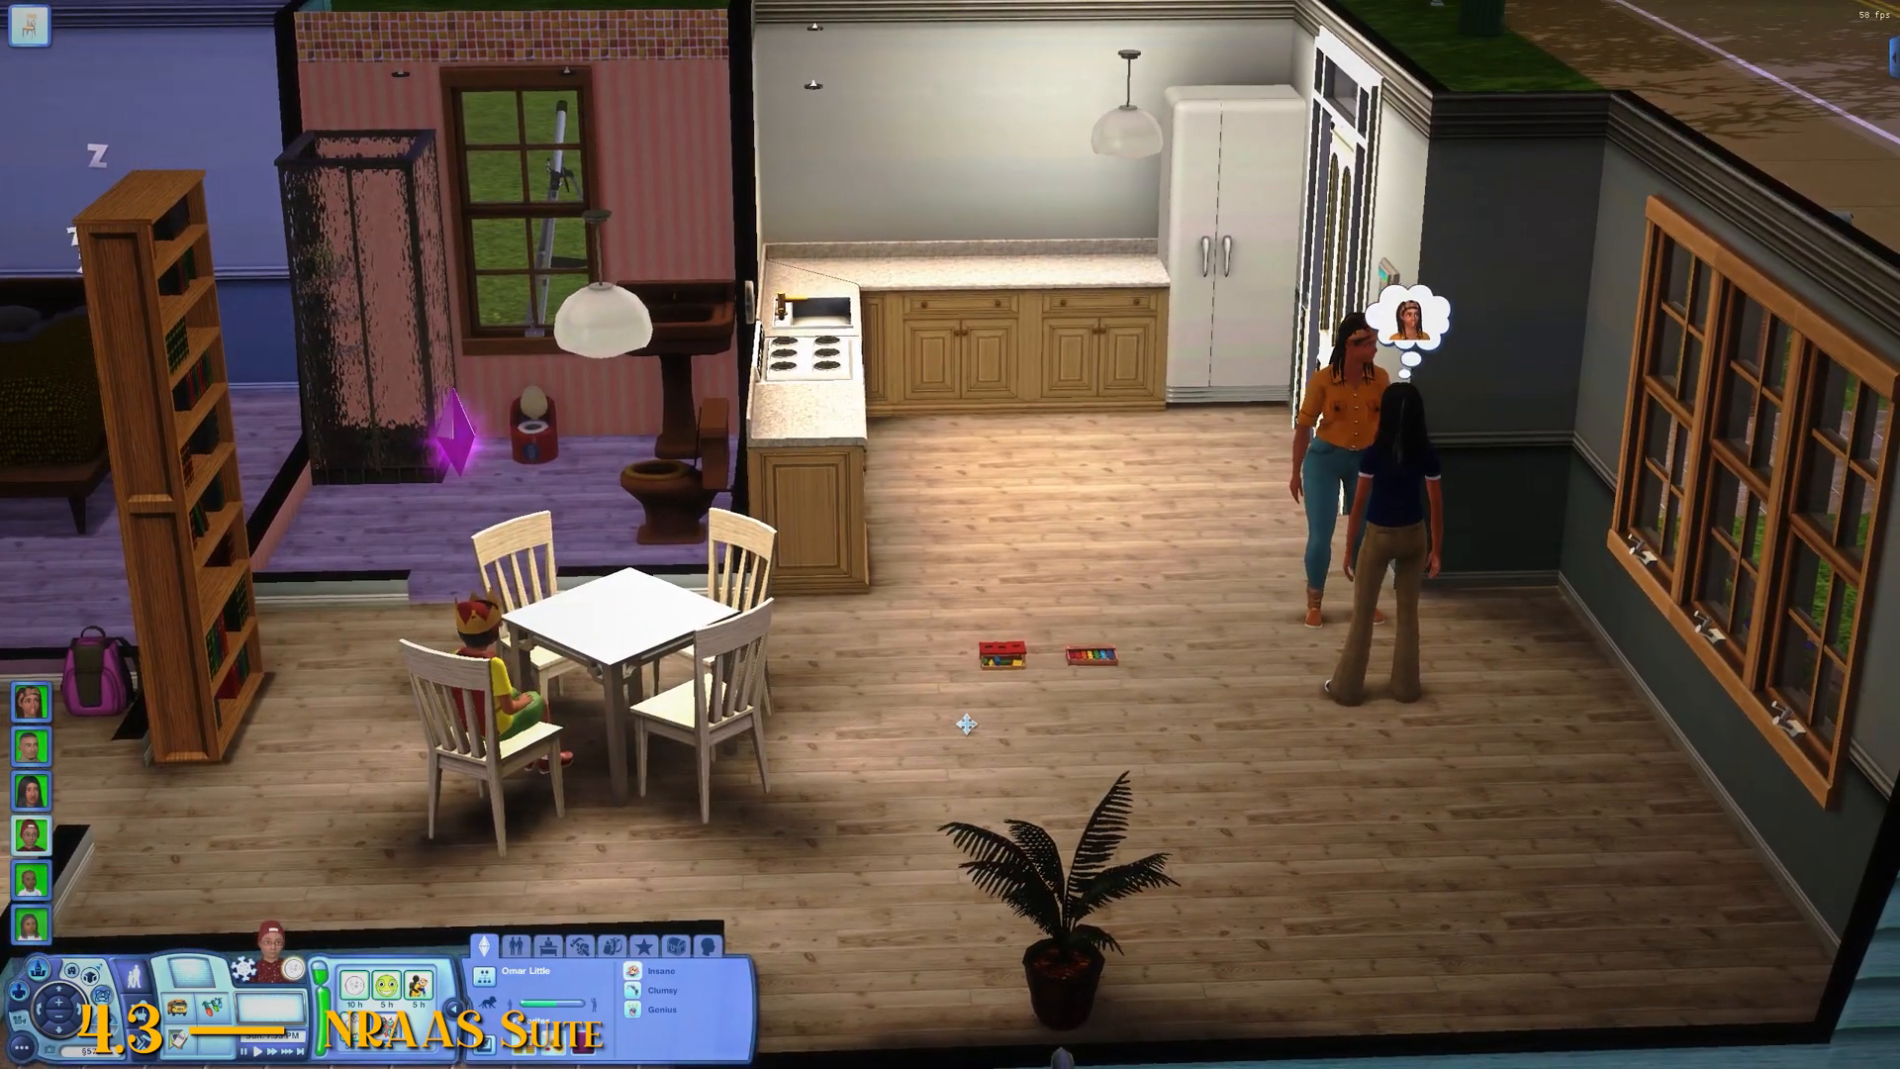
key(d)
key(w)
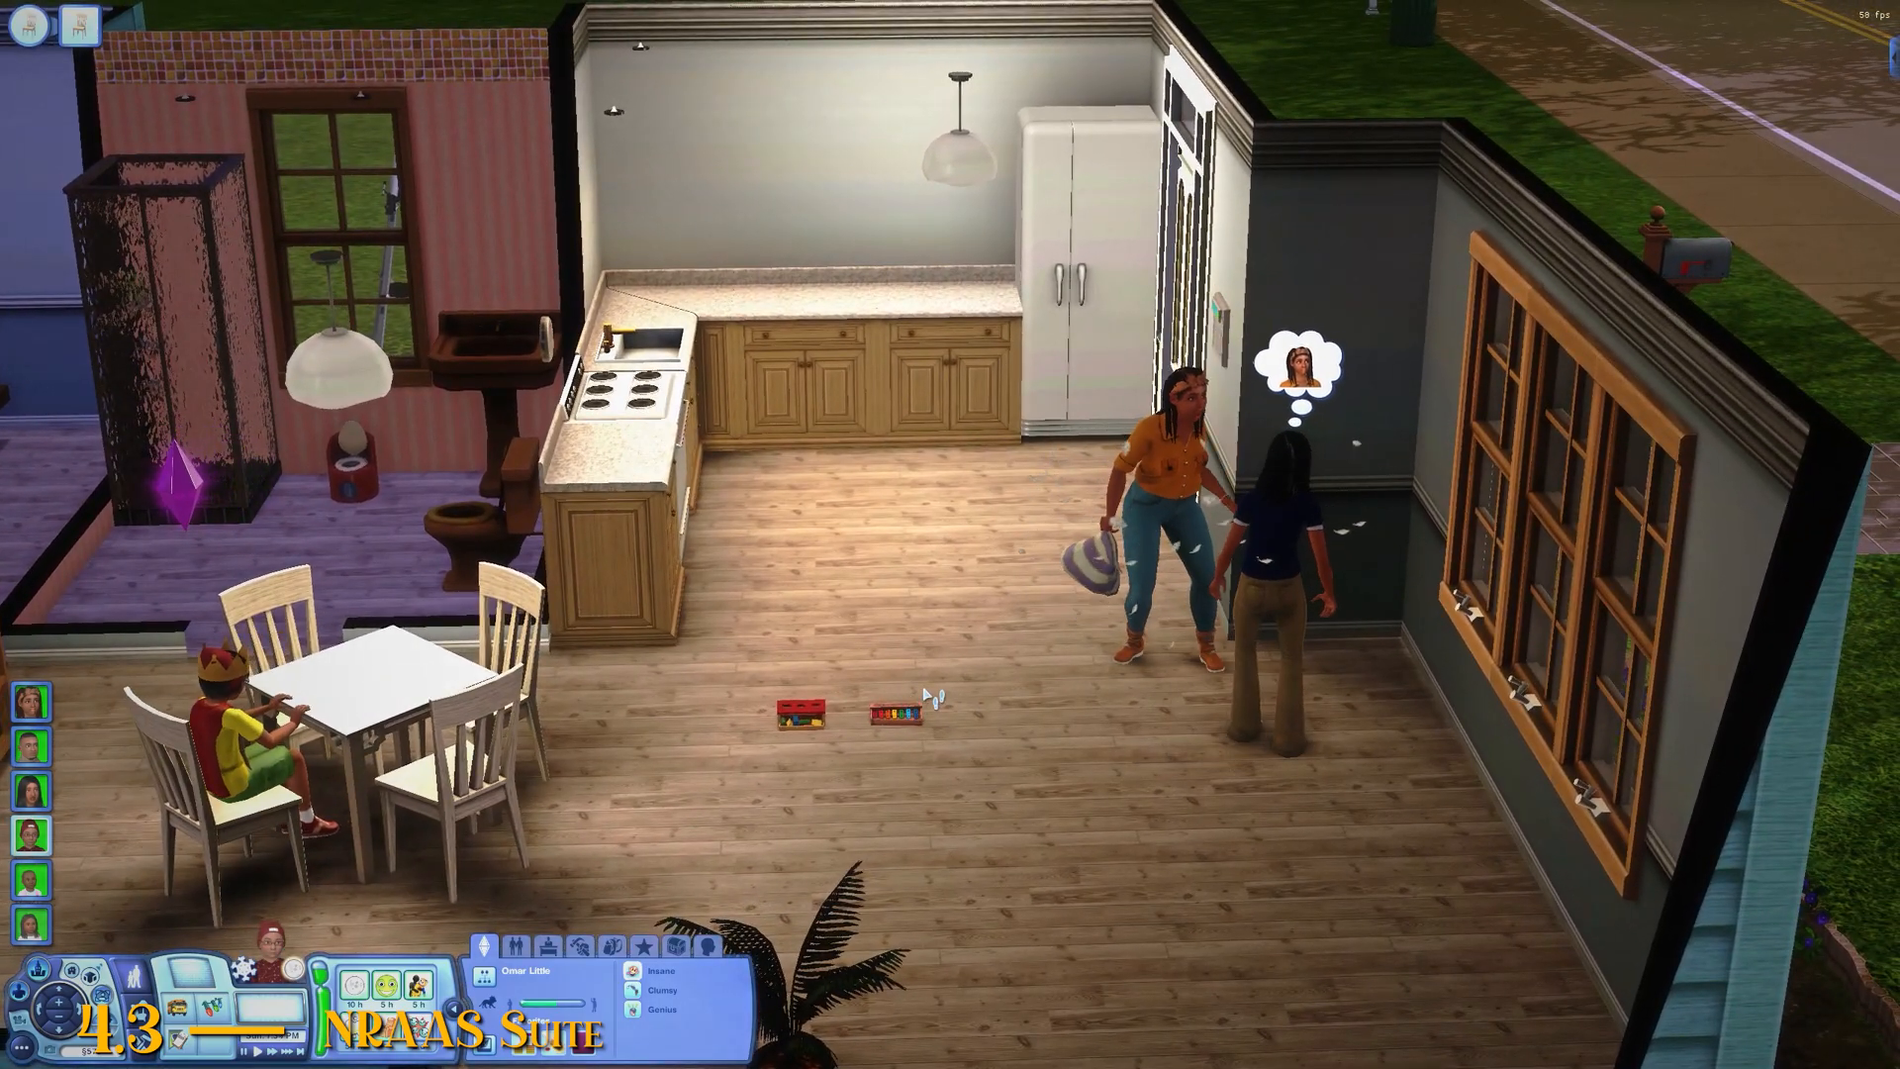
Step: Watch the pillow fight between the Sims in the orange top and navy shirt from several distances and angles
scroll(896, 698, down, 3)
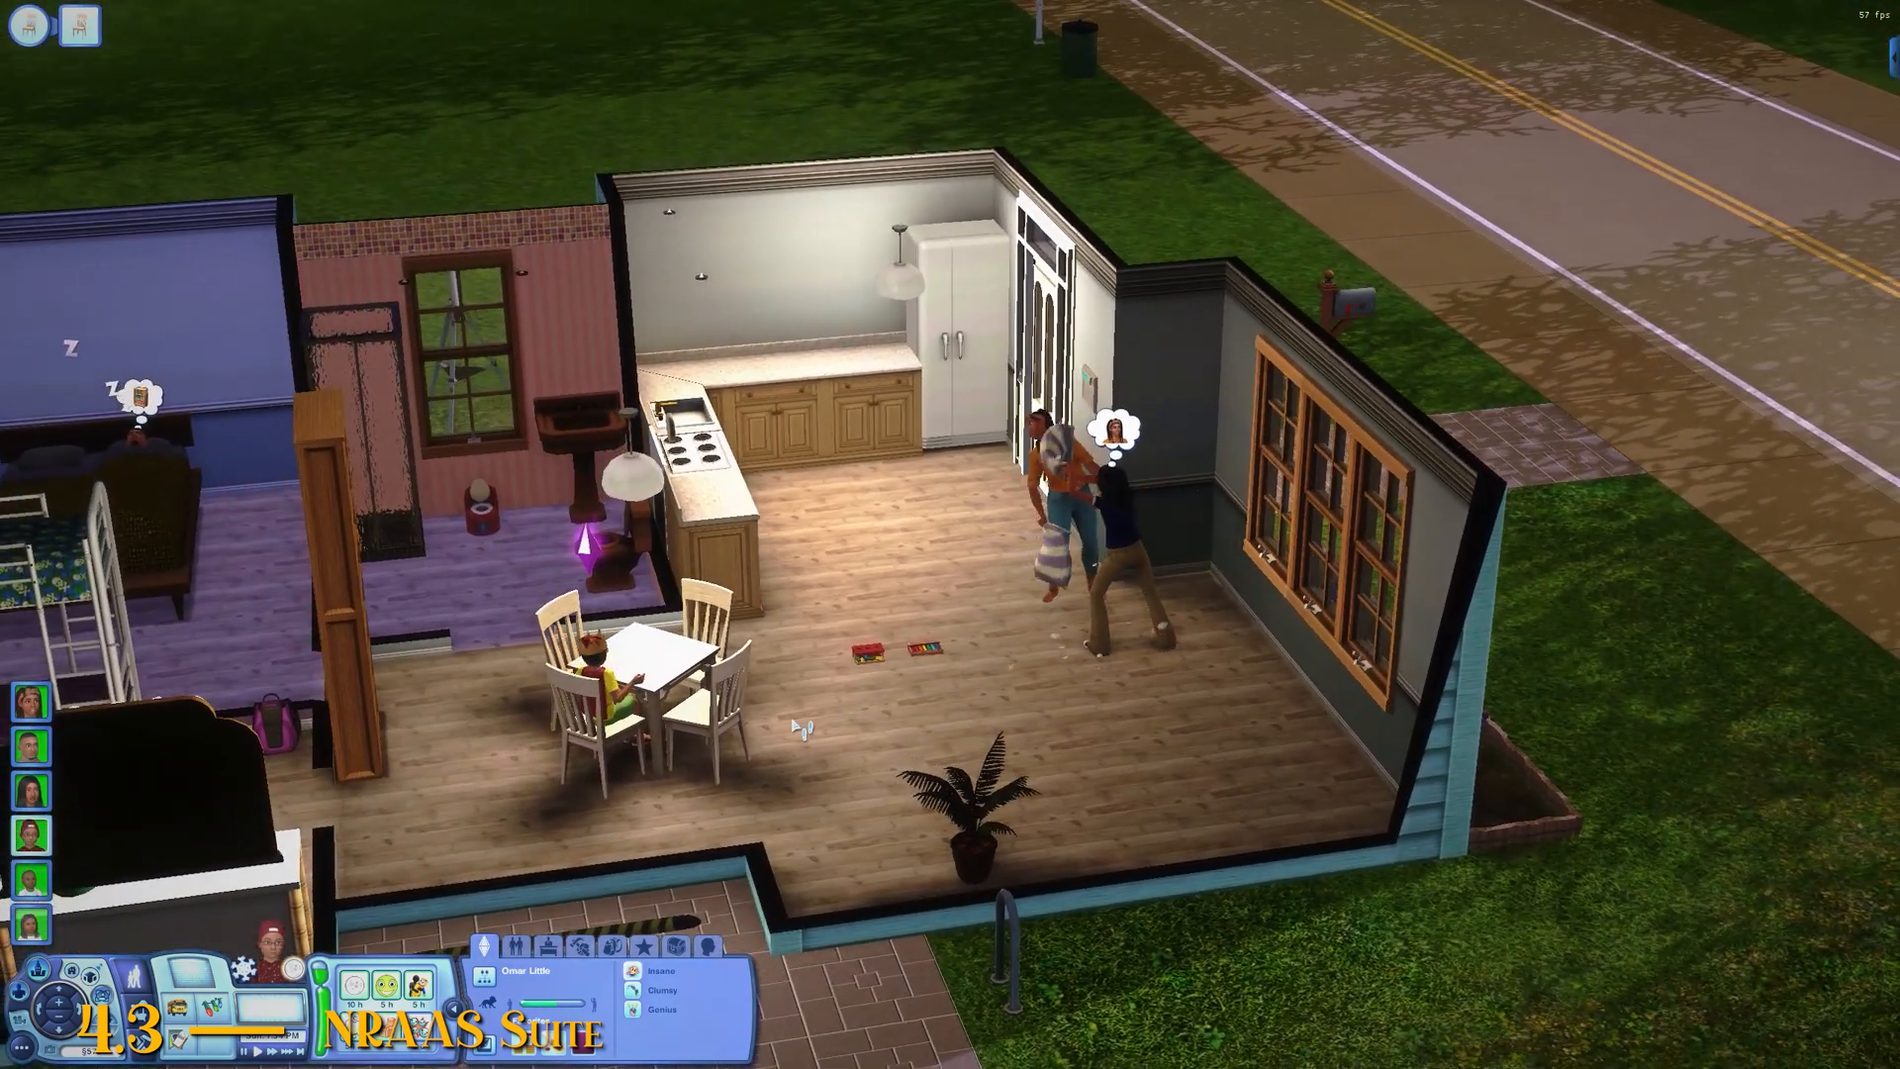
scroll(772, 732, up, 3)
key(e)
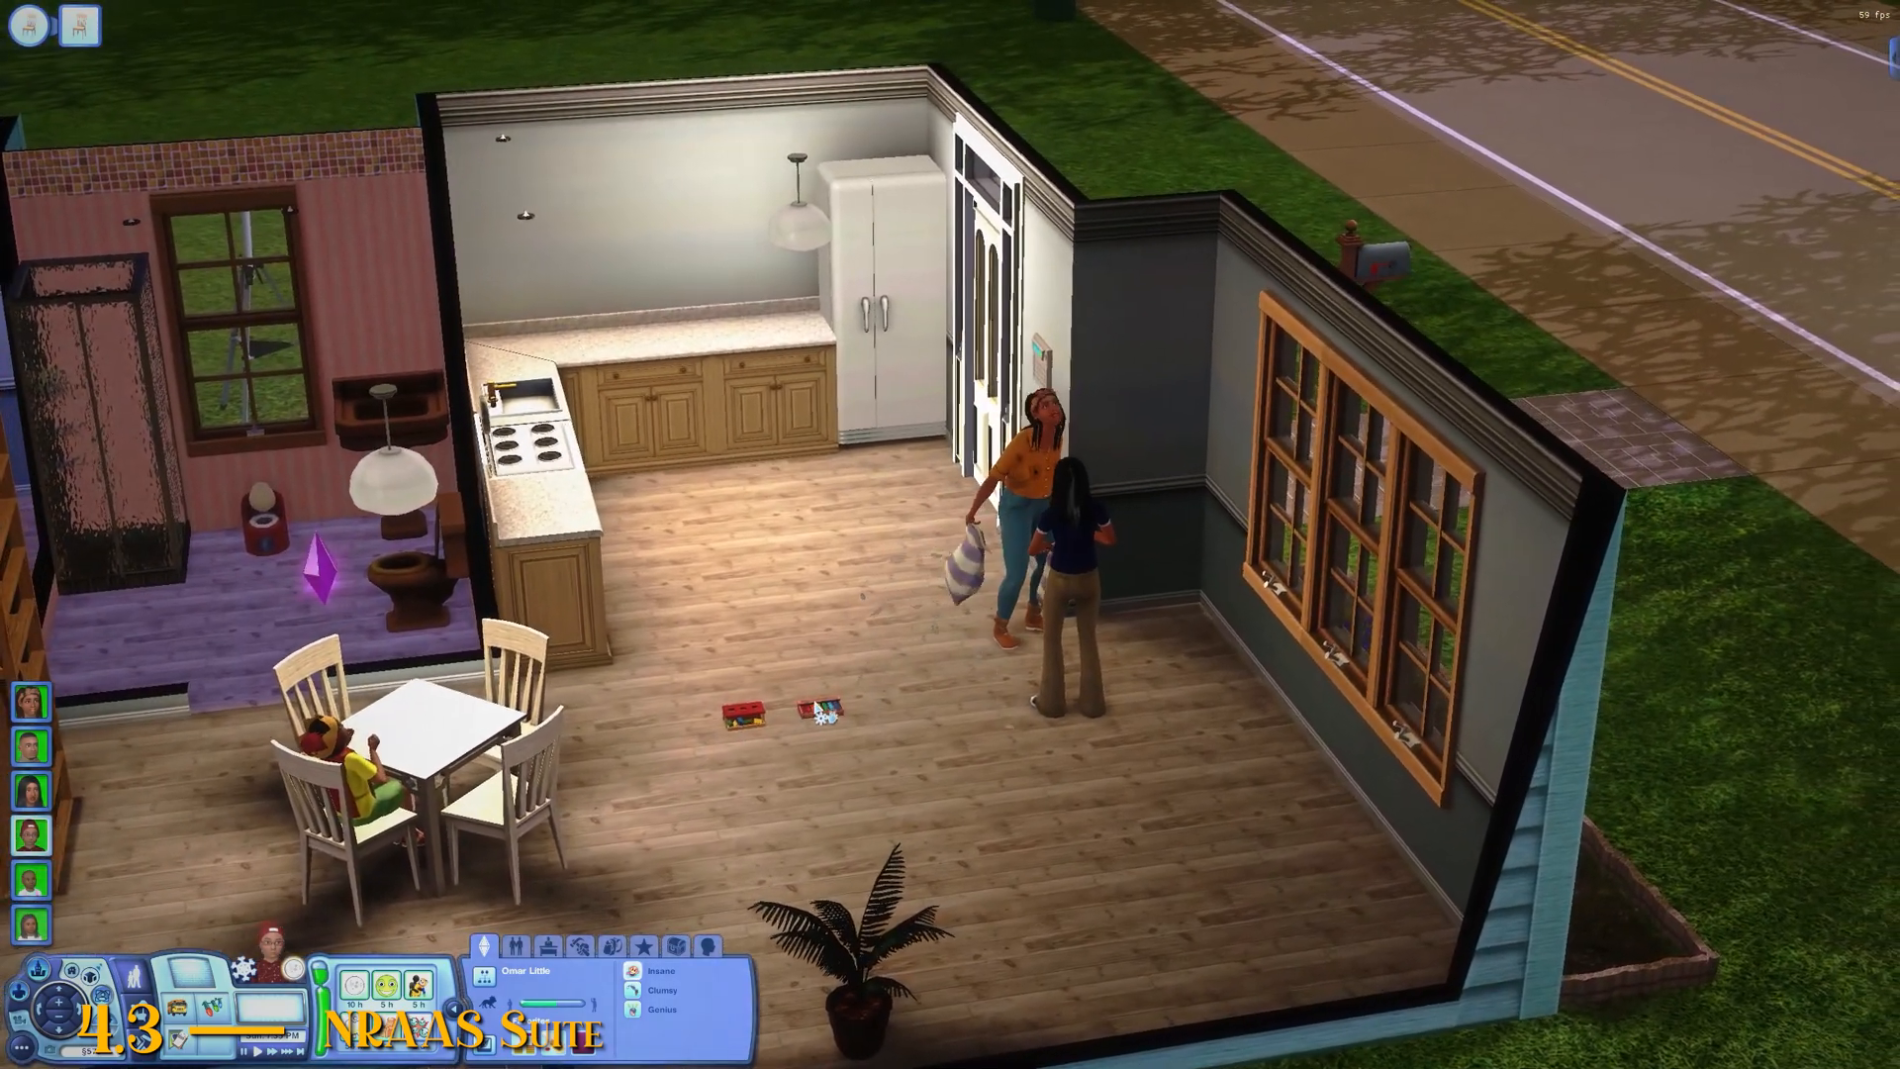
scroll(812, 705, up, 3)
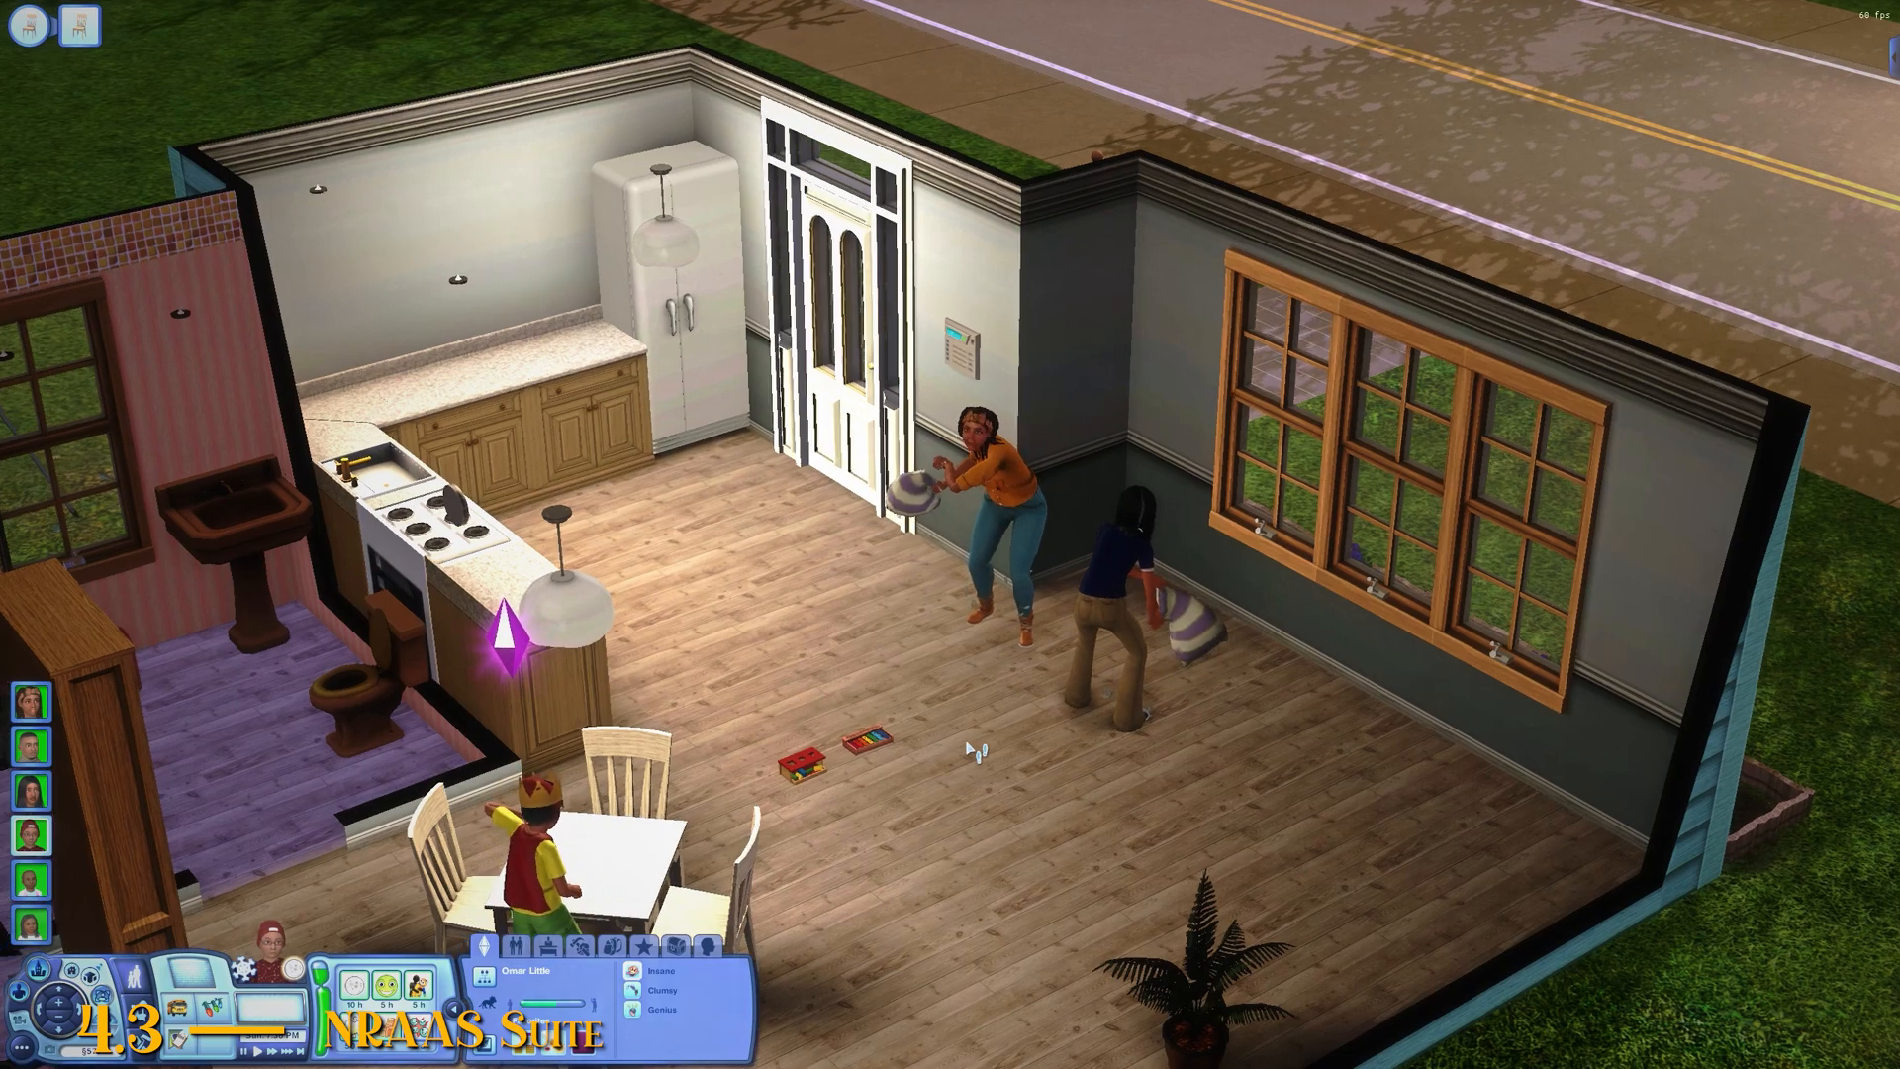
scroll(965, 749, up, 3)
scroll(965, 749, up, 2)
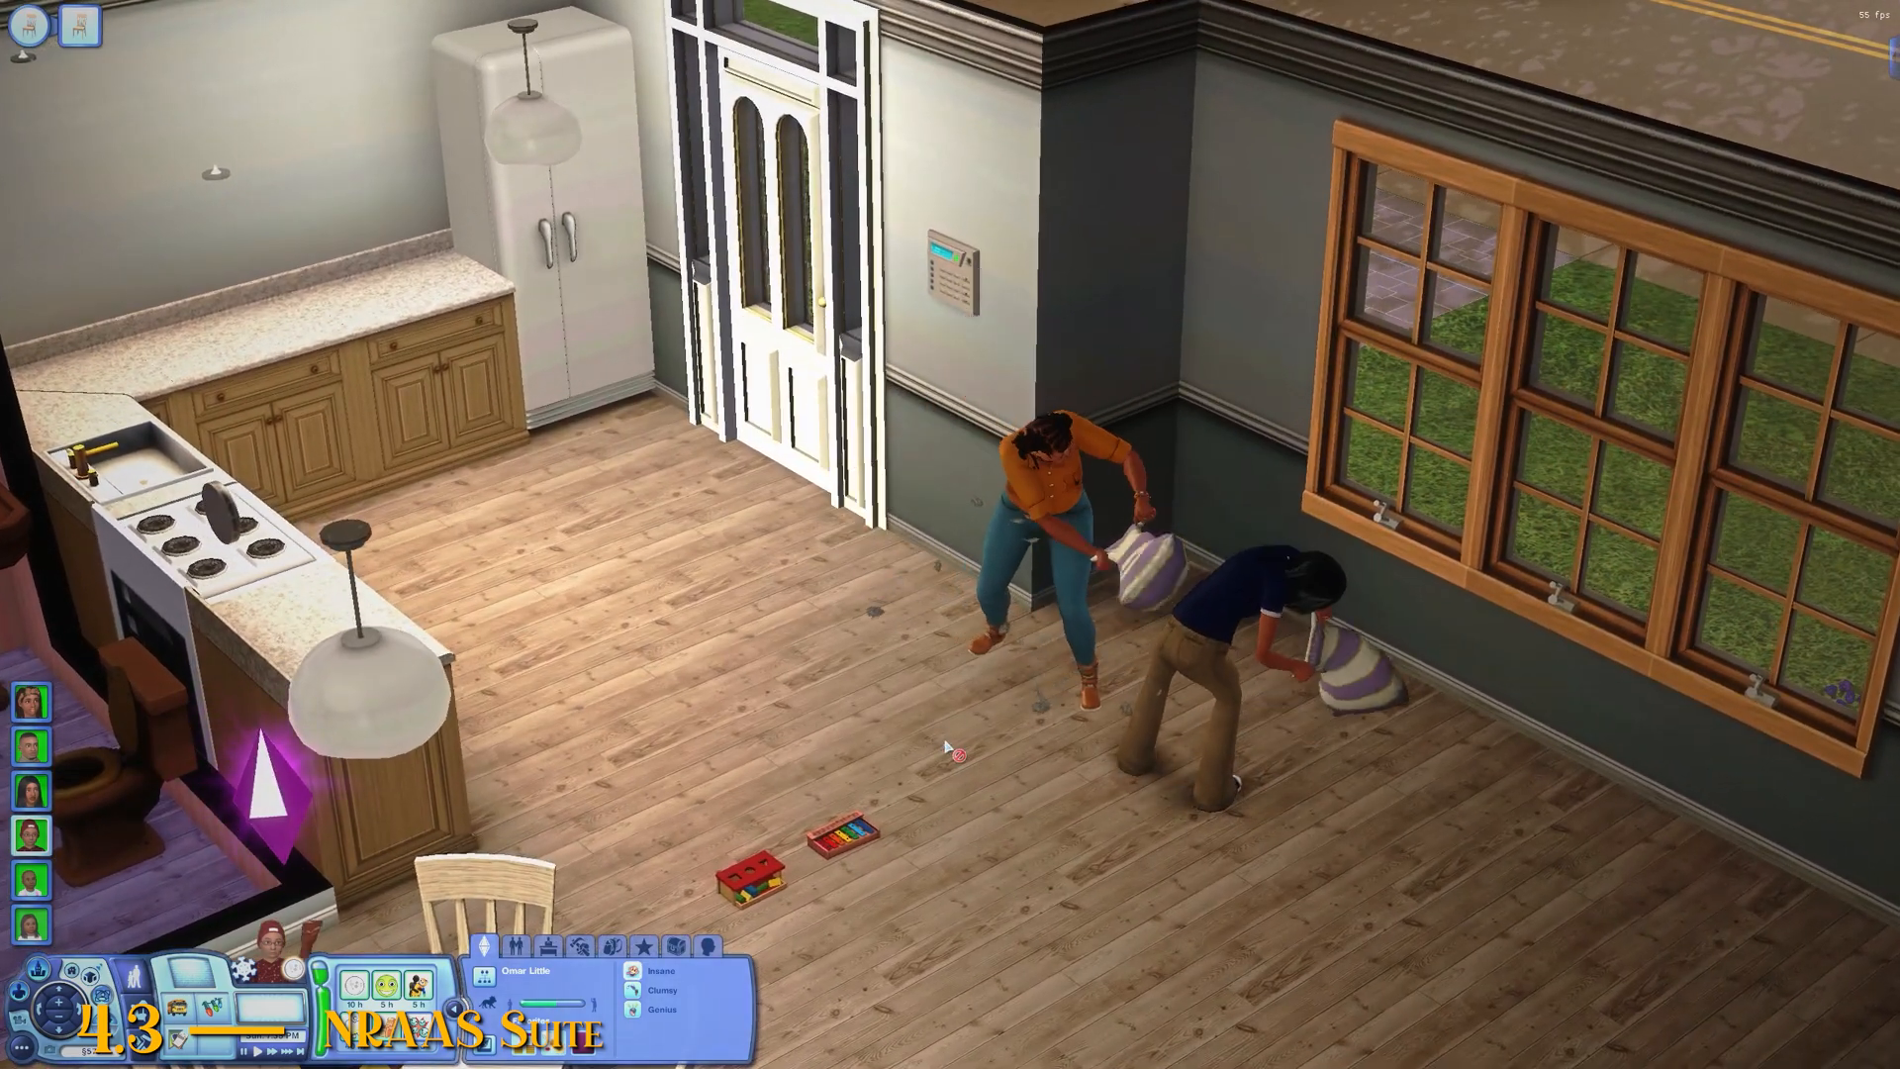
scroll(945, 745, down, 4)
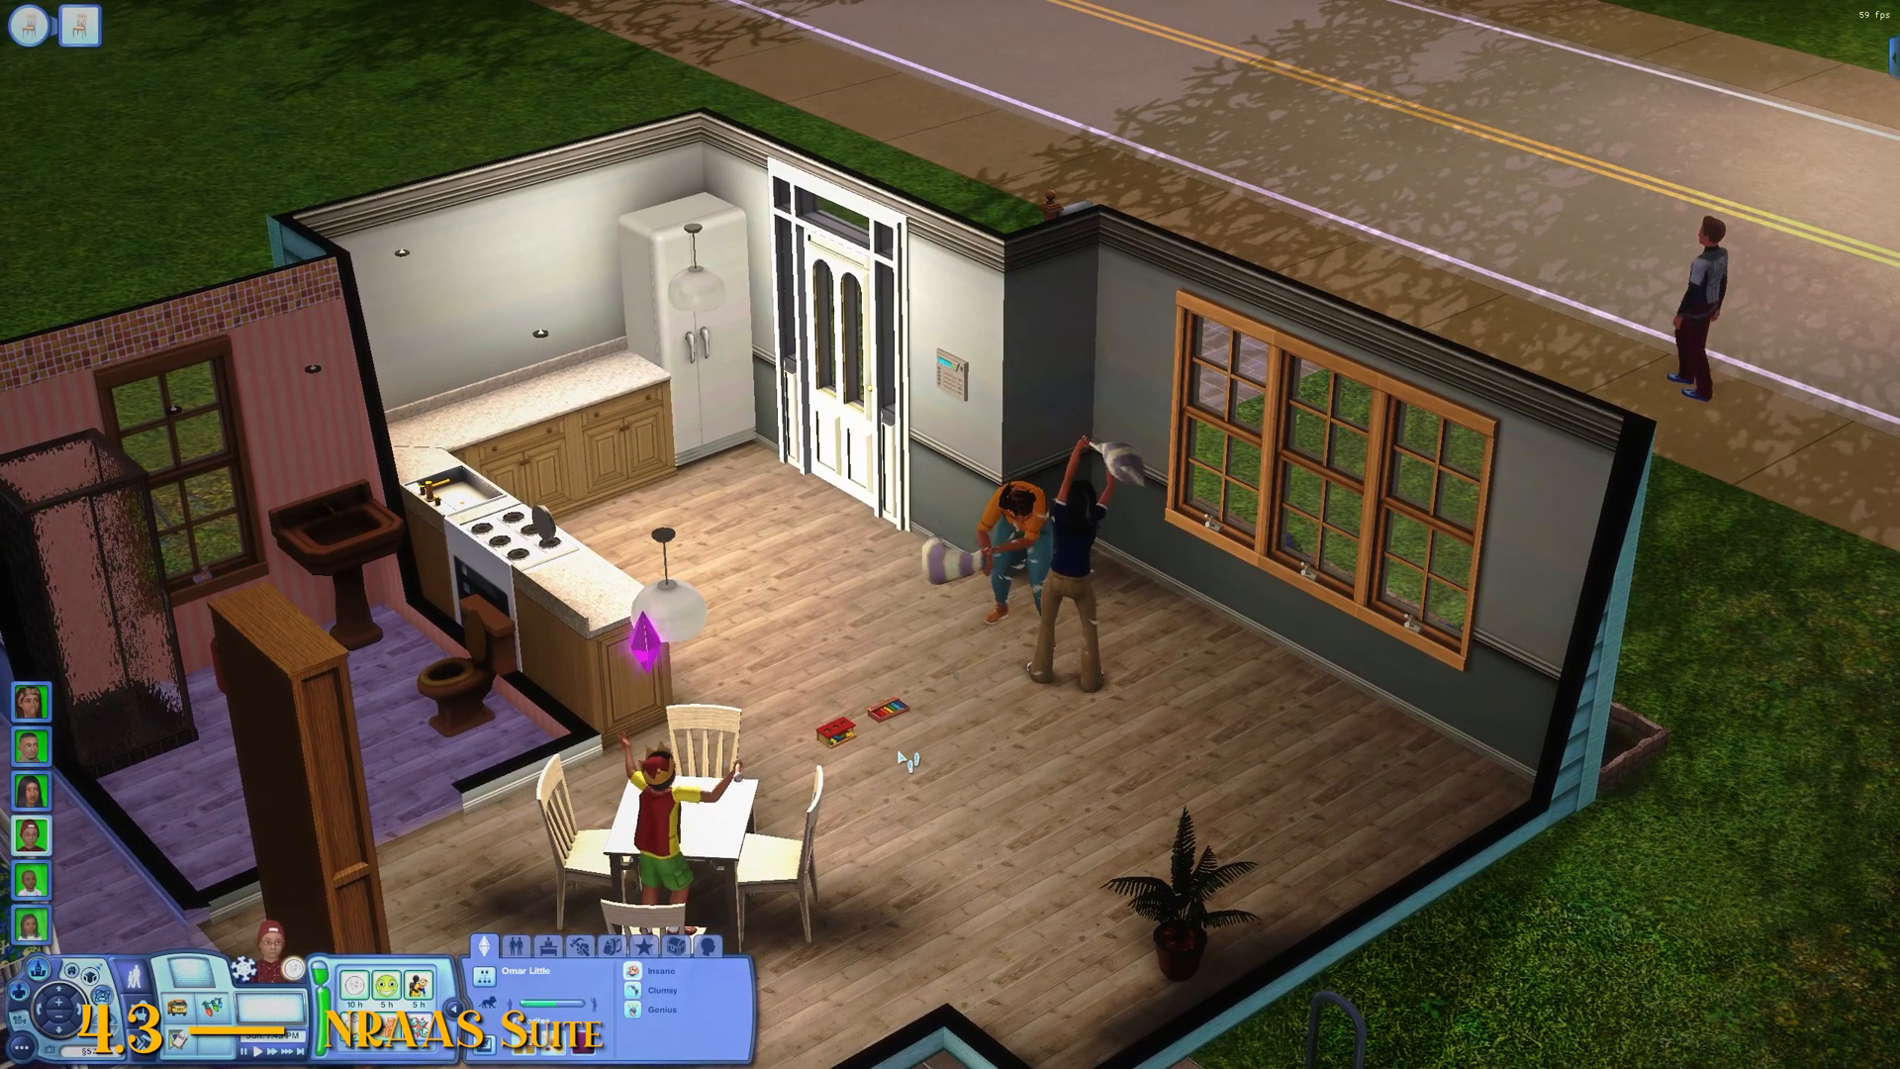
scroll(919, 757, up, 3)
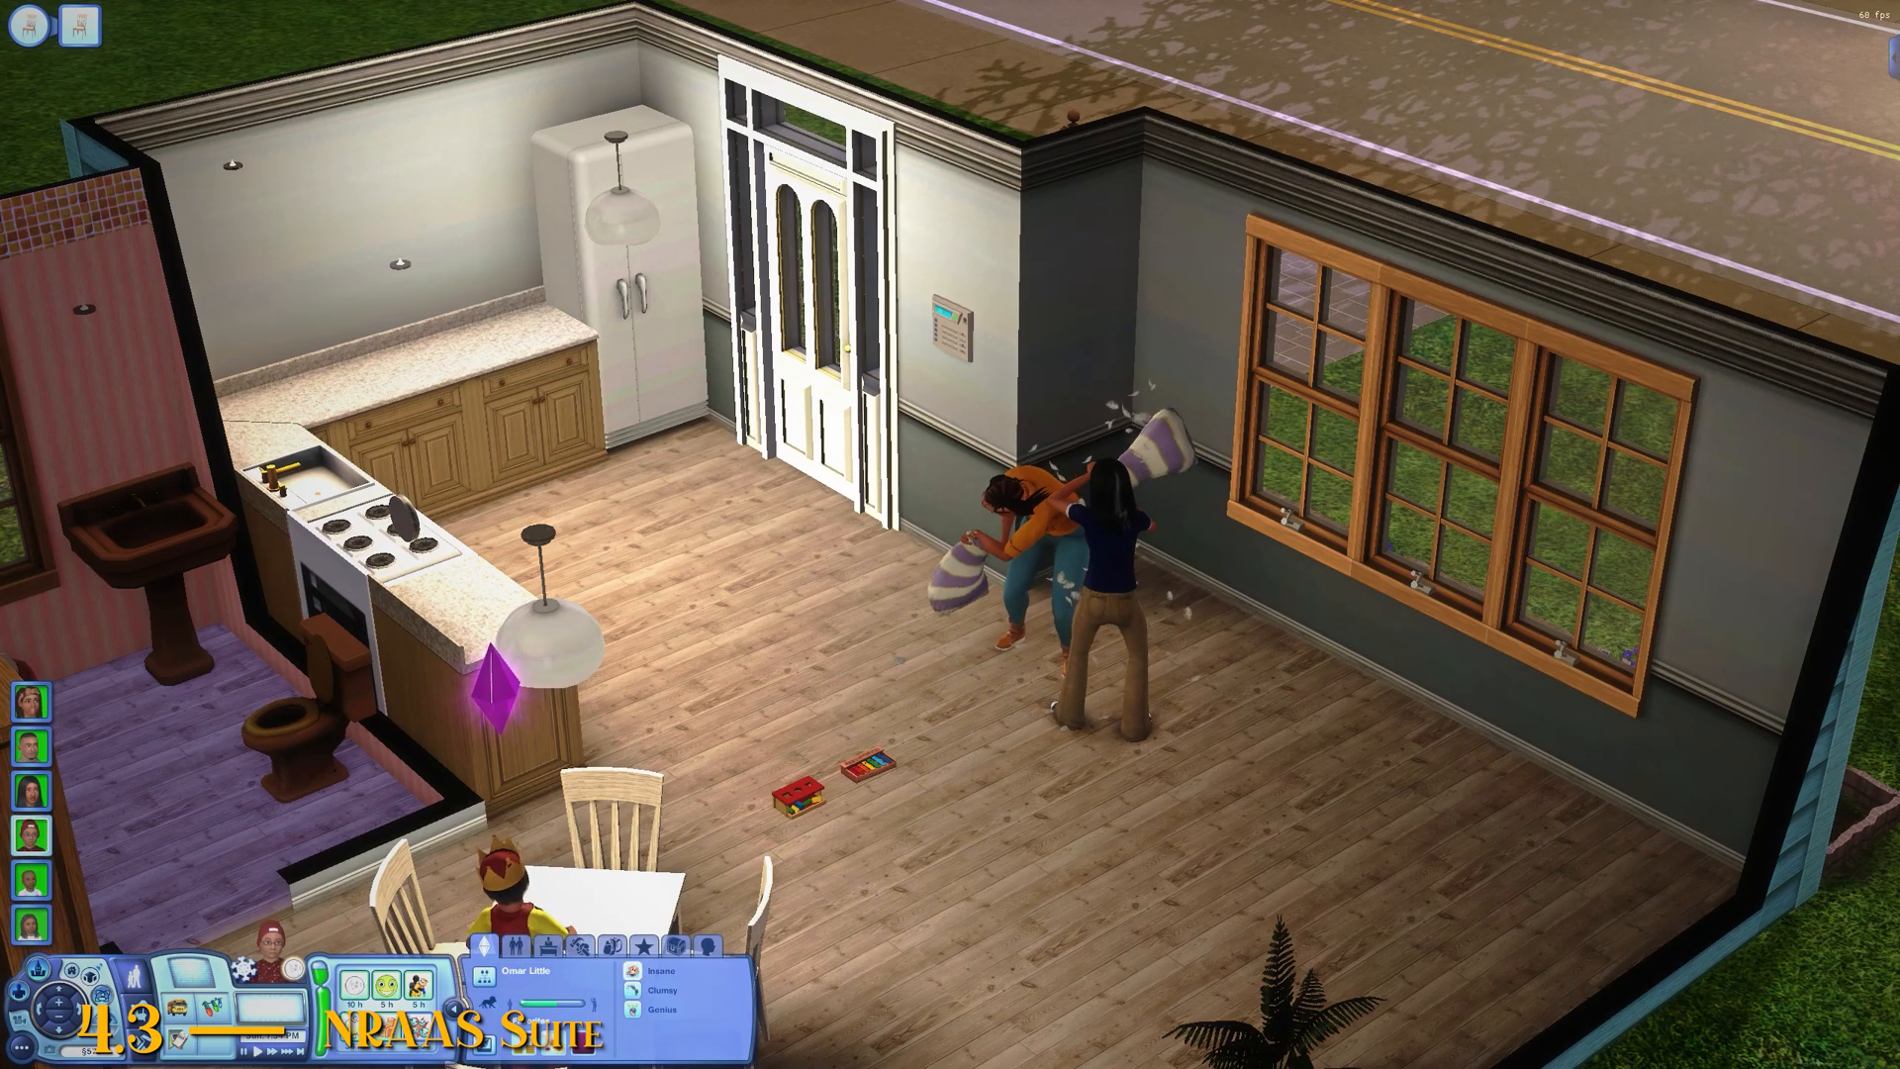
scroll(1175, 492, up, 2)
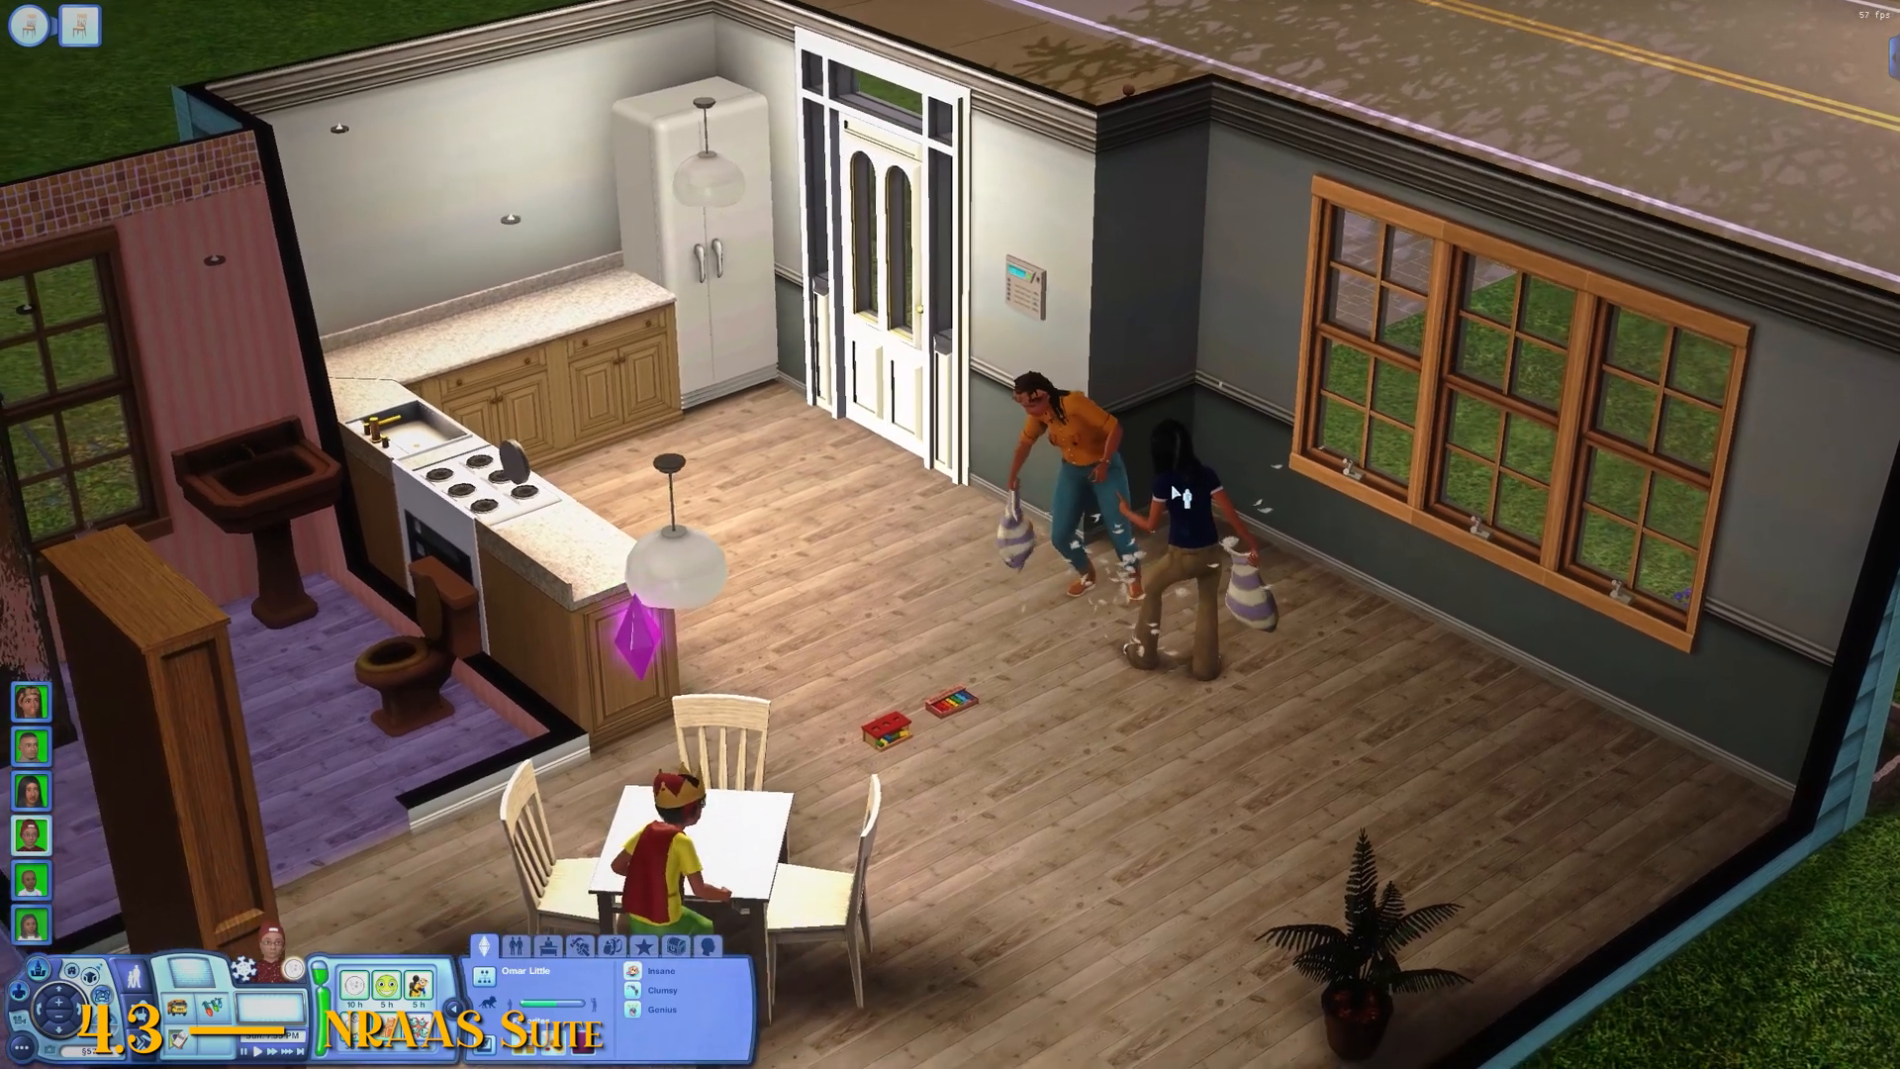
scroll(1175, 492, down, 4)
scroll(1168, 492, up, 4)
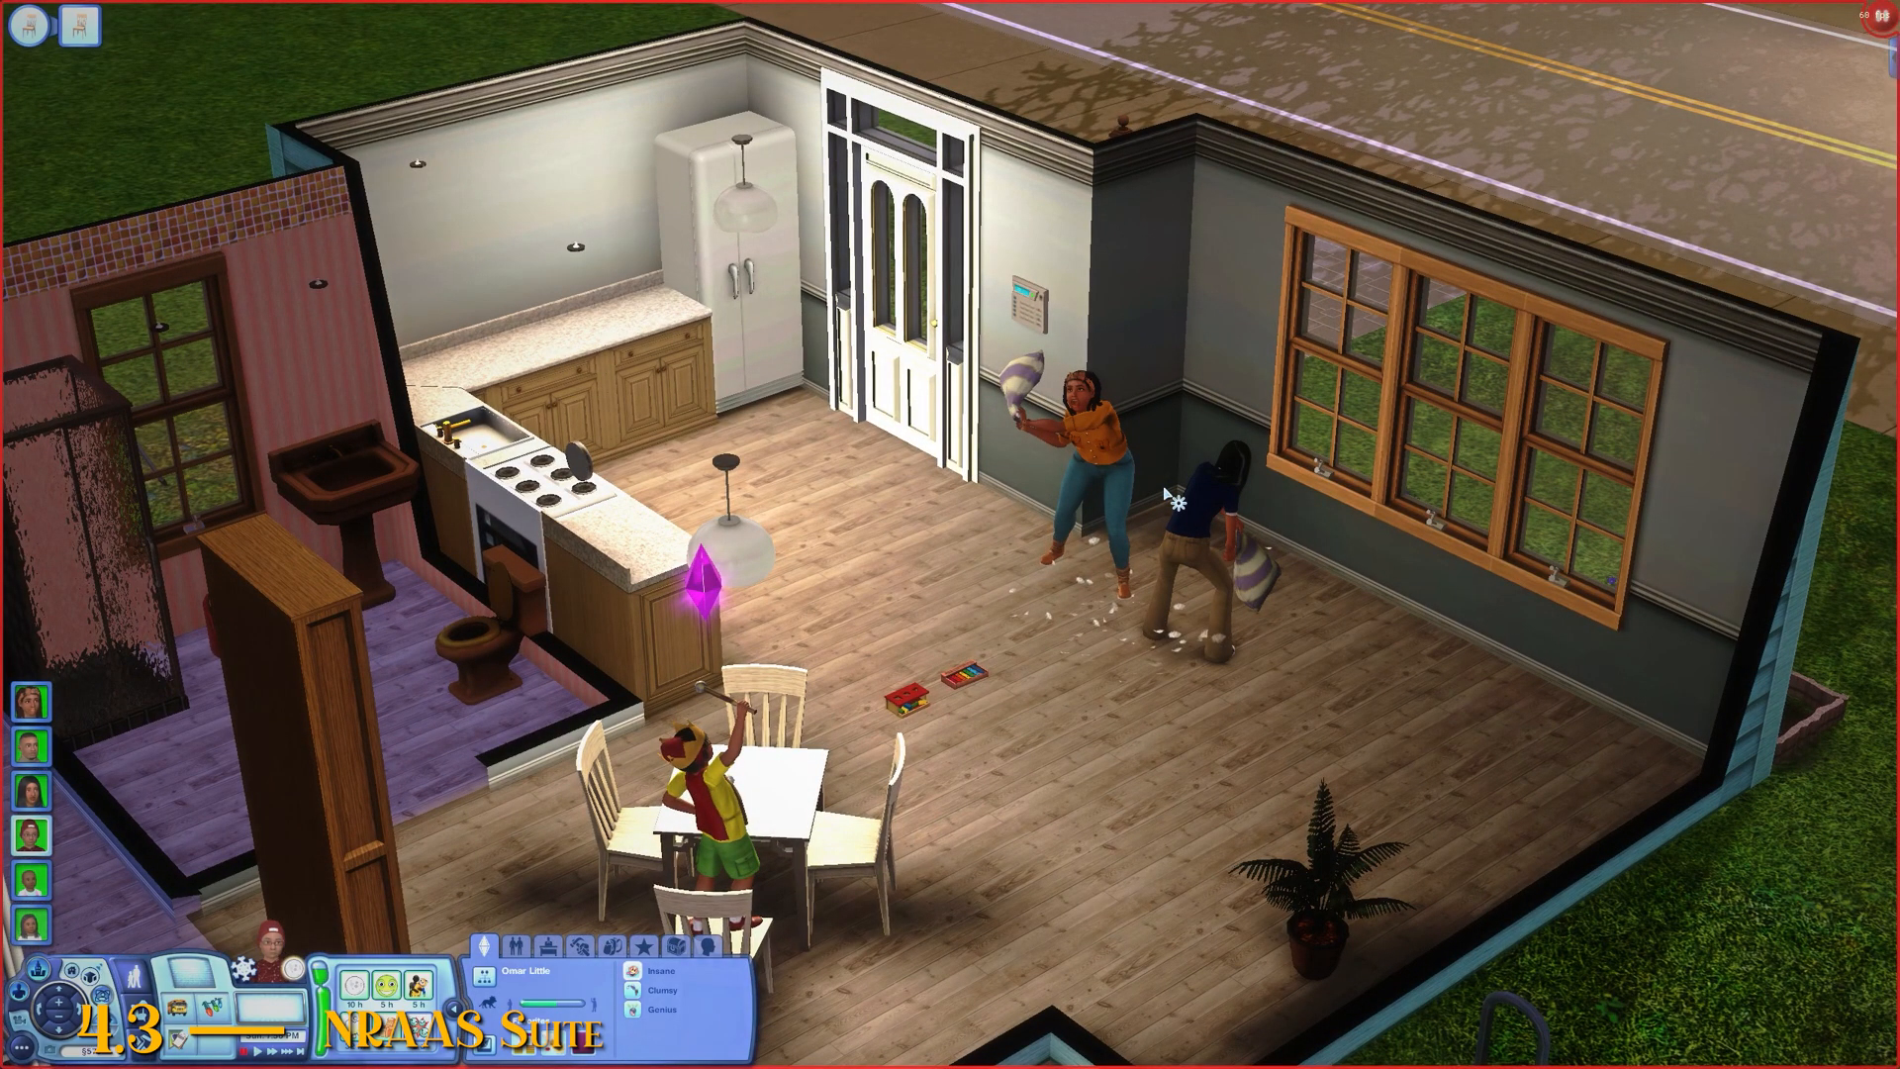
Step: Switch to the Sim in the orange top and open the further interactions available on her
click(1084, 447)
click(1071, 427)
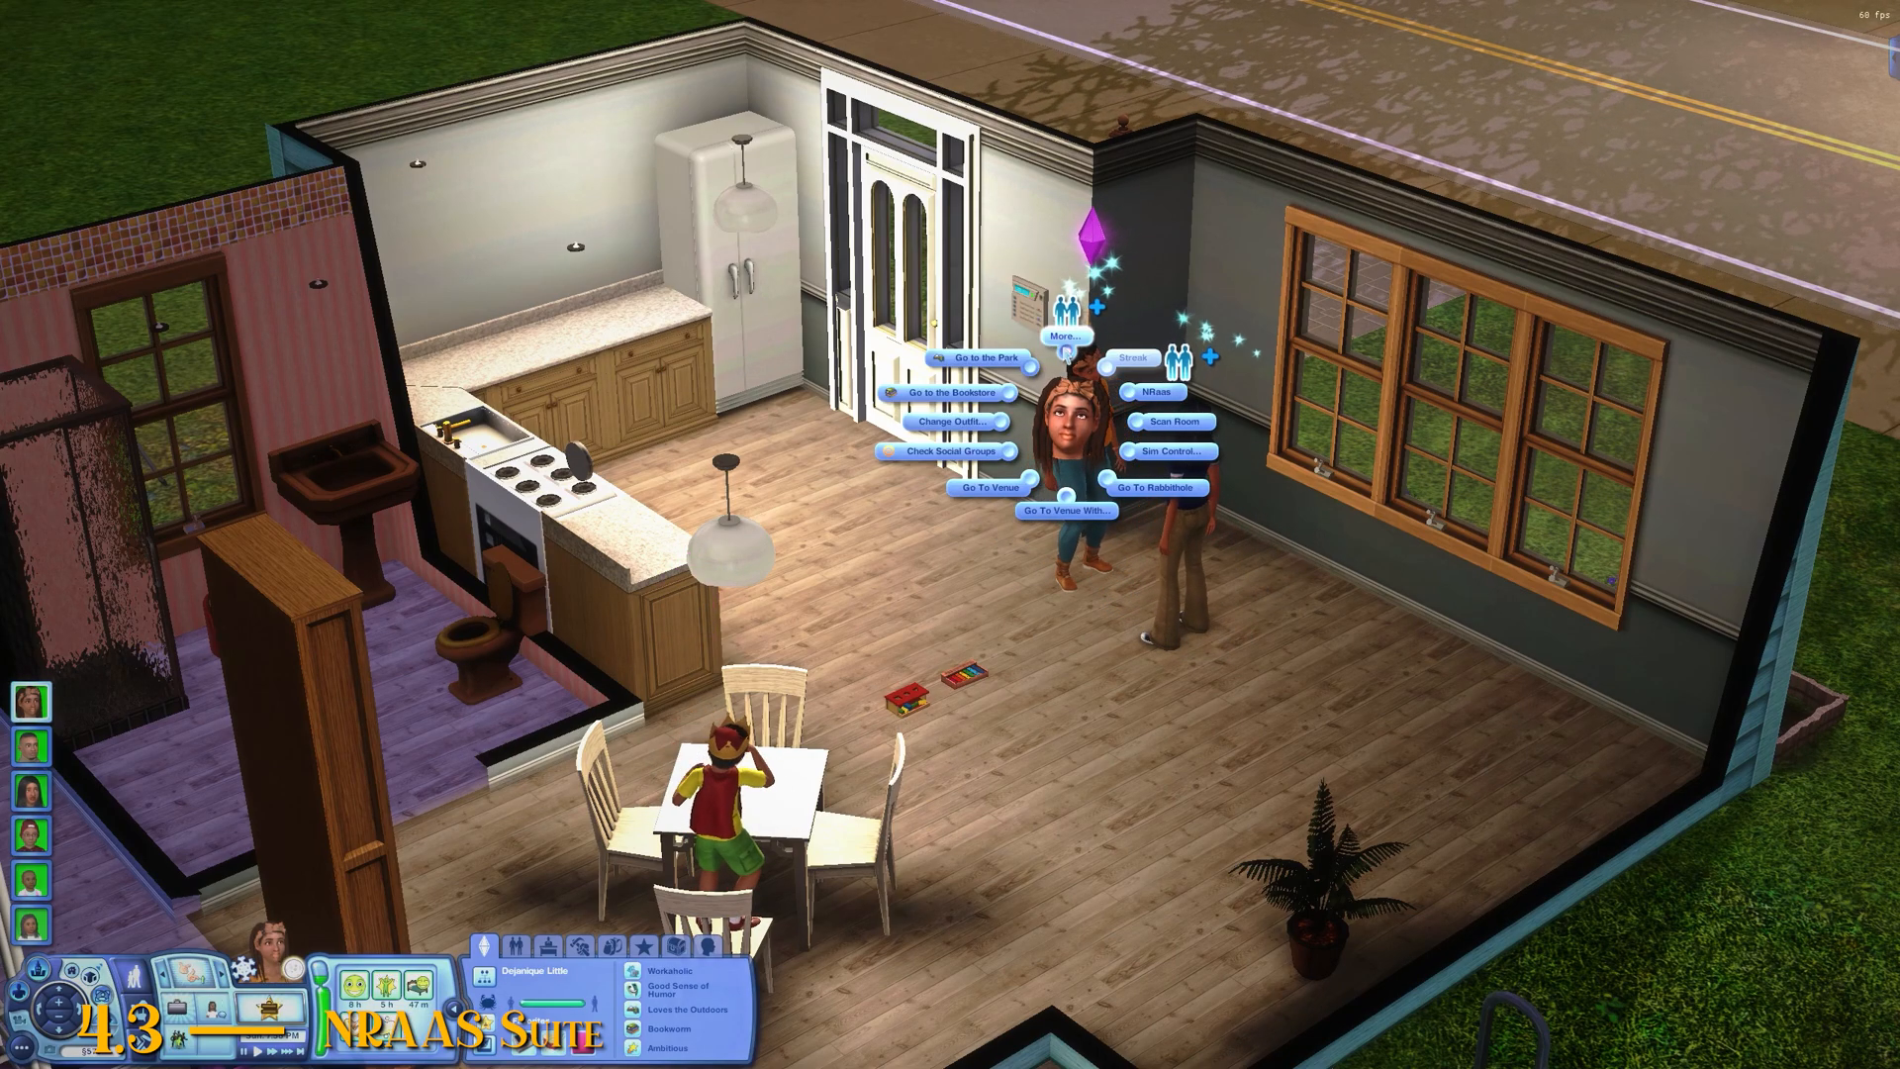
click(1066, 337)
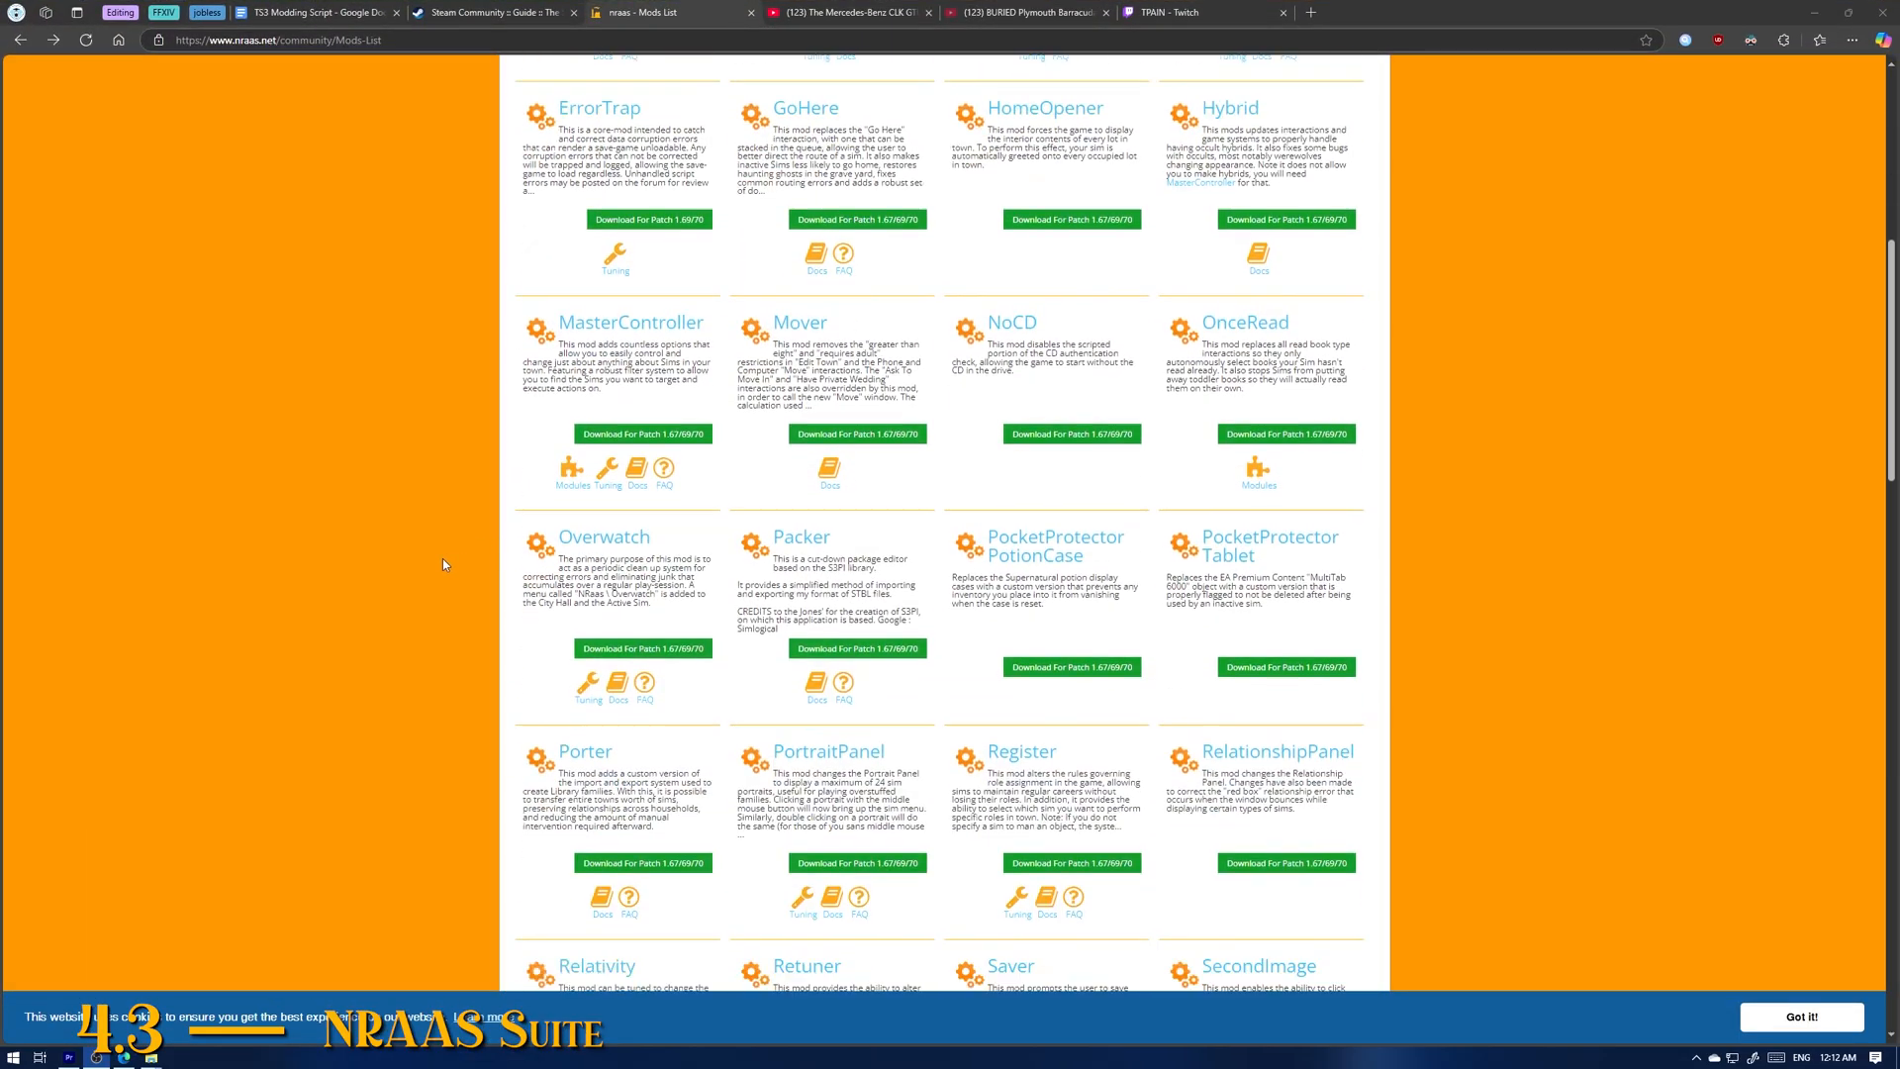
Step: In the browser, open the Overwatch page from the NRAAS mods list and download Version 123
scroll(443, 560, down, 1)
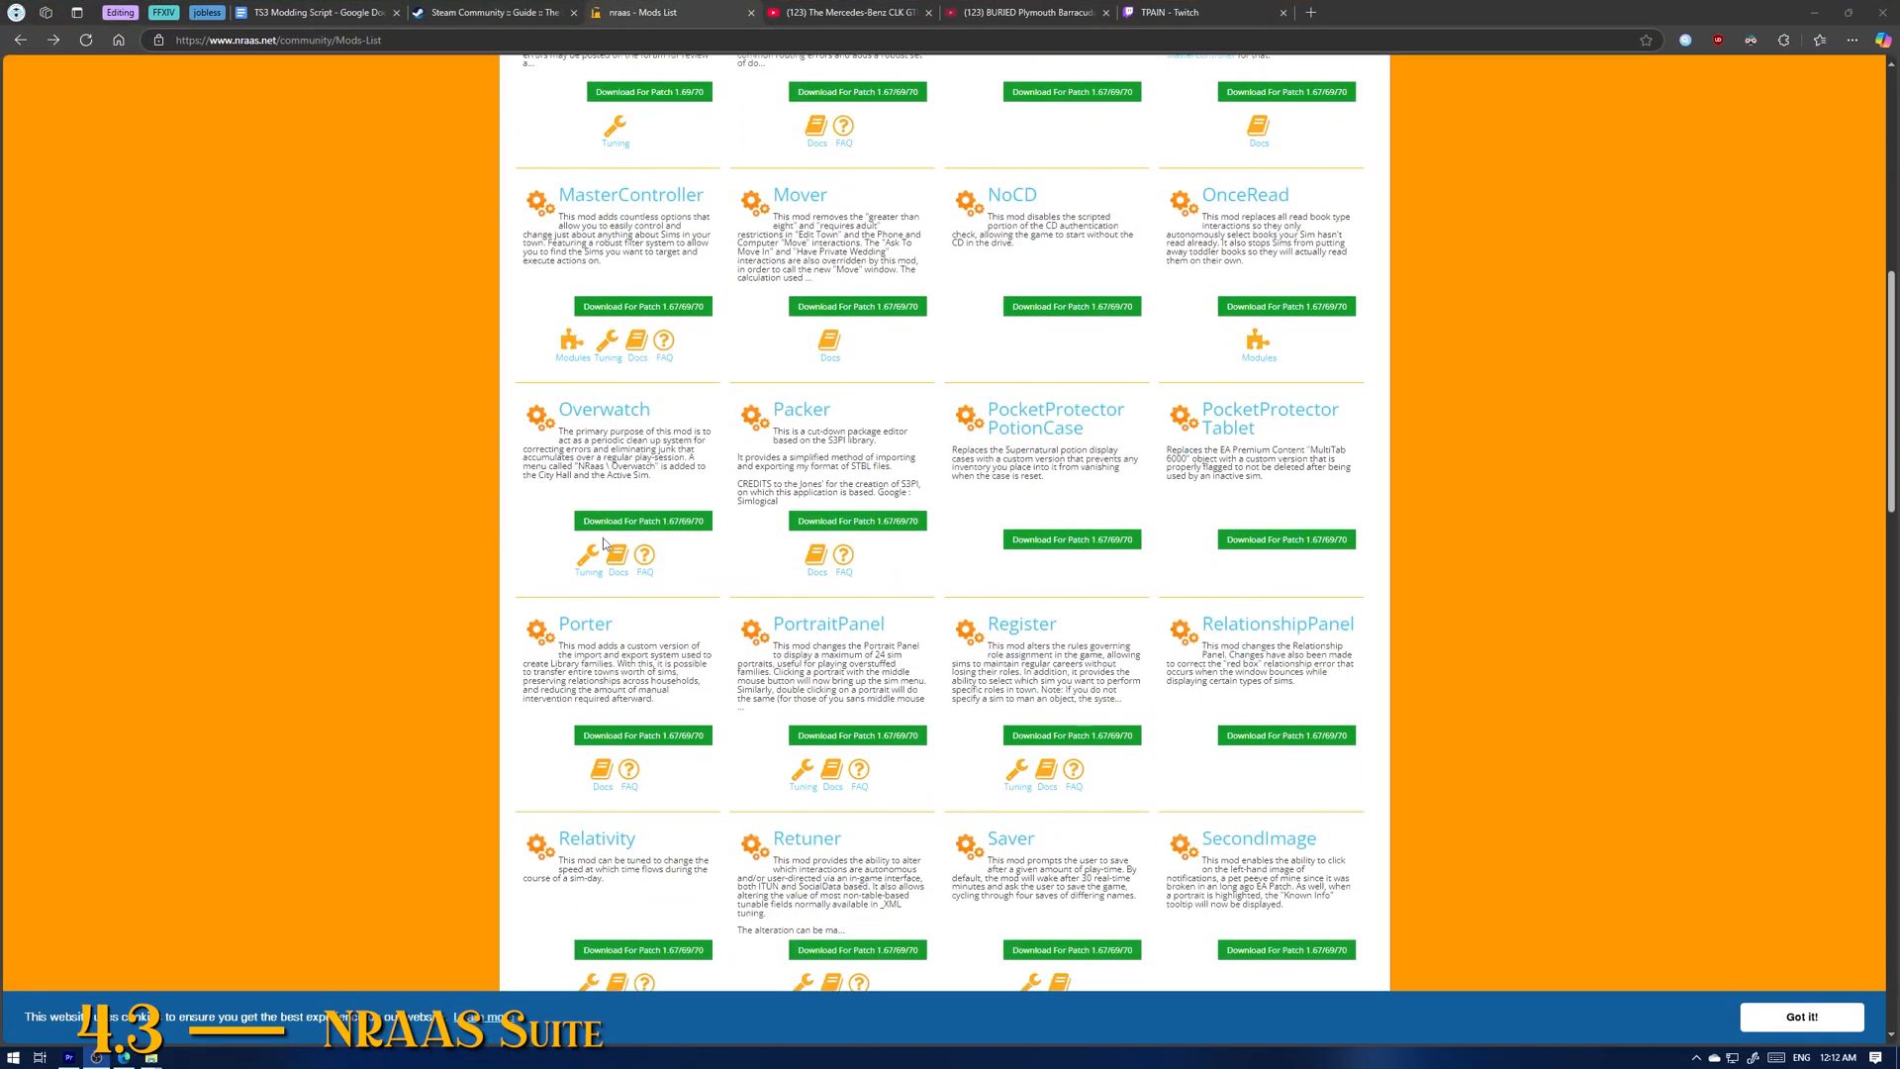
click(613, 415)
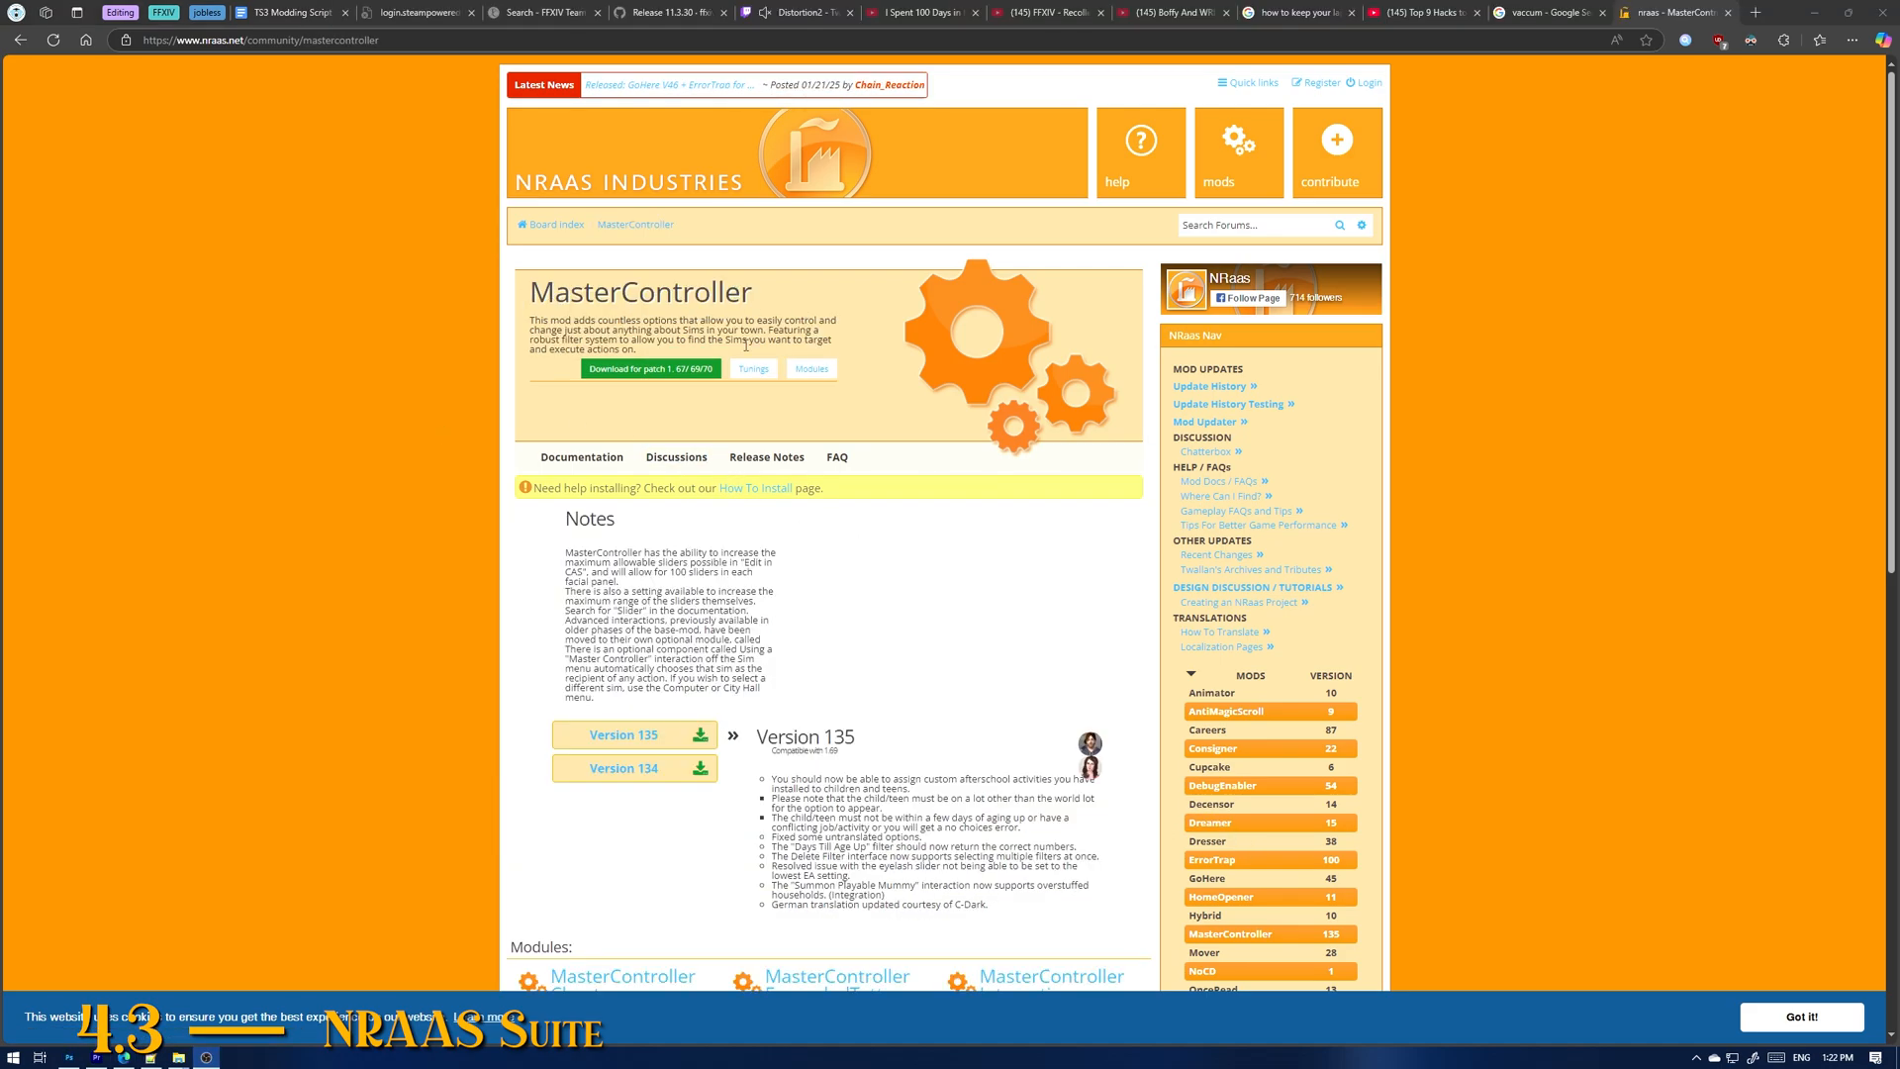
scroll(1168, 658, down, 5)
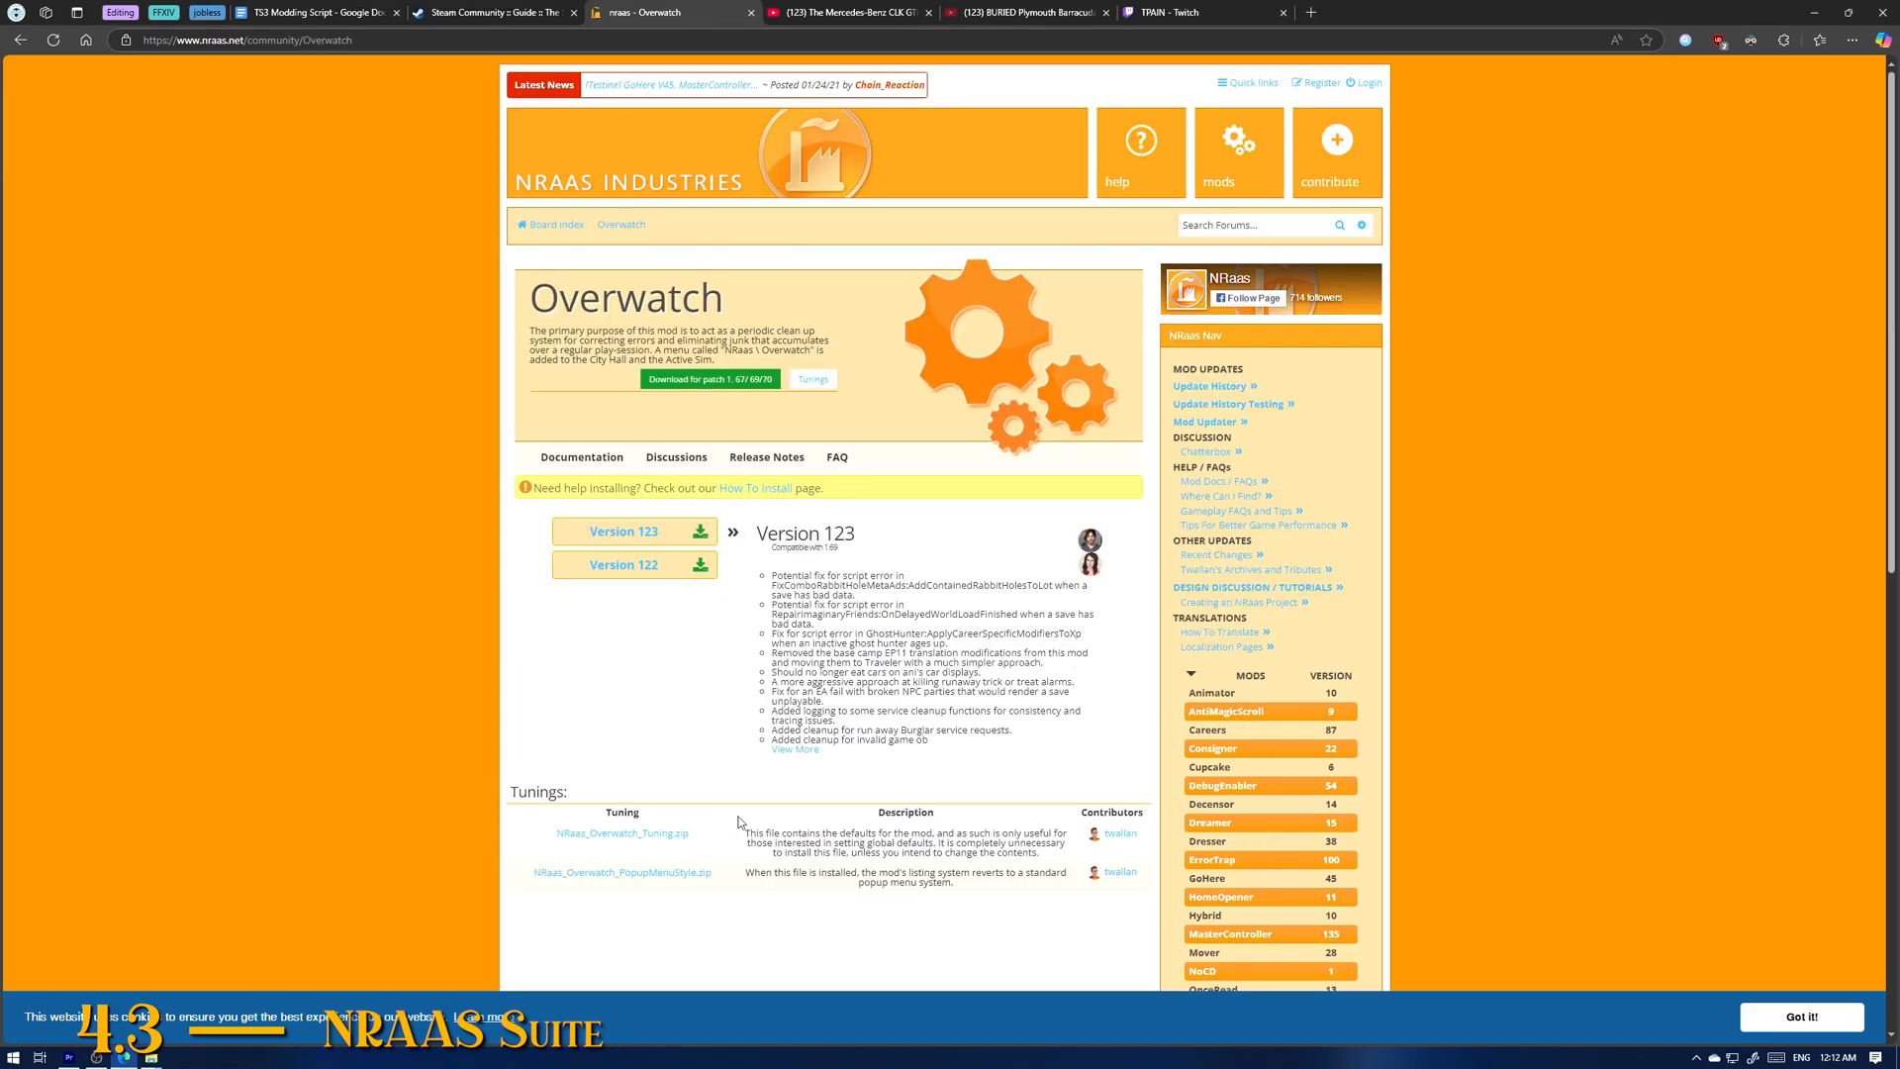
click(631, 532)
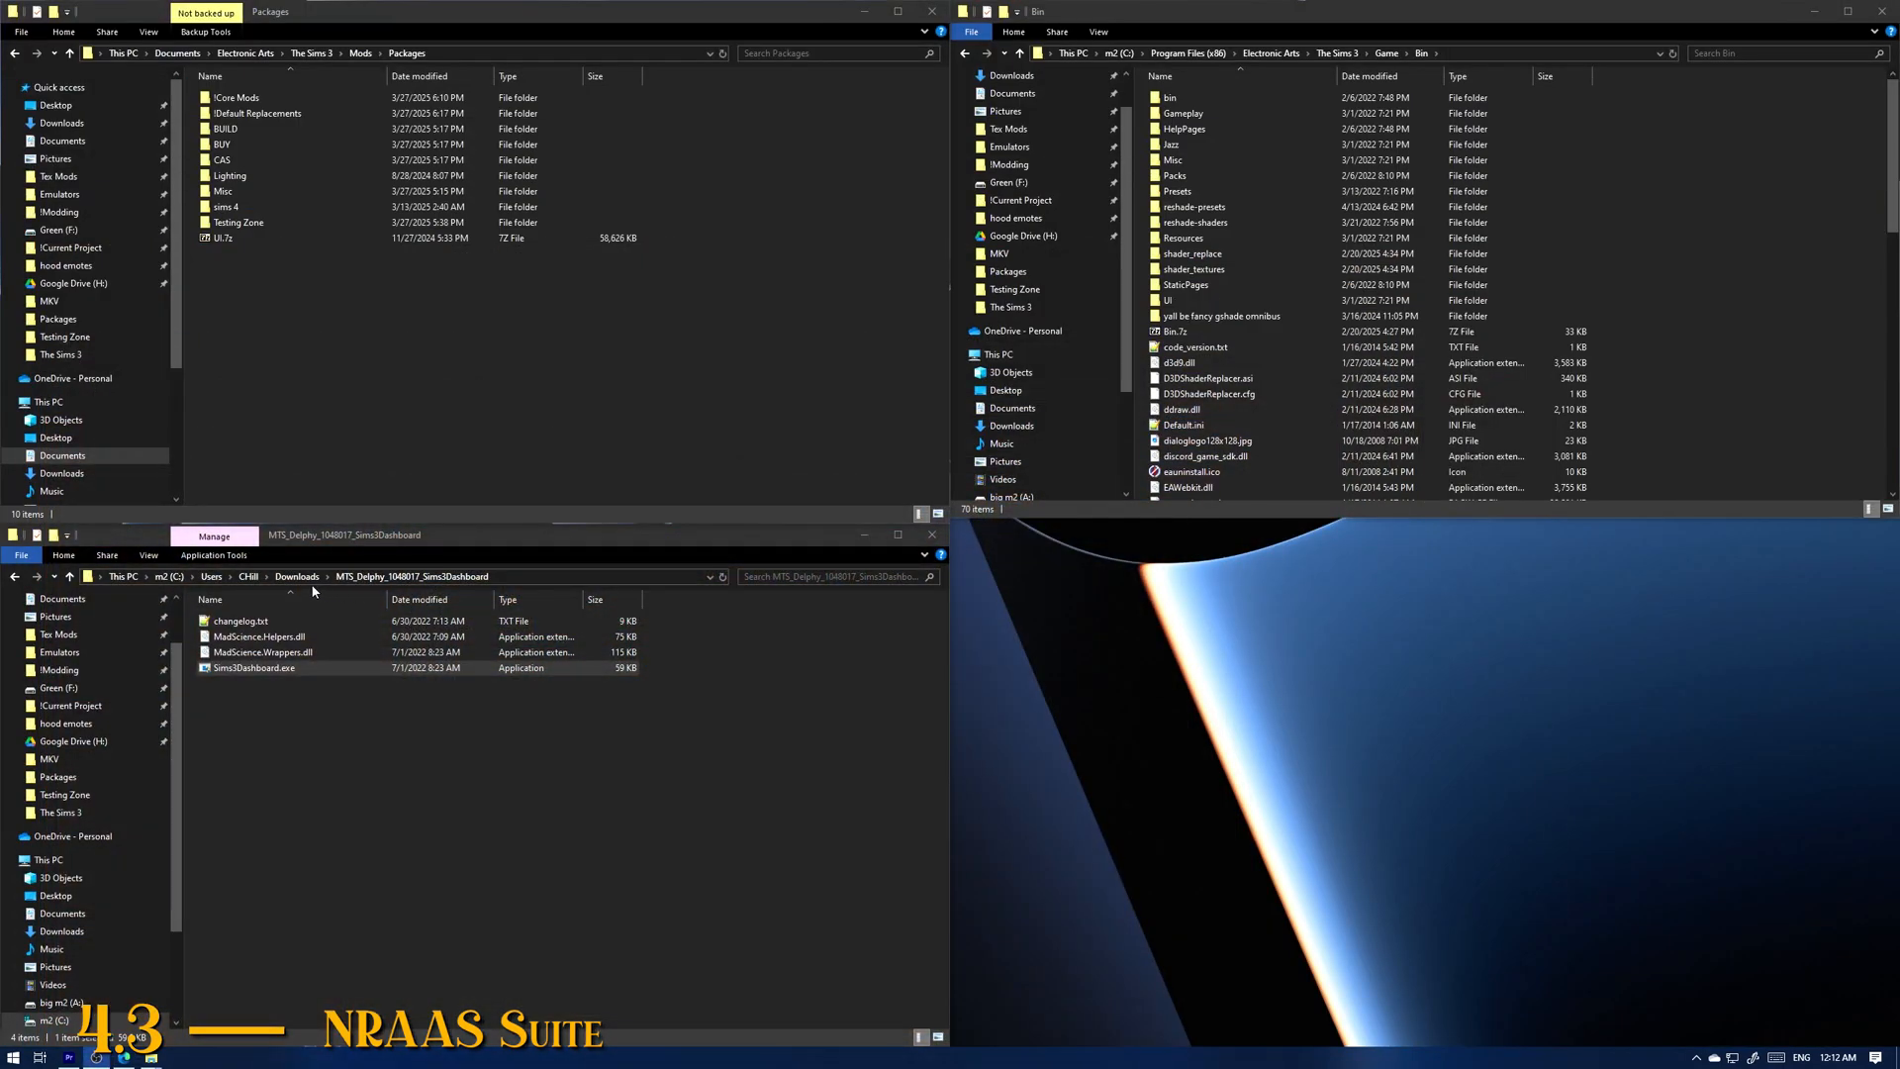
Step: In File Explorer, extract NRaas_Overwatch_V123.zip in Downloads and move the extracted folder into The Sims 3 Mods Packages folder
click(297, 576)
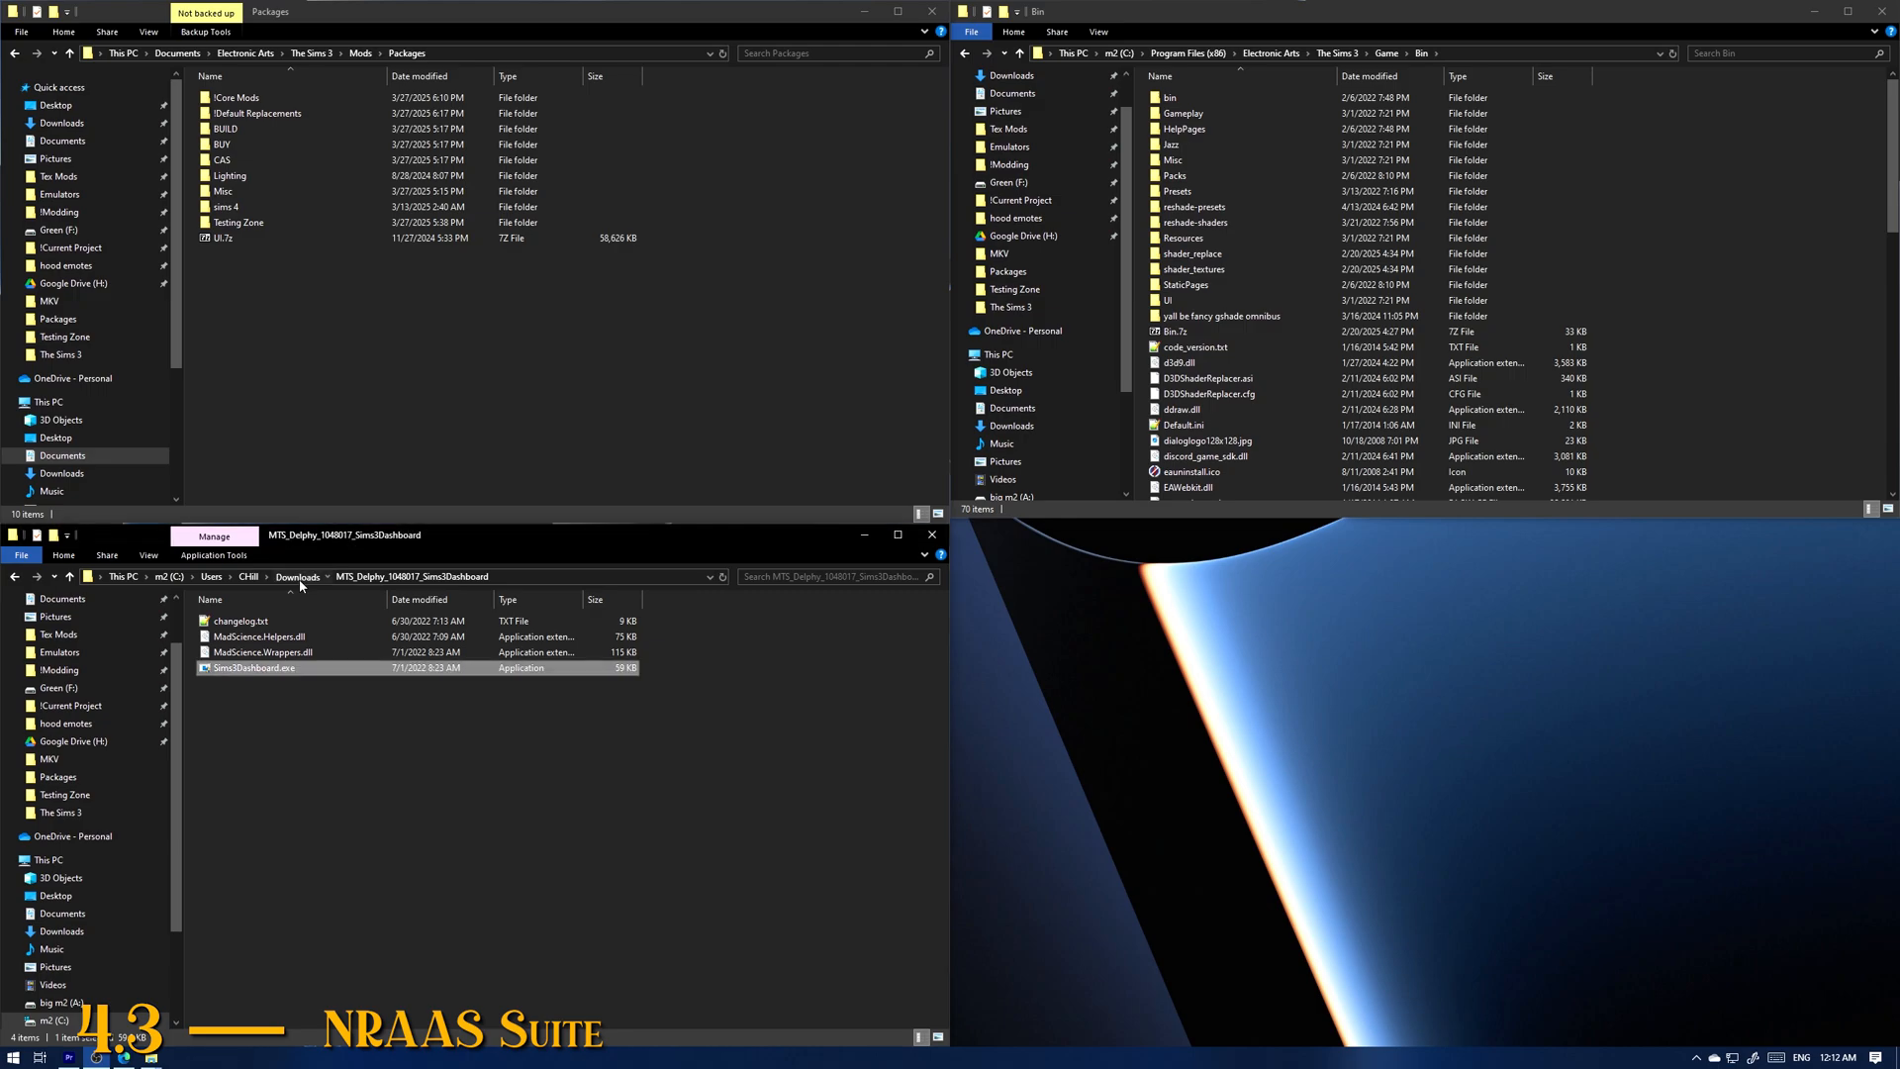
right_click(297, 696)
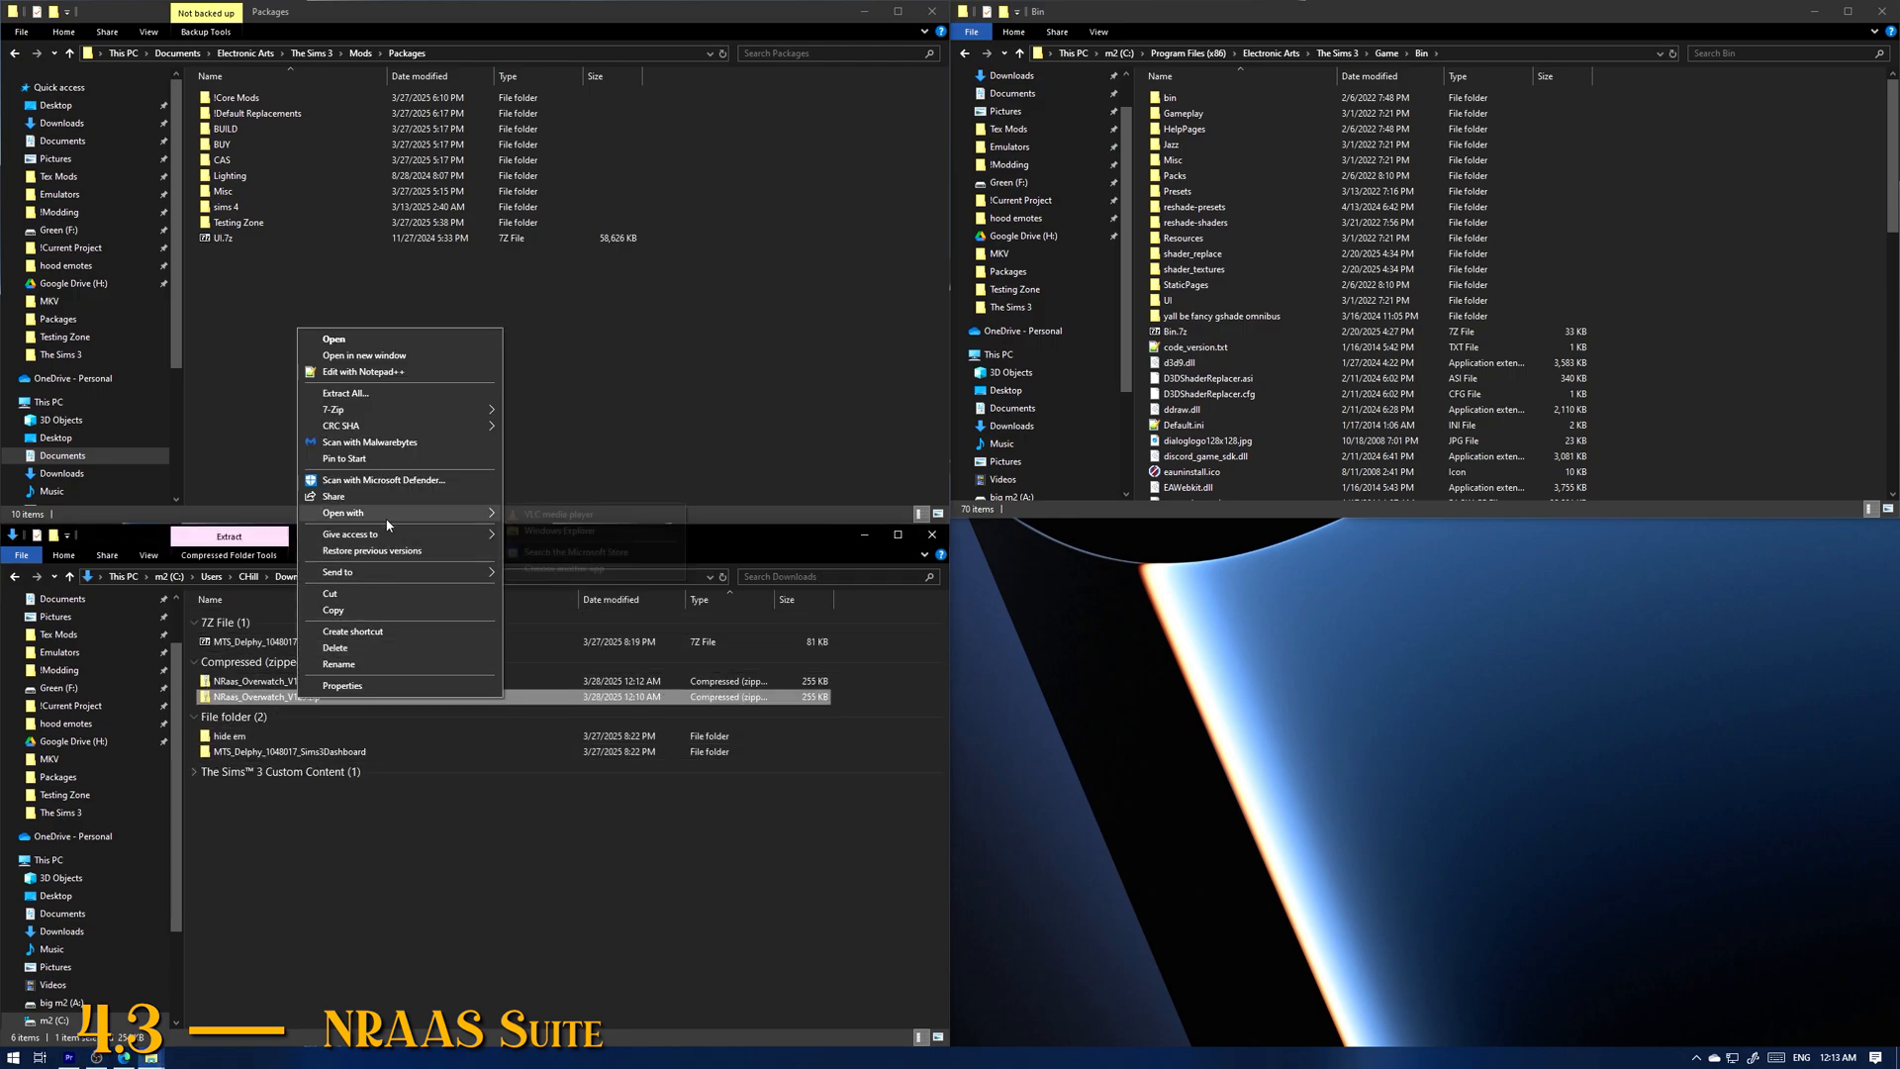
click(346, 393)
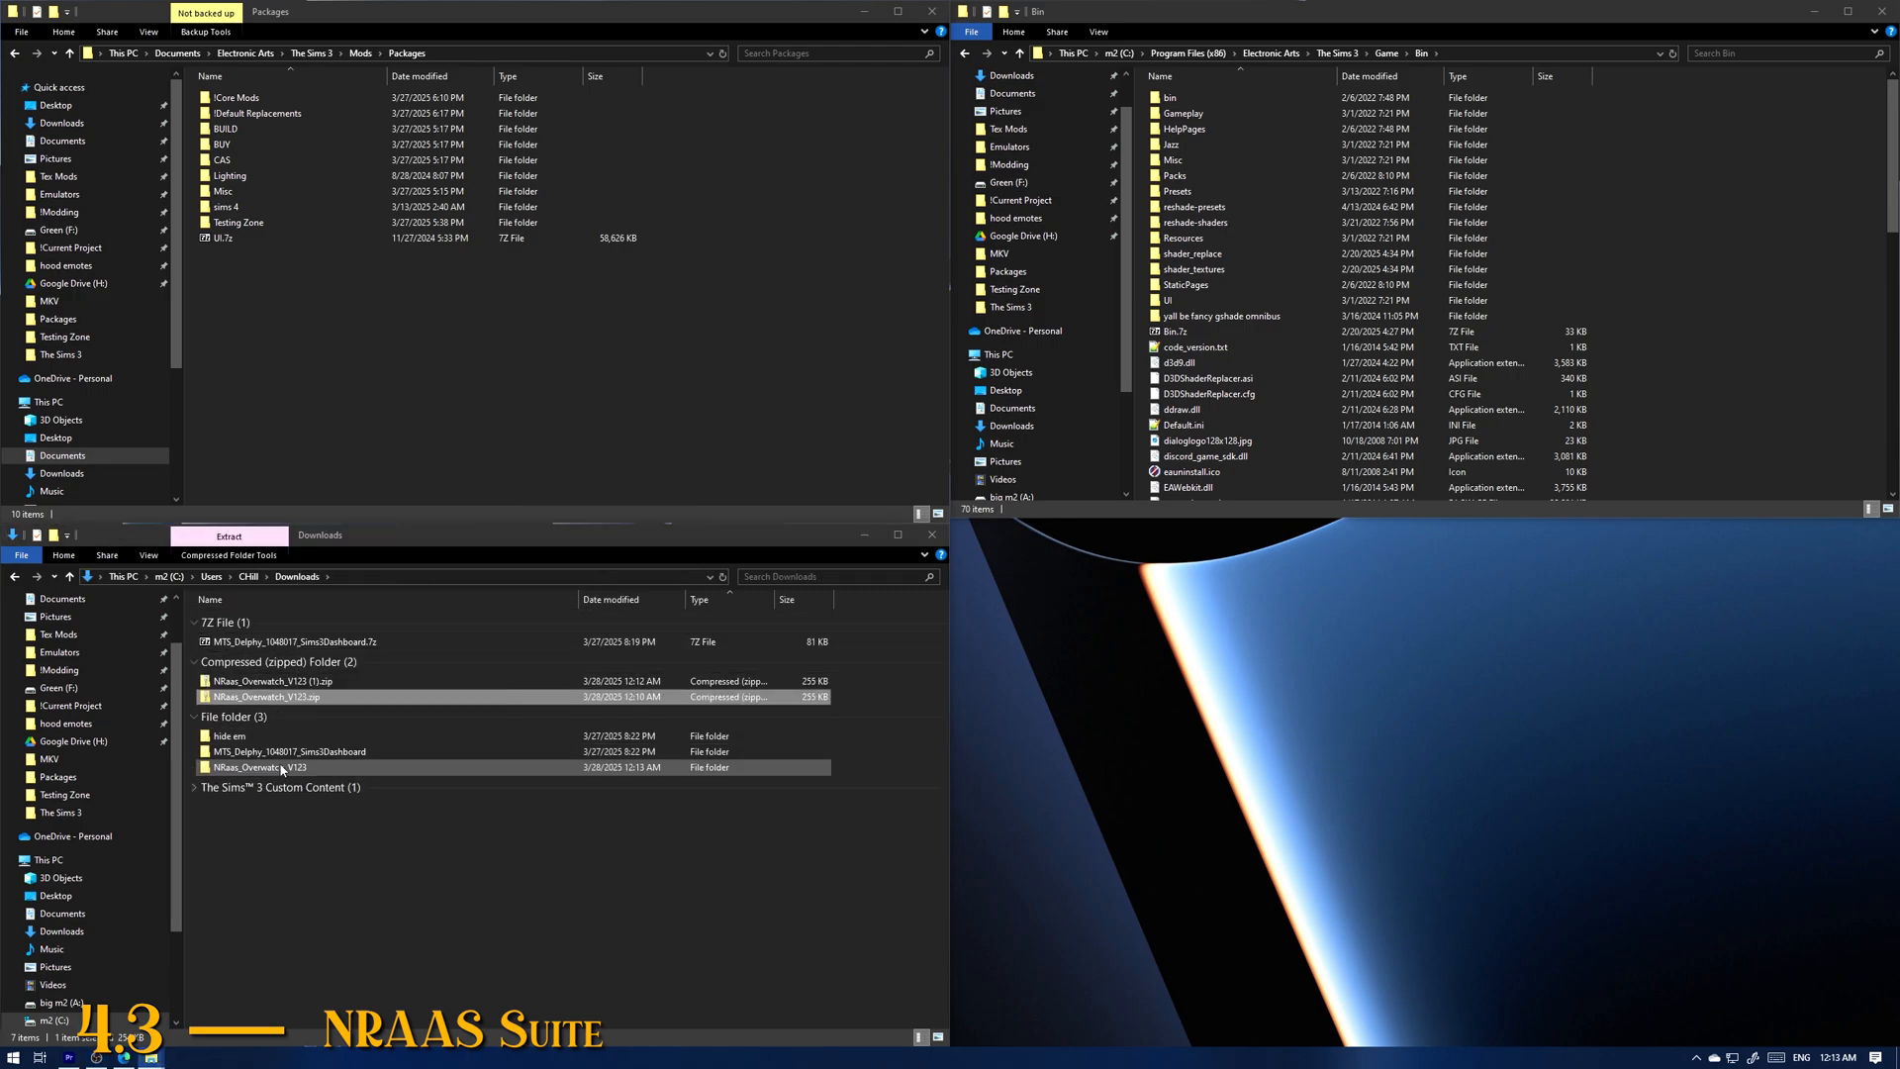
drag(259, 767, 323, 257)
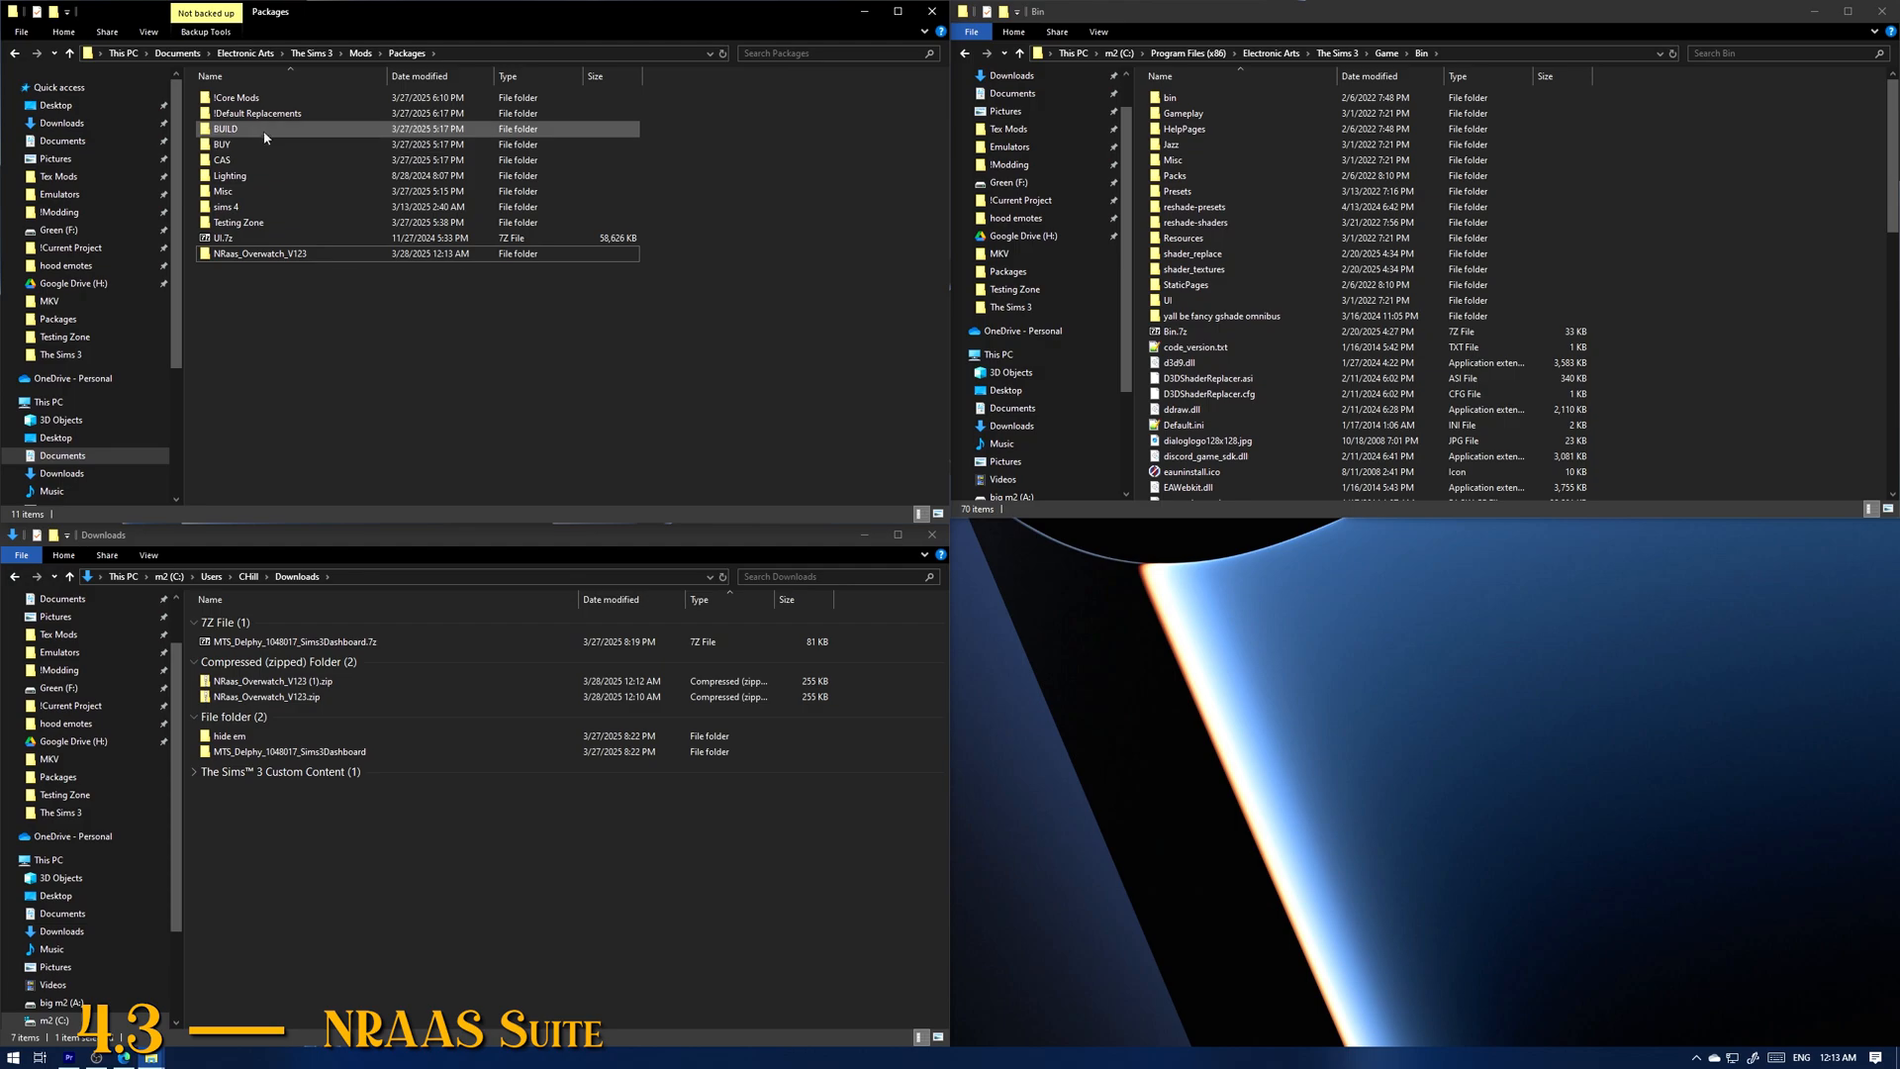
click(500, 205)
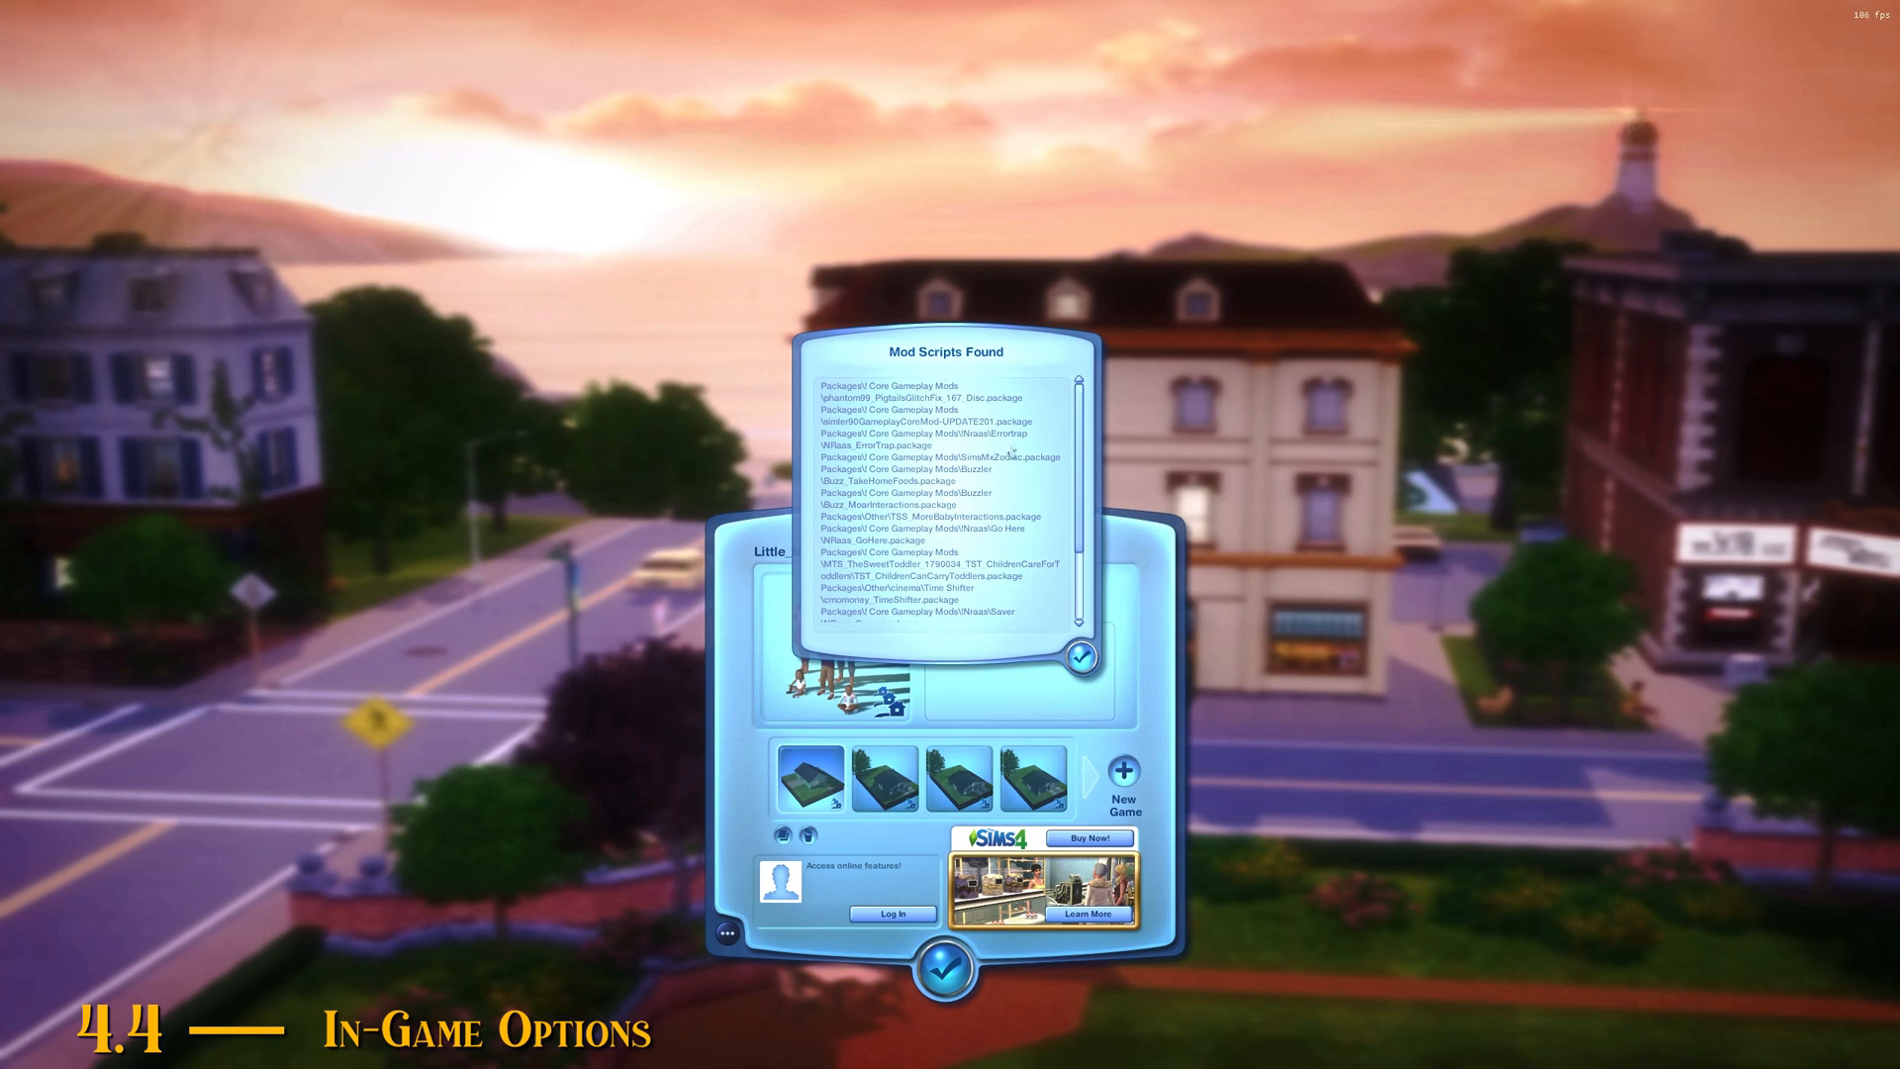
Step: In The Sims 3, dismiss the Mod Scripts Found list and open the General Settings options
click(1082, 656)
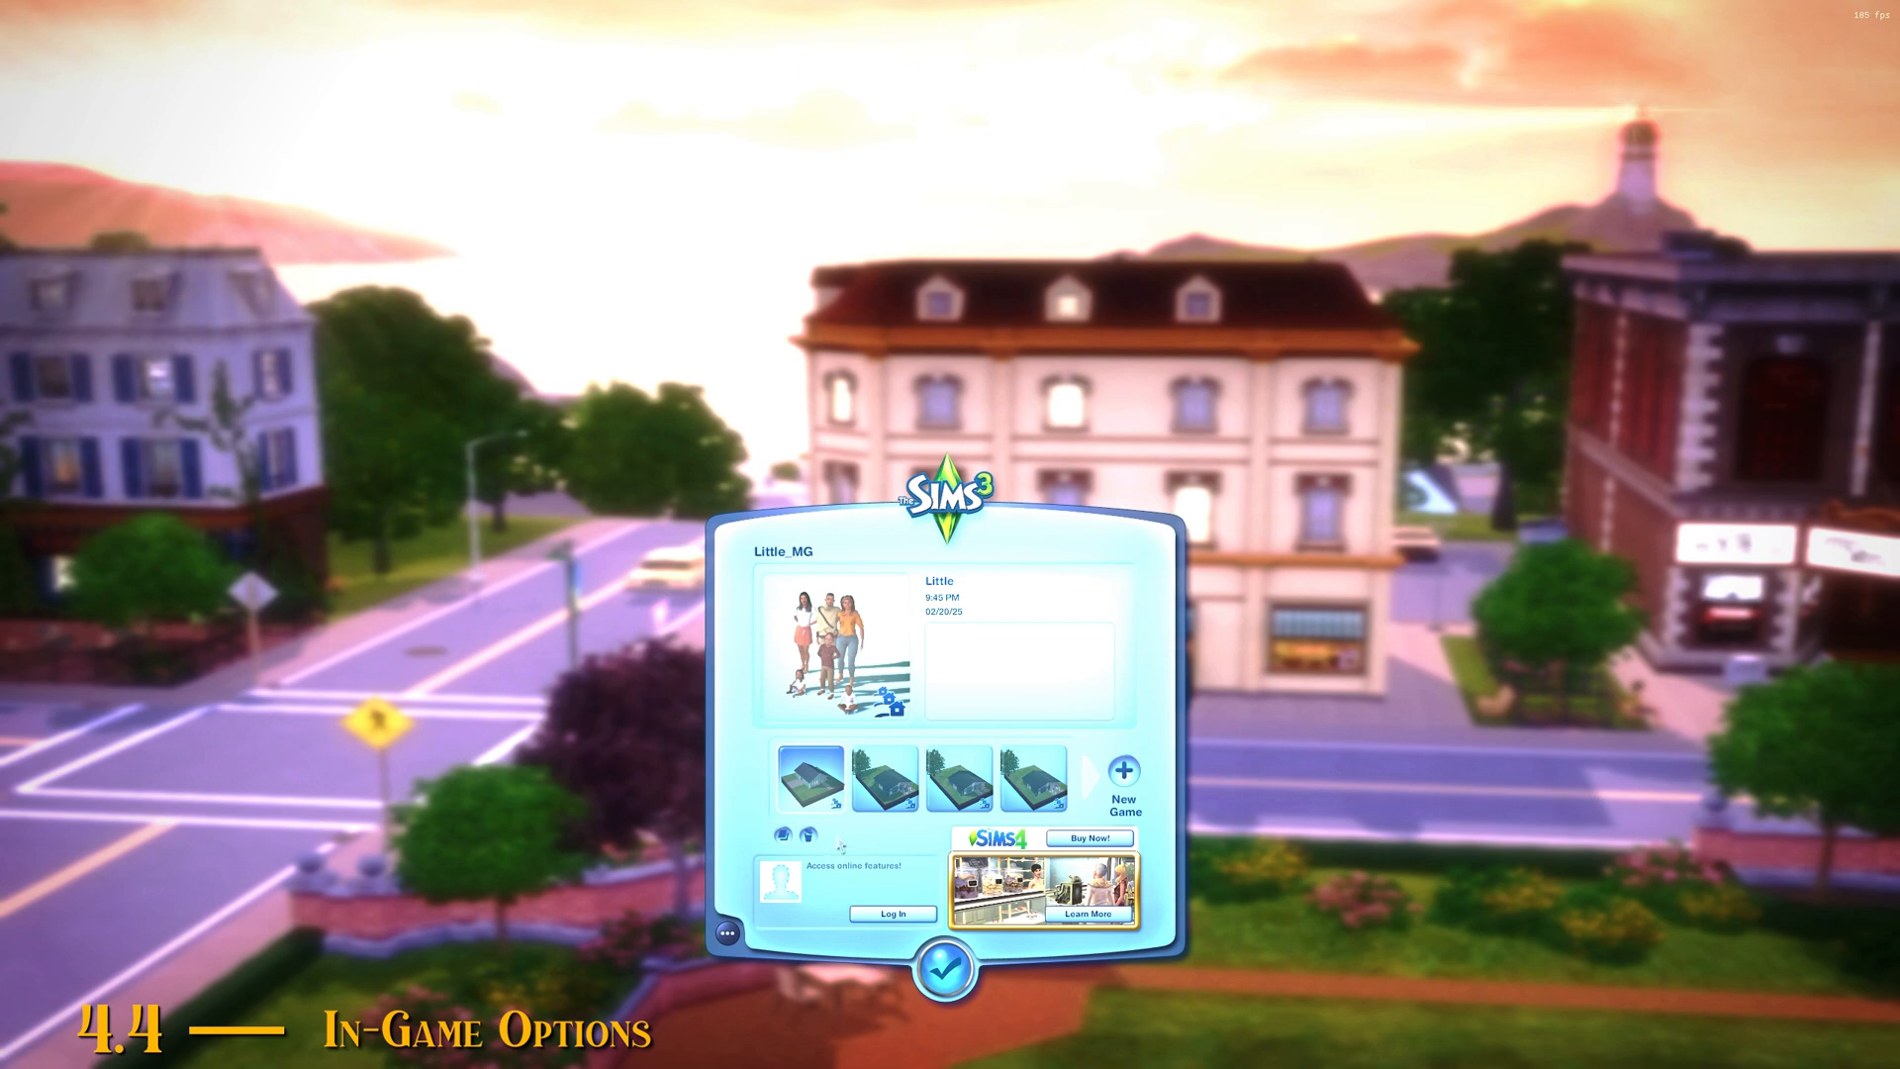
click(727, 936)
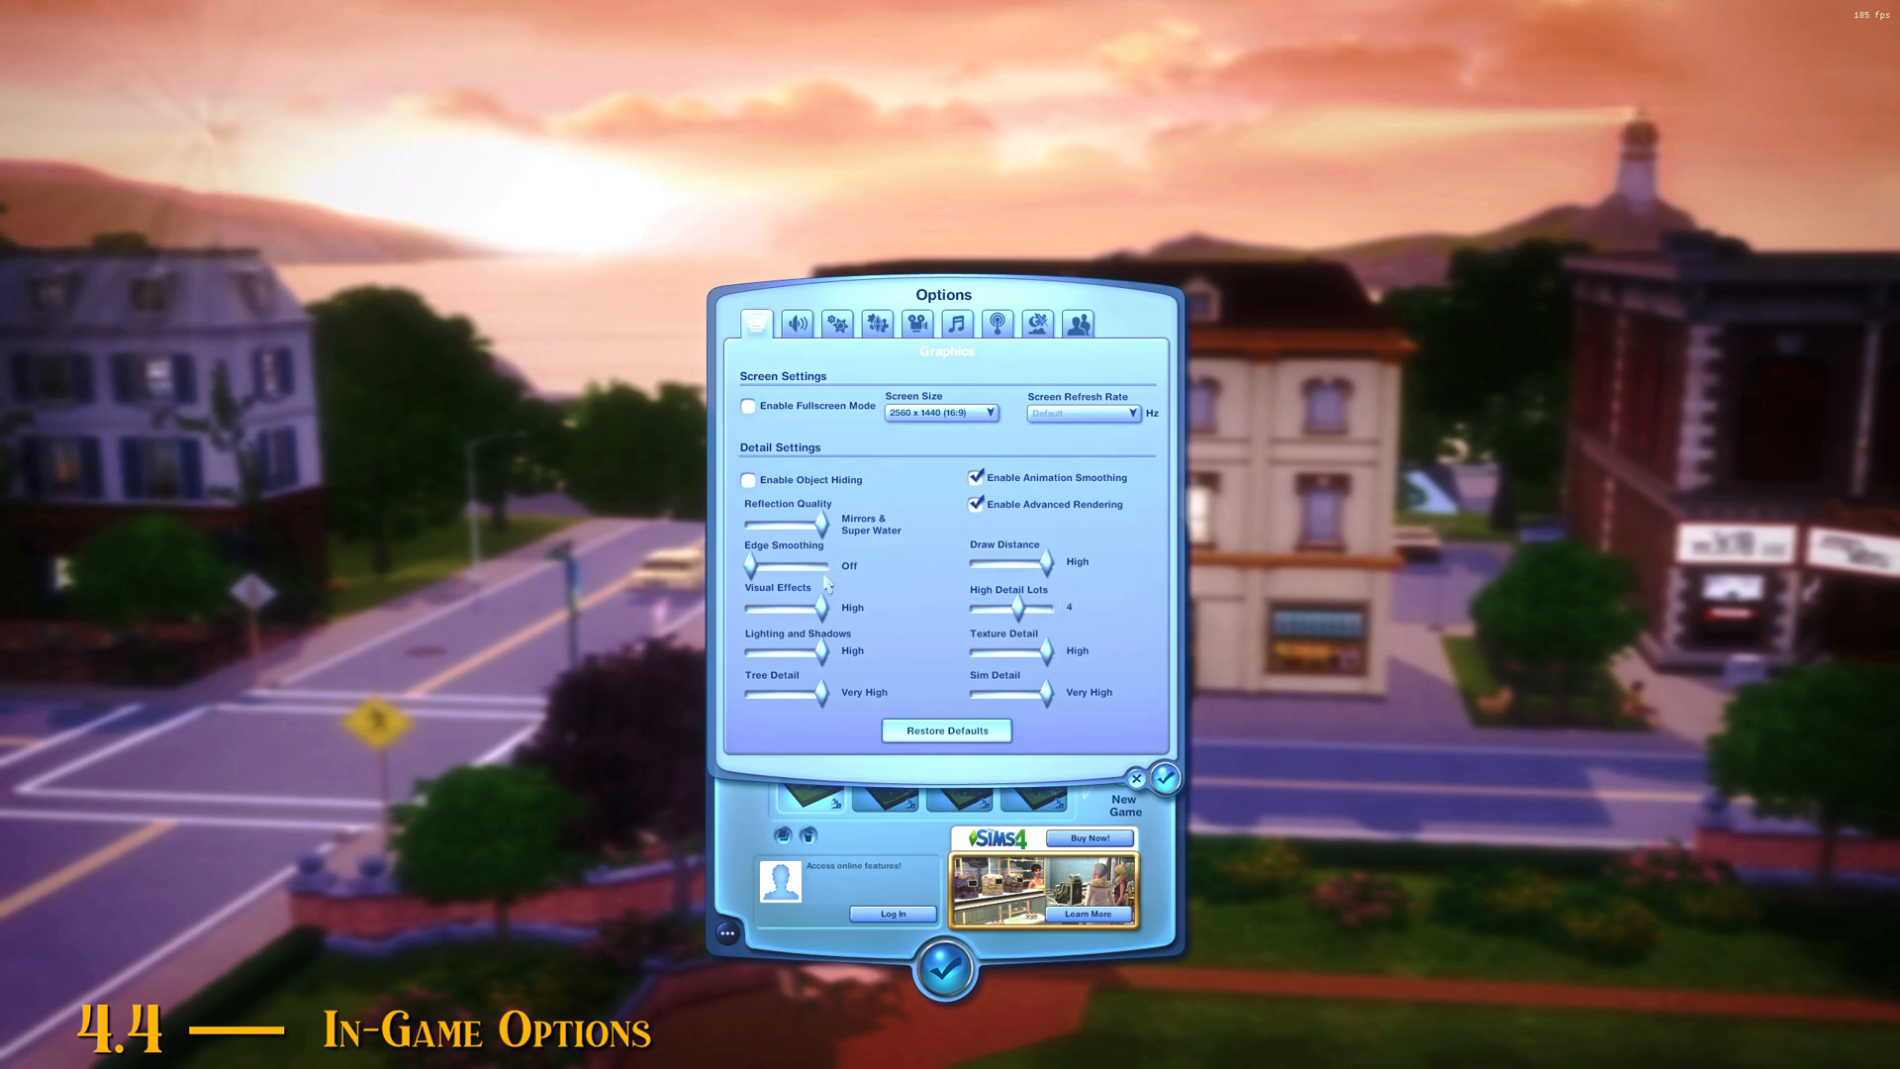
click(837, 324)
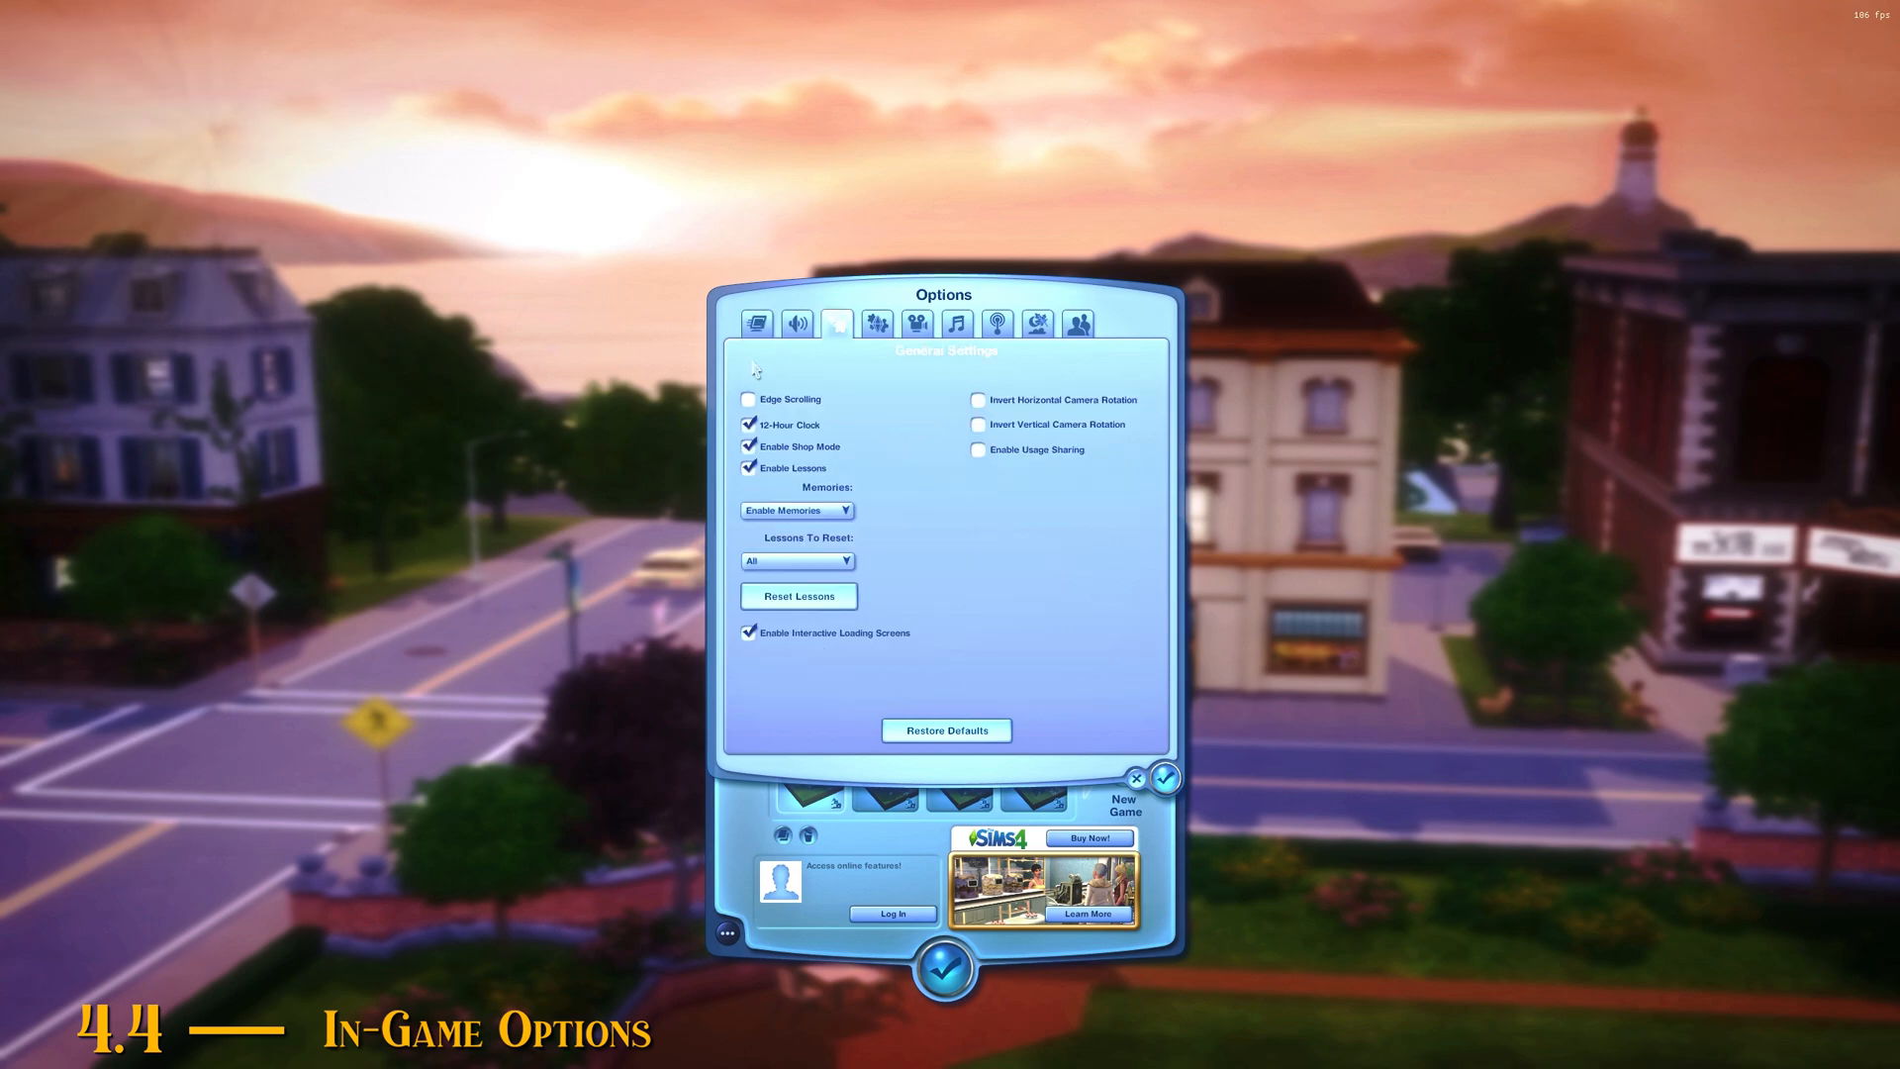
Step: Turn off lessons and Shop Mode, set memories to Disable Memories, and accept the options
click(755, 471)
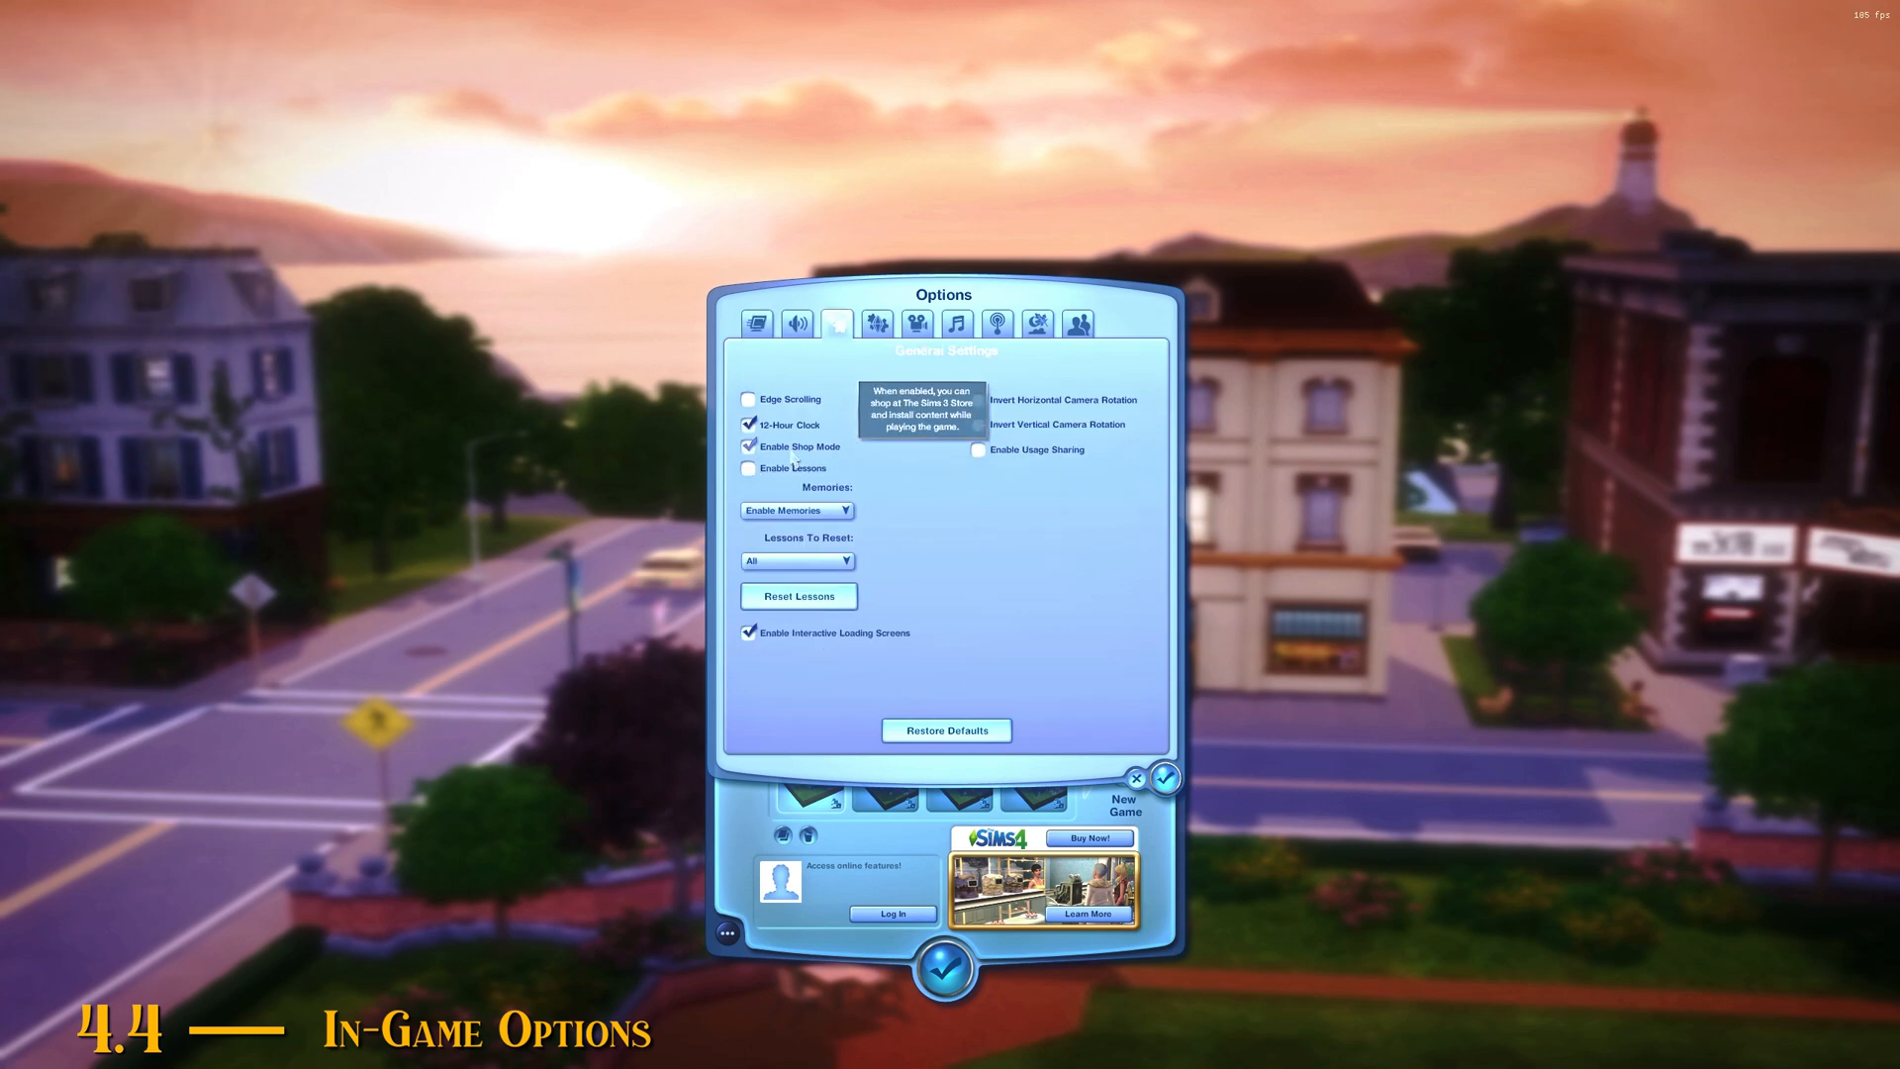
click(792, 451)
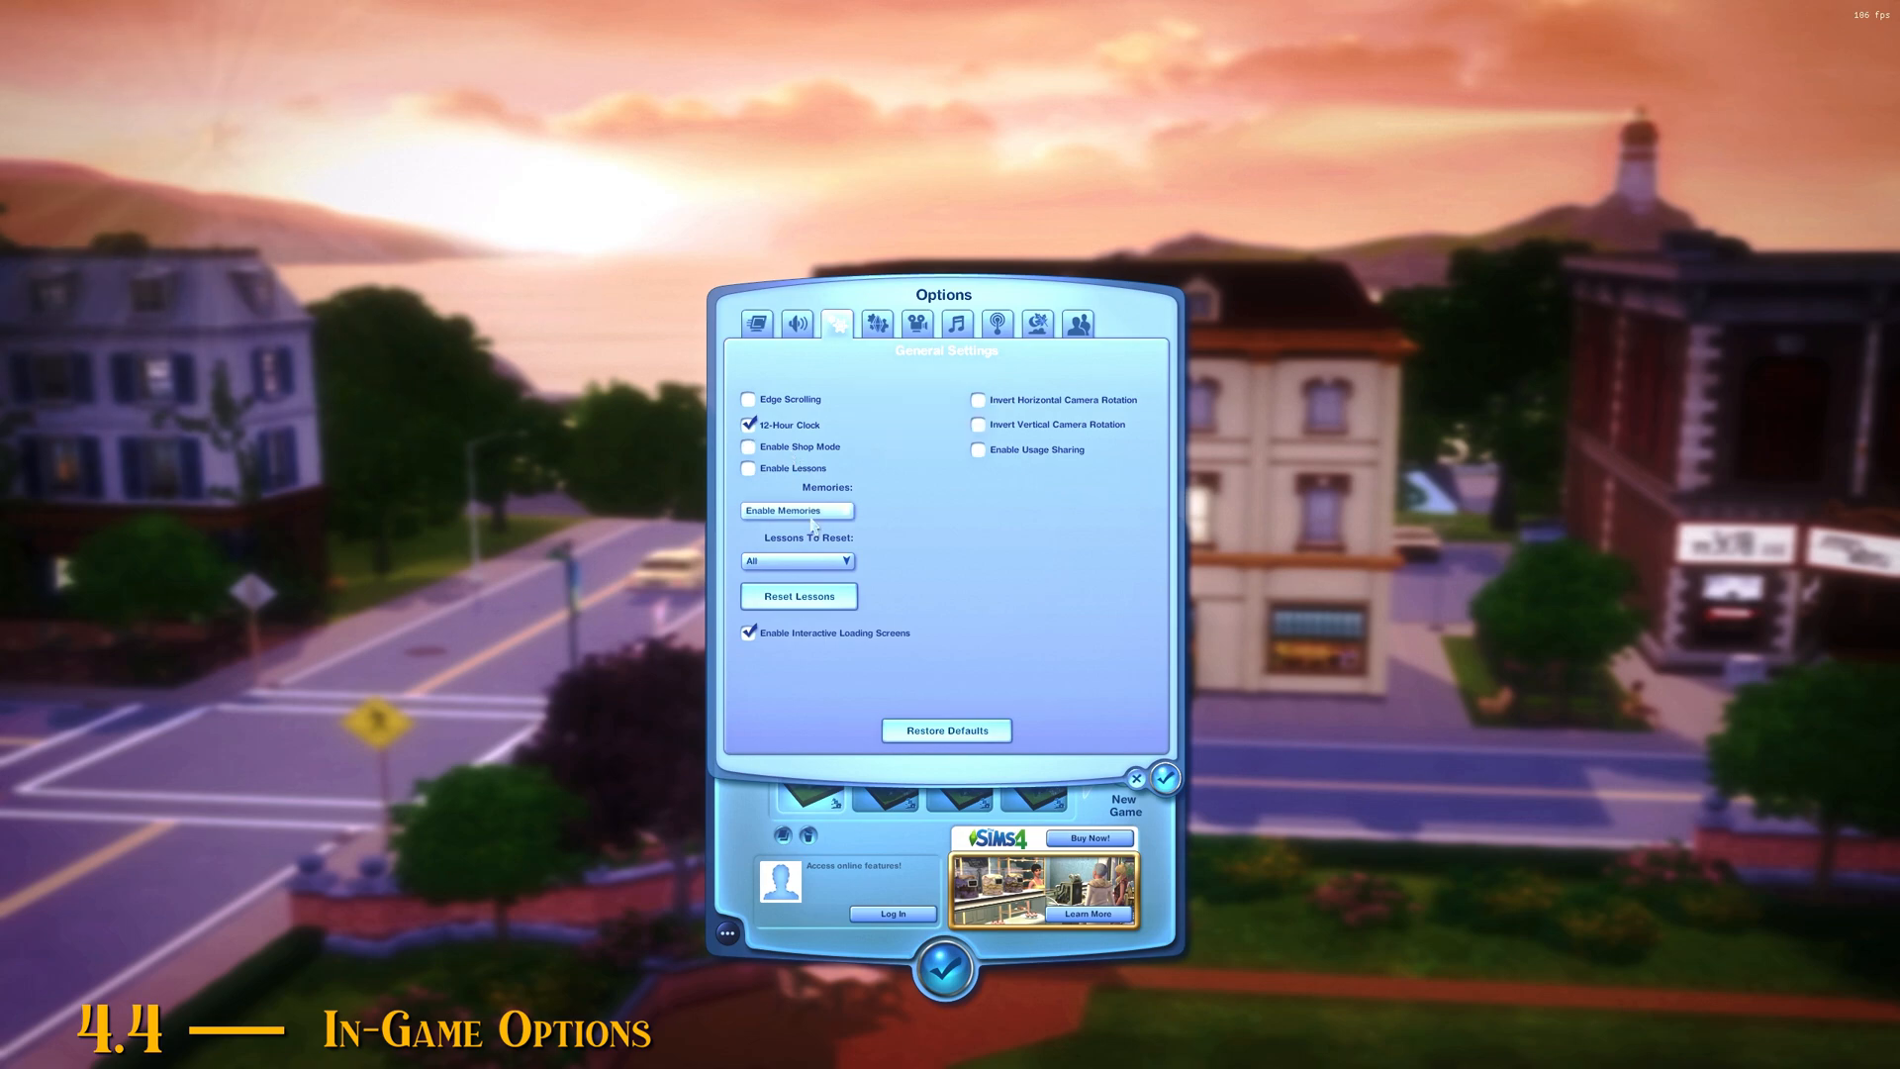
click(812, 510)
click(796, 536)
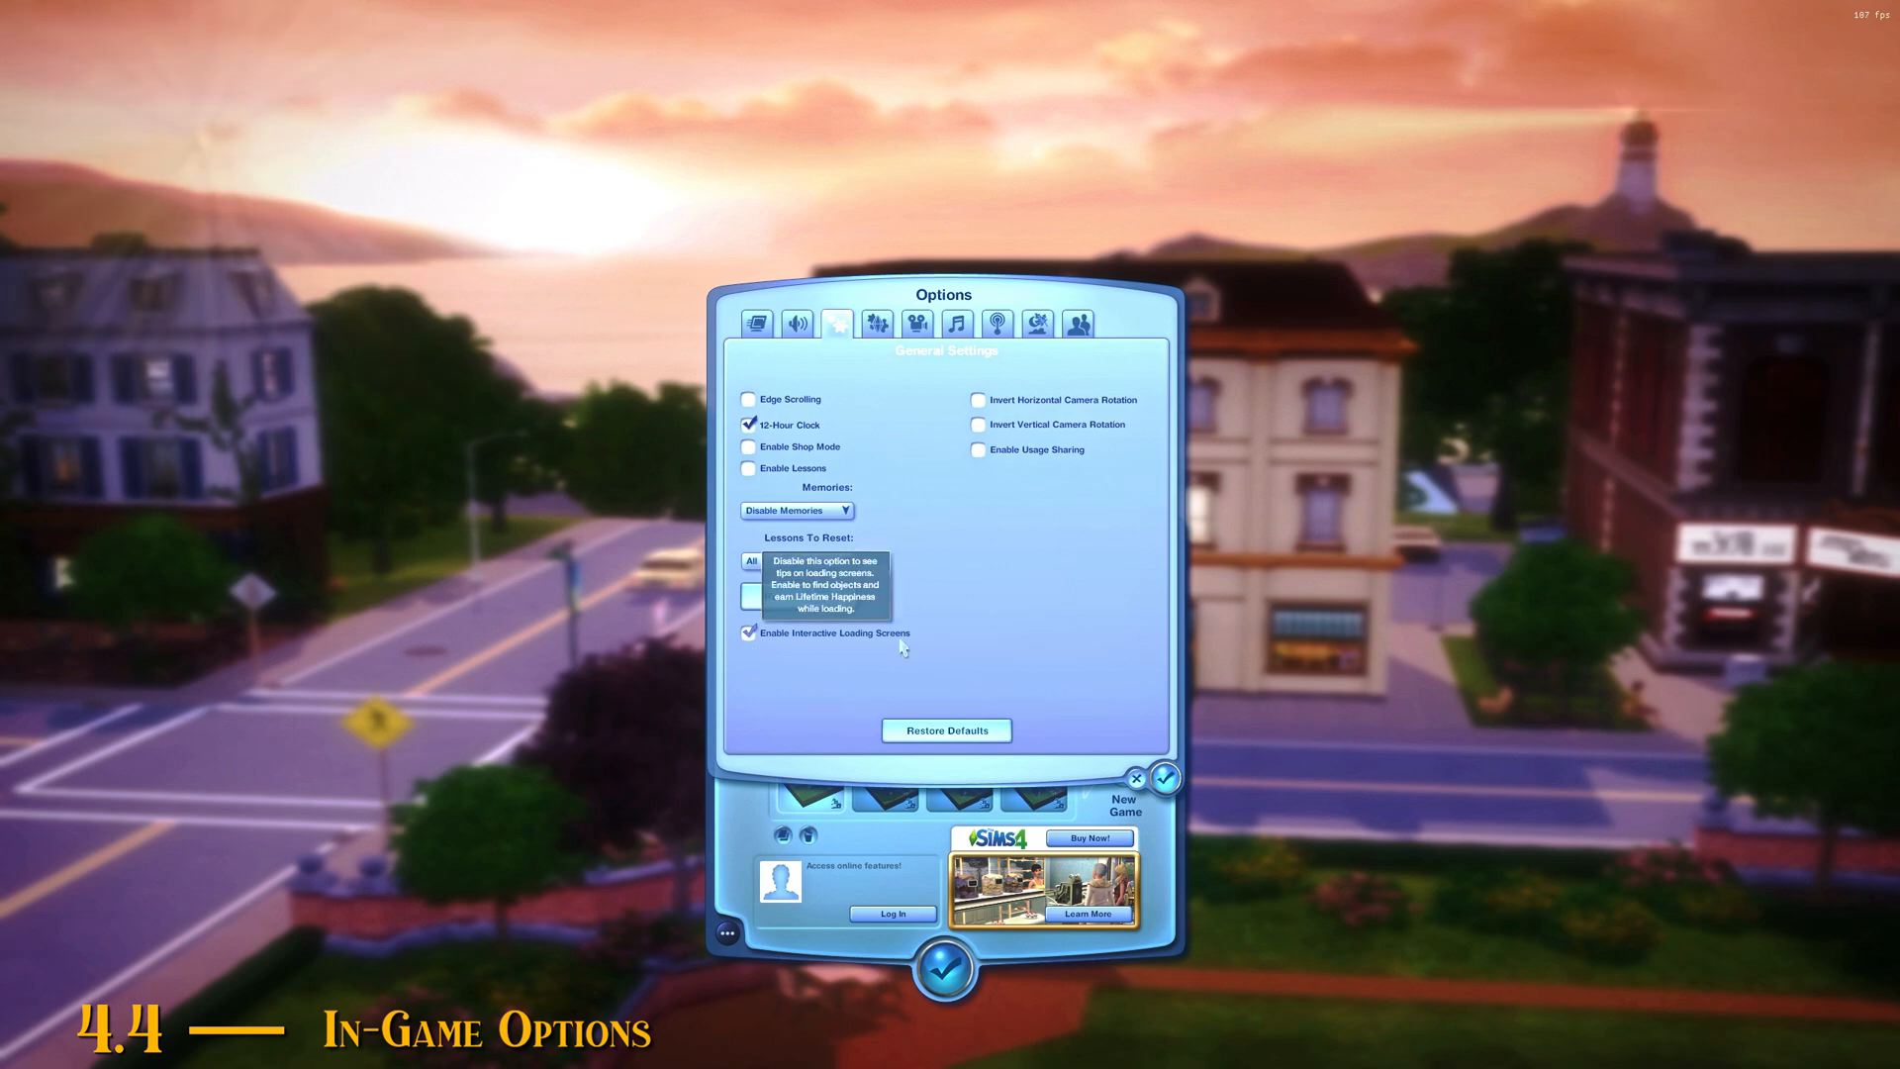
click(917, 326)
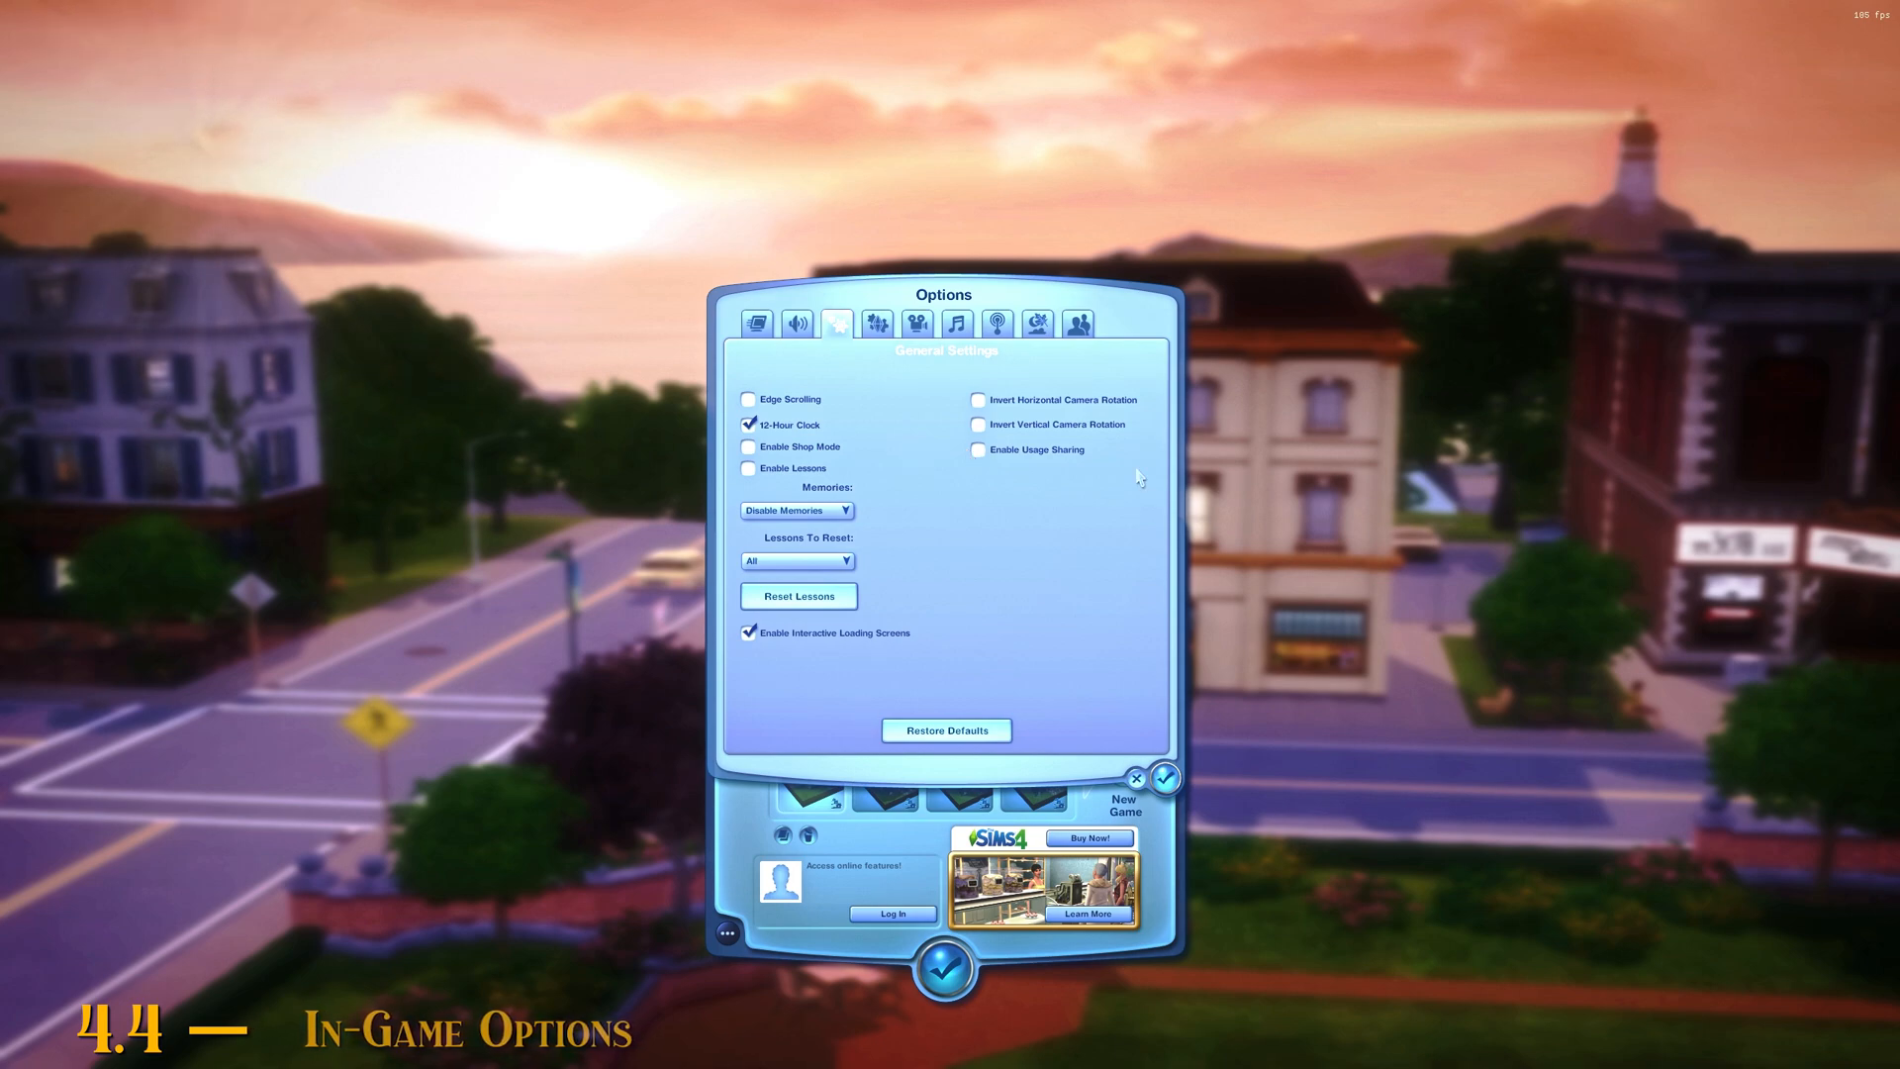
click(1165, 779)
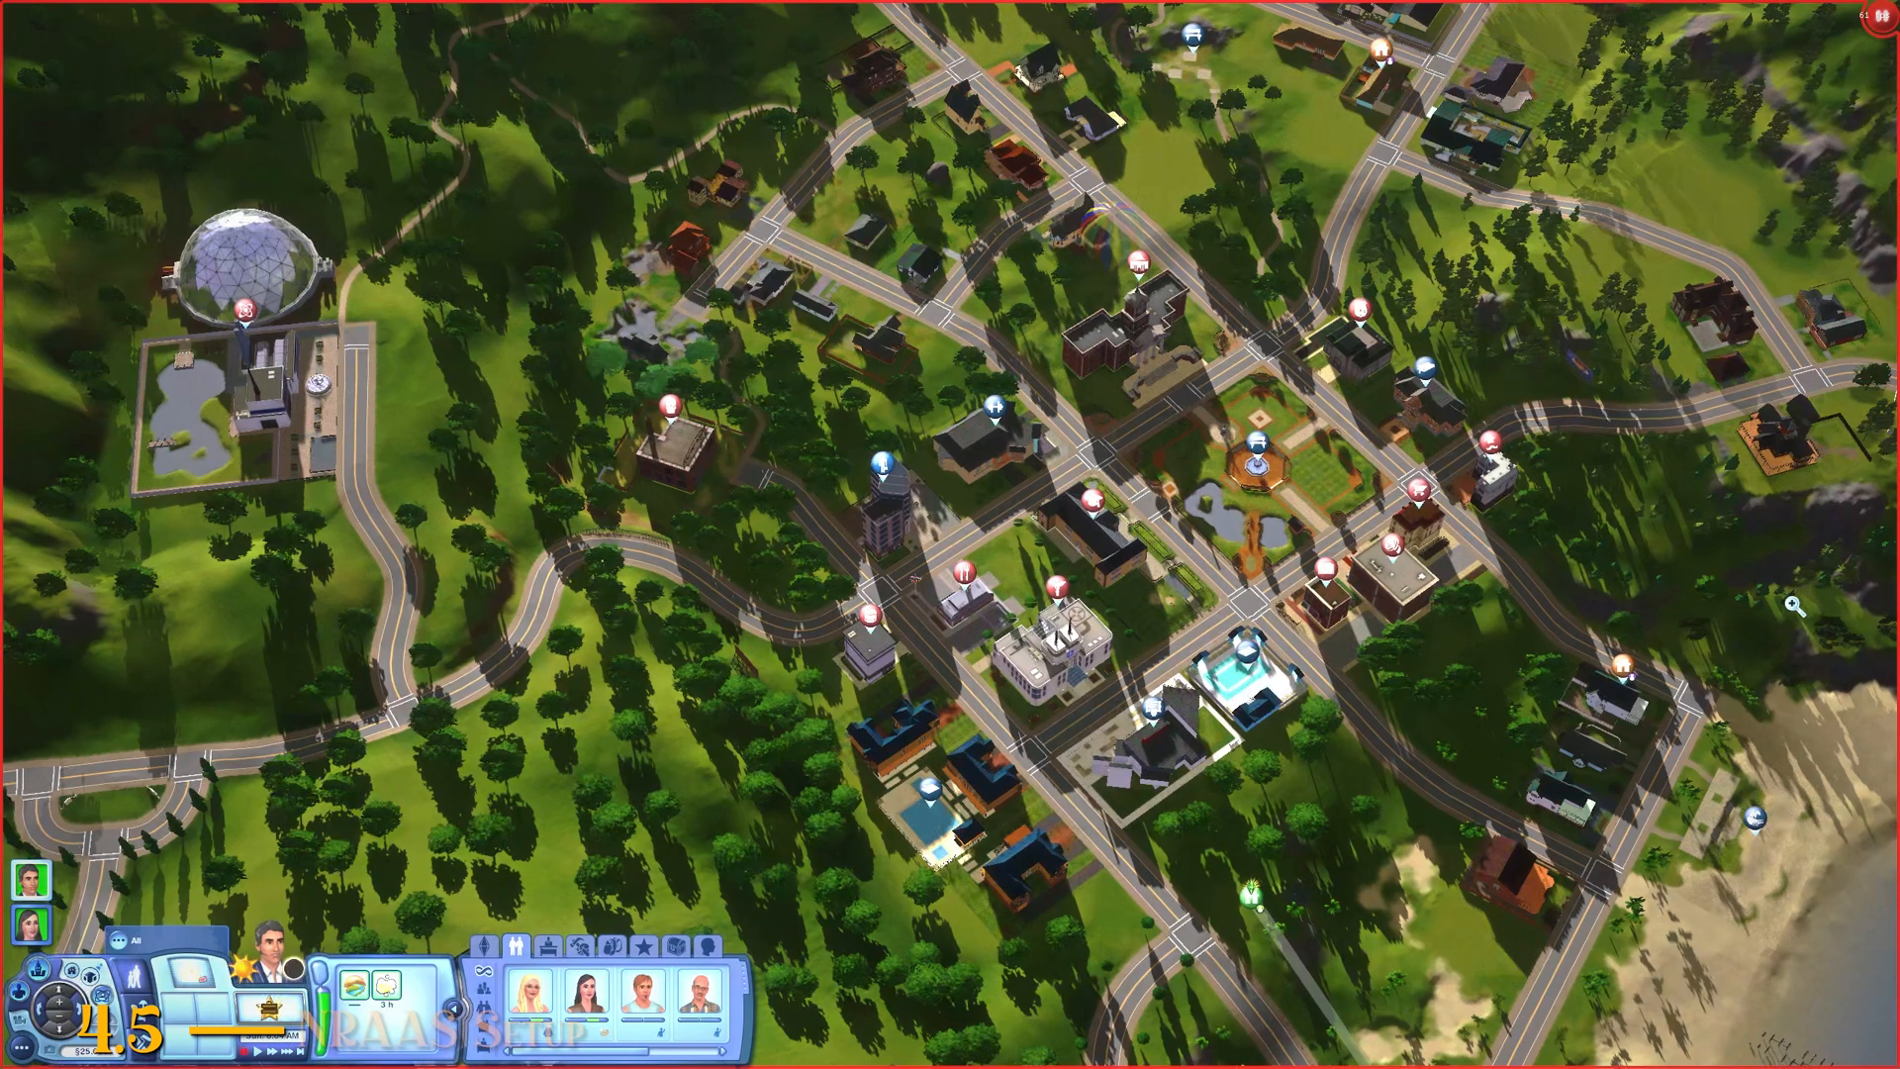
Step: Find City Hall on the town map and open its NRaas interactions
drag(1772, 574, 1057, 775)
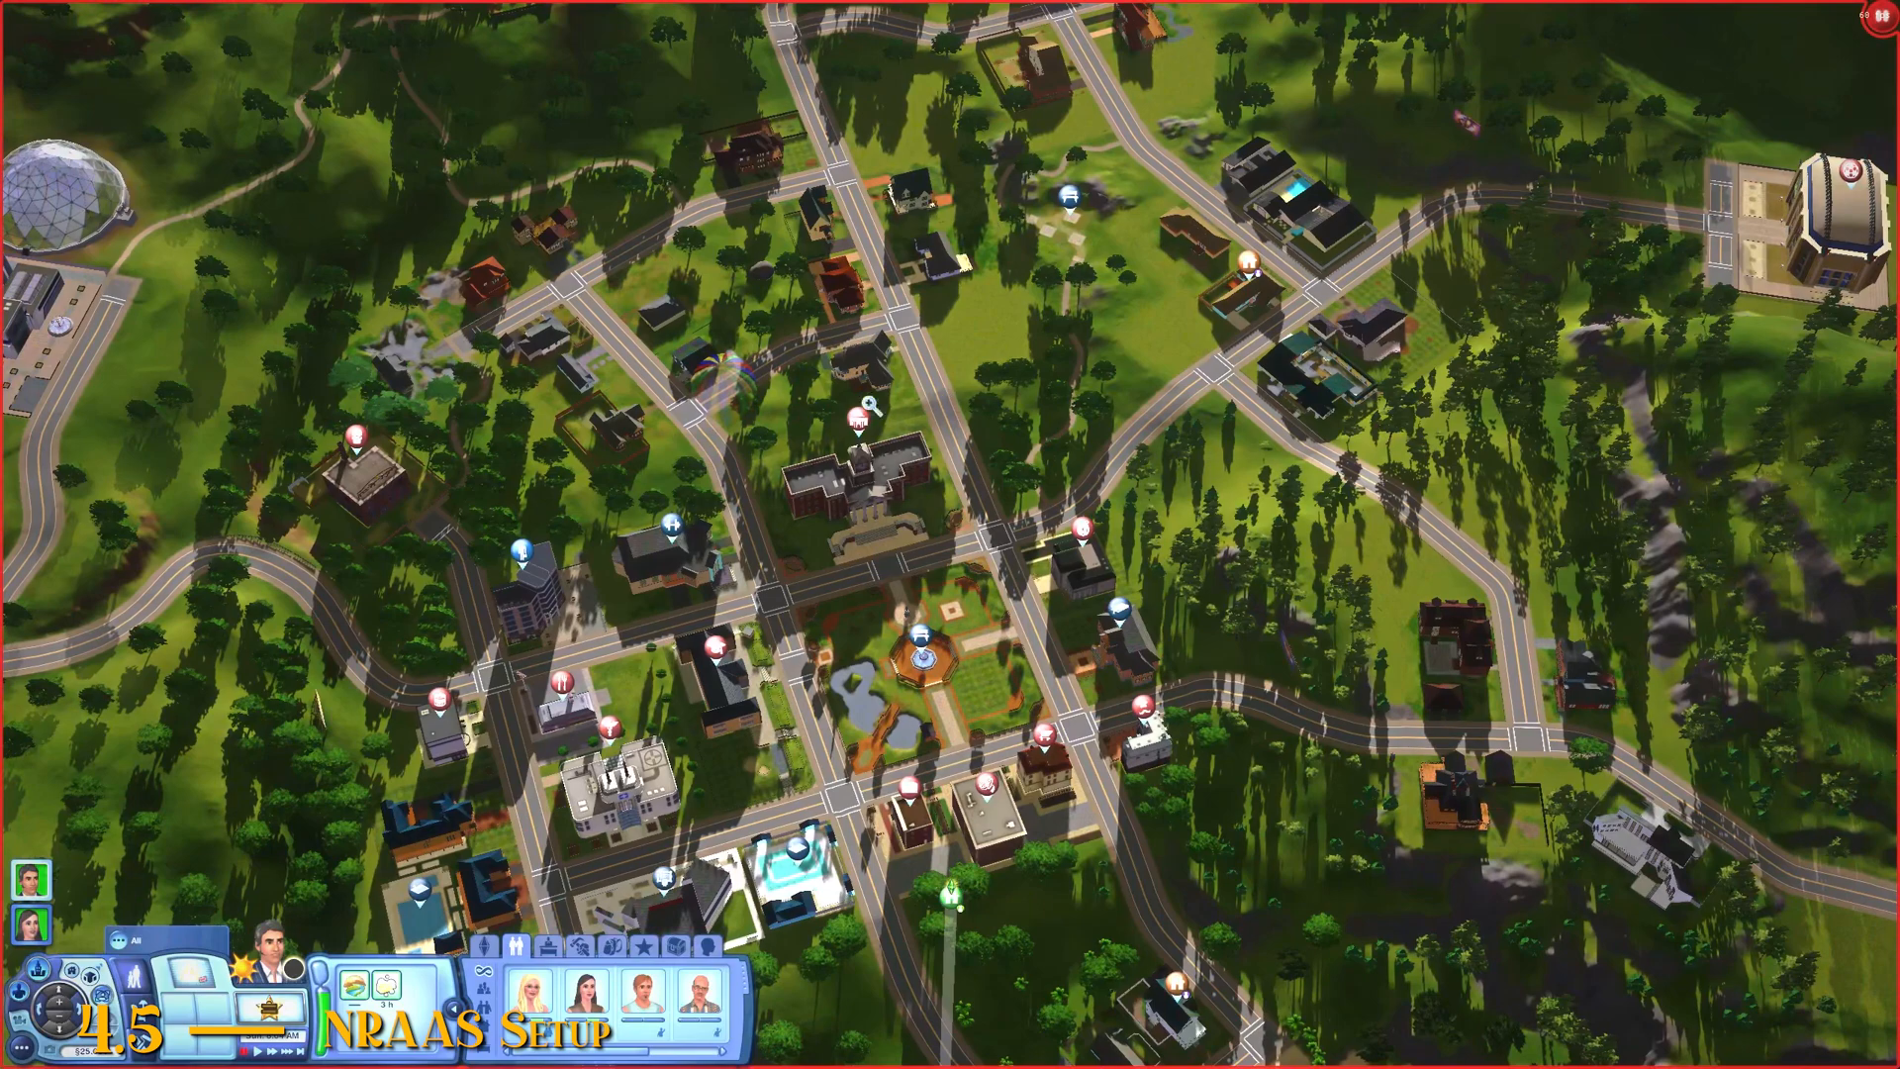
click(857, 428)
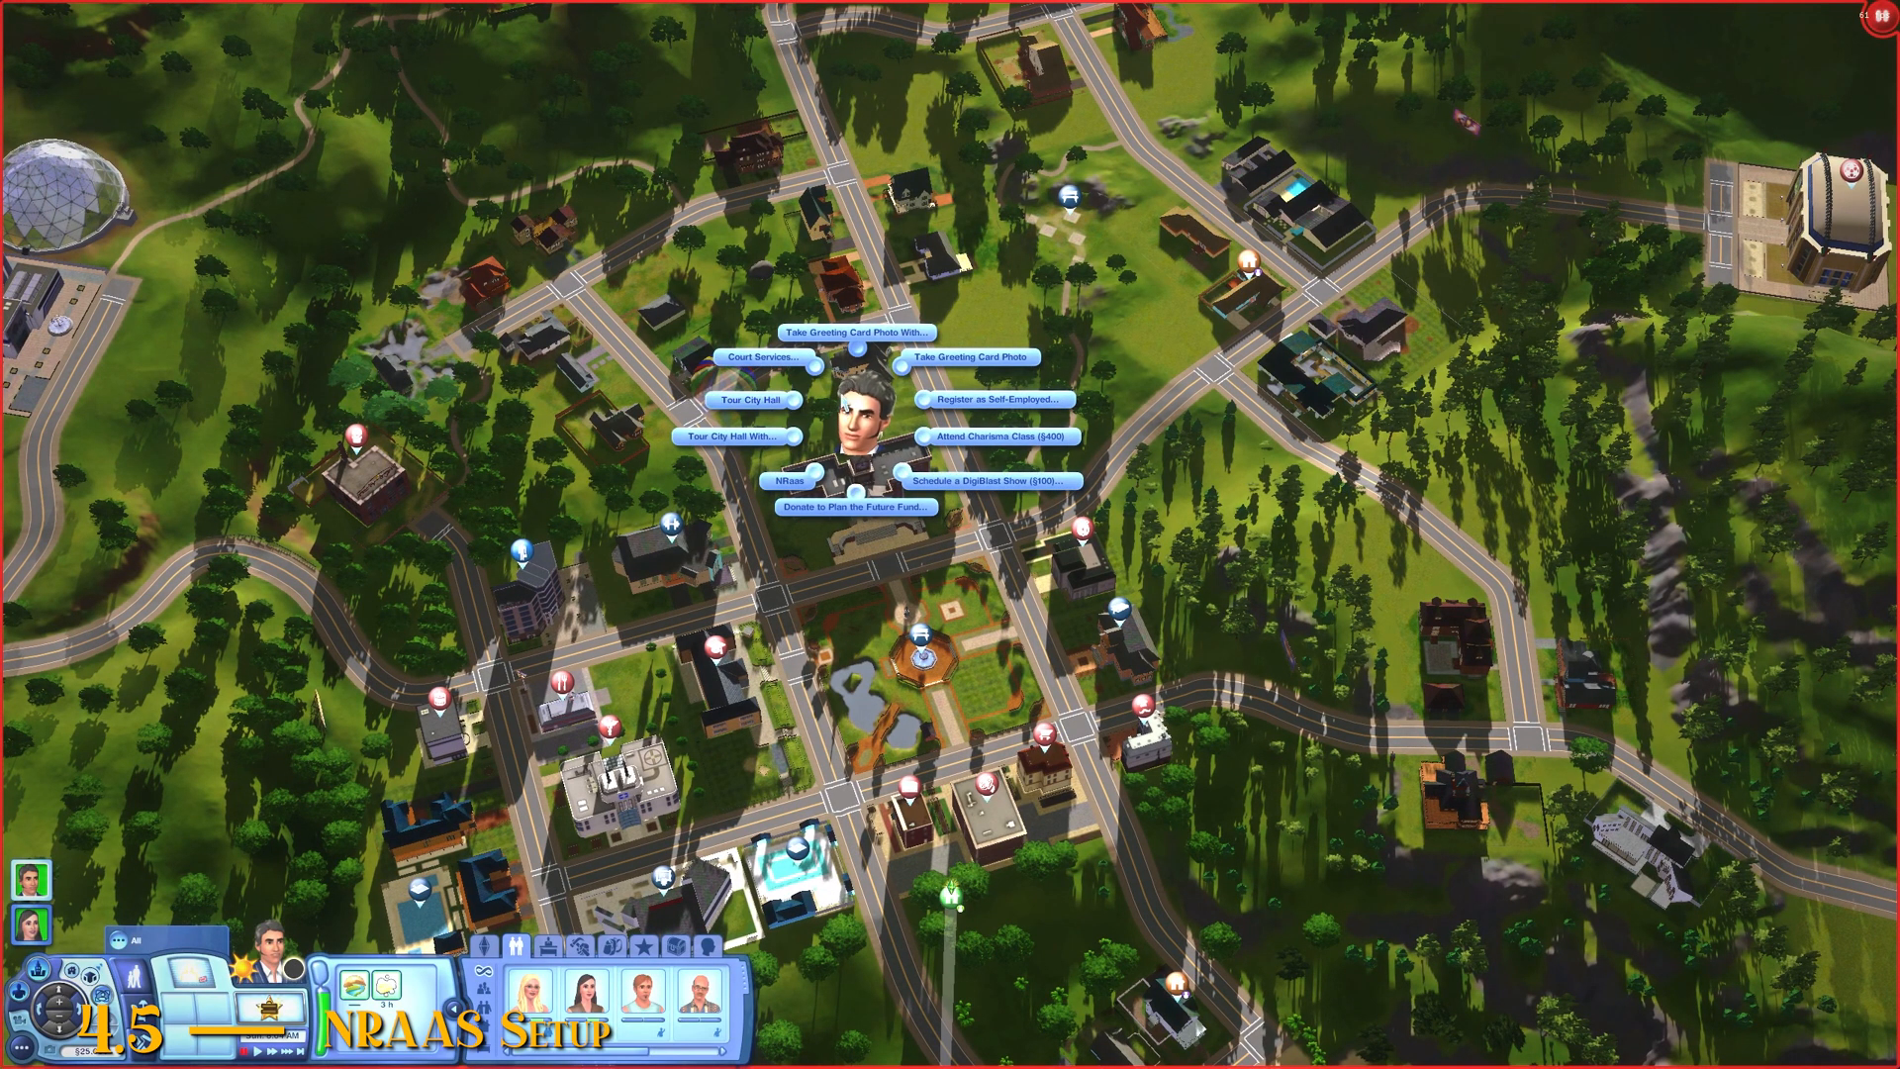
click(791, 482)
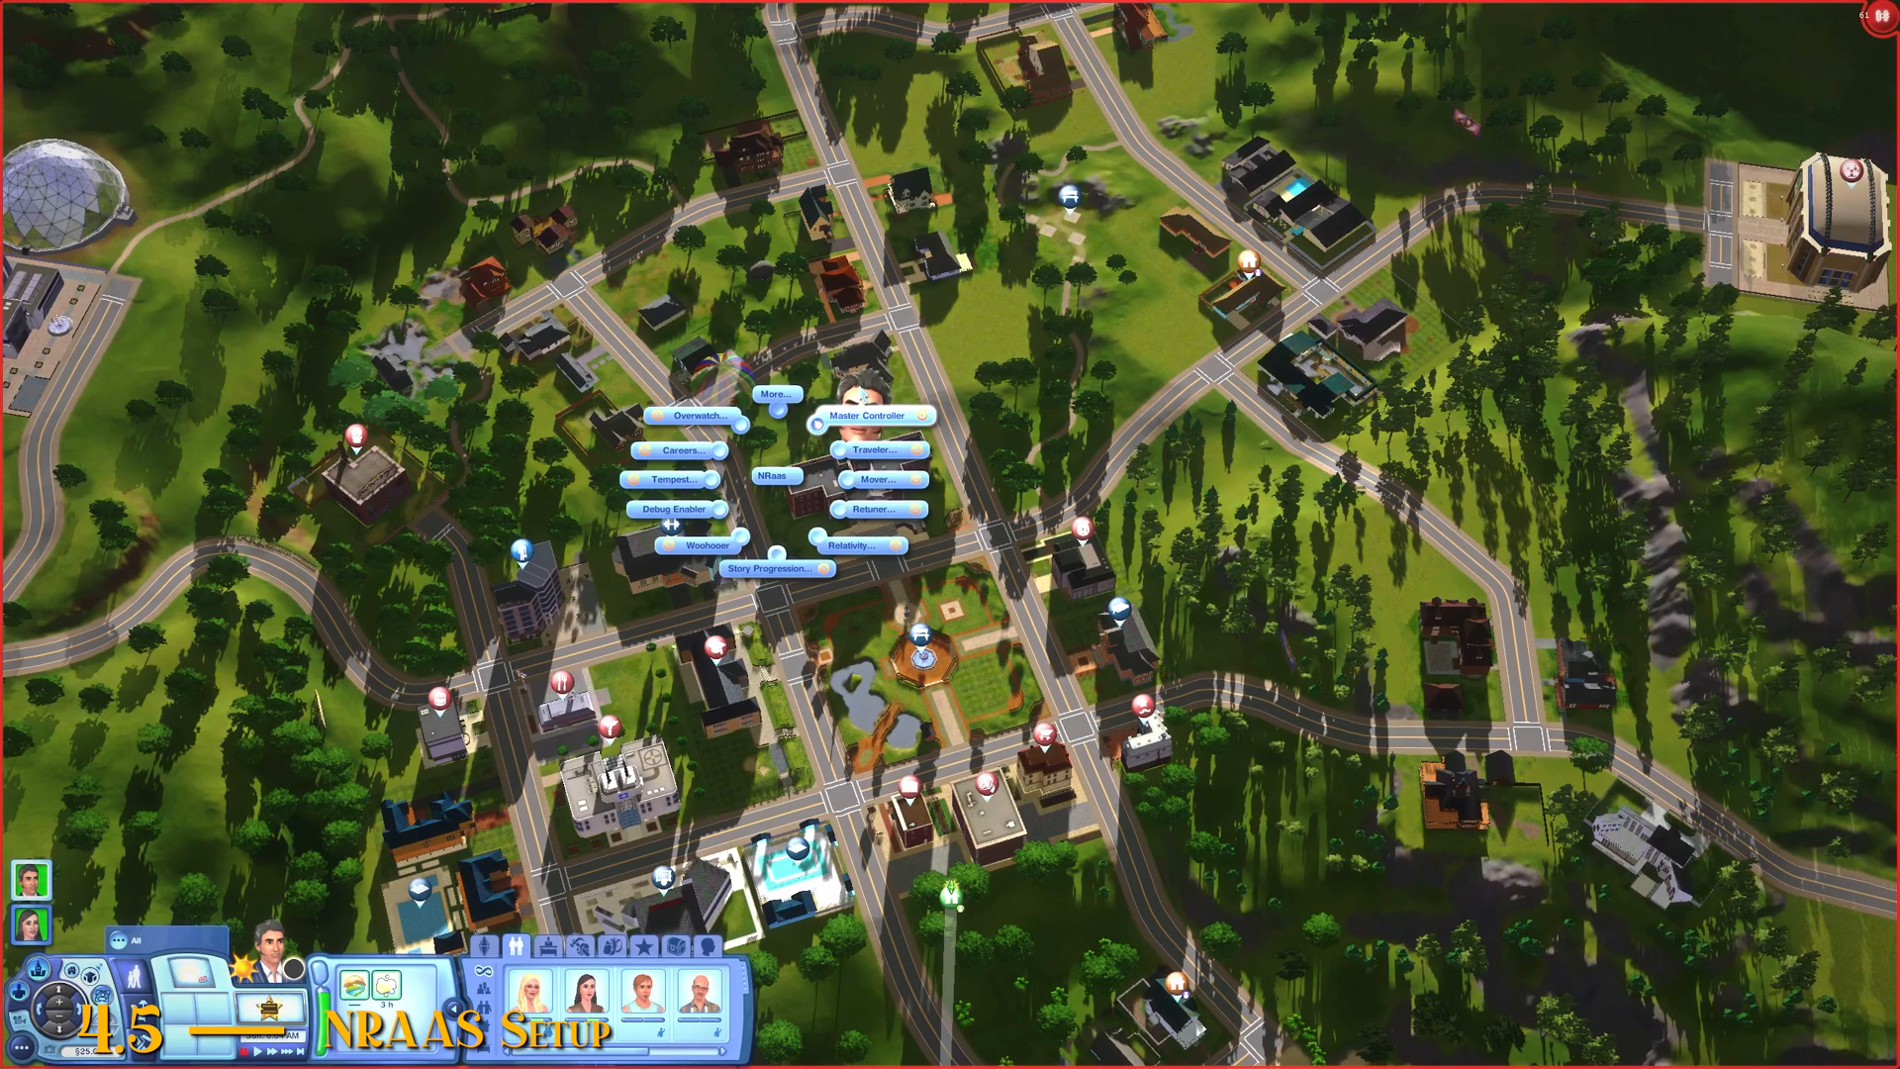
Step: In the NRaas Overwatch settings, set the alarm hour to 5 and accept the settings
click(741, 424)
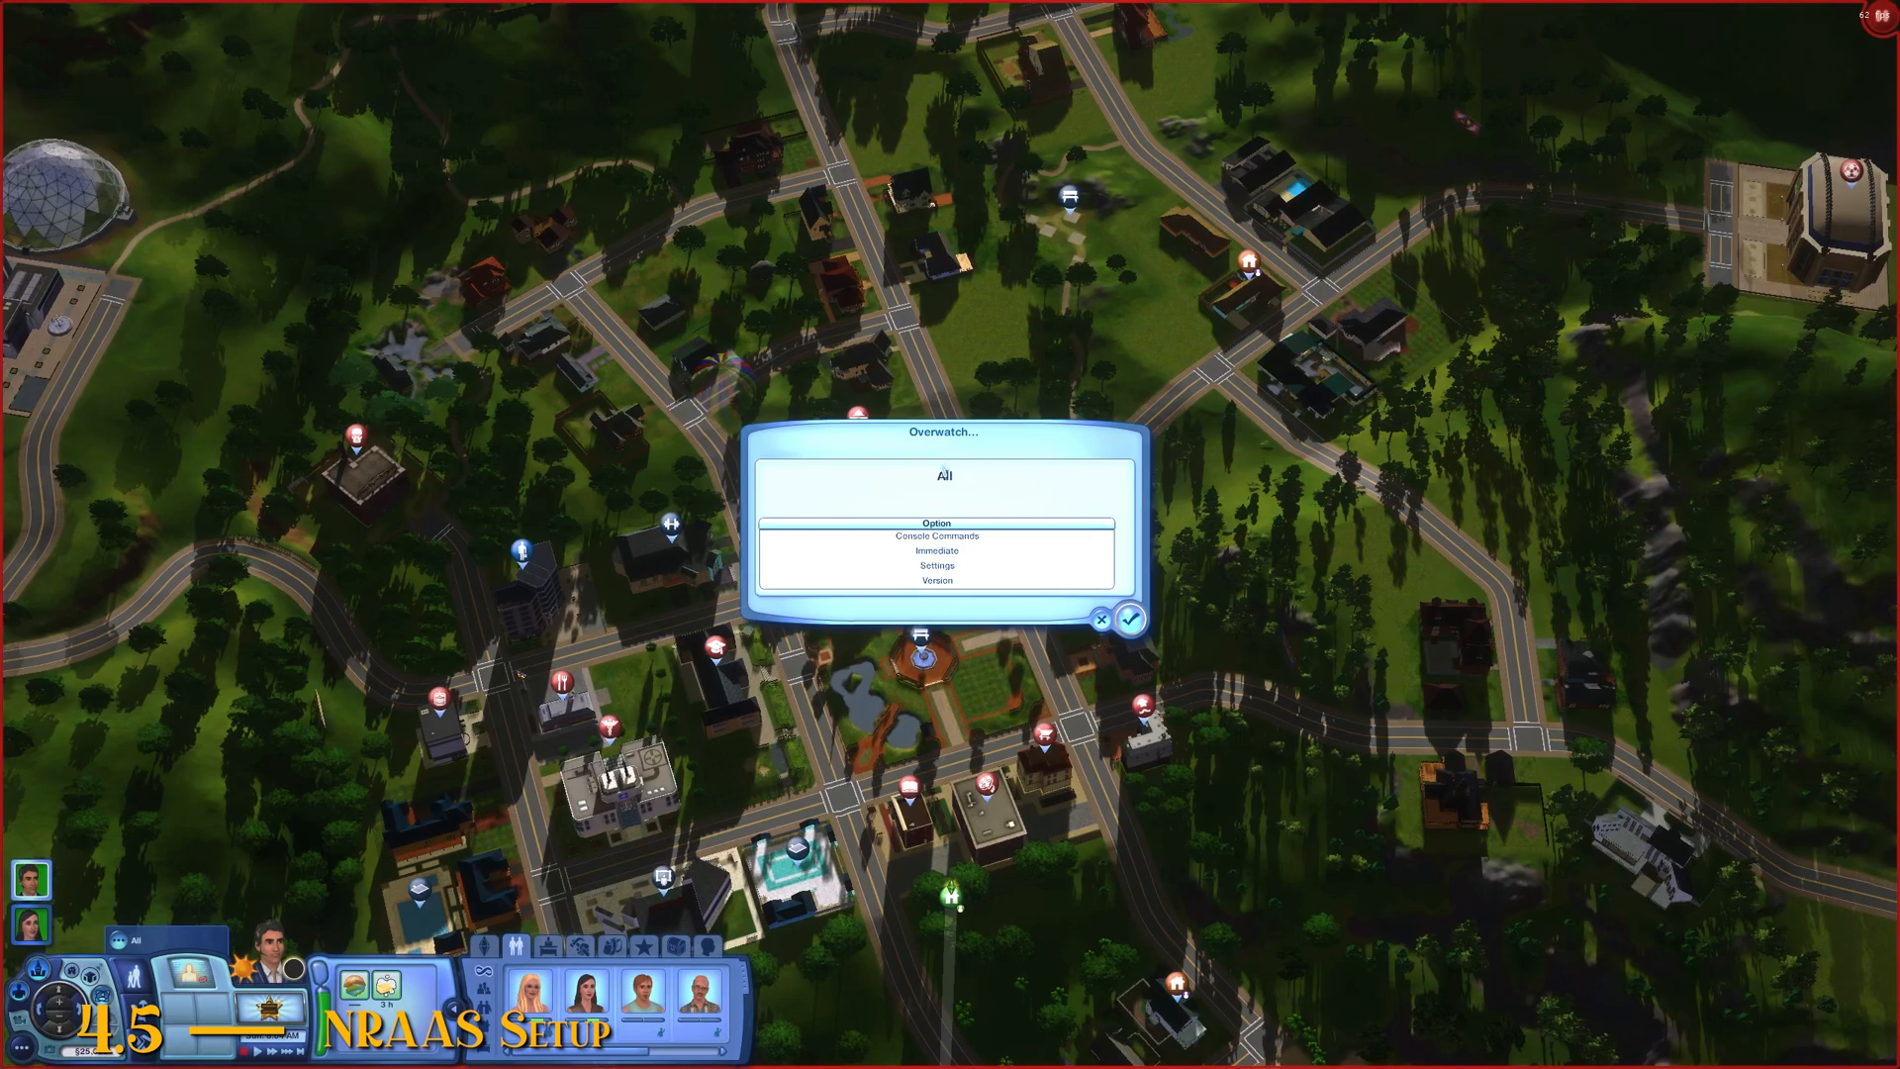
click(942, 569)
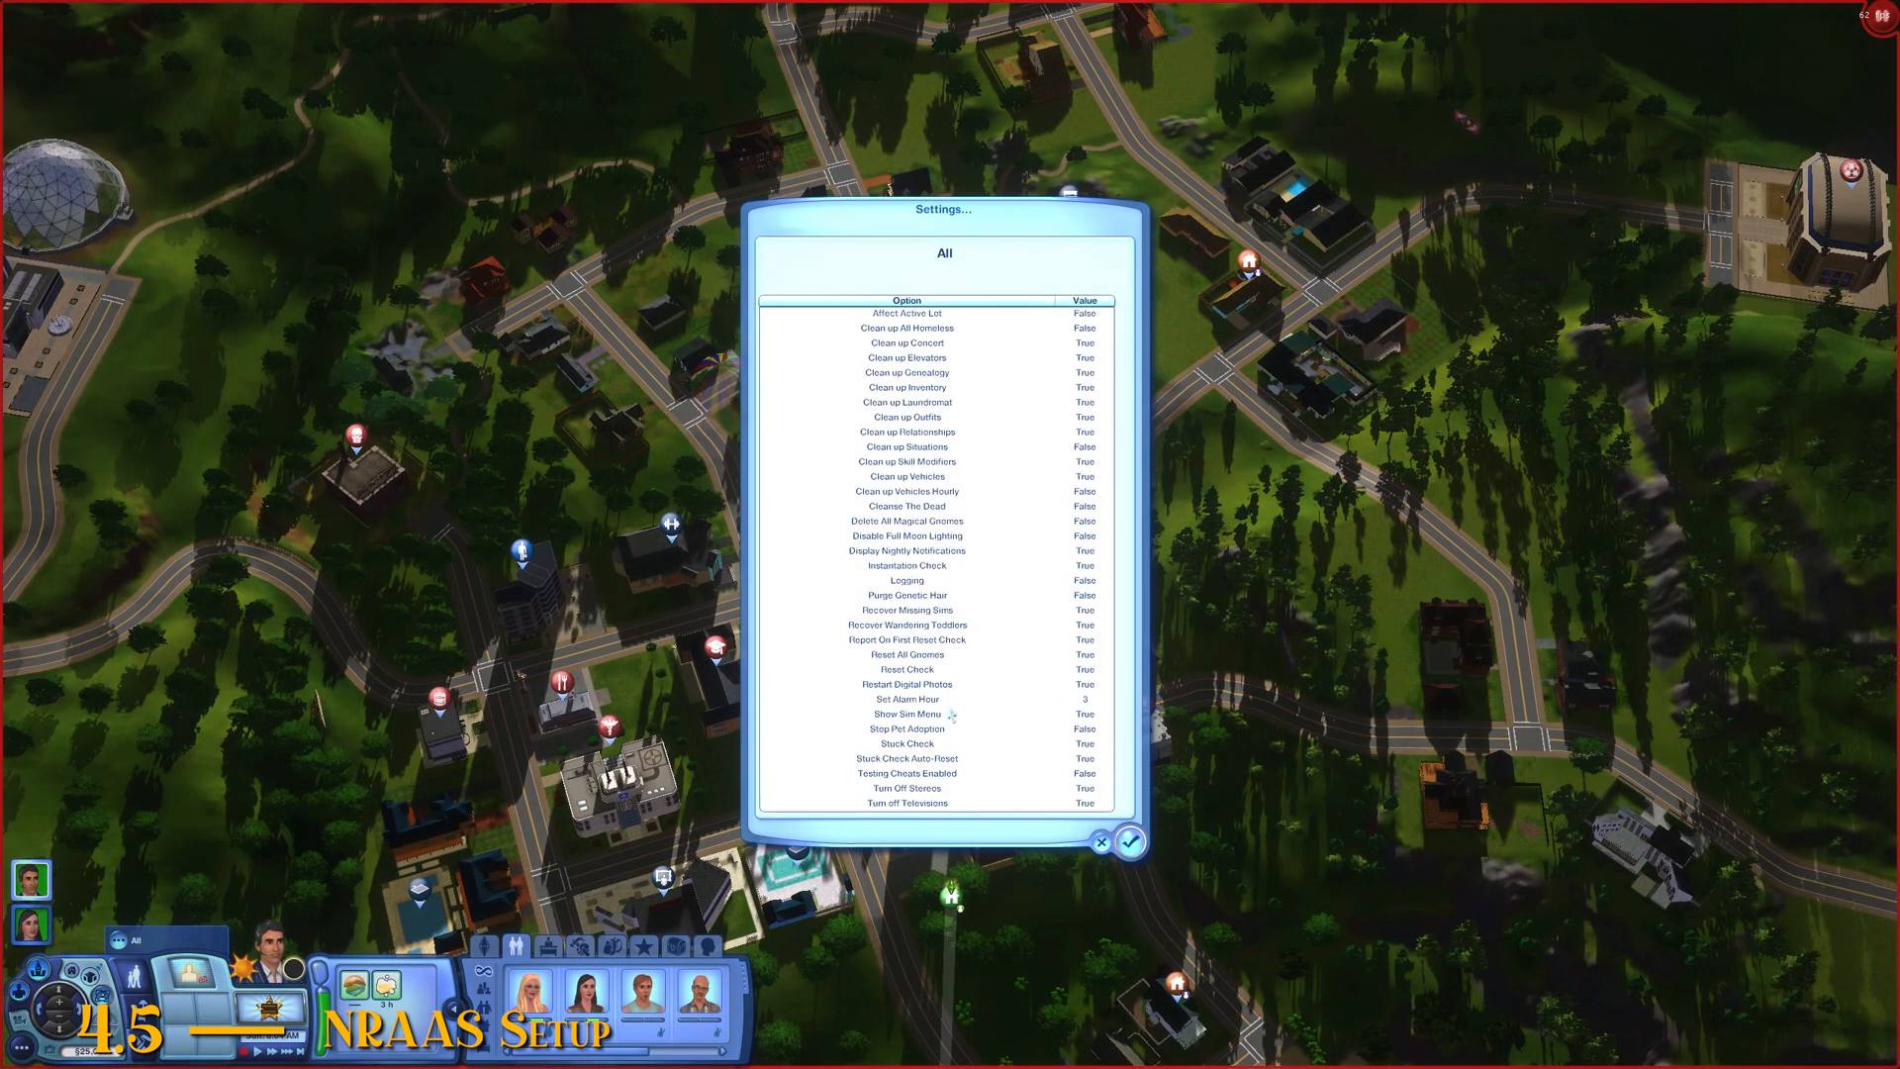
click(938, 700)
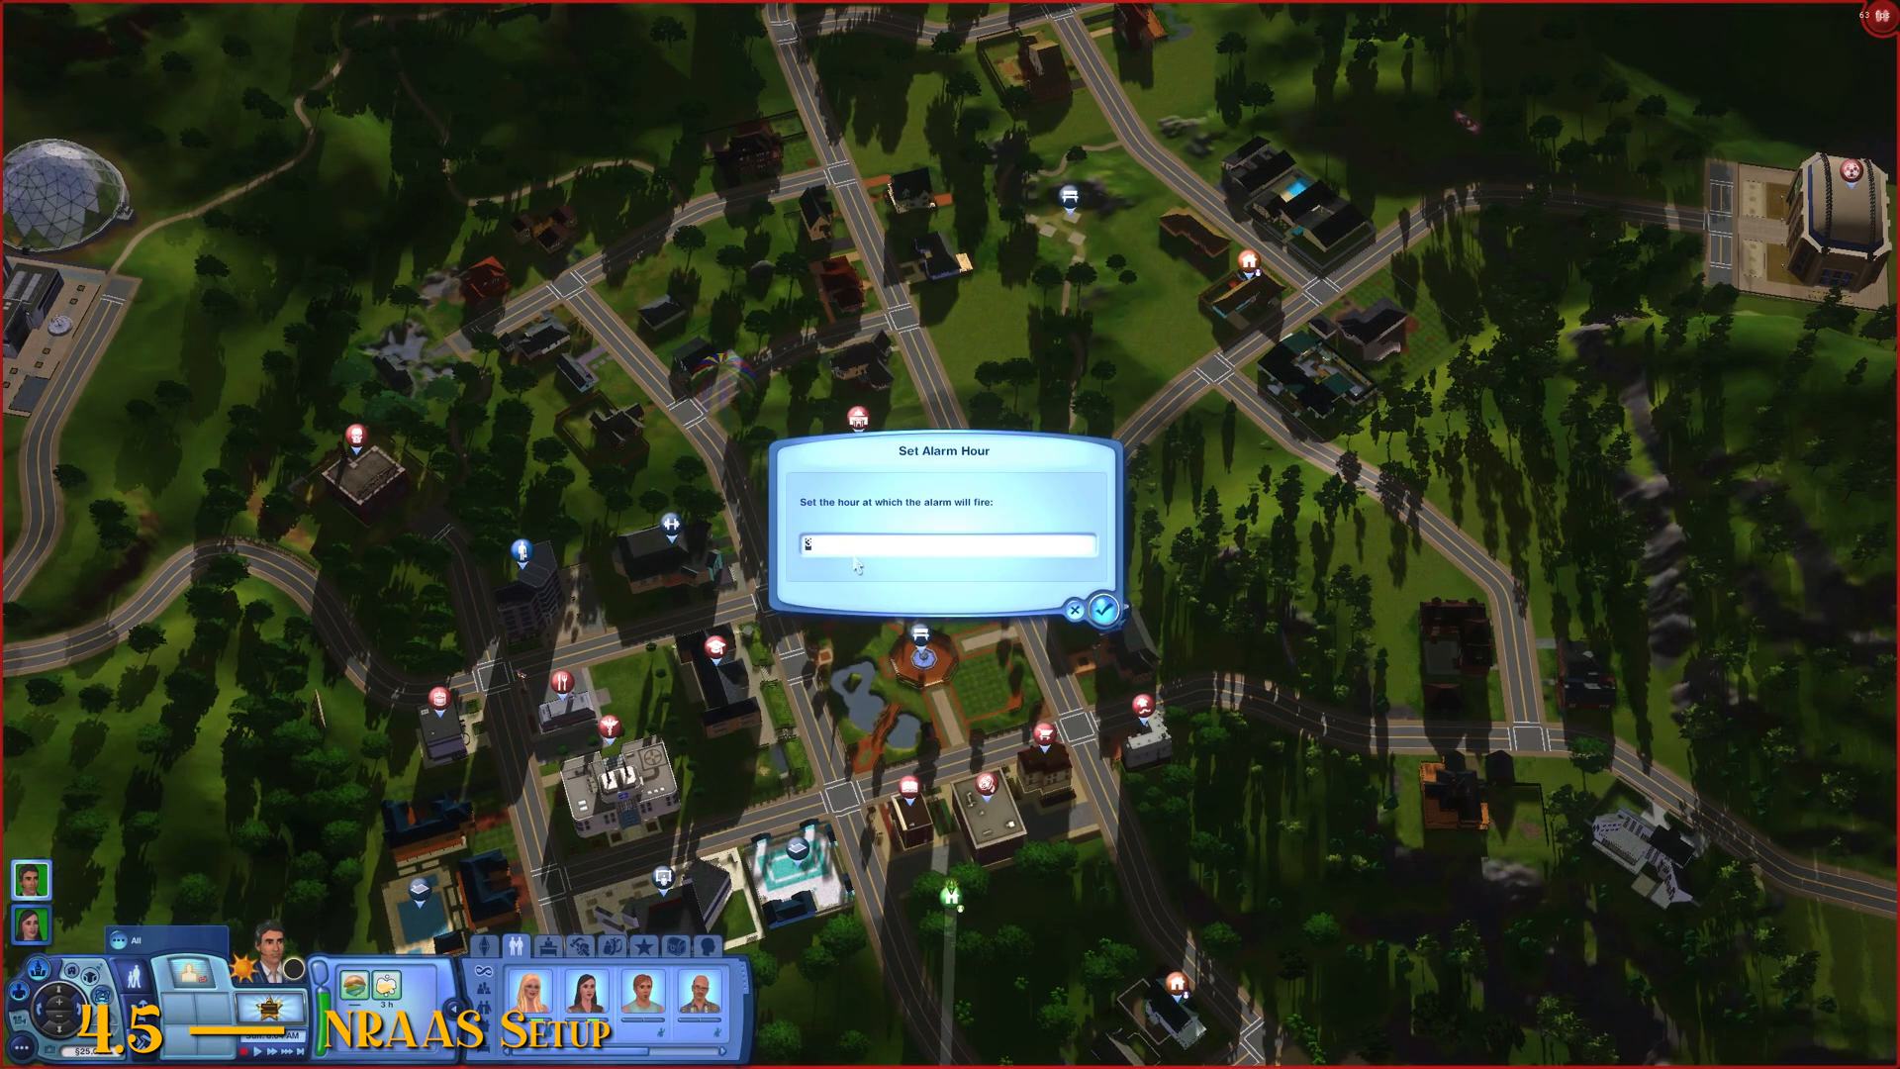
key(Return)
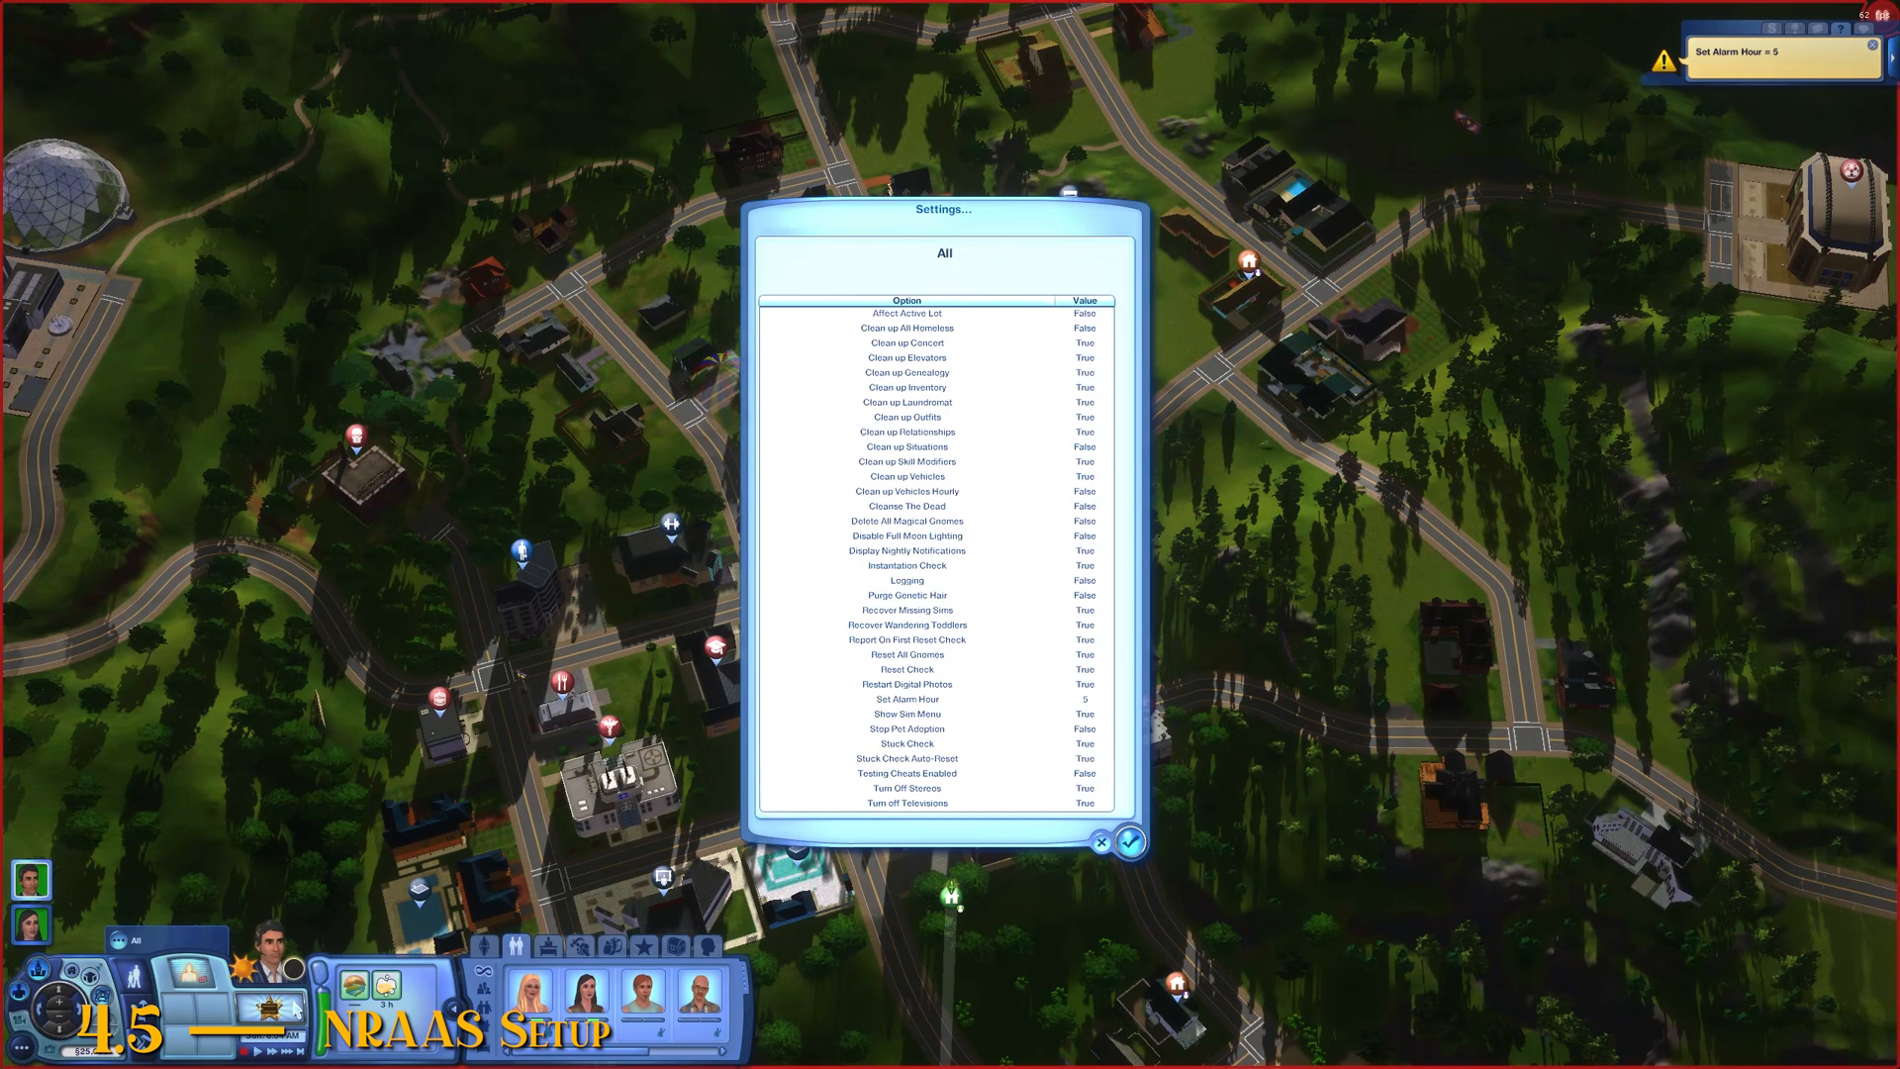
click(1130, 843)
Step: Open the NRaas Master Controller options from City Hall
click(814, 435)
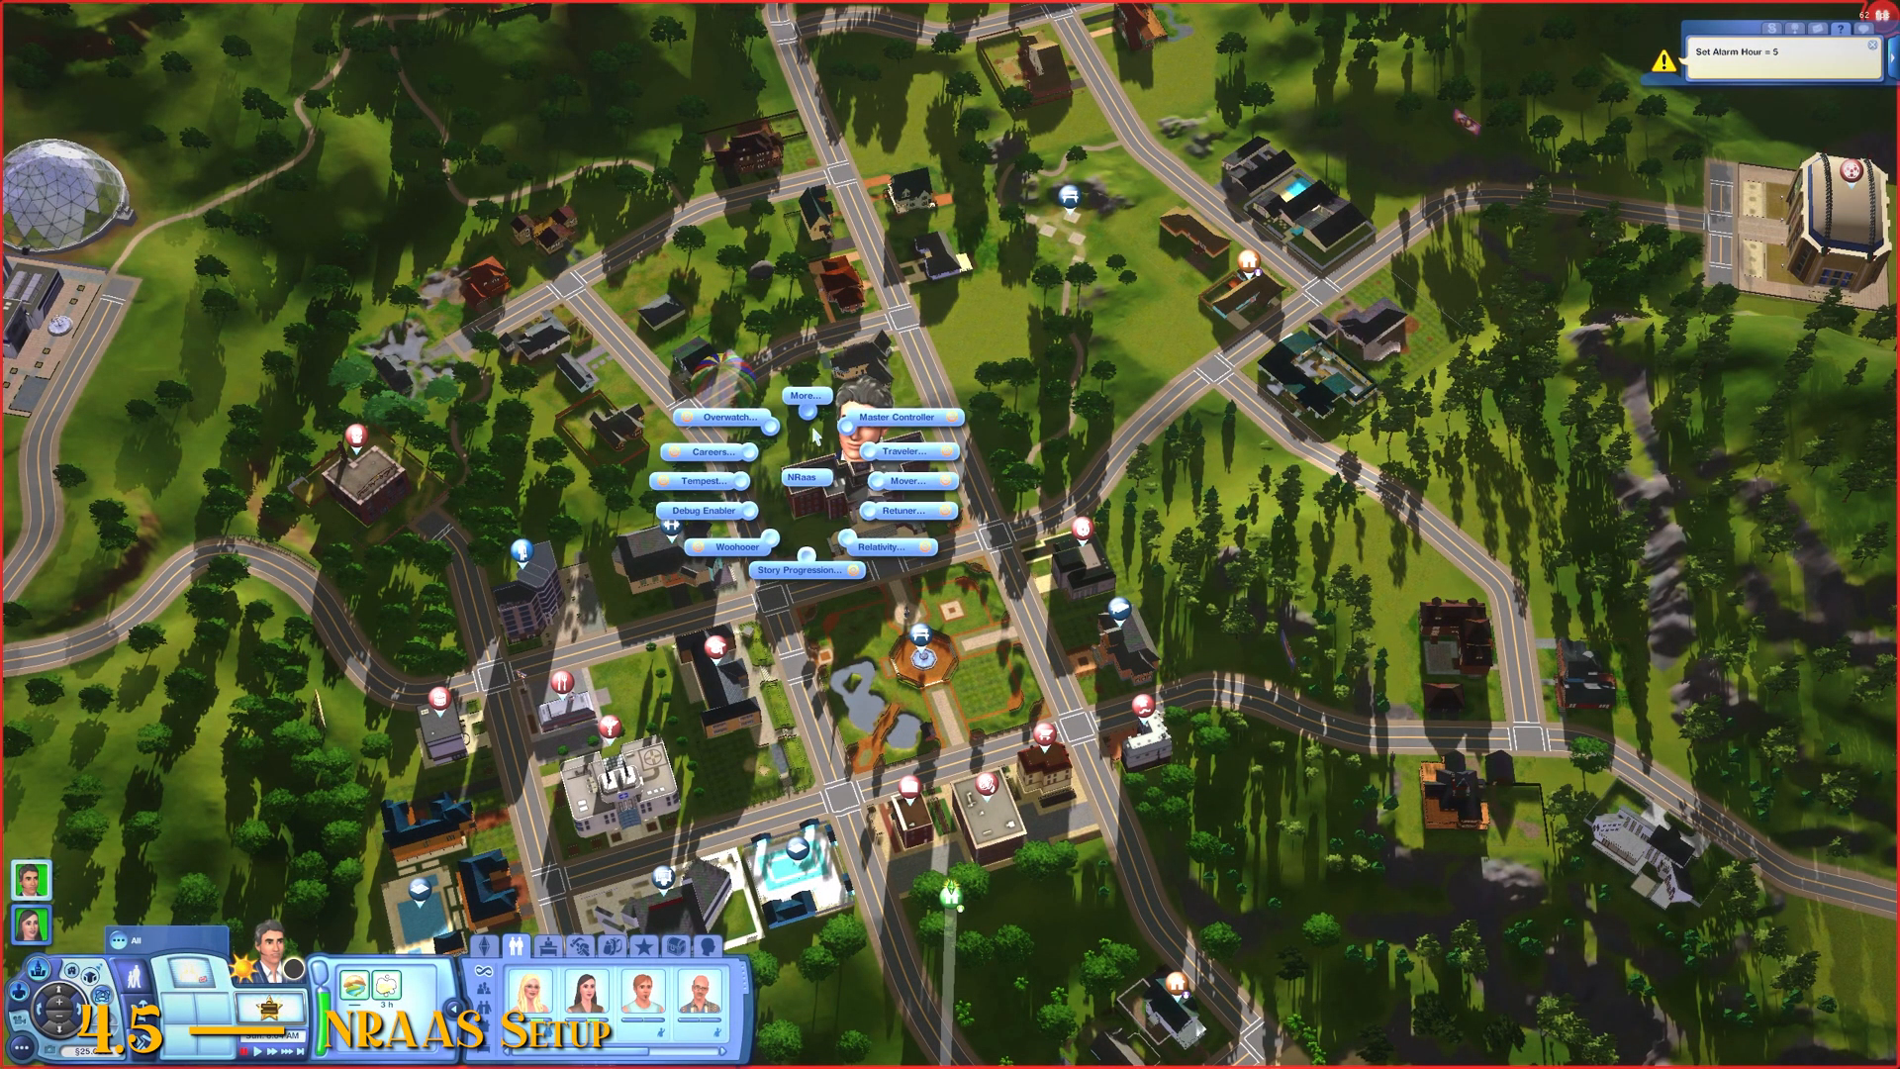
click(939, 429)
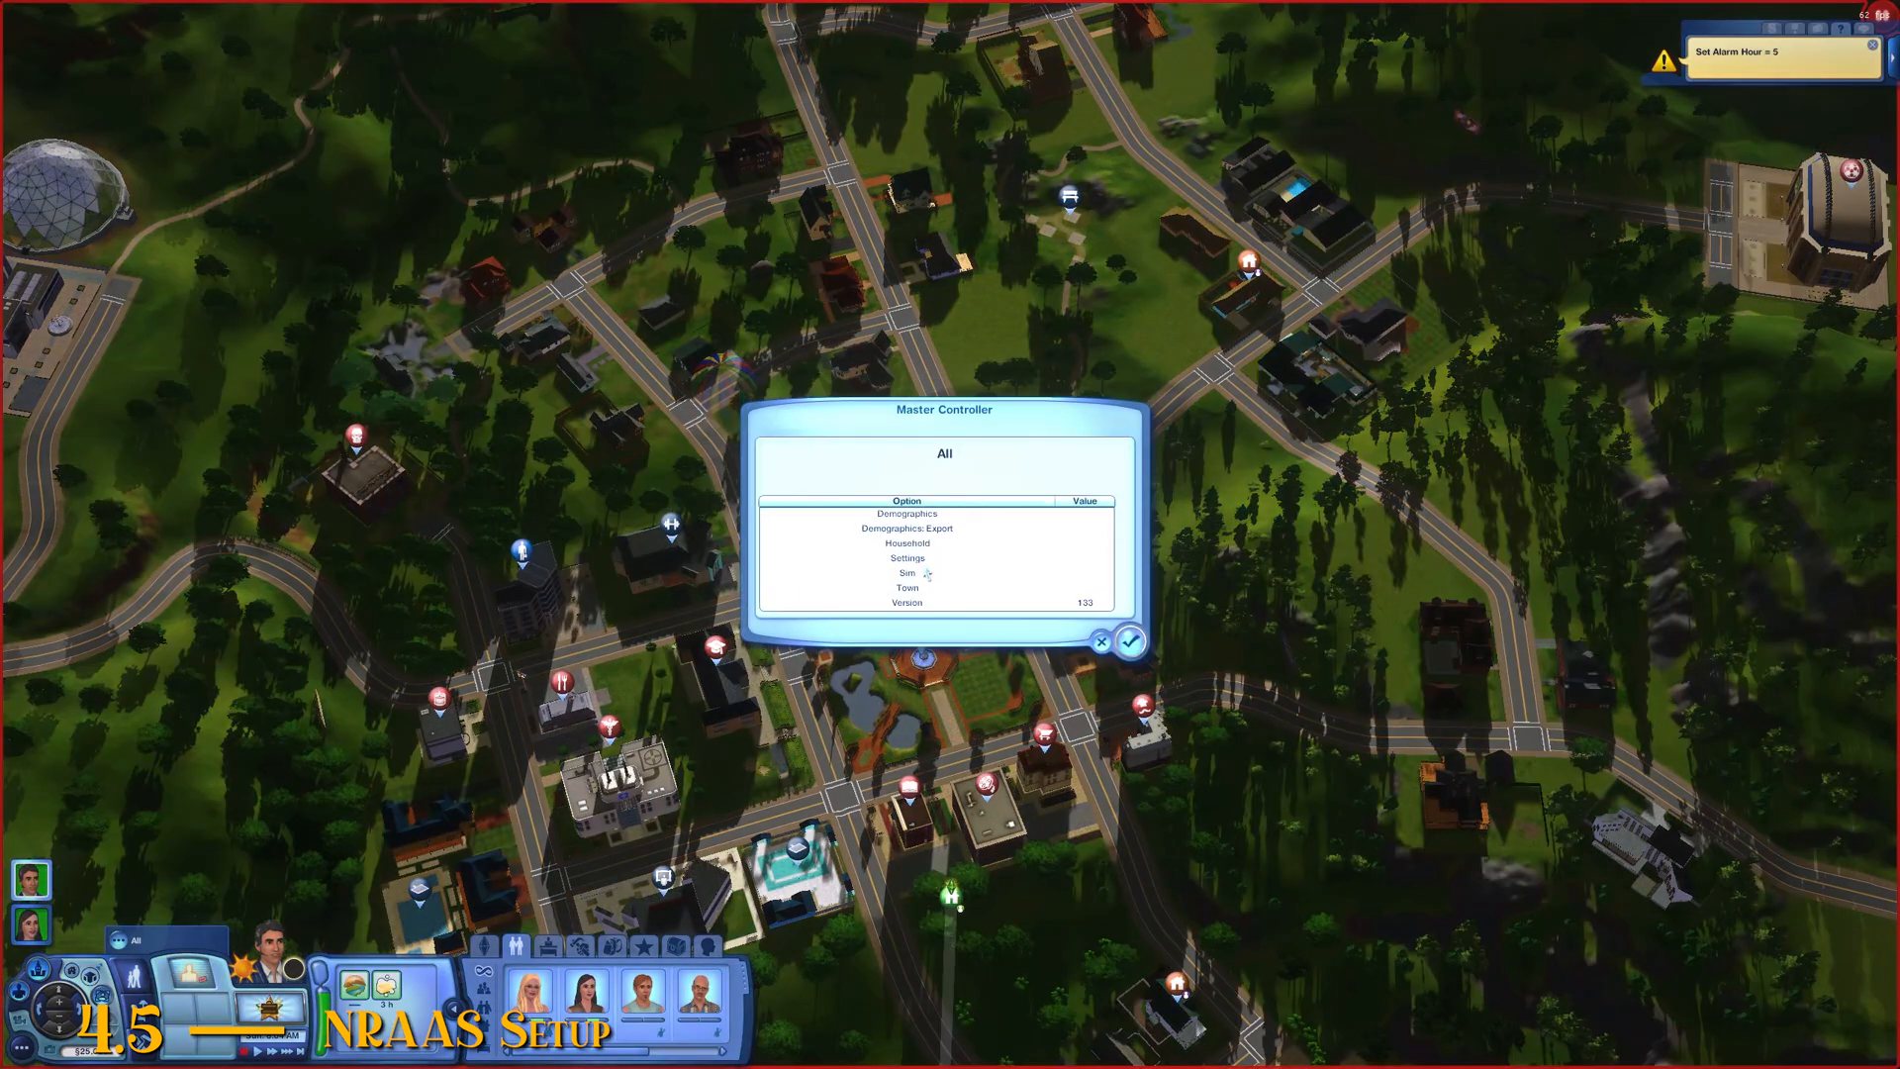
Step: Open the CAS settings of Master Controller and set Slider Multiple: Facial to 1
click(923, 558)
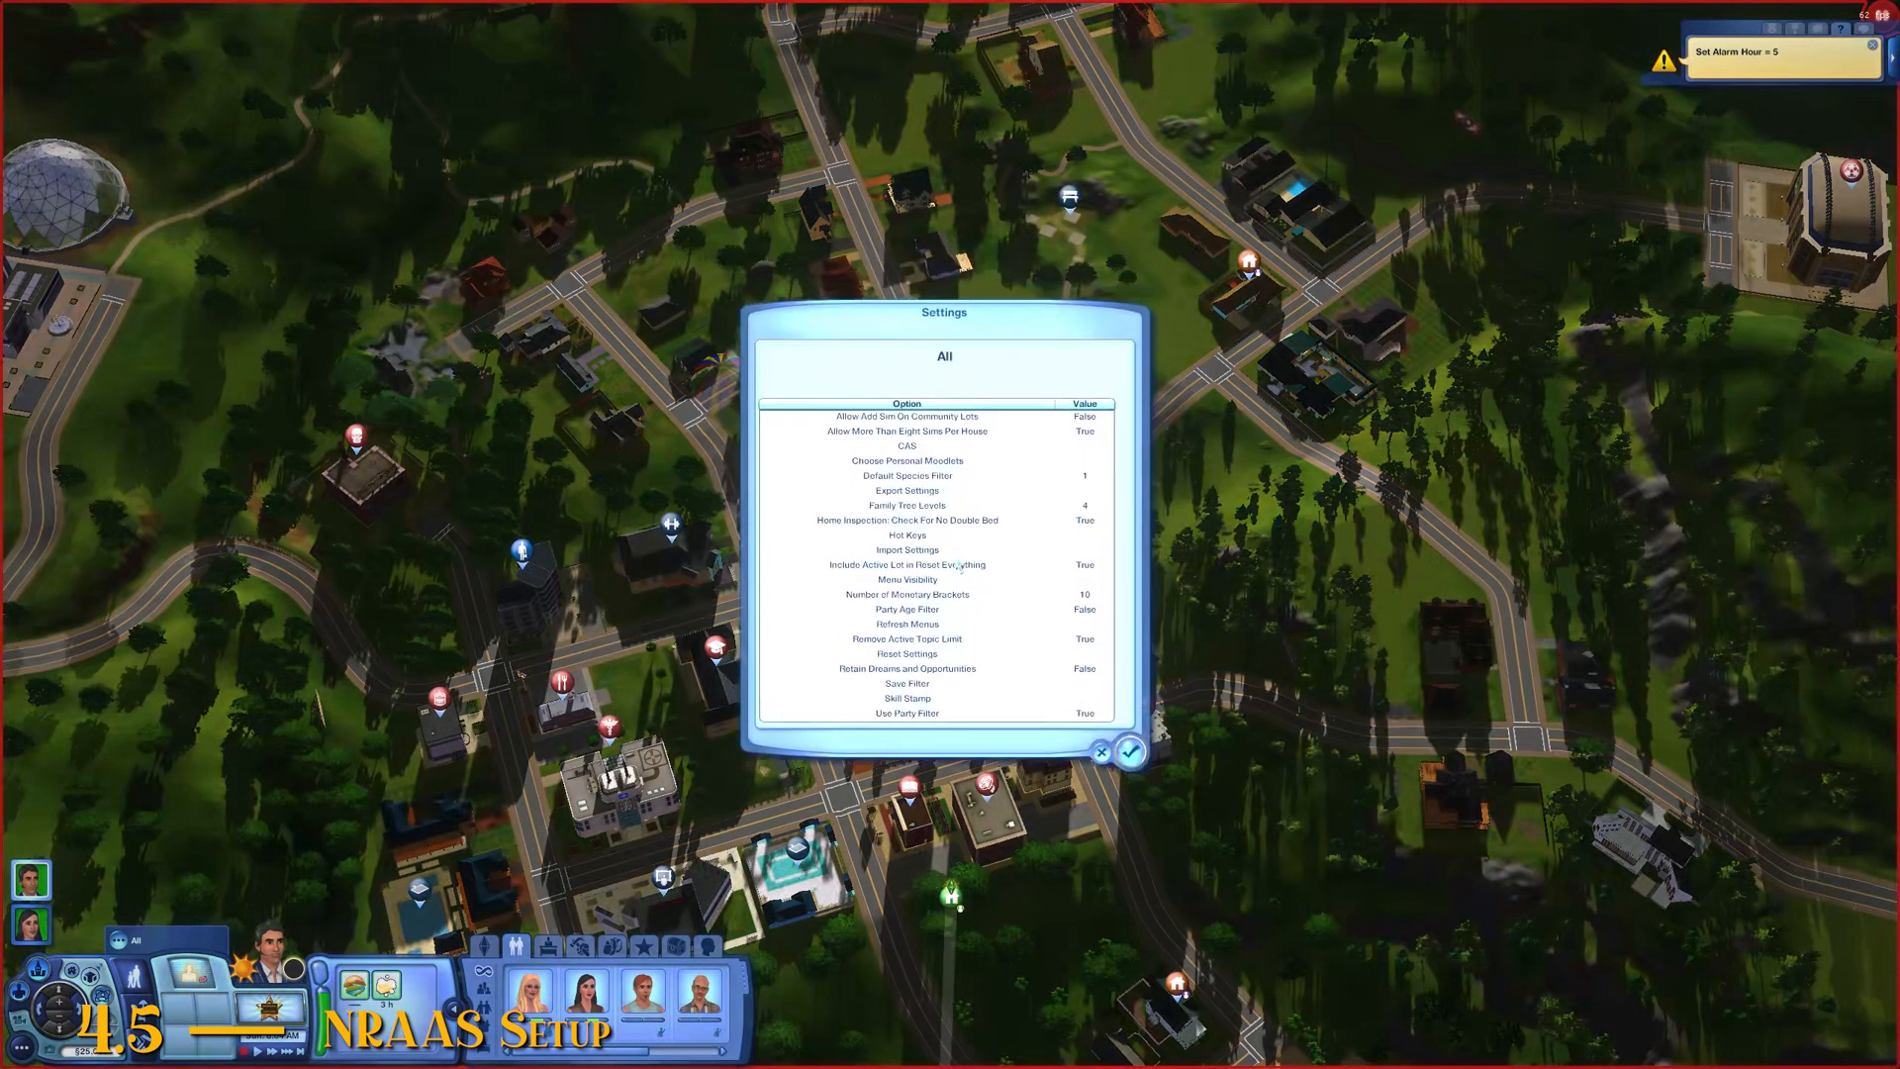
click(921, 441)
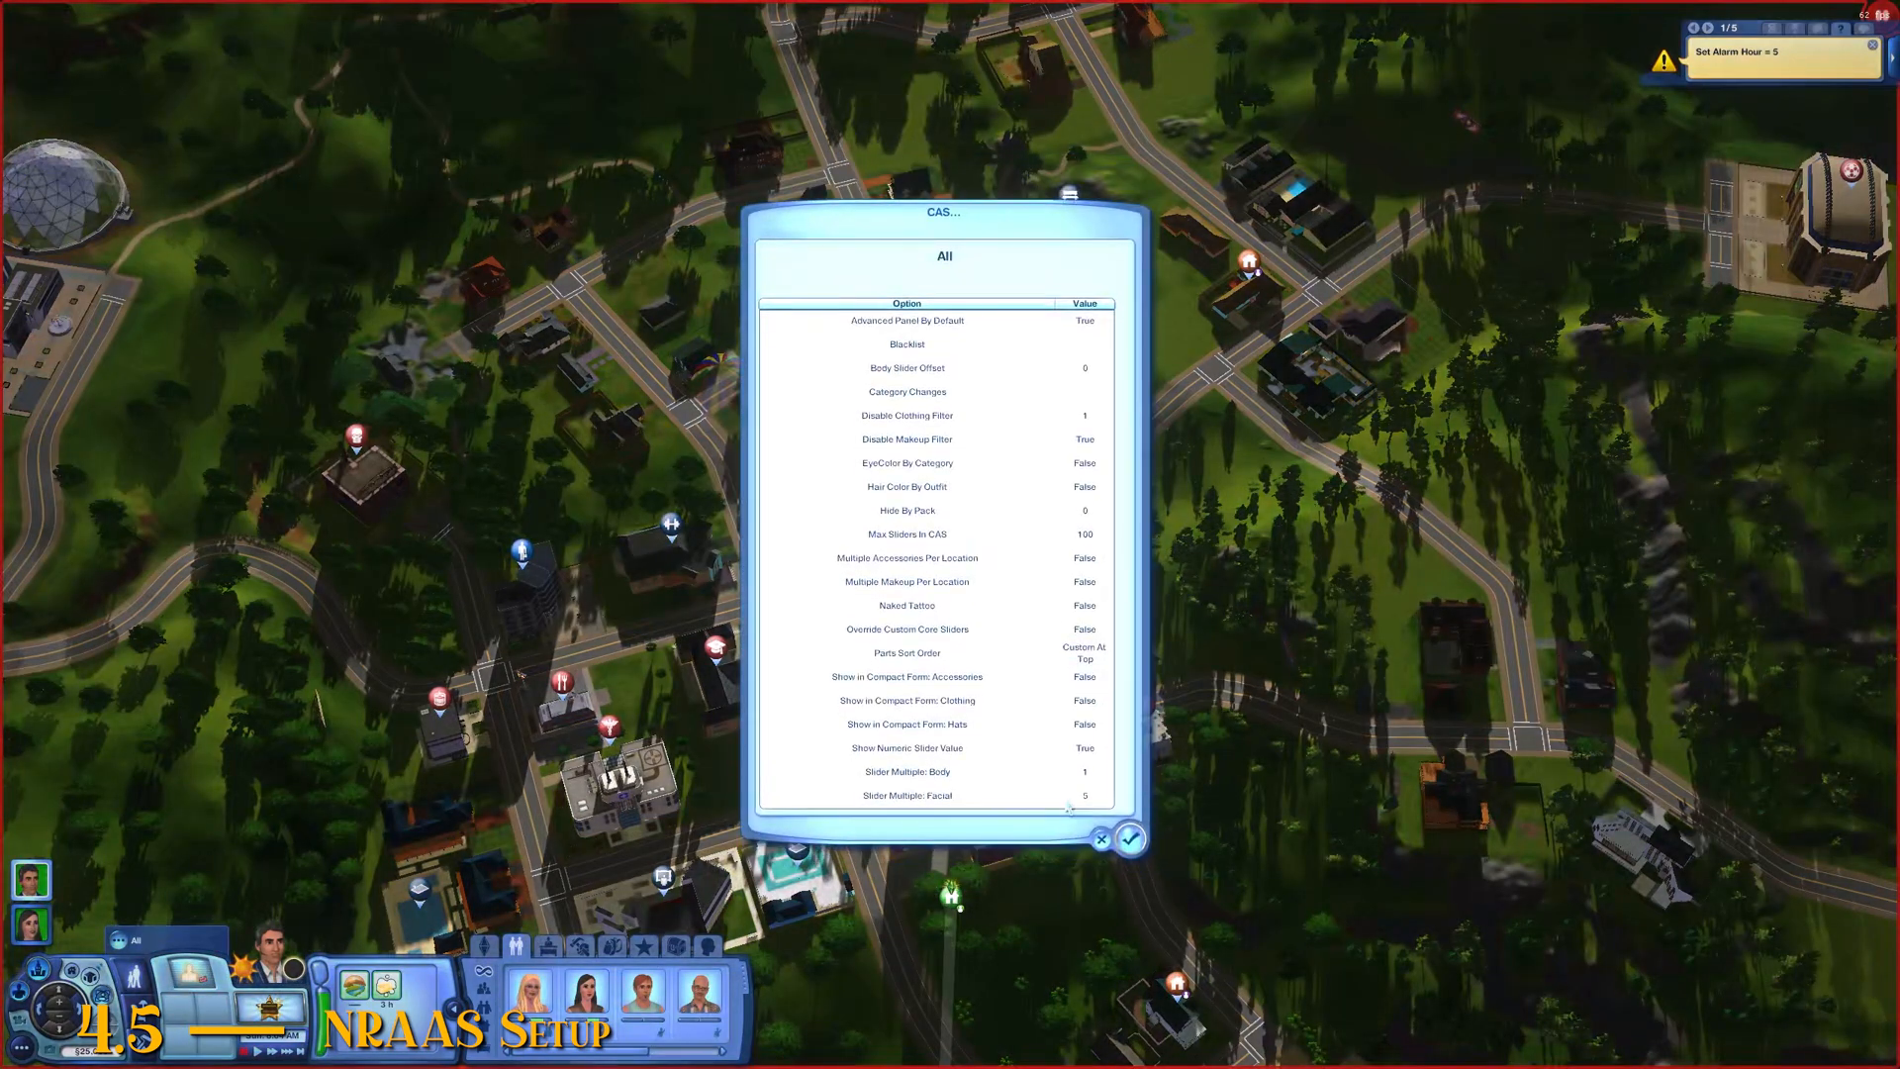
click(1068, 801)
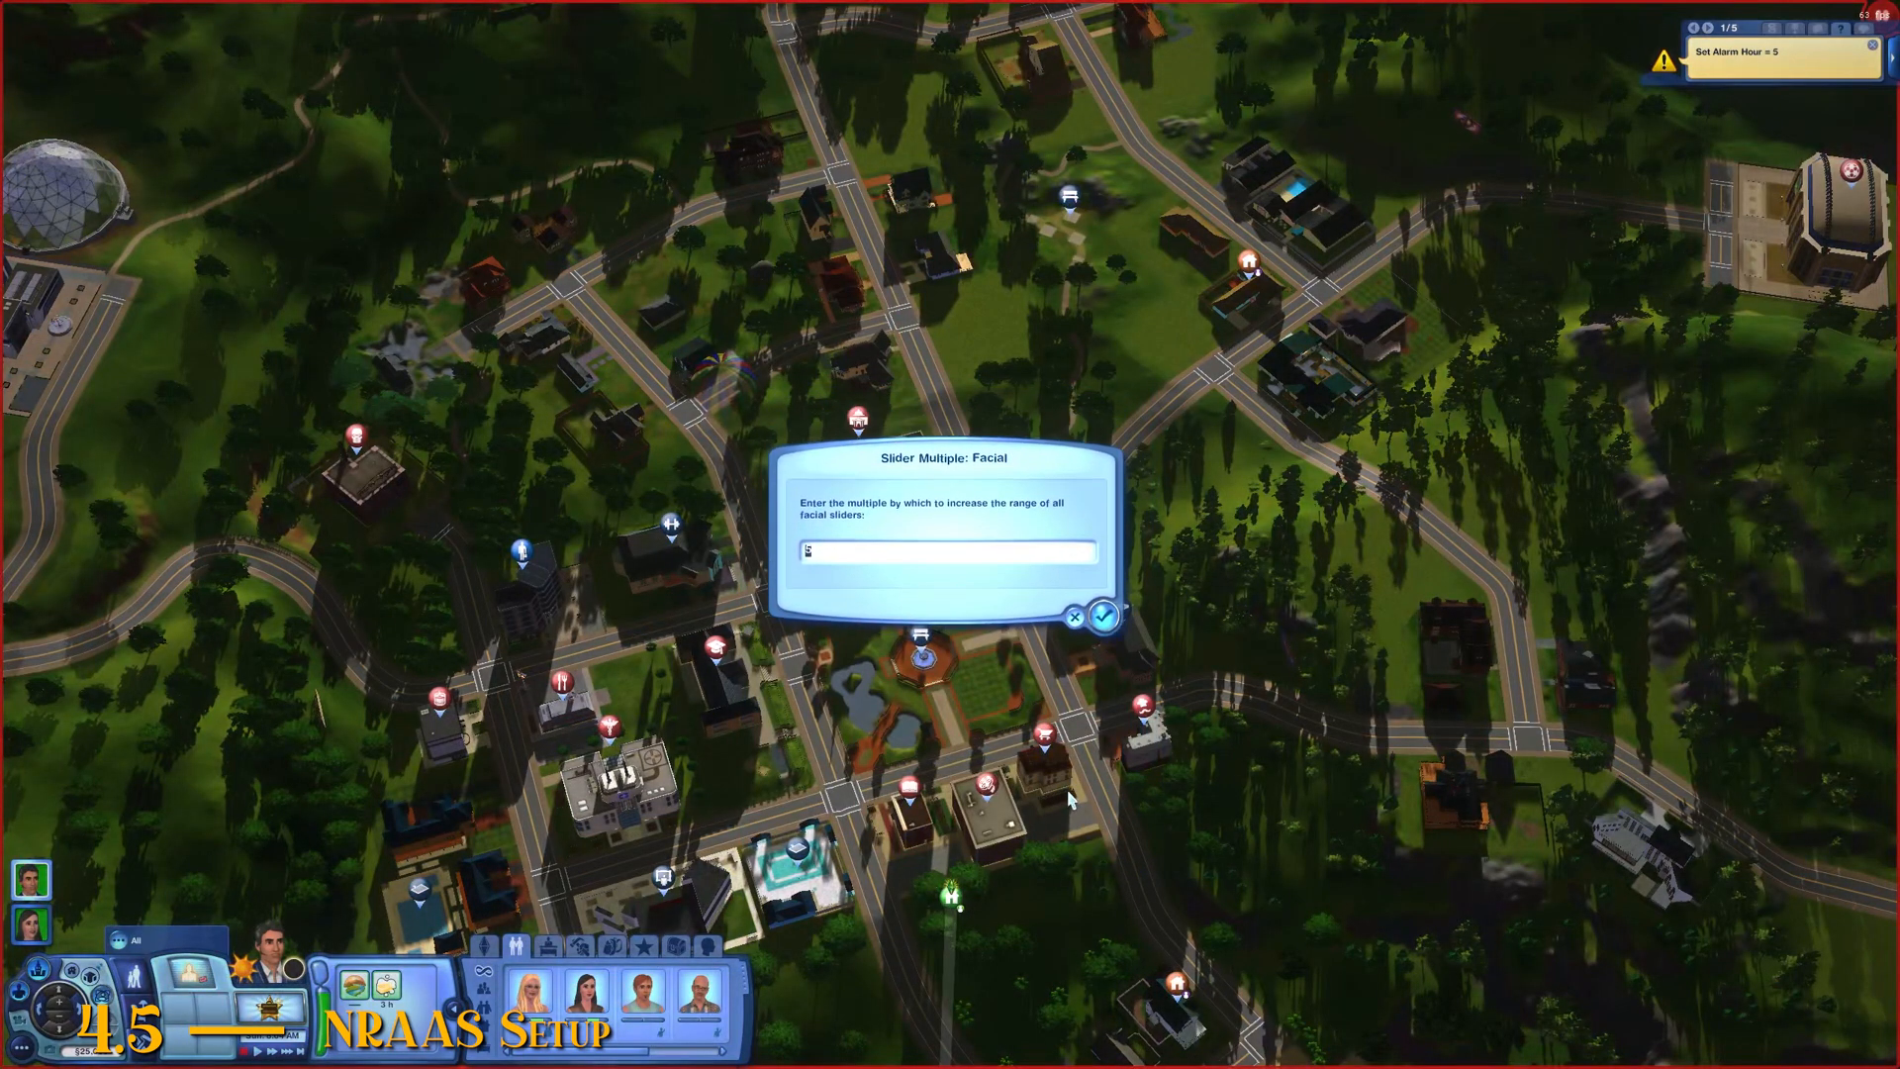
text(1)
click(1109, 621)
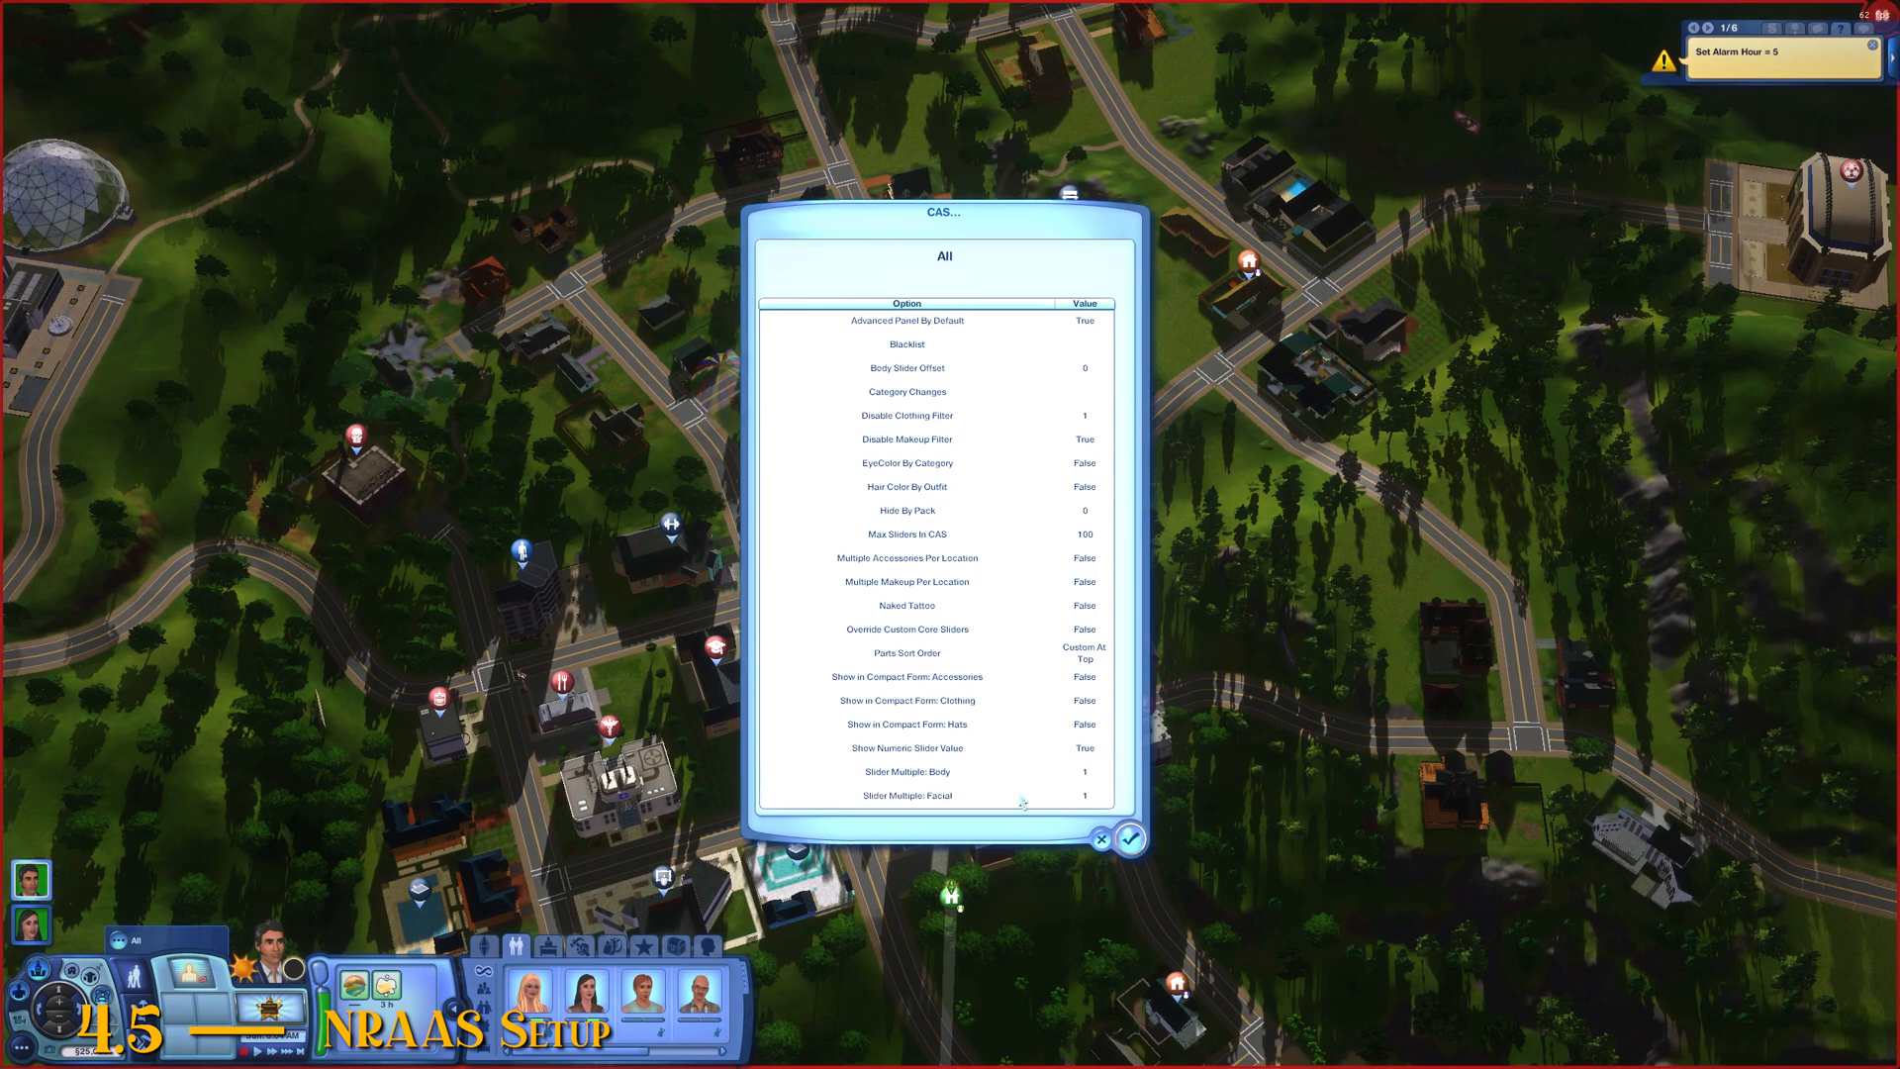
Step: Set Slider Multiple: Body to 3 and Slider Multiple: Facial to 5 in the CAS settings
click(965, 787)
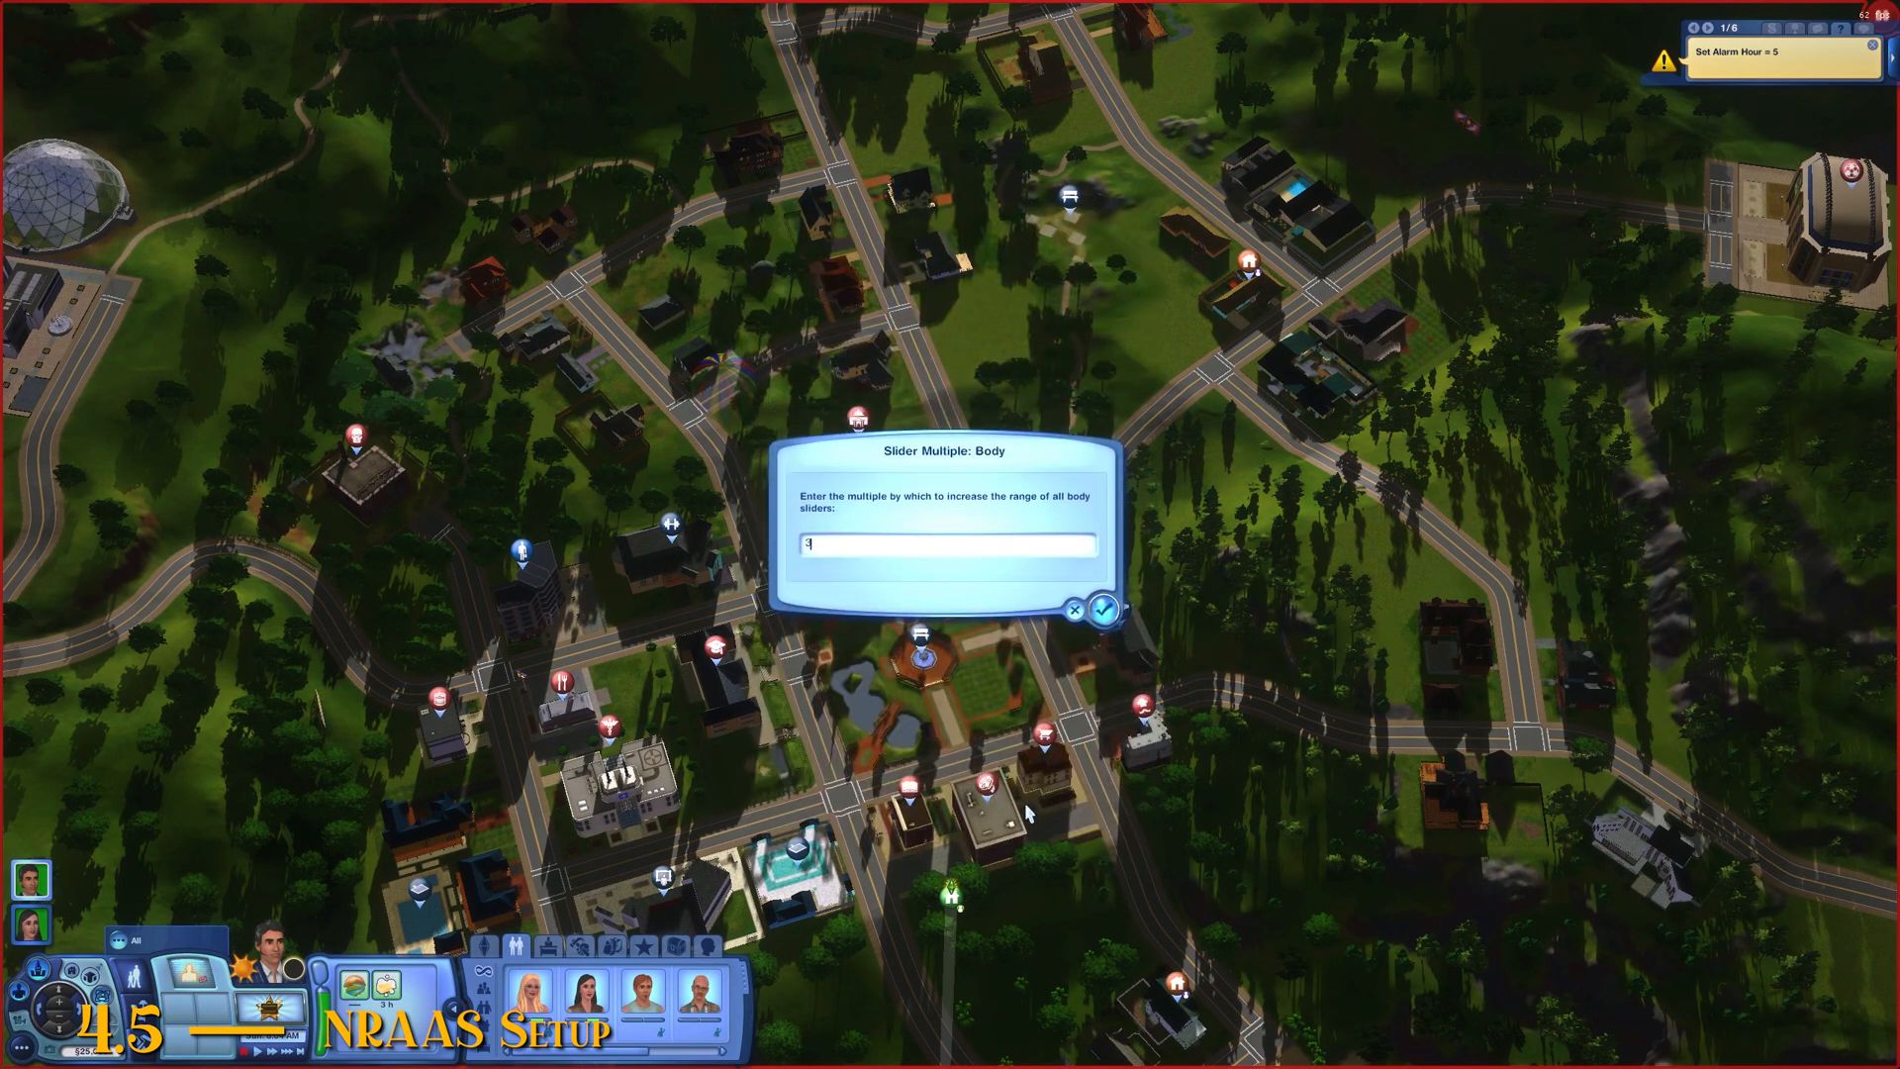
click(1106, 611)
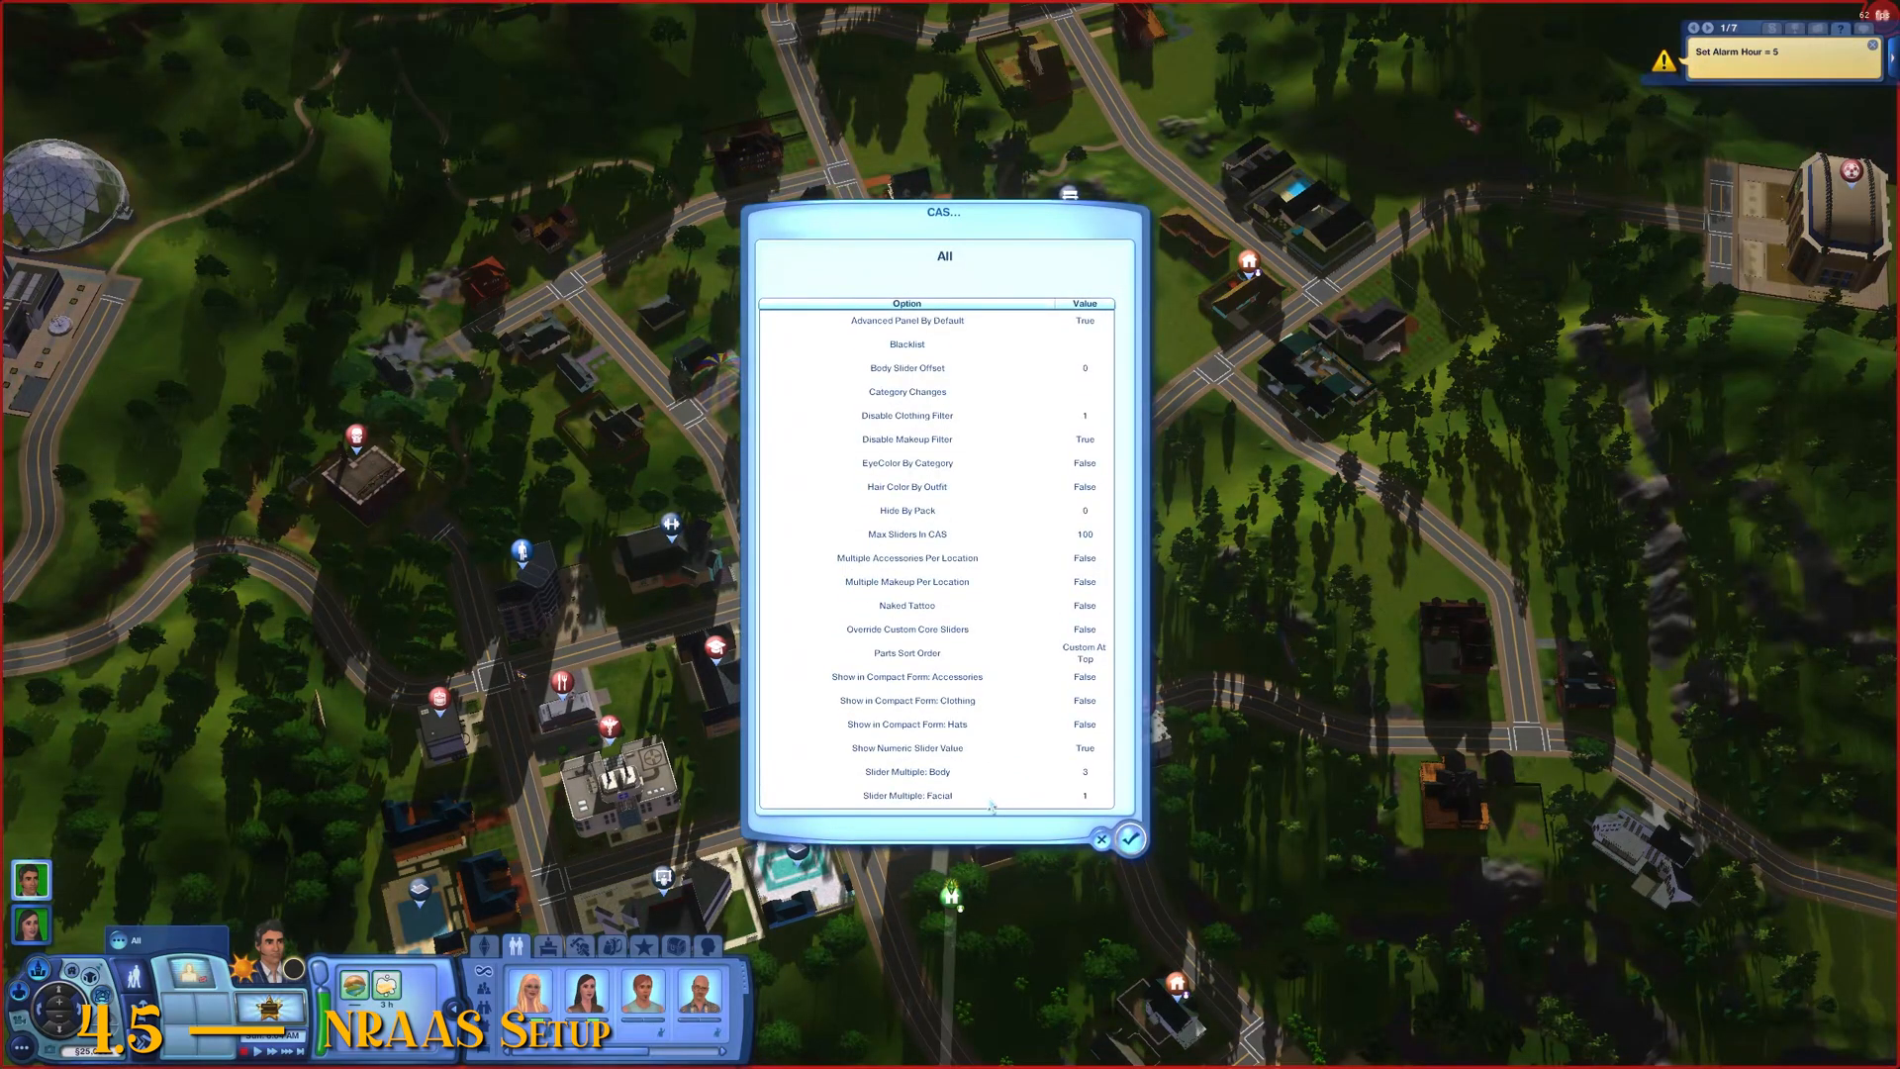
click(991, 802)
text(5)
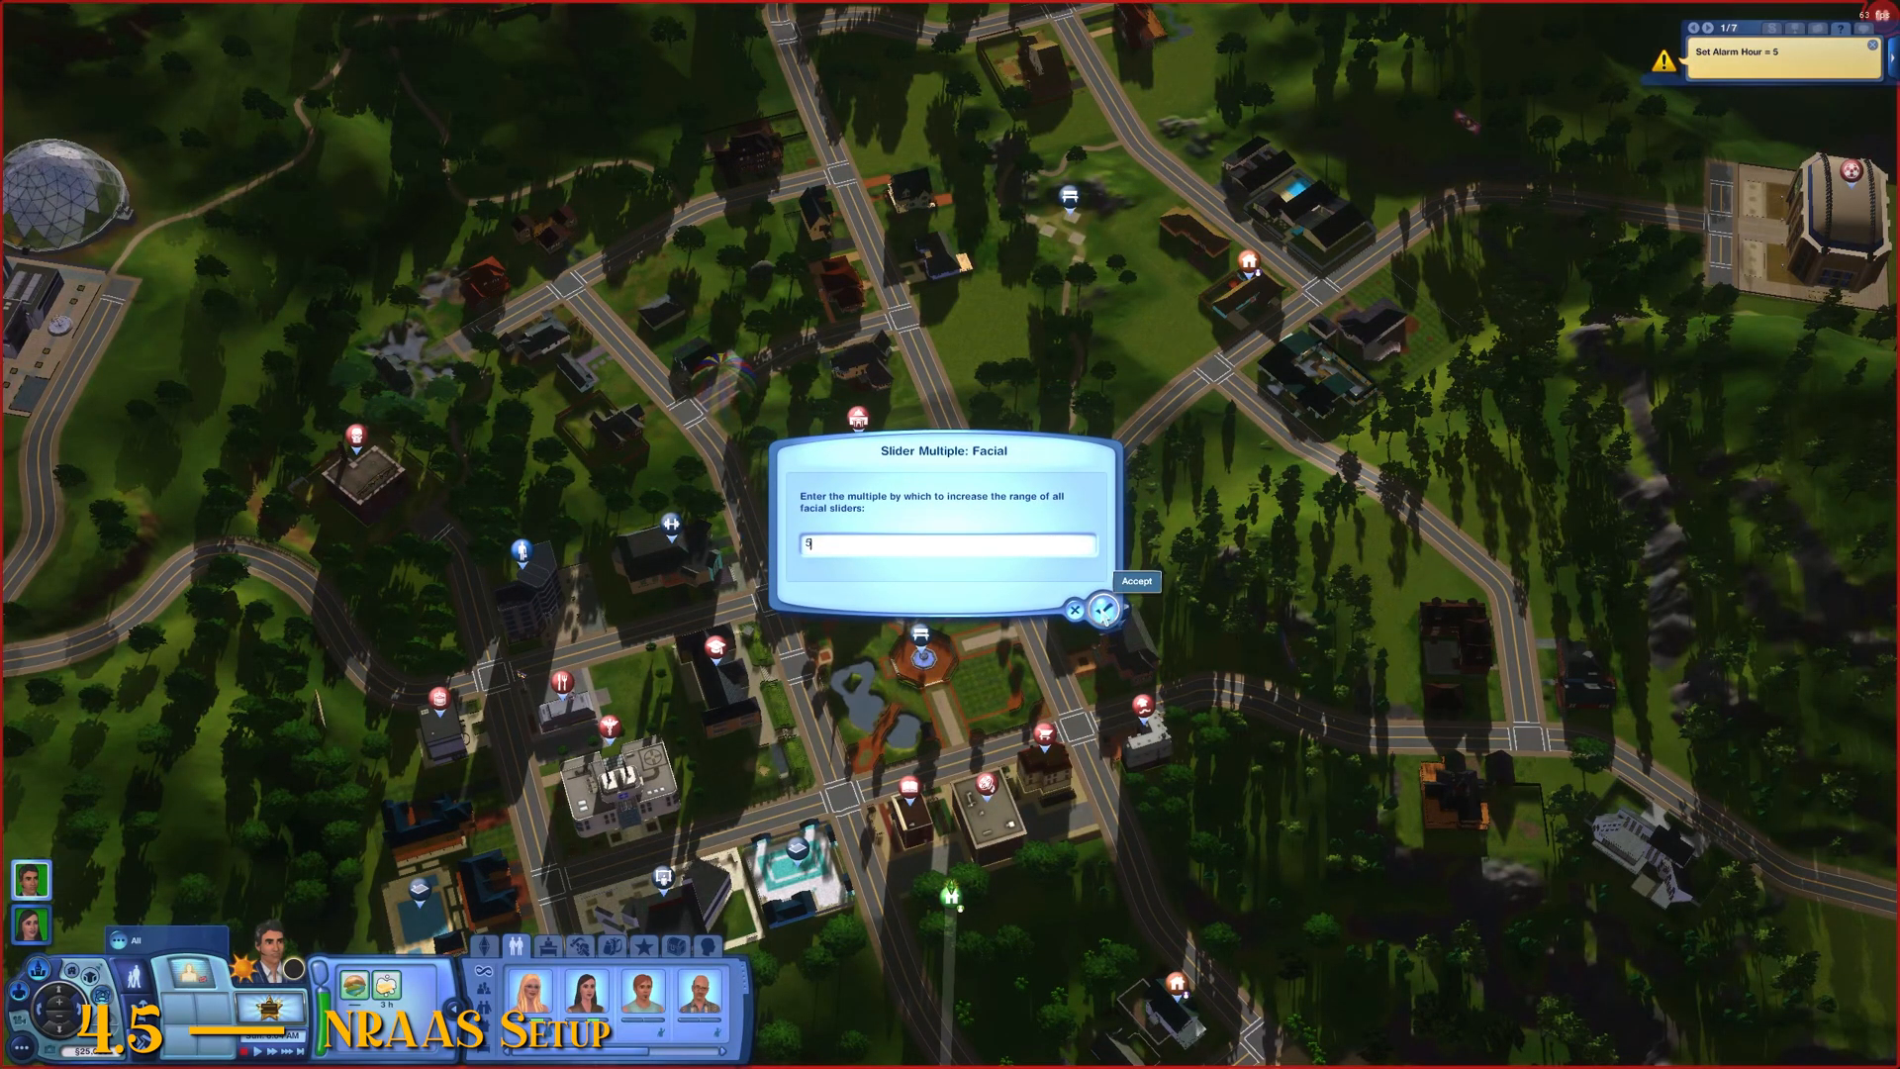
click(1105, 609)
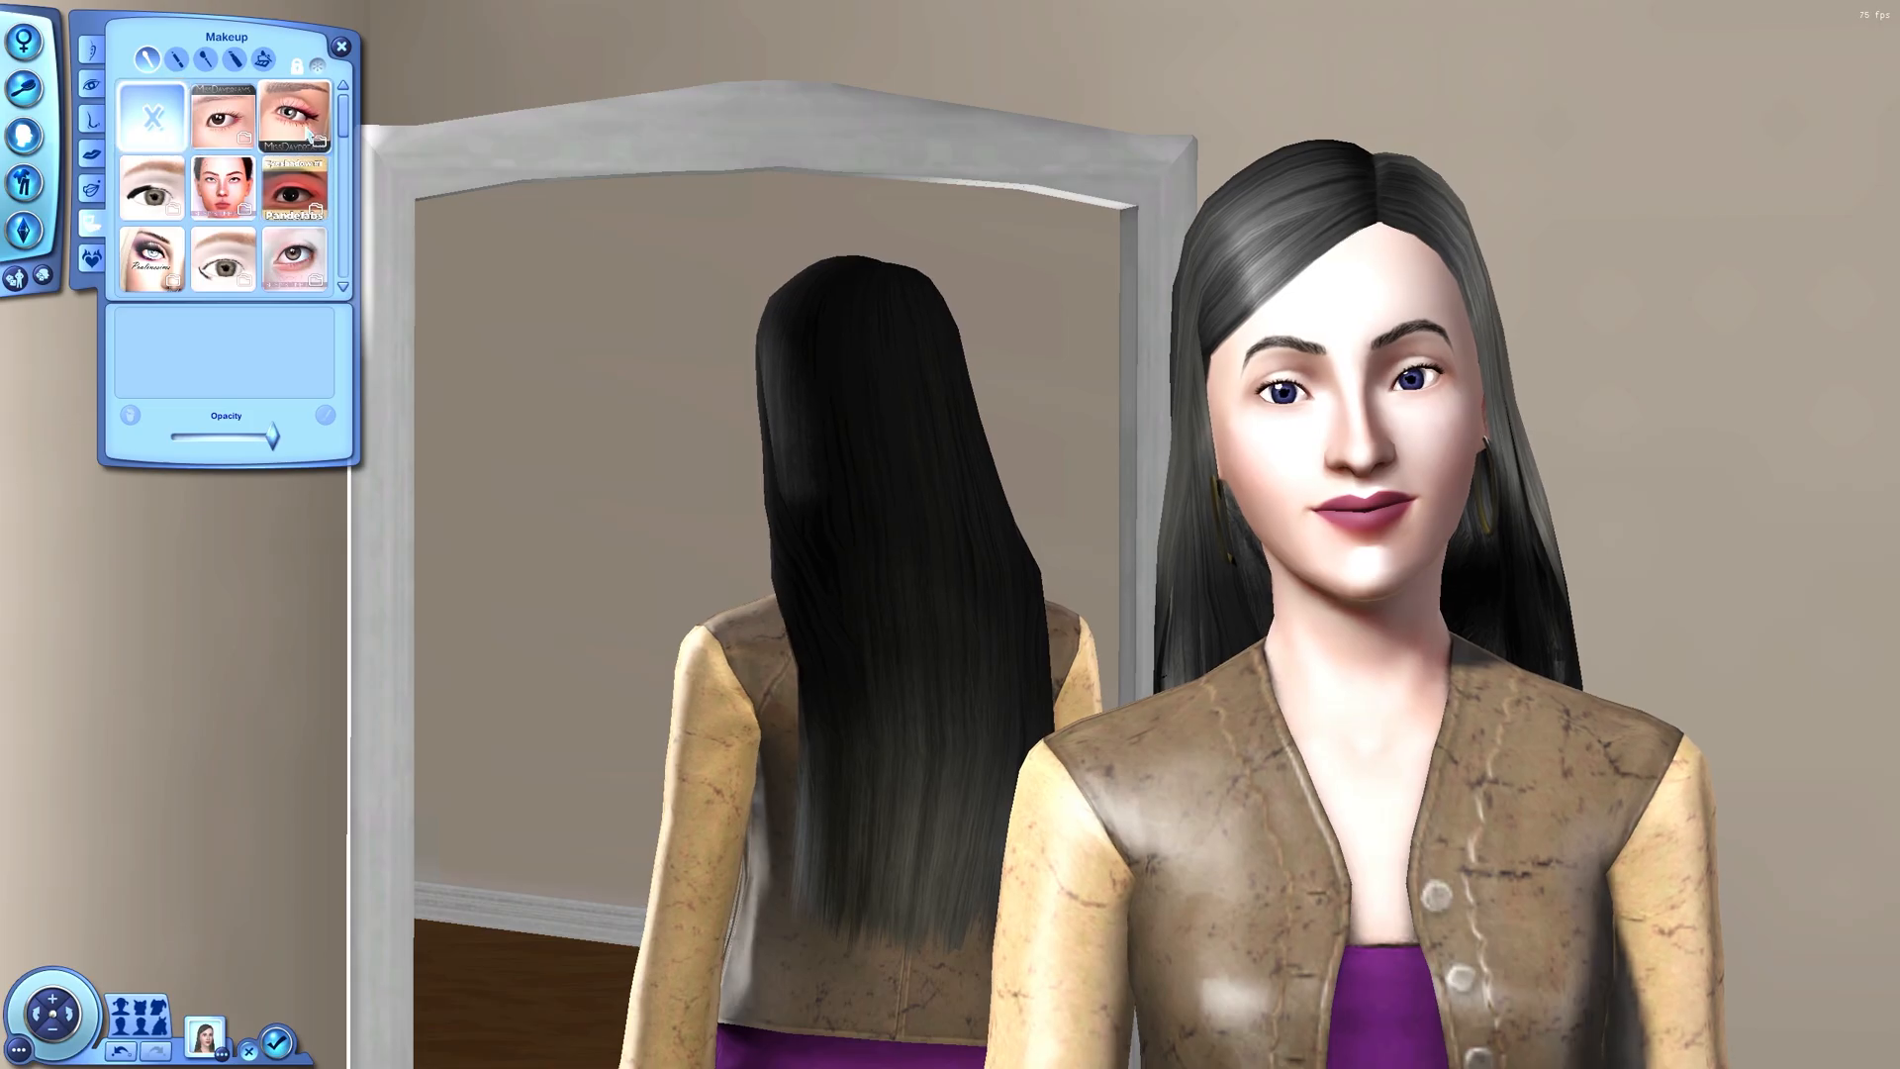
Step: Layer several different eyeshadow styles from the makeup catalogue on the Sim's eyes
click(311, 204)
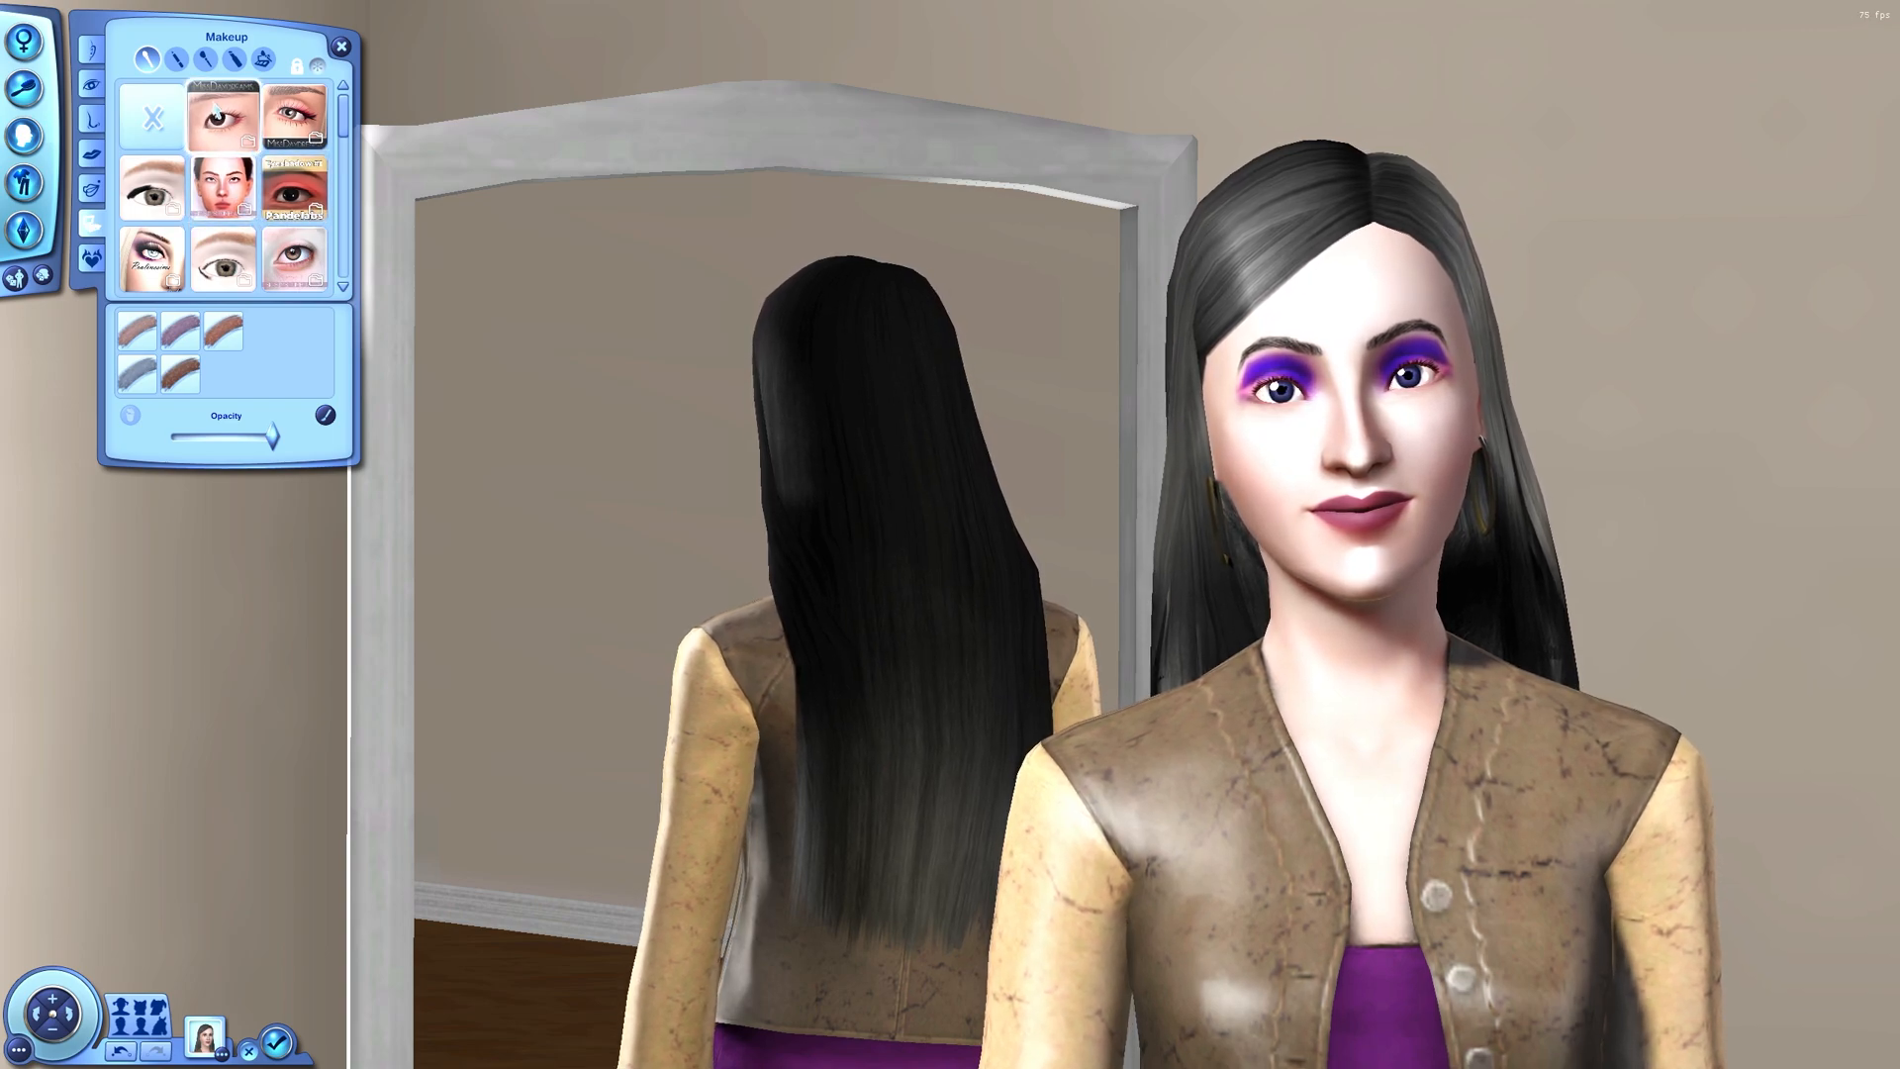
scroll(216, 107, down, 2)
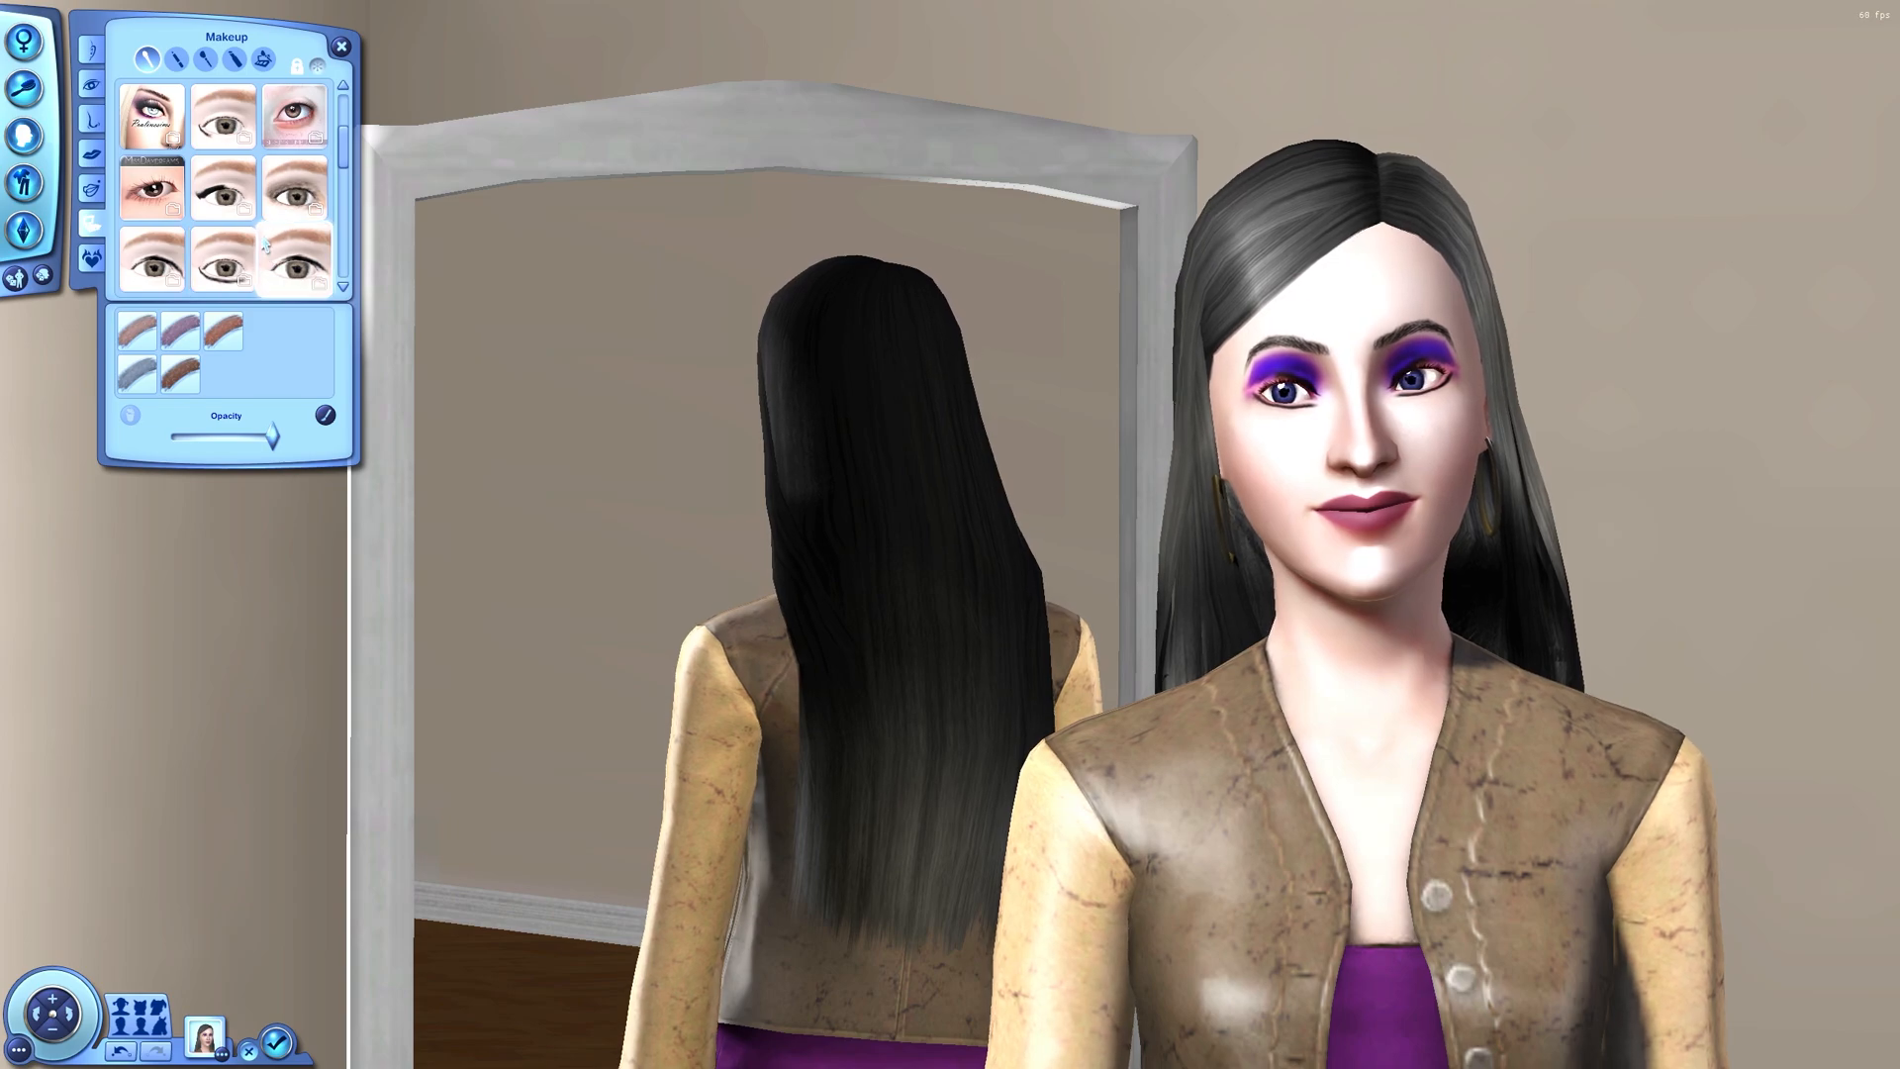
scroll(277, 265, down, 1)
click(290, 260)
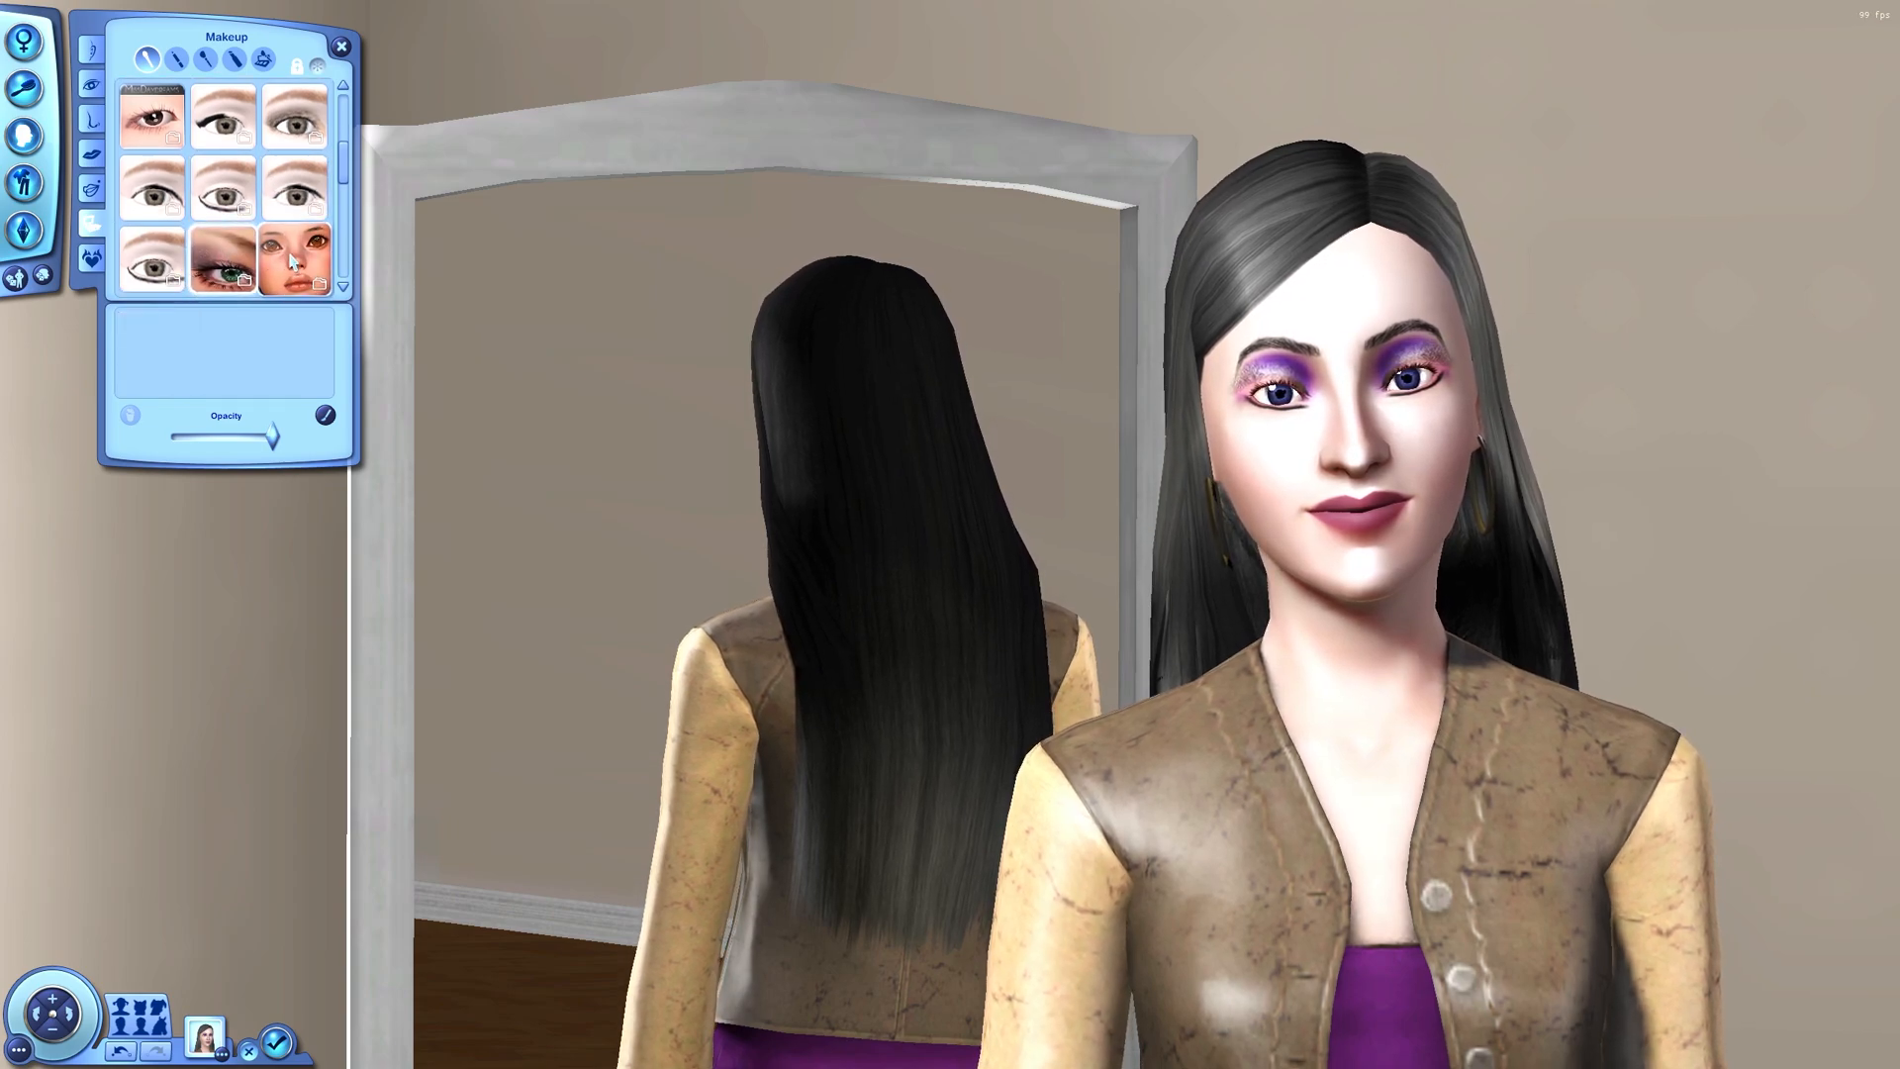
scroll(287, 248, down, 2)
click(241, 215)
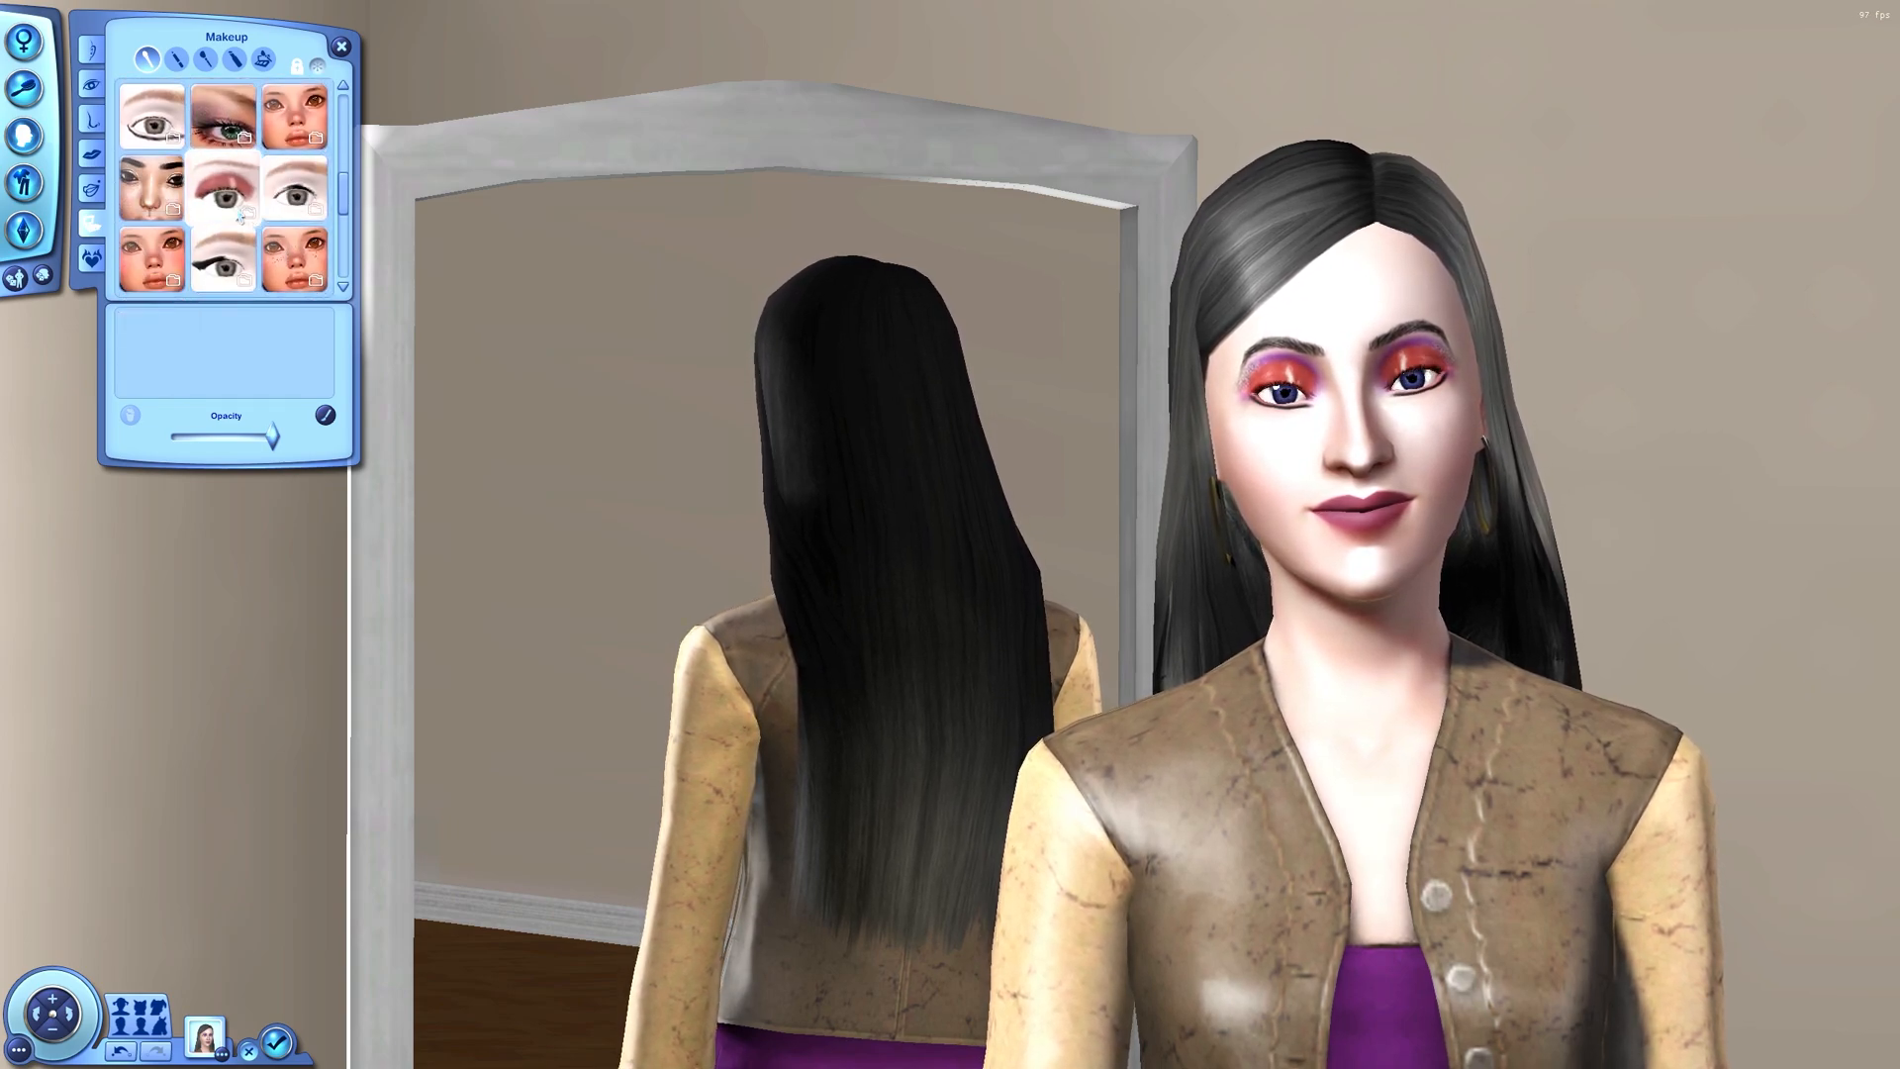
scroll(241, 213, down, 1)
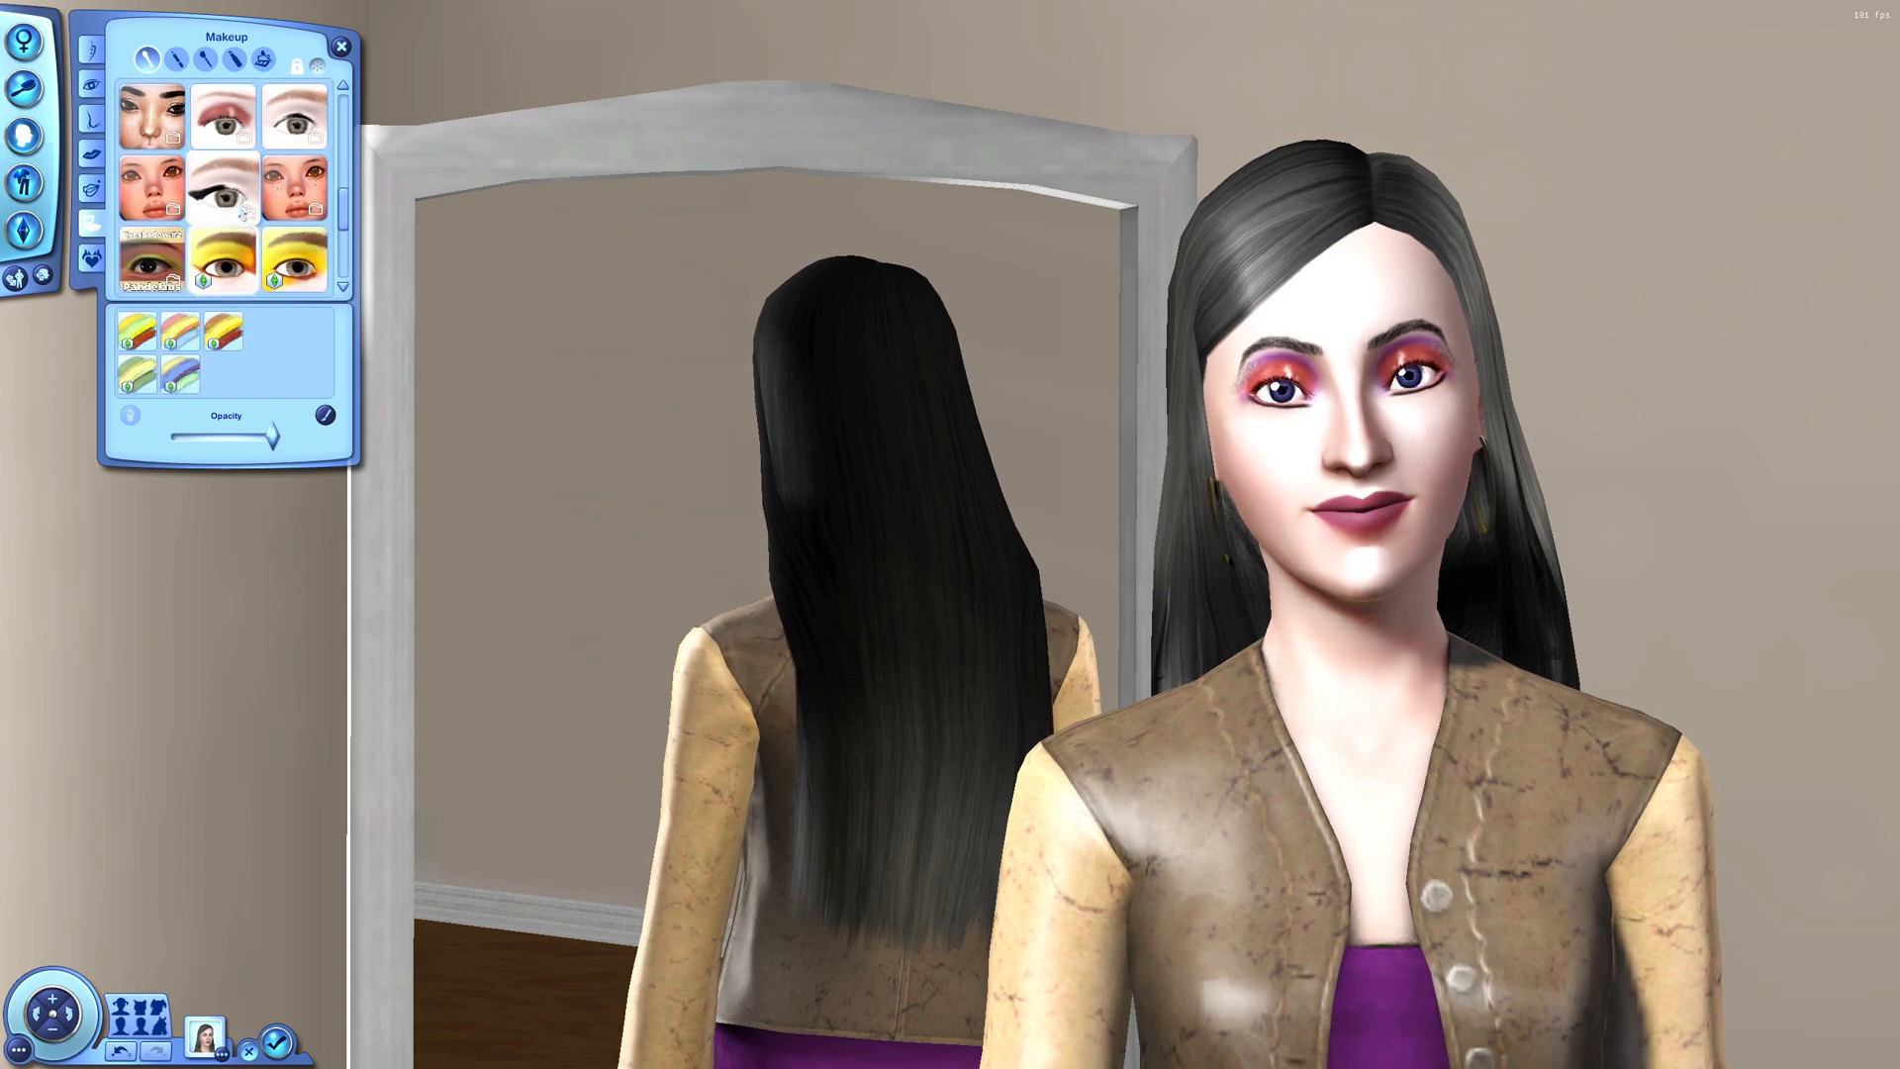
click(239, 201)
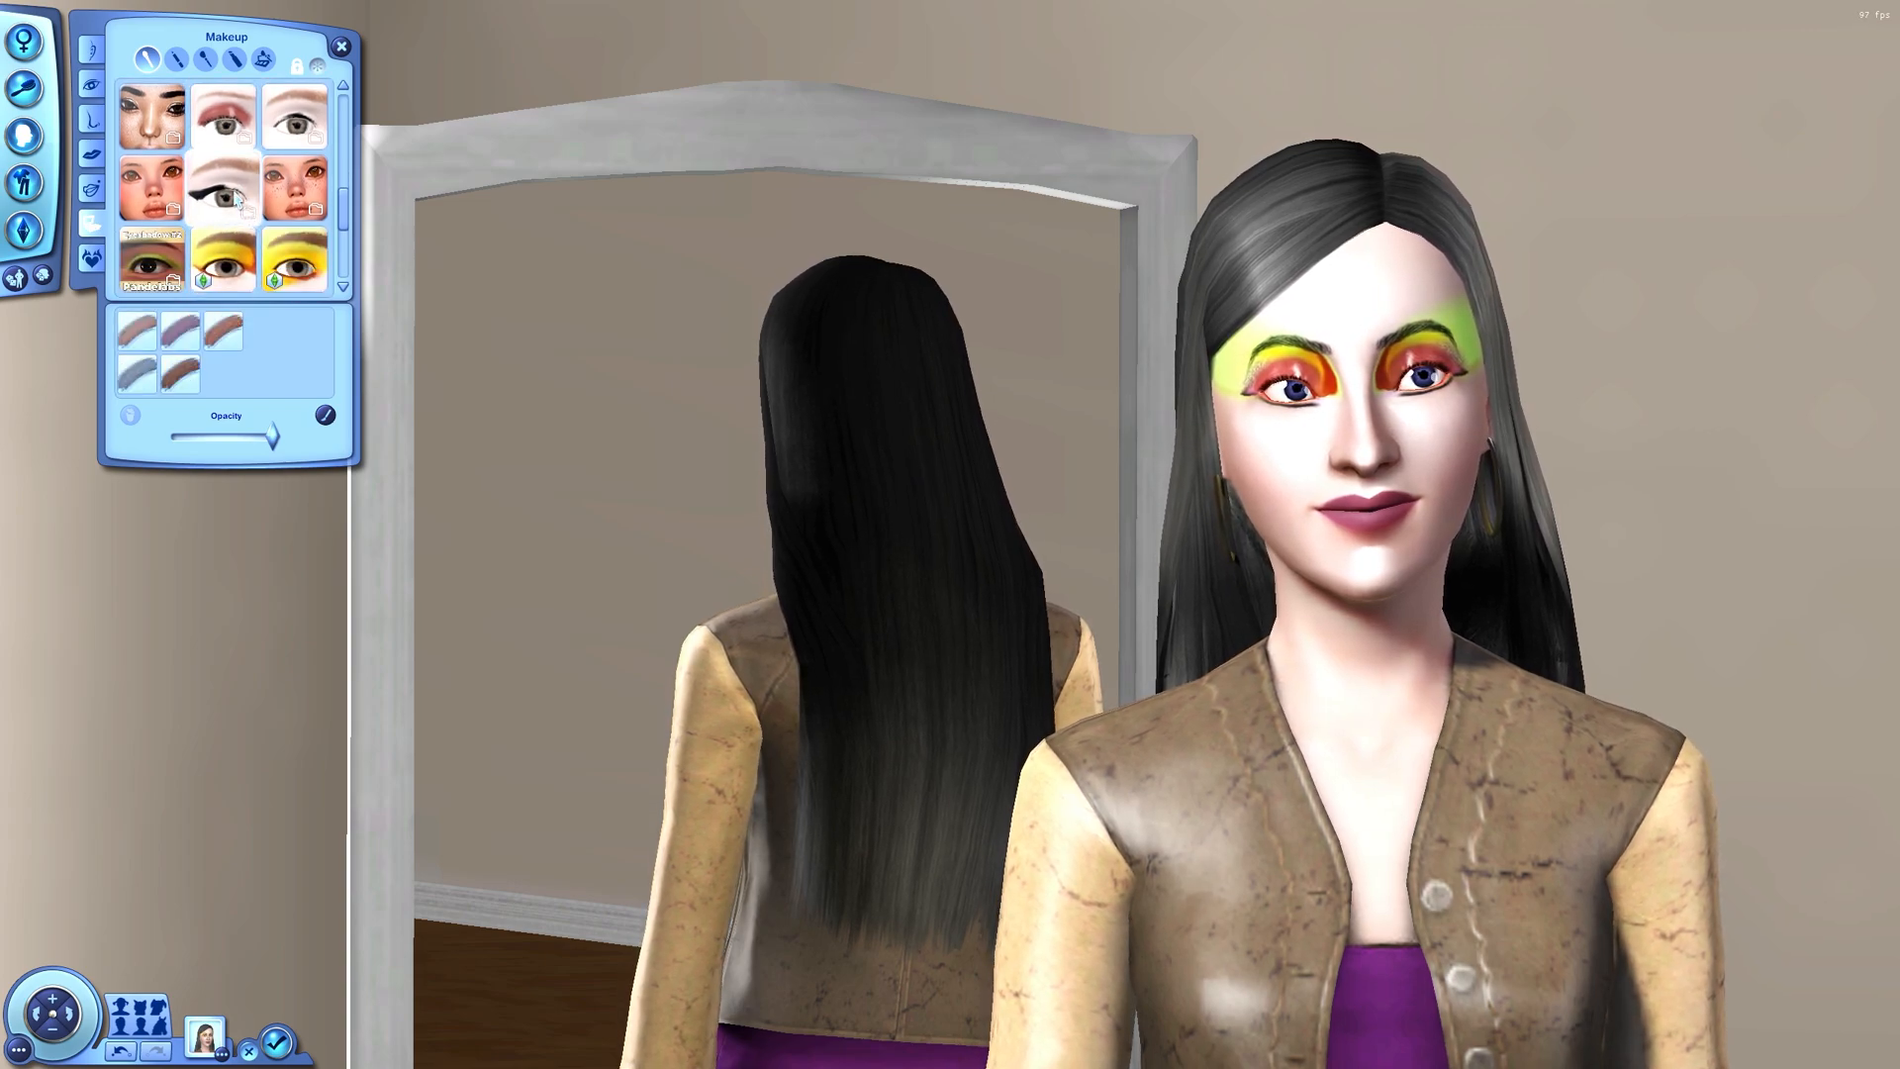
scroll(239, 201, down, 1)
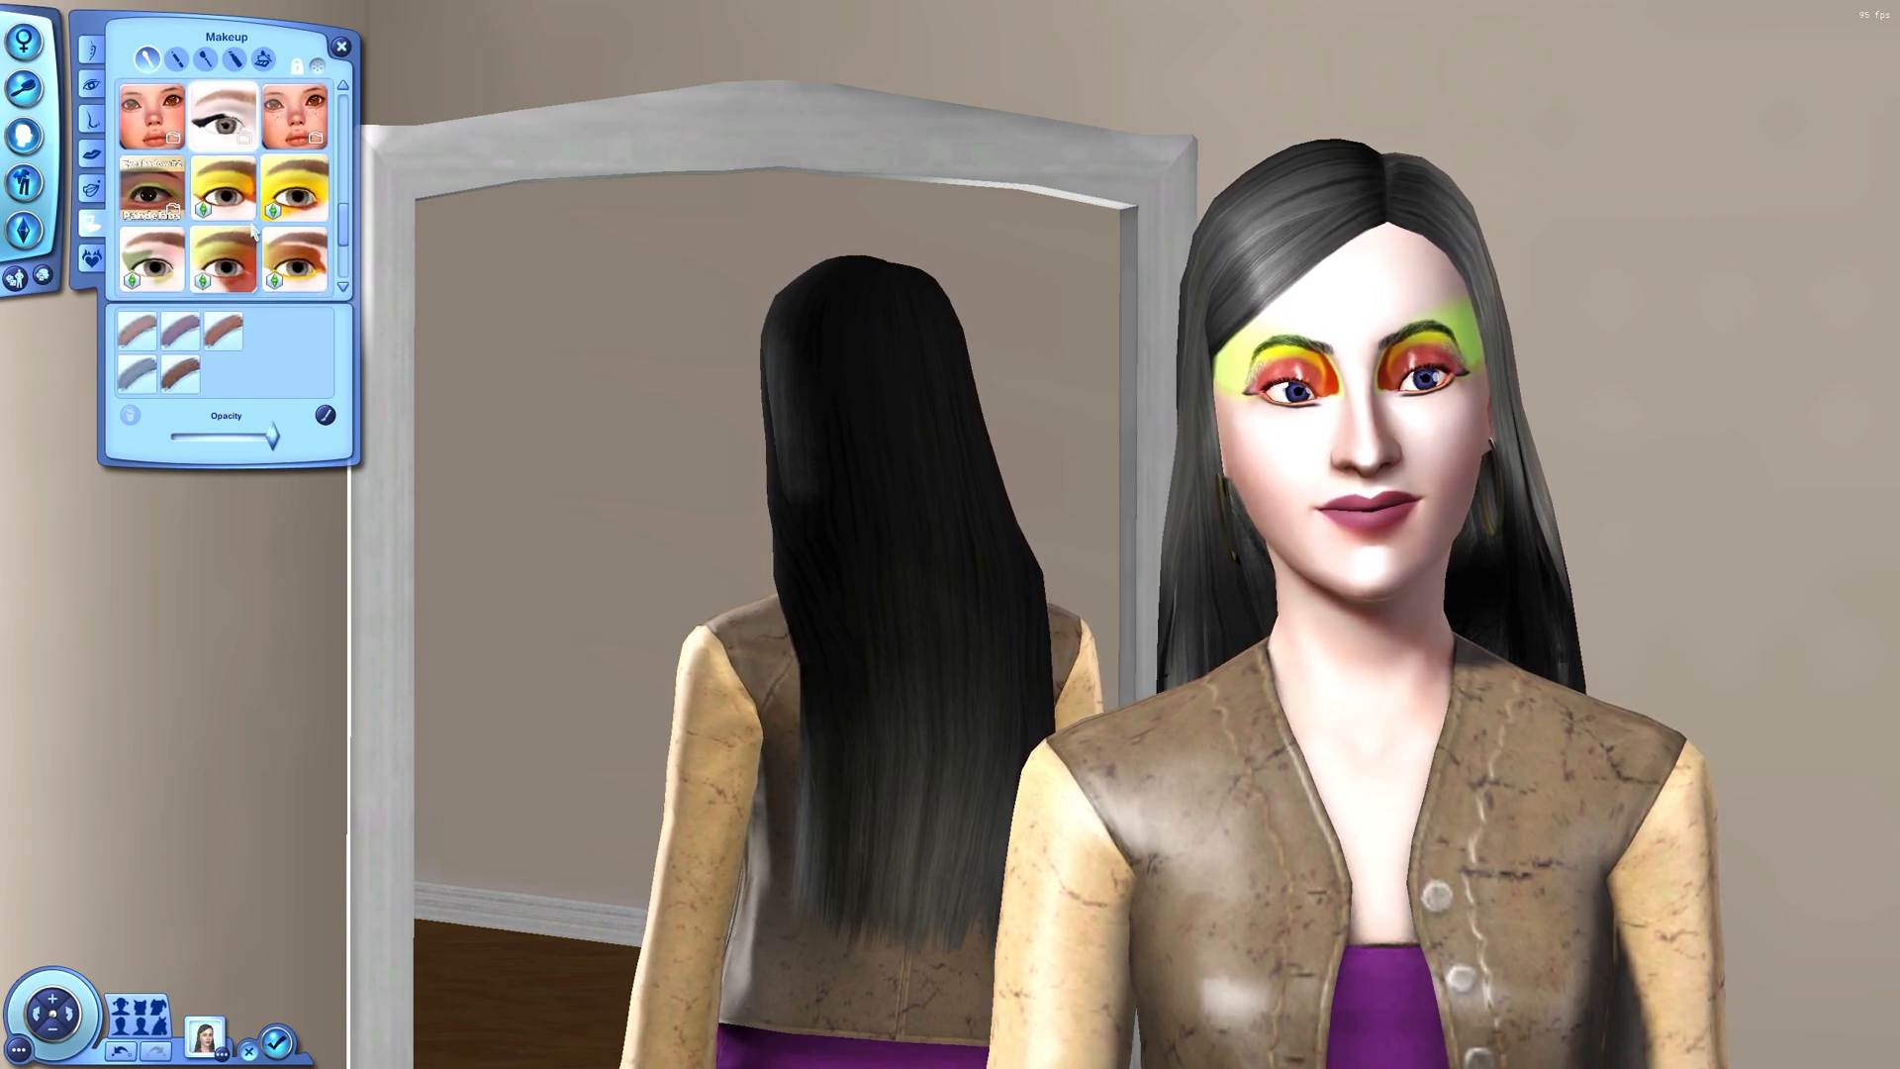
click(303, 201)
scroll(297, 203, down, 1)
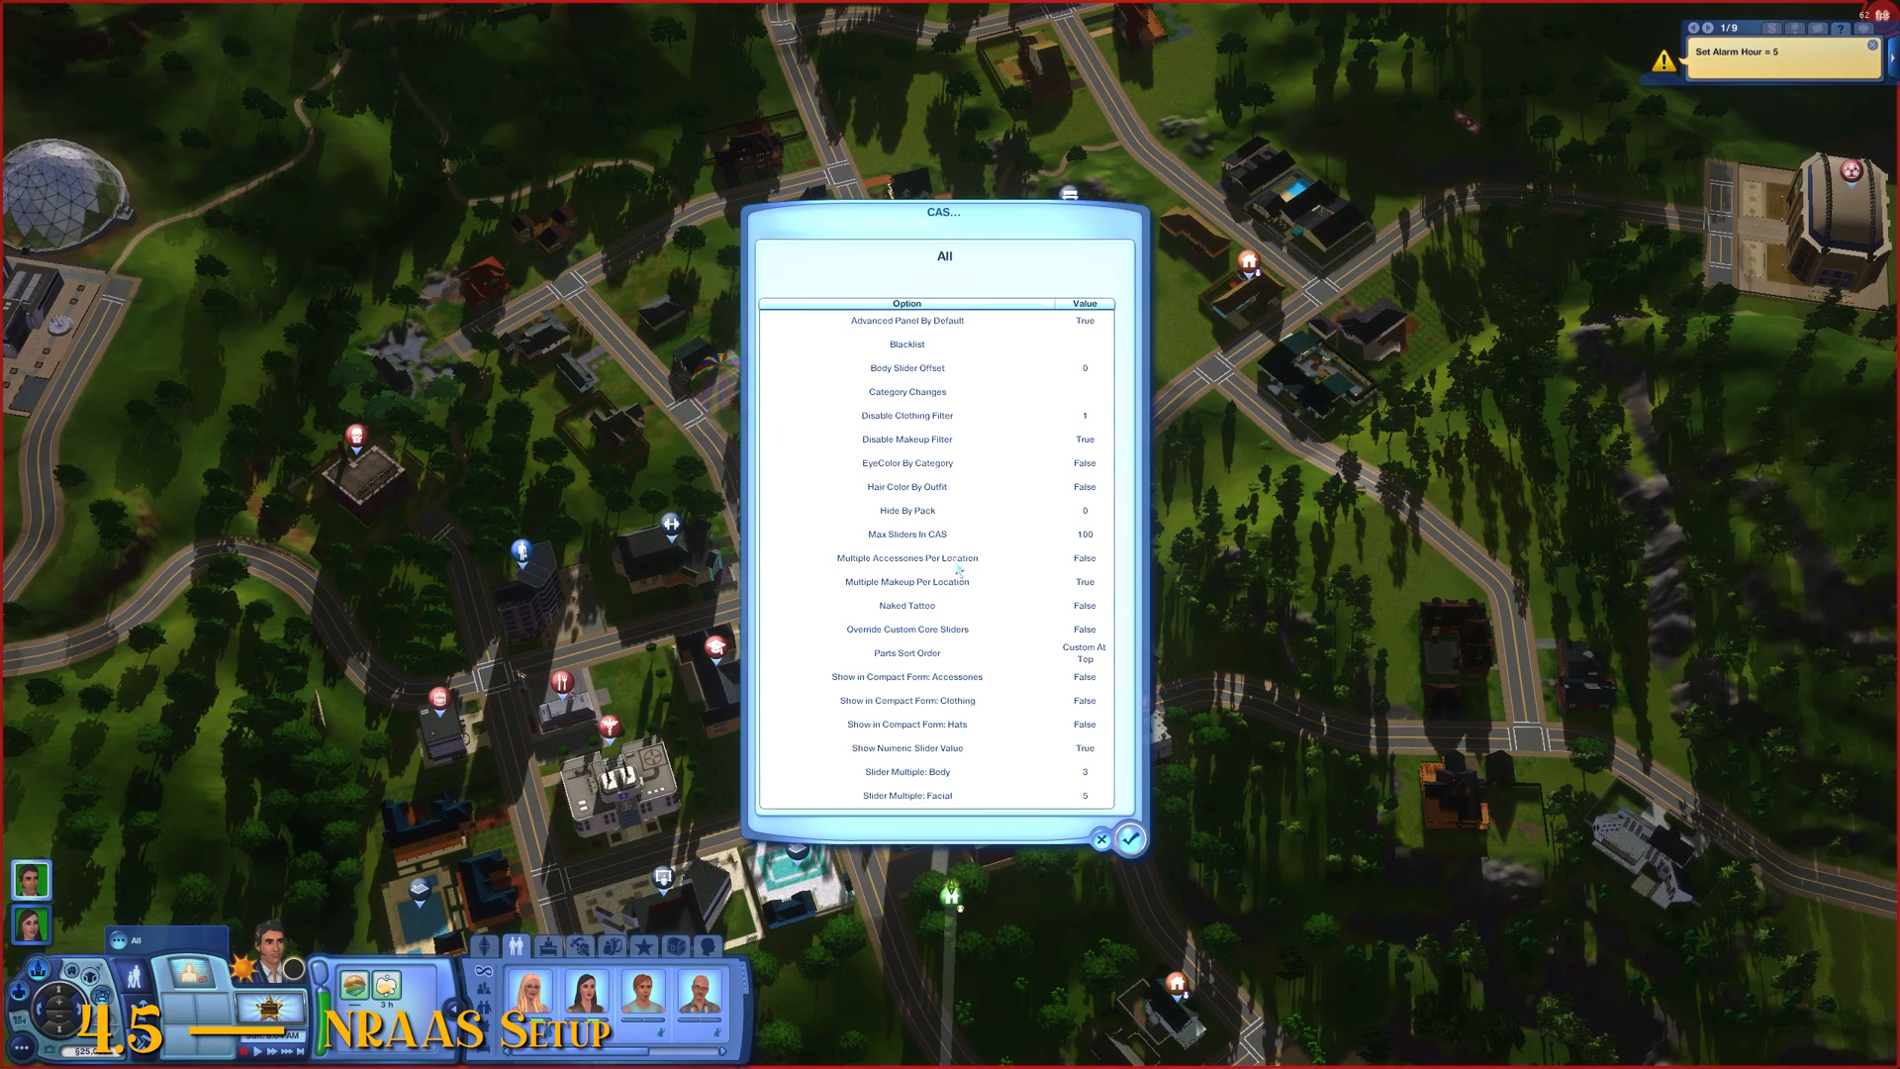
Step: Toggle Multiple Accessories Per Location in Master Controller's CAS settings
click(959, 569)
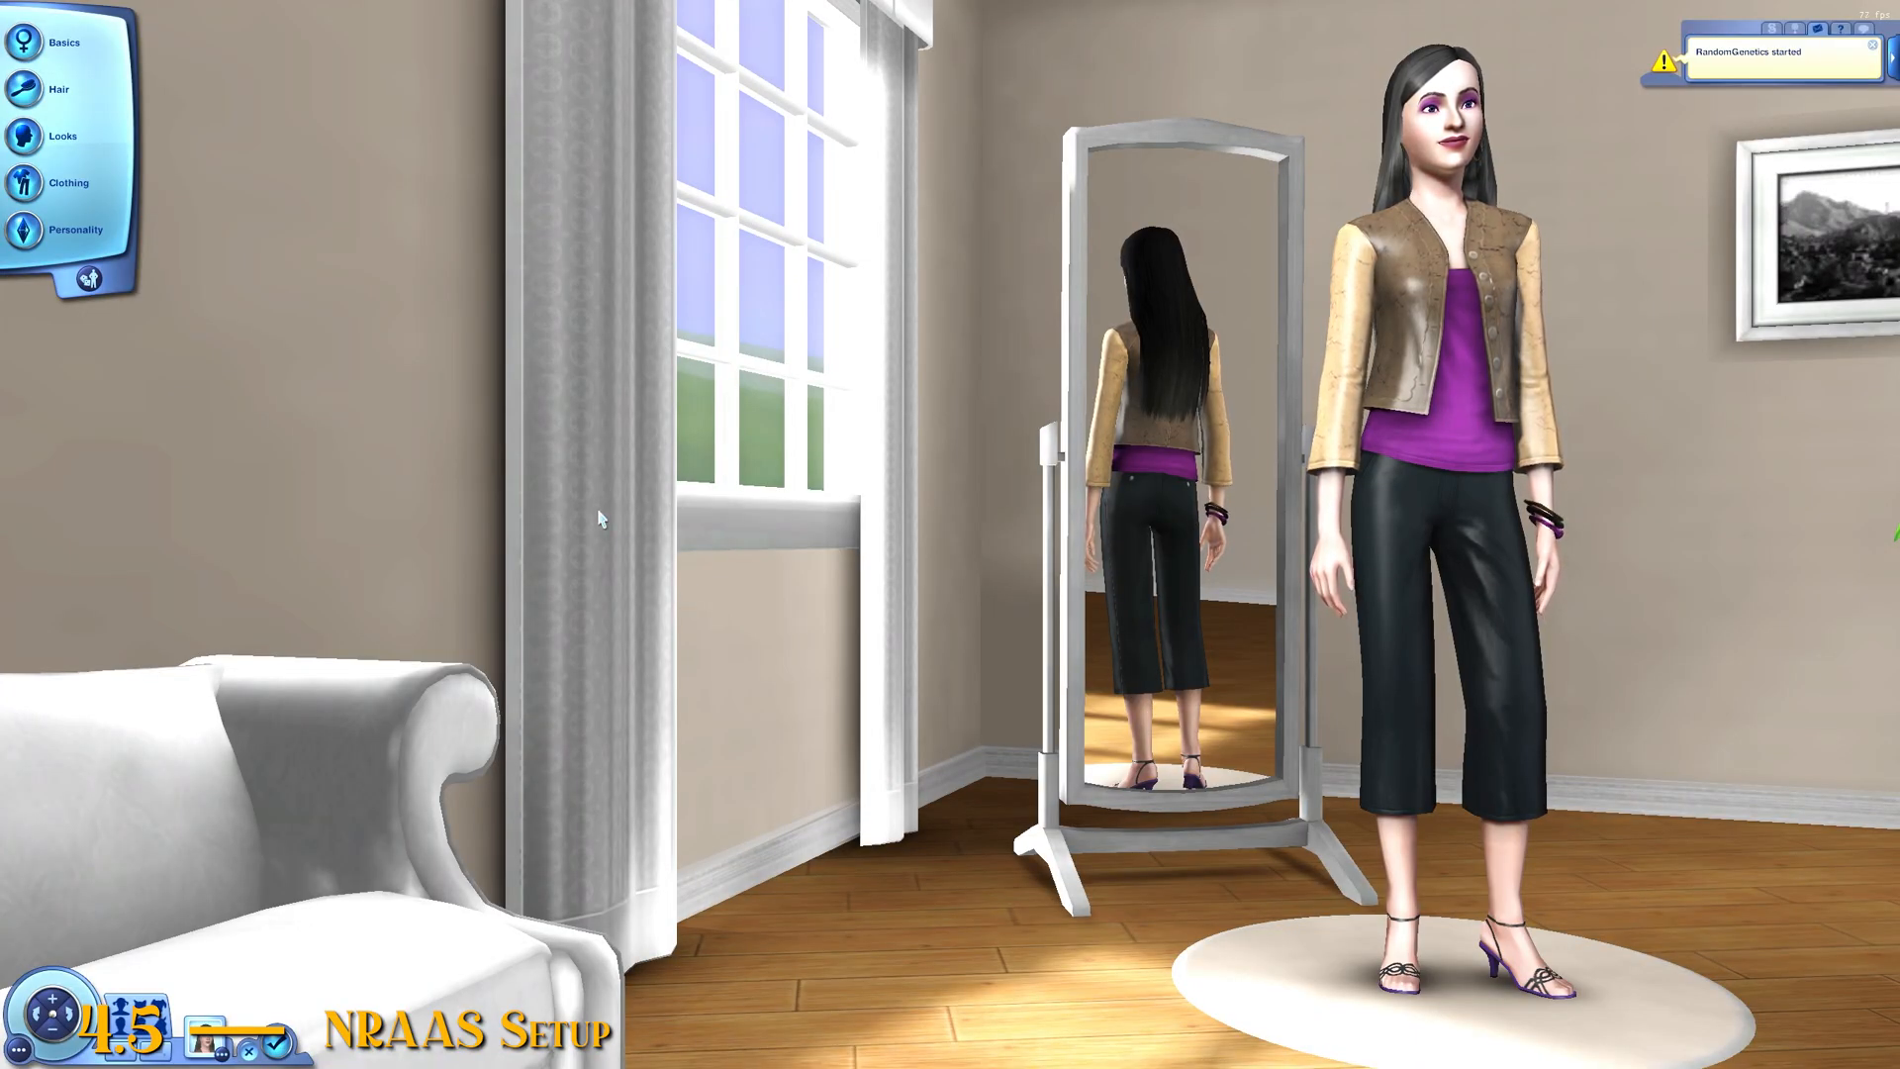
click(20, 1053)
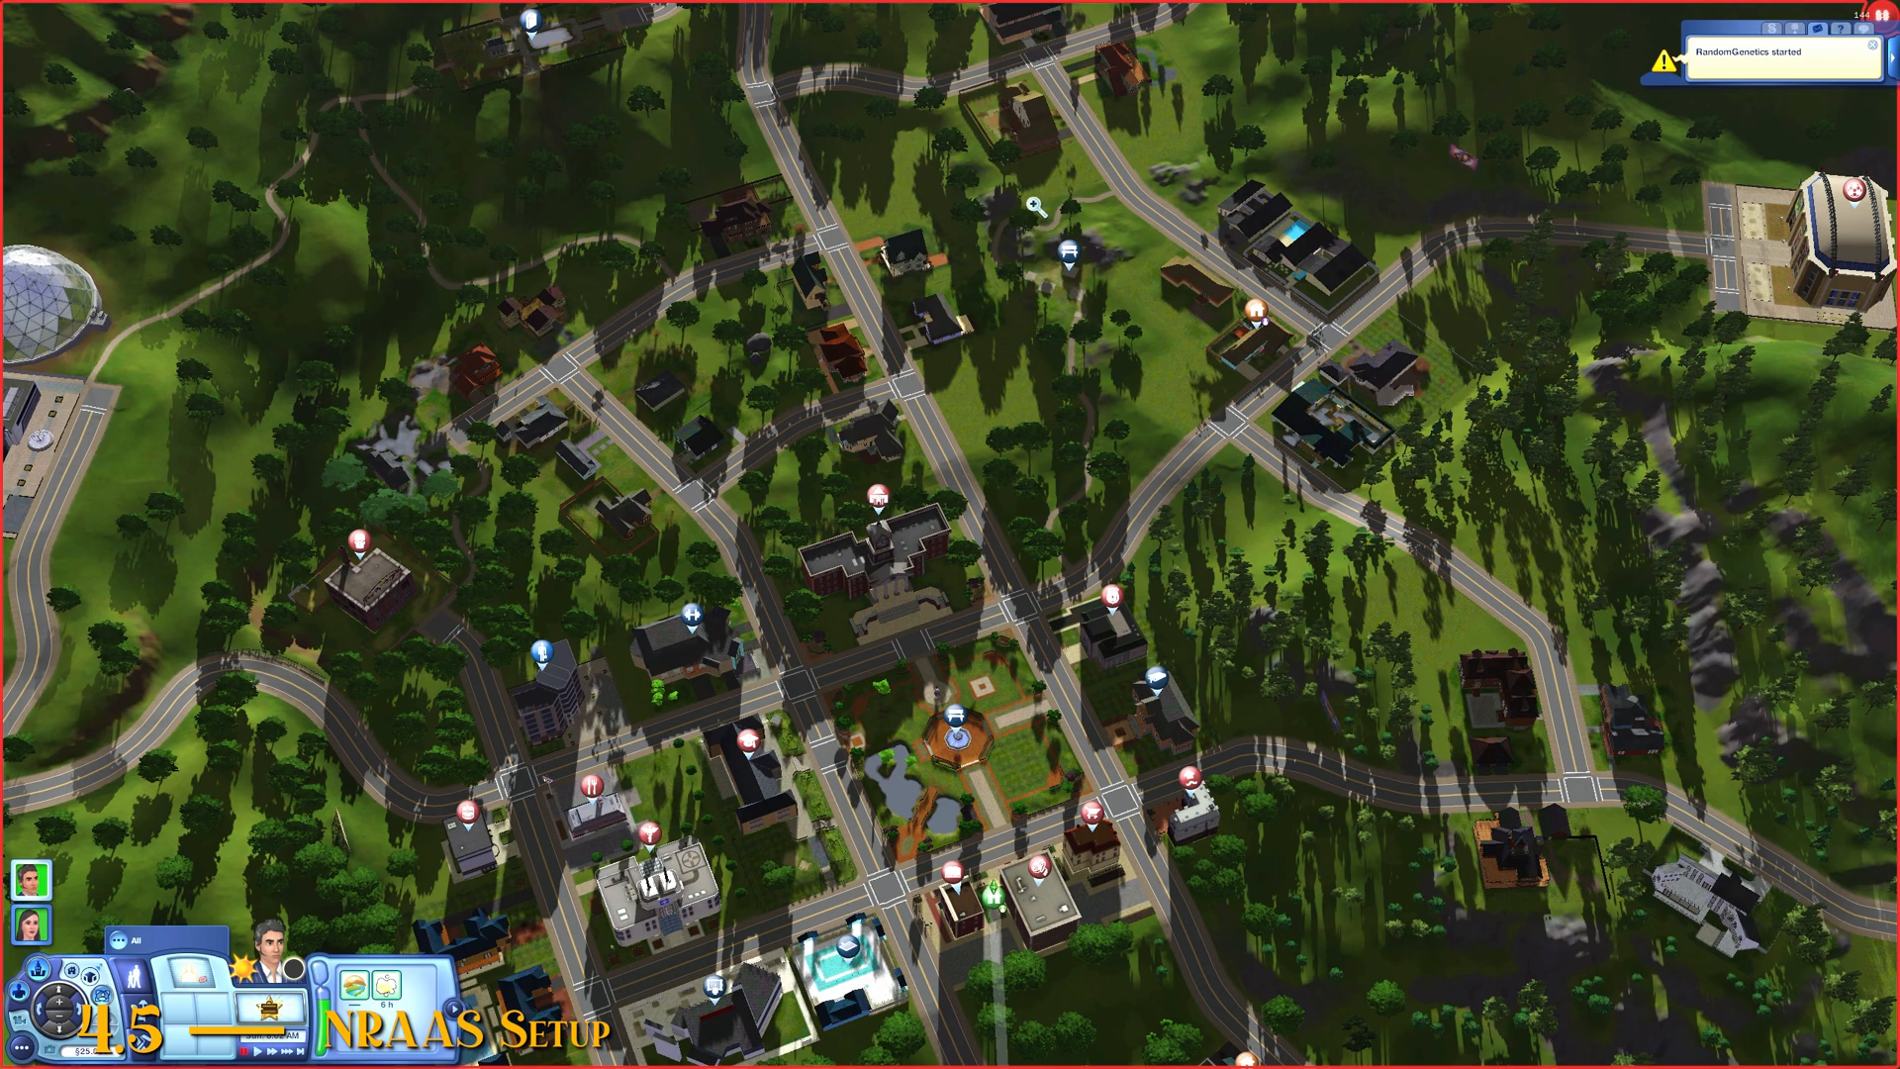
Step: Run Reset Everything from Master Controller's Town options at City Hall to reset all objects in the town
click(878, 515)
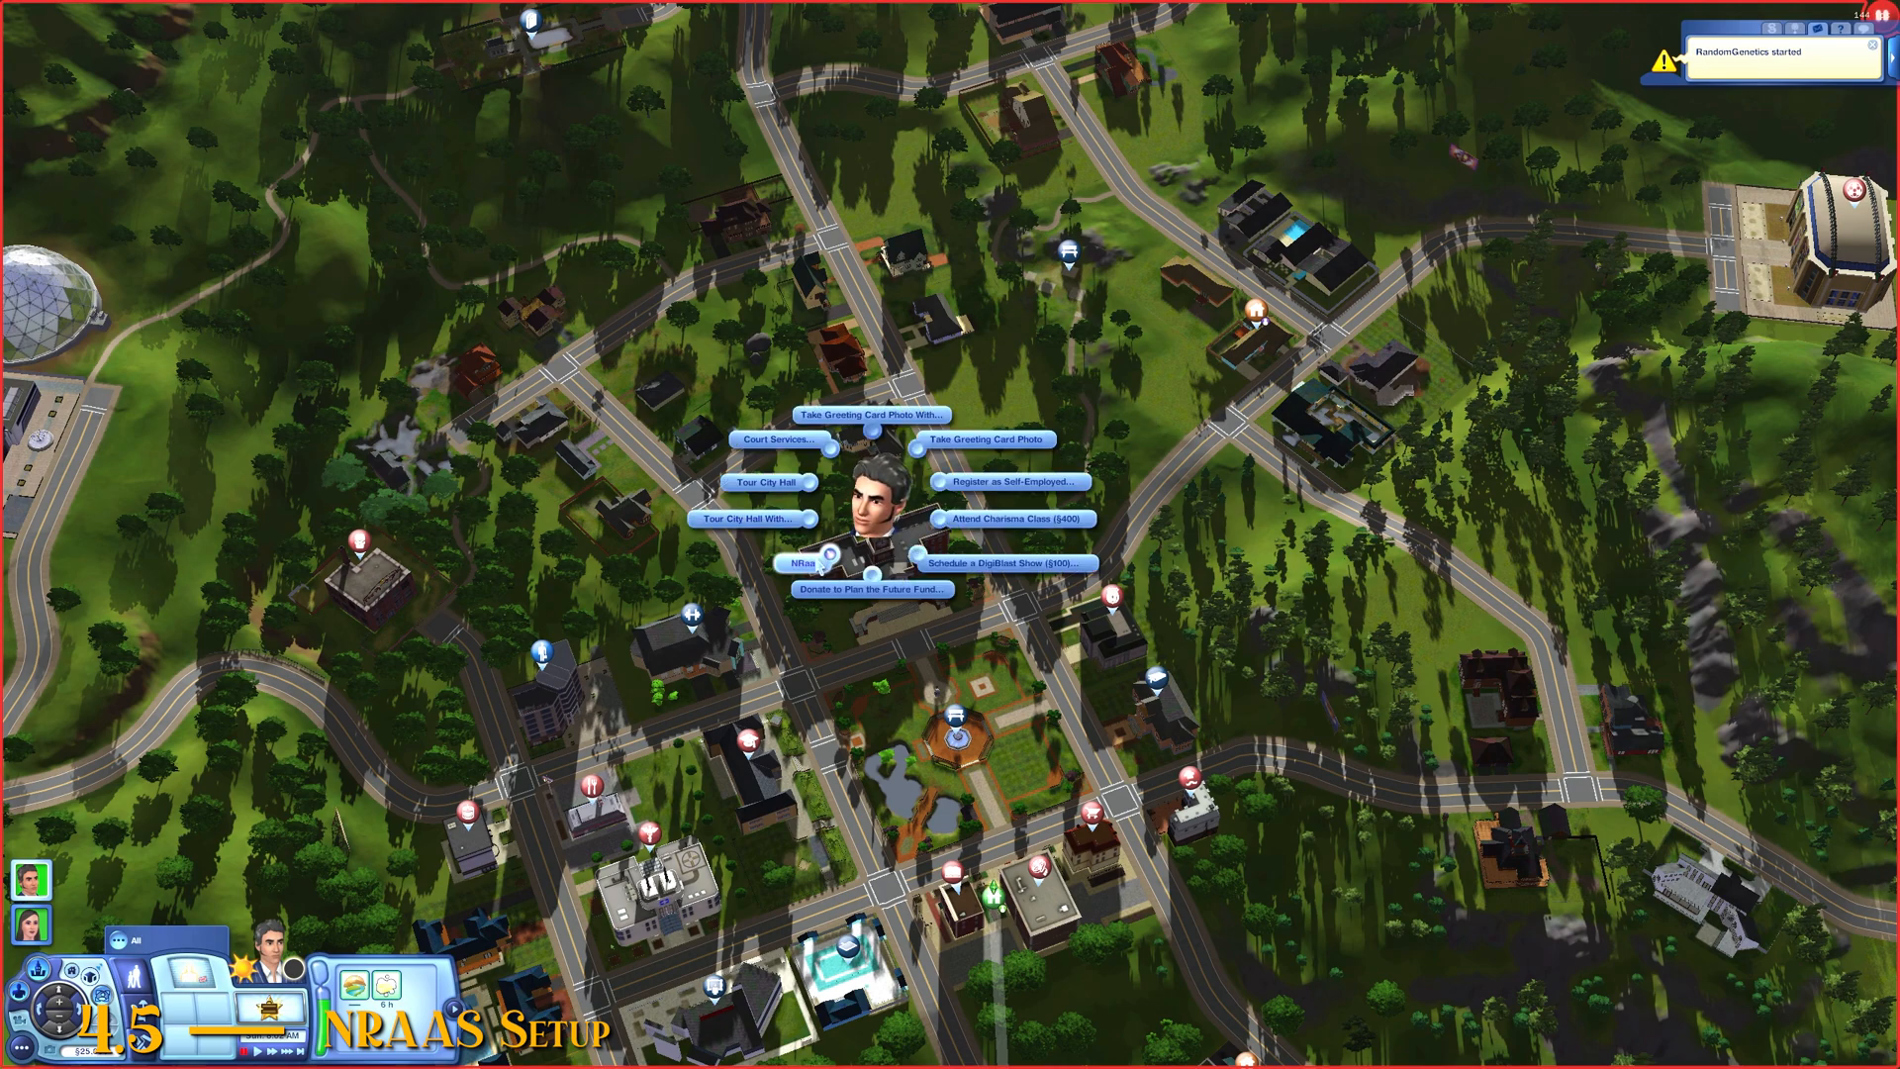
click(808, 563)
click(870, 509)
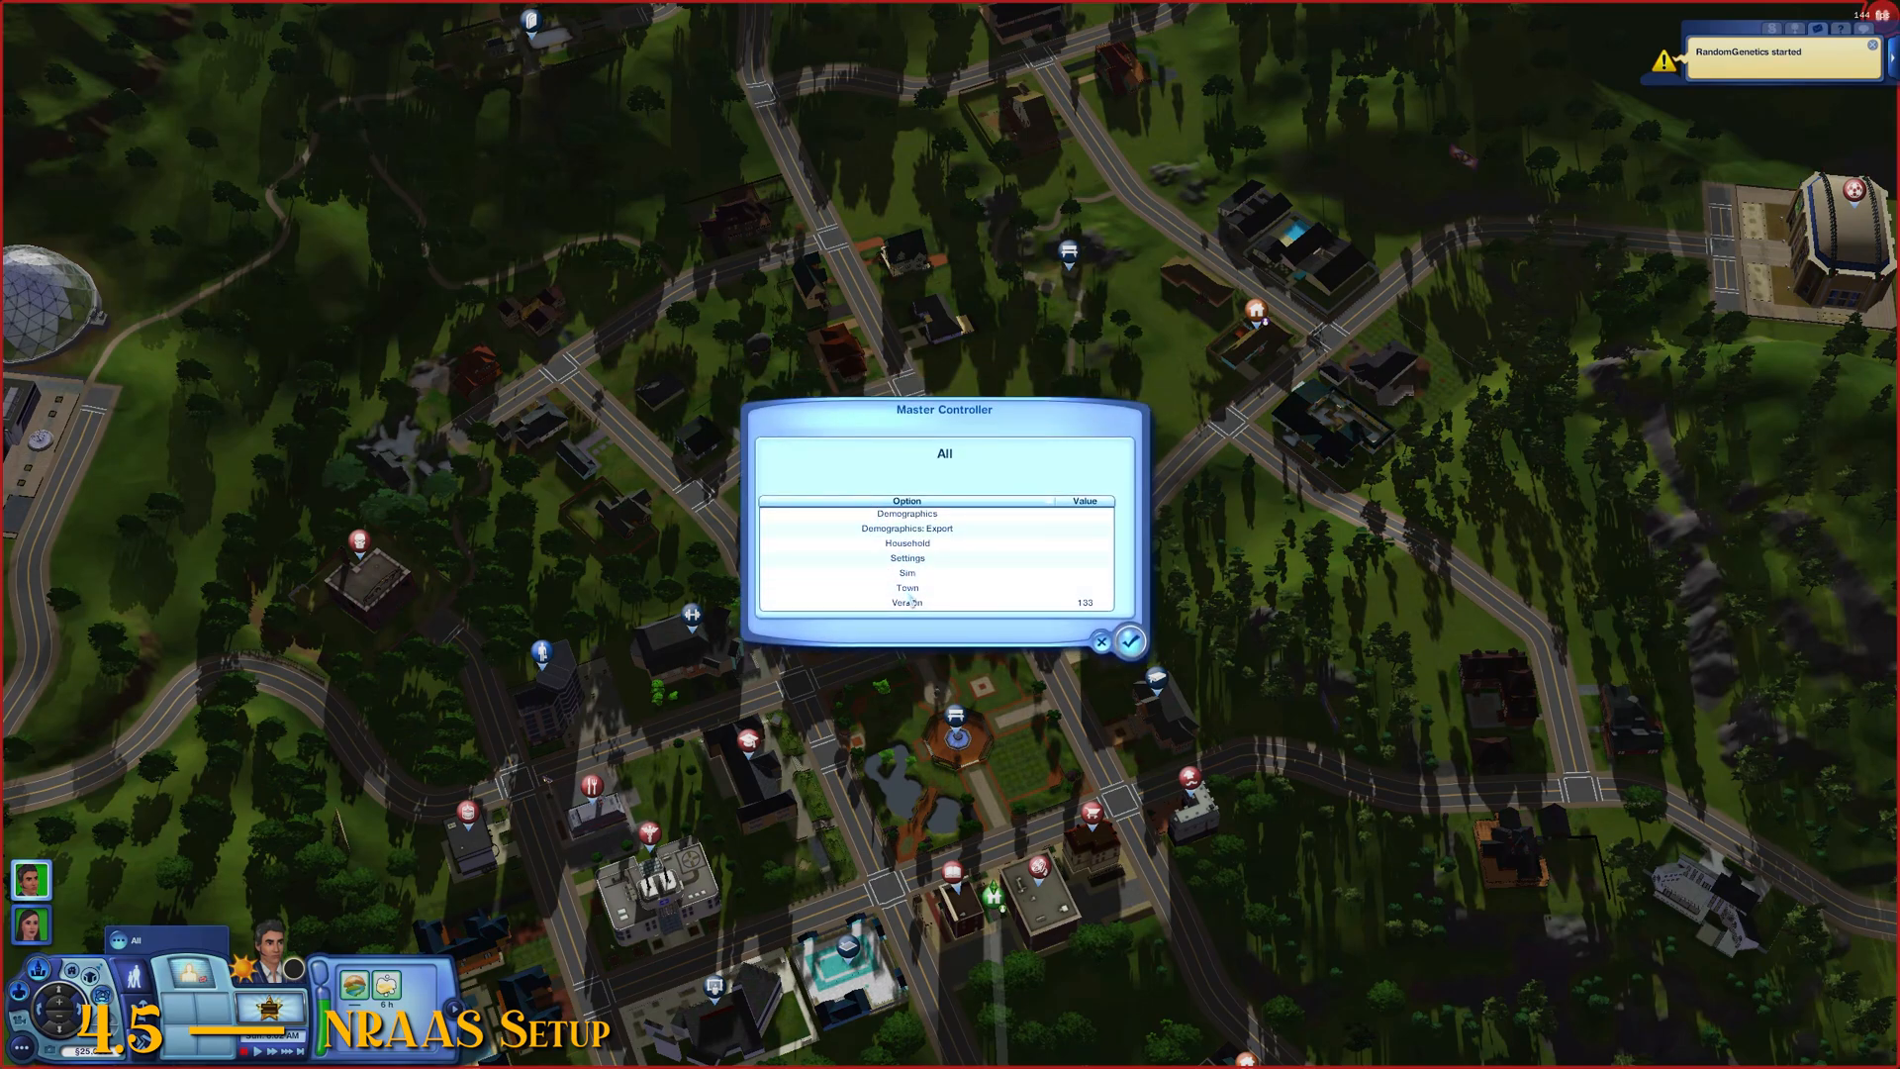
click(909, 591)
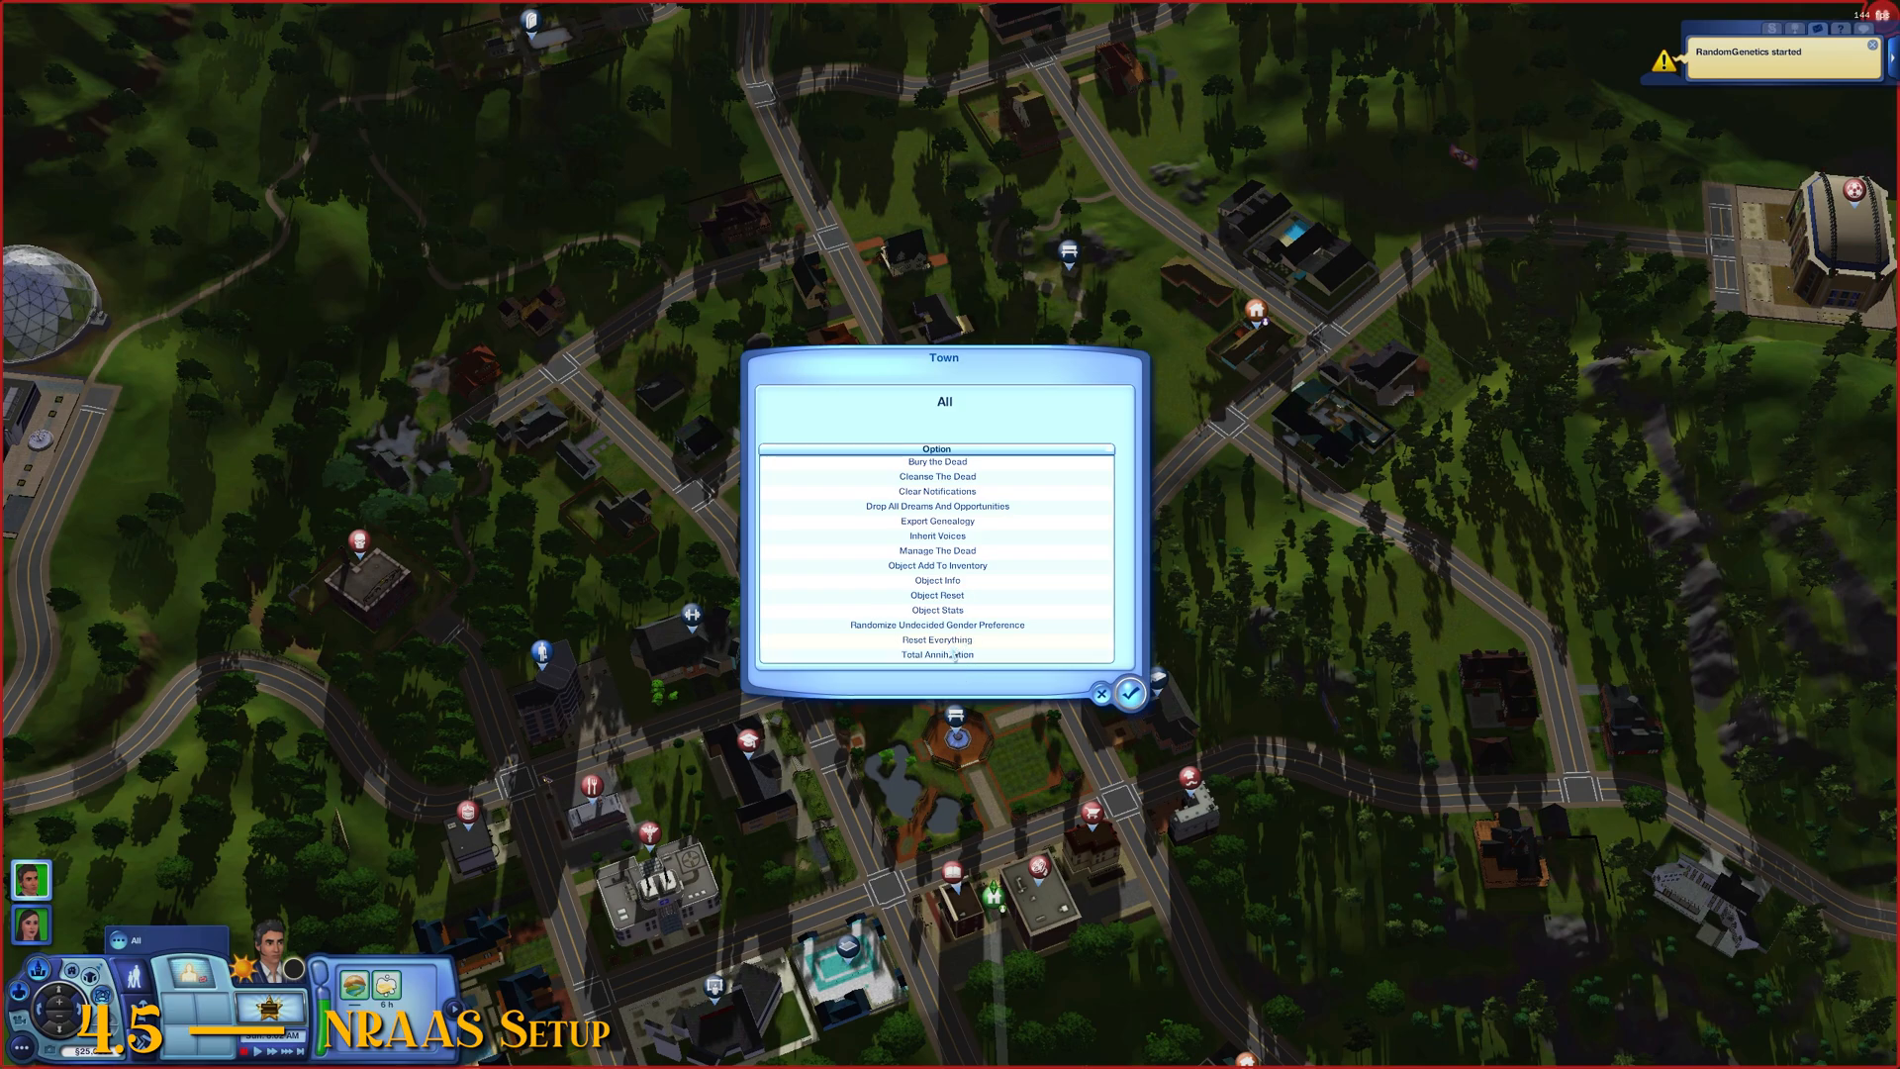
click(945, 640)
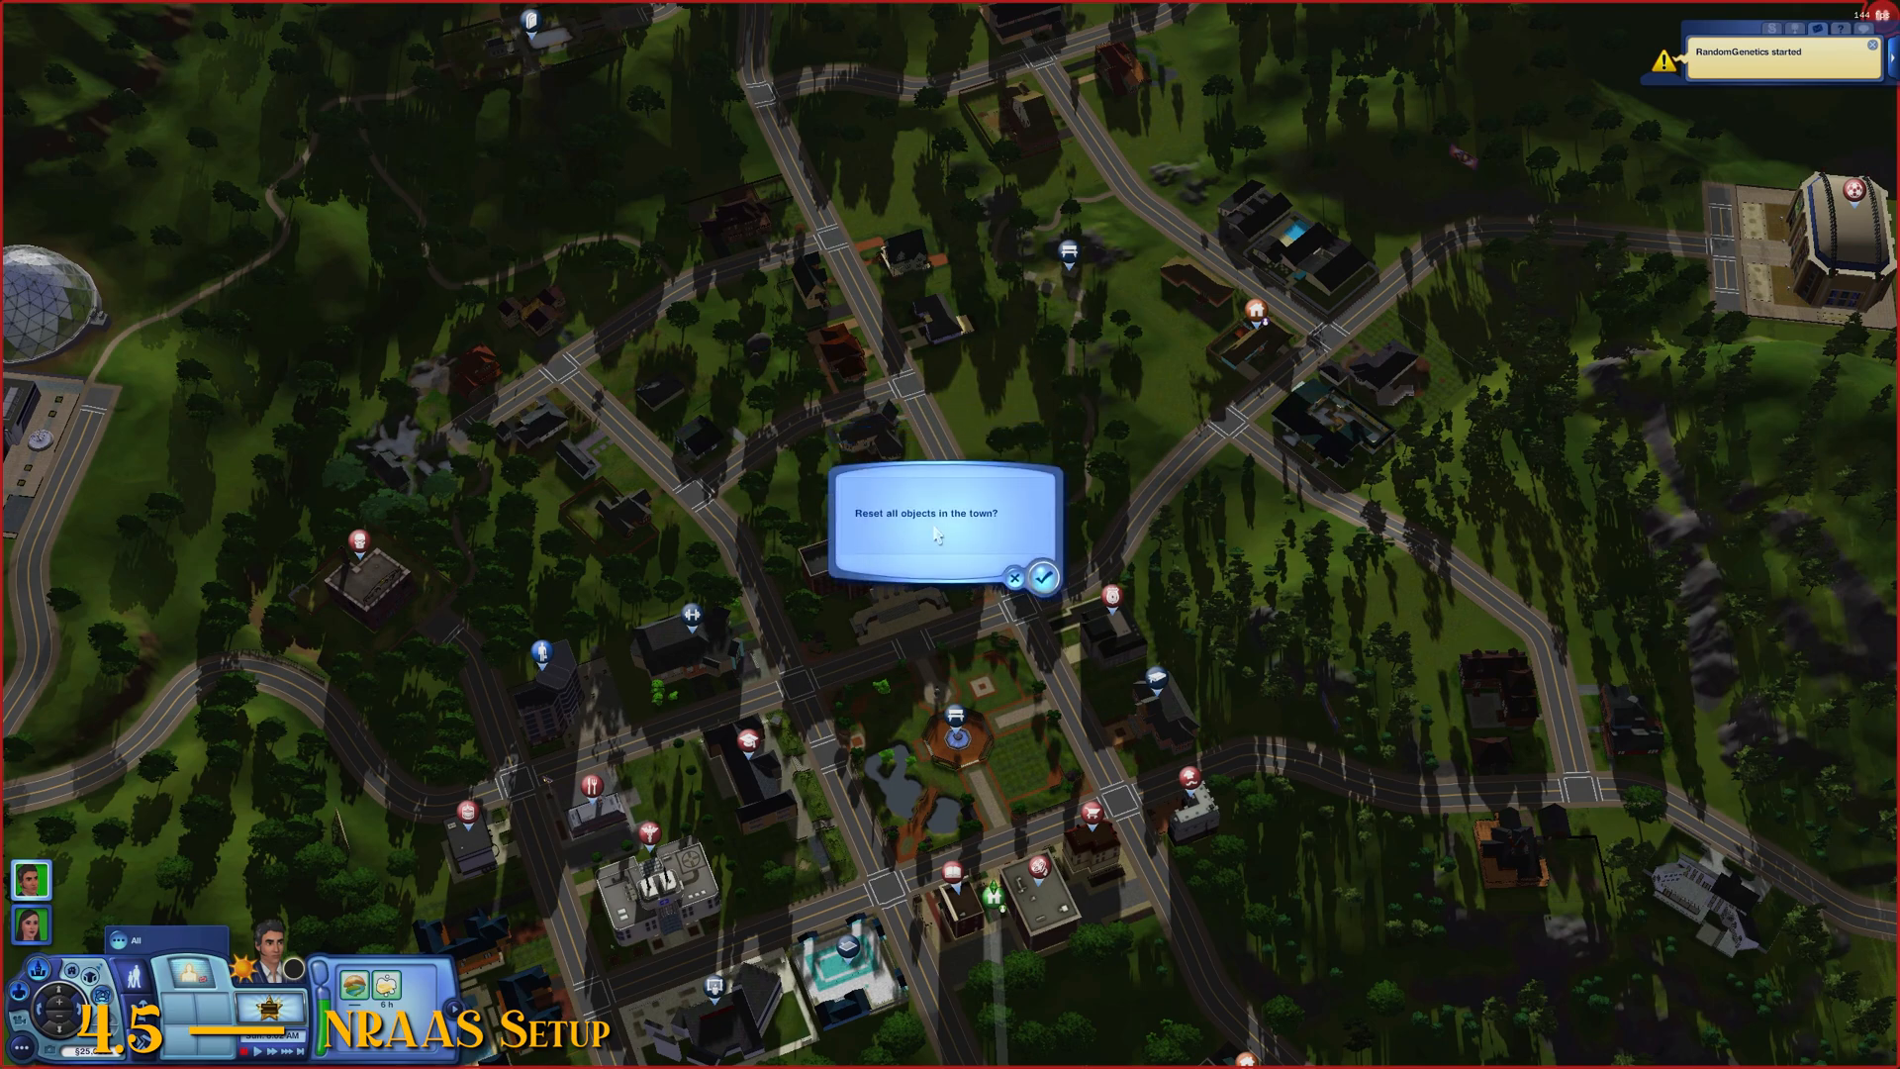
click(1044, 578)
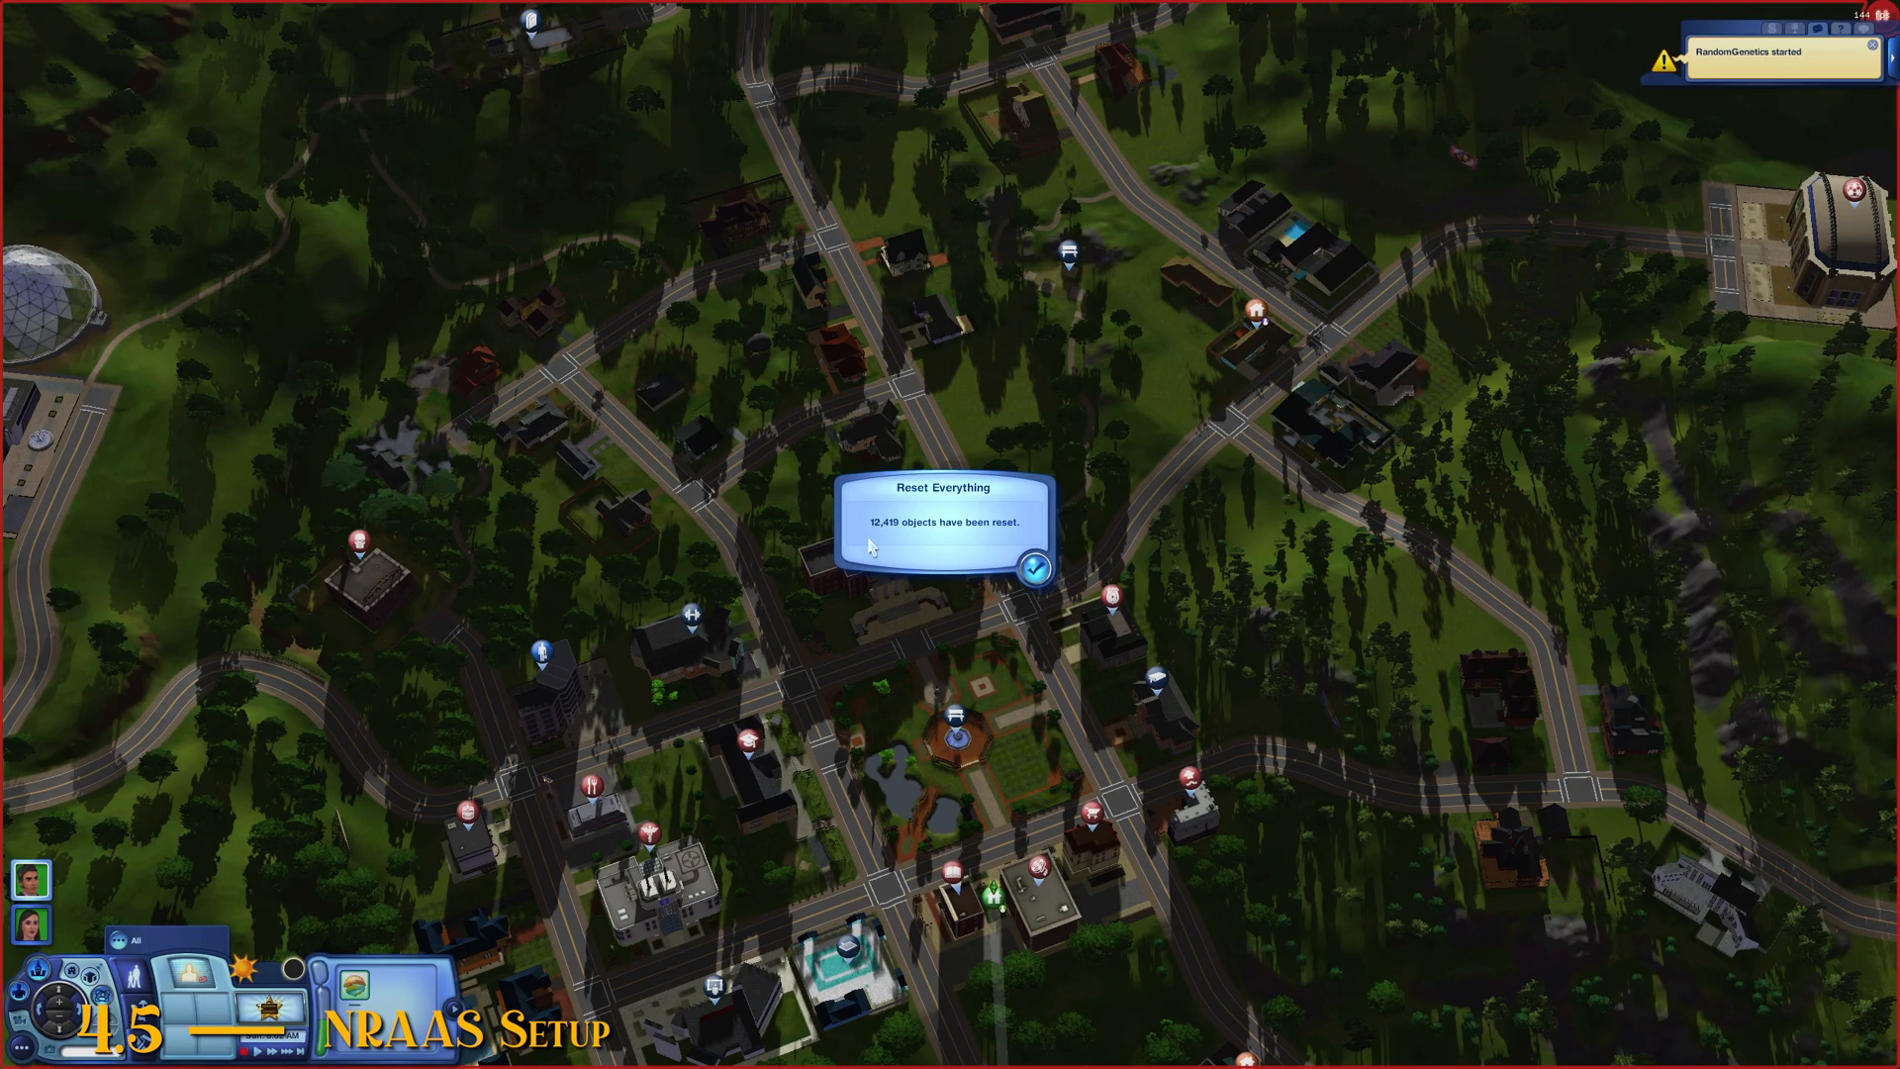
key(Return)
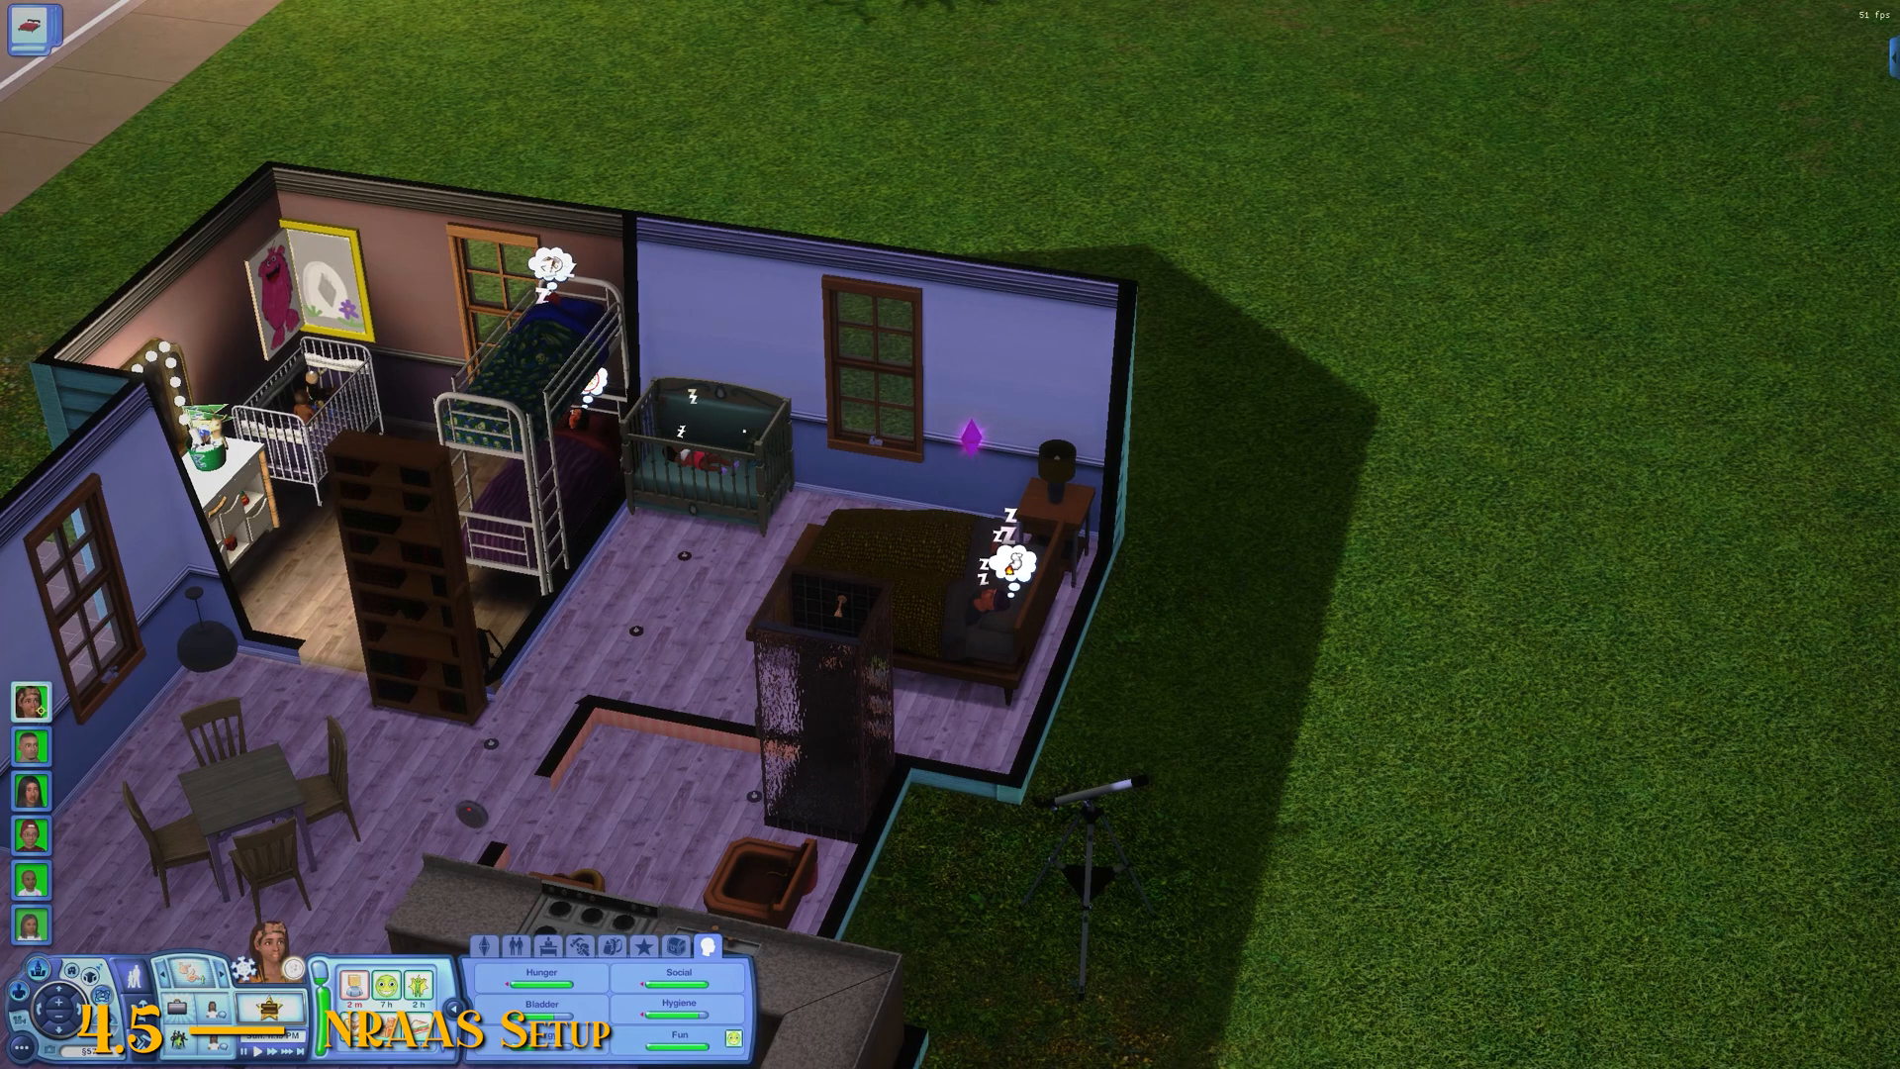
Step: Inspect the household's bedrooms and sleeping Sims from several angles, including the toddler in the white crib
scroll(894, 687, up, 5)
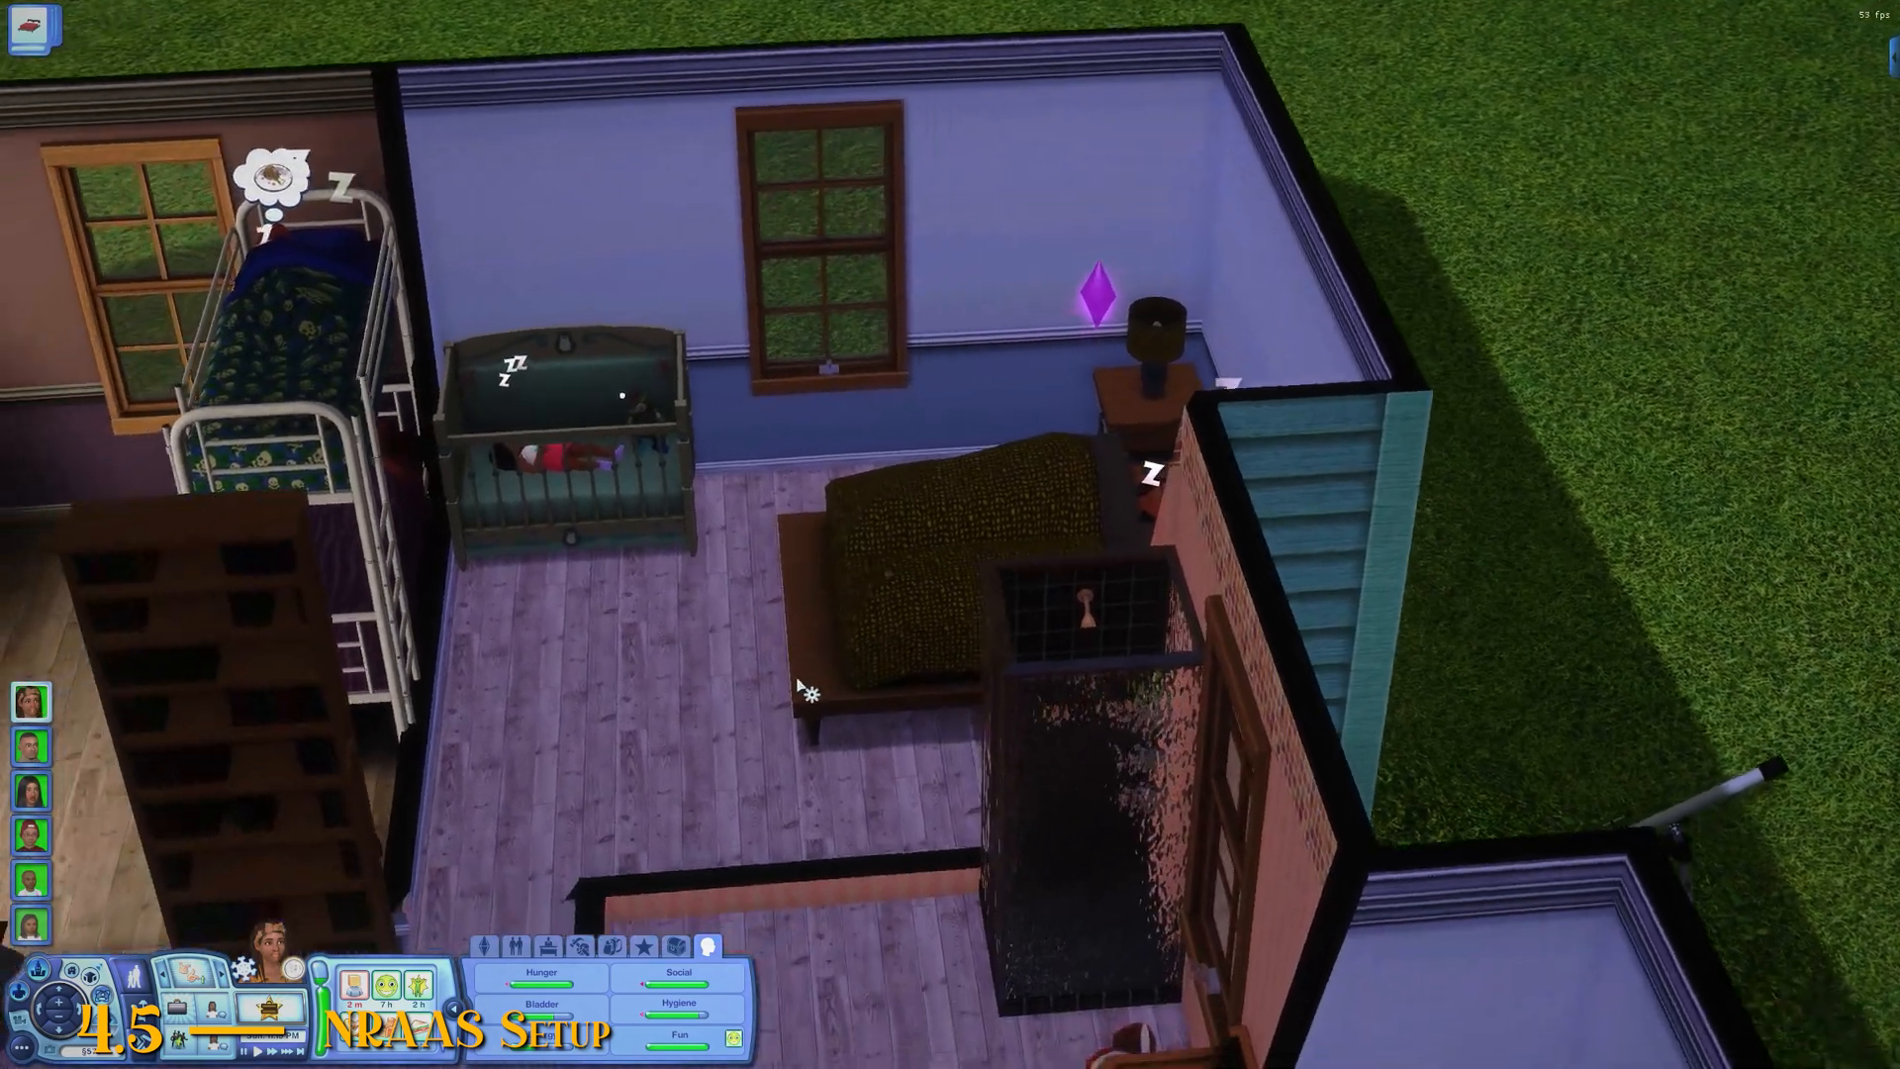
scroll(802, 688, down, 5)
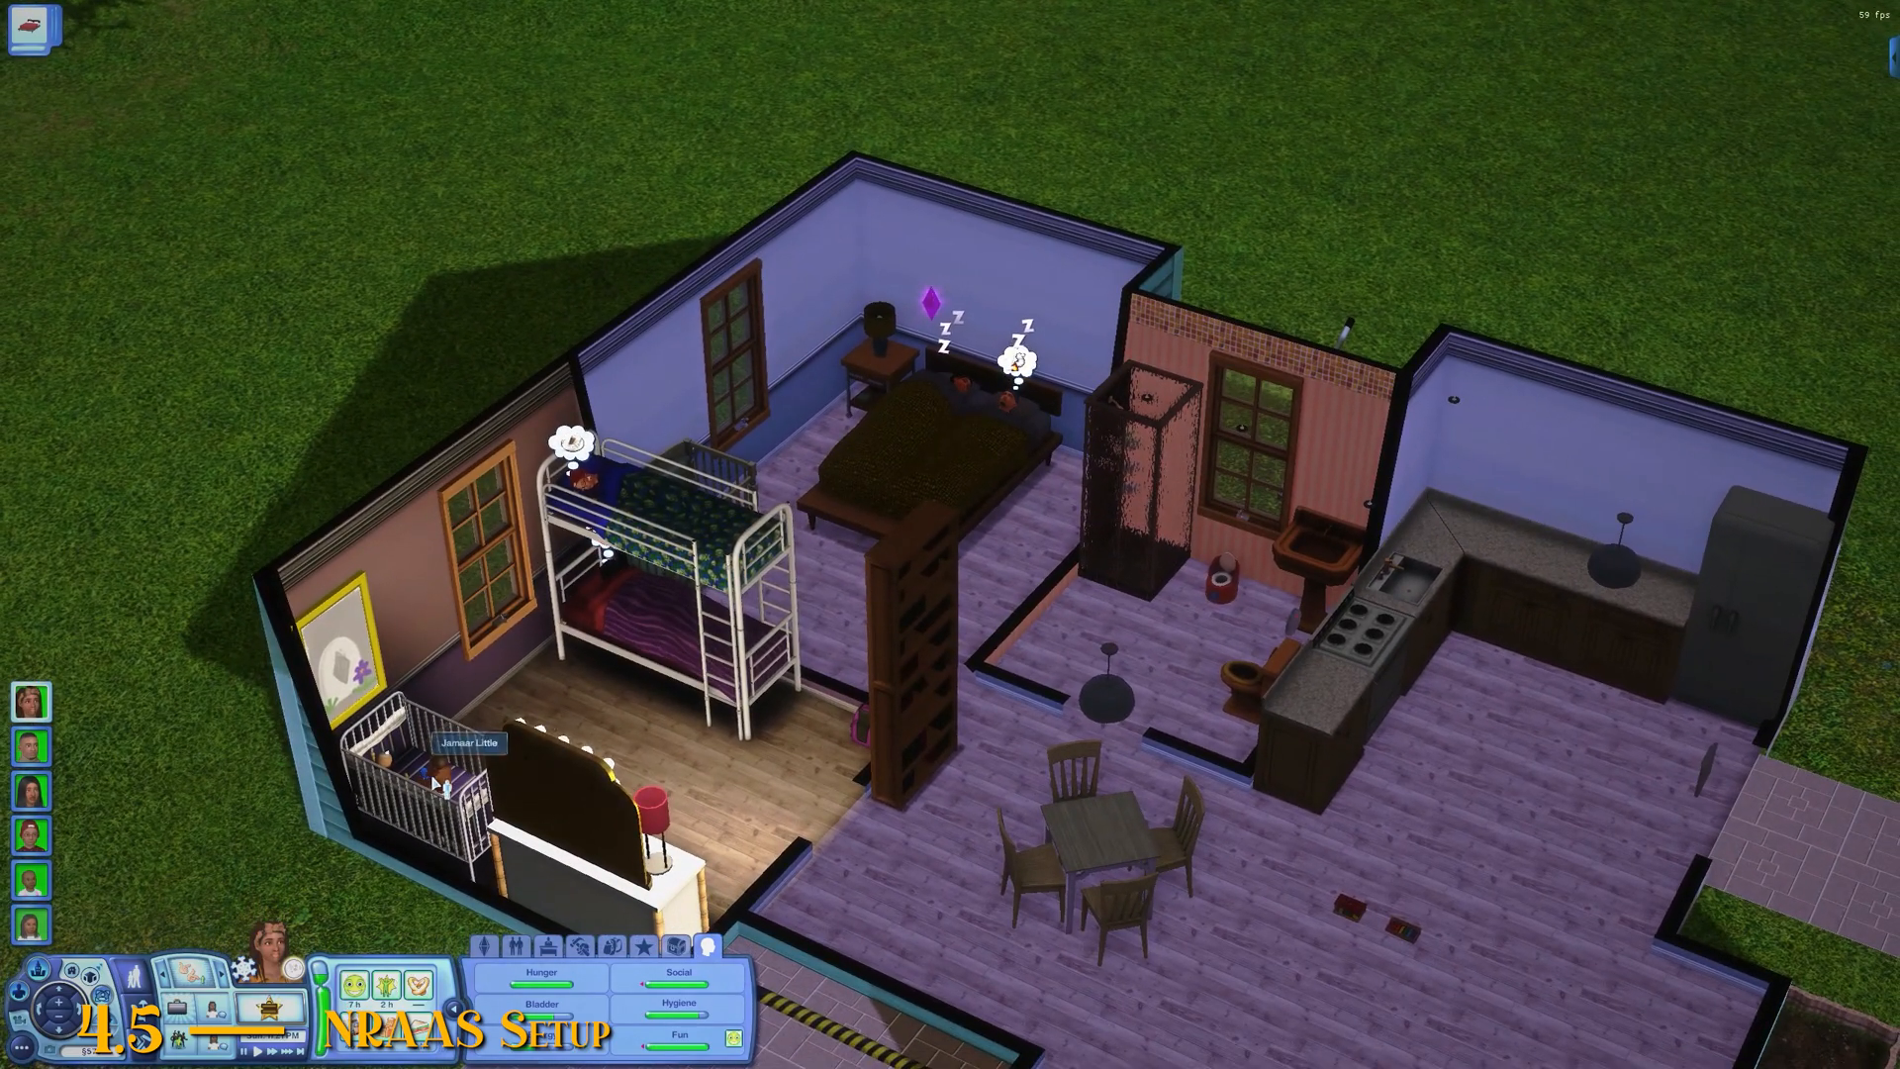
click(434, 770)
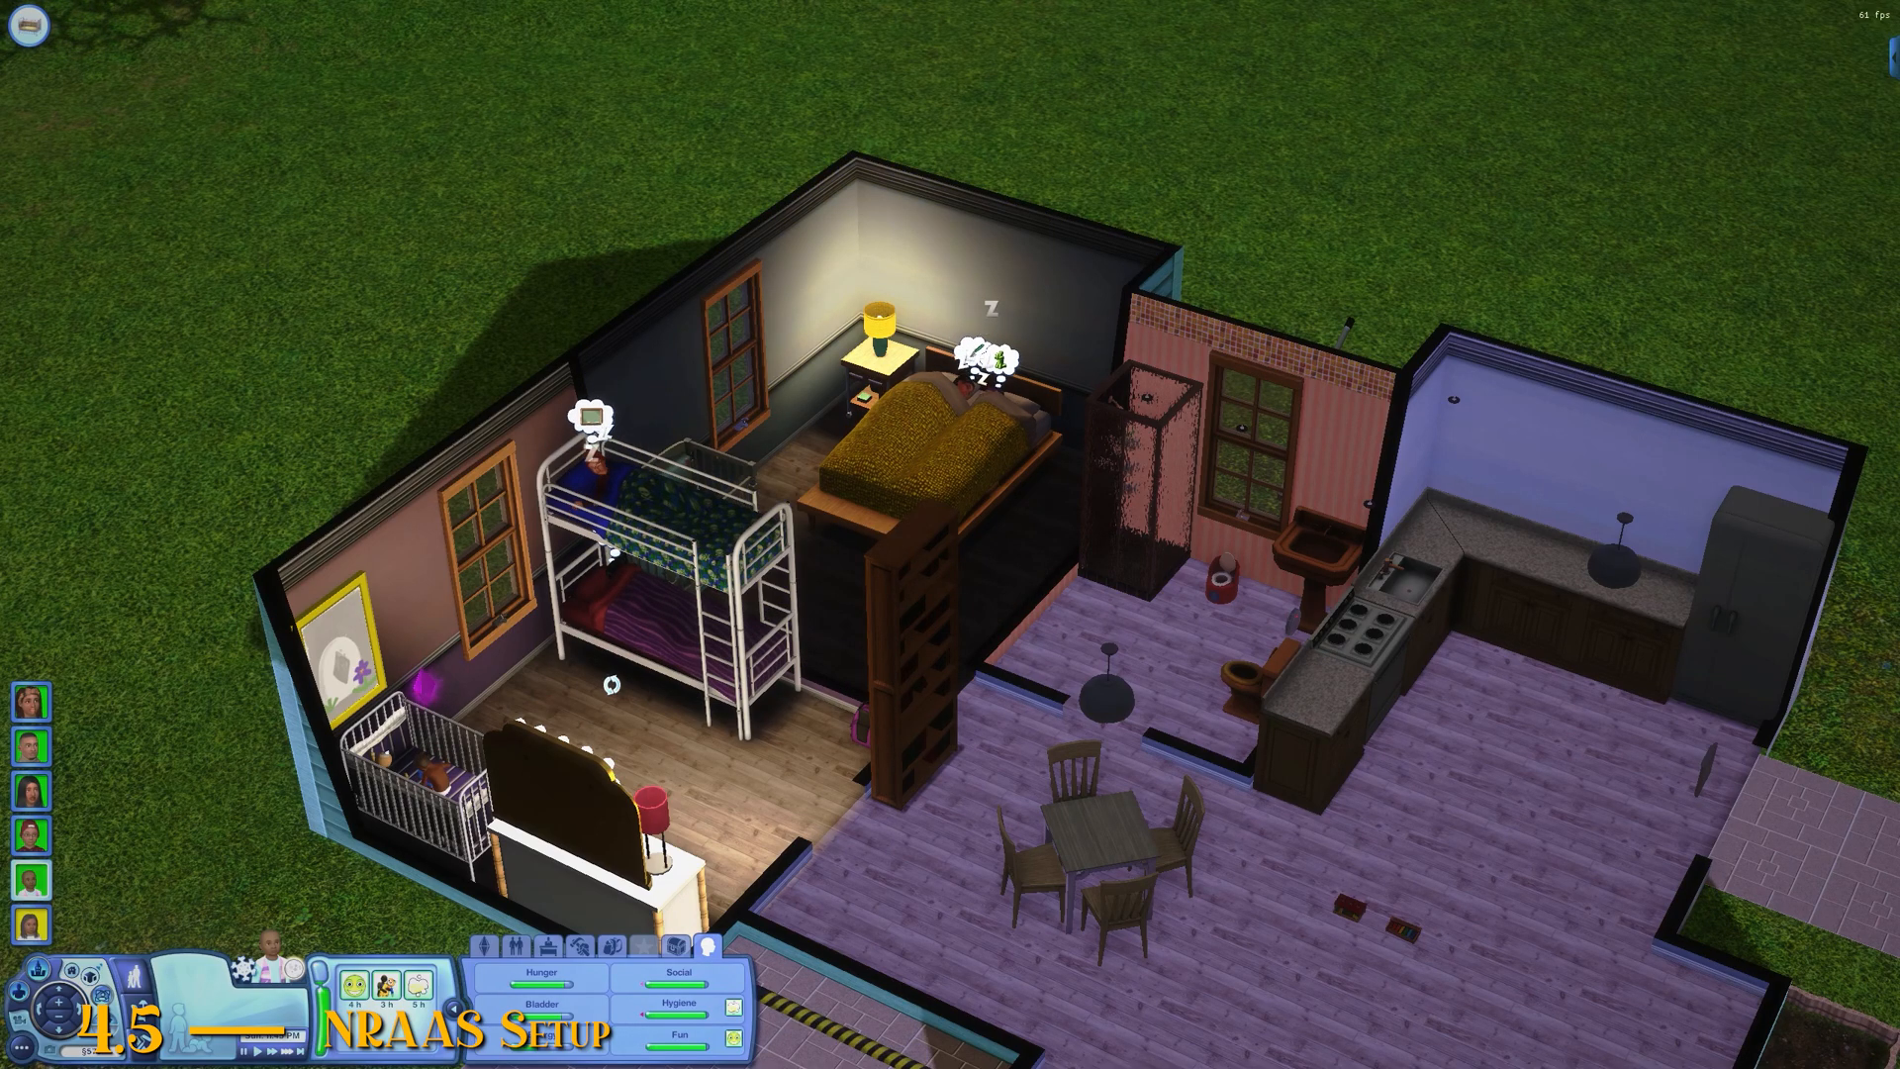
drag(611, 683, 634, 701)
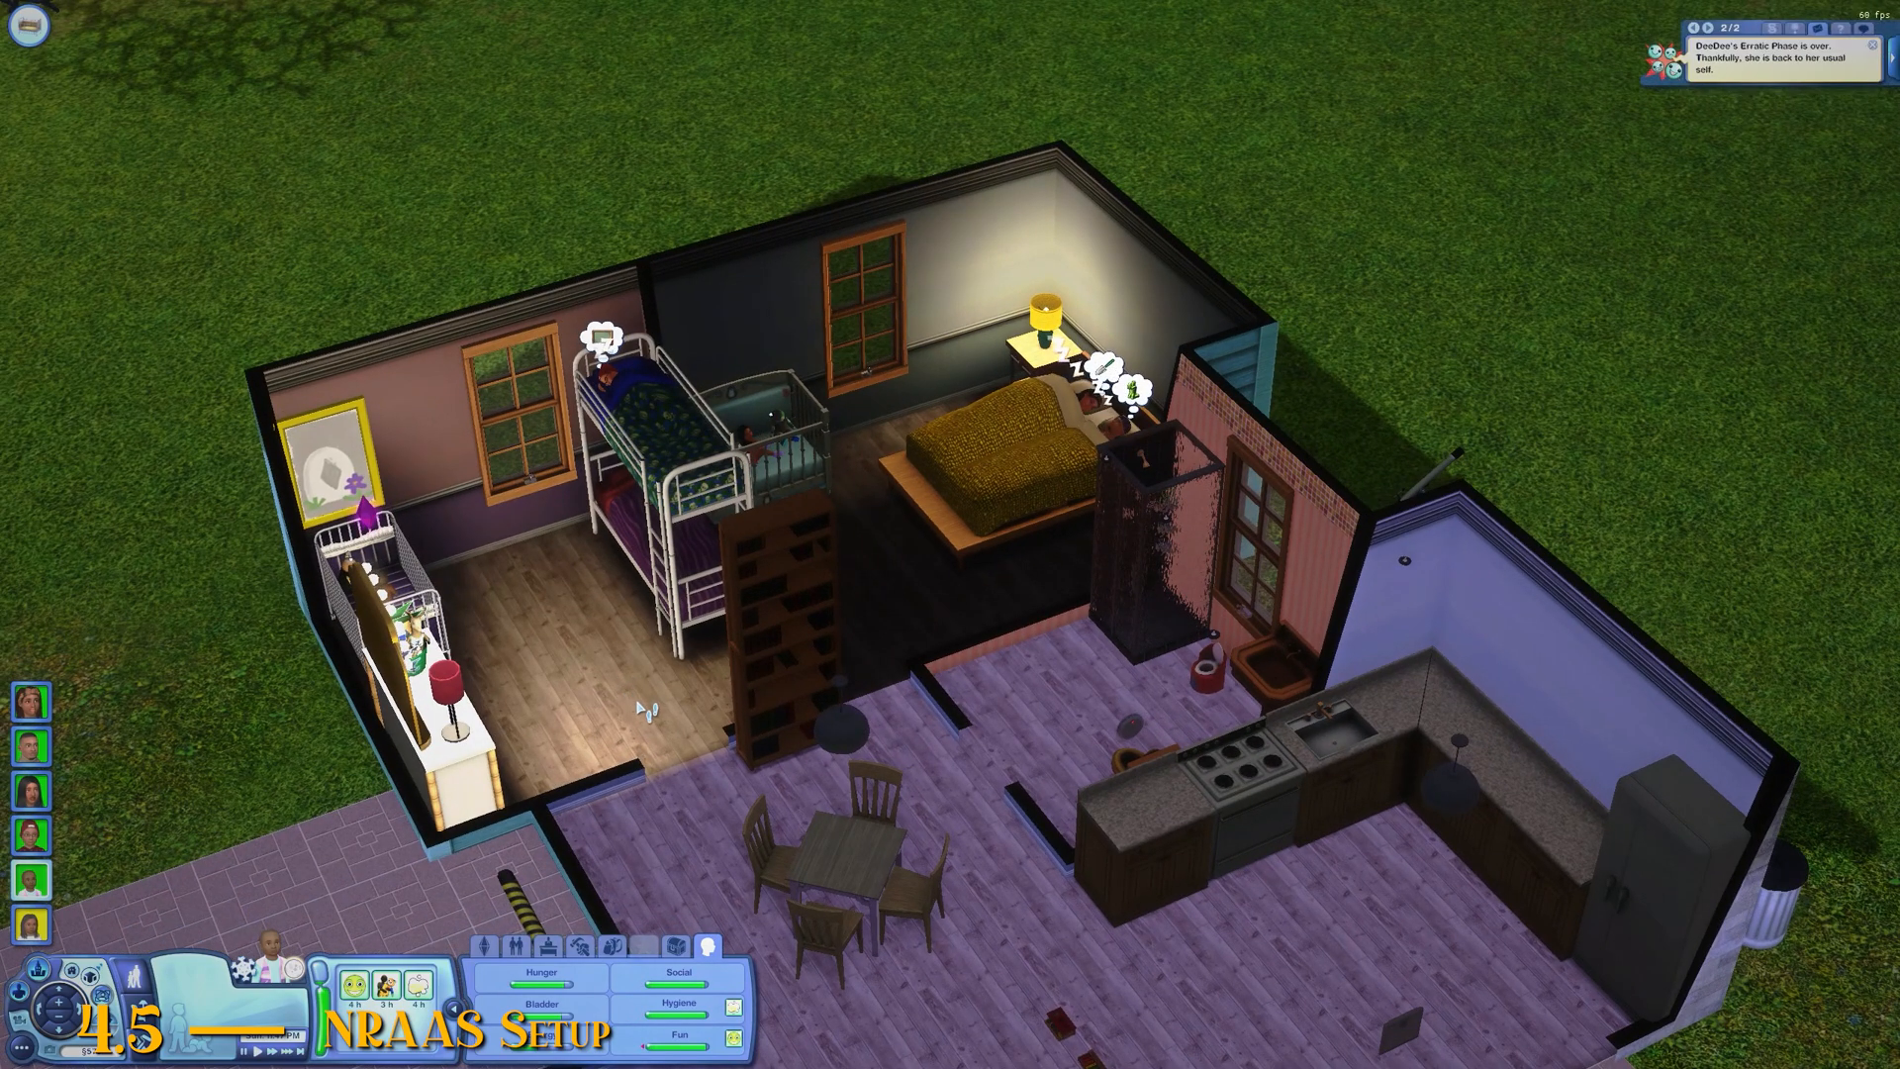
scroll(642, 708, up, 5)
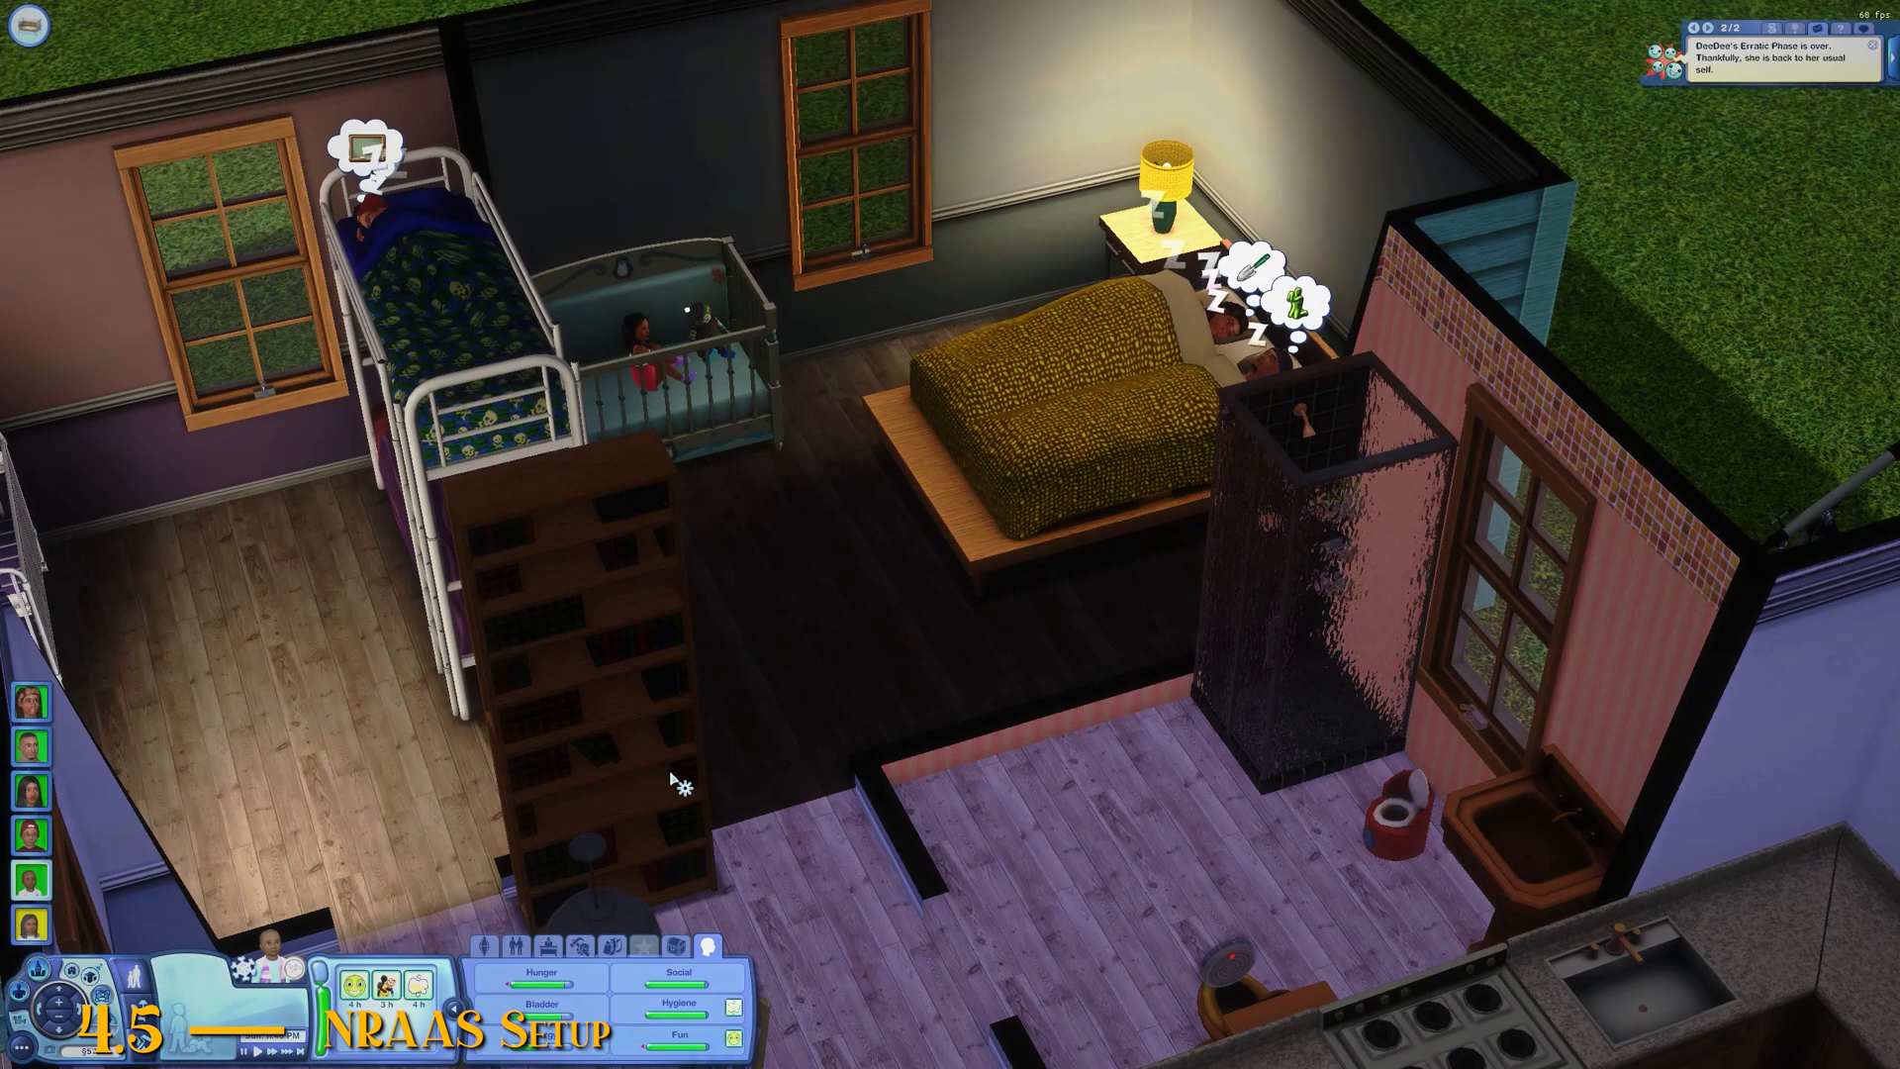
key(Left)
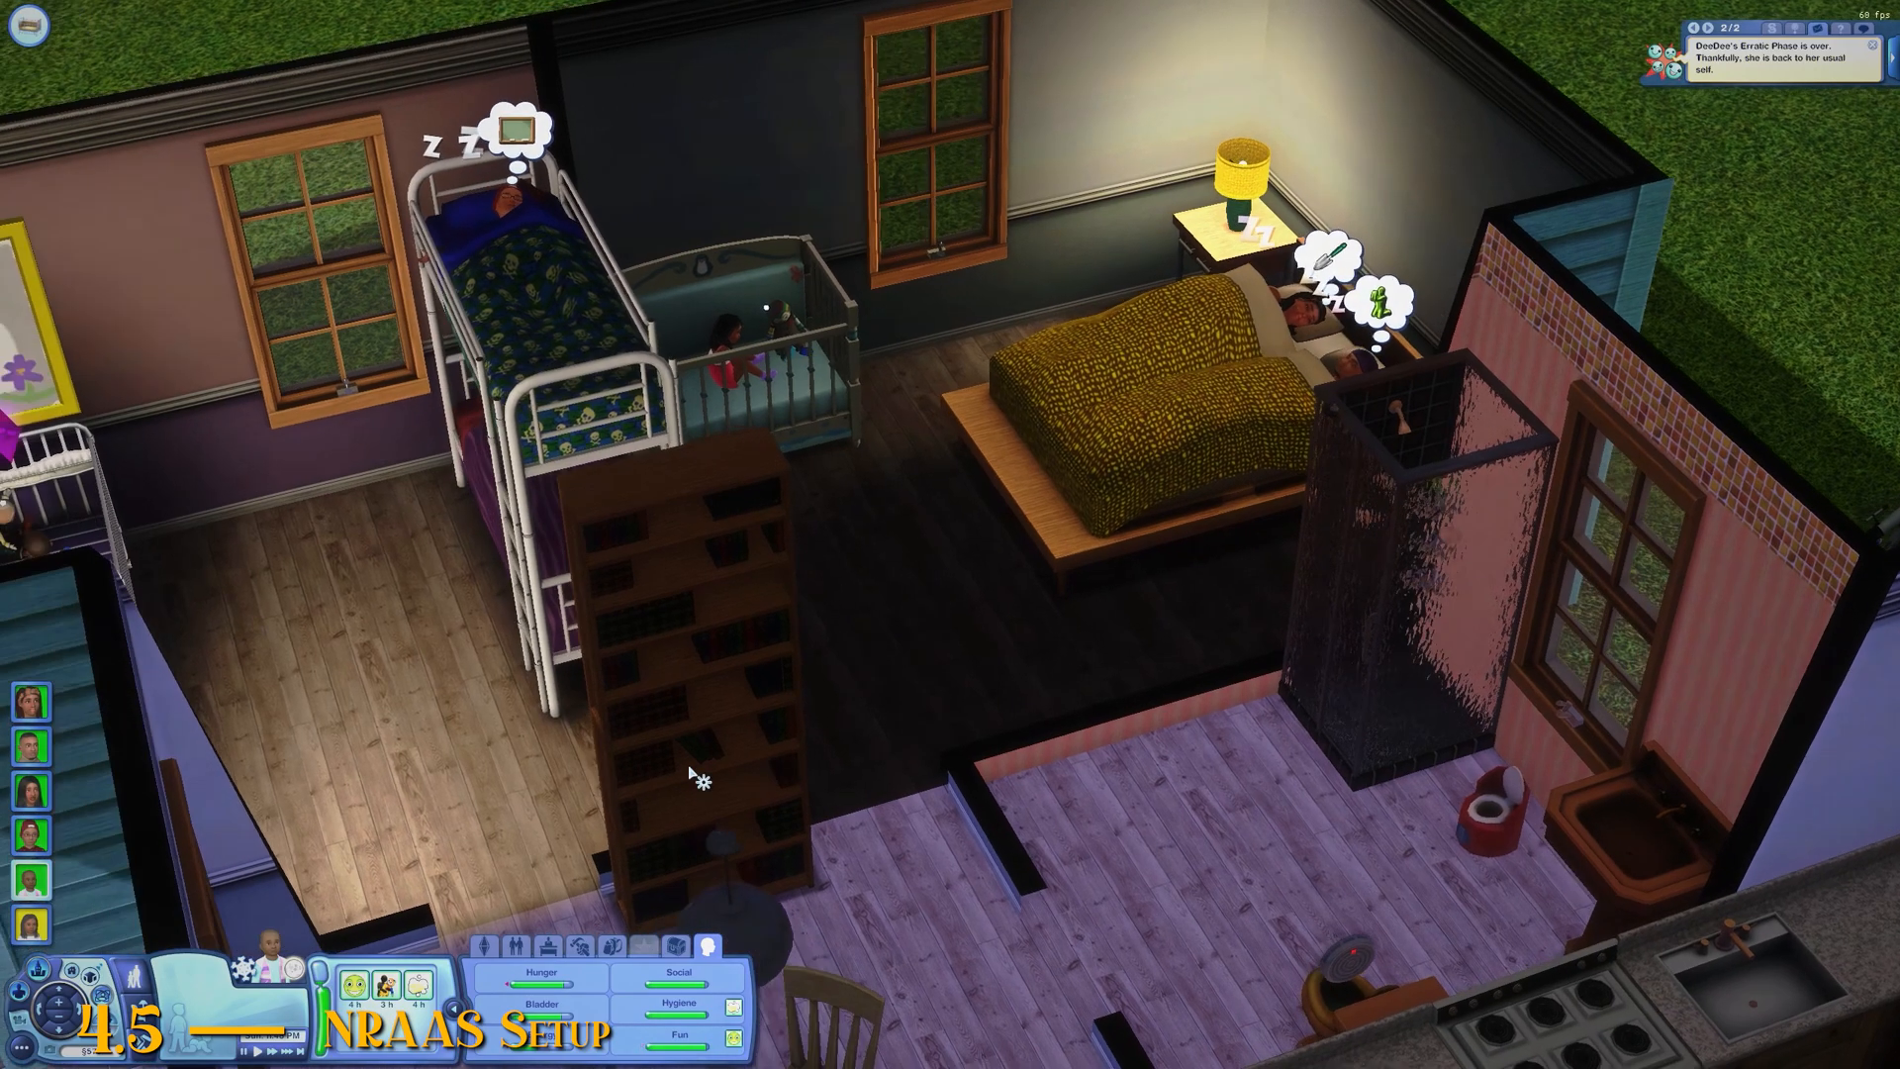
key(Left)
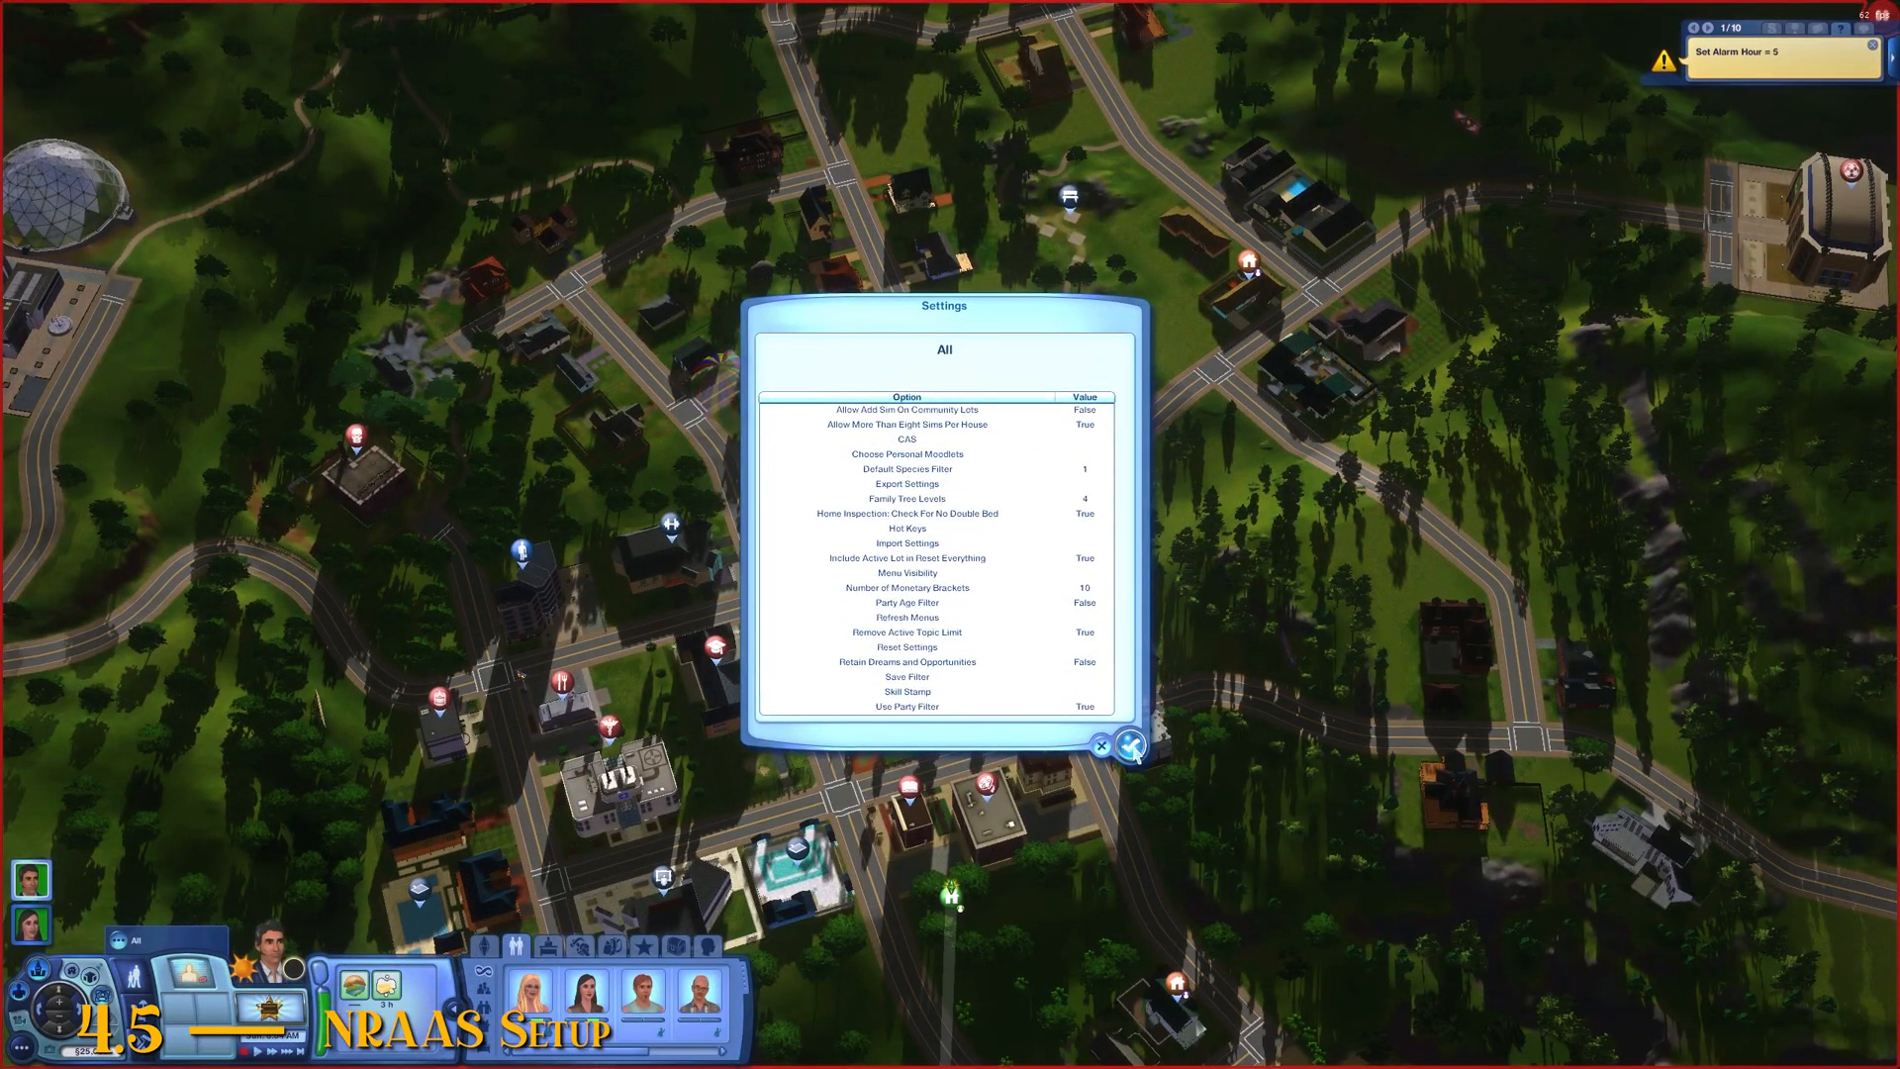
Step: Leave the Master Controller settings and open Minutes Between Saves: Real Time in NRaas Saver from City Hall
click(1131, 747)
click(869, 433)
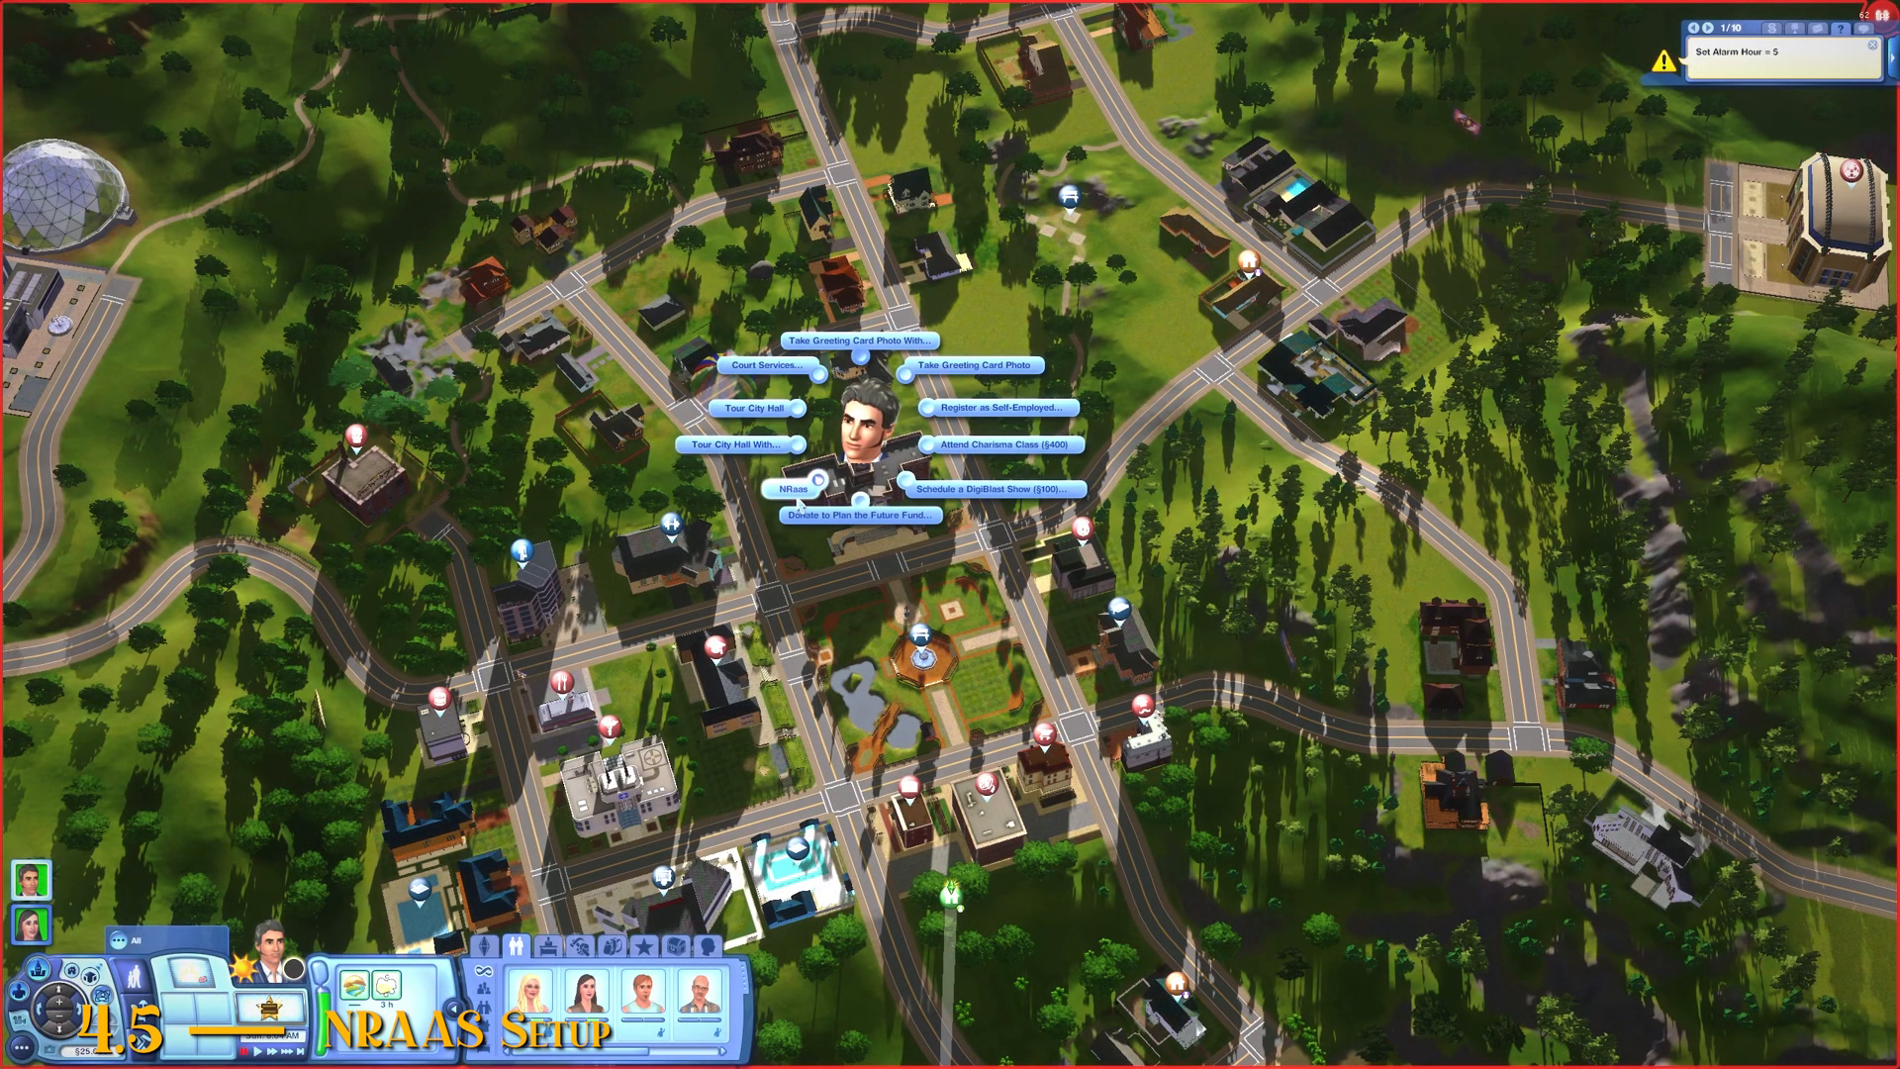
click(795, 488)
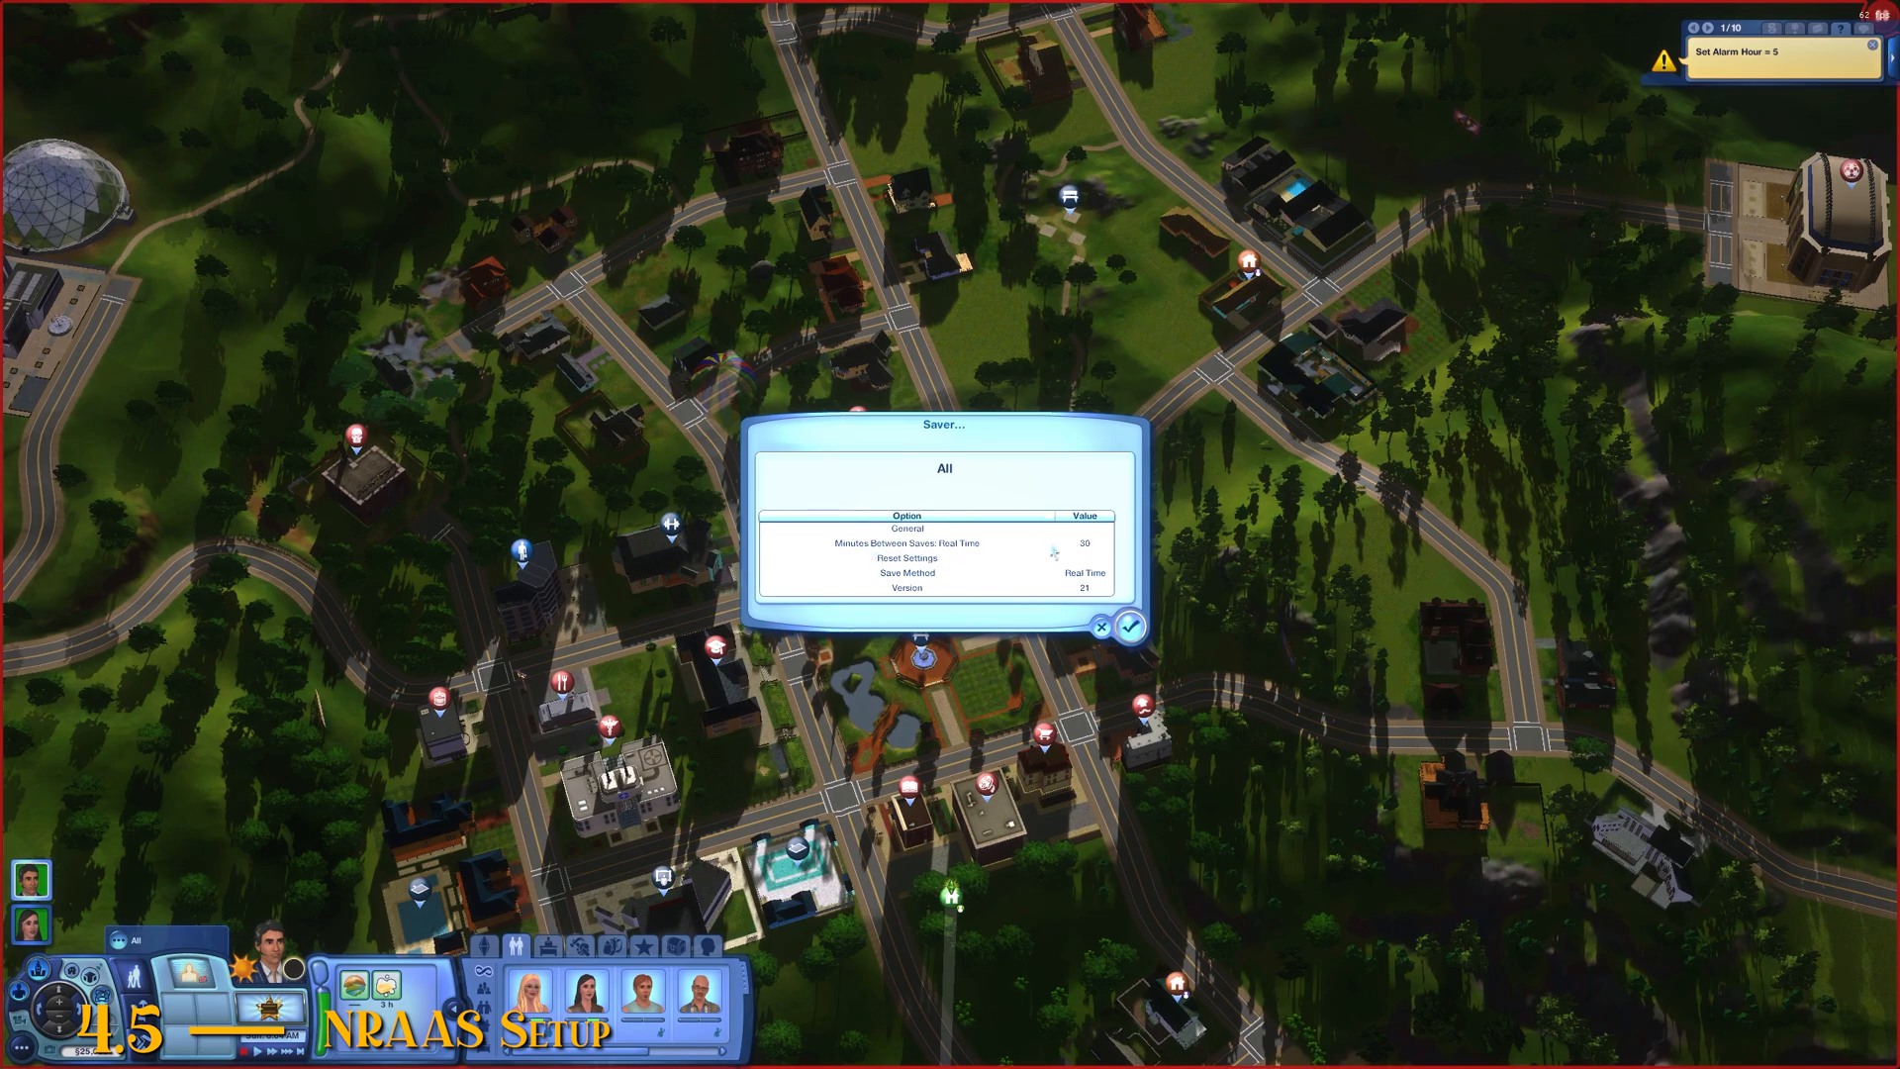
click(932, 546)
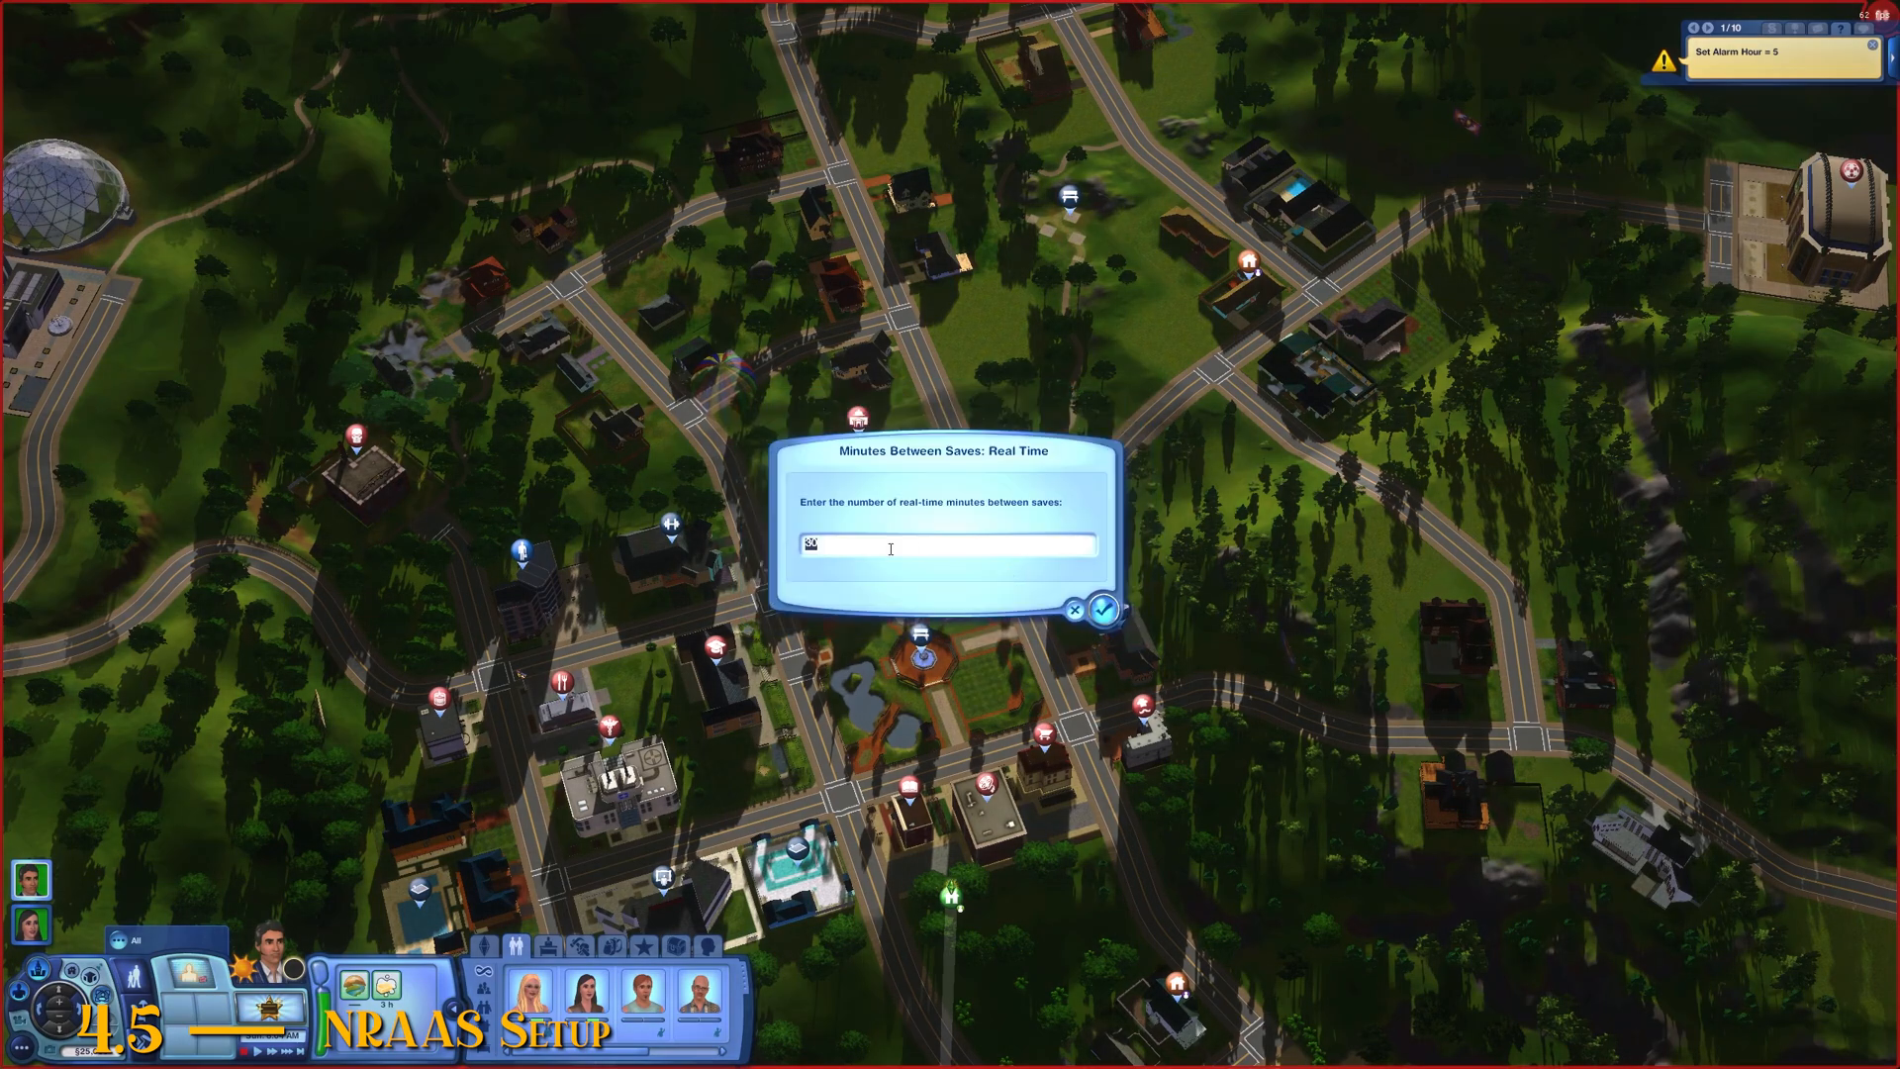
key(Return)
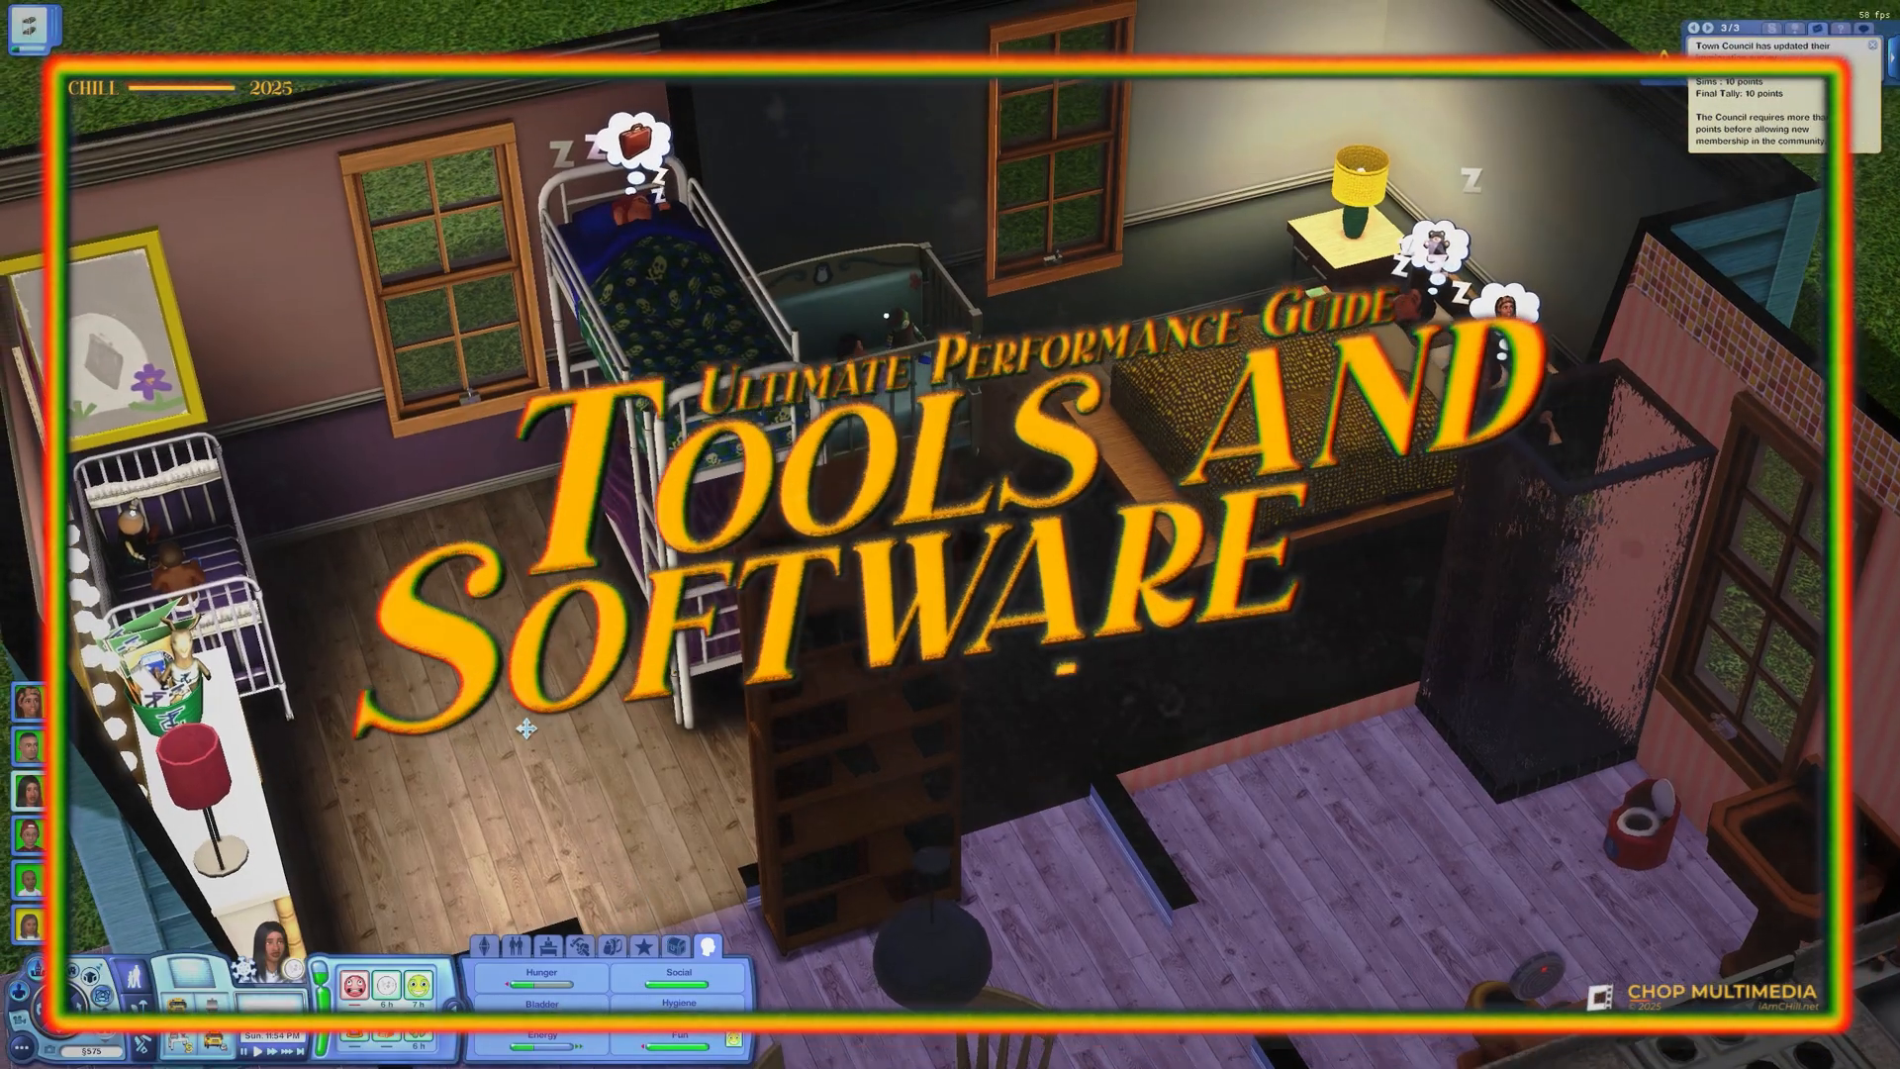
Step: Show the active Sim's personality overview and examine the bedroom with the bunk bed and crib from several angles
drag(527, 728, 198, 843)
scroll(198, 844, up, 2)
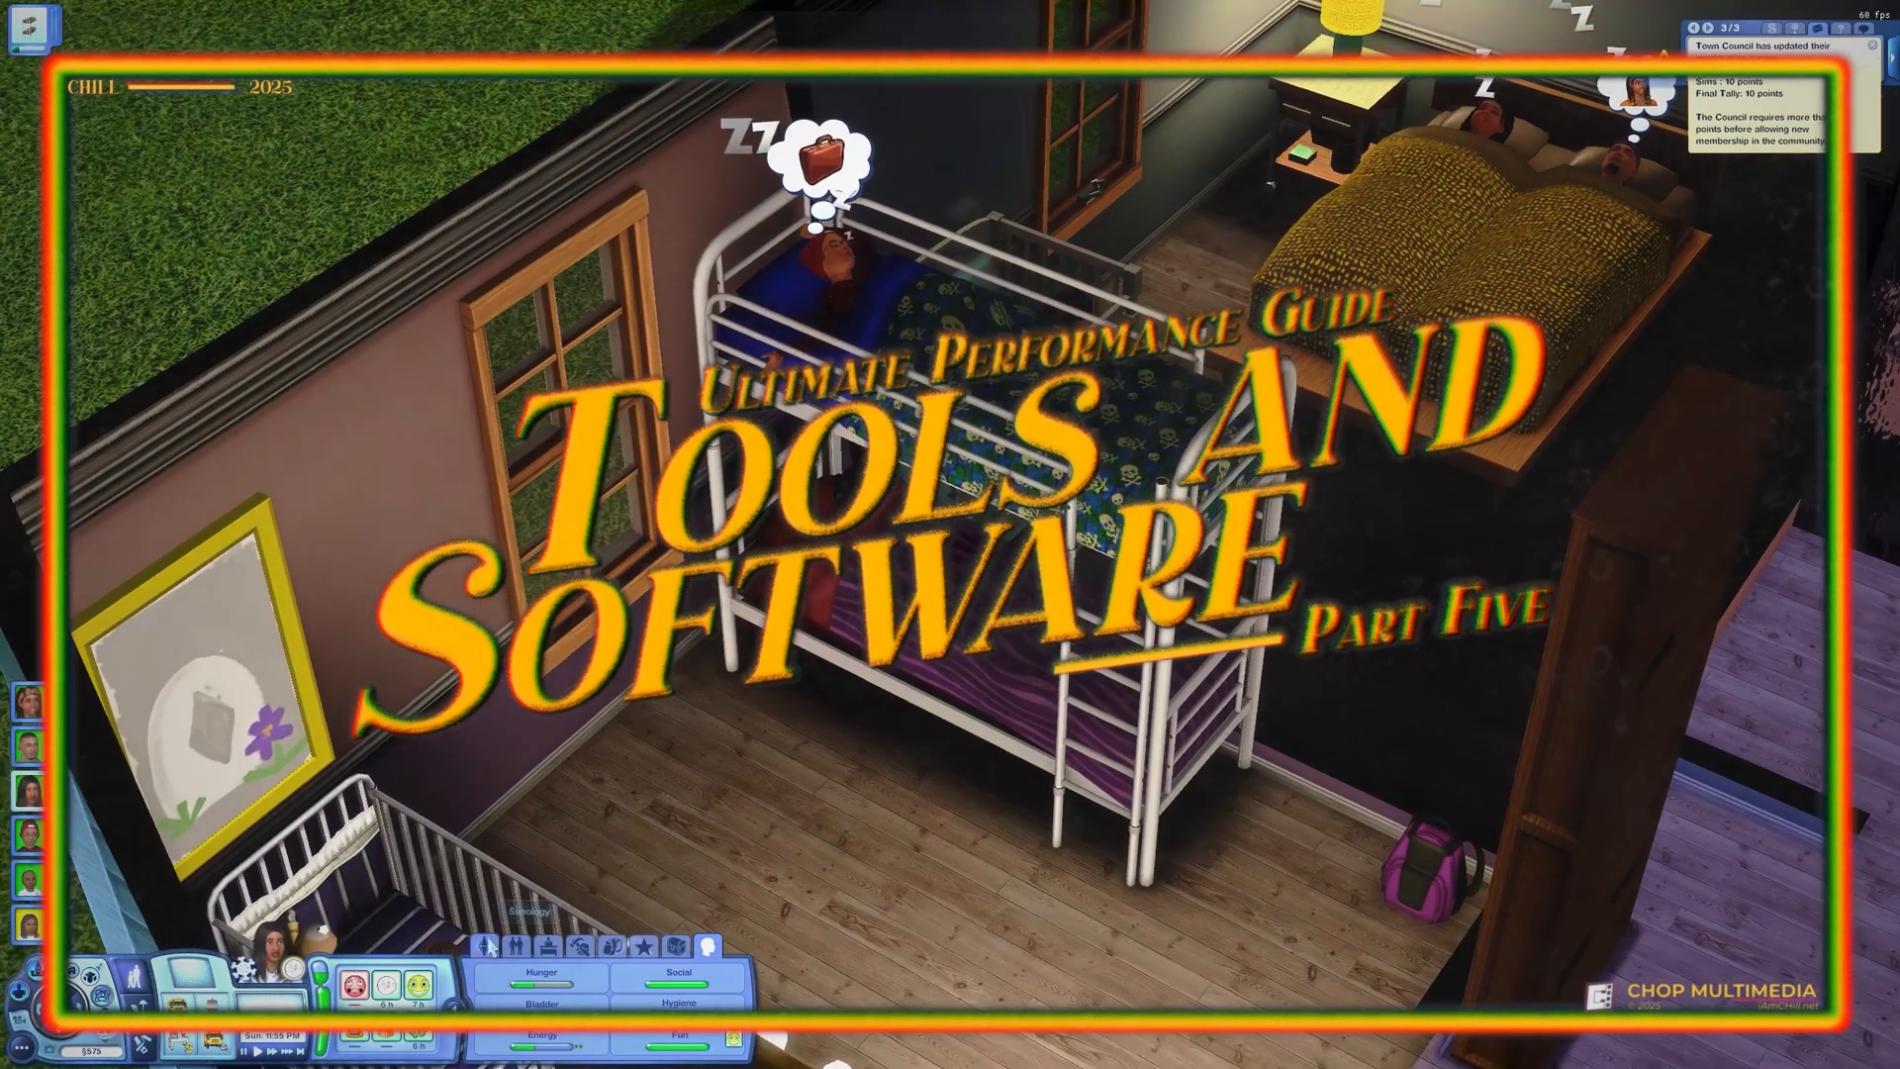
click(484, 947)
drag(589, 831, 654, 984)
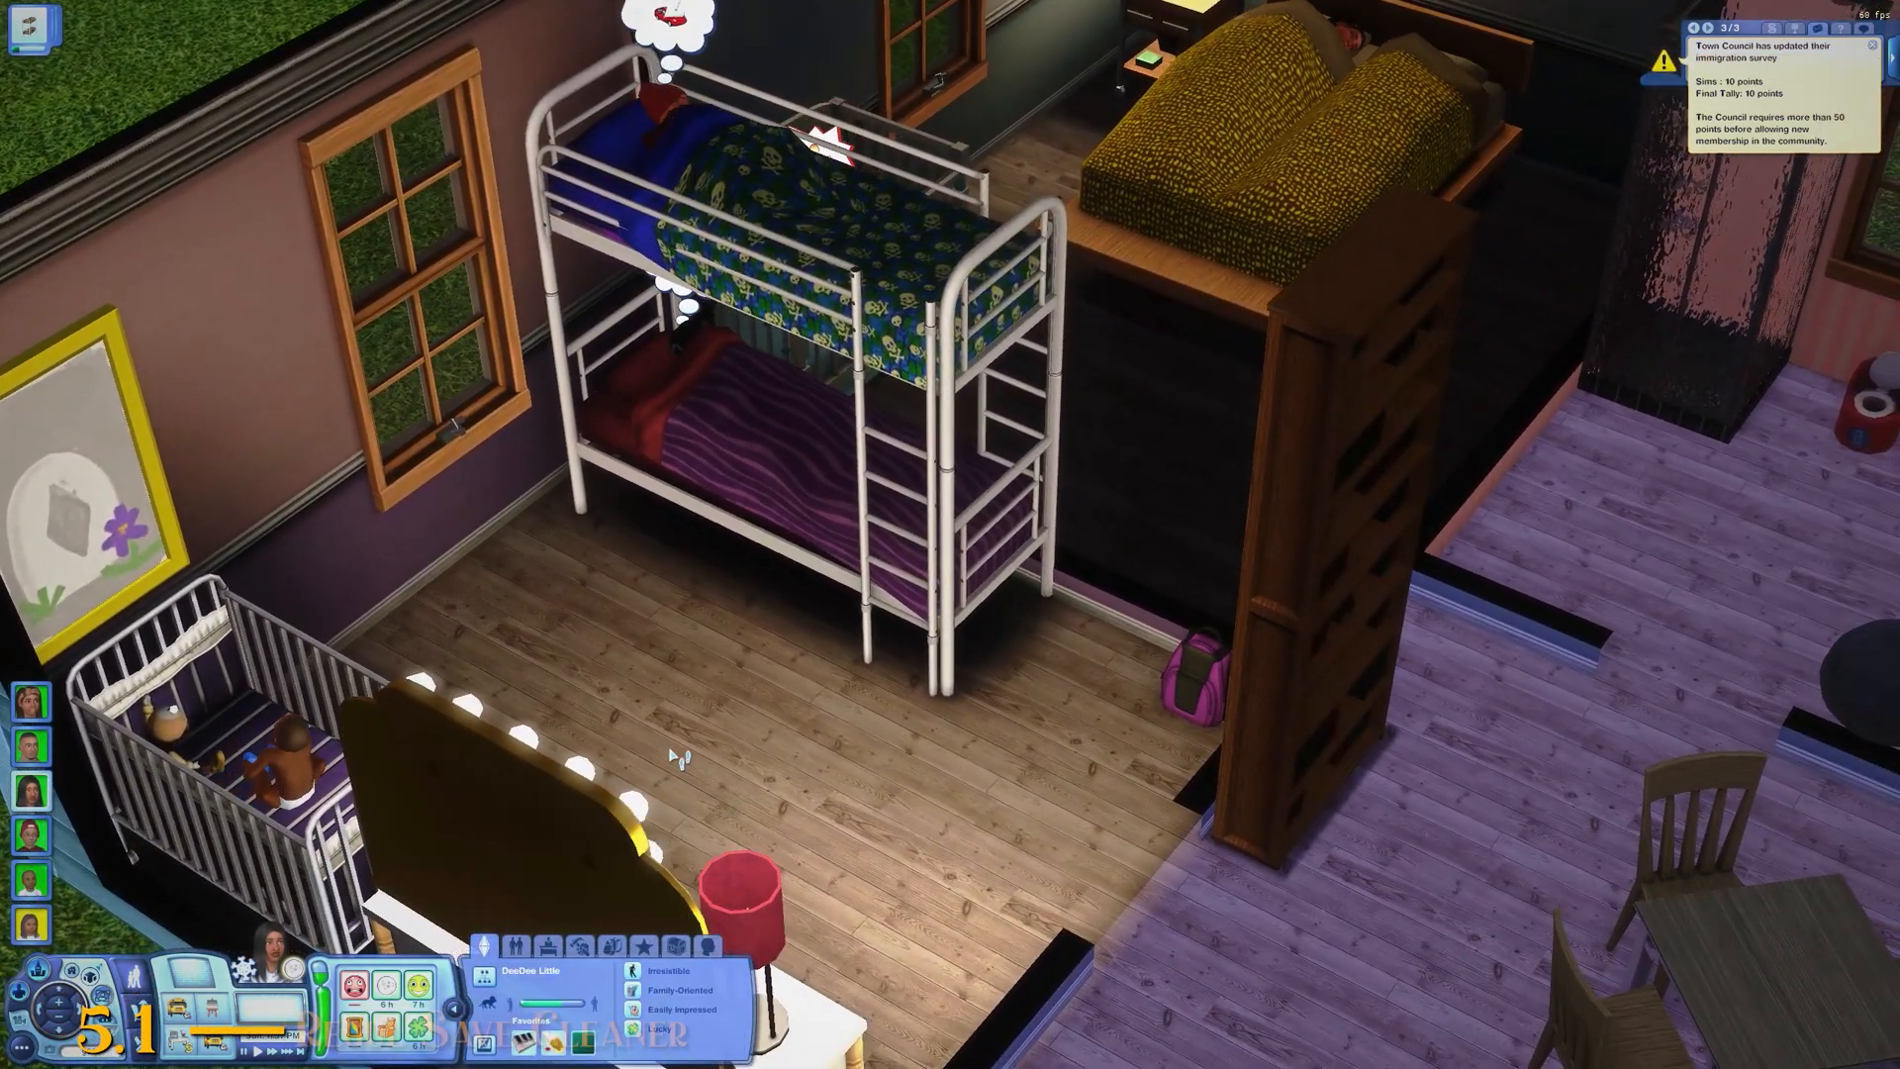
scroll(679, 757, down, 3)
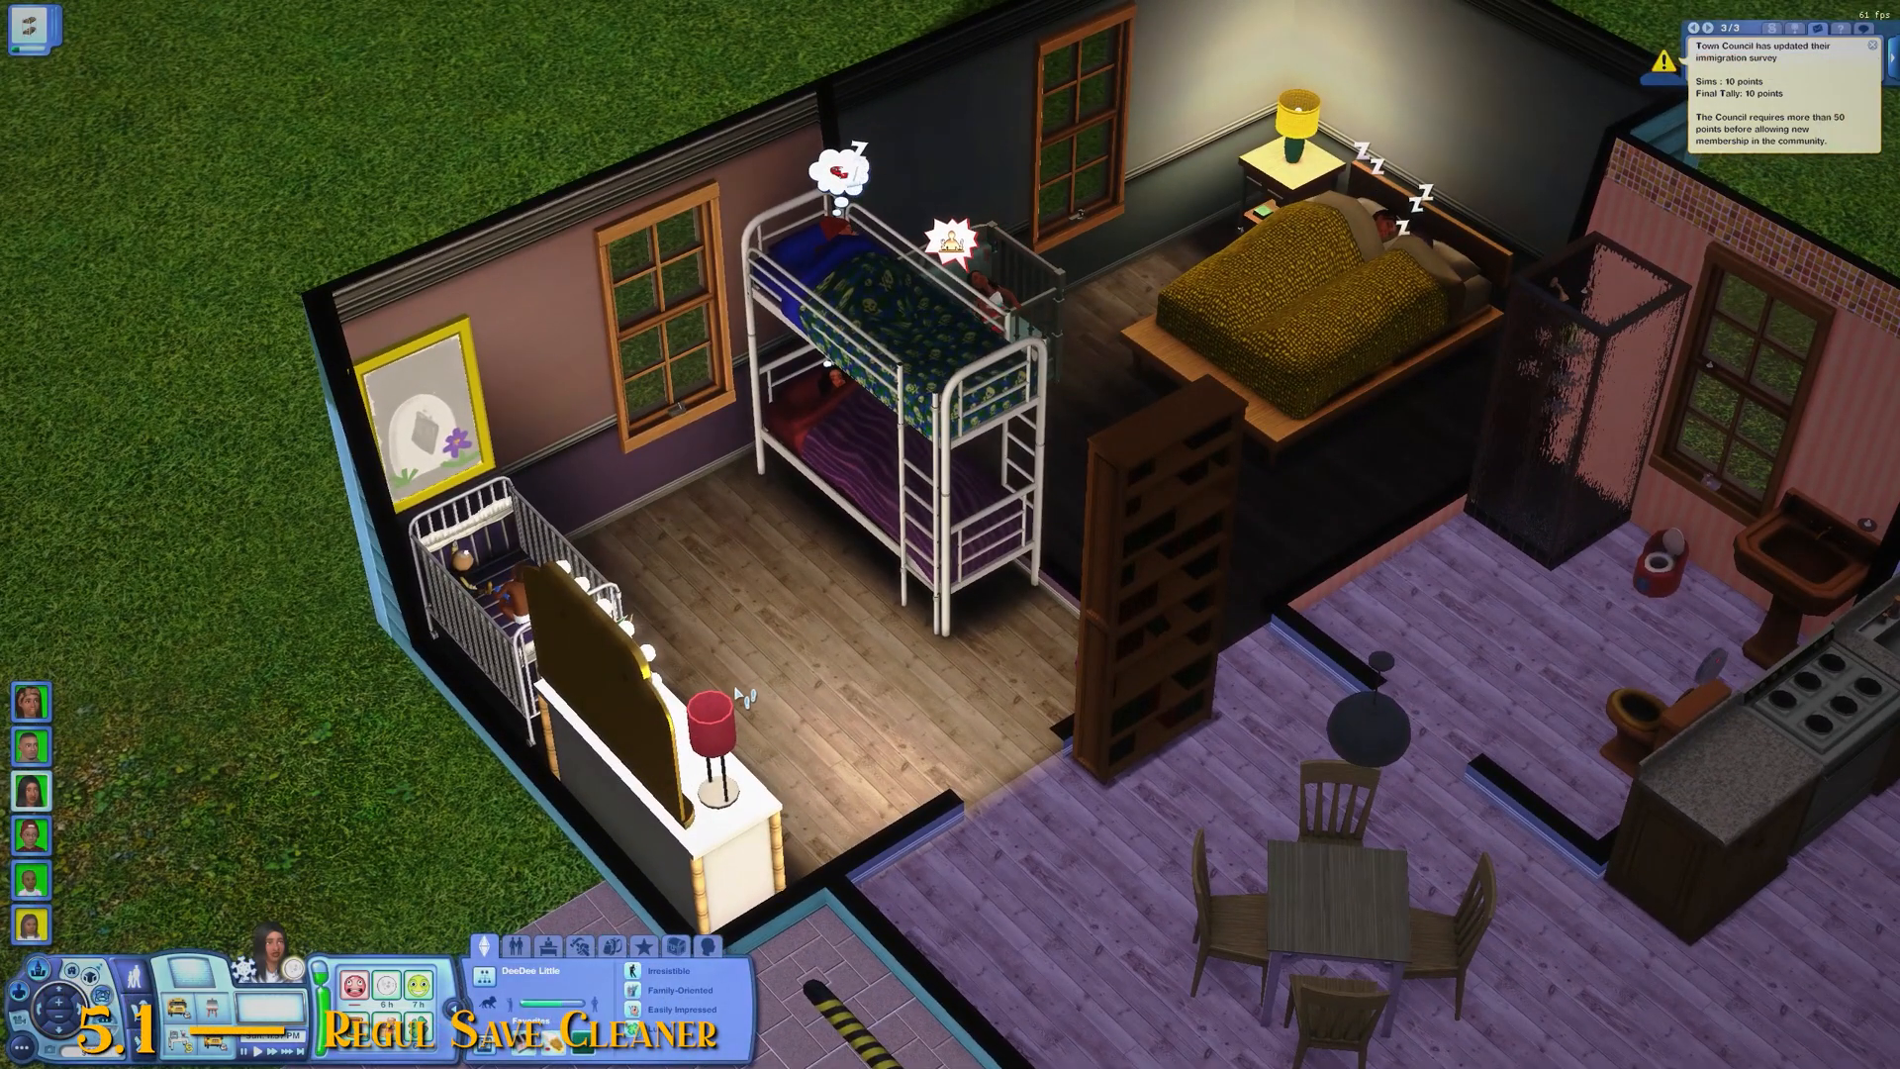
drag(760, 670, 753, 652)
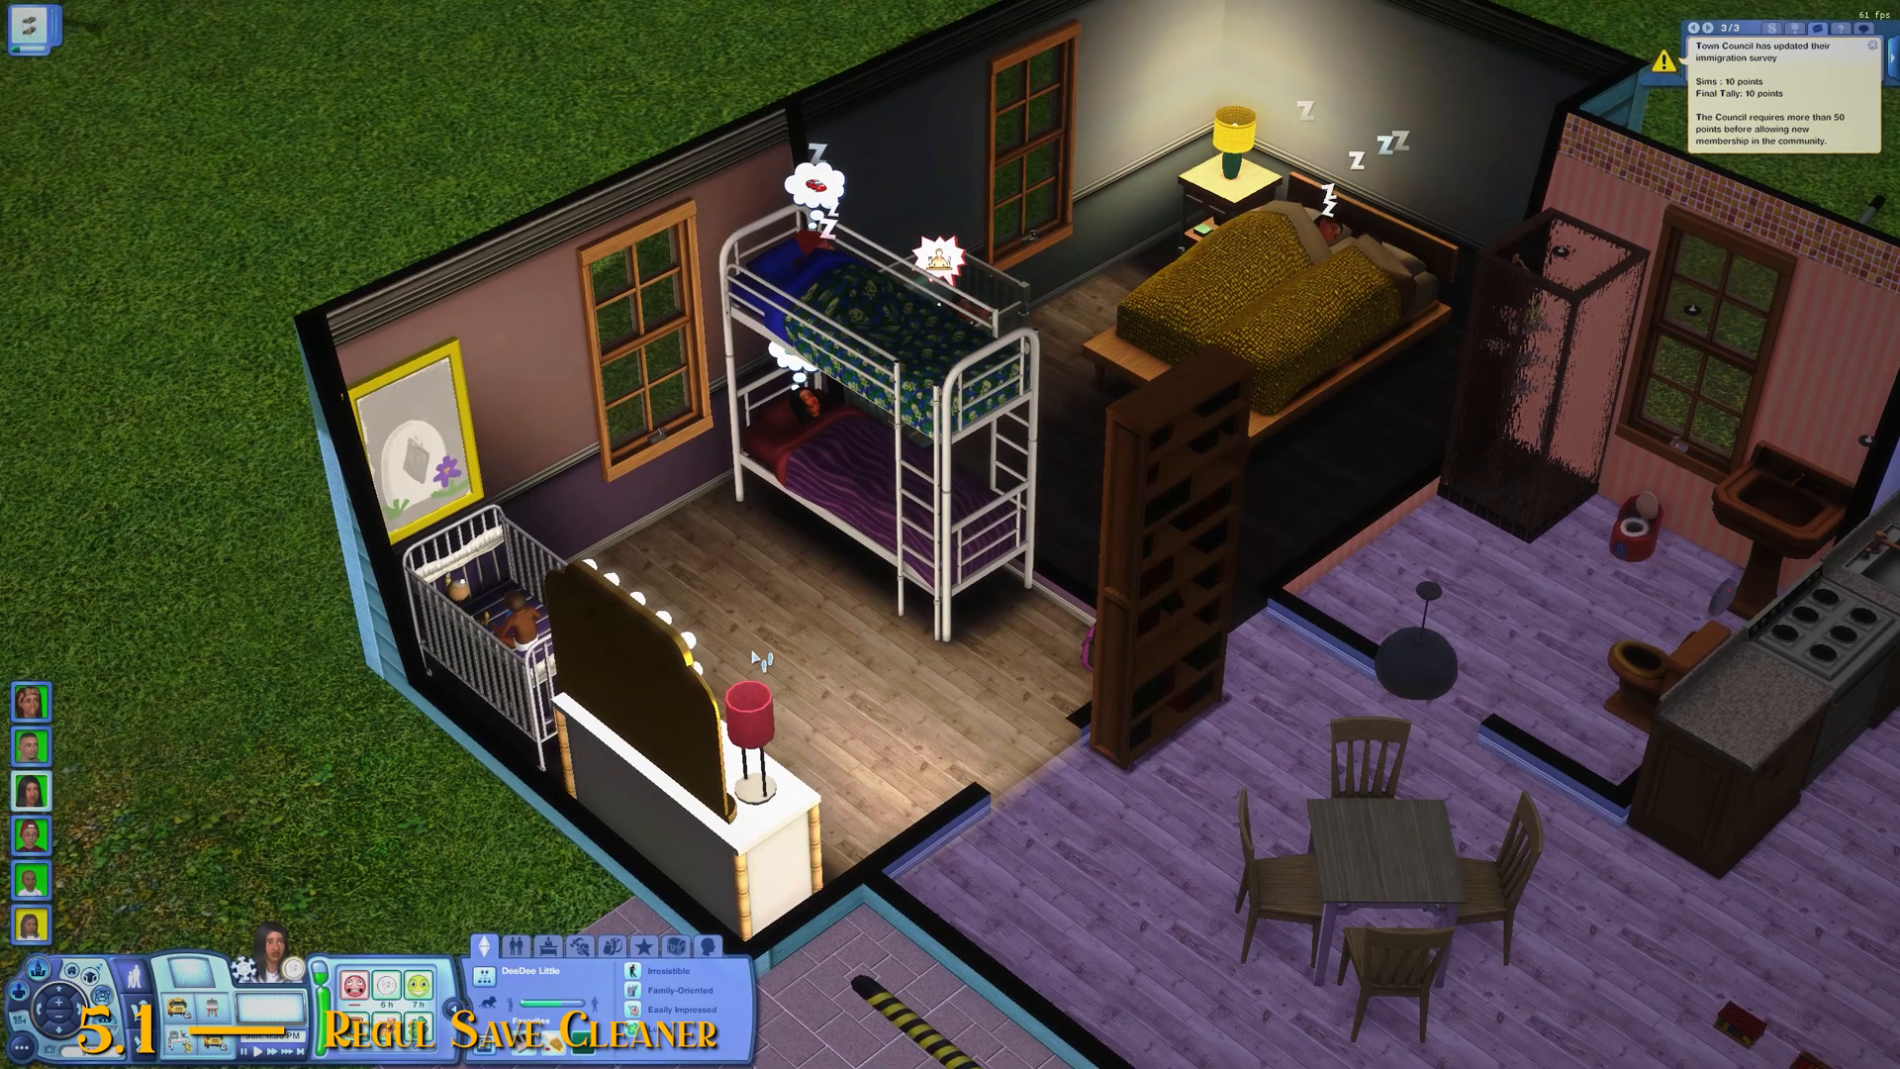
scroll(756, 656, up, 3)
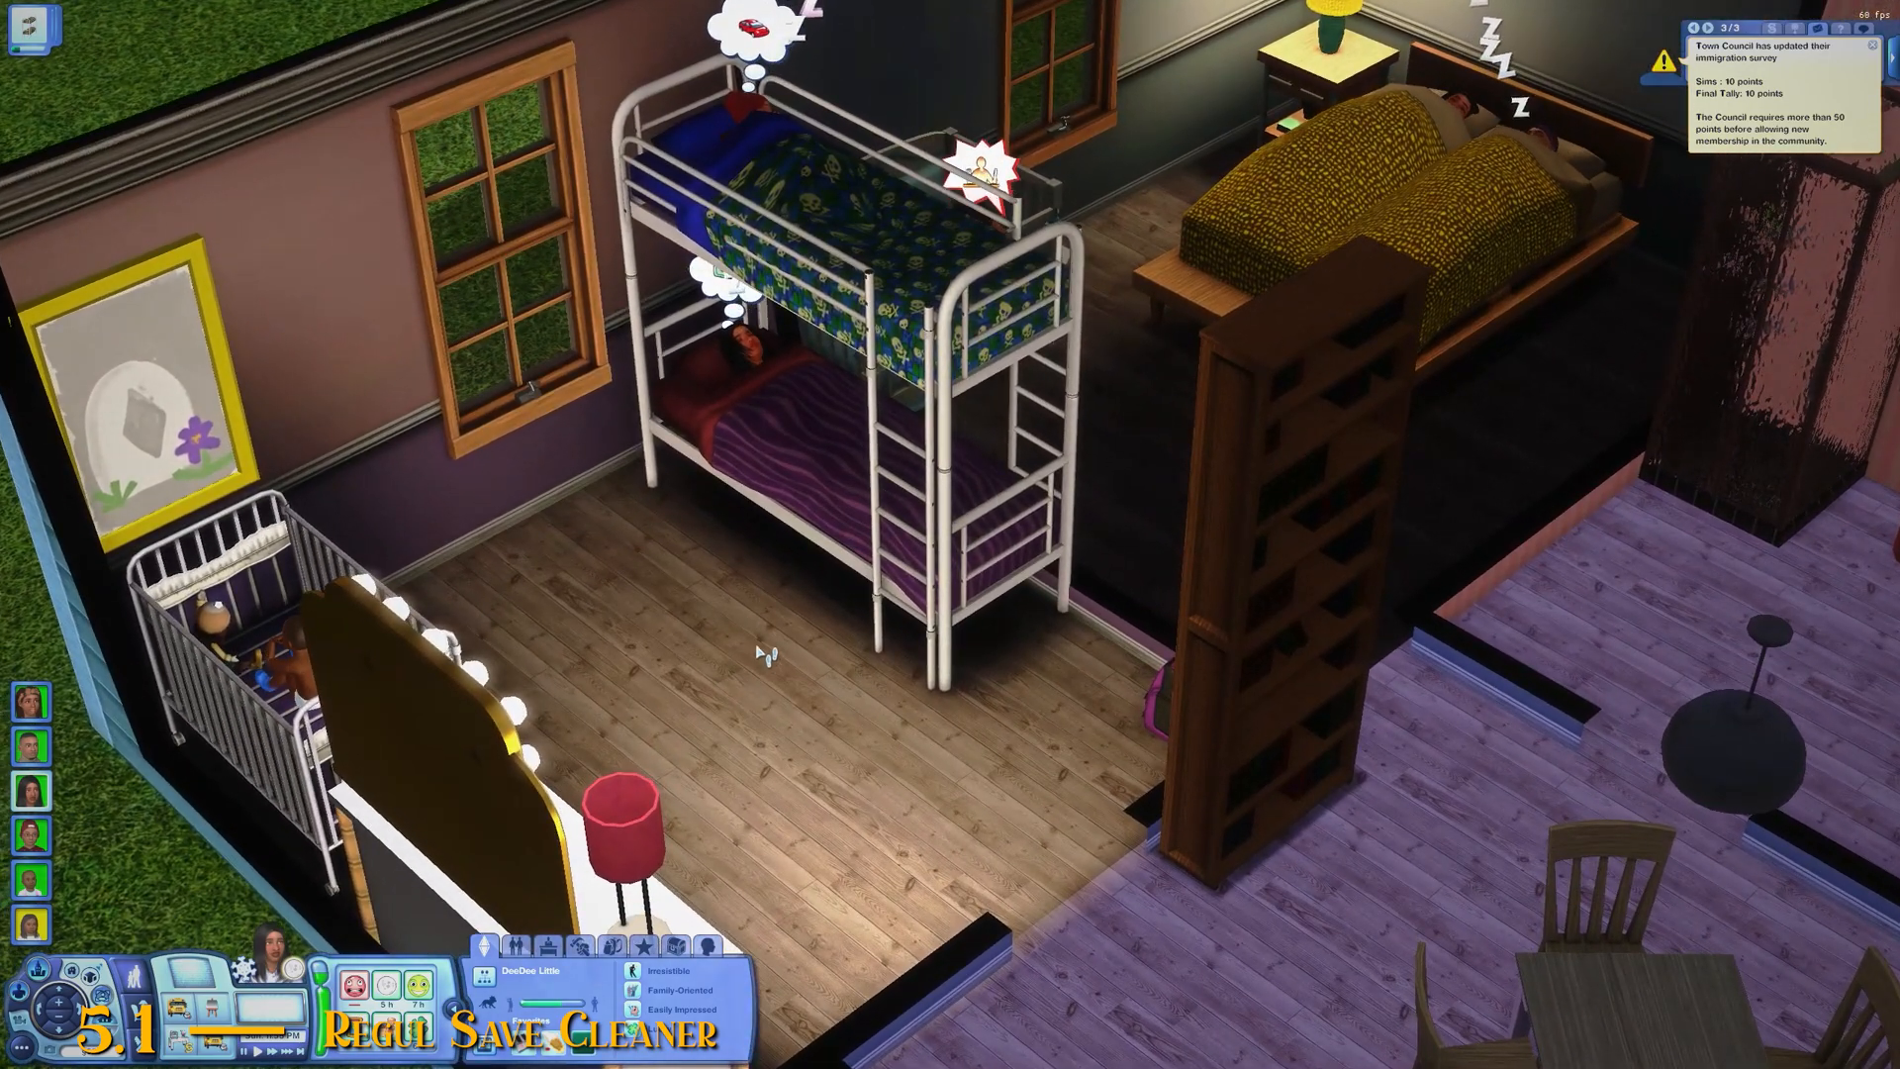
drag(758, 649, 1227, 442)
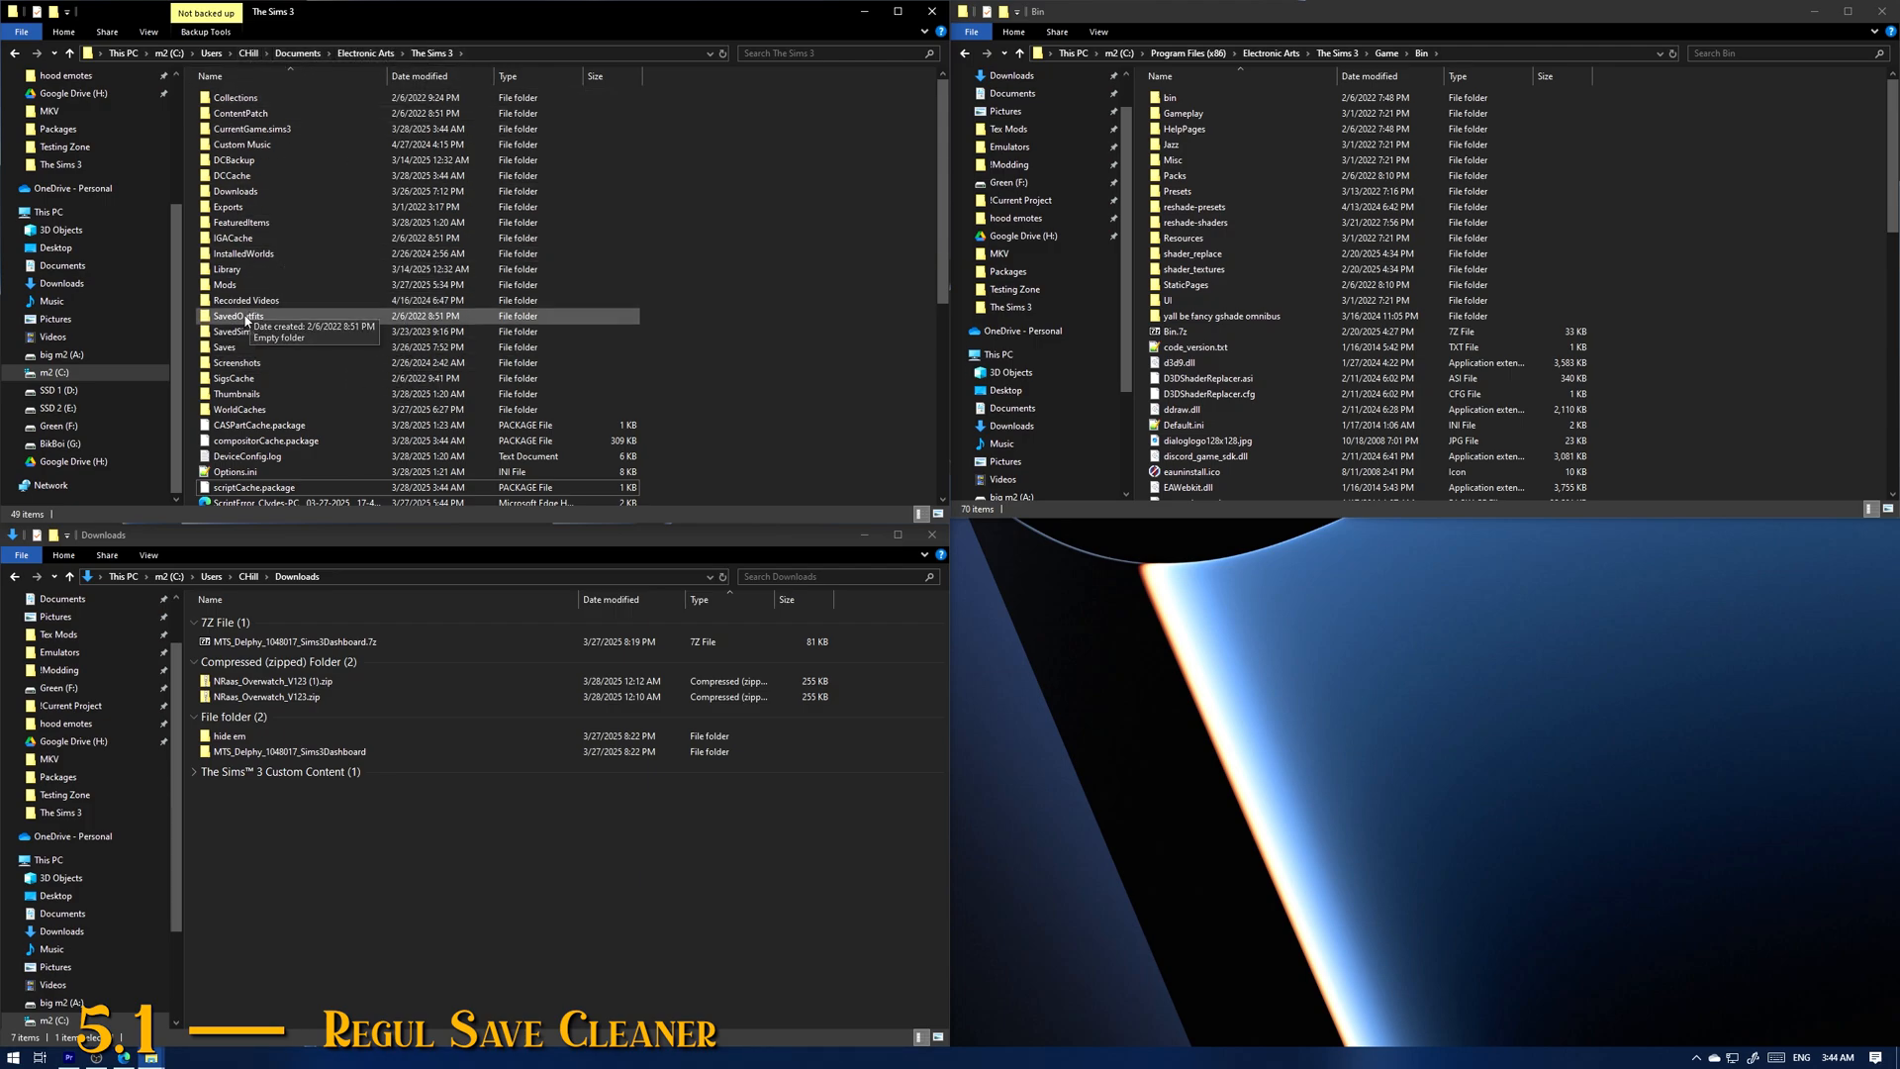
Step: Go up to the Electronic Arts documents folder and reopen The Sims 3 folder inside it
click(300, 57)
double_click(247, 254)
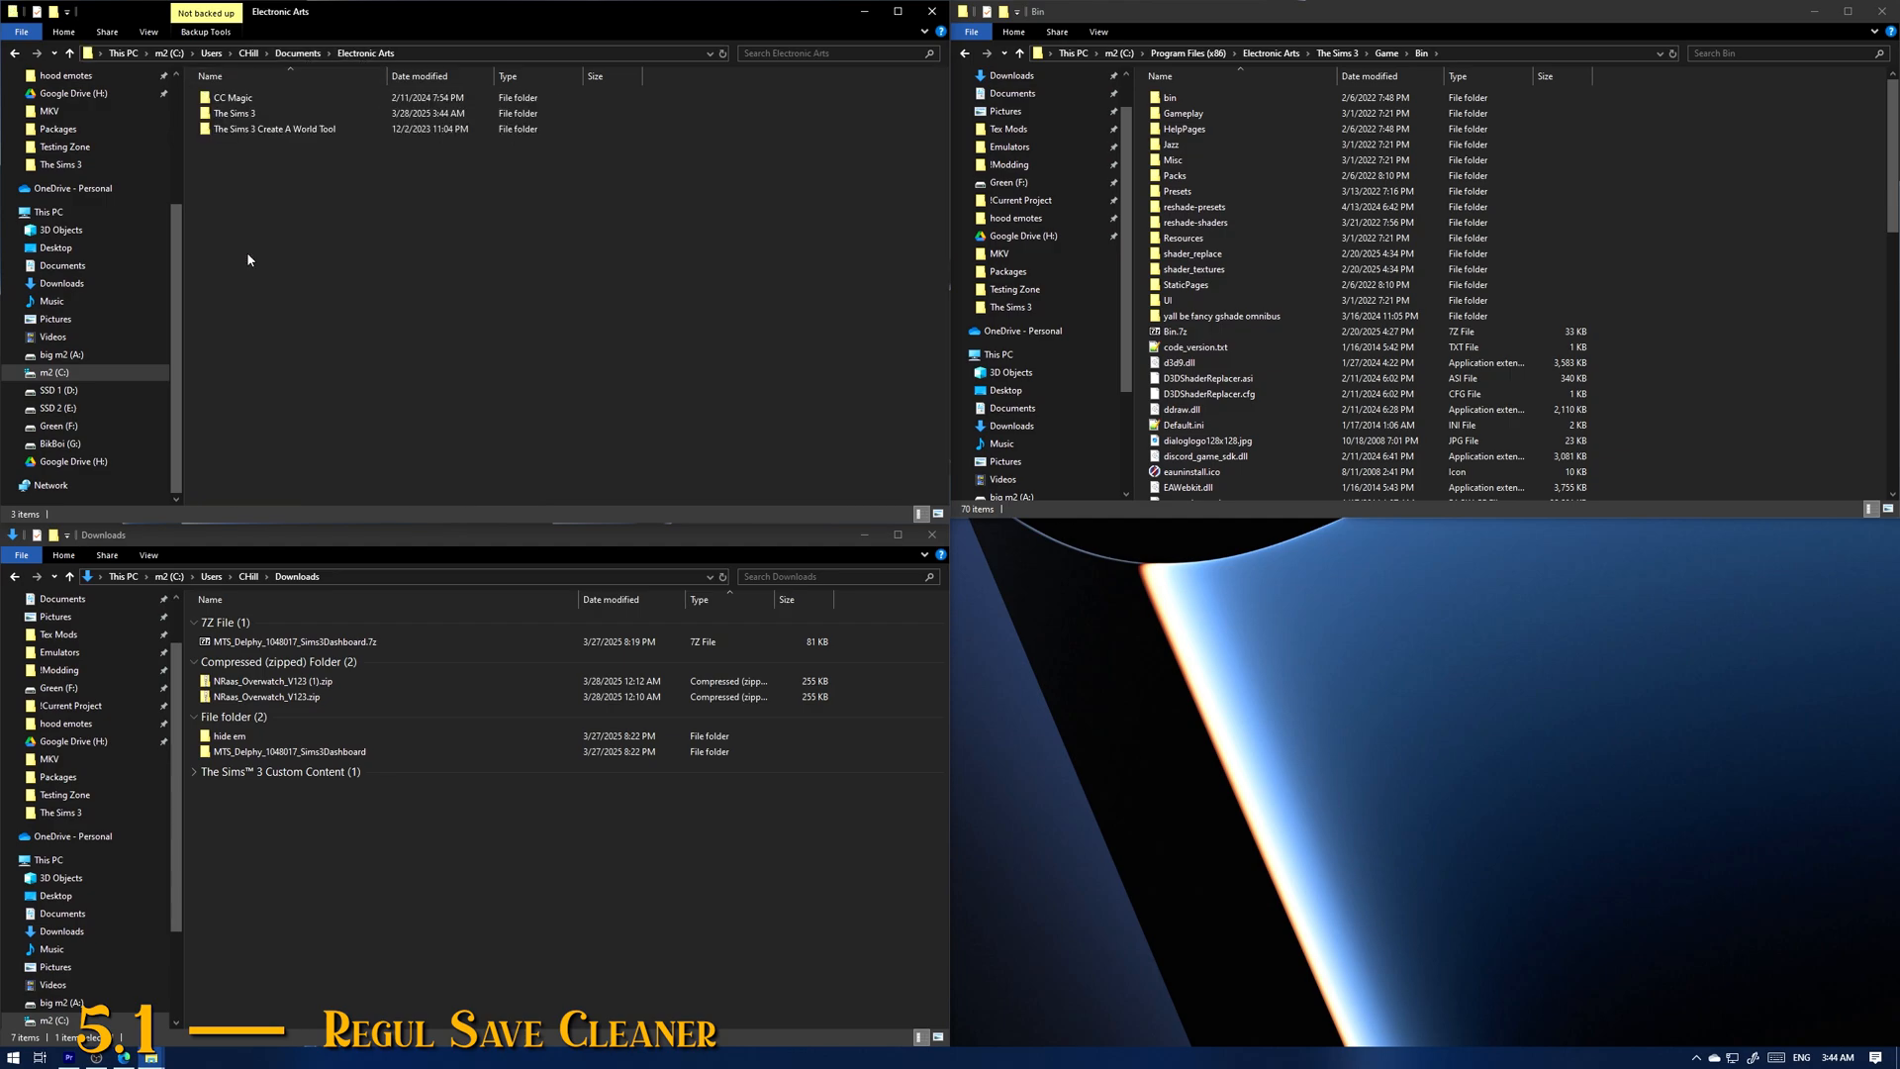
double_click(234, 115)
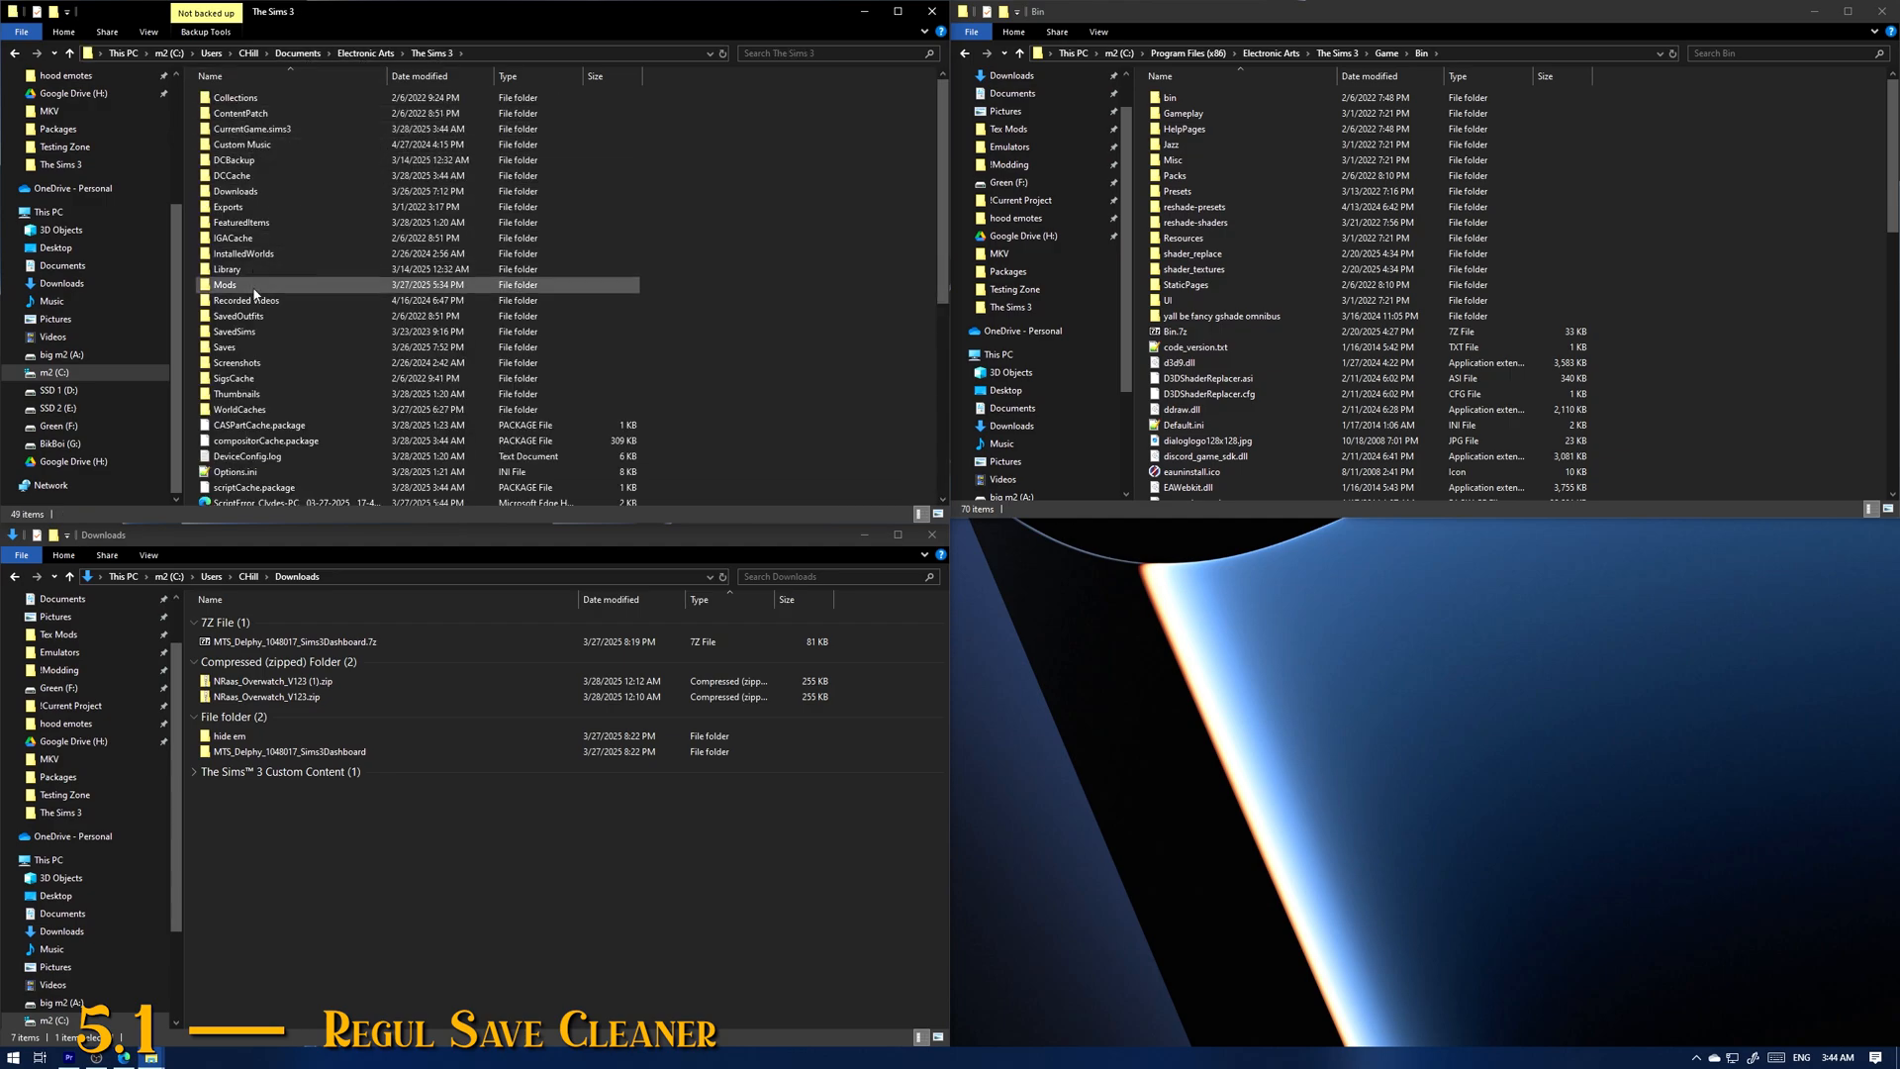
Step: Back up the Saves folder by compressing it with 7-Zip into Saves.7z in The Sims 3 folder
click(237, 349)
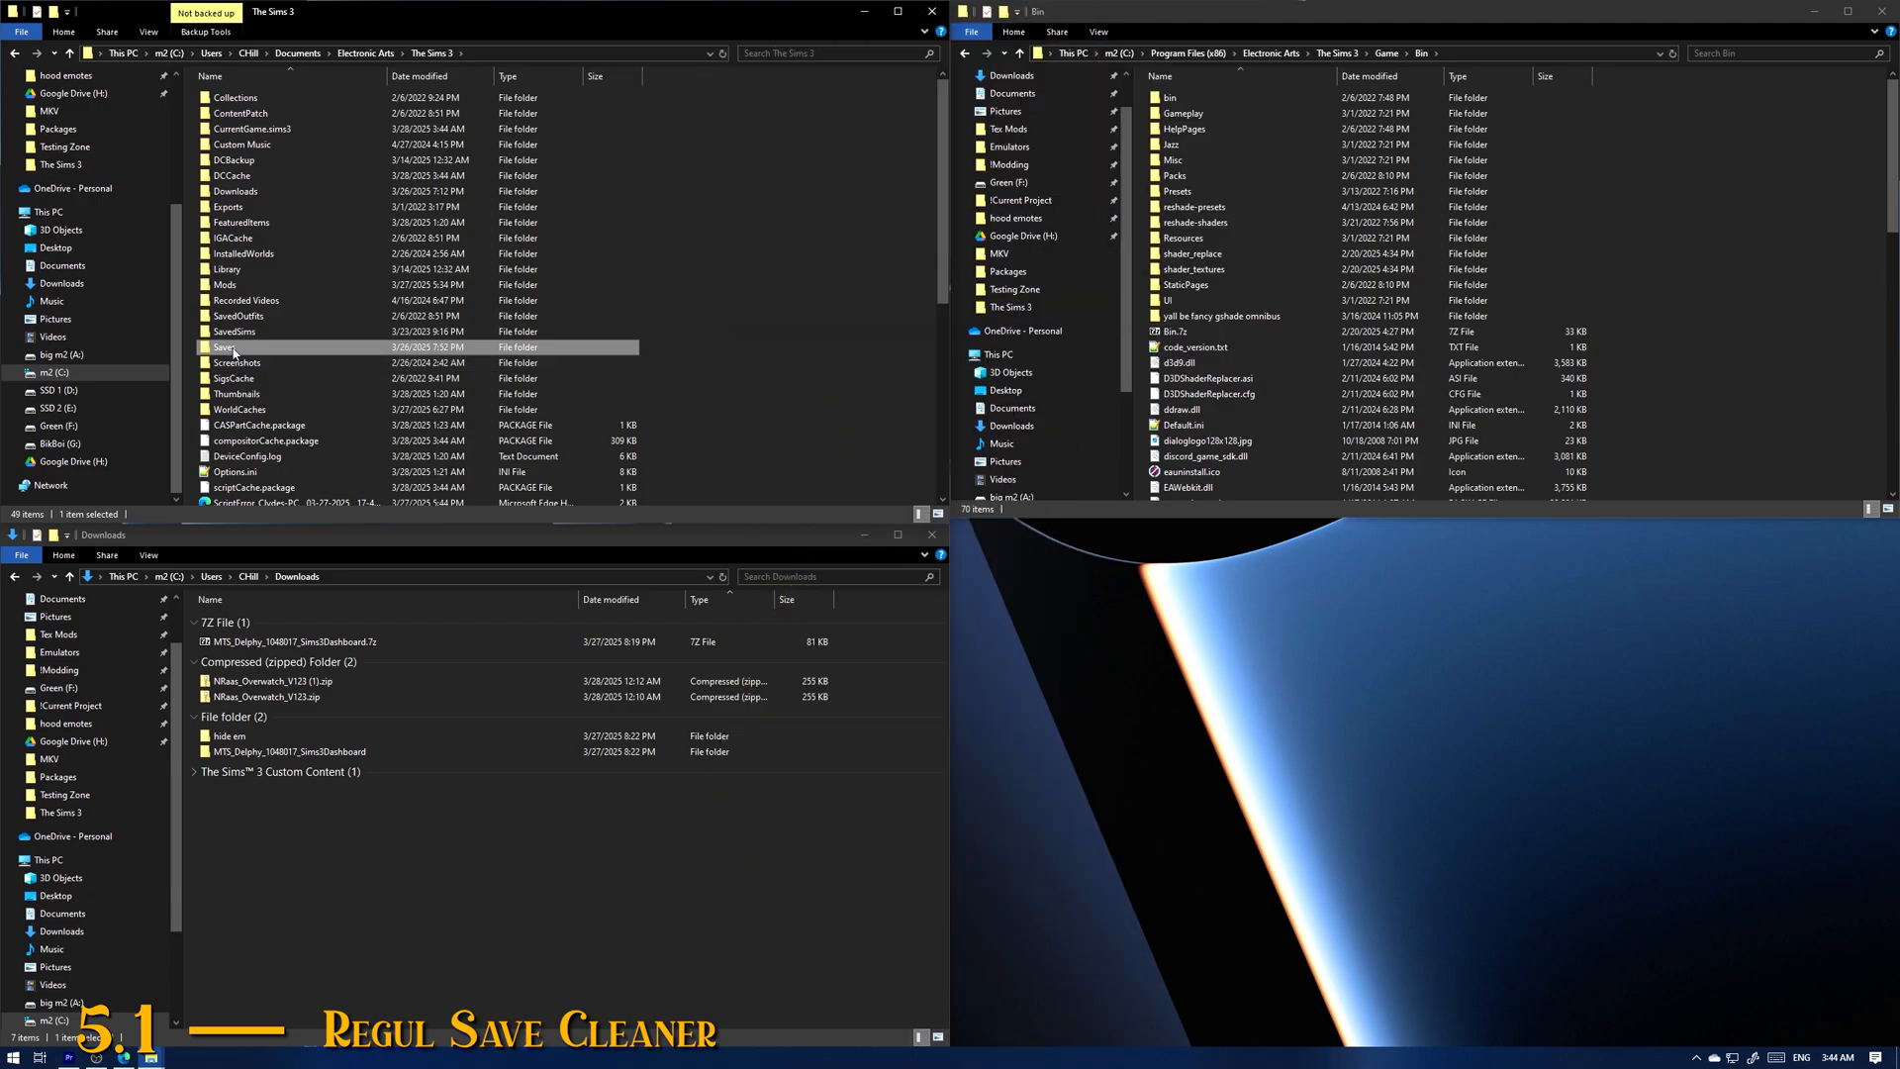
right_click(235, 348)
right_click(1173, 593)
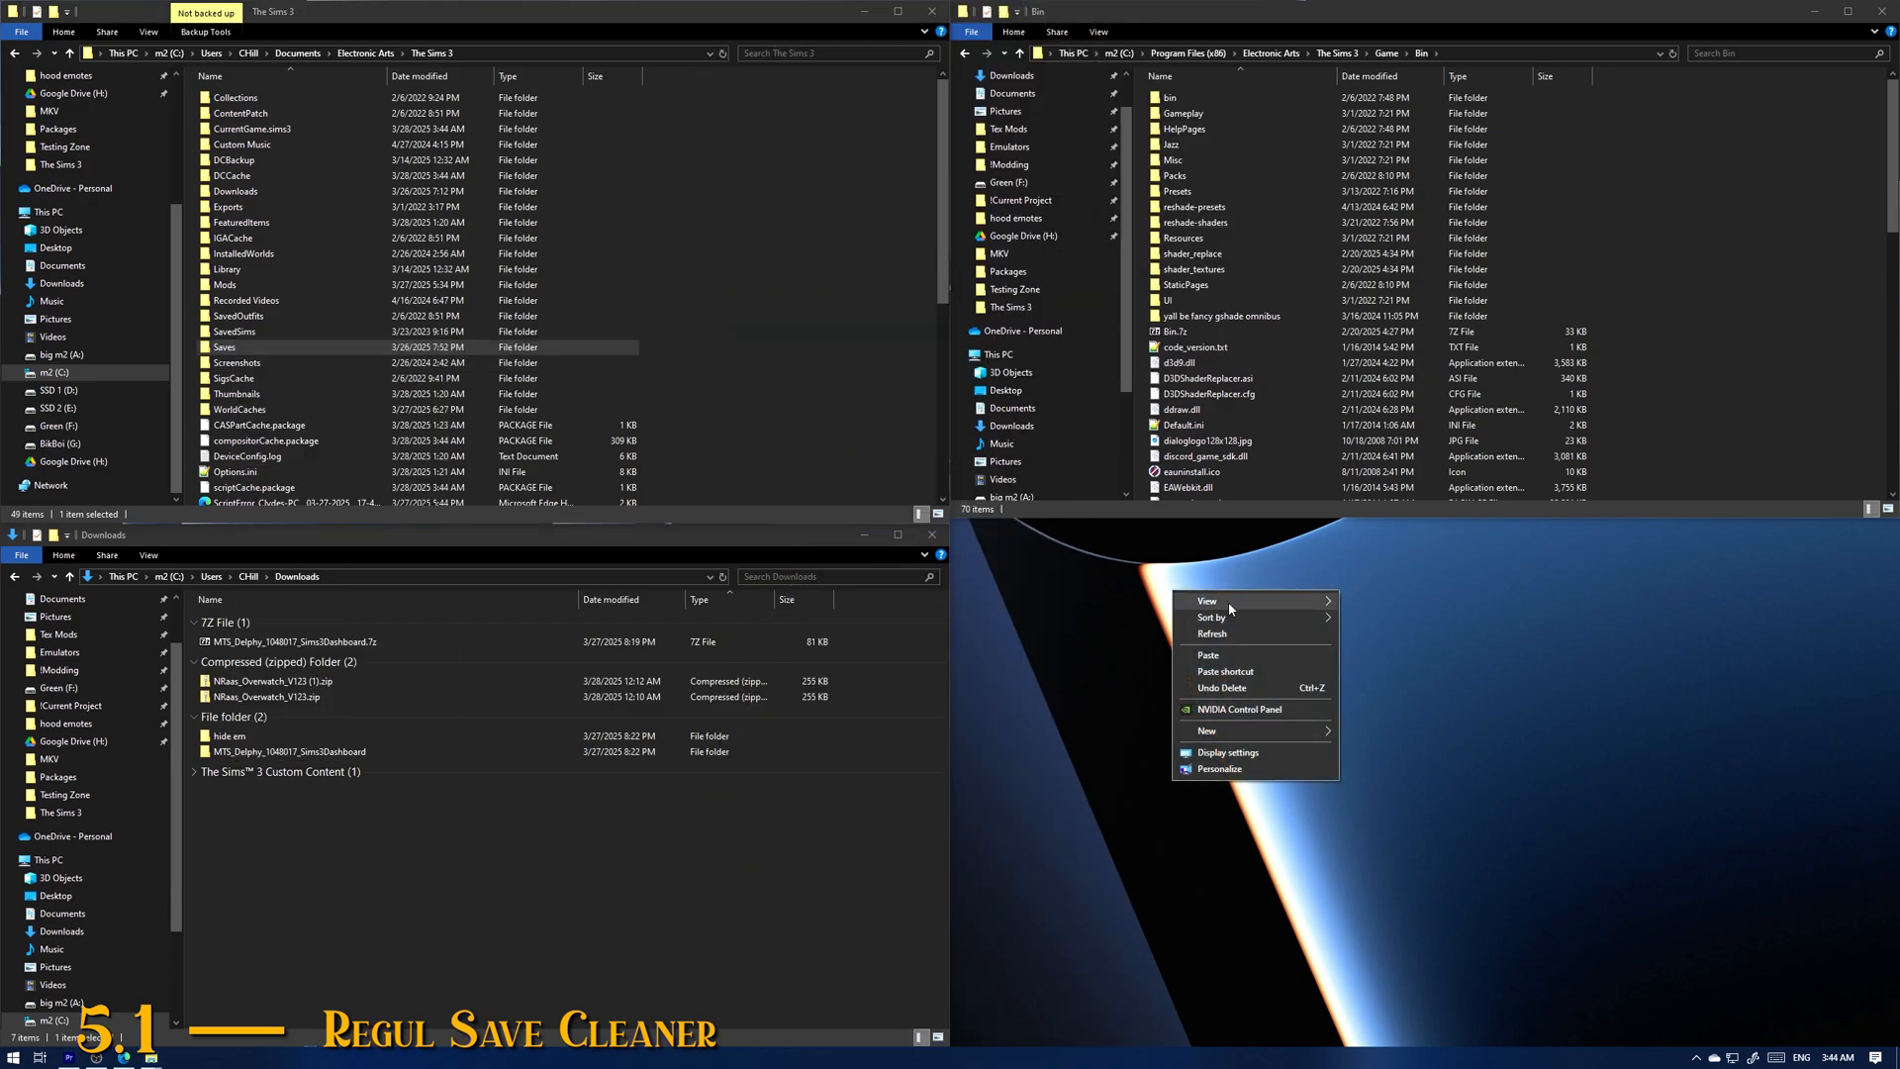
click(234, 351)
right_click(234, 351)
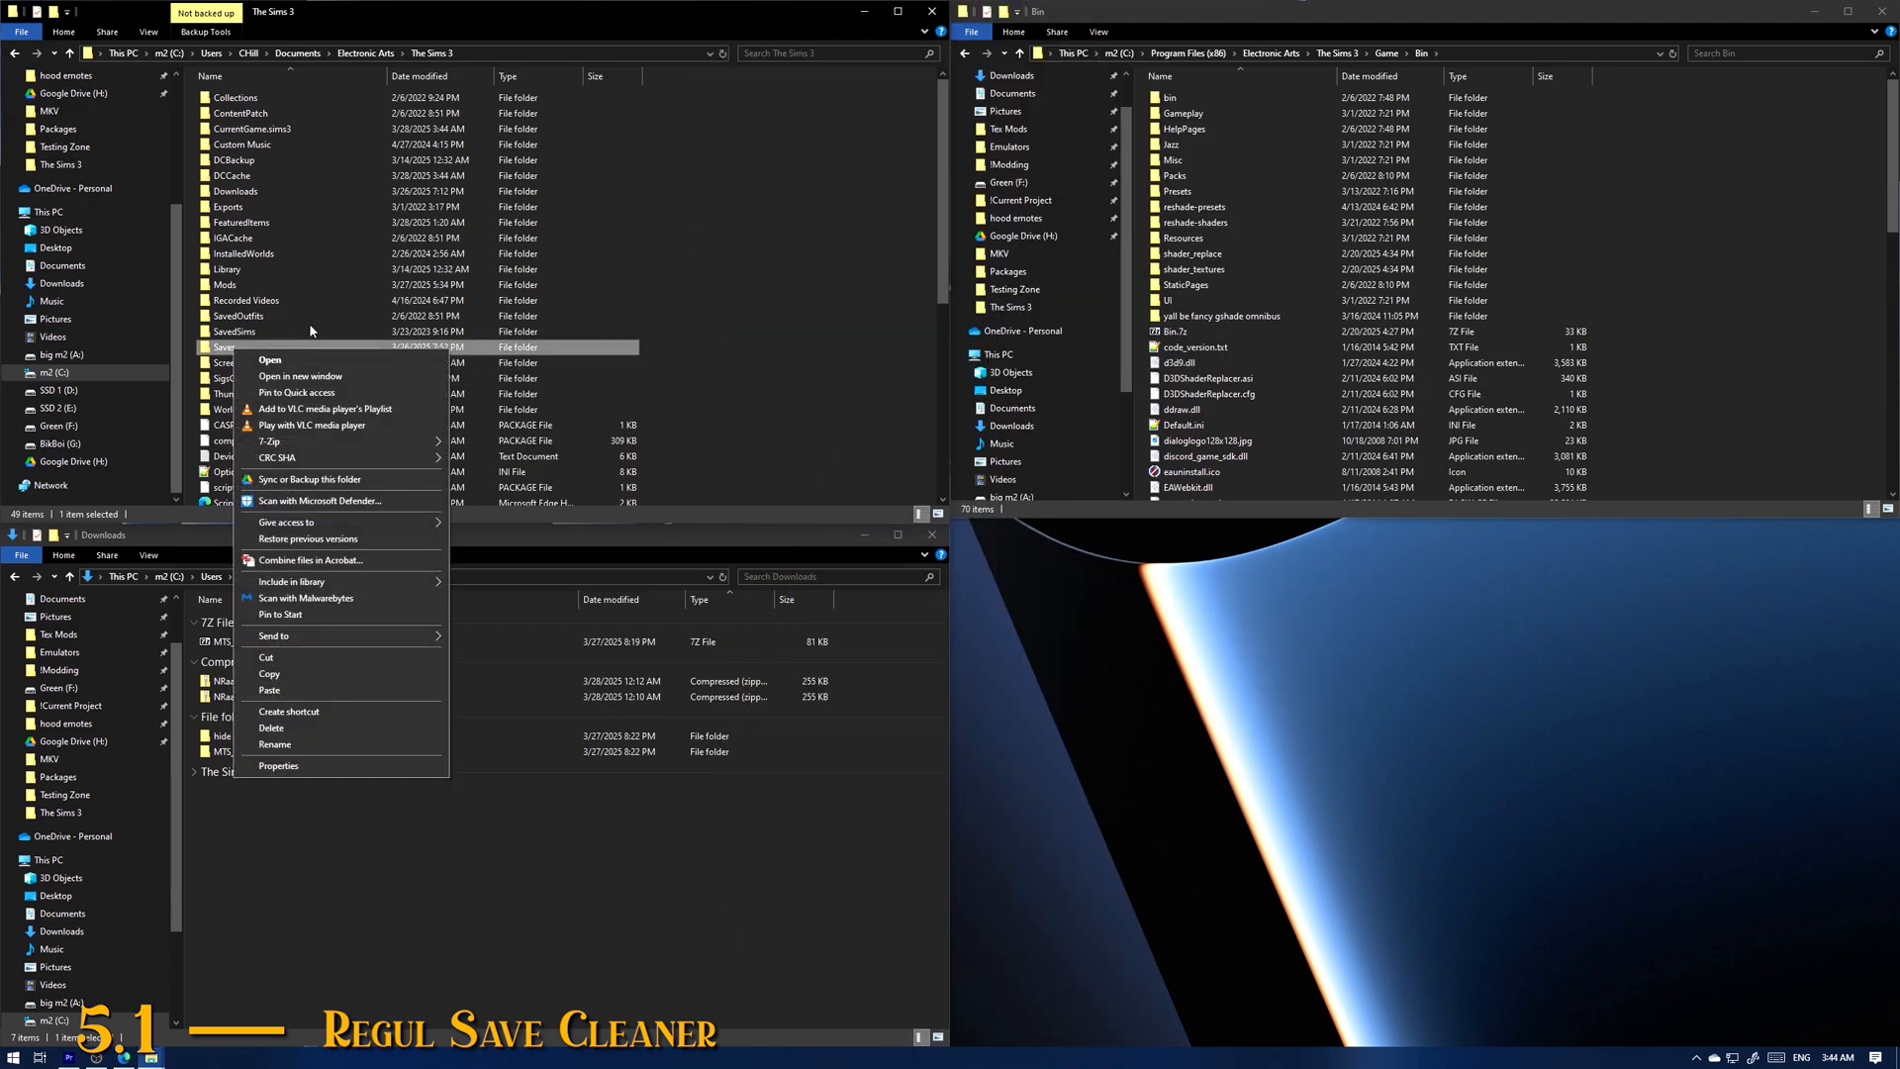
mouse_move(416, 441)
click(581, 446)
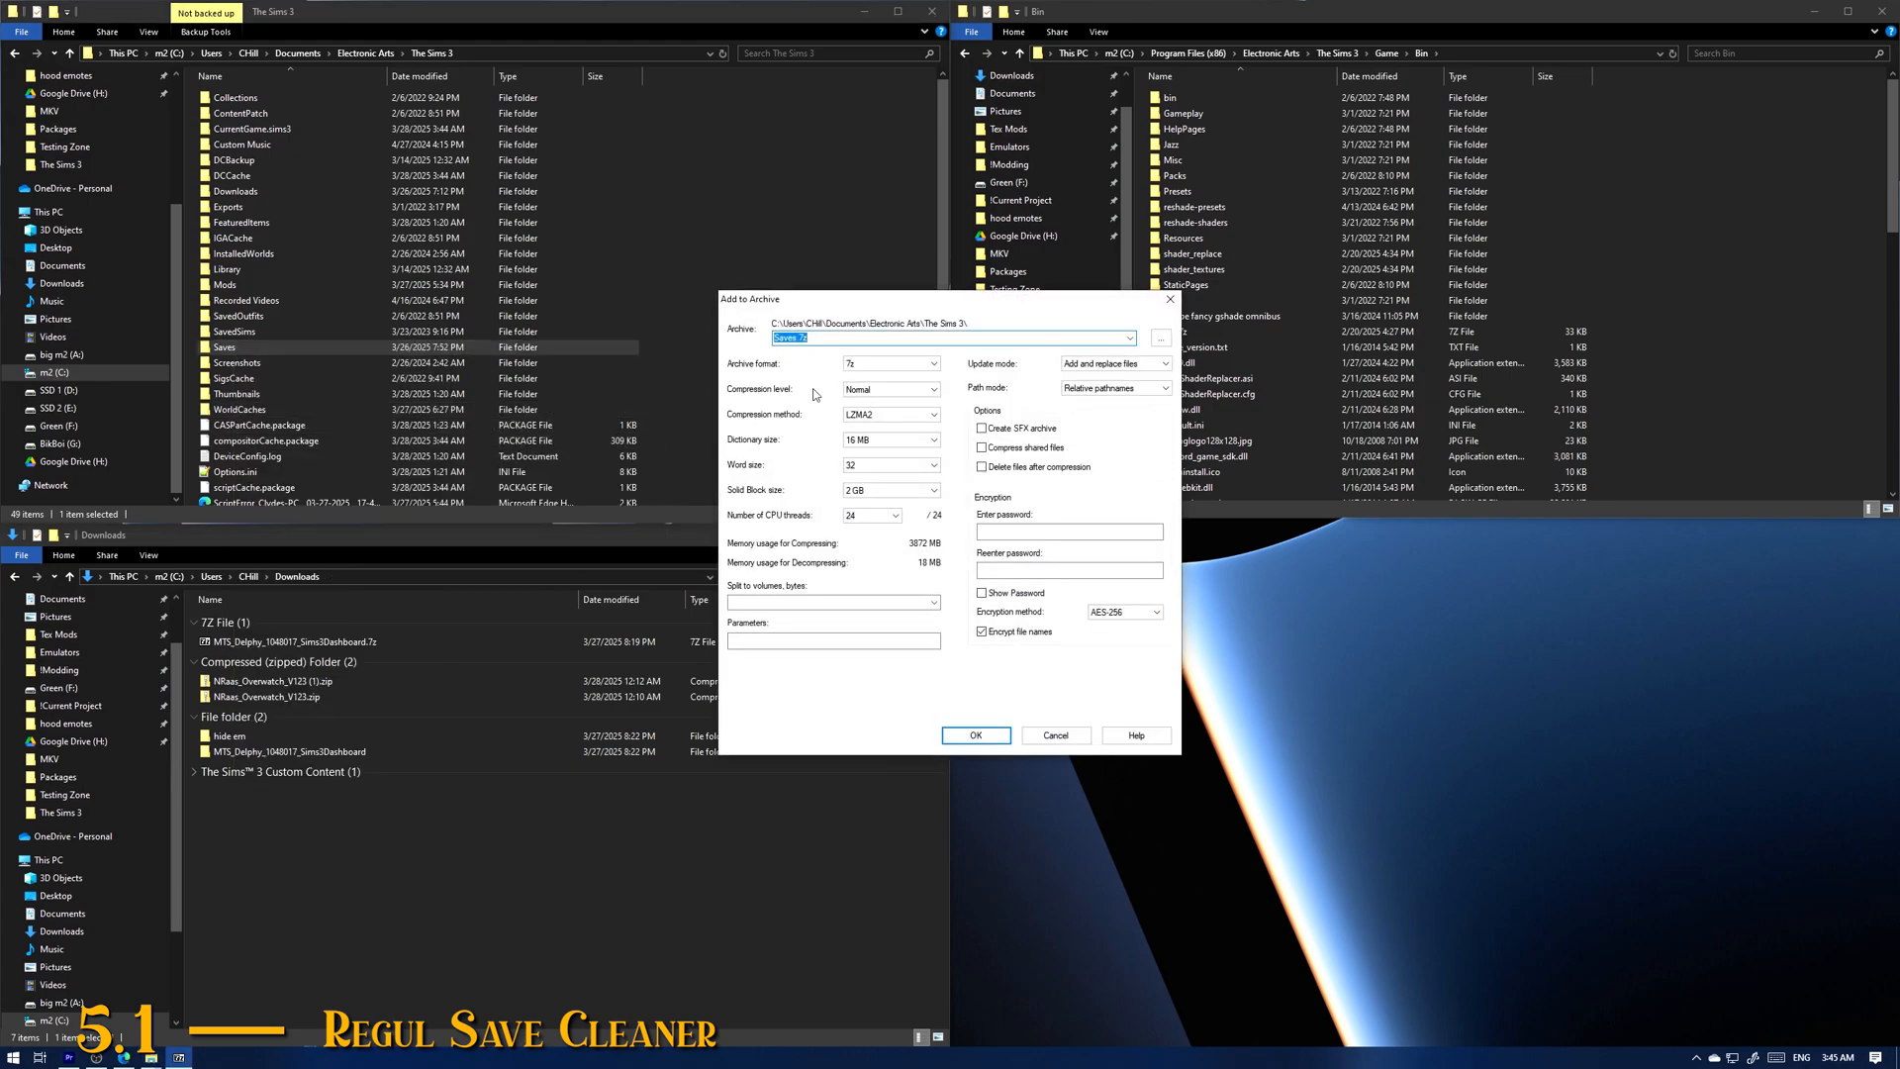
click(970, 733)
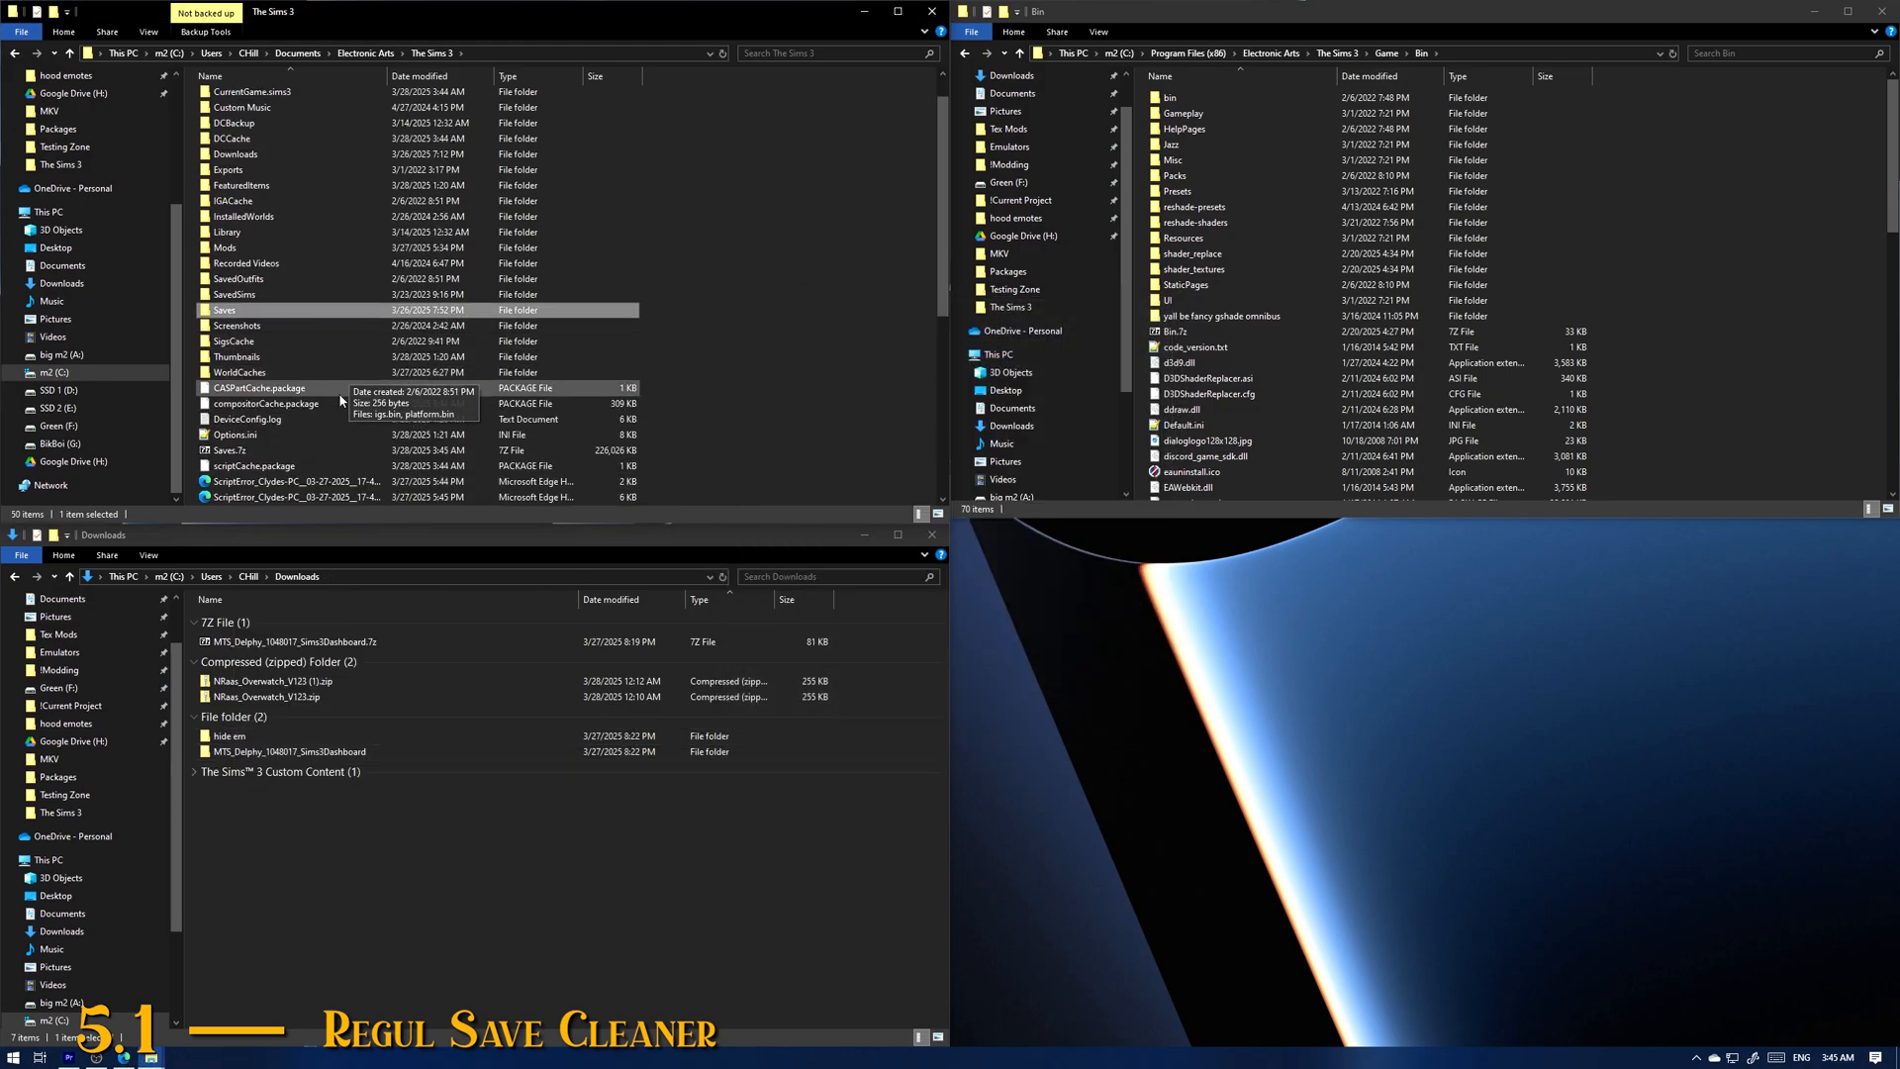
Step: Check the Saves.7z backup archive and the contents of the original Saves folder
click(243, 450)
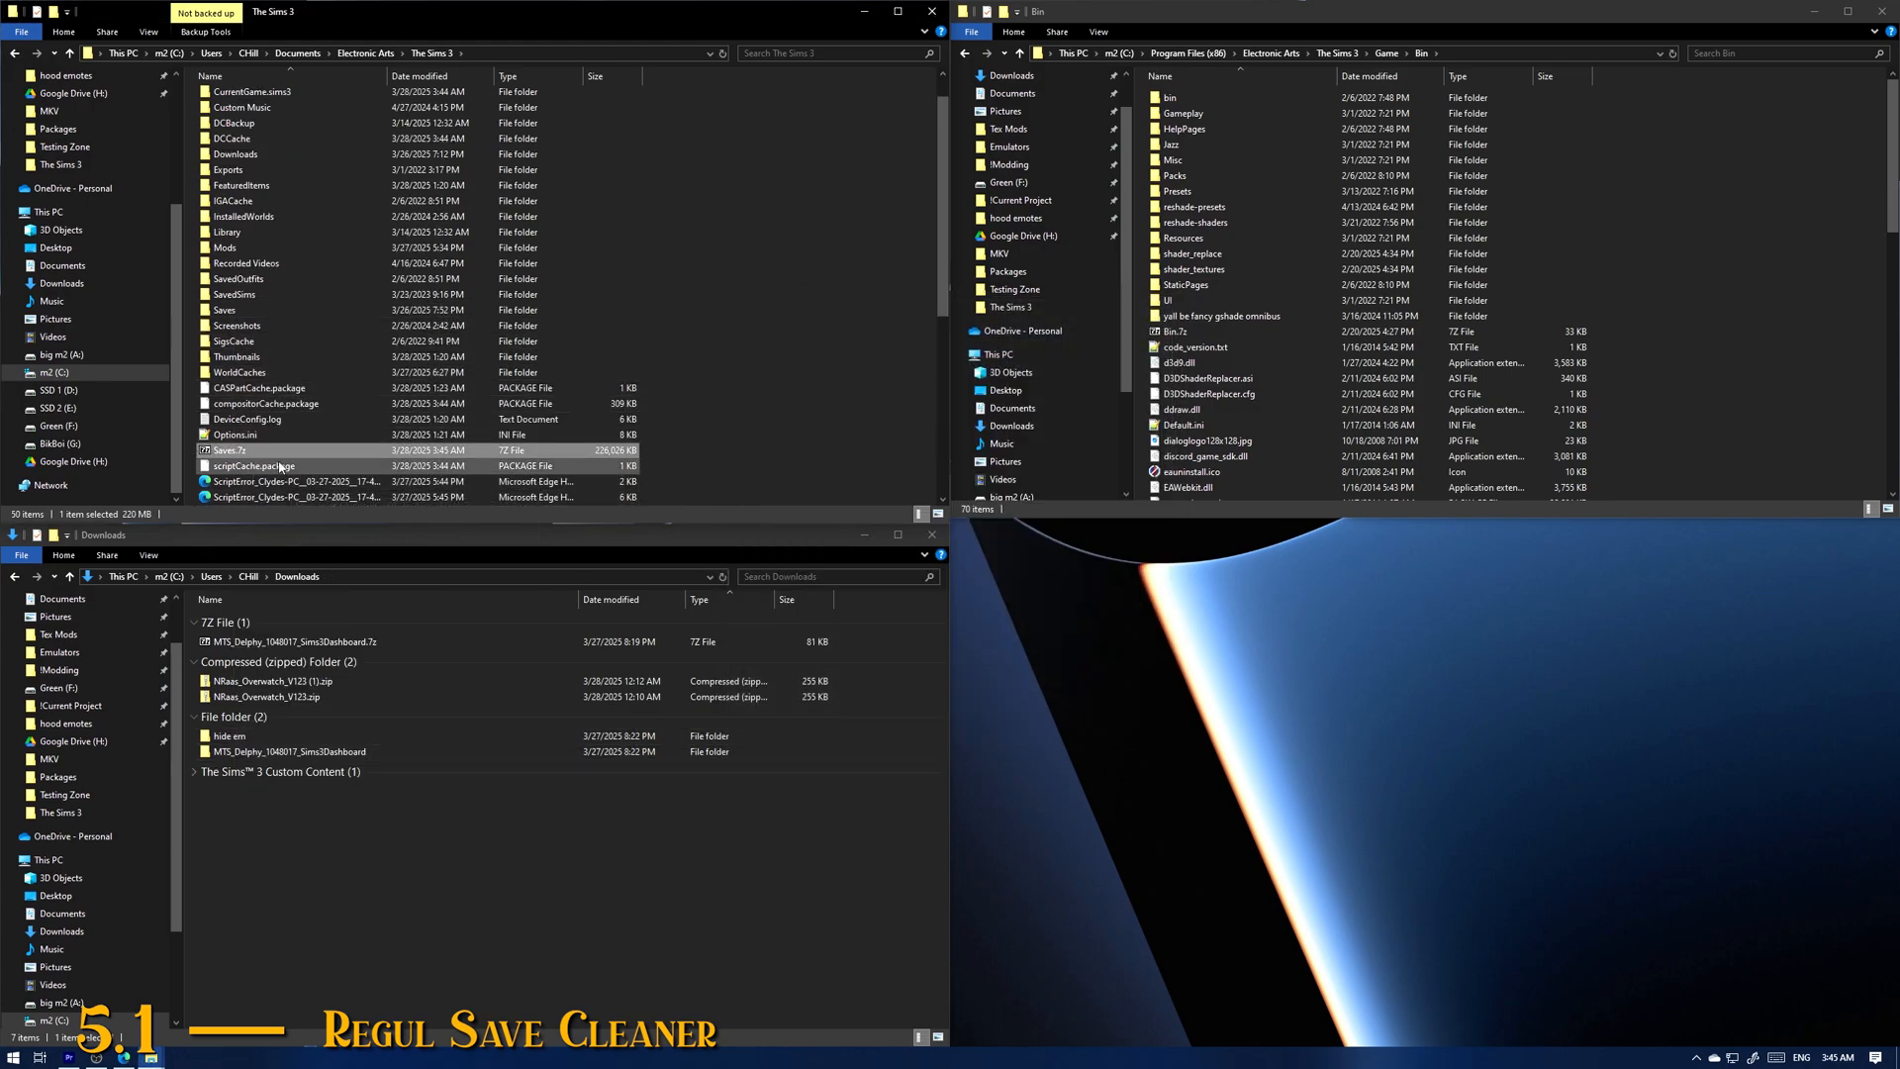
double_click(243, 310)
key(alt+Left)
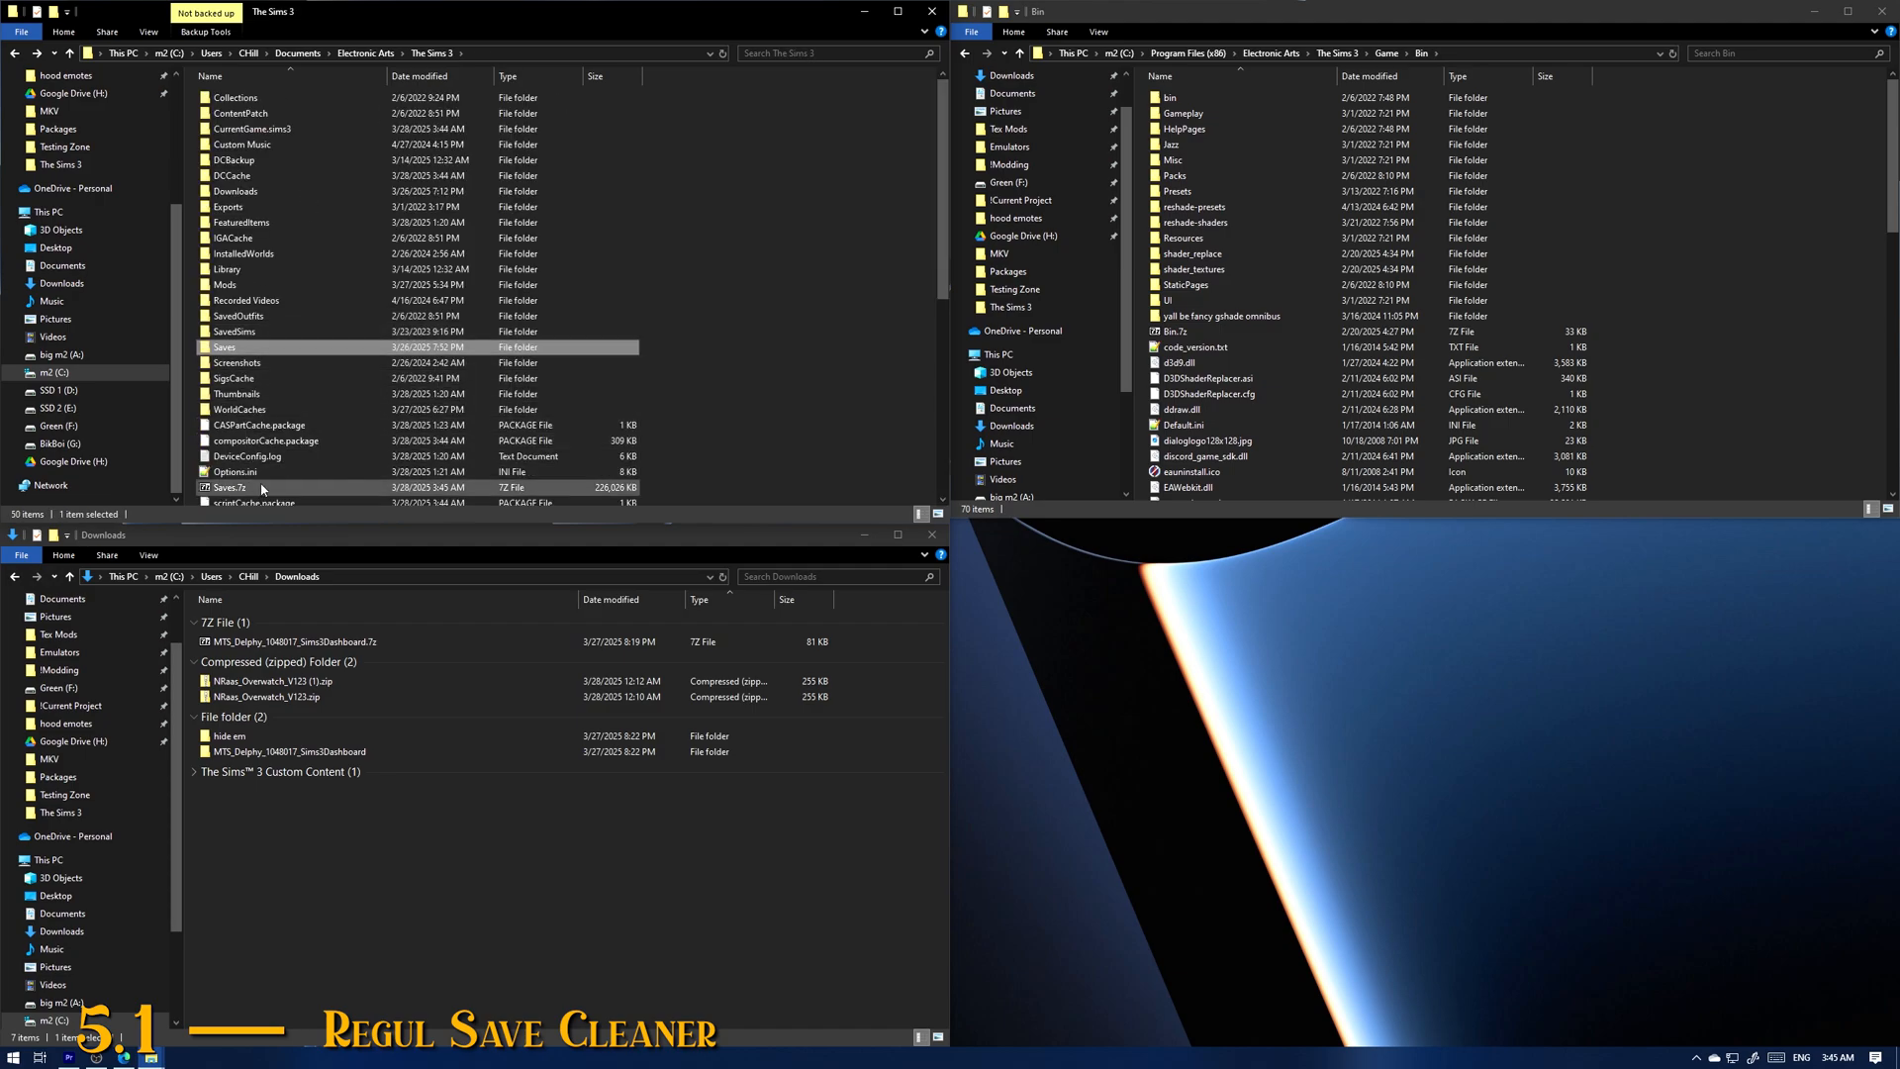
click(226, 487)
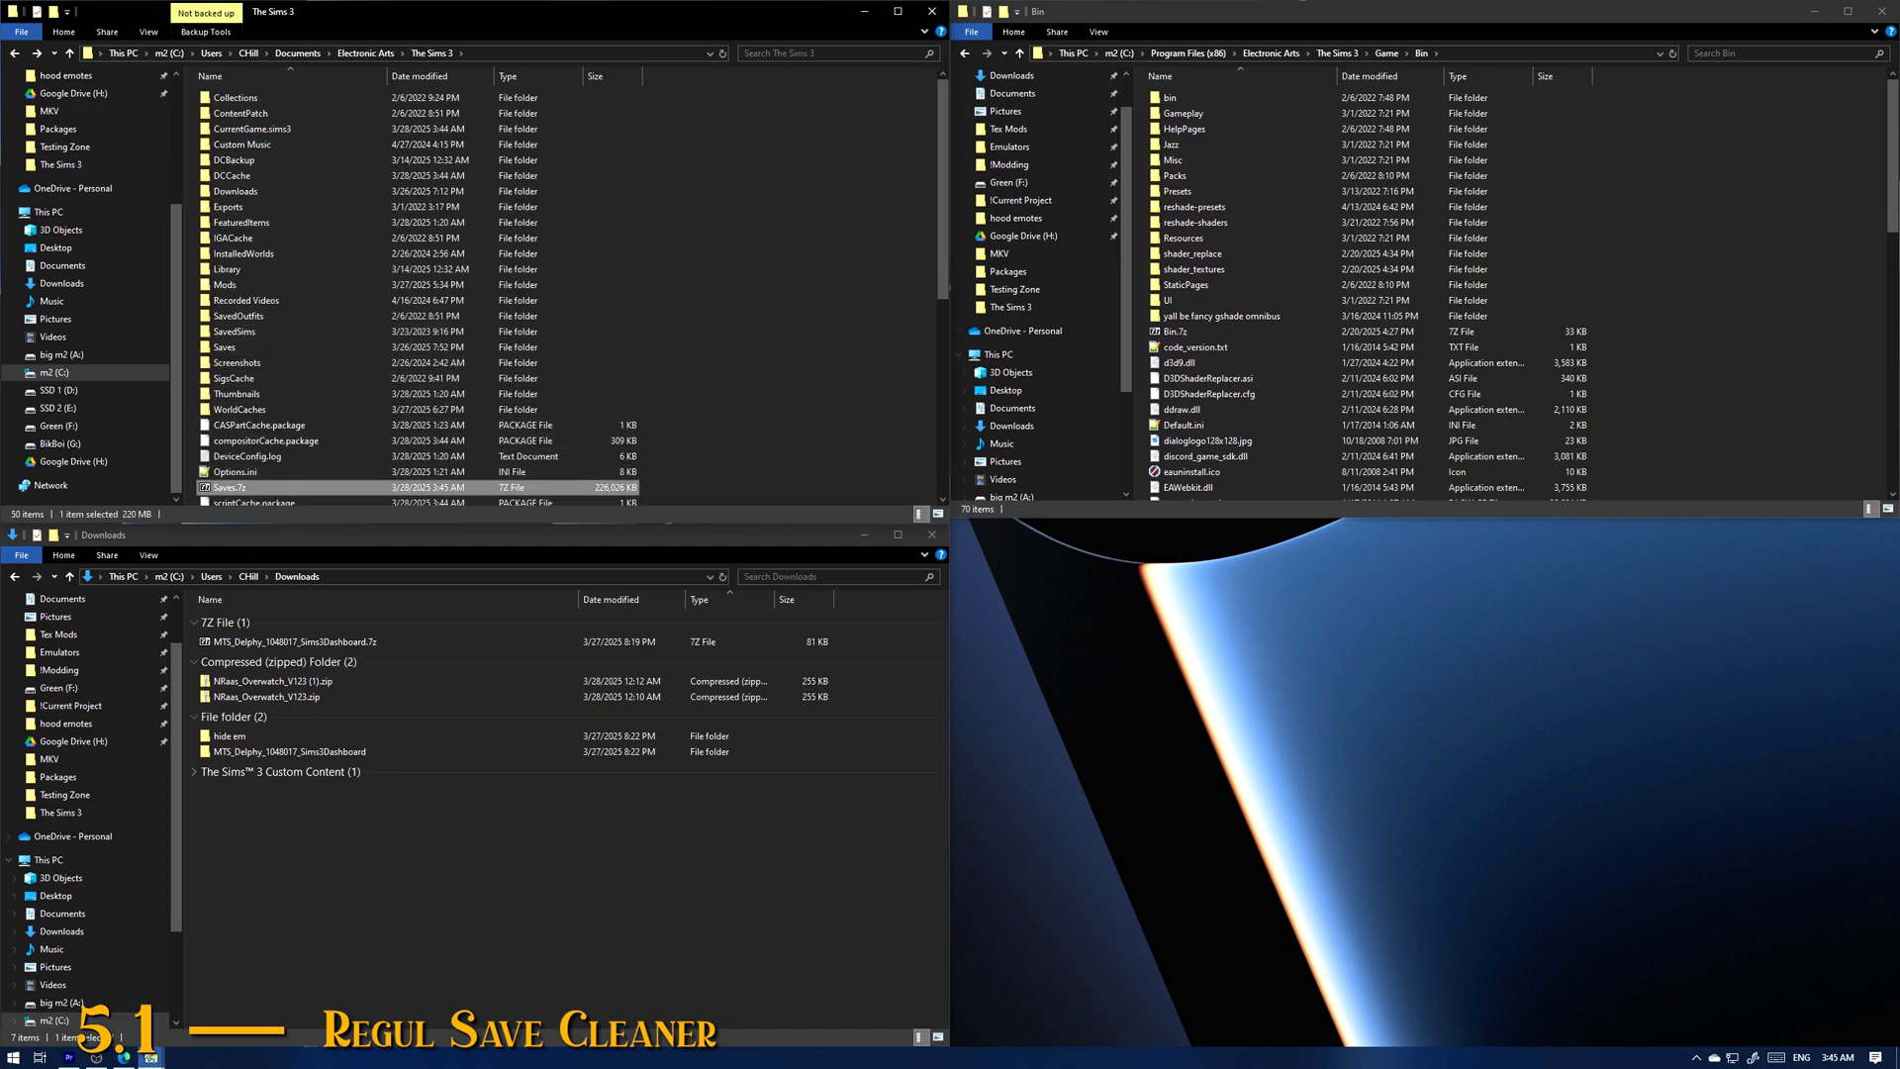
Step: Switch to the web browser and download RegulSaveCleaner-v4.0.2-win.zip from the Regul Save Cleaner page on Mod The Sims
mouse_move(124, 1059)
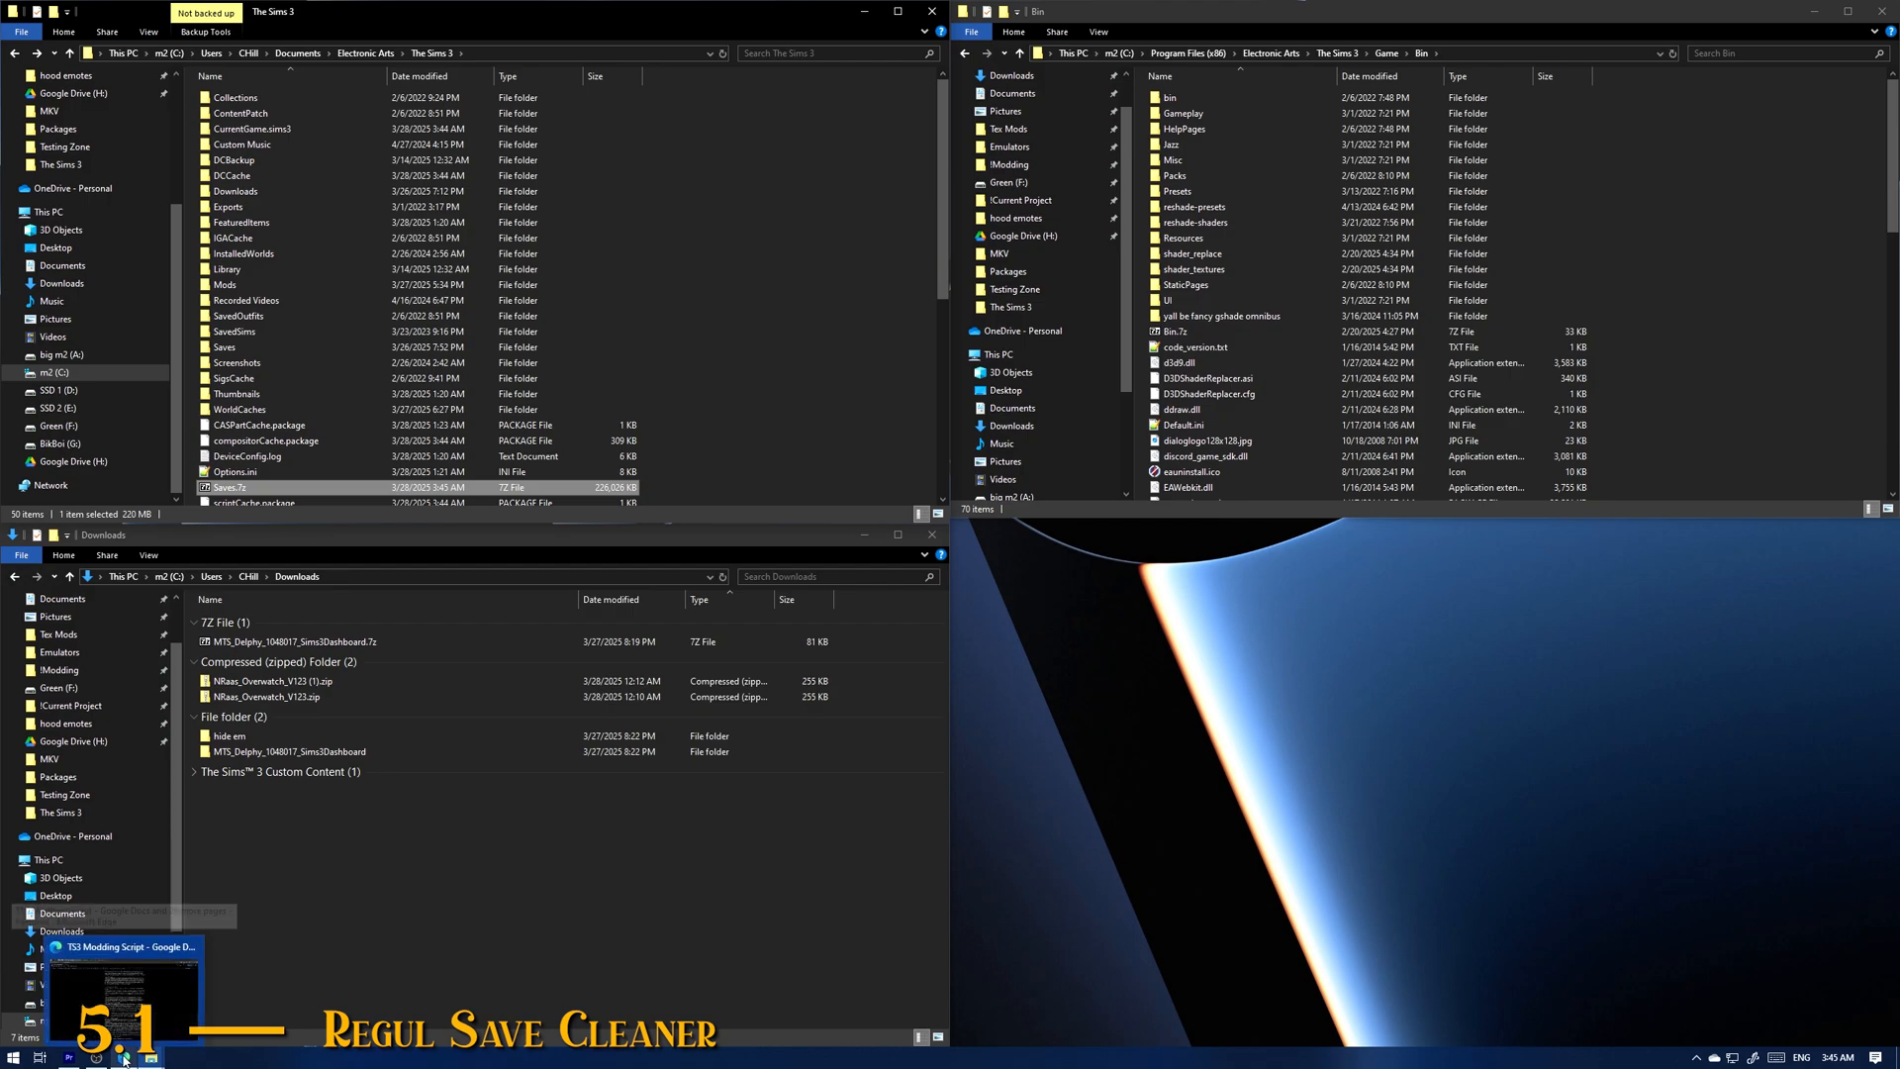
click(123, 995)
click(683, 22)
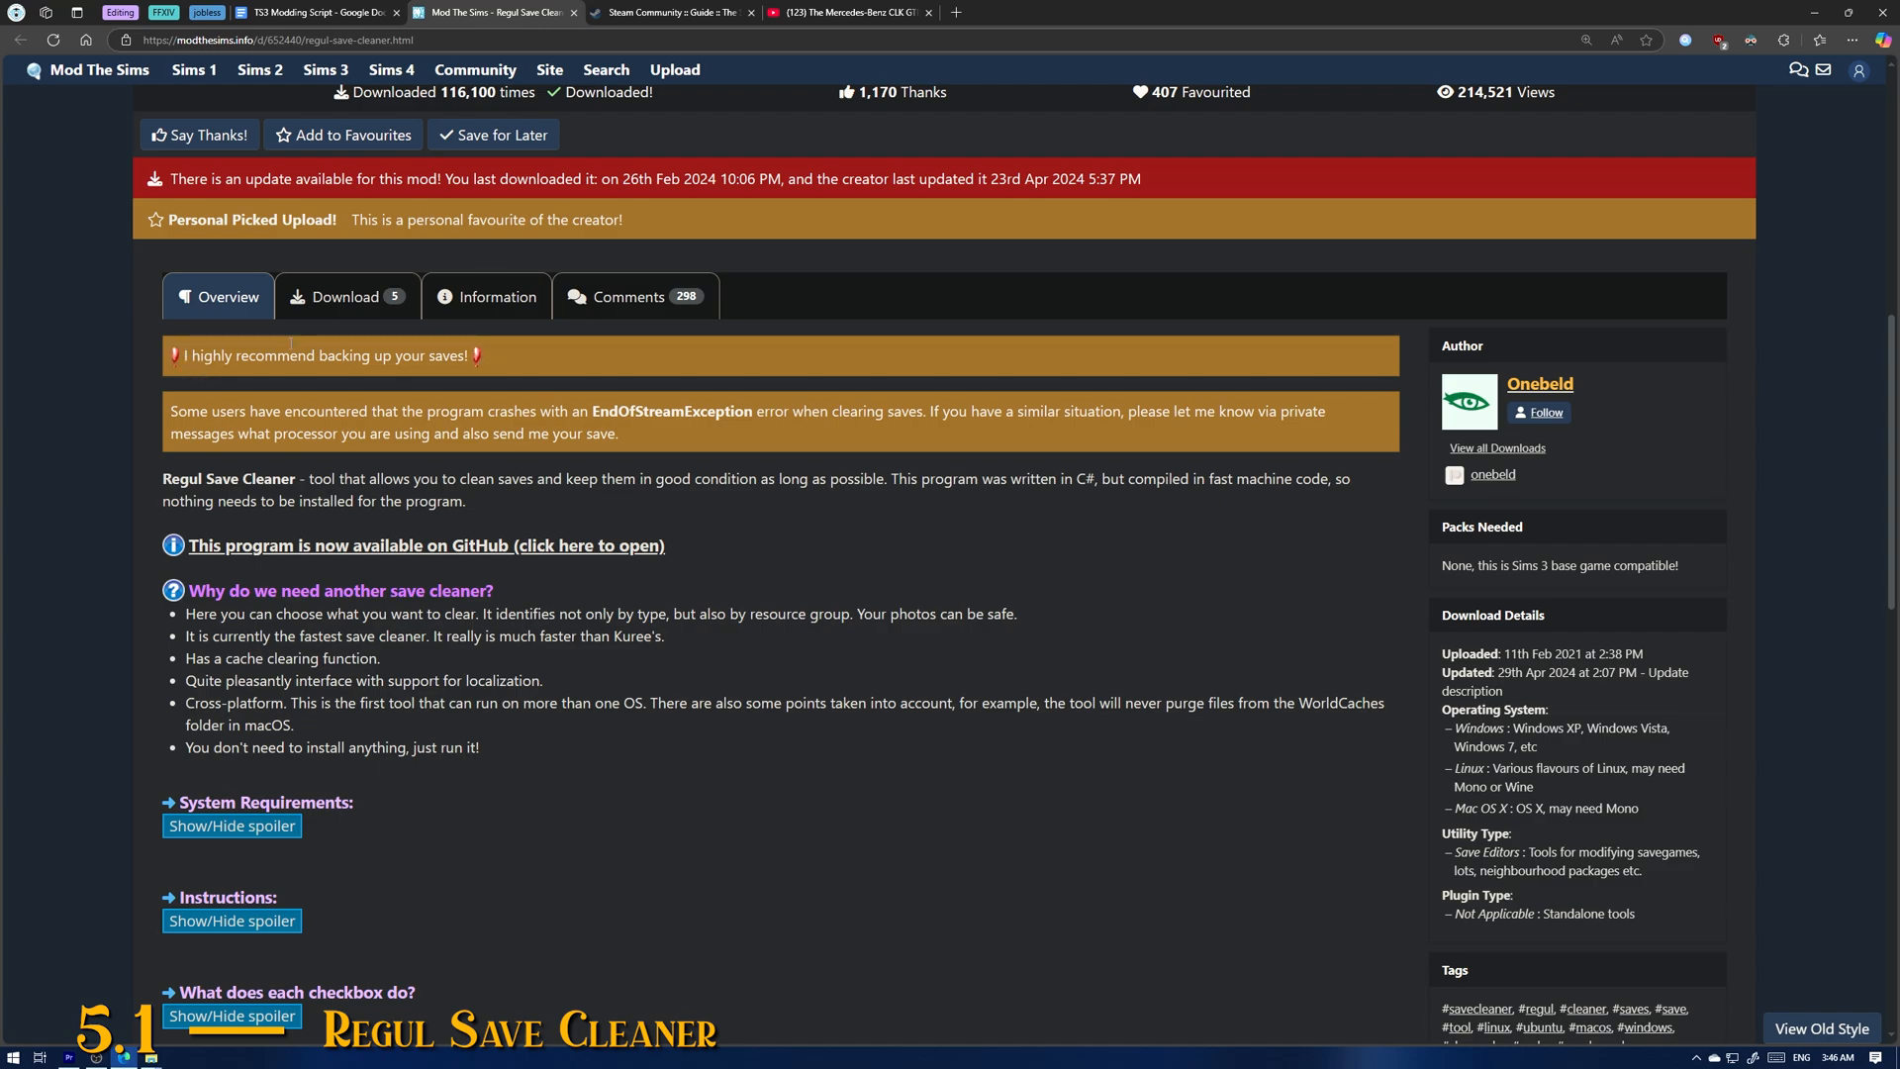
click(335, 299)
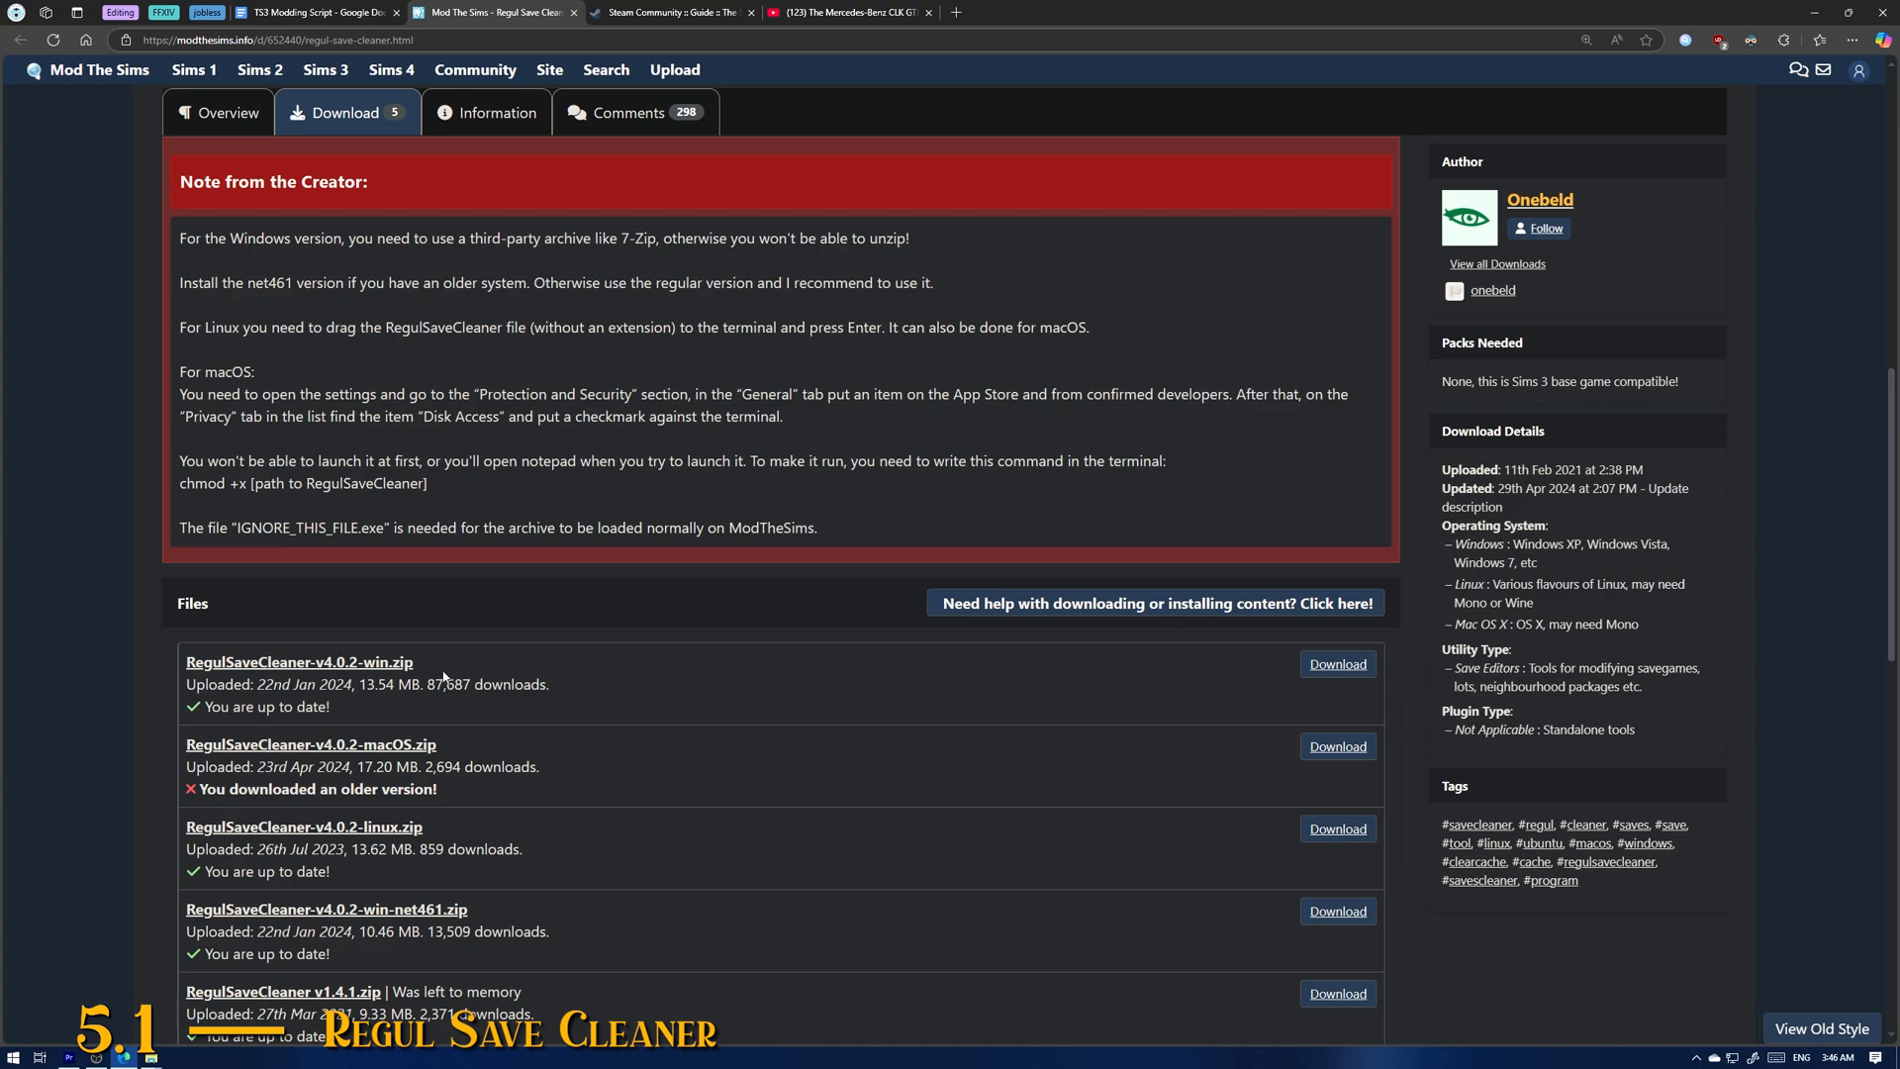
scroll(443, 676, down, 2)
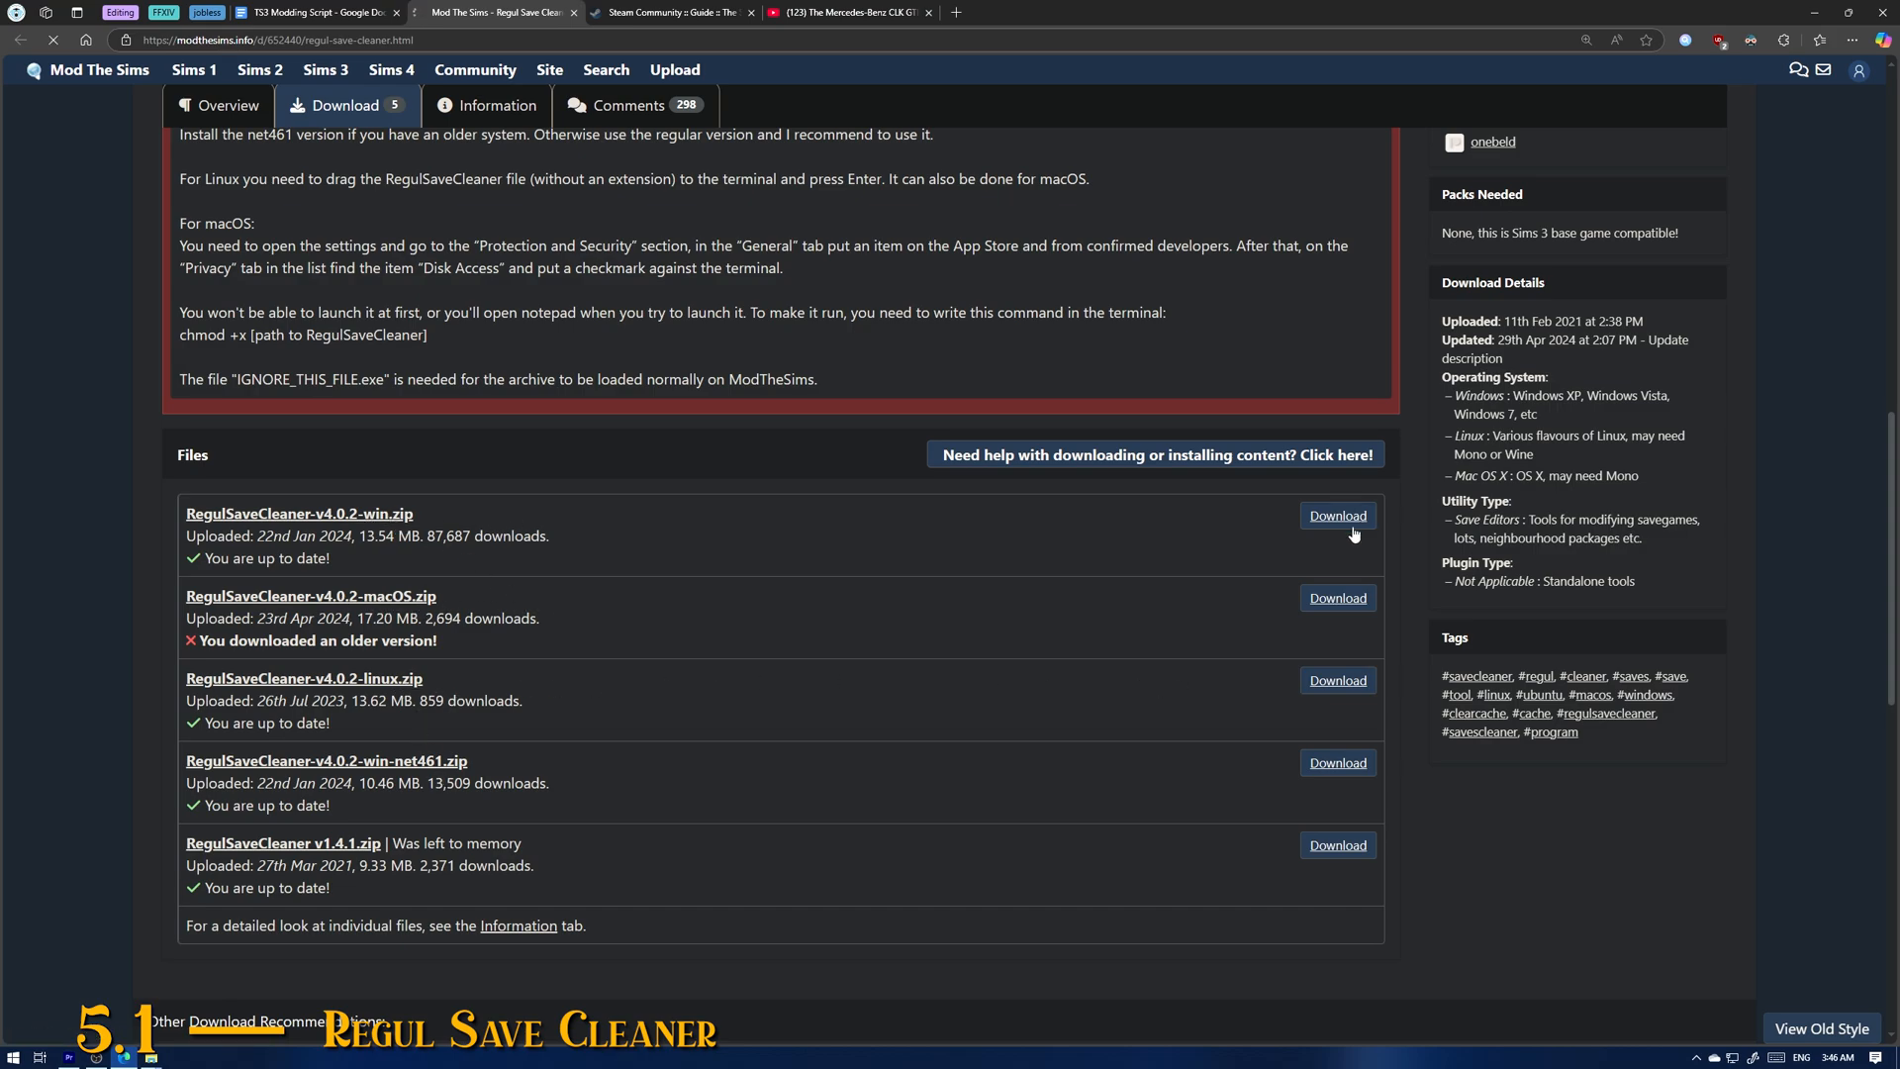
click(1346, 519)
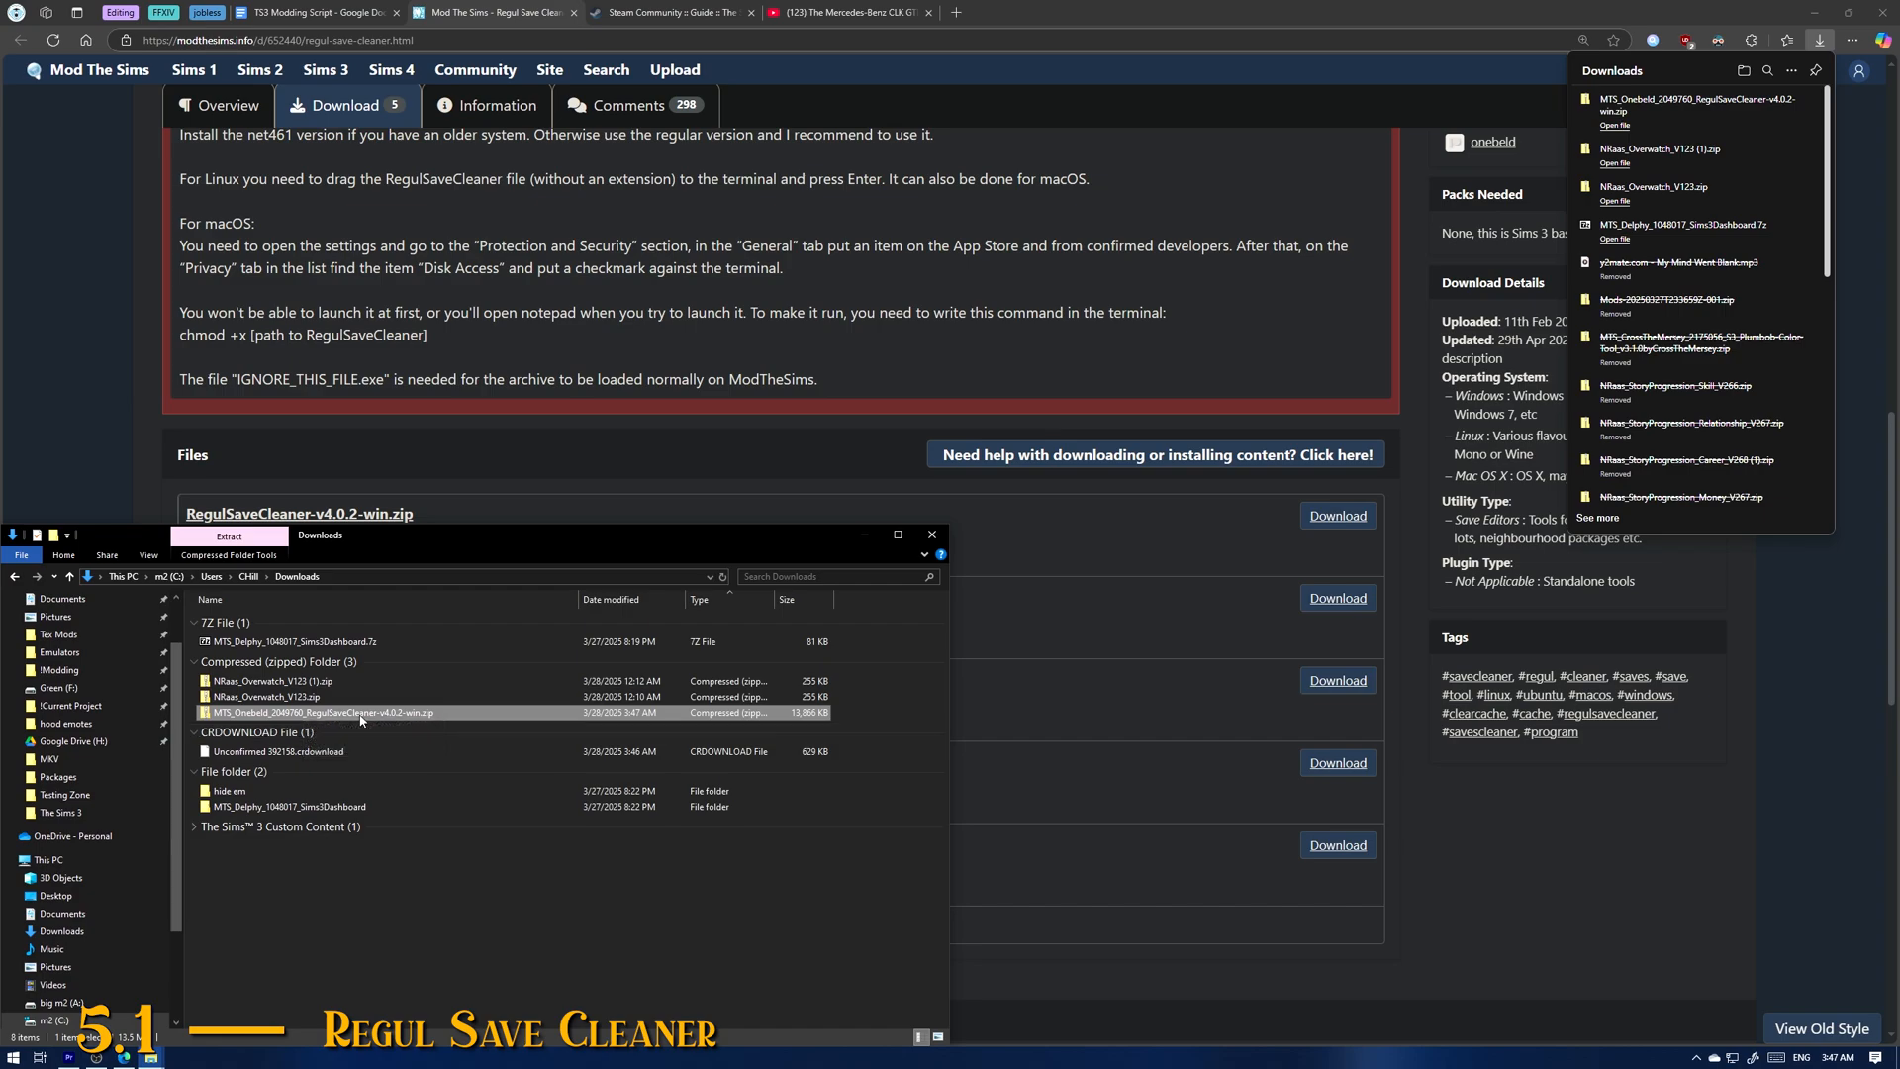
Step: Extract the downloaded Regul Save Cleaner archive into its own folder and launch RegulSaveCleaner.exe from it
right_click(361, 720)
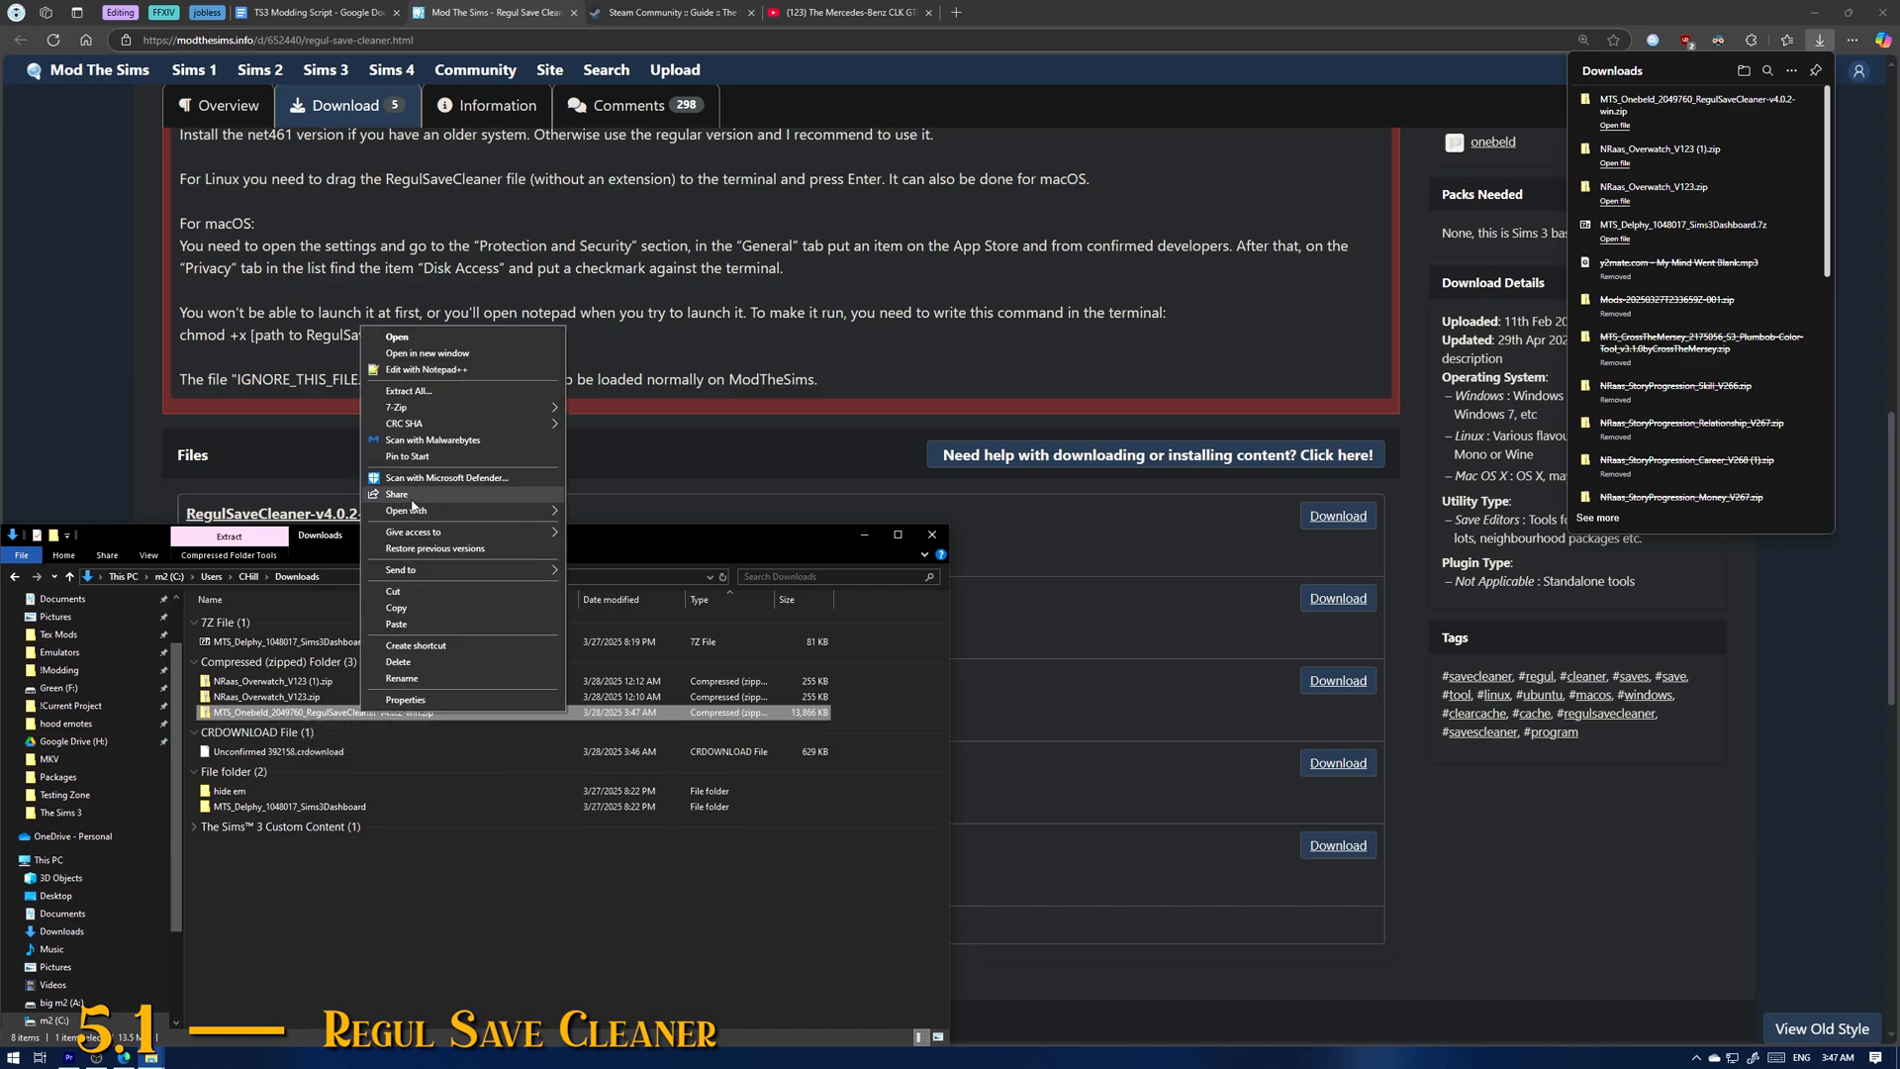
mouse_move(454, 423)
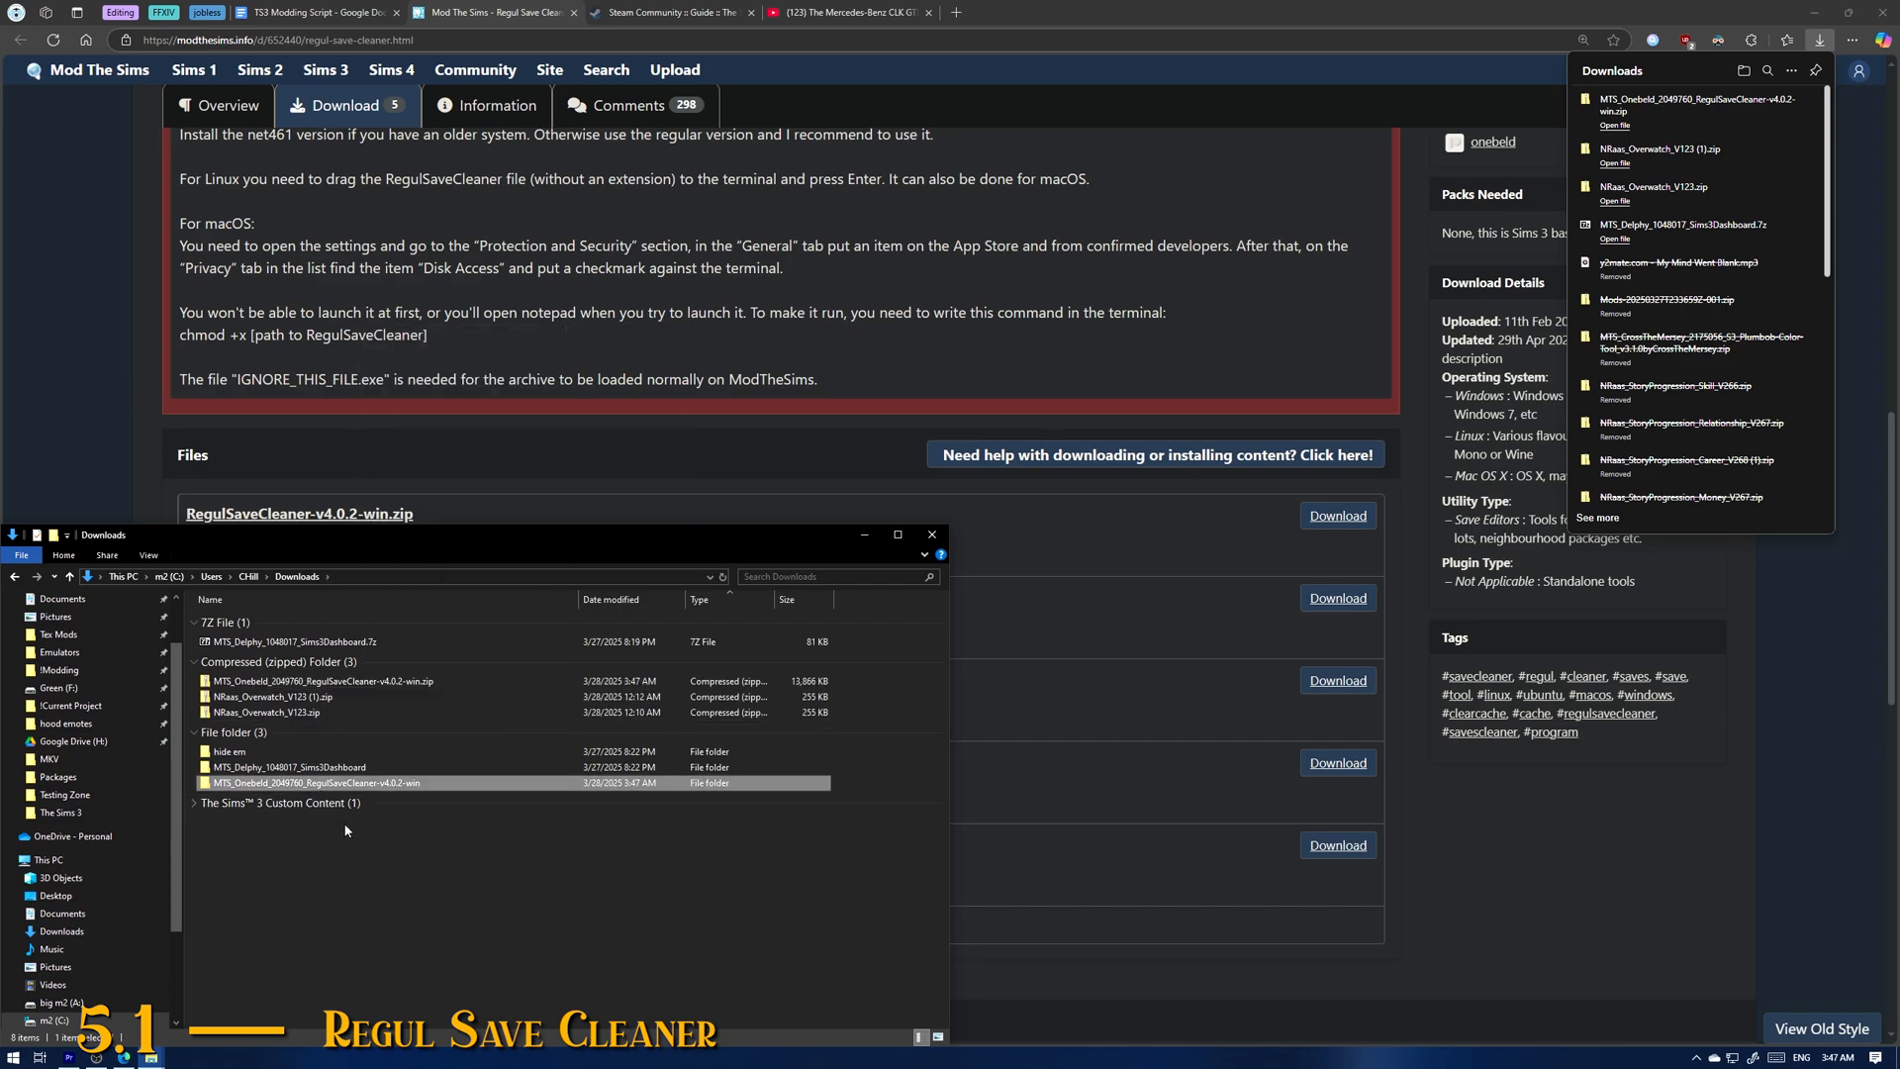
double_click(250, 784)
double_click(254, 621)
click(255, 668)
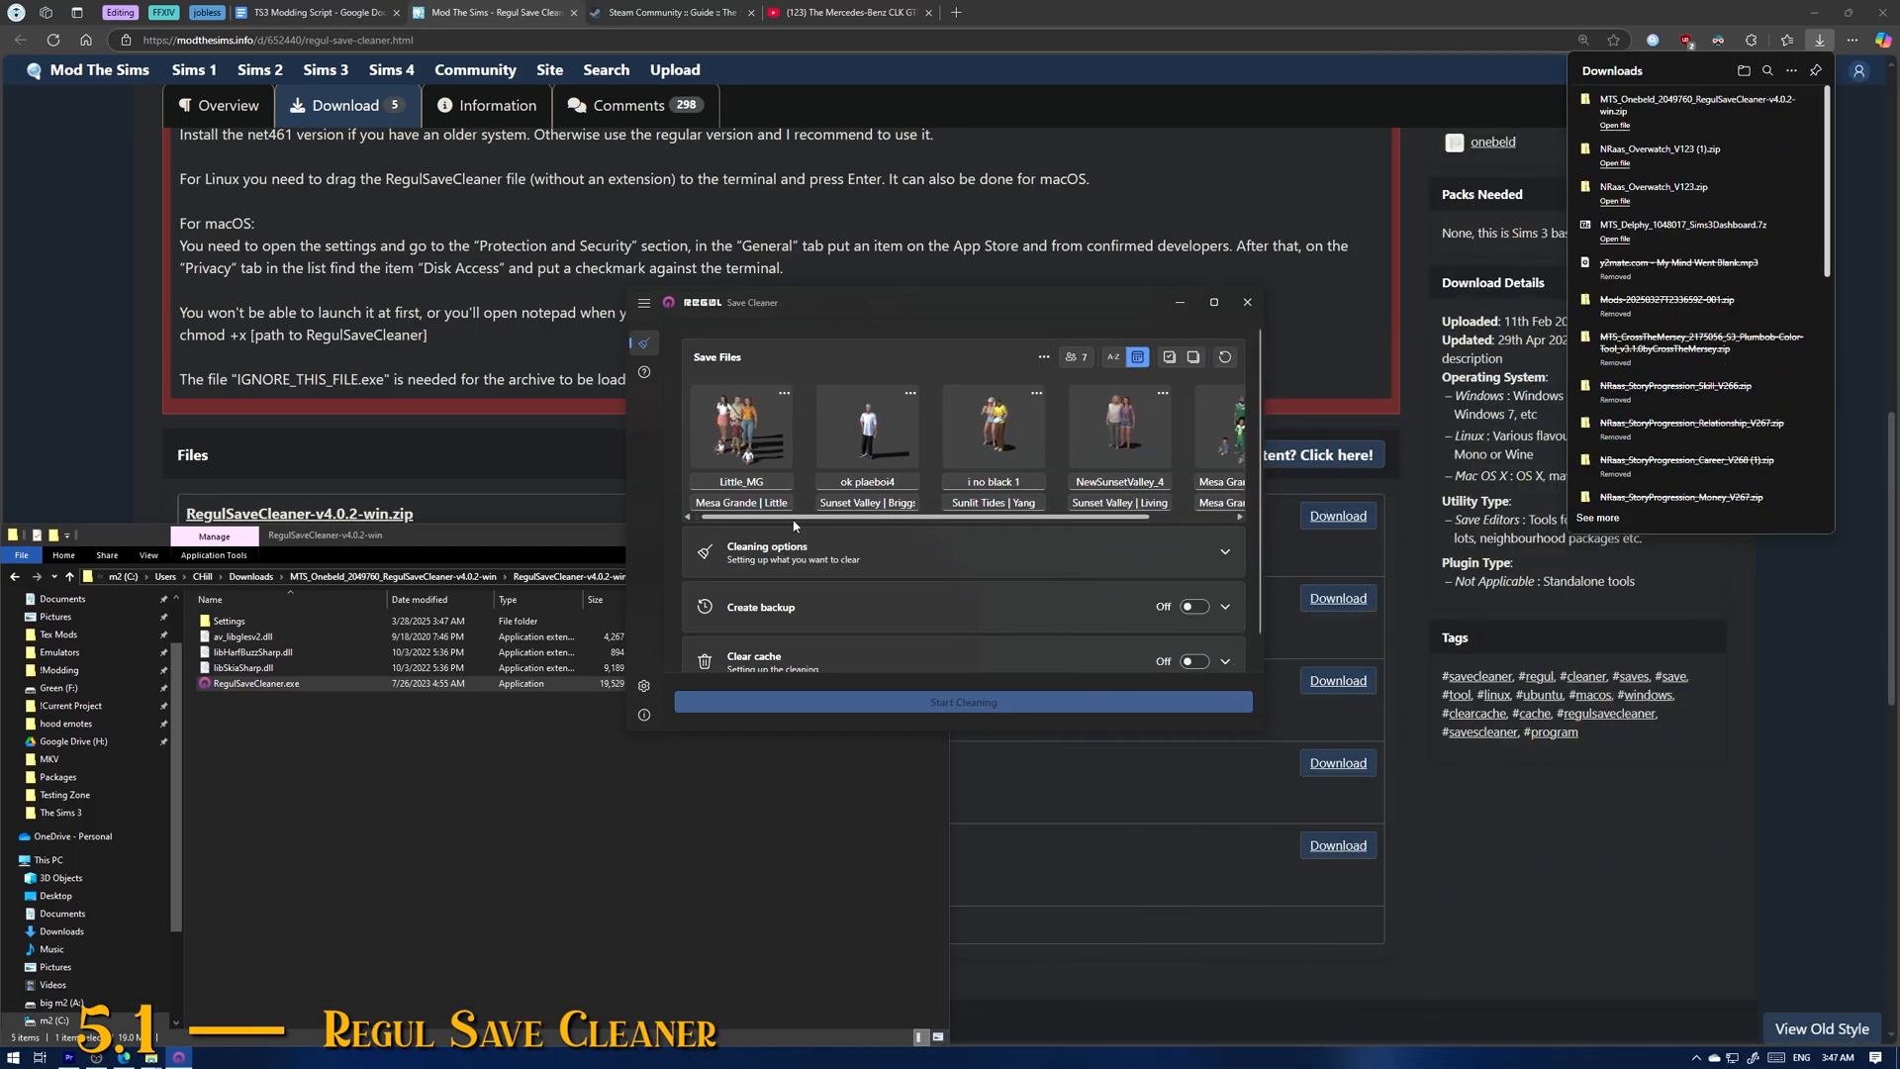
Step: Select the ok plaeboi4 save file for cleaning and enlarge the Save Cleaner window
drag(793, 520, 762, 524)
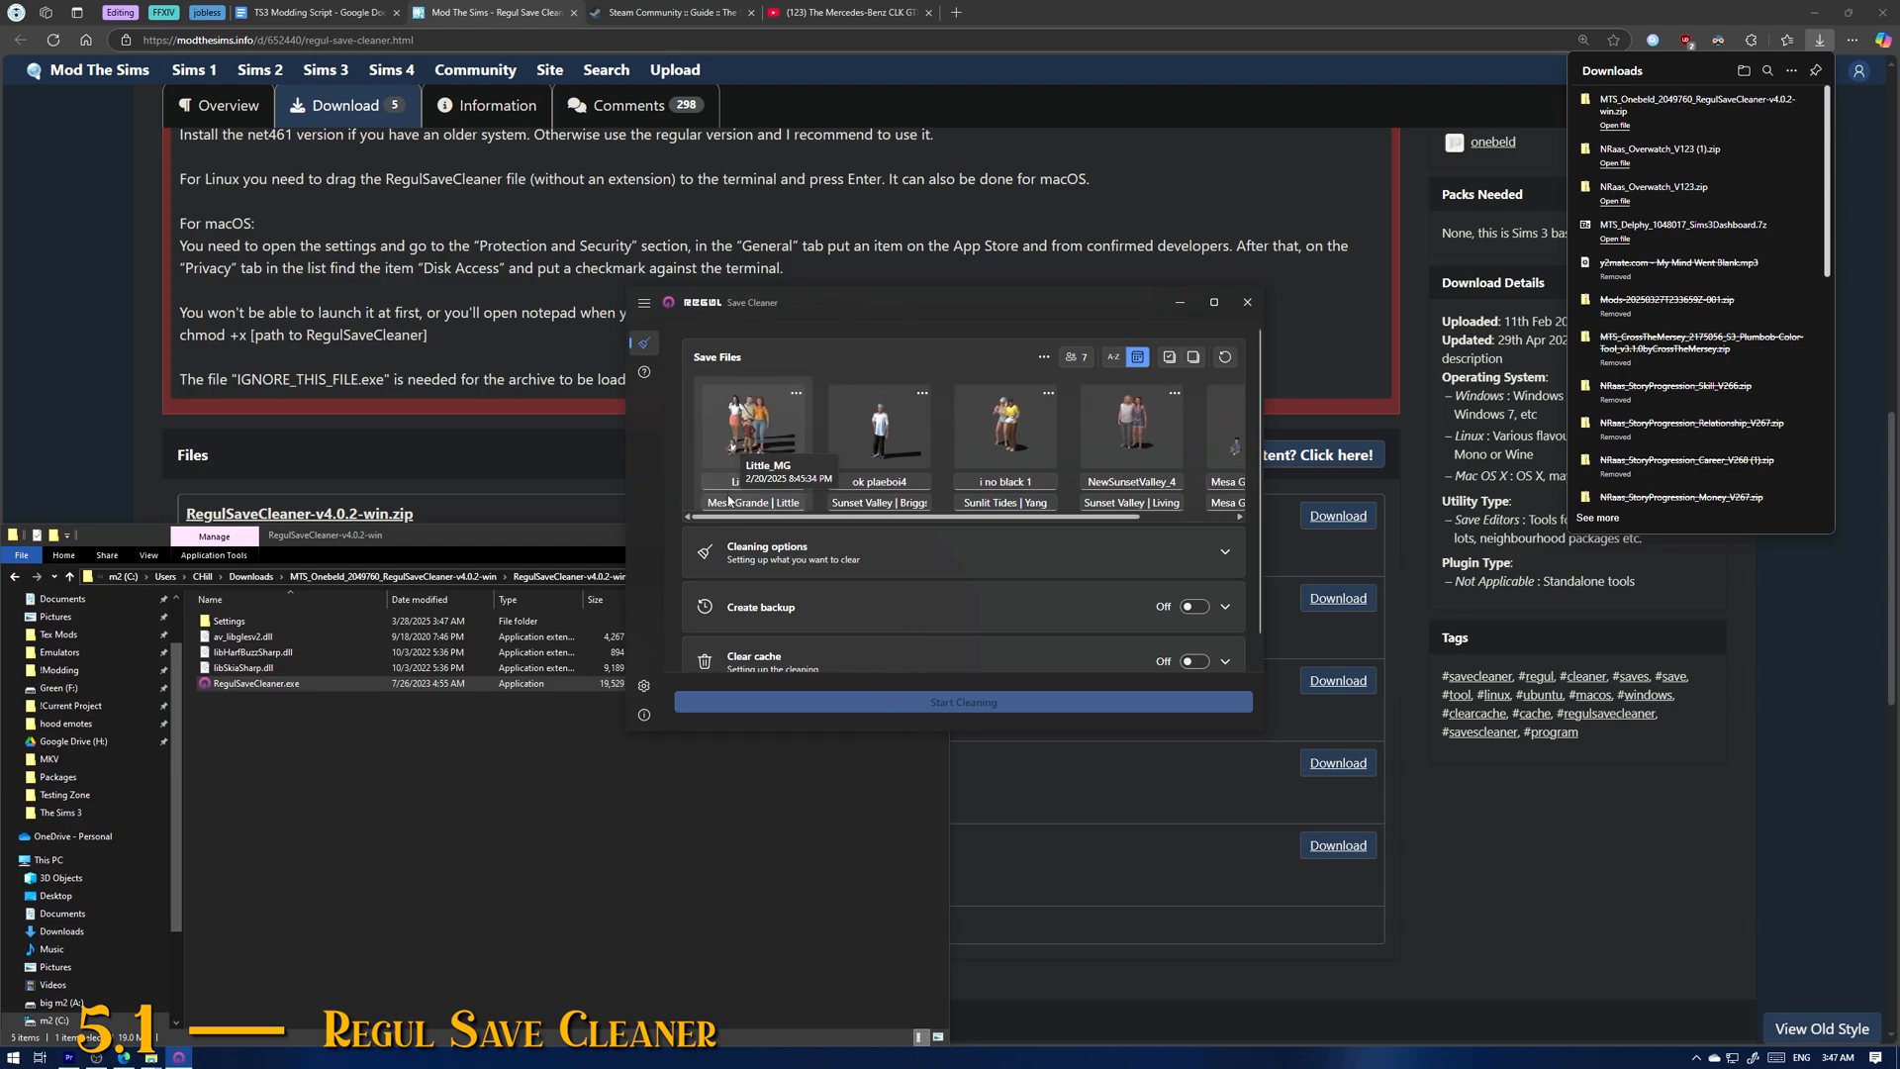
click(879, 431)
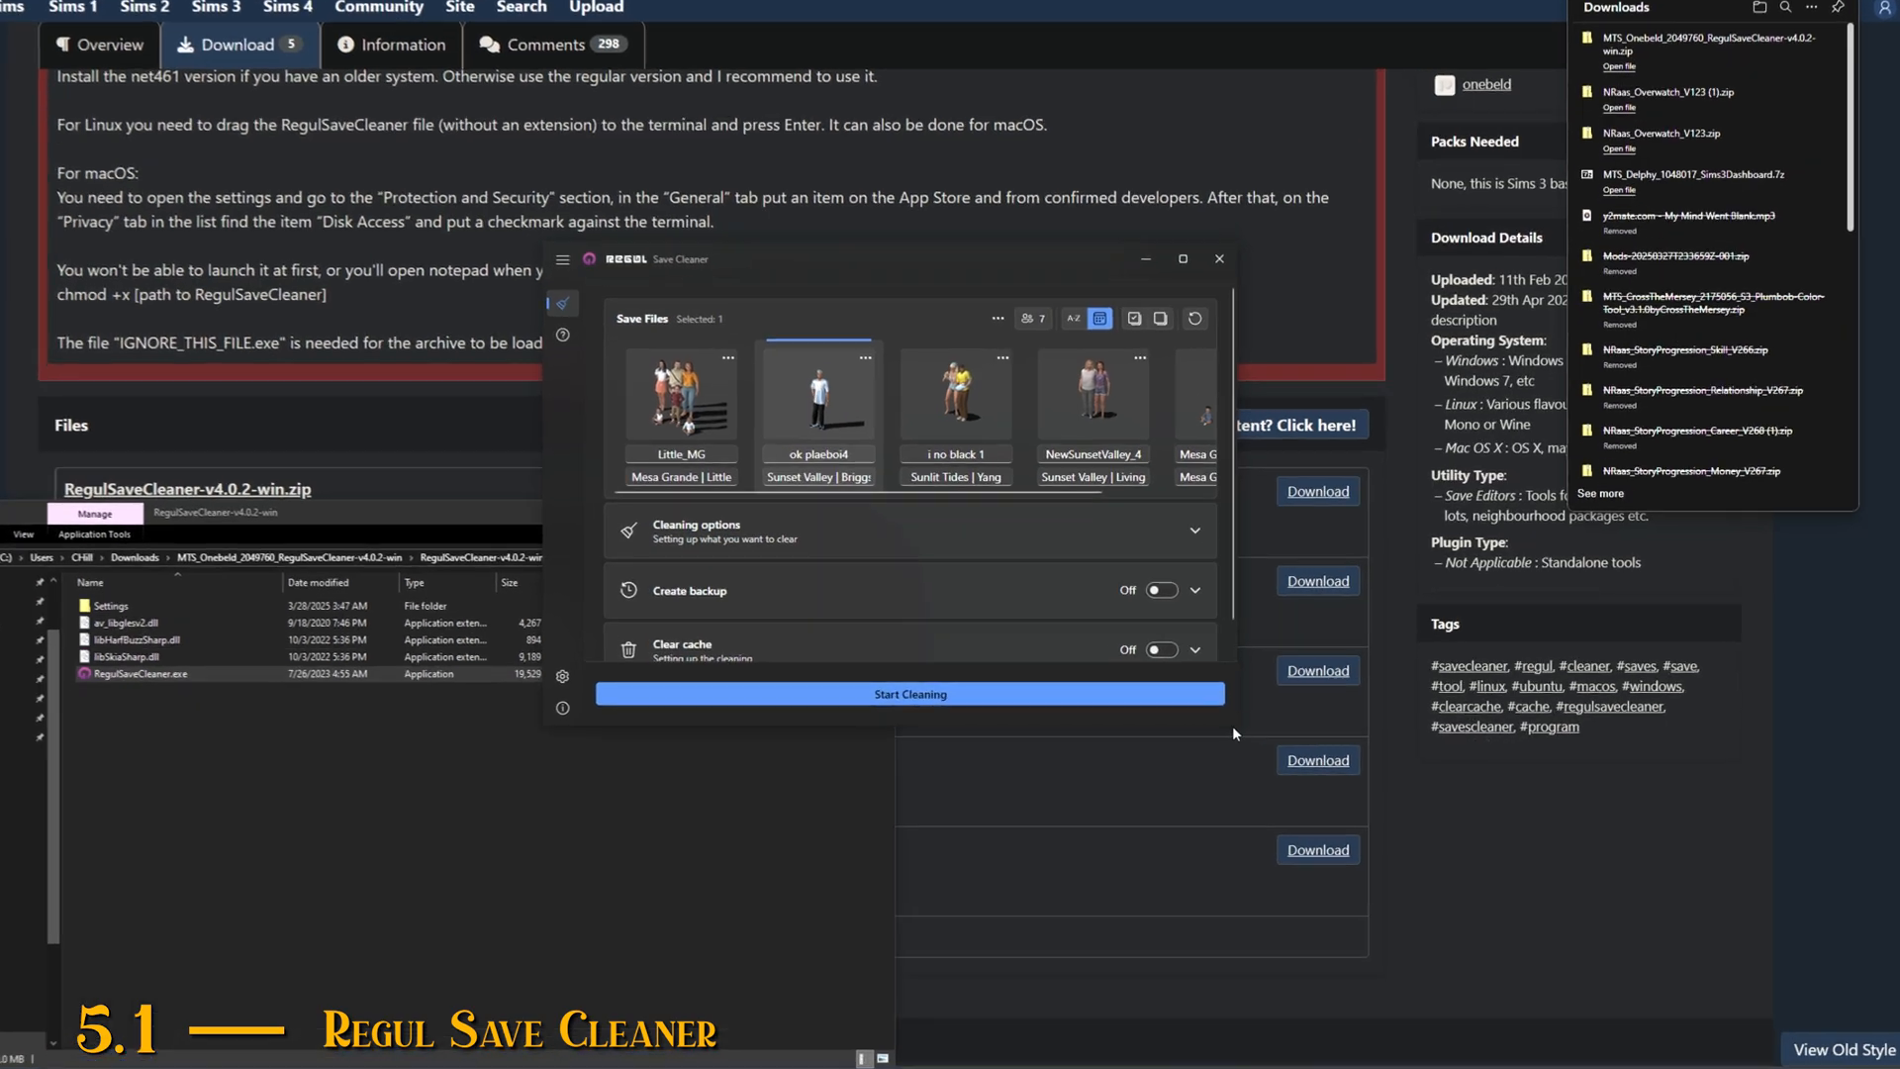
drag(1262, 729, 1546, 1033)
Step: Expand the cleaning options and enable removal of lot thumbnails, photos and generated images
click(1185, 434)
scroll(891, 593, down, 1)
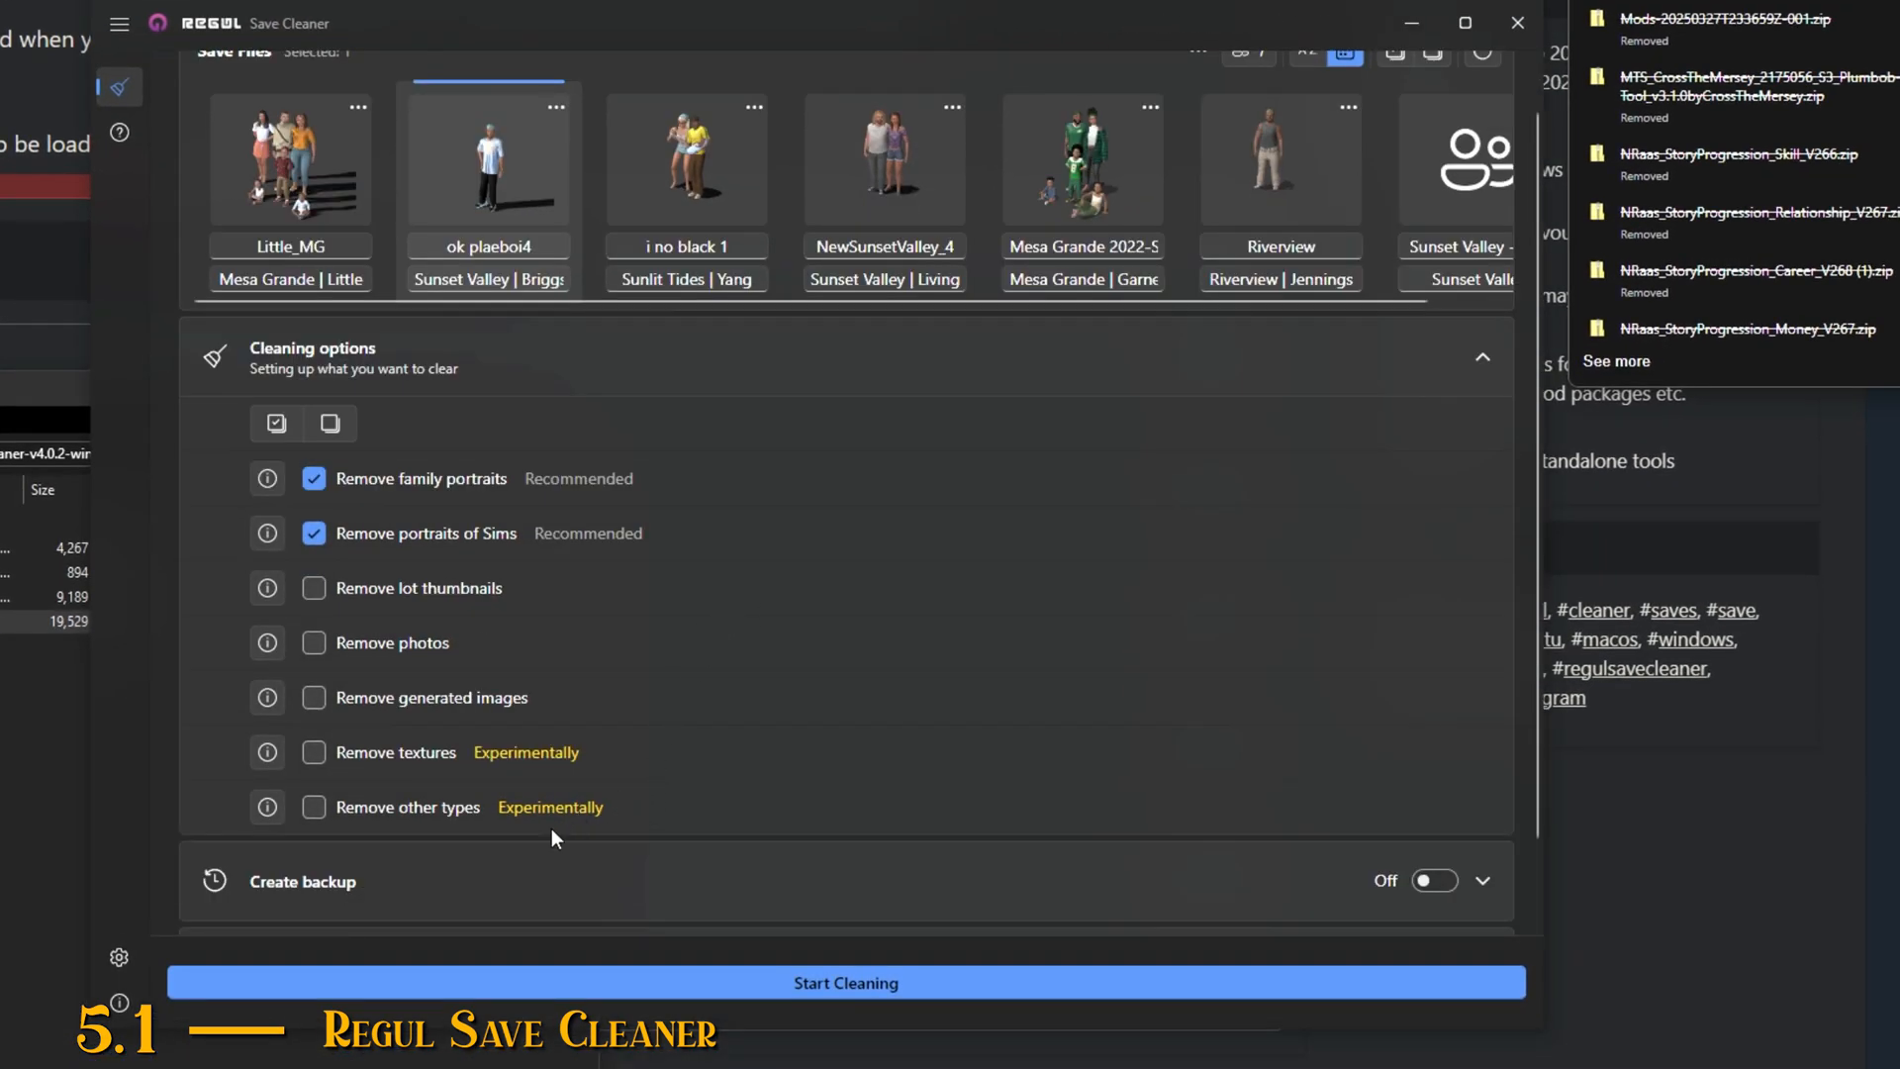
scroll(530, 836, down, 2)
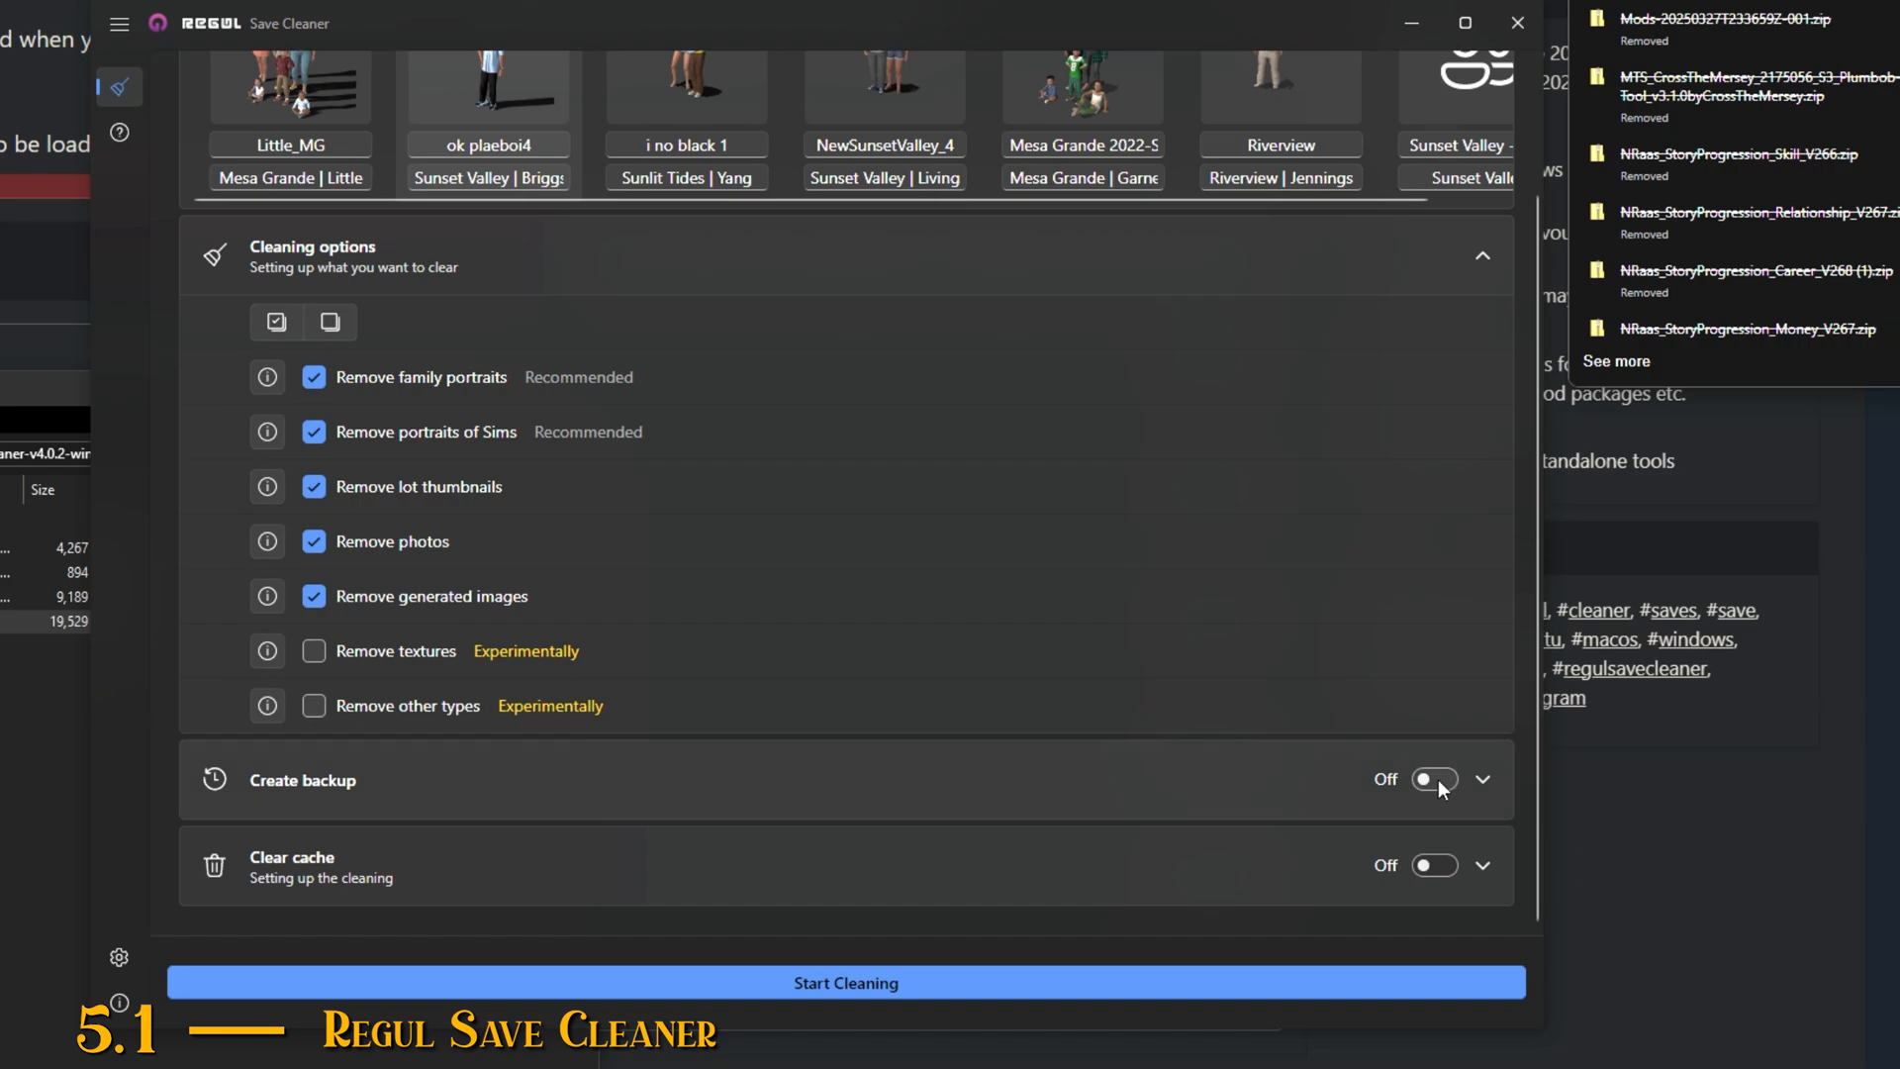
Step: Turn on Create backup and Clear cache, and start cleaning the selected save
click(1483, 779)
scroll(946, 760, down, 1)
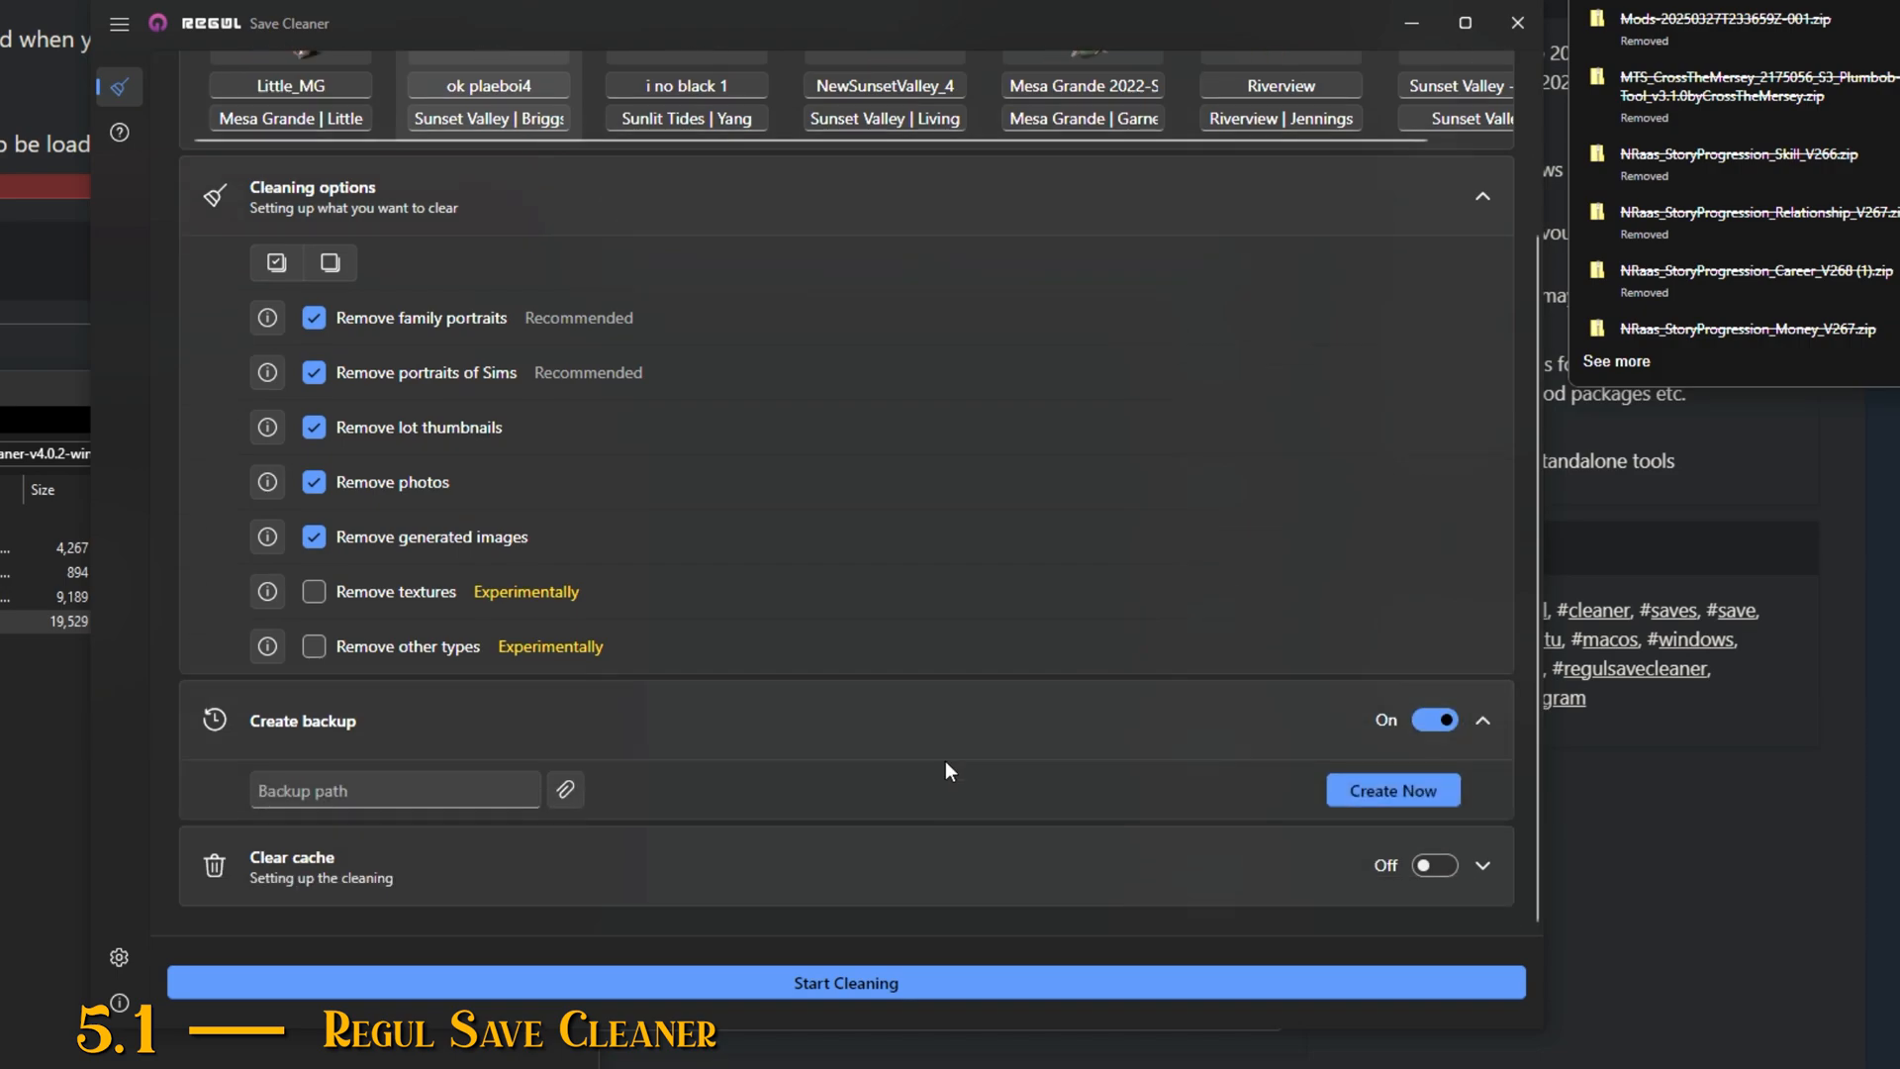
click(1367, 713)
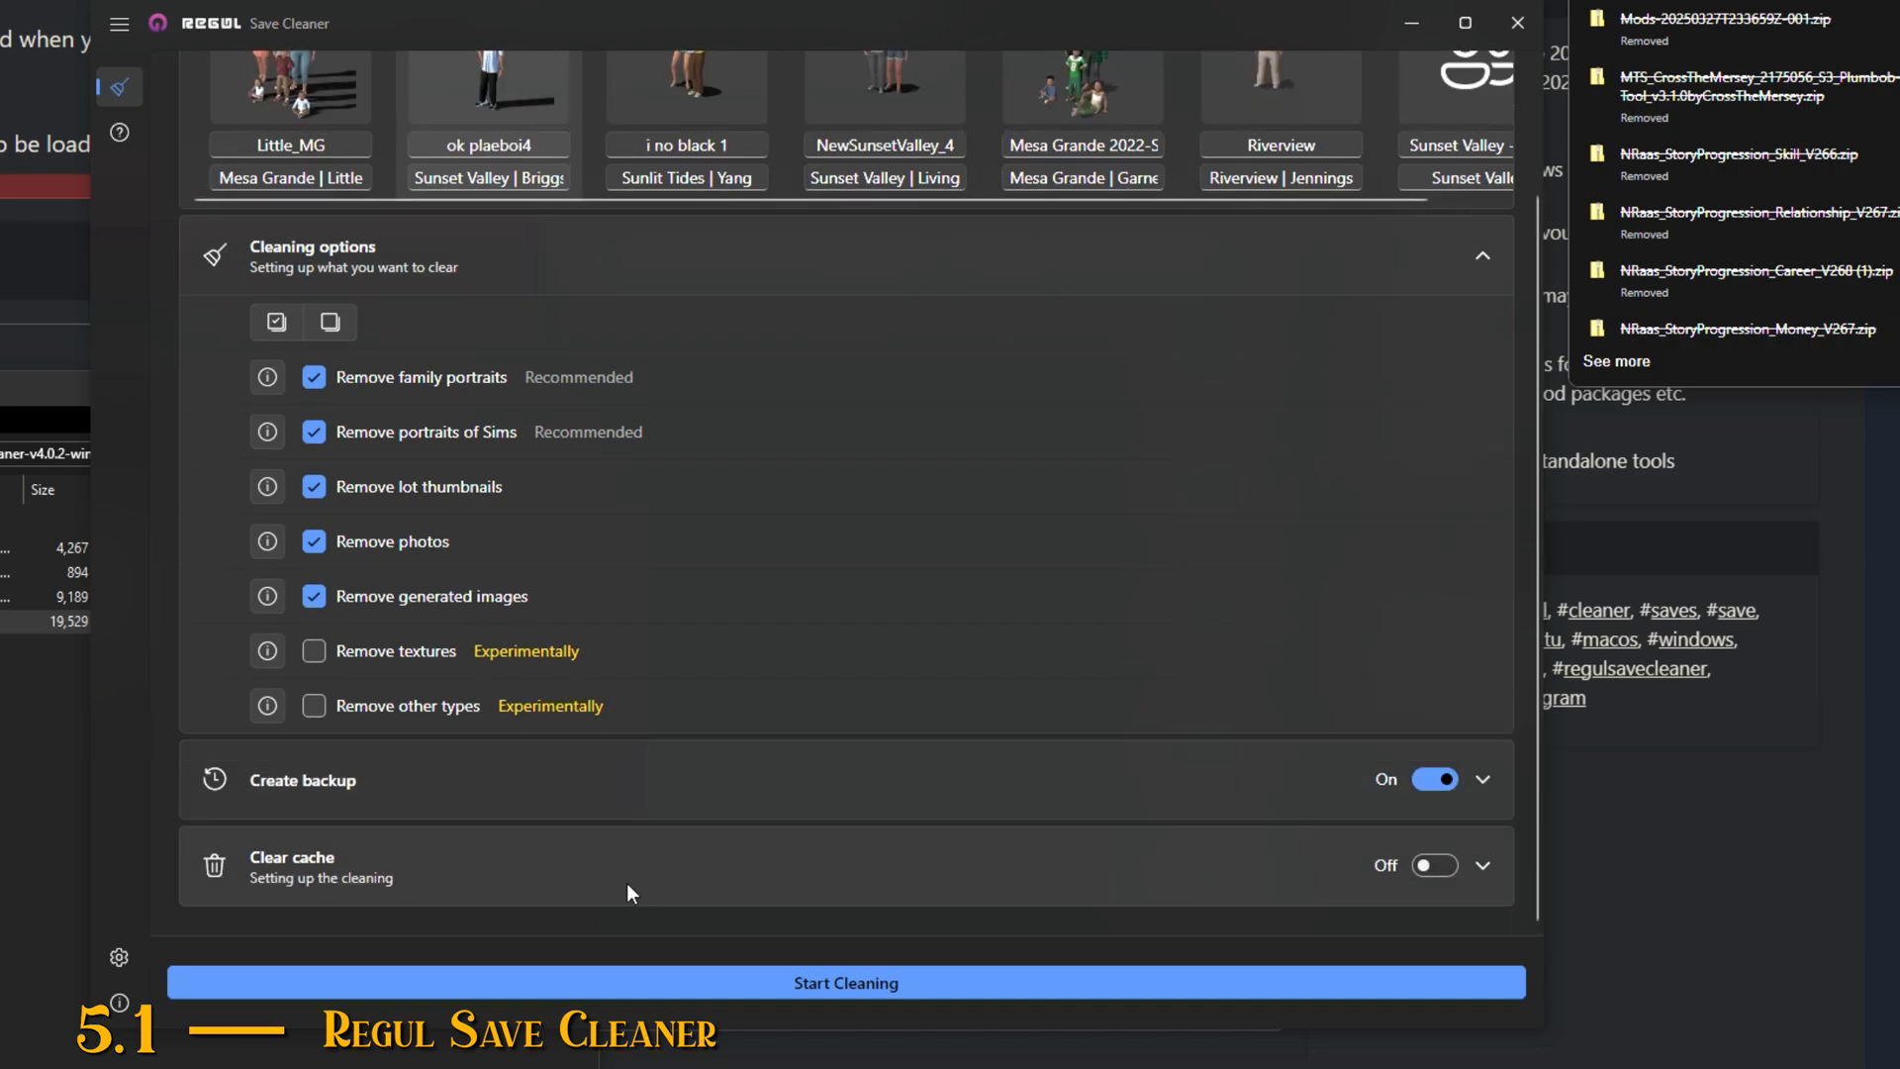
click(1451, 867)
click(863, 982)
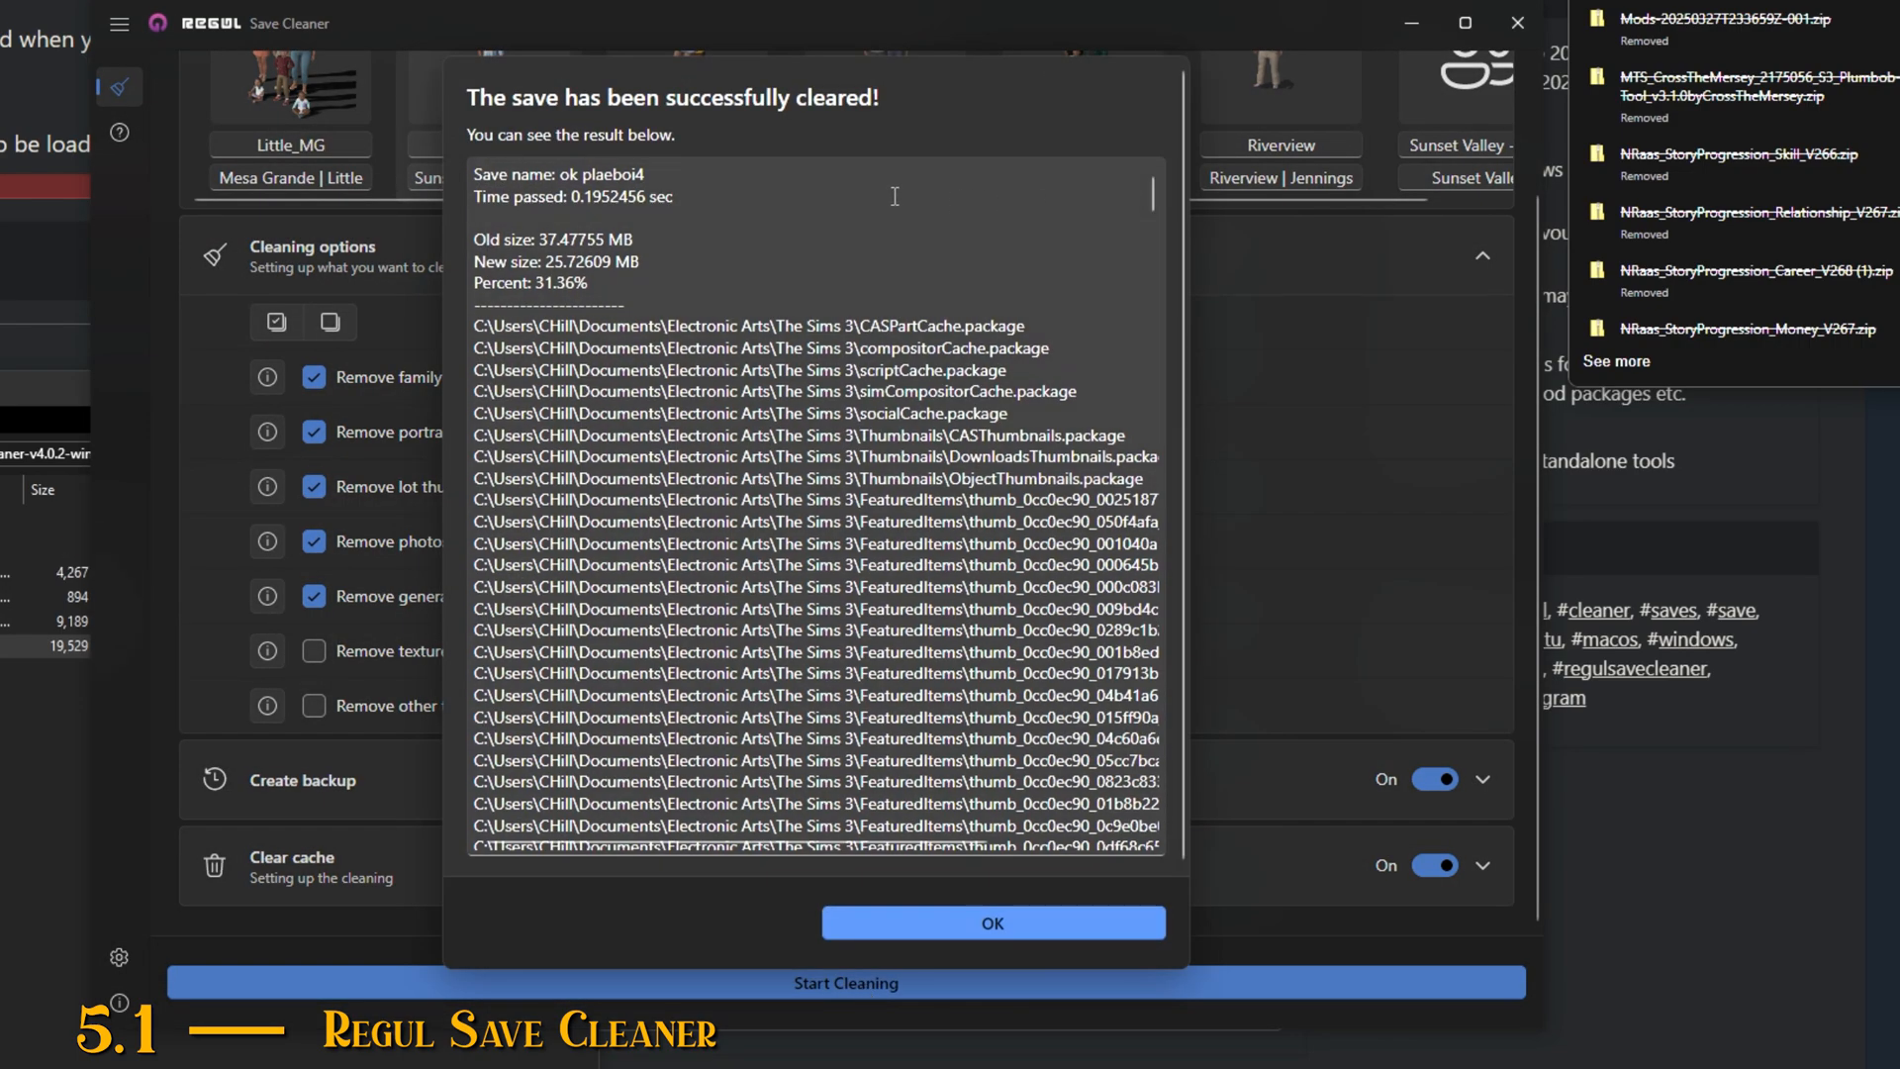
Step: Review the old and new save sizes and the cleared cache files in the cleaning report, and close it
scroll(952, 398, down, 5)
scroll(1007, 439, up, 5)
click(645, 241)
drag(562, 240, 540, 240)
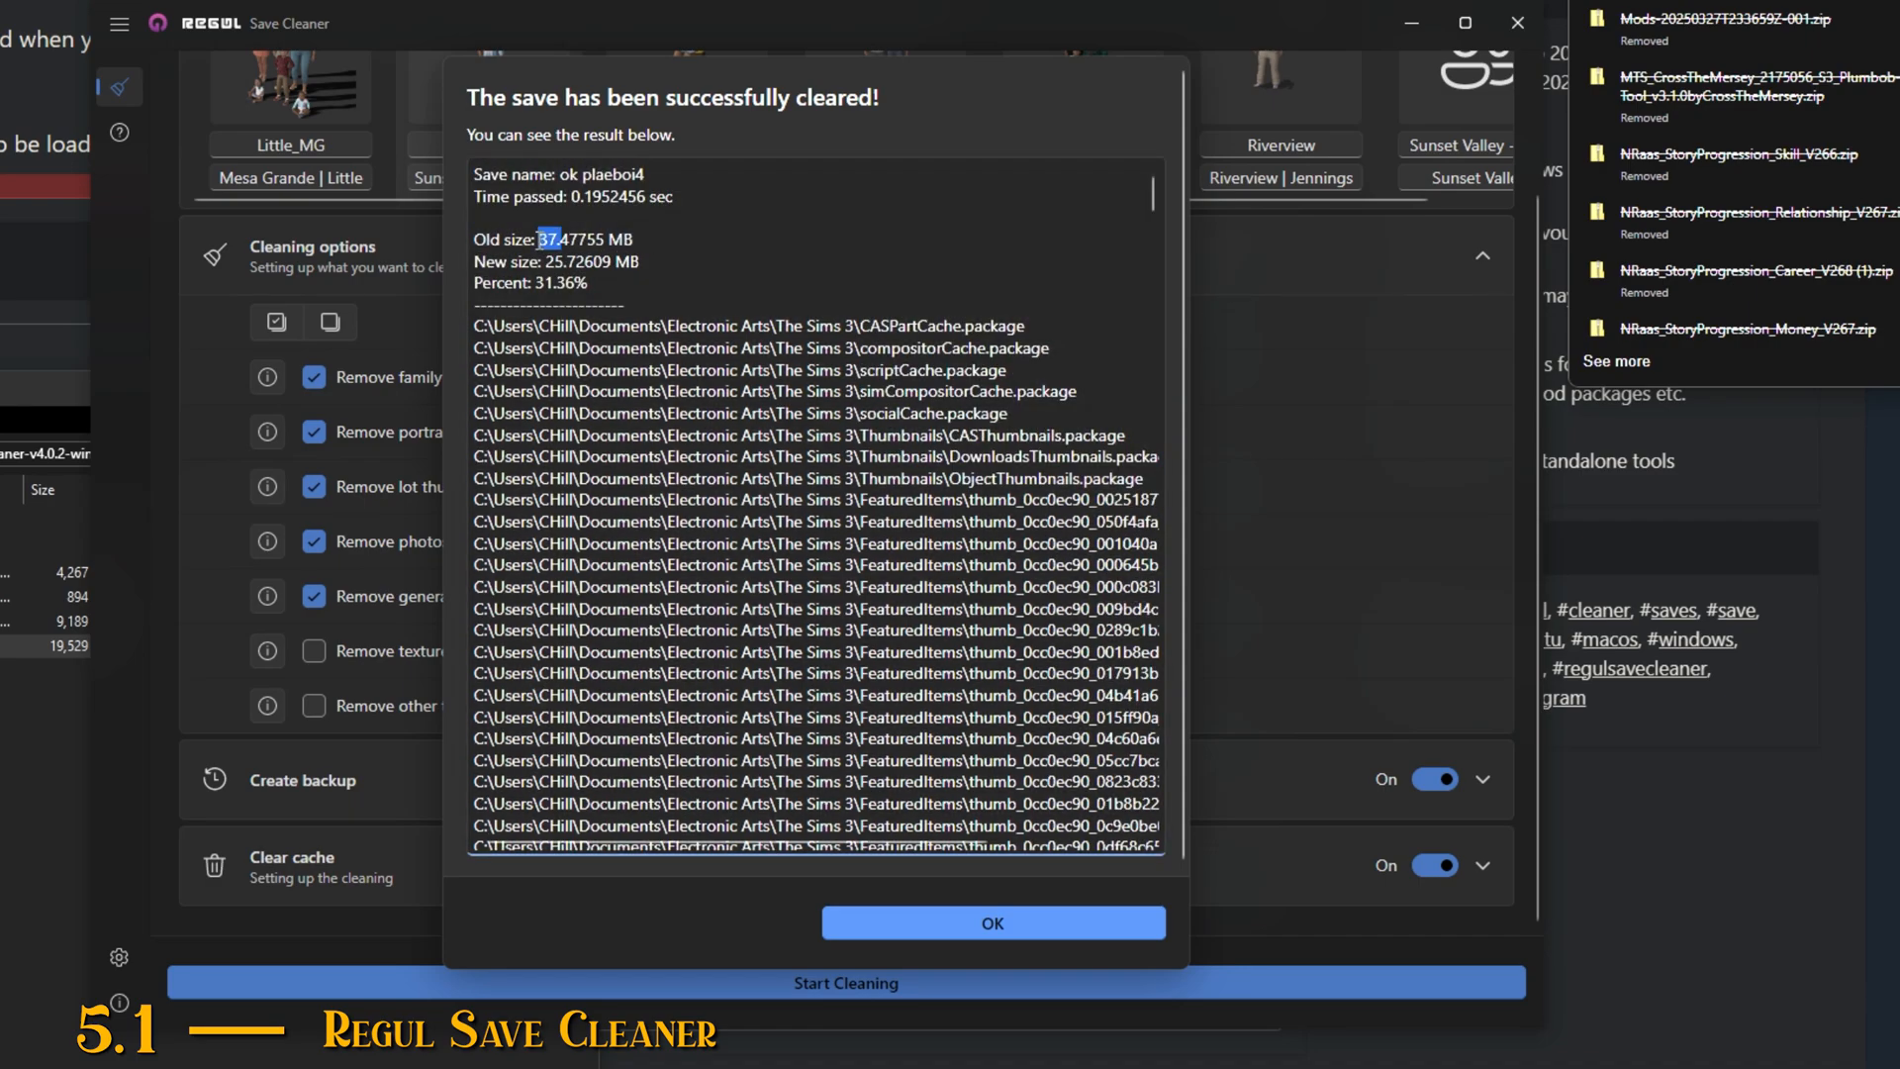
key(End)
scroll(661, 261, down, 5)
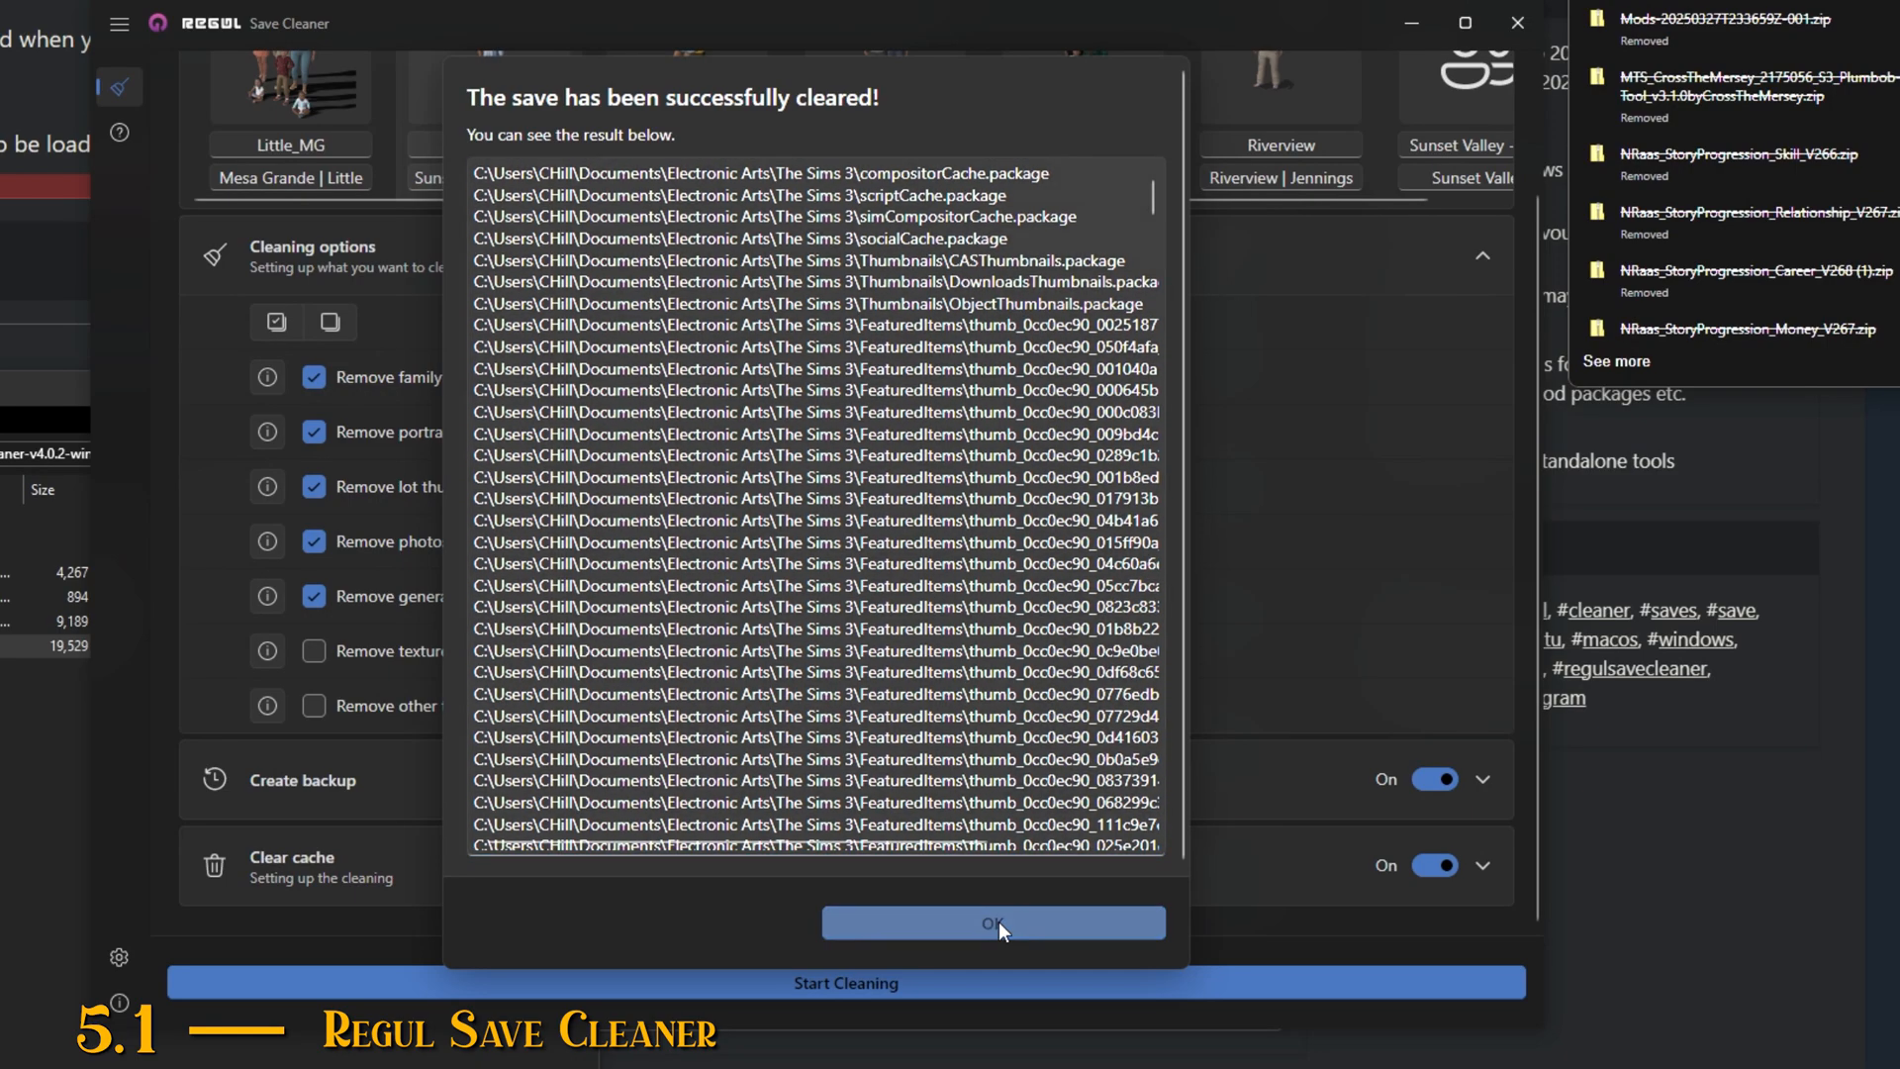
click(1000, 923)
scroll(1000, 922, up, 3)
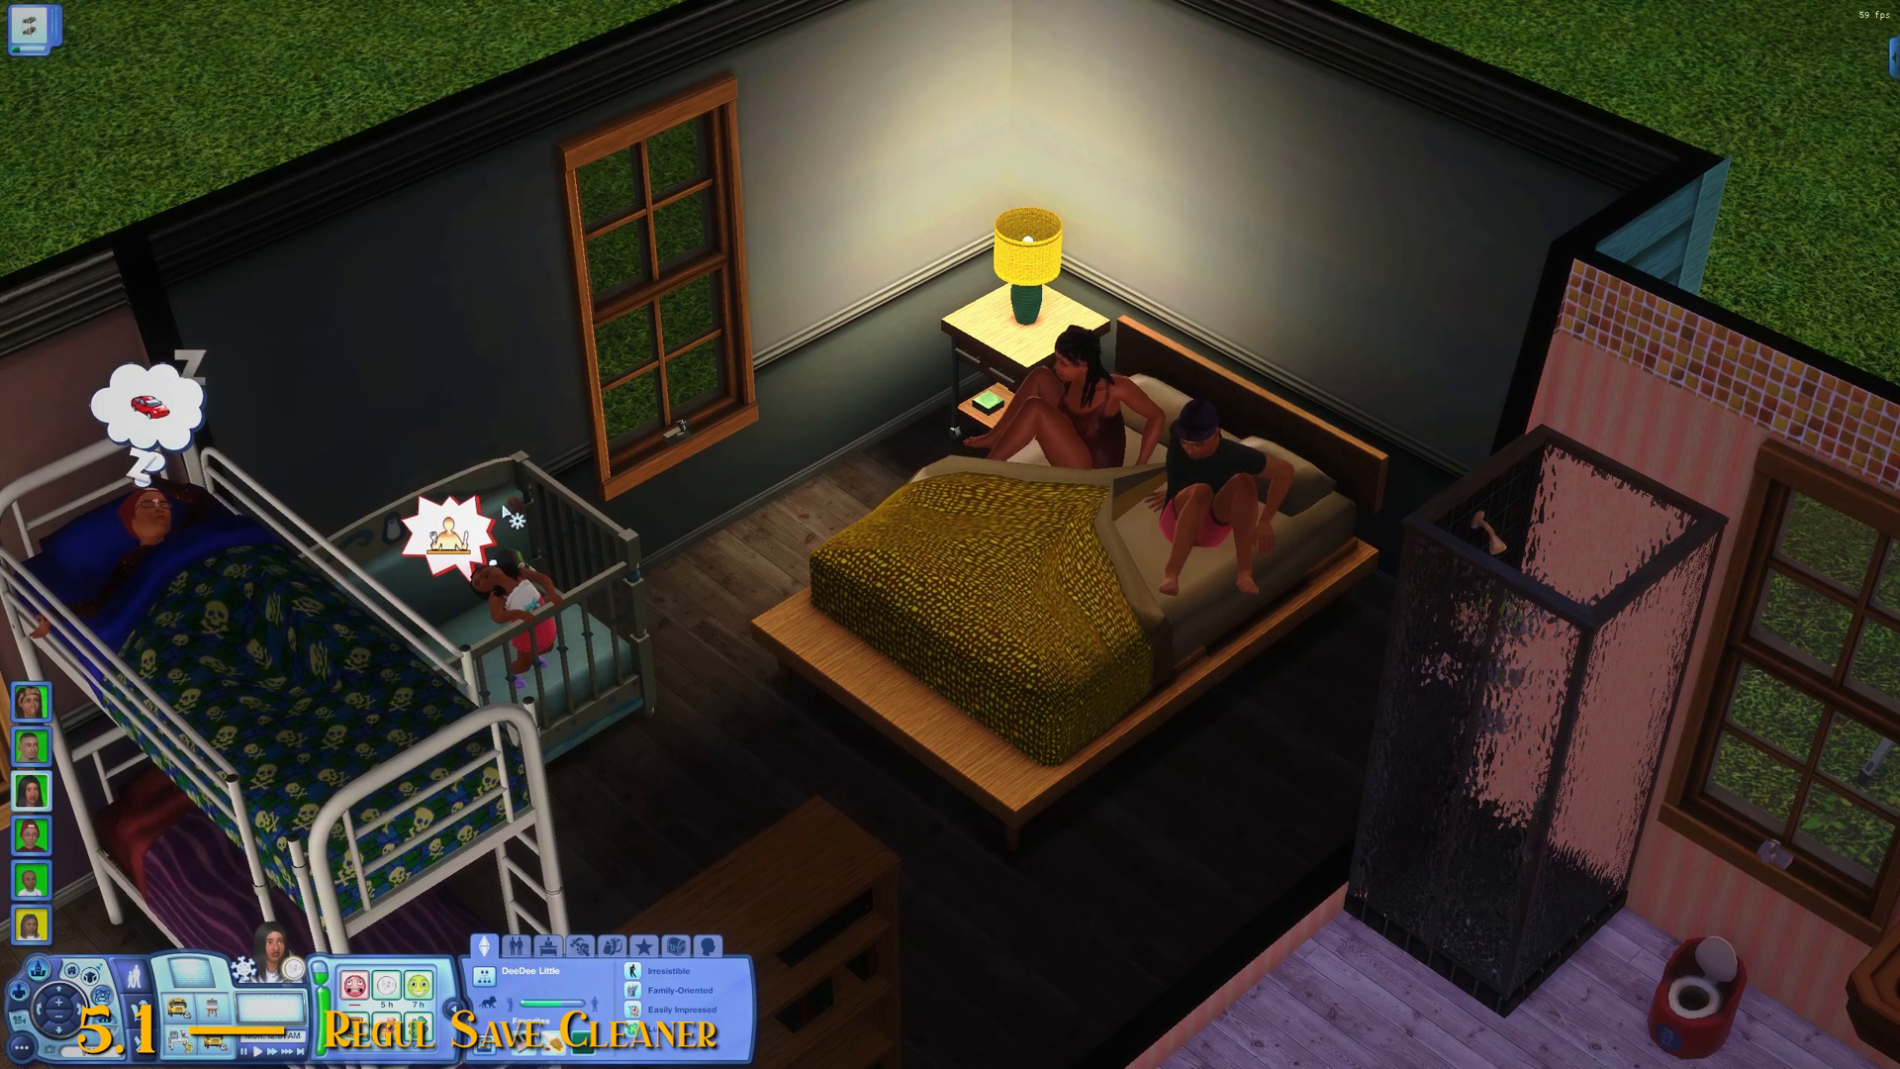
scroll(632, 528, down, 5)
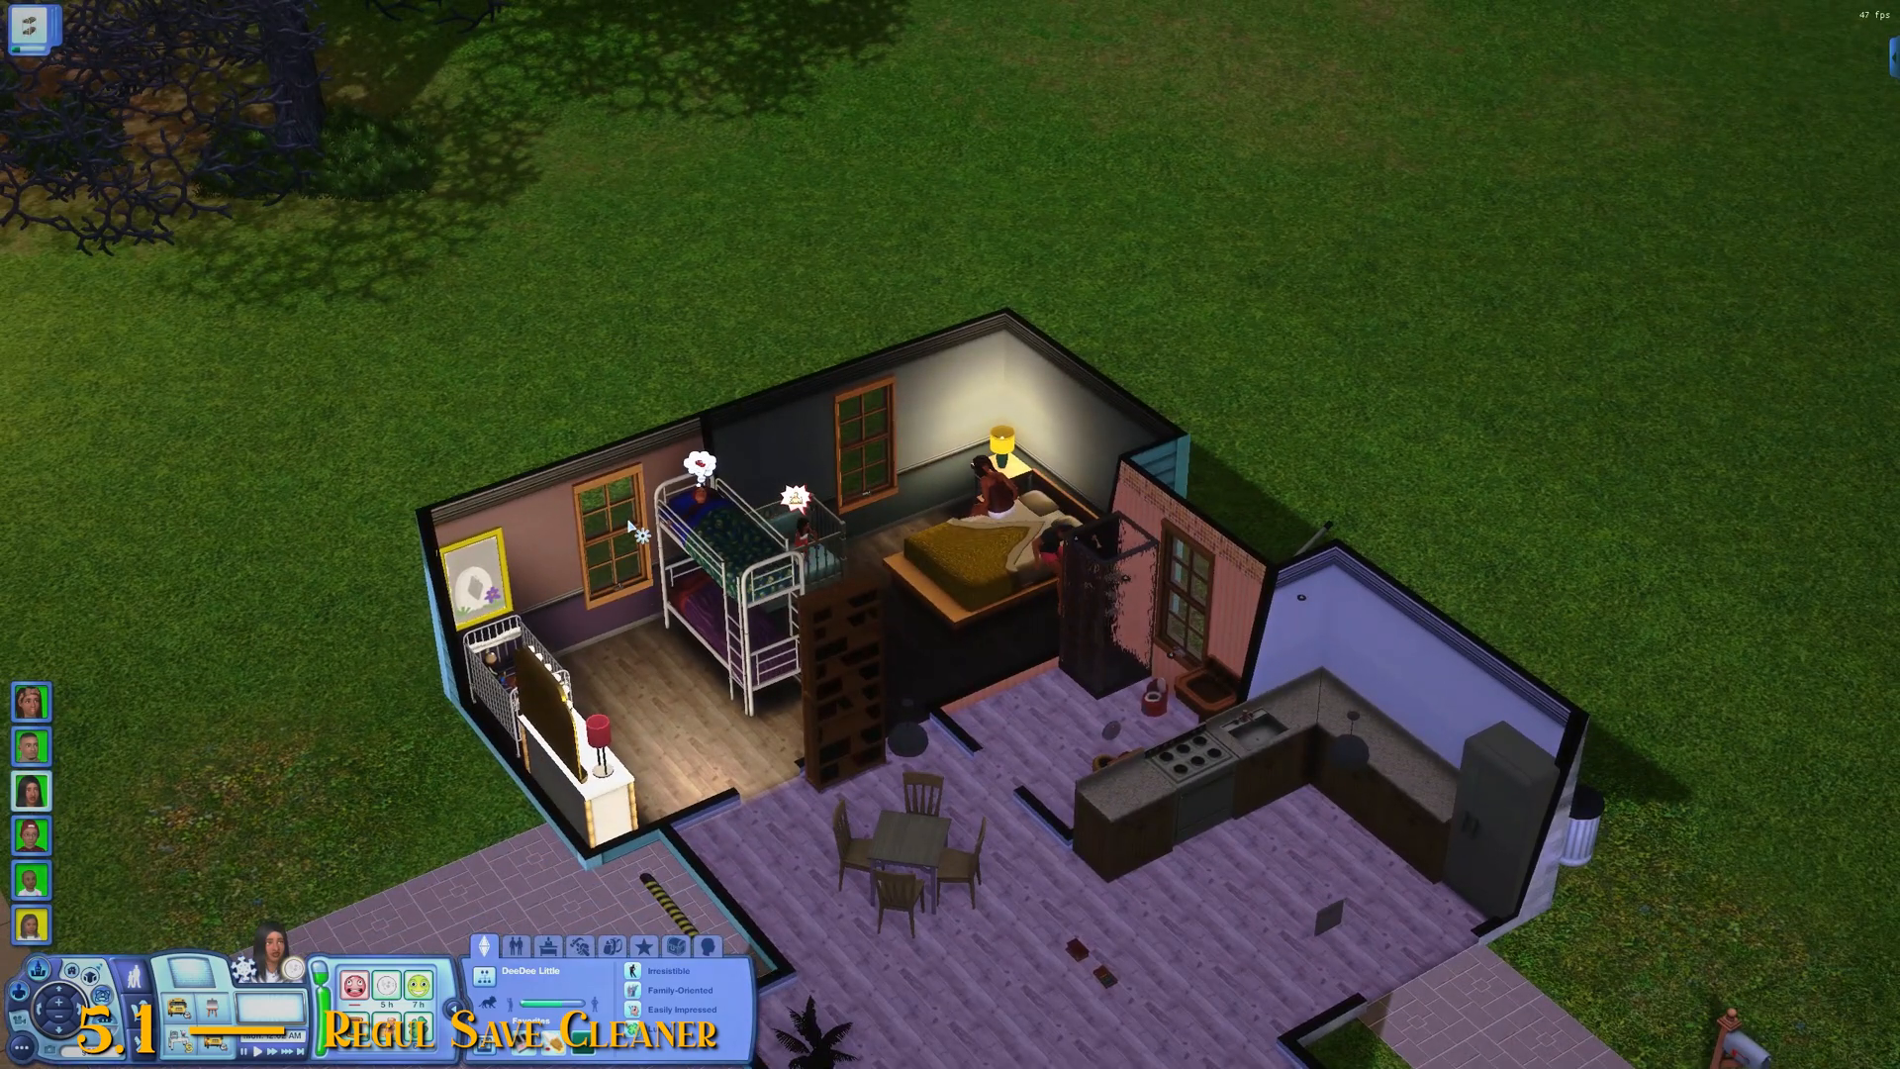
Step: Make the man standing beside the crib the active Sim and display his needs
scroll(632, 528, up, 4)
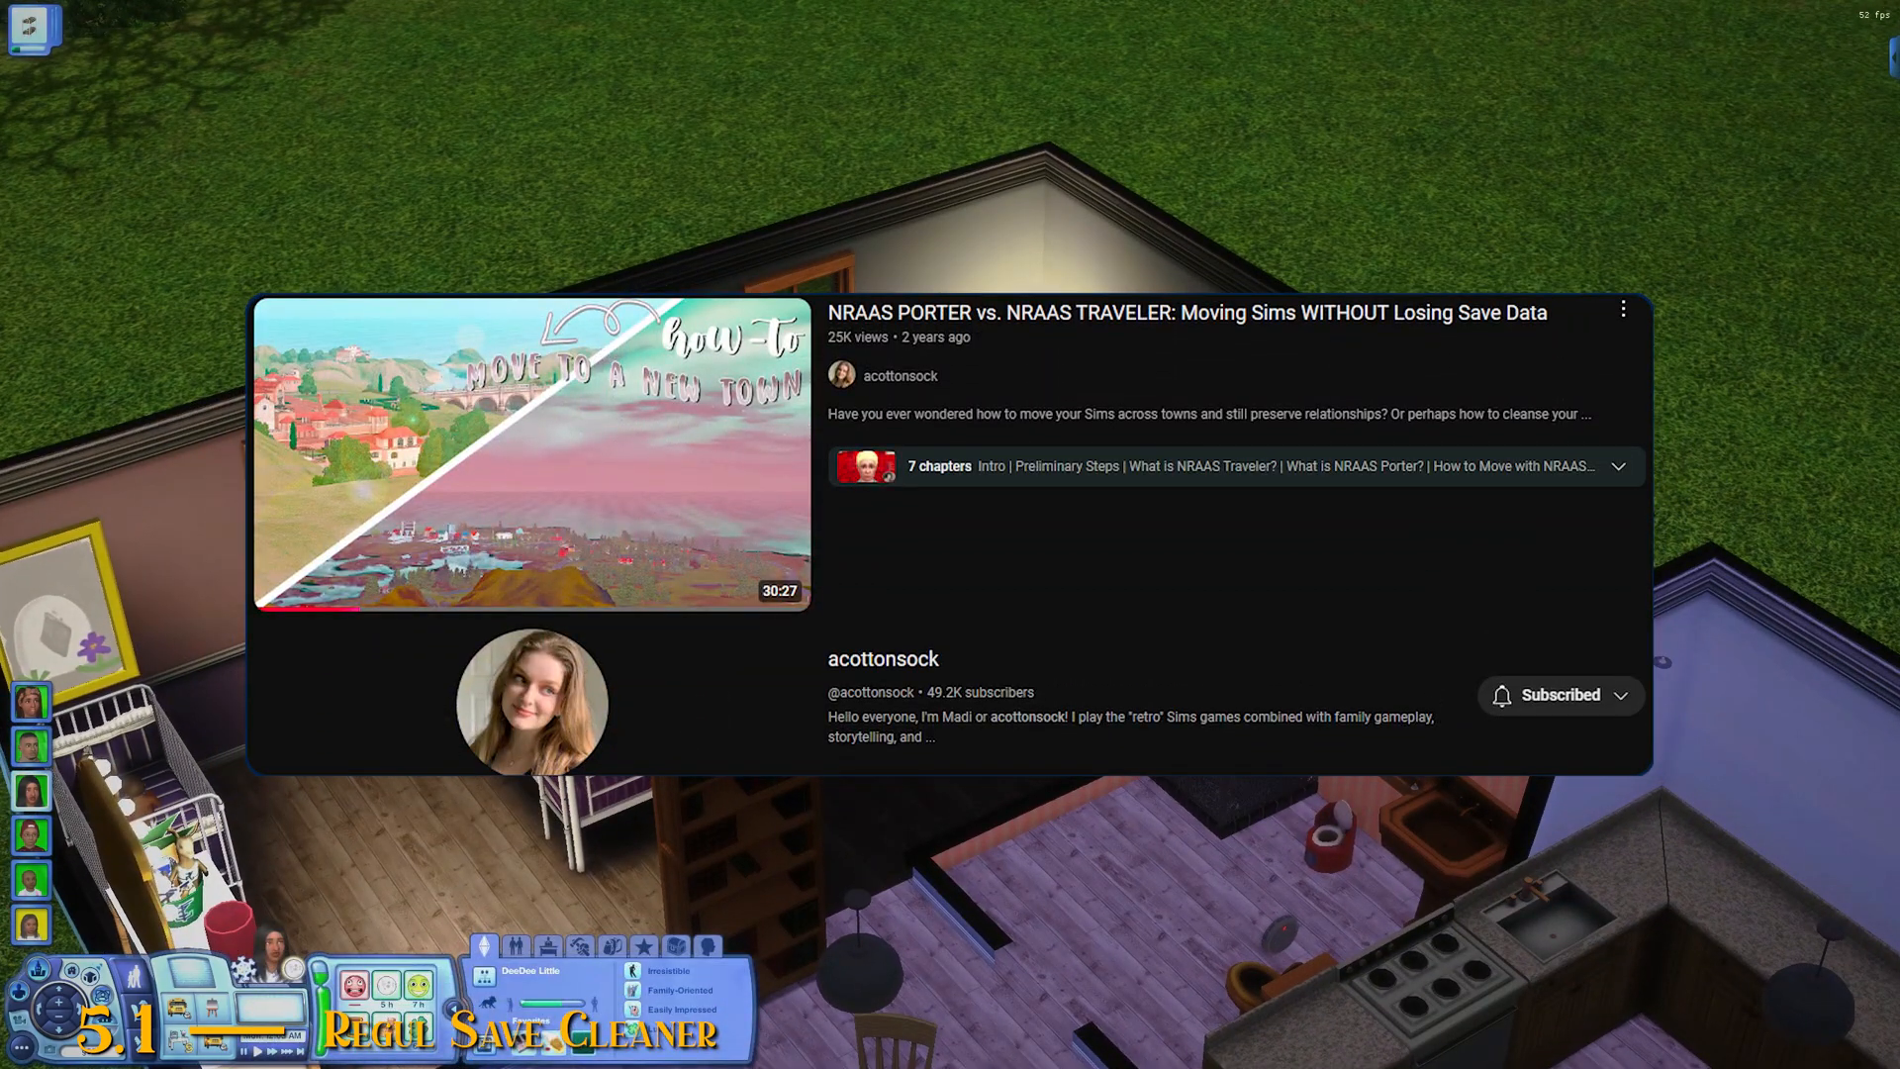
drag(631, 527, 794, 539)
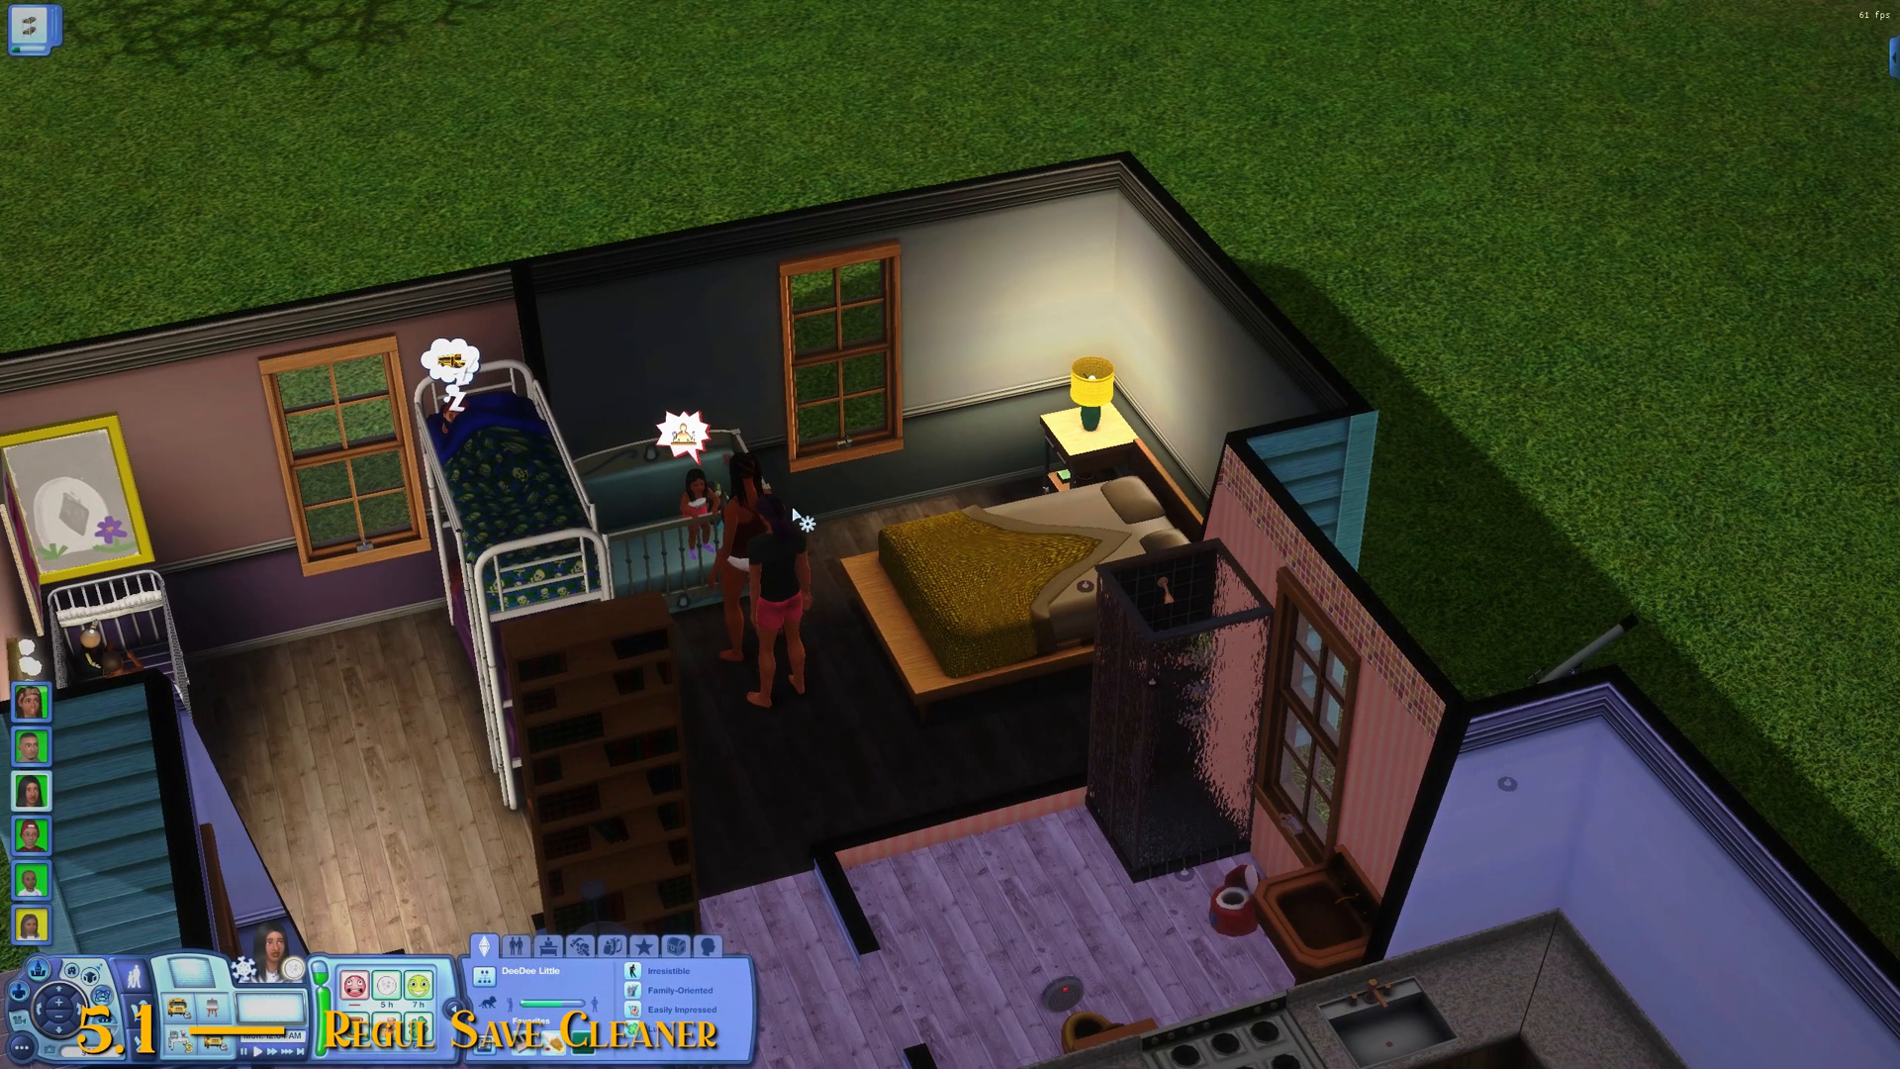
click(773, 552)
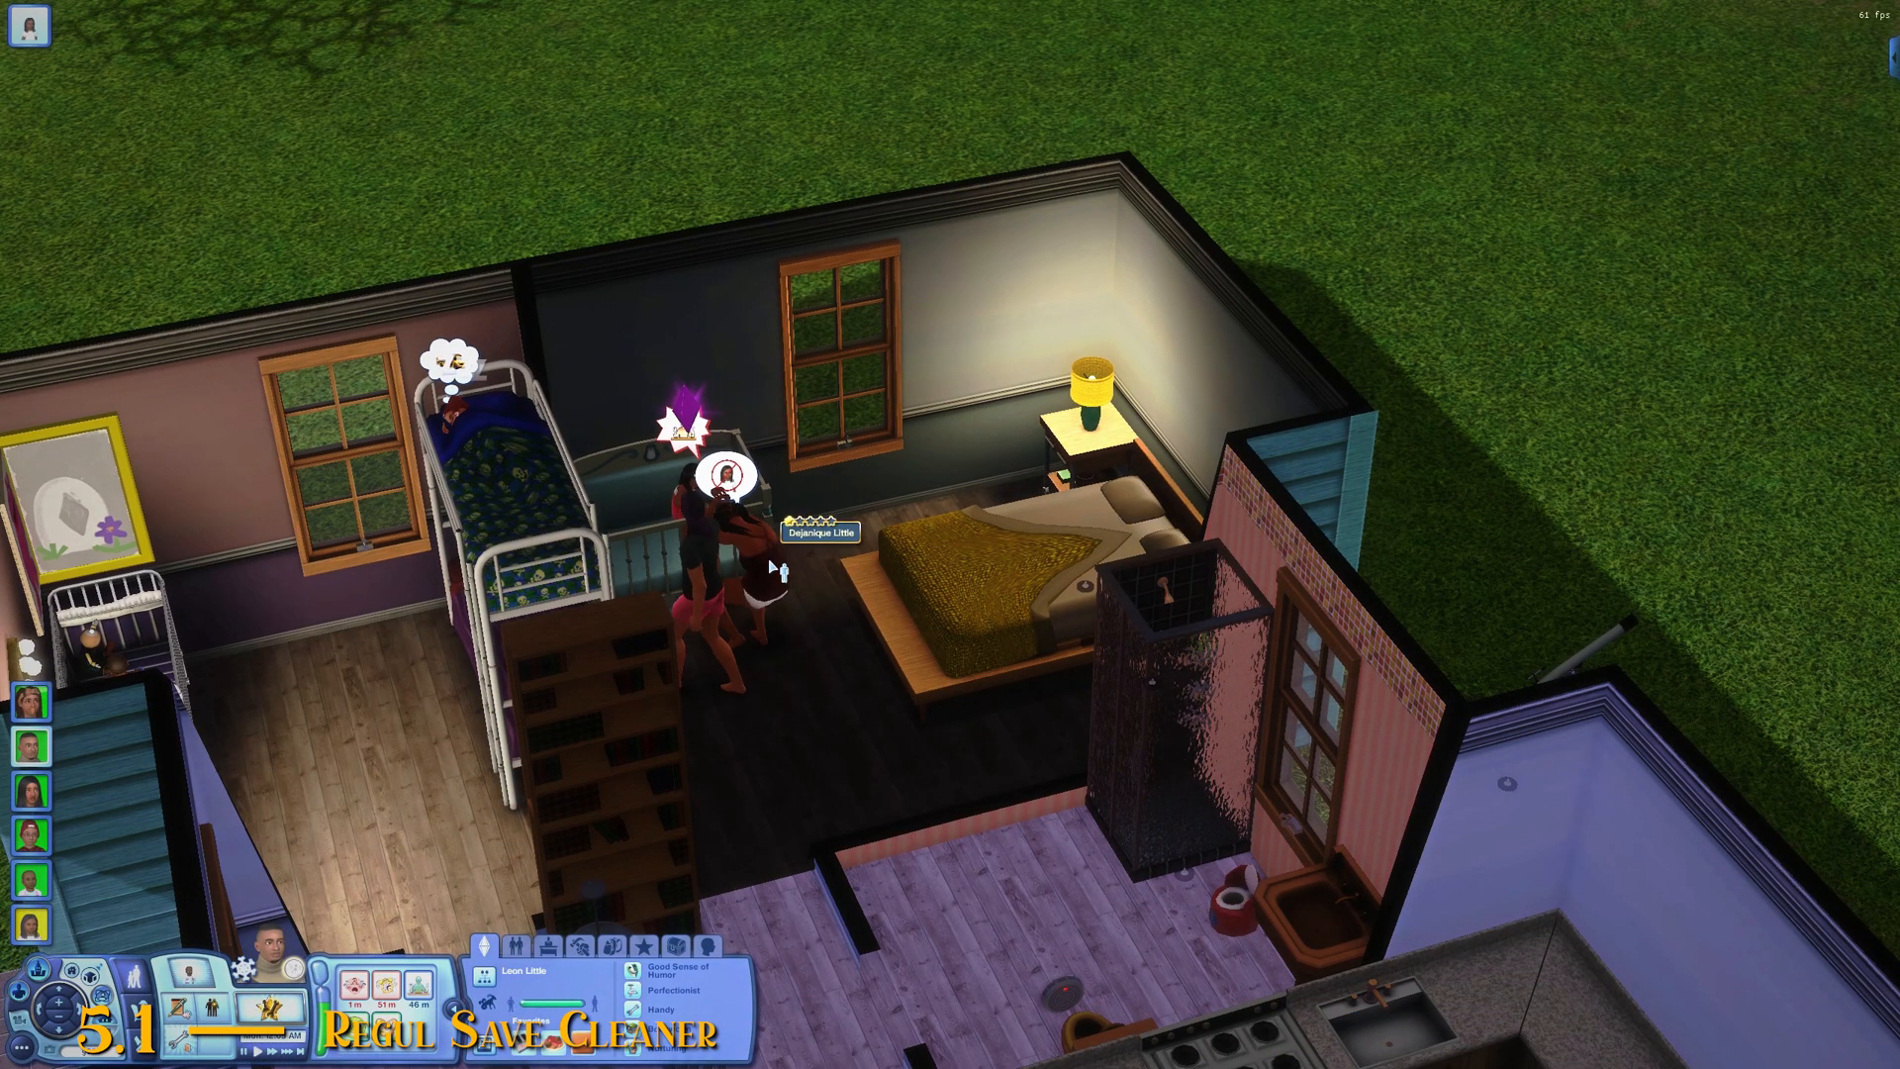
click(708, 947)
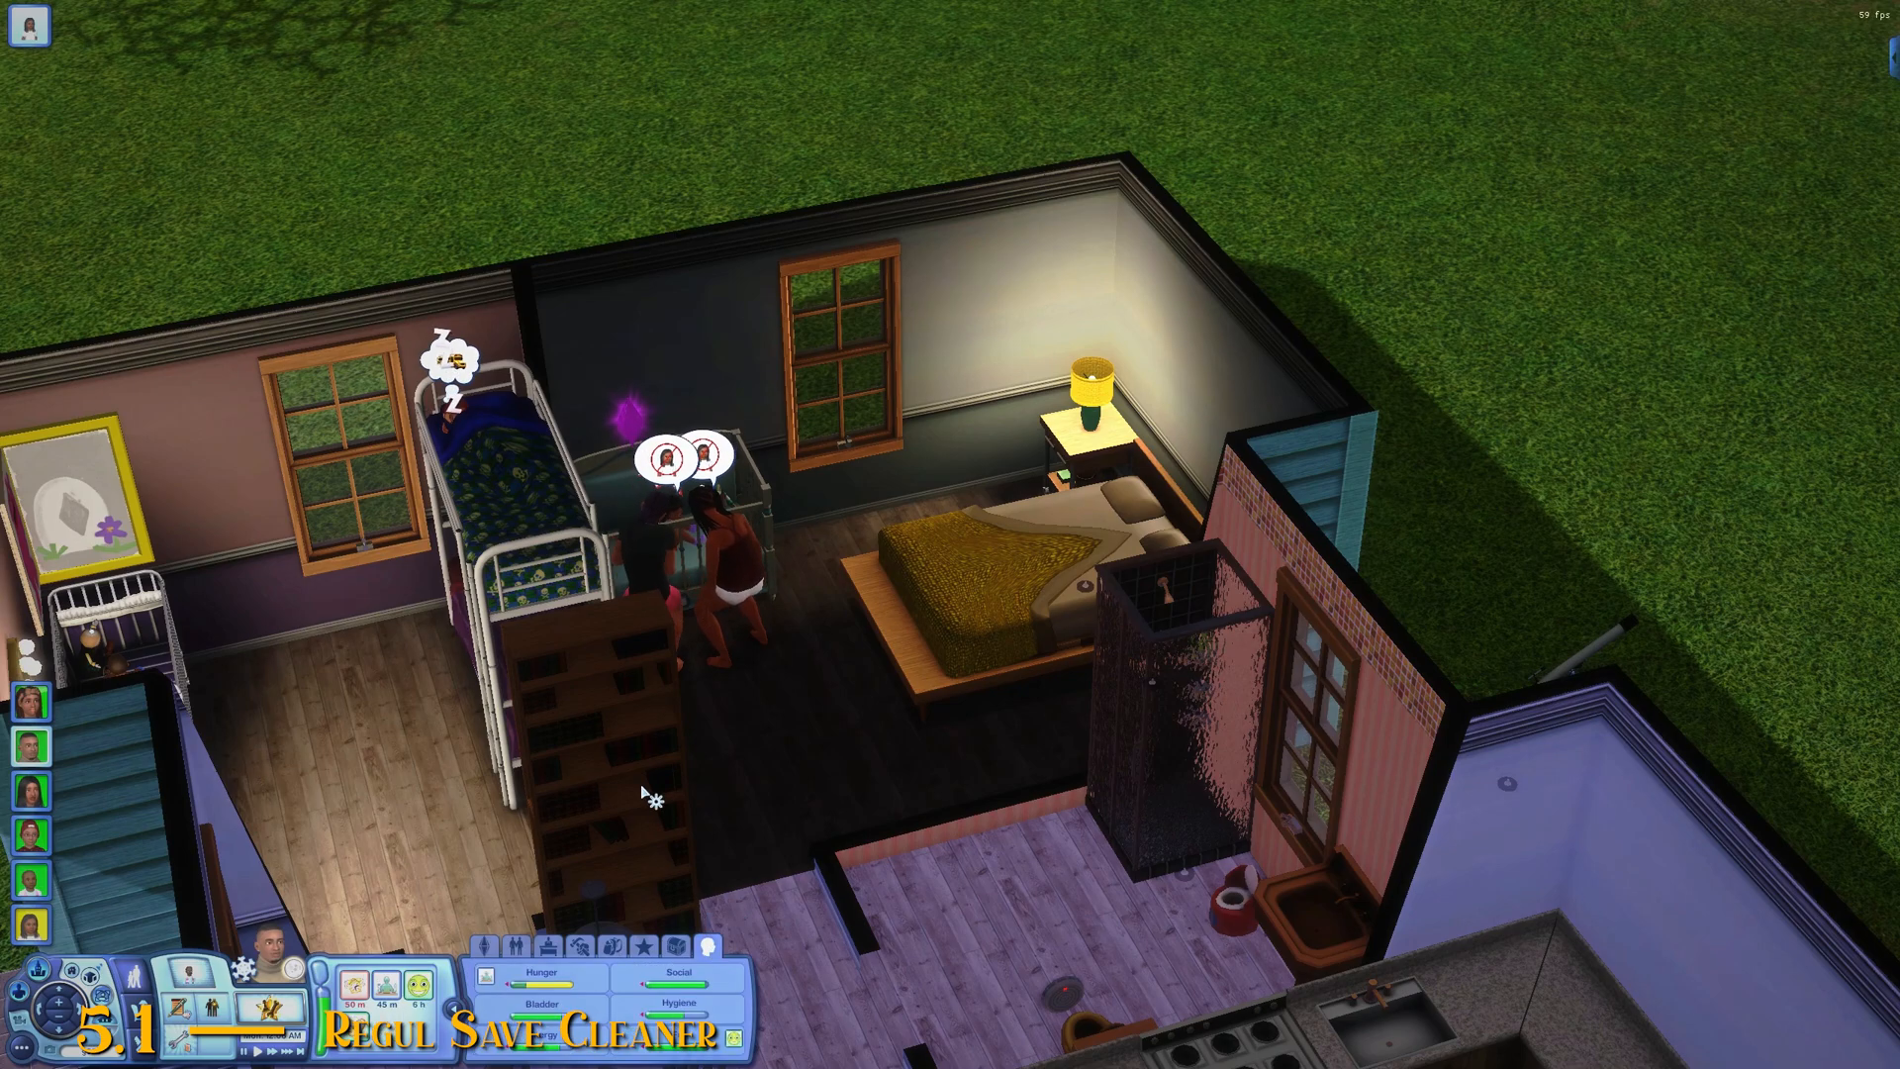
Step: Send the active Sim to the kitchen fridge to get something to eat
drag(649, 793, 638, 809)
scroll(638, 808, down, 5)
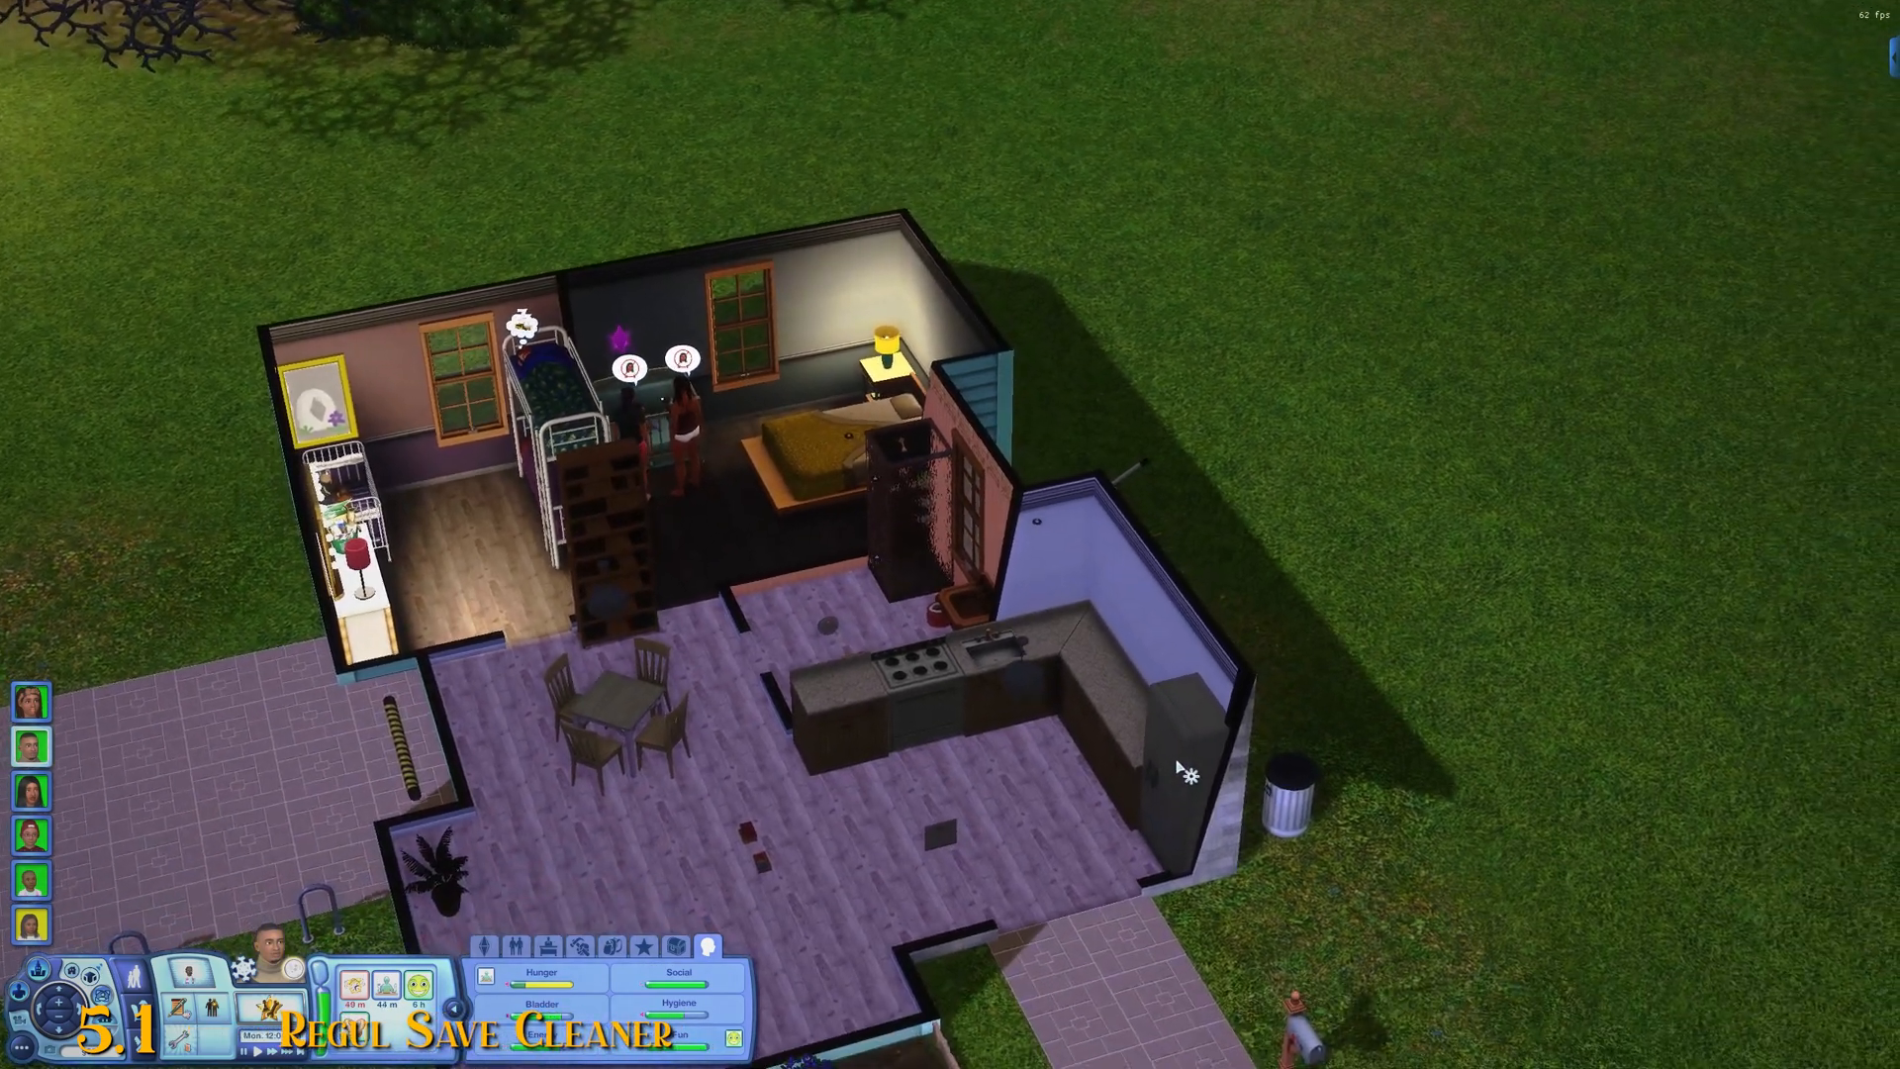
click(1175, 762)
click(1257, 727)
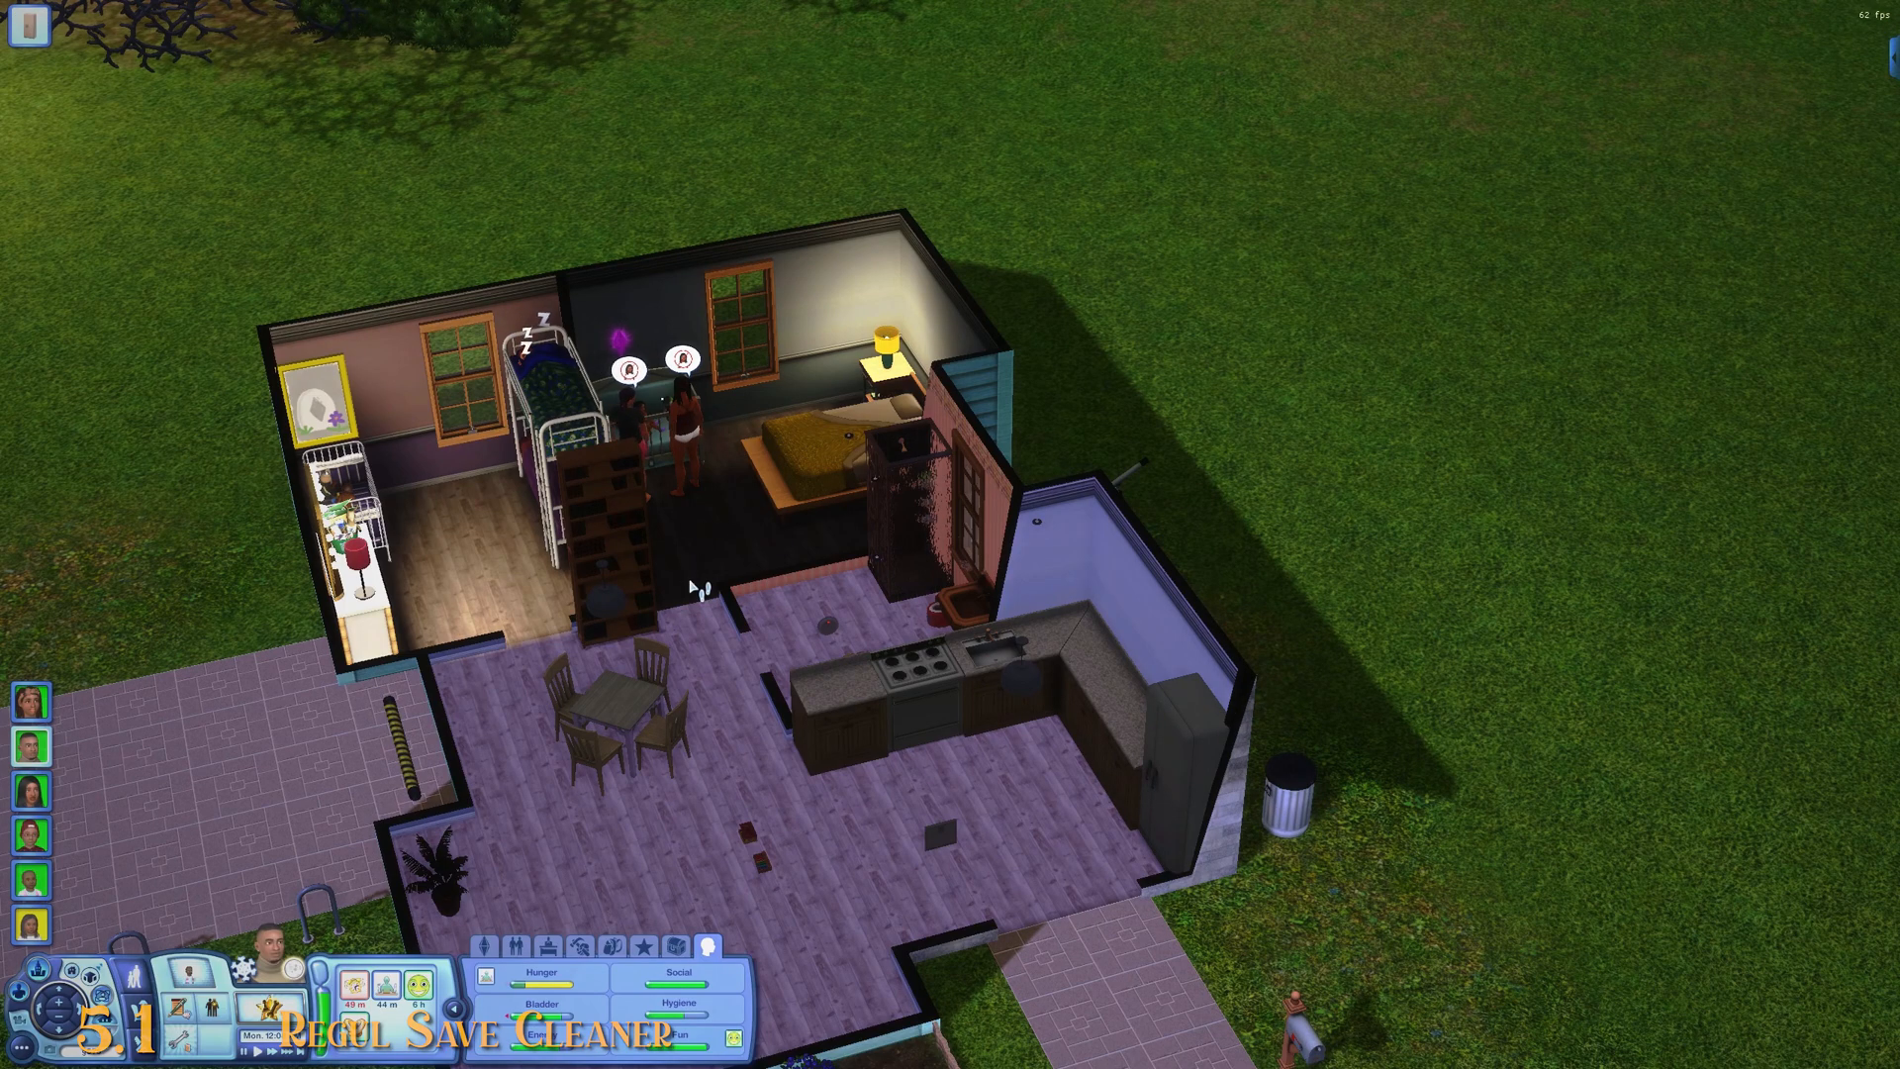
Step: Check on the last household member and return control to the woman beside the crib
scroll(699, 594, up, 3)
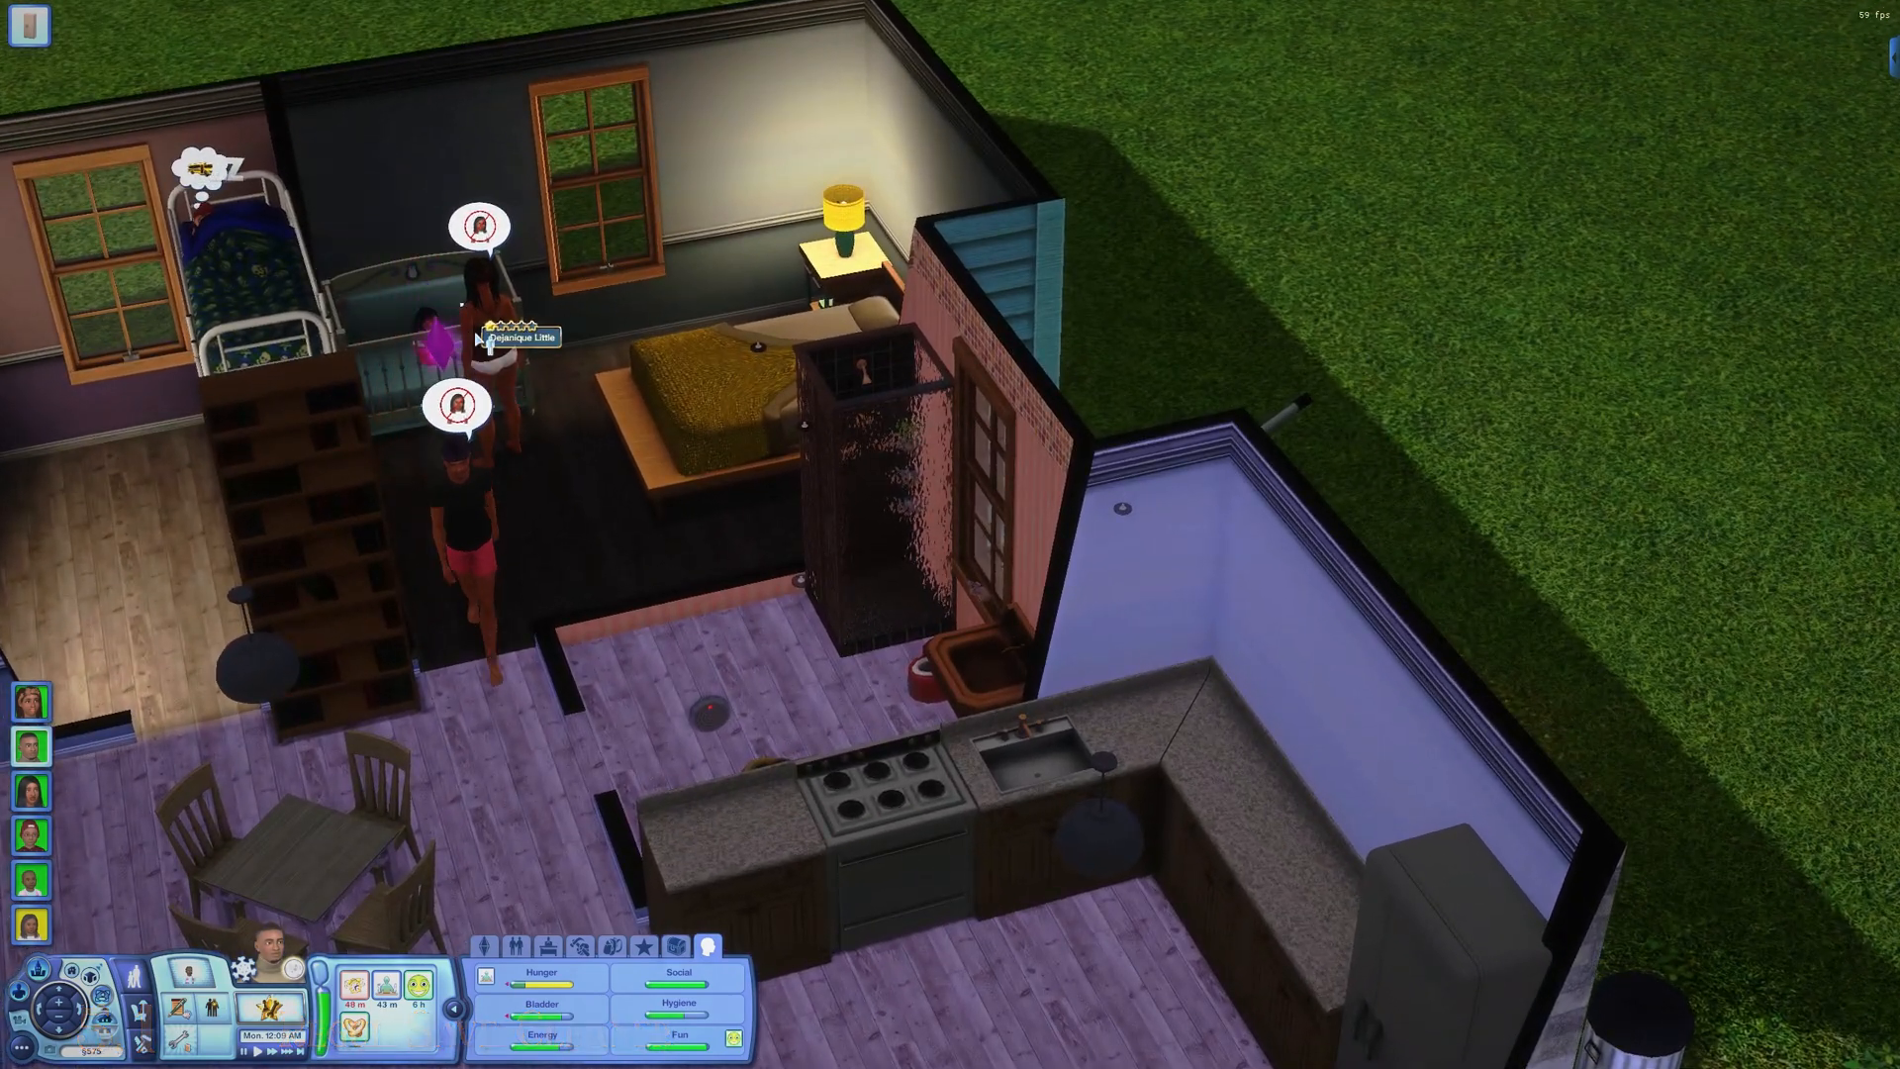
right_click(450, 313)
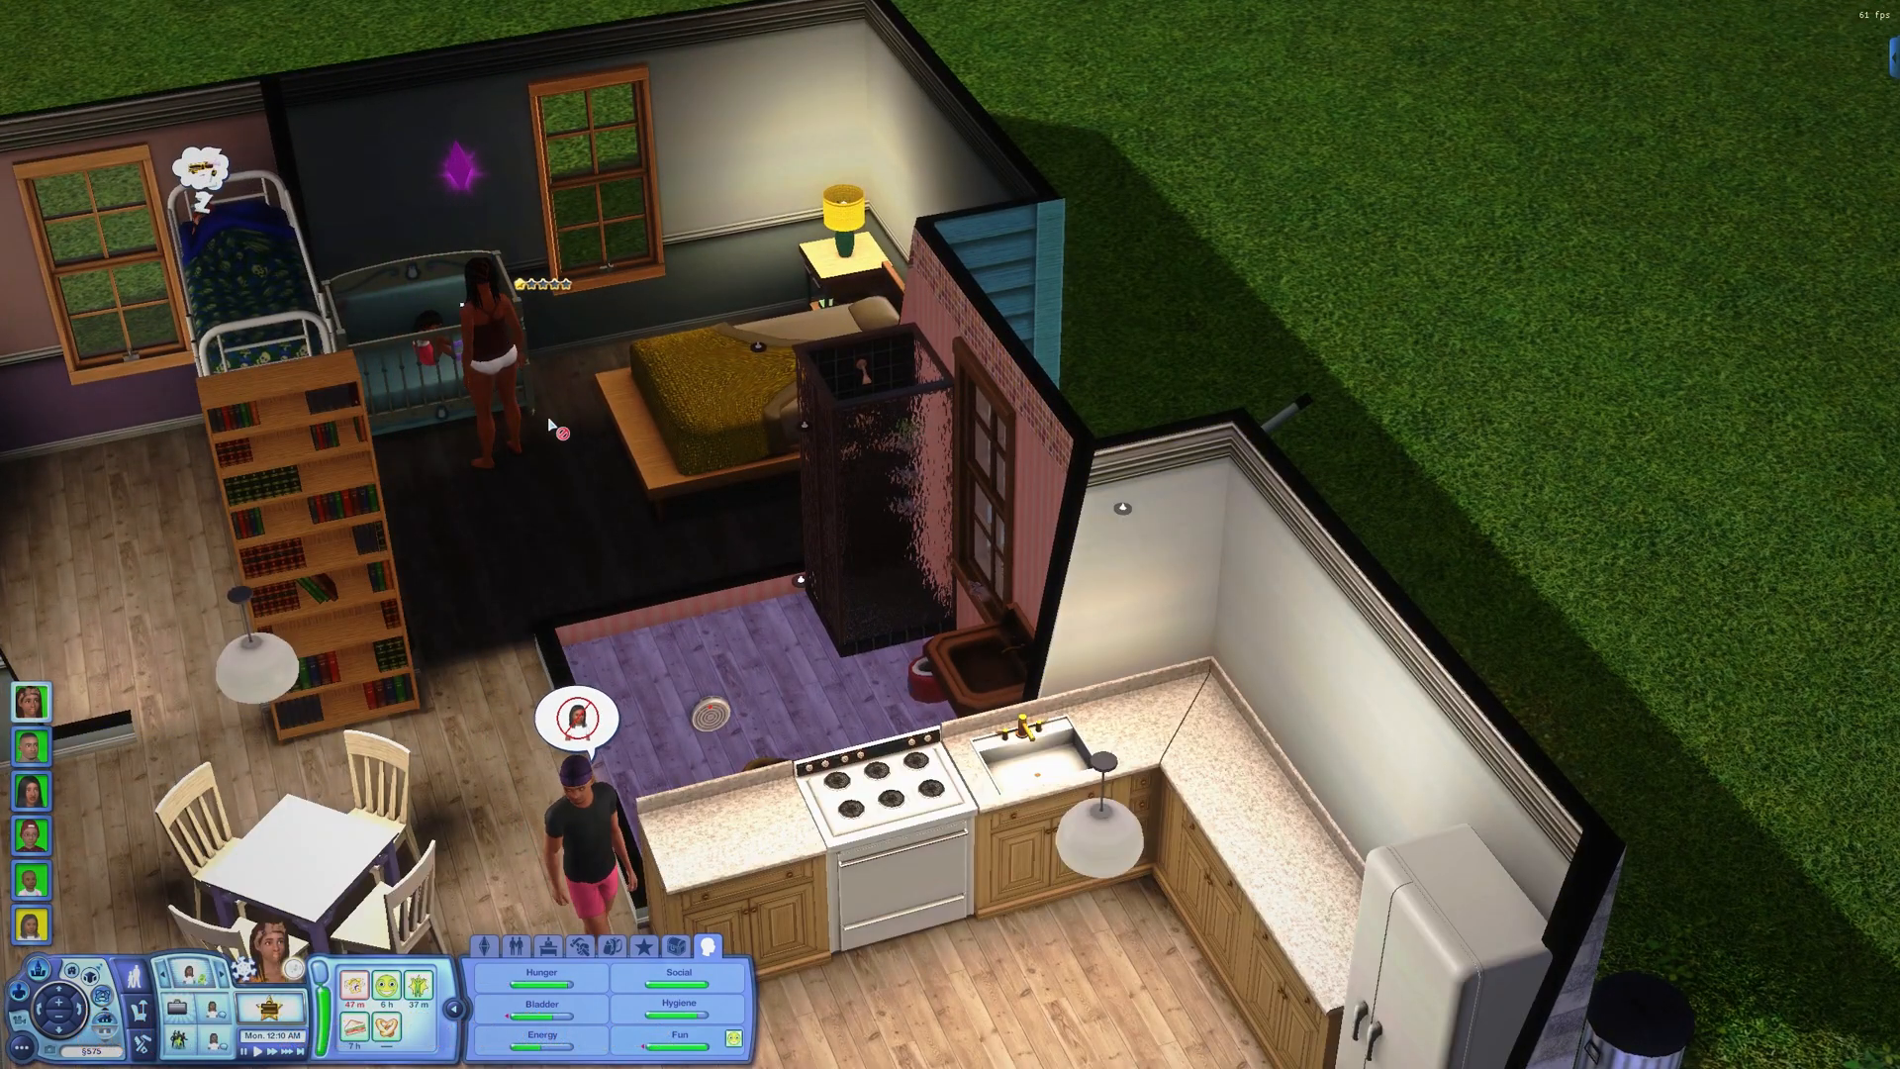
click(34, 928)
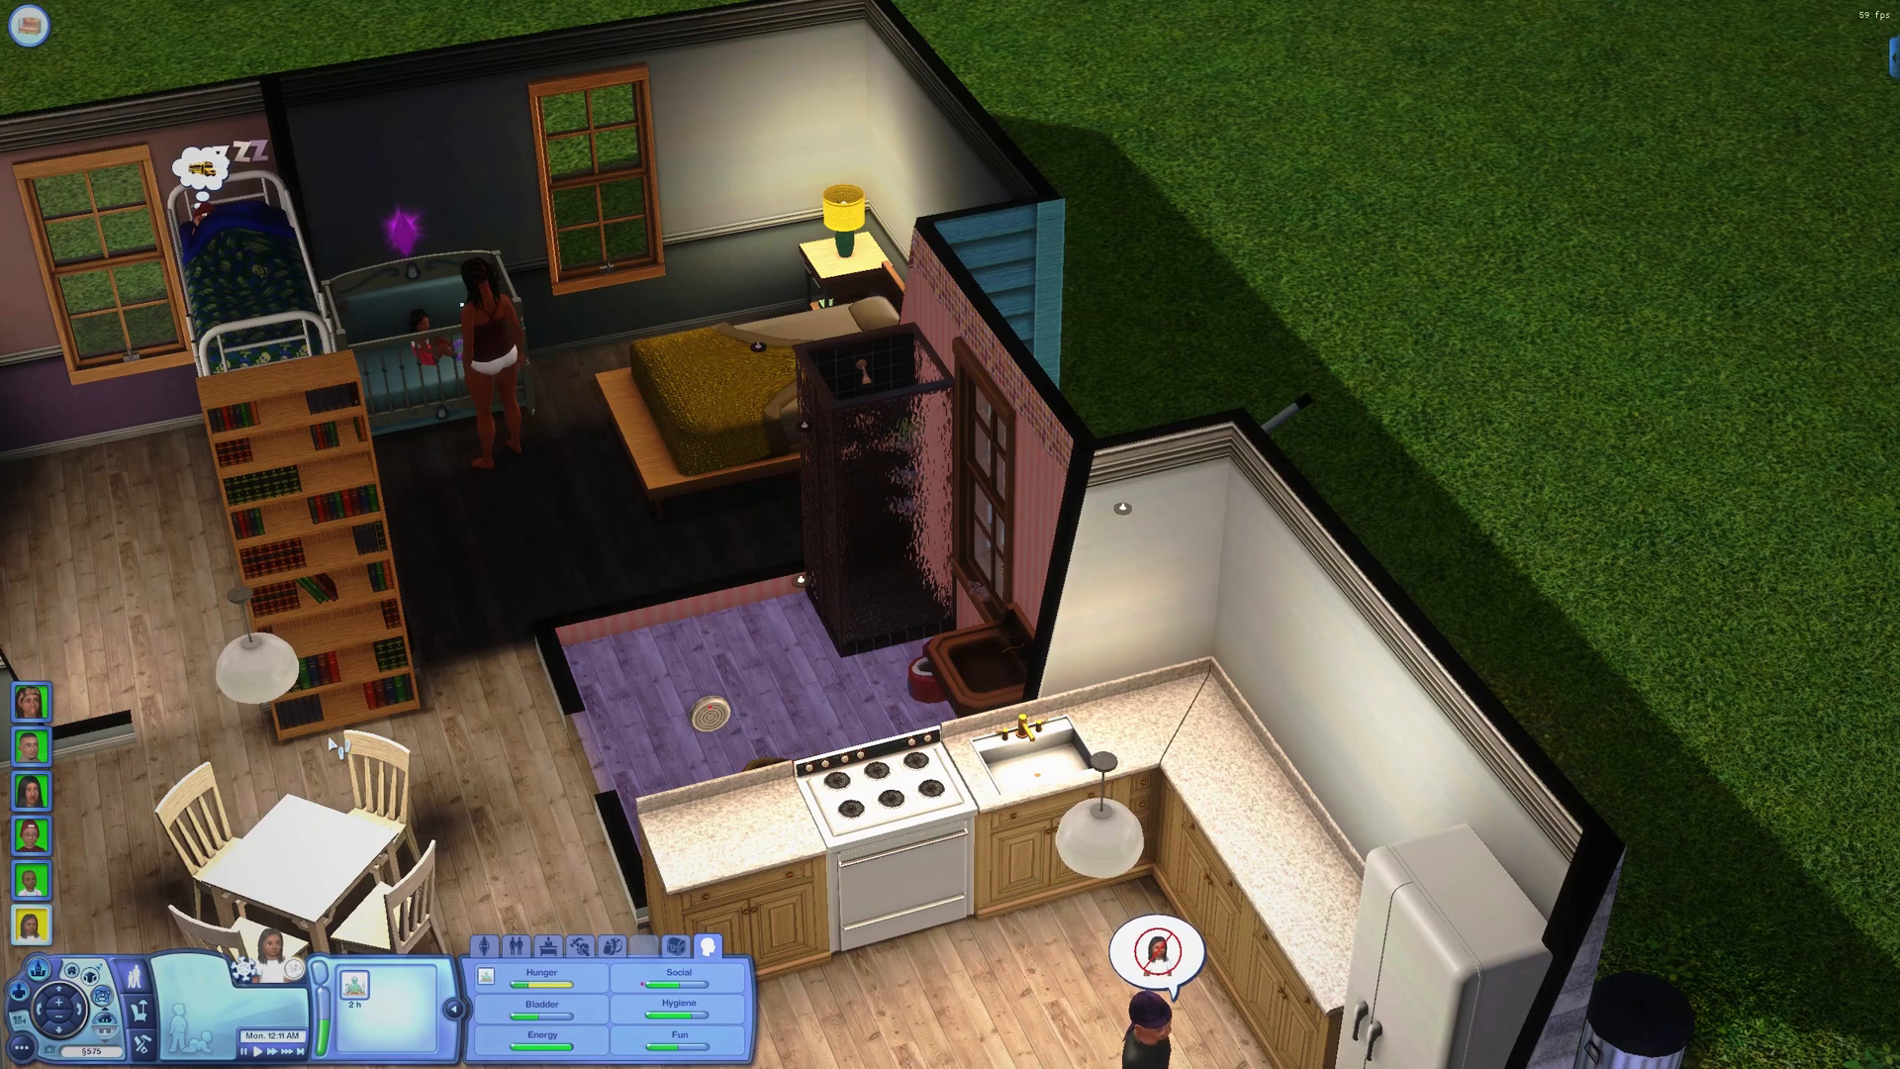
click(465, 322)
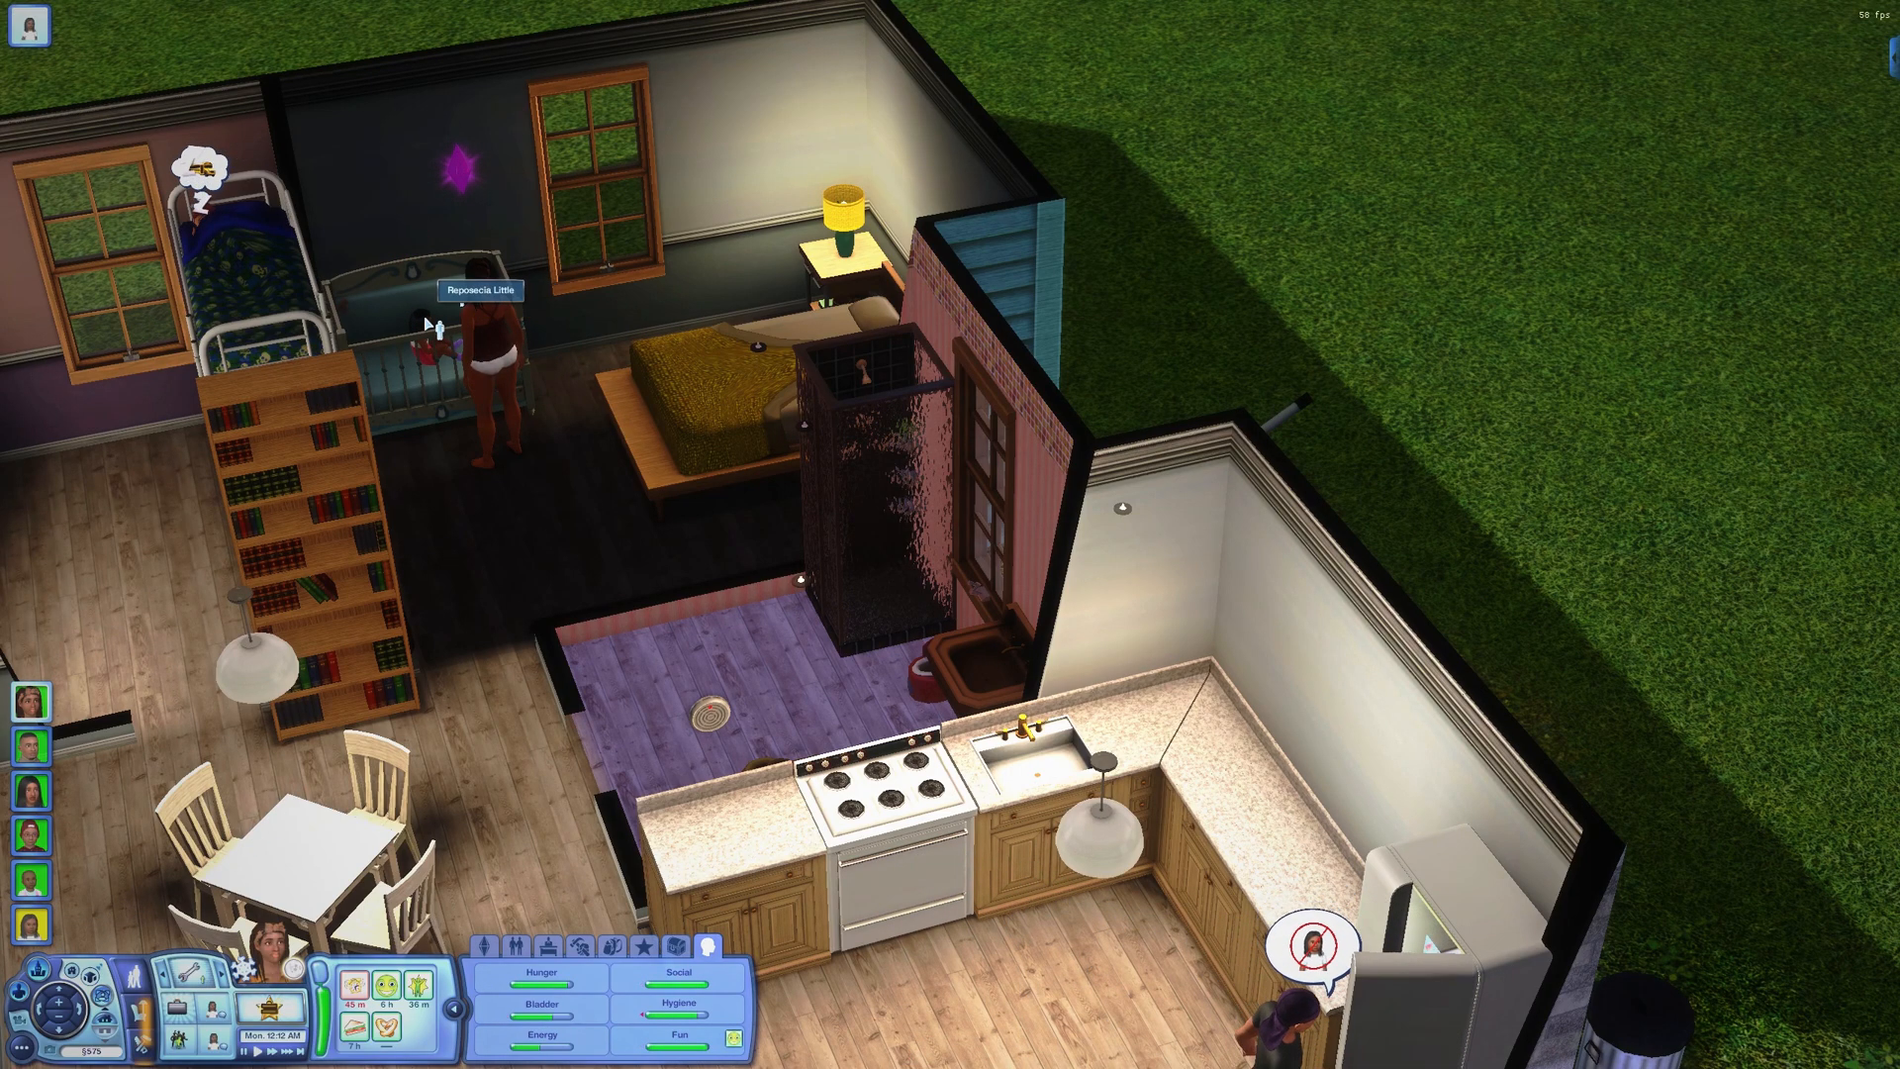
Step: Switch control back to the man holding the sandwich plate by the fridge
scroll(475, 543, down, 2)
key(s)
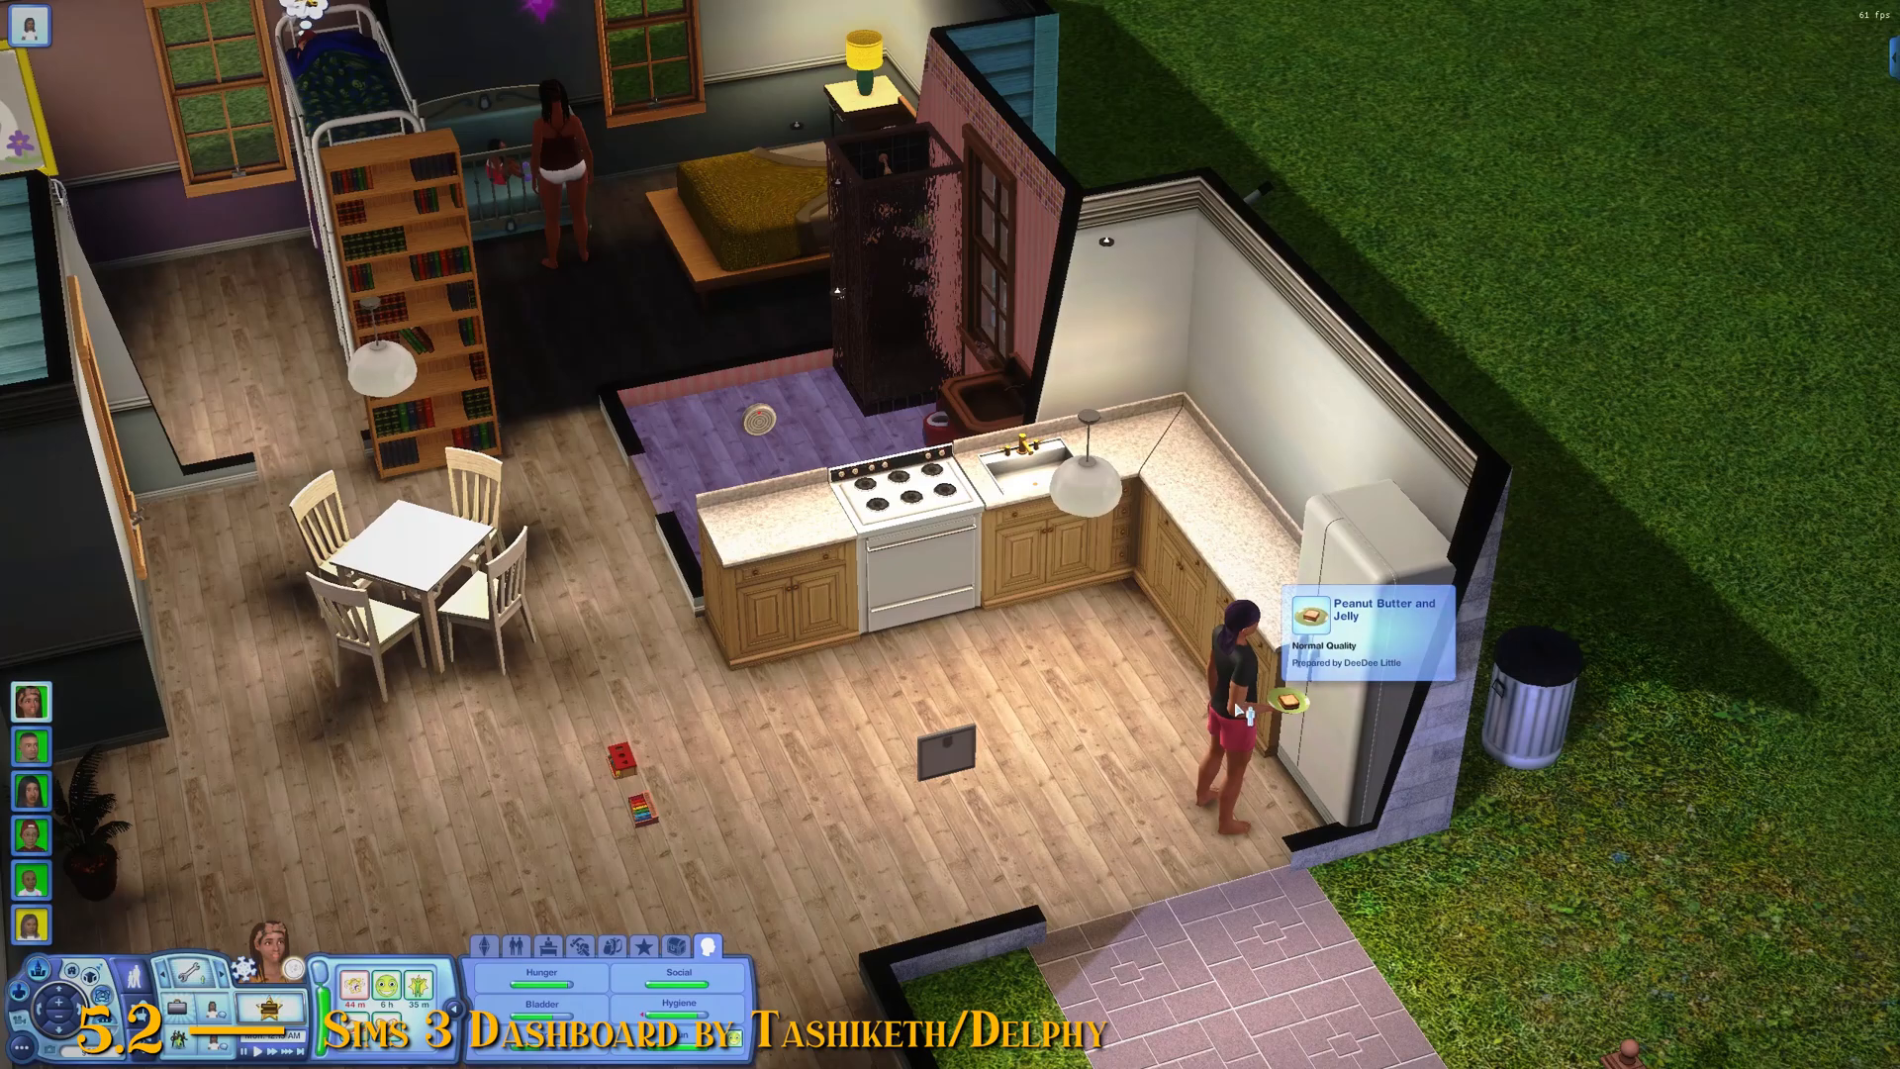
click(1232, 692)
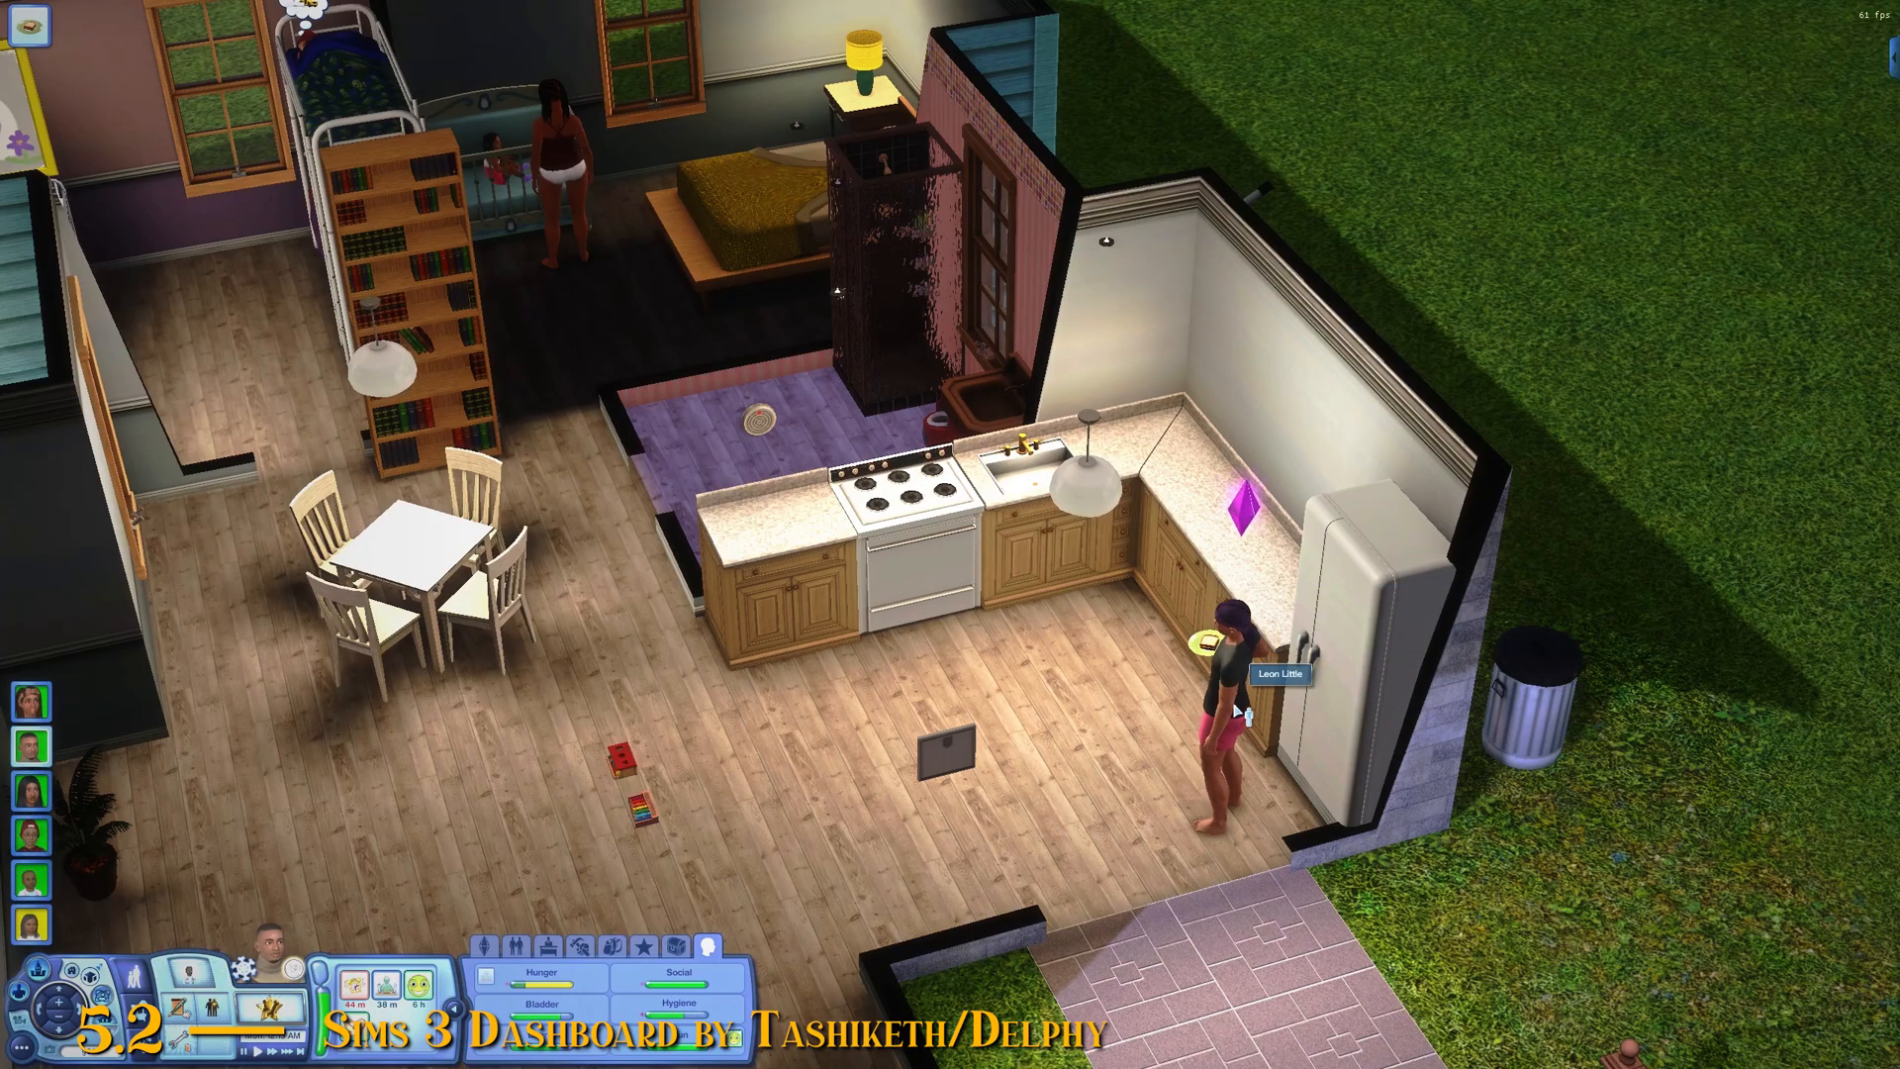
right_click(270, 945)
Step: Examine the Sim eating at the dining table and the surrounding rooms, with the walls raised and cut away
scroll(592, 781, up, 4)
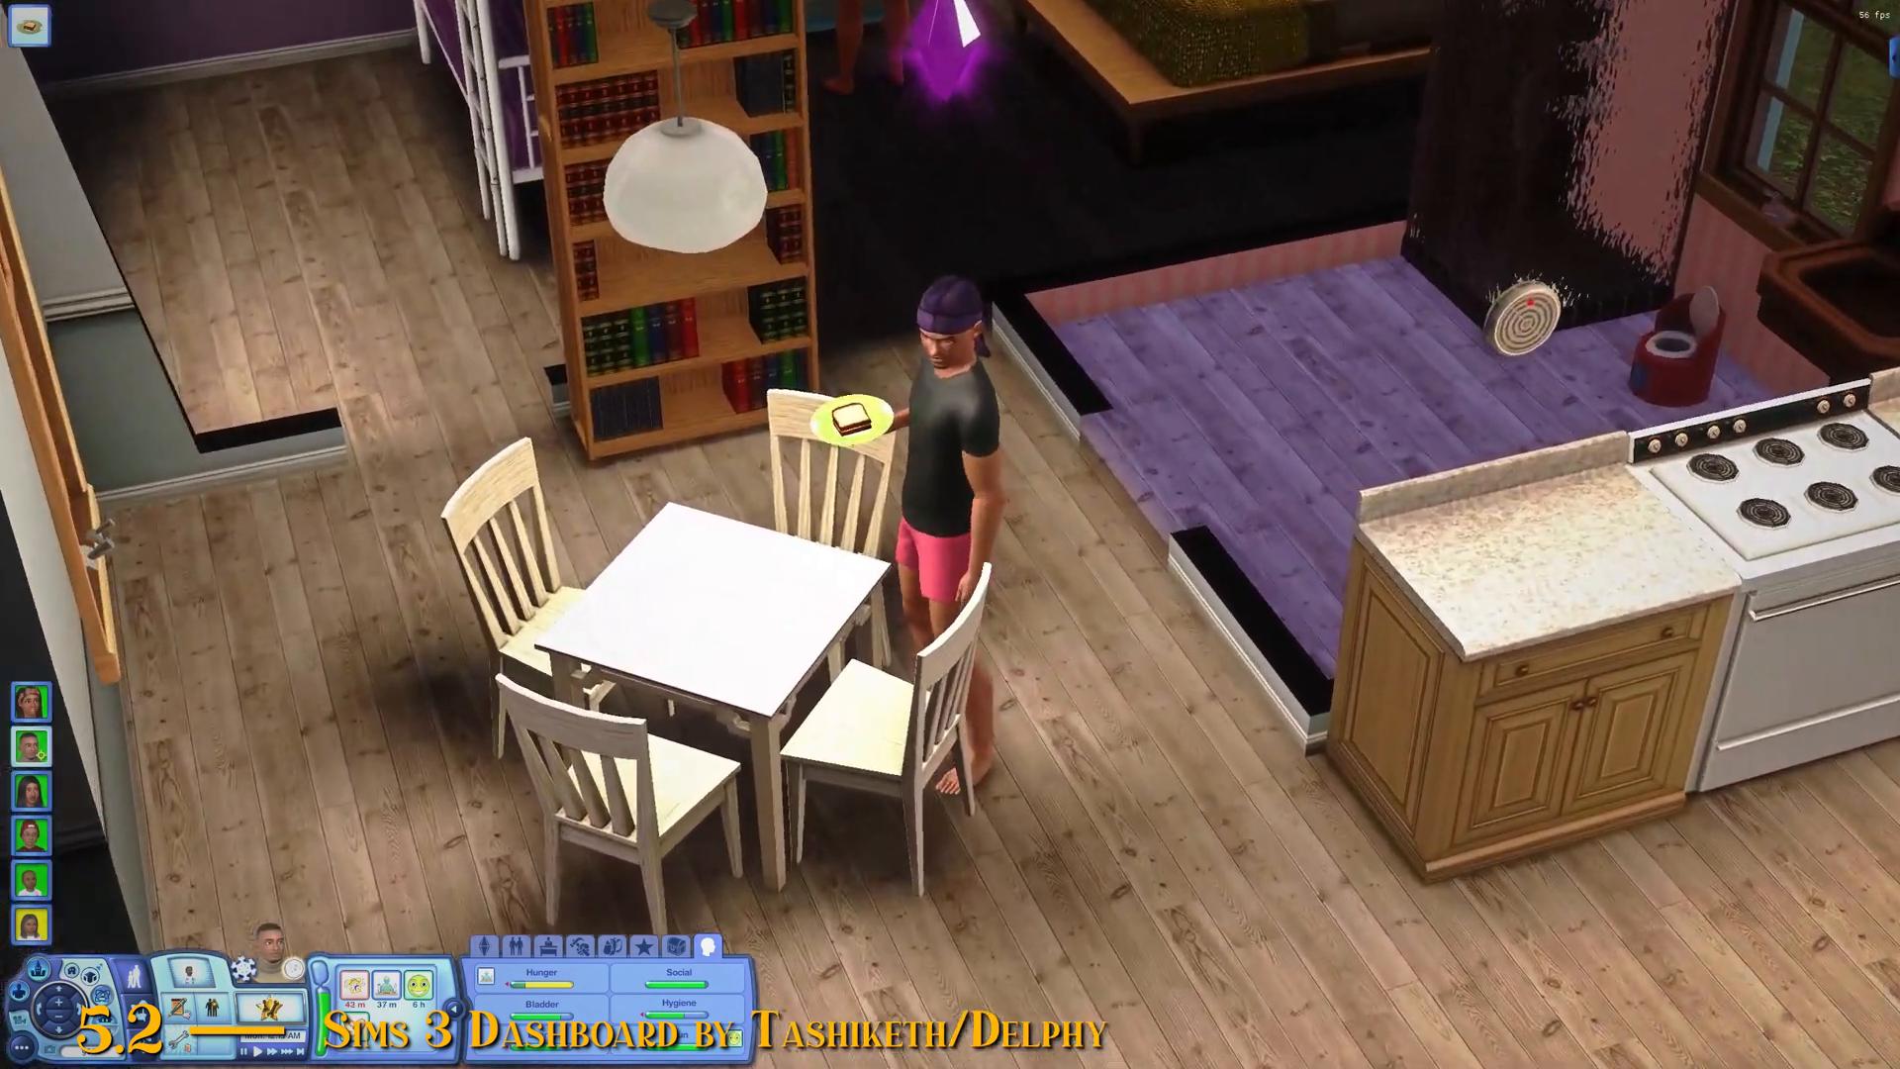
scroll(626, 711, down, 4)
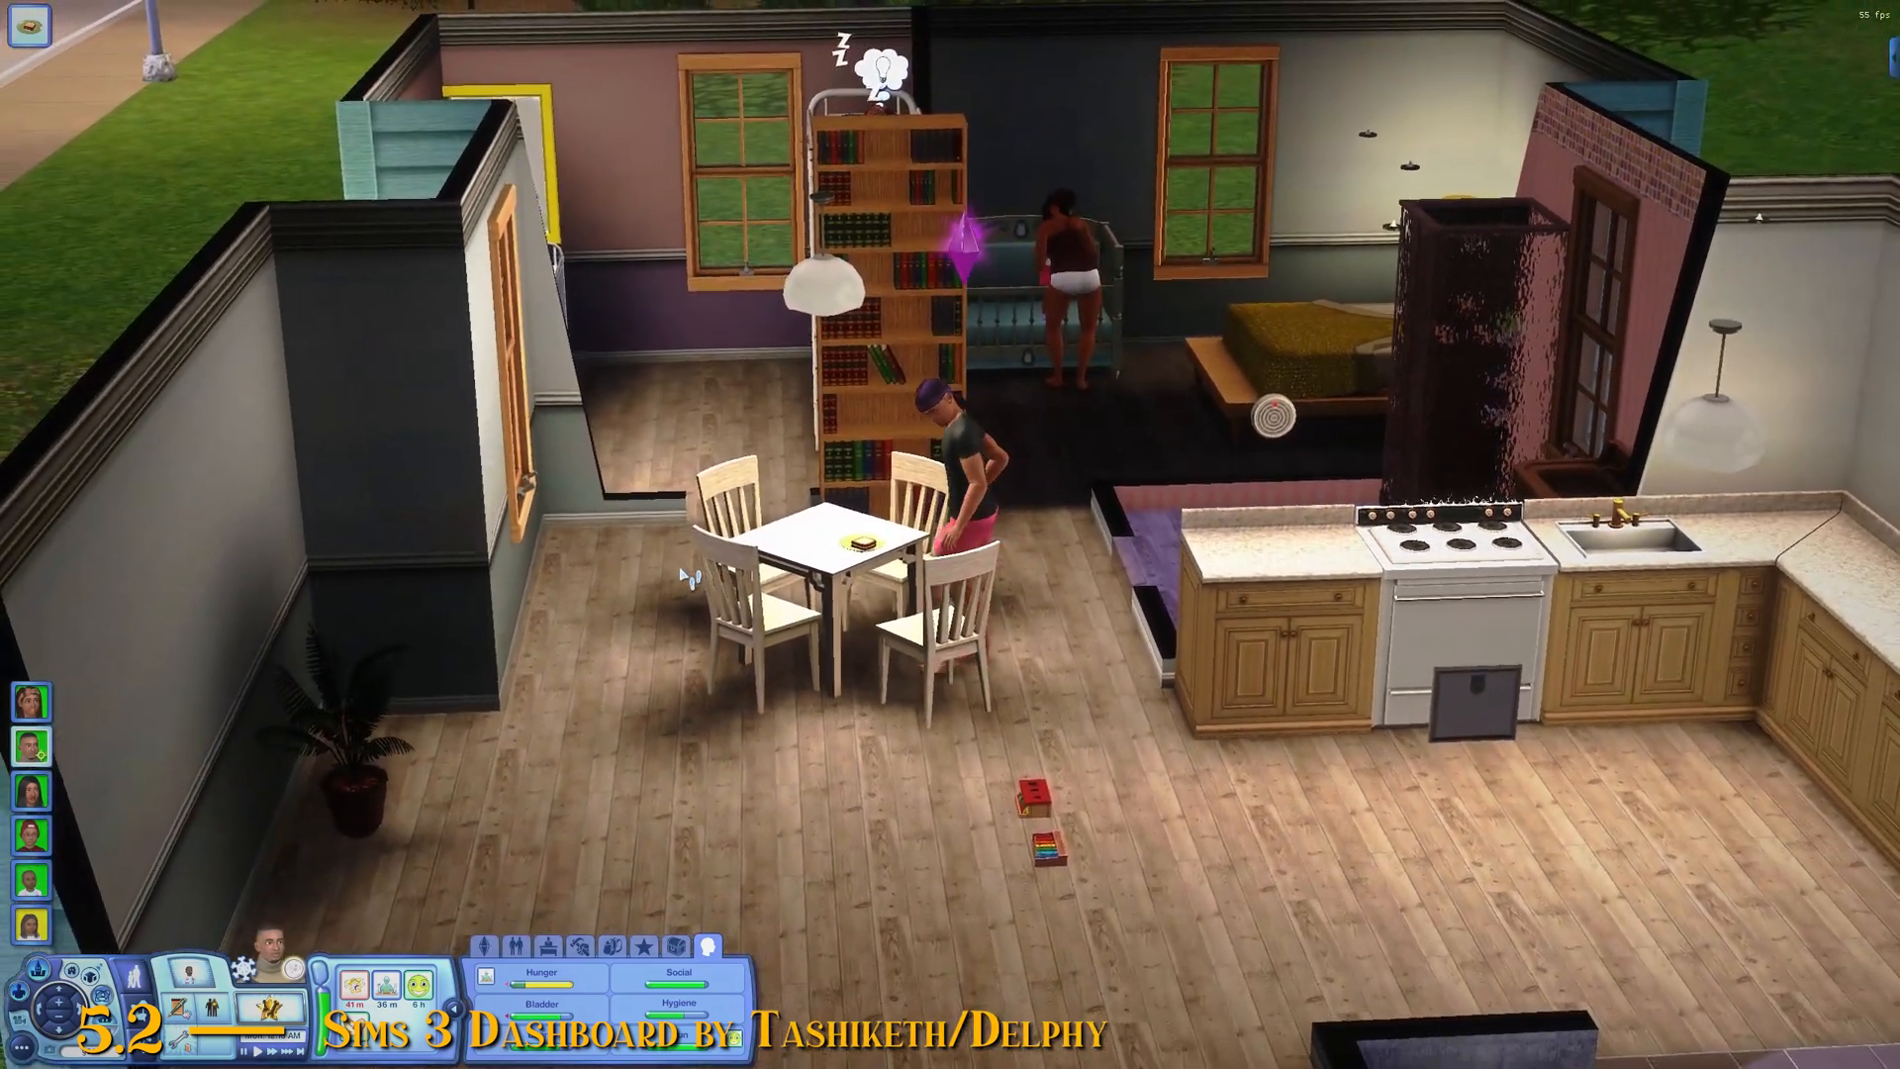
key(Home)
drag(697, 568, 706, 575)
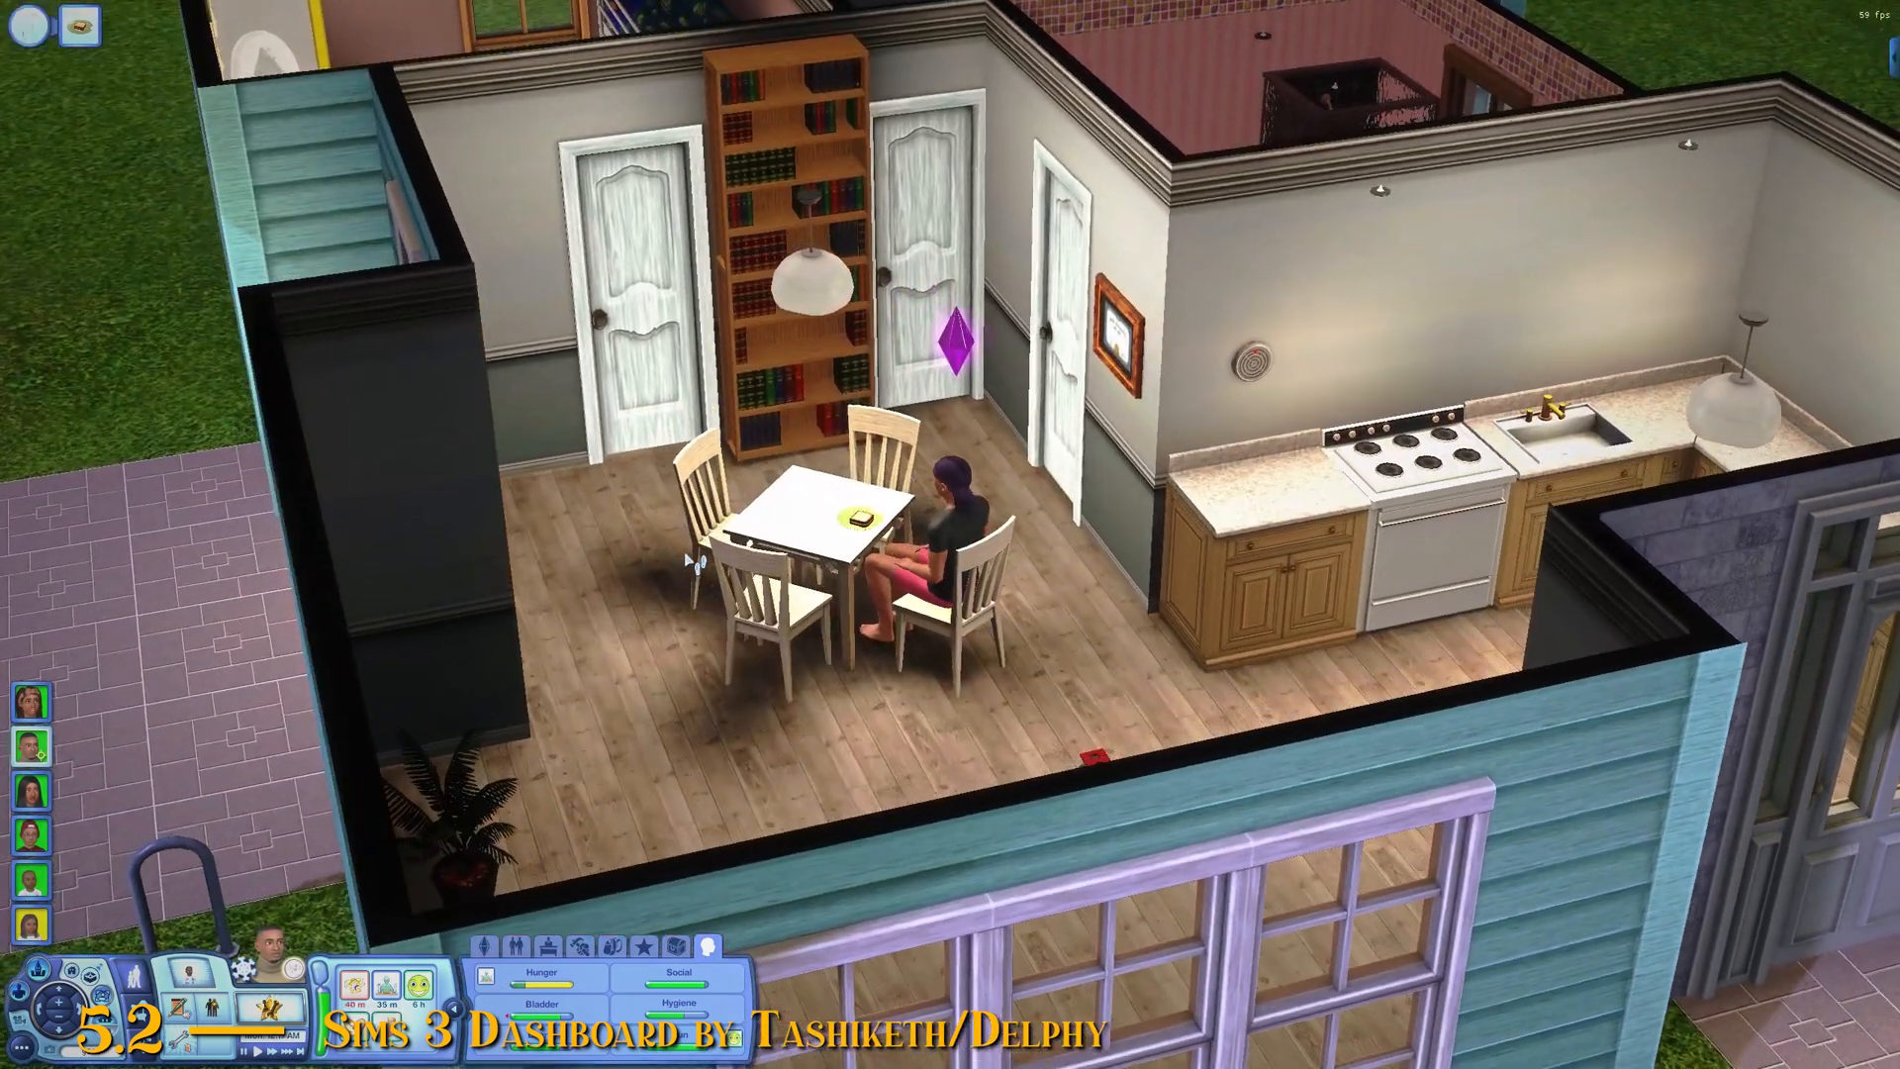
scroll(706, 575, up, 2)
scroll(710, 580, up, 3)
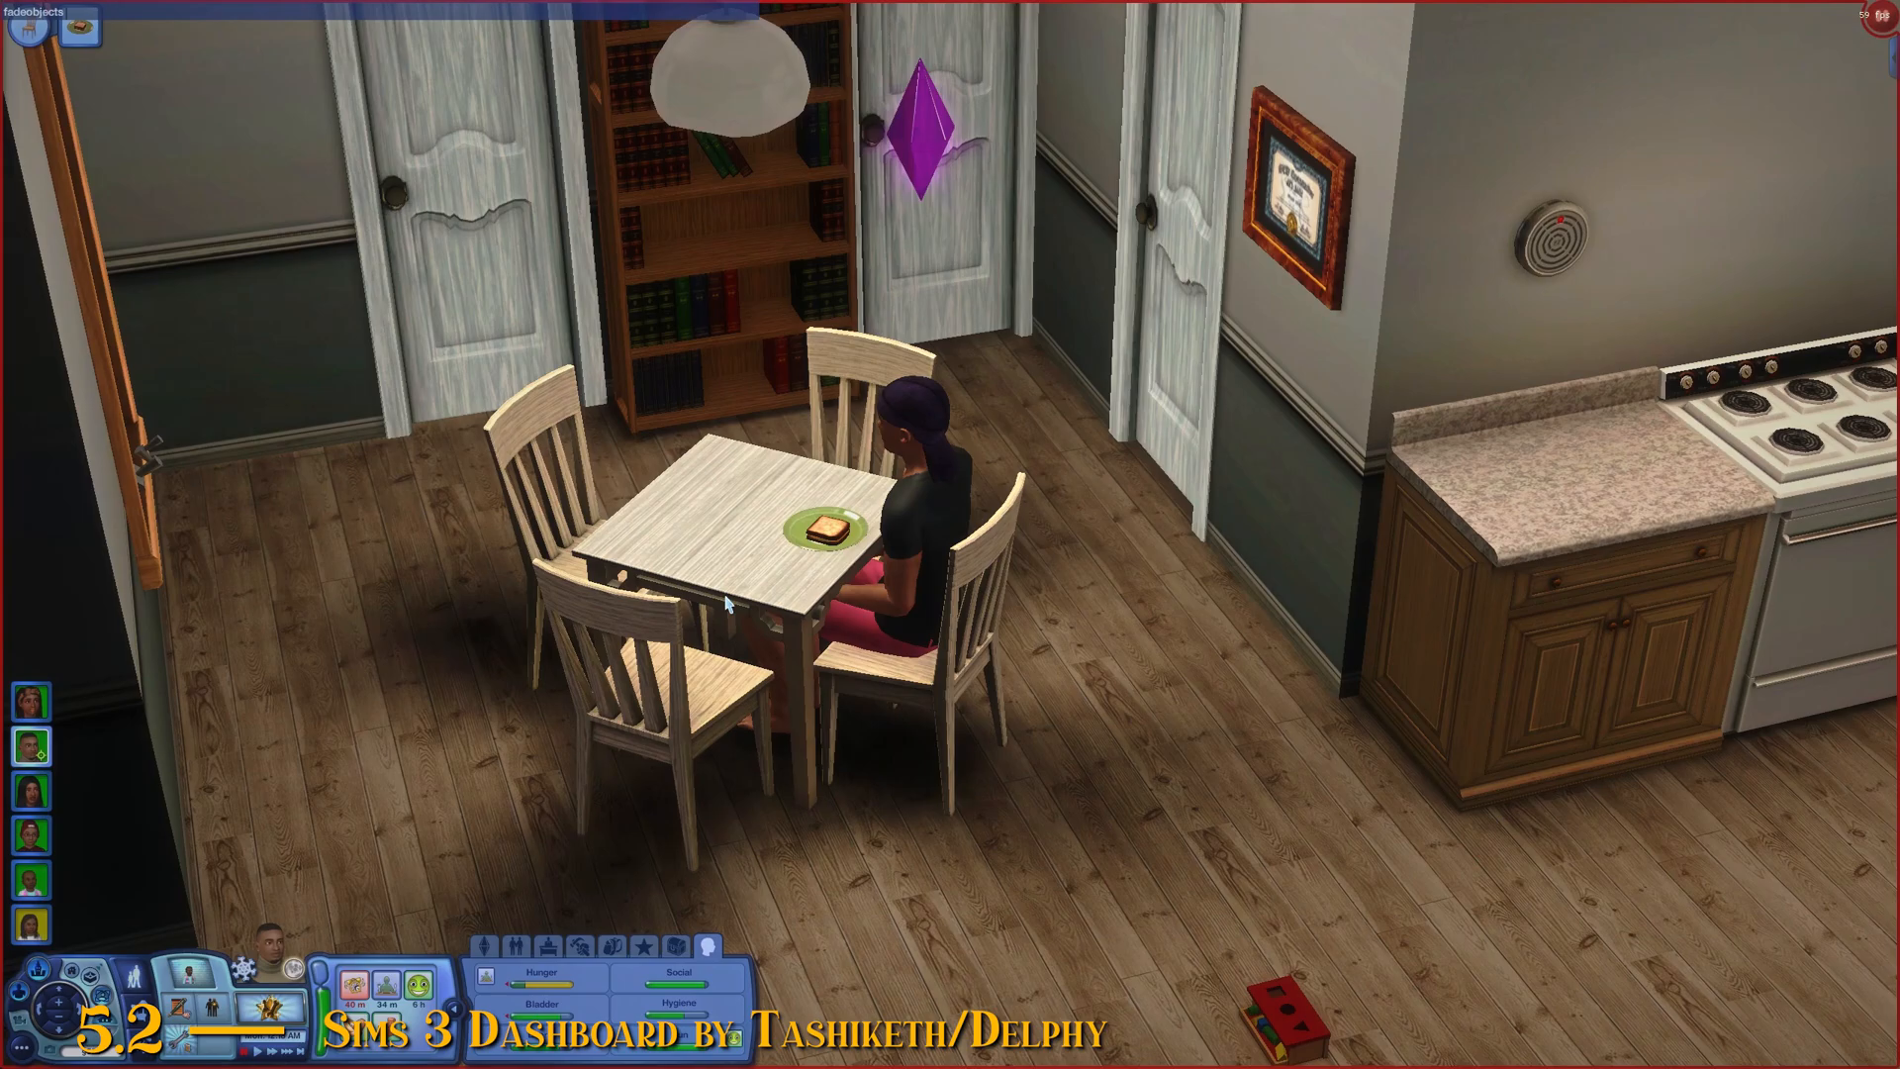
key(p)
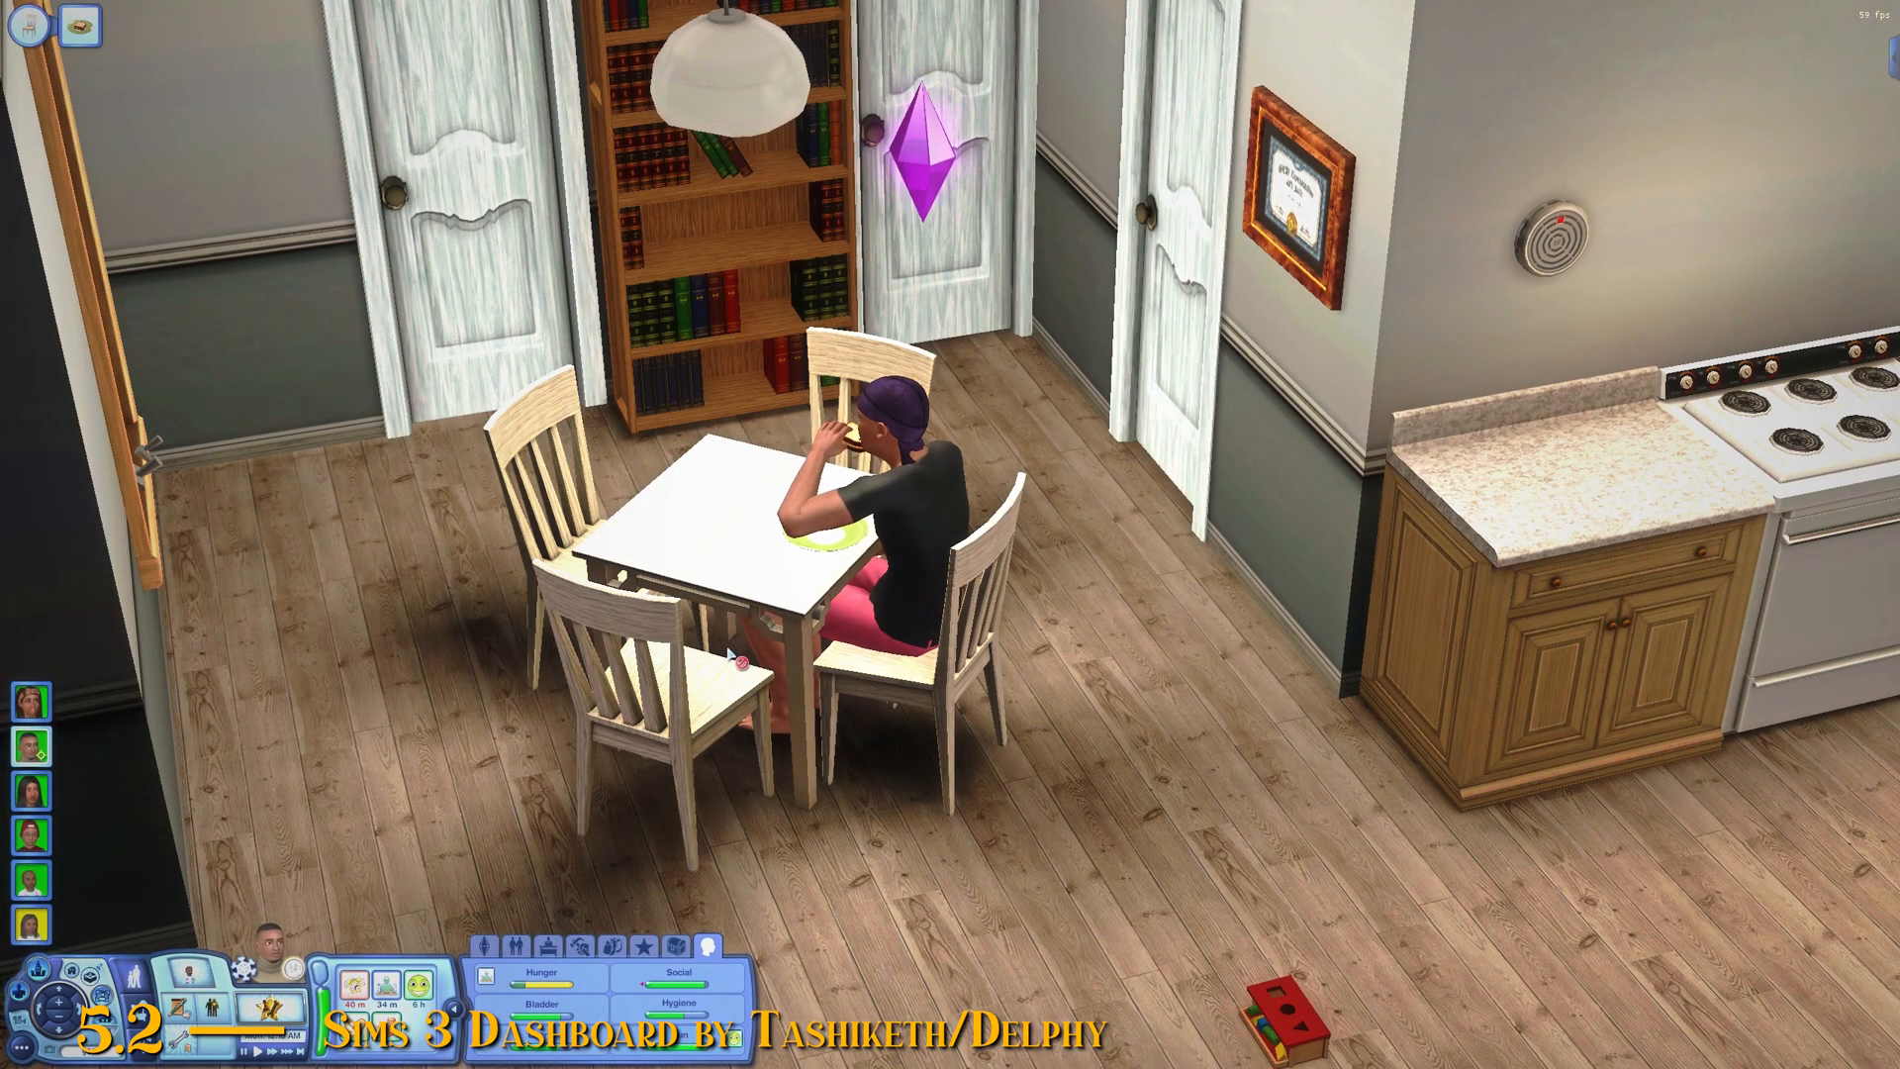
scroll(732, 616, down, 5)
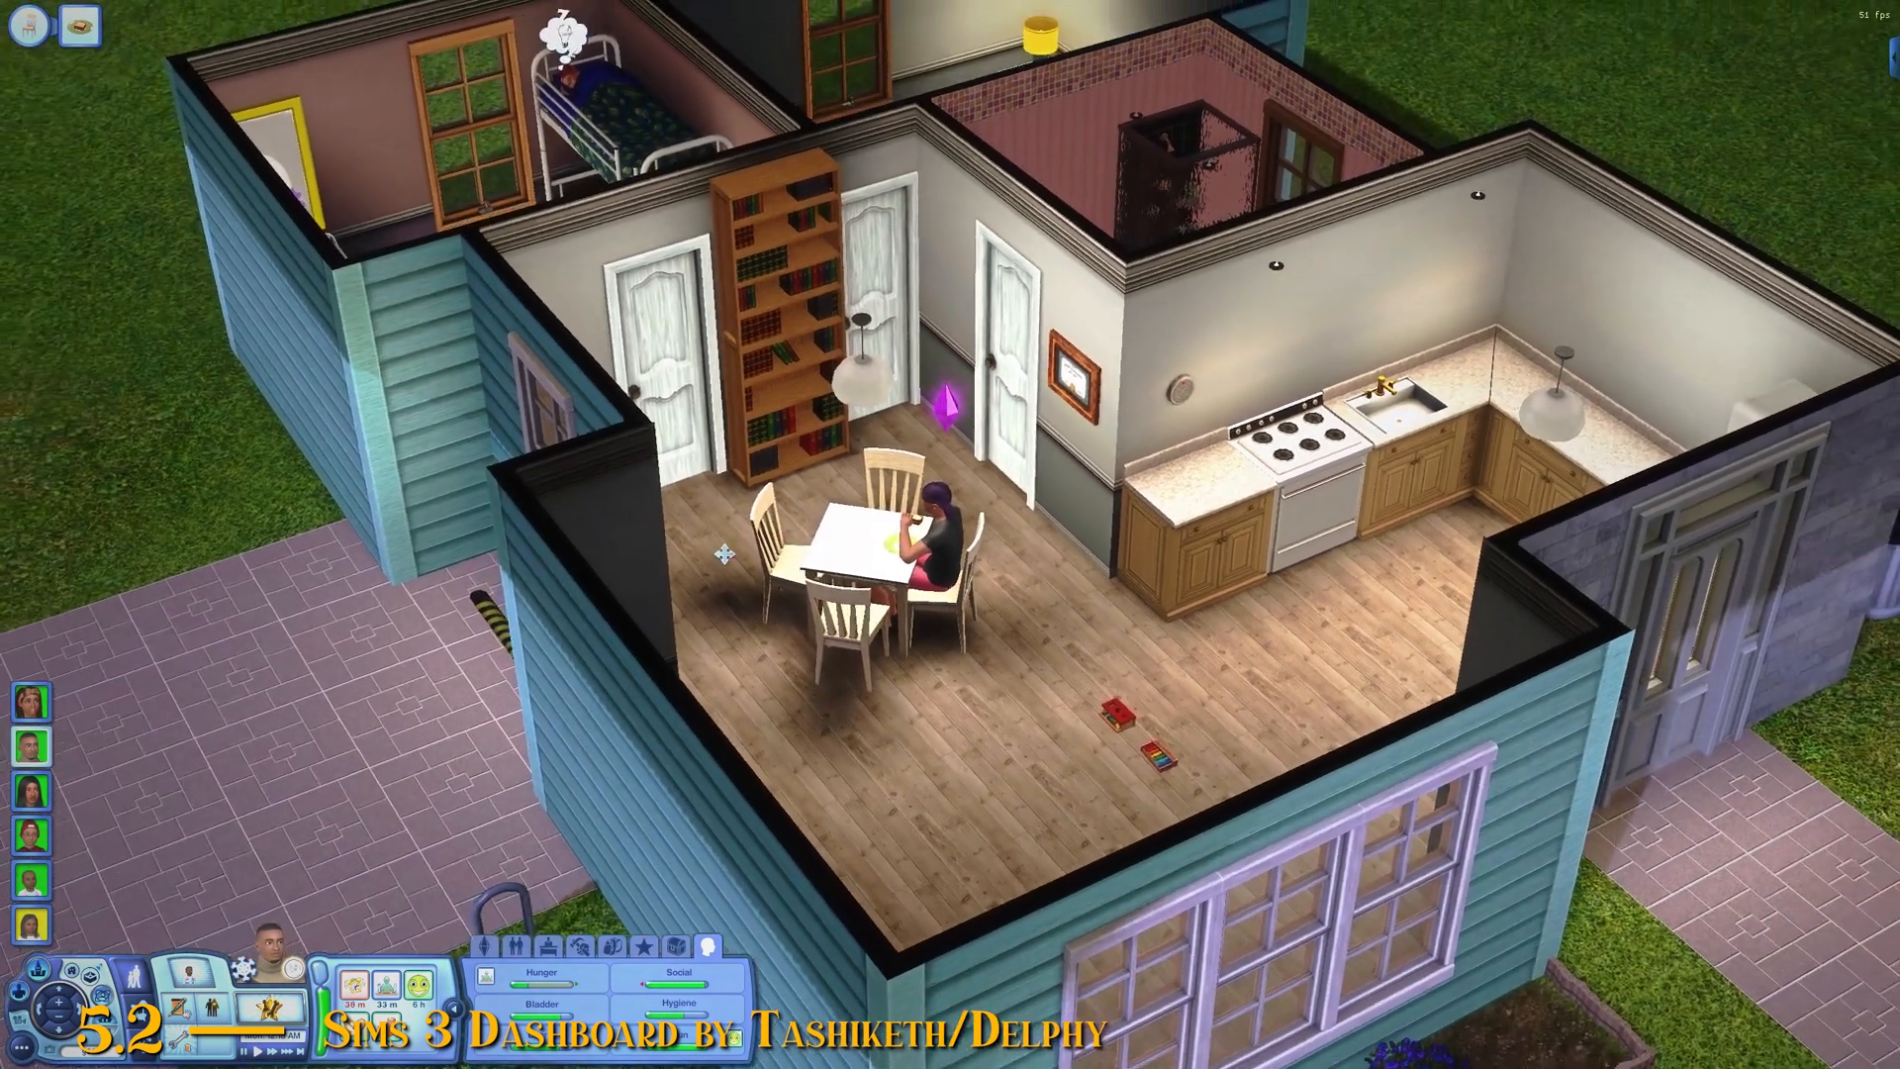
drag(724, 555, 729, 533)
key(End)
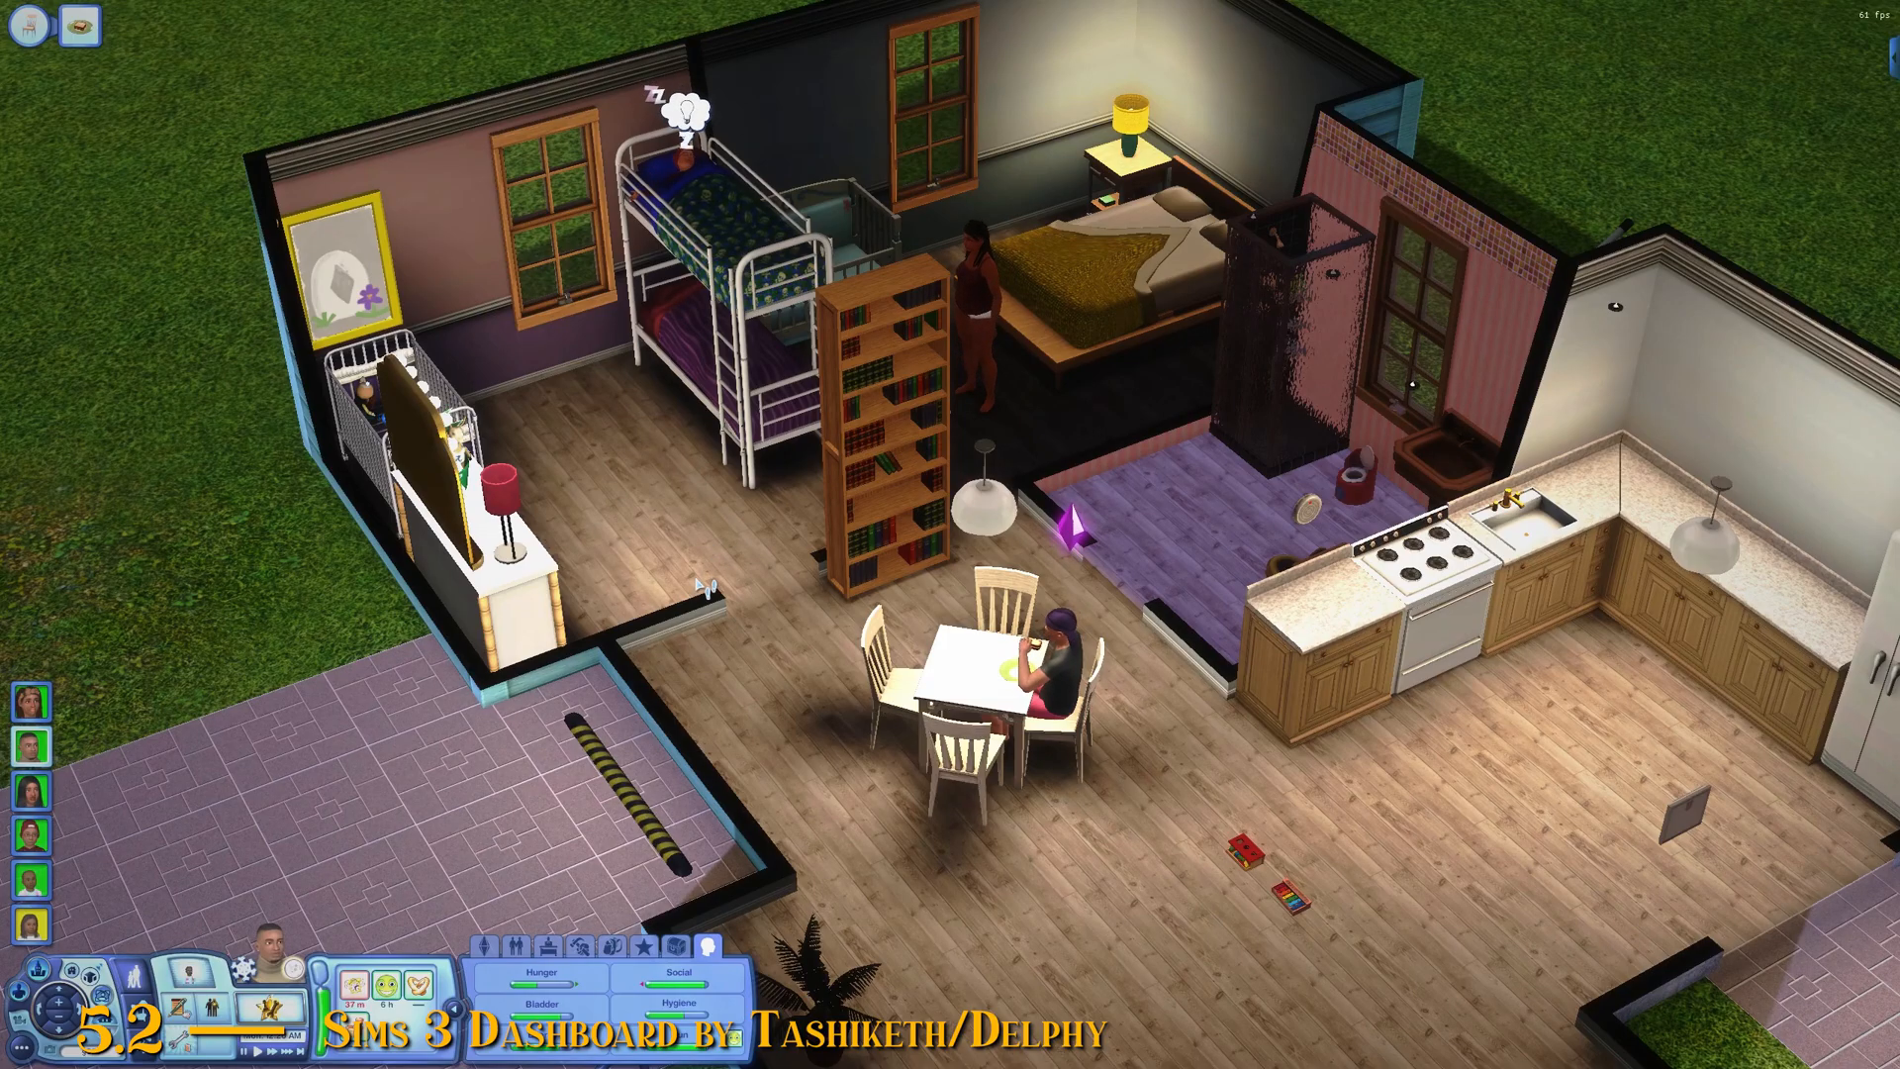
scroll(703, 586, up, 5)
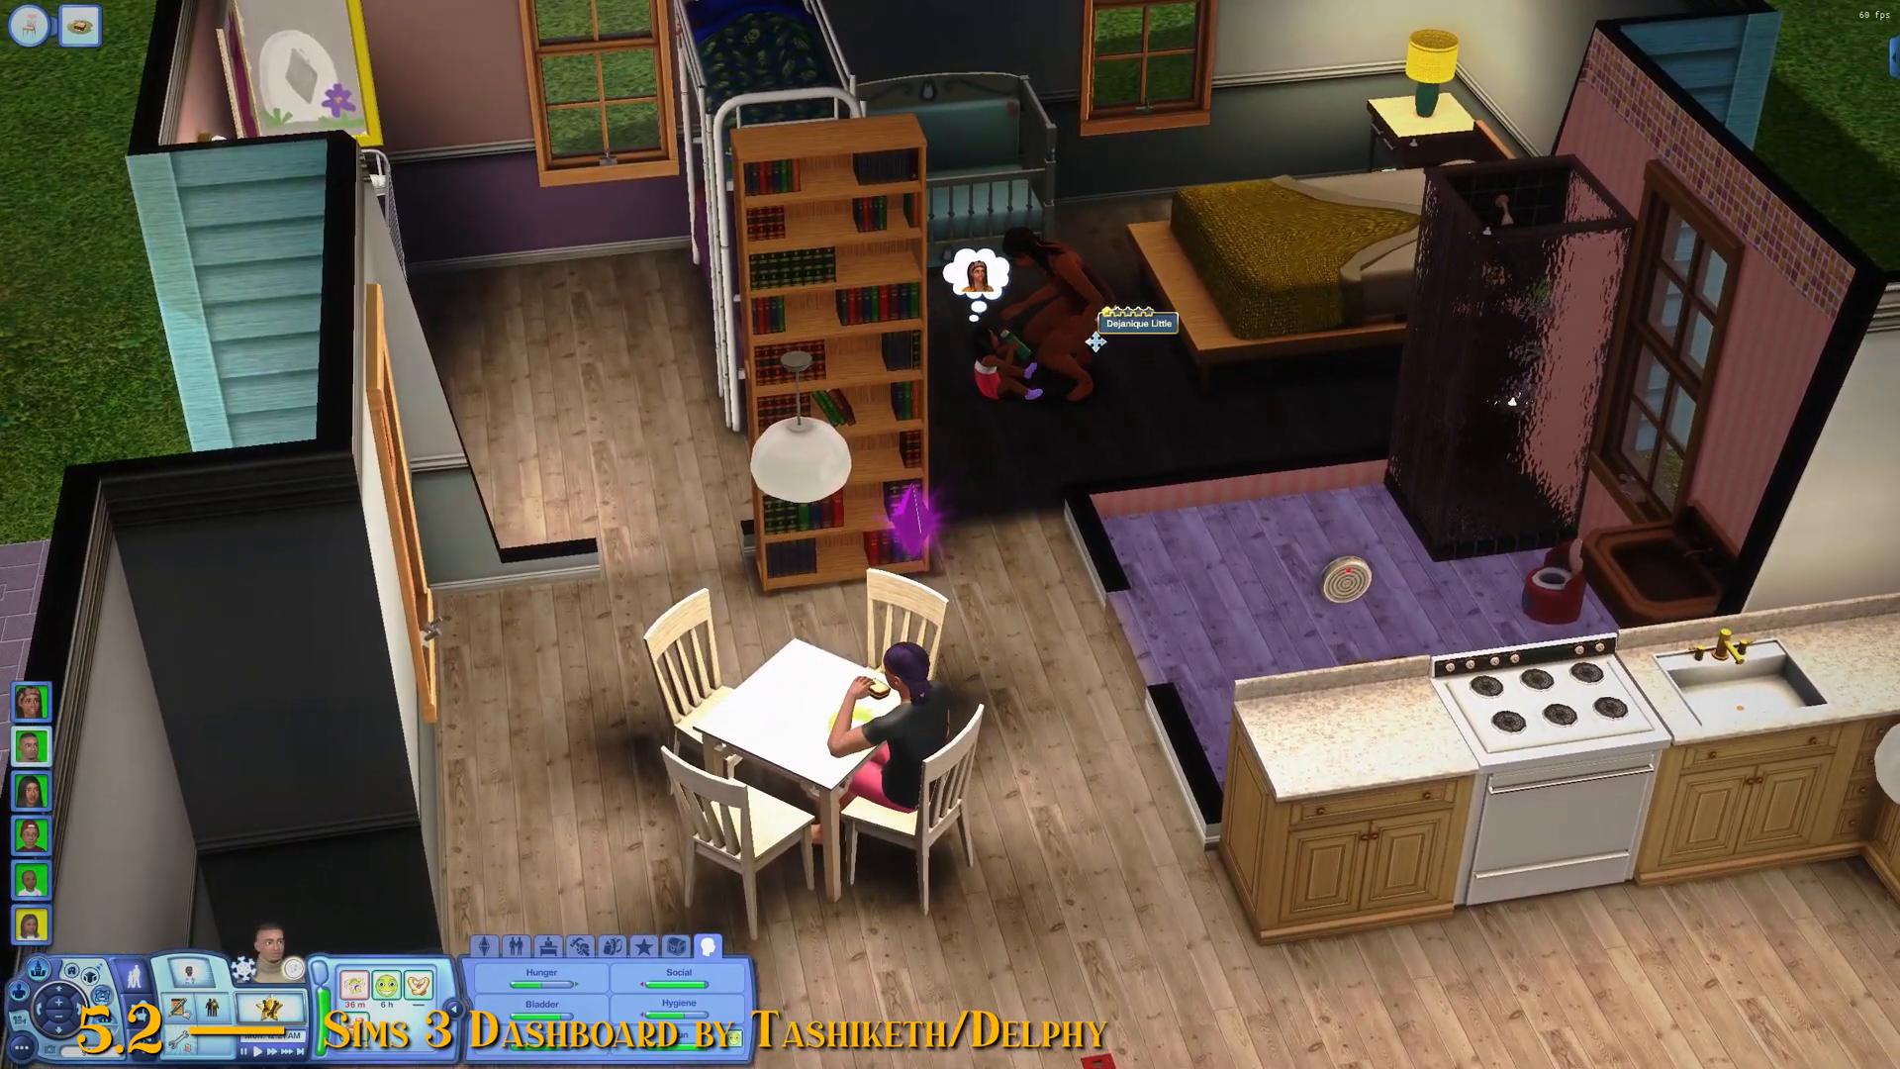
scroll(1071, 382, down, 3)
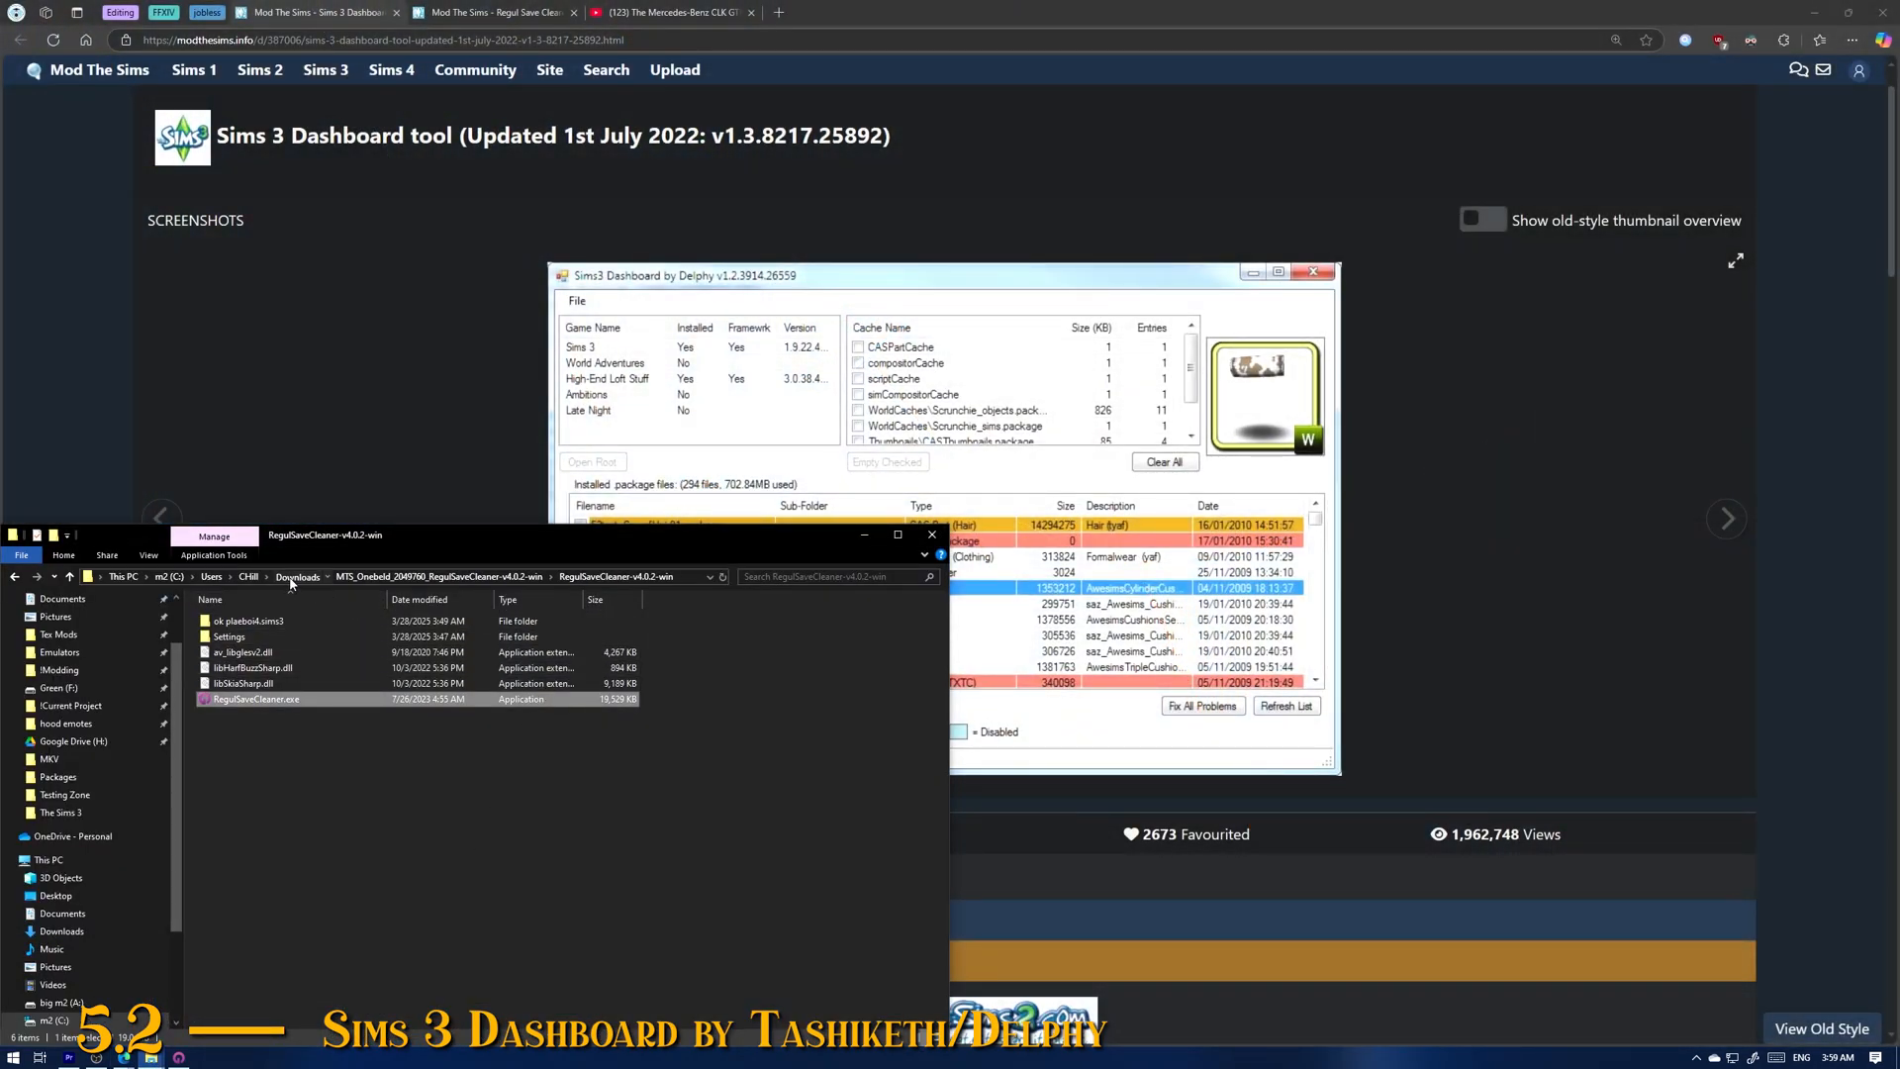
Step: Run Sims3Dashboard.exe from the MTS_Delphy_1048017_Sims3Dashboard download folder and start choosing a folder to scan for packages
click(296, 577)
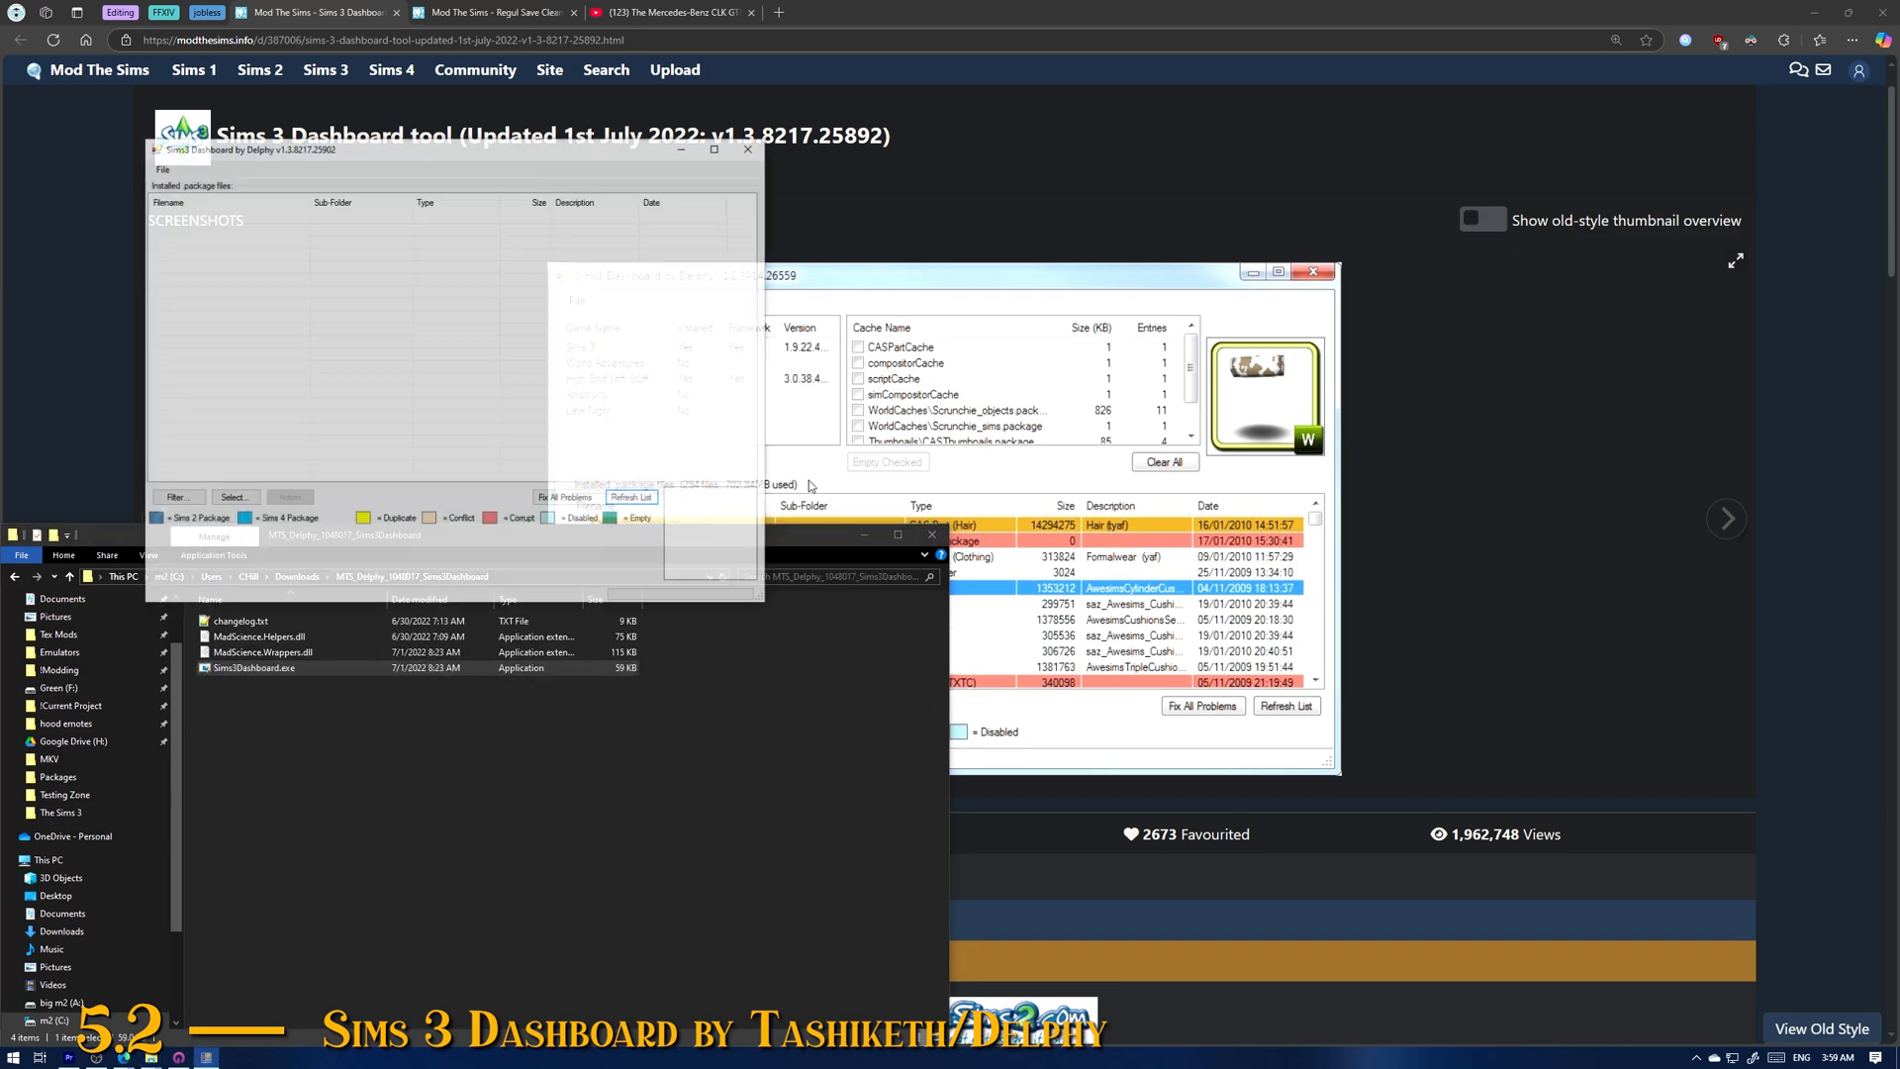
drag(255, 146, 647, 249)
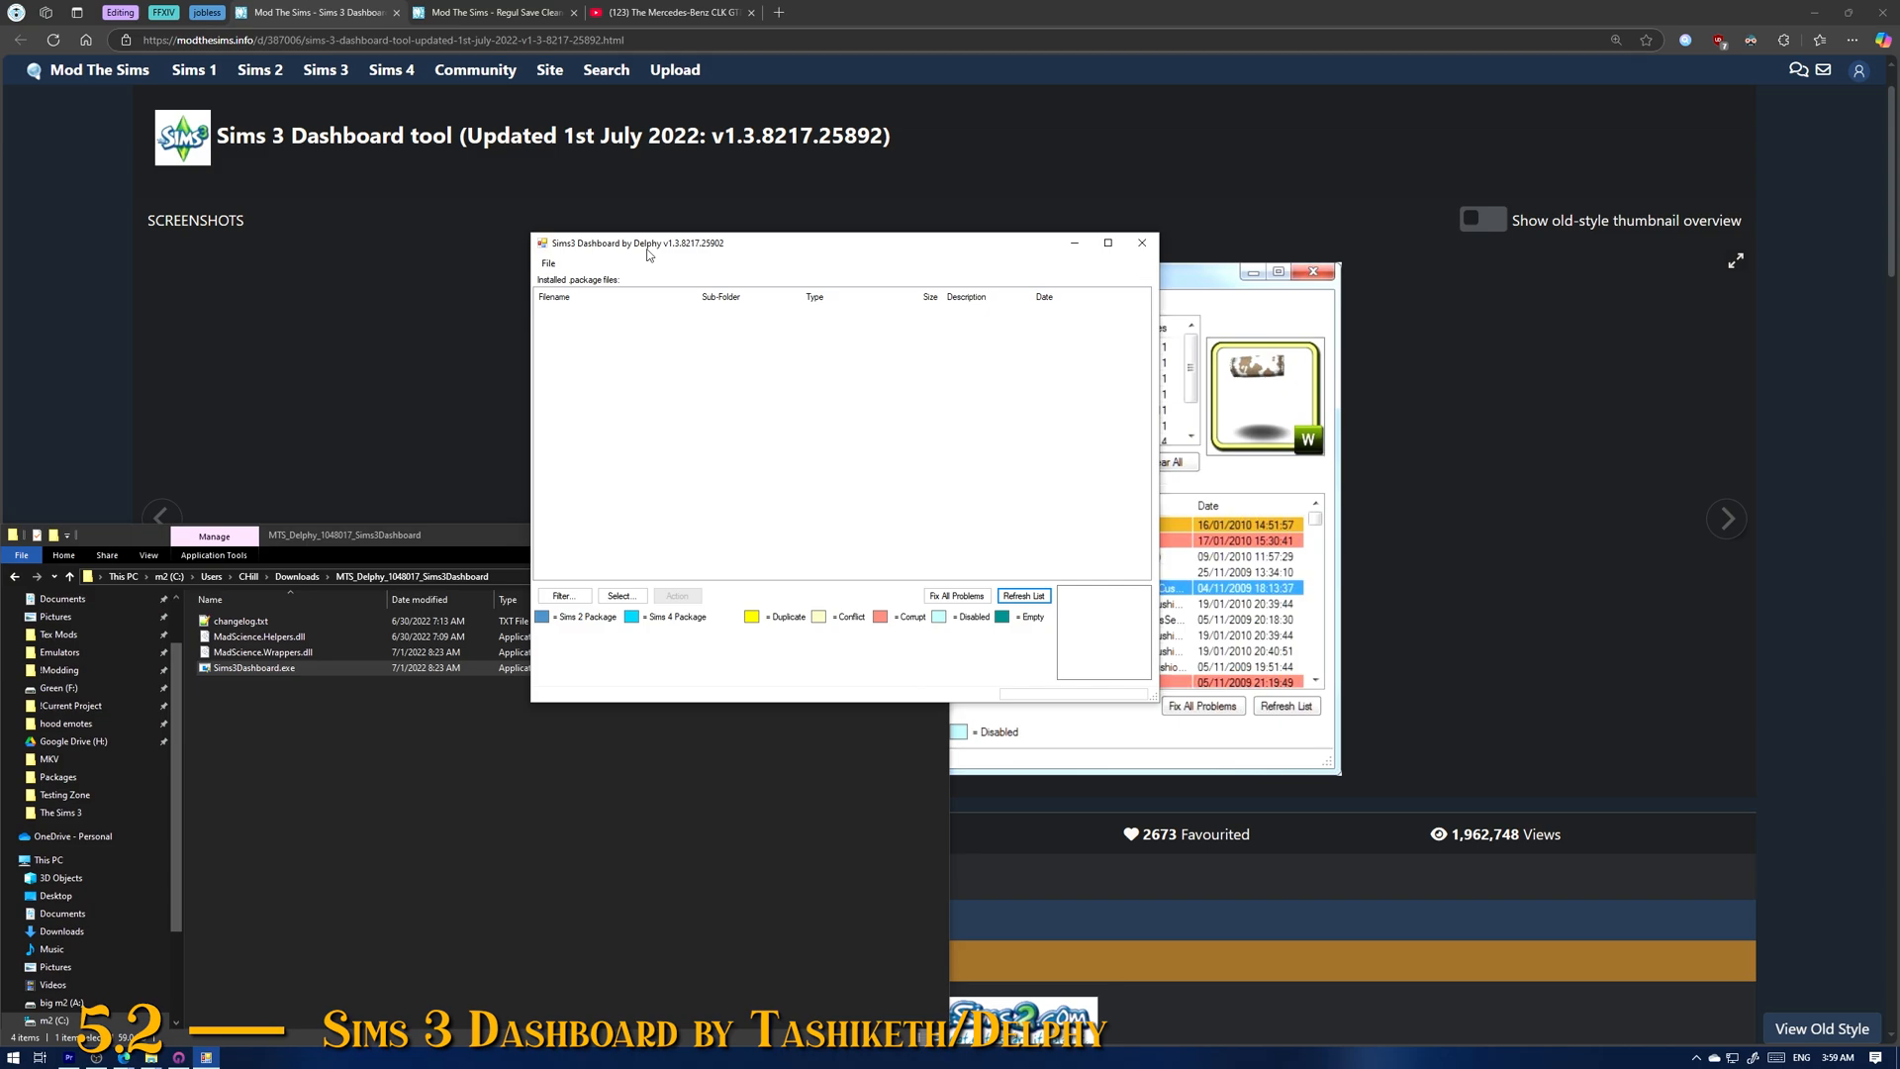
click(548, 263)
click(598, 282)
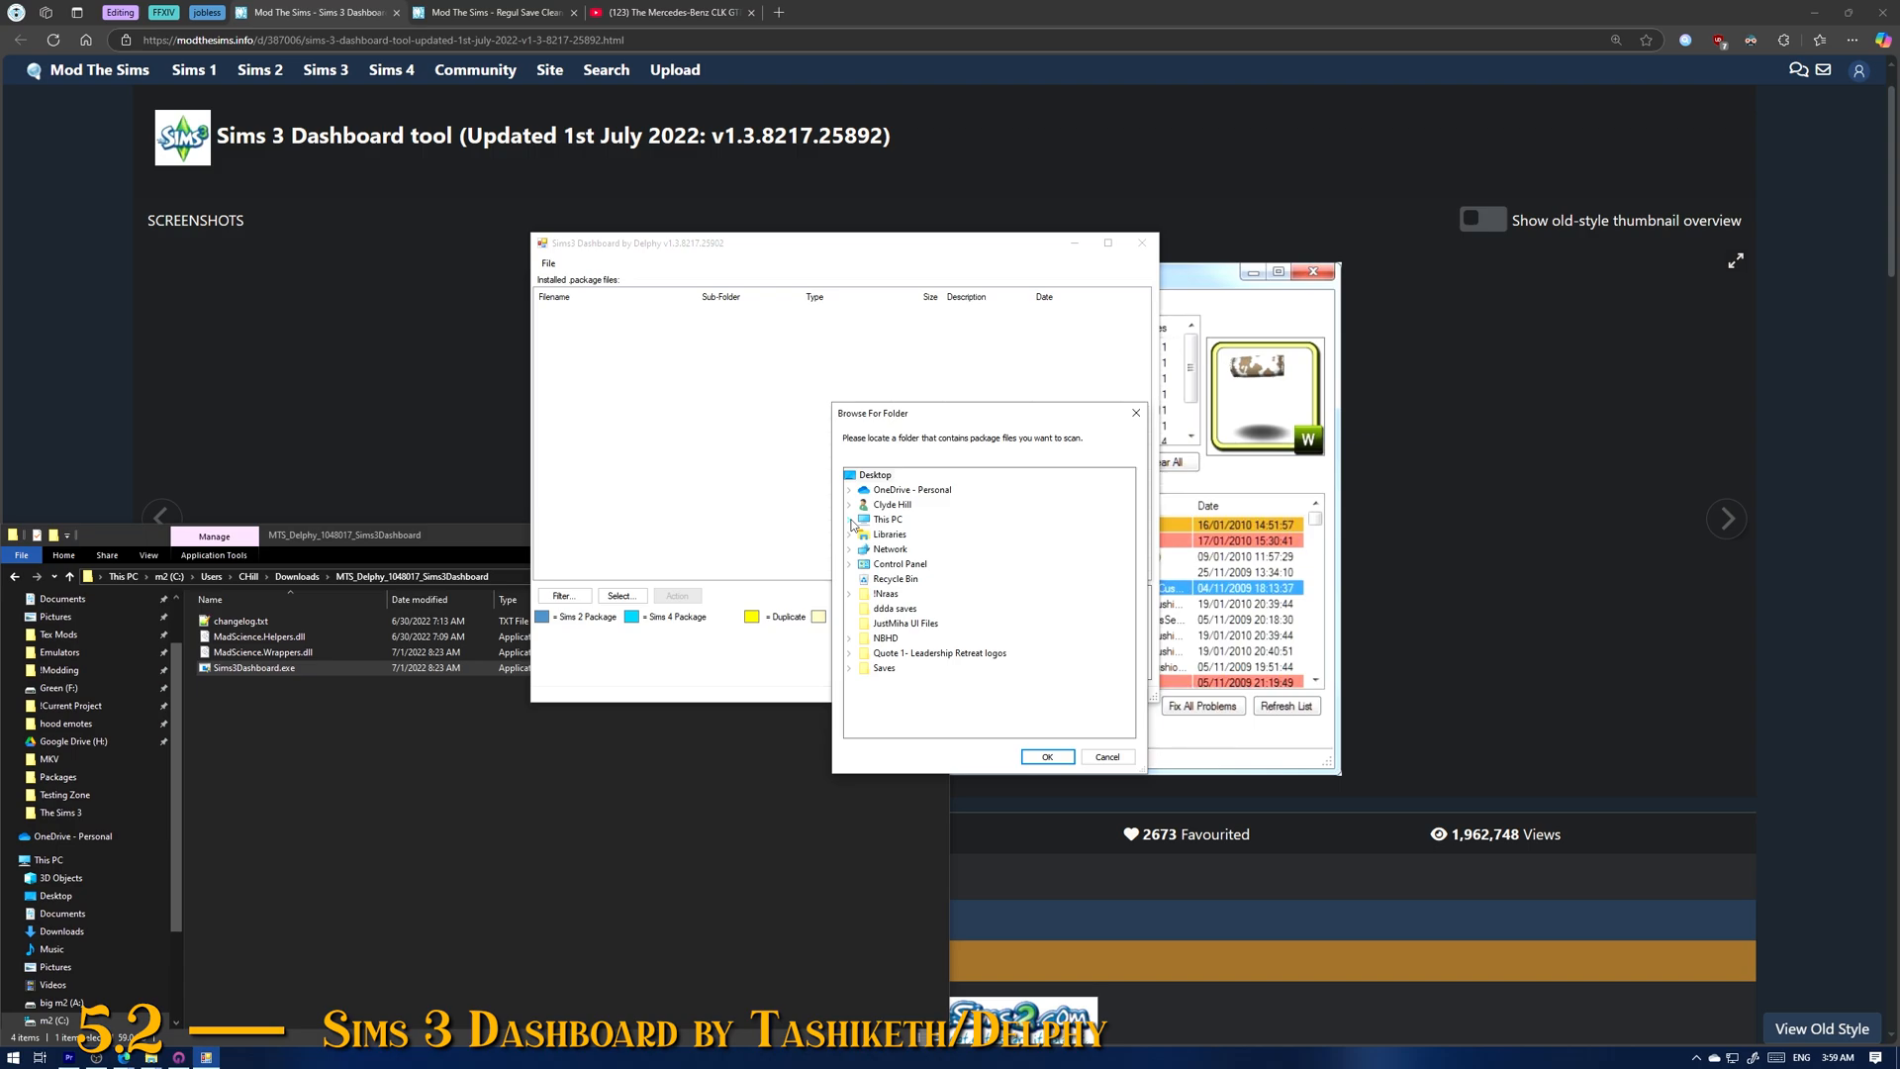
Step: Choose the Mods folder under Documents > Electronic Arts > The Sims 3 on the m2 (C:) drive and scan it
click(851, 521)
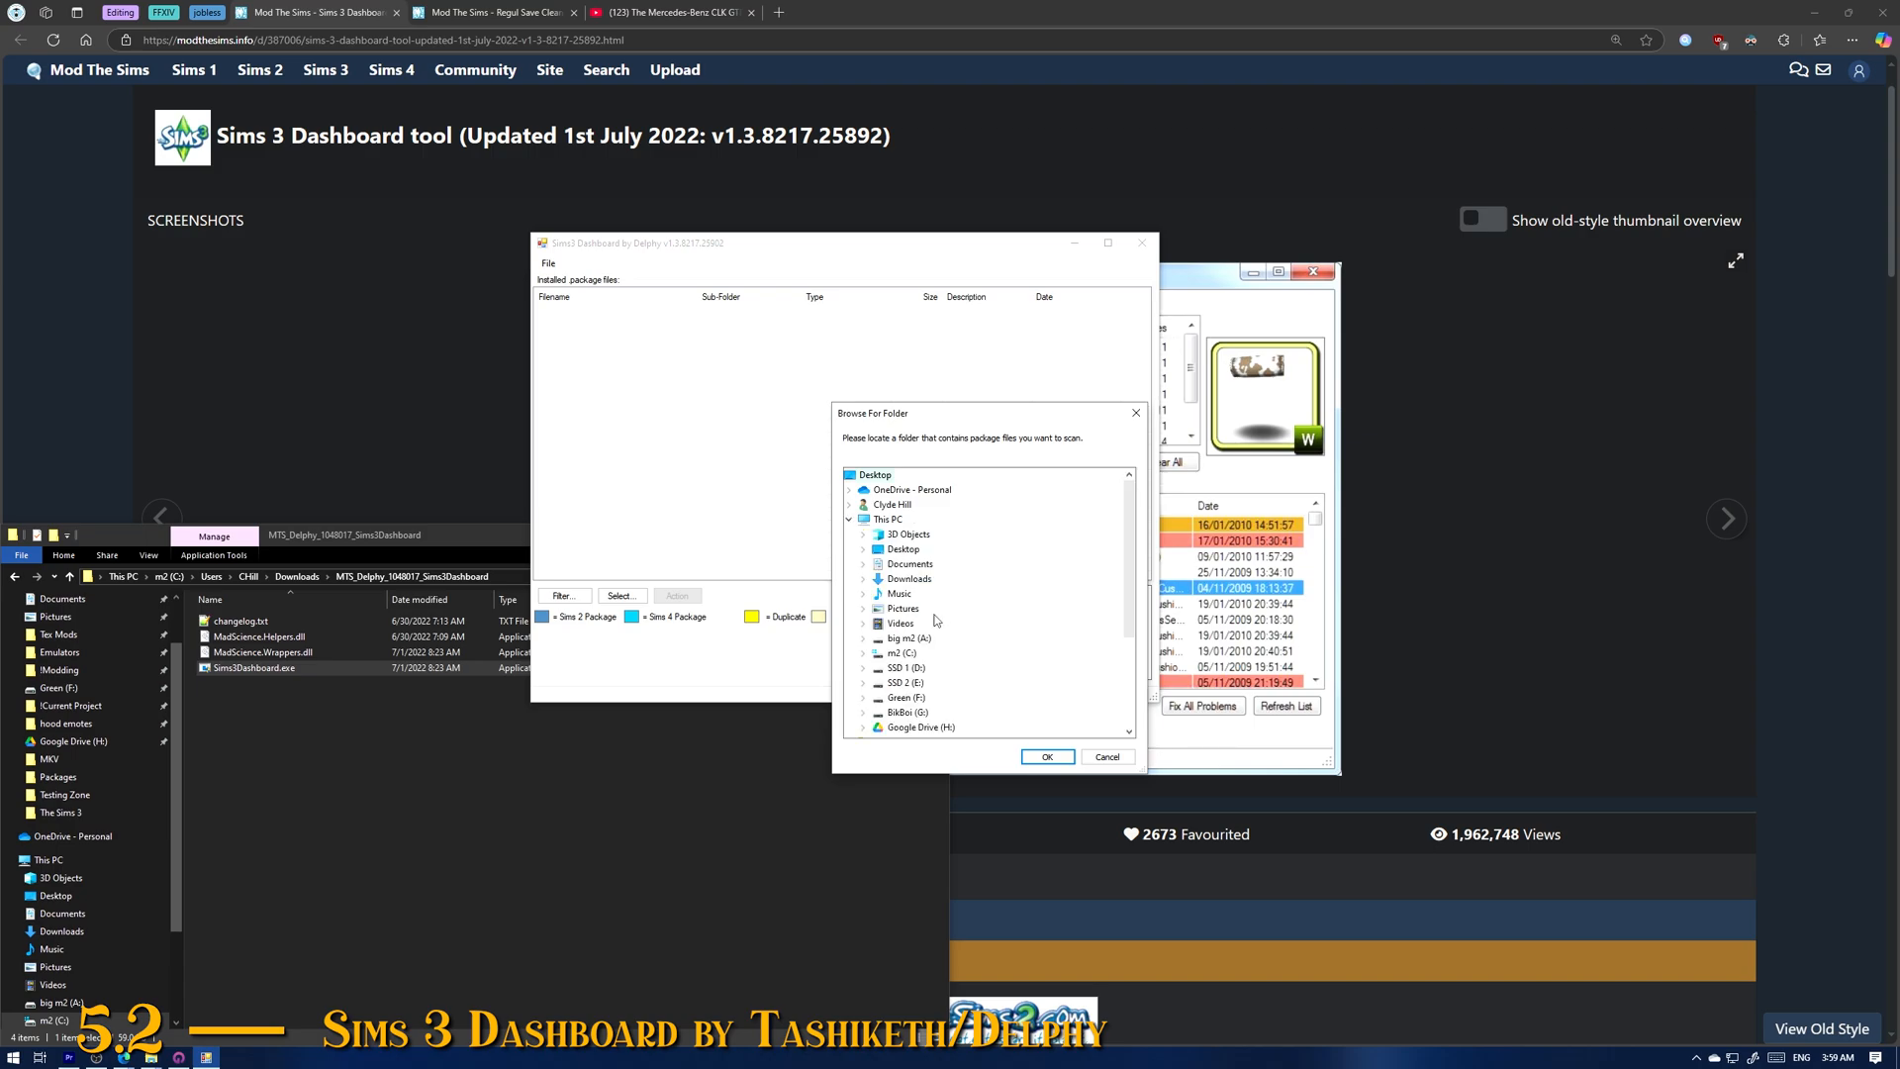
click(863, 653)
scroll(878, 648, down, 1)
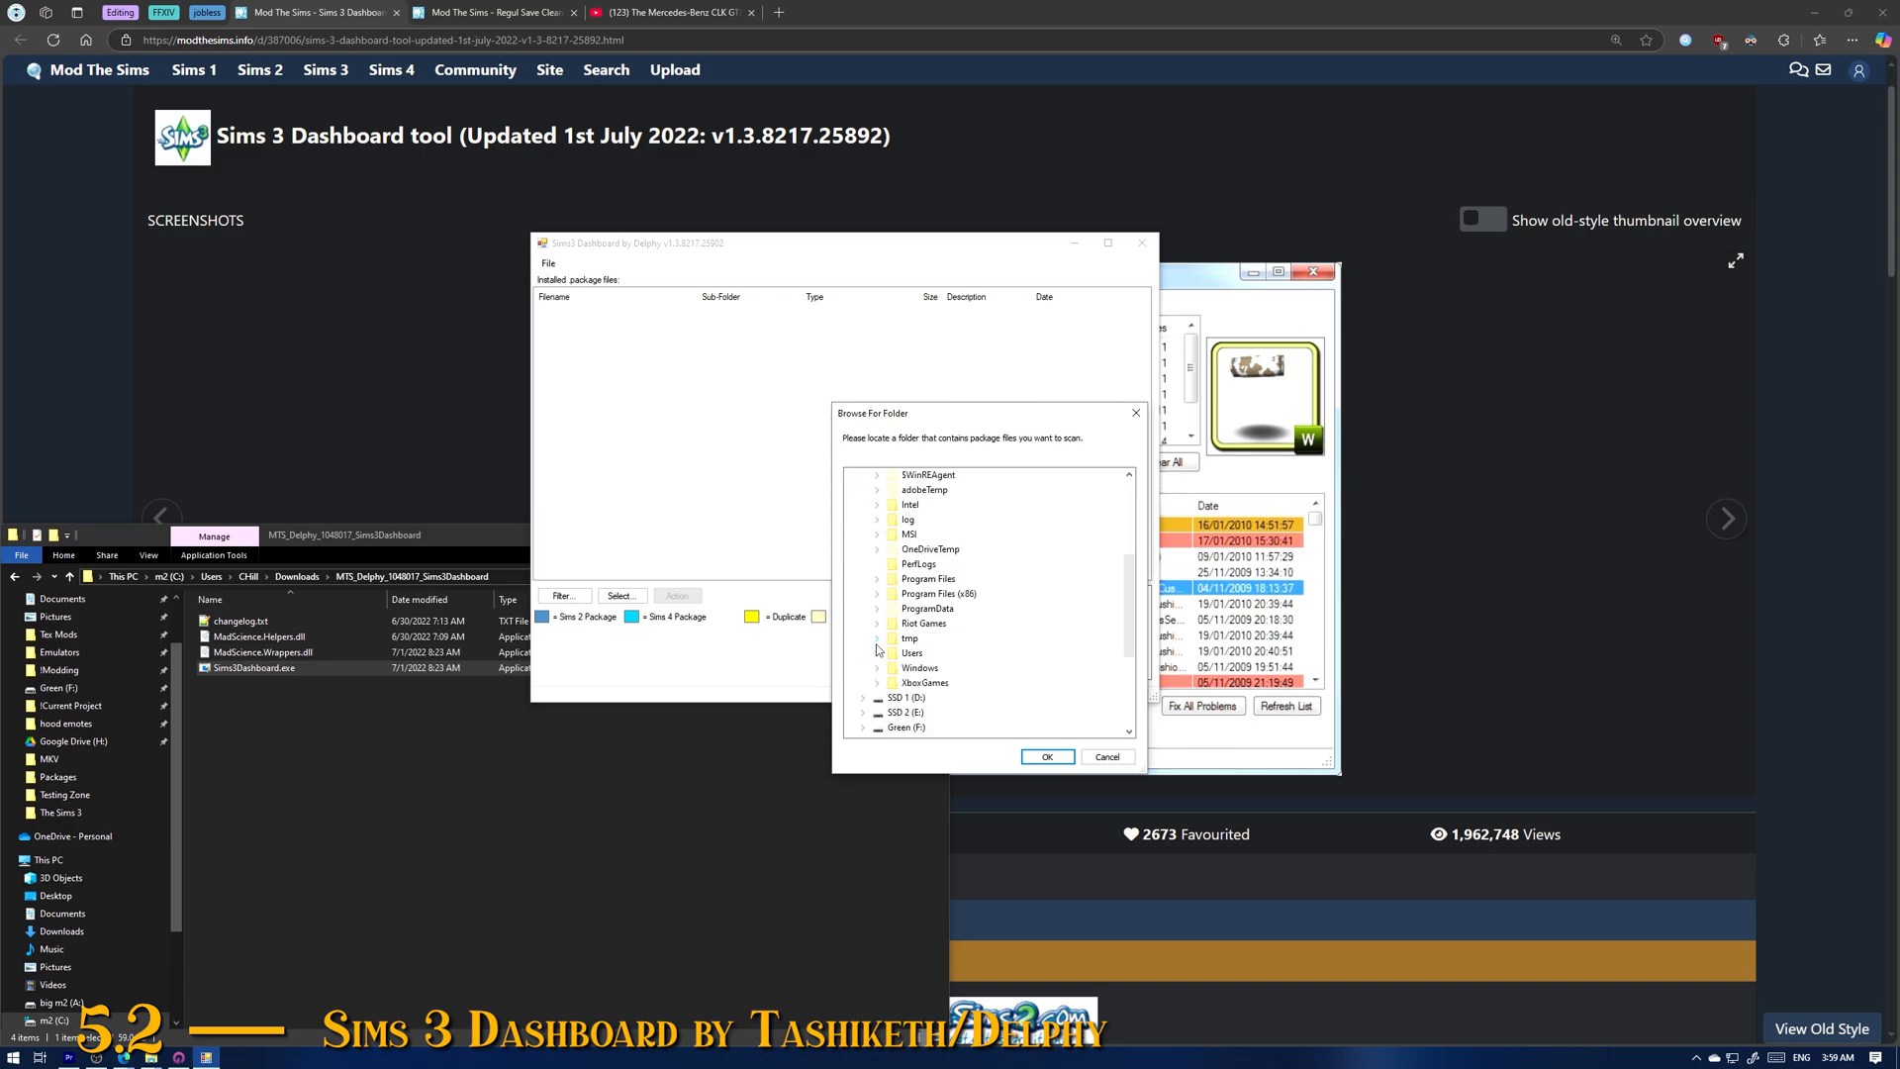
click(876, 653)
click(891, 668)
scroll(963, 582, down, 3)
click(963, 592)
scroll(1008, 593, down, 2)
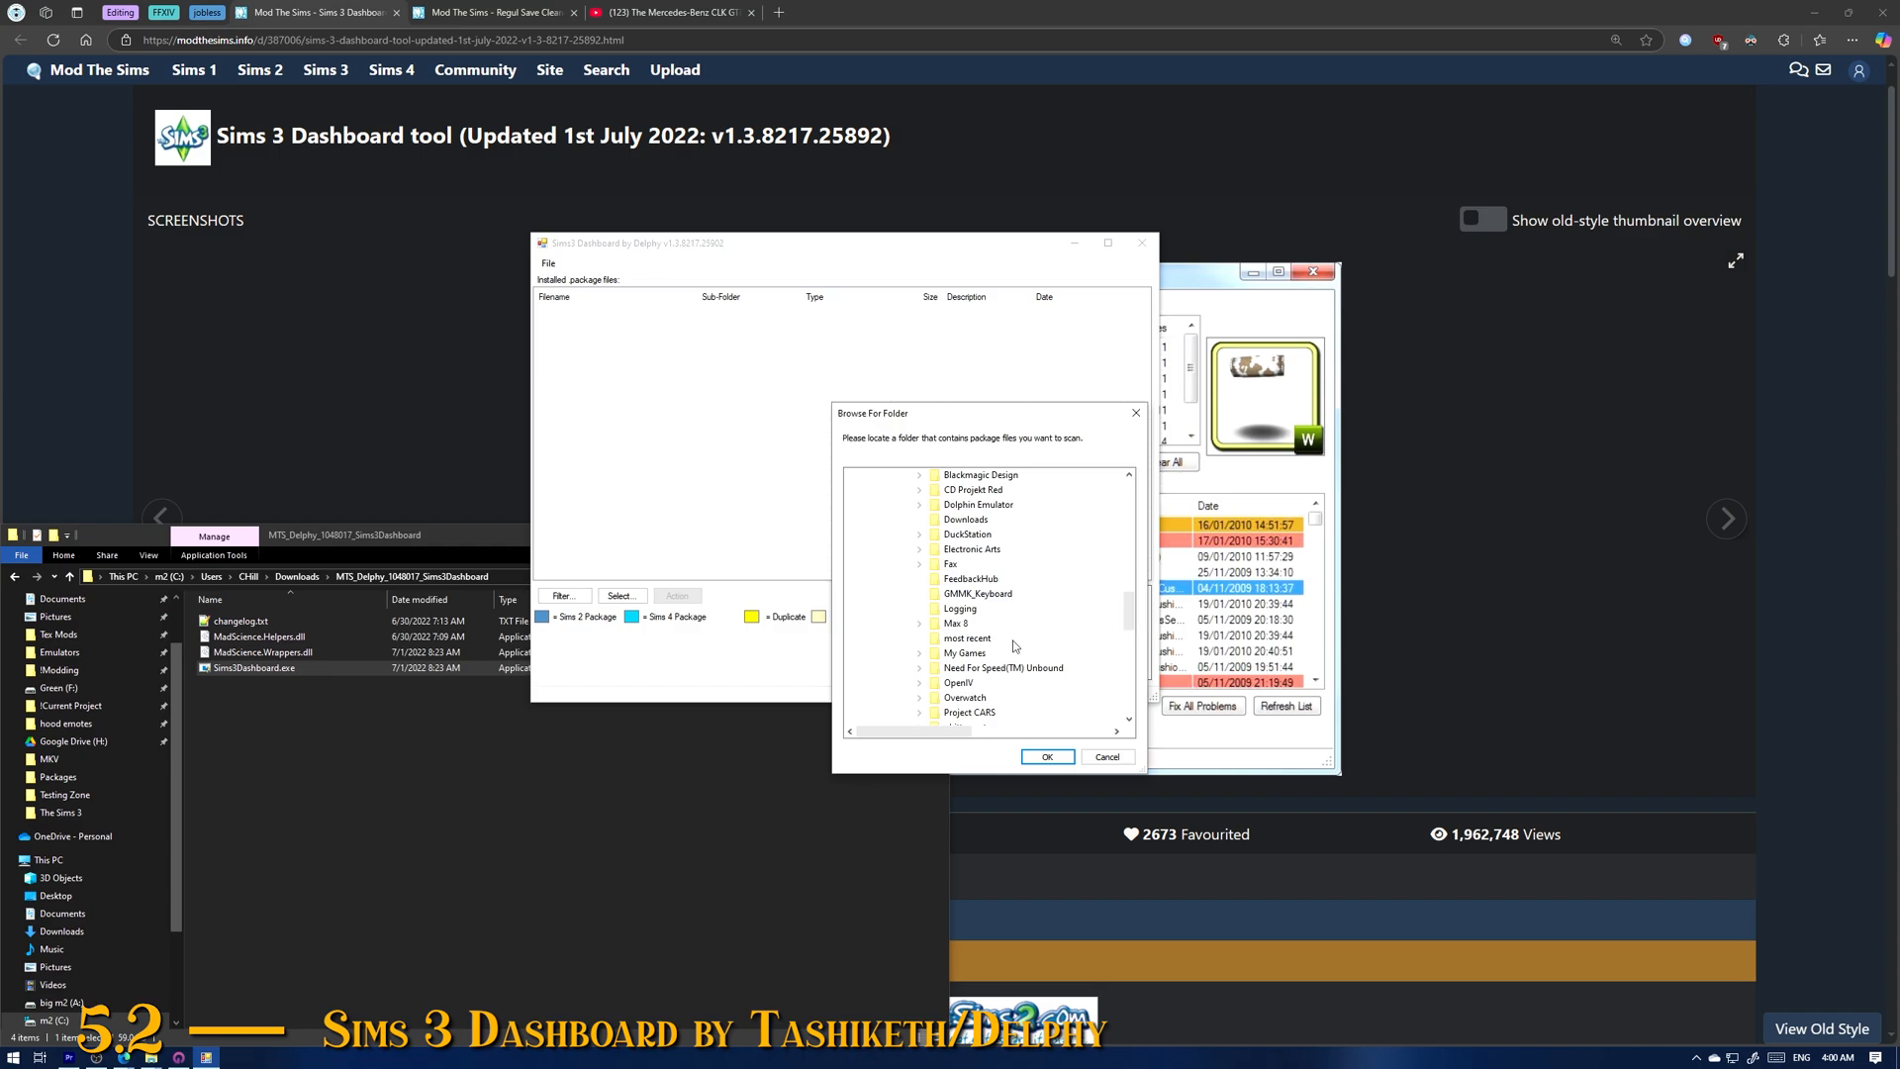
click(995, 550)
double_click(990, 593)
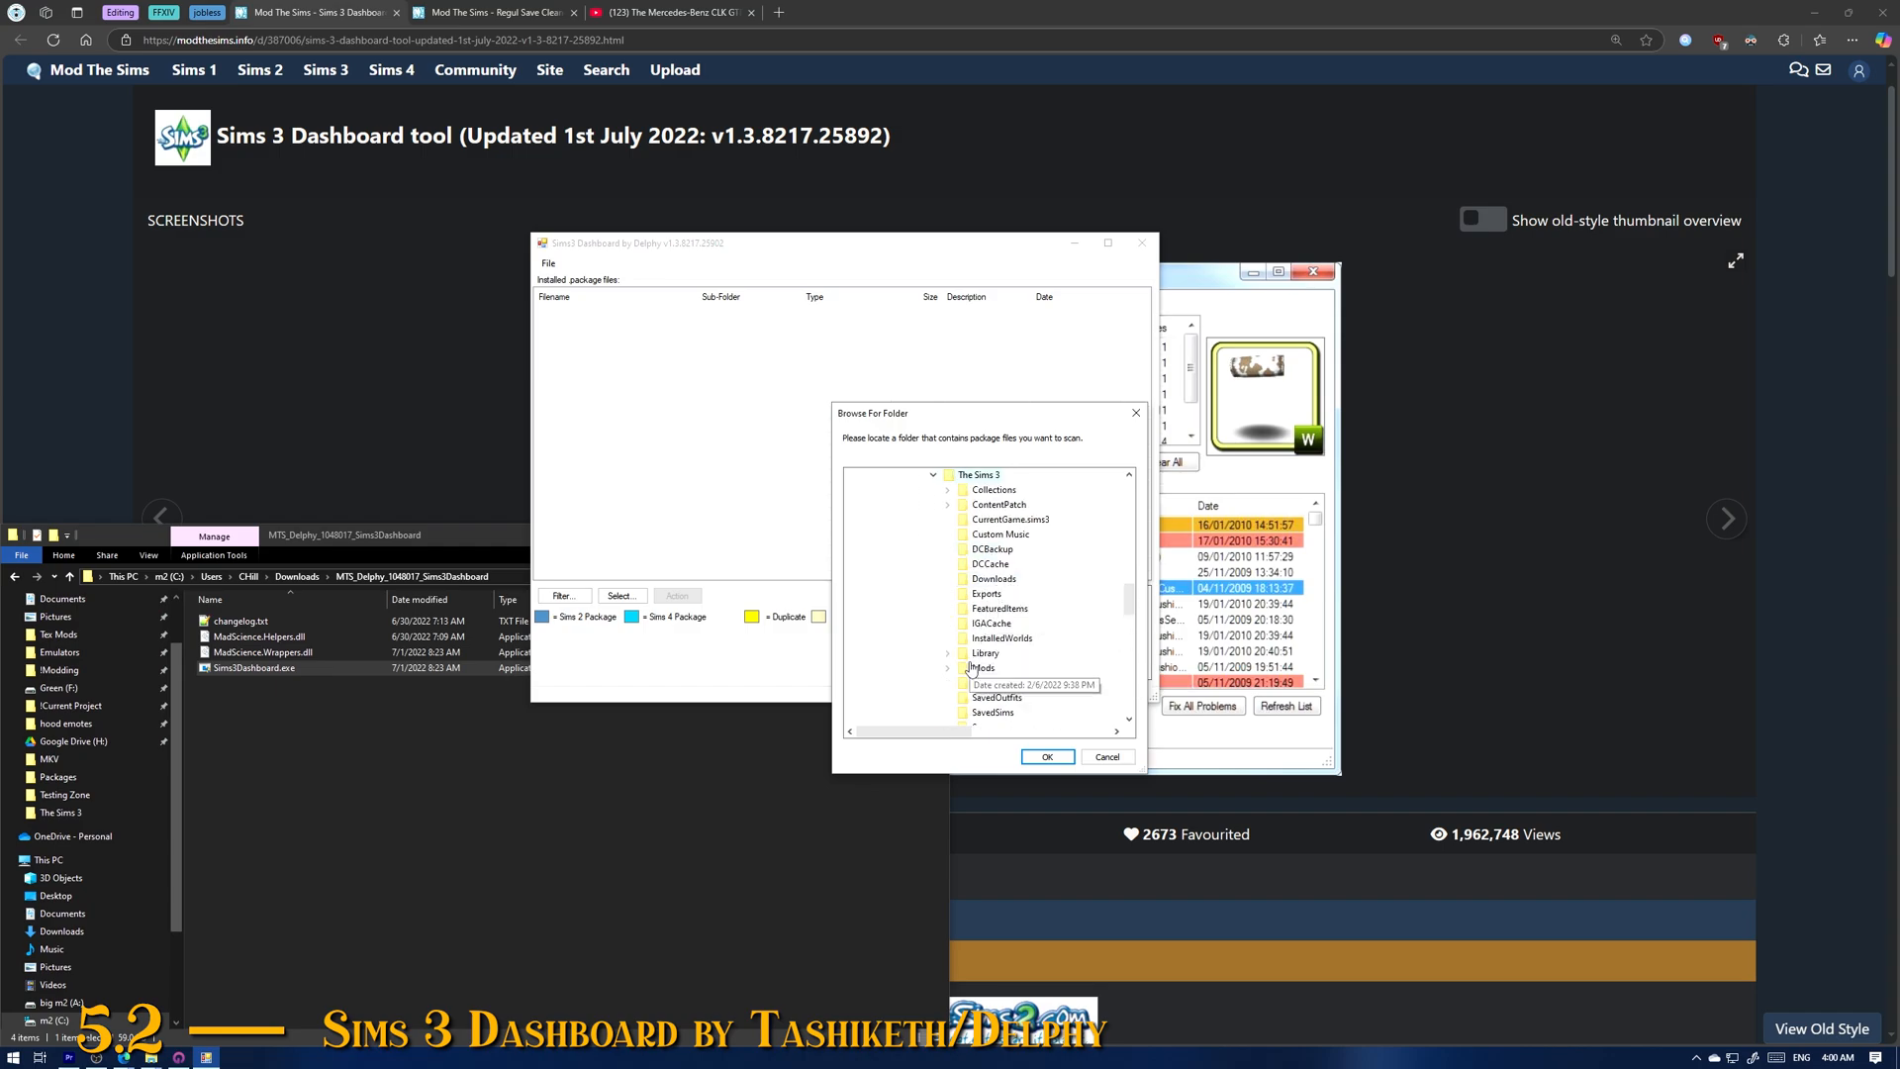
click(1041, 755)
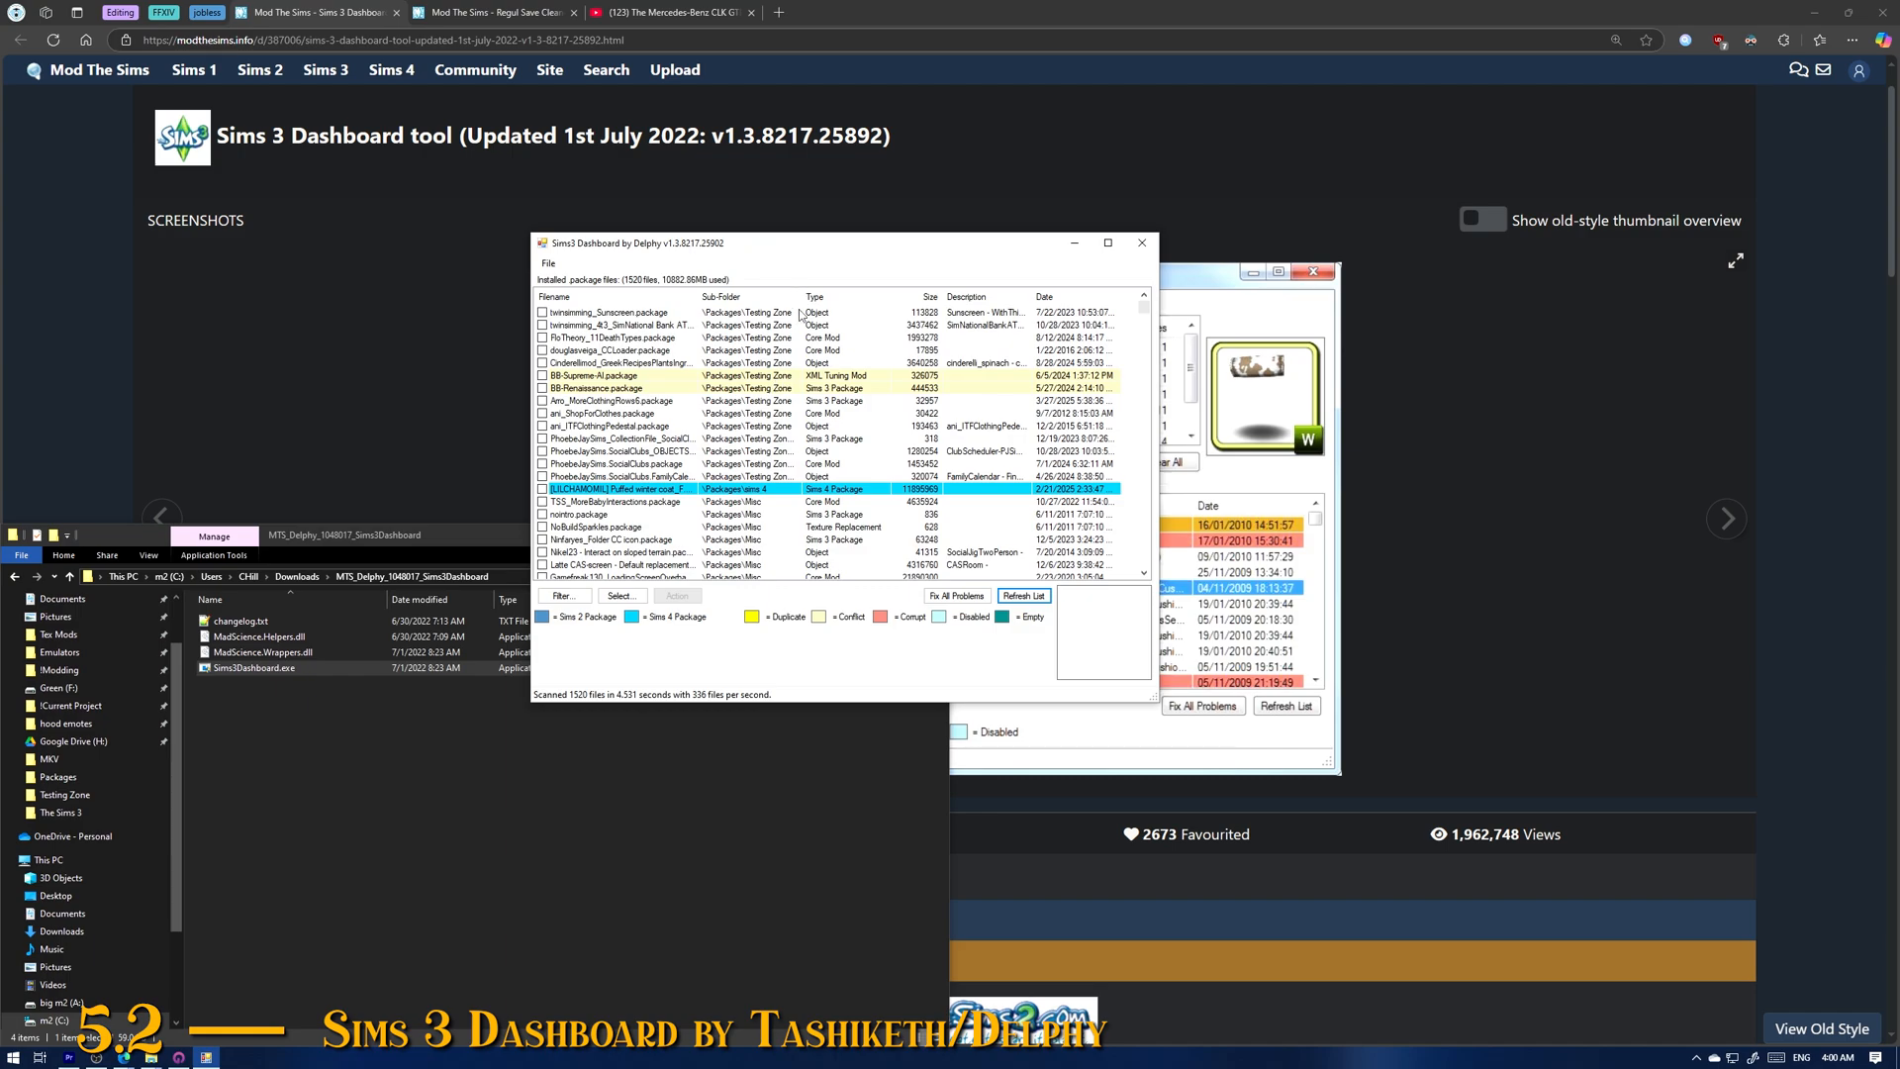
Step: Inspect the highlighted Sims 4 package, and filter the scanned files by Sims 2 packages and by conflicts
click(682, 490)
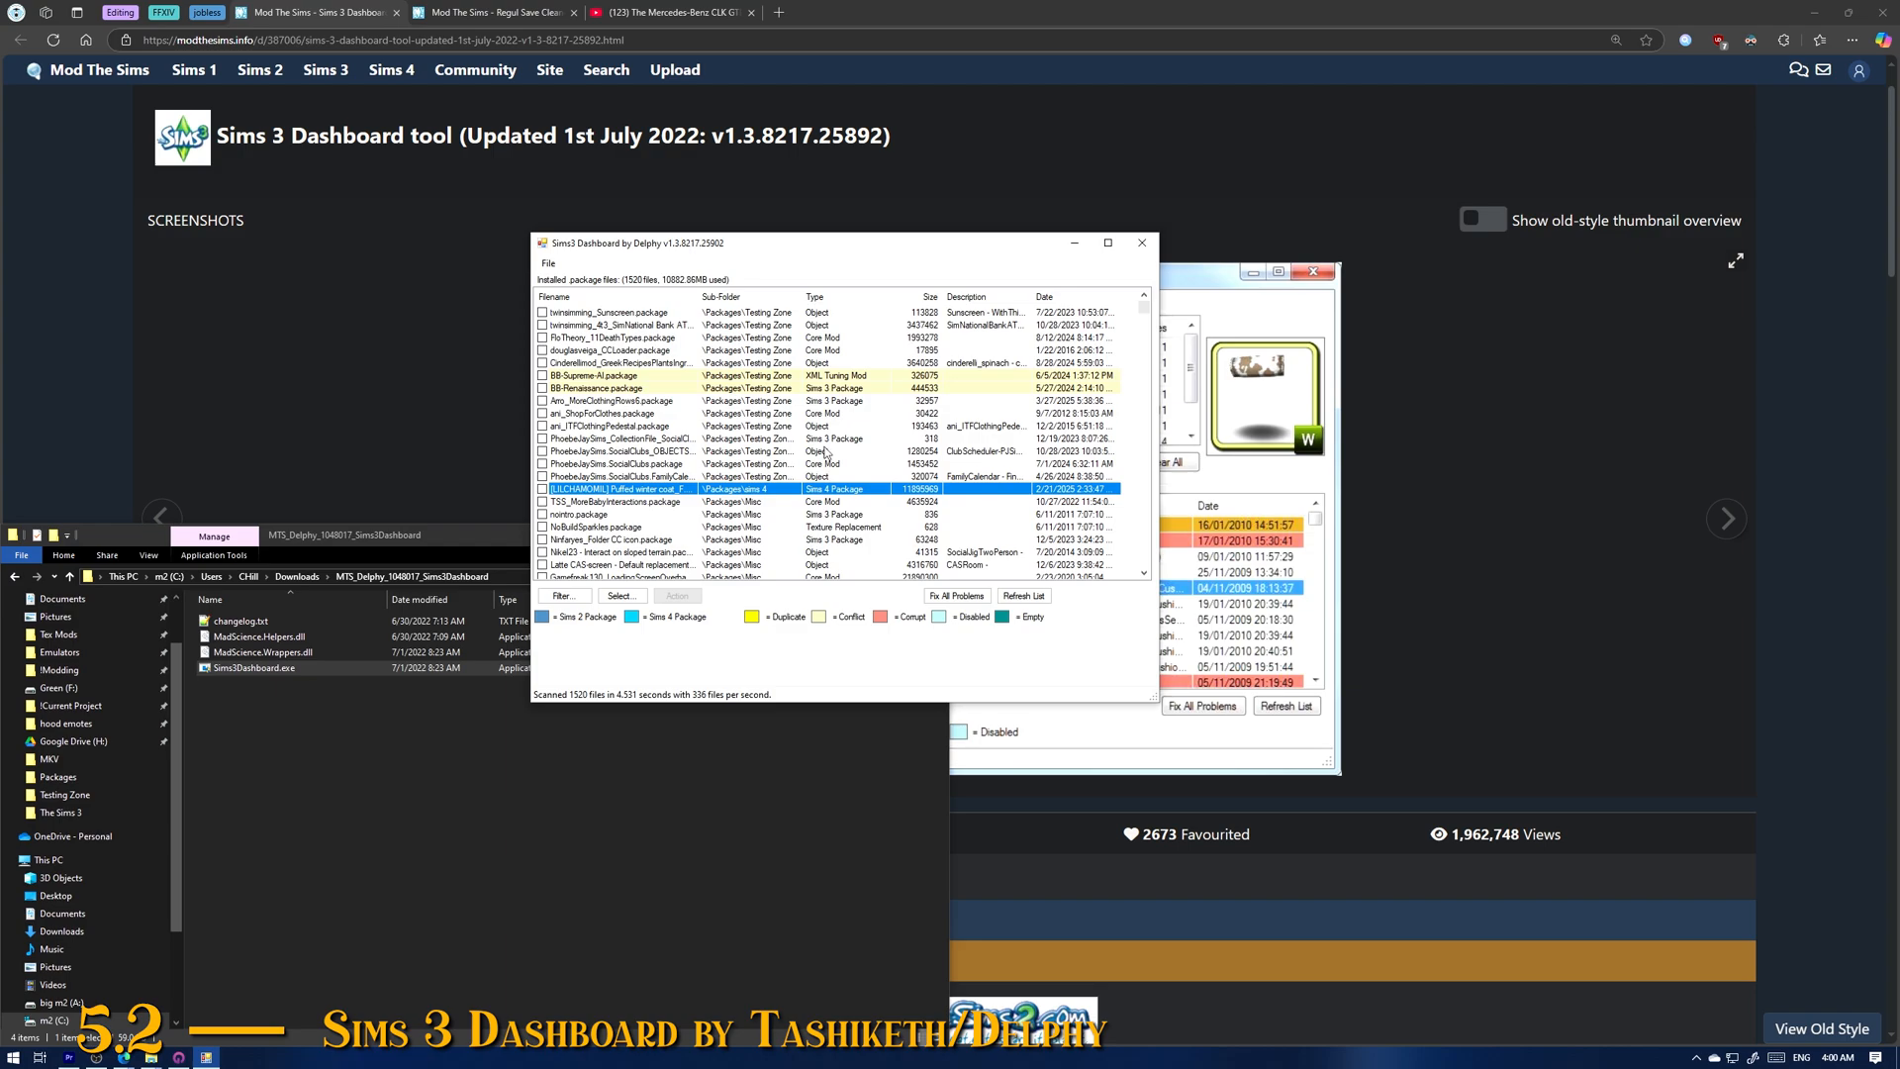
click(542, 617)
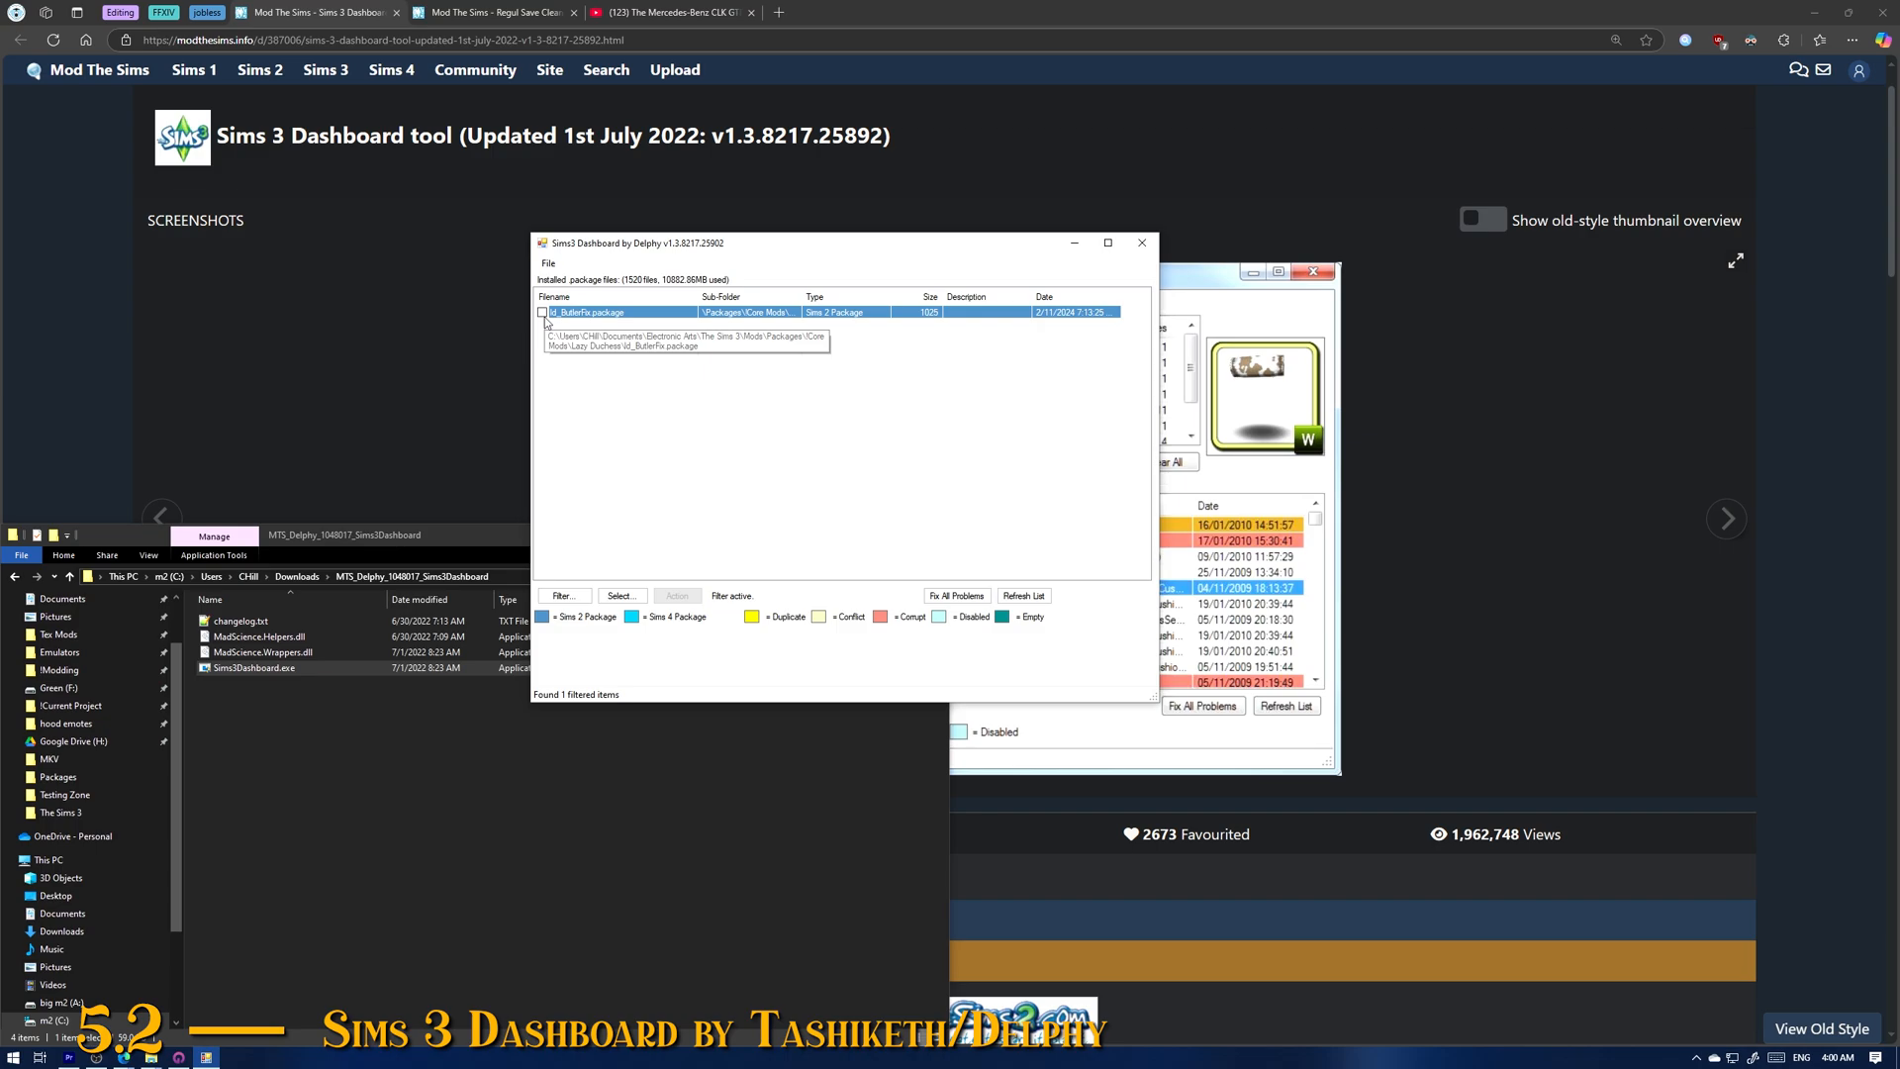
click(822, 619)
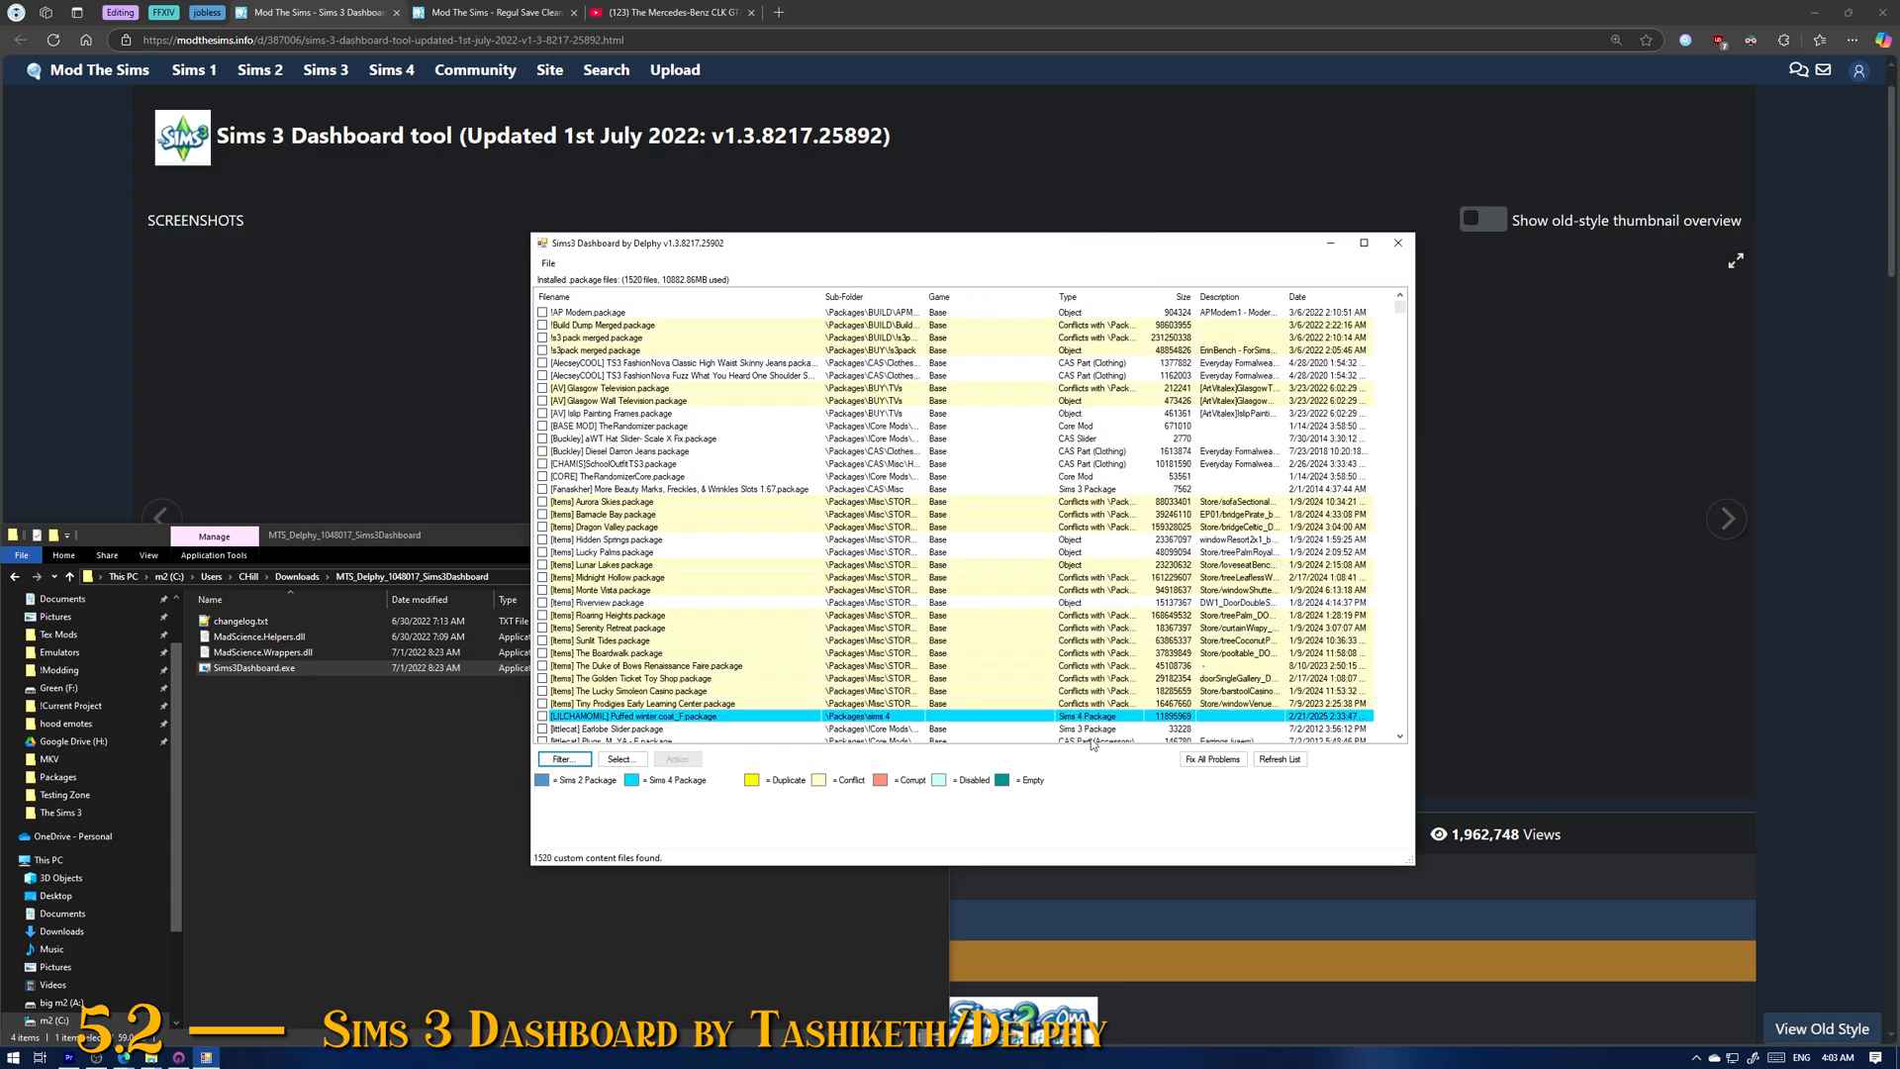
Step: Fix all problems in the scanned packages, accepting the warning and closing the completion report
click(1222, 760)
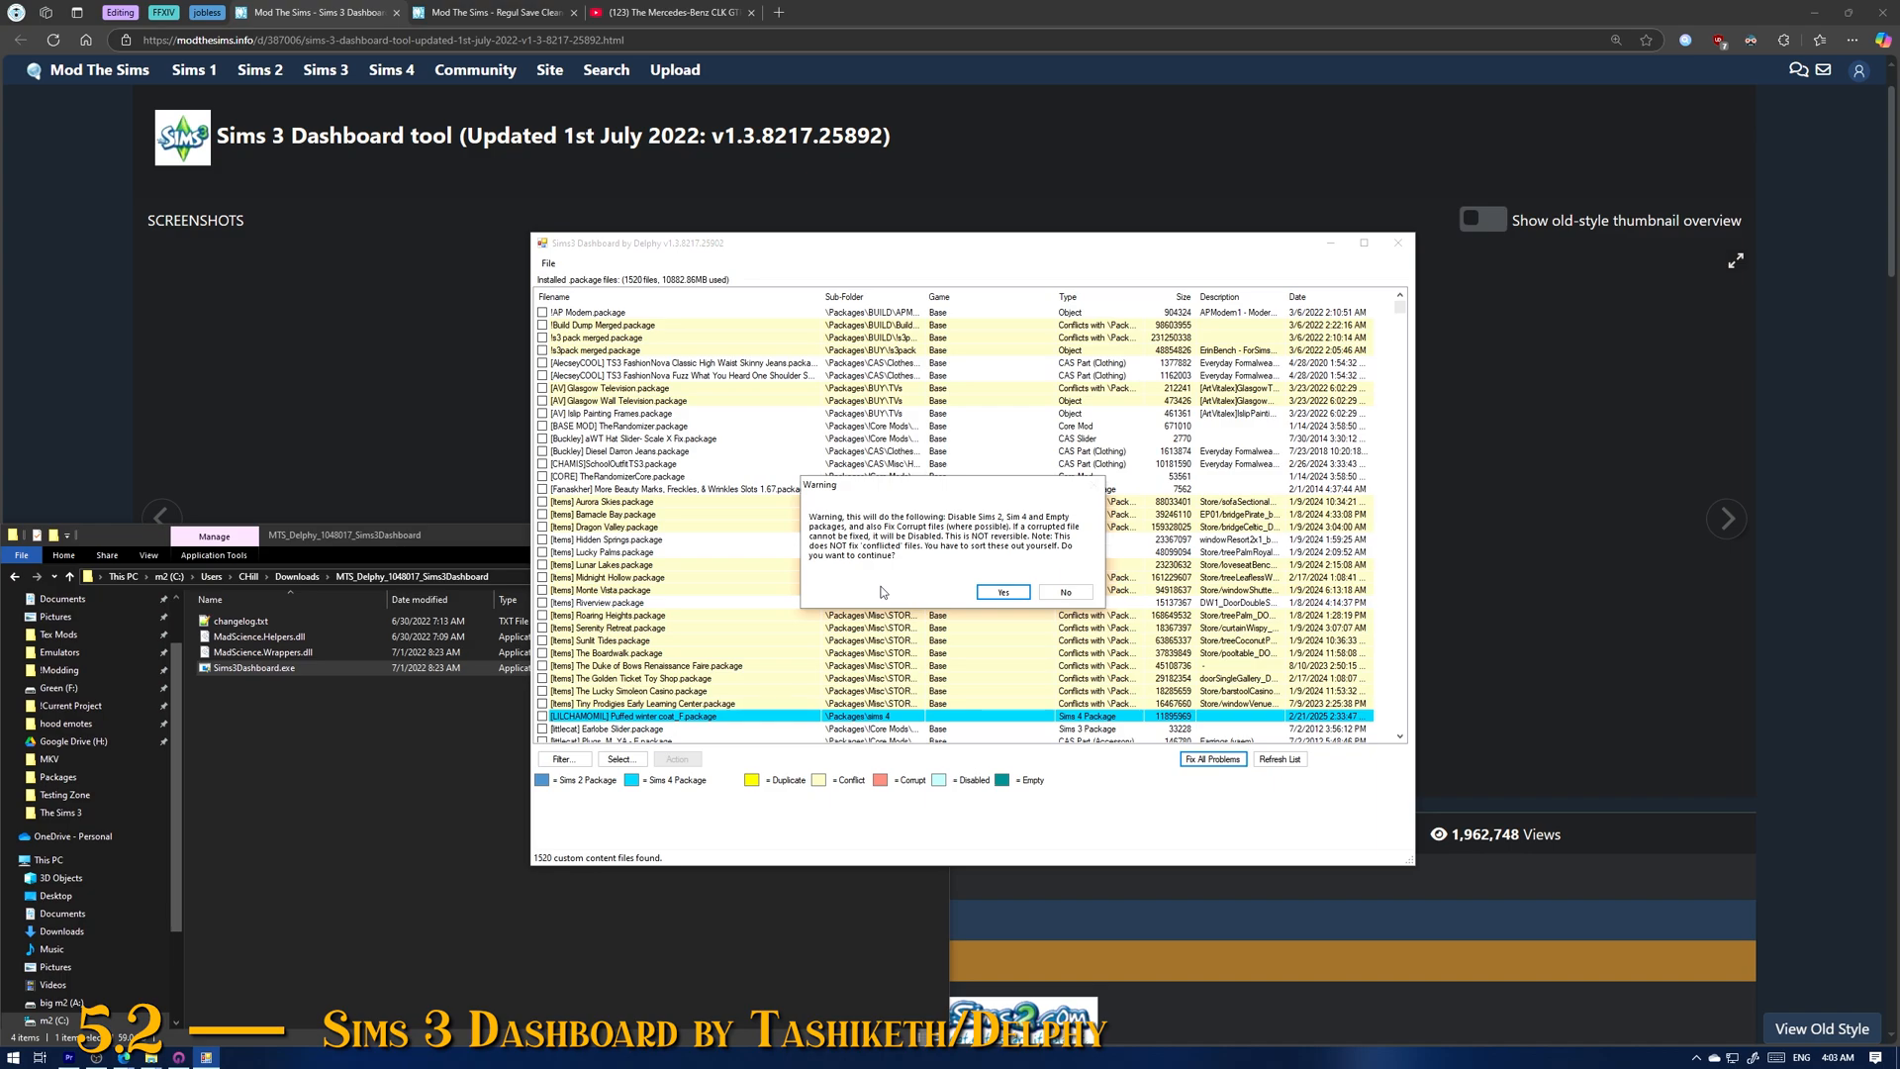
click(1002, 592)
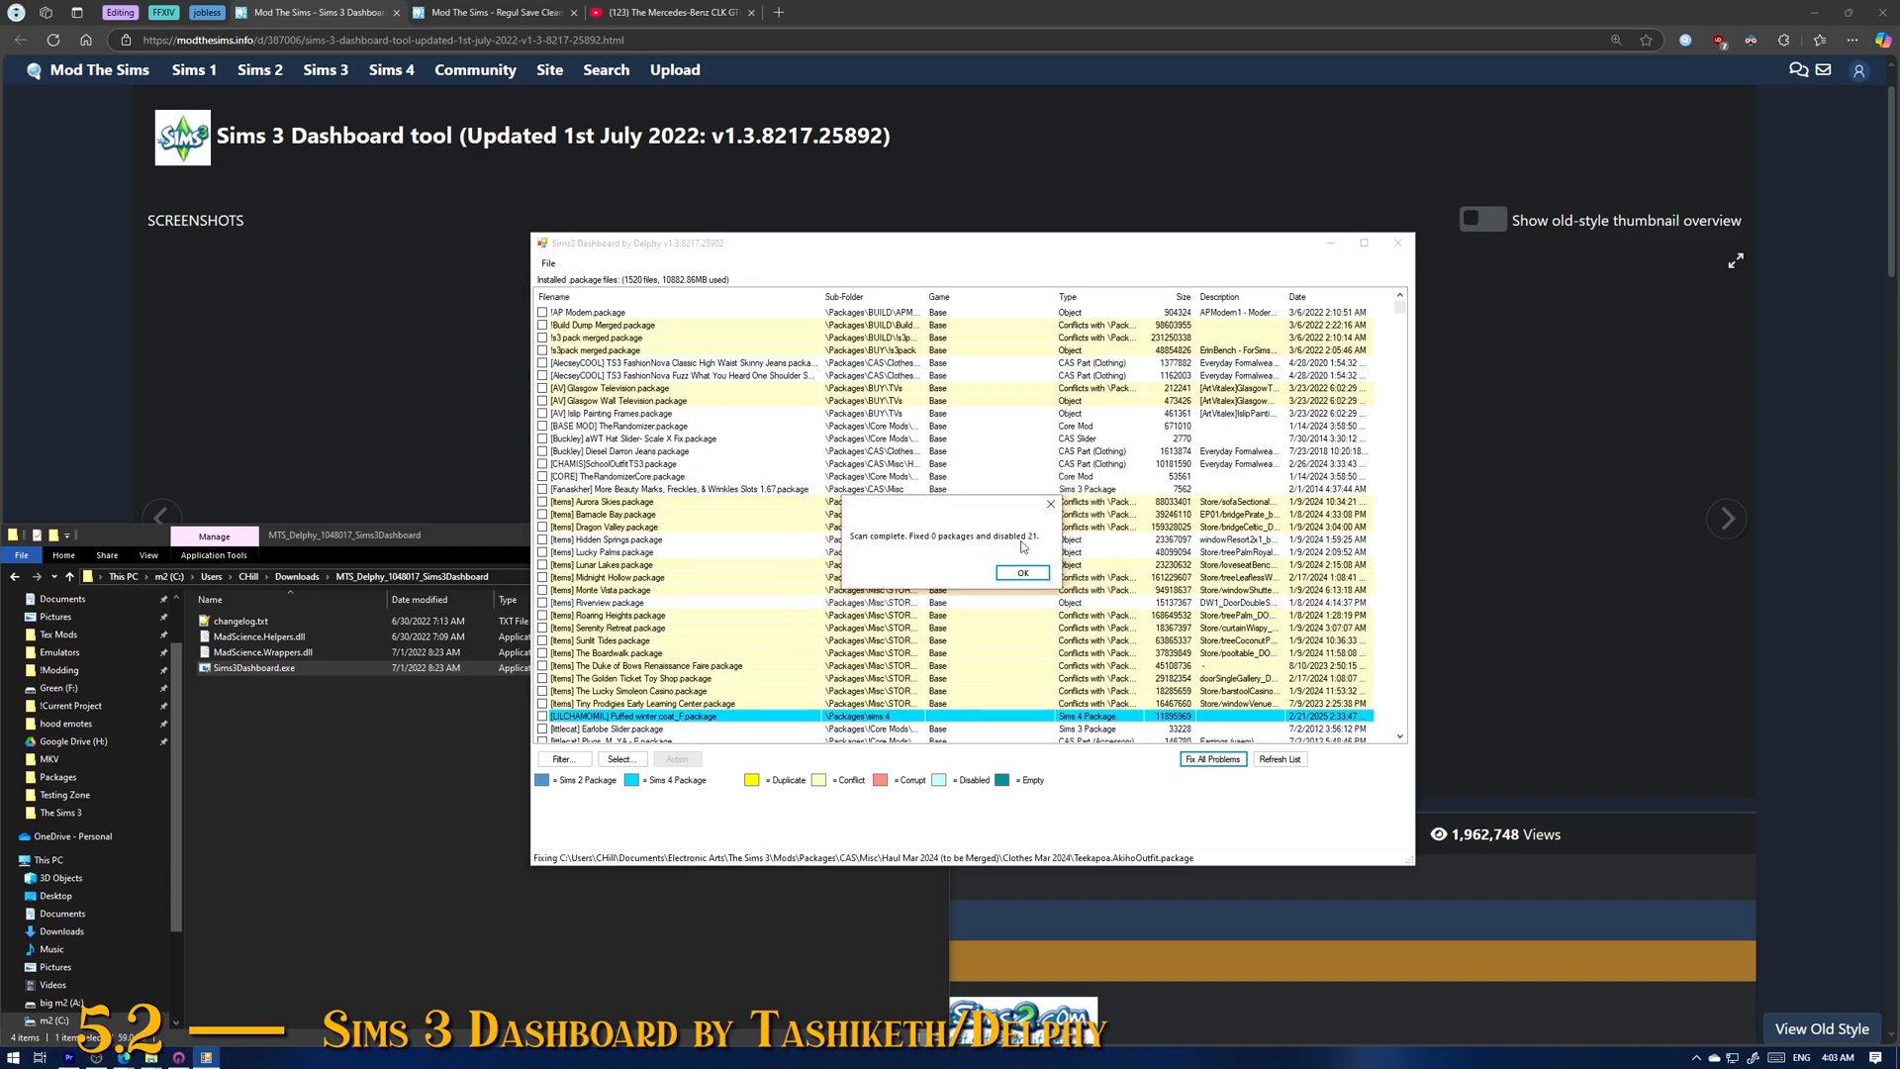
click(1024, 582)
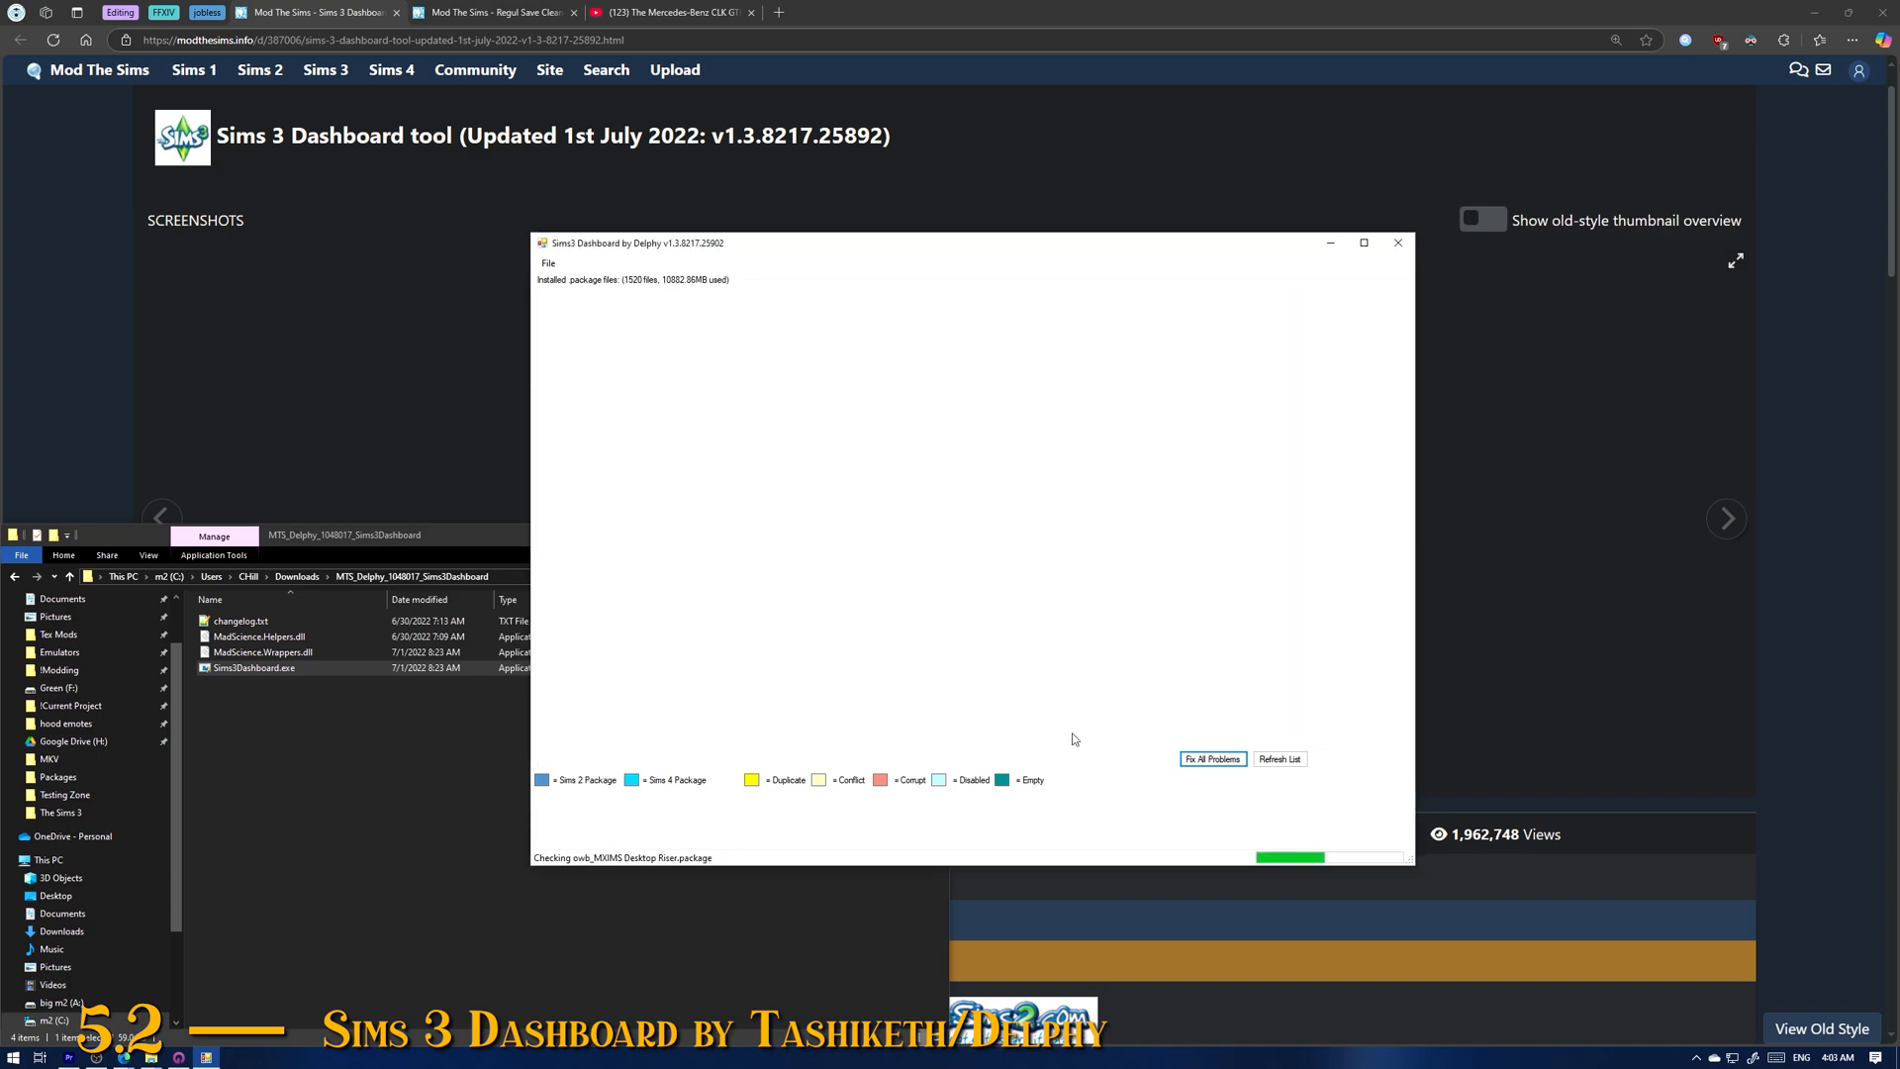
Step: Review the disabled ButlerFix package, and widen the Type column of the conflict list to see what [AV] Glasgow Television.package conflicts with
click(670, 721)
scroll(726, 710, down, 5)
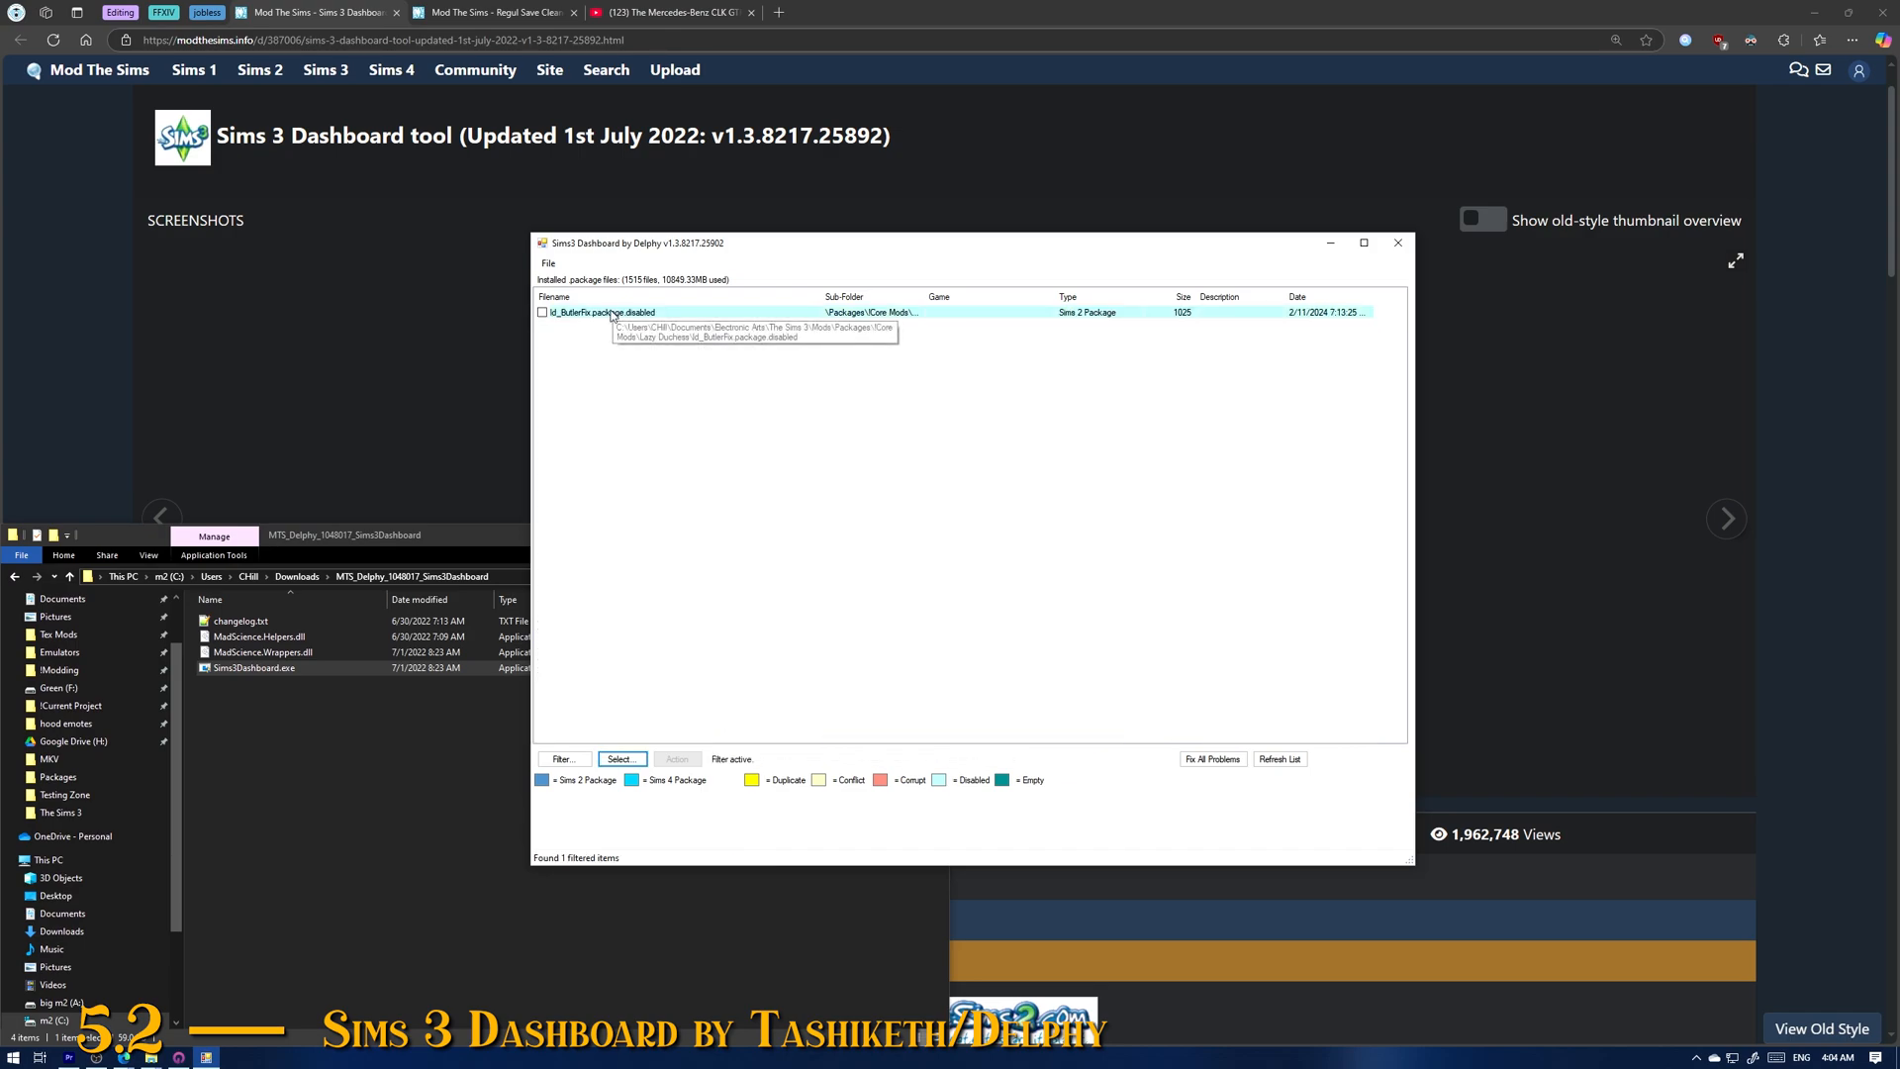
click(615, 314)
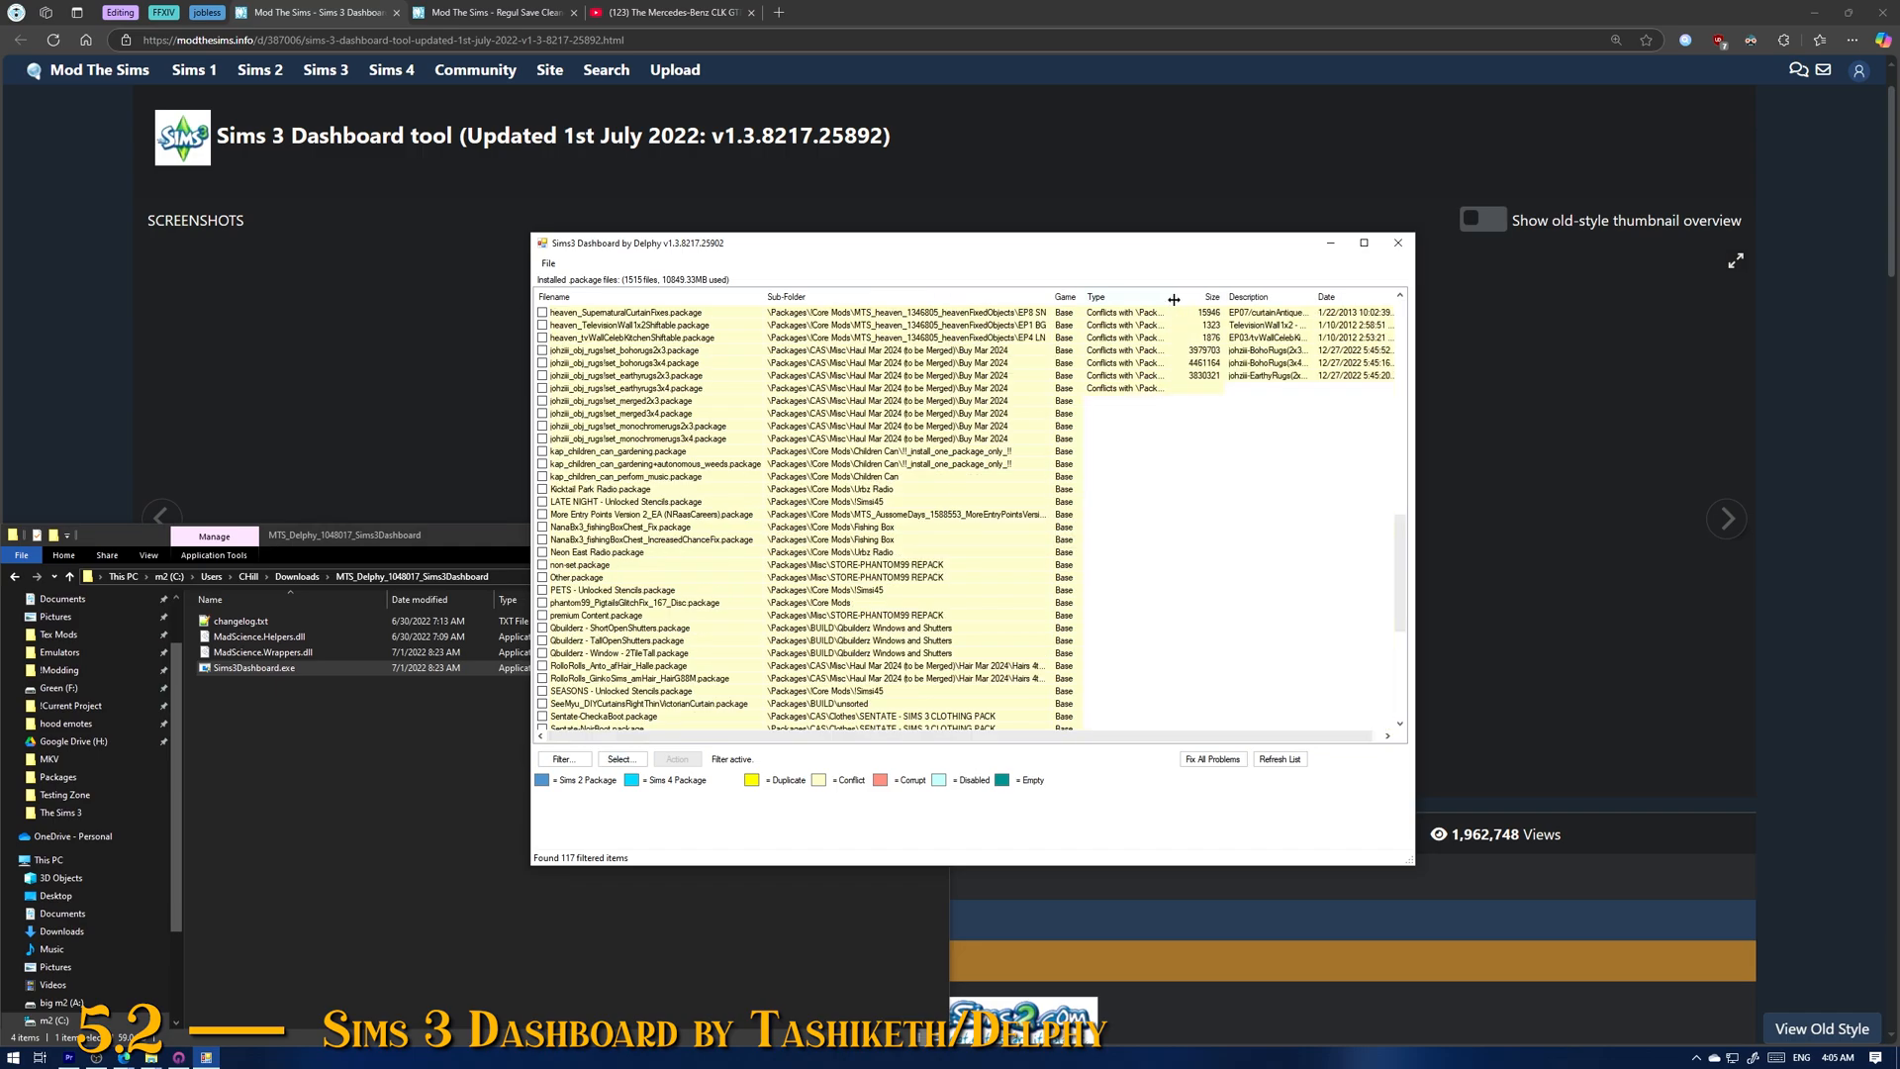
drag(1174, 299, 1692, 308)
click(643, 352)
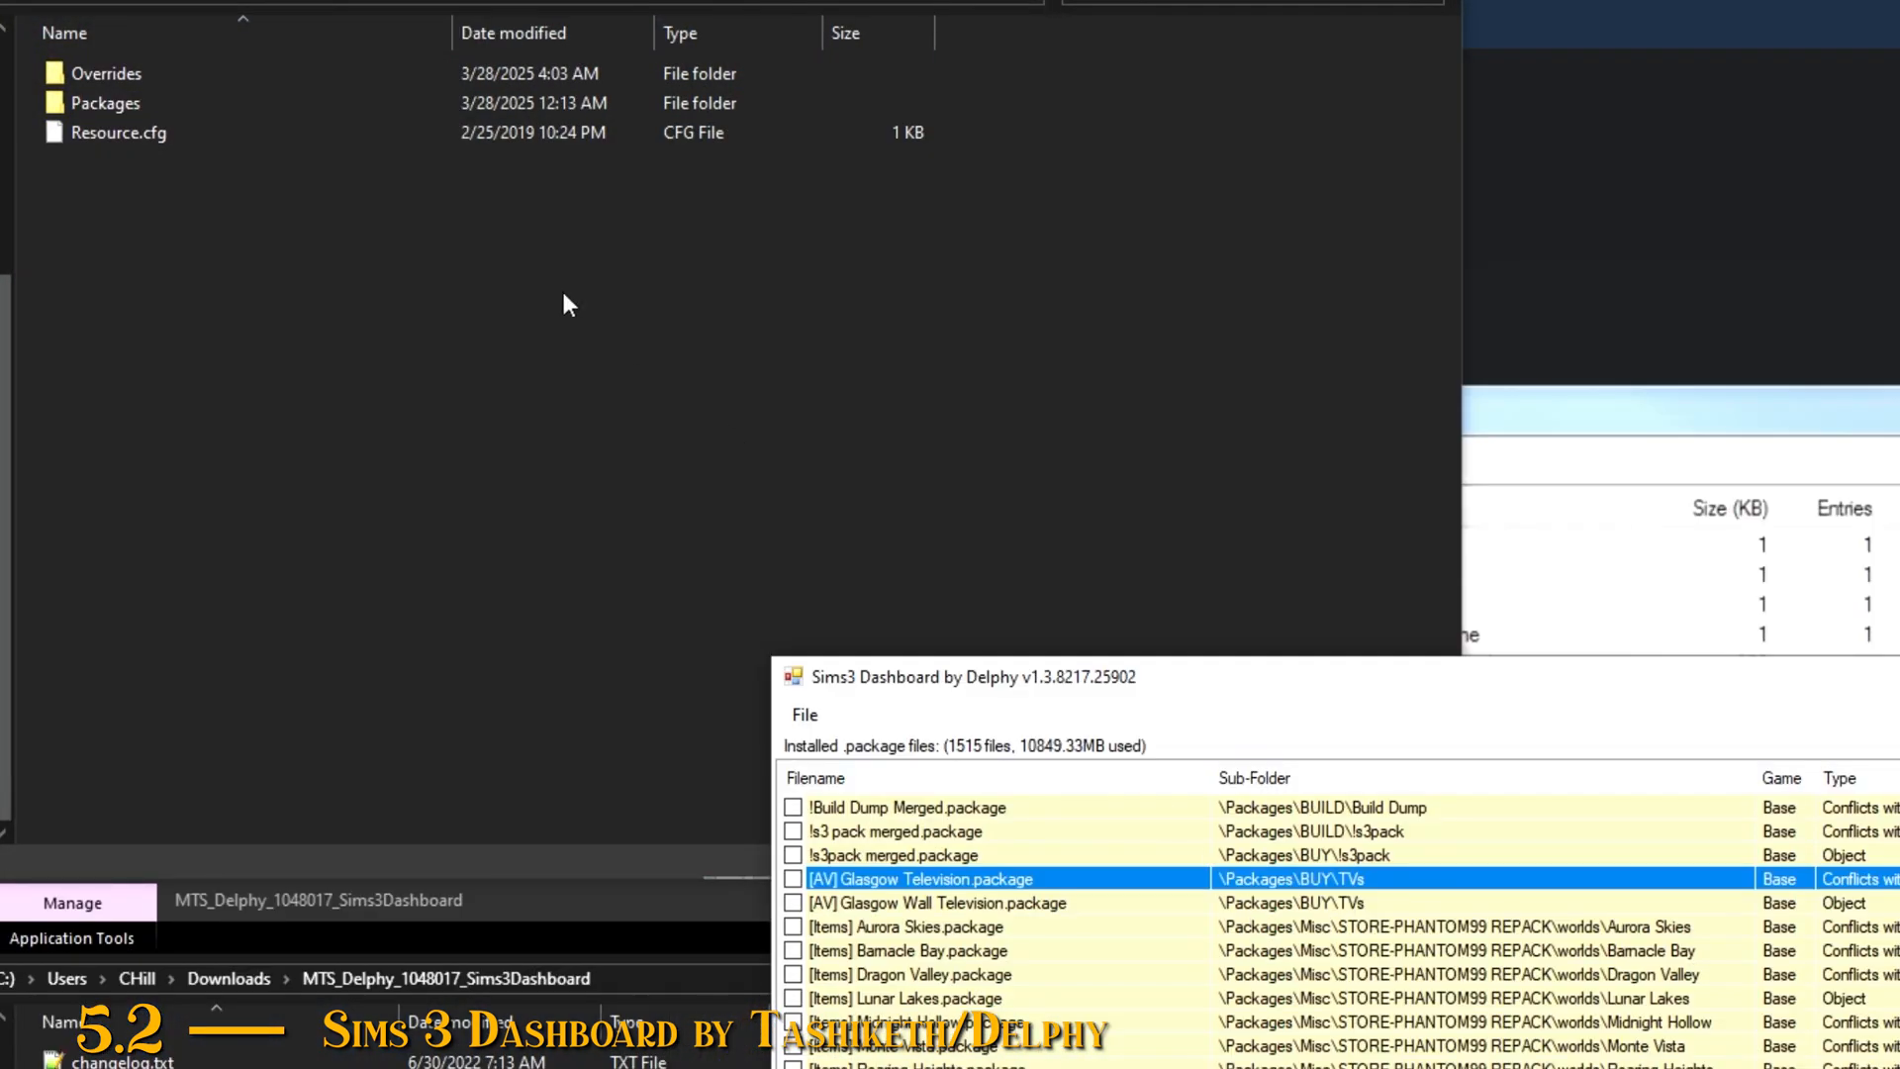
Step: Open Packages > BUY > TVs inside the Mods folder, locate [AV] Glasgow Television.package and compare it with its conflict entry in Sims3 Dashboard
double_click(149, 107)
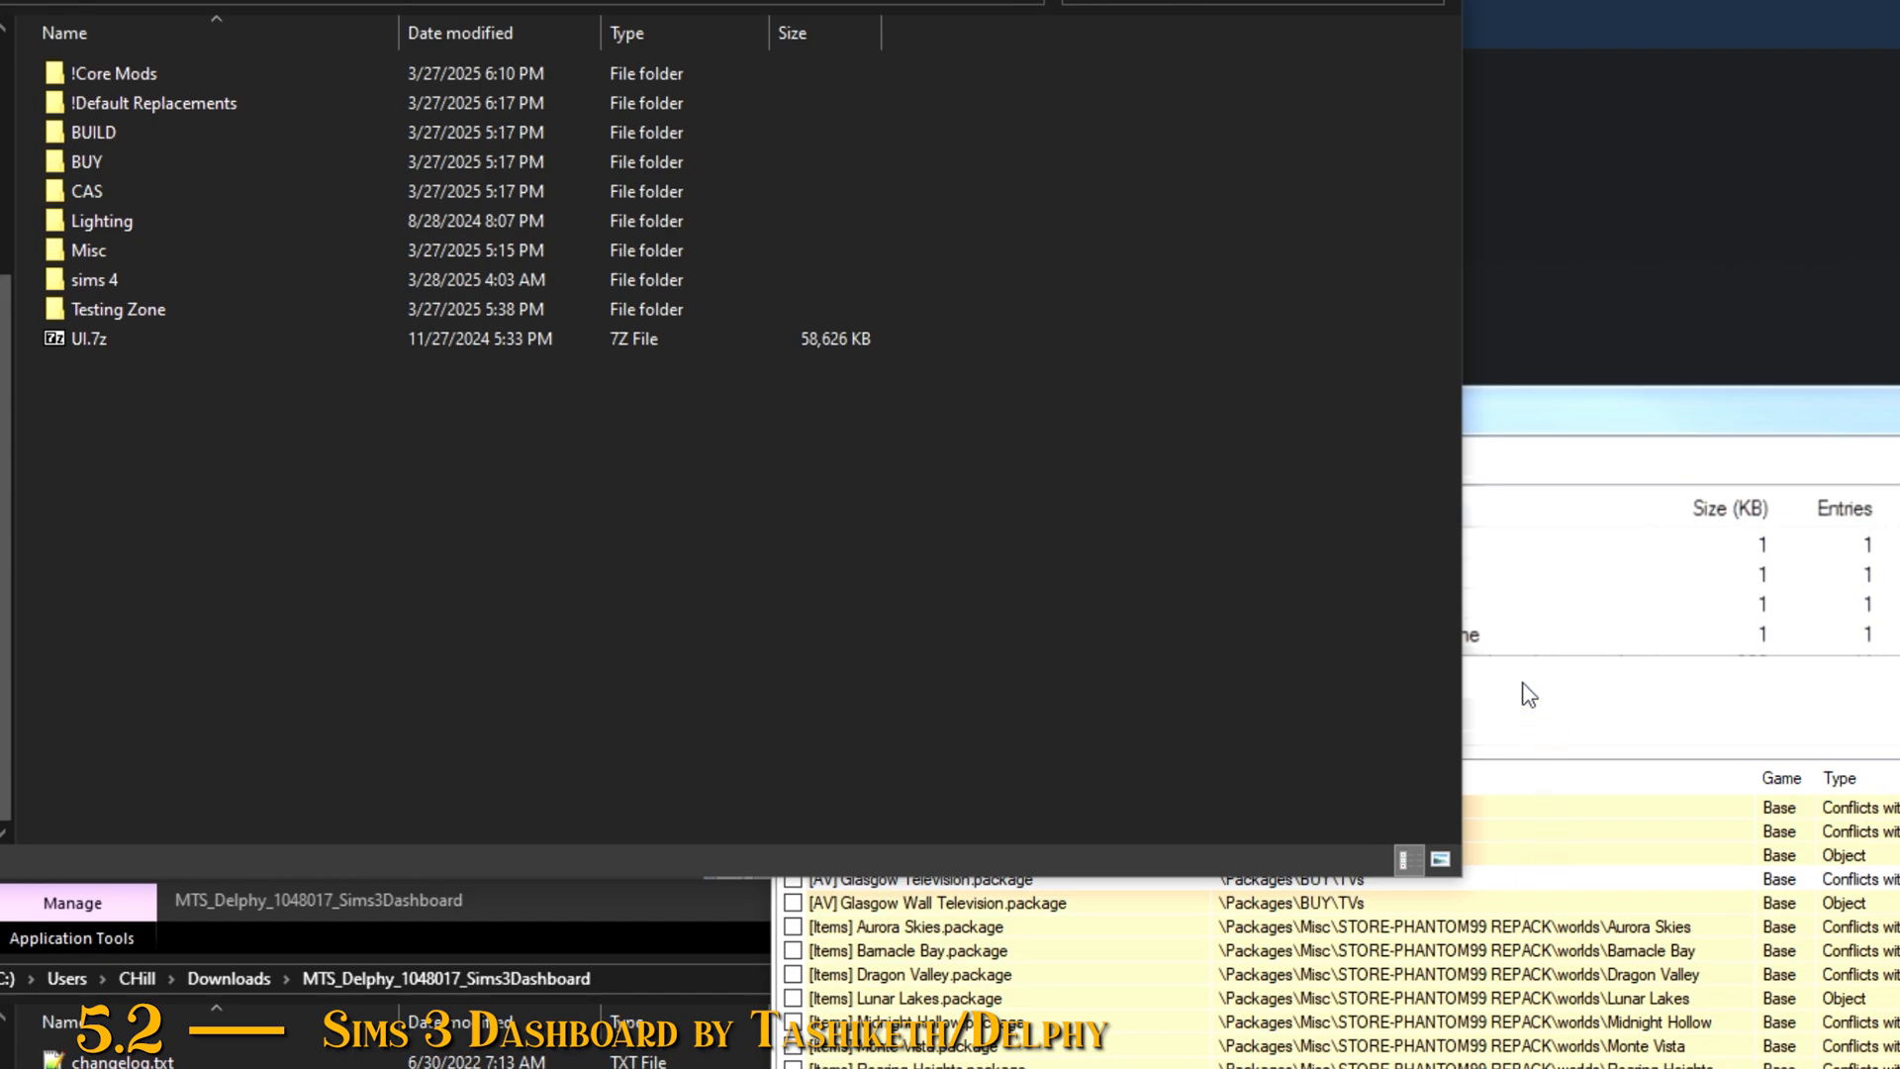
click(1529, 695)
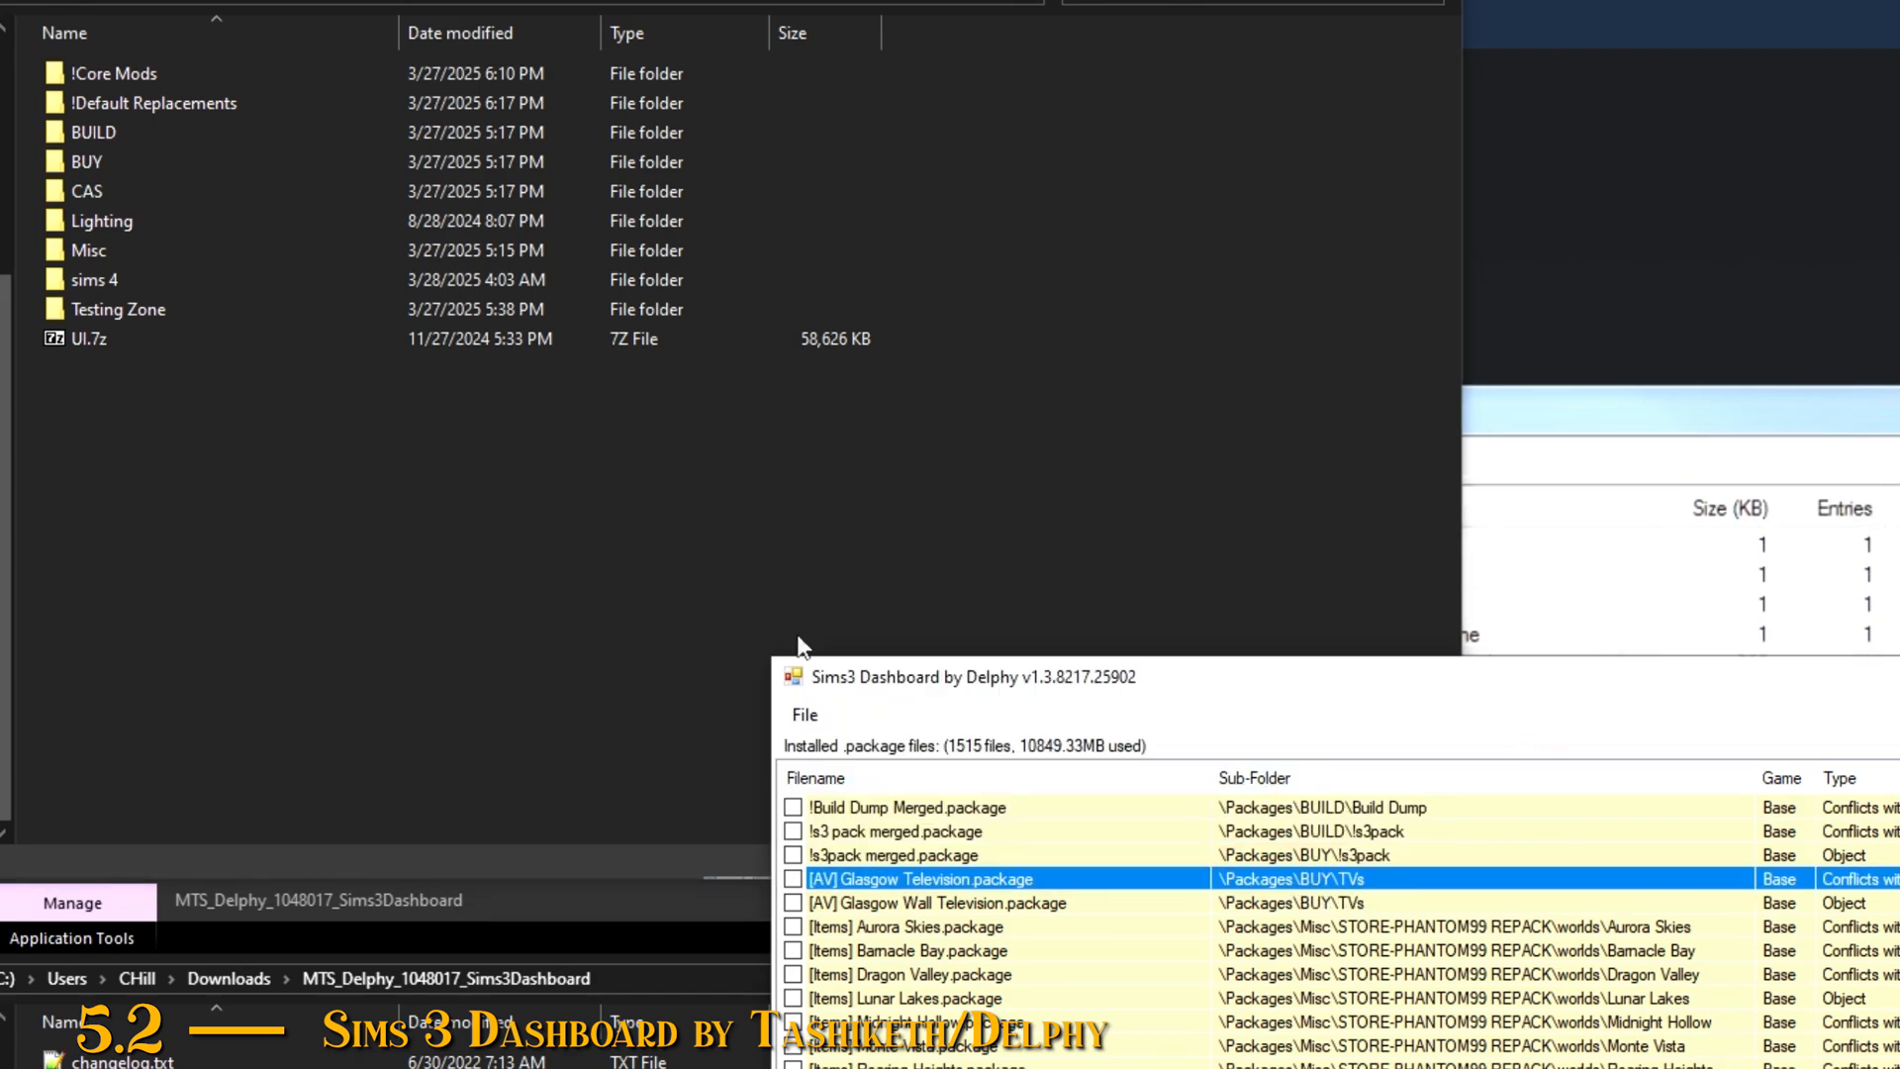
double_click(125, 169)
click(1599, 728)
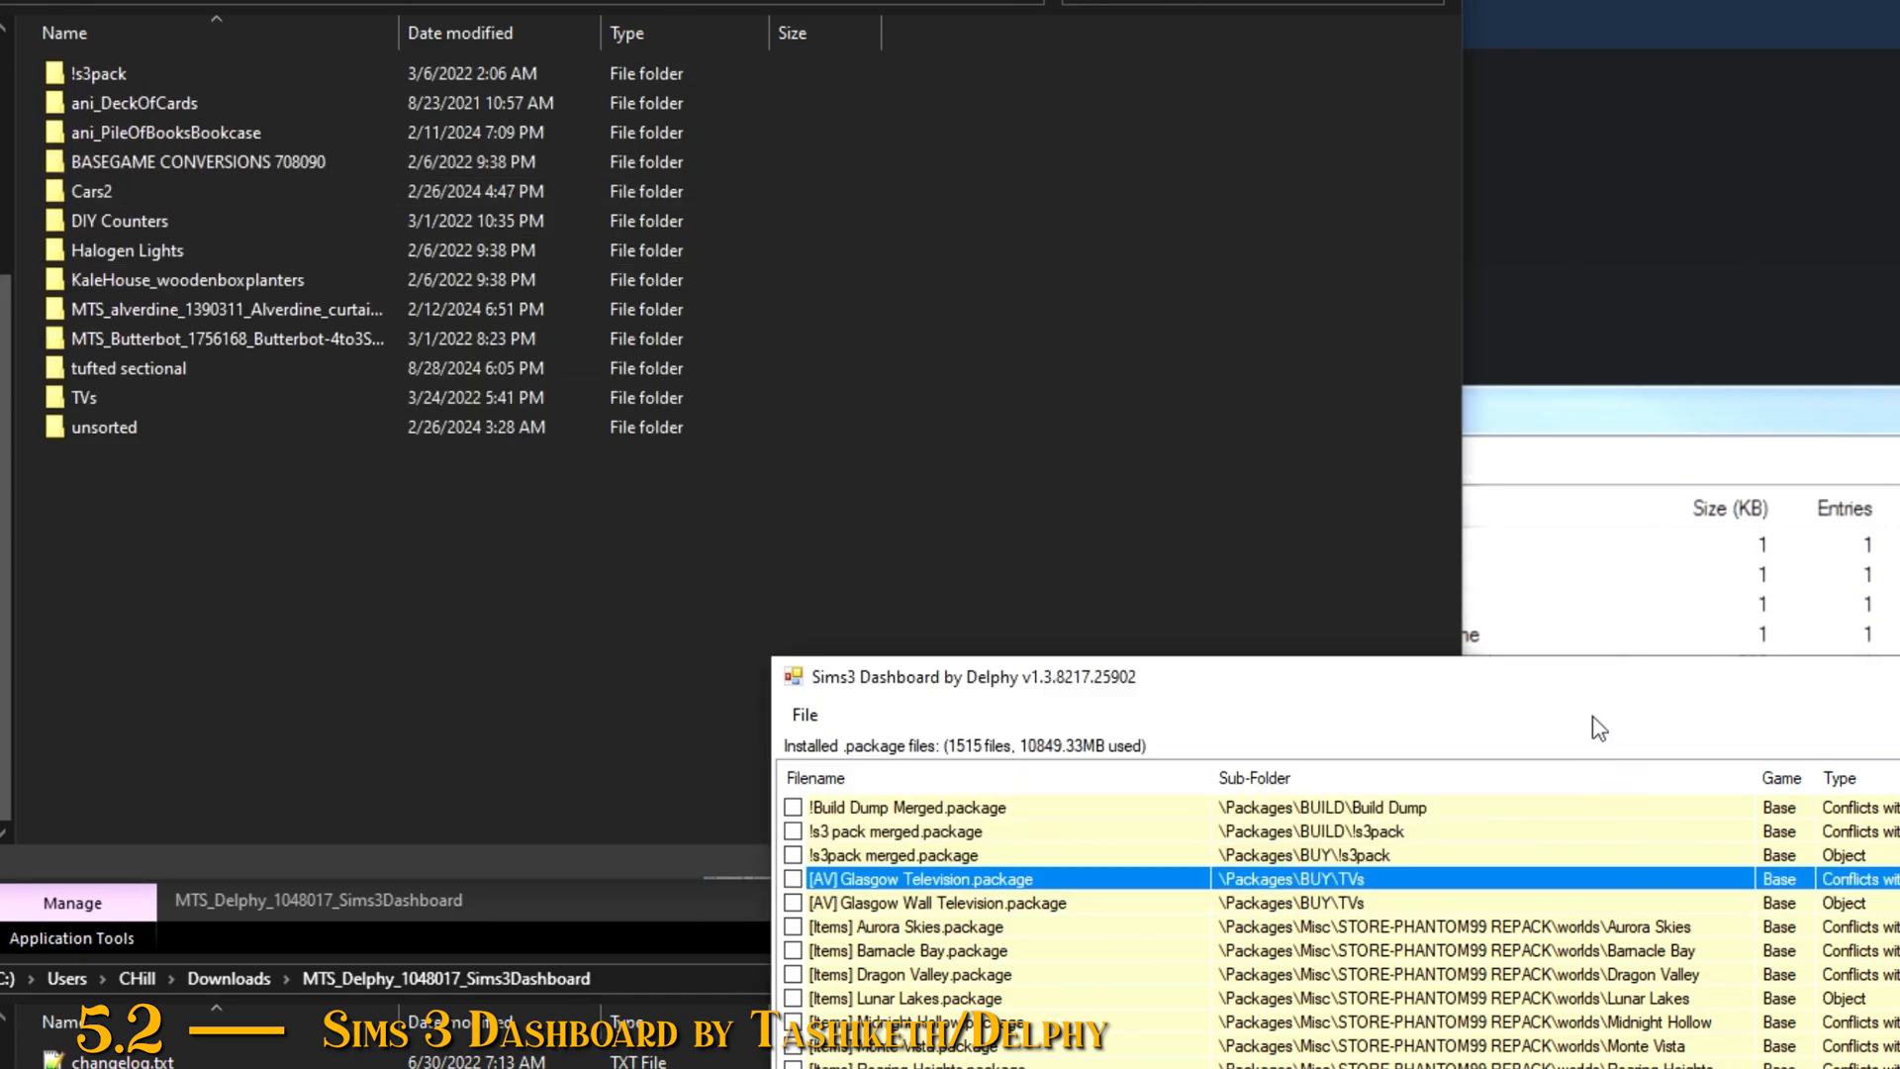
double_click(1410, 890)
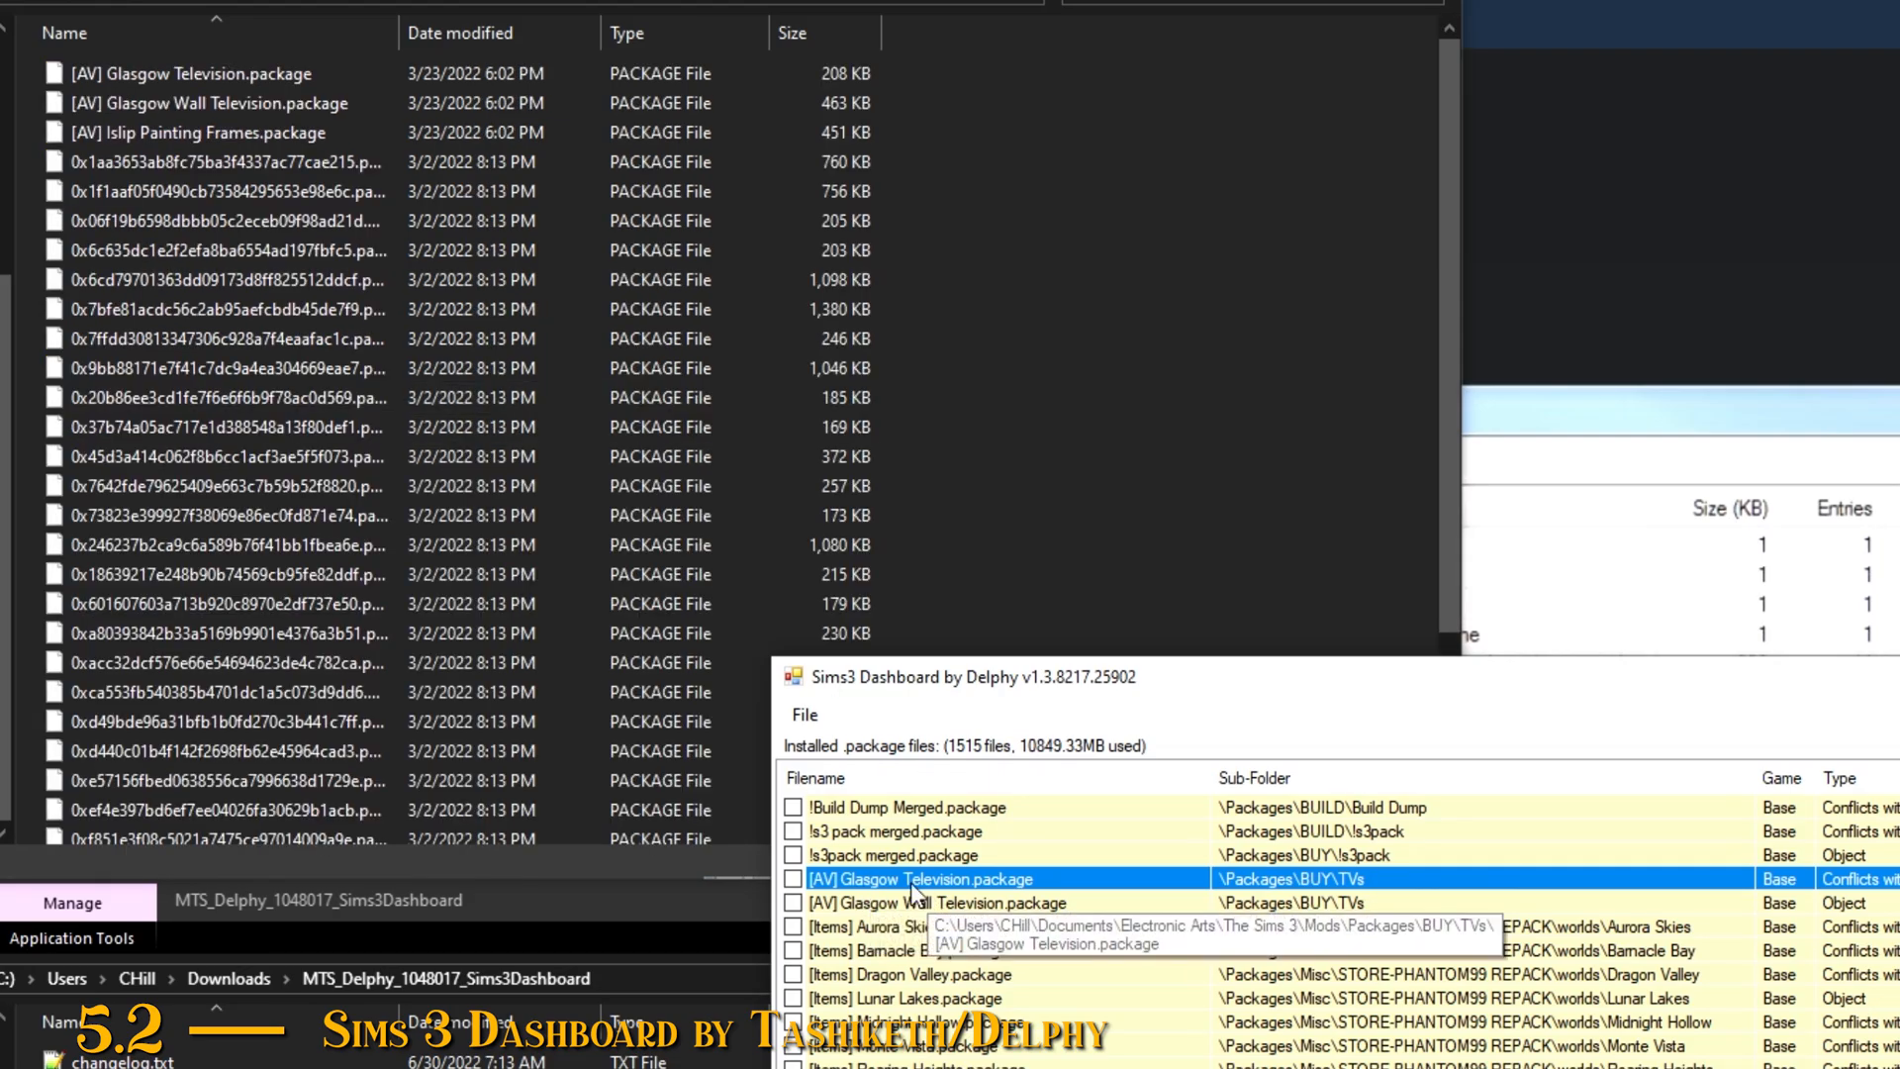
click(139, 75)
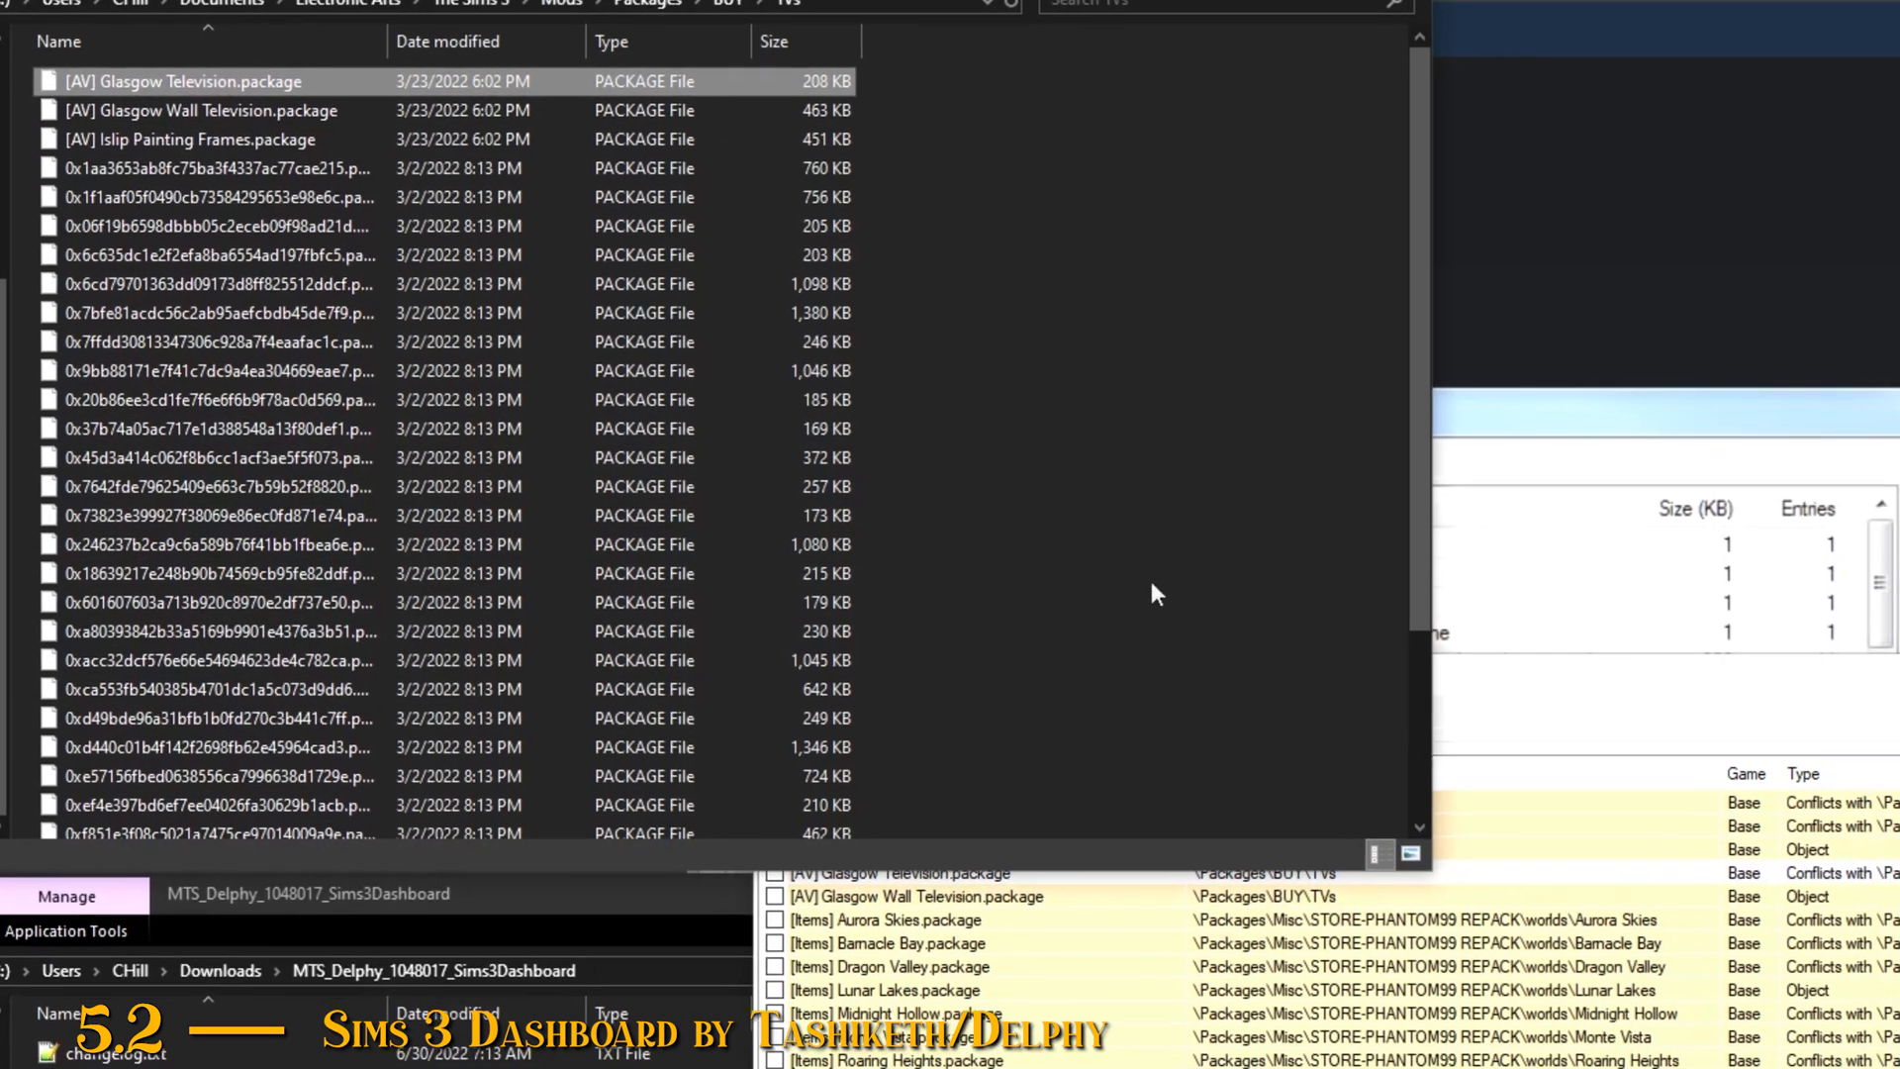
click(1857, 880)
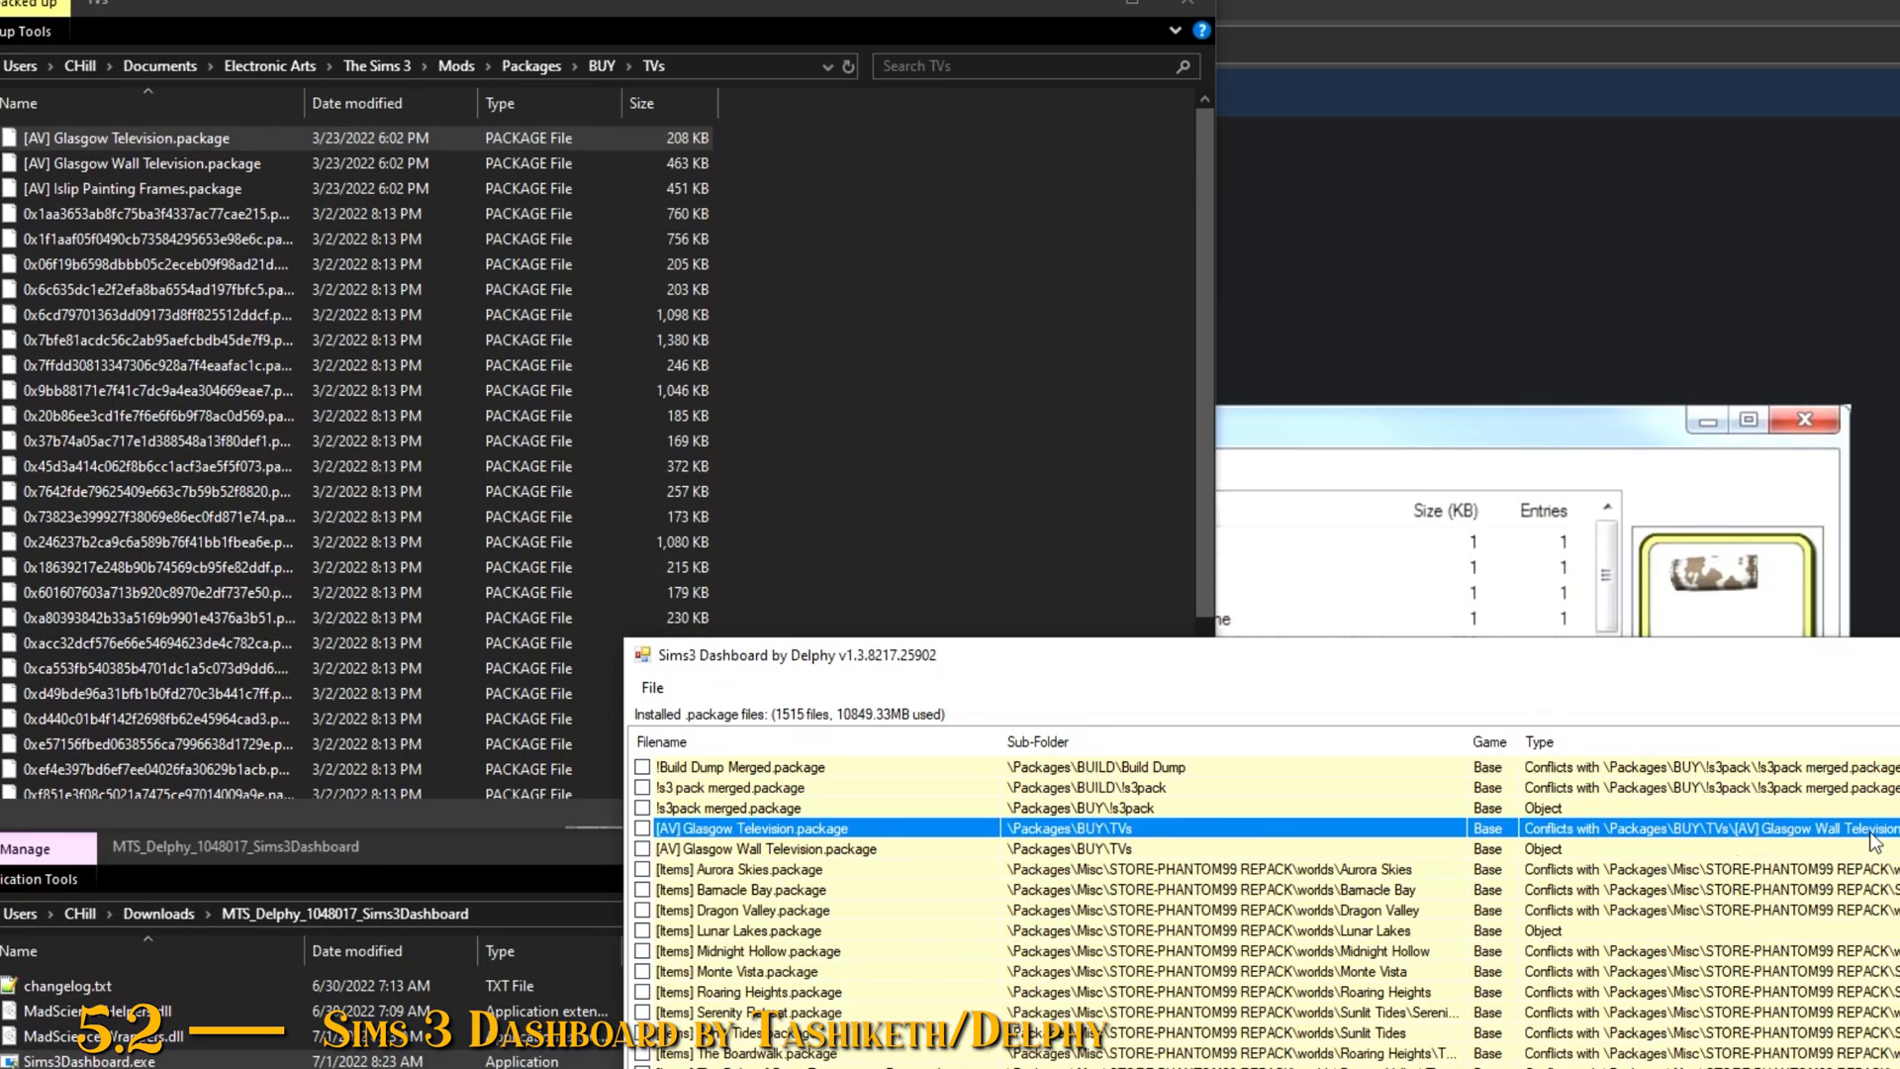
Step: Disable [AV] Glasgow Wall Television.package by appending .disabled to its file name, accepting the extension change
click(188, 172)
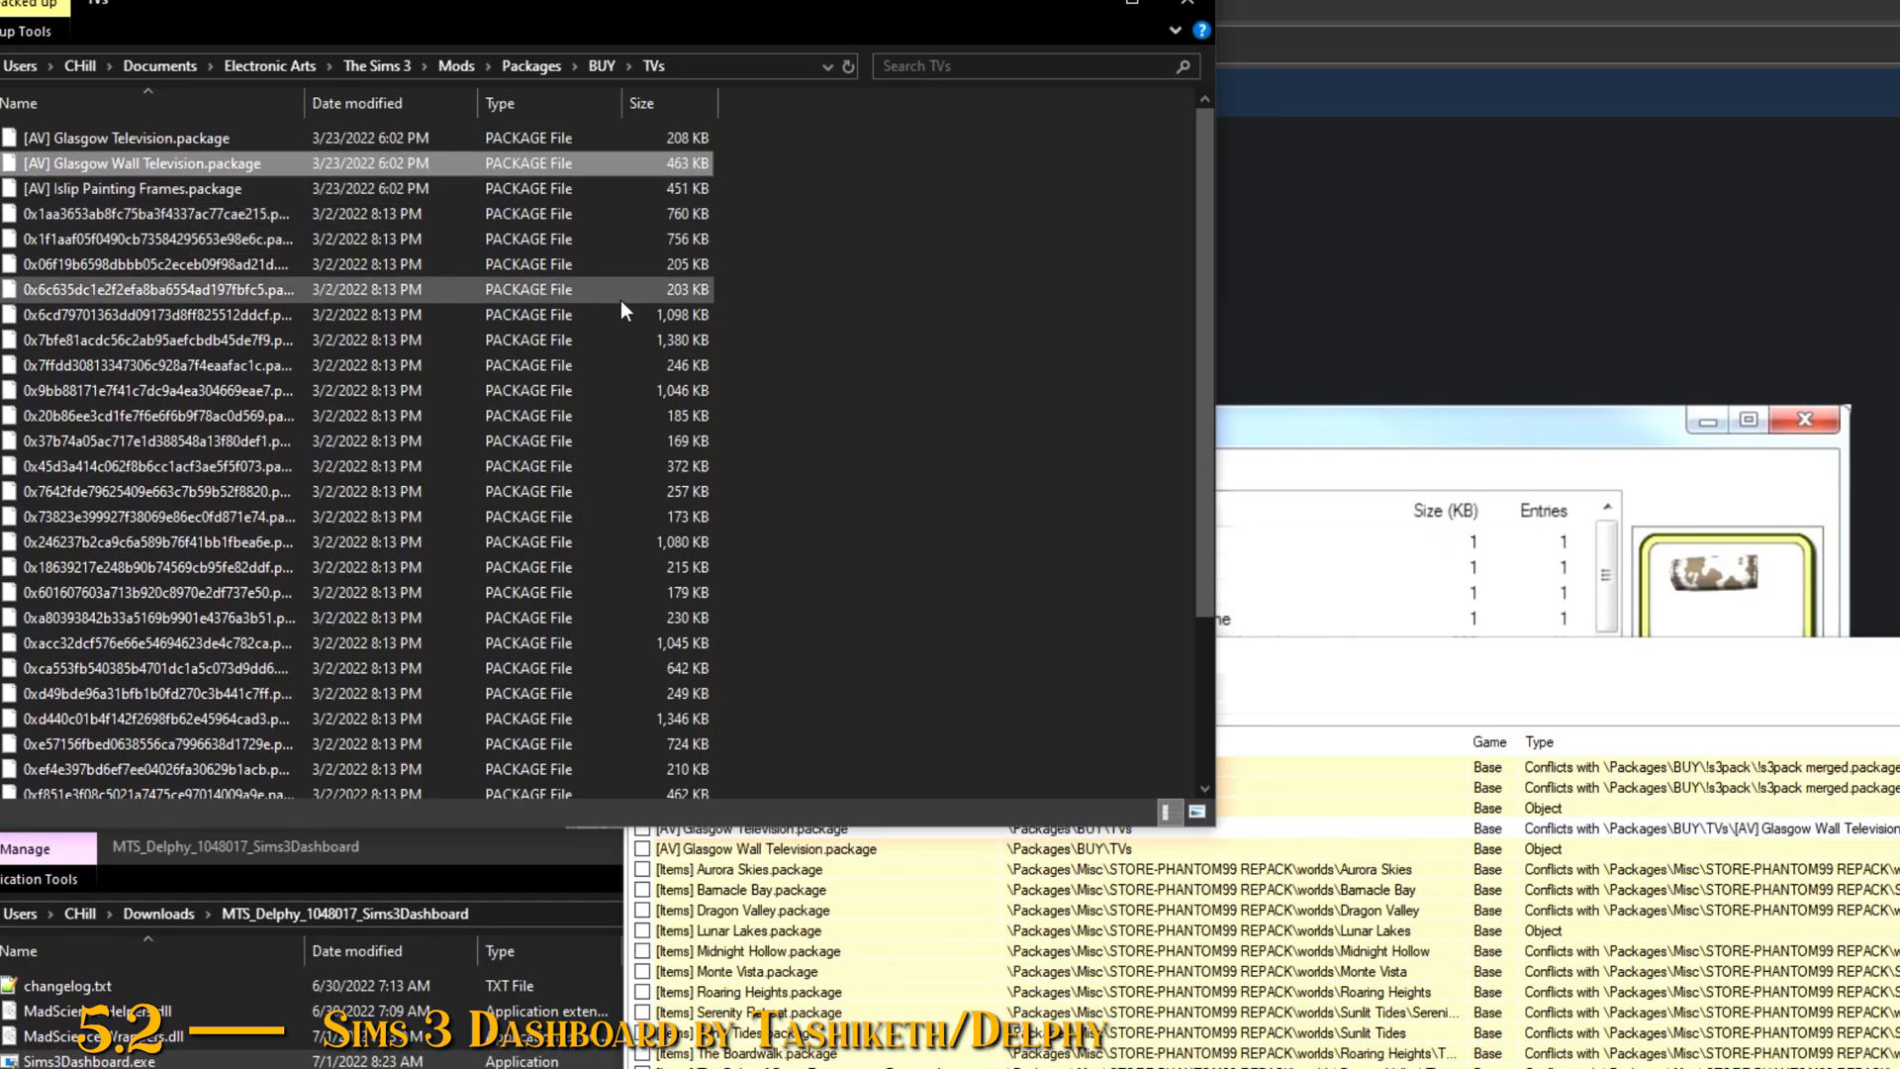
click(222, 161)
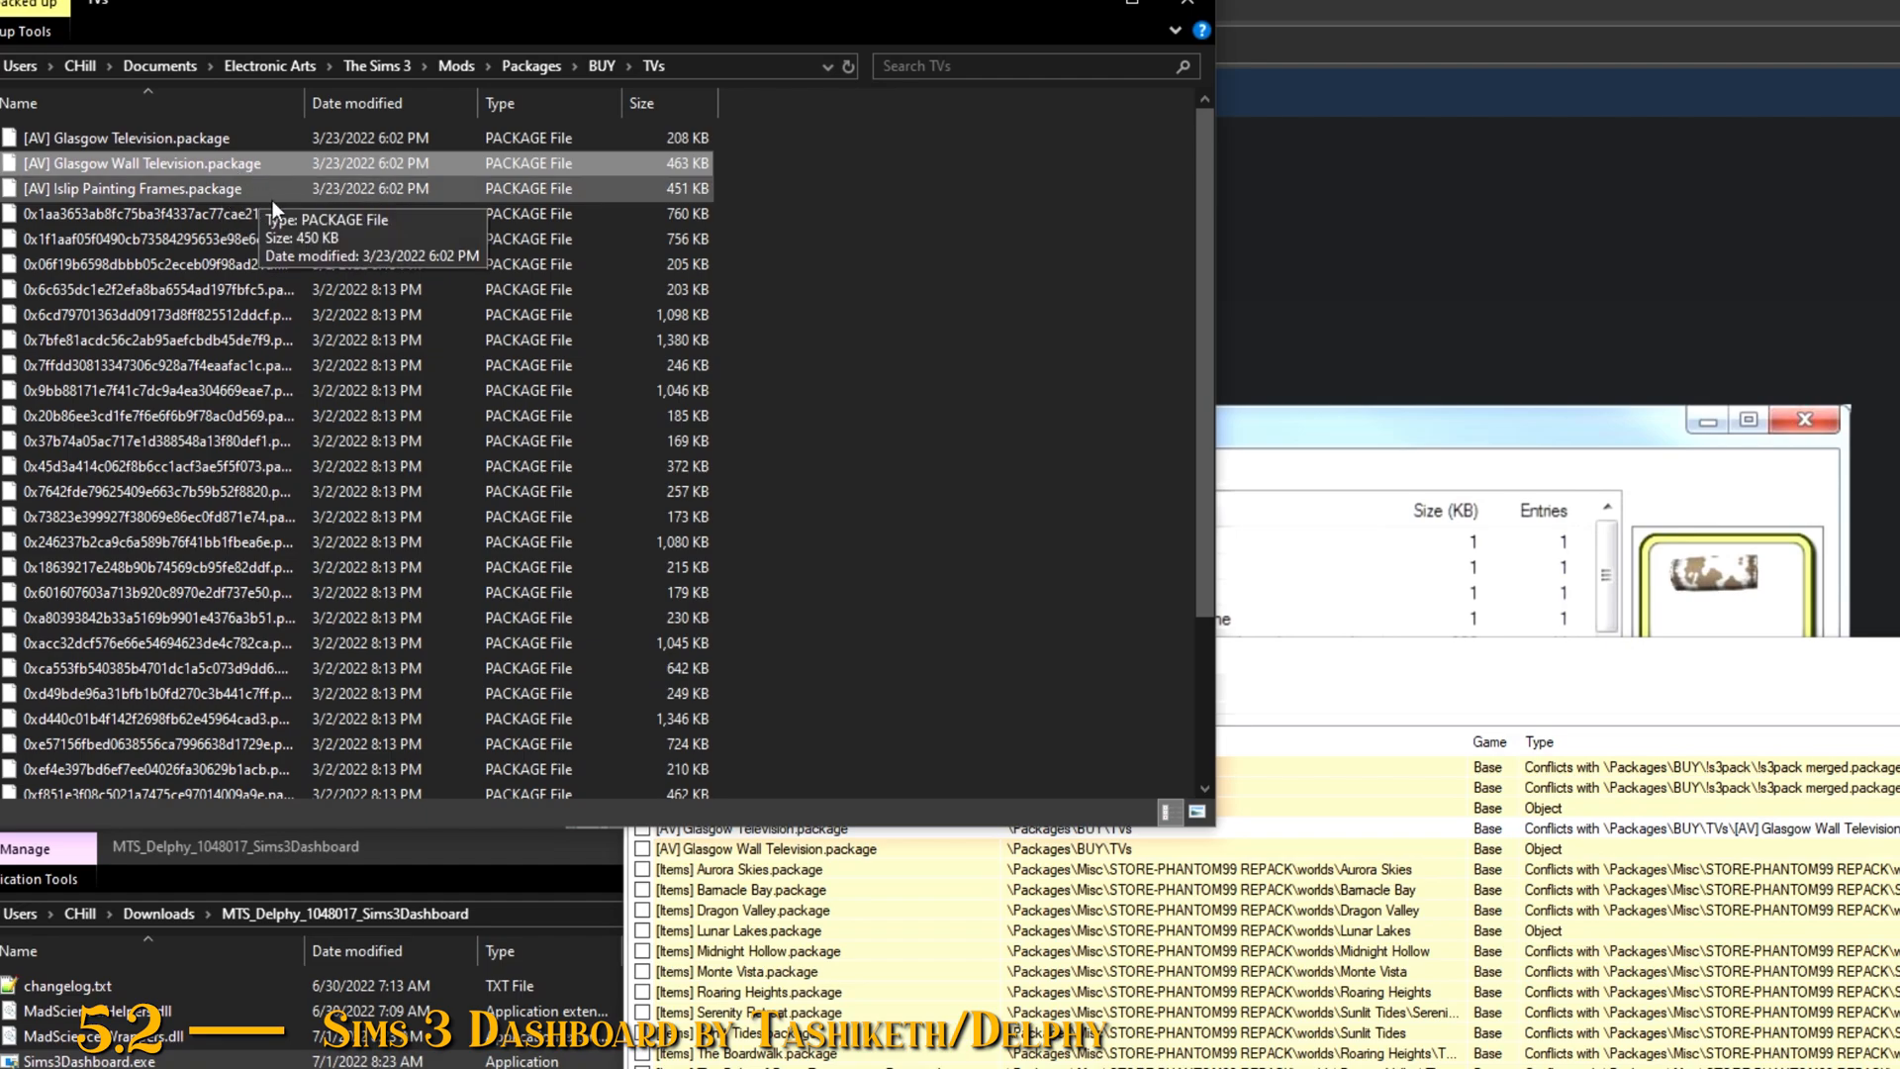
right_click(252, 165)
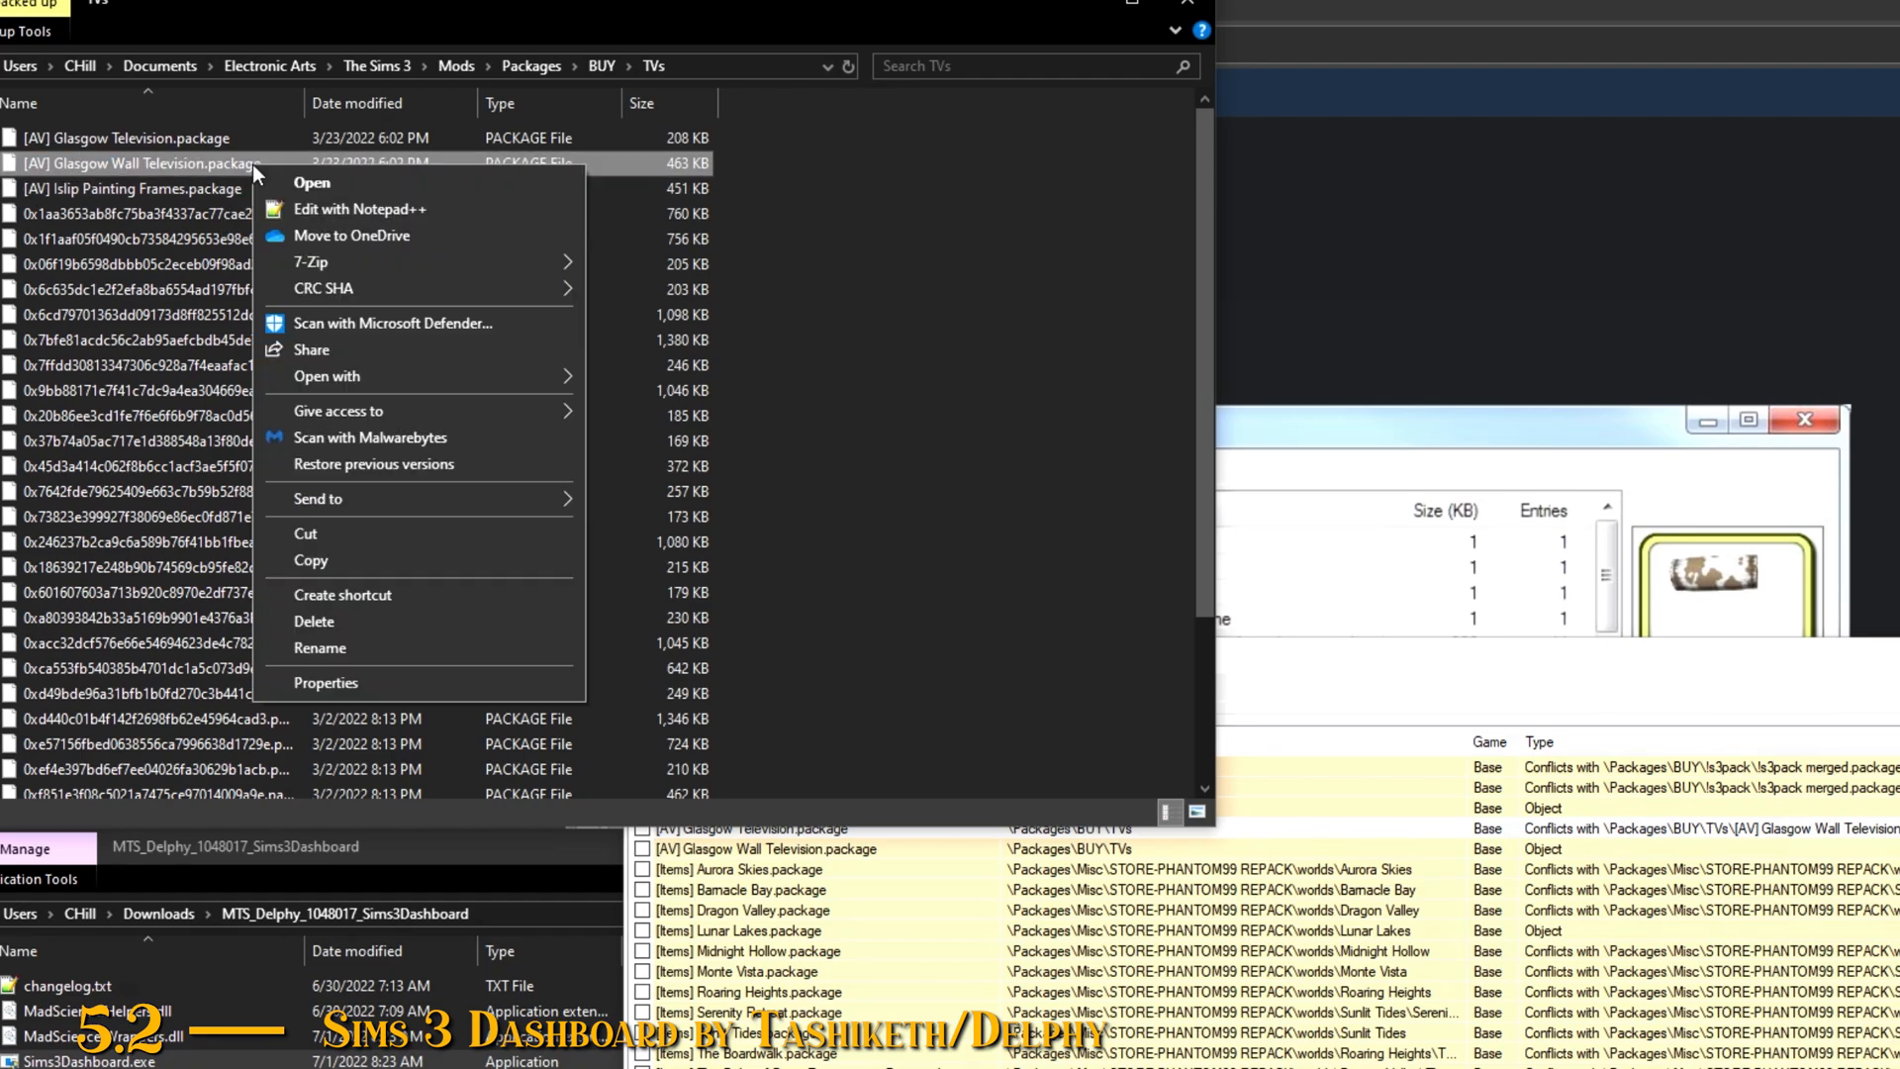
click(334, 649)
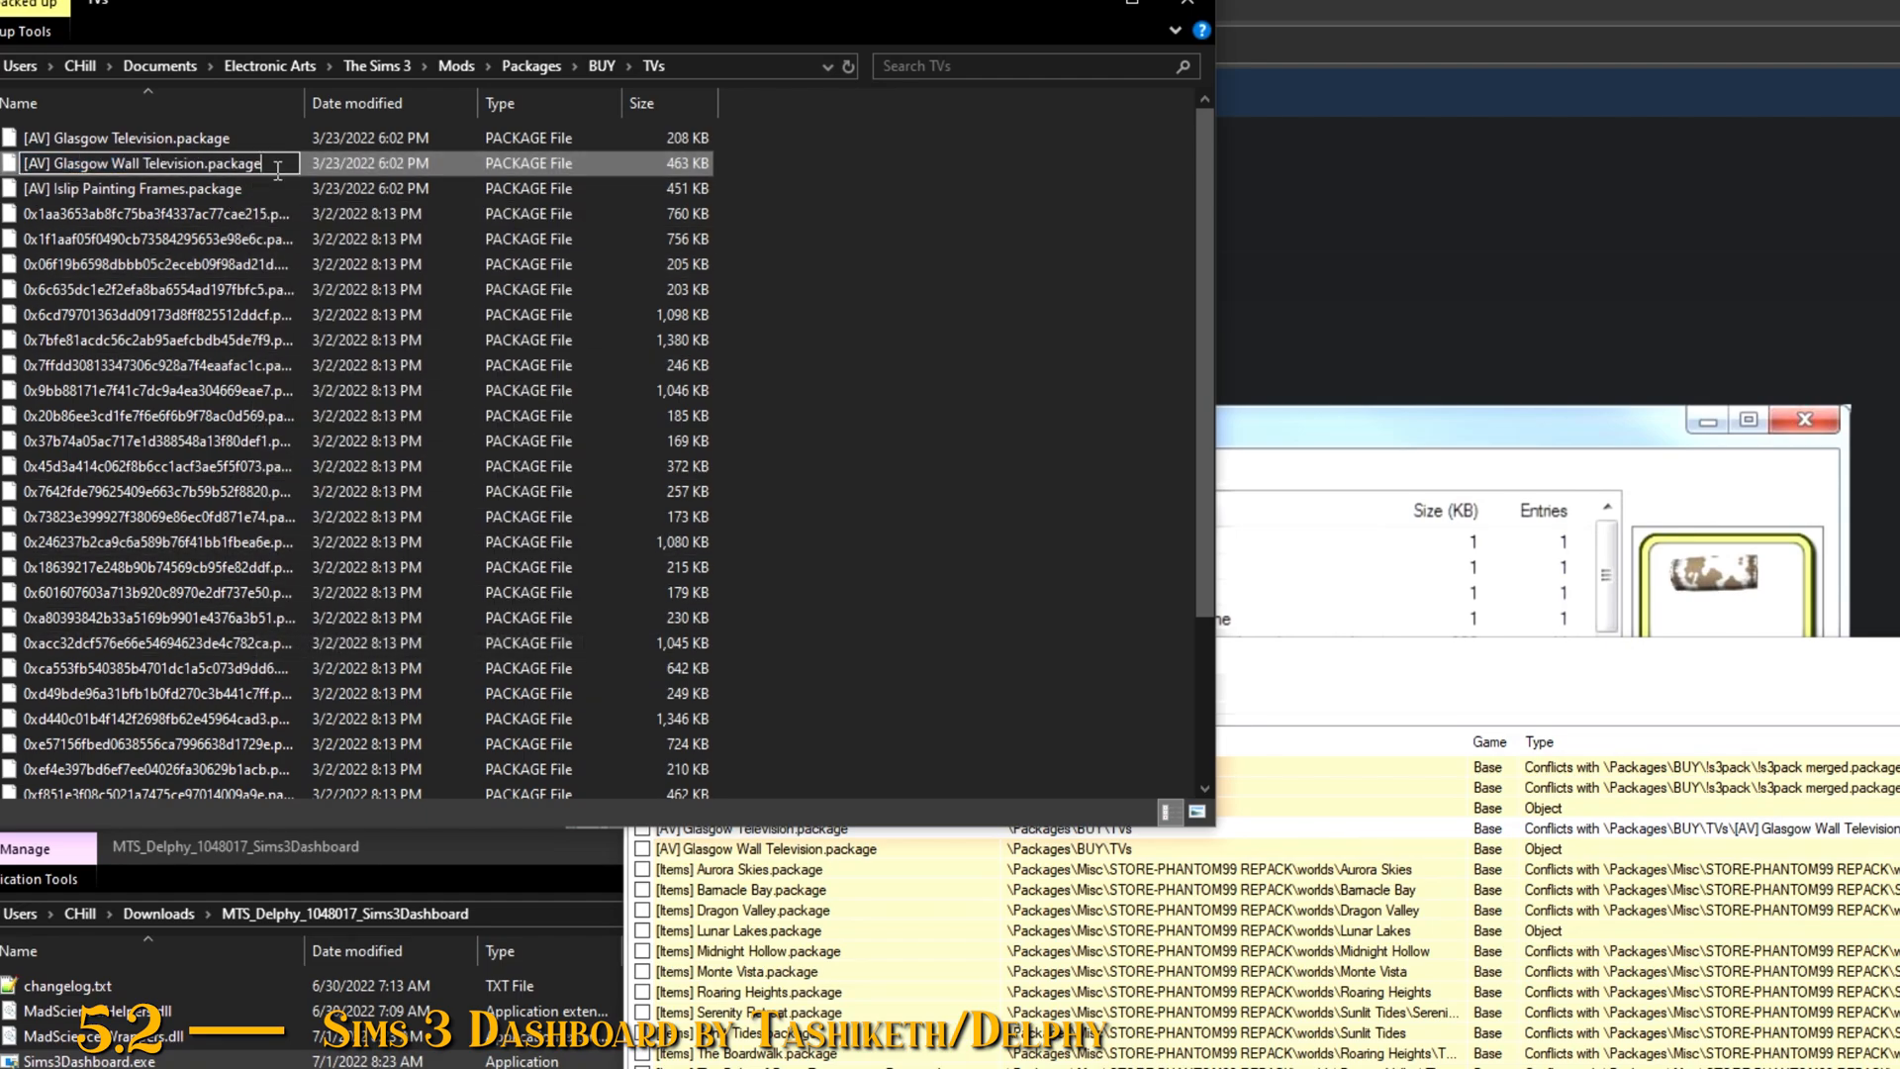
text(.disabled)
key(Return)
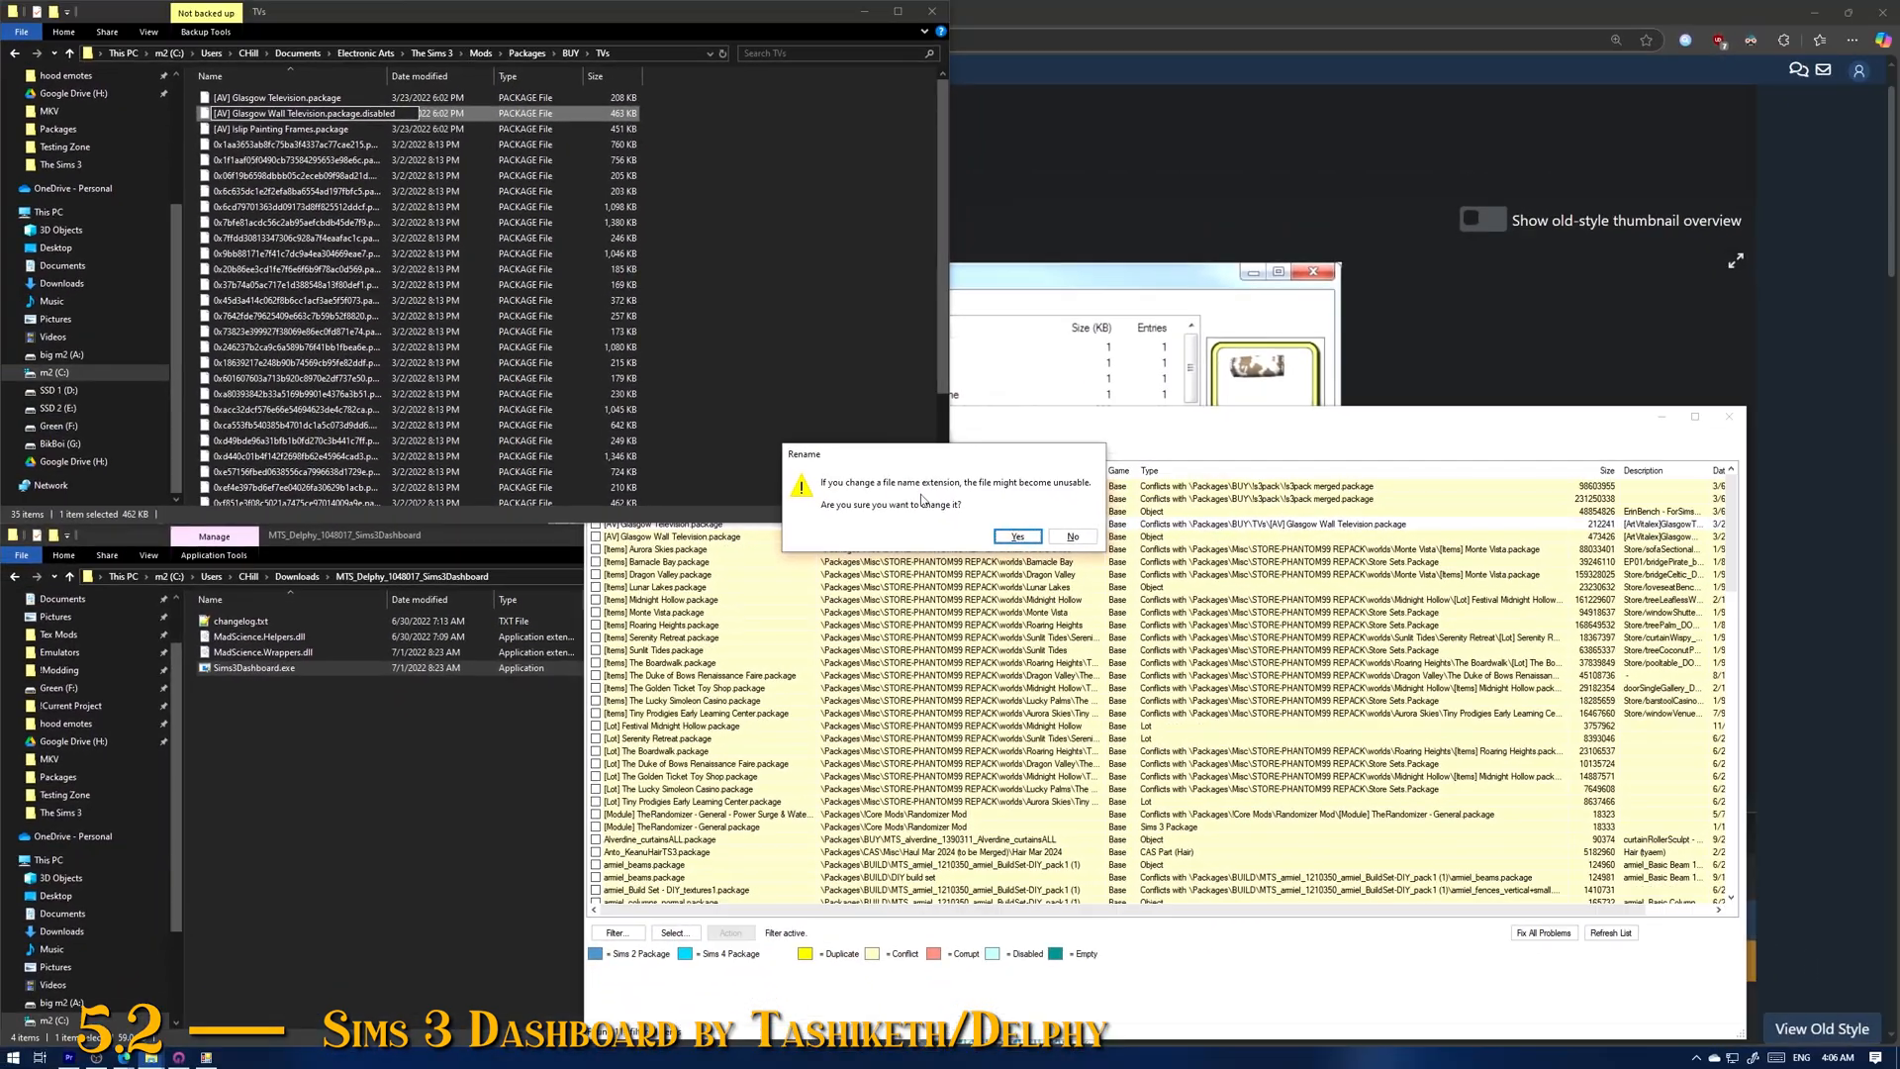
click(1017, 537)
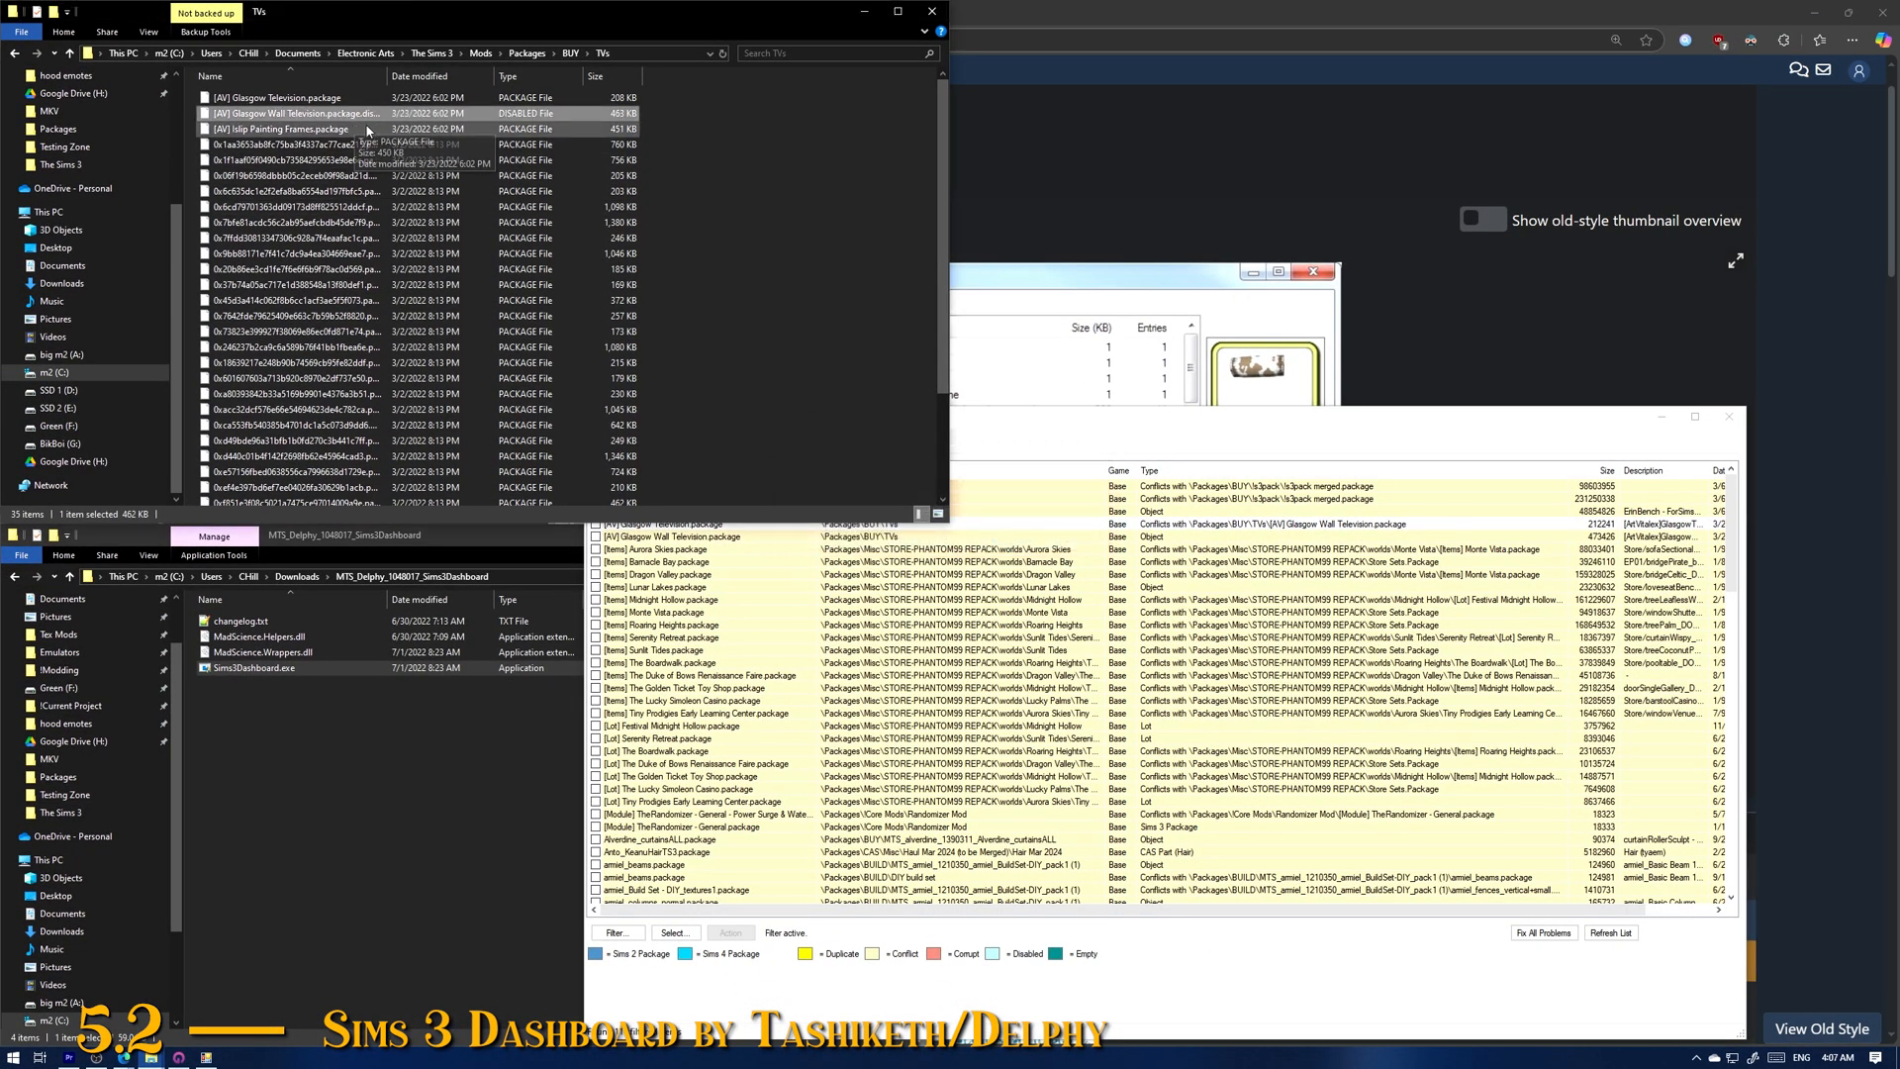
click(873, 525)
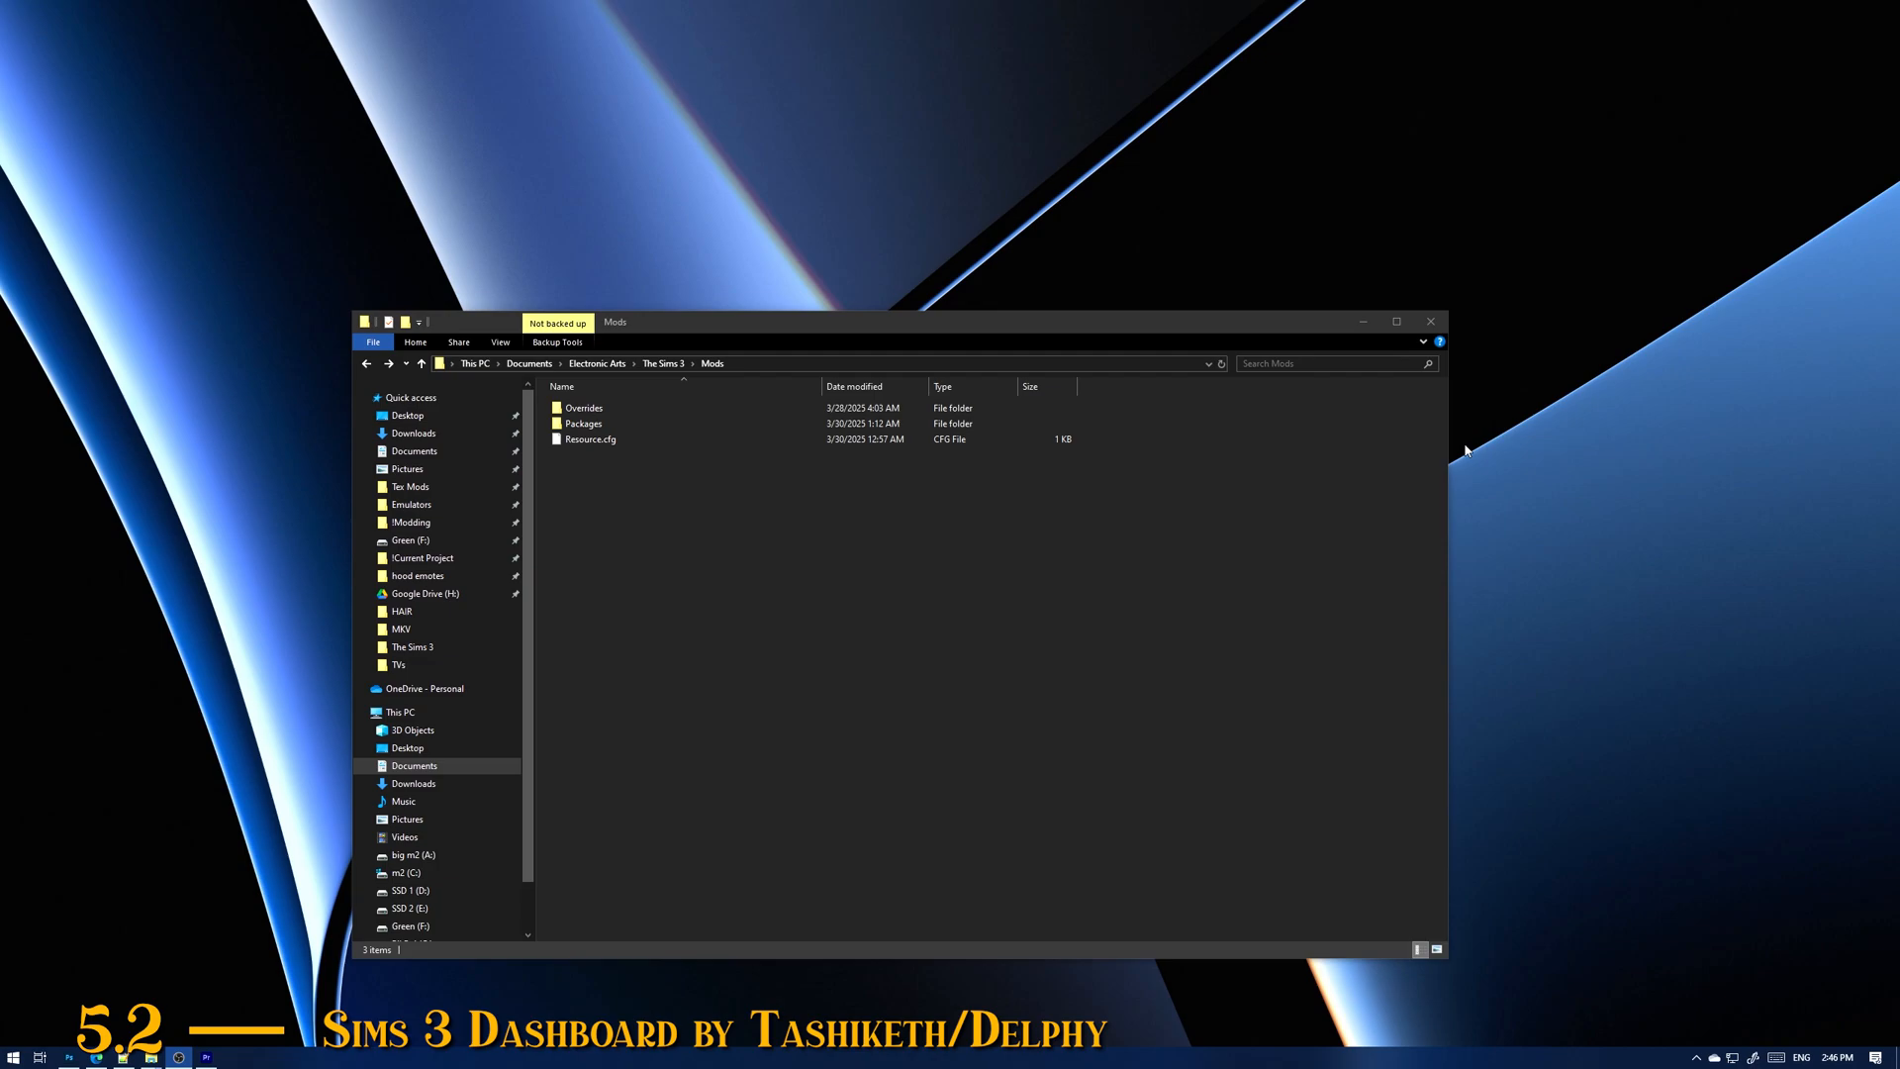
Step: Search the Mods folder under Electronic Arts > The Sims 3 for .disabled files
drag(1230, 329, 1247, 278)
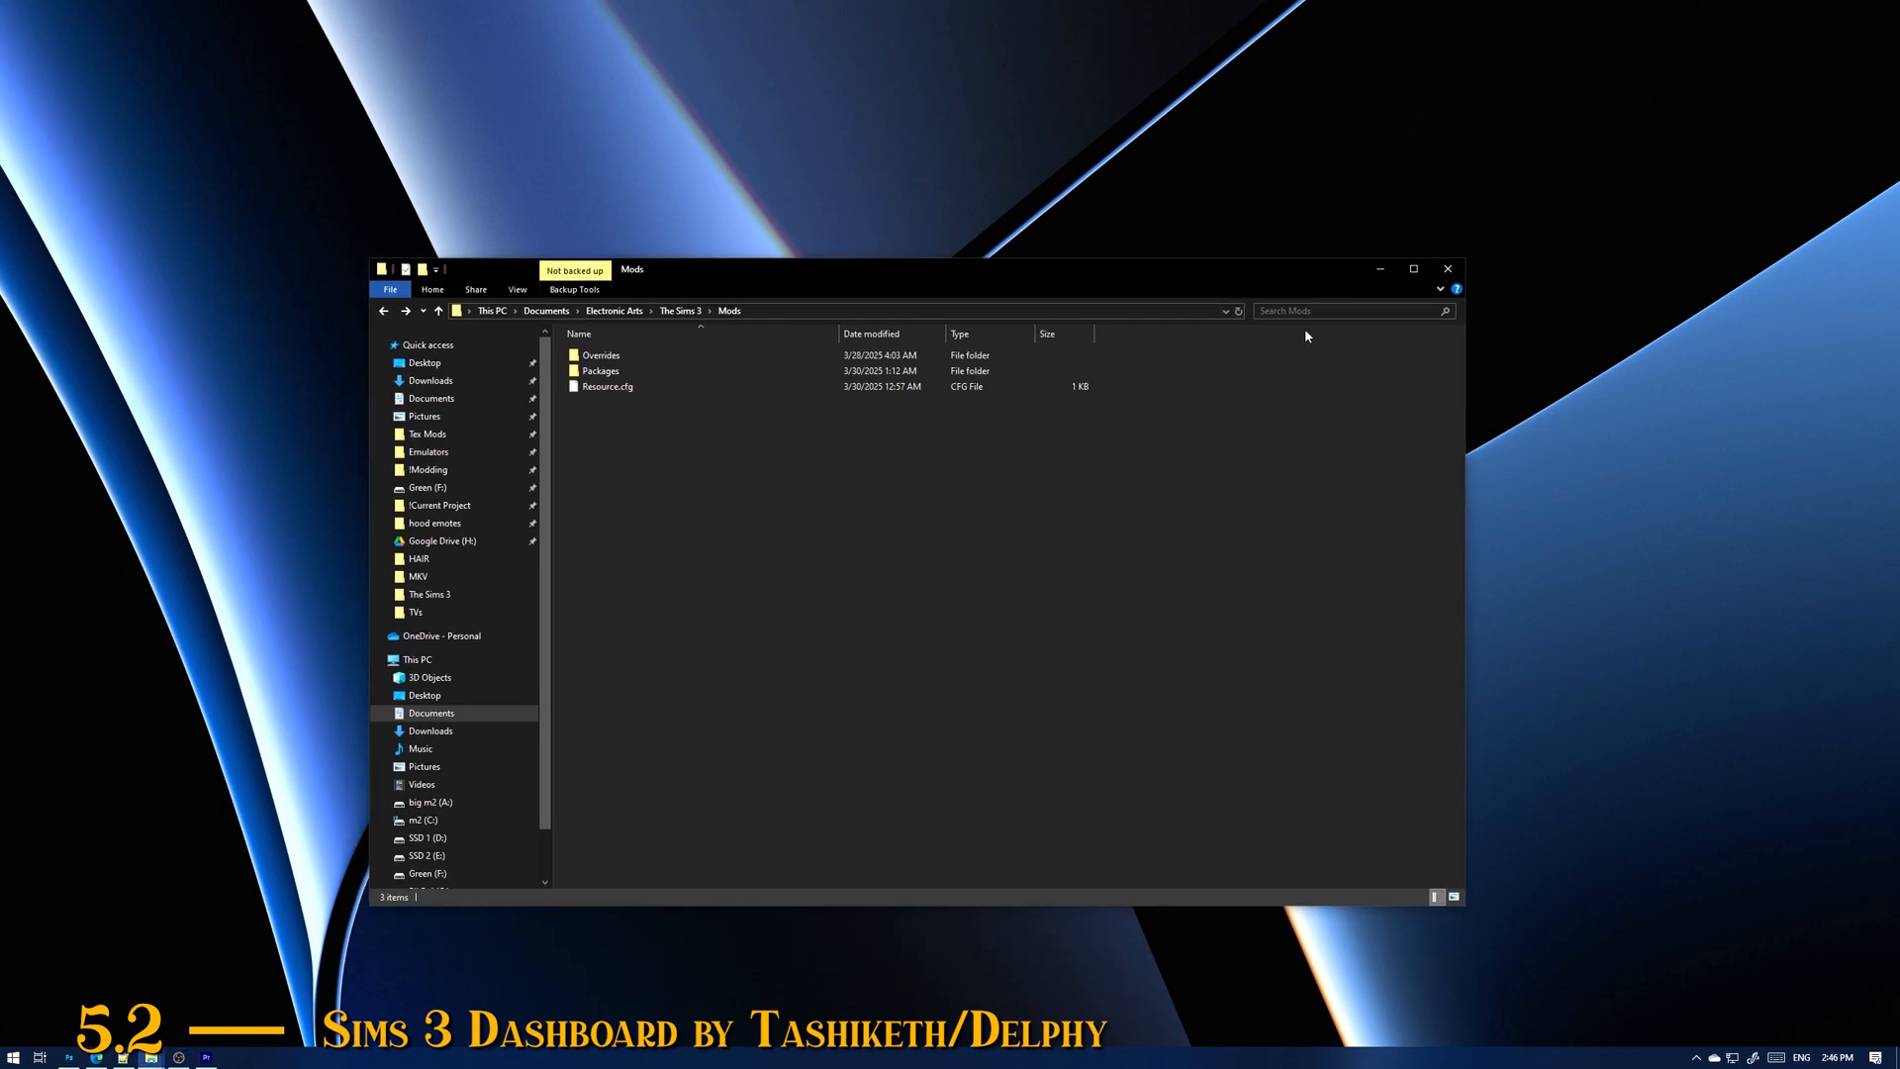
click(655, 311)
double_click(616, 550)
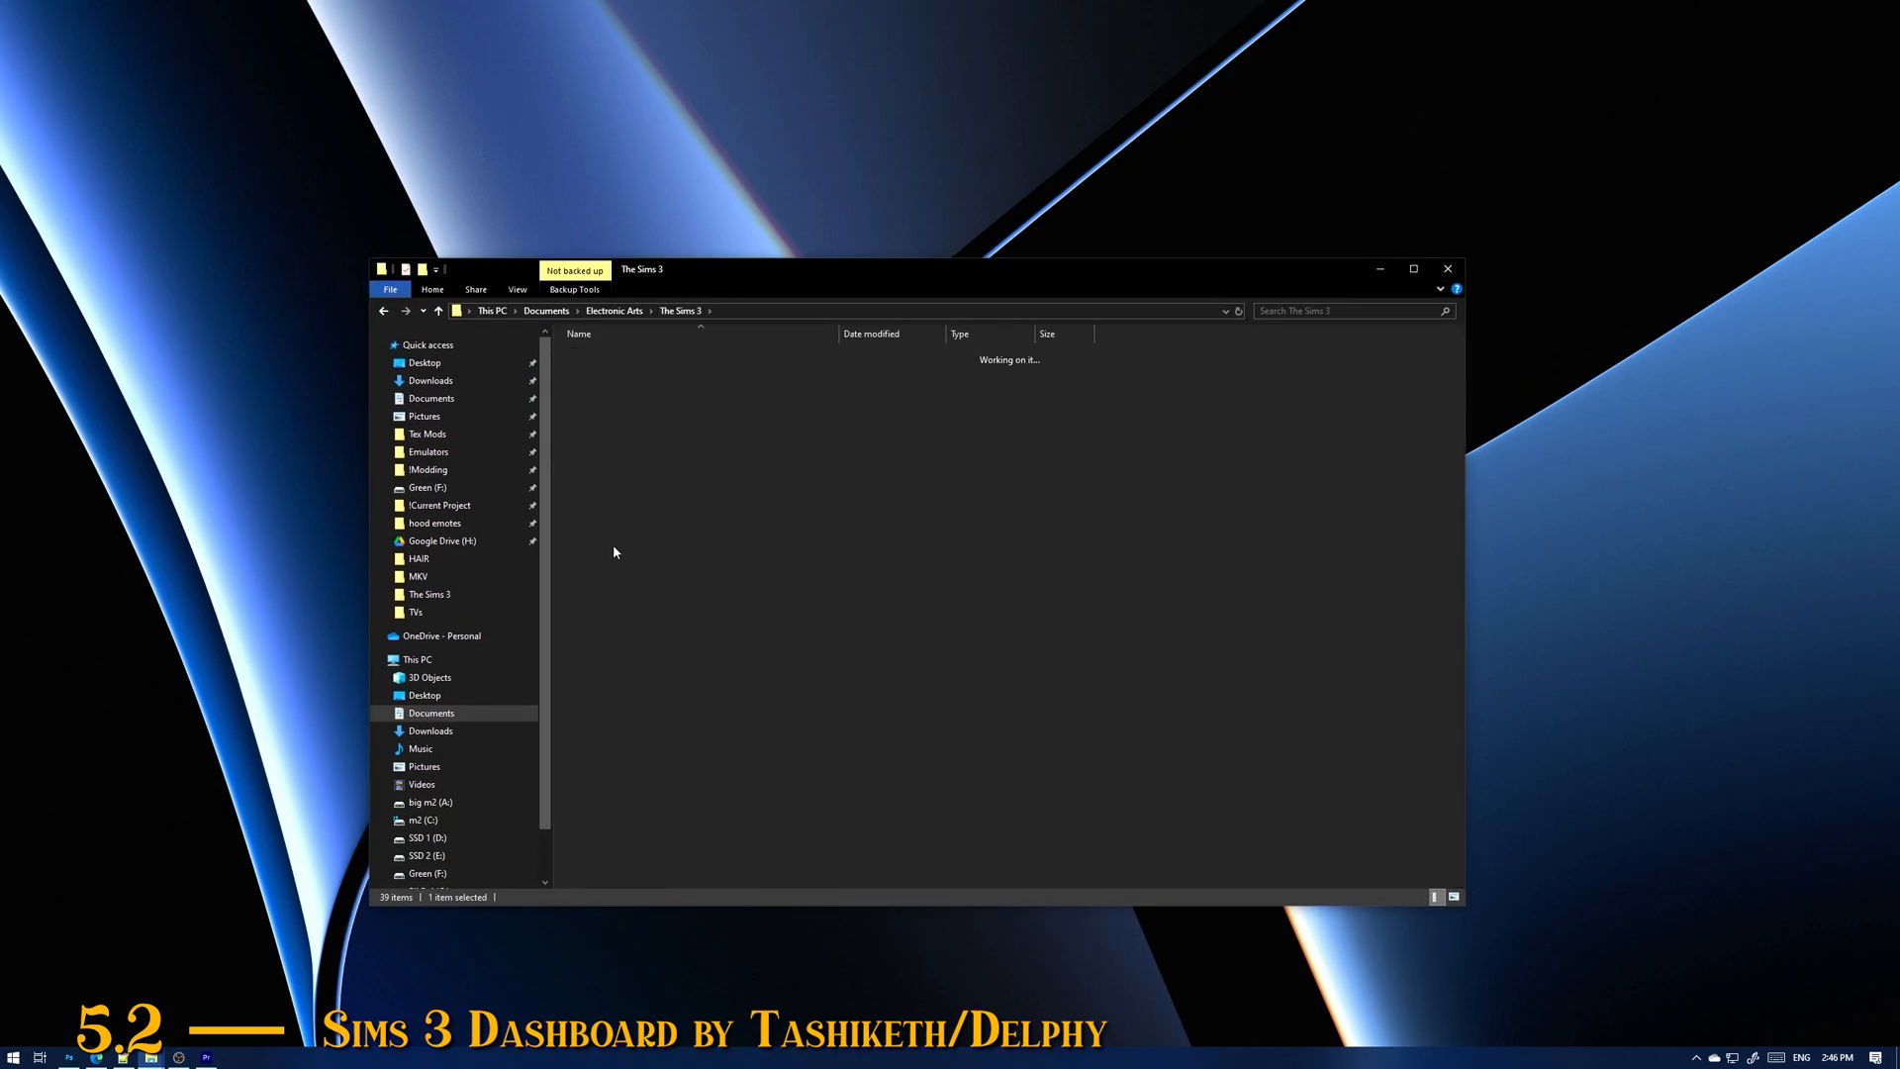
click(1298, 312)
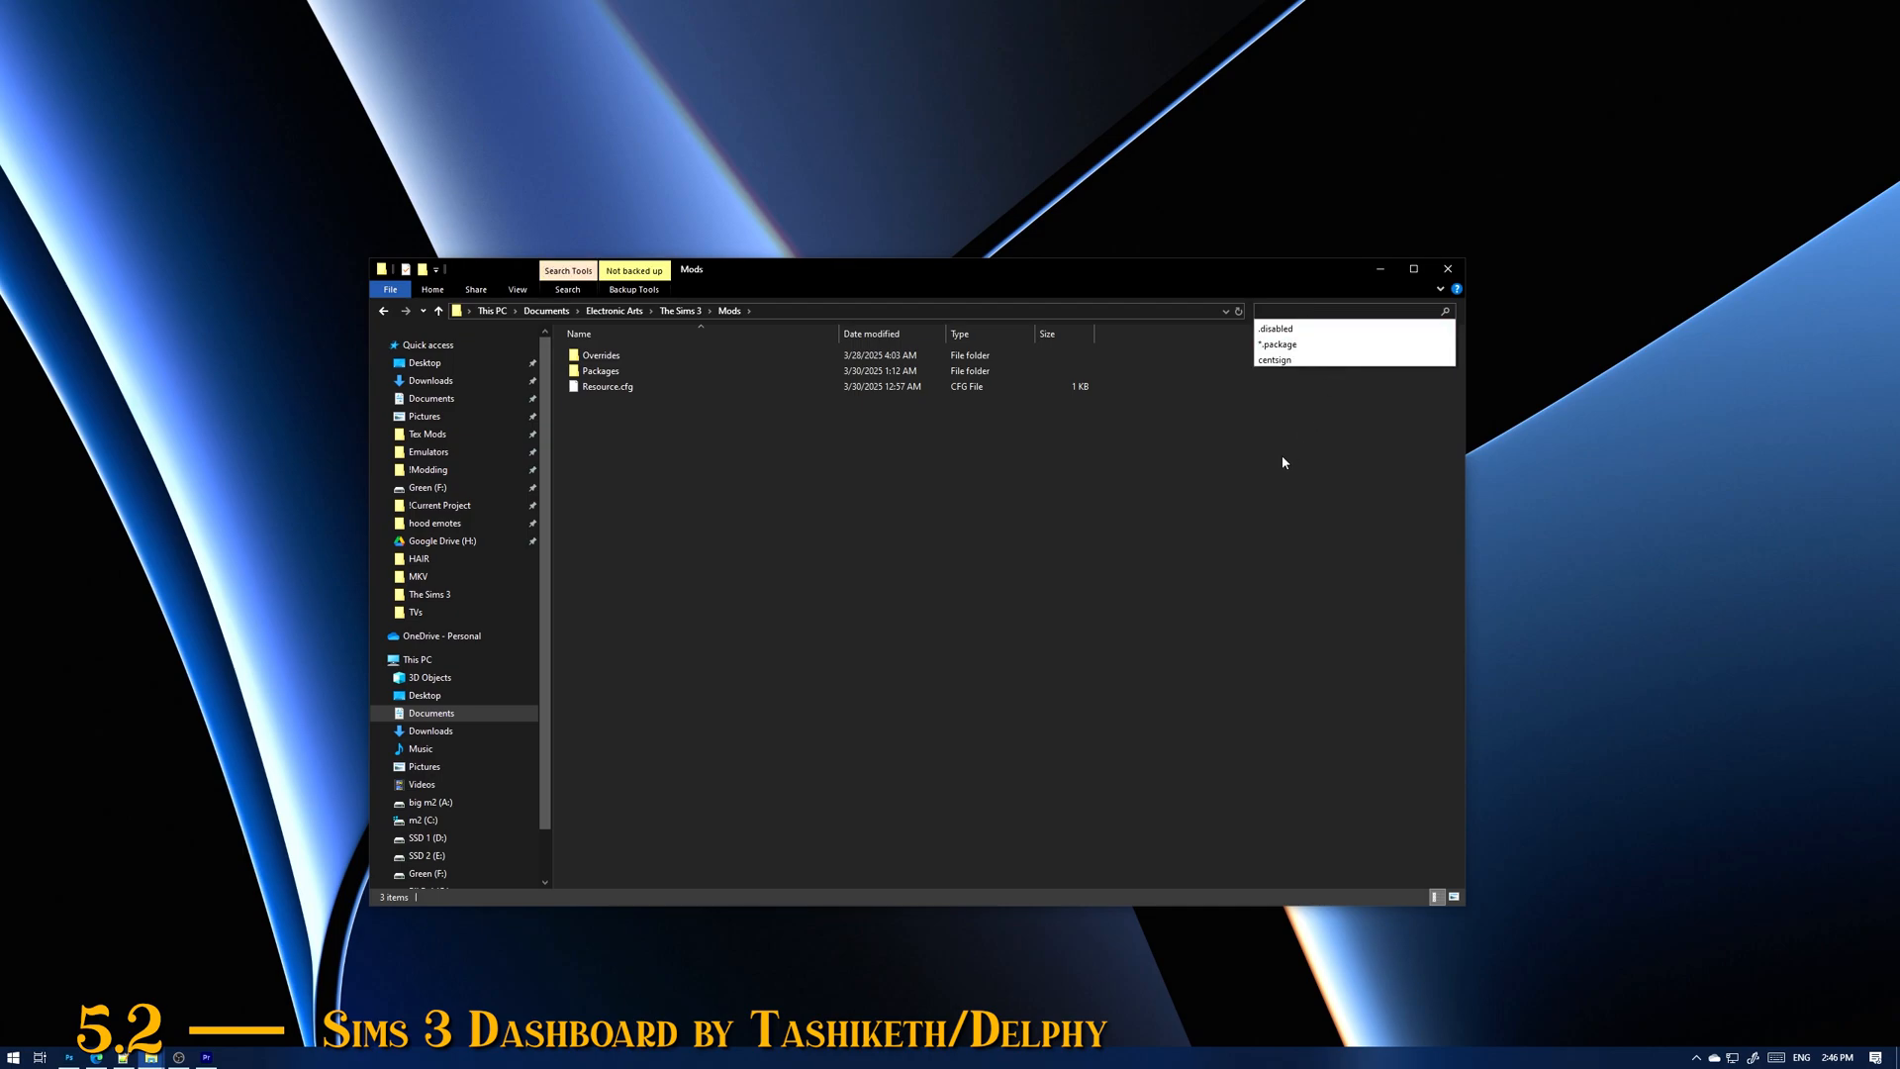
key(Down)
key(Return)
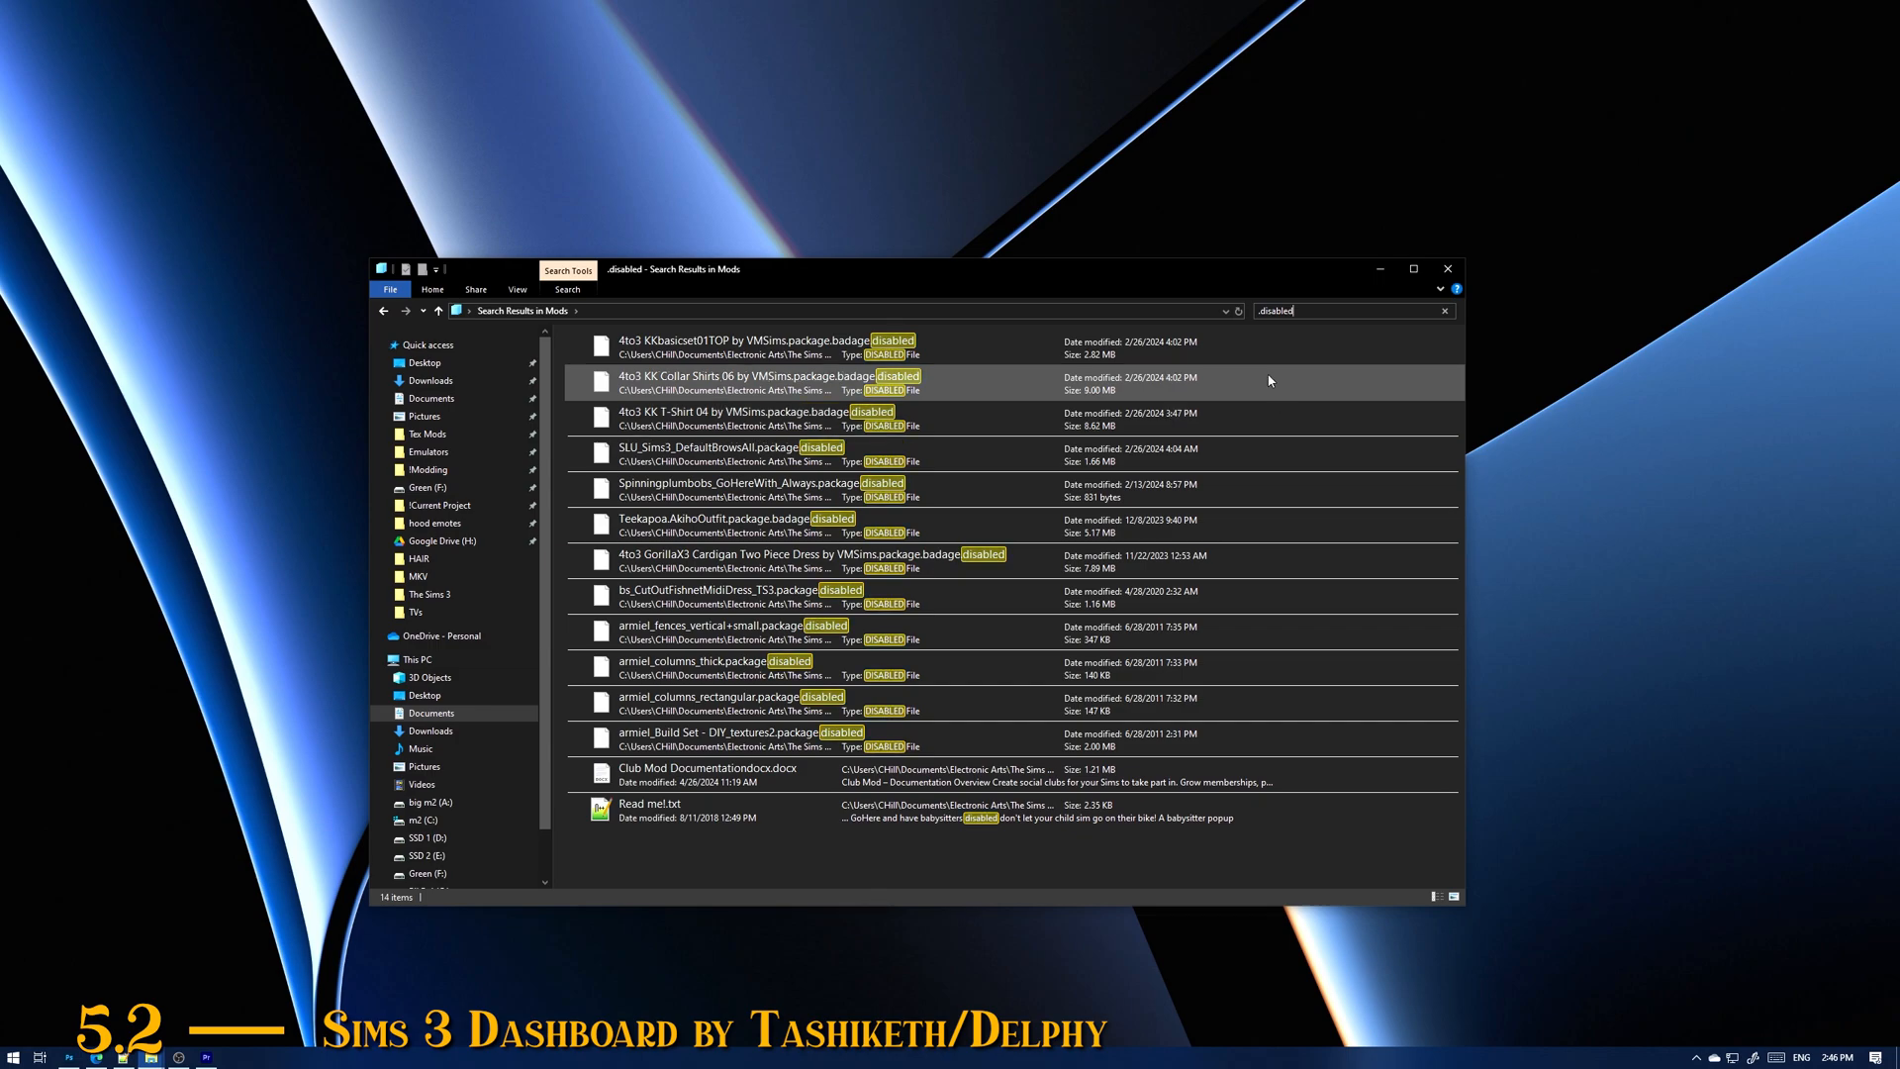
Step: Select all the disabled package files in the search results, from 4to3 KKbasicset01TOP through armiel_Build Set - DIY_textures2
click(967, 355)
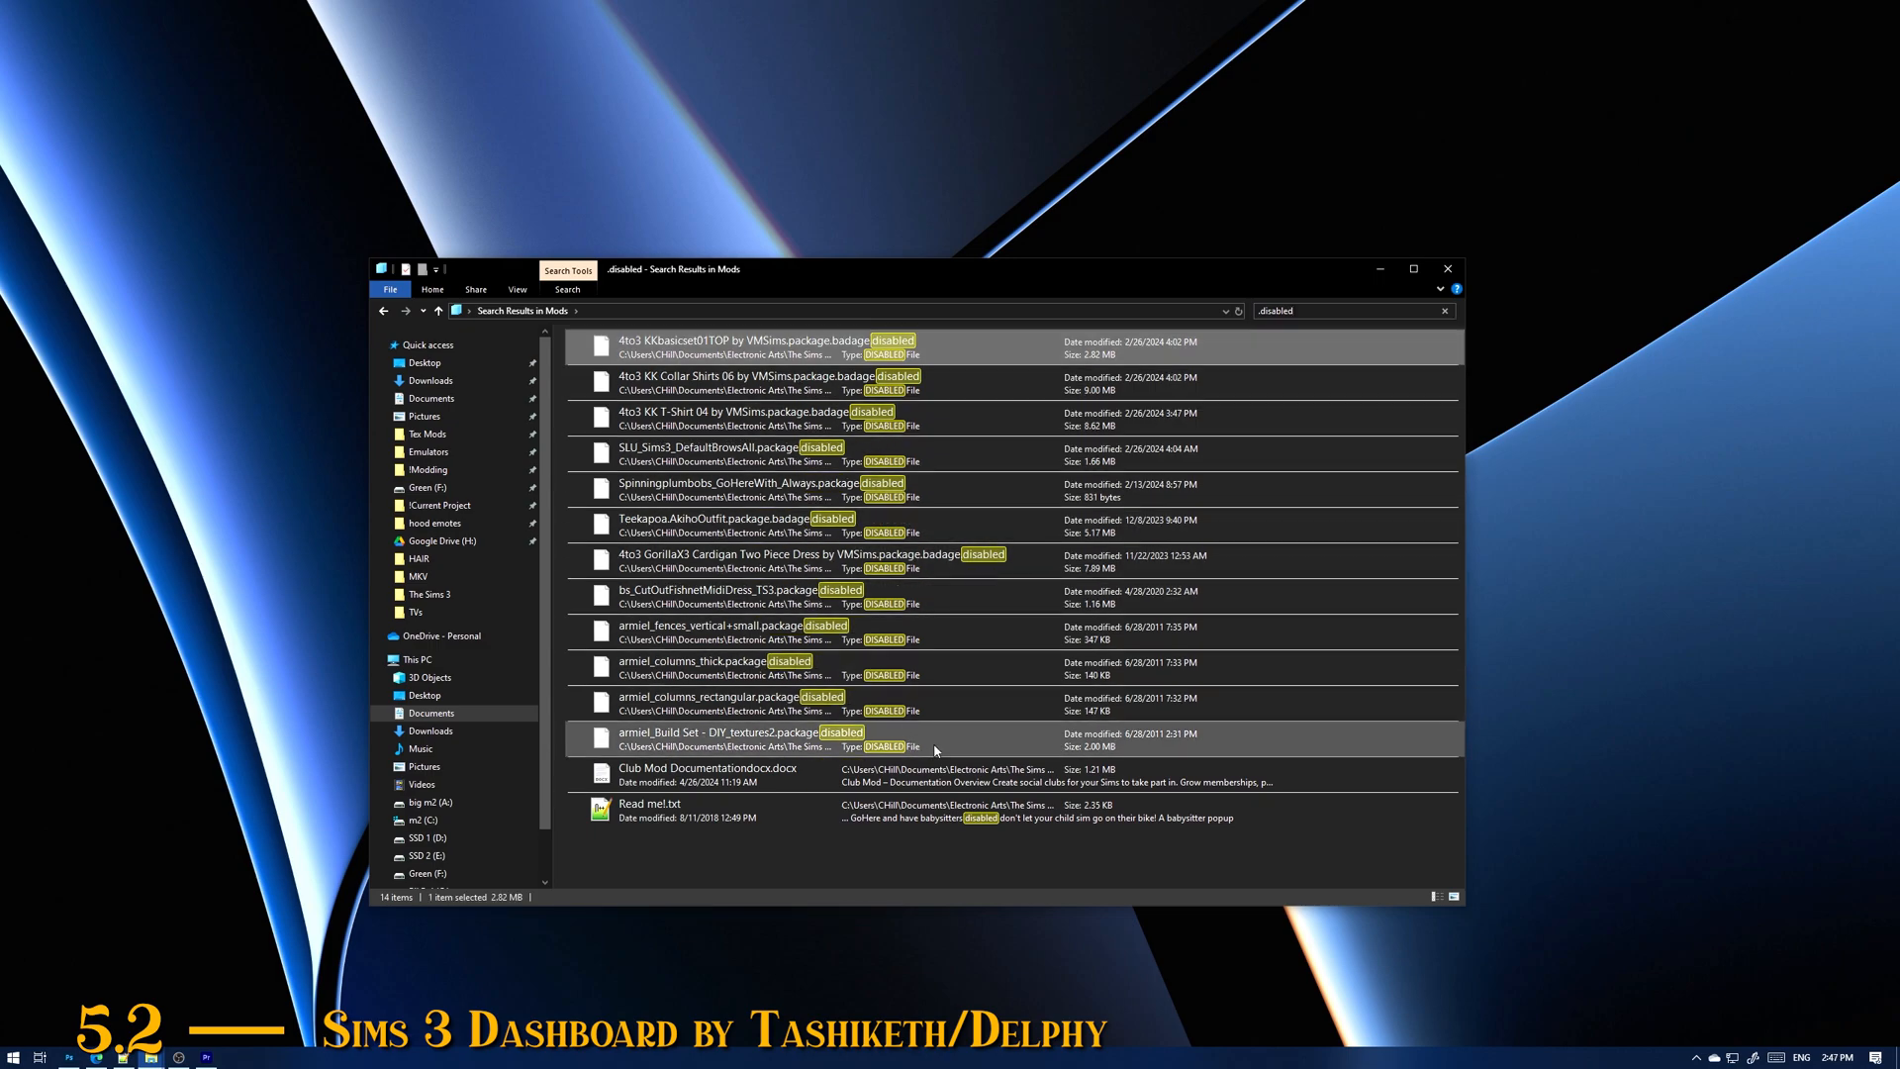
shift+click(990, 742)
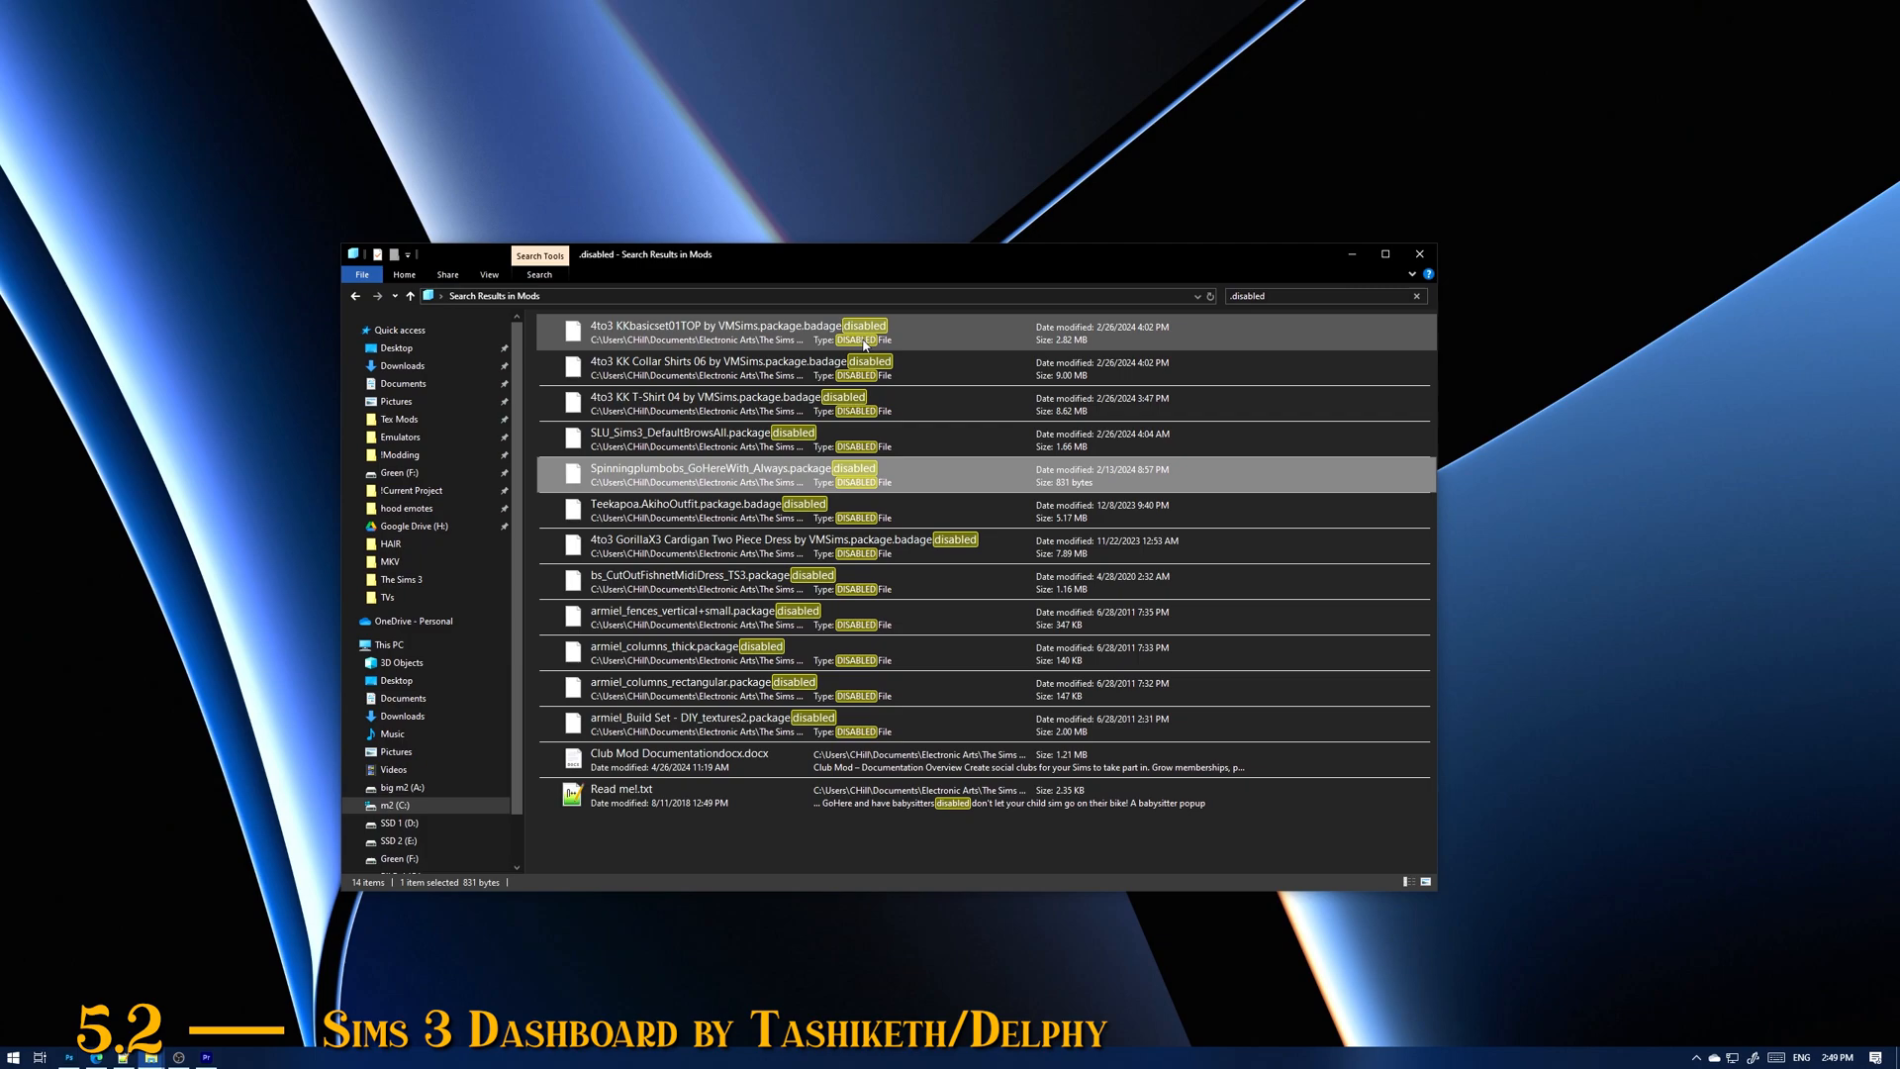
click(921, 347)
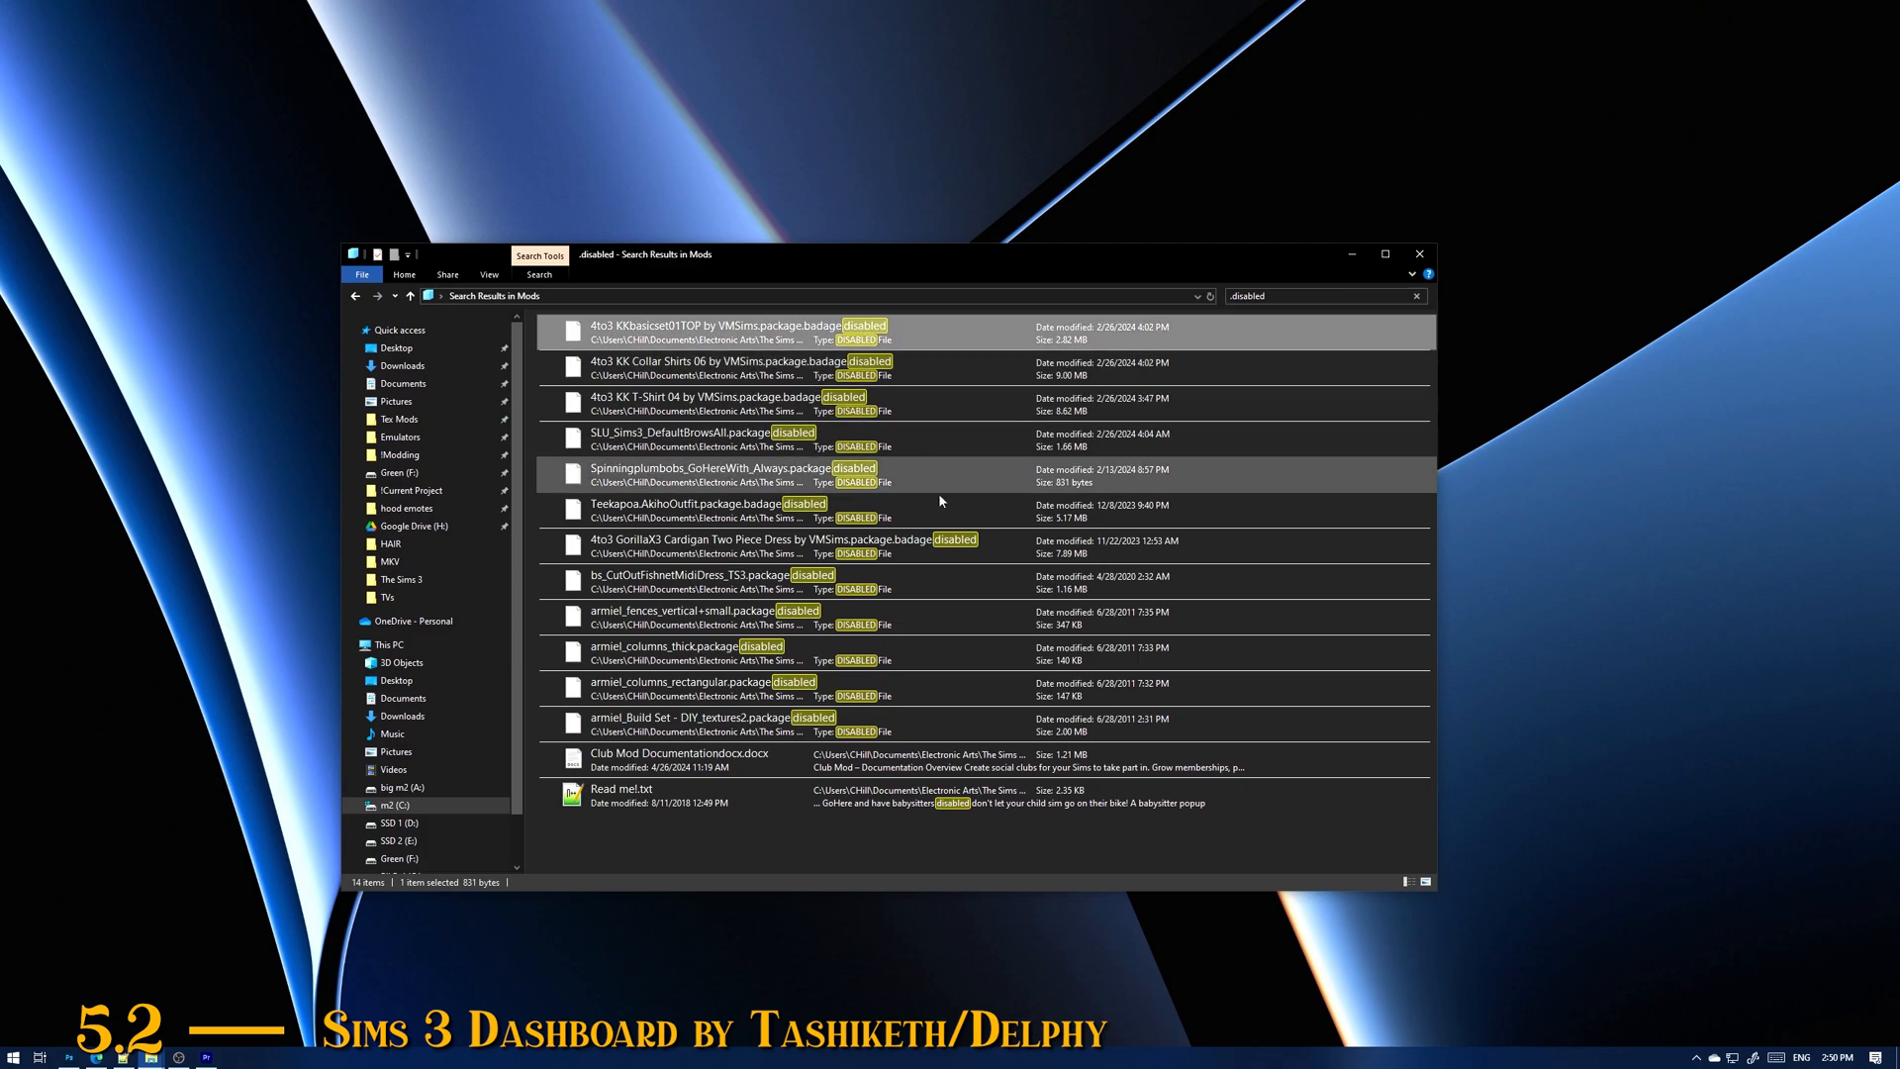
shift+click(926, 728)
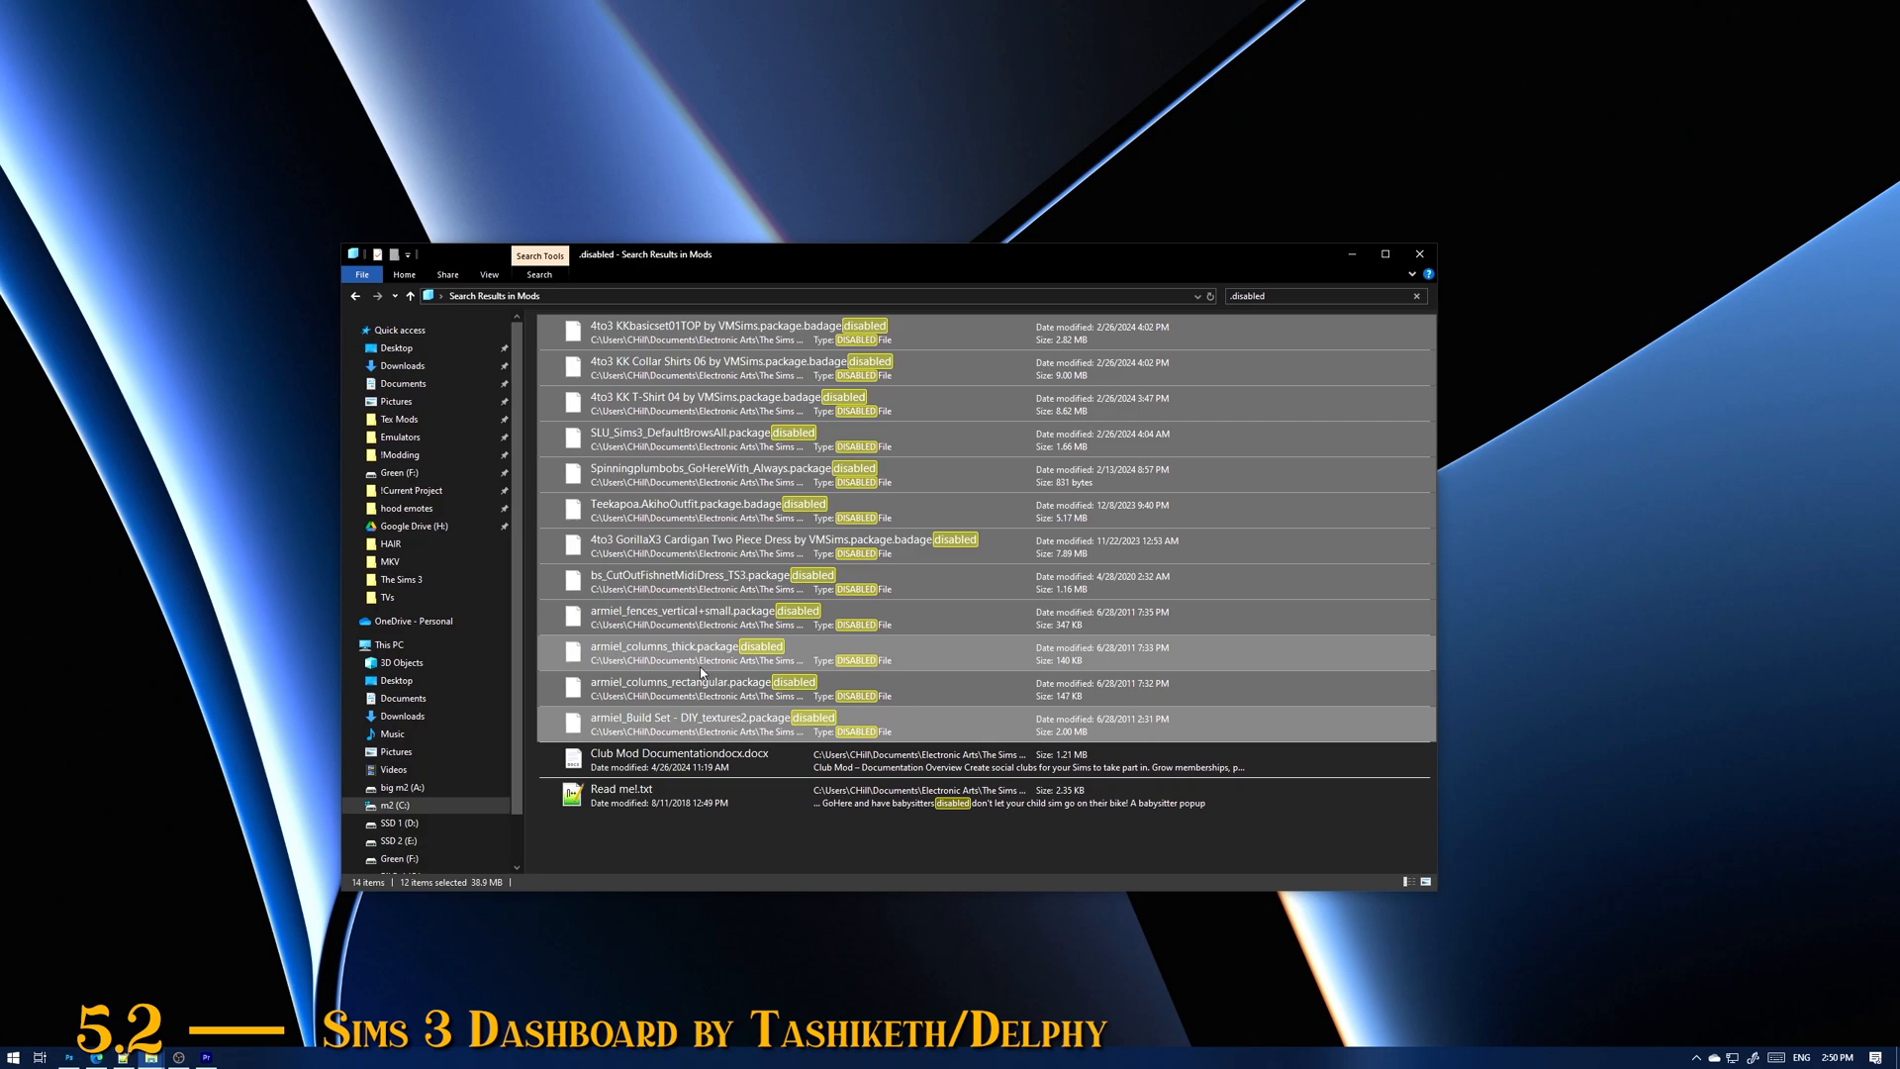
Step: Open the folder containing armiel_columns_thick.package.disabled and widen its Name column to show full file names
click(921, 658)
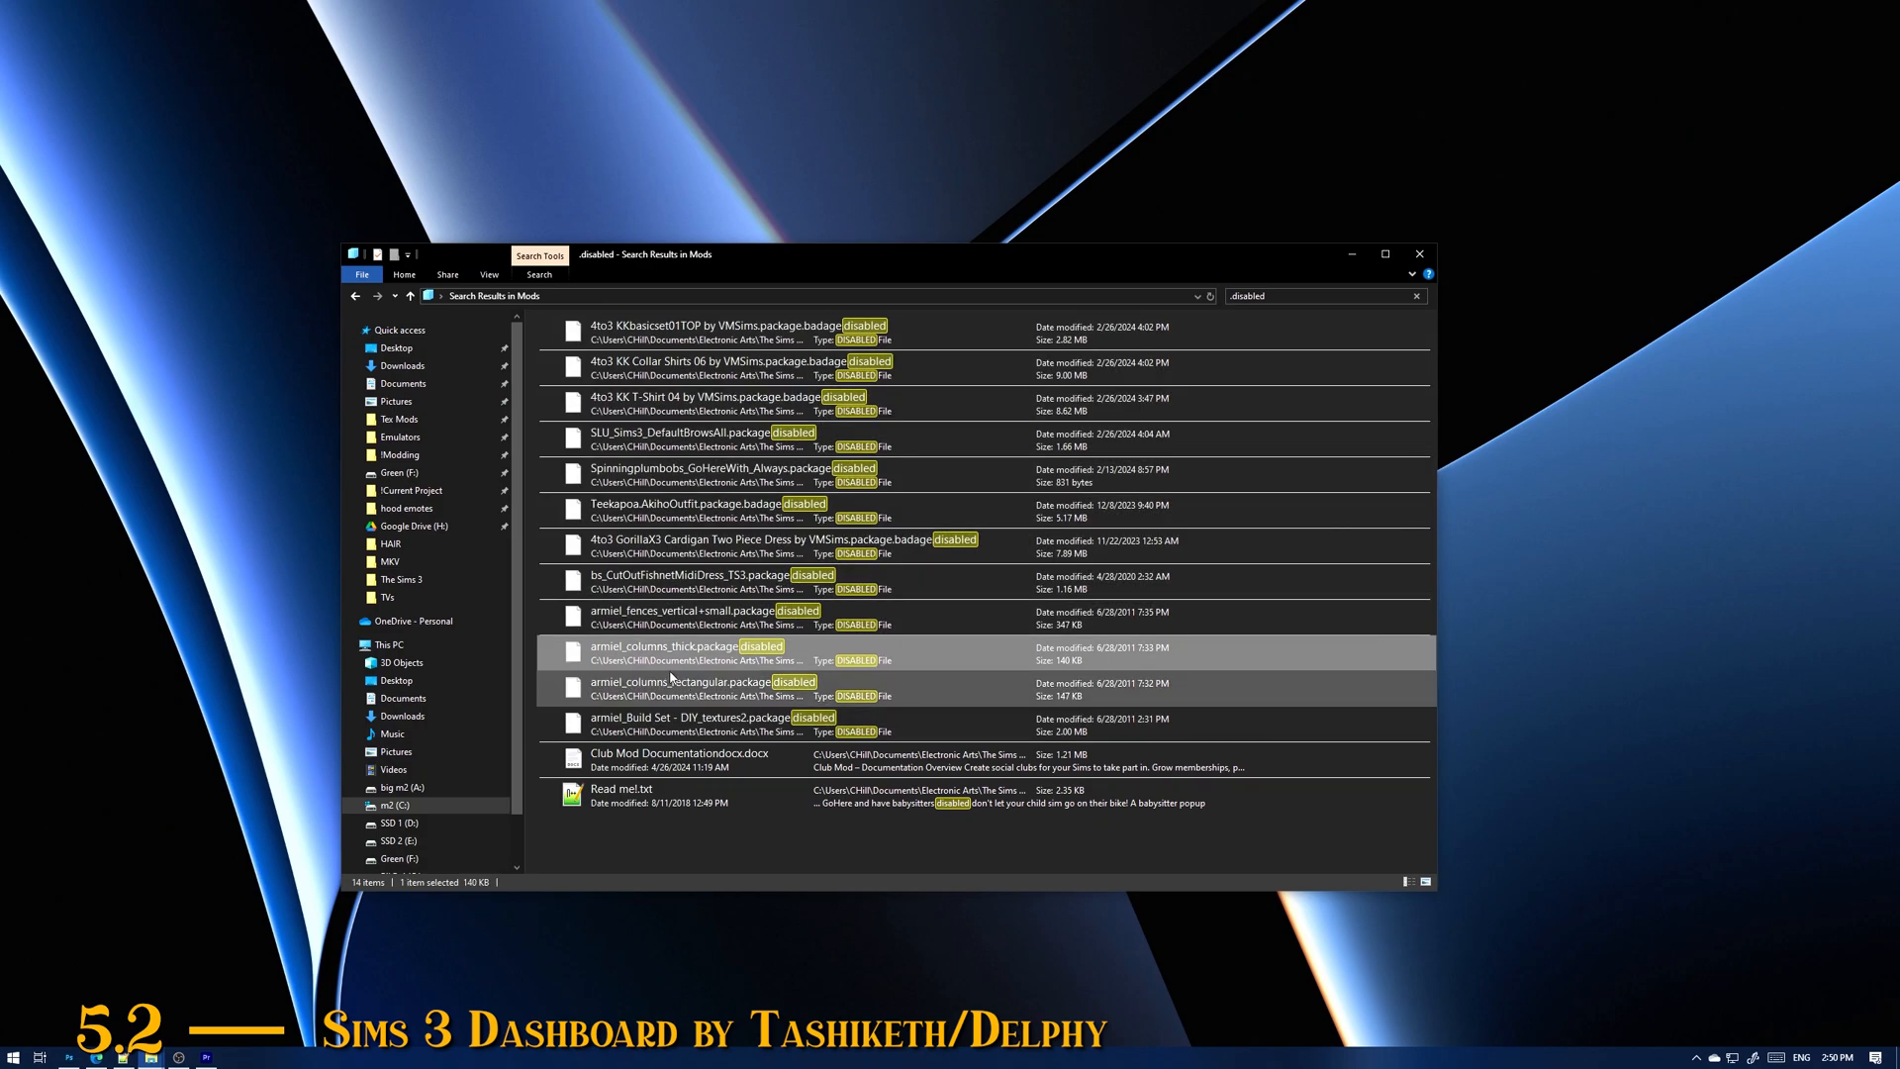
right_click(926, 654)
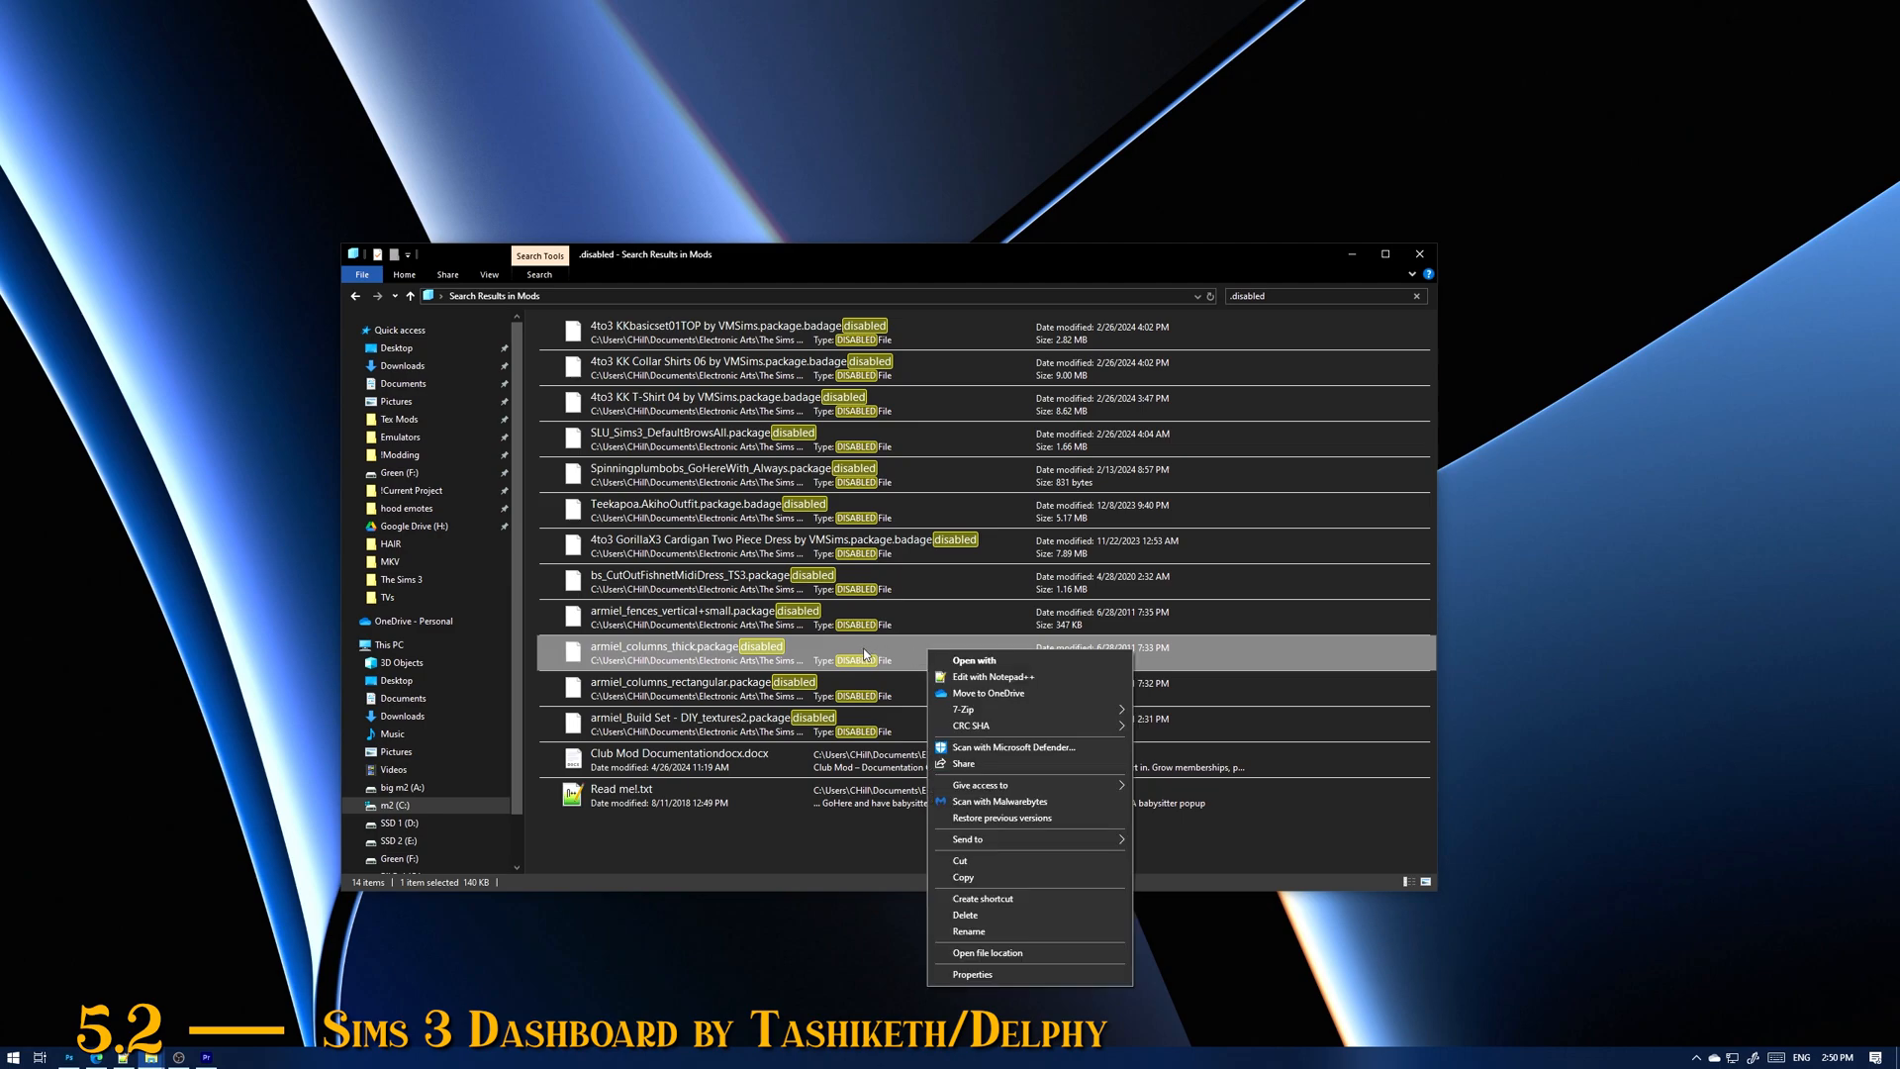
click(975, 954)
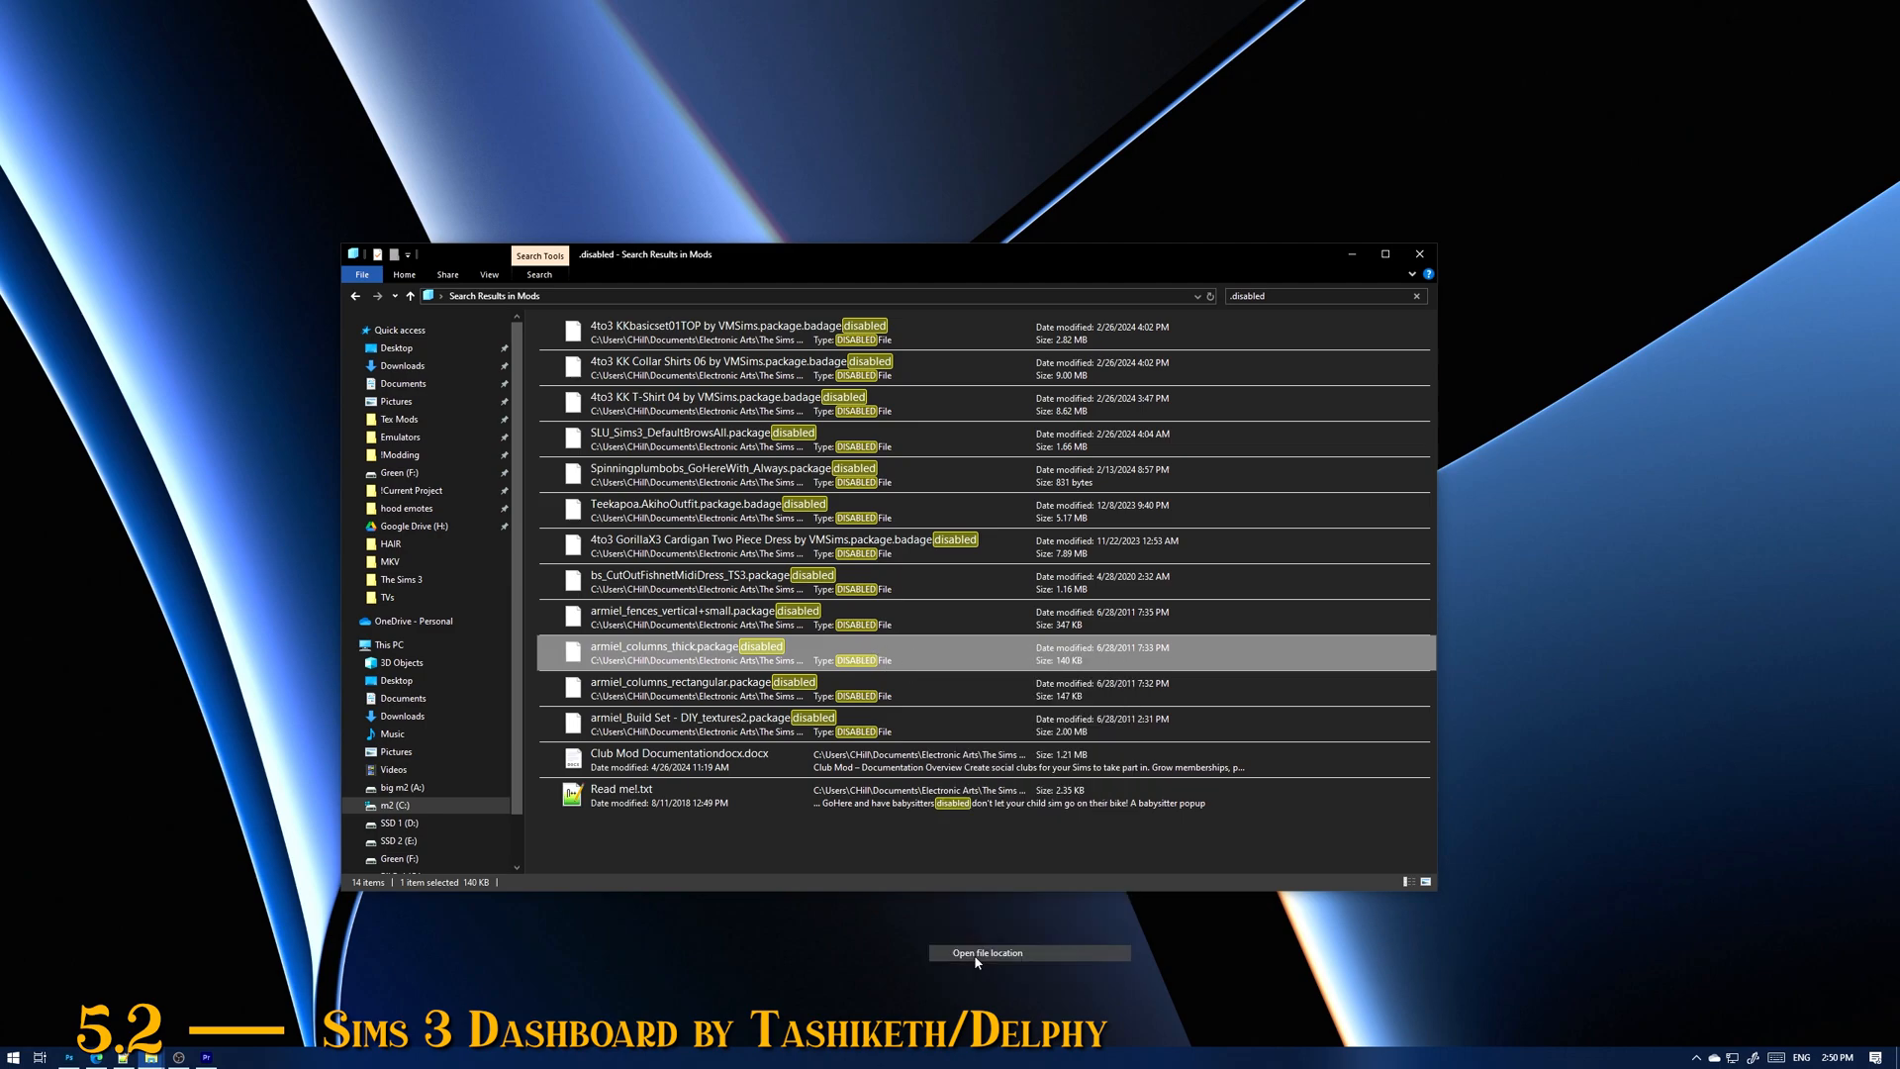
drag(730, 319, 846, 319)
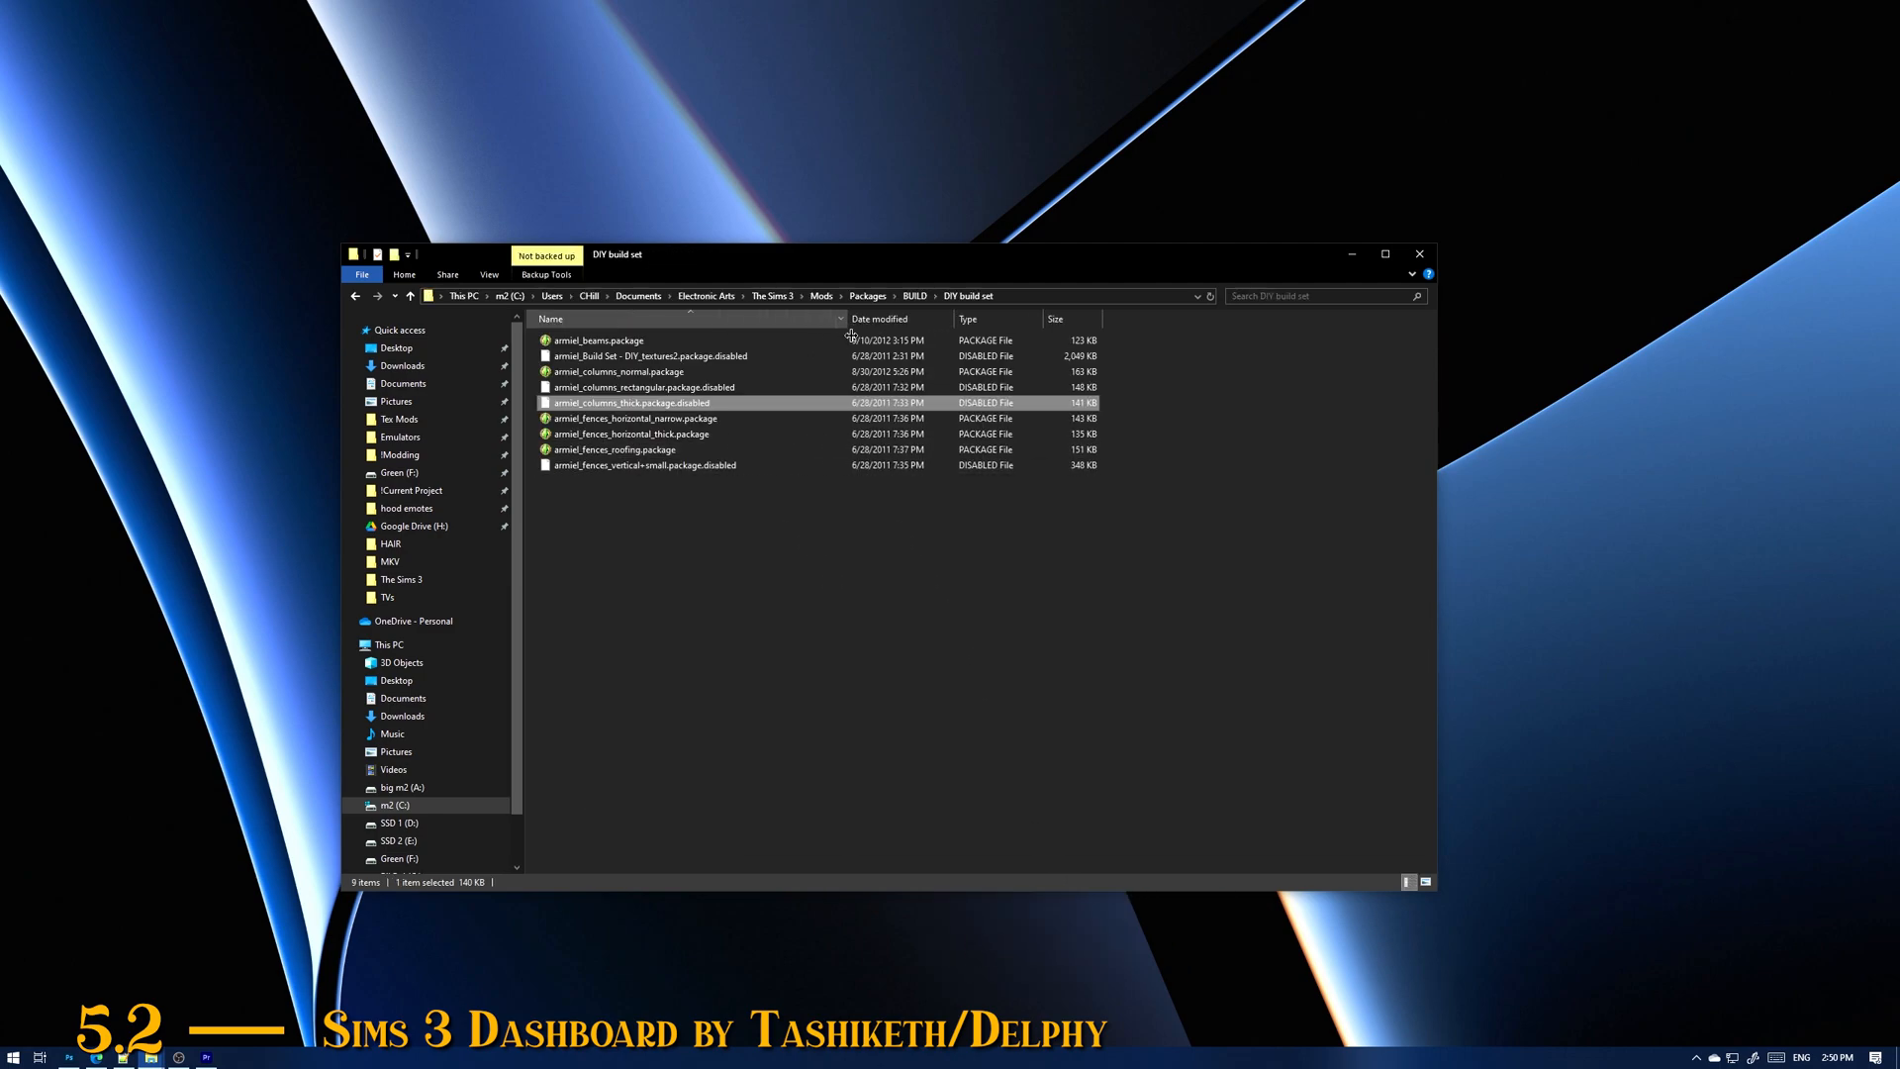
Step: Re-enable the thick columns file by renaming it armiel_columns_thick.package, accepting the extension change
click(709, 405)
click(732, 404)
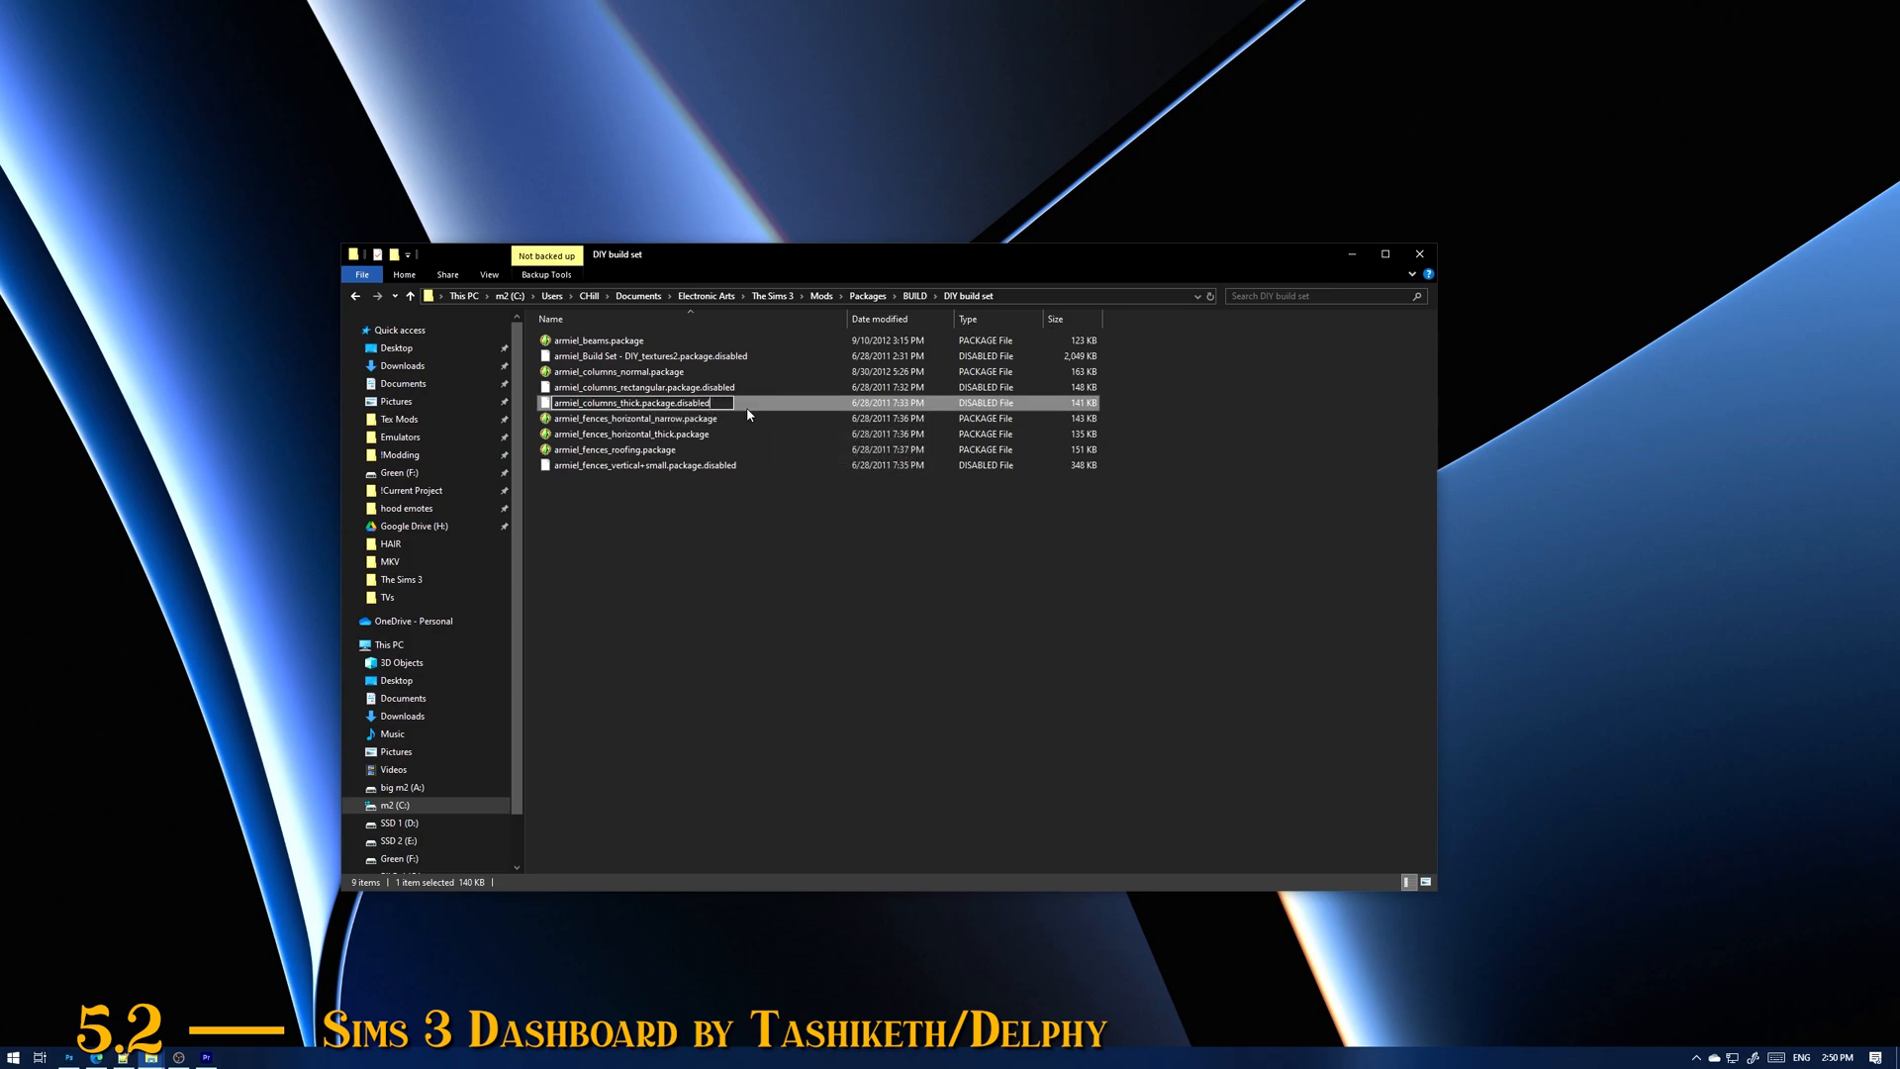
key(BackSpace)
key(BackSpace)
key(BackSpace)
key(BackSpace)
key(BackSpace)
key(Return)
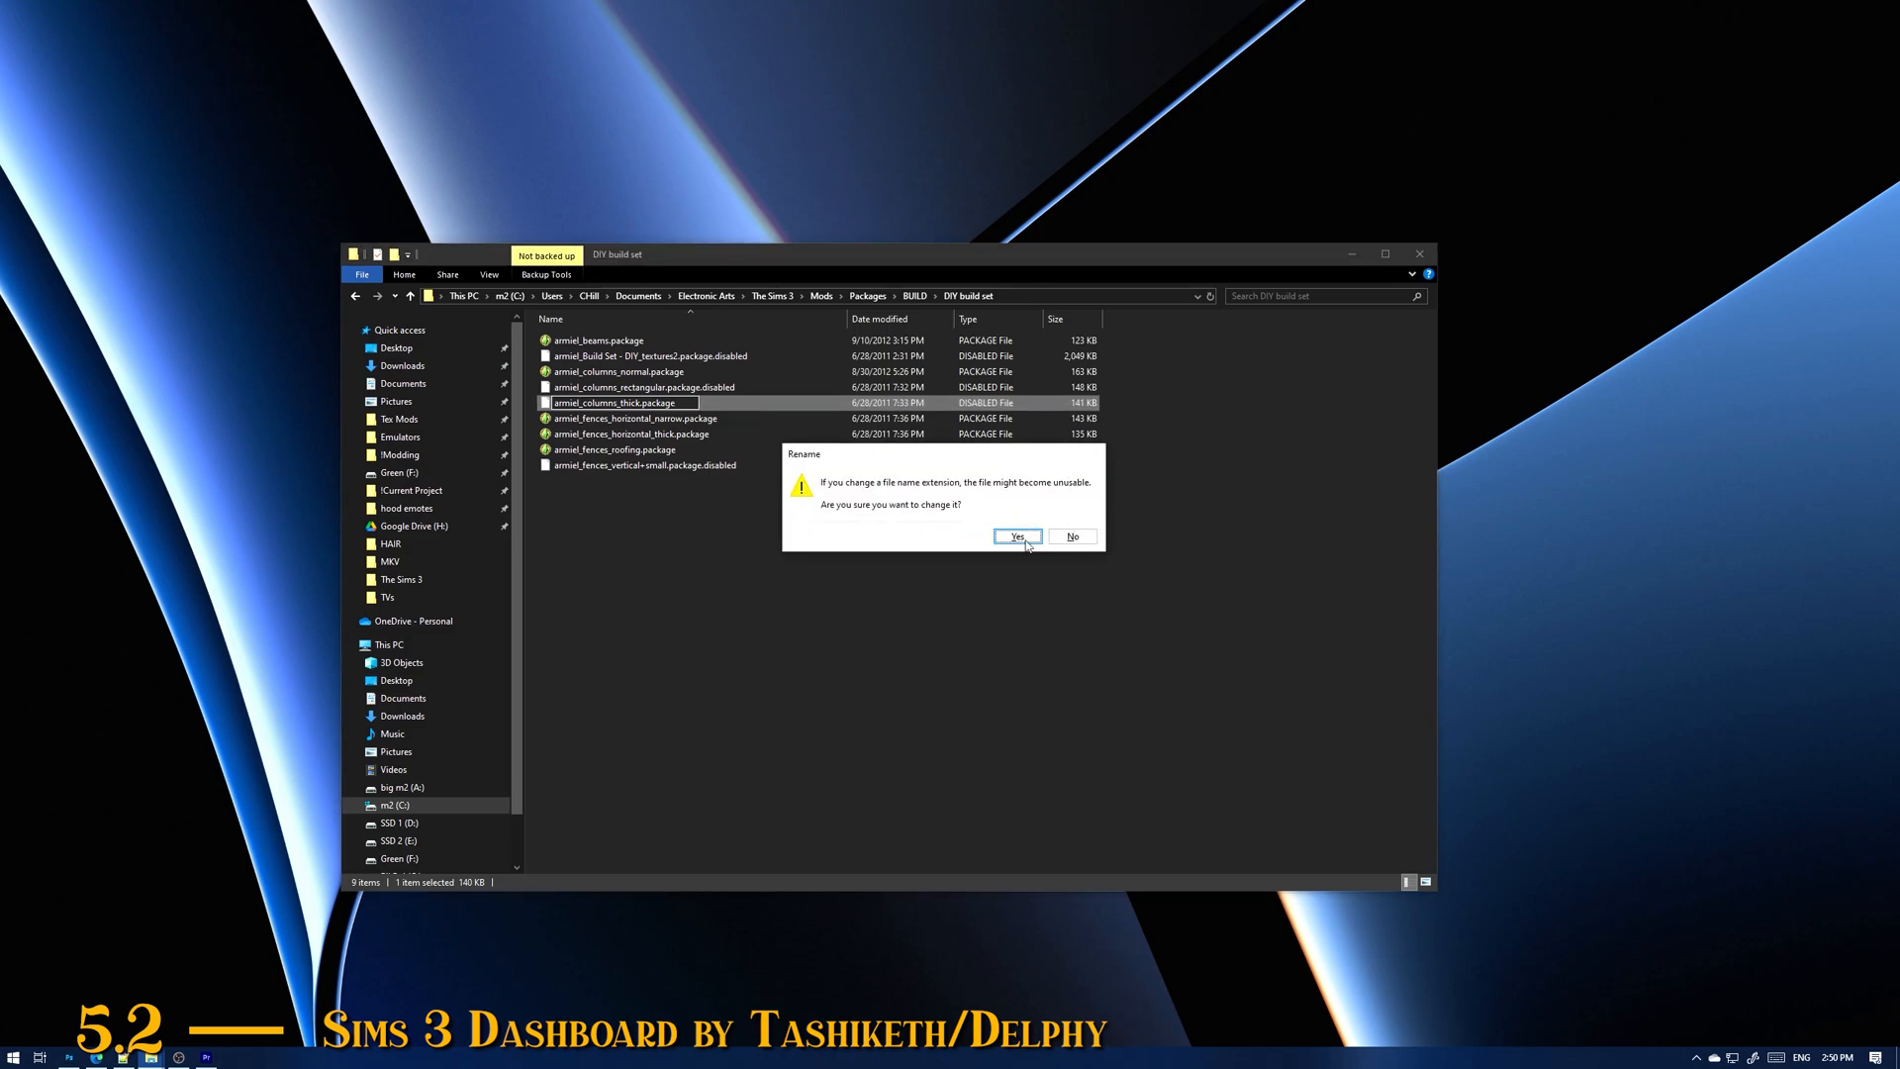
click(1025, 543)
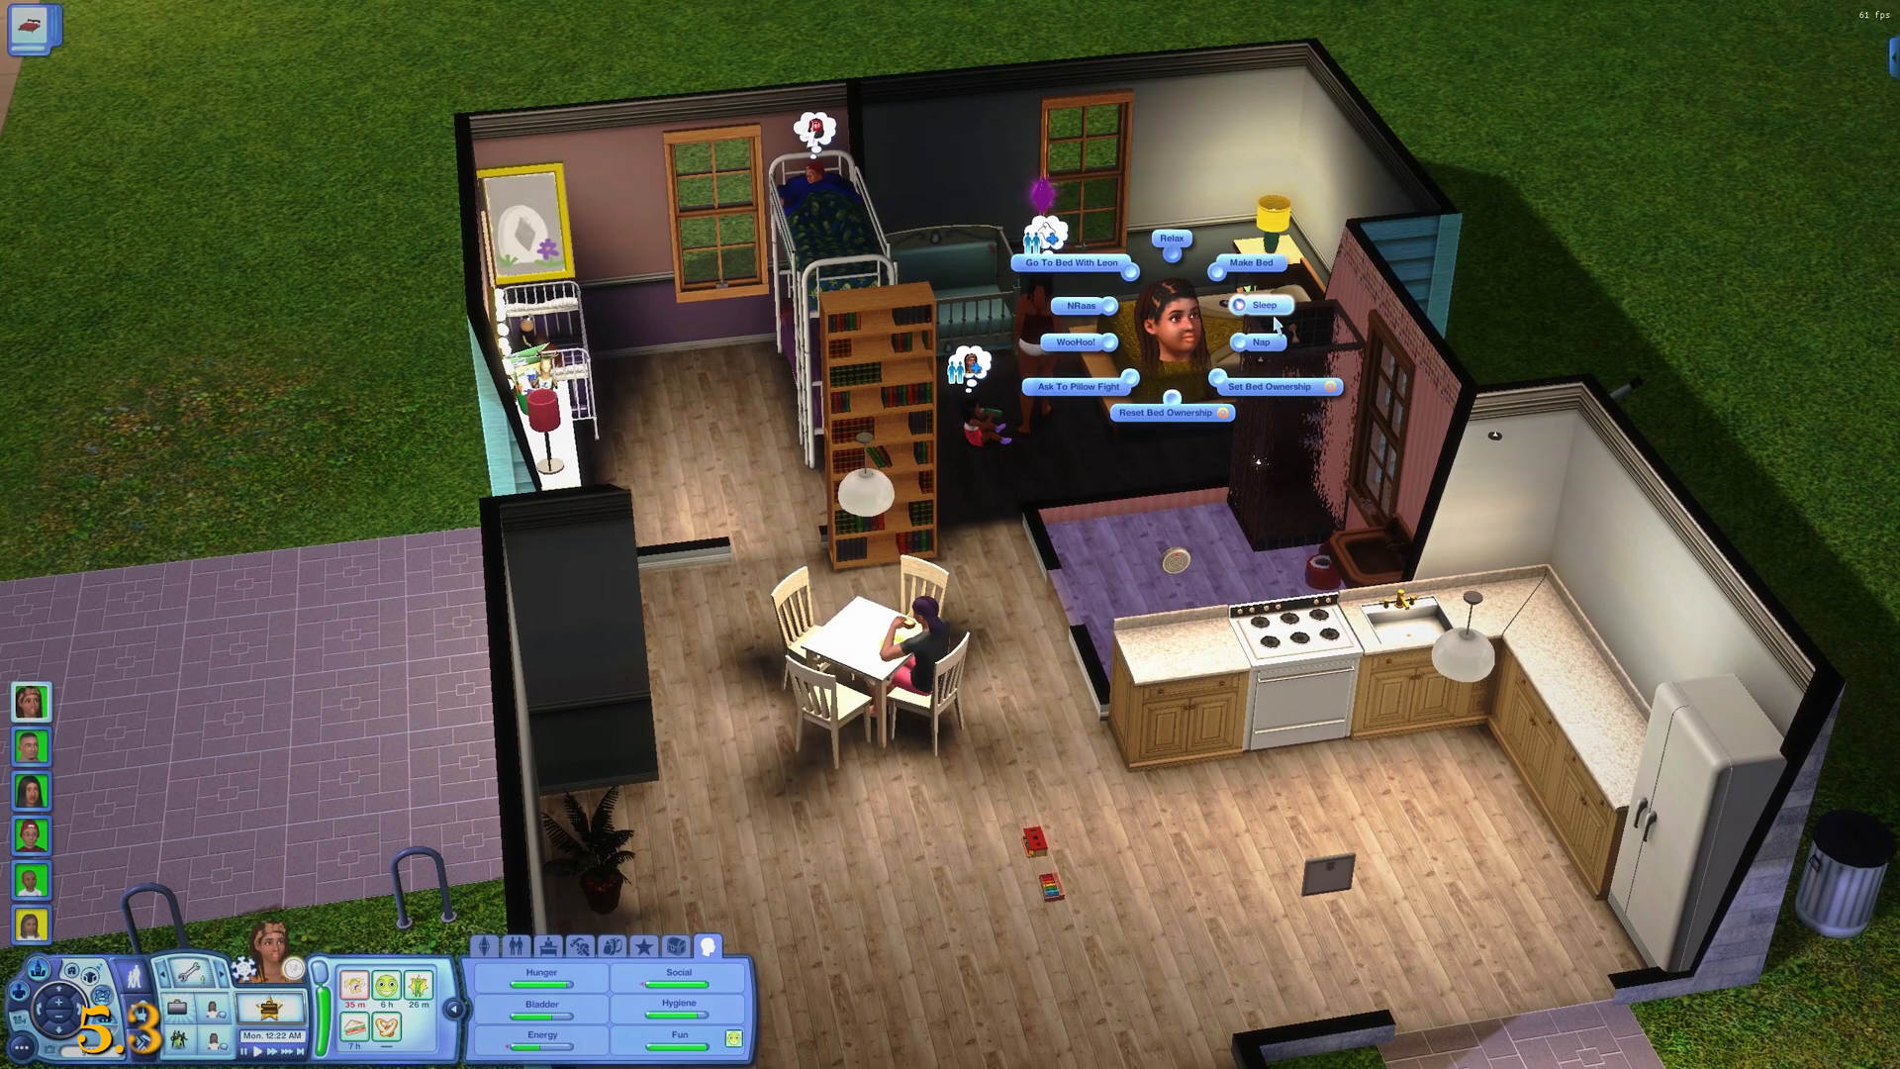
Step: Switch to The Sims 3 and send the selected Sim to sleep in the double bed
click(1274, 316)
scroll(952, 447, up, 5)
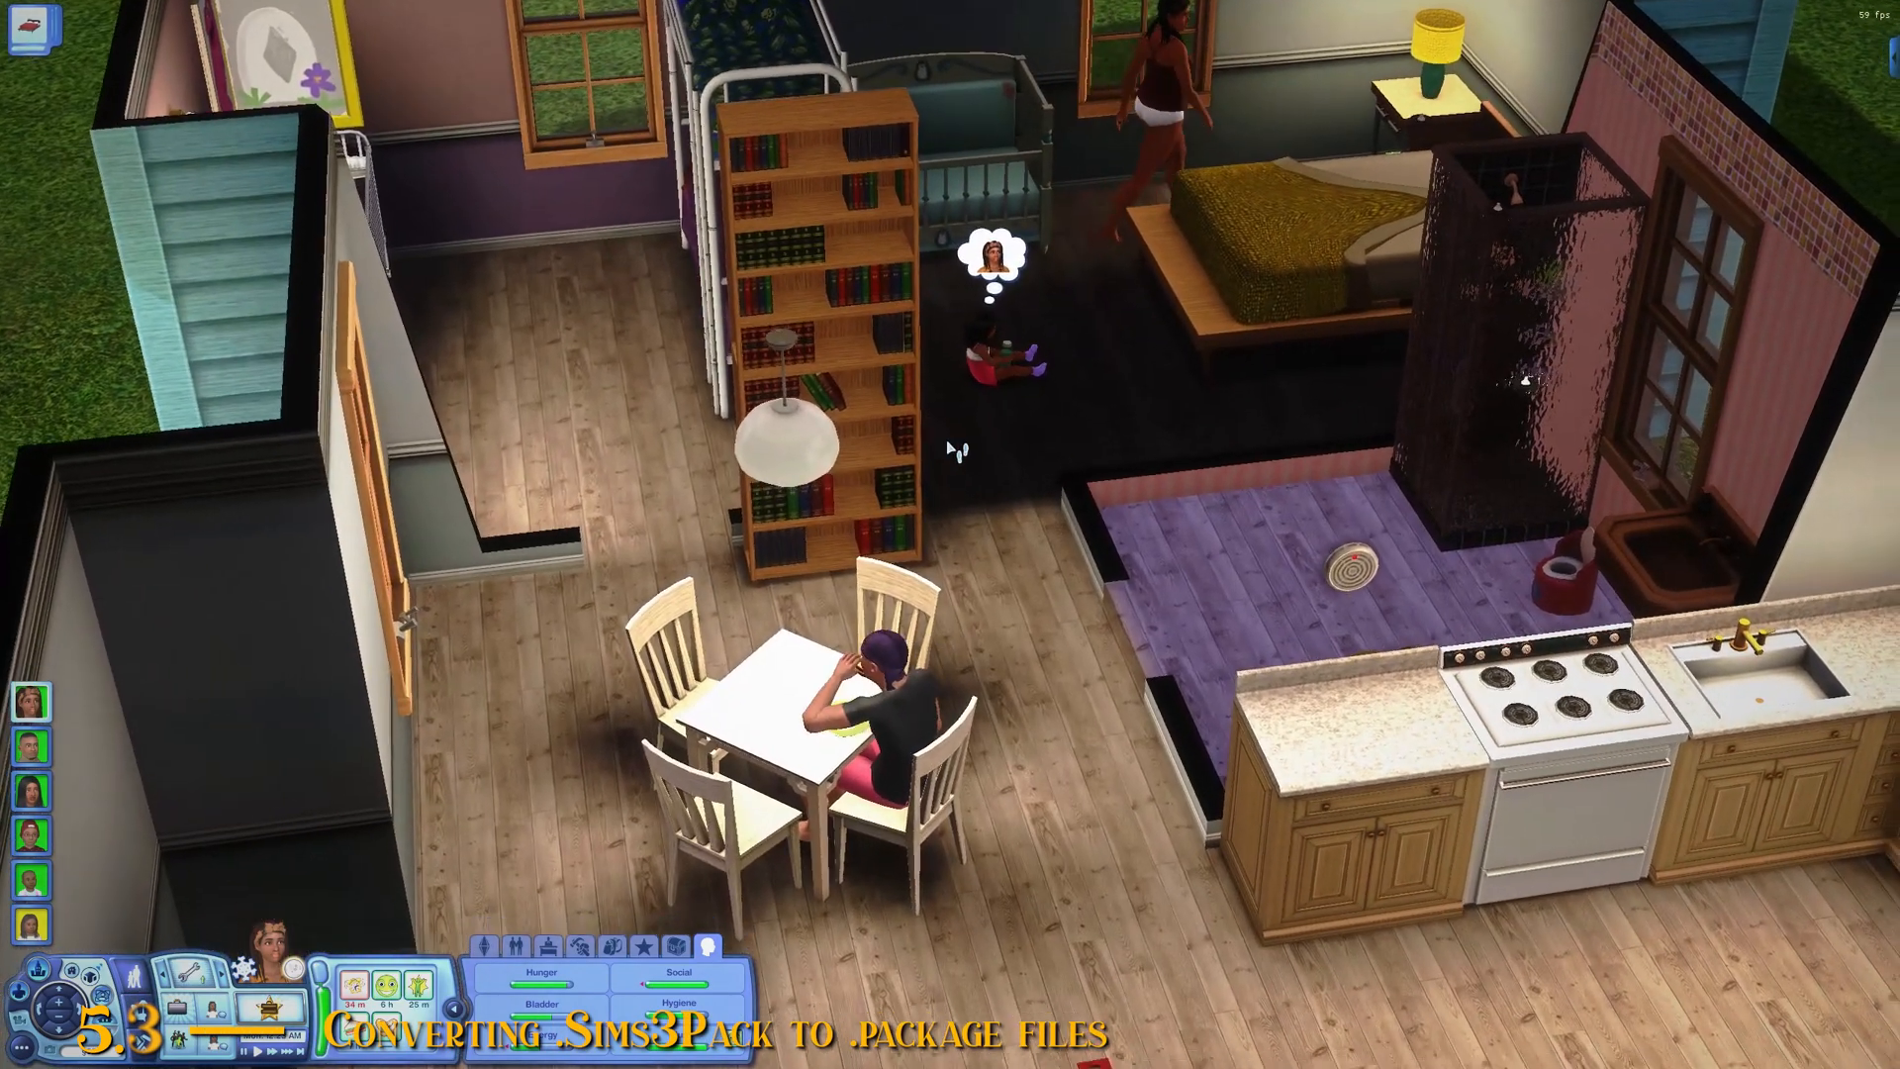
drag(948, 446, 934, 421)
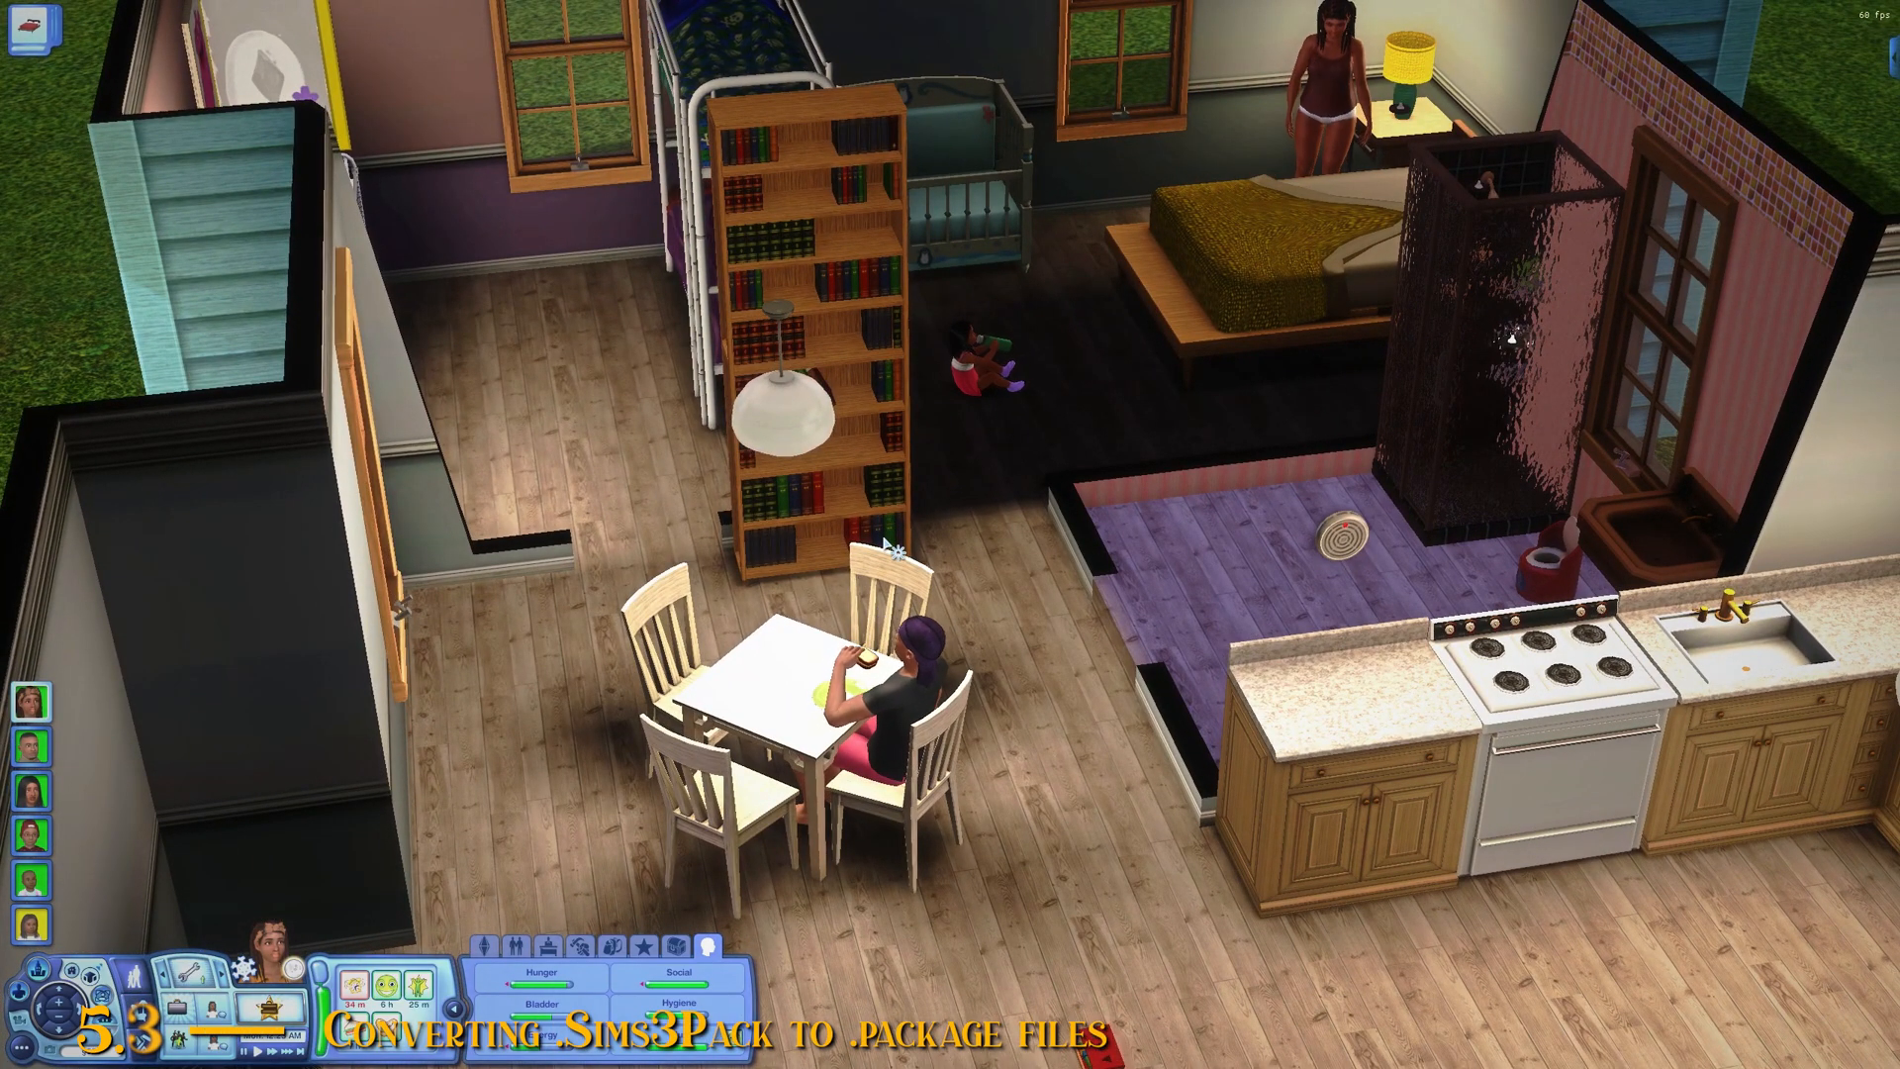
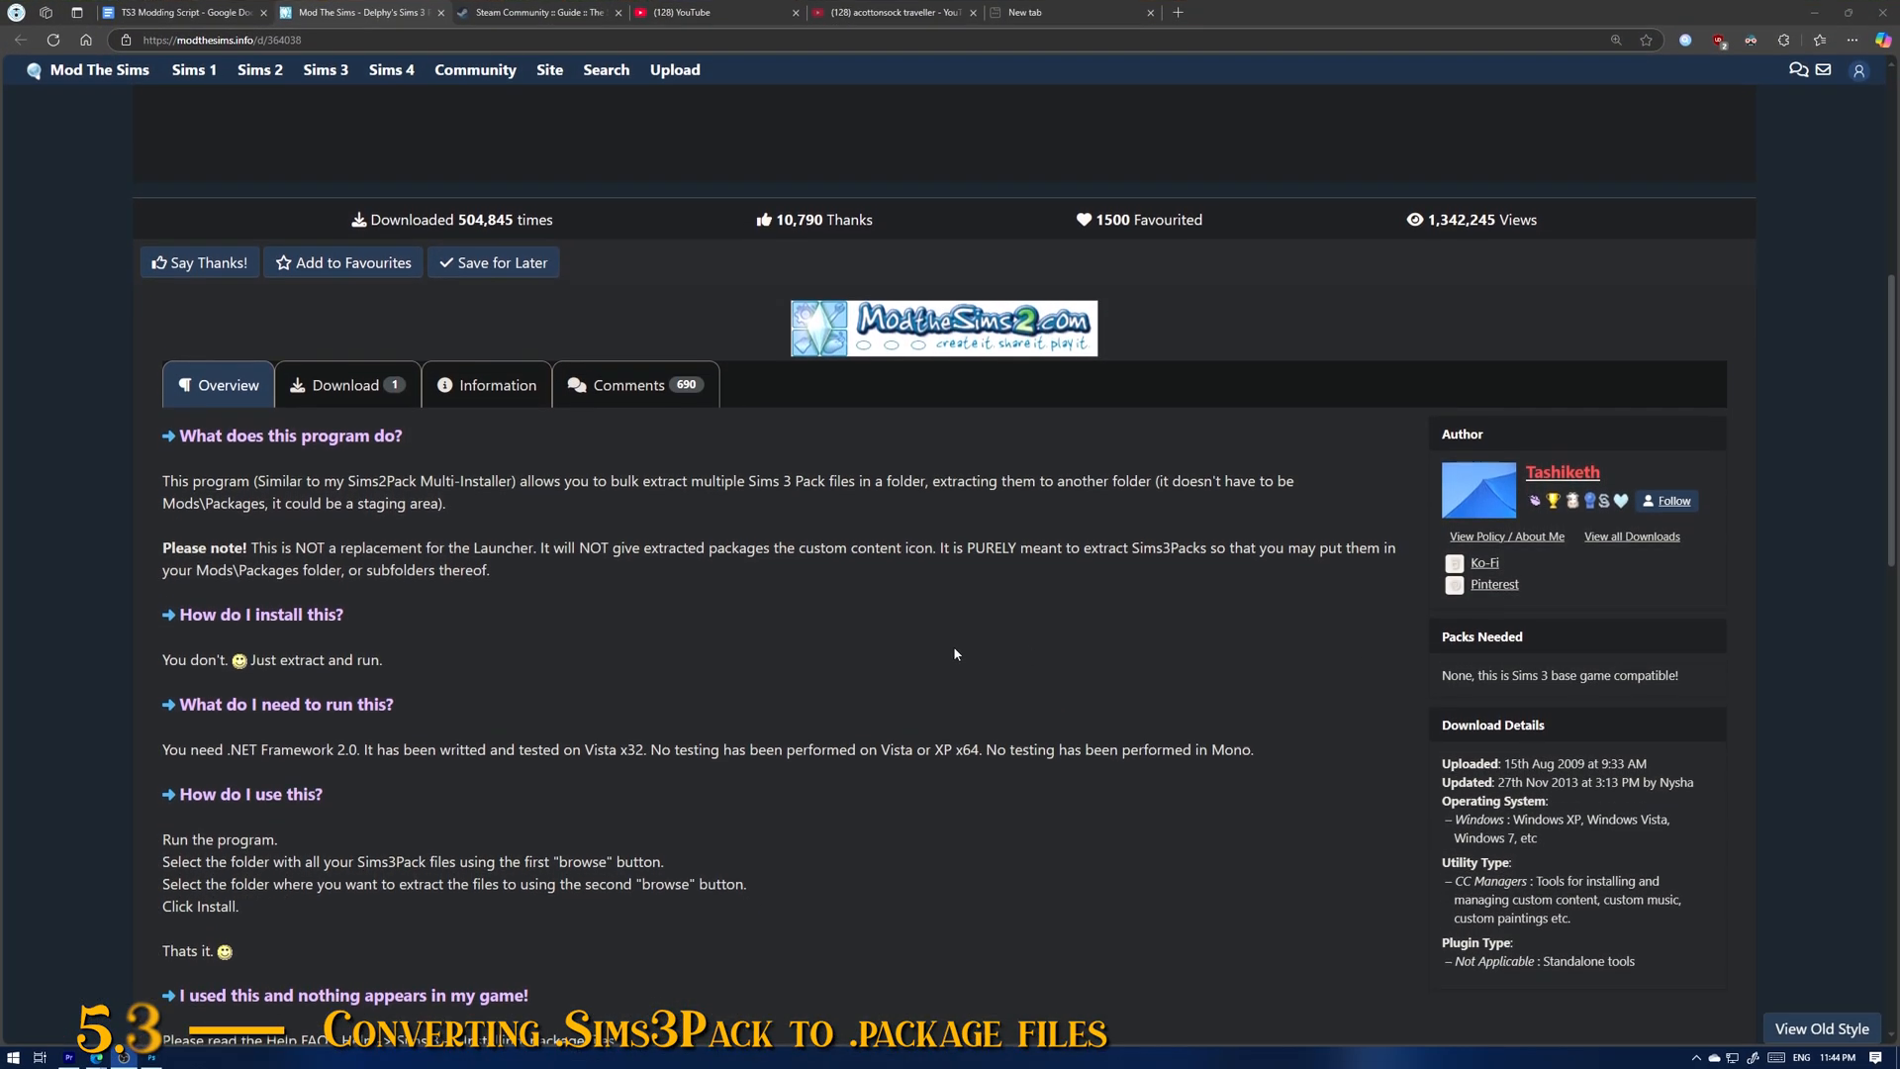
Step: Download Sims3Pack Multi Installer.rar from its Mod The Sims page and show the archive in the Downloads folder
scroll(955, 653, up, 2)
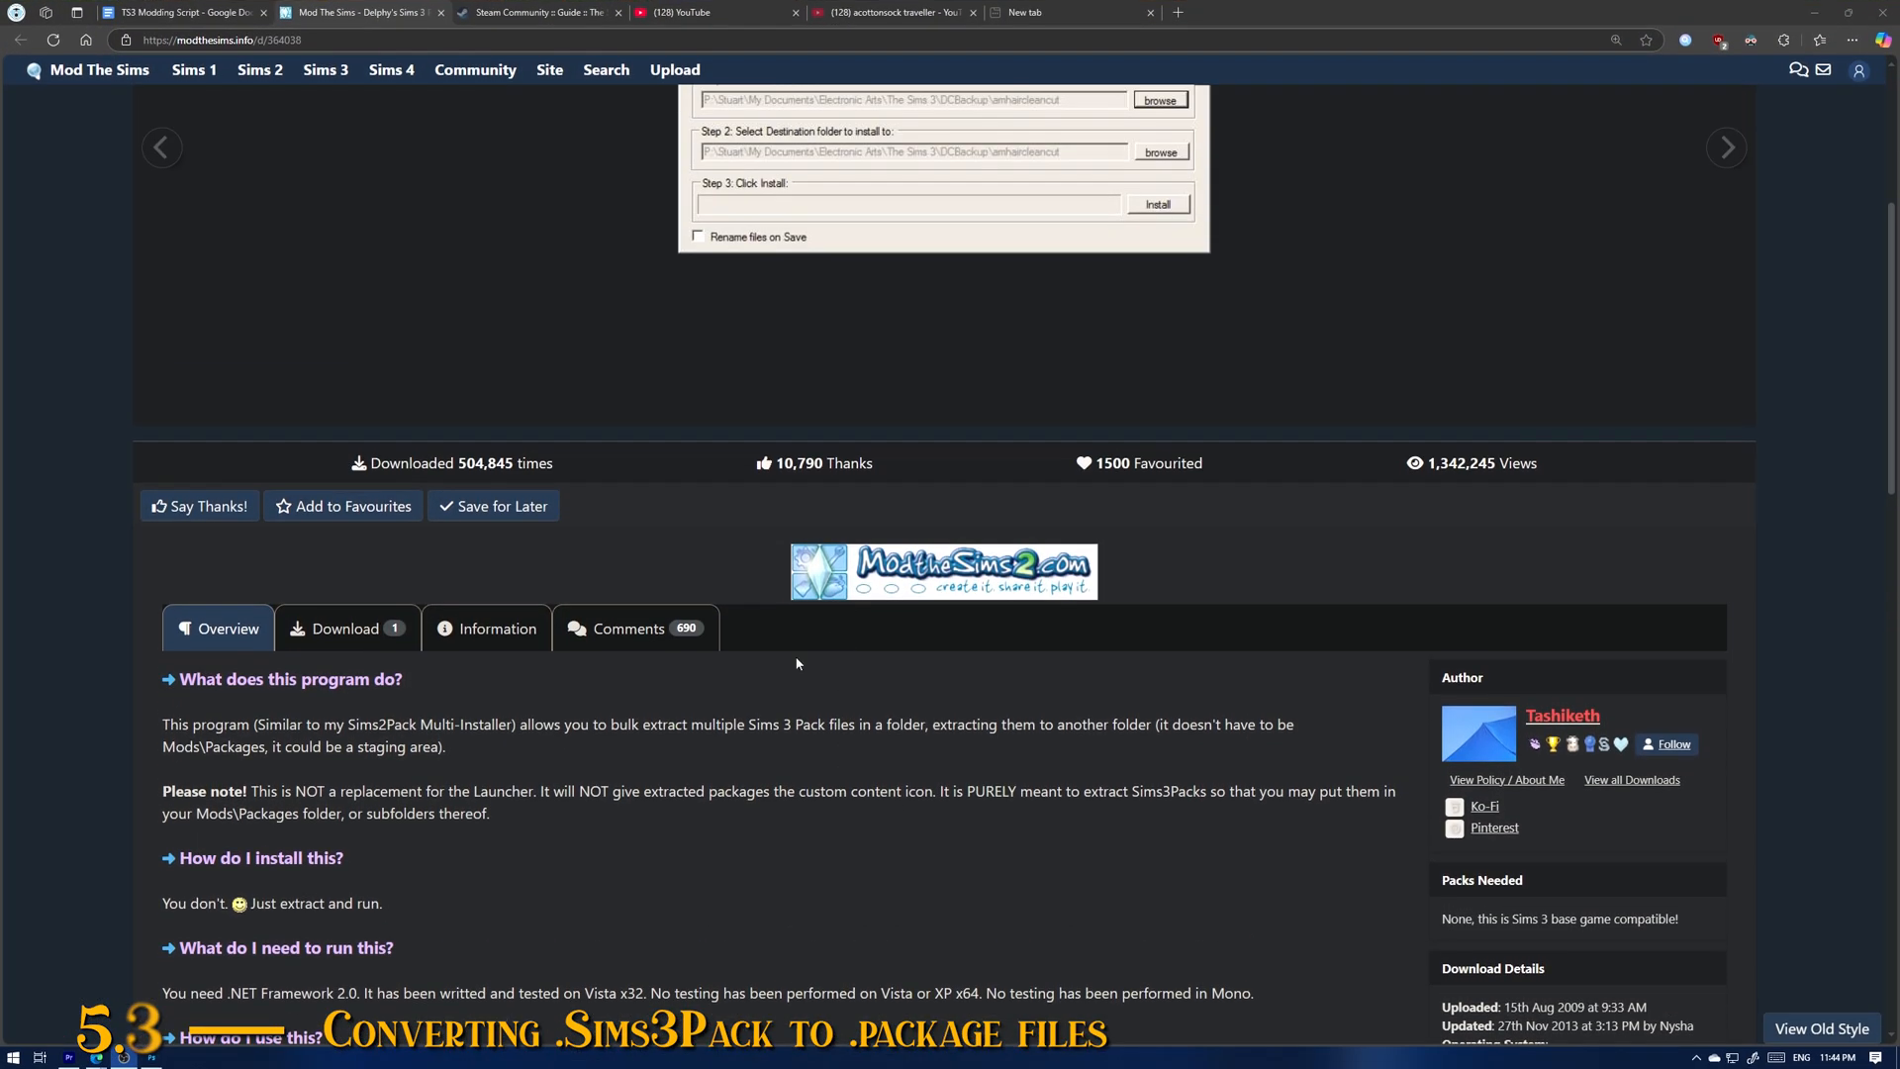
scroll(542, 671, down, 1)
scroll(568, 715, up, 1)
click(341, 629)
scroll(359, 649, down, 5)
click(1327, 285)
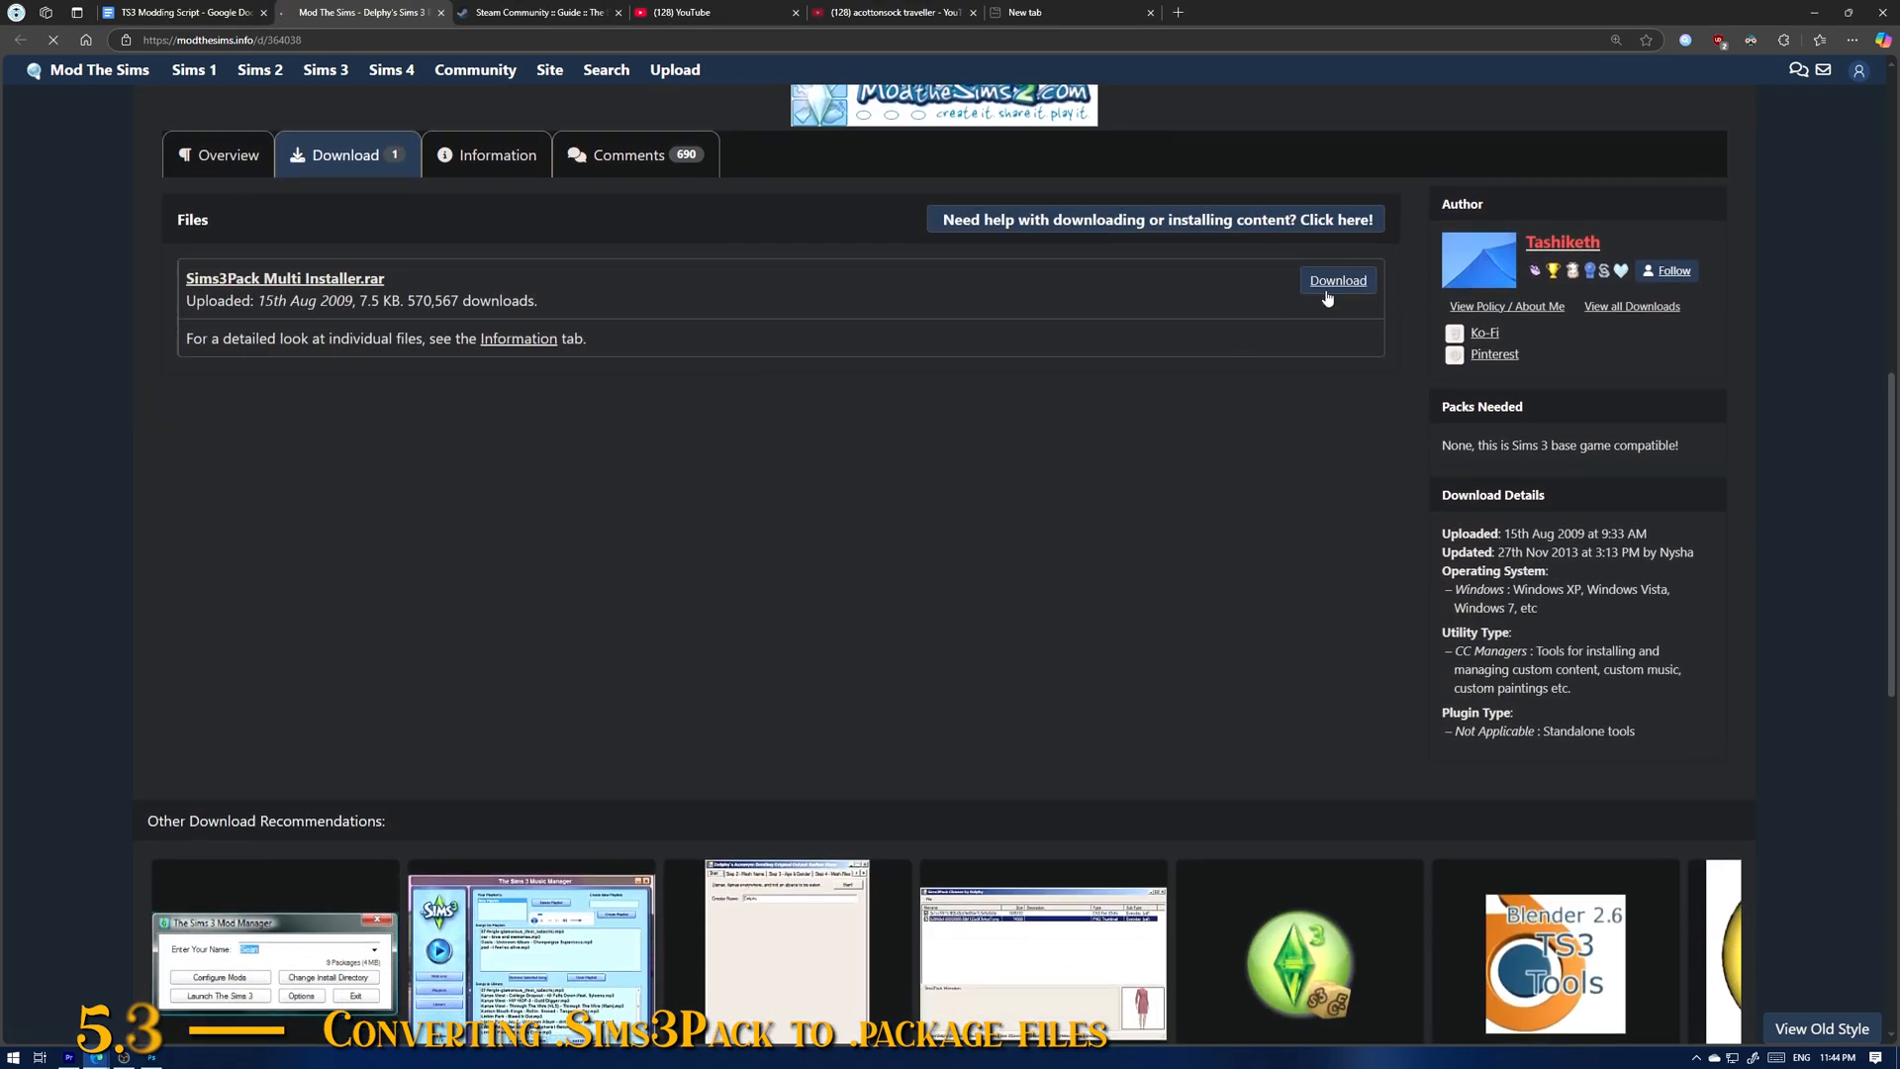
click(1744, 70)
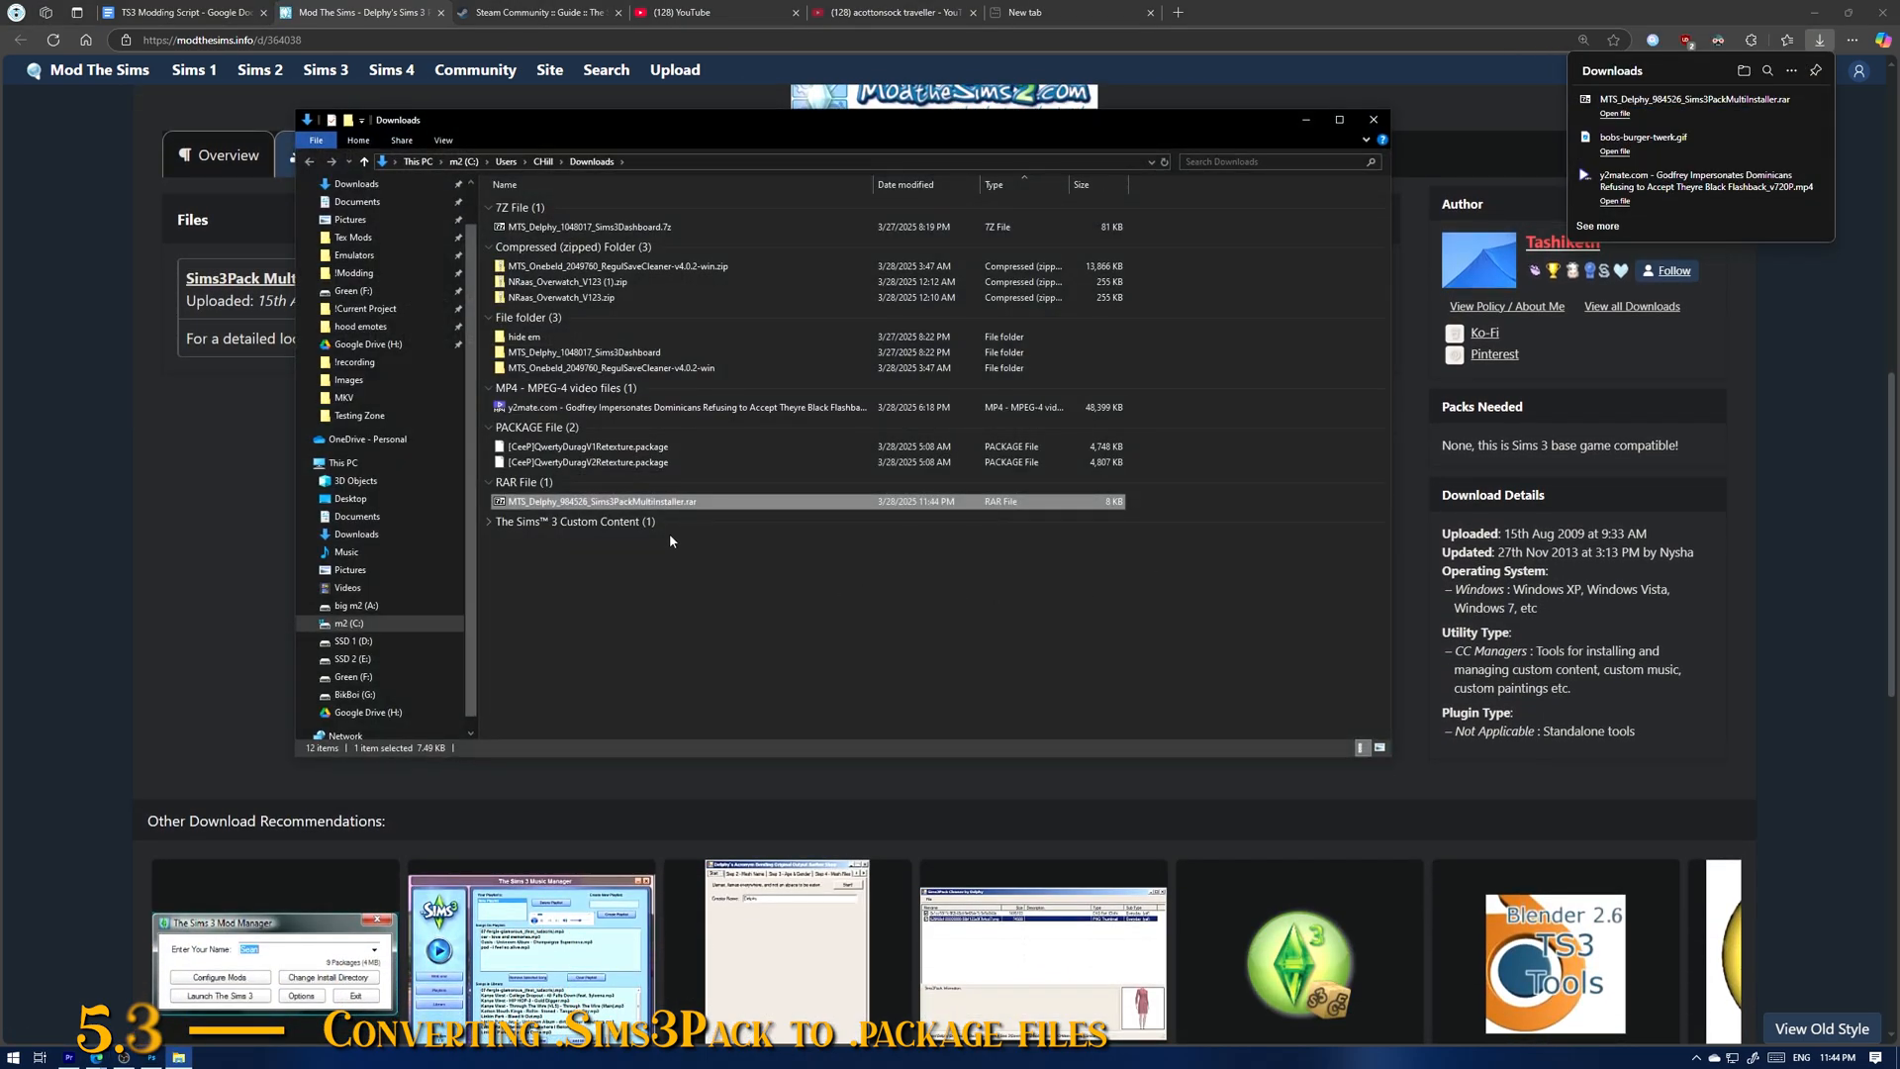
Step: Extract the MTS_Delphy_984526_Sims3PackMultiInstaller.rar archive into its own folder with 7-Zip and open that folder
right_click(644, 503)
mouse_move(713, 557)
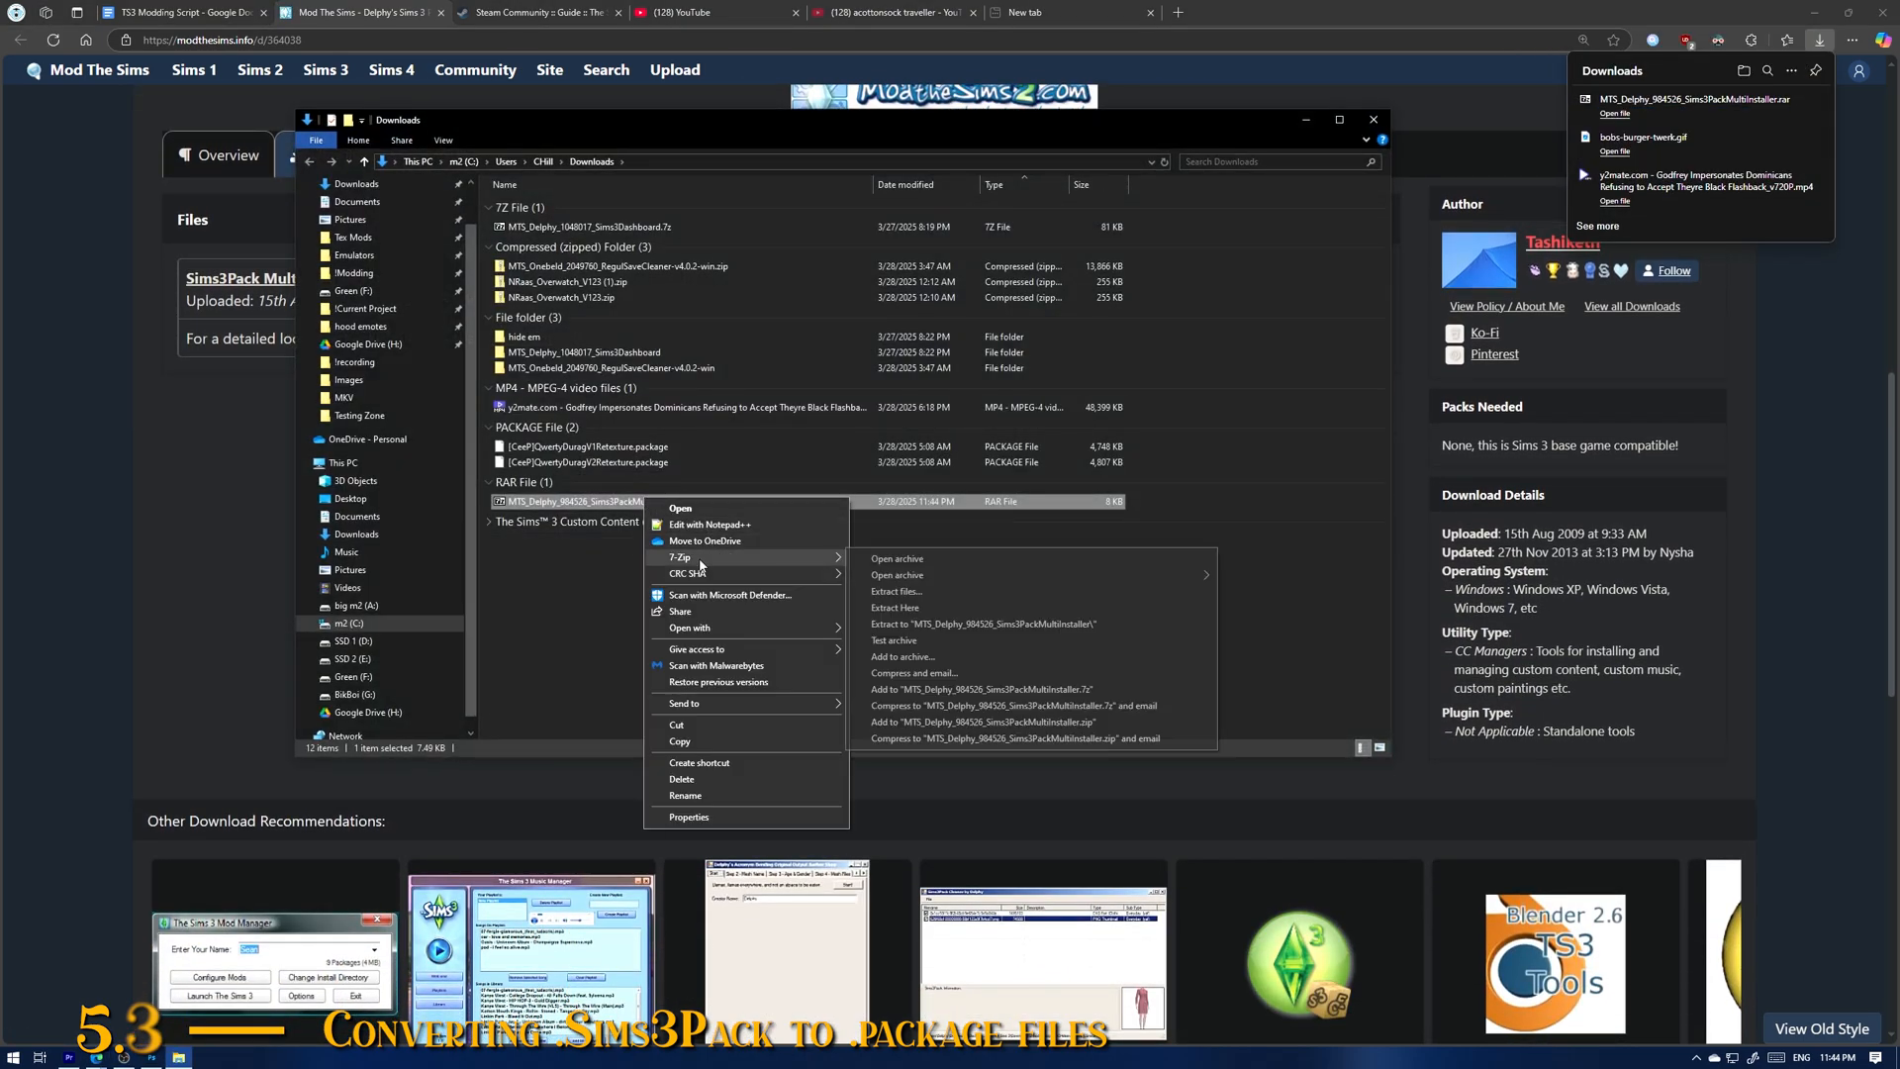
click(998, 623)
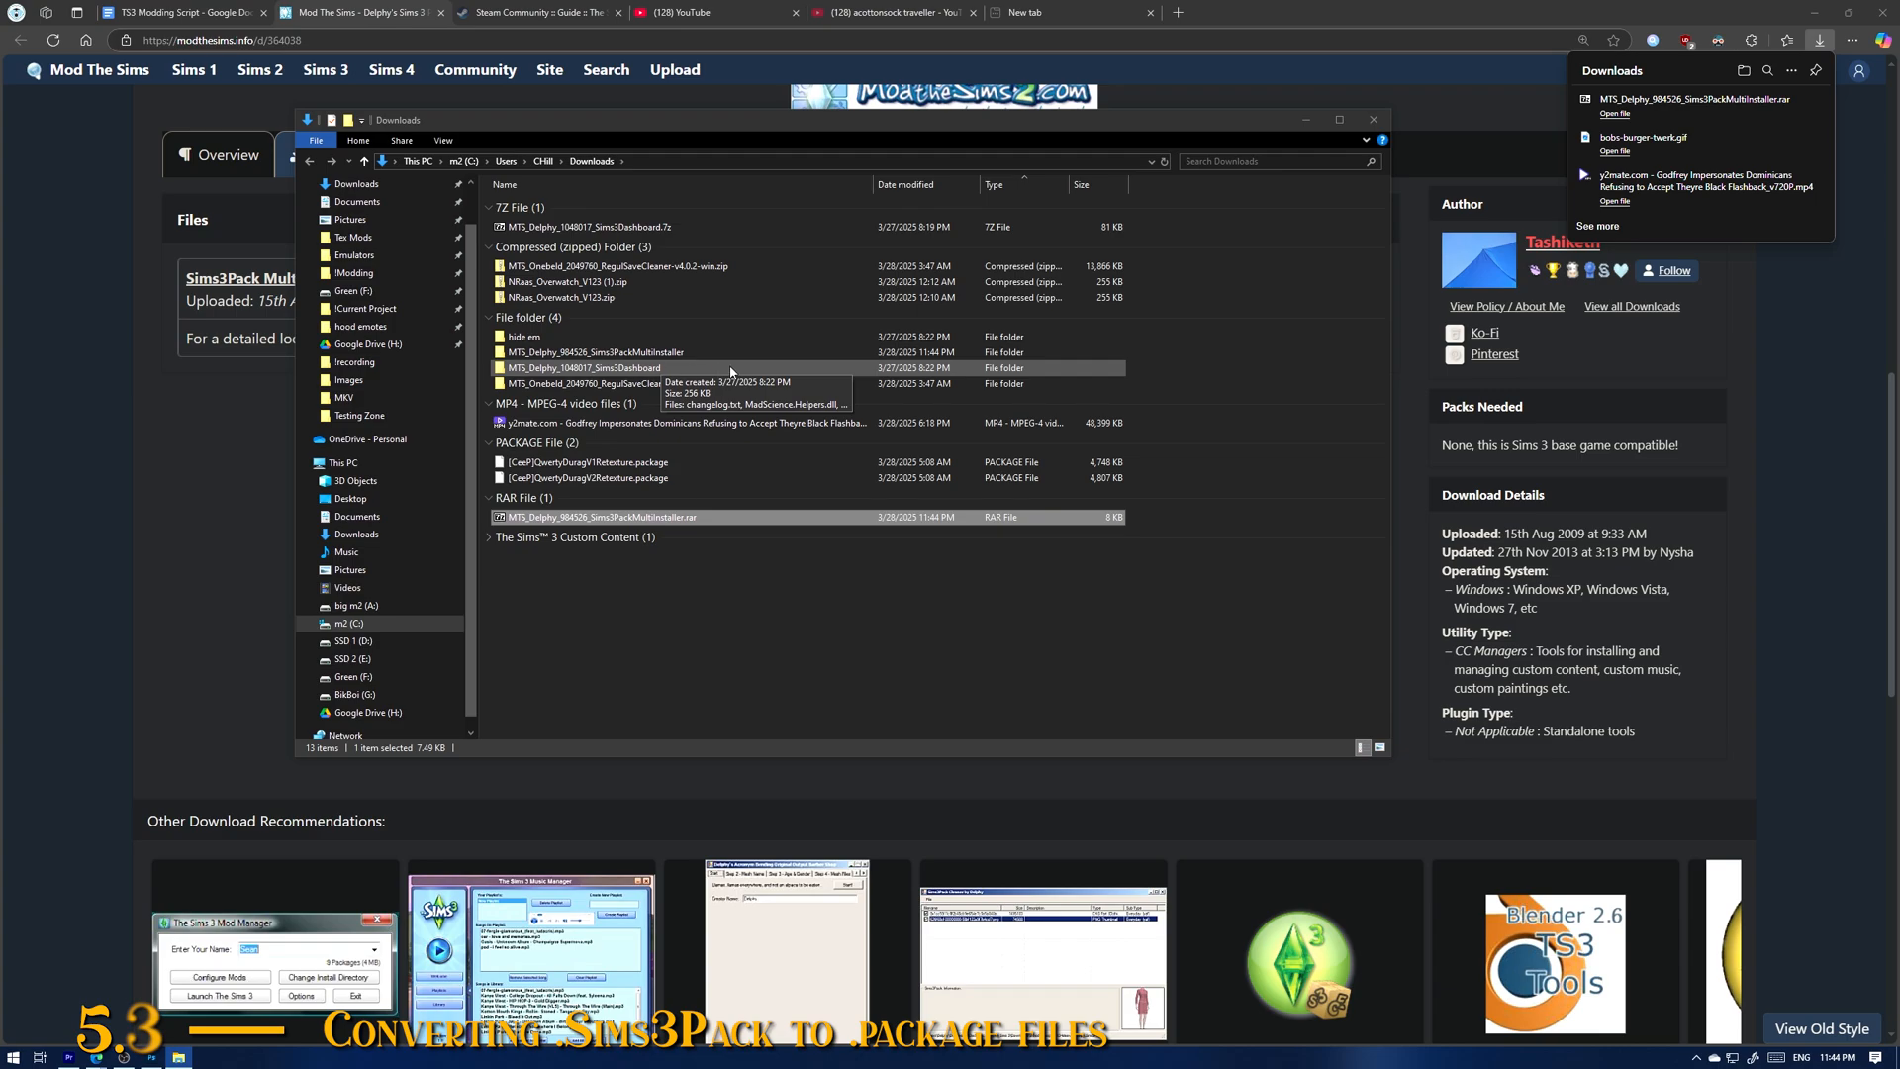
double_click(688, 355)
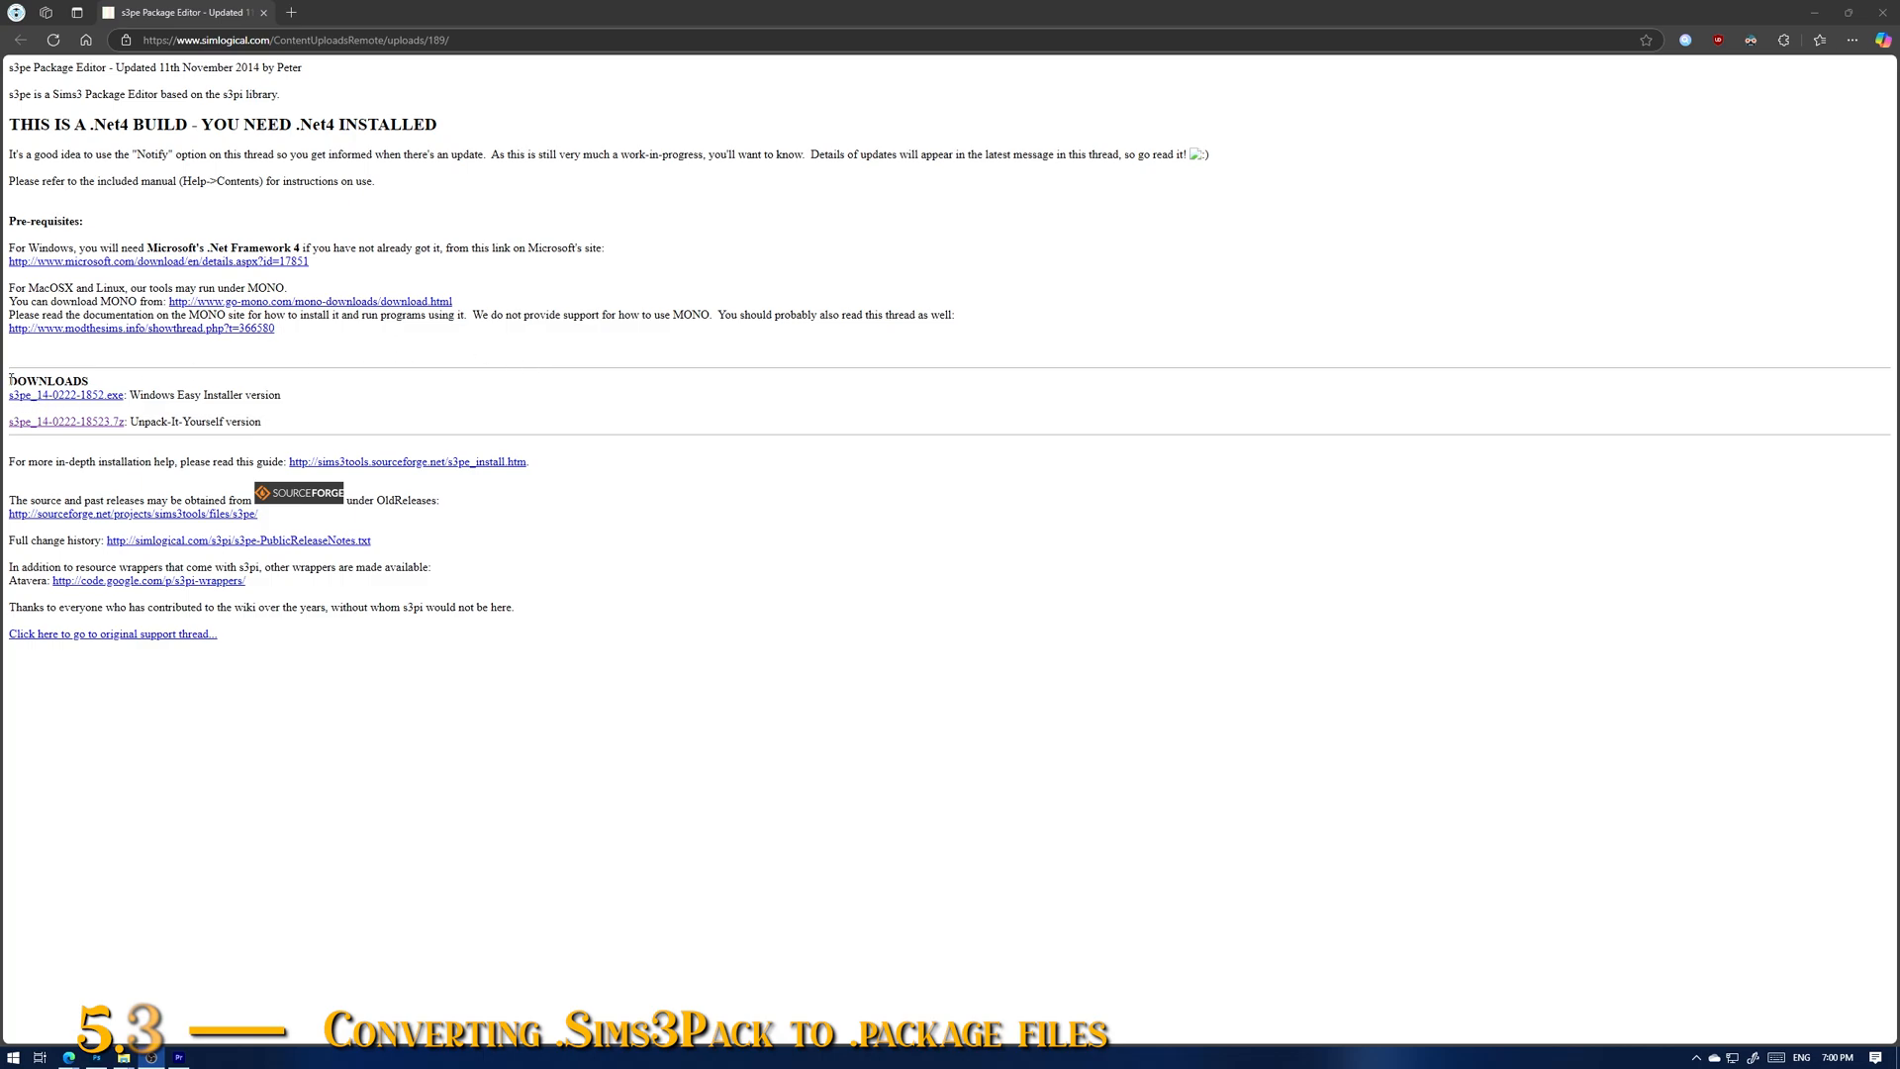
Step: Download the Unpack-It-Yourself version of the s3pe package editor and show the archive in the Downloads folder
drag(11, 379, 87, 382)
click(77, 439)
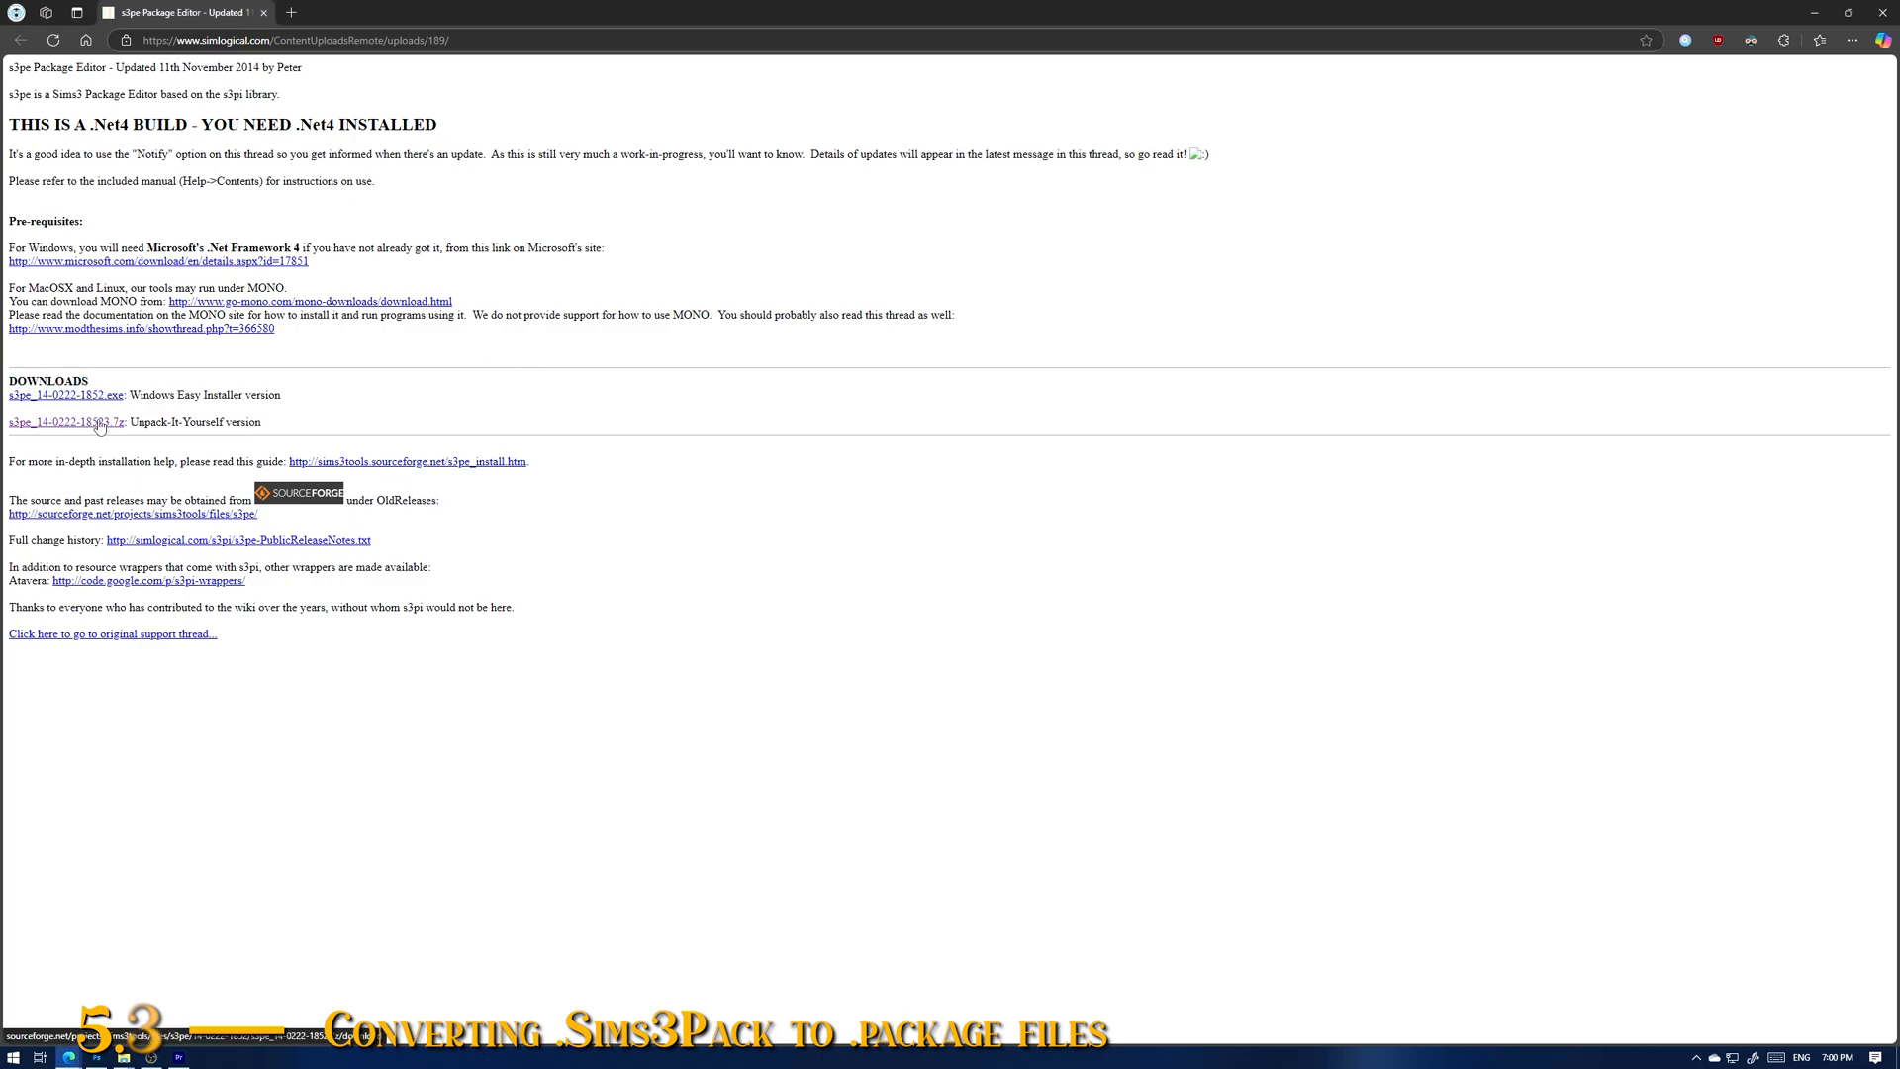
click(99, 425)
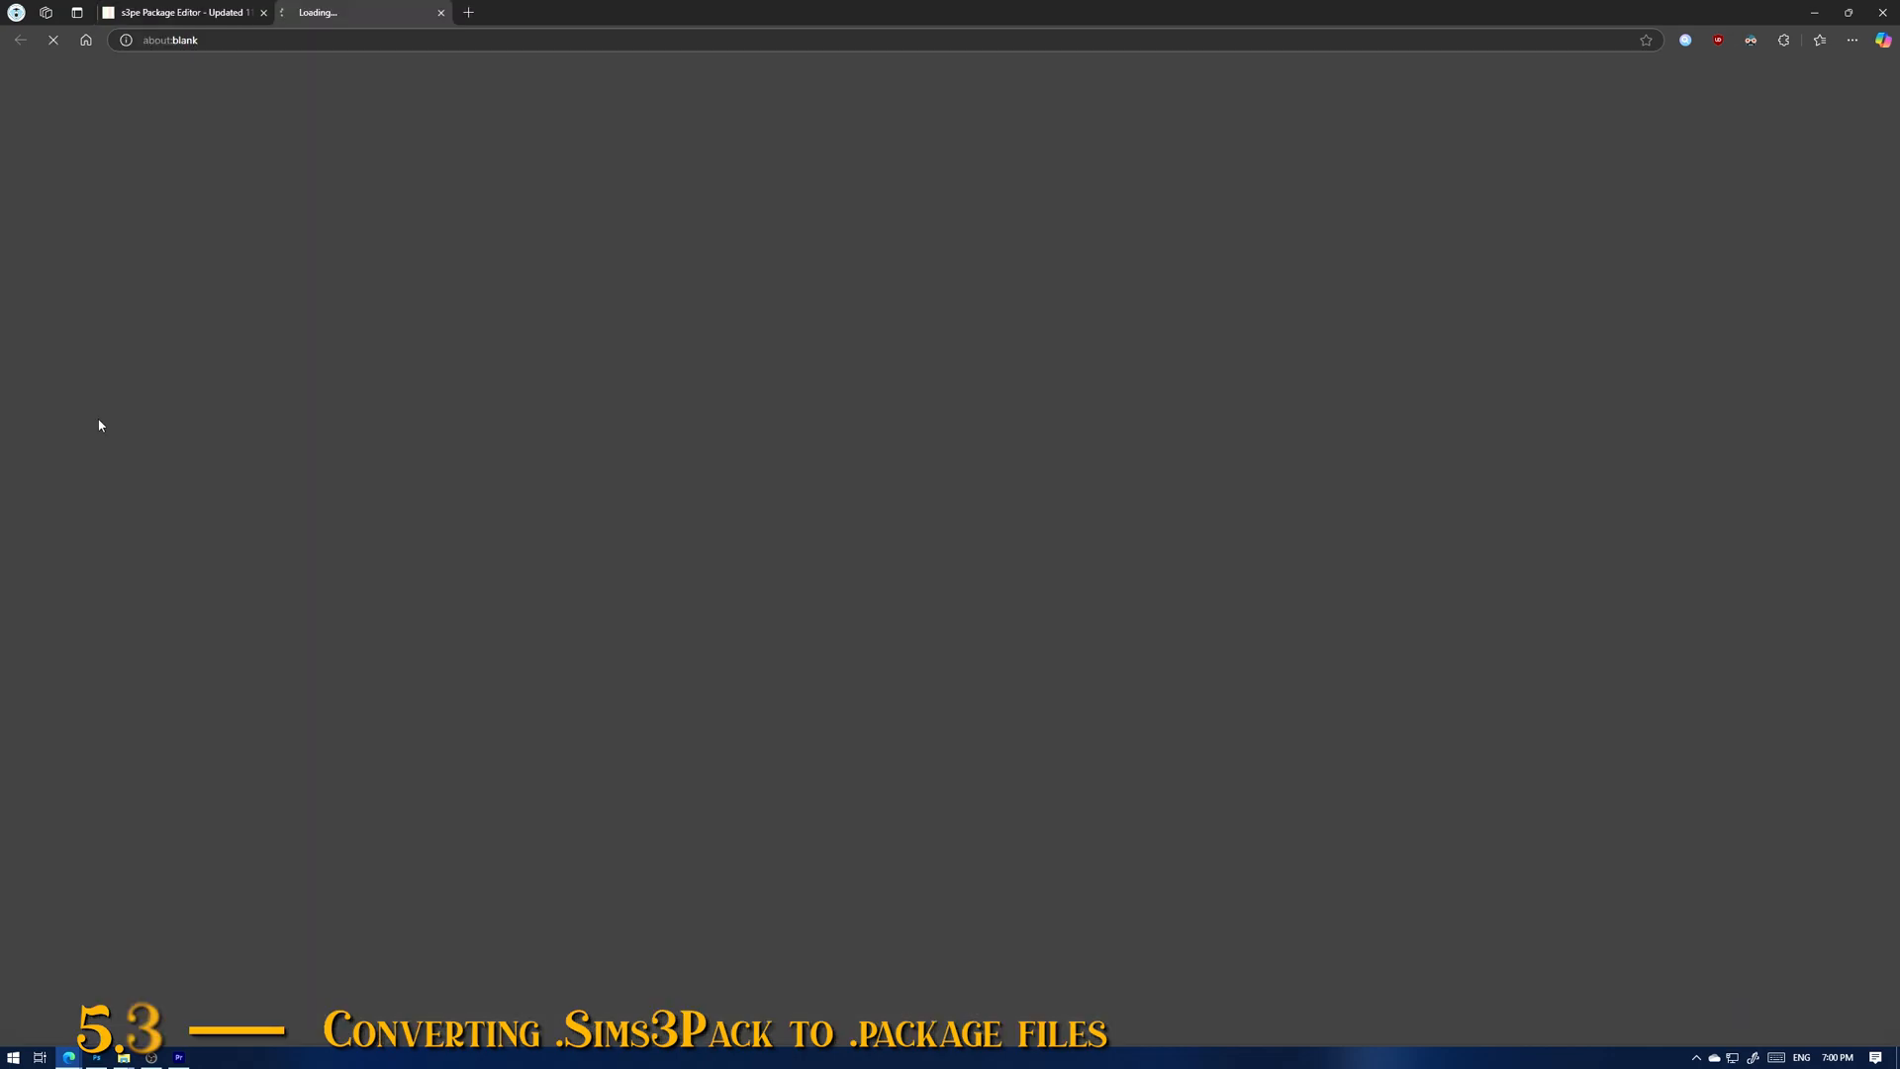
click(1784, 103)
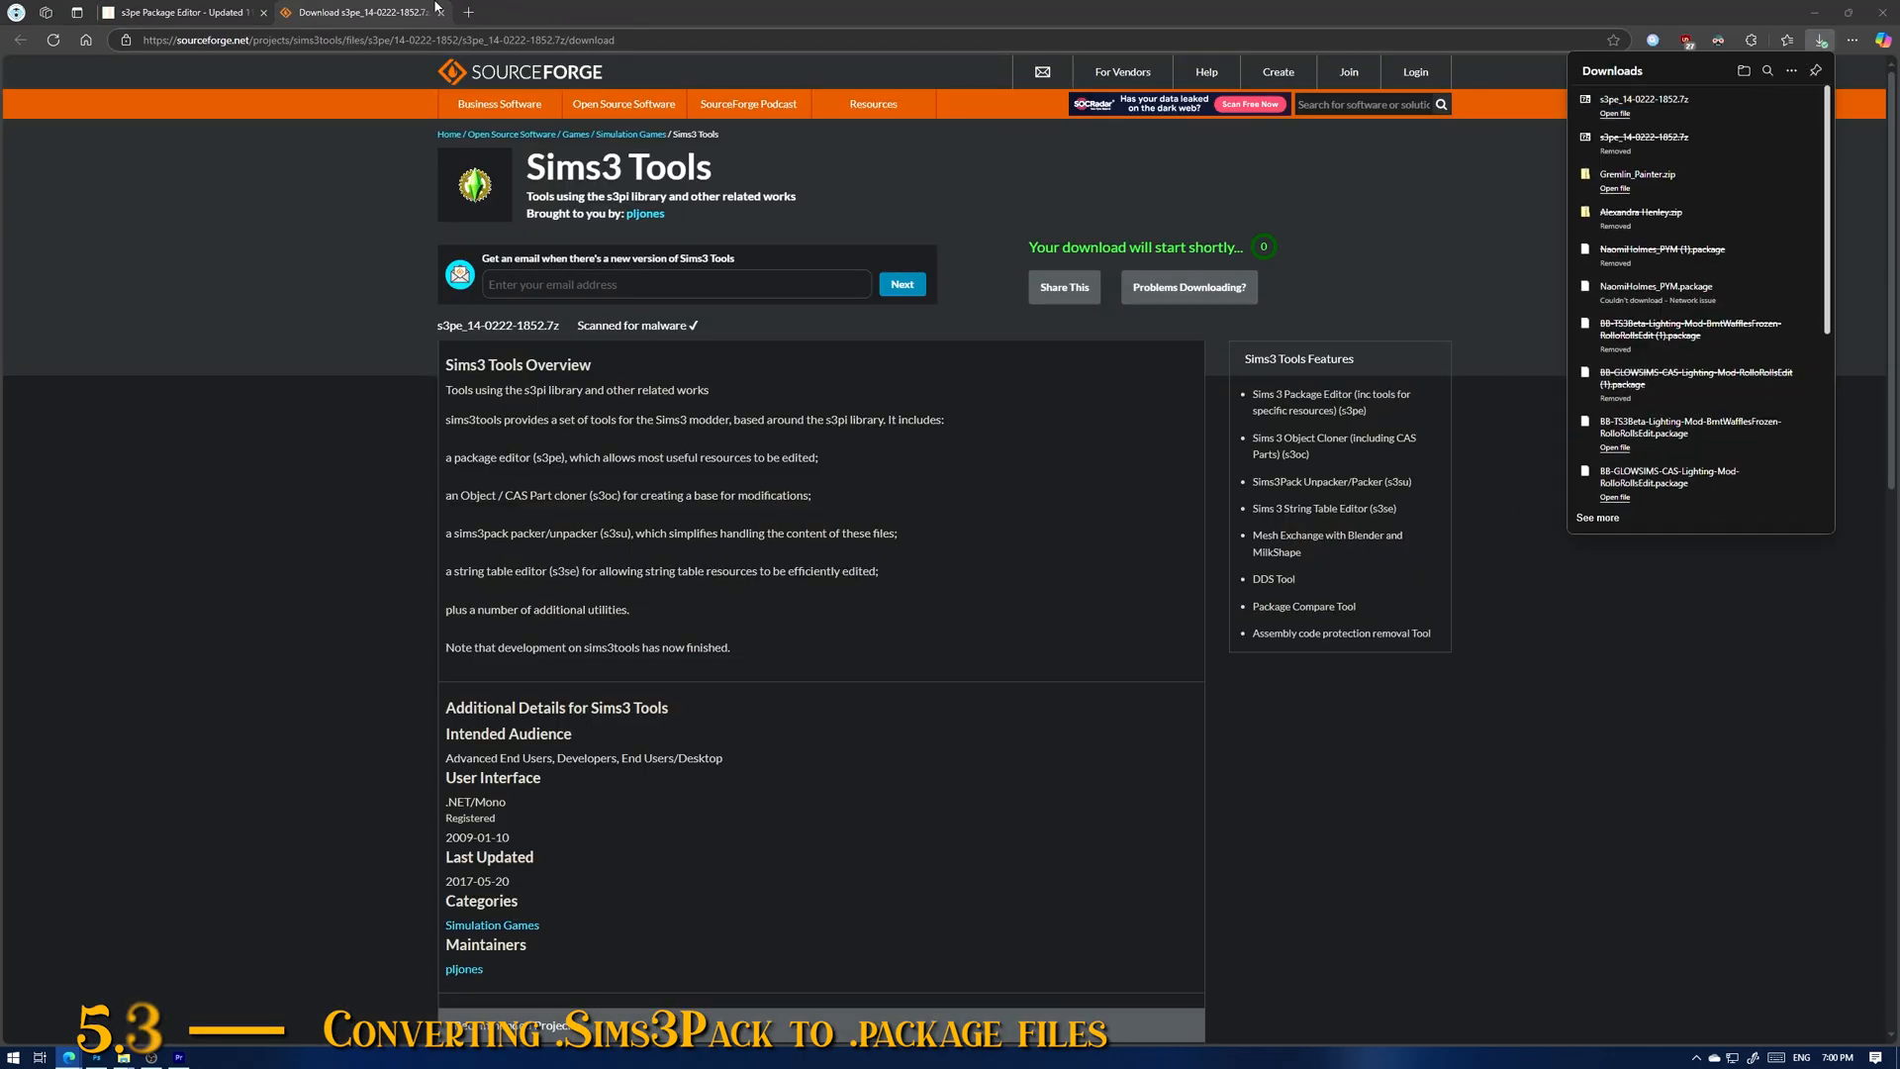
Step: Extract s3pe_14-0222-1852.7z into its own folder with 7-Zip and open the extracted folder
right_click(884, 448)
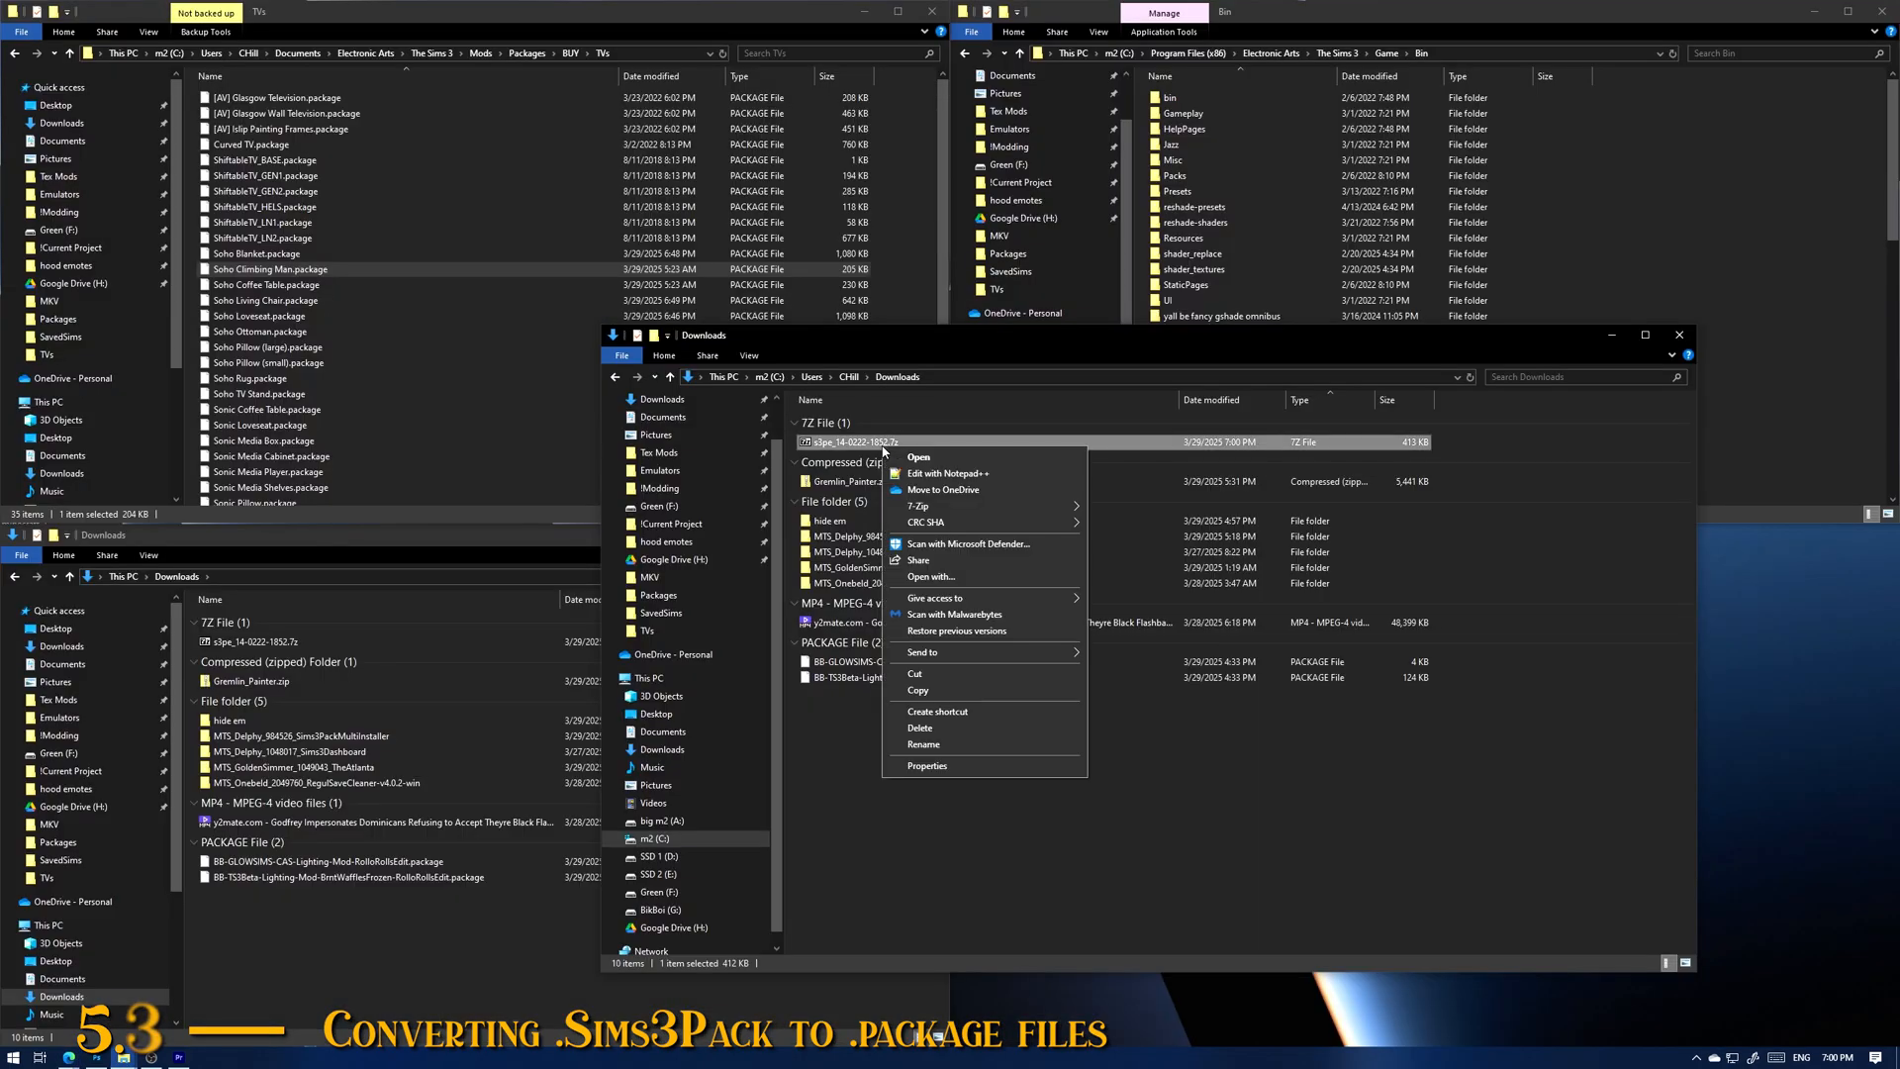
mouse_move(980, 506)
click(1221, 574)
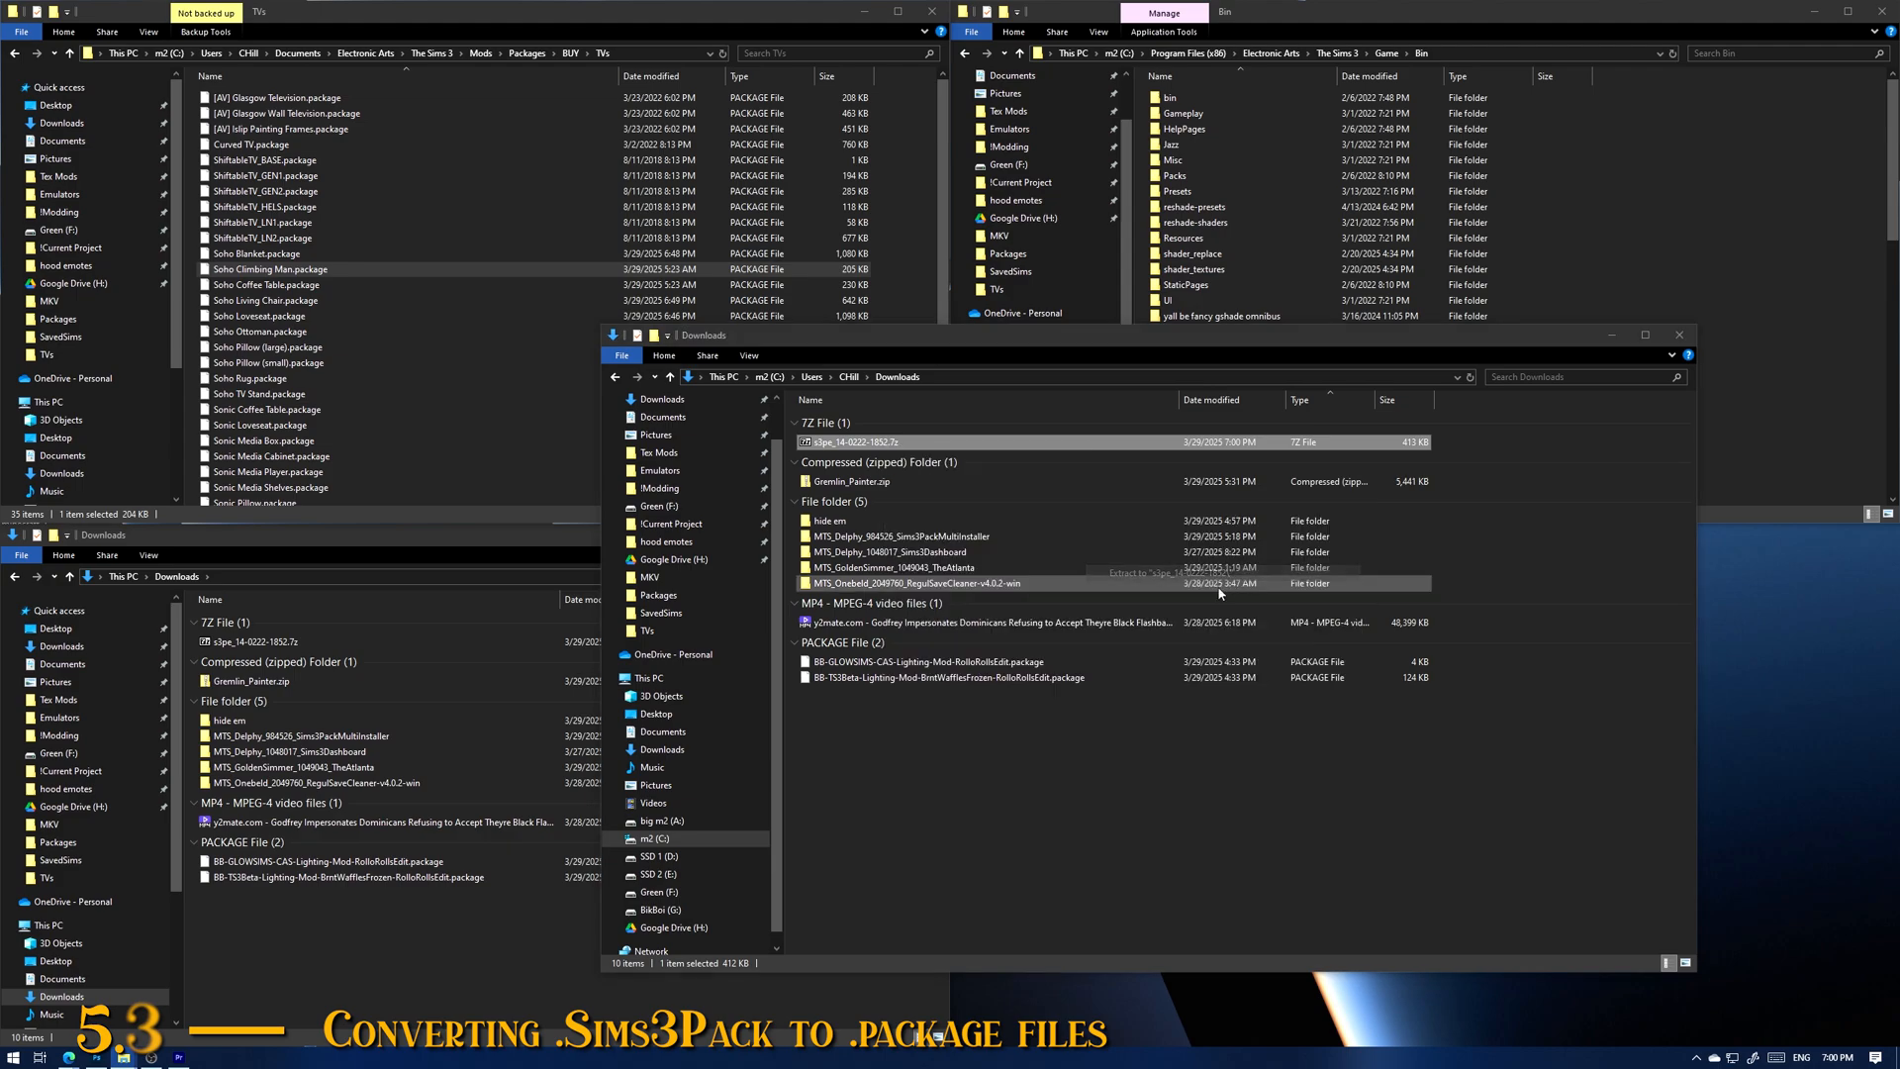
double_click(1220, 598)
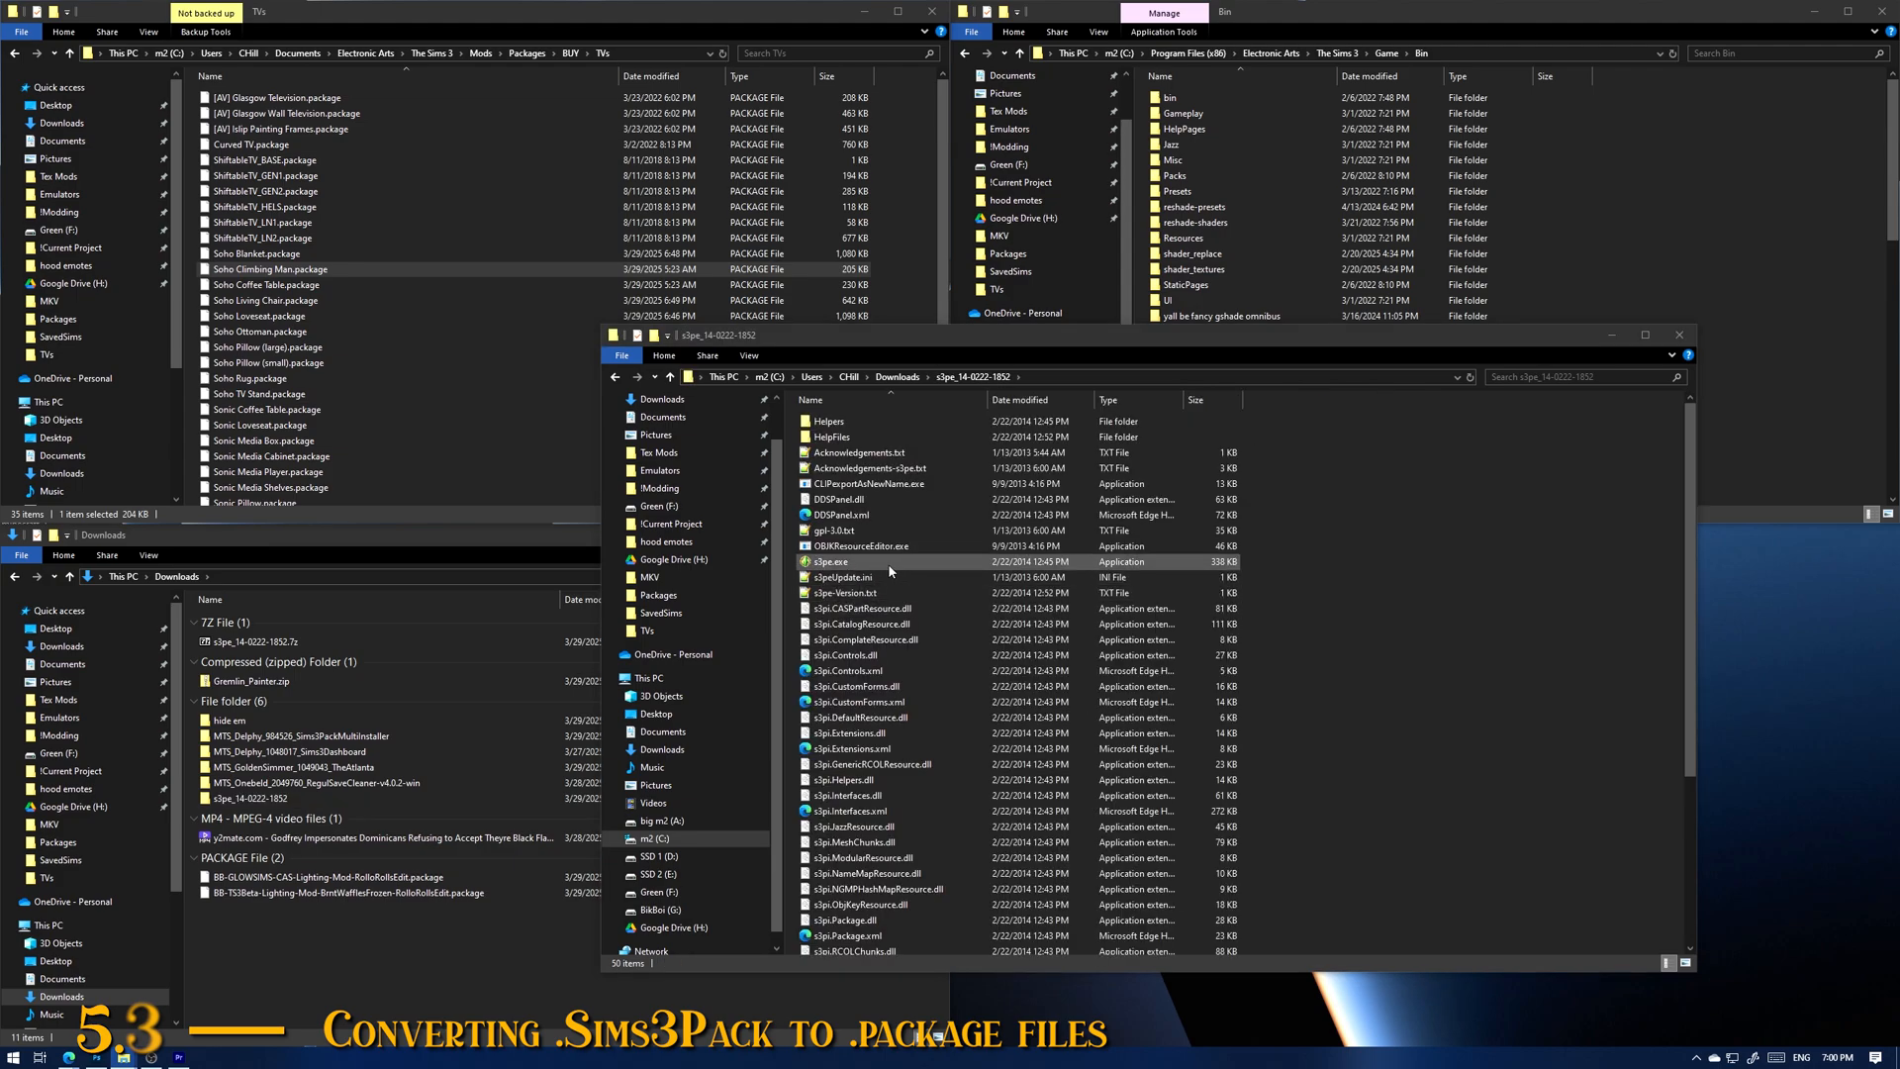
key(alt+Left)
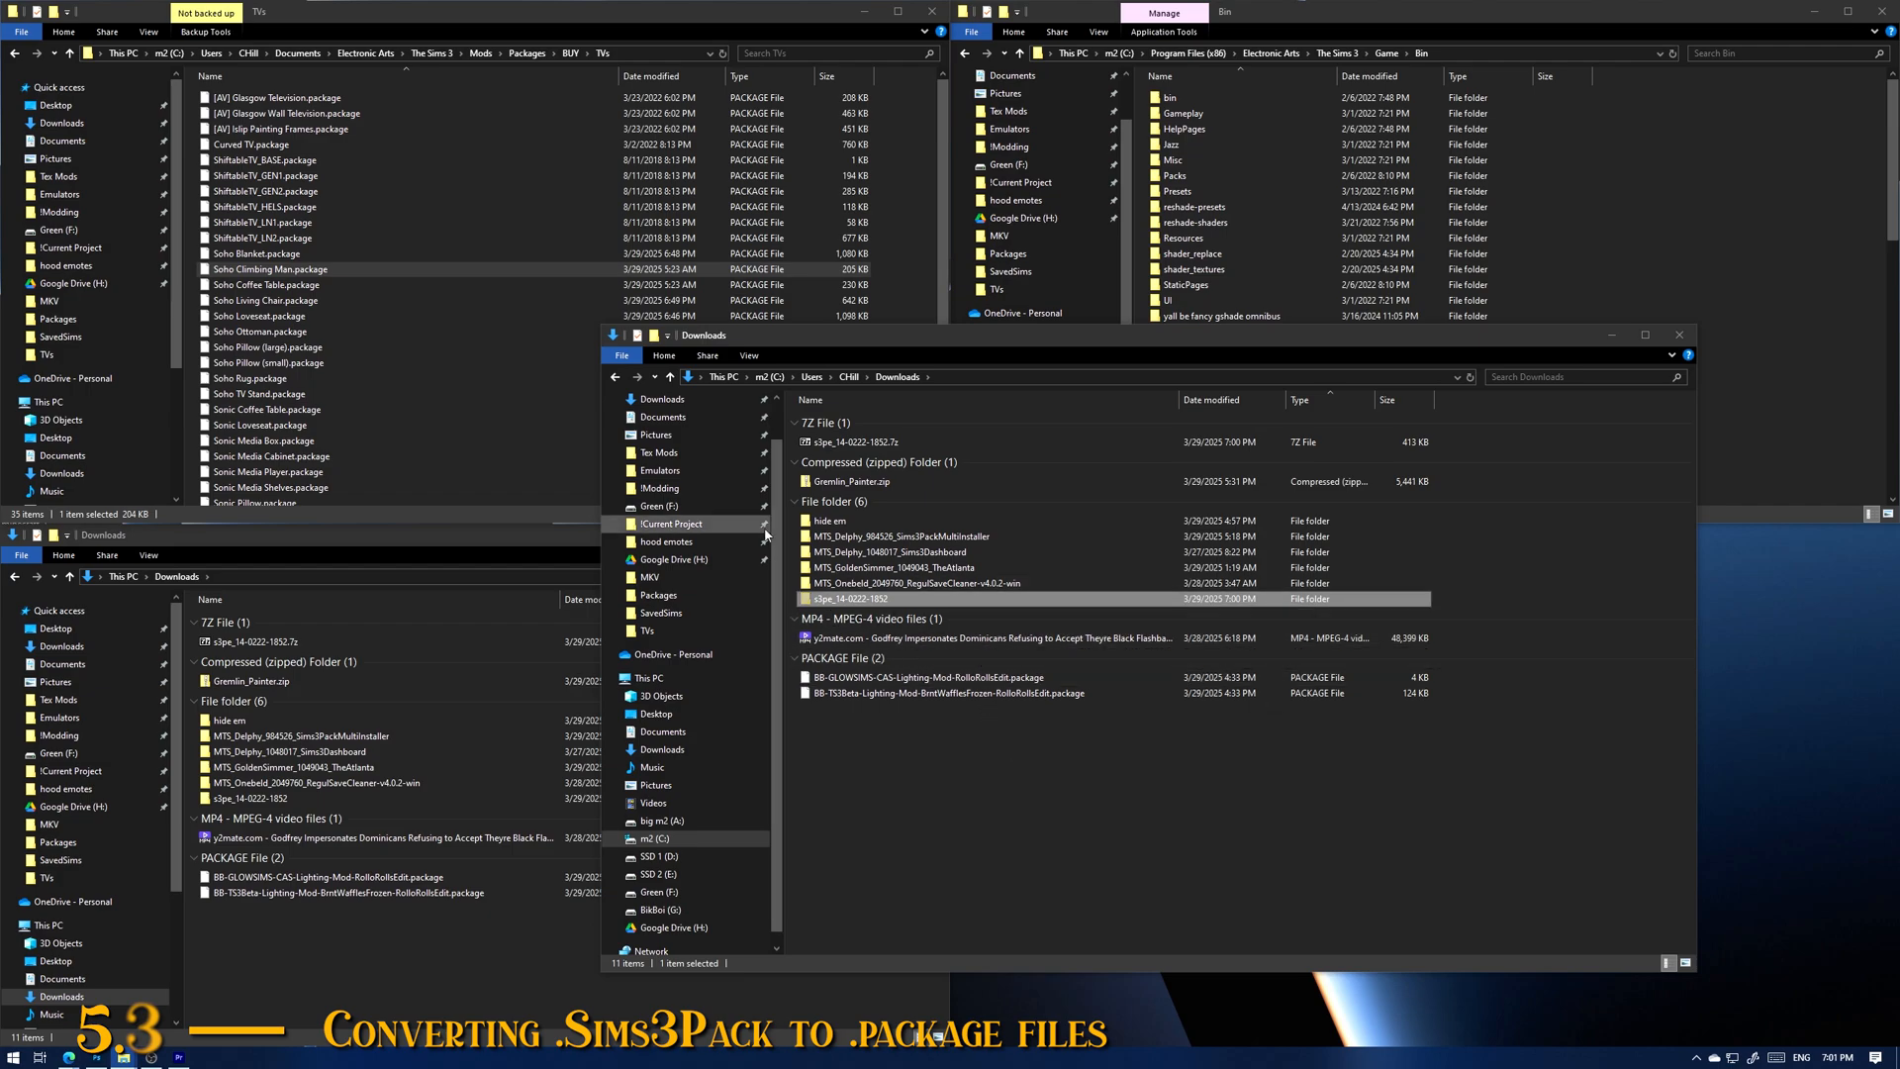
click(705, 493)
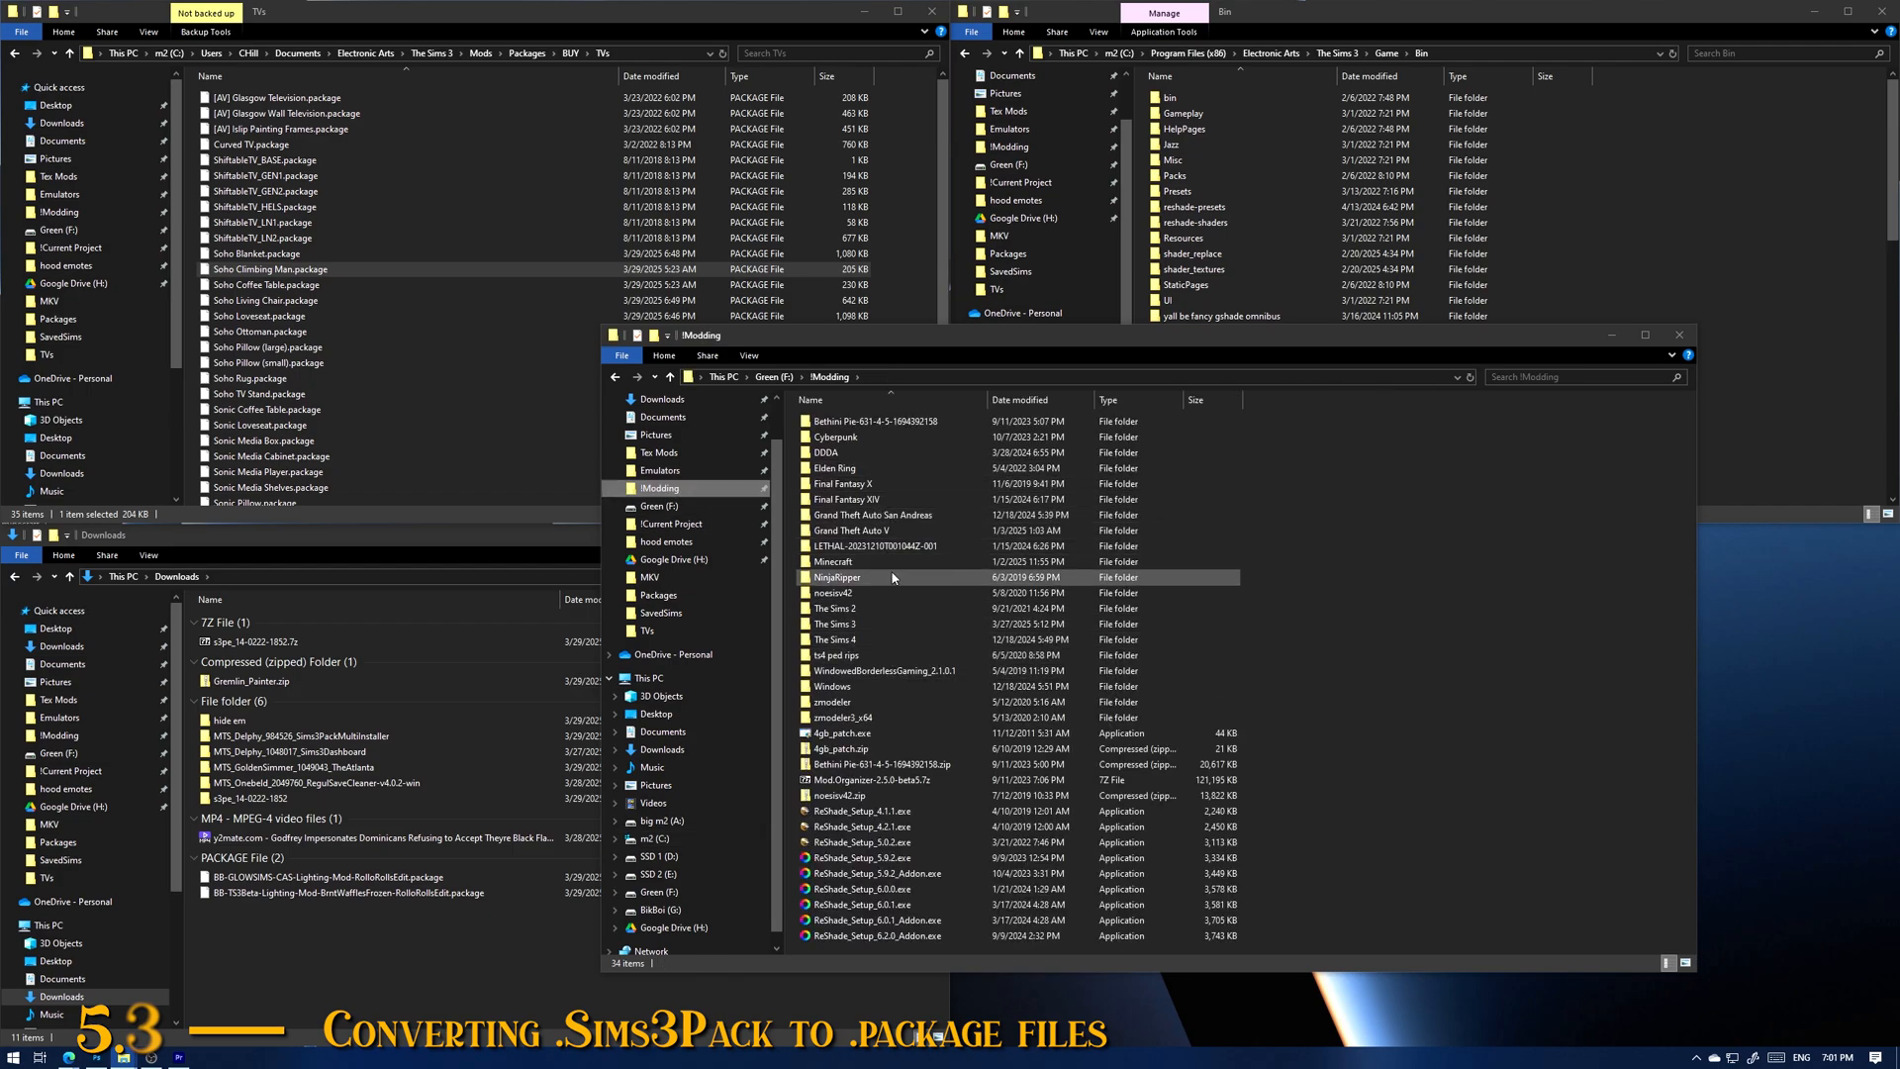
double_click(870, 626)
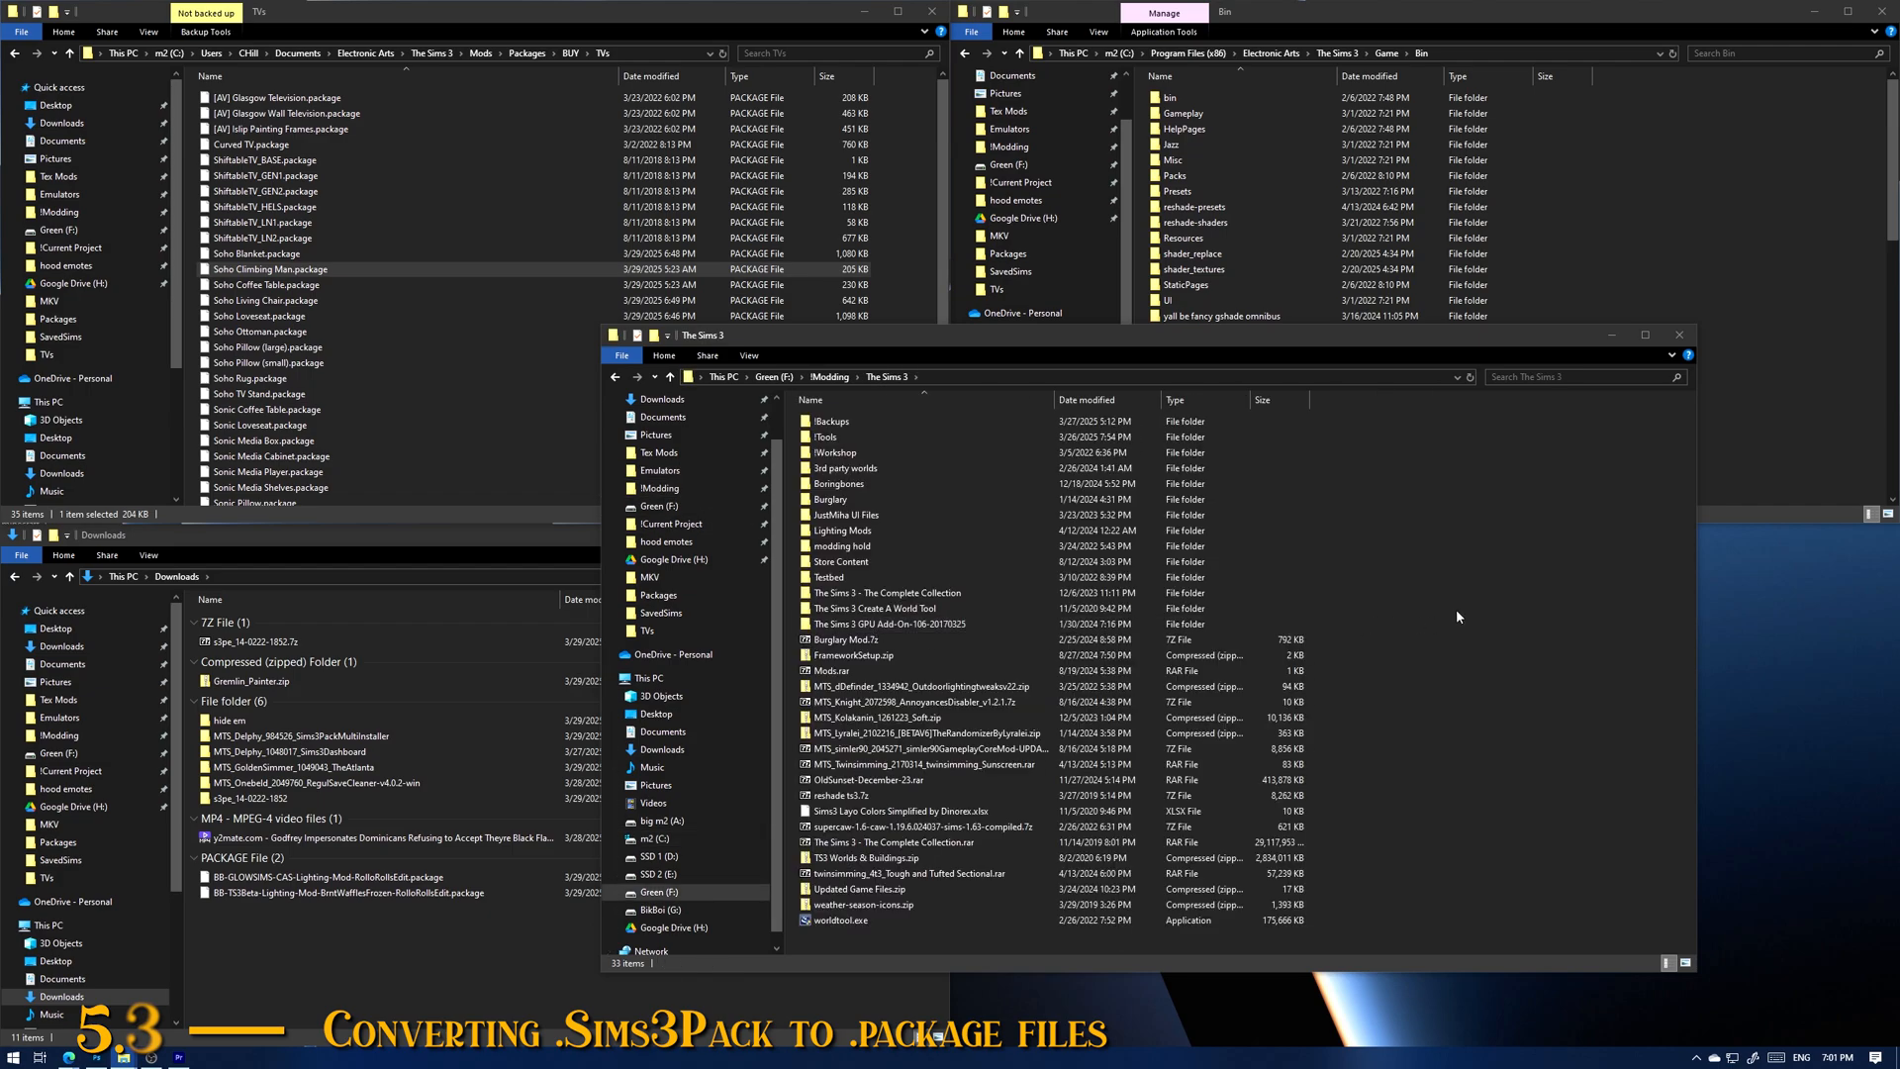
key(ctrl+v)
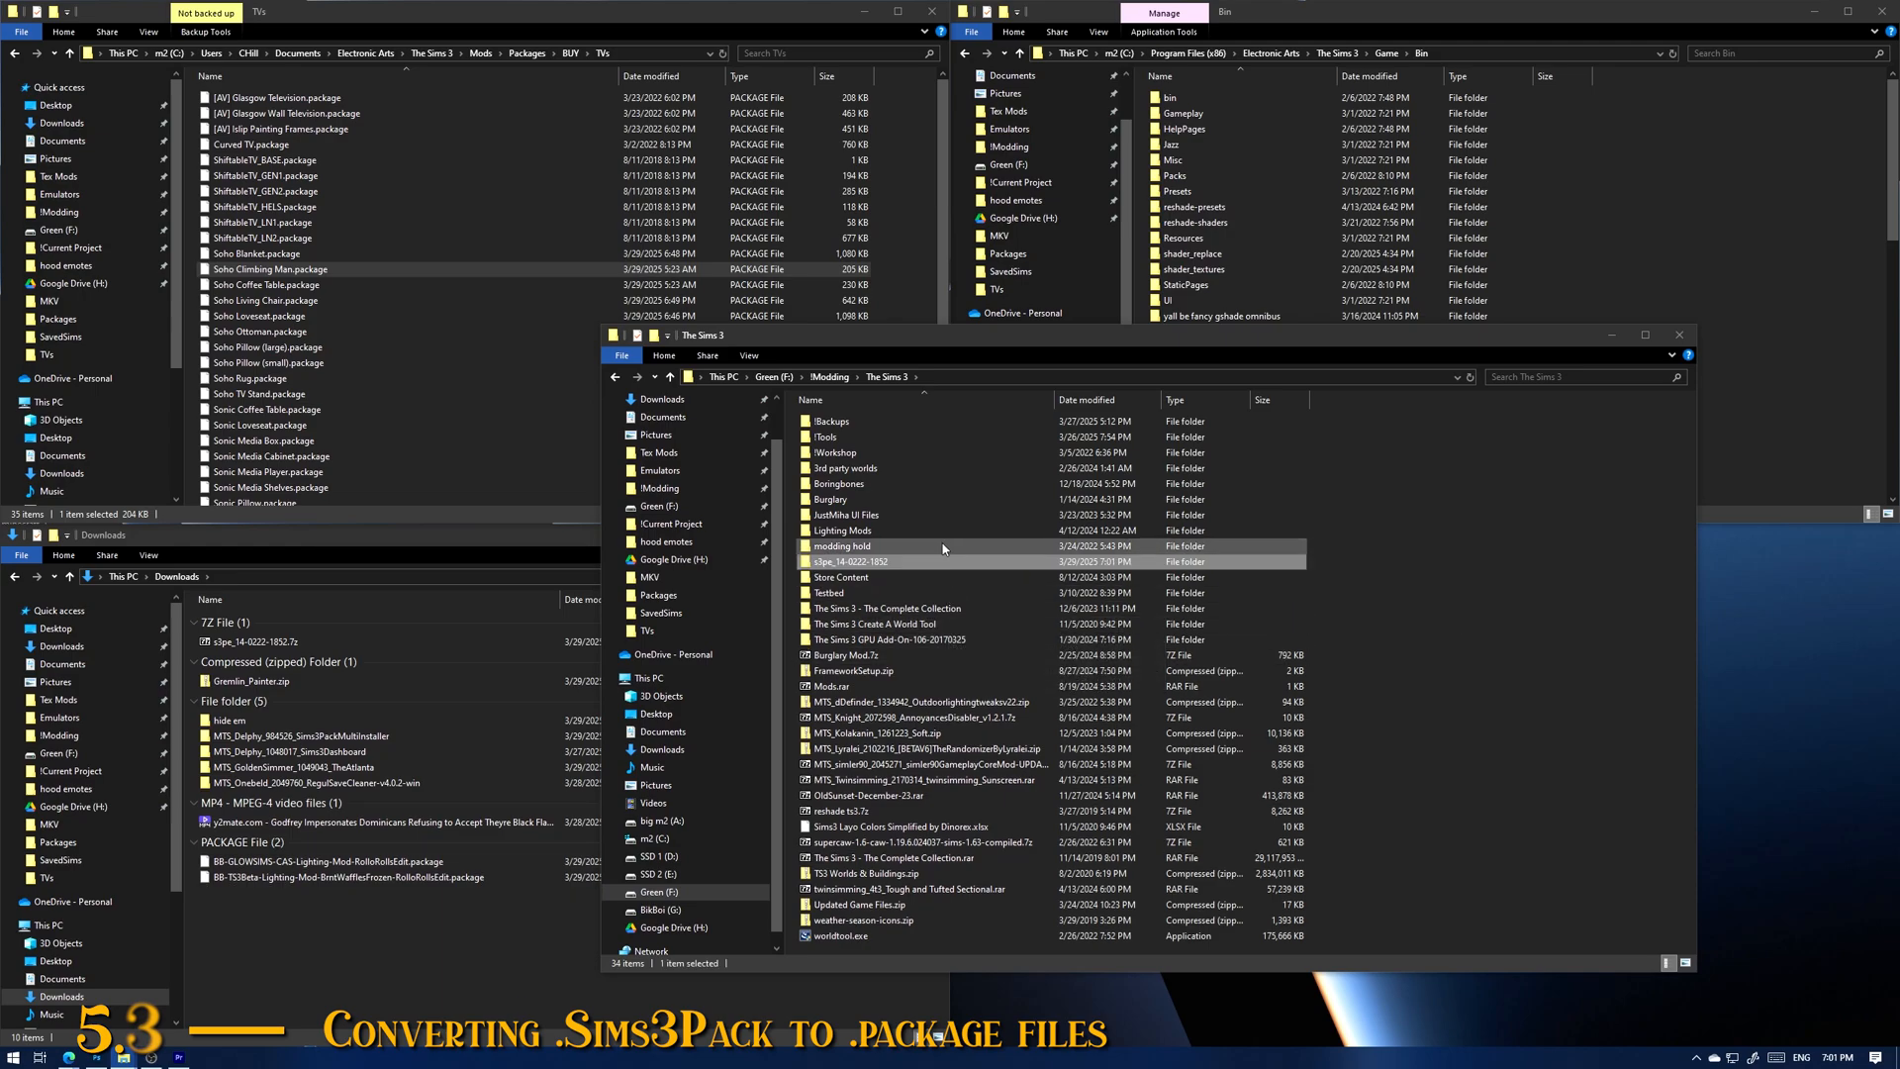
Step: Open the file properties of Soho Climbing Man.package in the TVs mods folder
click(583, 178)
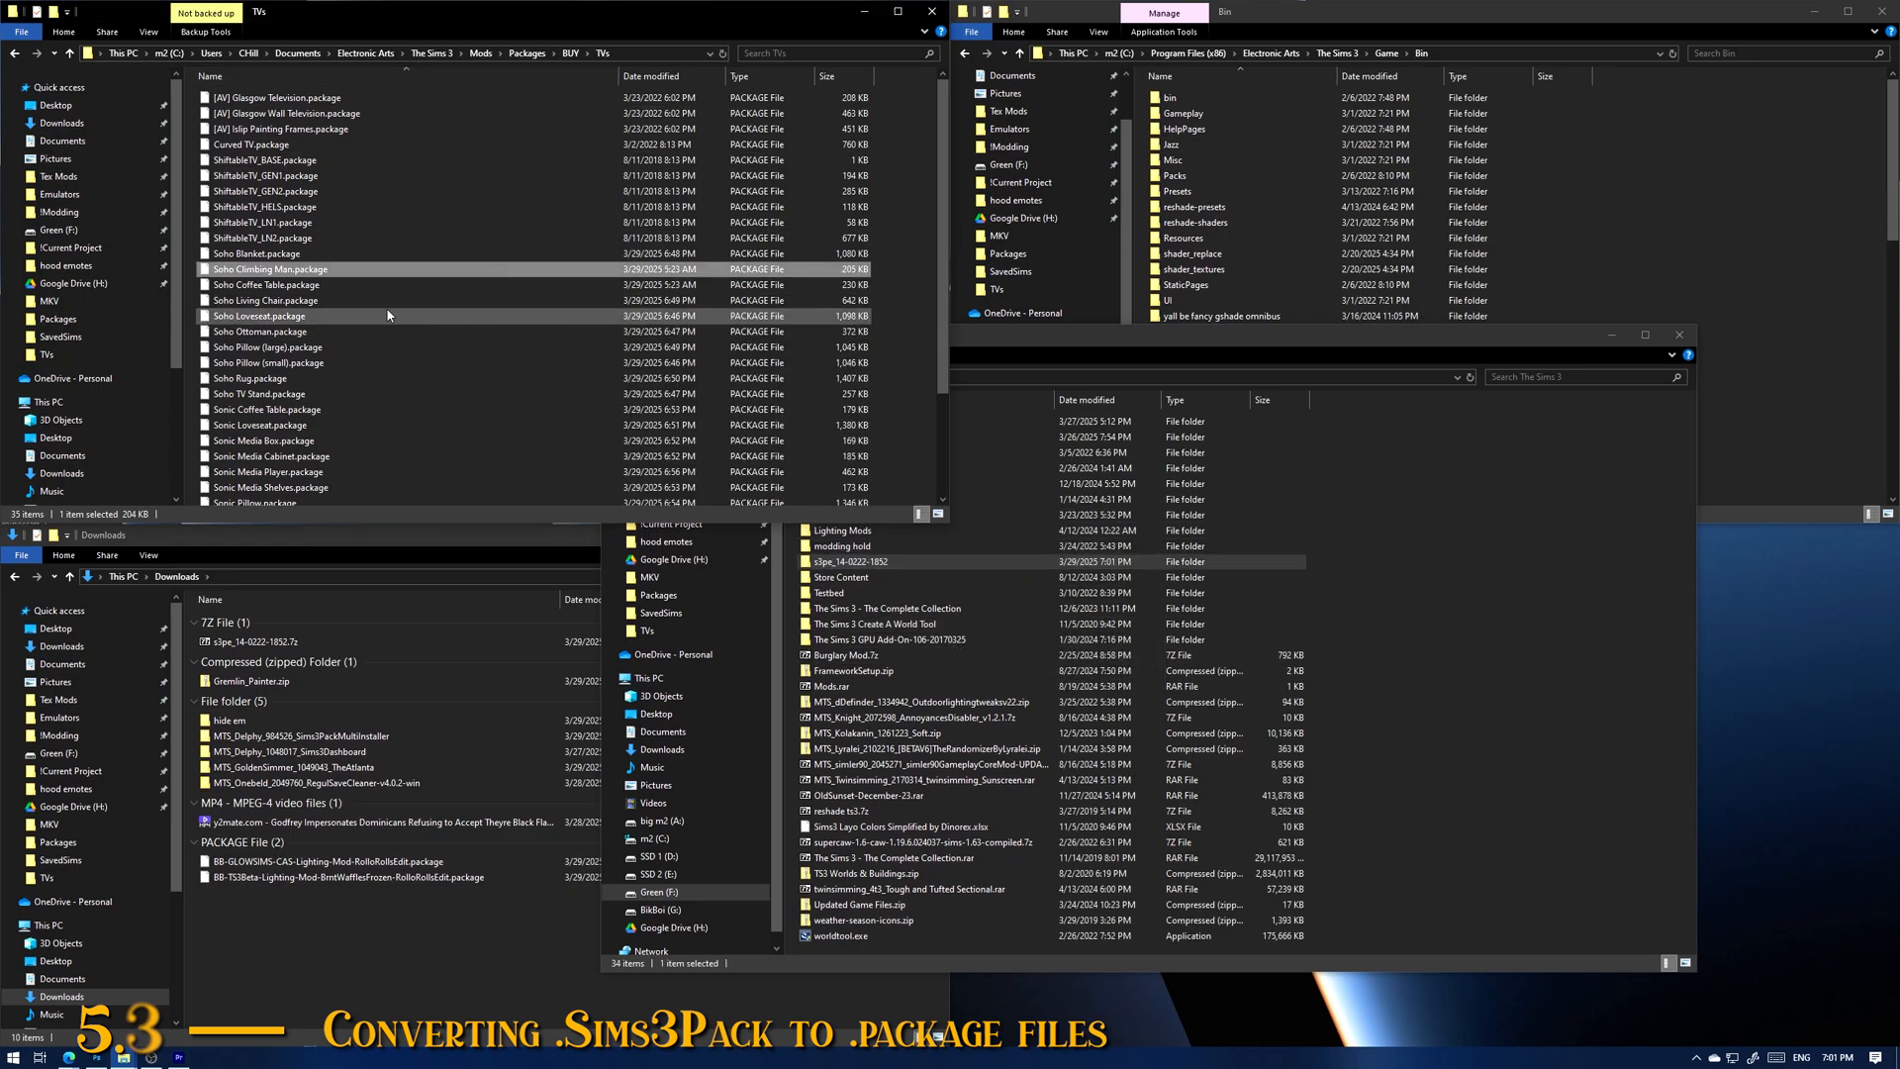
click(324, 284)
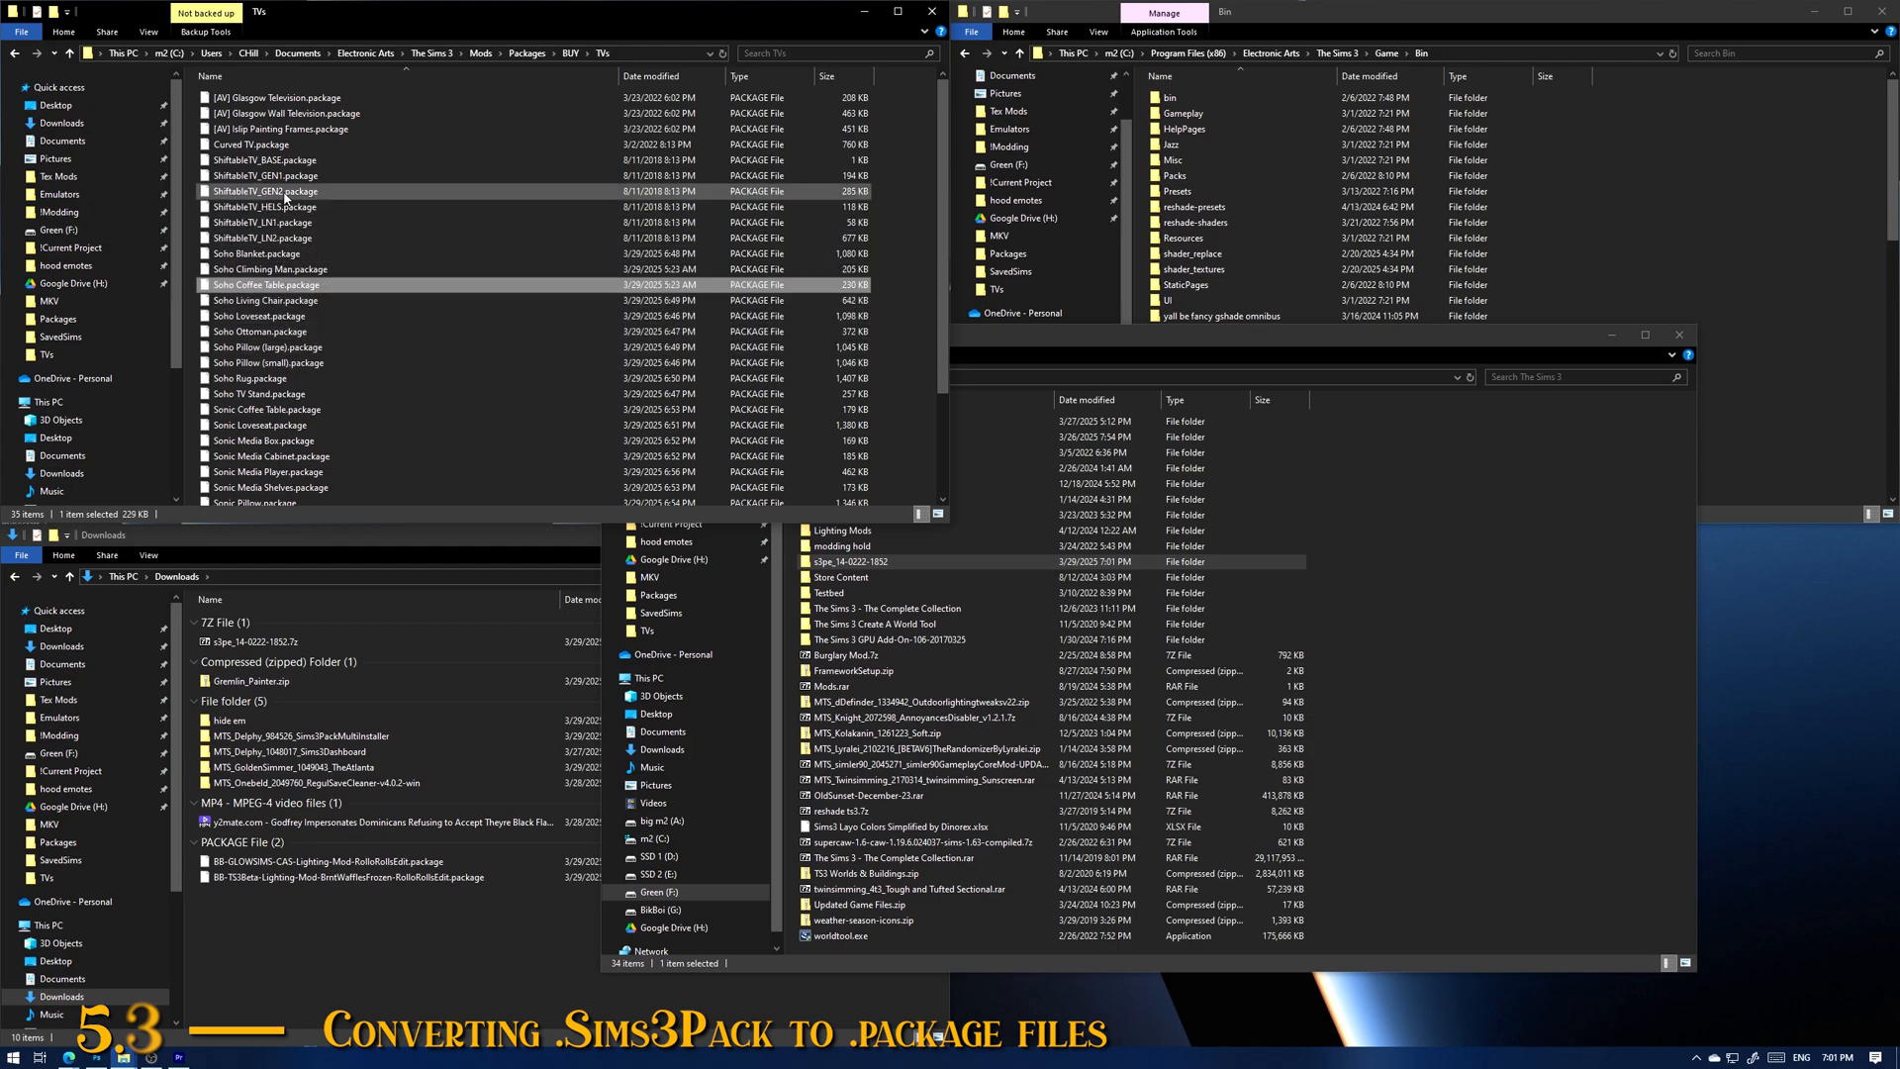
click(326, 270)
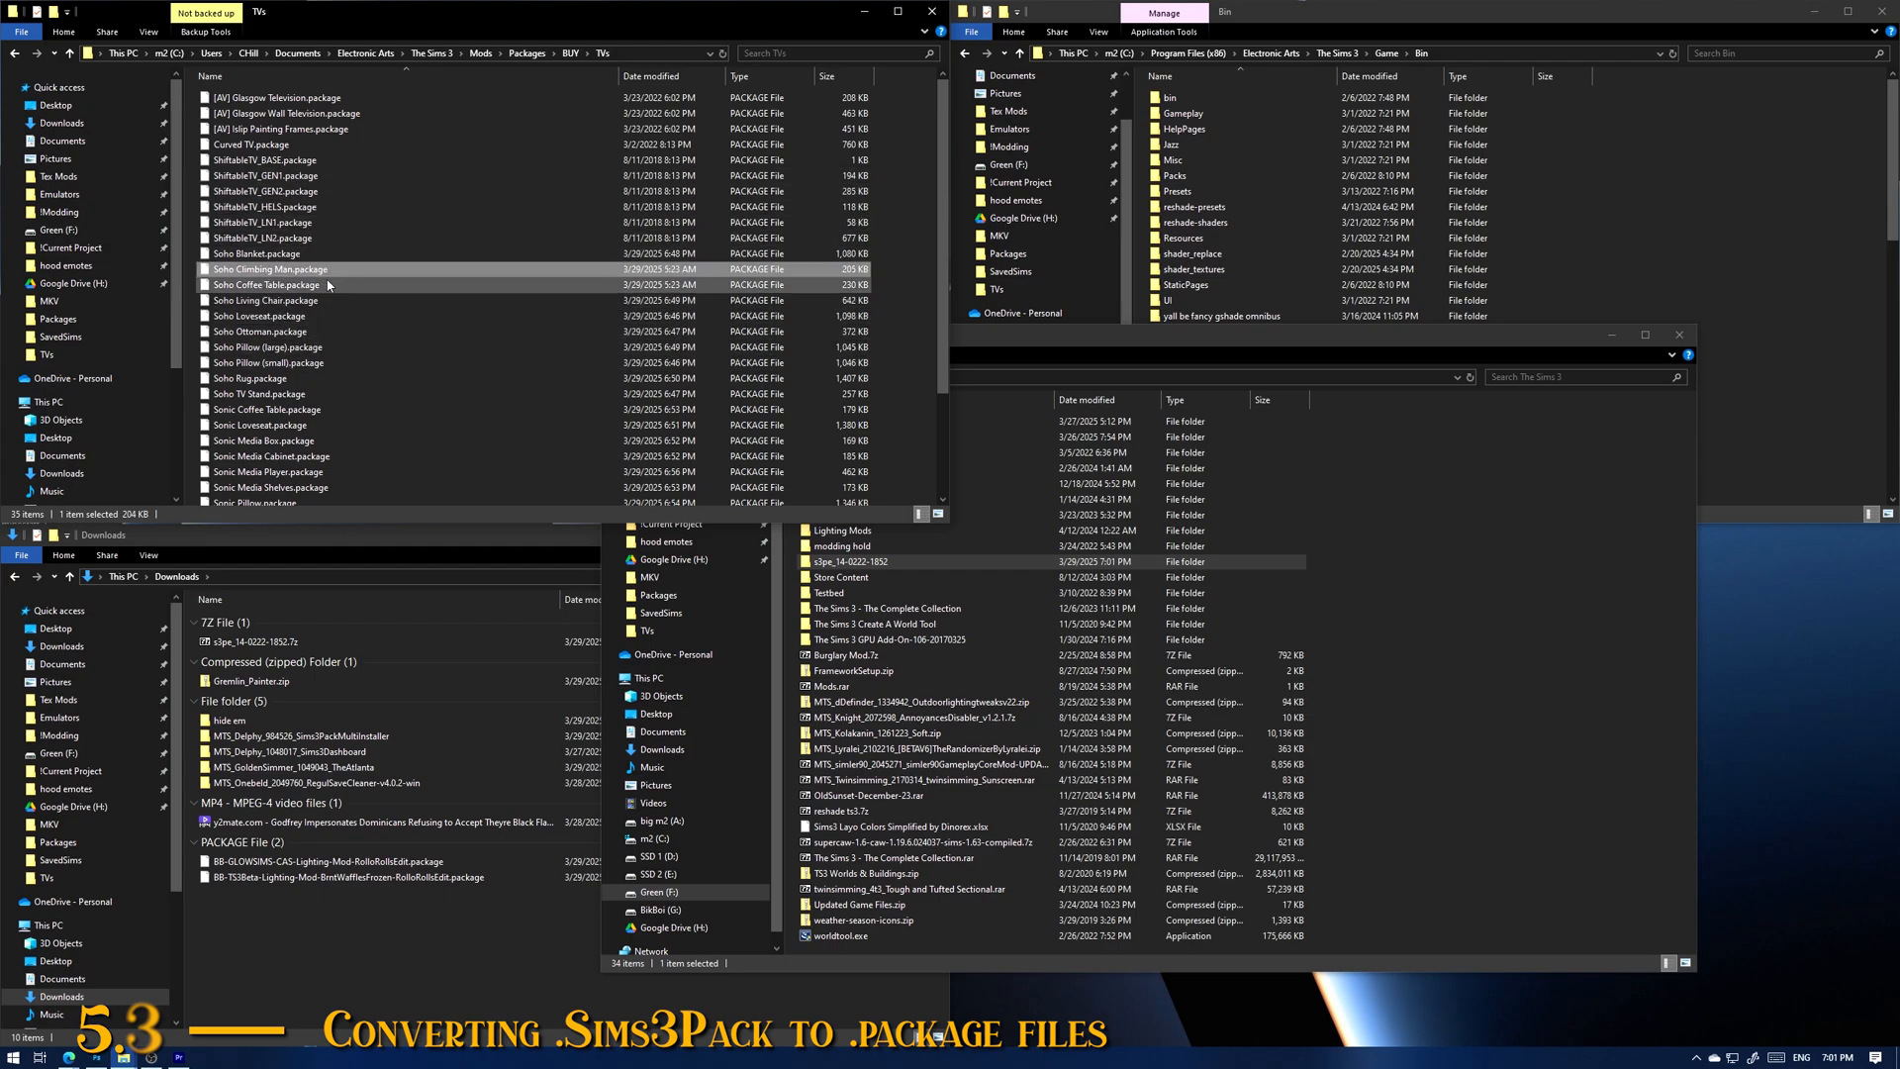
right_click(327, 274)
click(370, 595)
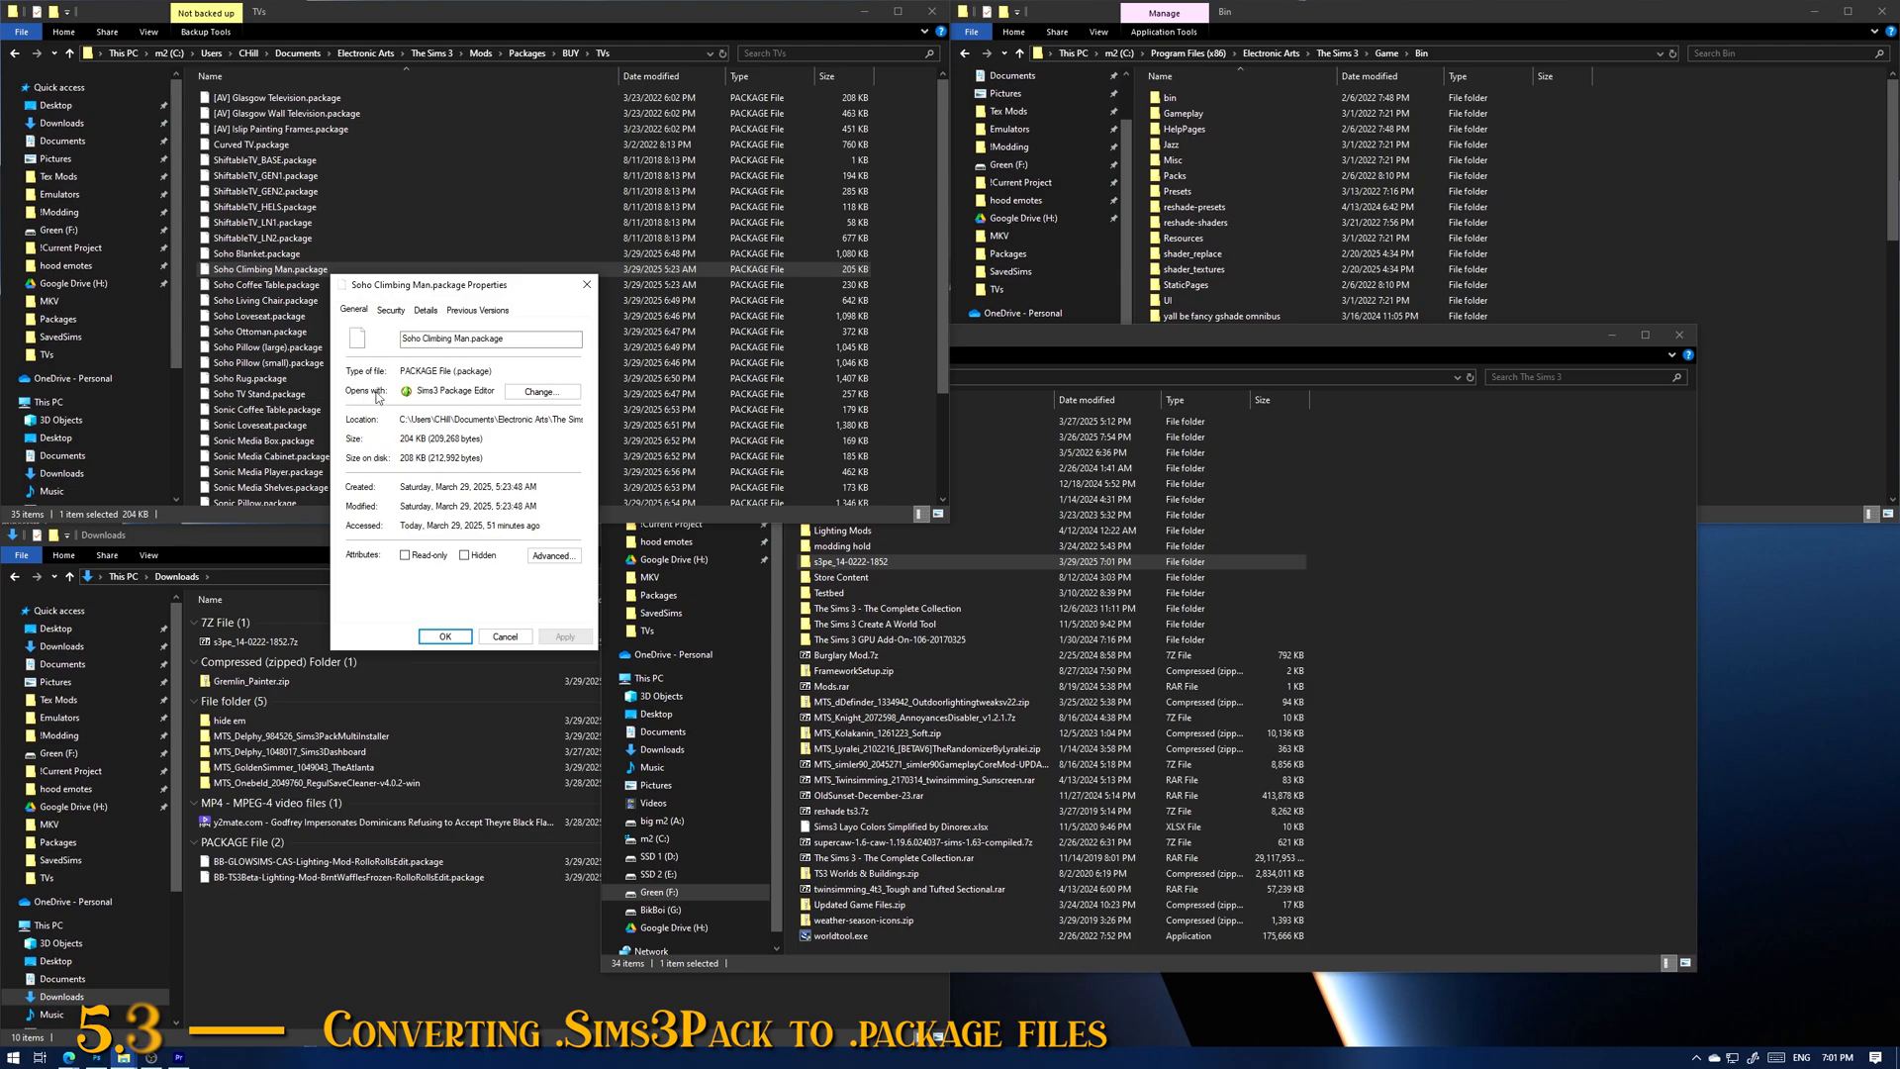
click(542, 393)
click(846, 504)
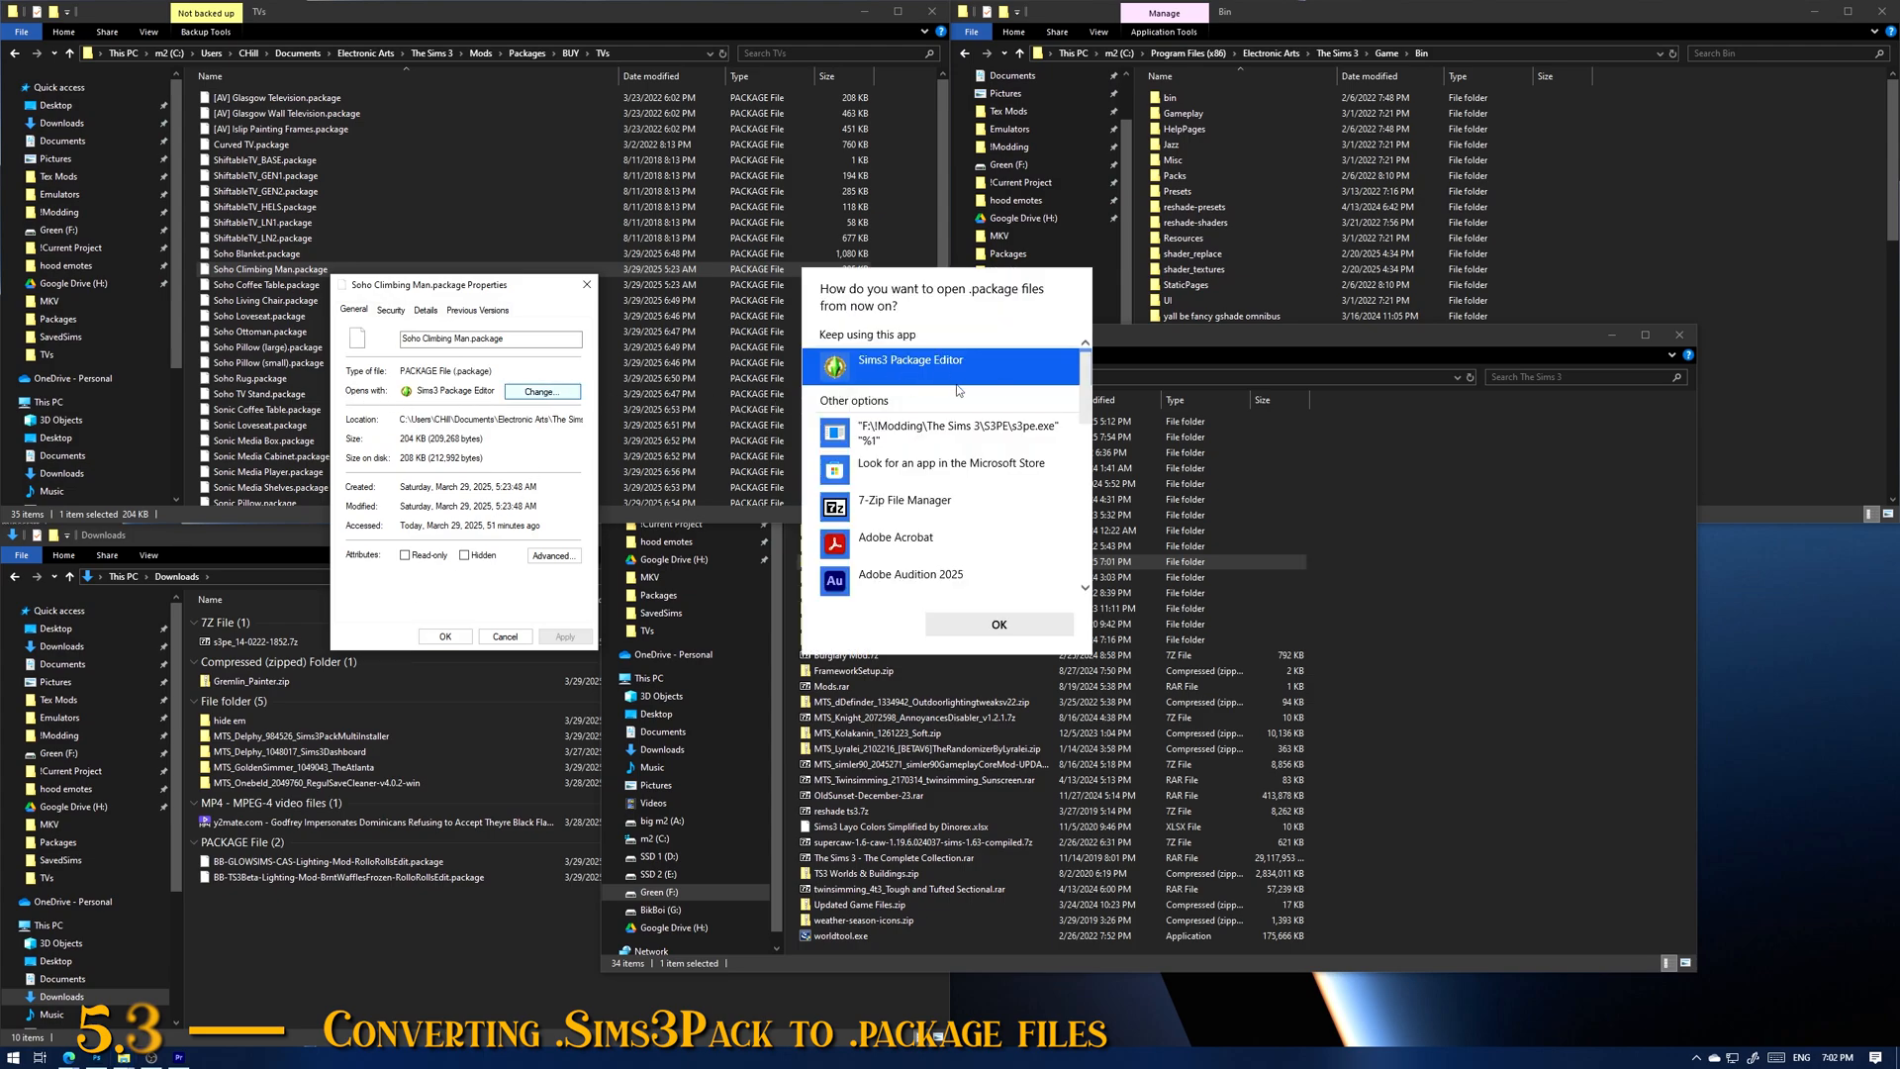
scroll(940, 369, down, 3)
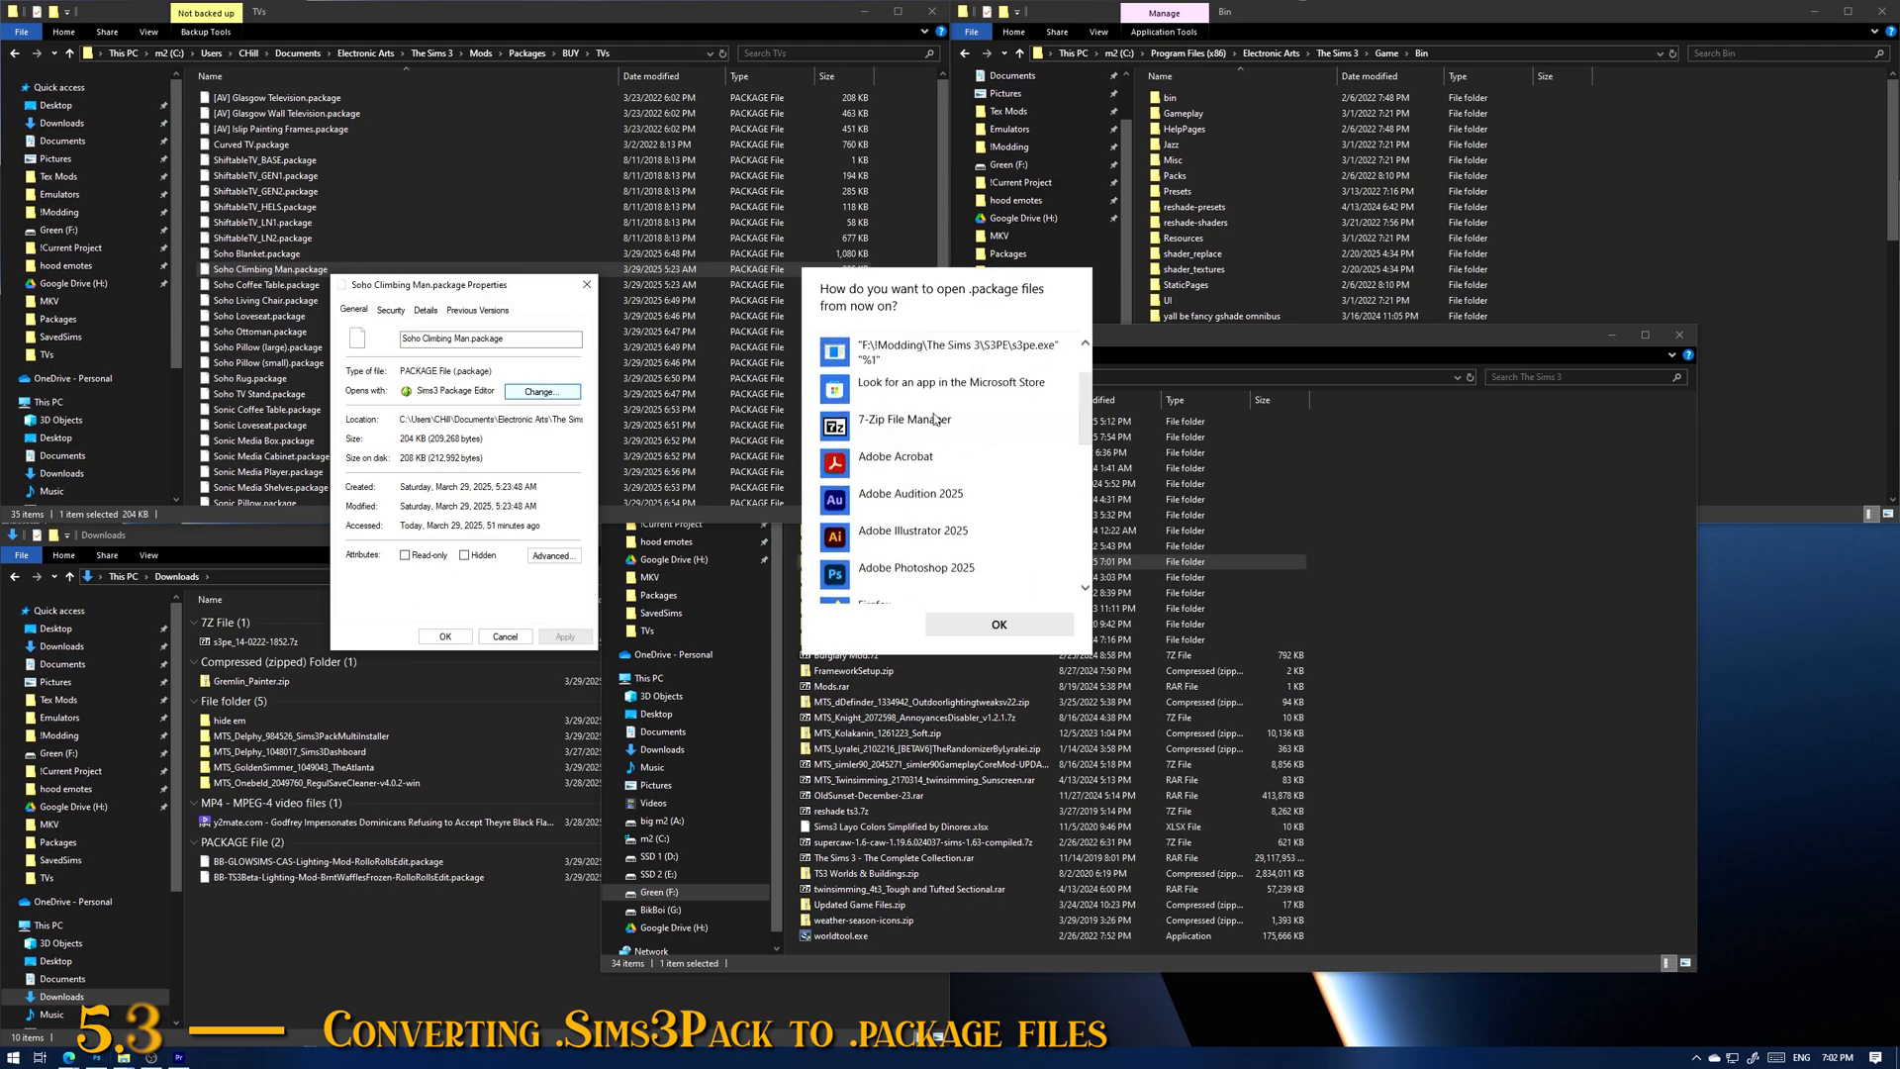
scroll(928, 421, up, 3)
scroll(898, 427, down, 8)
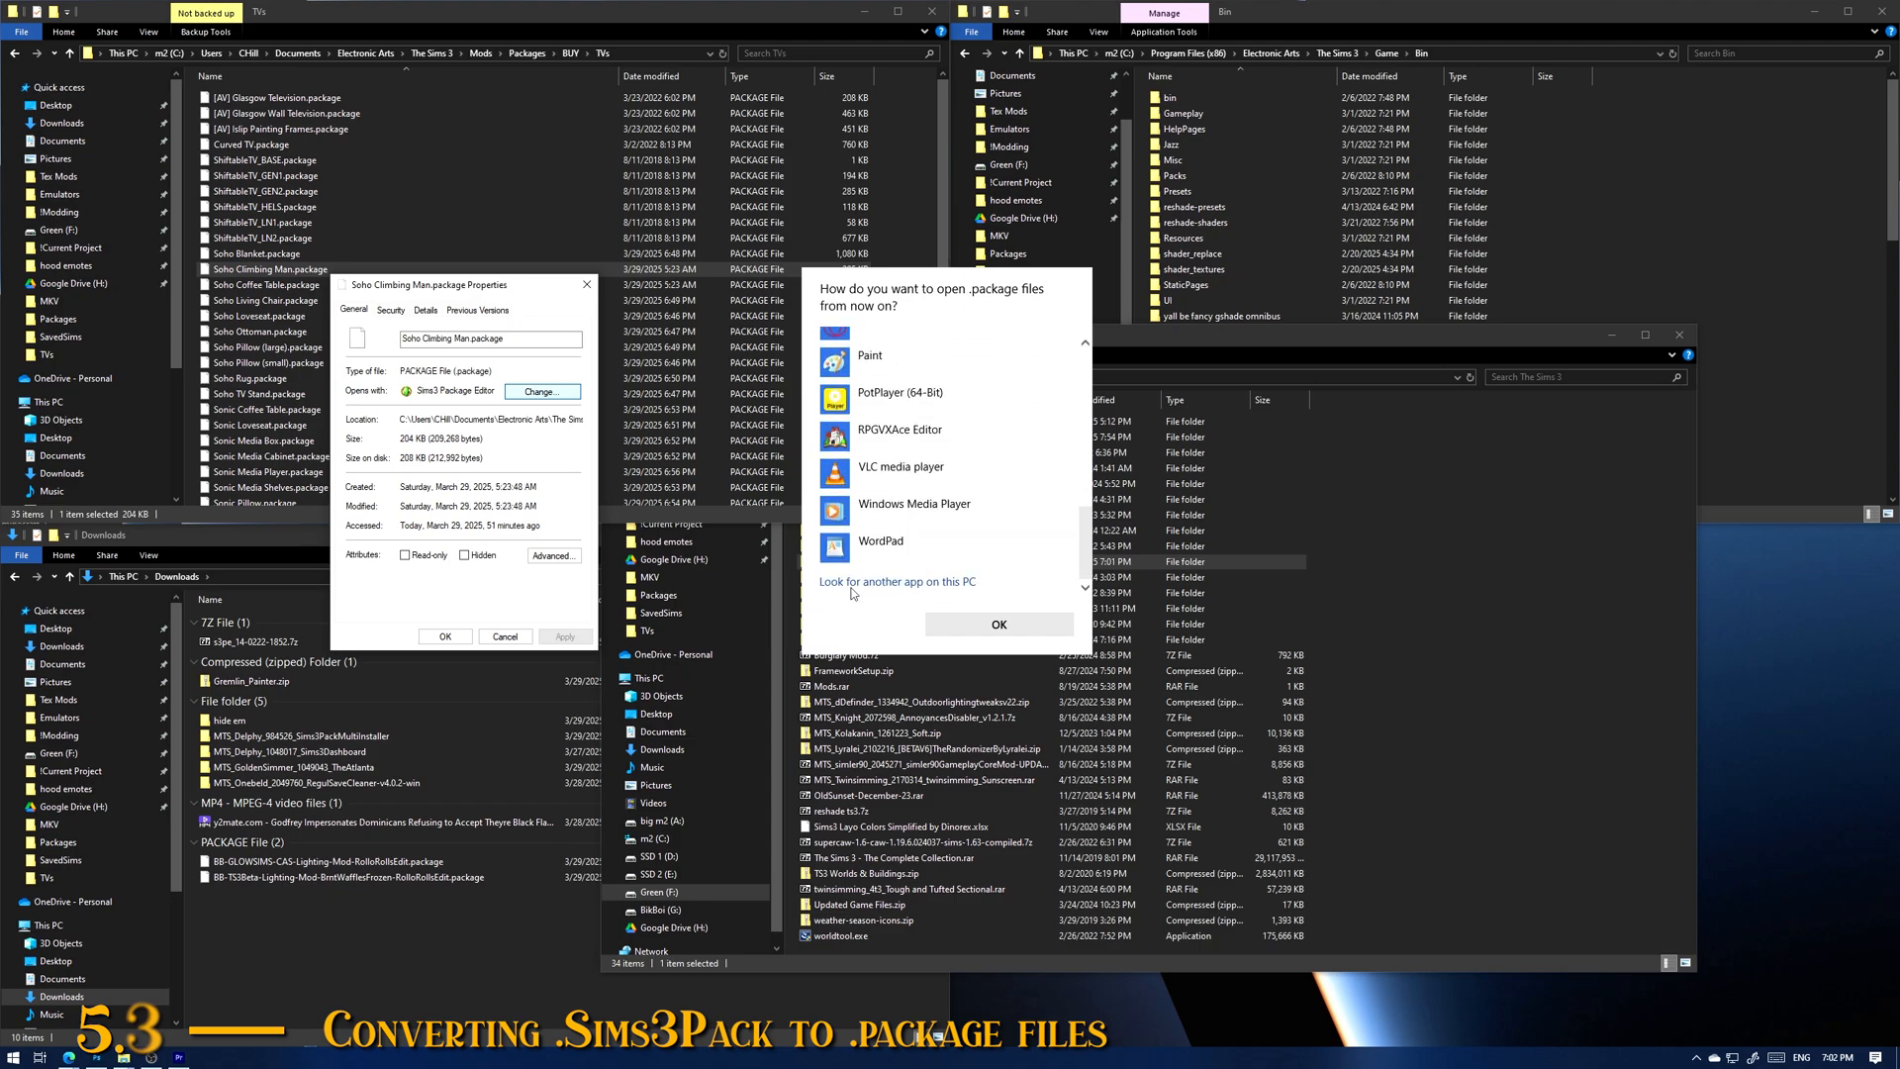
click(871, 586)
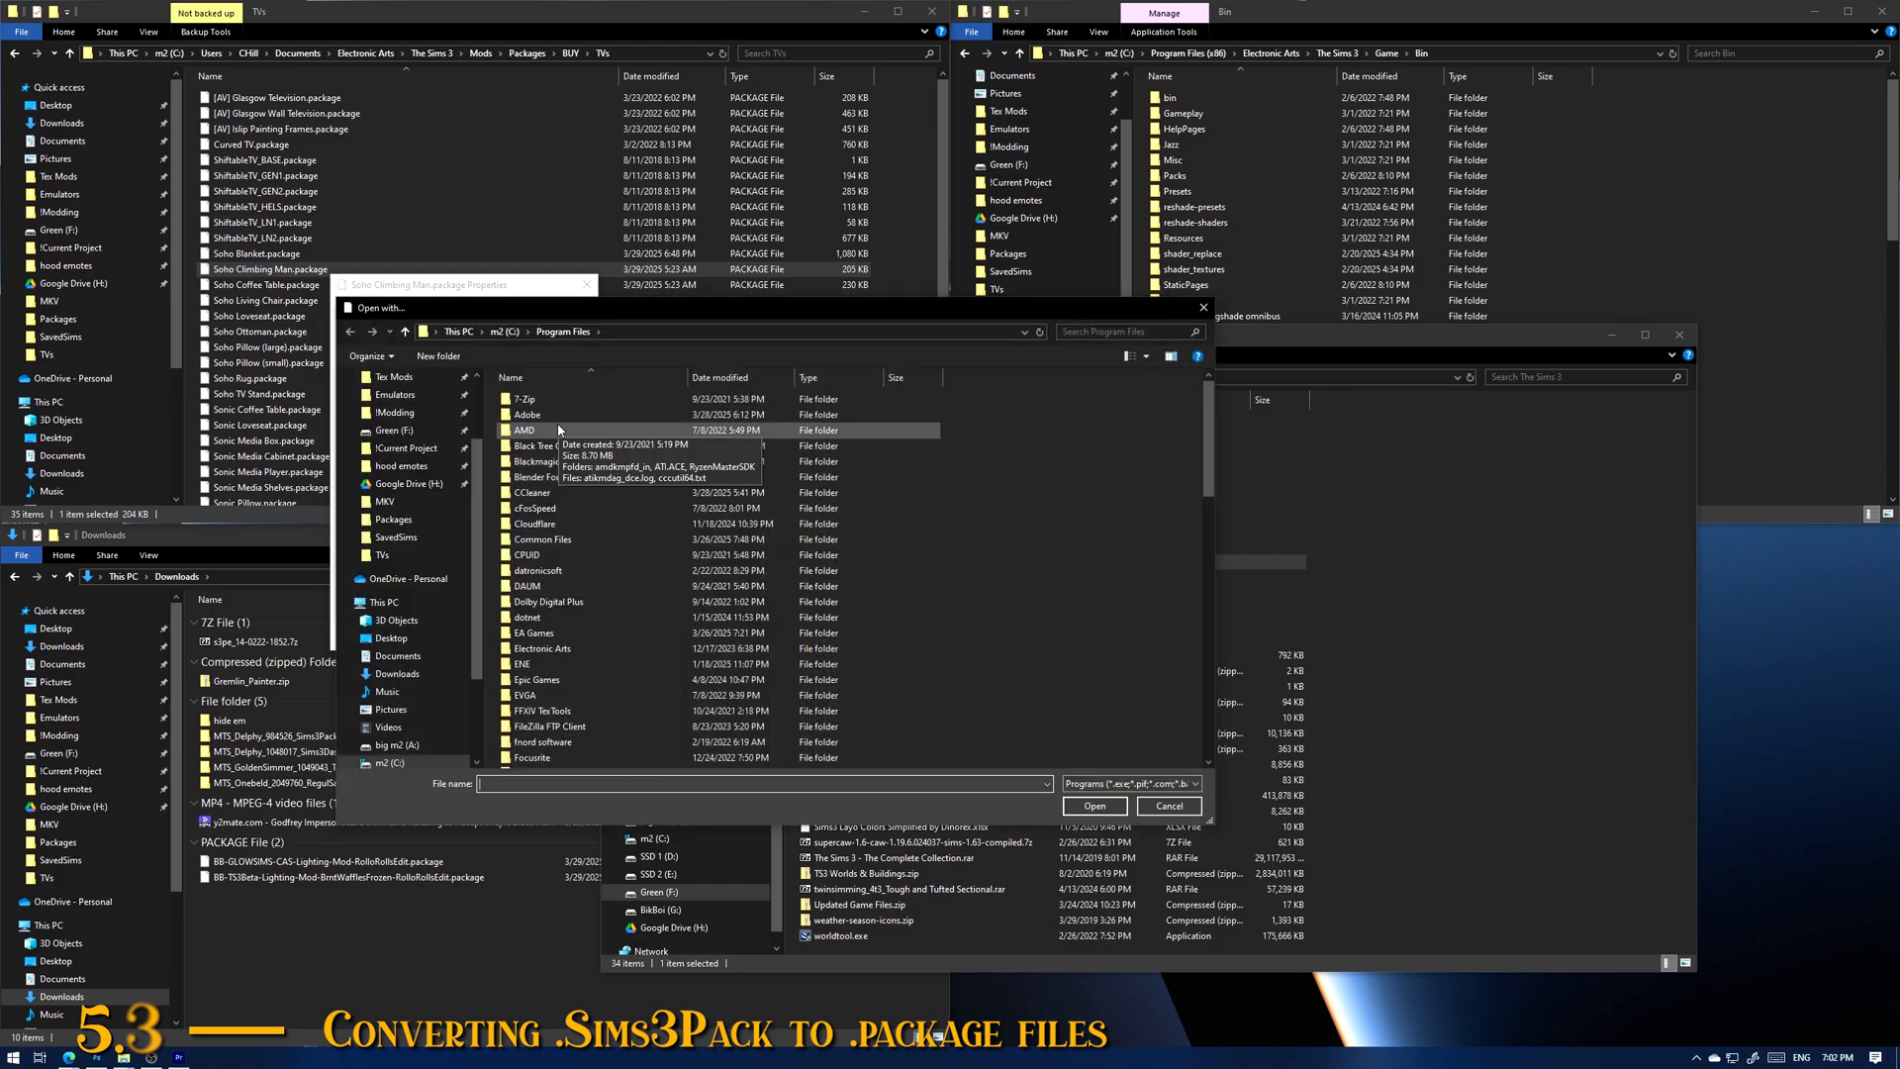
click(408, 413)
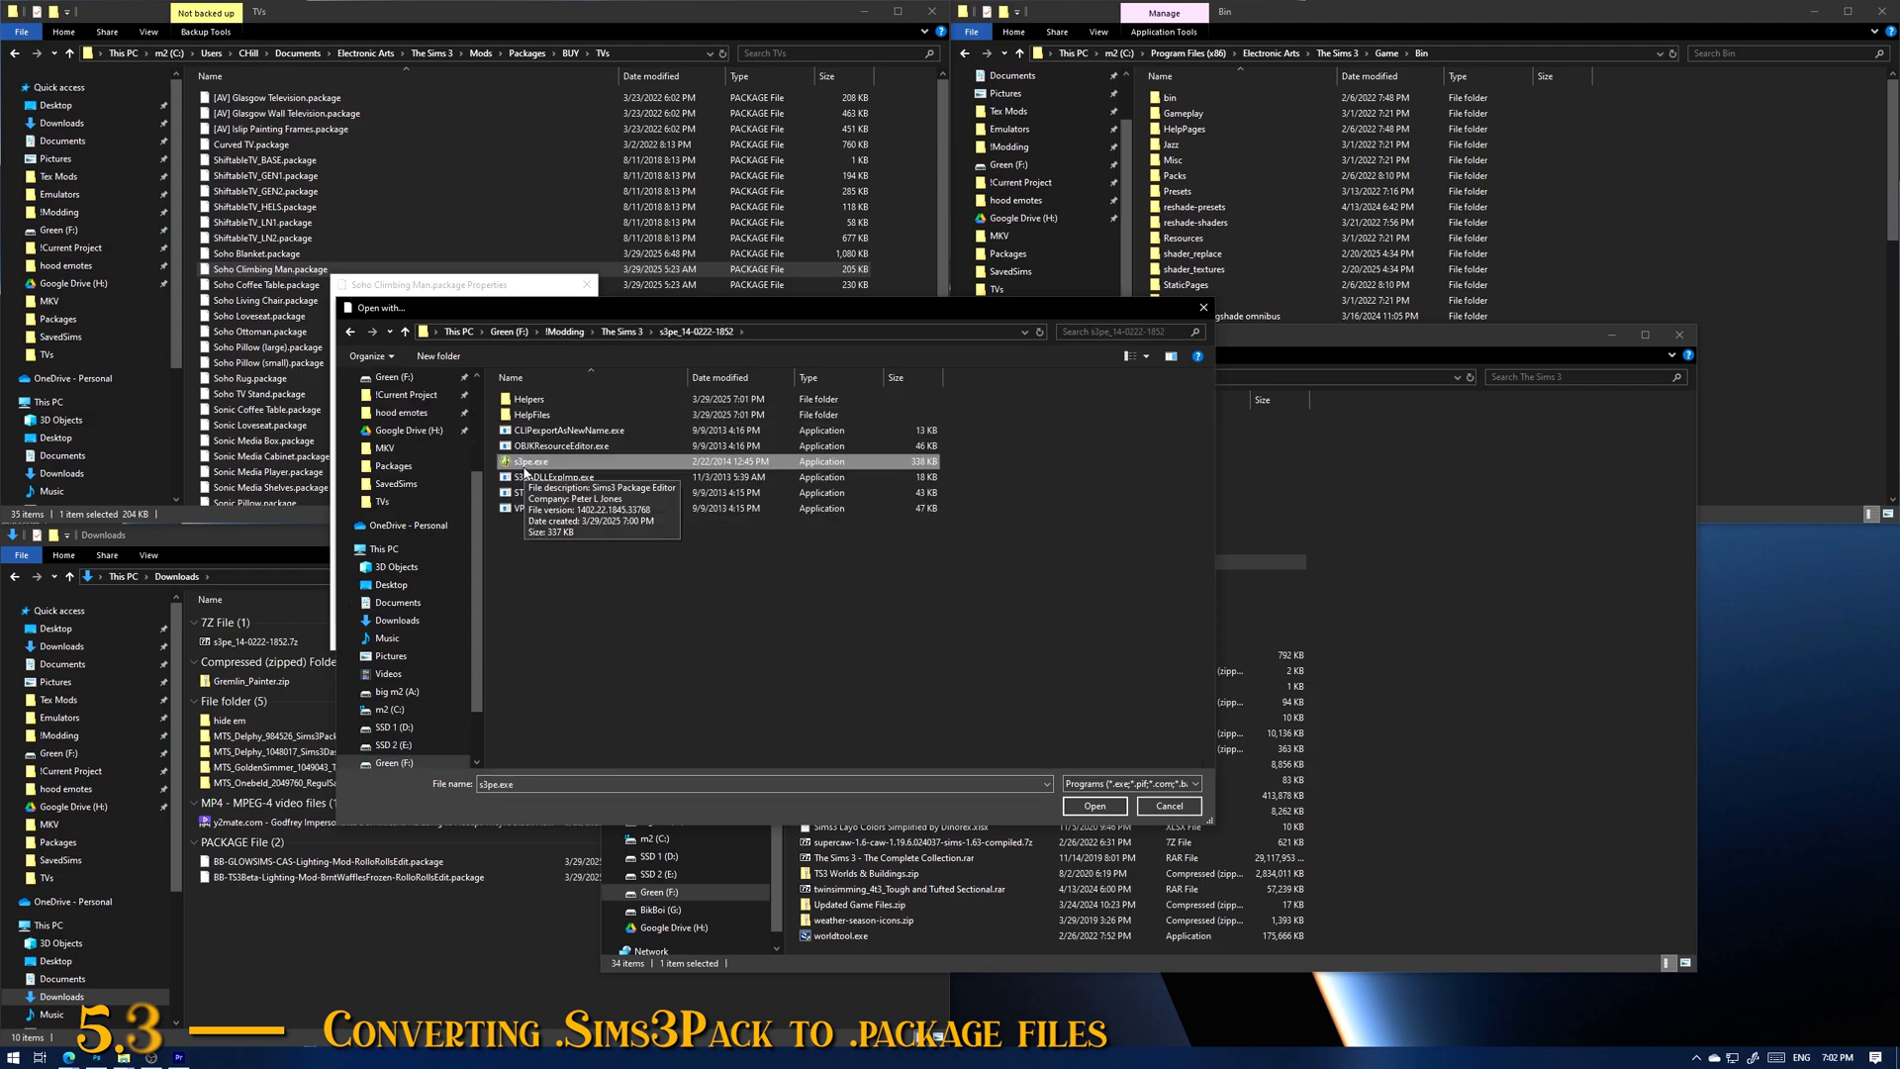
click(1095, 805)
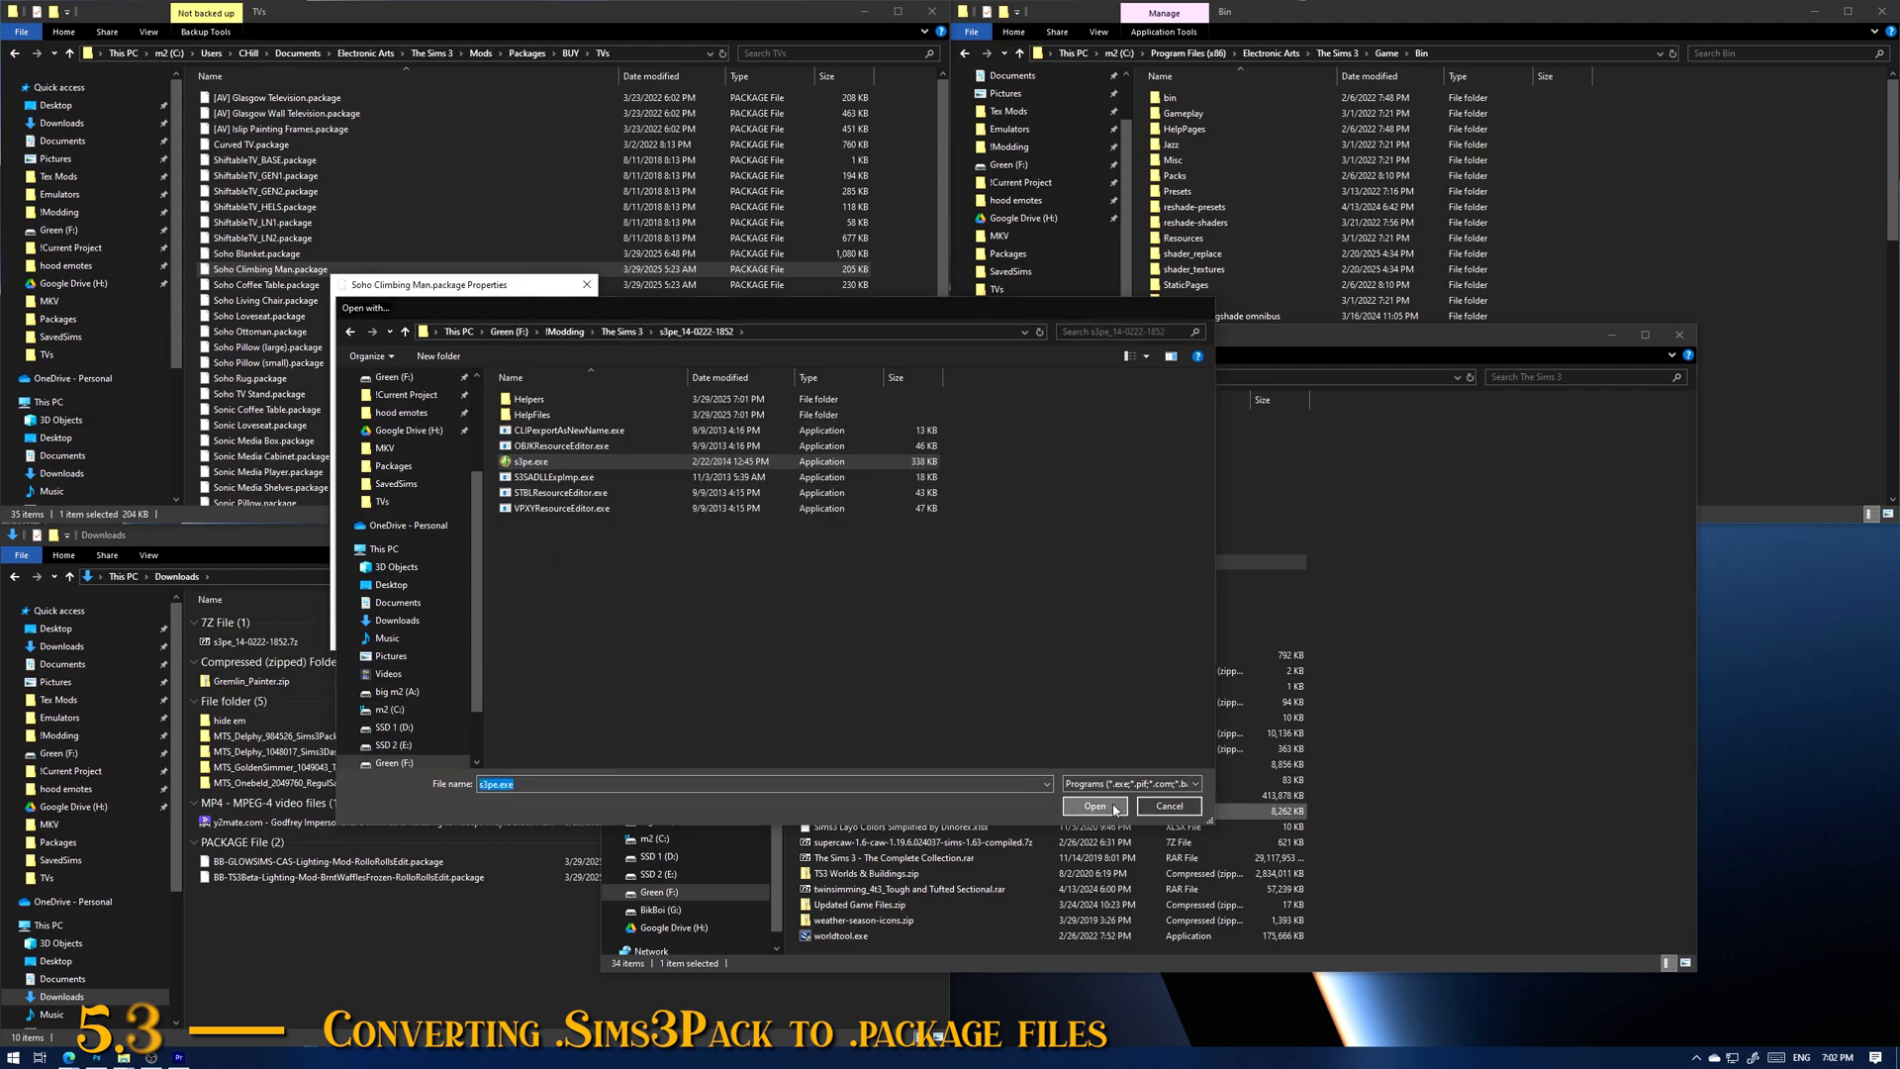
click(456, 640)
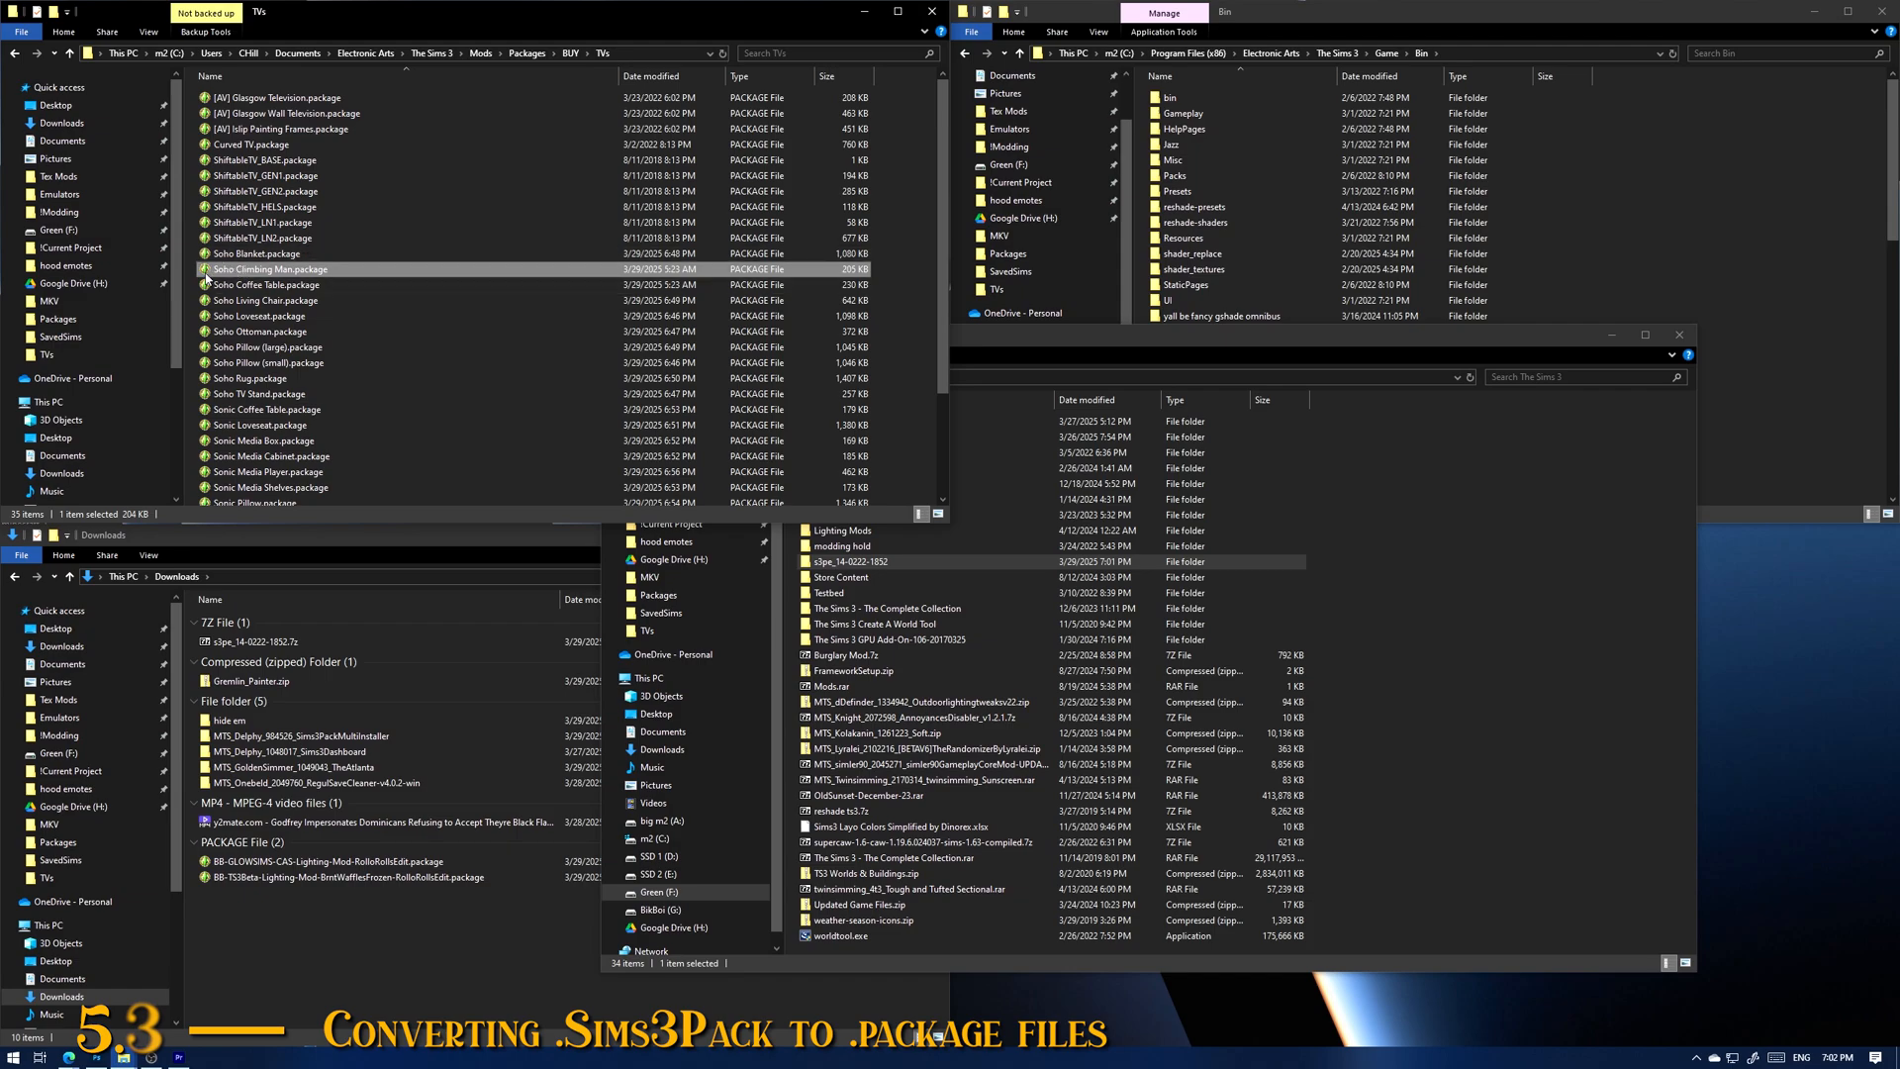
Step: Open Sonic TV.package from the TVs folder in s3pe, dismissing the AutoUpdate dialog
scroll(282, 465, down, 3)
click(275, 436)
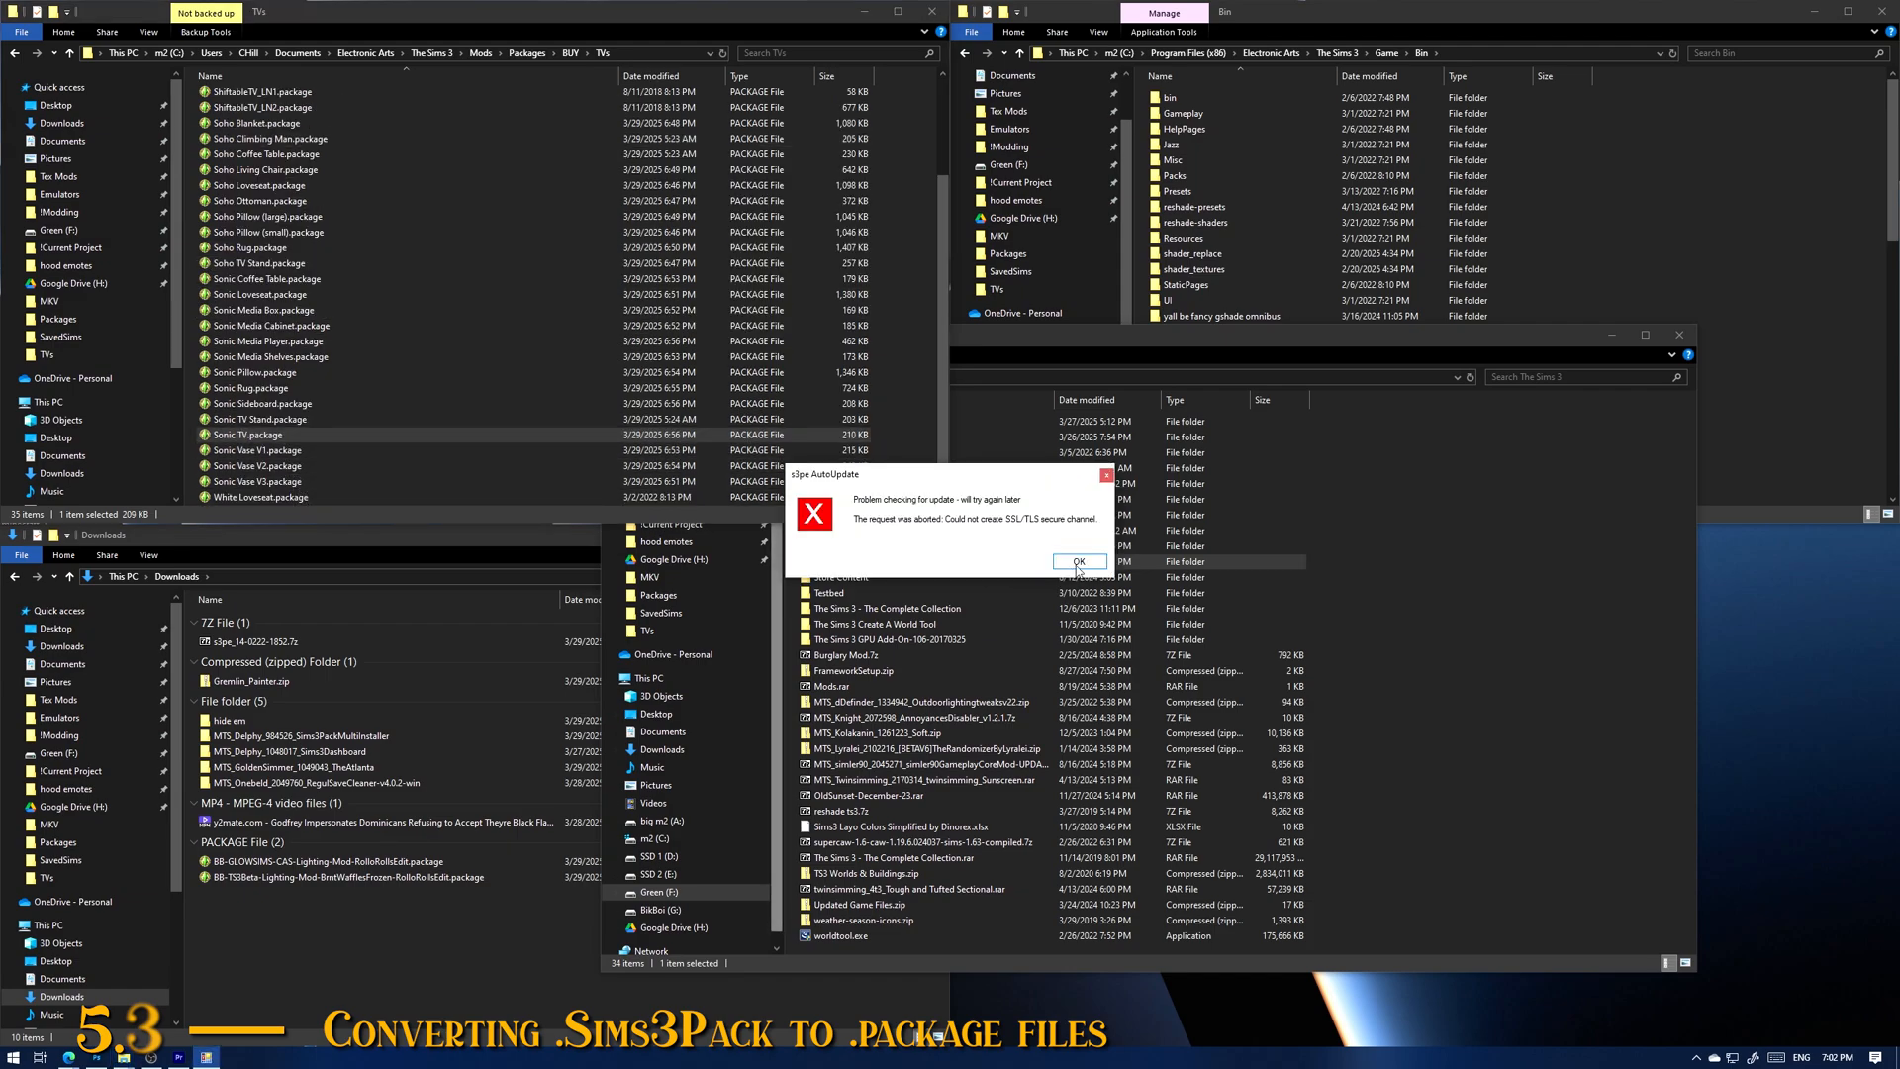
click(1078, 569)
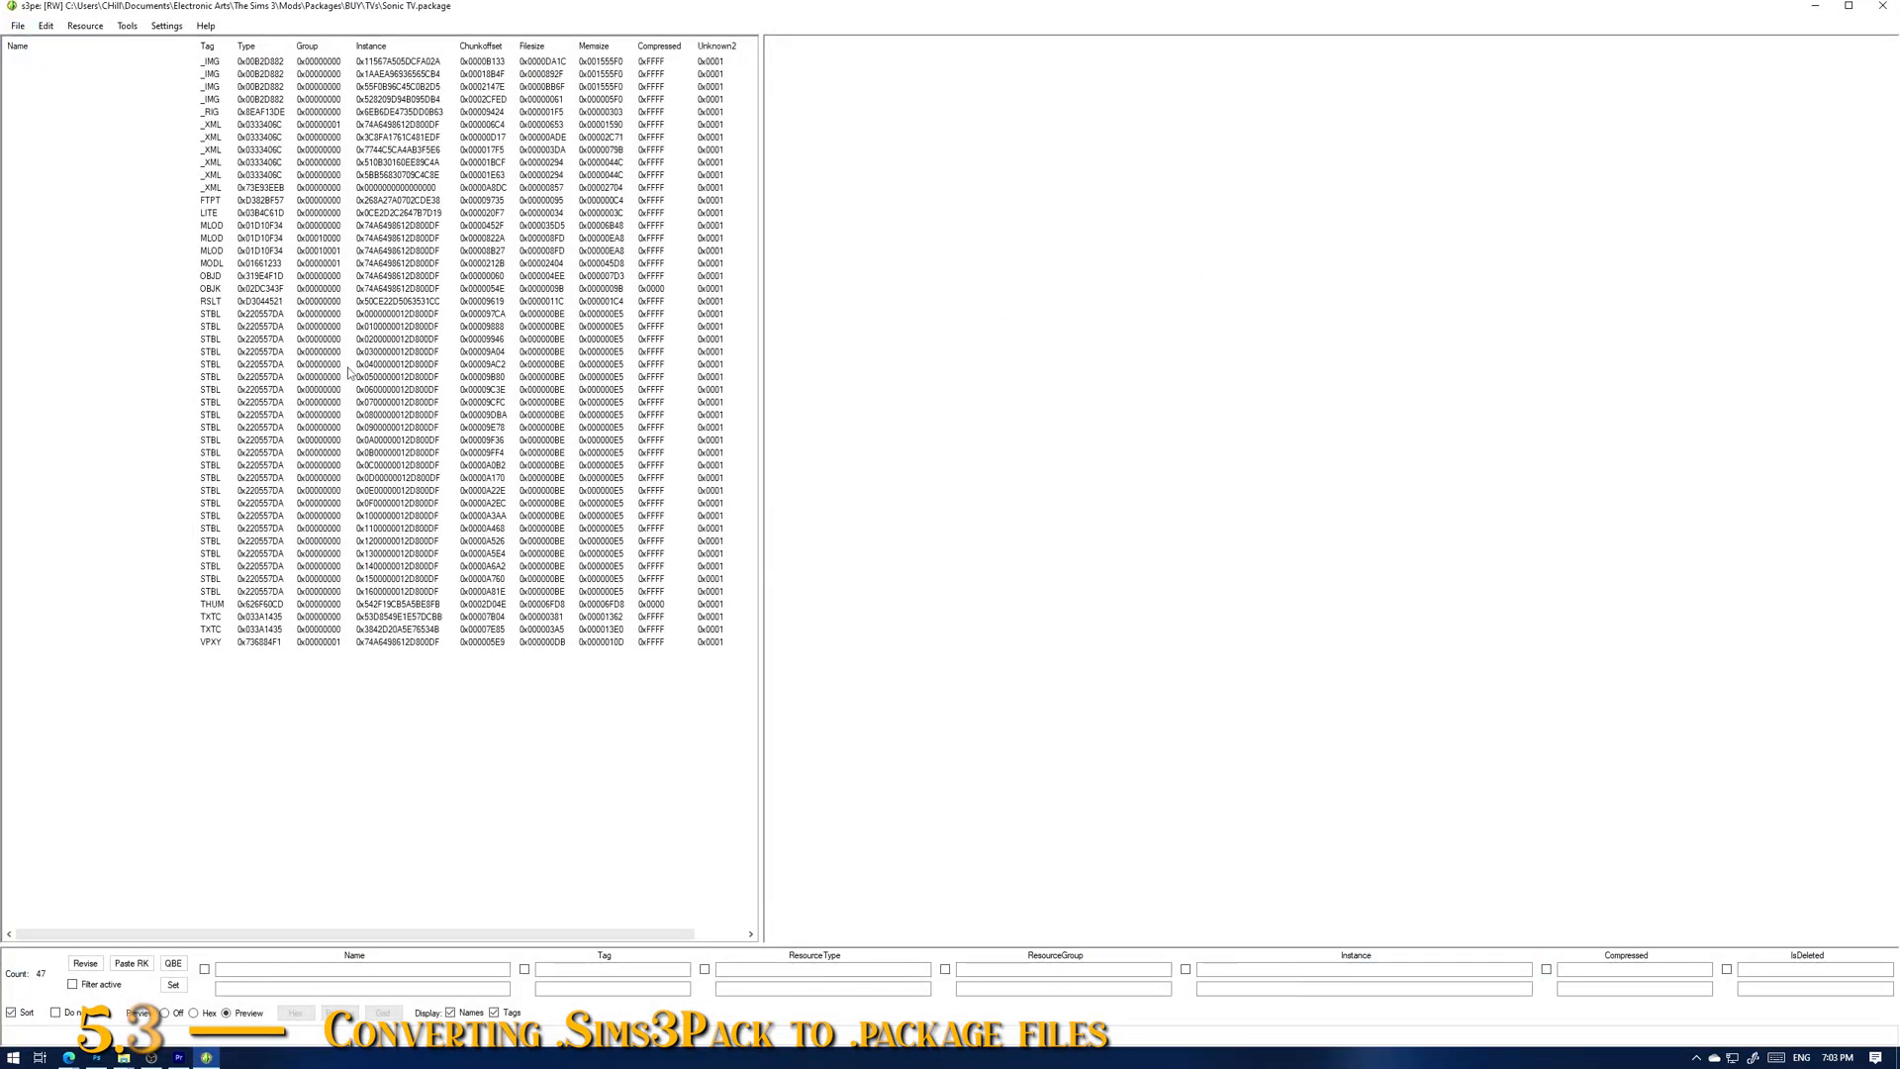
click(380, 412)
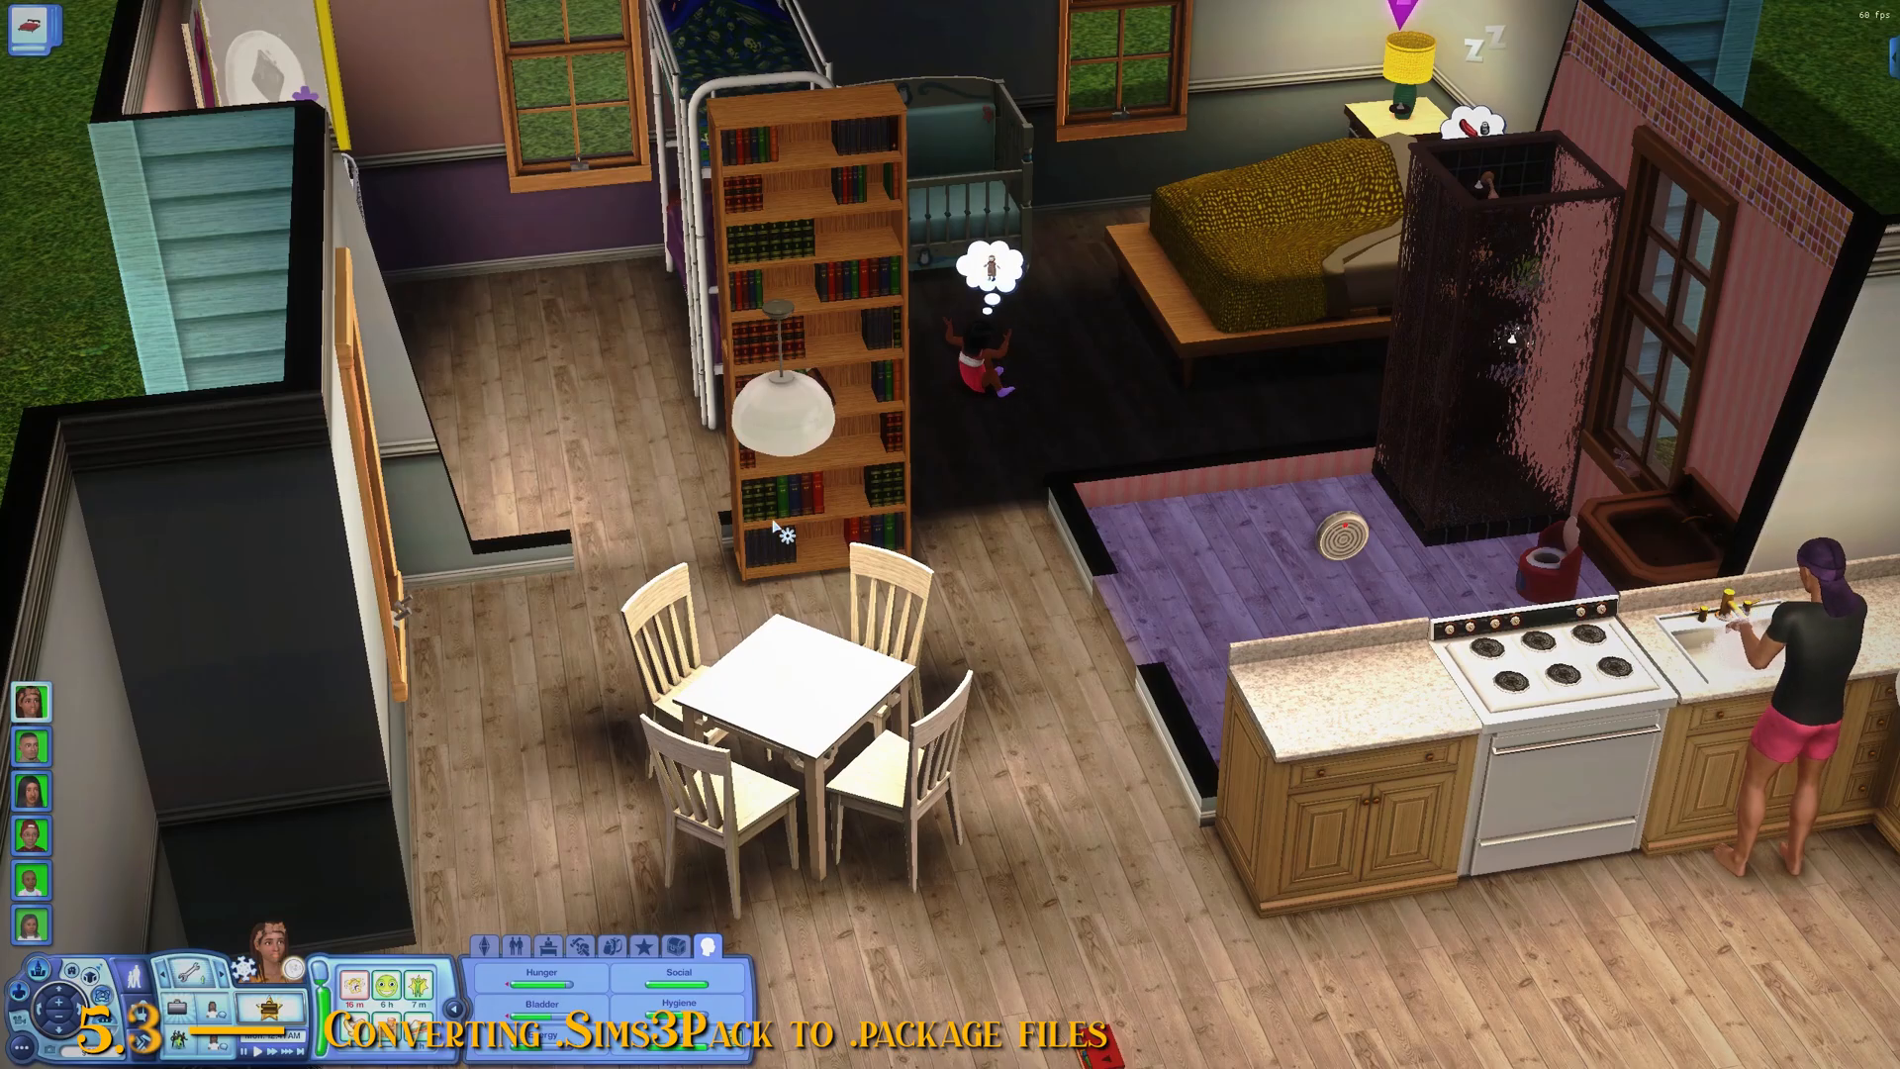
scroll(775, 527, down, 5)
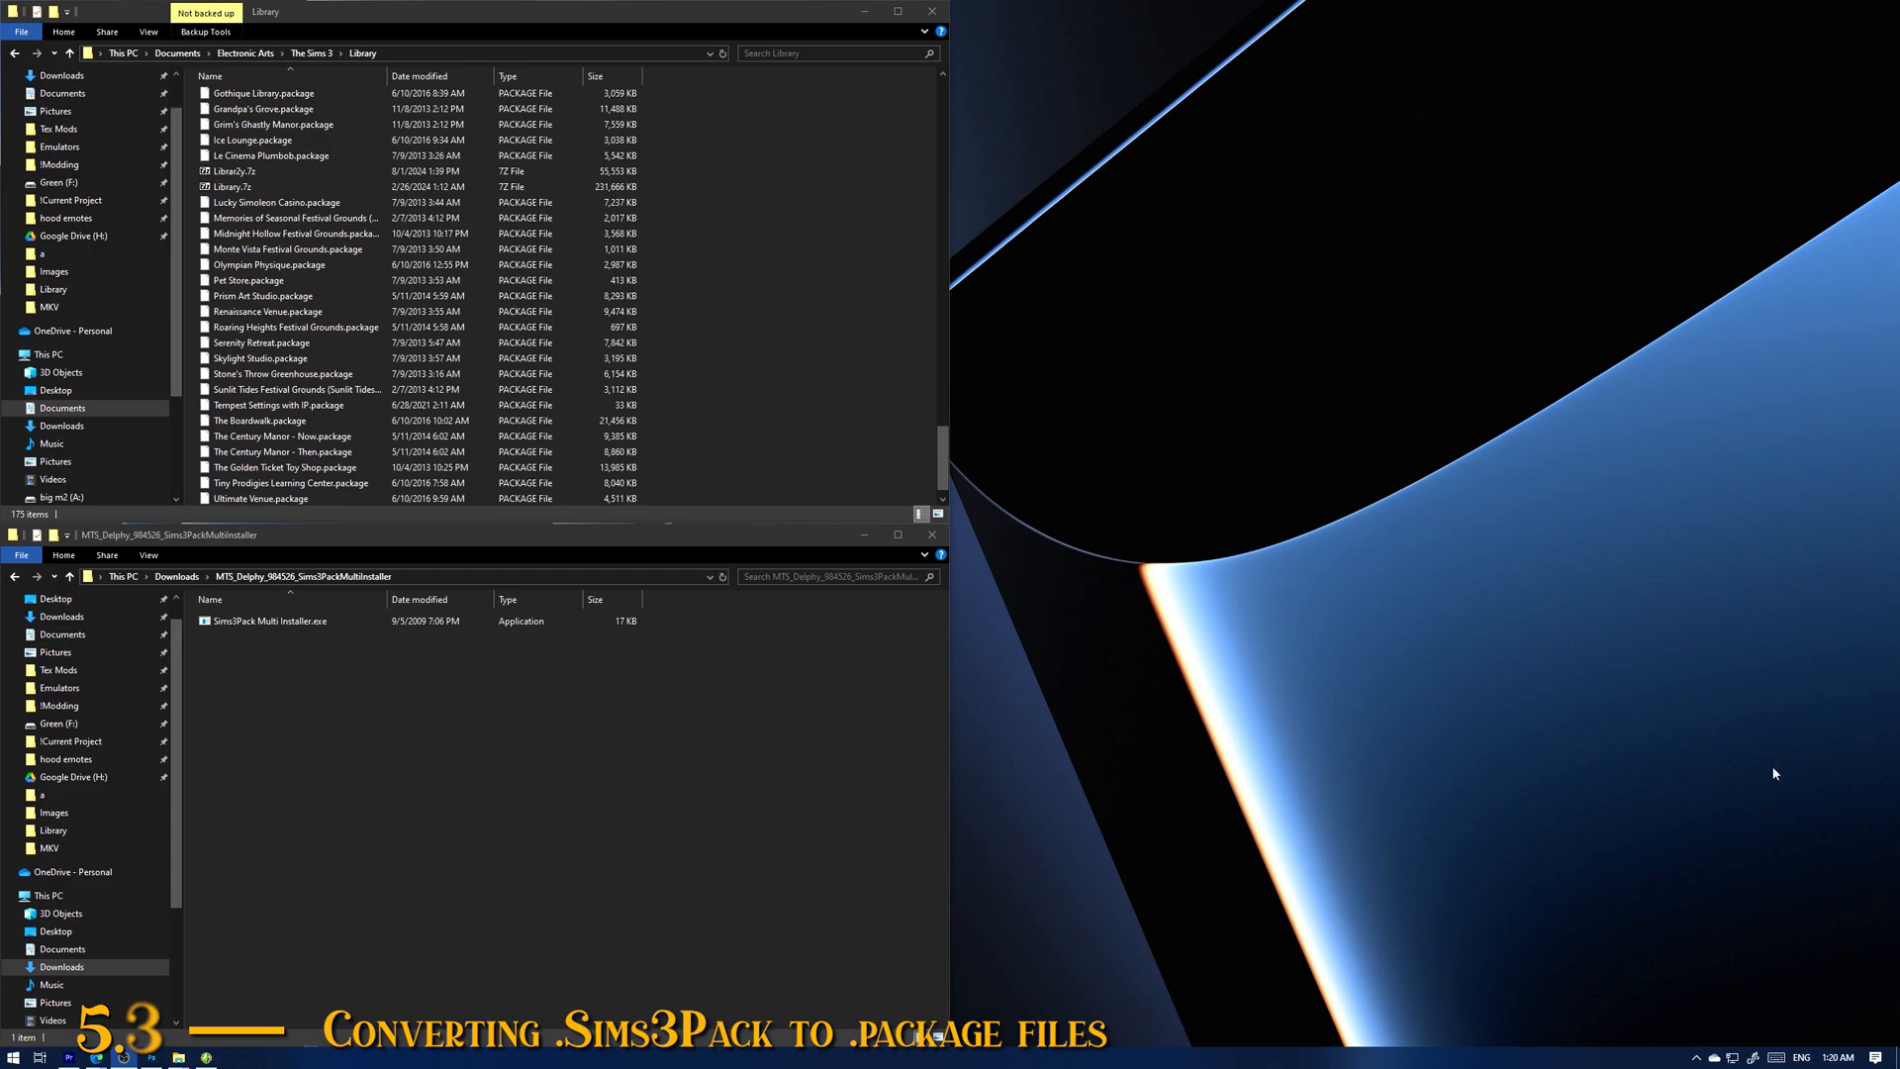
Step: Create a folder named Sims3Packs inside the MTS_Delphy_984526_Sims3PackMultiInstaller folder
click(241, 543)
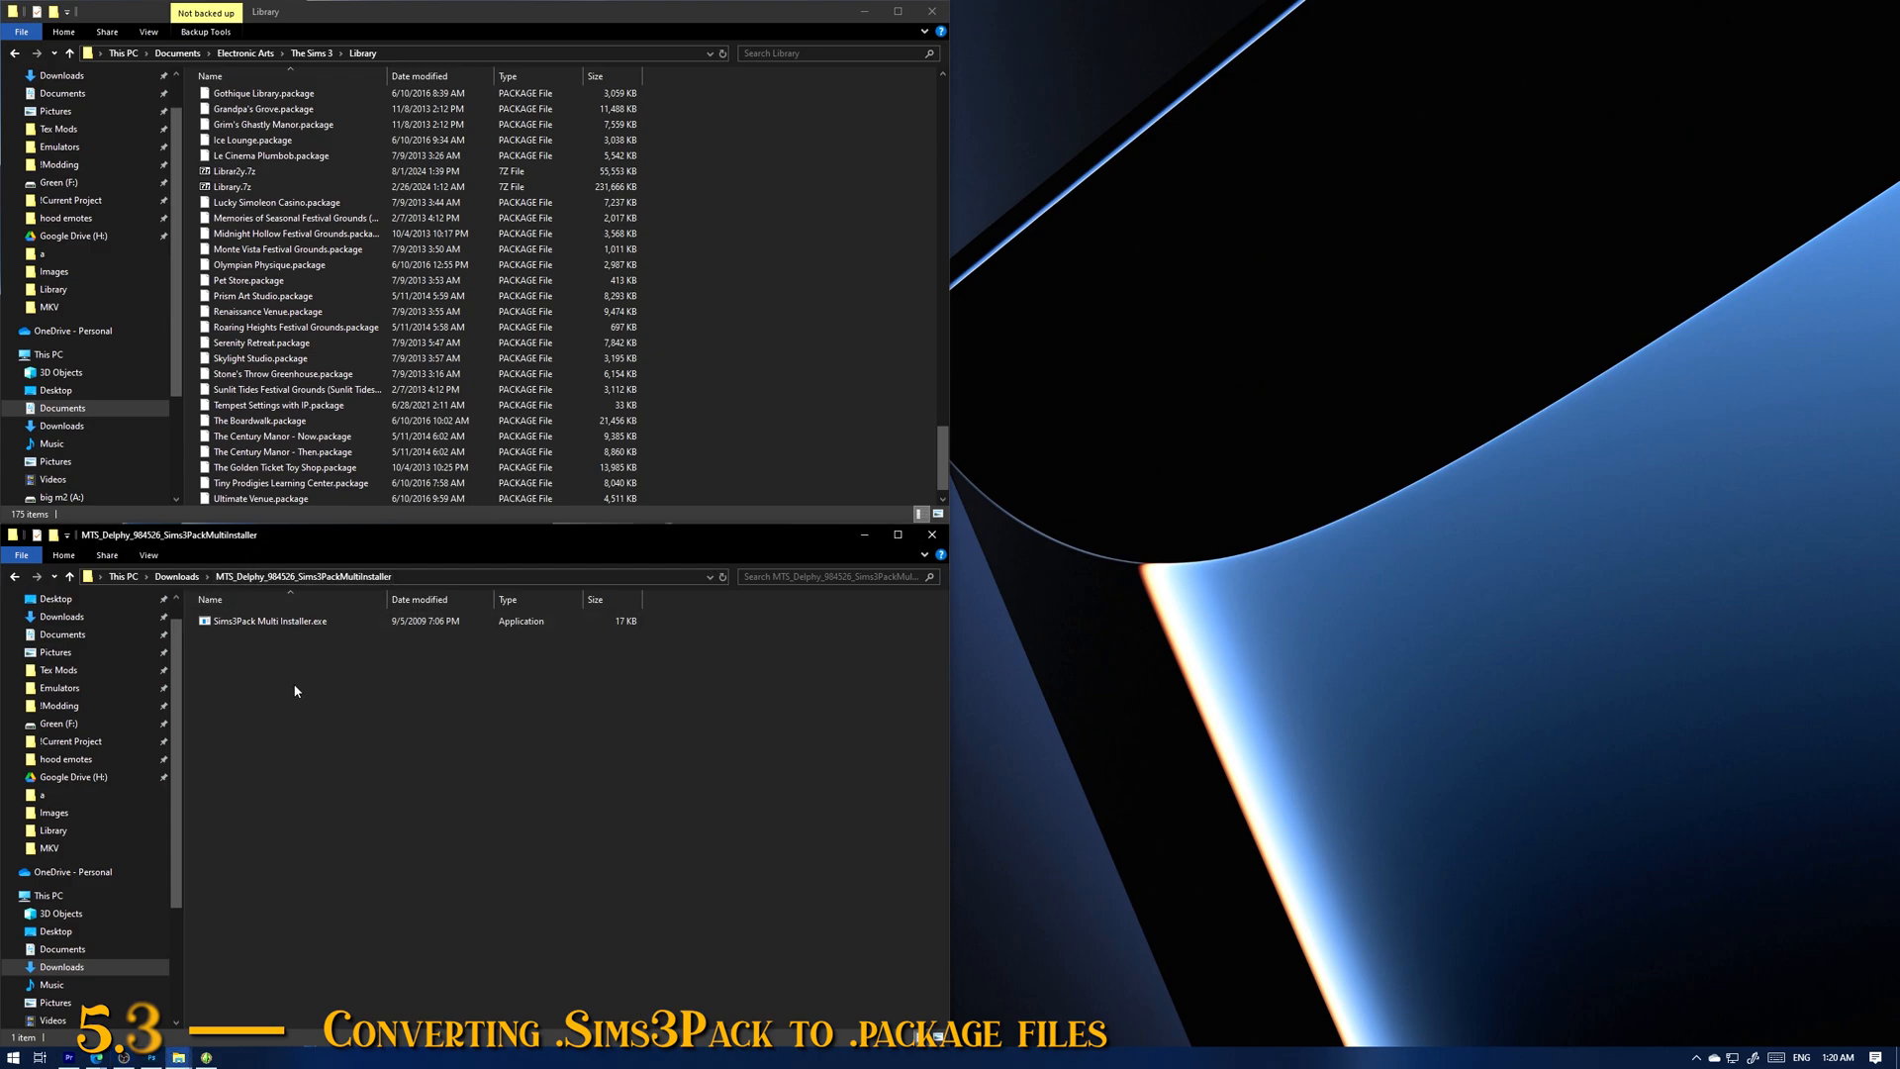
click(55, 540)
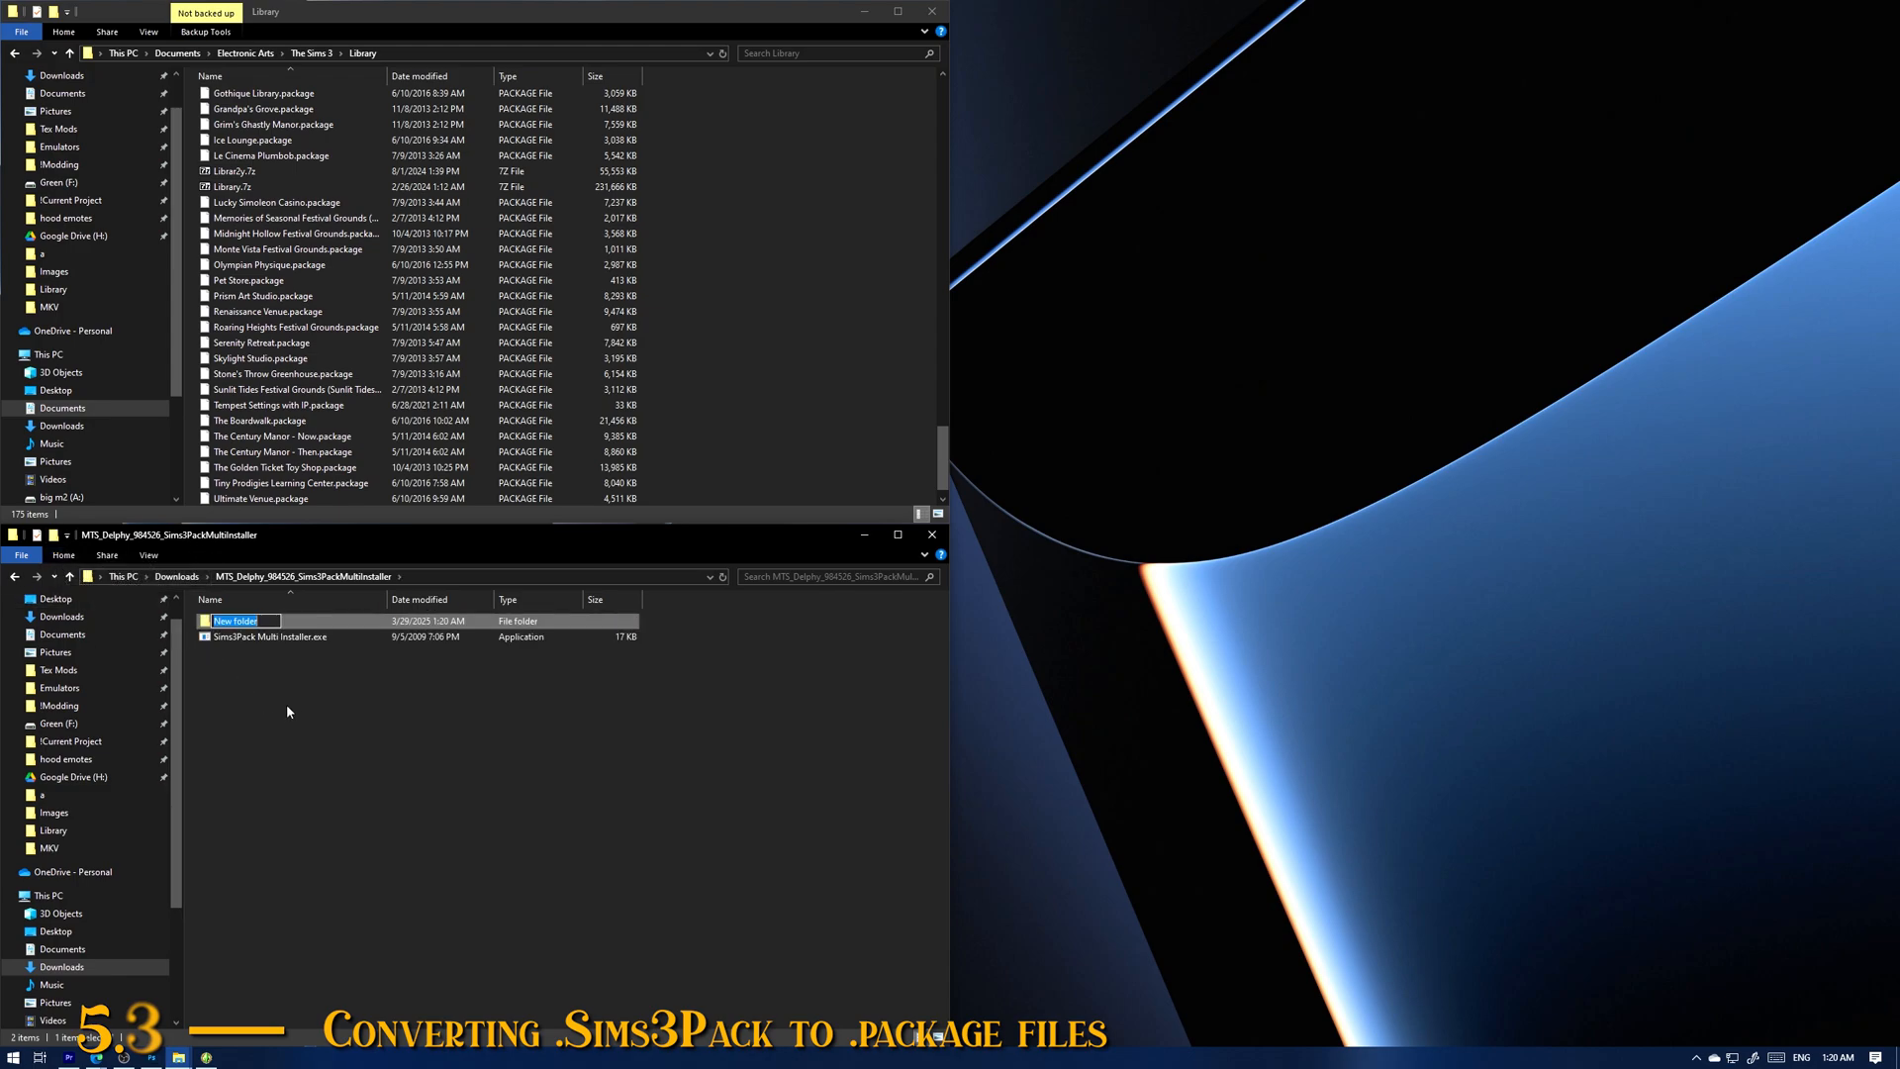
text(Sims3Packs)
key(Return)
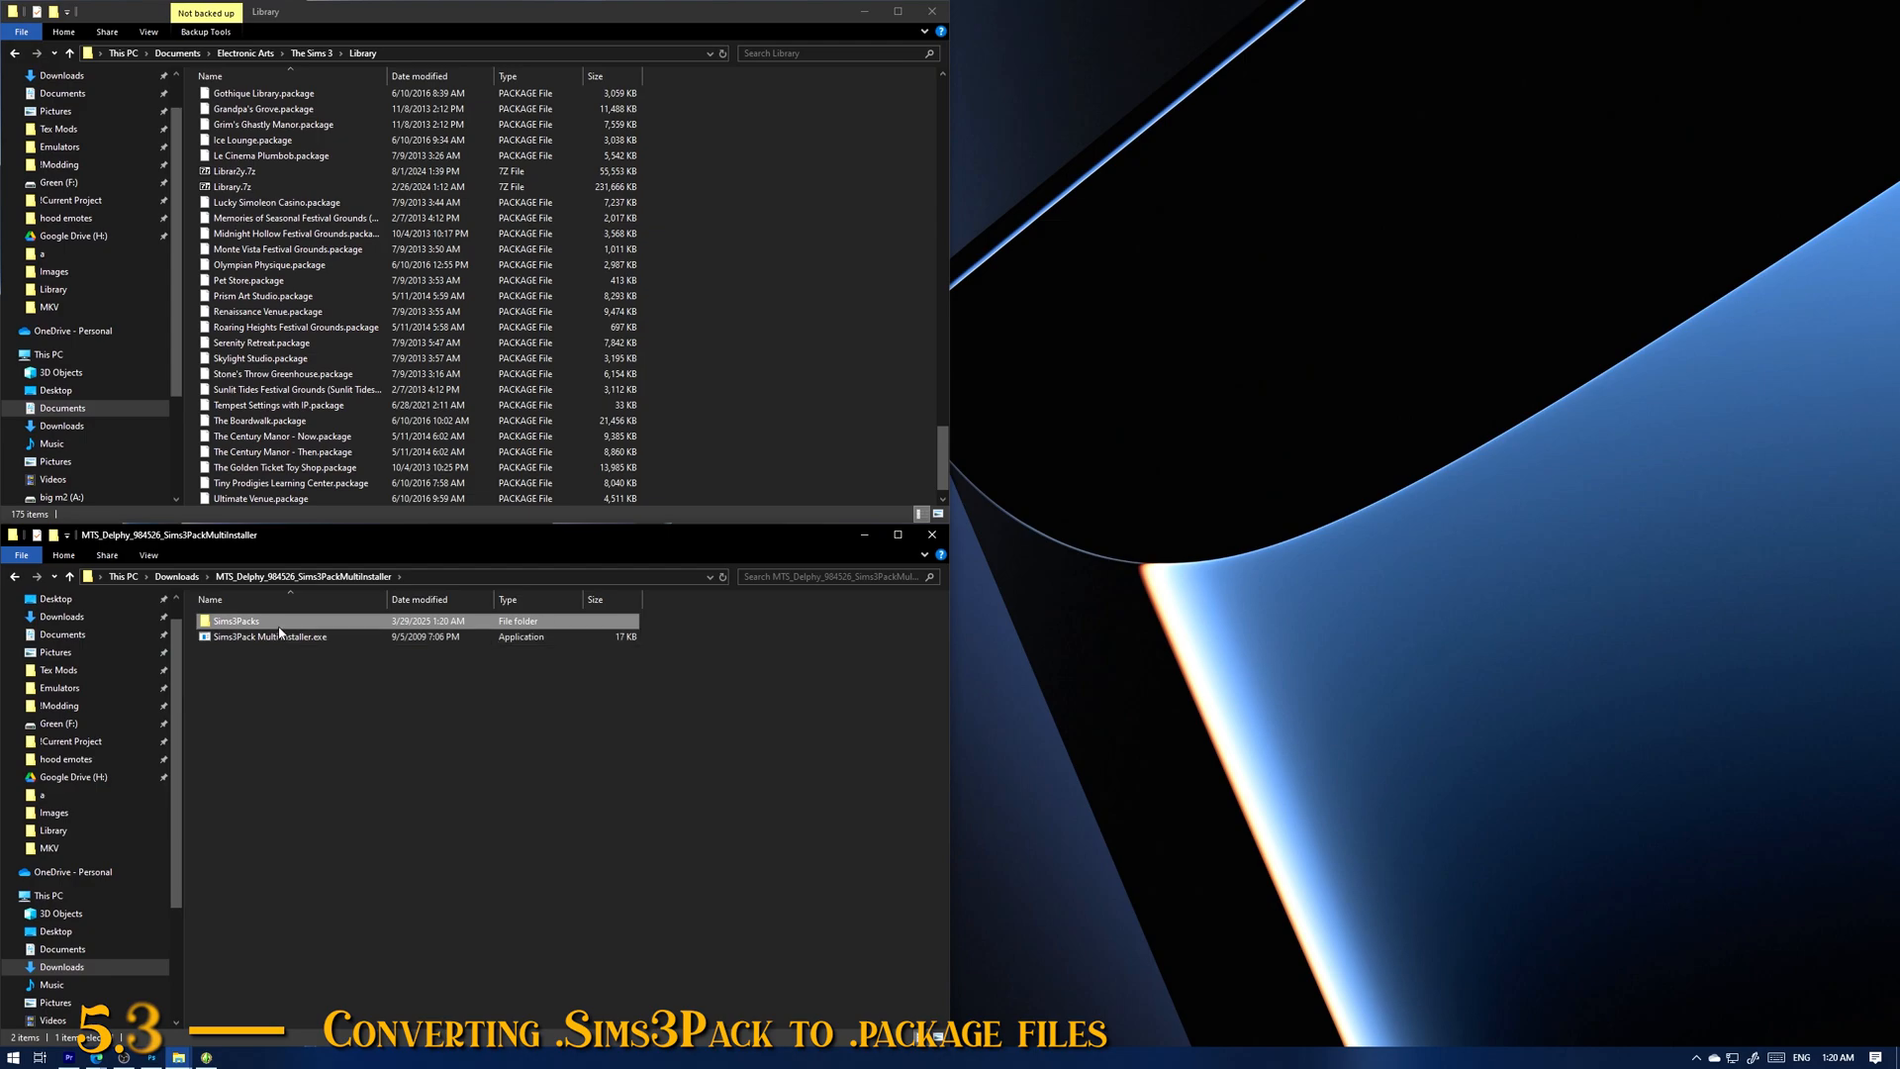
Step: Create a folder named Package conversions inside the MTS_Delphy_984526_Sims3PackMultiInstaller folder
click(56, 541)
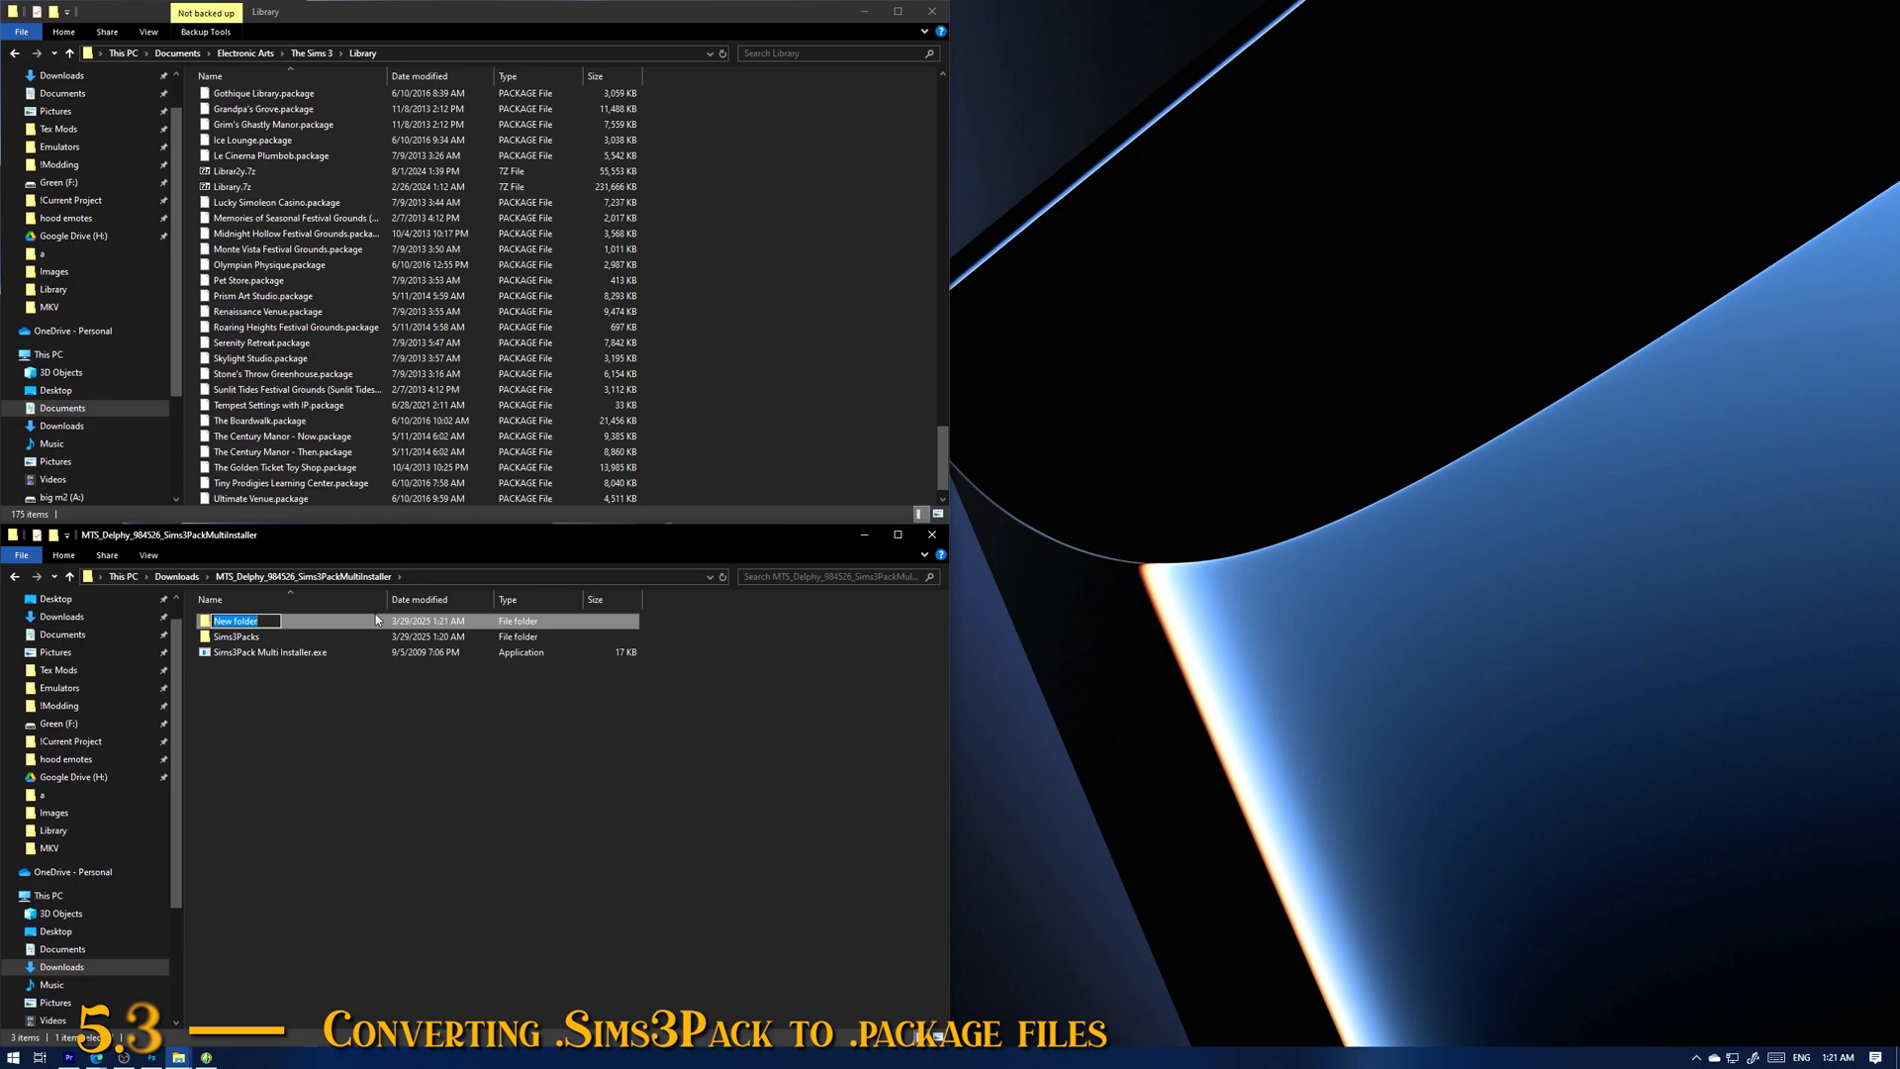
text(Package conversions)
key(Return)
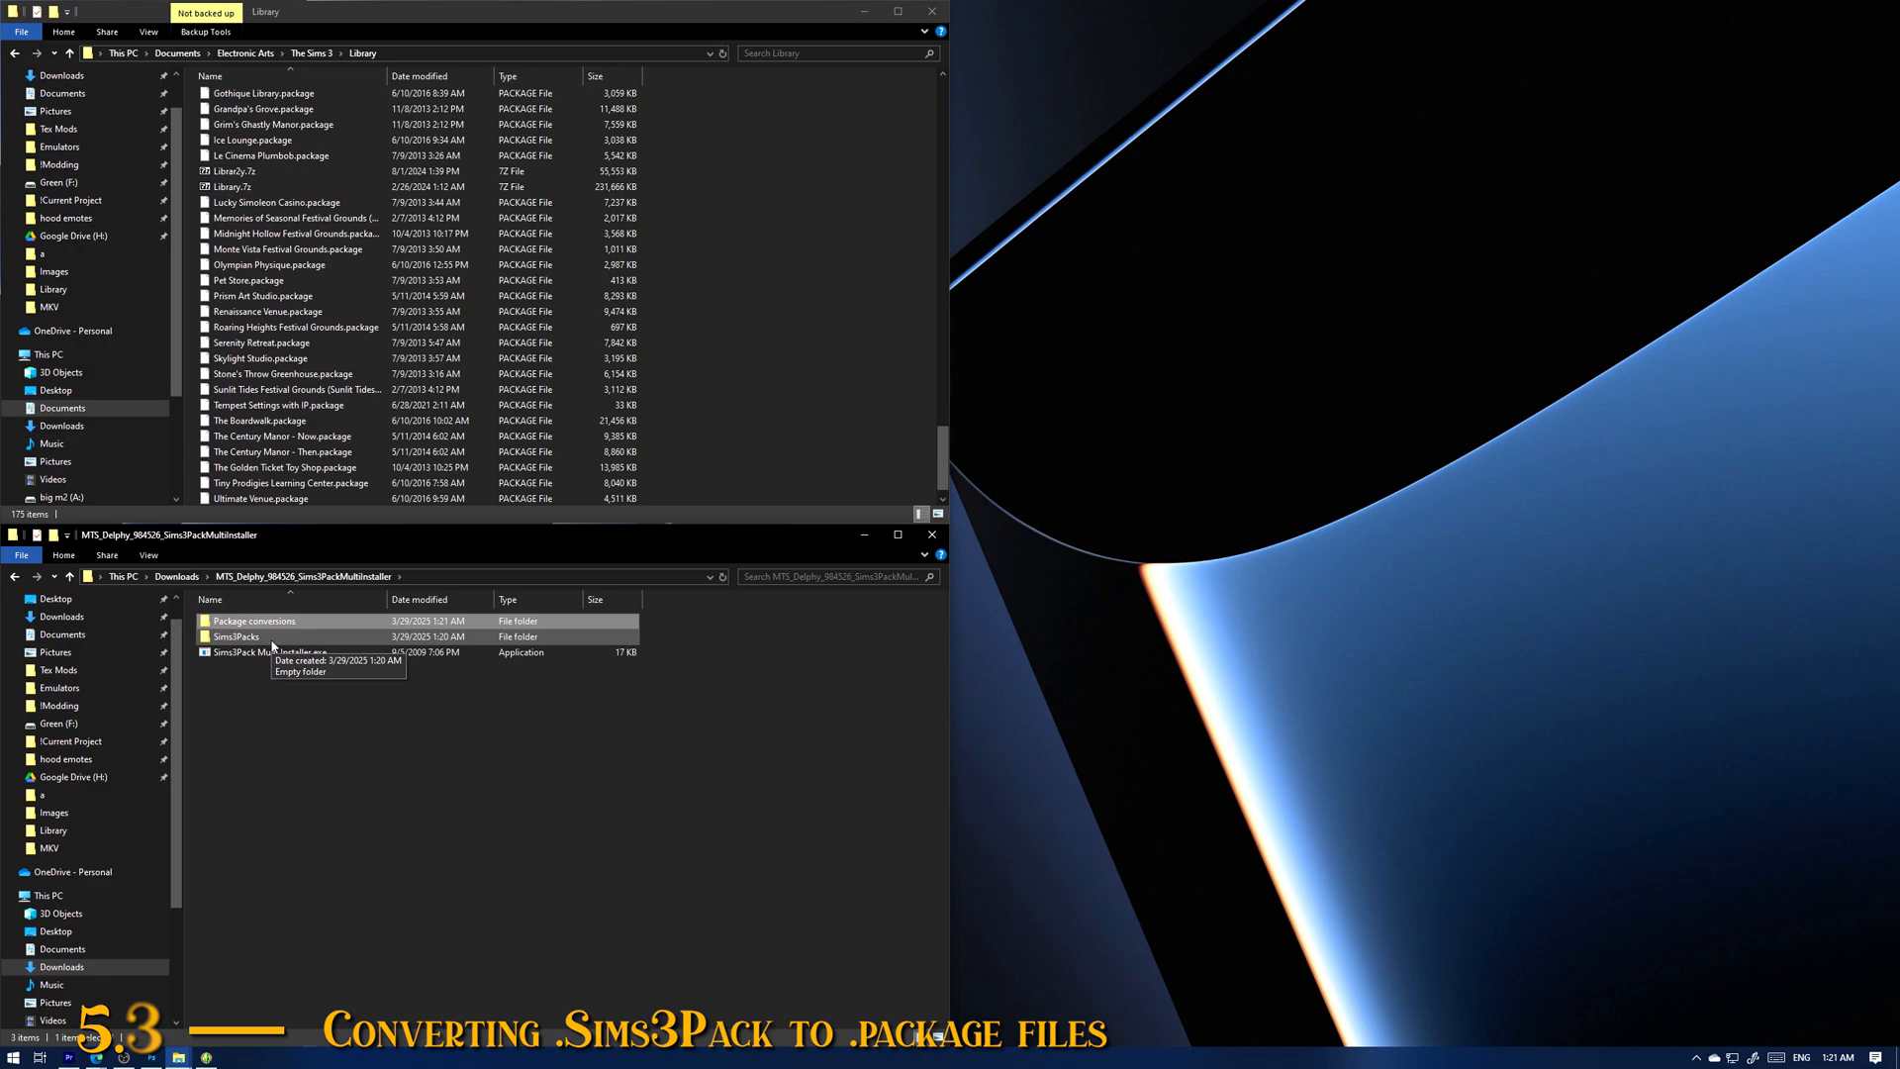
Step: Place the woven bandeau dress, Cape Garner Islands and The Atlanta Sims3Pack files from Downloads into the Sims3Packs folder
key(alt+Tab)
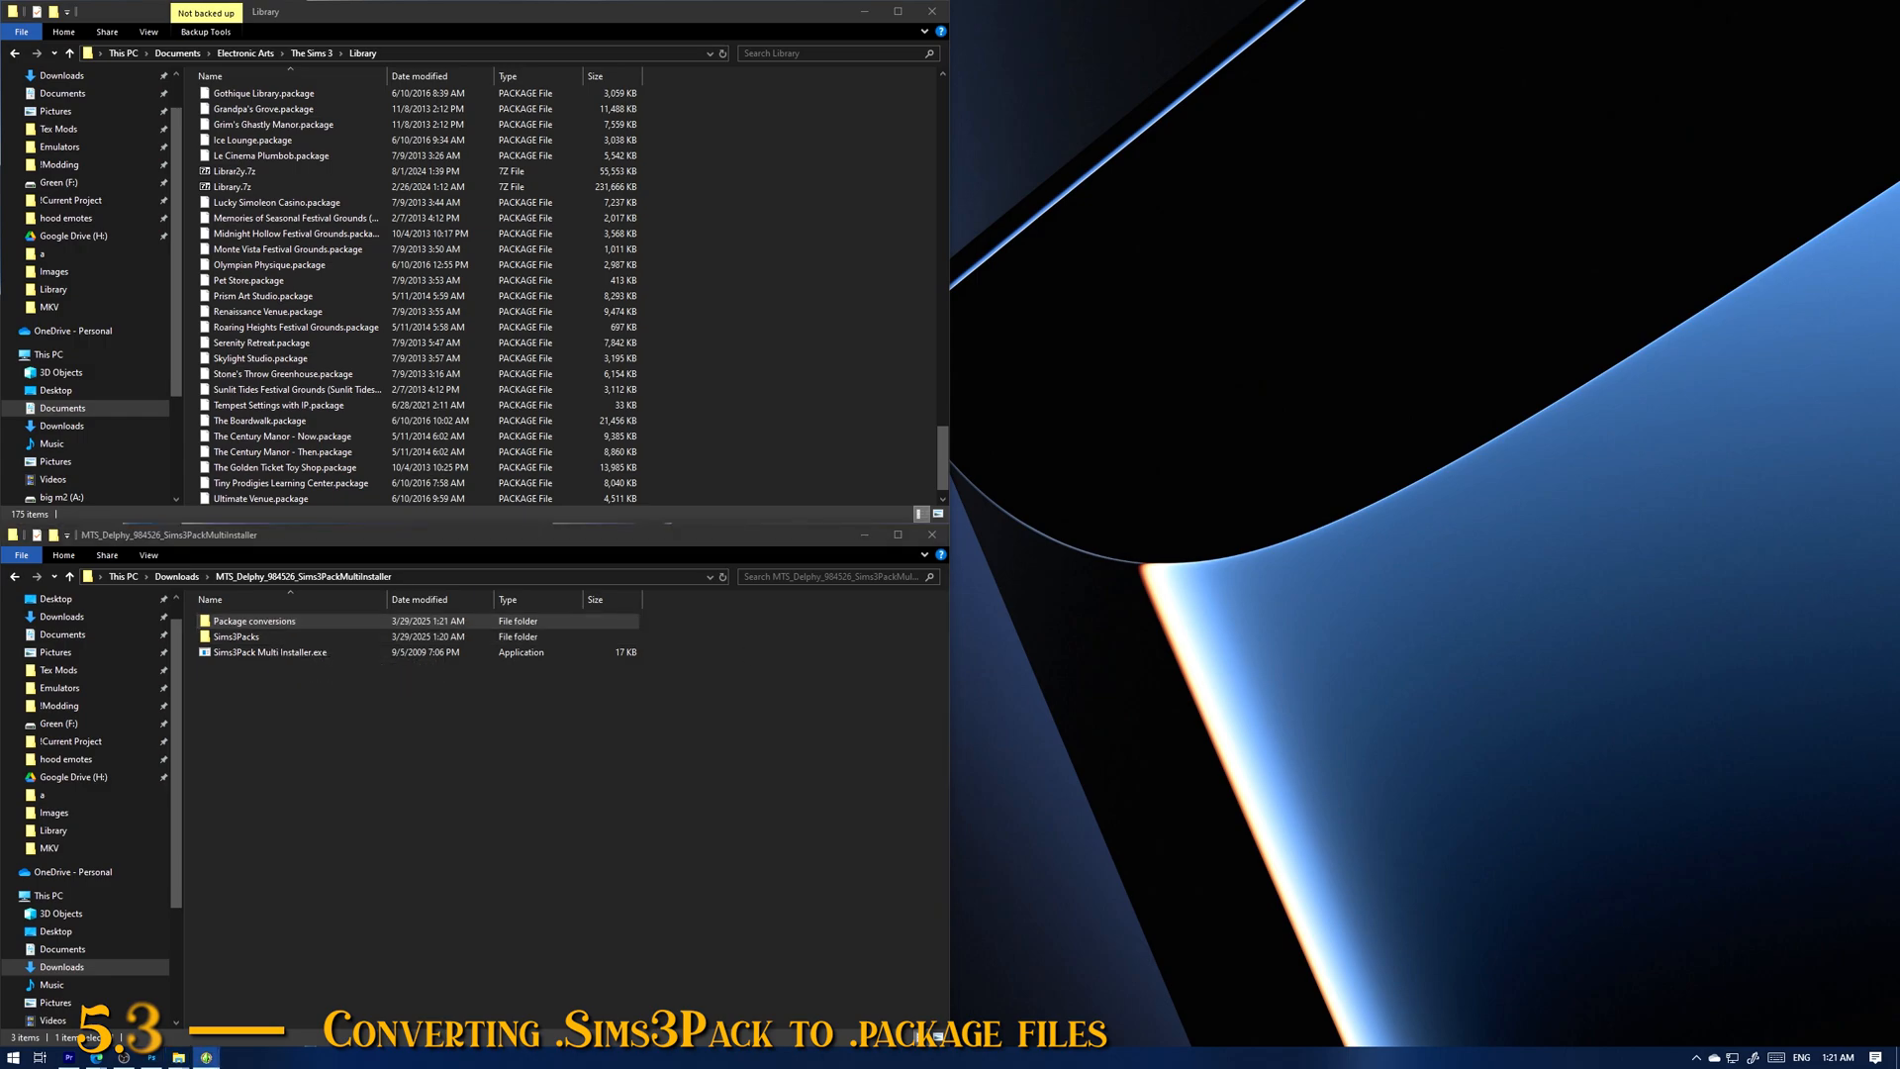
click(178, 577)
scroll(444, 798, down, 1)
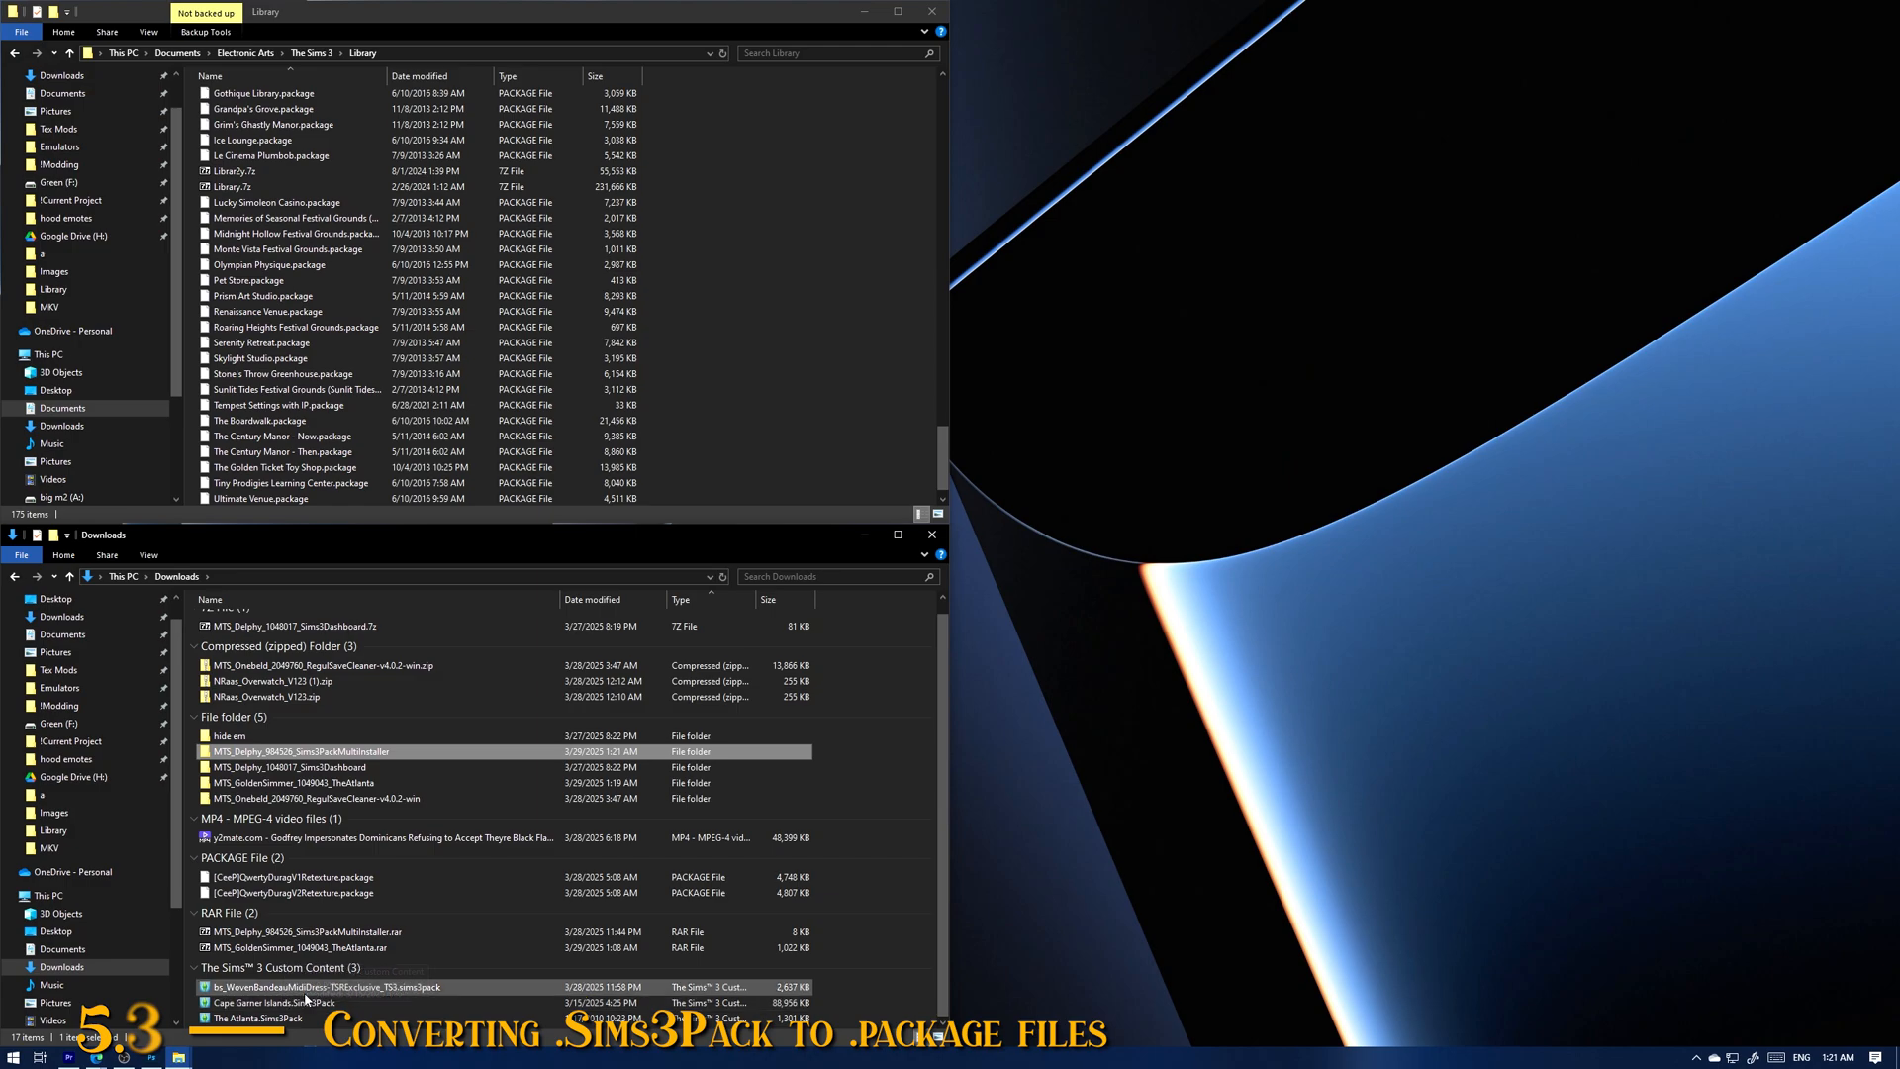
click(364, 993)
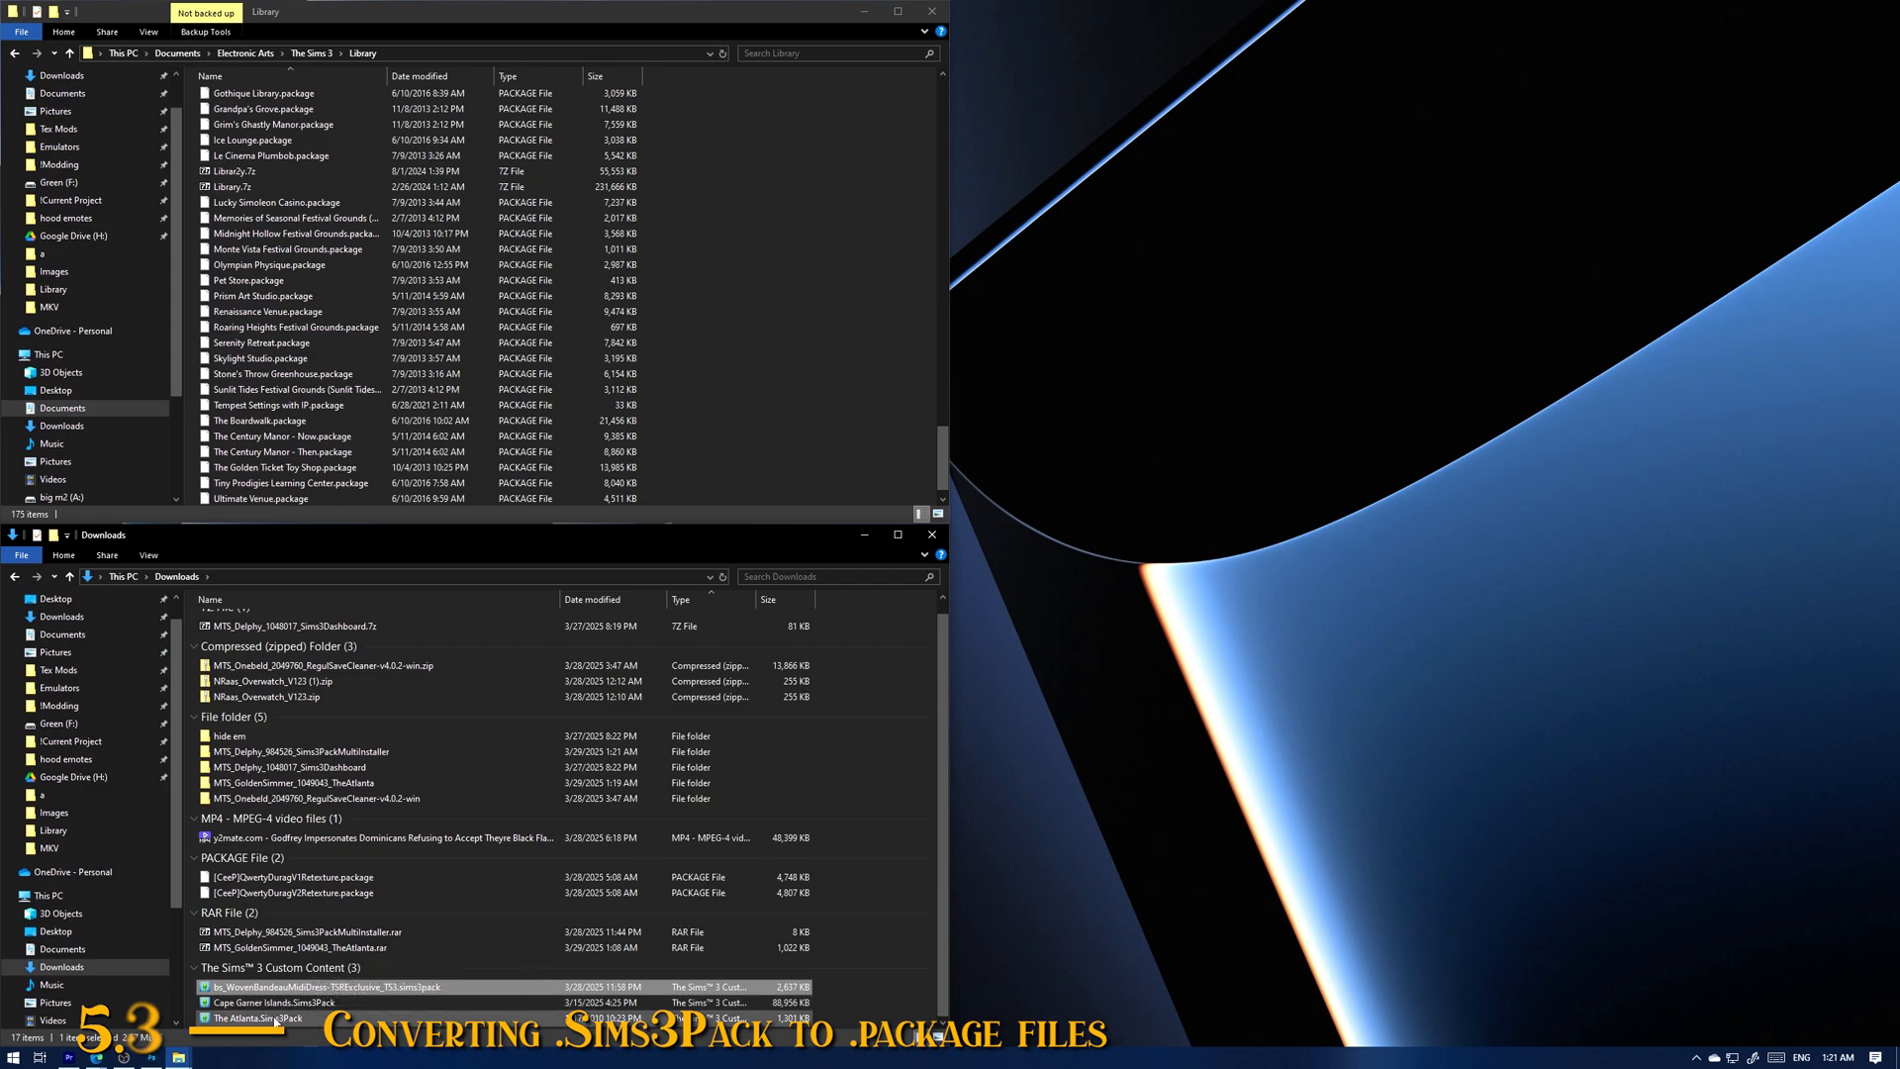
key(Down)
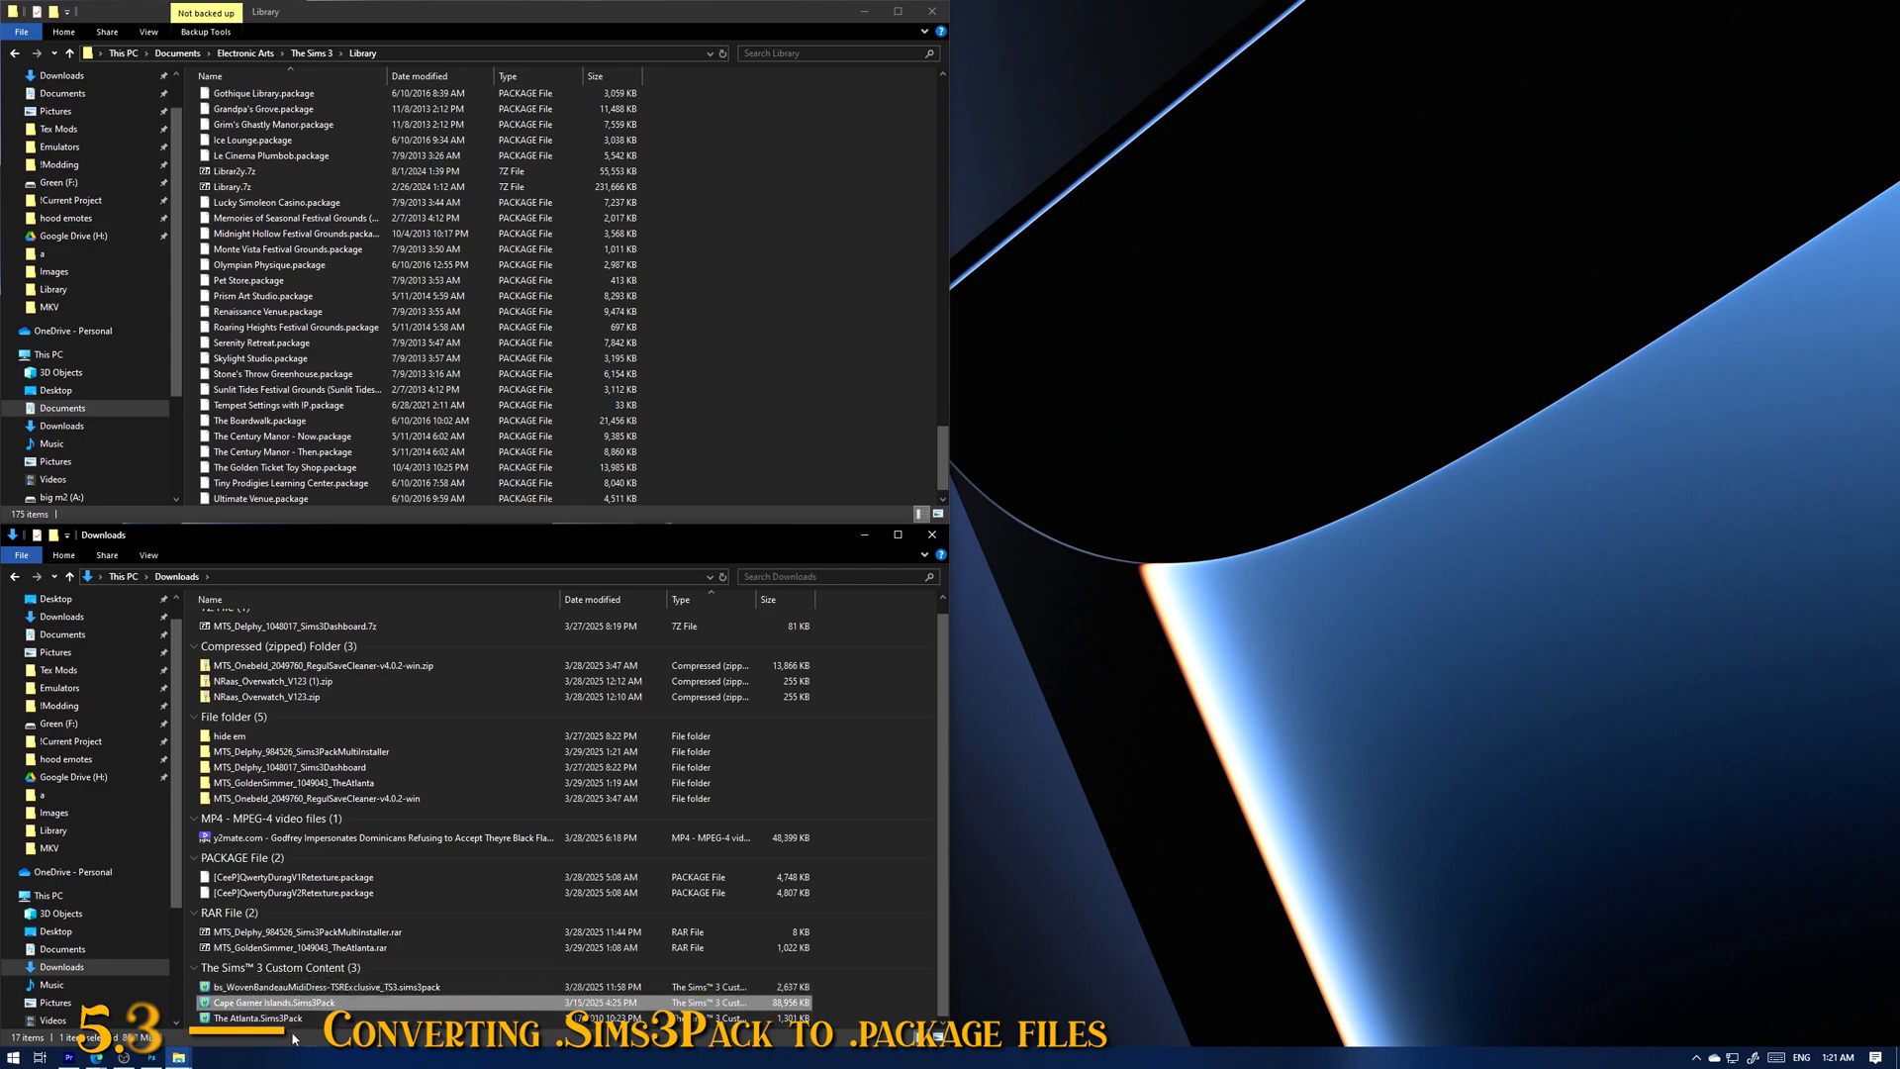
key(Down)
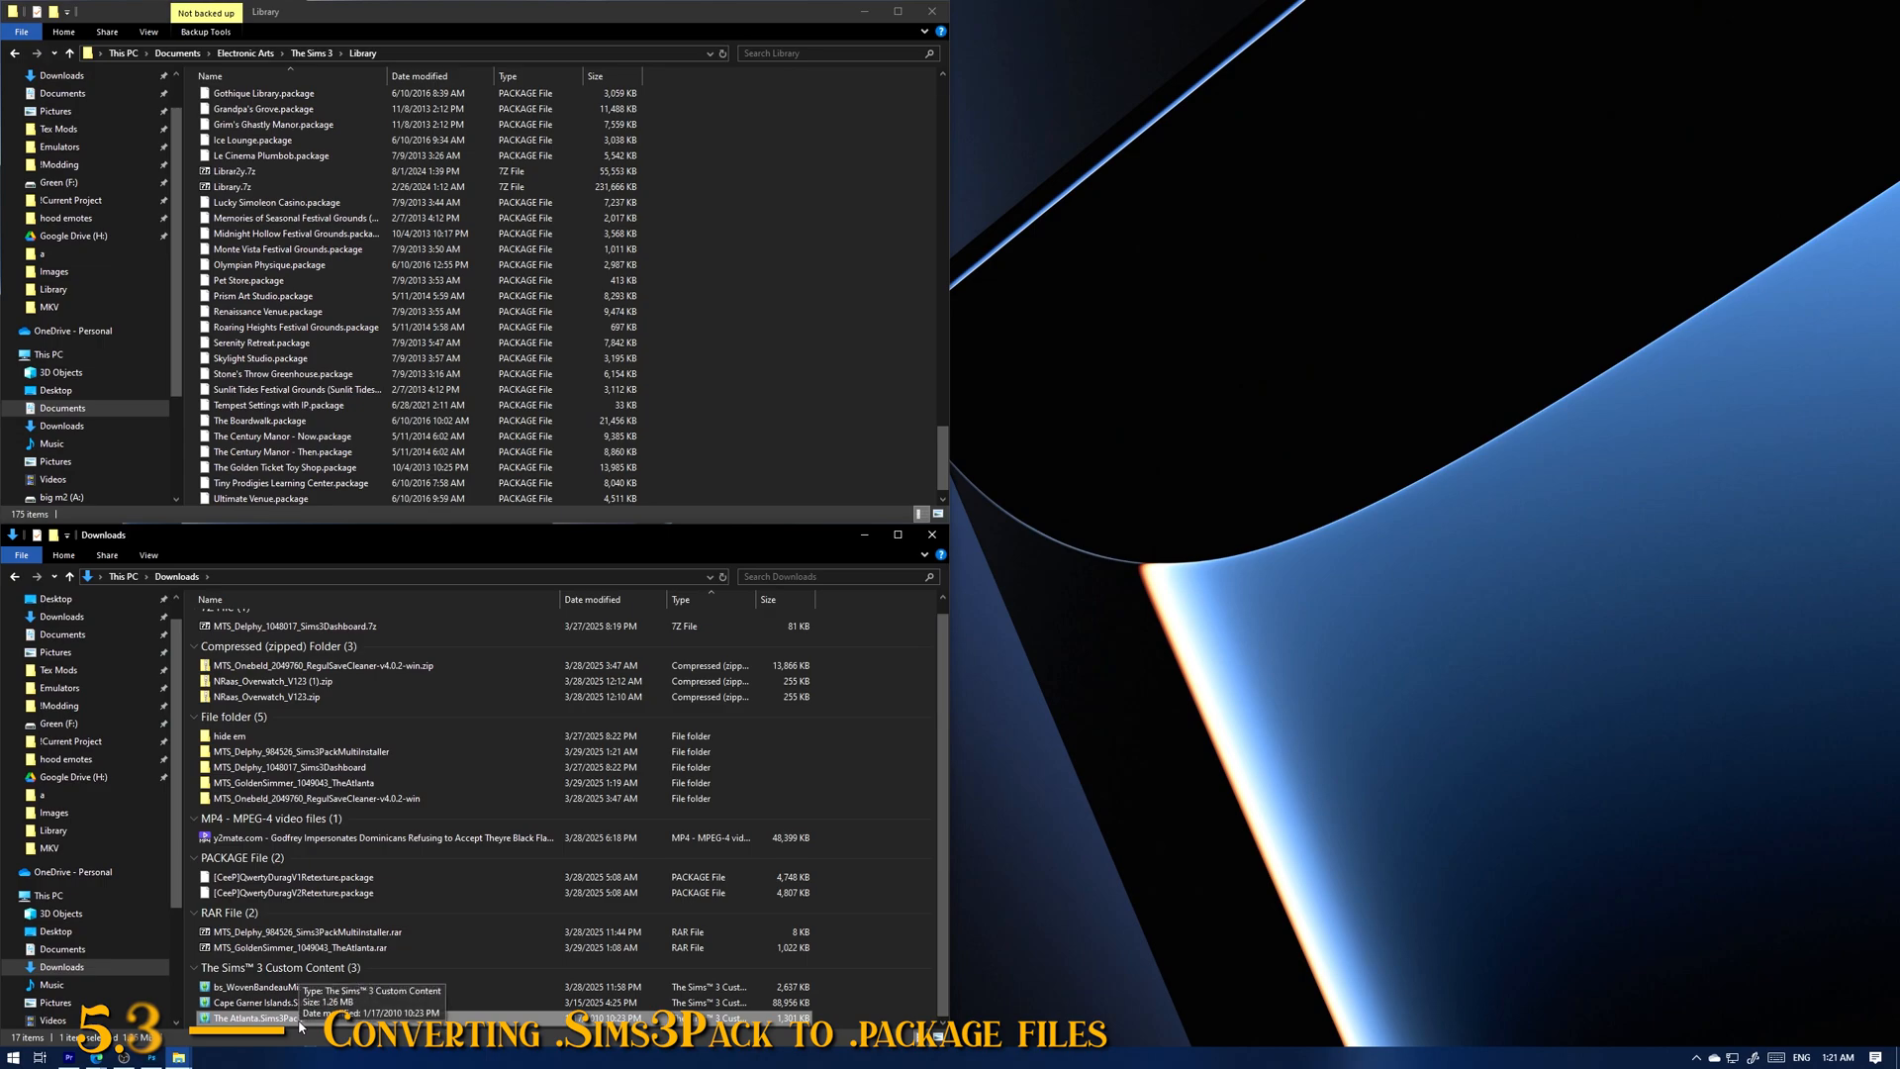
click(294, 989)
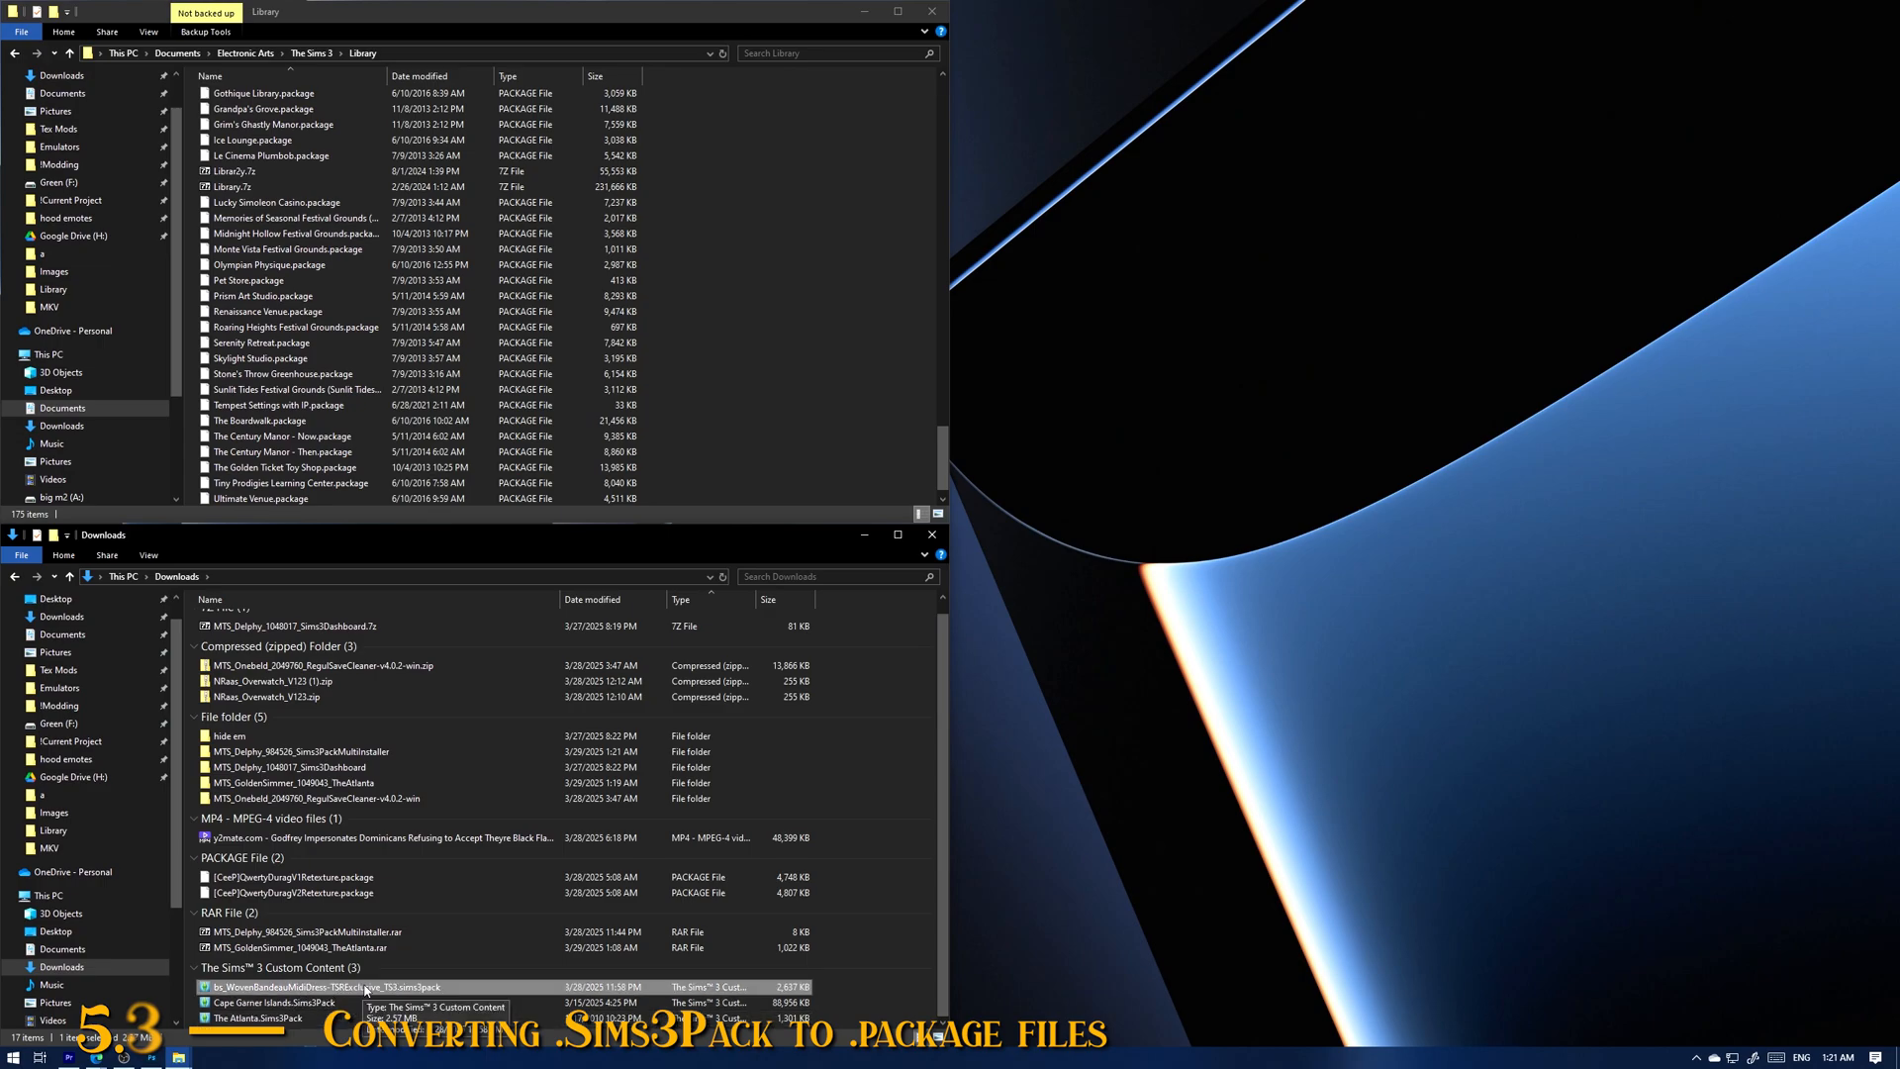
click(310, 1004)
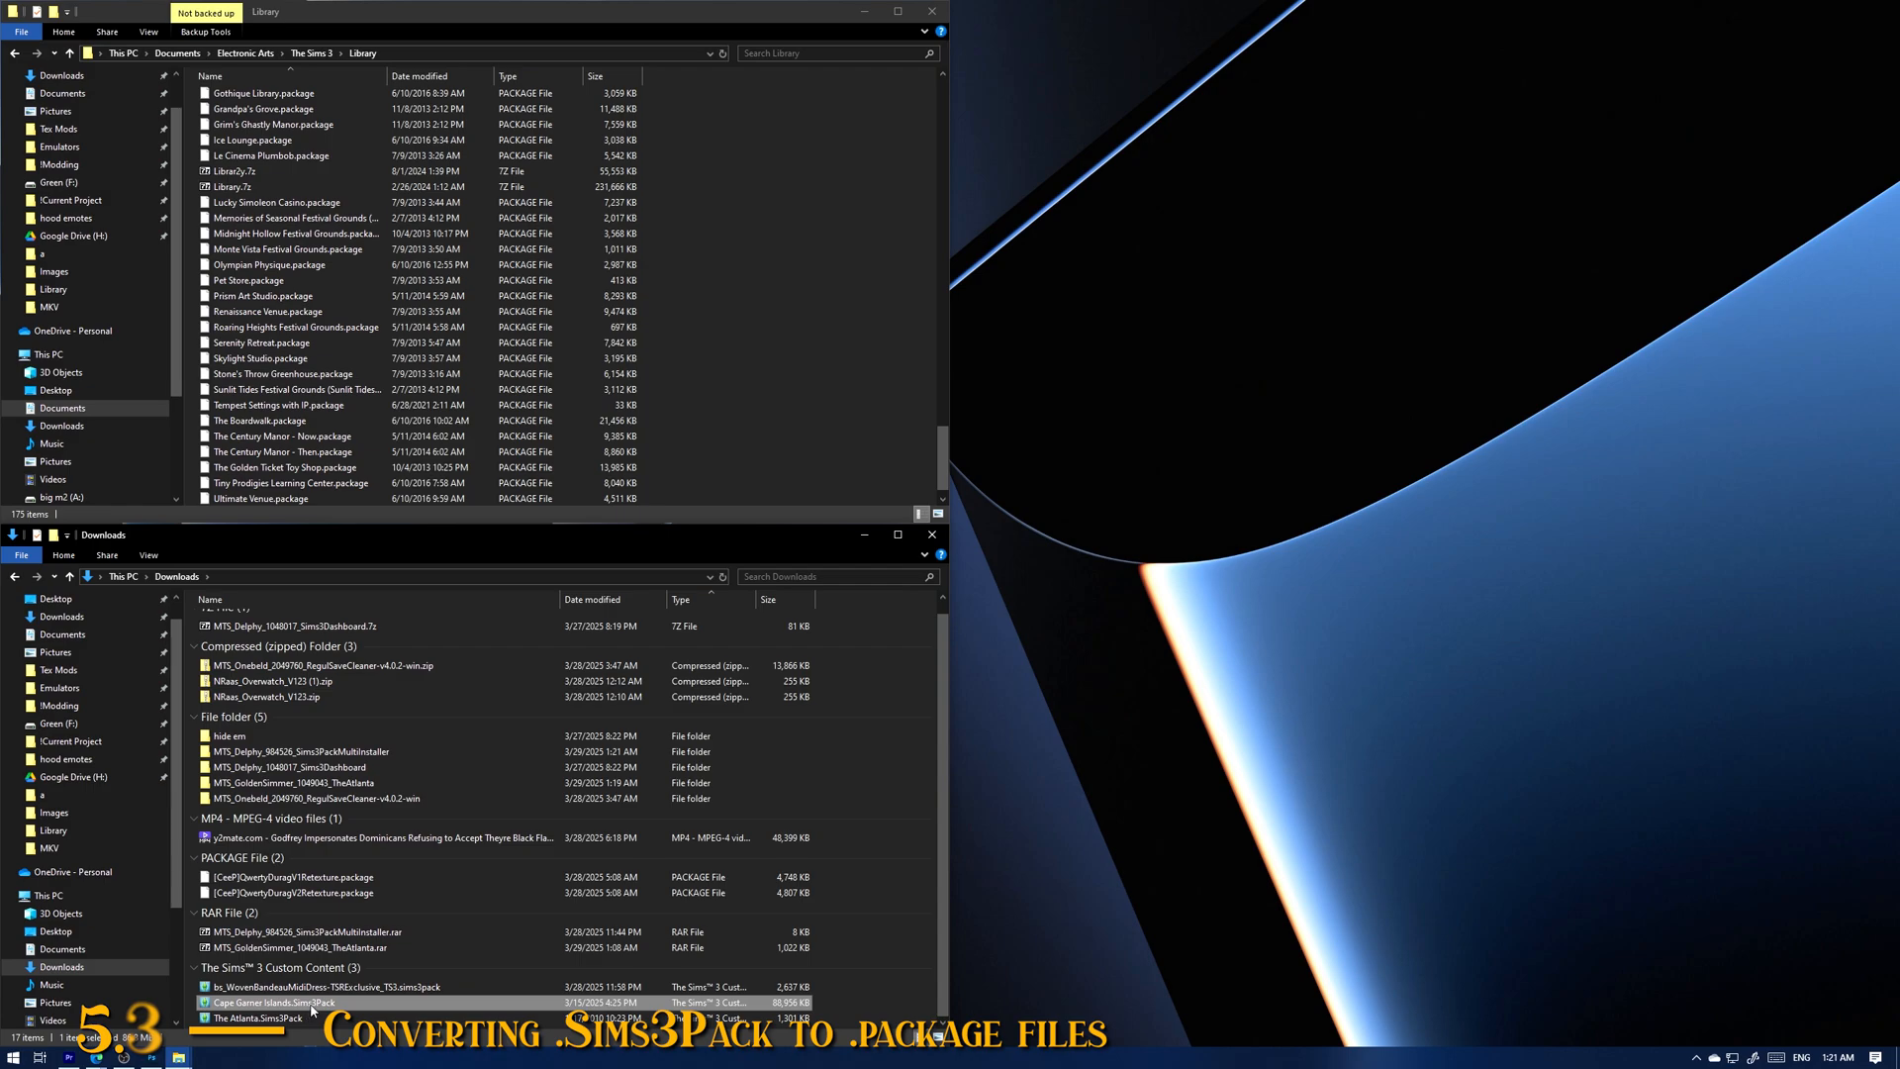
click(337, 1019)
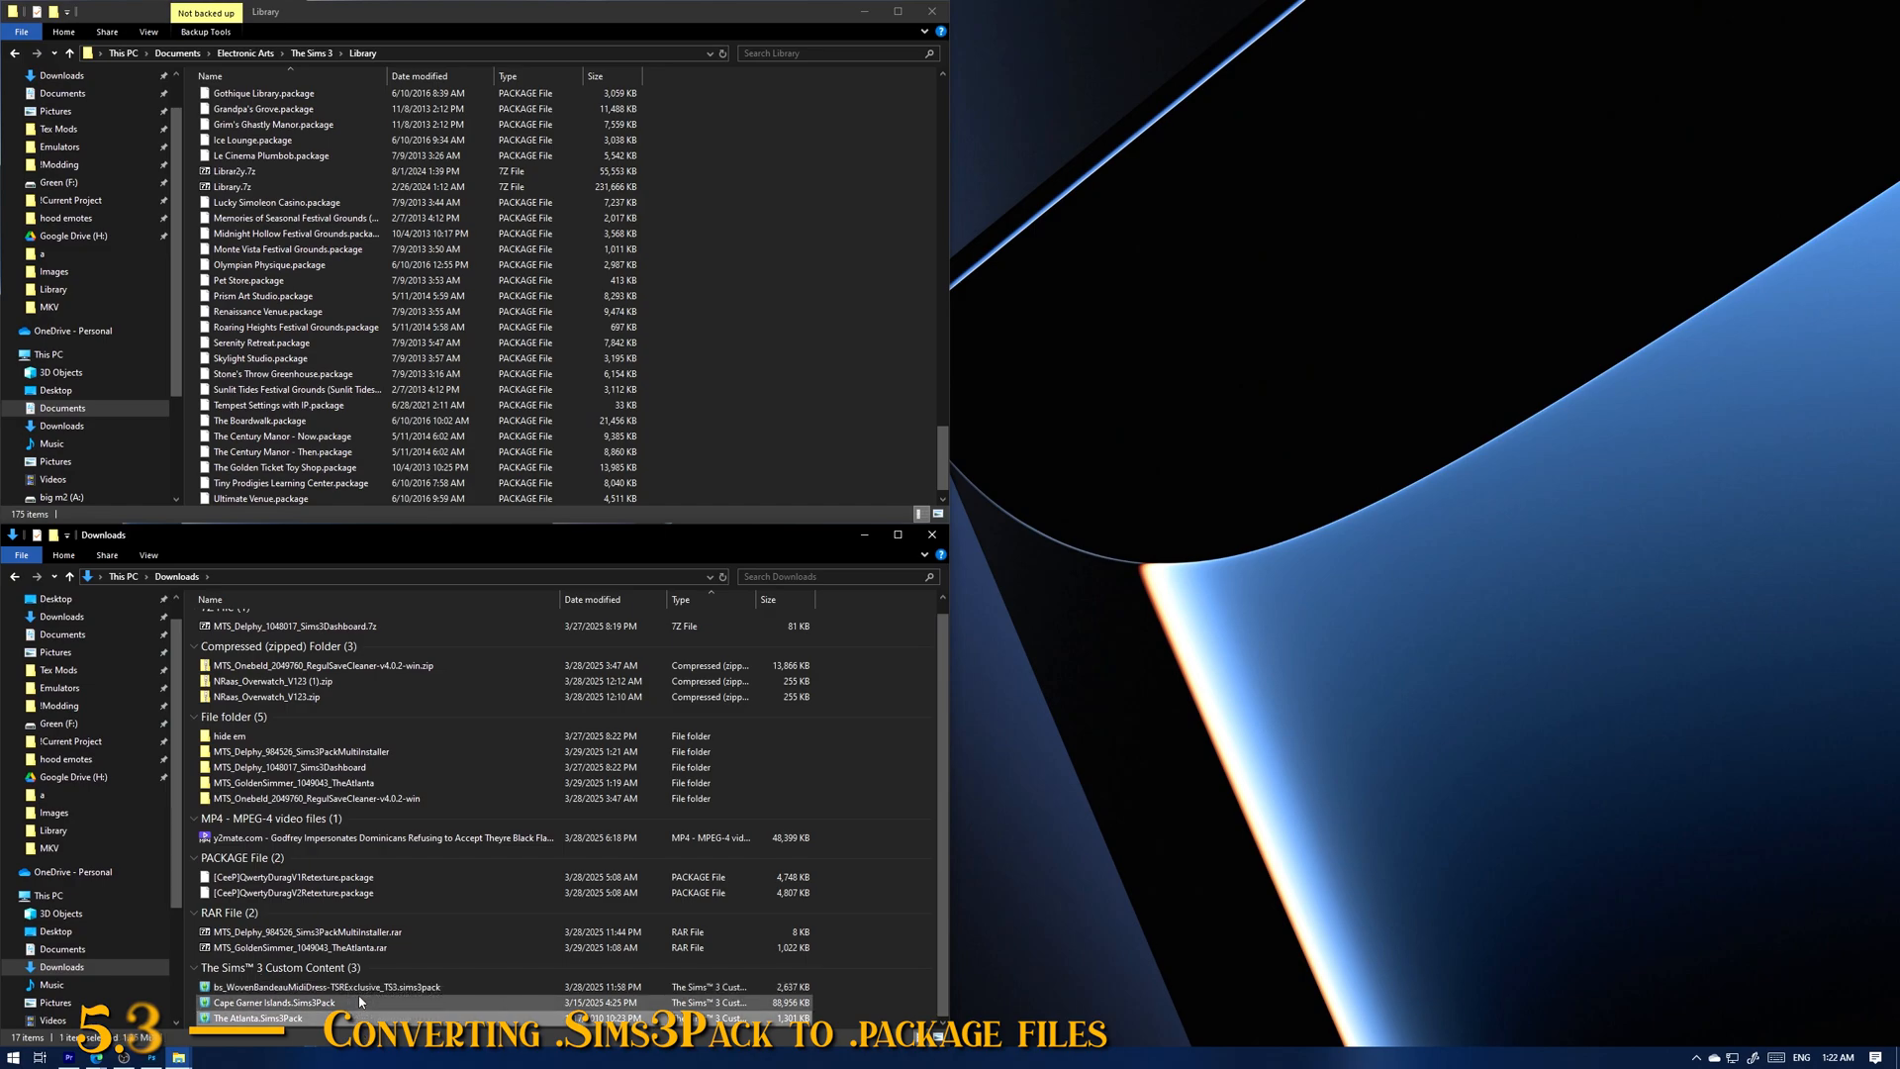
shift+click(327, 987)
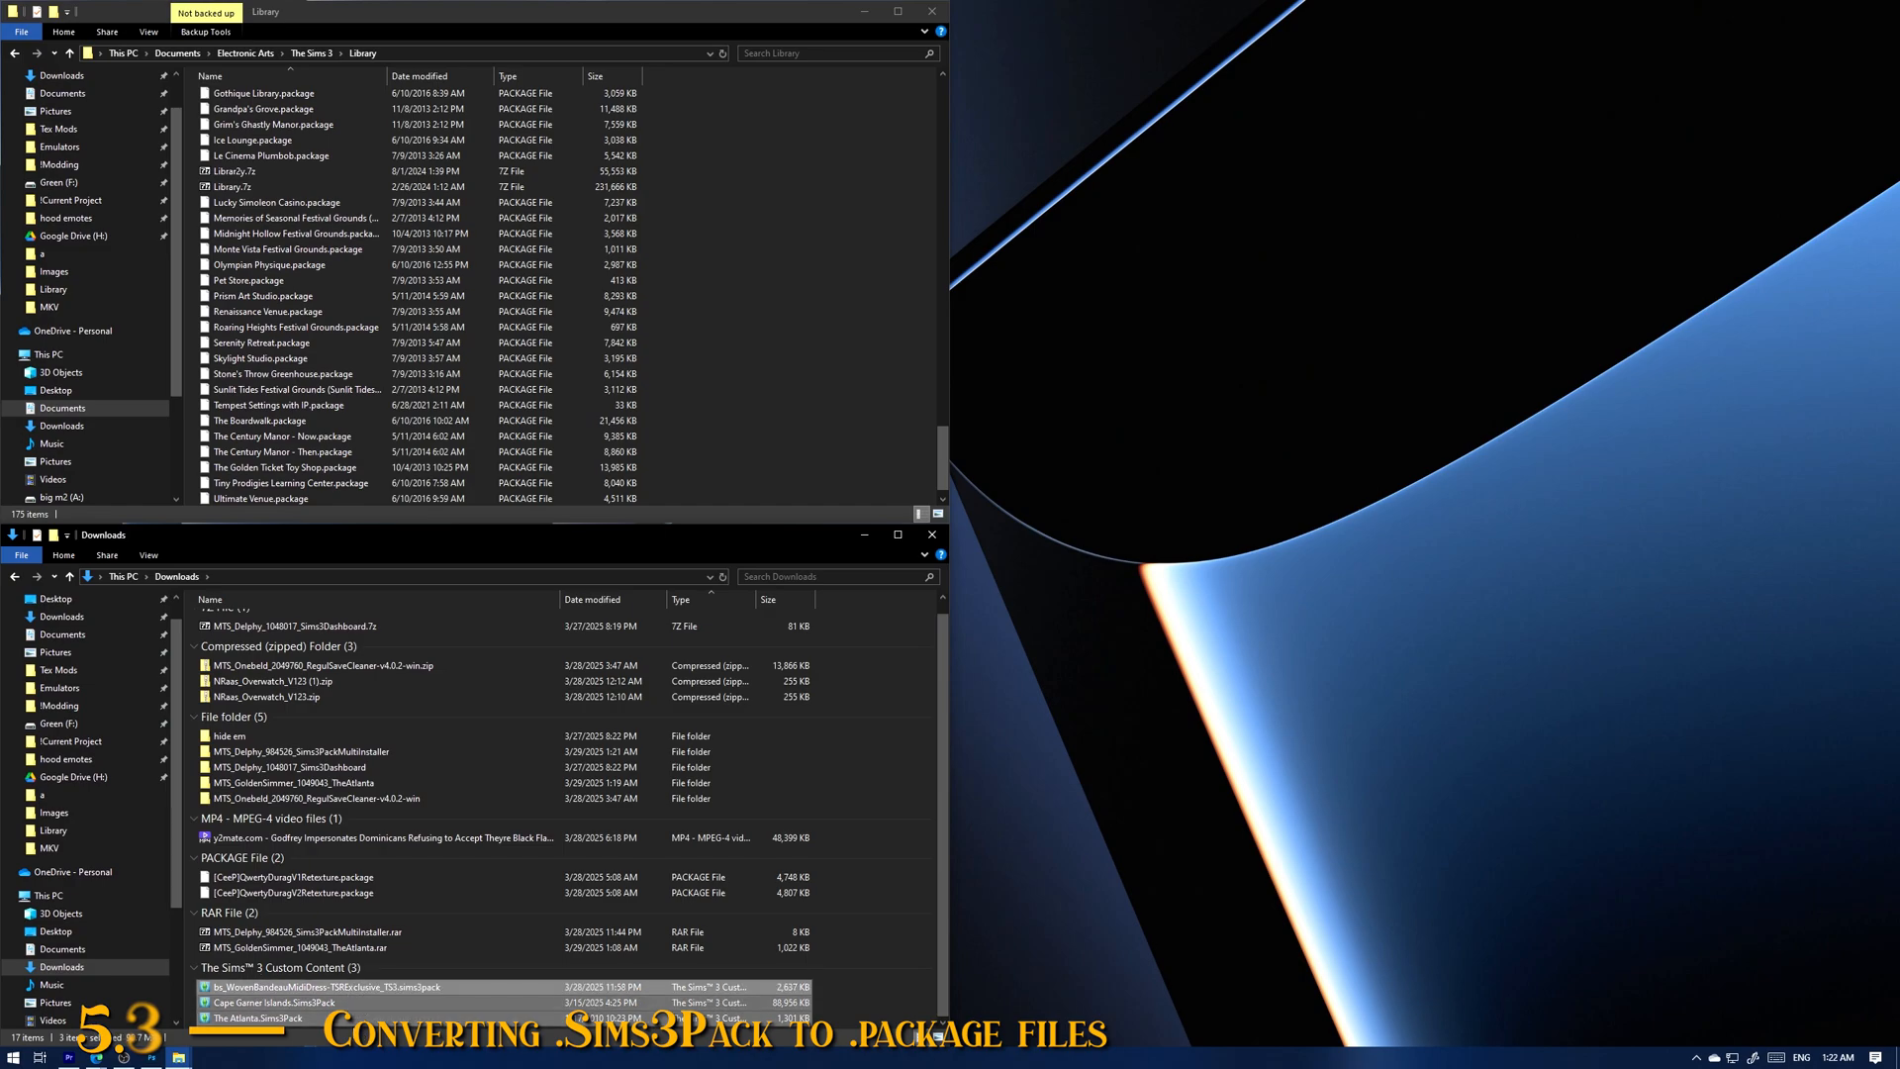
double_click(297, 751)
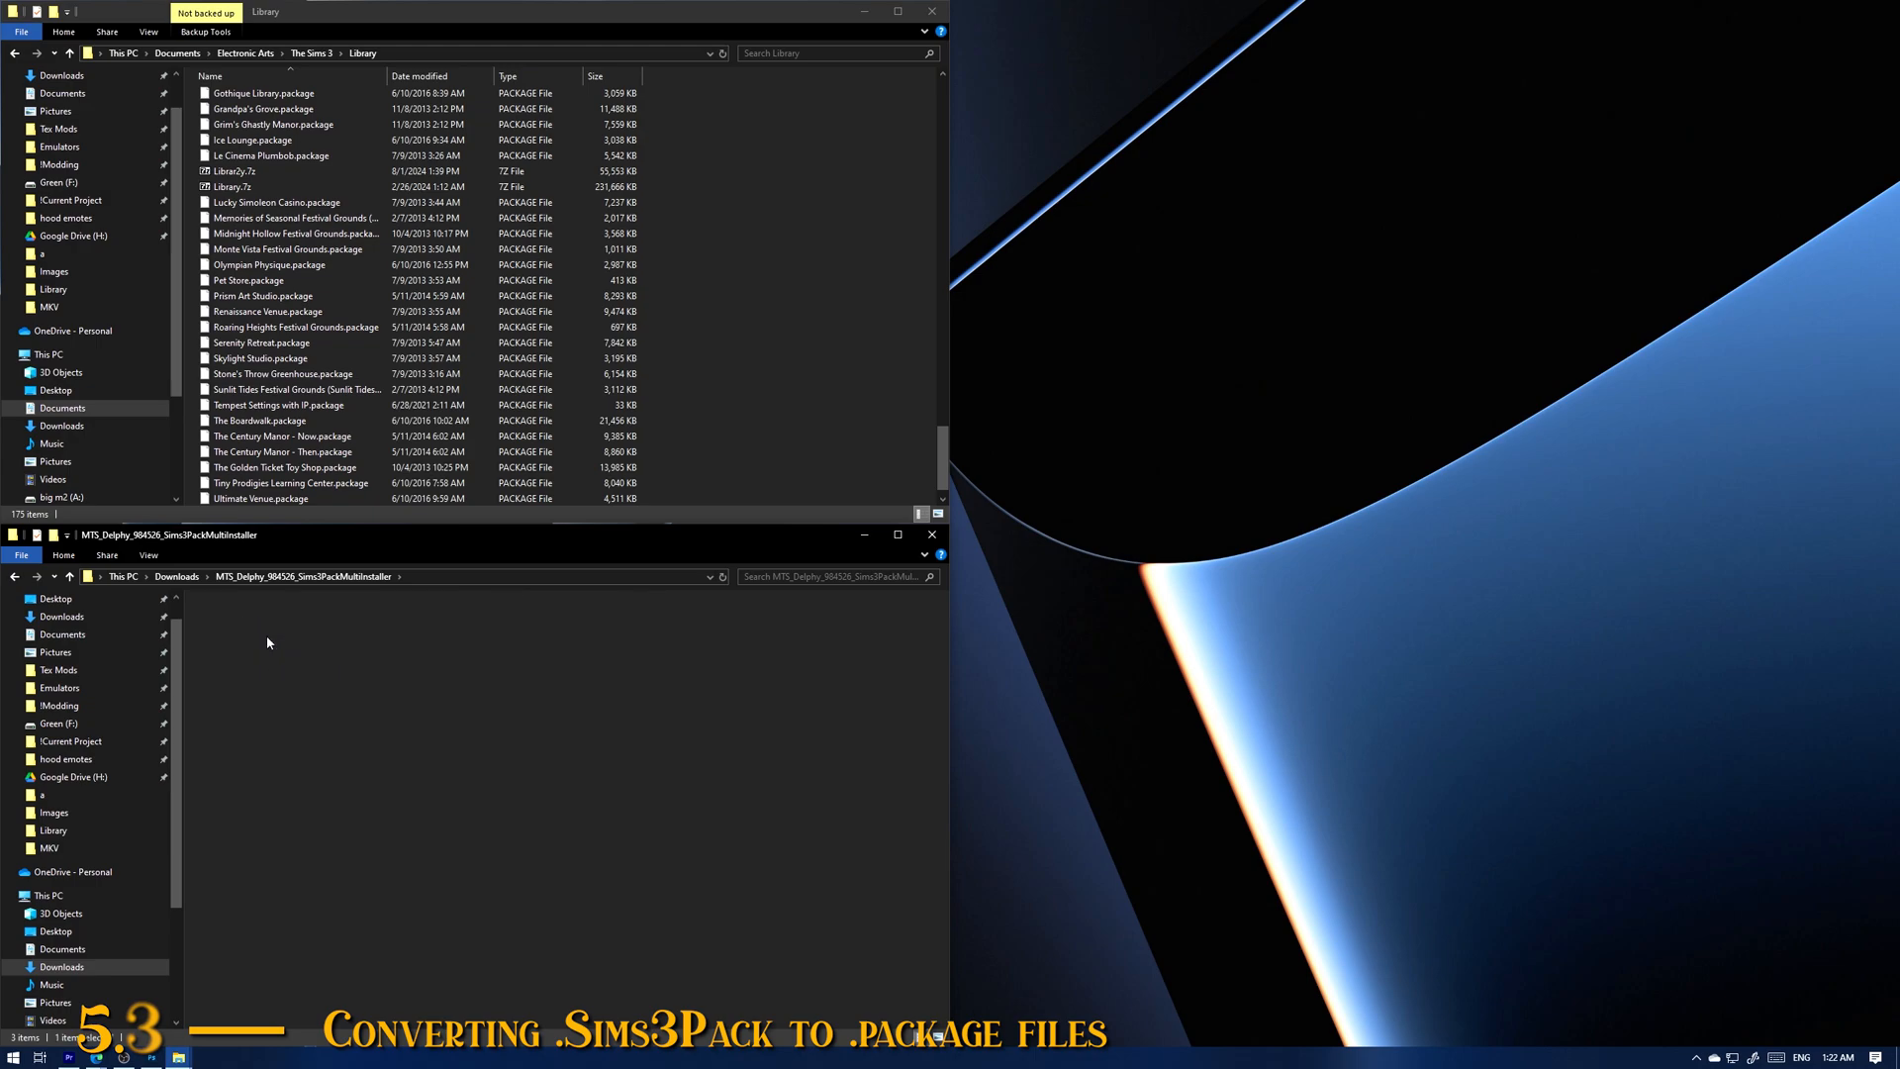
double_click(268, 642)
key(ctrl+v)
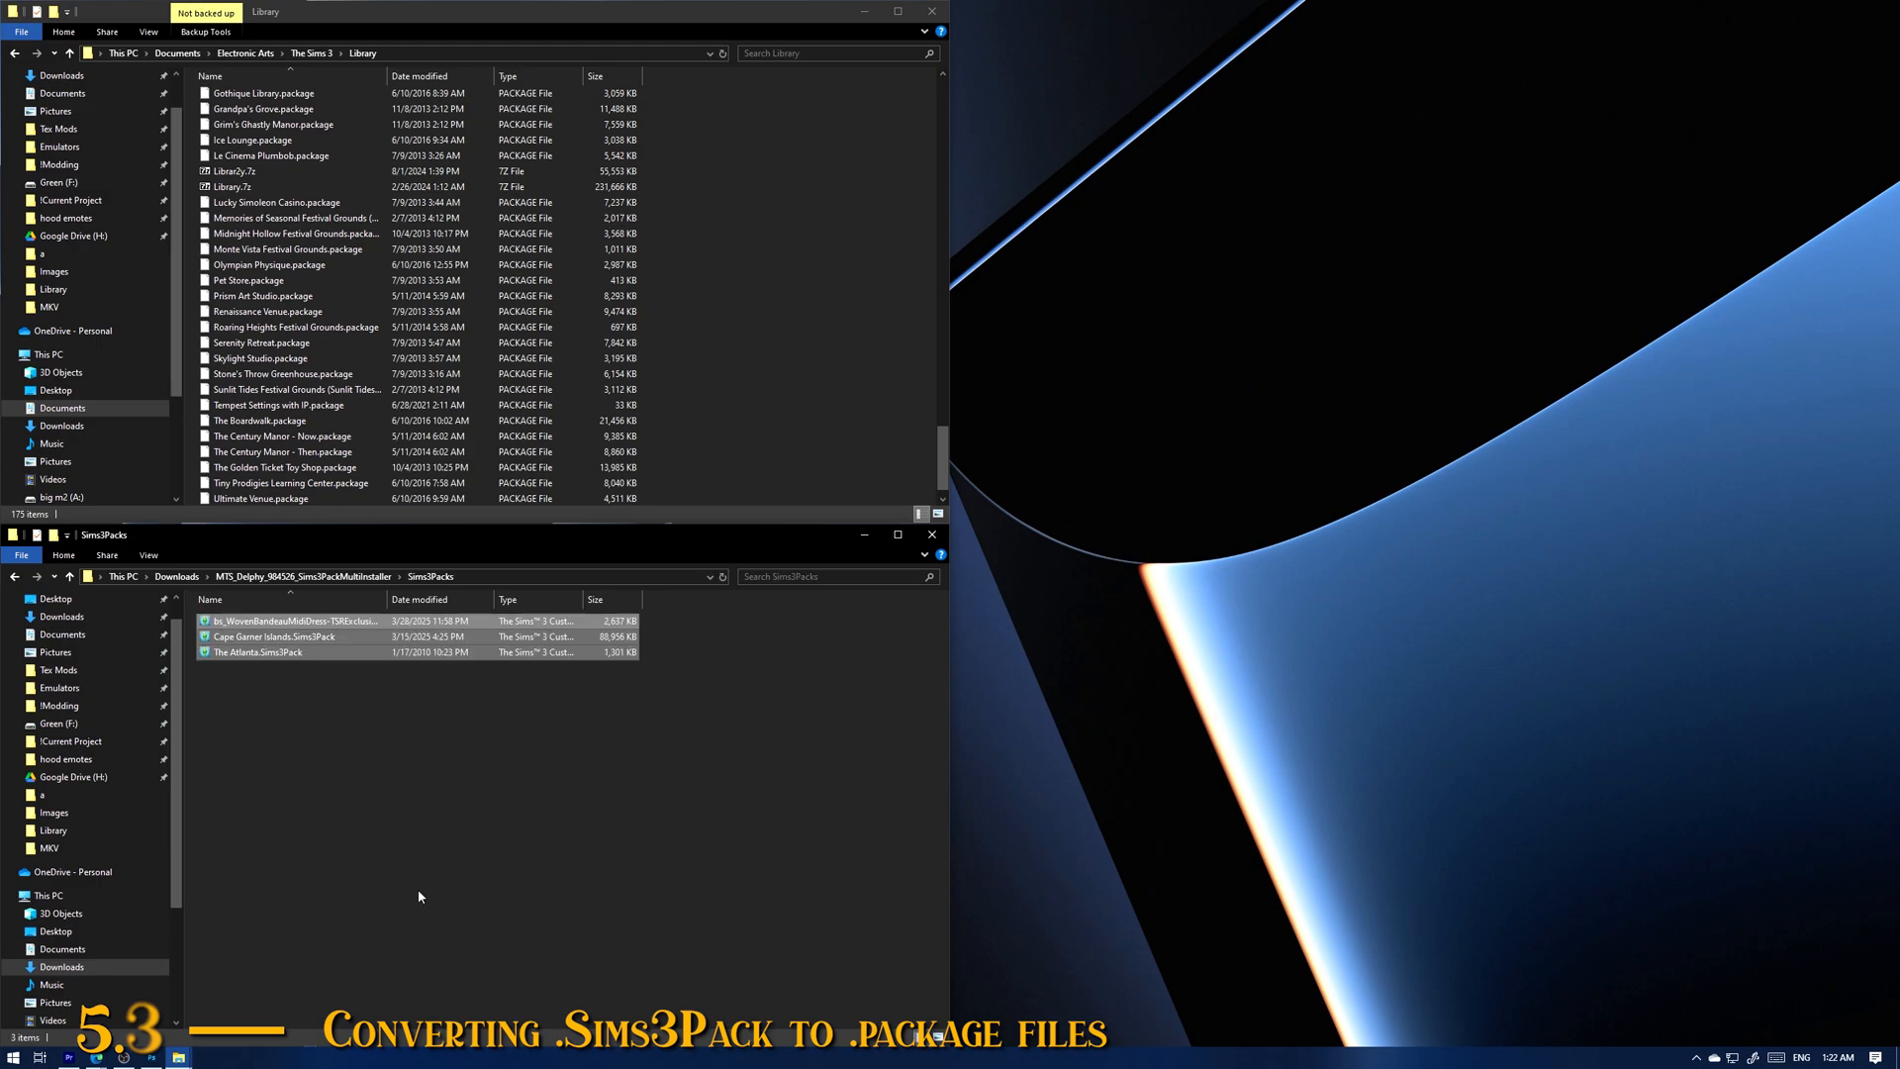
Step: Launch Sims3Pack Multi Installer.exe and set its source folder to Sims3Packs inside MTS_Delphy_984526_Sims3PackMultiInstaller
key(alt+Up)
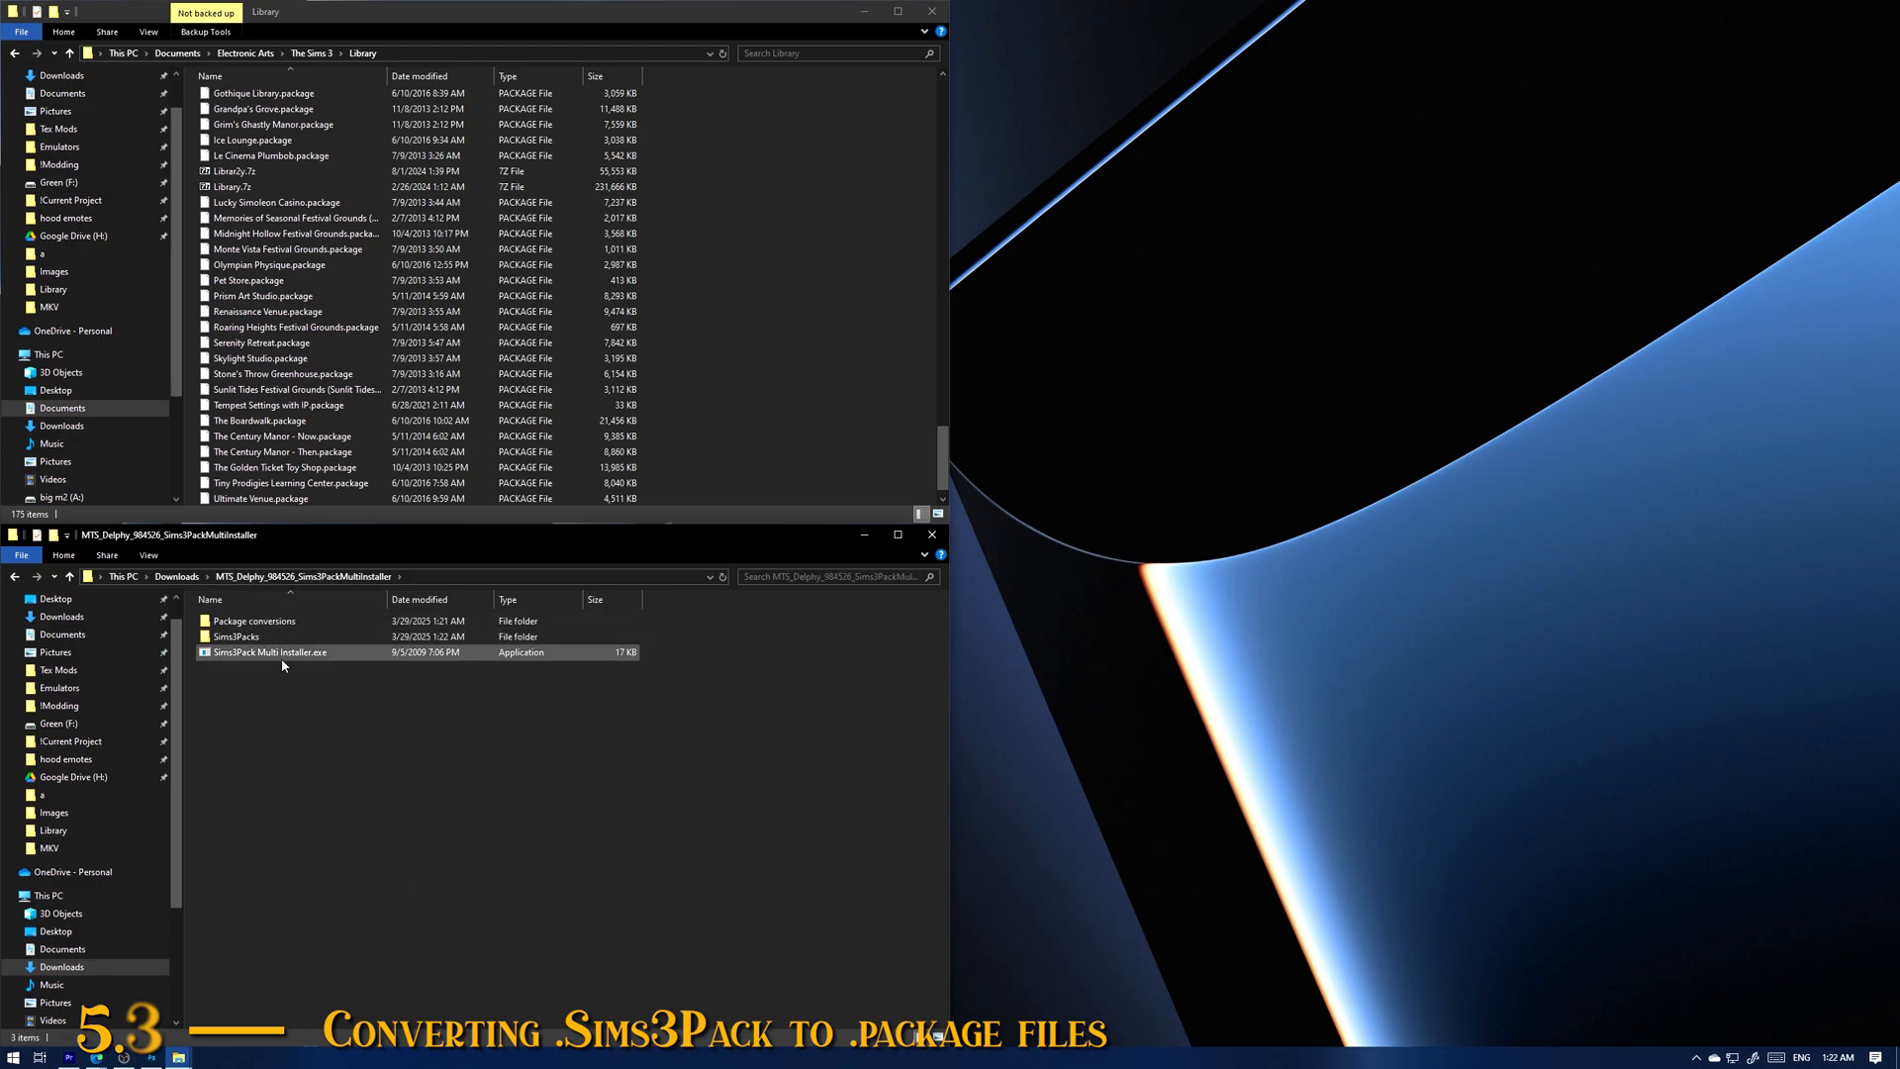
click(282, 658)
key(Return)
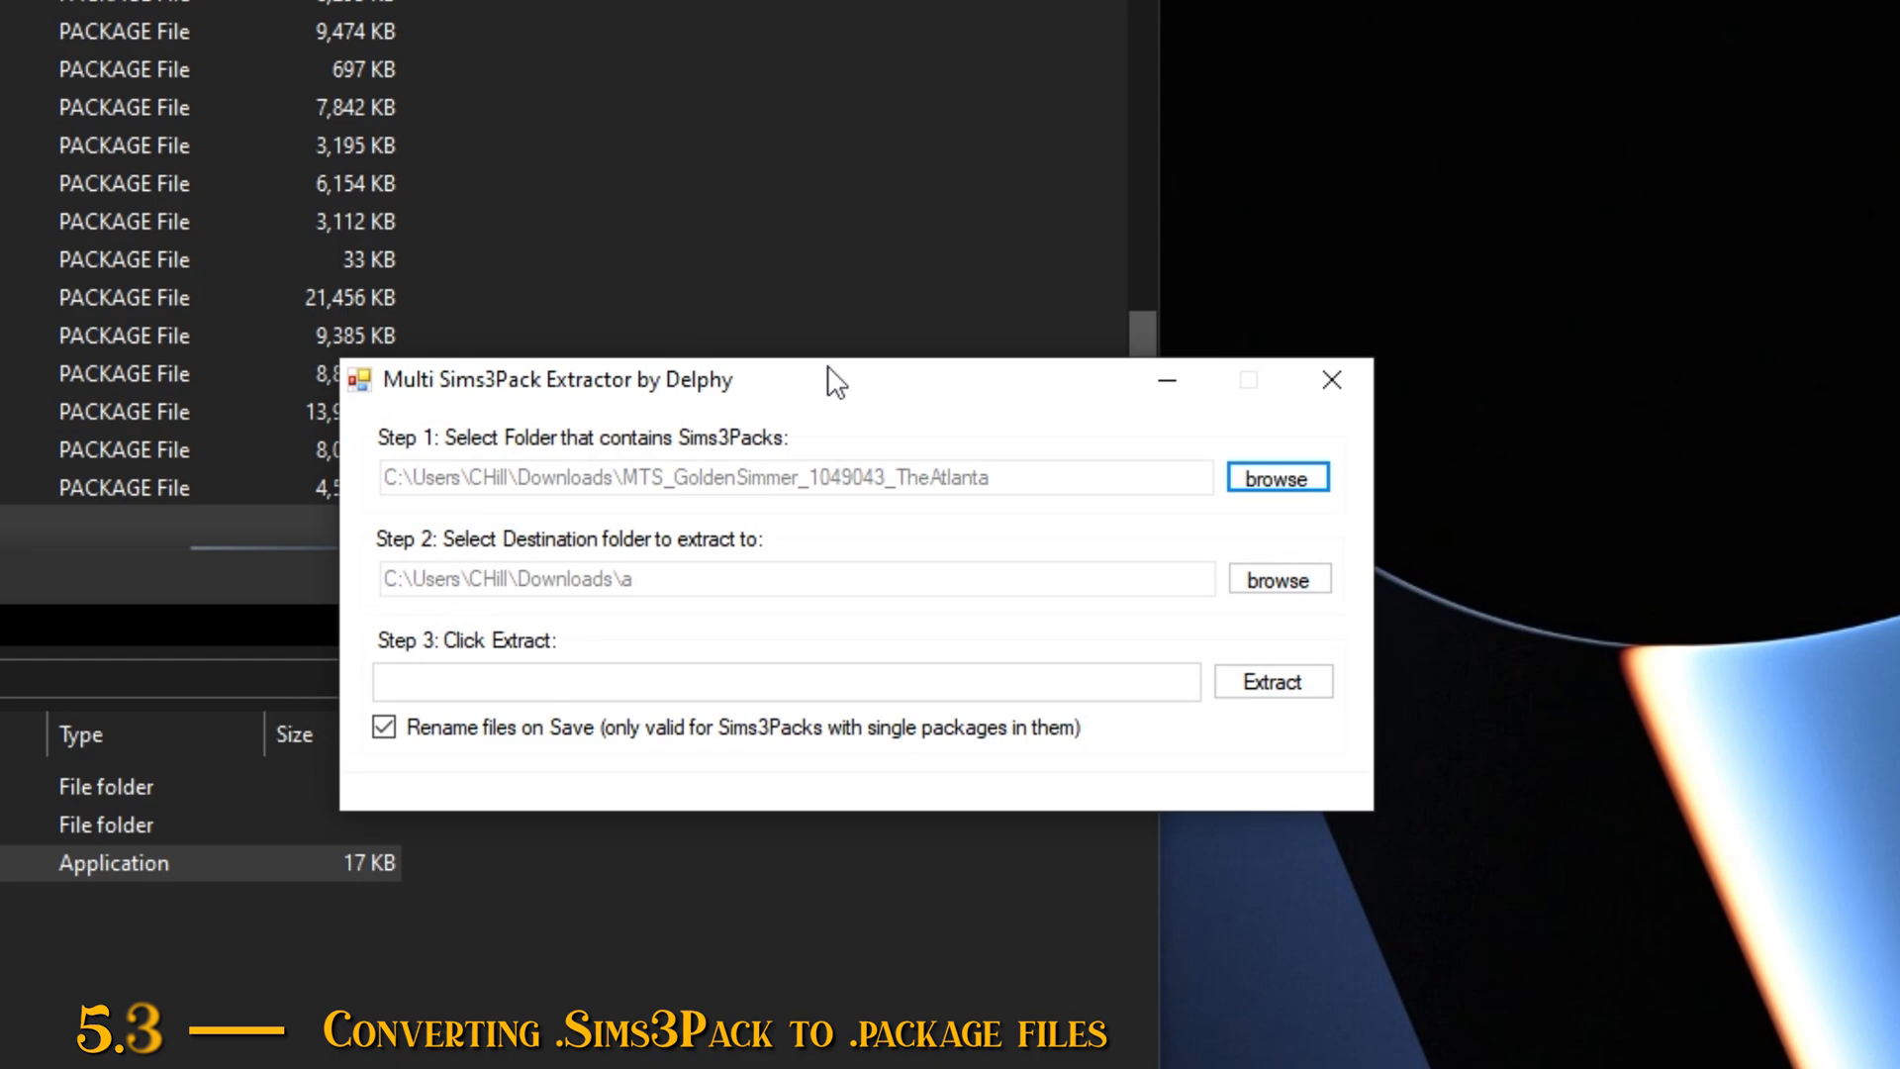
click(1258, 480)
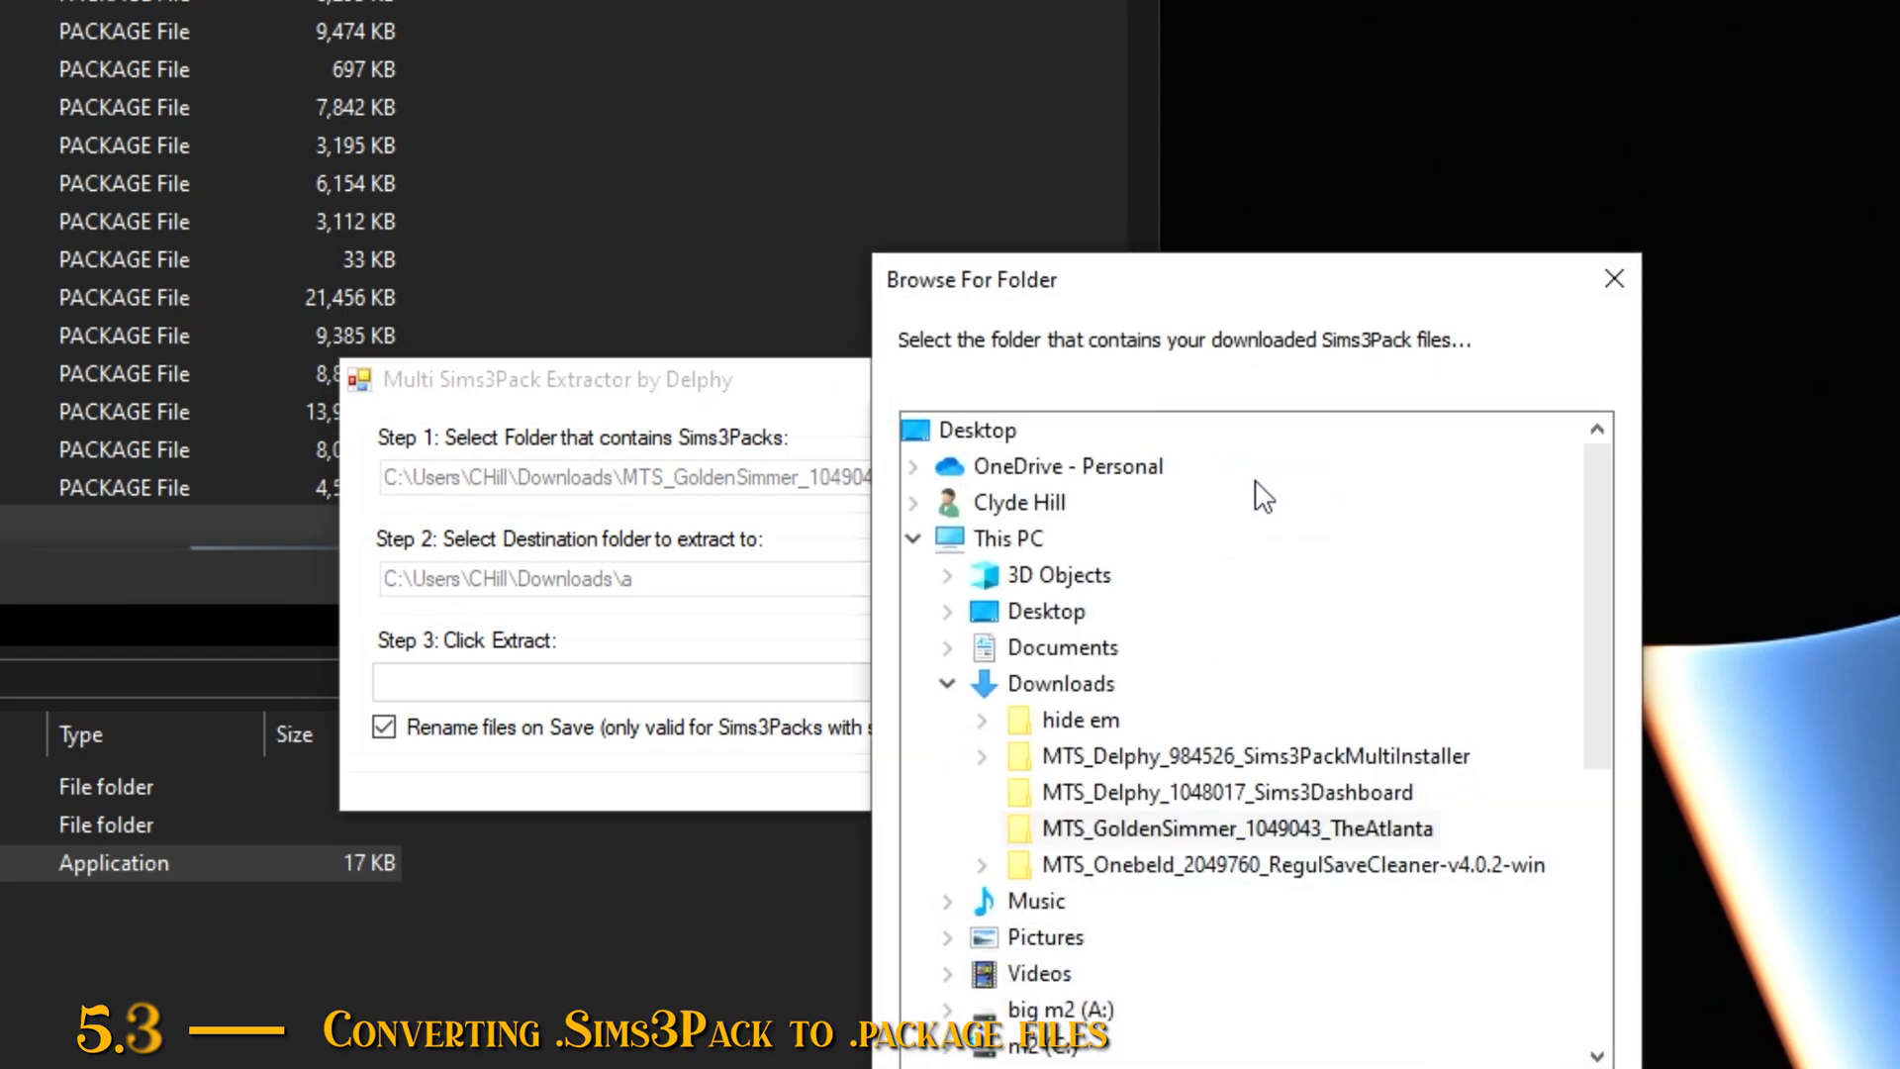
double_click(1306, 758)
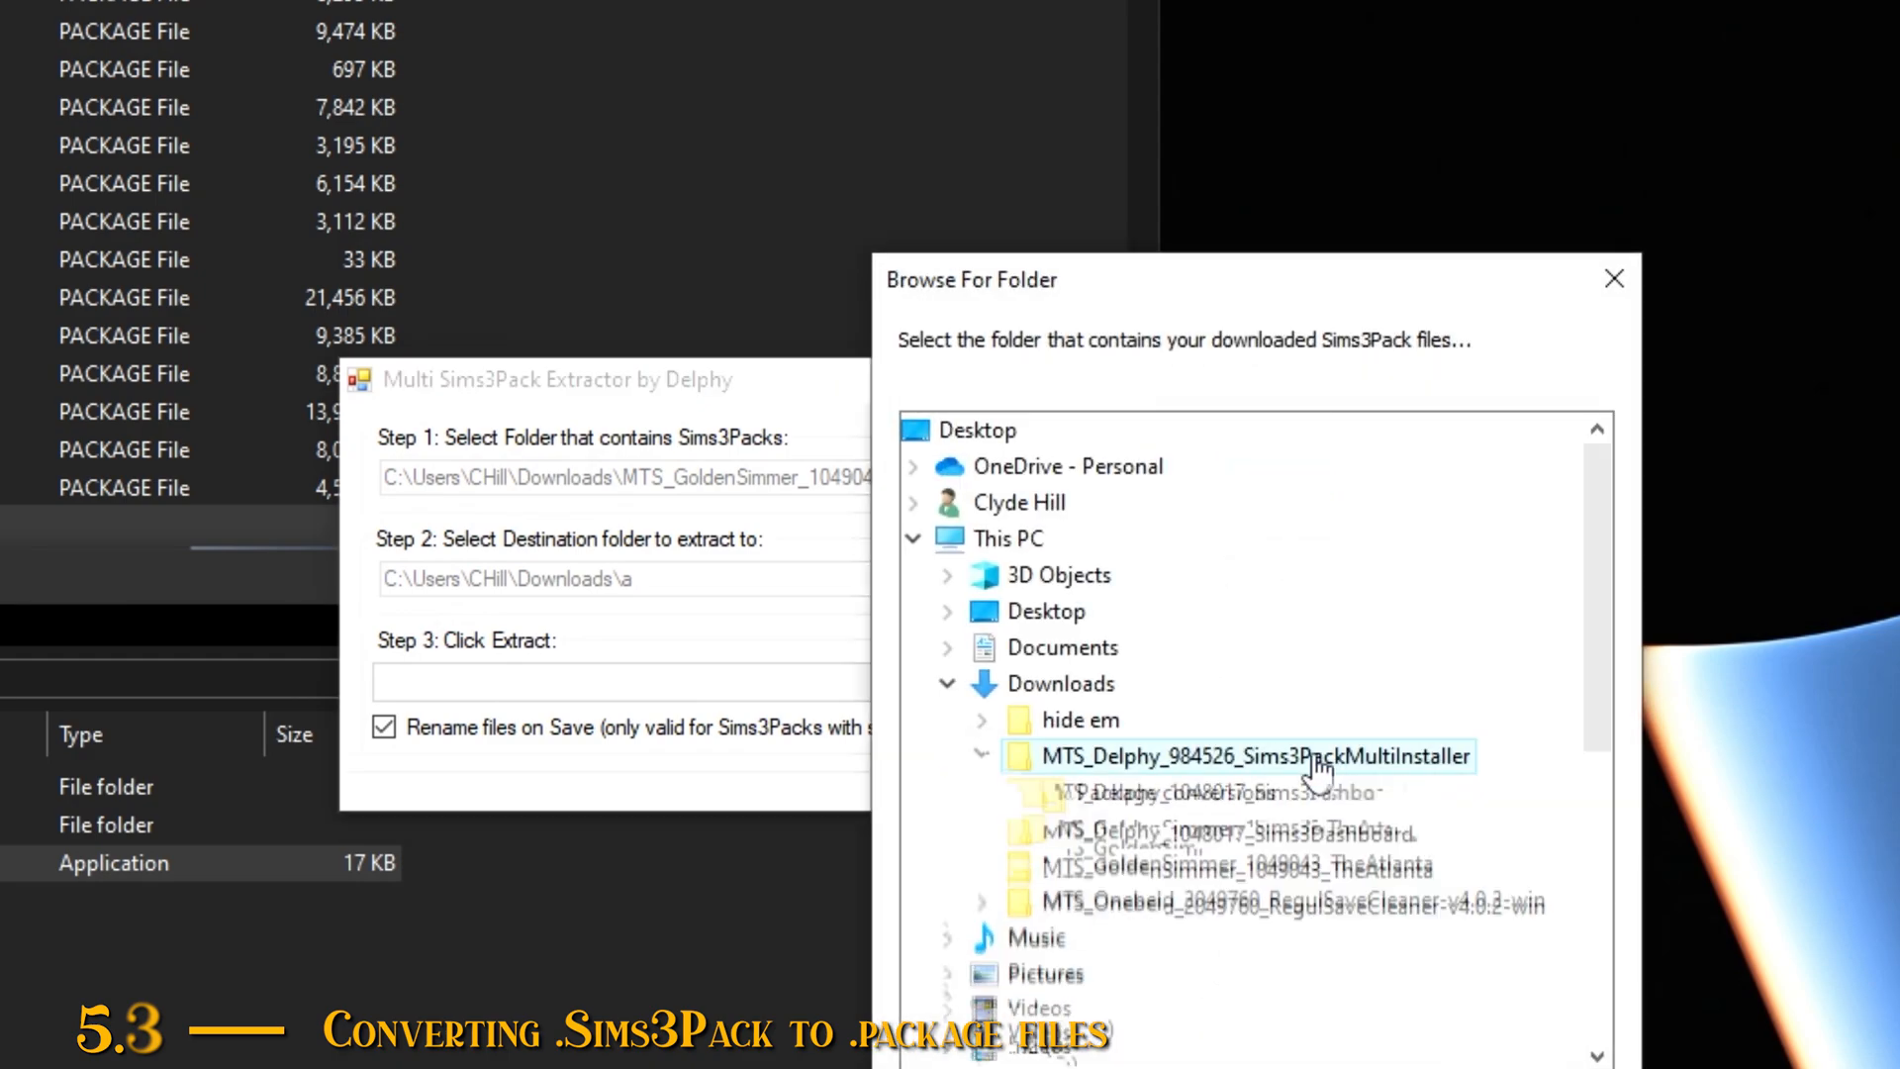
click(1186, 831)
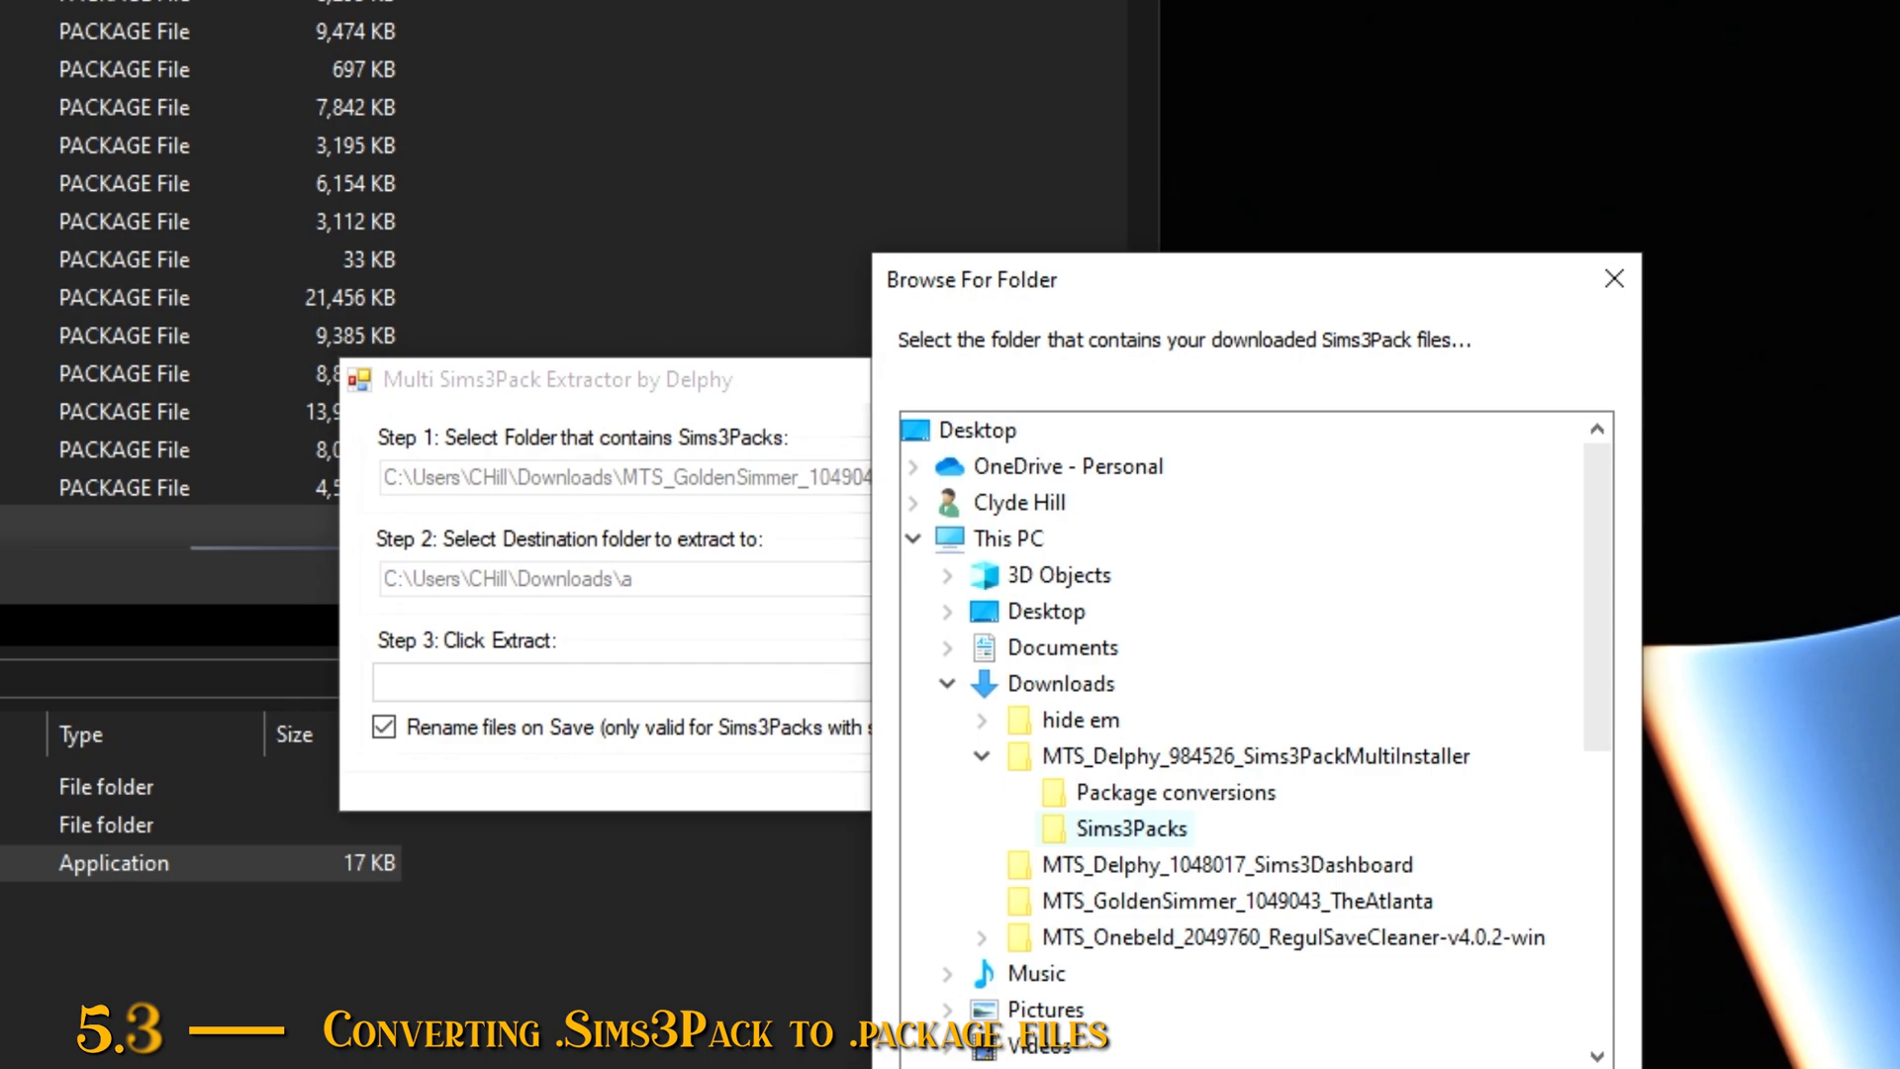
key(Return)
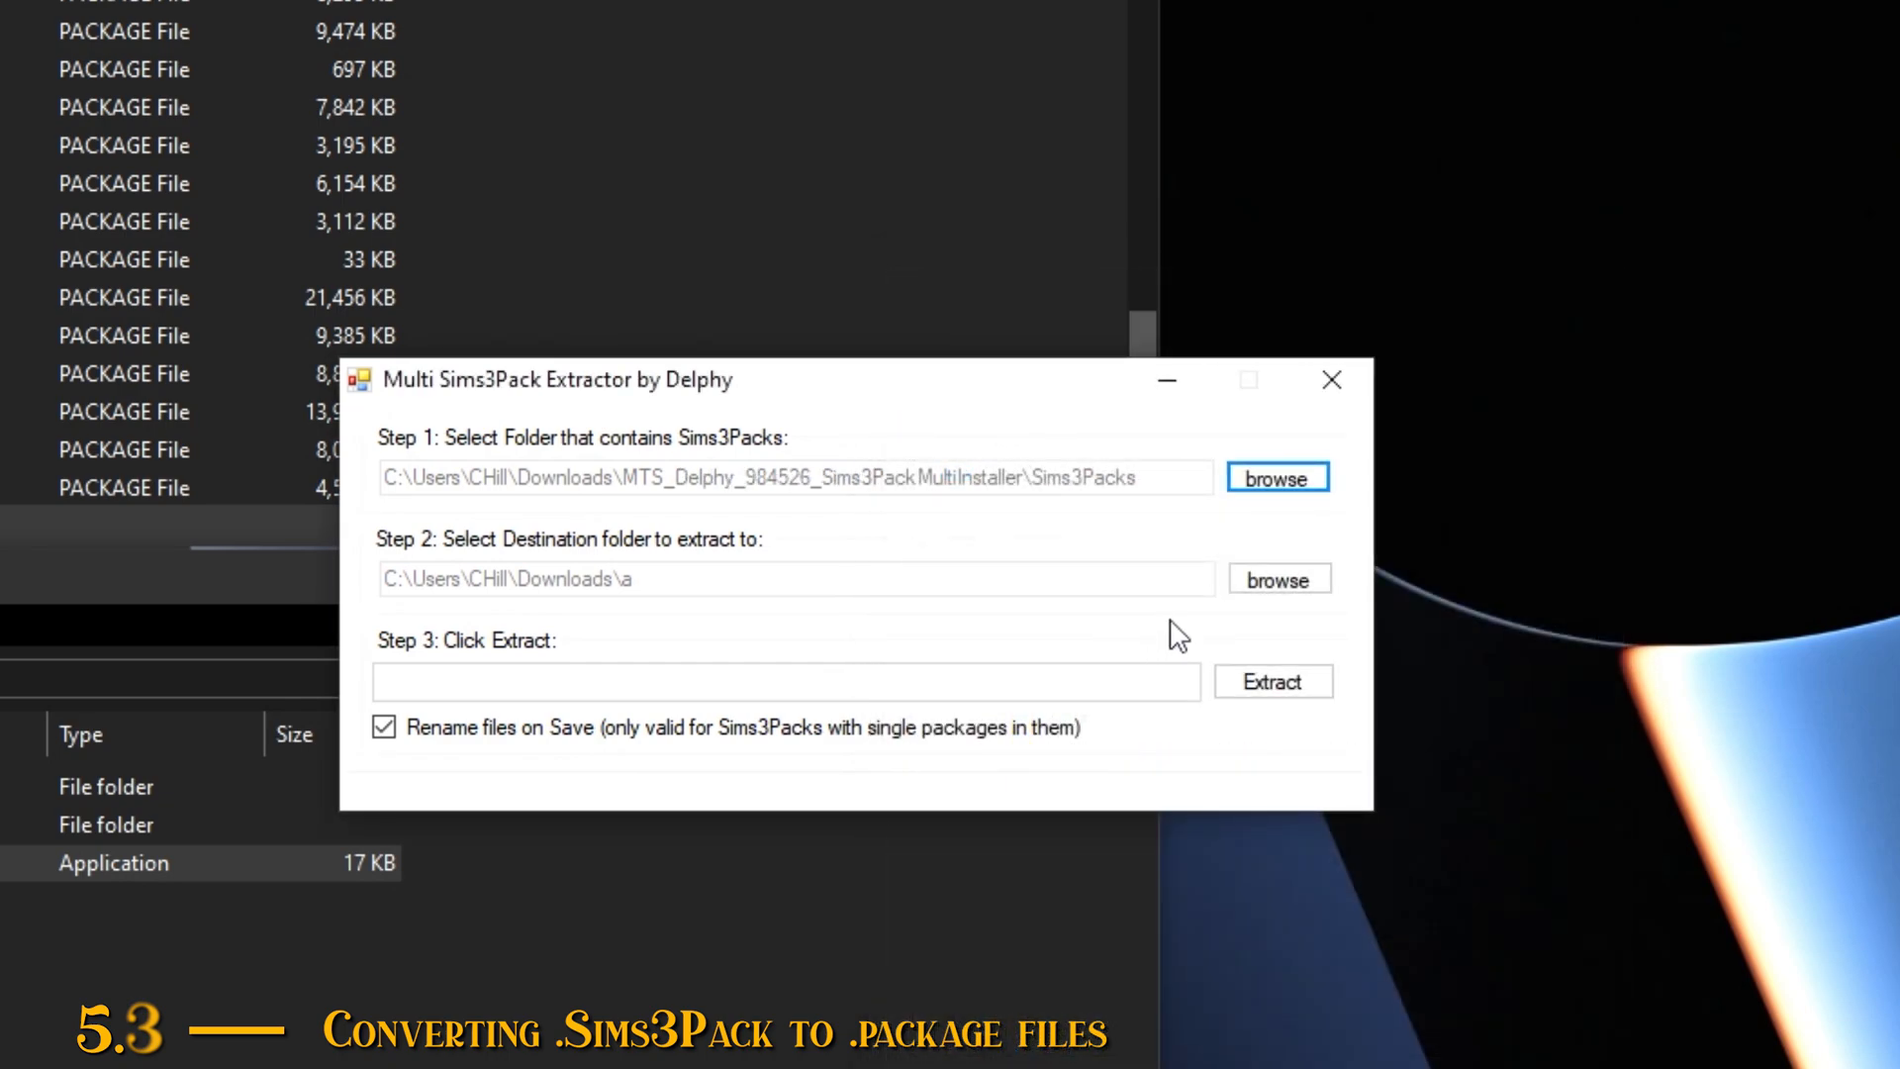
Step: Set Package conversions as the destination folder and extract the Sims3Packs into it, closing the extractor when done
click(1263, 582)
scroll(1323, 789, down, 1)
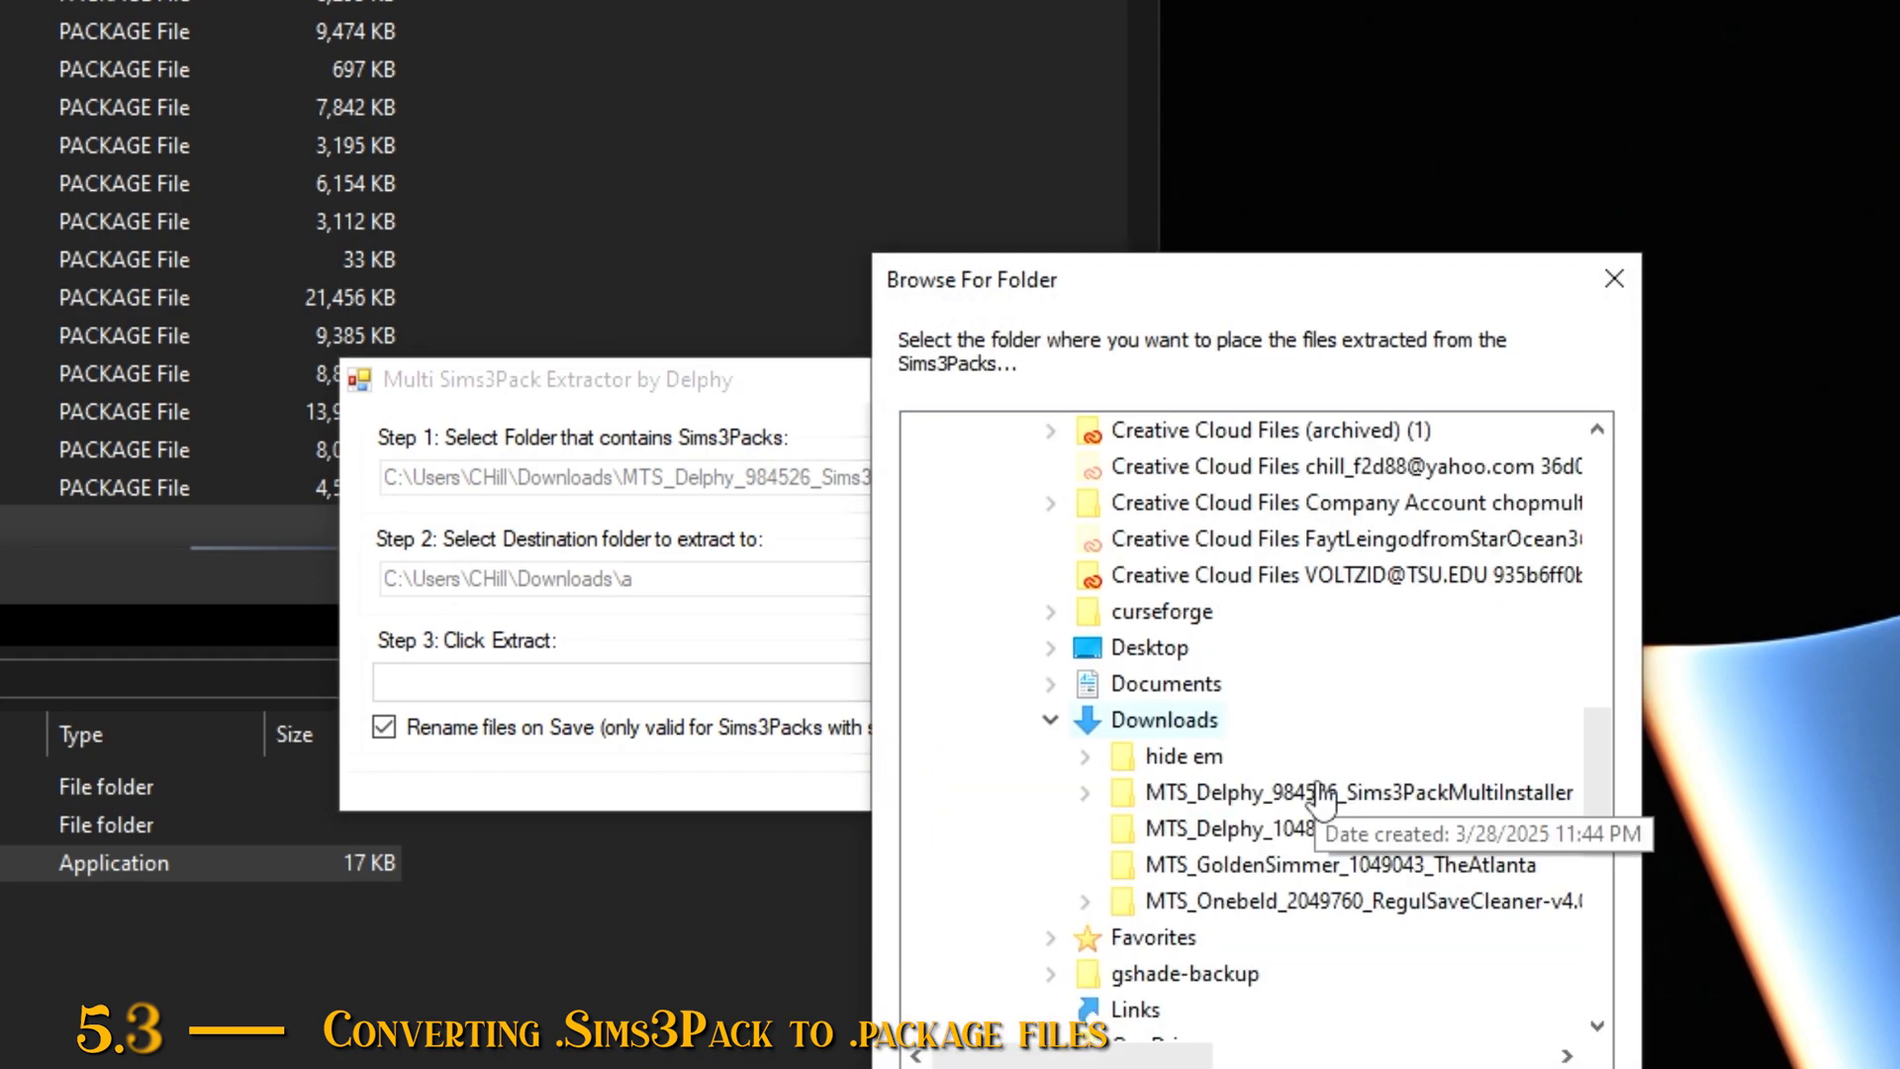
click(1086, 793)
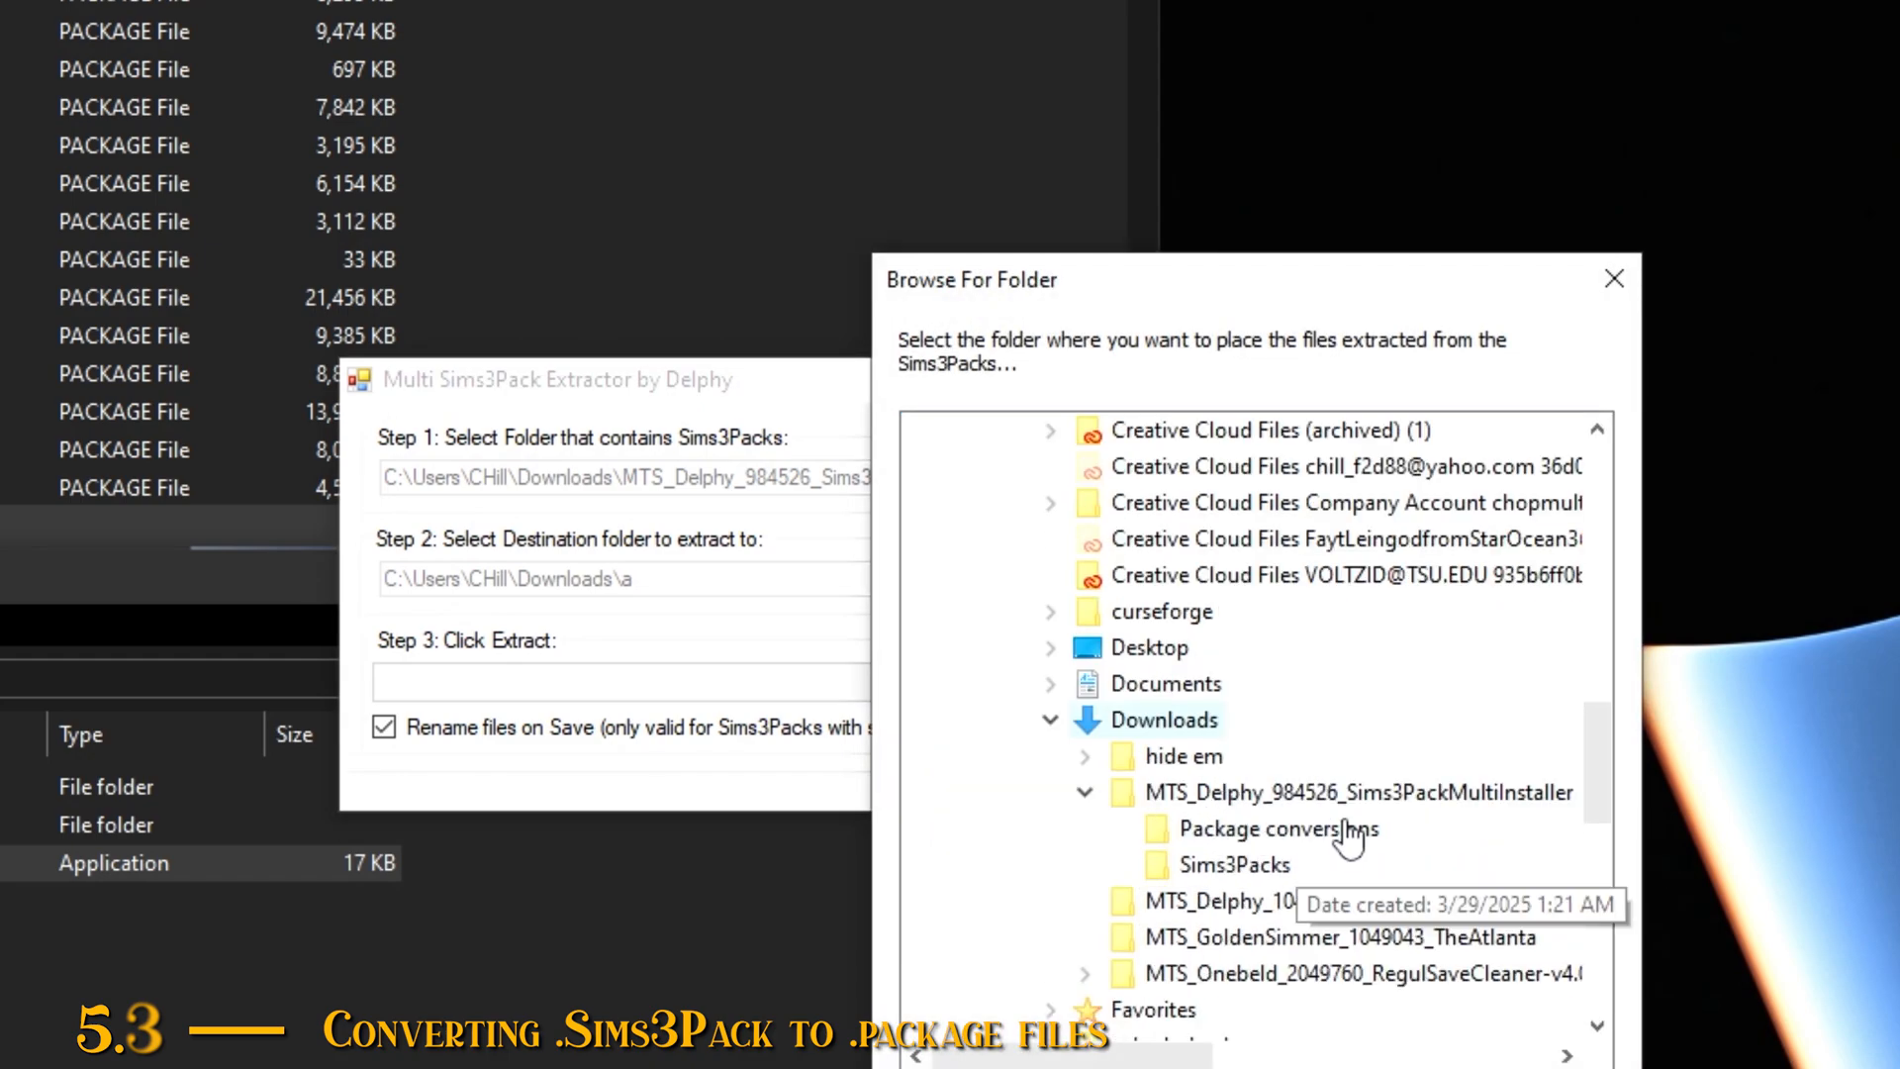
click(1282, 834)
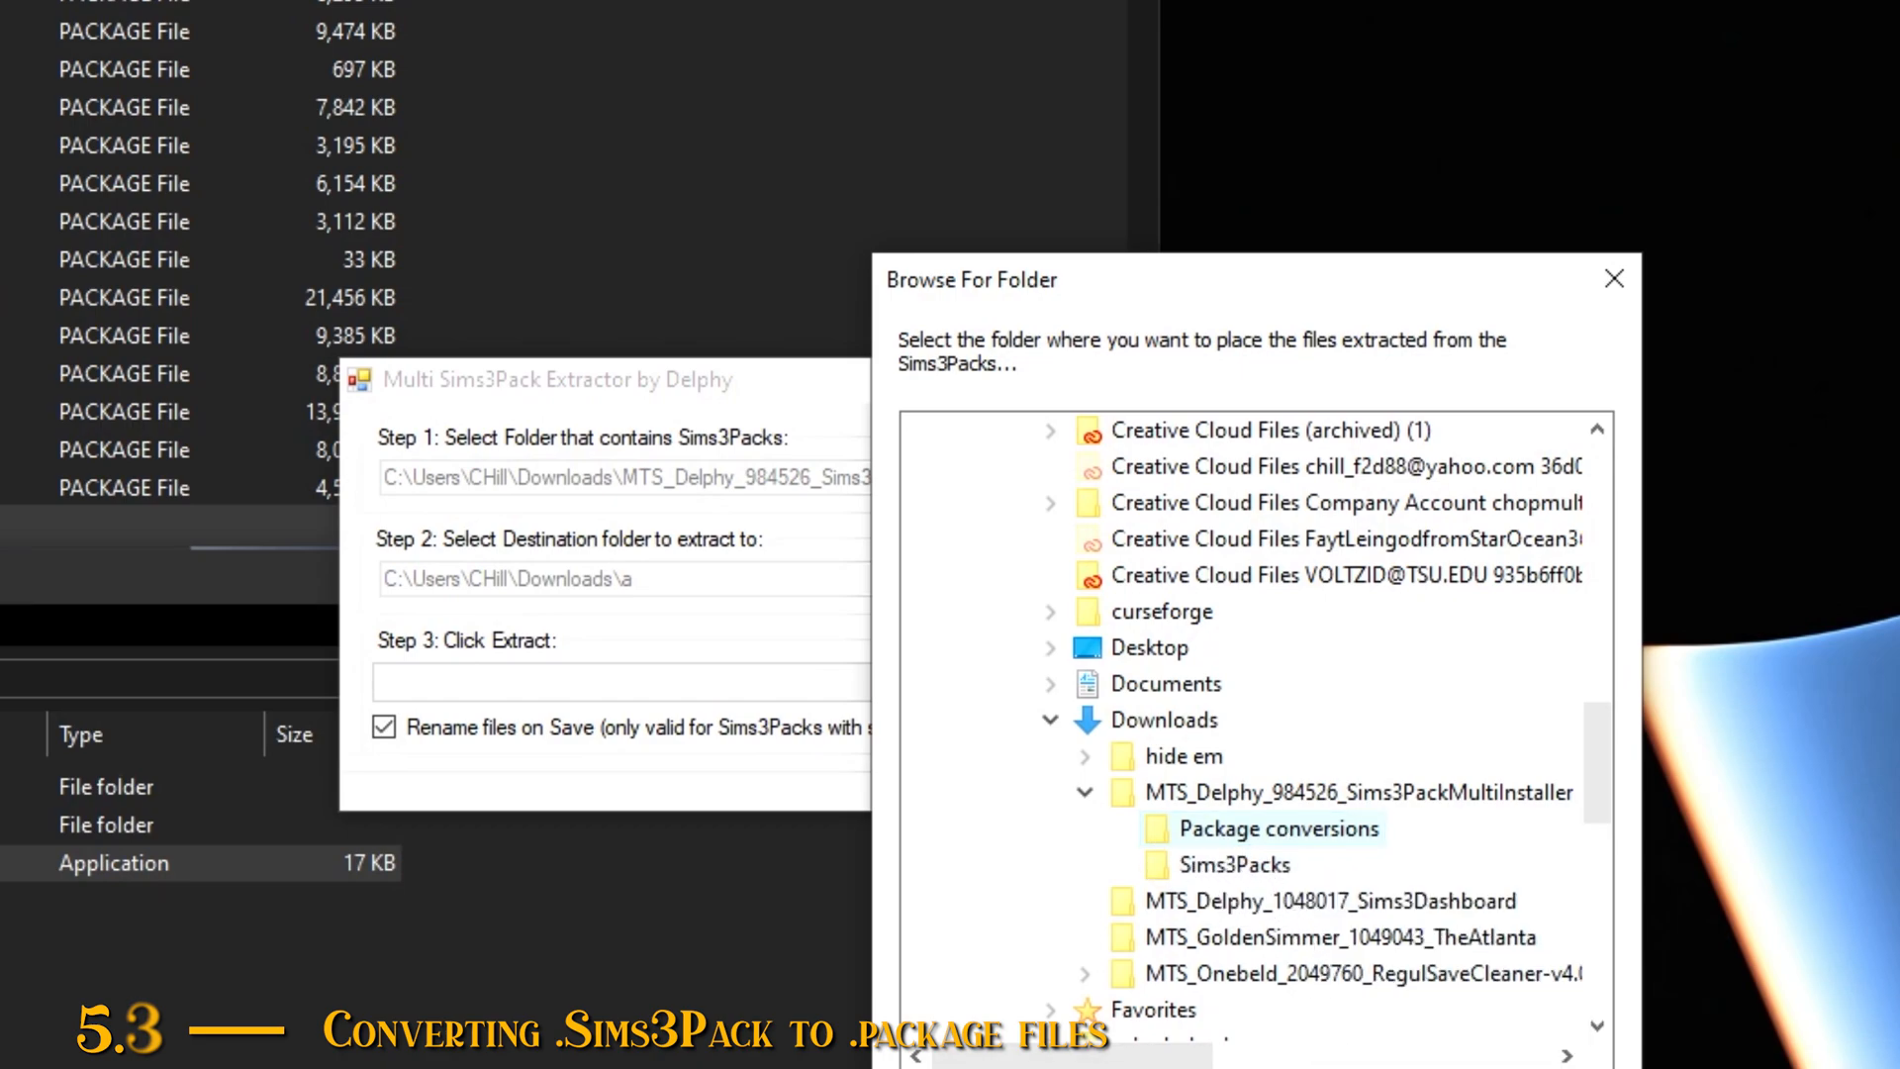
click(1331, 1068)
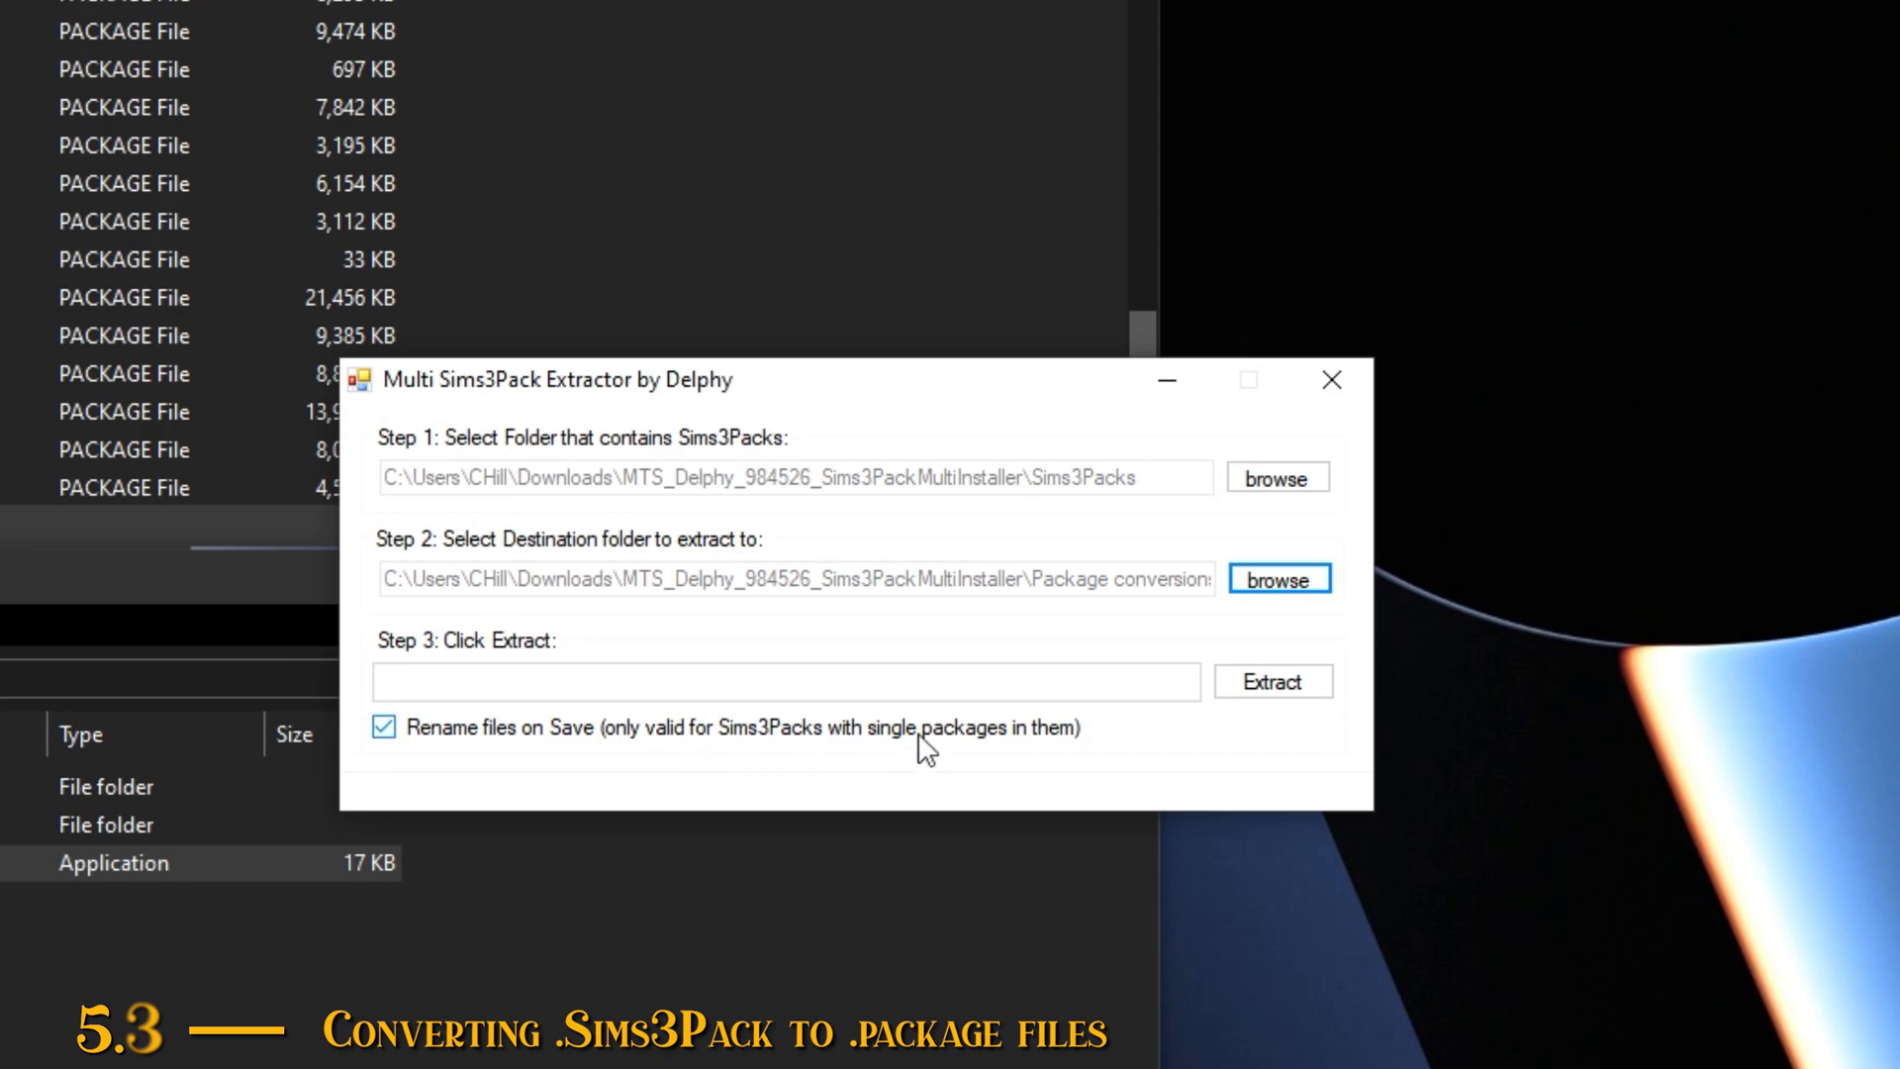
click(1274, 693)
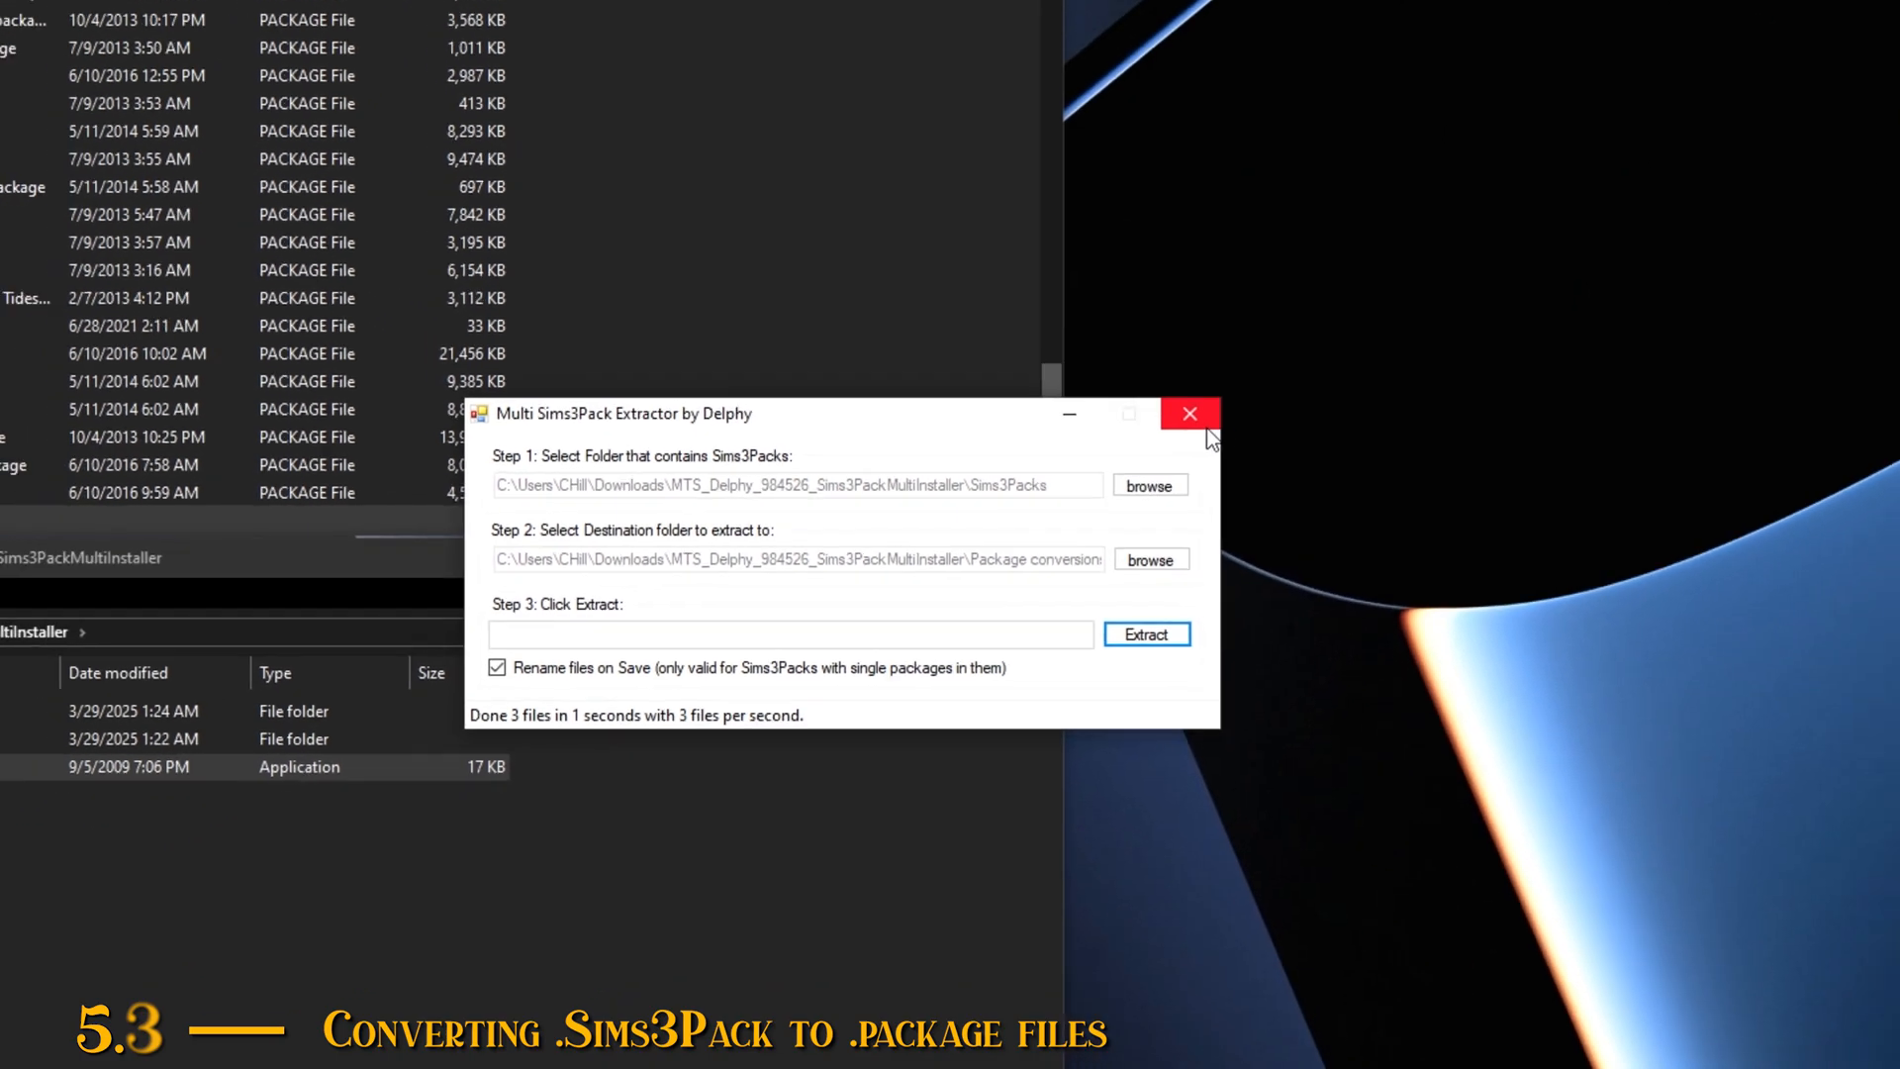
click(1203, 424)
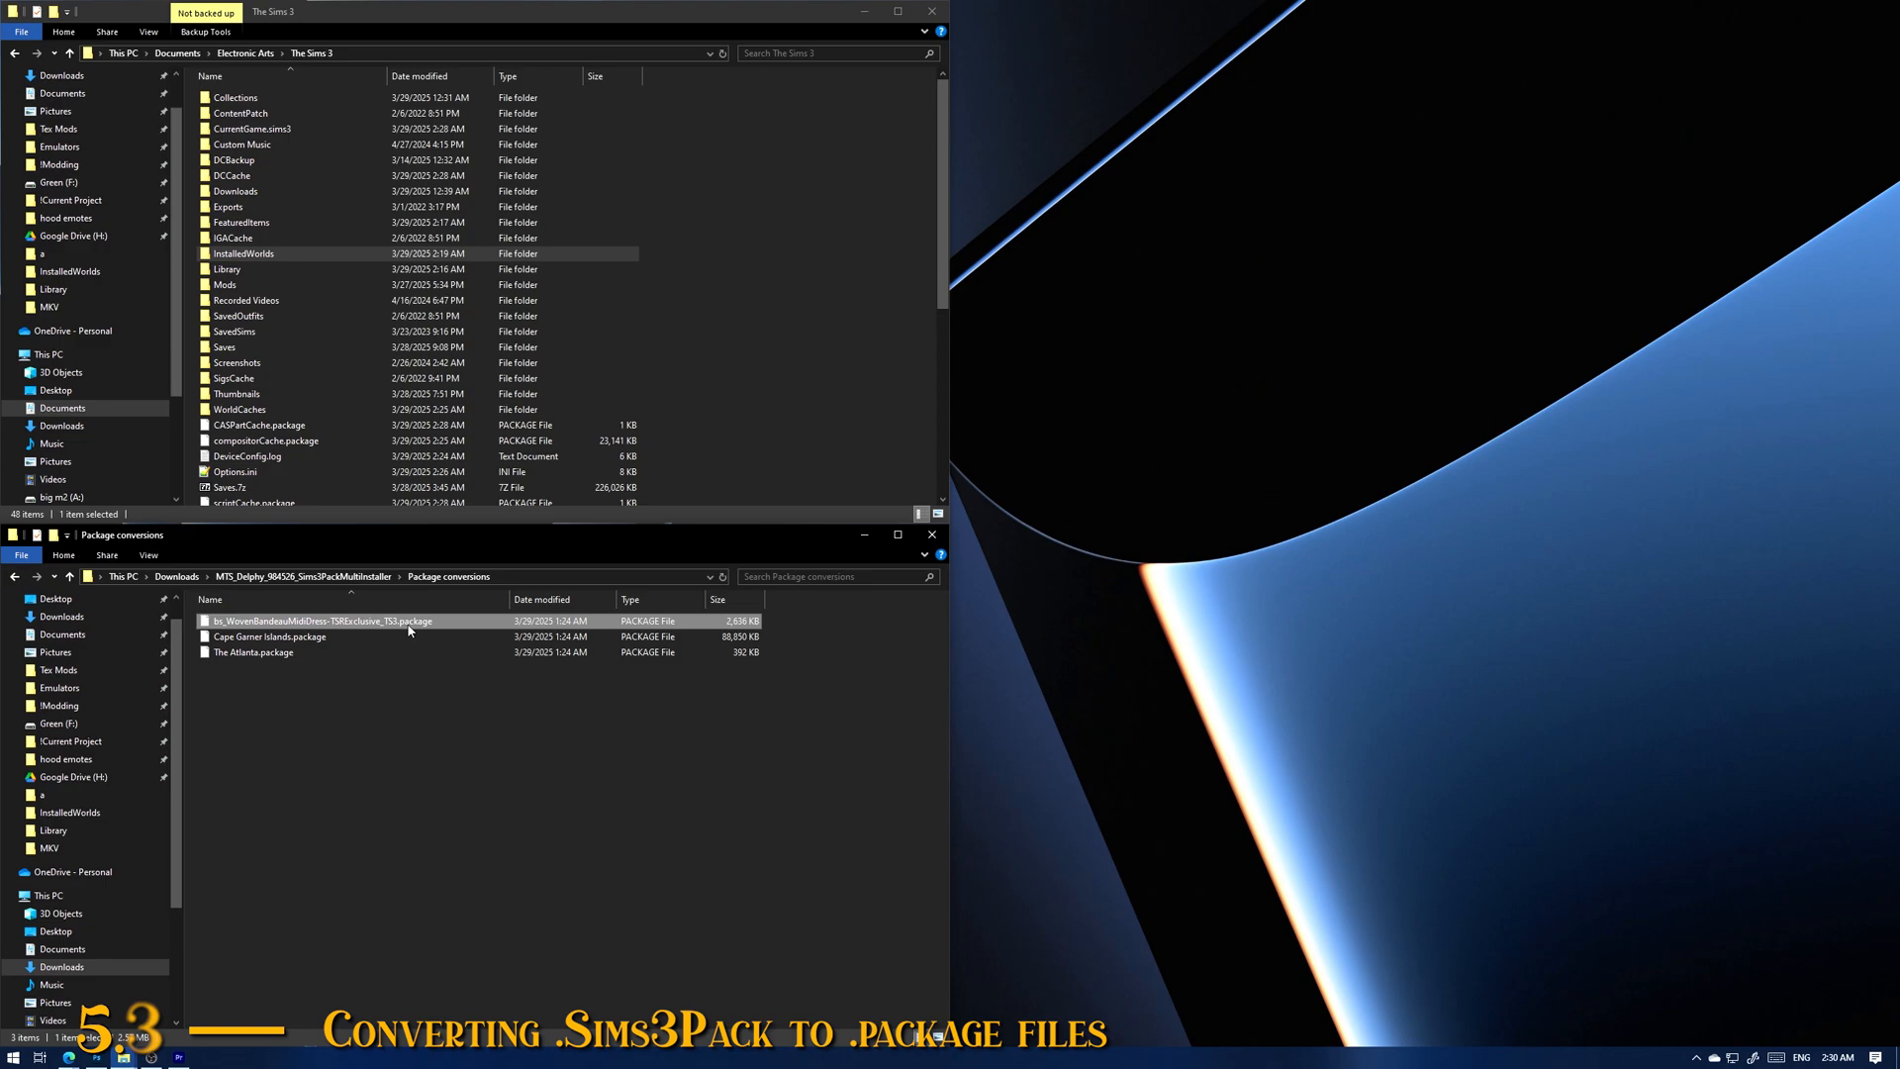
Step: Copy bs_WovenBandeauMidiDress-TSRExclusive_TS3.package from Package conversions into The Sims 3's Mods\Packages folder
double_click(235, 287)
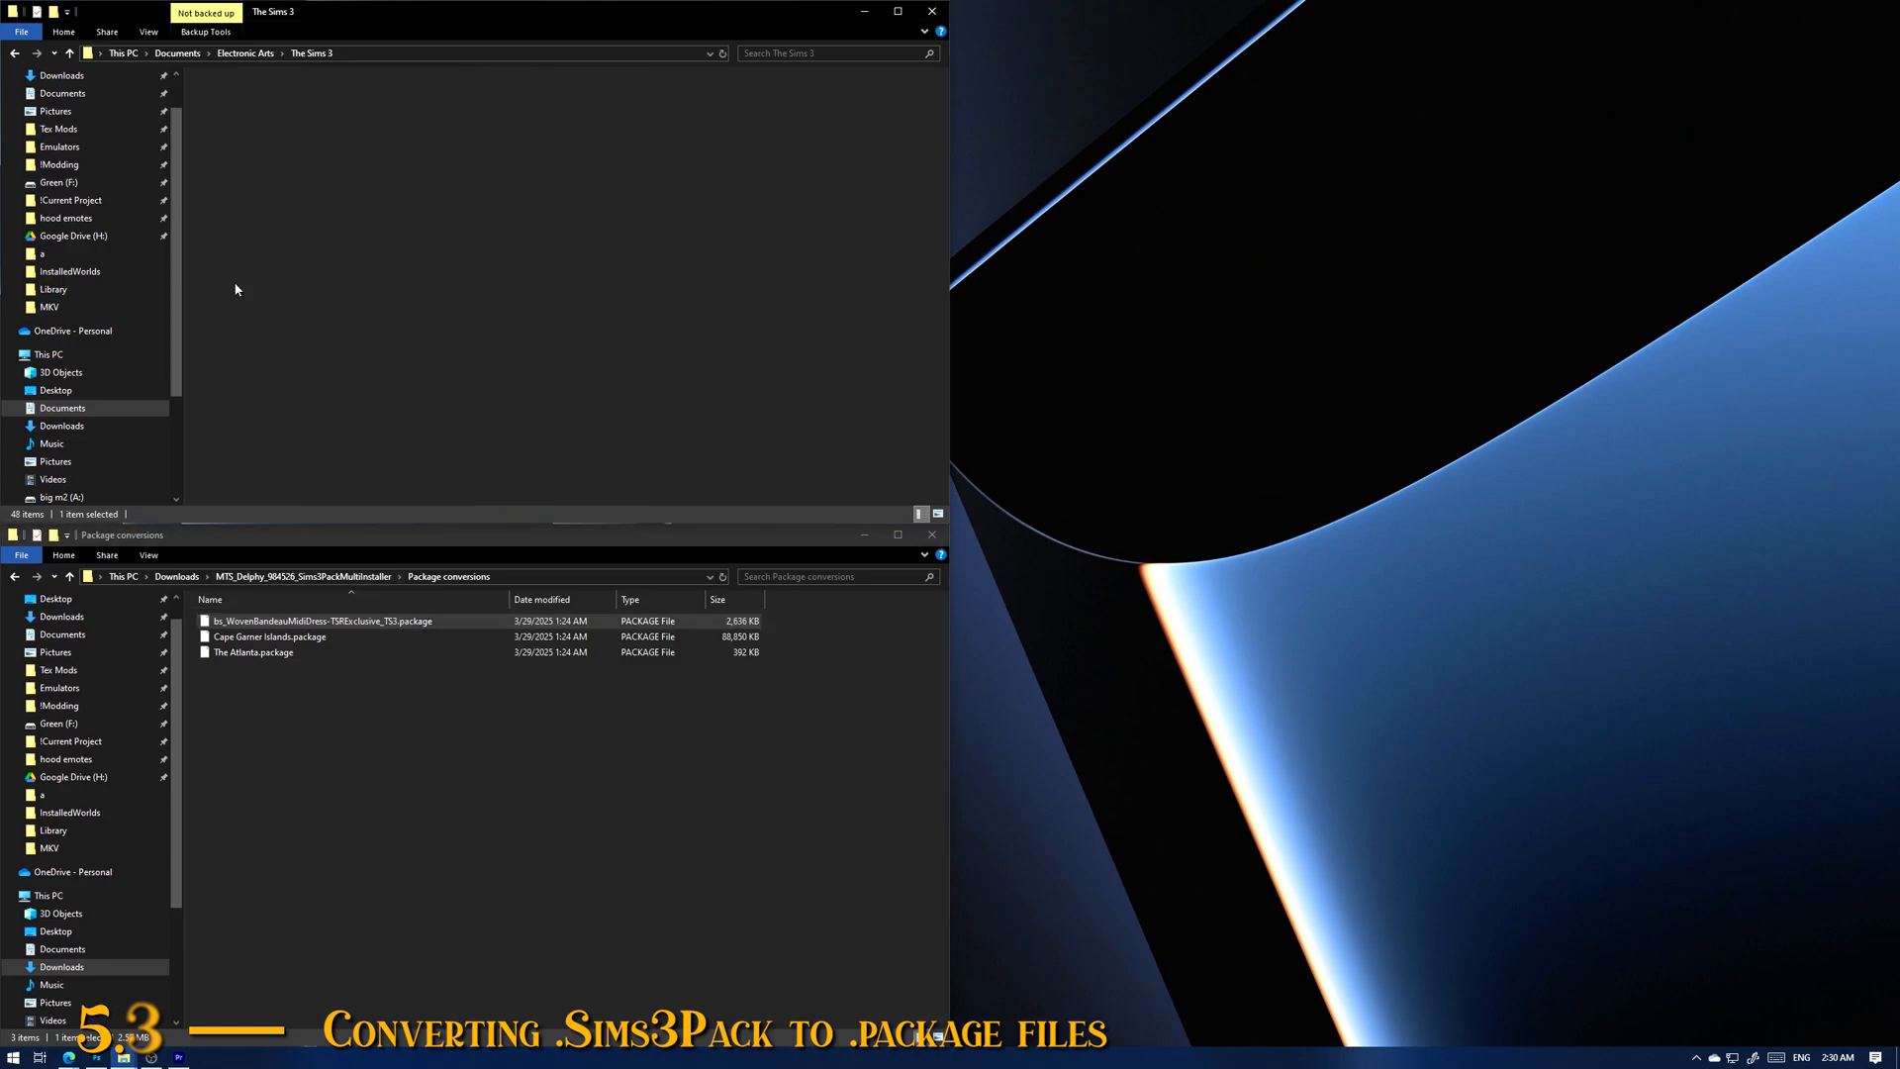
double_click(262, 116)
drag(326, 622, 397, 363)
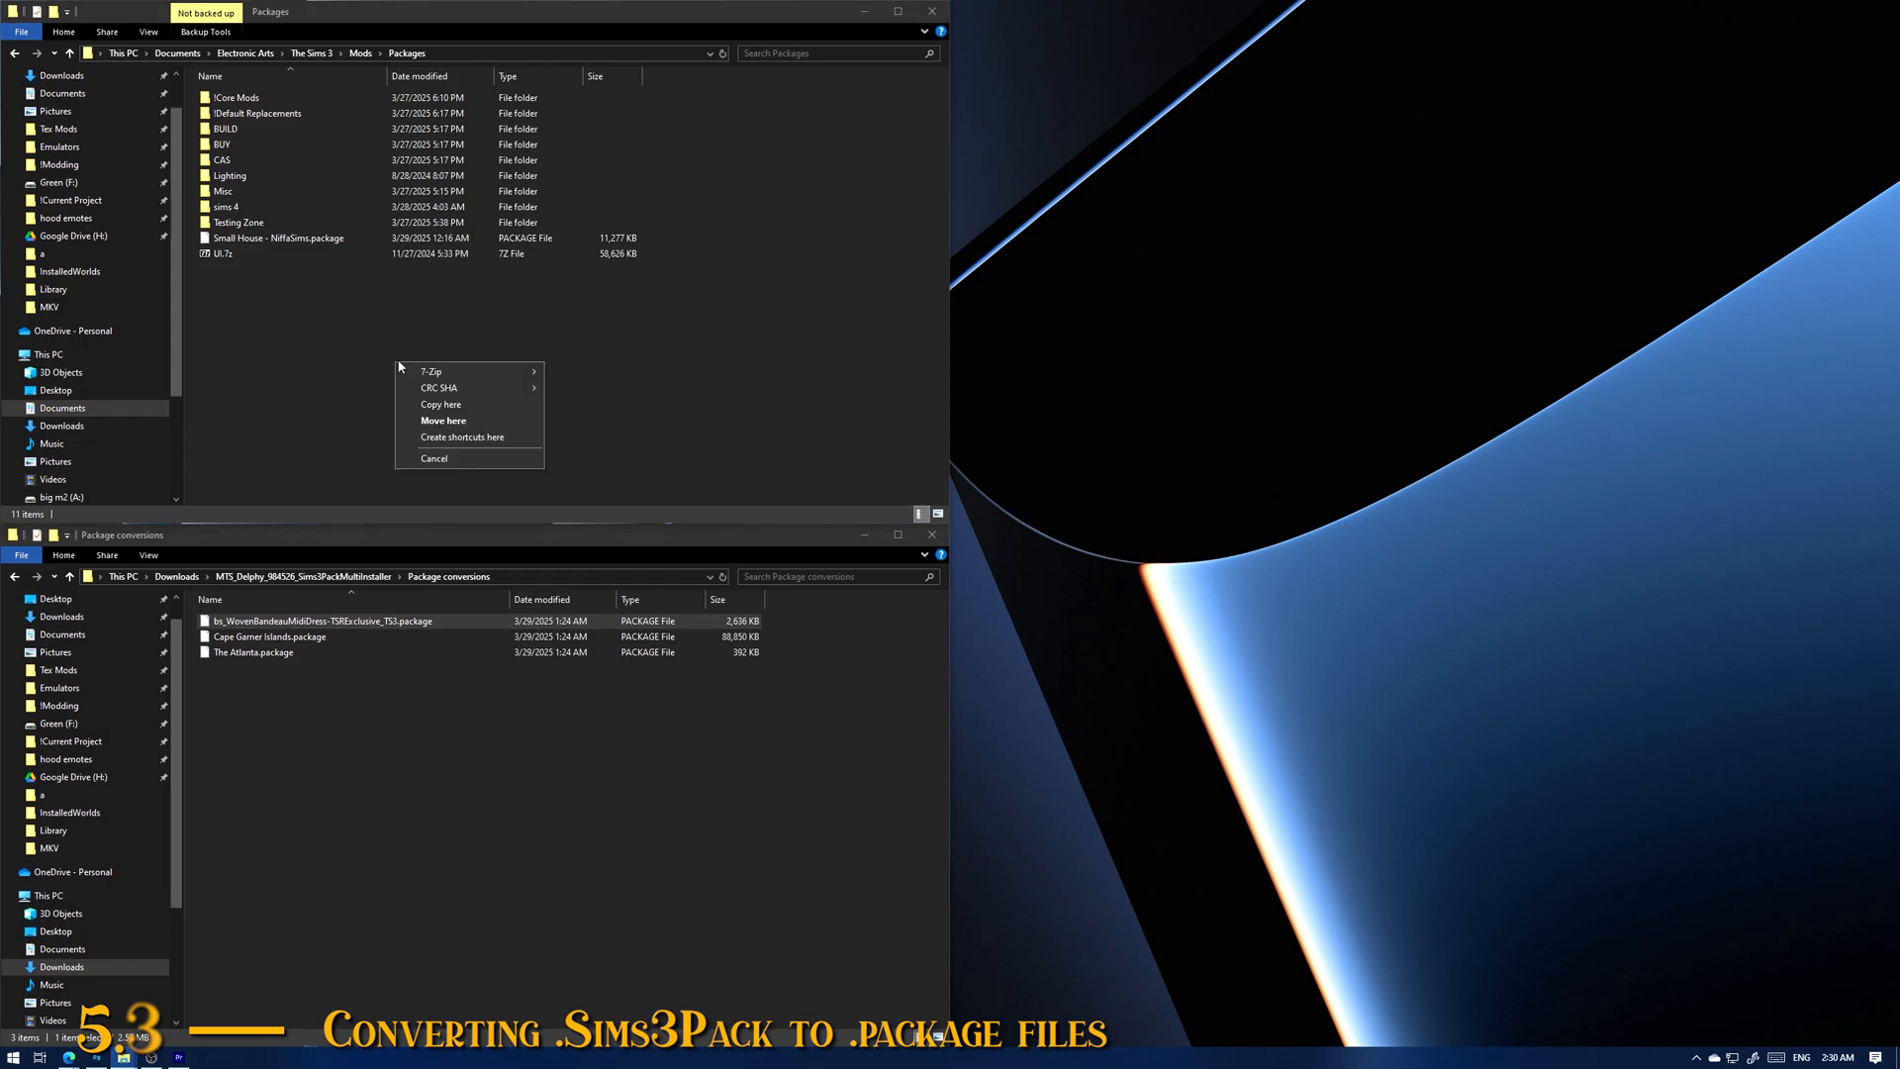
click(445, 404)
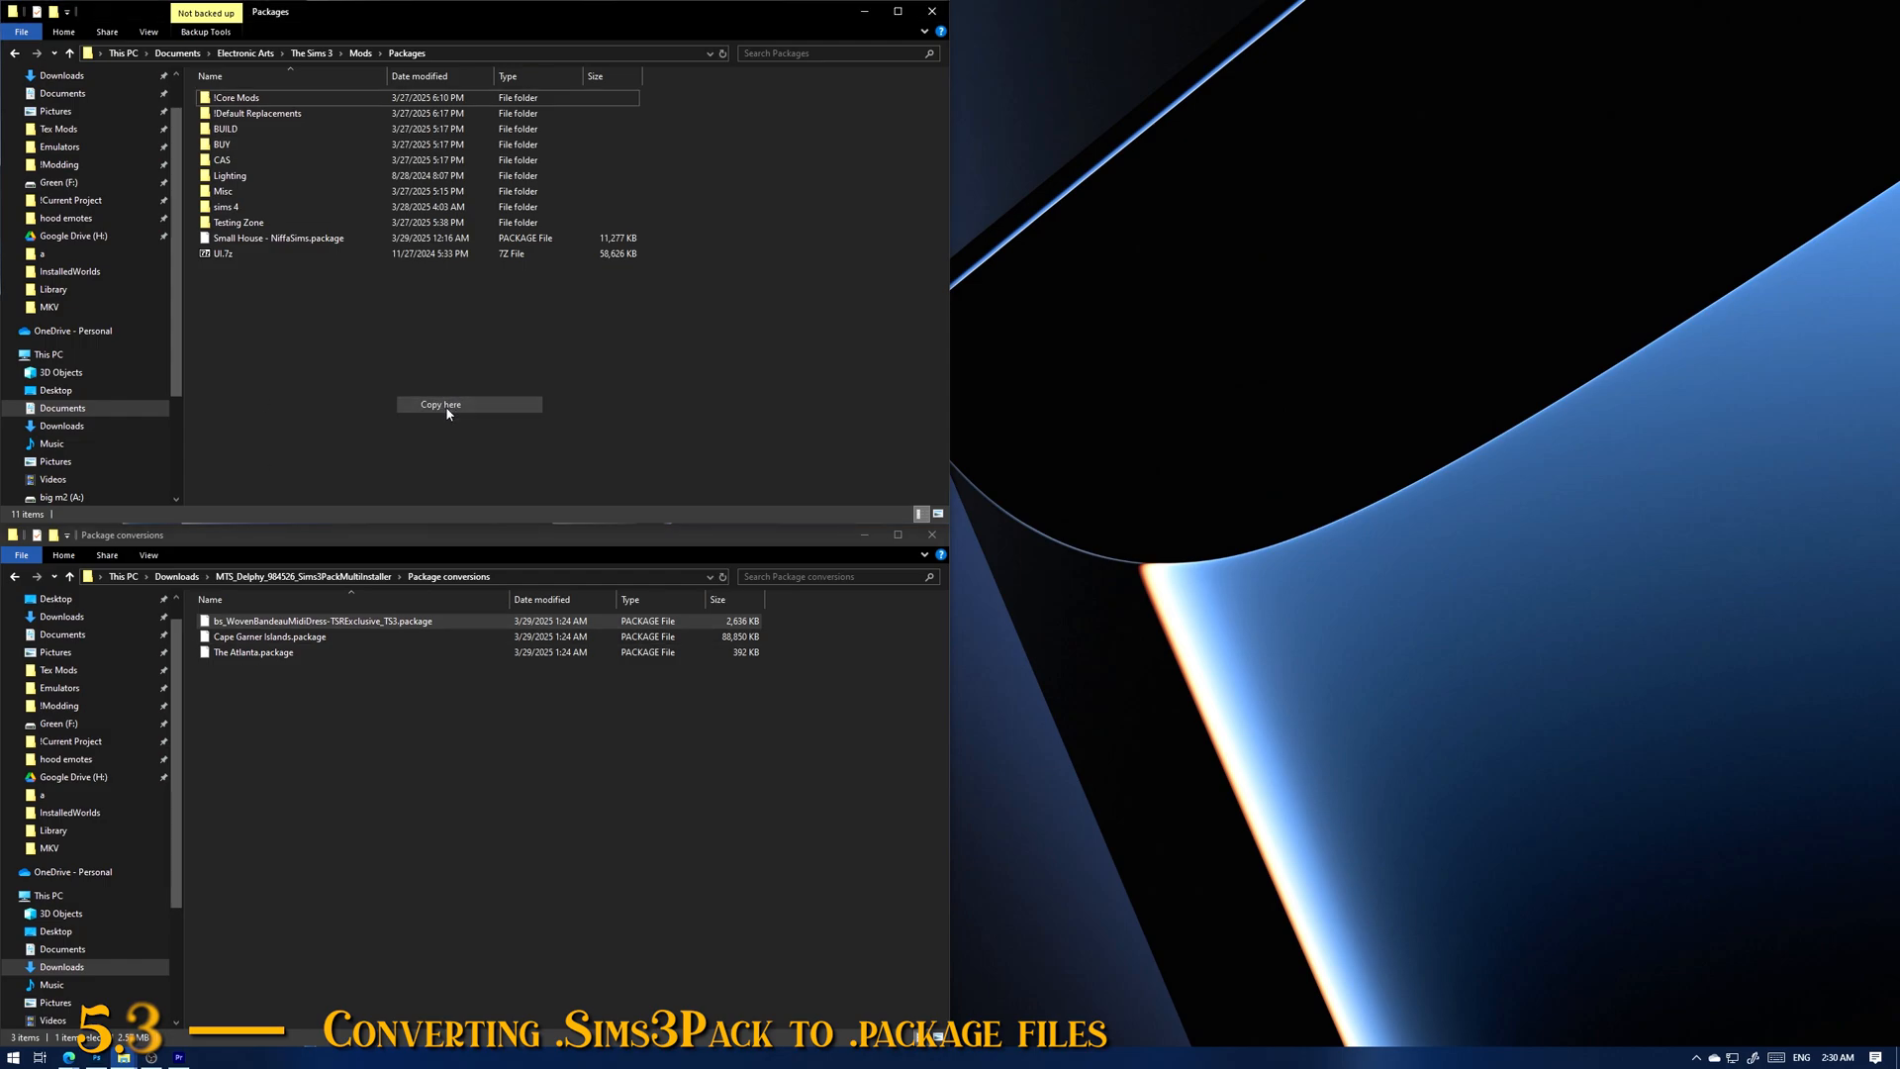
Step: Copy The Atlanta.package from Package conversions into The Sims 3's Library folder
click(254, 656)
click(313, 53)
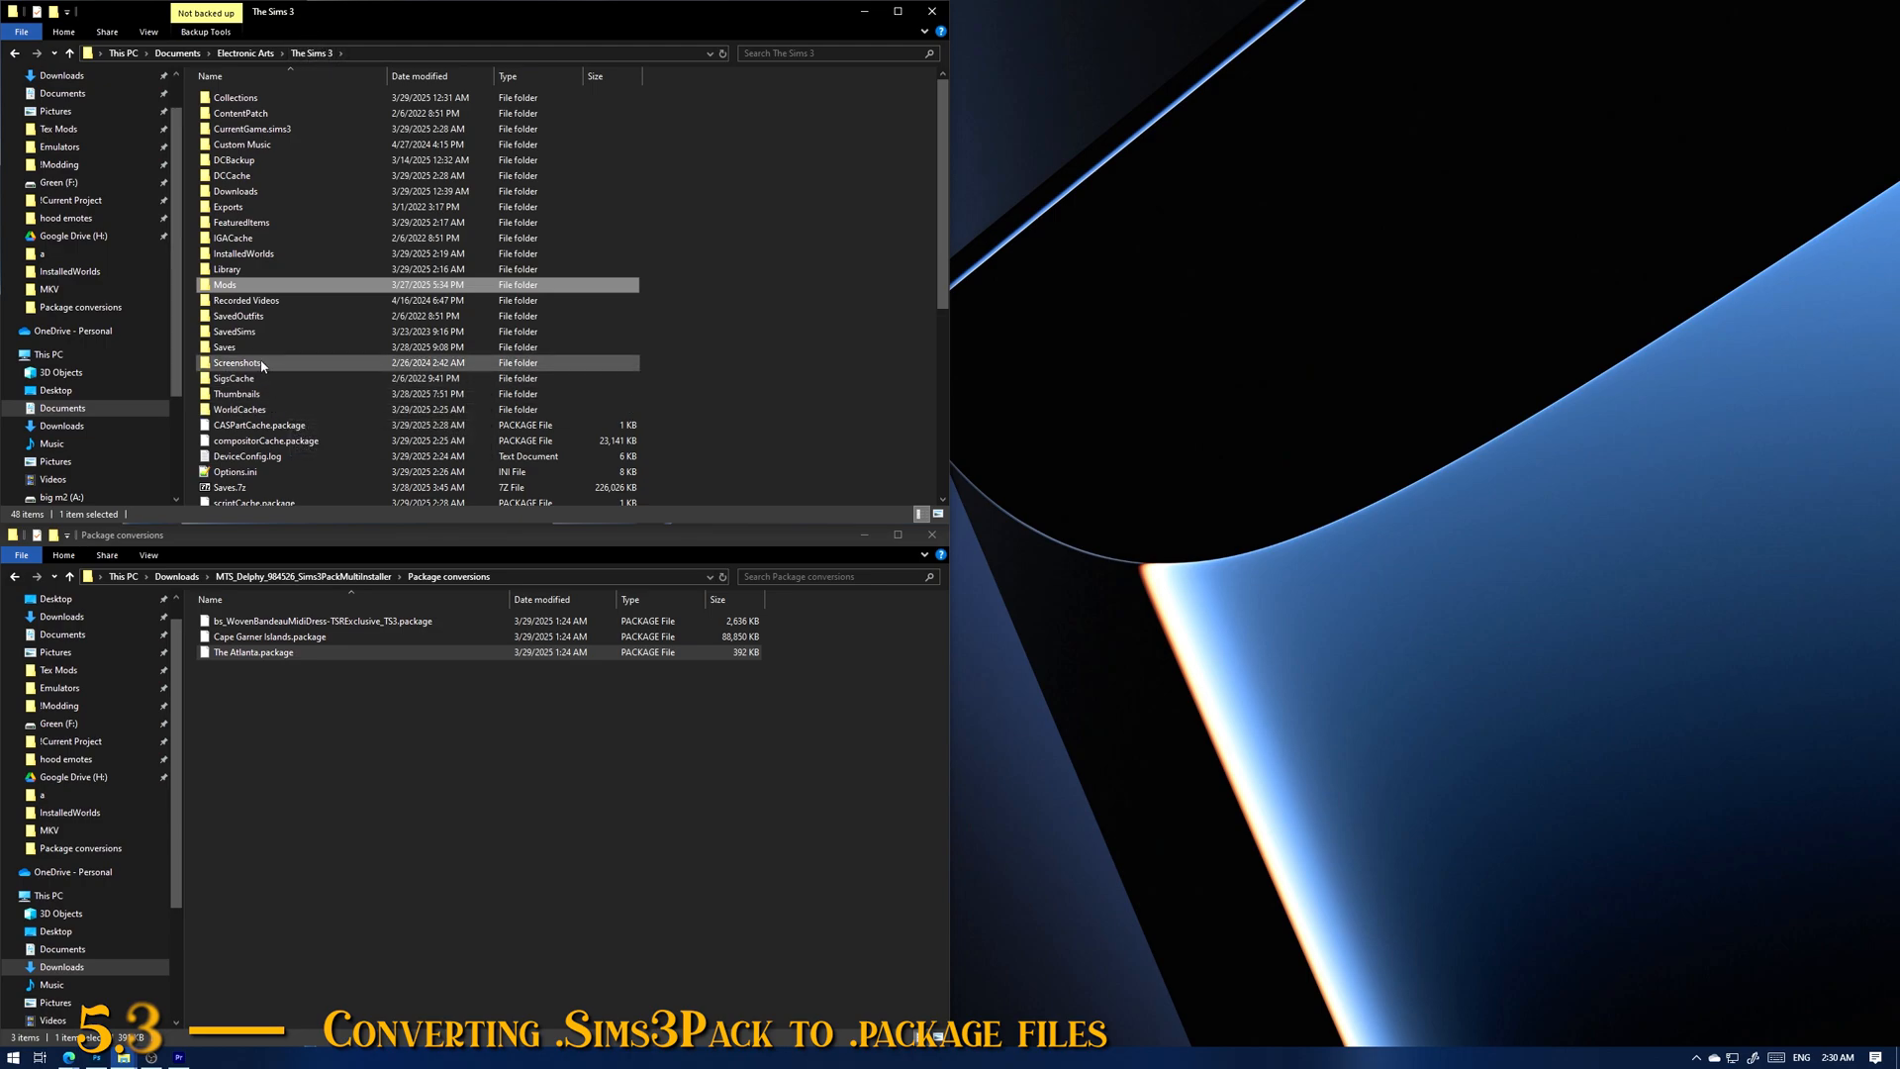
double_click(258, 272)
click(265, 658)
drag(264, 657, 770, 395)
click(817, 437)
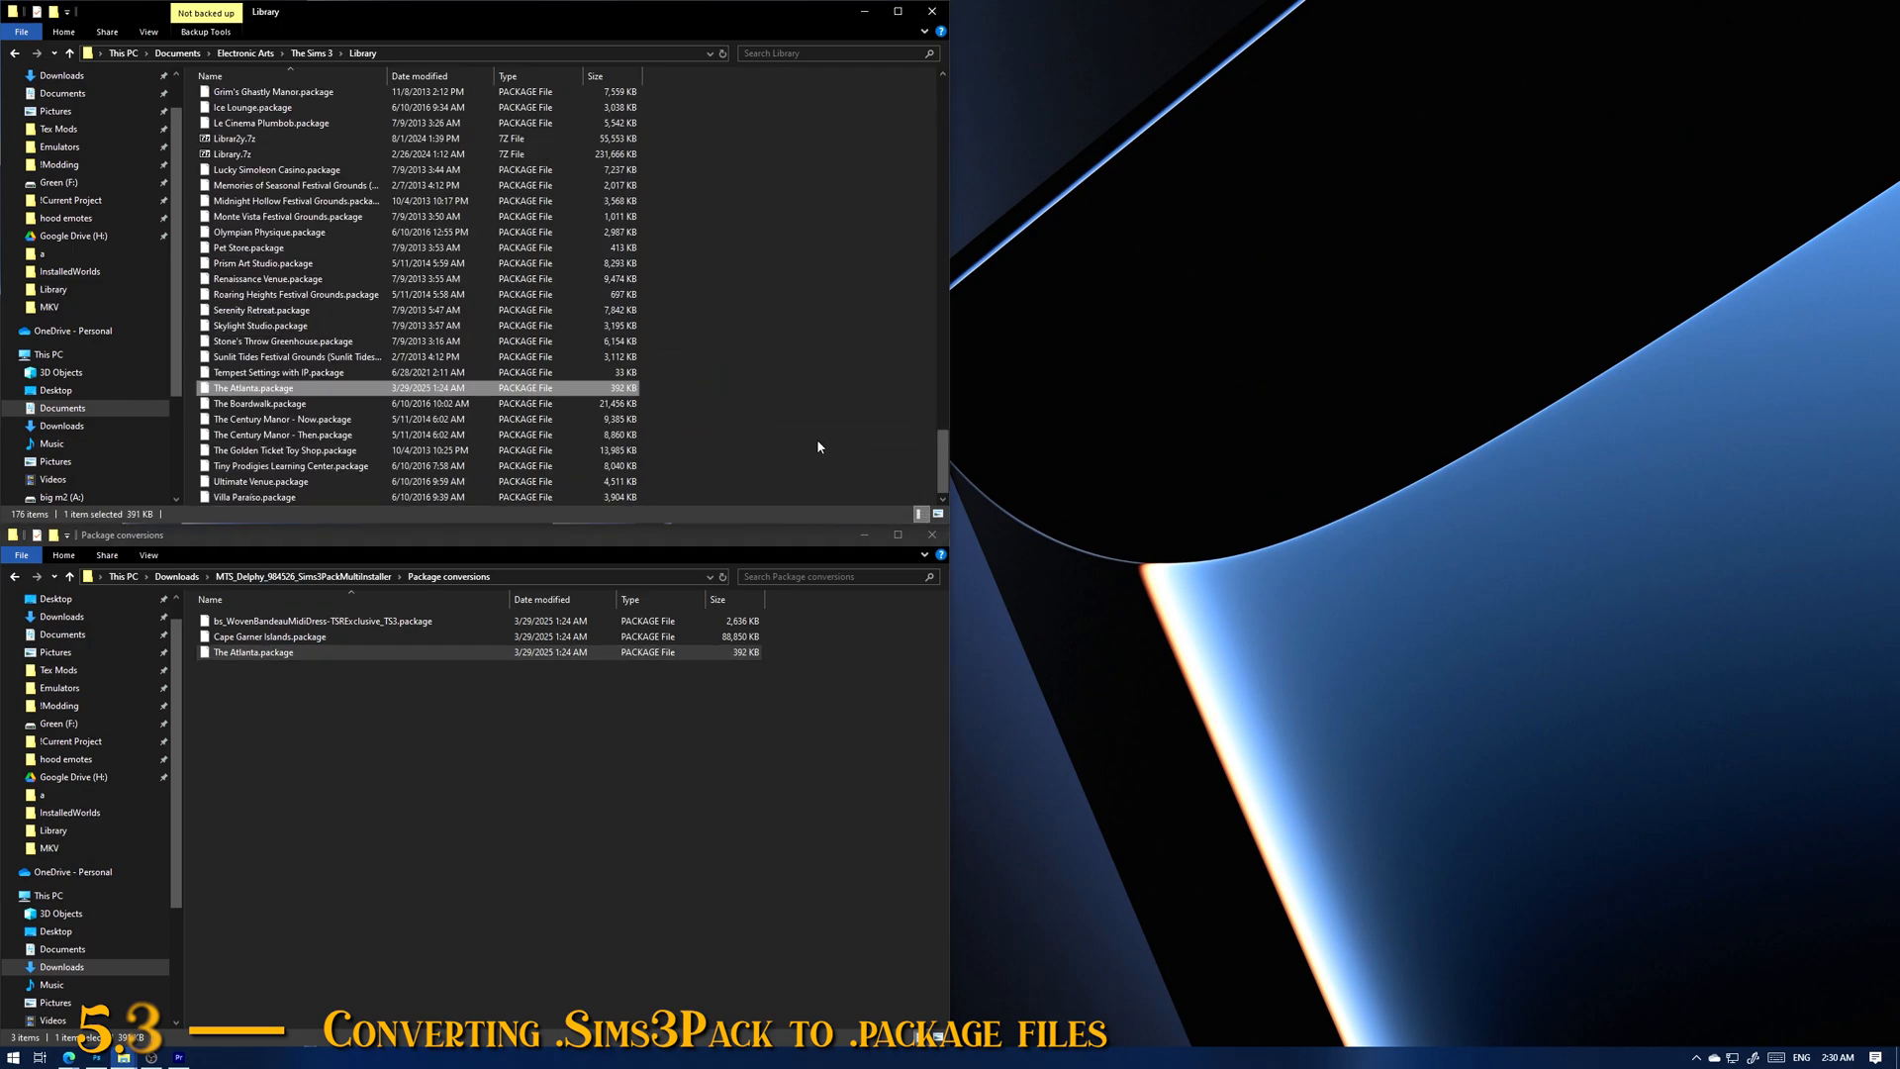
Step: Select Cape Garner Islands.package, and turn the display of file name extensions off and back on
click(269, 637)
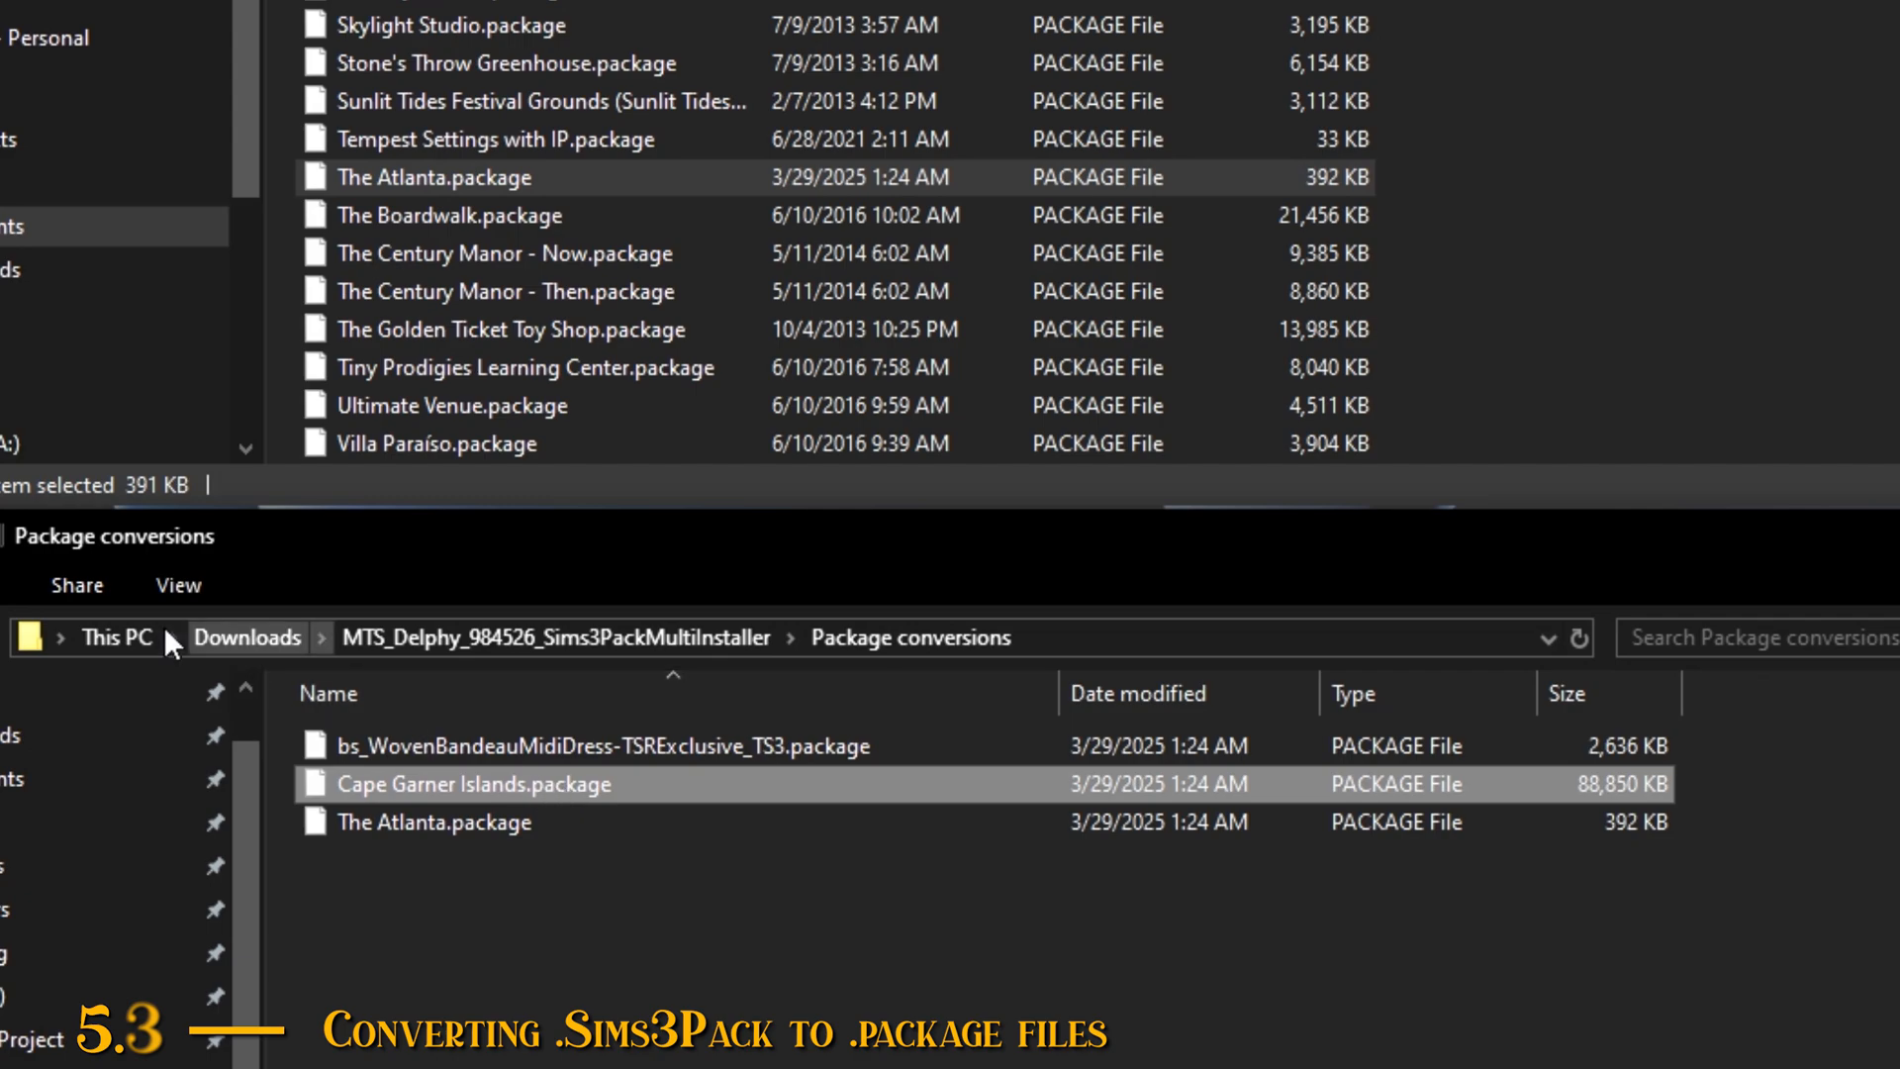
click(179, 589)
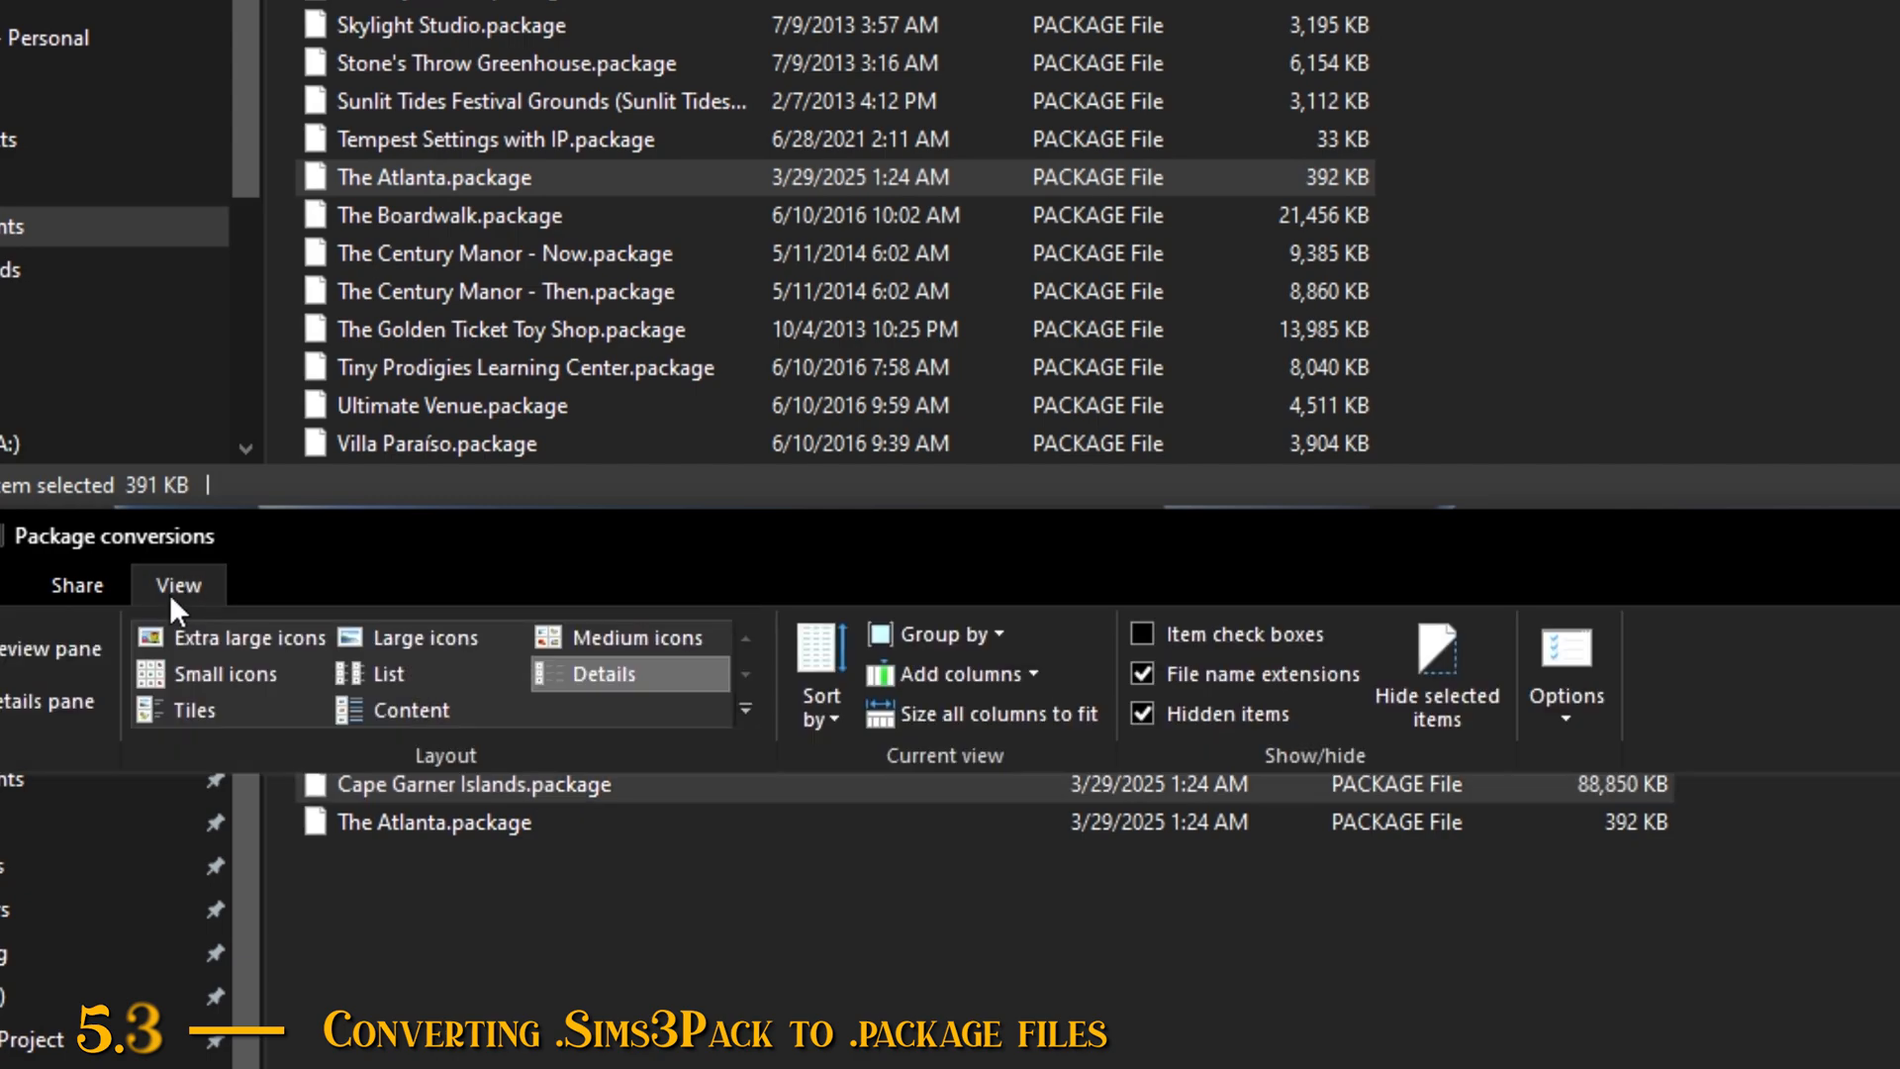
click(1149, 678)
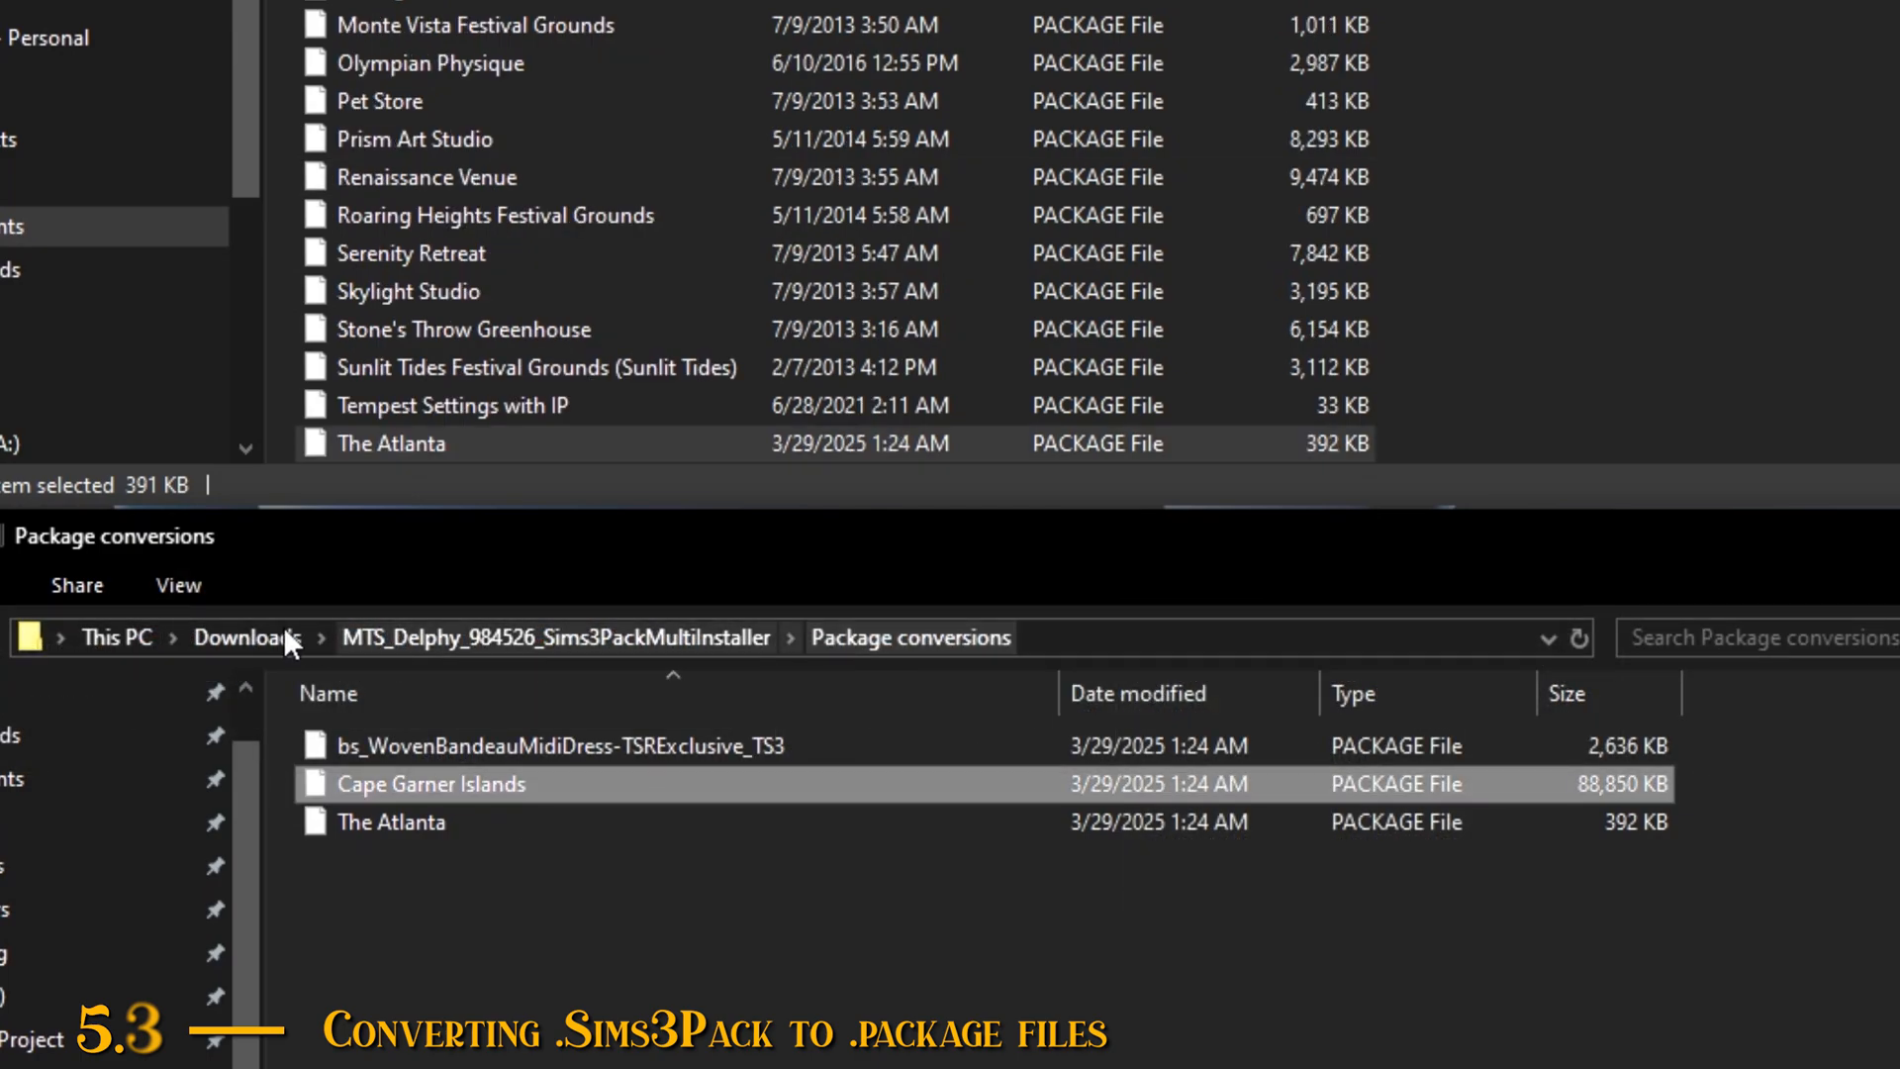
click(179, 584)
click(1143, 674)
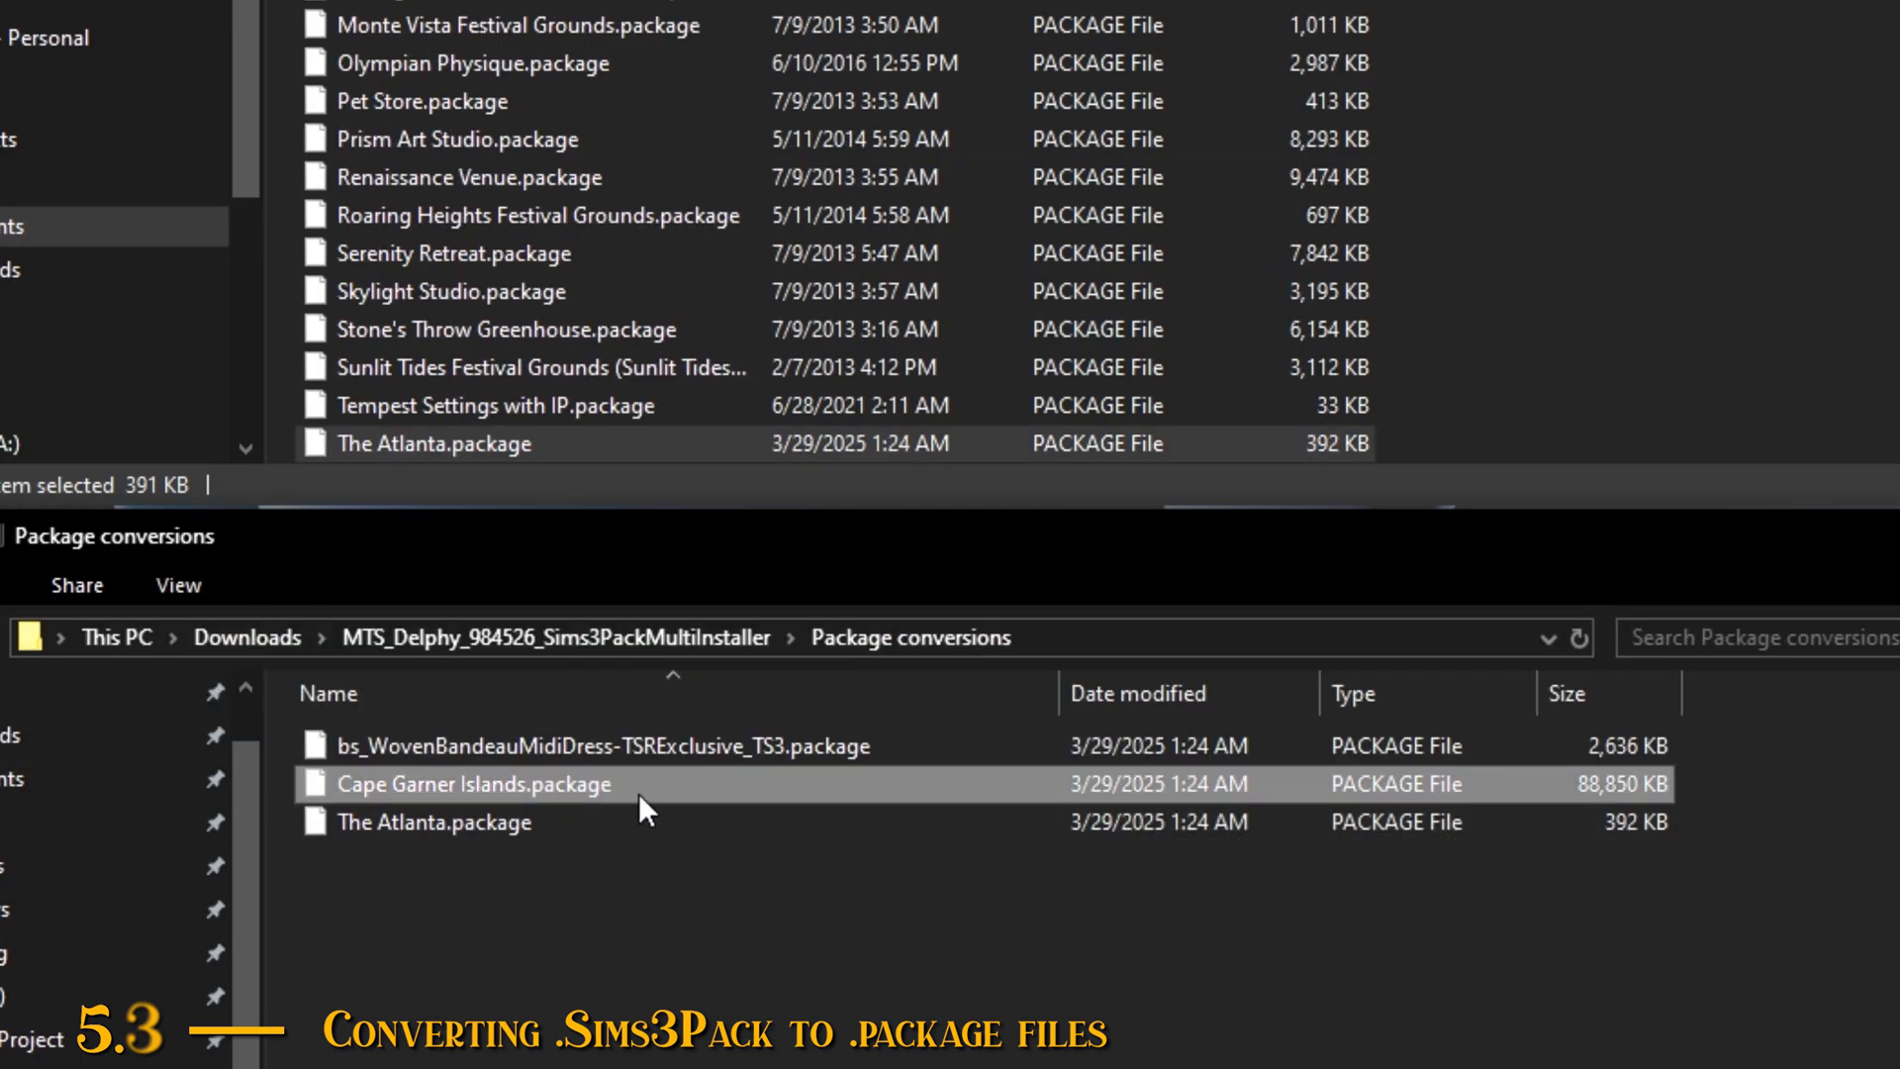
Step: Change the extension of Cape Garner Islands.package to .world, accepting the extension change
key(F2)
drag(636, 785, 530, 791)
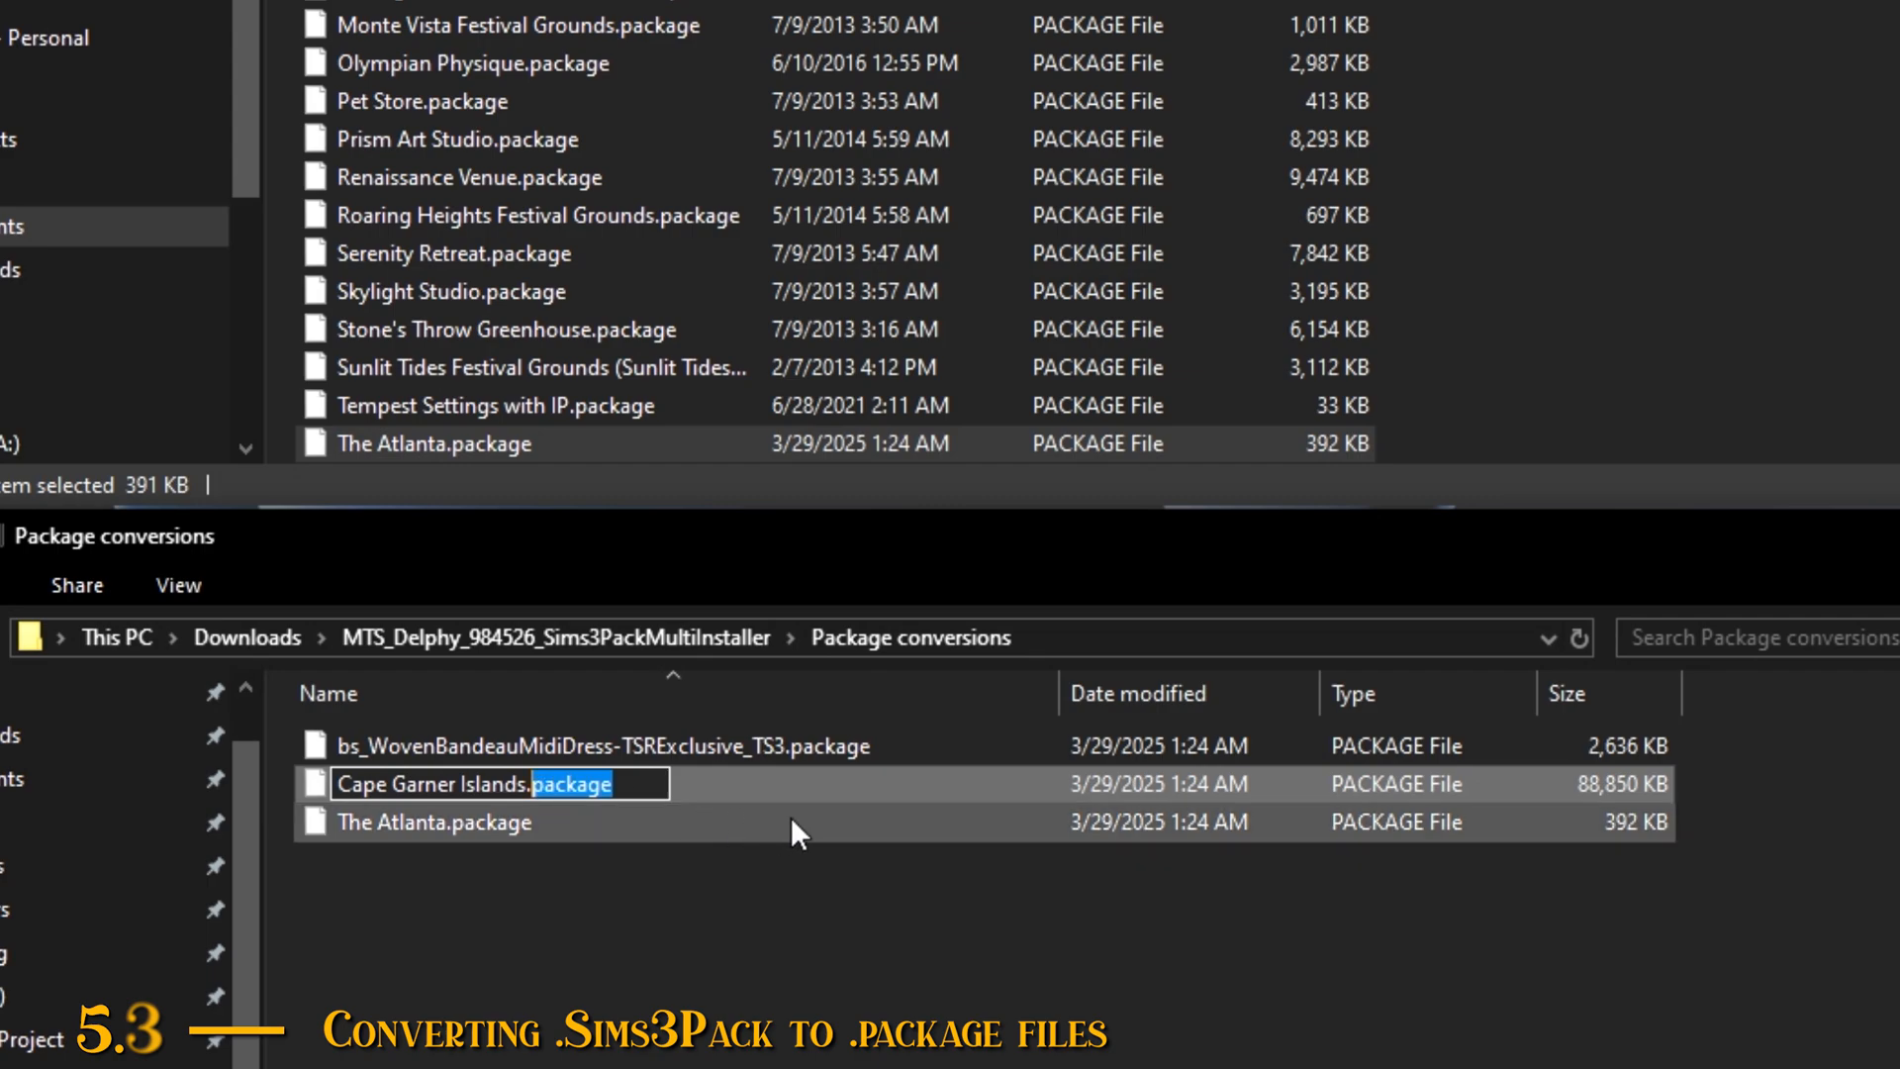
text(world)
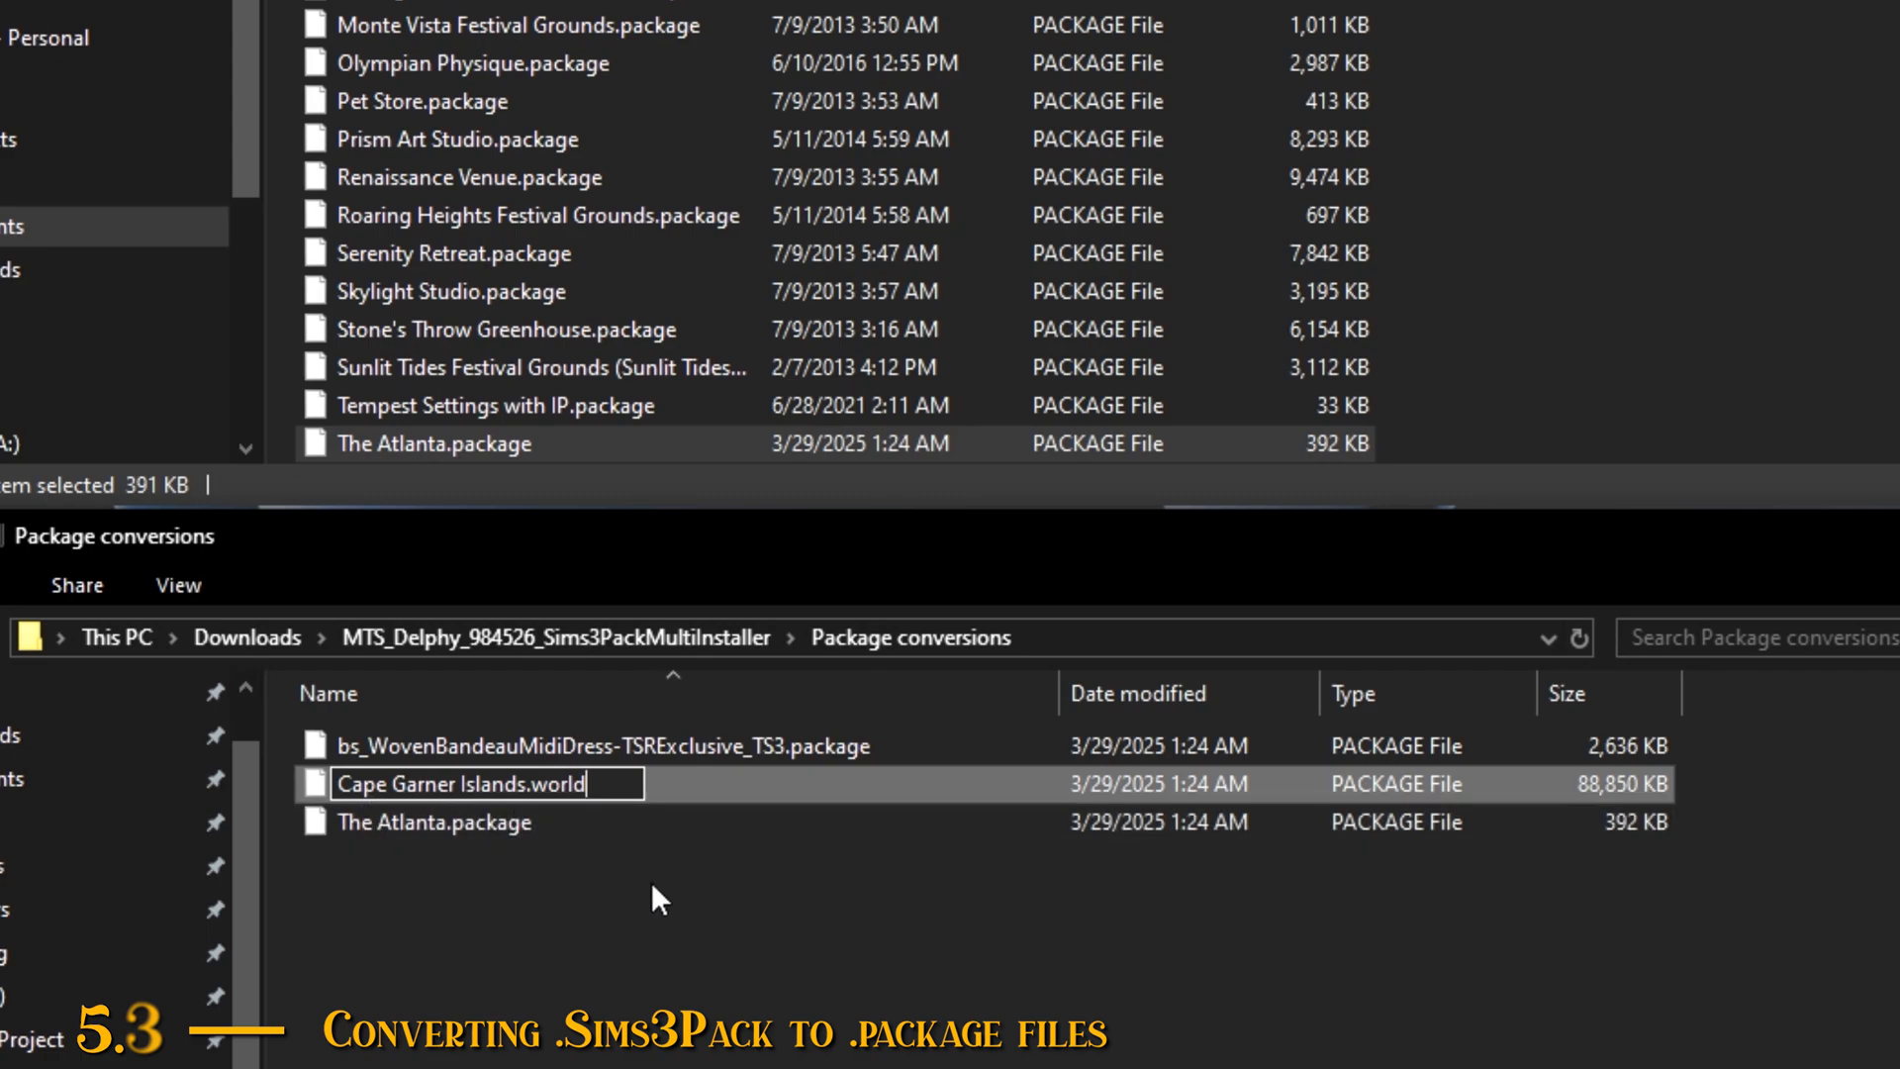
key(Return)
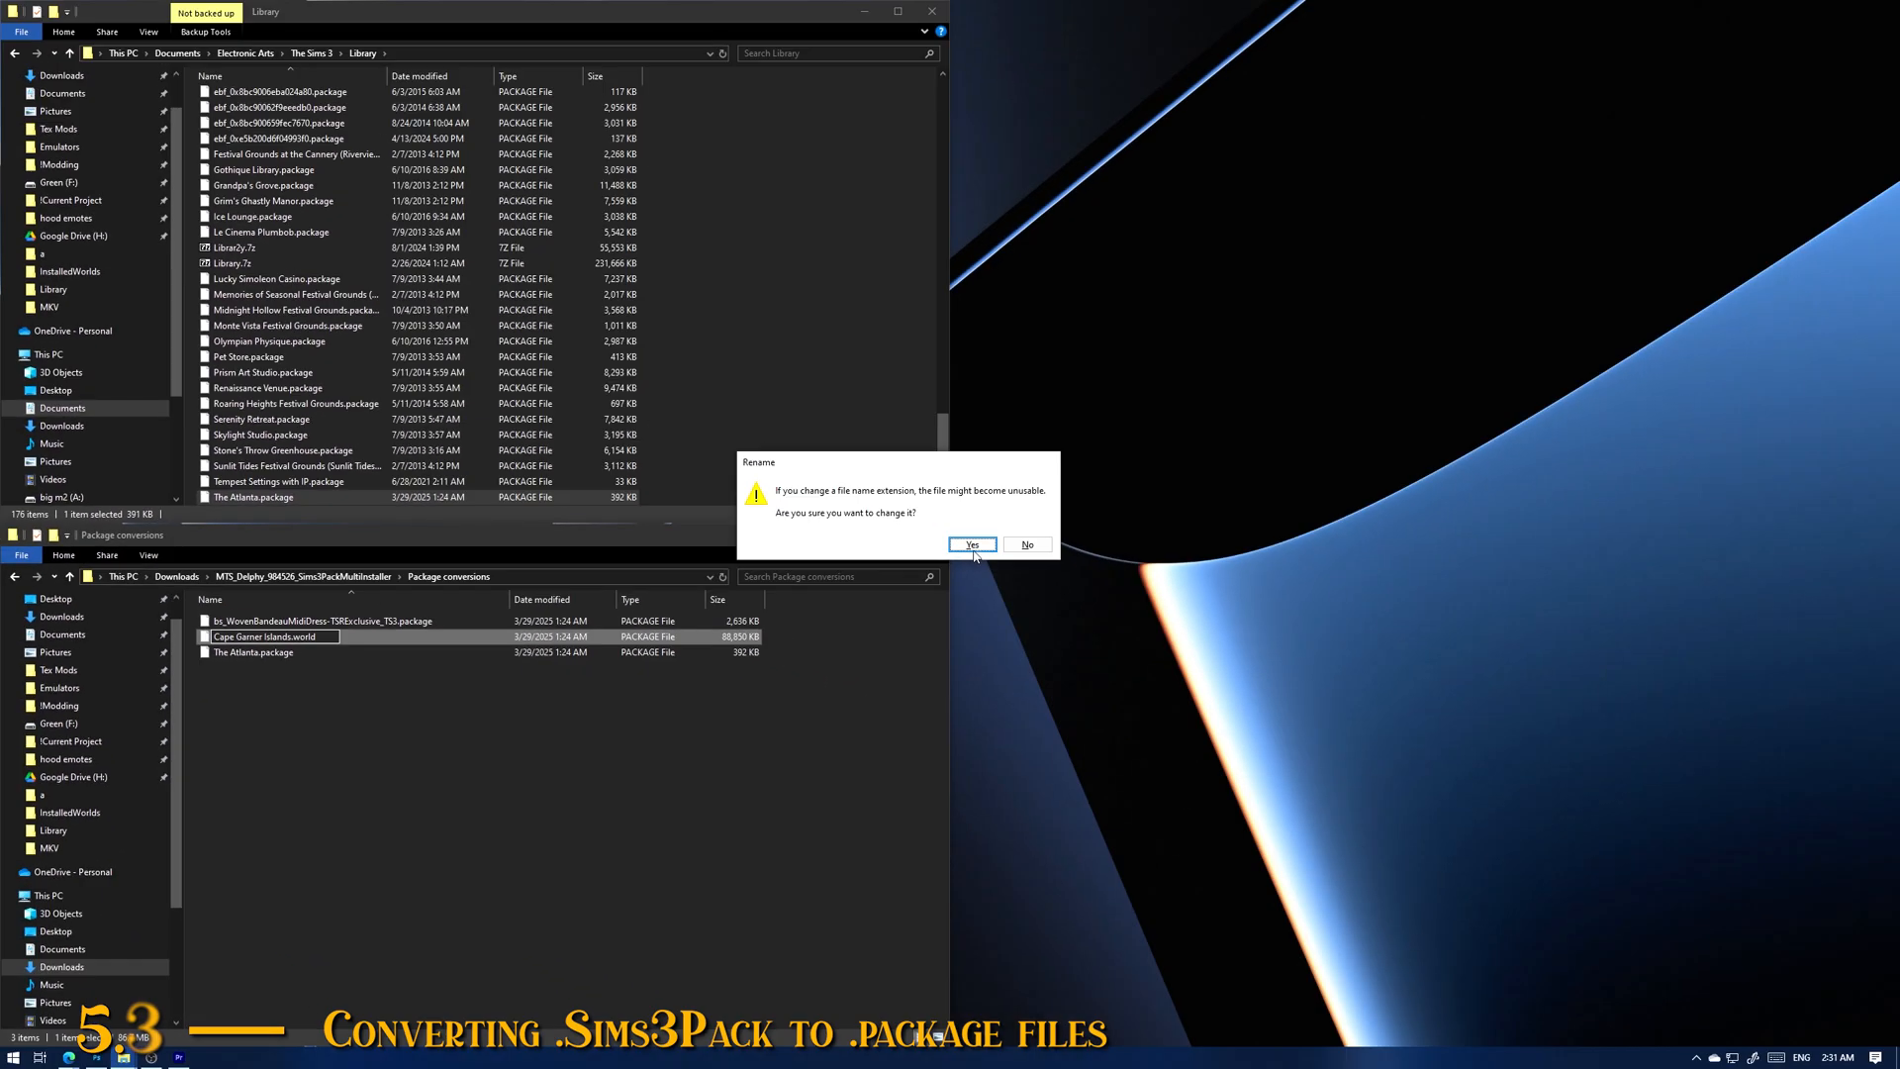
click(972, 544)
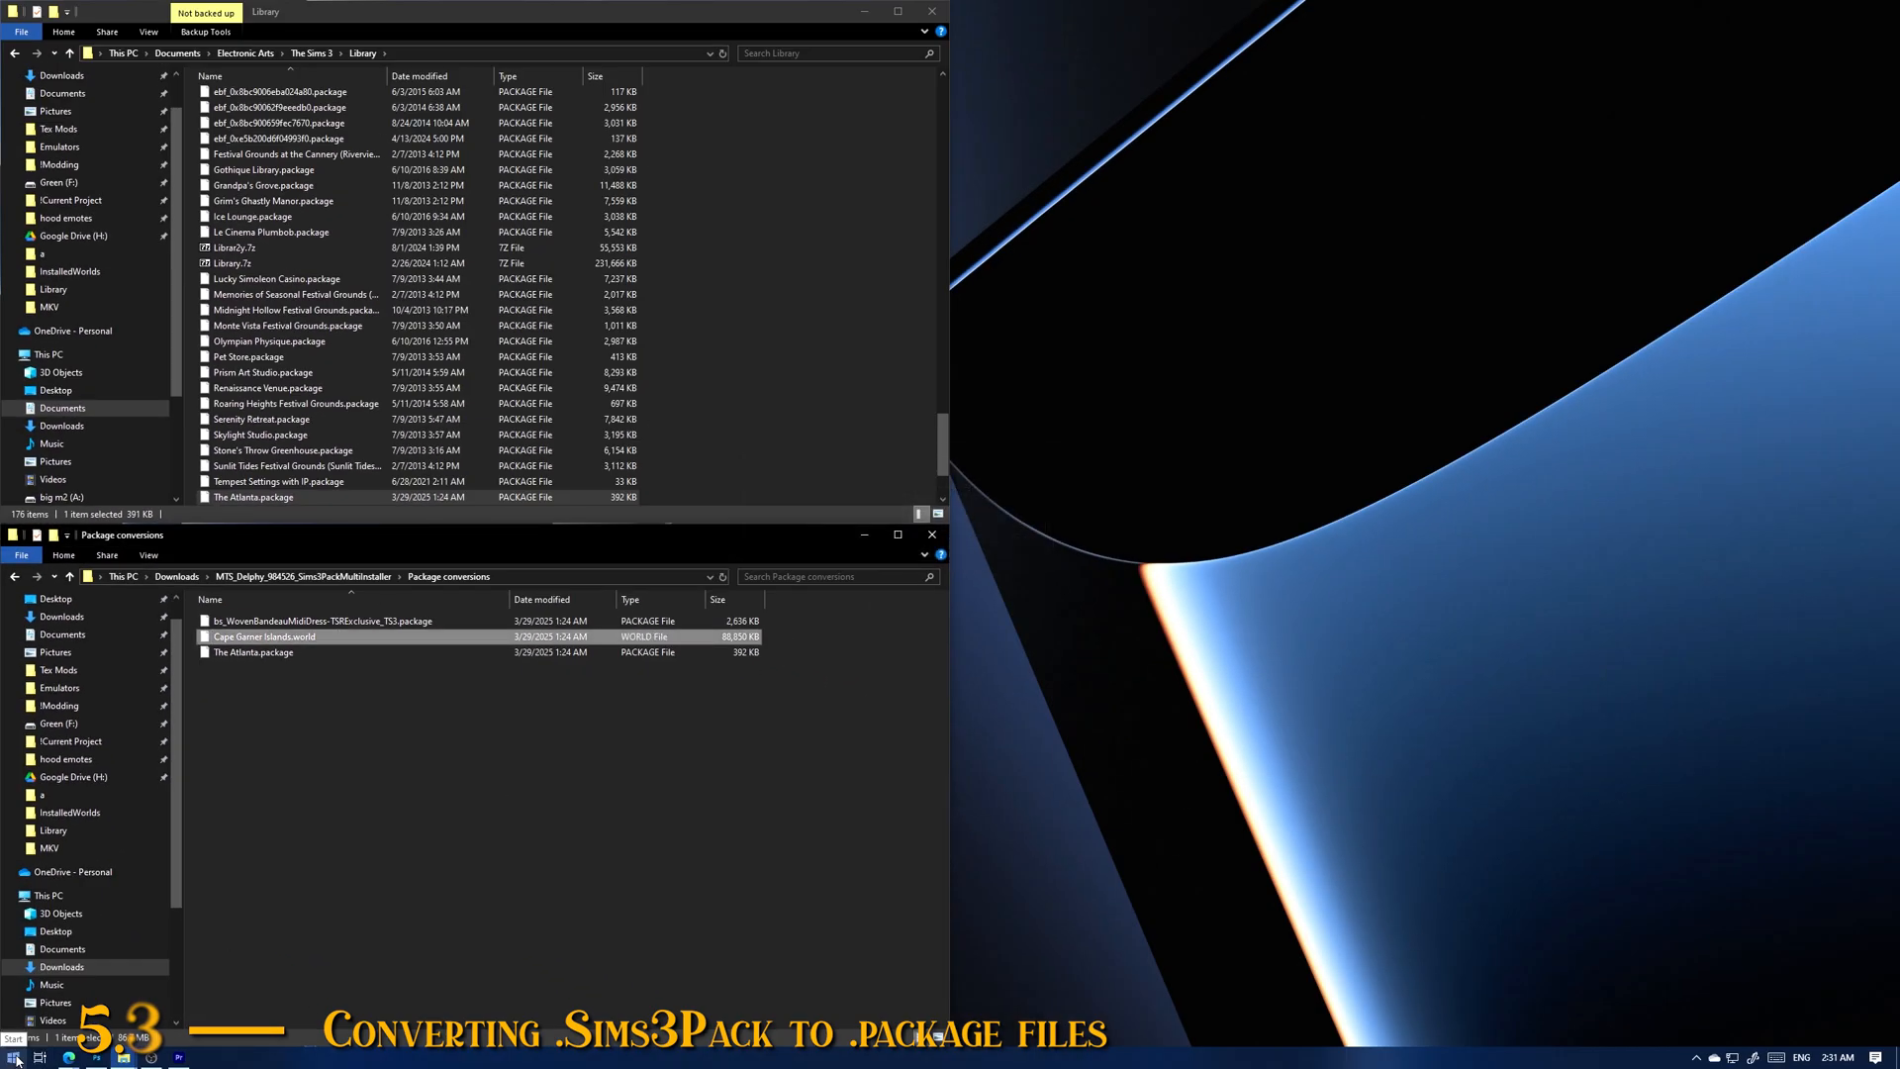
Step: Copy Cape Garner Islands.world into Program Files (x86)\Electronic Arts\The Sims 3\GameData\Shared\NonPackaged\Worlds on the C: drive
click(15, 1059)
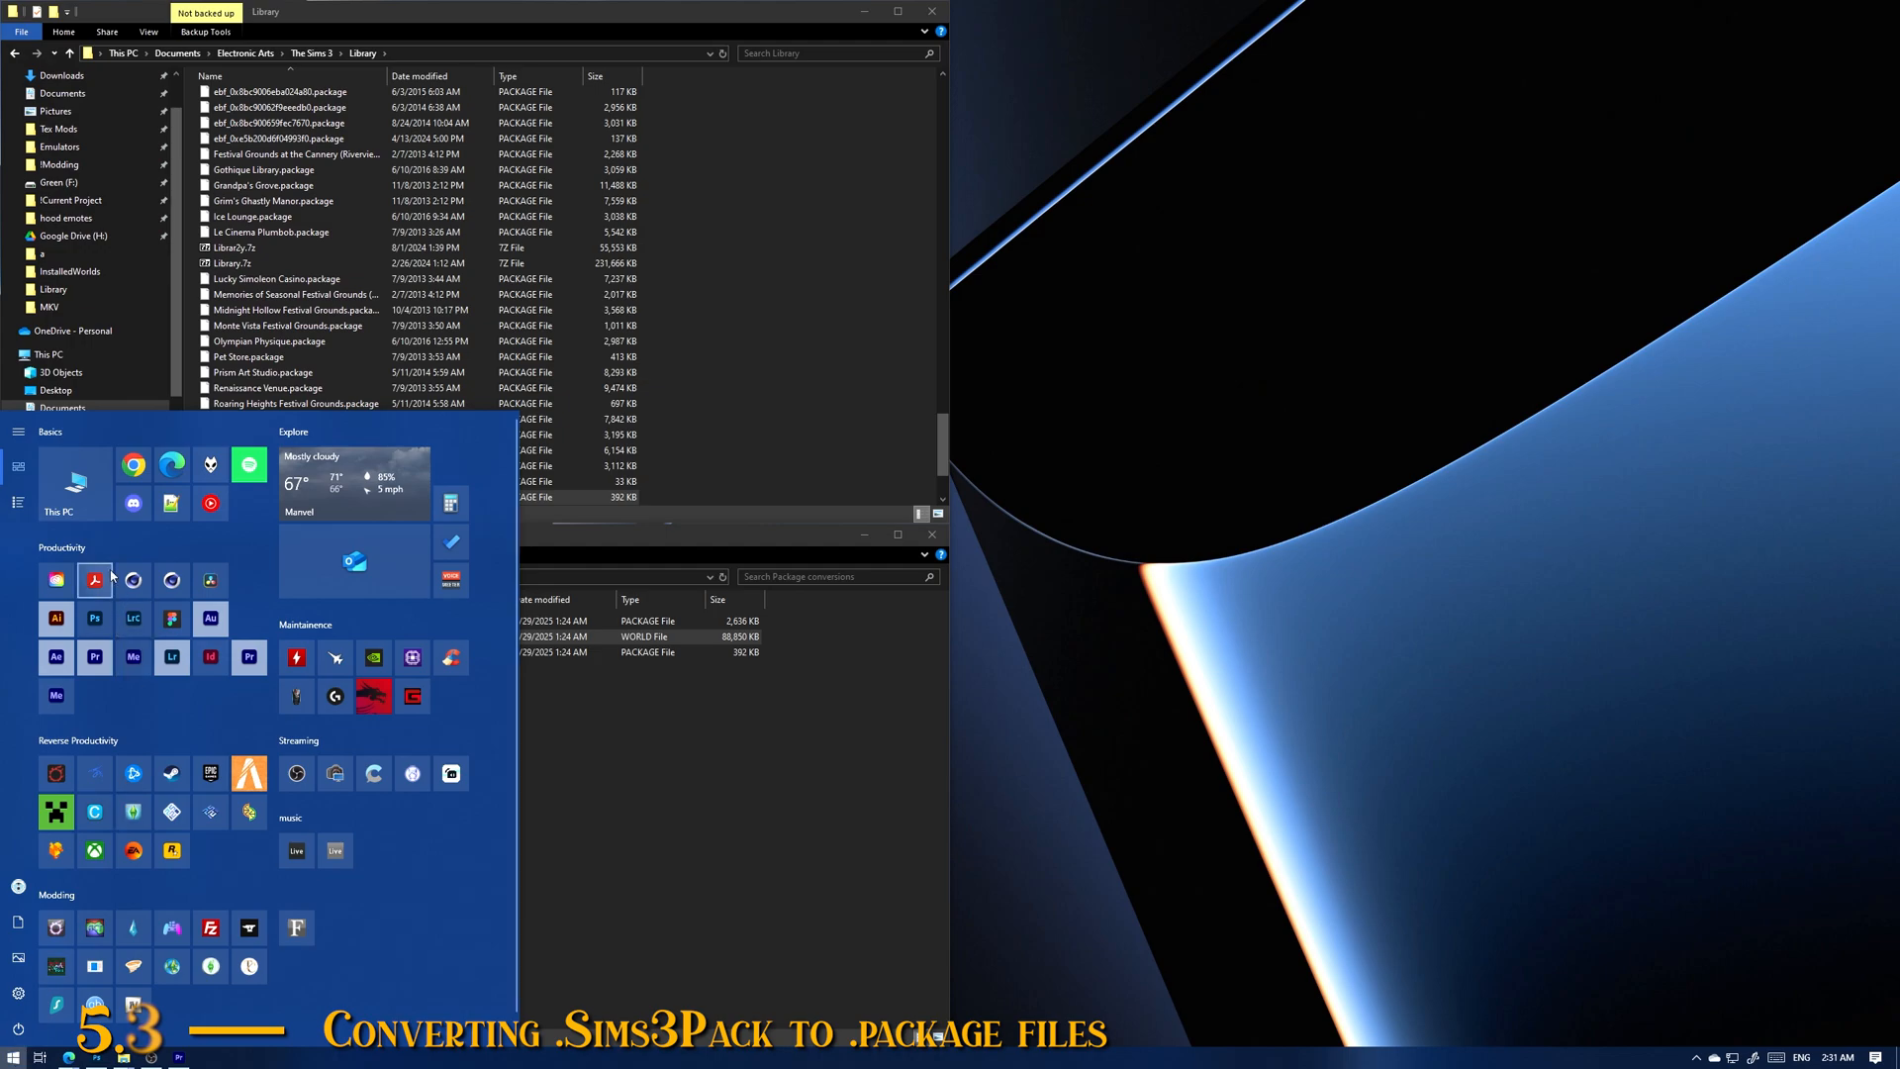
click(78, 485)
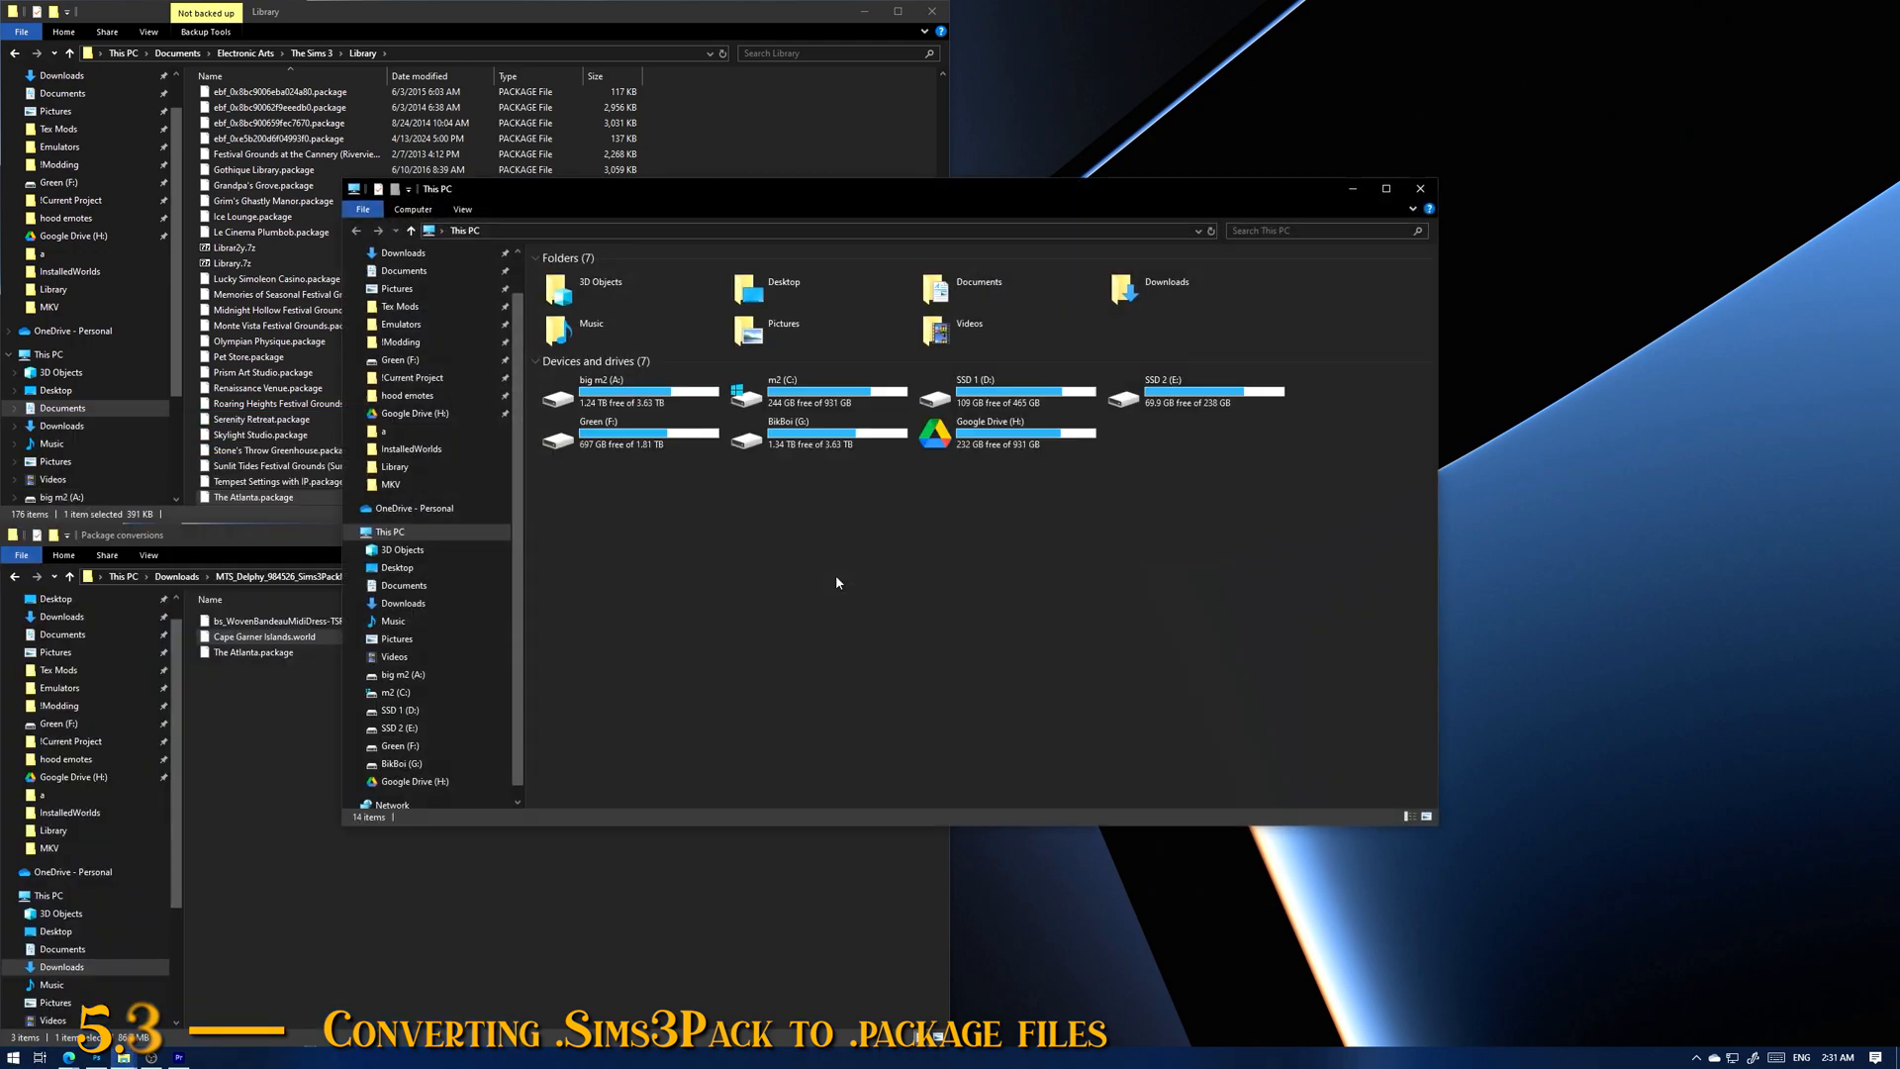
double_click(791, 394)
double_click(614, 402)
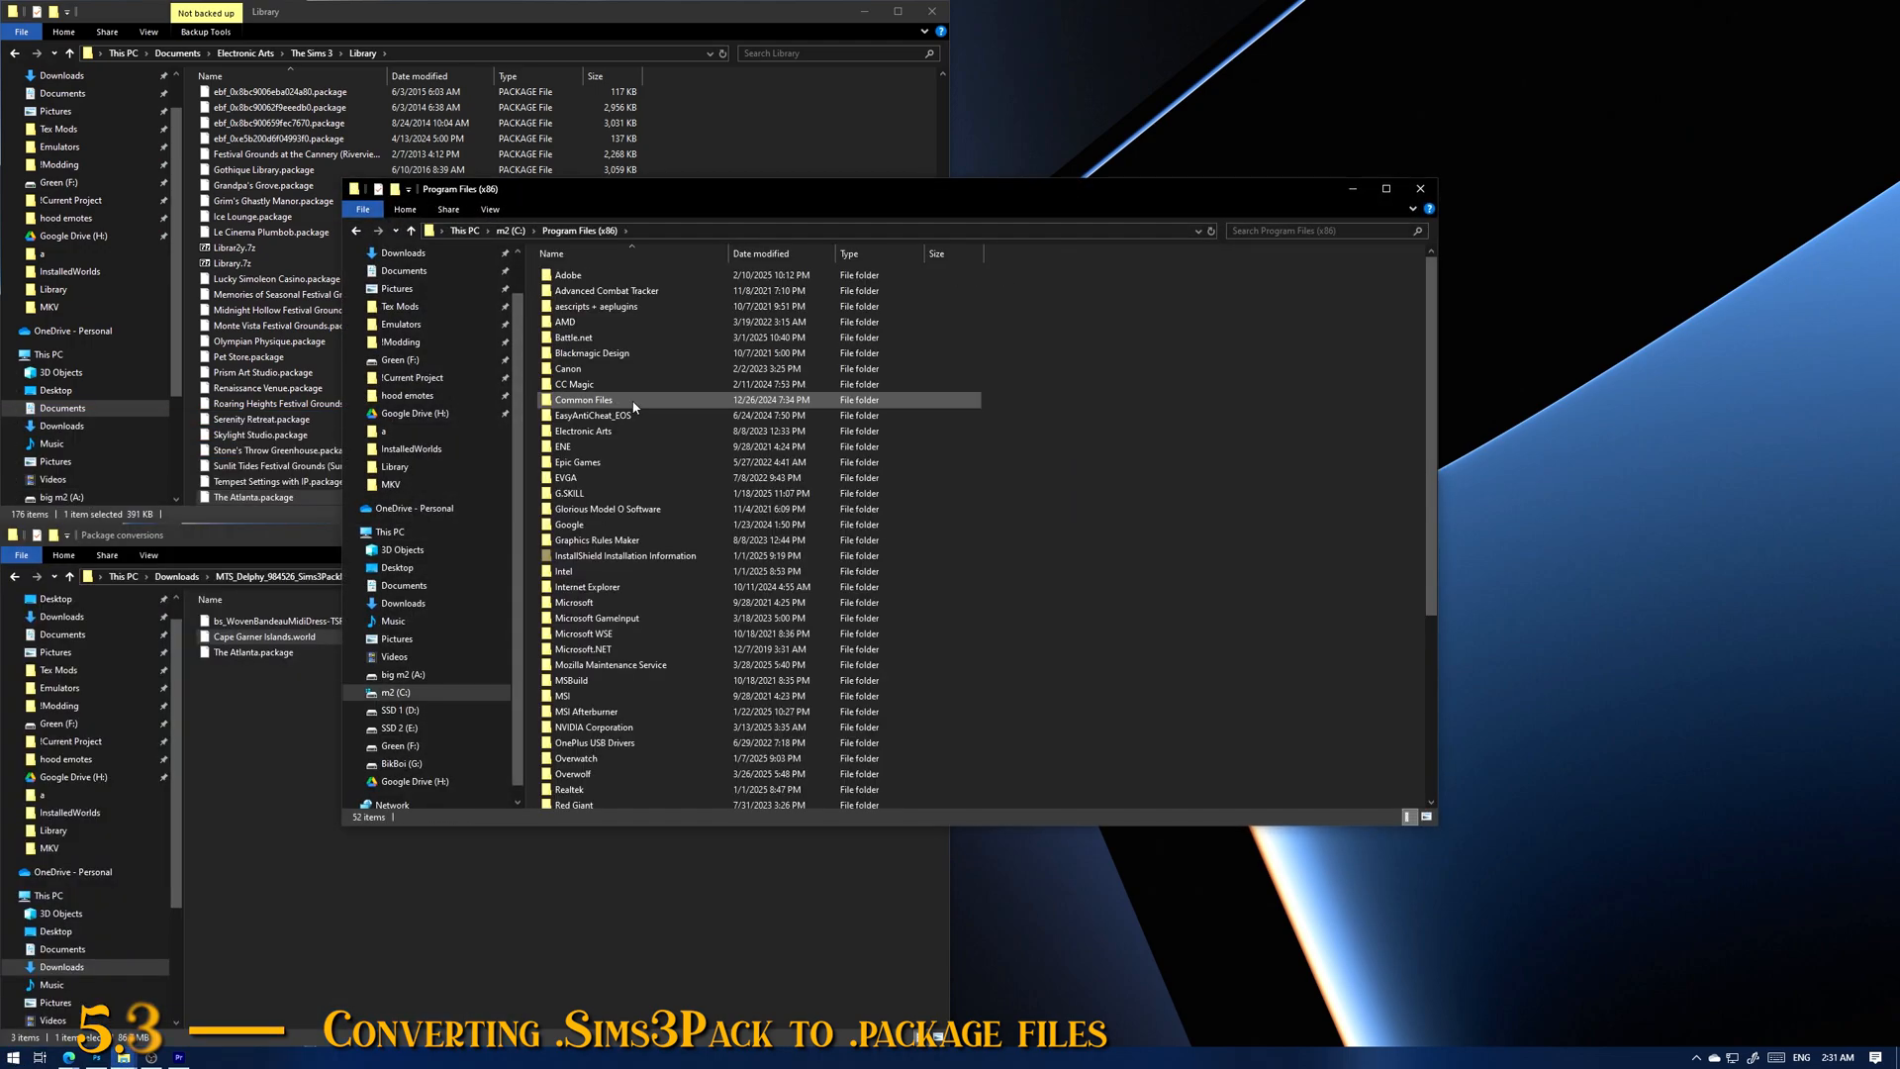
double_click(633, 432)
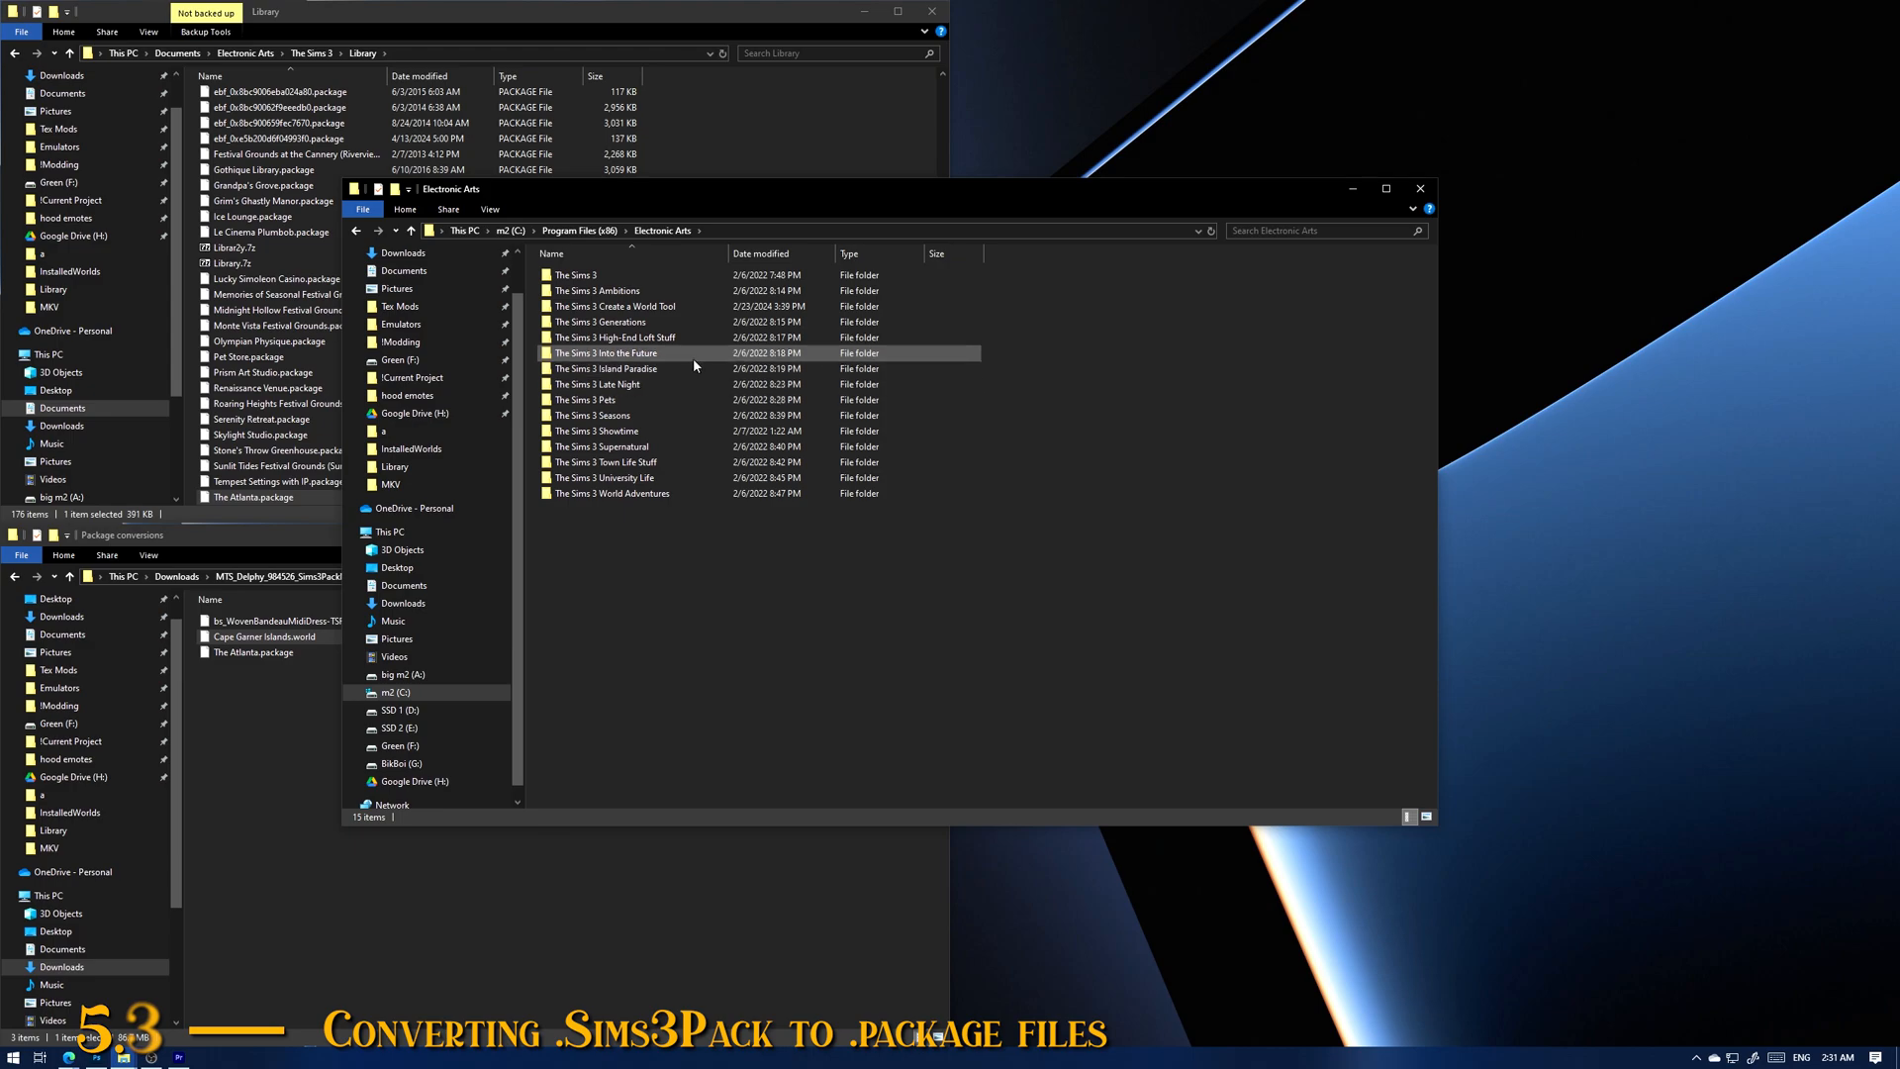
double_click(609, 276)
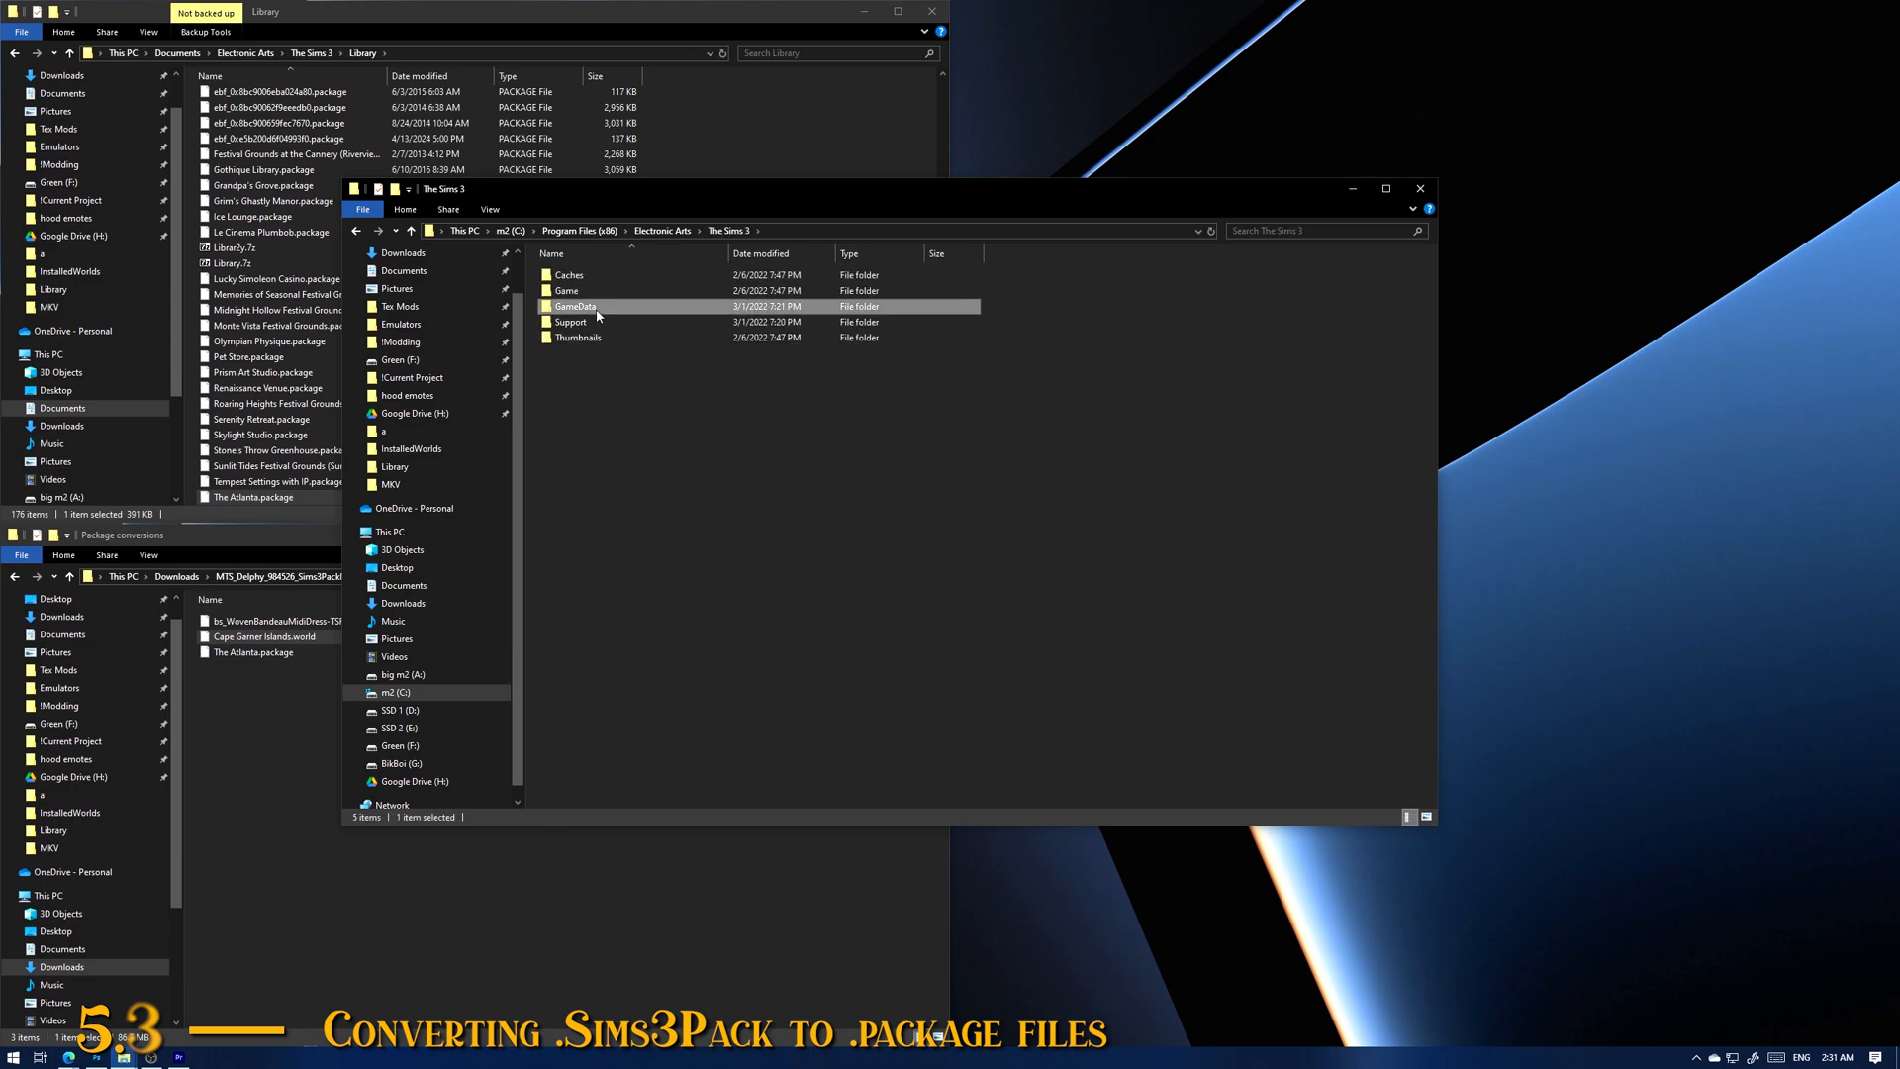
double_click(577, 306)
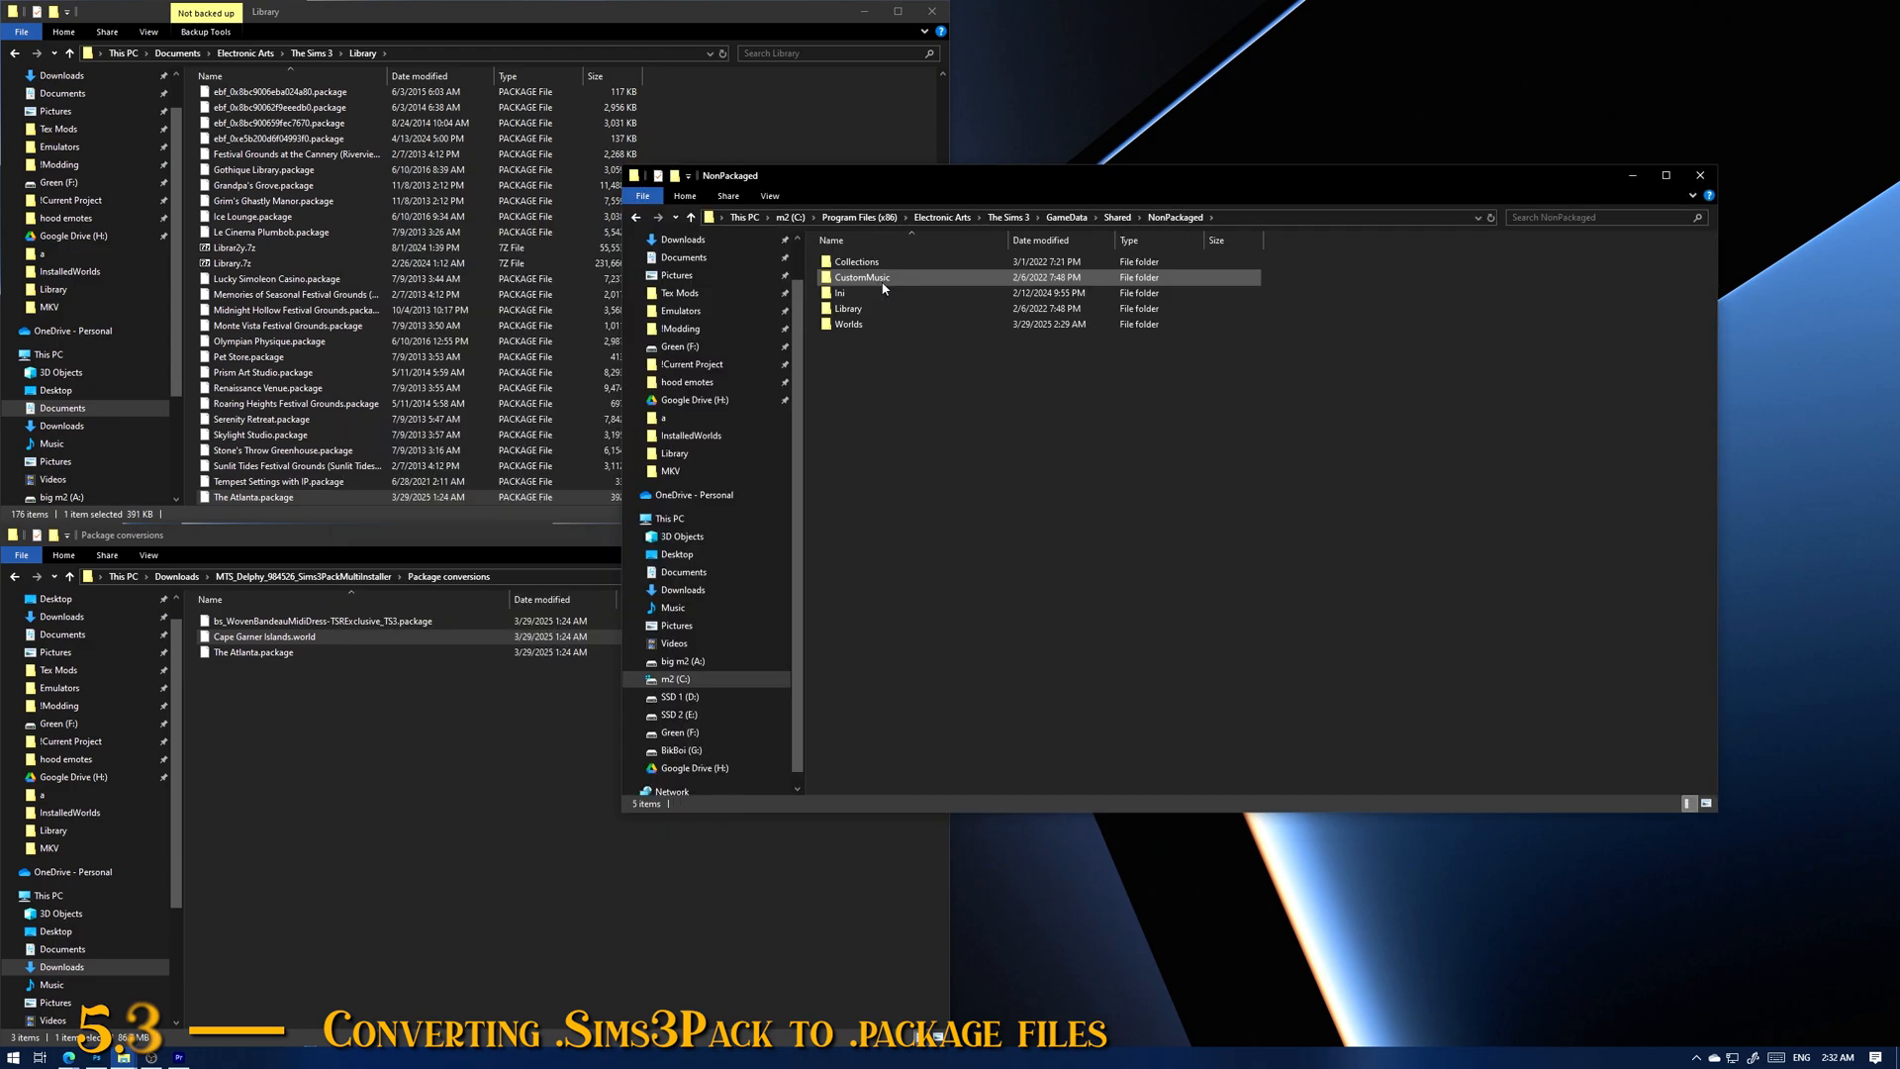
double_click(848, 324)
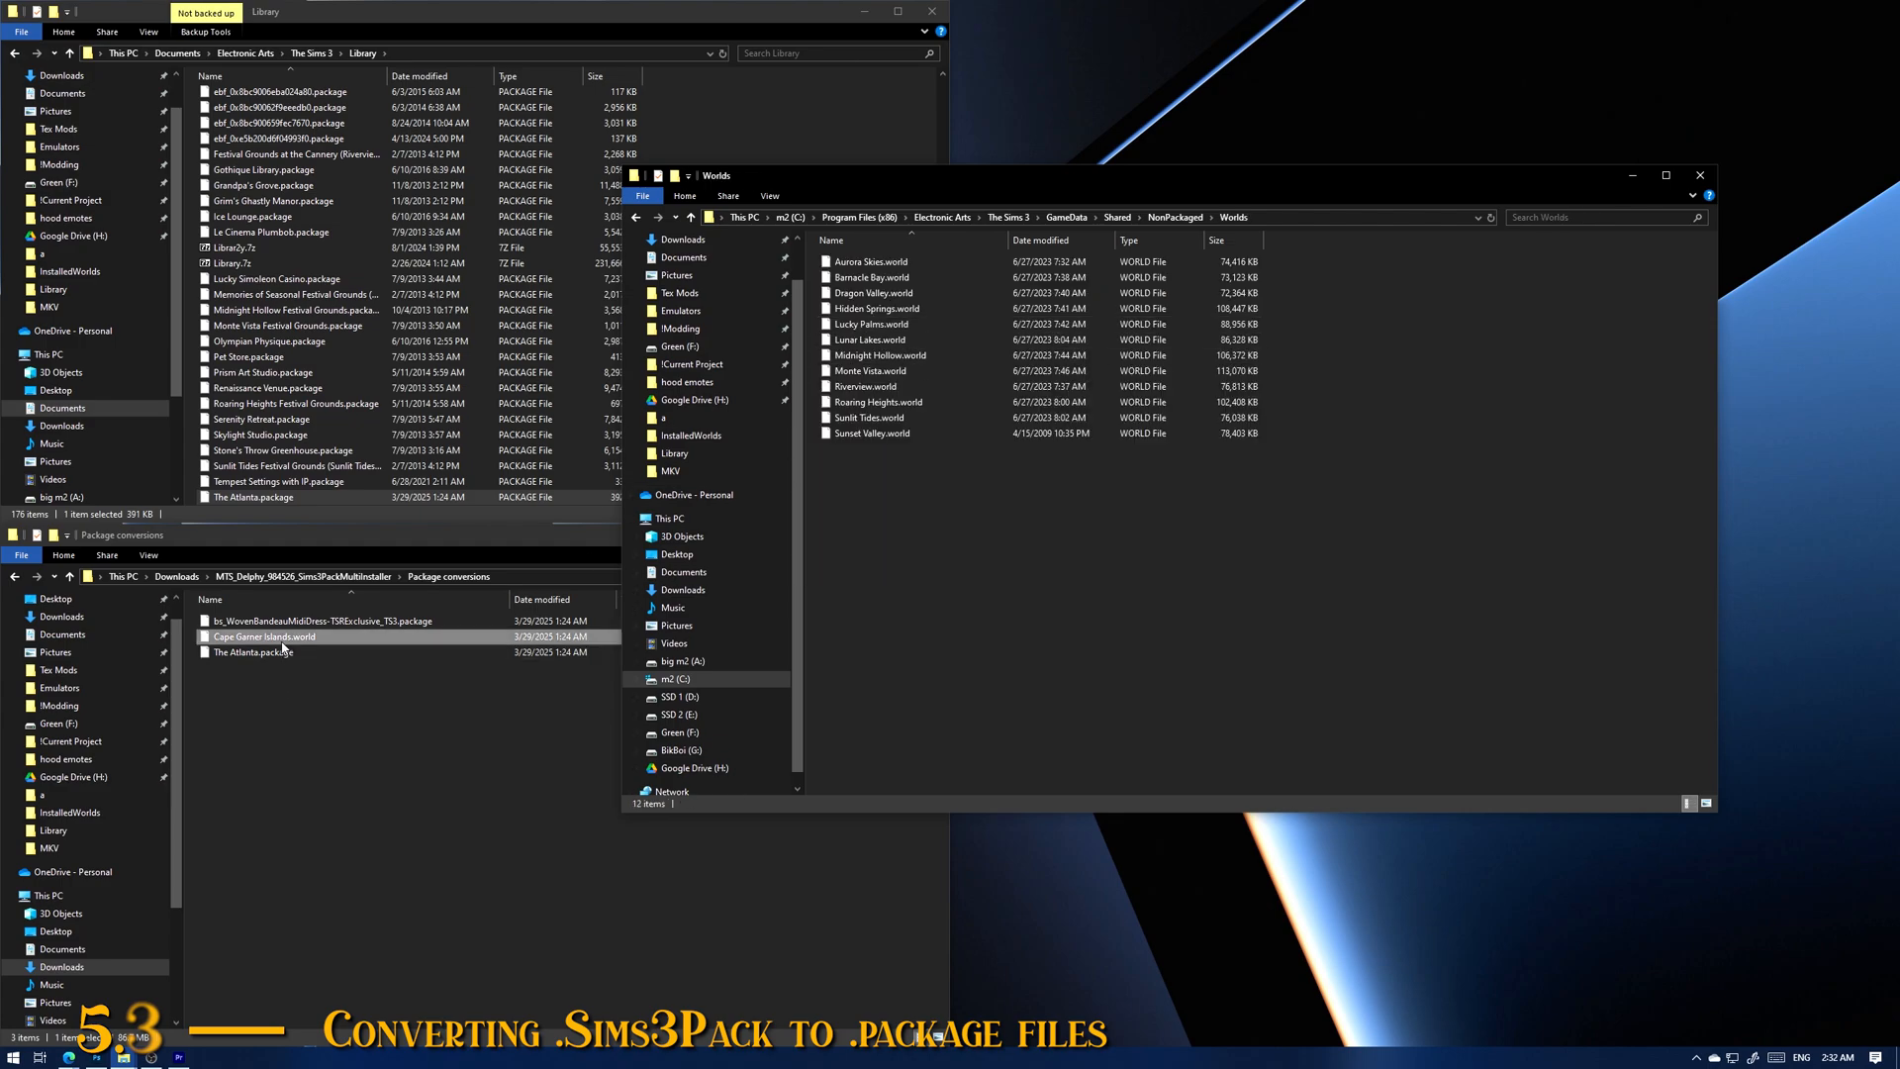
drag(283, 644, 1057, 547)
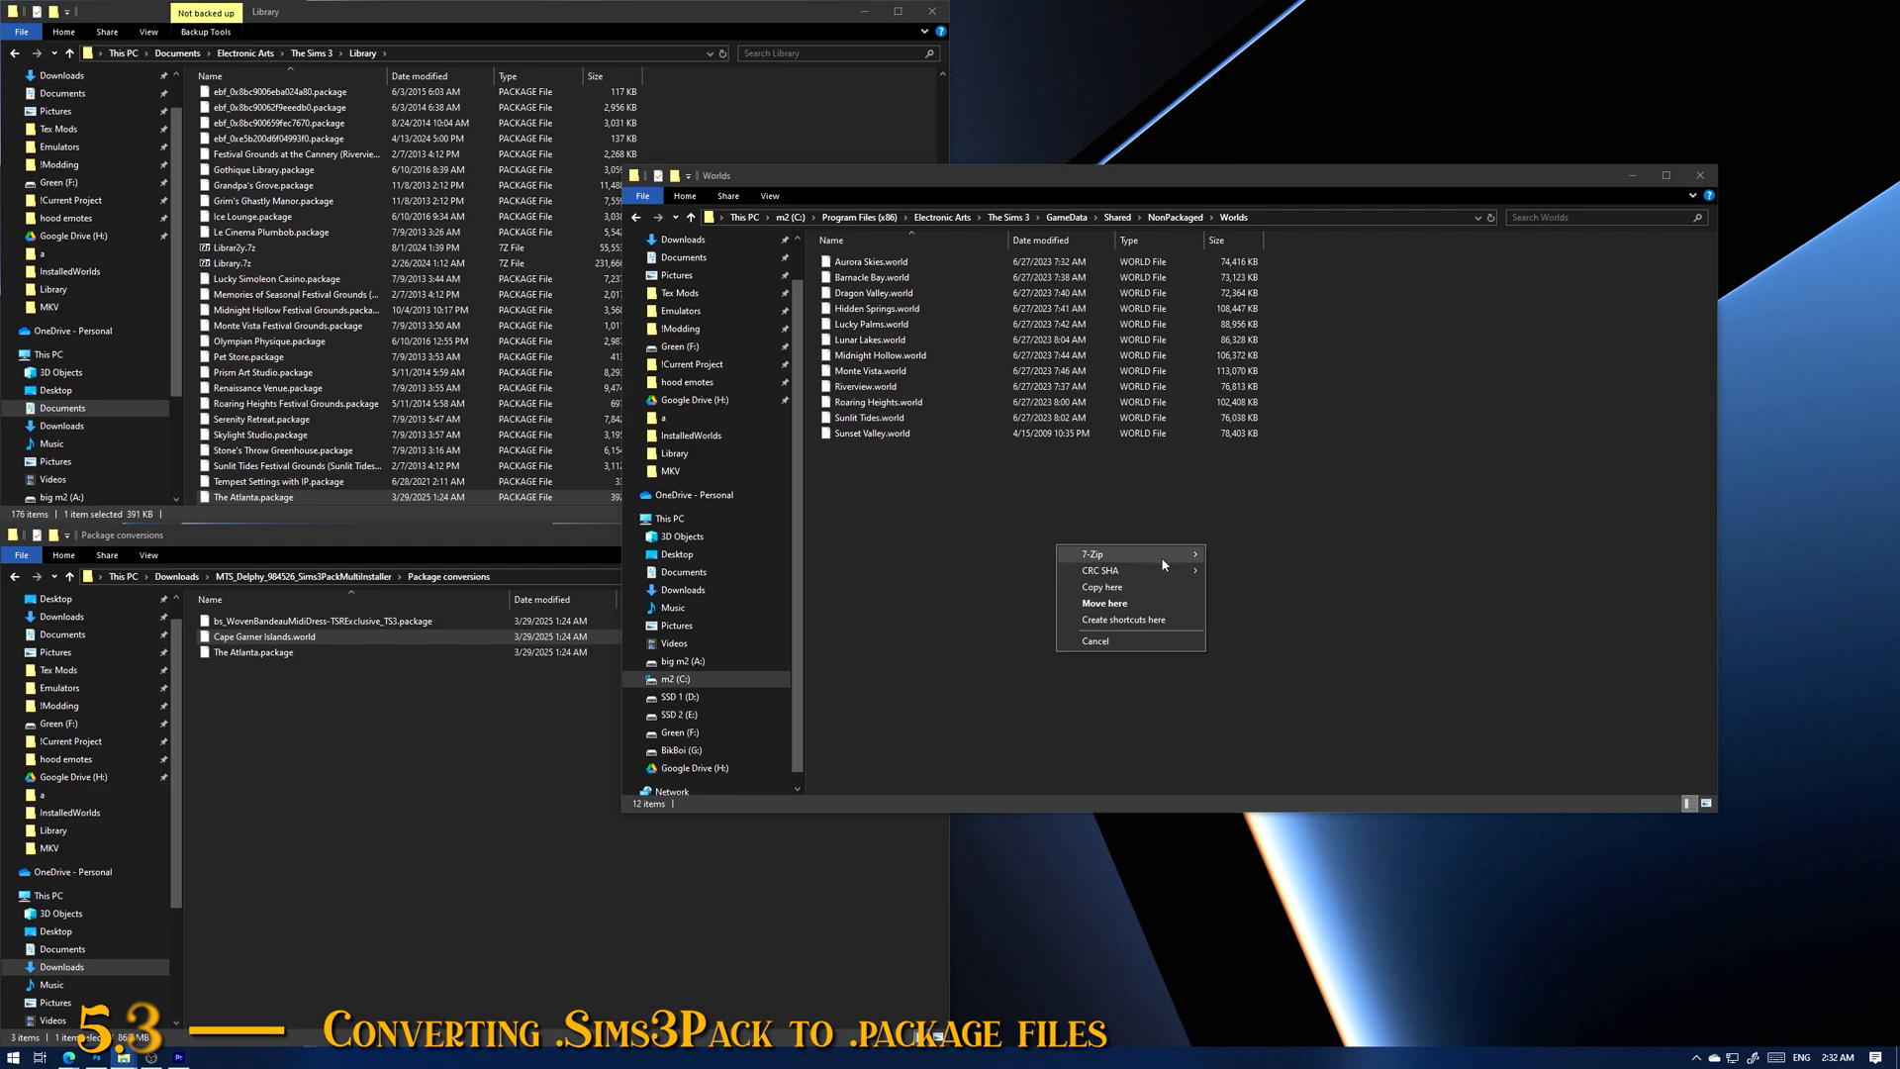
click(1138, 590)
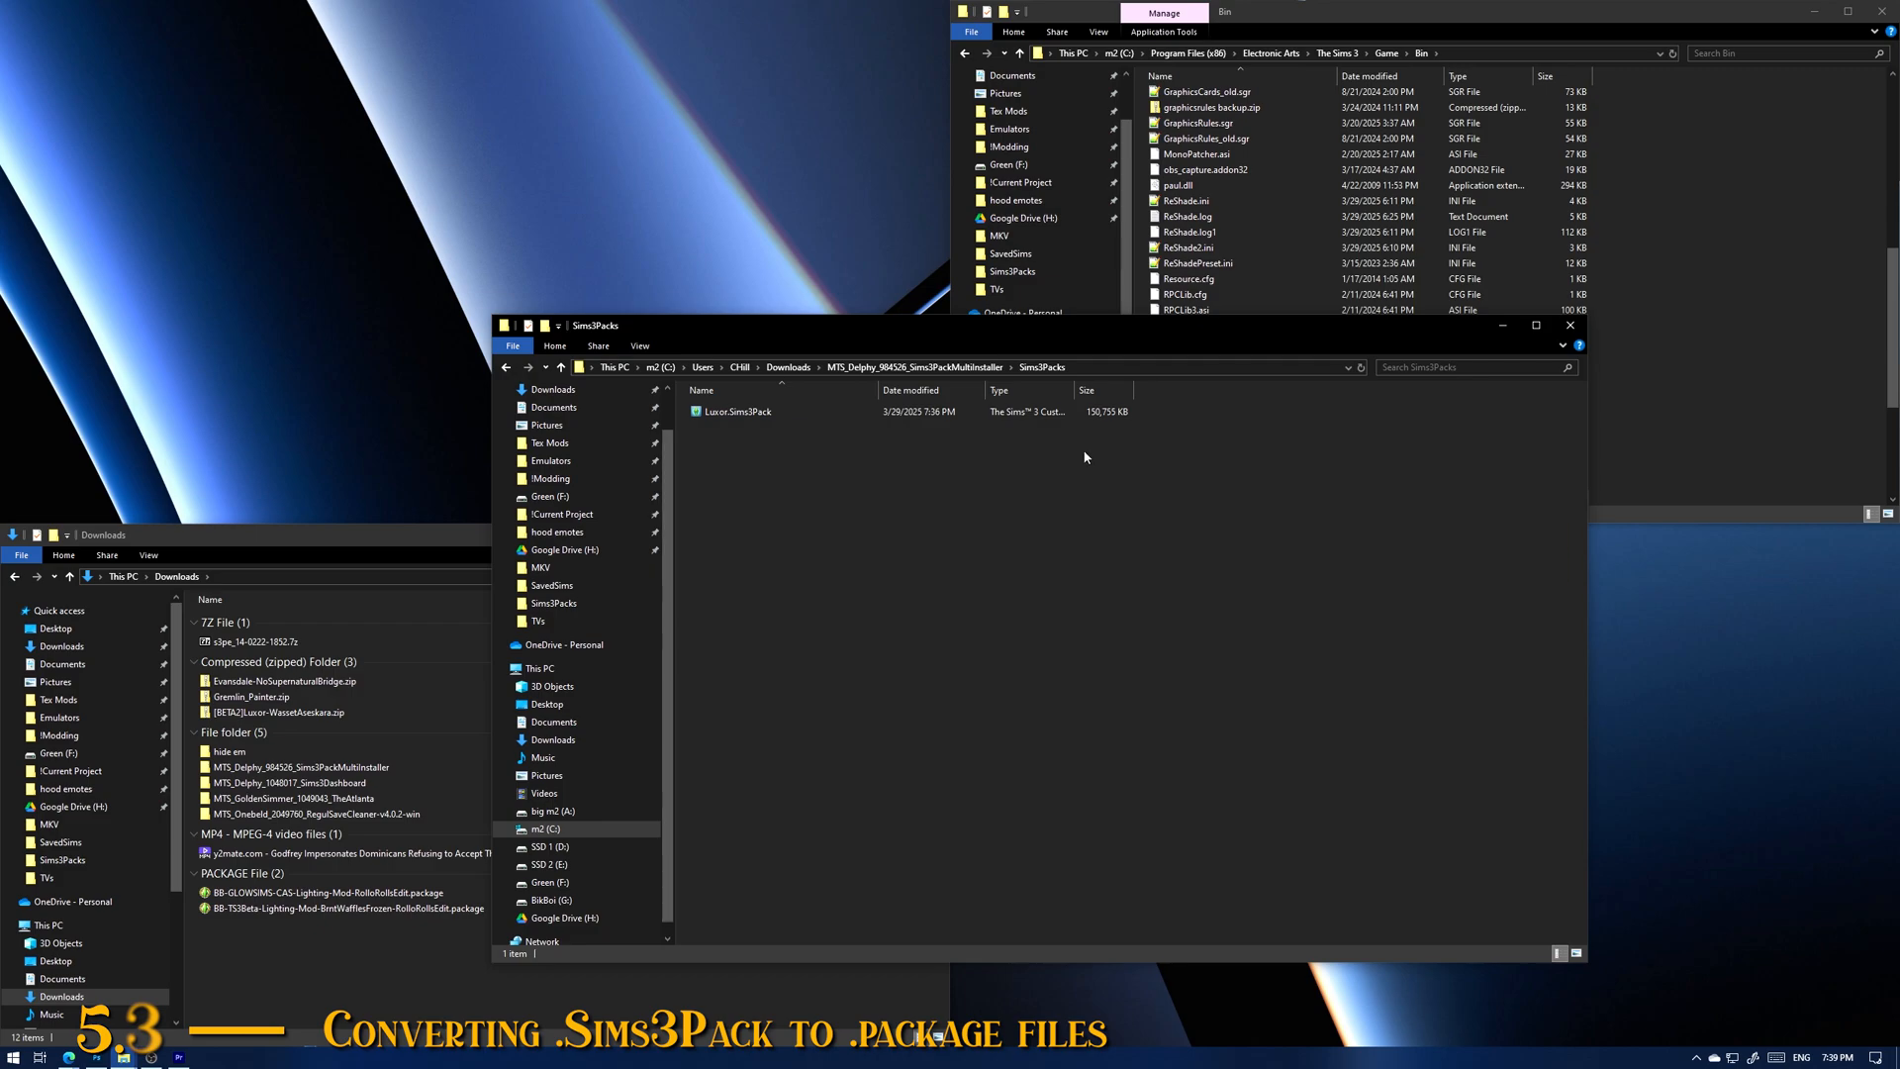
Step: Run Sims3Pack Multi Installer.exe and extract Luxor.Sims3Pack from the Sims3Packs folder into Package conversions
click(728, 414)
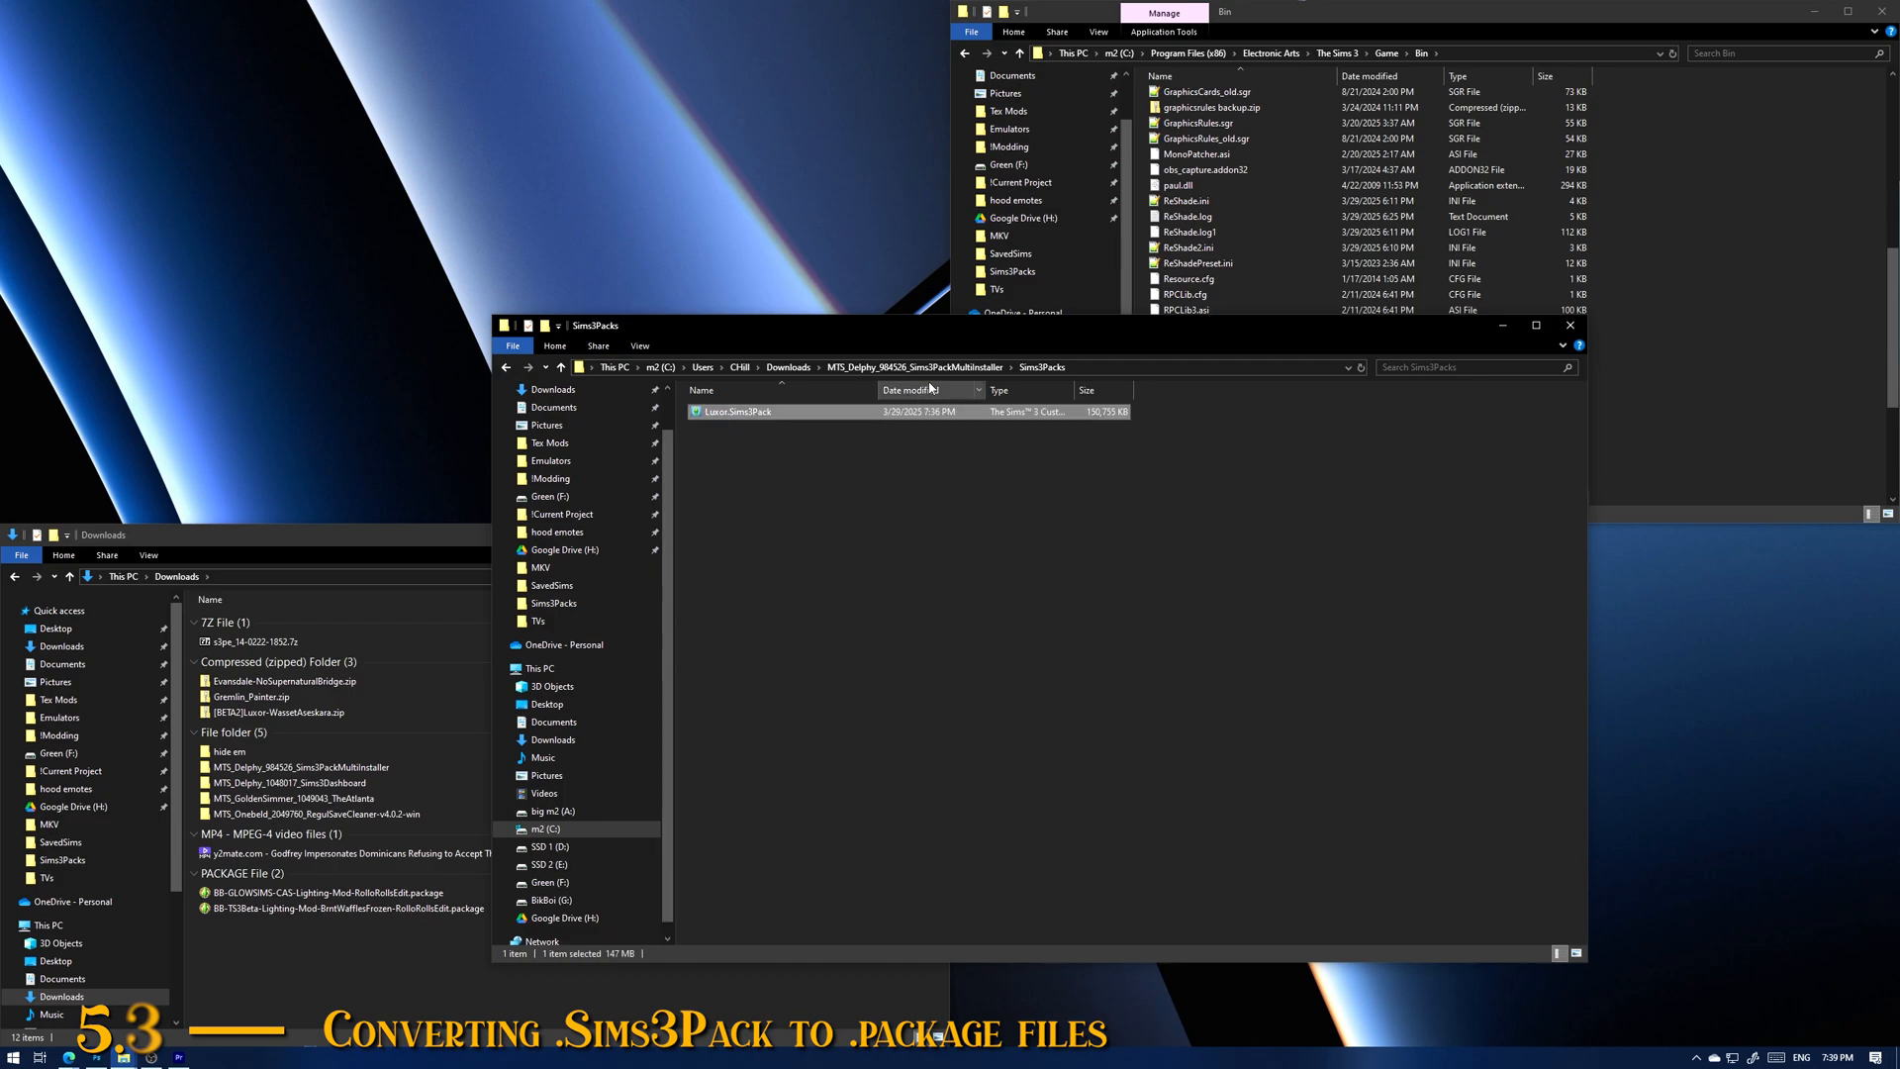
key(BackSpace)
double_click(798, 442)
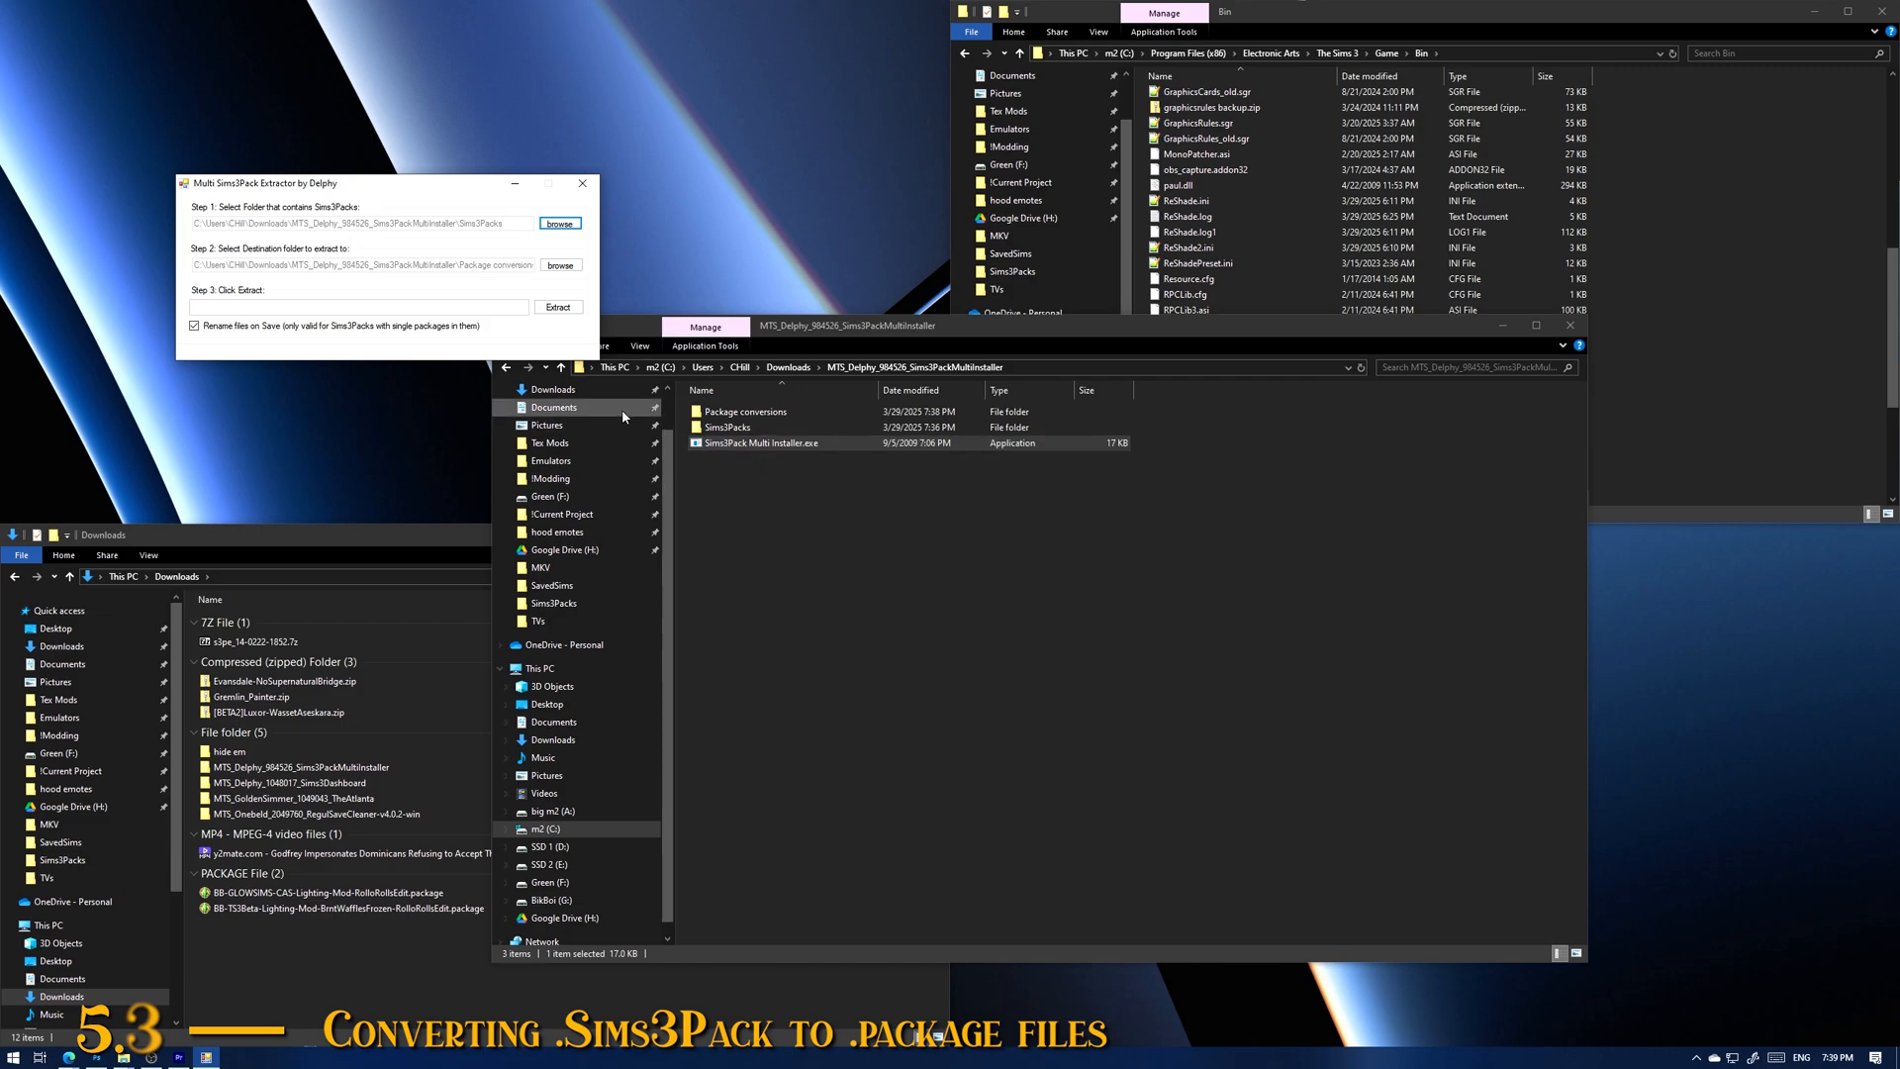
click(567, 313)
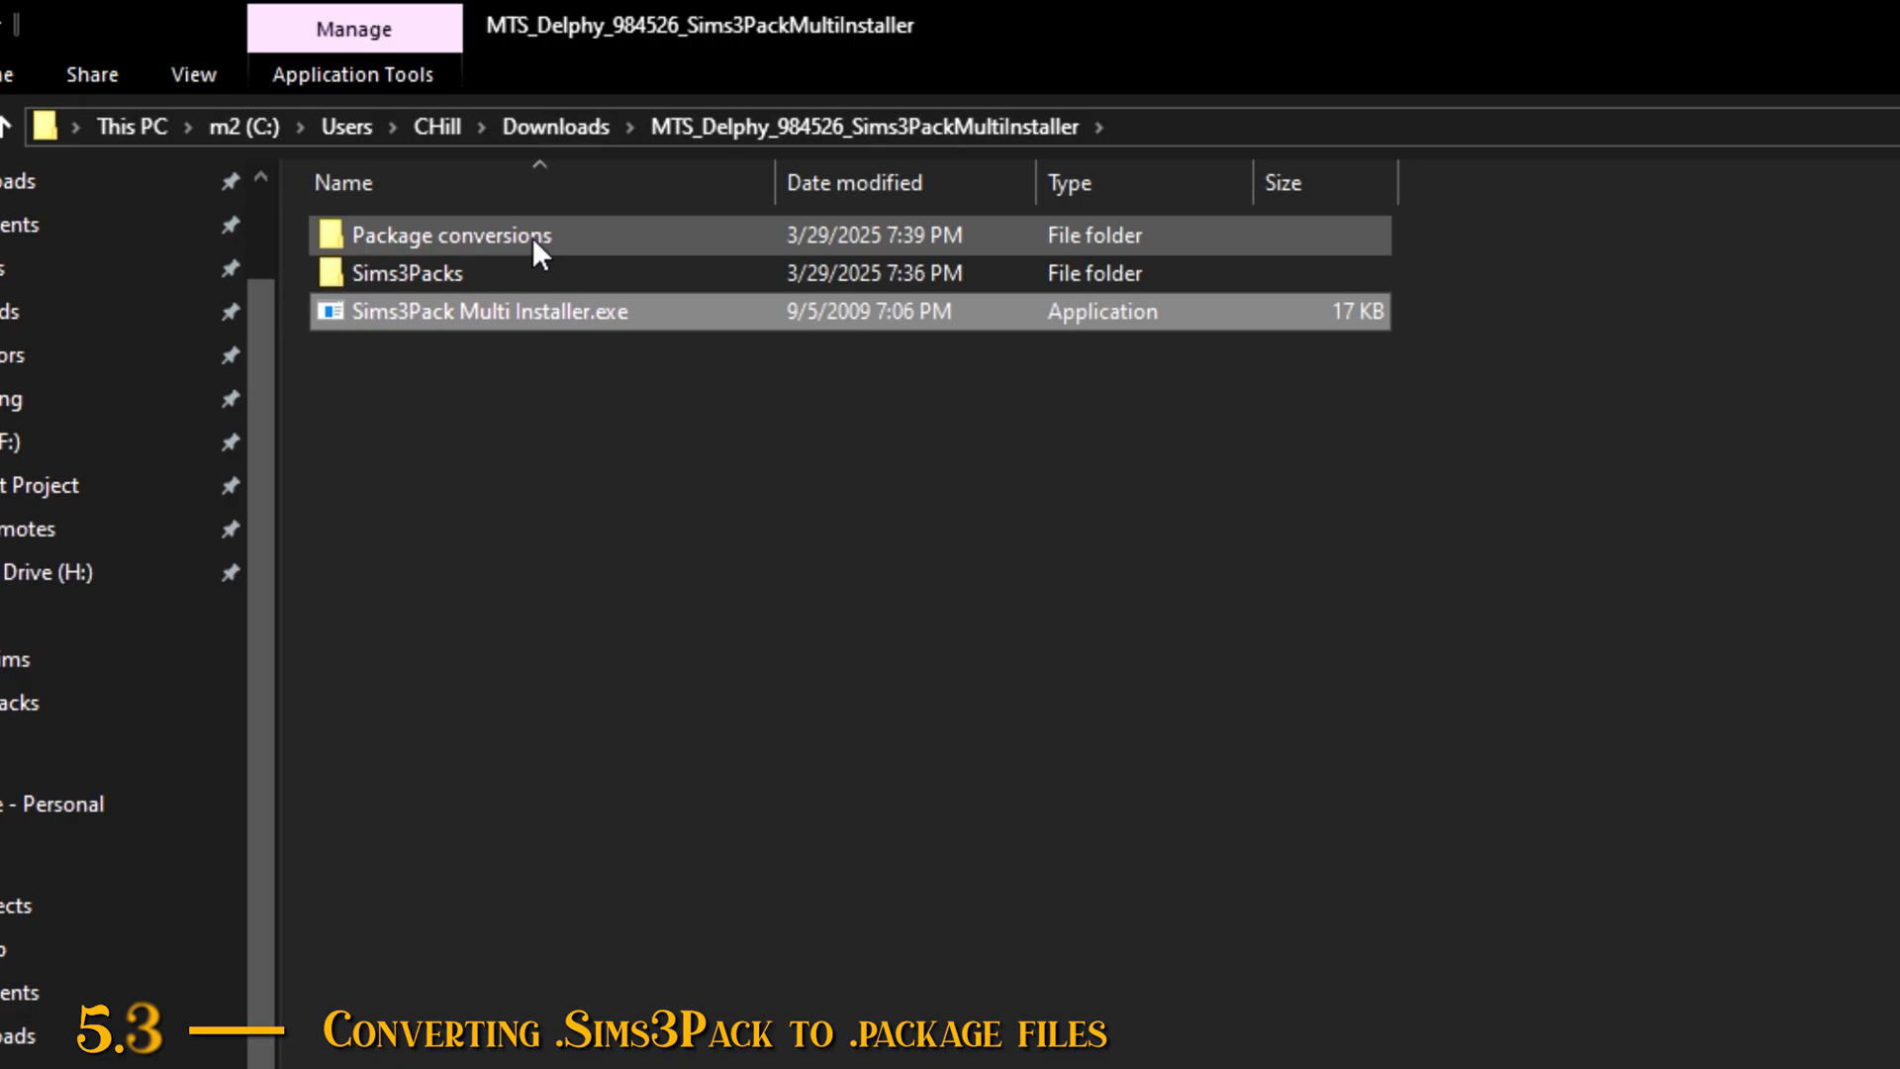
Step: Open the Package conversions folder and compare the extracted packages' file sizes to single out the largest one
double_click(531, 235)
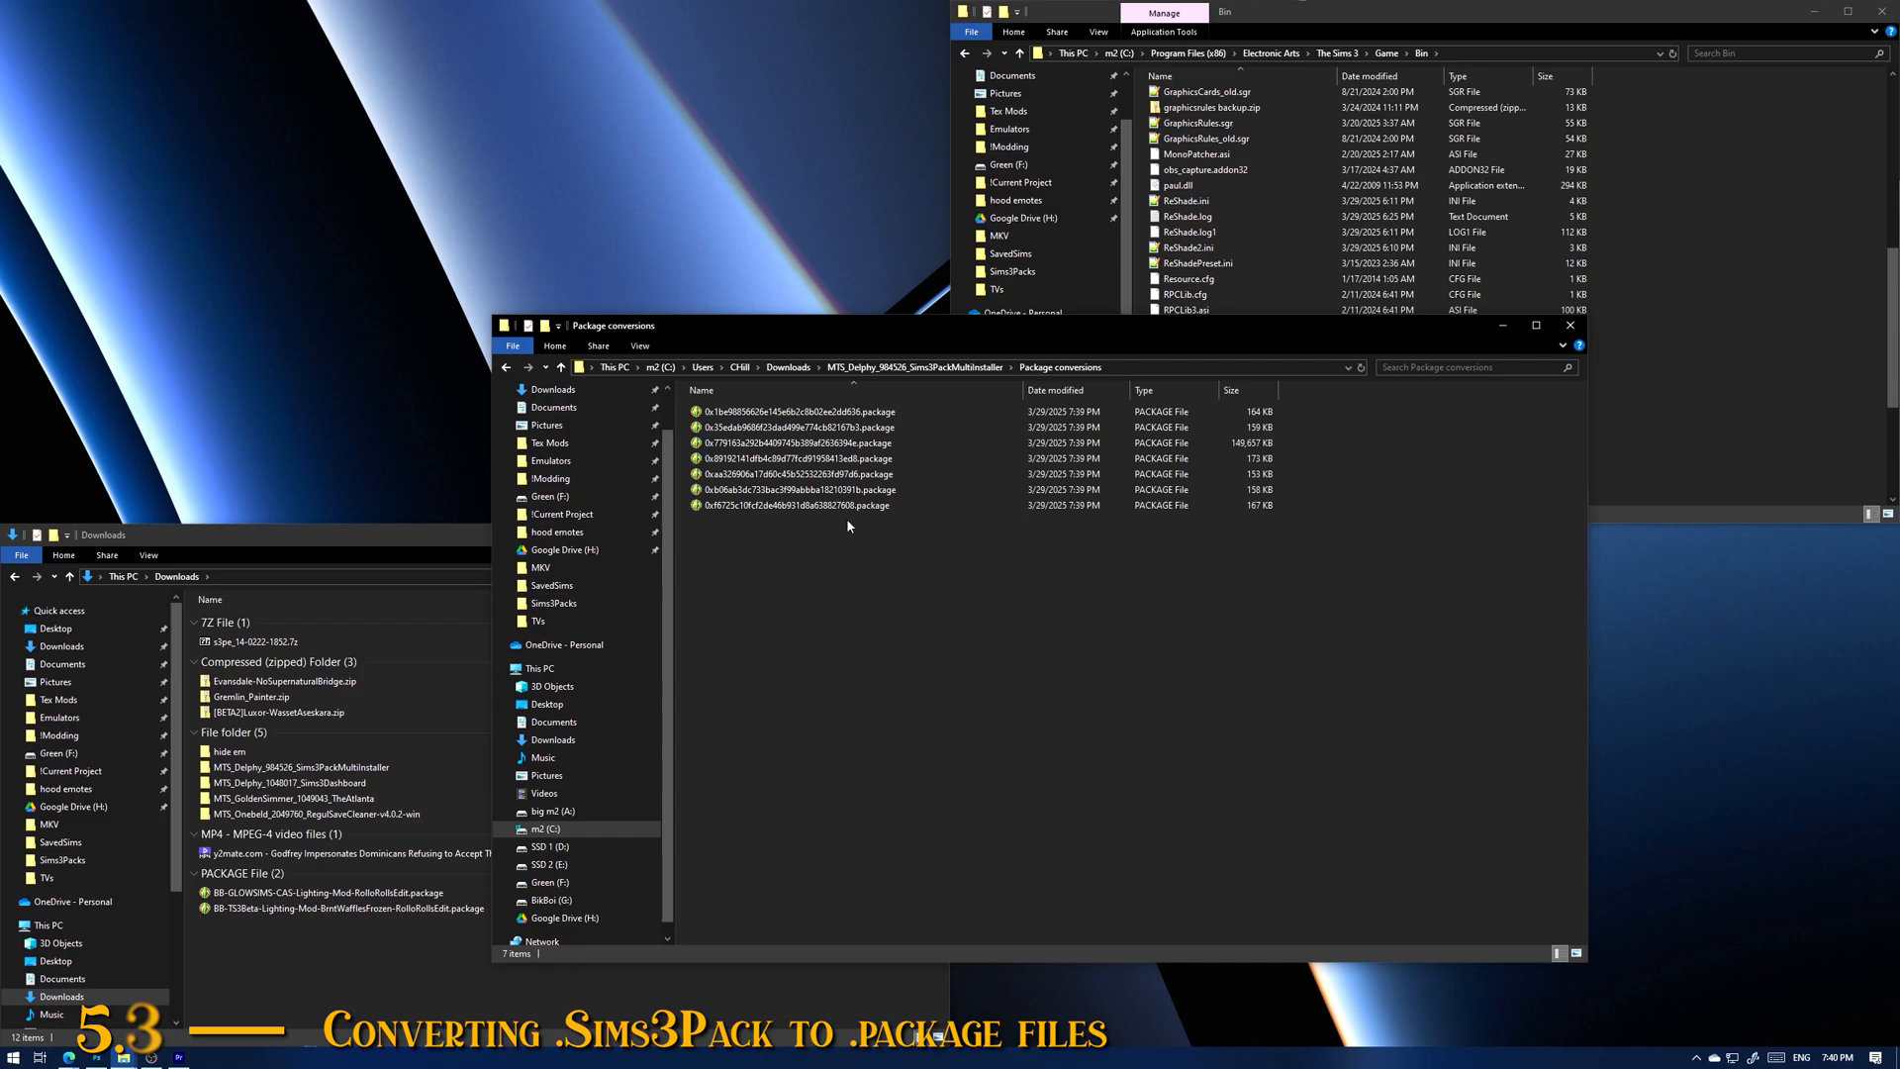
click(1268, 444)
click(1279, 530)
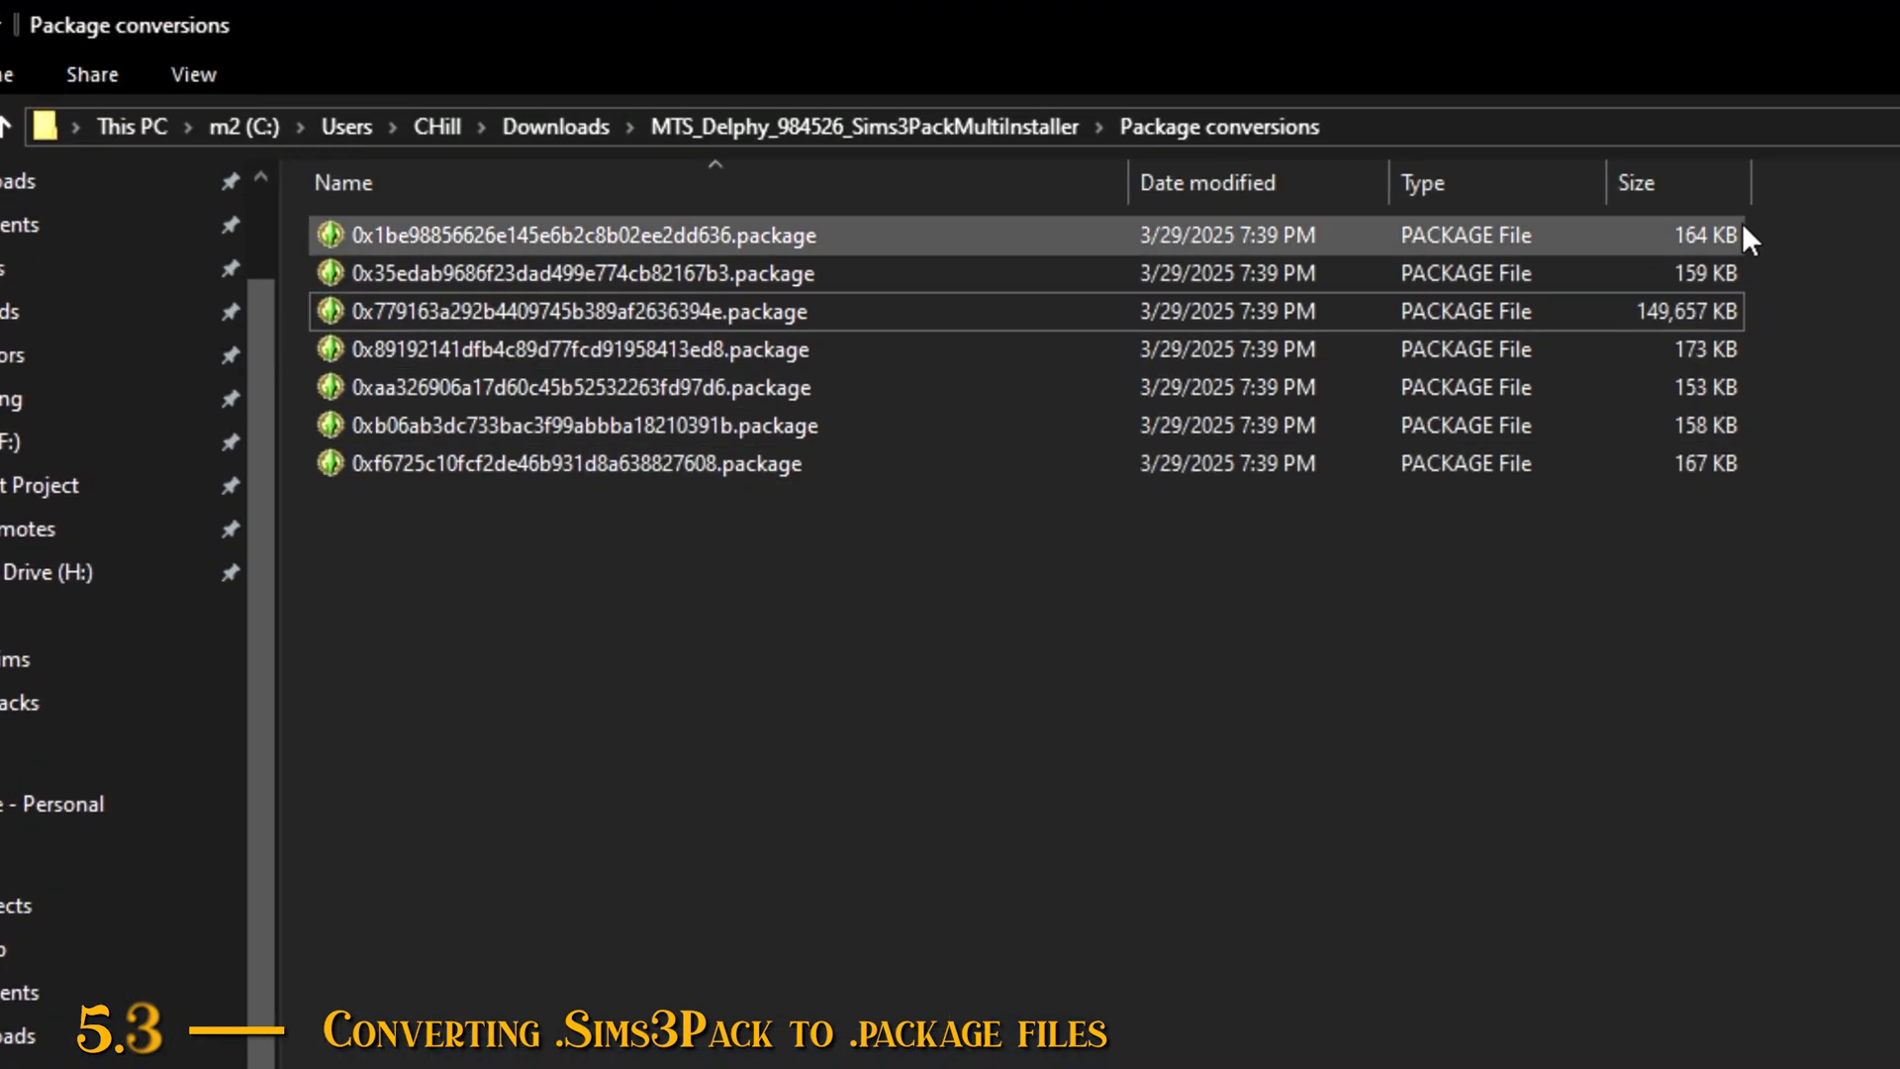
click(1708, 318)
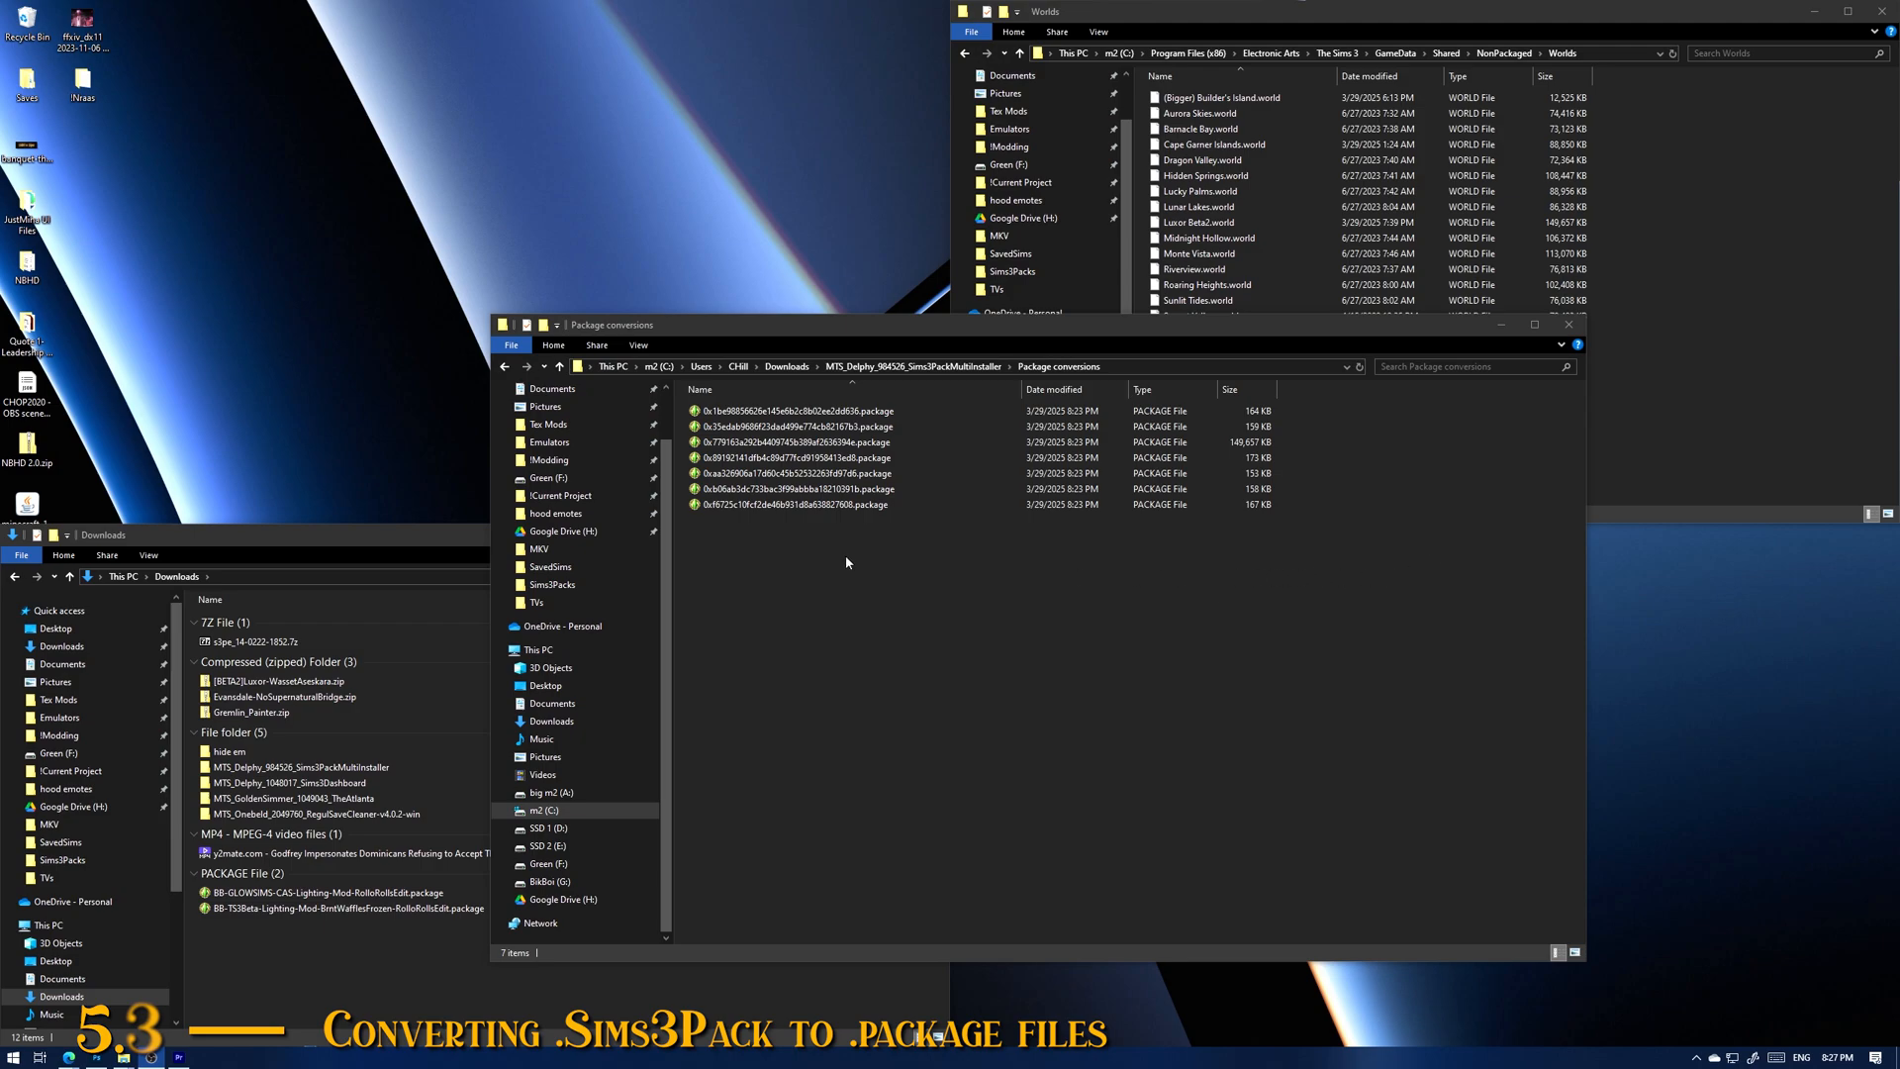
Step: Open the largest extracted package in s3pe, inspect its resource tags at the WPID entry, and close it
click(884, 447)
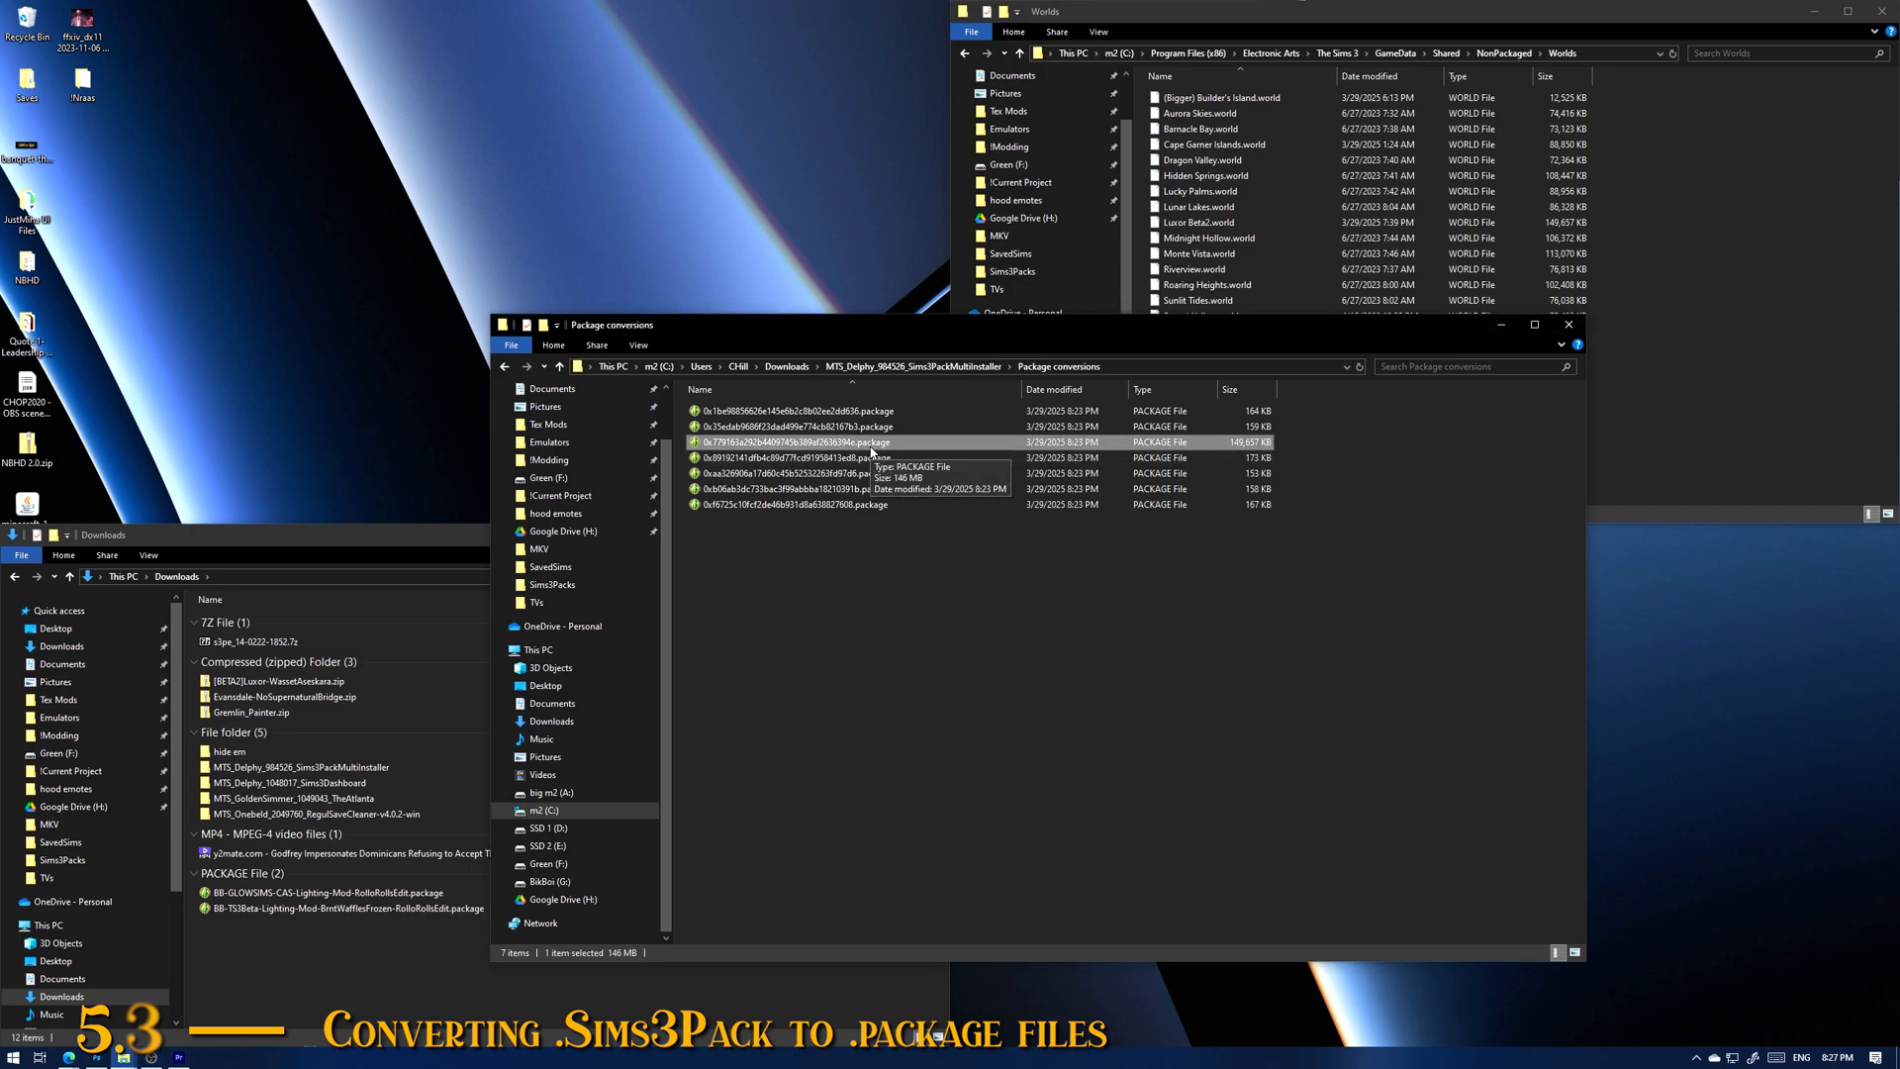
double_click(872, 448)
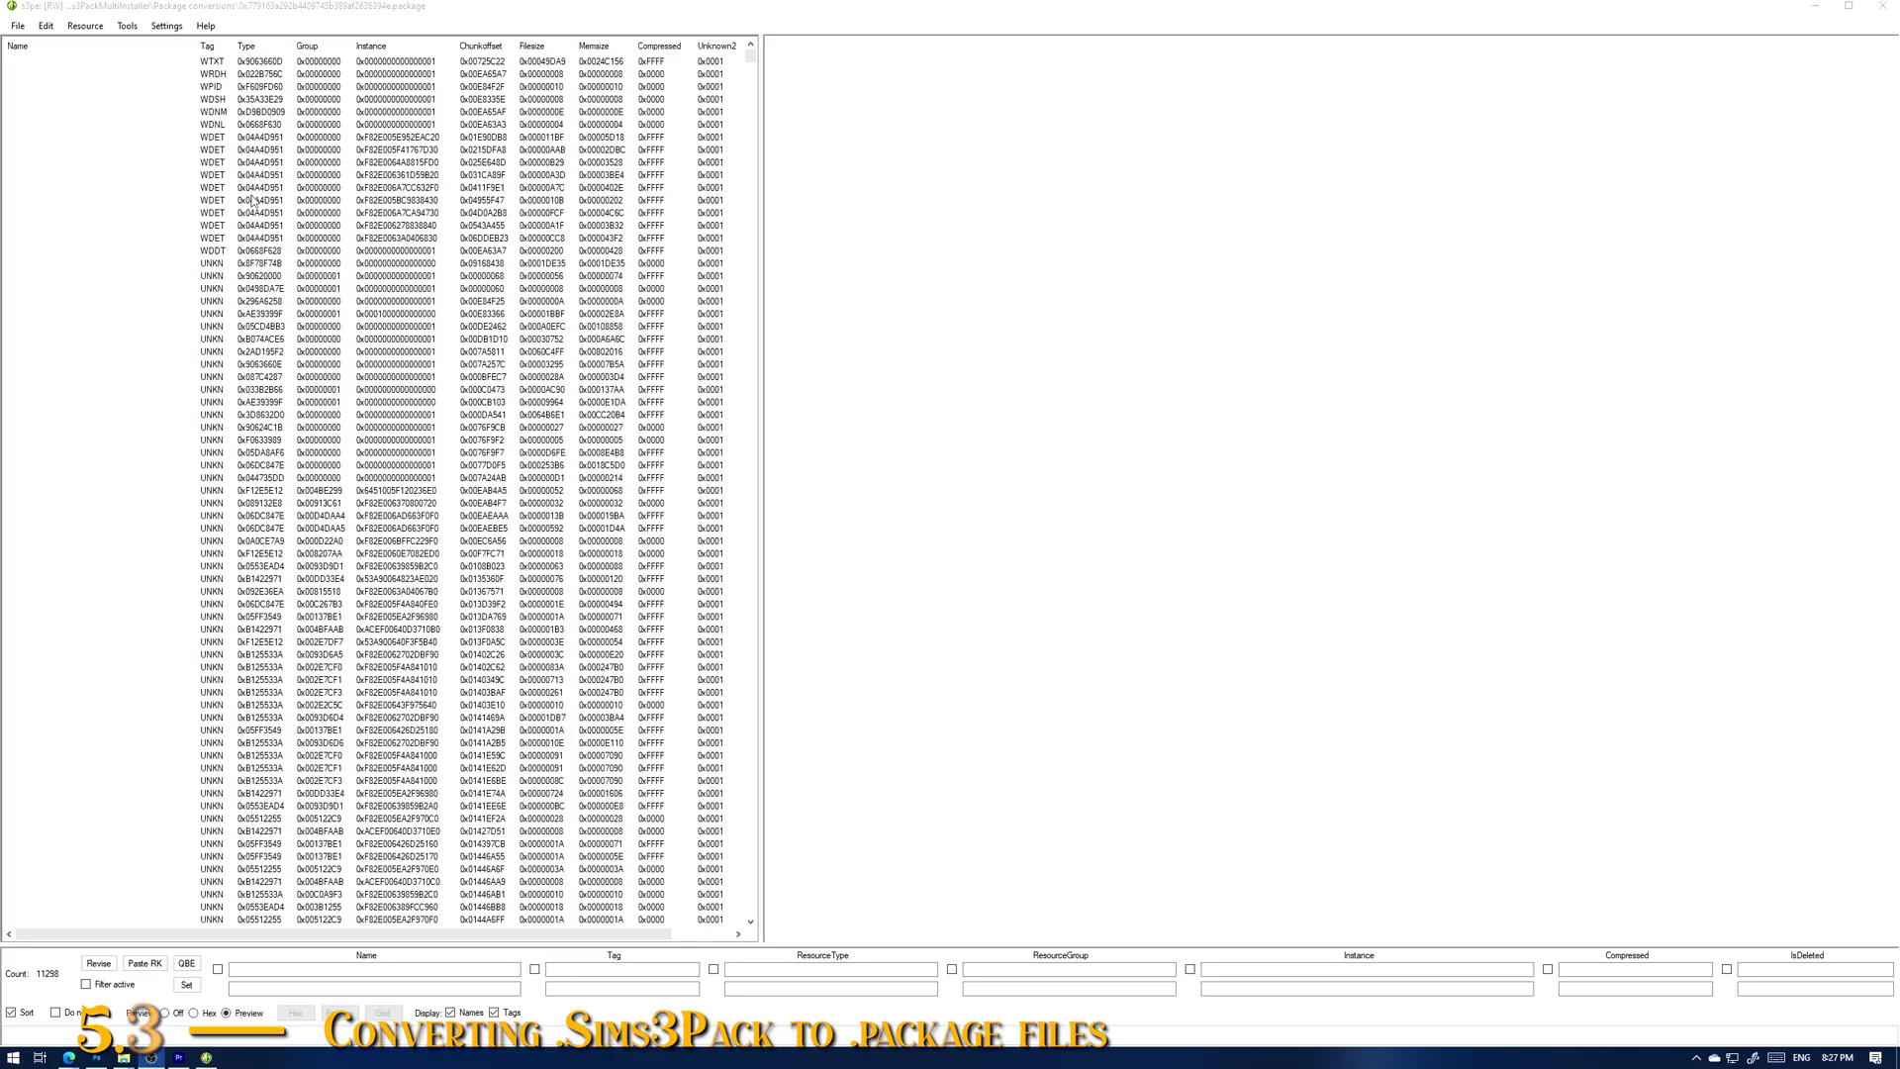
click(213, 88)
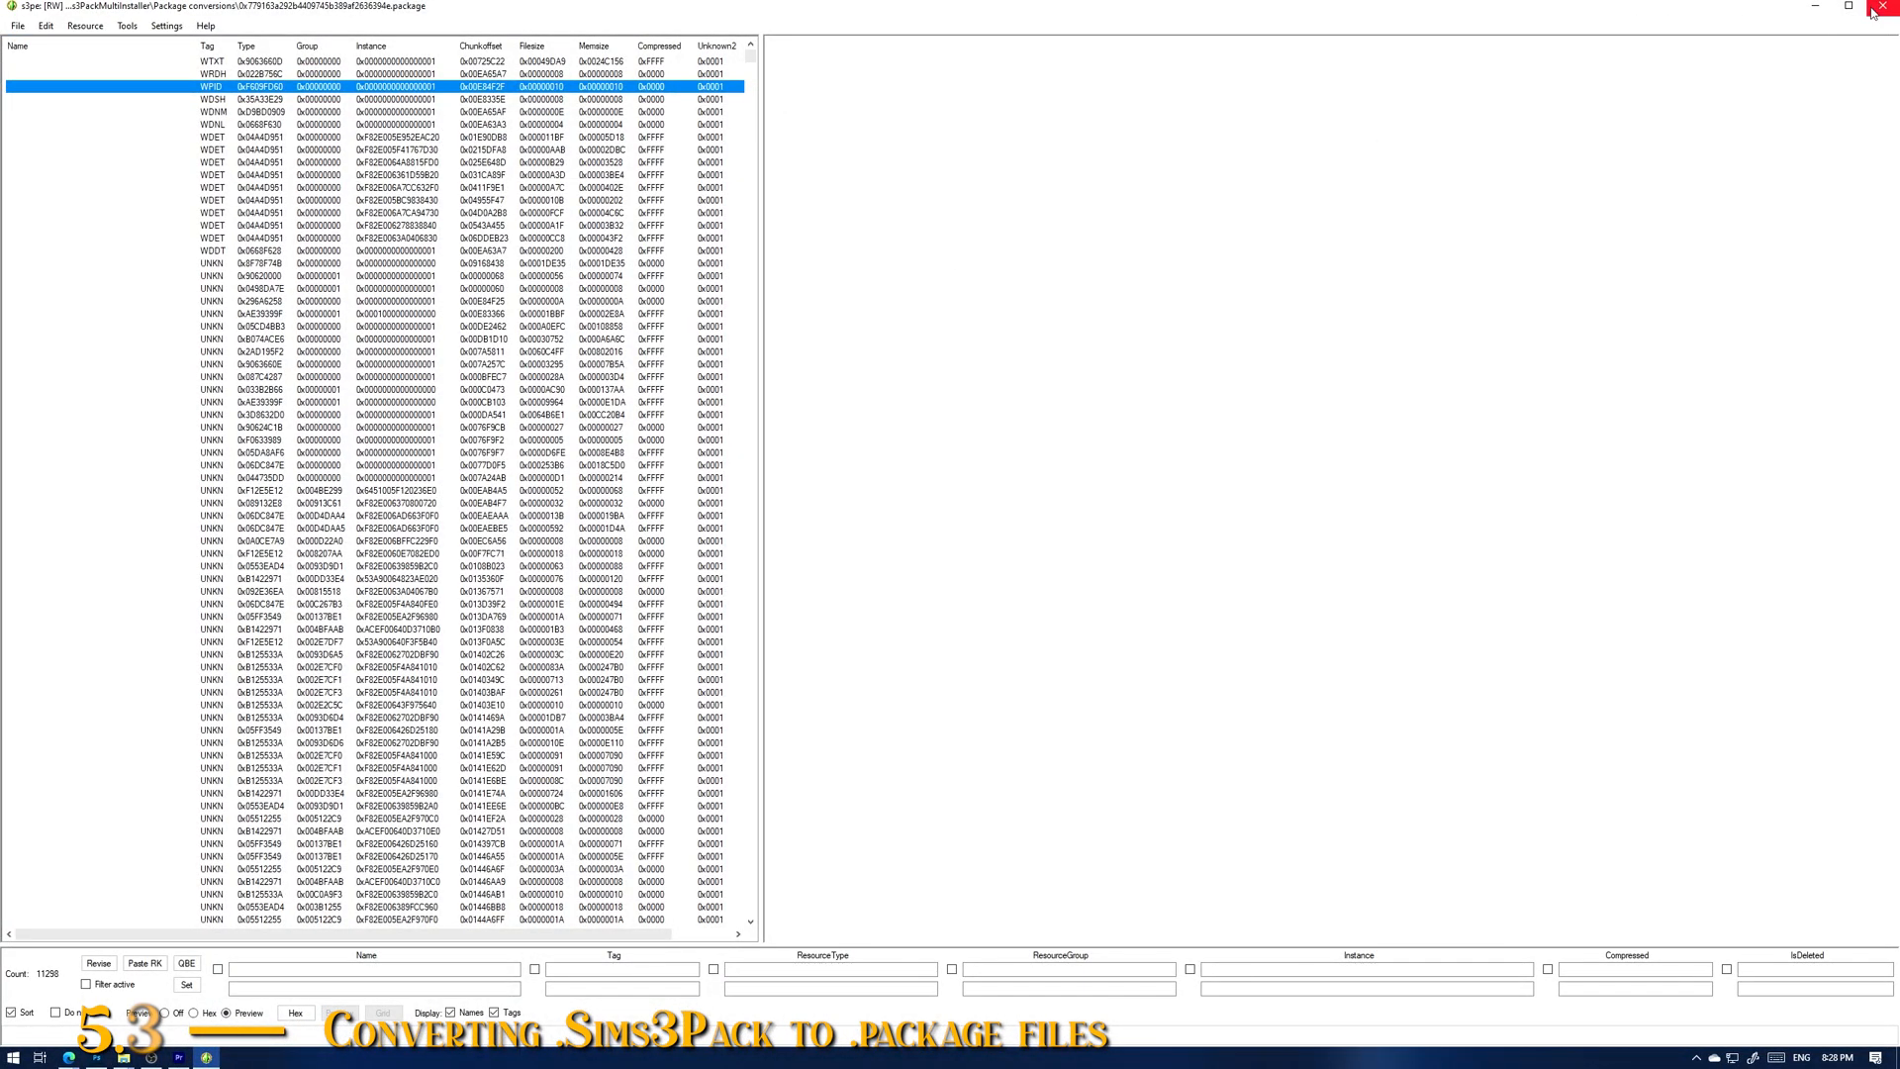
click(1880, 8)
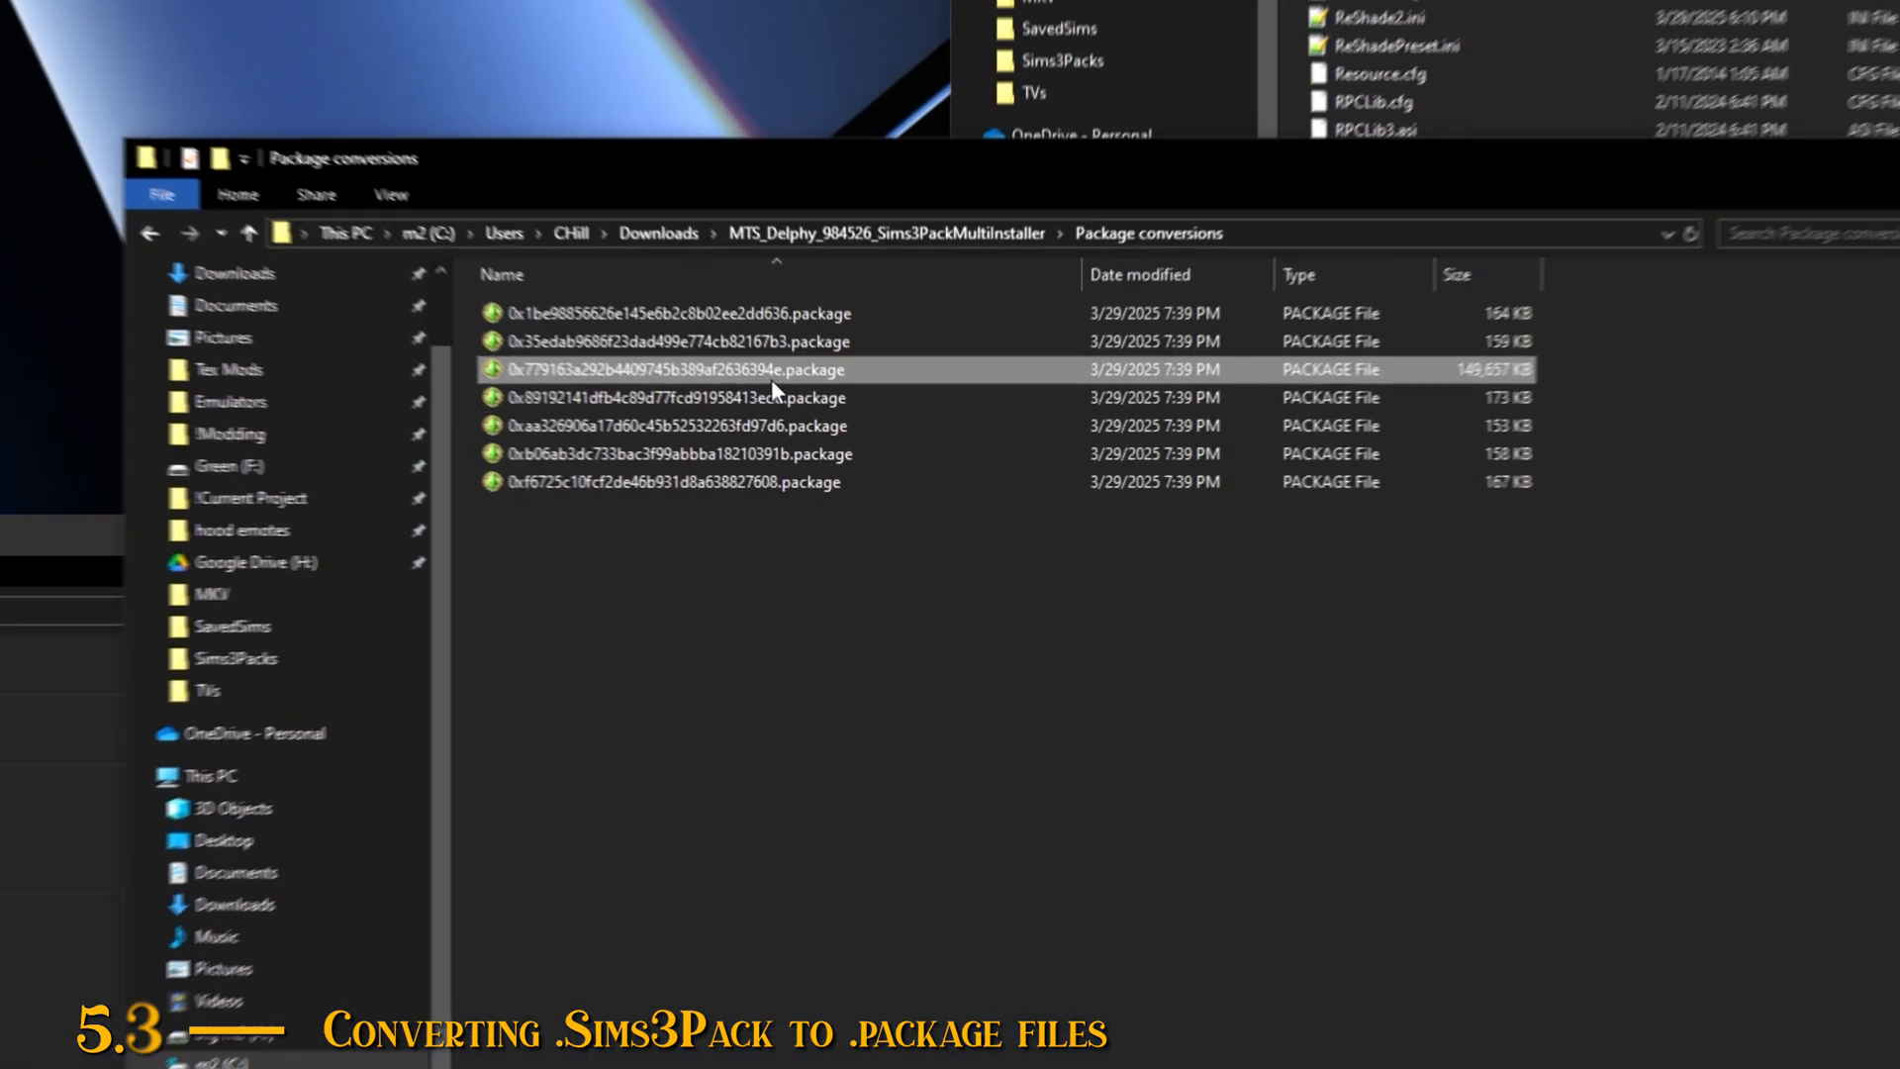
Step: Rename the largest package in Package conversions as Luxor Beta2, keeping its .package extension
click(770, 378)
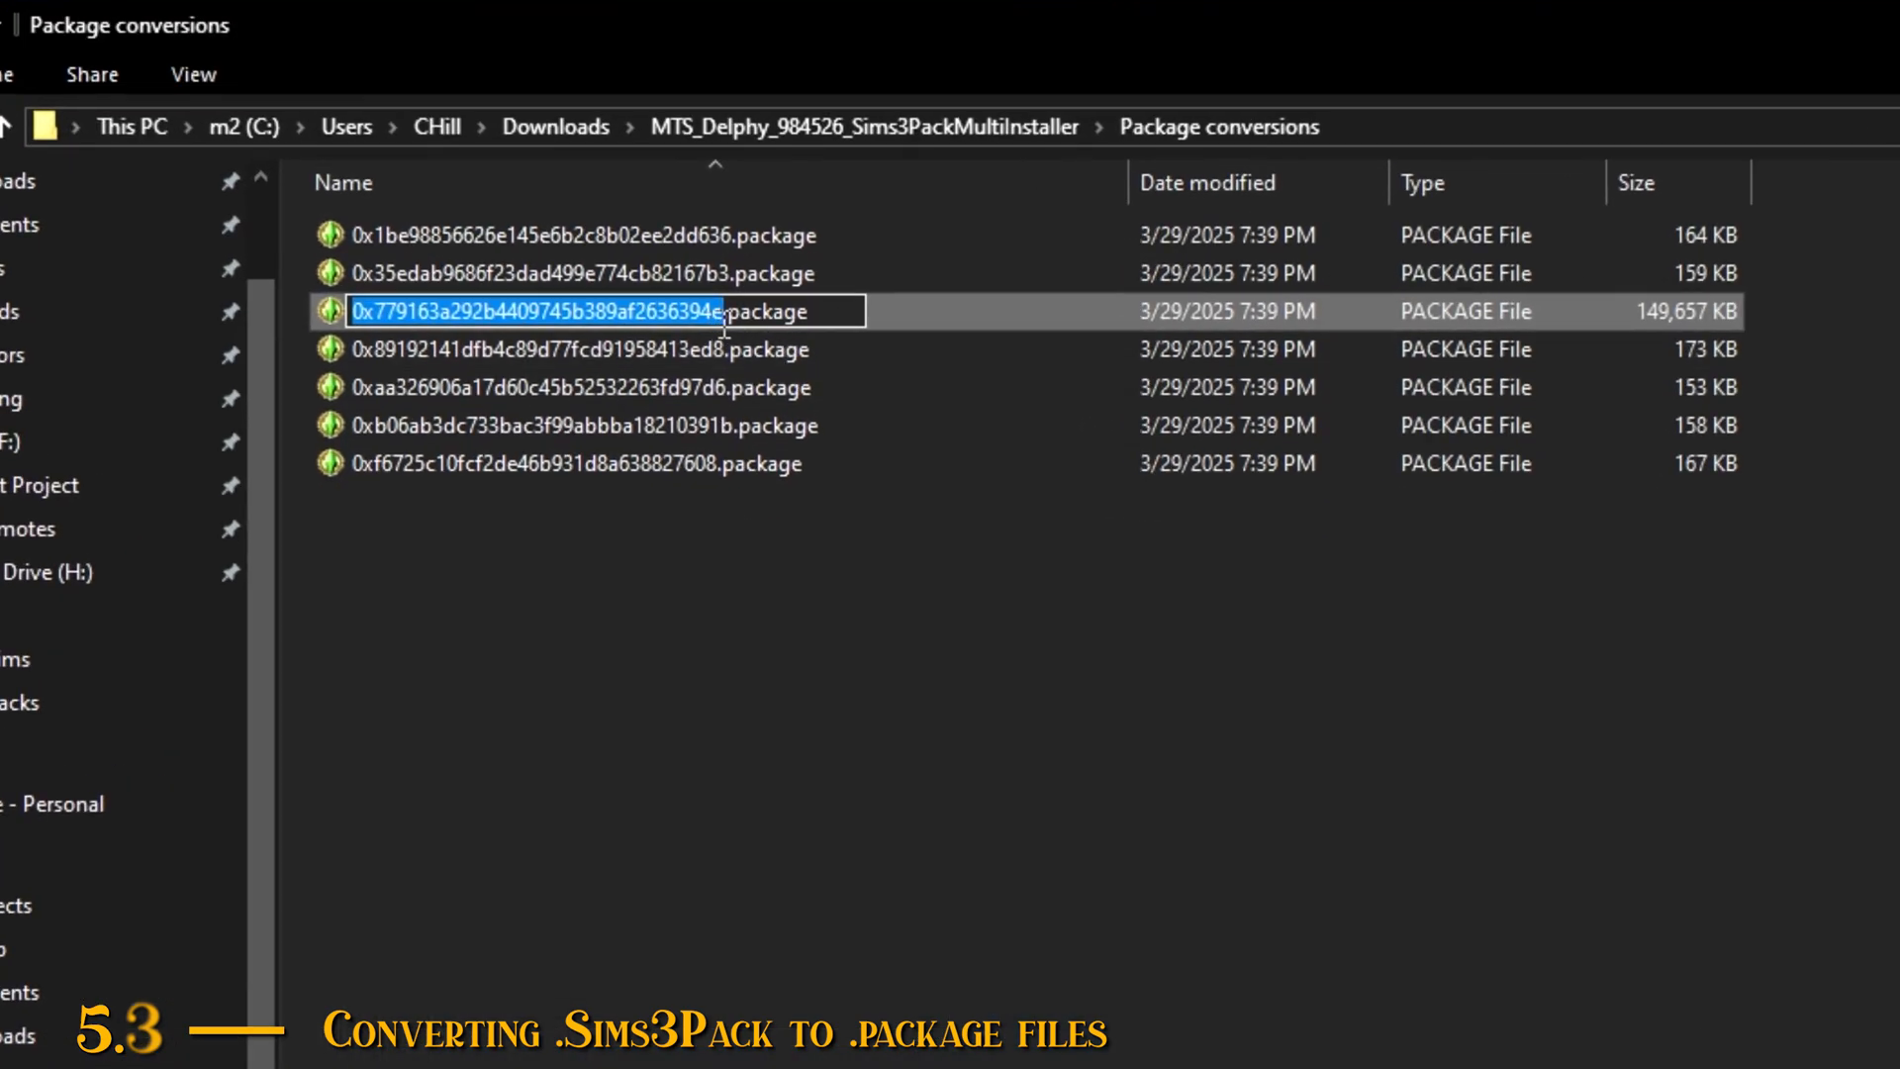
key(BackSpace)
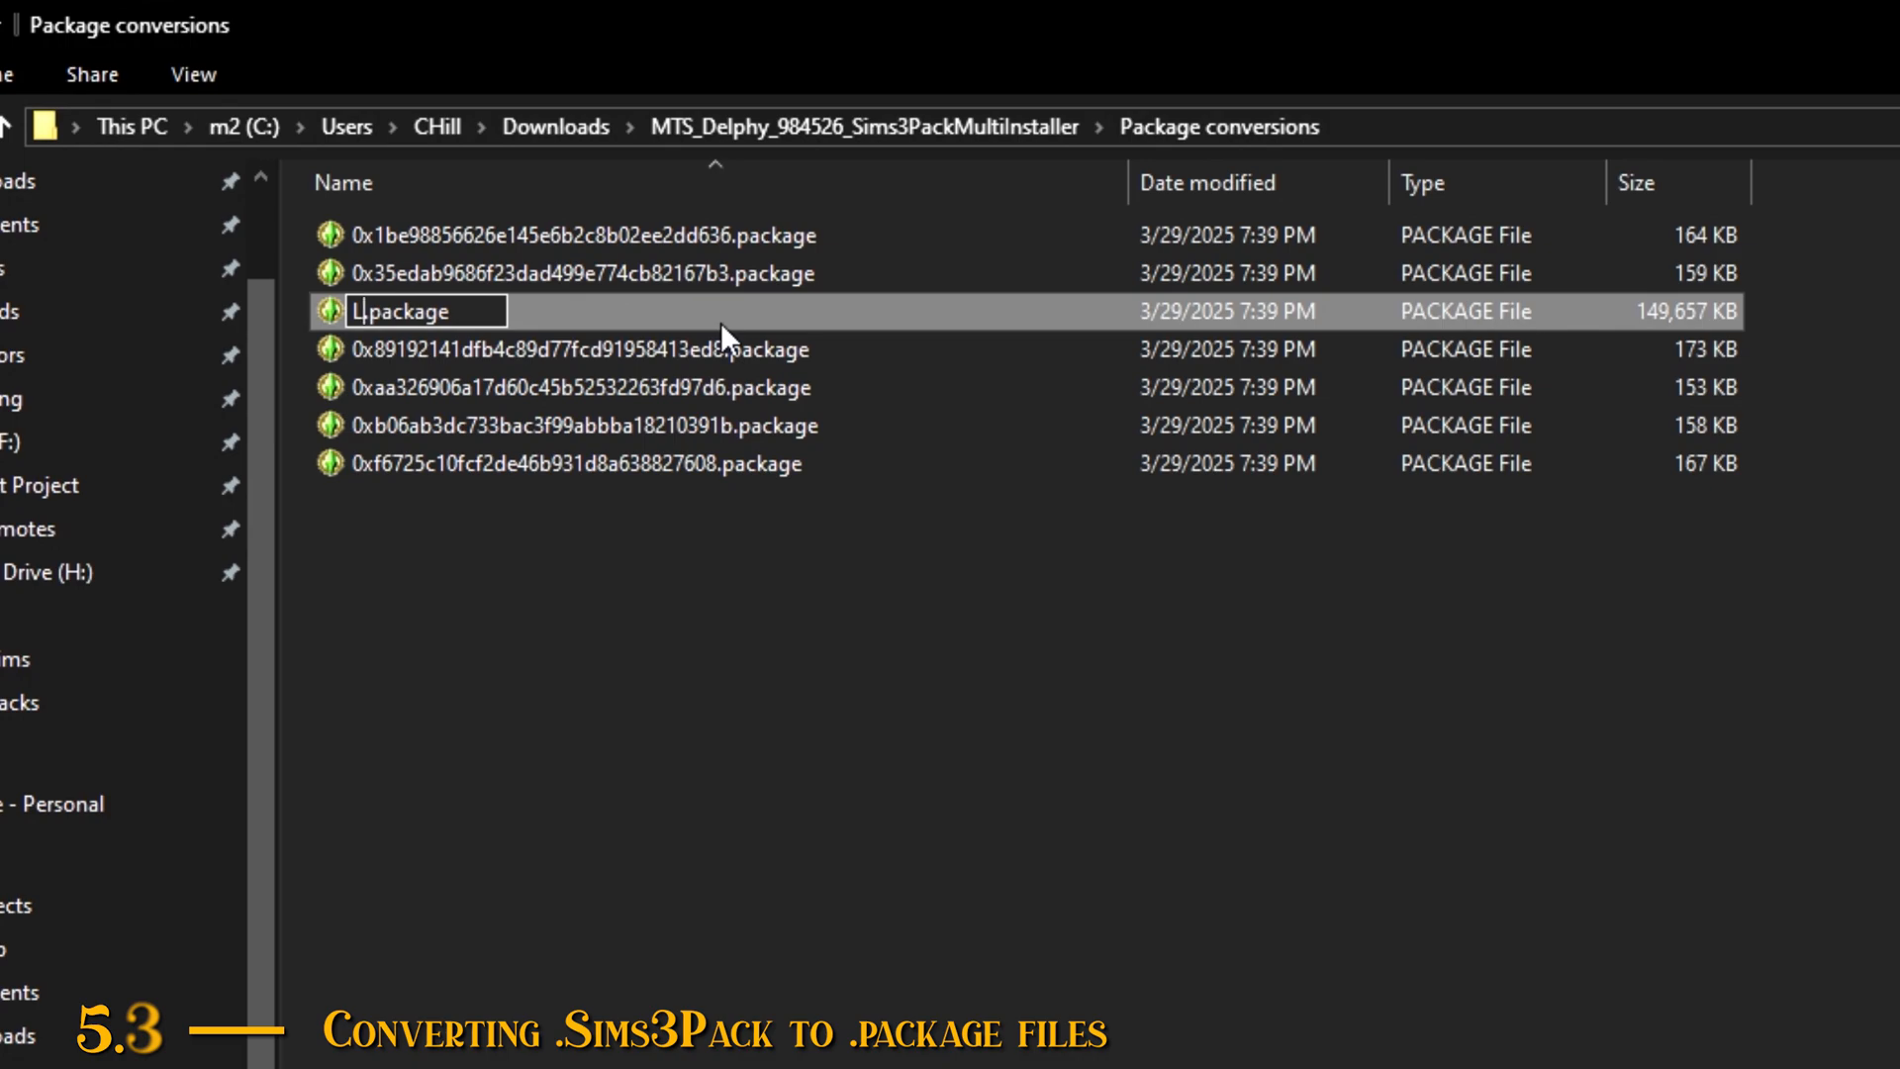
text(Luxor Beta2)
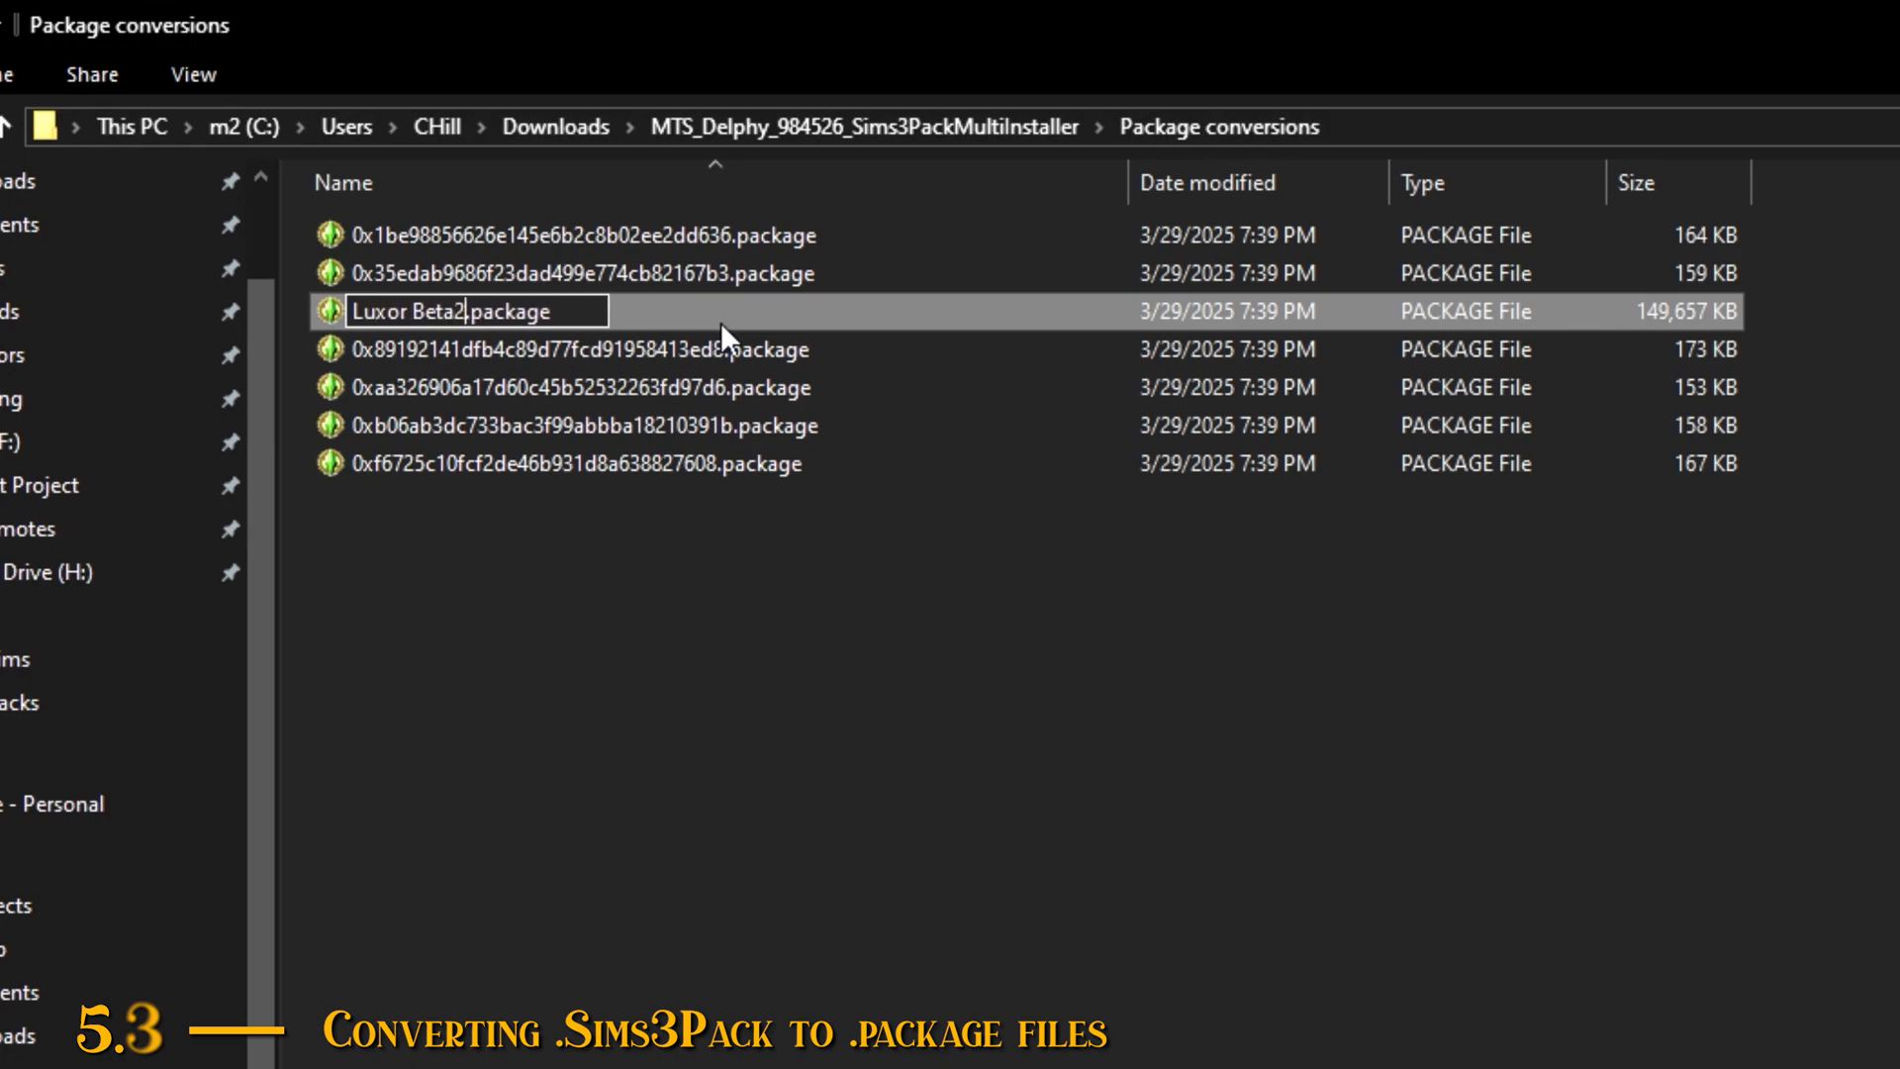
key(Return)
Step: Change the extension of Luxor Beta2.package to .world and move the file into The Sims 3's Worlds folder
click(552, 465)
drag(553, 465, 474, 461)
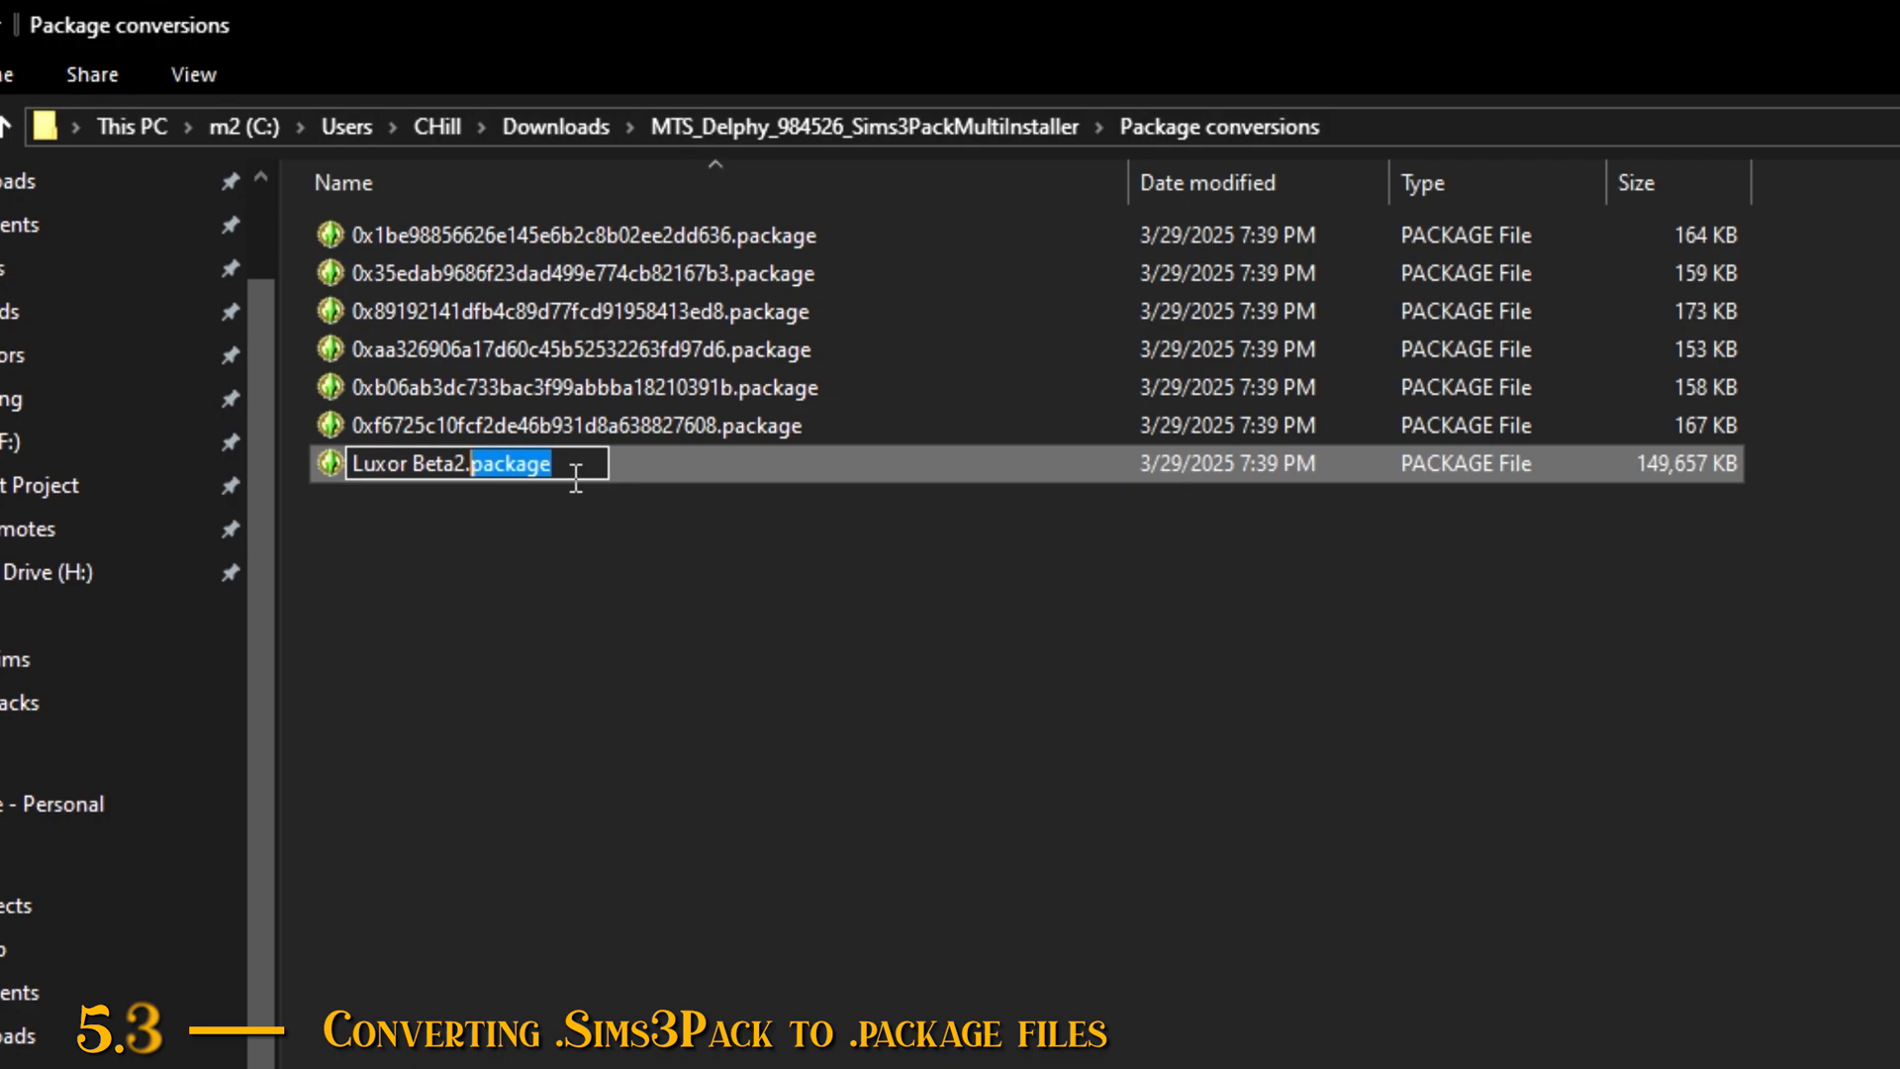
text(world)
key(Return)
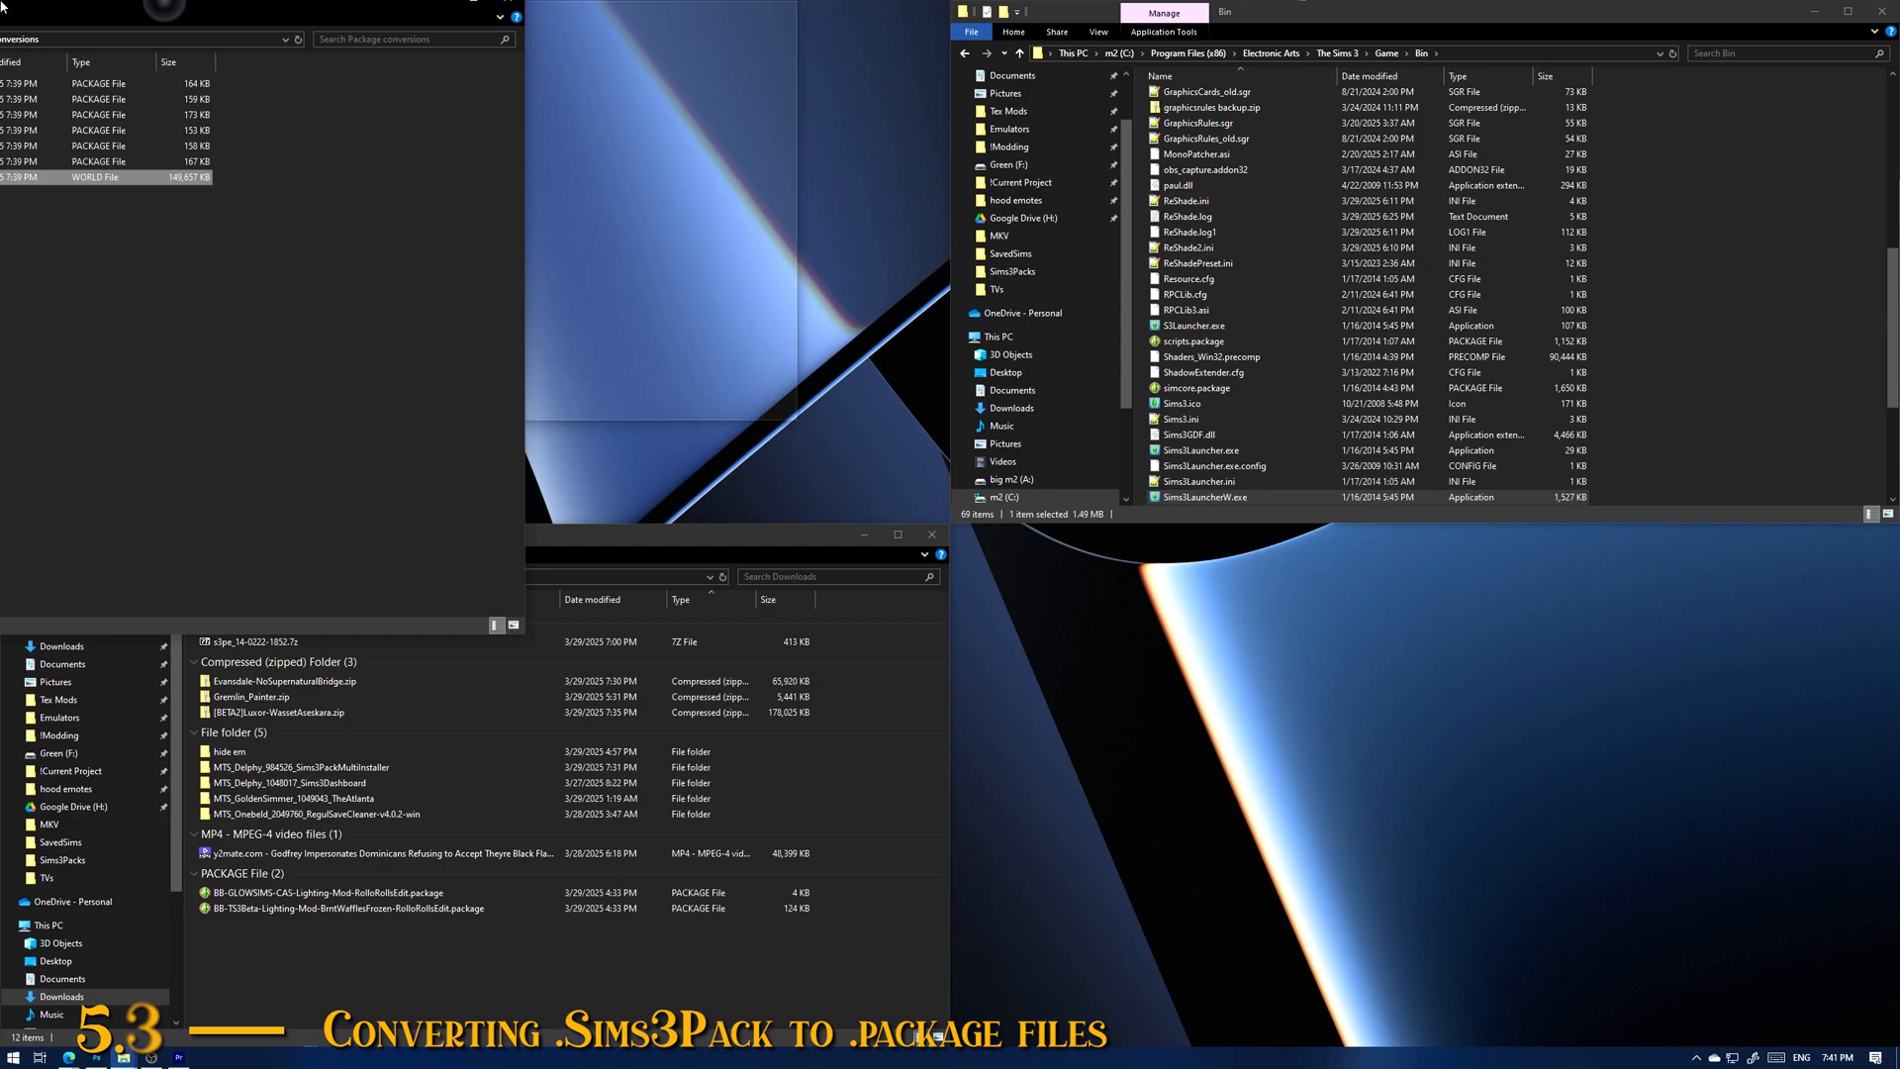
drag(232, 191, 1396, 465)
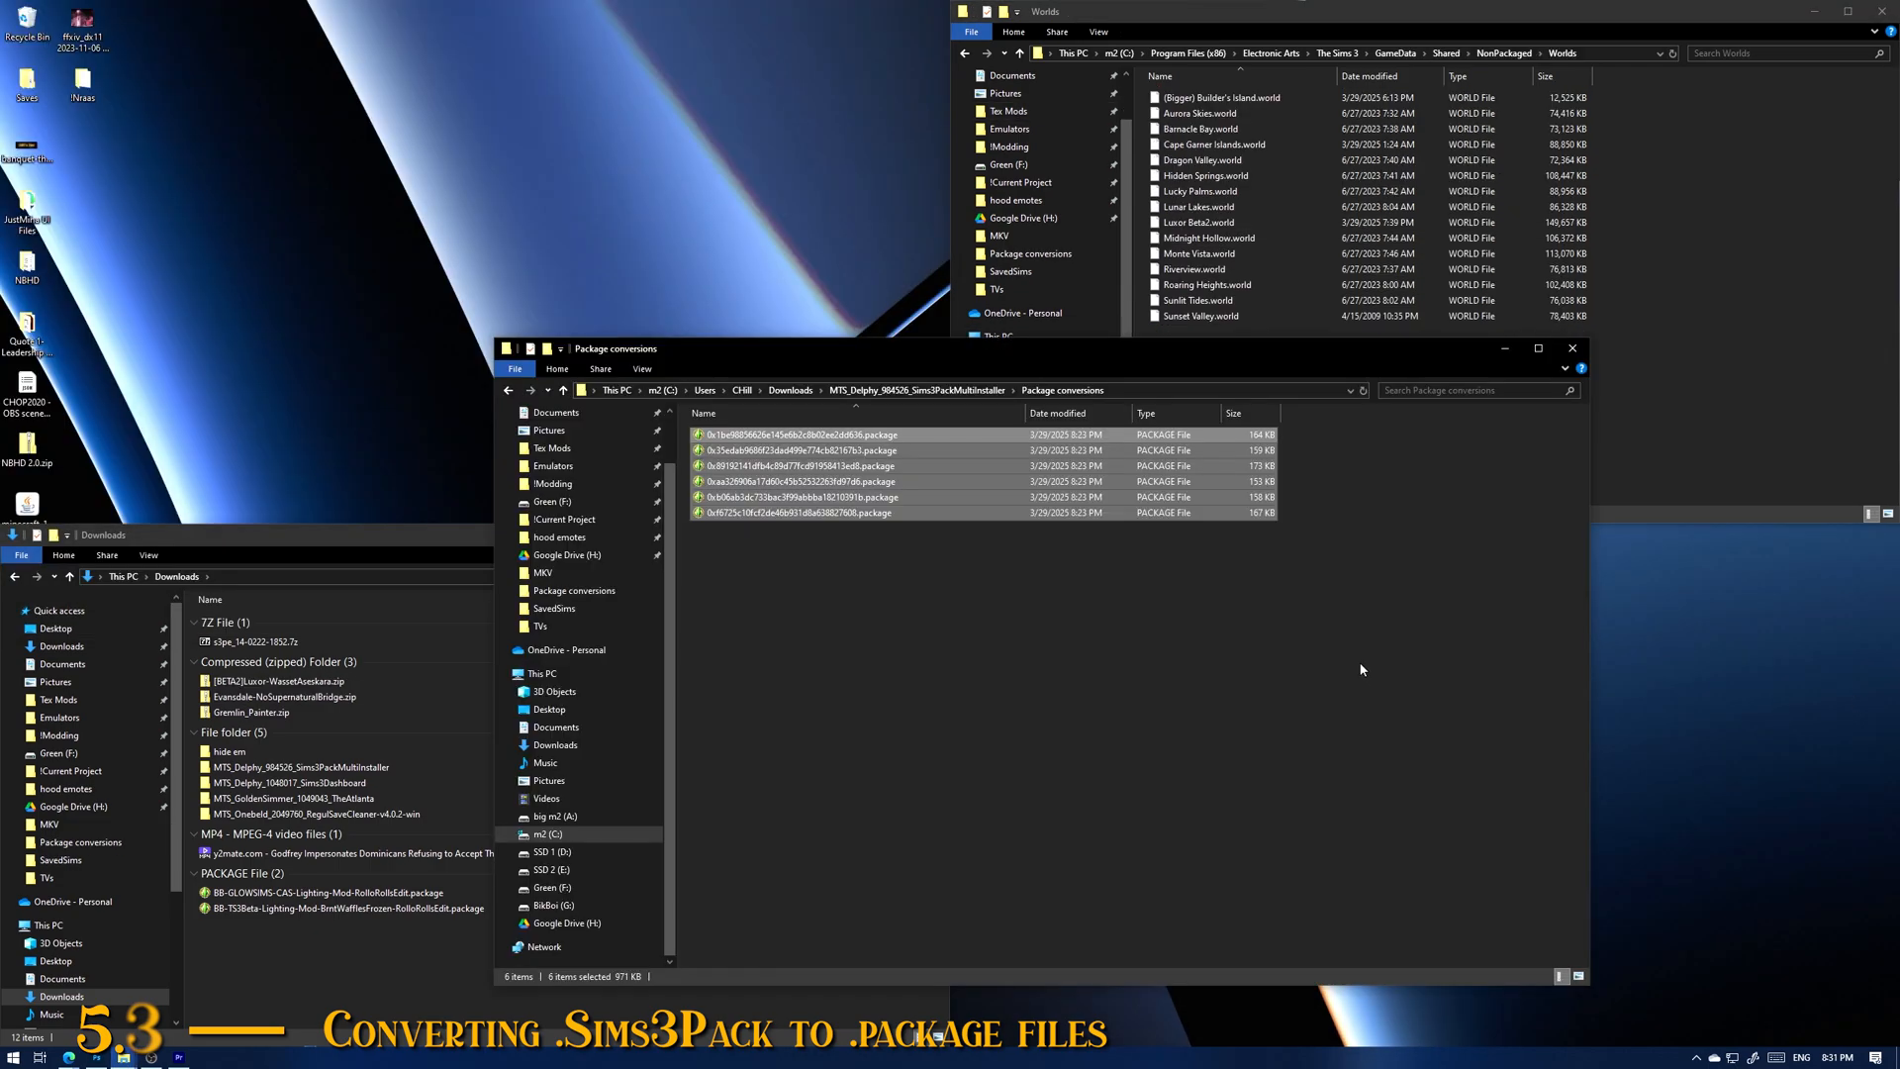
Step: Create a folder named Luxor CC in The Sims 3's Mods\Packages folder for the remaining packages
right_click(891, 513)
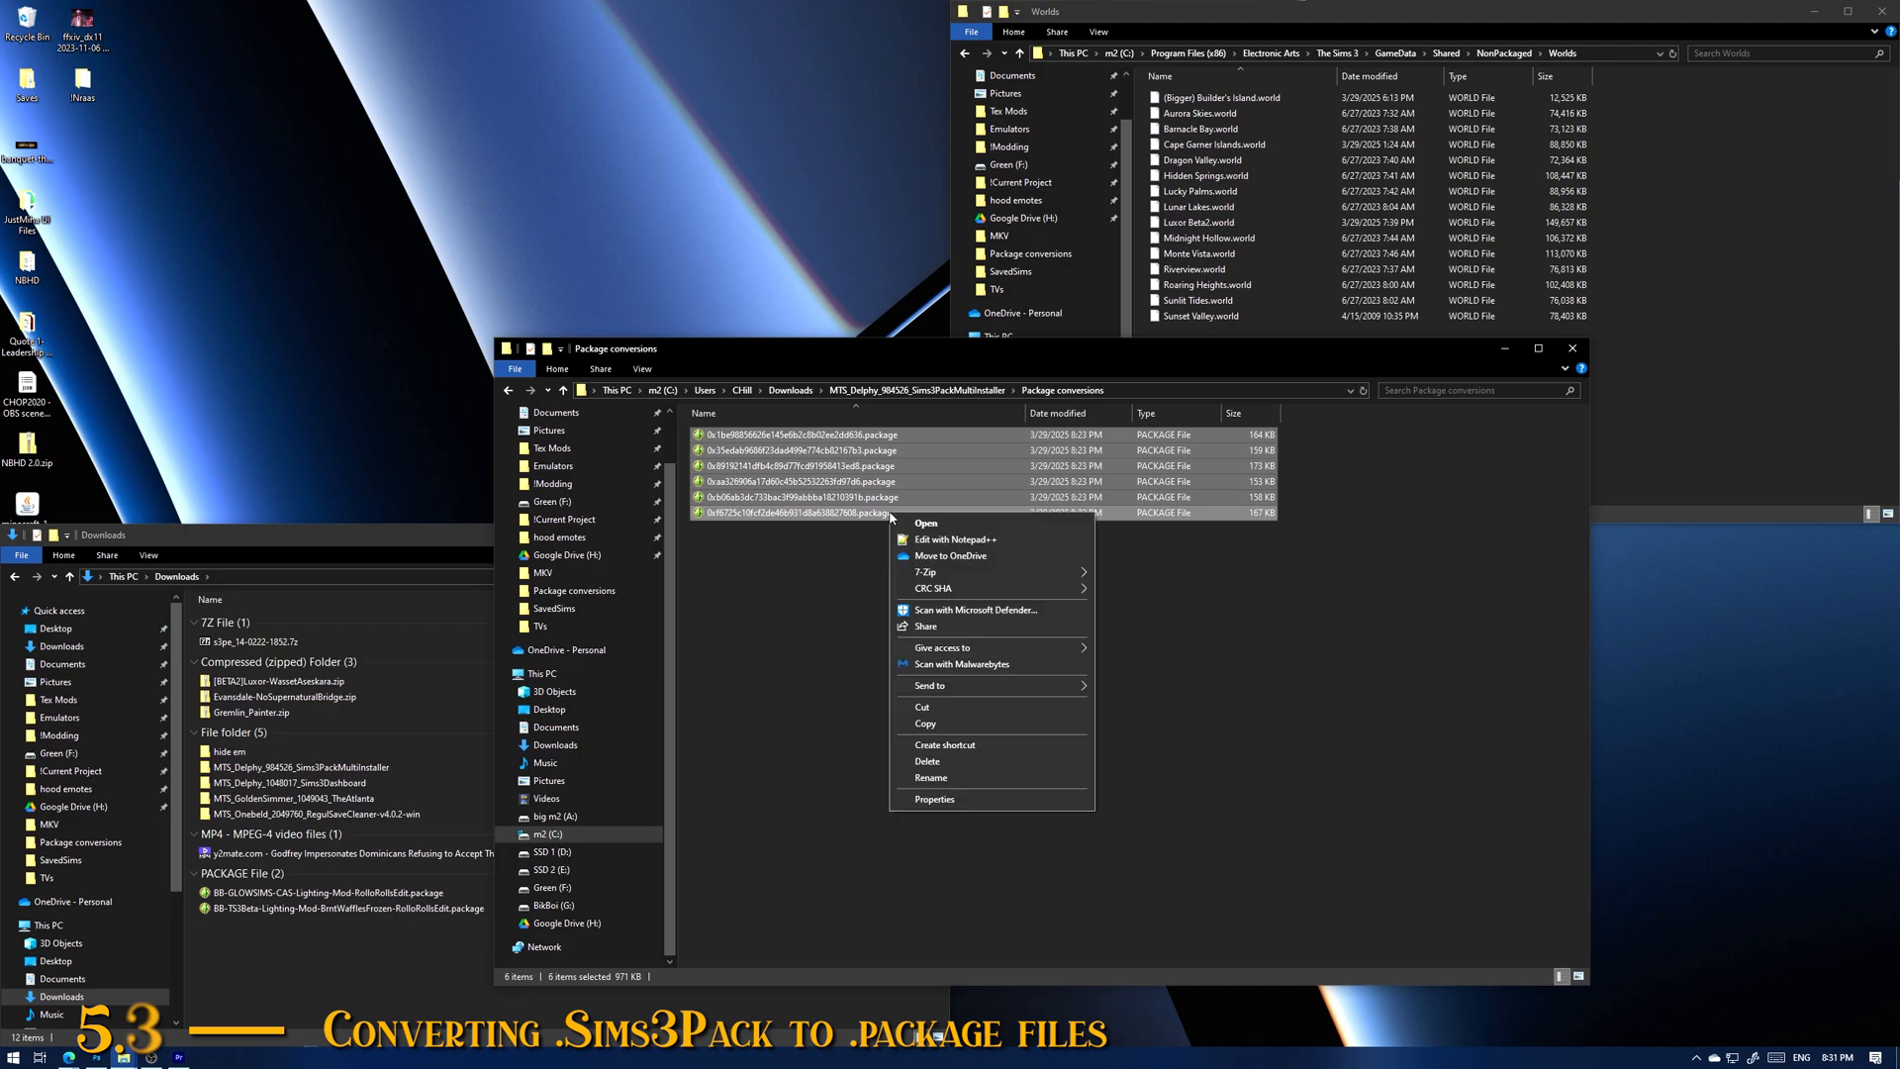
click(806, 594)
click(124, 1058)
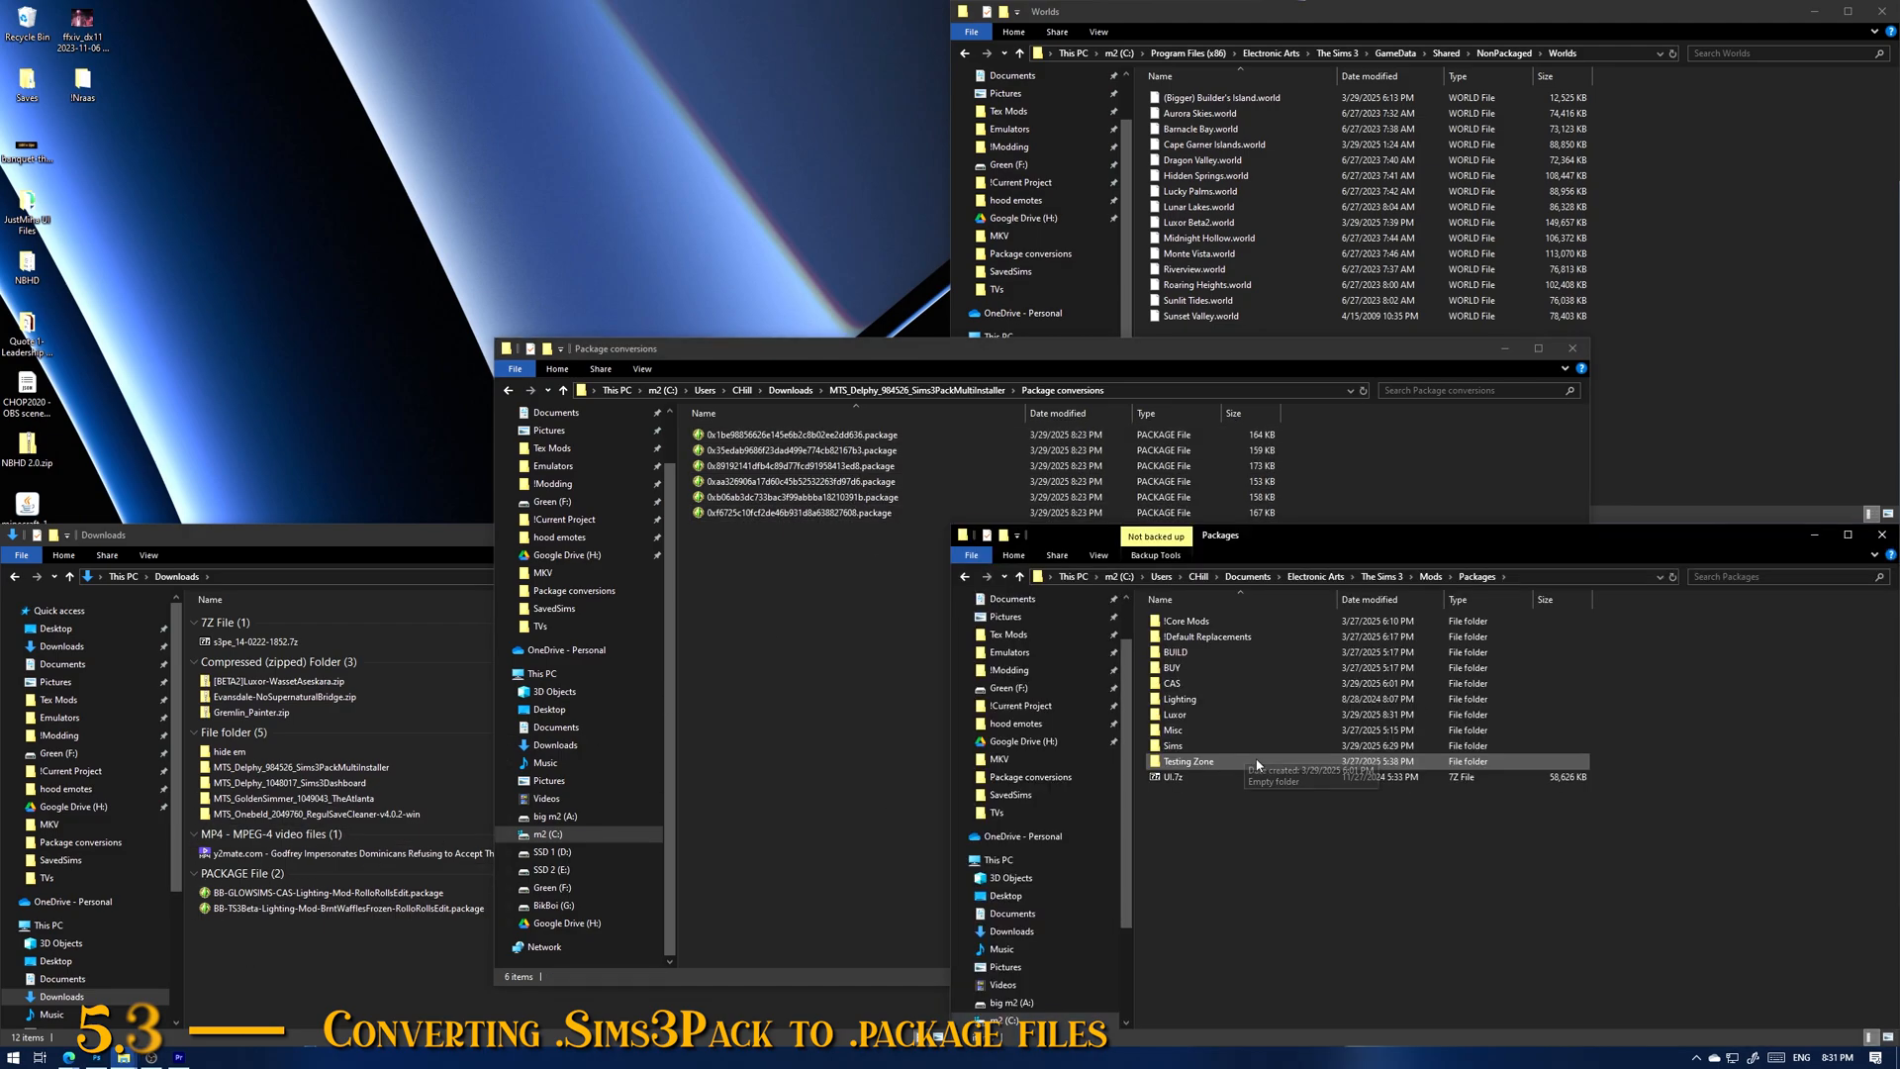
click(1004, 534)
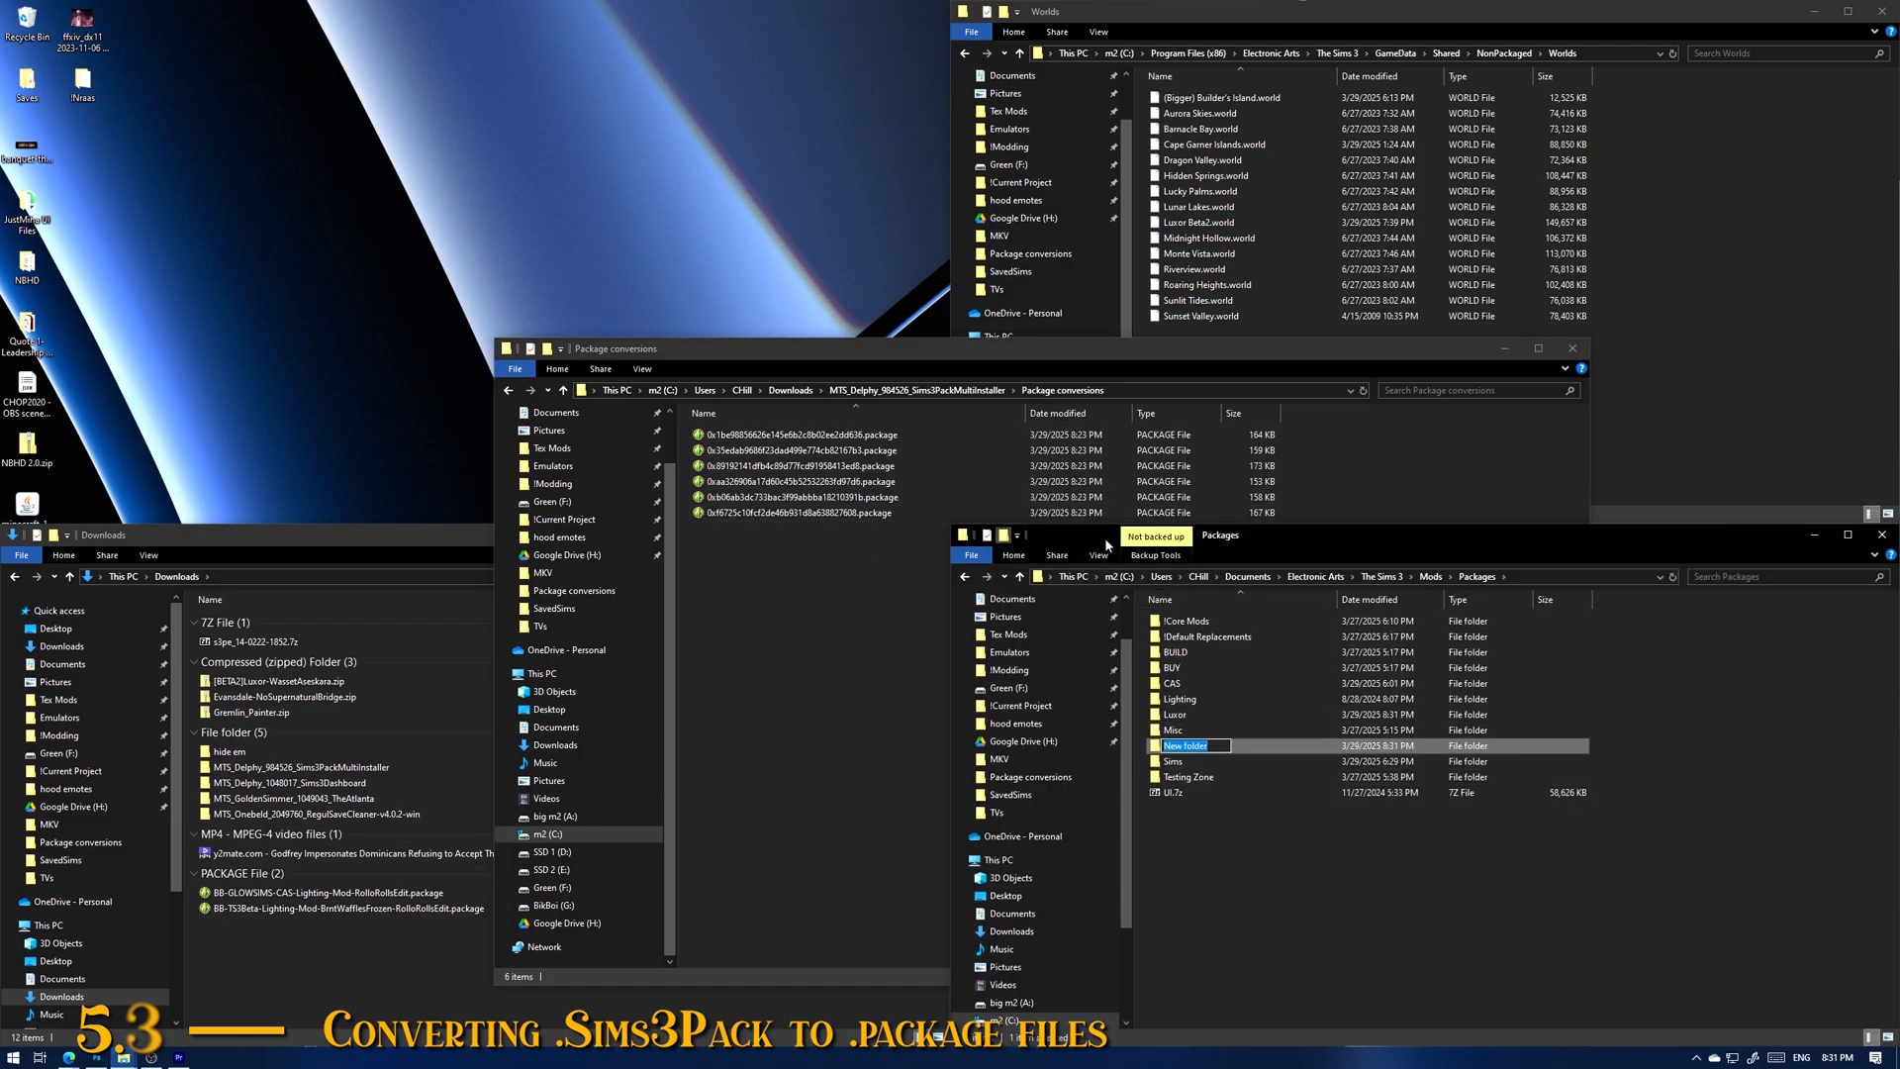
text(Luxor CC)
key(Return)
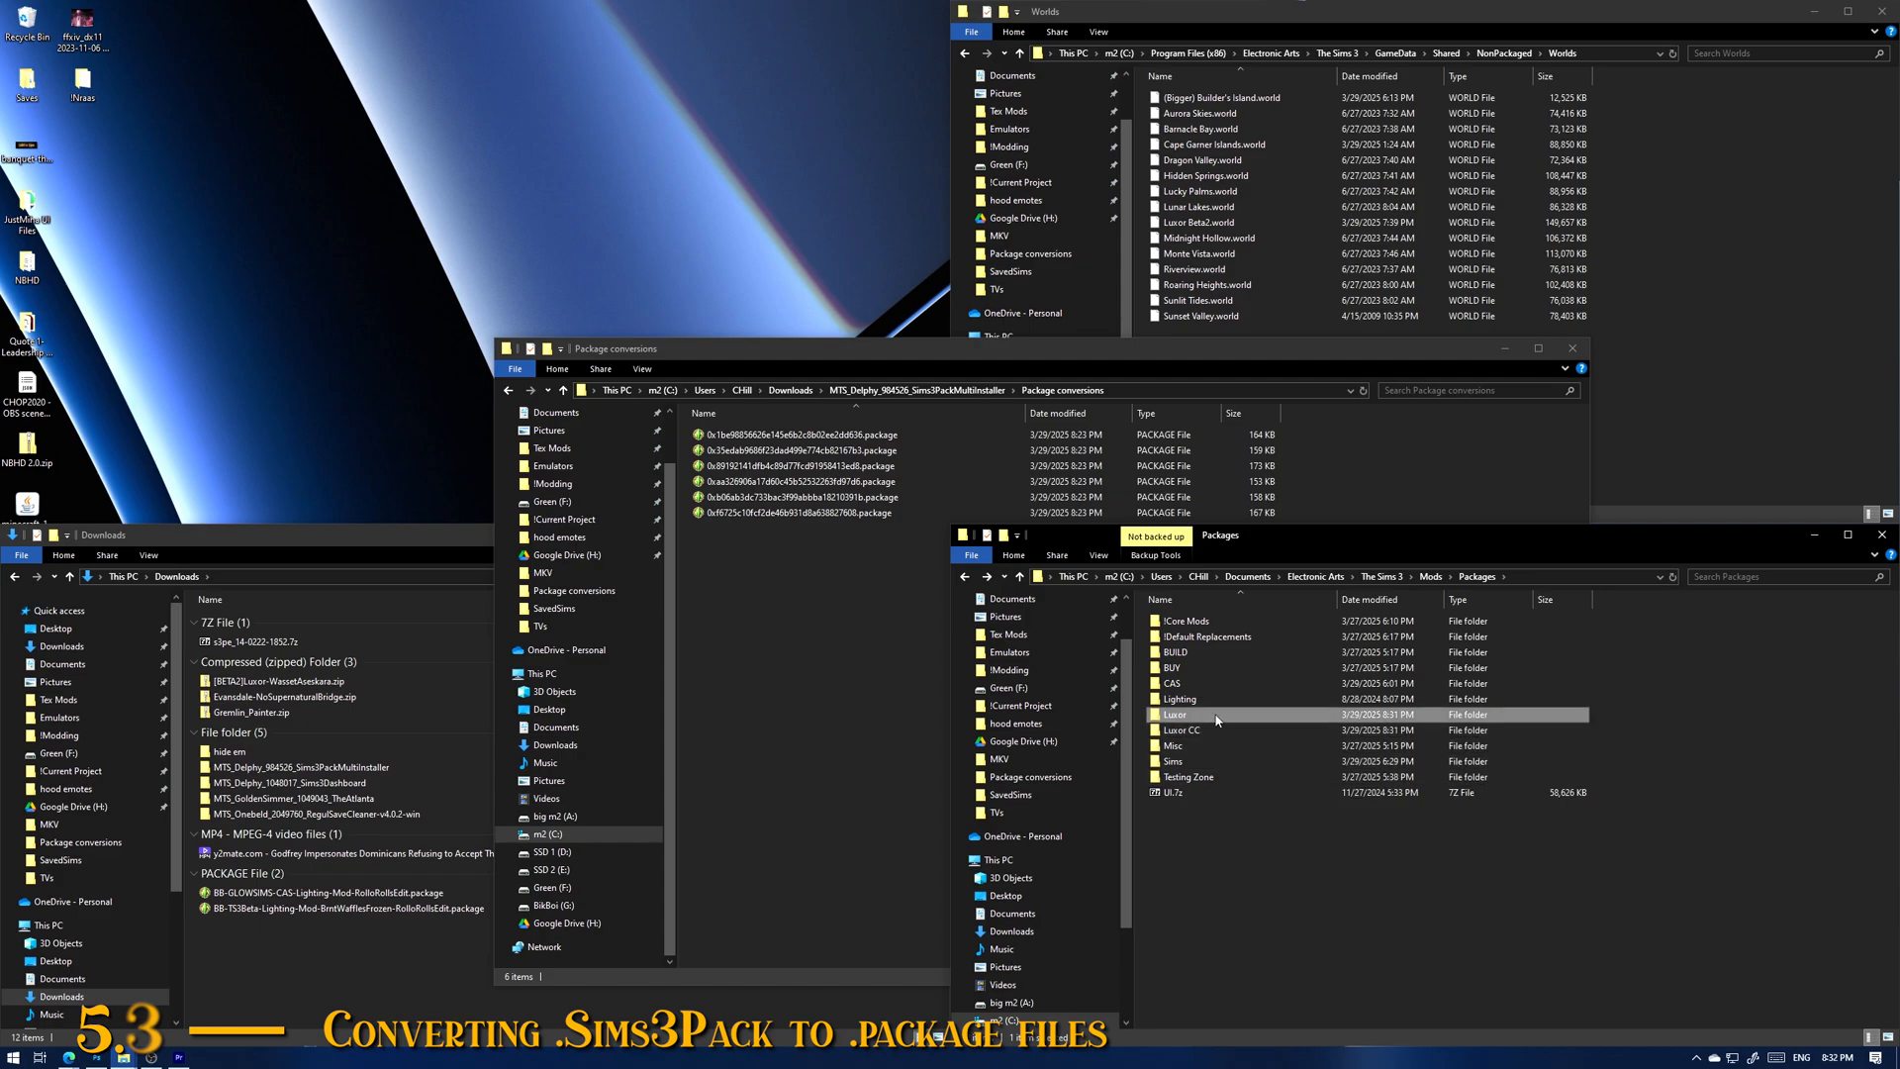
Step: Put the six remaining packages from Package conversions in the Luxor CC folder, and open 0x1be98856626e145e6b2c8b02ee2dd636.package there in s3pe
double_click(1223, 730)
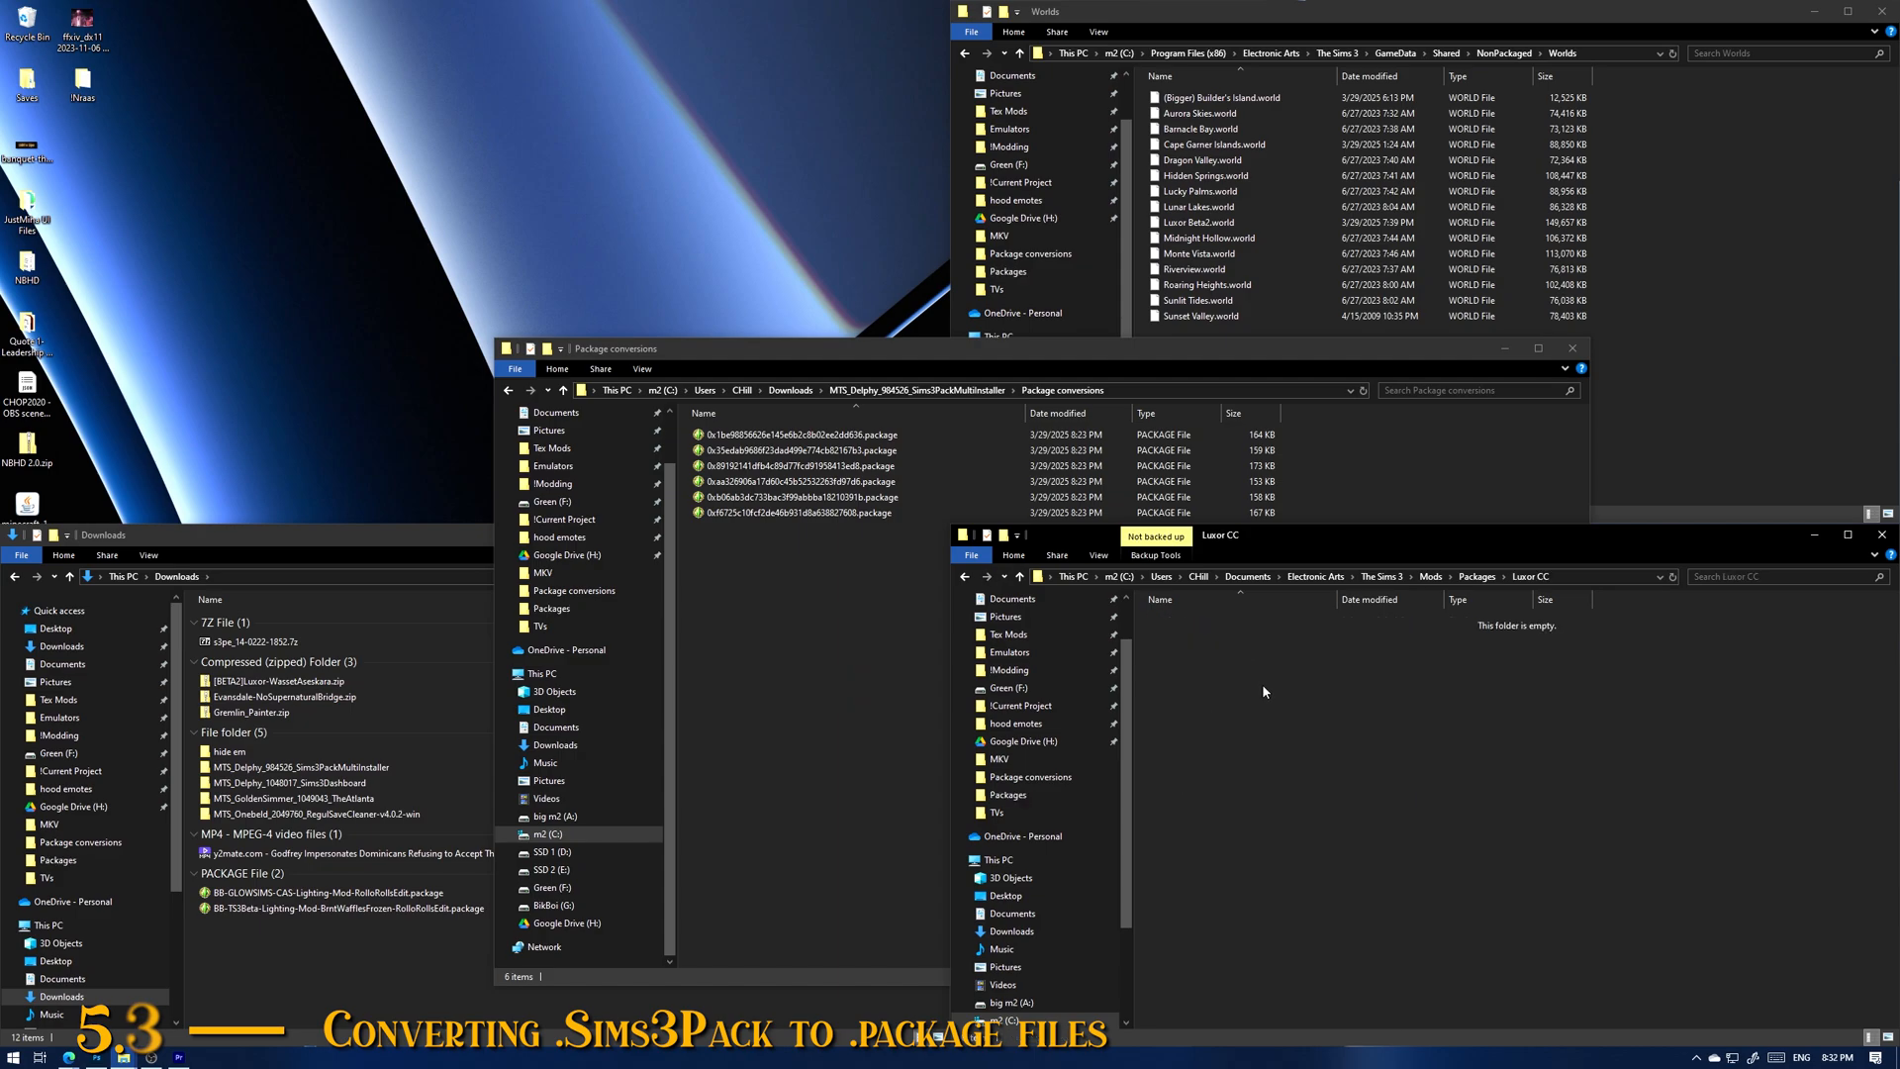
drag(875, 557, 1692, 702)
double_click(1268, 624)
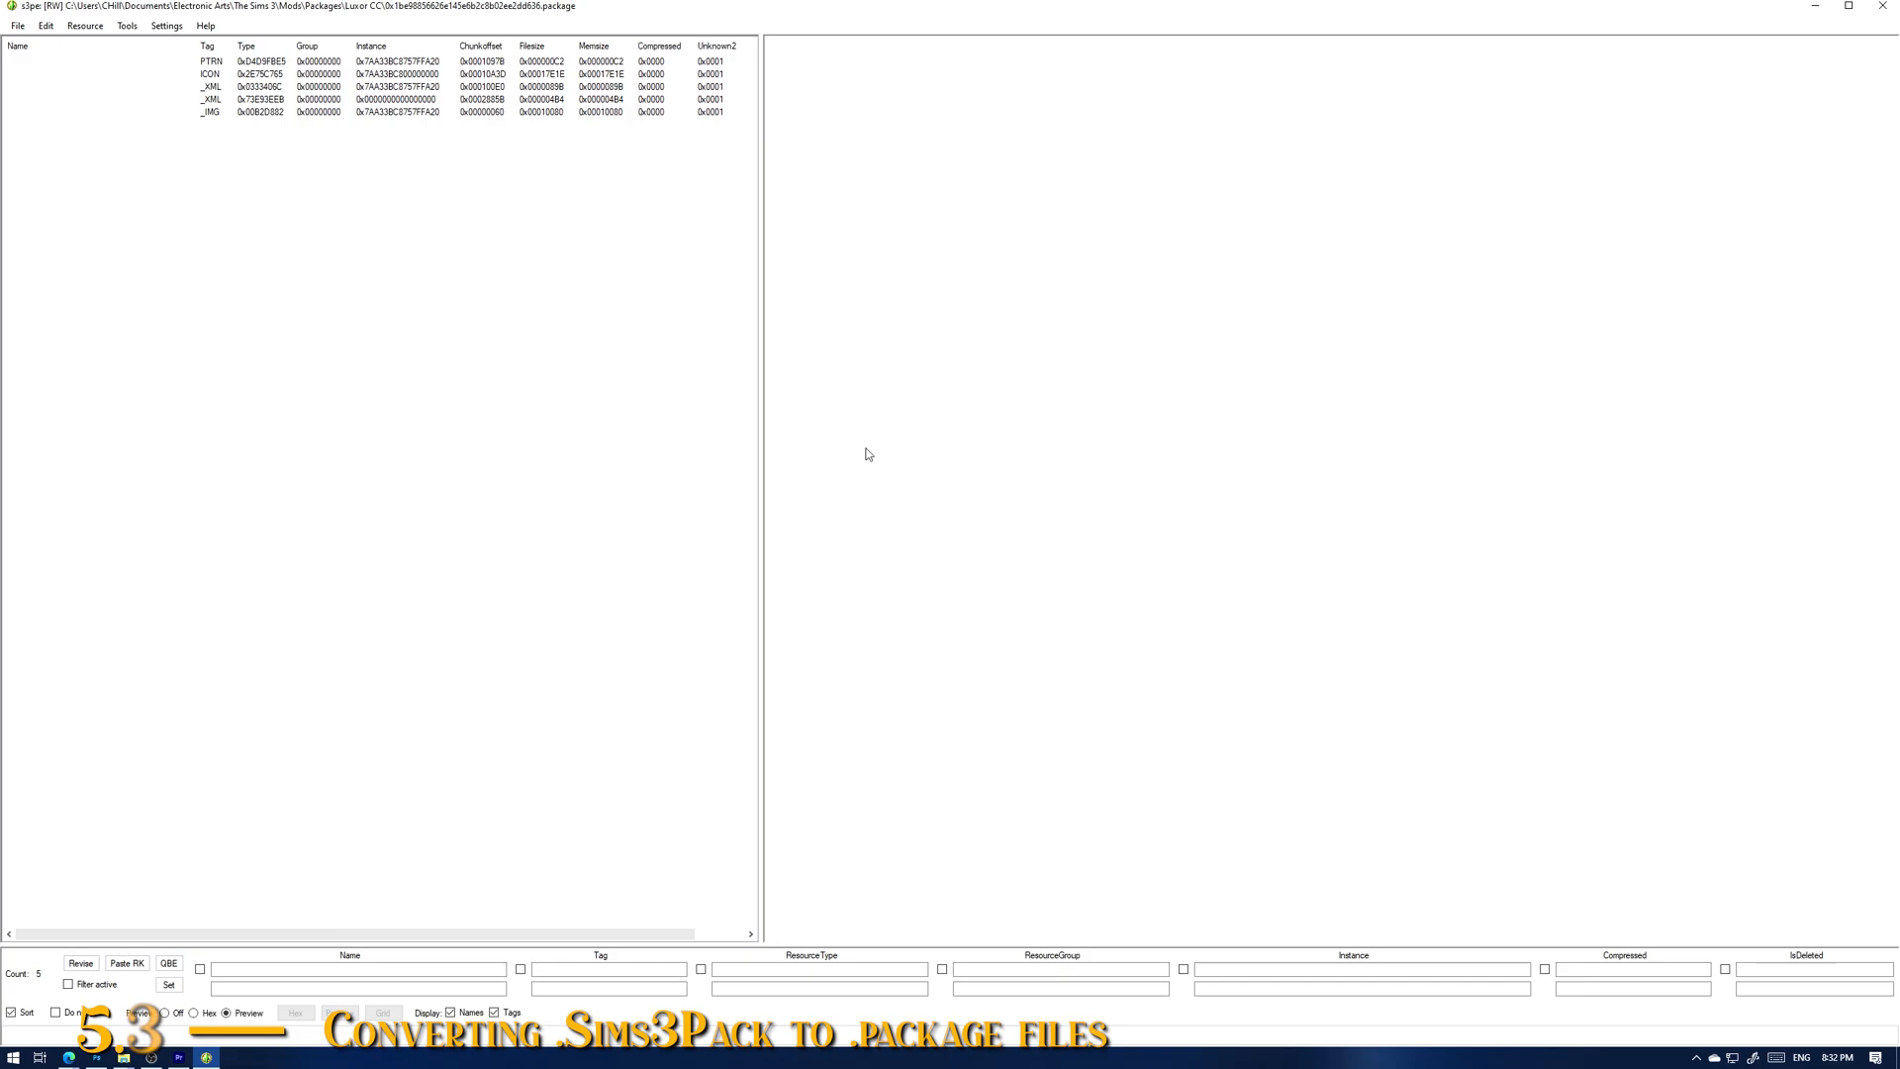
Step: Examine the open package's PTRN resource, and gather the six packages in a new CAST Patterns folder inside Luxor CC
click(208, 63)
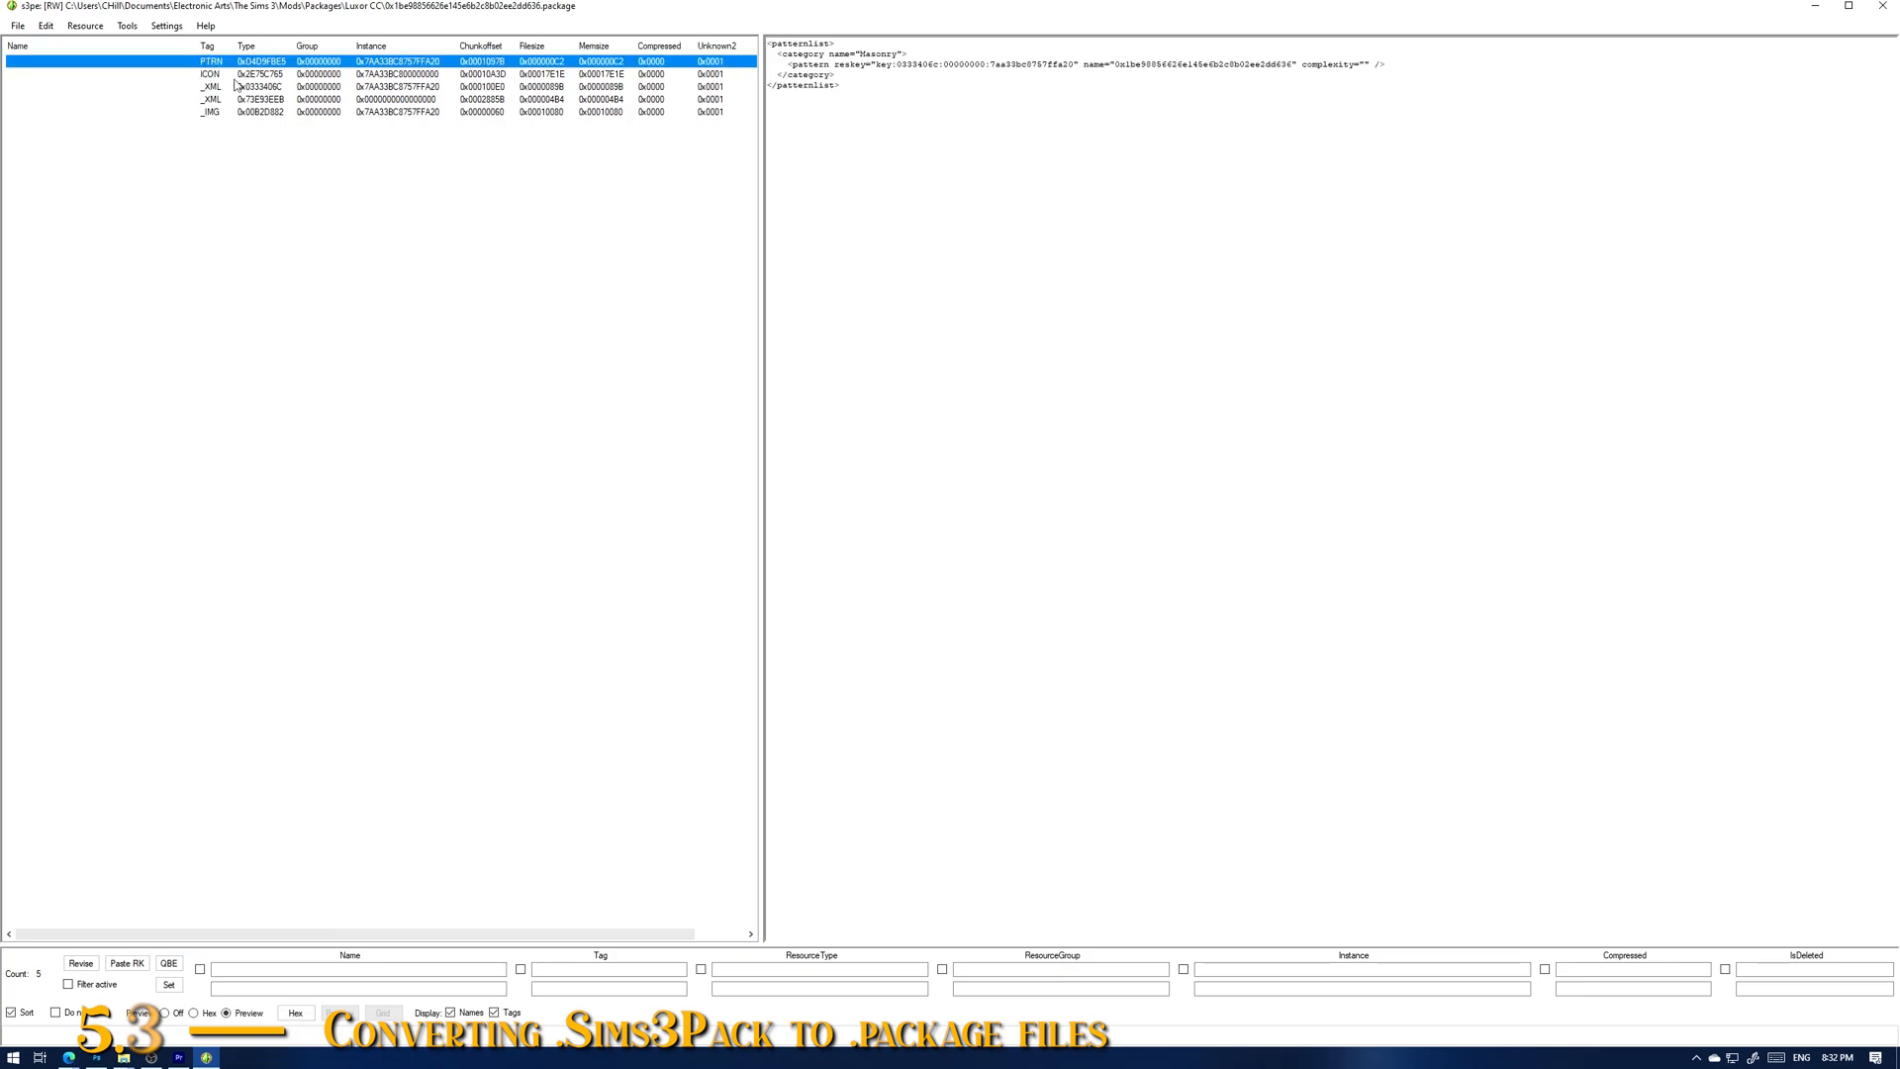
click(1882, 8)
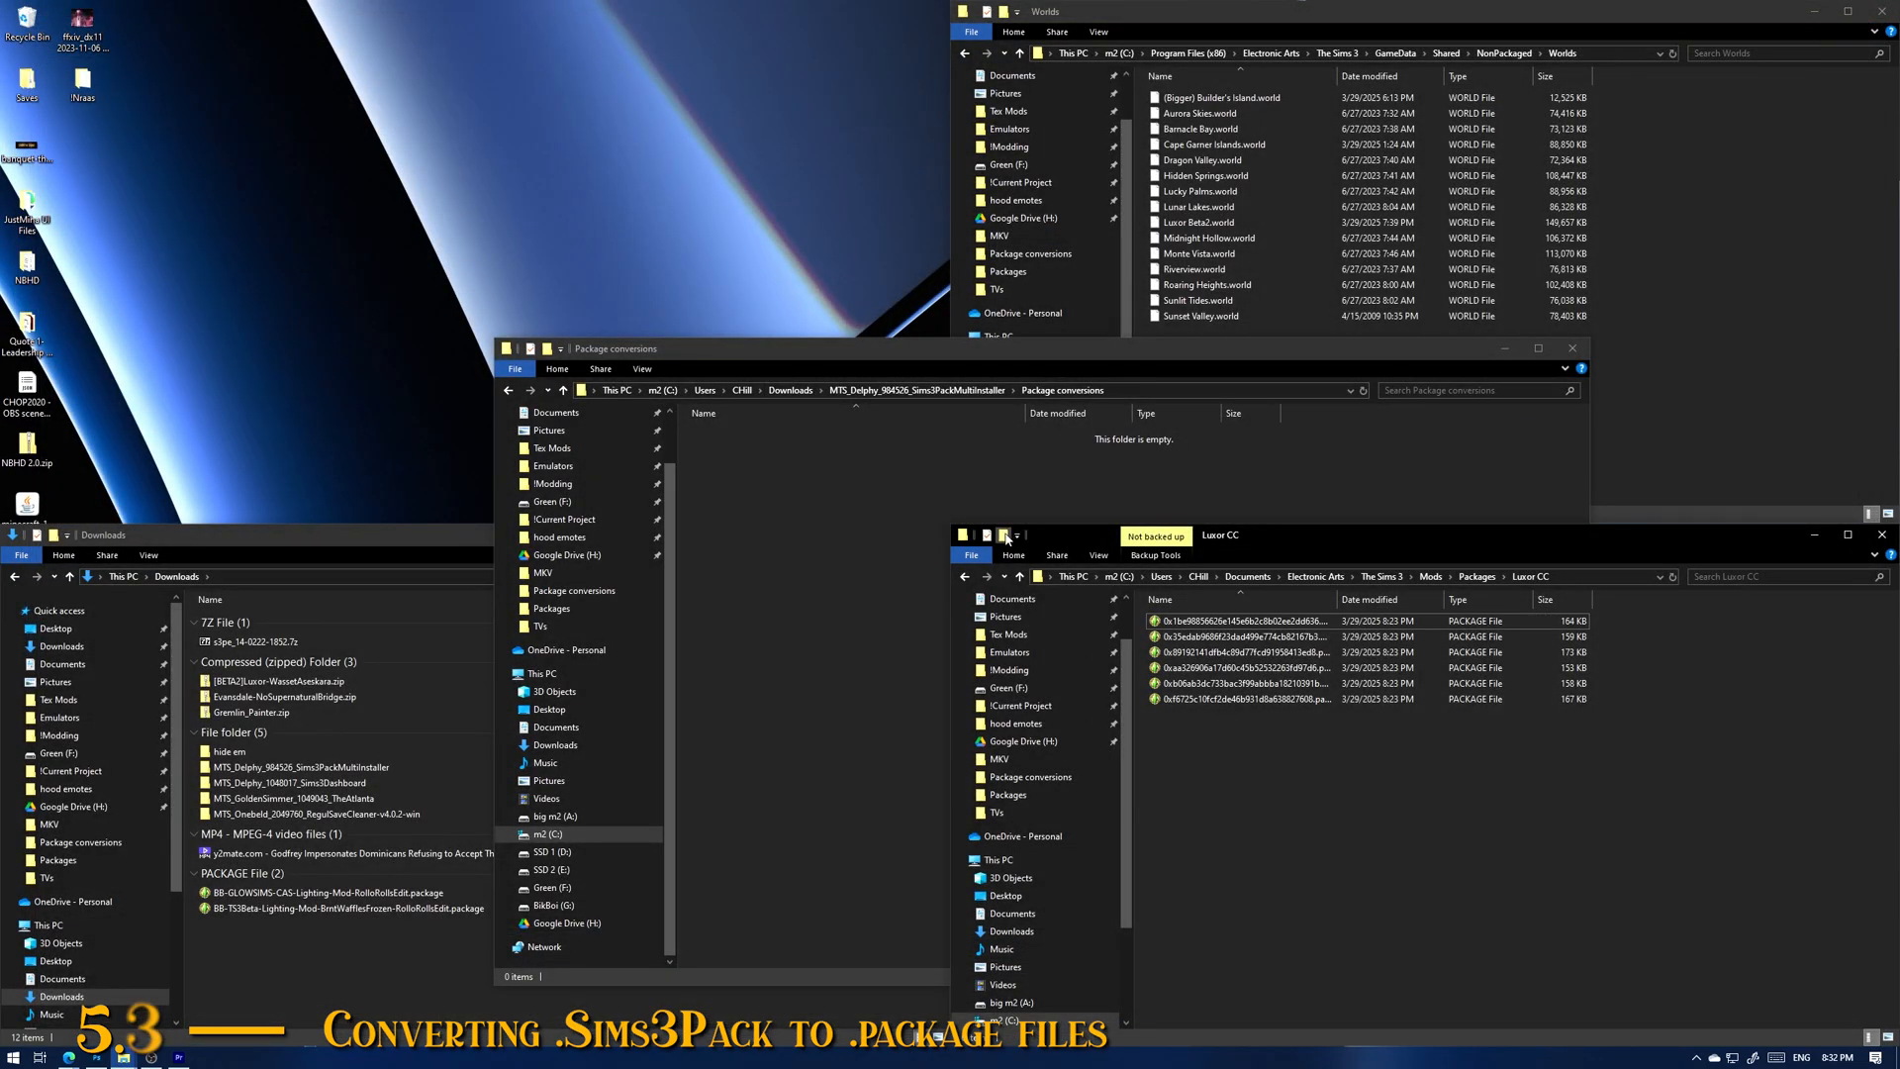
click(1003, 535)
text(CAS)
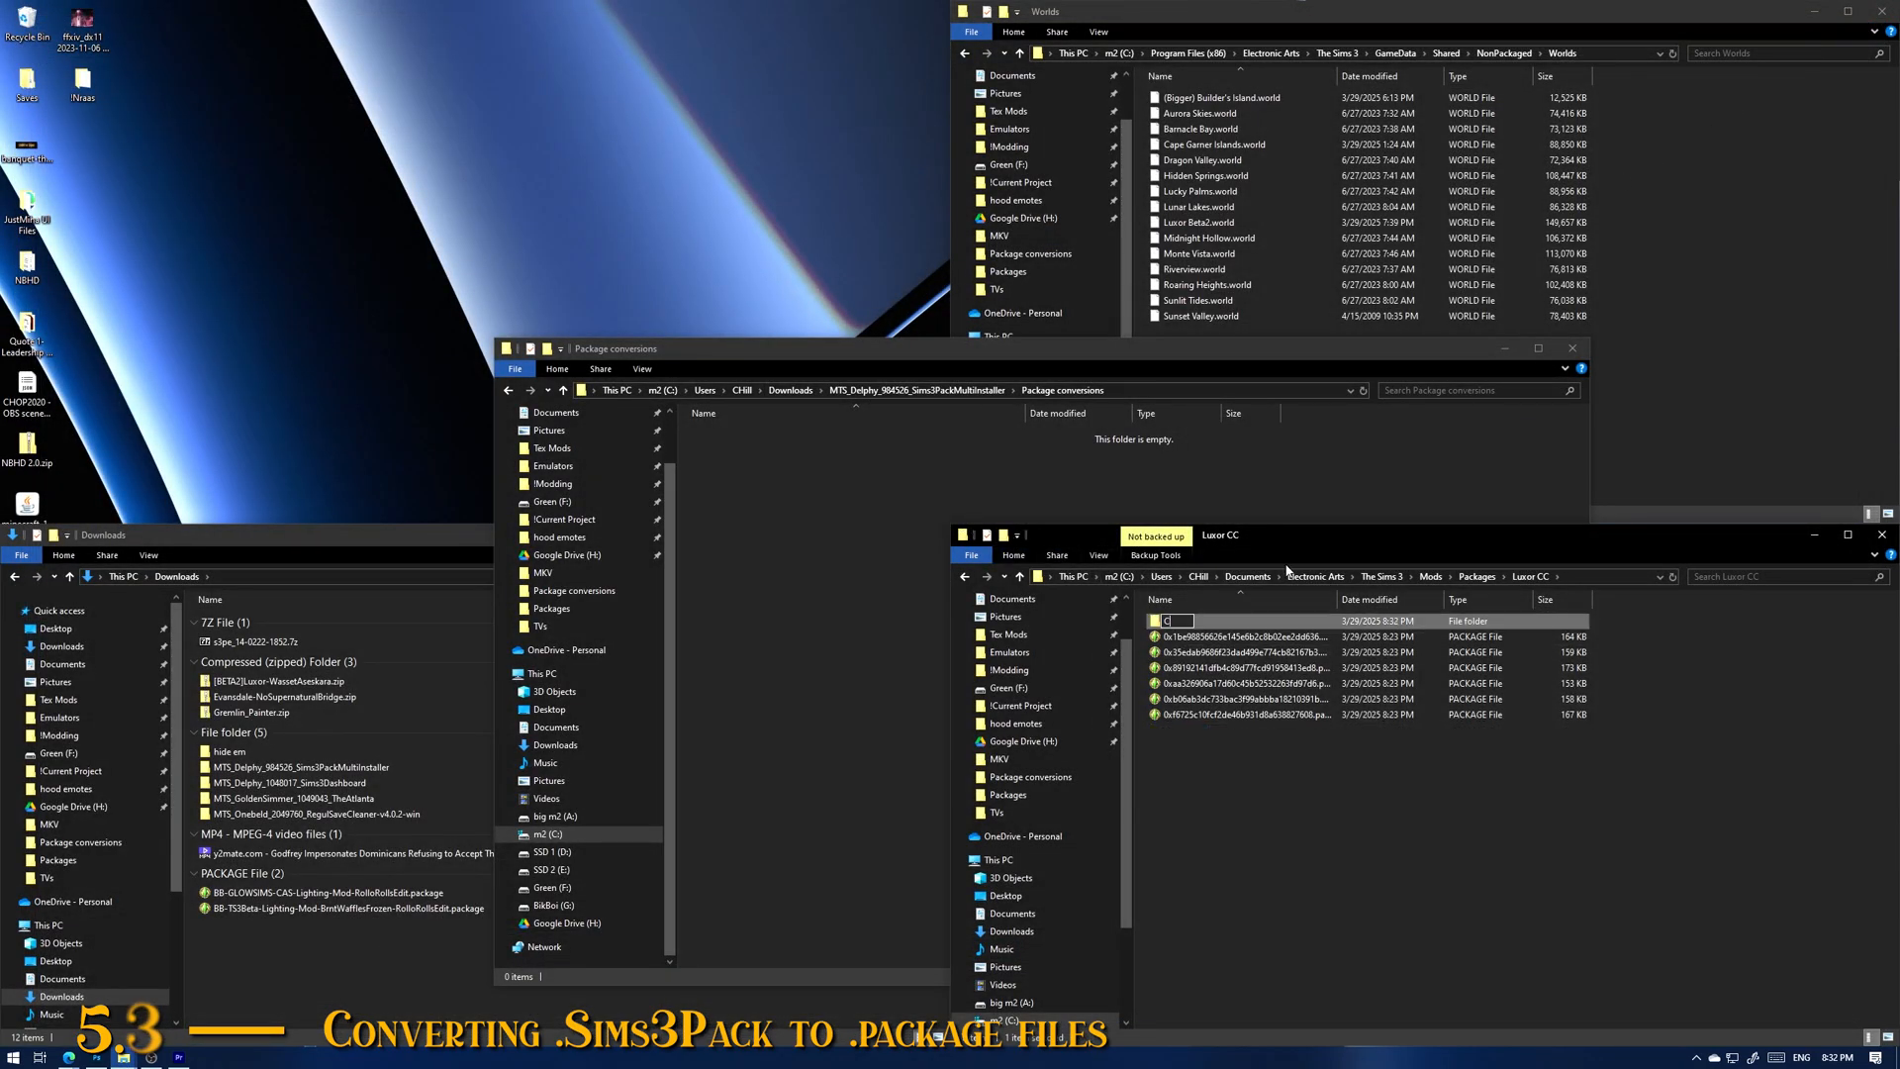
text(T Patterns)
drag(1237, 740, 1231, 621)
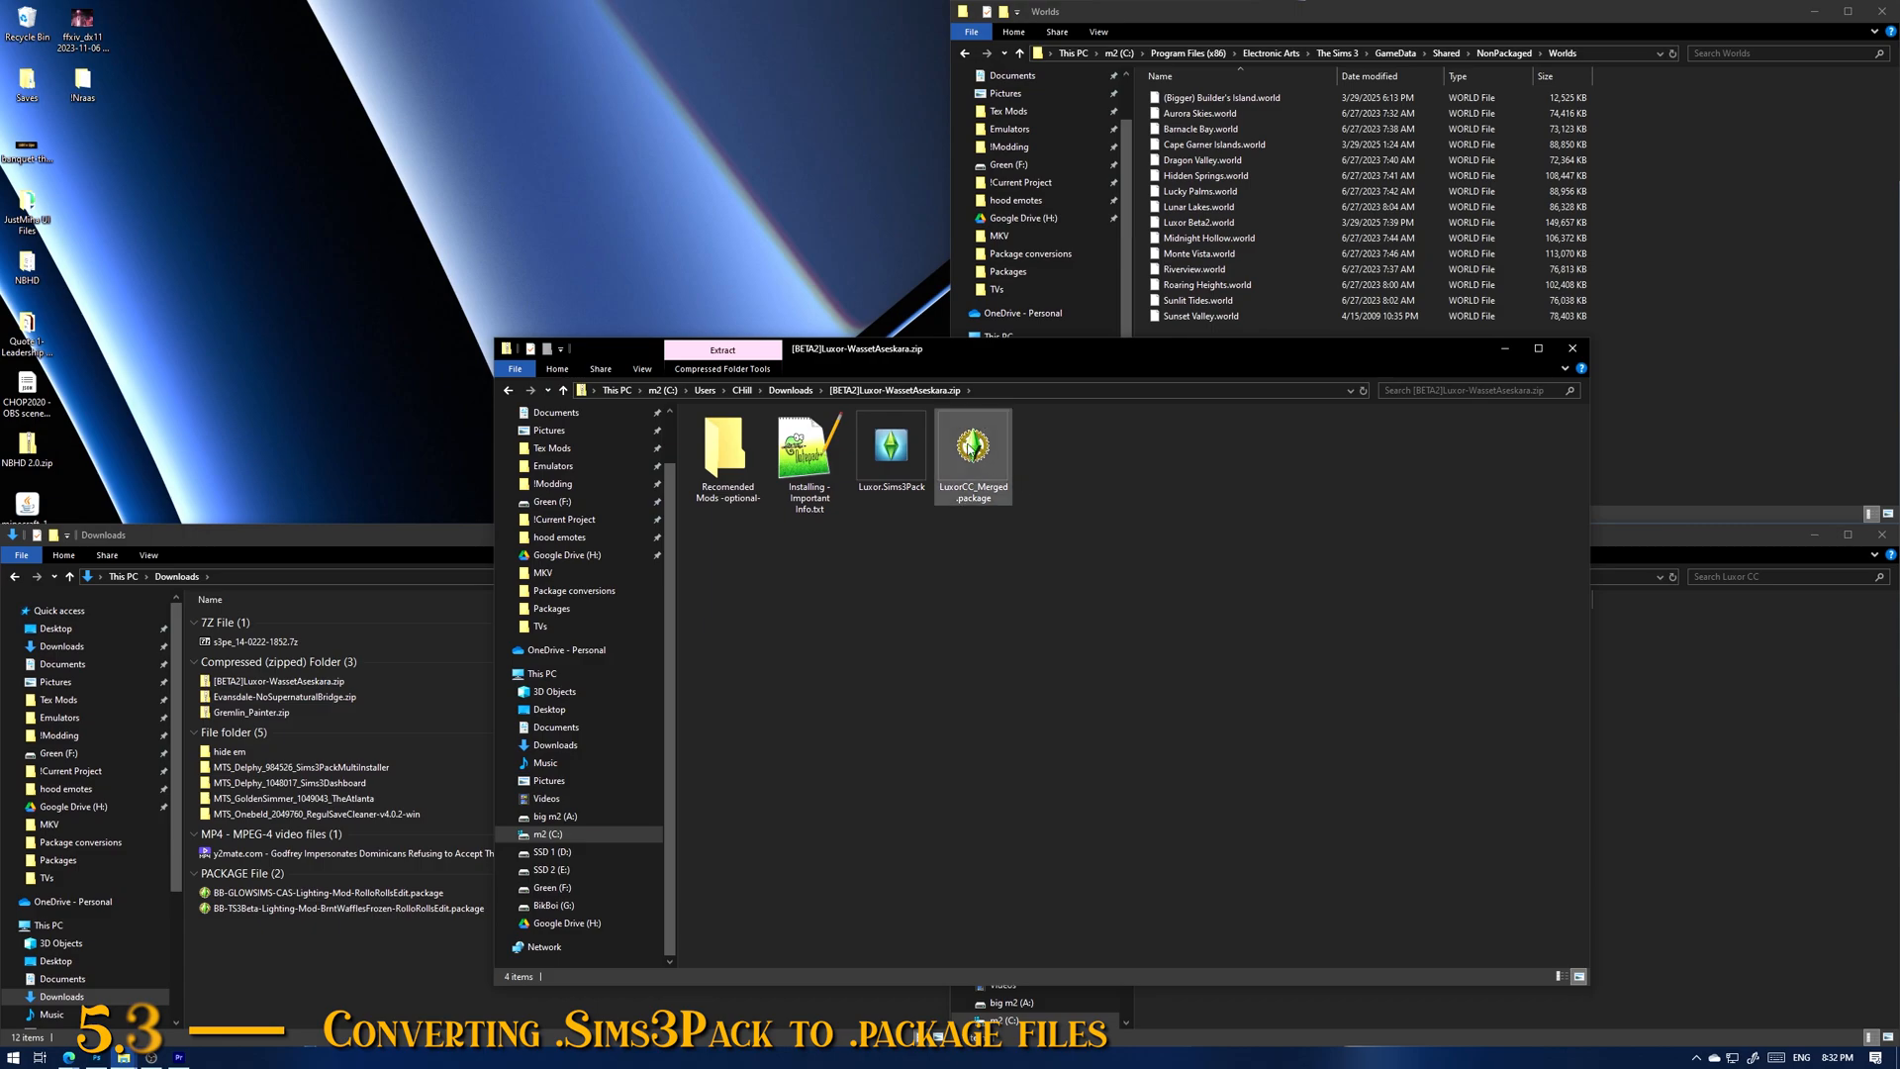
Step: Copy LuxorCC_Merged.package from the [BETA2]Luxor-WassetAseskara.zip archive into the Luxor CC folder, and view the archive's optional recommended mods
drag(1117, 354, 833, 198)
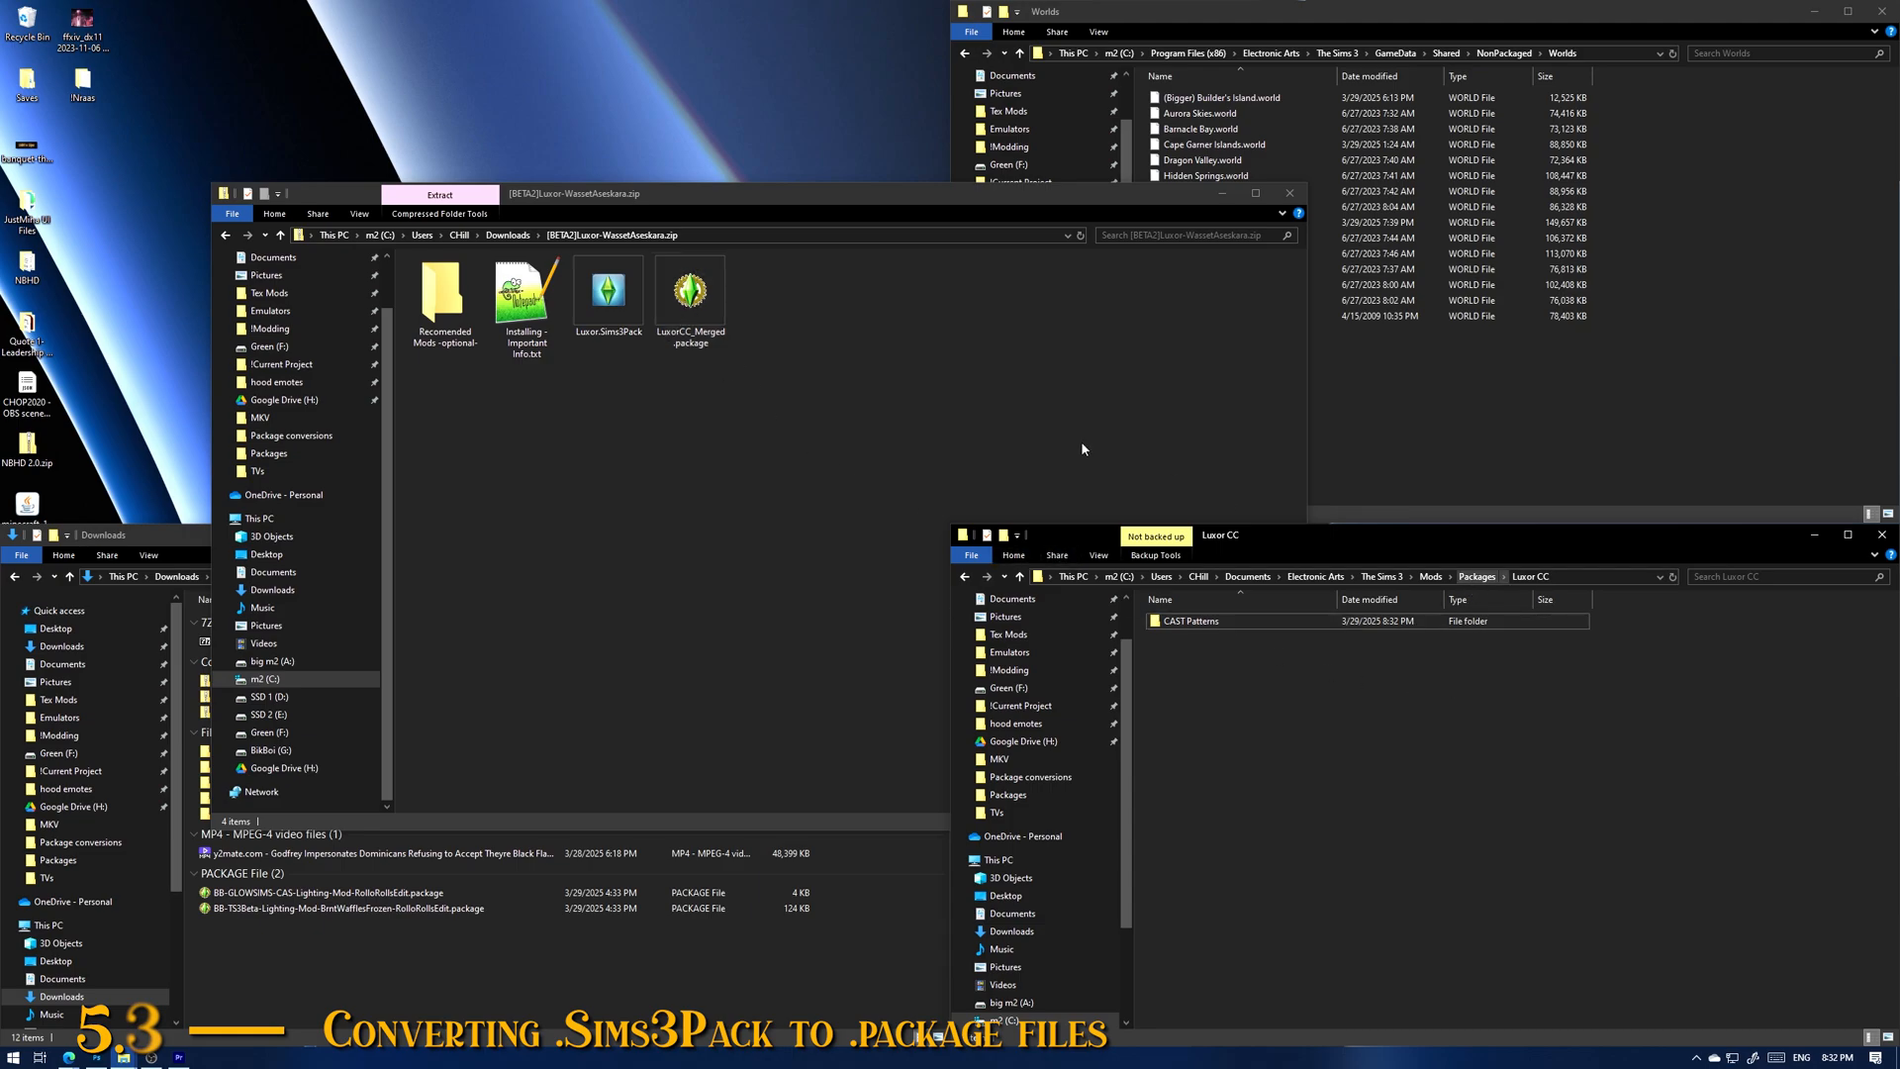
drag(686, 313, 1289, 761)
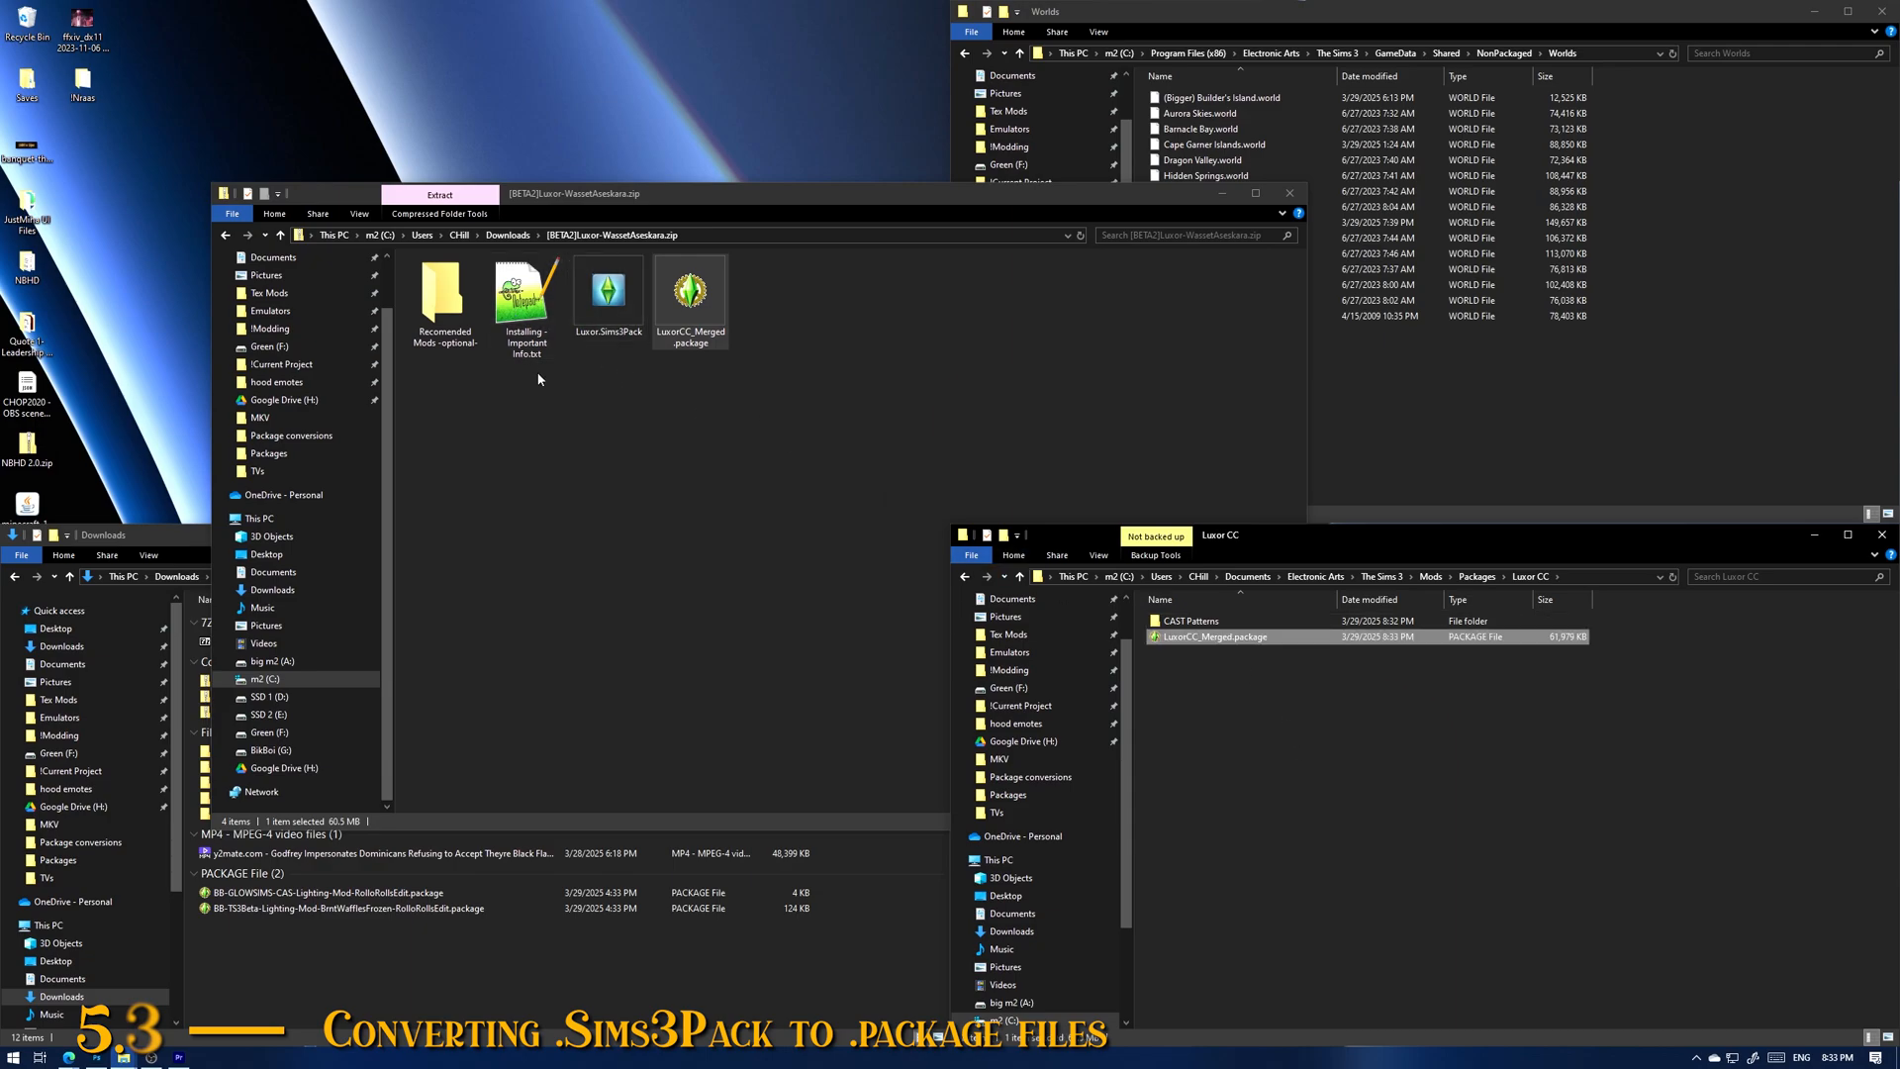
double_click(445, 300)
key(alt+Left)
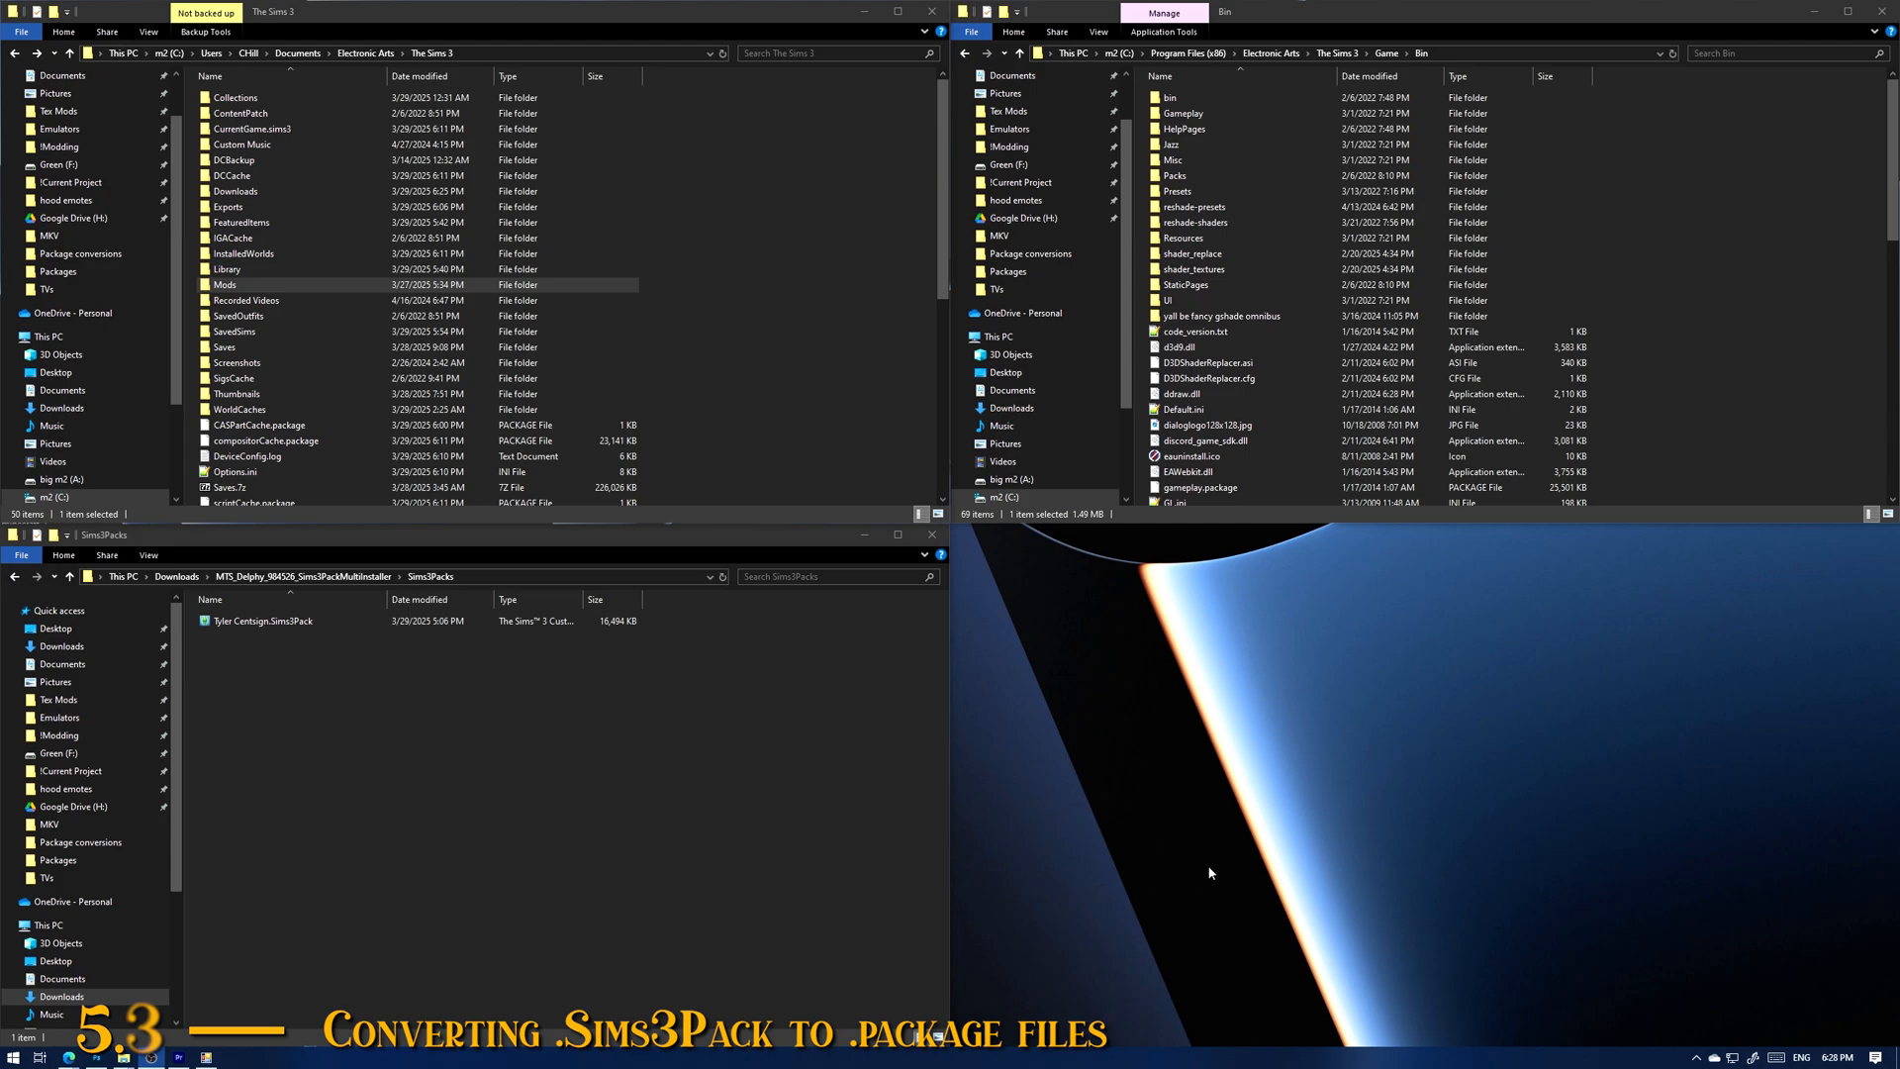
Step: Extract the Sim's Sims3Pack from the Sims3Packs folder into Package conversions with Sims3Pack Multi Installer, and close the extractor
click(287, 624)
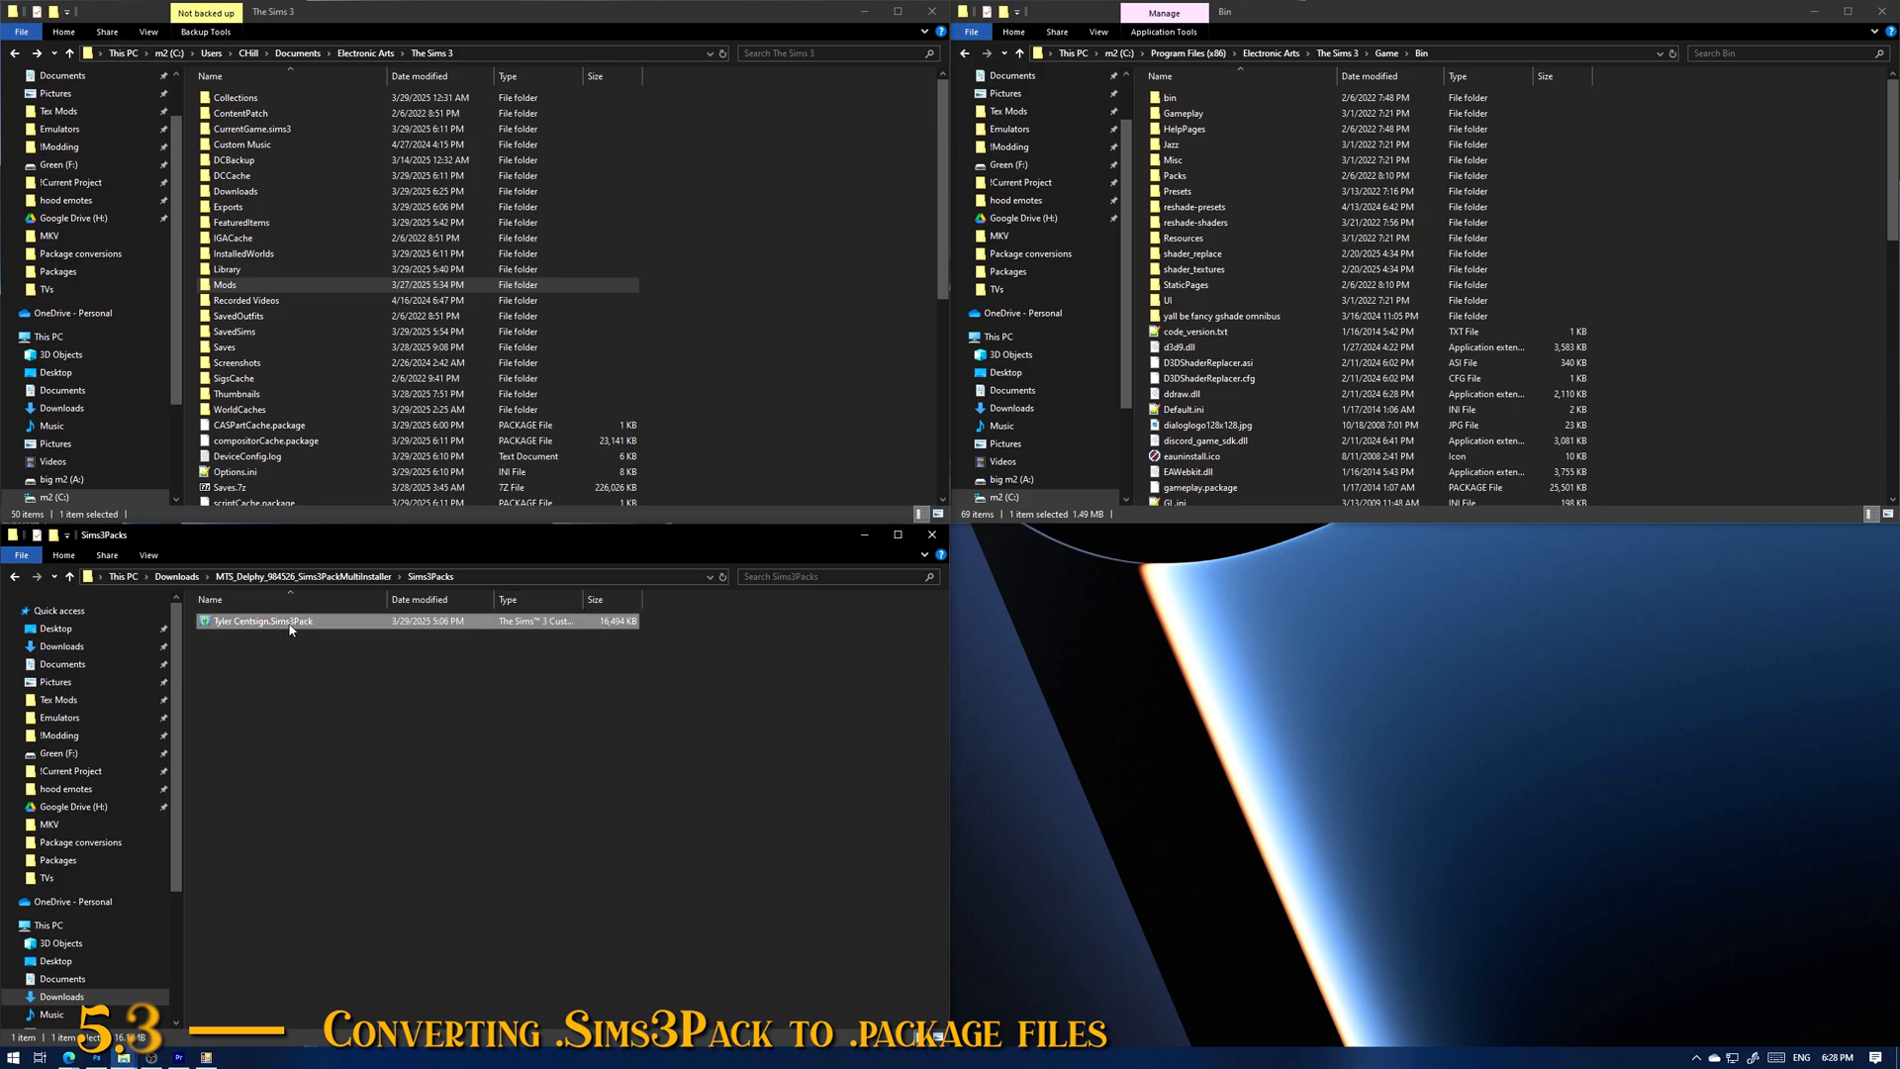
click(321, 577)
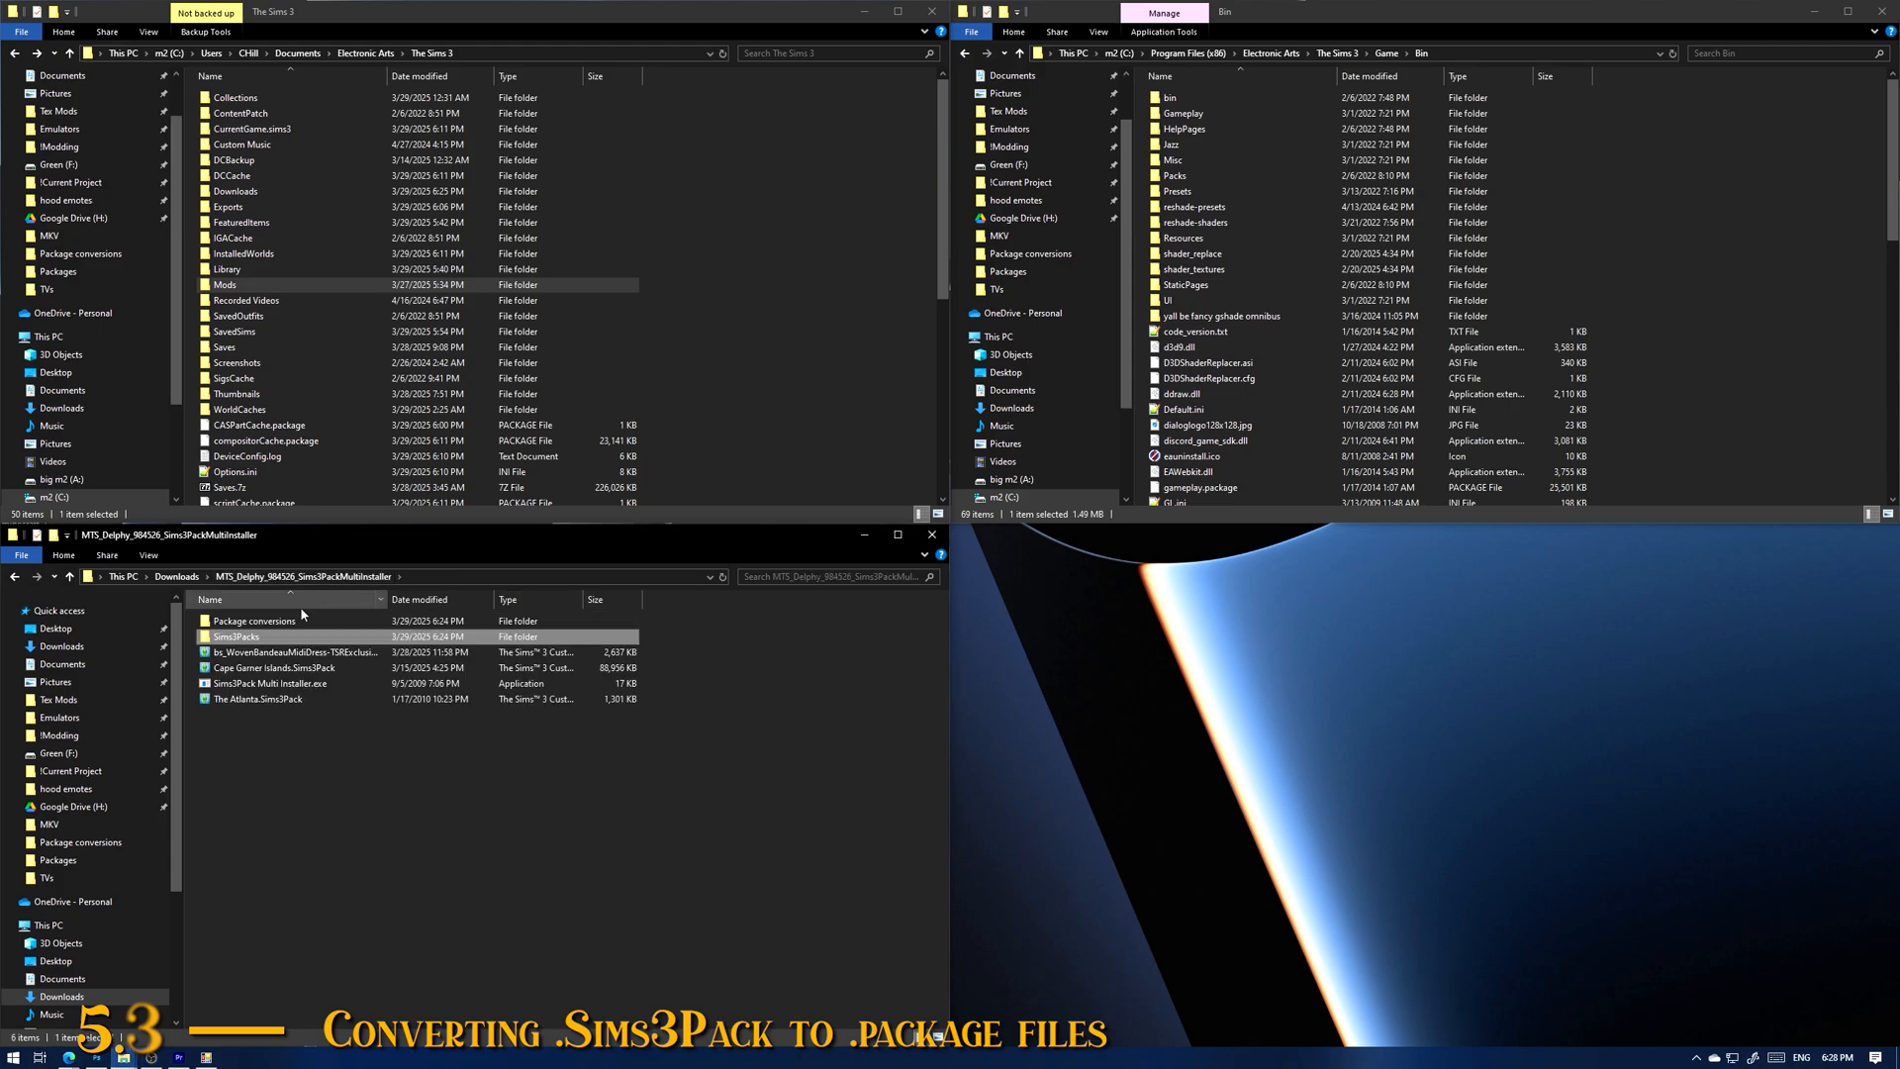
click(297, 685)
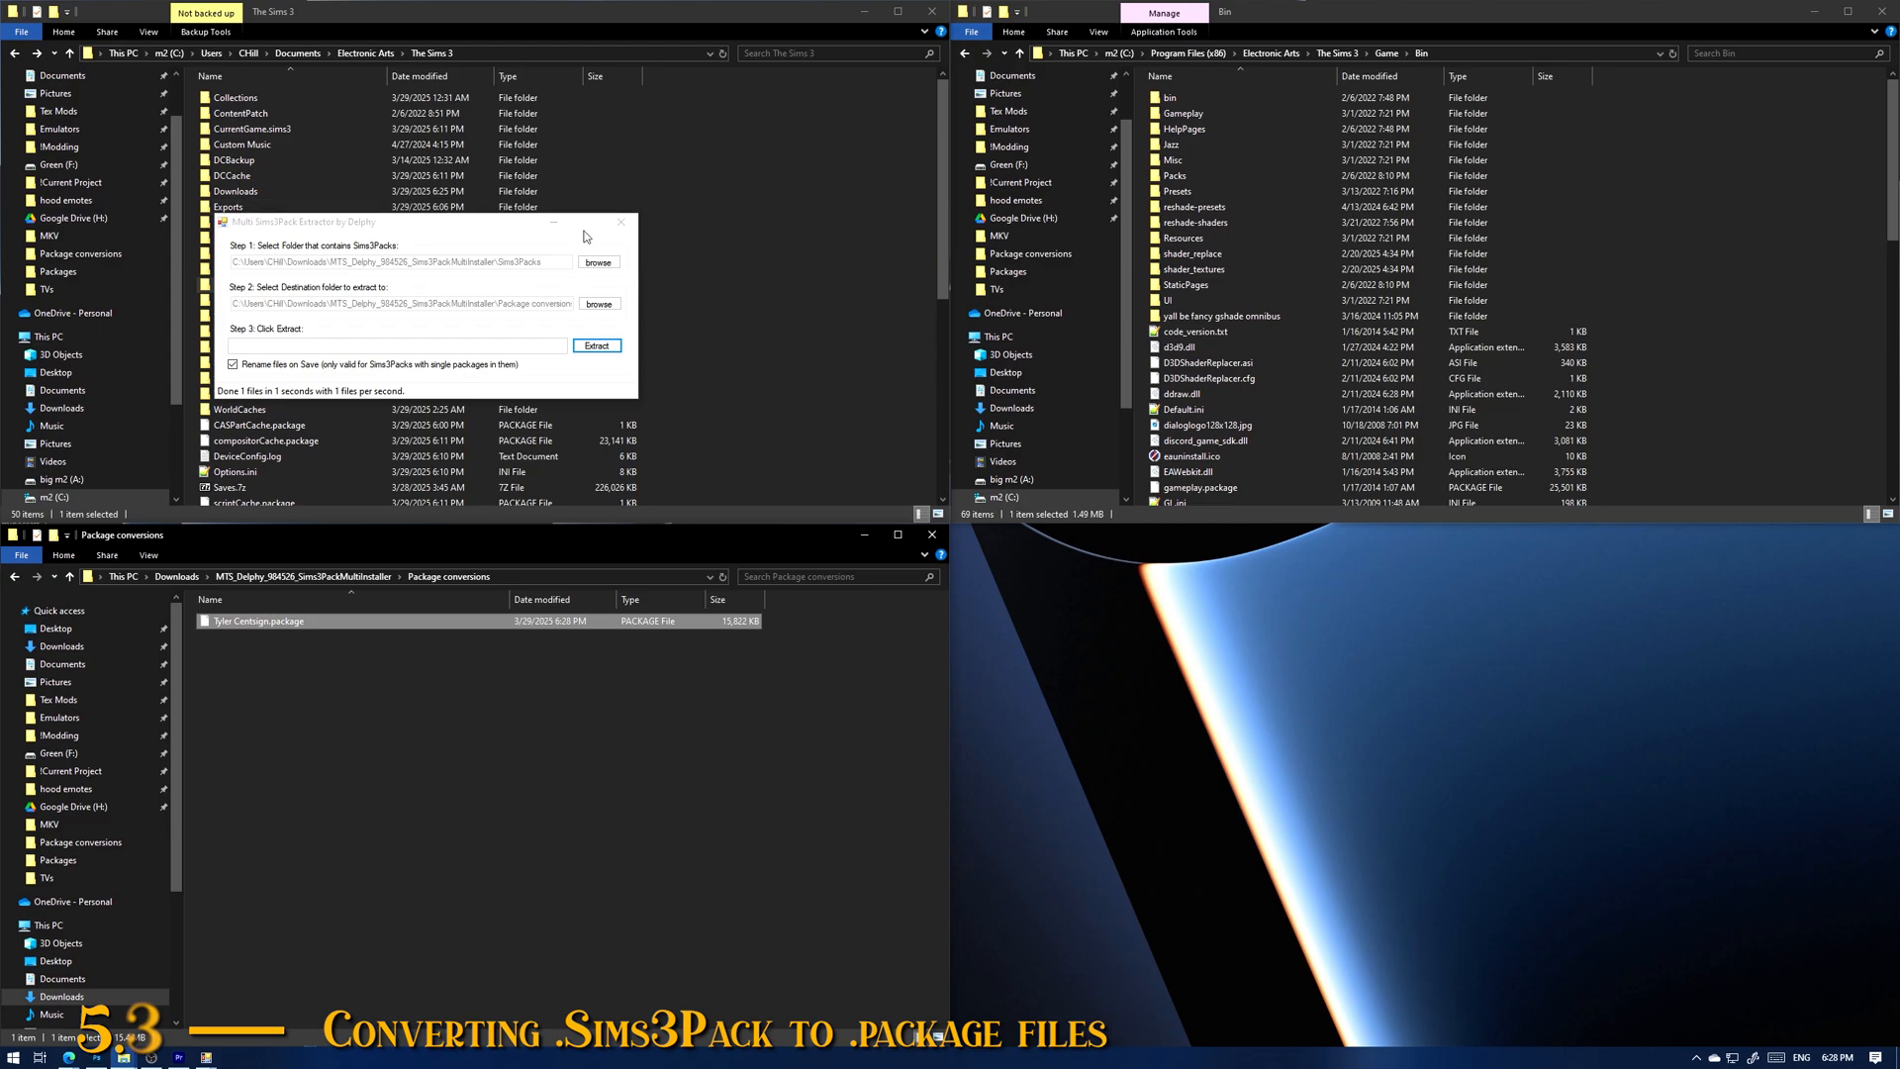
click(633, 227)
Step: Put the converted Sim package in the Sims folder under The Sims 3's Mods\Packages
click(37, 54)
double_click(236, 117)
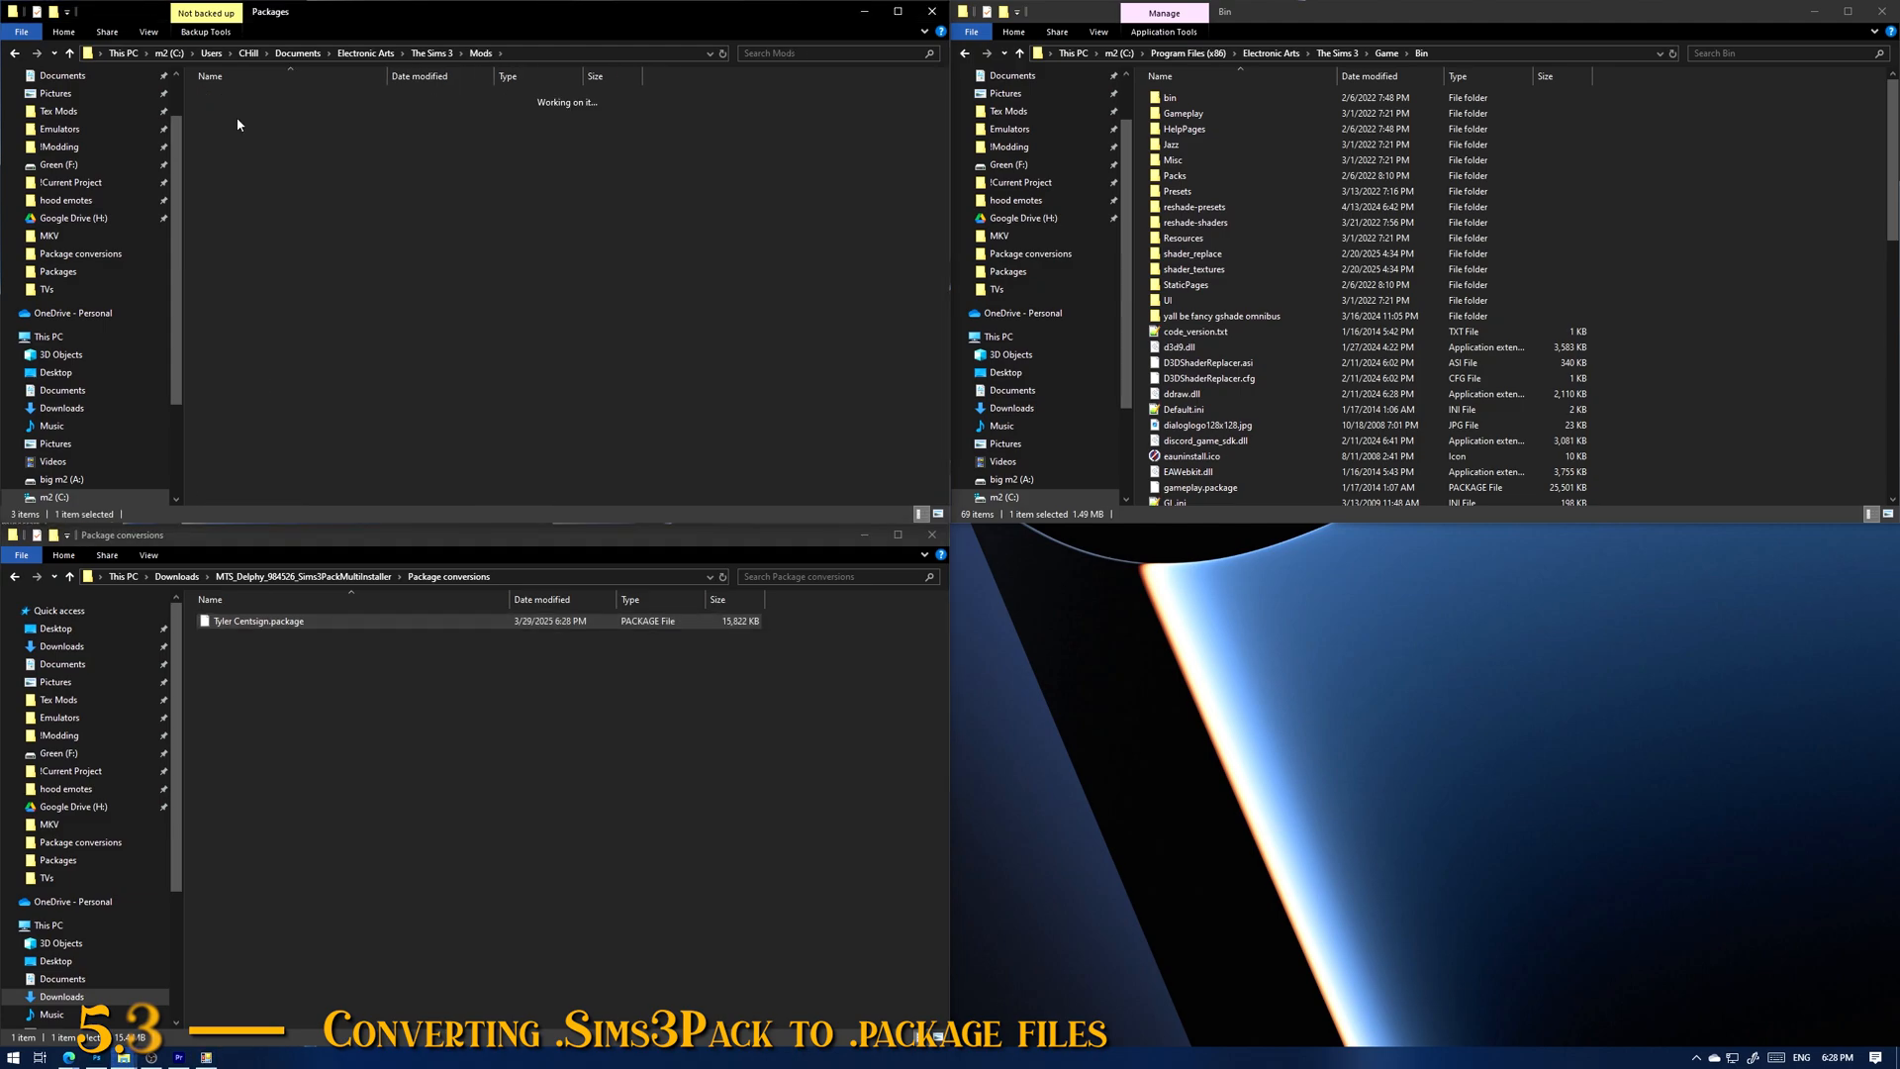
double_click(247, 207)
drag(255, 621, 339, 339)
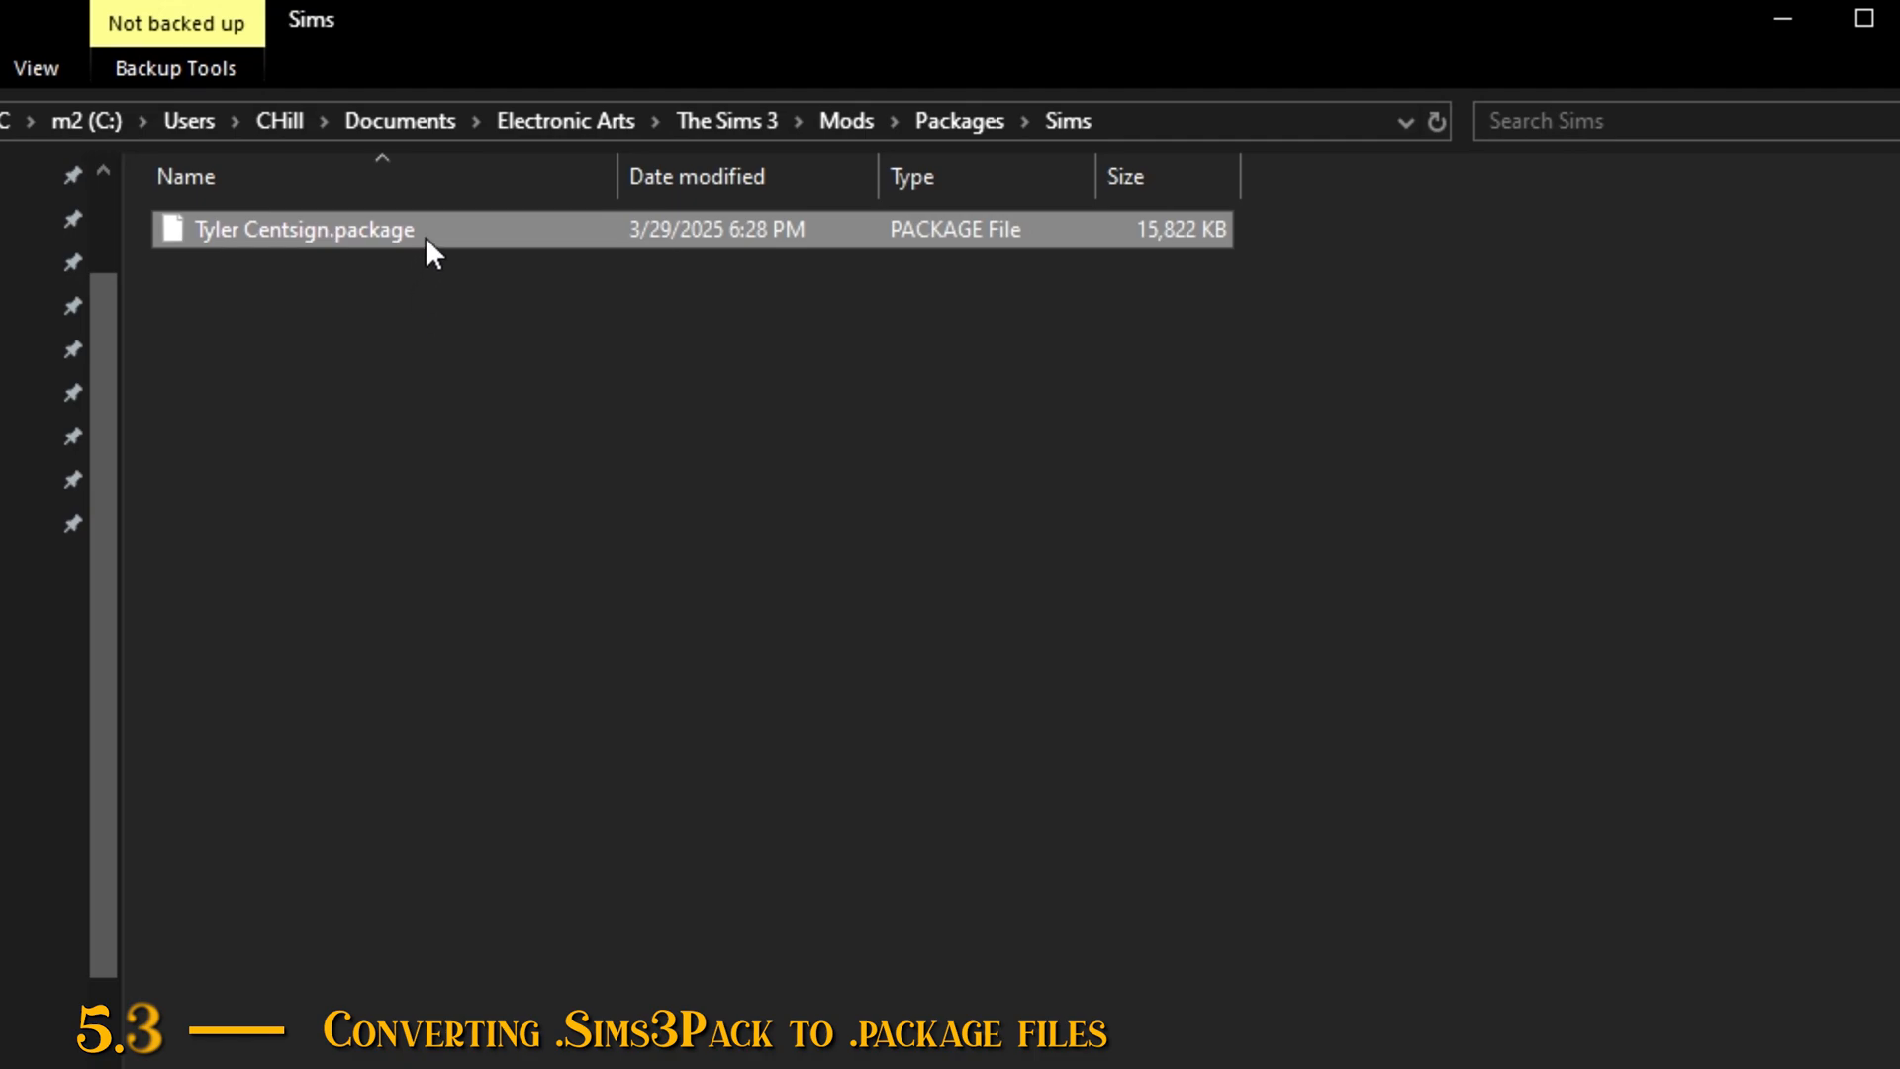
Step: Change the Sim file's extension from .package to .sim
key(F2)
drag(426, 236, 343, 238)
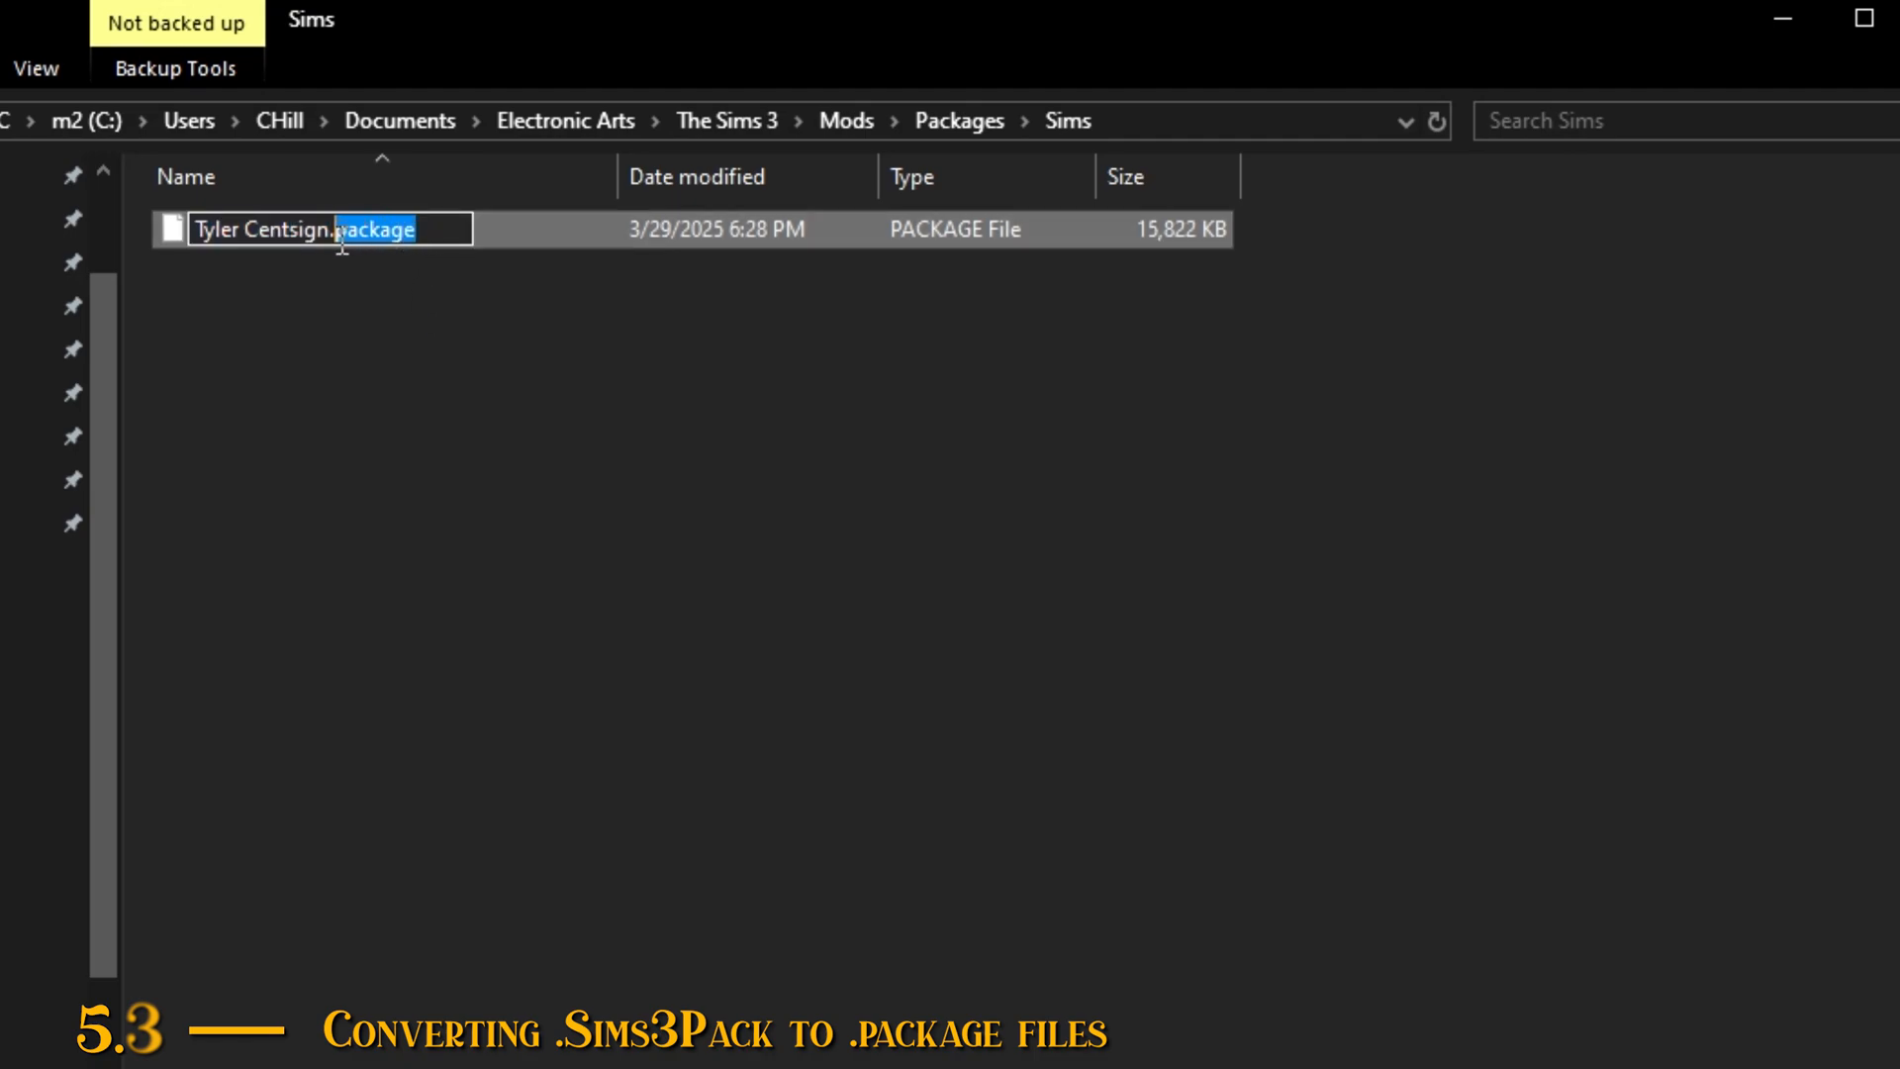
text(sim)
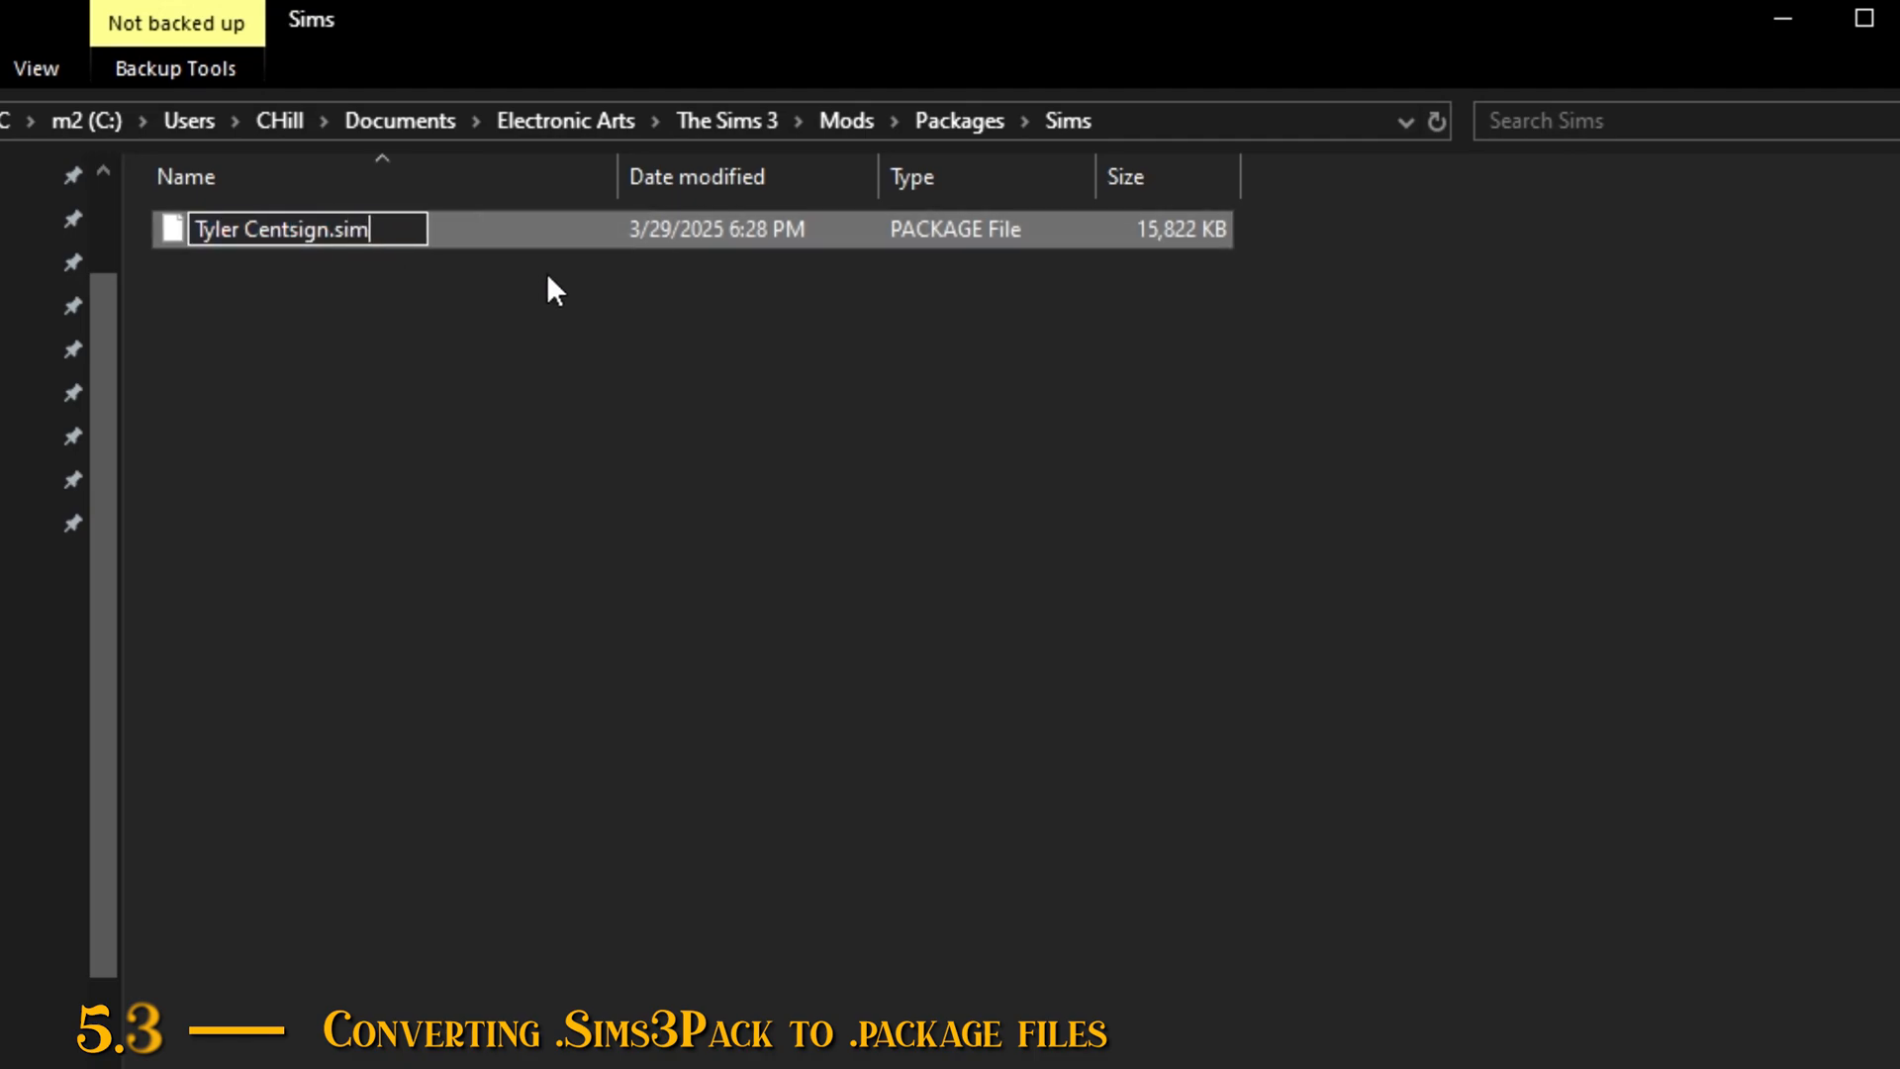
key(Return)
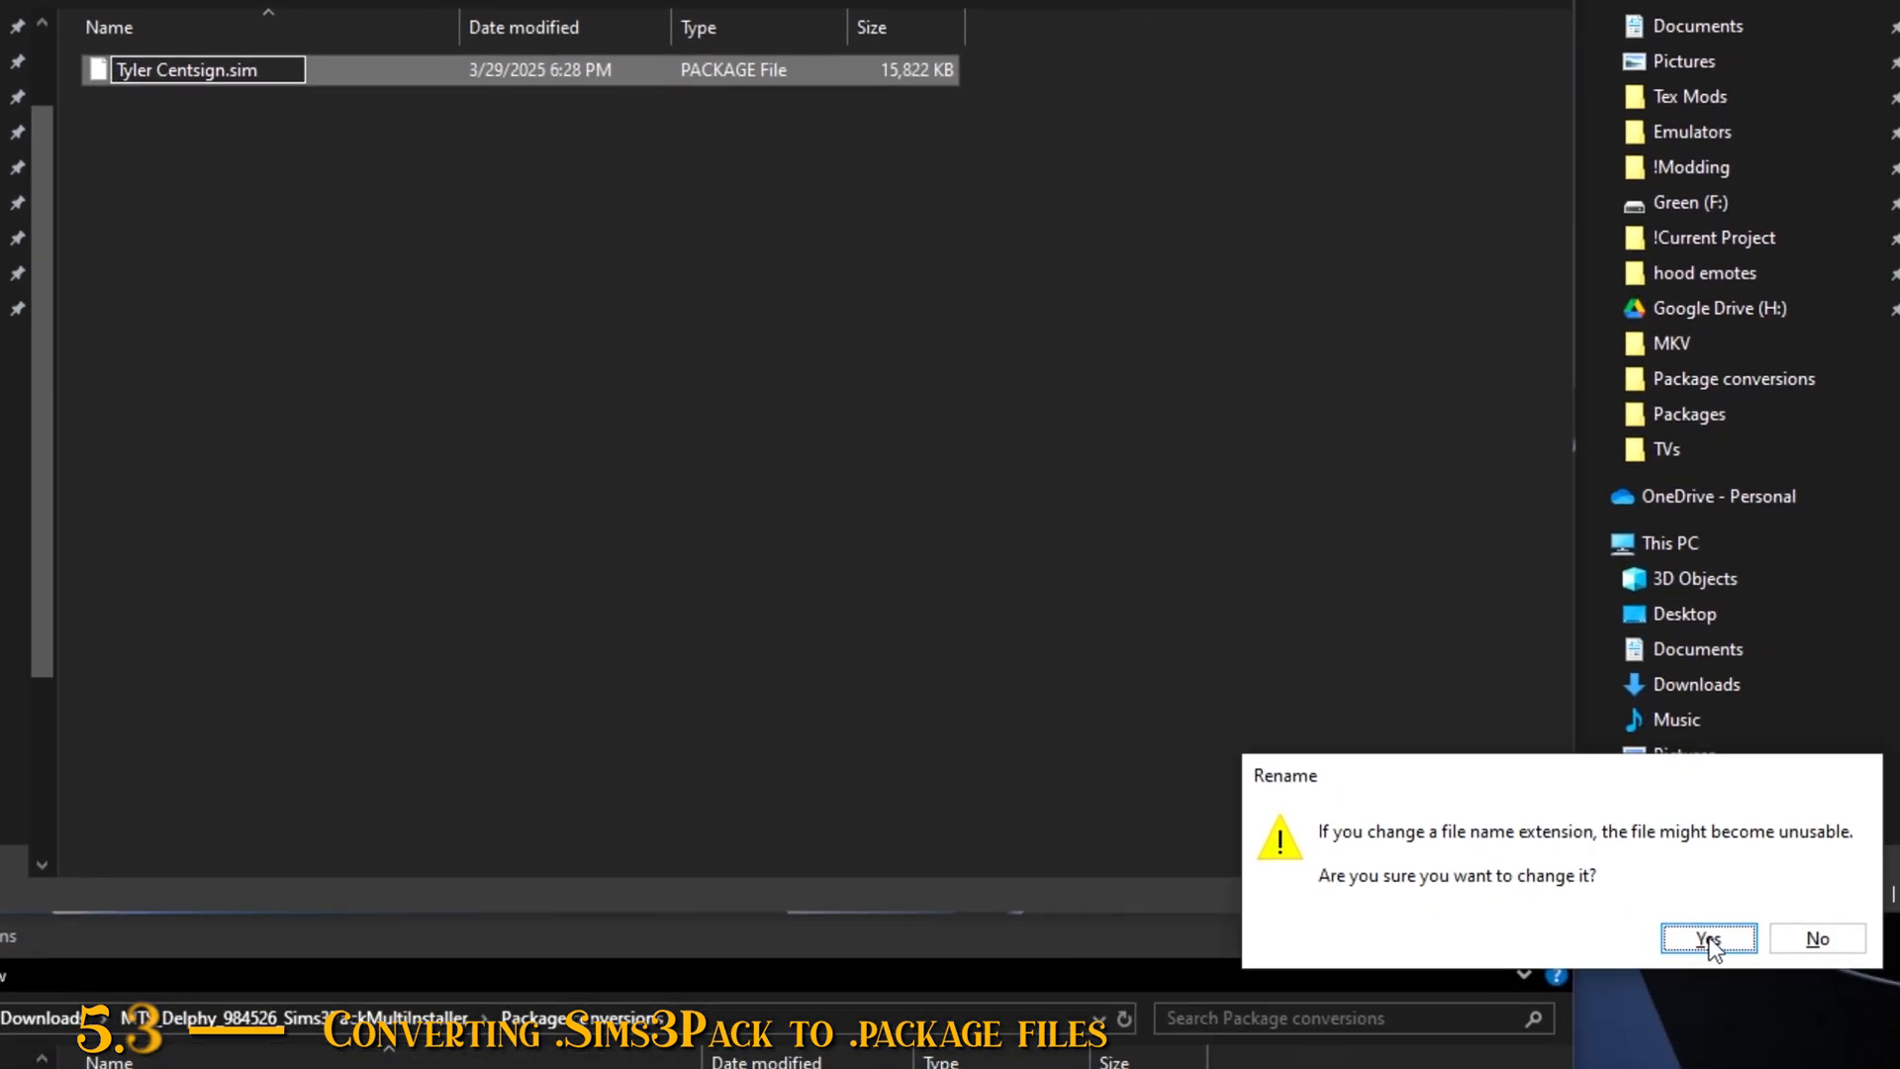
click(1709, 941)
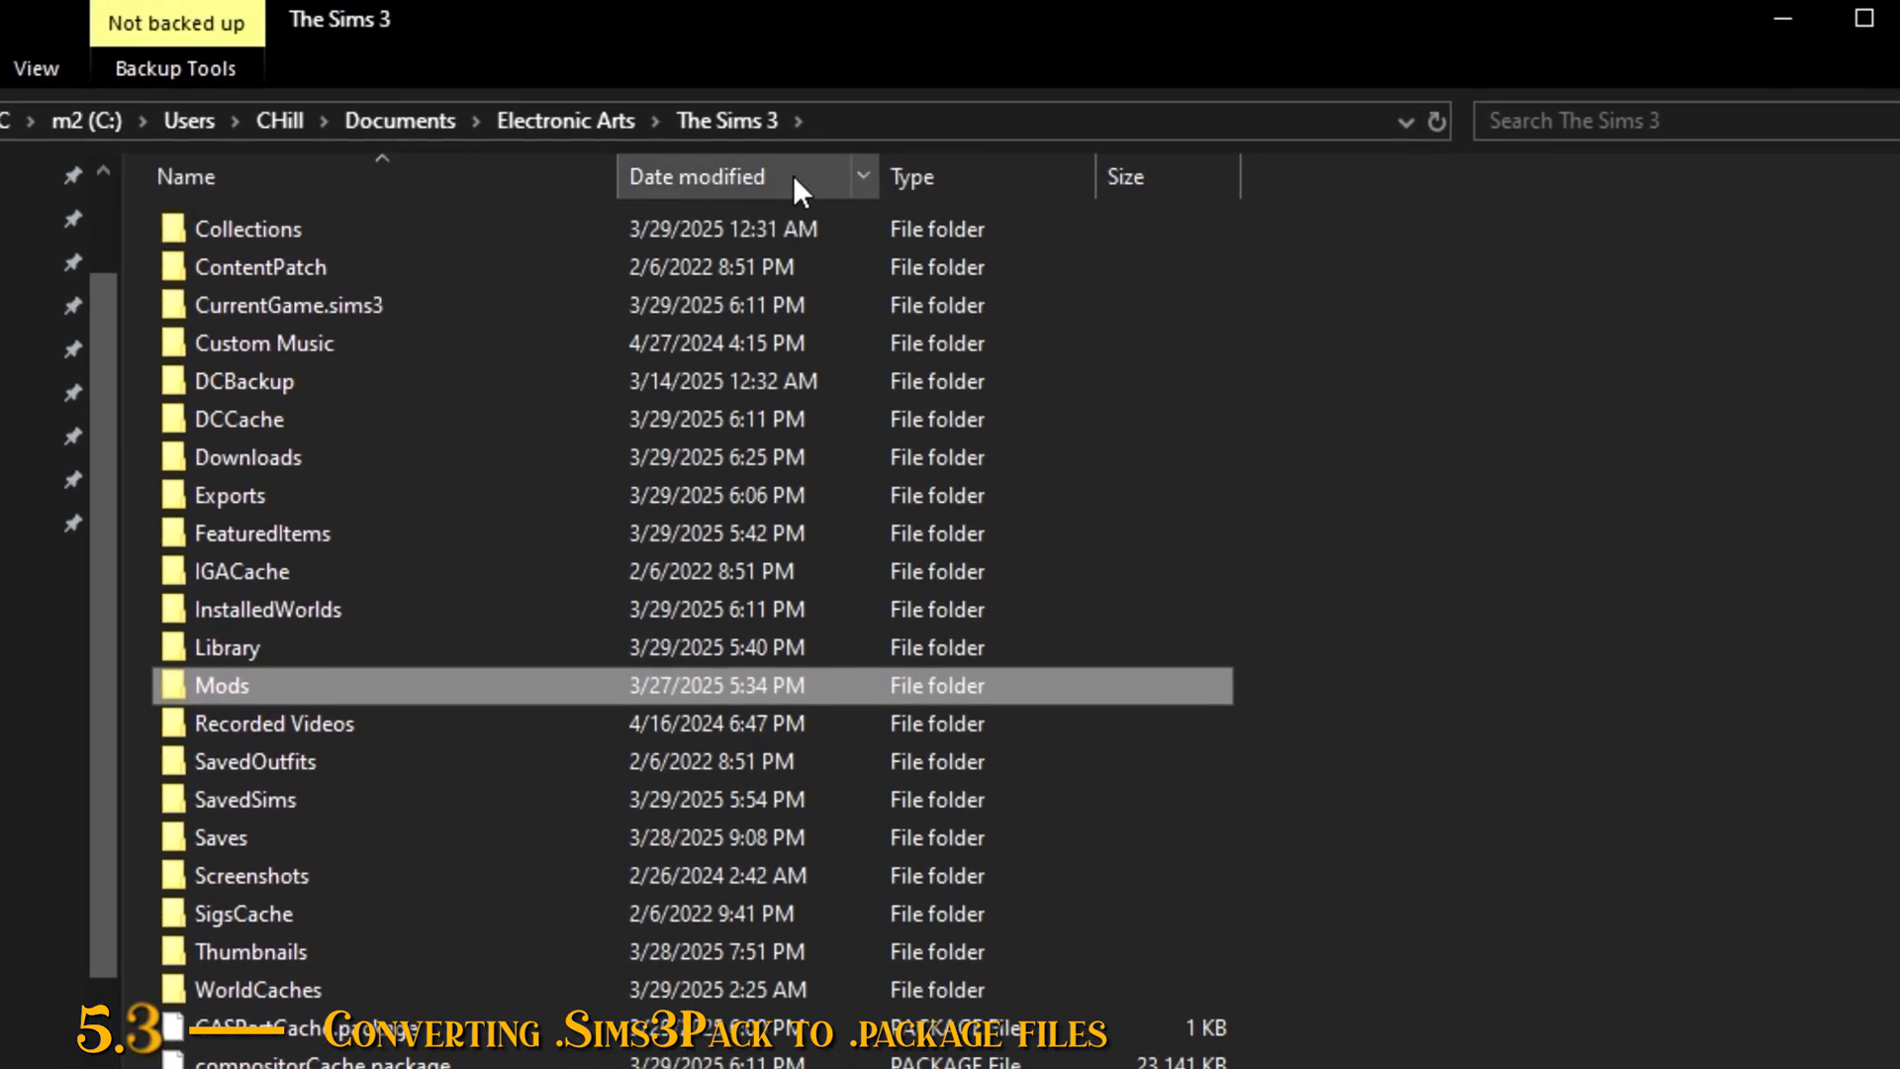
Step: Paste the .sim file into The Sims 3's SavedSims folder, and look through the Sim package's resources in s3pe
double_click(289, 799)
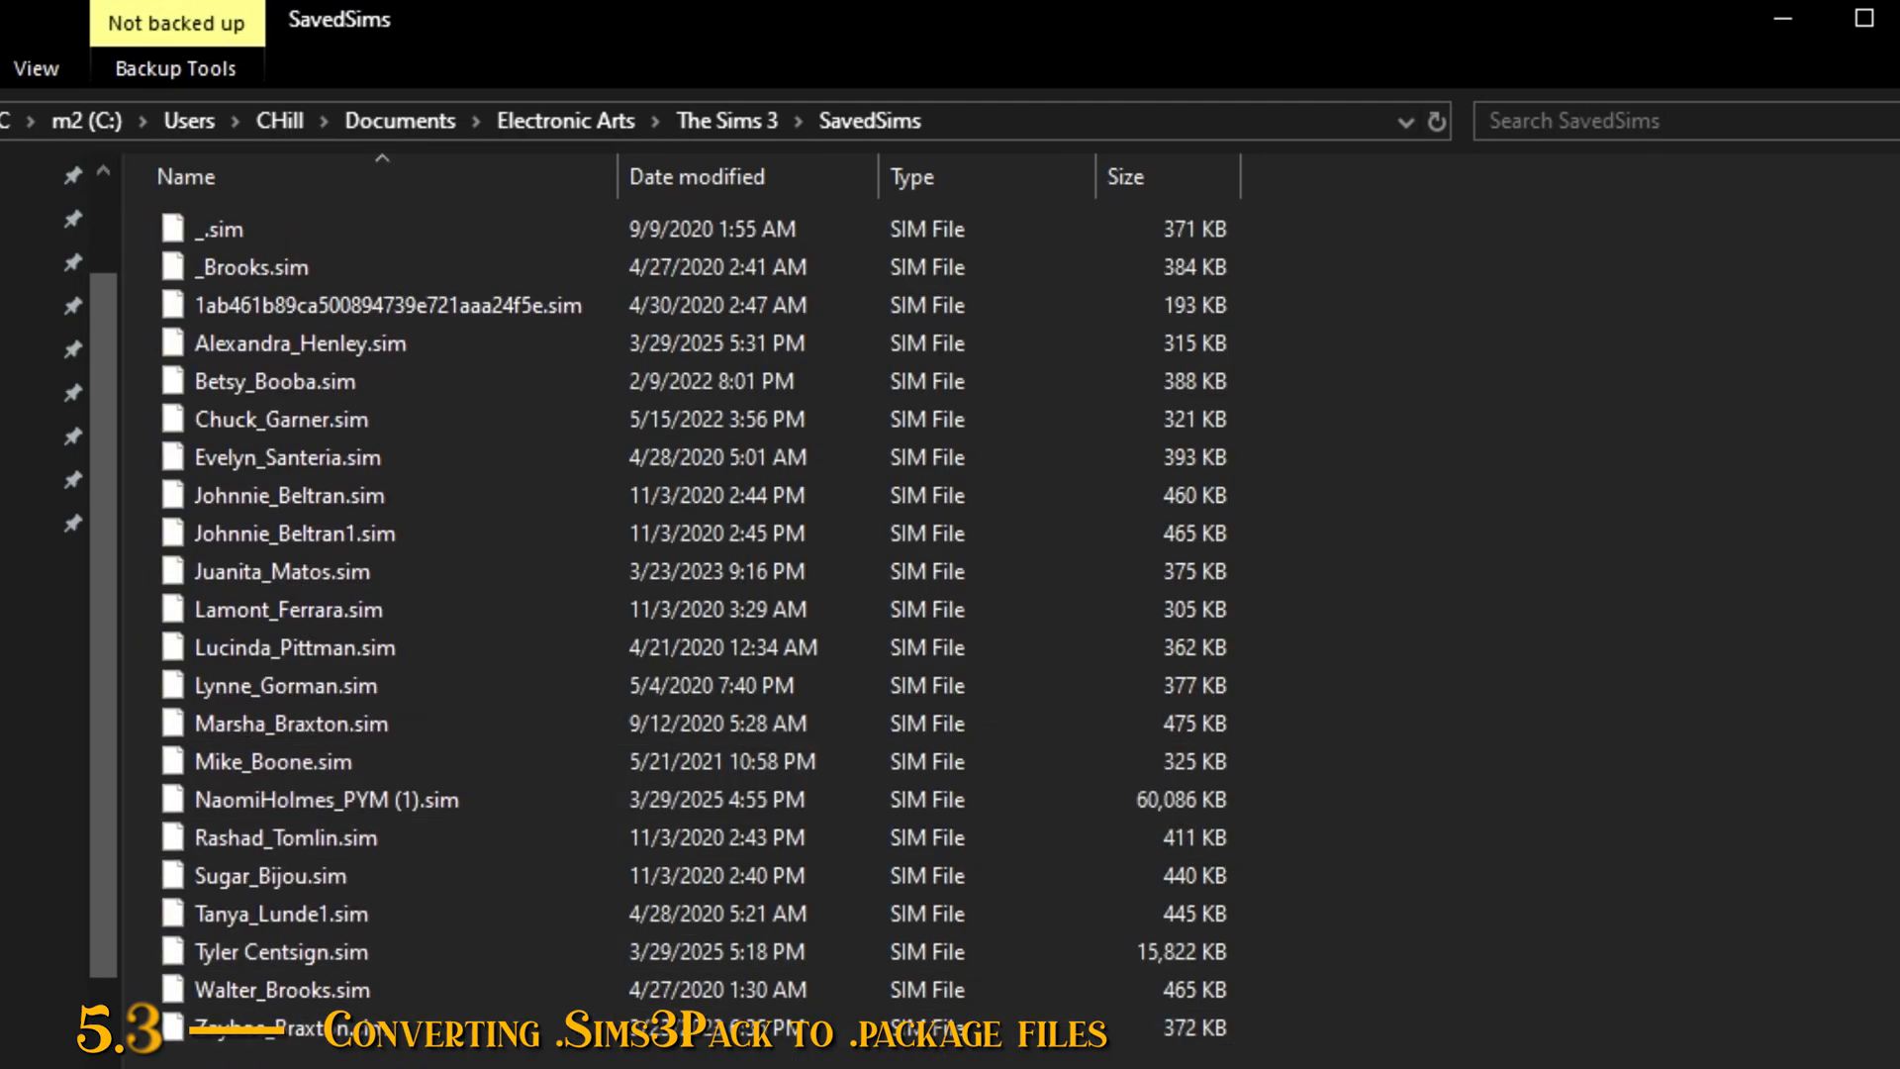
key(ctrl+v)
key(Return)
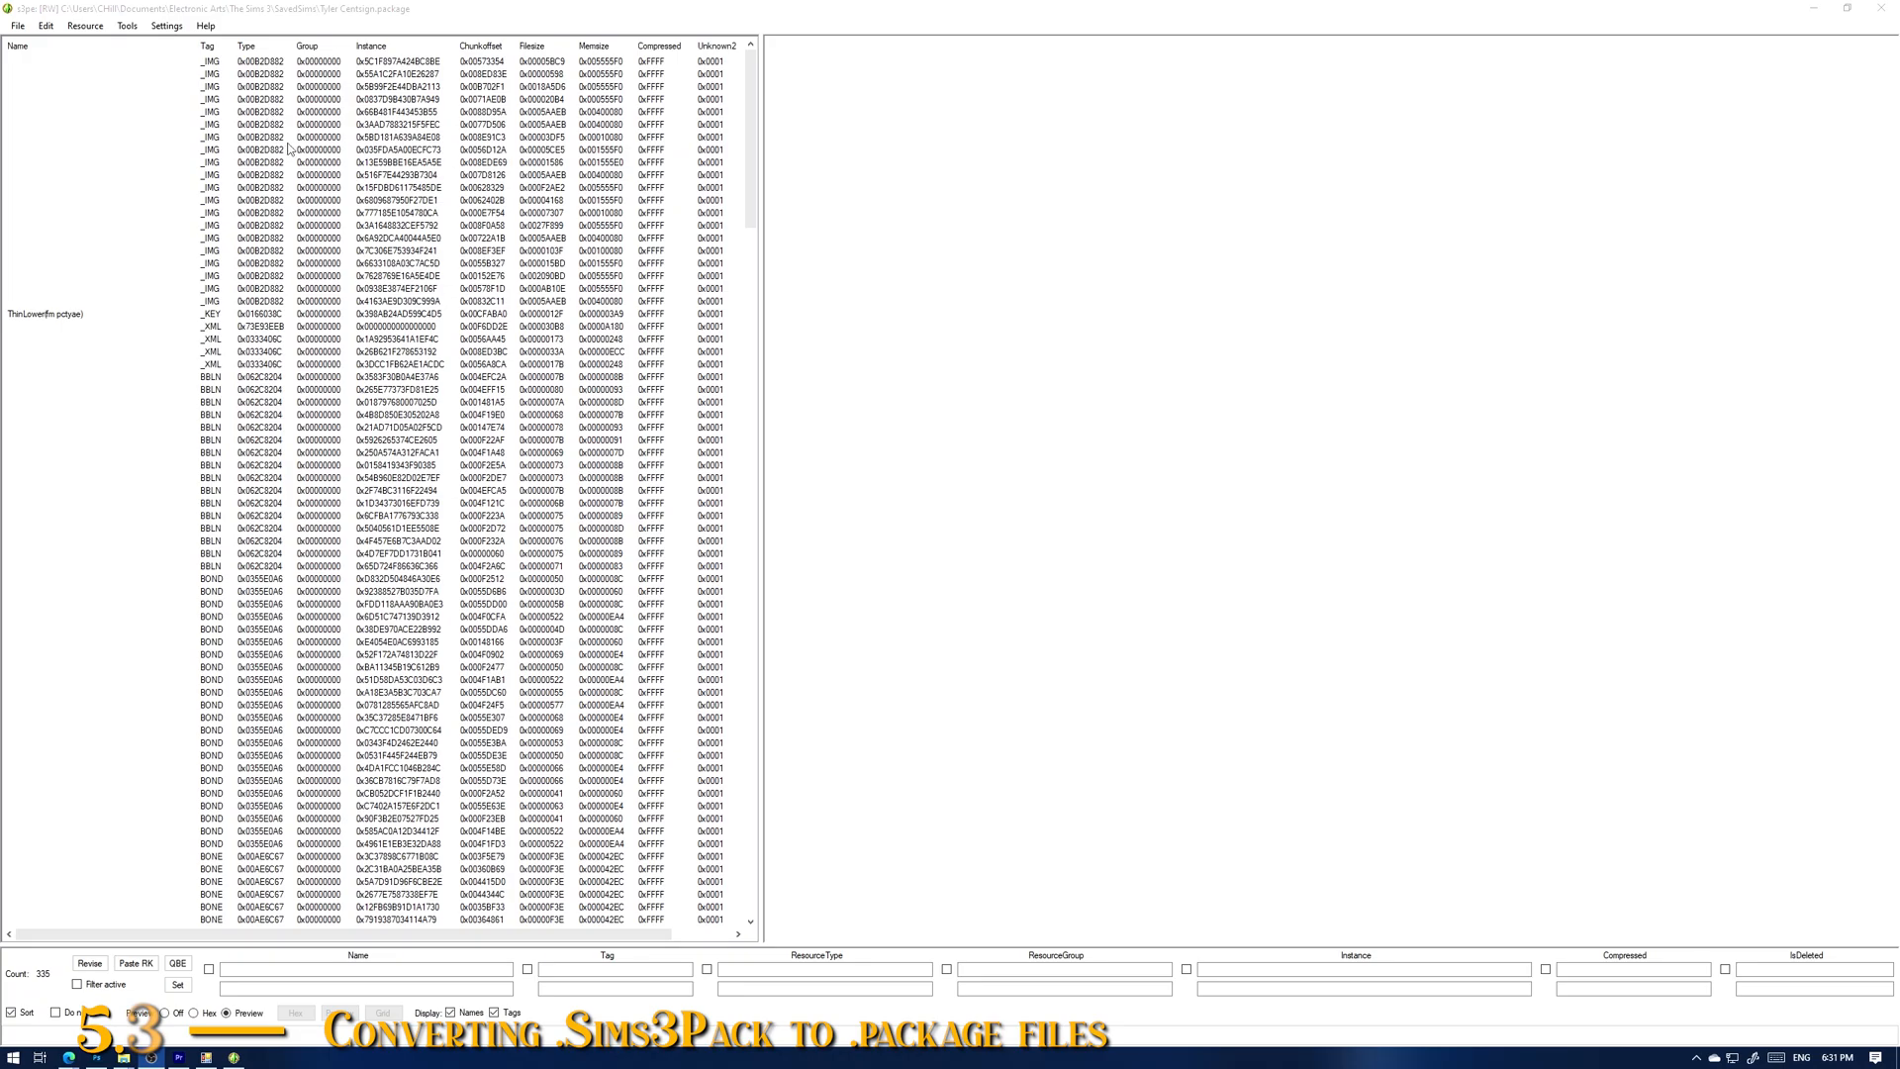
scroll(346, 524, down, 15)
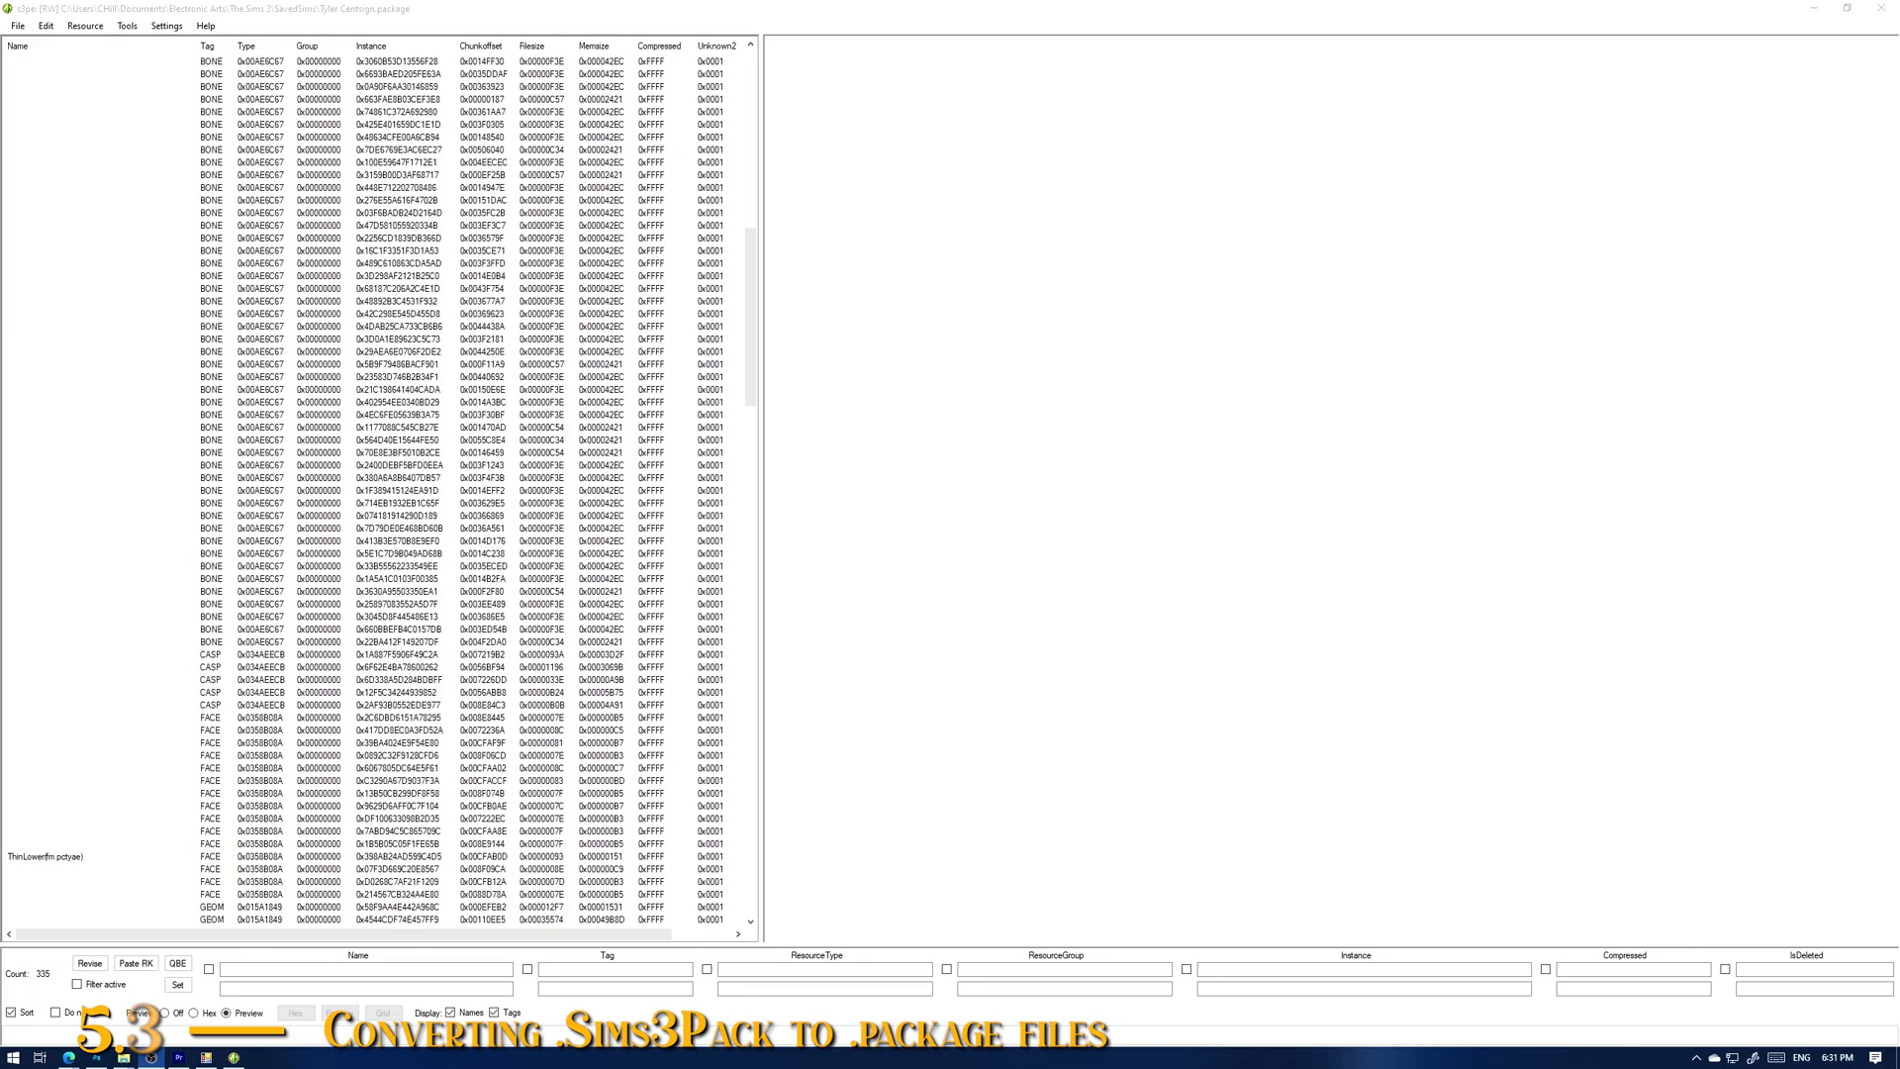
Step: Launch The Sims 3 and choose Cape Garner Islands as the town for a new game
key(super)
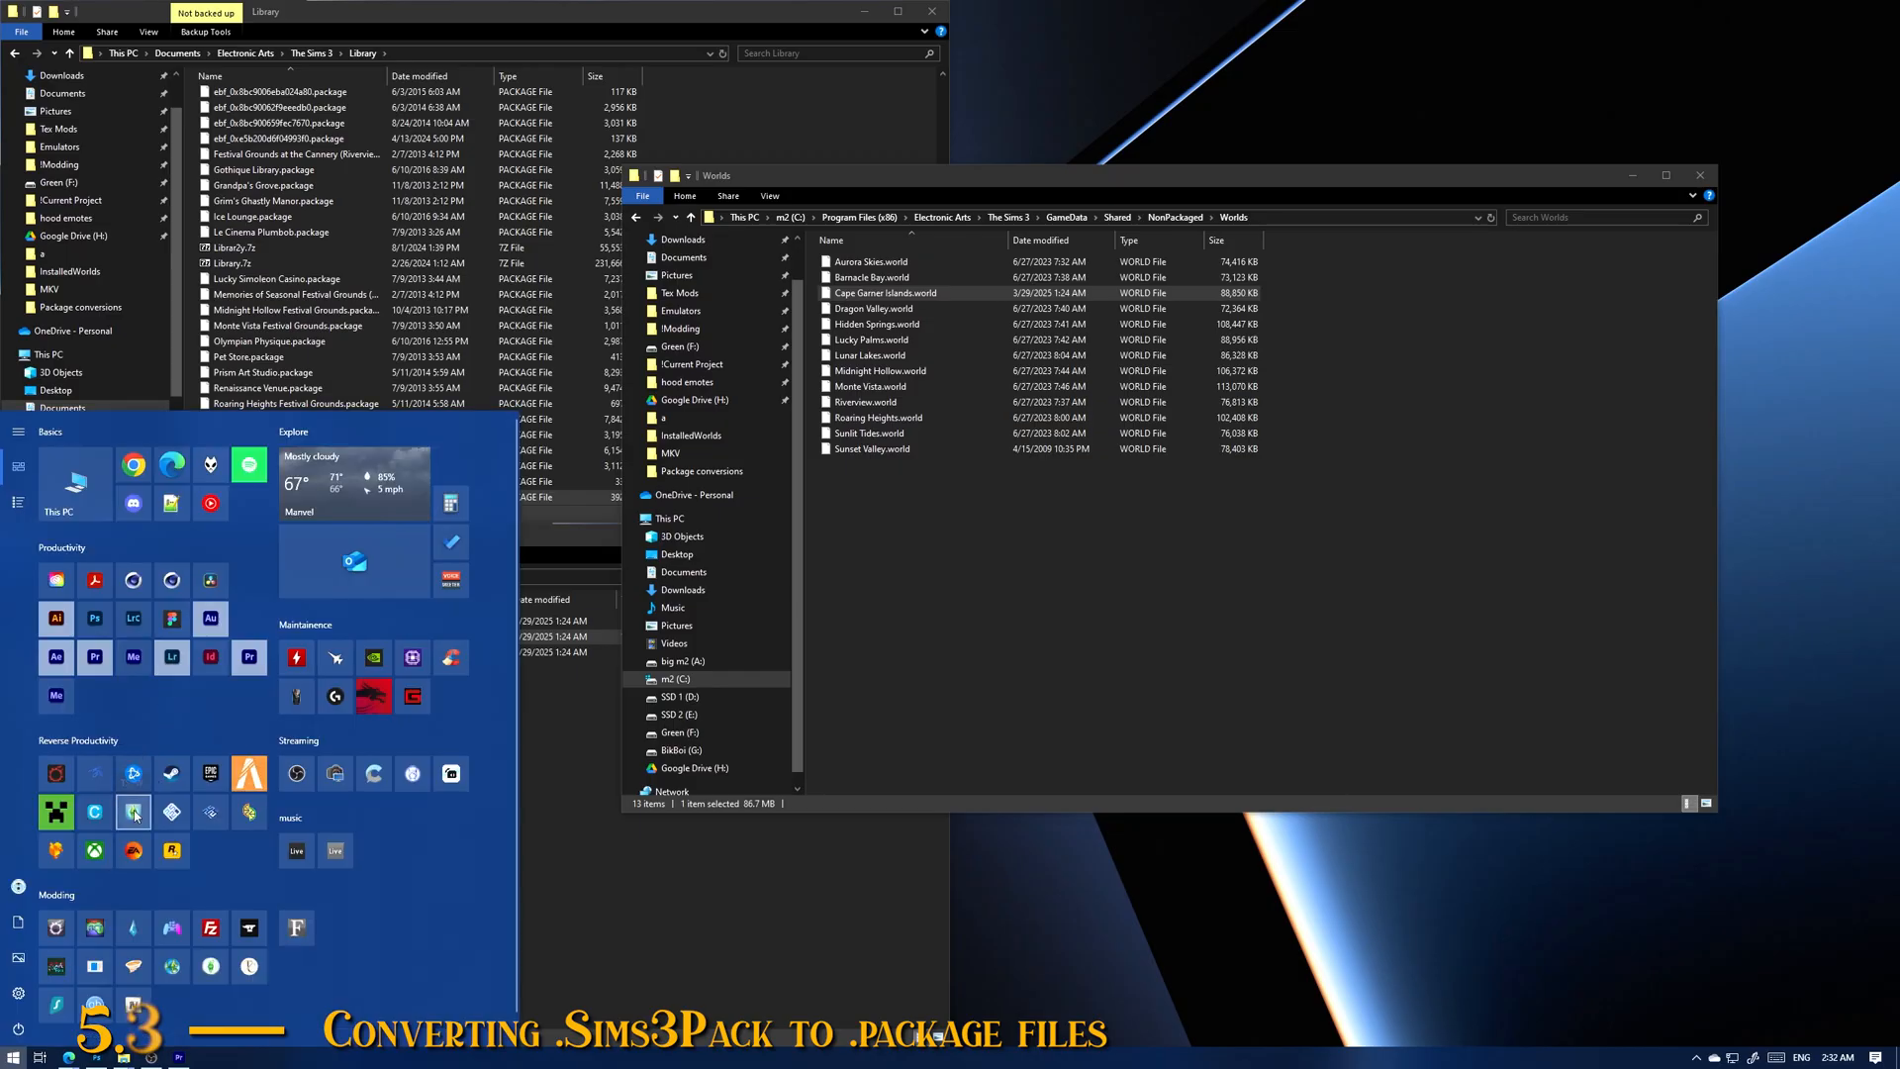
click(134, 813)
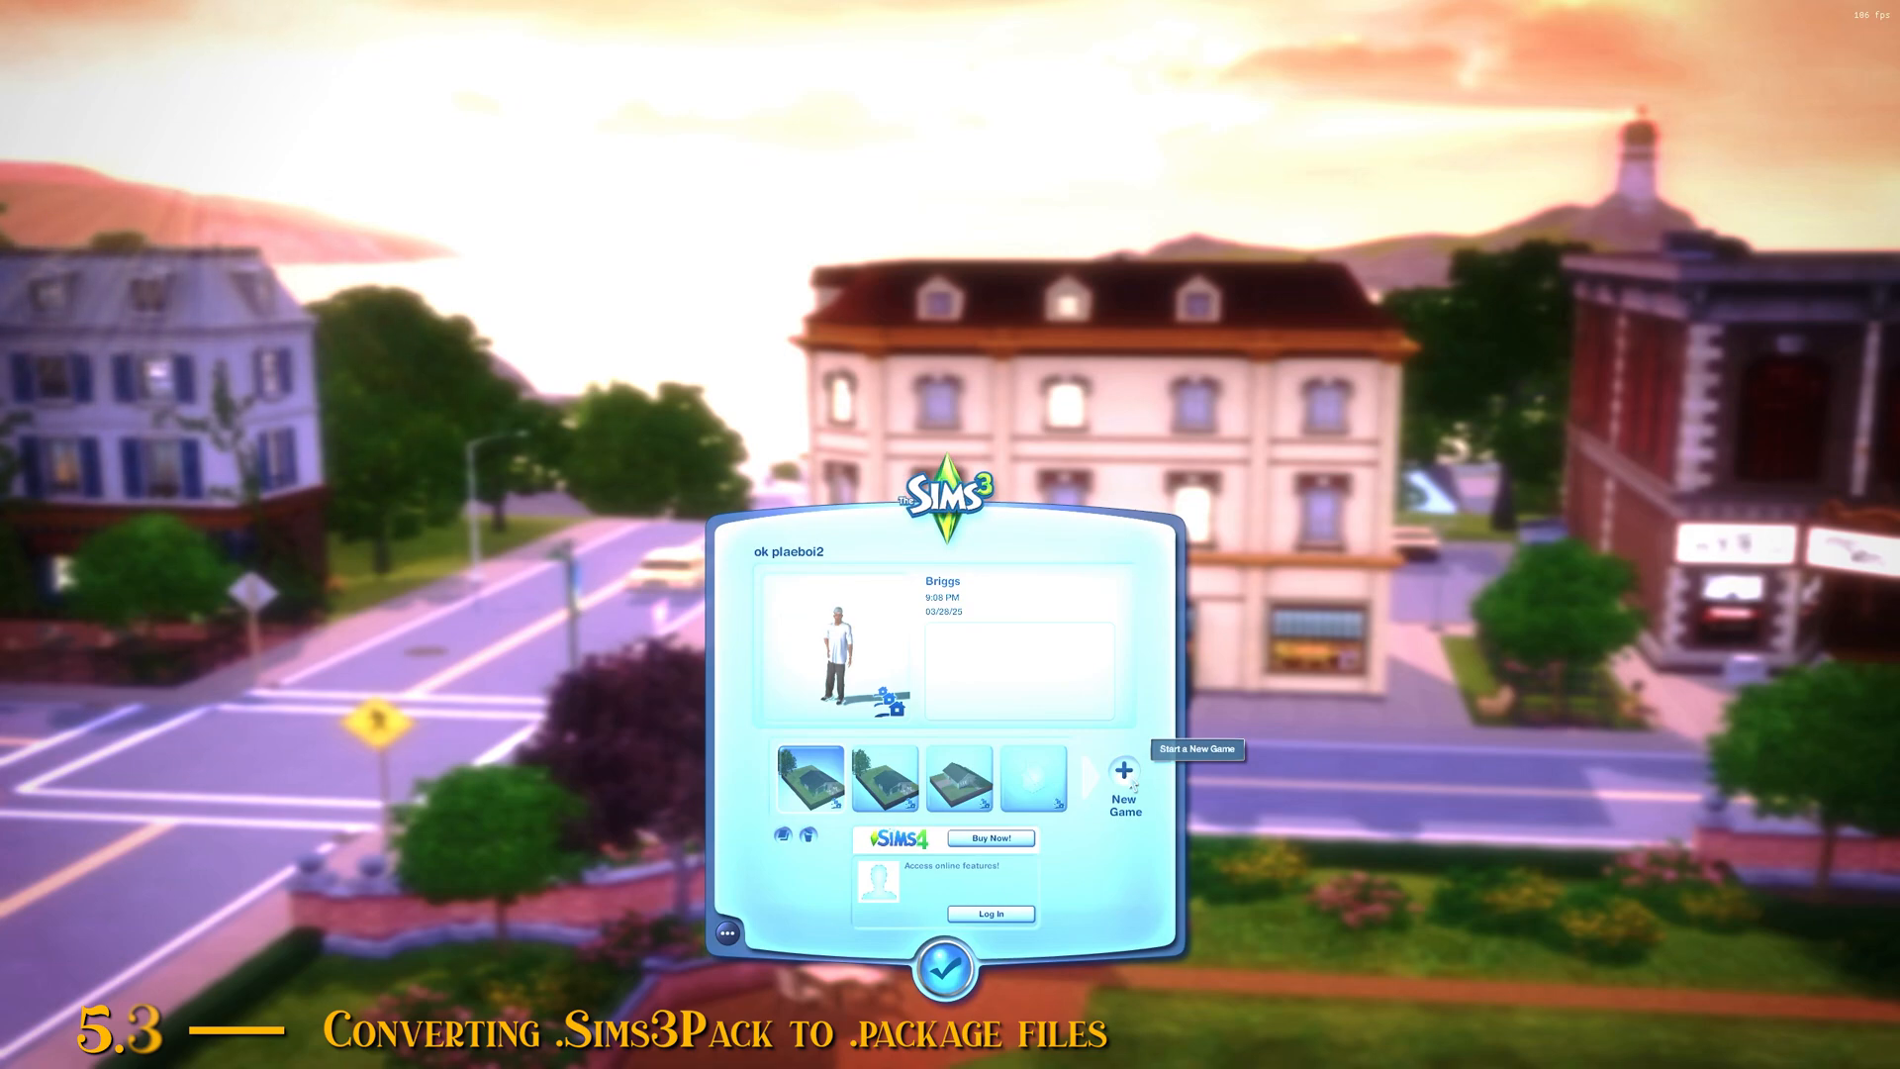
click(1128, 782)
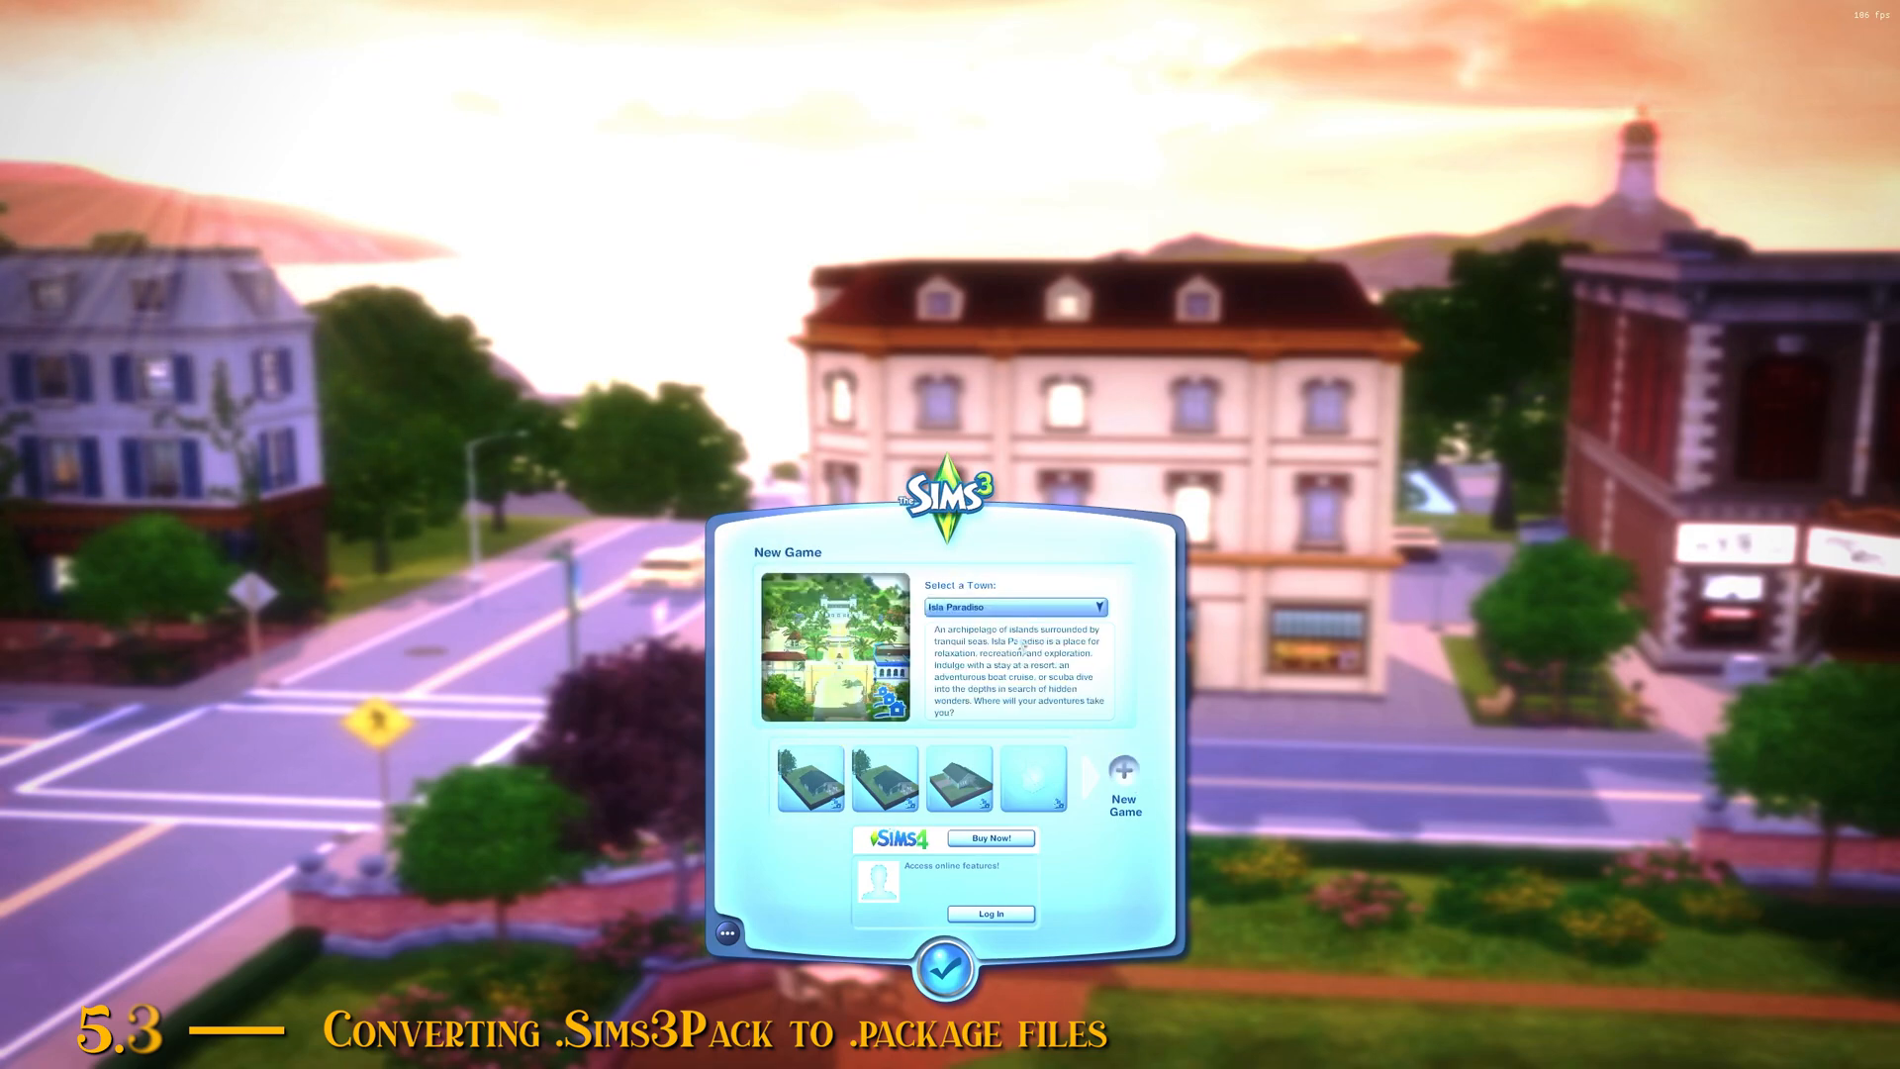
click(998, 608)
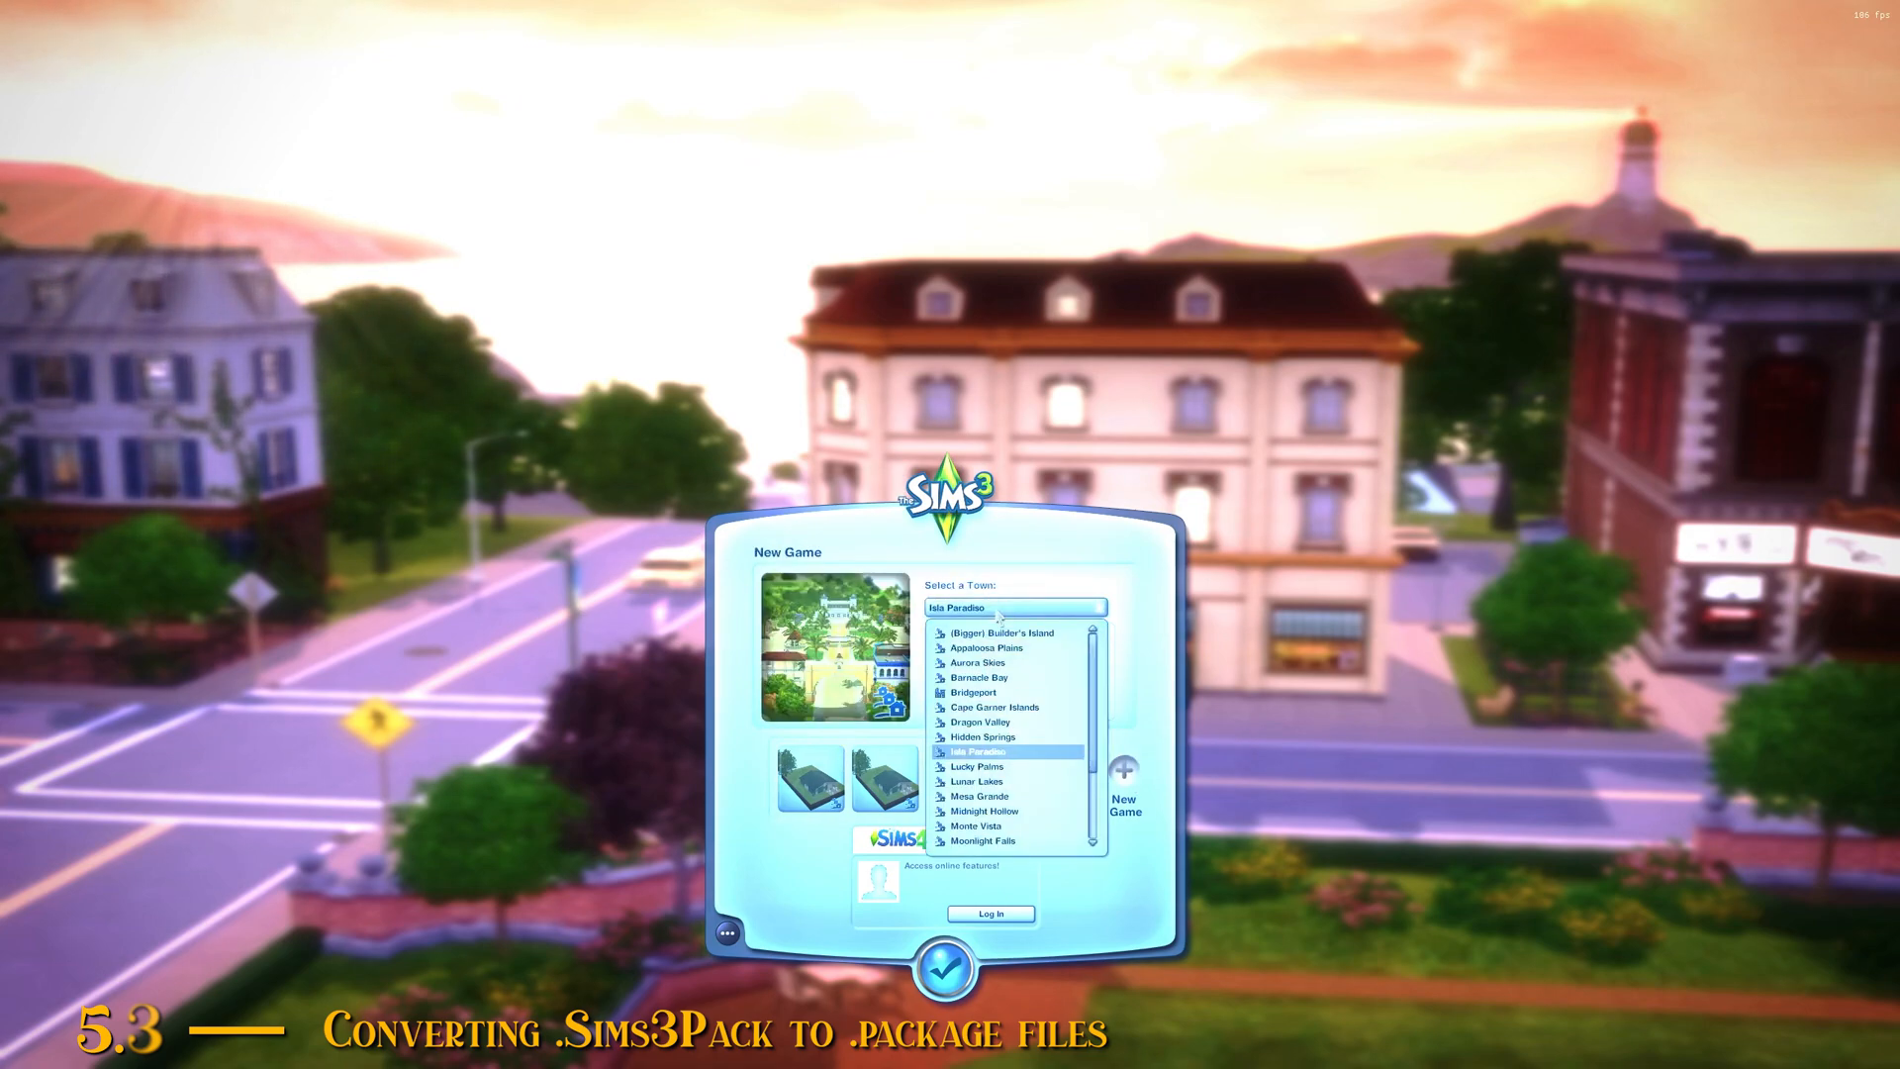
scroll(980, 747, down, 4)
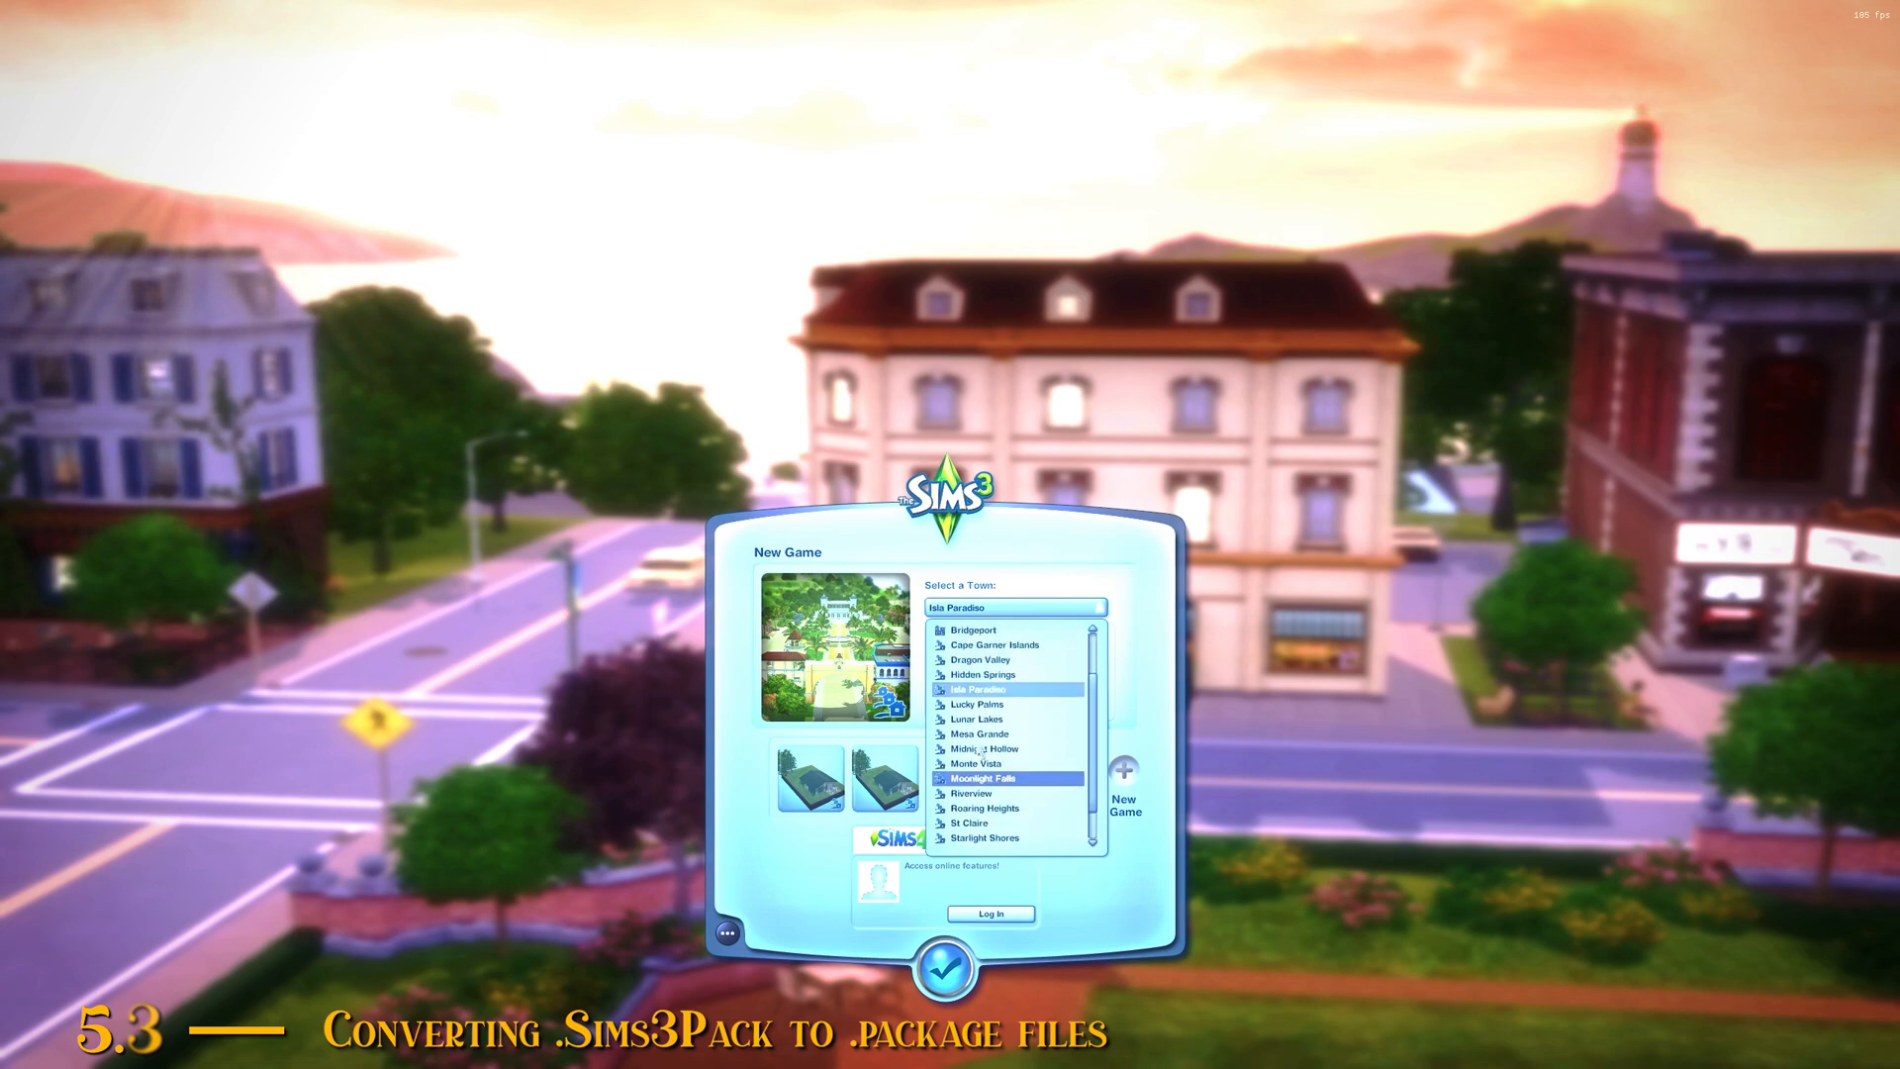
scroll(981, 751, up, 4)
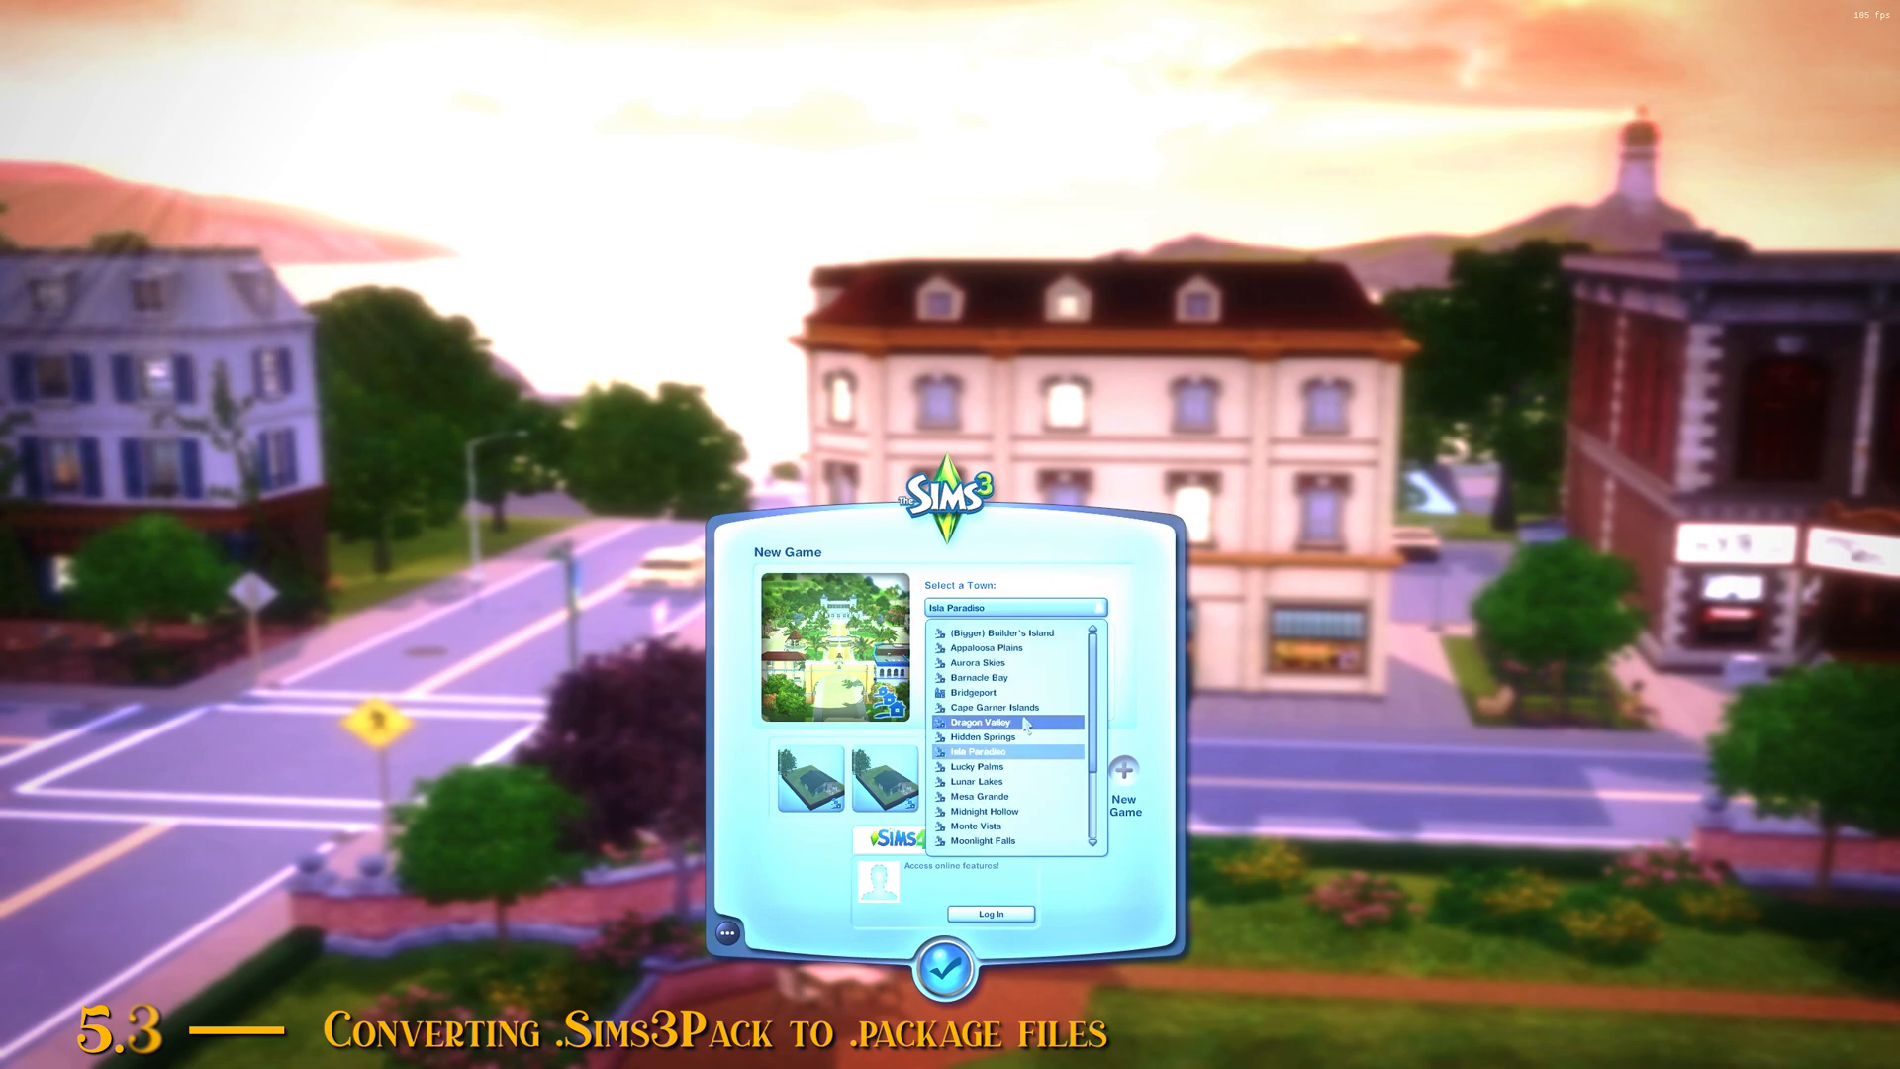
click(1020, 708)
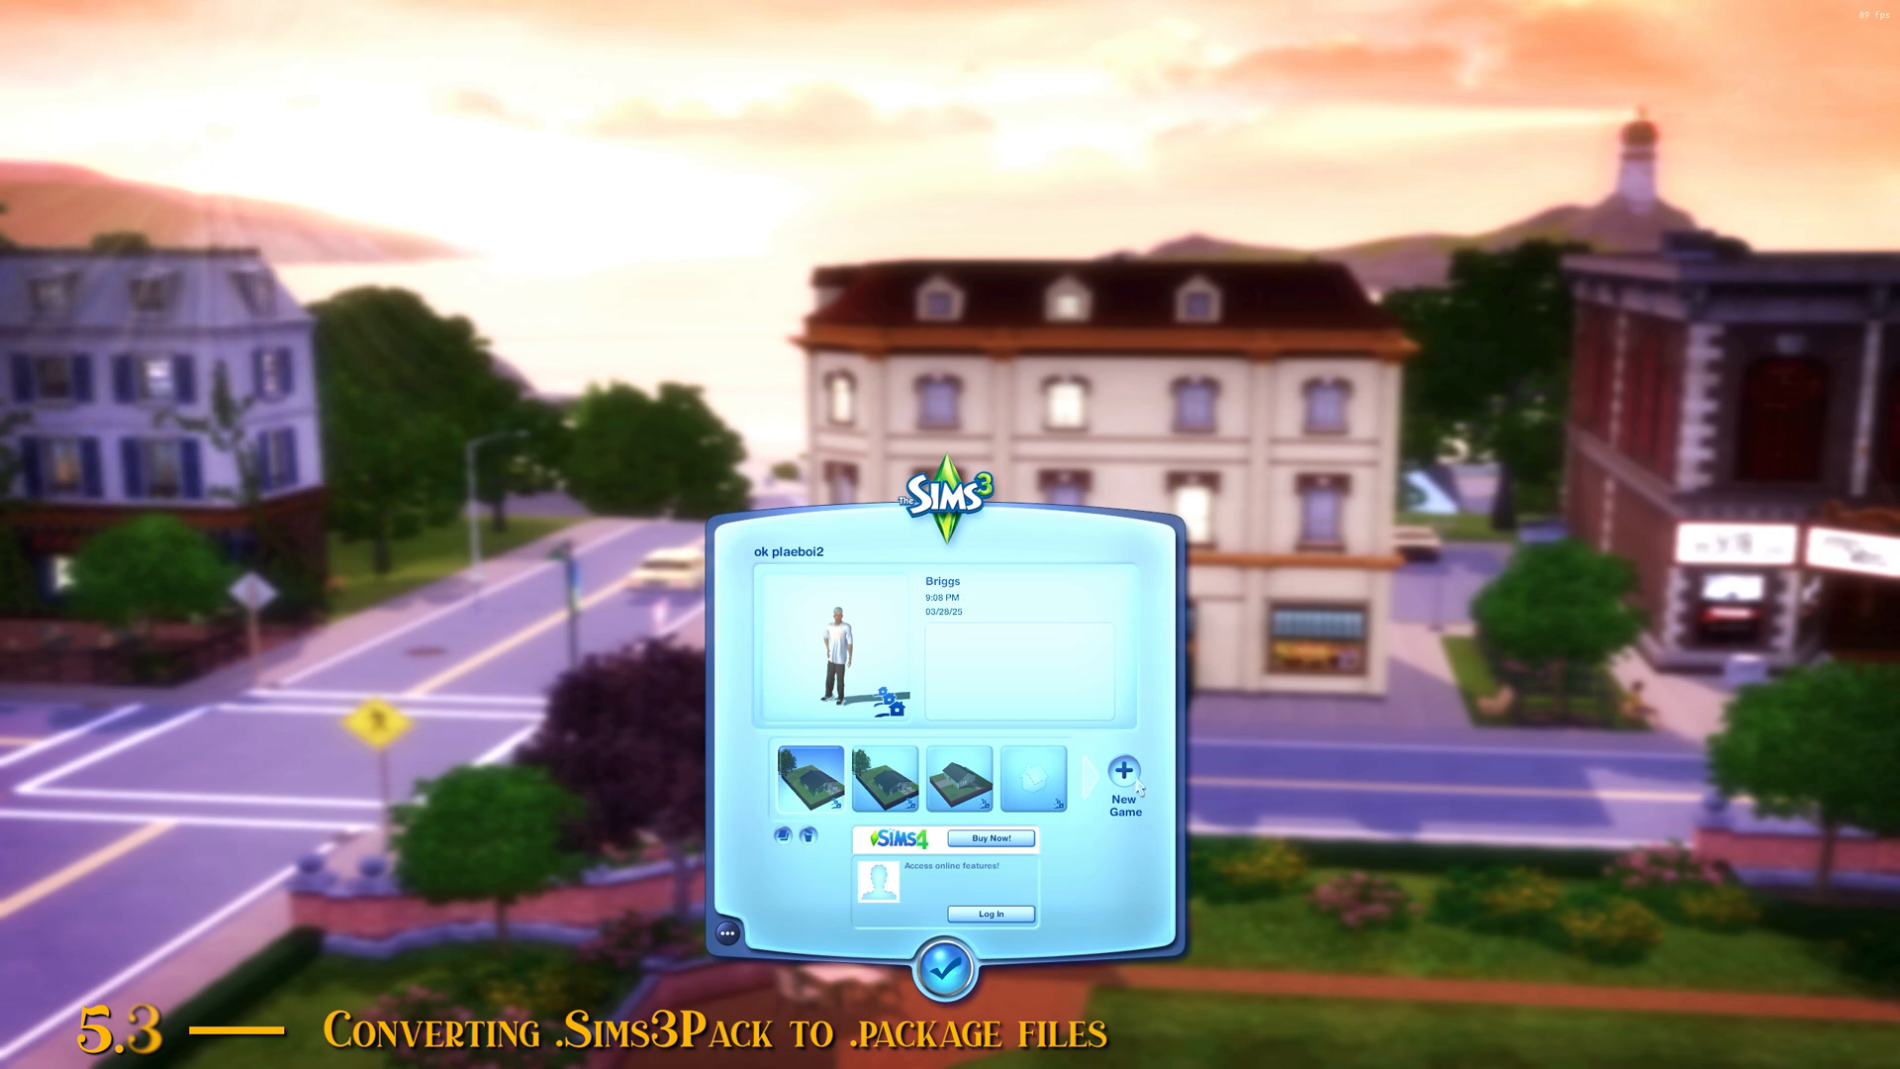
Step: Open the town choice for a new game, and select The Atlanta among the loaded town's empty houses
click(1136, 784)
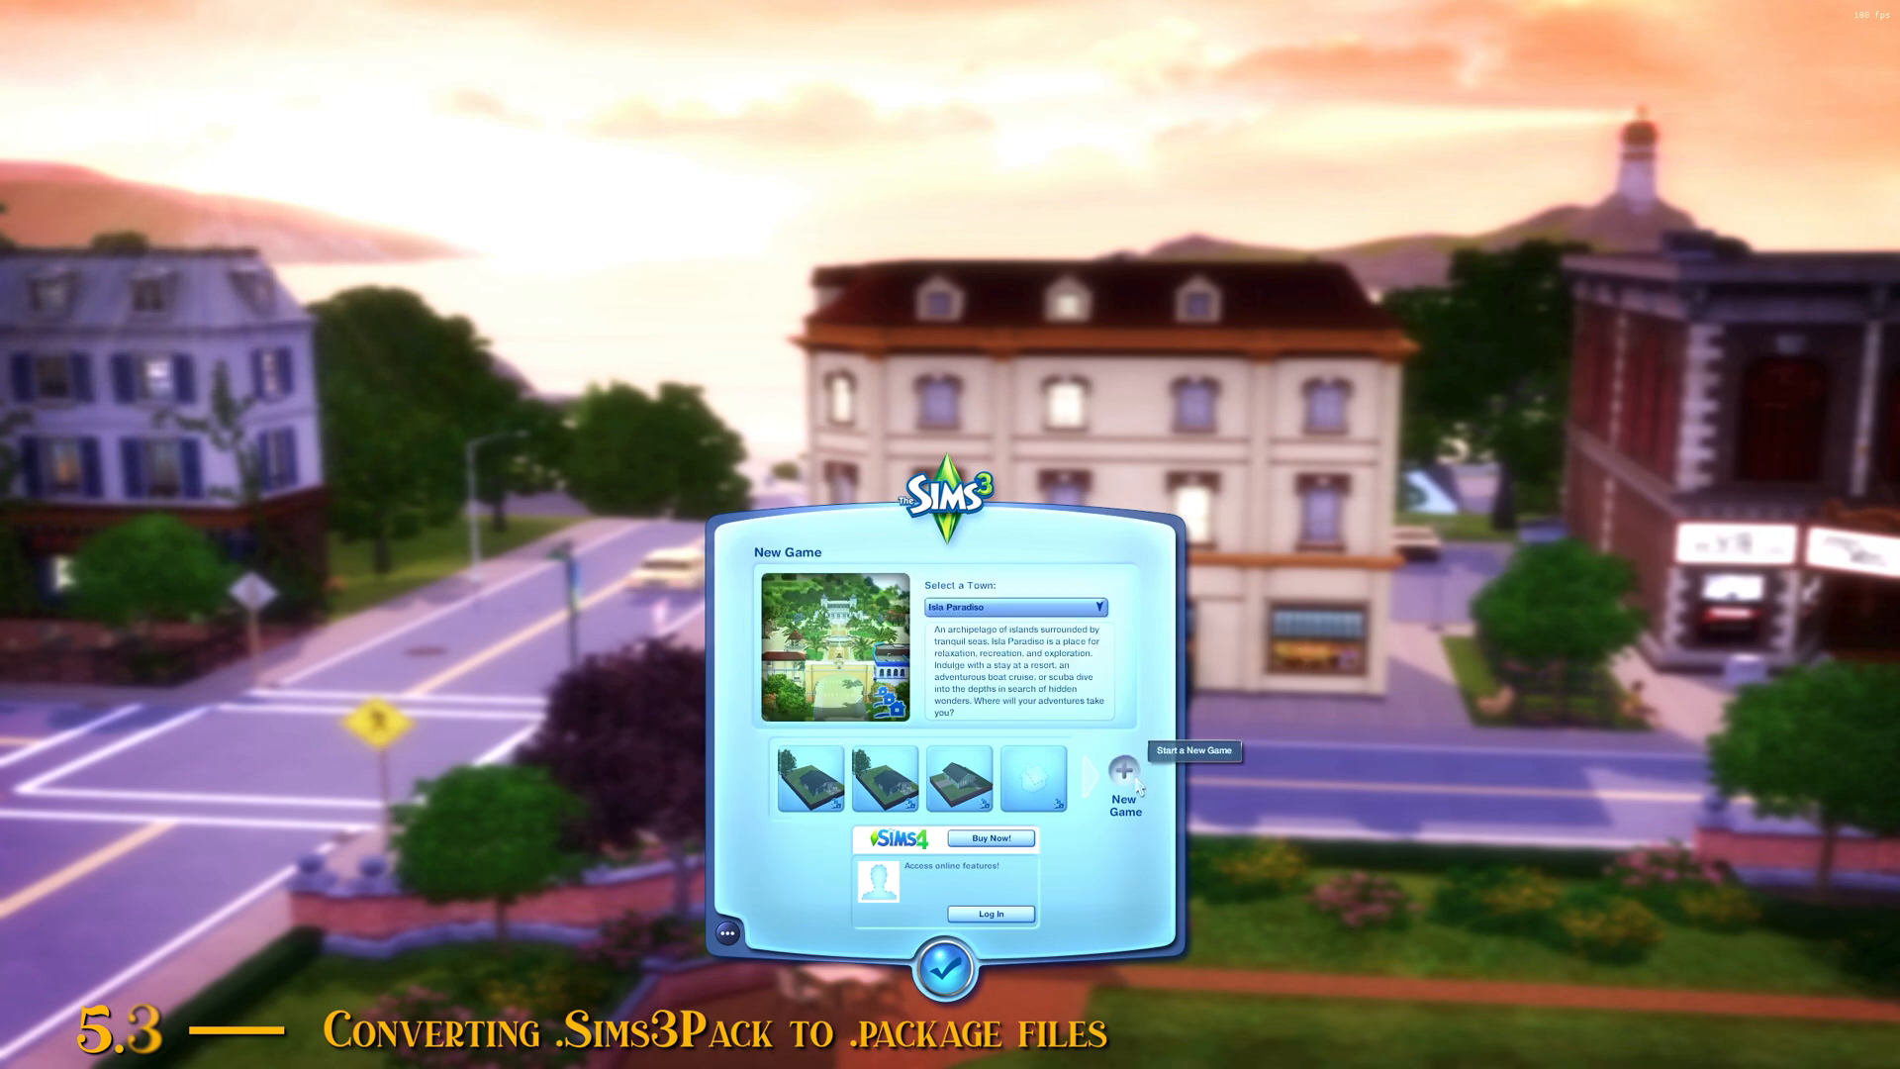
click(1019, 609)
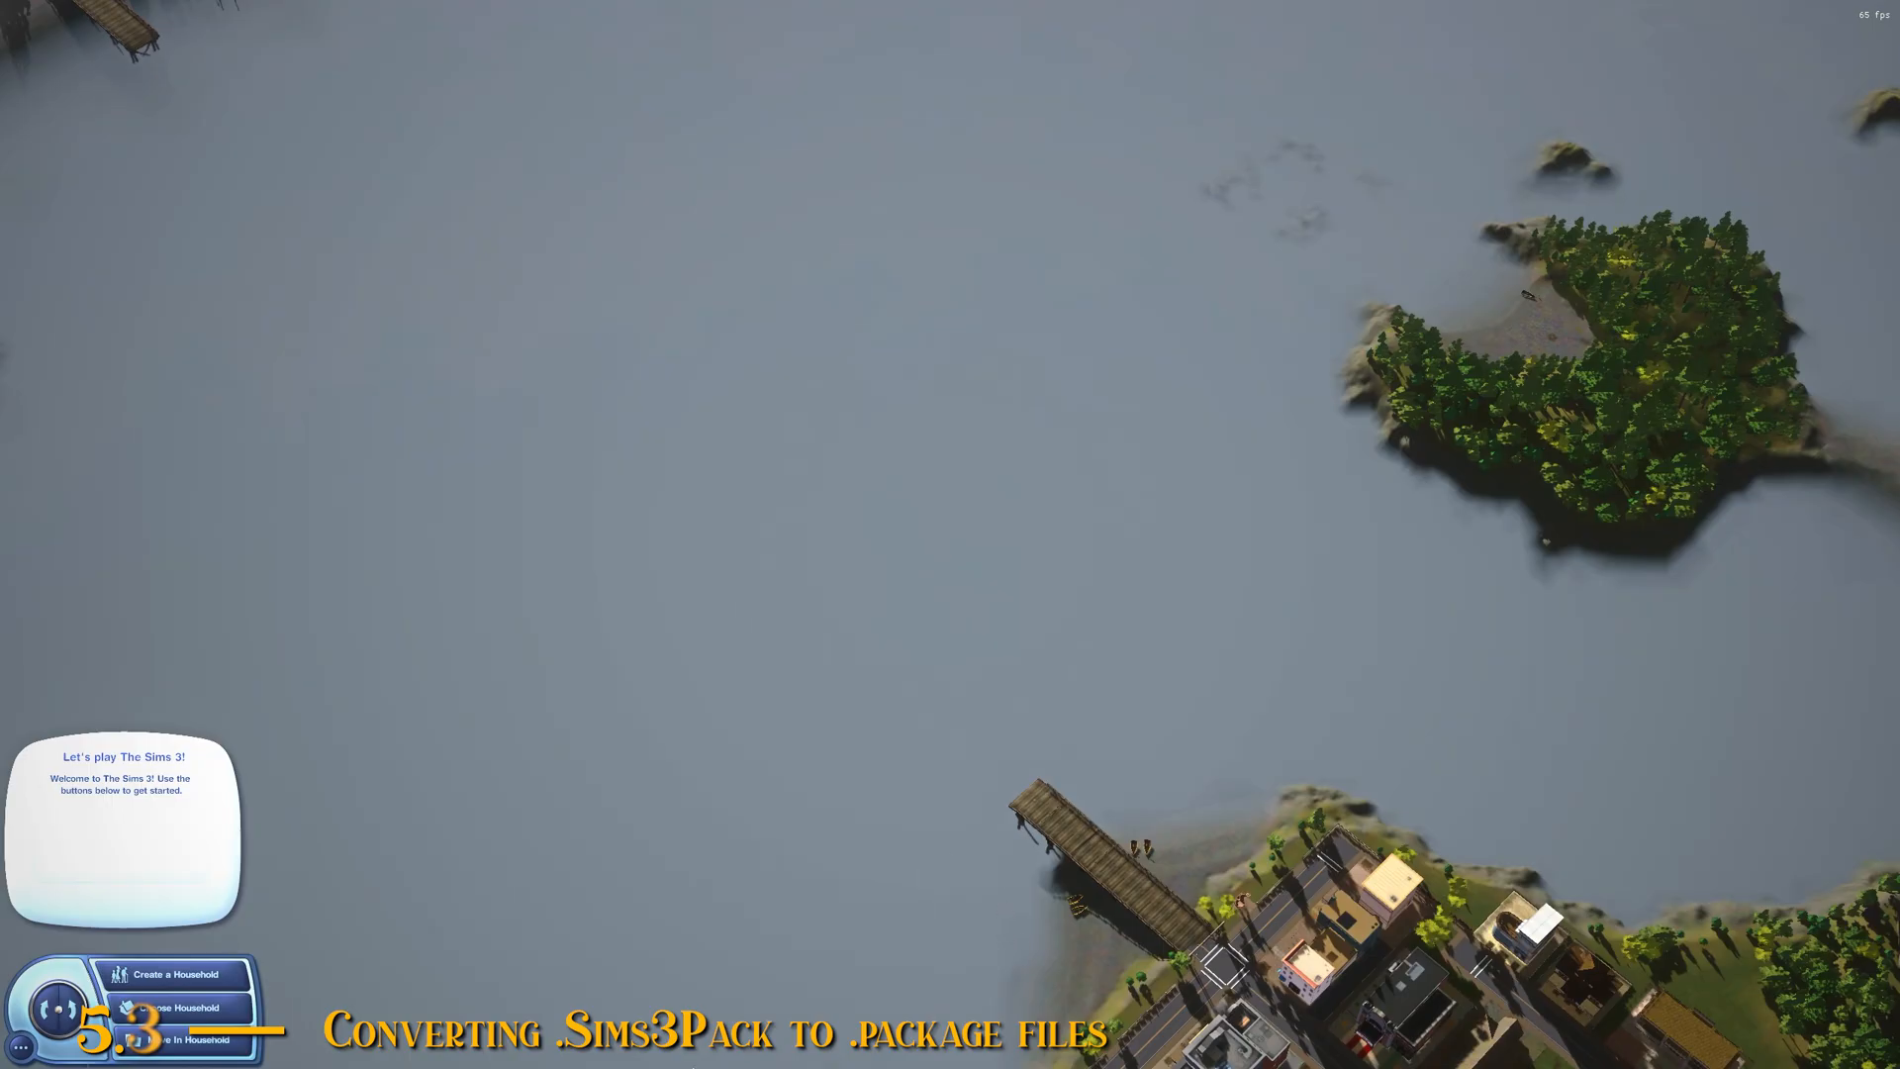
scroll(1191, 657, up, 5)
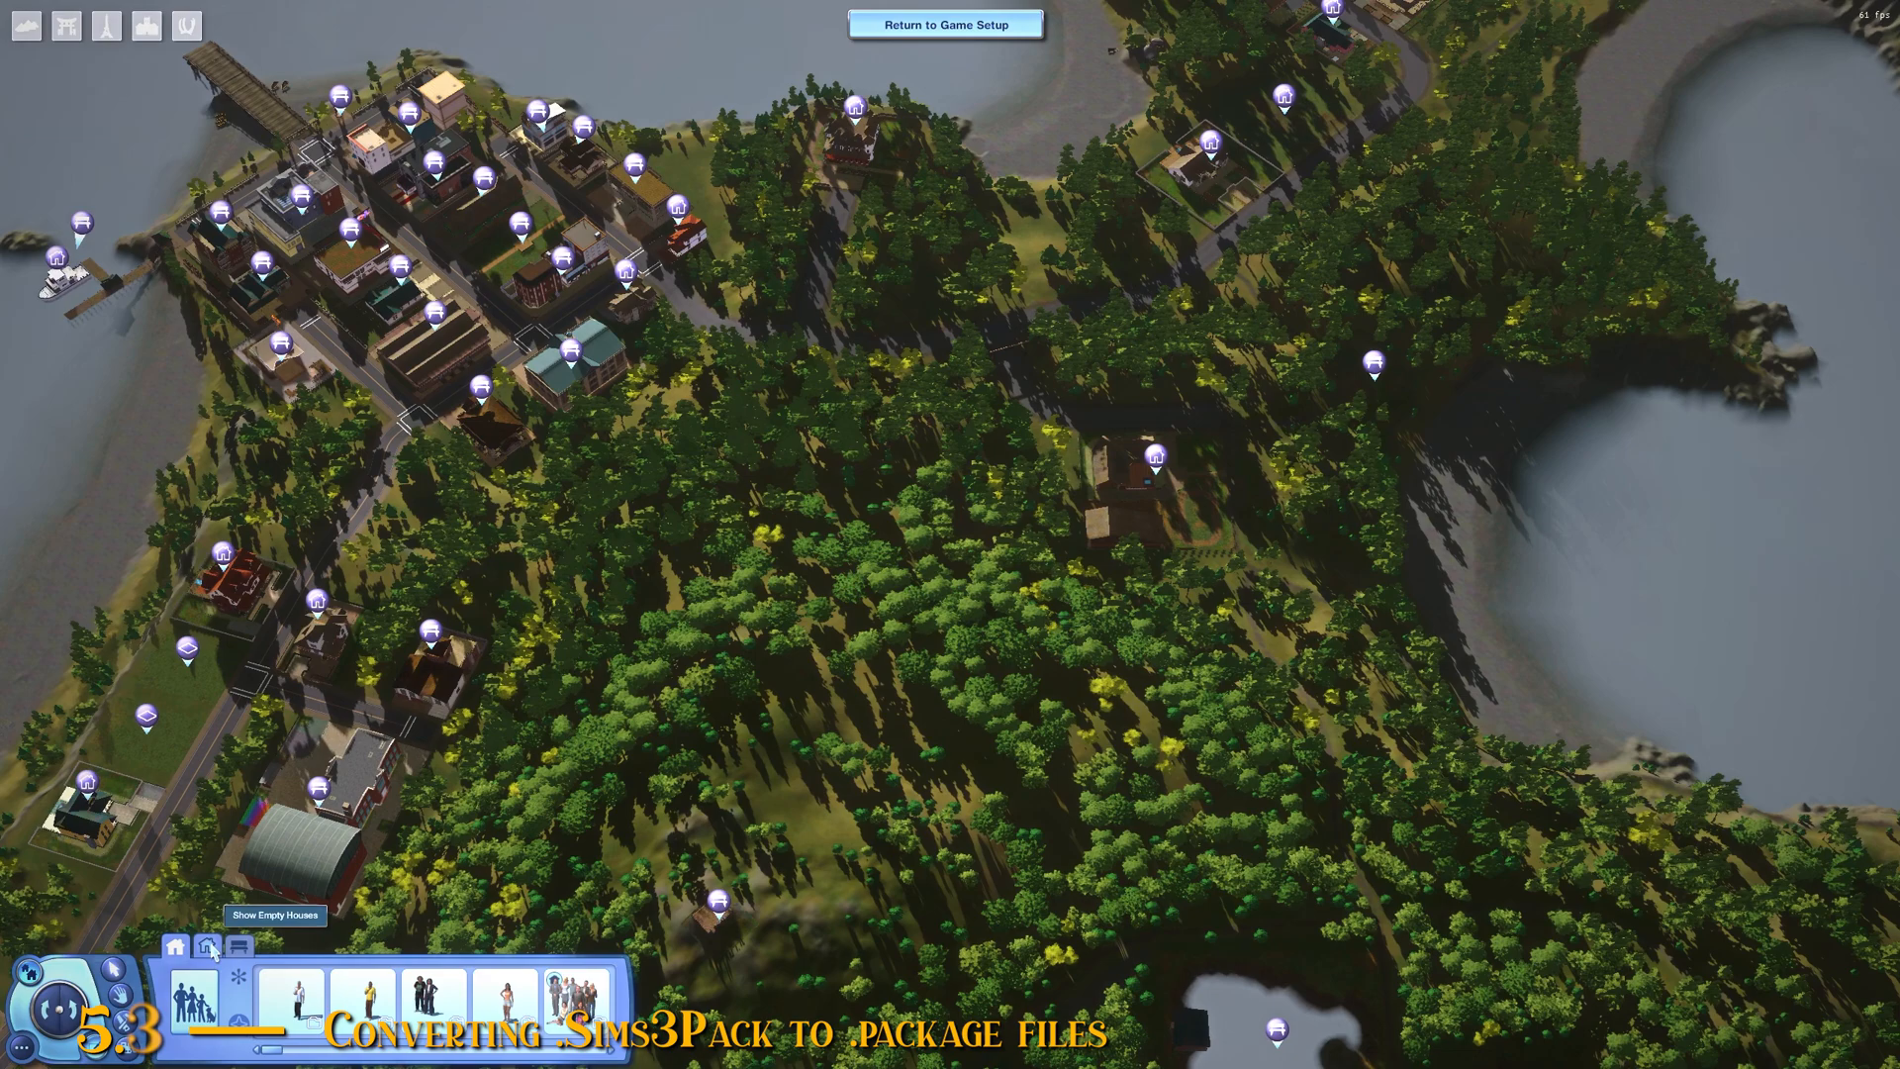
click(210, 946)
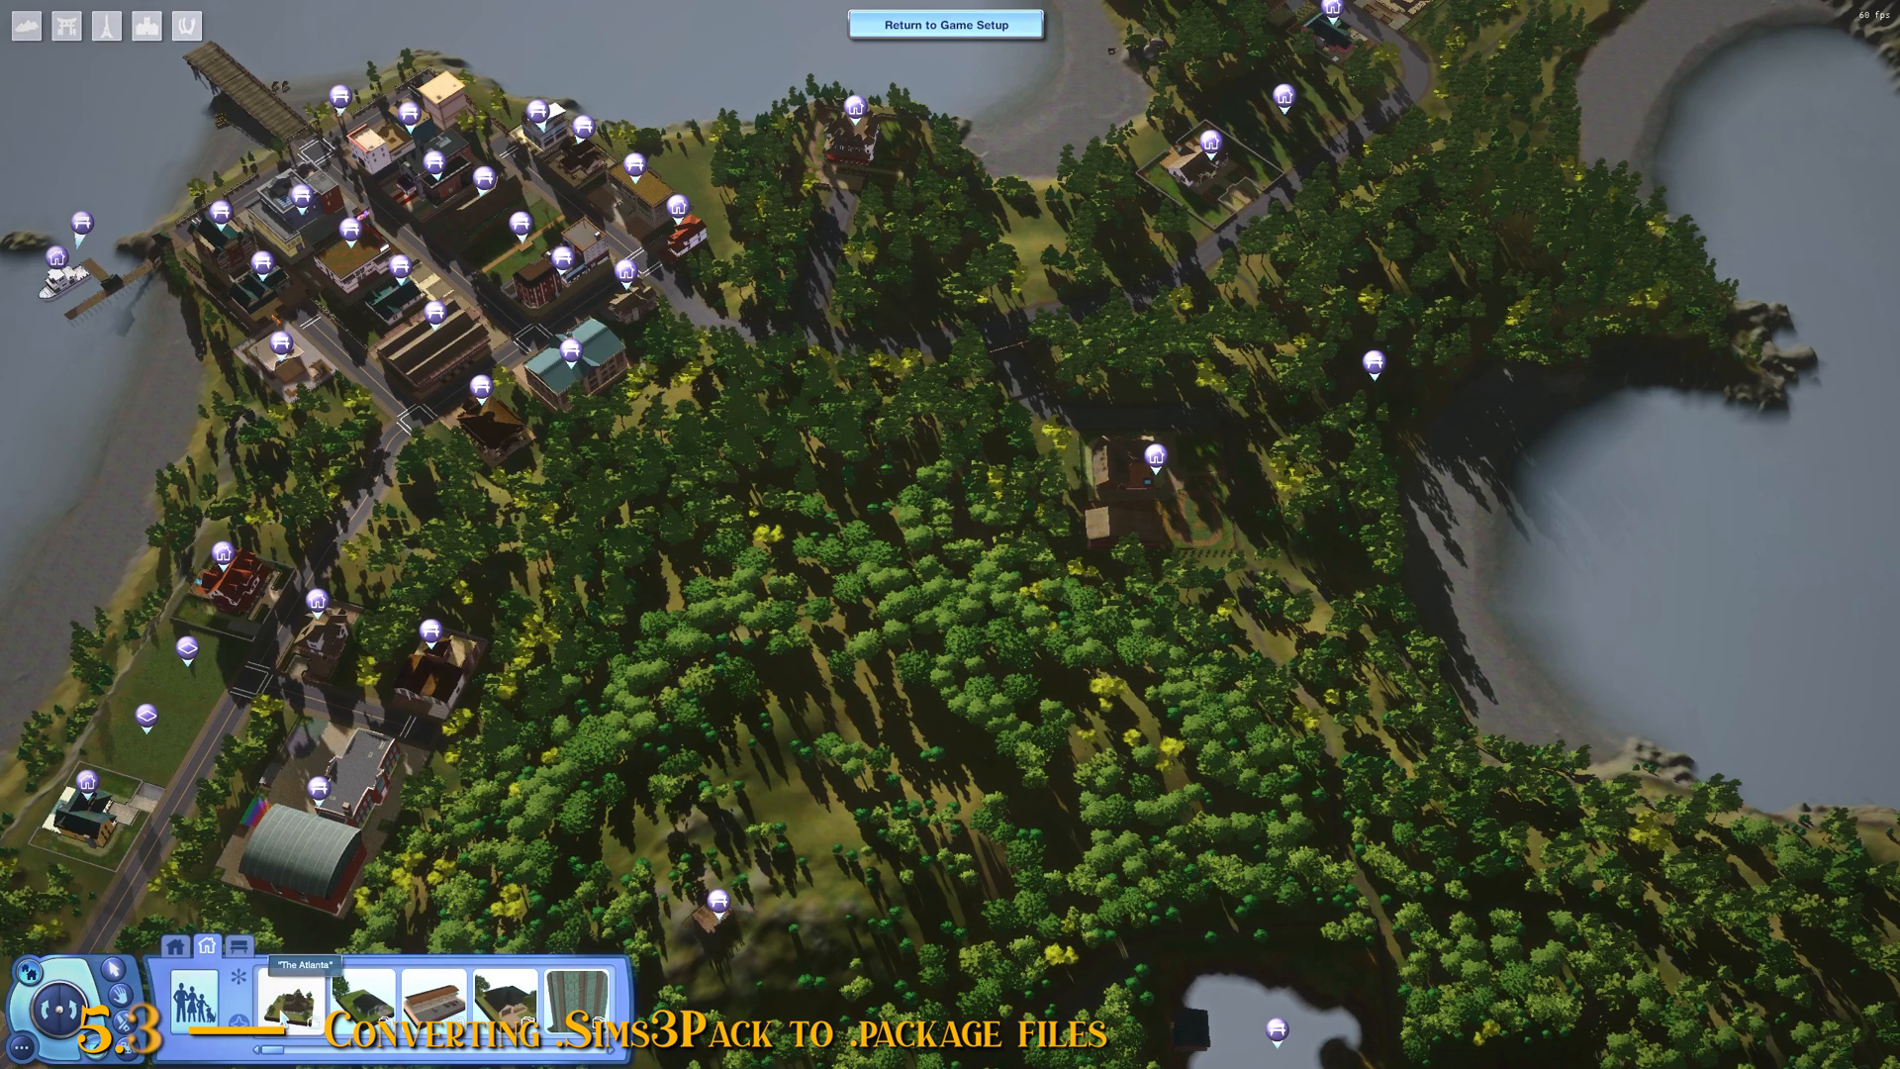
click(285, 1010)
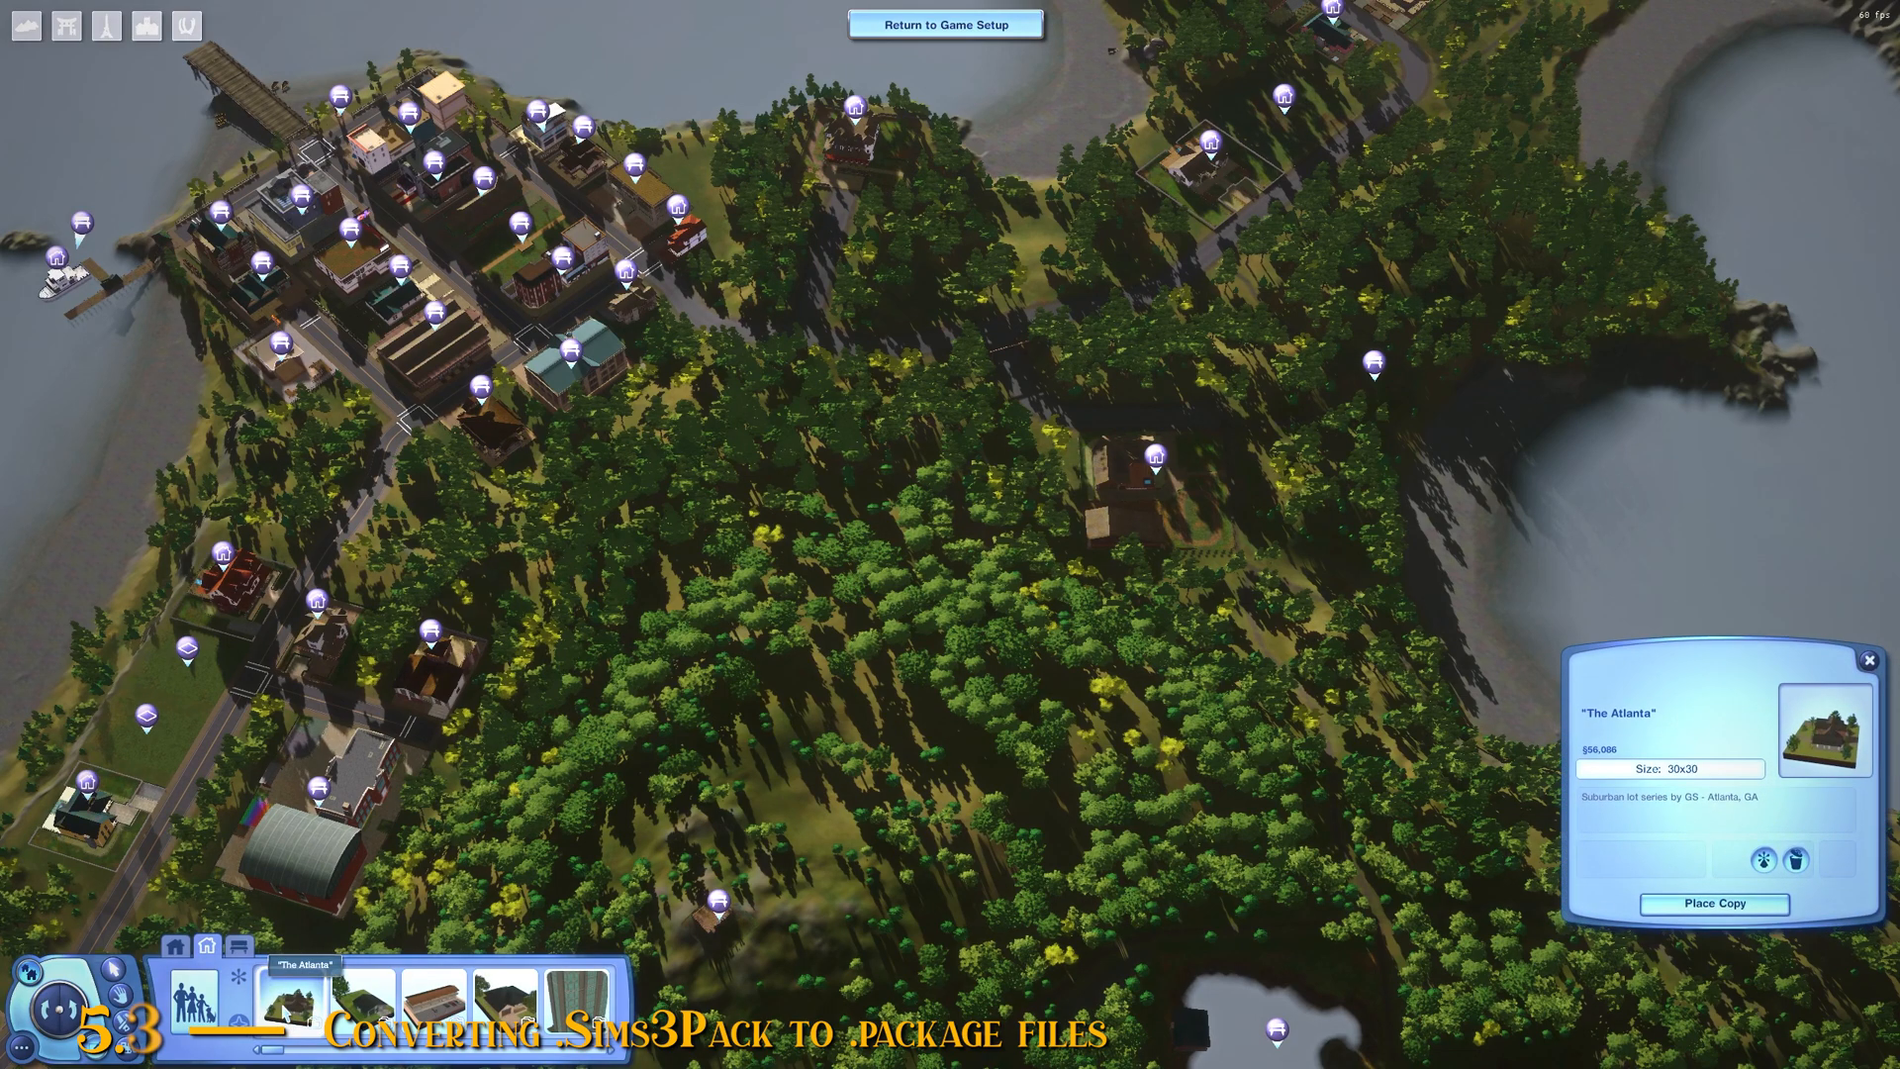
Step: Start creating a household, dress the female Sim in the blue strapless BILLSIMS dress for everyday wear, and browse the other outfits
click(193, 999)
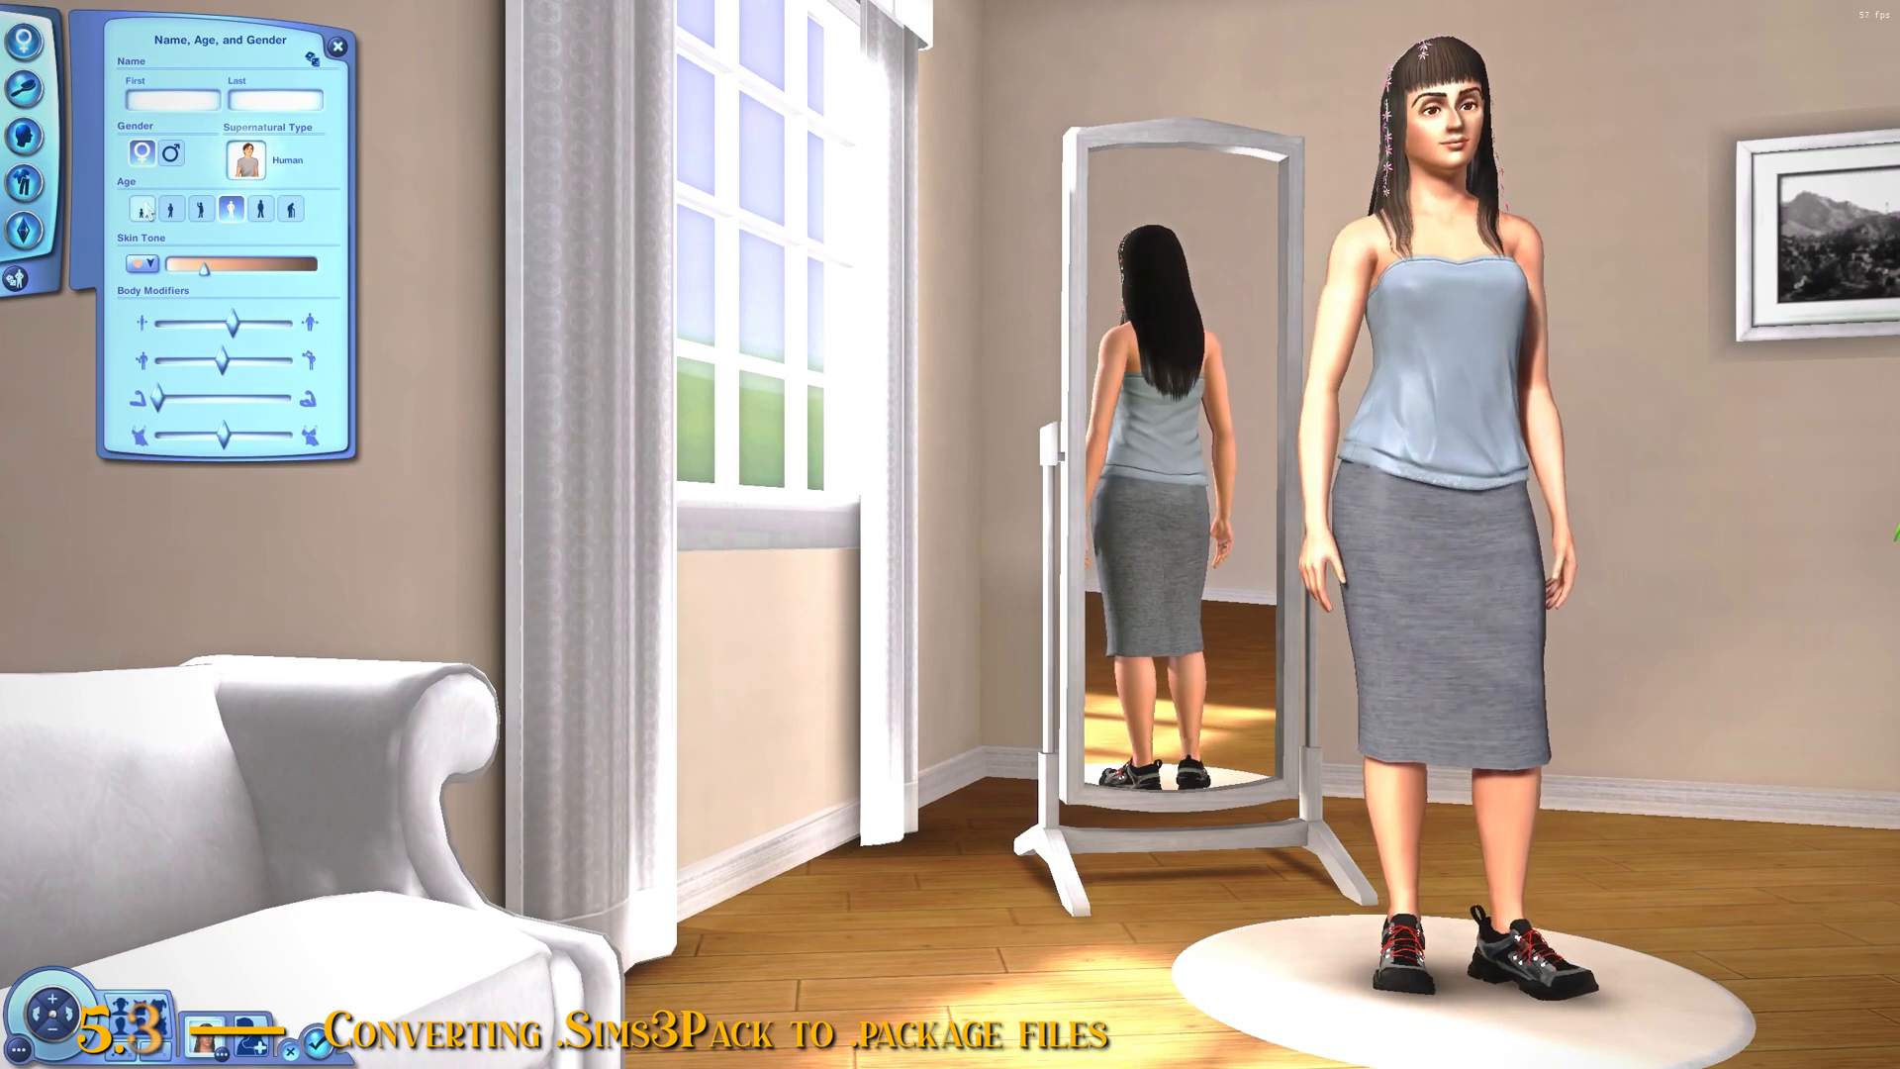
click(27, 181)
click(151, 227)
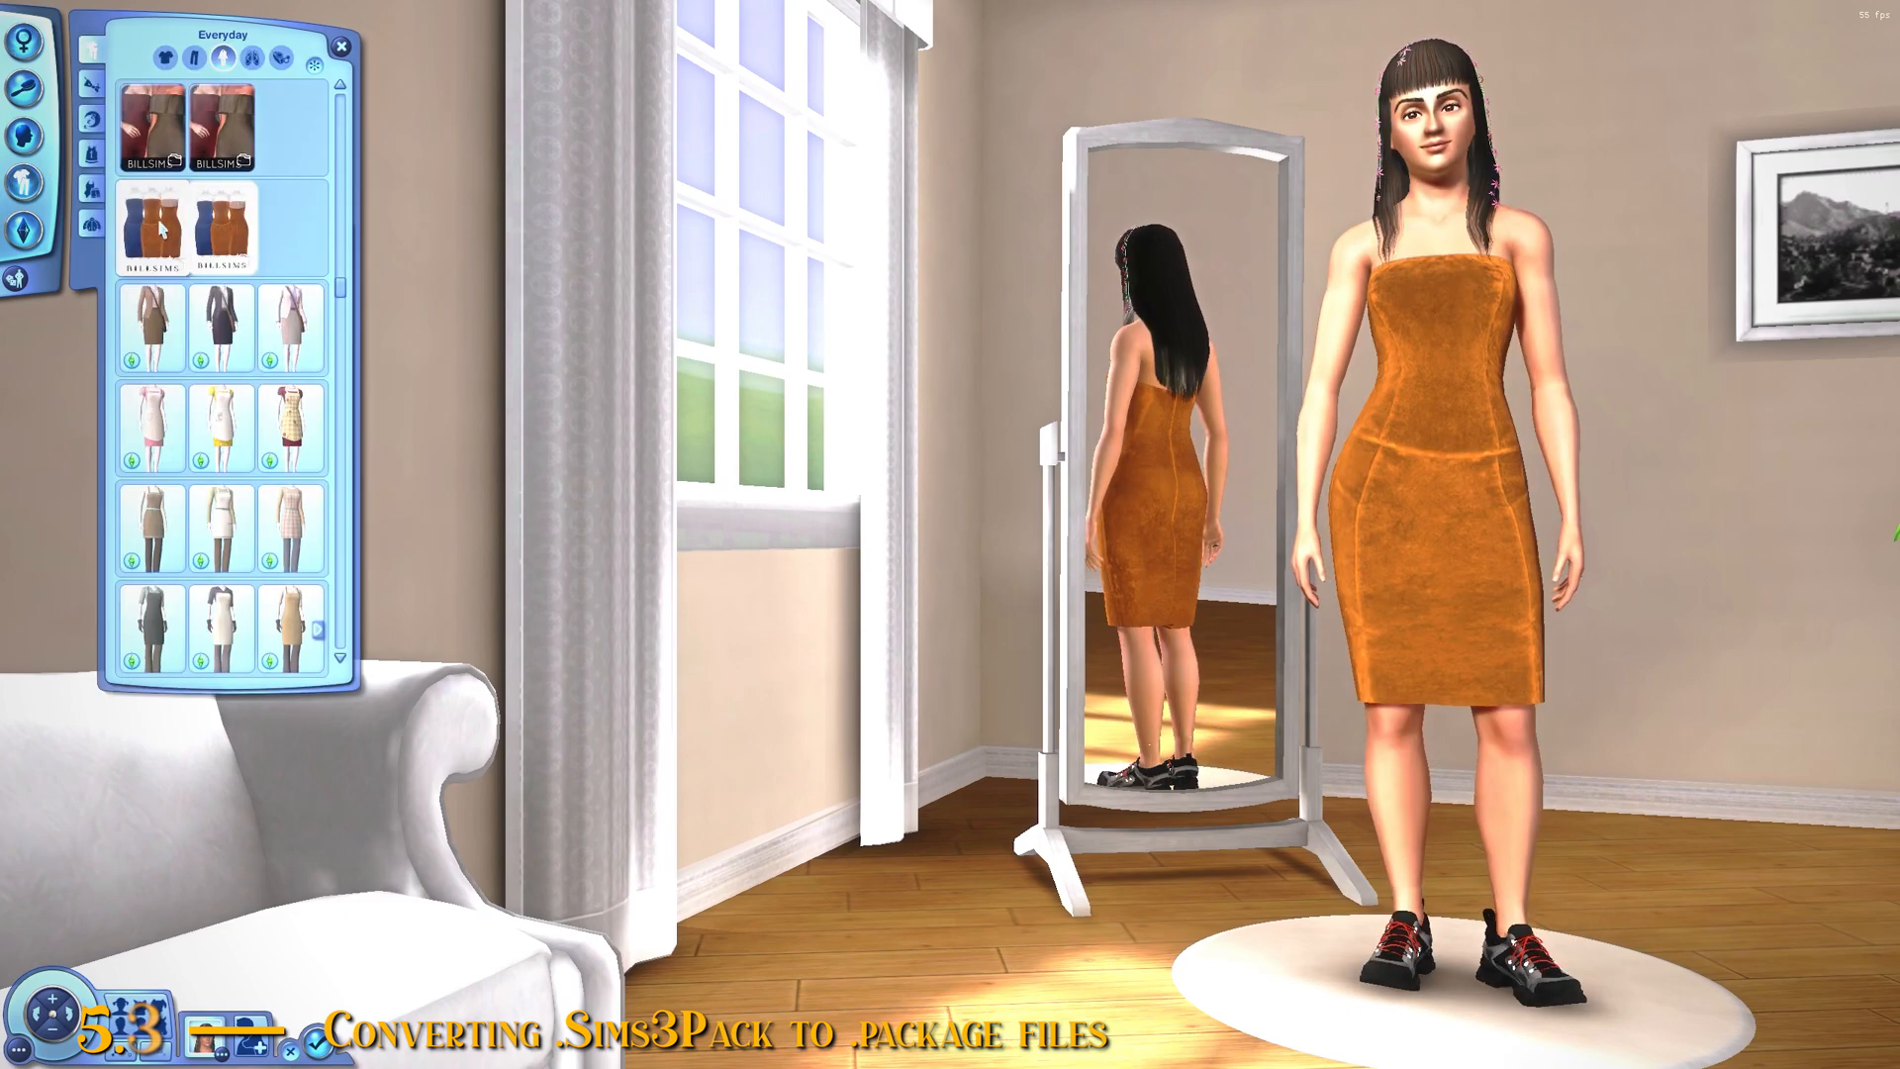
scroll(264, 542, down, 1)
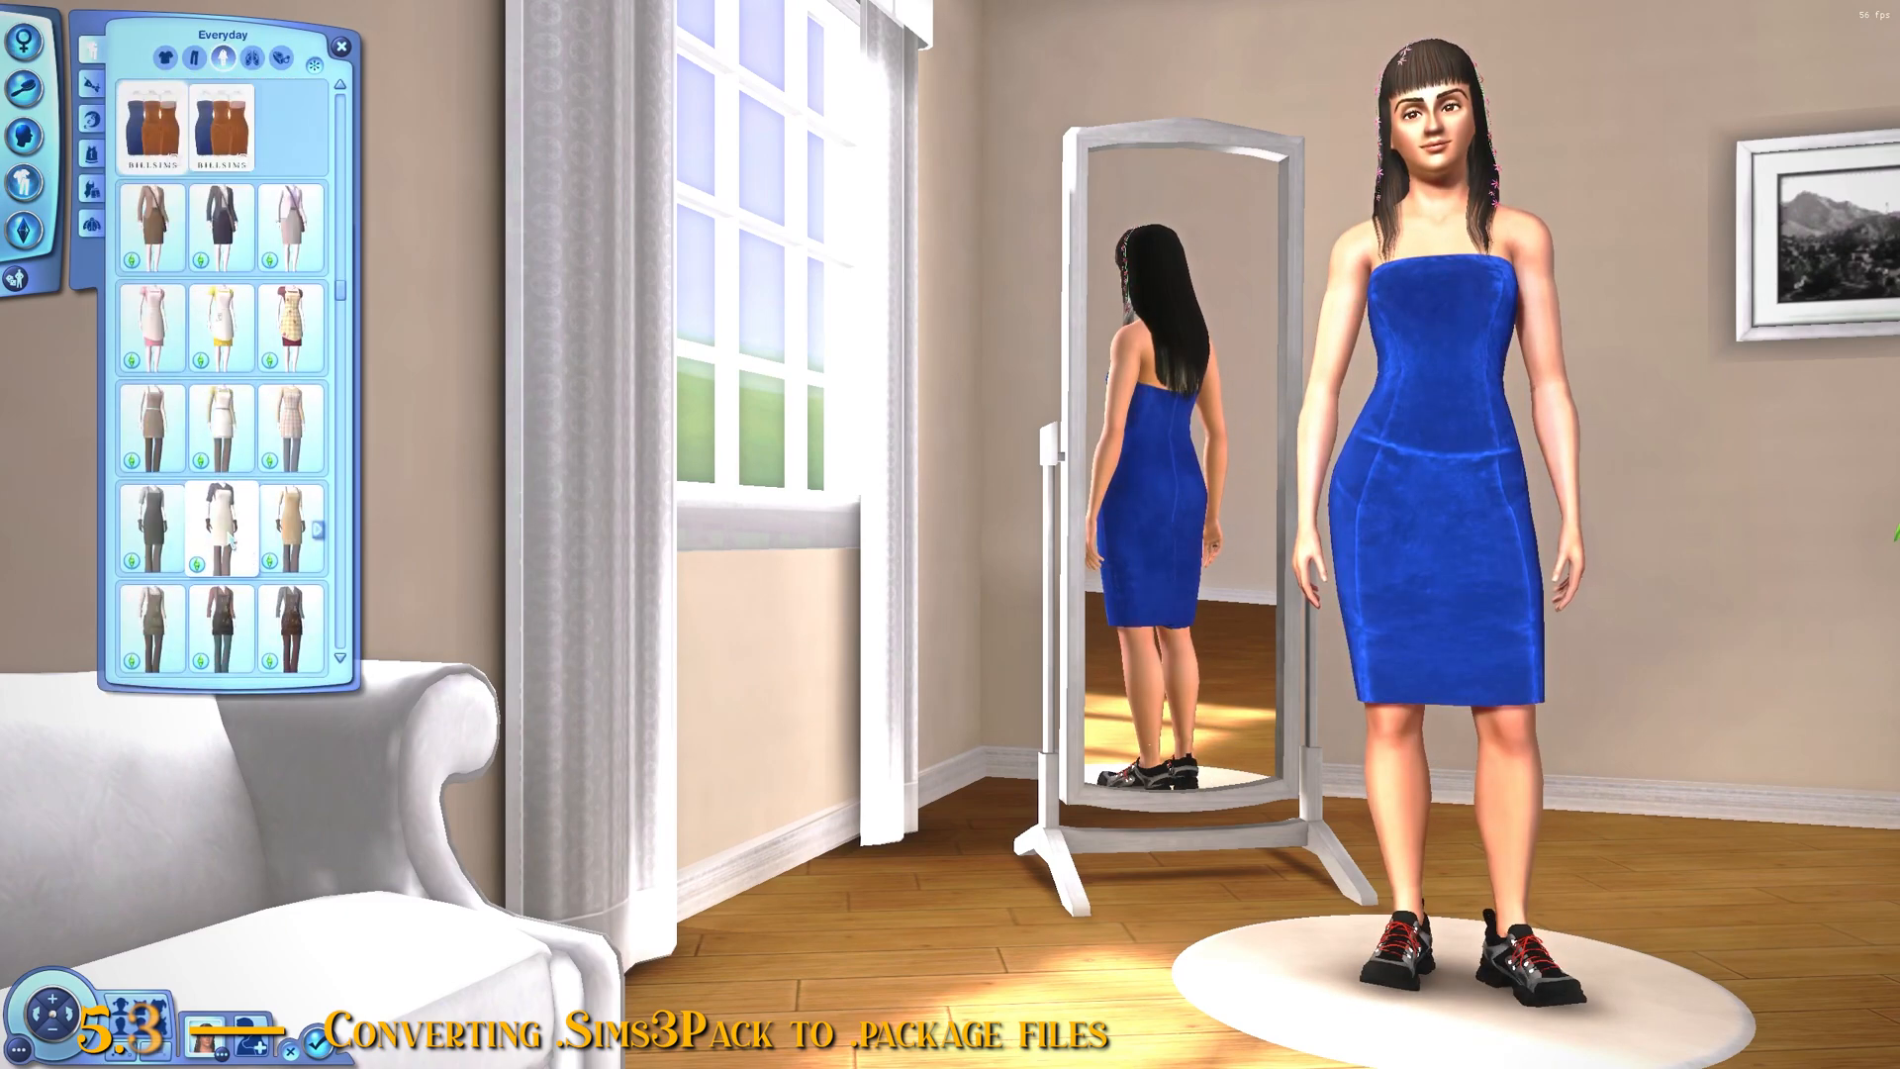
scroll(230, 538, down, 5)
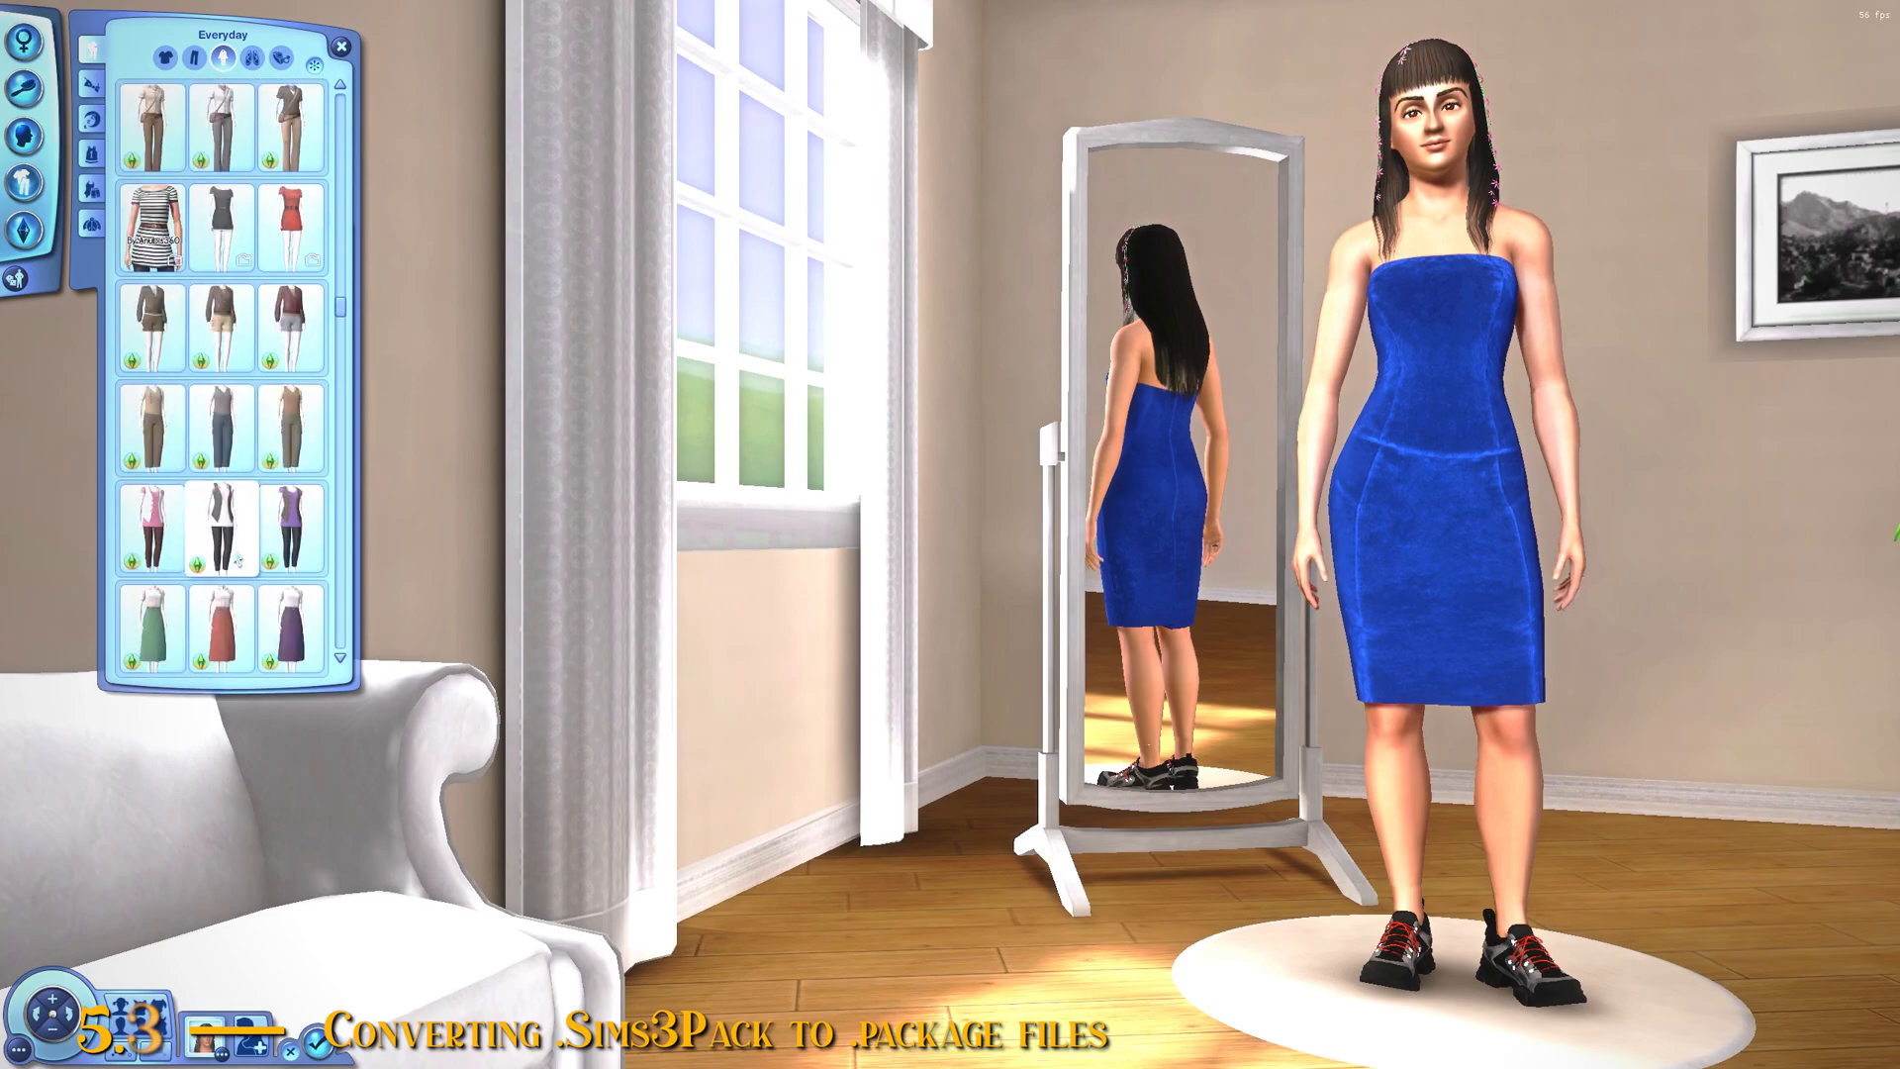
Step: Open the pre-made Sims in Create a Sim, browse the list, and select the Sim with dreadlocks, a purple headband and a yellow top
scroll(237, 560, down, 4)
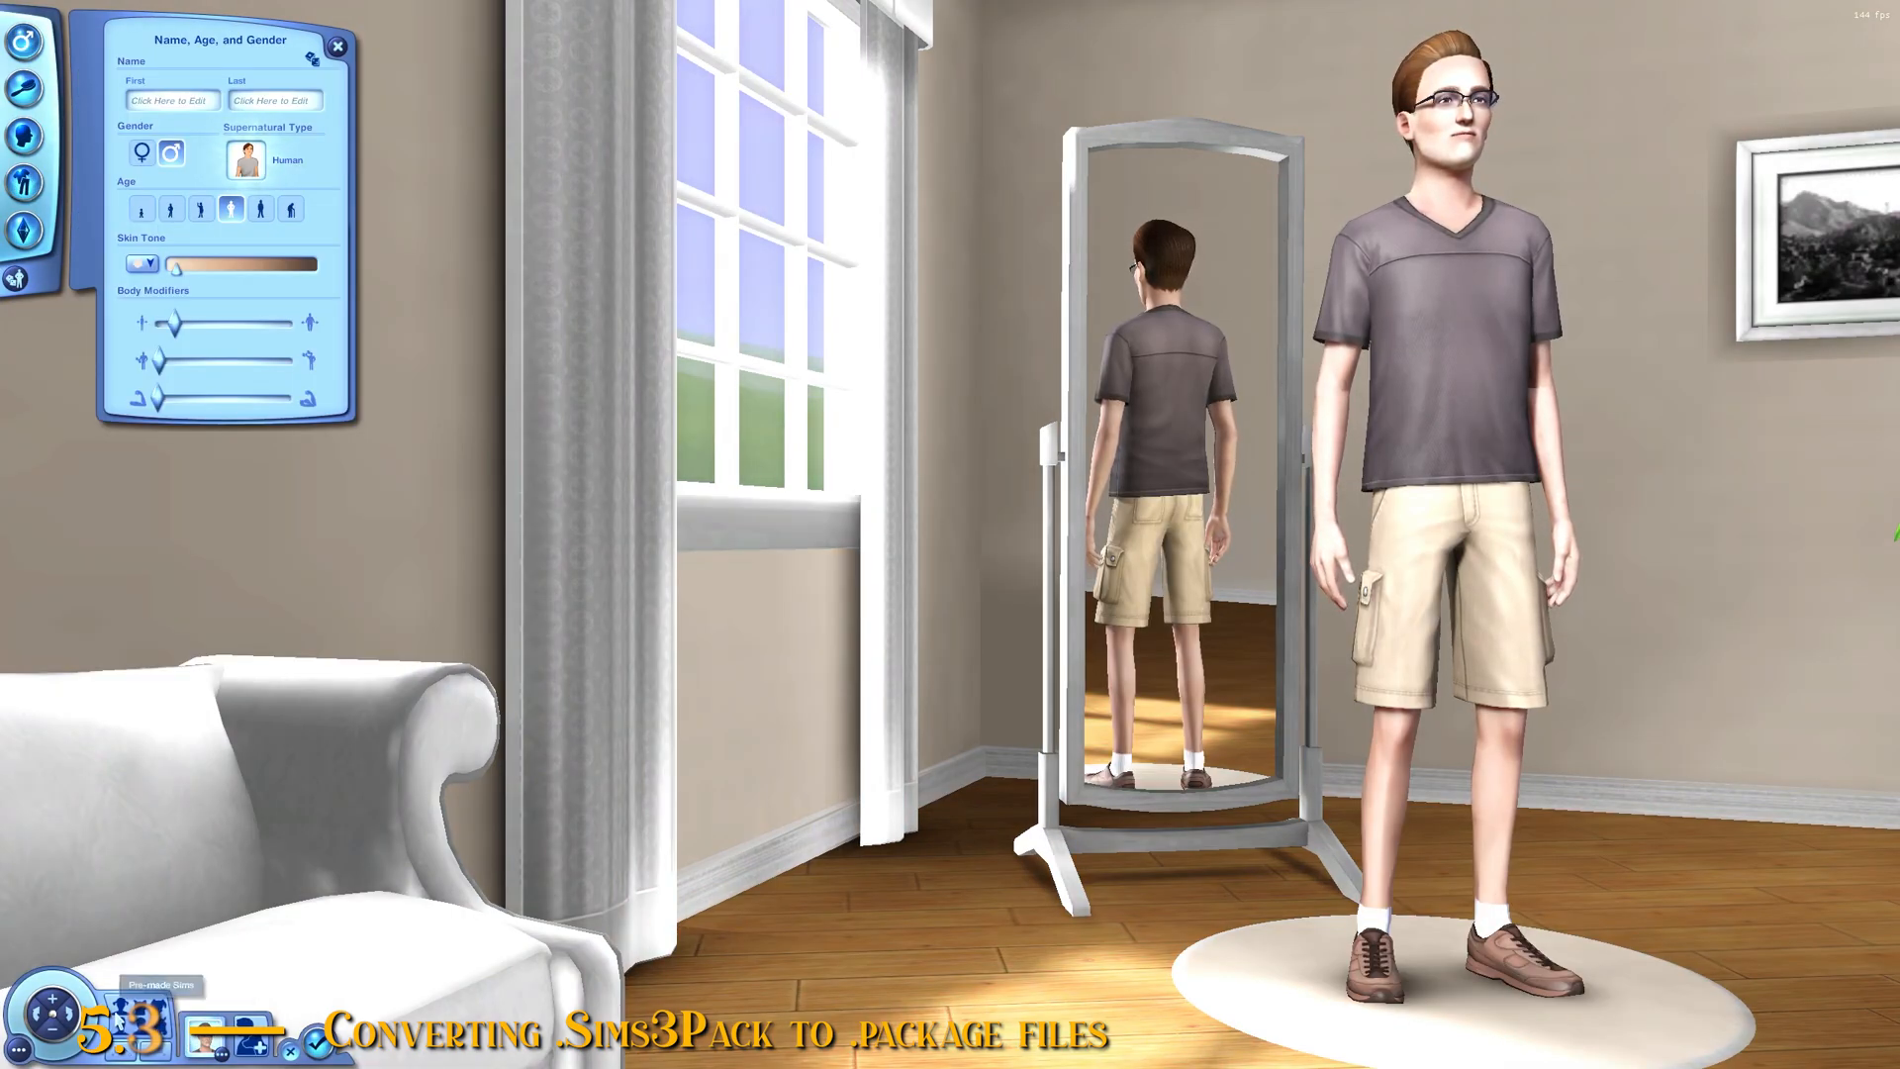
click(137, 1030)
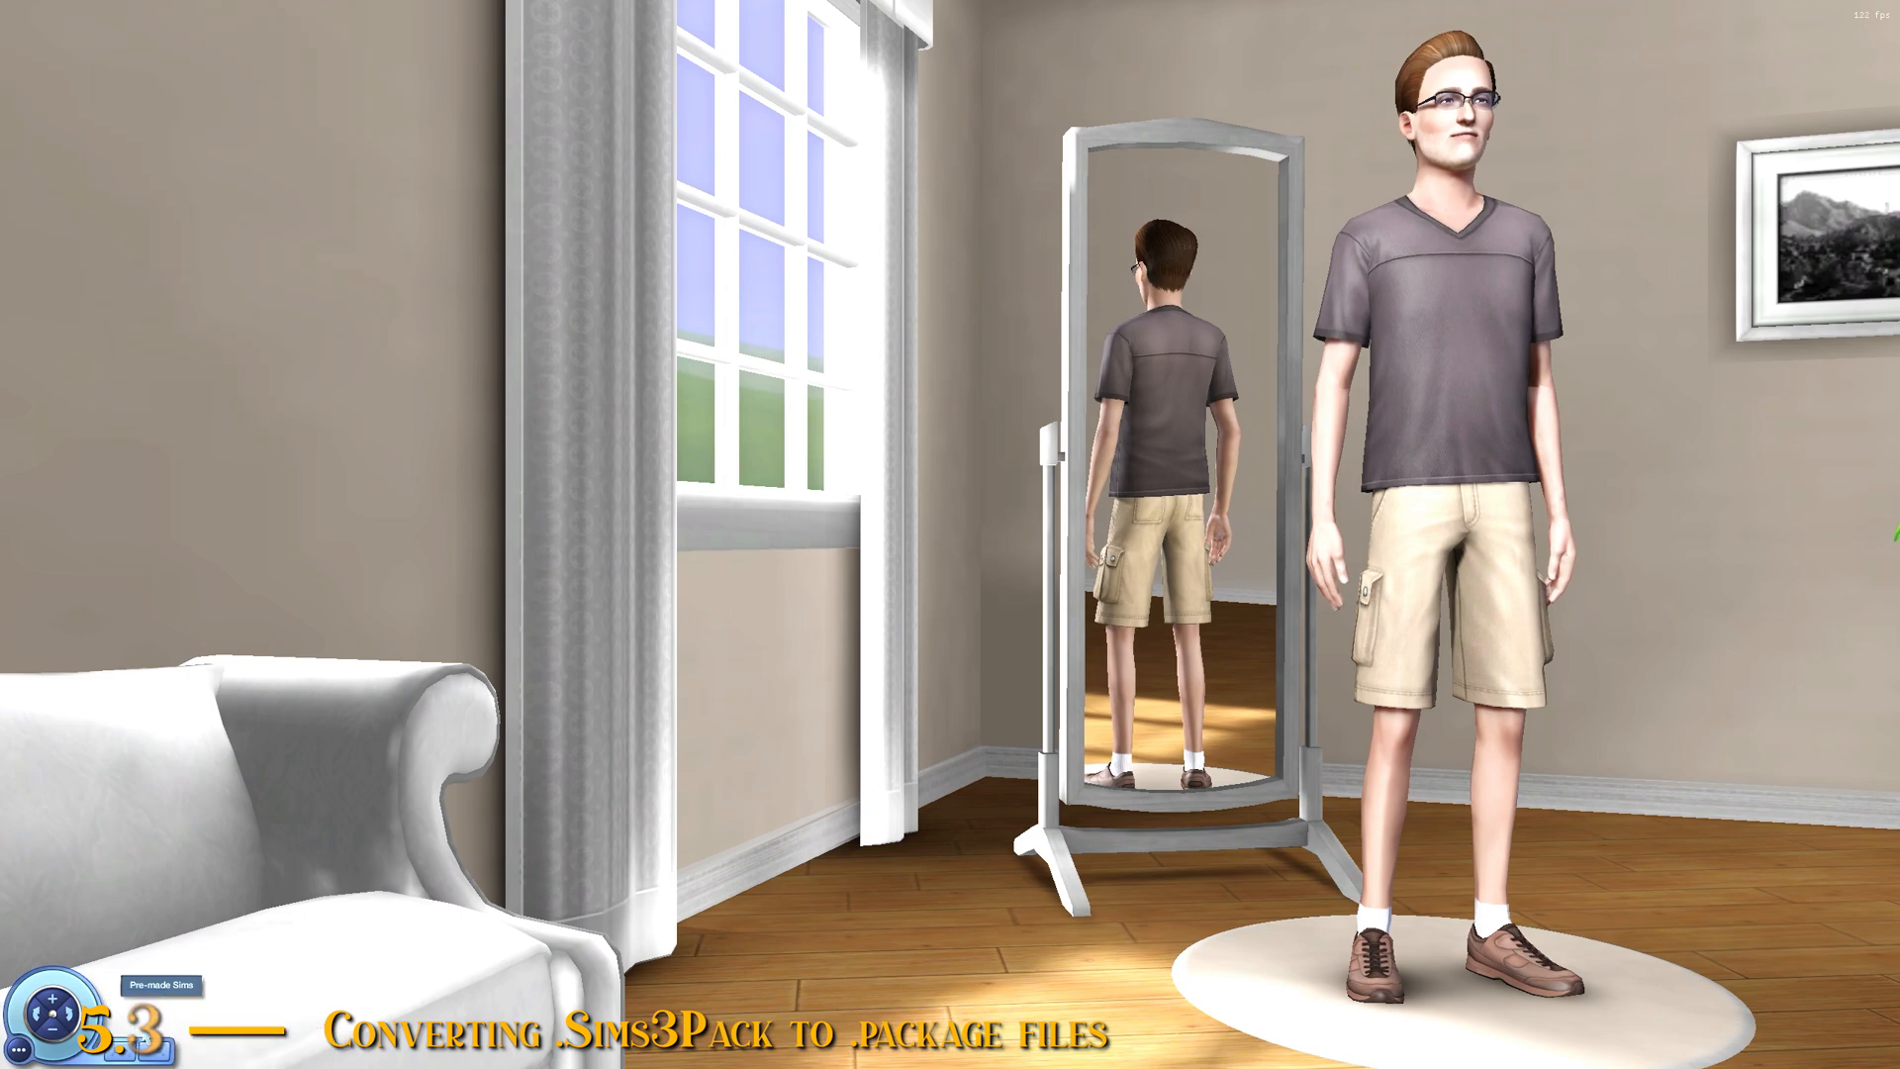
scroll(338, 247, down, 6)
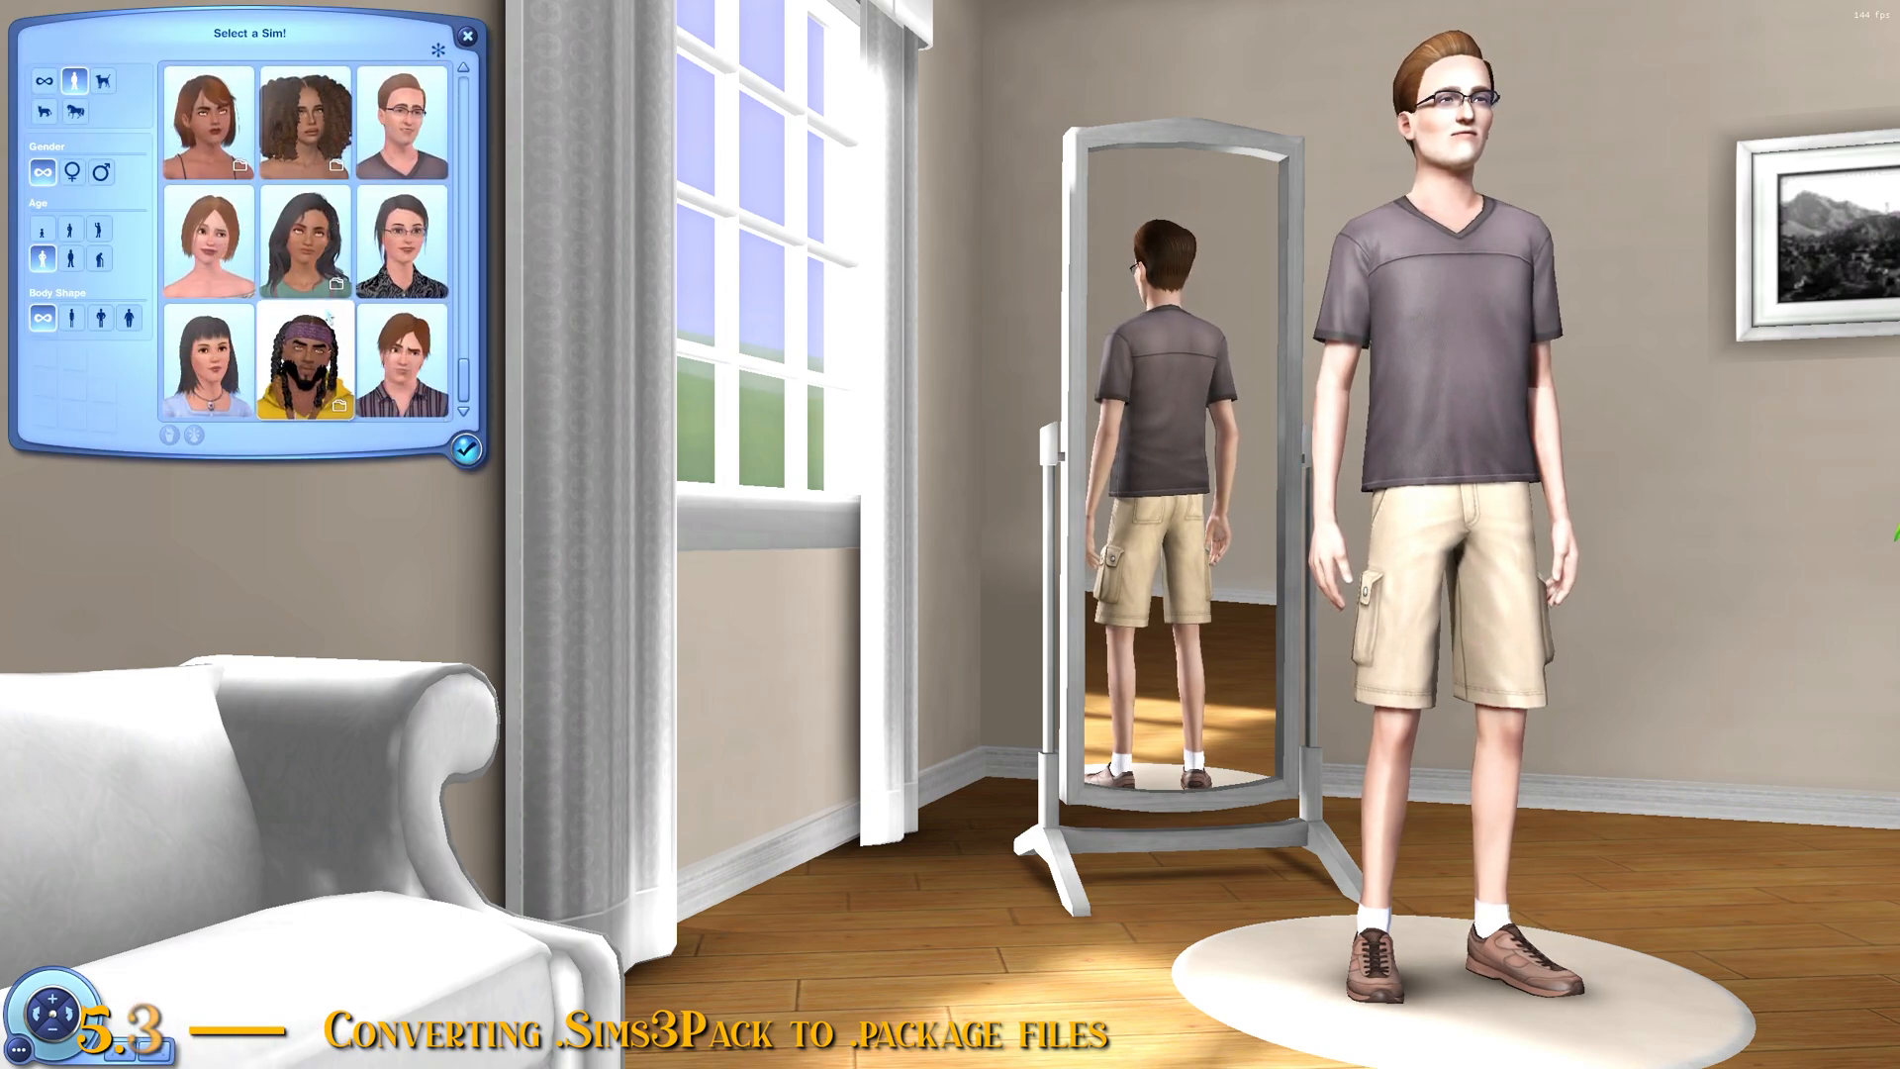
click(304, 361)
scroll(1069, 450, up, 3)
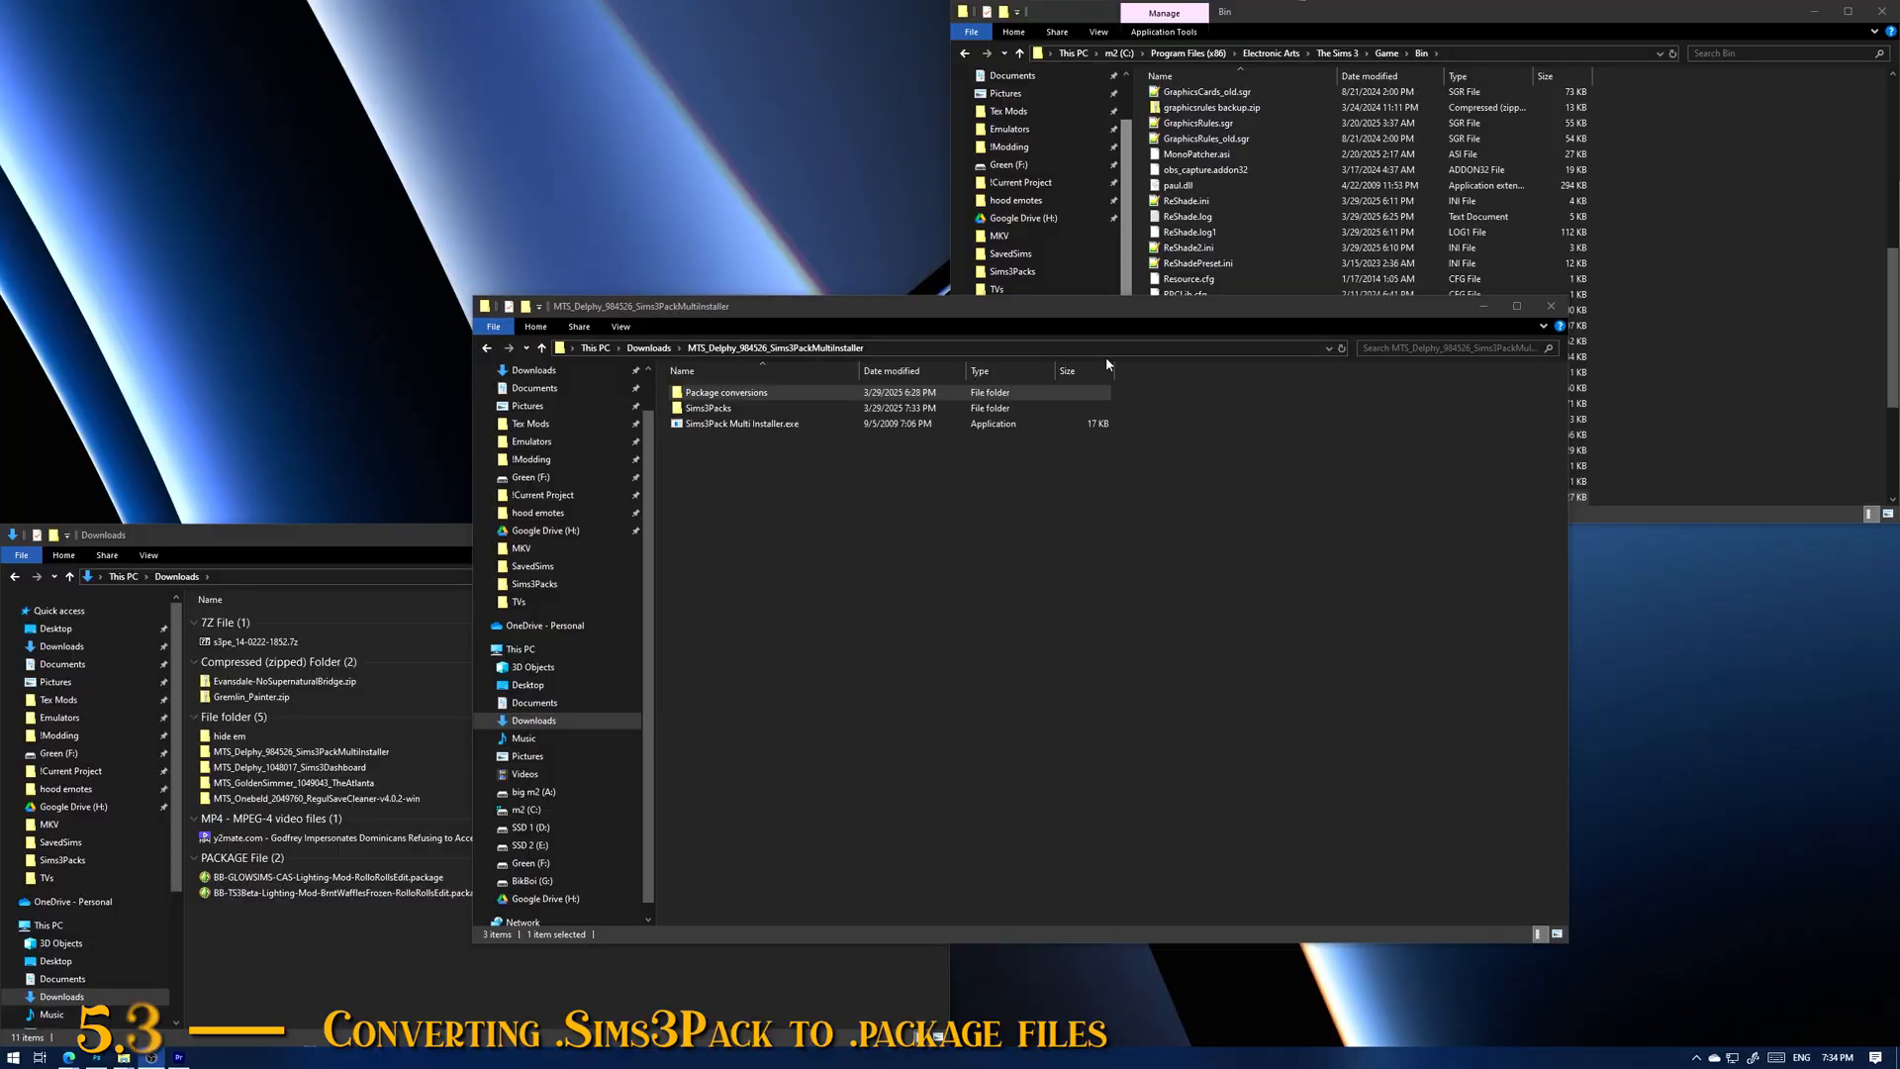
Step: Check the Sims3Packs folder inside MTS_Delphy_984526_Sims3PackMultiInstaller, and open the neighbouring Package conversions folder
double_click(743, 411)
key(alt+Left)
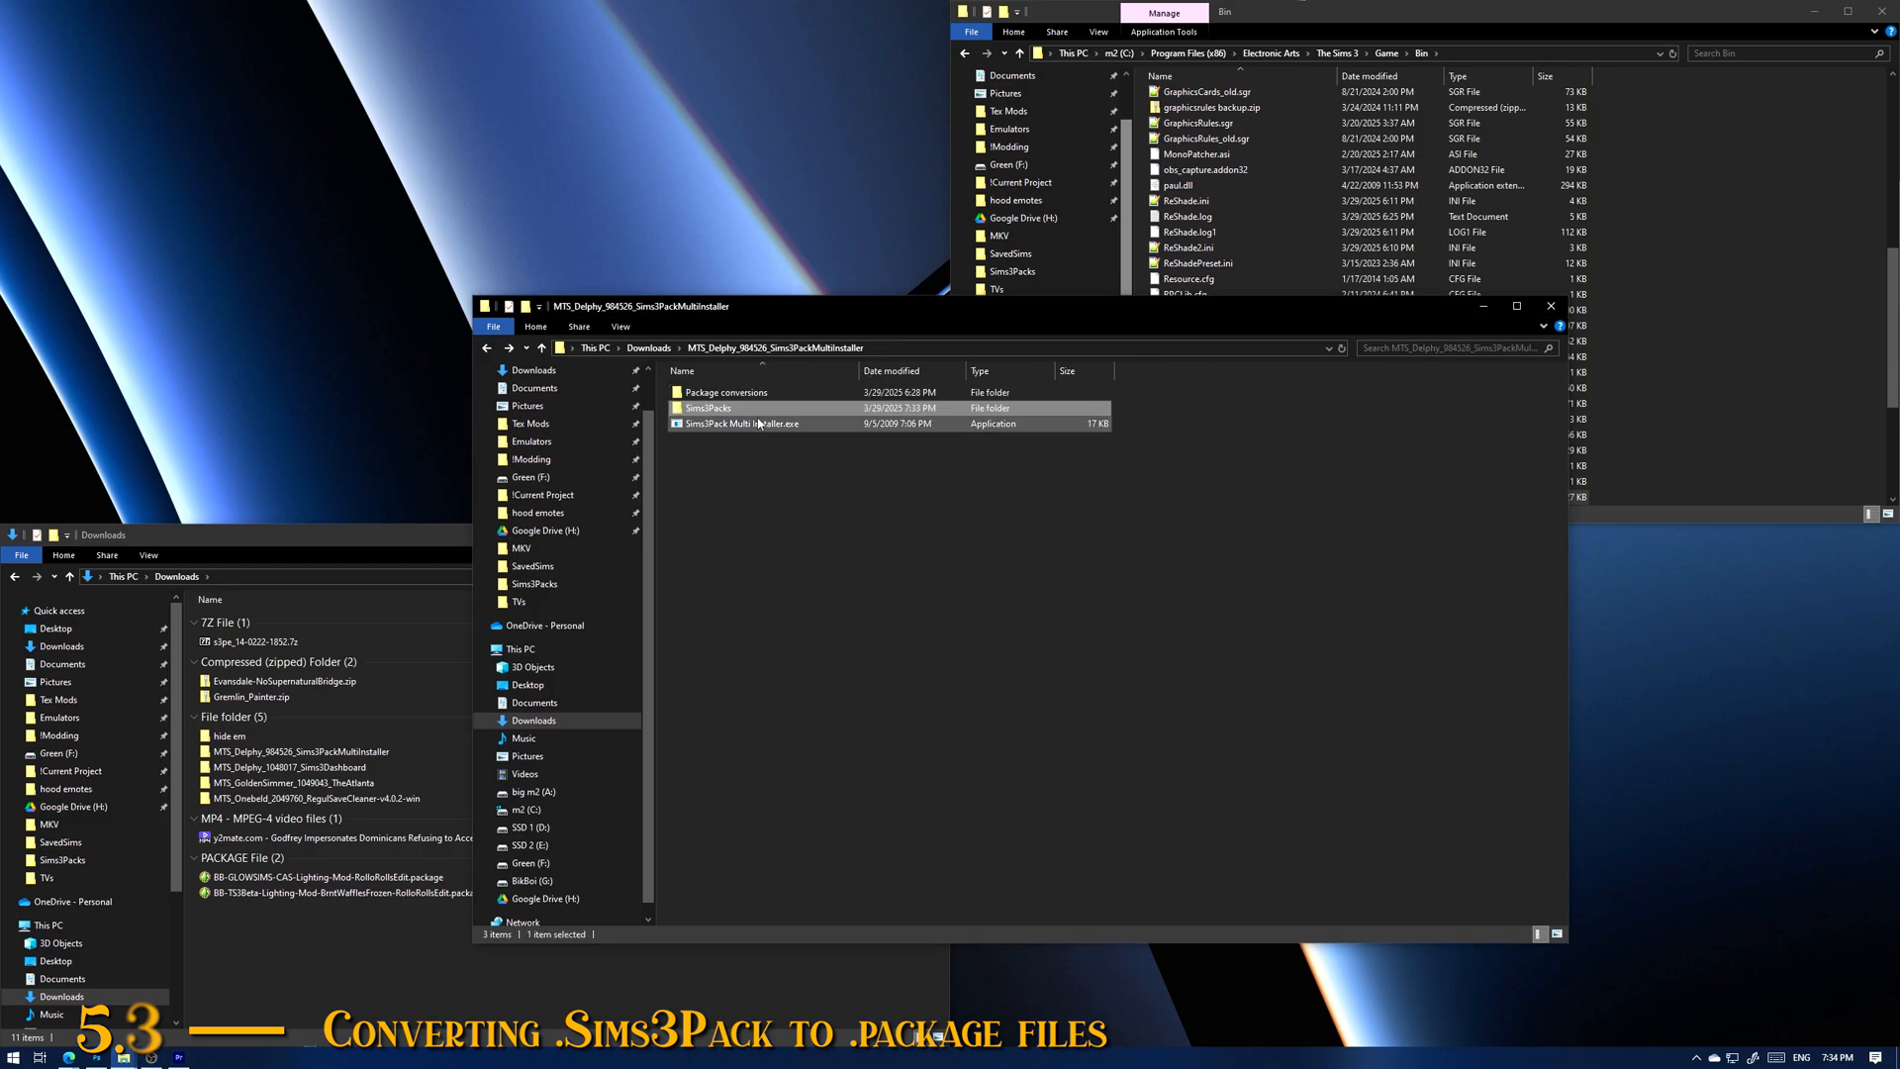
double_click(757, 395)
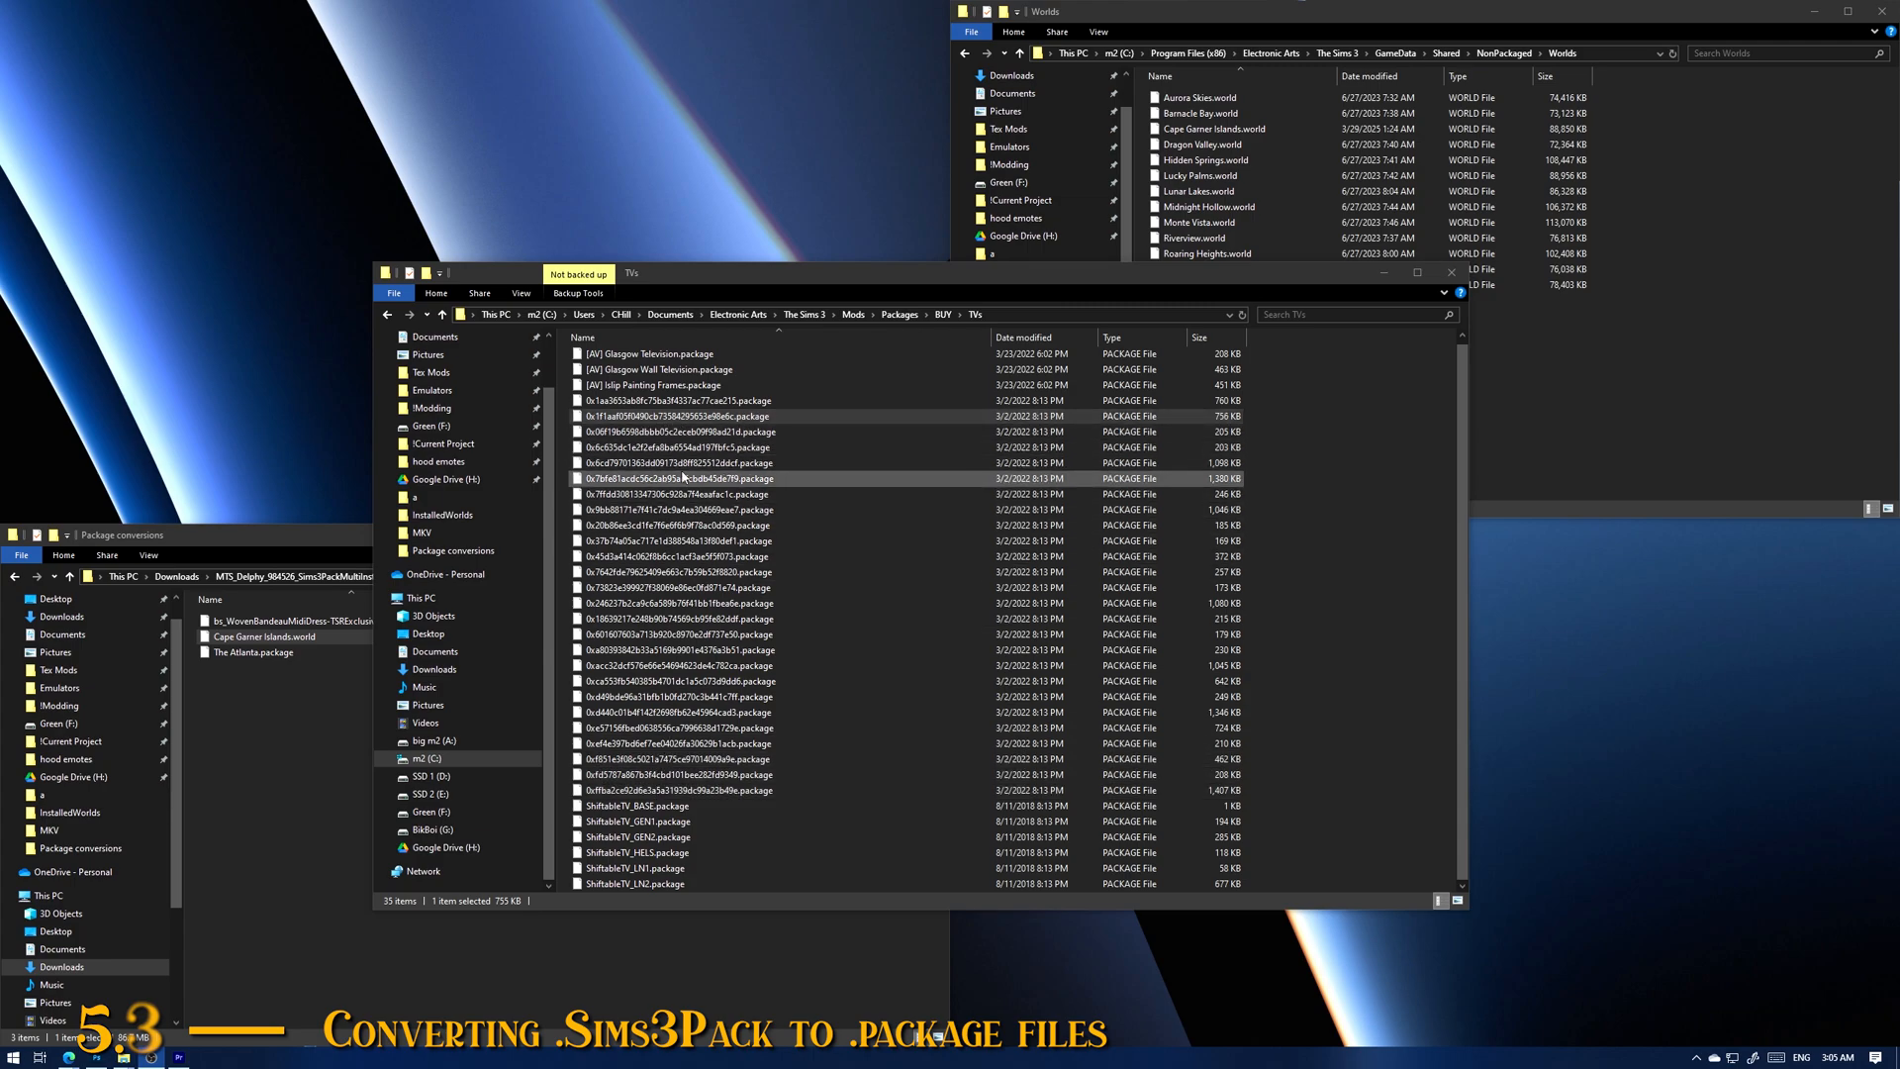
Step: Copy the item name "Soho Coffee Table" from an STBL resource of the 0xa80393842b package in s3pe, and close the package
click(752, 405)
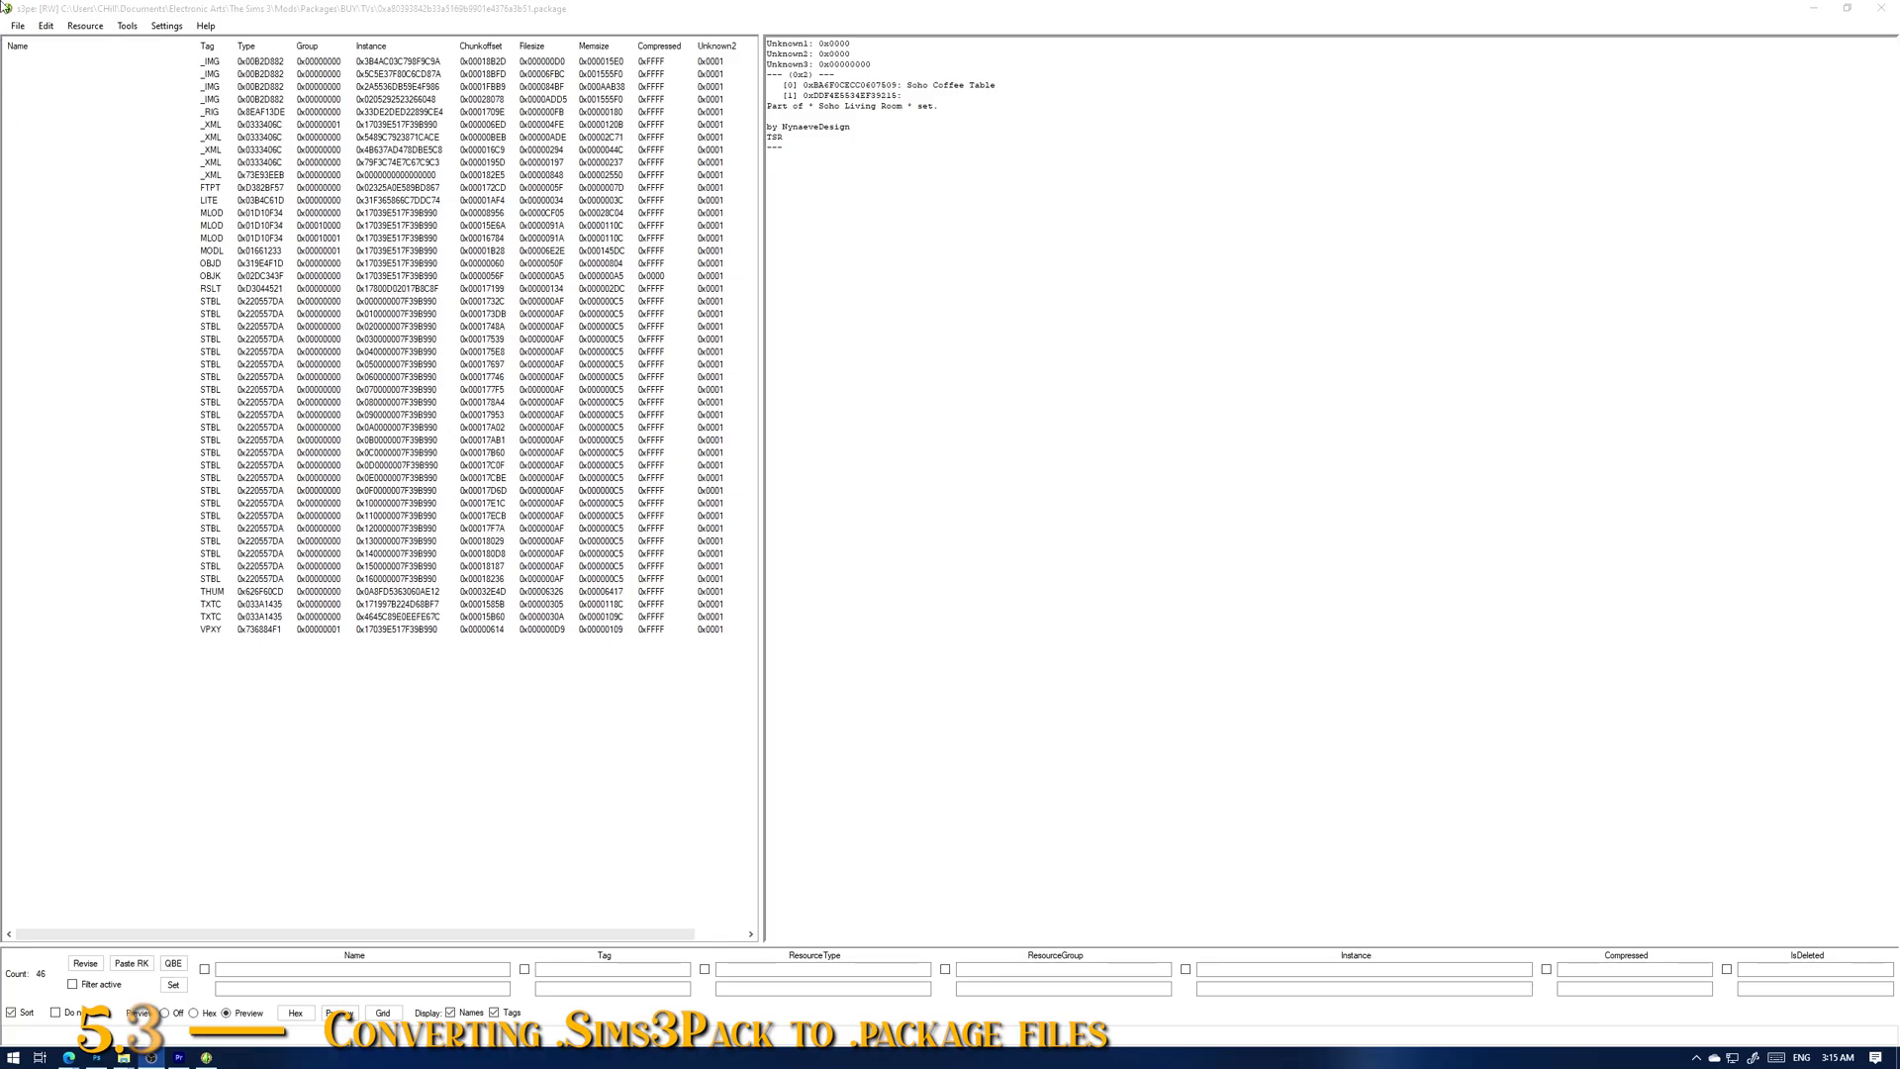
click(205, 490)
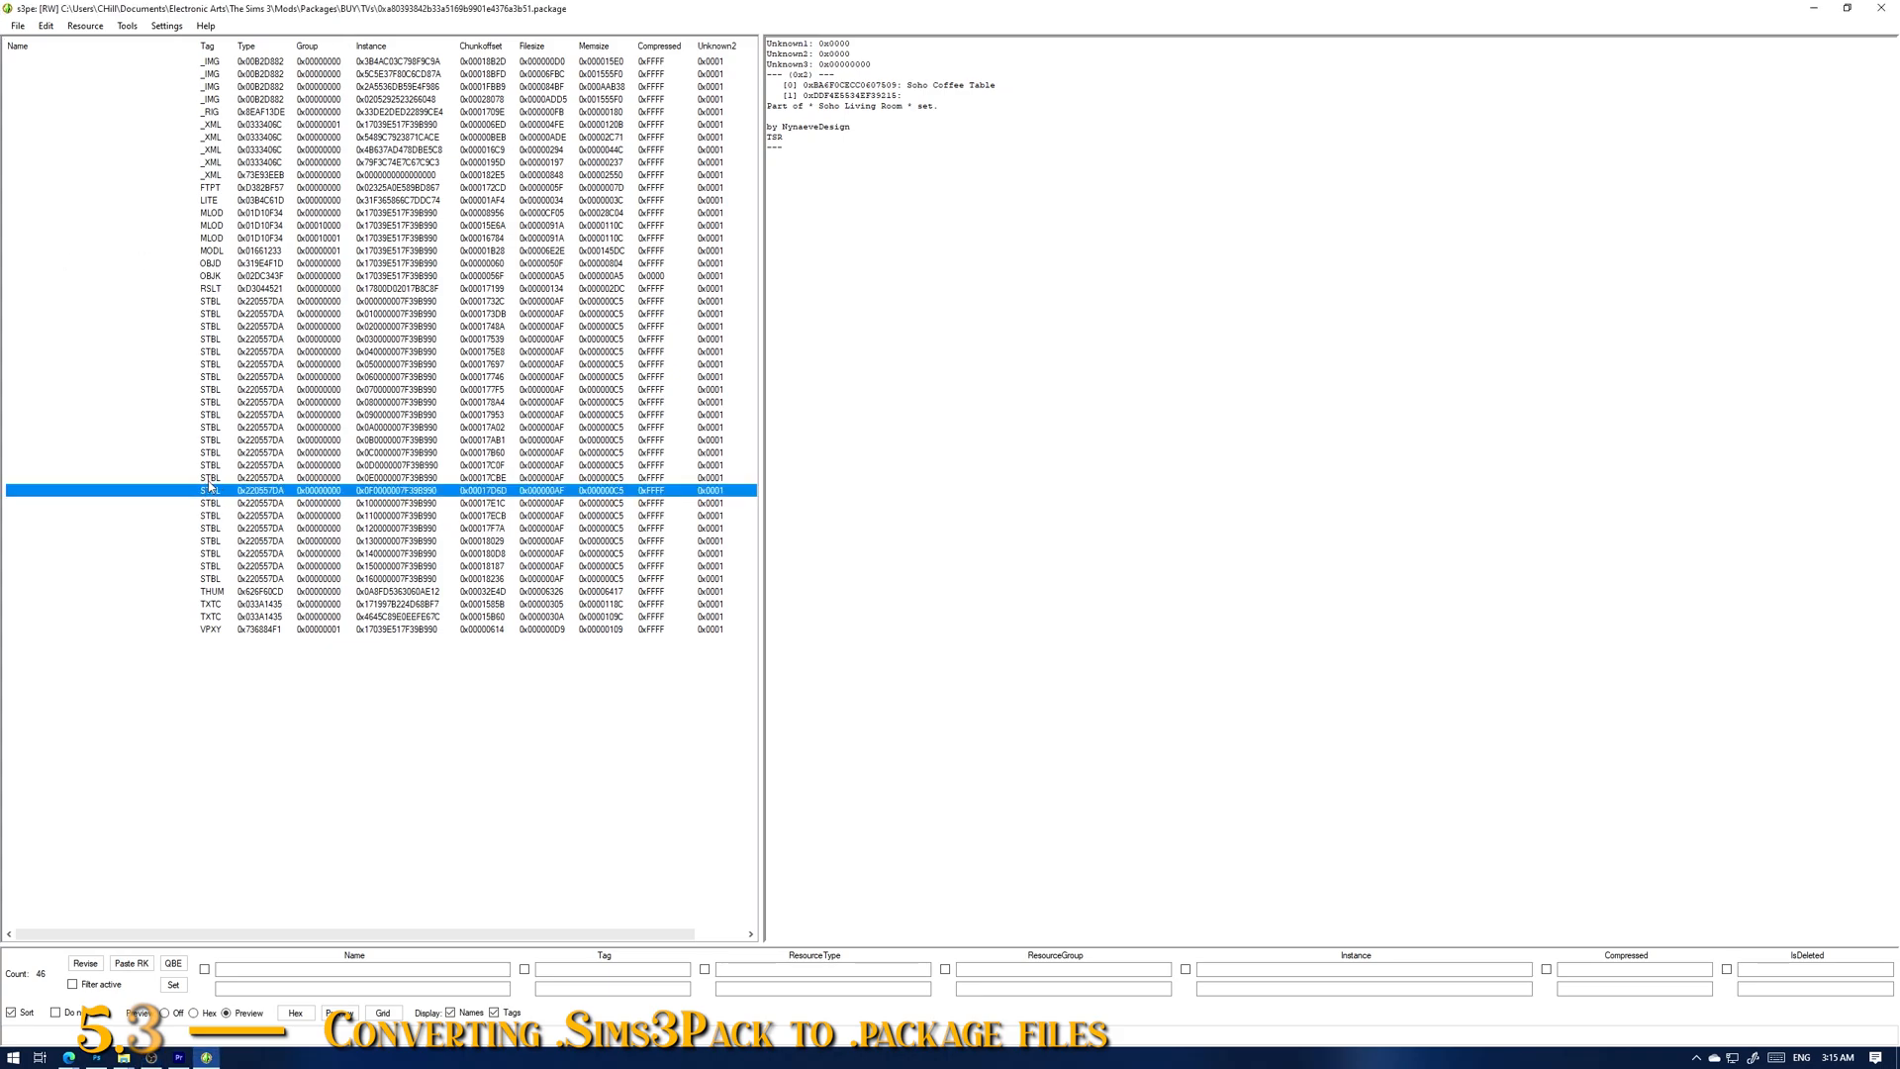
click(218, 49)
click(220, 51)
drag(907, 86, 1002, 86)
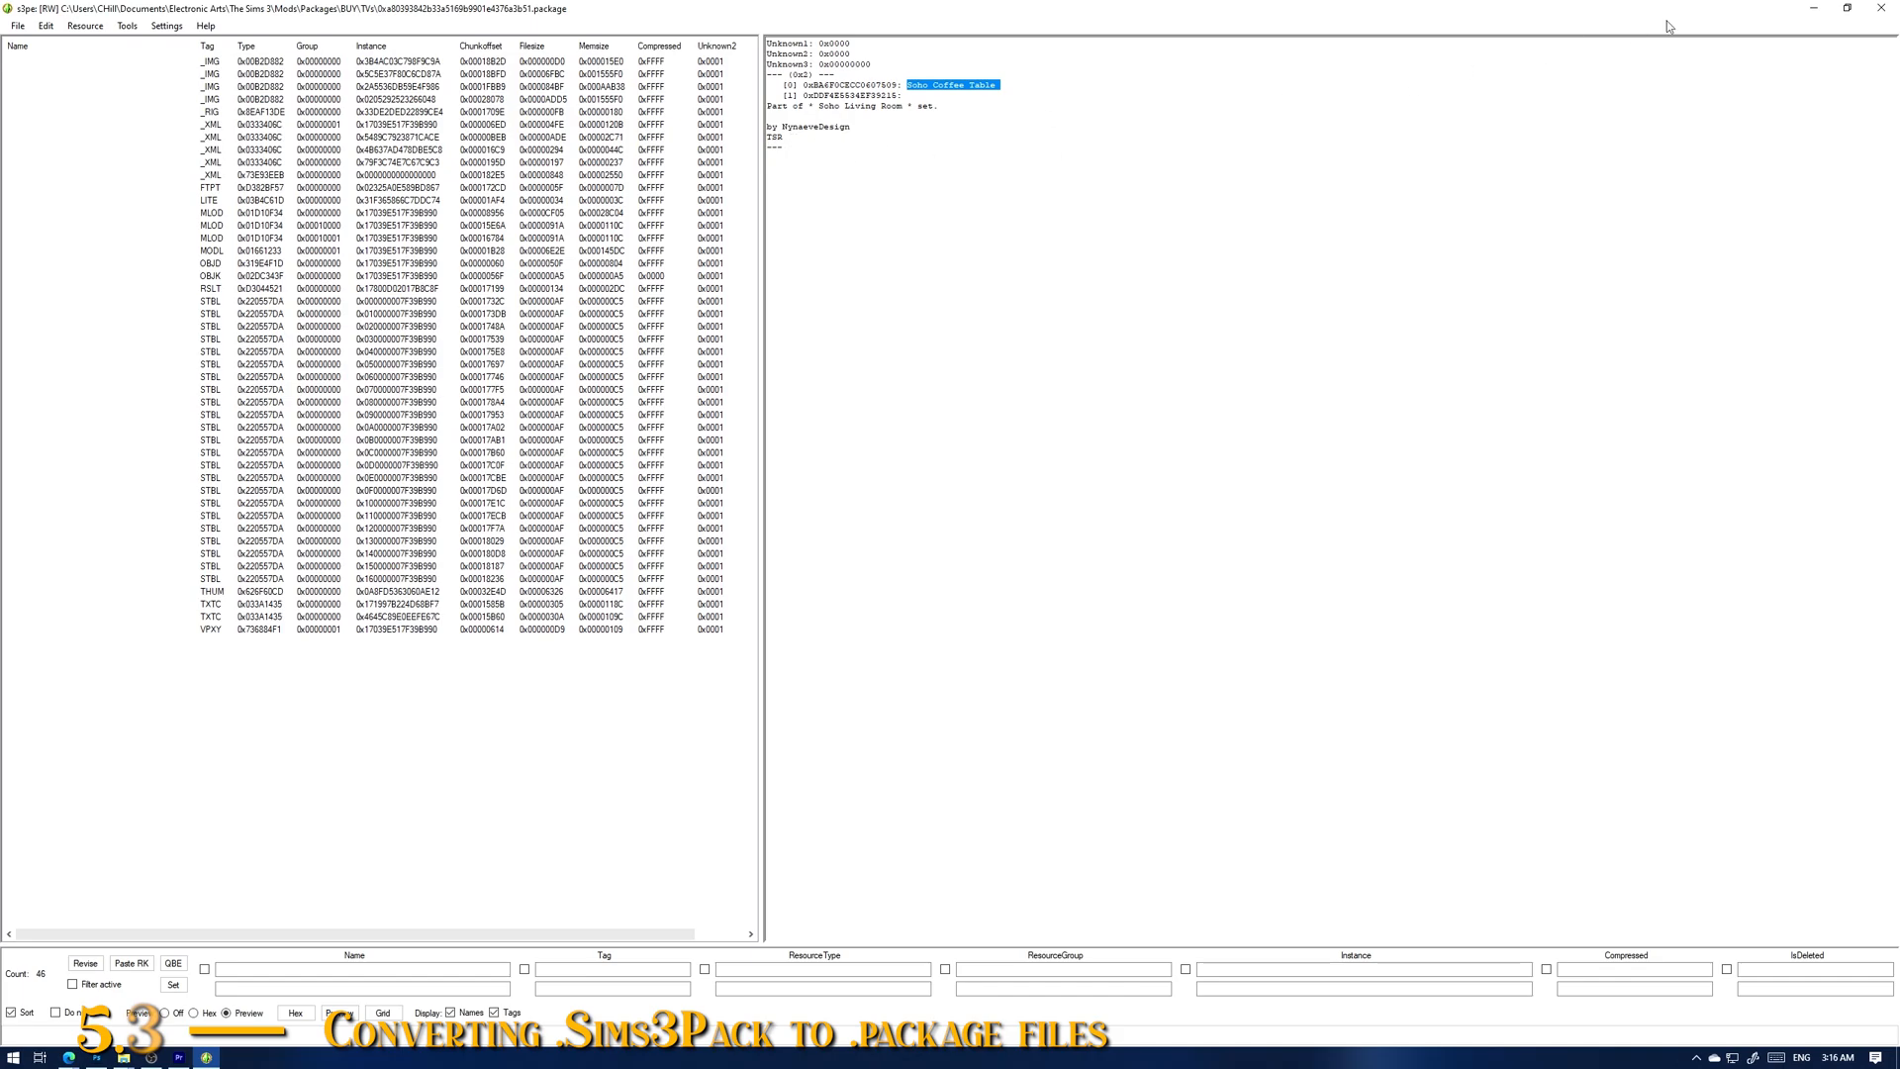
right_click(945, 87)
click(978, 99)
click(1880, 8)
Step: Rename the 0xa80393842b package file in the TVs folder as Soho Coffee Table
right_click(733, 620)
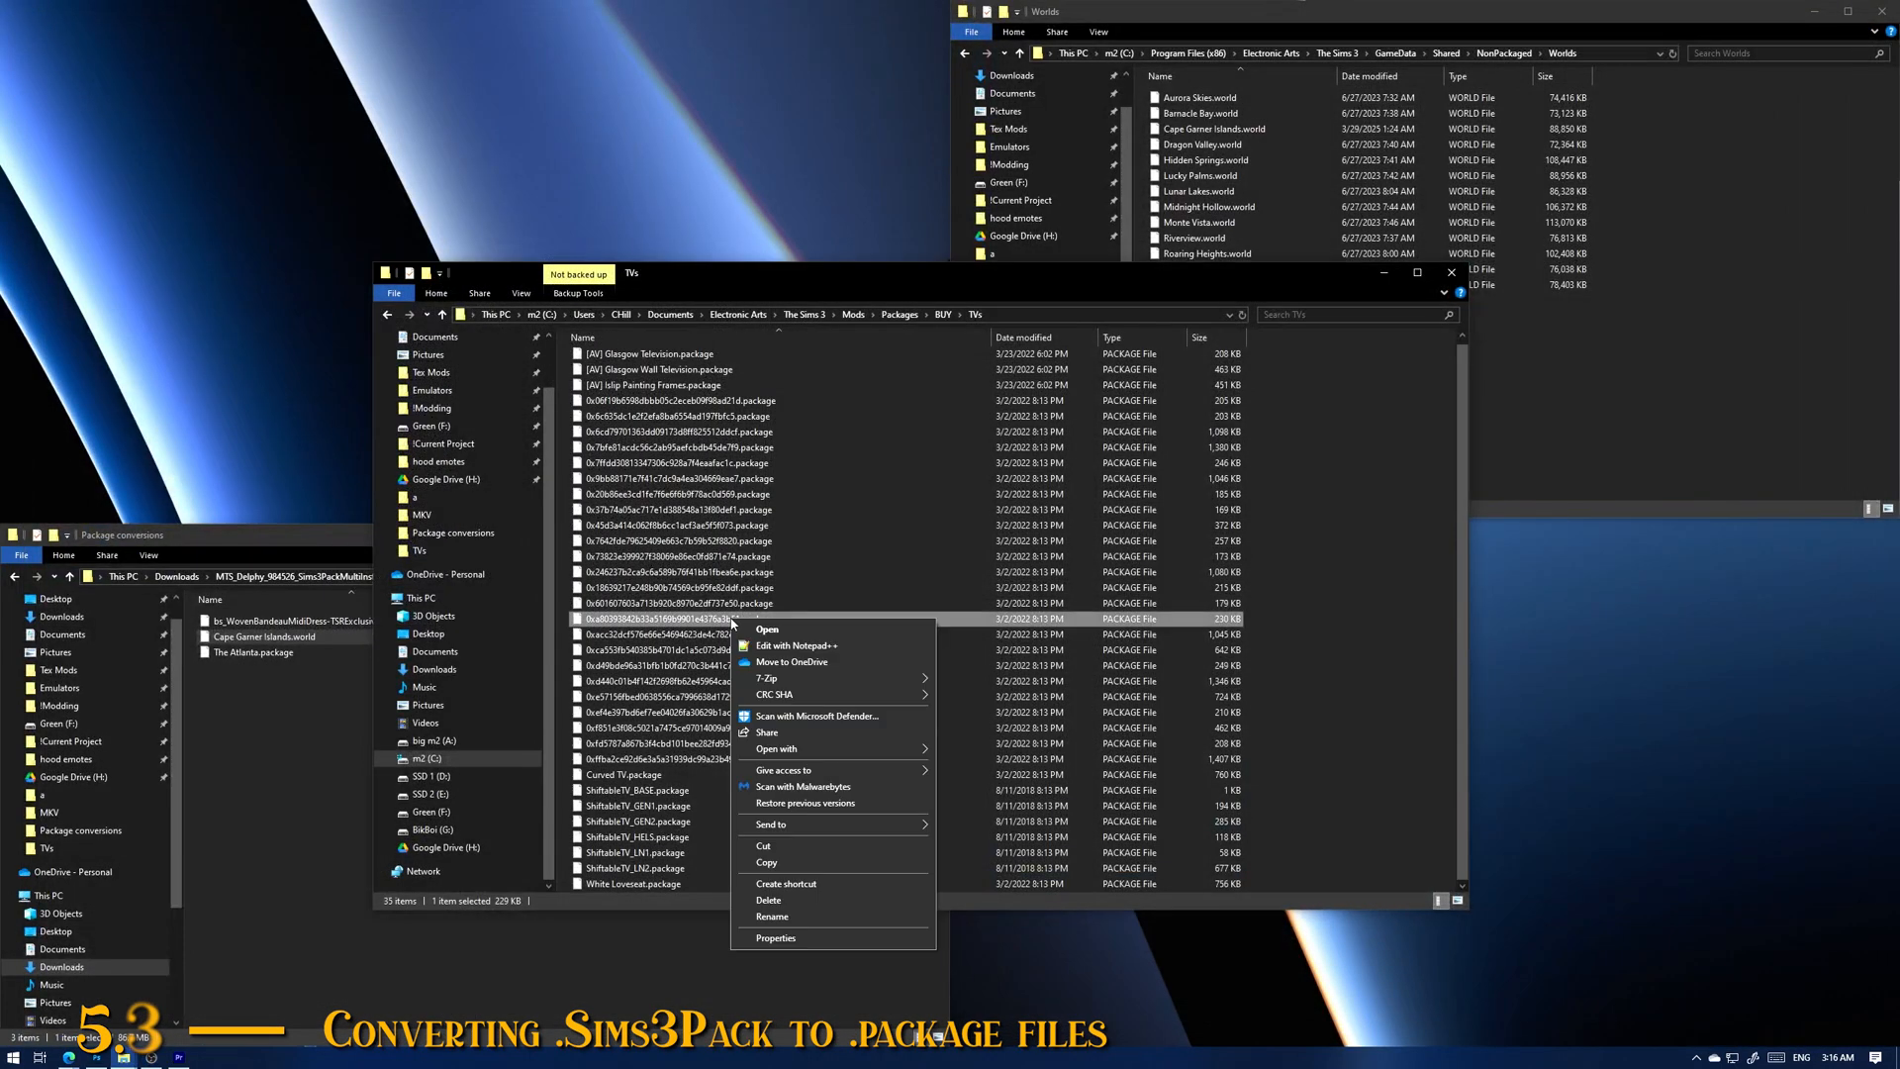
click(779, 919)
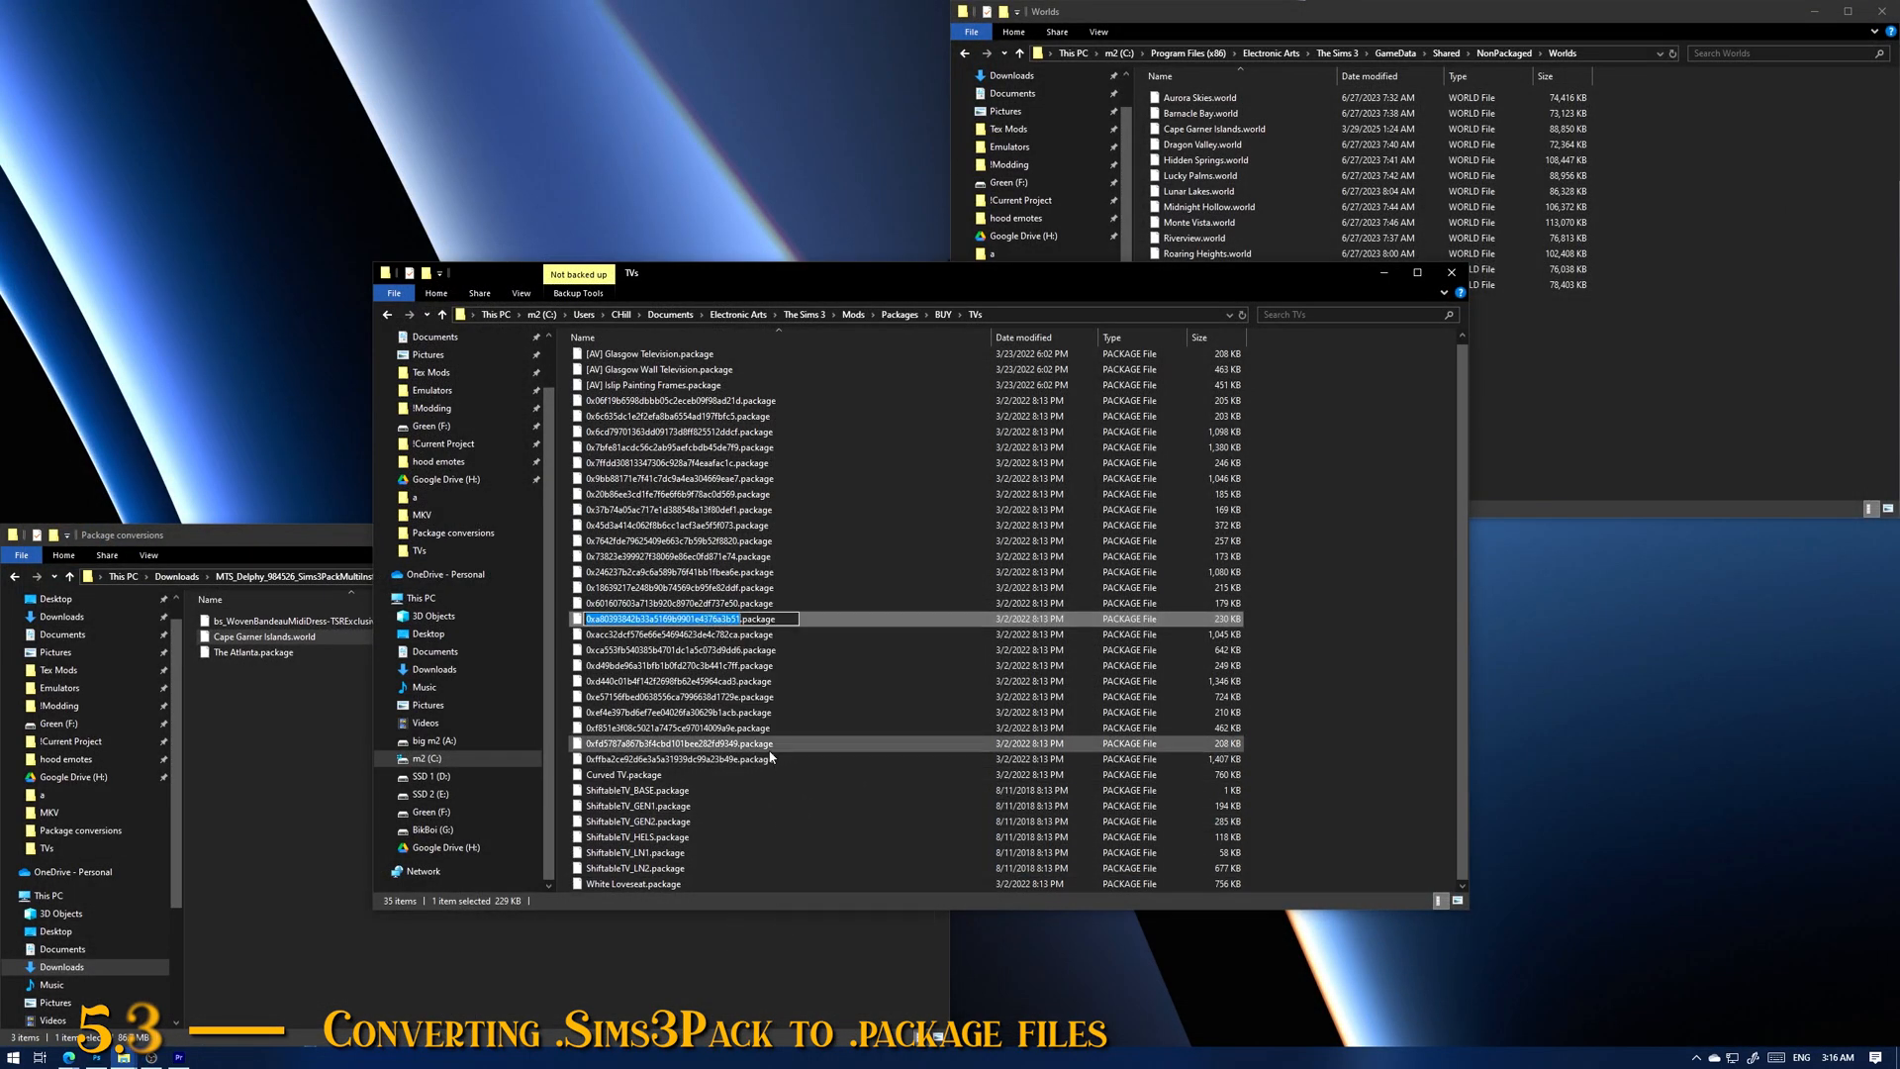
key(ctrl+v)
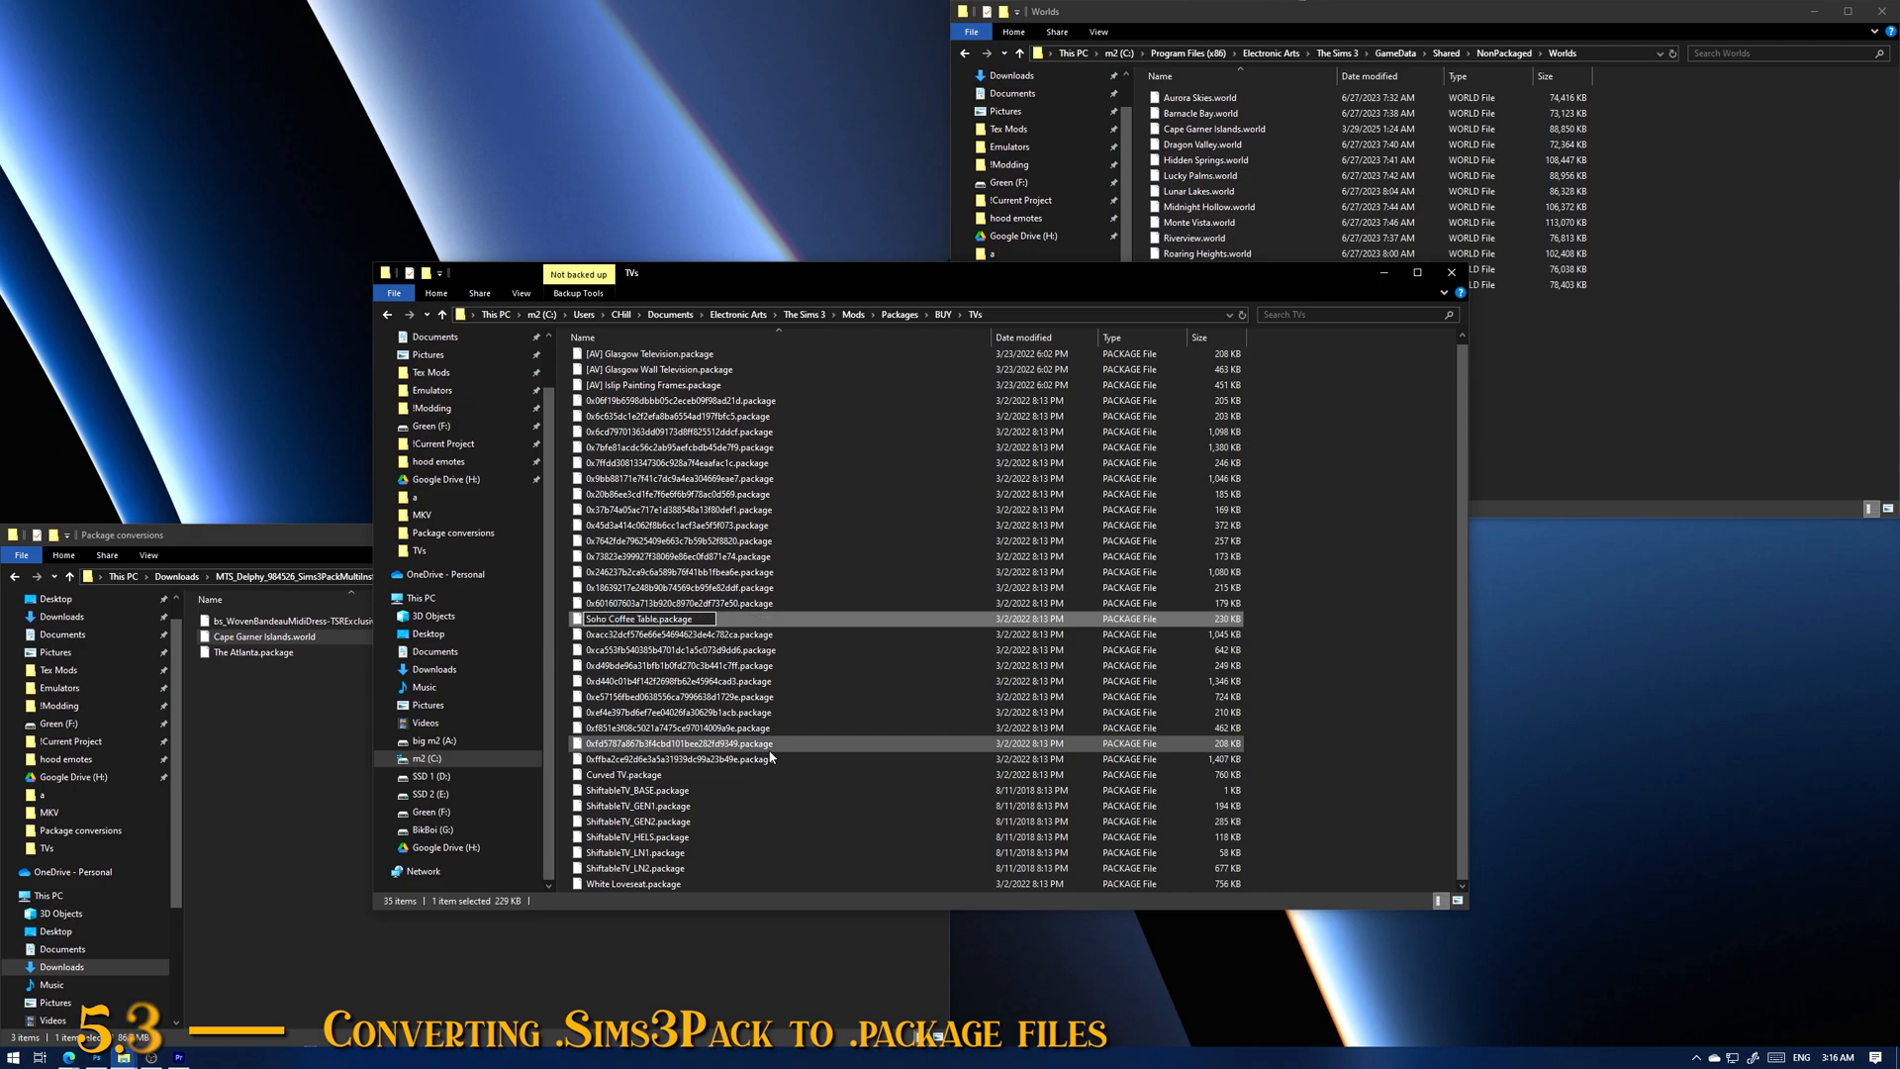
key(Return)
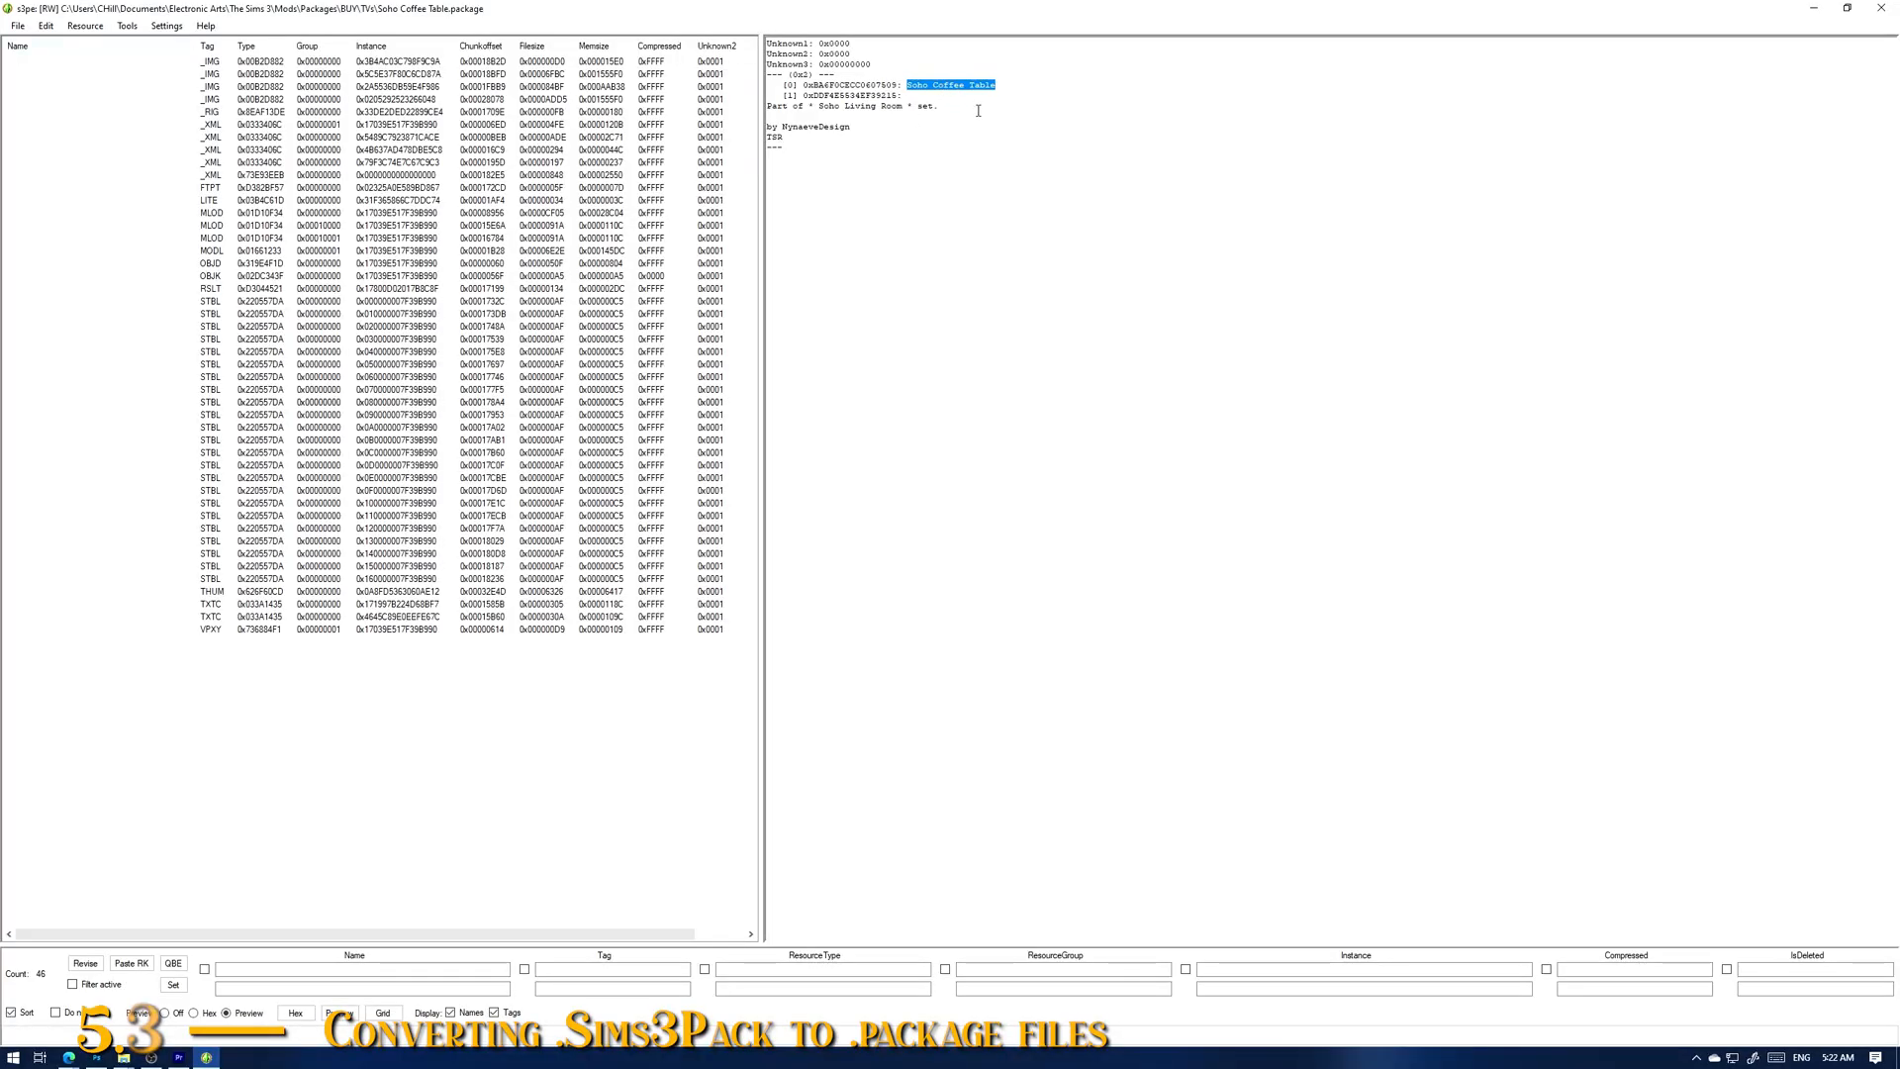
Step: Save the open package under the copied name Soho Coffee Table in the TVs folder, replacing the existing file, and close s3pe
right_click(977, 93)
click(1004, 95)
click(18, 26)
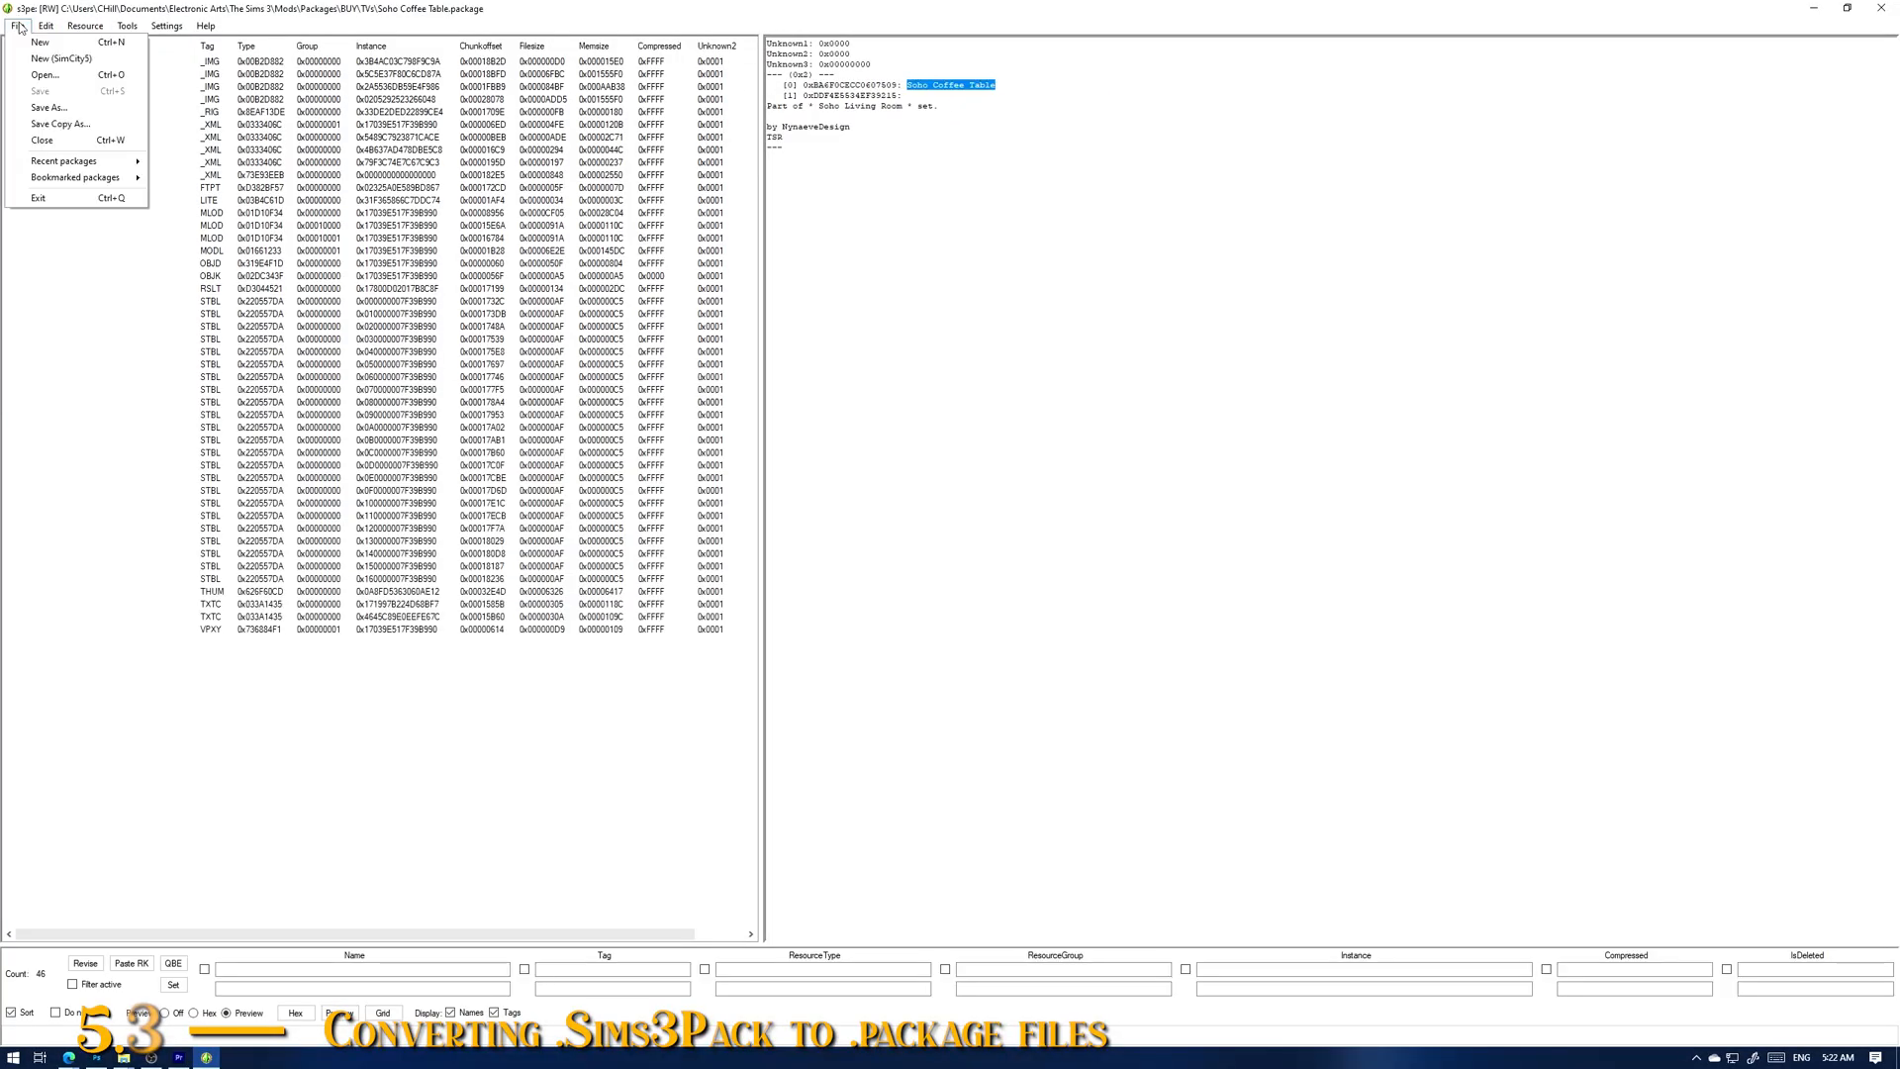
click(60, 108)
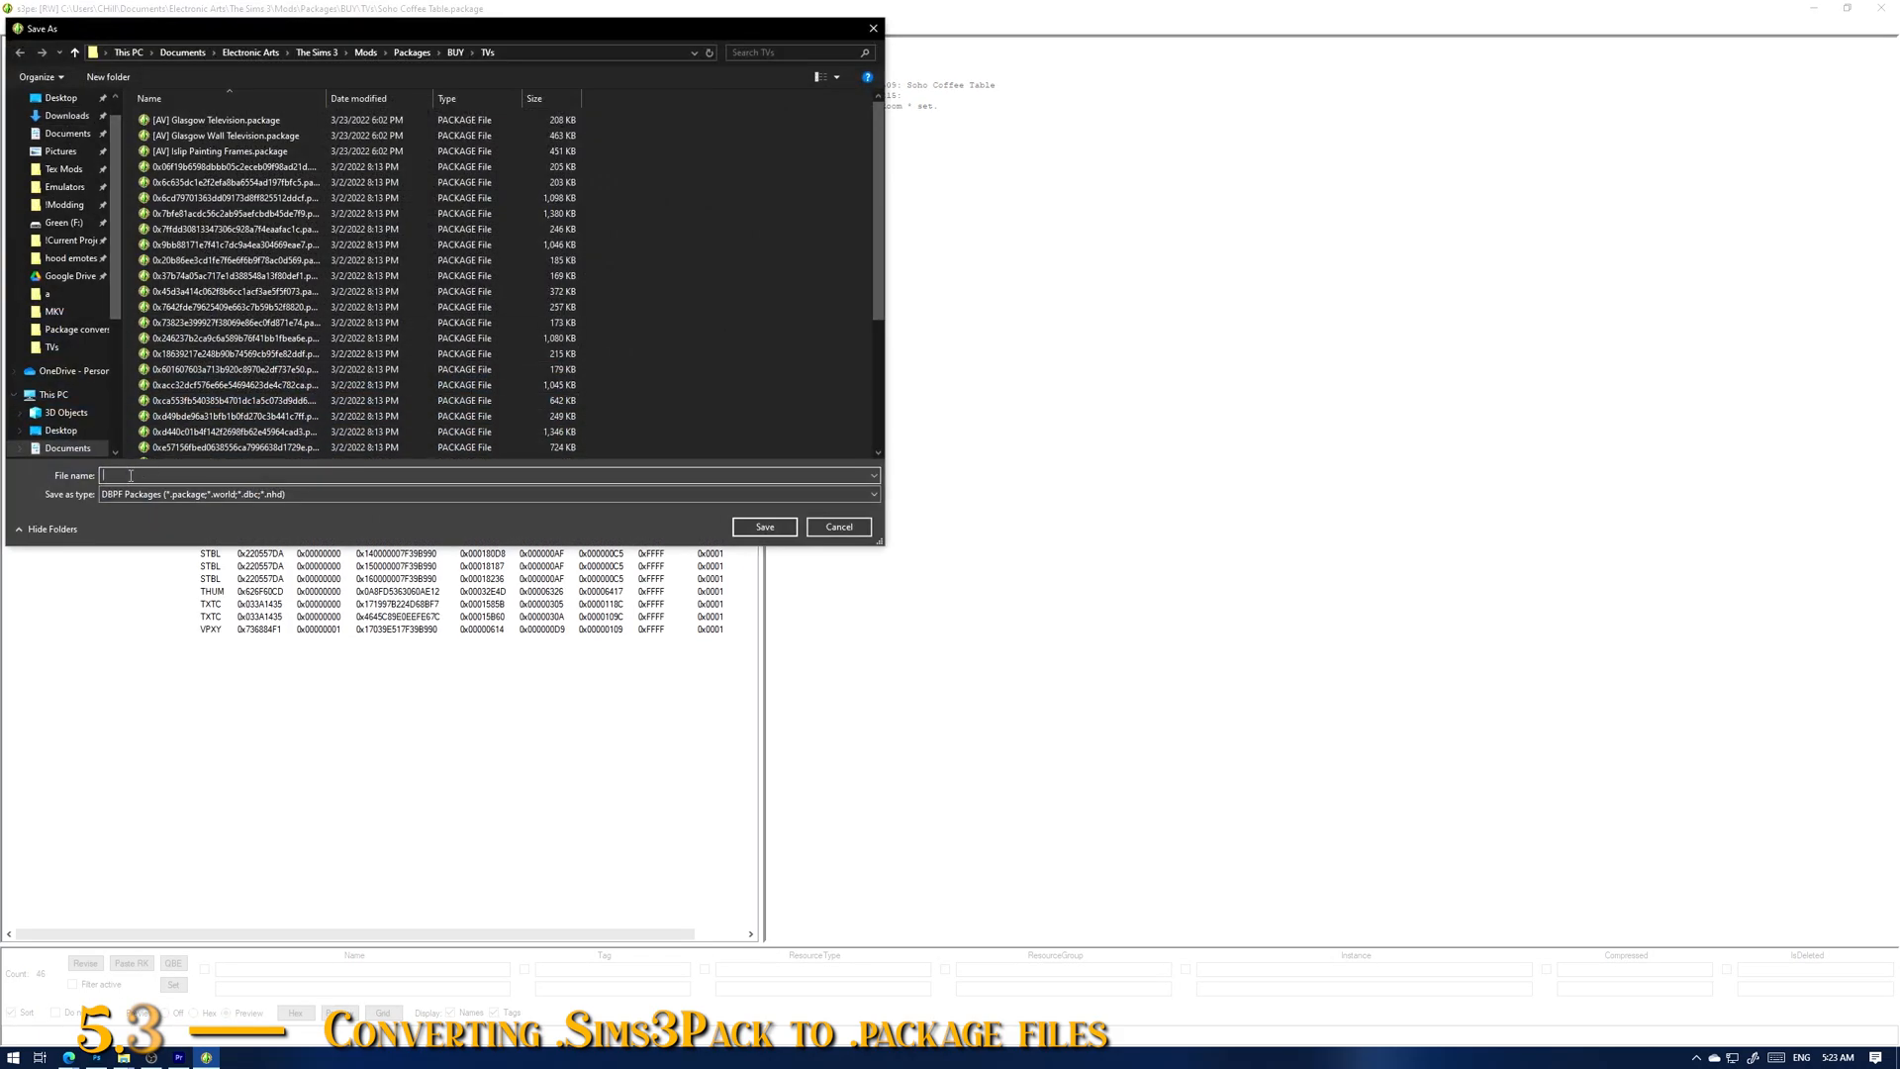
key(ctrl+v)
click(760, 531)
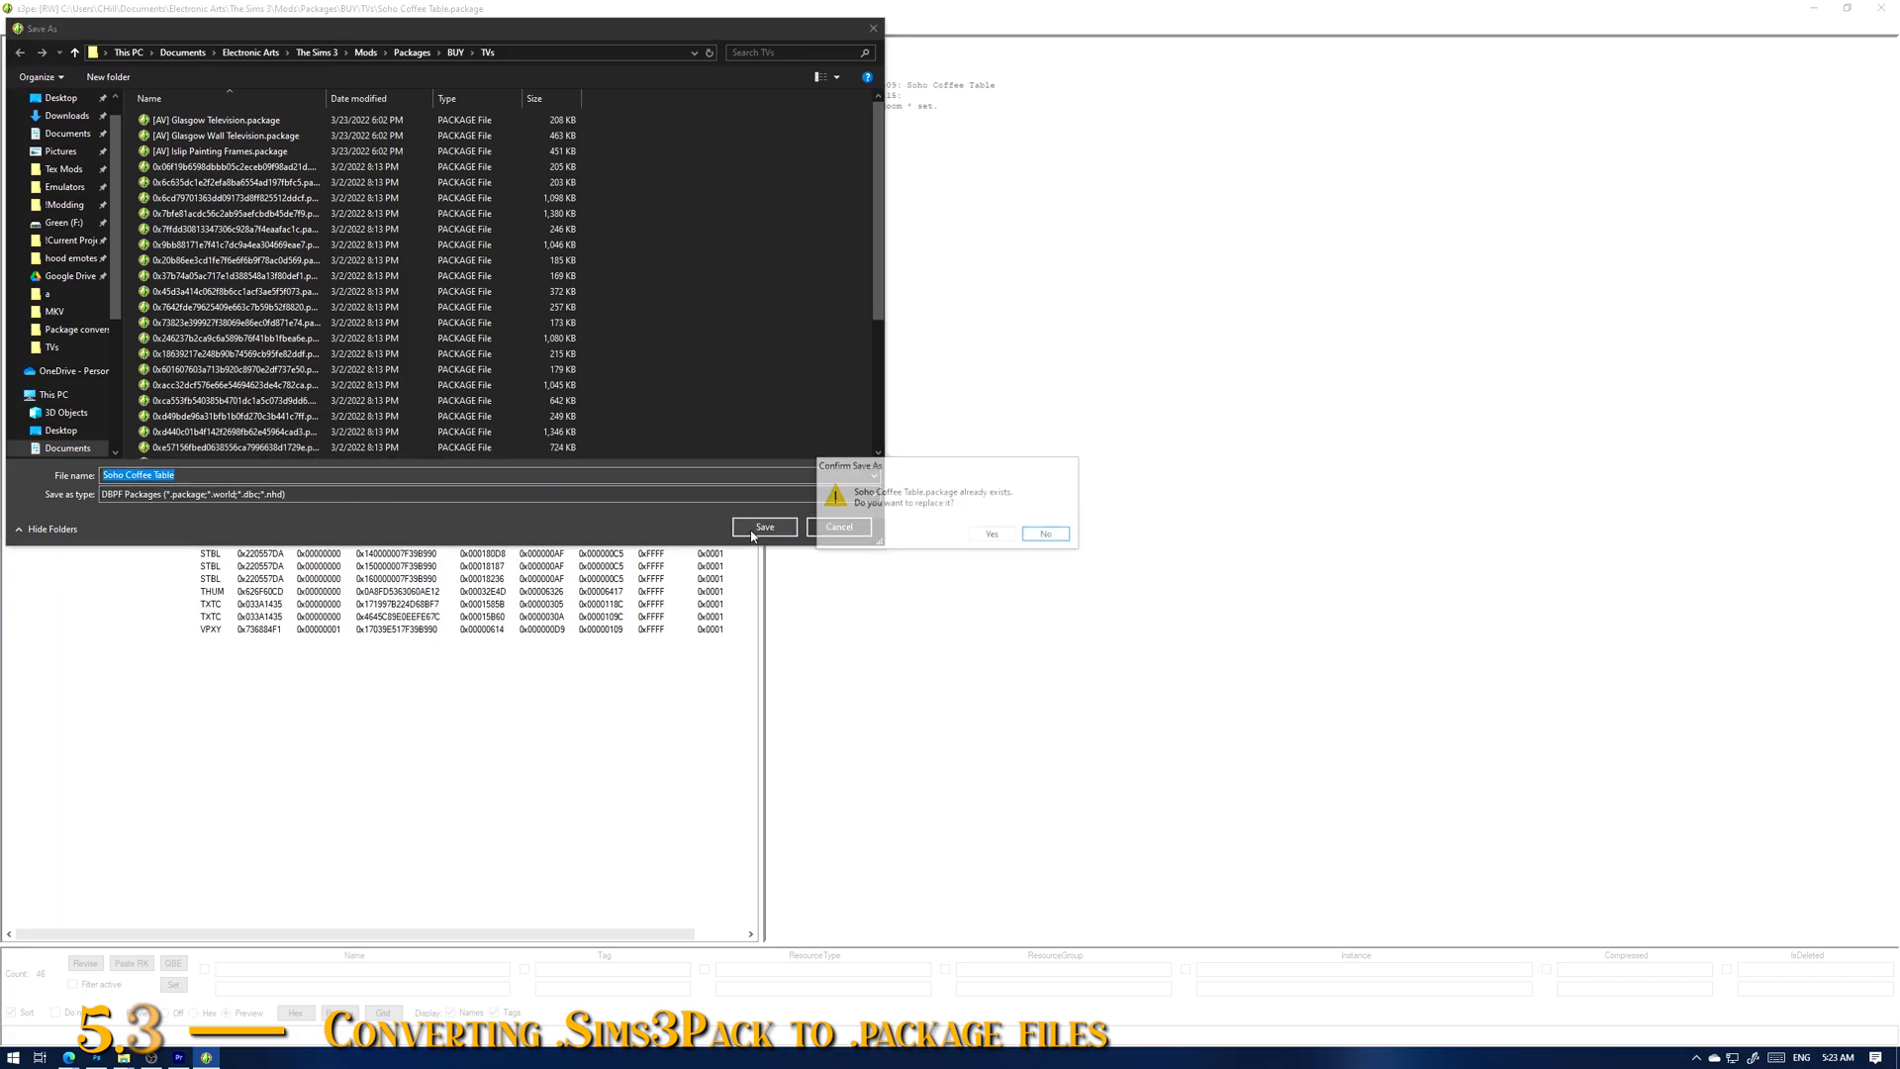
click(990, 535)
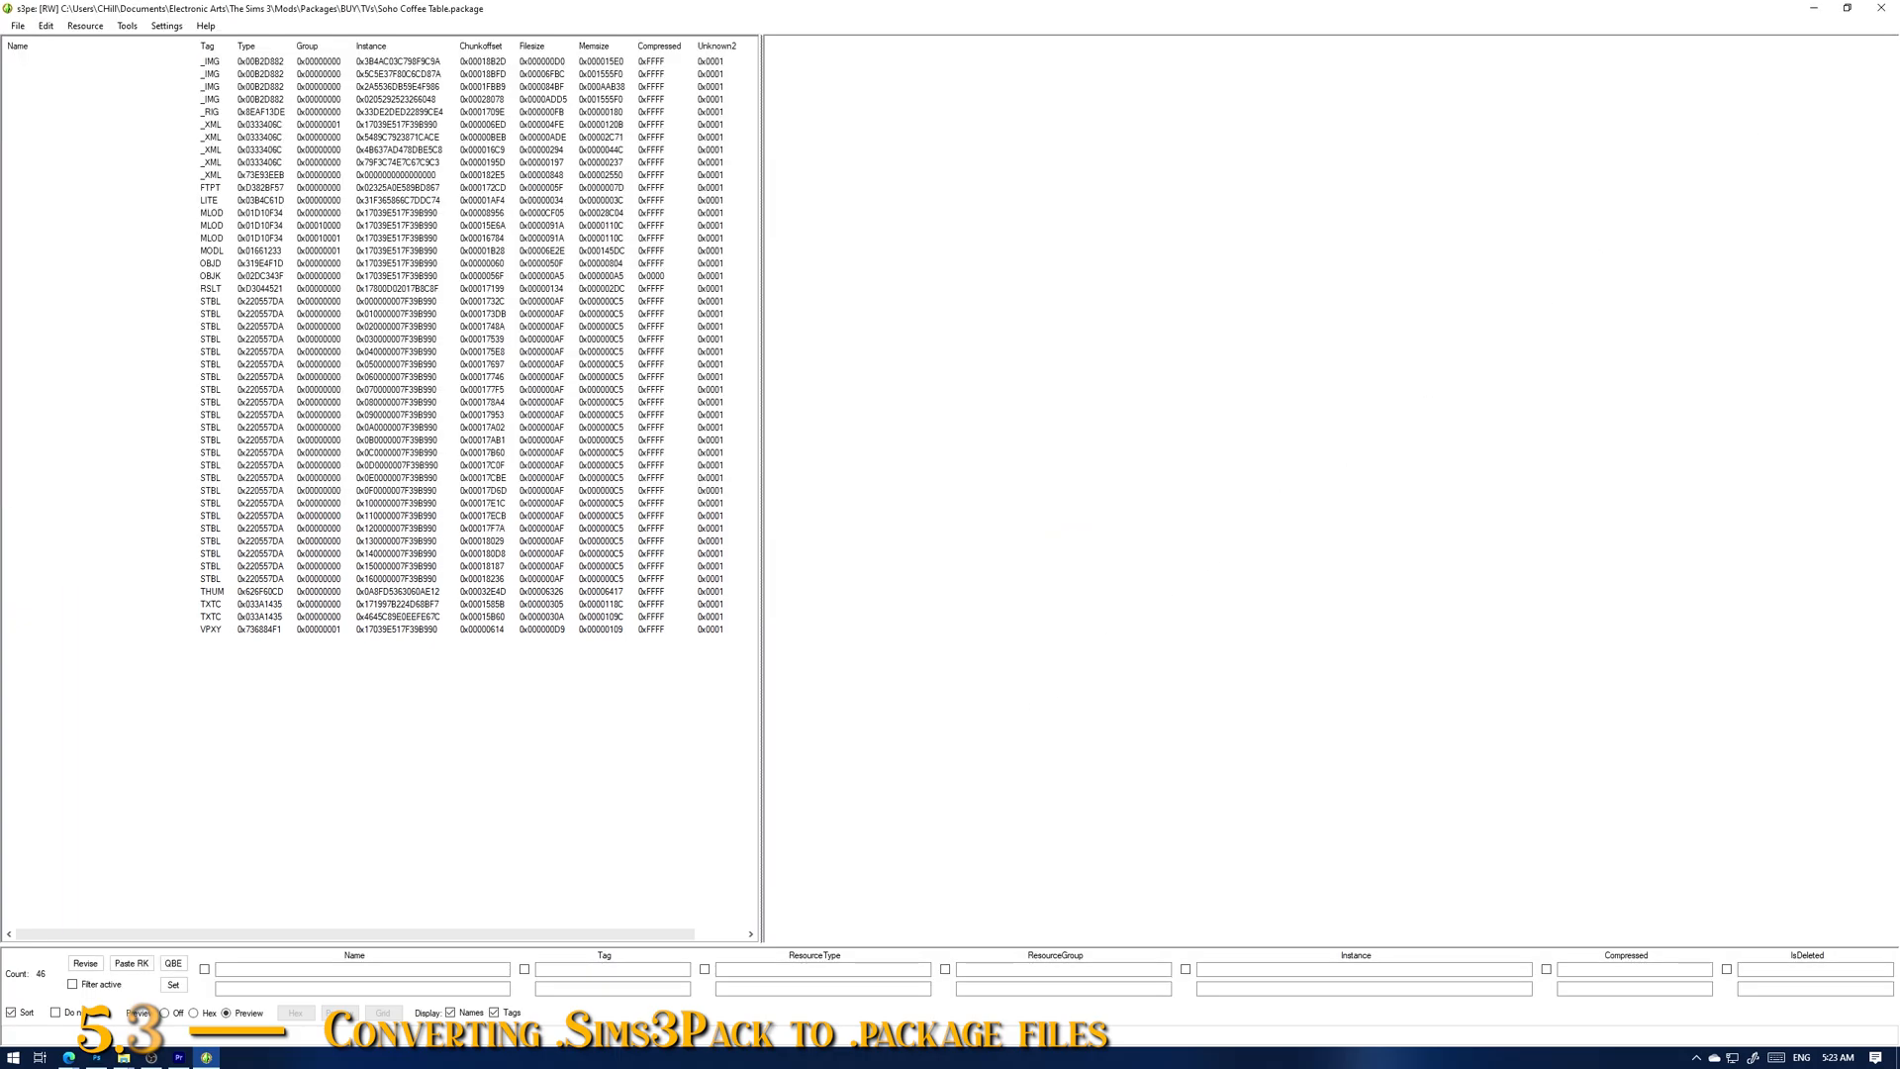
click(1877, 8)
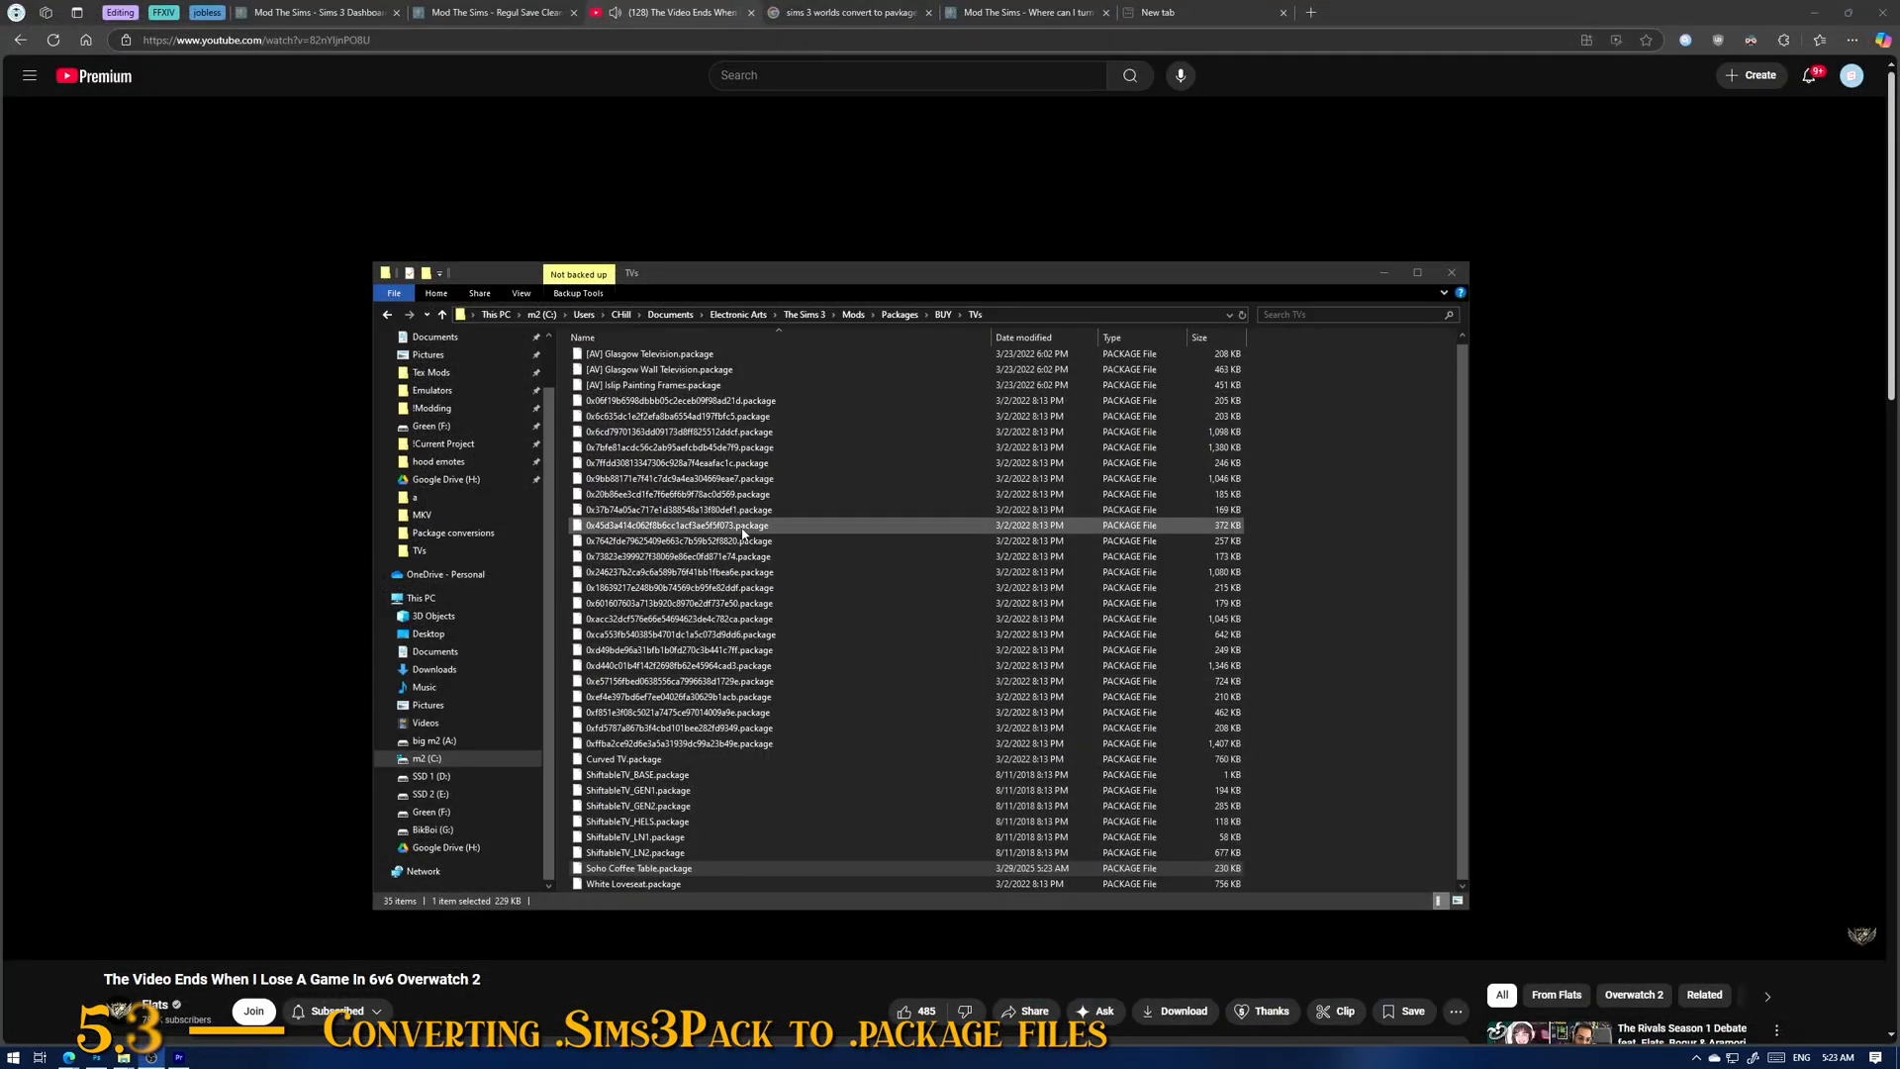
Step: Open the 0x06f19b6598 package from the TVs folder and copy the item name "Climbing Man" from one of its STBL resources
double_click(658, 400)
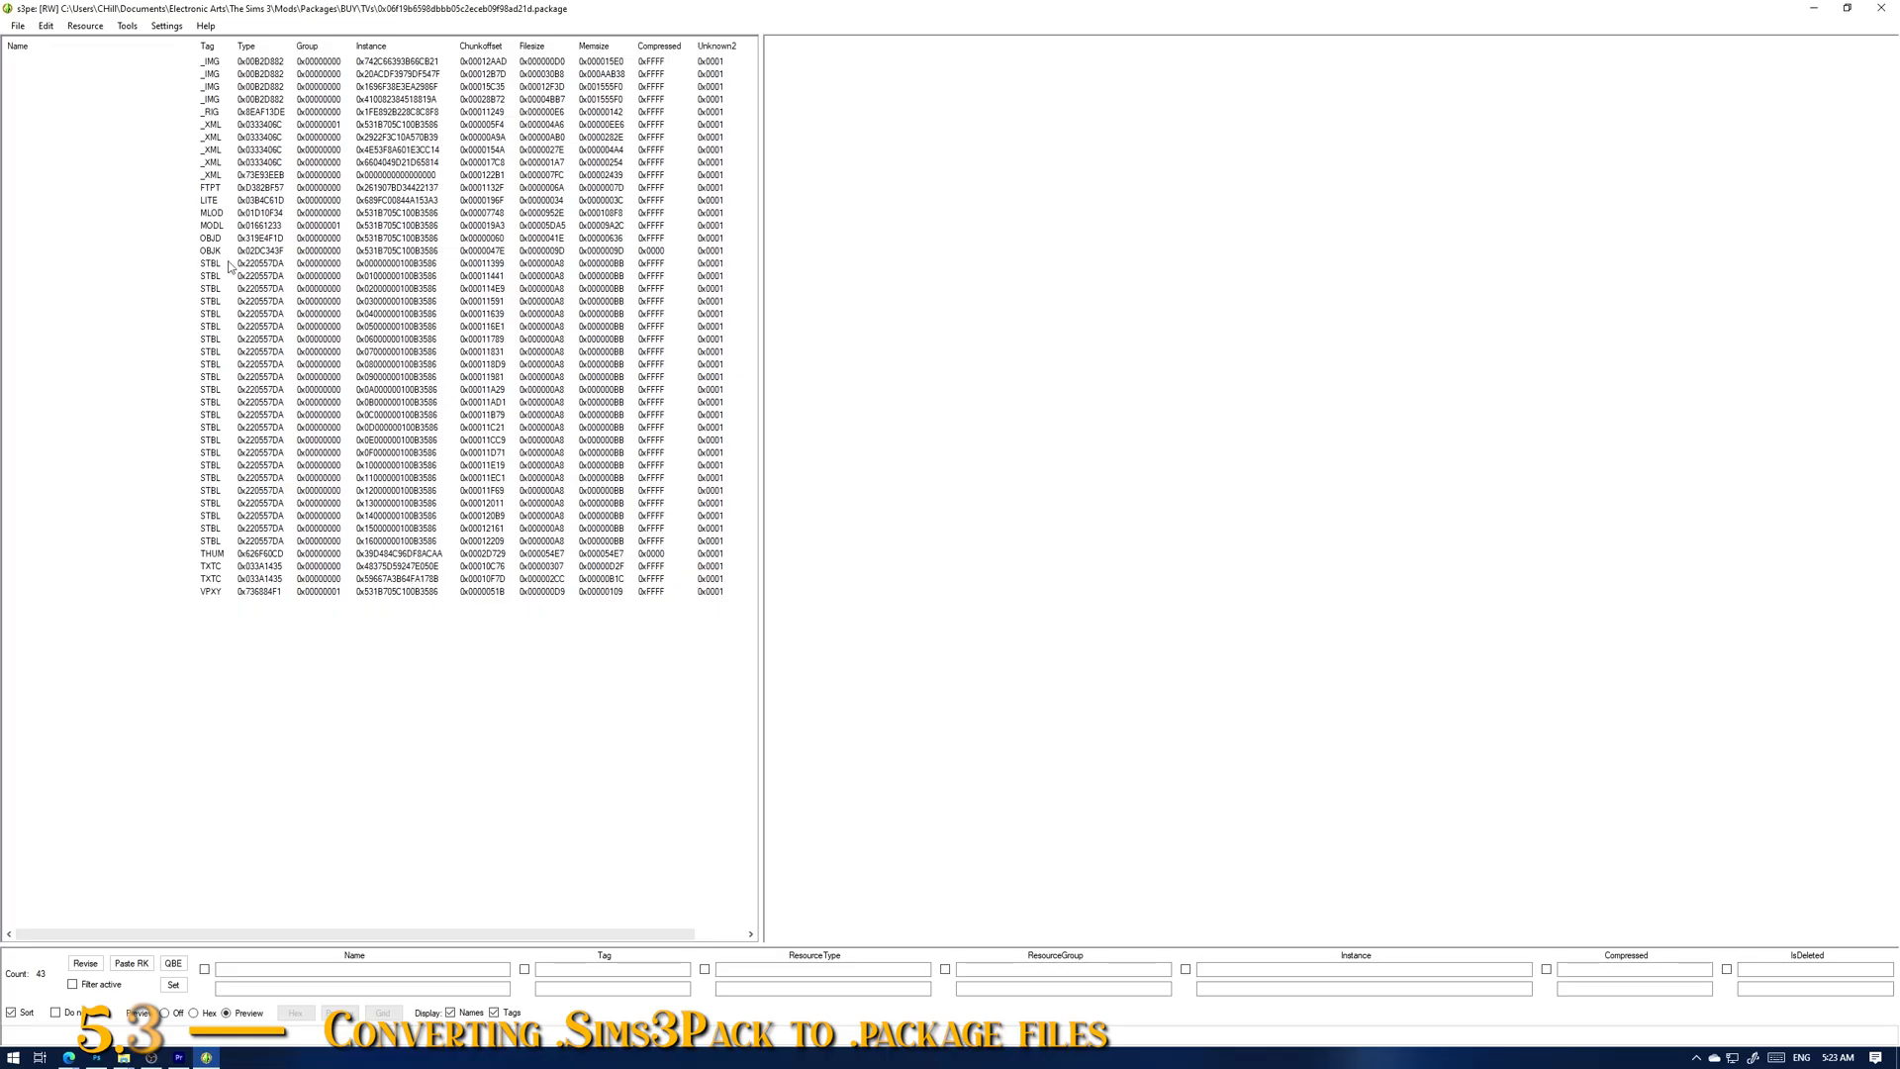
click(214, 280)
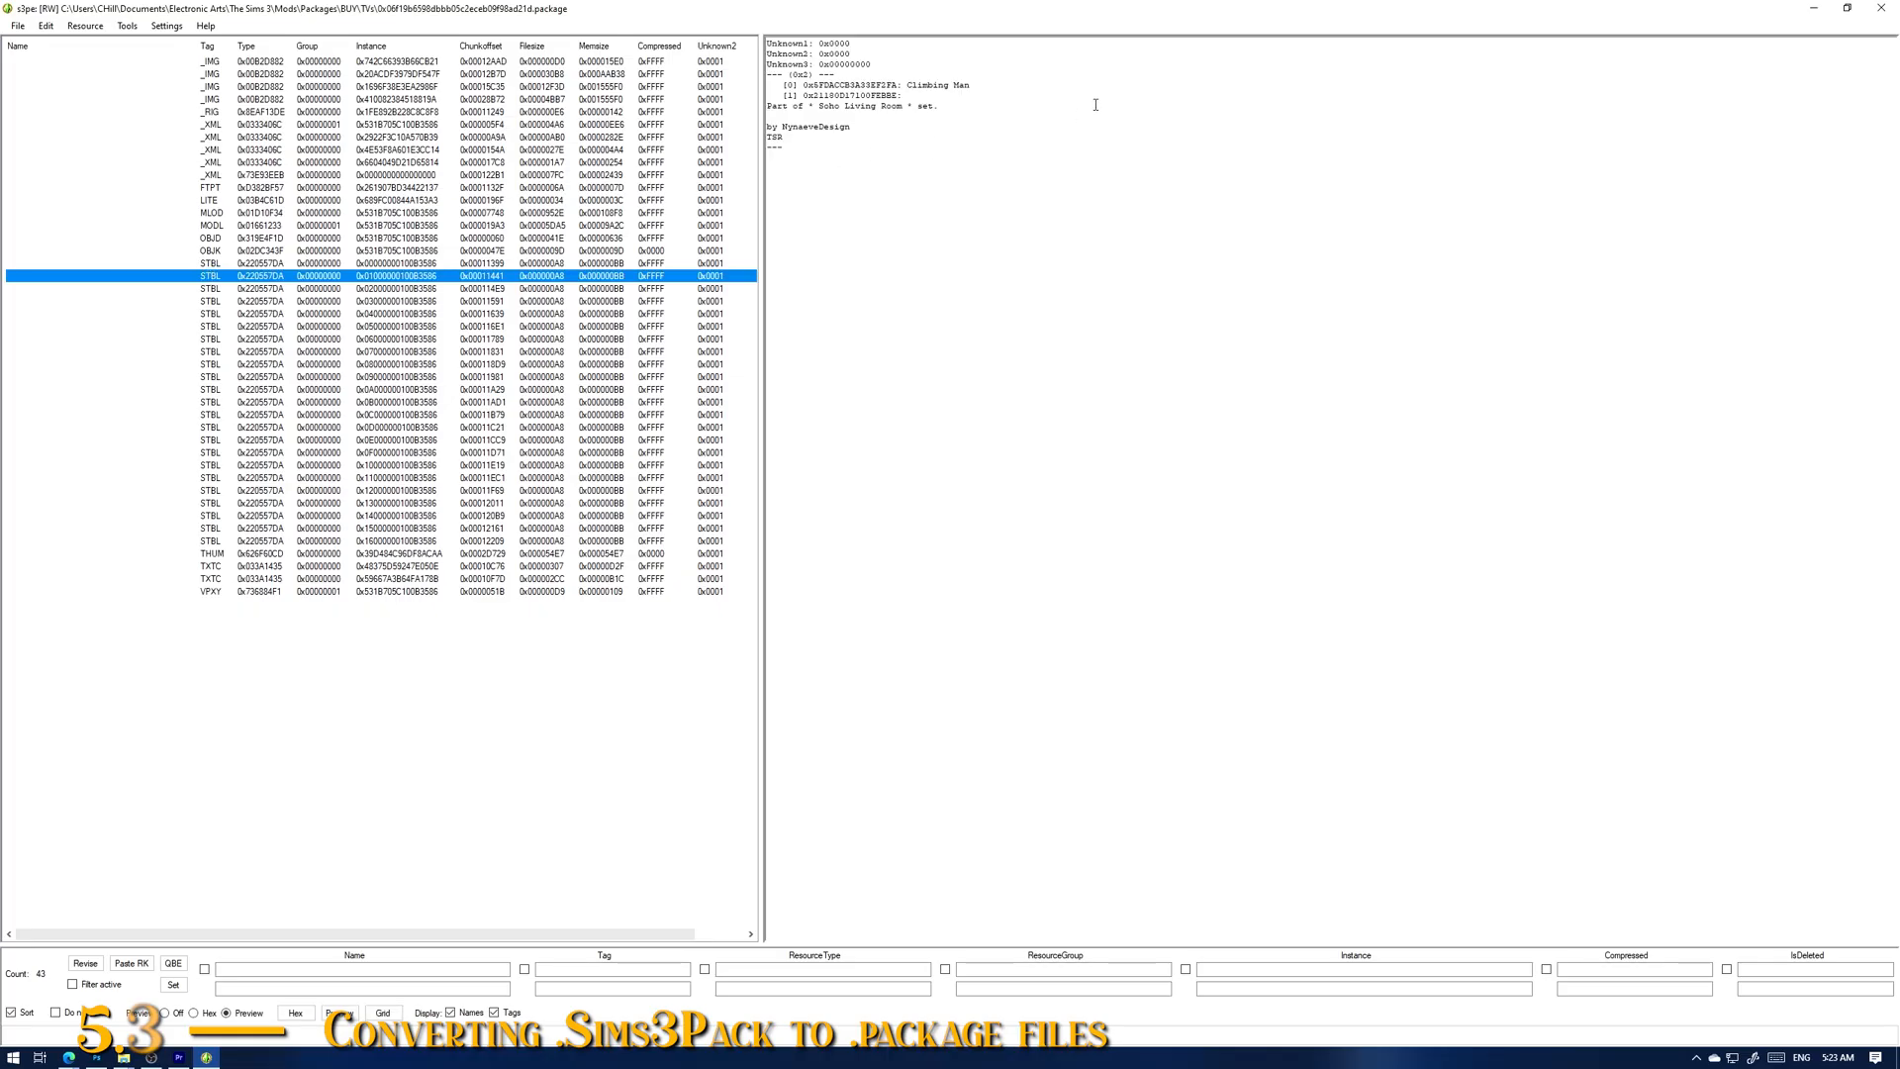
drag(907, 87, 977, 89)
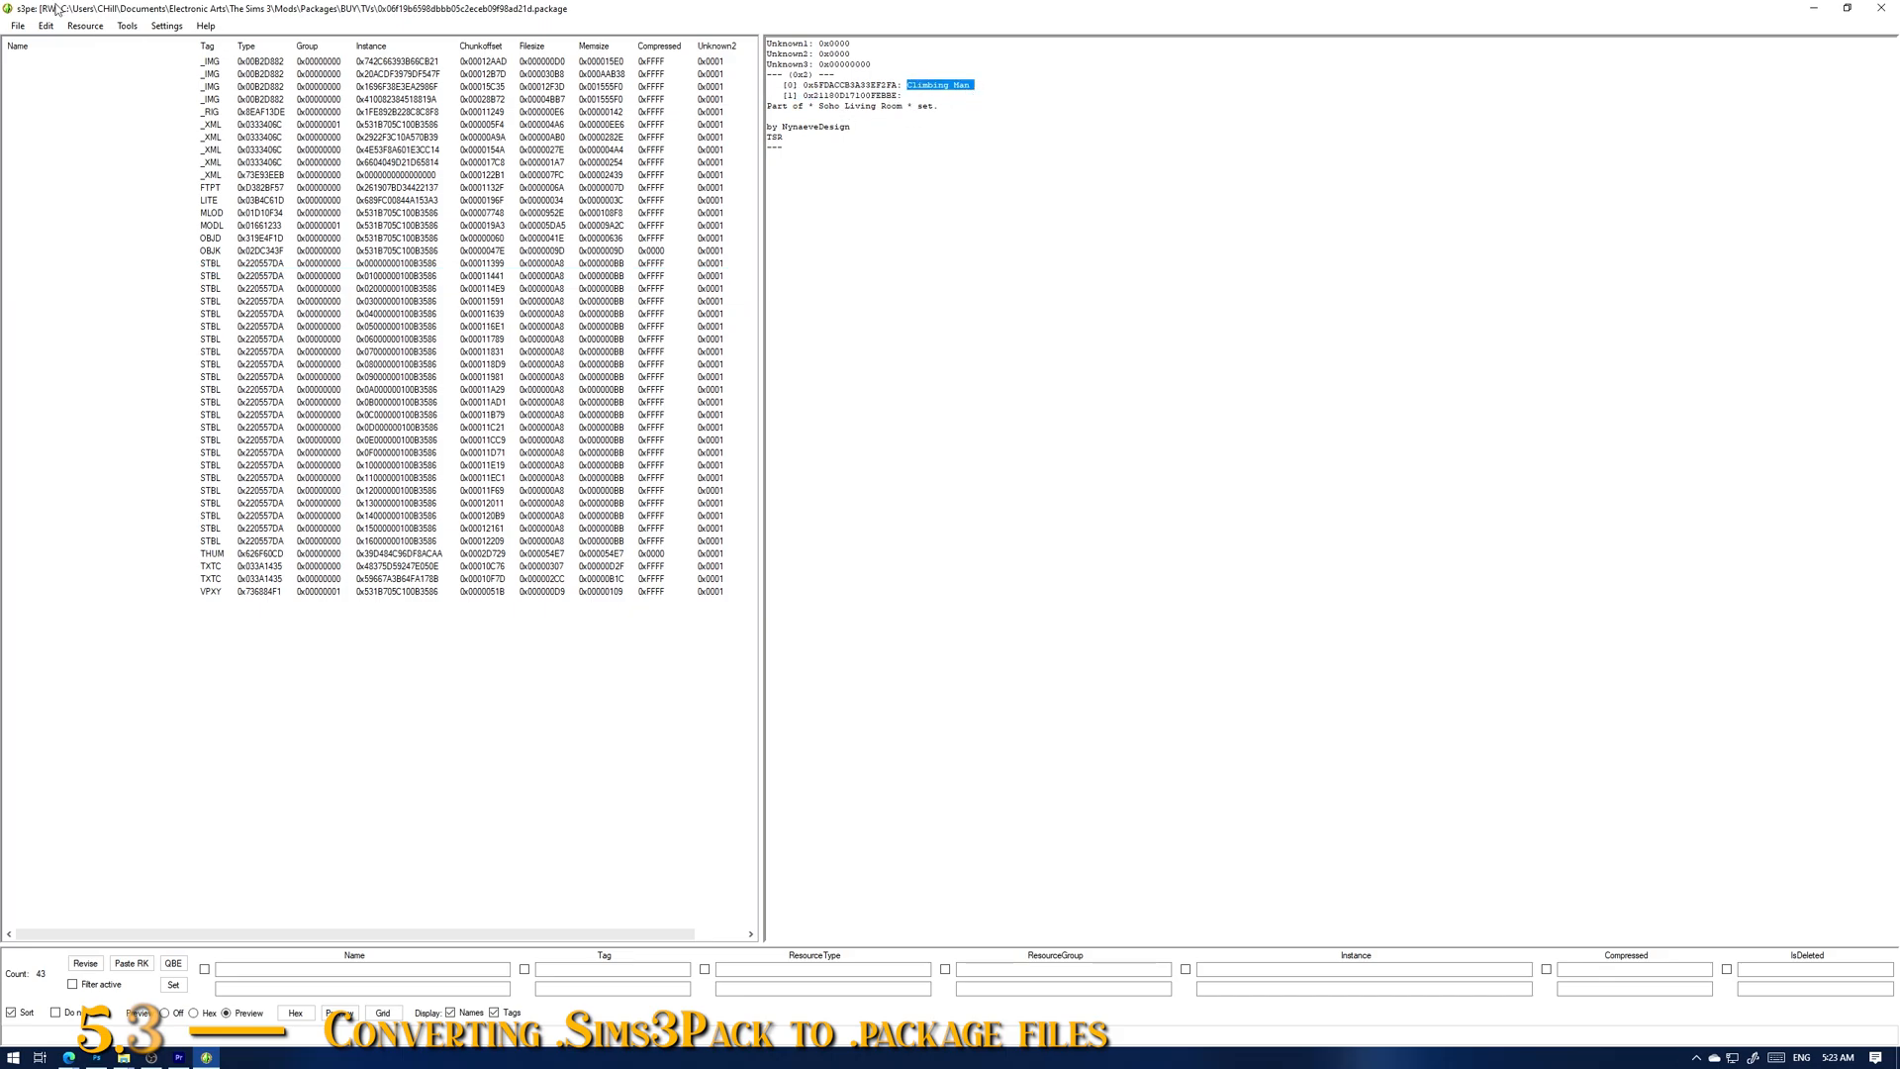
right_click(946, 89)
click(987, 103)
Step: Save the package under the copied name Climbing Man in the TVs folder
click(42, 24)
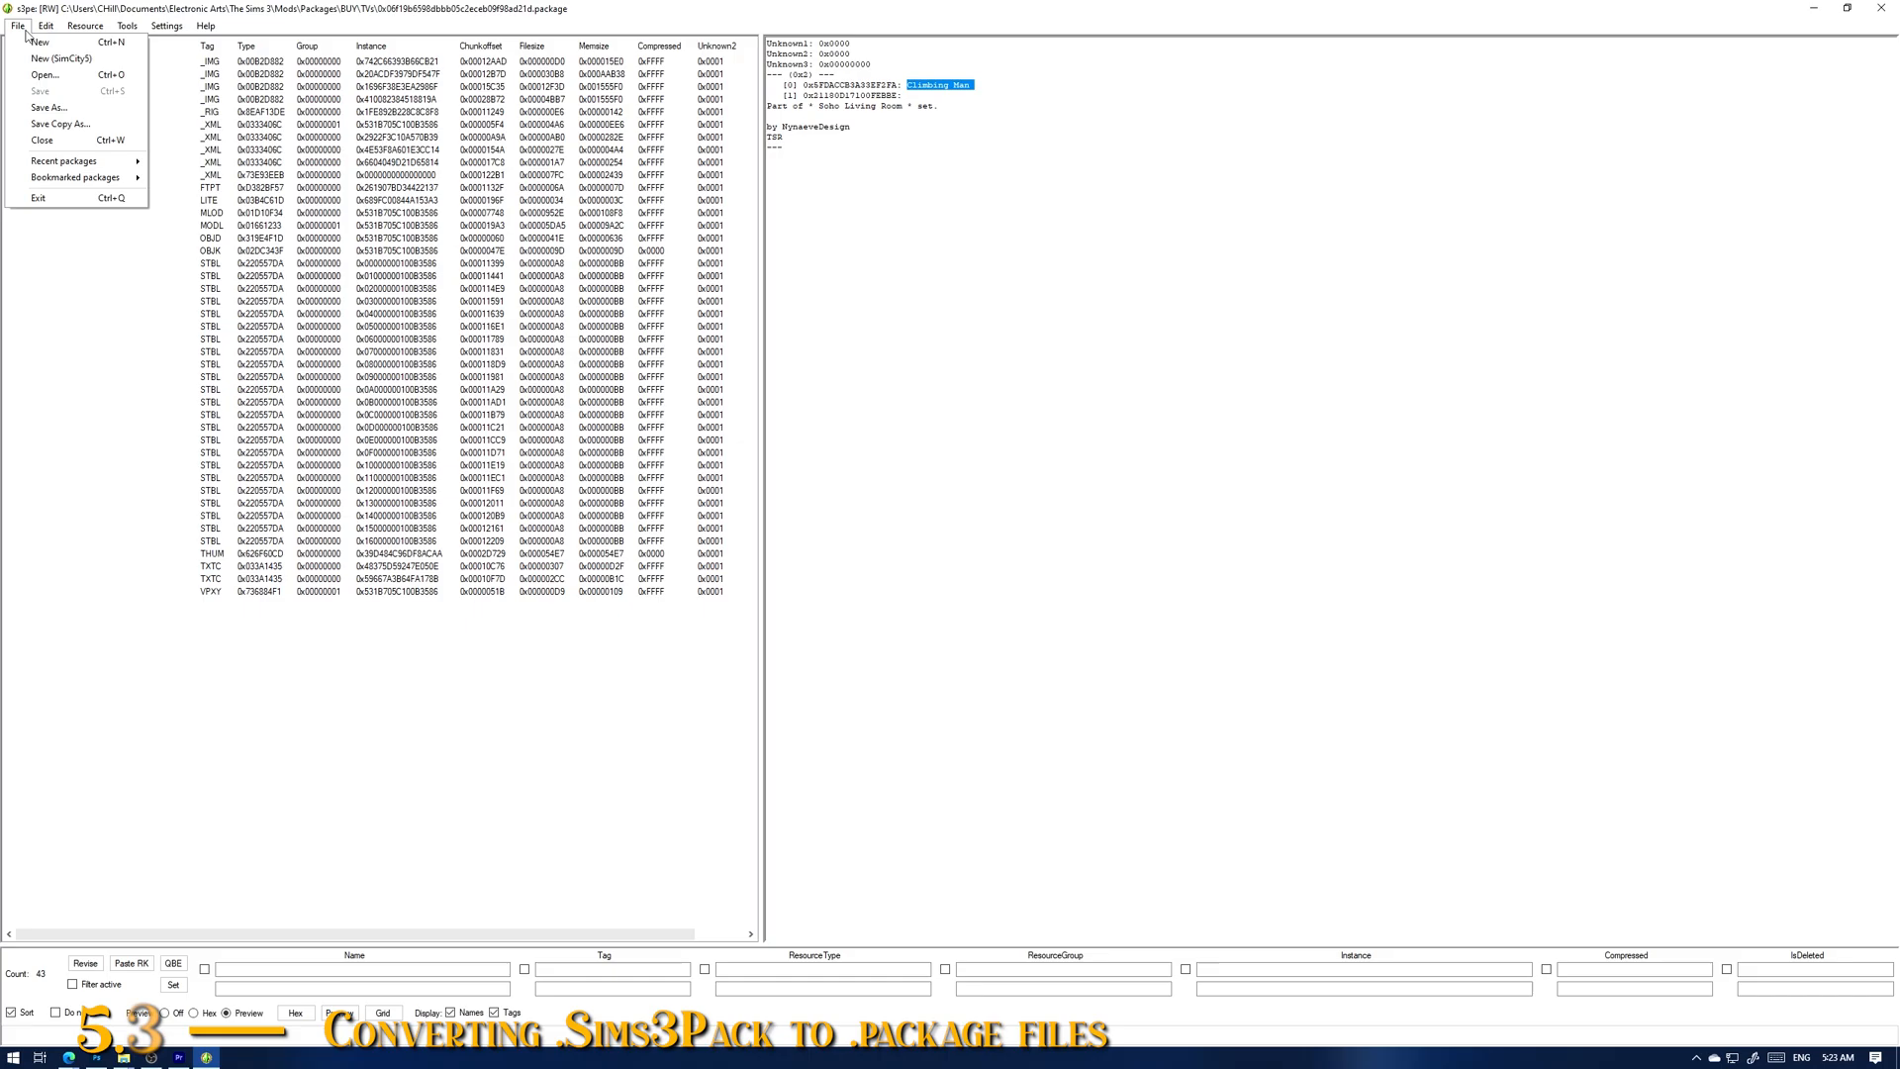
click(61, 111)
right_click(220, 475)
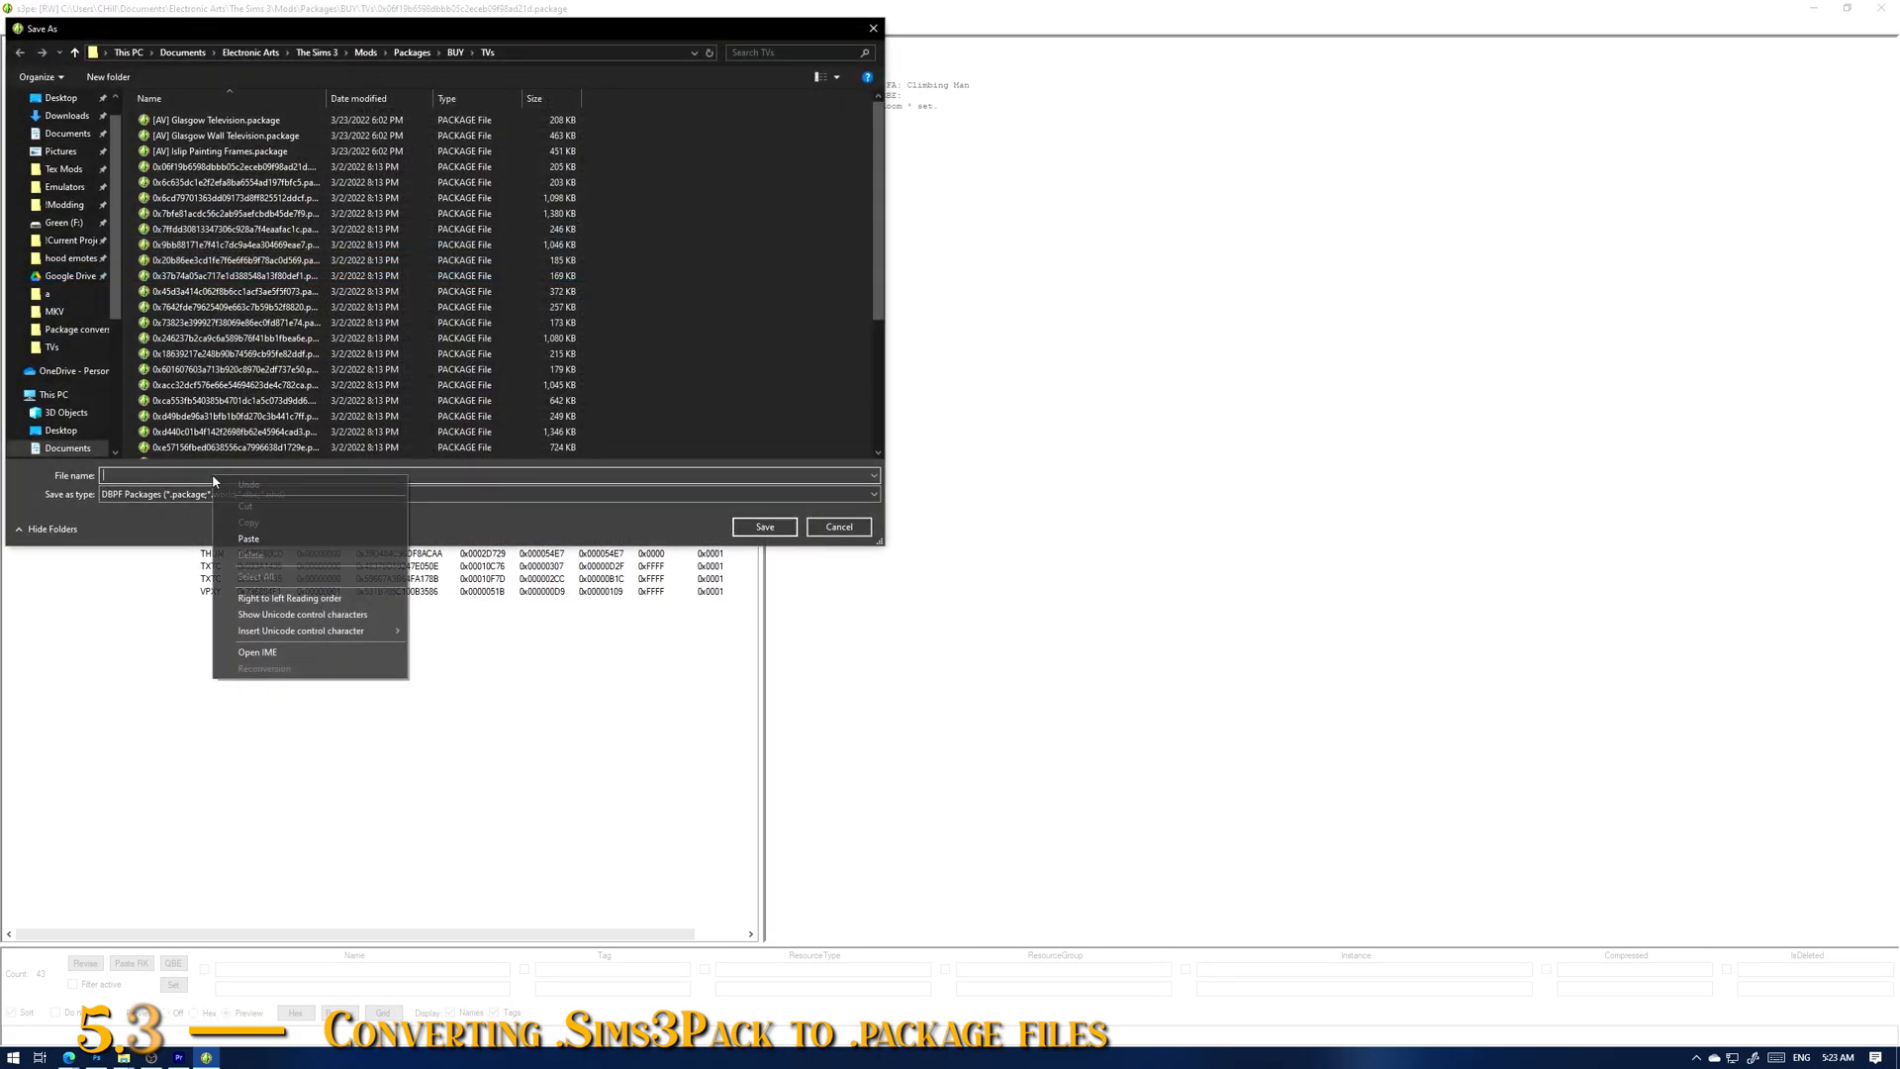
click(253, 540)
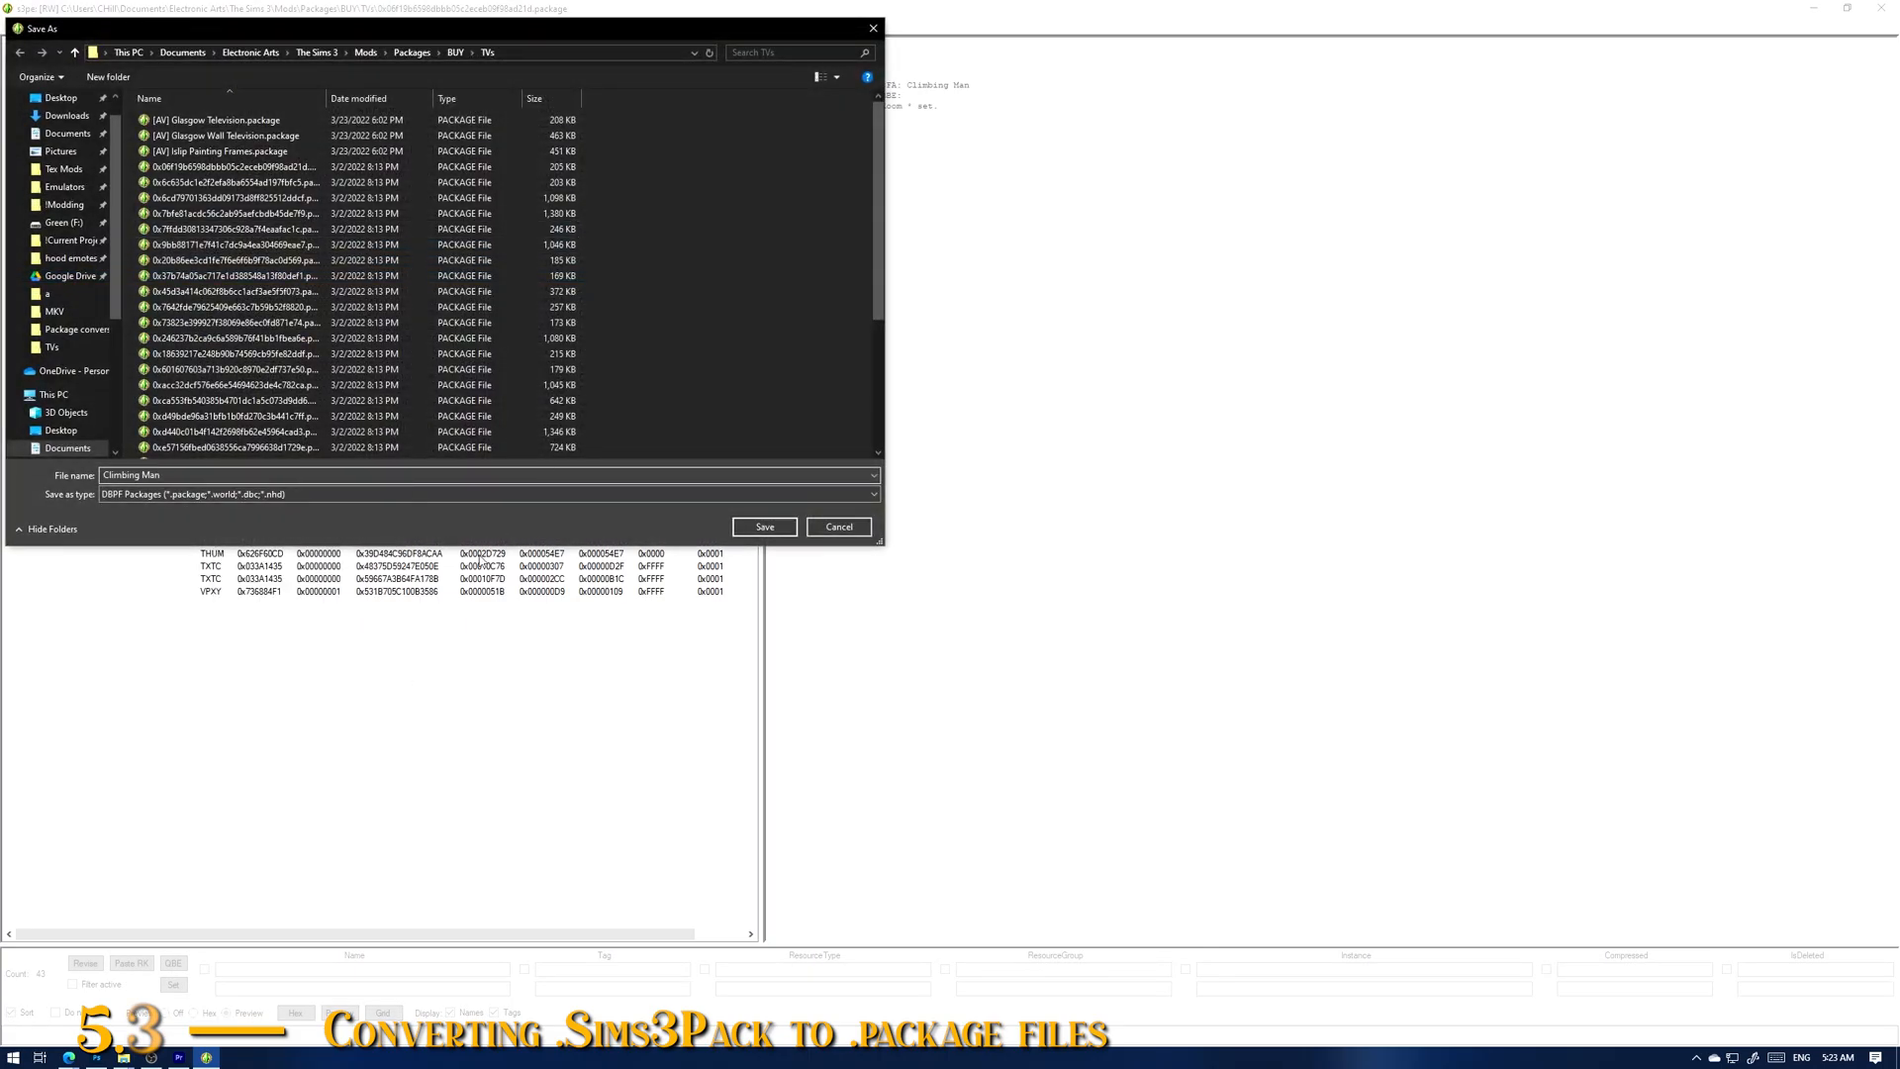
click(767, 527)
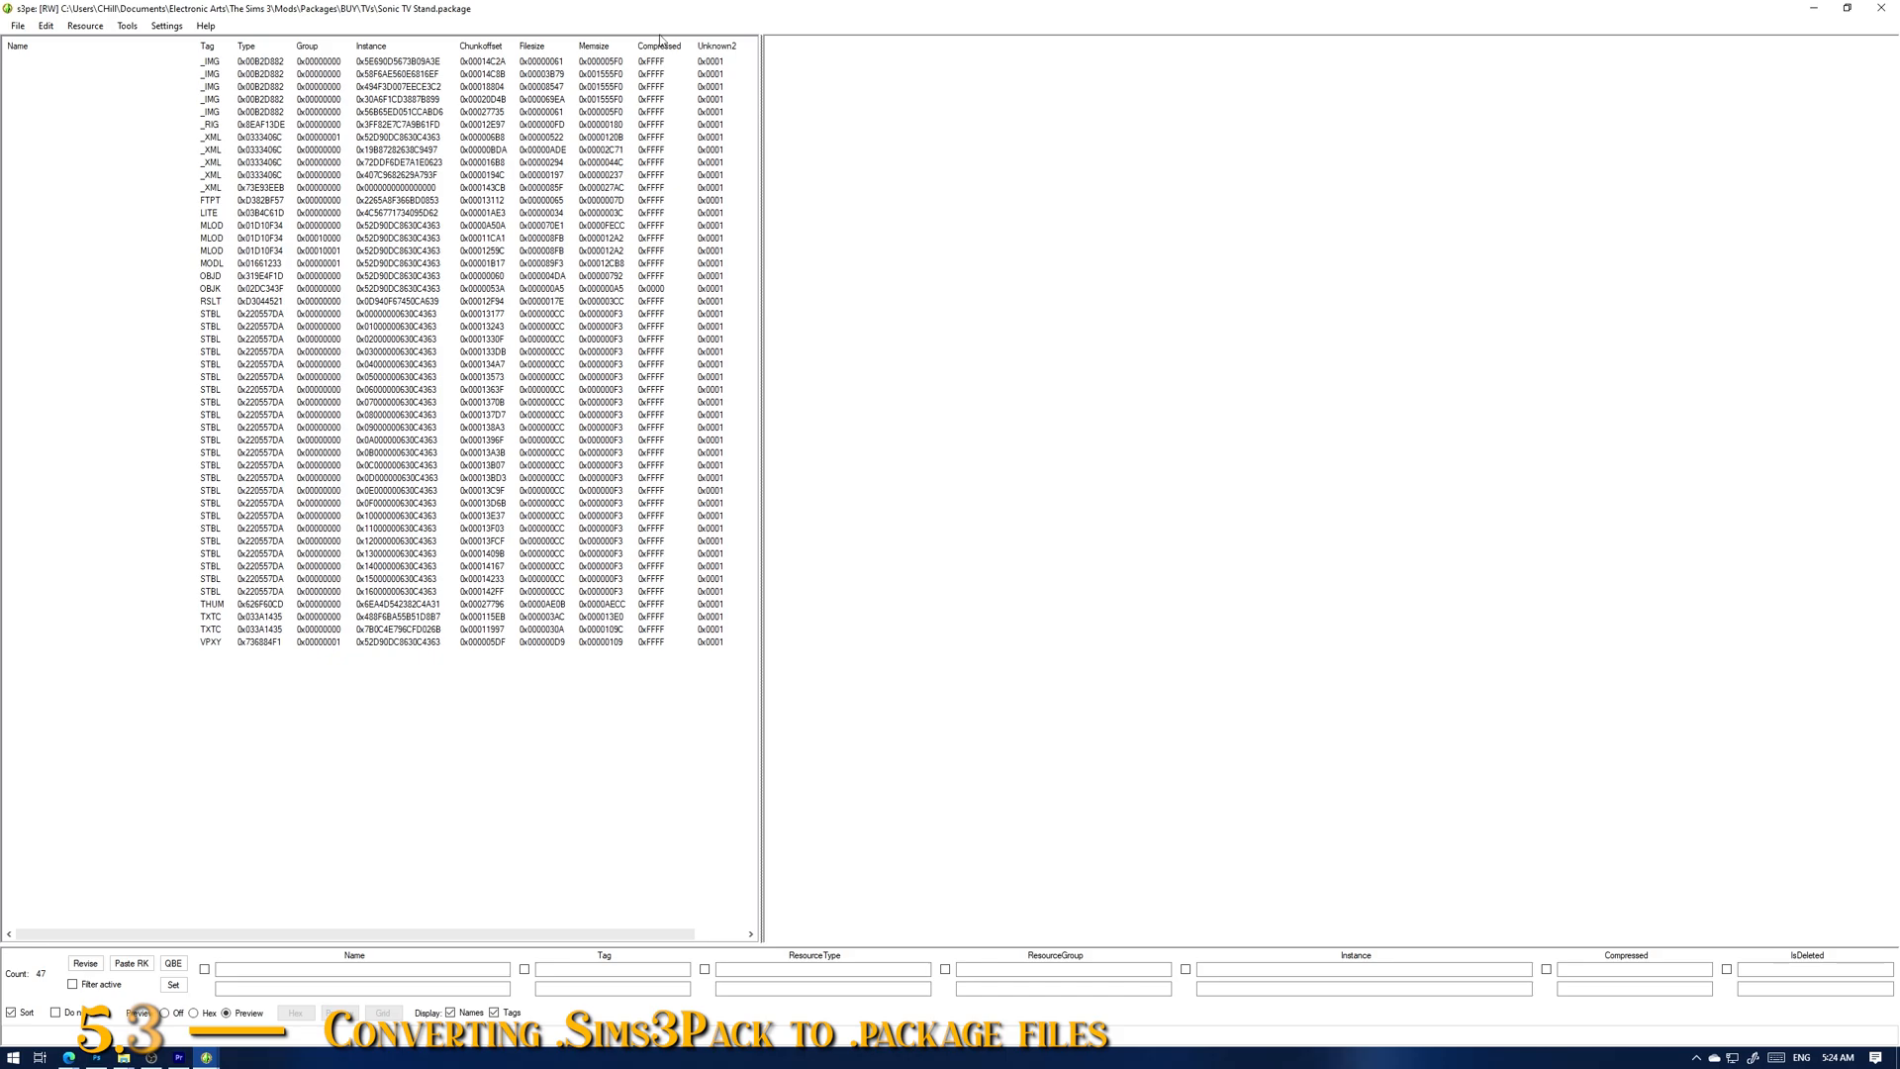
Step: Close the Sonic TV Stand package and delete the original 0x06f19b6598 and 0x6c635dc1e2 package files from the TVs folder
click(1879, 9)
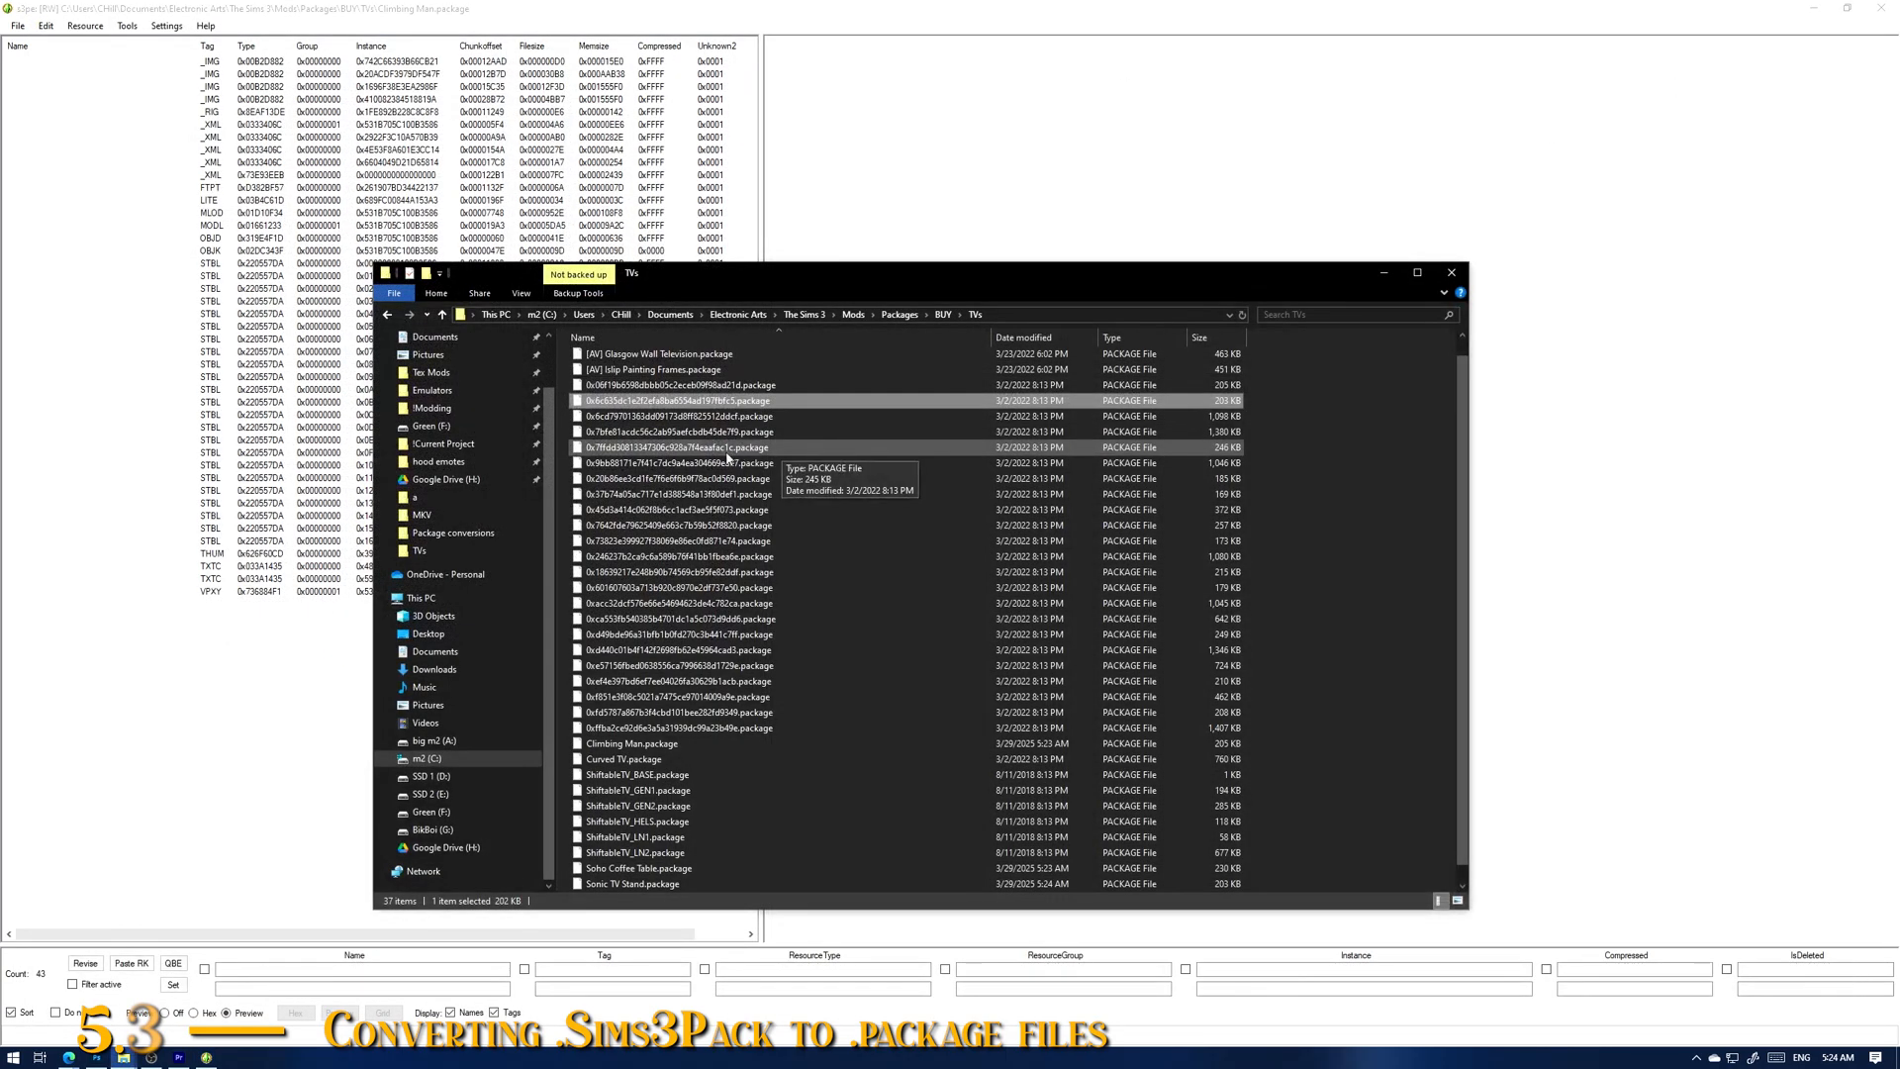
ctrl+click(631, 399)
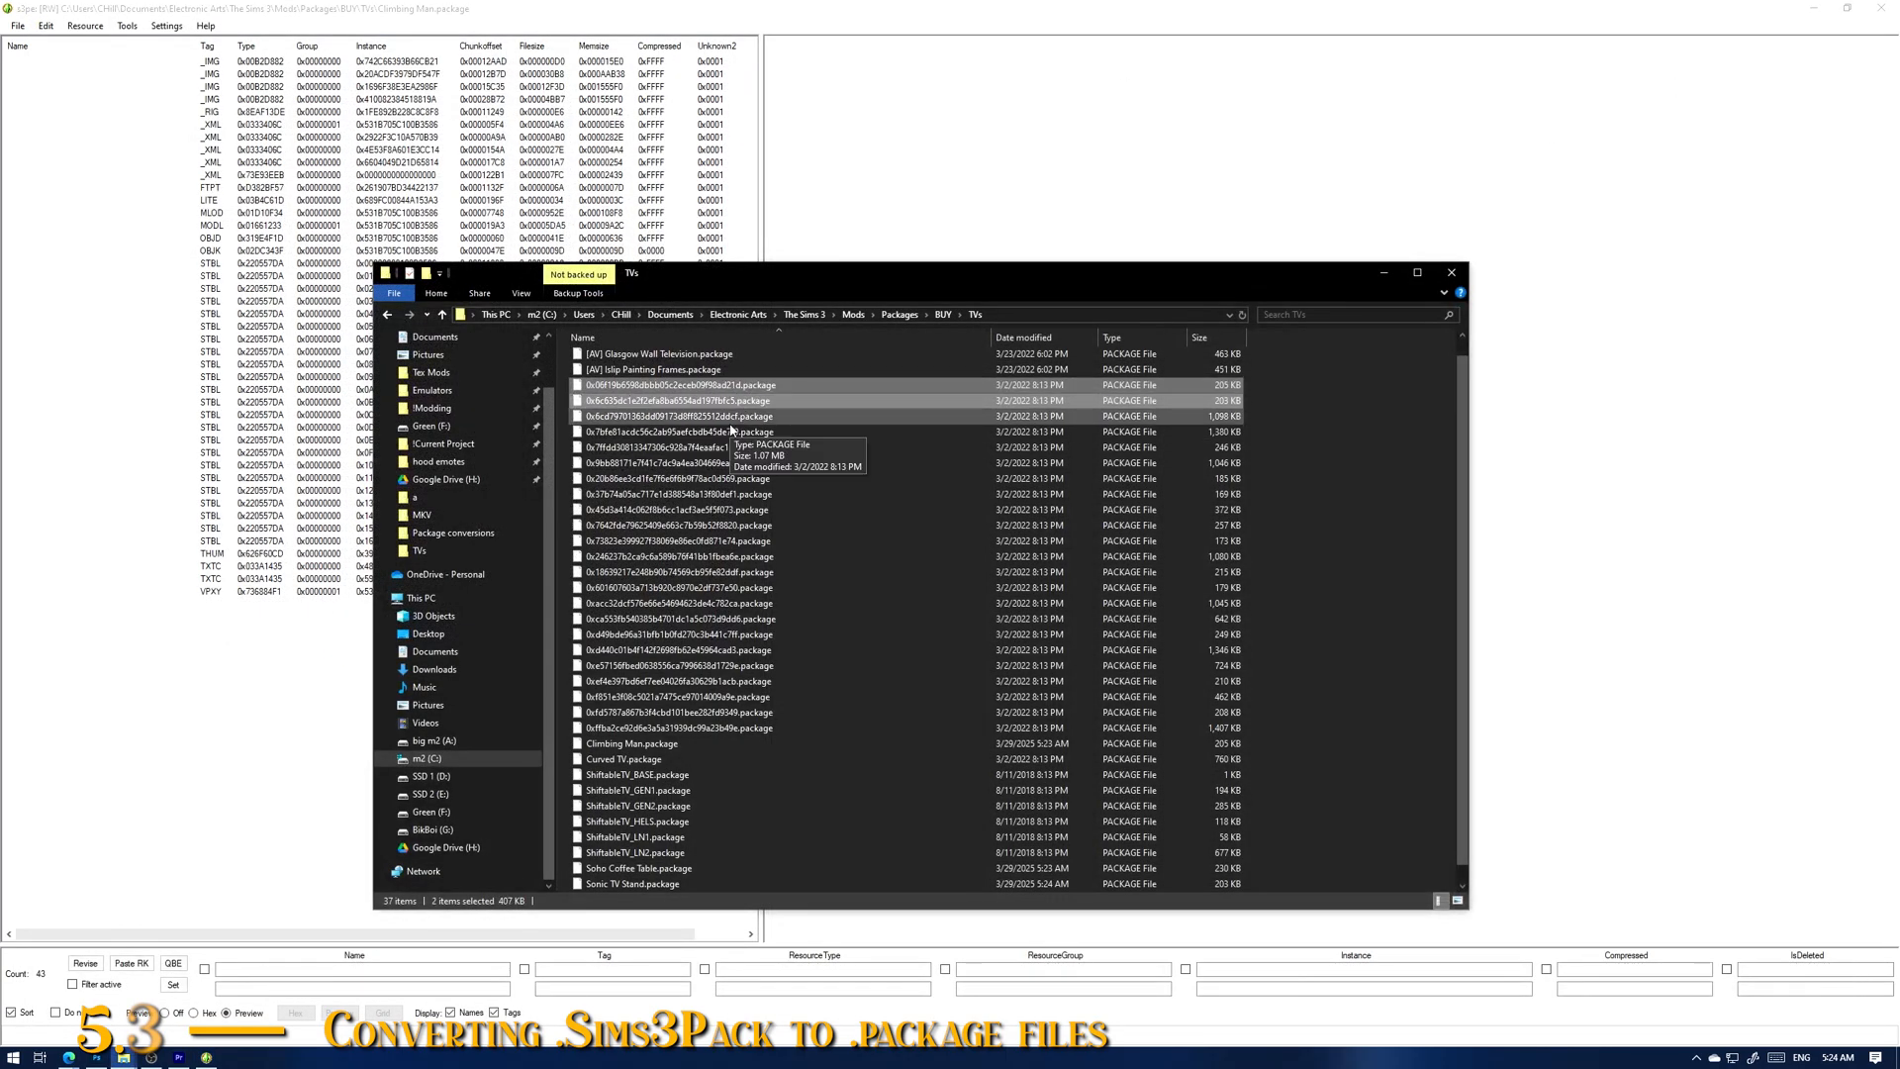
key(Delete)
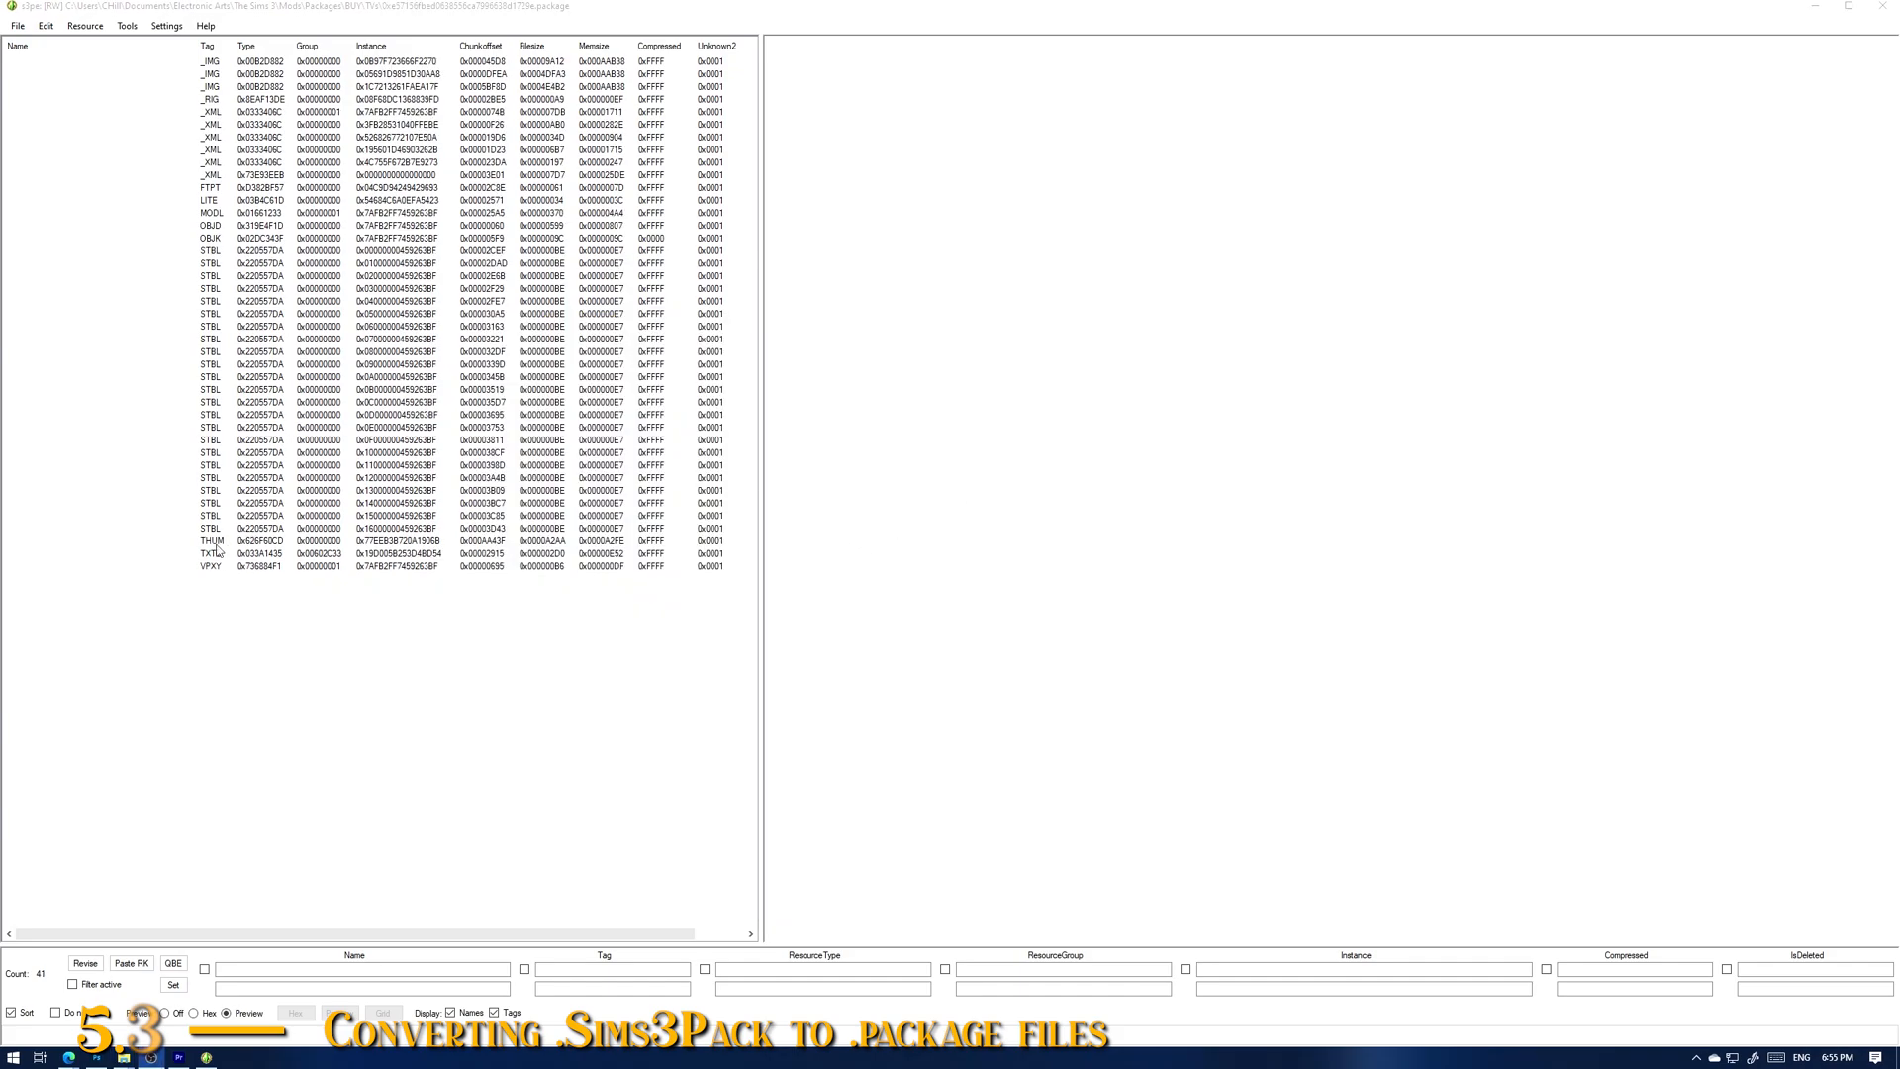
Step: Check the THUM resource of the open package to identify the item by its thumbnail
click(217, 543)
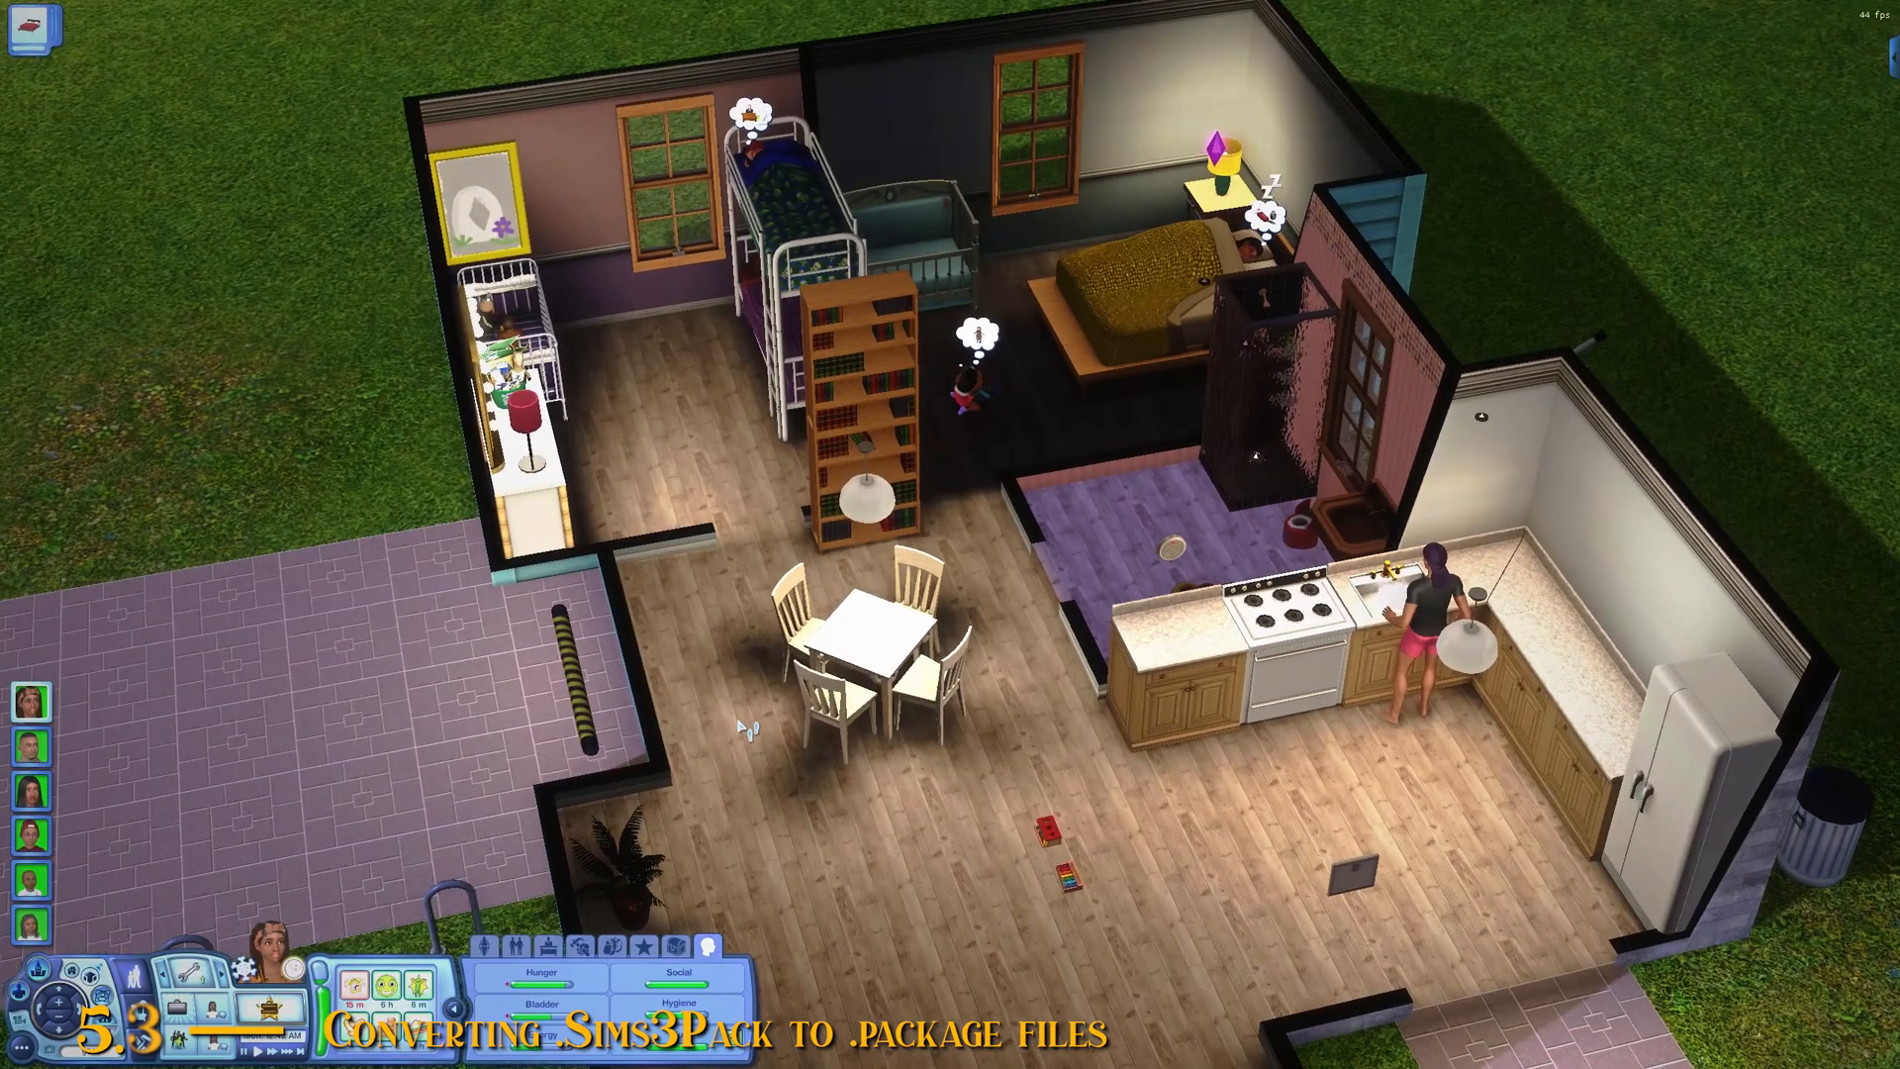
scroll(745, 731, up, 3)
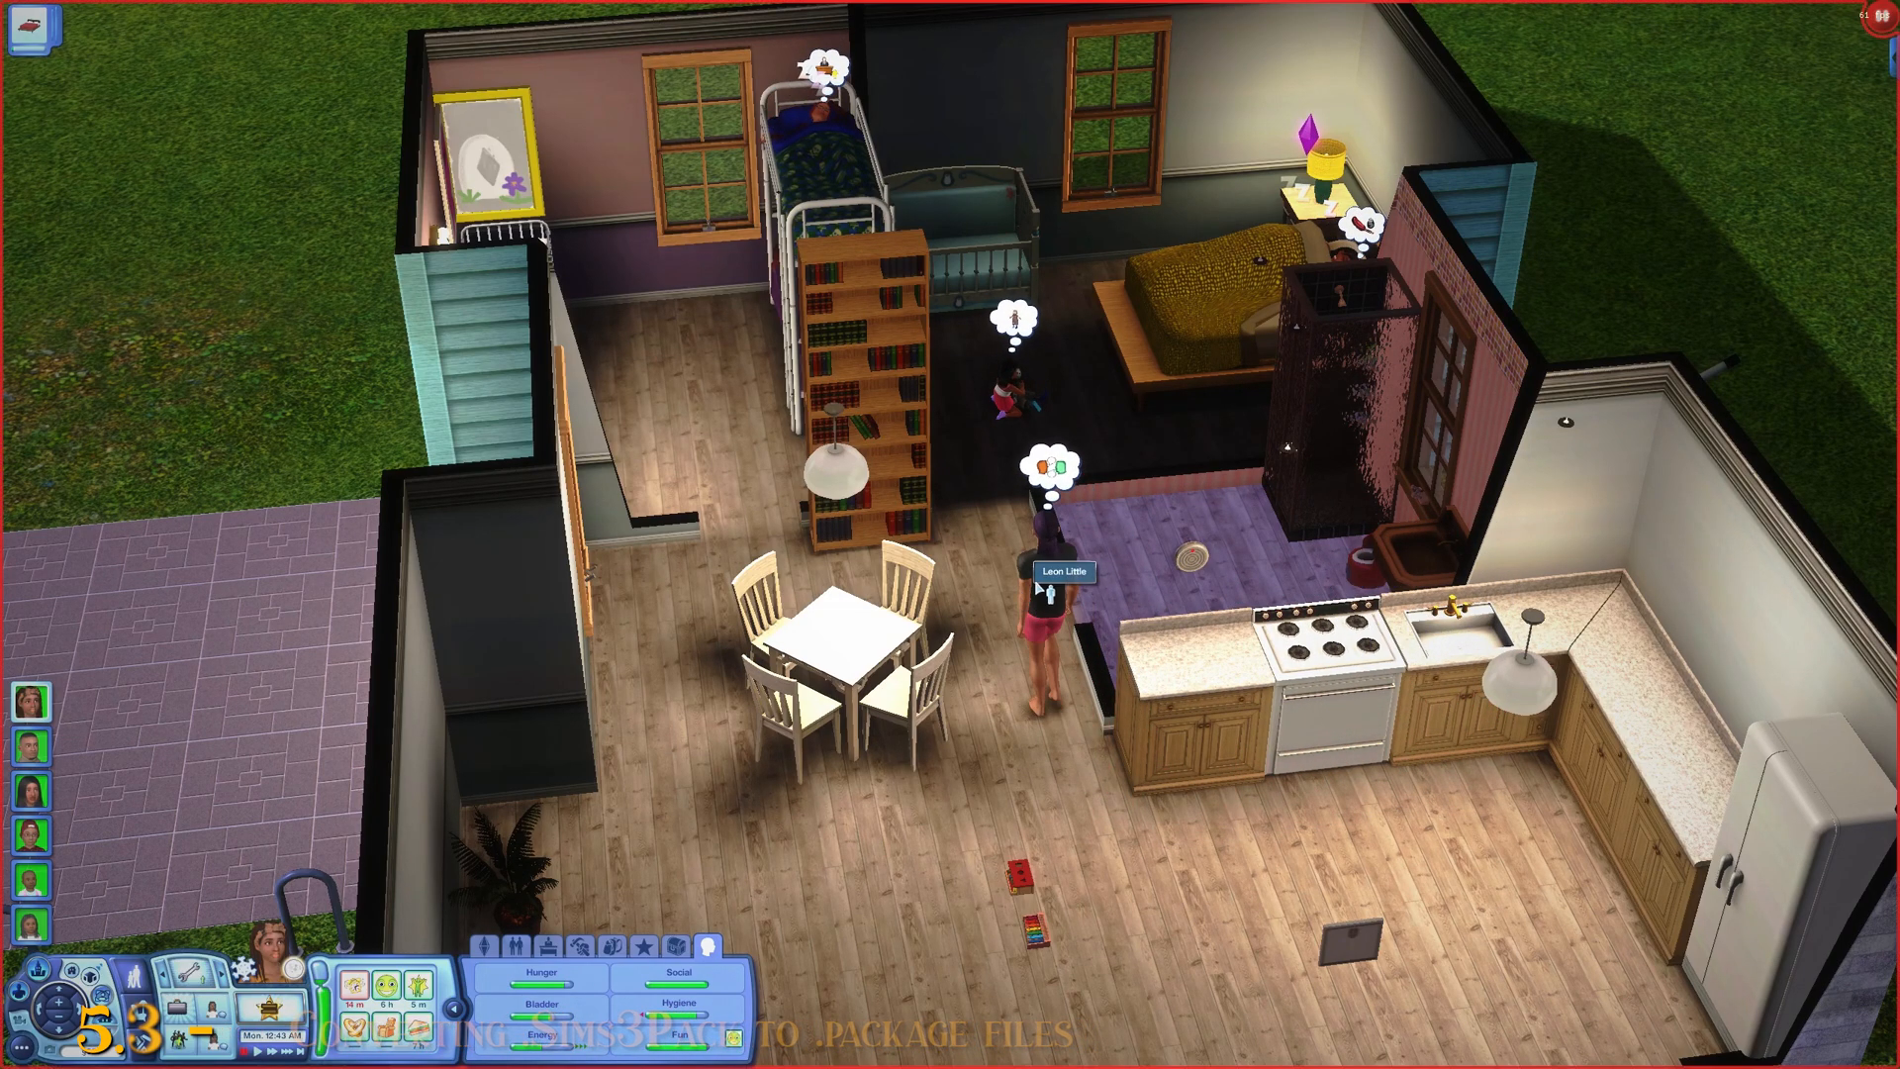
click(1035, 555)
click(1010, 400)
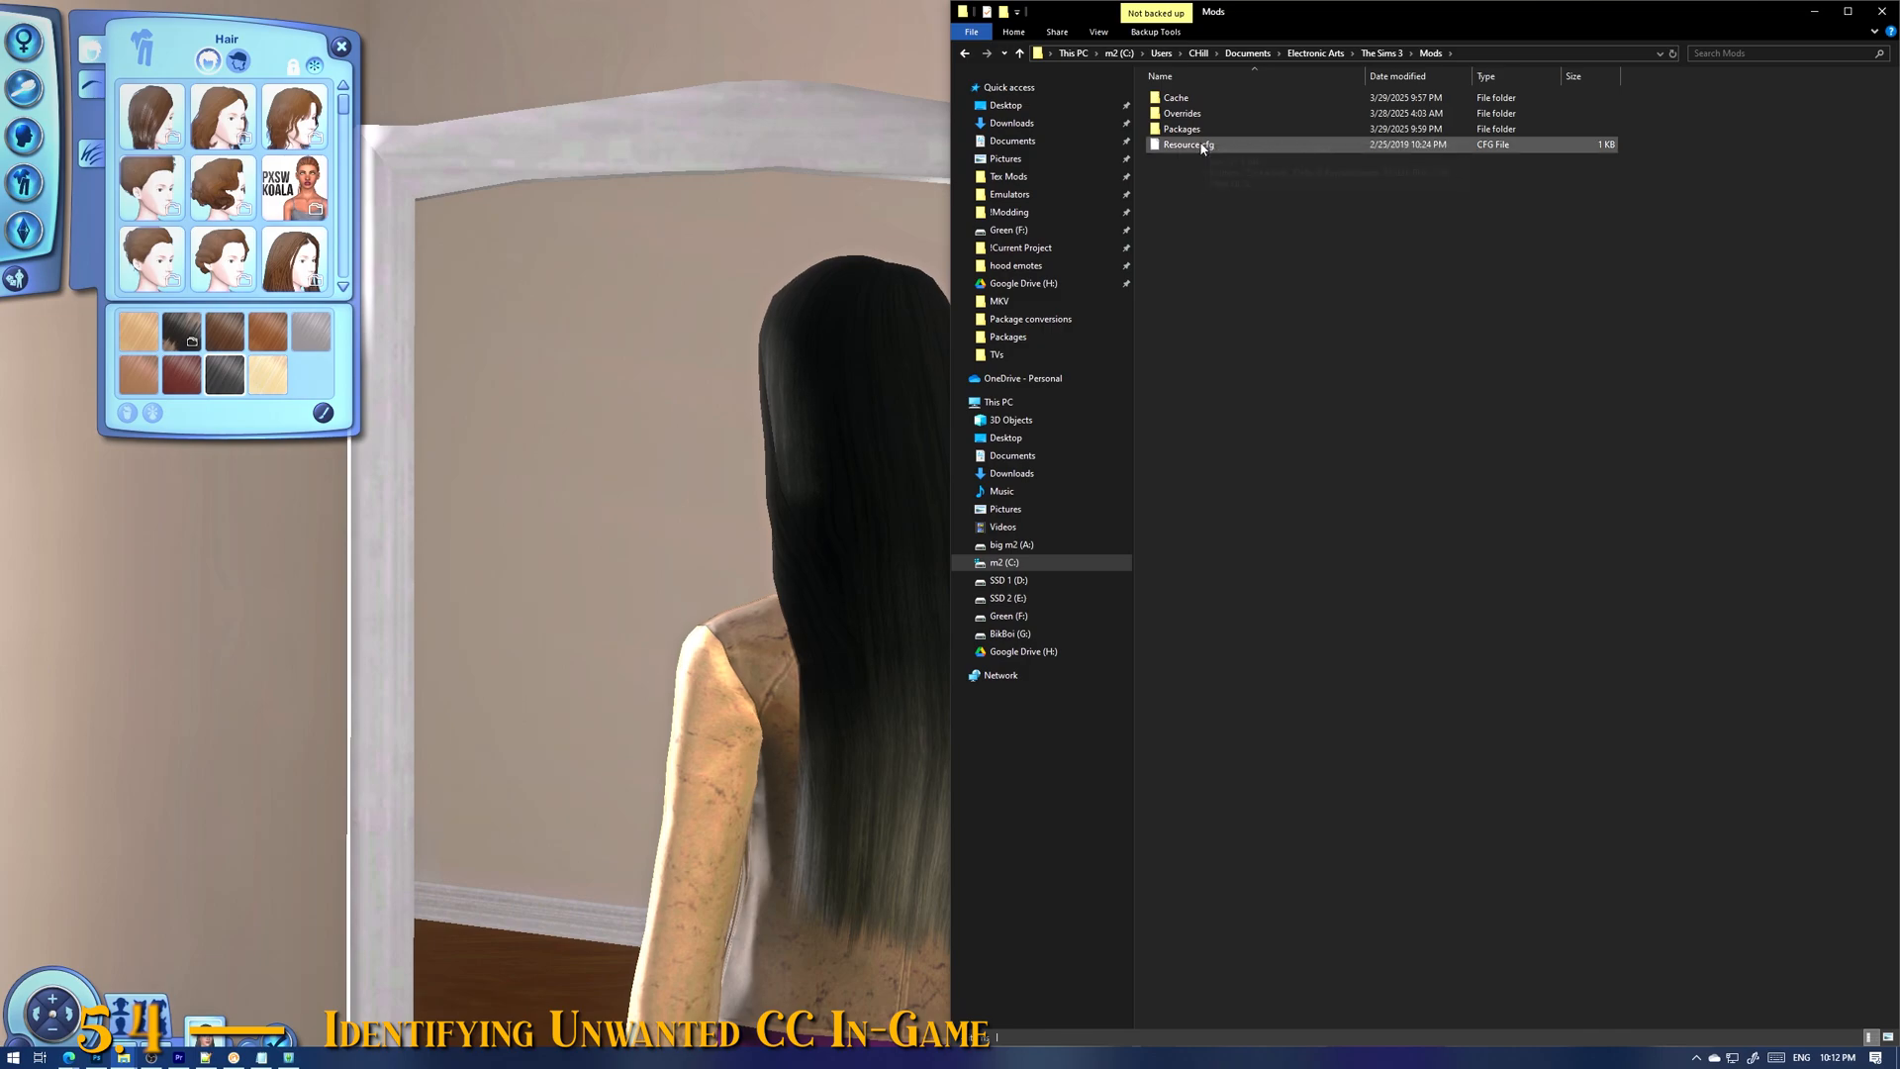
Step: Browse Packages > Haul Mar 2024 (to be Merged), checking the contents of the Tattoos Mar 2024 and [RStar]Warm&Cozy_Set2 folders
double_click(1198, 136)
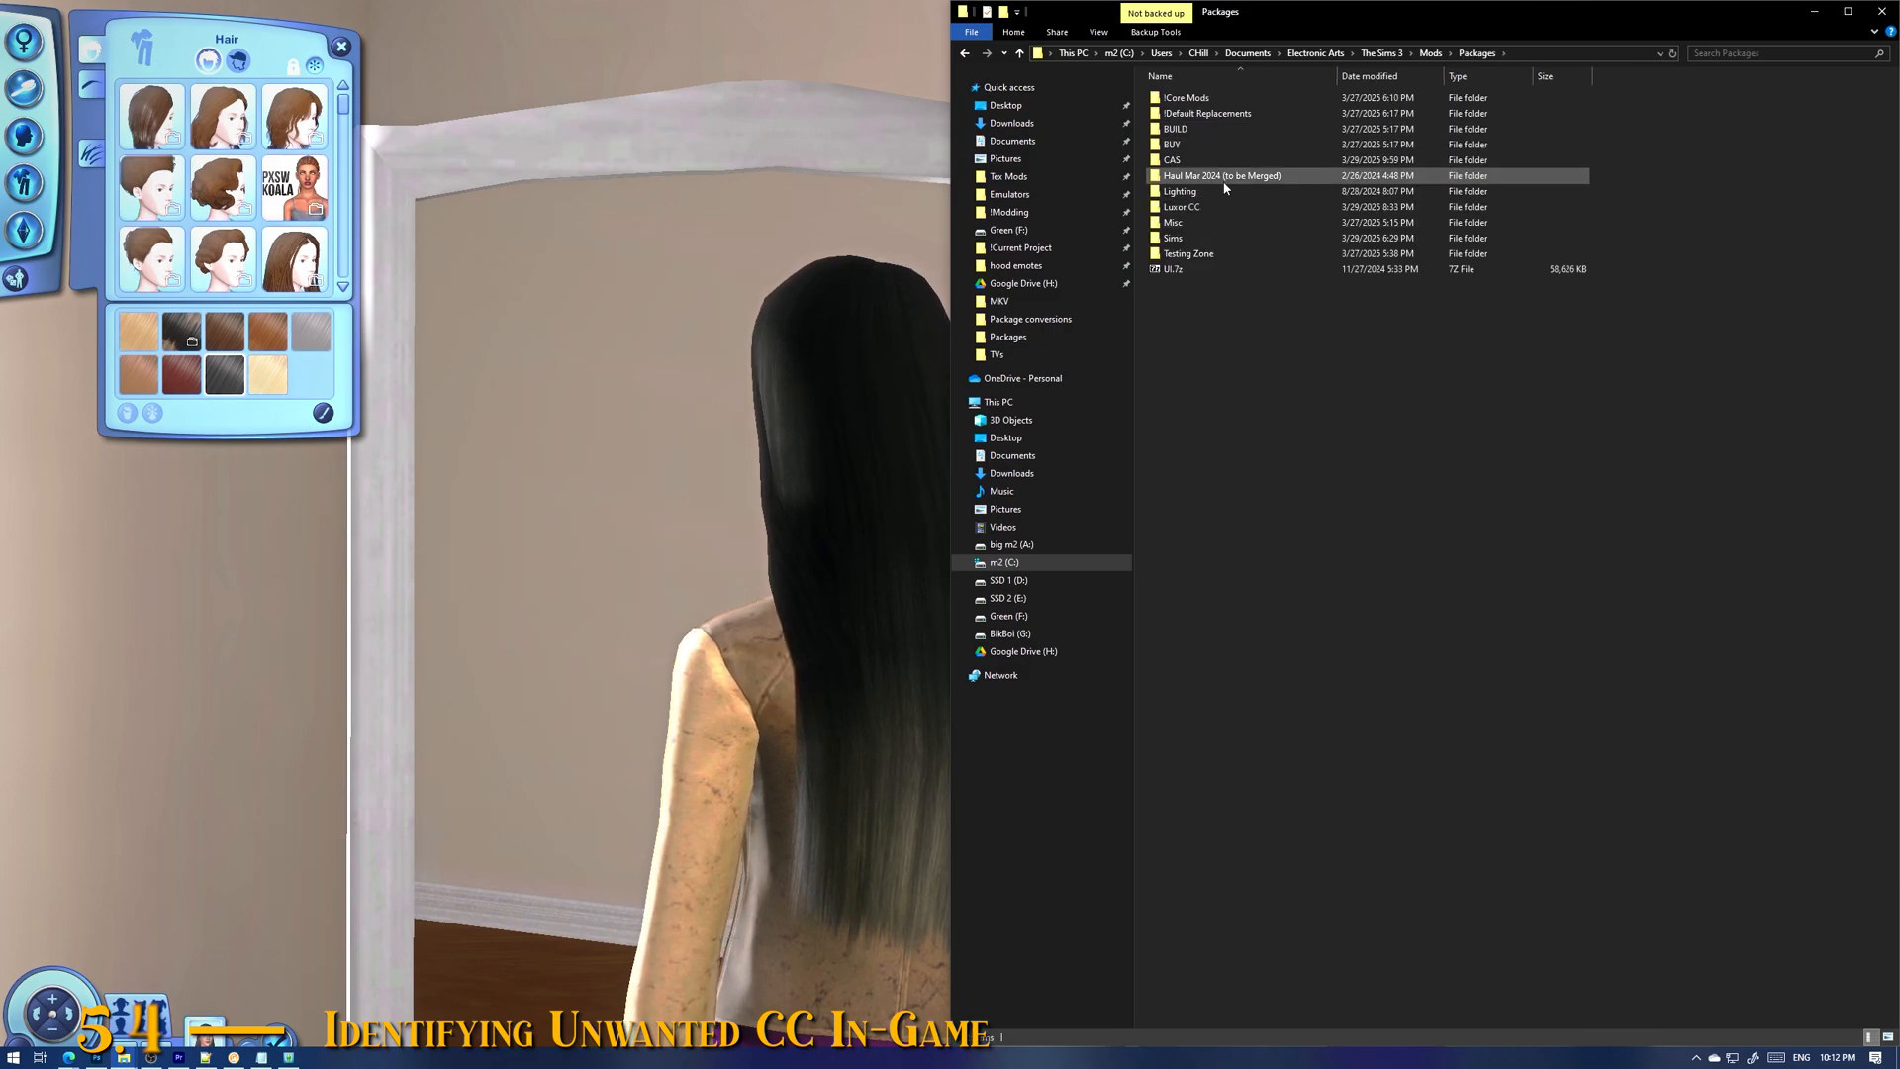
mouse_move(1226, 188)
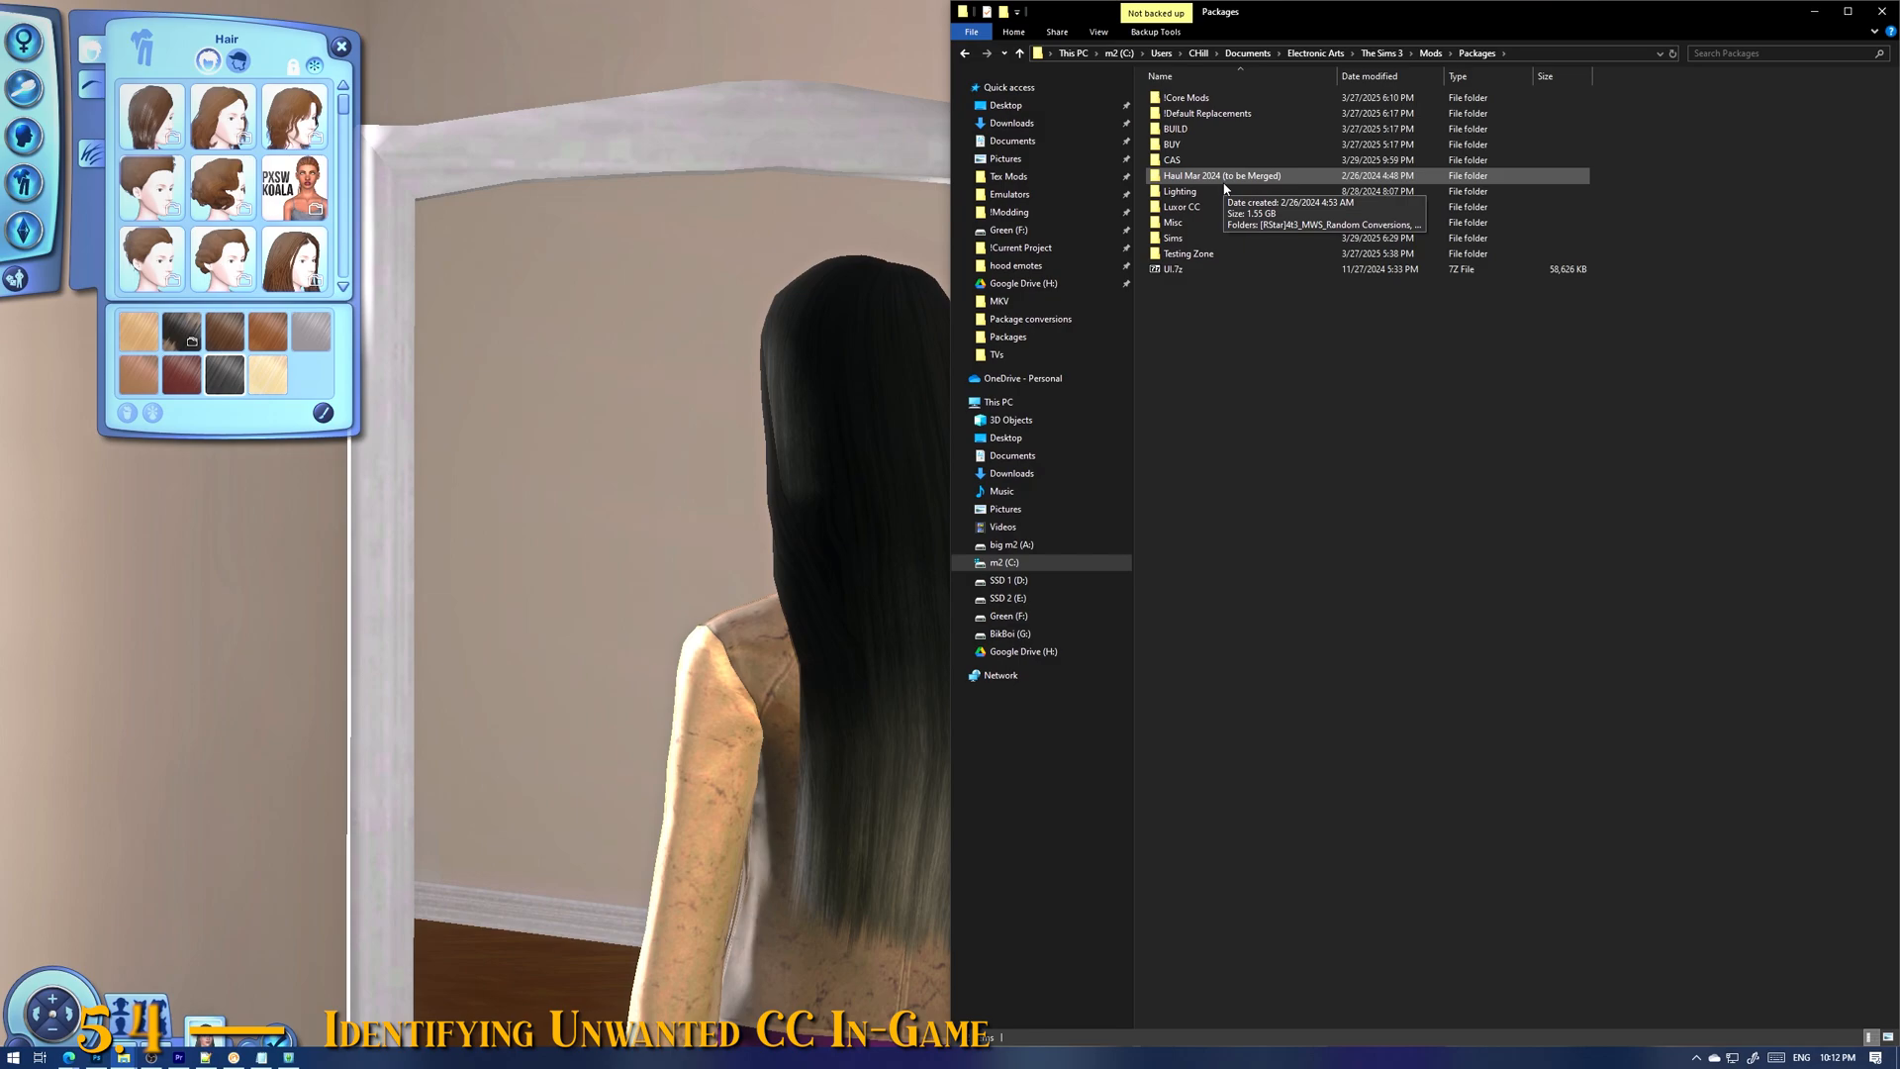
double_click(1225, 178)
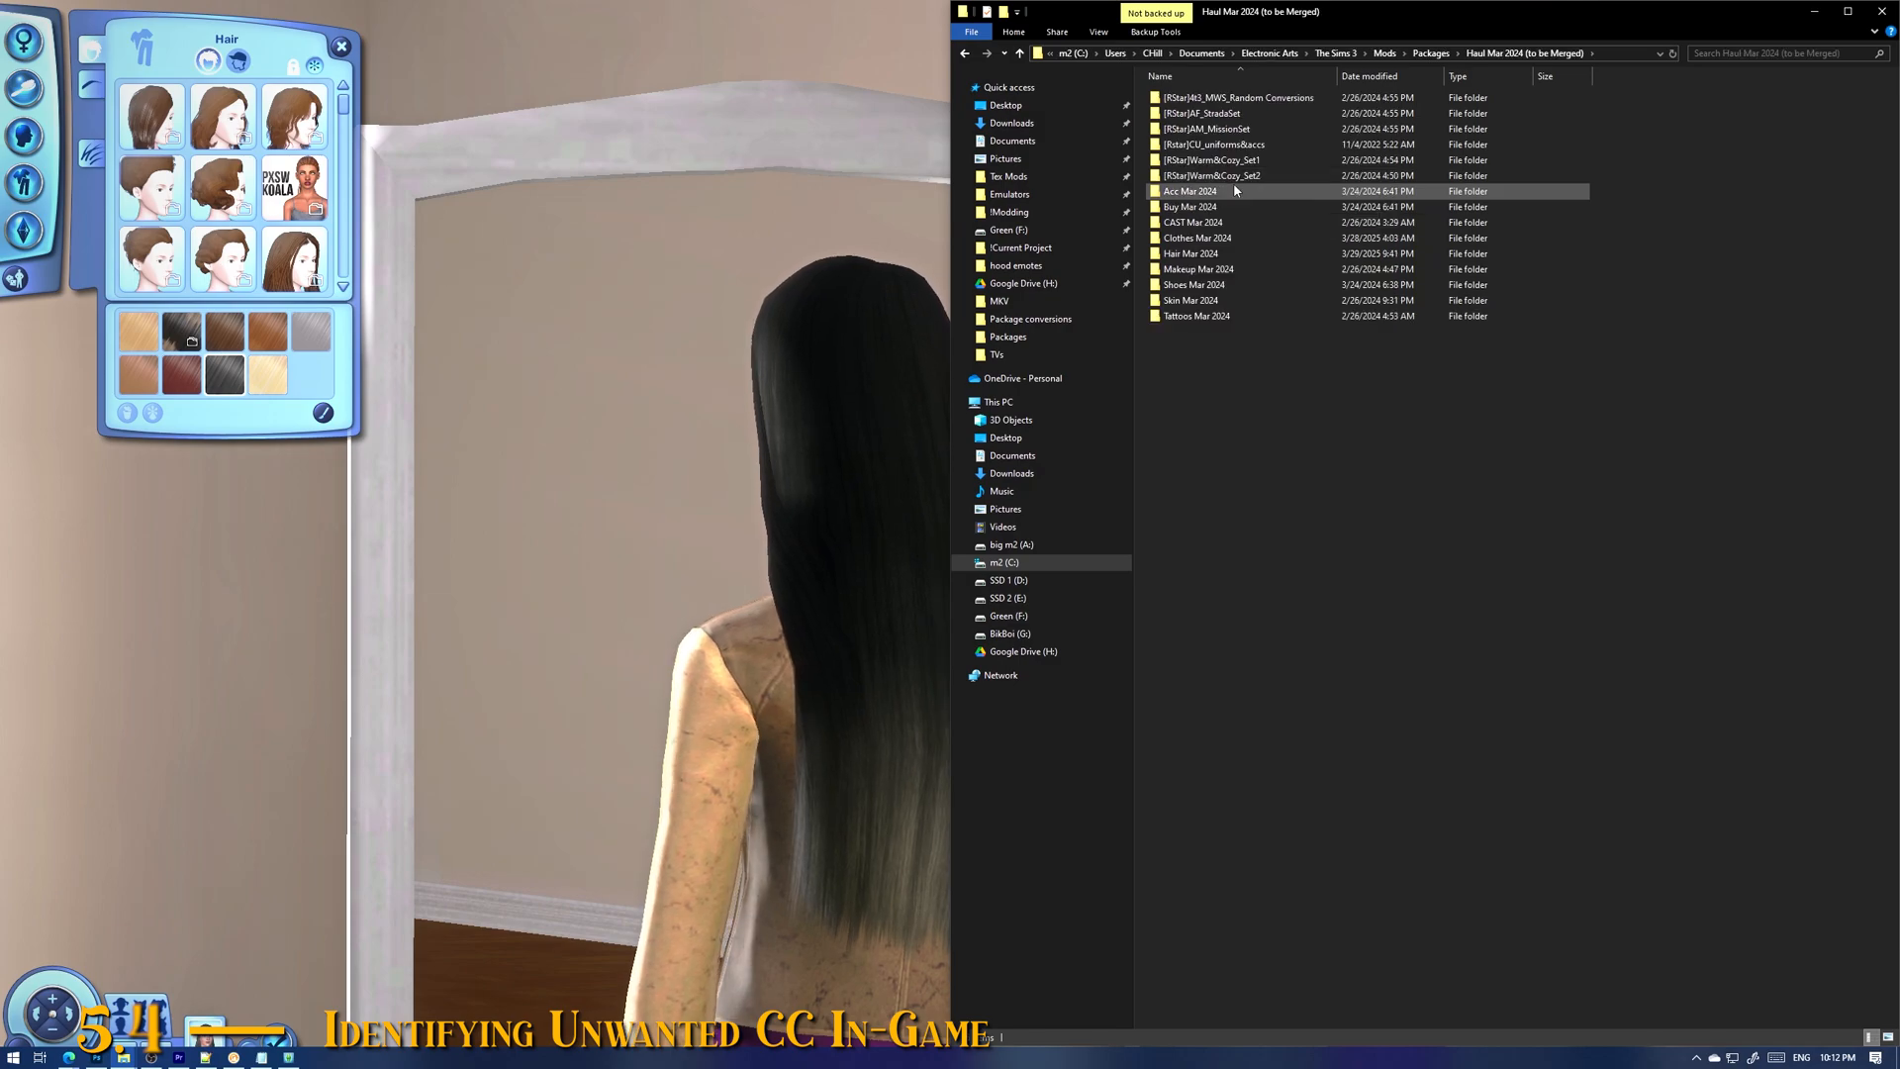
double_click(1217, 334)
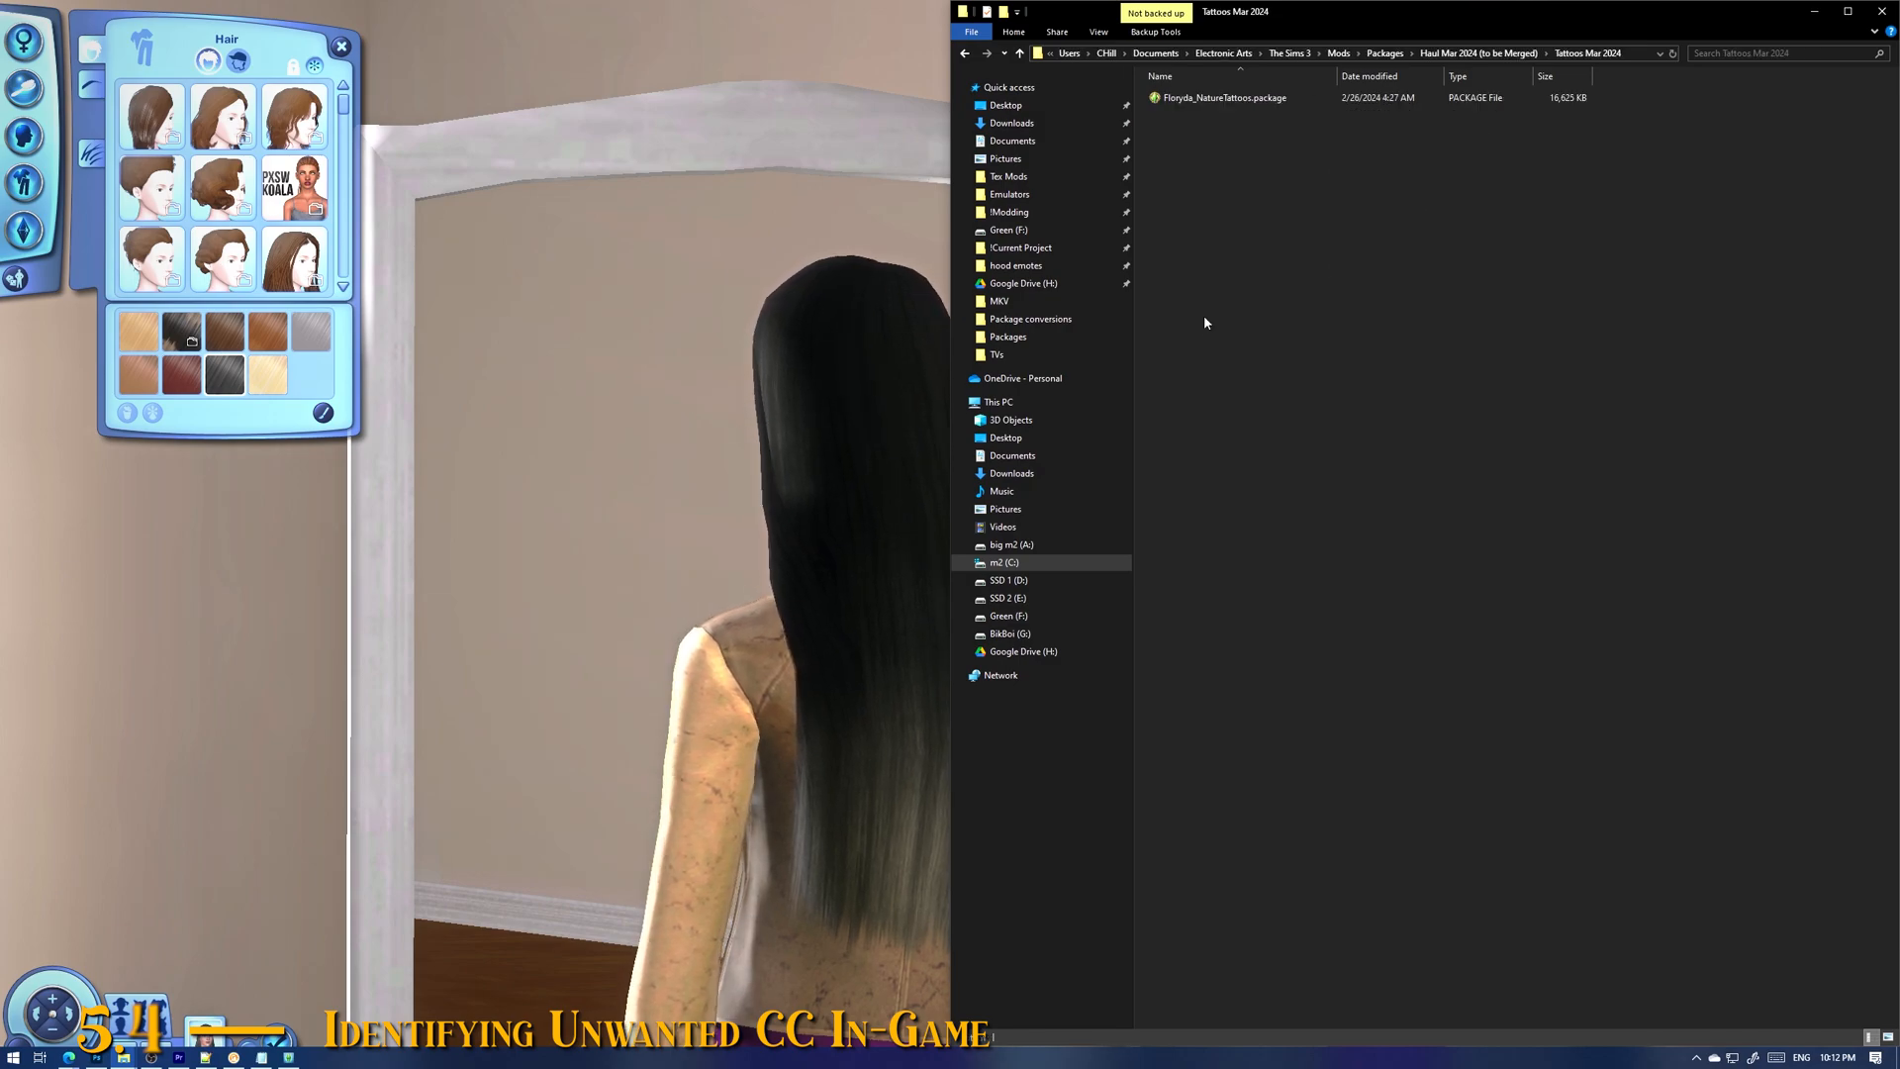
key(alt+Left)
double_click(1230, 191)
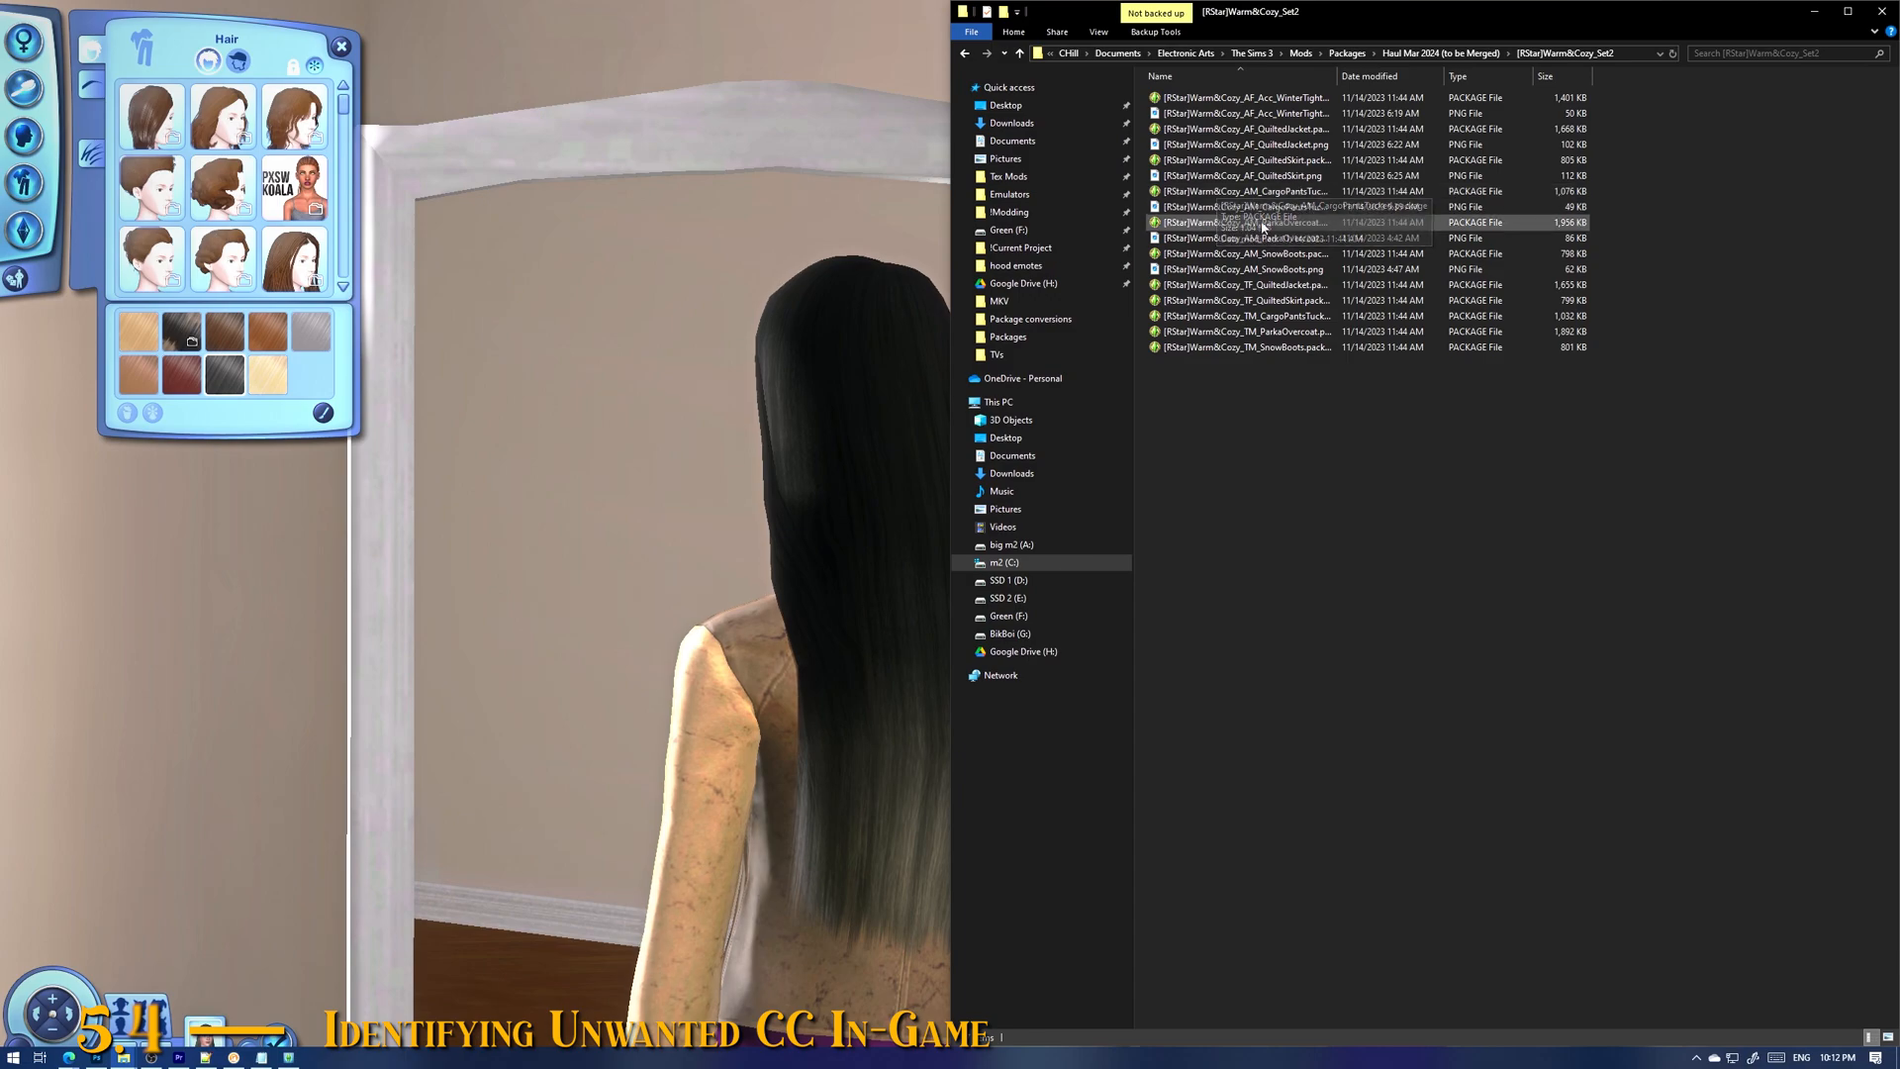
key(alt+Left)
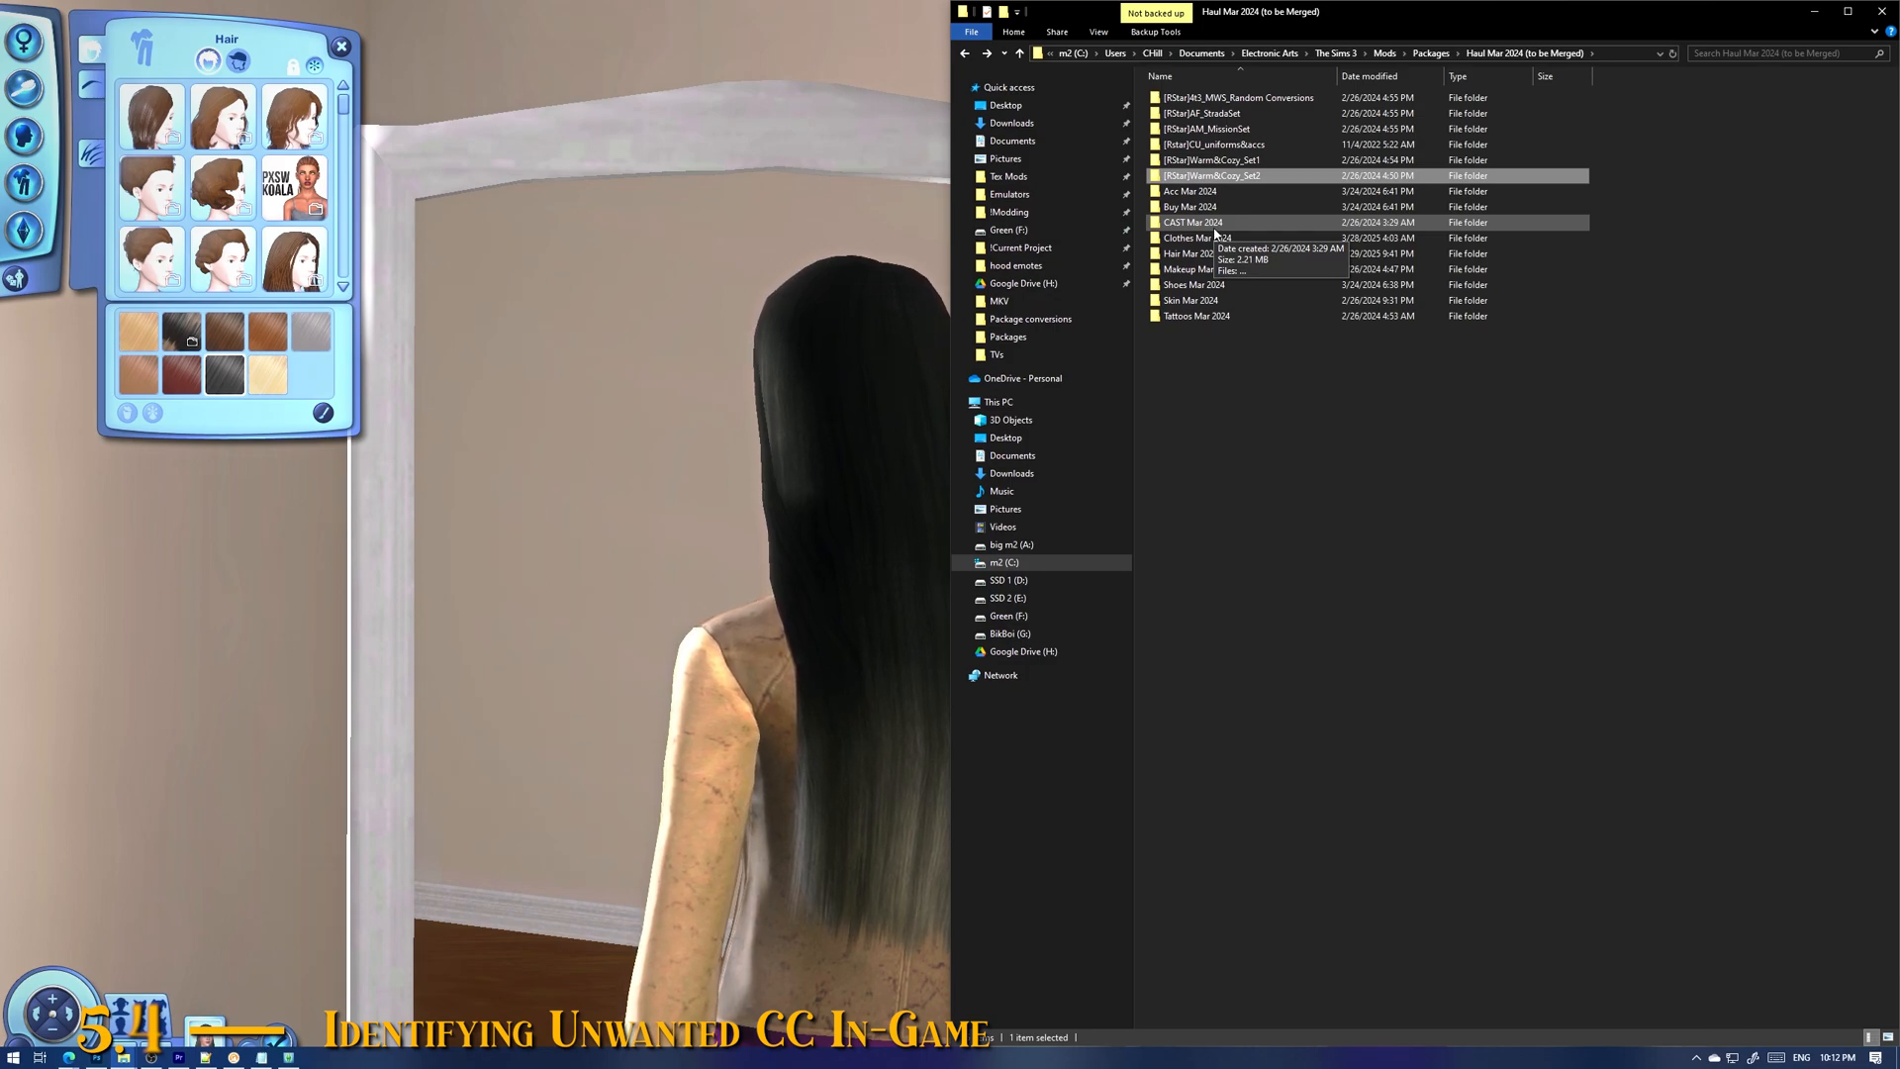
Step: Look through the package files in the Hair Mar 2024 folder for the hair shown in the game
double_click(1188, 253)
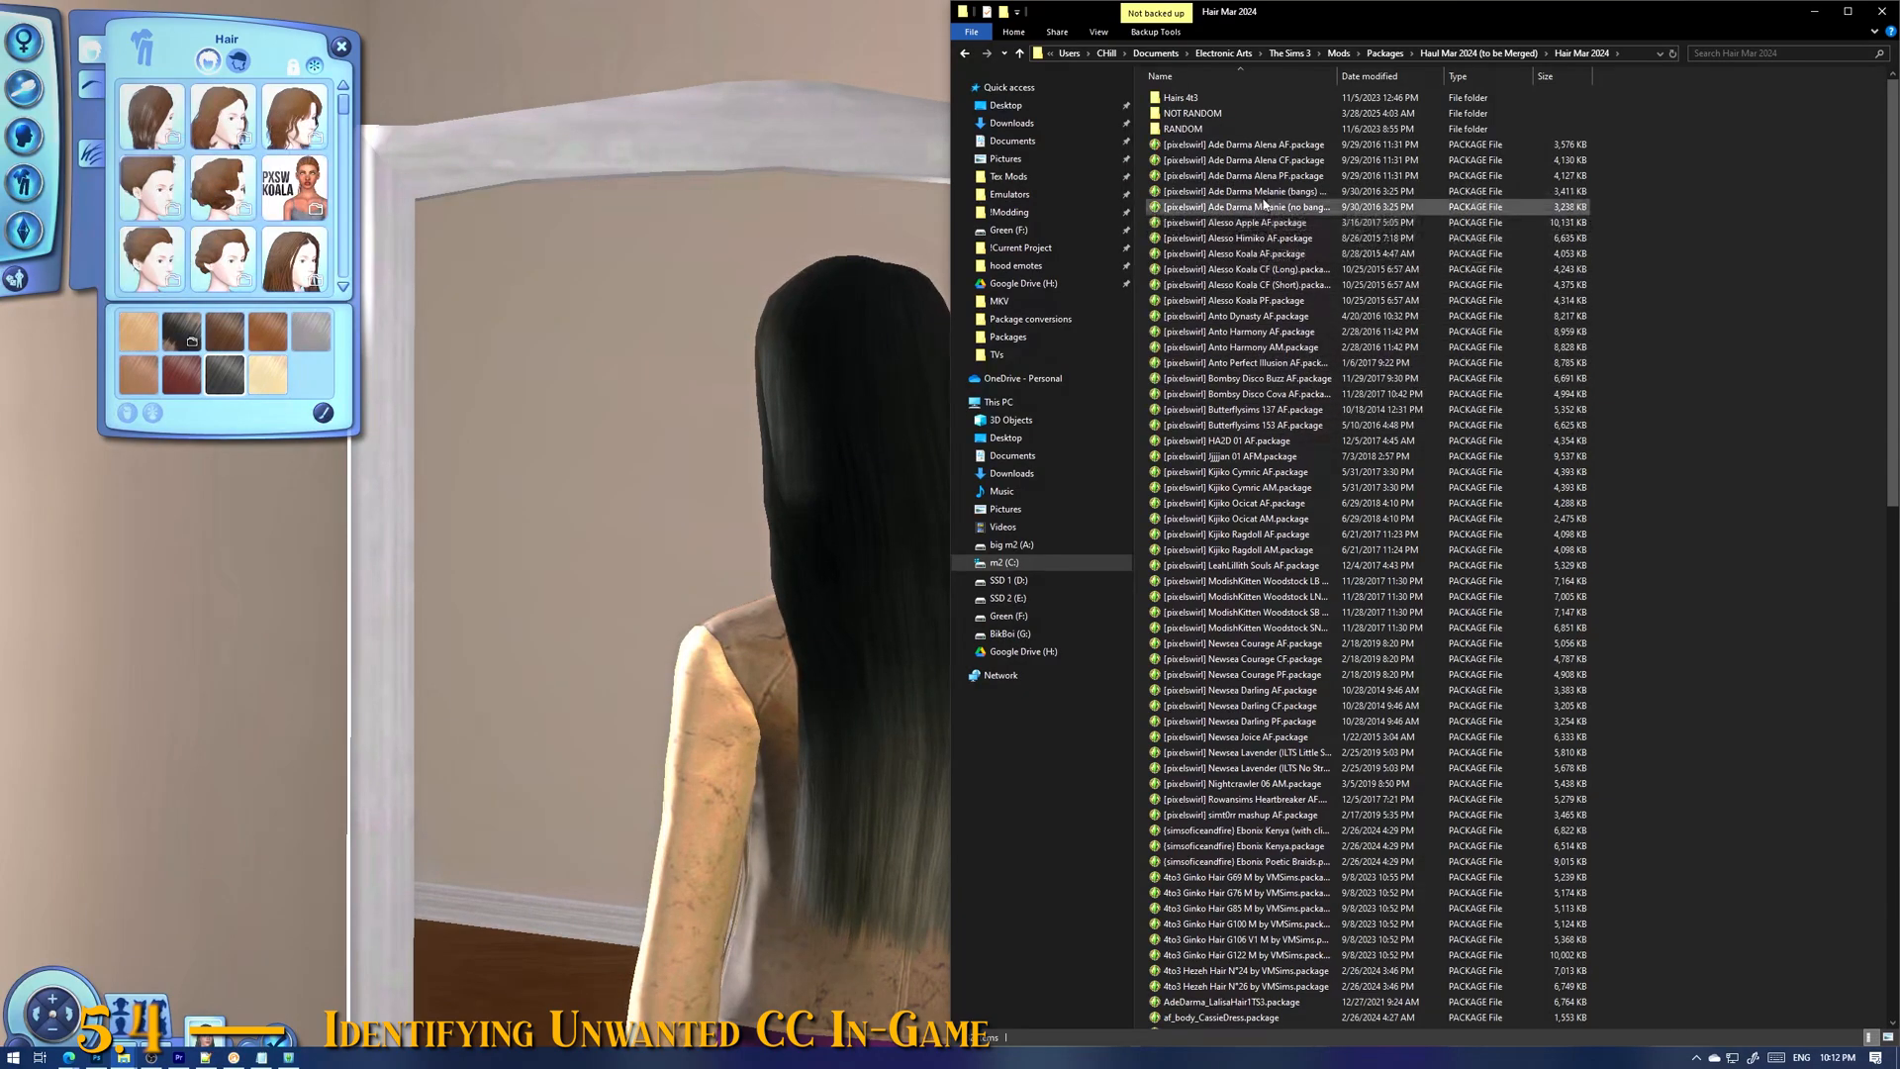
scroll(1262, 396, down, 8)
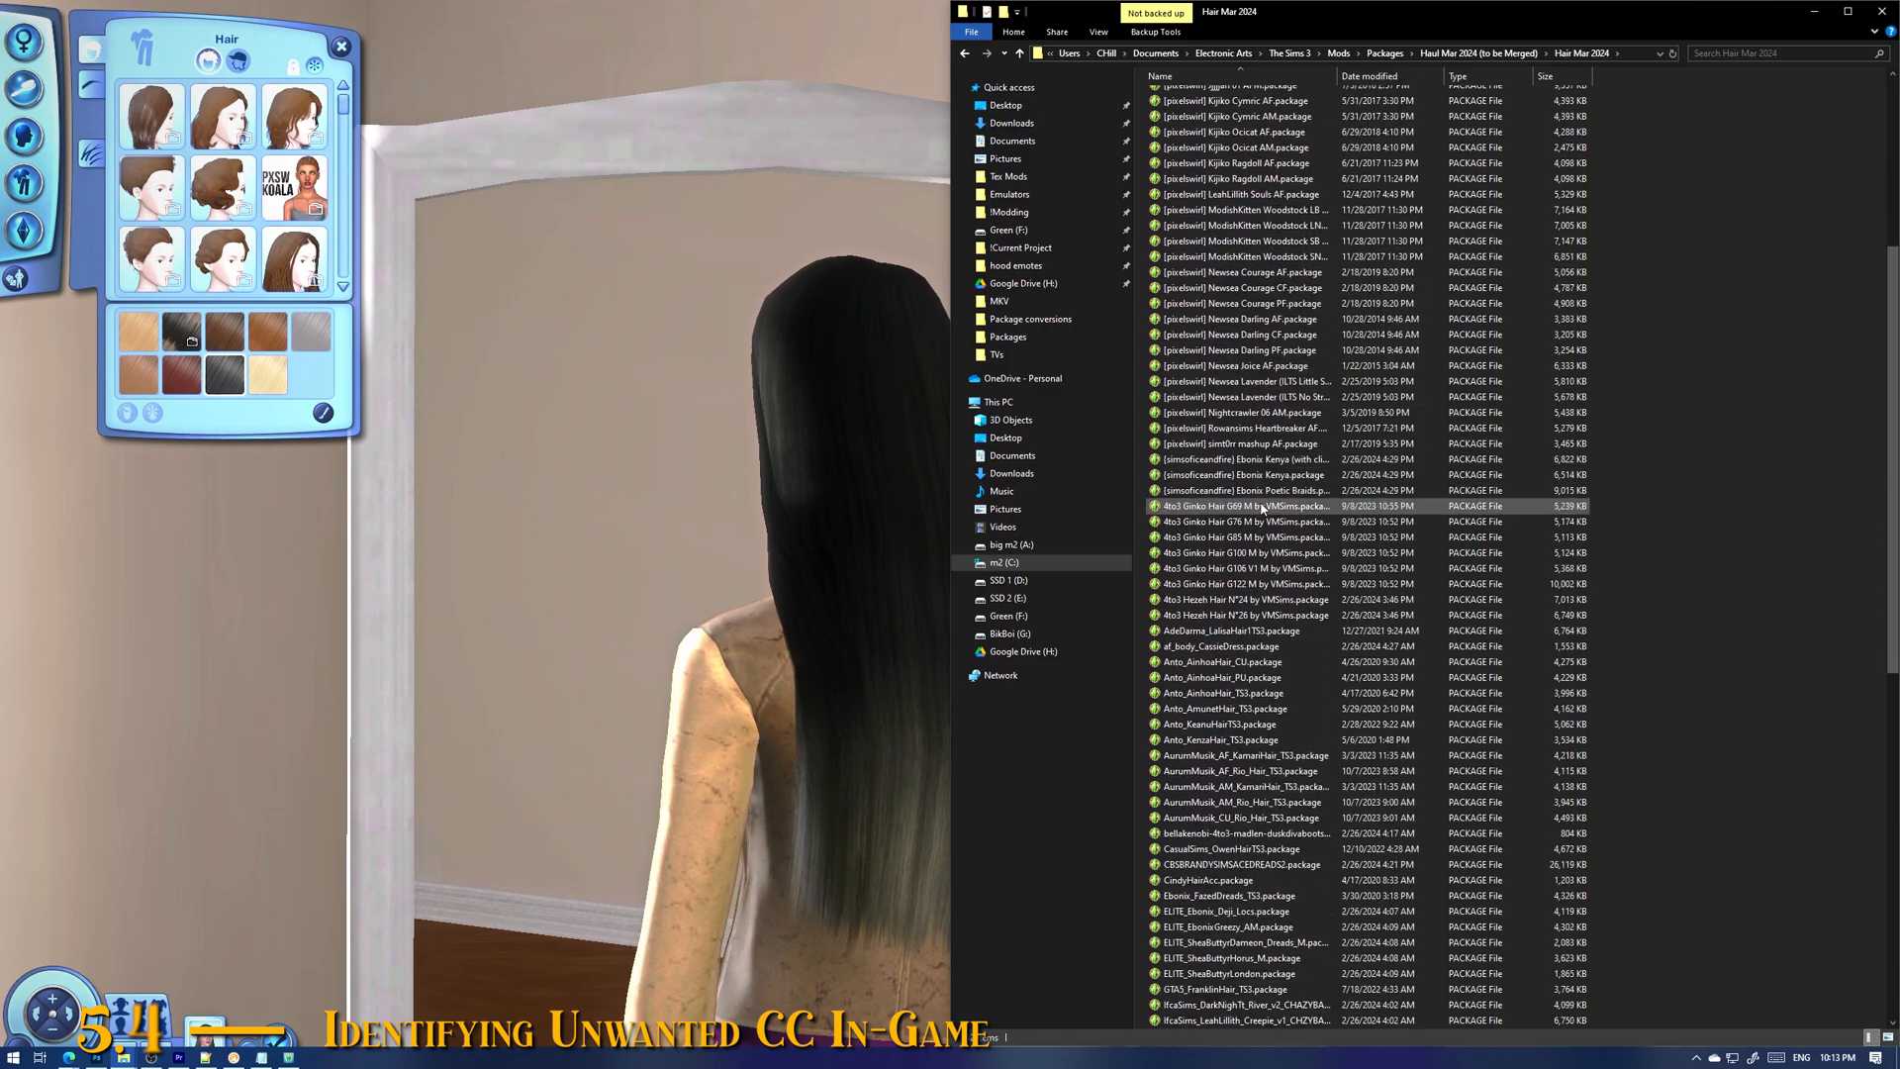
scroll(1277, 554, down, 16)
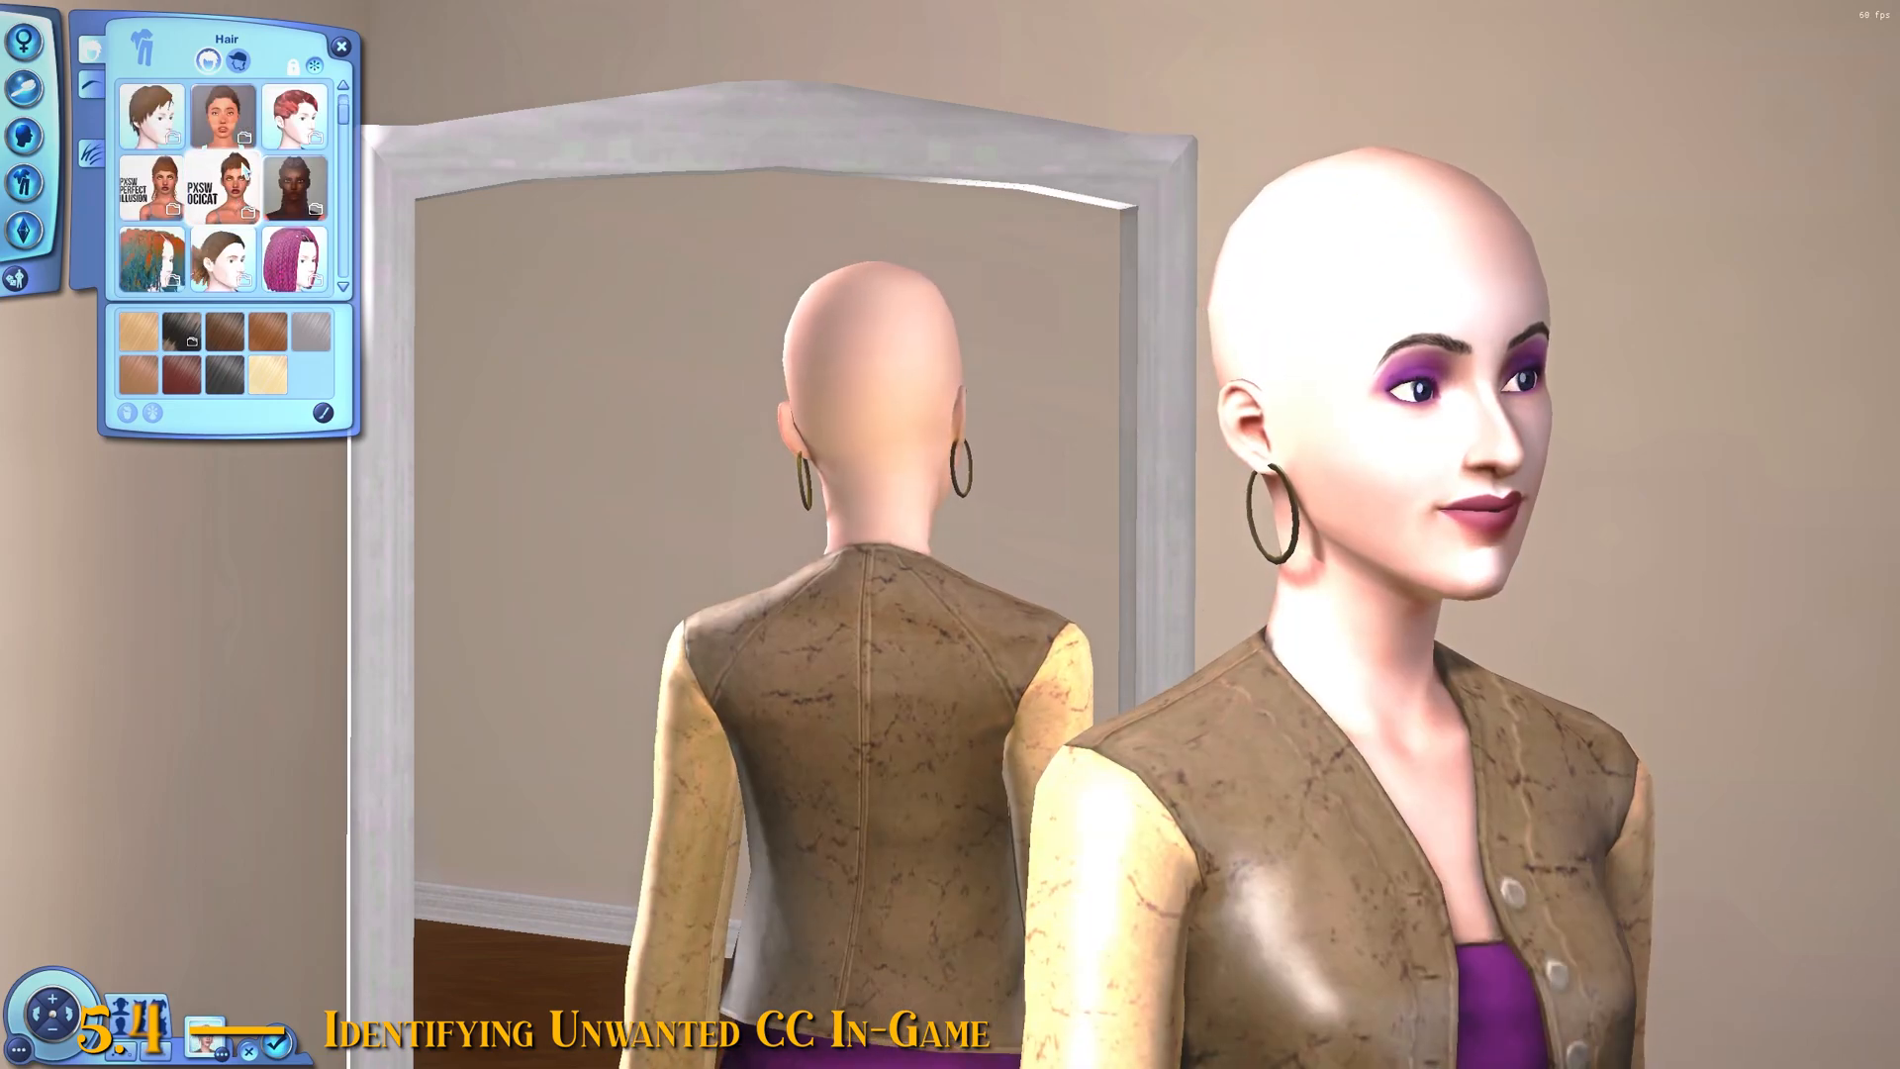
drag(1272, 327, 1183, 296)
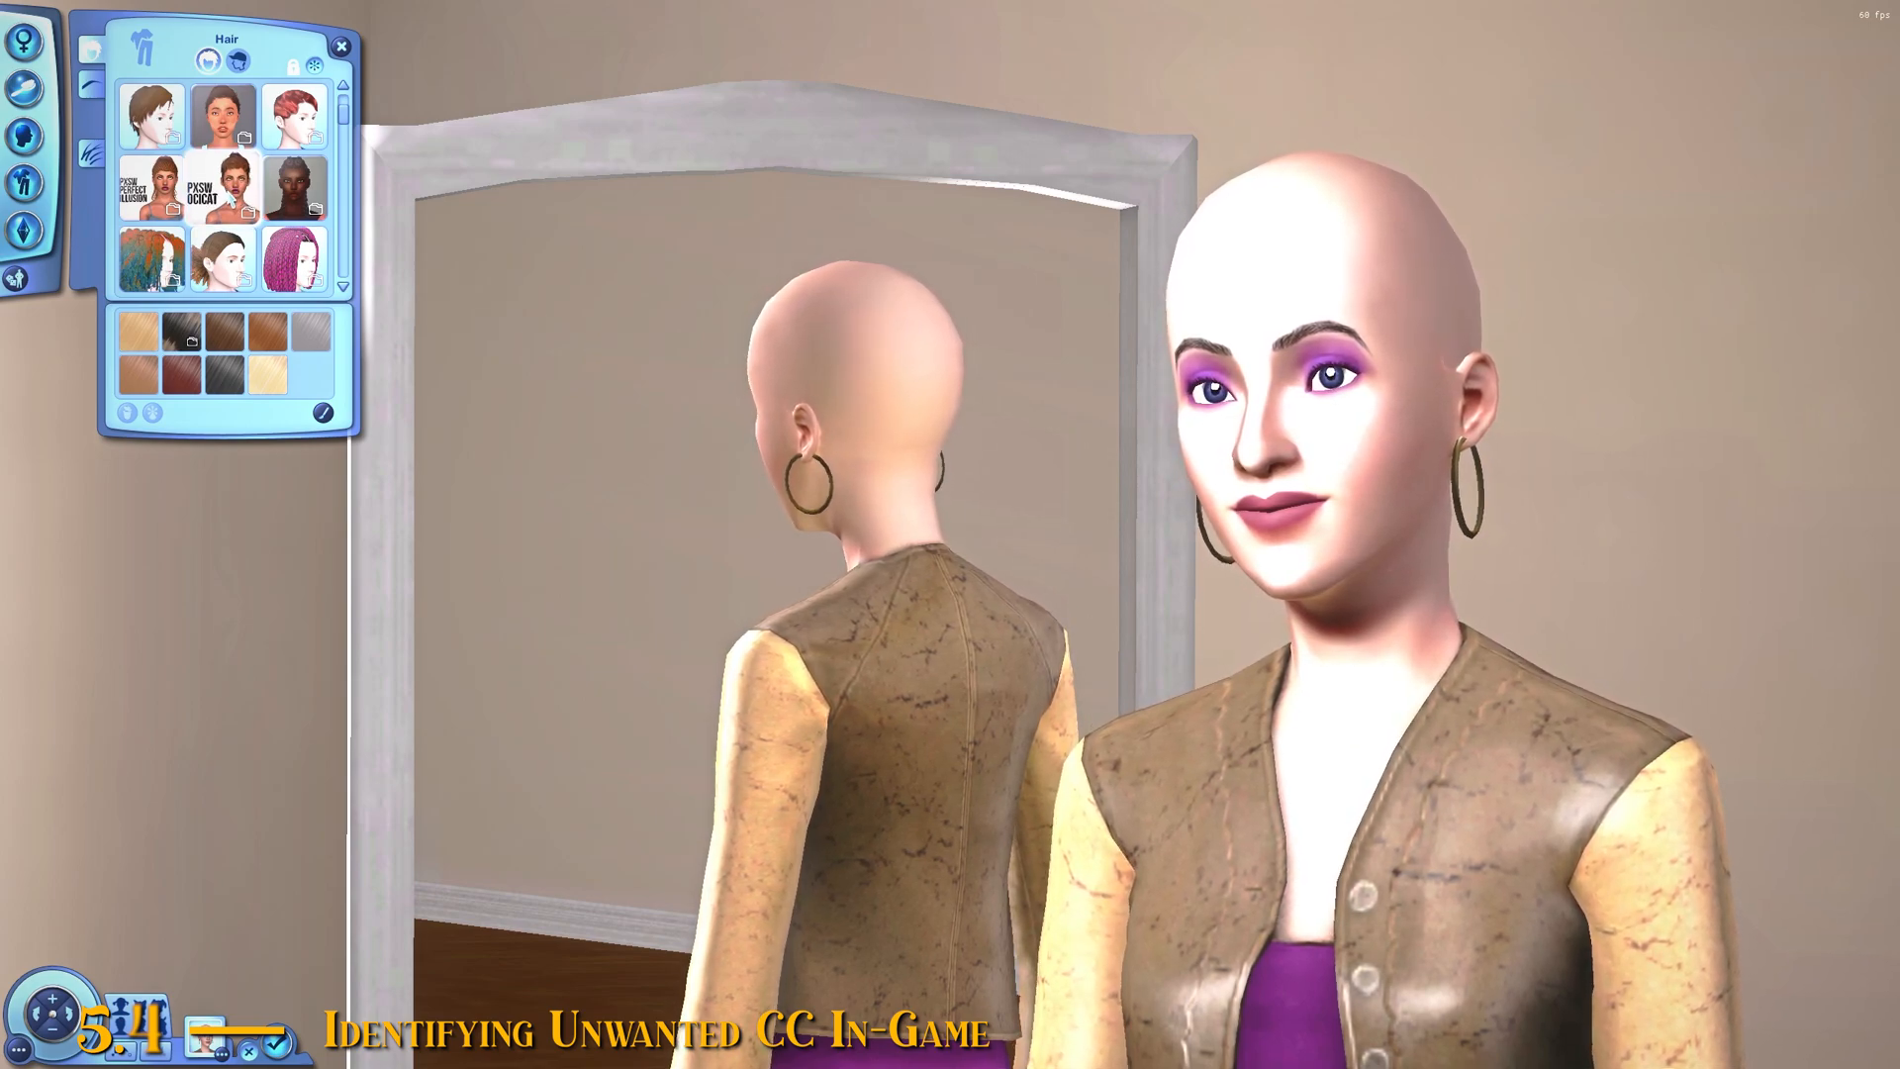
Step: Log the CAS part details of the PXSW Ocicat hair and open the newest ScriptError XML from The Sims 3 documents folder in Notepad++
right_click(227, 198)
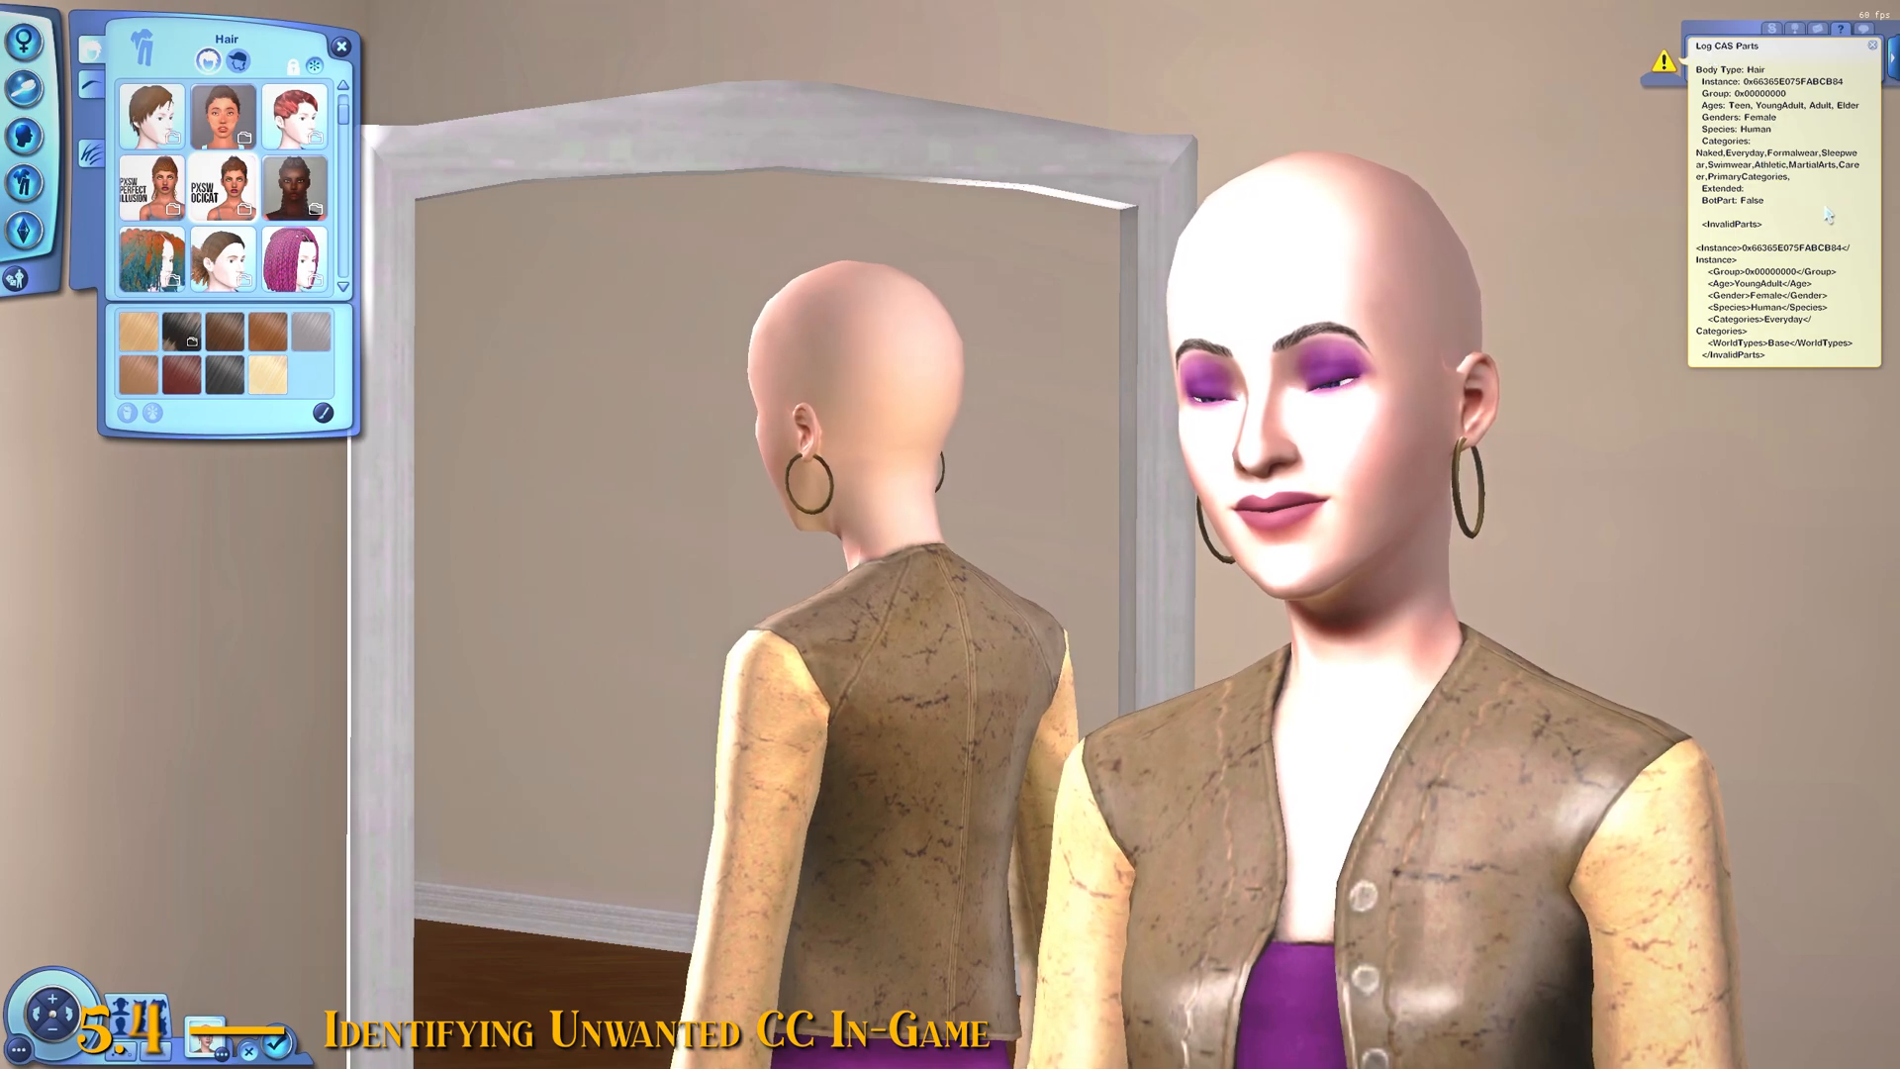
key(alt+Tab)
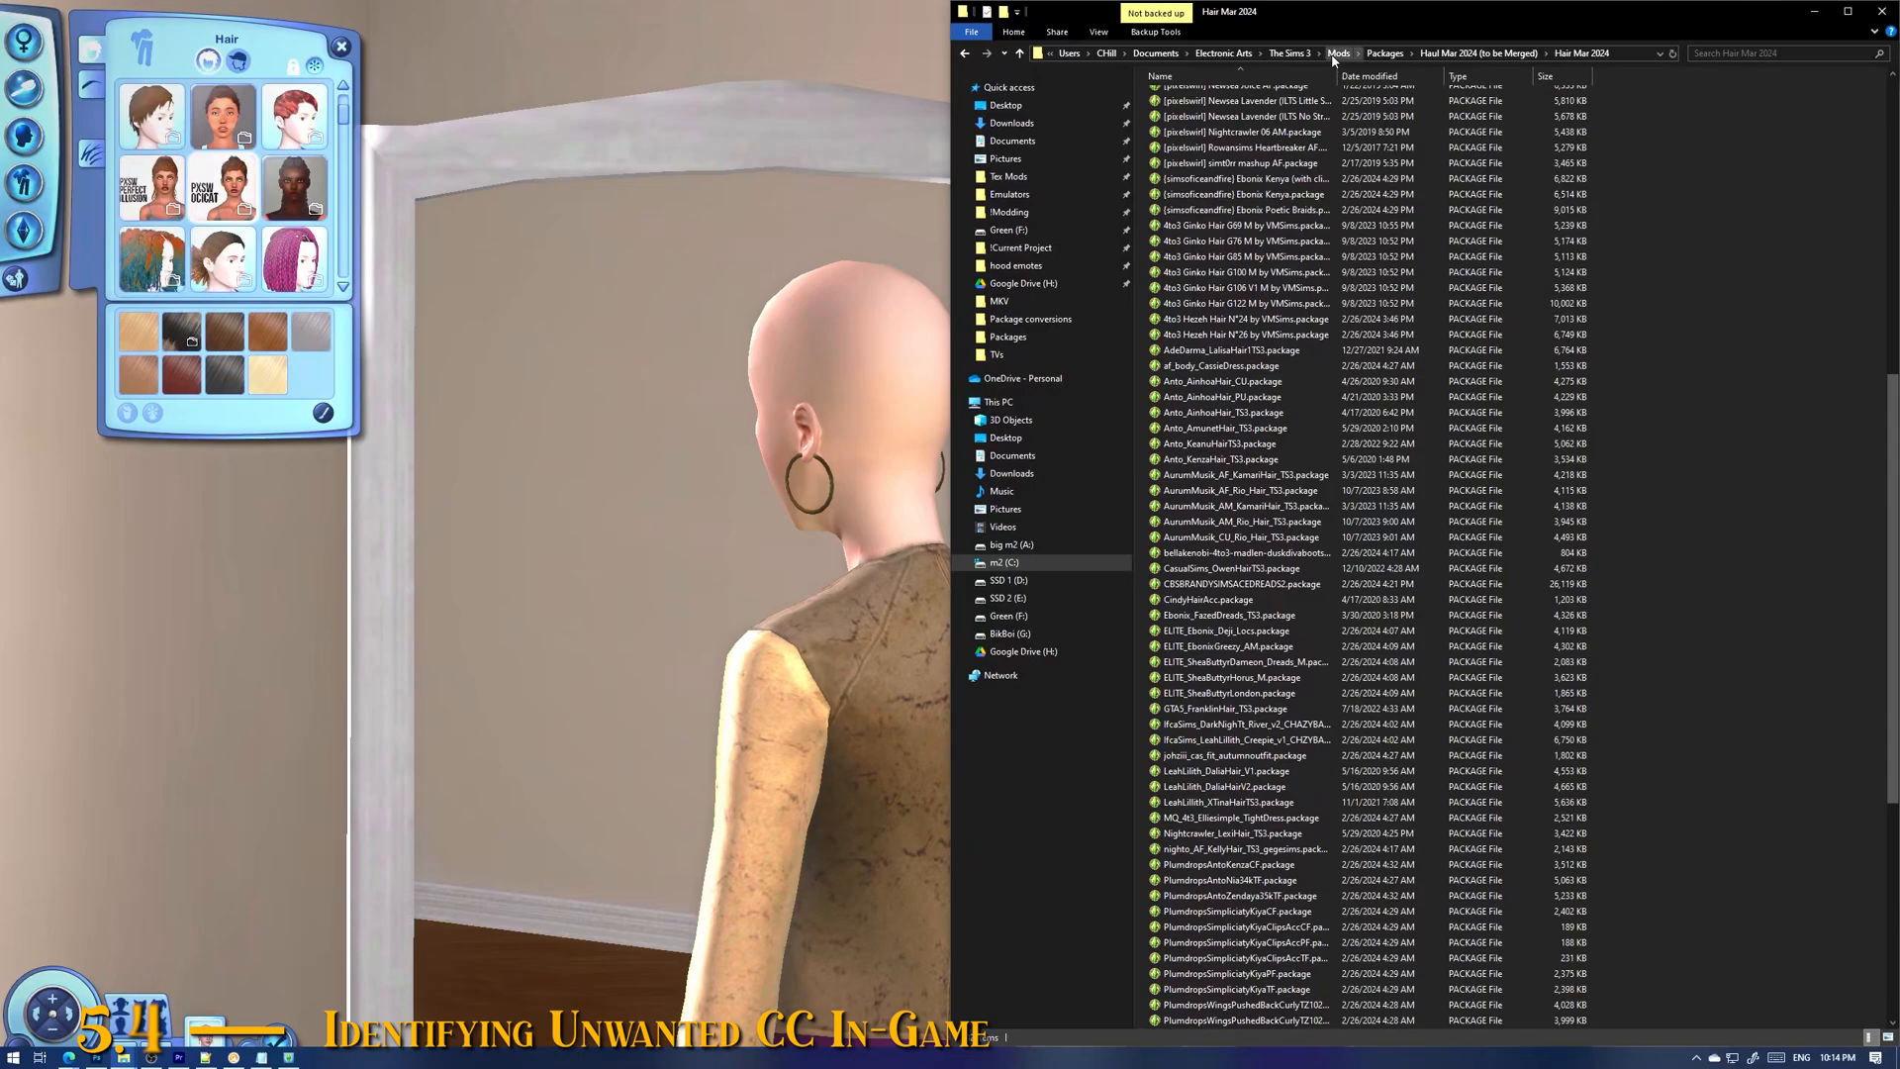
click(1225, 54)
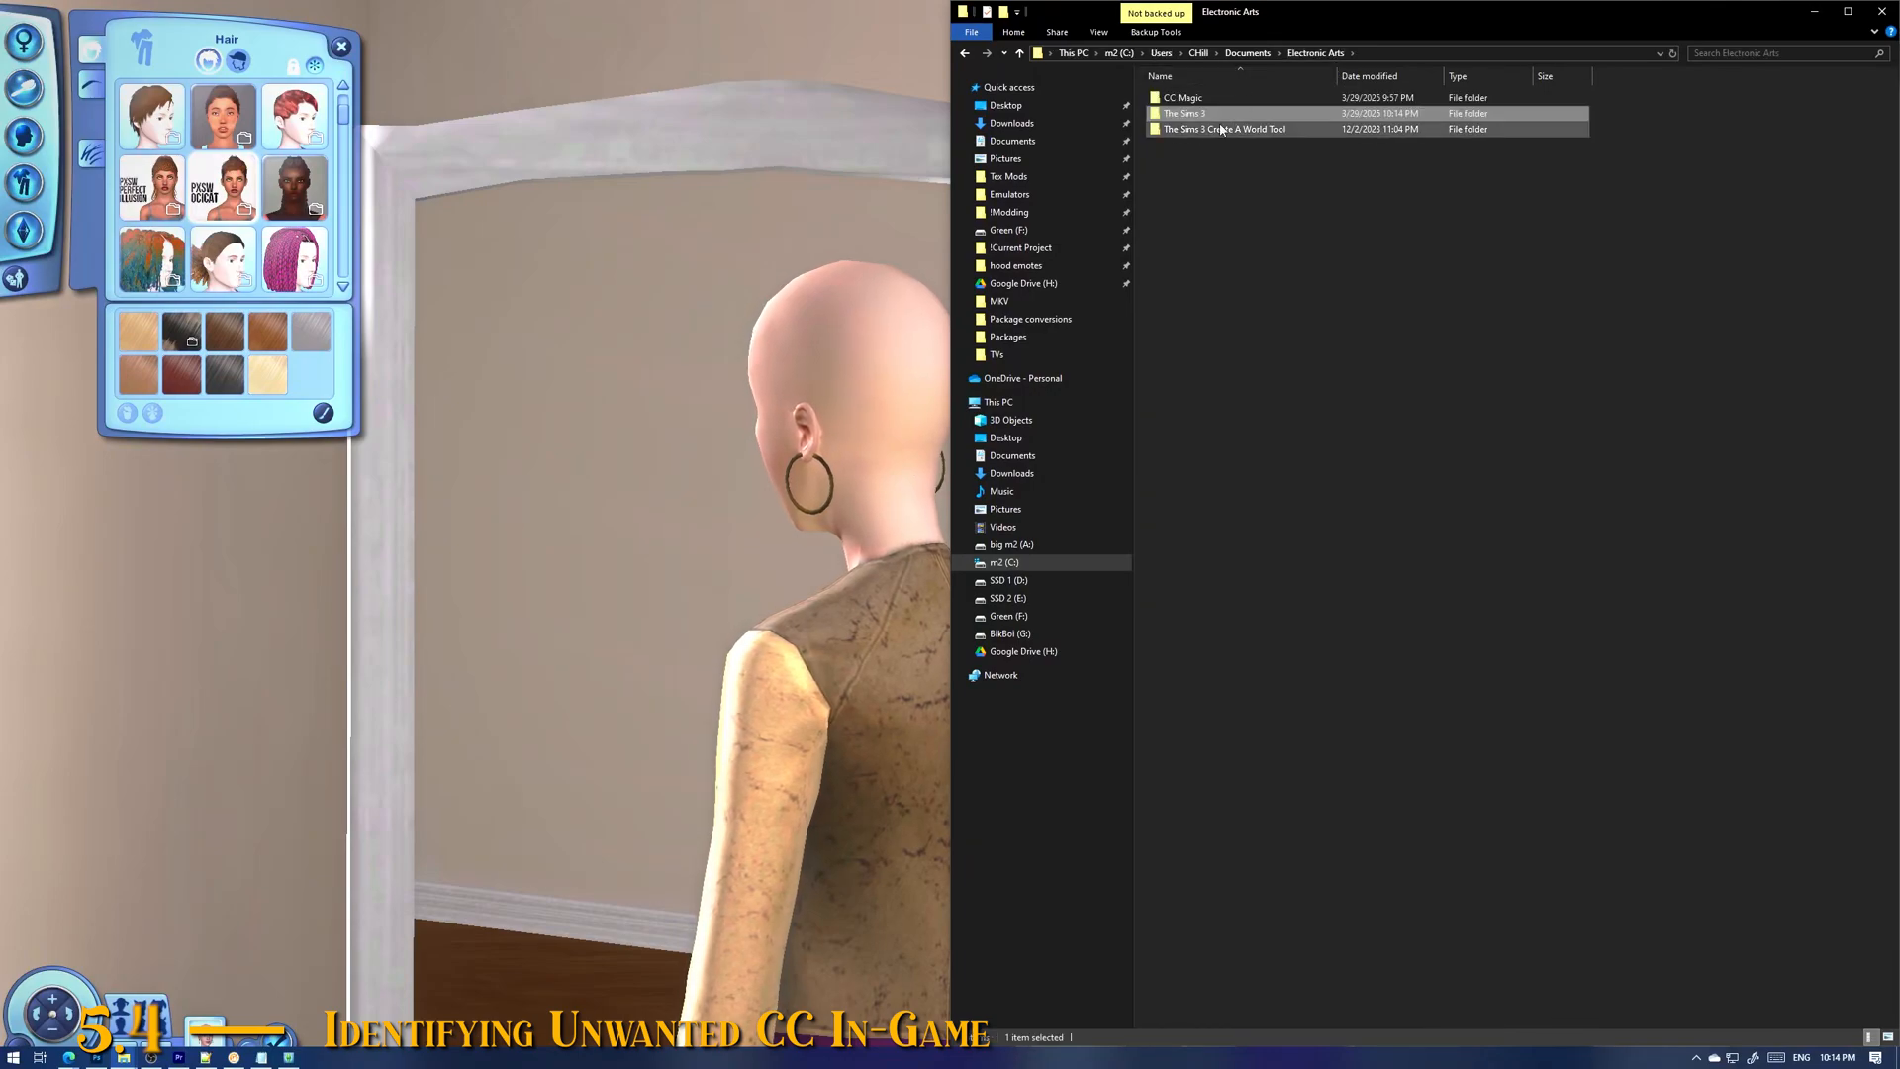
double_click(1193, 113)
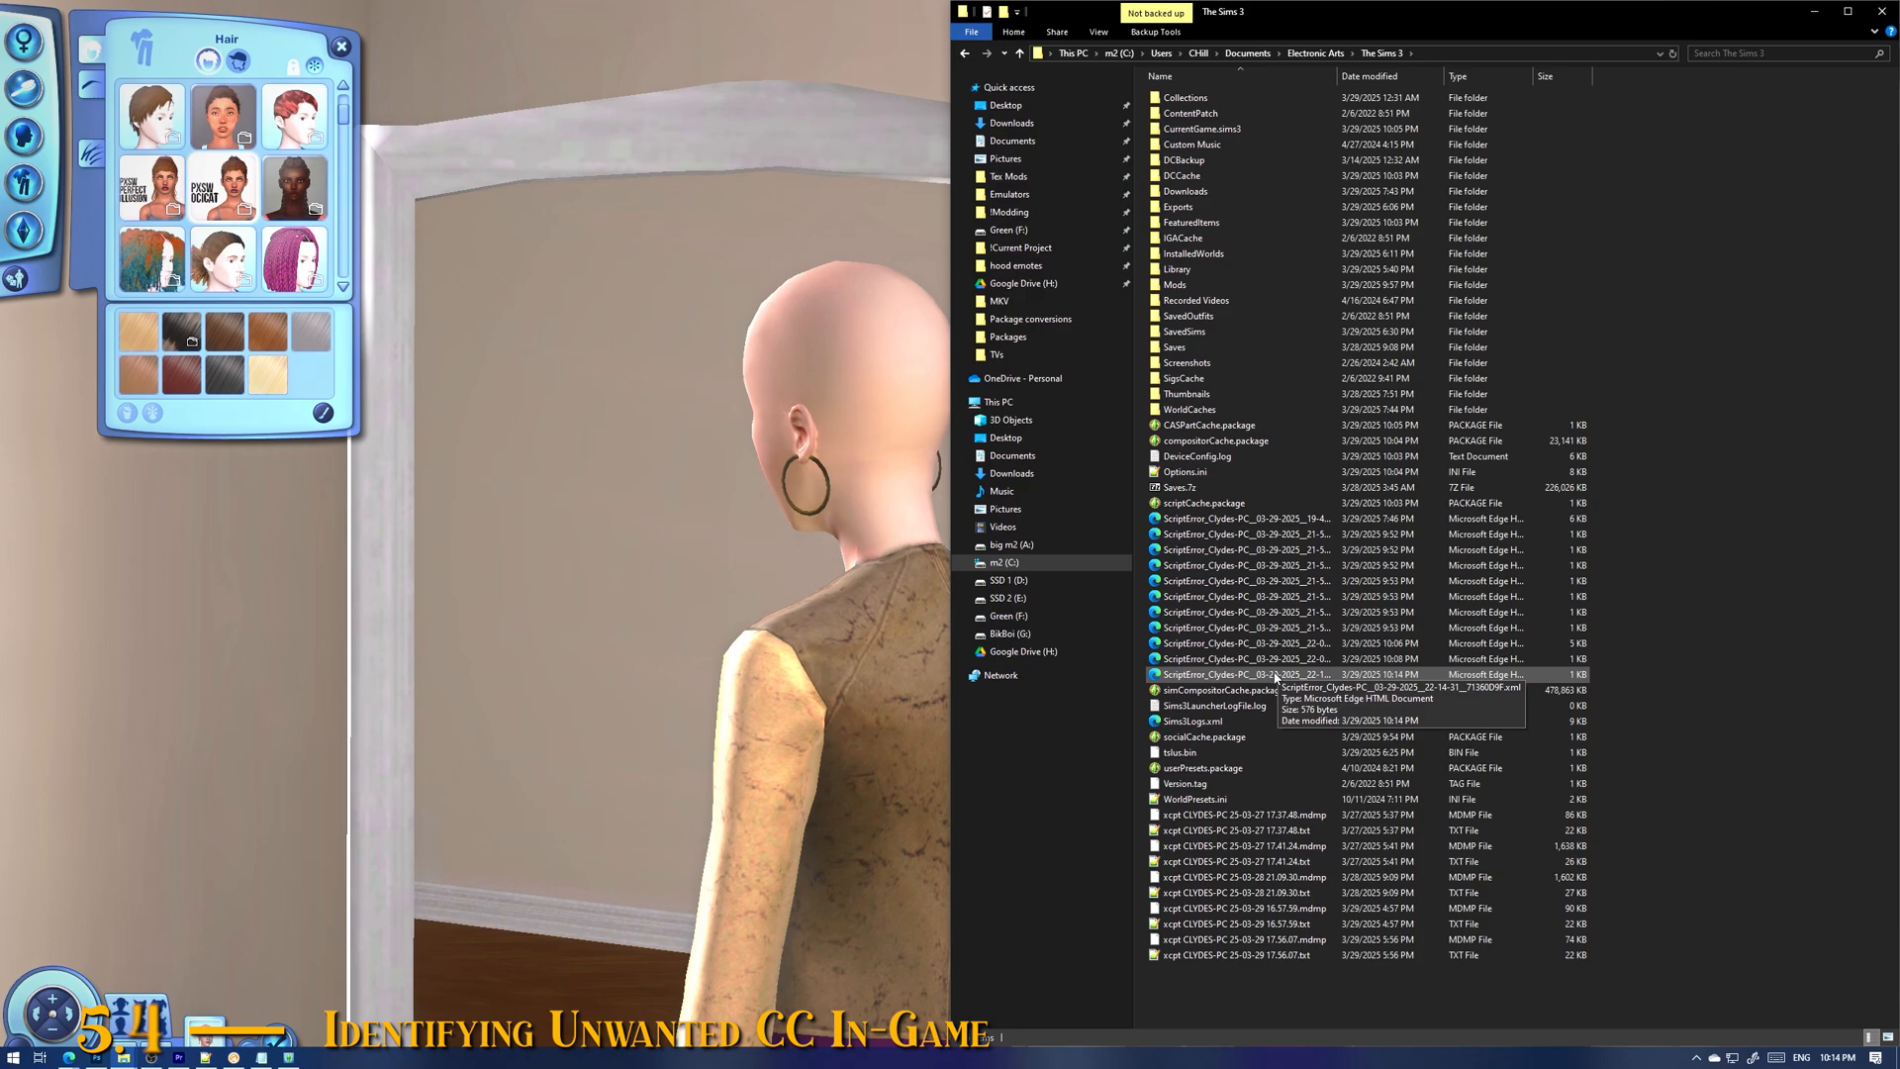
right_click(1278, 676)
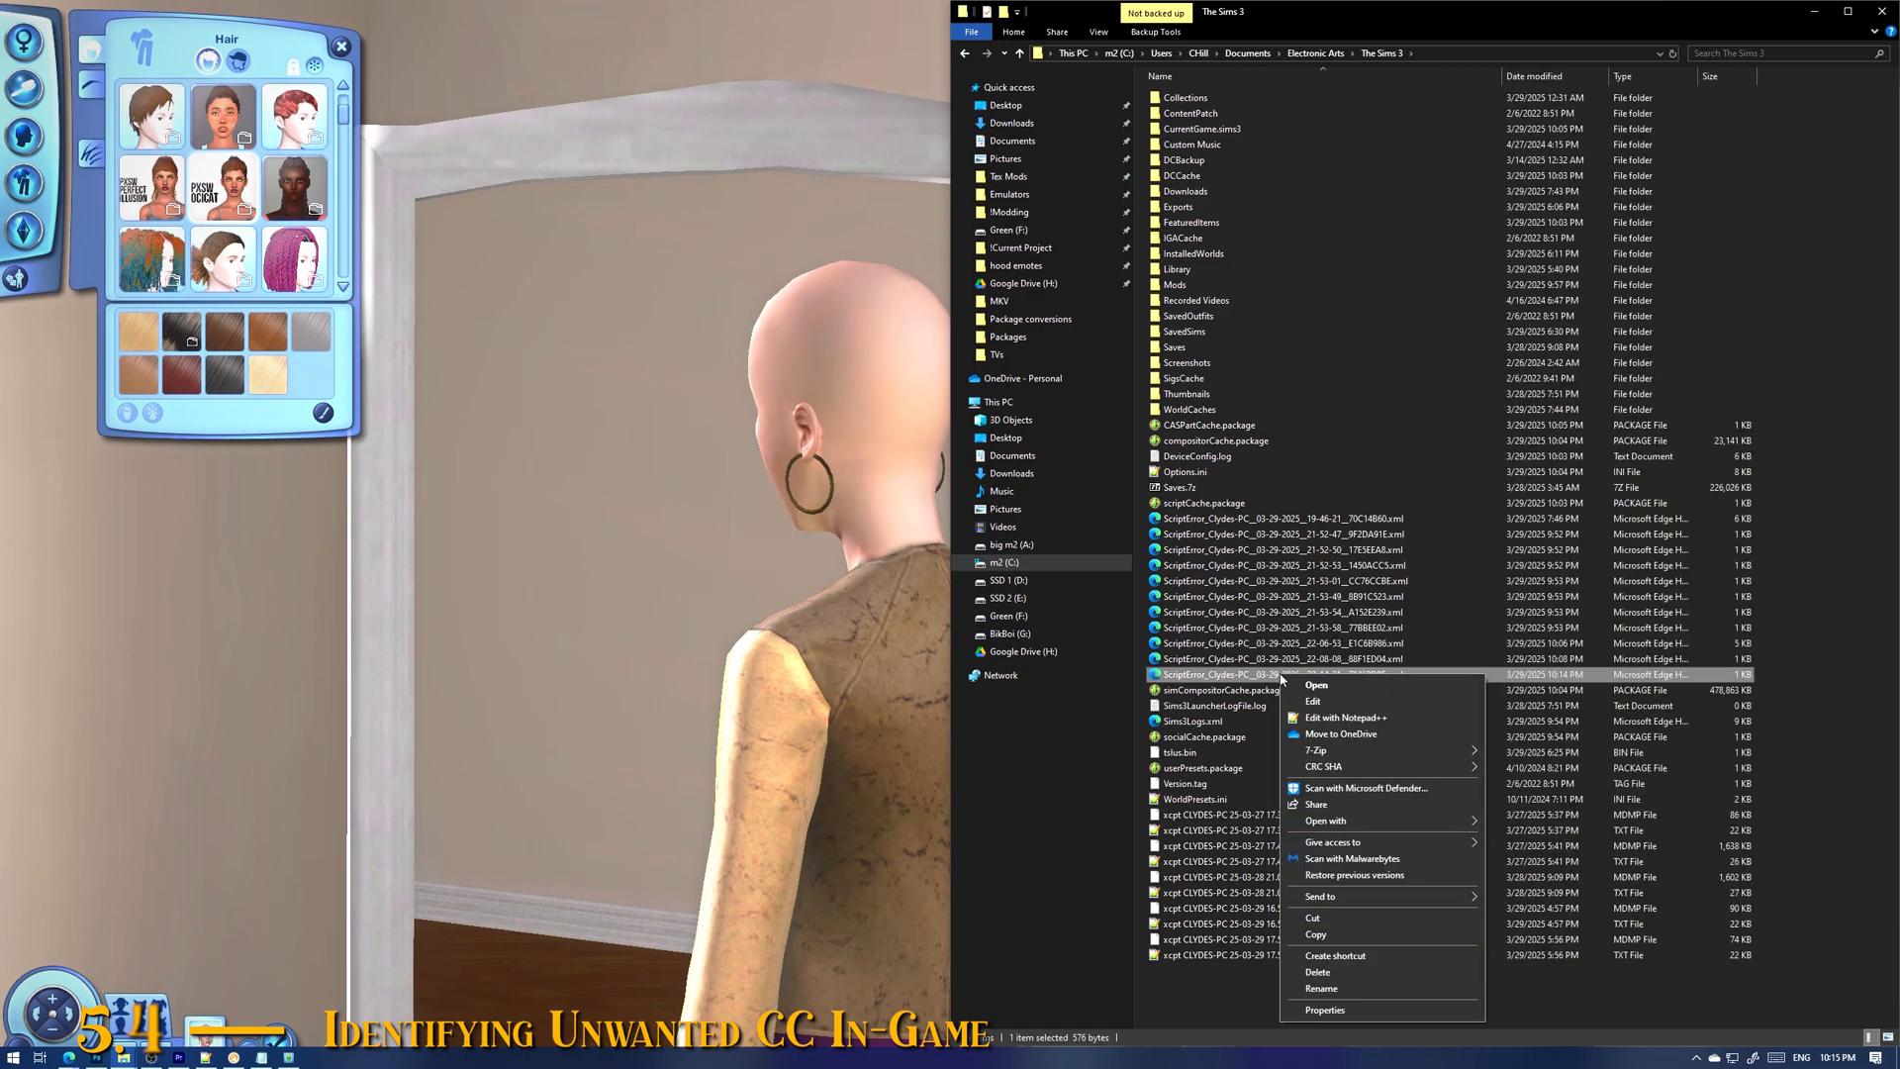
click(1337, 717)
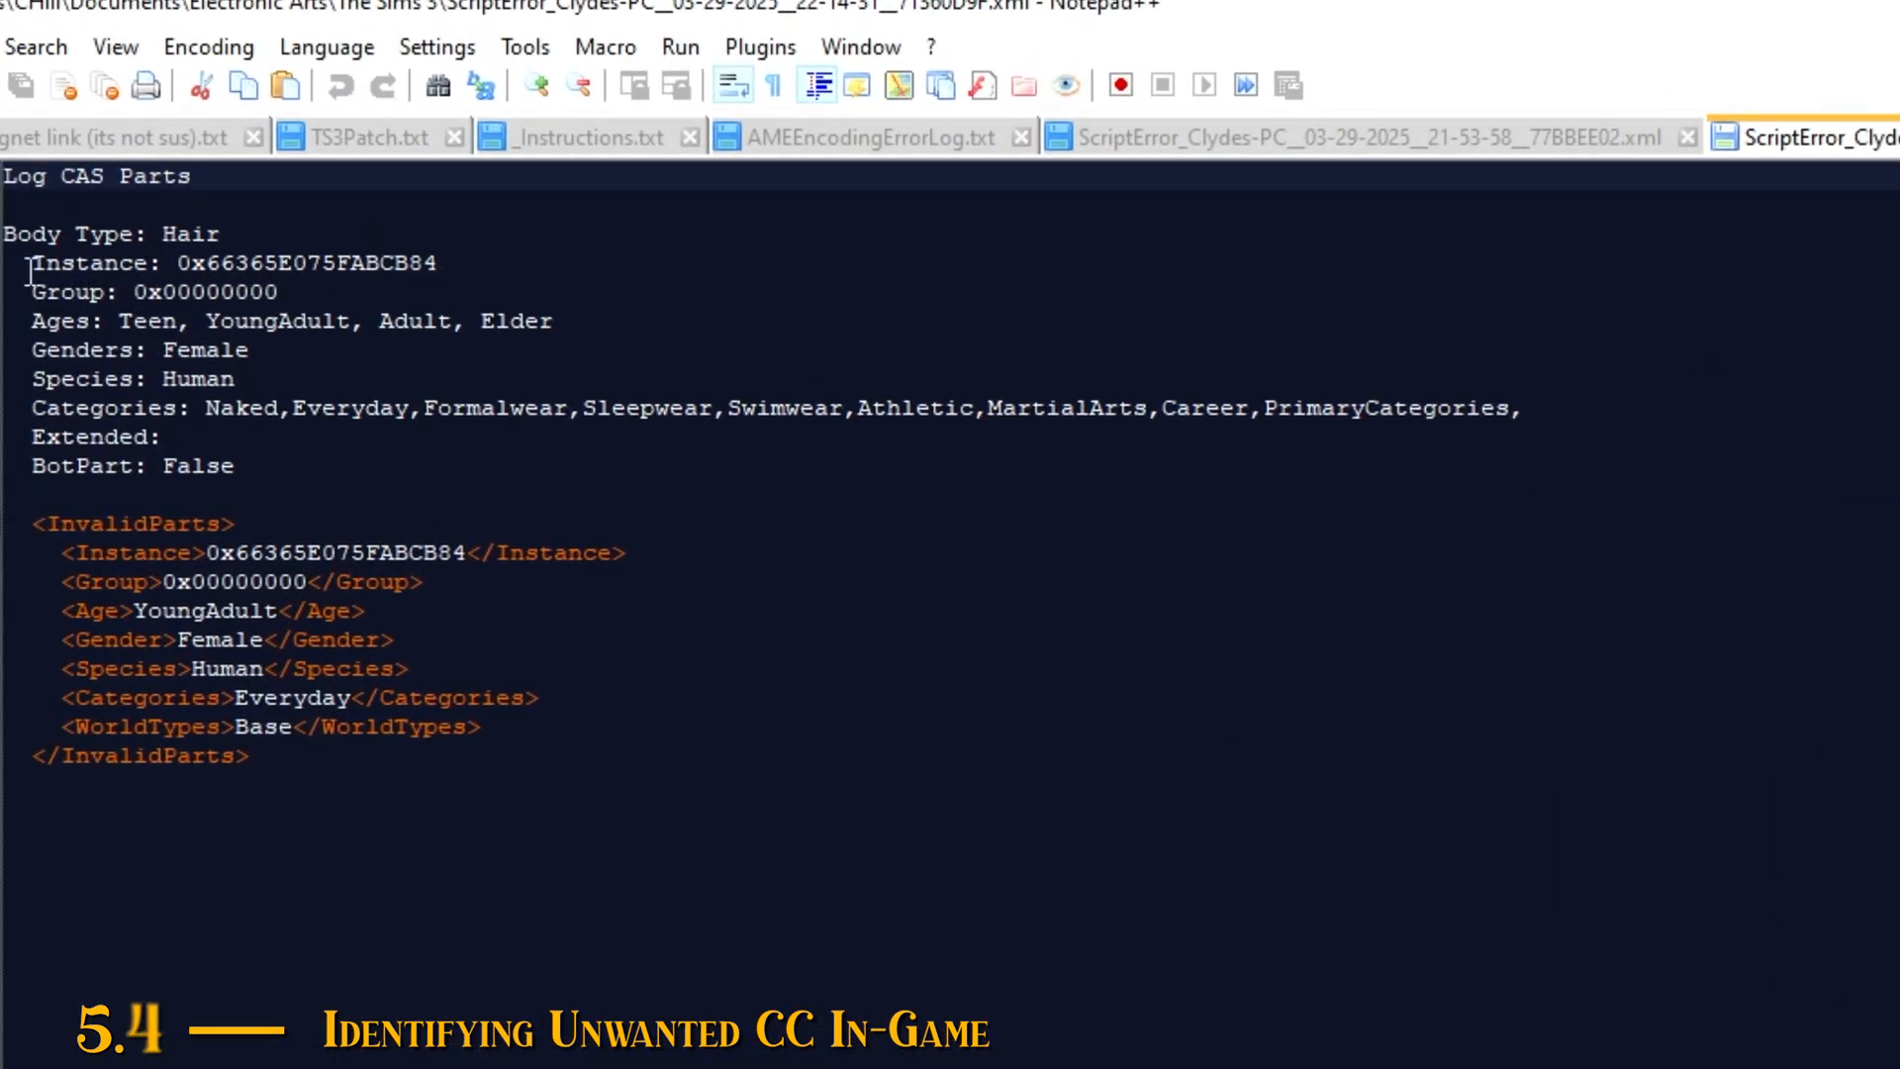
Step: Copy the hair's instance number 0x66365E075FABCB84 from the Log CAS Parts text
drag(33, 262, 323, 284)
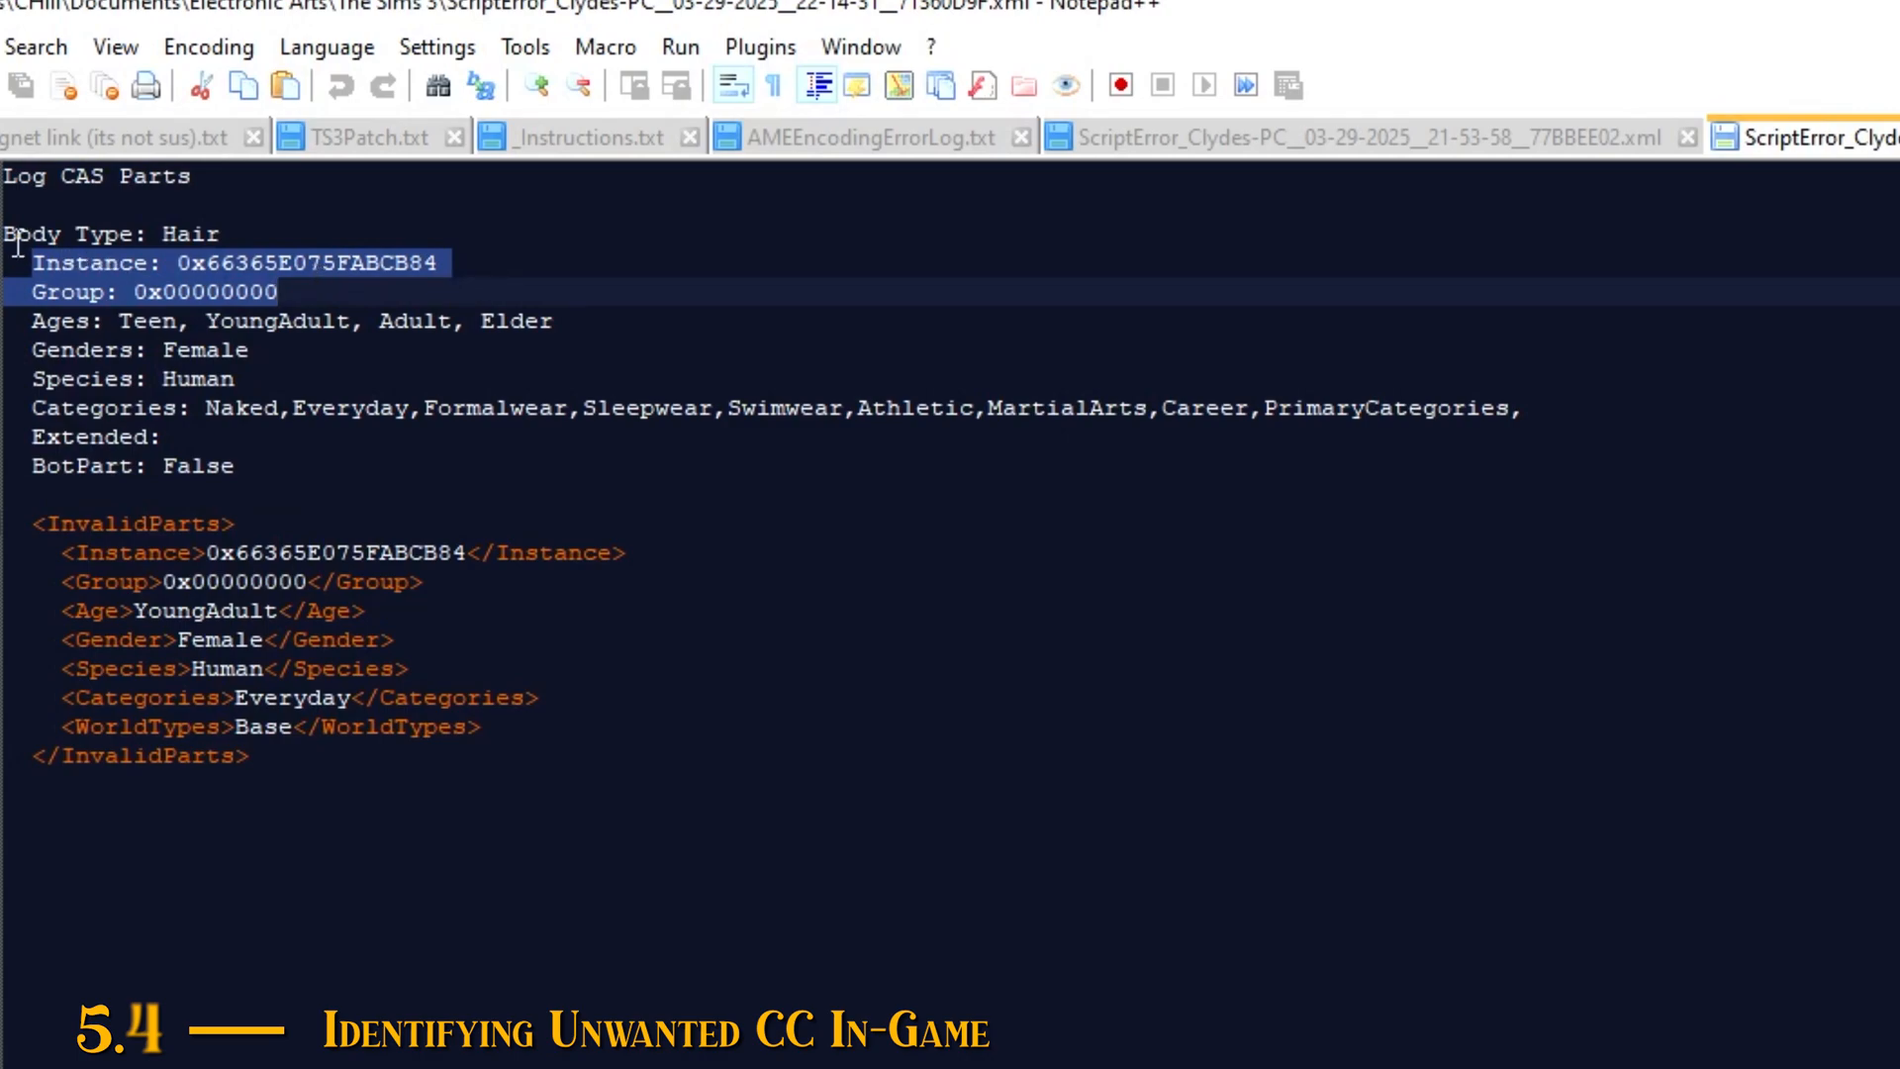
drag(178, 262, 449, 265)
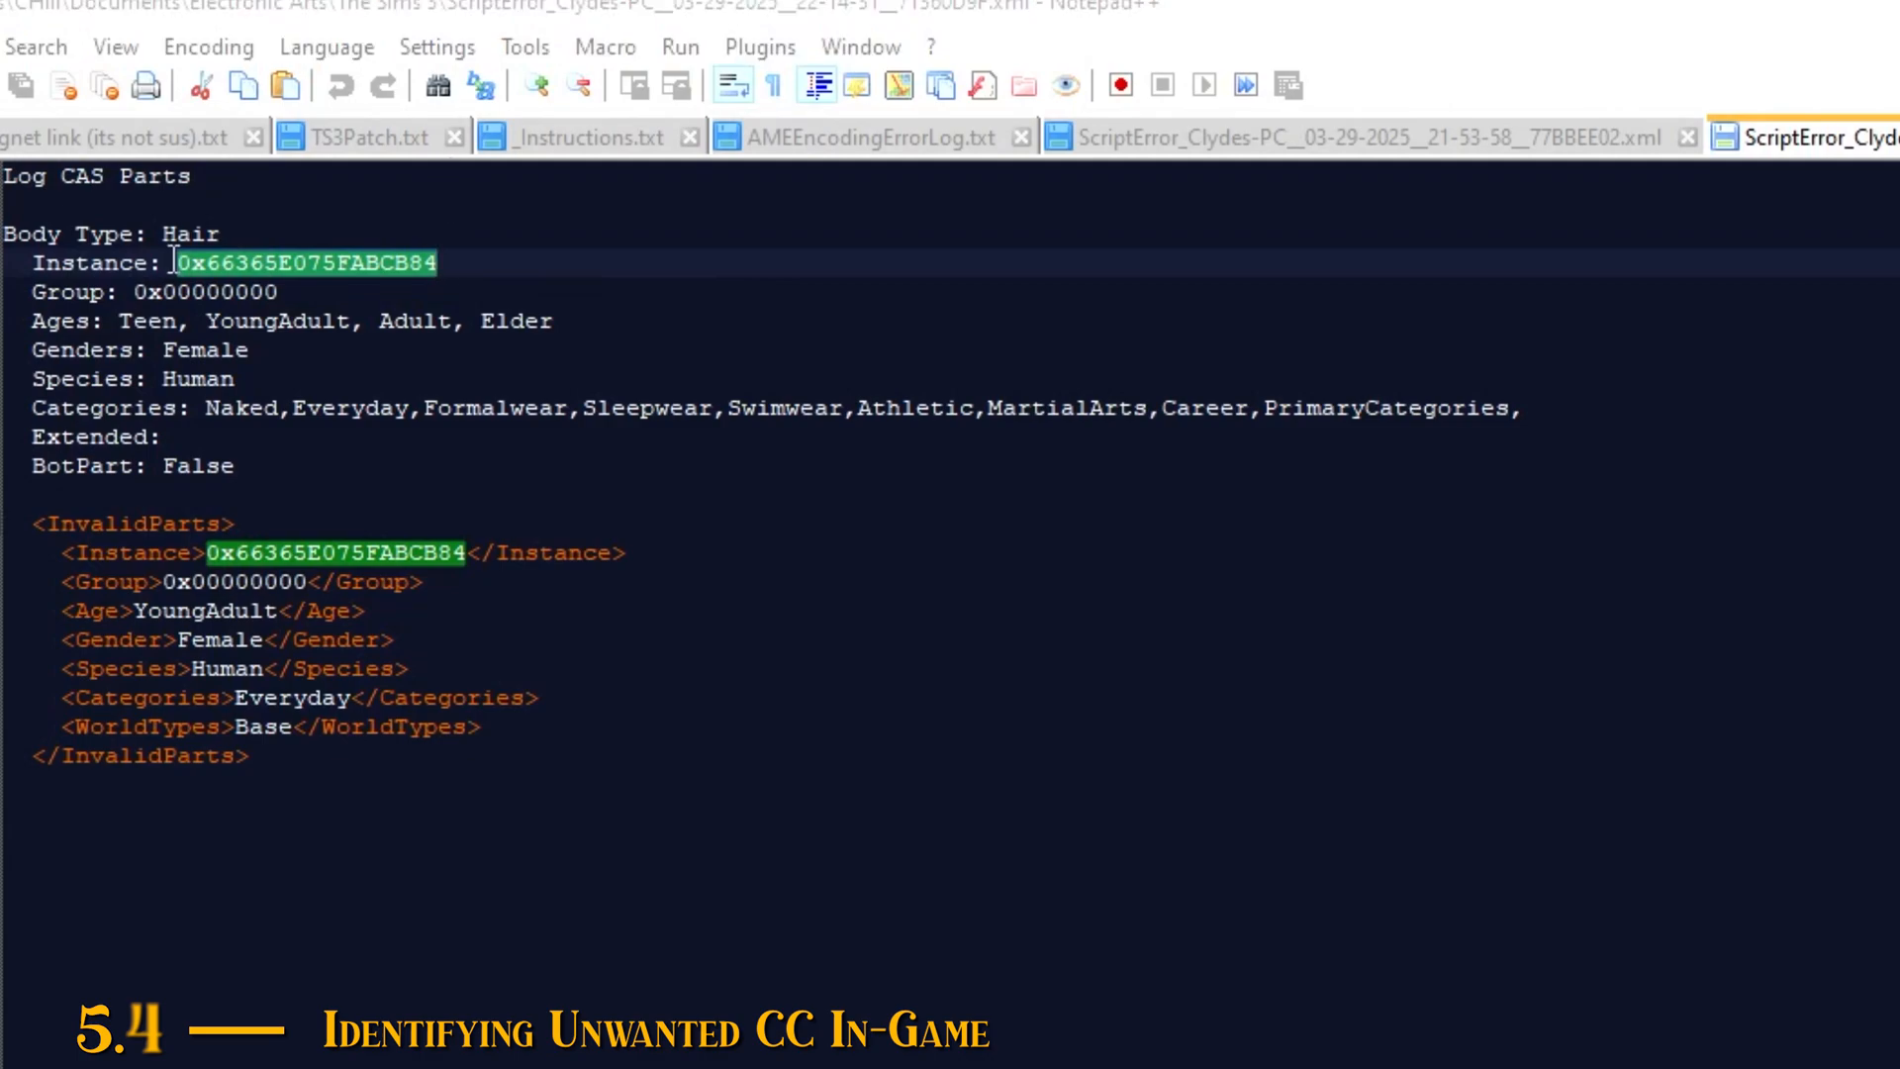
right_click(219, 263)
click(319, 326)
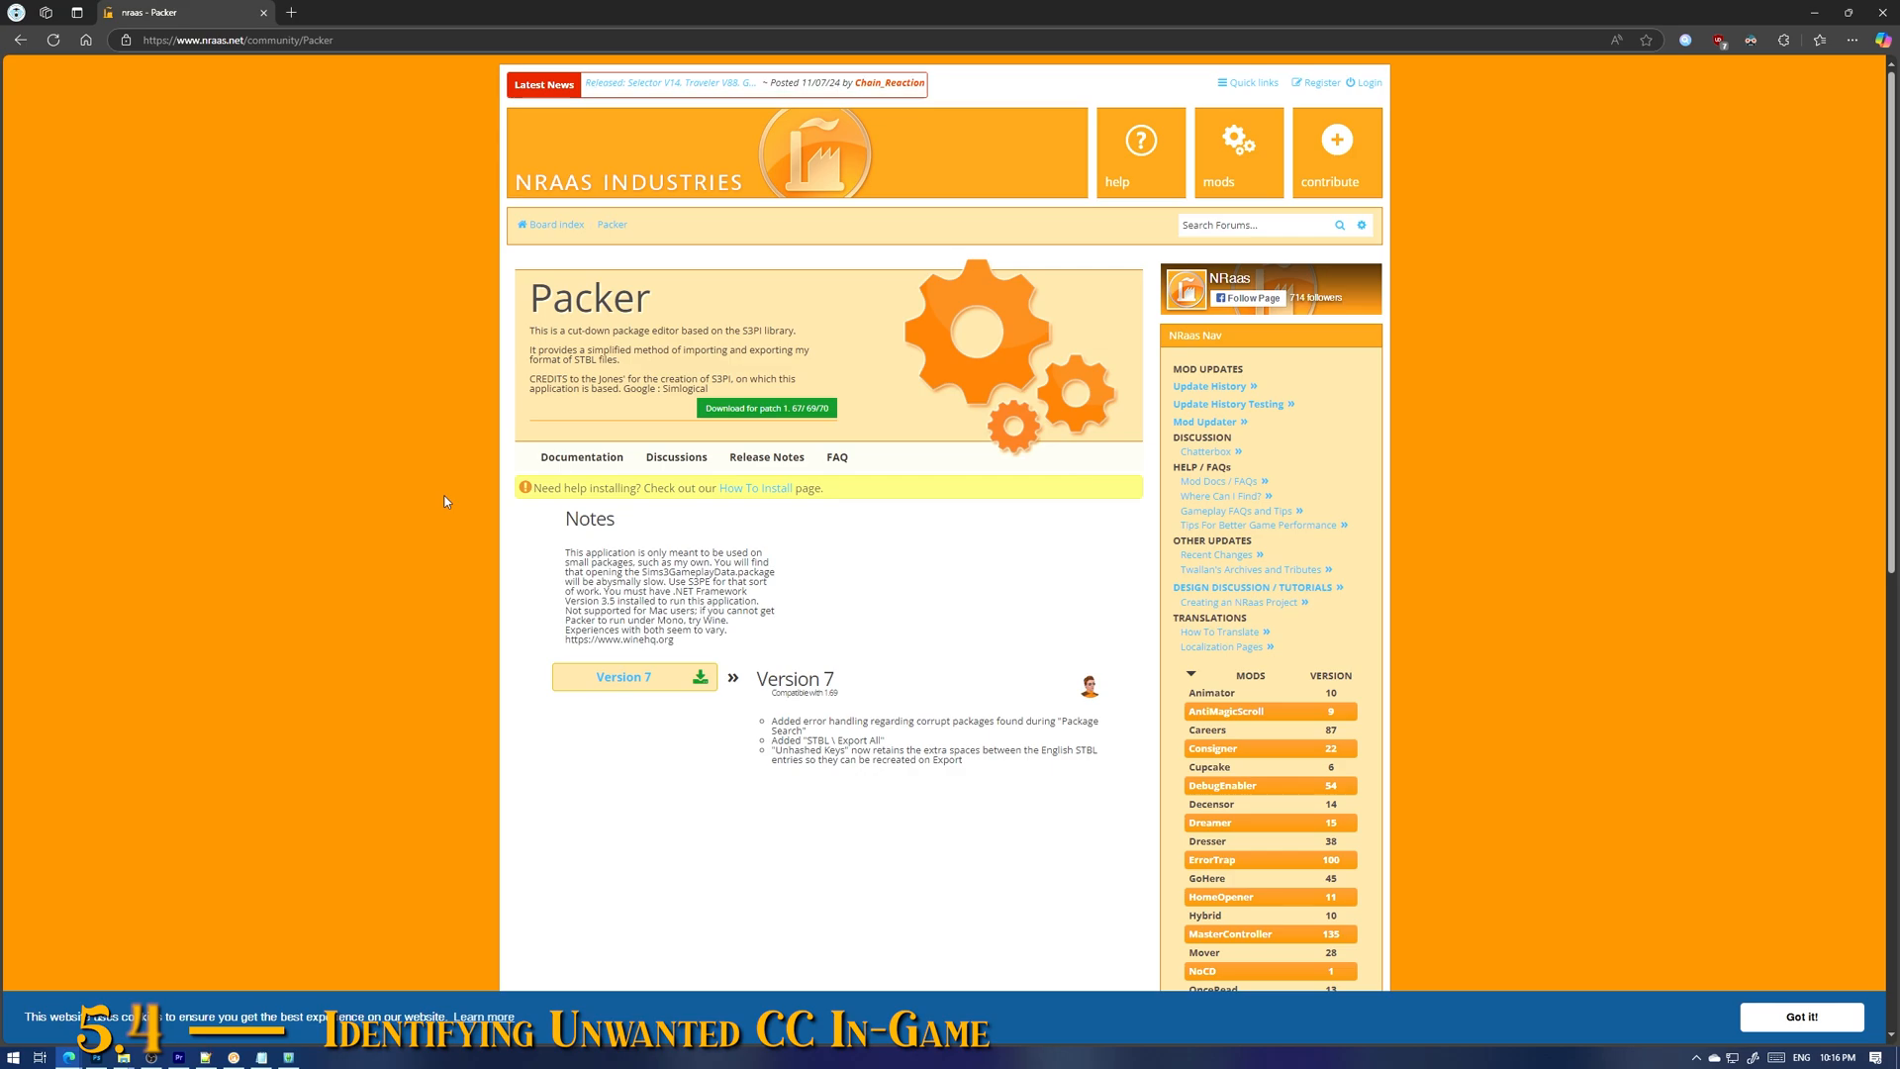
Step: Download NRaas Packer for patch 1.67/69/70, extract NRaas_Packer_V7.zip into its own folder and open the NRaasPacker folder inside
click(767, 420)
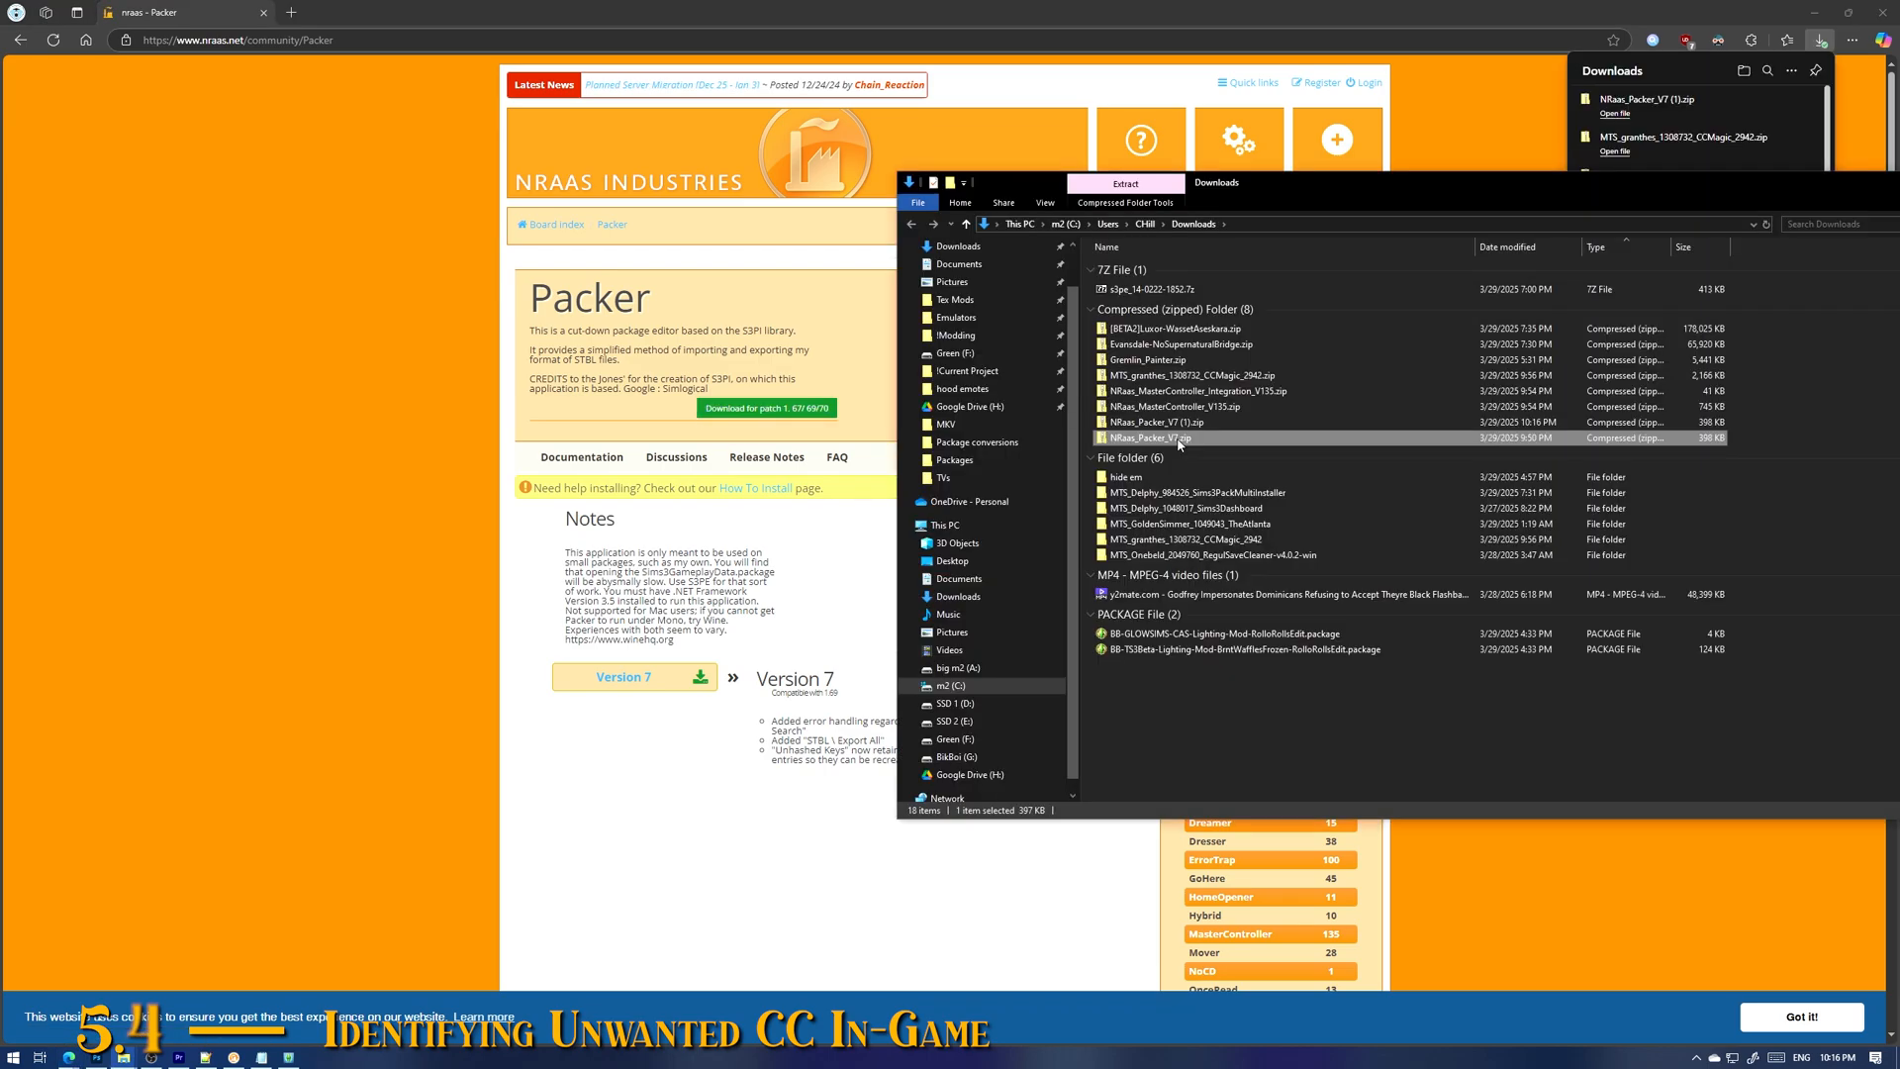
right_click(1179, 442)
mouse_move(1227, 521)
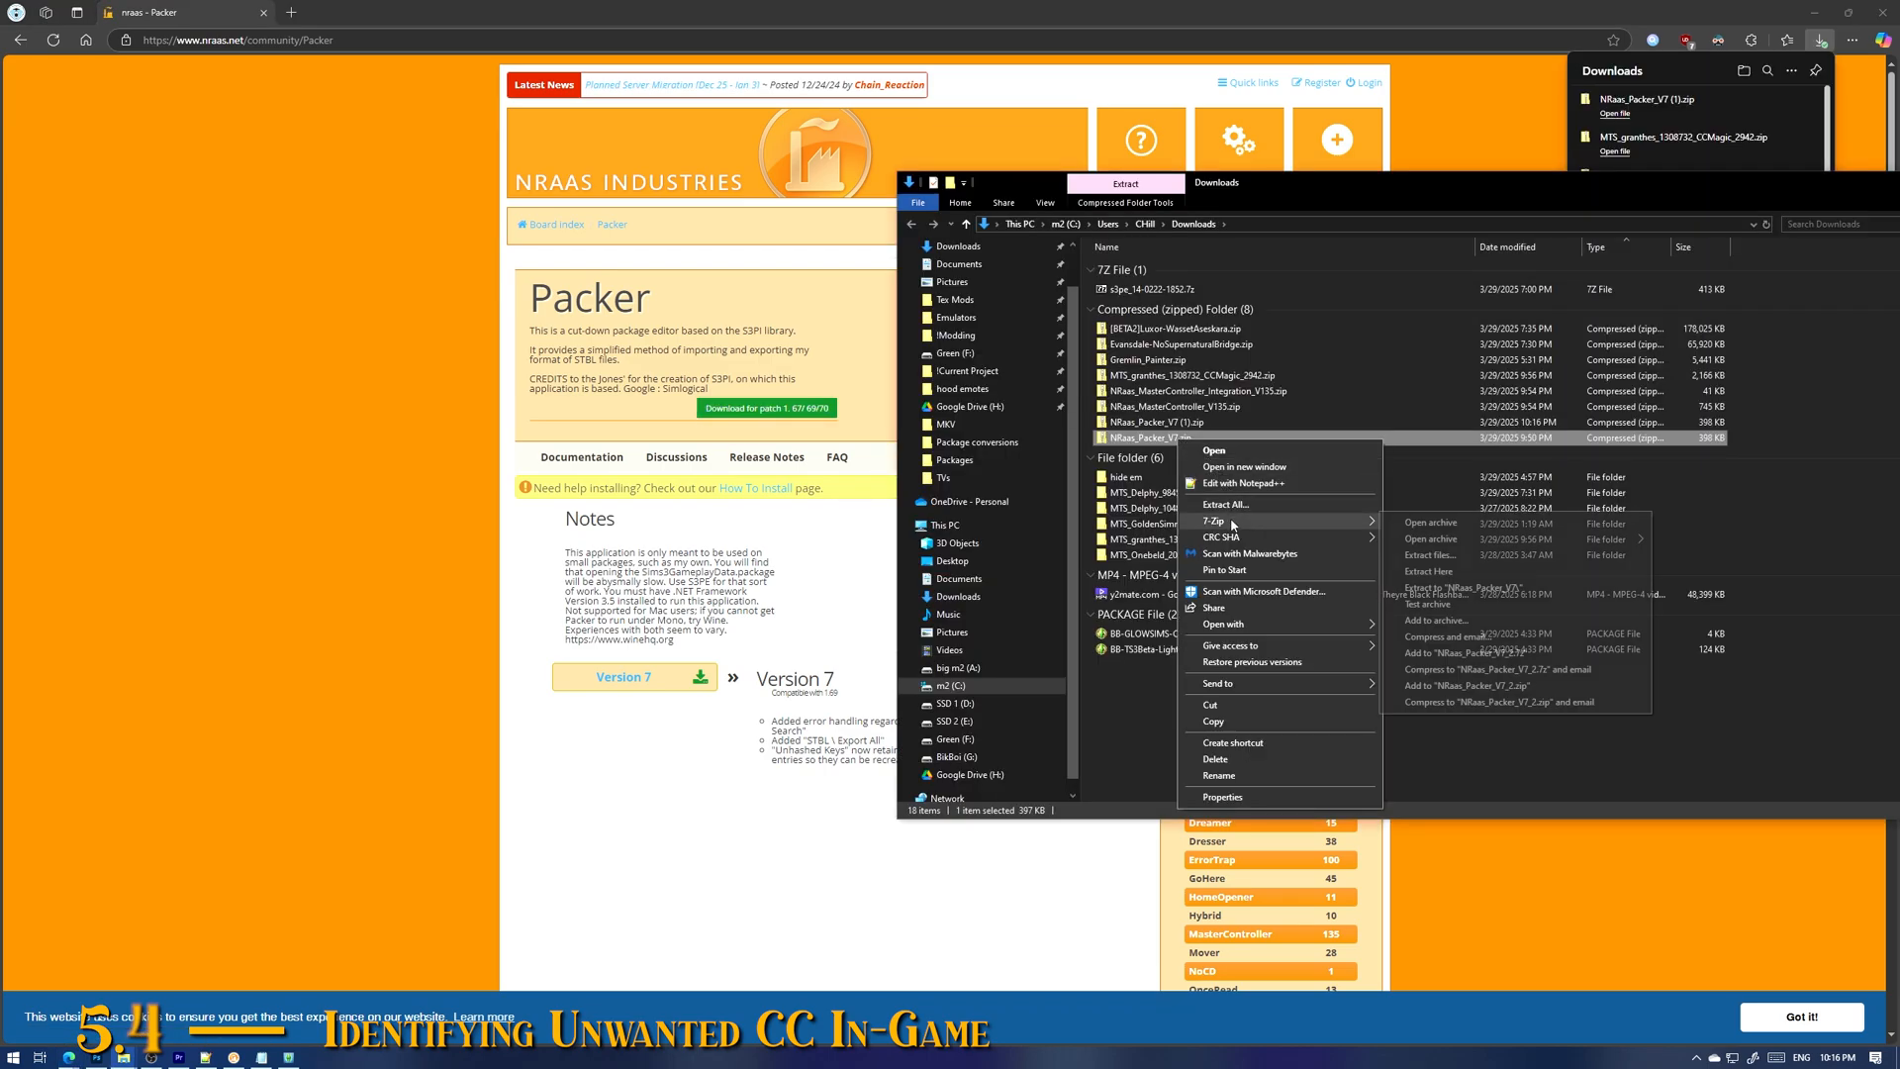
click(1485, 593)
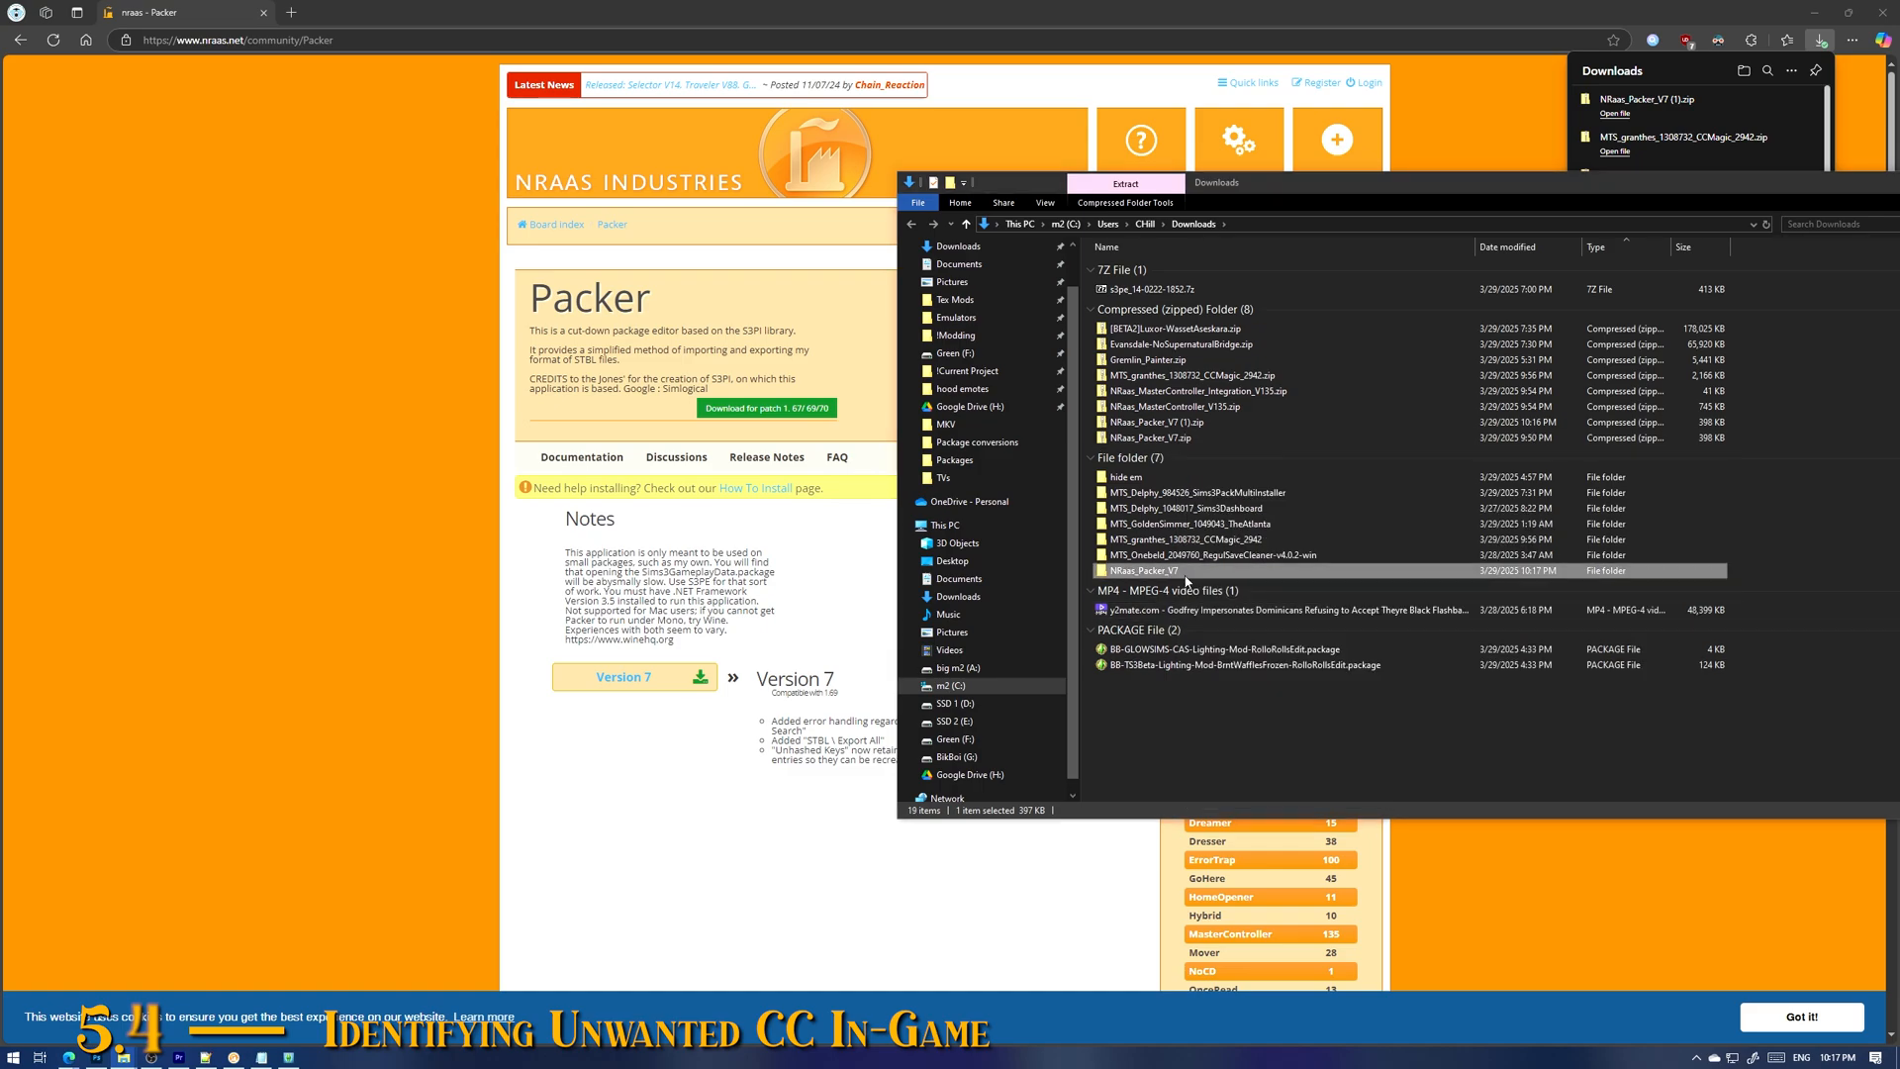
double_click(1148, 571)
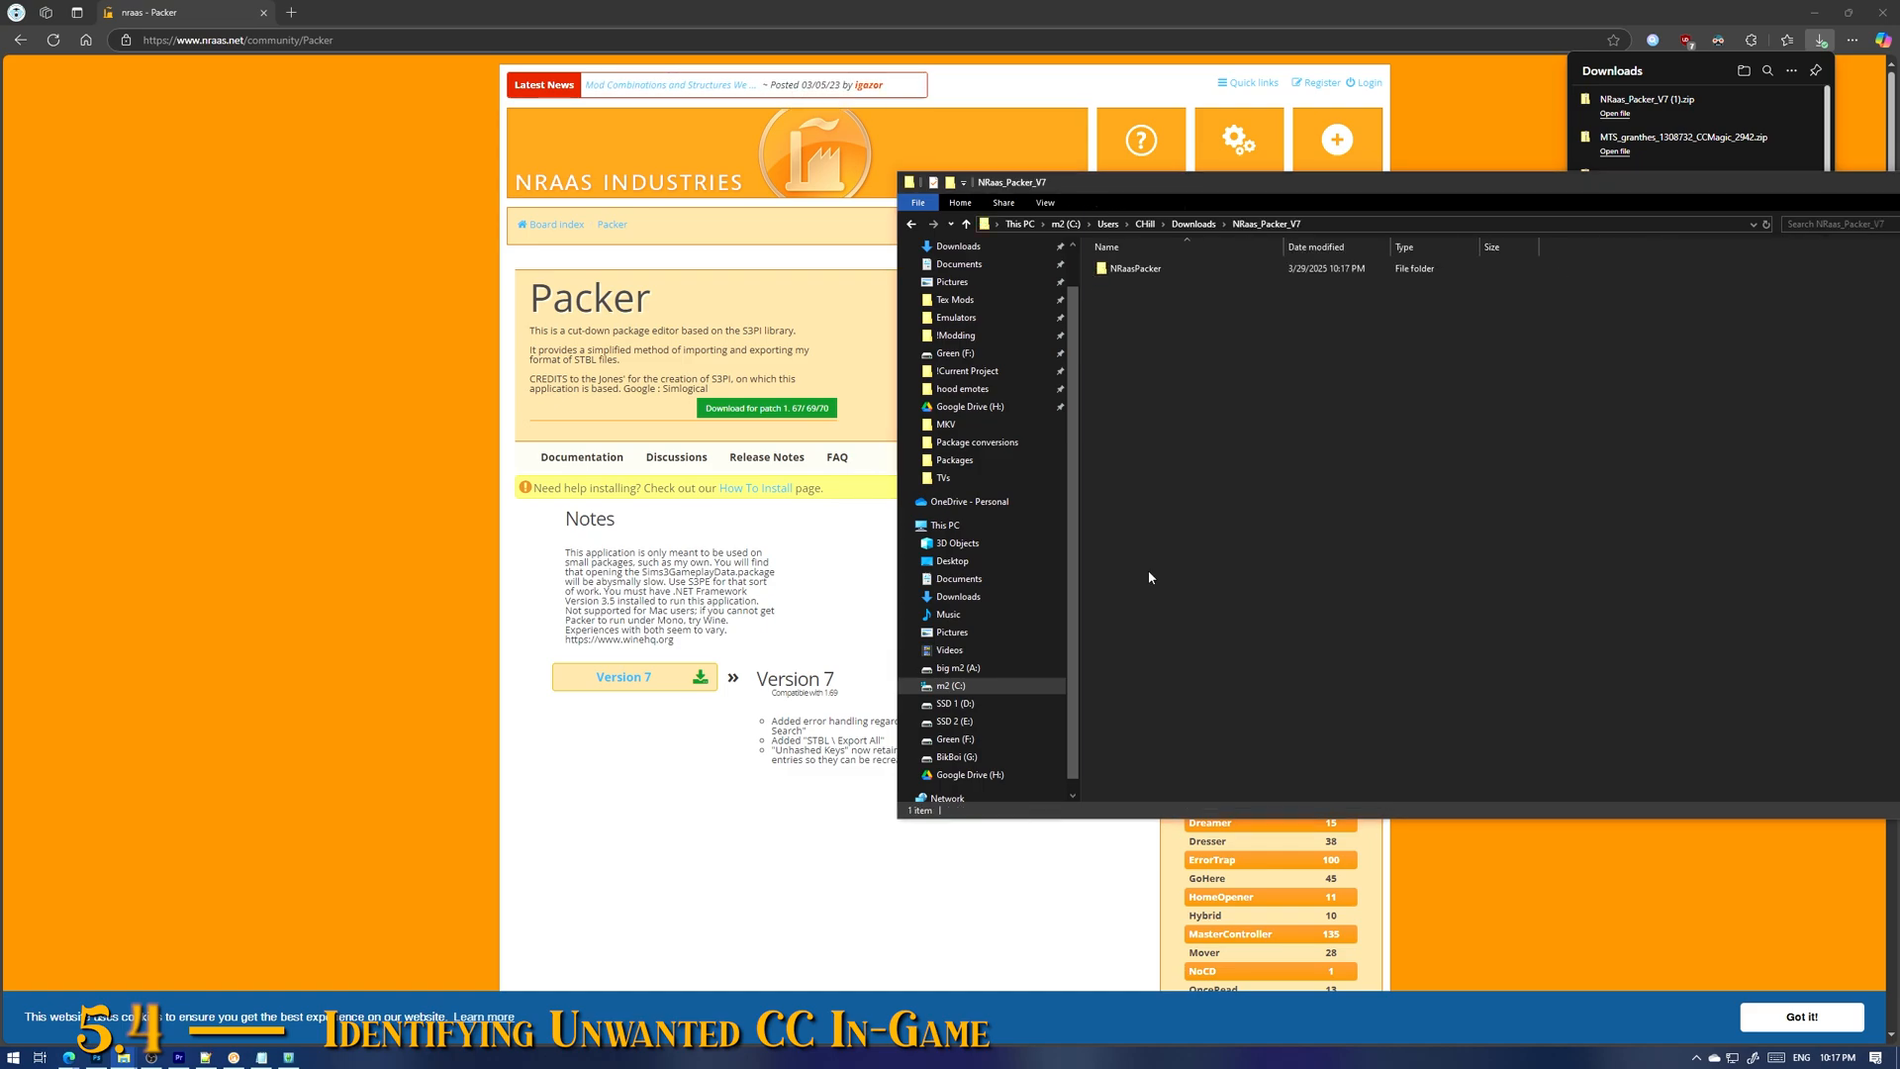
double_click(1136, 269)
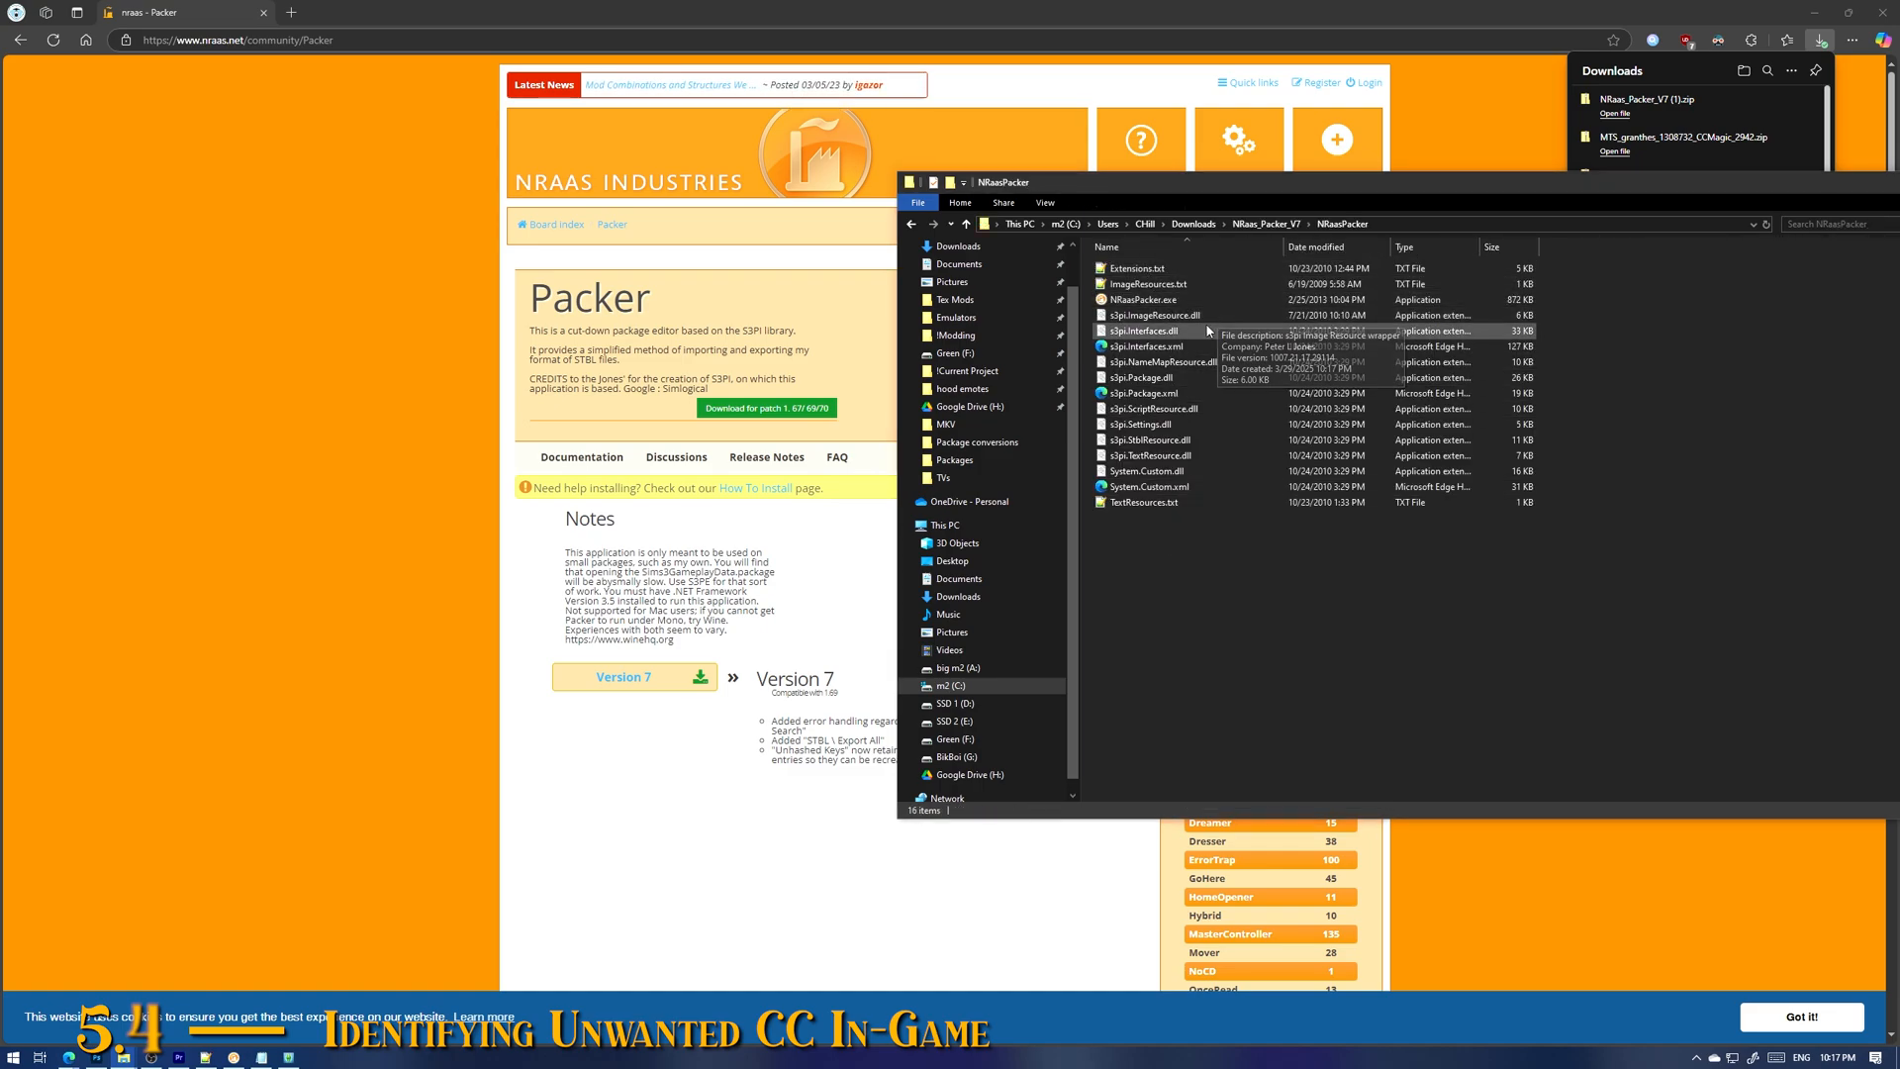
Step: Leave the Downloads copy and open the NRaasPacker folder under F: > !Modding > The Sims 3 > NRaas_Packer_V7
key(alt+Left)
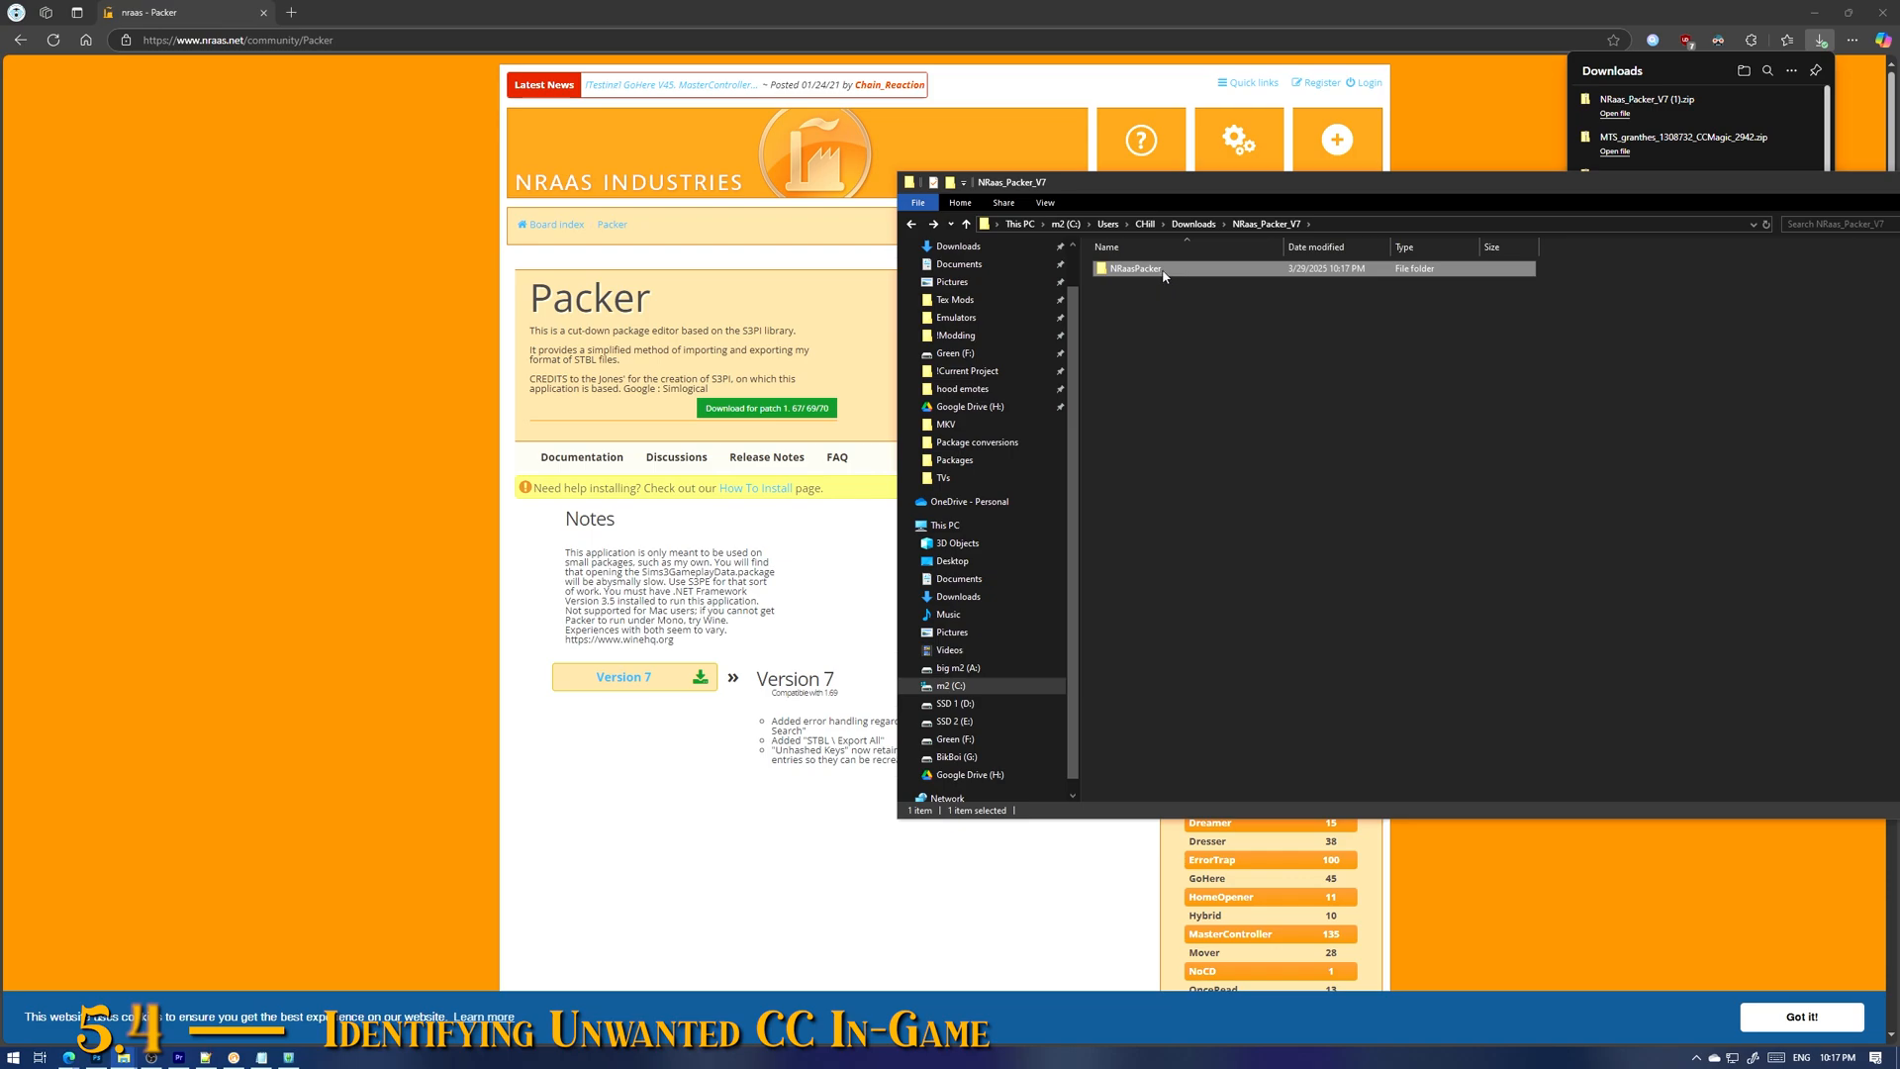
key(alt+Left)
key(alt+Left)
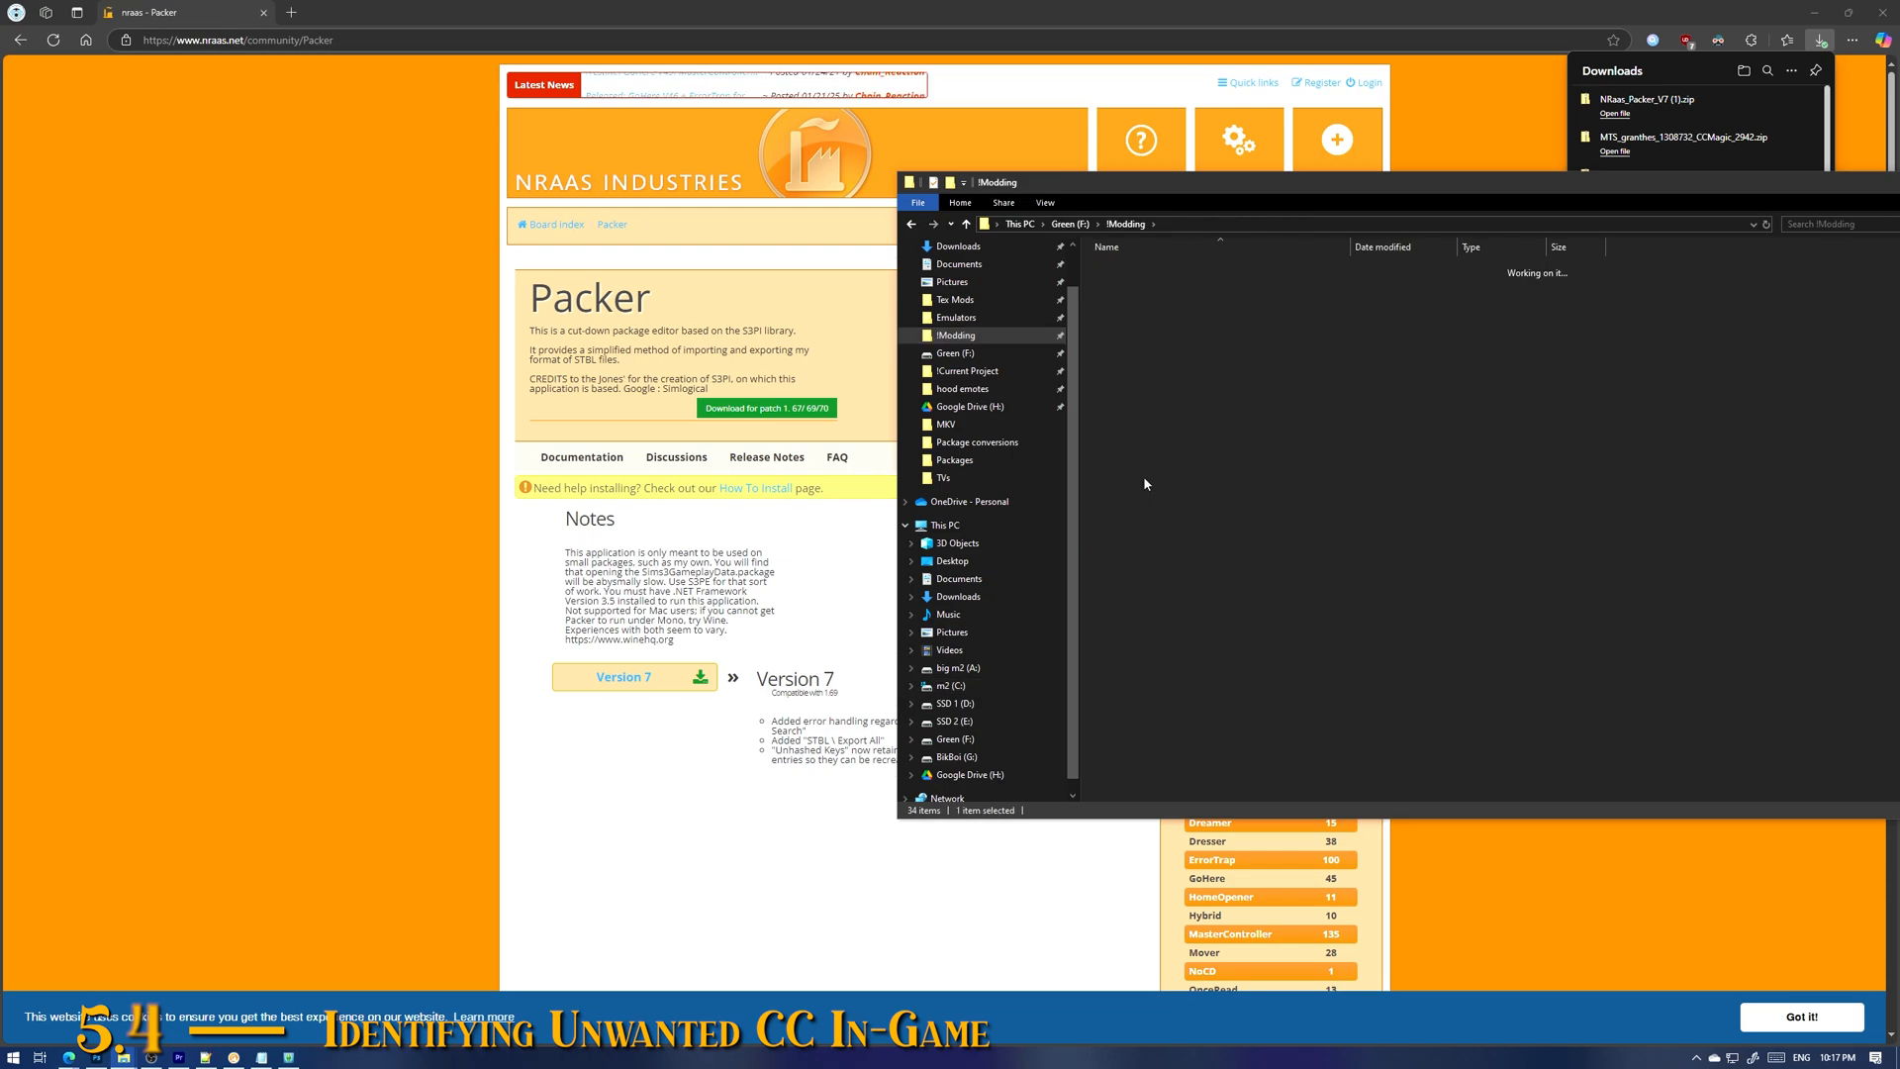
double_click(1144, 424)
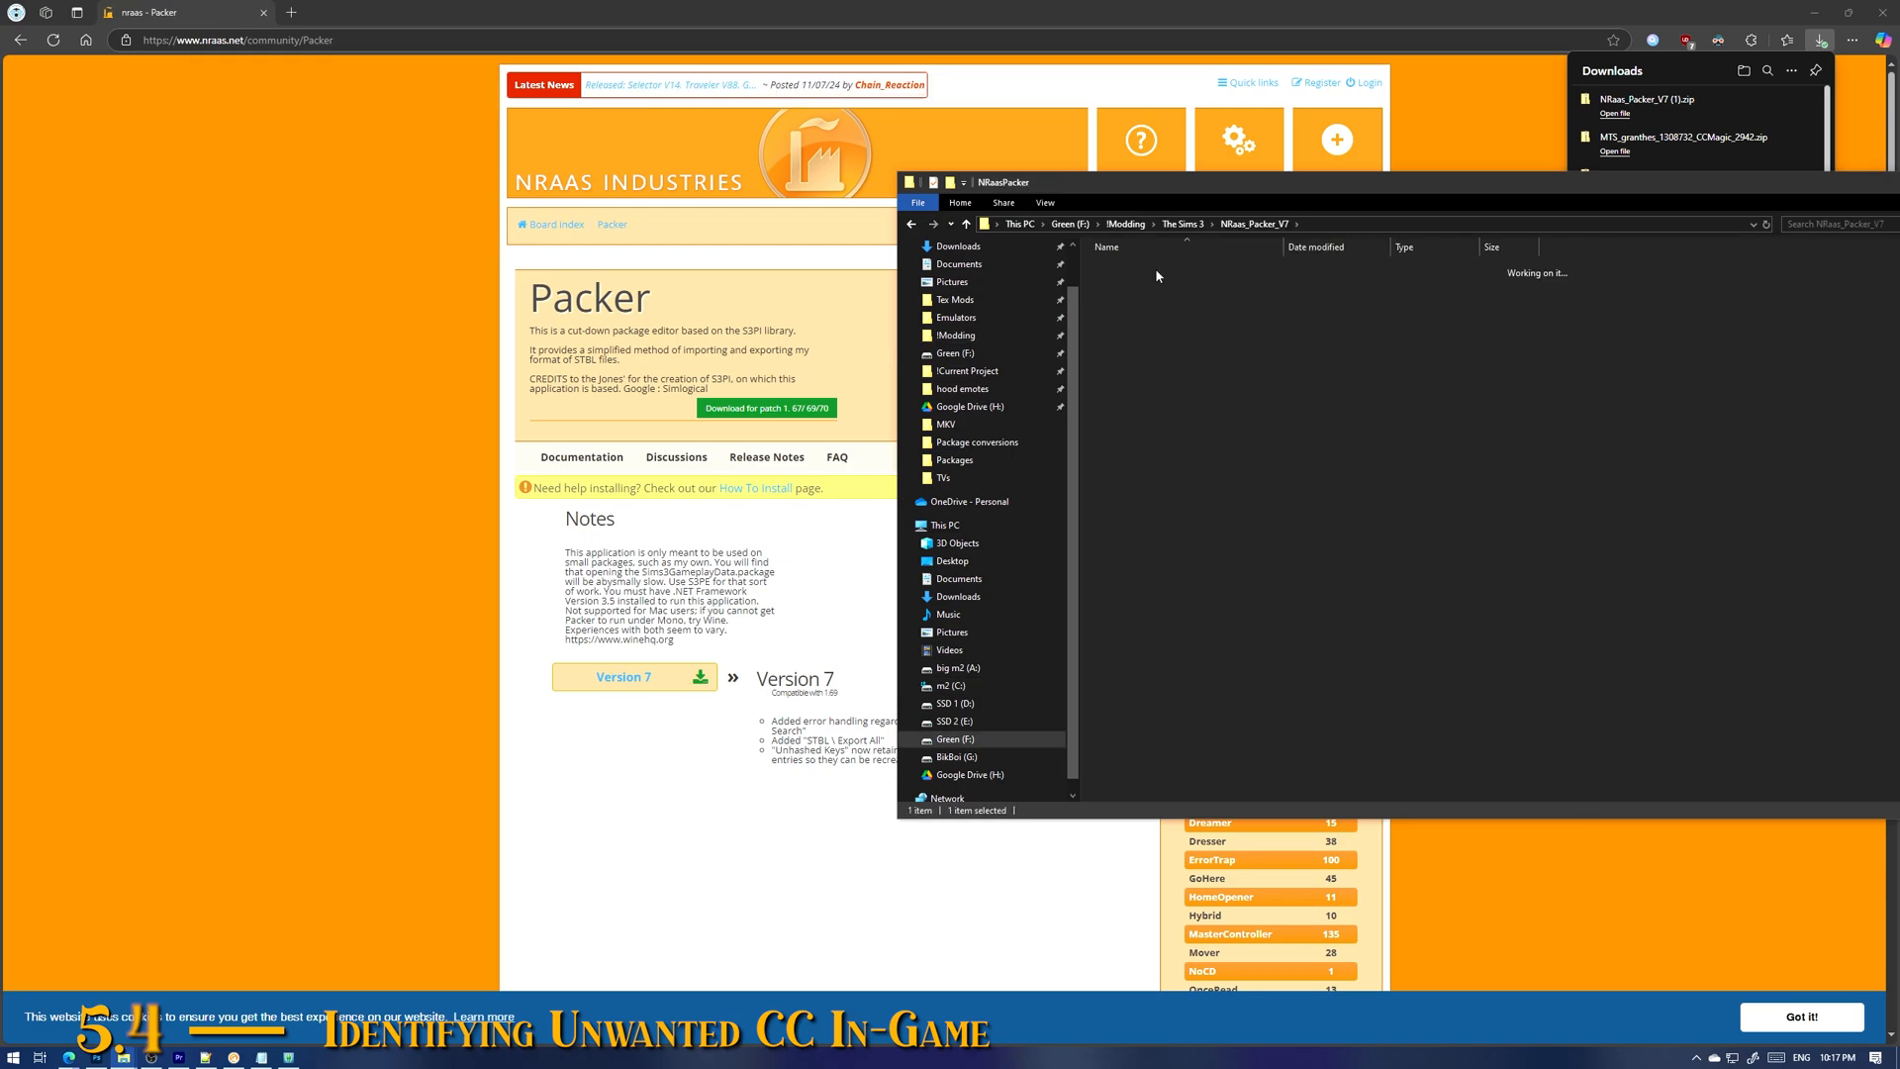
double_click(1155, 270)
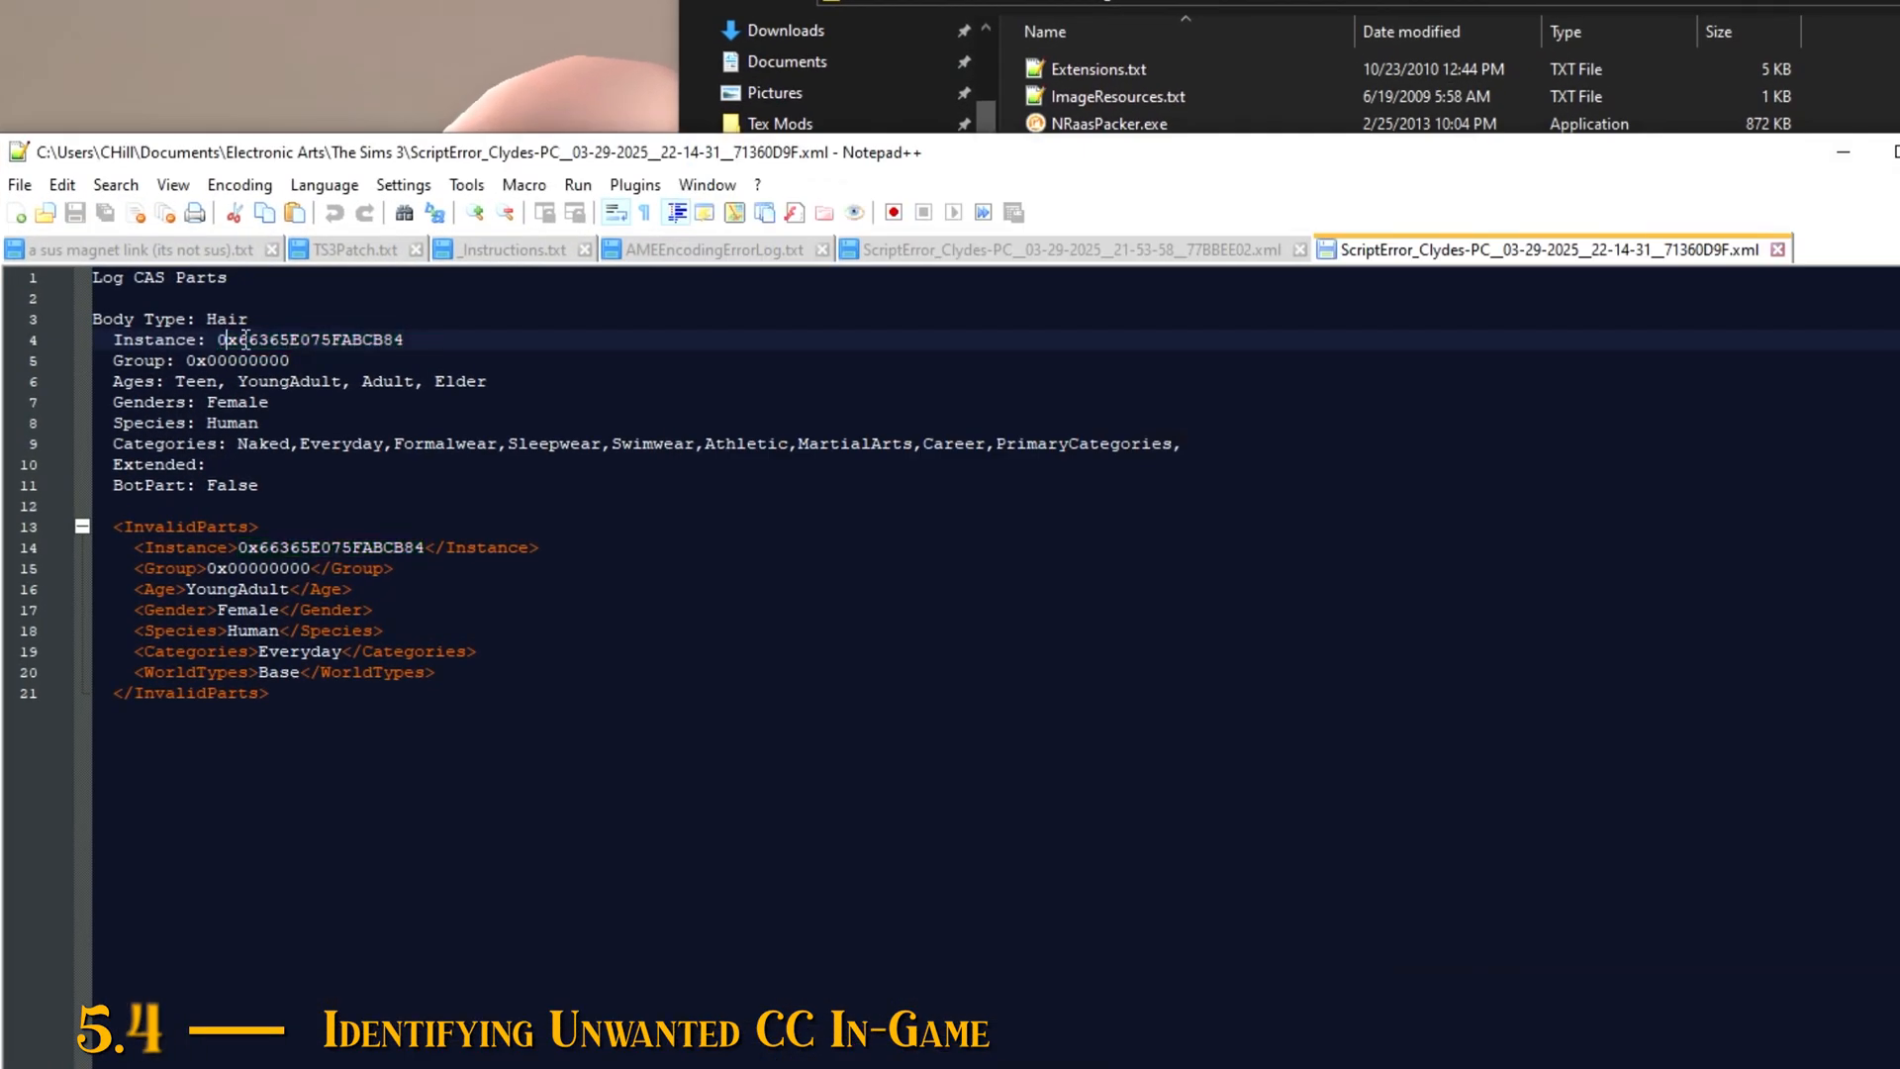
Step: Launch NRaasPacker.exe and enter the logged instance 0x66365E075FABCB84 in its Package Search
drag(404, 342, 216, 342)
key(alt+Tab)
double_click(1108, 124)
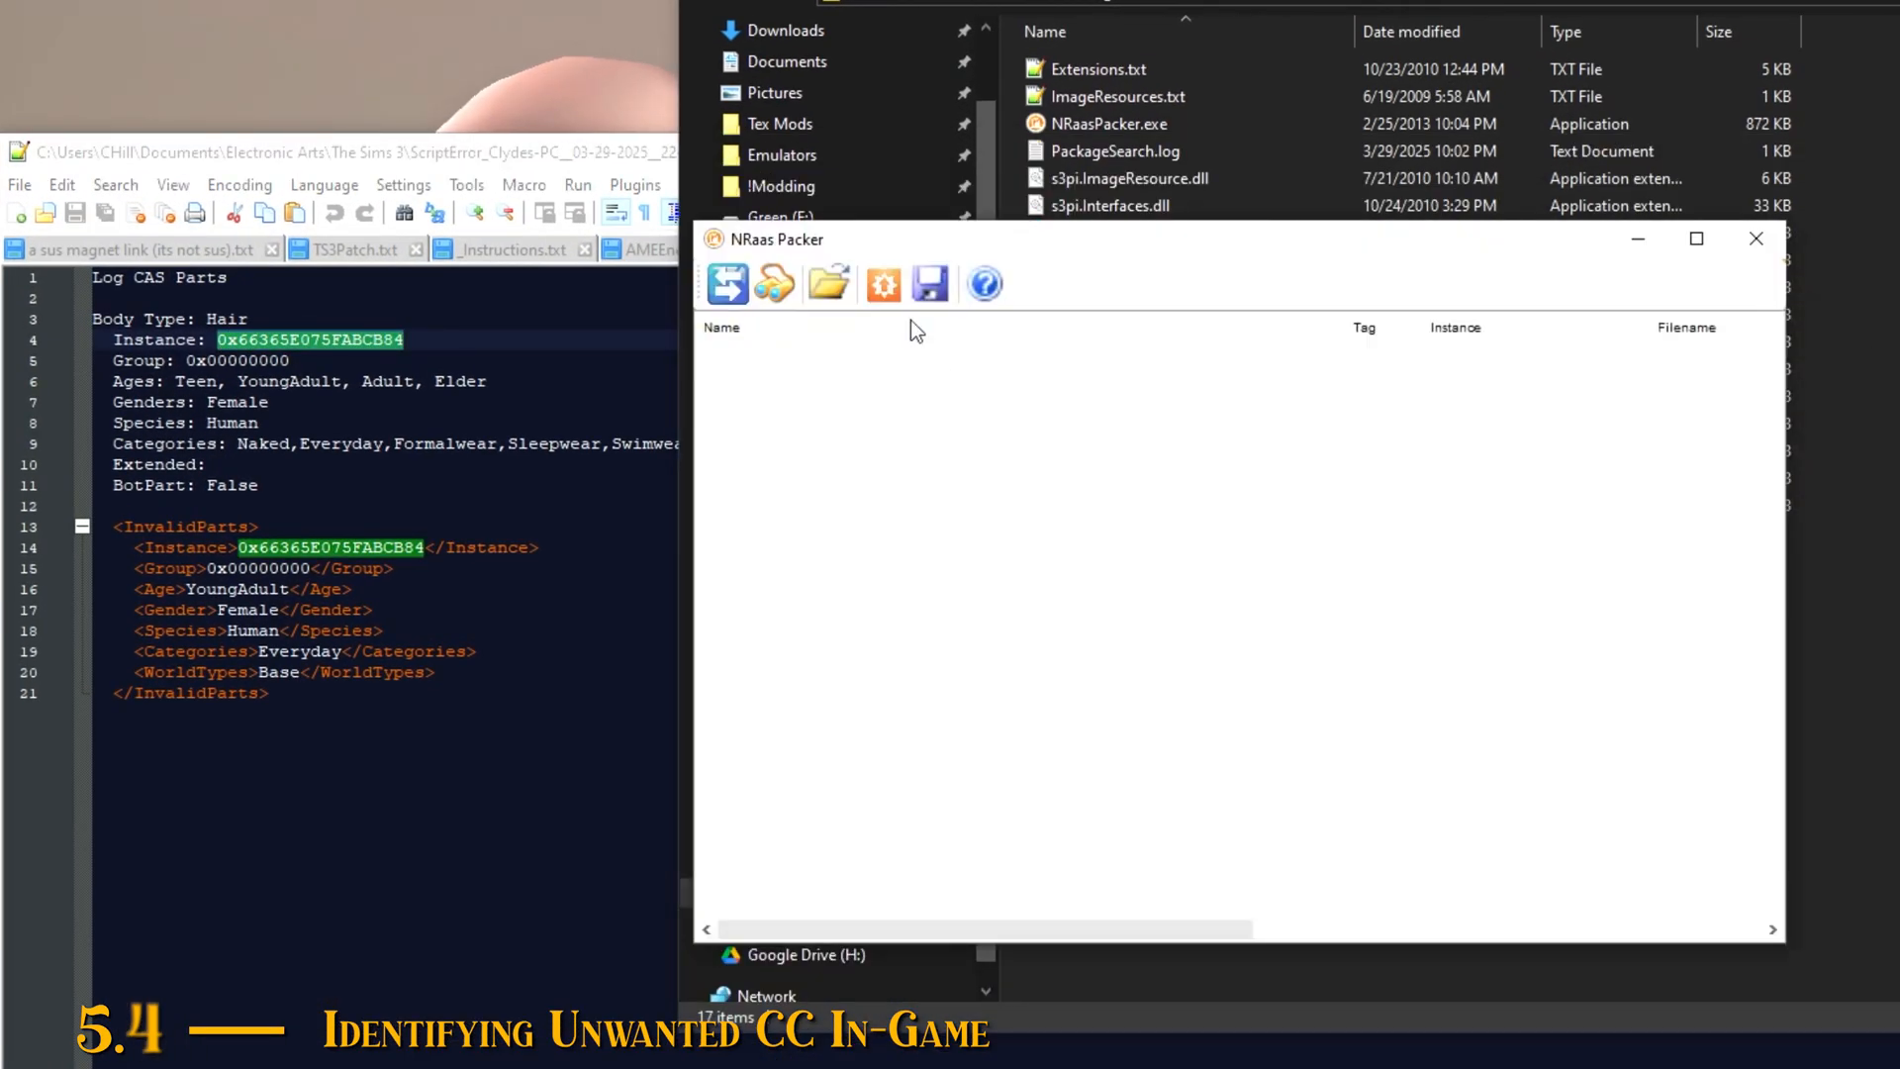
click(775, 285)
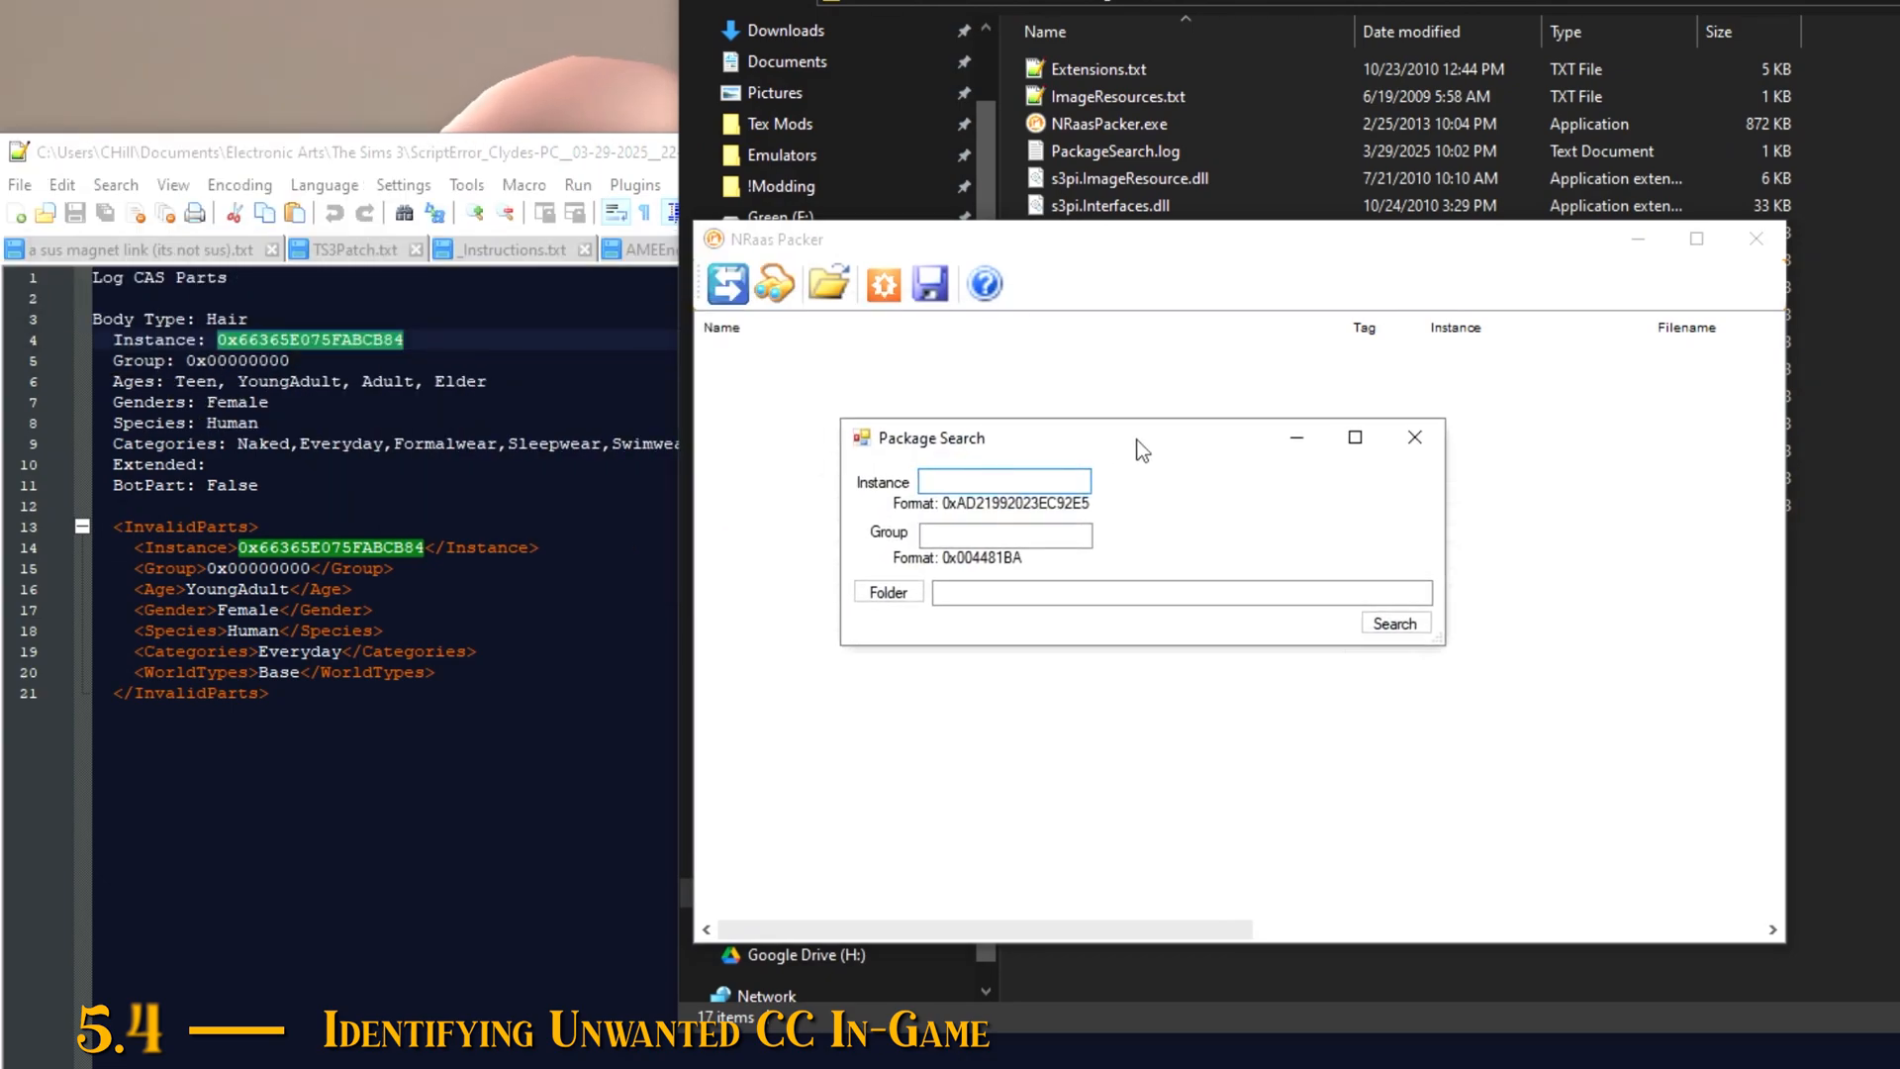
right_click(985, 480)
click(1055, 589)
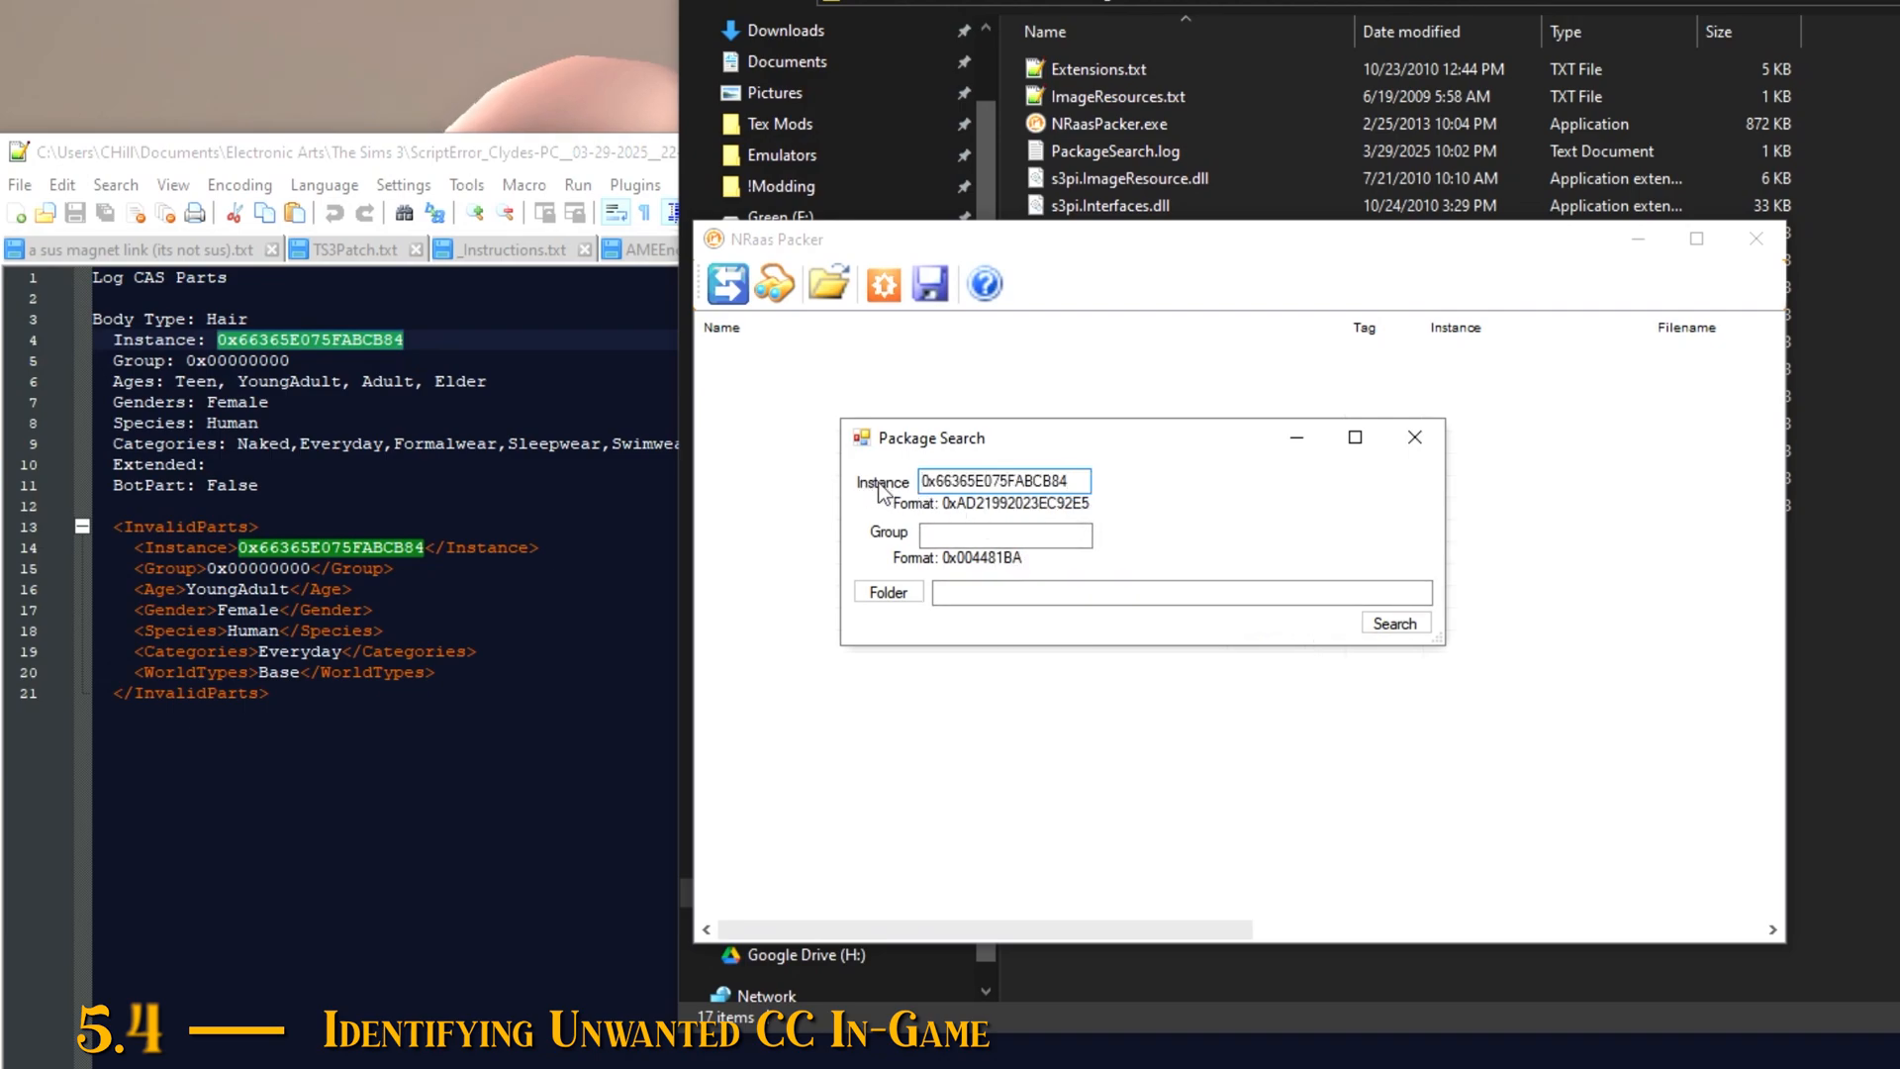
Step: Copy the group number 0x00000000 from the hair's log into the Package Search Group value
click(171, 360)
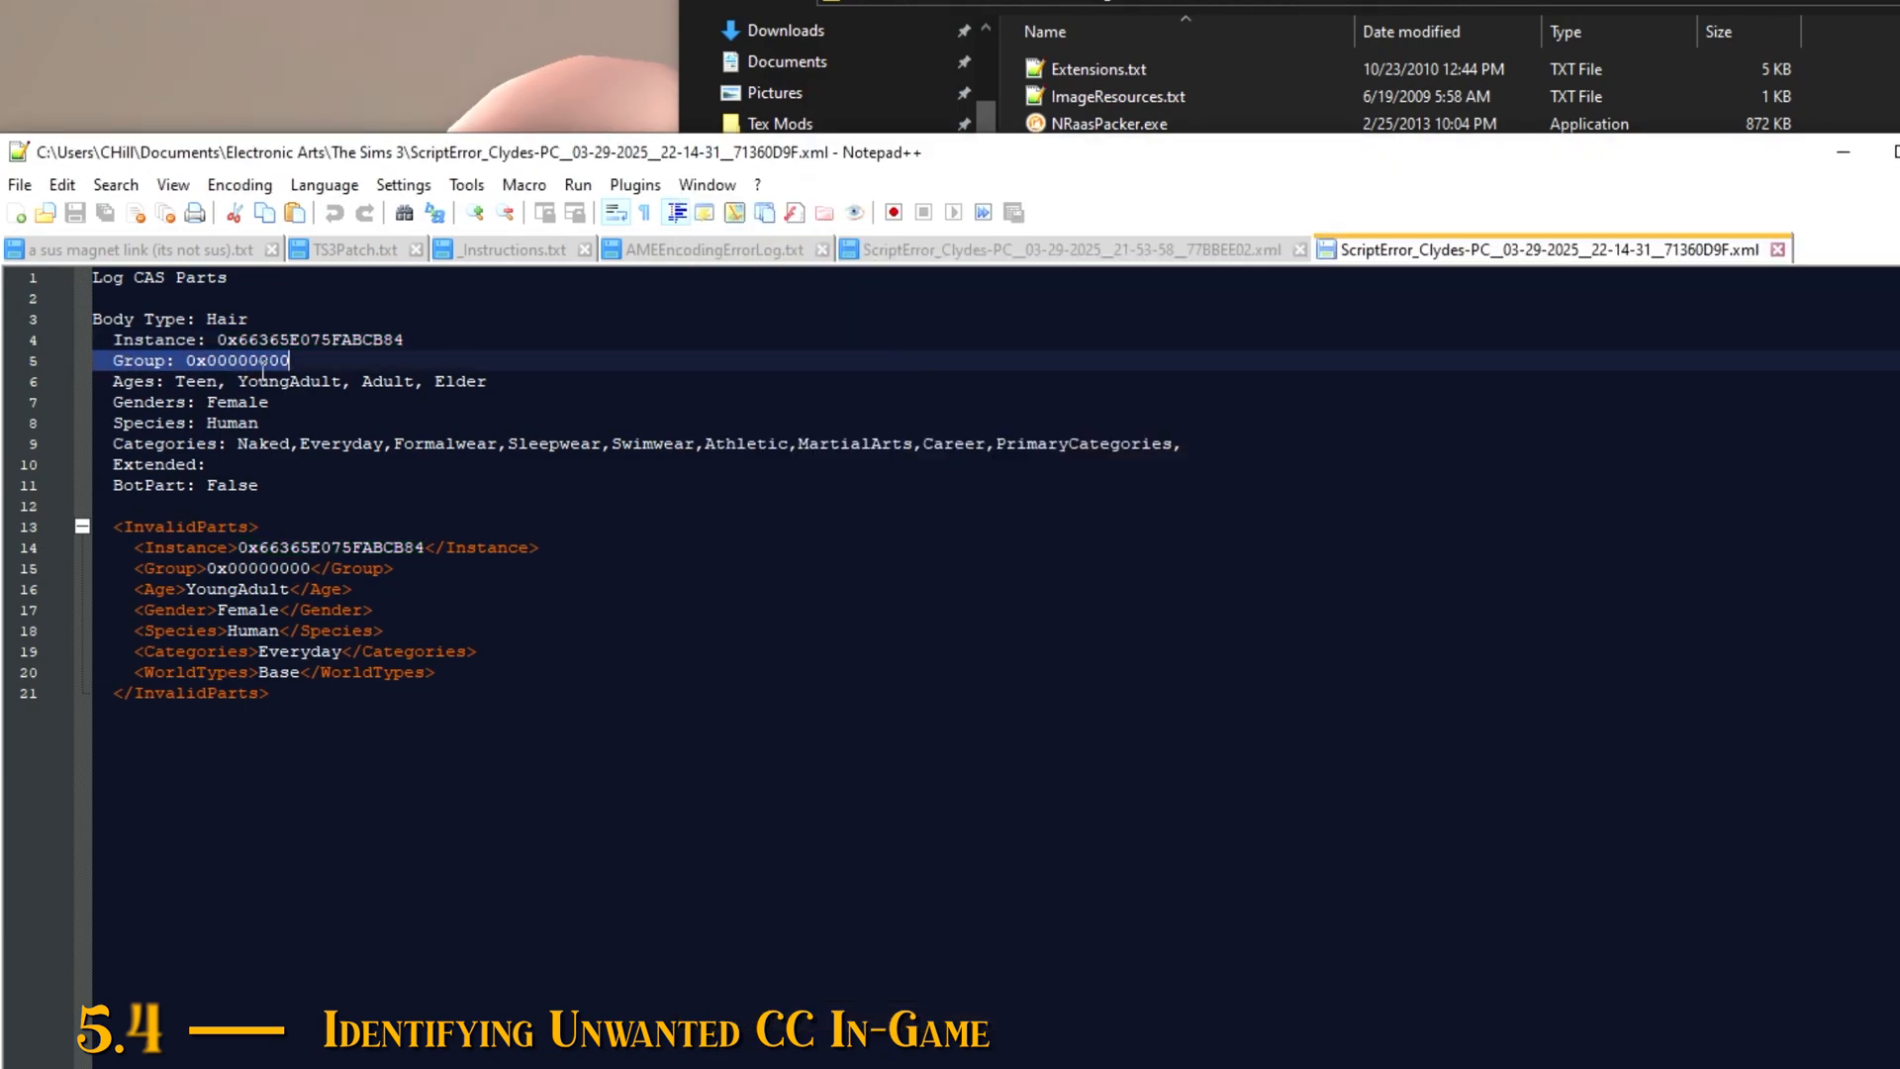
drag(290, 360, 187, 358)
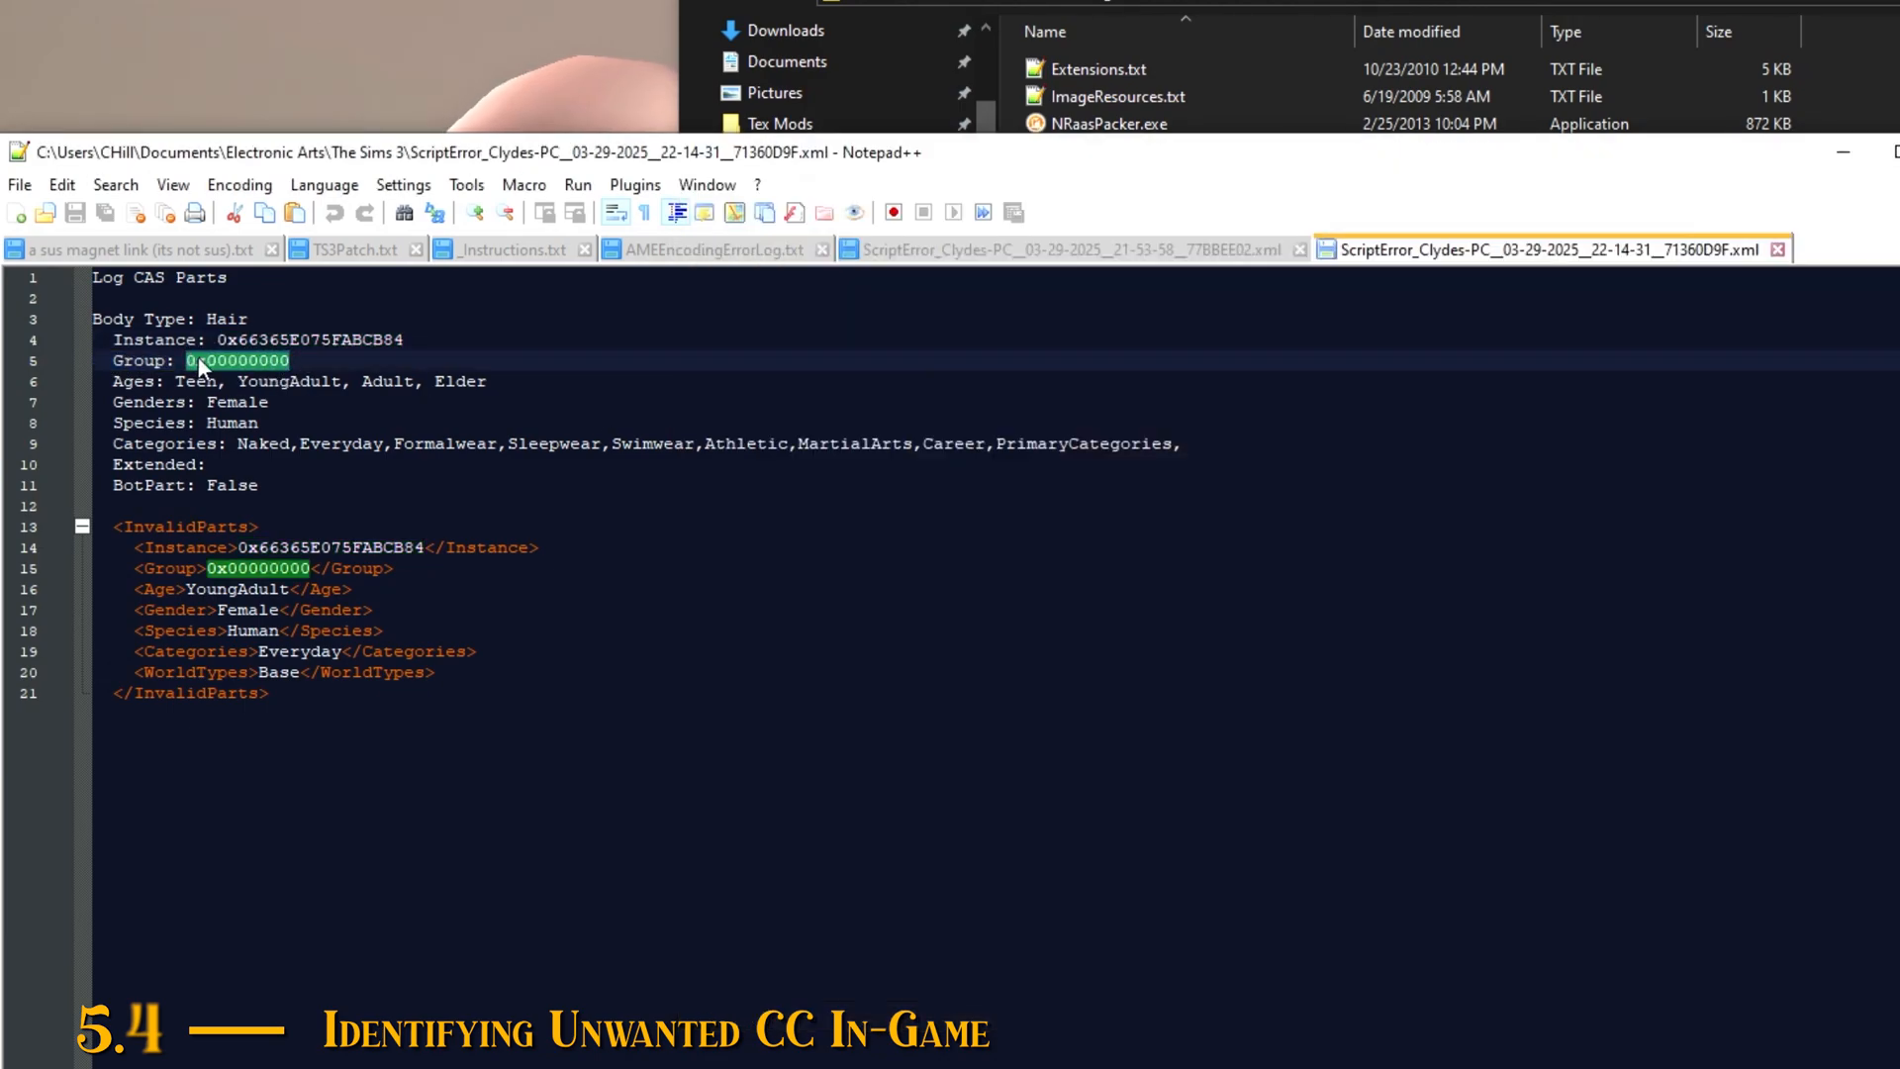
right_click(199, 359)
click(273, 405)
key(alt+Tab)
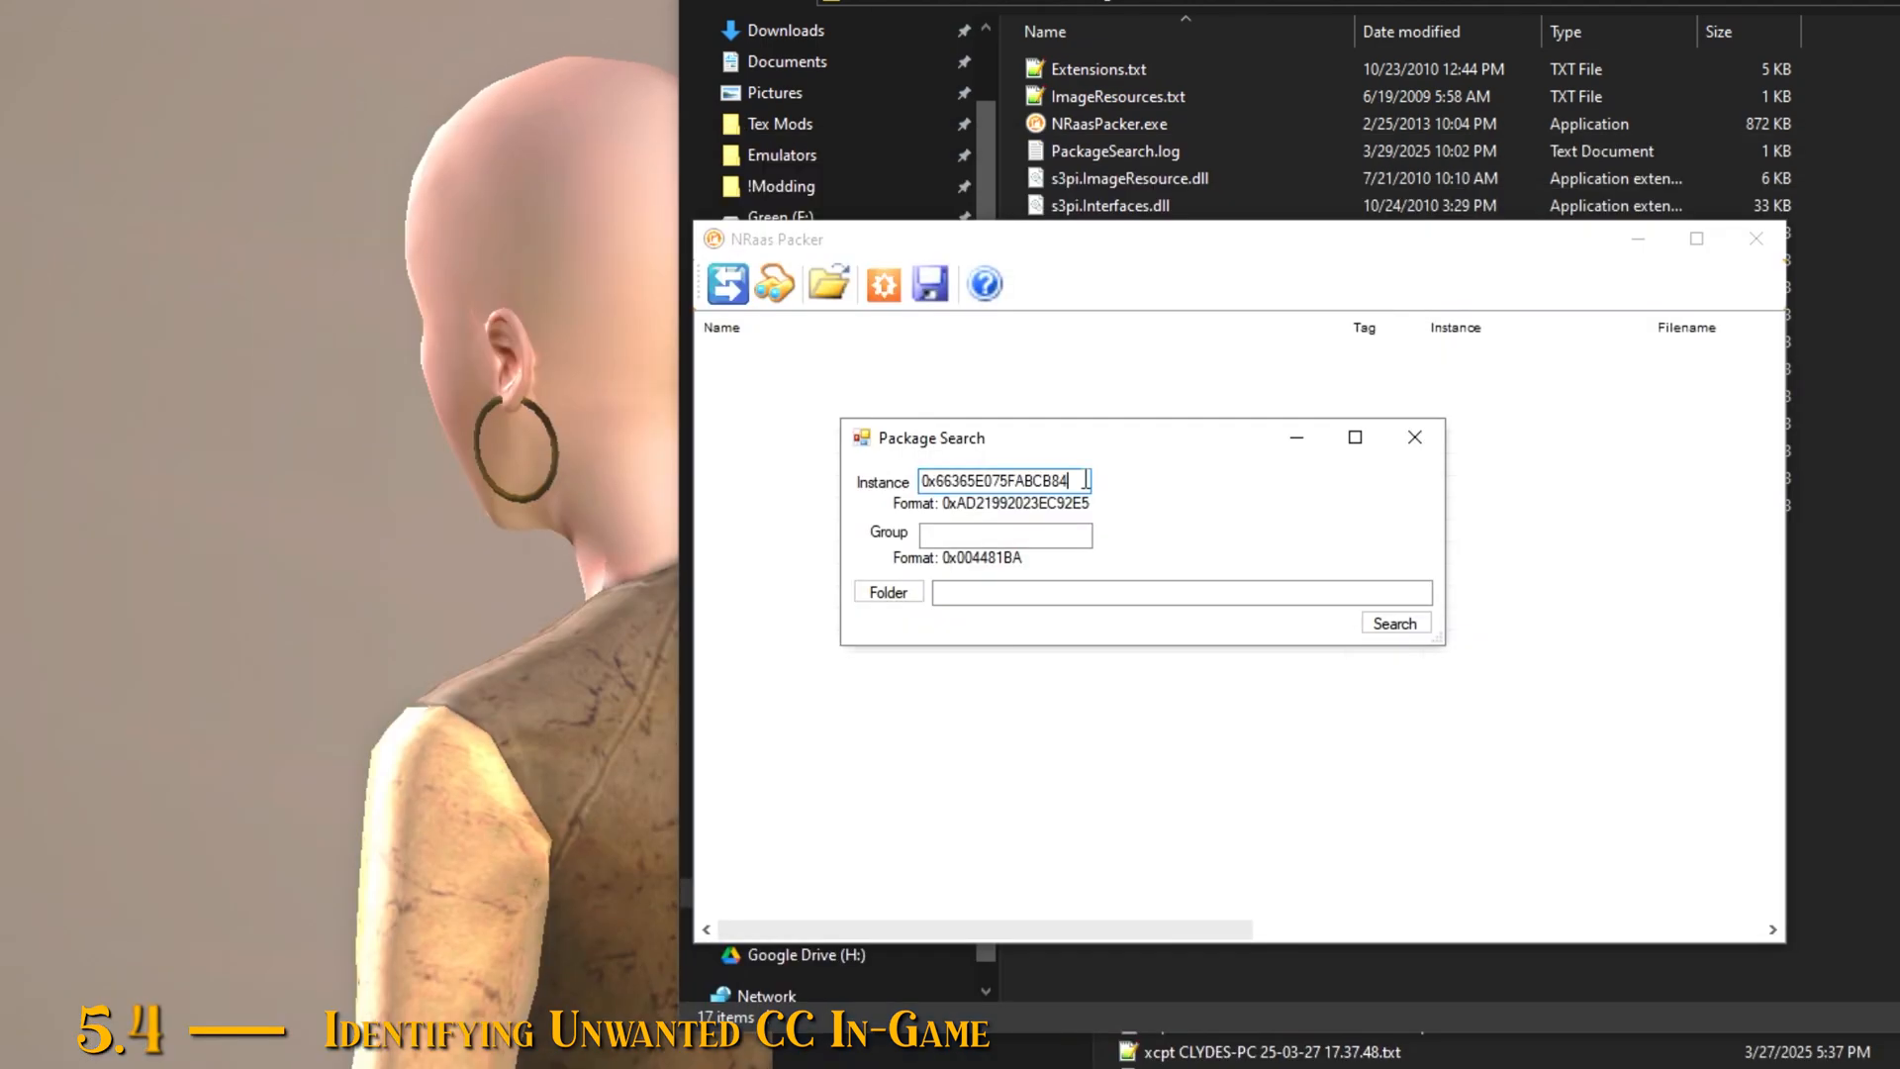
click(974, 539)
key(ctrl+v)
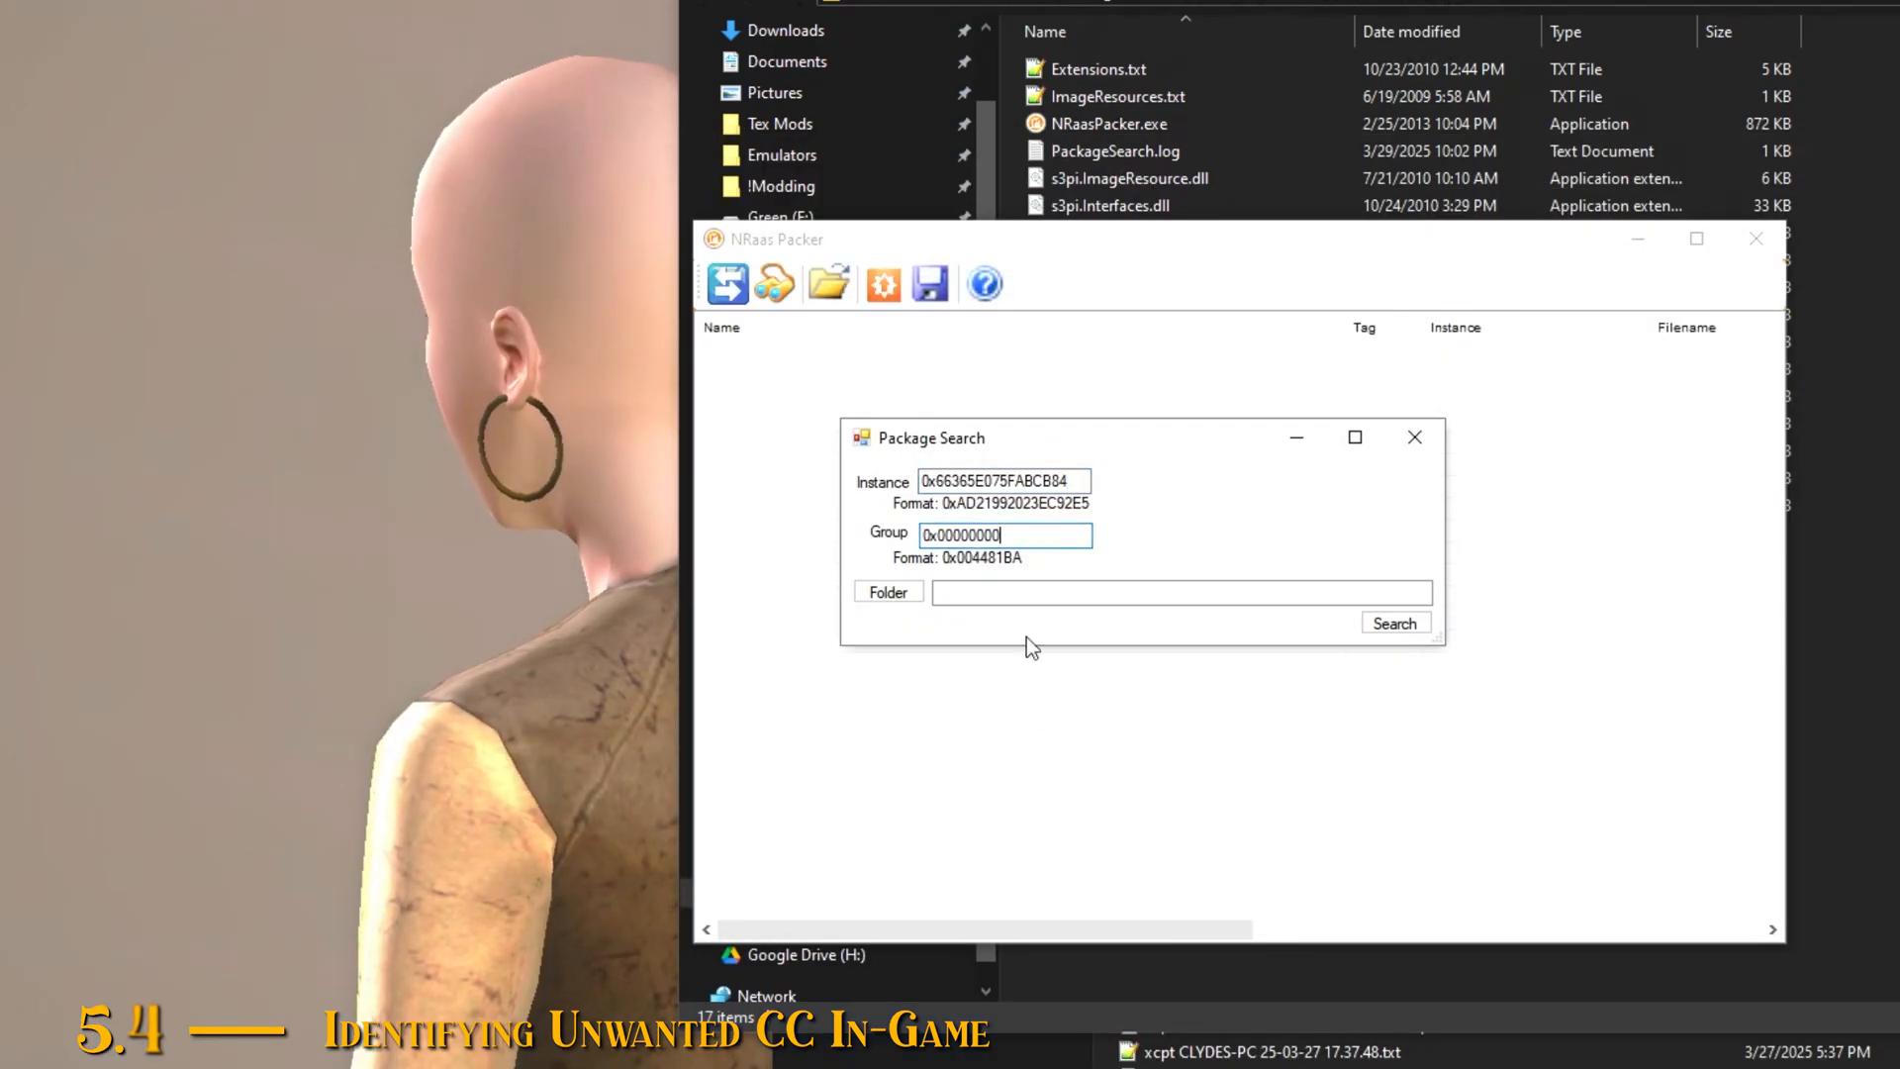
Step: Set the package search folder to Documents > Electronic Arts > The Sims 3 > Mods
click(906, 597)
double_click(712, 715)
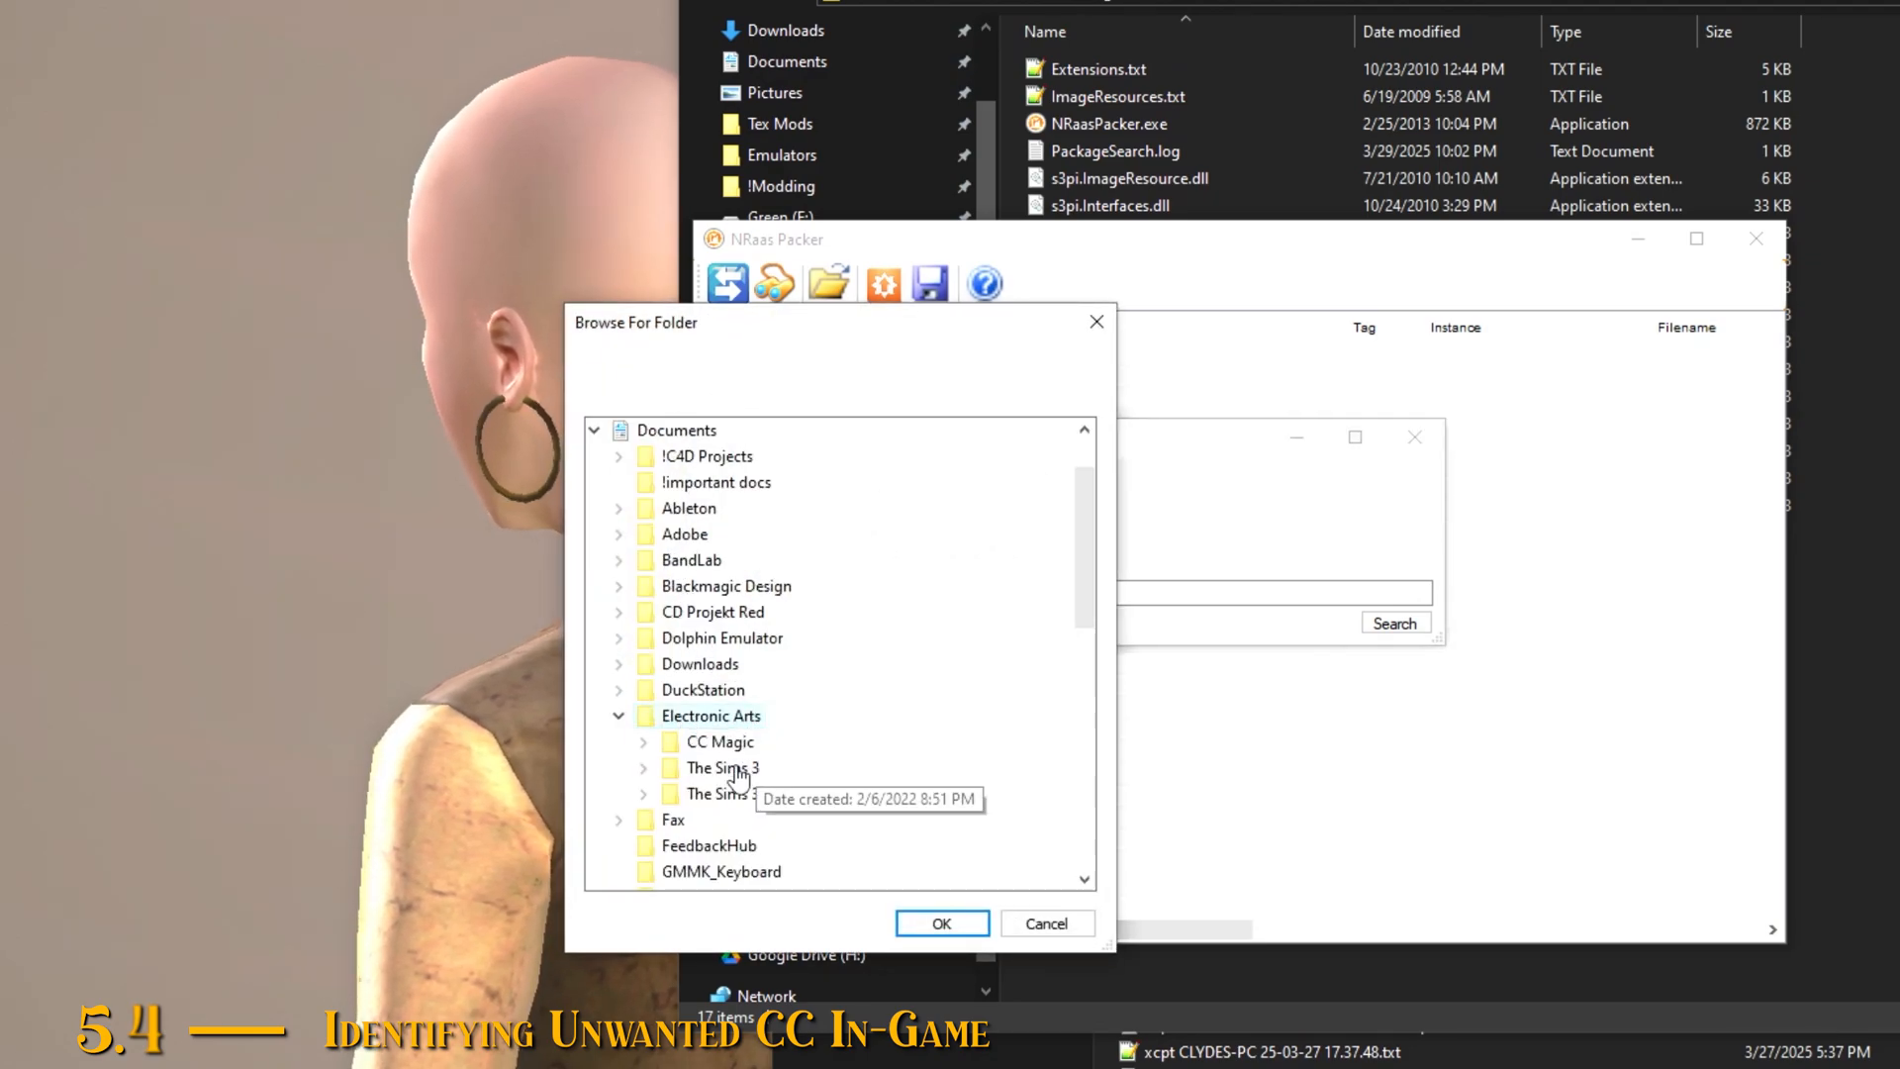
double_click(737, 777)
double_click(728, 775)
scroll(851, 683, down, 3)
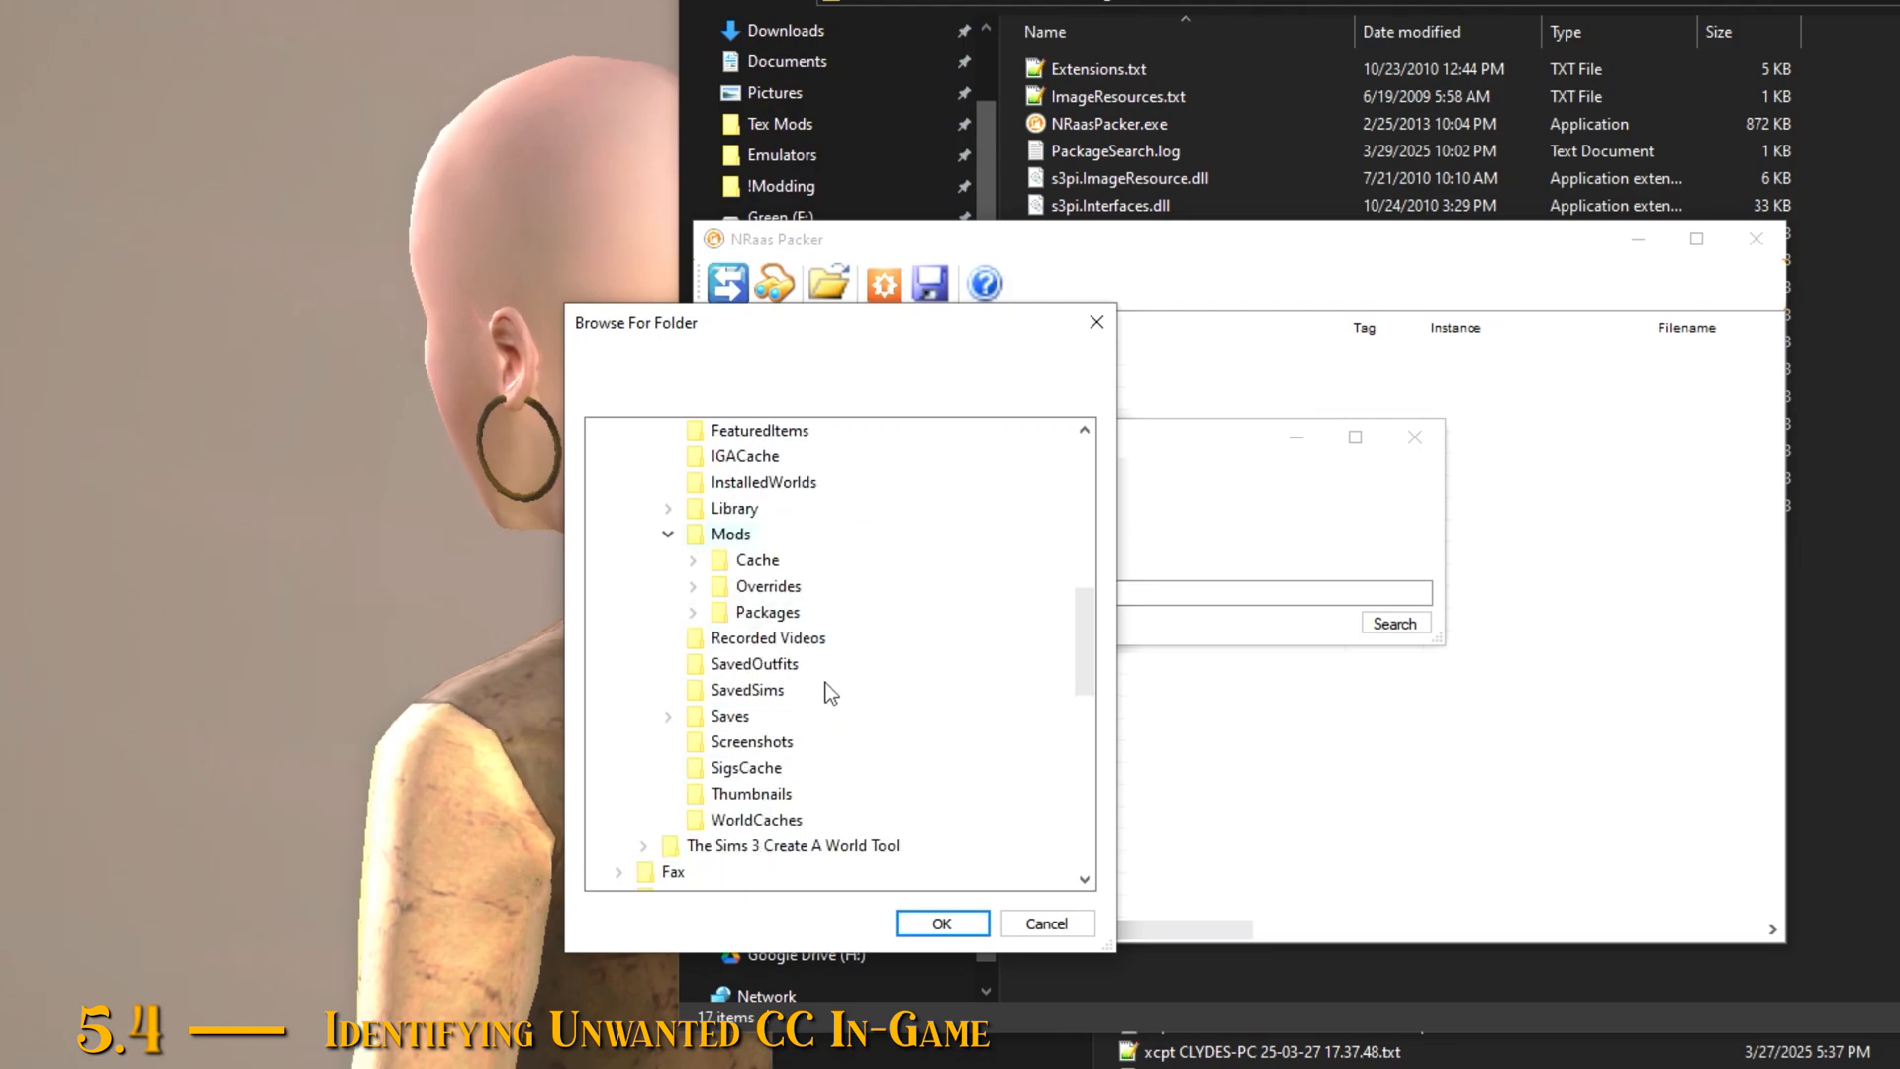
click(941, 923)
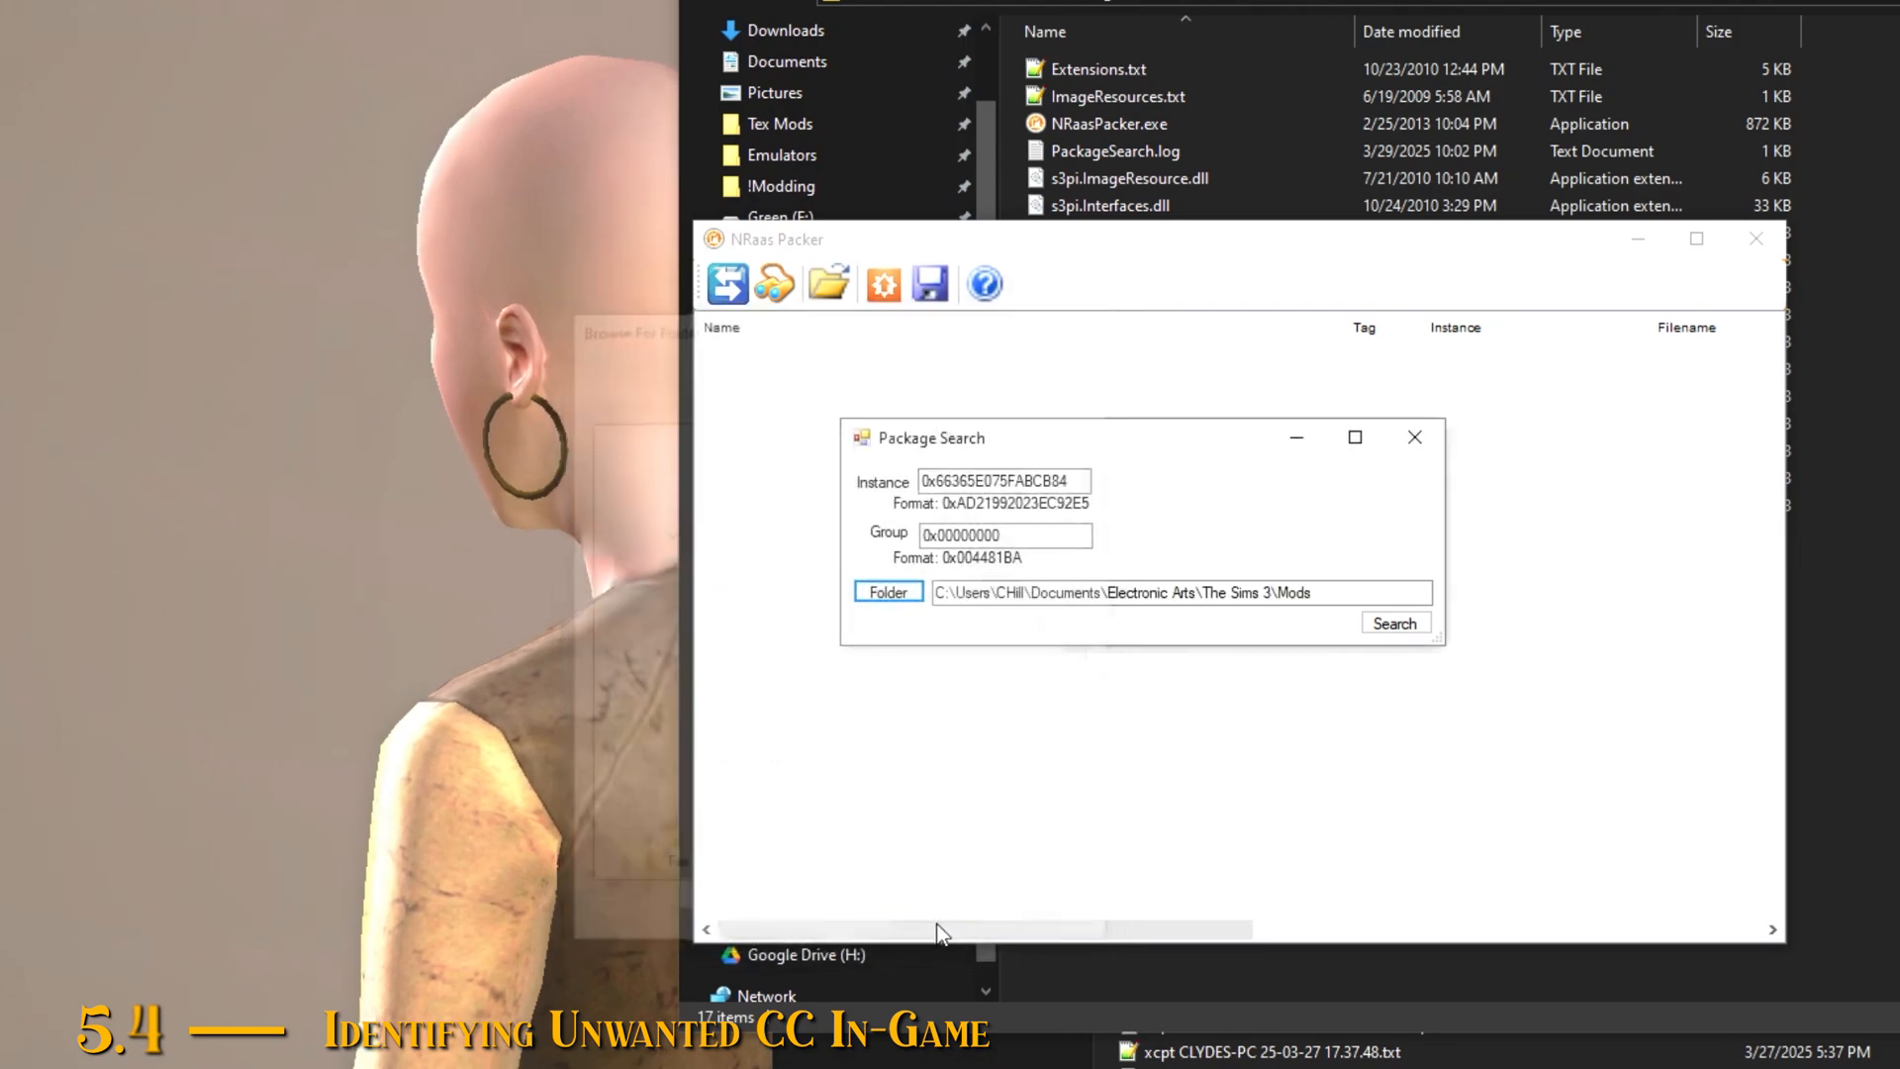
Step: Run the package search and open PackageSearch.log to read the path of the matching package
click(1394, 624)
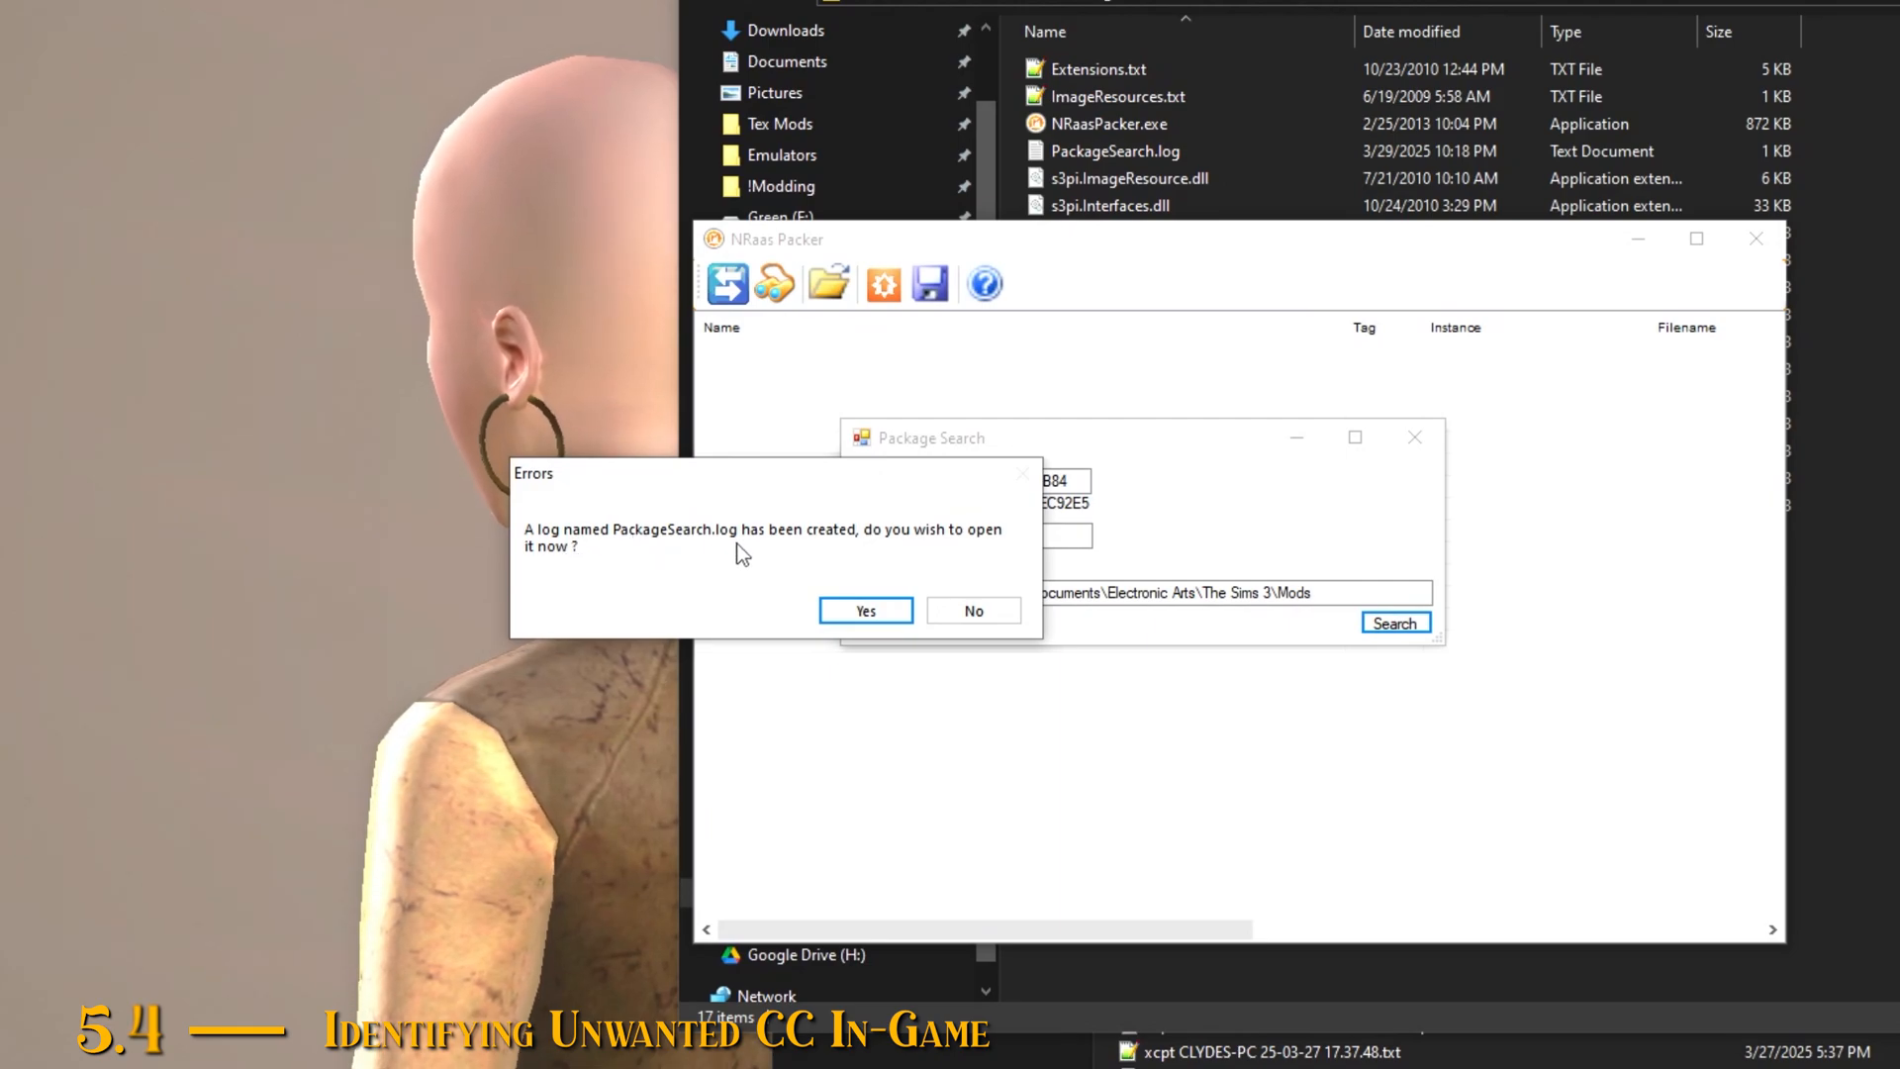
click(866, 611)
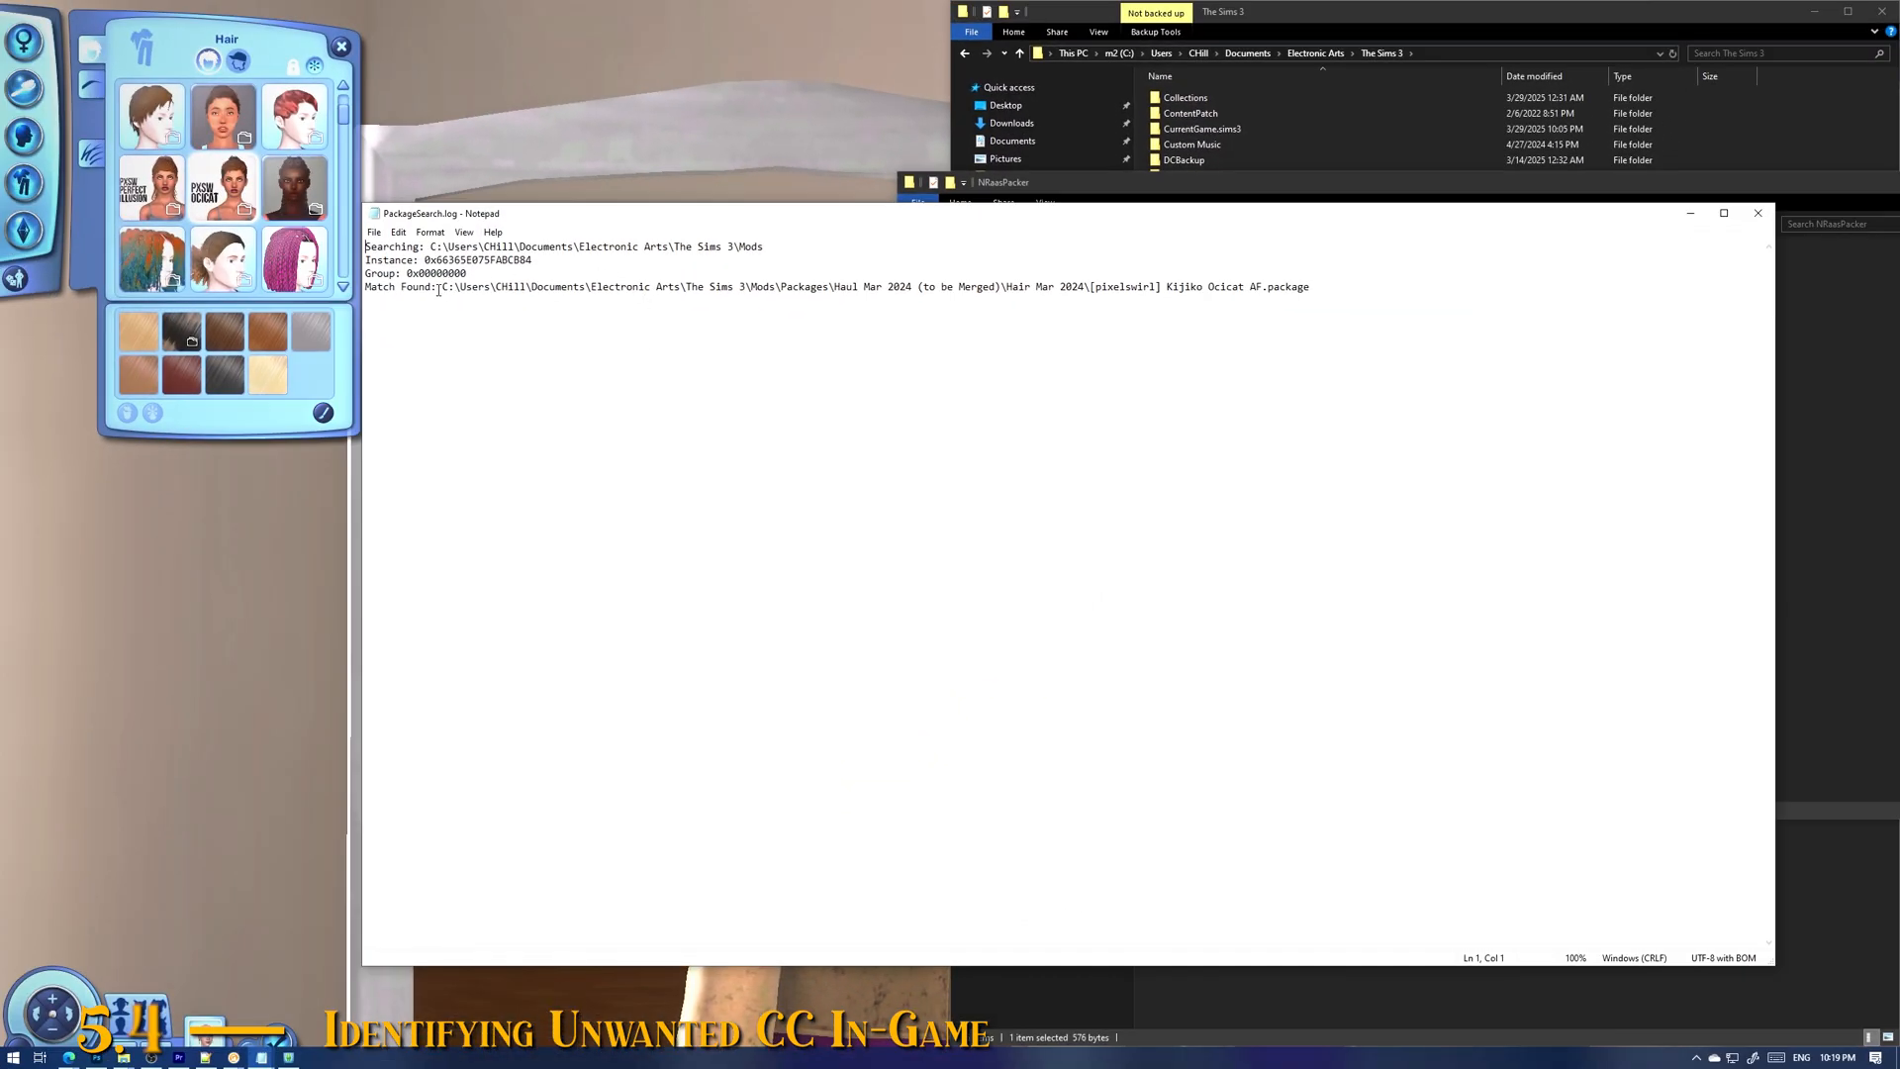
drag(436, 288, 1311, 291)
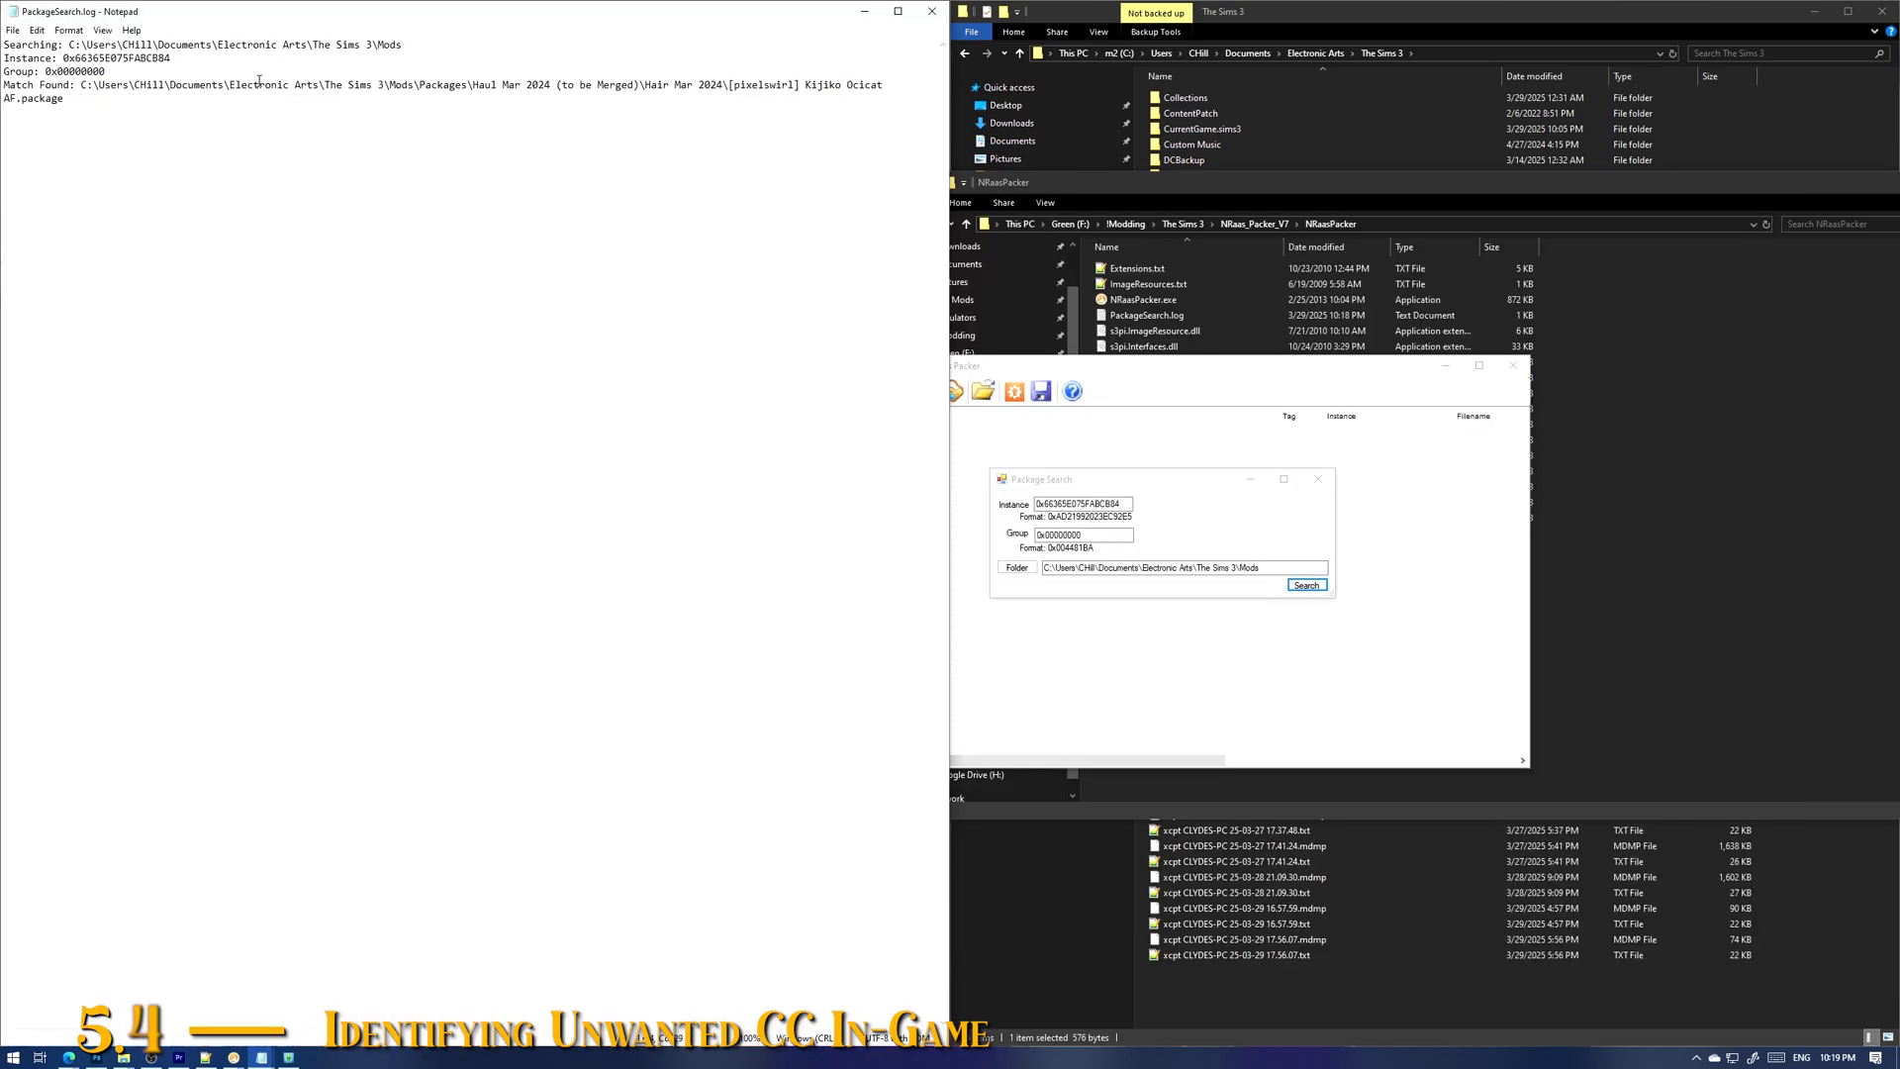
Step: Follow the logged path from Mods through Packages and Haul Mar 2024 (to be Merged) to the Hair Mar 2024 folder
drag(259, 84, 463, 84)
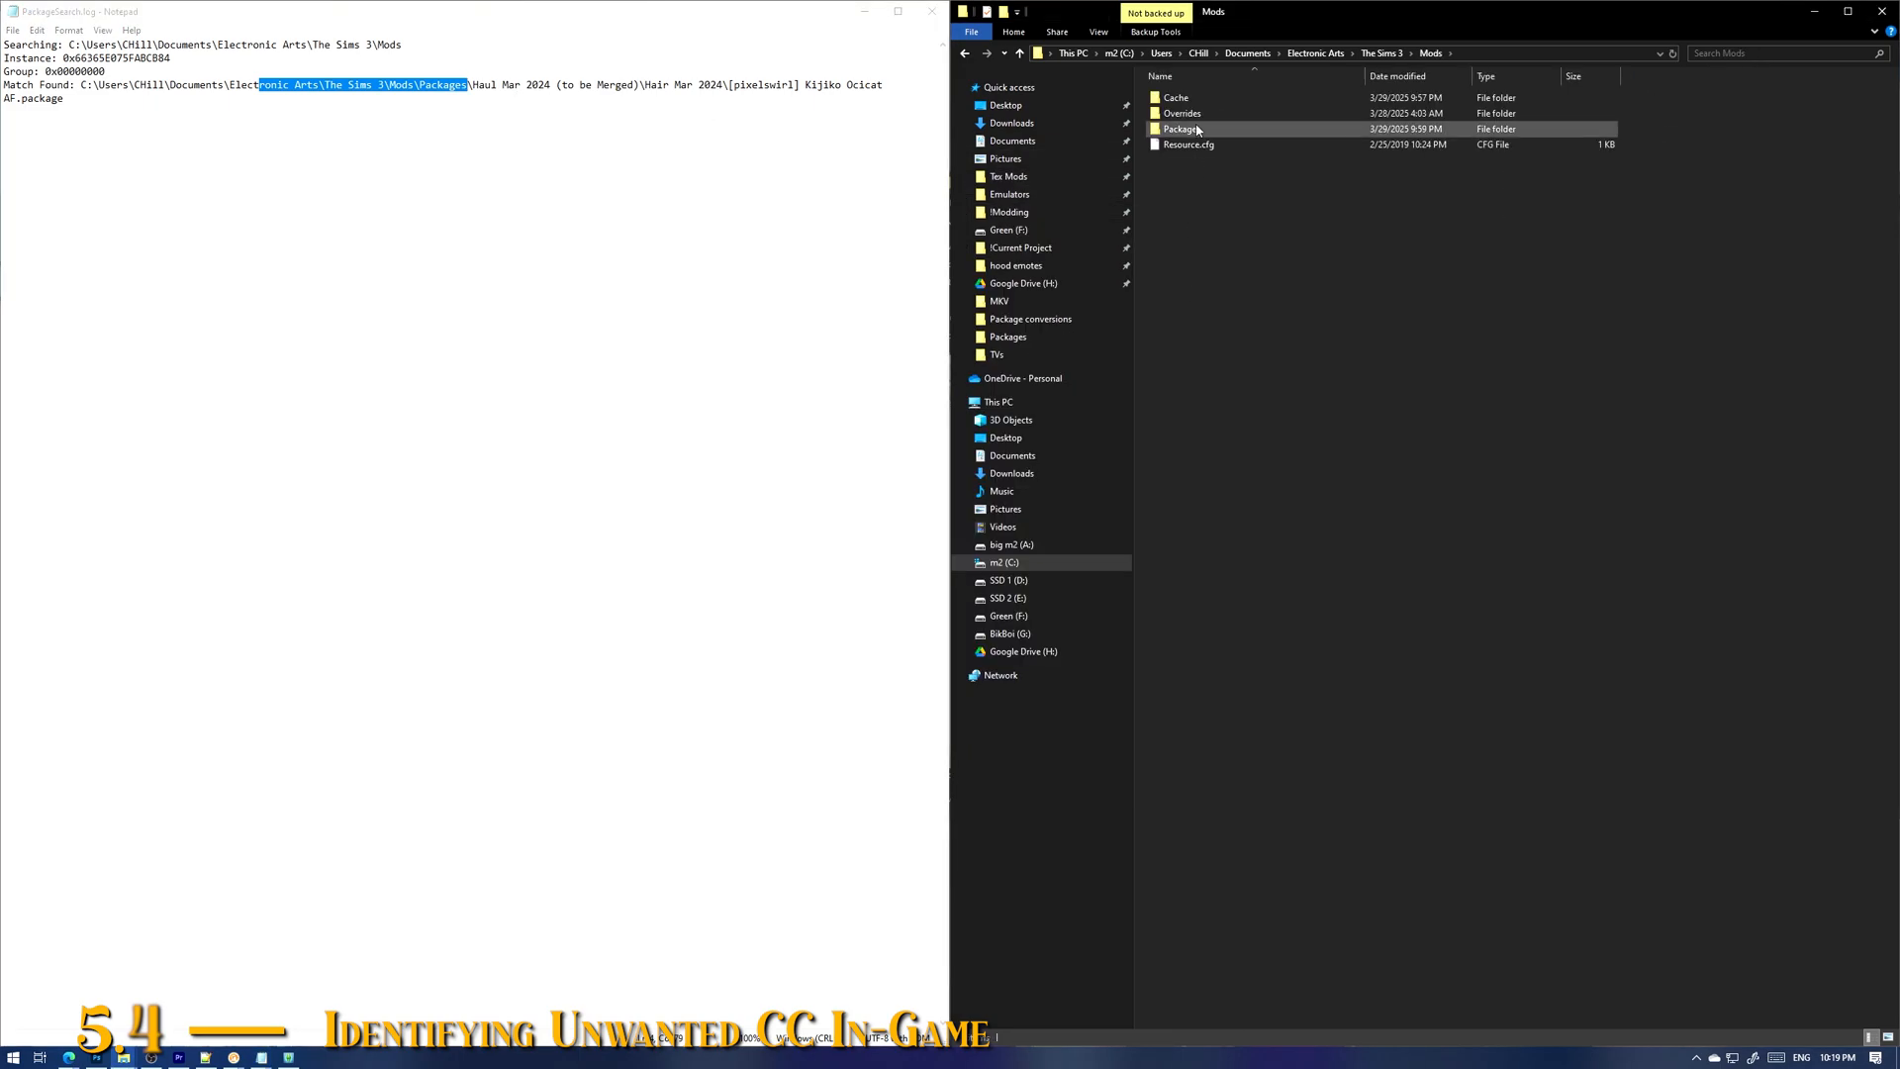
click(1198, 130)
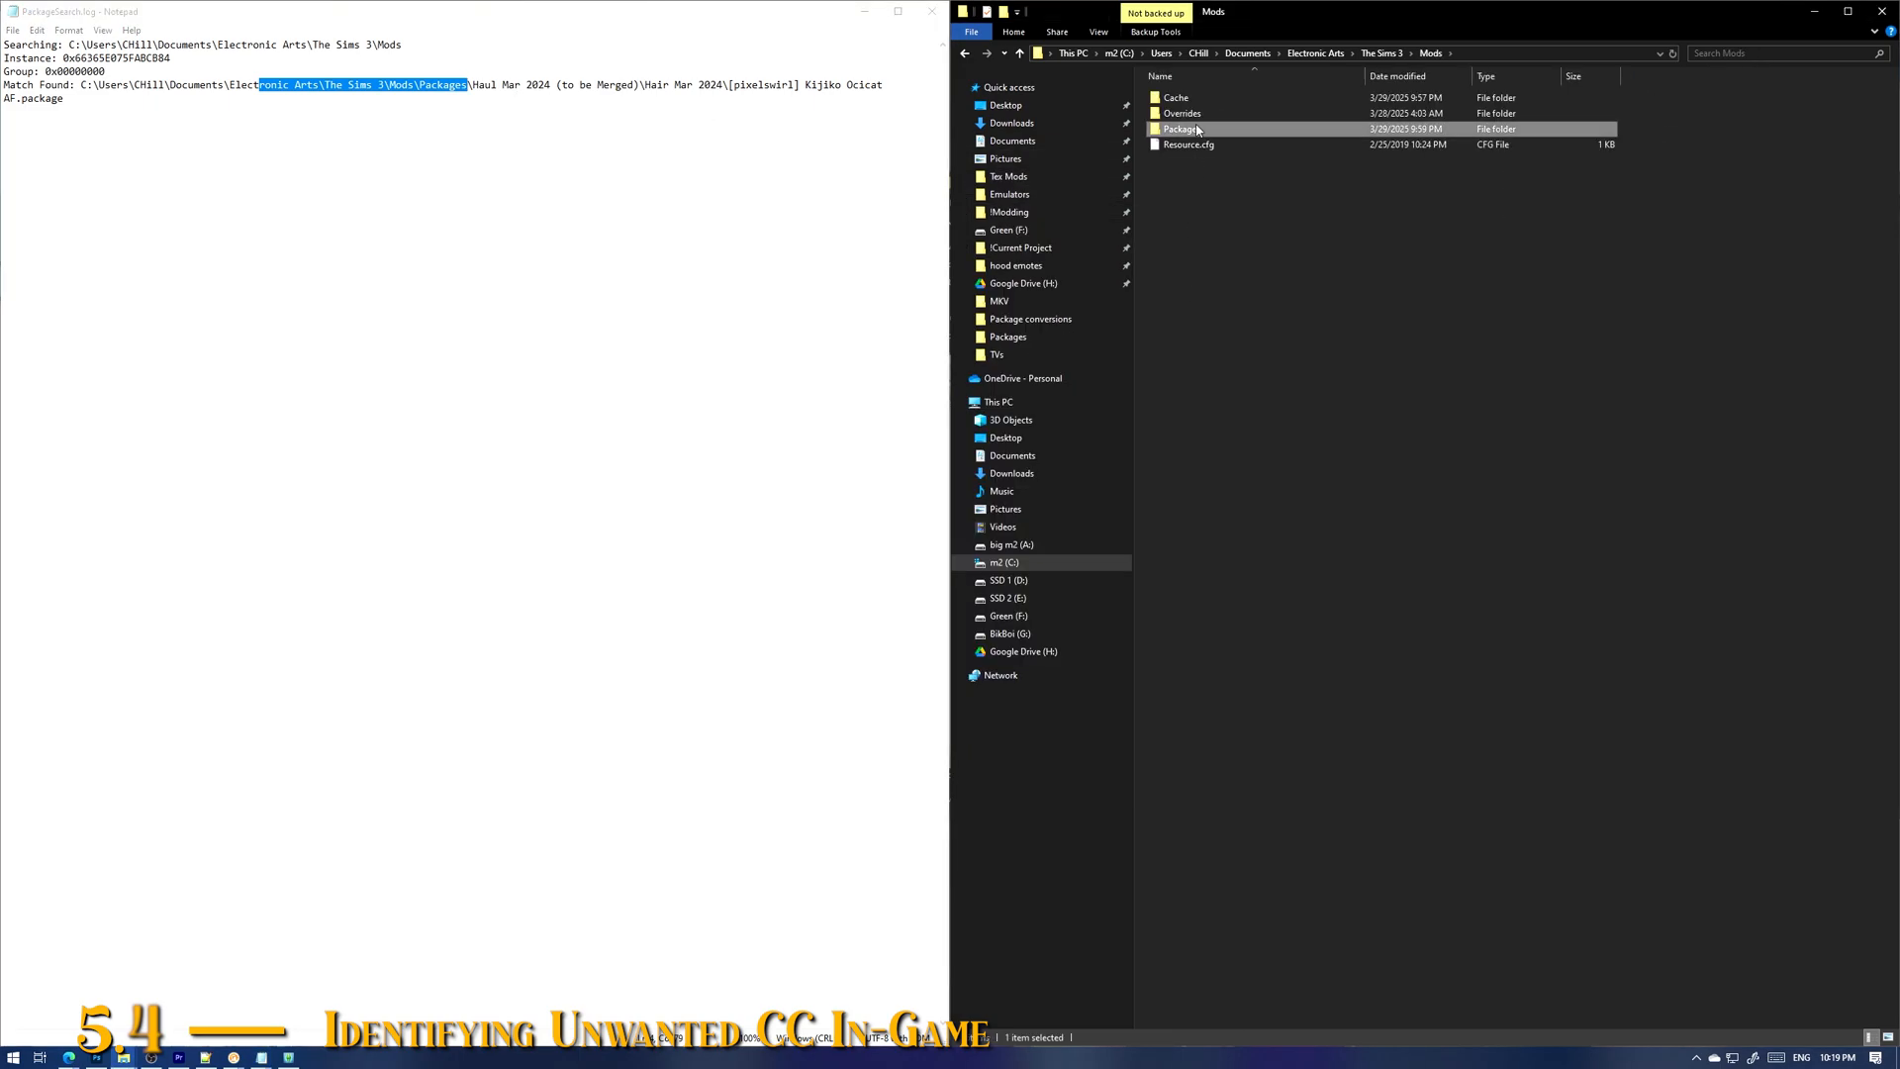
double_click(1197, 129)
drag(473, 86, 719, 89)
double_click(1221, 175)
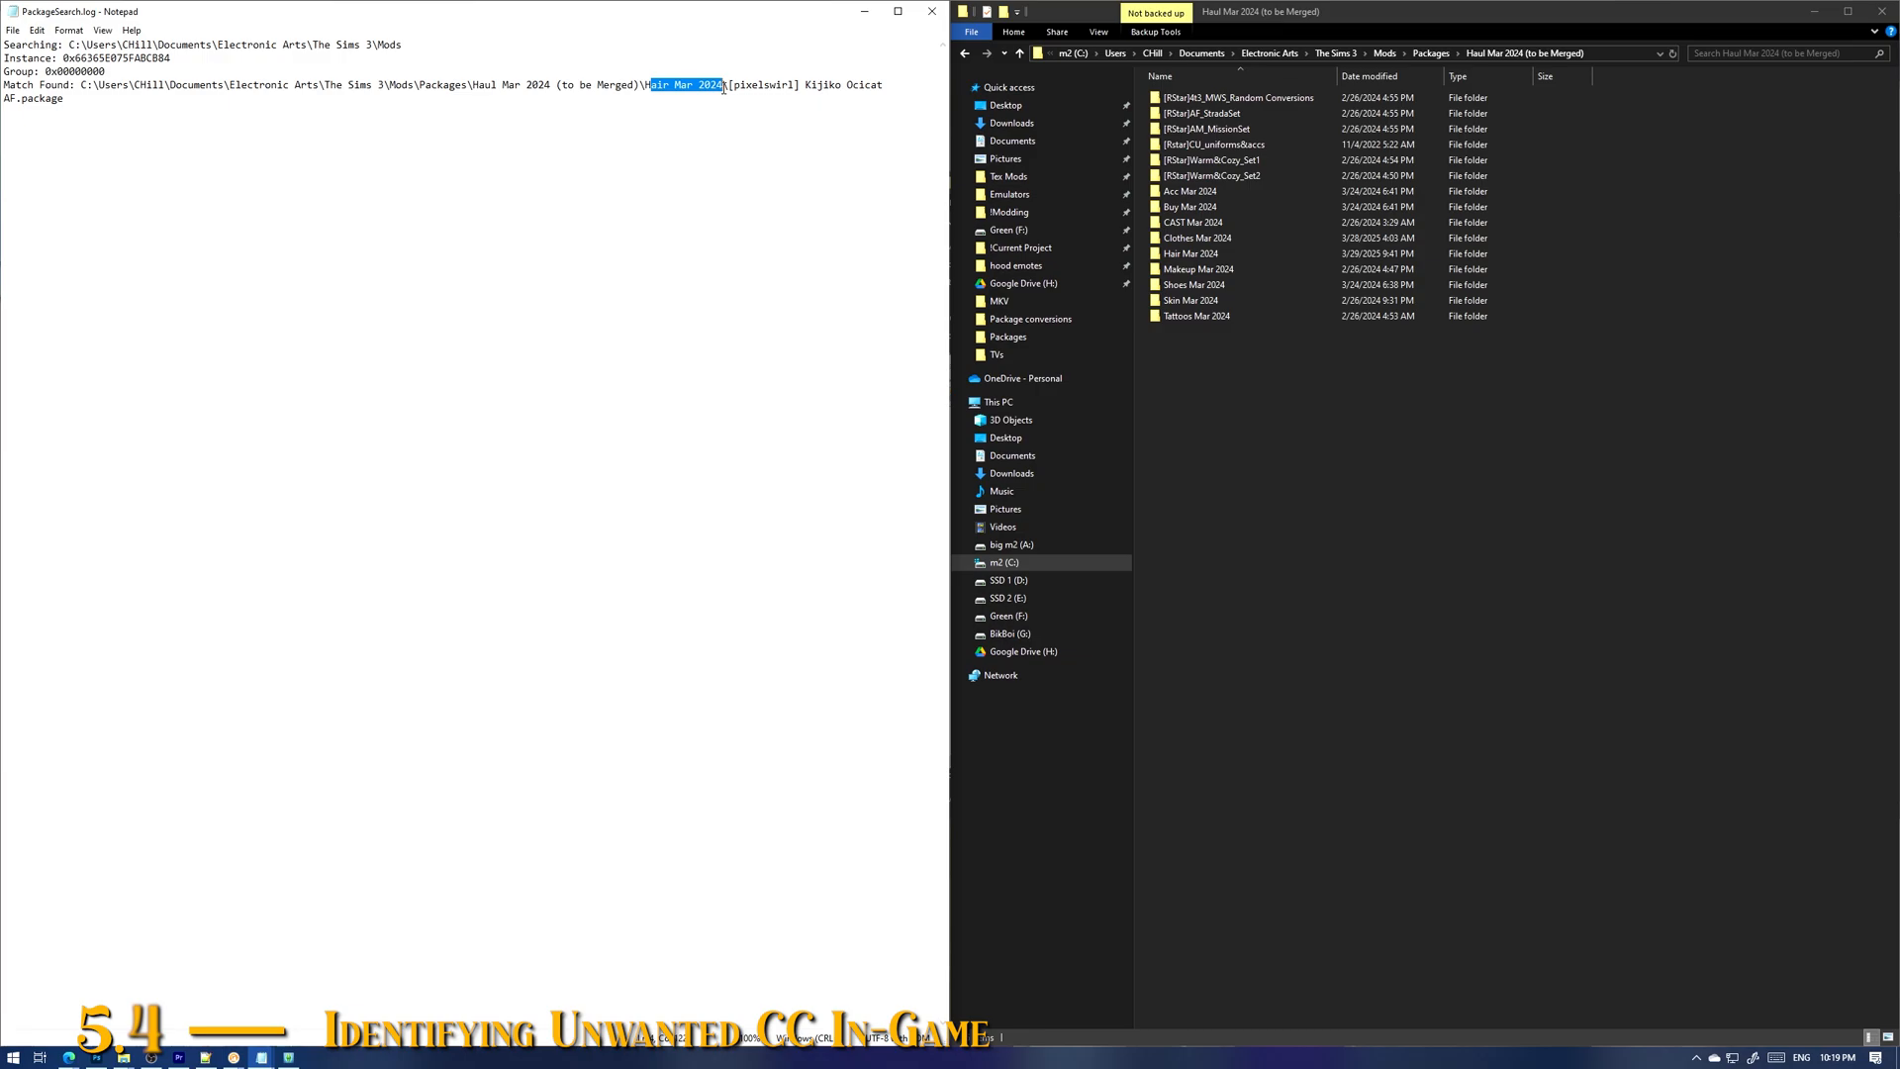
double_click(1191, 253)
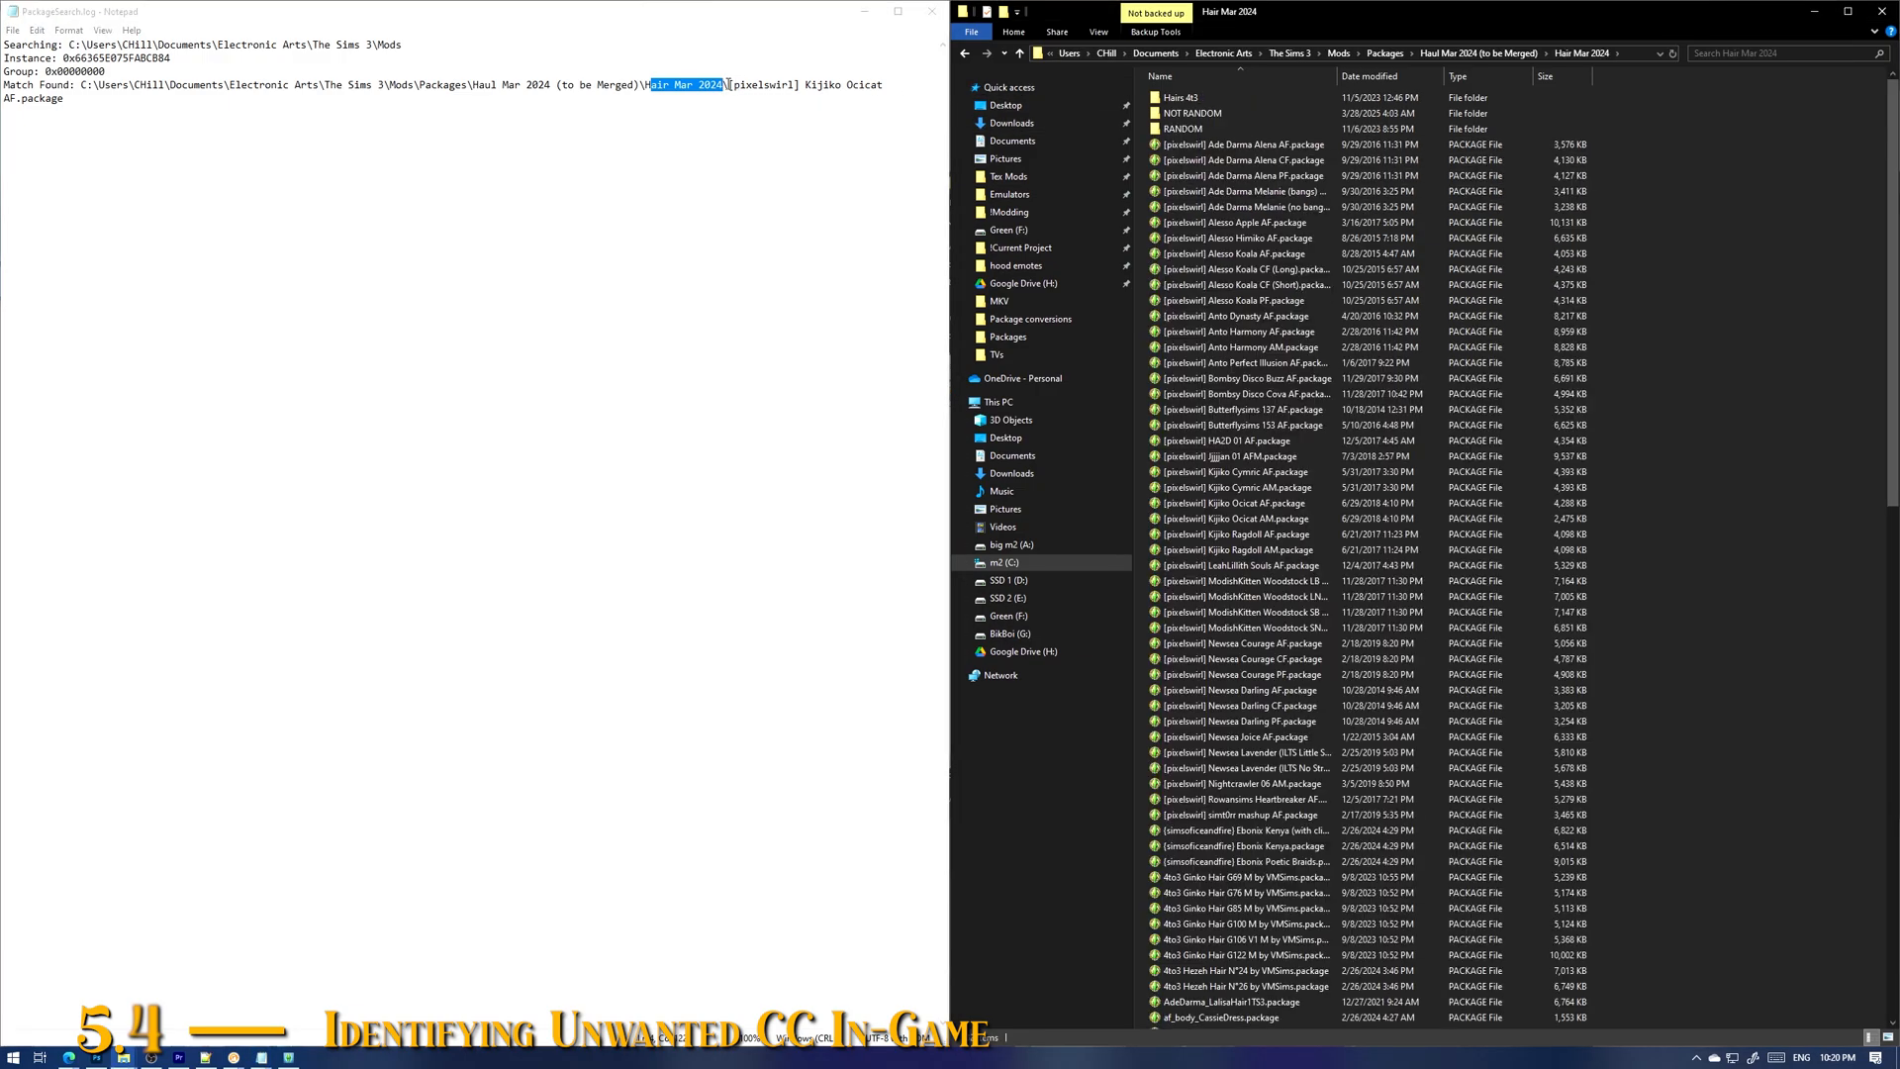
Step: Match the package name in the search log and delete [pixelswirl] Kijiko Ocicat AF.package from the Hair Mar 2024 folder
drag(728, 86, 873, 89)
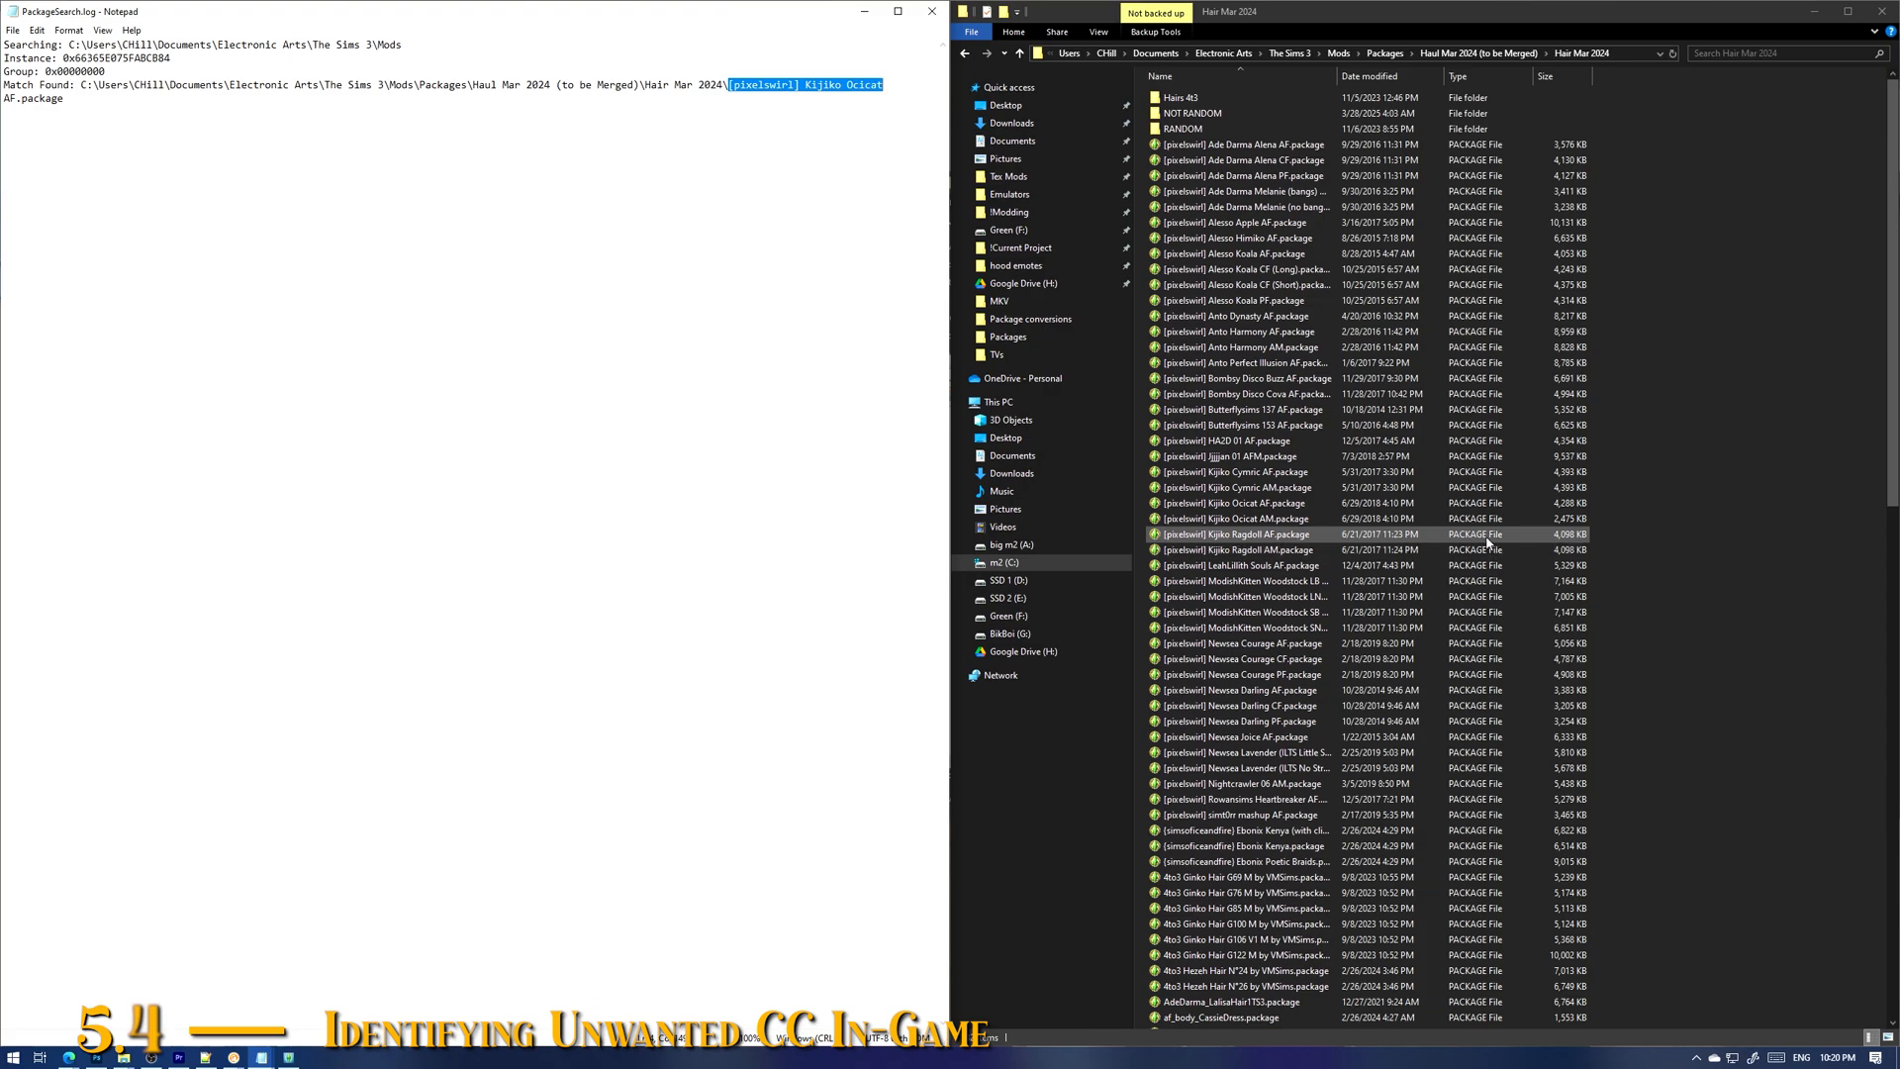
click(1286, 503)
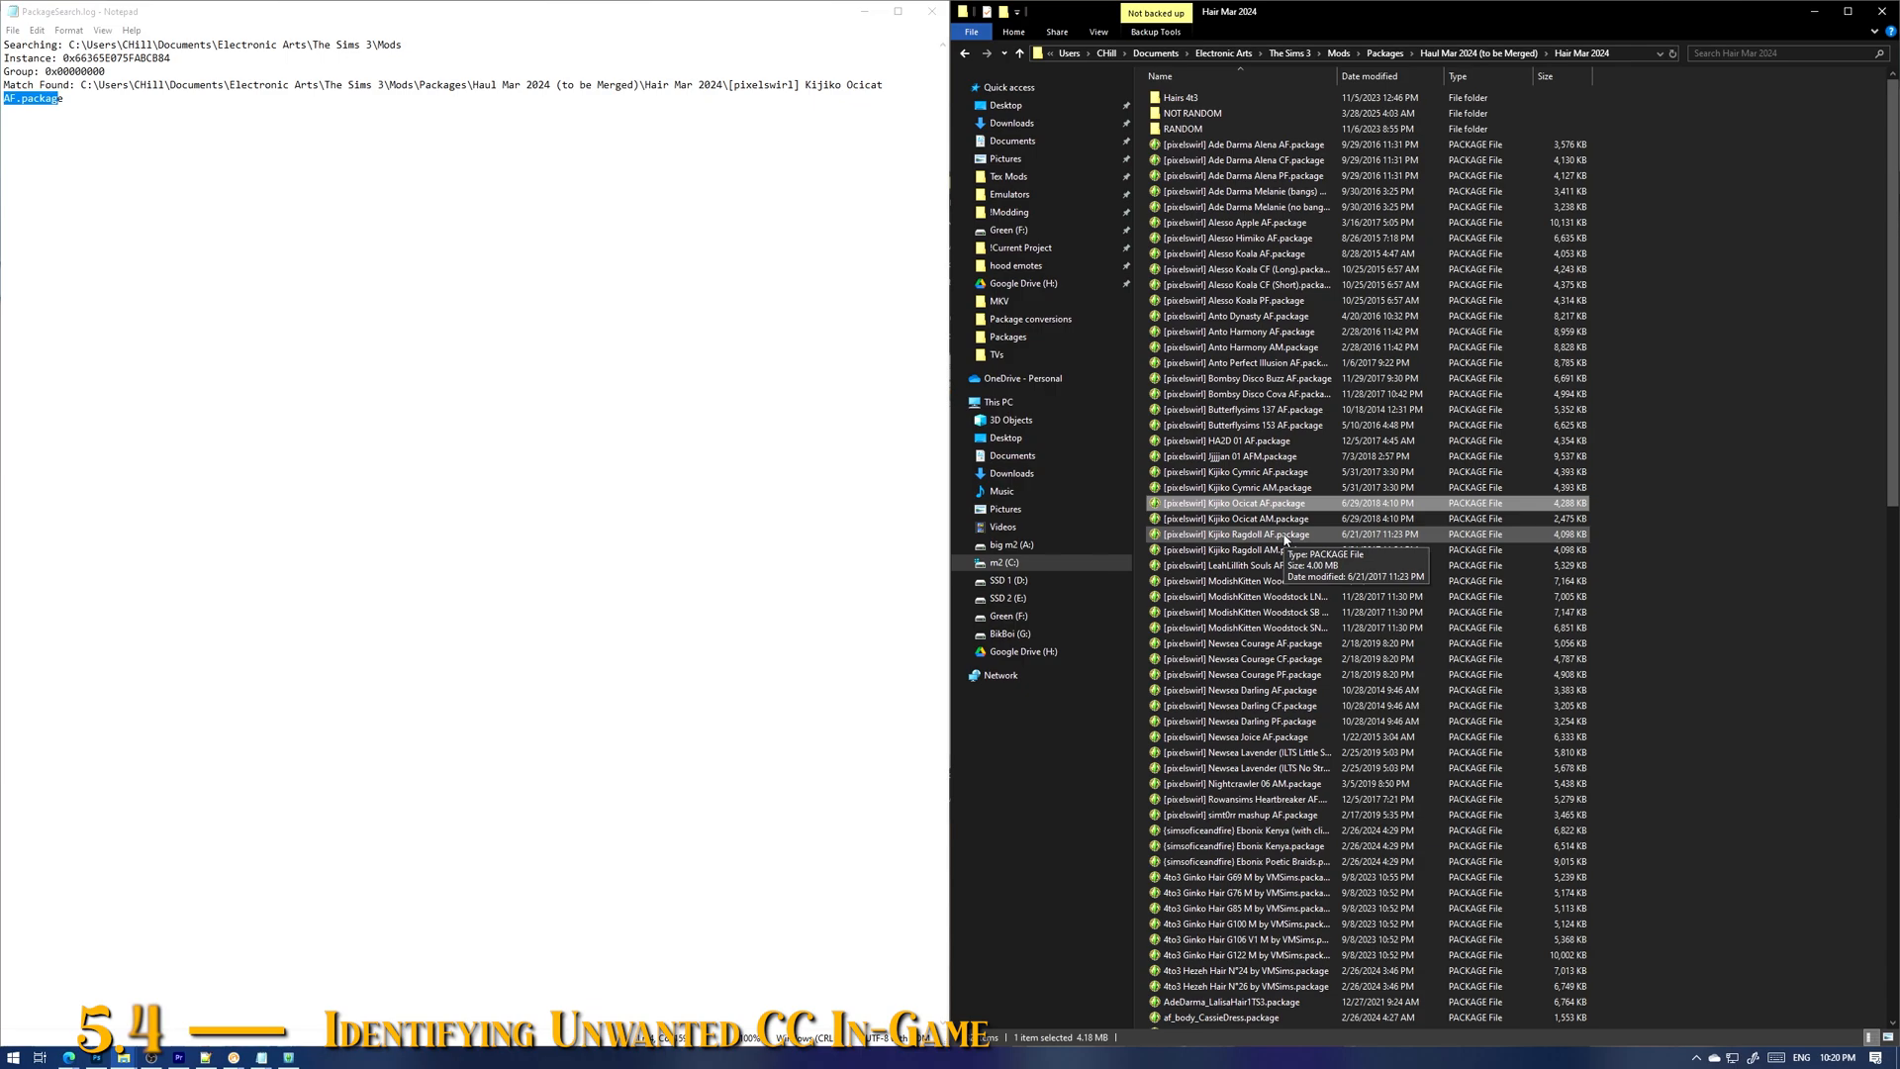
right_click(1299, 504)
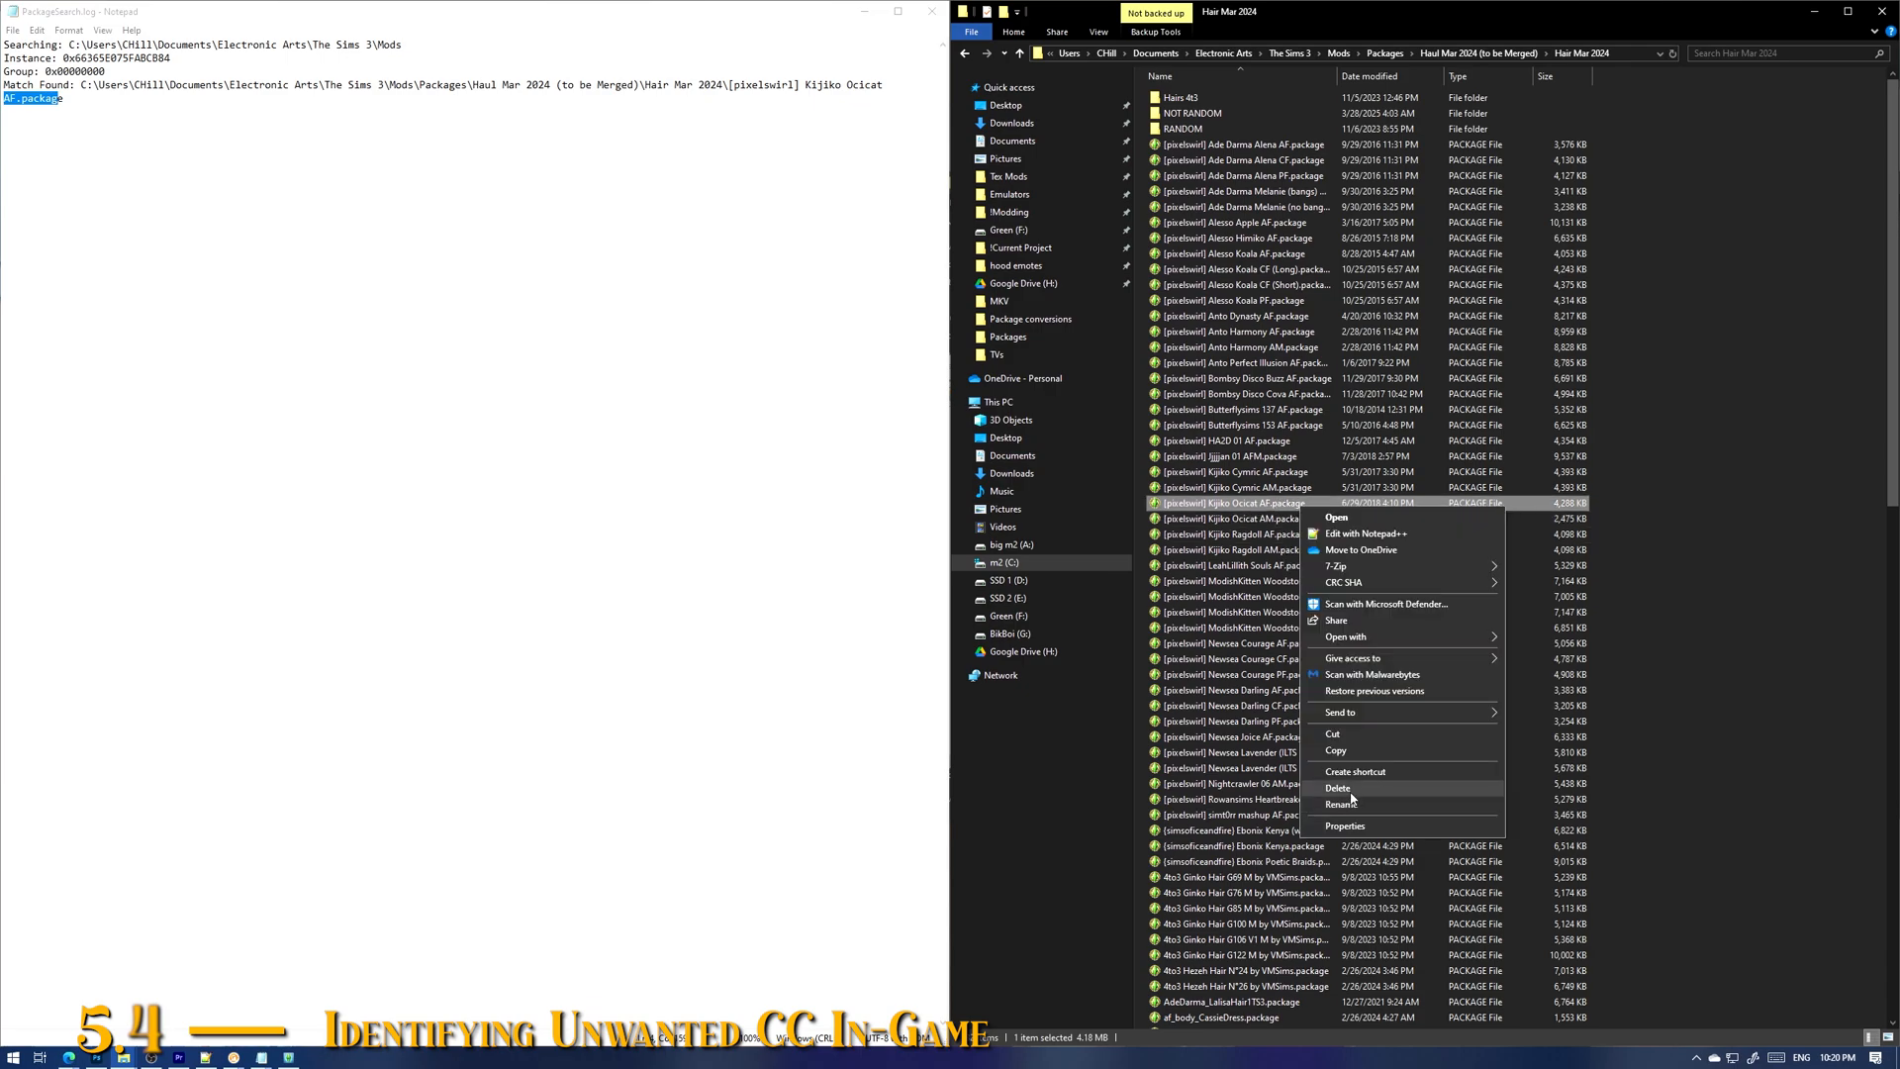
click(1351, 791)
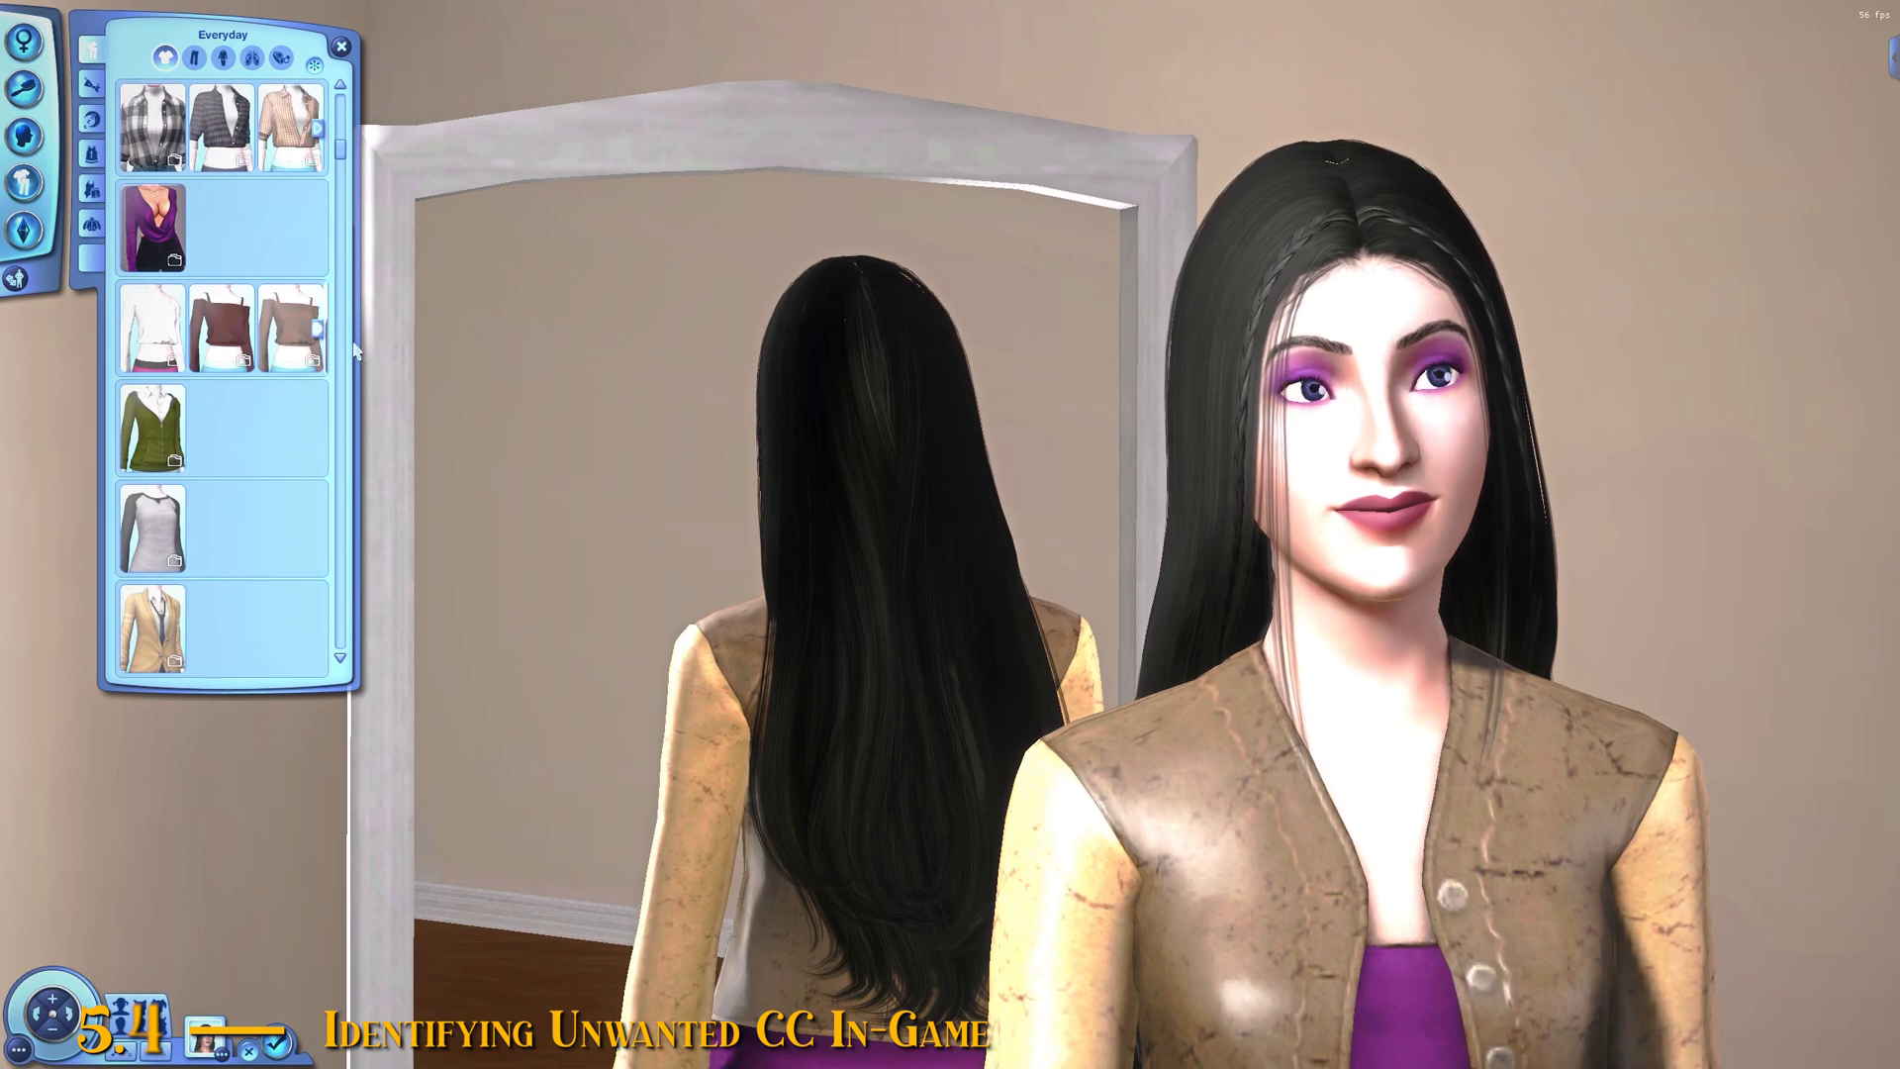
Step: In the Everyday tops catalog, put the dark red off-shoulder top on the Sim and log its CAS part details
scroll(228, 405, down, 3)
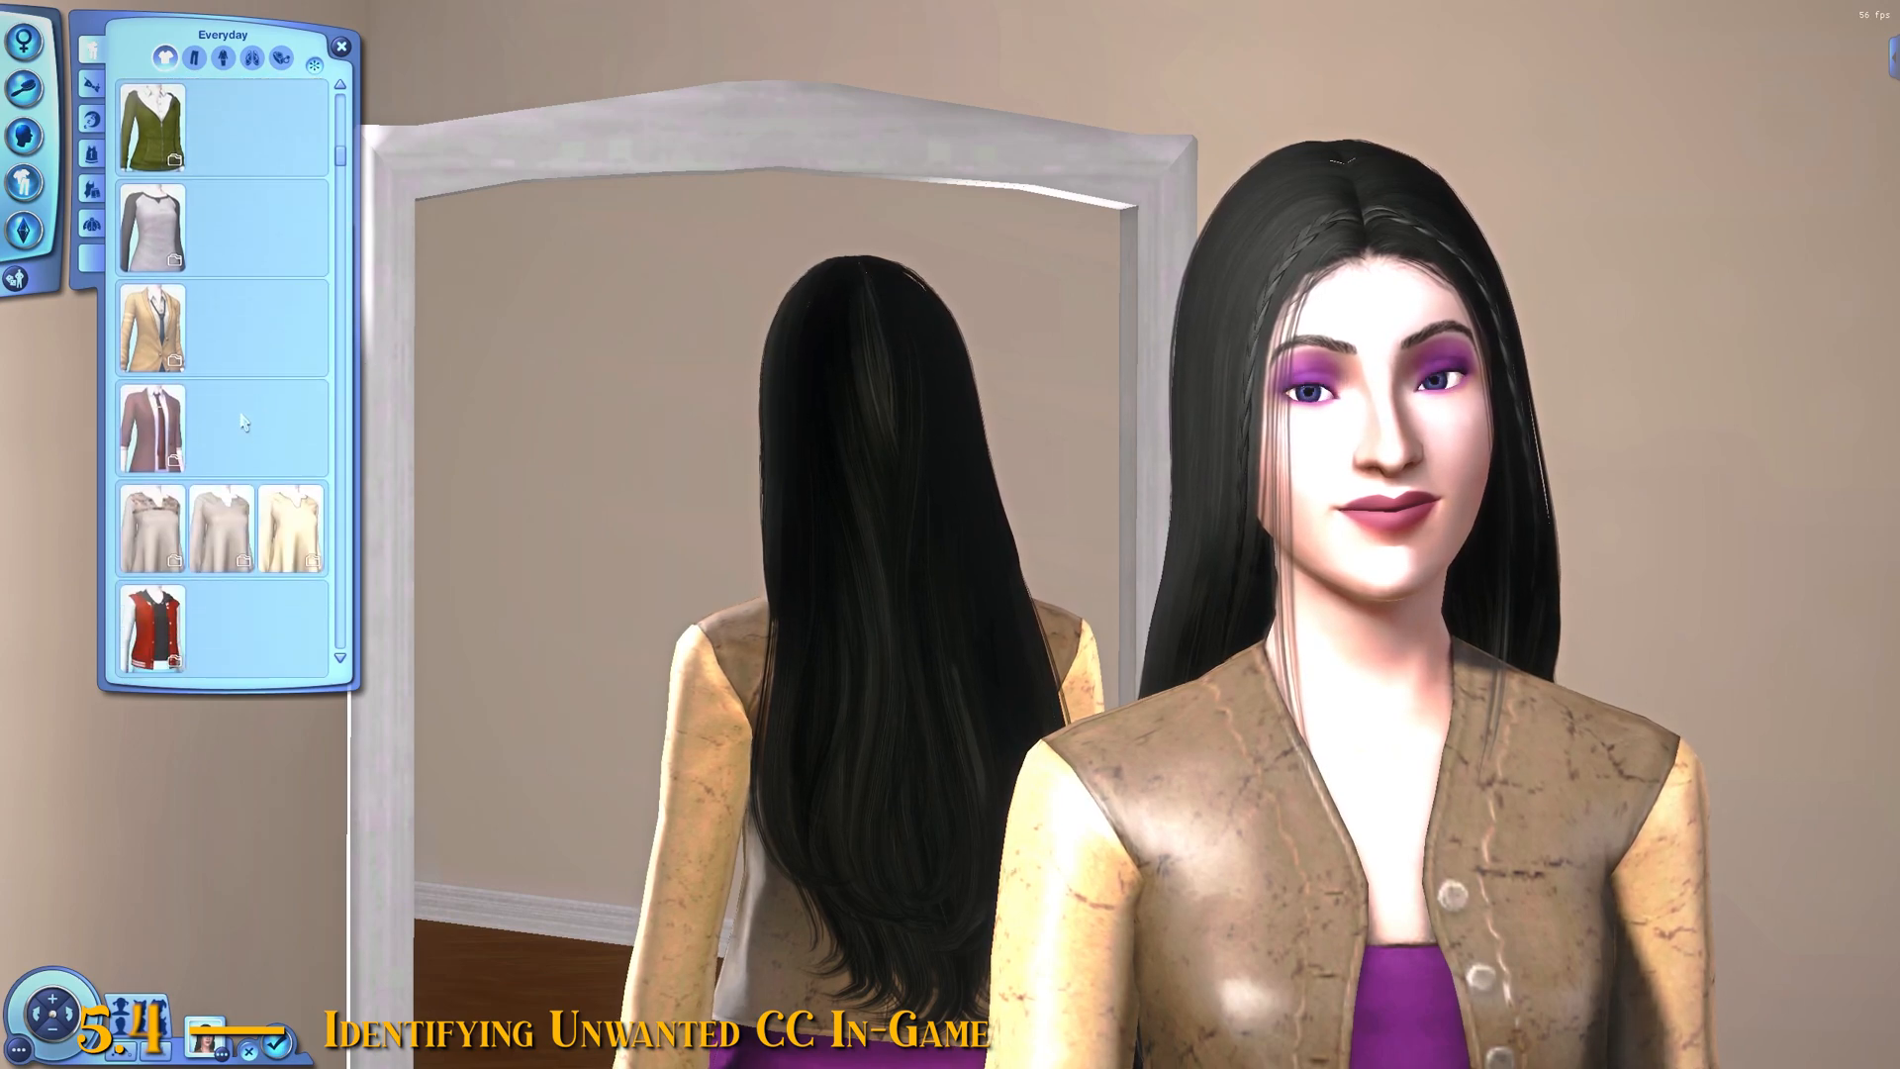
scroll(227, 406, up, 3)
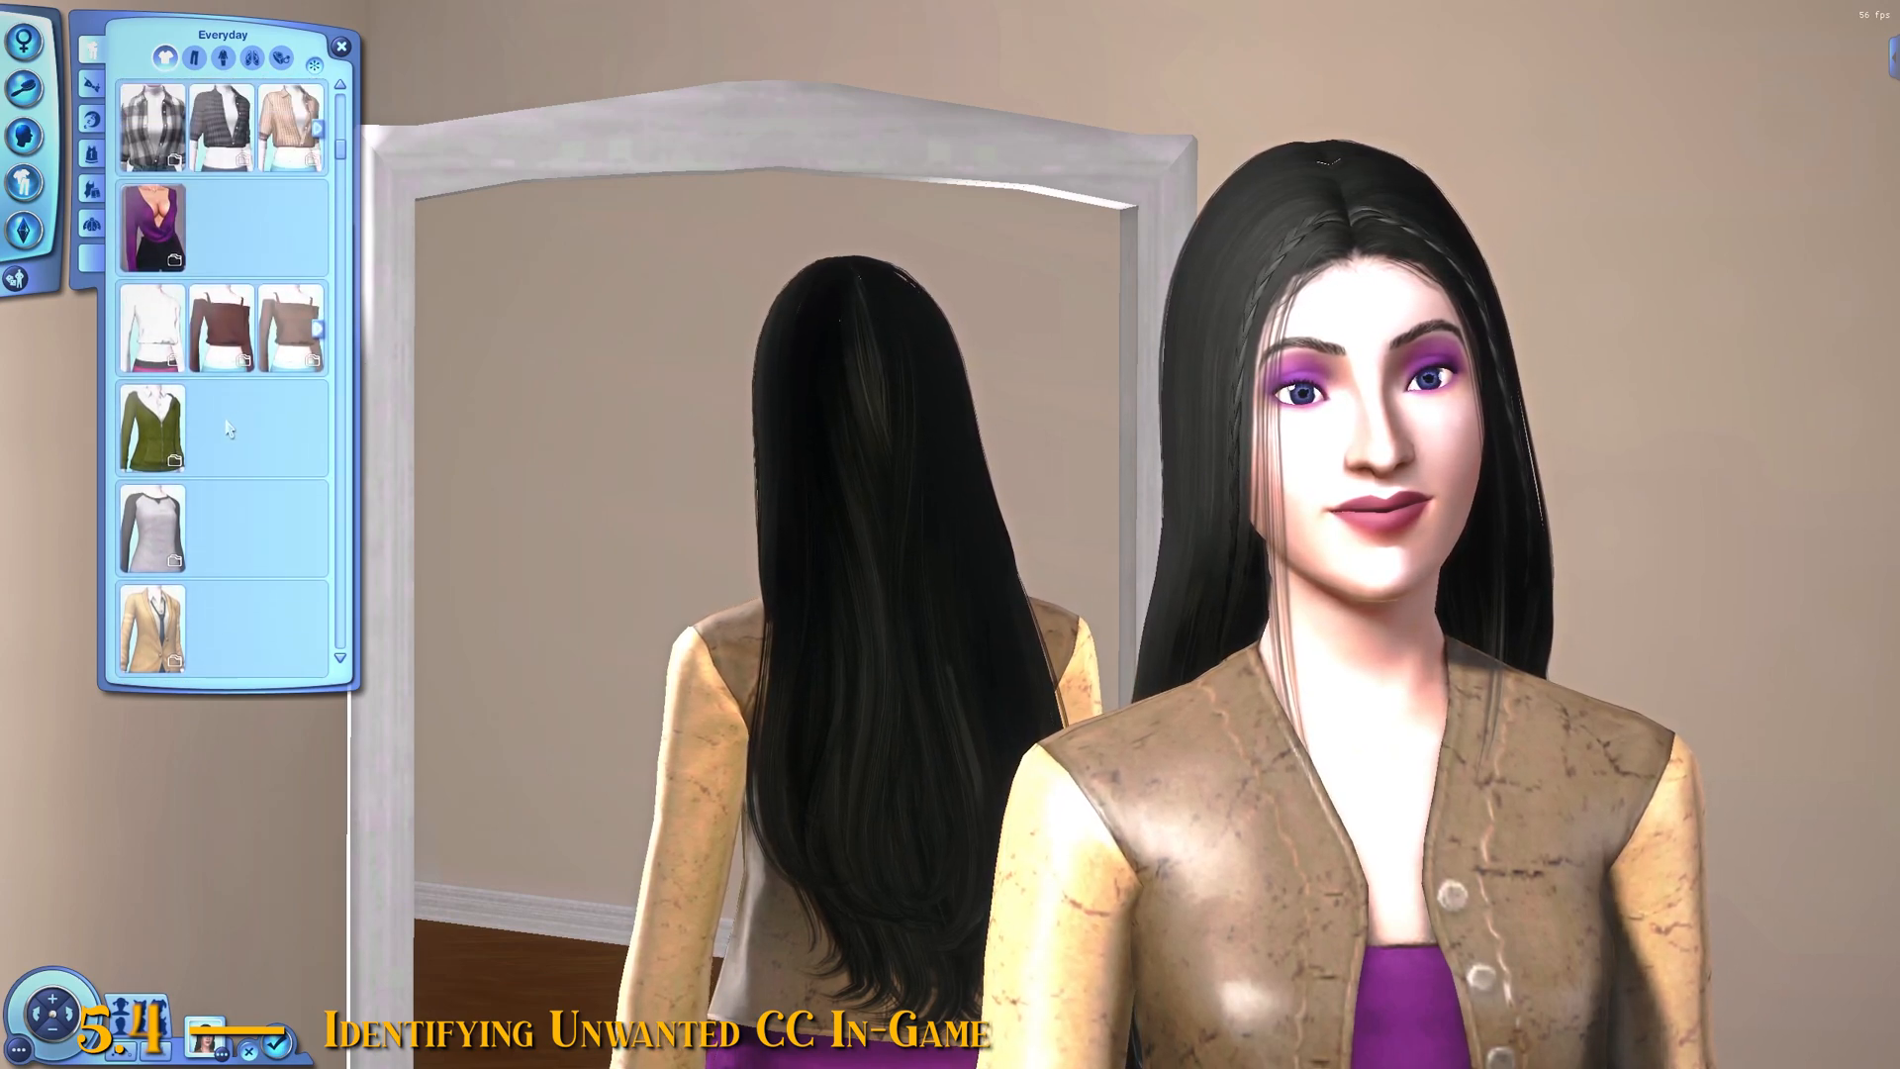
click(238, 344)
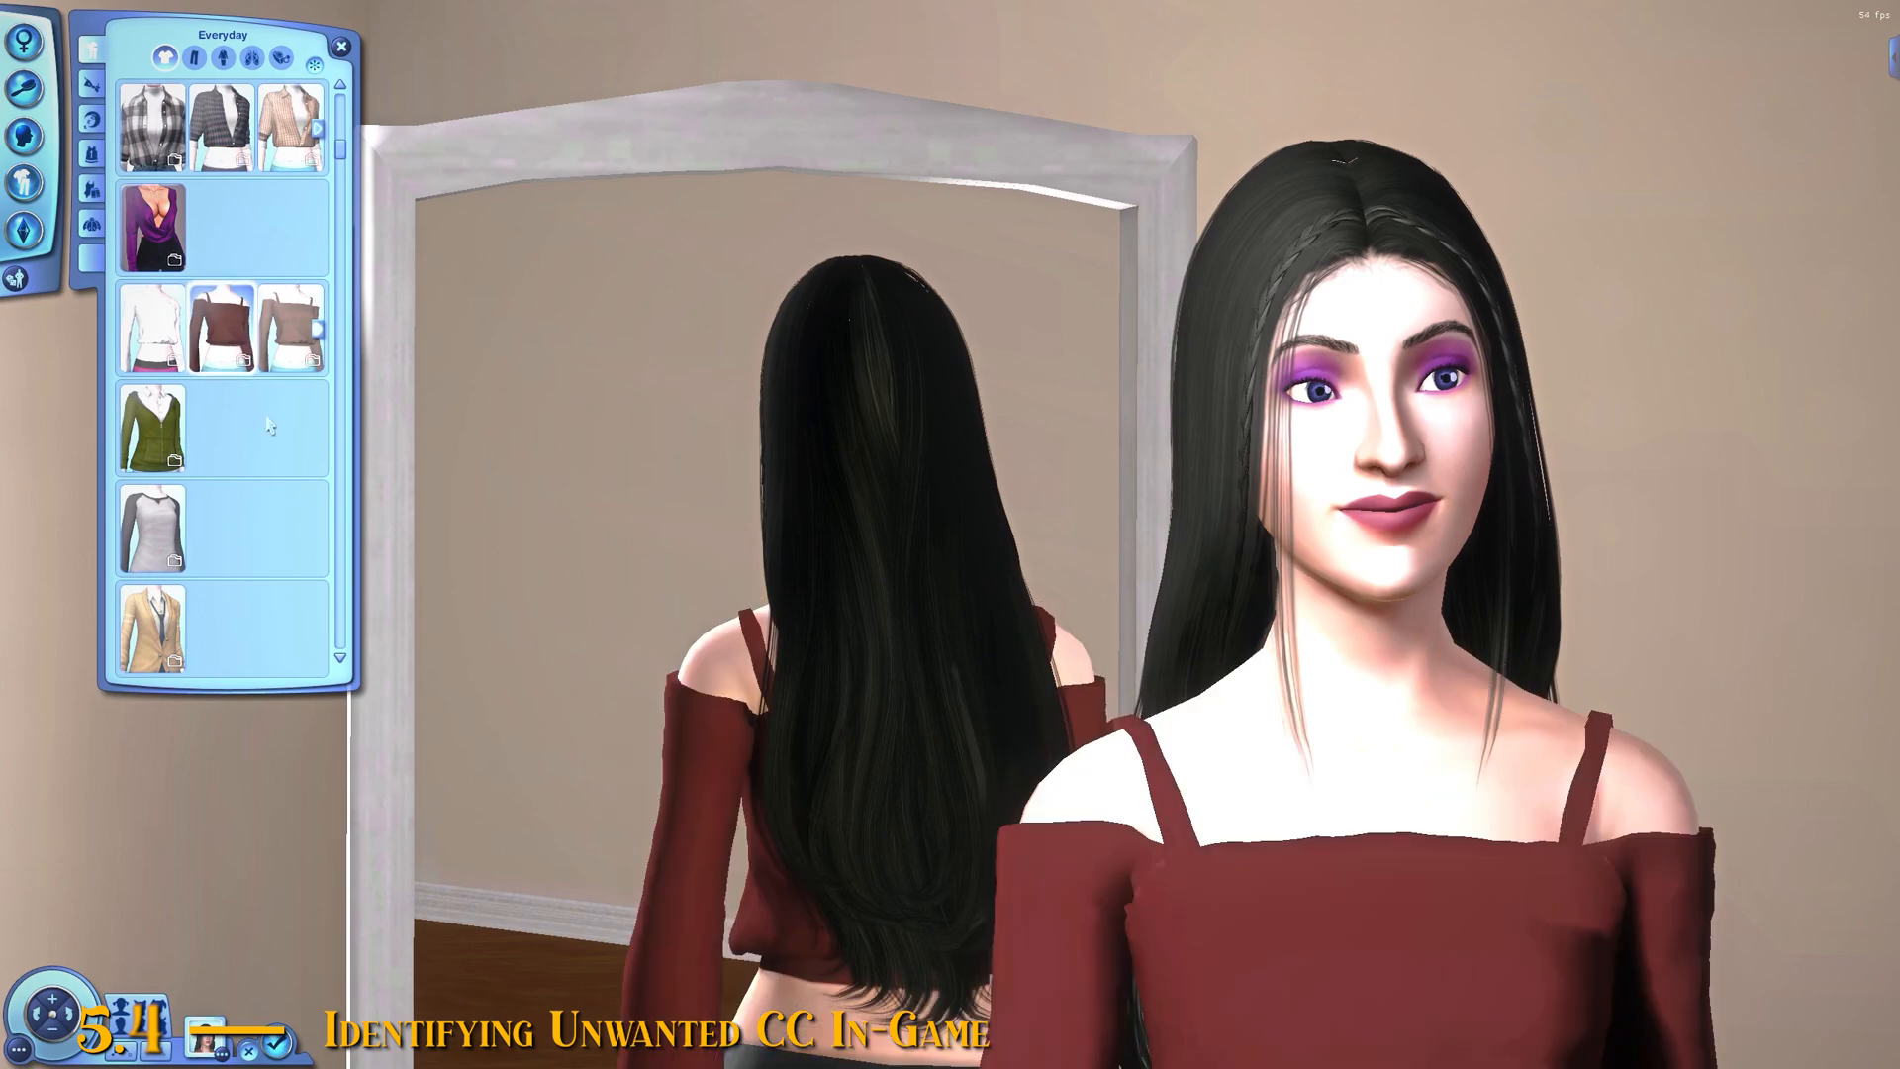
right_click(237, 344)
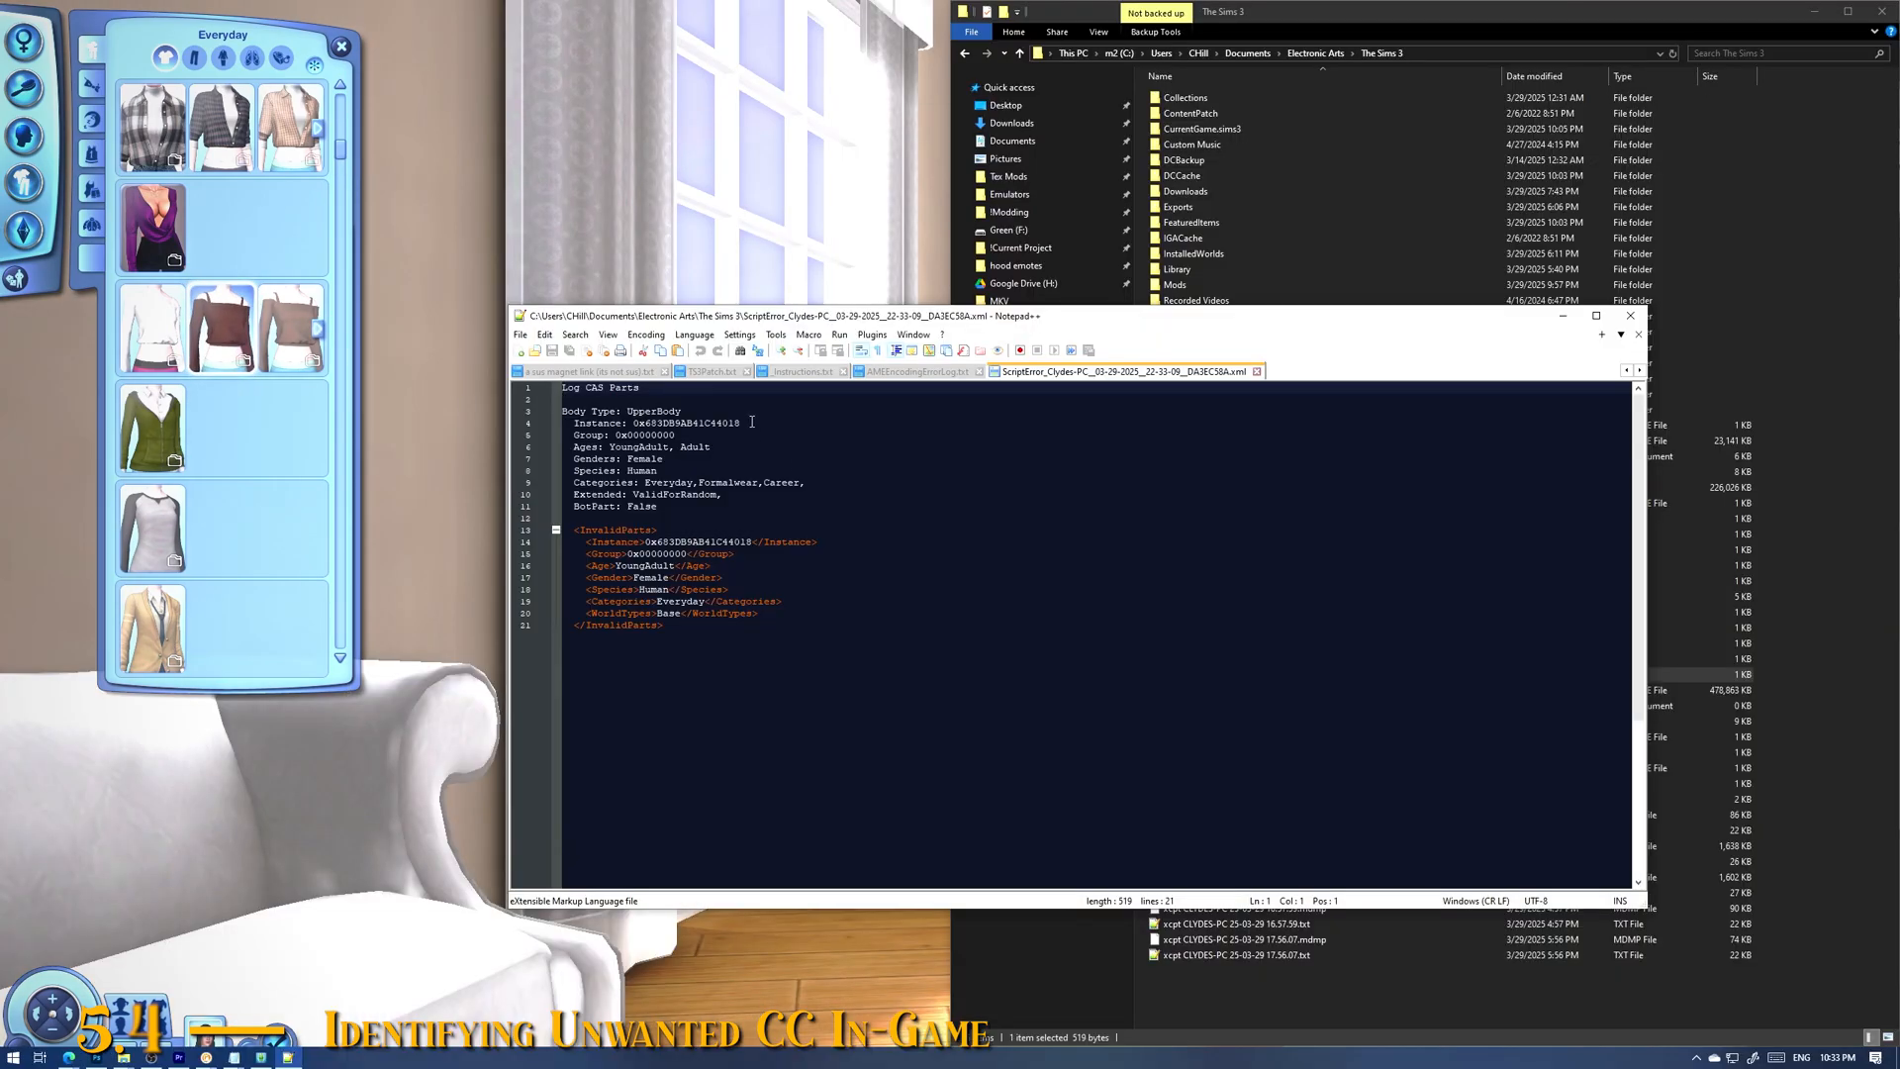
Step: Copy the top's instance number 0x683DB9AB41C44018 from its log into the Package Search Instance value
drag(752, 421, 634, 422)
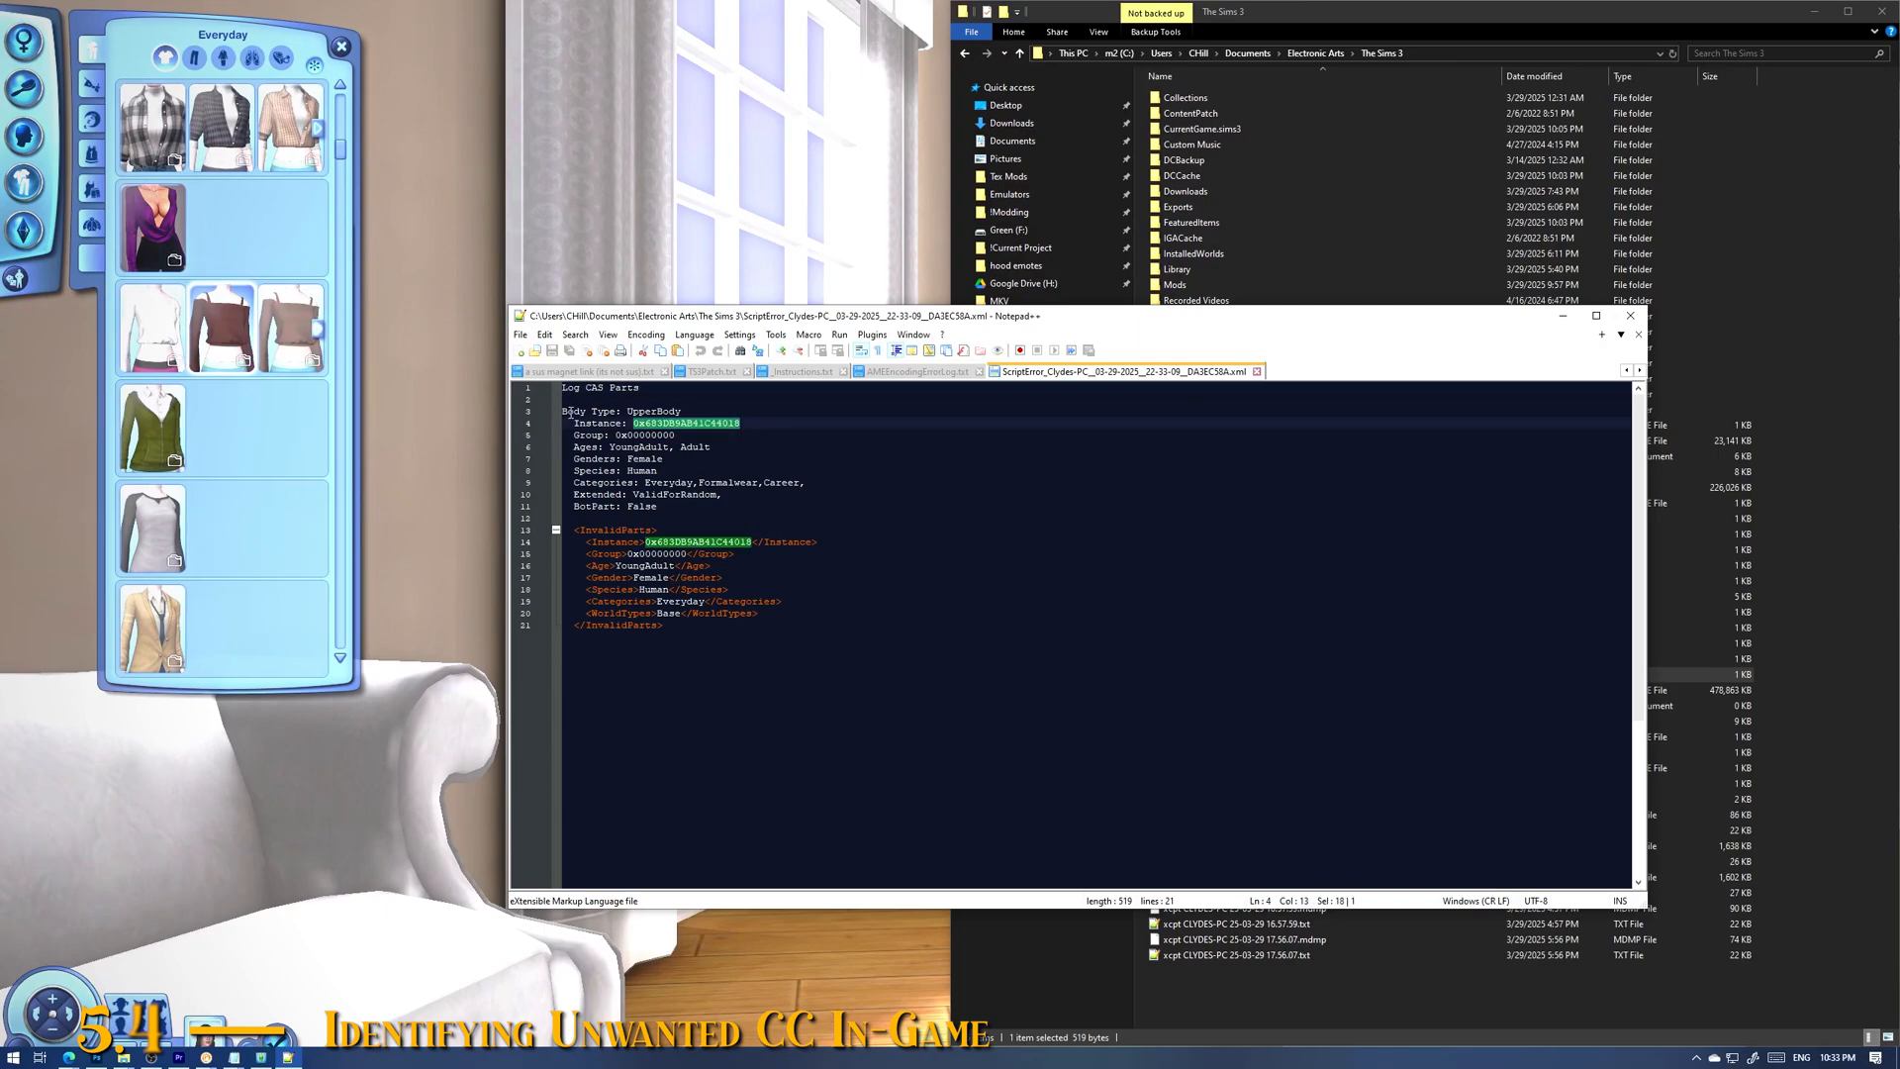
right_click(729, 429)
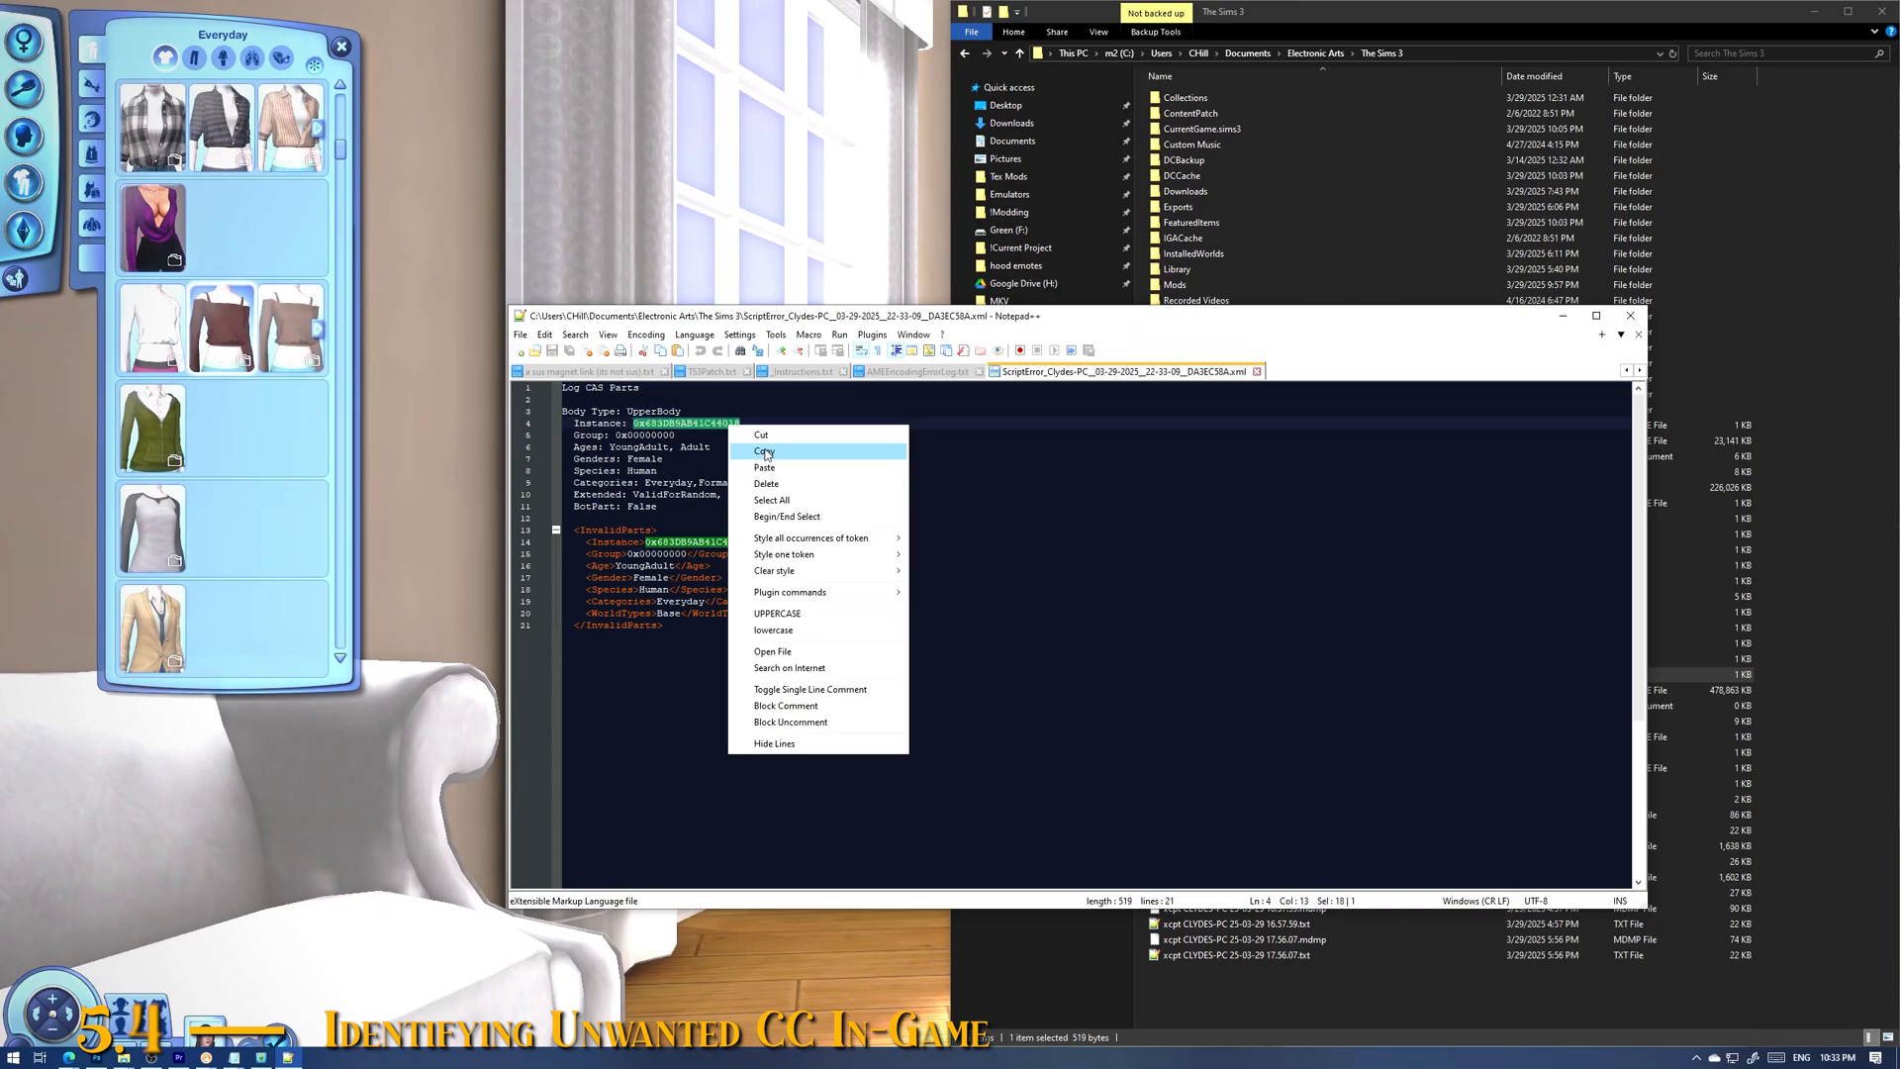
click(766, 449)
key(alt+Tab)
drag(1314, 393, 1202, 399)
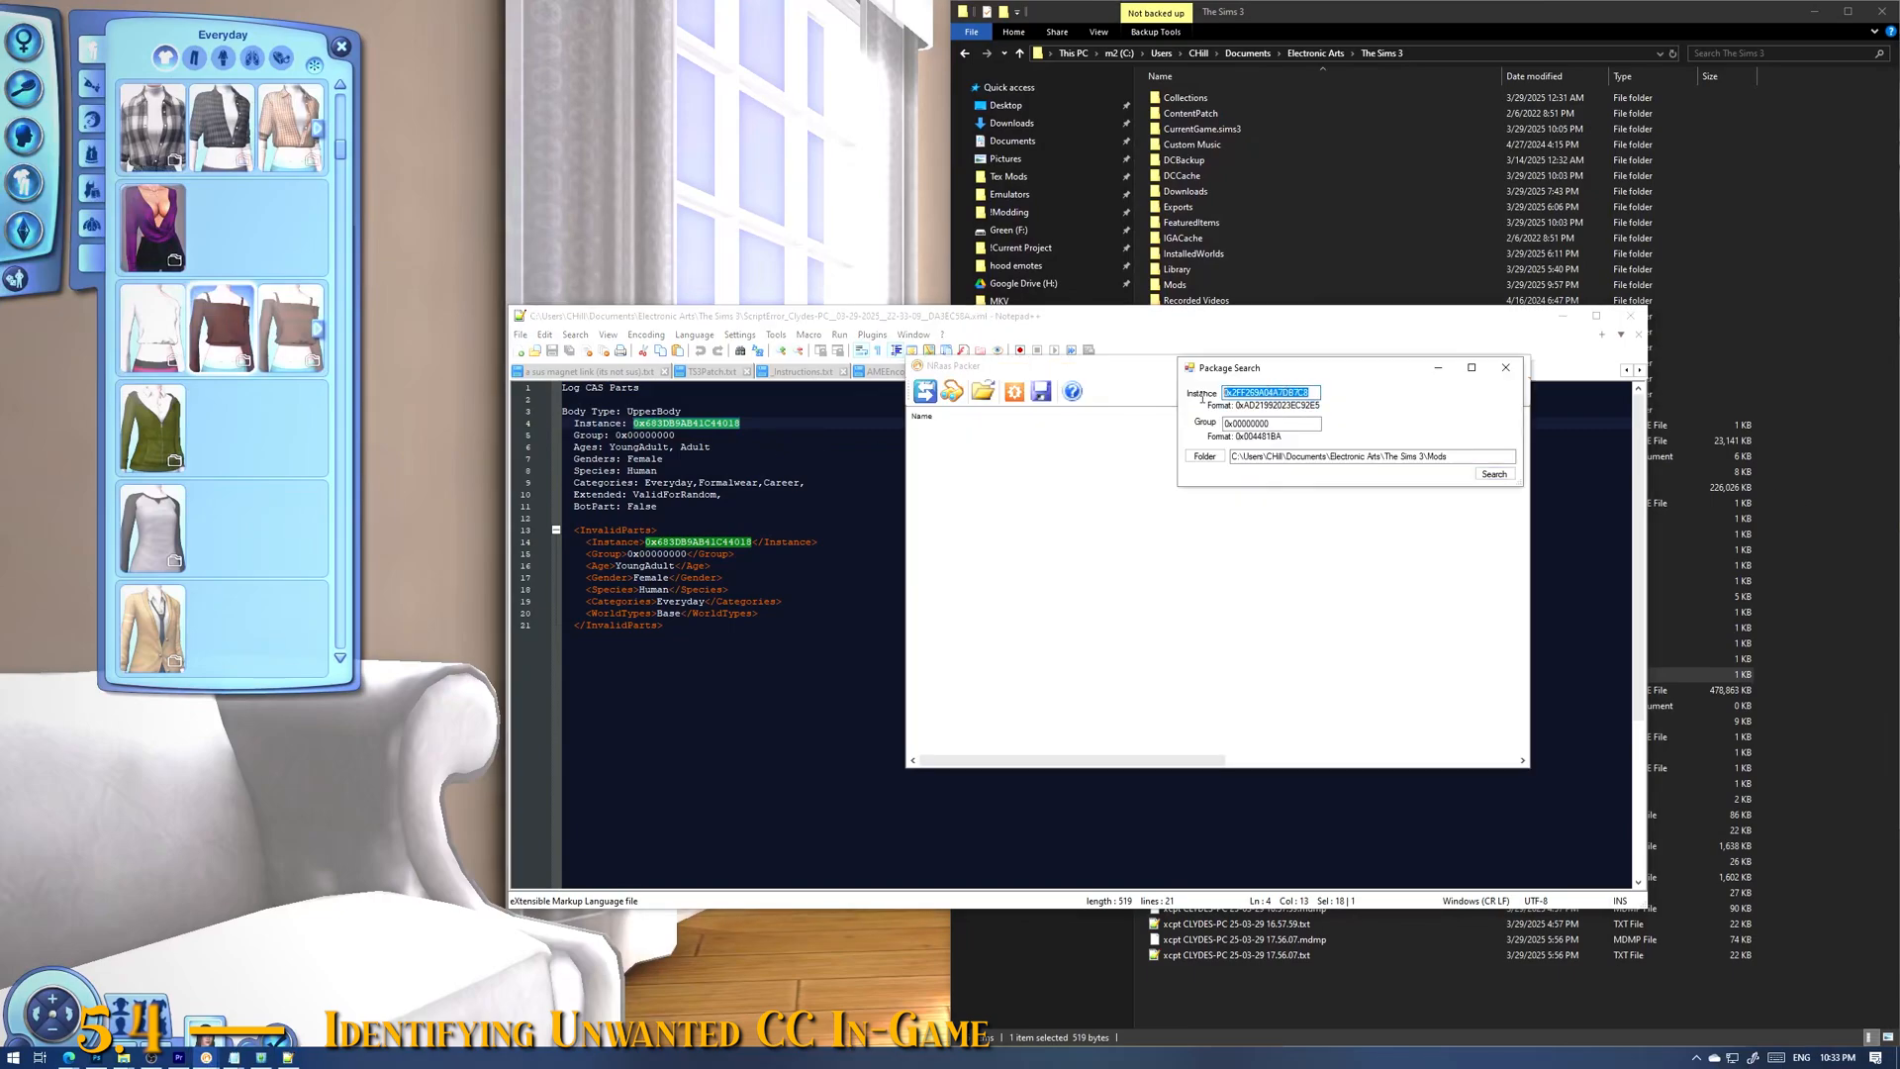
key(ctrl+v)
Step: Copy the top's group number 0x00000000 from the log into the Package Search Group value and run the search
drag(676, 436, 619, 438)
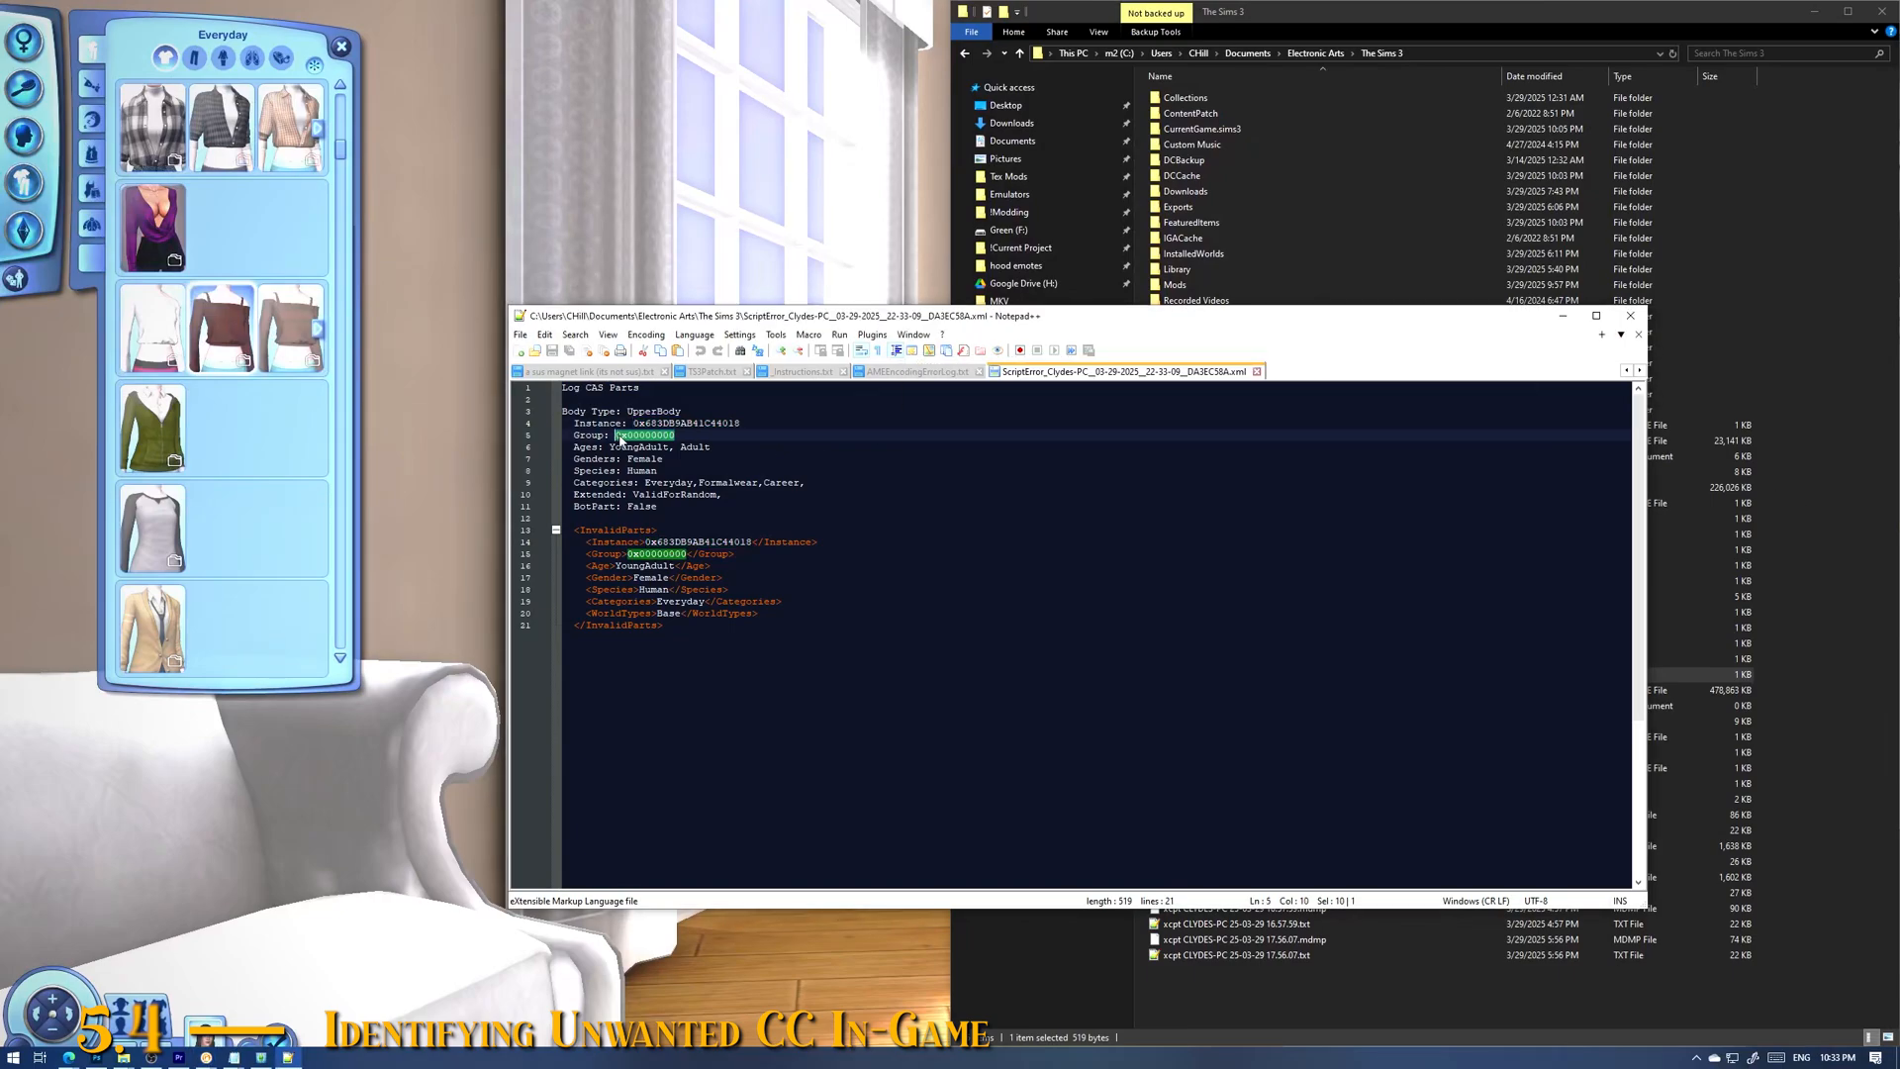
key(alt+Tab)
drag(1318, 424, 1195, 423)
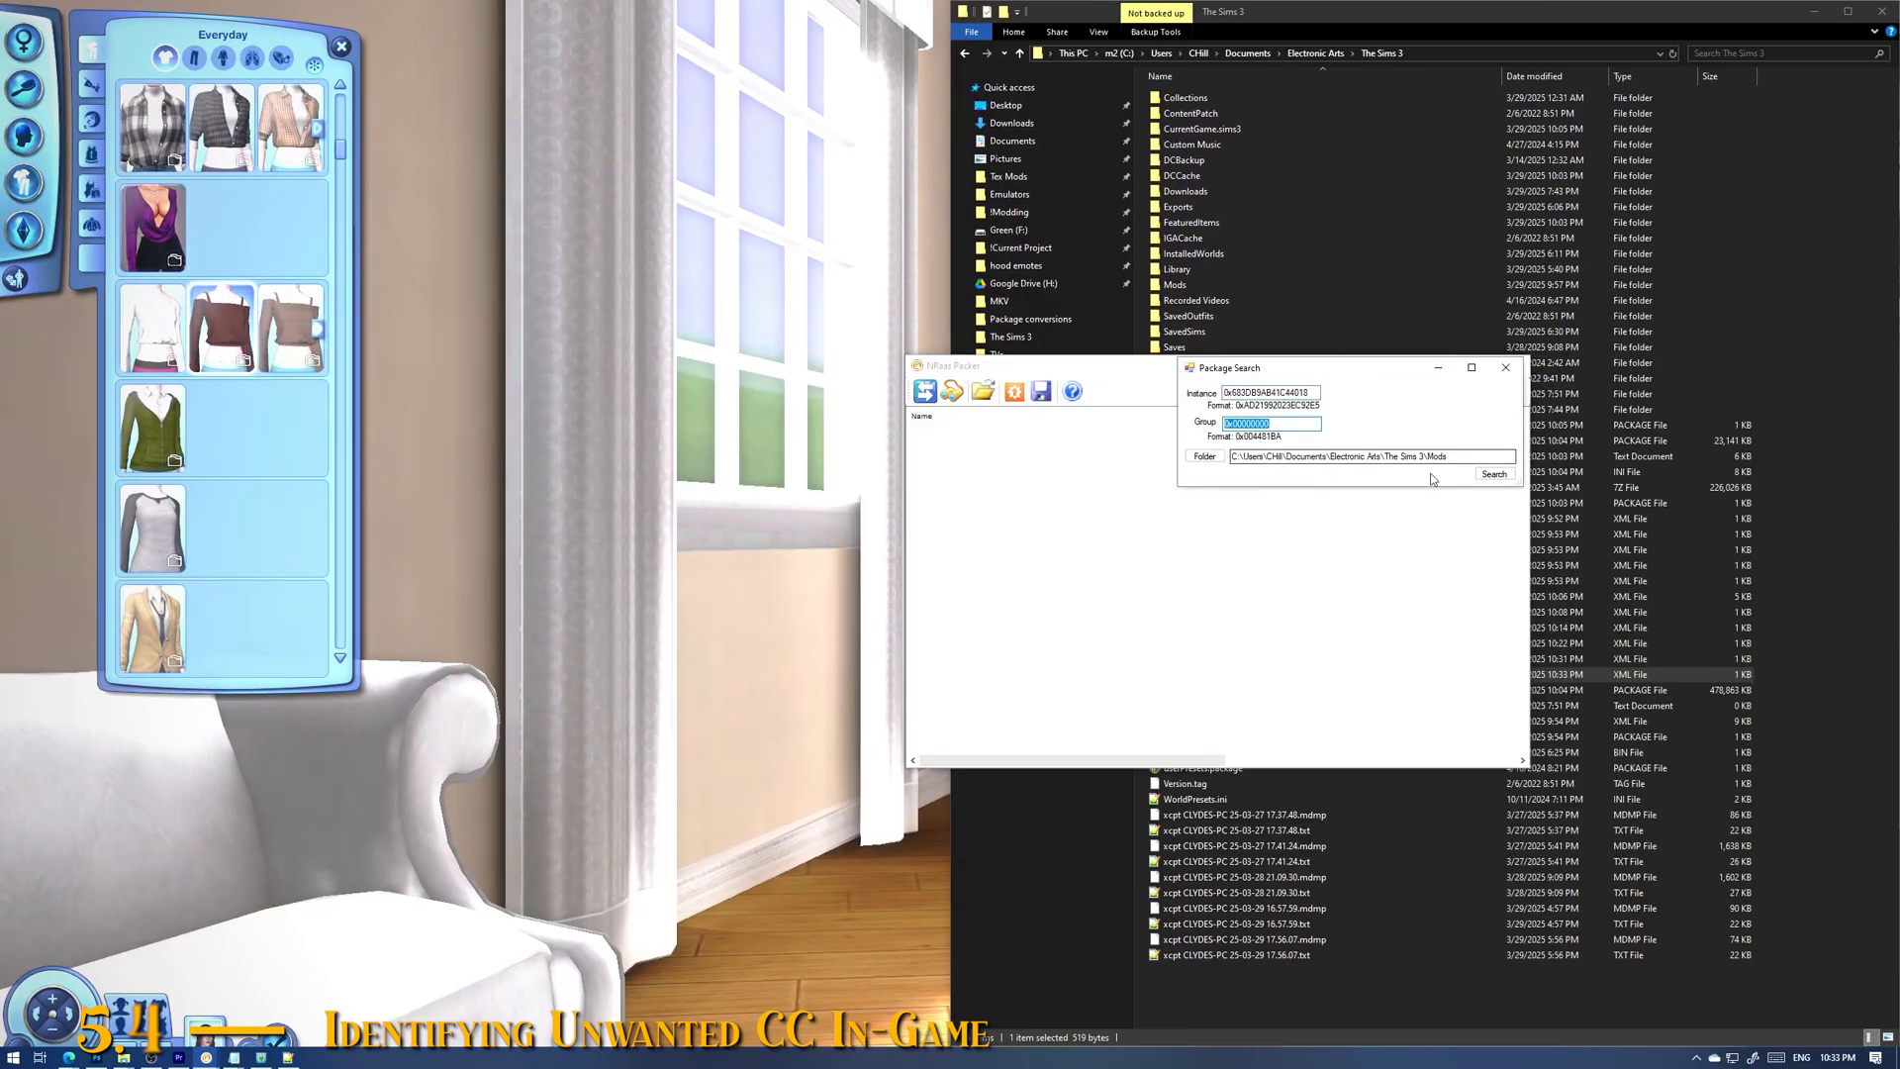
key(ctrl+v)
click(1492, 473)
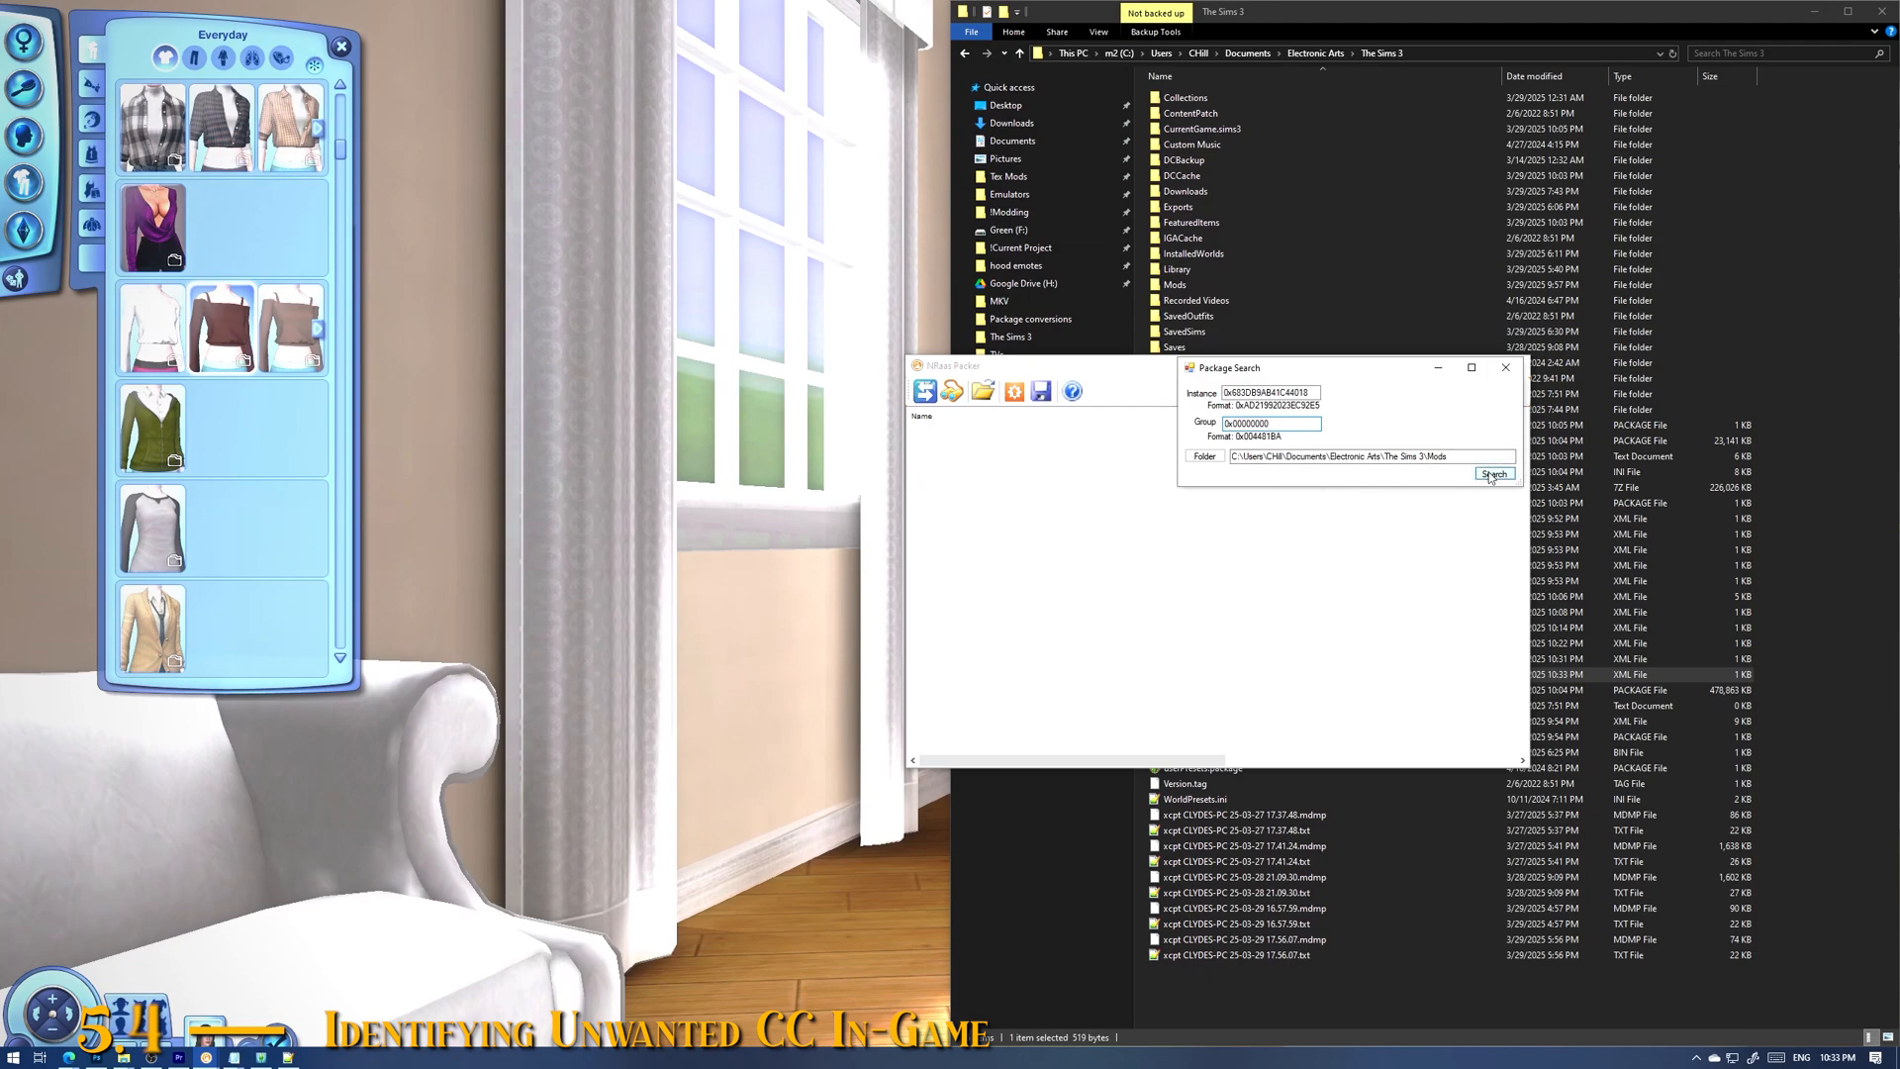
Step: Copy the match's folder path up to Mods\Packages\CAS\Clothes from PackageSearch.log and go to that folder in File Explorer
drag(627, 285, 785, 285)
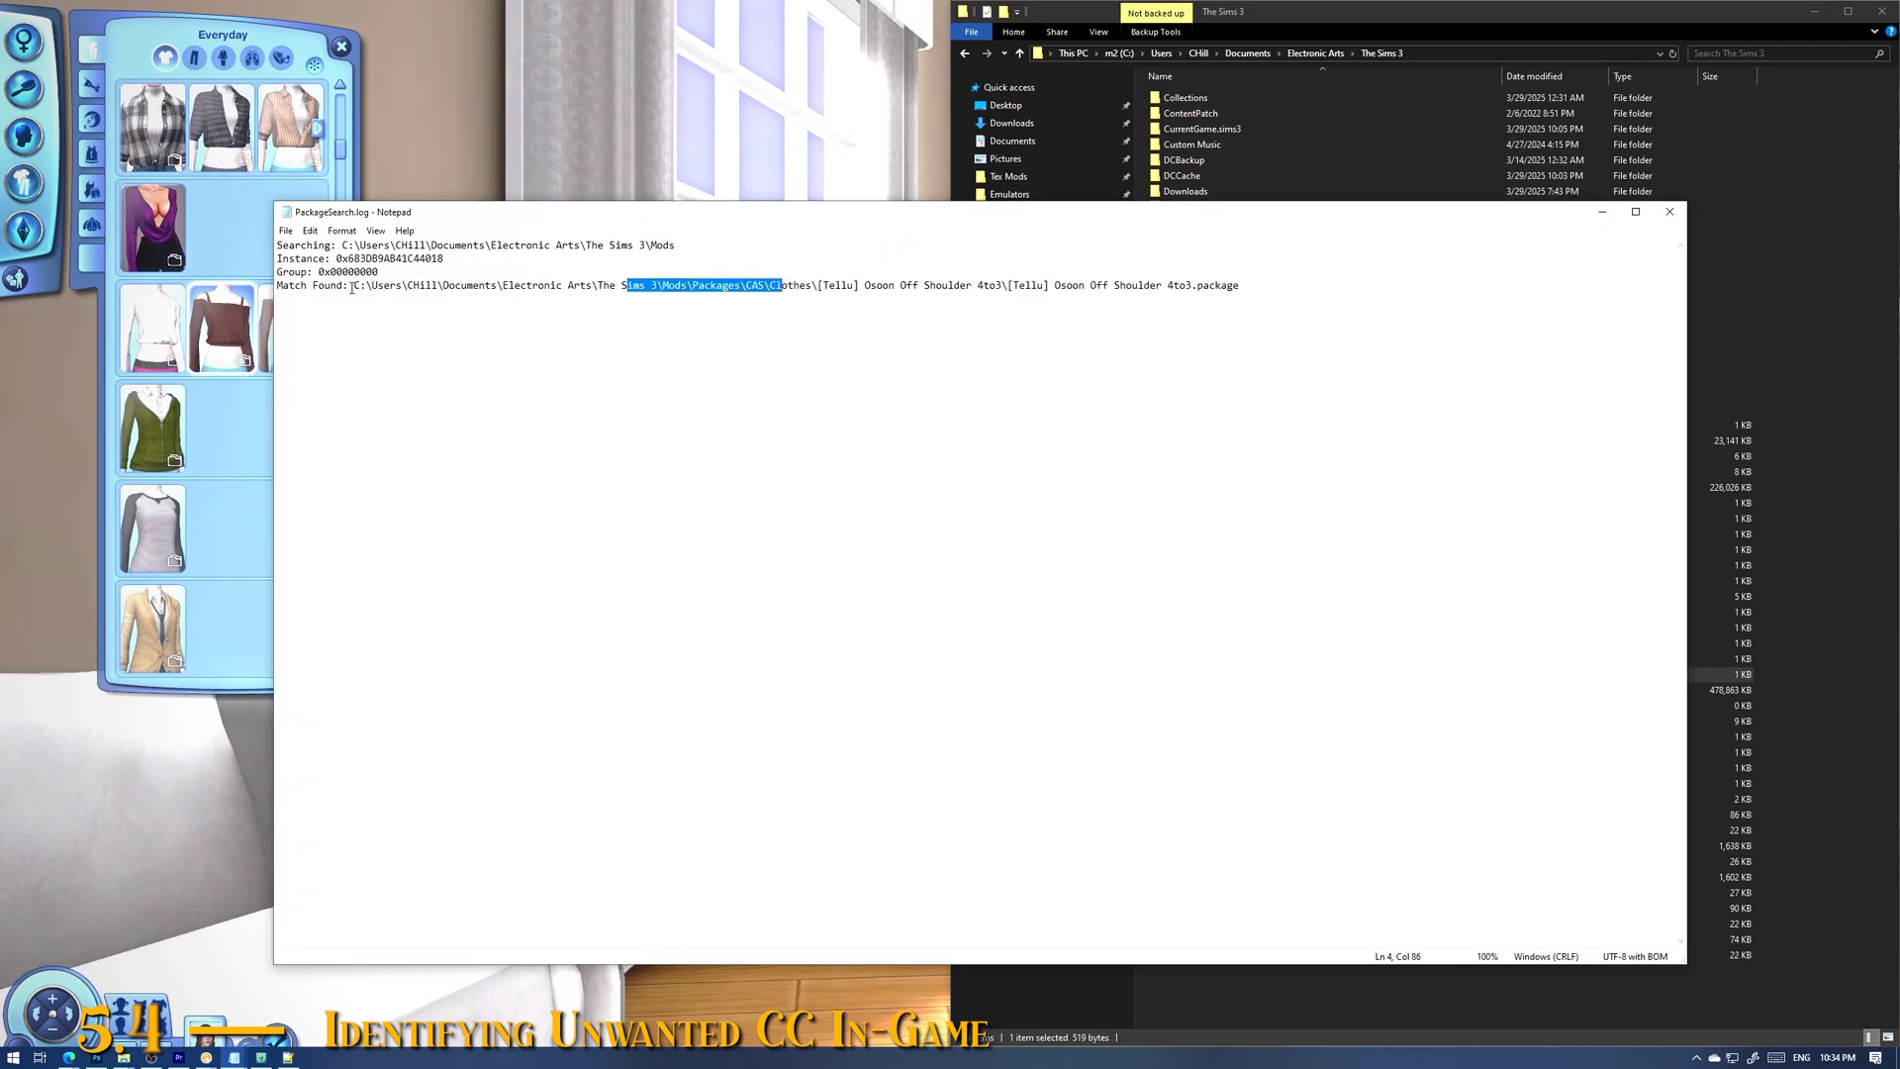
drag(355, 286, 819, 287)
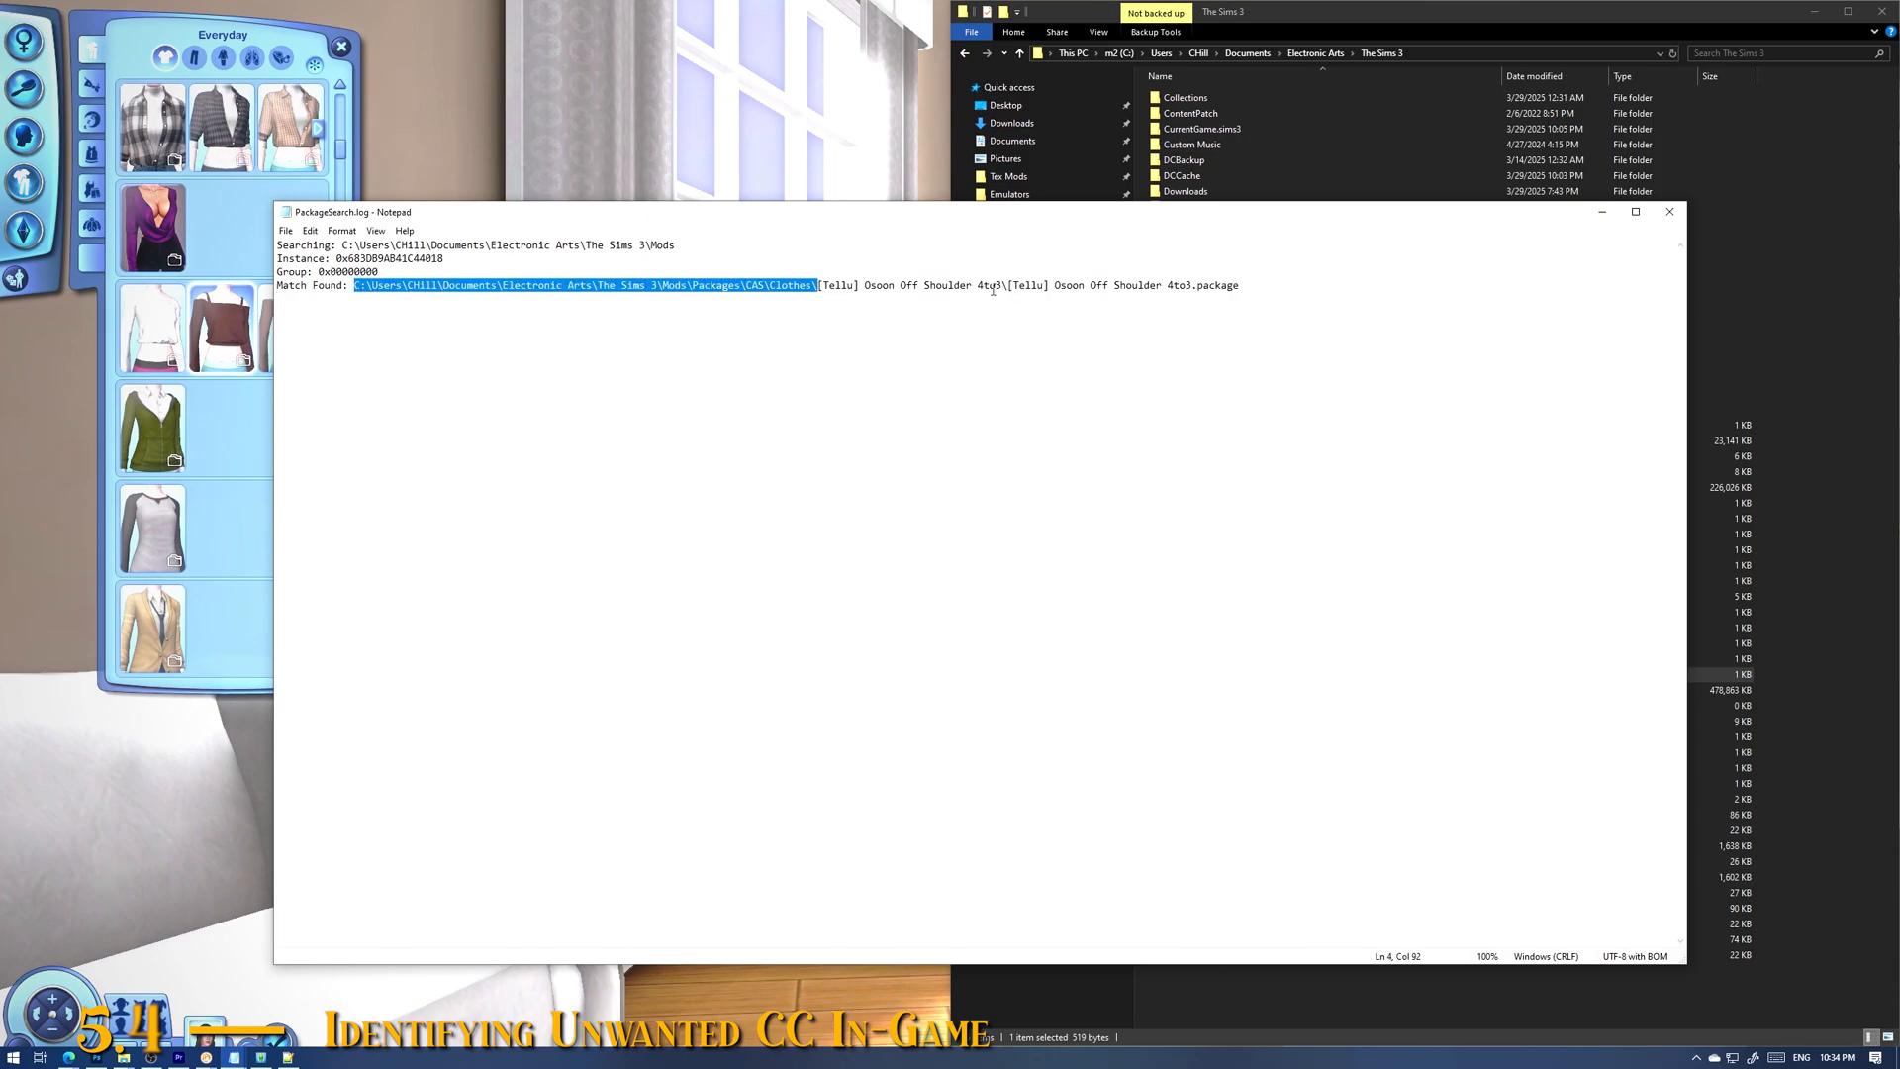
click(1433, 53)
click(1433, 53)
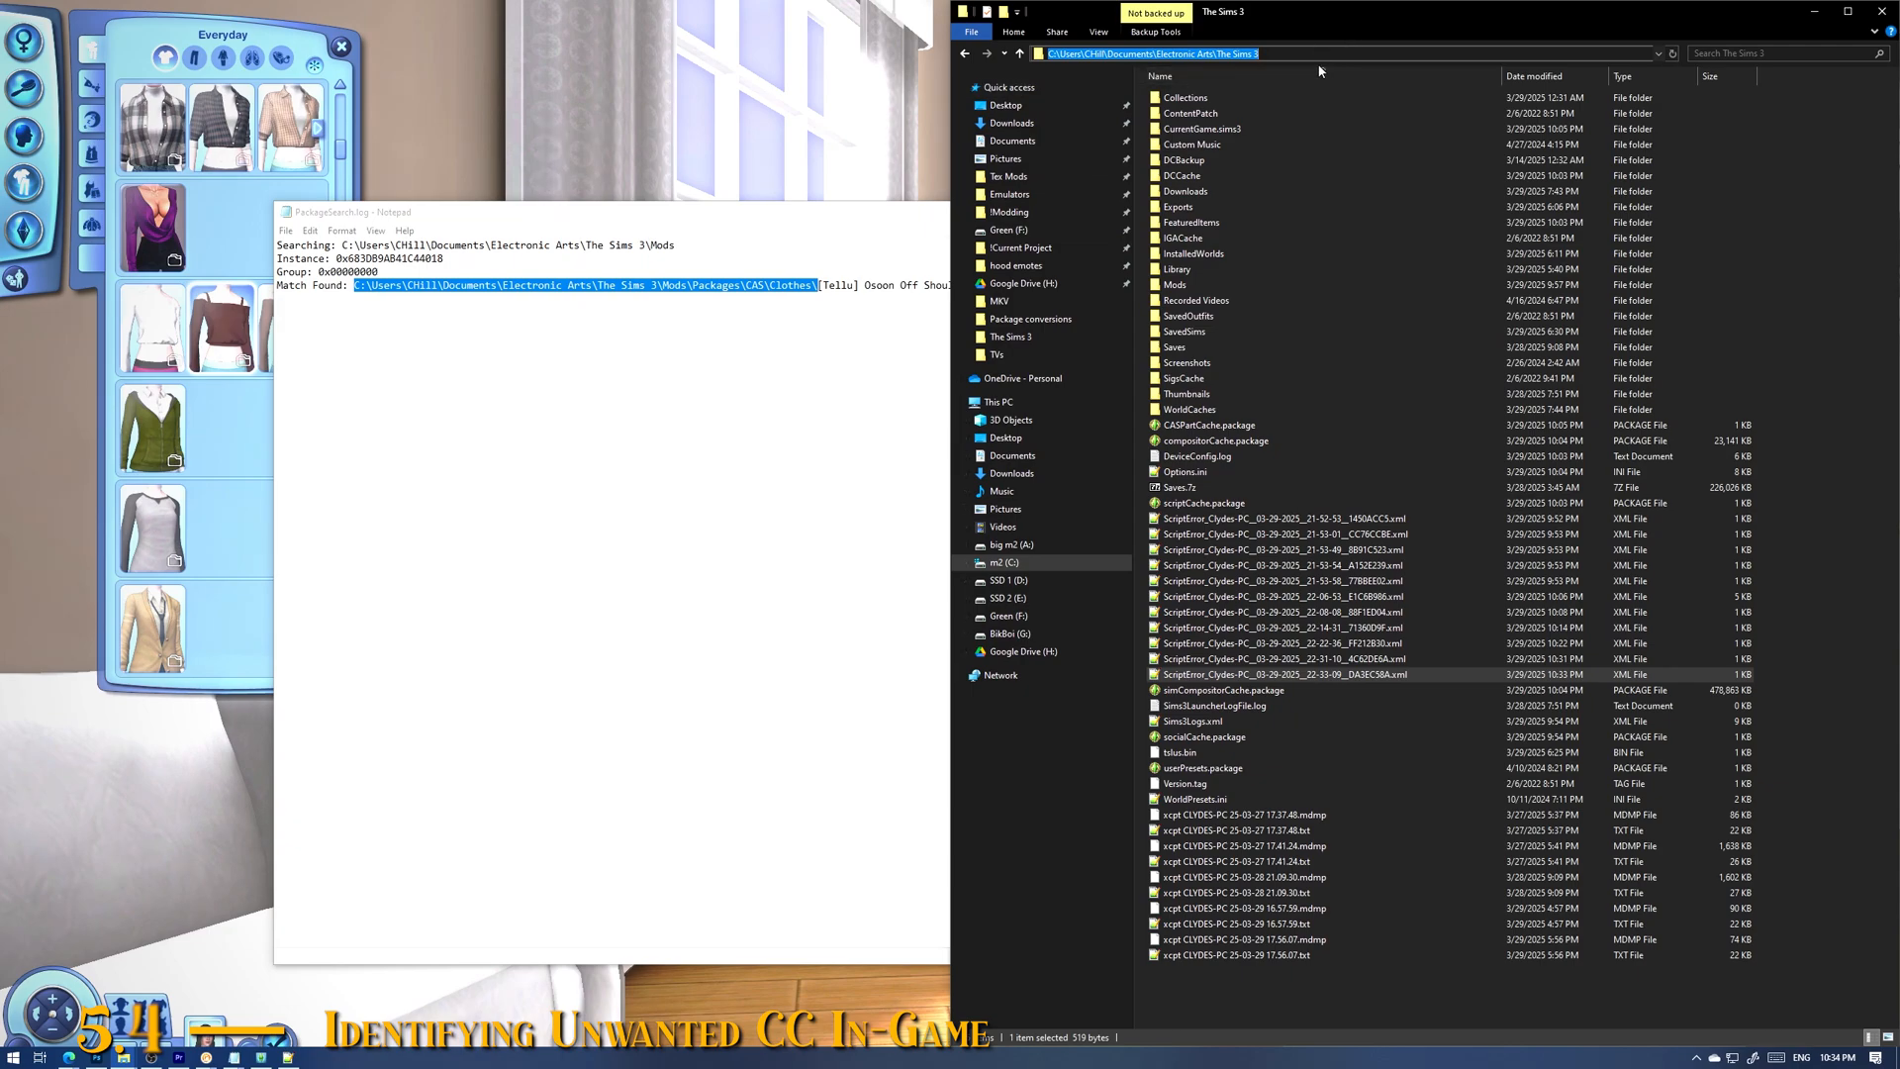
key(ctrl+v)
key(Return)
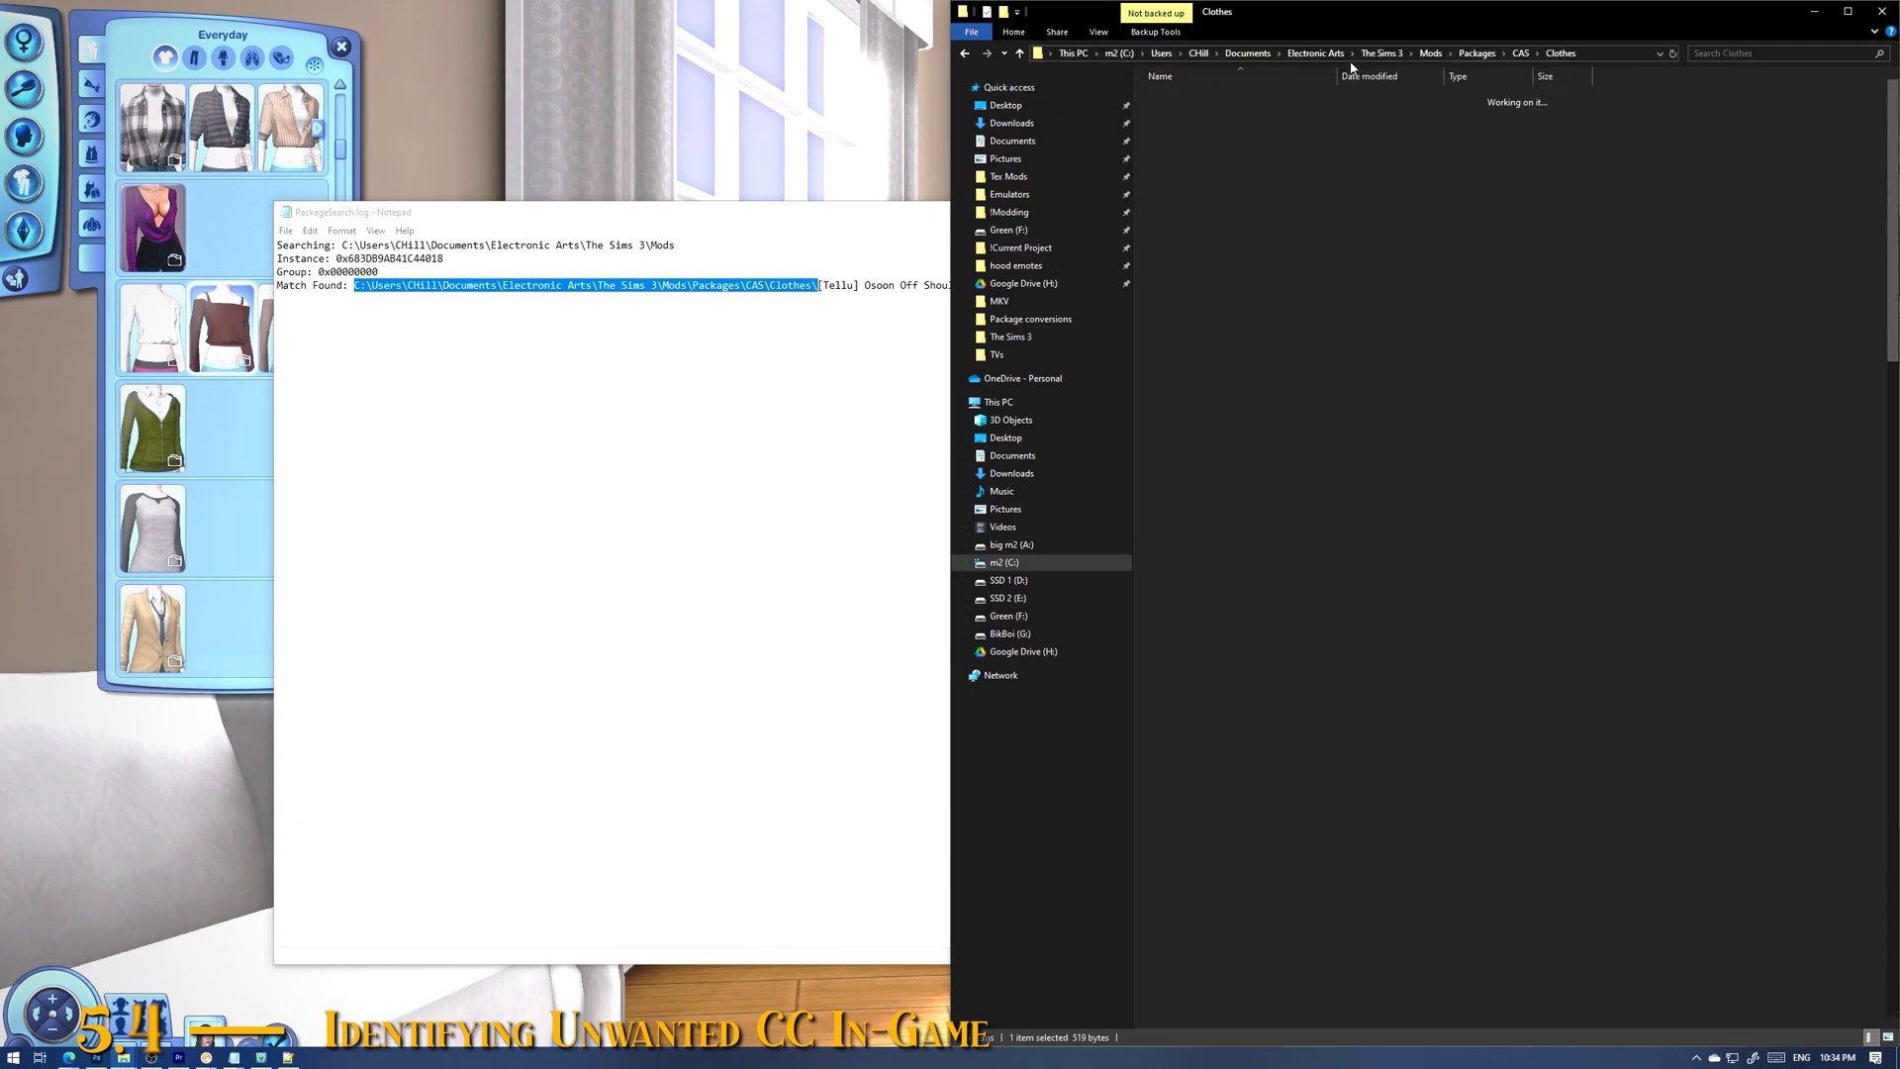
Step: Place the search log beside the Clothes folder and look through it for the [Tellu] Osoon Off Shoulder 4to3 entry
scroll(1241, 328, down, 19)
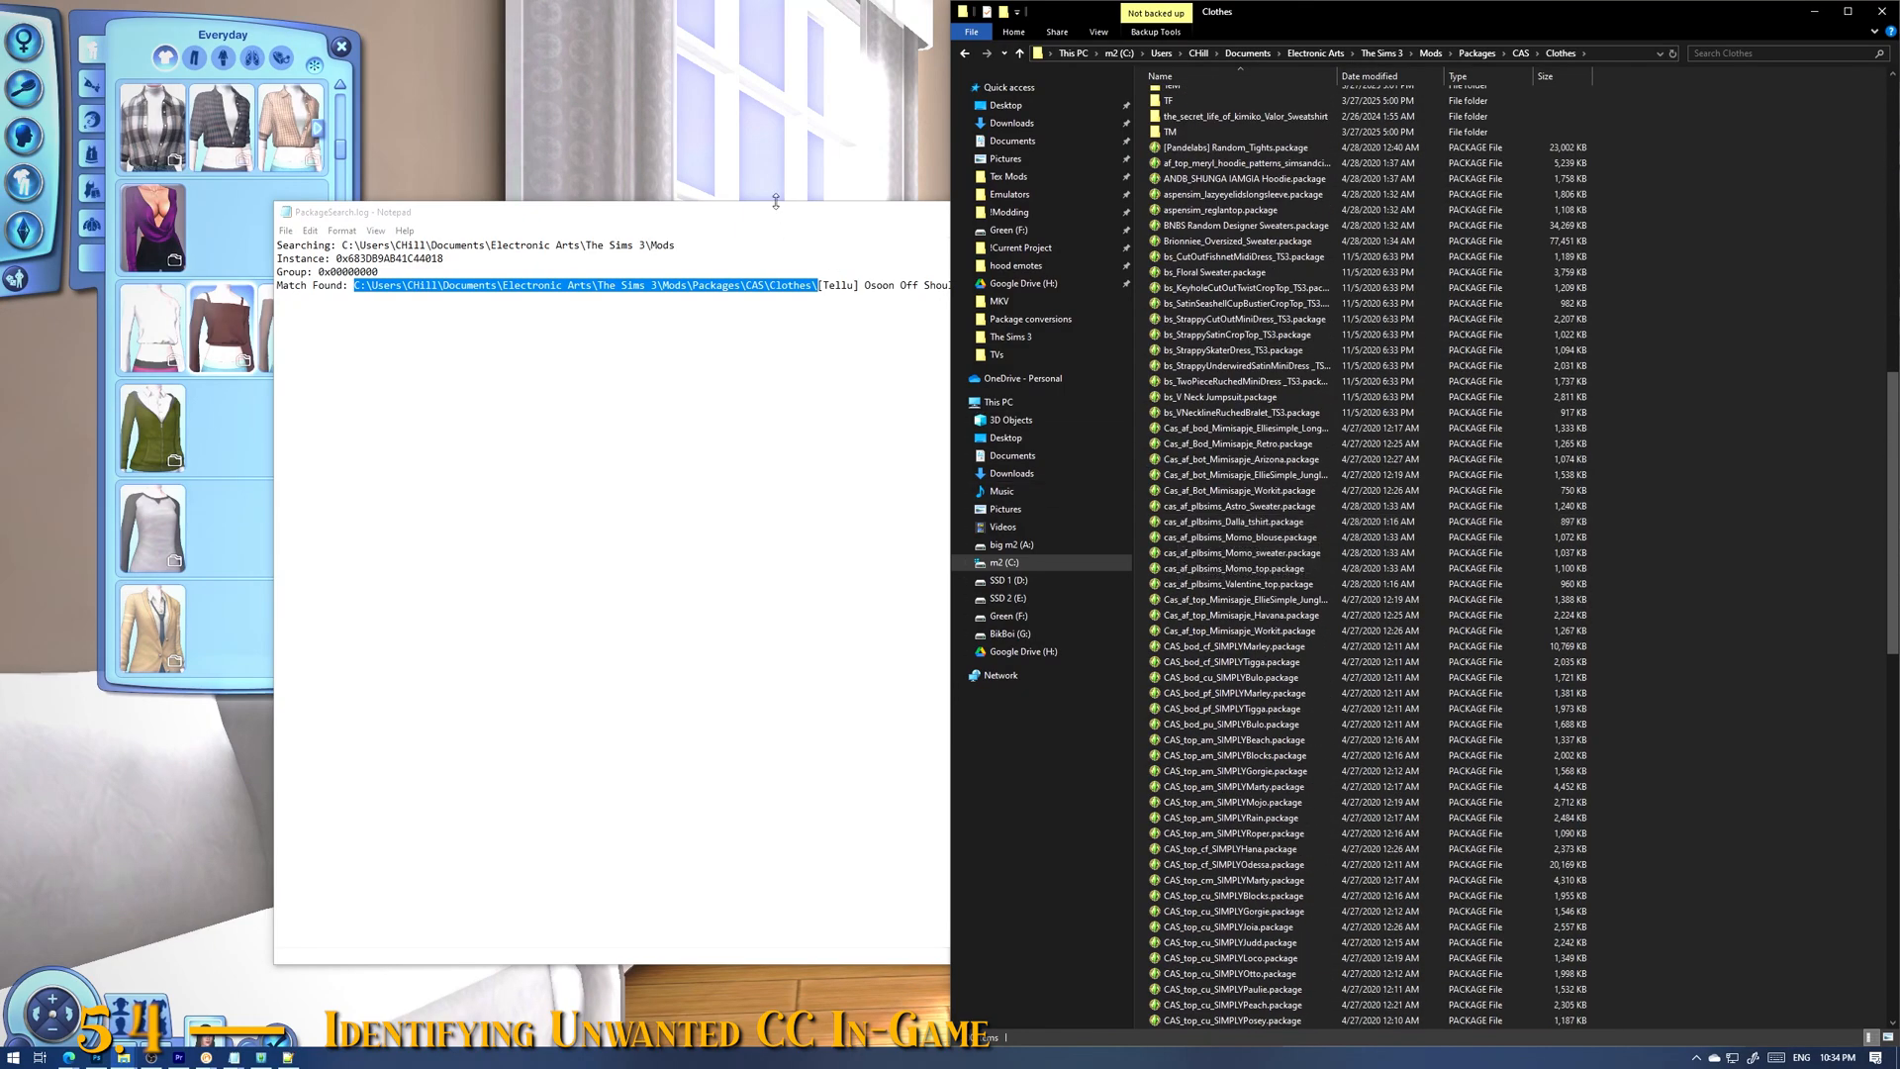
drag(774, 209, 630, 194)
key(super+Left)
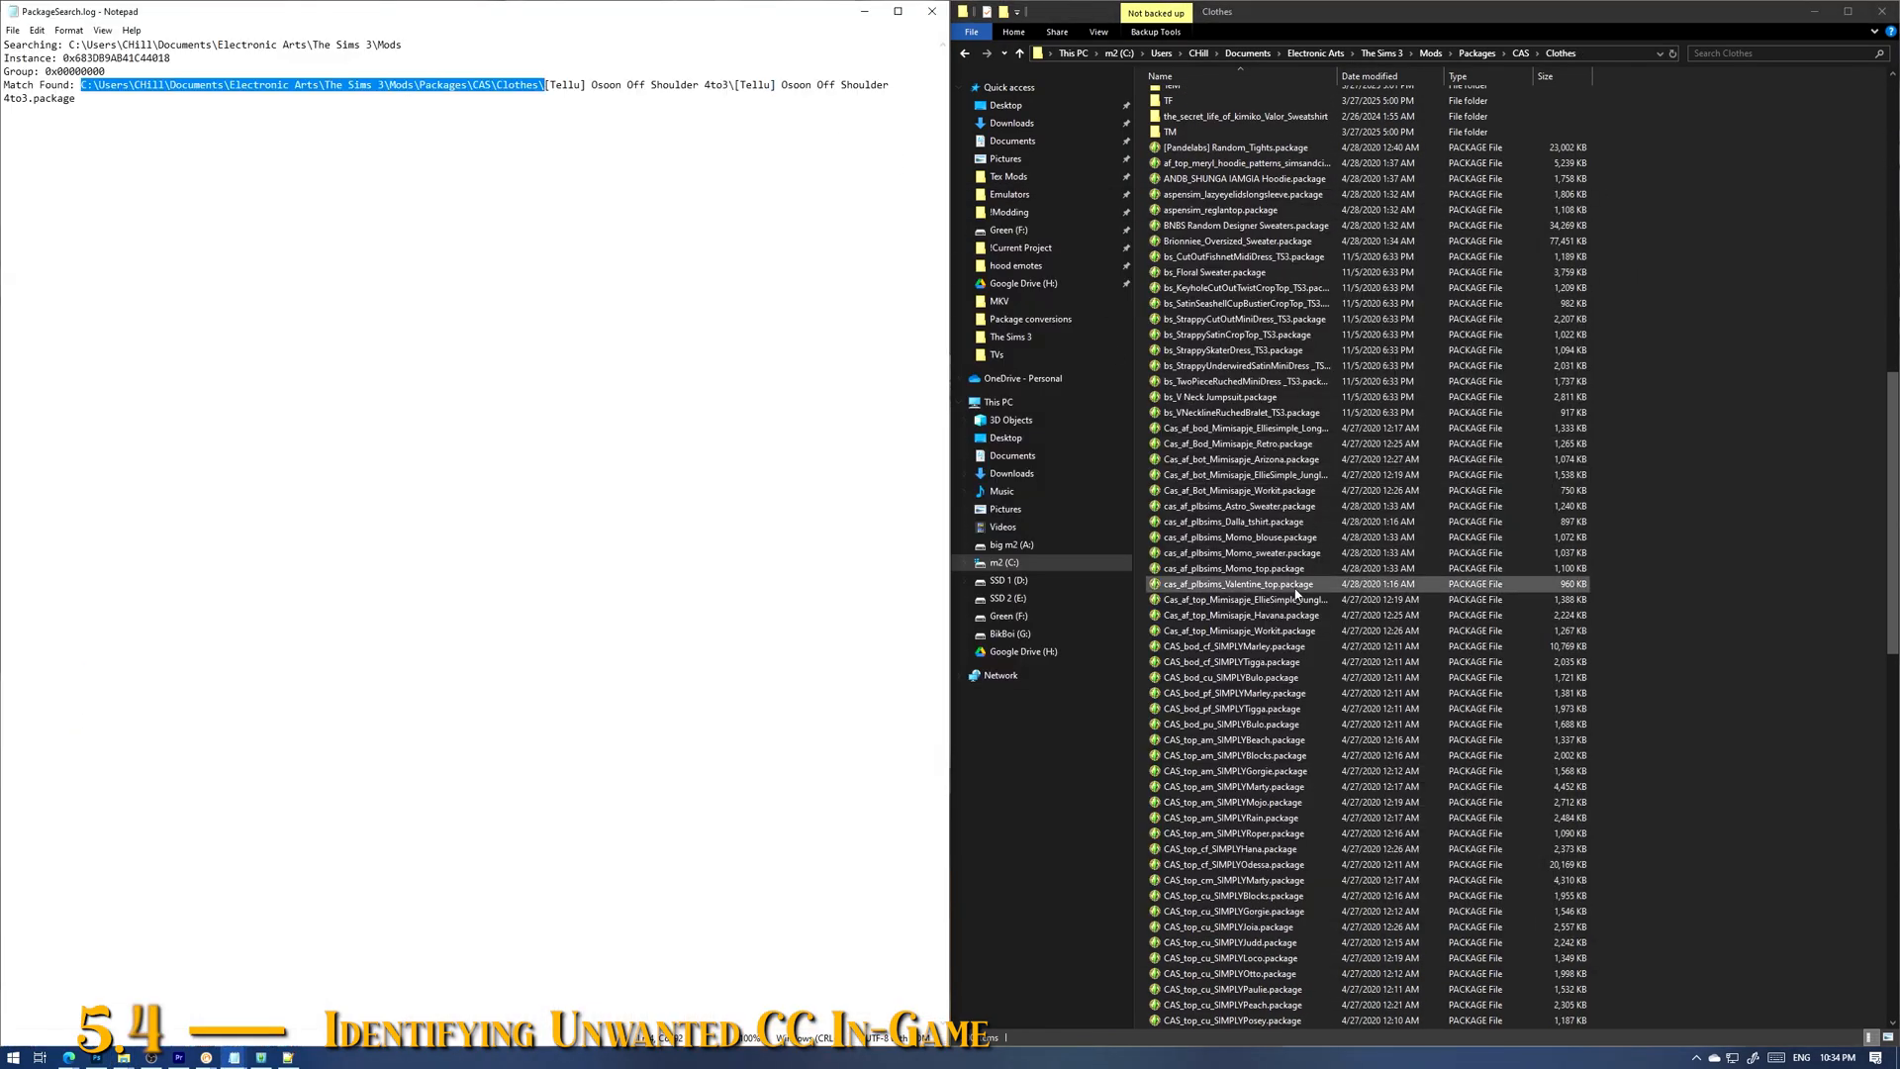
scroll(1287, 584, down, 15)
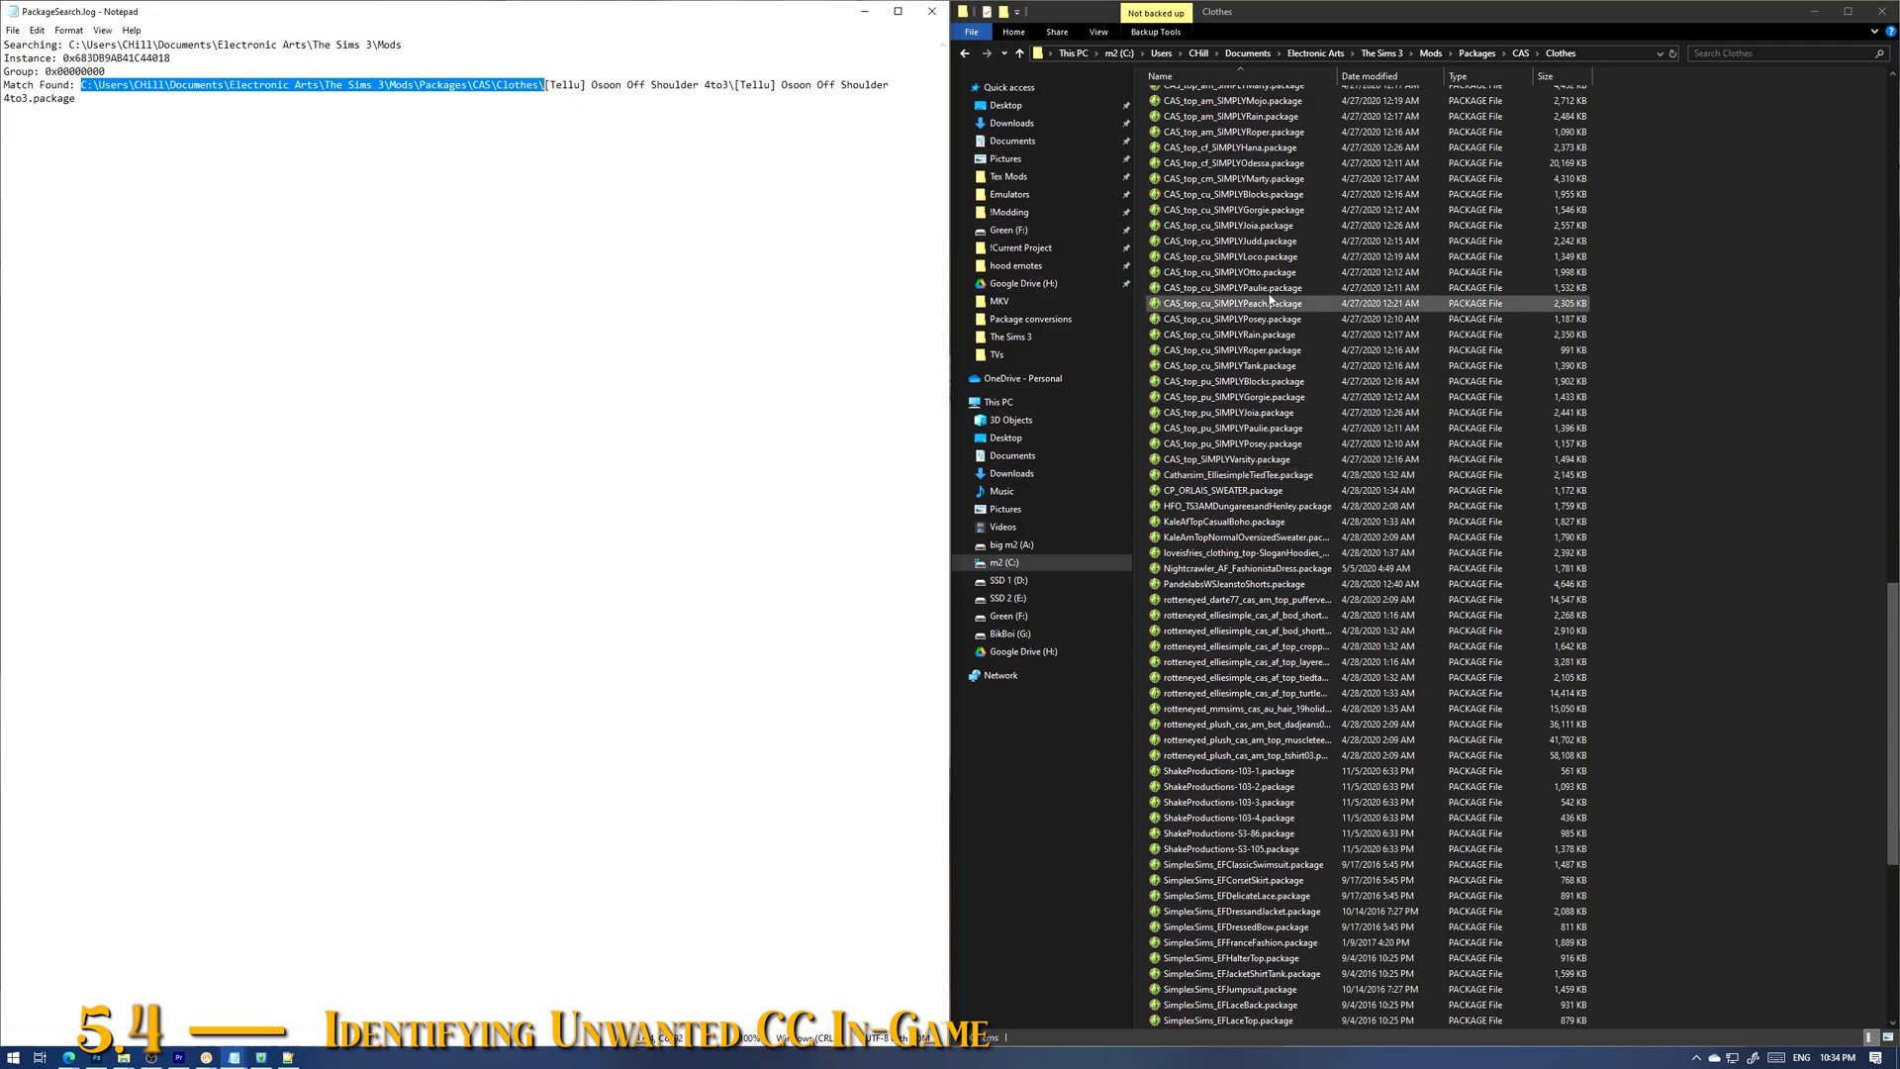
scroll(1273, 303, up, 7)
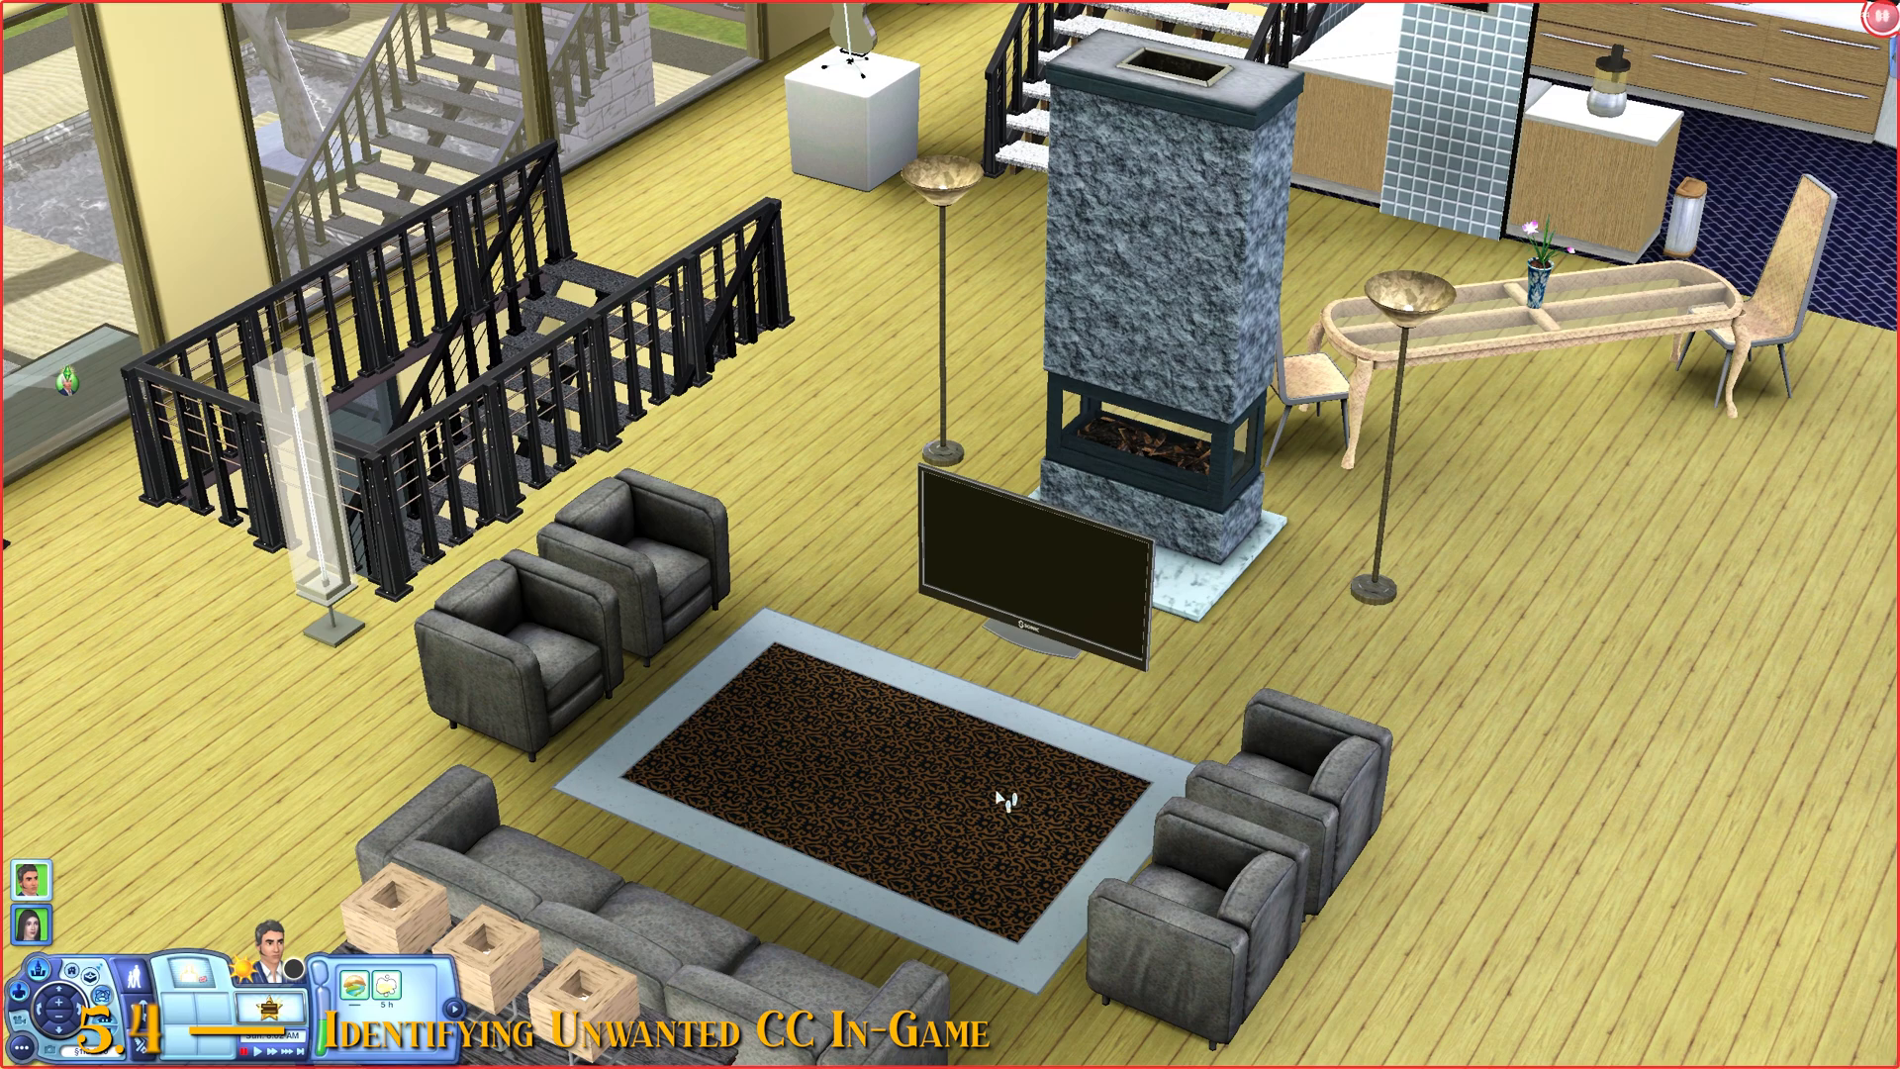
Step: In the game, use NRaas Debug Enabler on the Sonic TV to output its Resource Key, and dismiss the dialog
click(1071, 608)
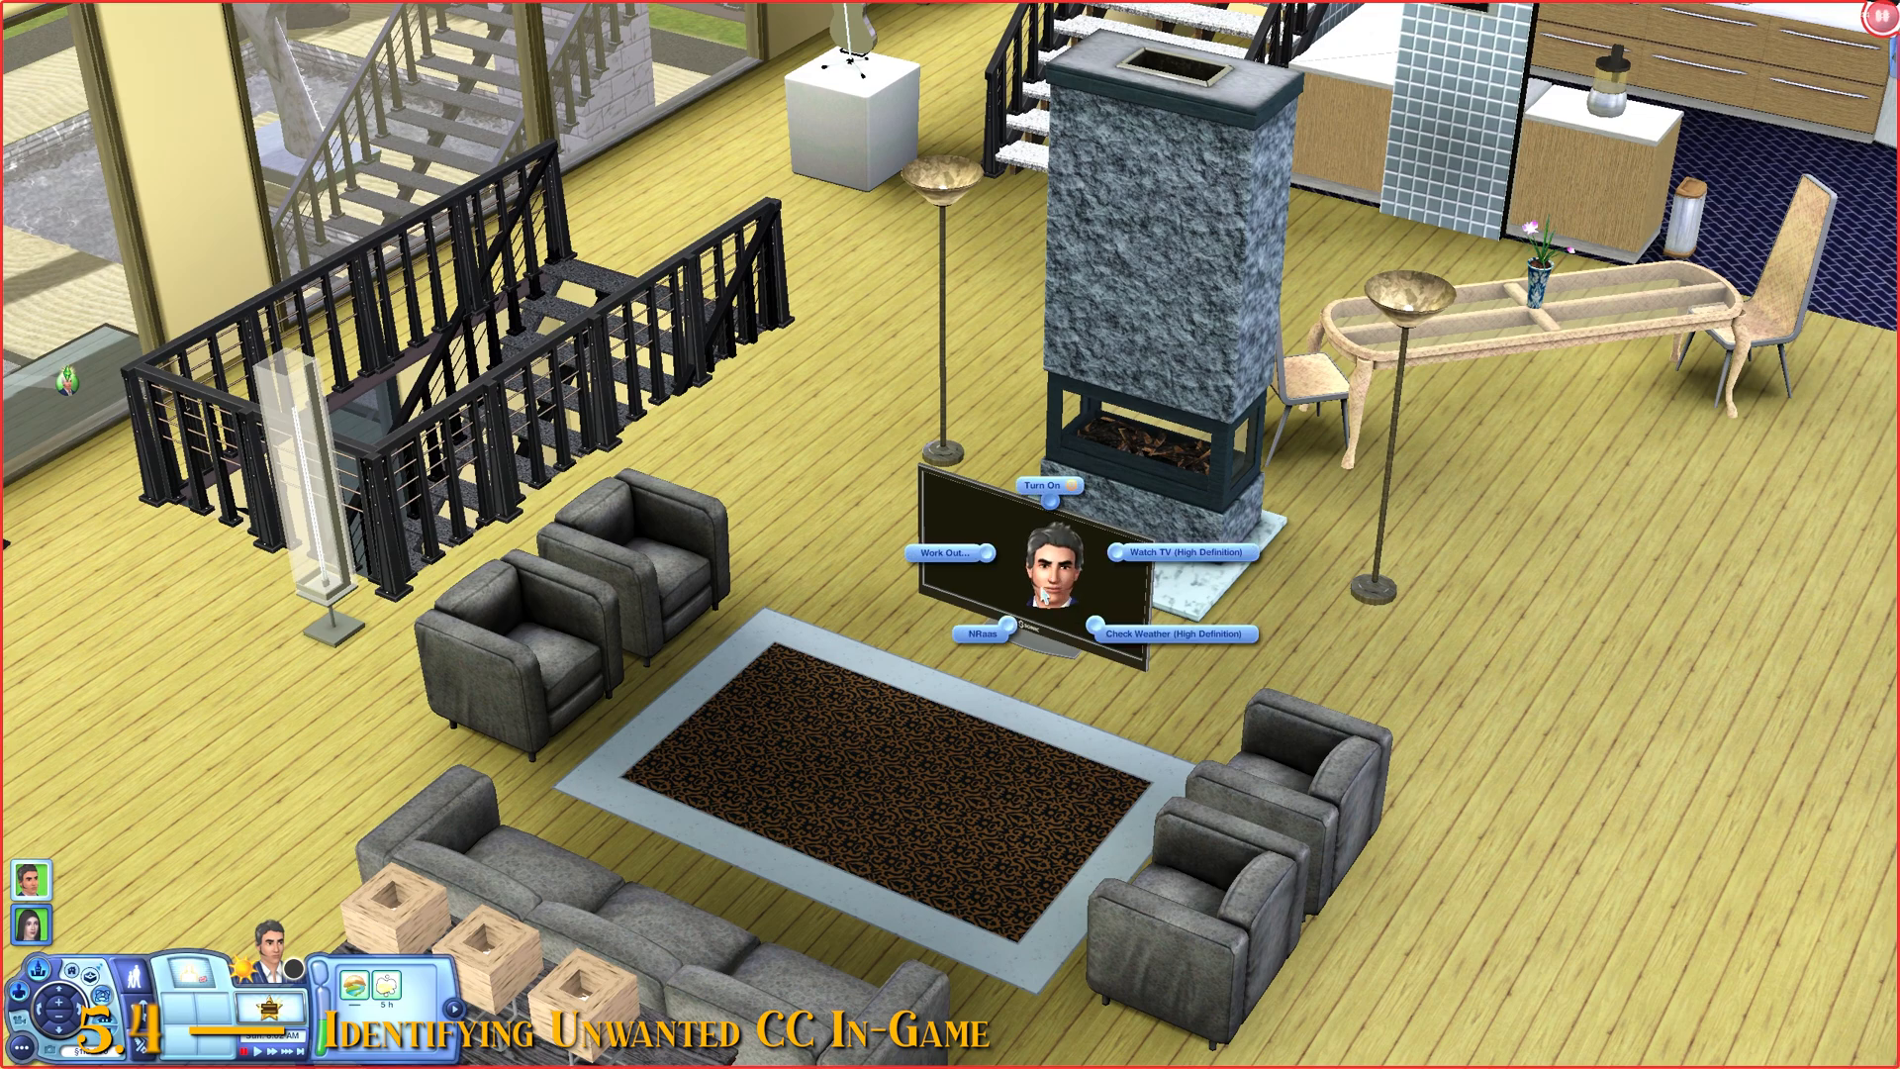
click(1001, 639)
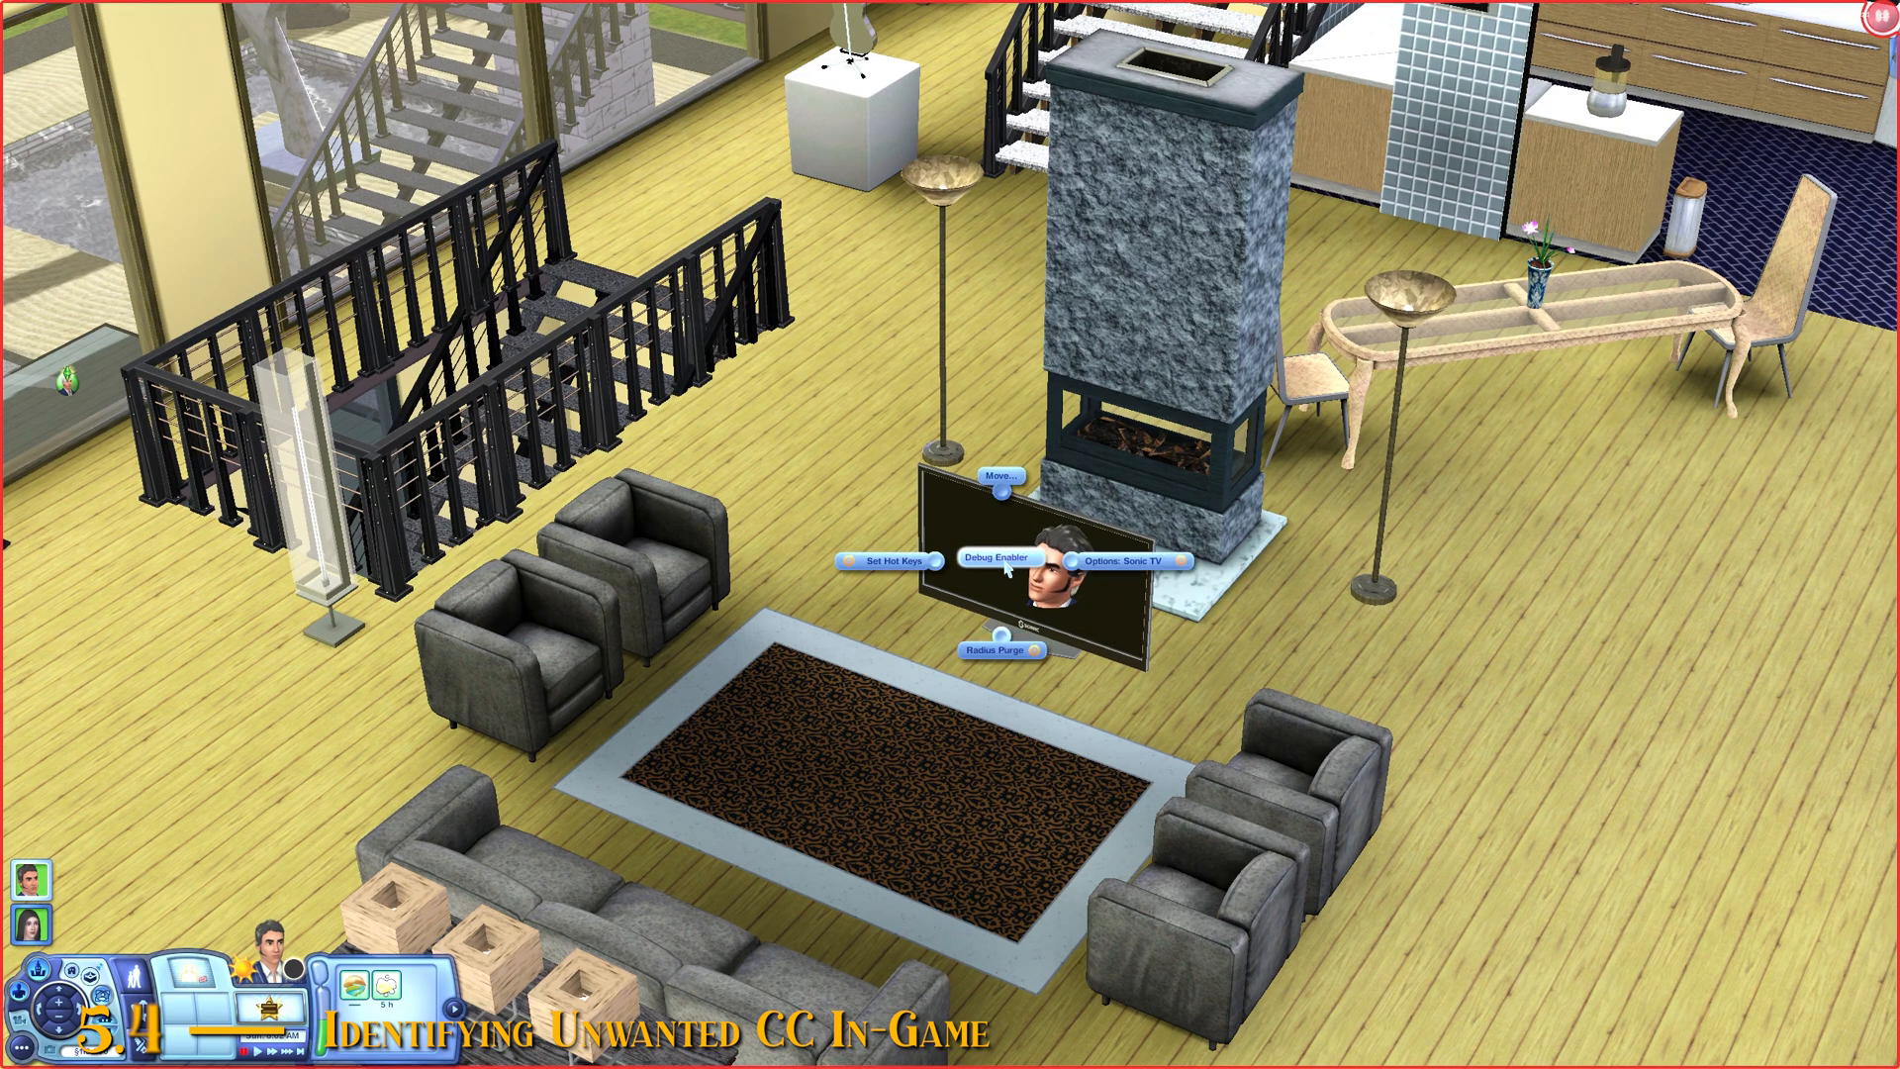
click(1106, 562)
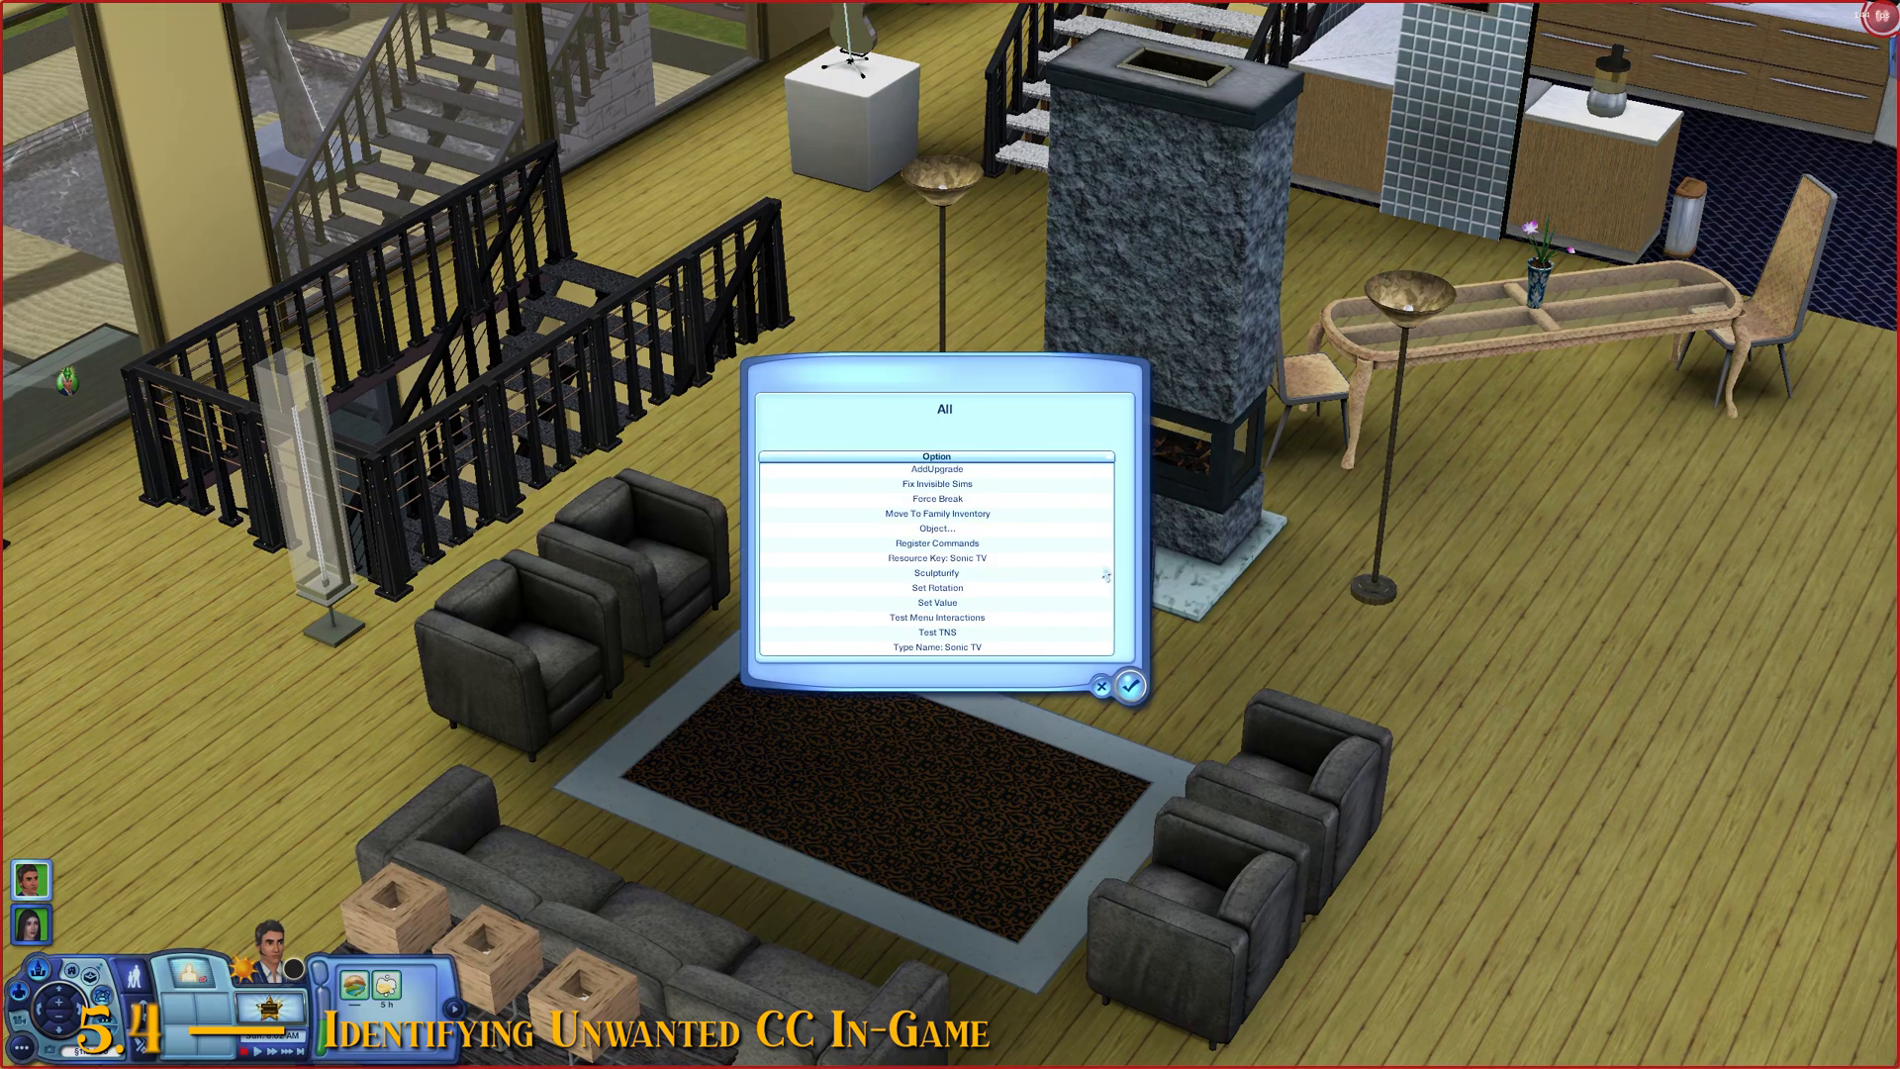
click(952, 560)
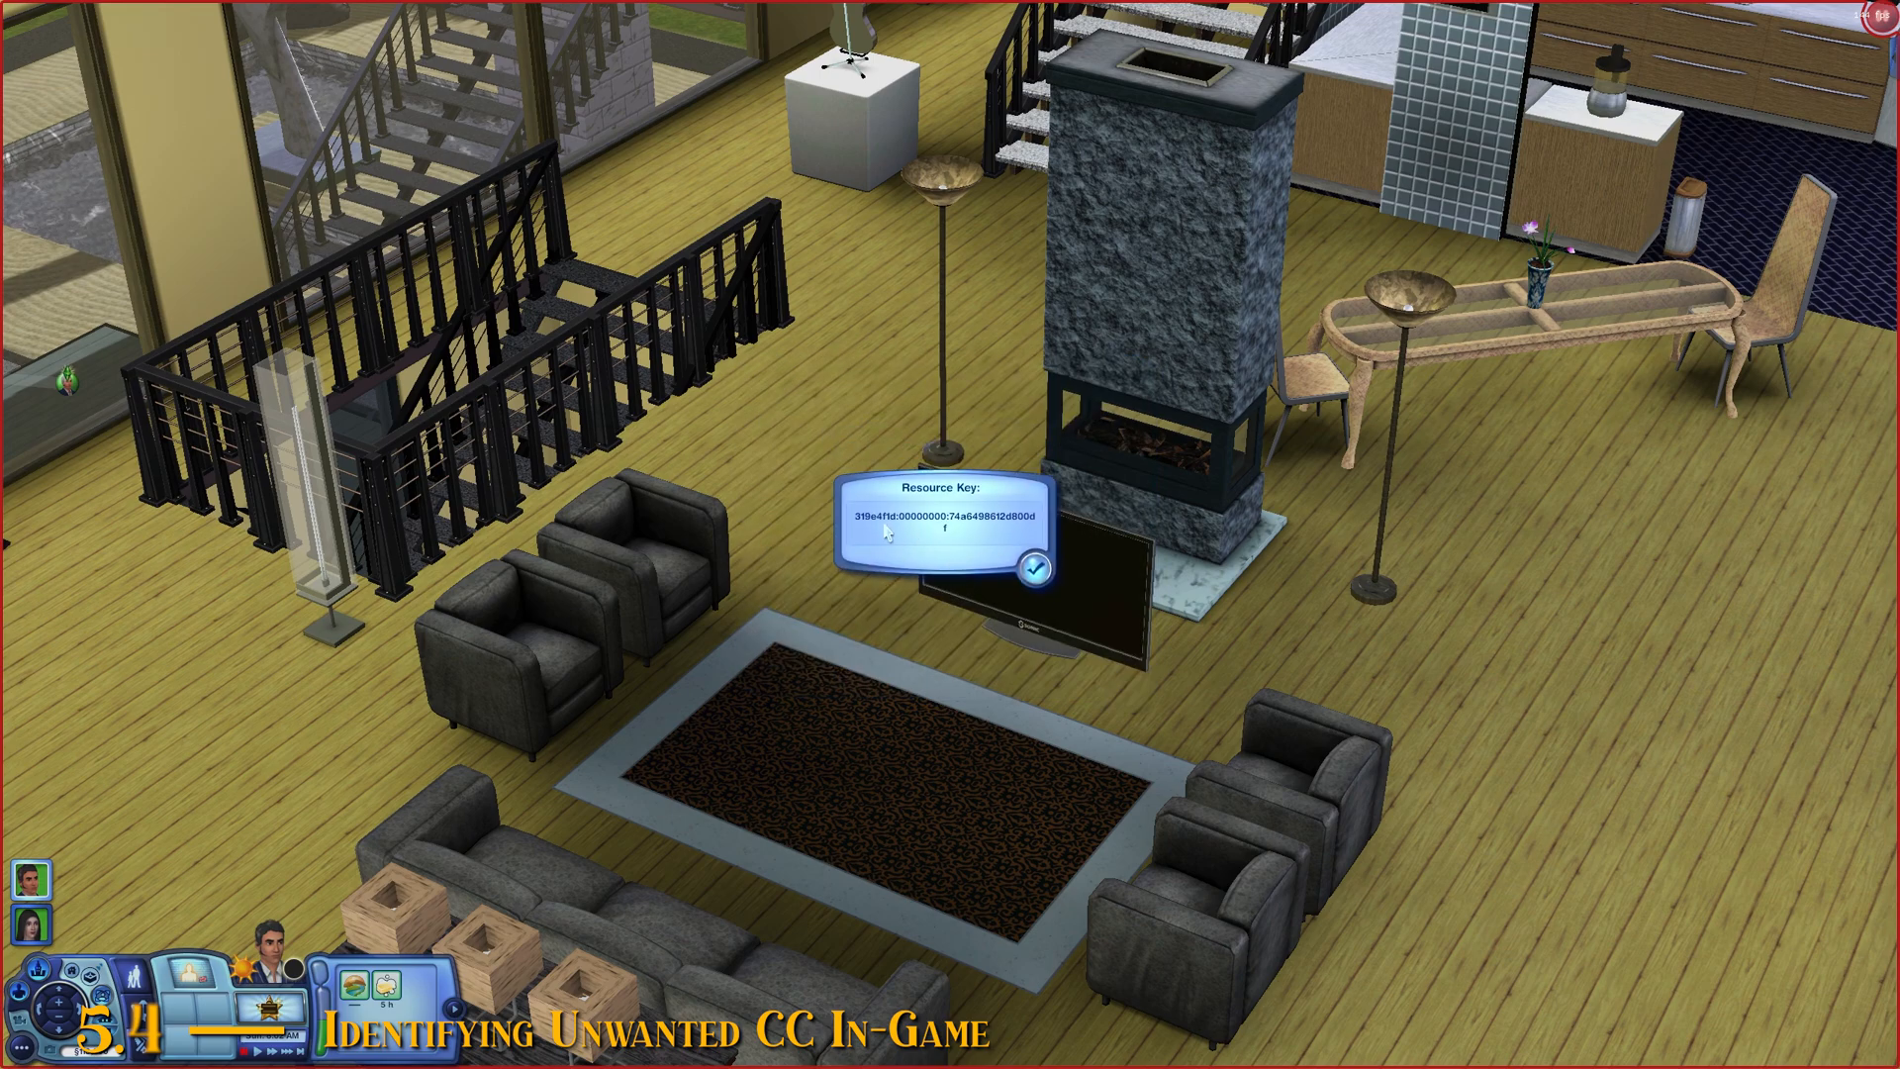
click(1035, 567)
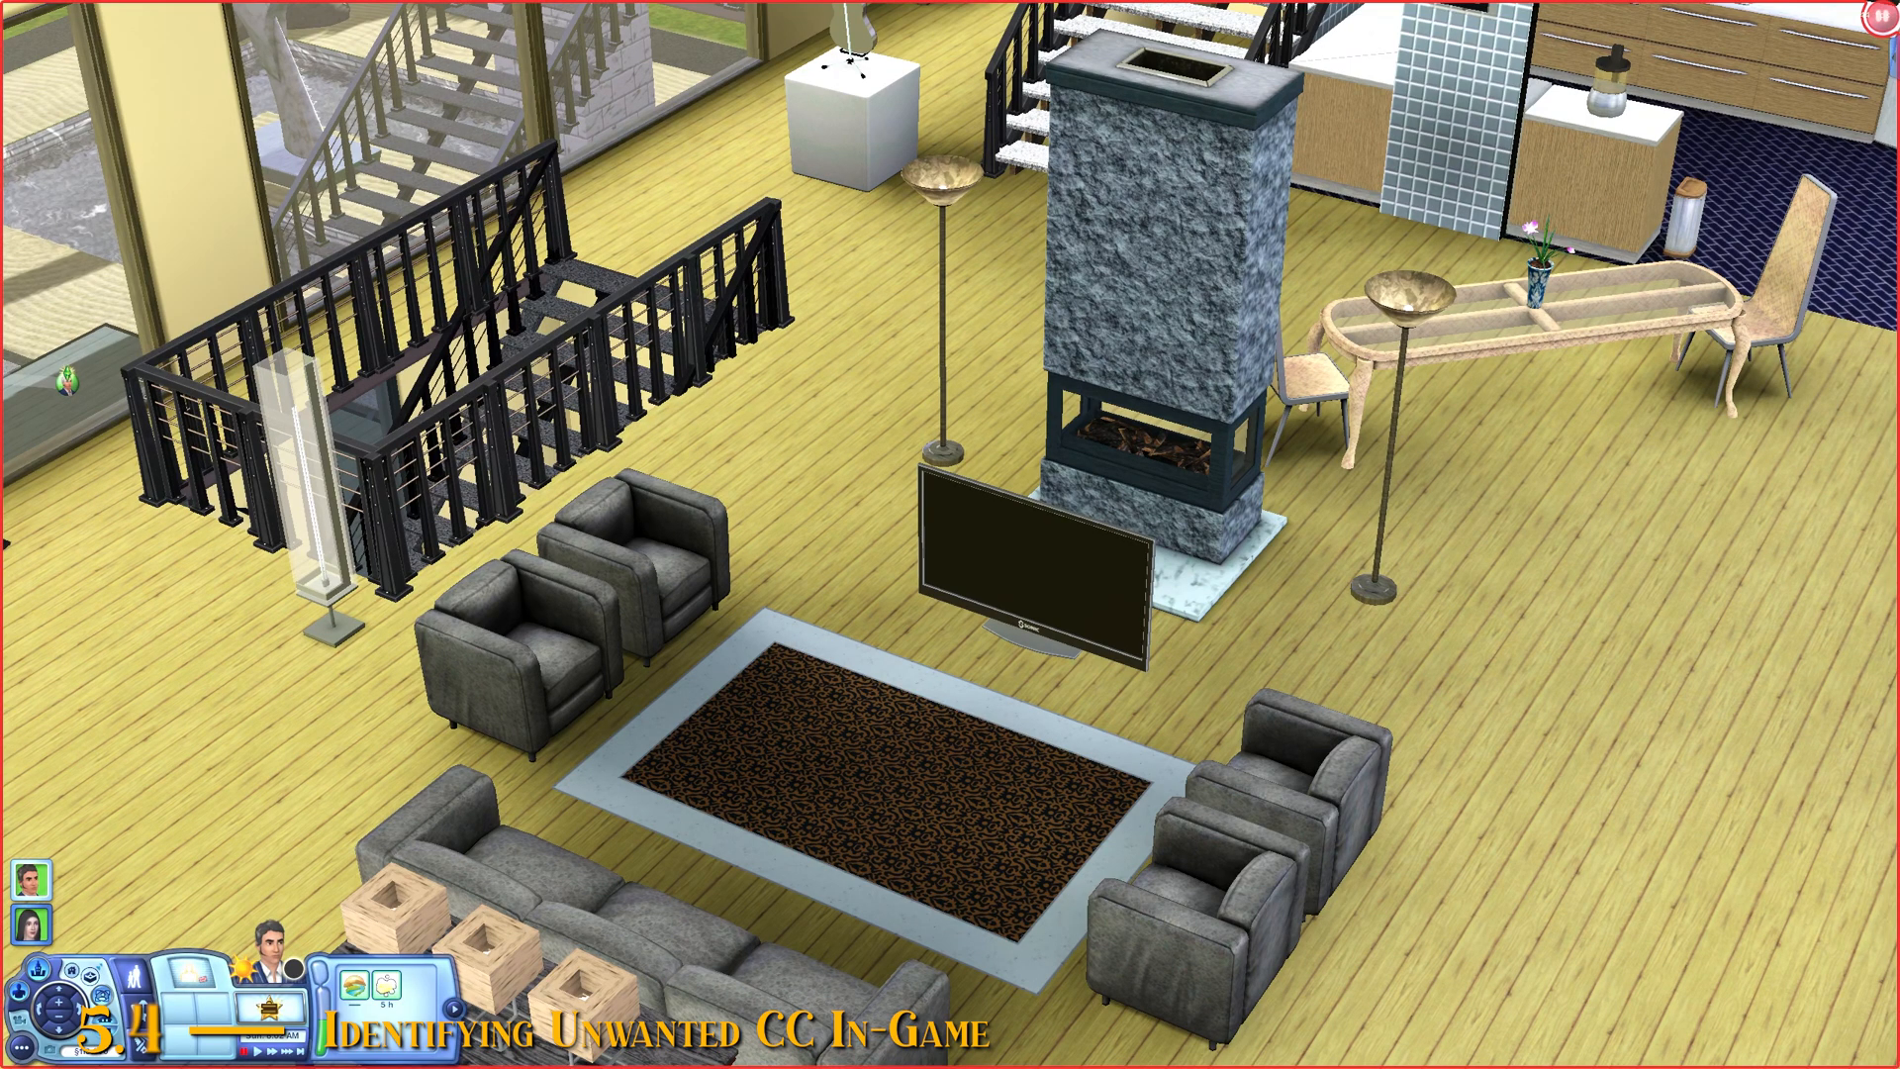
Step: Open the ScriptError log stamped 22-49-55 from the The Sims 3 folder and examine the TV's resource key line
key(alt+Tab)
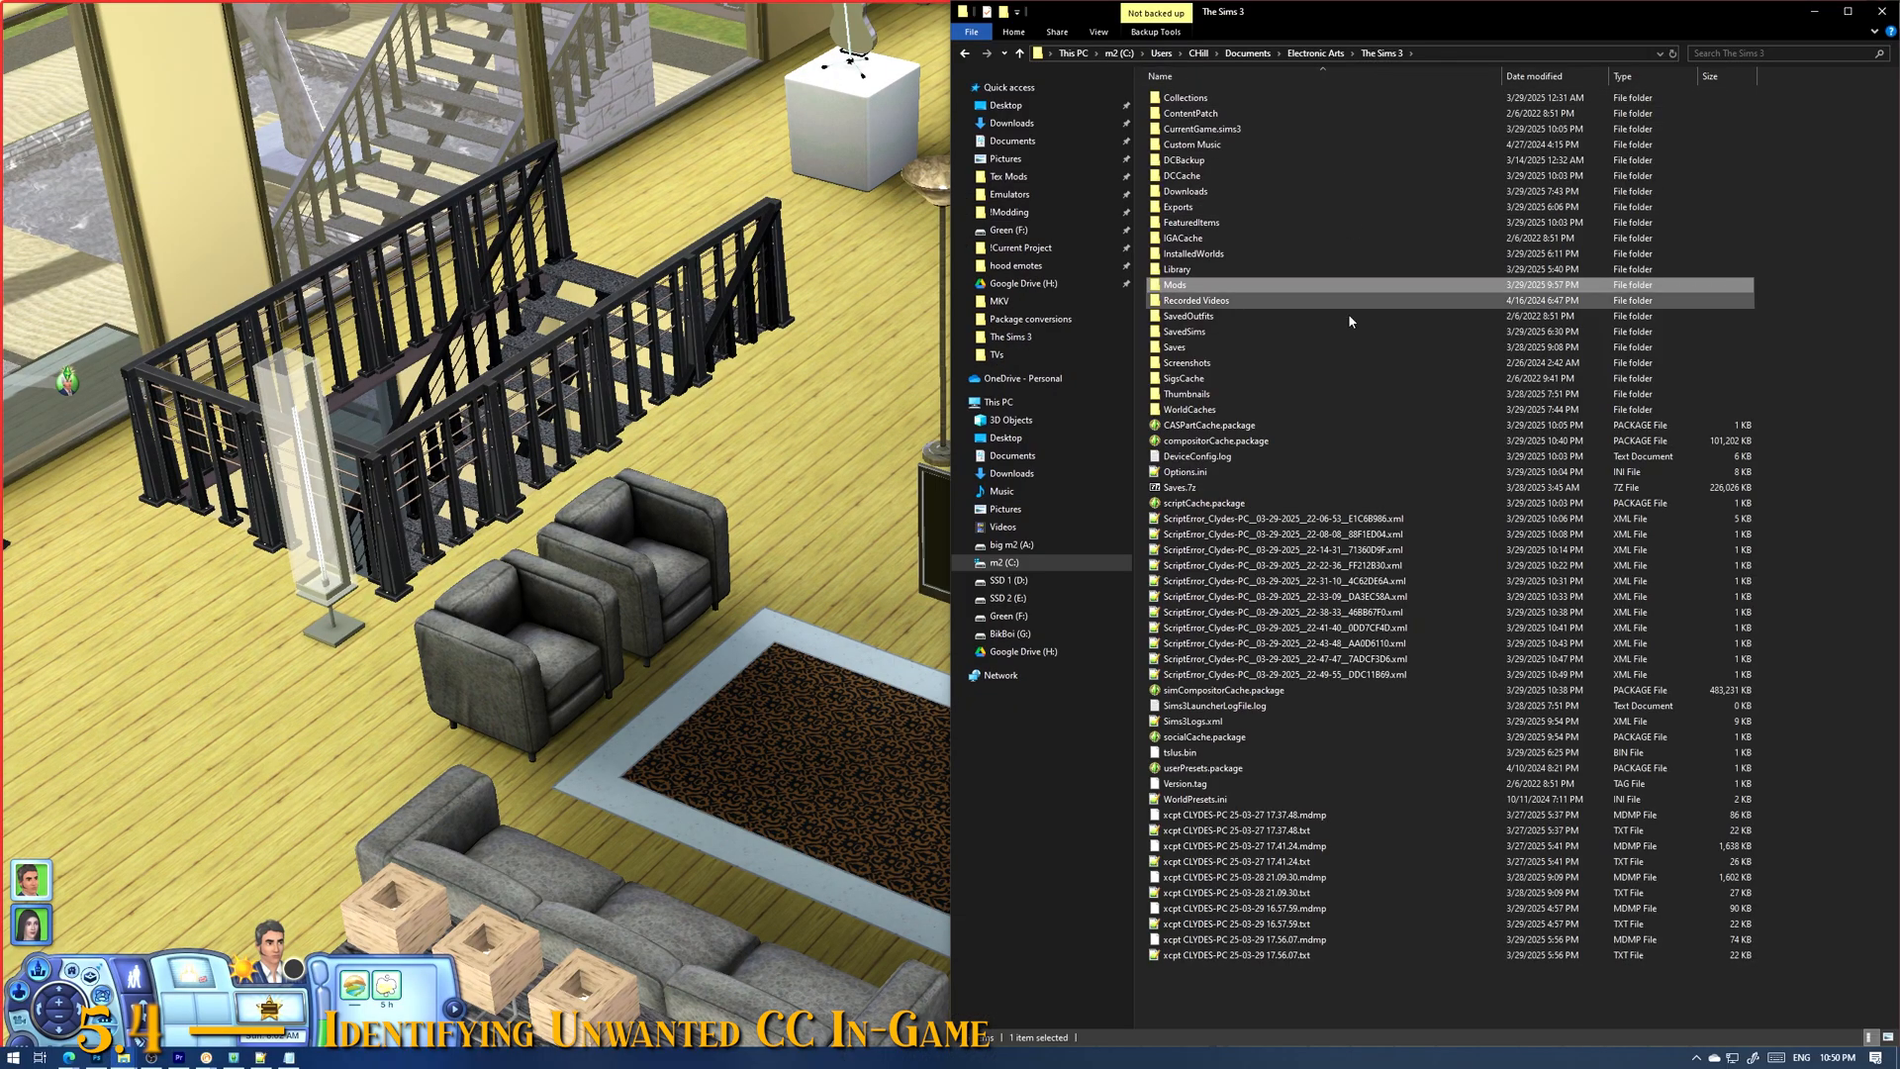
double_click(1257, 677)
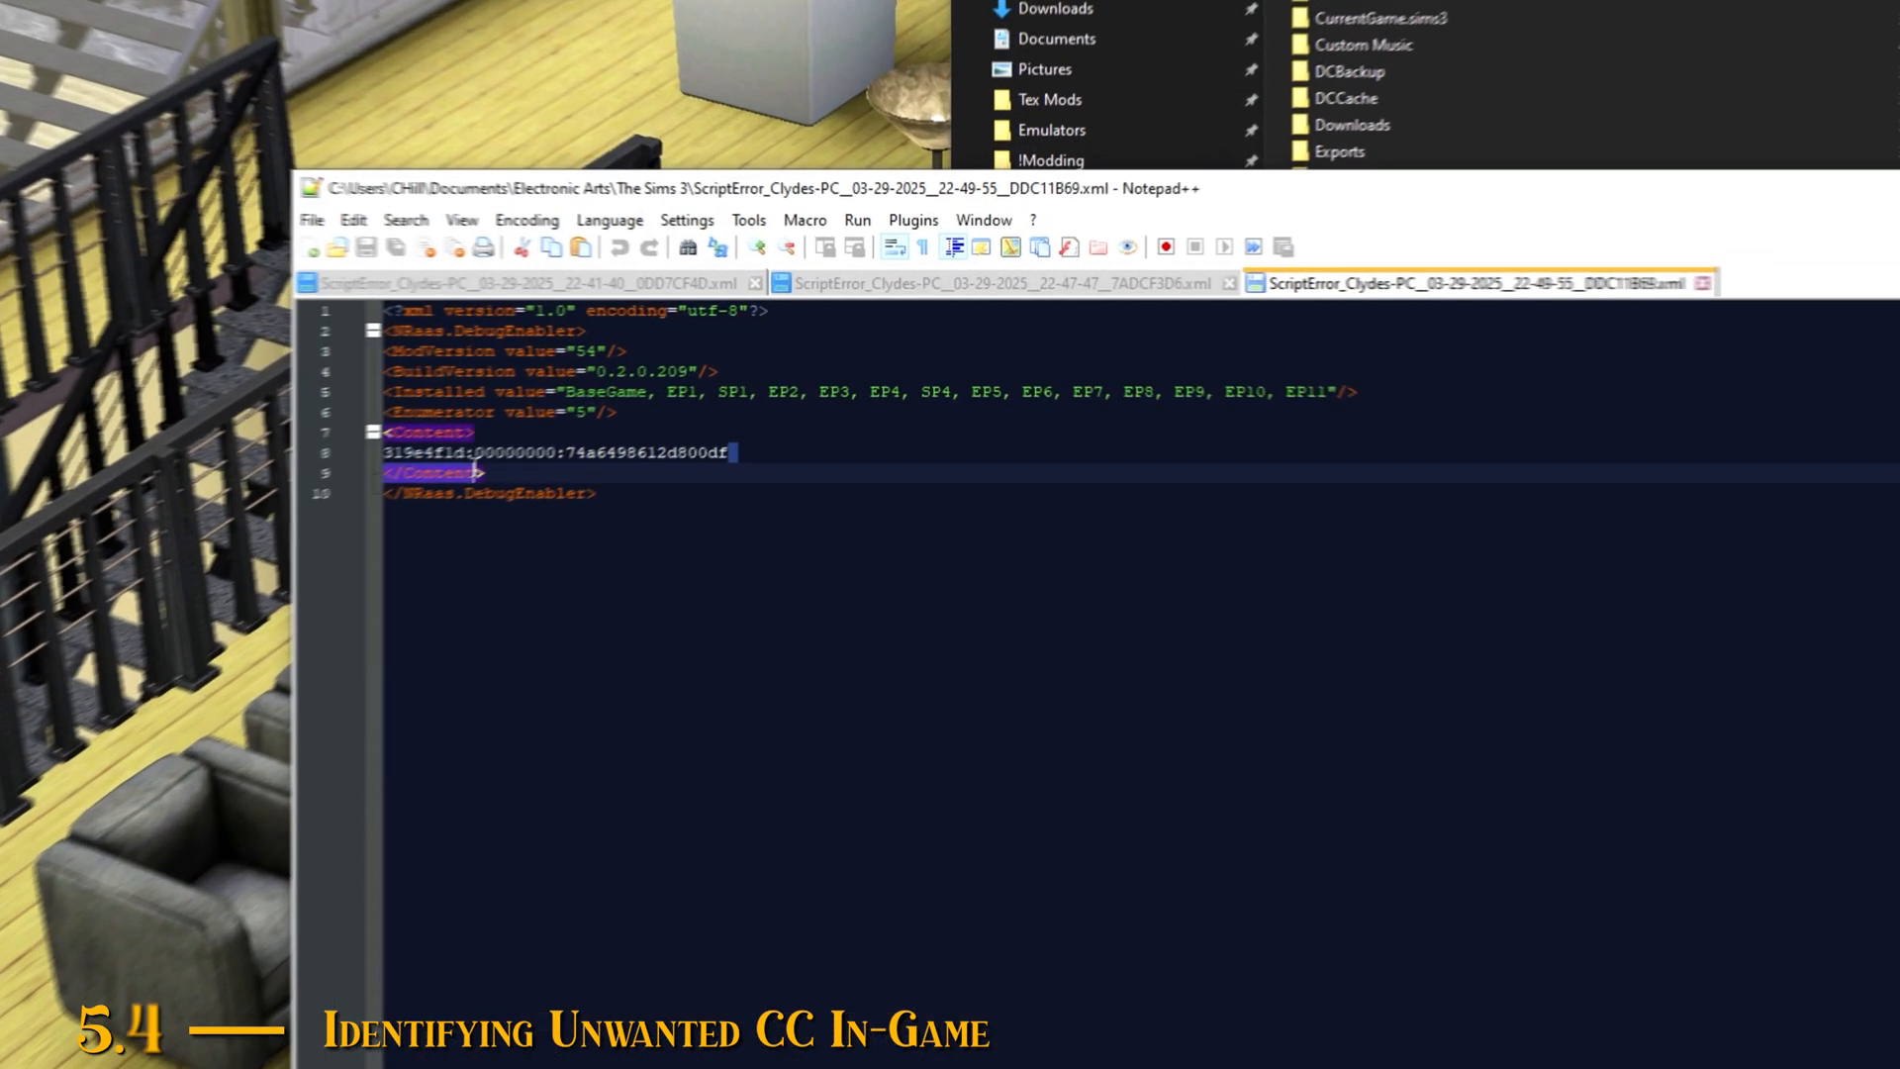
drag(817, 396, 620, 386)
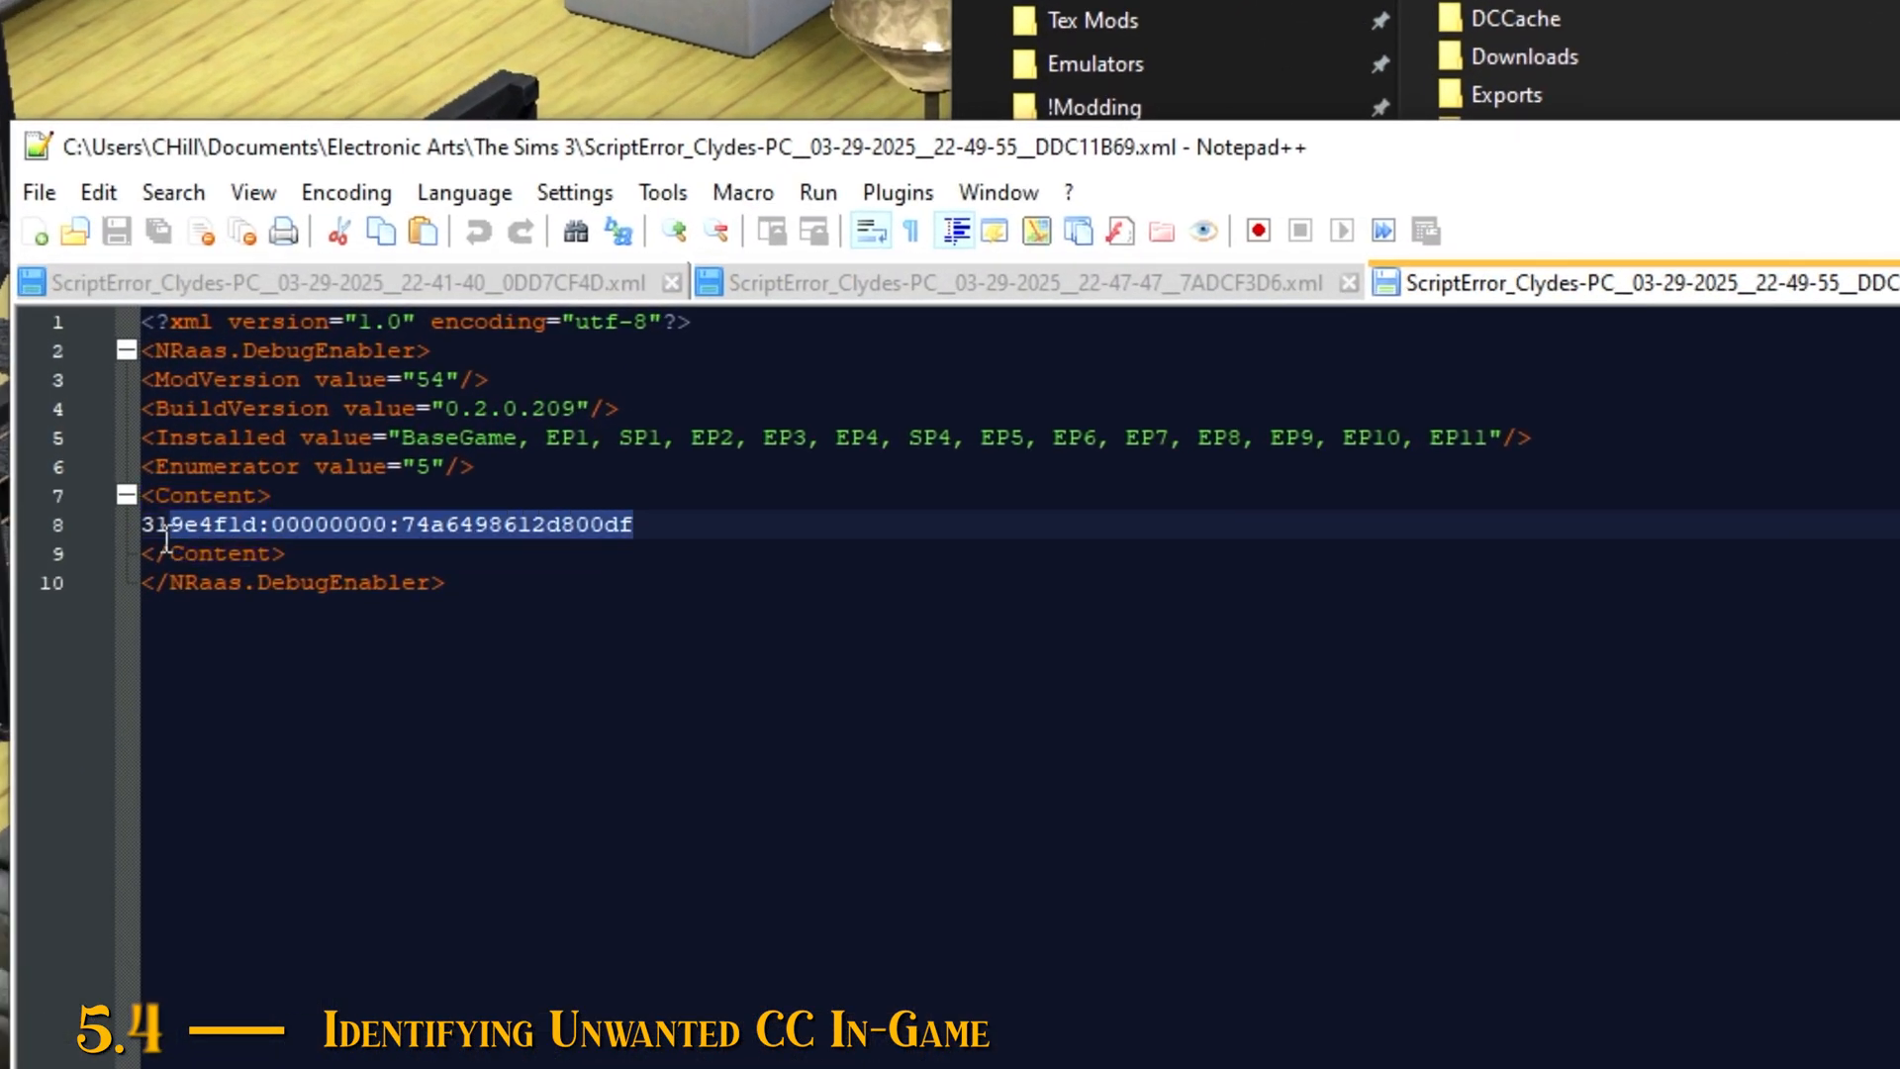
click(465, 547)
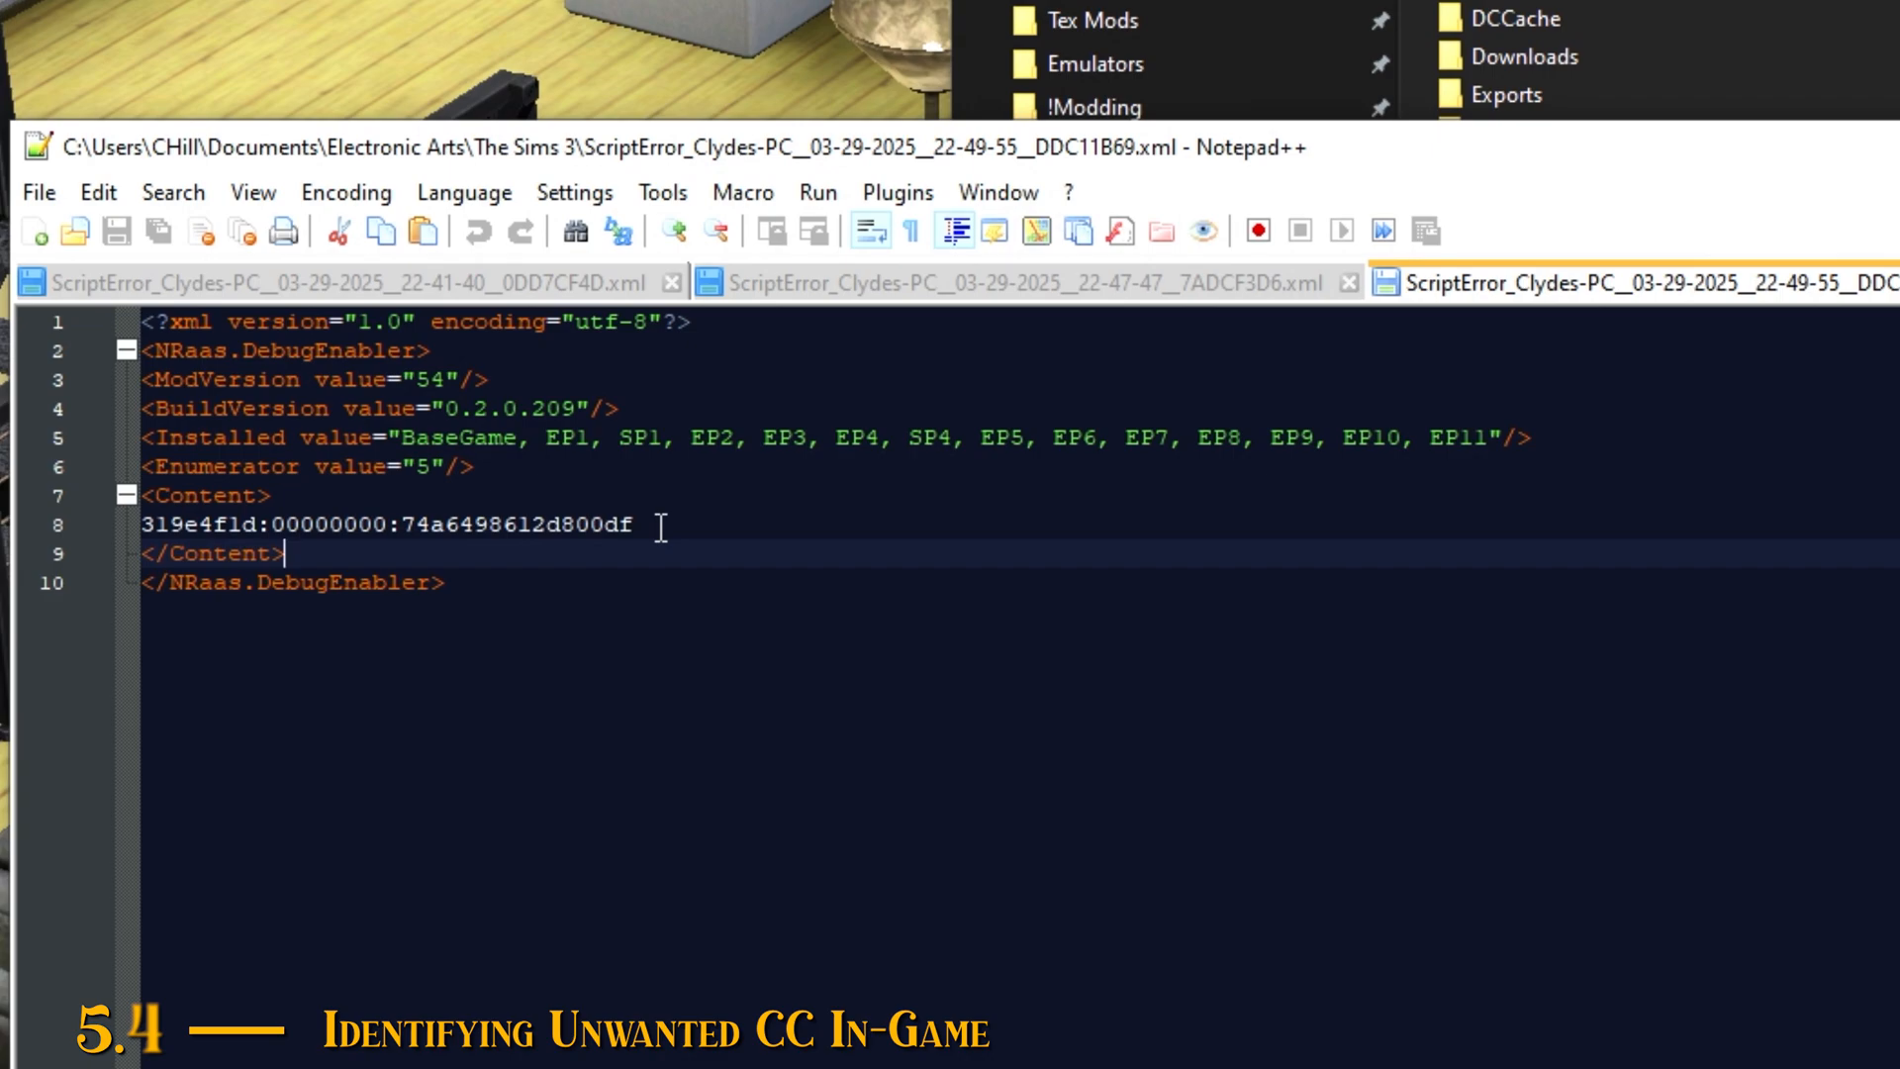
Step: Copy the instance part 74a6498612d800df of the TV's resource key into the Package Search Instance value
drag(661, 527, 408, 538)
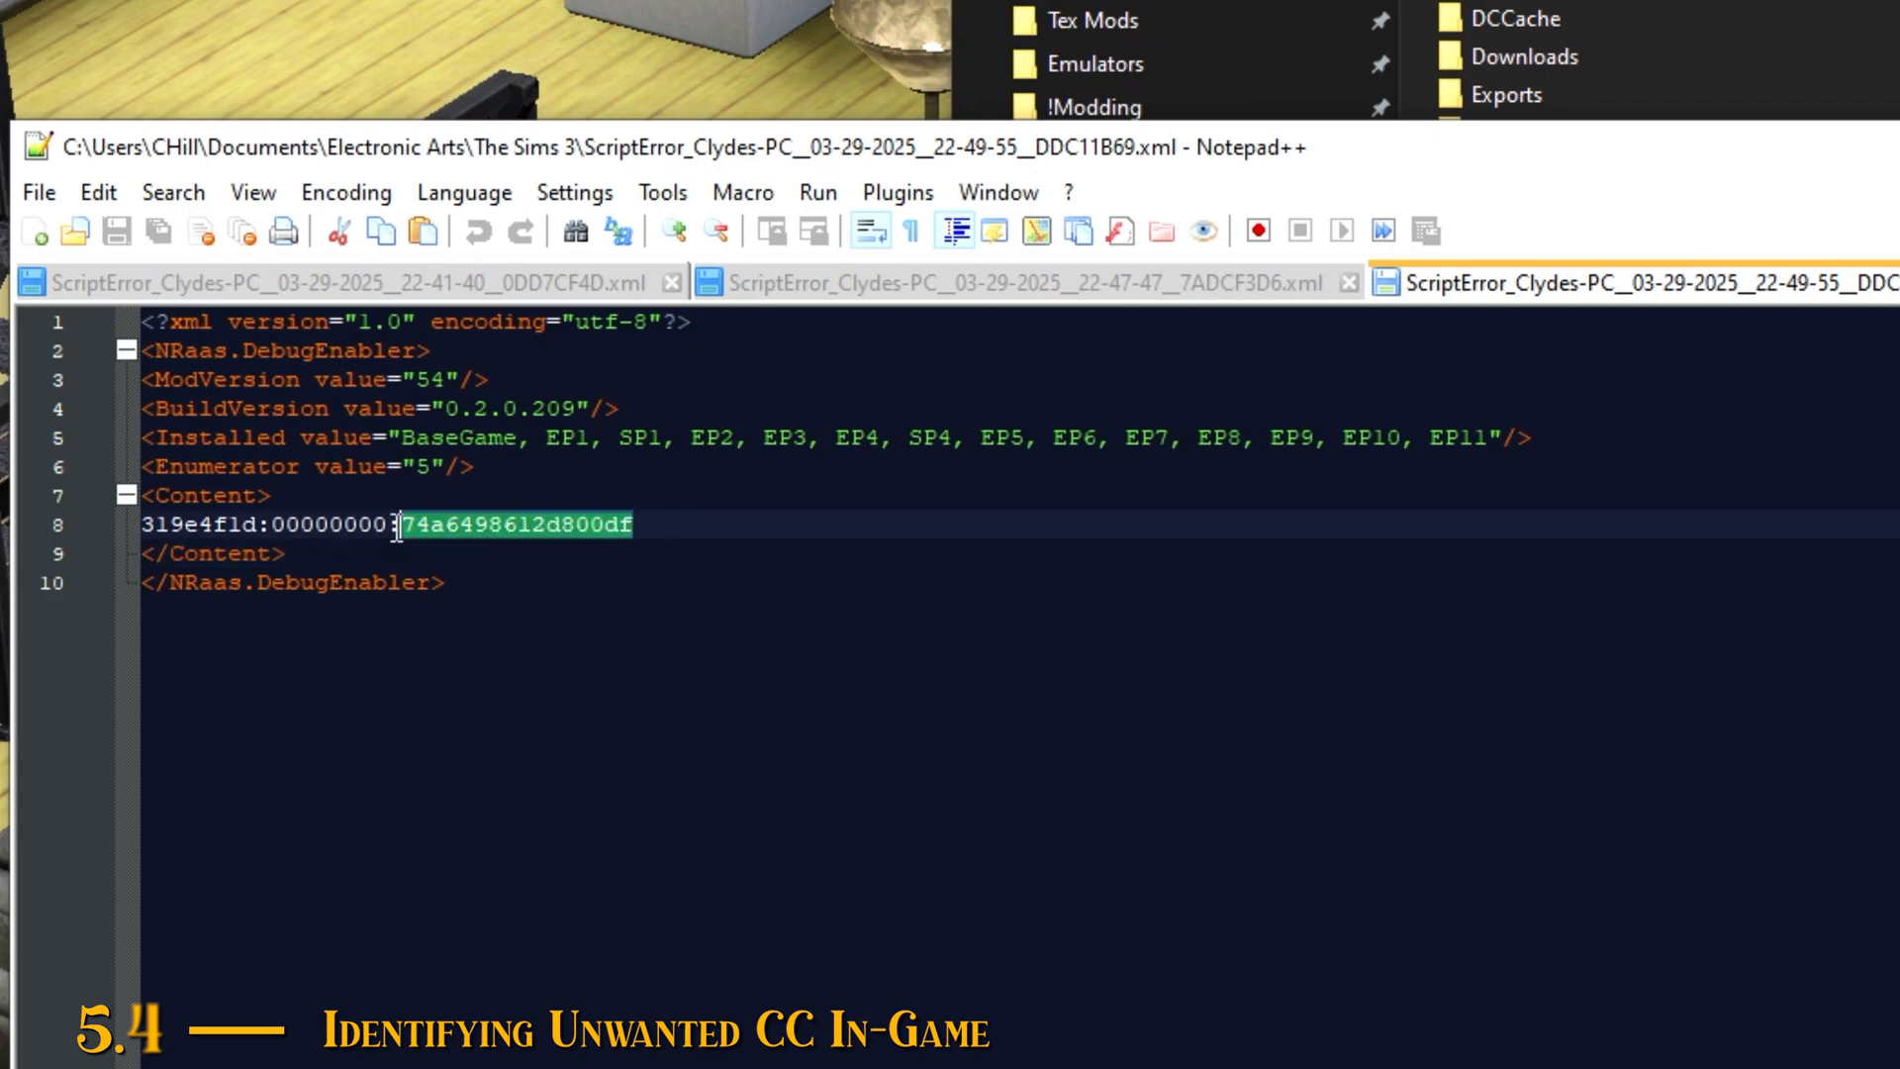
right_click(414, 525)
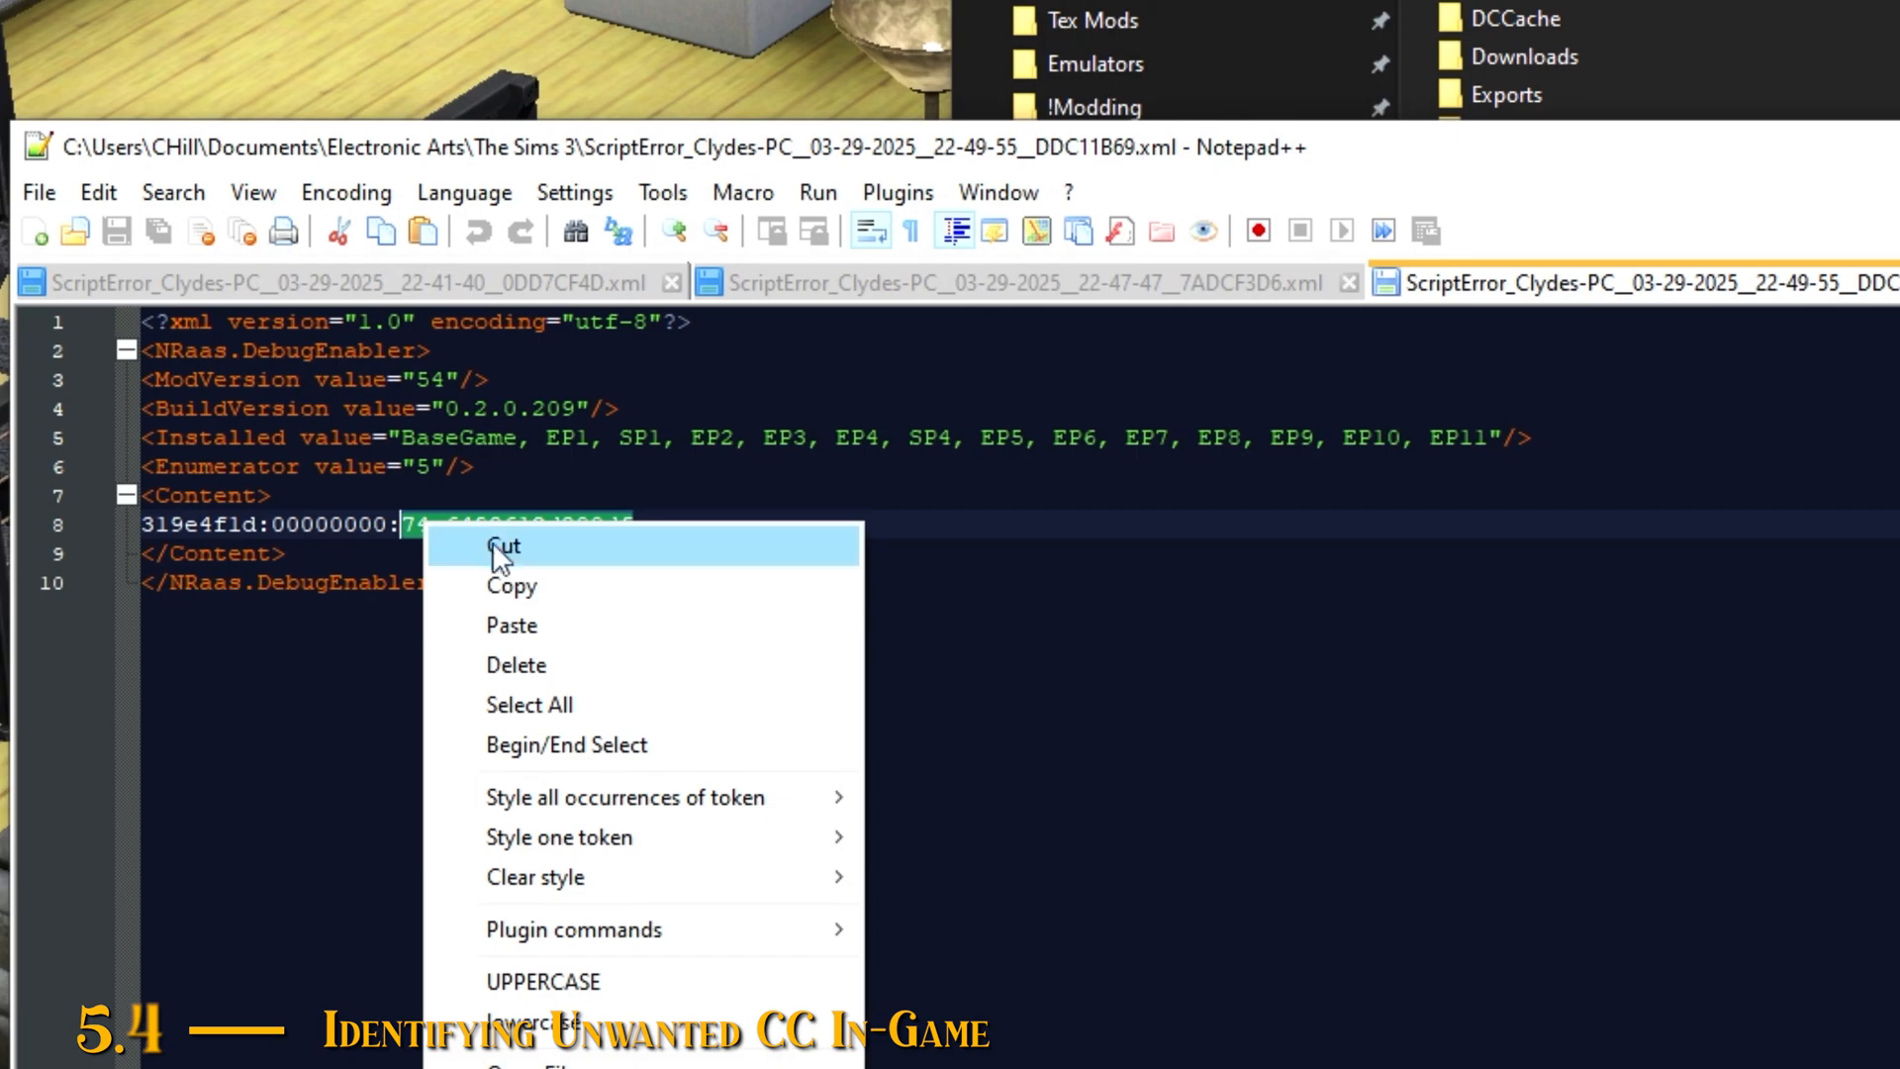
click(523, 586)
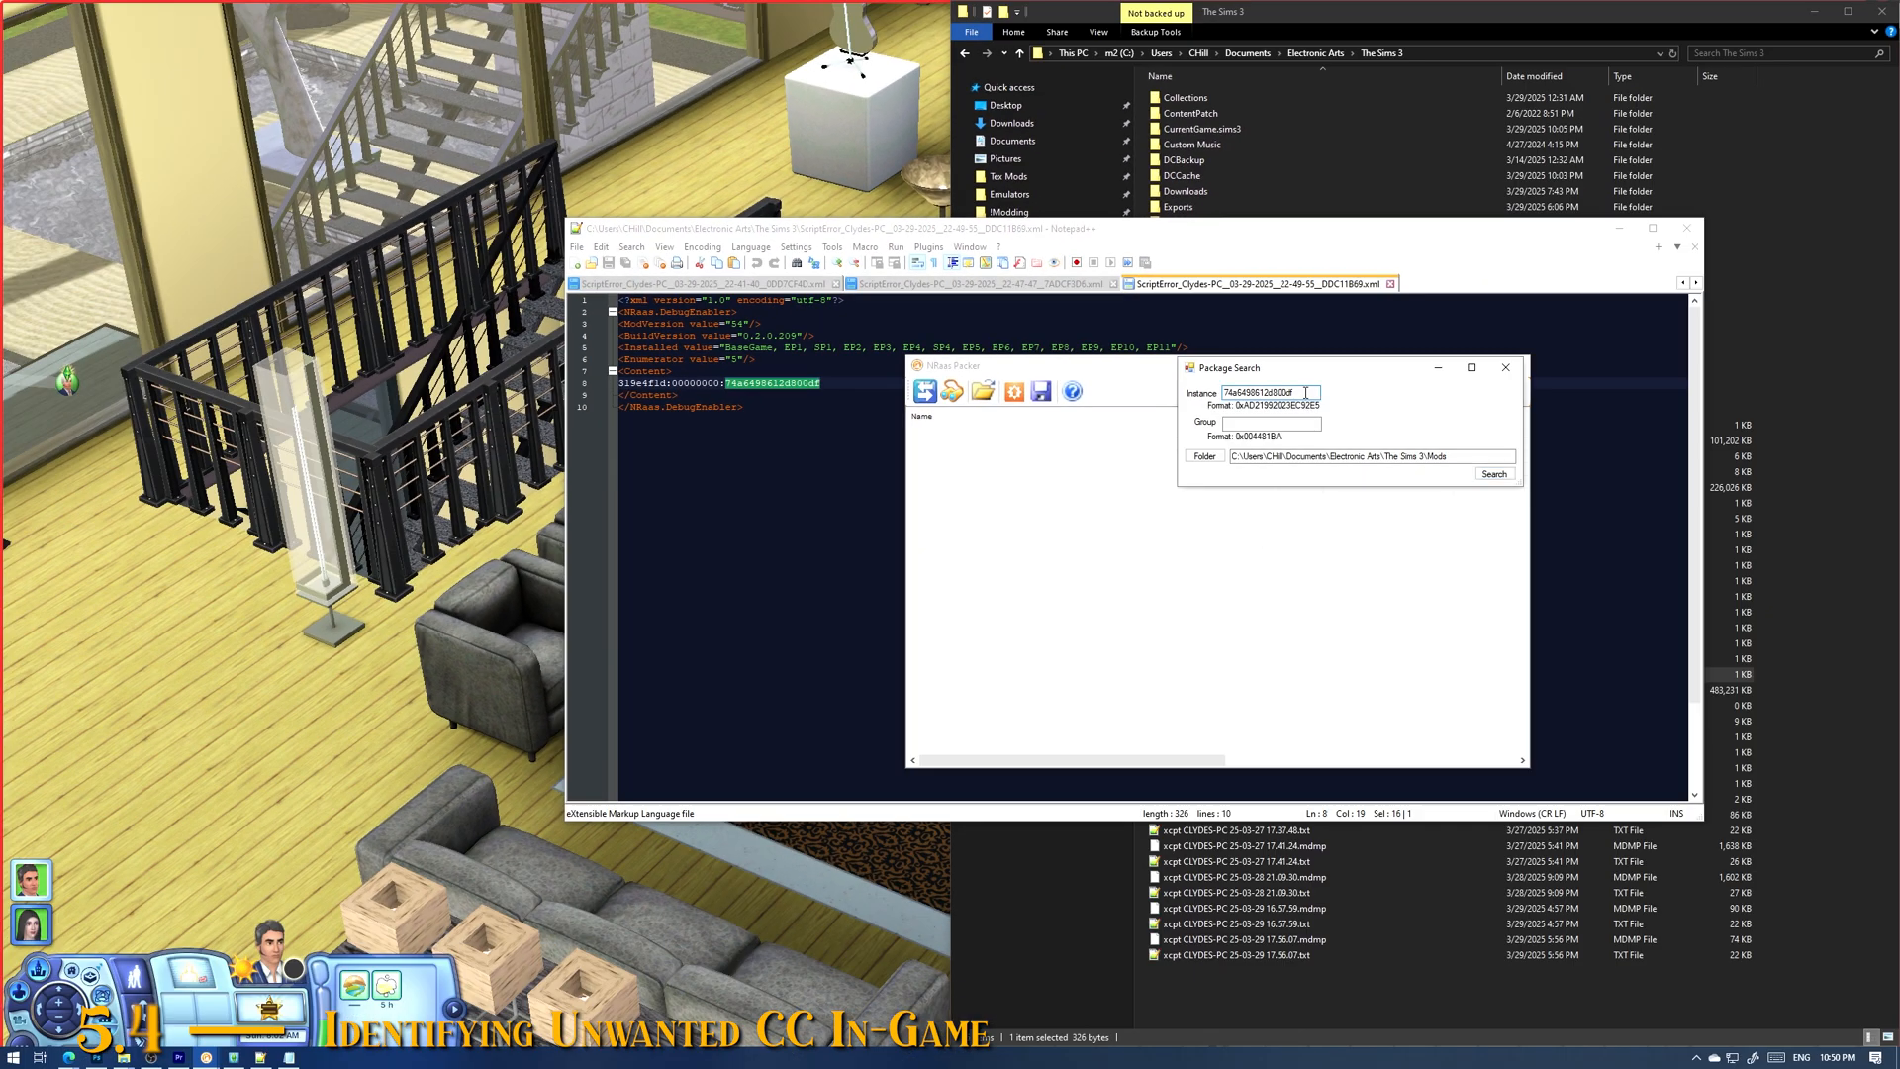
double_click(1305, 392)
key(ctrl+v)
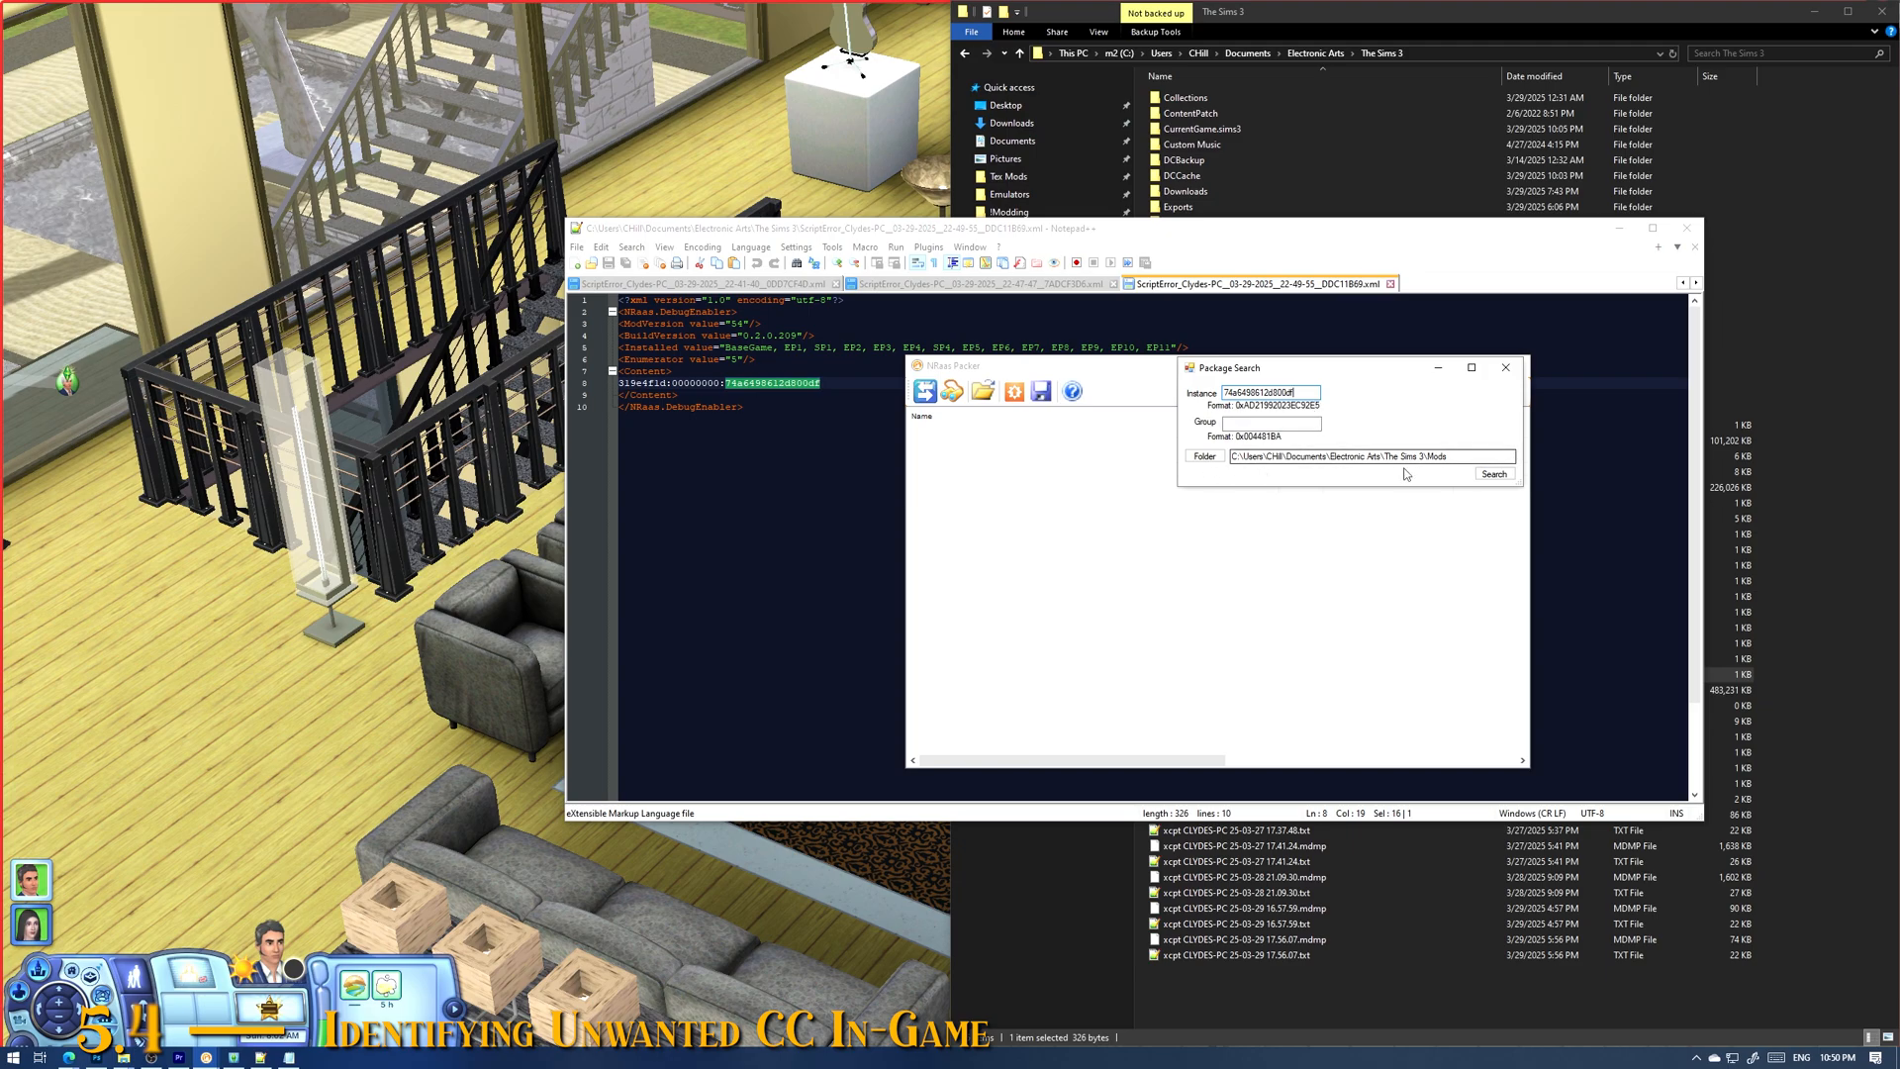
Step: Run the package search for the TV's instance and use its log to locate Sonic TV.package in the Packages\BUY\TVs folder
click(1494, 474)
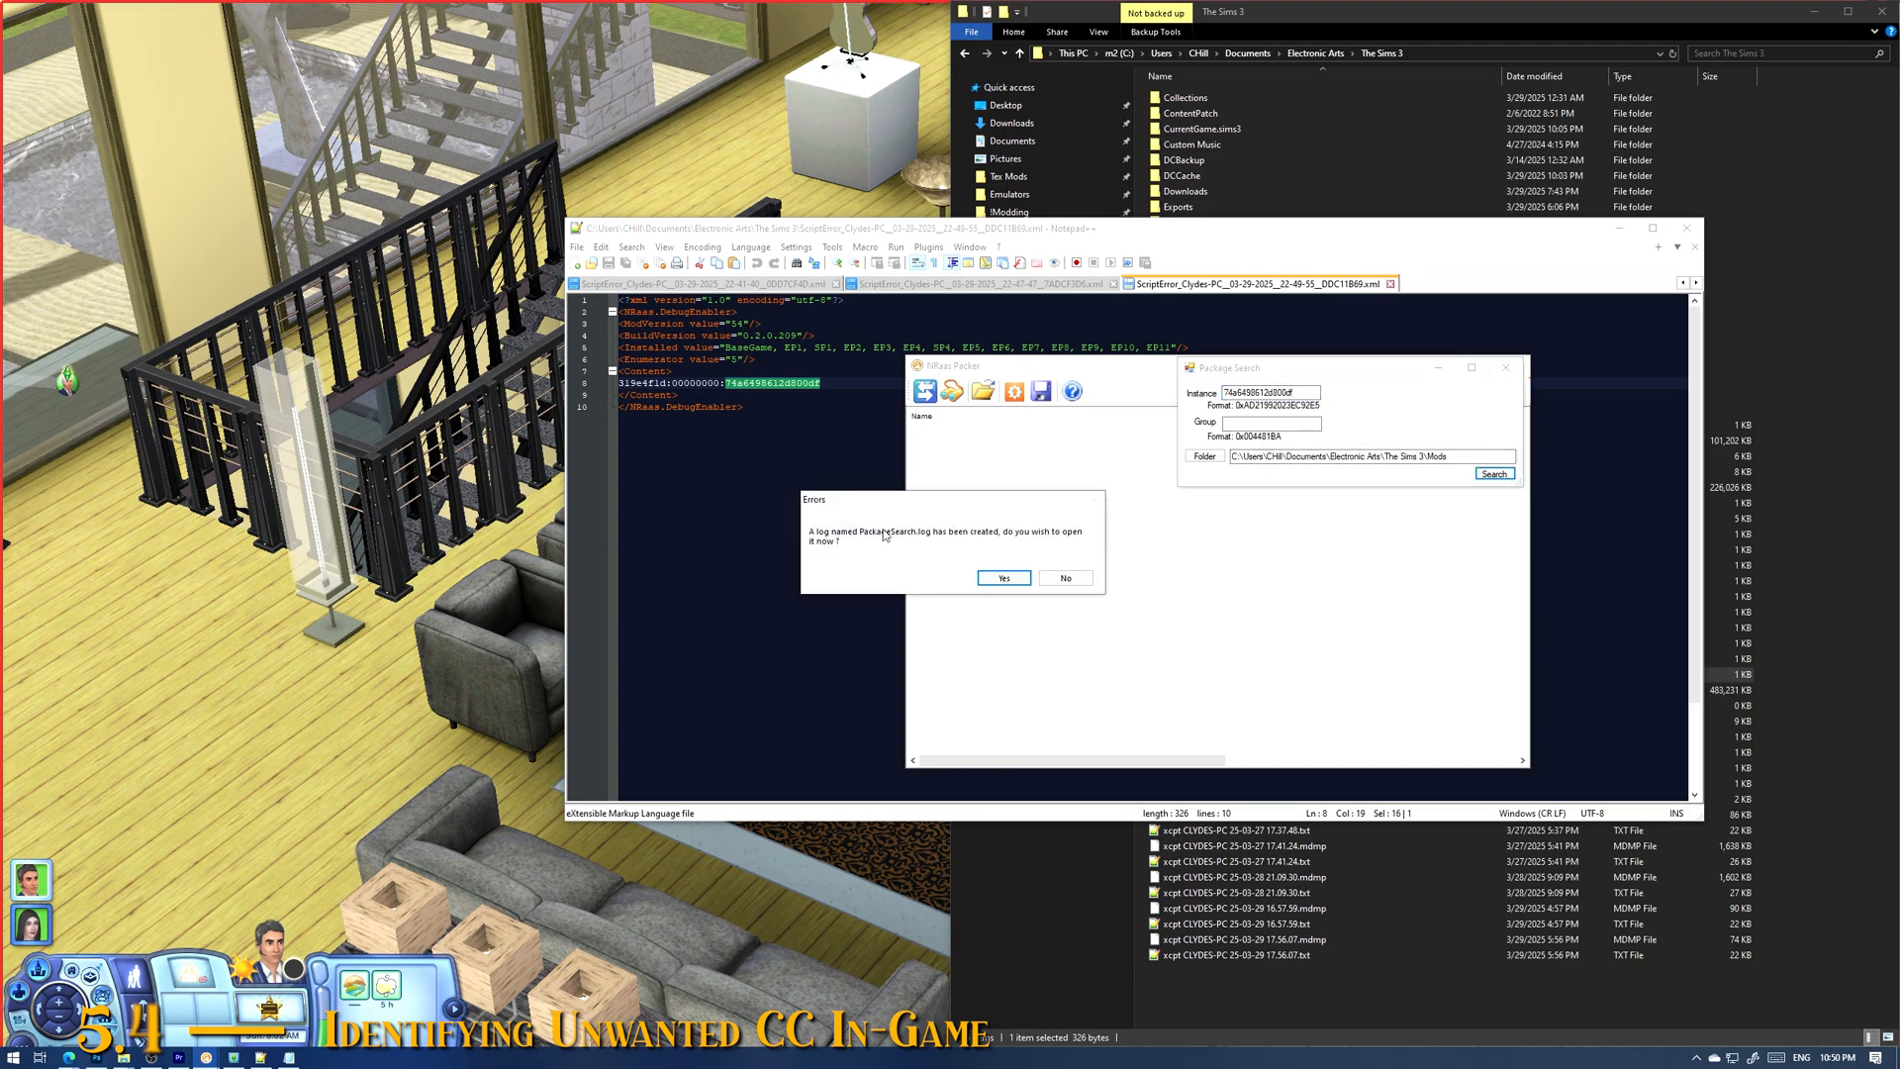
click(998, 579)
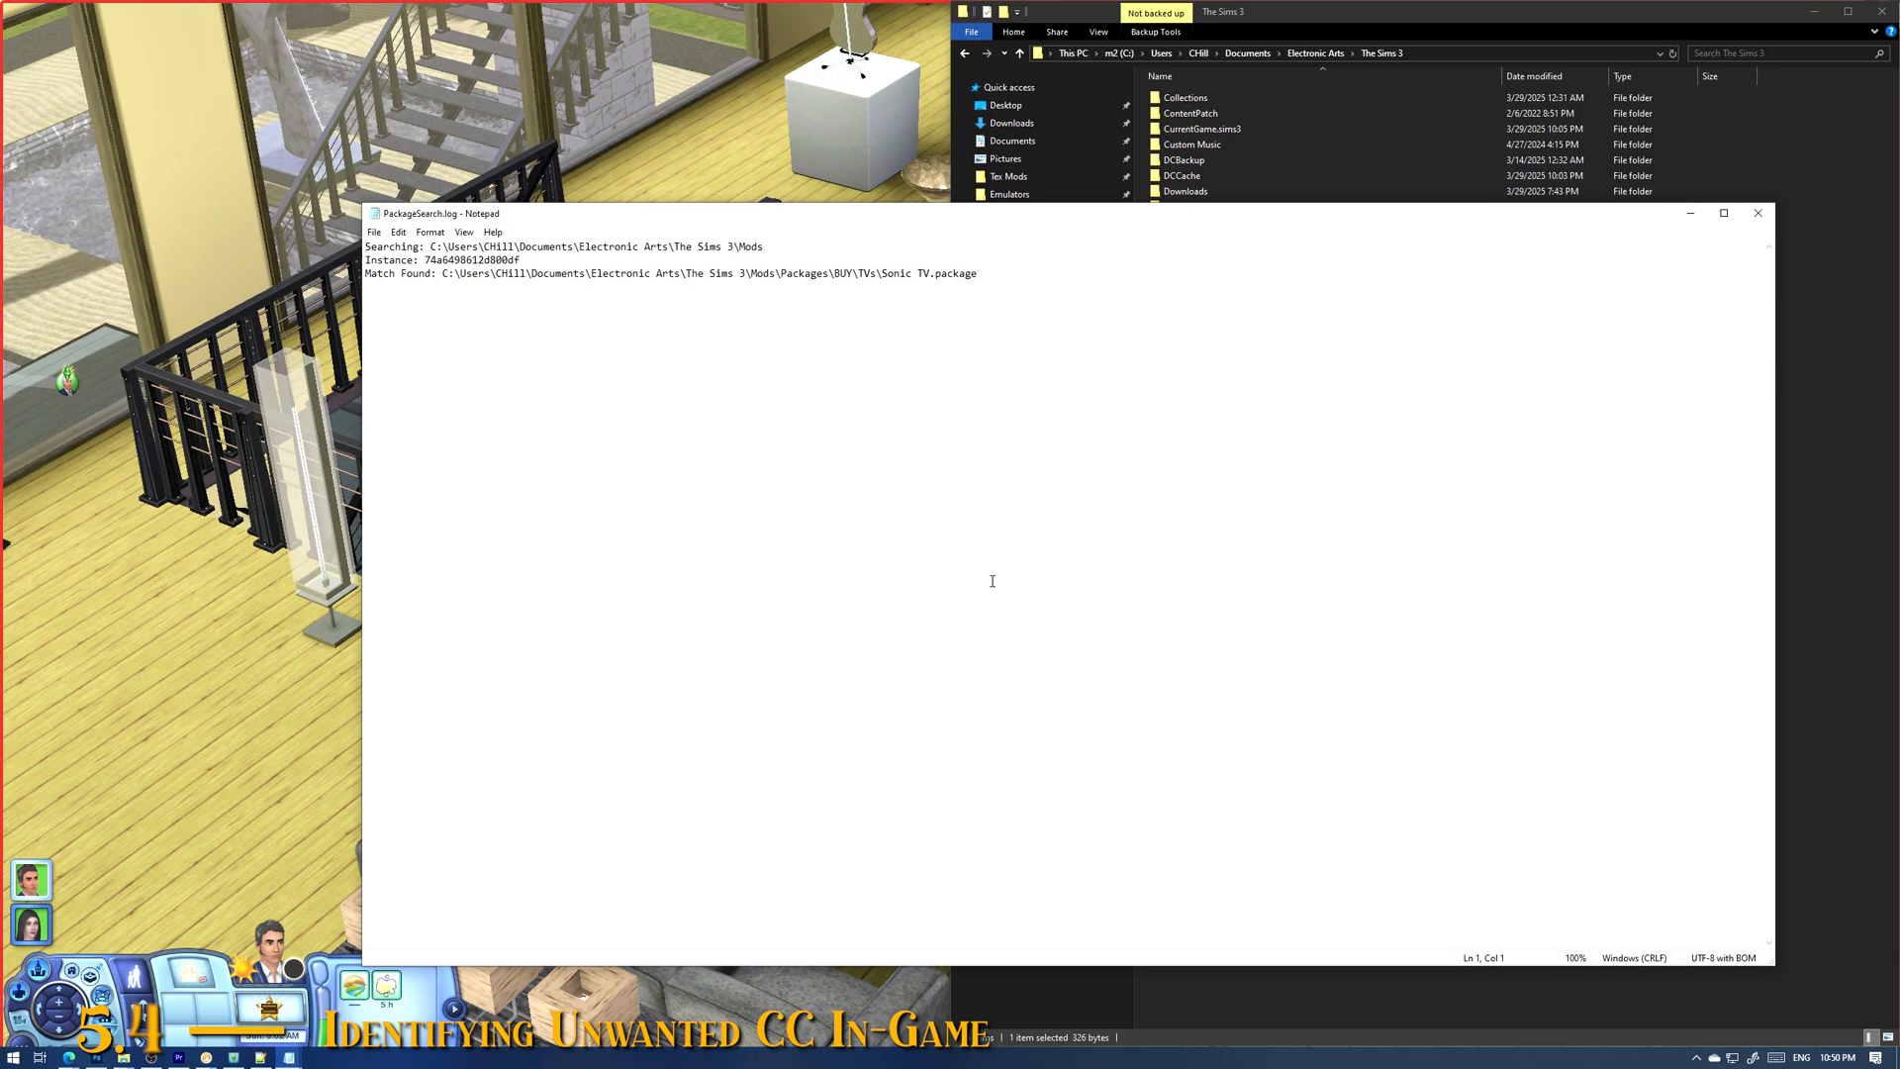
drag(443, 274, 977, 274)
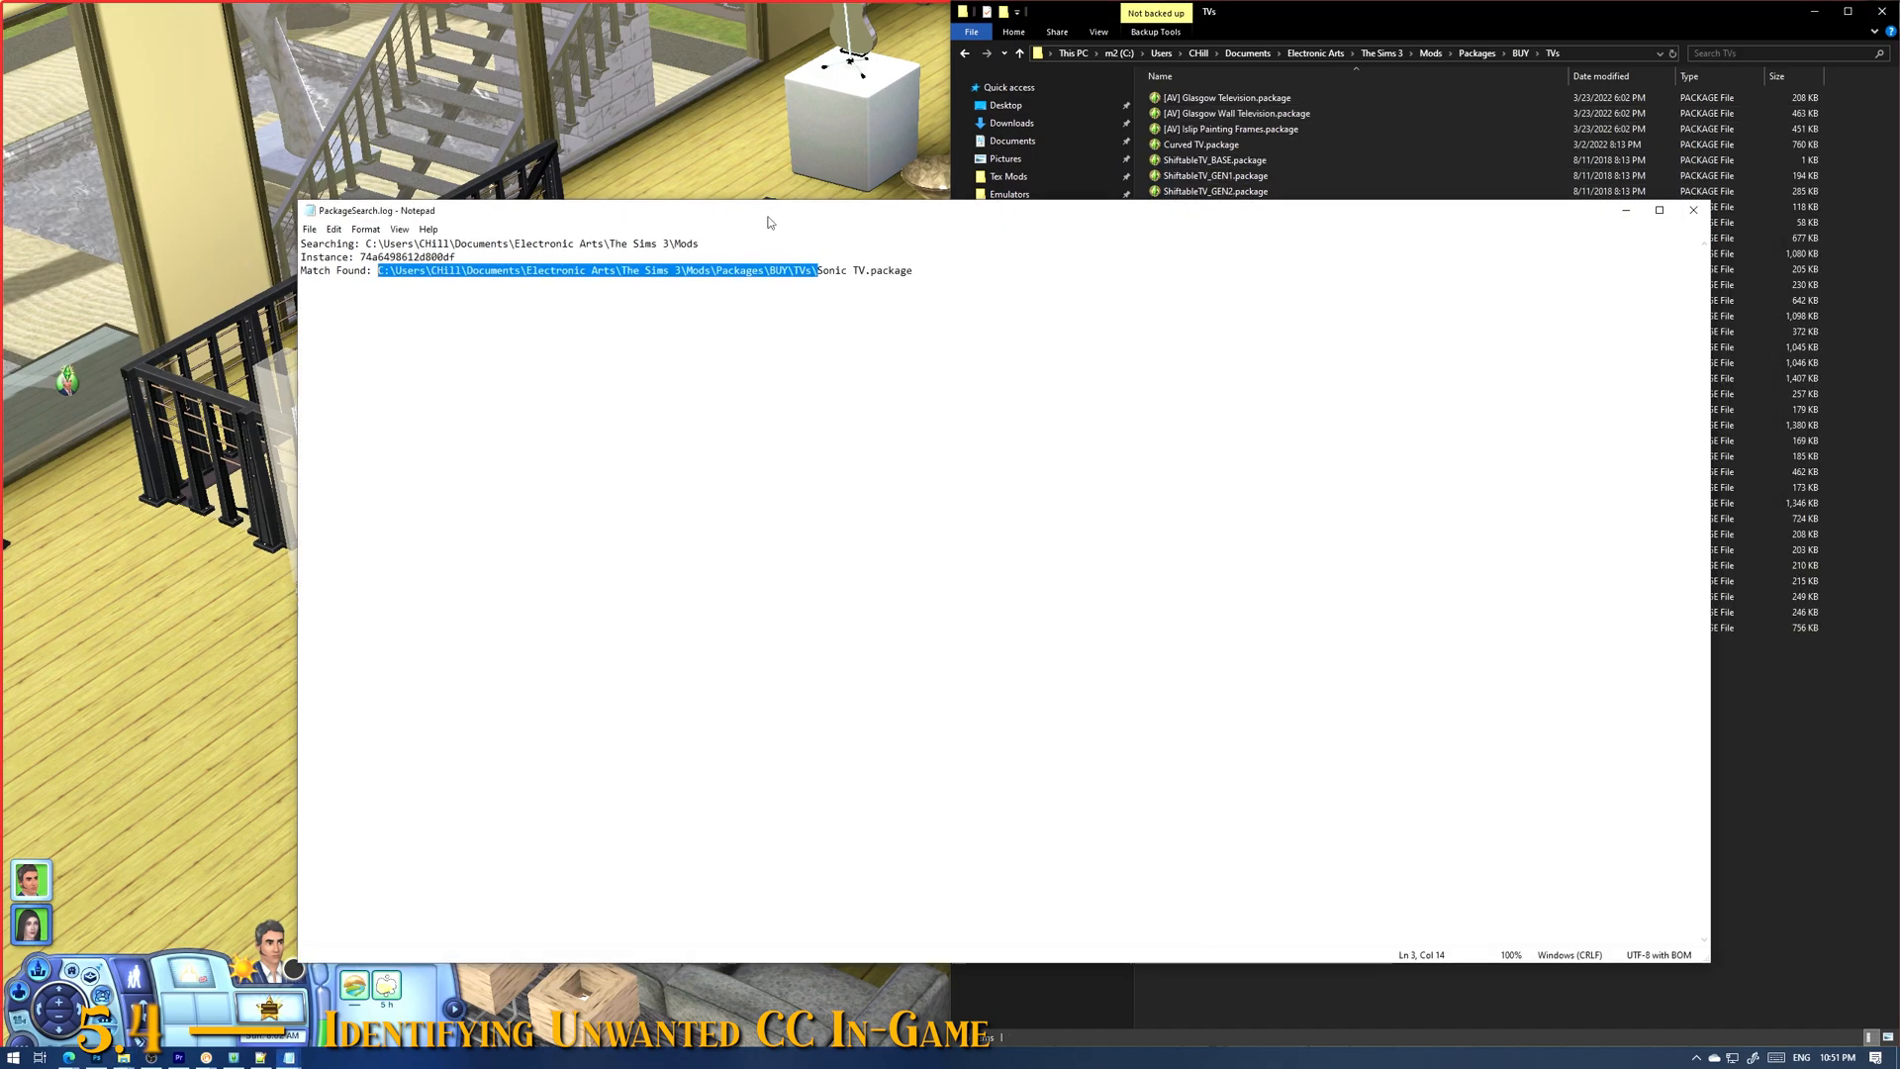
drag(770, 222, 755, 275)
click(1277, 567)
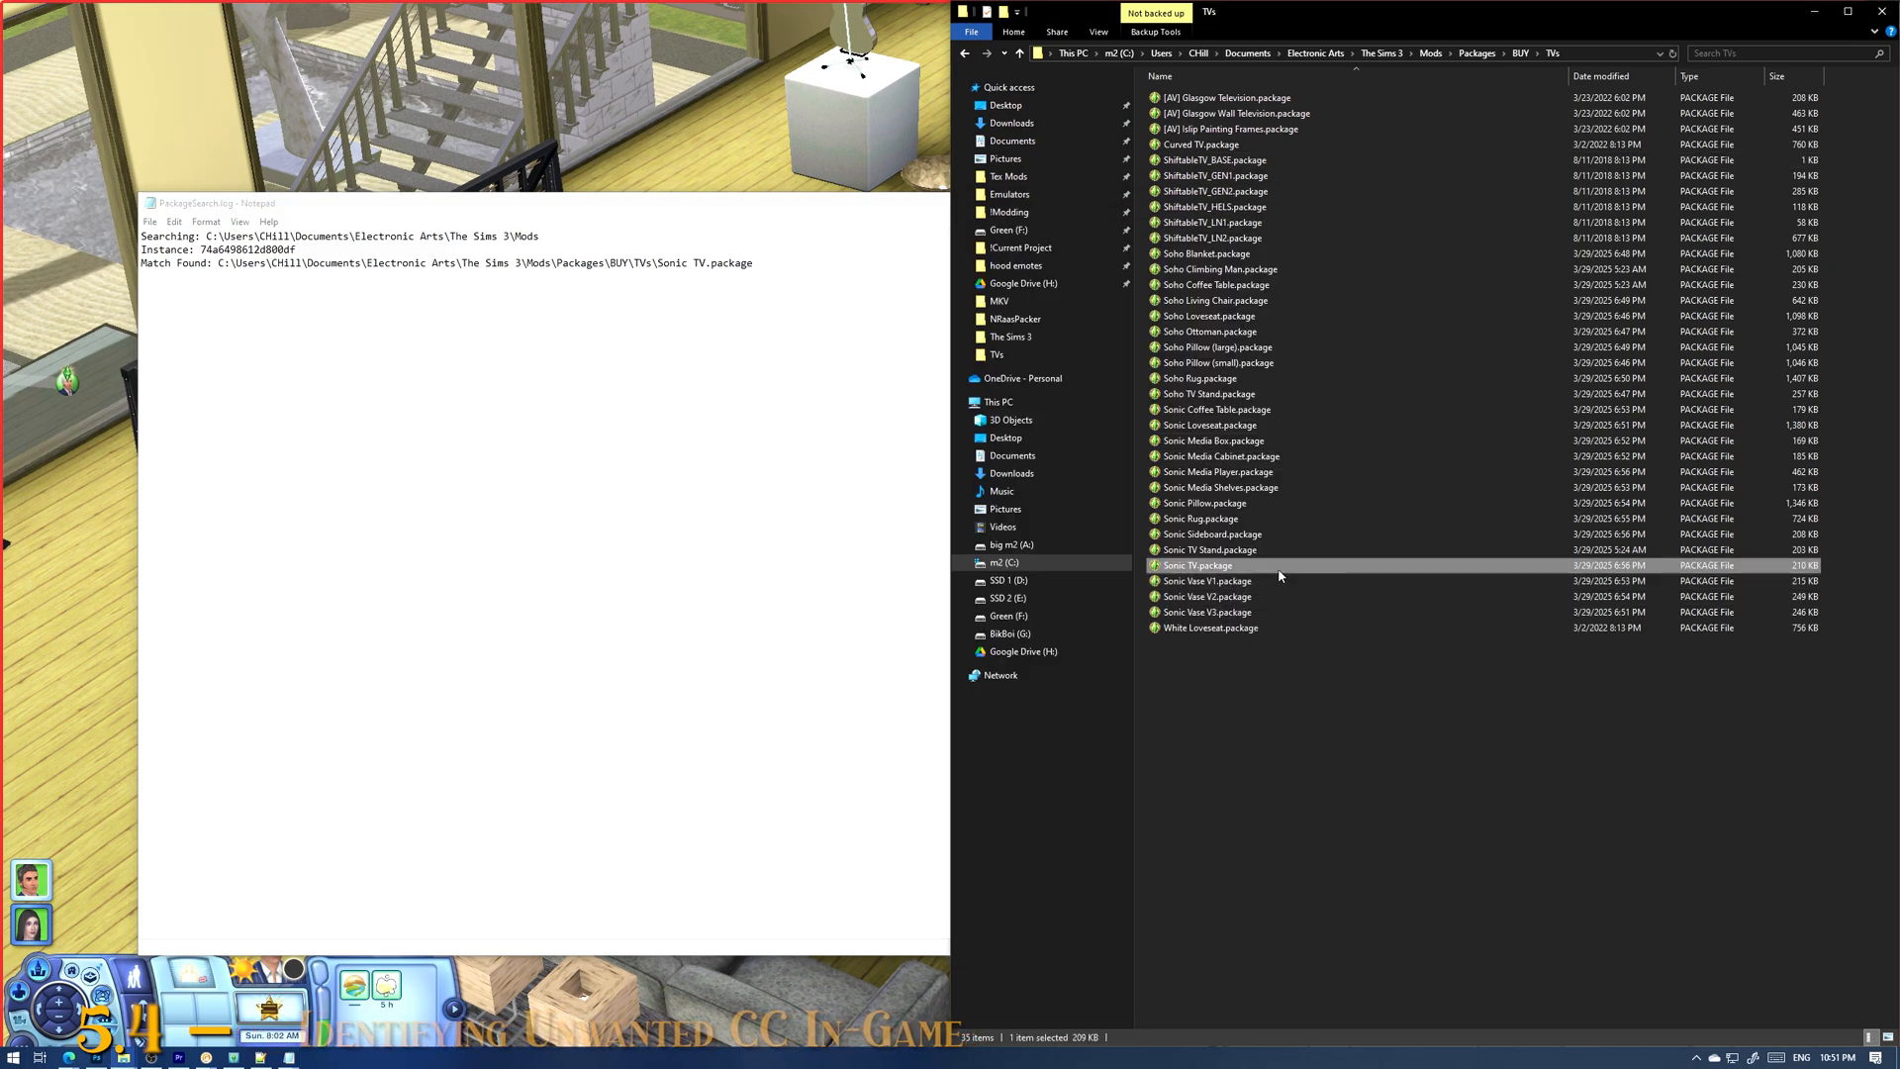
click(1609, 645)
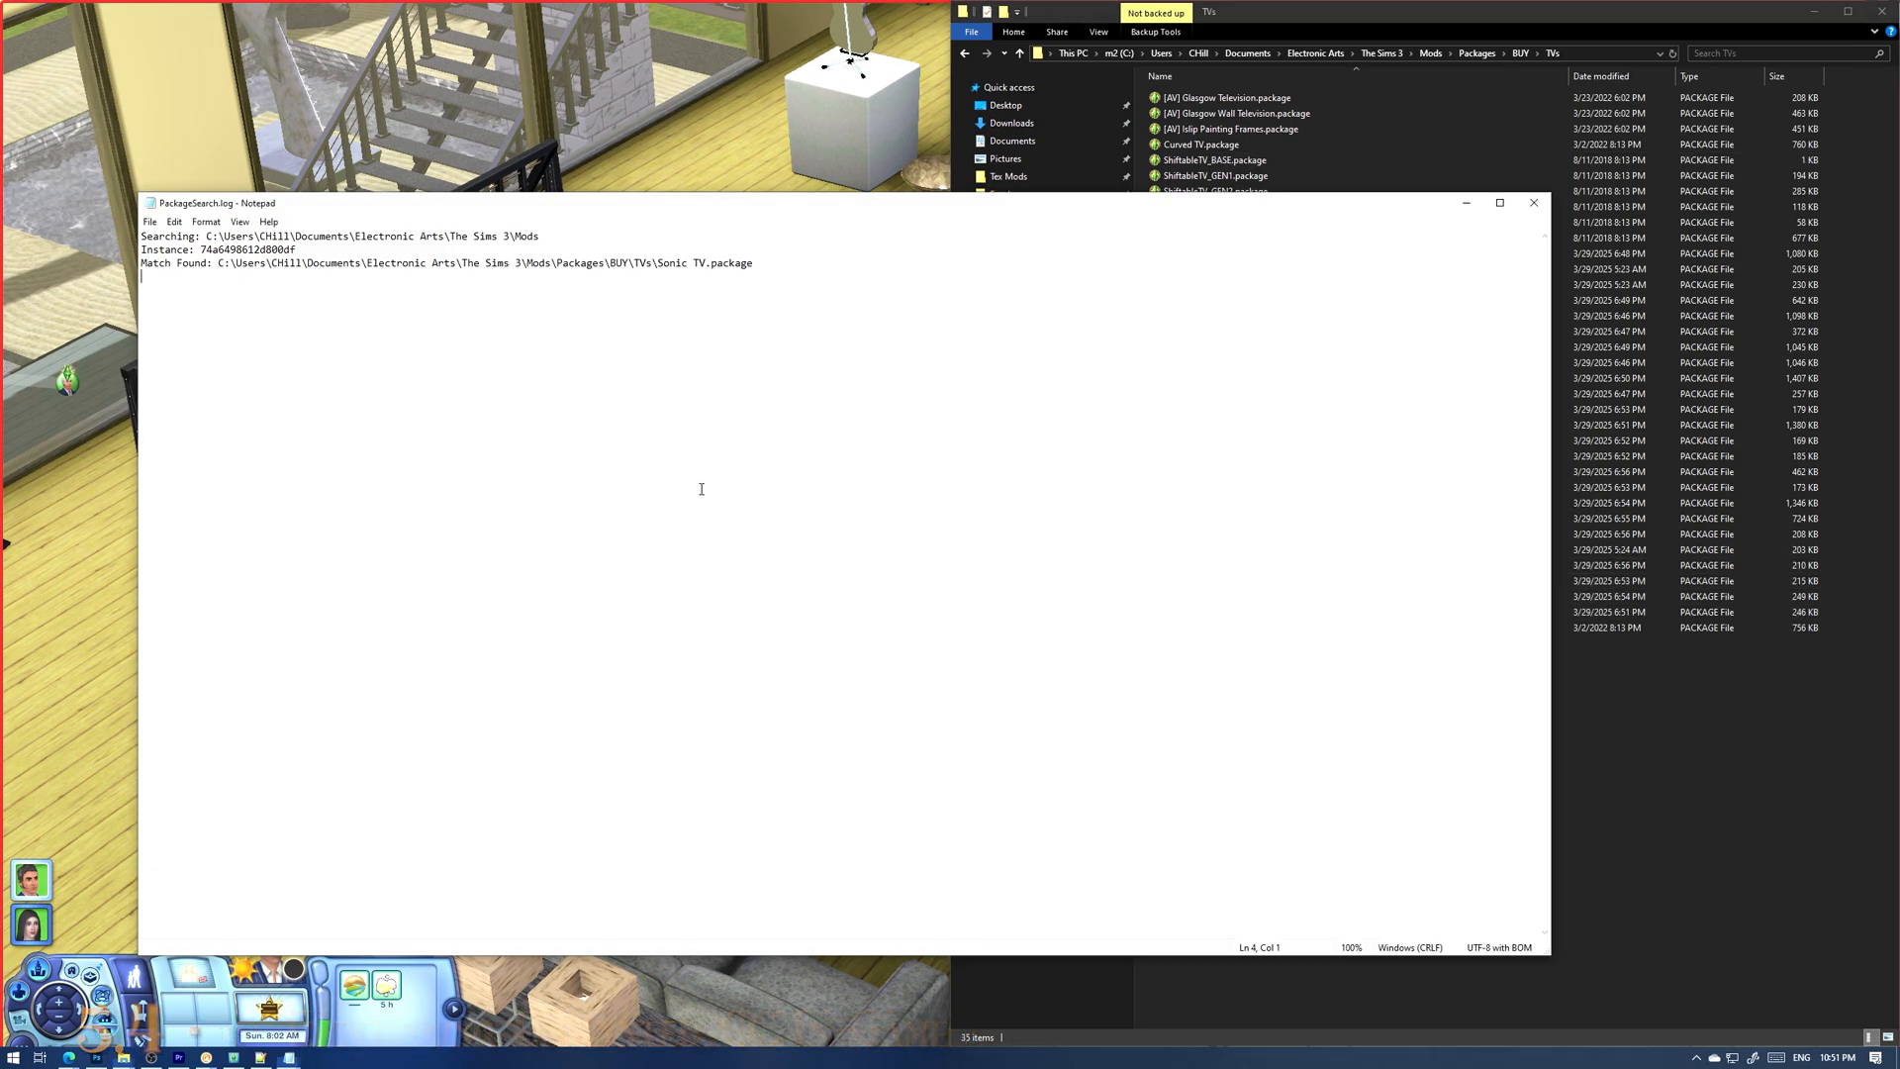
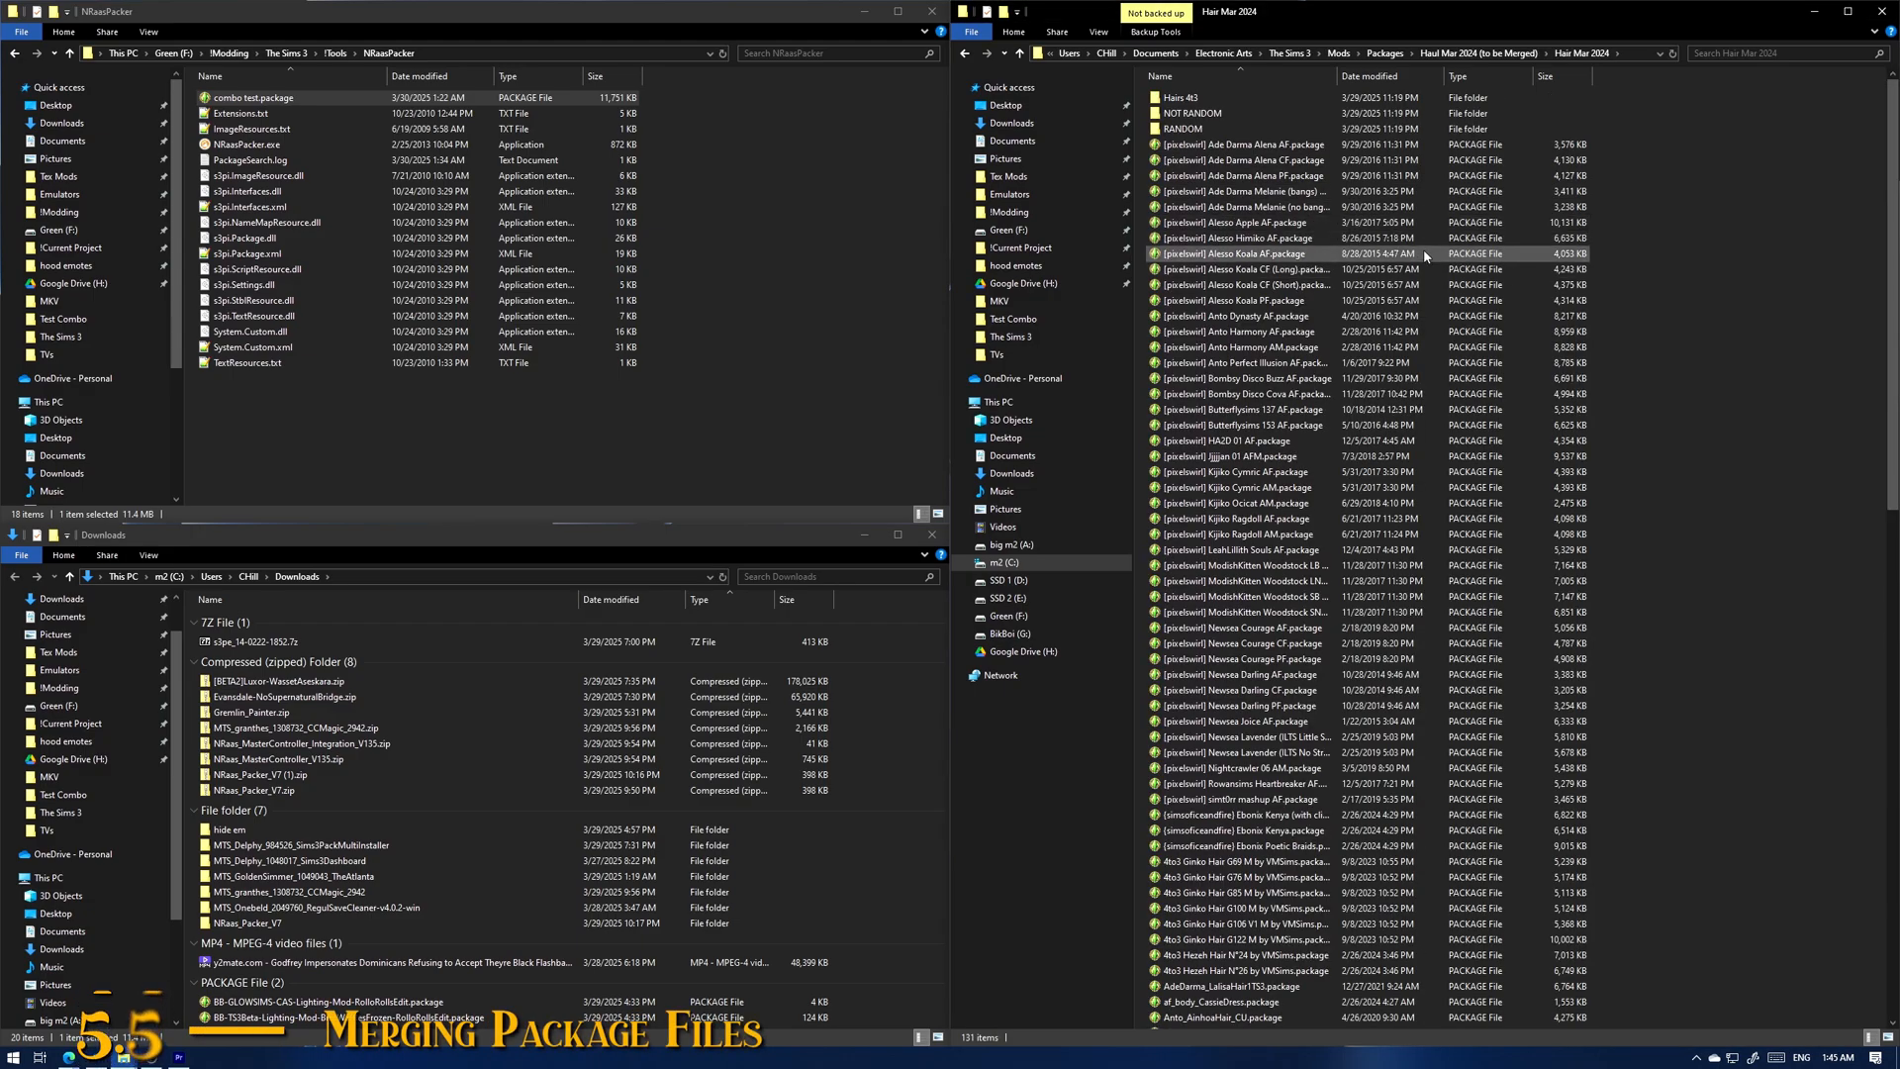
Step: Look through the Hair Mar 2024 folder's package files and the contents of its NOT RANDOM and RANDOM subfolders
scroll(1335, 321, down, 20)
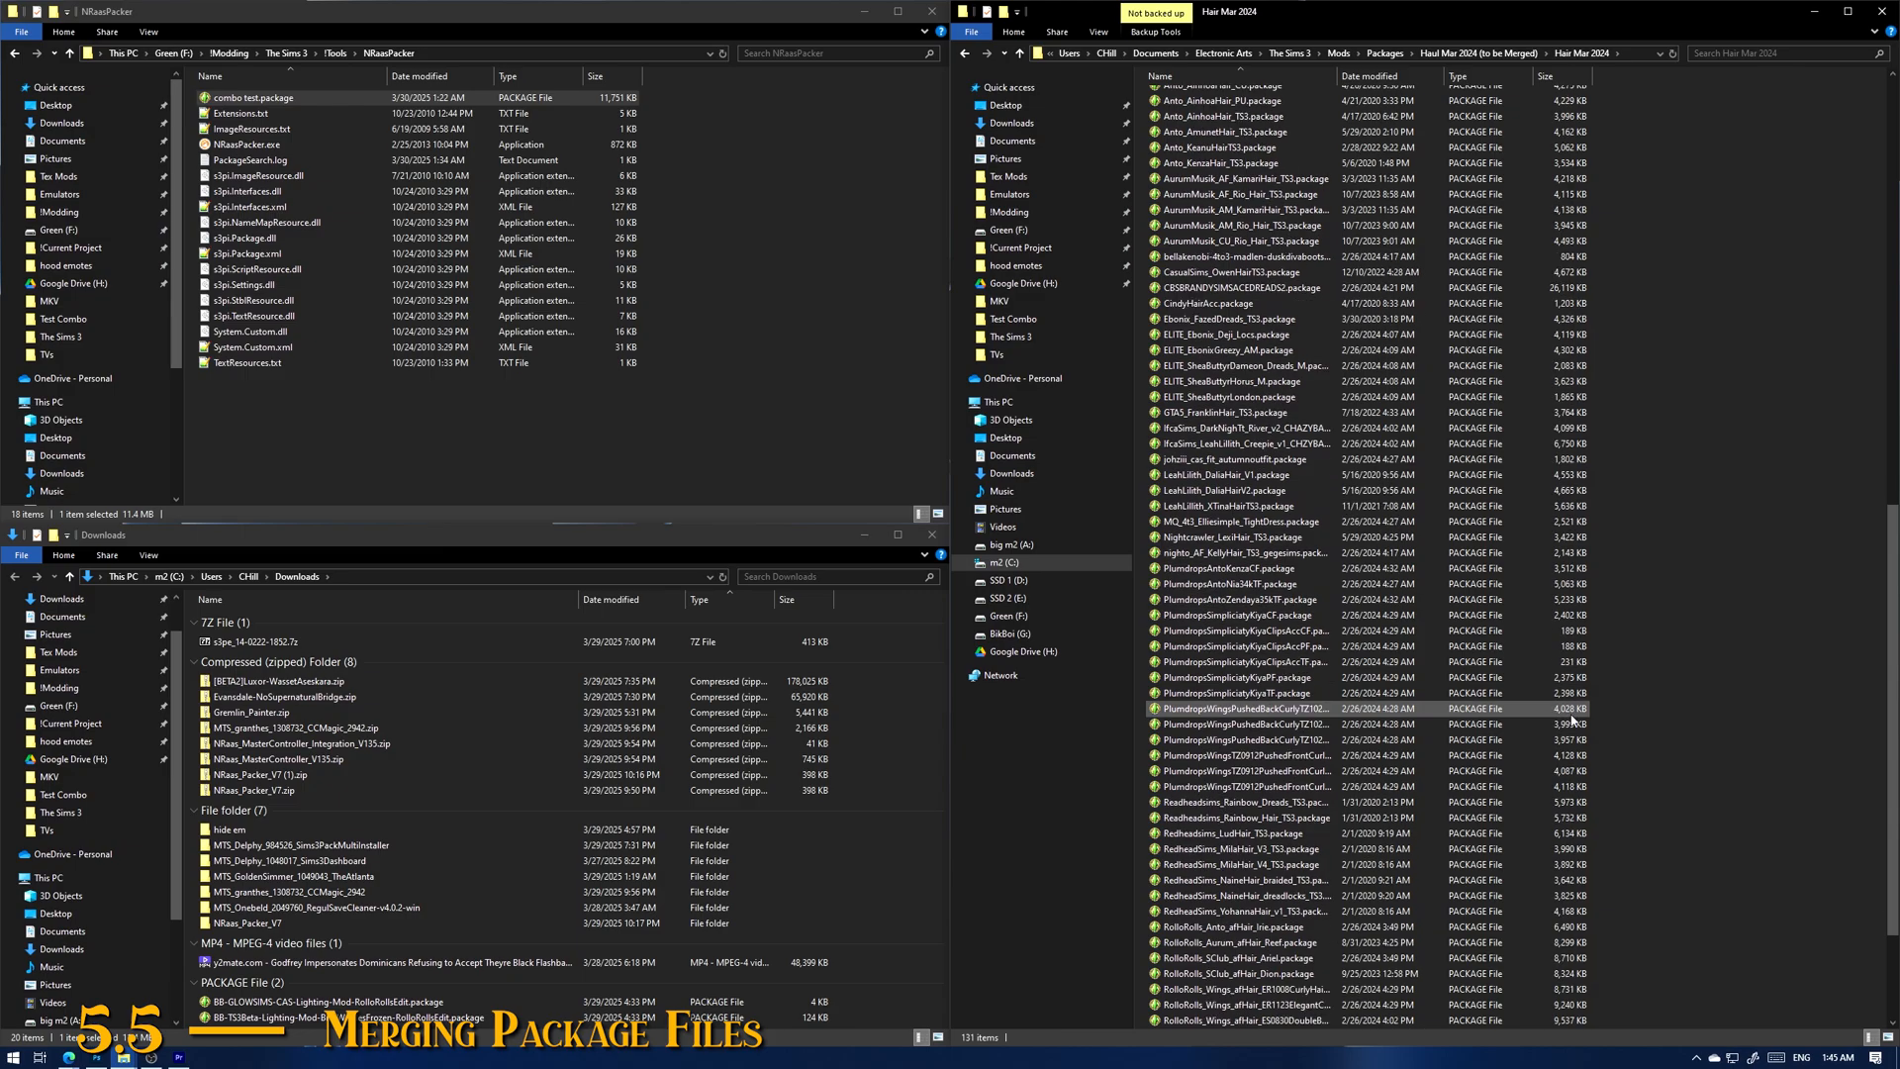
key(Home)
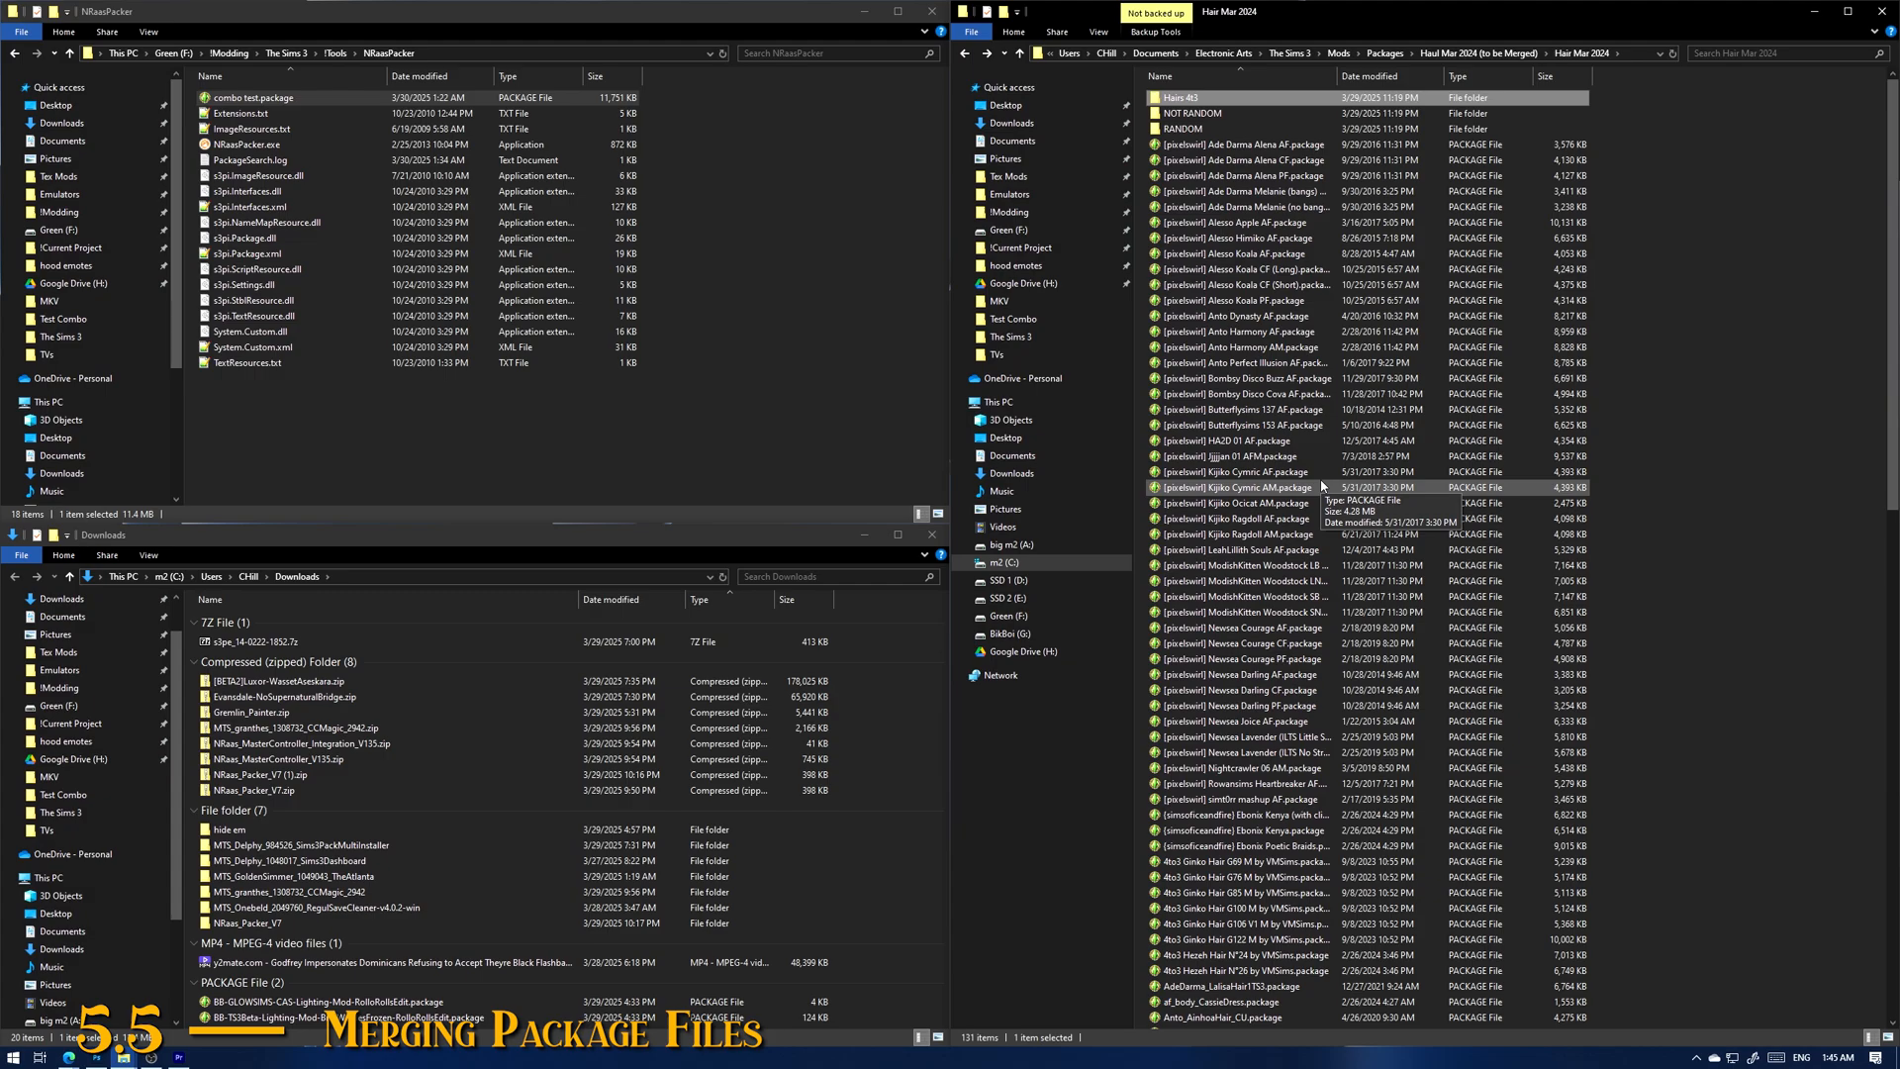
scroll(1449, 511, down, 19)
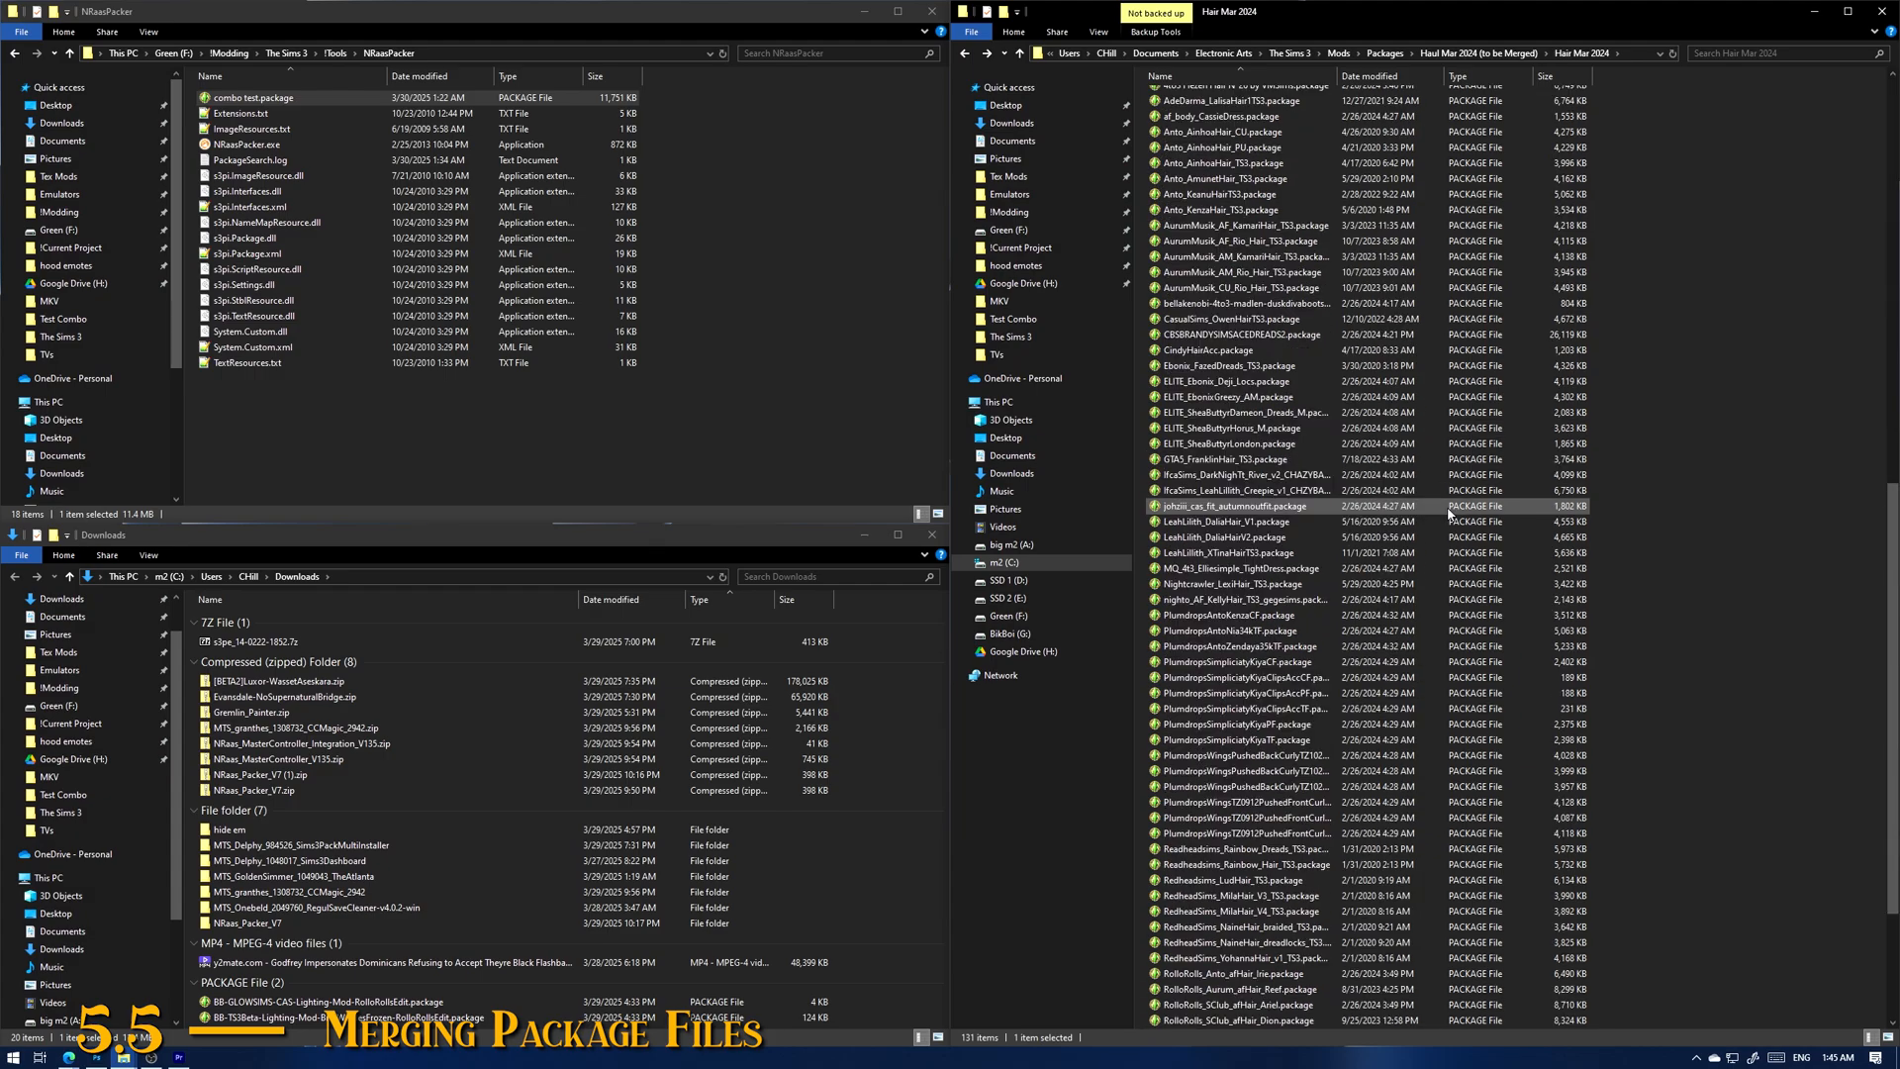
key(Home)
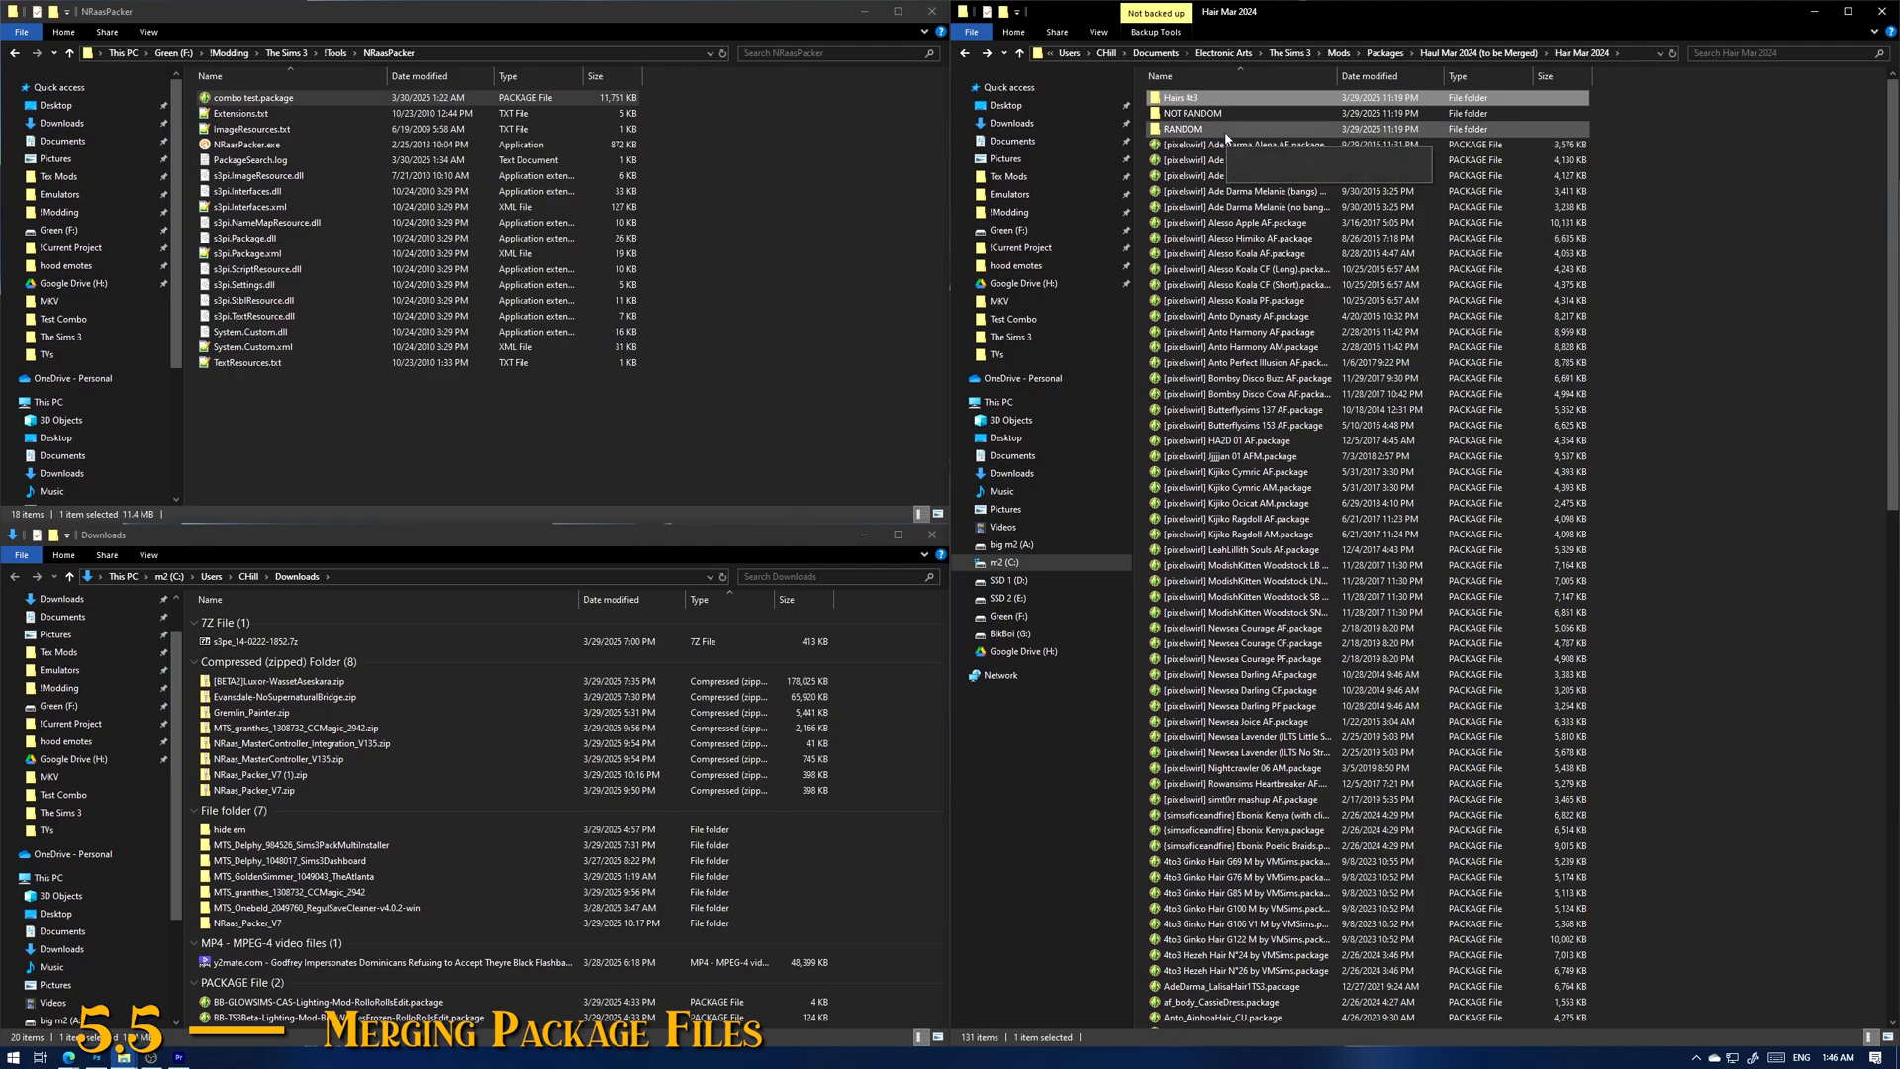
double_click(1206, 113)
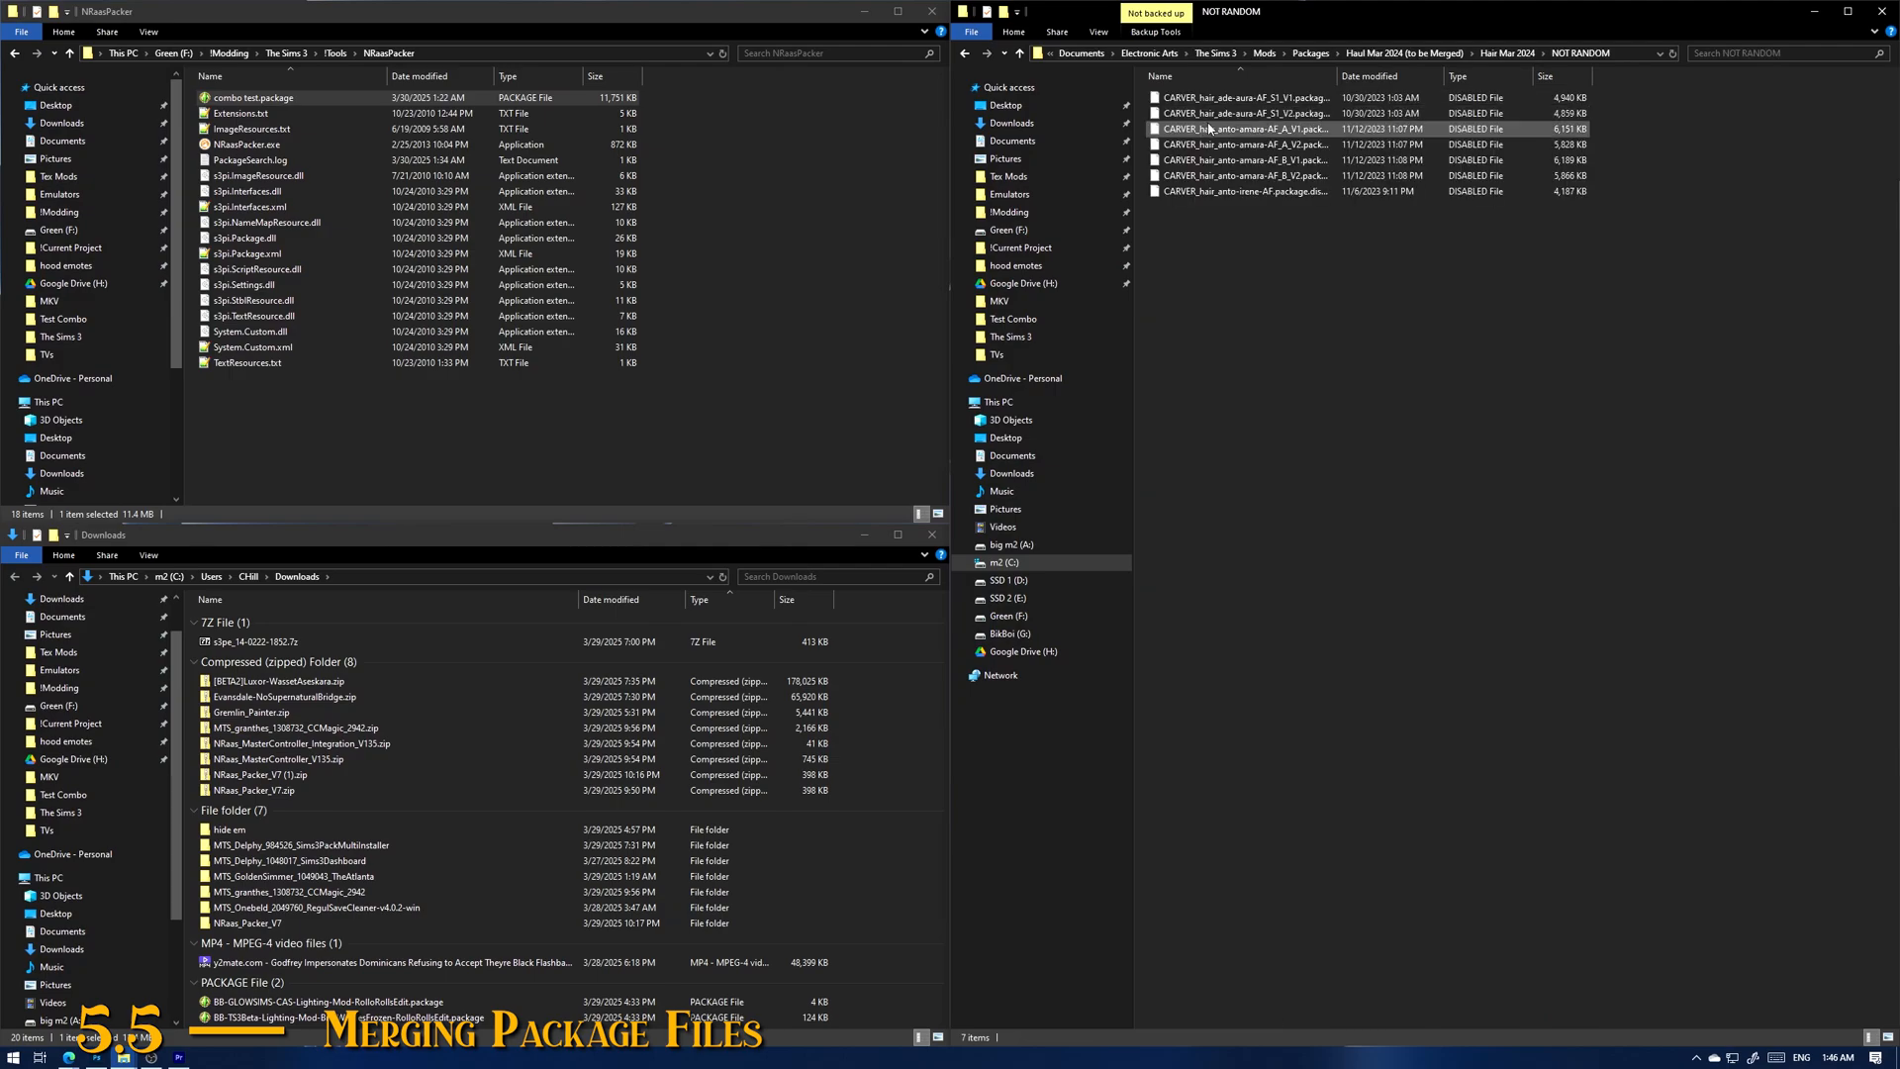
key(alt+Left)
double_click(1287, 129)
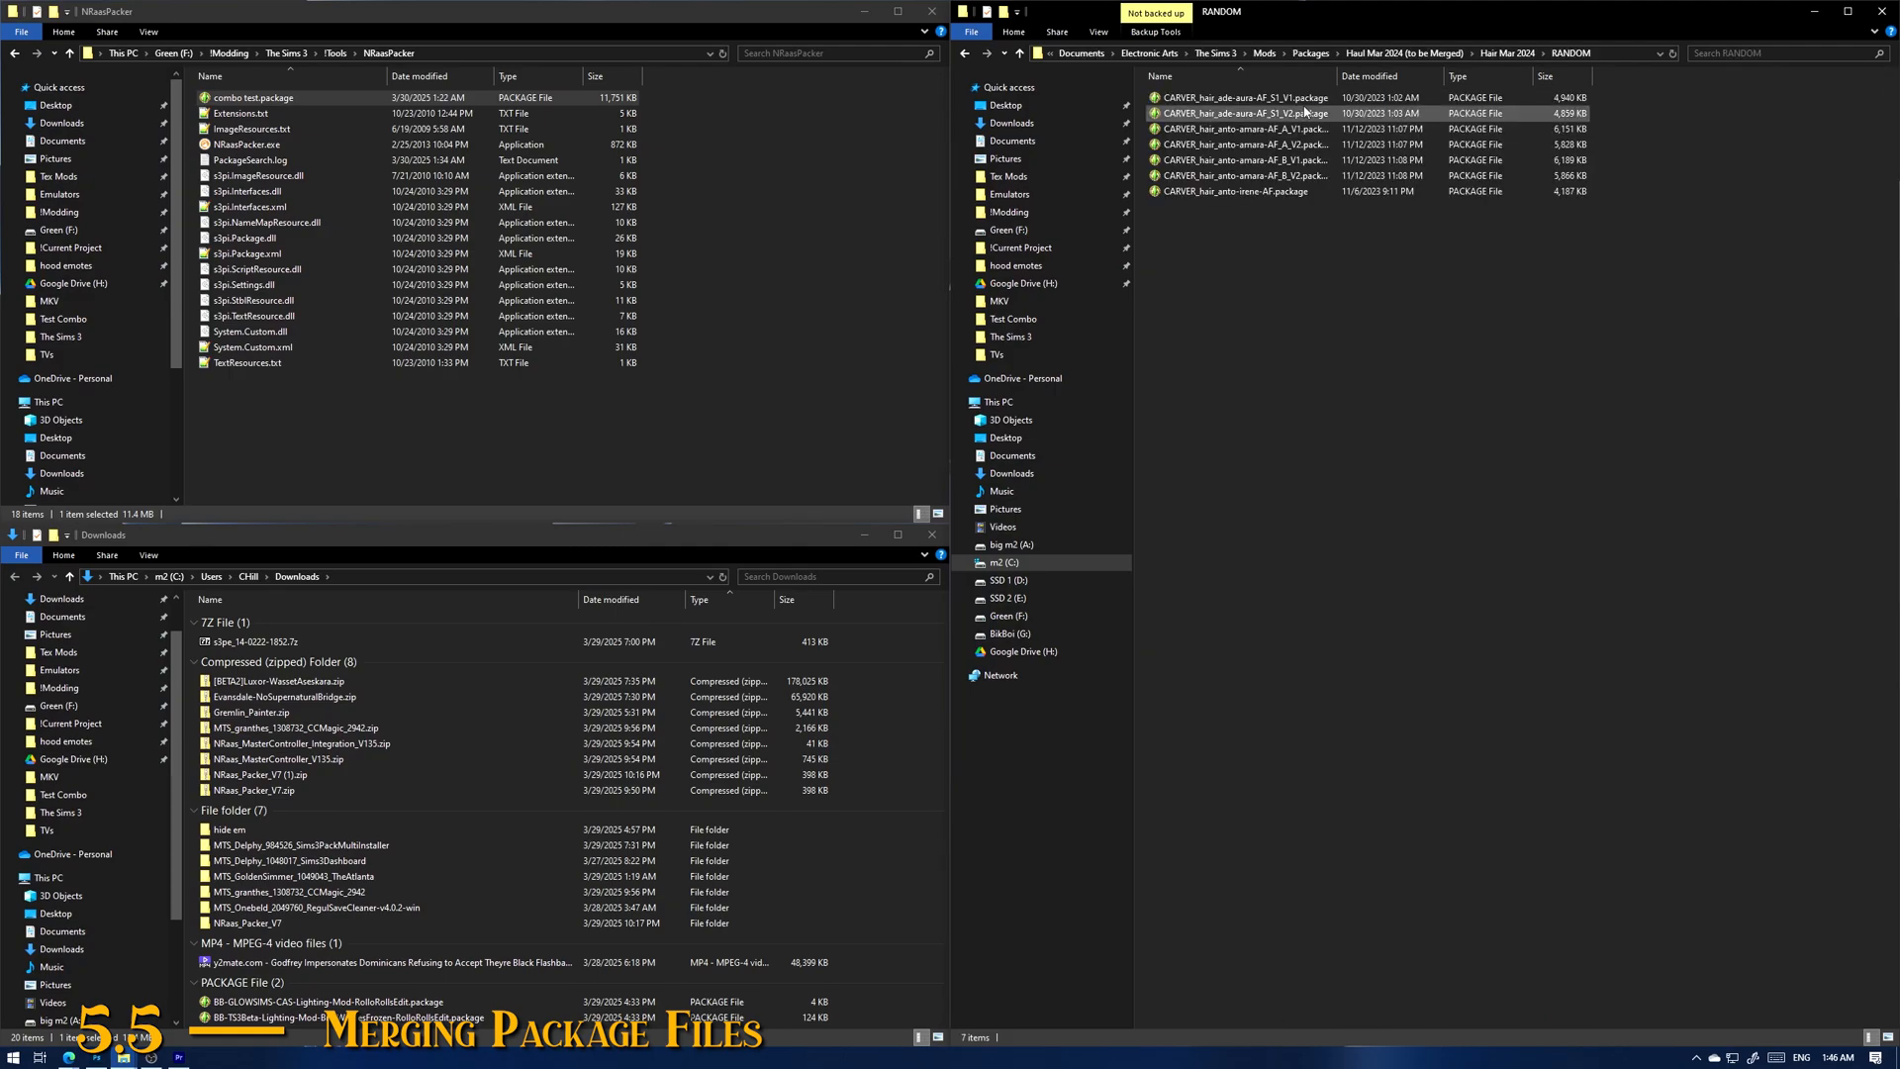
key(alt+Left)
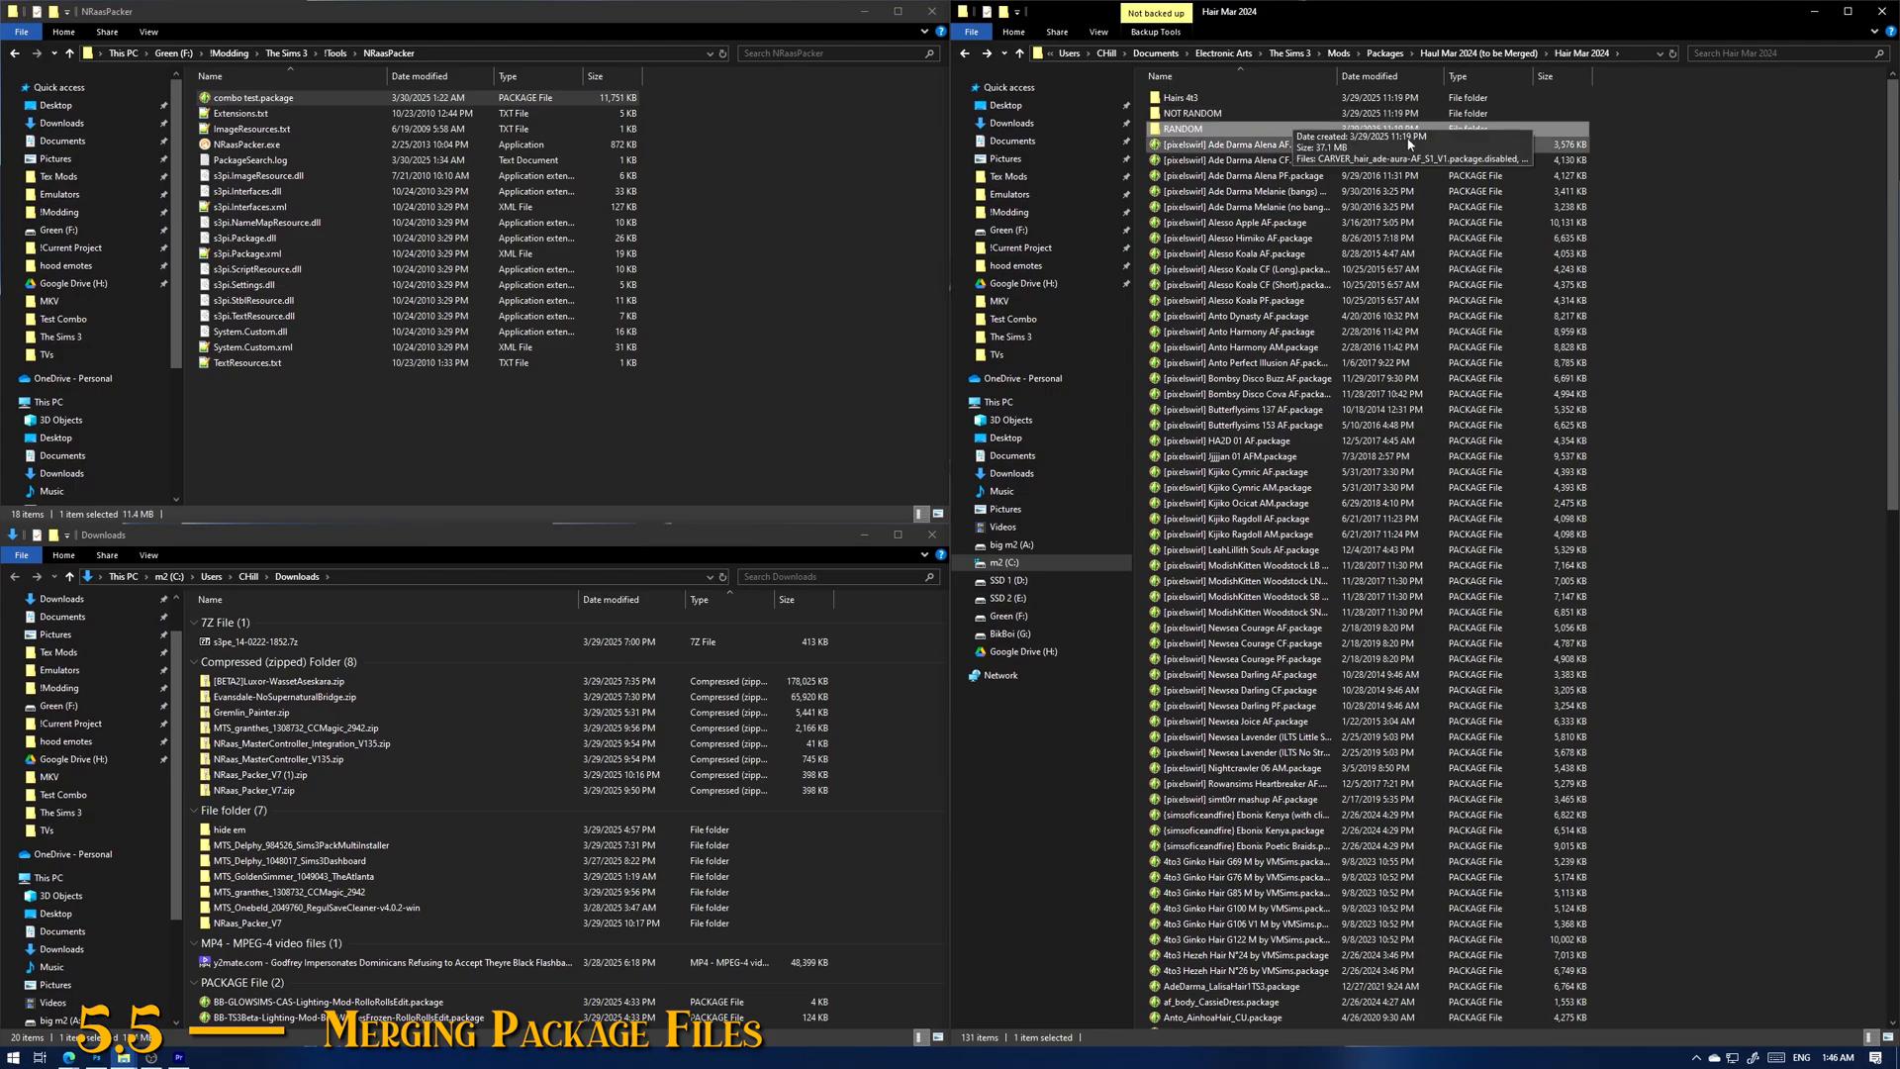
Step: Search the Hair Mar 2024 folder and its subfolders for *.package and look through the results
click(1729, 55)
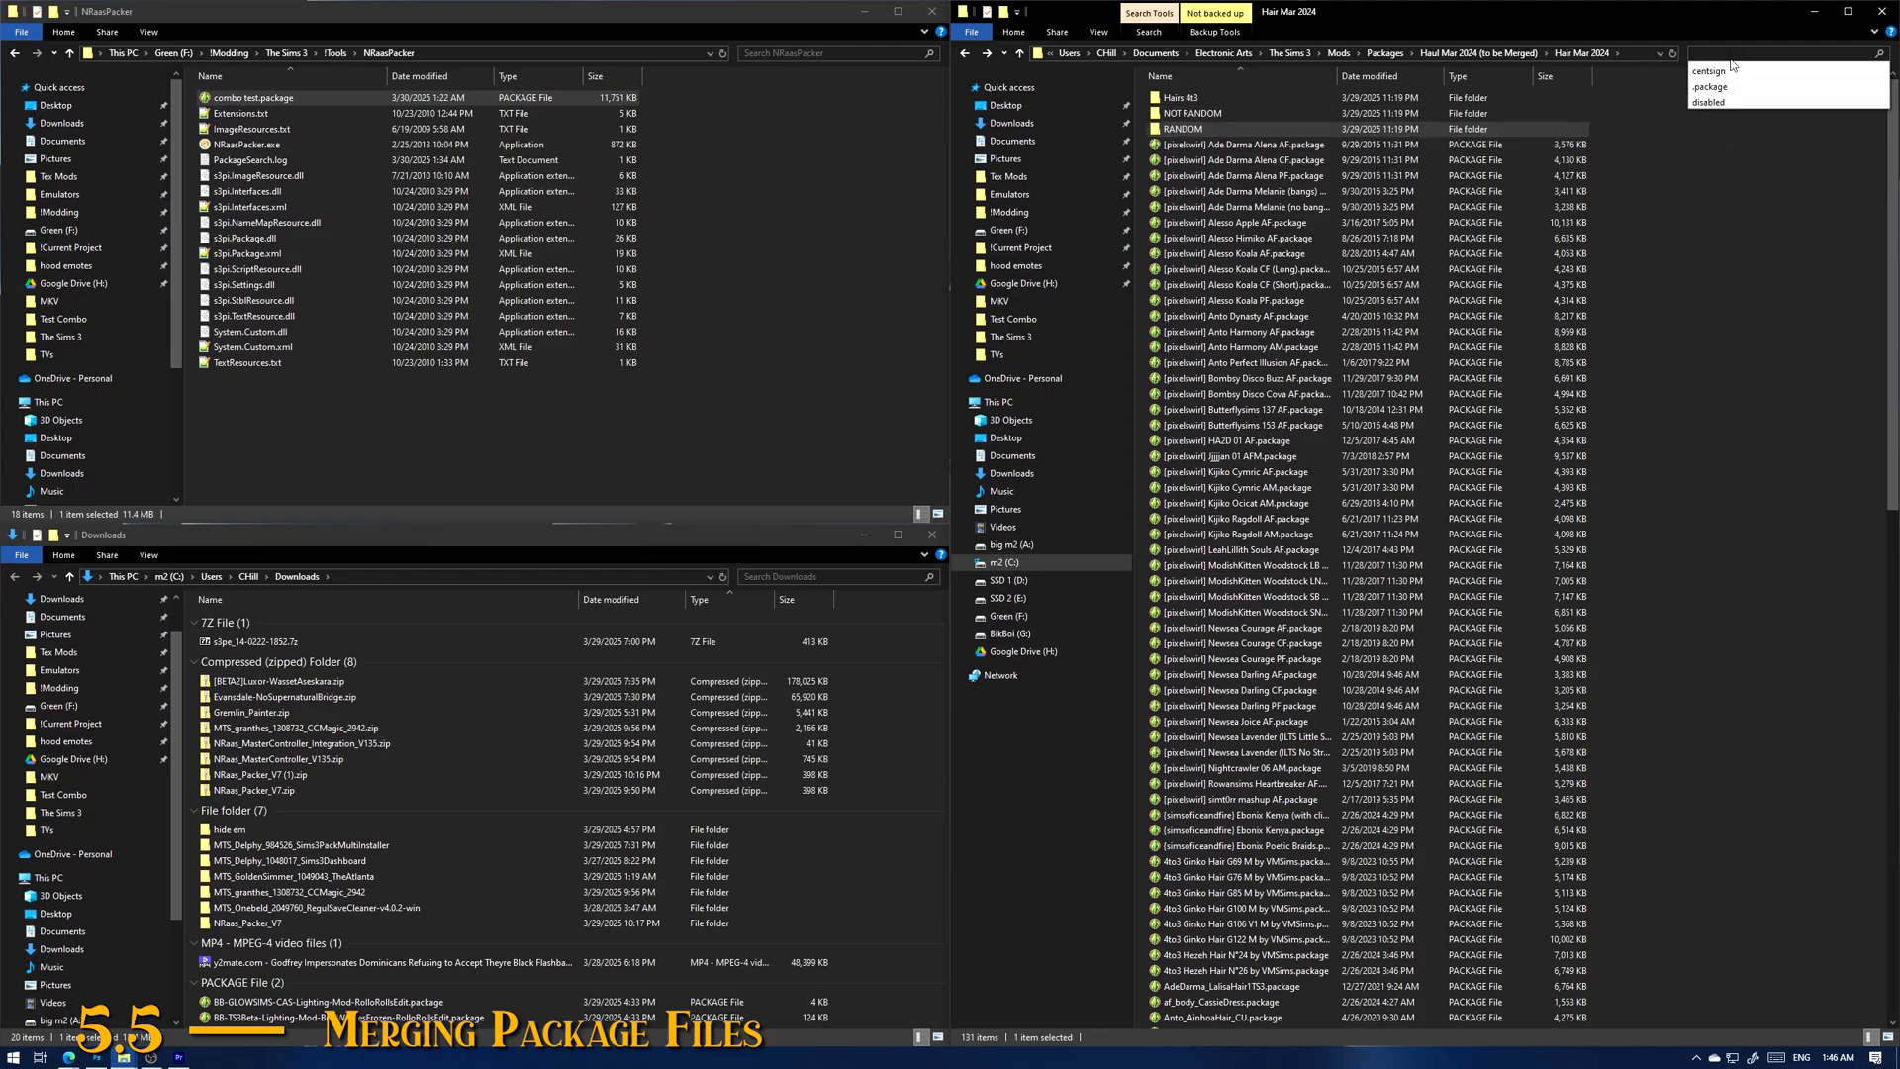
text(*)
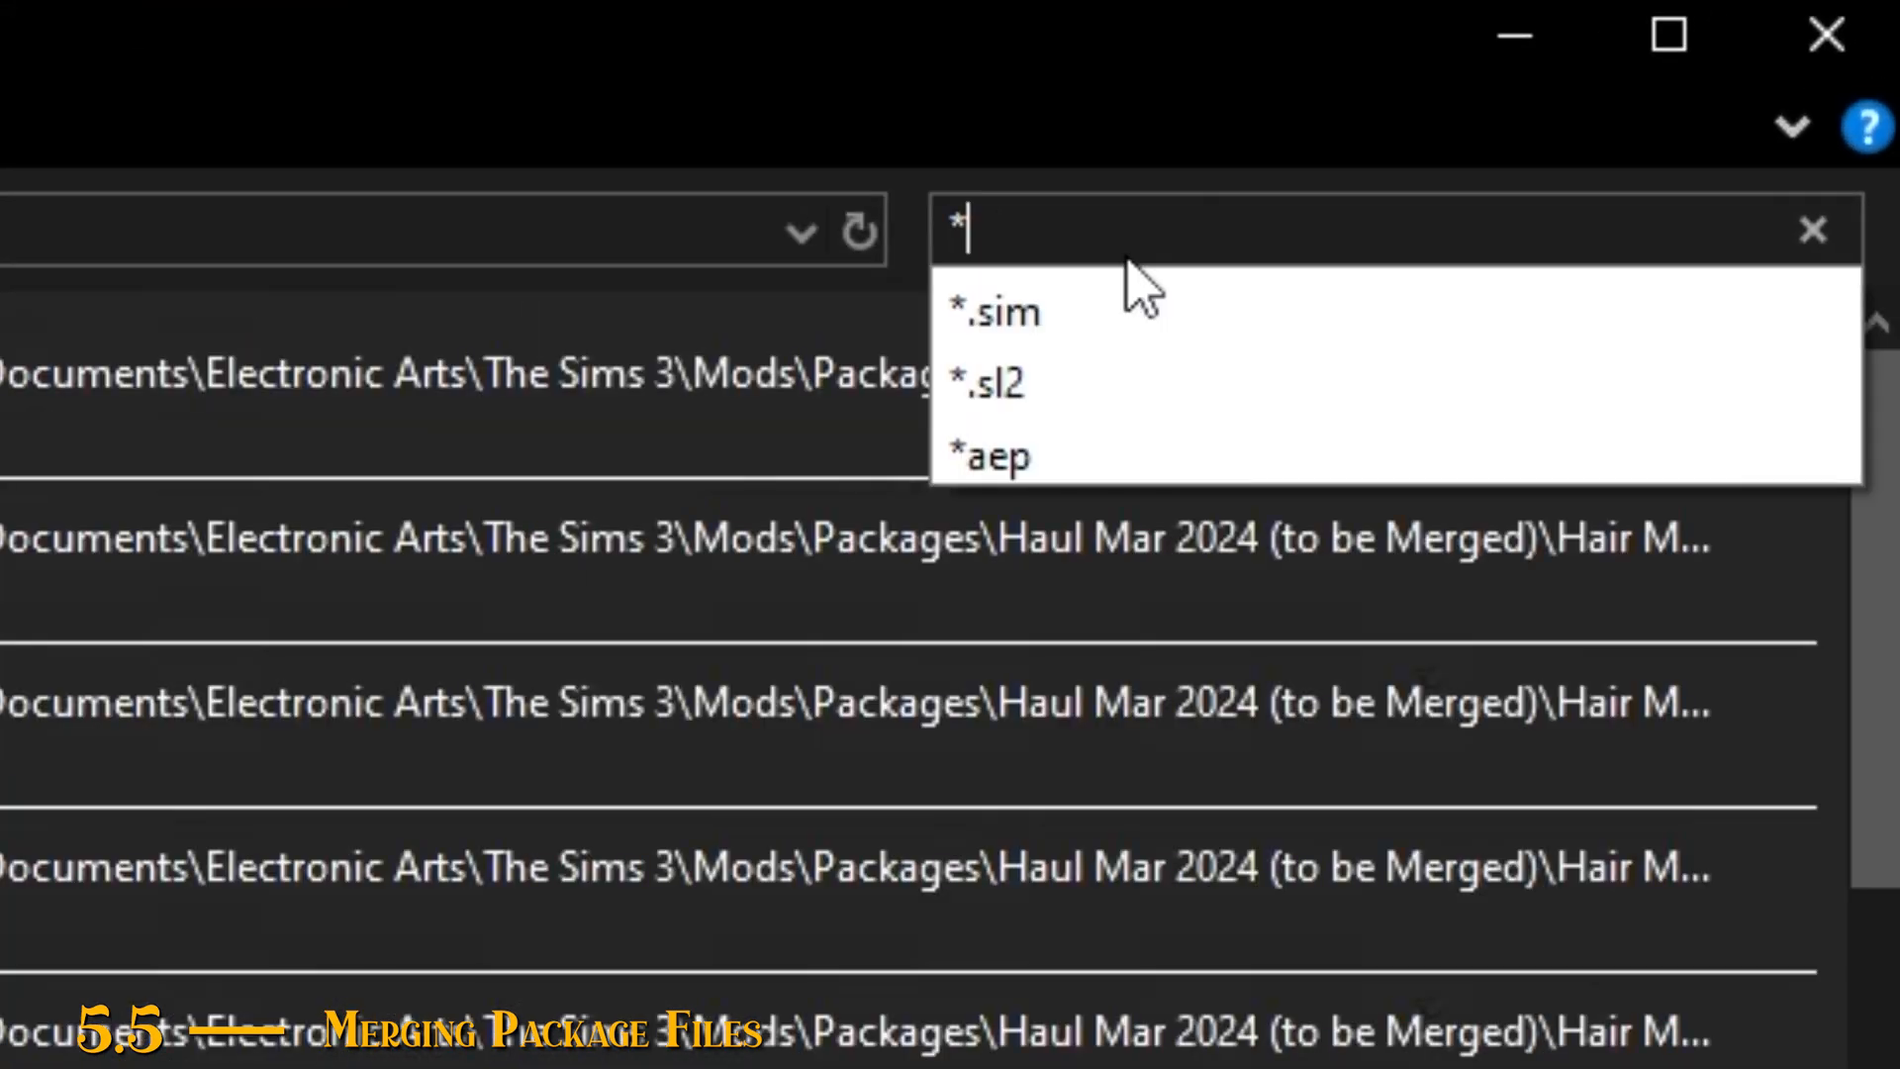
text(.package)
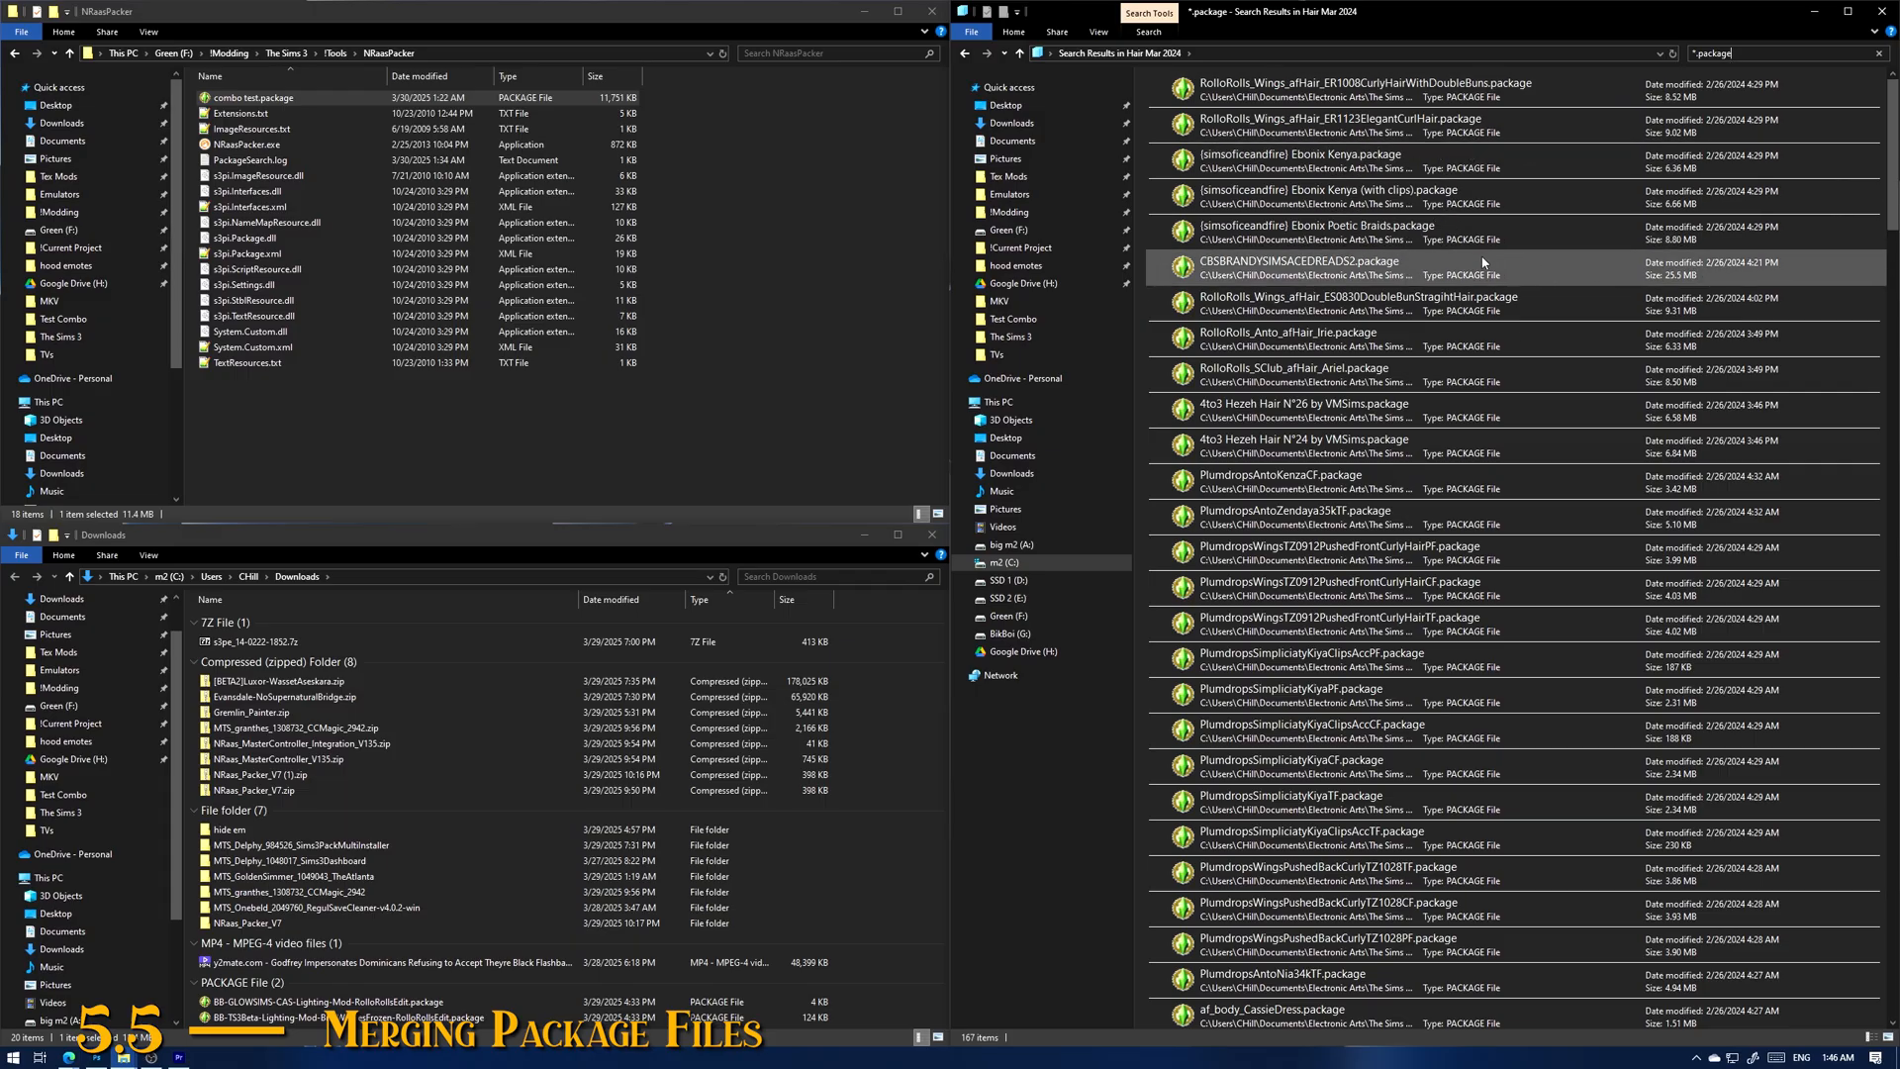
scroll(1439, 277, down, 8)
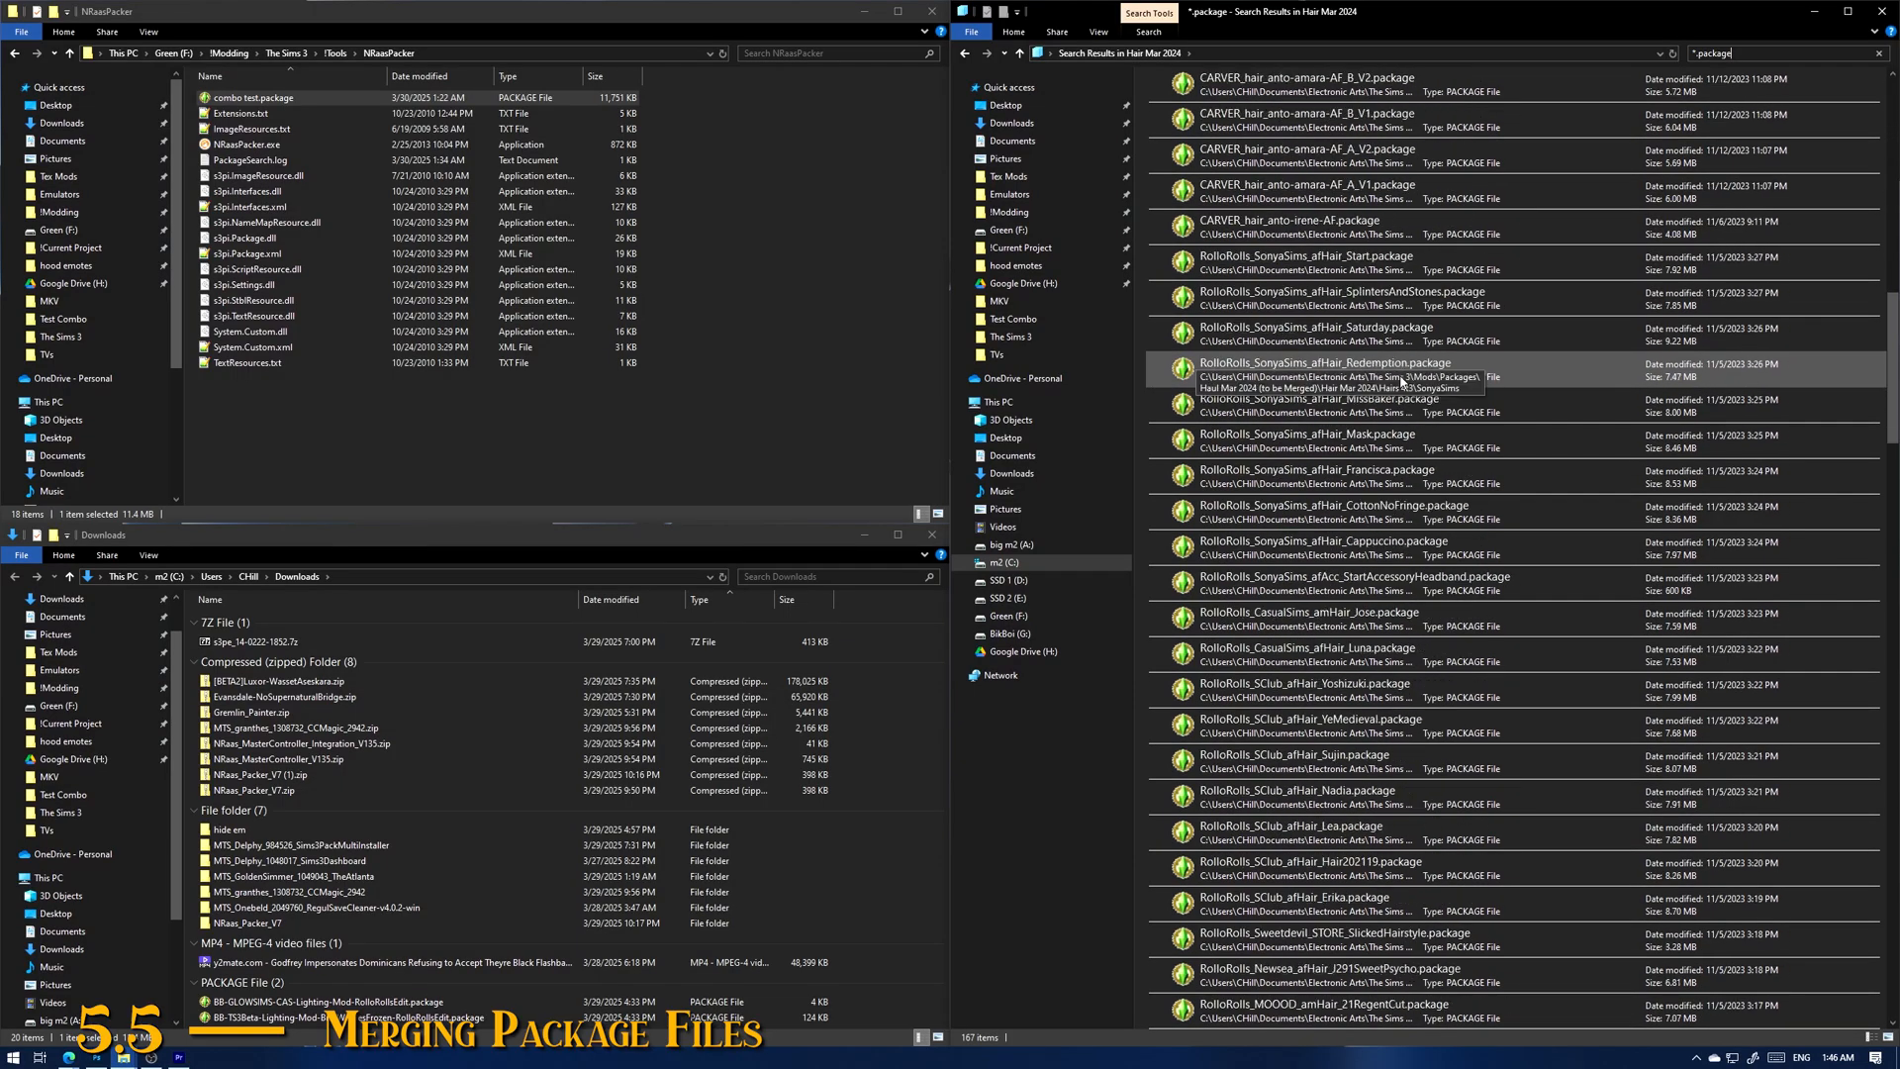
scroll(1348, 346, down, 7)
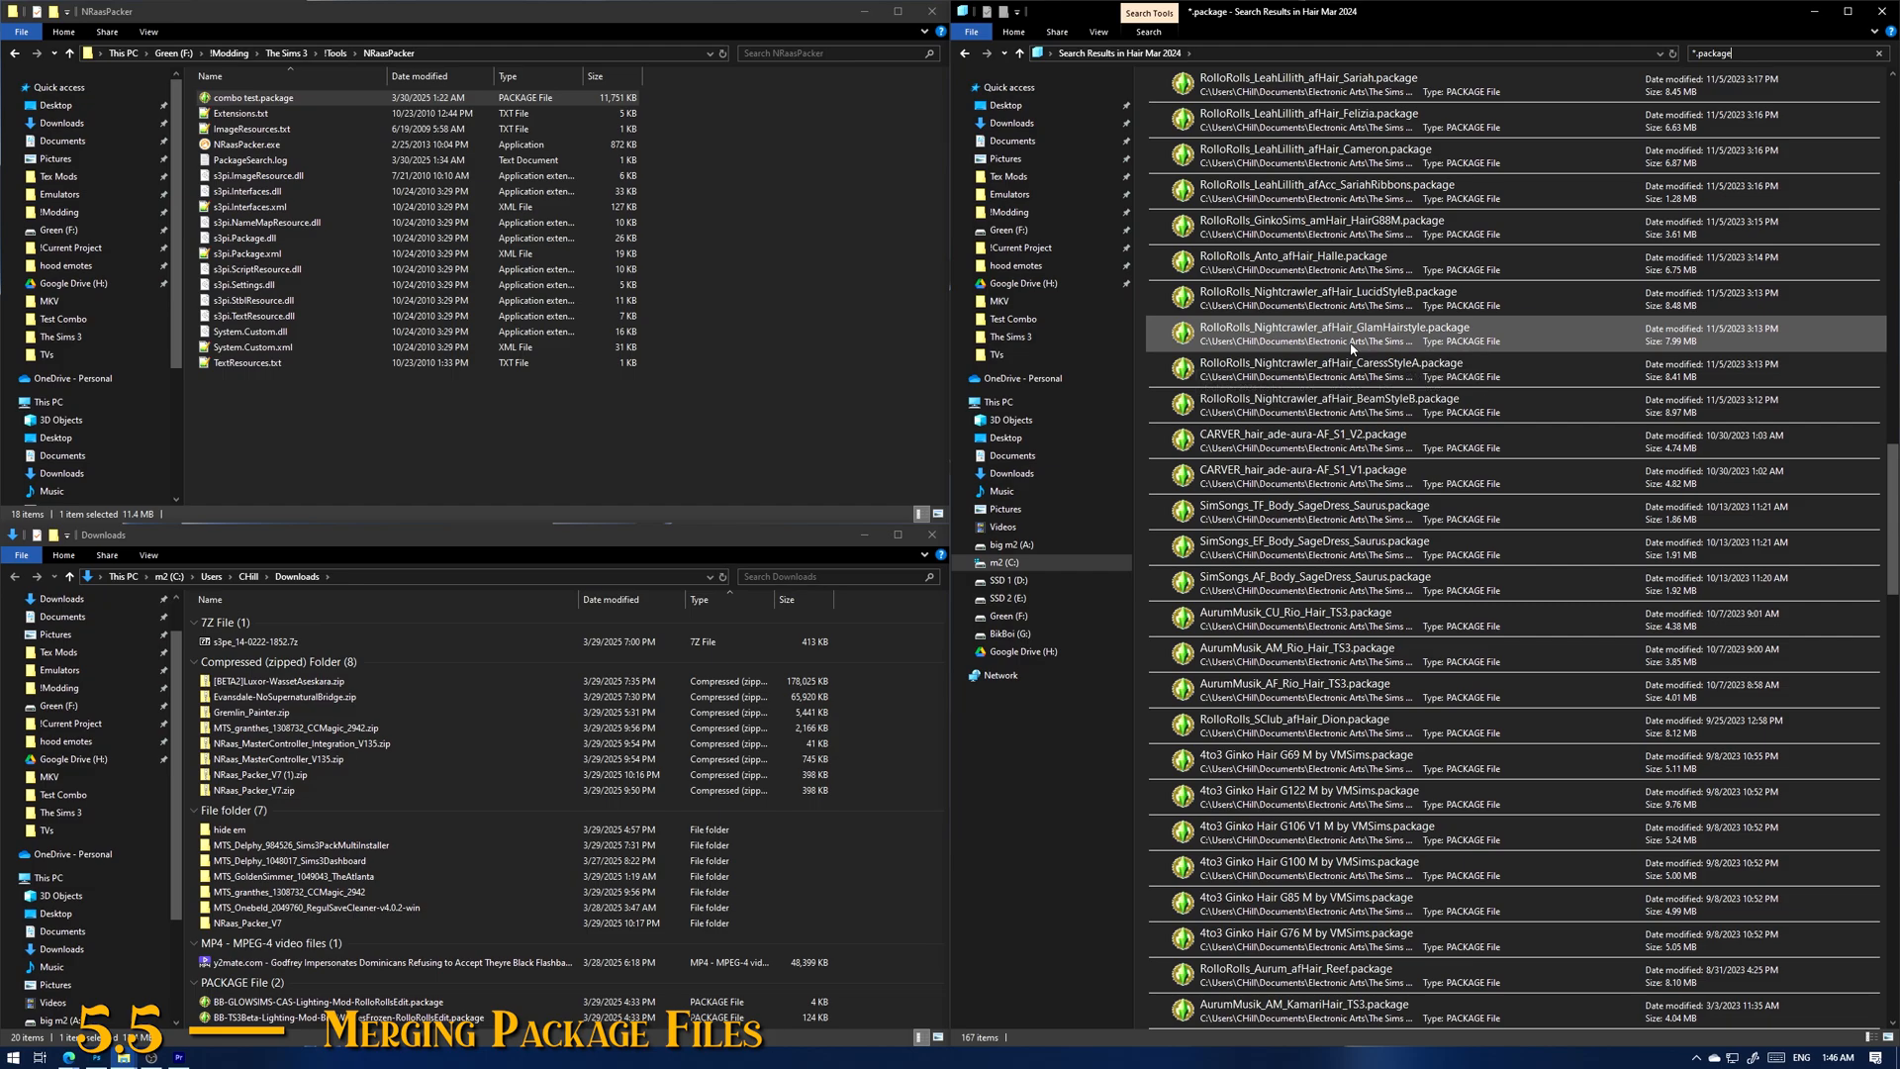
Step: Move all the found package files directly into the Hair Mar 2024 folder, skipping those whose source and destination are the same
click(1351, 347)
click(1460, 156)
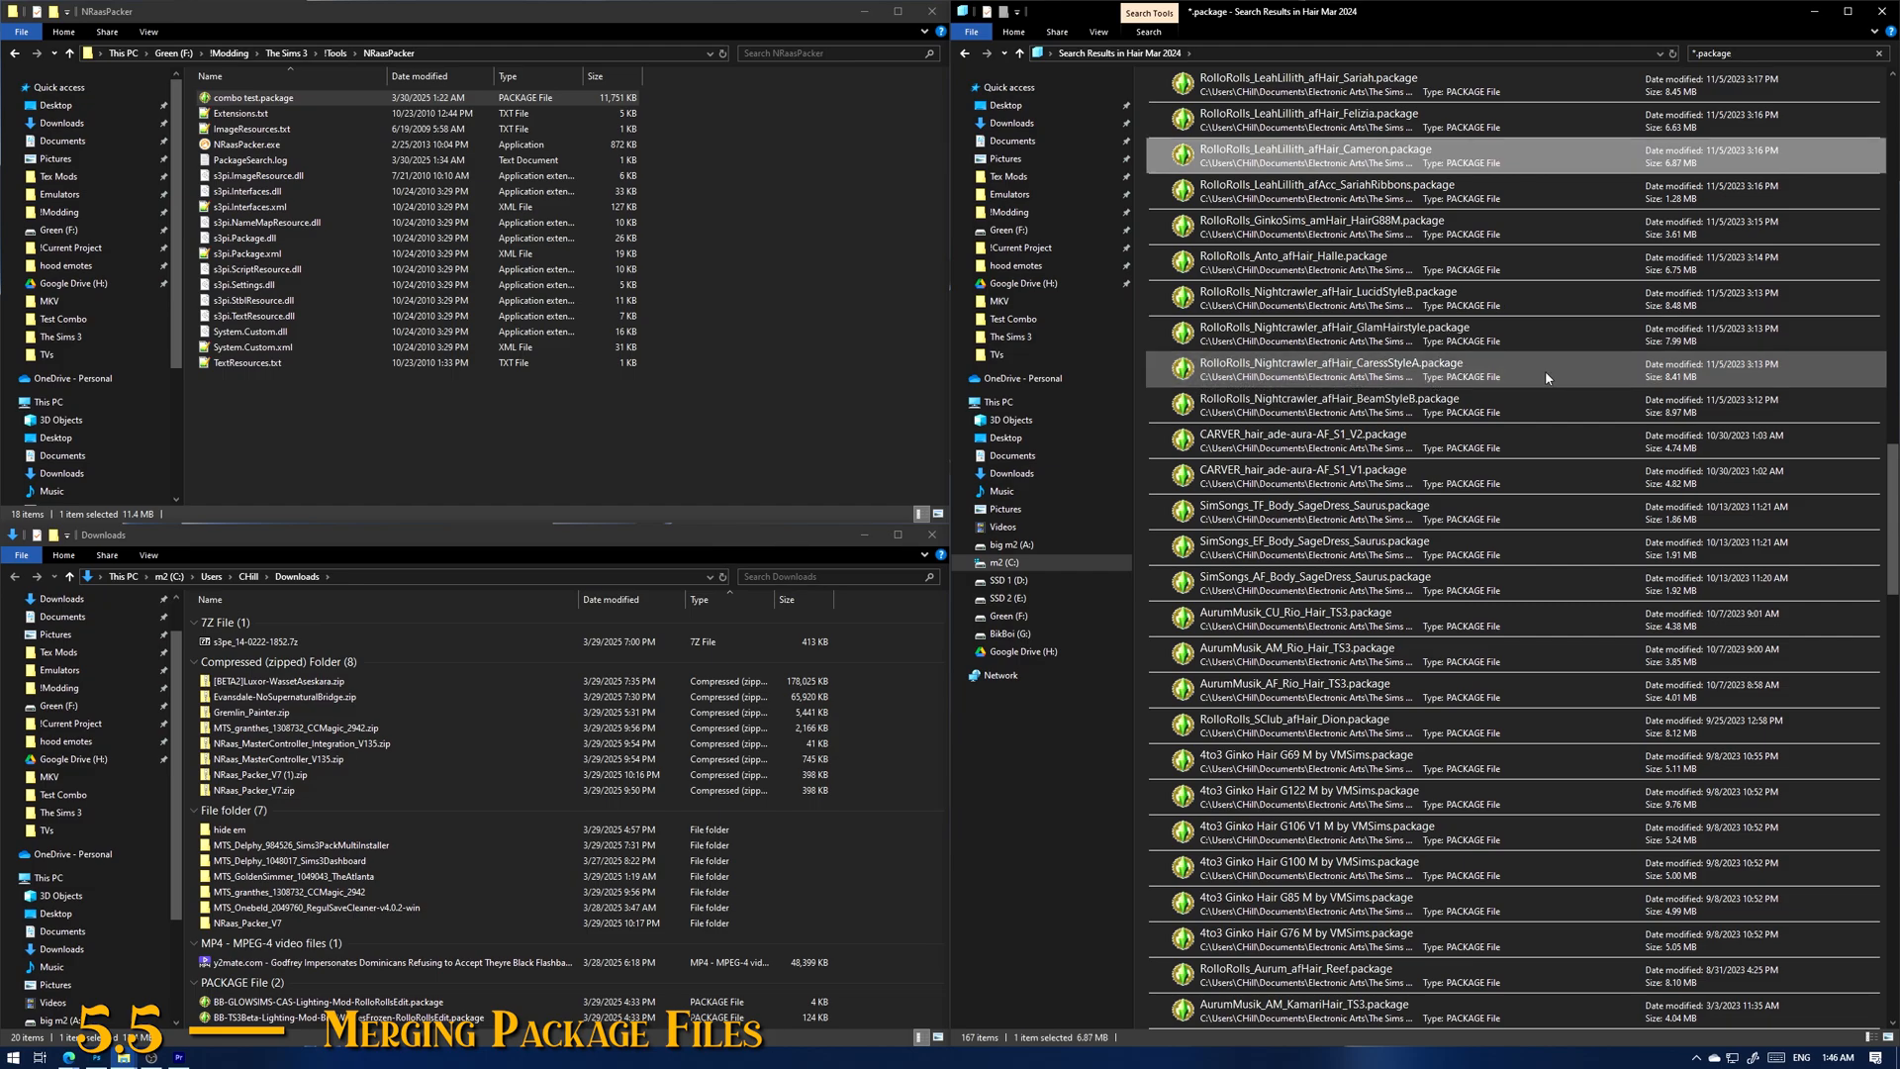
key(ctrl+a)
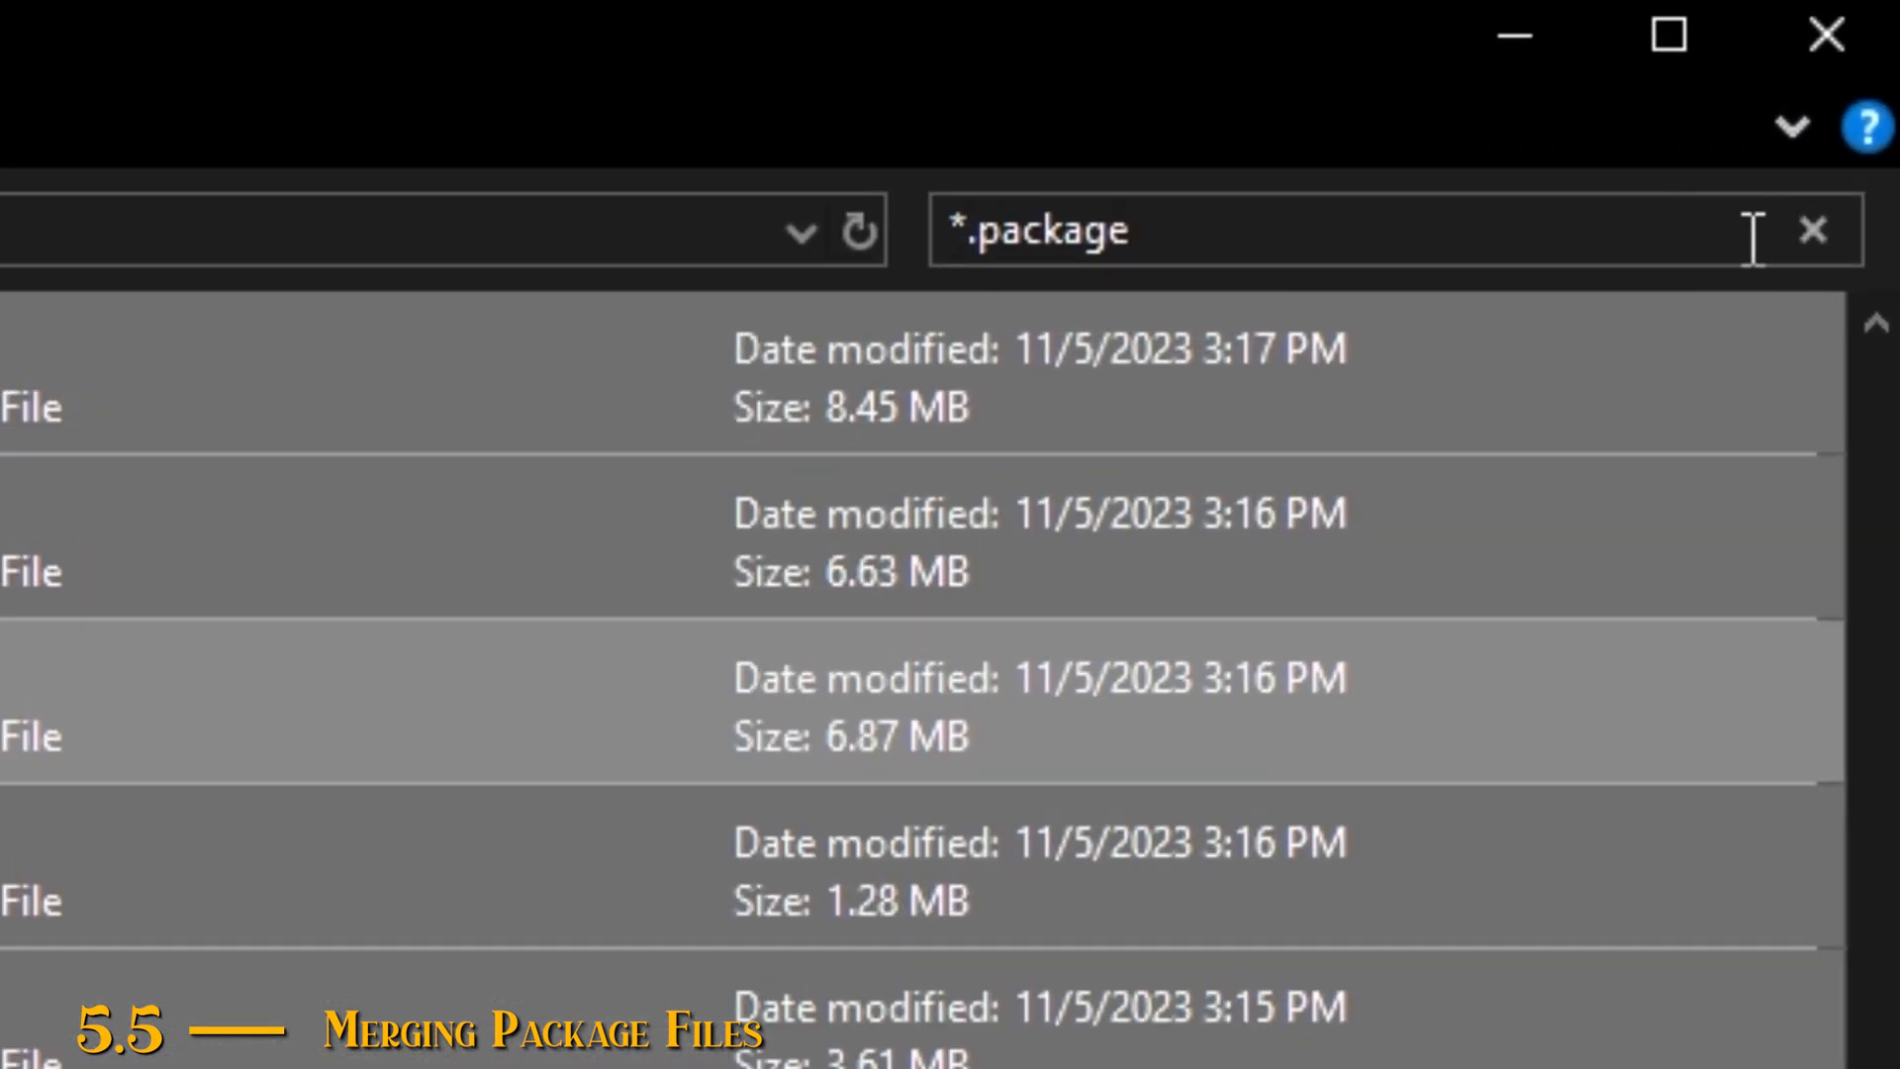
click(1812, 233)
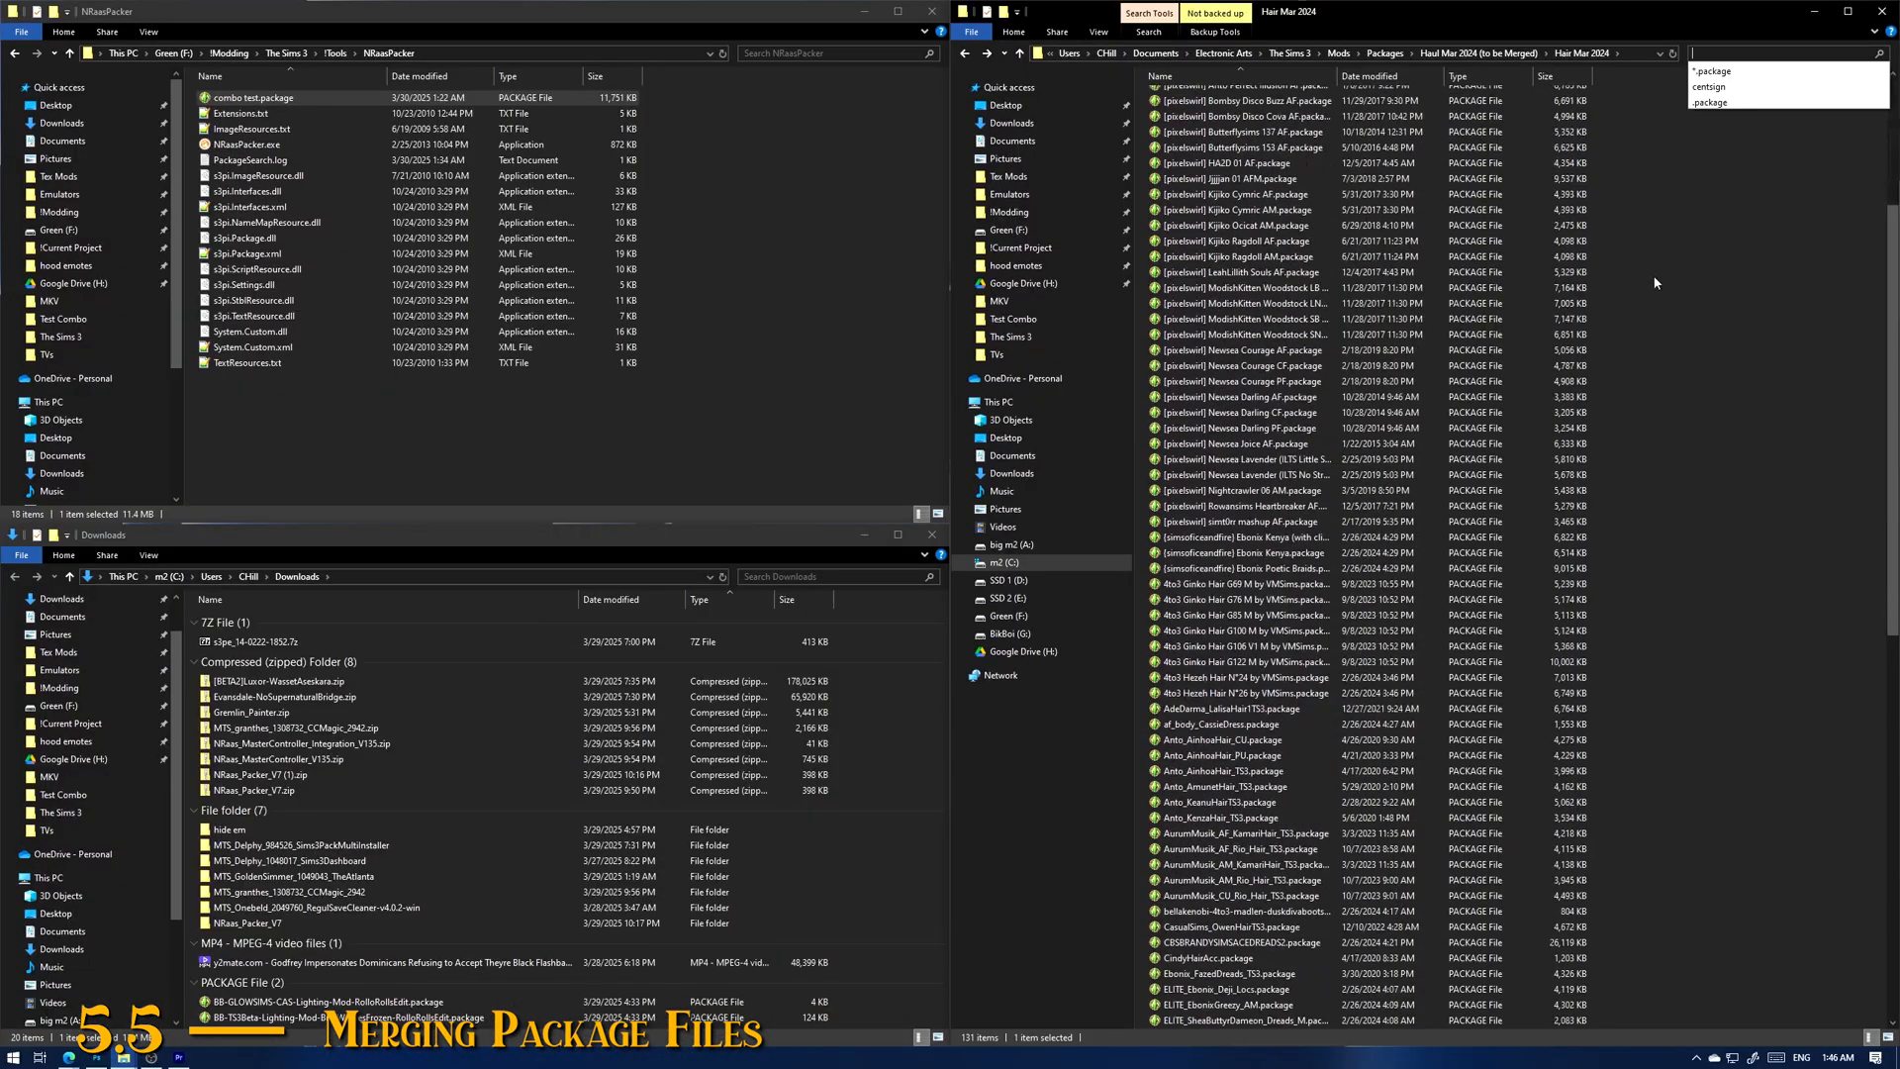
click(1274, 682)
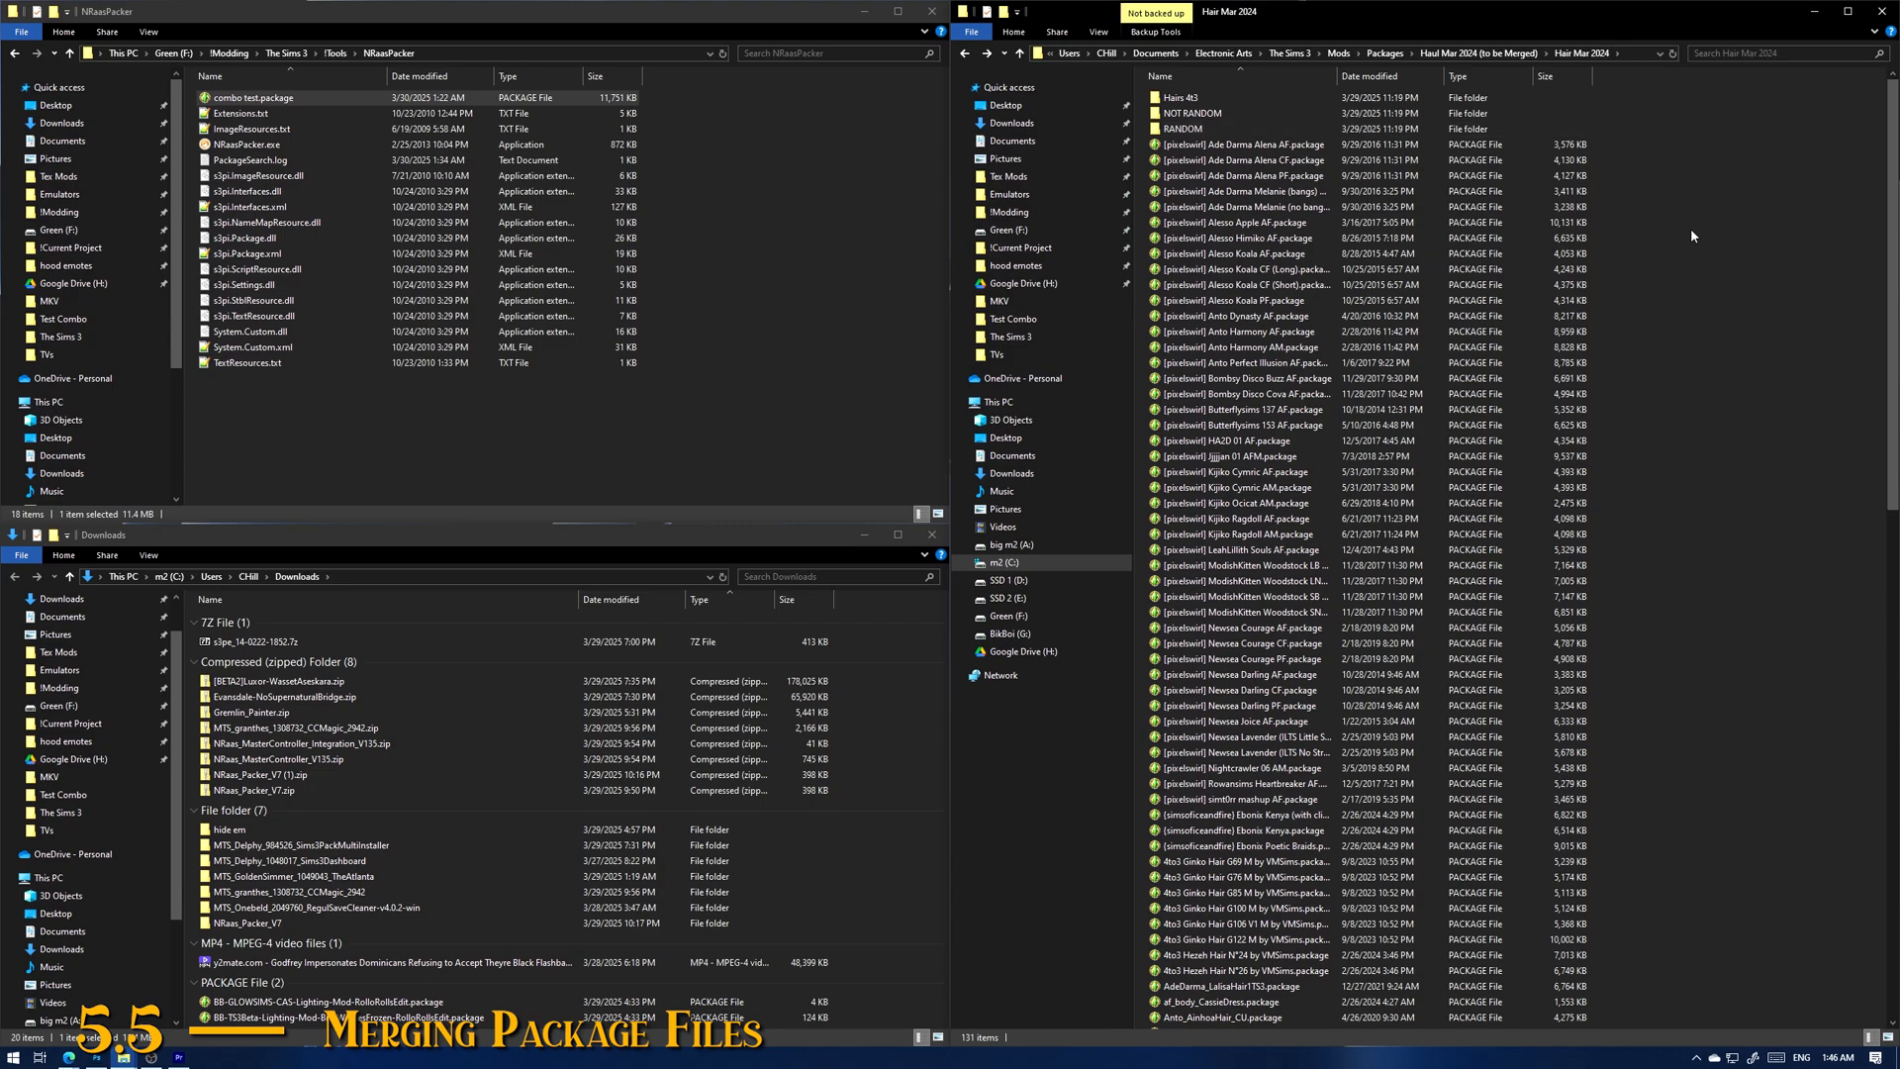
key(ctrl+v)
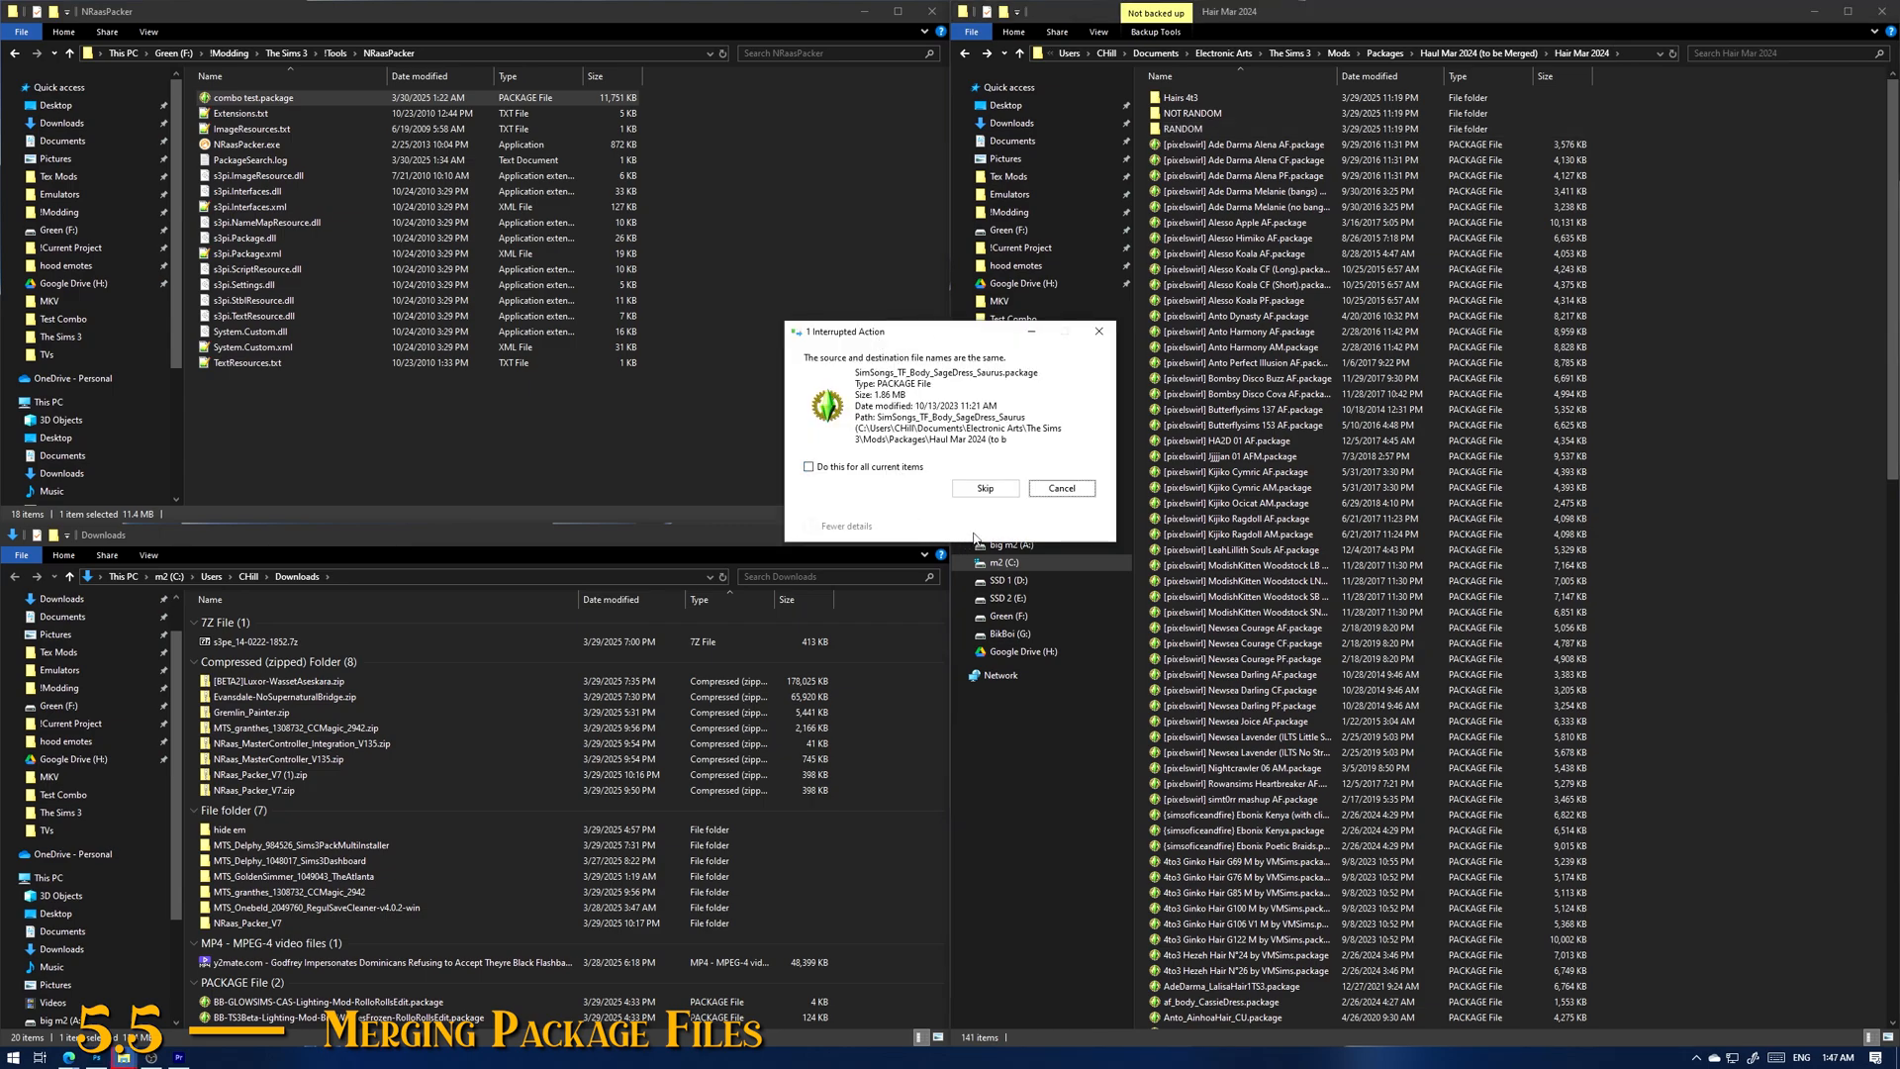
click(978, 488)
click(847, 467)
click(983, 491)
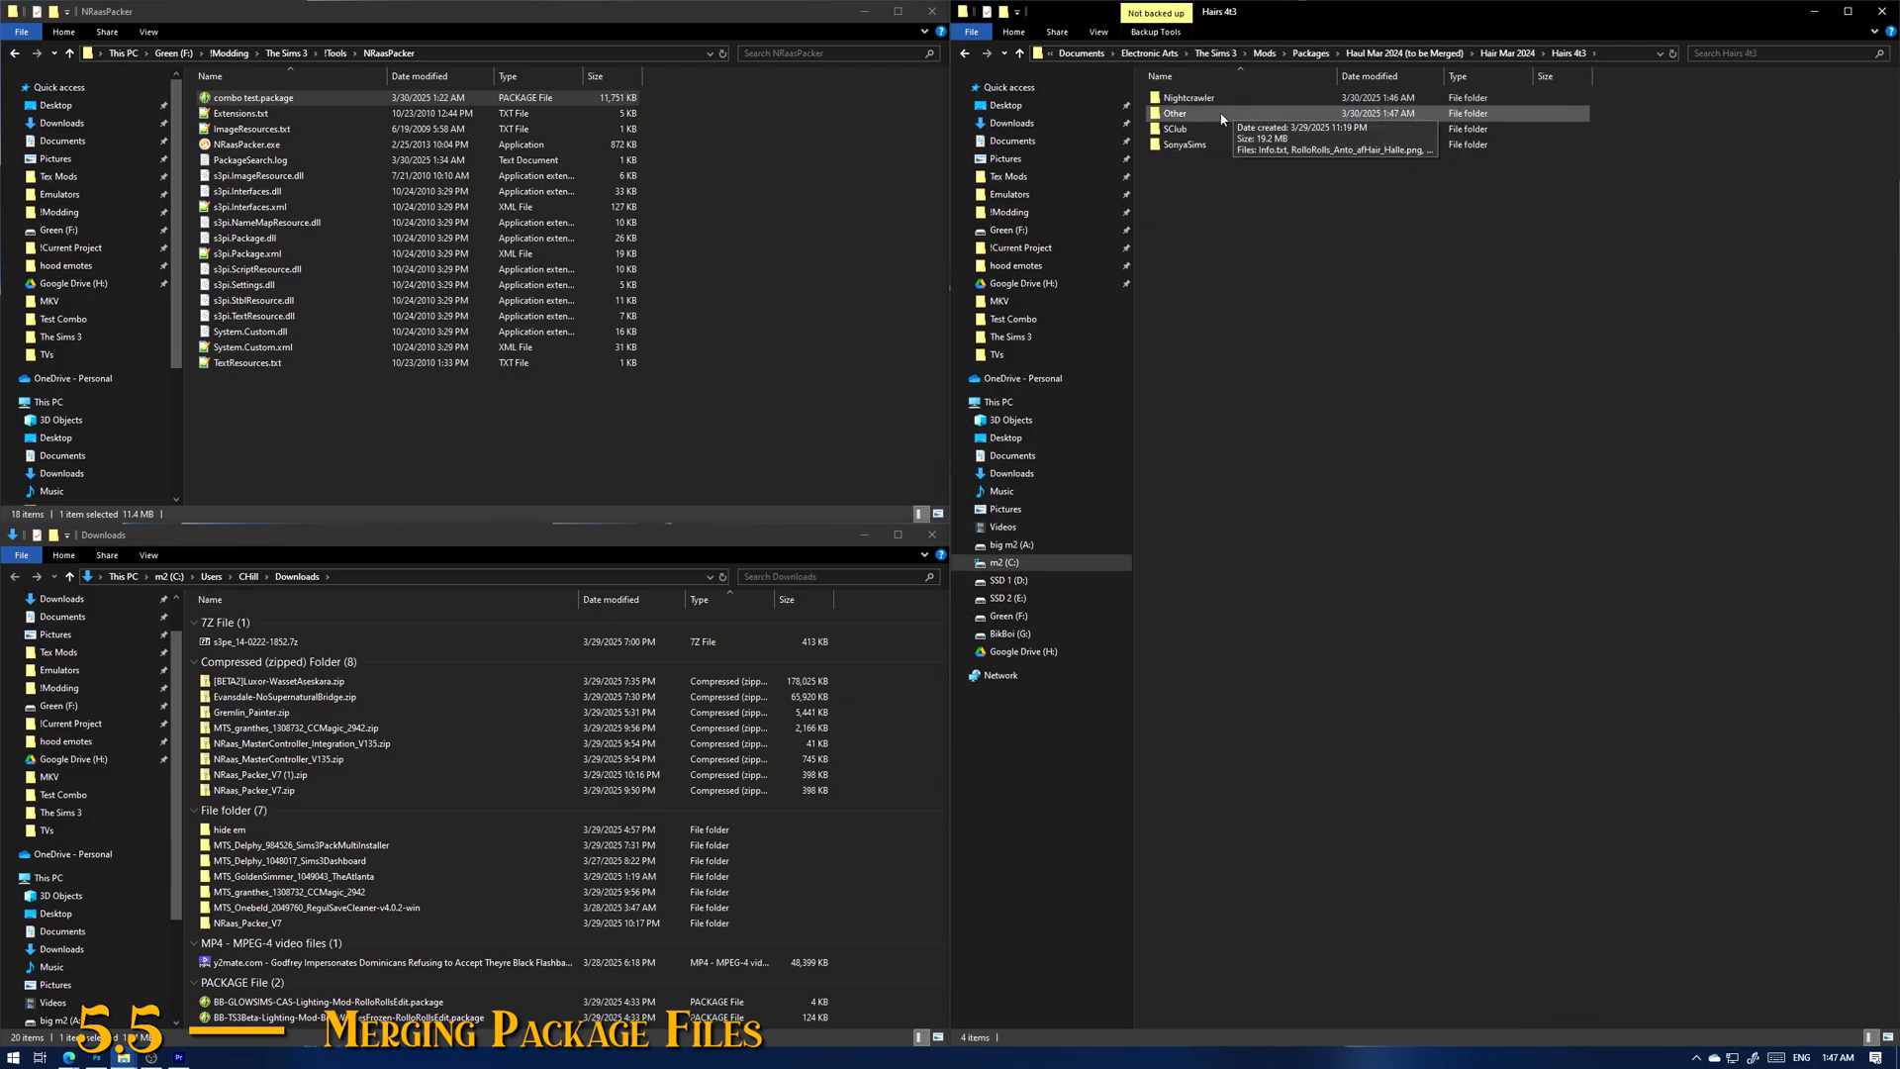
Step: Check the Nightcrawler and Other subfolders of Hairs 4t3 for remaining package files and return to Hair Mar 2024
double_click(1214, 97)
key(alt+Left)
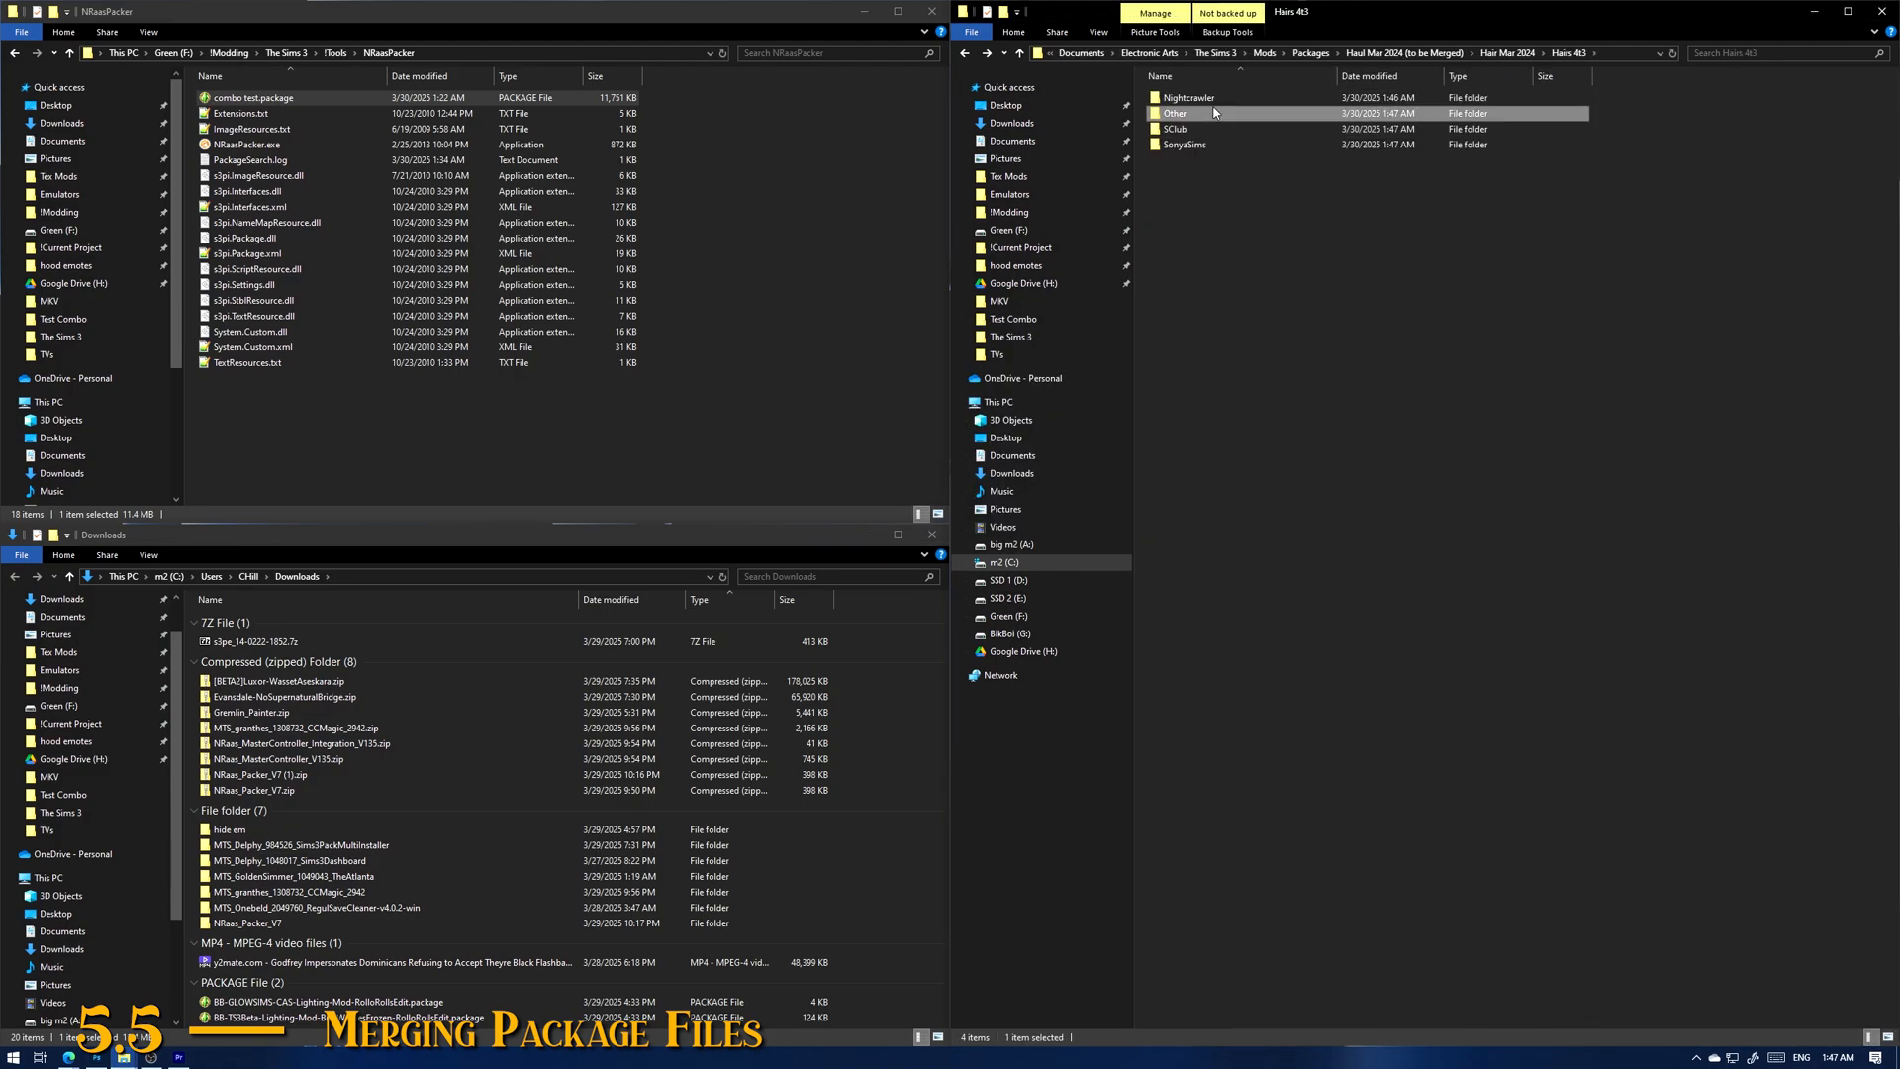
double_click(1253, 114)
key(alt+Left)
key(alt+Left)
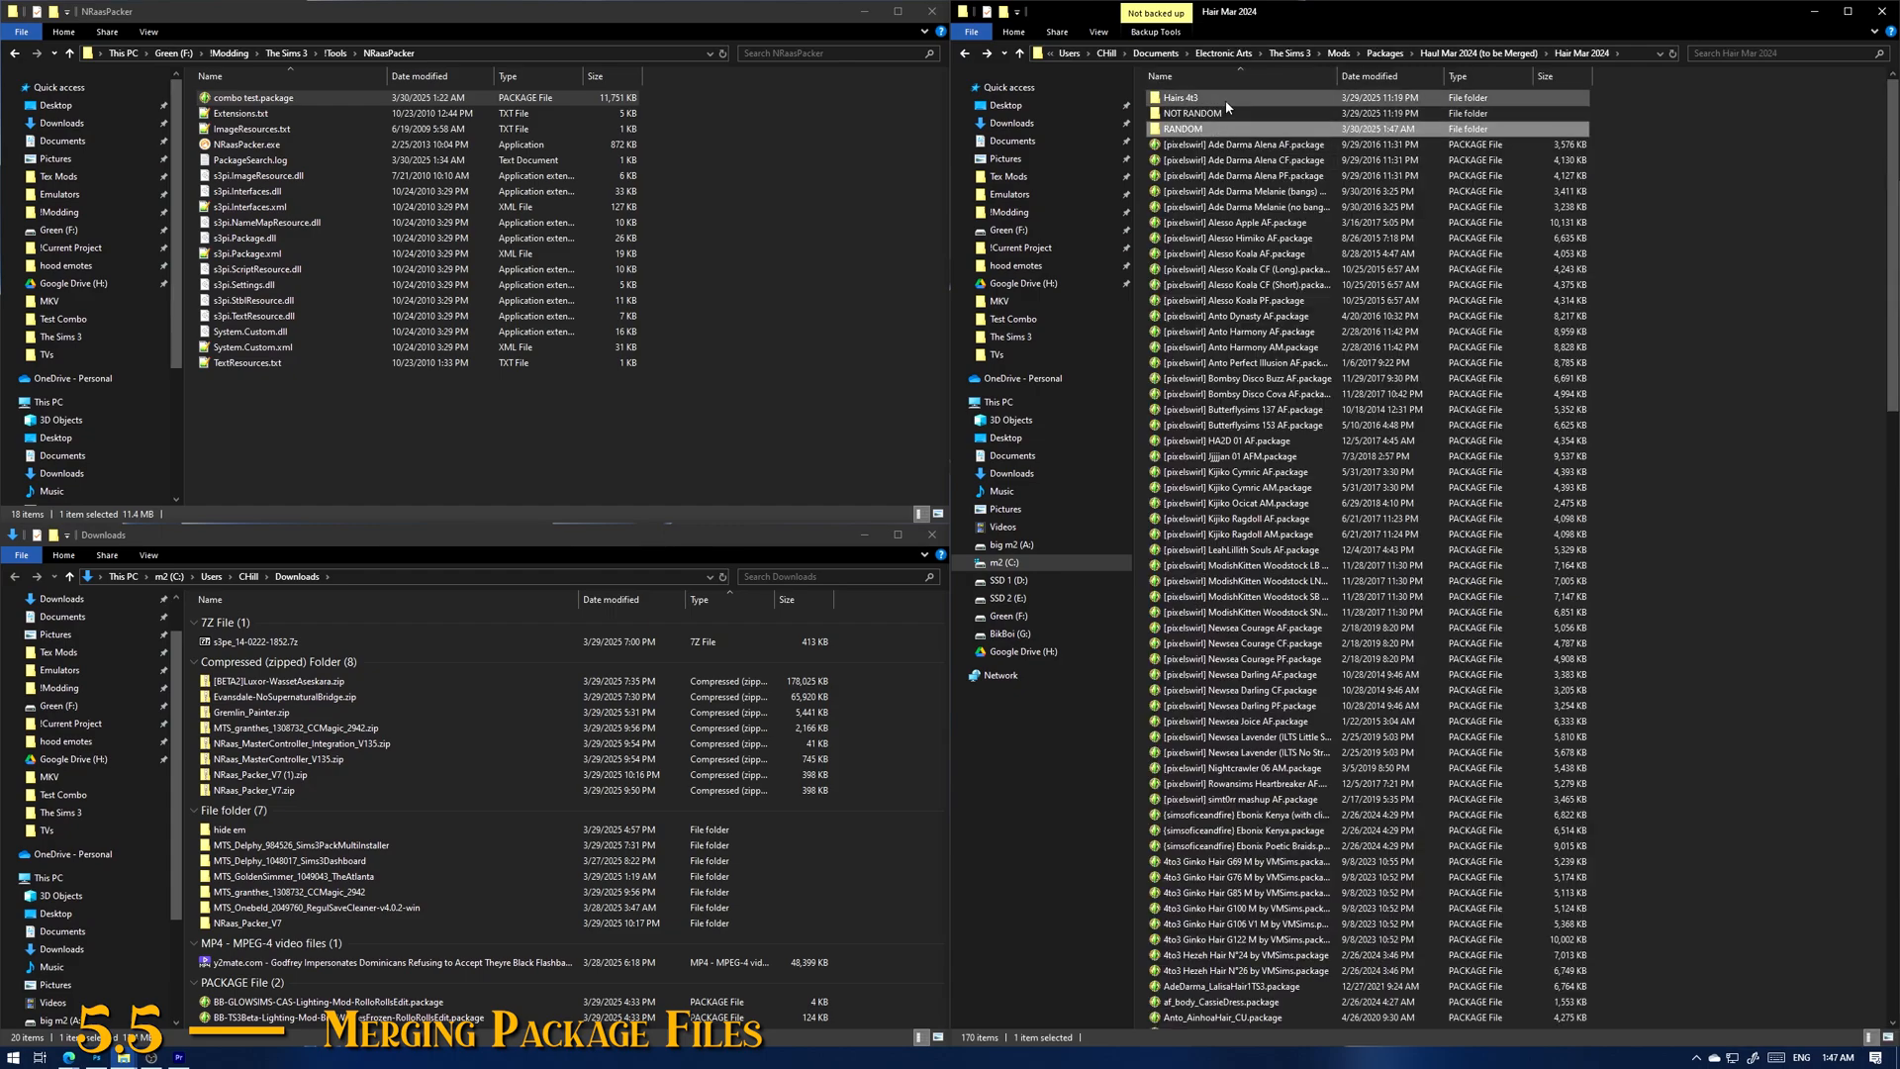
Step: Delete the Hairs 4t3, NOT RANDOM and RANDOM subfolders from Hair Mar 2024 and review the remaining package files
shift+click(1225, 99)
key(Delete)
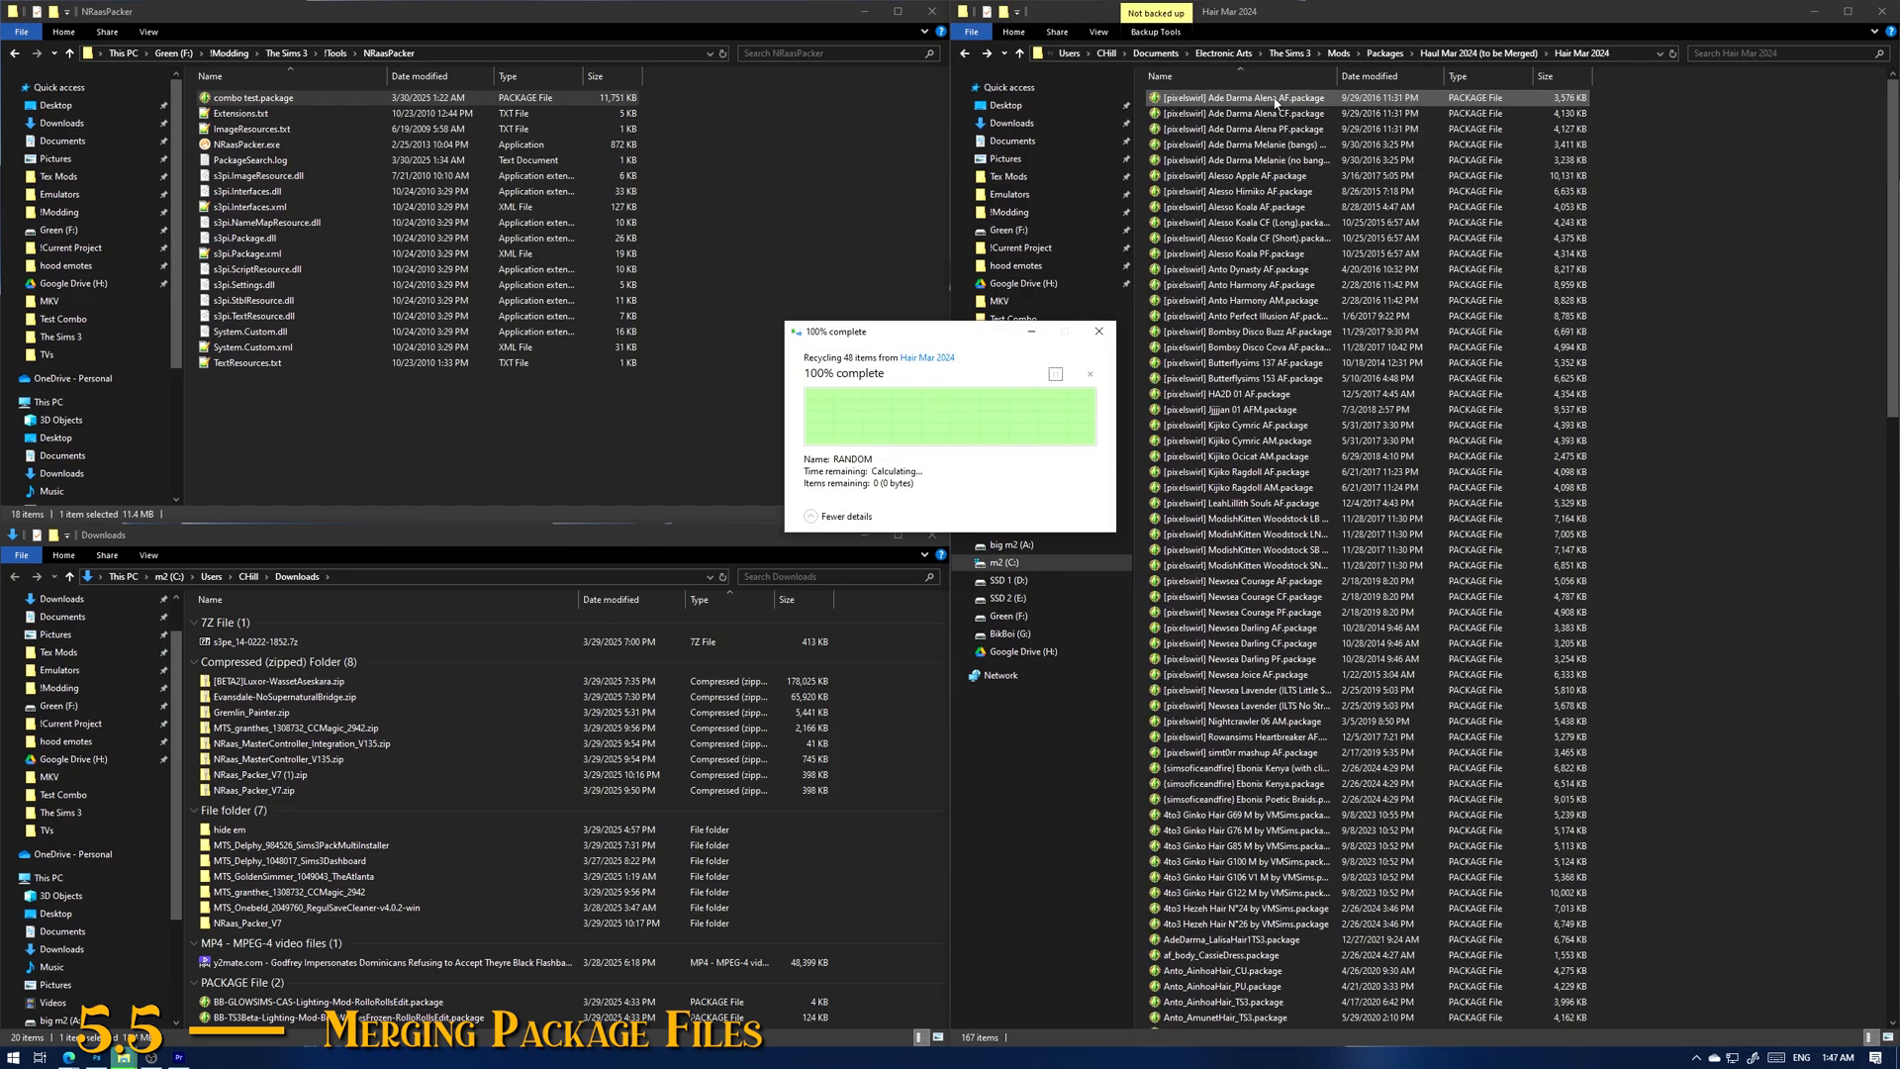
scroll(1495, 344, down, 9)
scroll(1592, 556, down, 20)
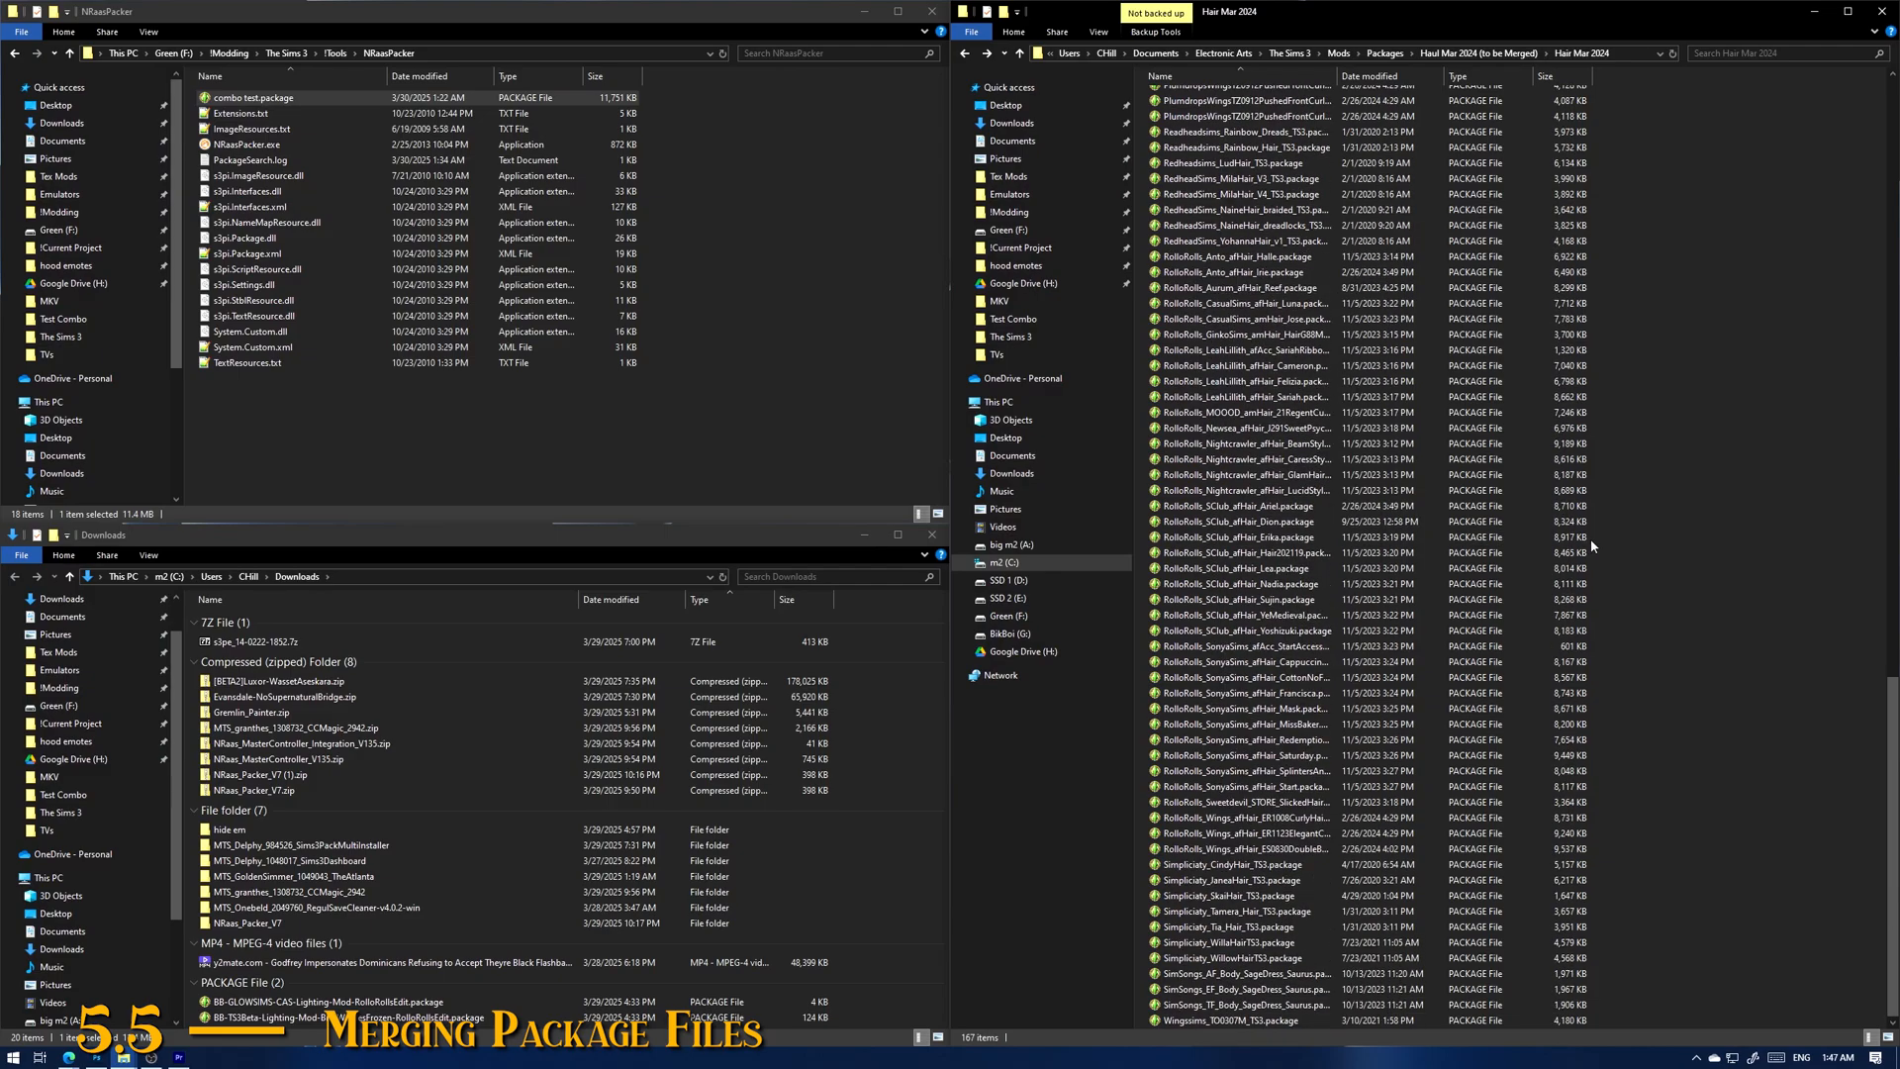
scroll(1589, 538, up, 13)
scroll(1588, 537, up, 20)
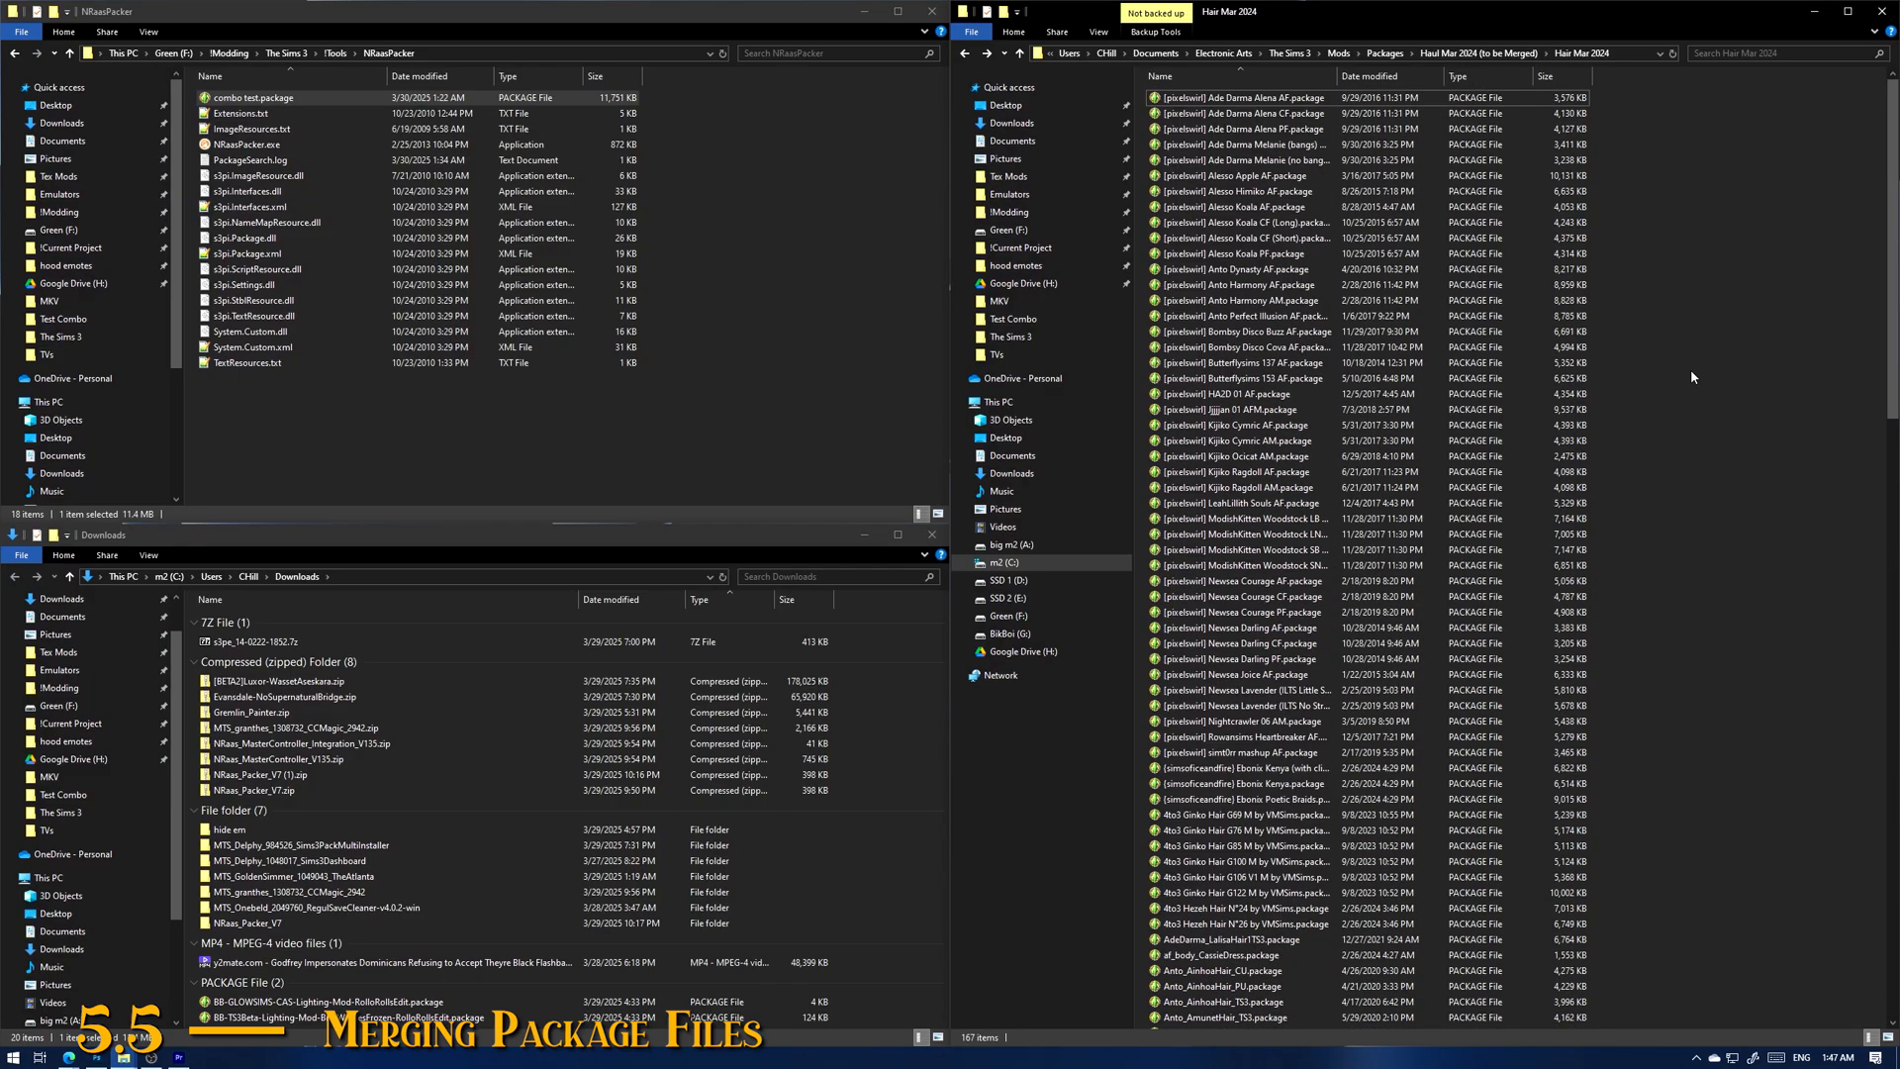
Step: Switch to s3pe and create a new empty package
click(337, 52)
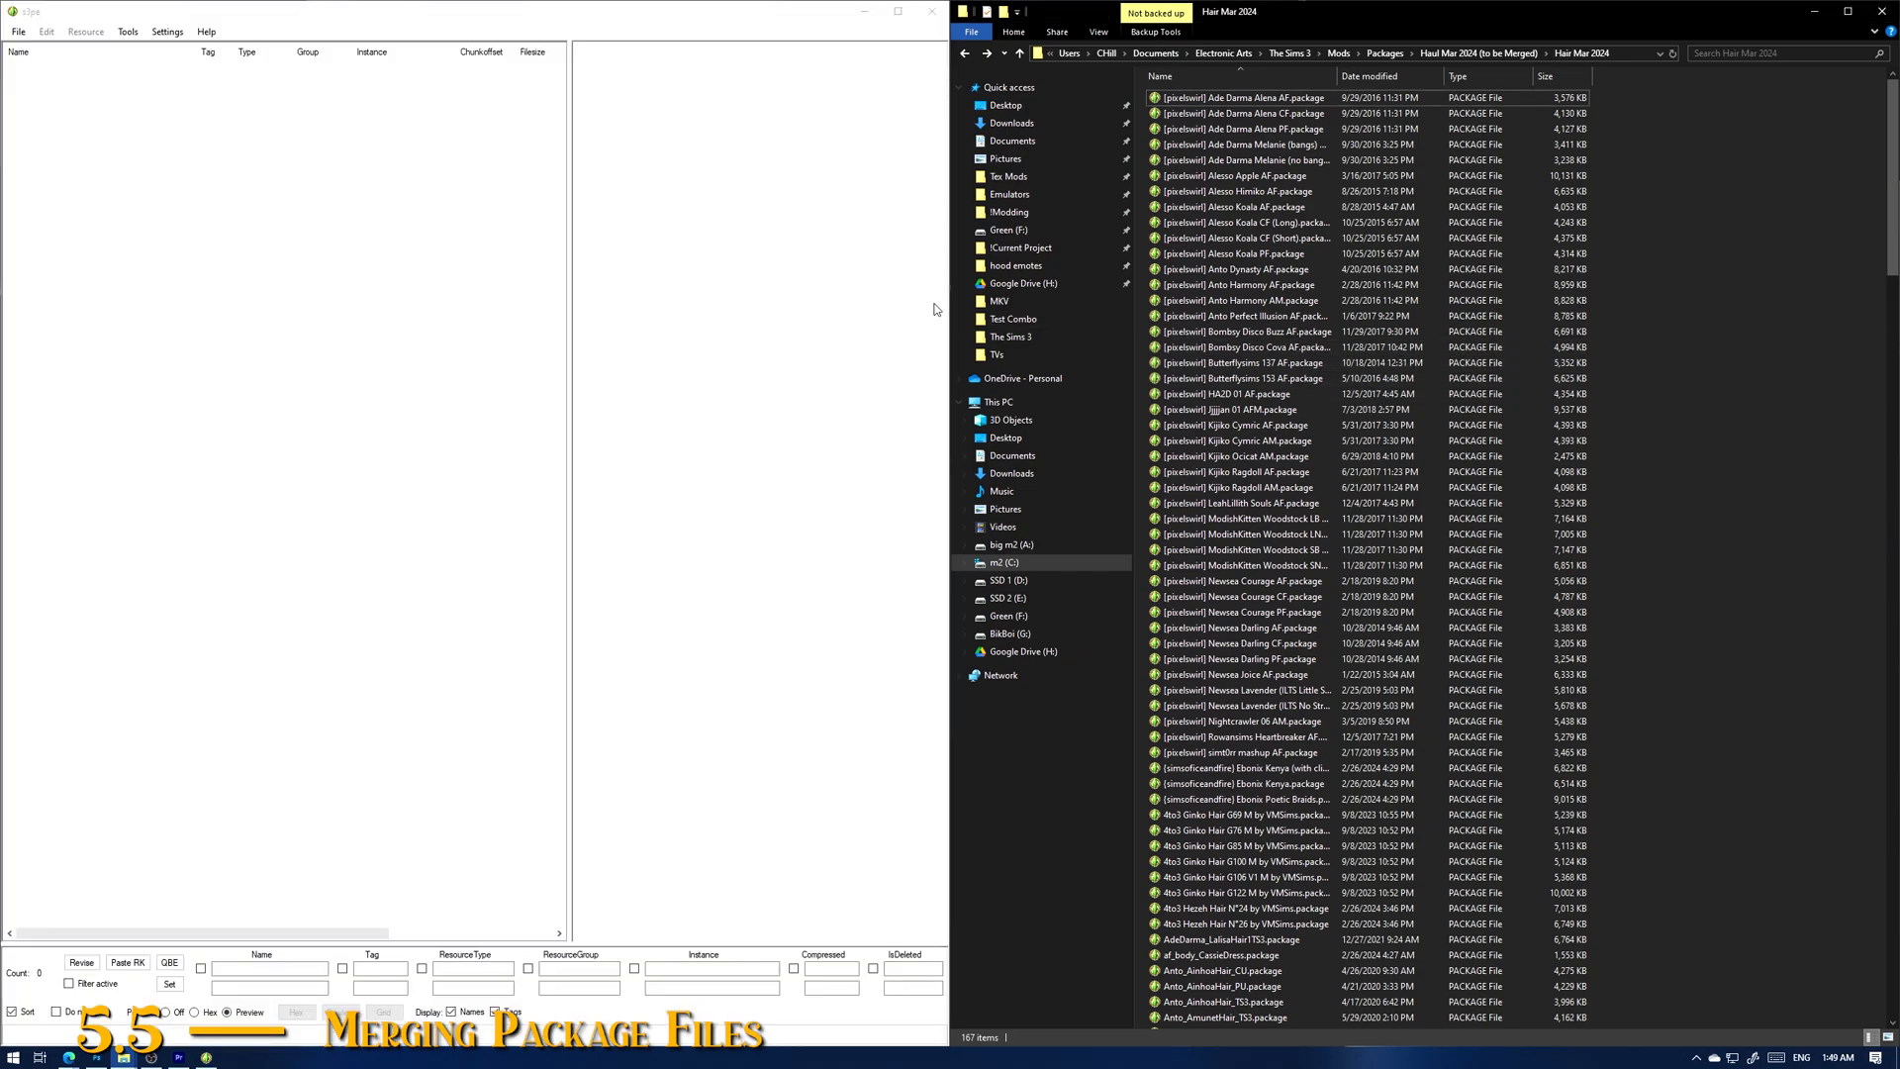
click(41, 13)
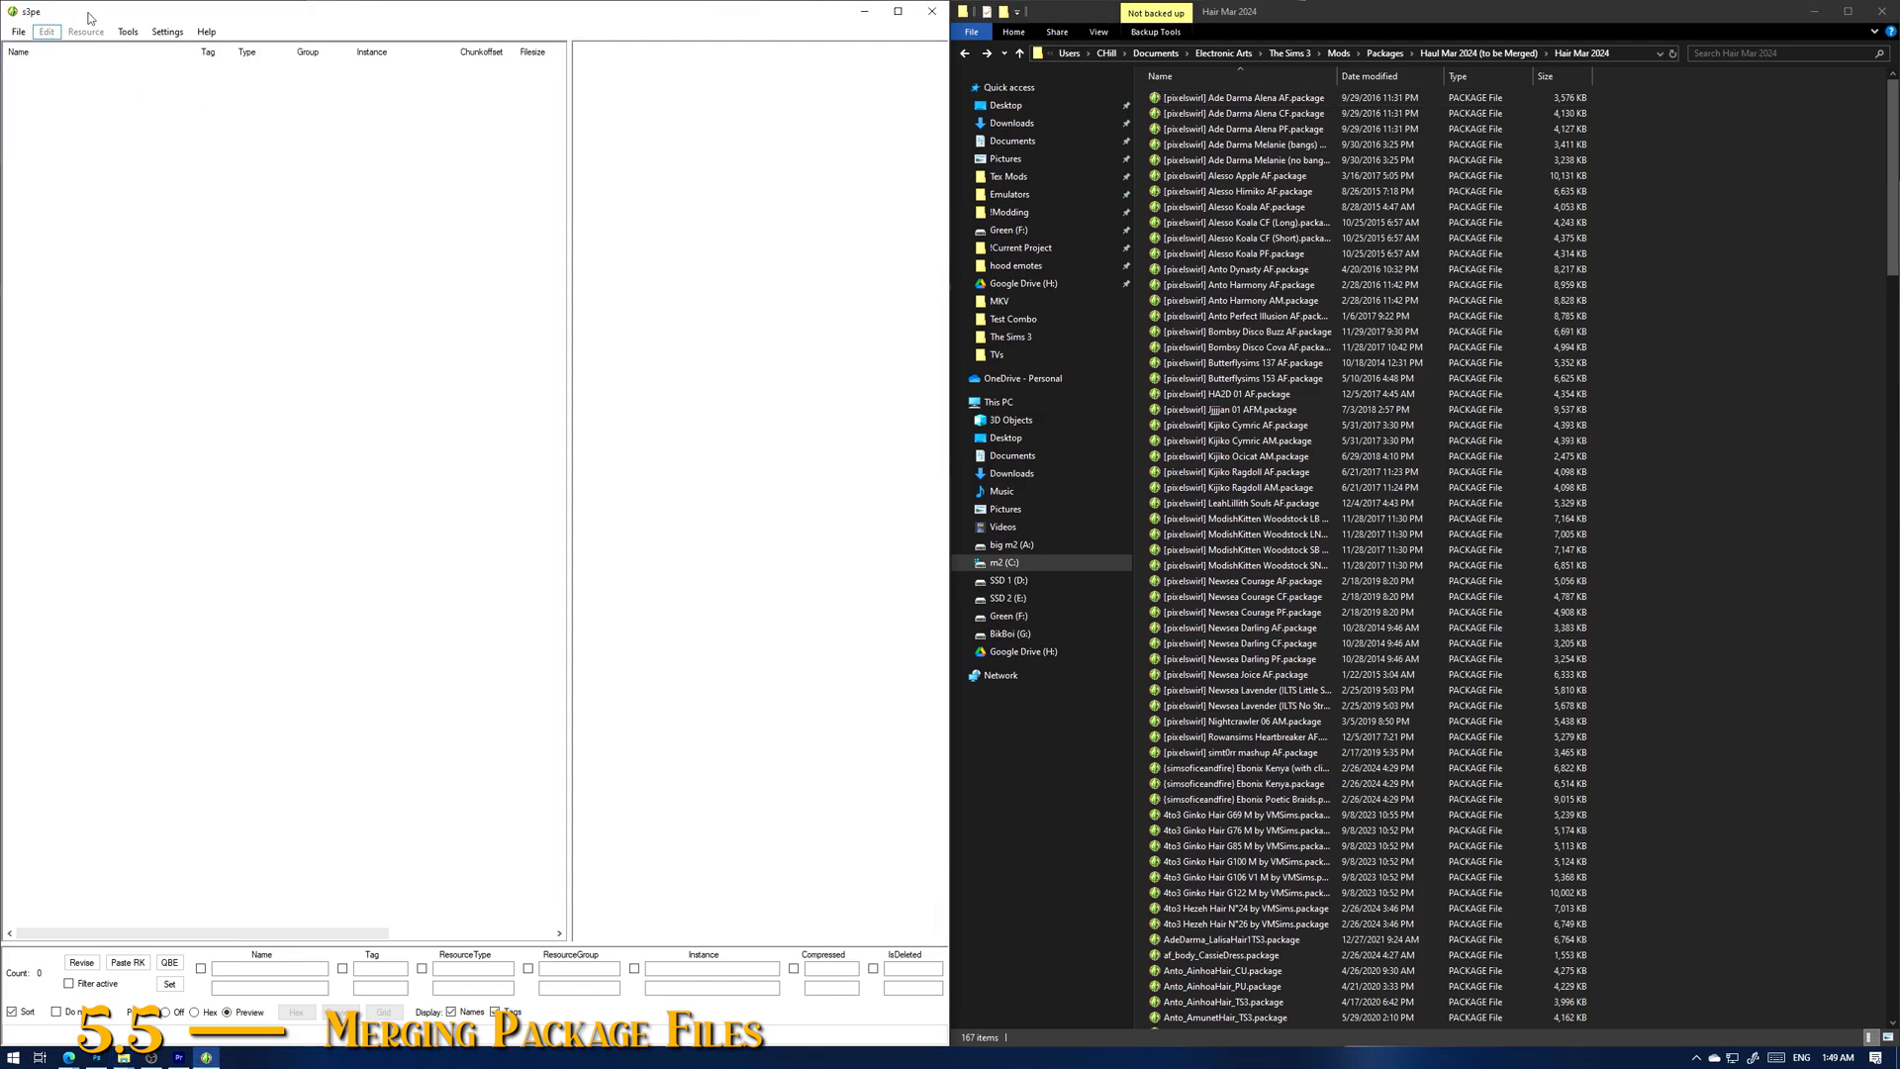
click(19, 32)
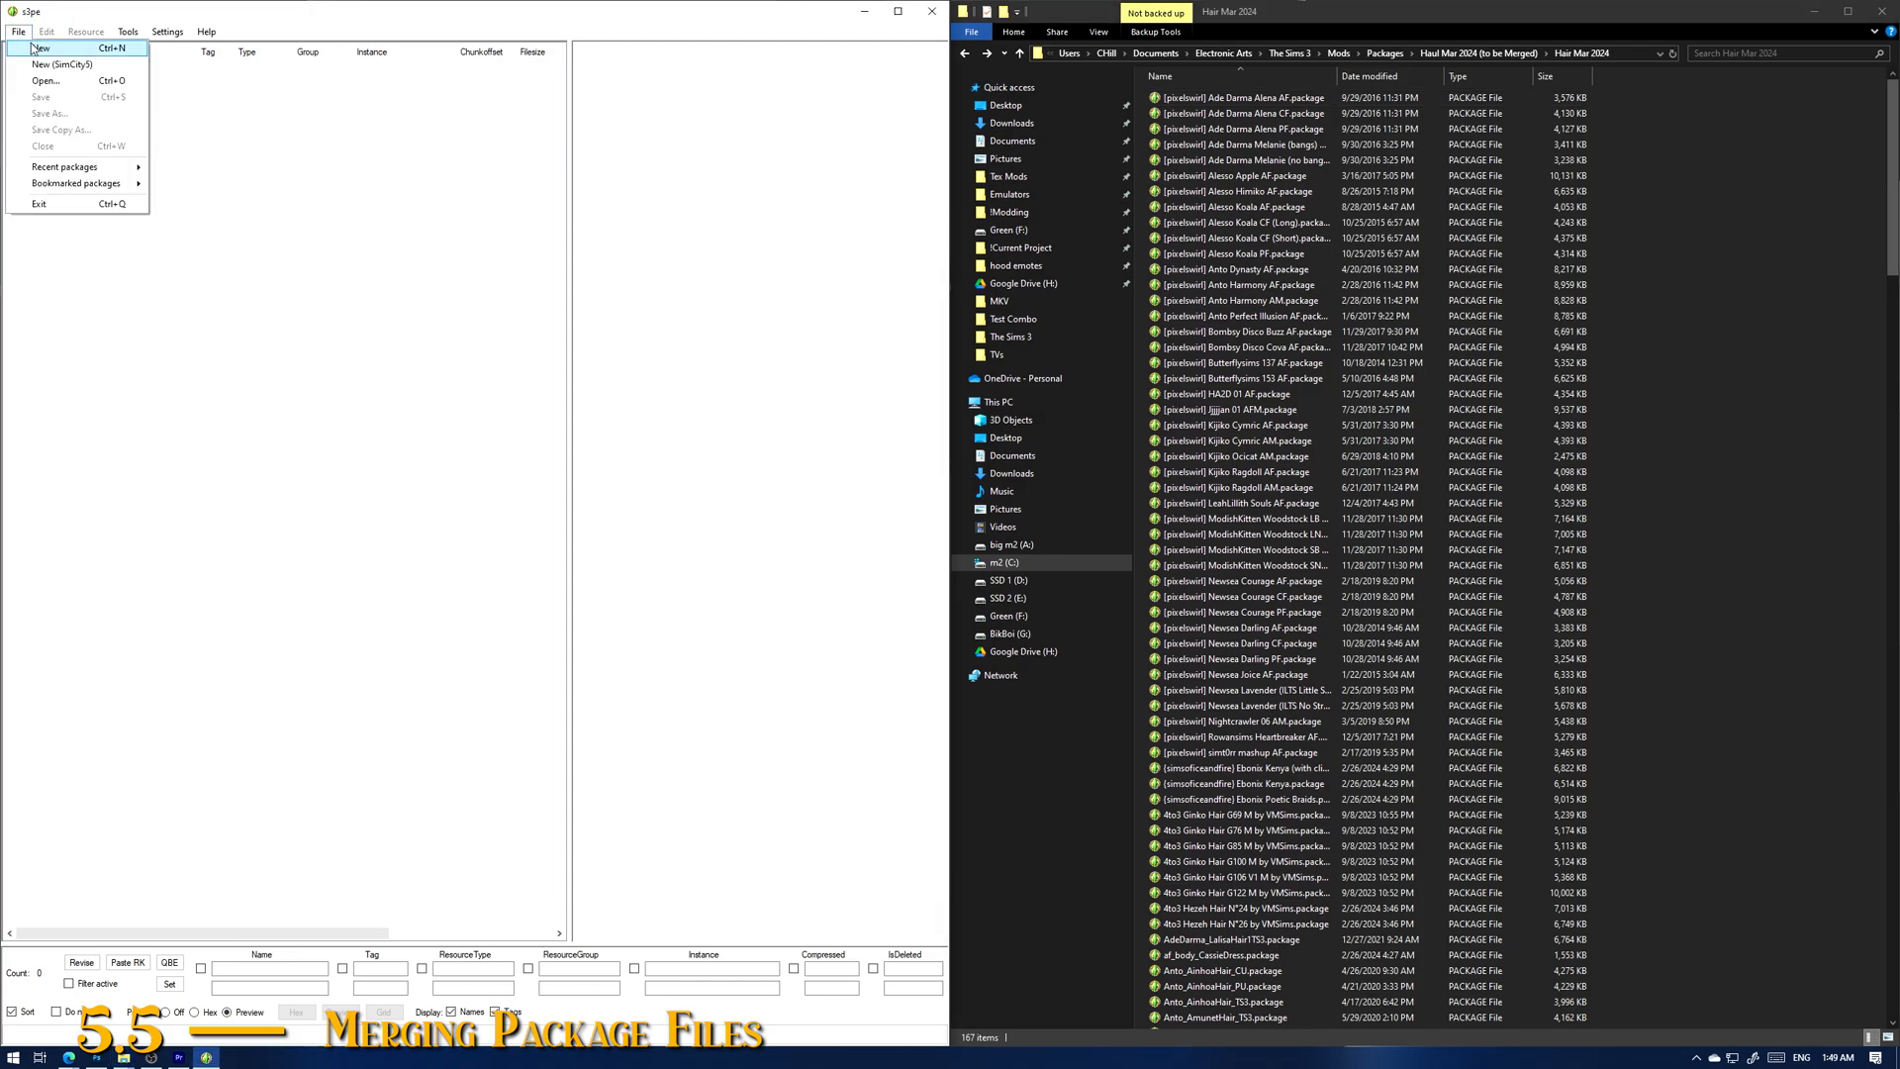
click(38, 50)
Step: Select all package files in the Hair Mar 2024 folder and check their combined size in the file properties
click(1426, 147)
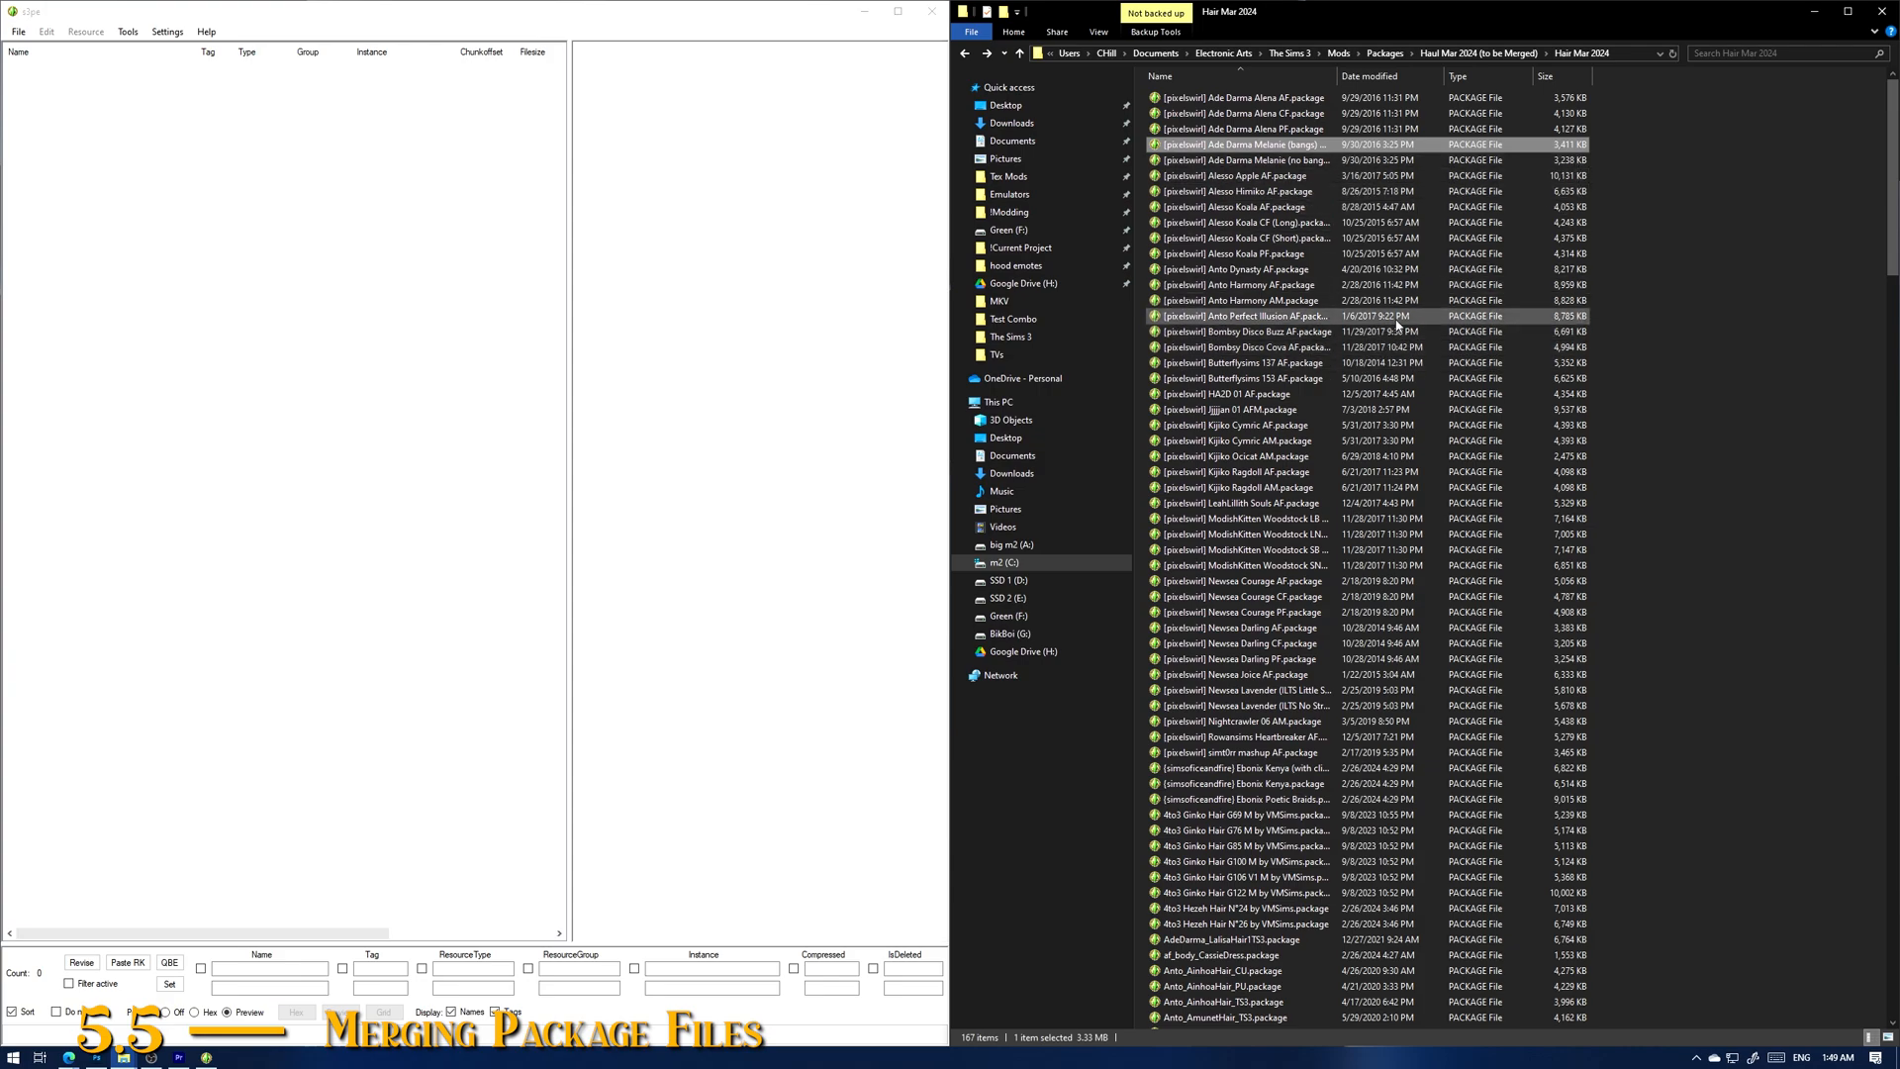
key(ctrl+a)
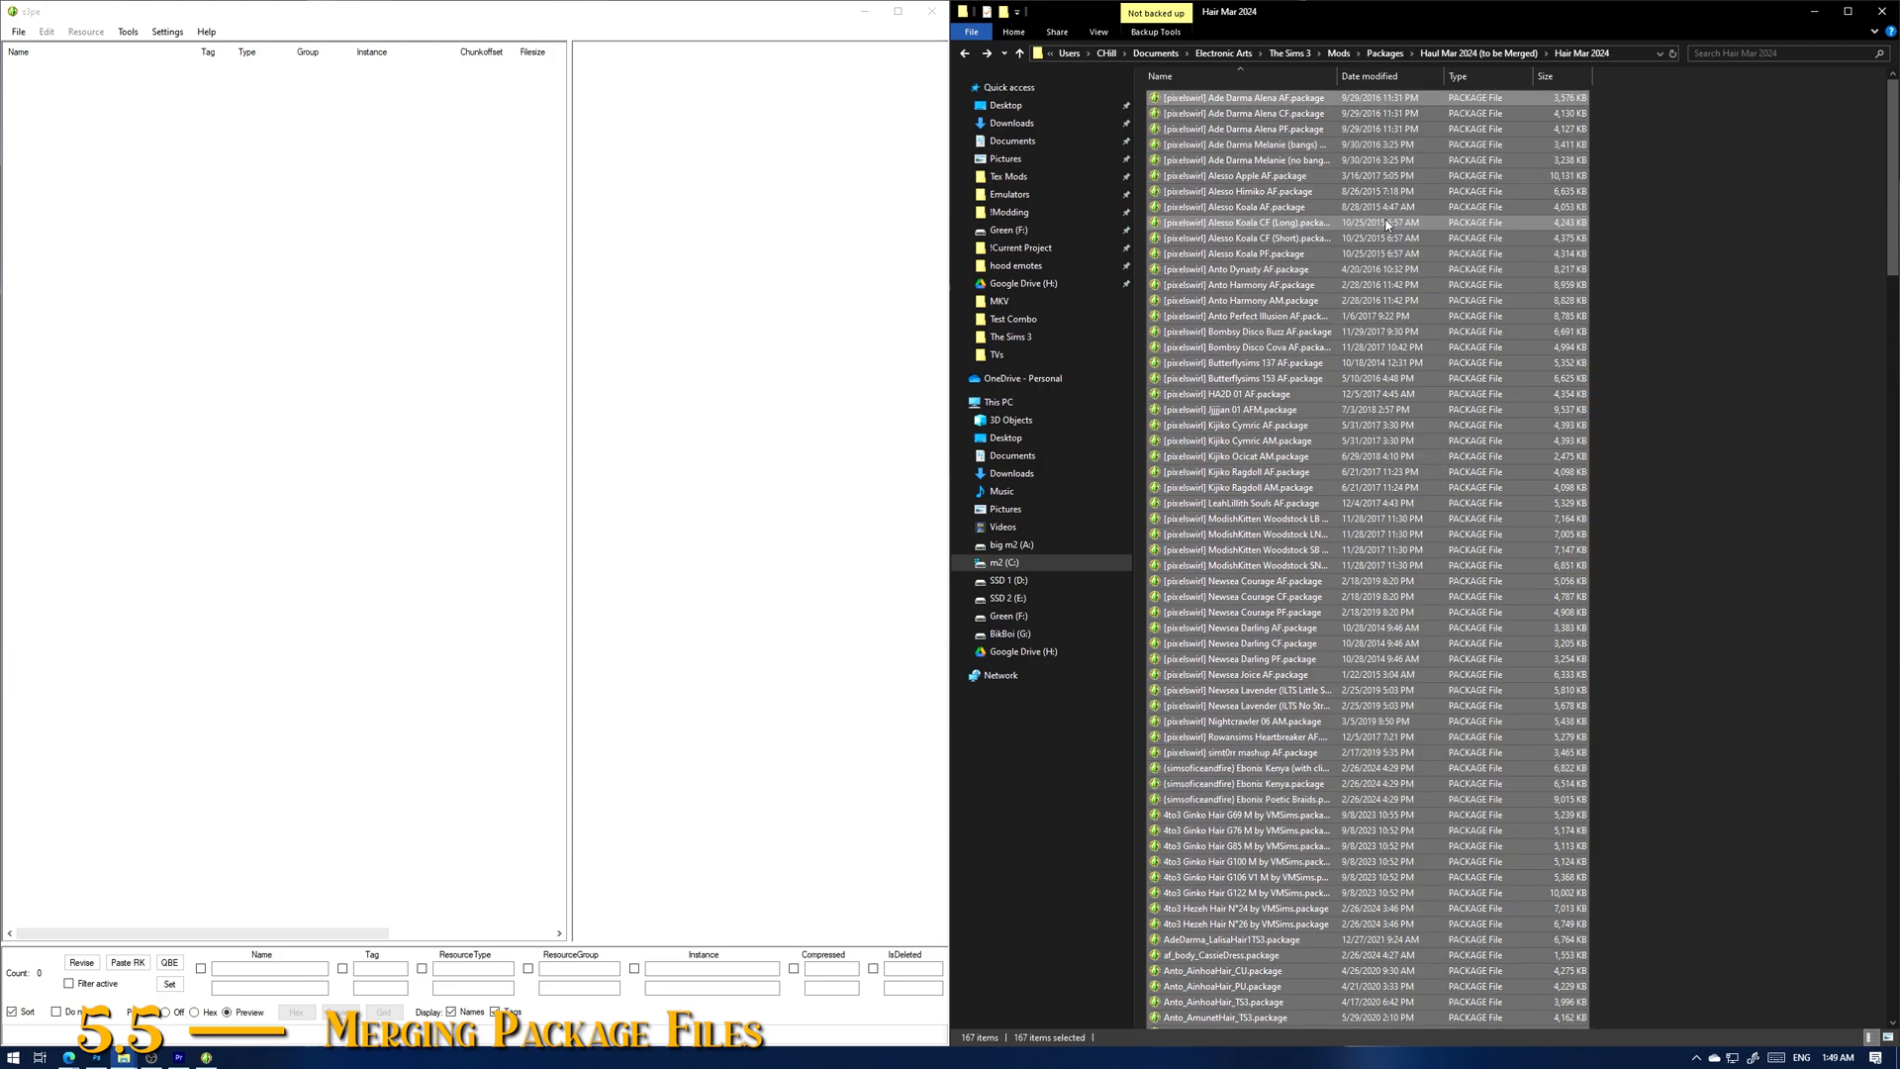
scroll(1404, 554, down, 2)
scroll(1403, 554, up, 2)
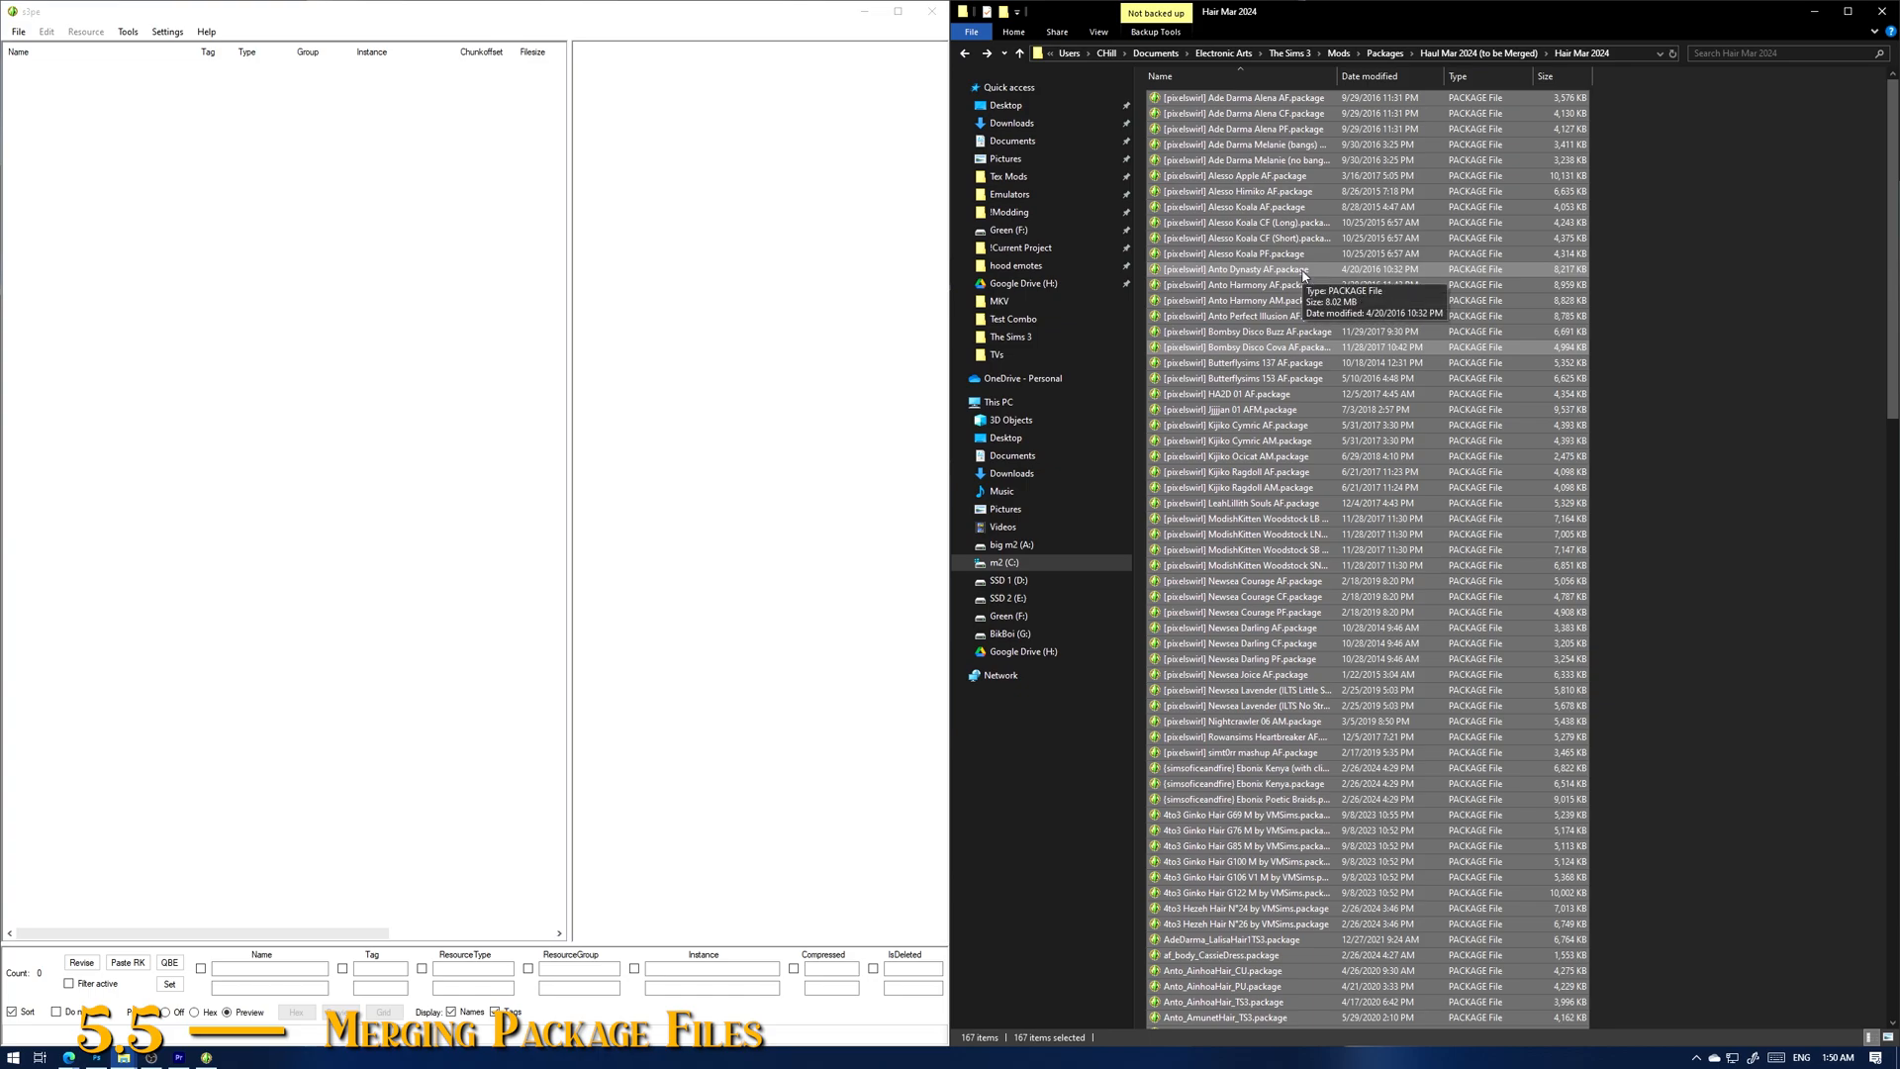
right_click(1303, 274)
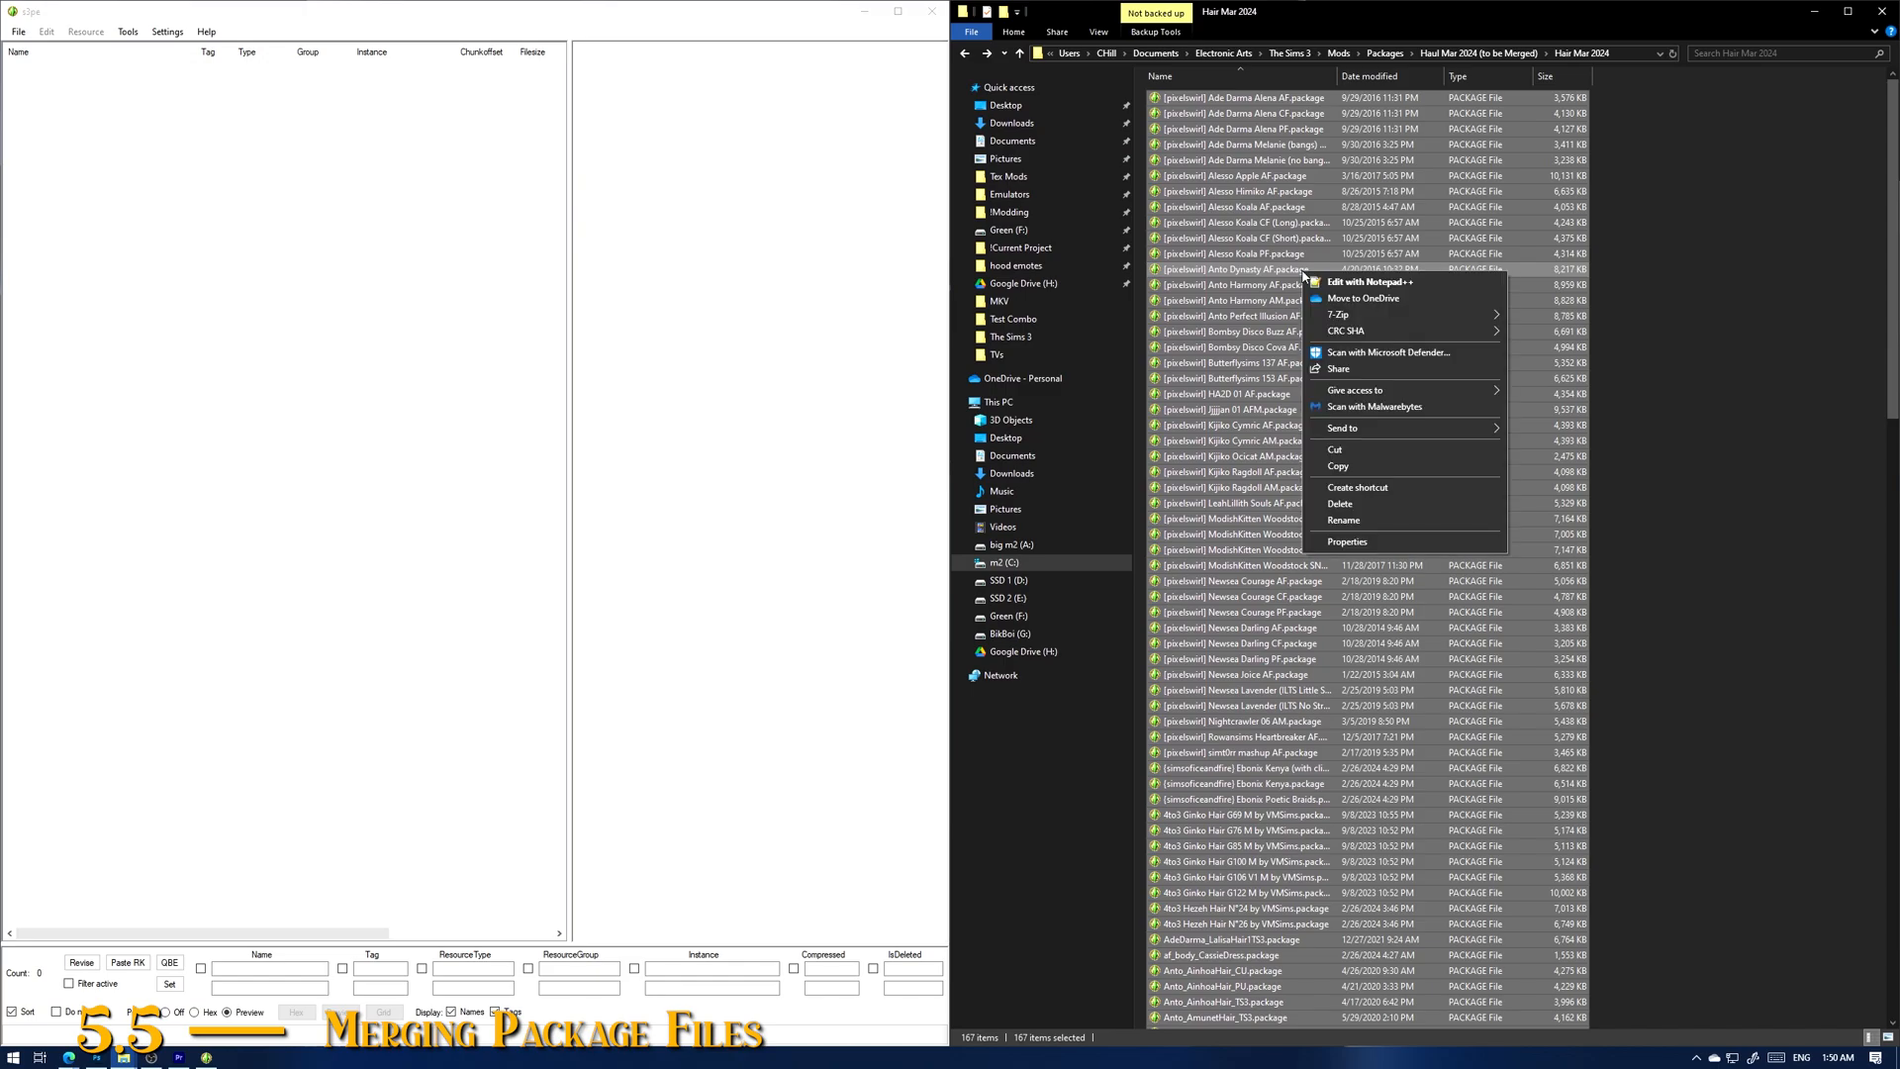
click(1374, 543)
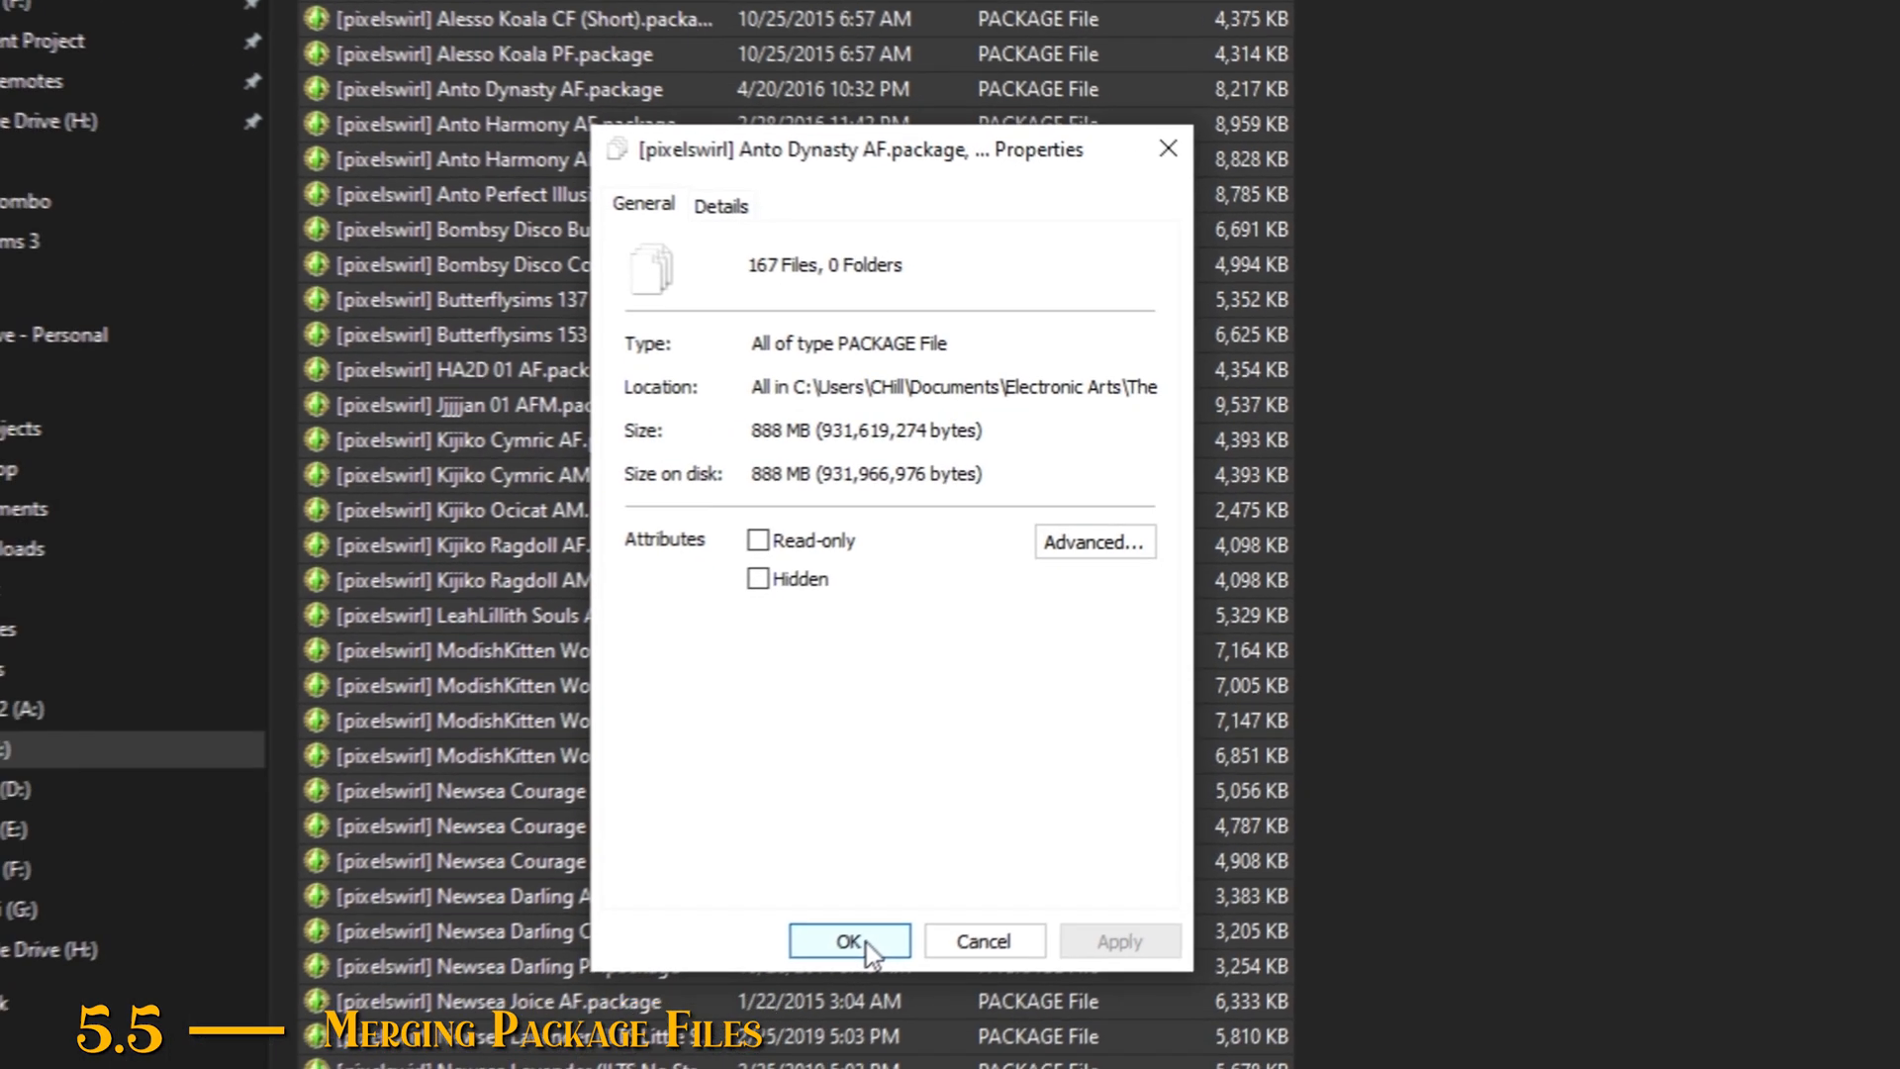
click(747, 1007)
Step: Import all the selected package files into the empty s3pe package with Replace duplicates, declining auto-save after each imported package
drag(1277, 224, 294, 327)
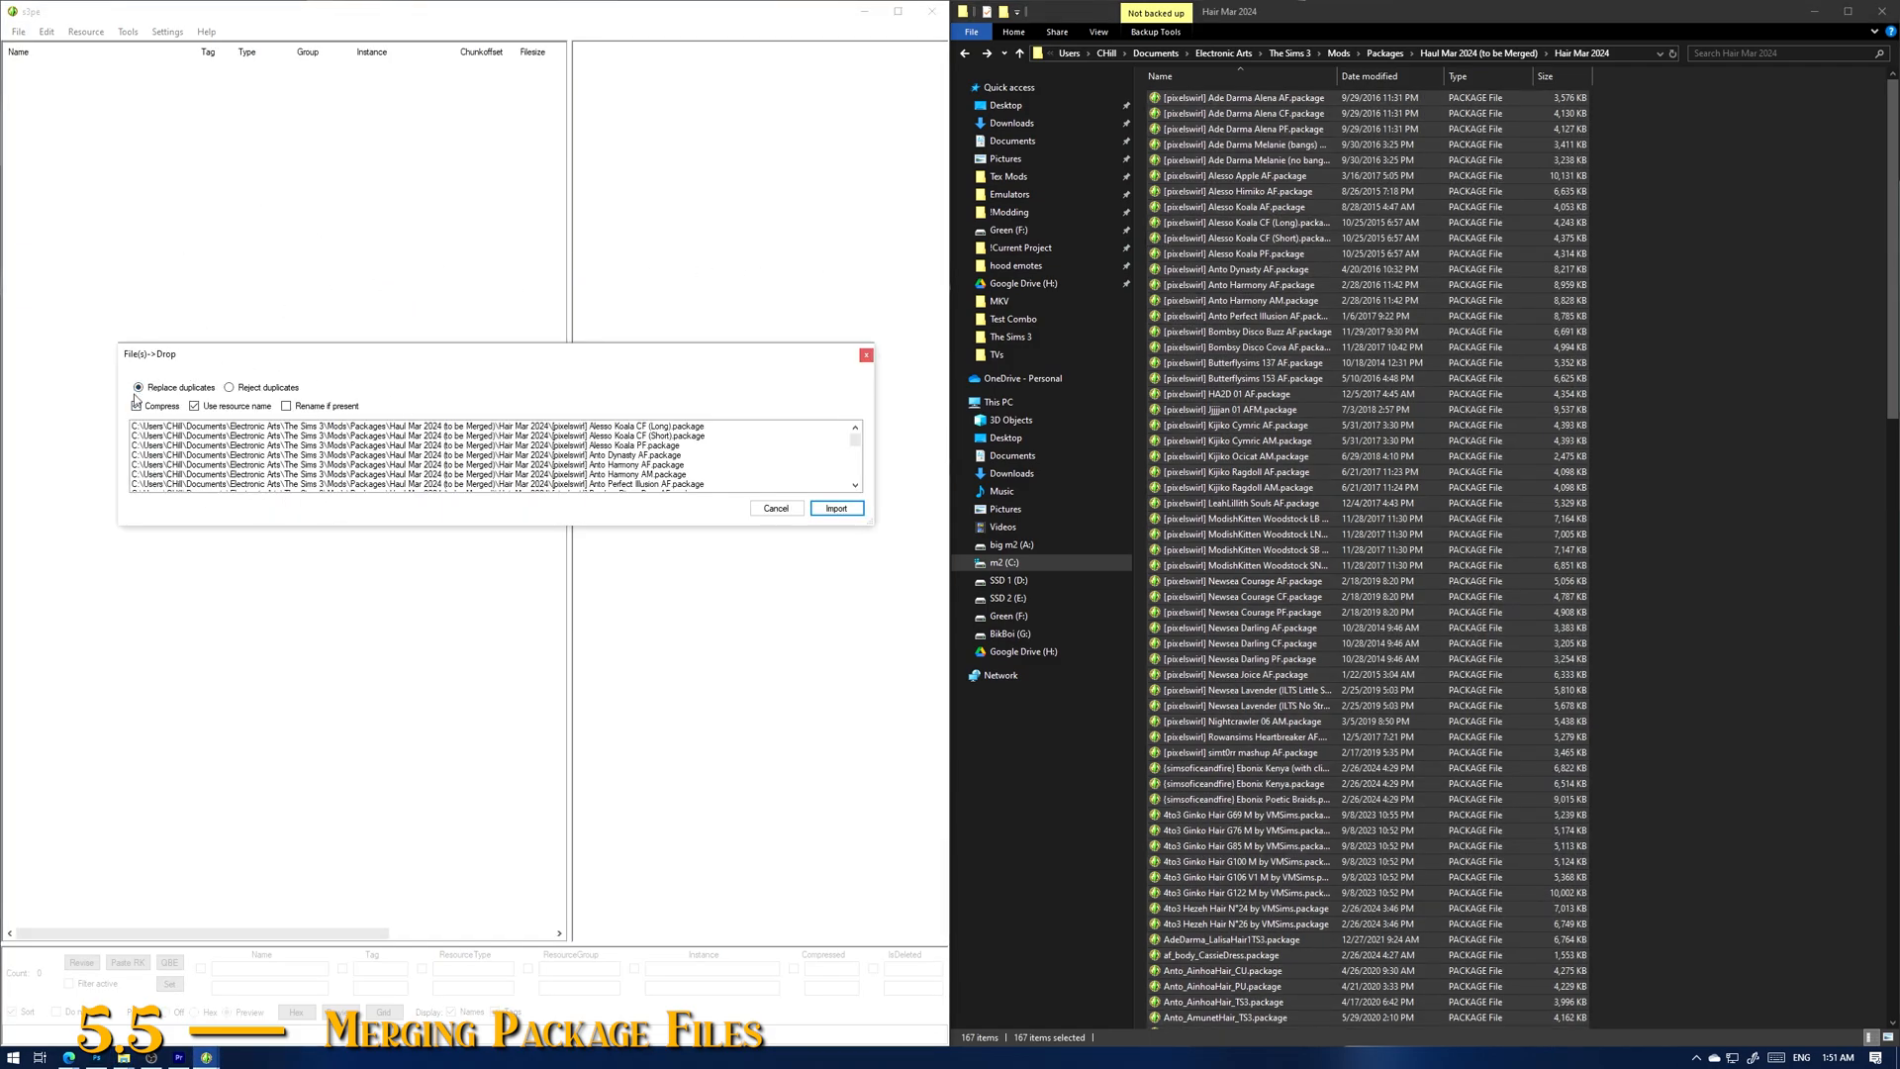
click(135, 405)
click(194, 406)
click(837, 508)
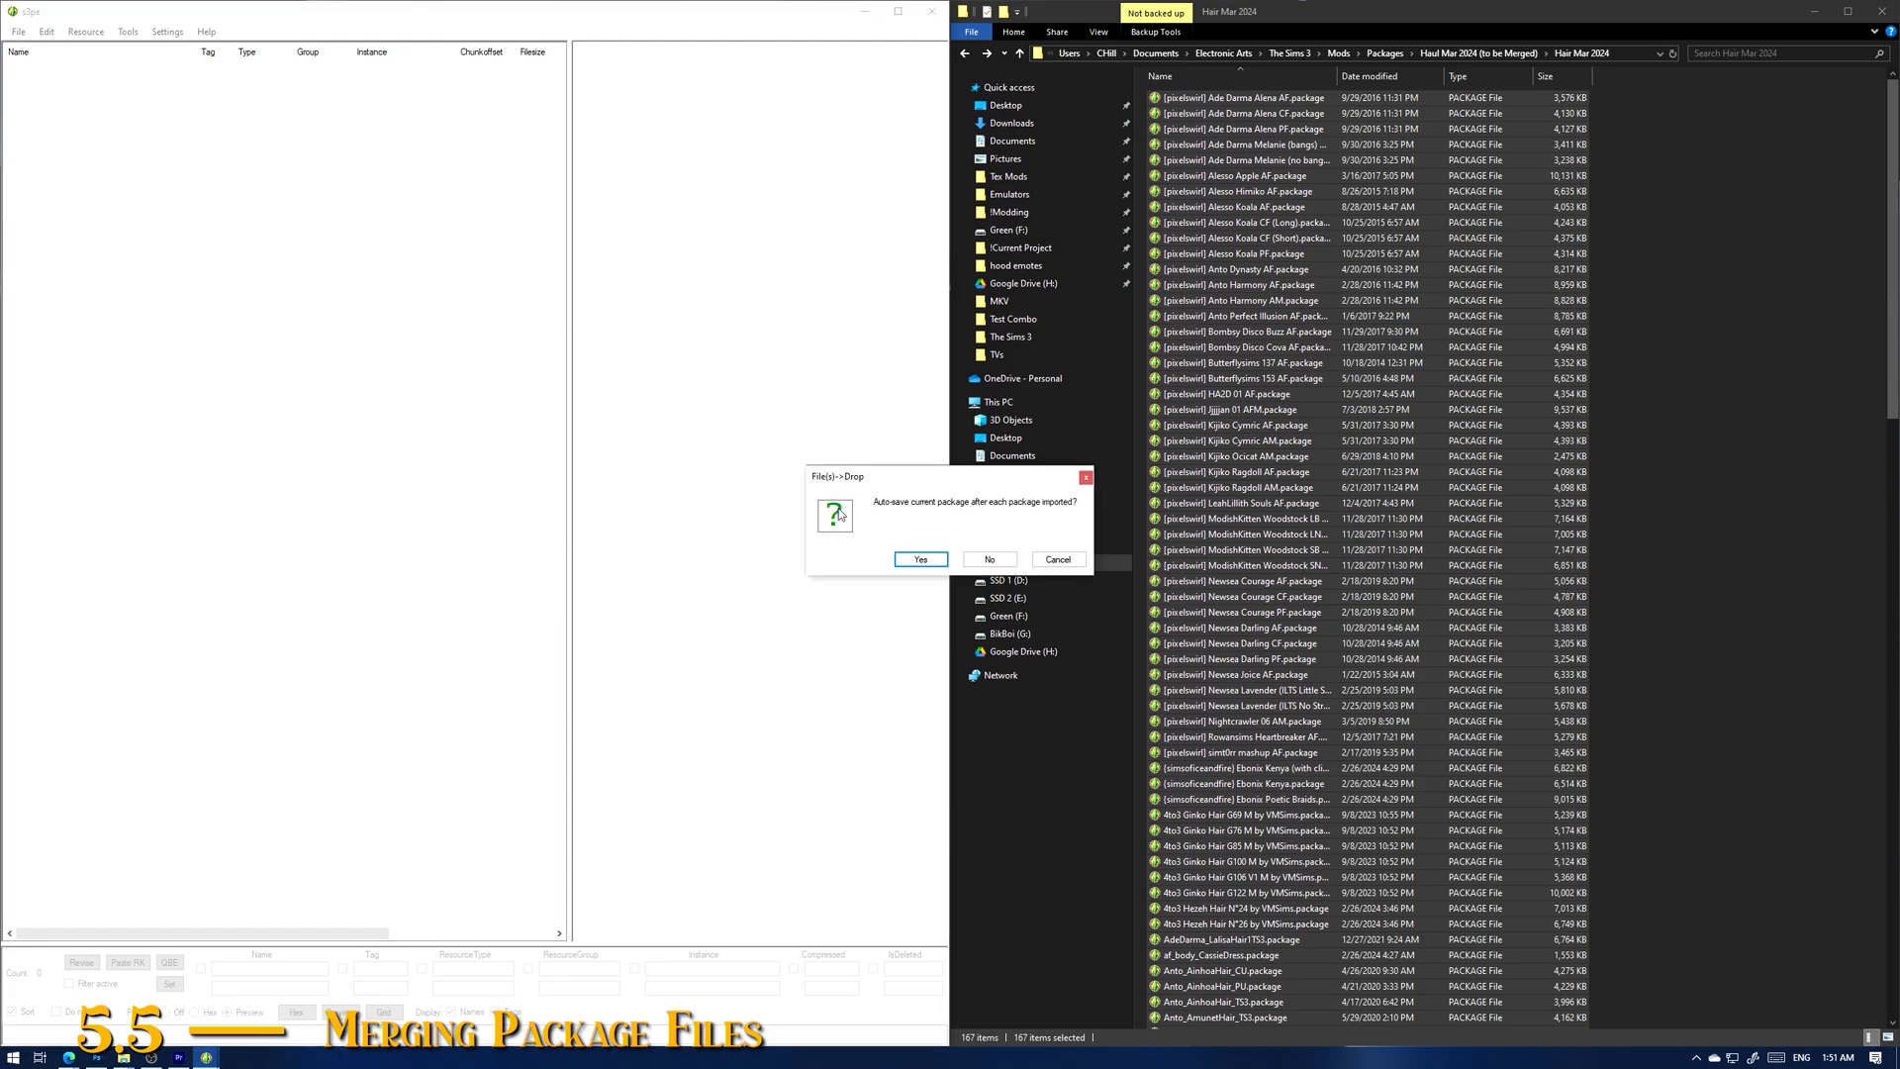
click(989, 560)
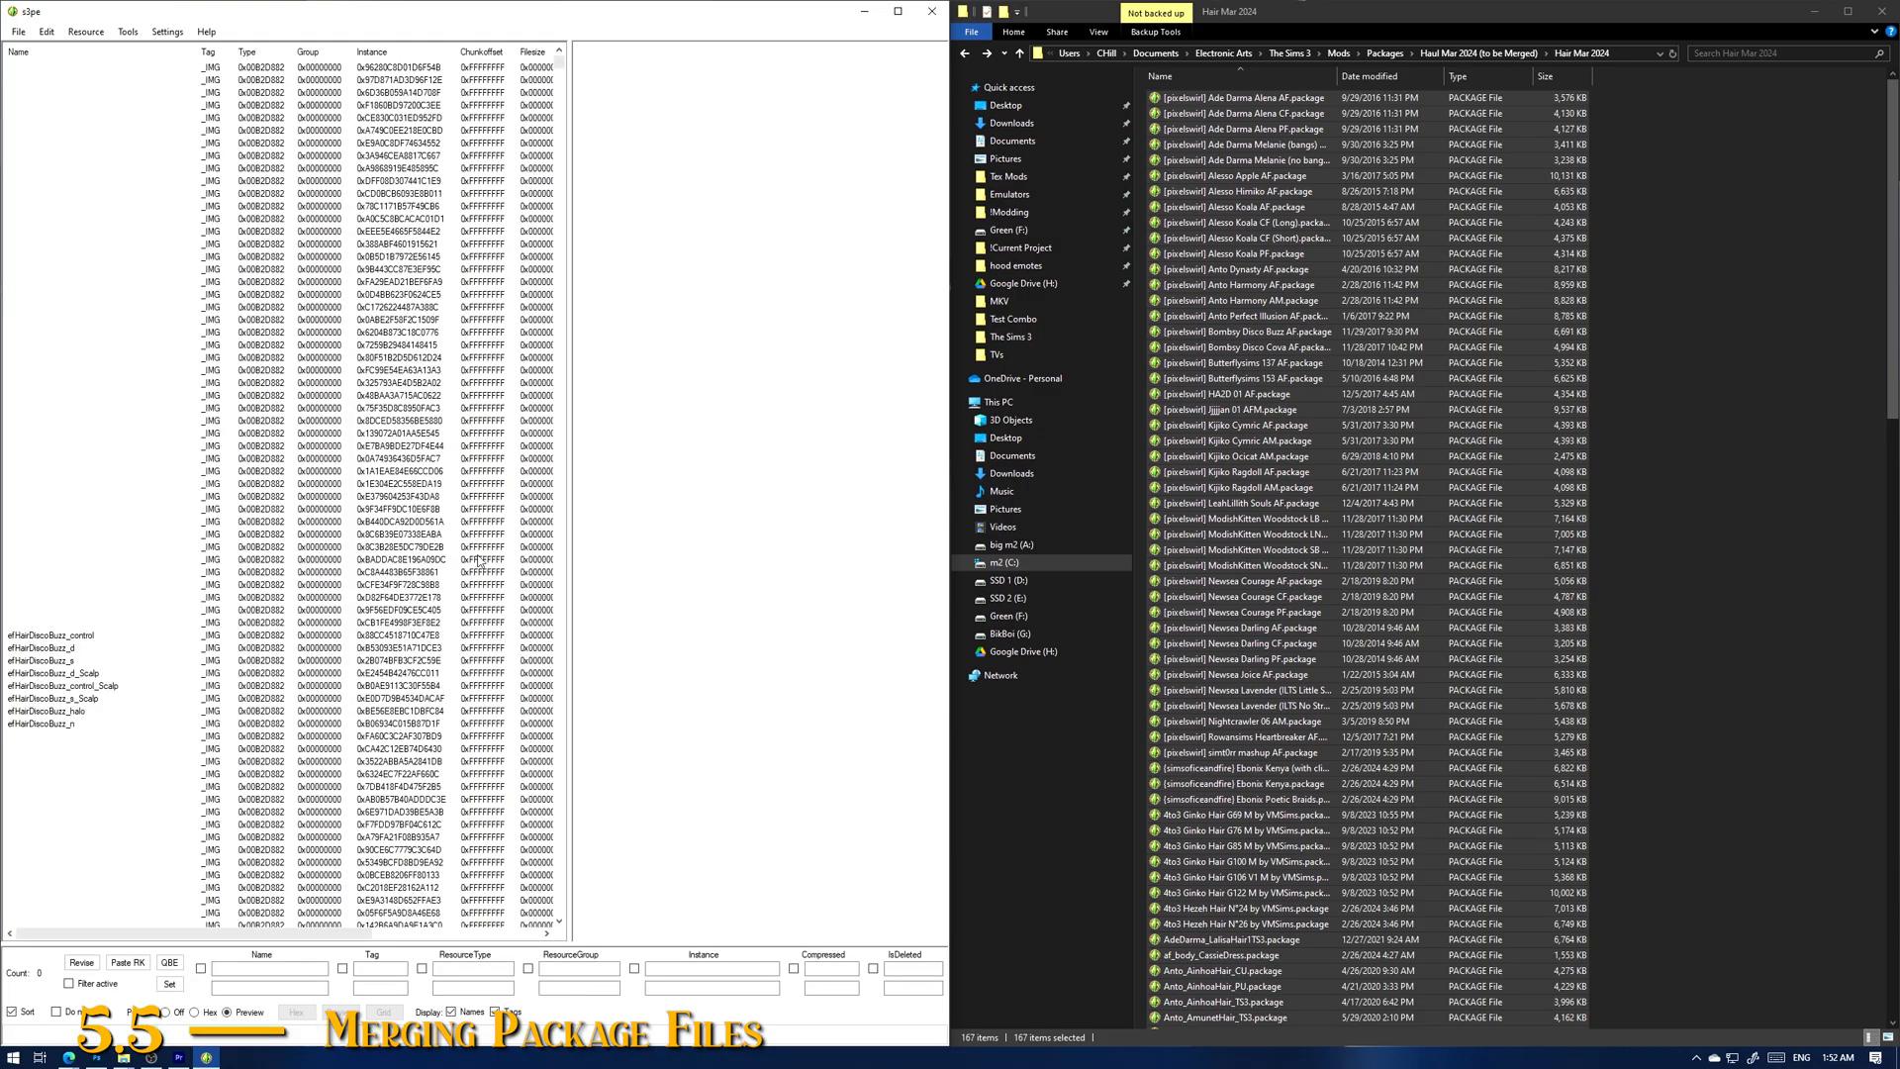
Step: Save the merged package as "CaS - Hair Merged 4.package" in the HAIR folder inside Packages\CAS
drag(559, 69, 560, 103)
click(17, 37)
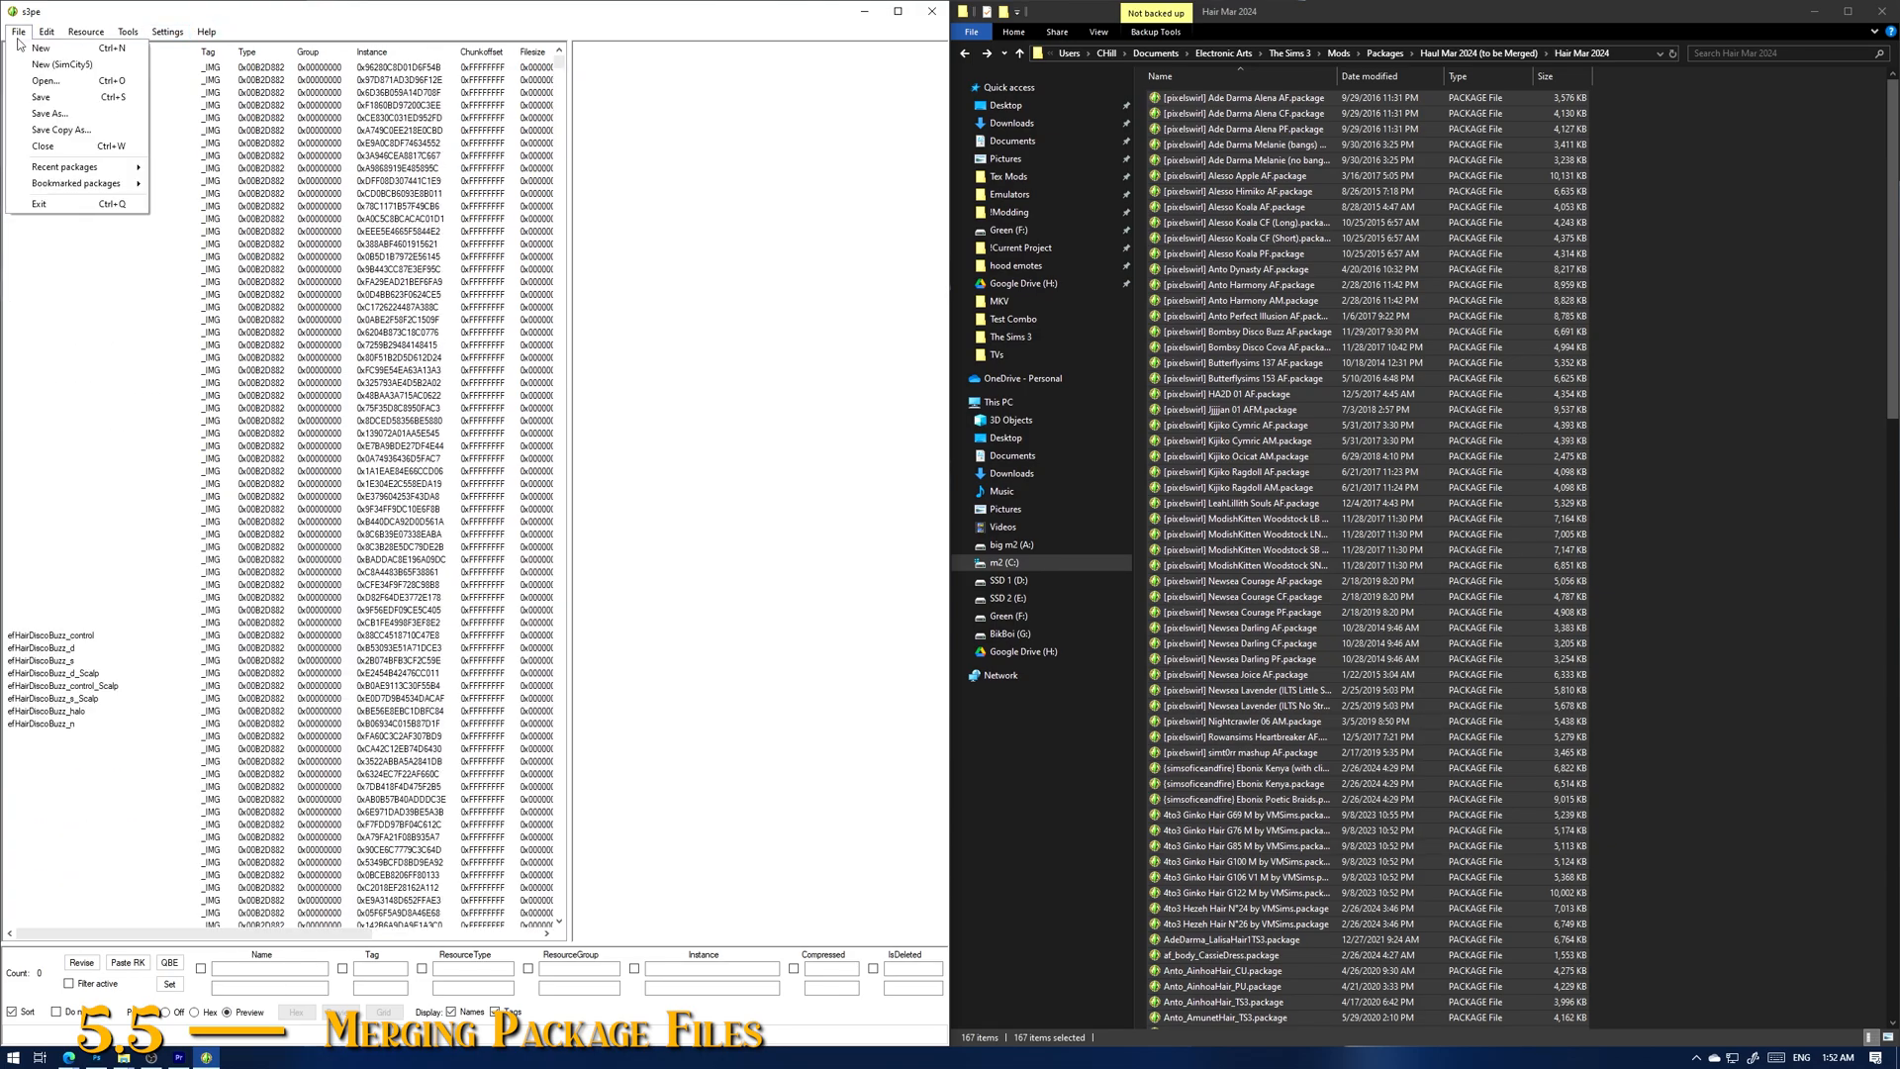
click(65, 113)
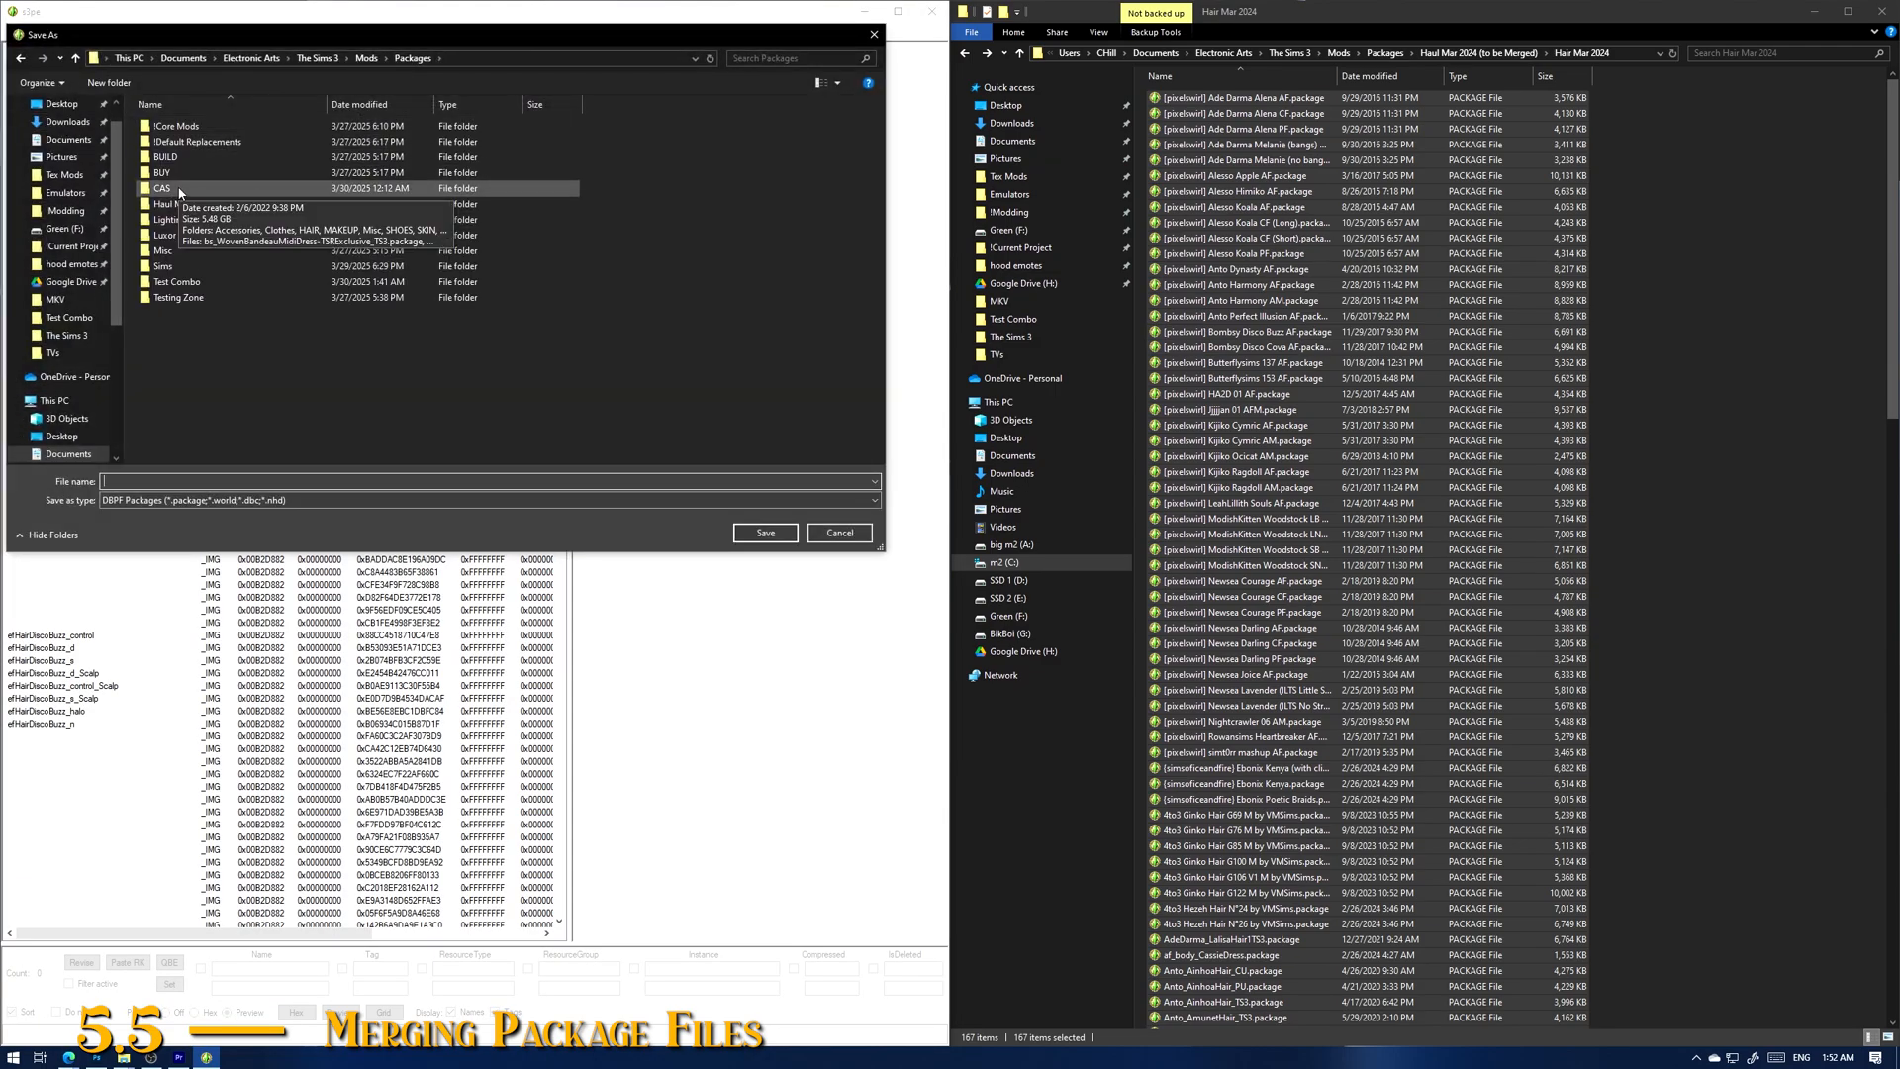
double_click(179, 189)
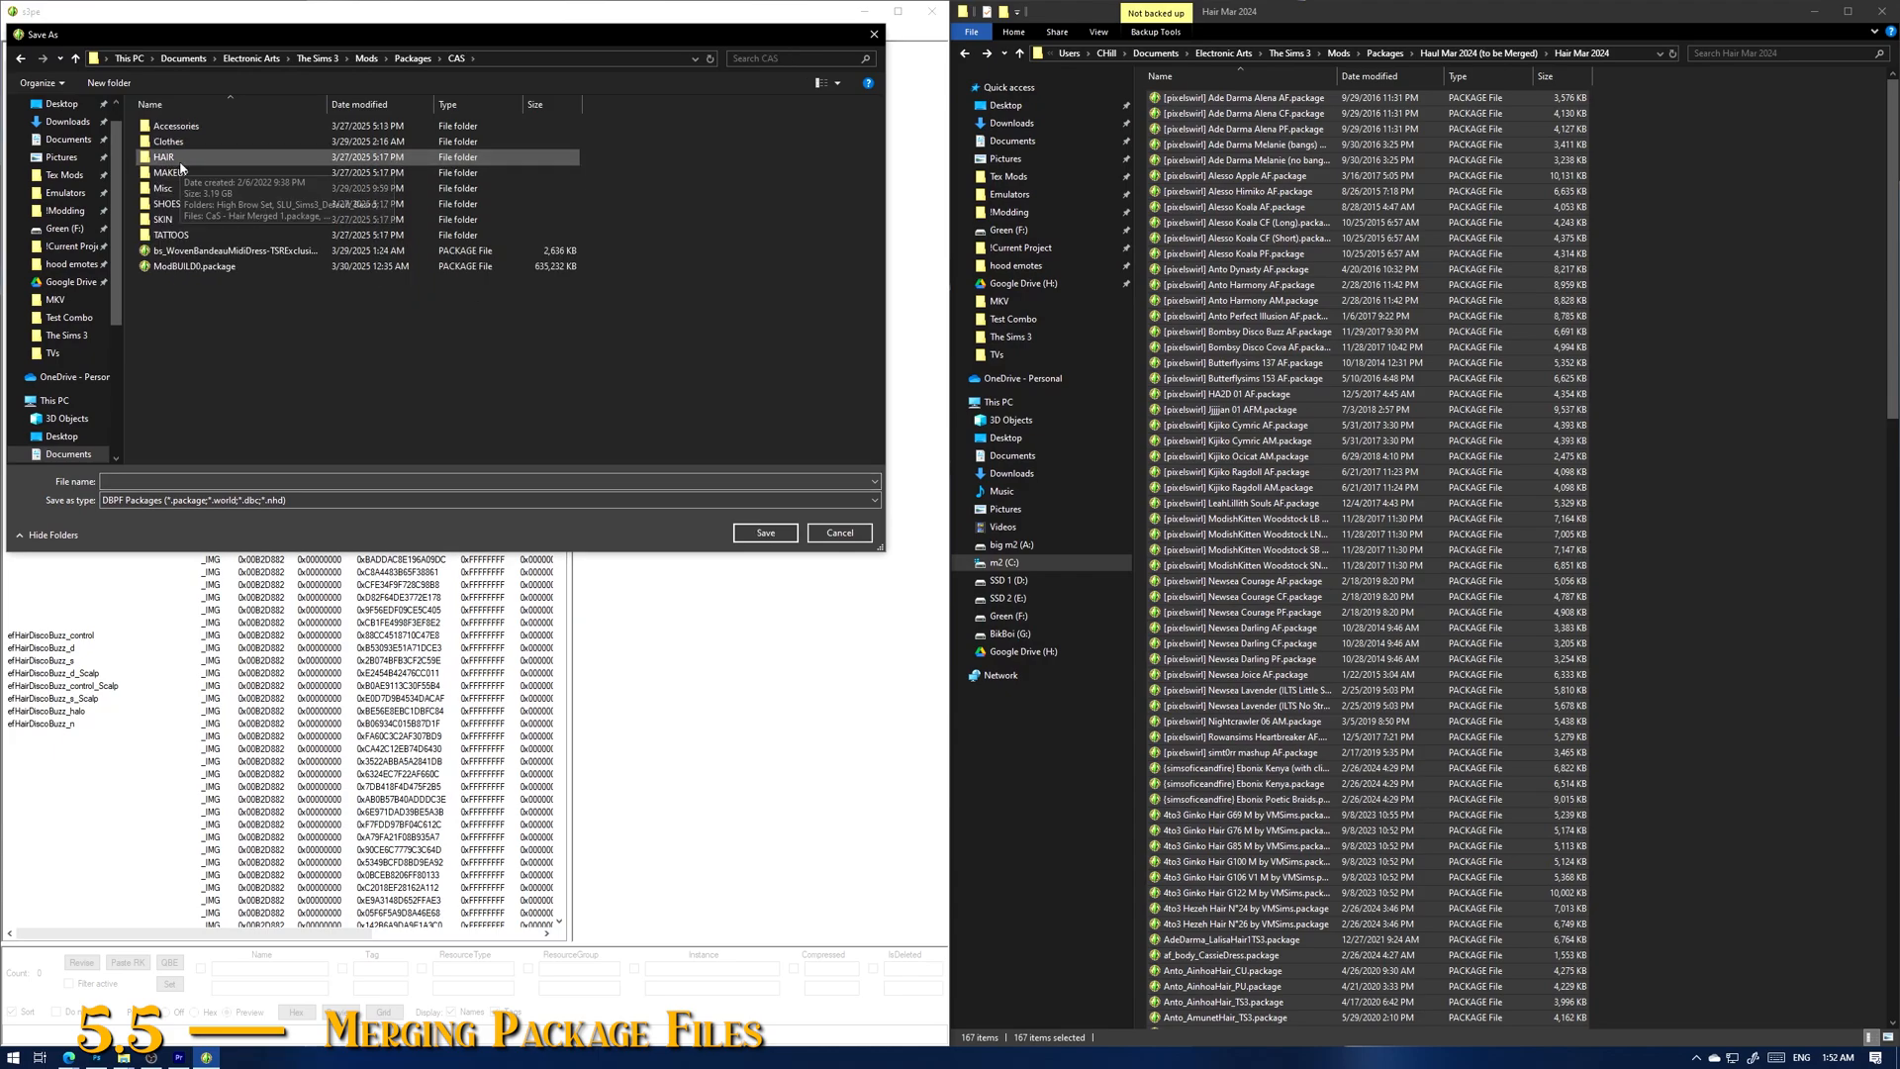
double_click(179, 161)
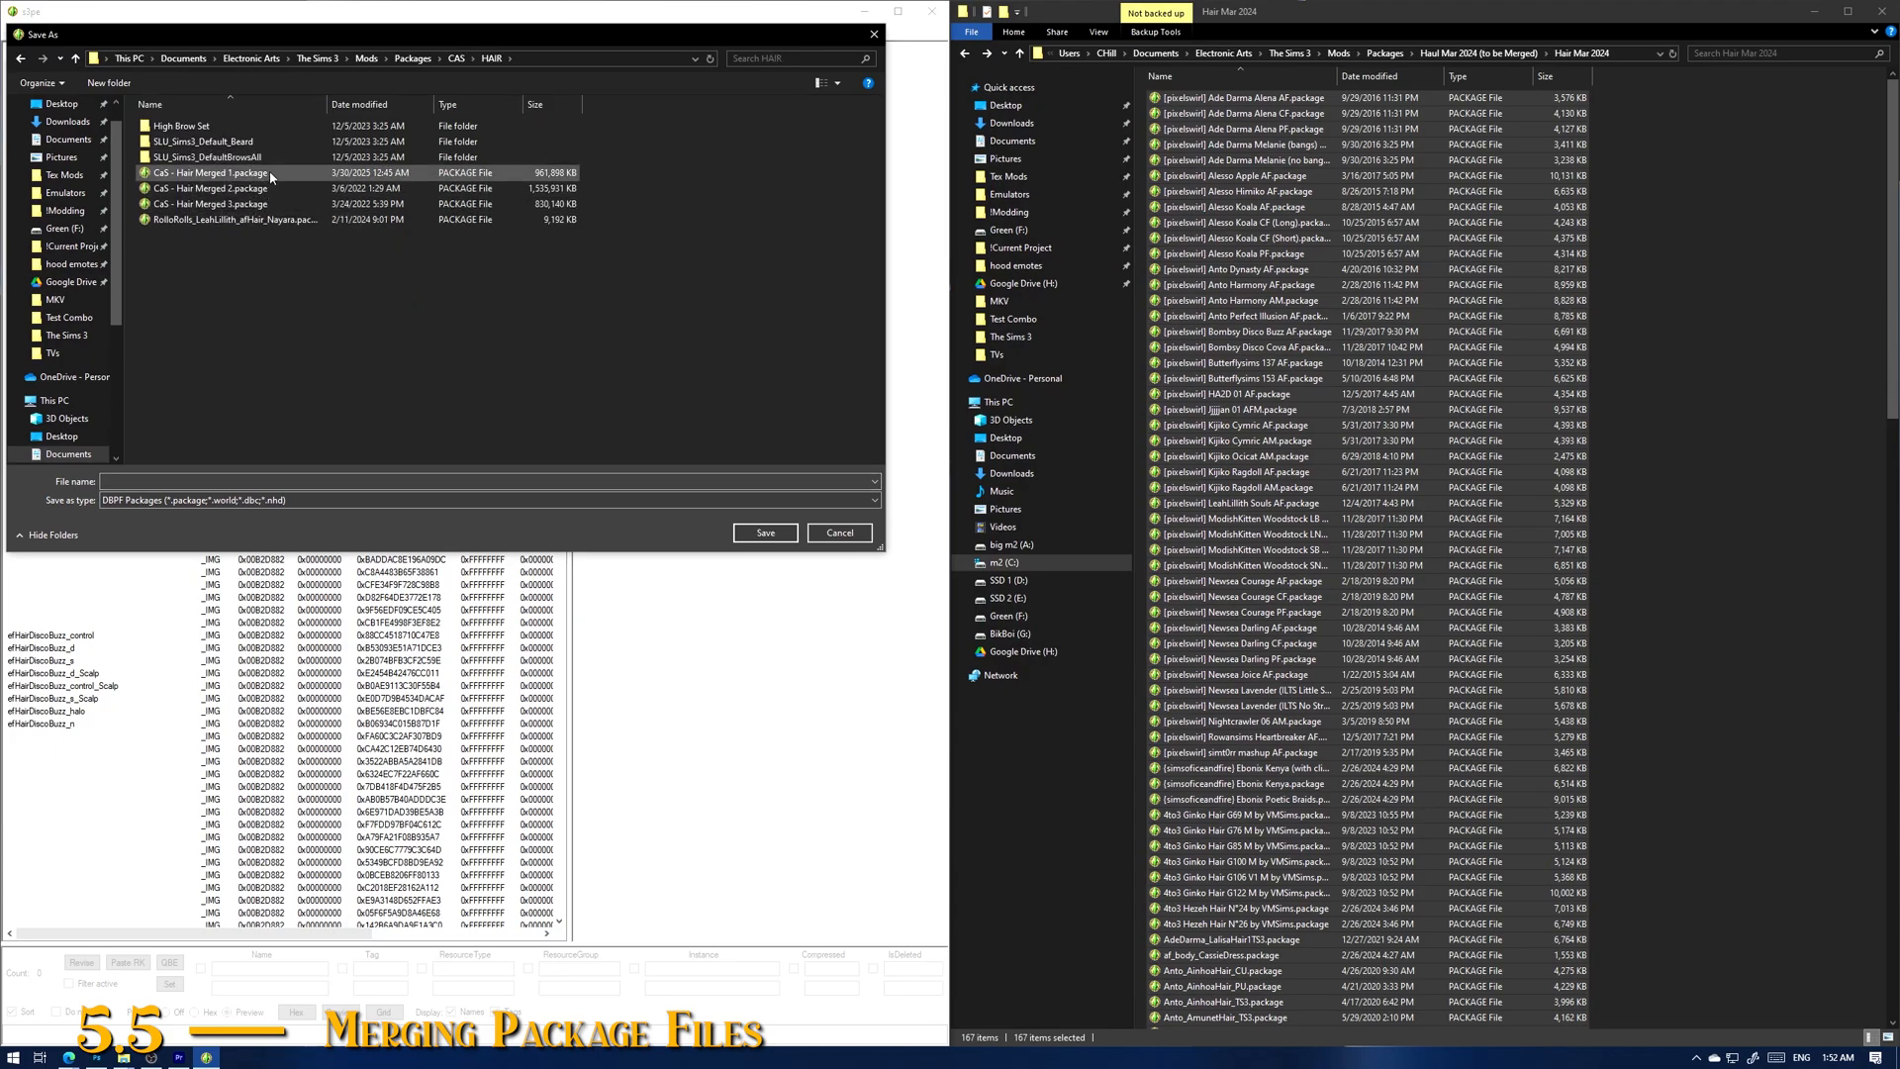
click(203, 204)
drag(179, 481, 282, 479)
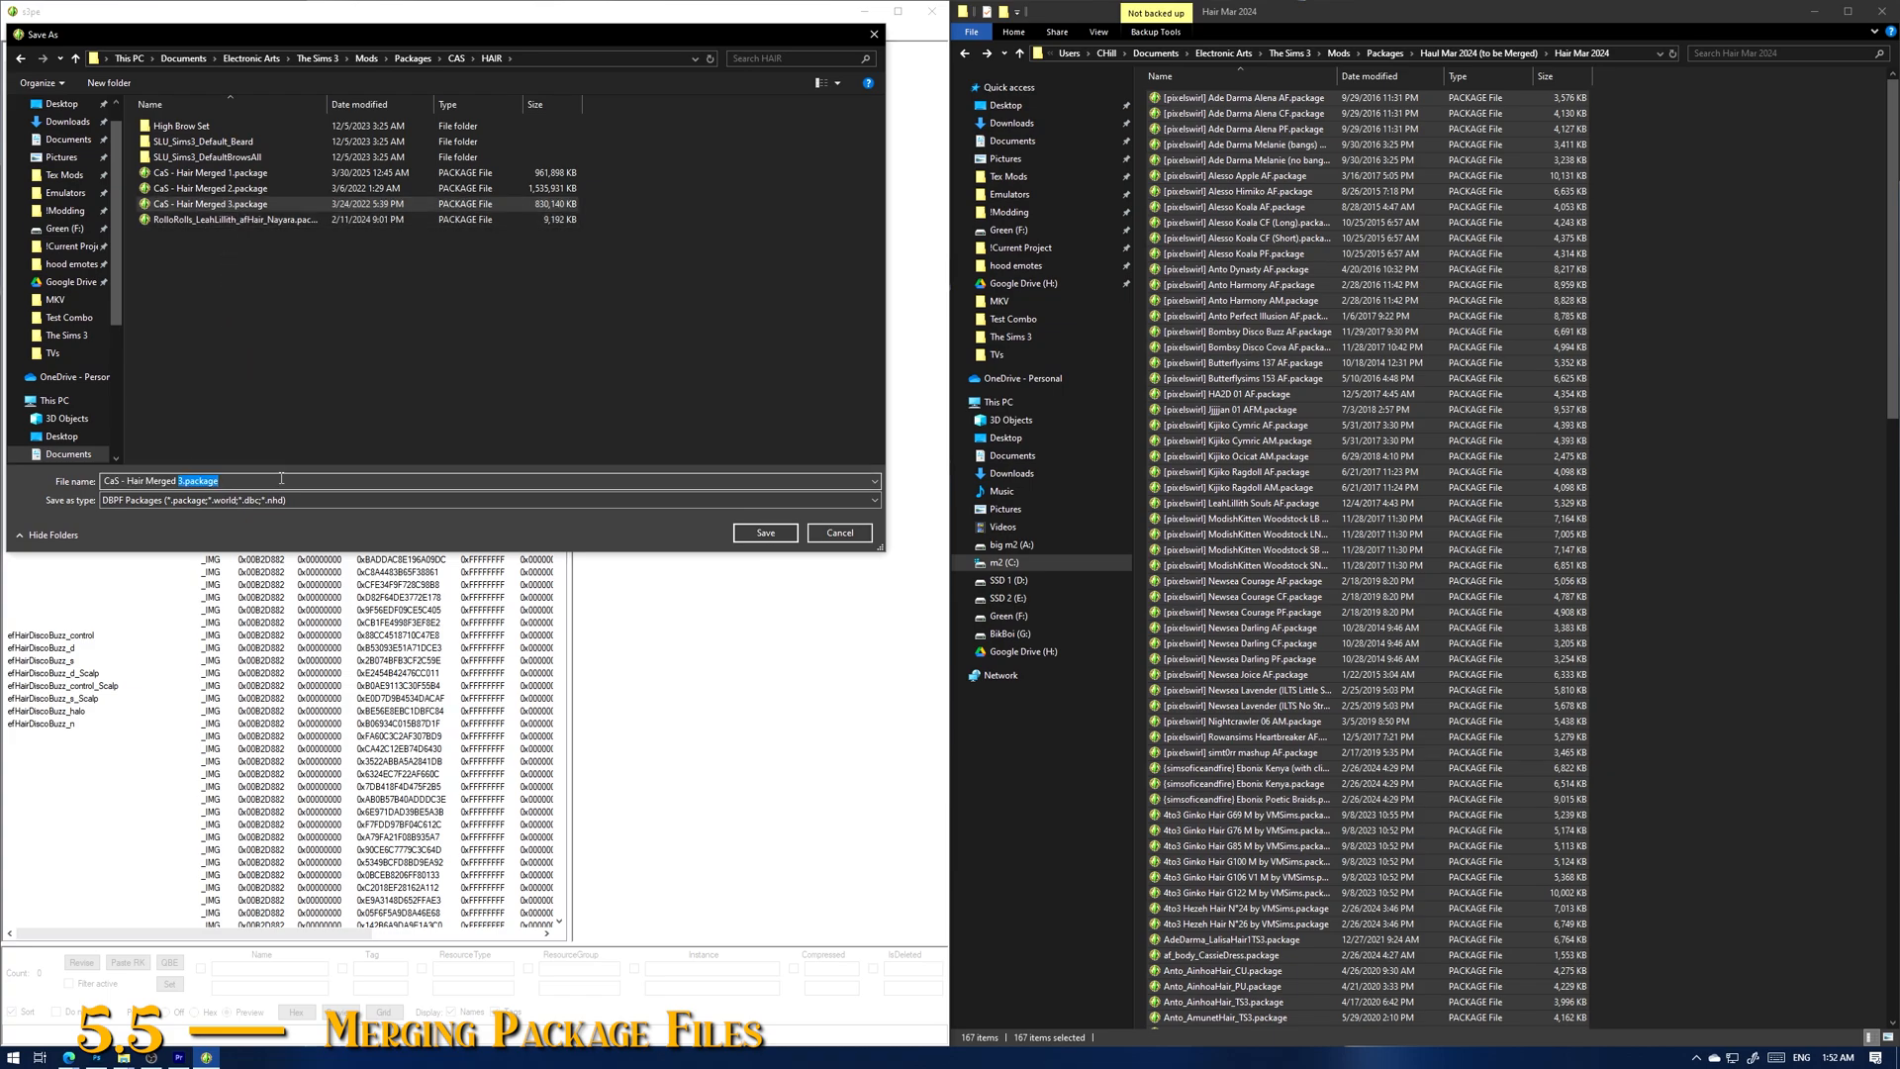
text(4.packag)
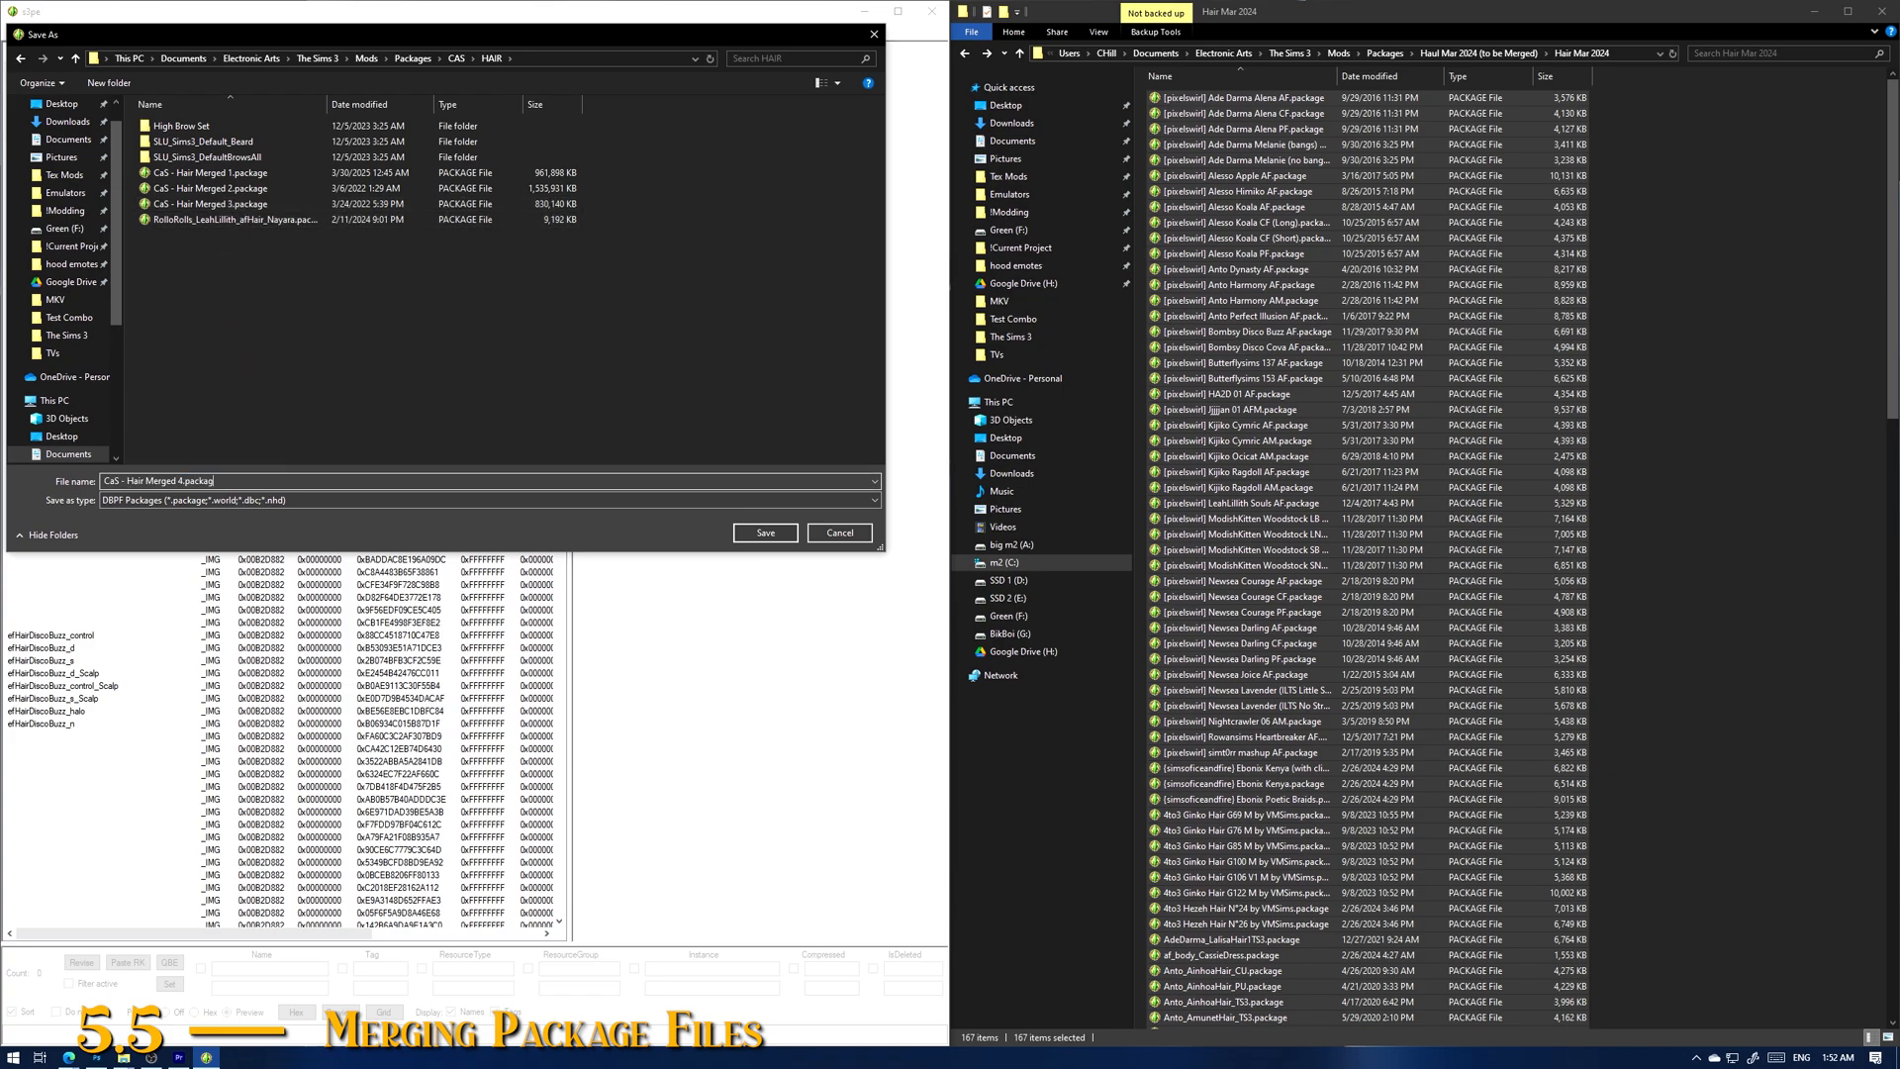
text(e)
click(744, 537)
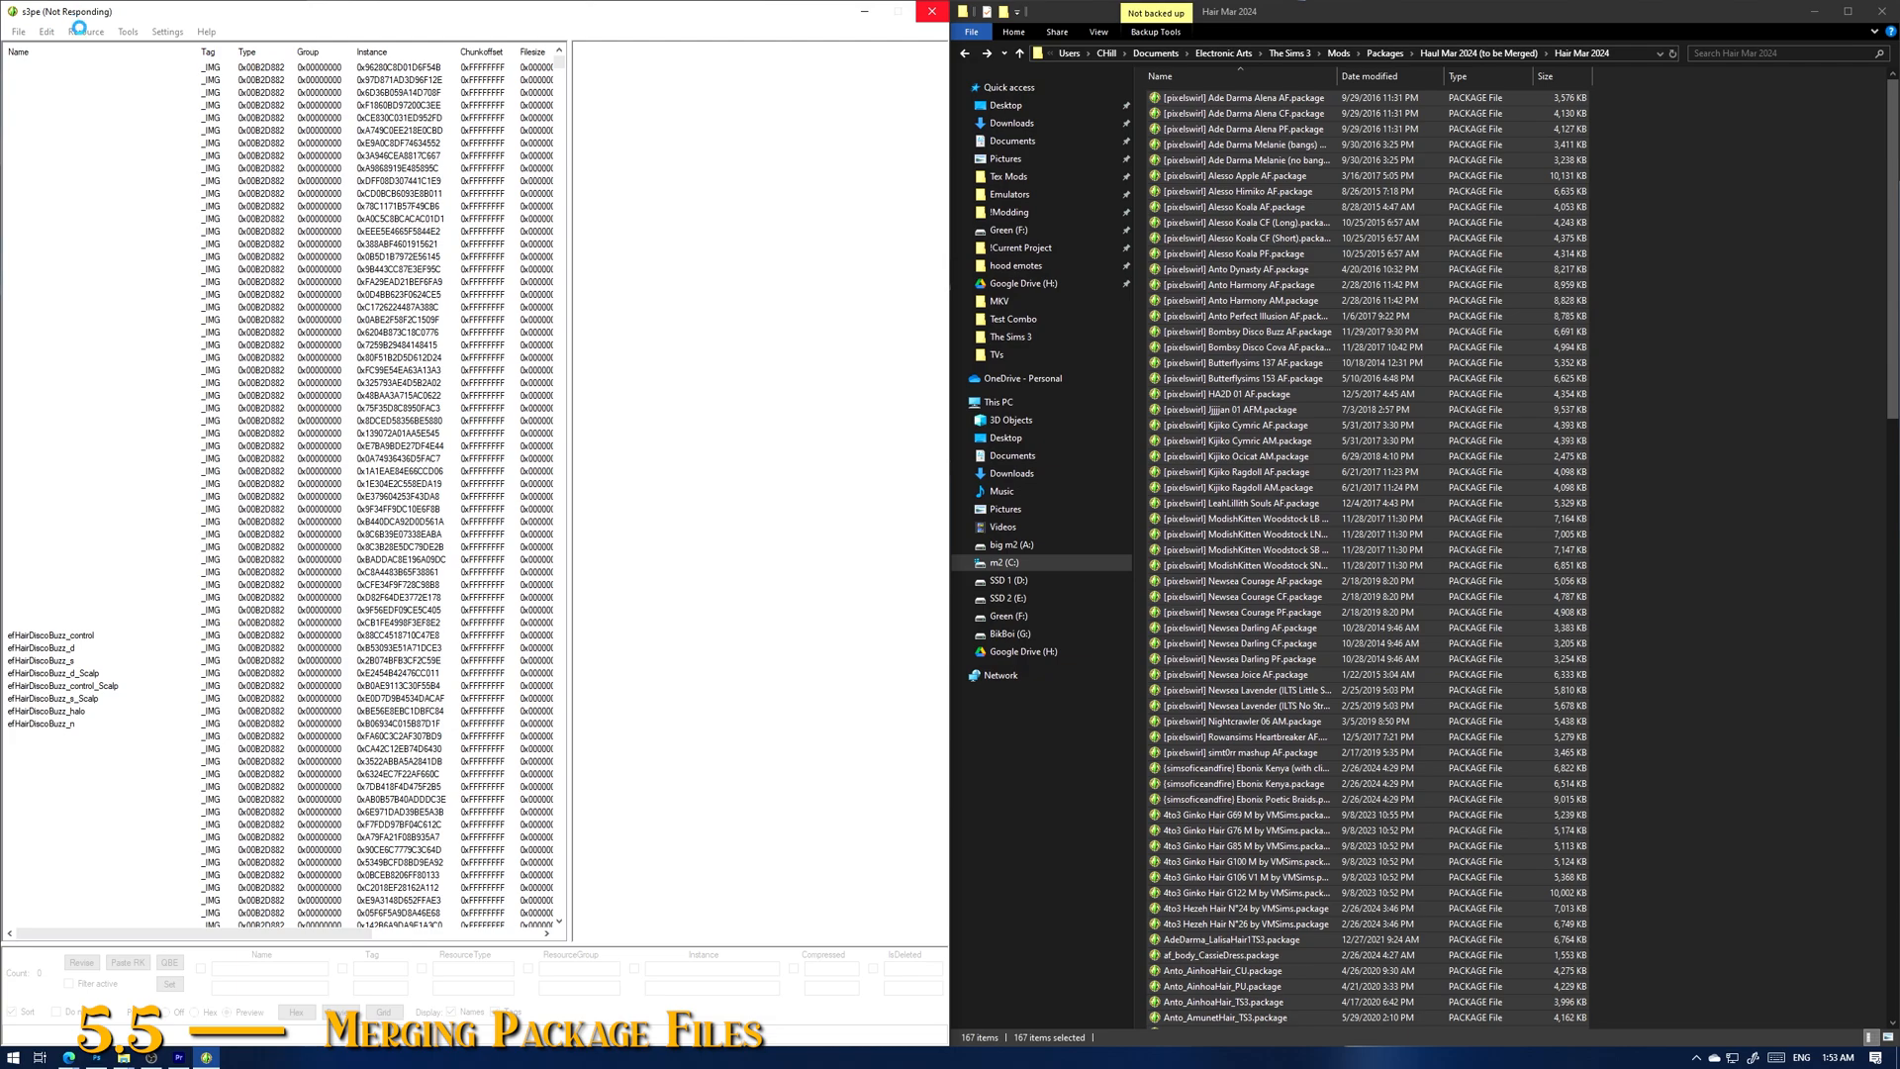
Step: Select the Hair Mar 2024 packages from the first file through GTA5_FranklinHair_TS3.package and check their combined size
click(1140, 227)
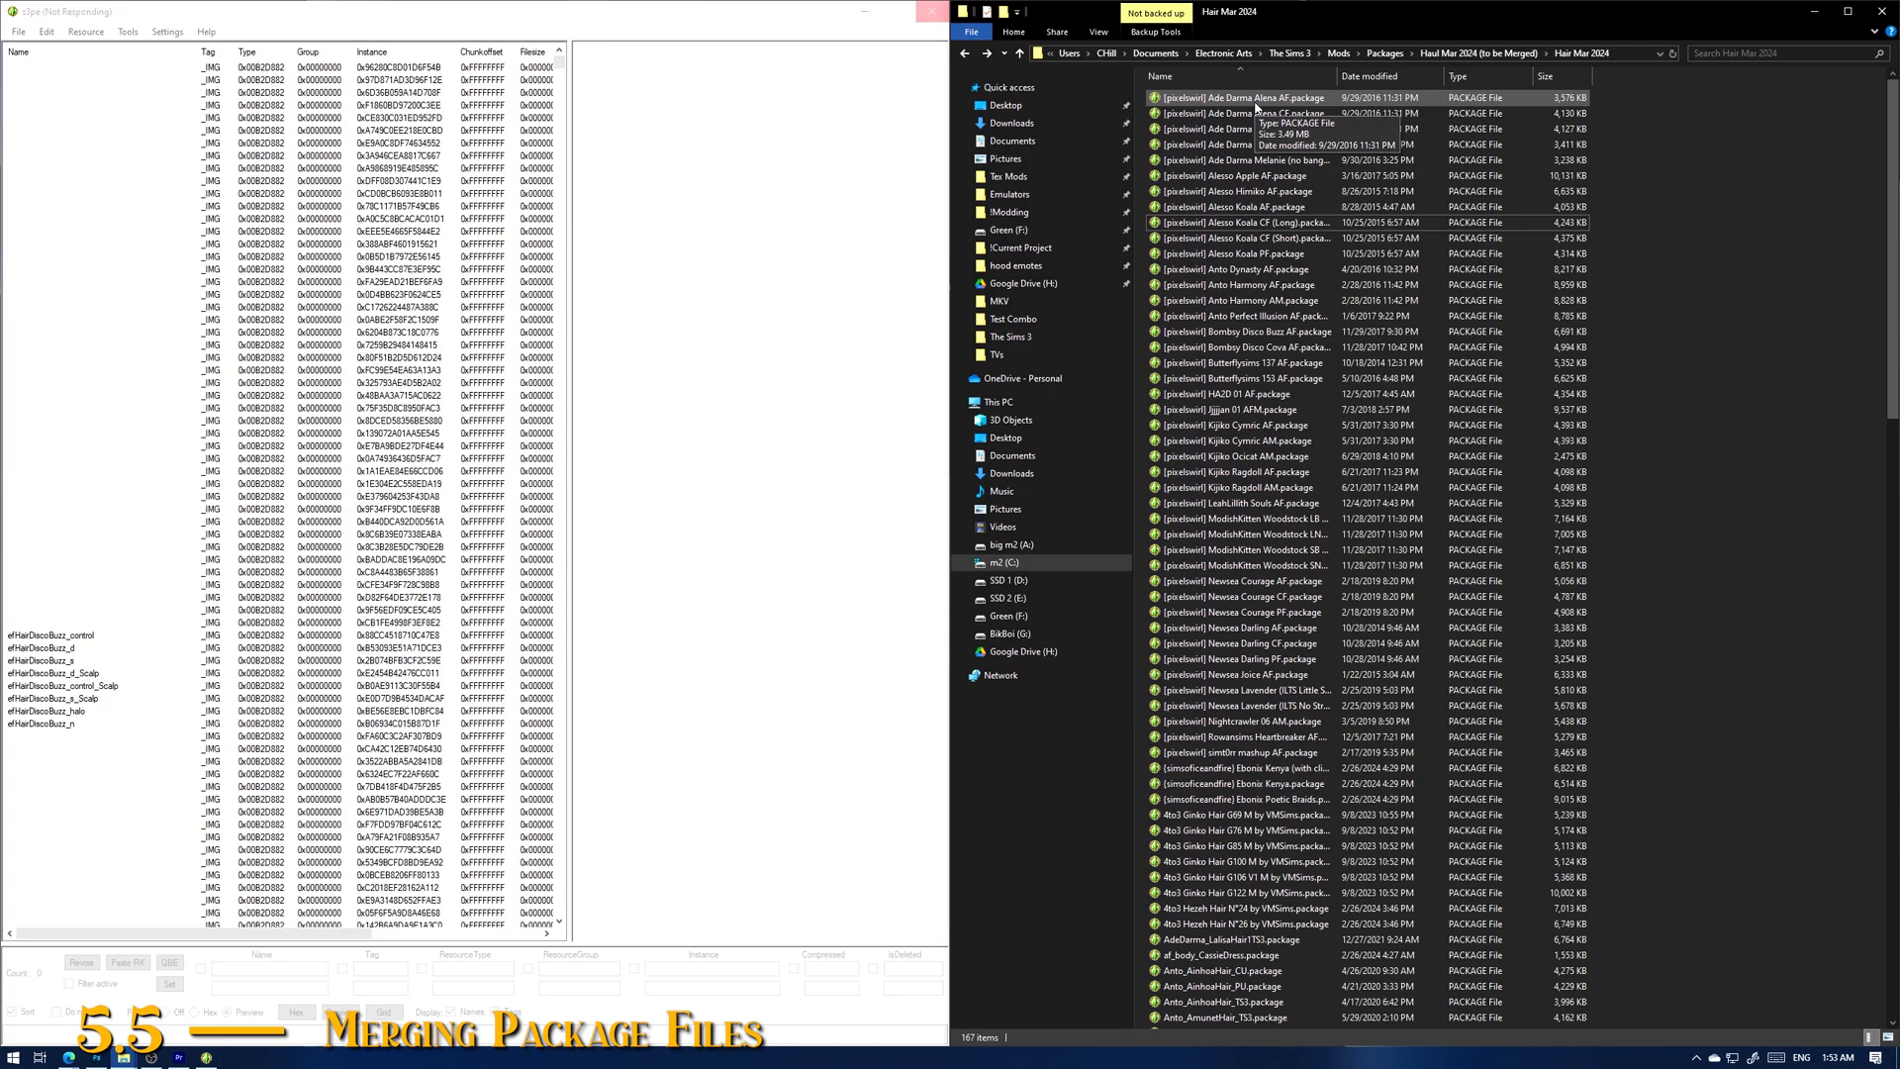
click(1256, 103)
scroll(1286, 237, down, 9)
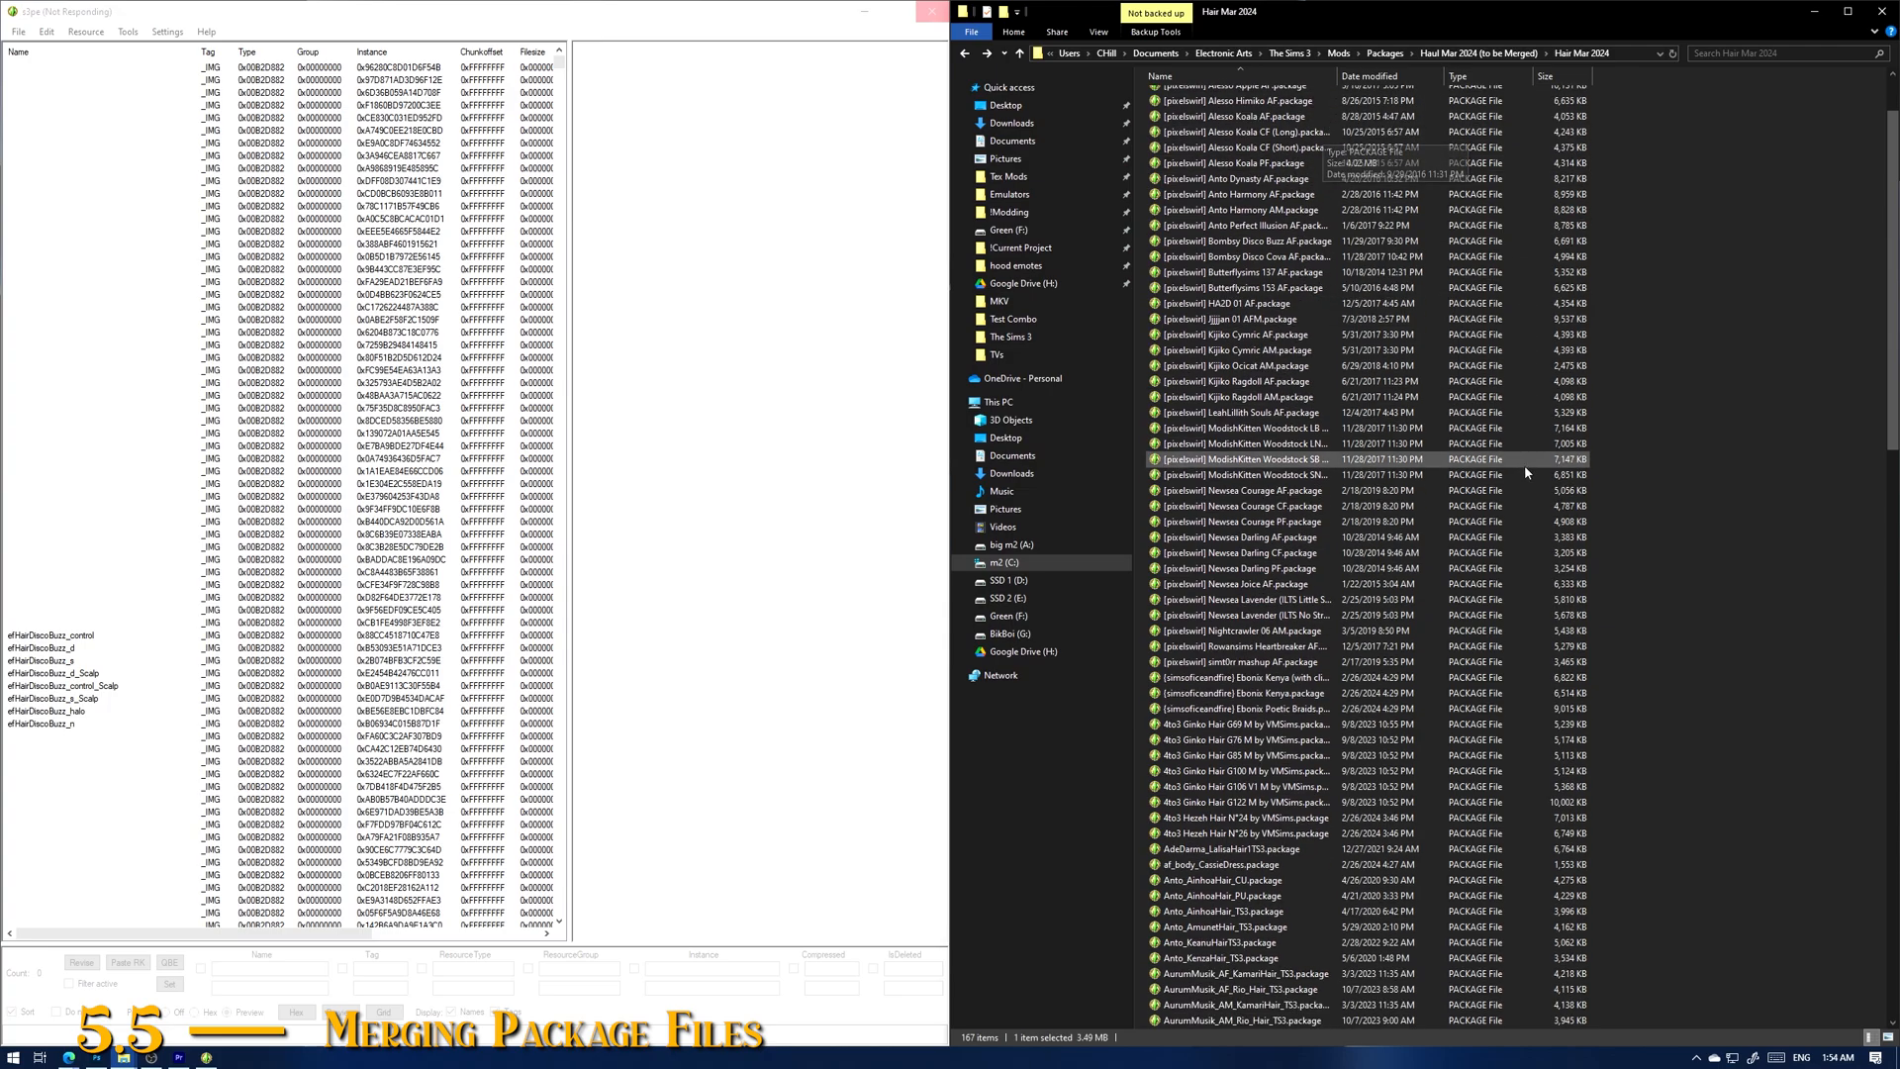
scroll(1532, 447, up, 9)
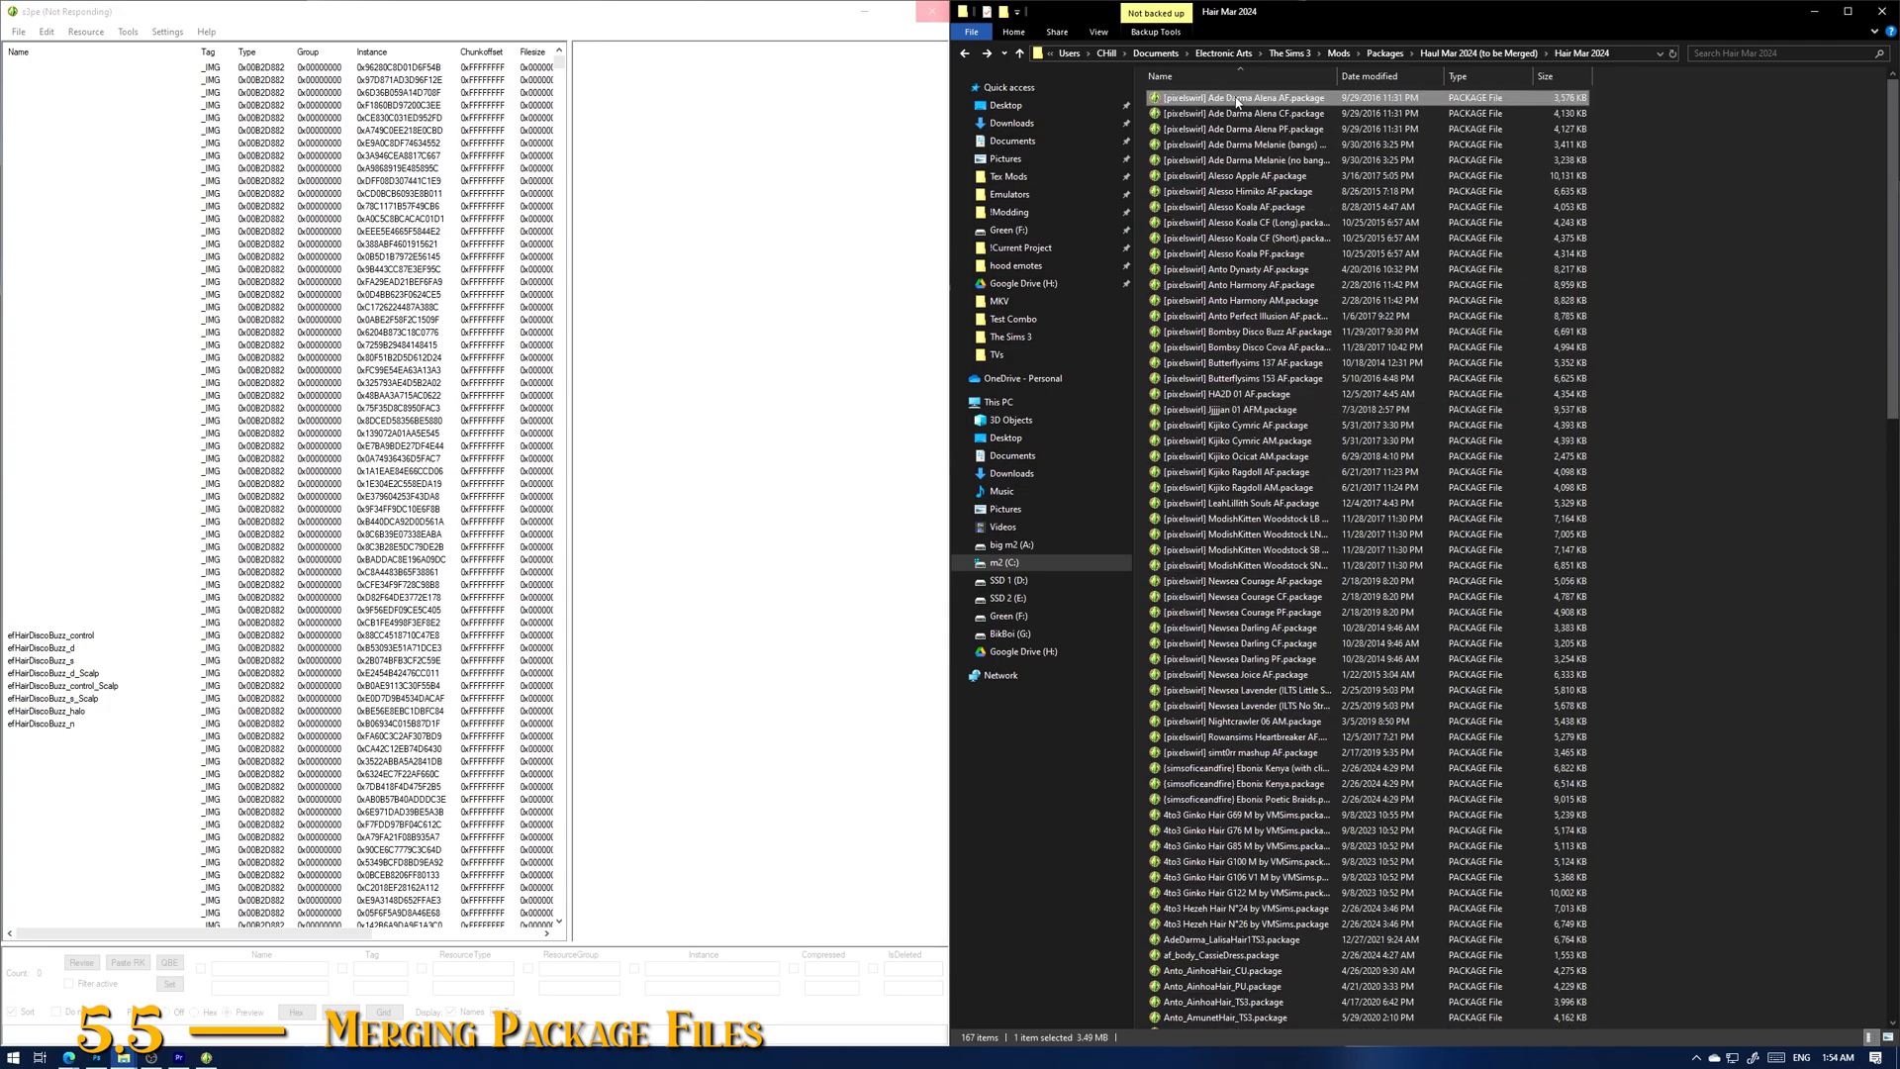
scroll(1465, 552, down, 20)
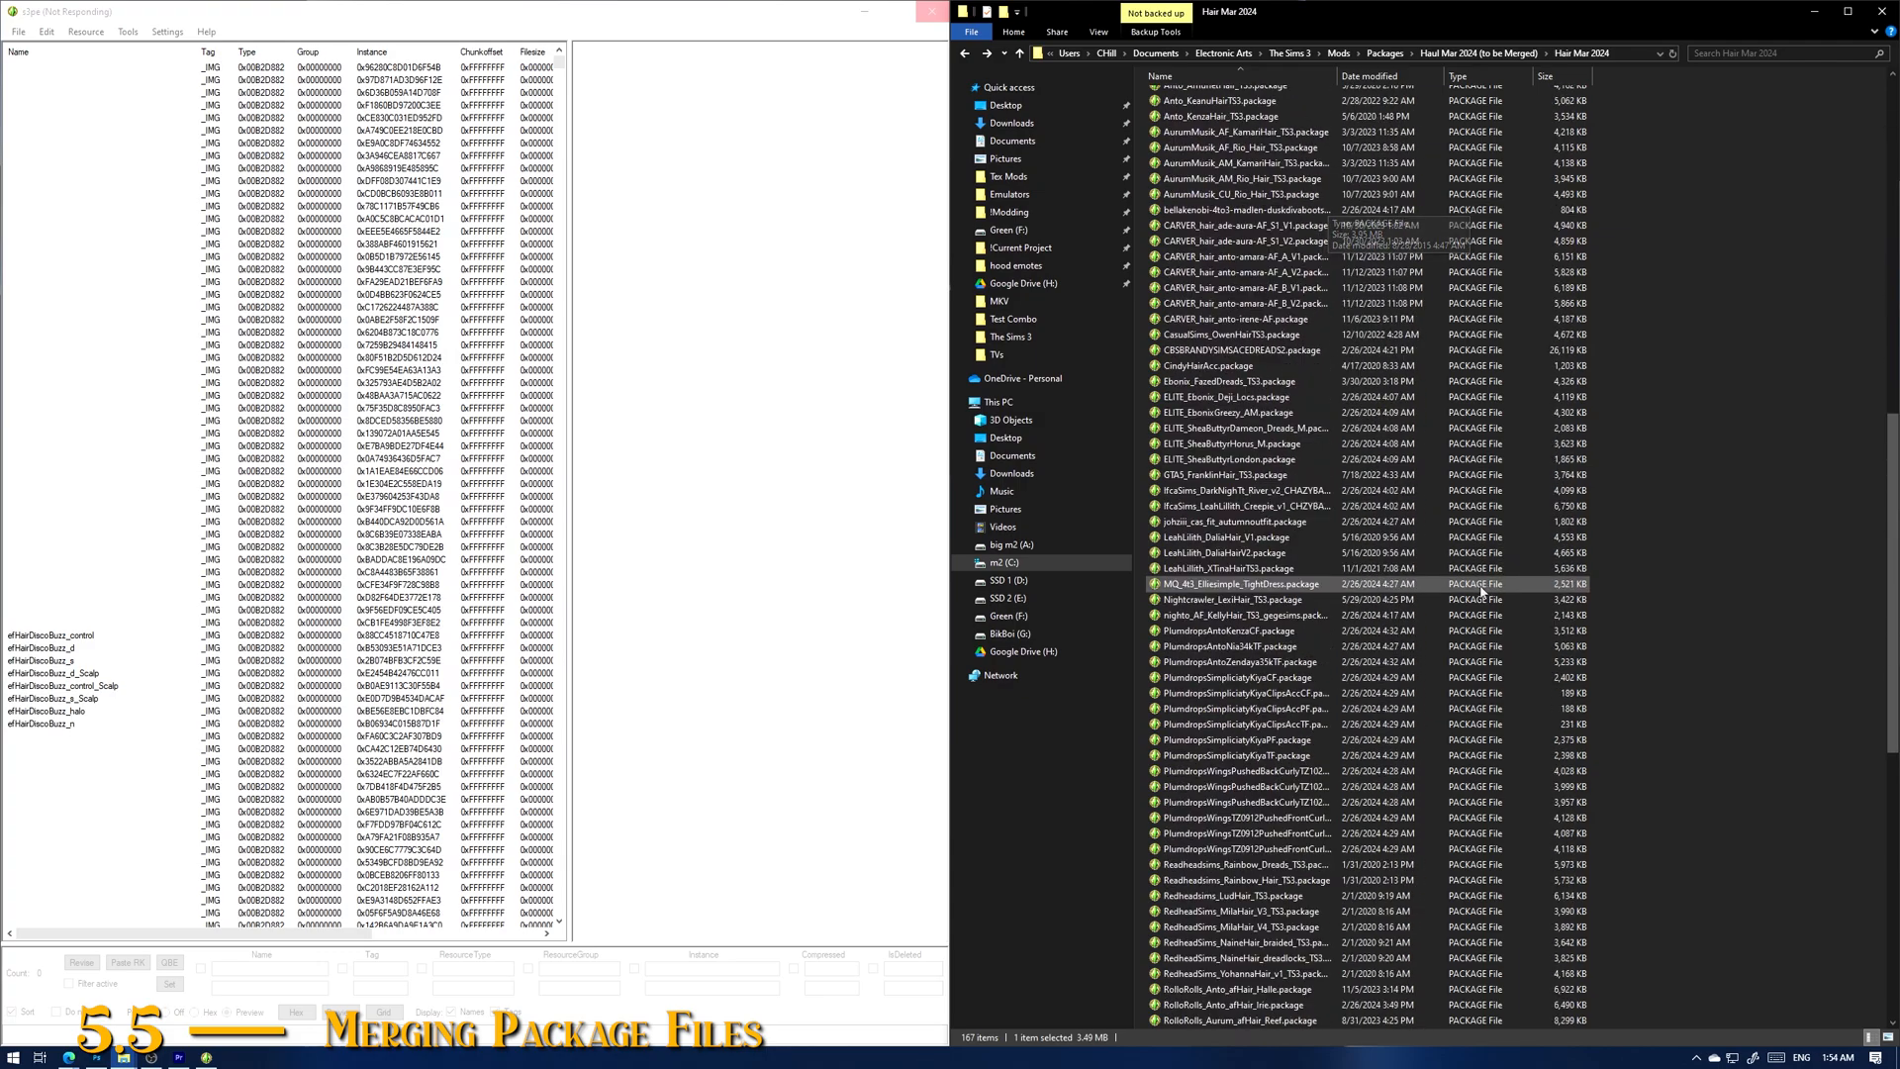
scroll(1482, 591, up, 4)
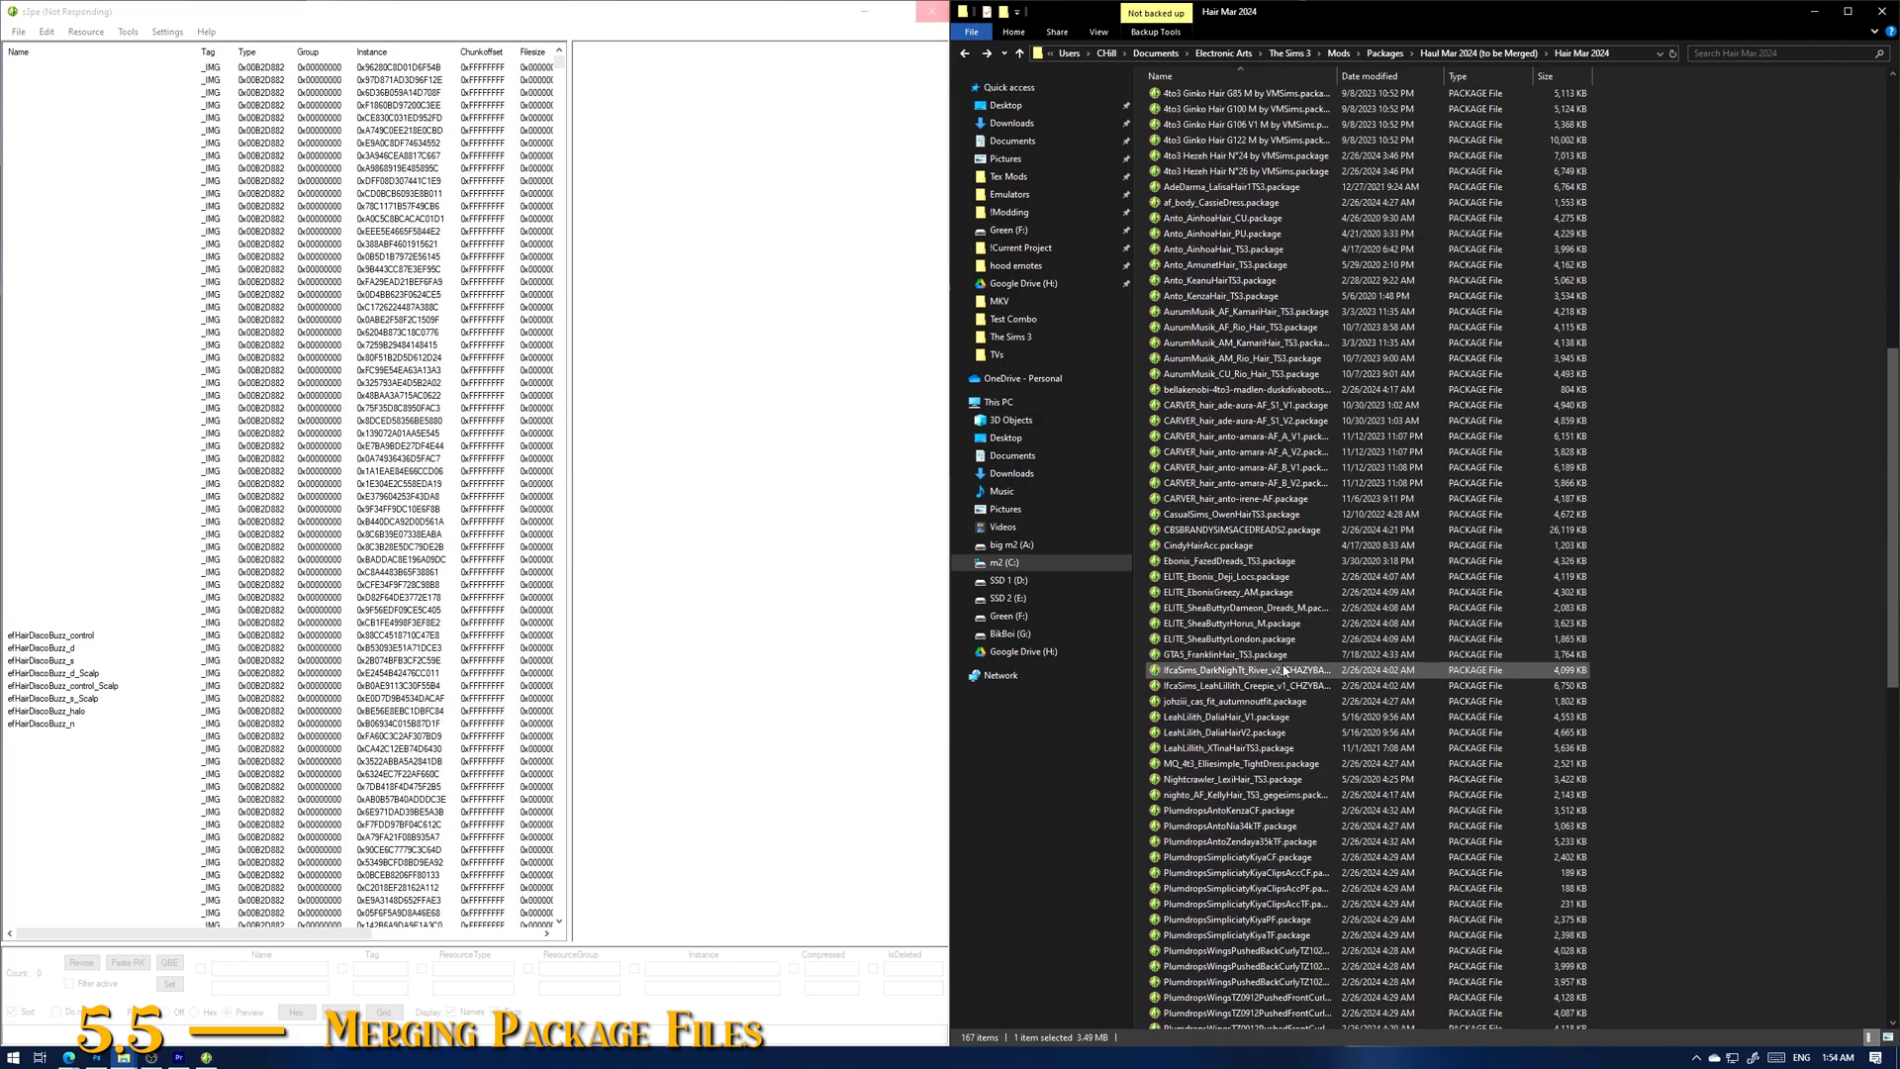
shift+click(1283, 661)
right_click(1338, 661)
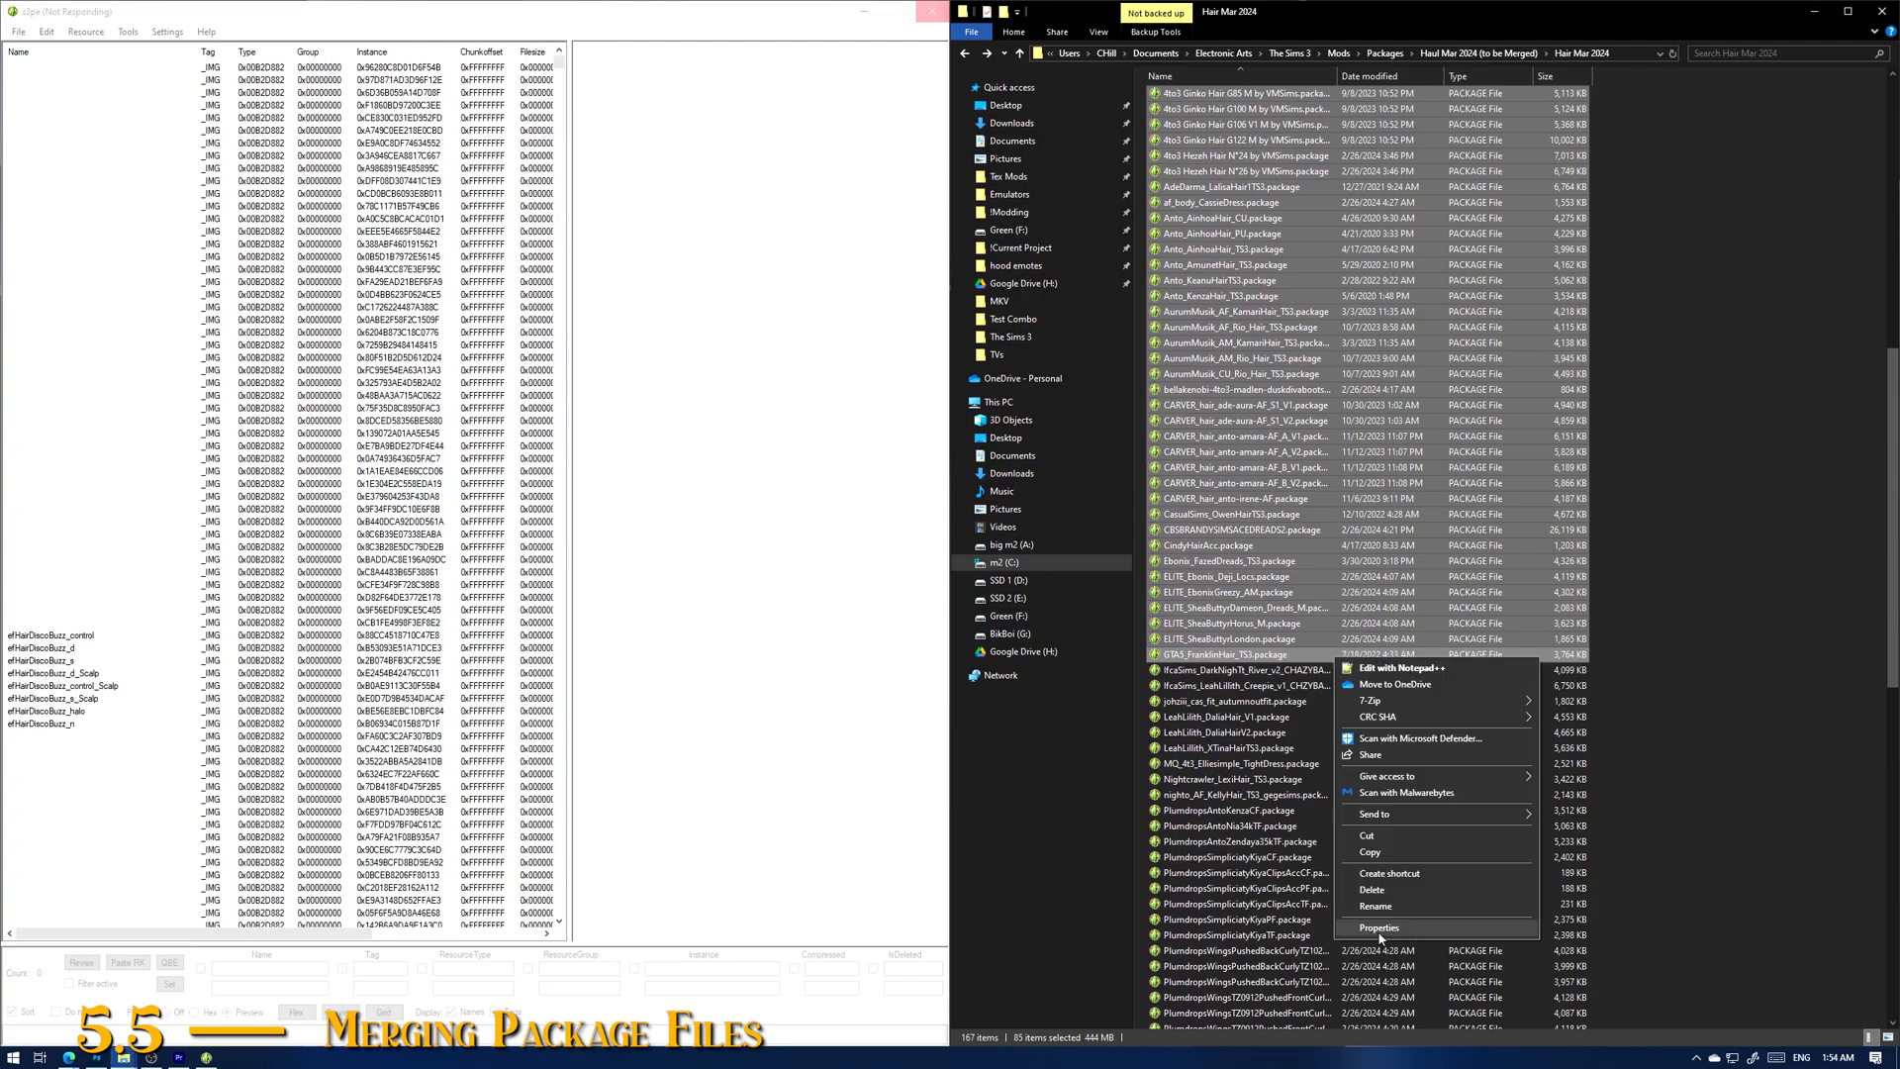
click(1379, 929)
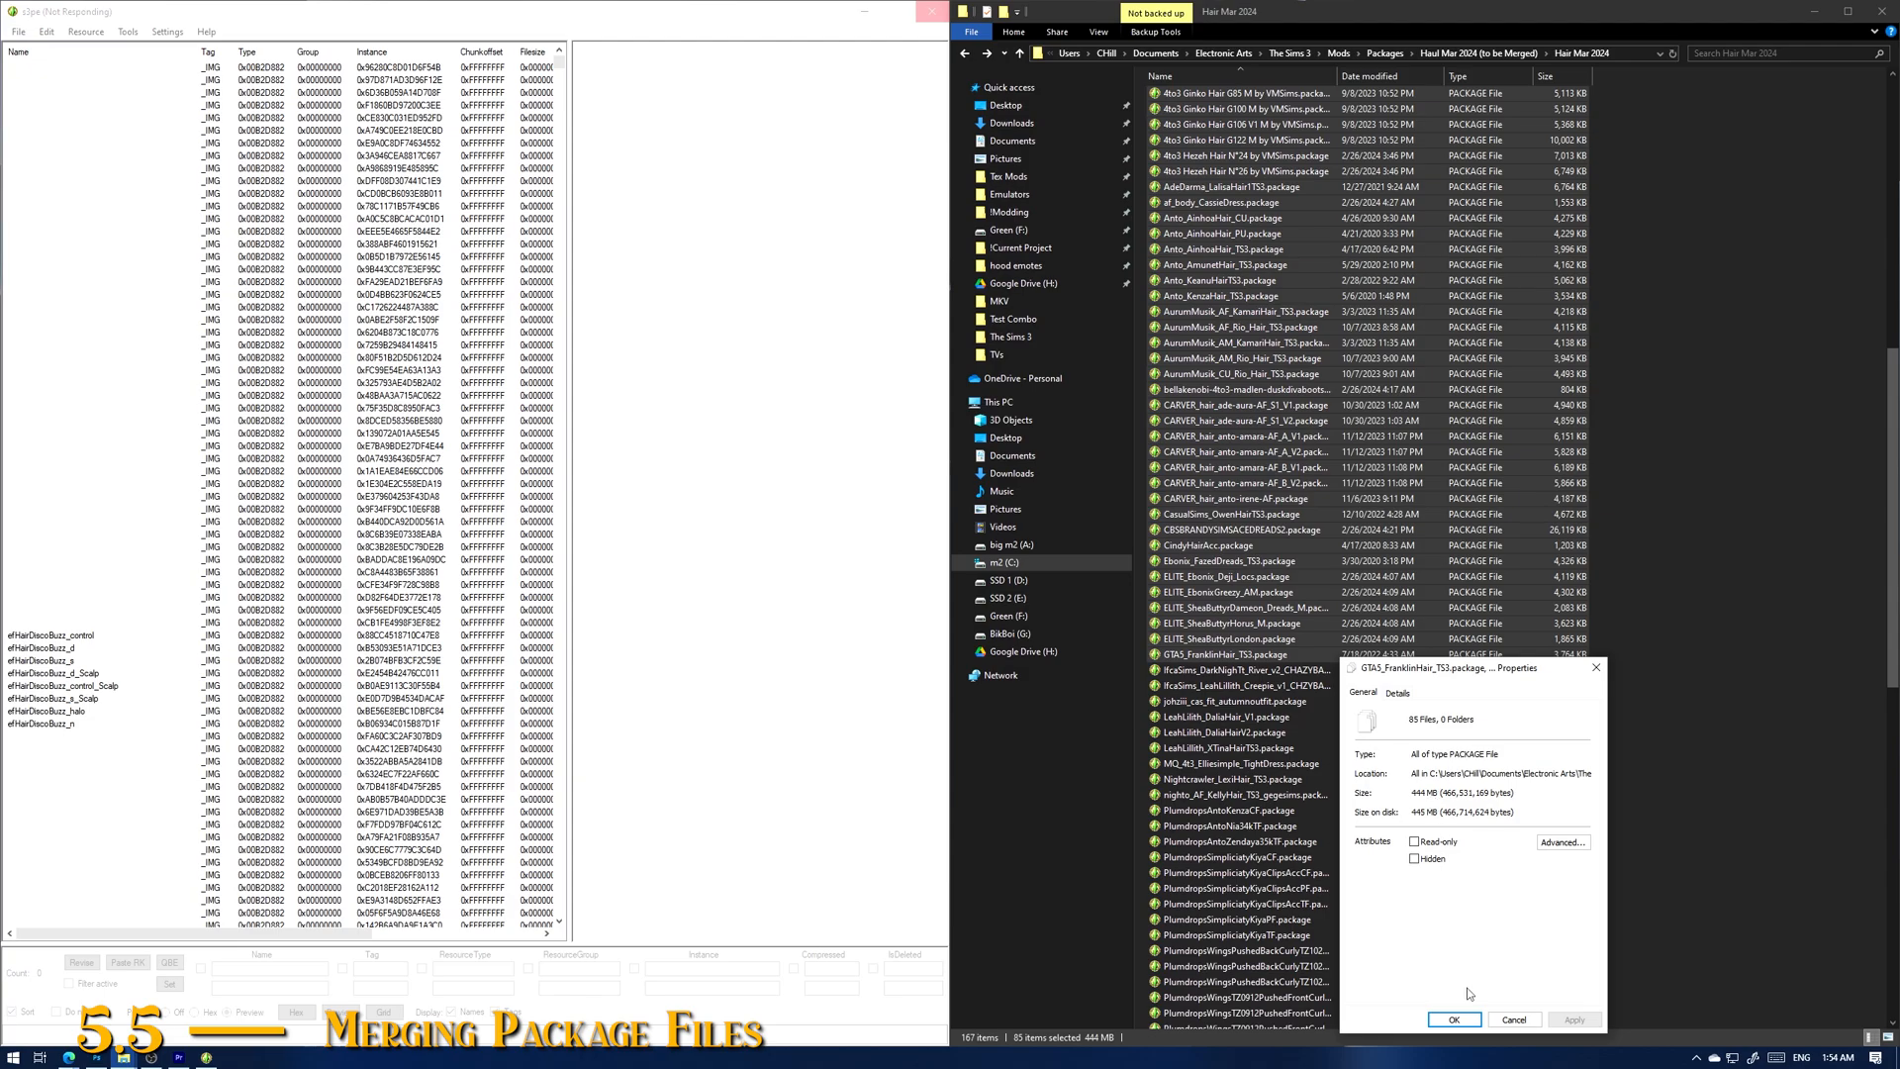
click(1454, 1019)
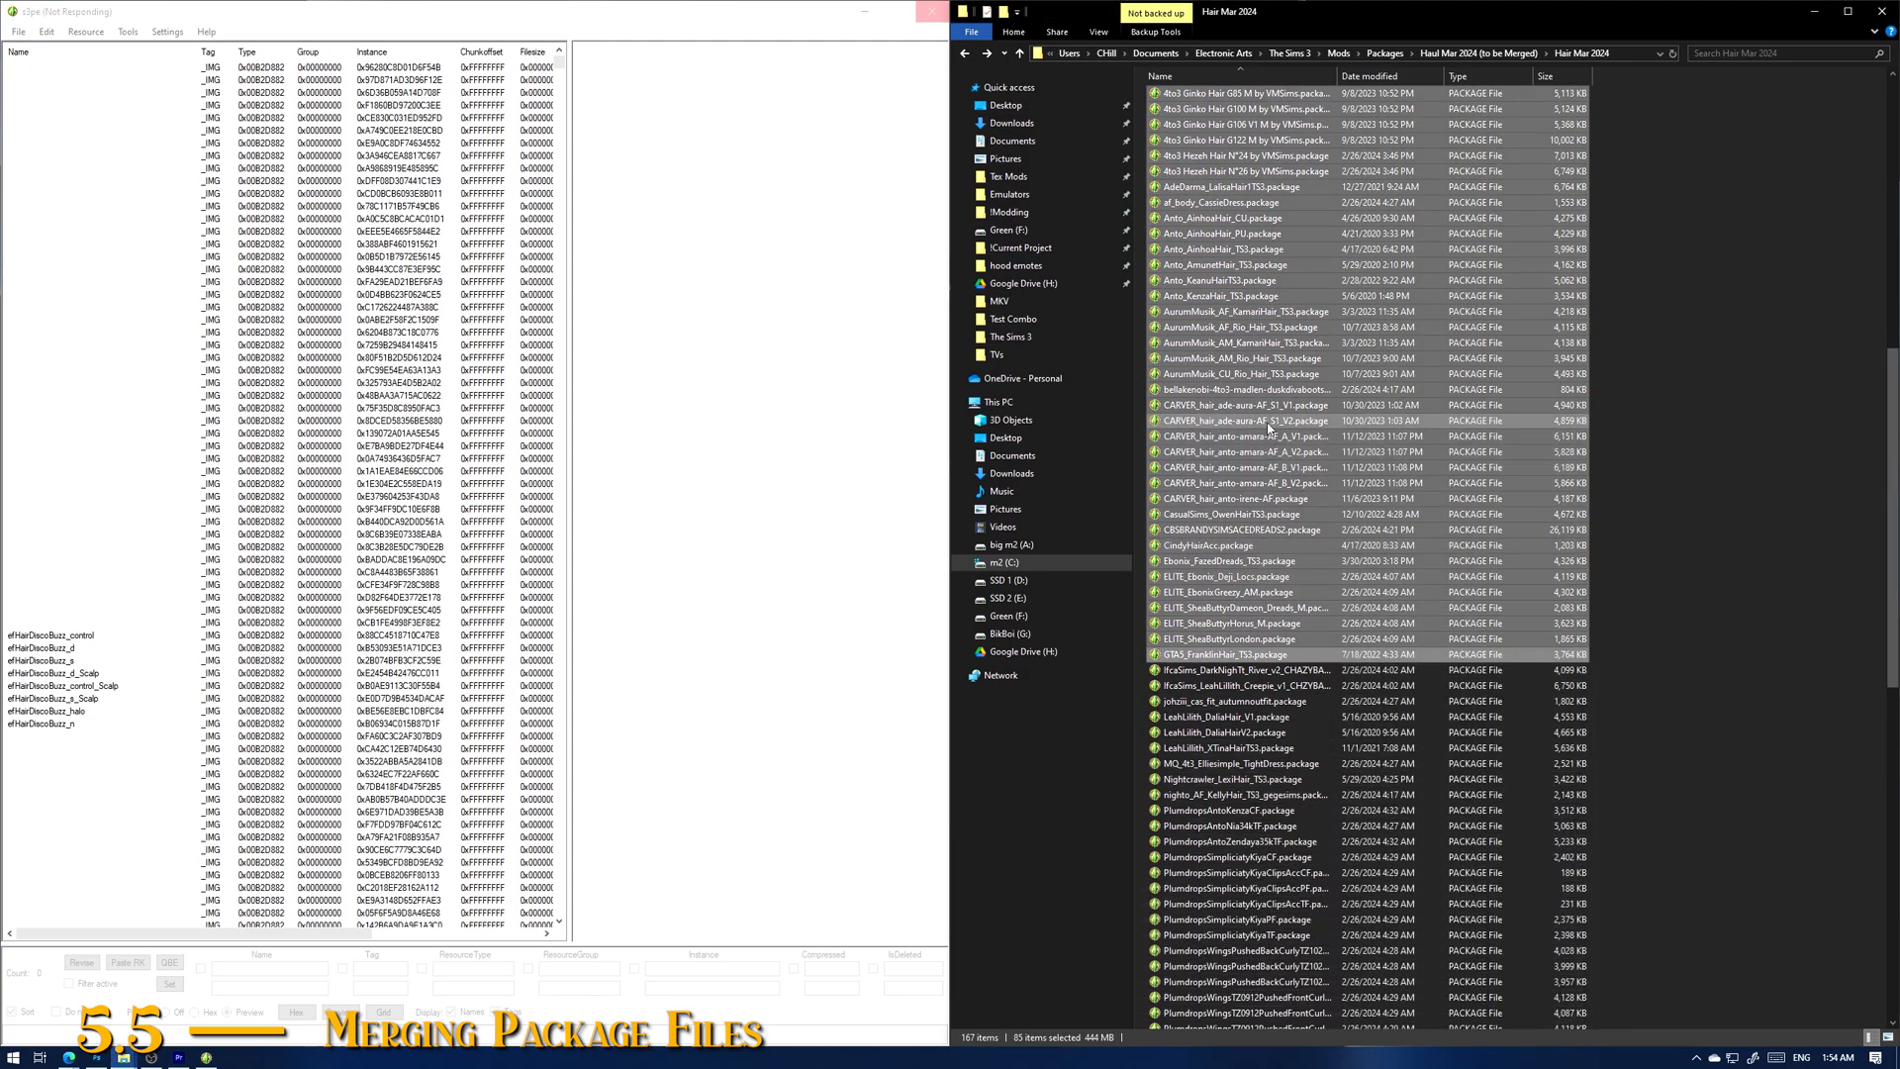
Step: Select the packages following GTA5_FranklinHair_TS3.package through the last file in Hair Mar 2024 and check their combined size
drag(1270, 428, 1356, 549)
scroll(1356, 549, up, 4)
scroll(1356, 549, down, 14)
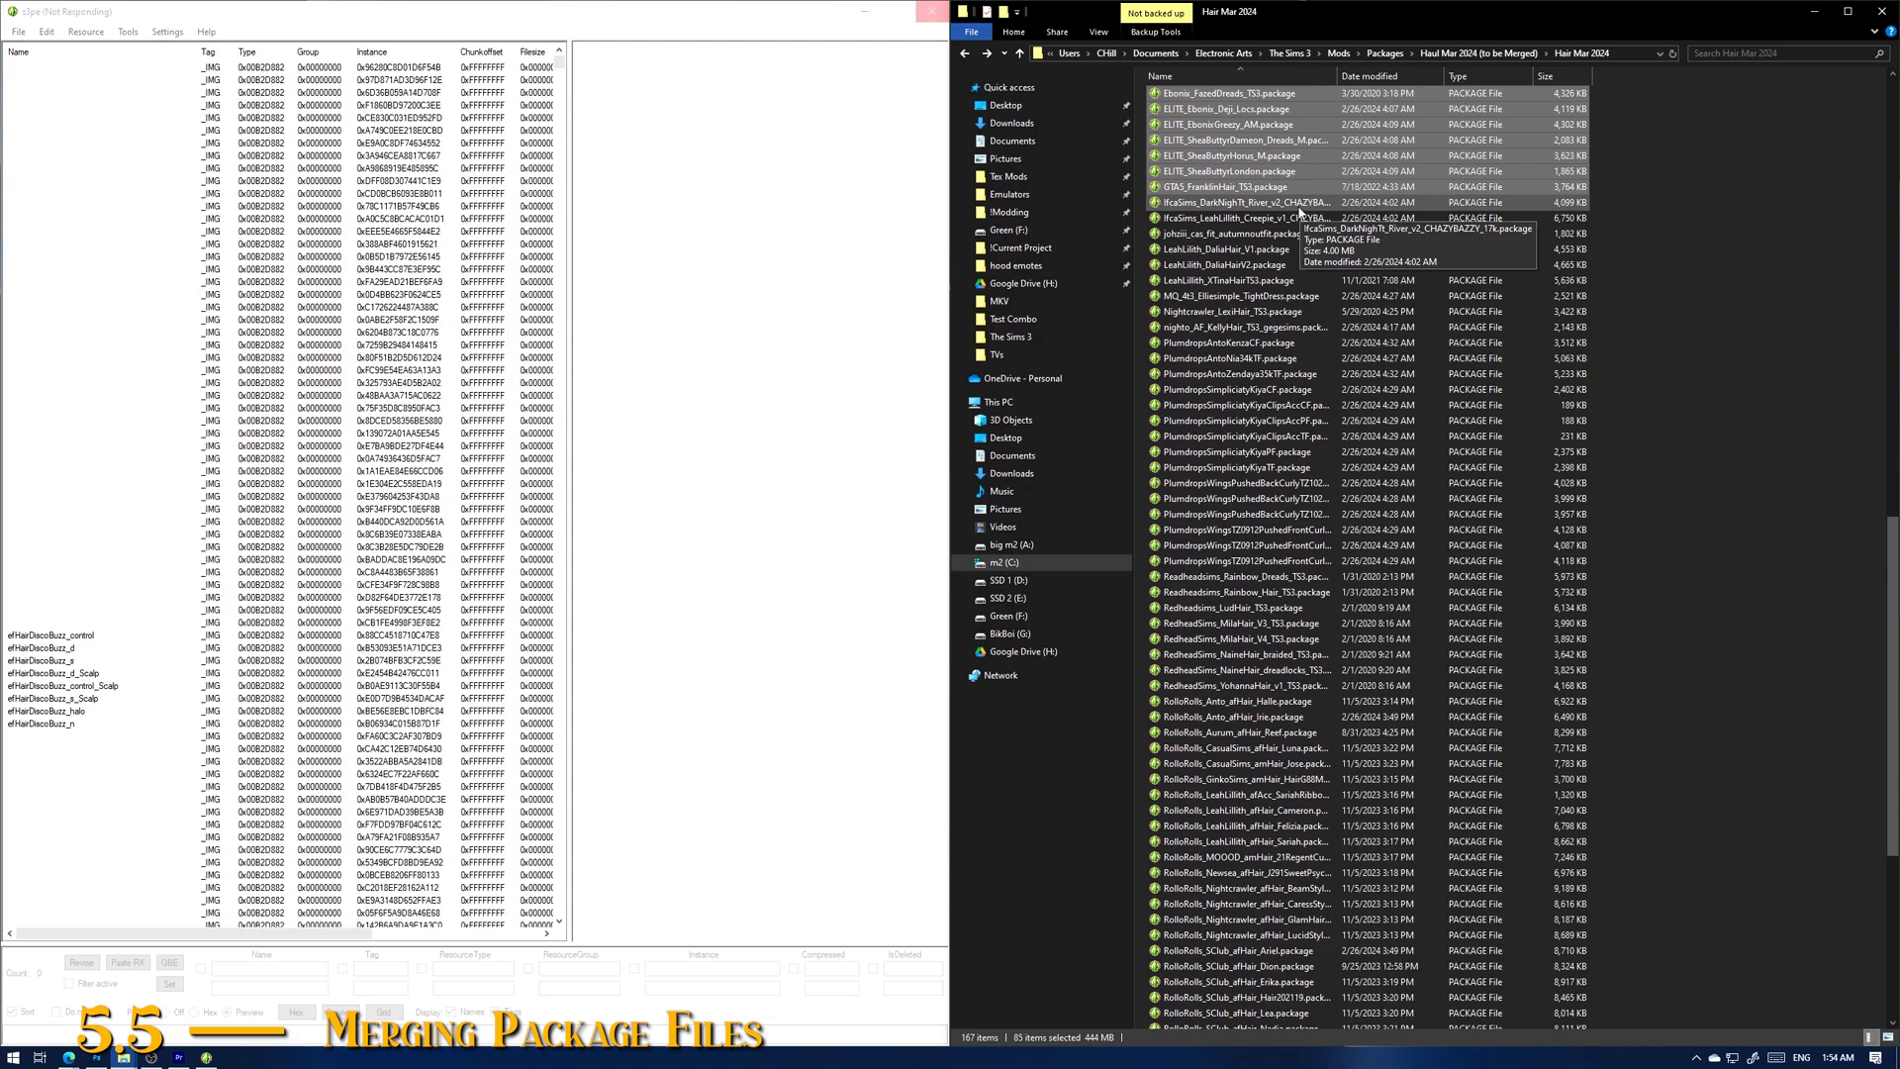
click(1299, 203)
scroll(1435, 466, down, 10)
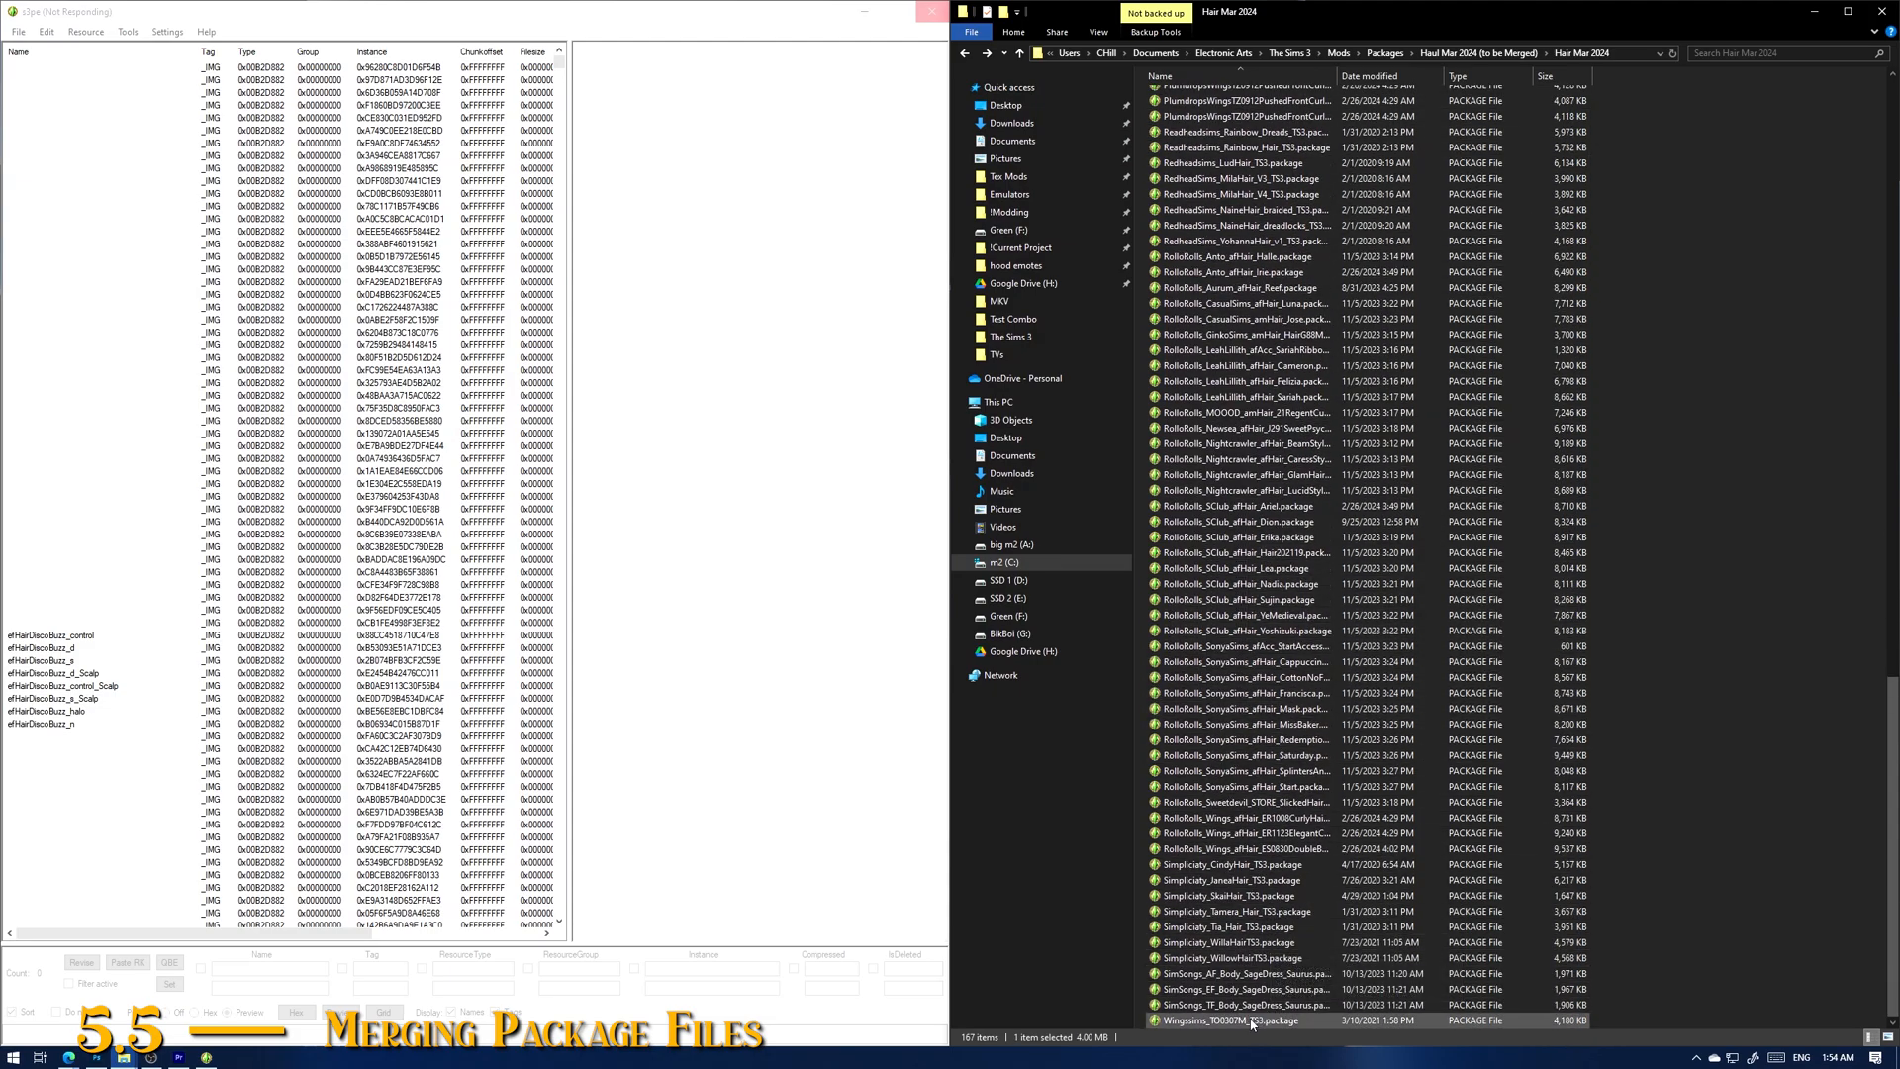
shift+click(1252, 1024)
right_click(1277, 993)
click(1319, 974)
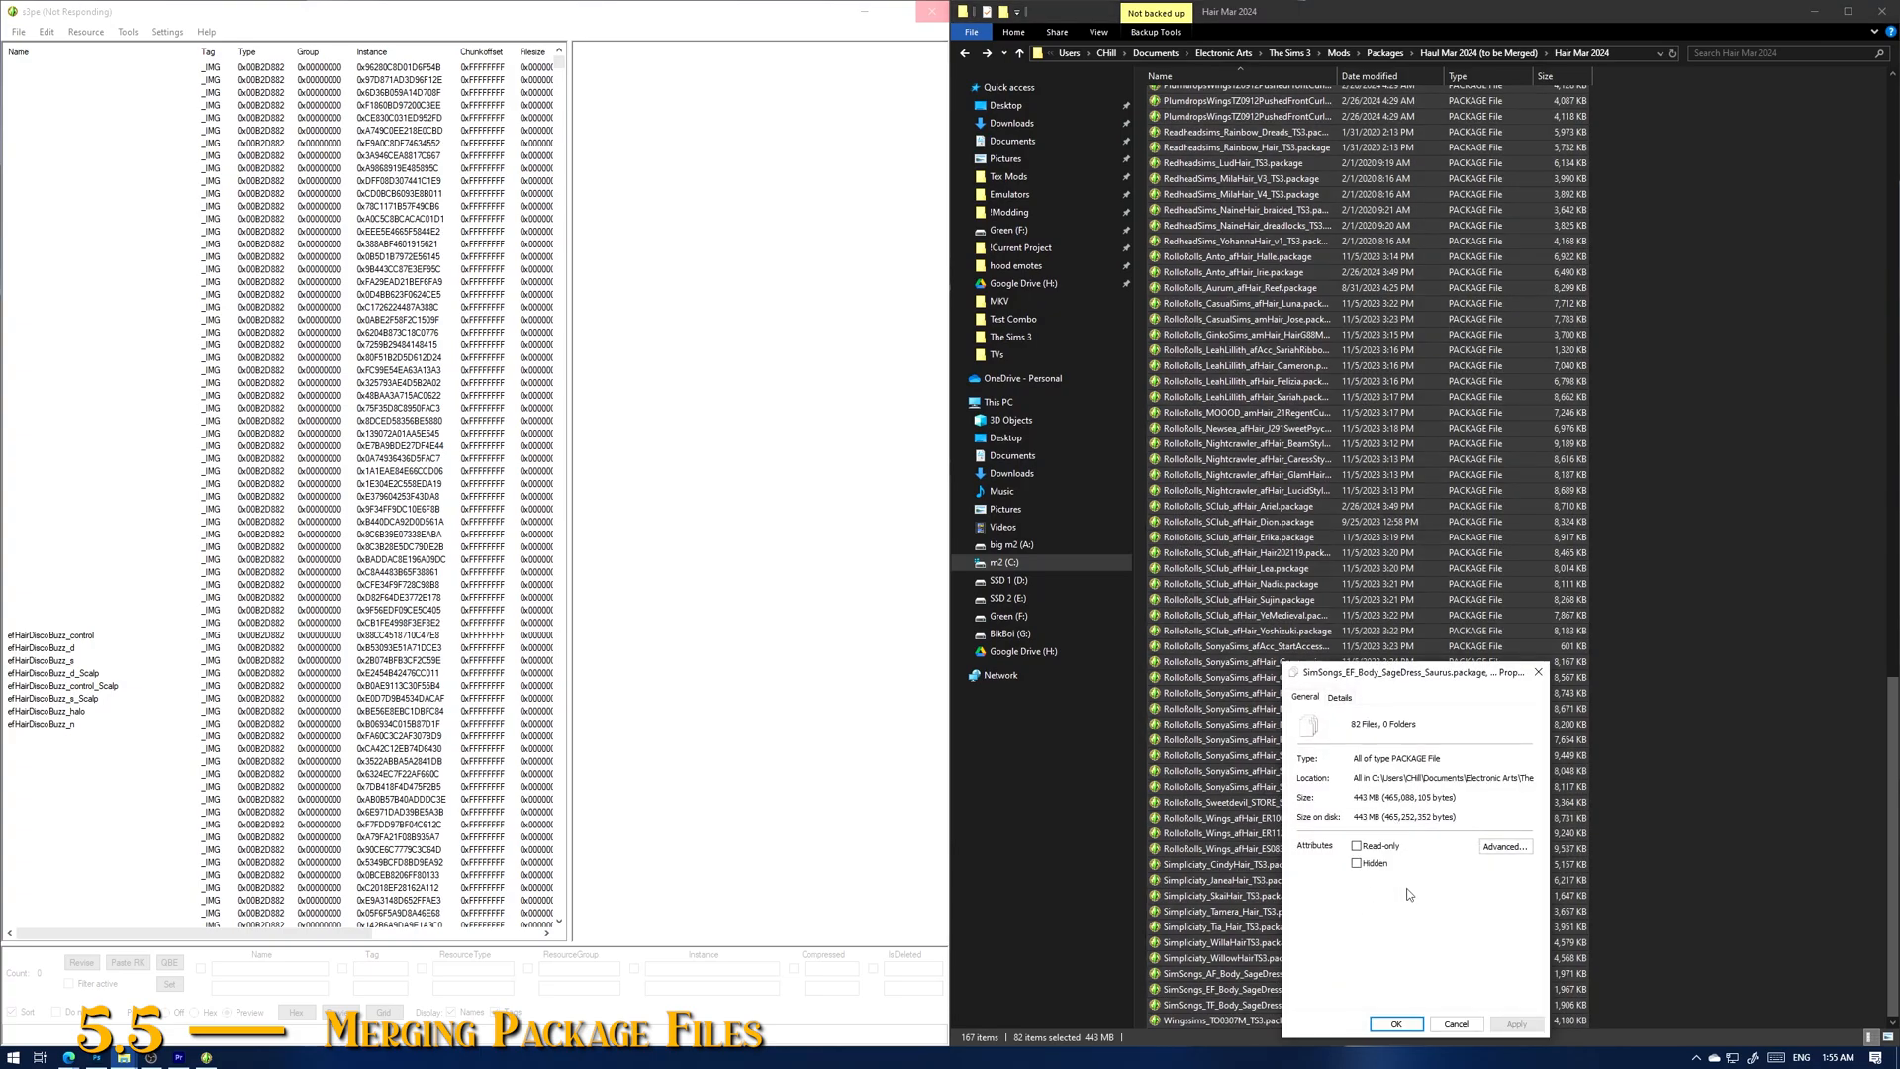
click(1397, 1025)
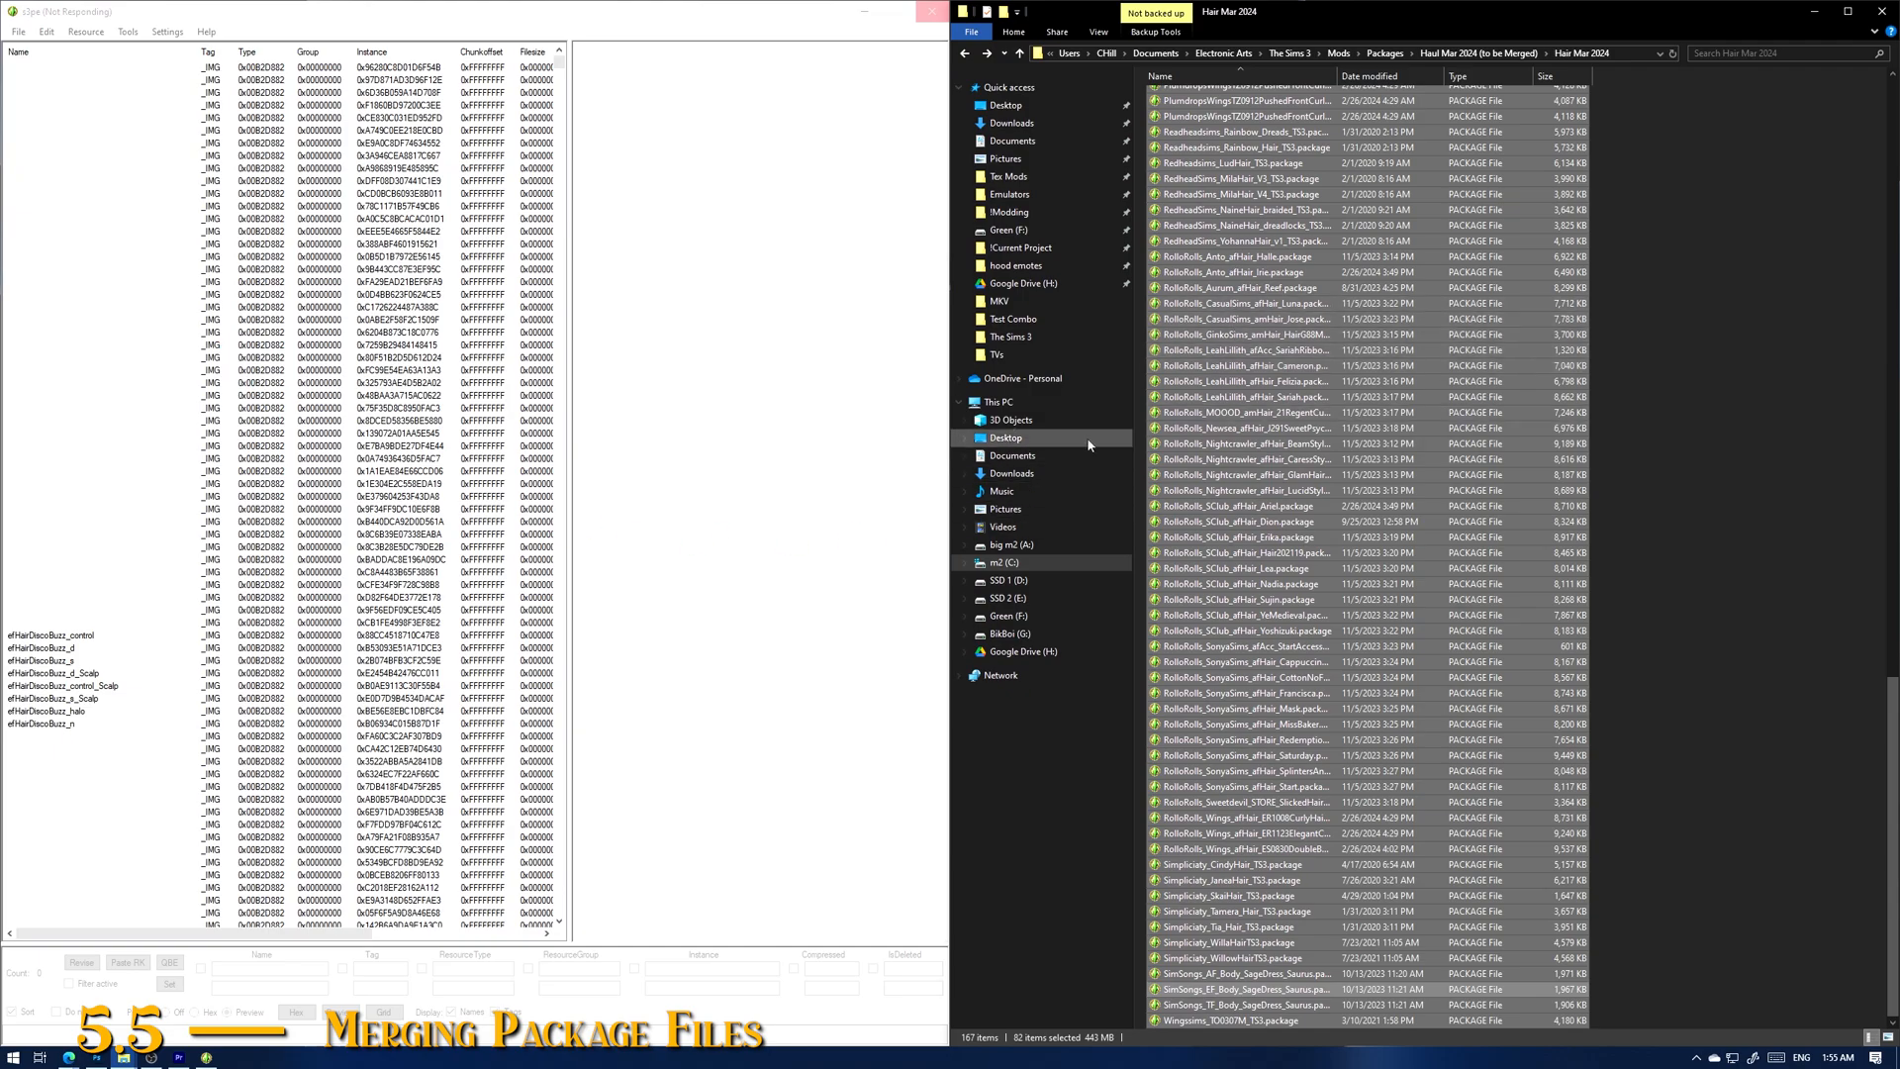
Step: Check the save in s3pe and open the HAIR folder inside Packages\CAS in File Explorer to locate the merged package
click(445, 19)
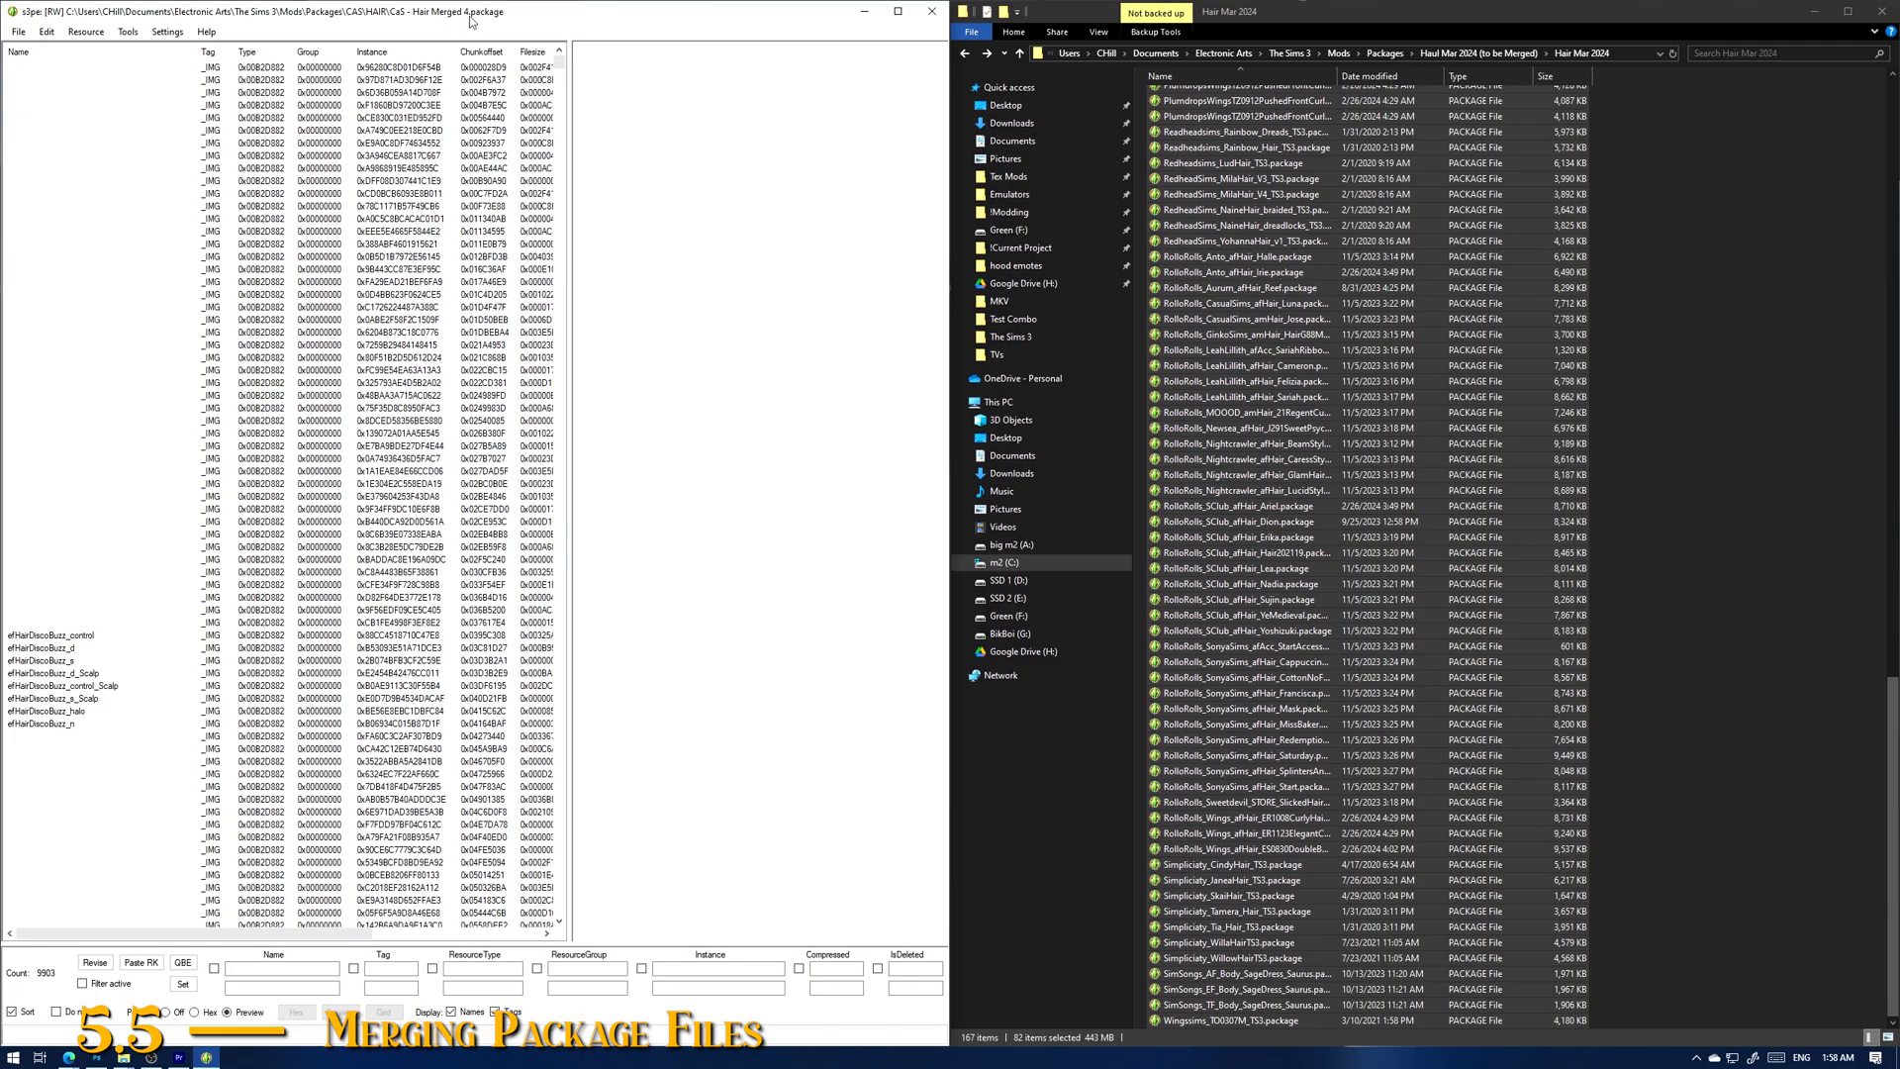
click(1384, 53)
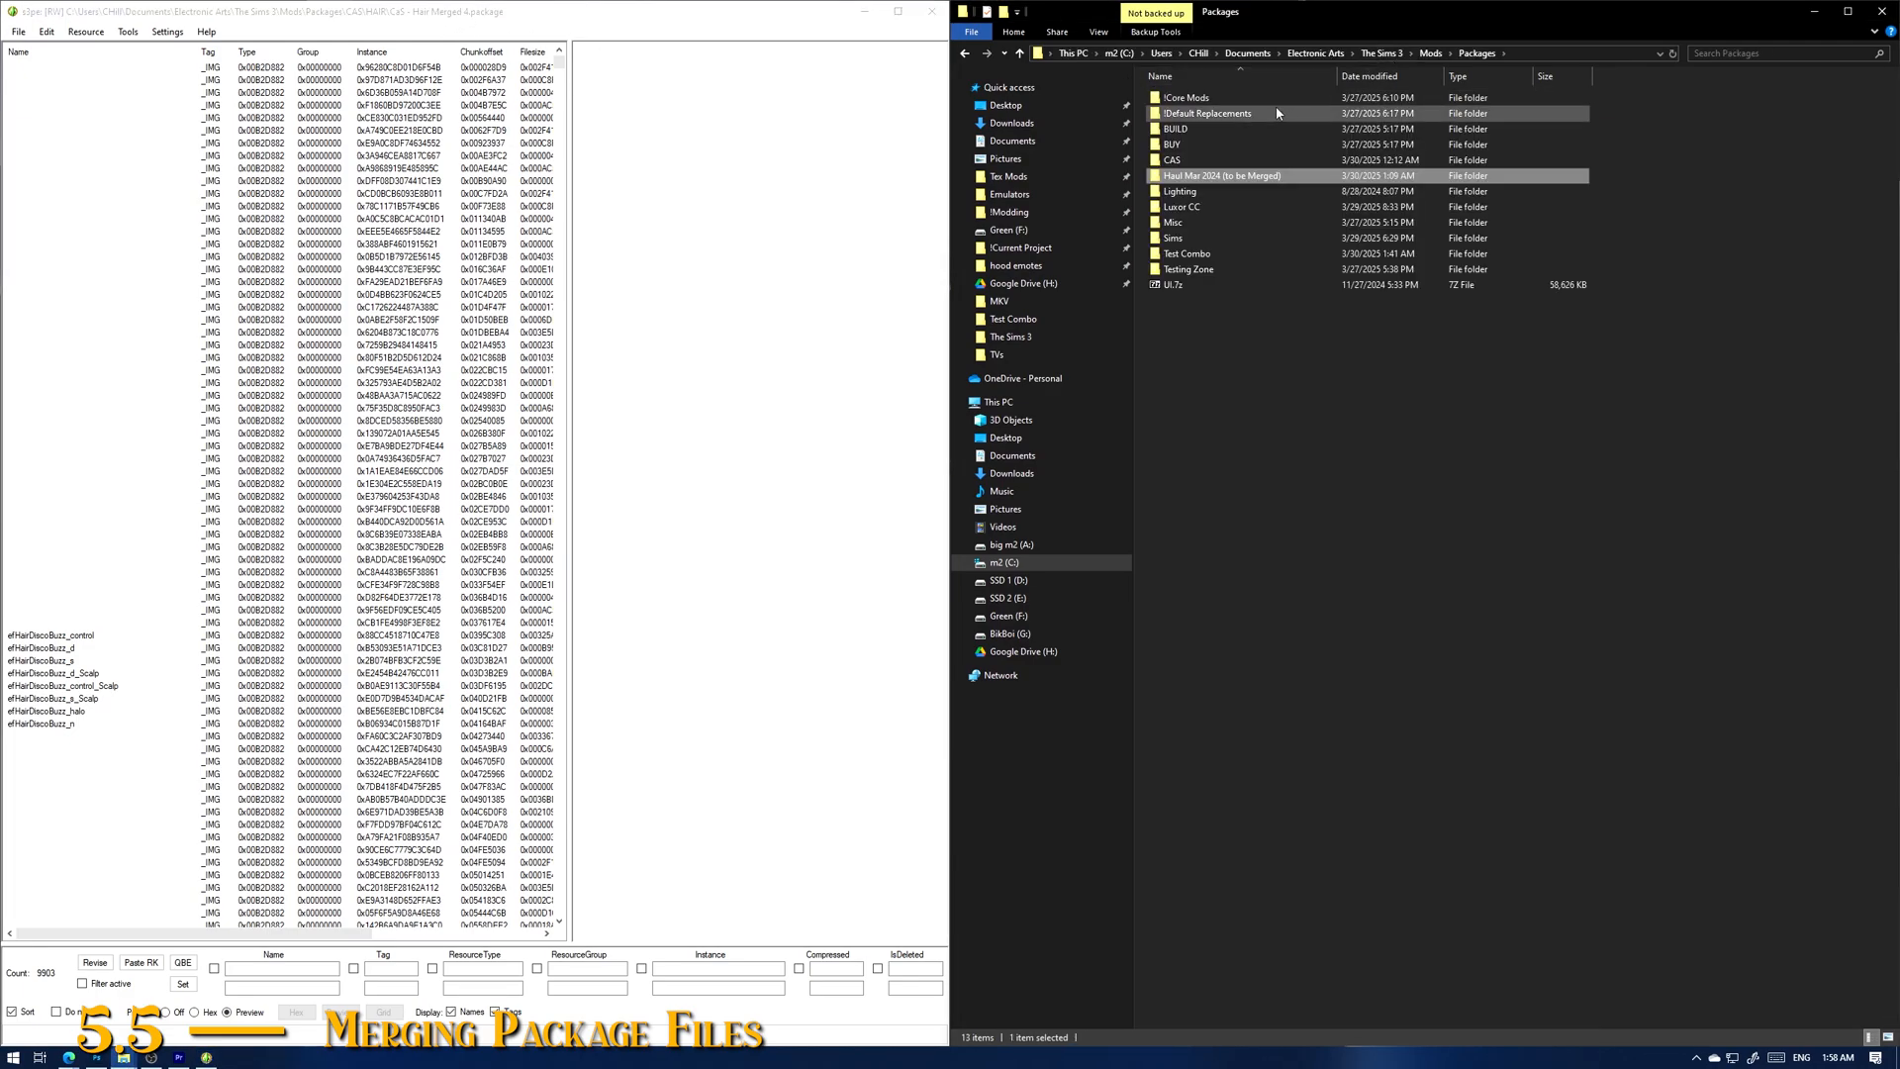
click(1208, 165)
double_click(1208, 165)
click(1188, 131)
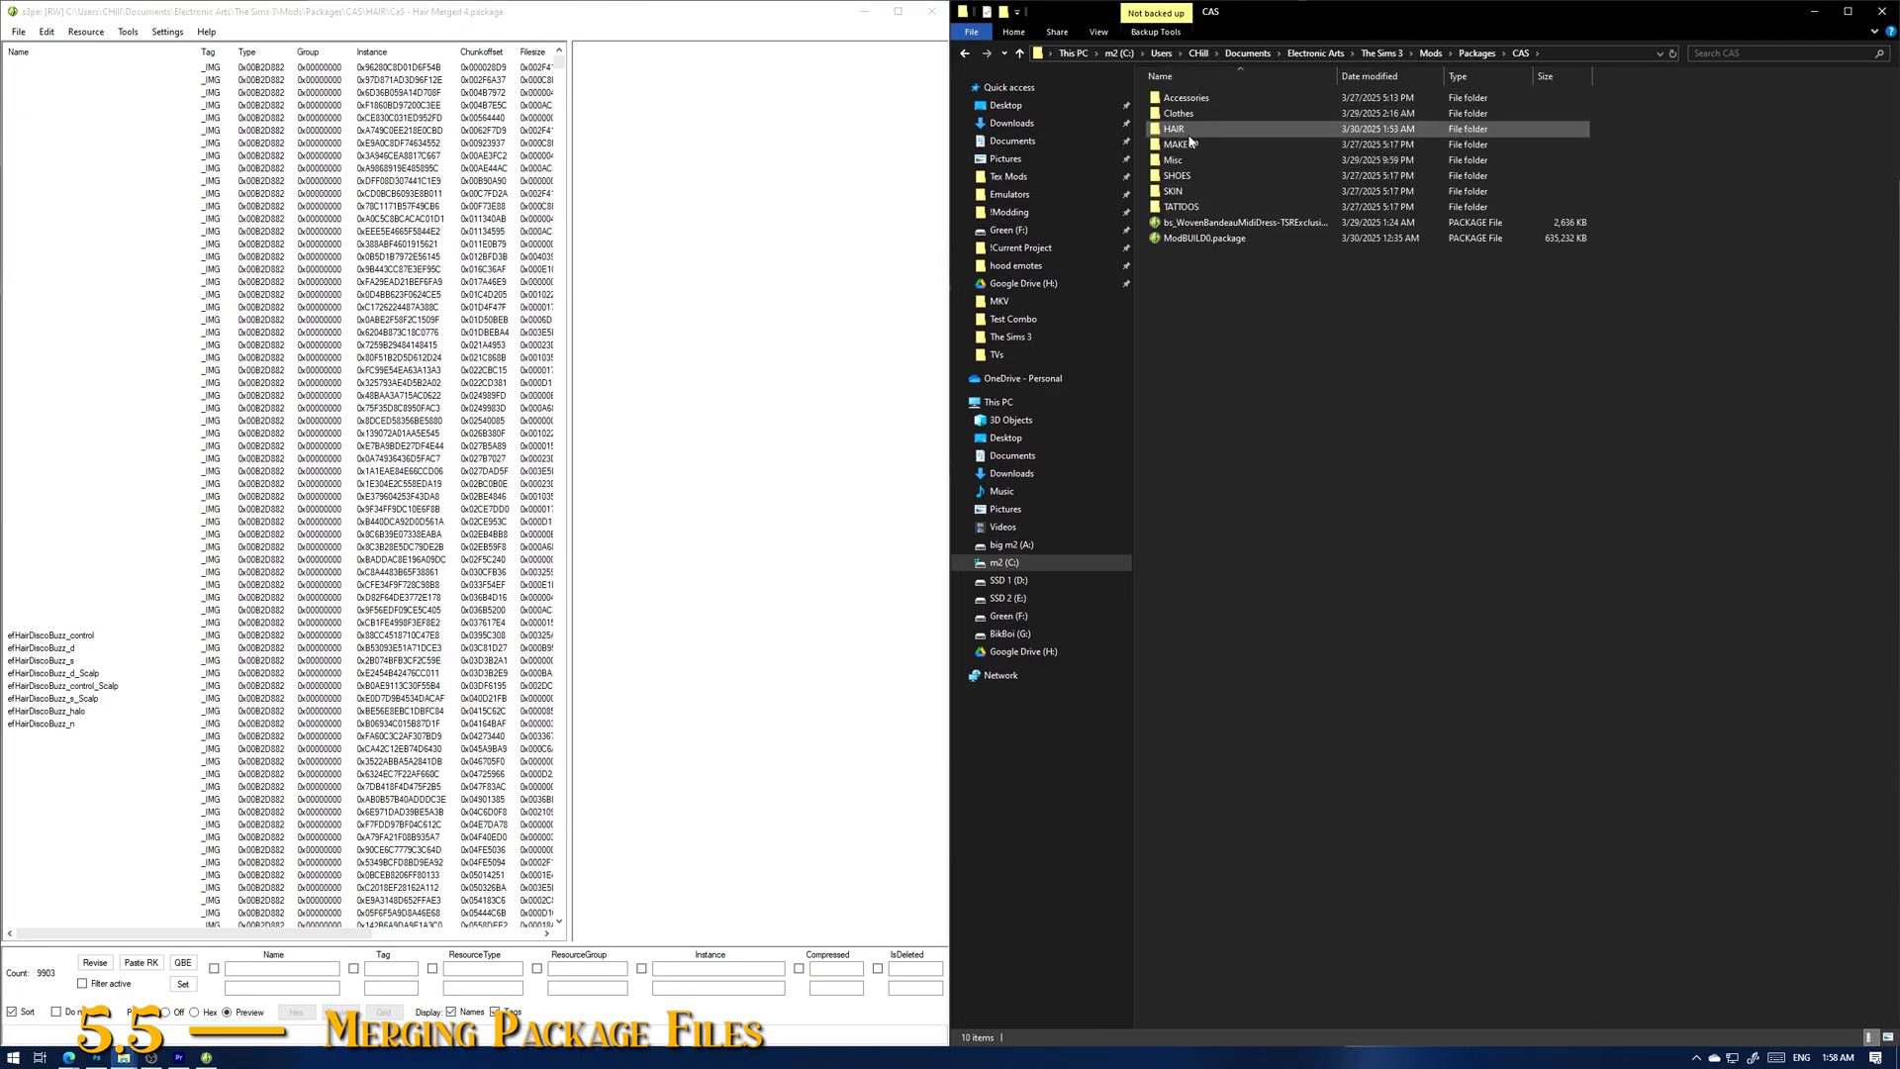
double_click(1190, 142)
click(1242, 236)
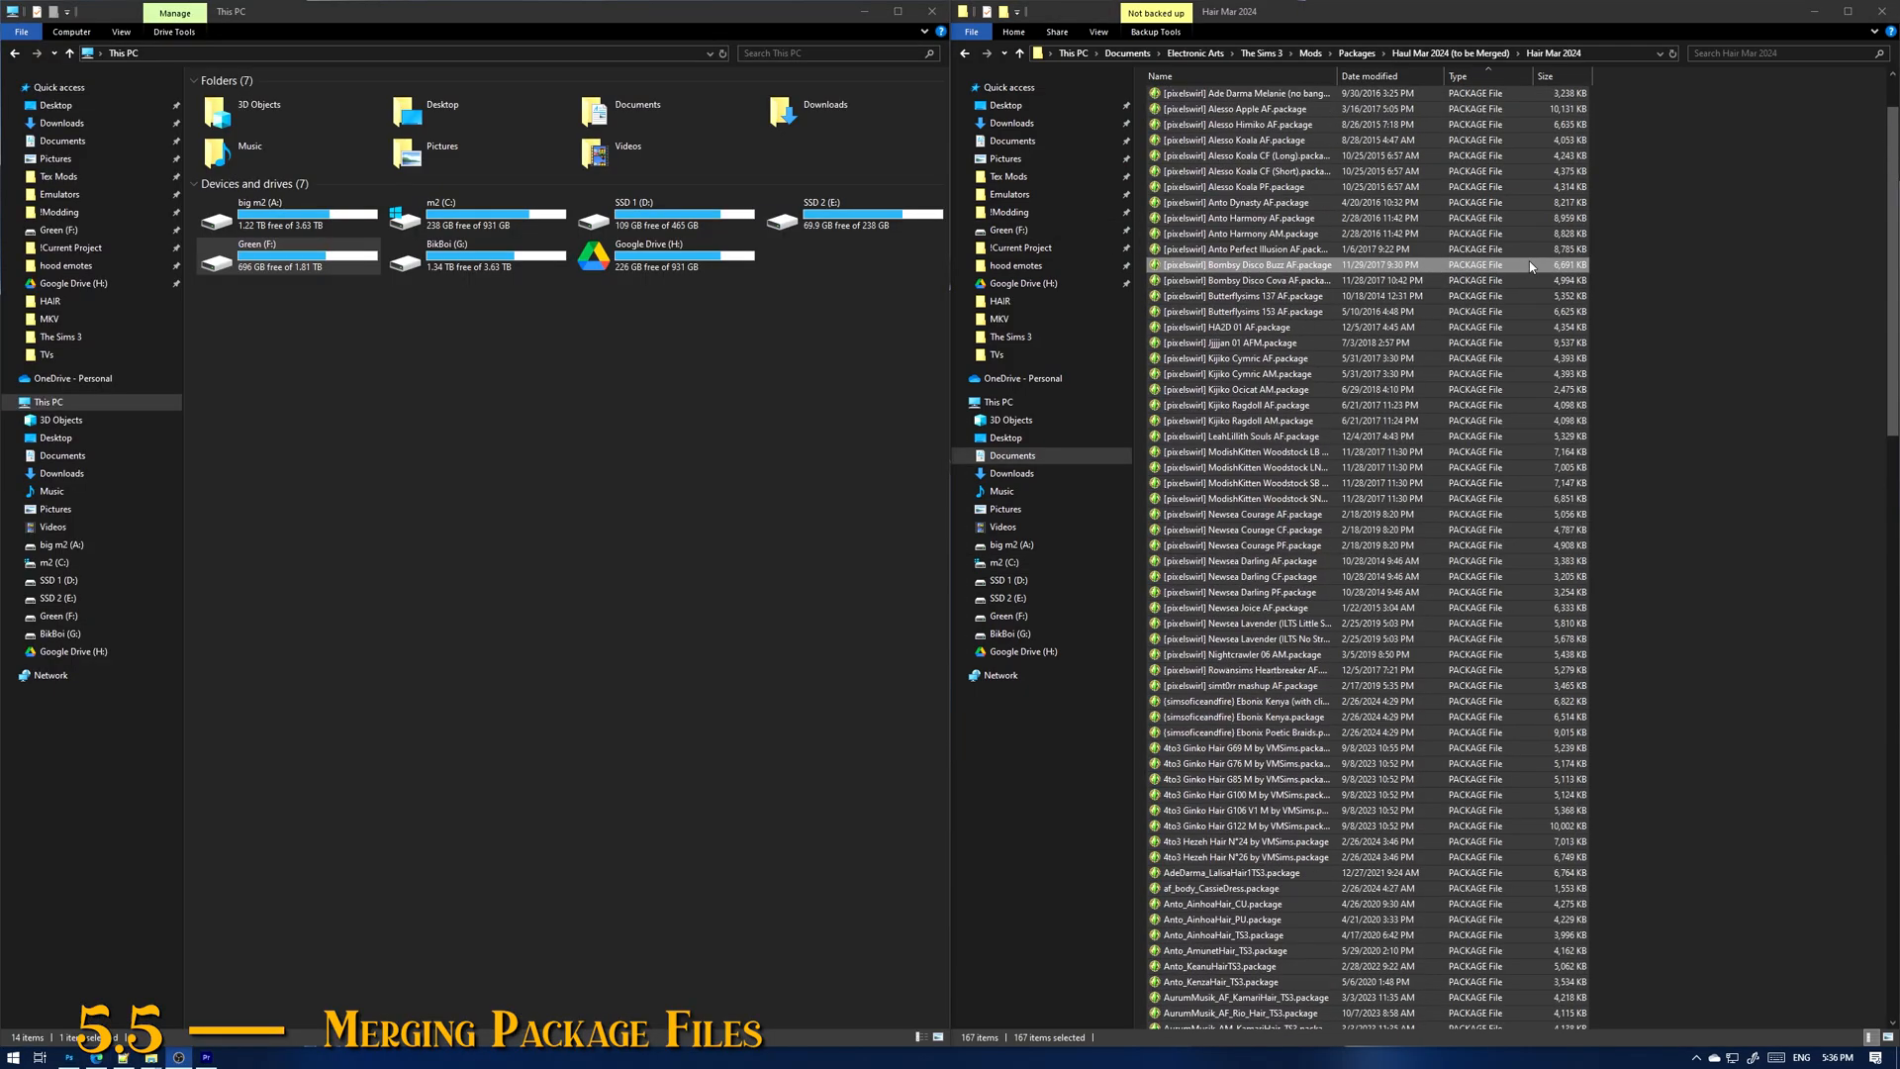
Step: Widen the Name column in the Hair Mar 2024 folder and select all of its package files
scroll(1528, 280, down, 5)
scroll(1527, 280, down, 18)
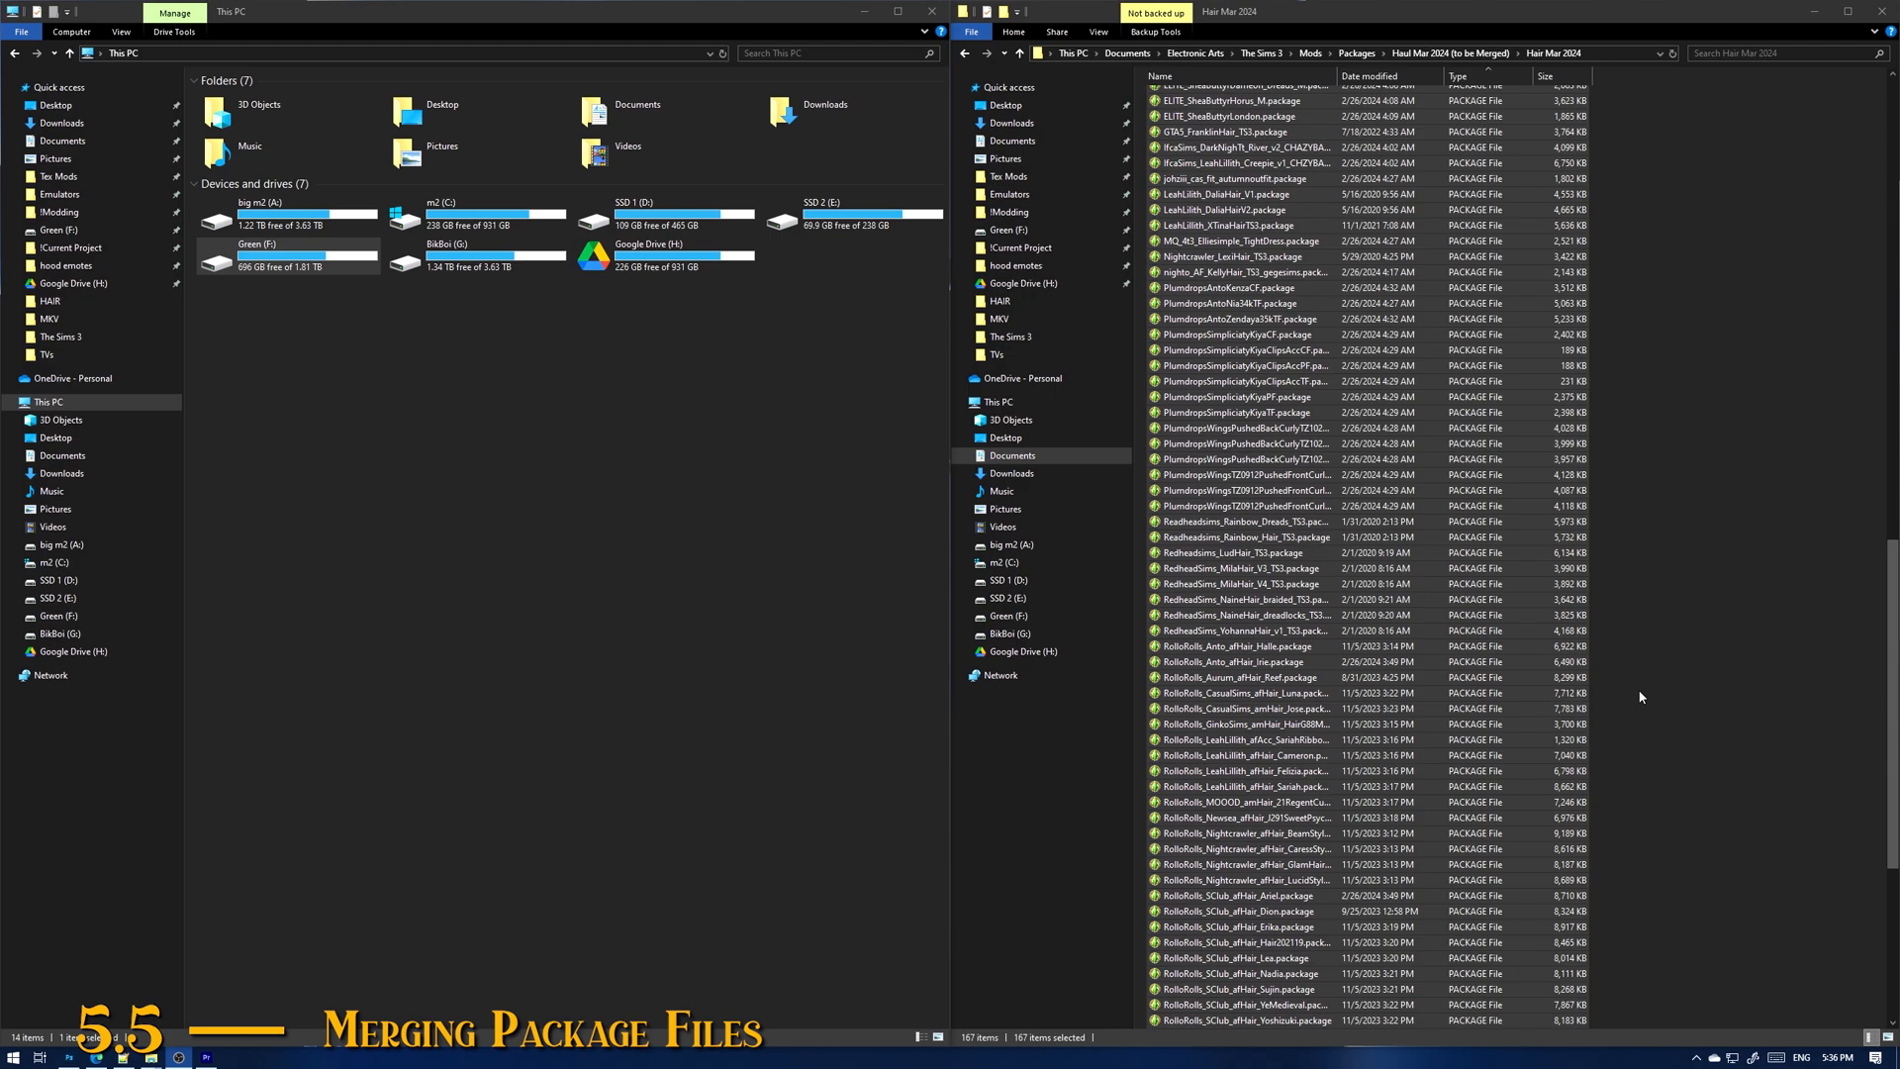
click(1435, 521)
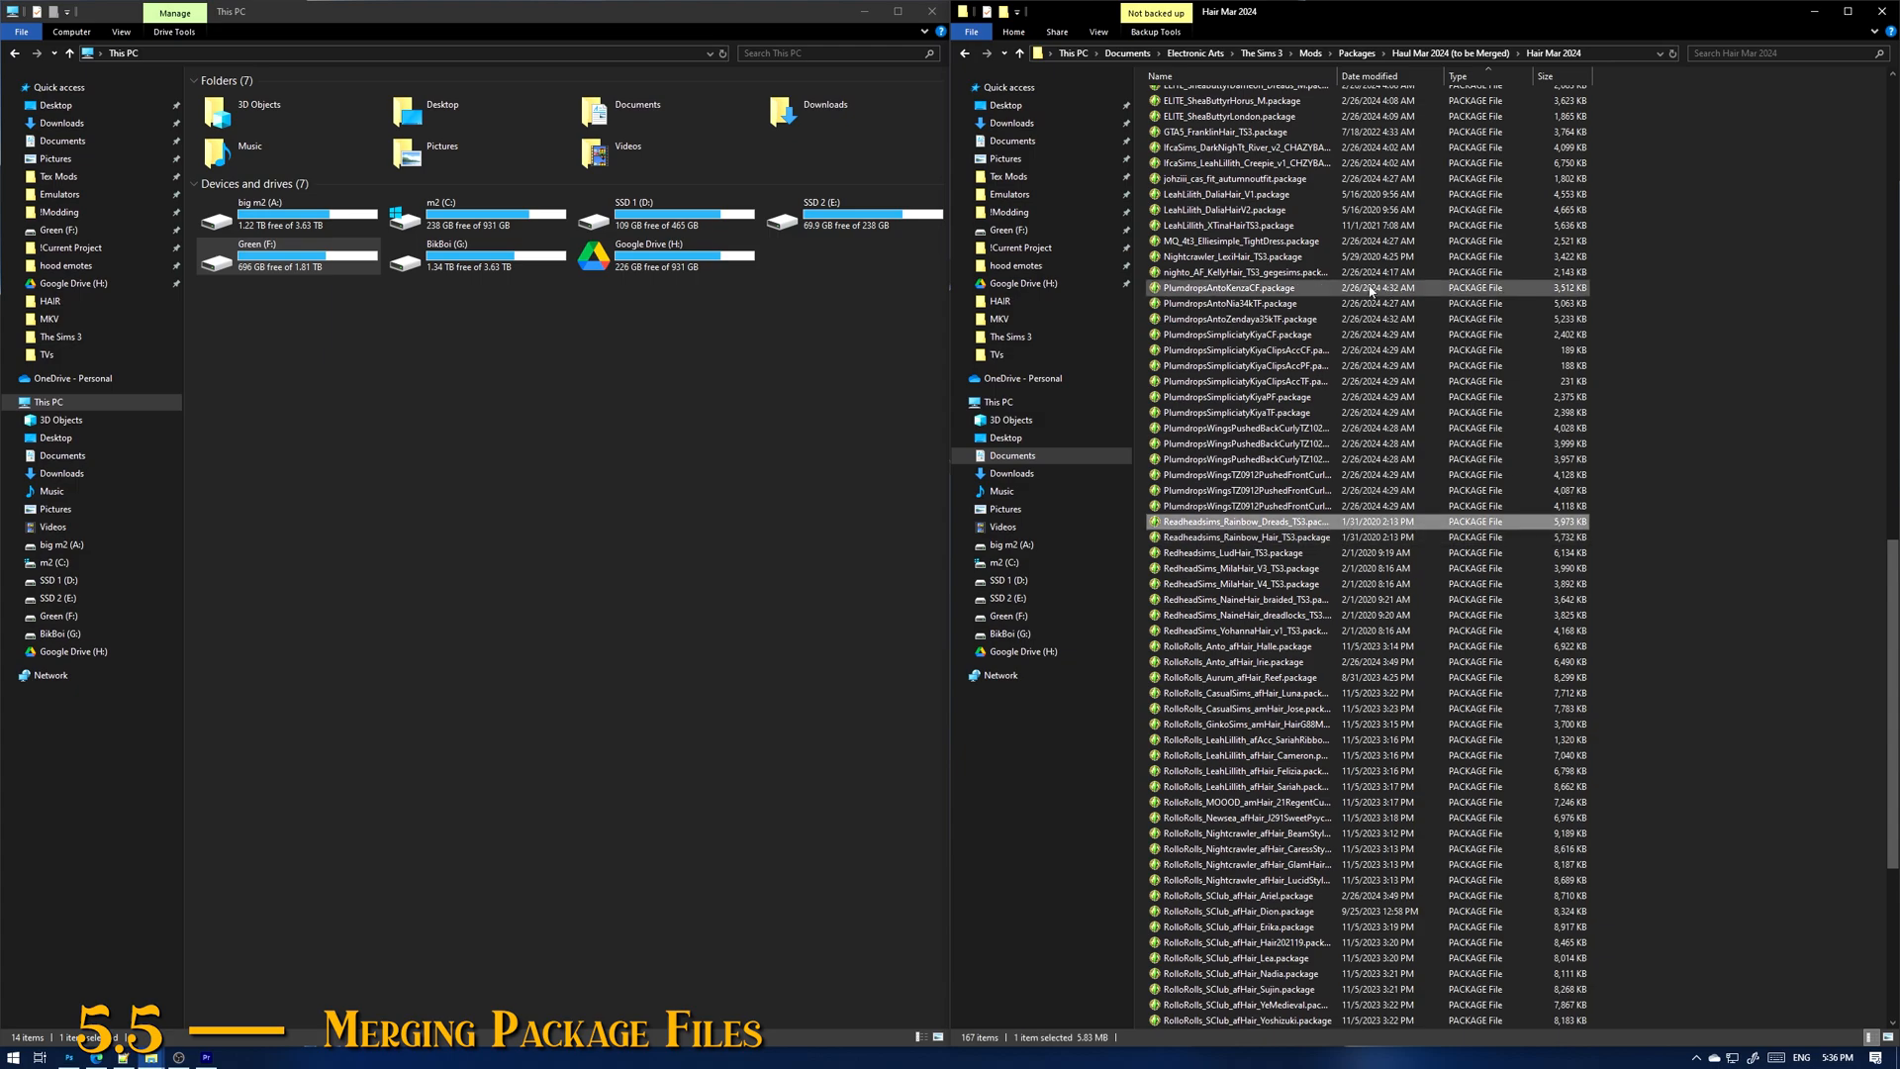
drag(1334, 79, 1435, 79)
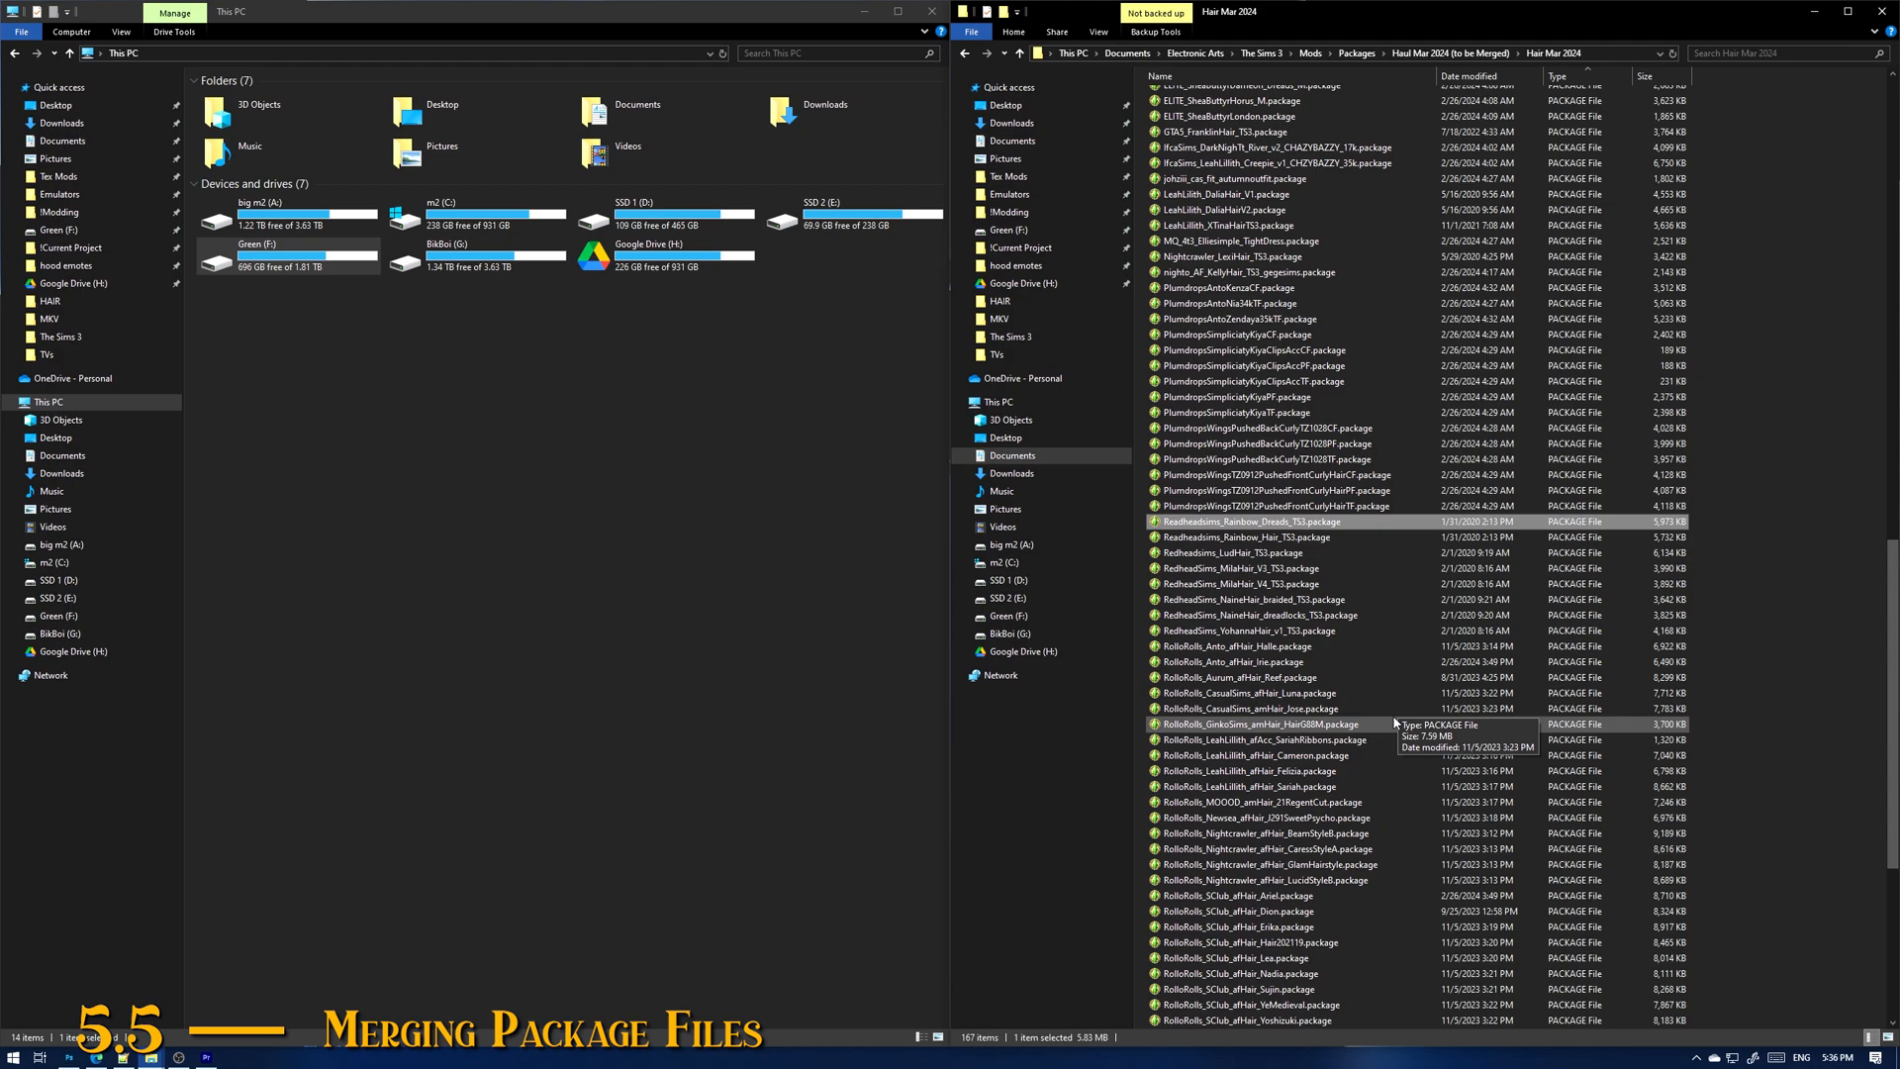
key(ctrl+a)
Step: Open the backup Hair Mar 2024 folder on drive F under !Modding\The Sims 3\!Backups\Mods - Mar 2022\Packages\Haul Mar 2024 (to be Merged)
click(435, 395)
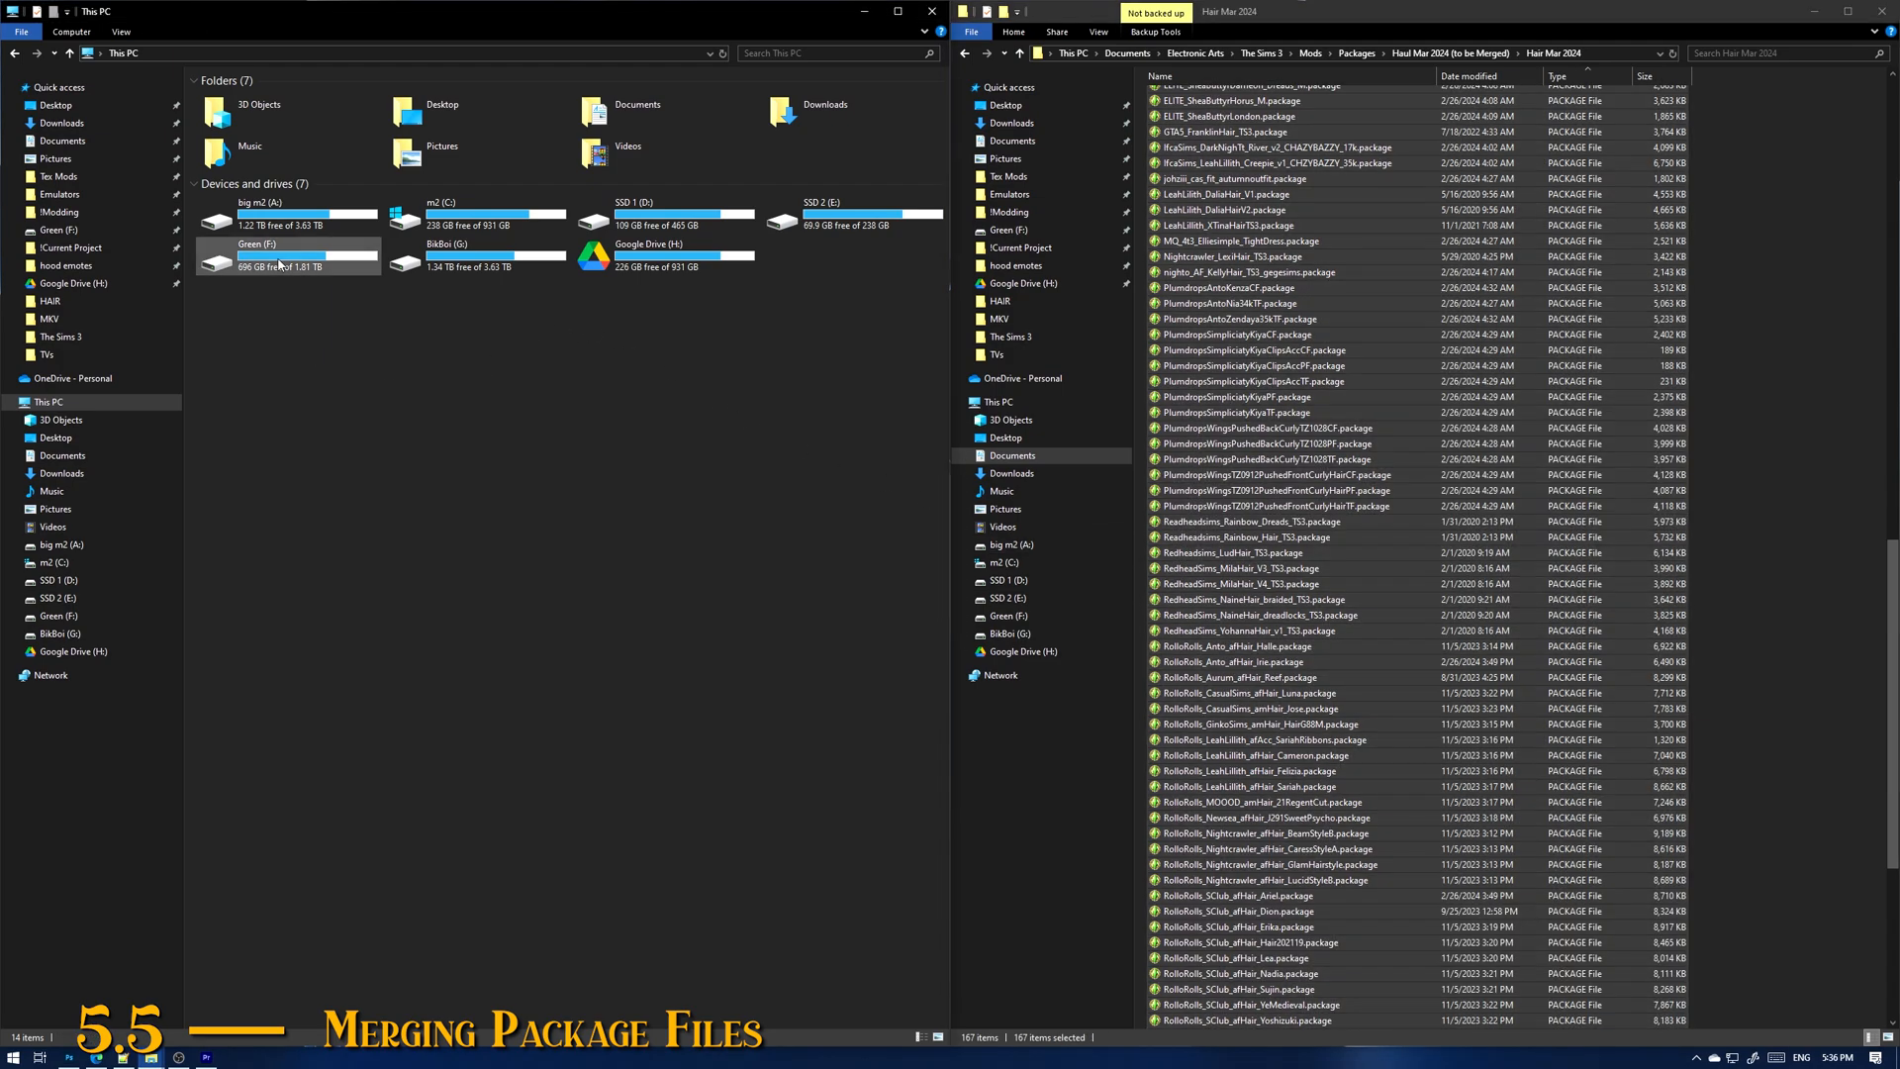
double_click(279, 259)
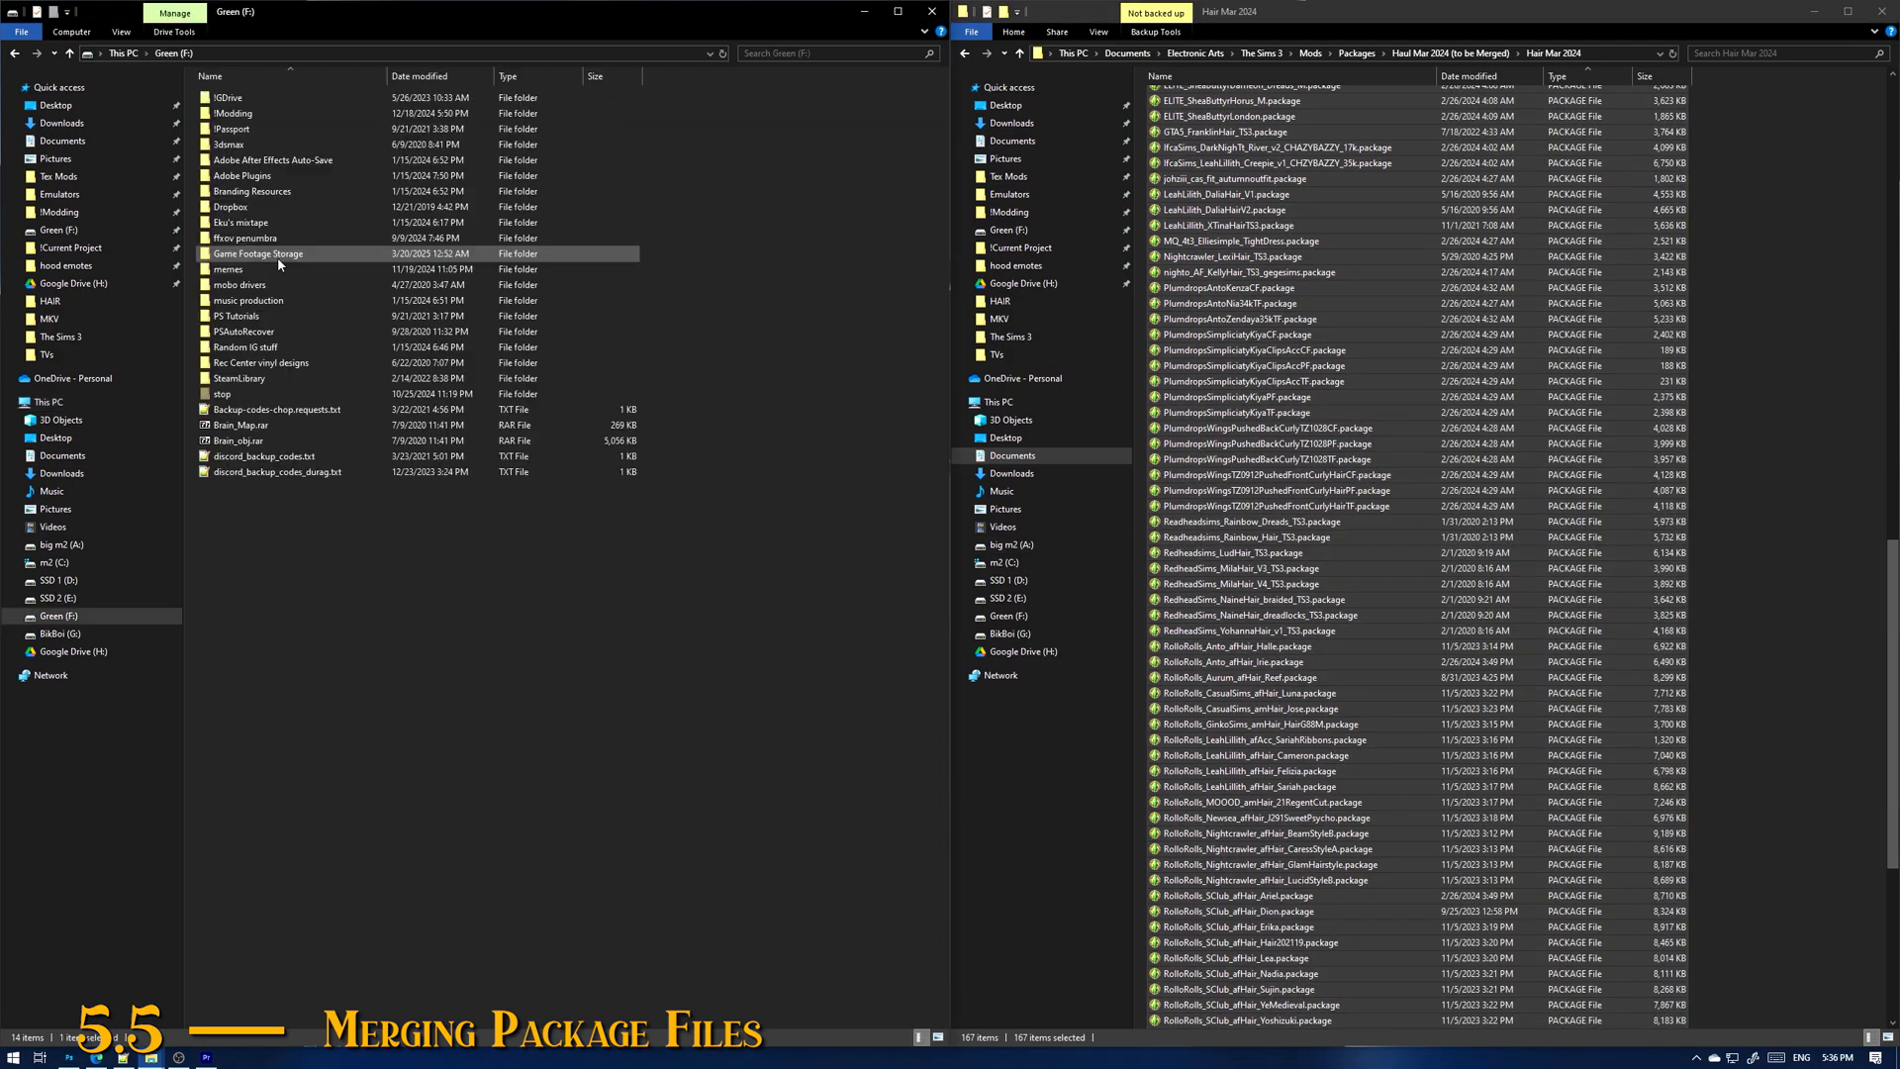
double_click(252, 117)
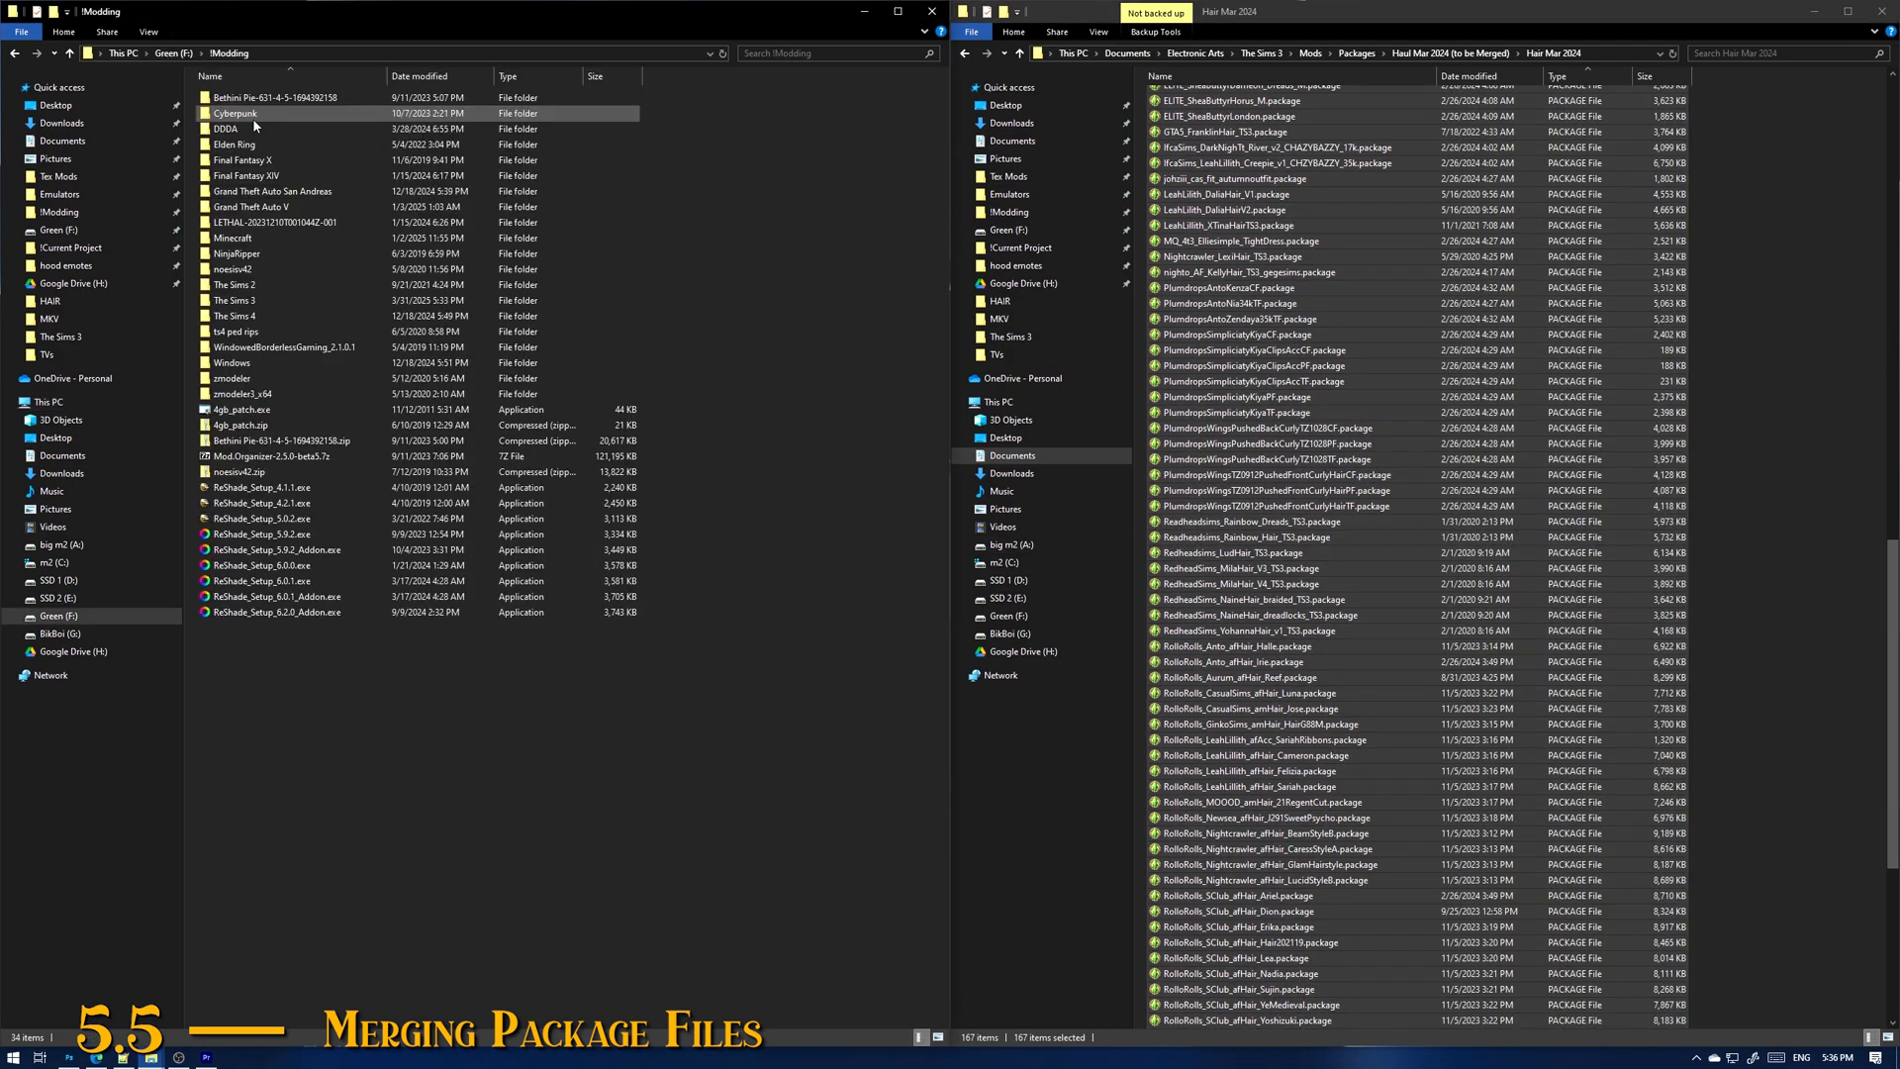
double_click(259, 298)
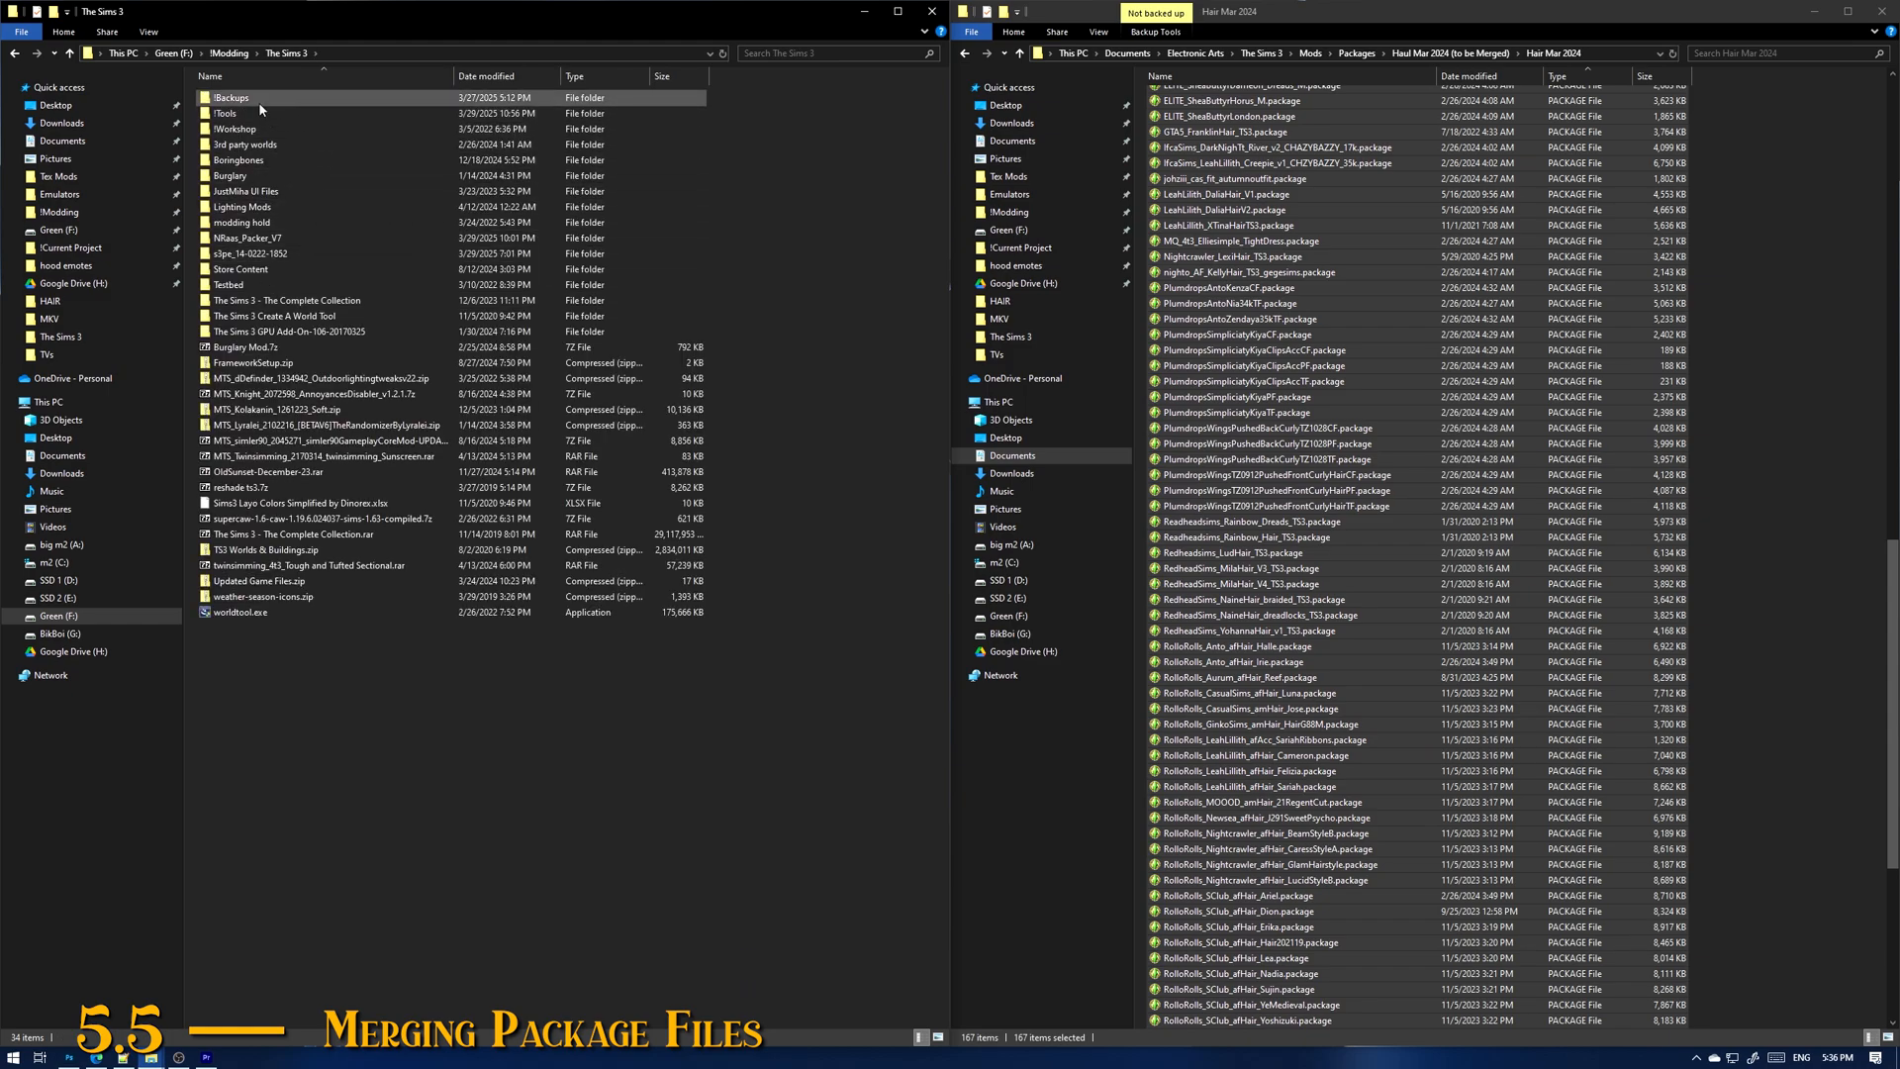
double_click(259, 99)
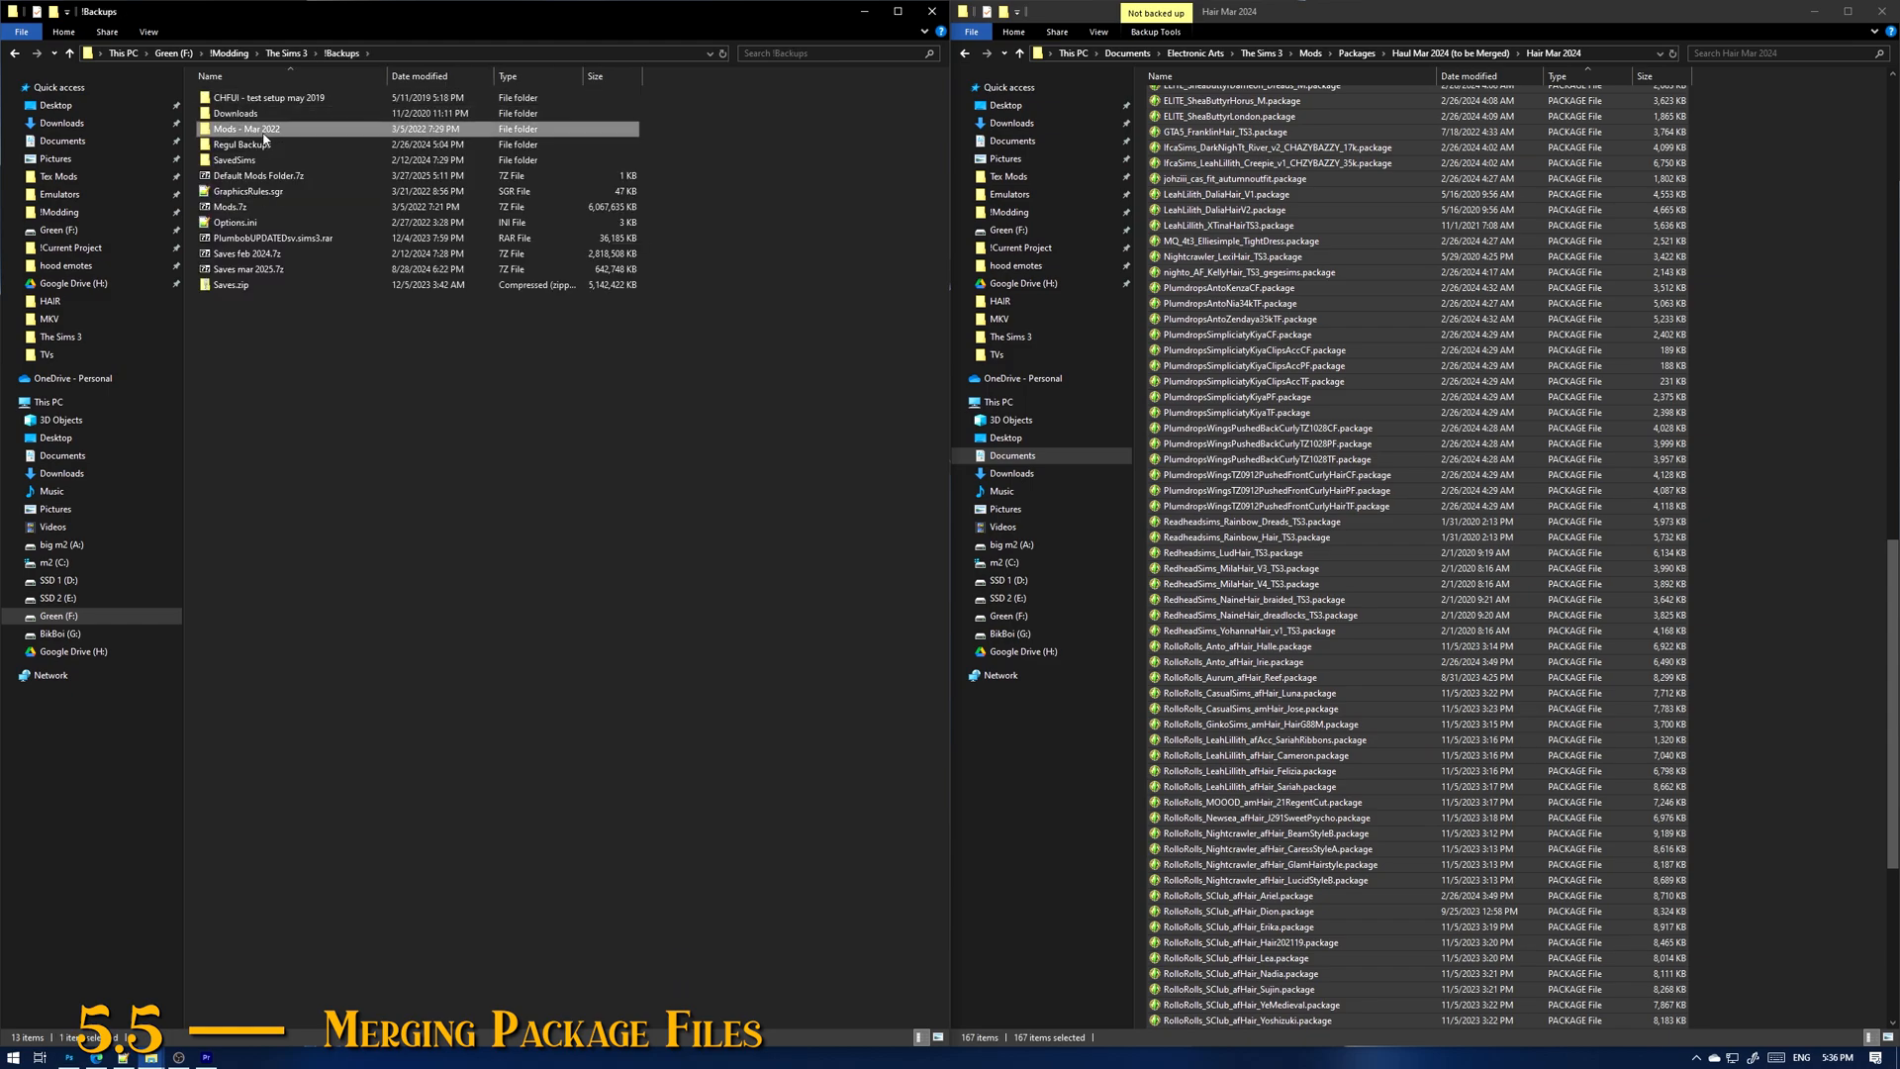
double_click(259, 129)
double_click(265, 115)
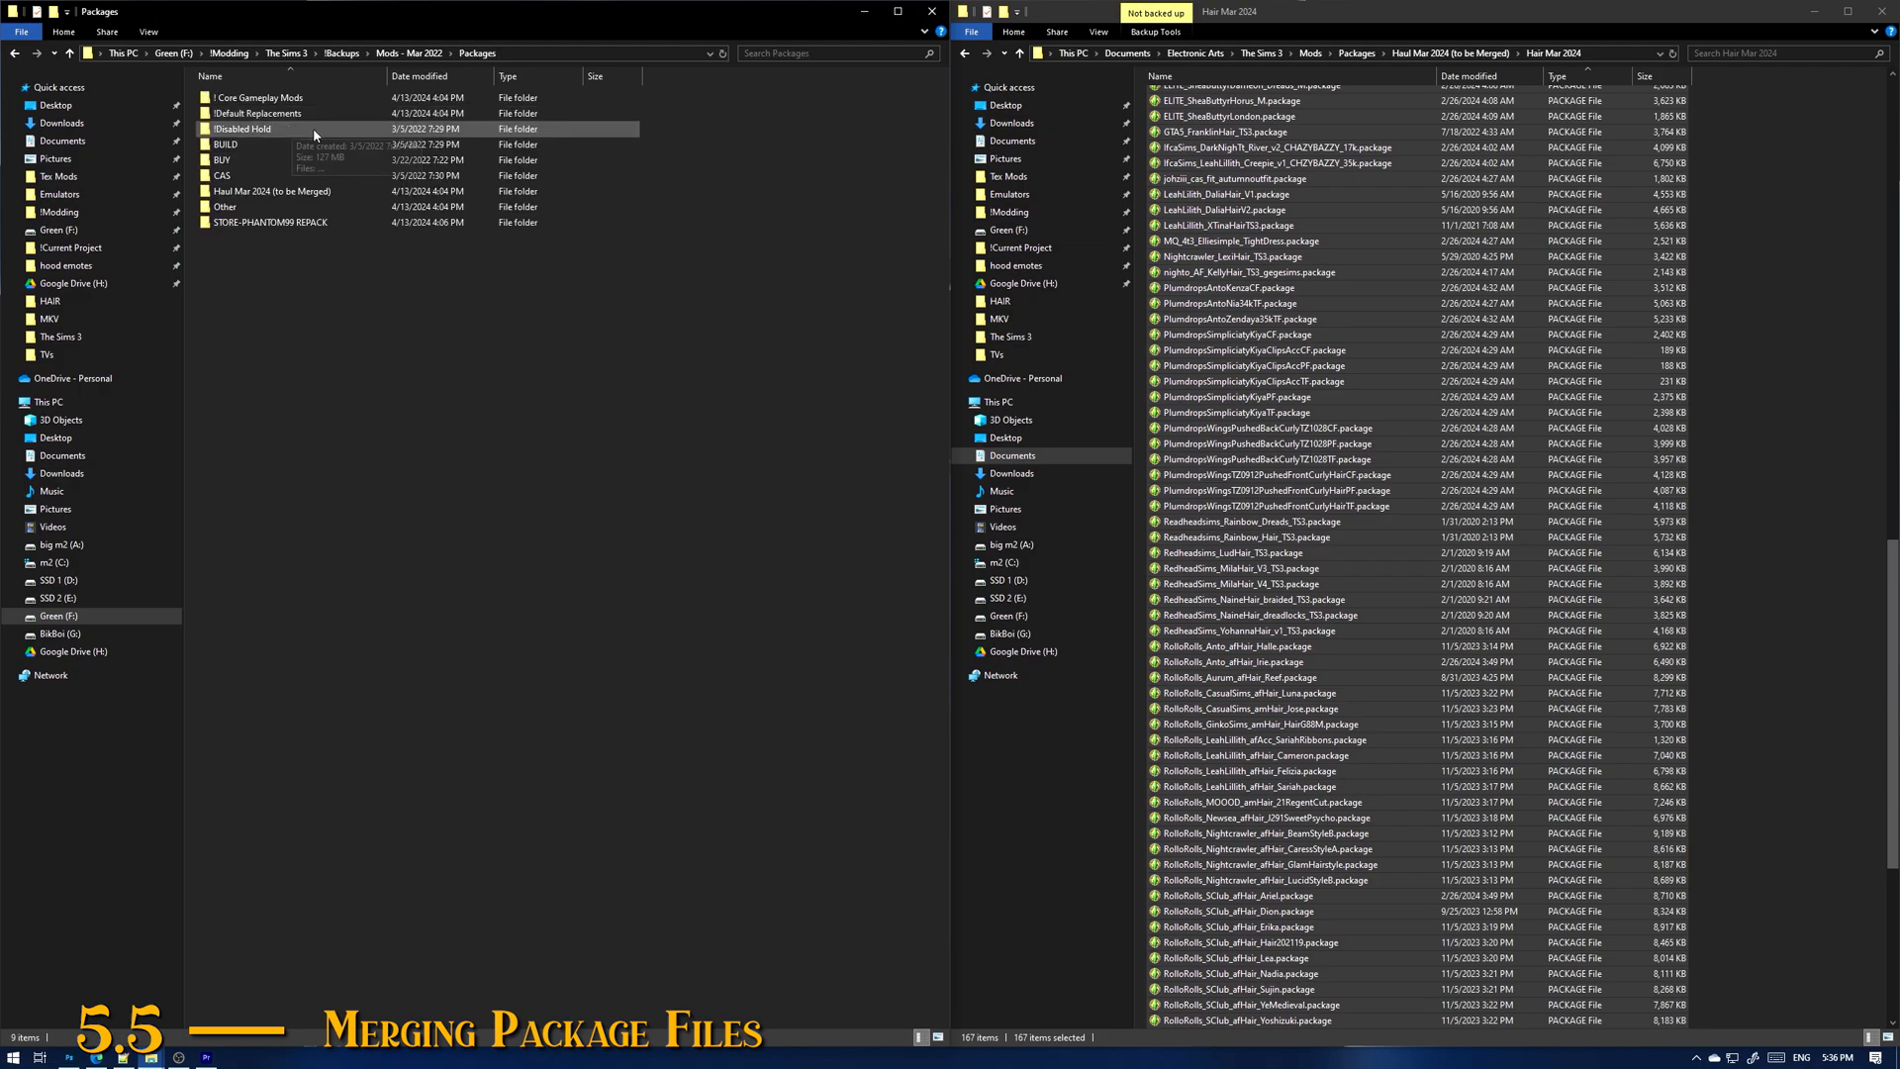
double_click(263, 196)
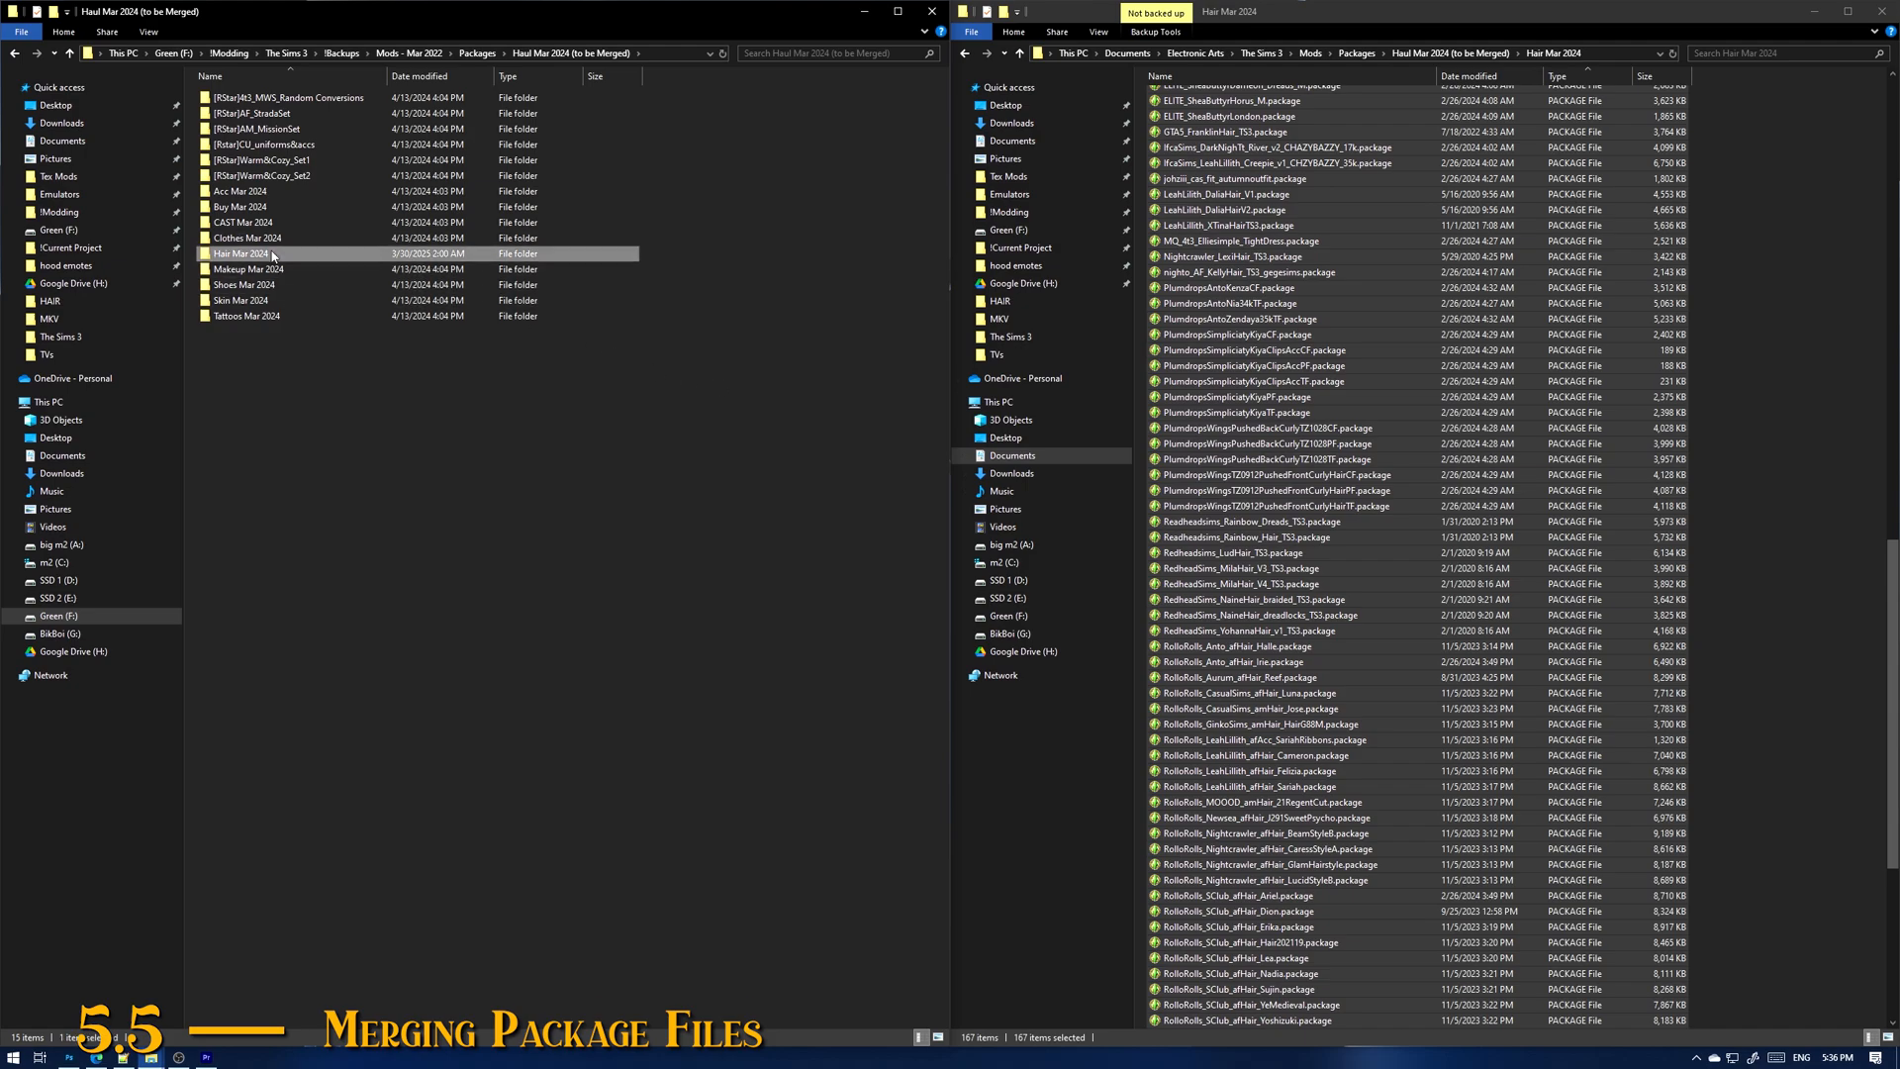
double_click(241, 253)
Step: Delete all the selected original packages from the Hair Mar 2024 folder inside the game's Mods folder
click(1310, 139)
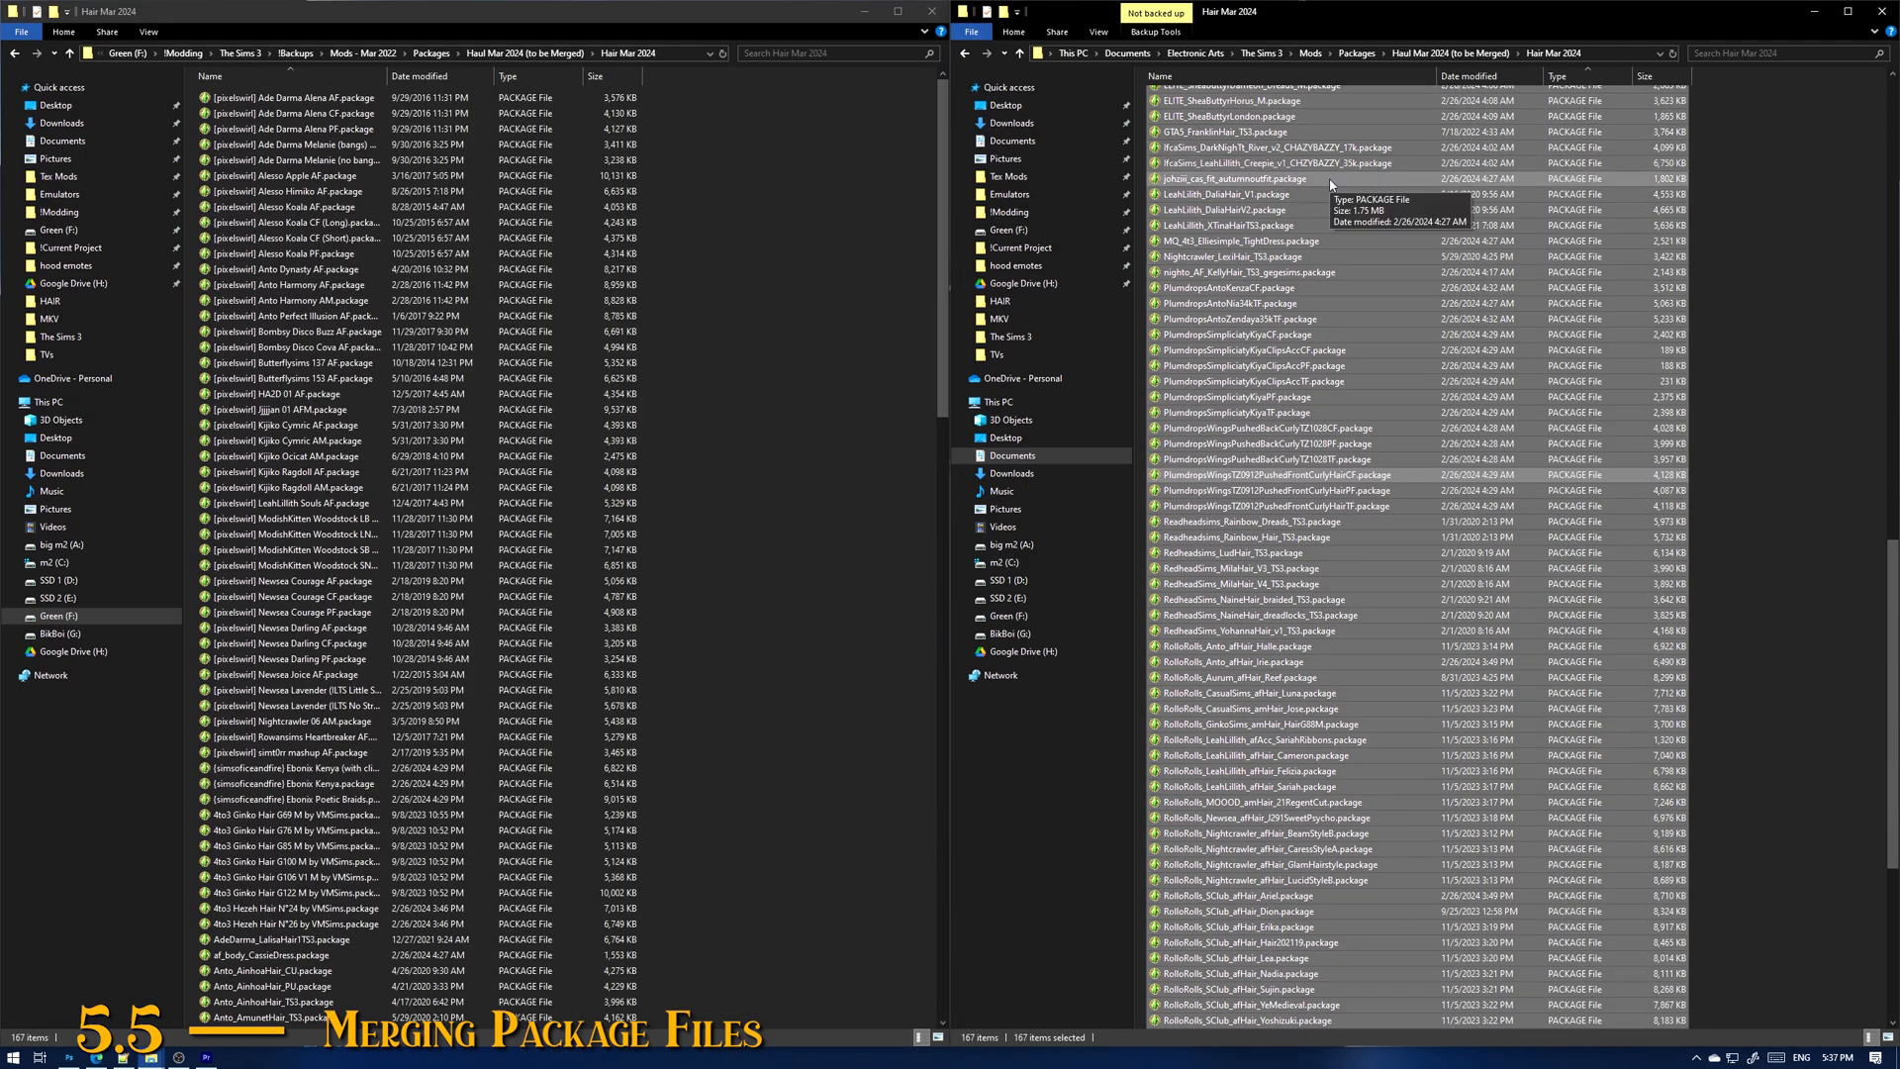
key(Delete)
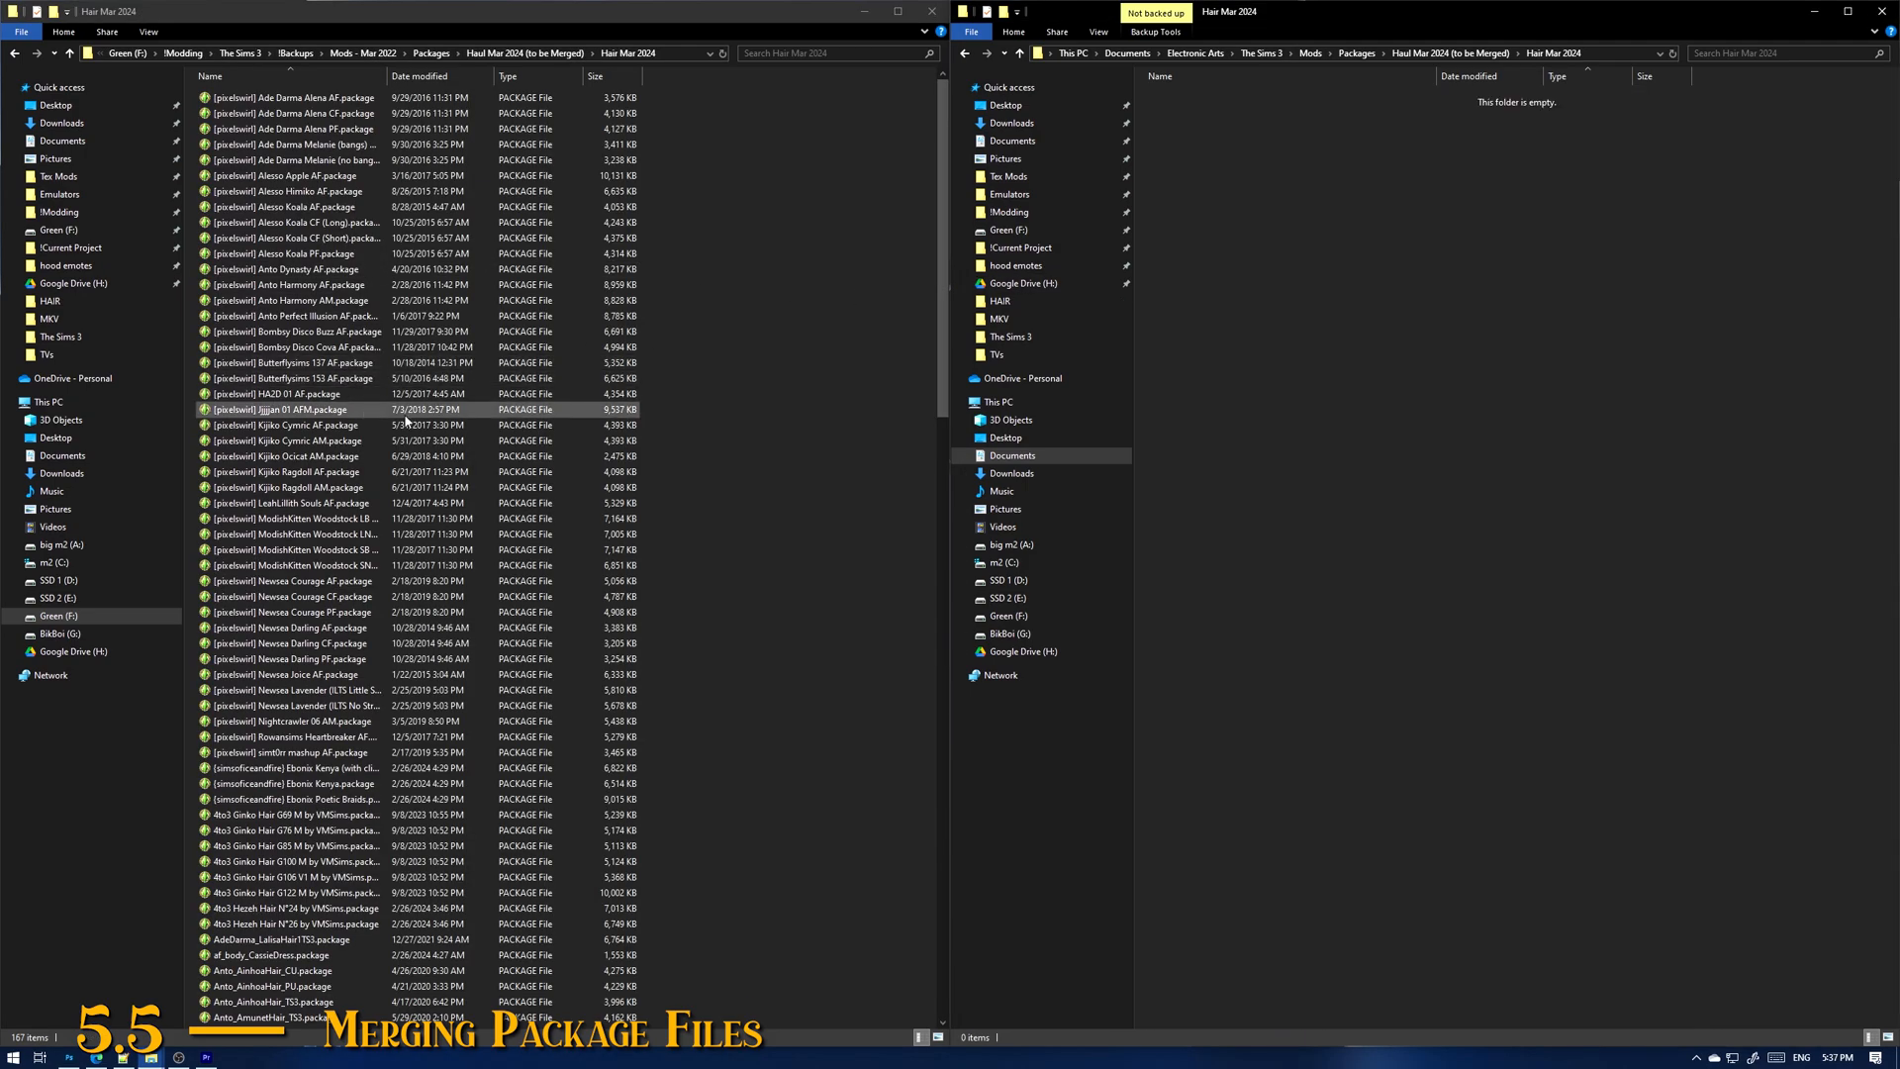
scroll(448, 459, down, 8)
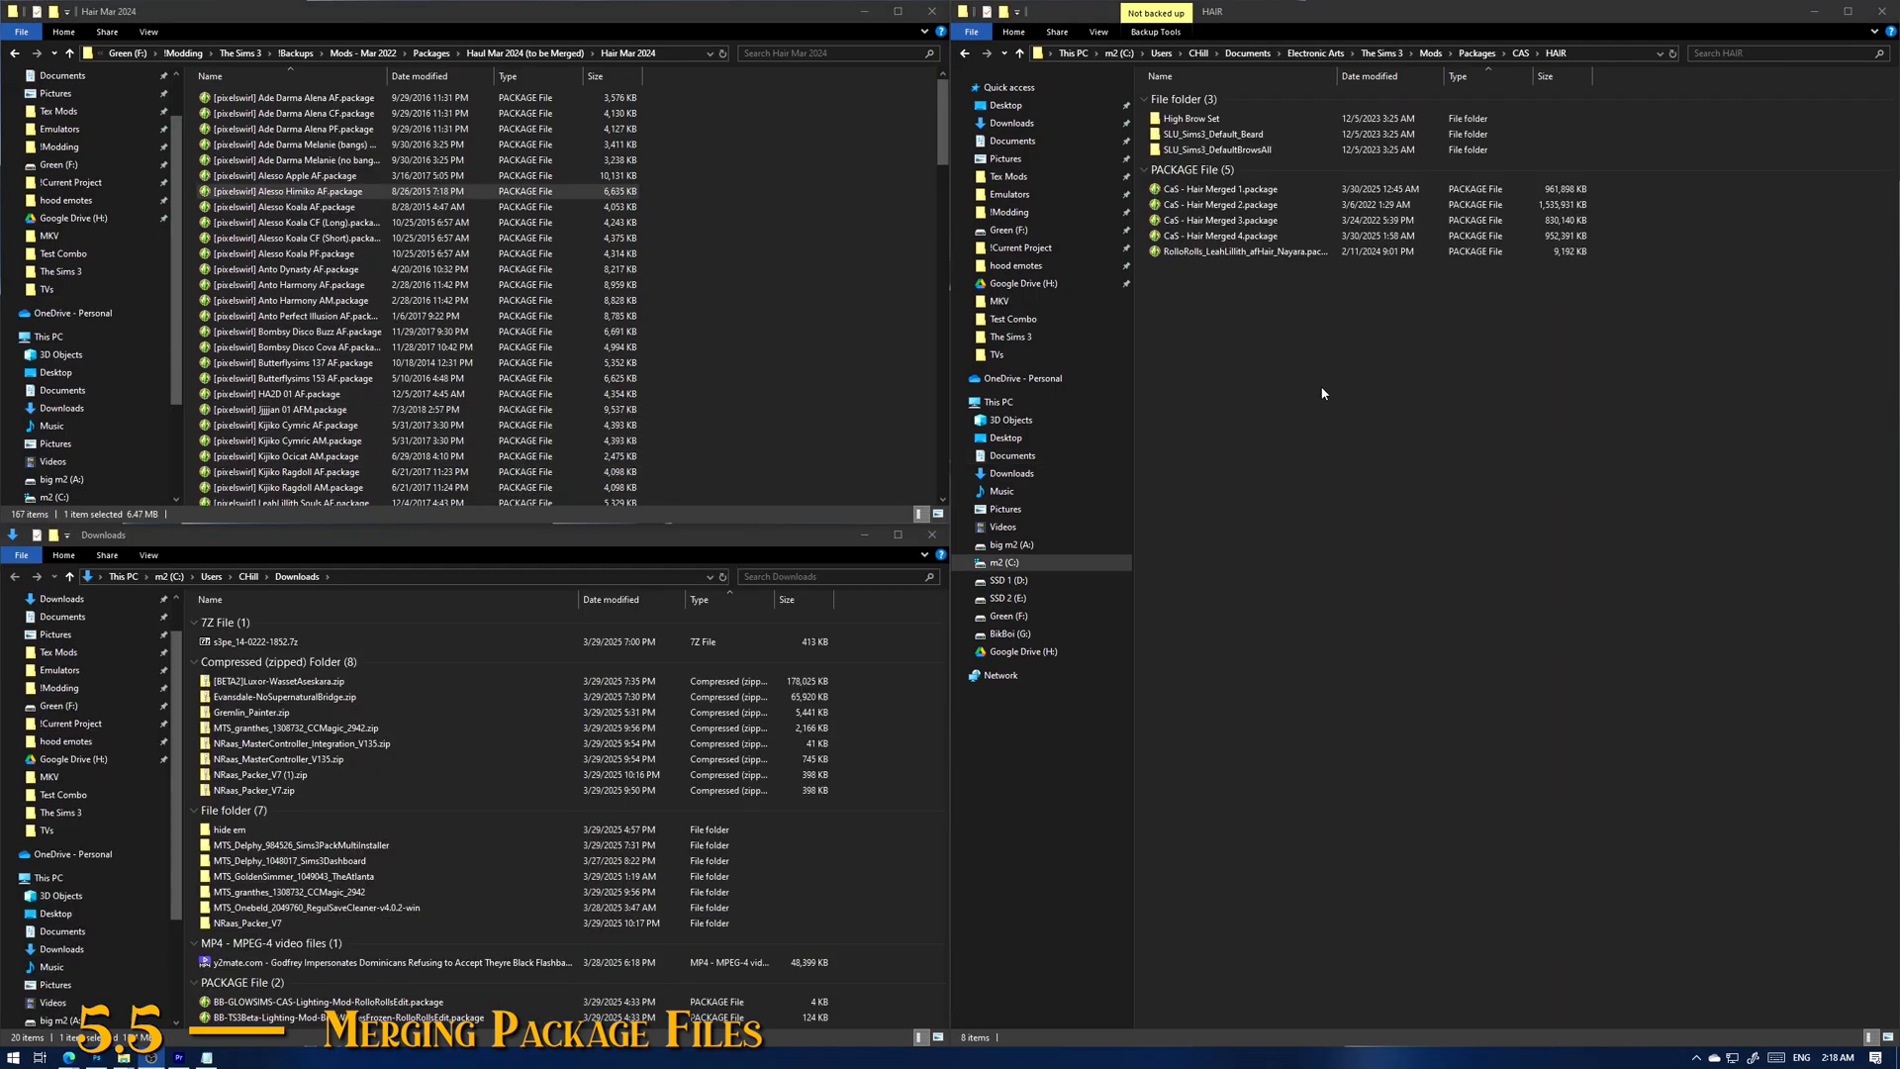
Step: Open CaS - Hair Merged 4.package in s3pe and import RolloRolls_LeahLillith_afHair_Nayara.package with Replace duplicates and Compress, without auto-saving
double_click(1239, 237)
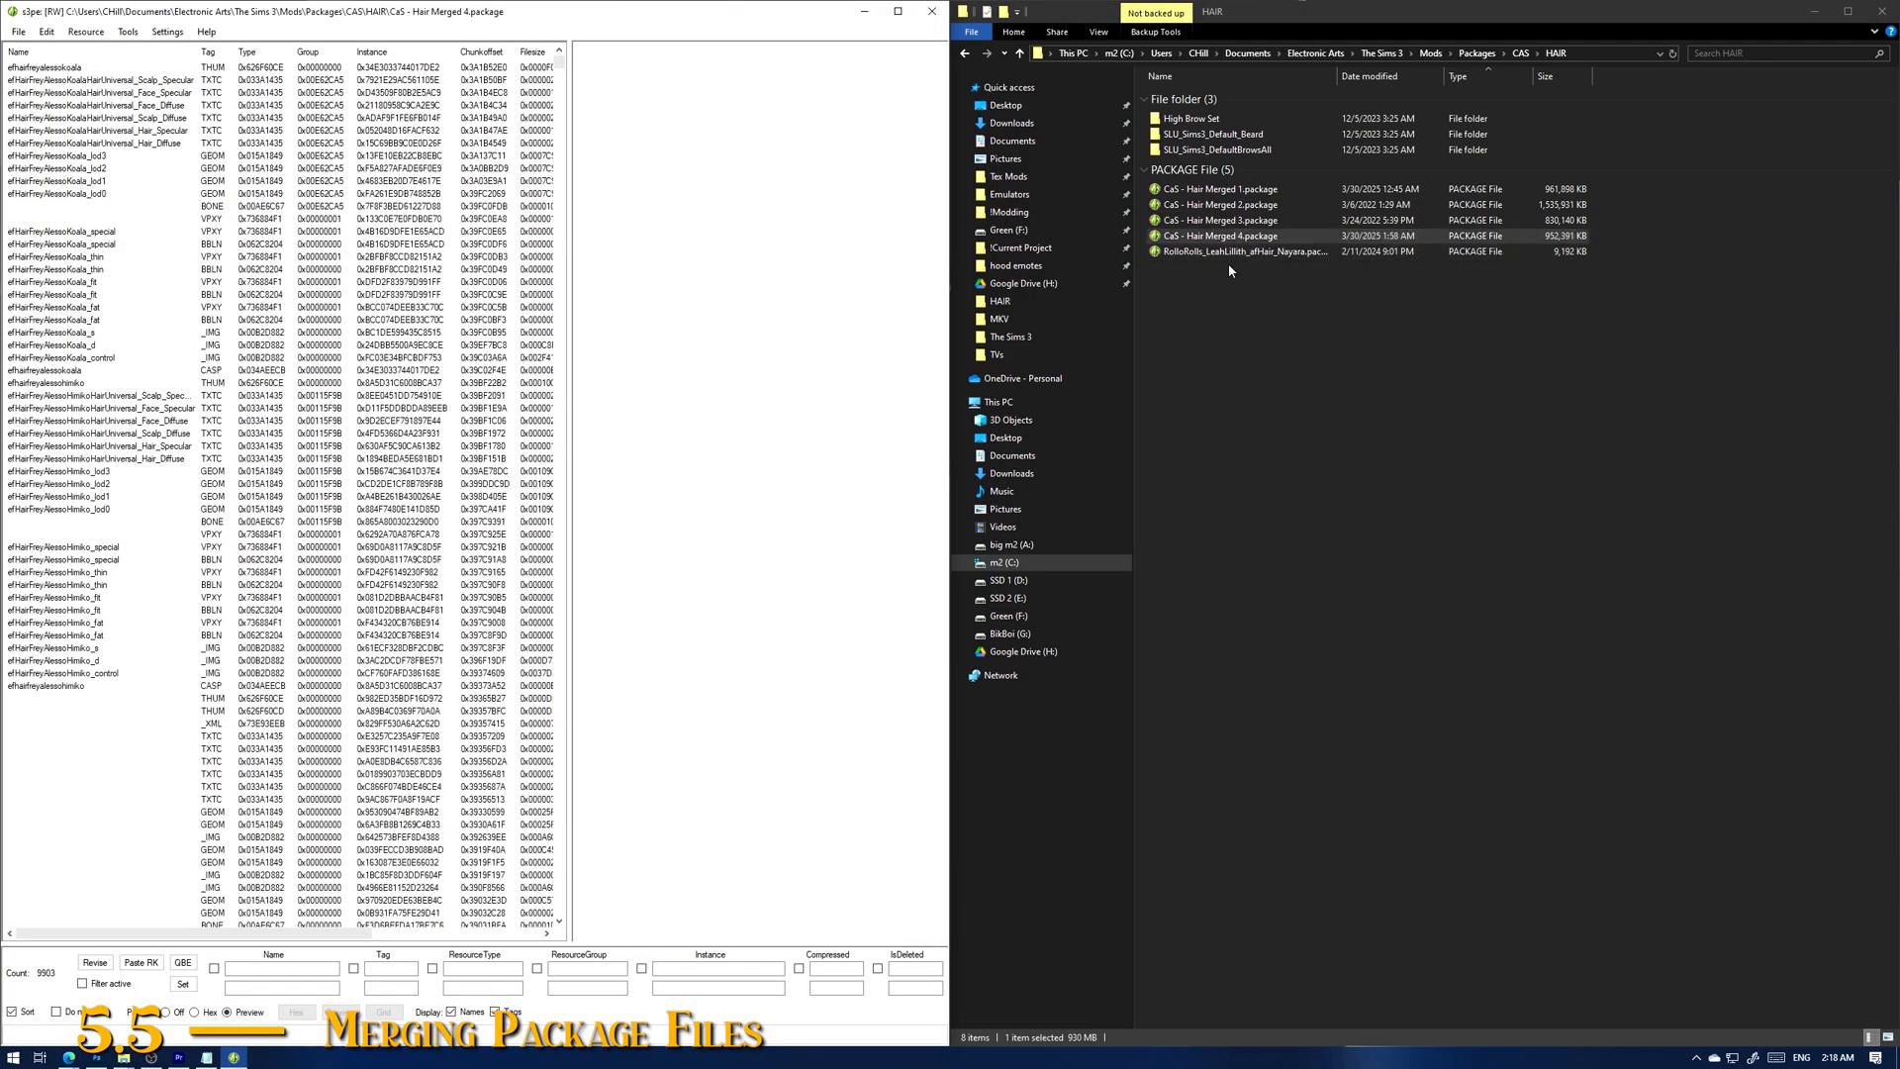
click(1282, 253)
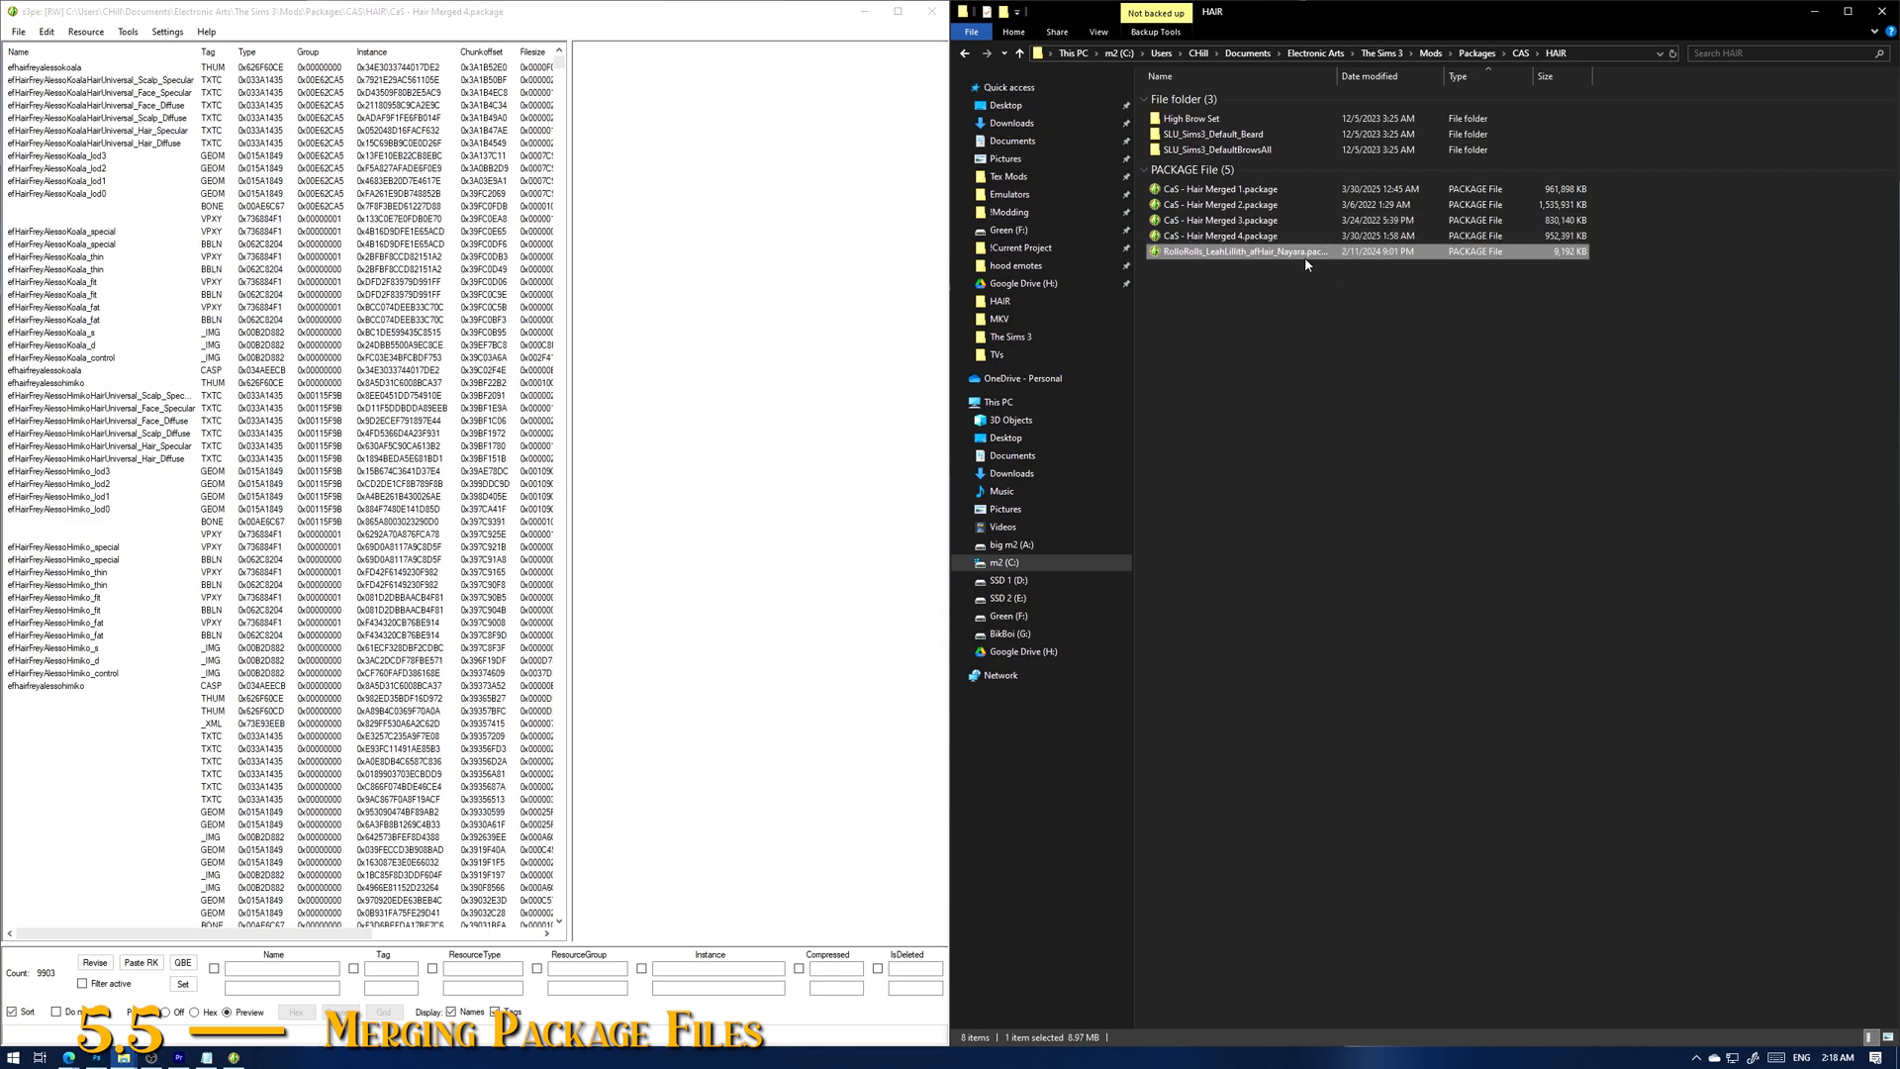
drag(1304, 259, 357, 282)
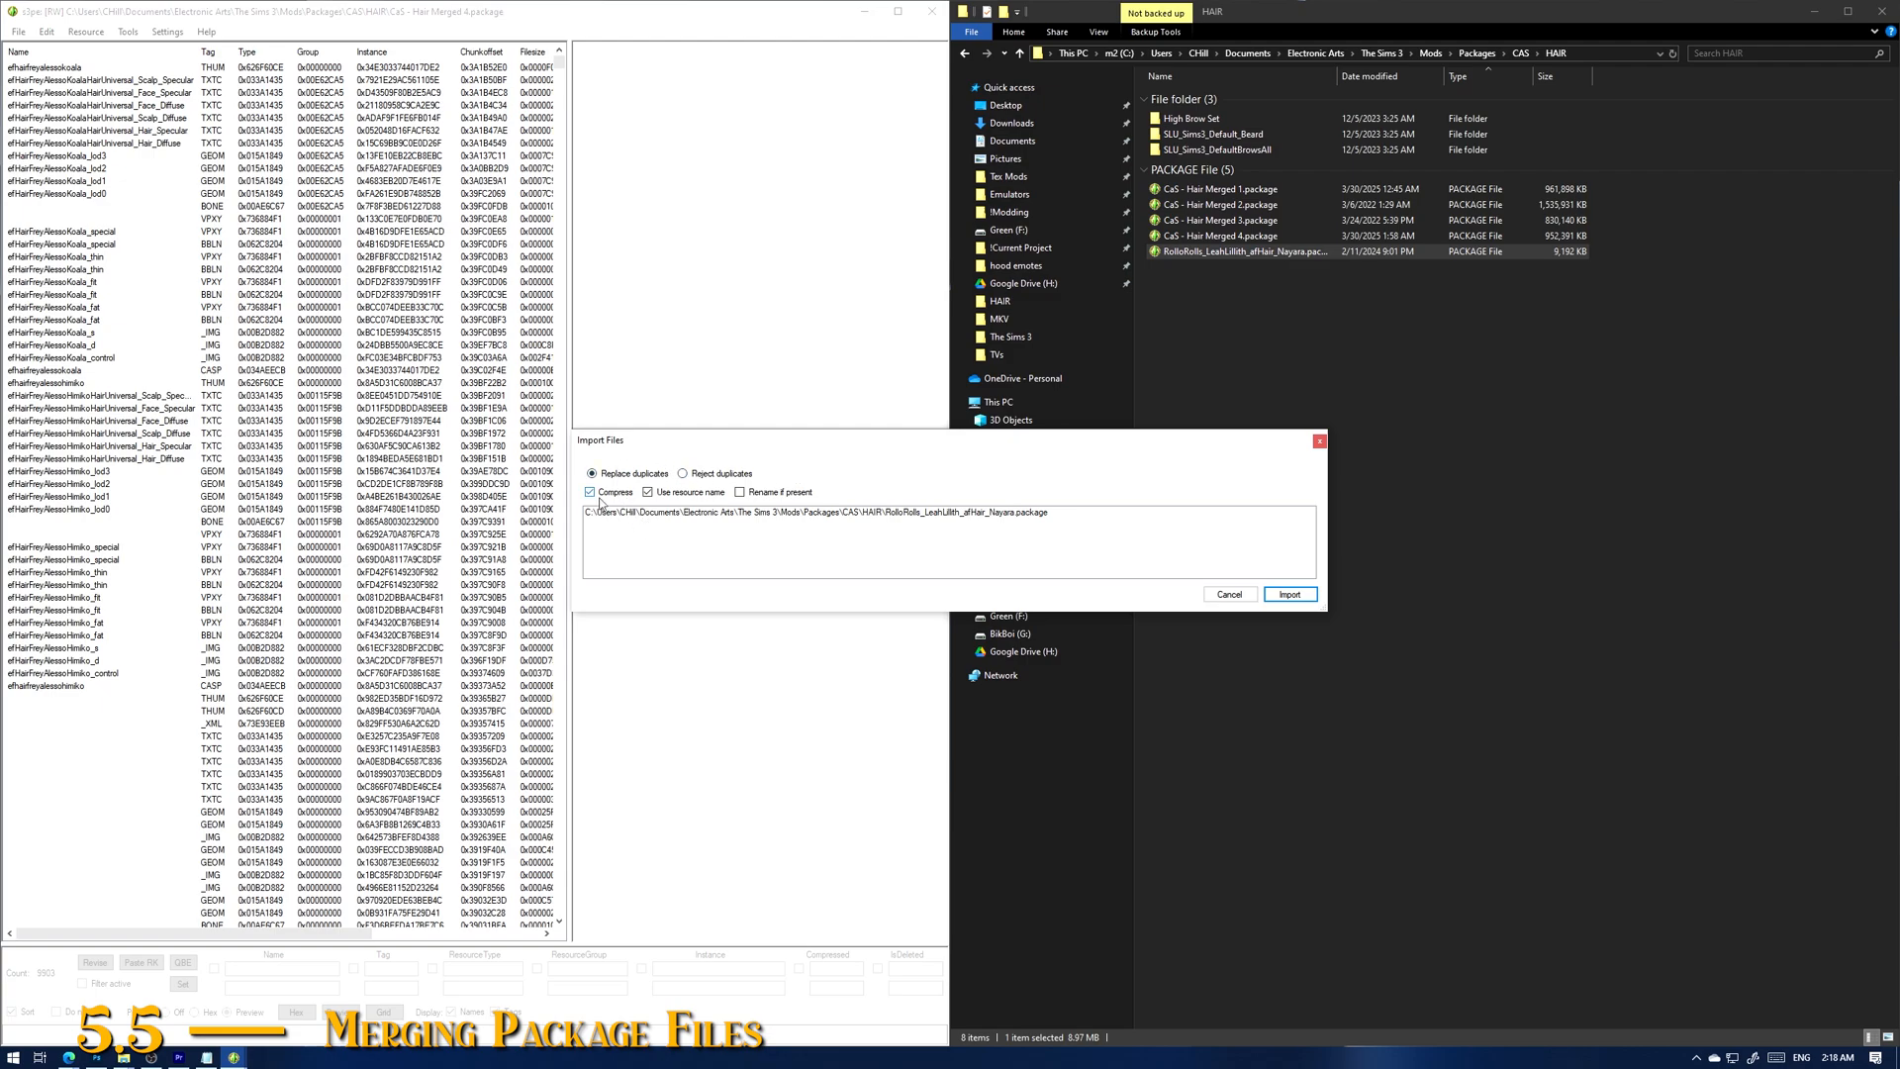
click(1287, 595)
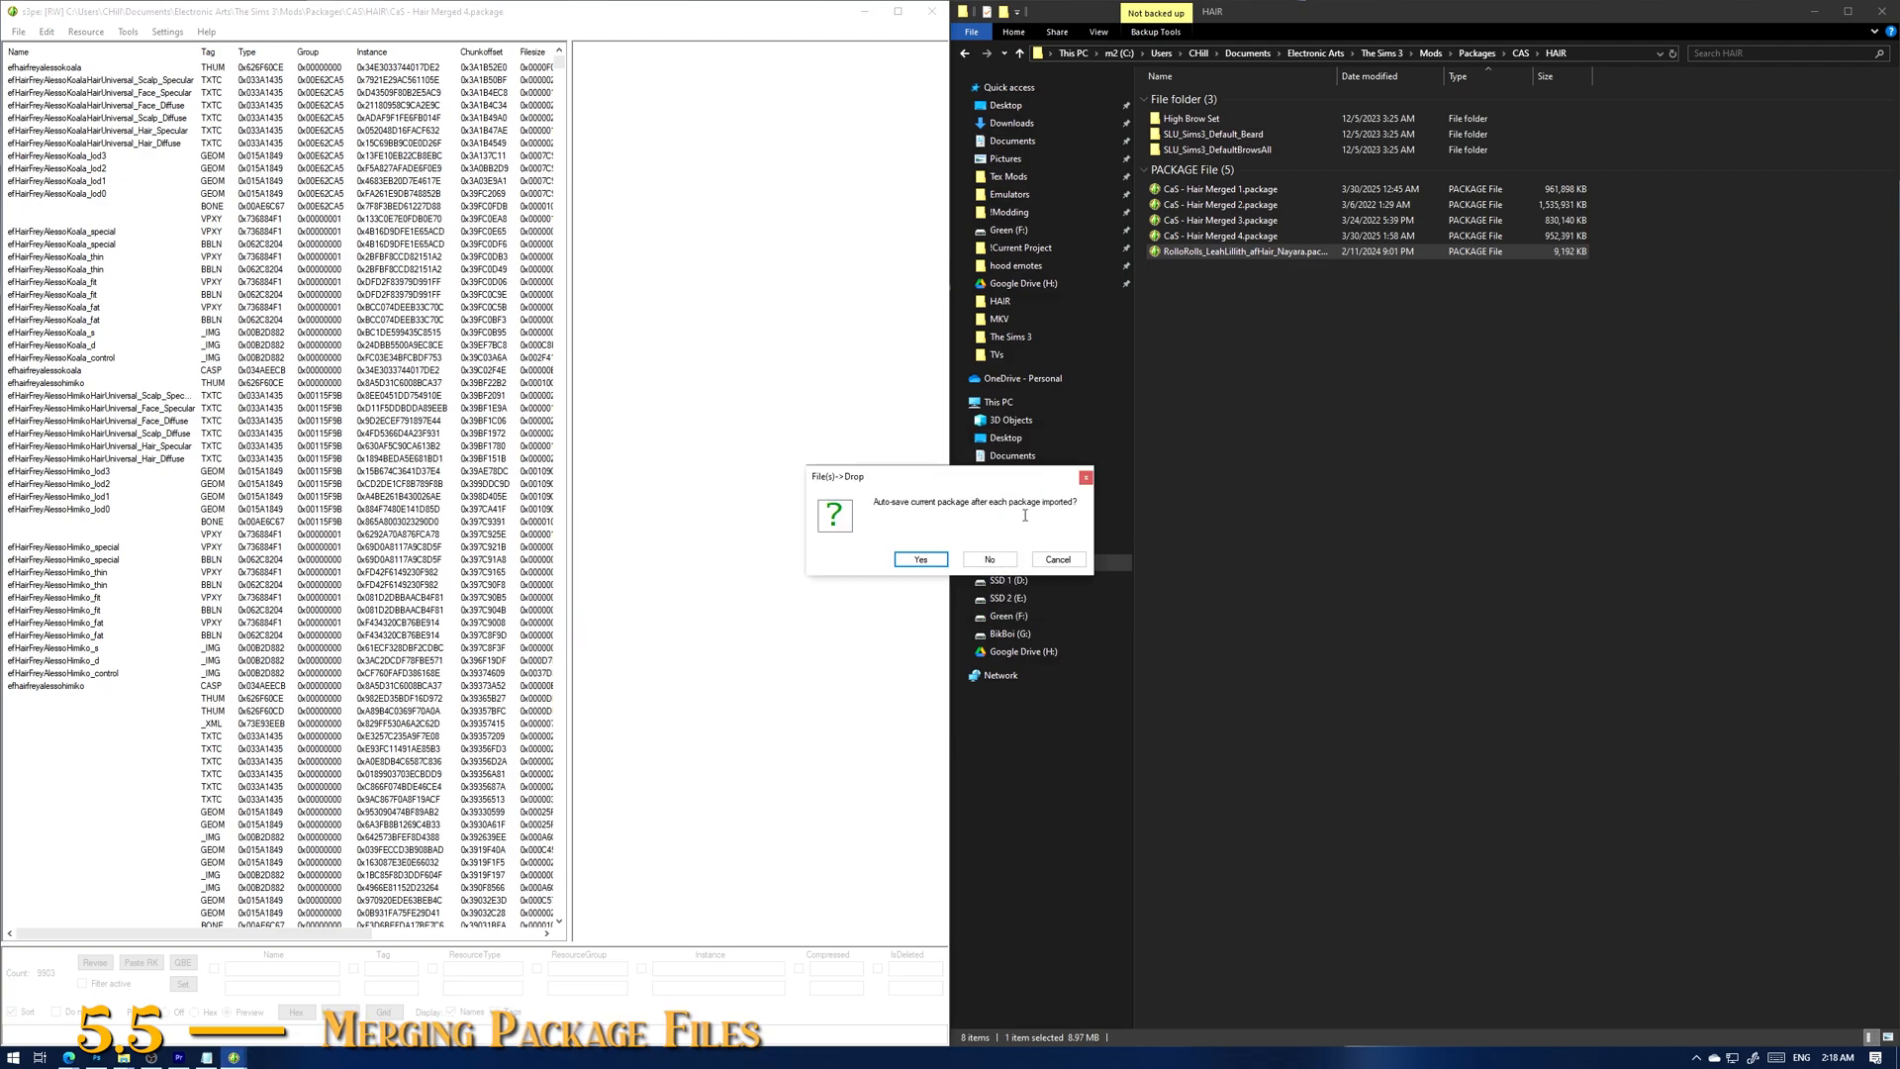
click(998, 561)
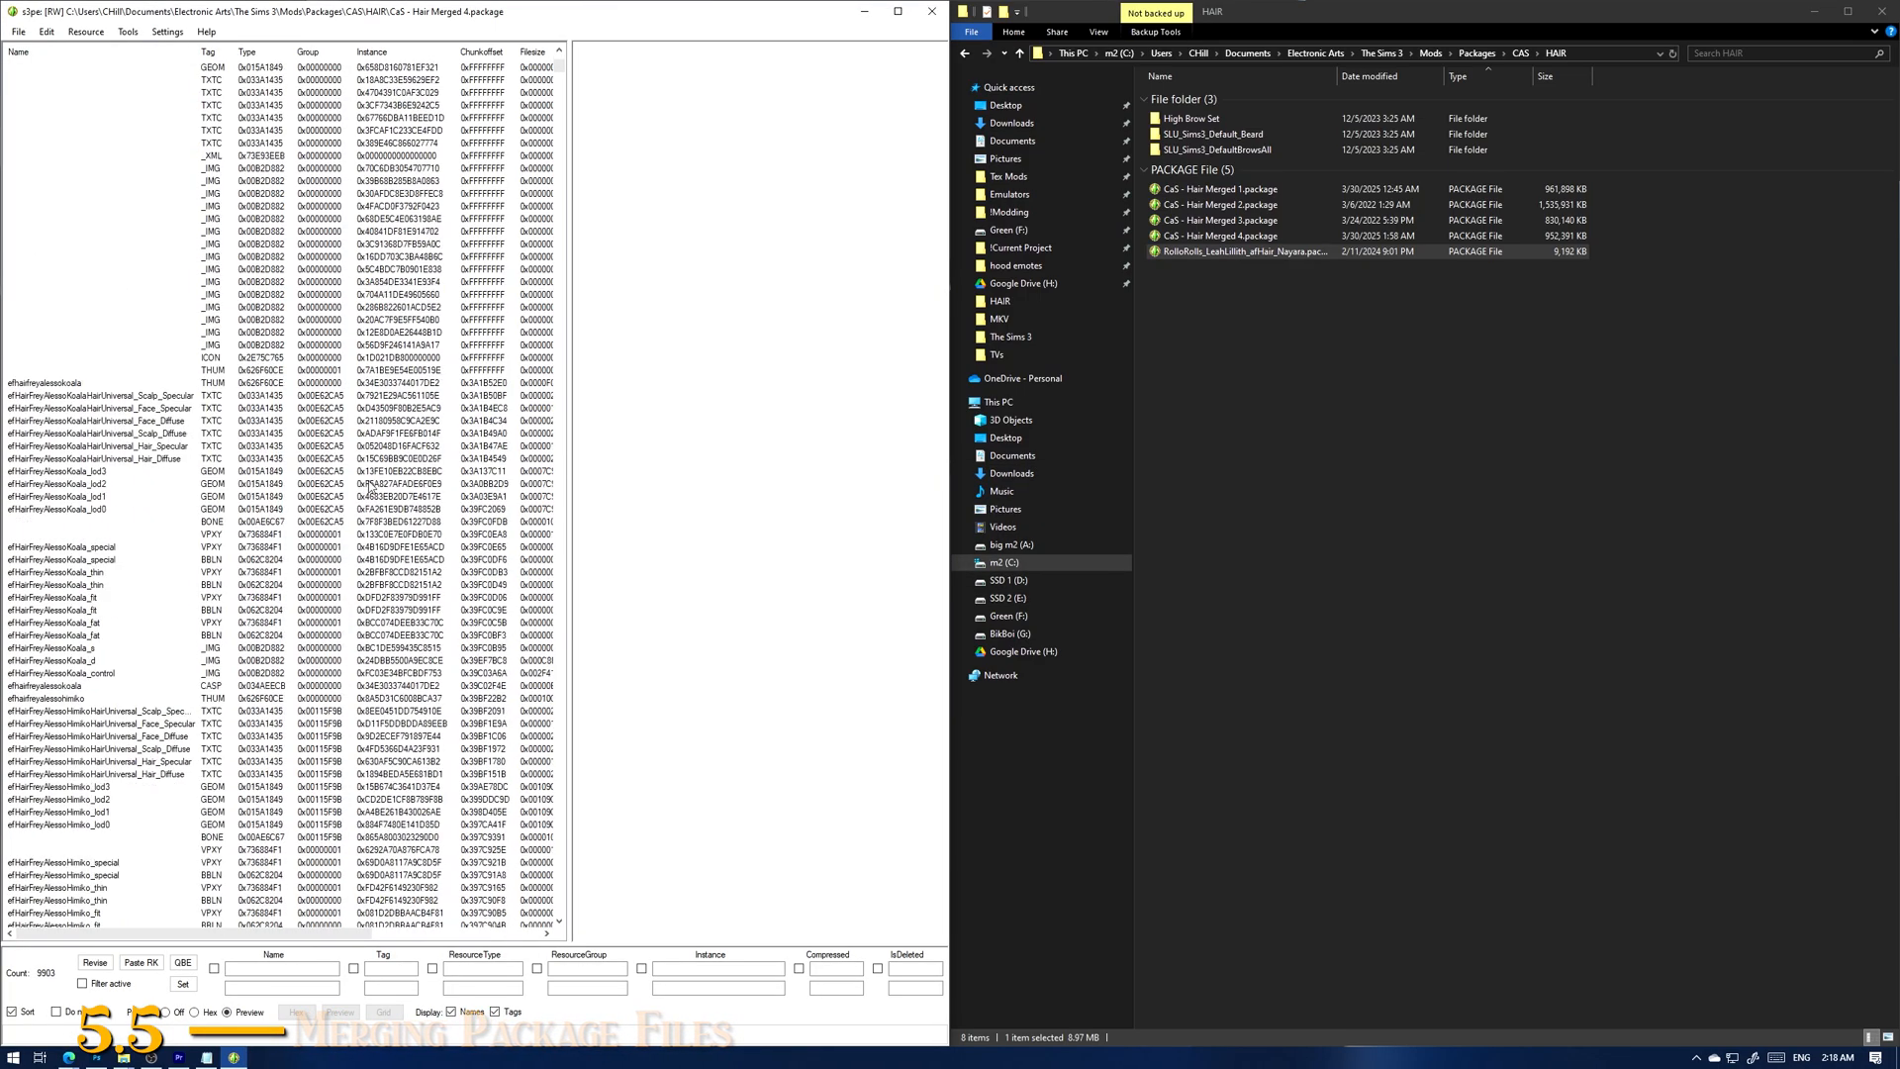
click(28, 258)
click(18, 32)
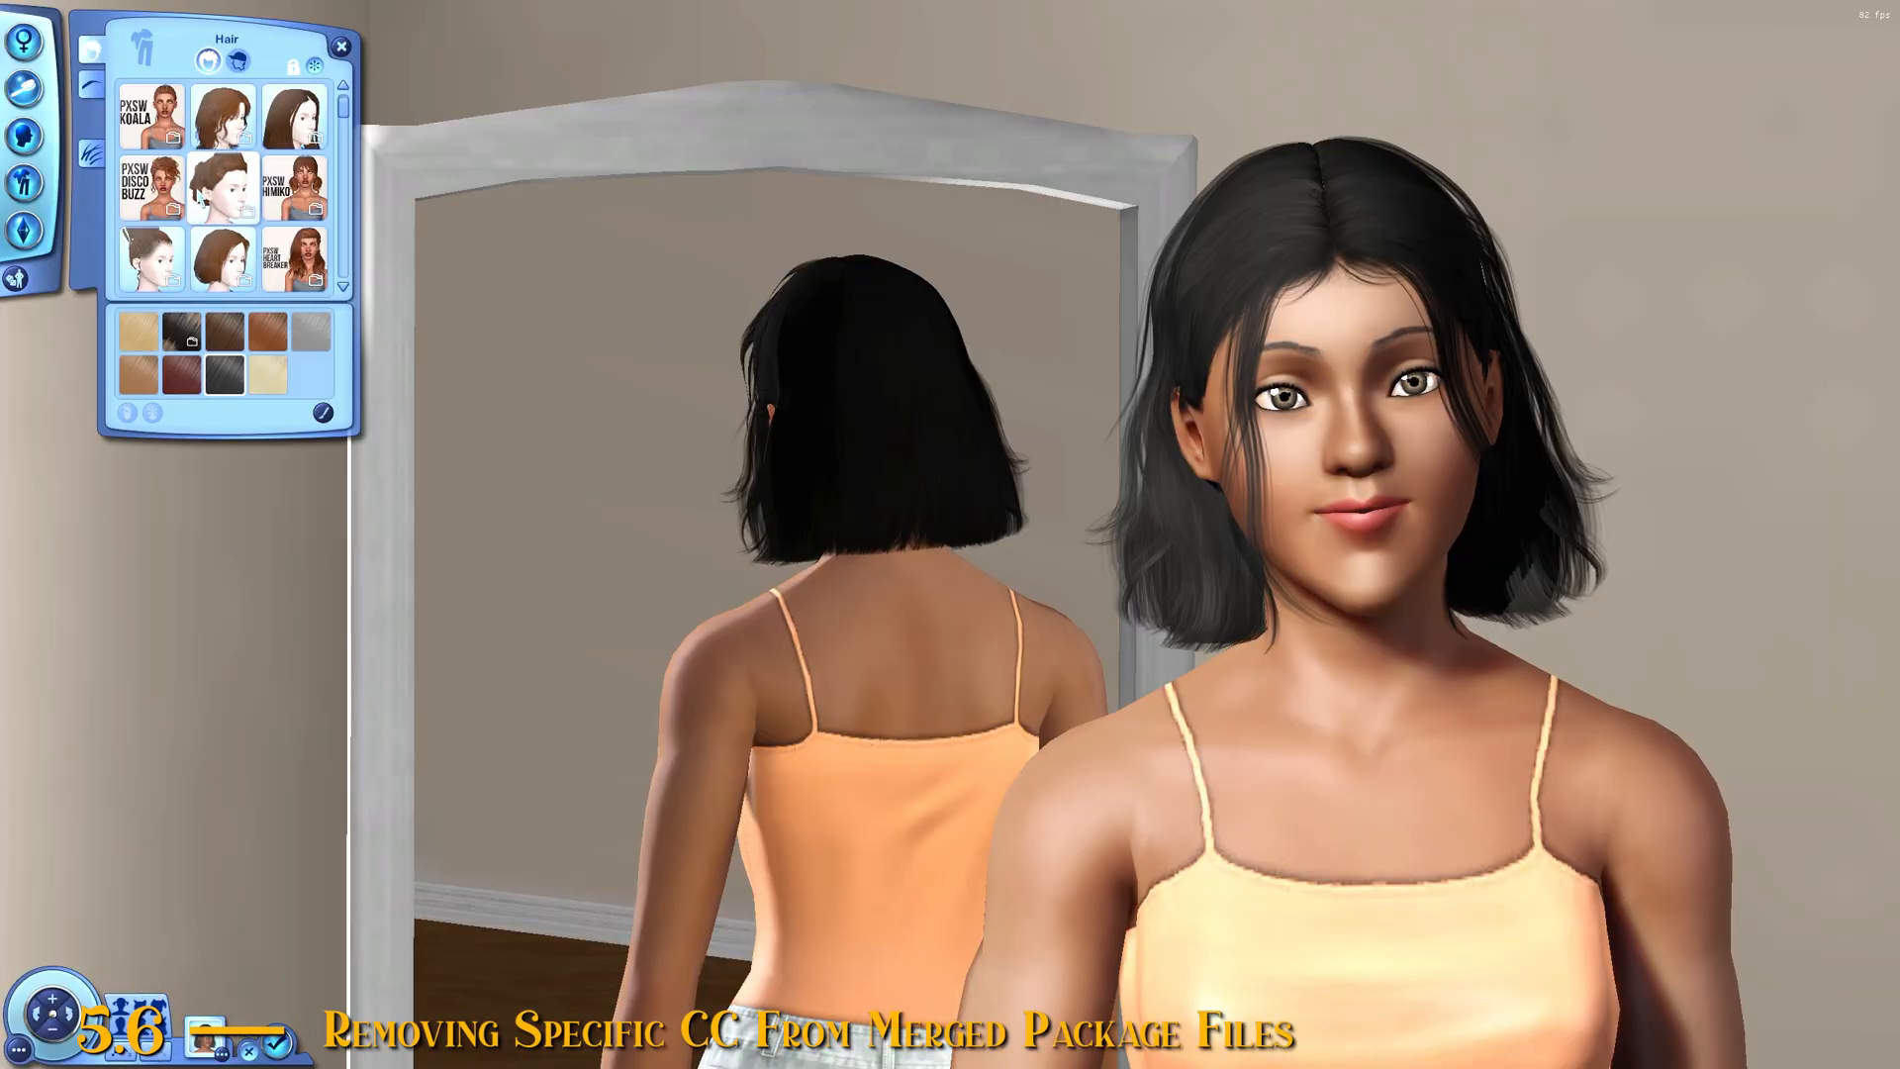
Step: In The Sims 3 Create-a-Sim, browse the hair catalogue and select the PXSW Himiko hairstyle
scroll(178, 118, down, 3)
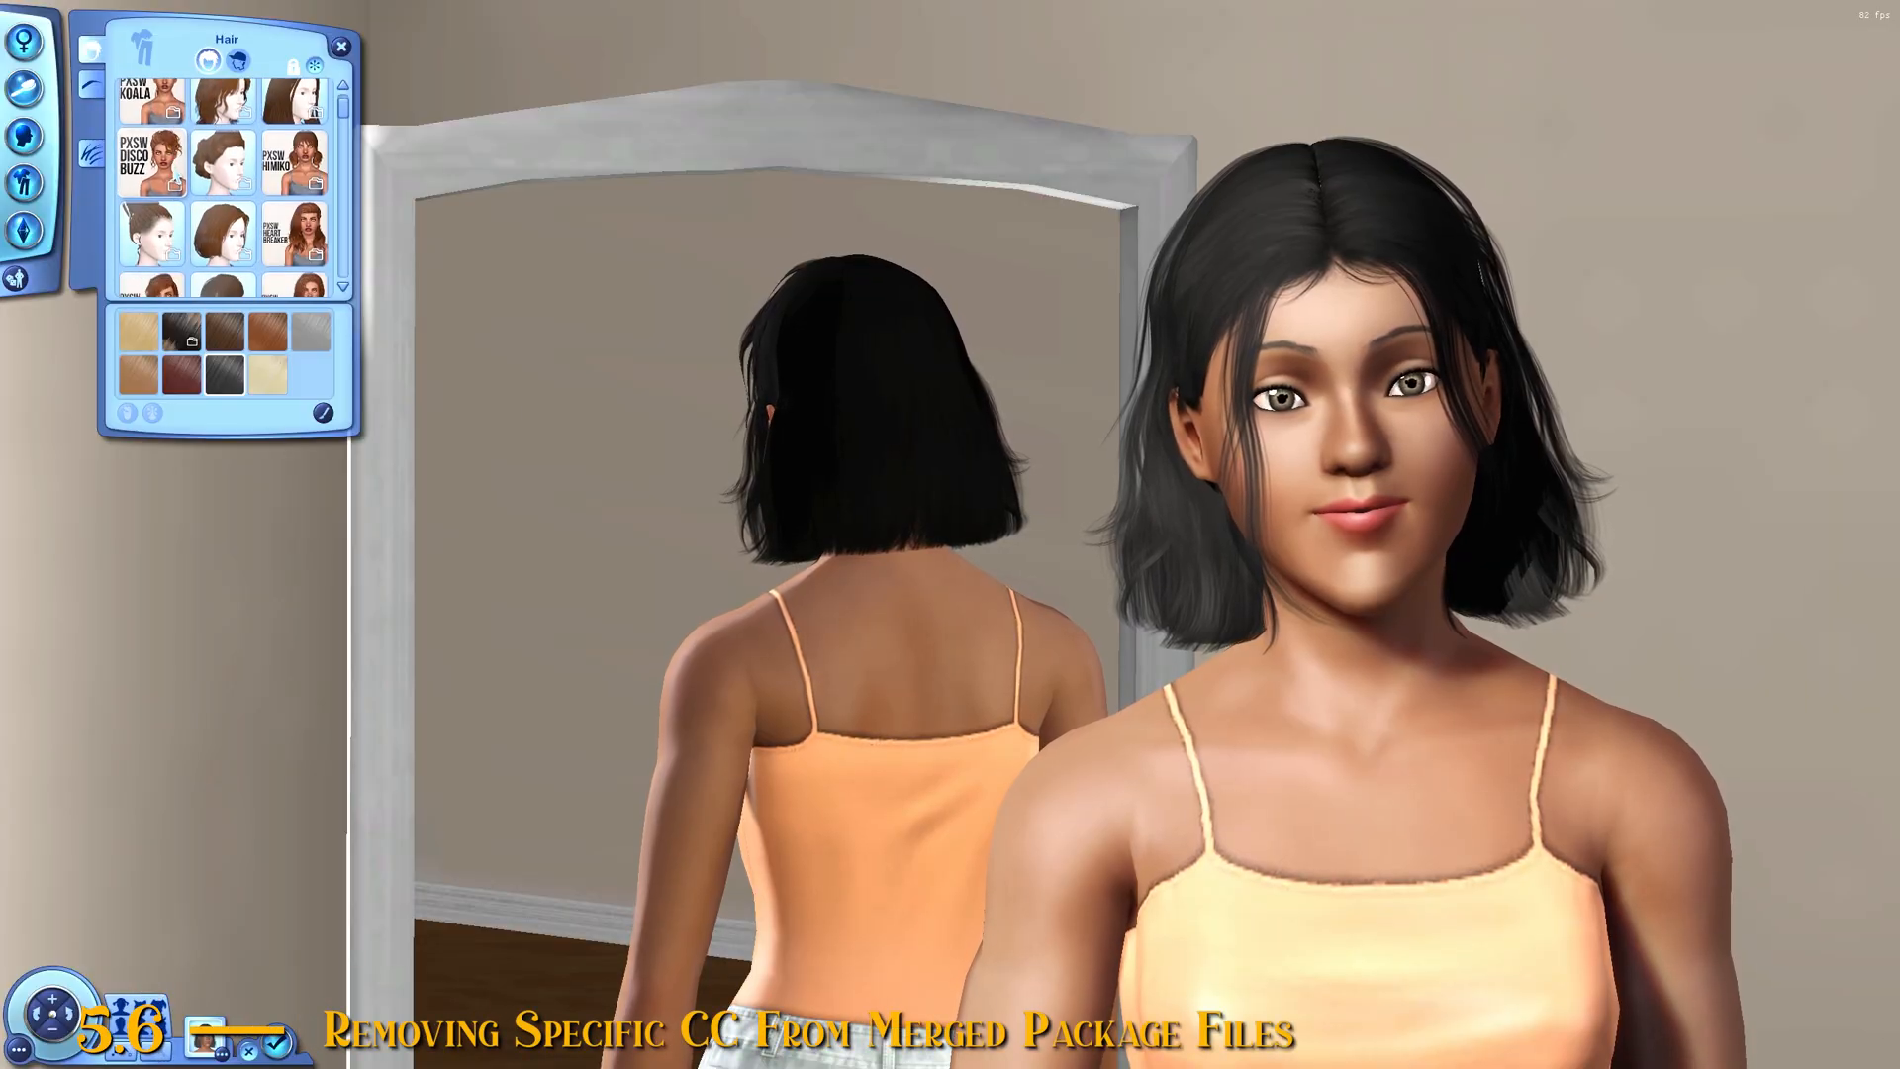
click(272, 183)
scroll(270, 218, up, 2)
click(268, 238)
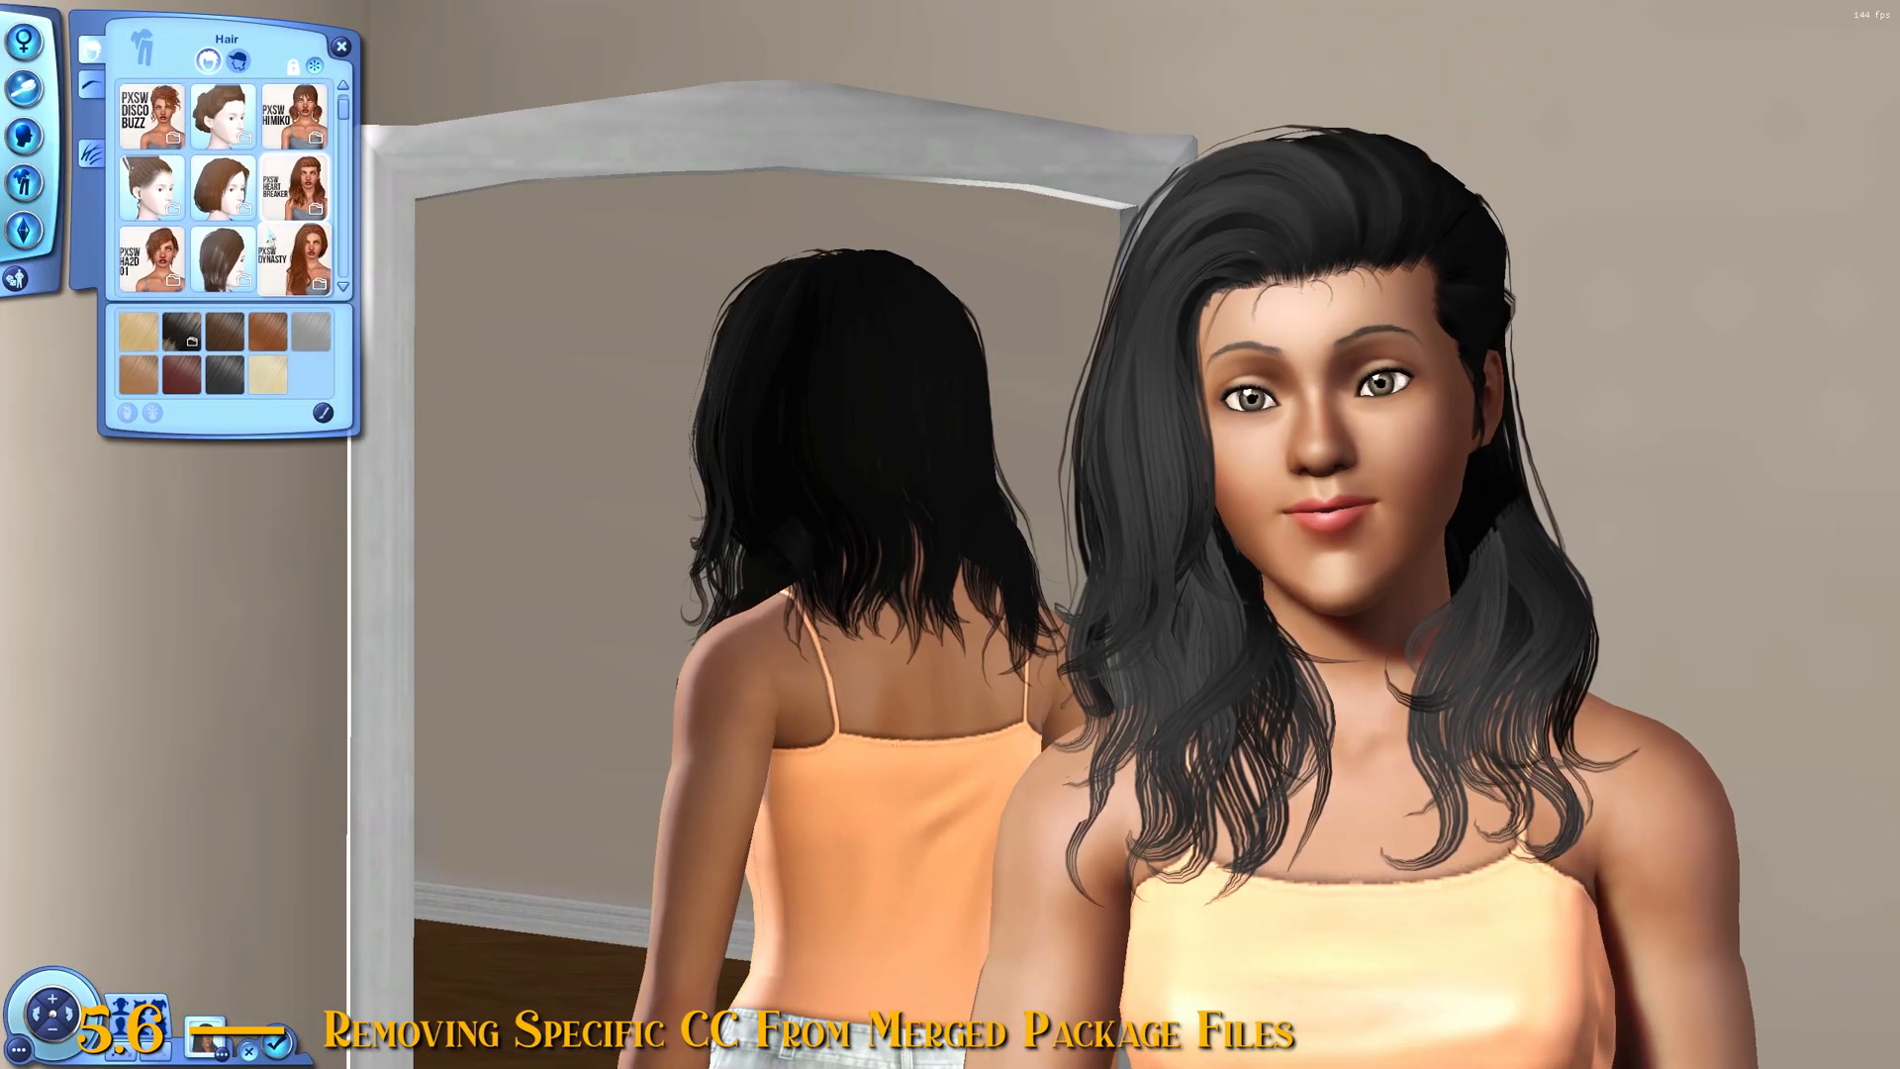
click(290, 144)
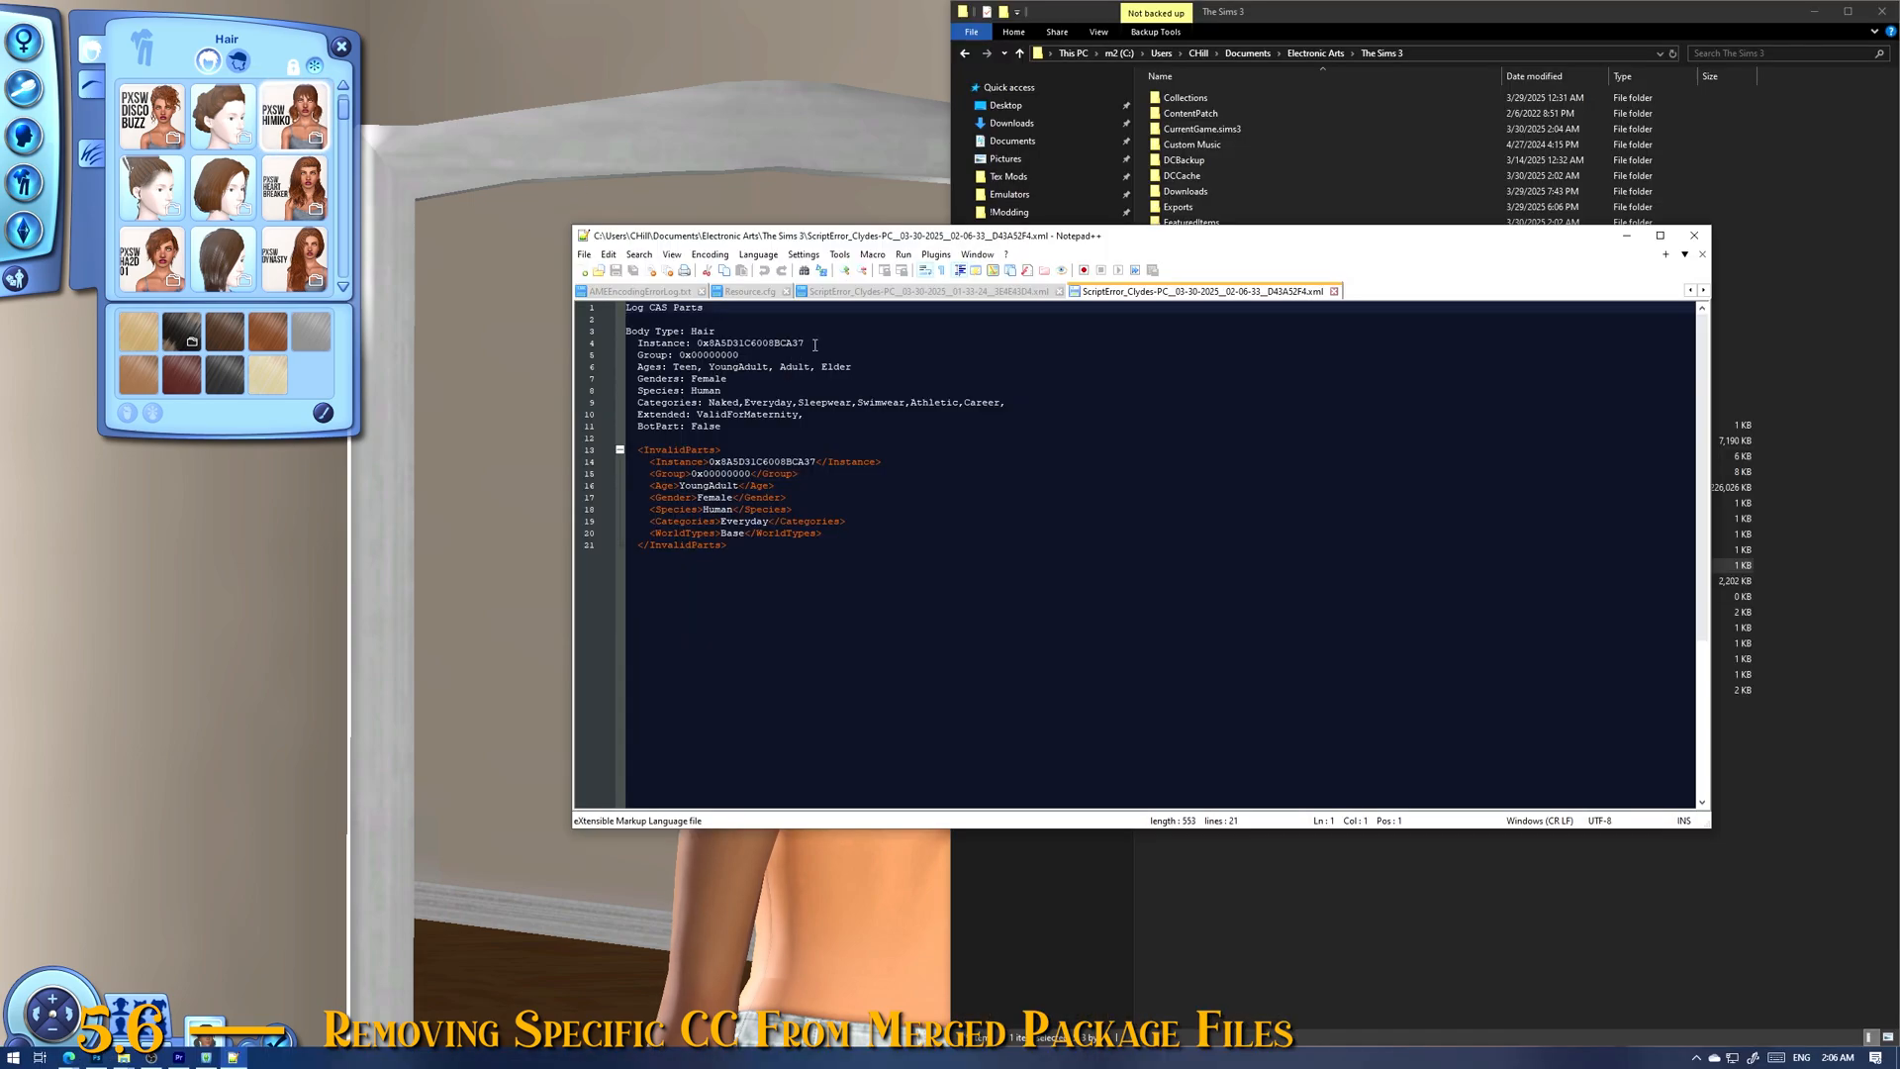
Step: Copy the hair's instance ID from the ScriptError log in Notepad++ and launch NRaasPacker.exe from the NRaasPacker folder
drag(814, 344, 709, 347)
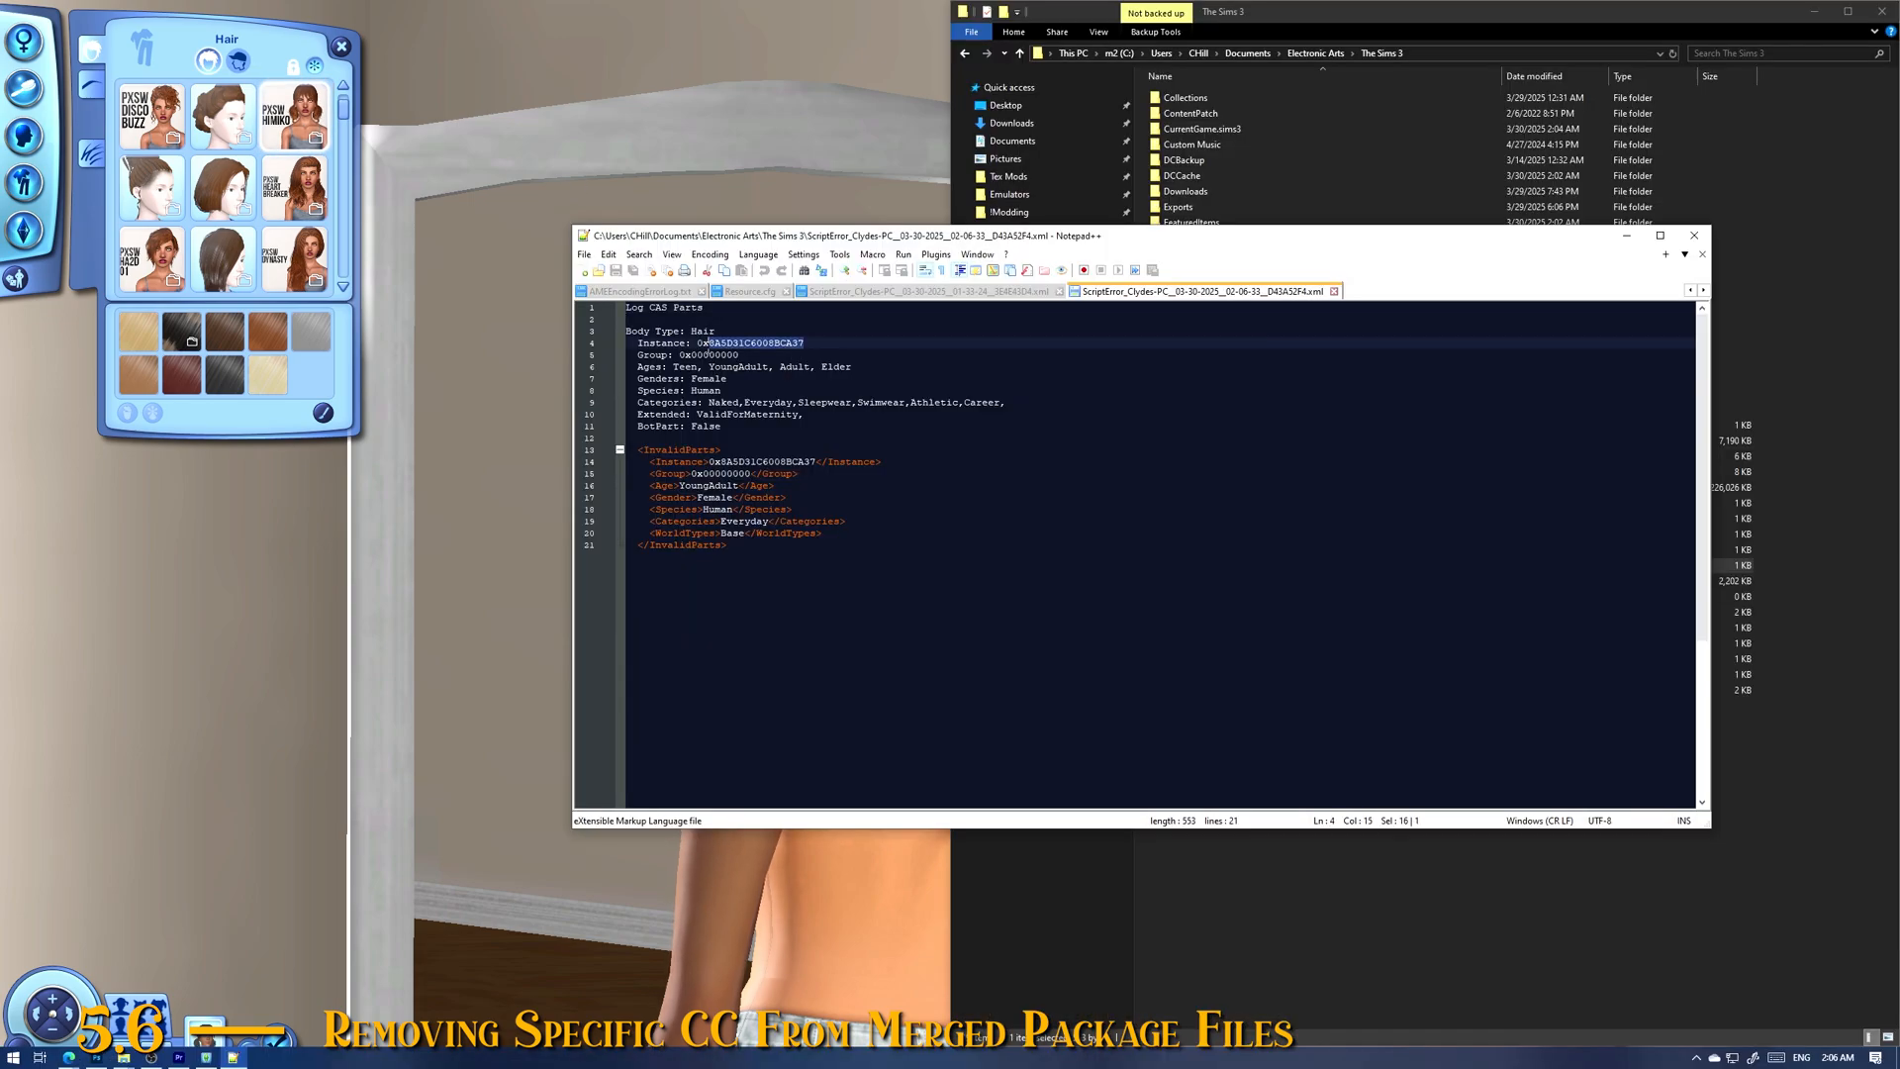
right_click(713, 350)
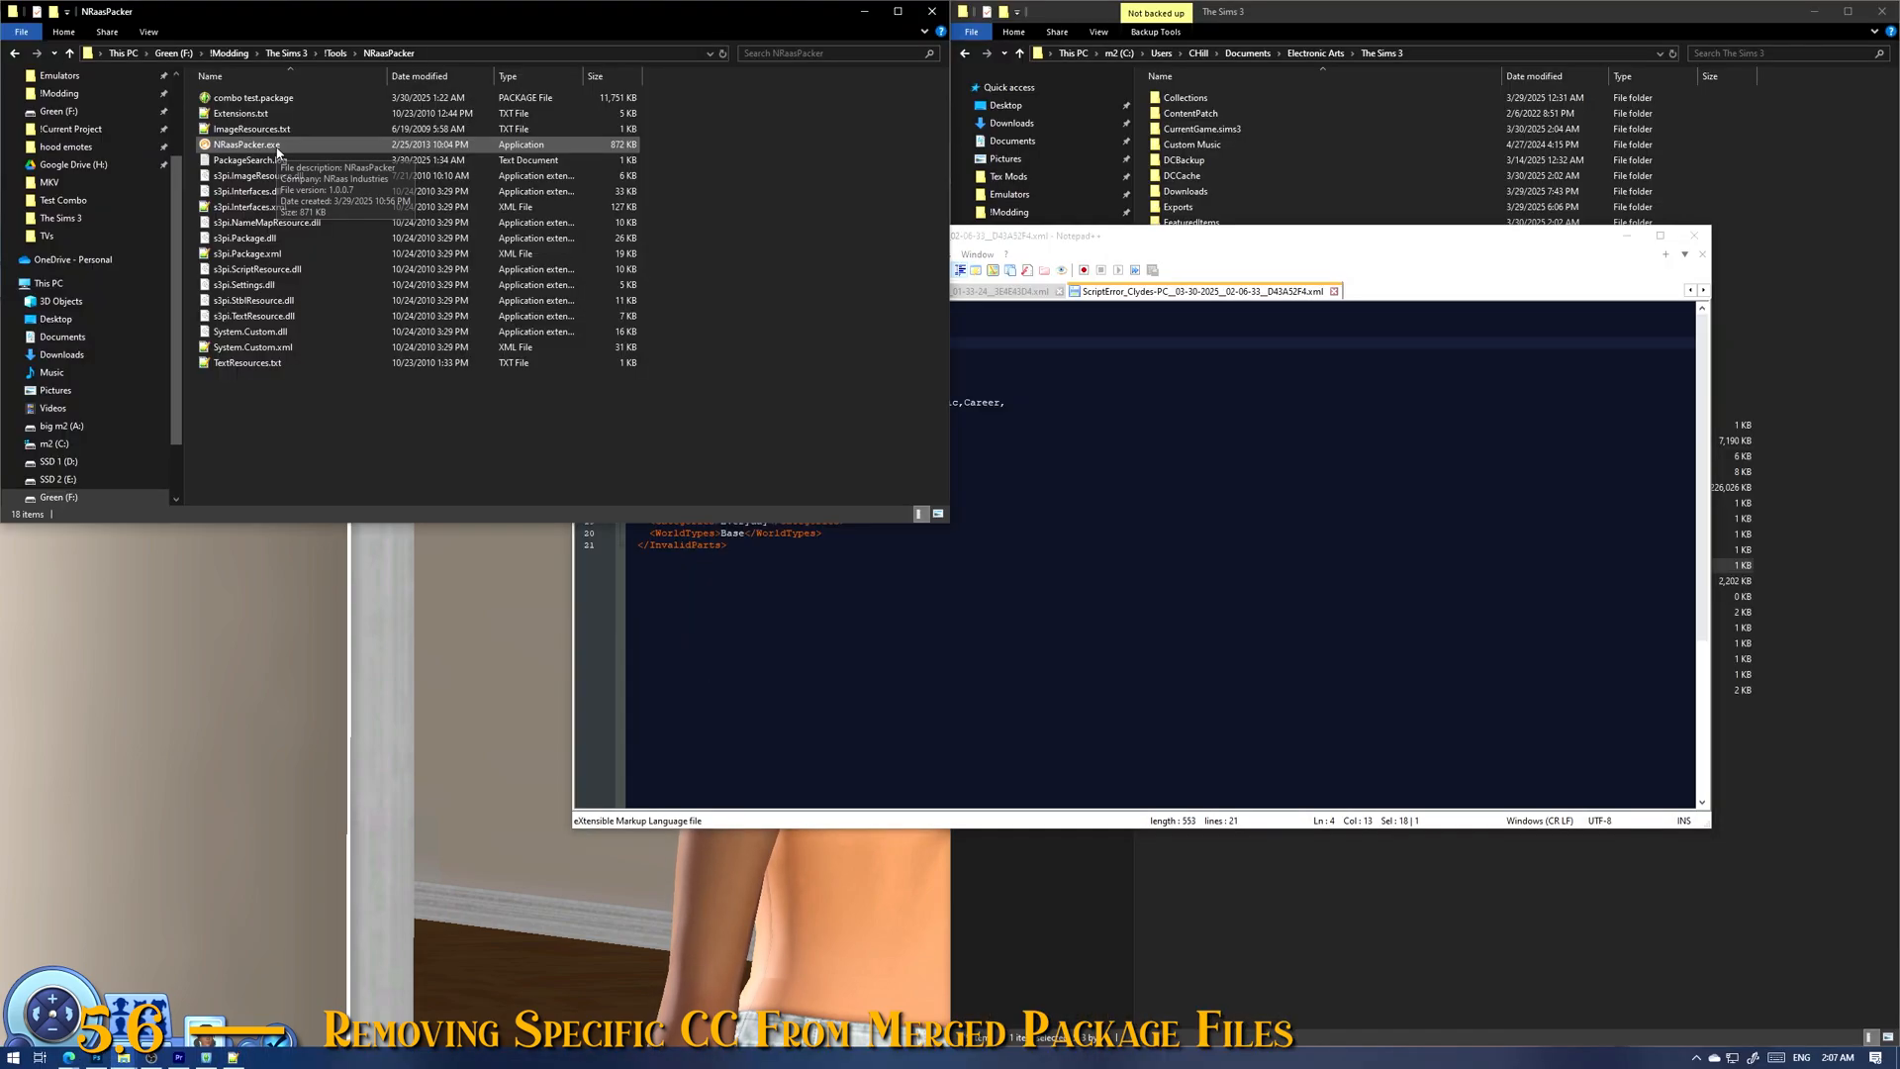
double_click(247, 144)
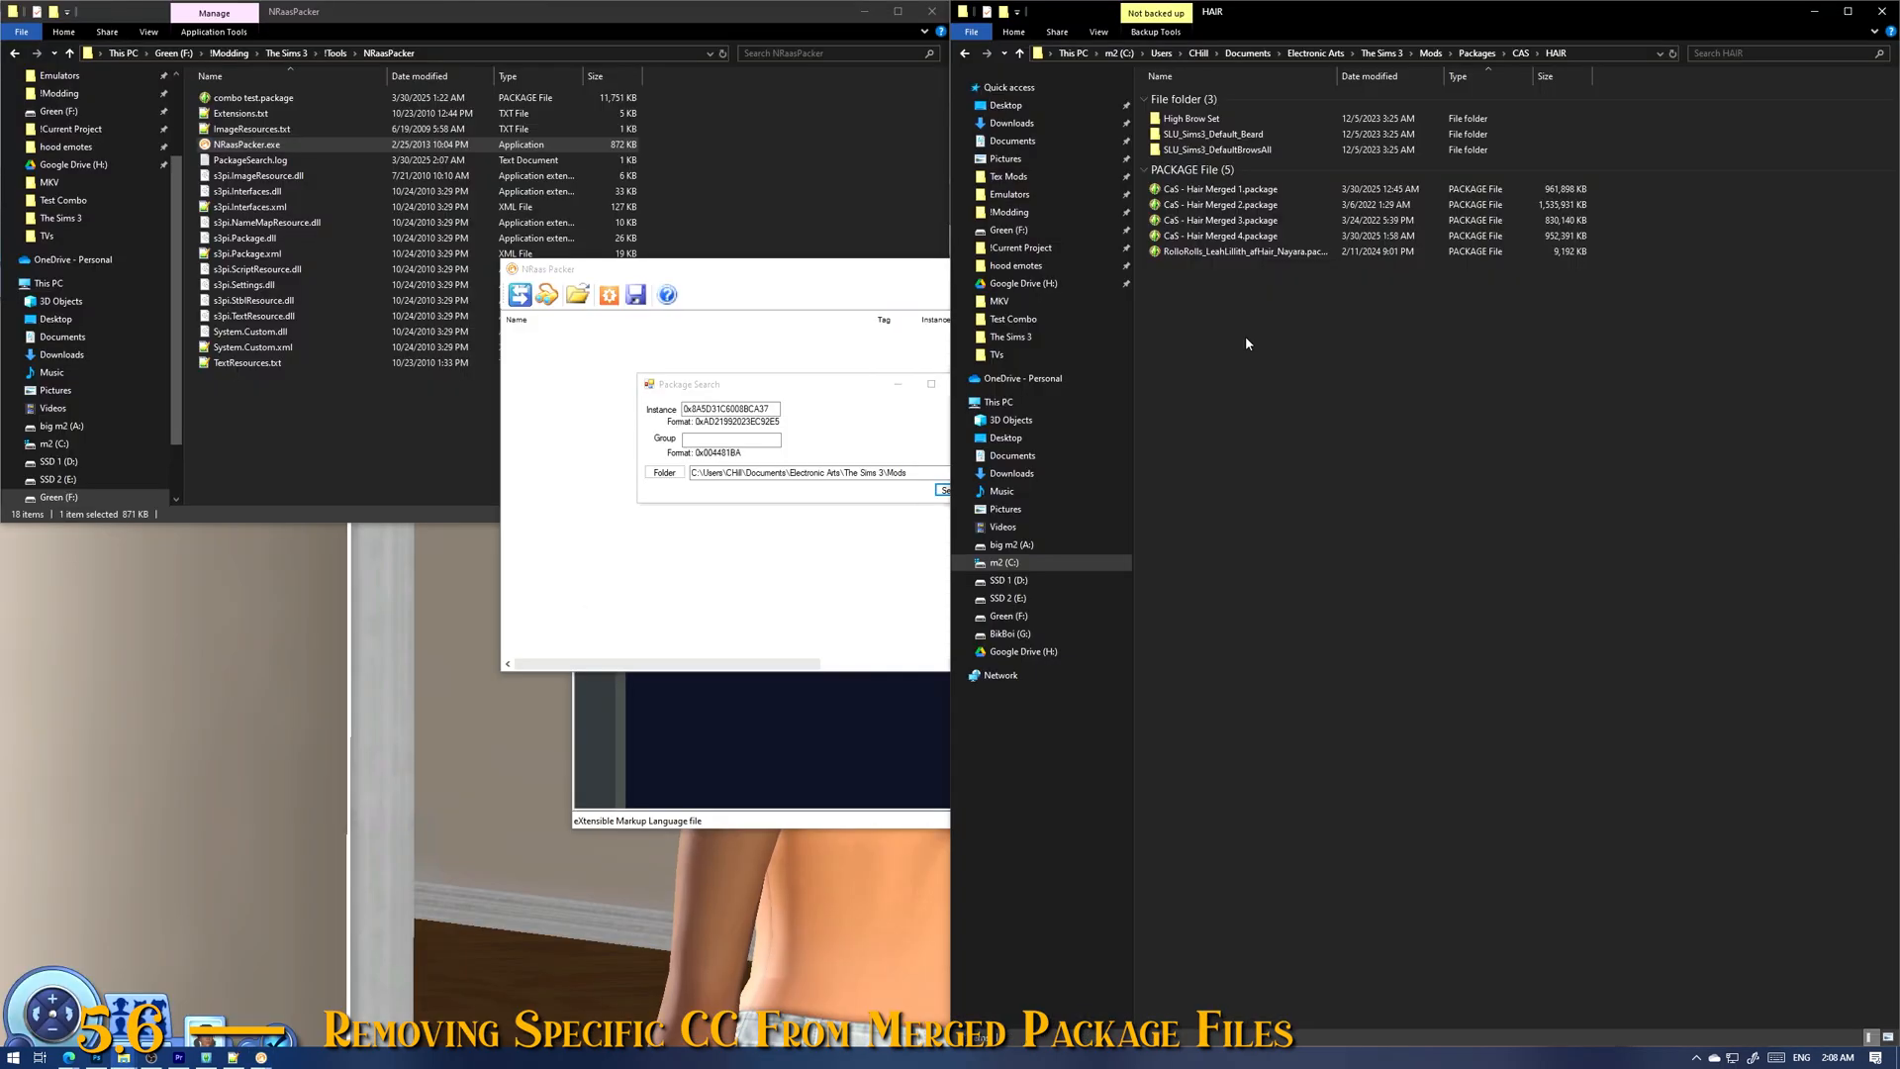
Step: Search the backup folder Haul Mar 2024 (to be Merged) in NRaas Packer for instance 0x8A5D31C6008BCA37 and read the matching package path
click(1286, 241)
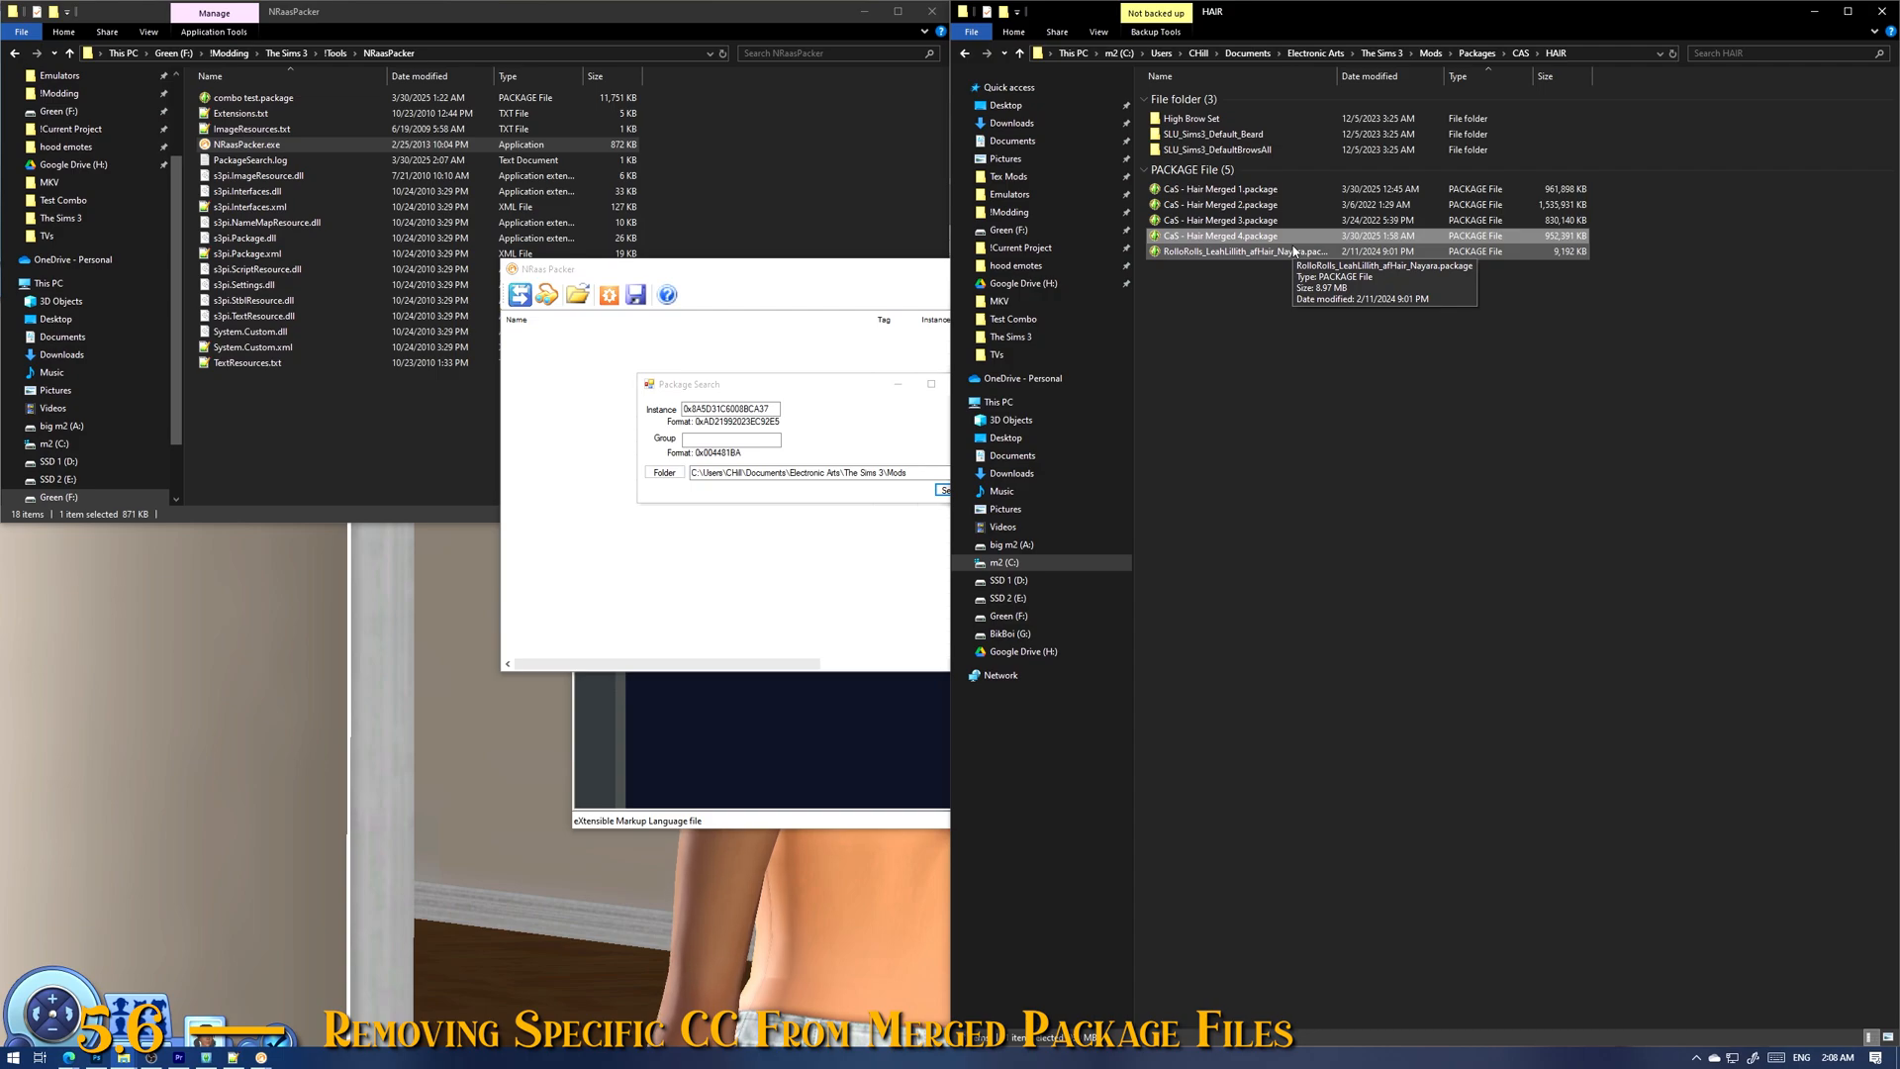
click(1148, 319)
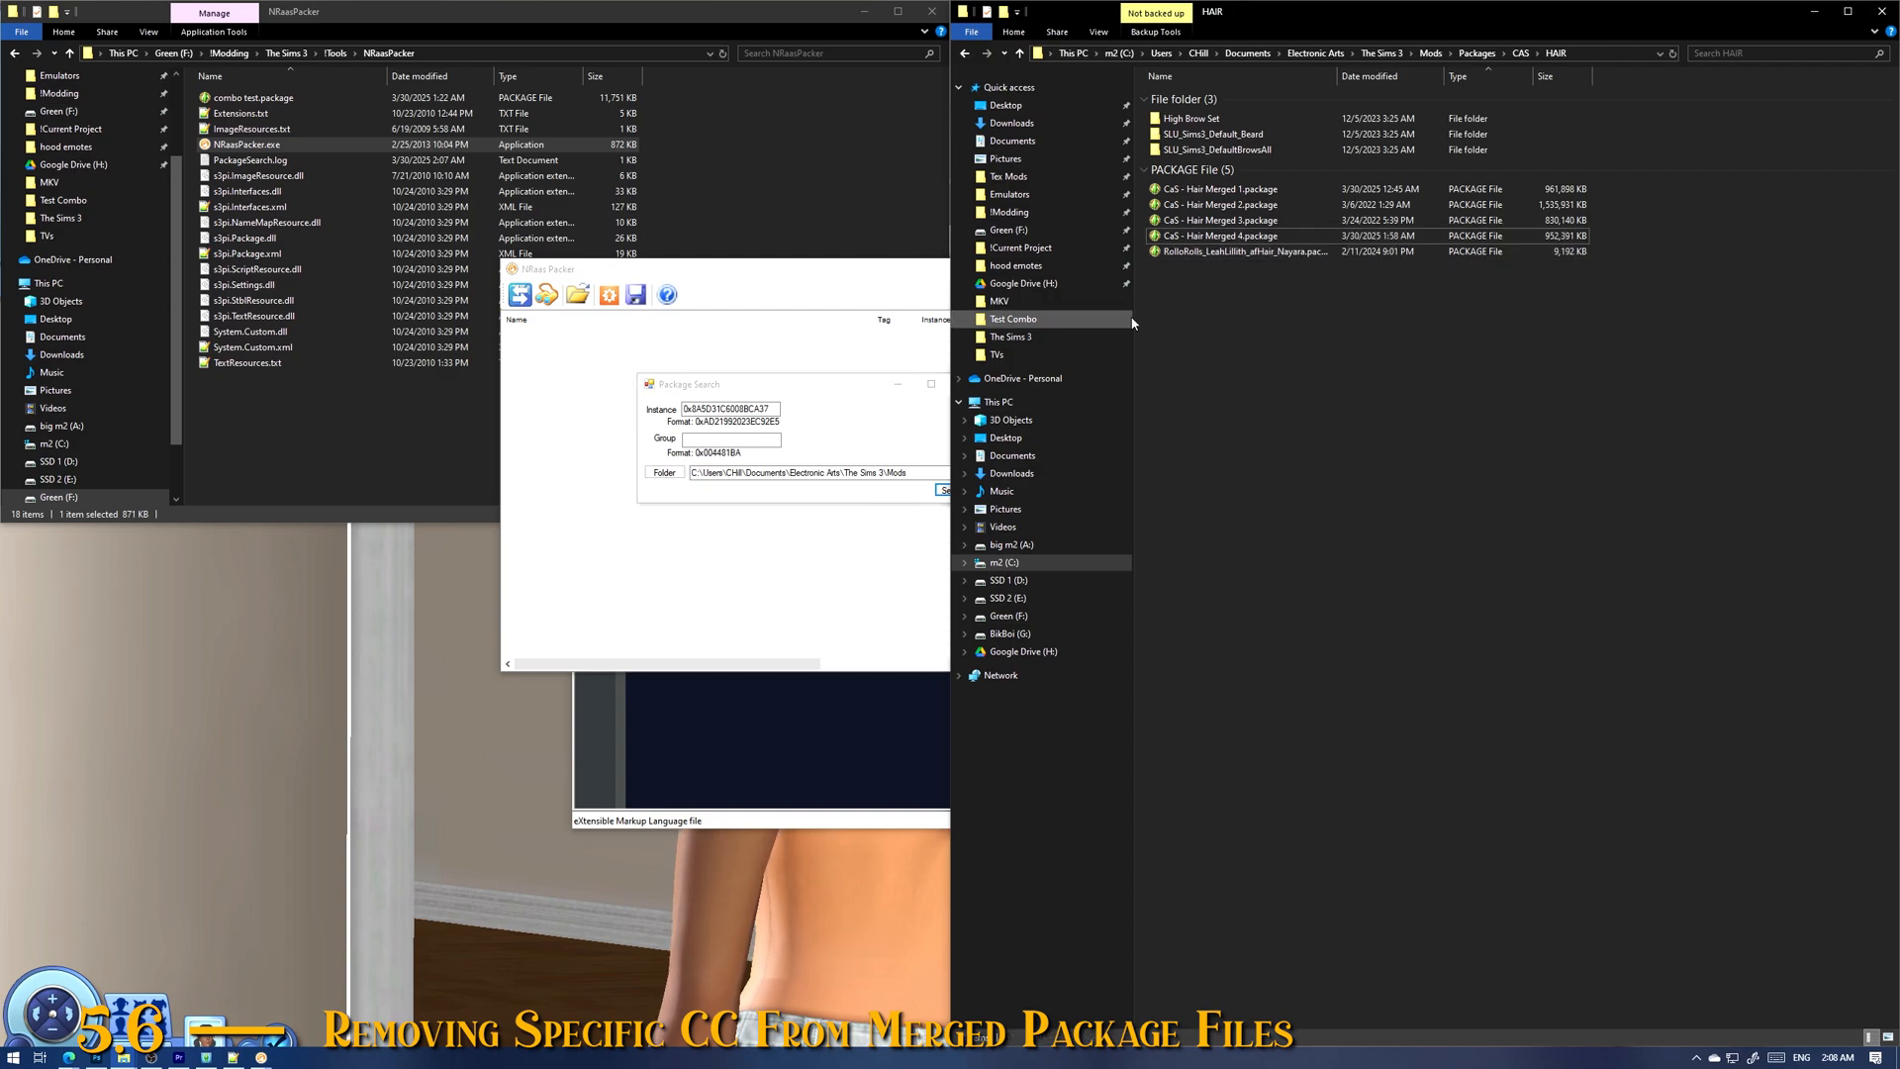
click(707, 455)
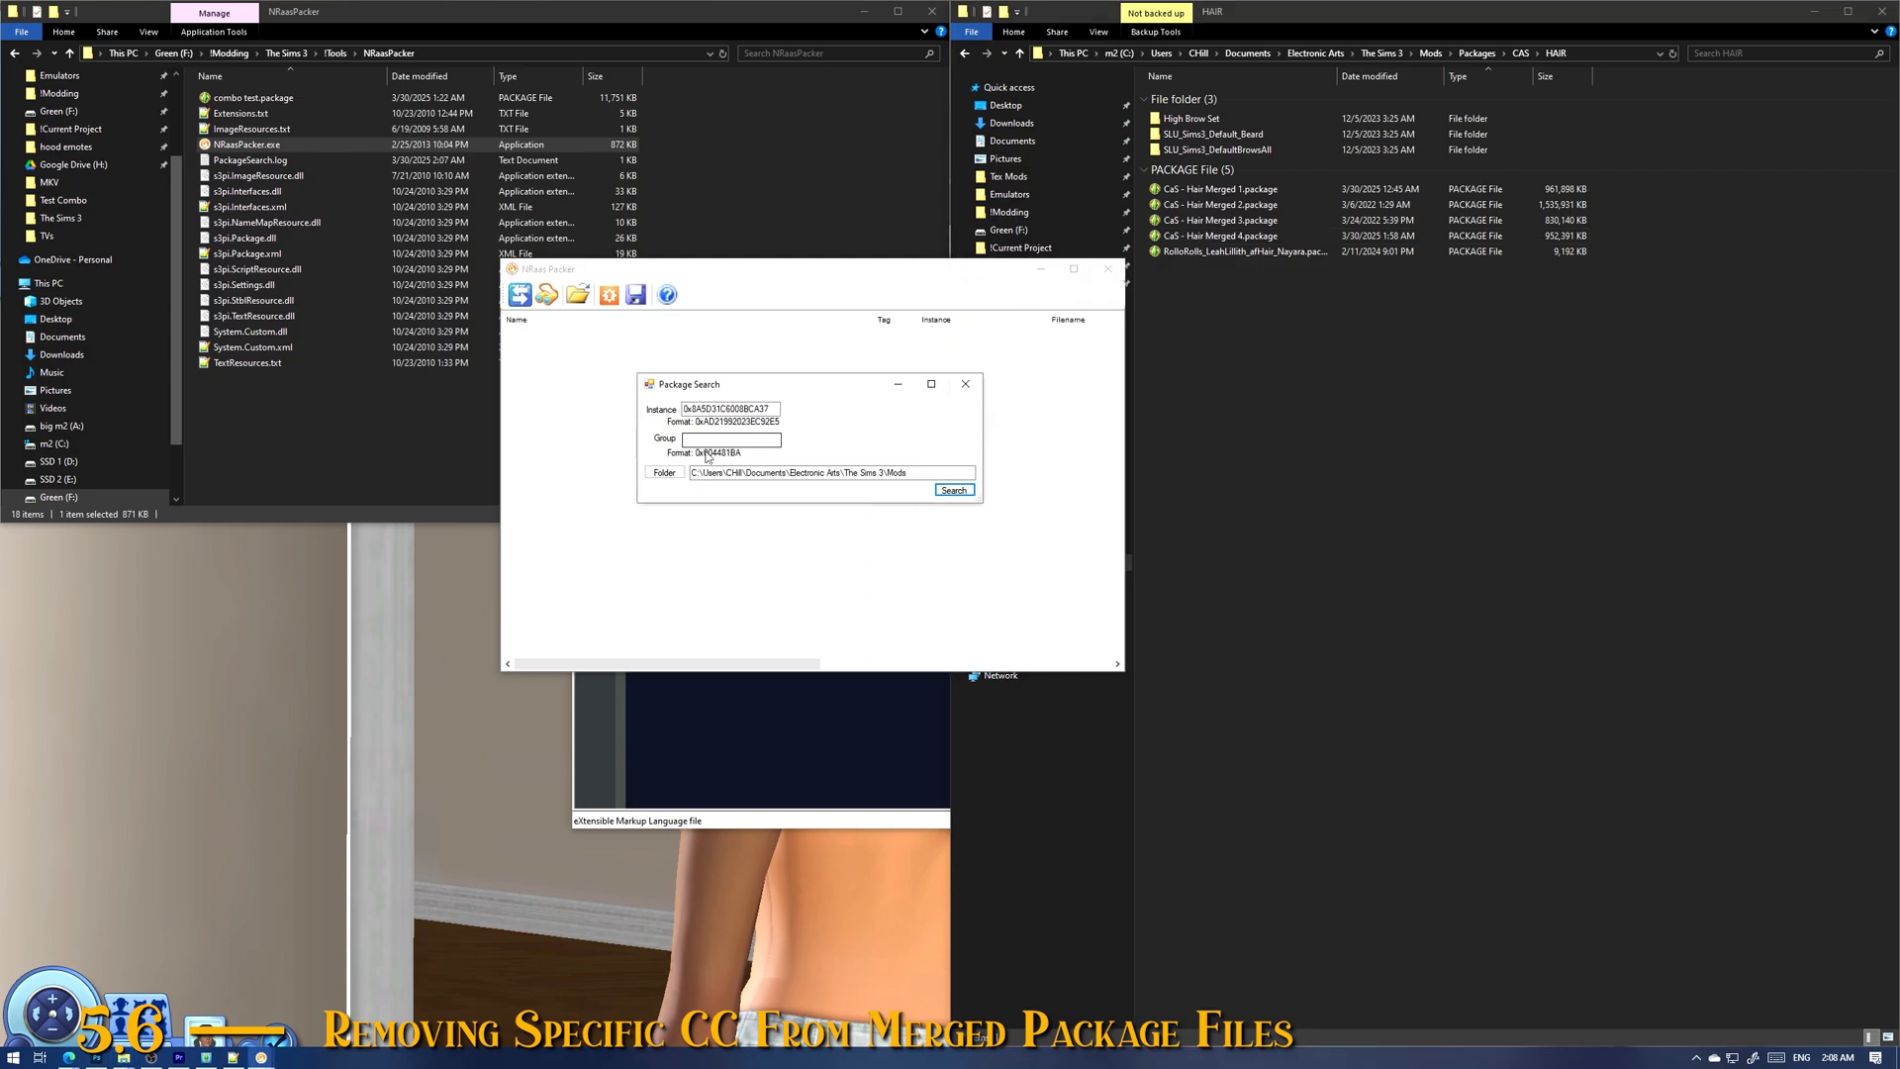
click(670, 476)
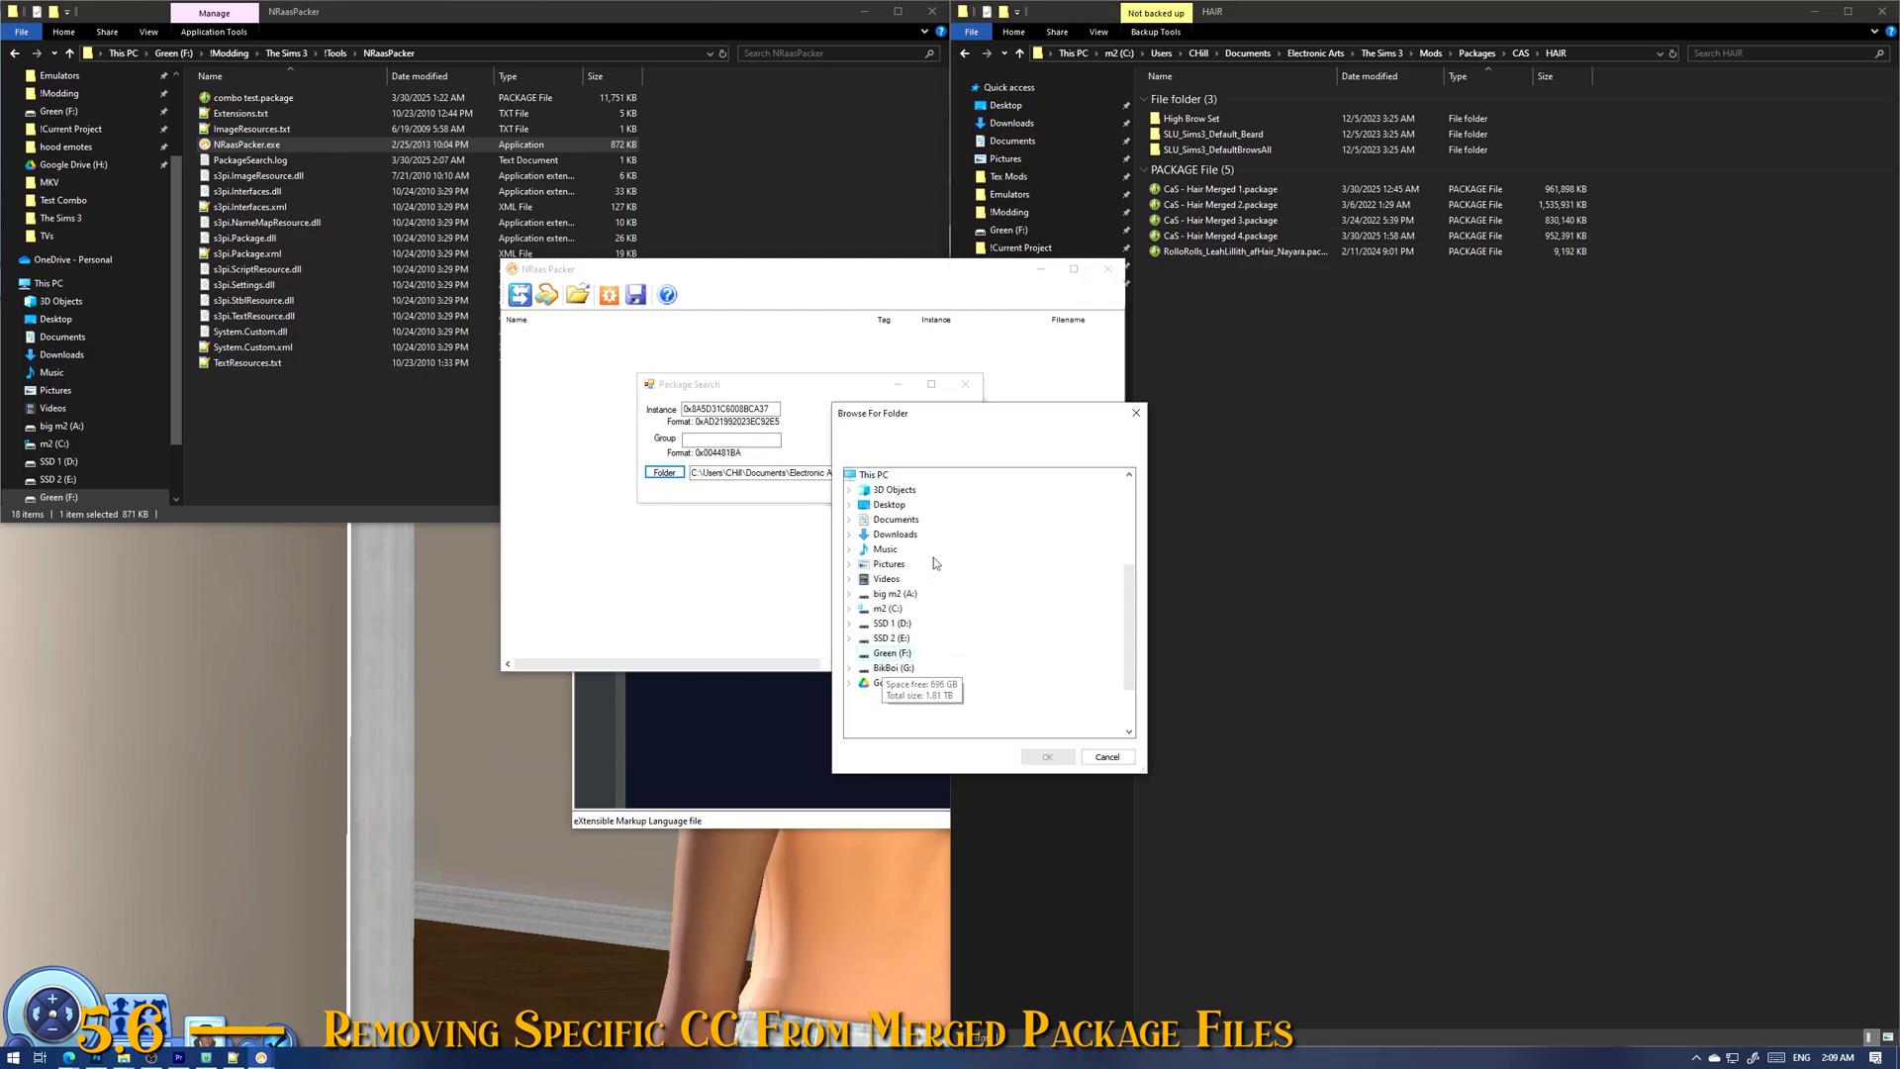
double_click(892, 653)
double_click(896, 506)
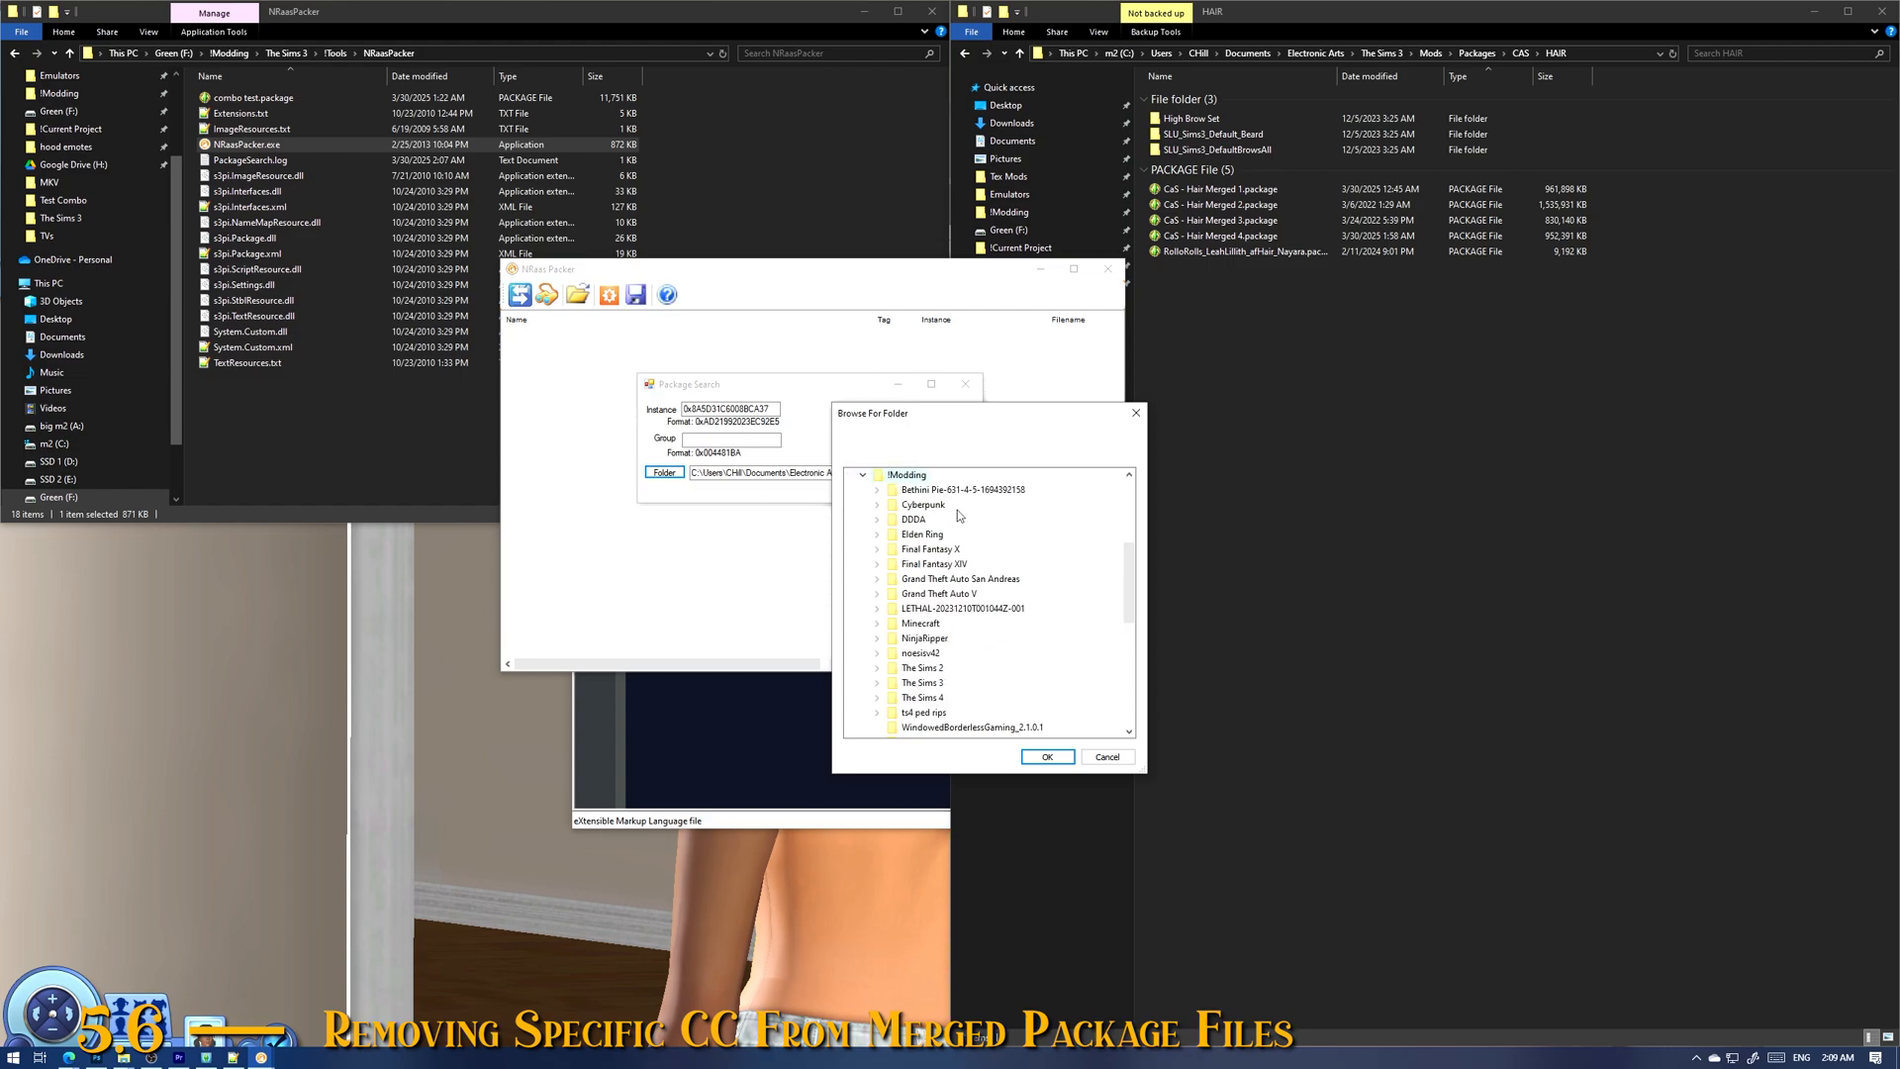
double_click(952, 706)
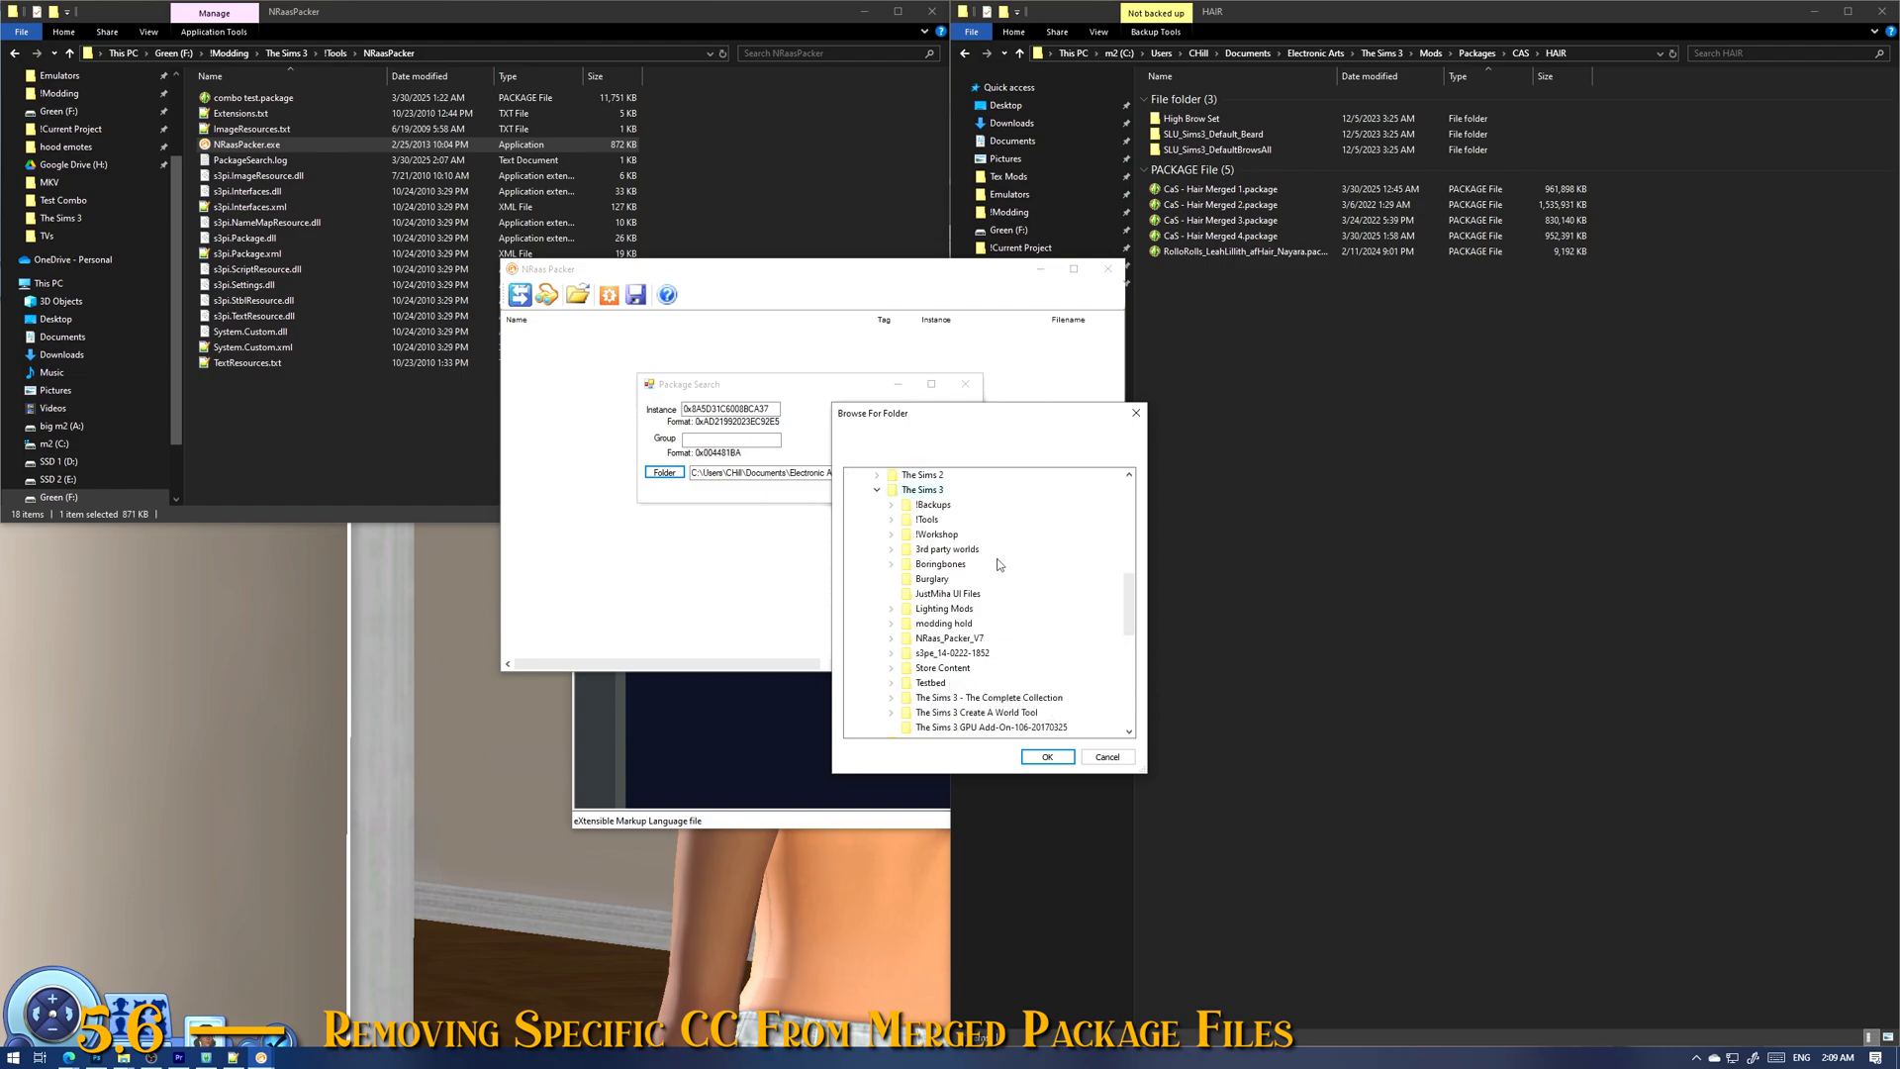
key(Return)
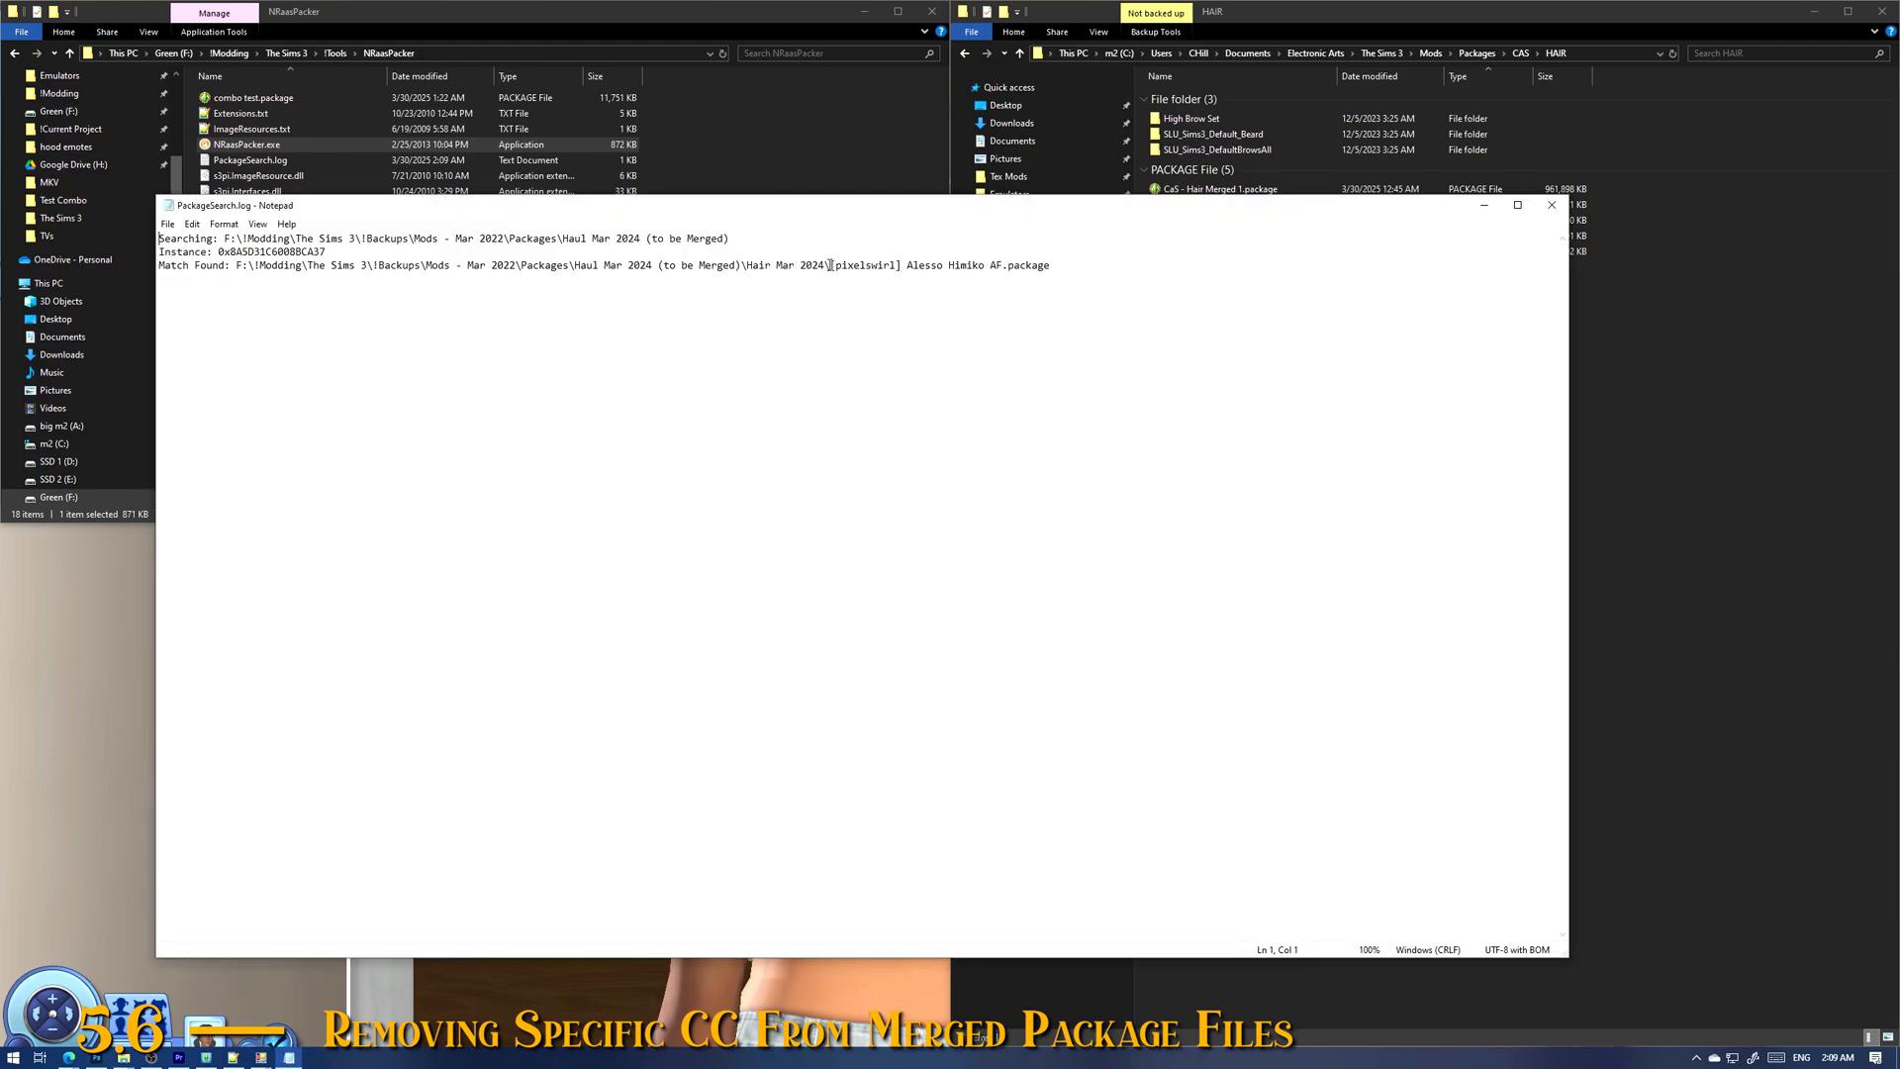
drag(615, 262, 272, 273)
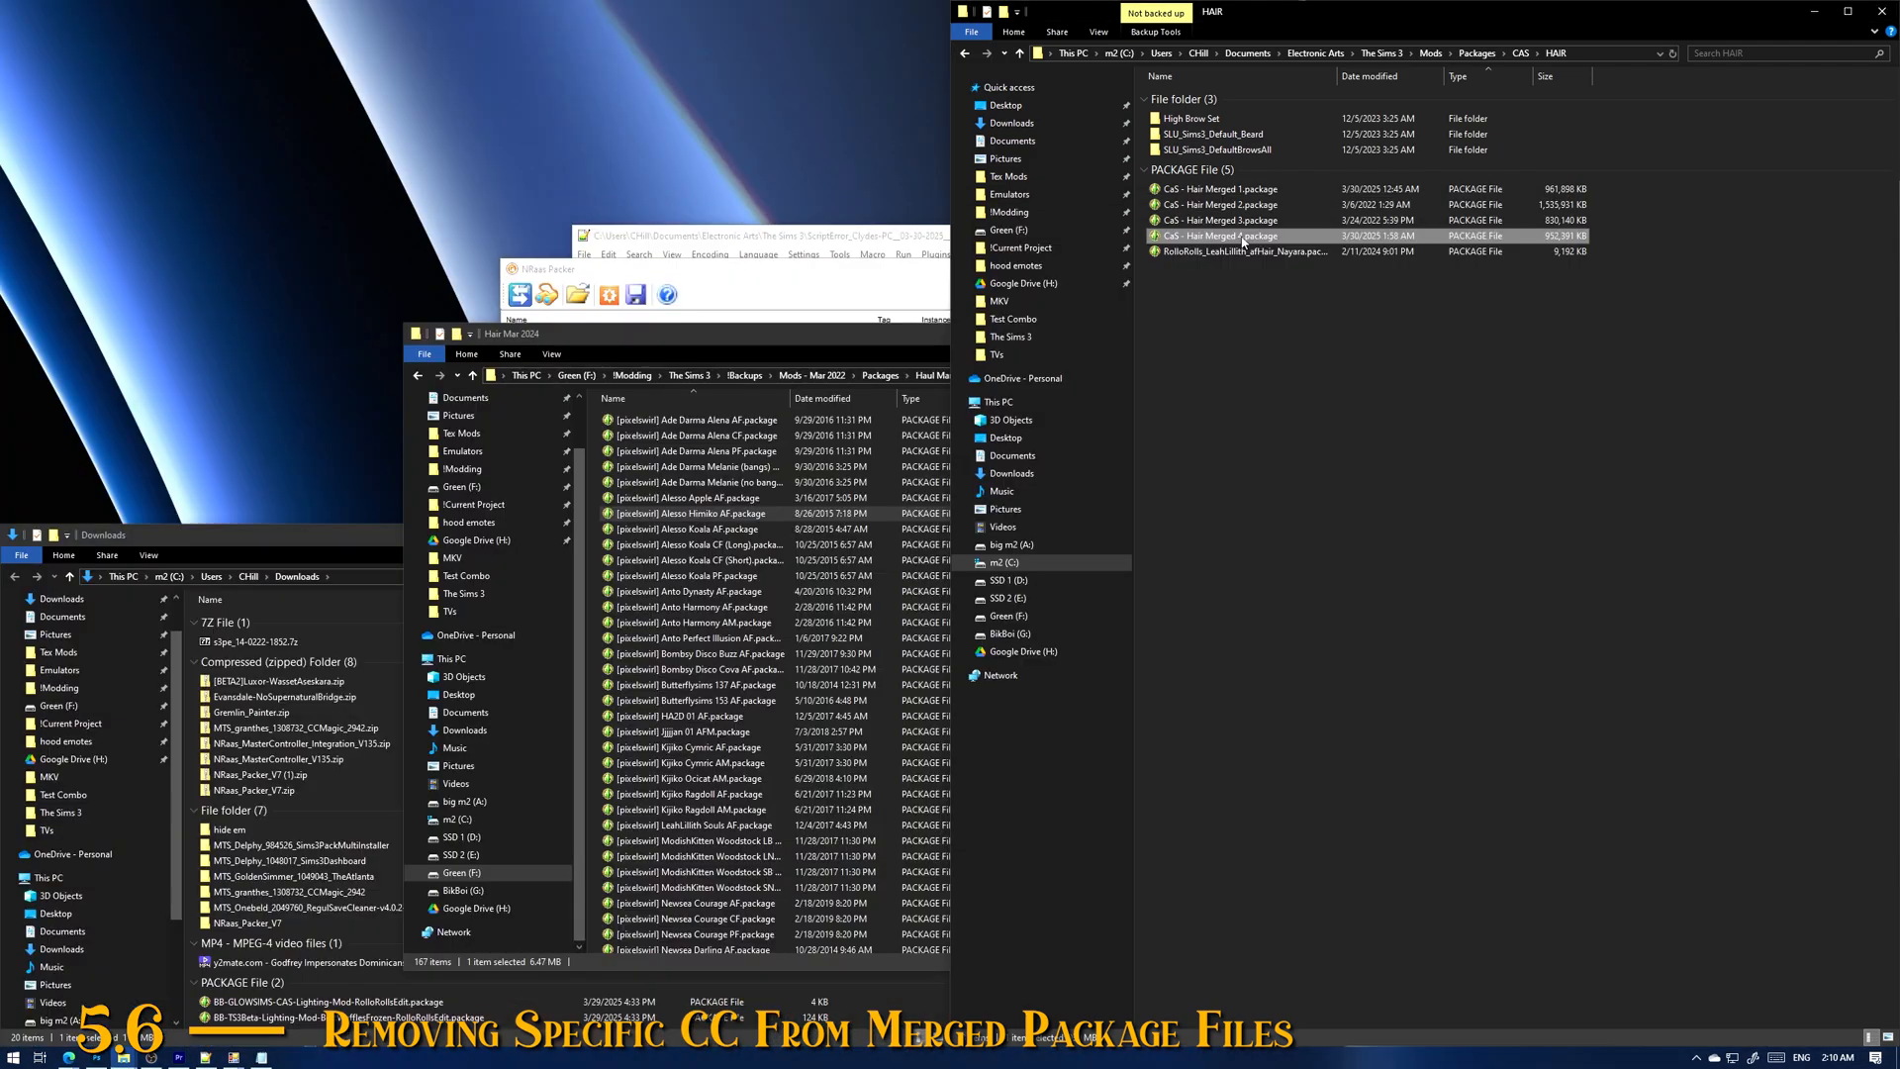
Step: Open CaS - Hair Merged 4.package in s3pe and import the Alesso Himiko AF.package with Replace duplicates, Compress and Use resource name
click(1250, 237)
double_click(1257, 240)
drag(660, 335, 1201, 258)
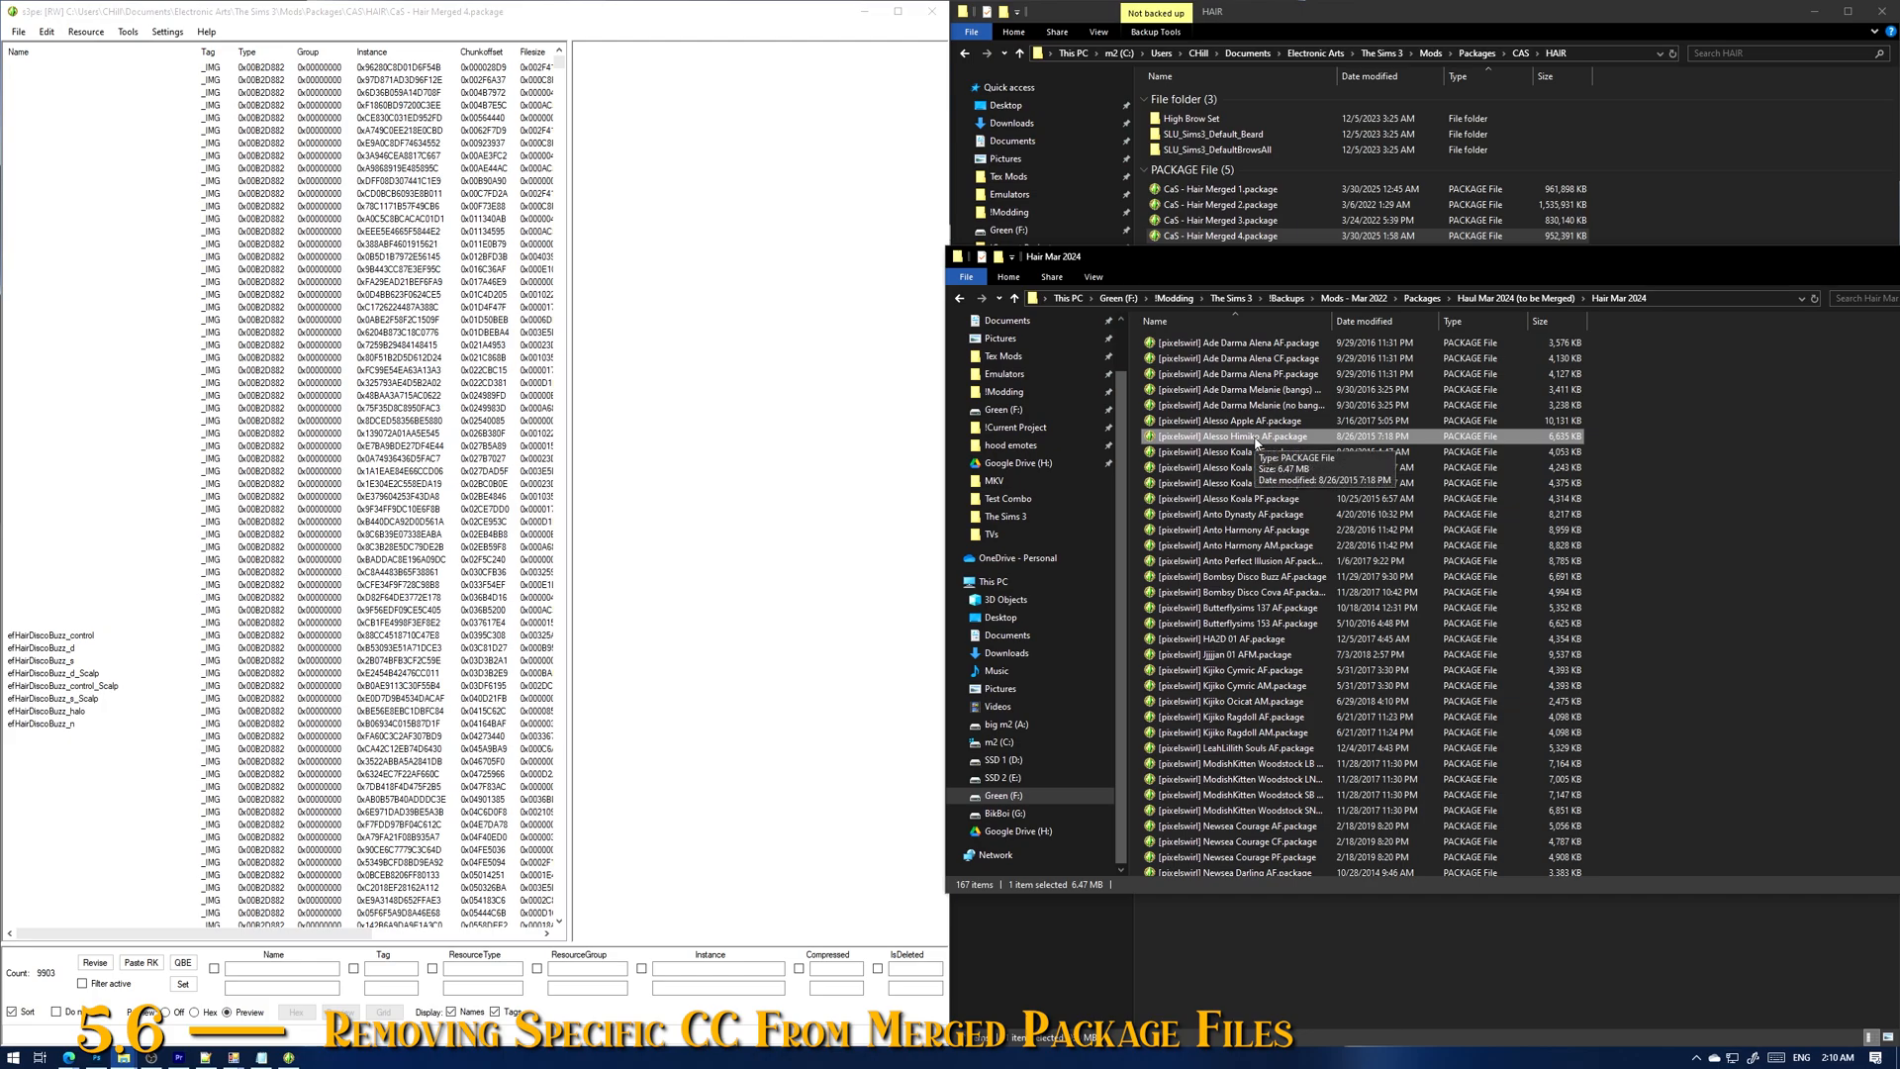
drag(1255, 443, 392, 361)
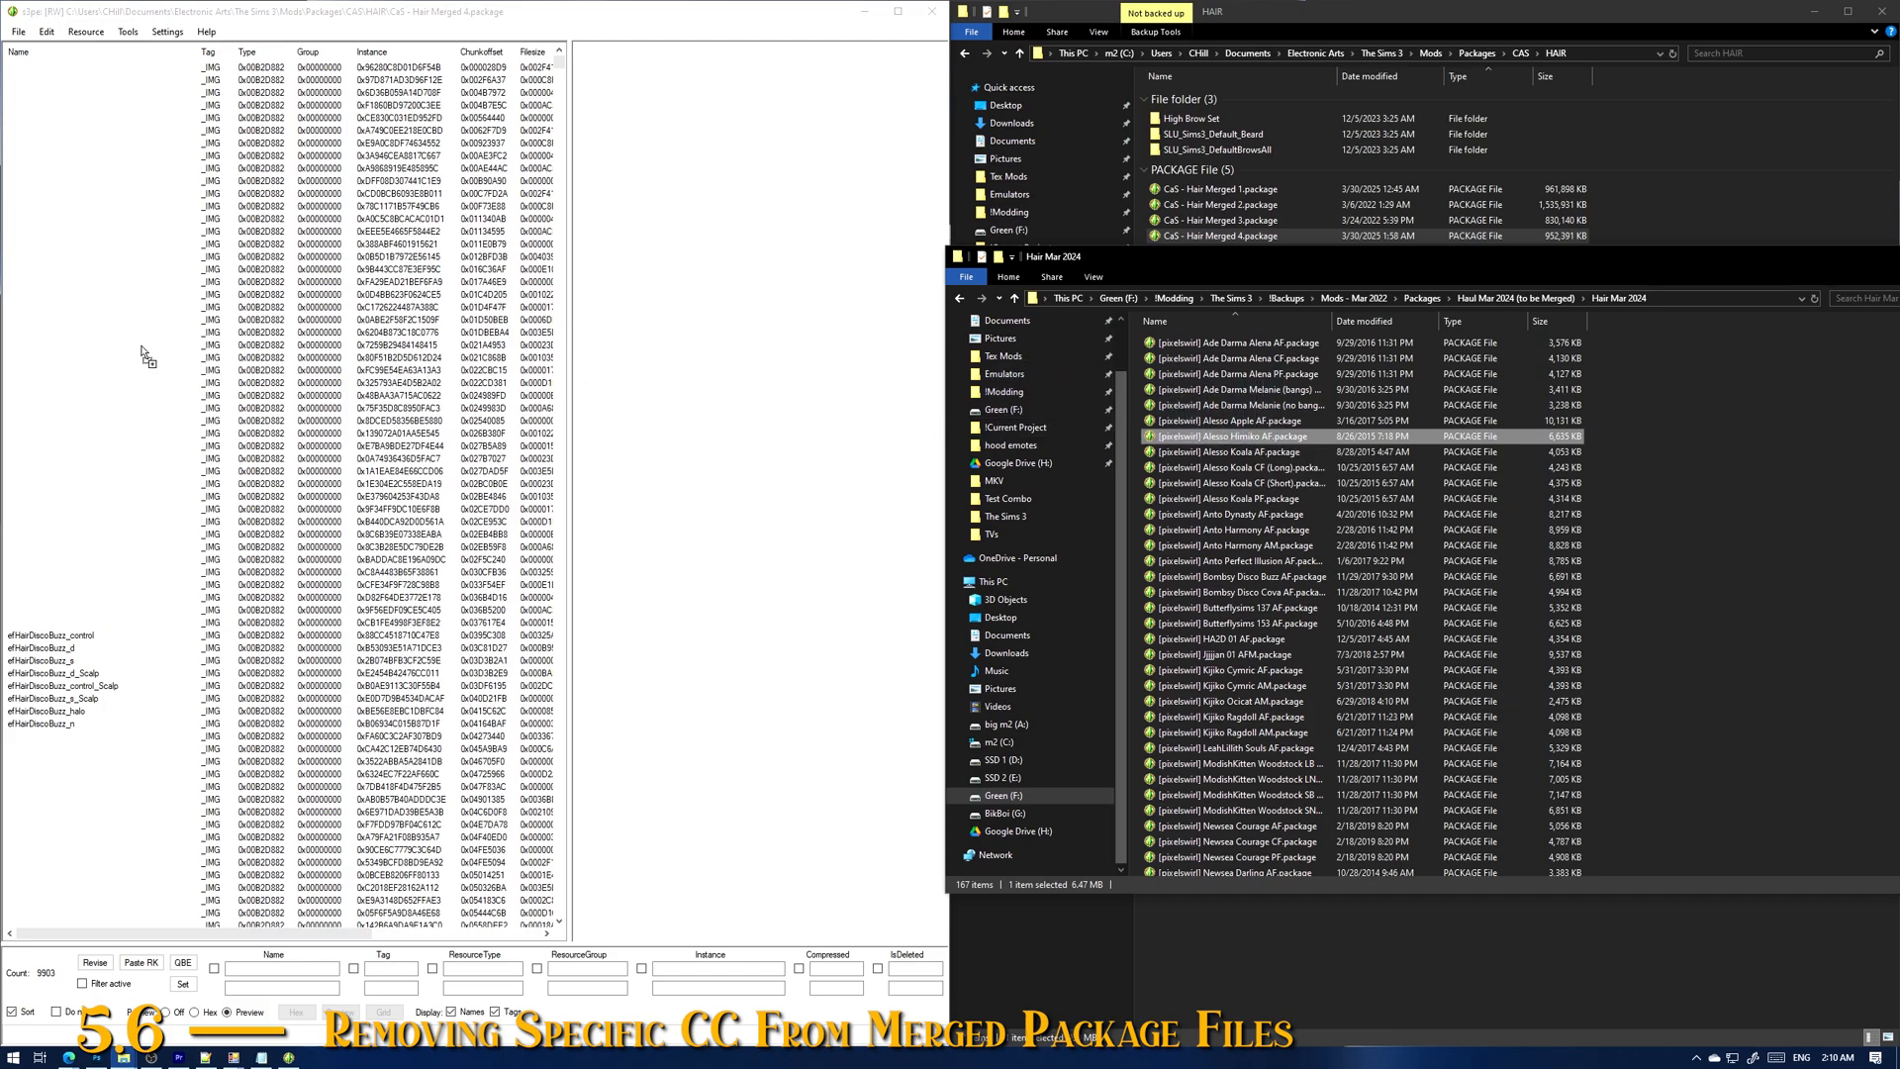
drag(144, 356, 144, 351)
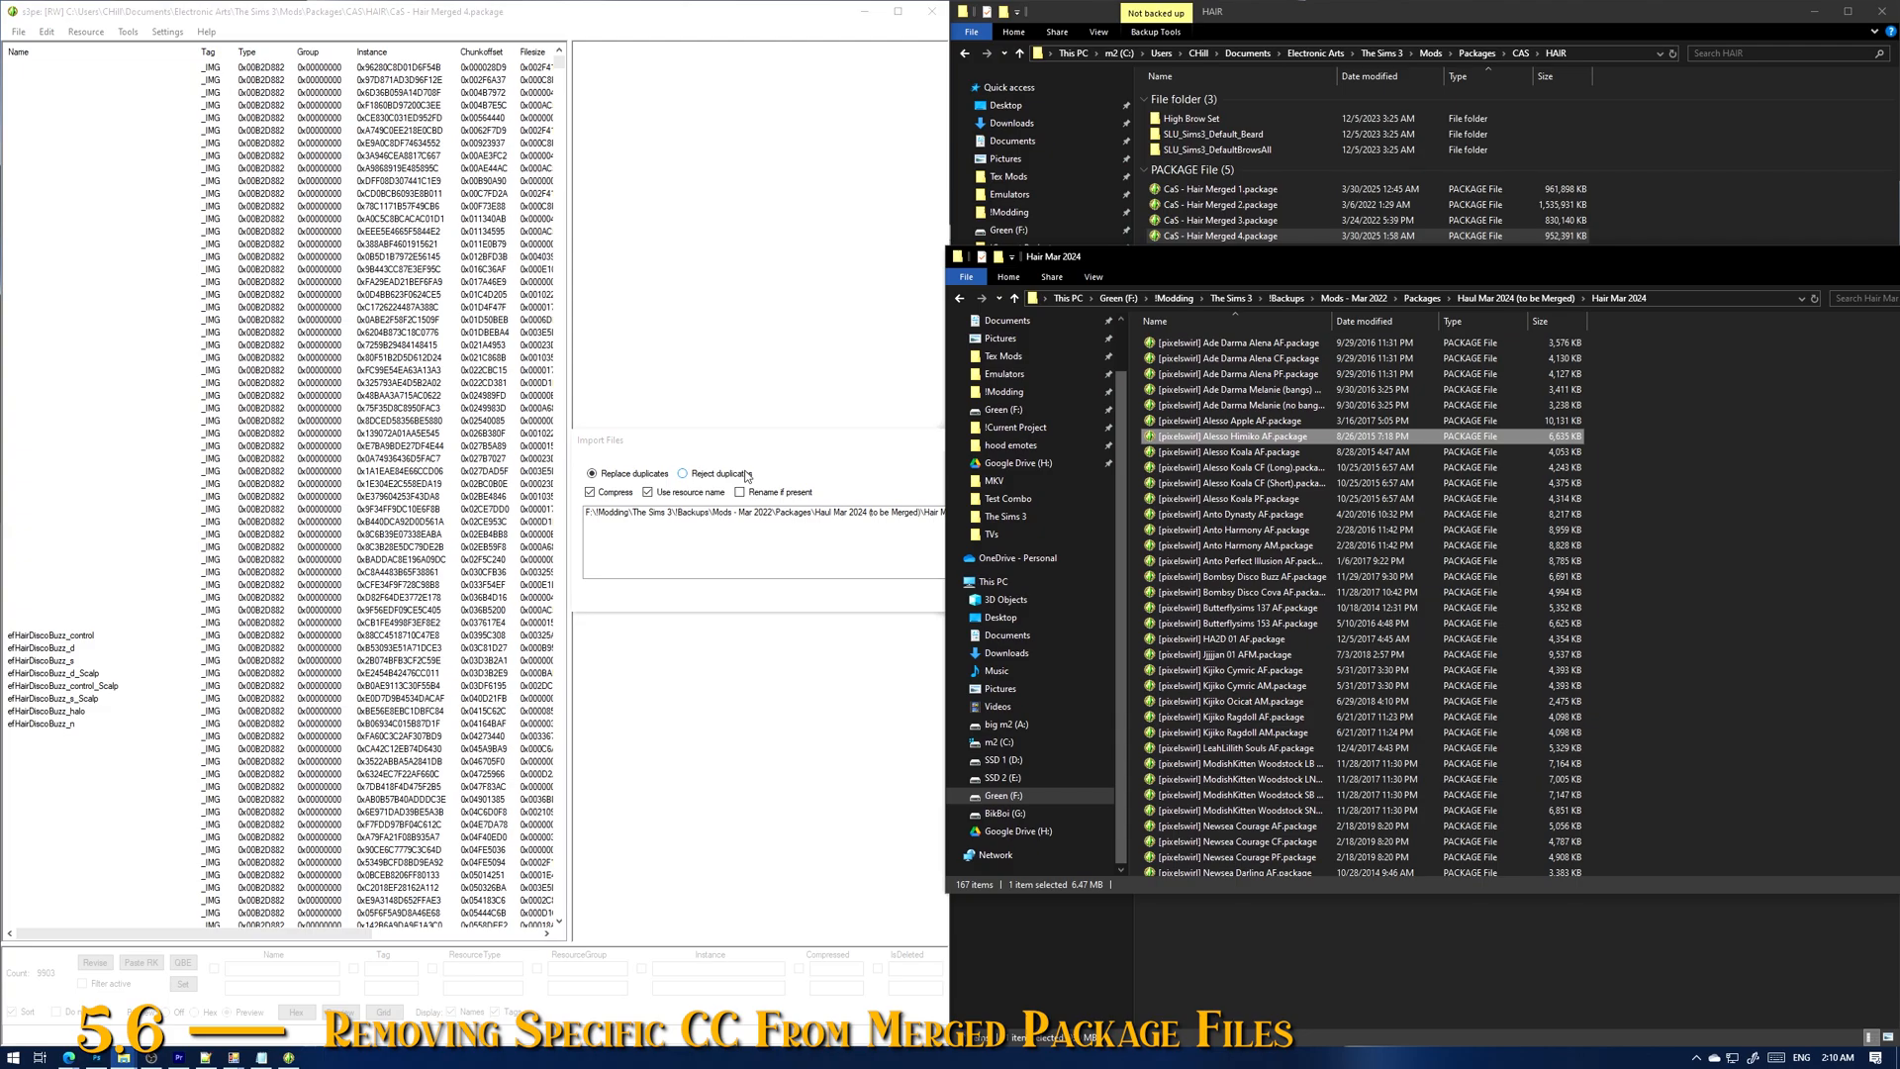
click(990, 559)
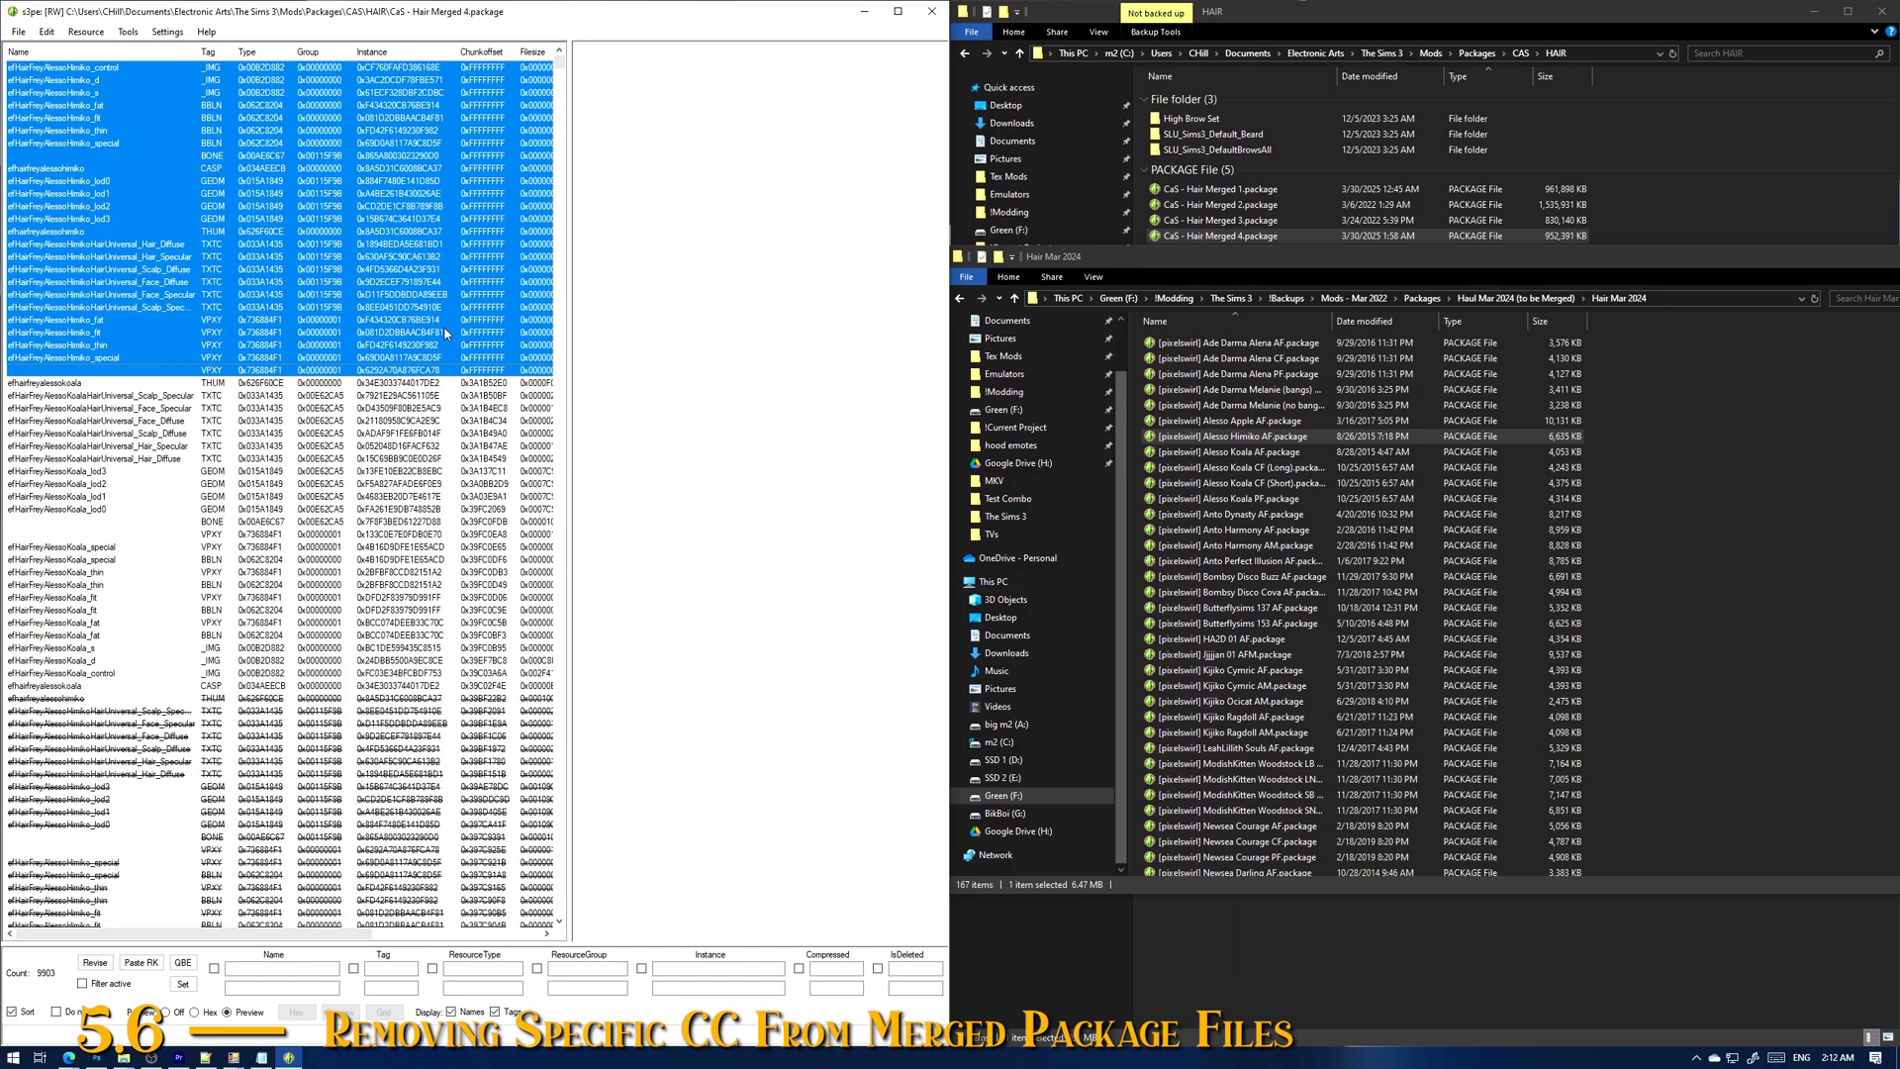
Step: Mark all the imported Alesso Himiko resources at the start of the resource list as deleted and save the merged package
scroll(445, 333, down, 7)
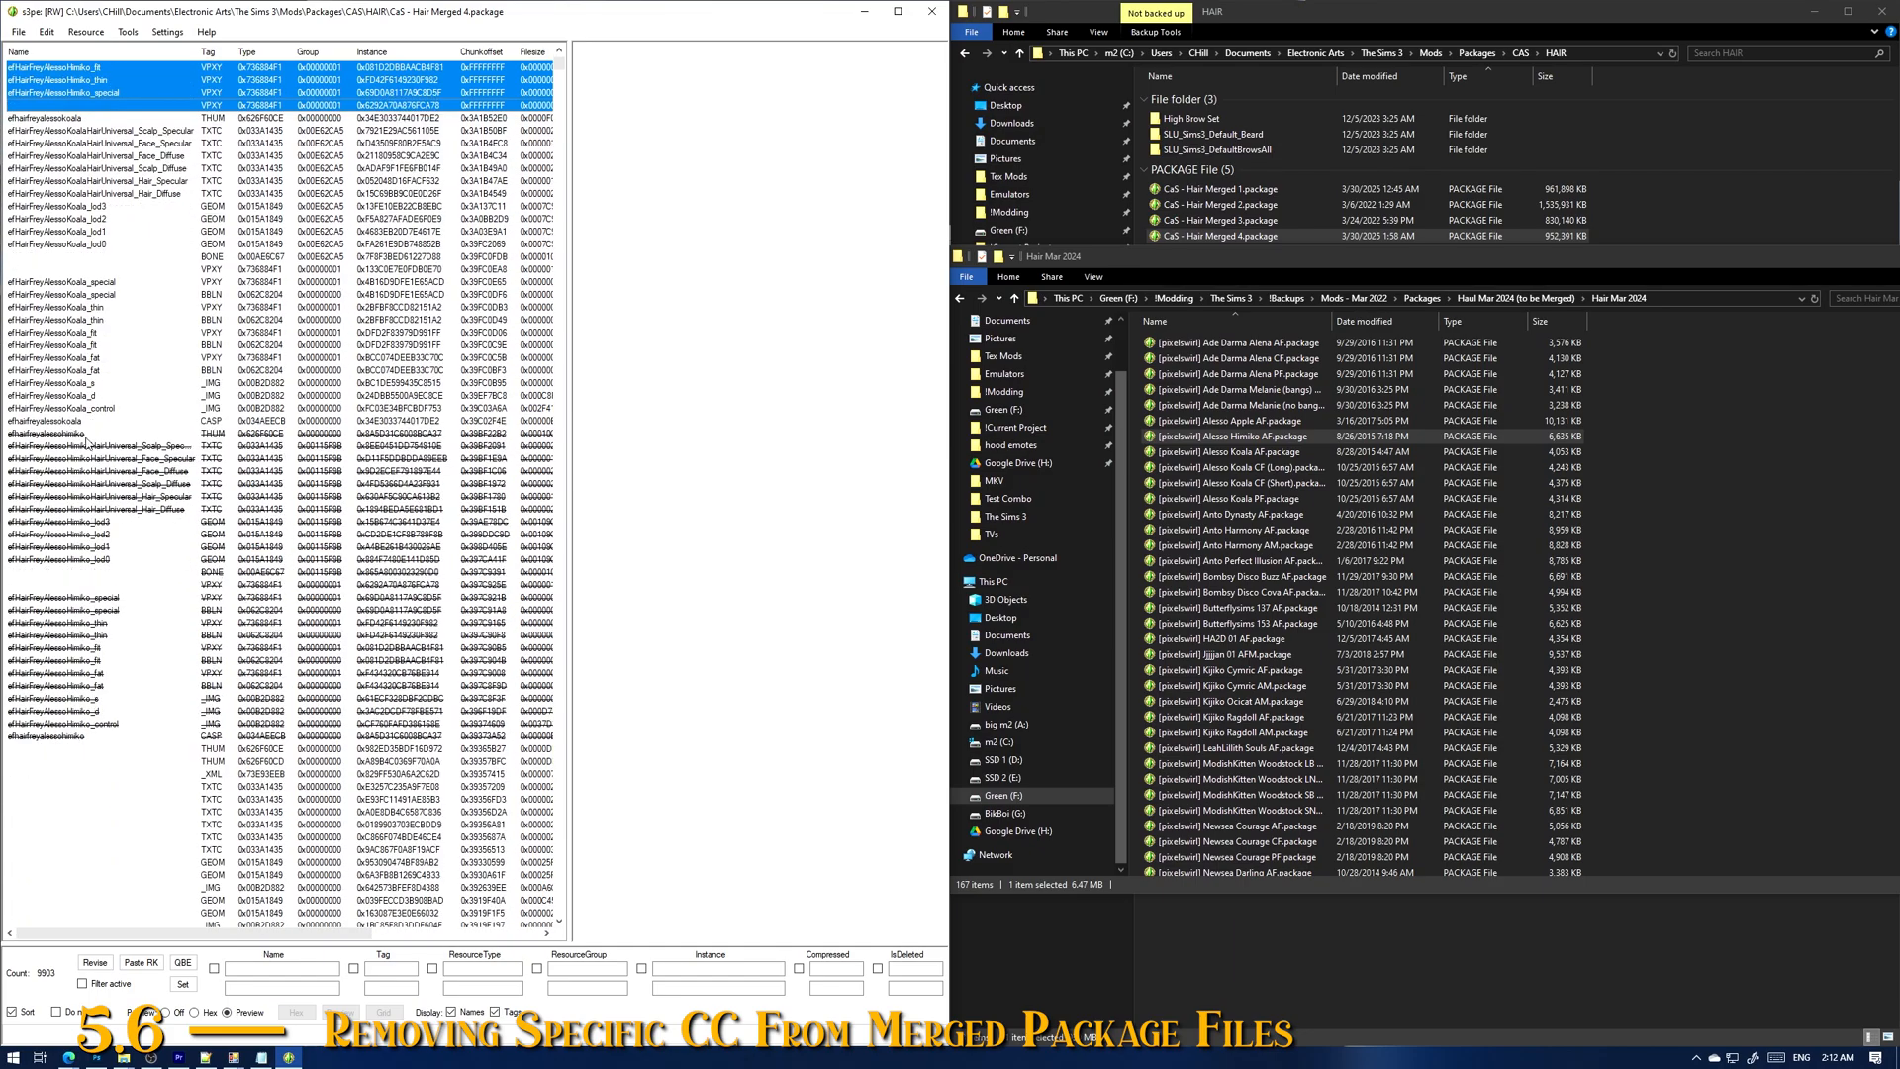
scroll(83, 436, up, 7)
click(424, 120)
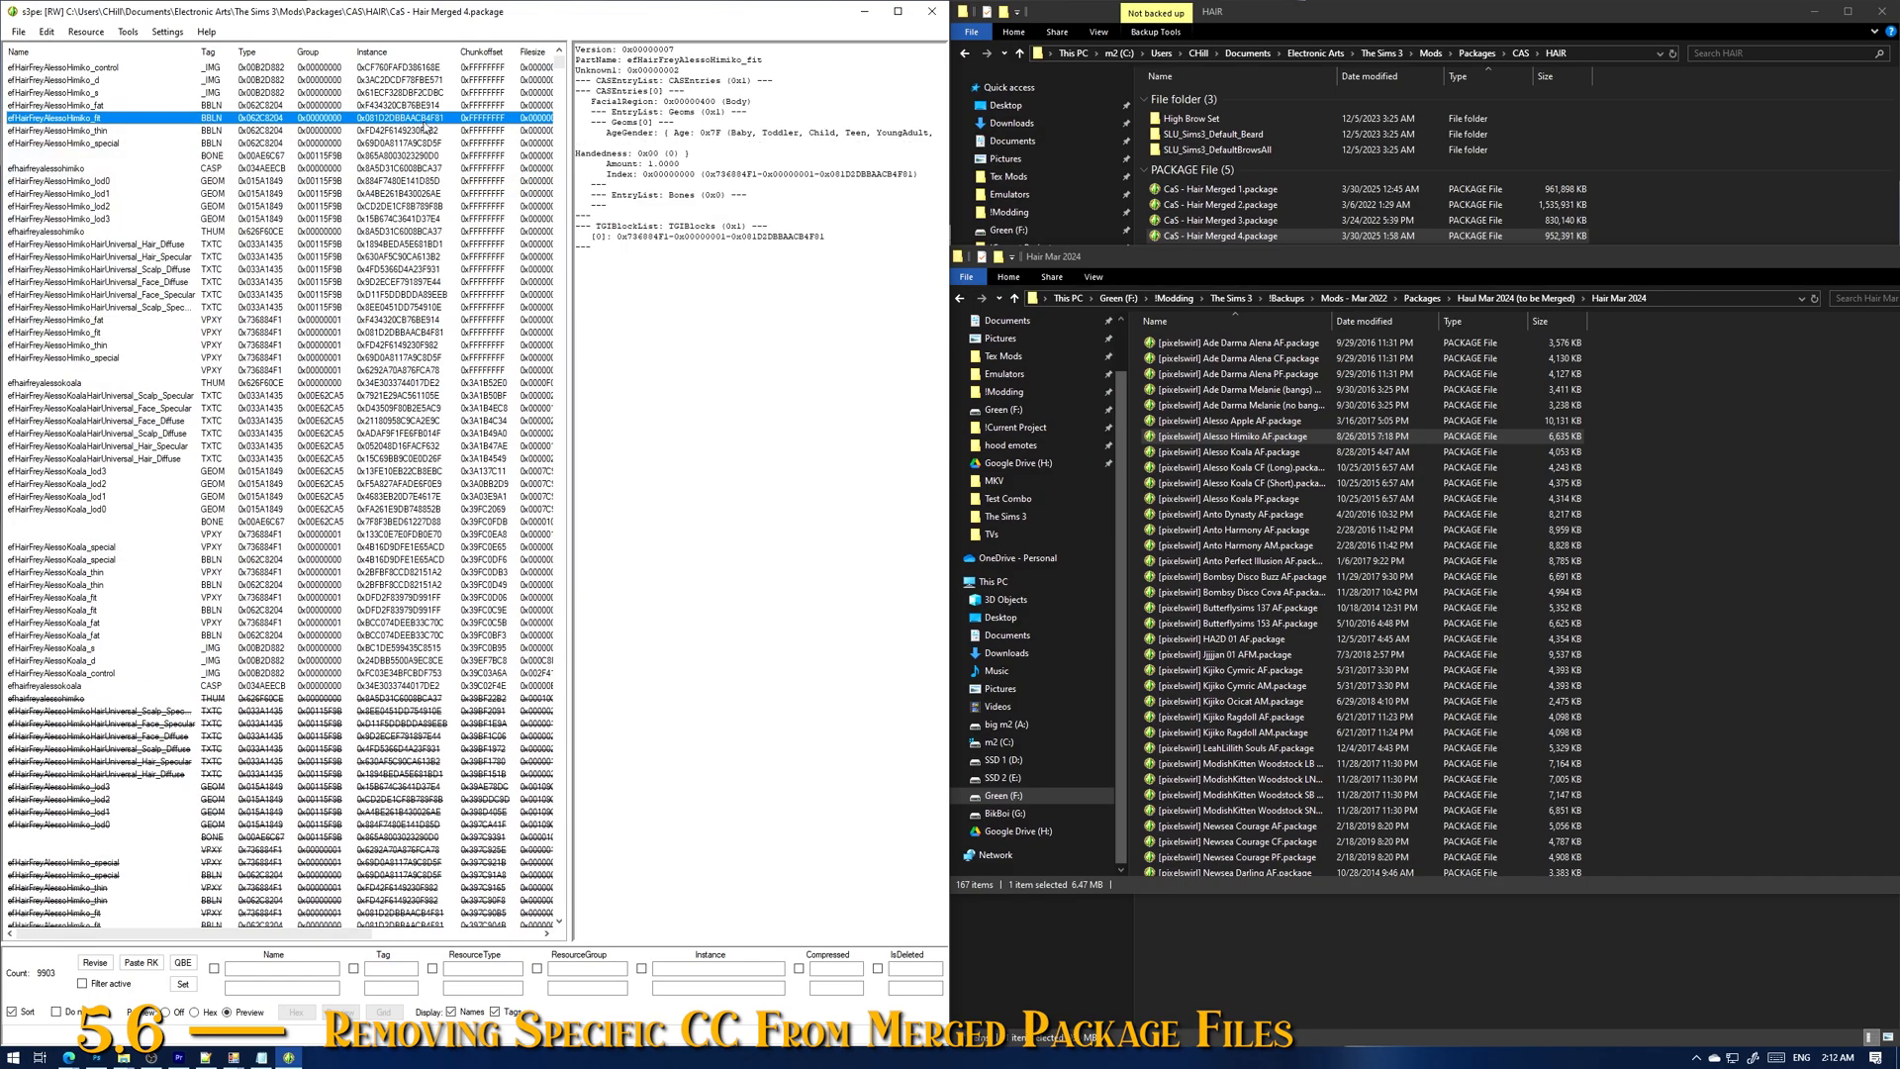
click(413, 68)
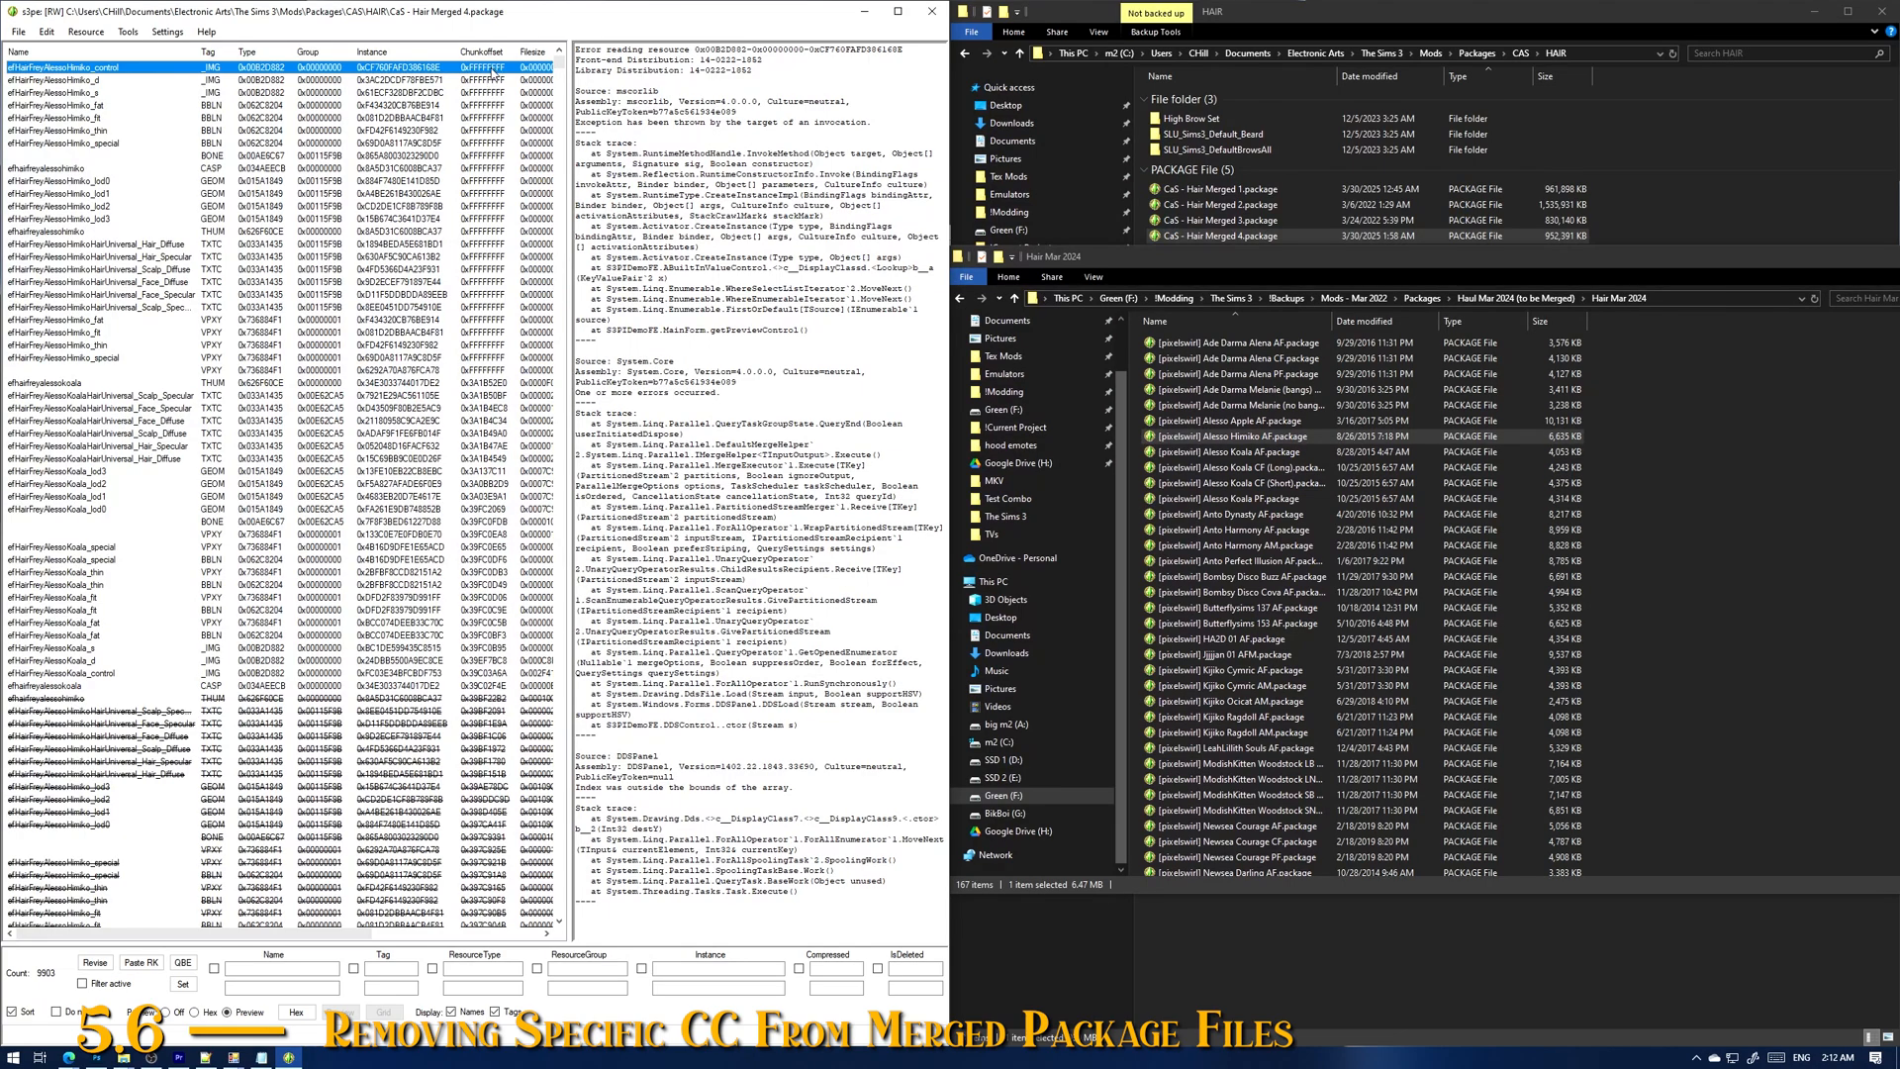
shift+click(498, 372)
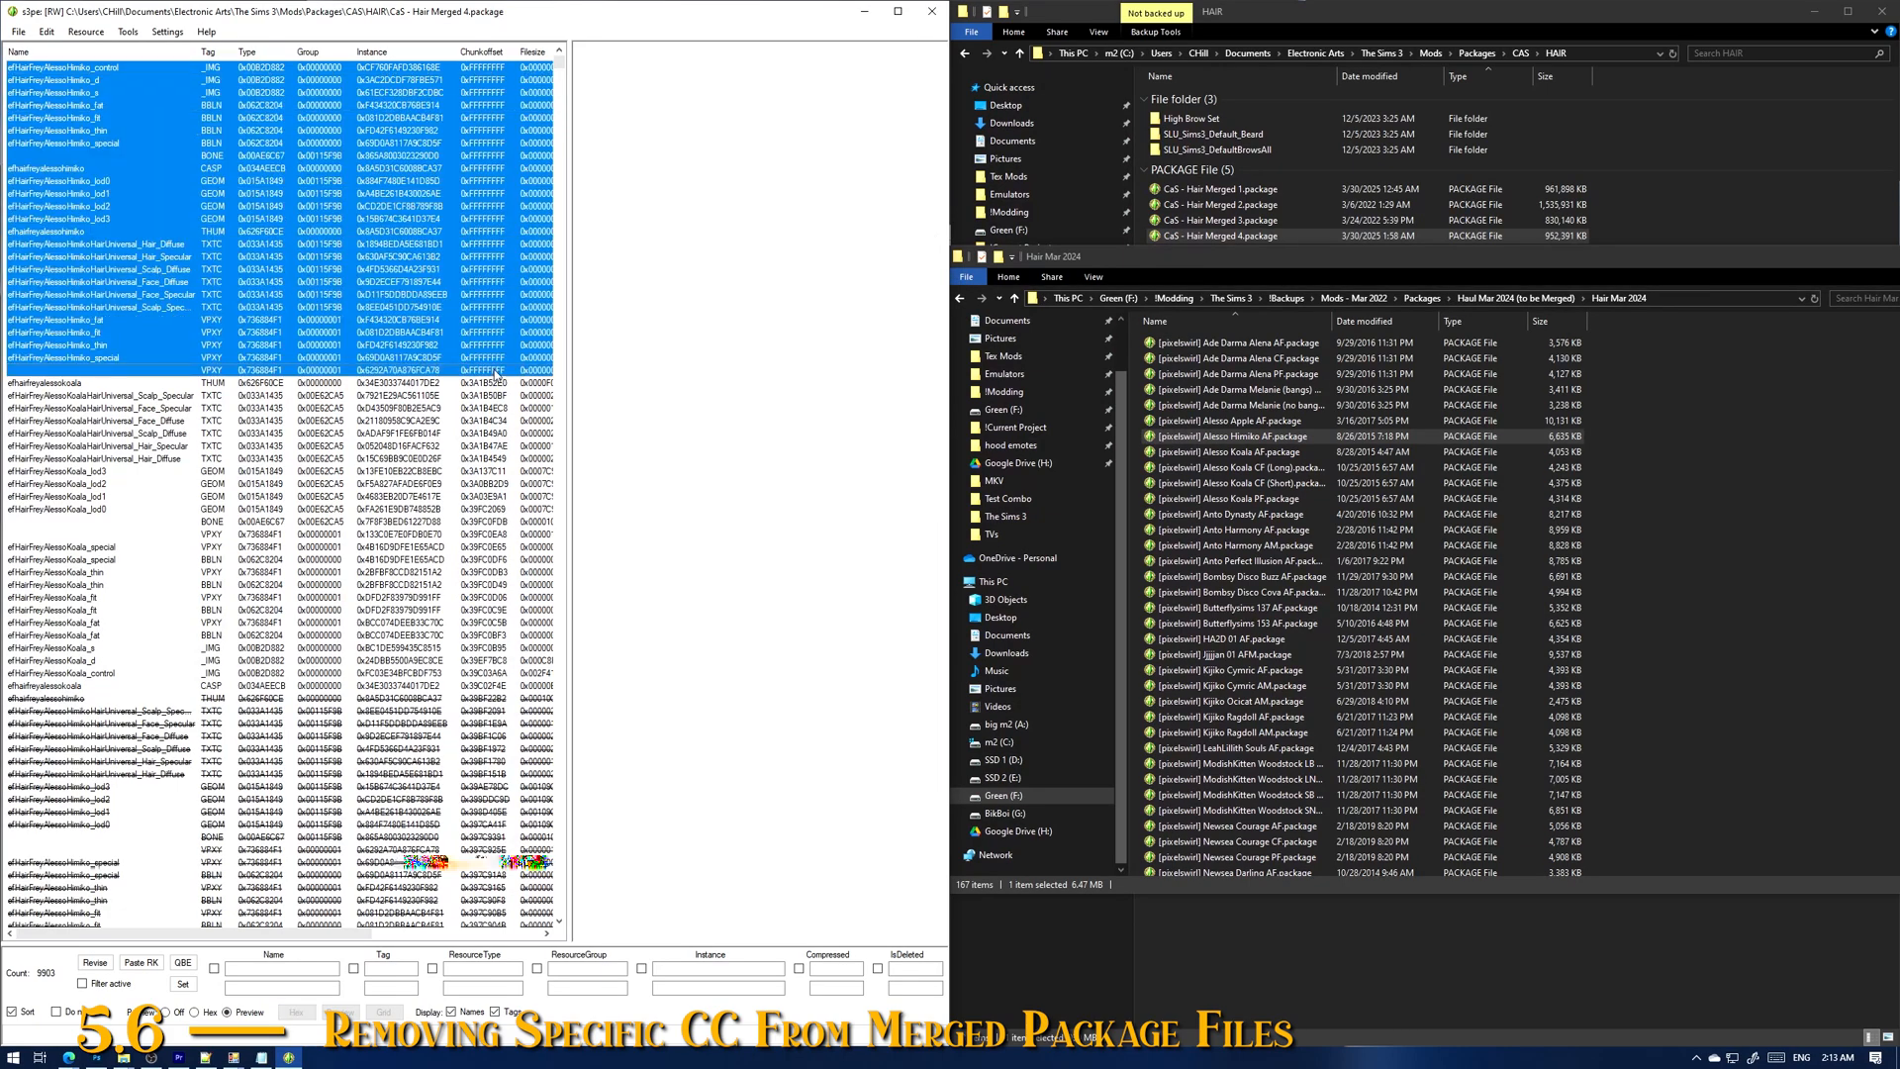
right_click(469, 315)
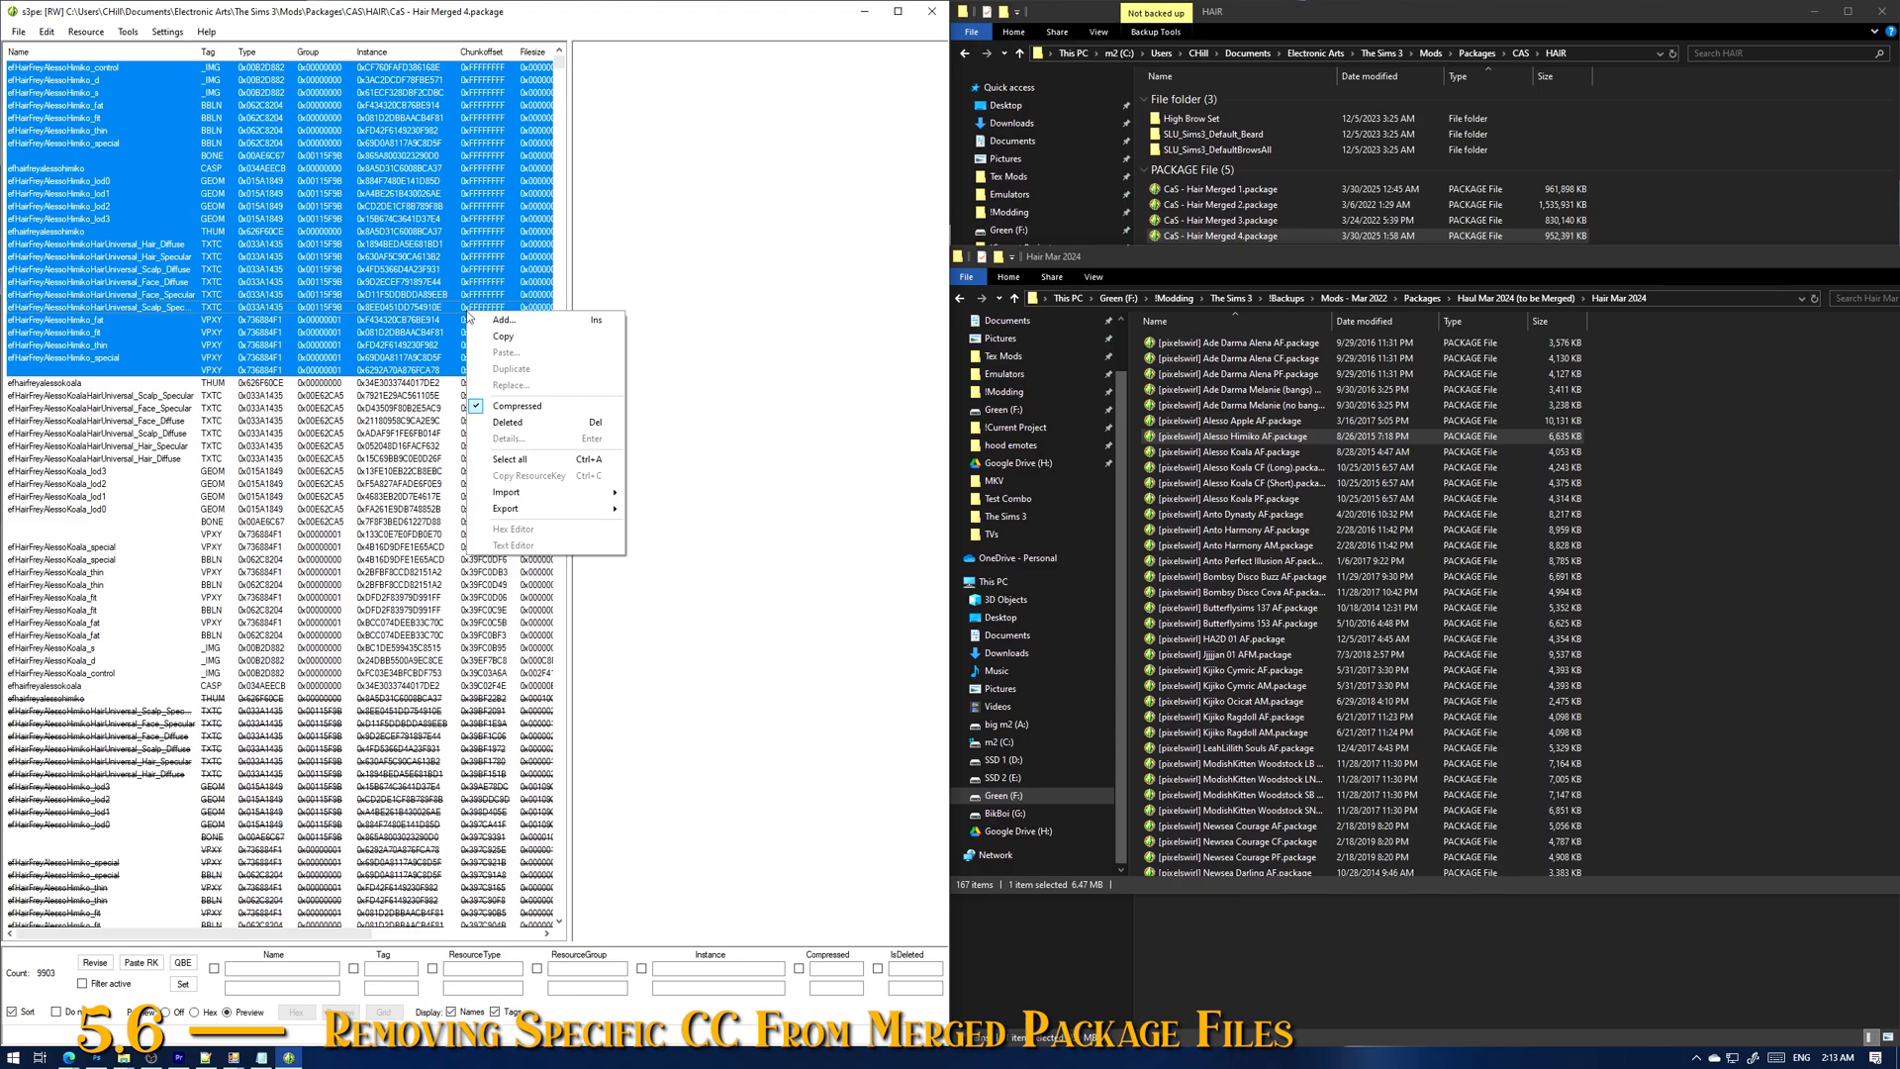
click(507, 422)
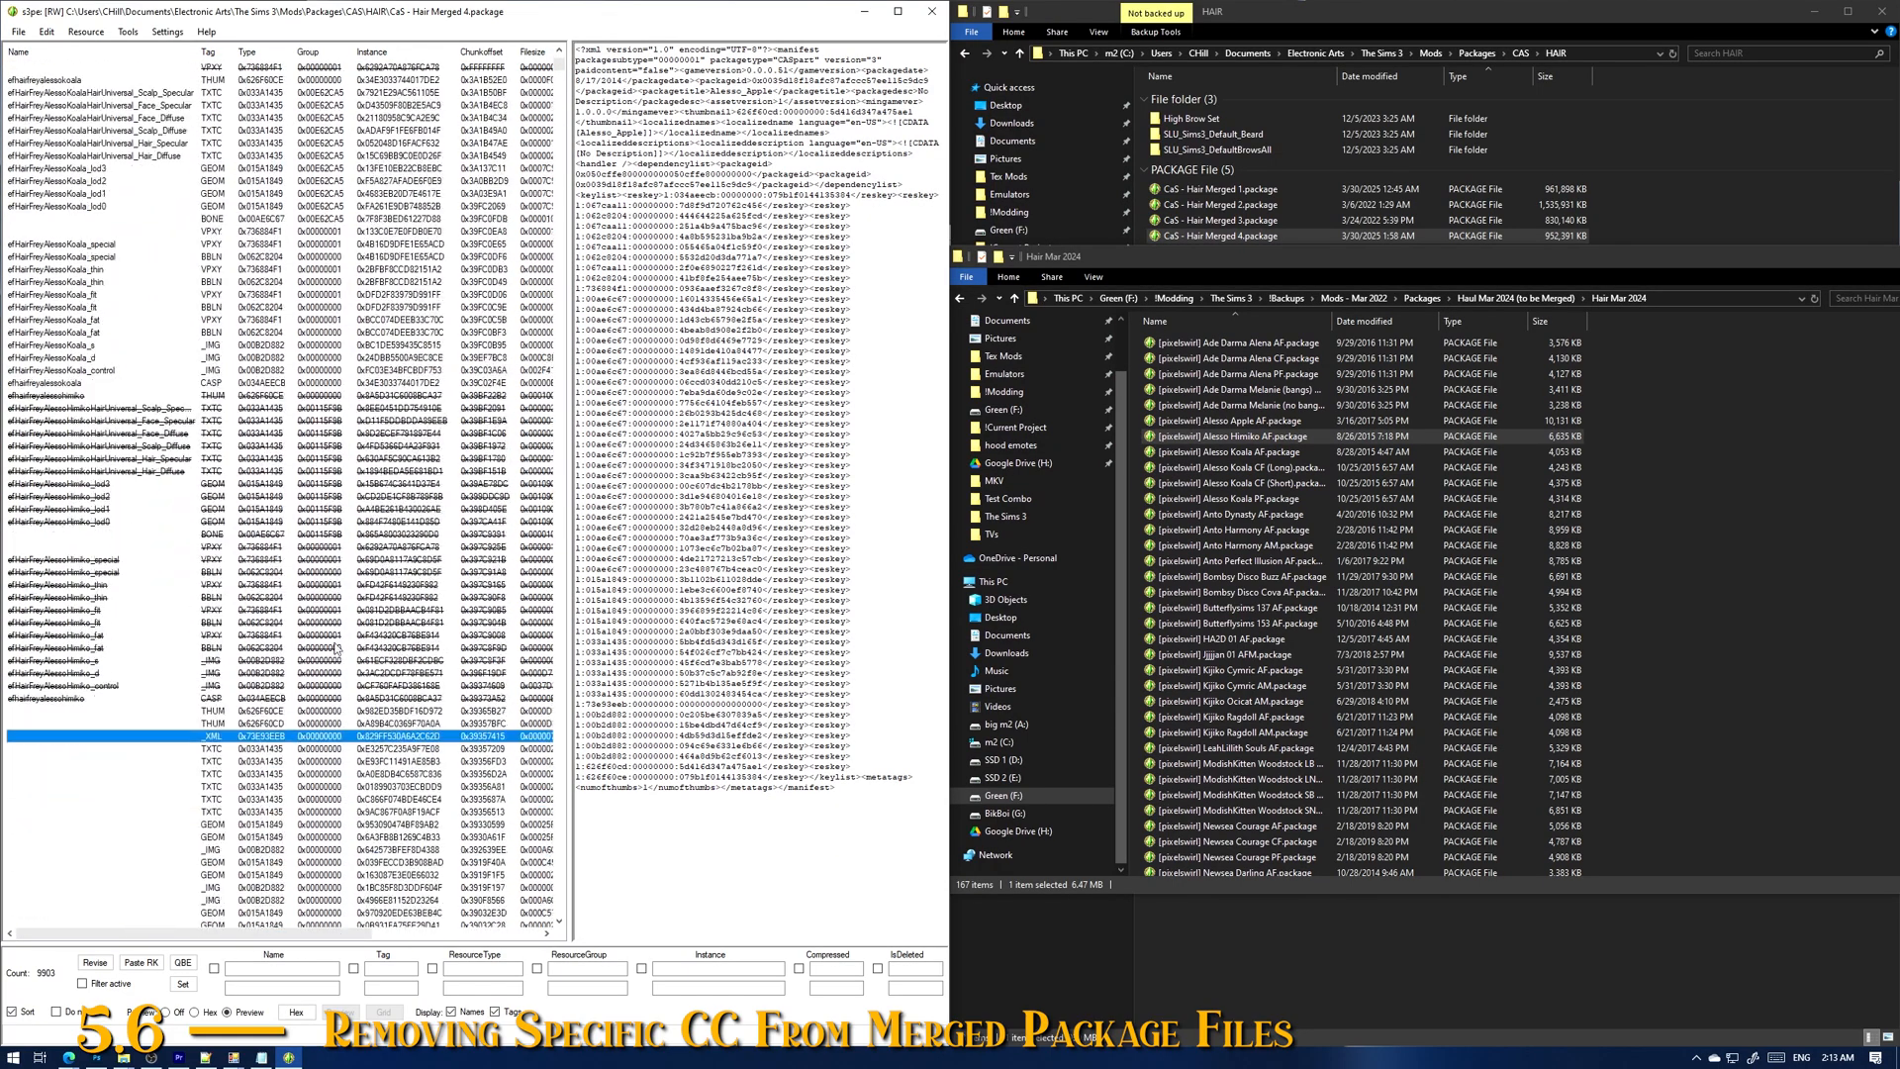
click(18, 32)
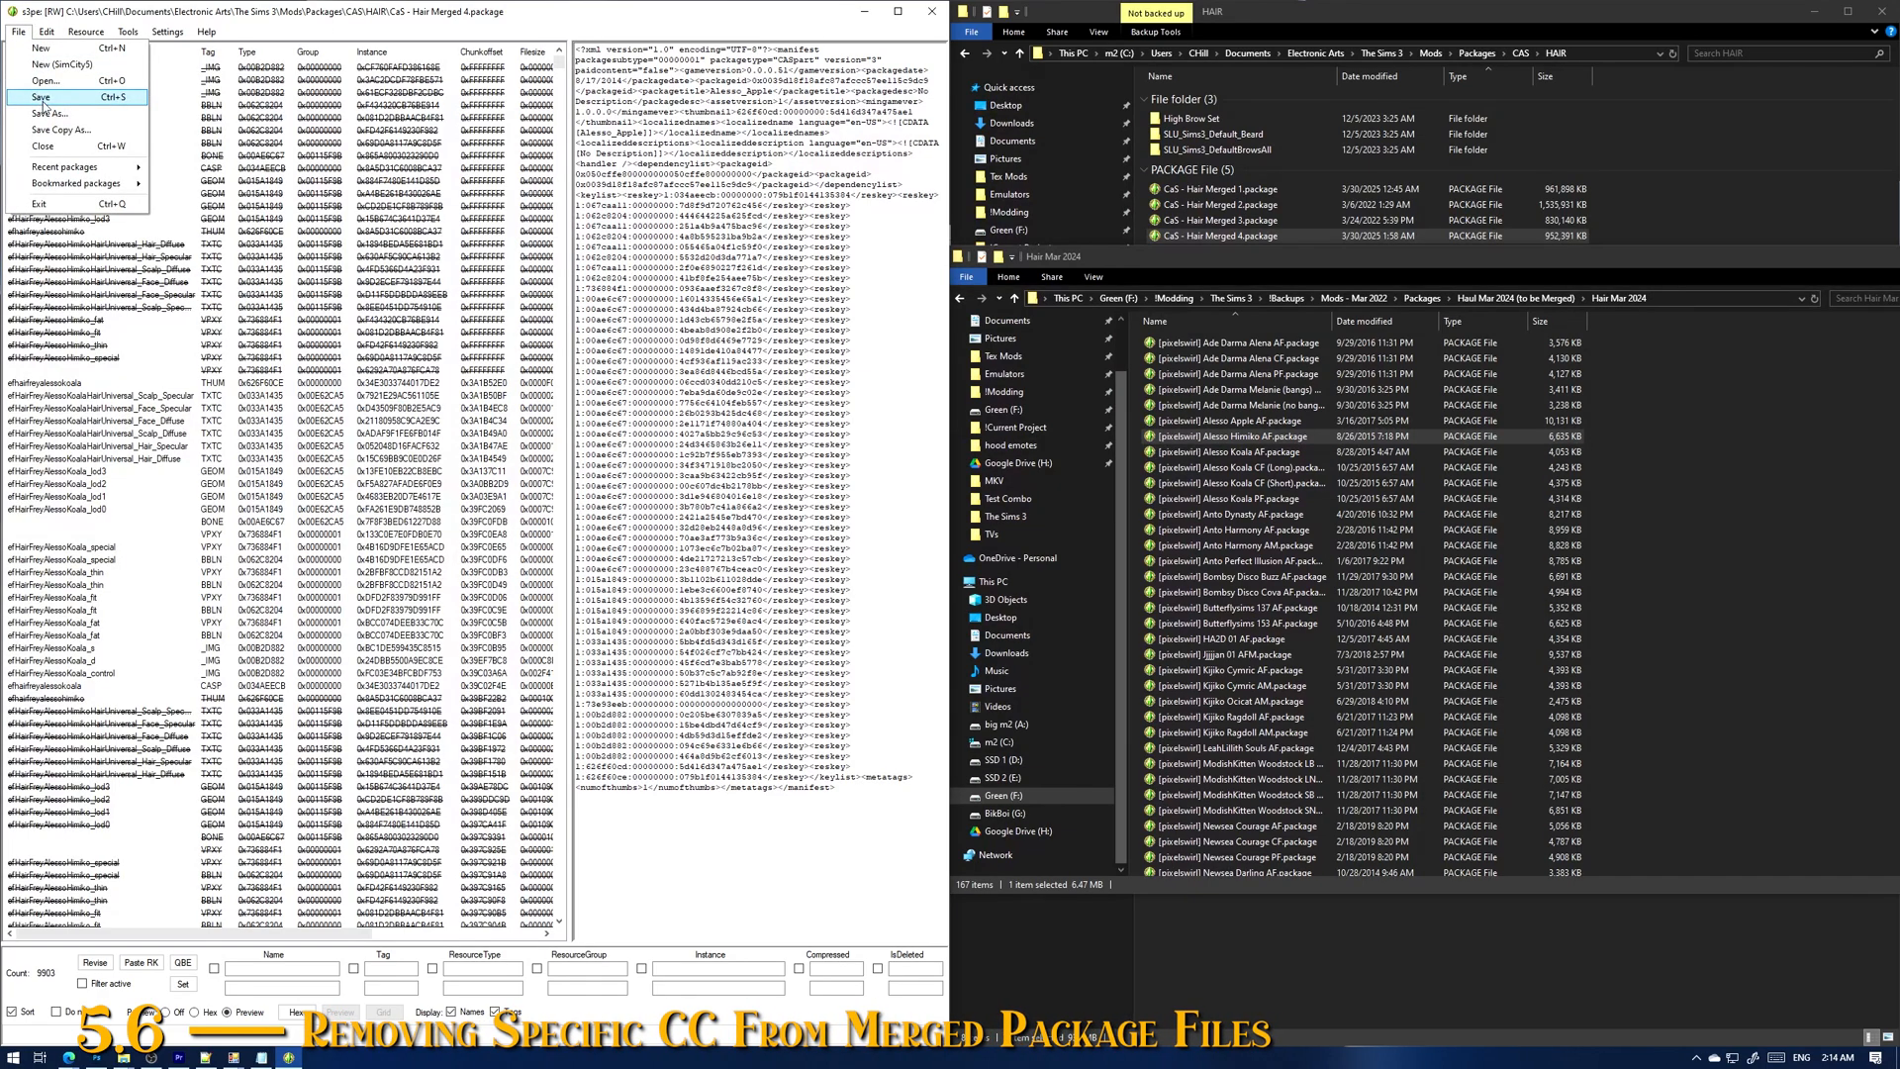
click(42, 99)
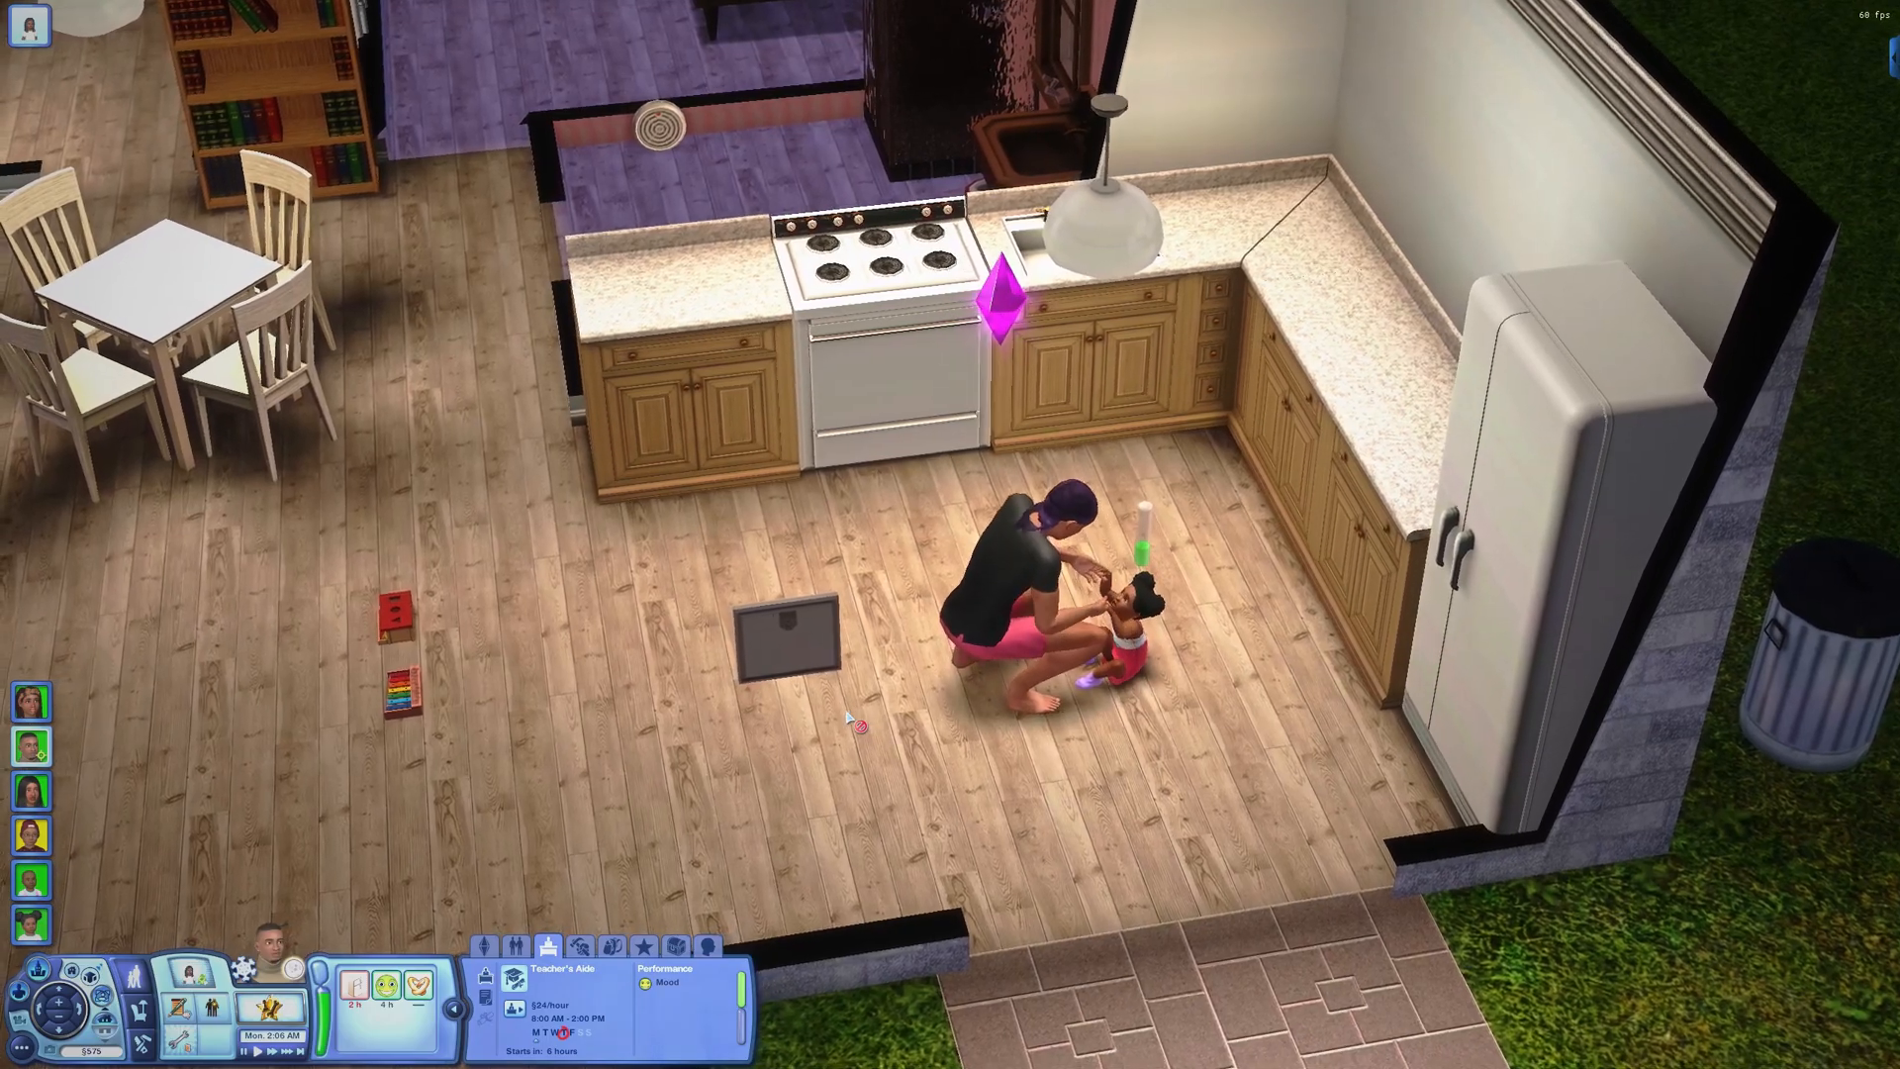
Step: In The Sims 3, switch control to the third household Sim and back to the second
scroll(836, 657, down, 5)
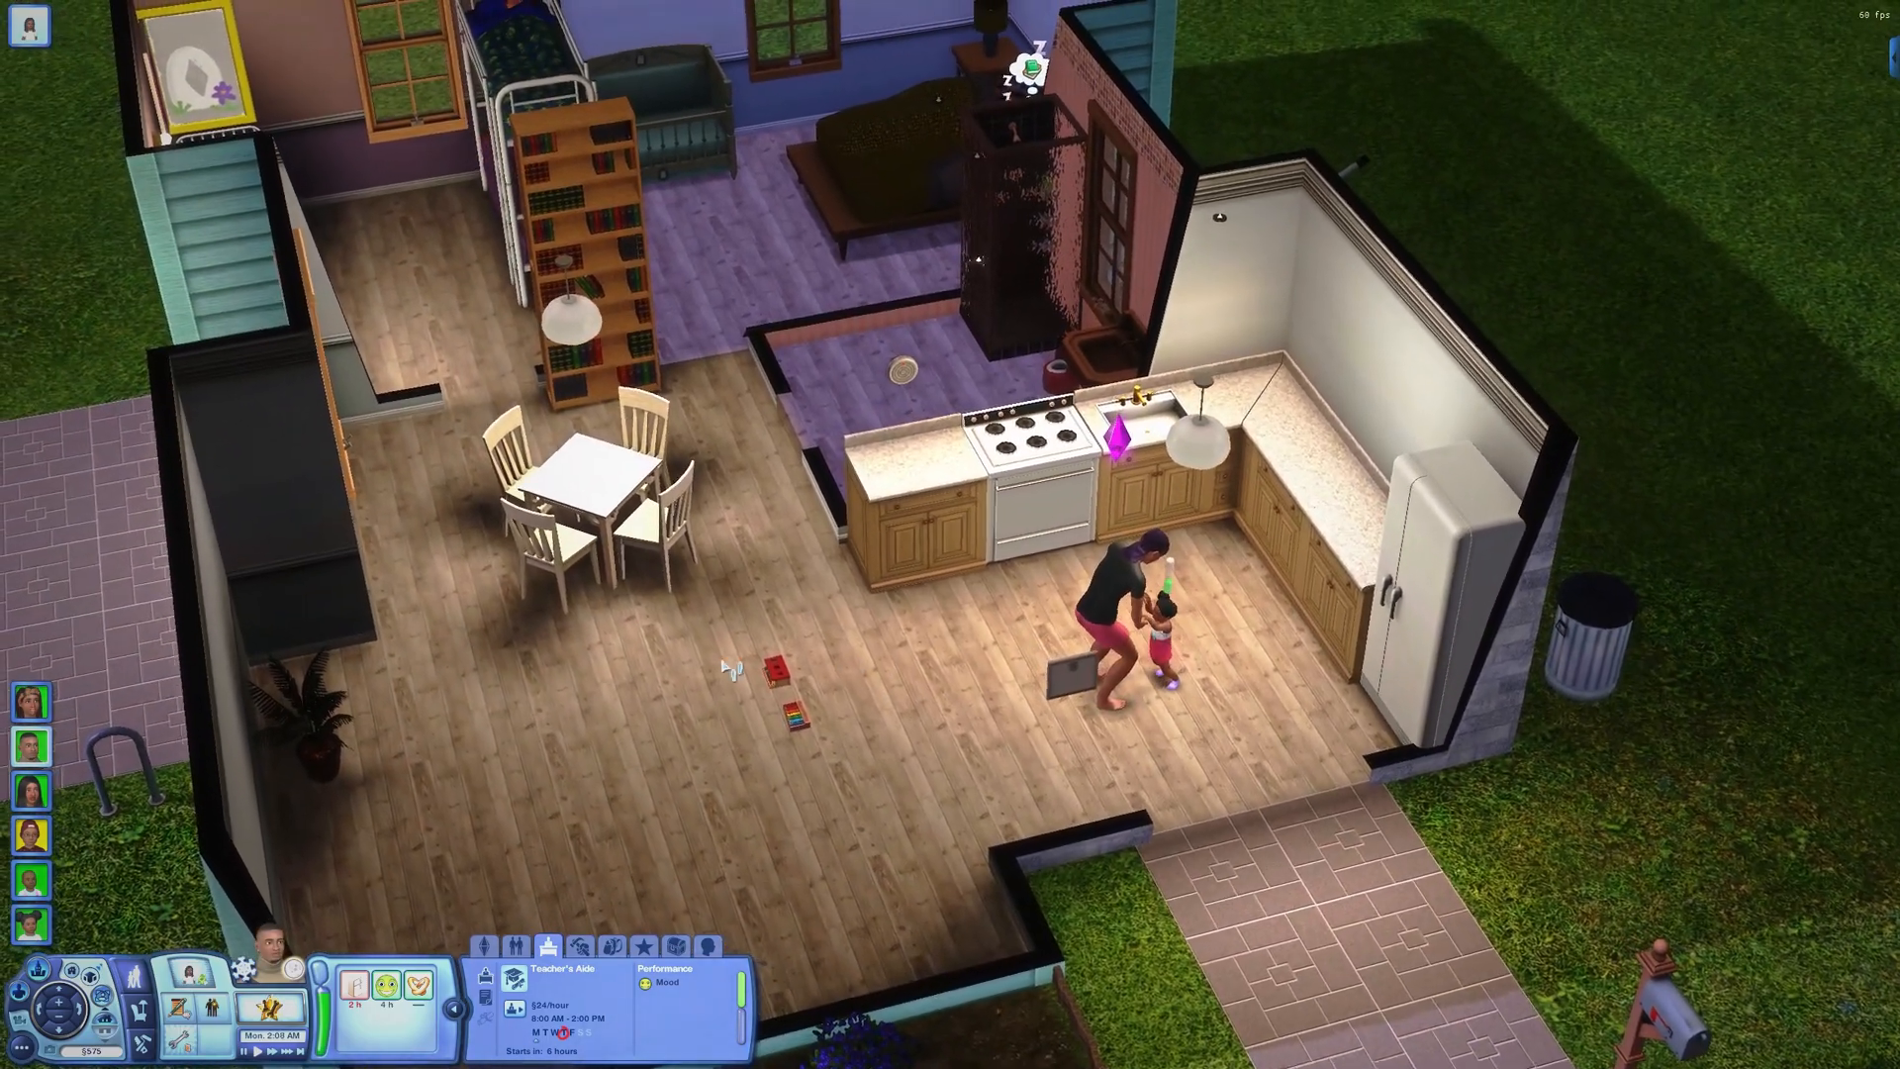
scroll(730, 669, up, 2)
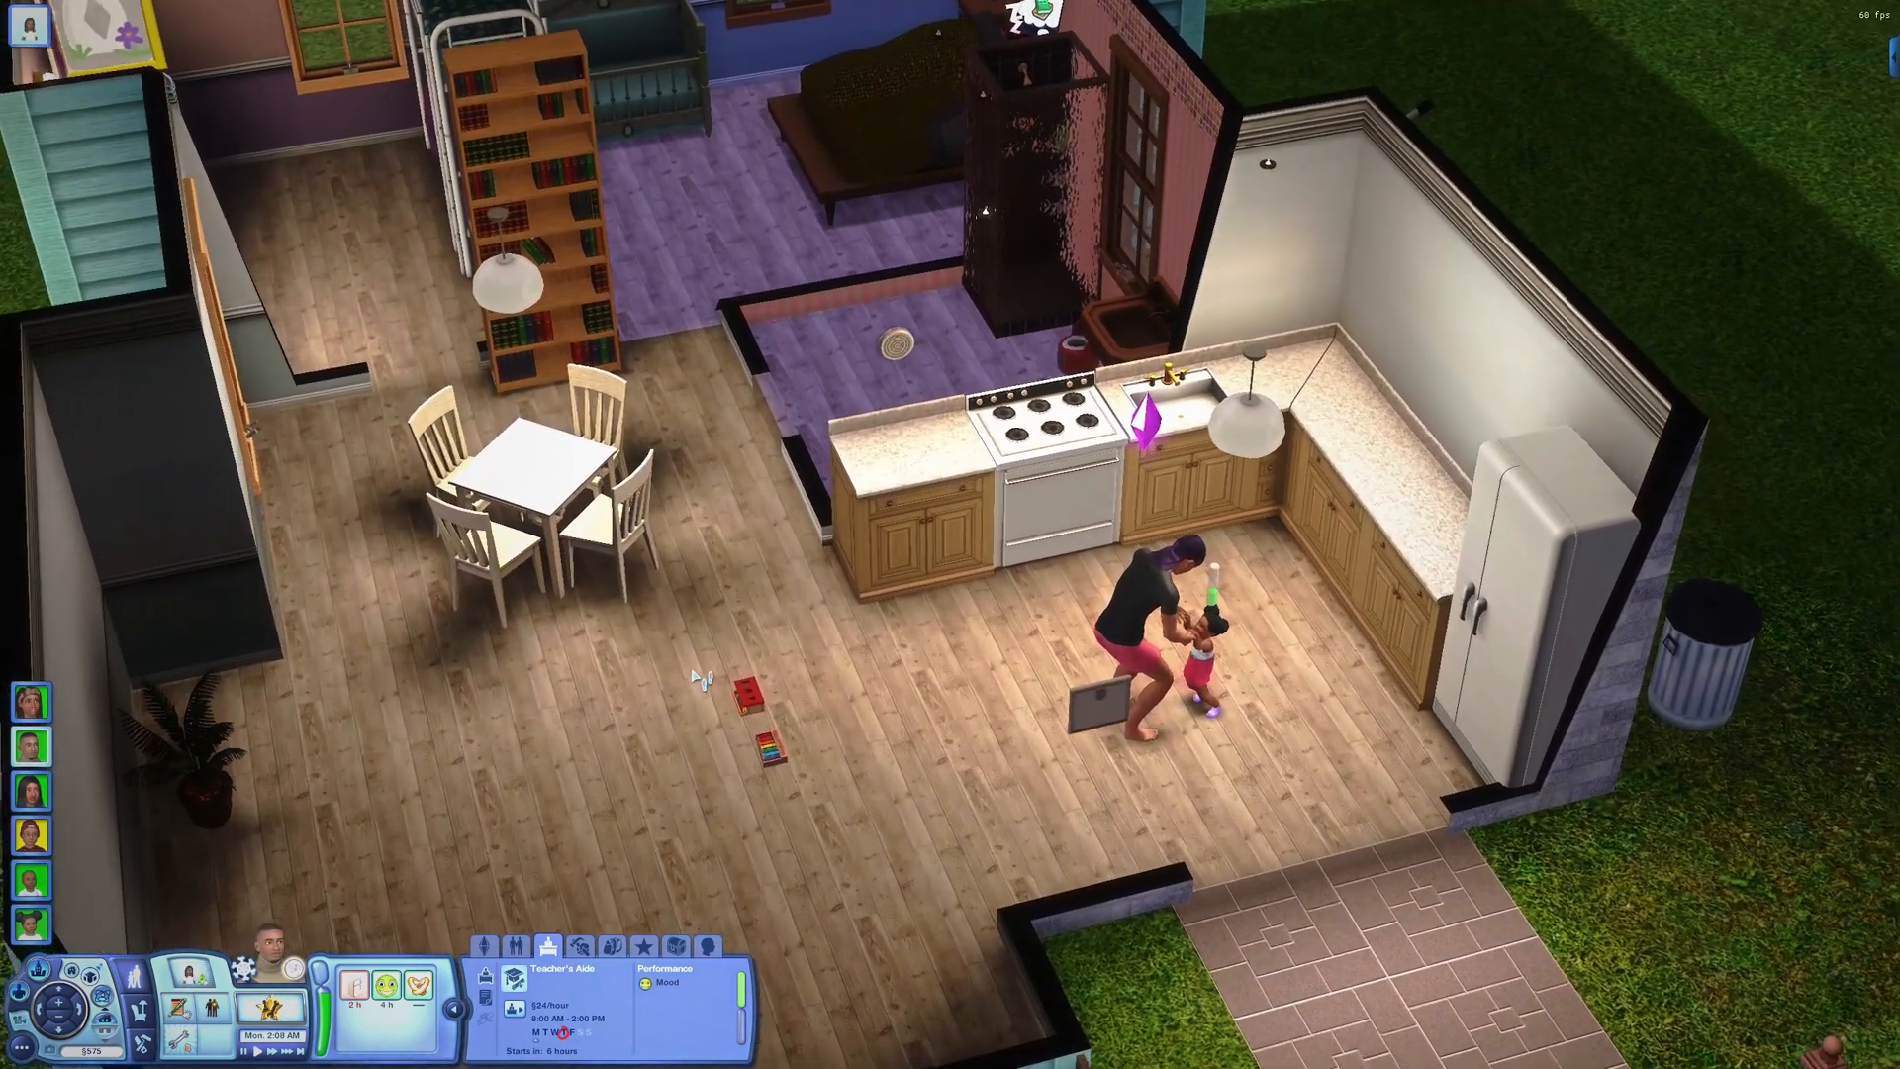
scroll(683, 673, up, 2)
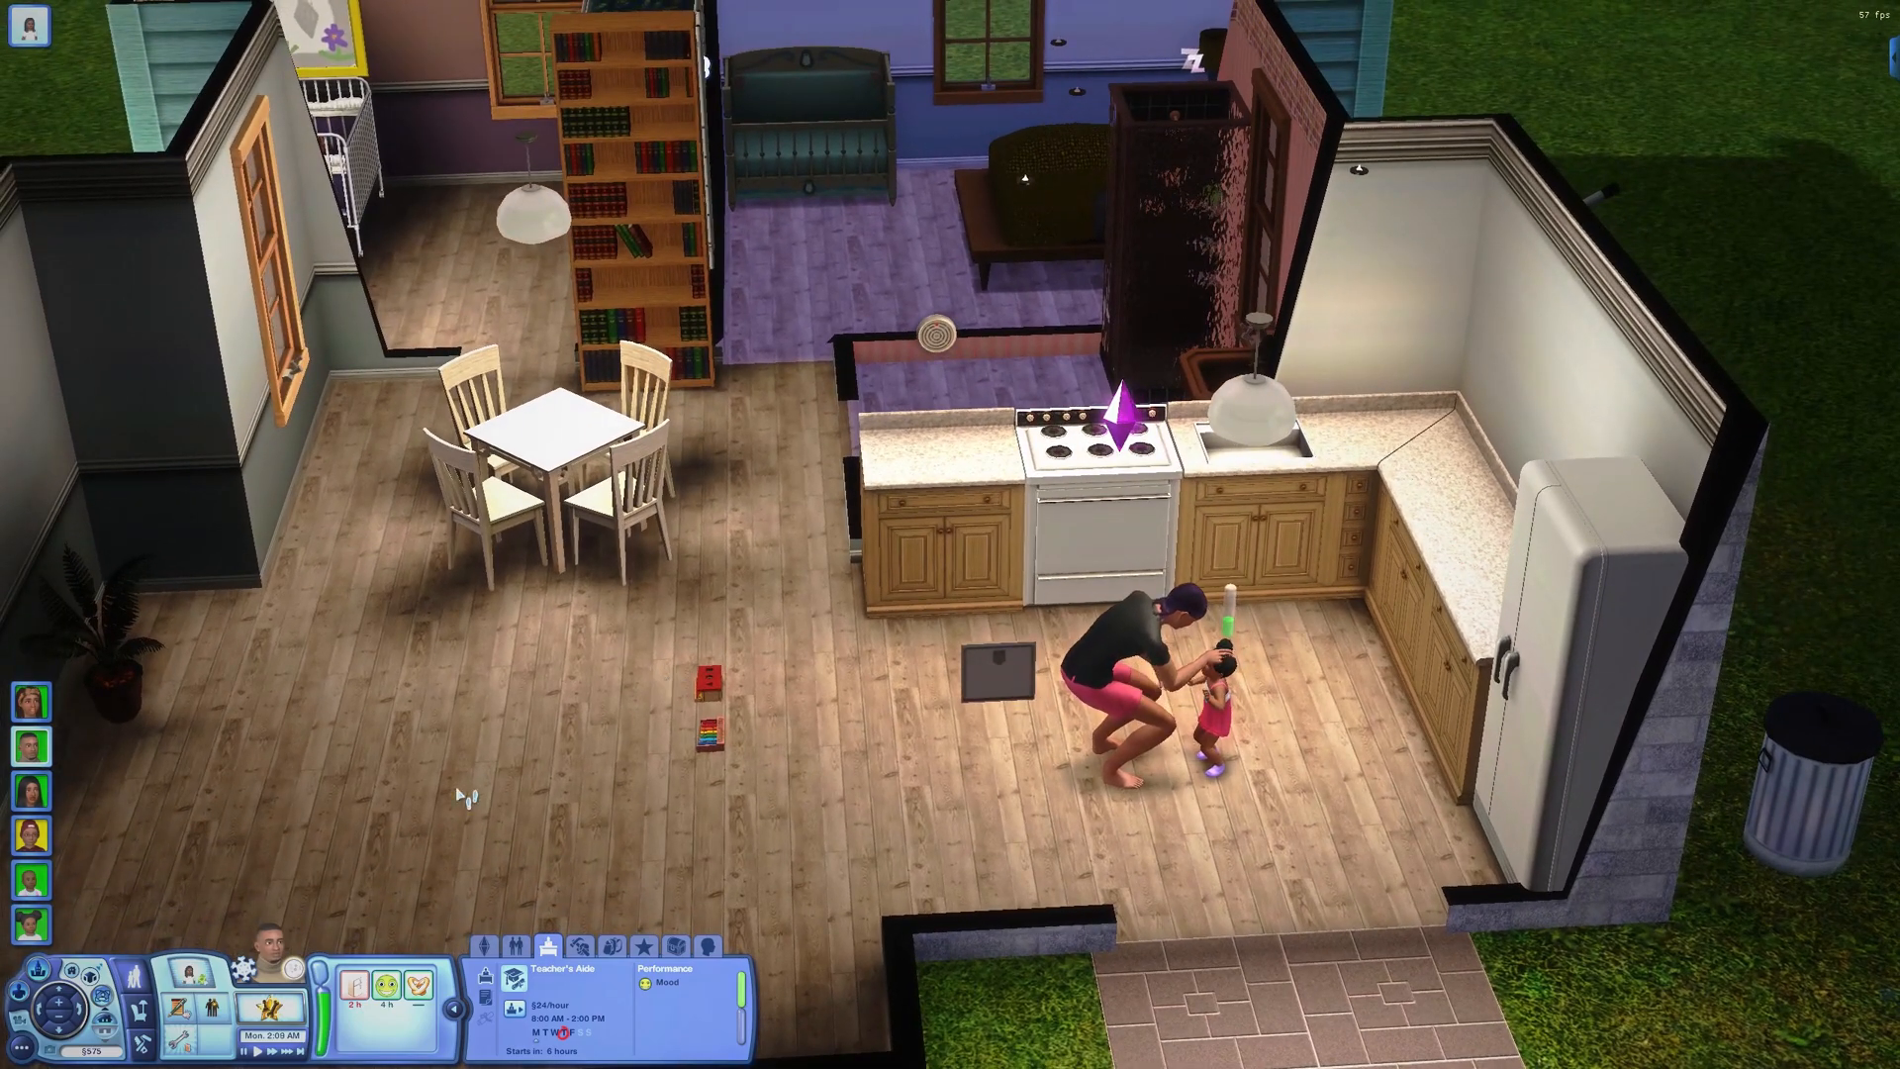
click(31, 788)
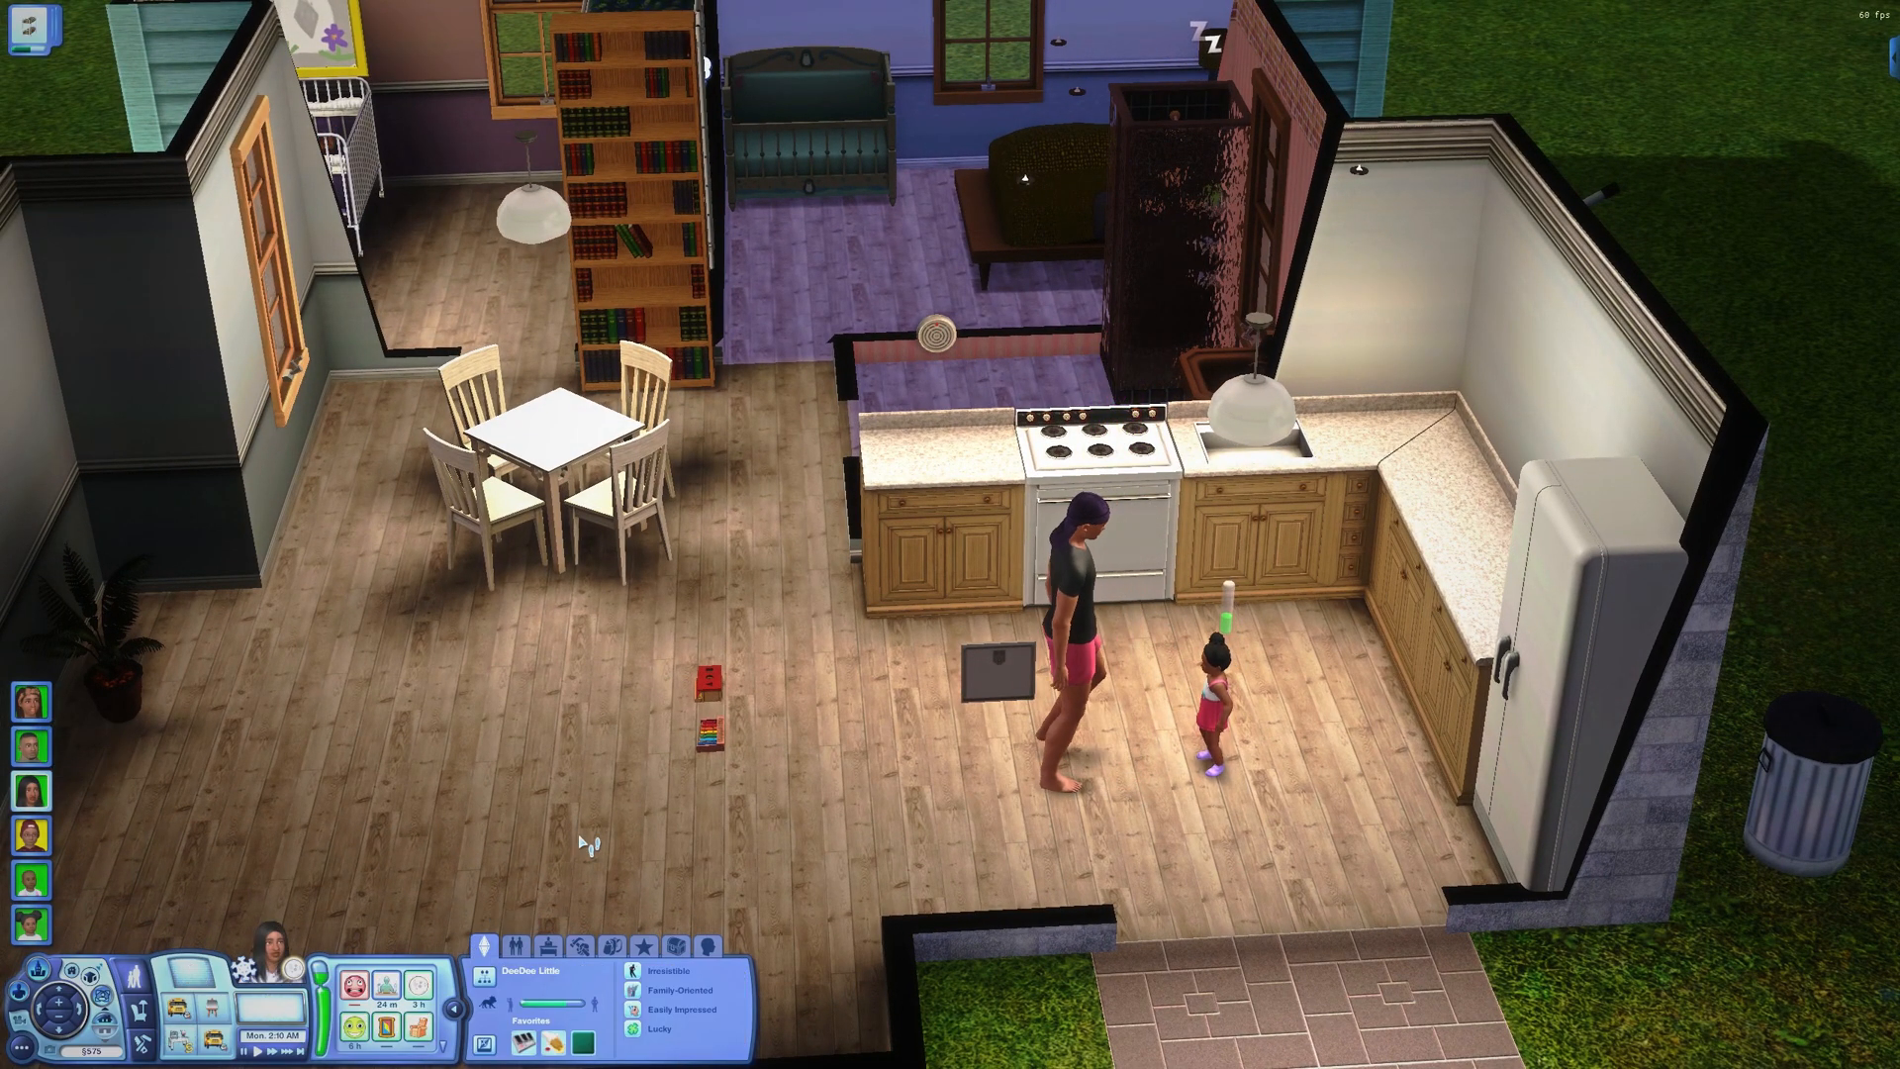
scroll(482, 908, up, 2)
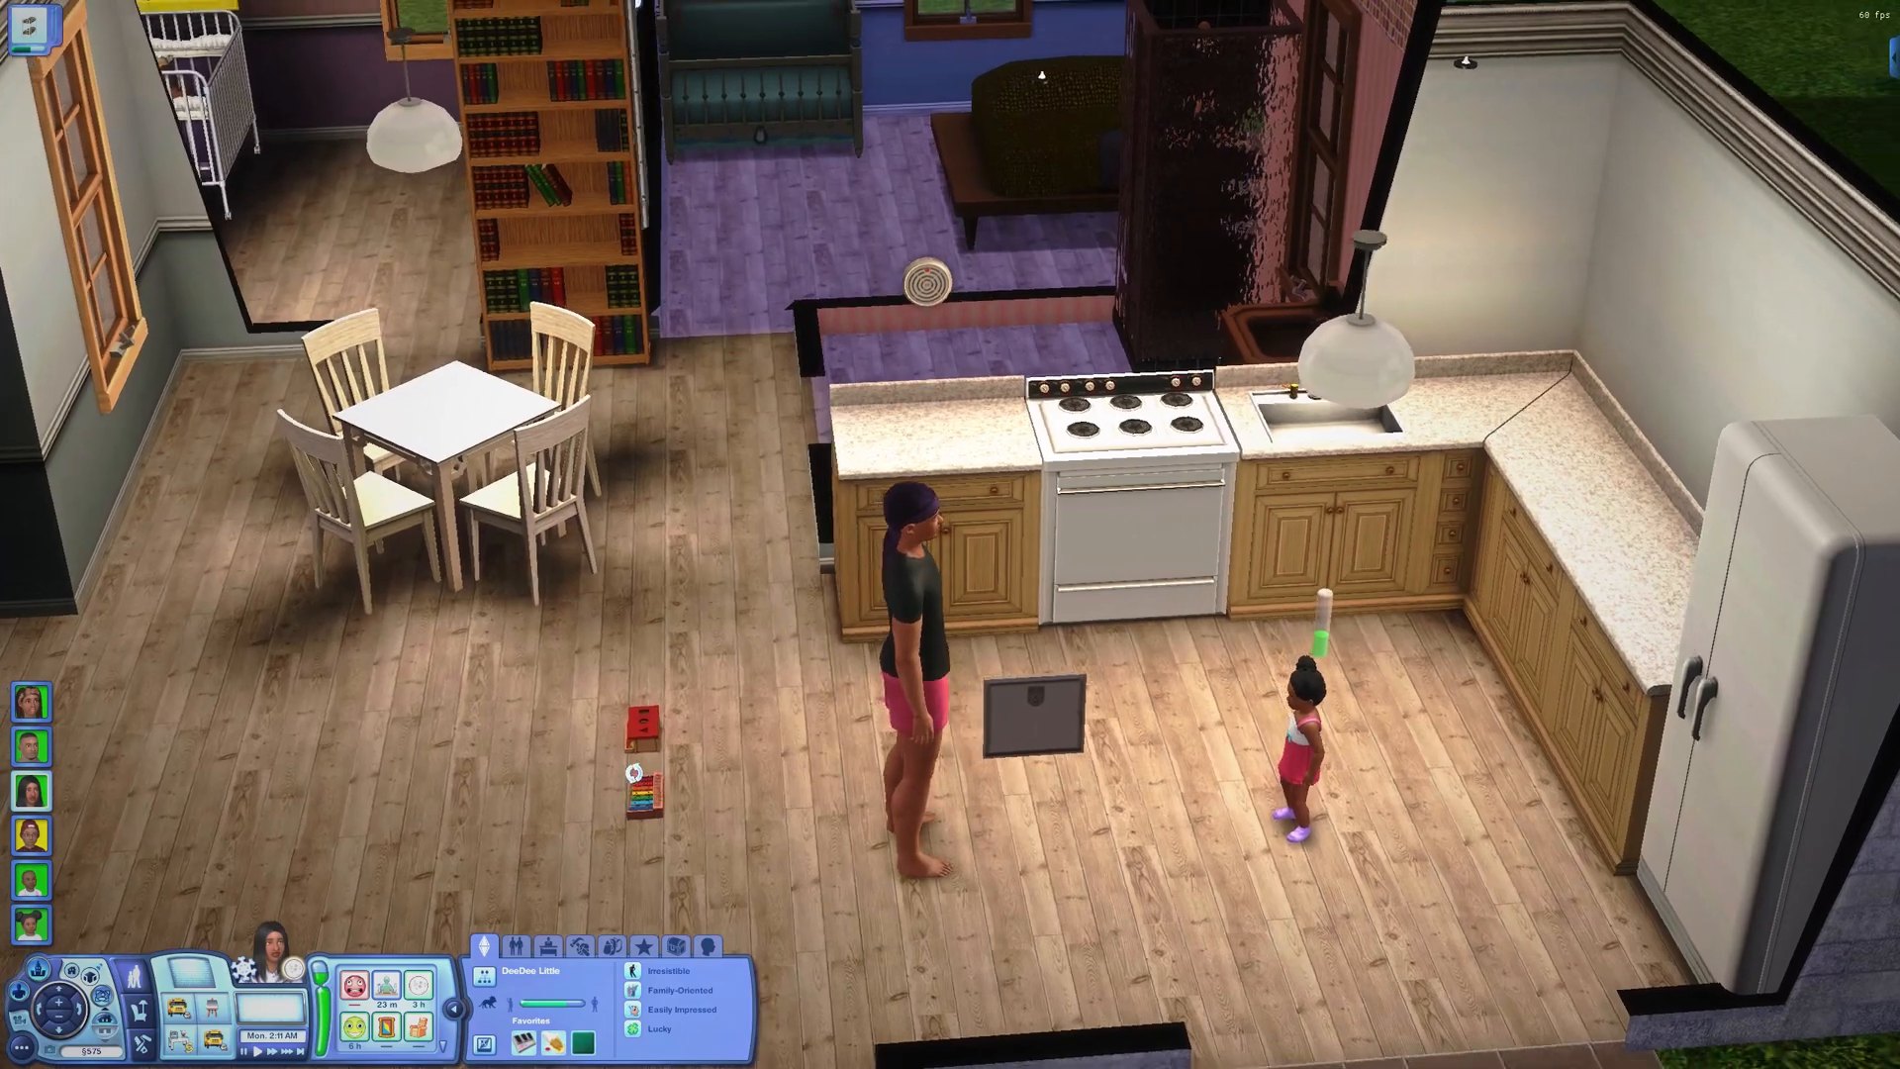
mouse_move(634, 773)
mouse_down()
mouse_move(621, 755)
mouse_move(668, 782)
mouse_up()
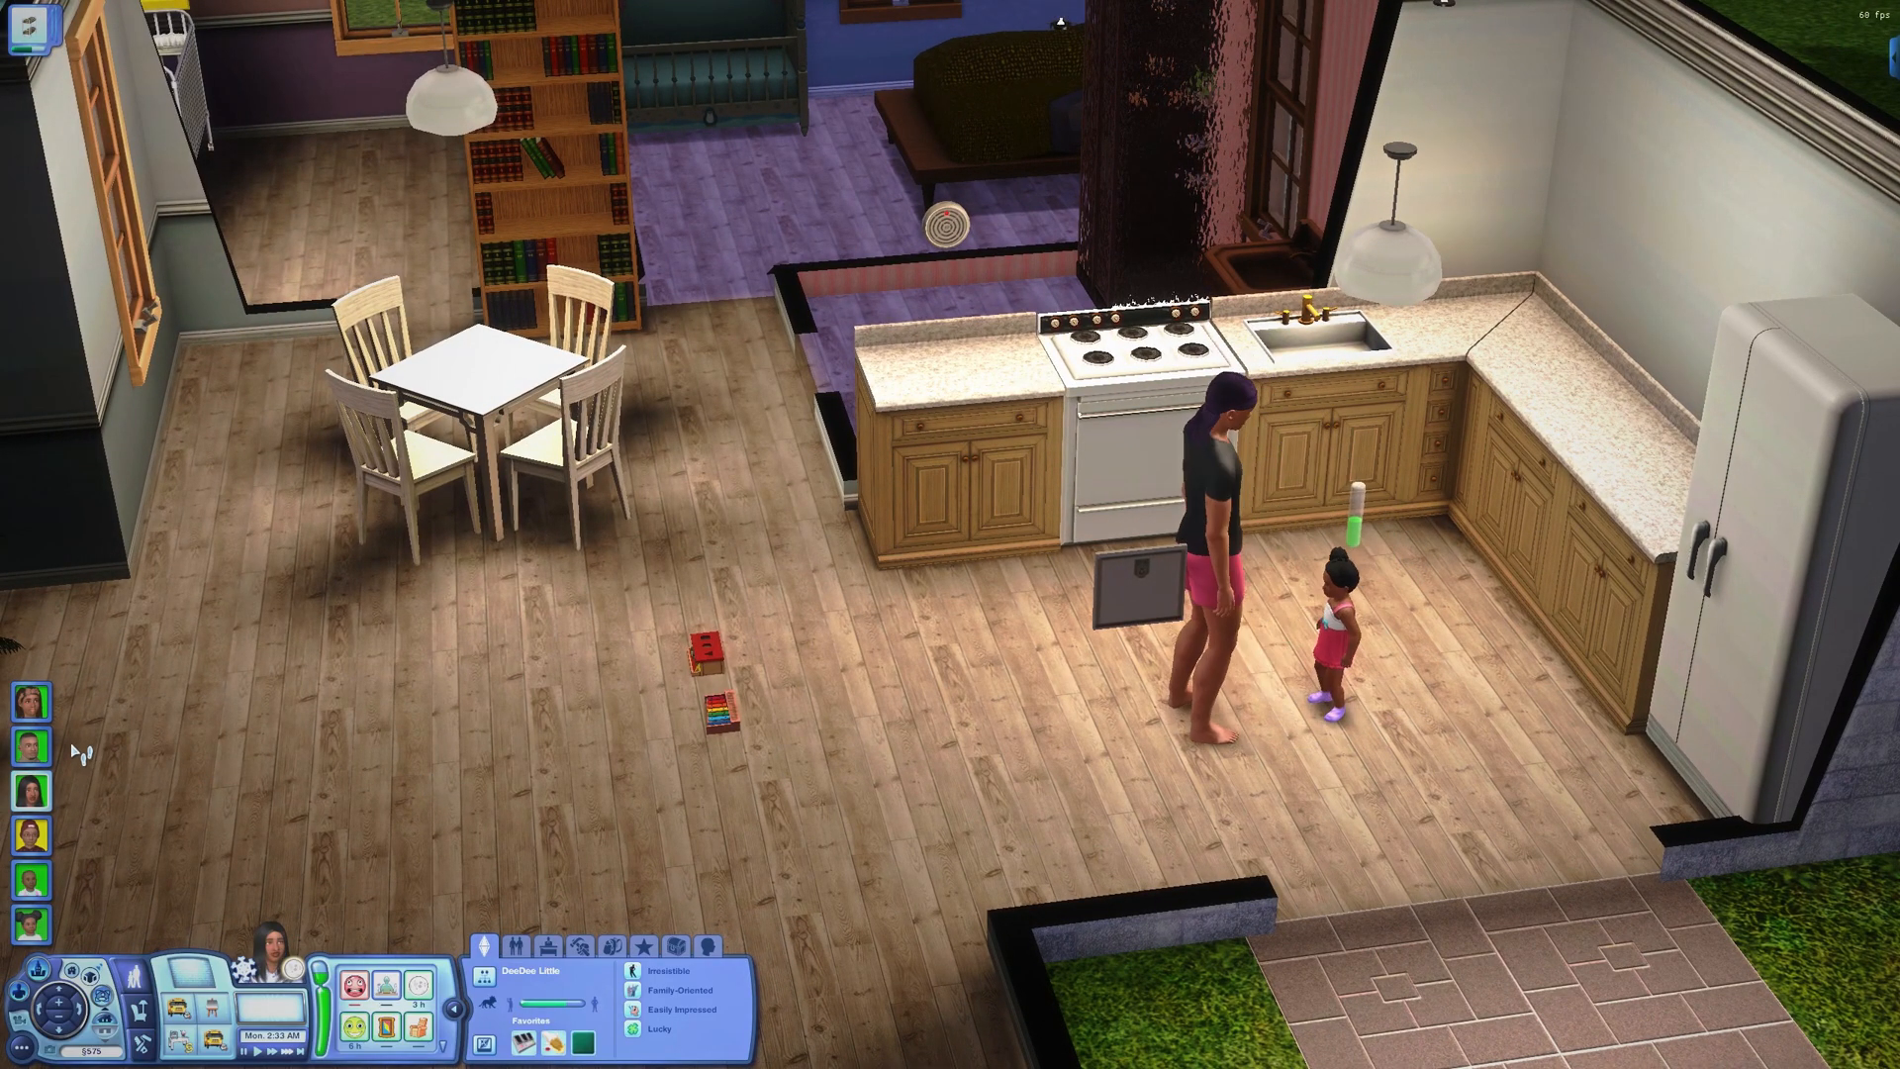
click(30, 746)
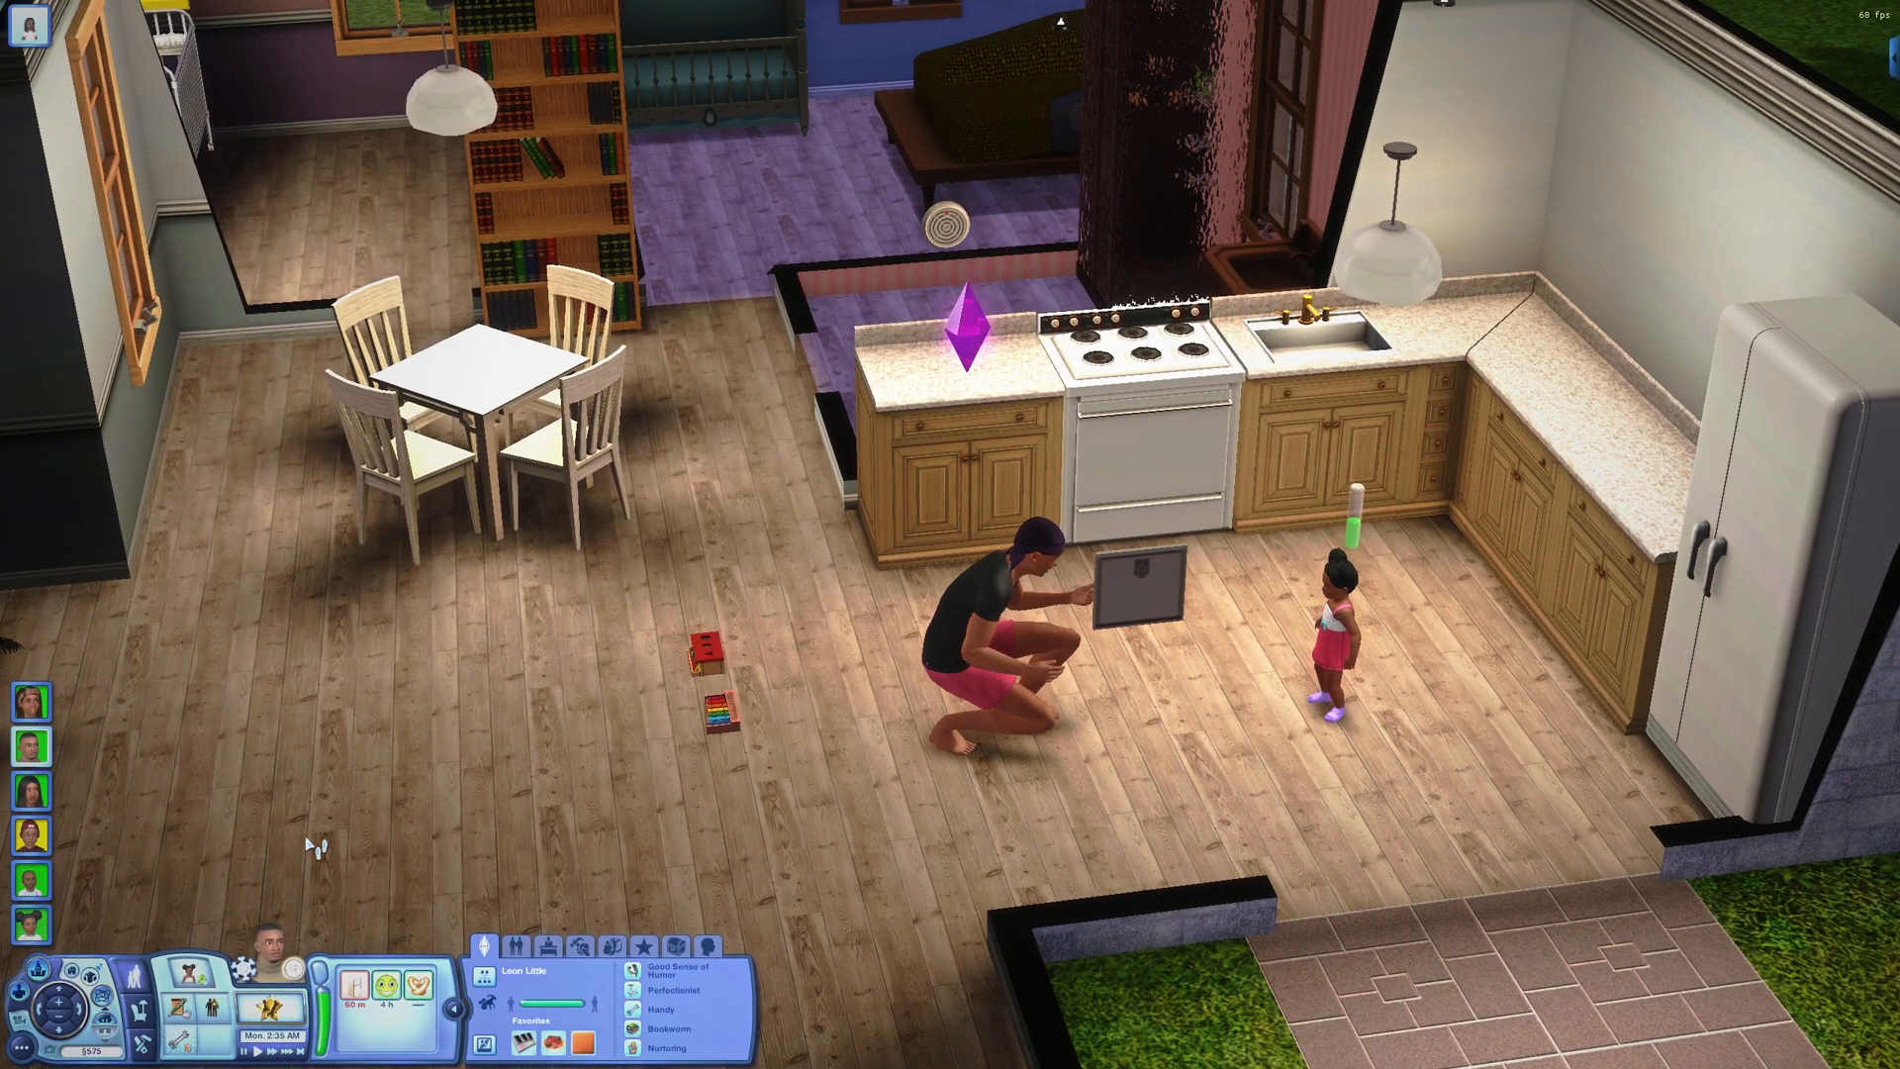
scroll(362, 792, up, 3)
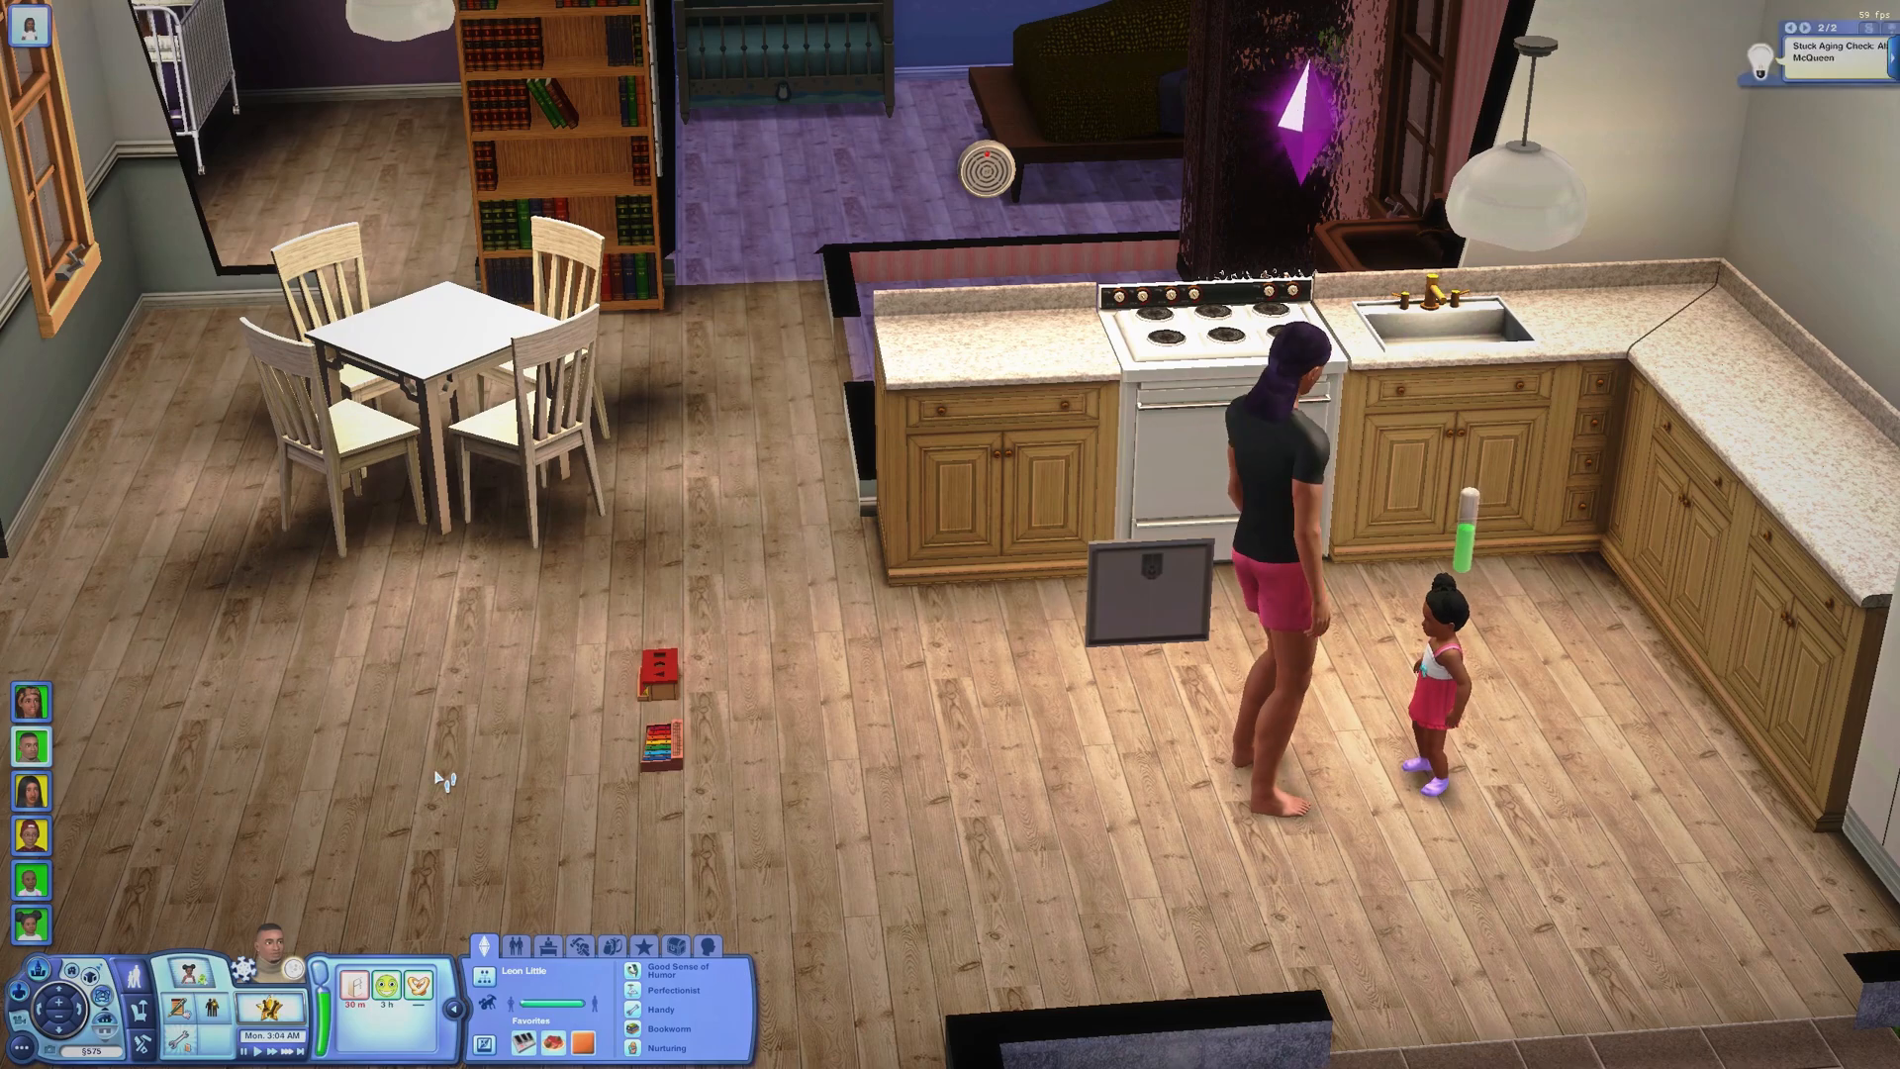
scroll(522, 785, down, 3)
scroll(526, 776, up, 3)
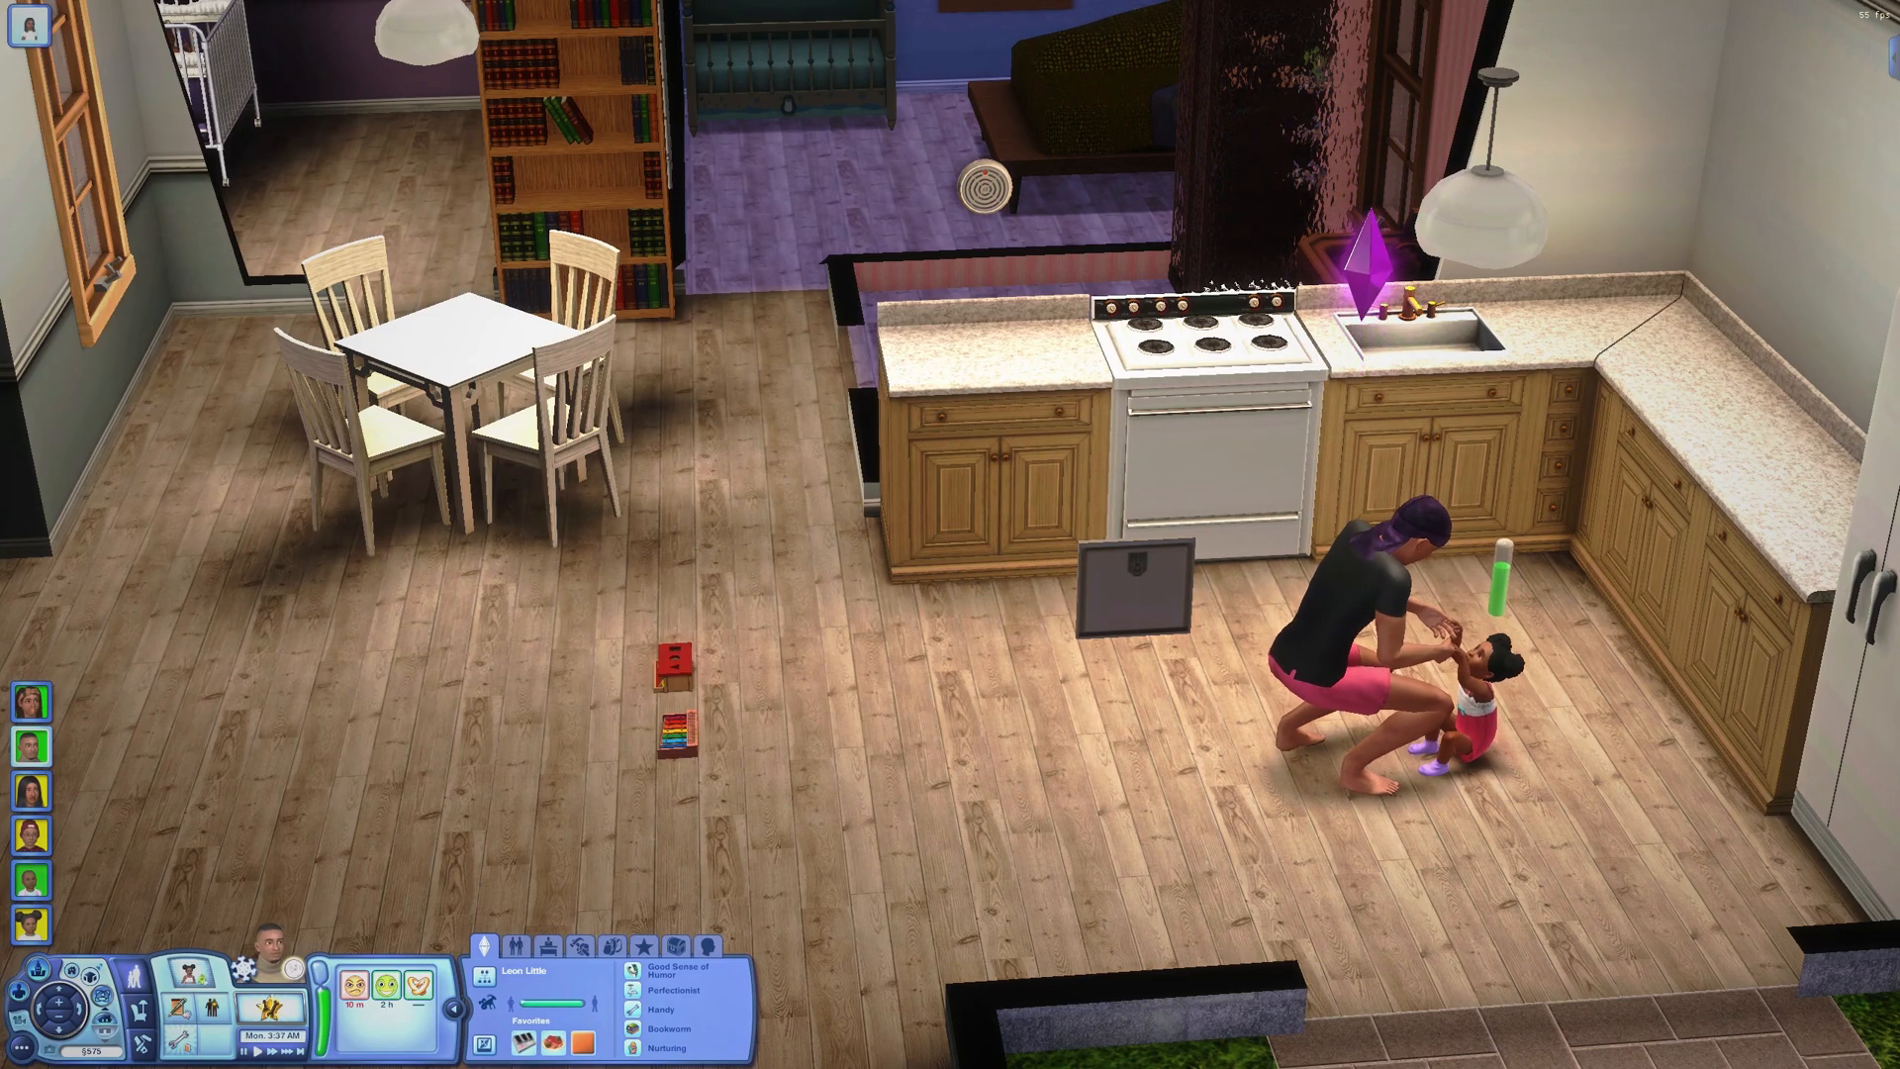
scroll(798, 593, down, 5)
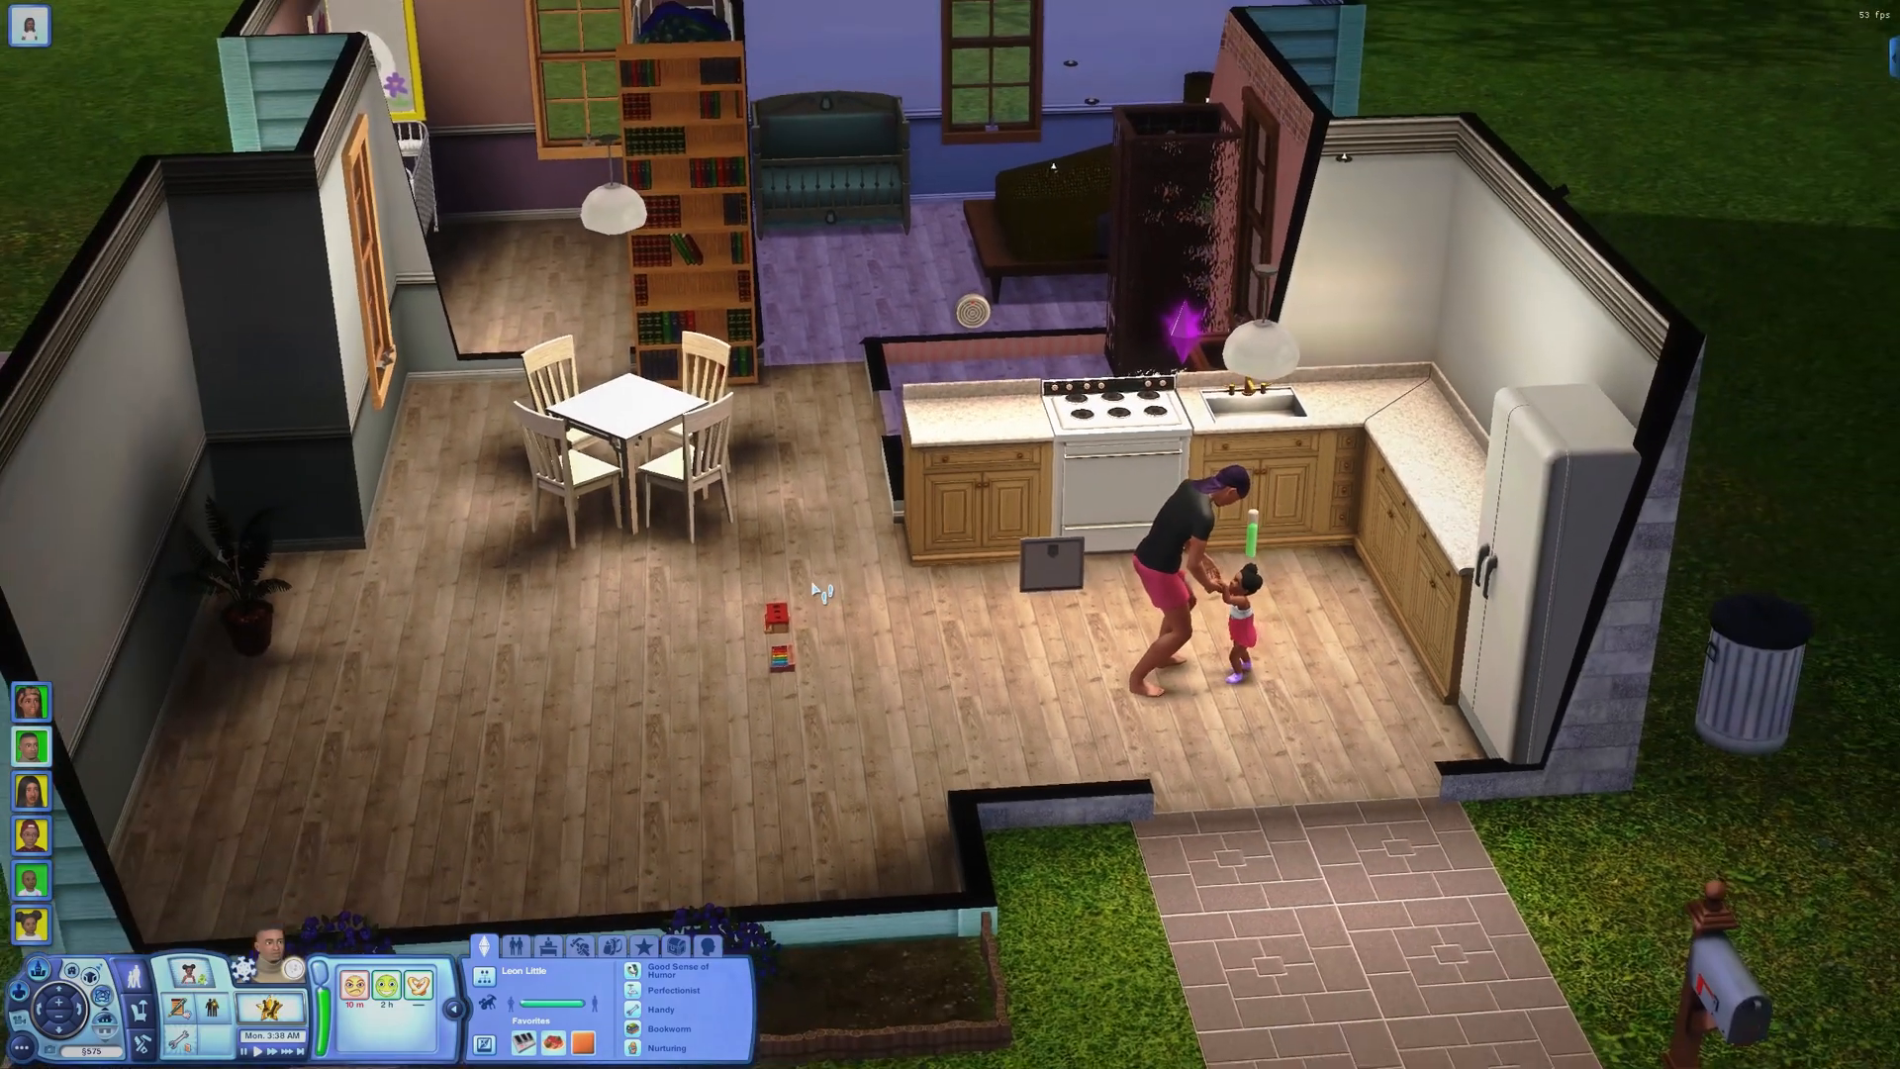
scroll(841, 599, up, 4)
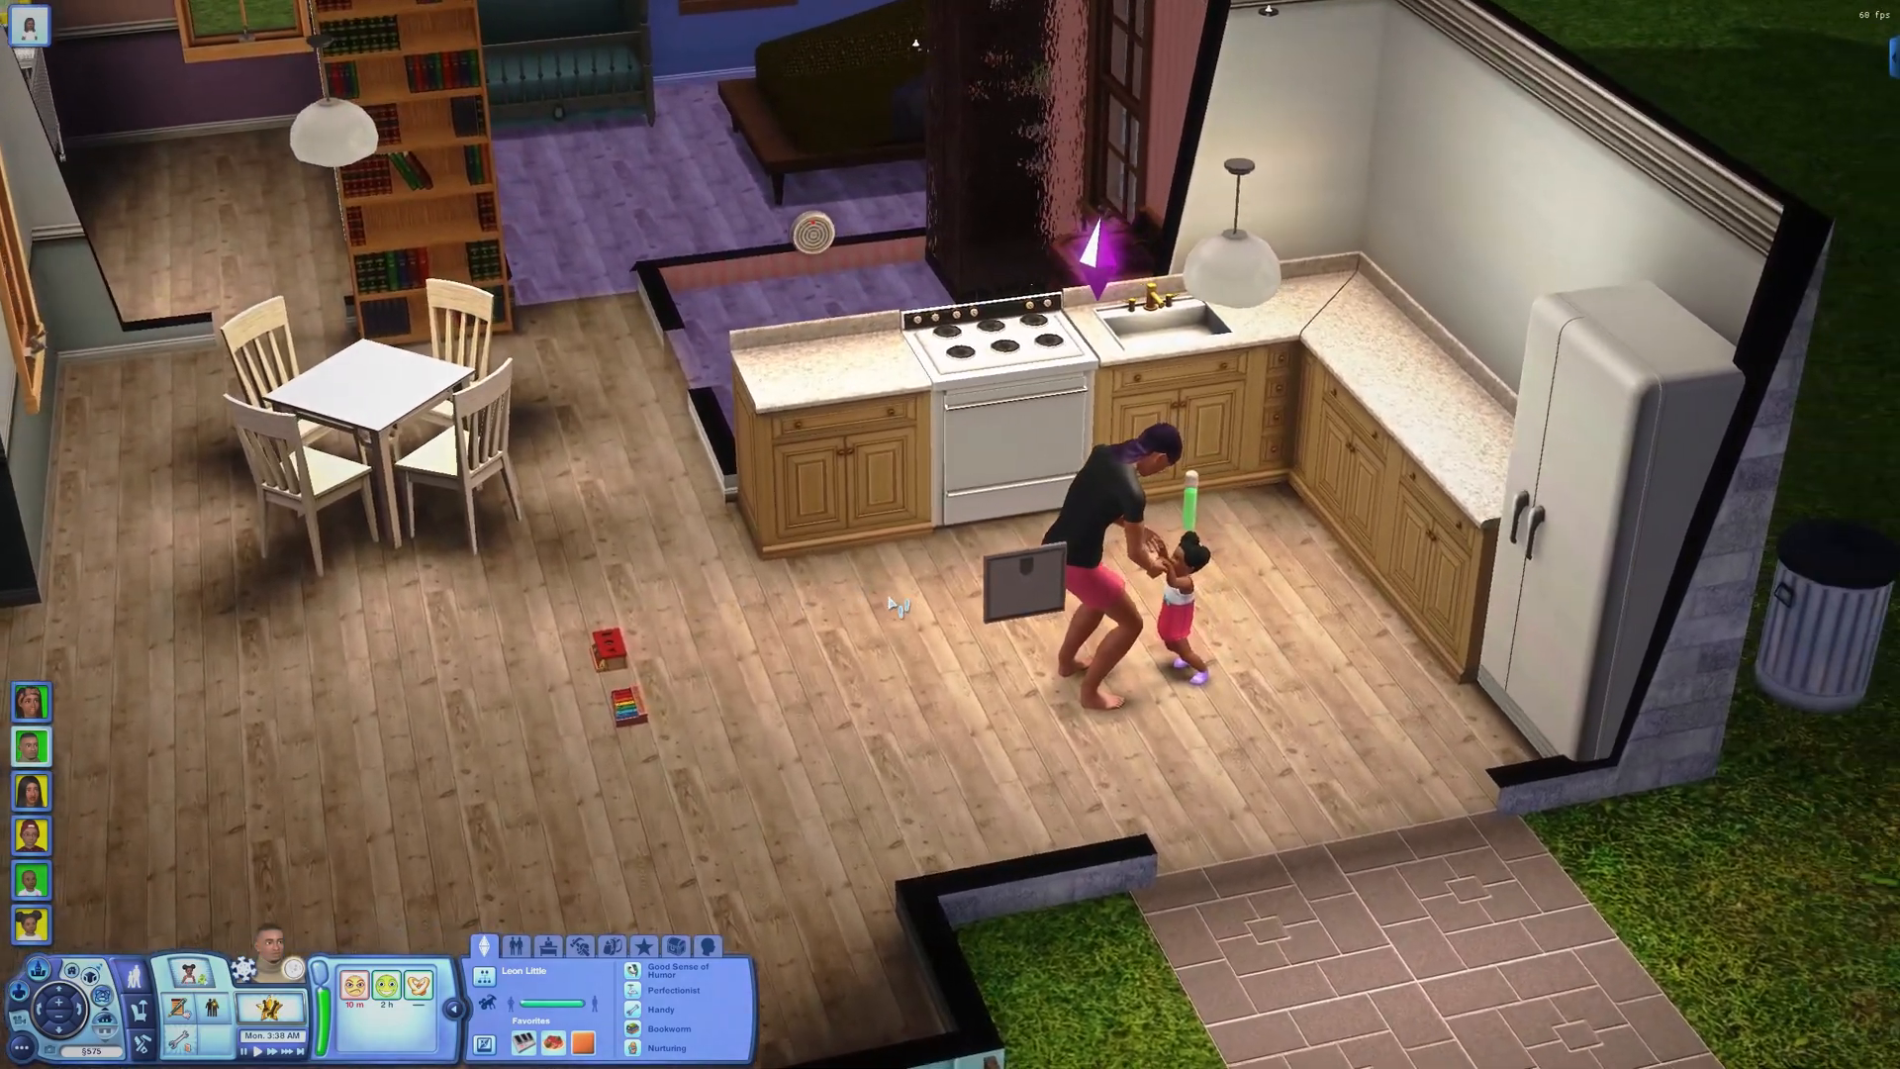
key(Right)
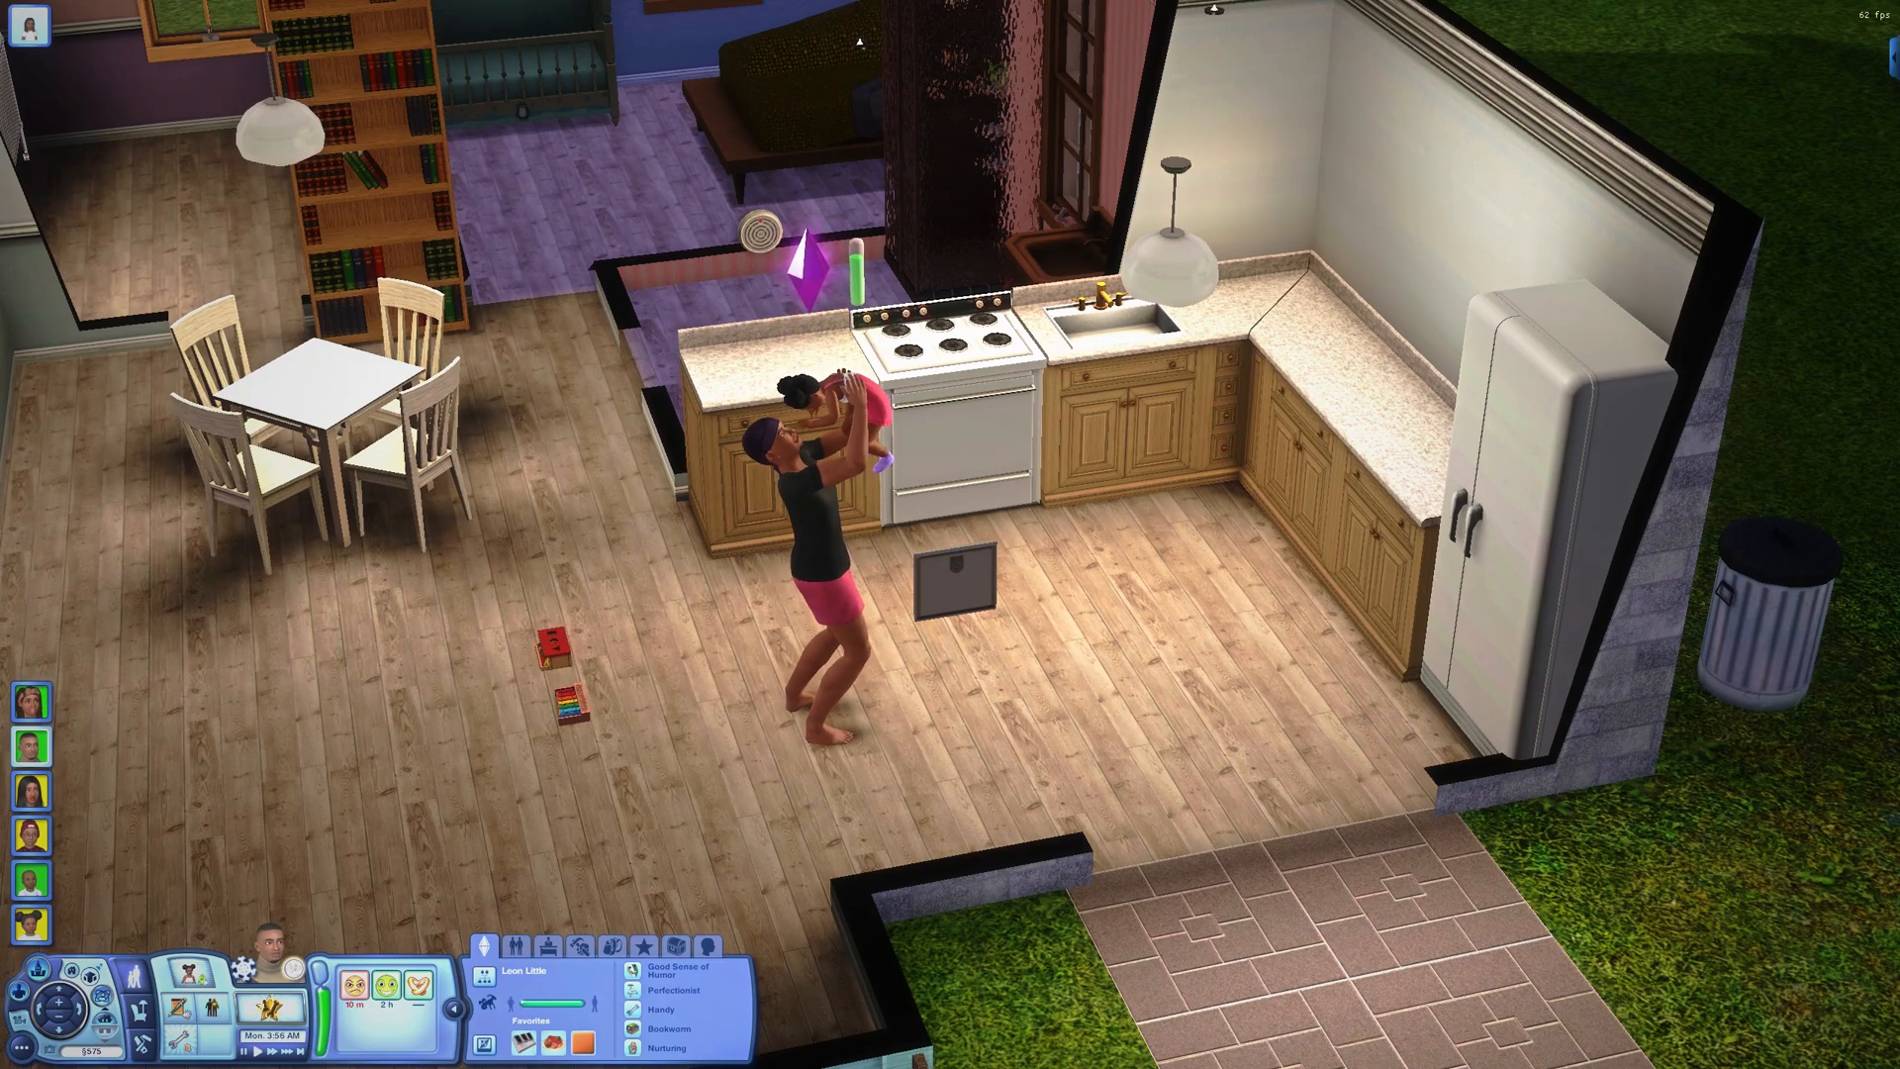
drag(977, 673, 885, 717)
scroll(875, 692, up, 2)
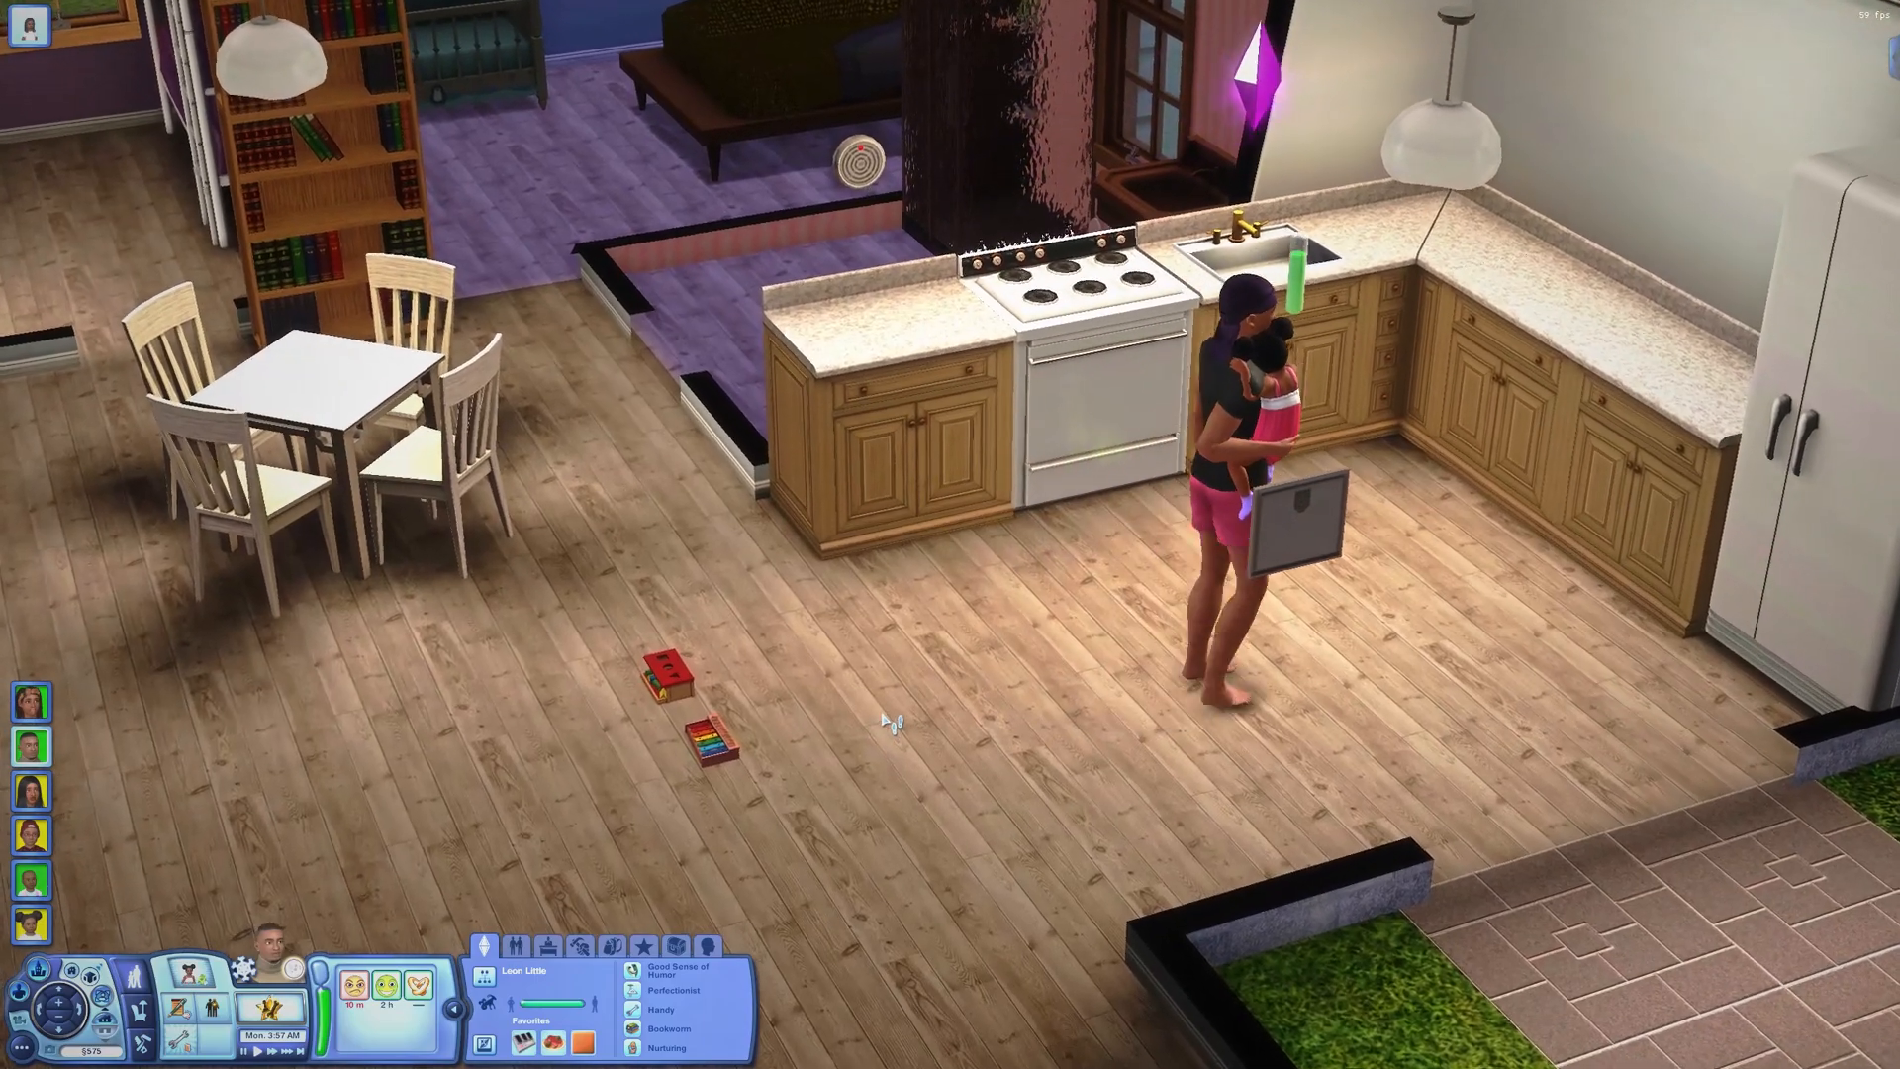
scroll(886, 716, up, 2)
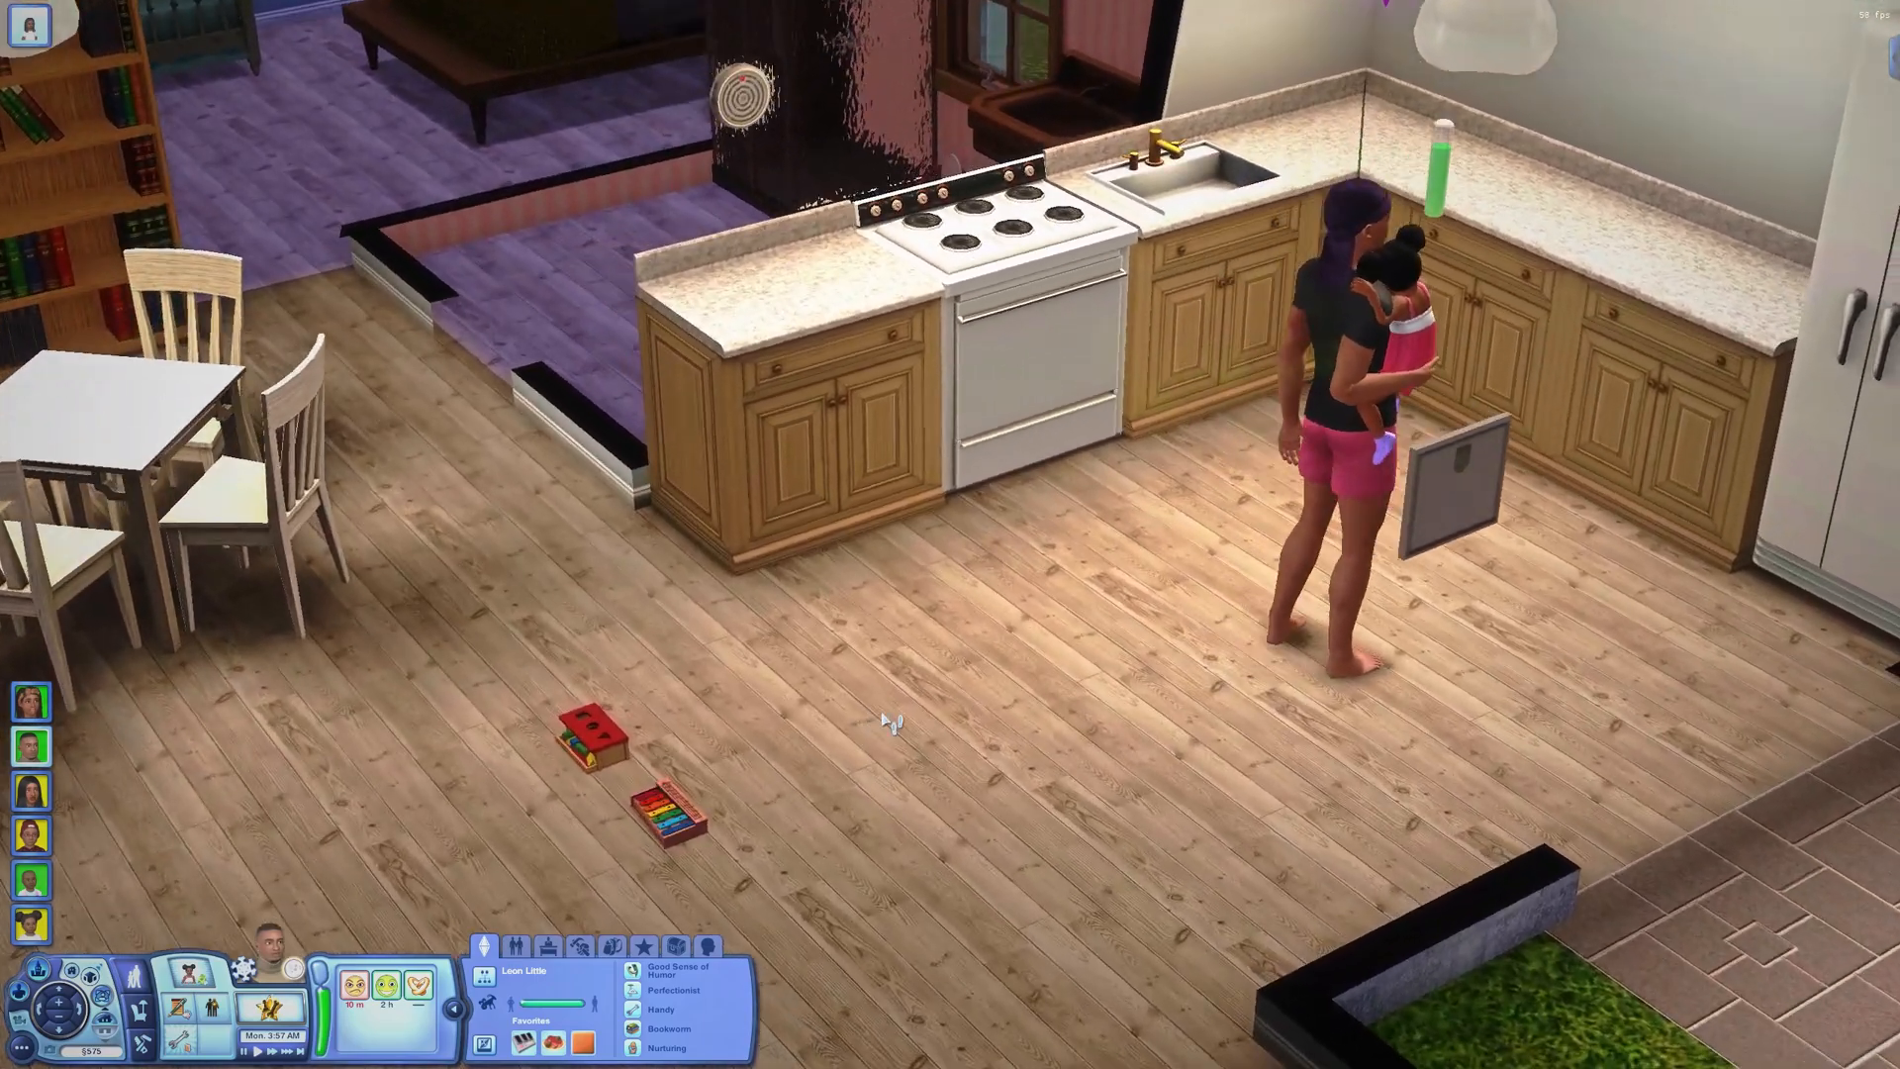
scroll(889, 711, down, 2)
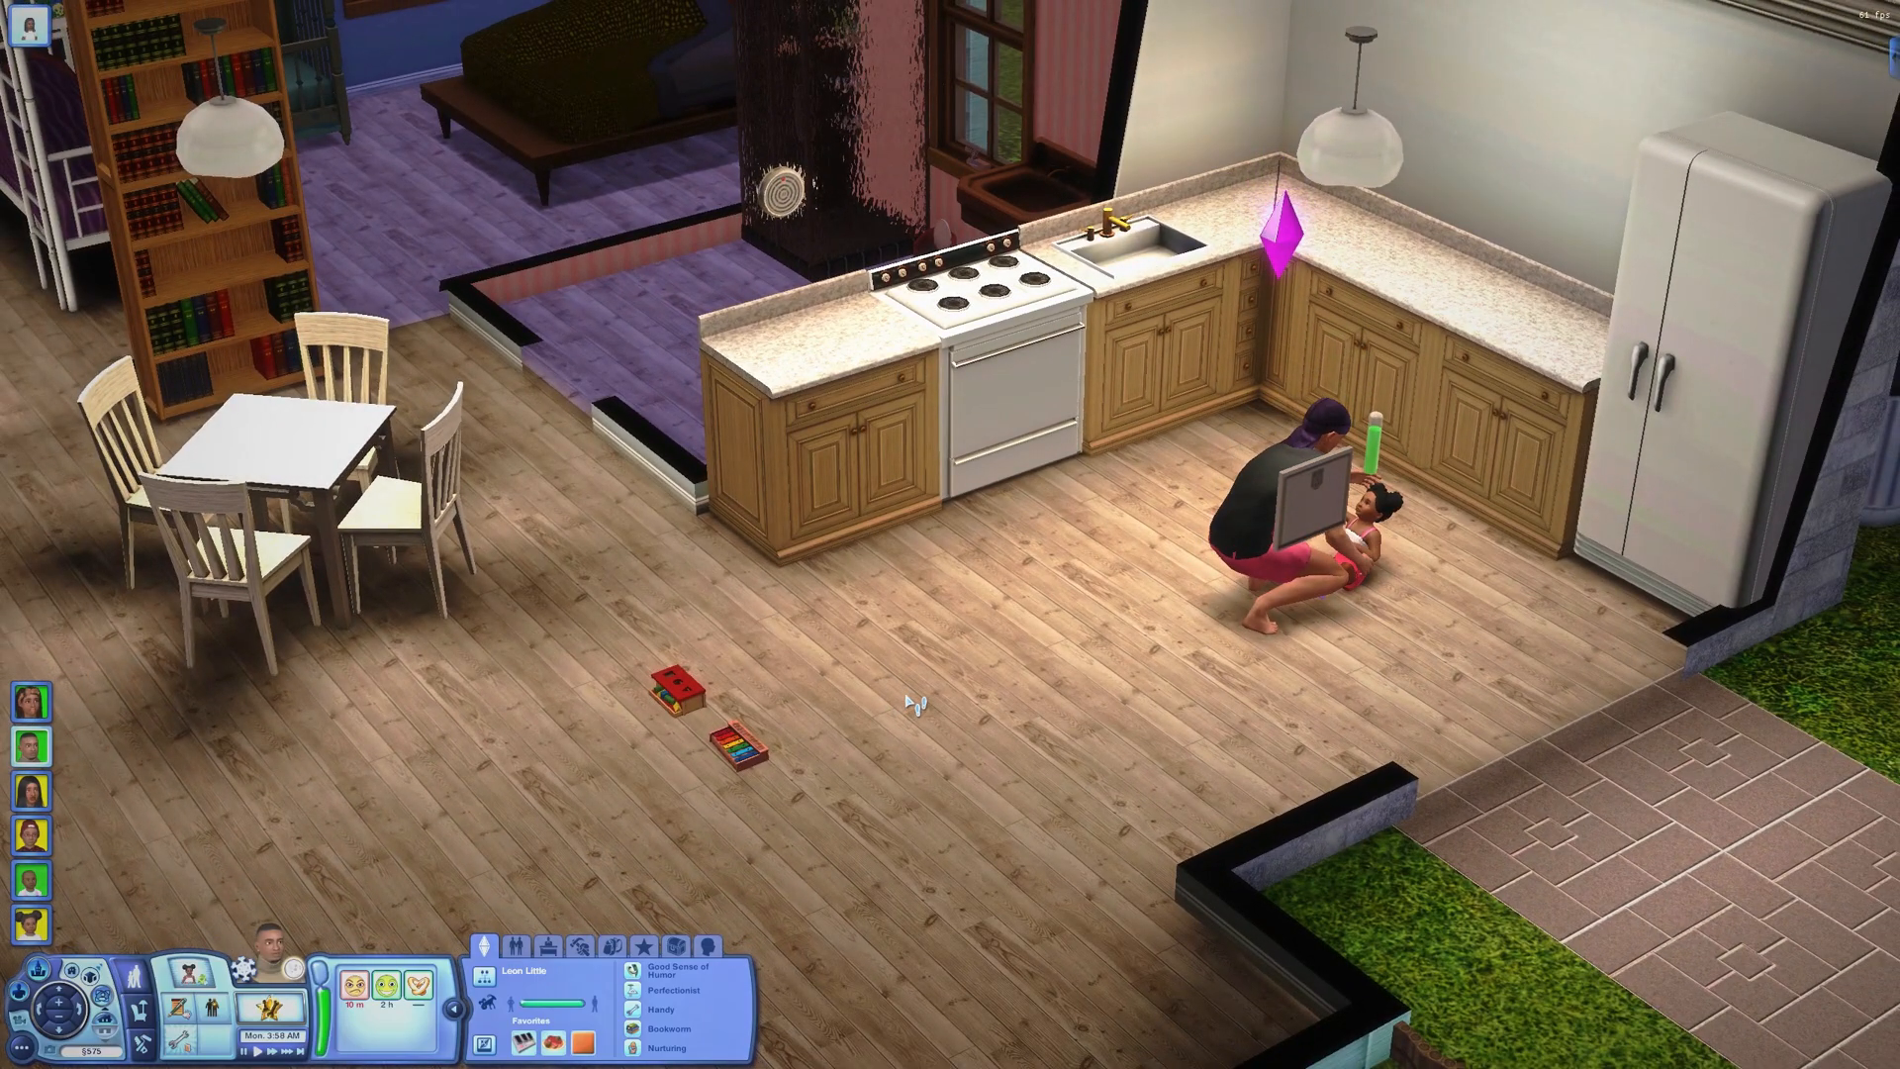
Step: Check the adult Sim's needs and the toddler's needs, returning control to the adult Sim
click(712, 947)
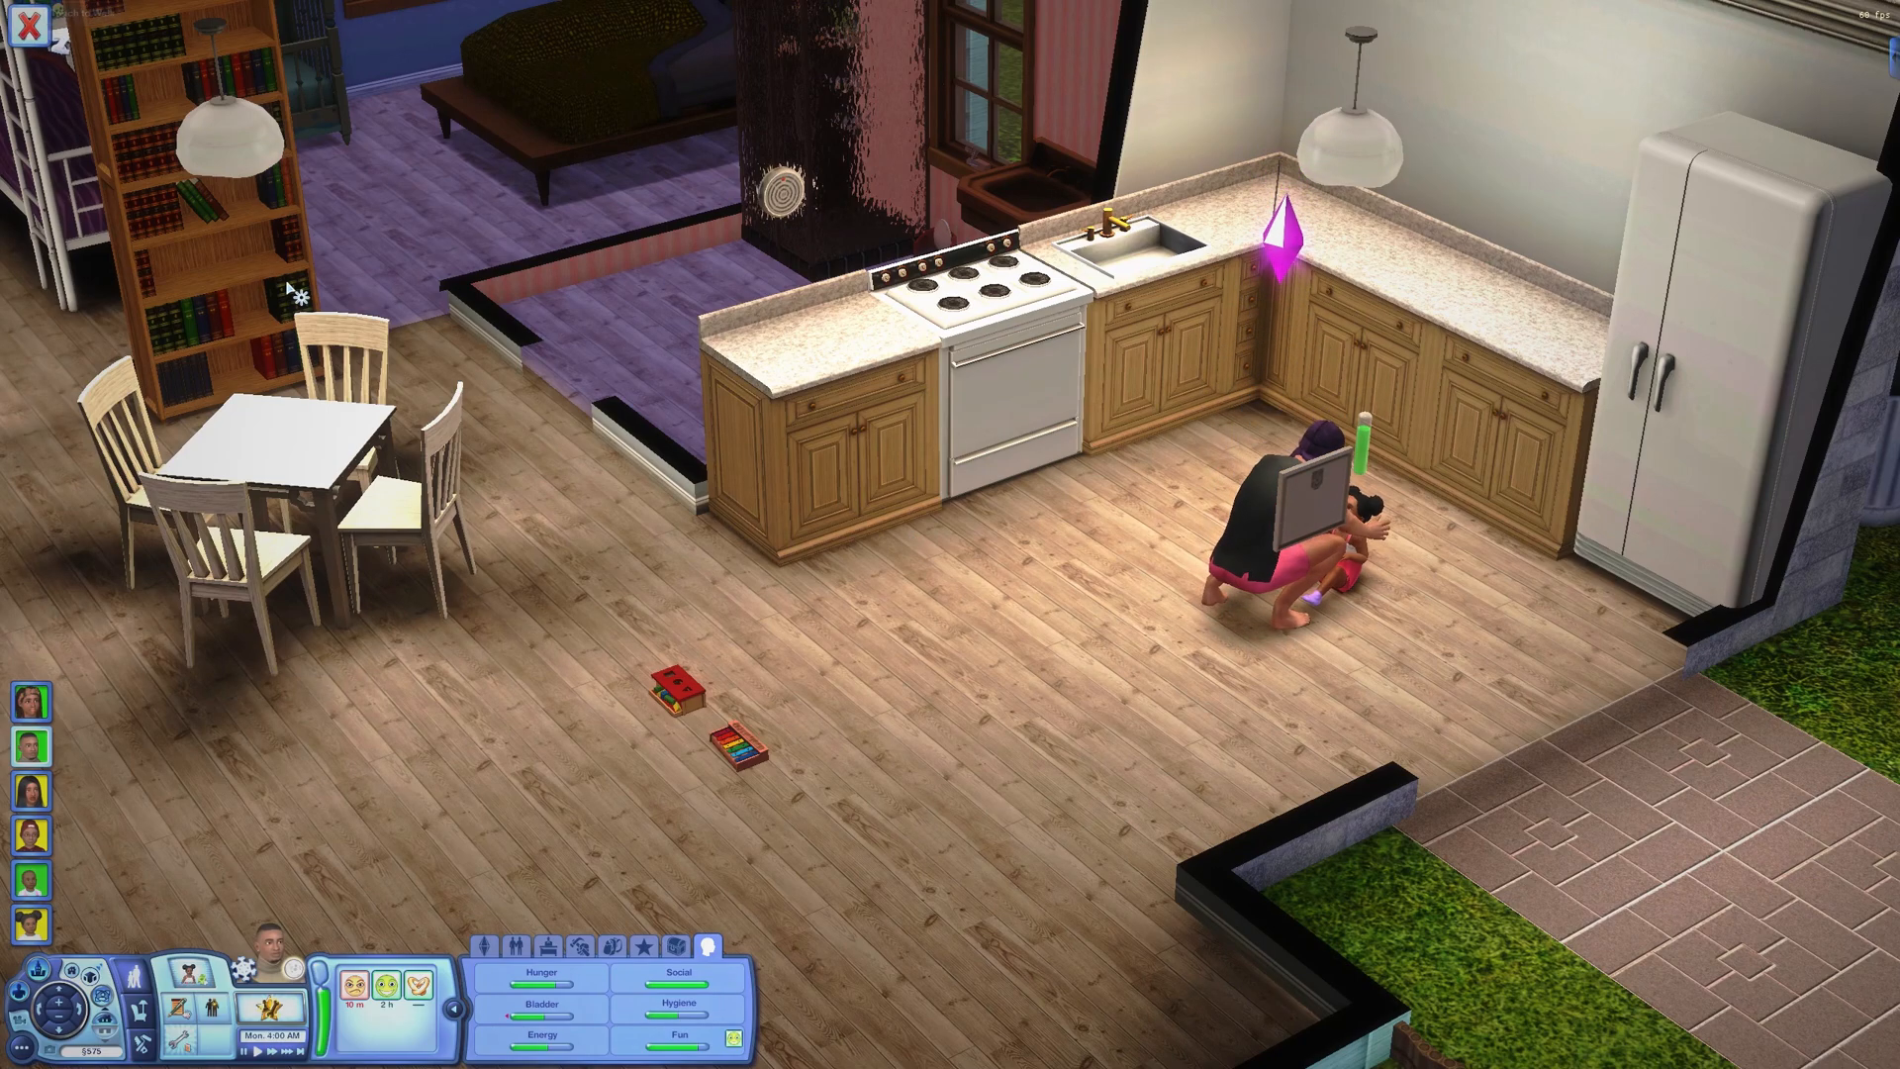
click(37, 917)
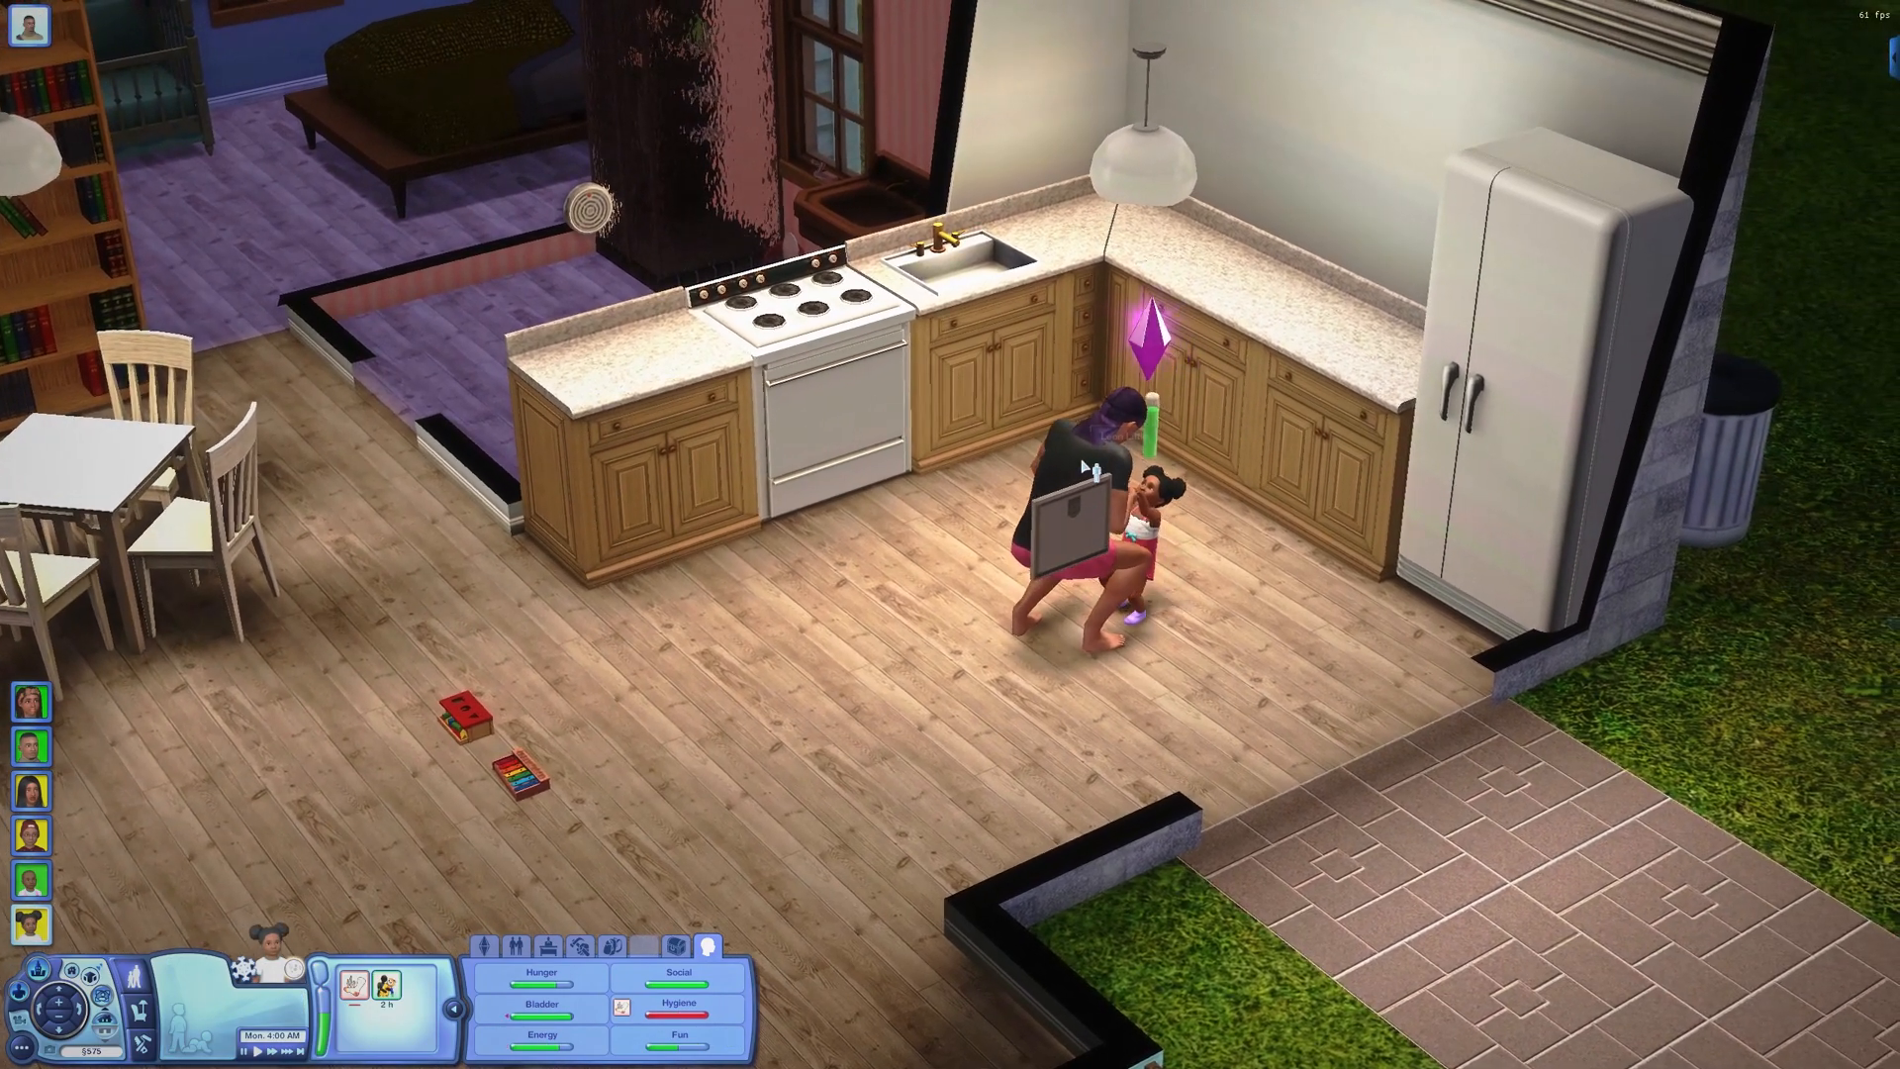
click(1089, 462)
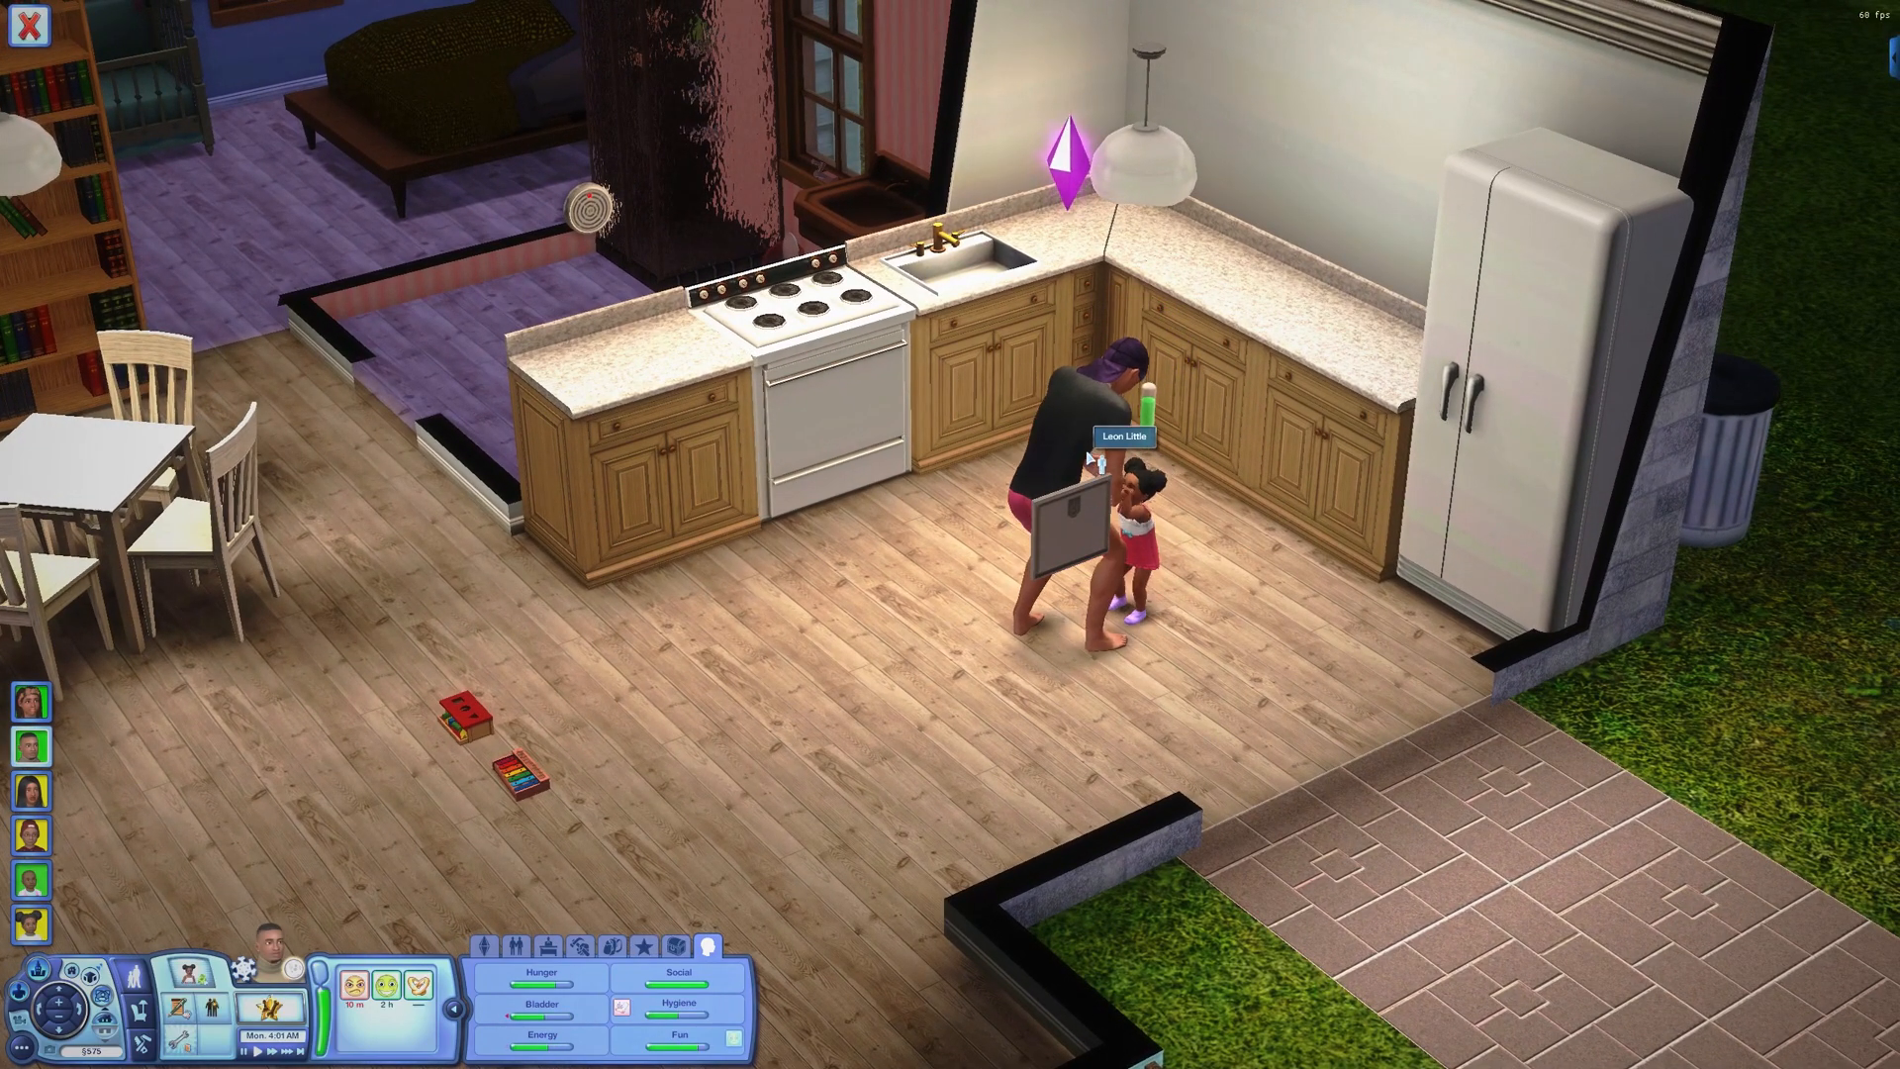
Step: Browse the adult Sim's available interactions with the toddler, including the additional options
click(1148, 560)
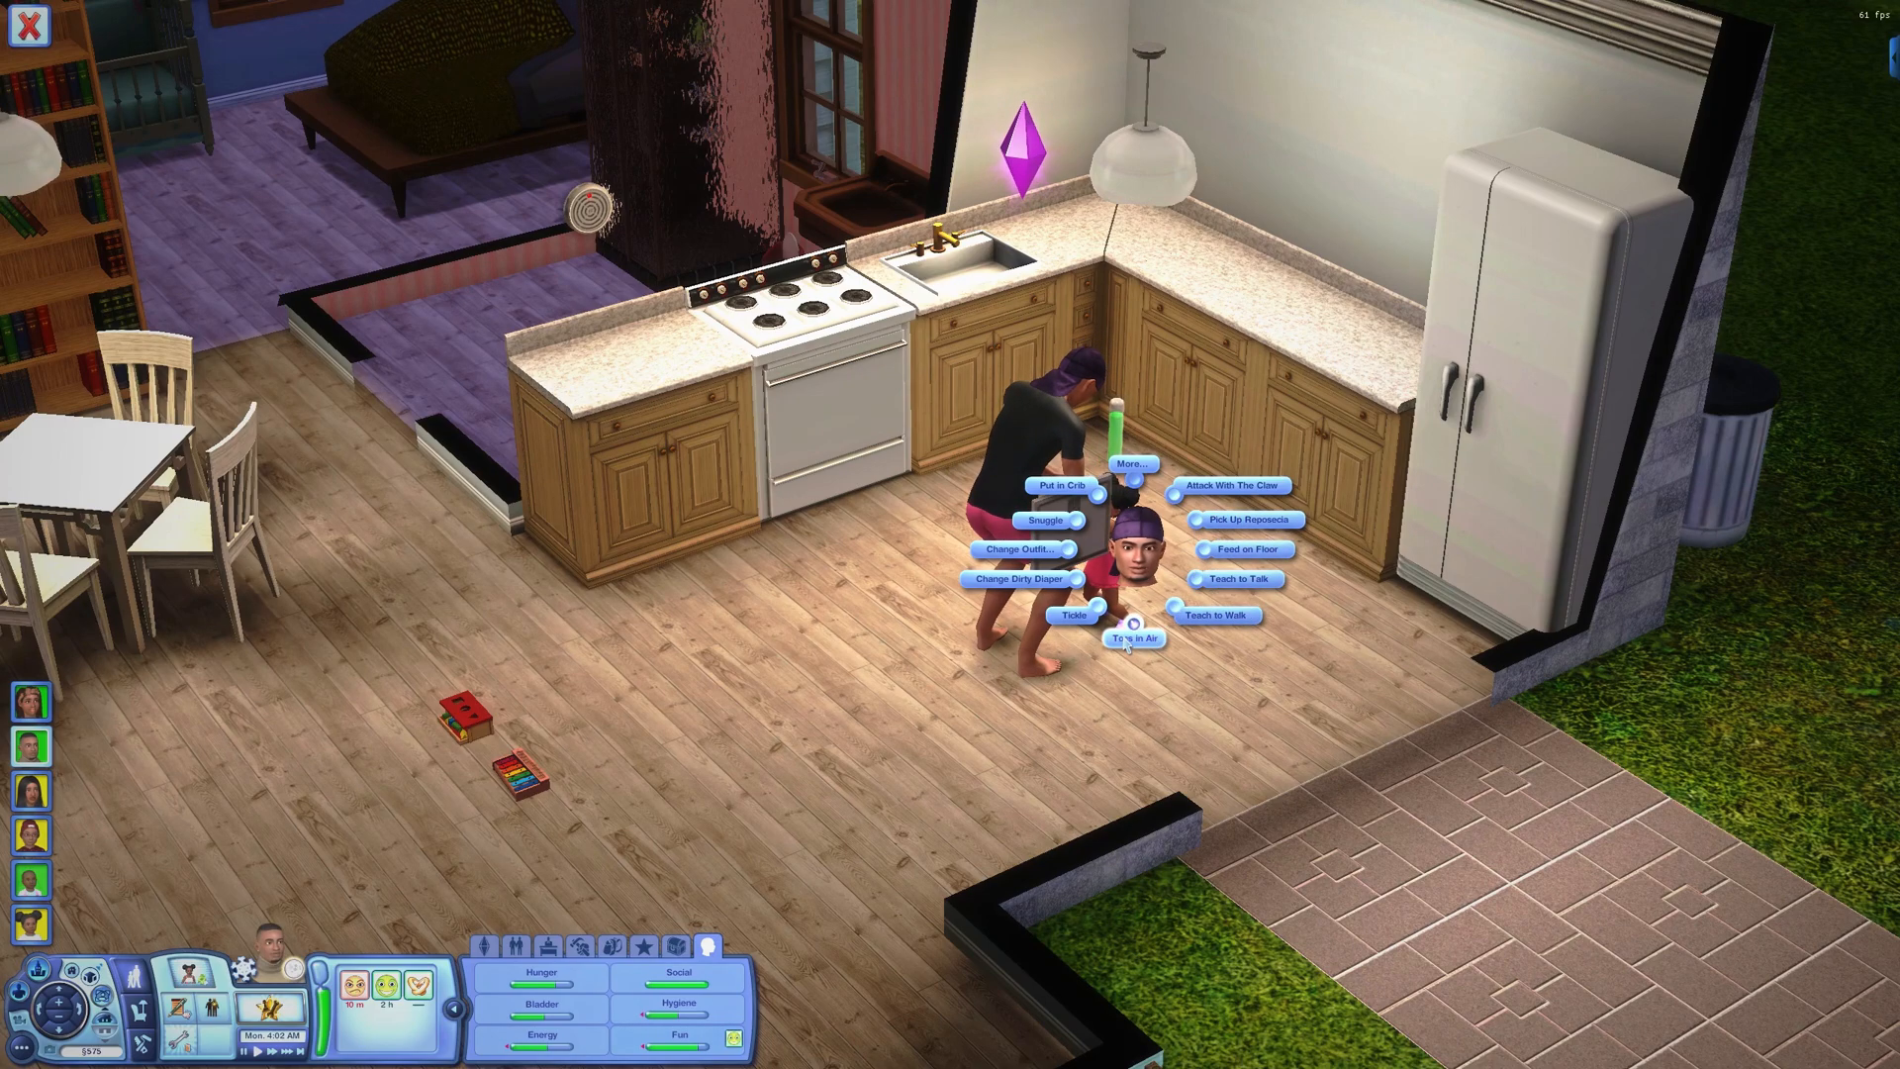
click(1133, 464)
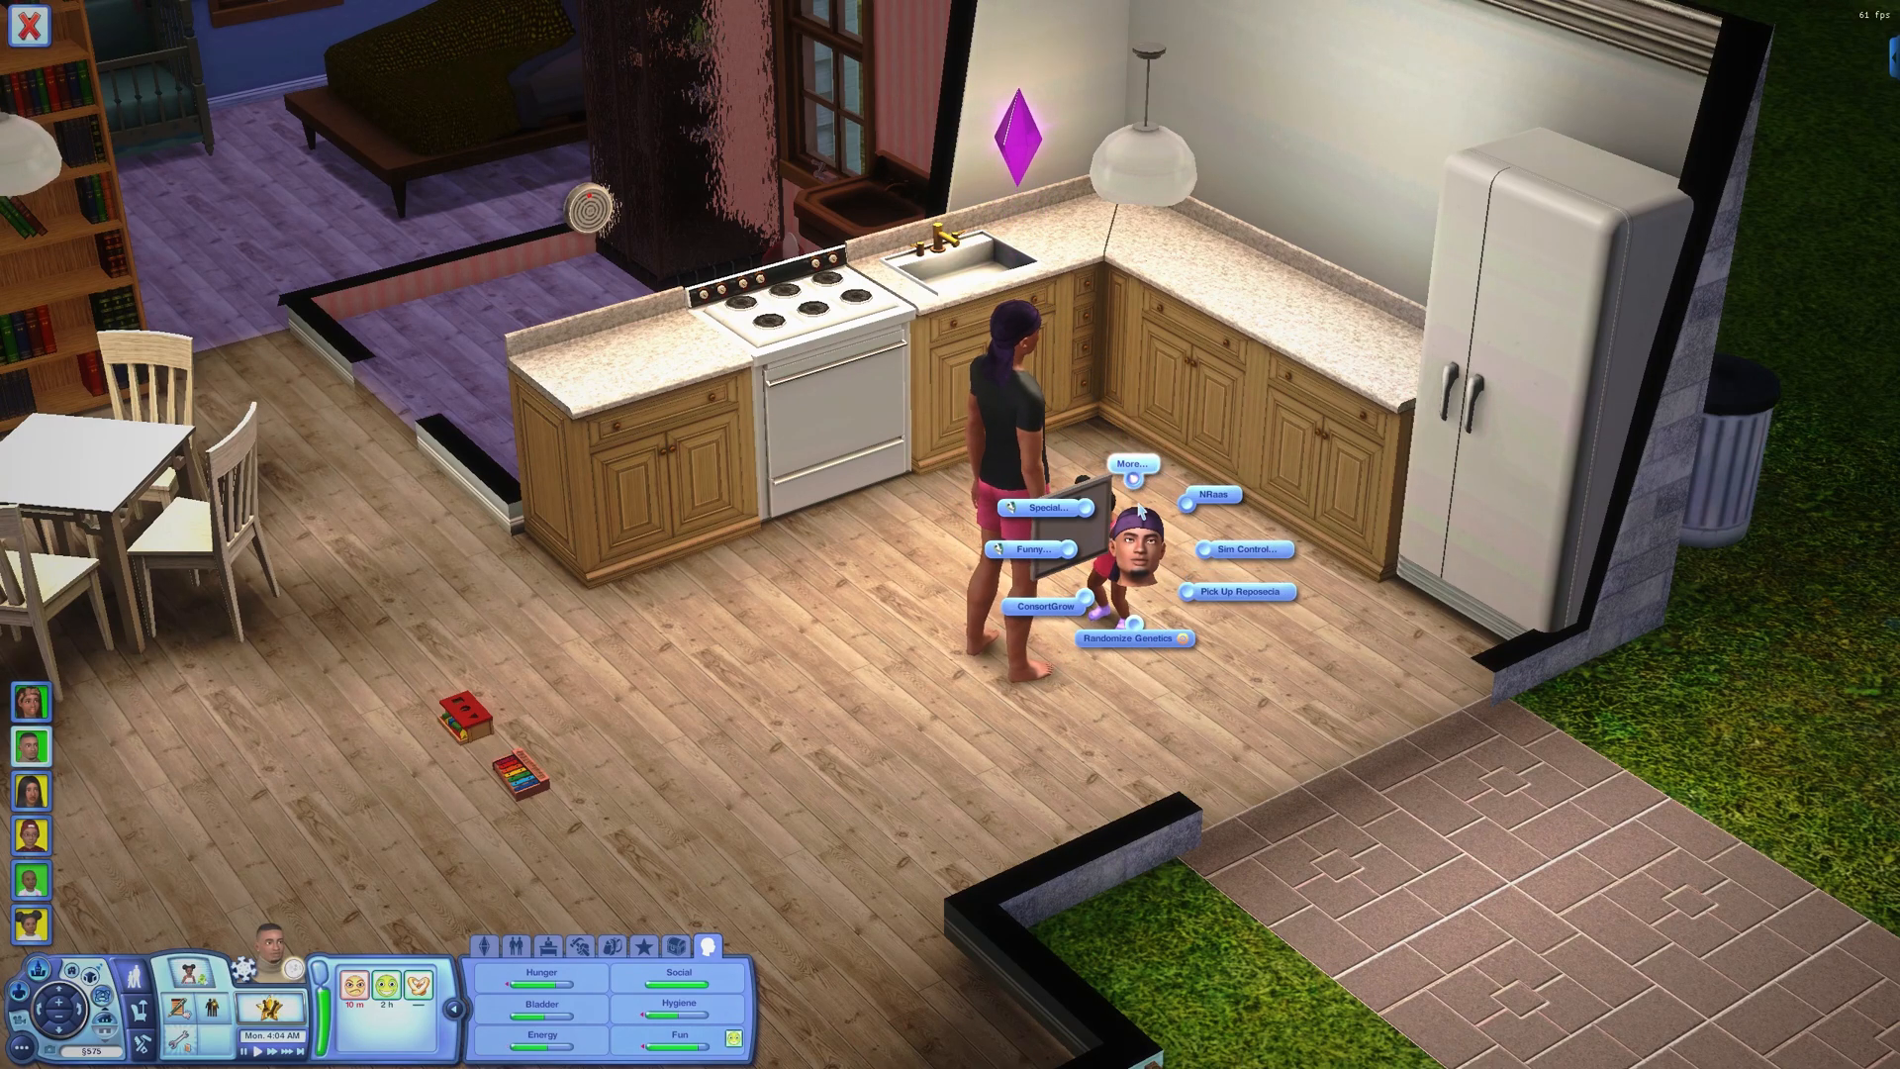
click(1135, 483)
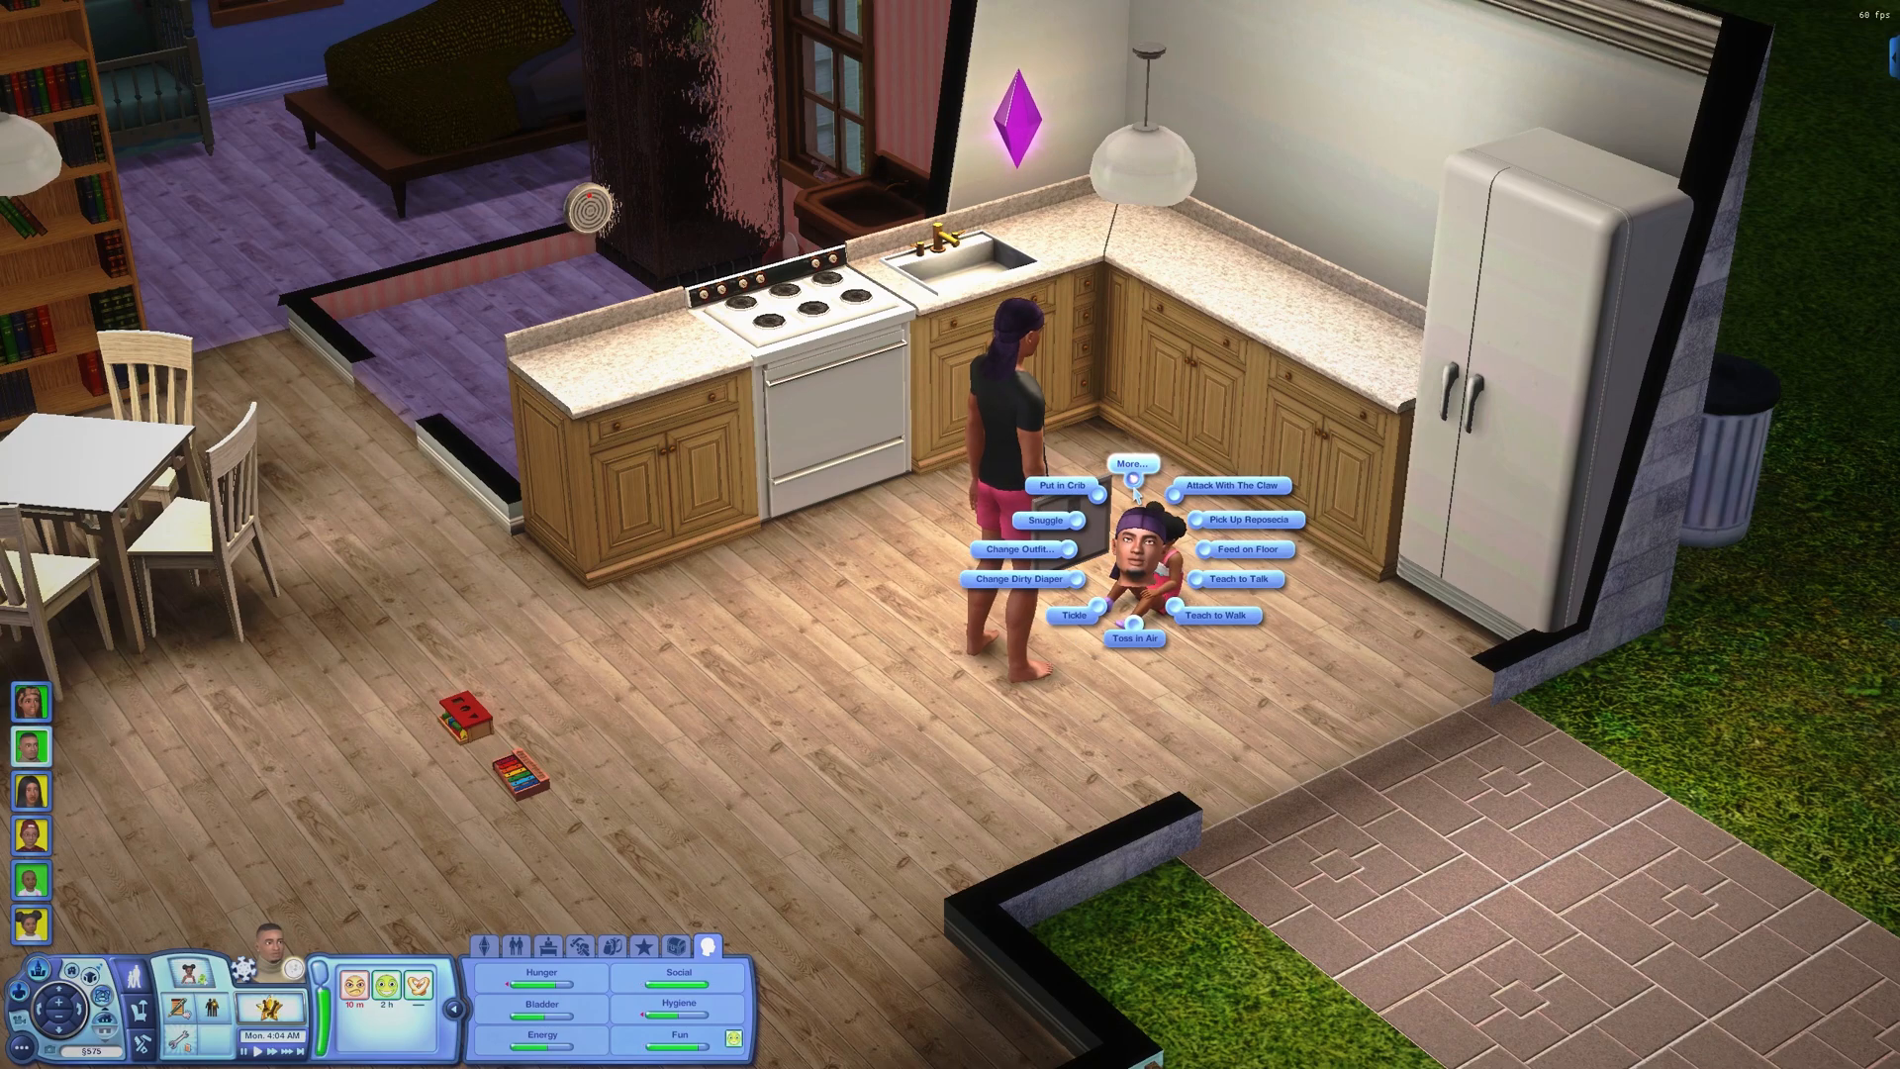
click(1131, 557)
drag(737, 515, 921, 519)
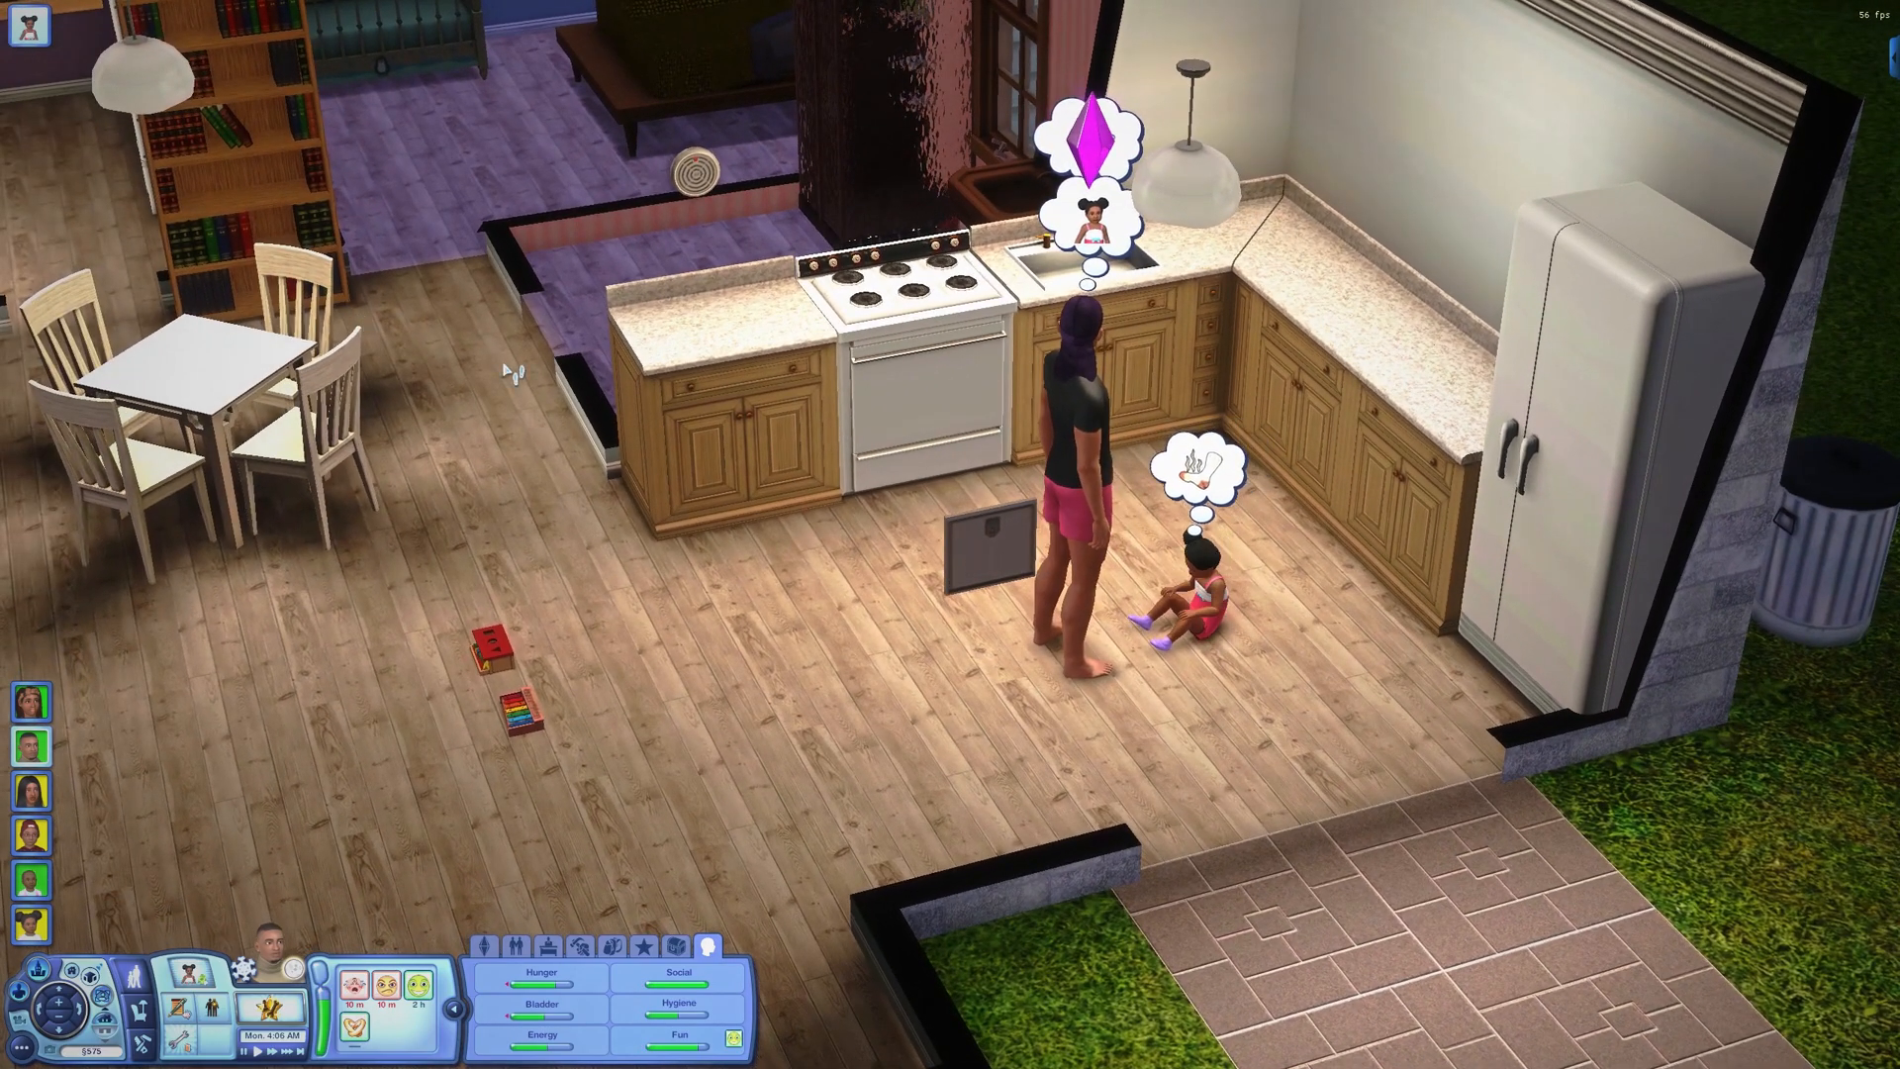
drag(504, 373, 608, 400)
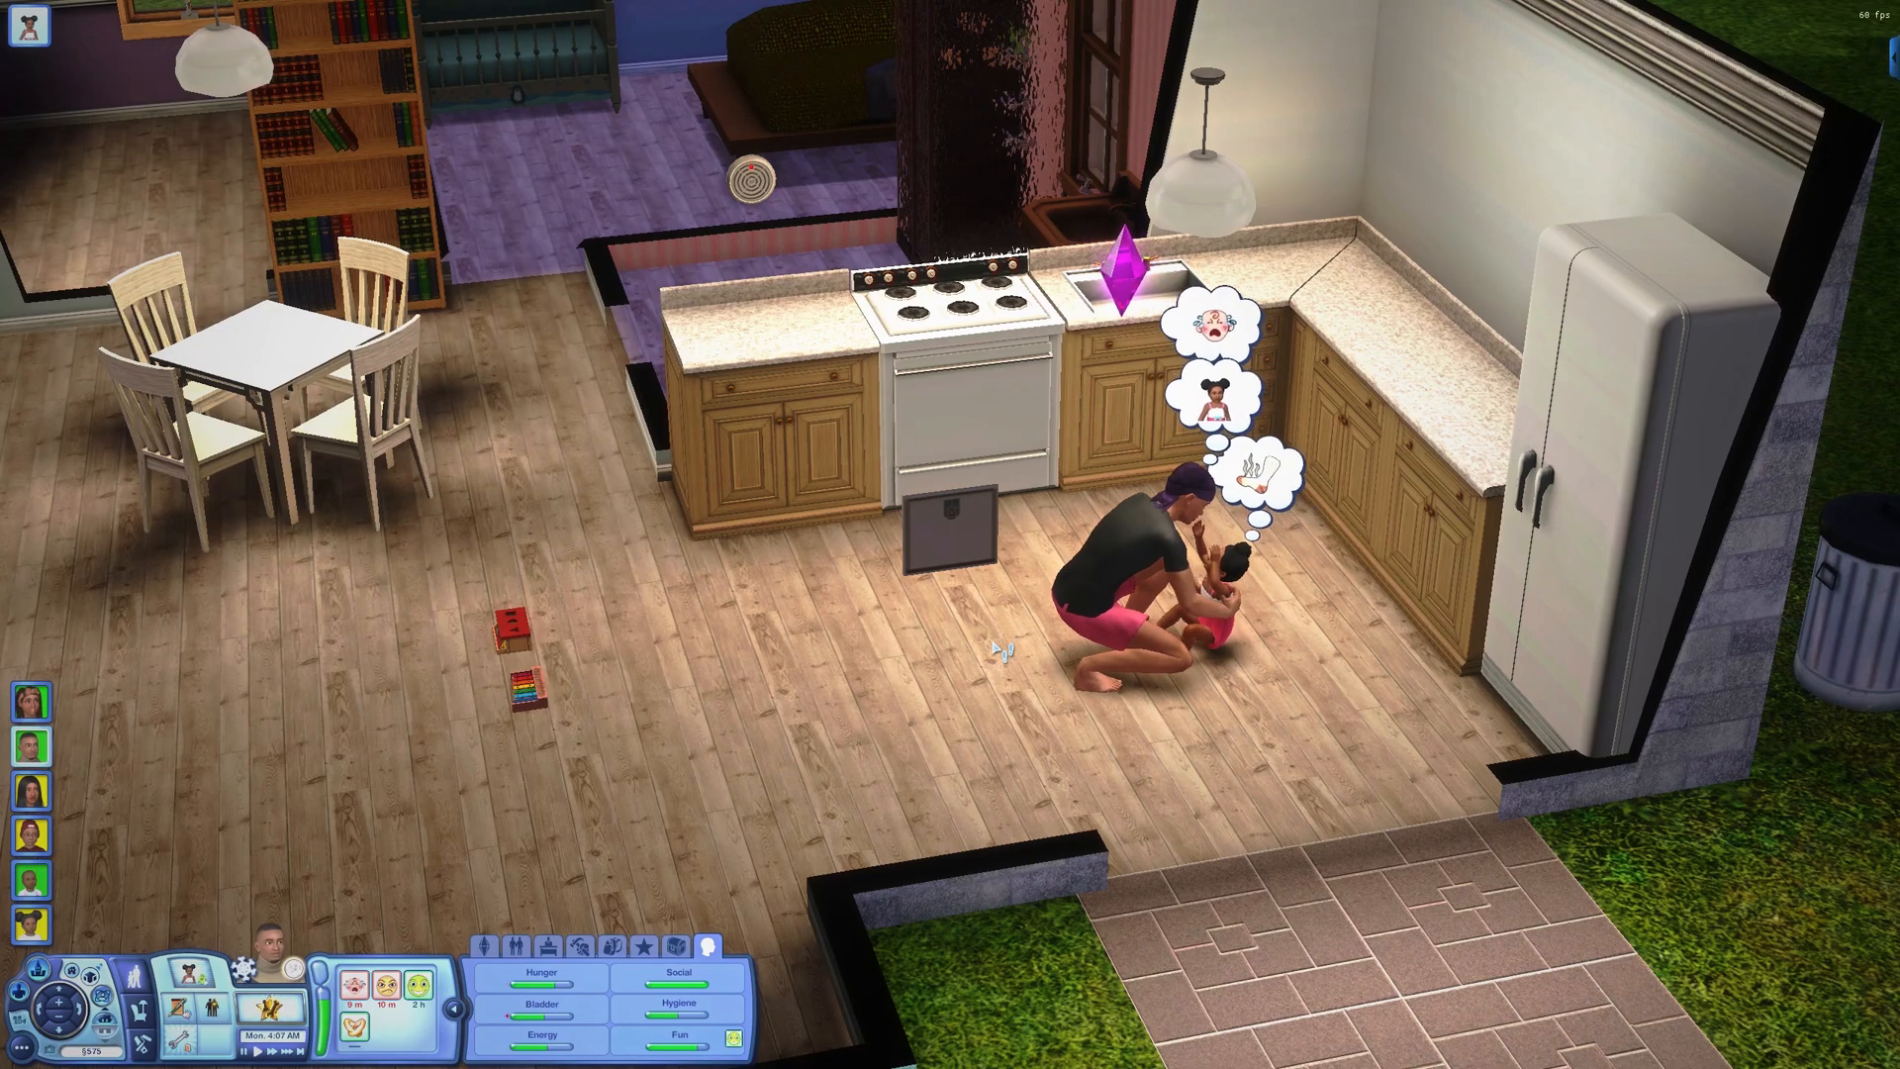
Step: Switch control to the last Sim in the household
click(27, 931)
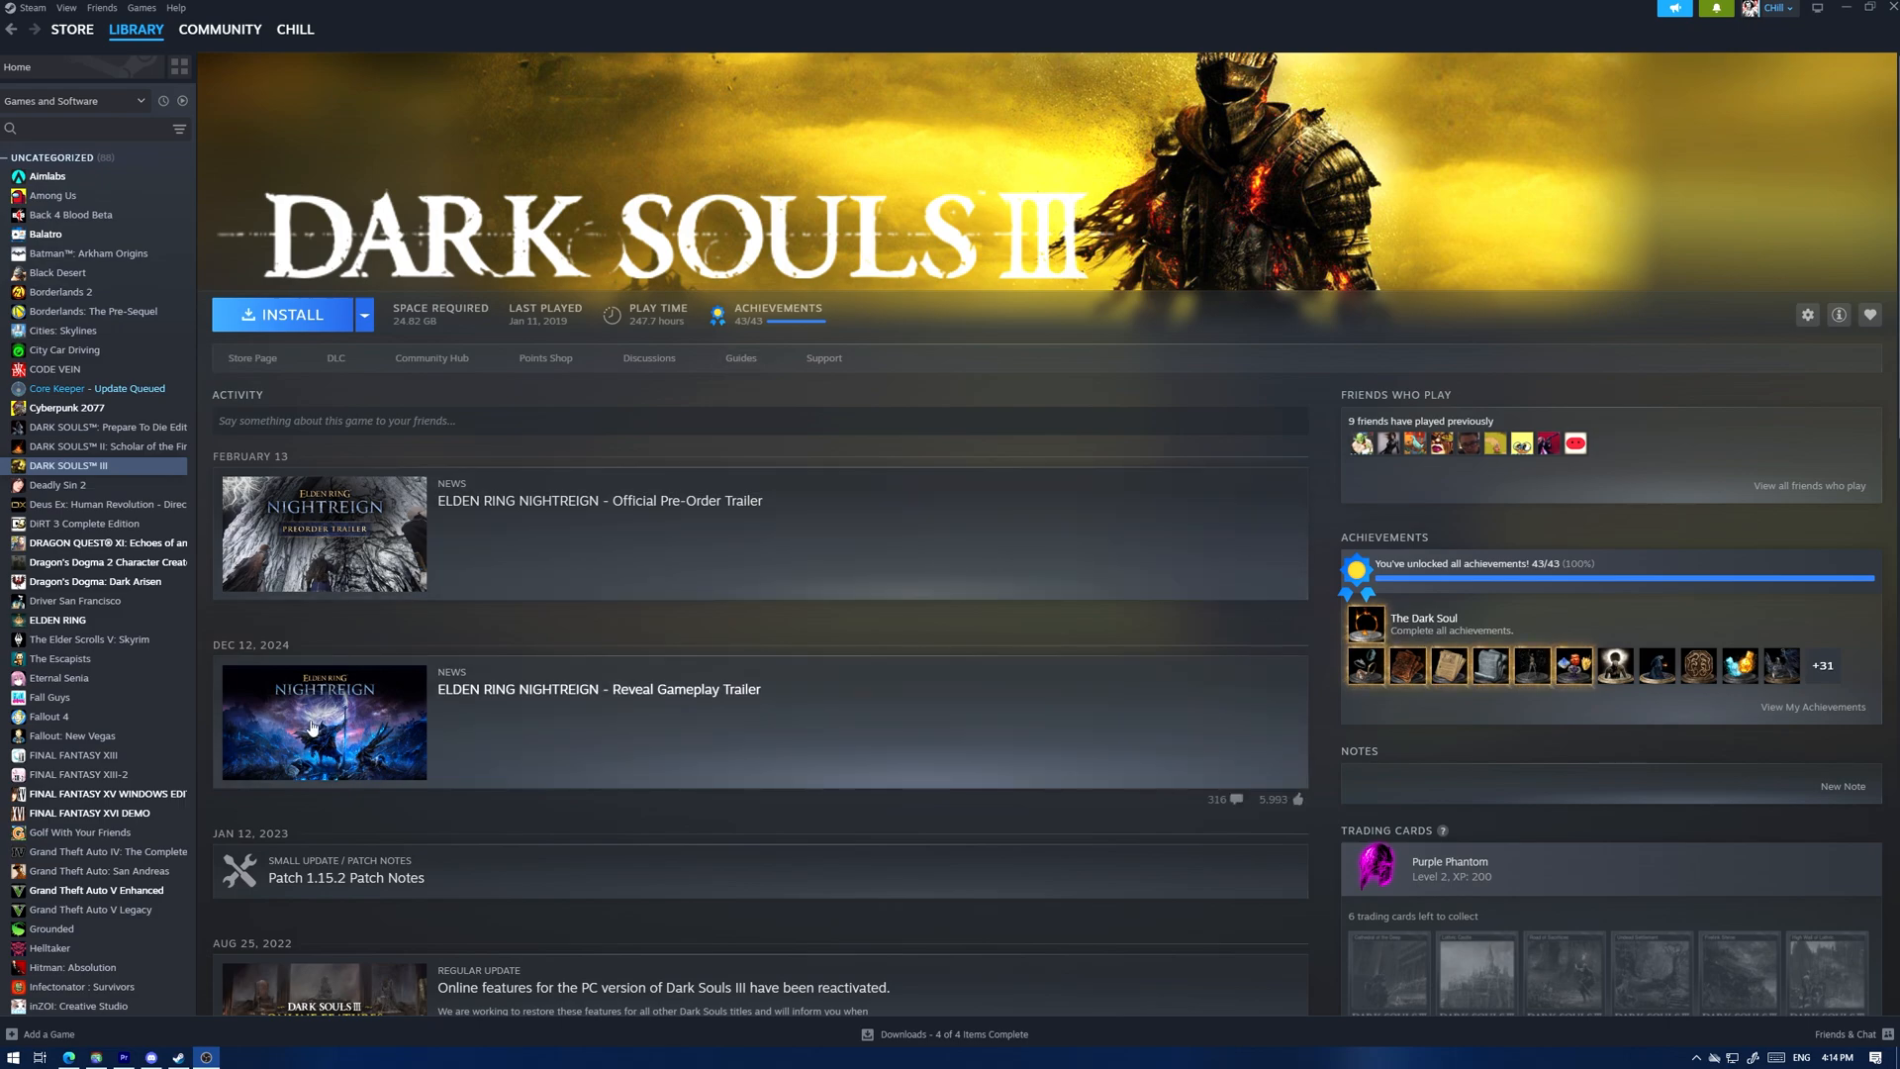
Step: In the Steam library, open the properties of DARK SOULS III and view its DLC section
right_click(85, 471)
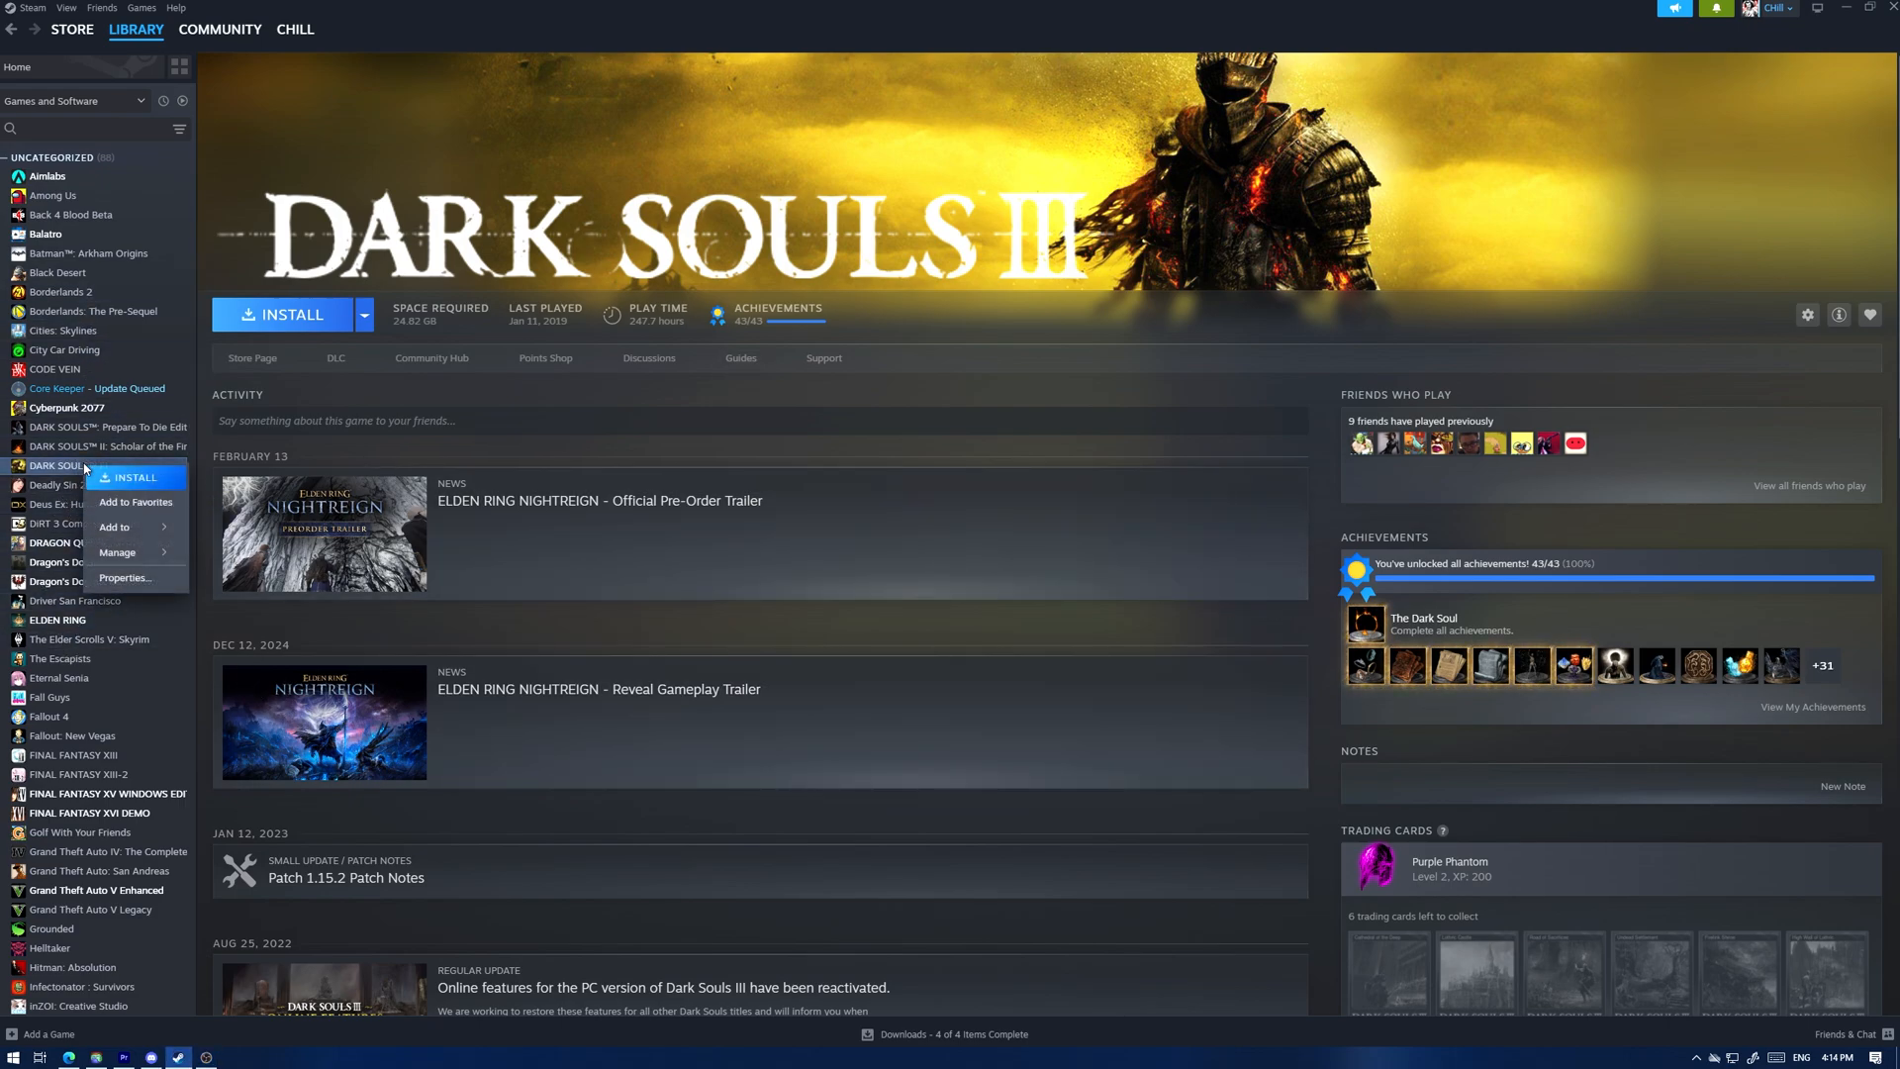
click(129, 584)
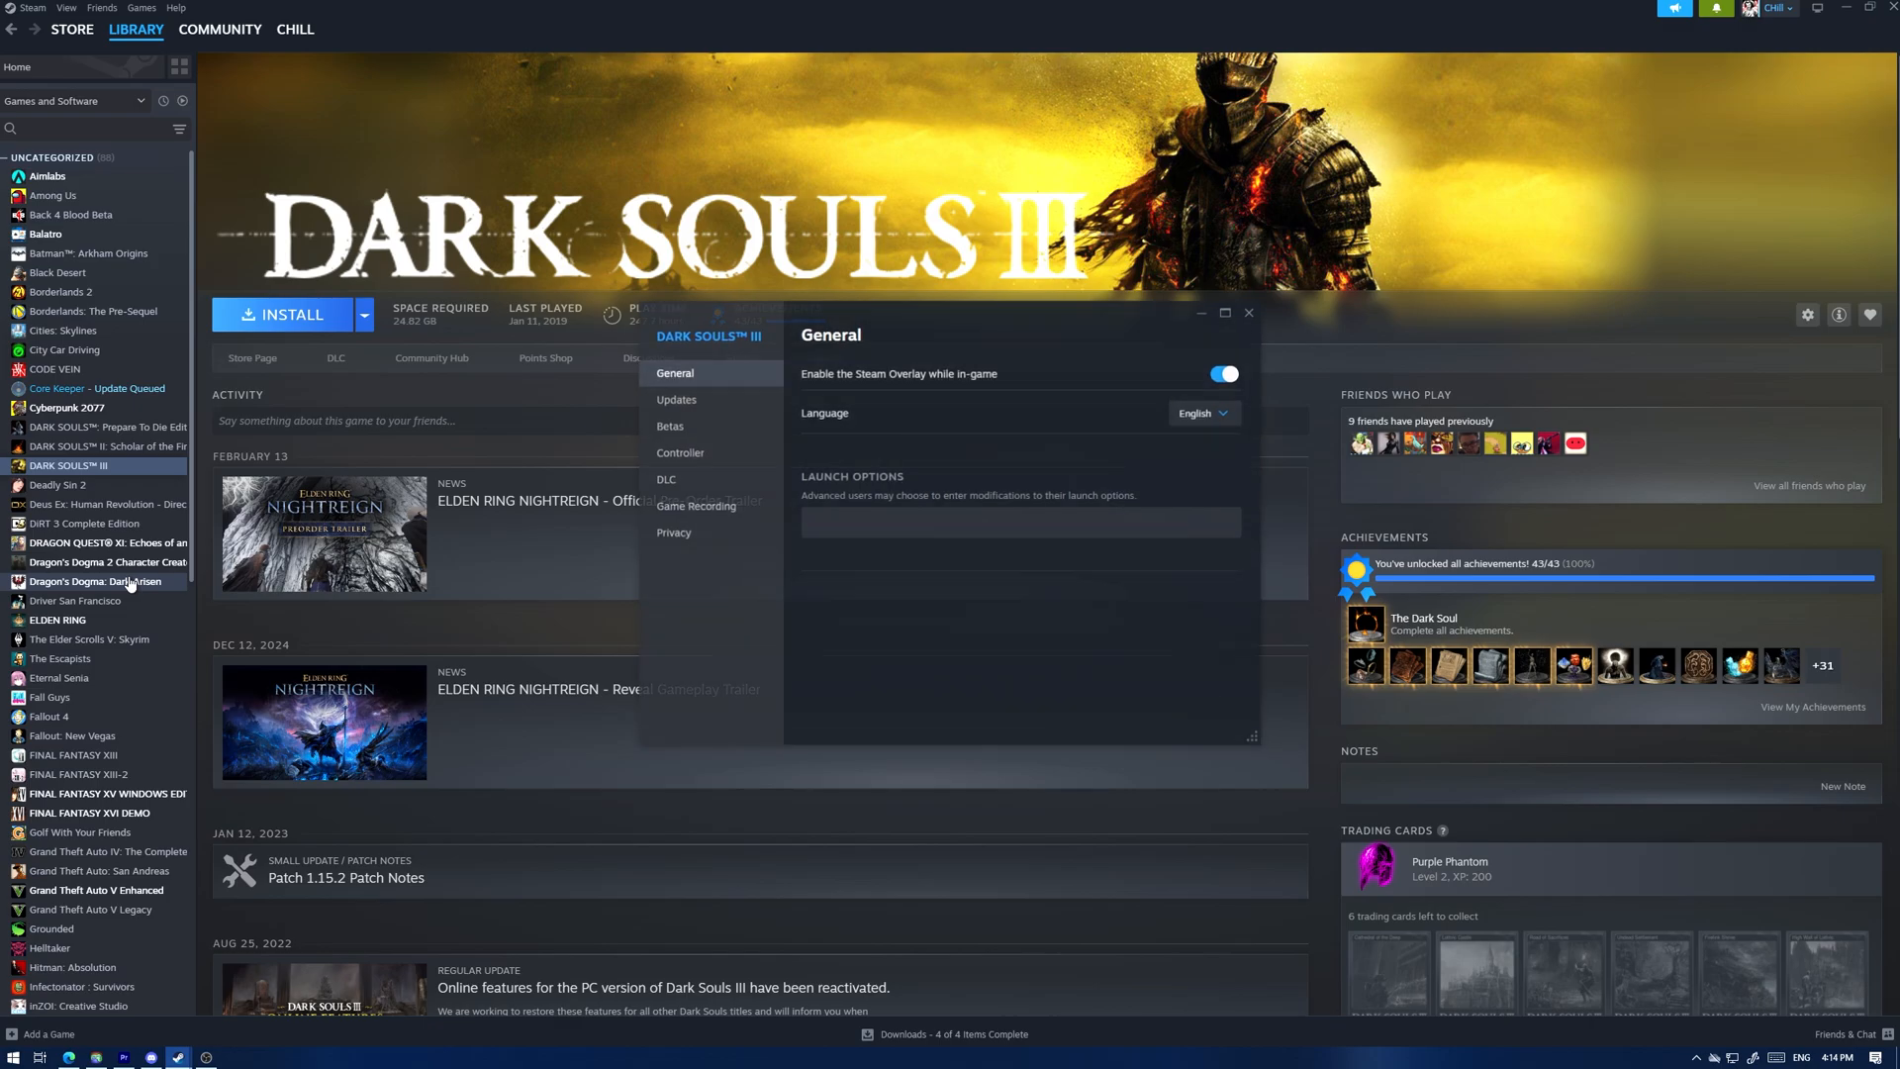
click(670, 485)
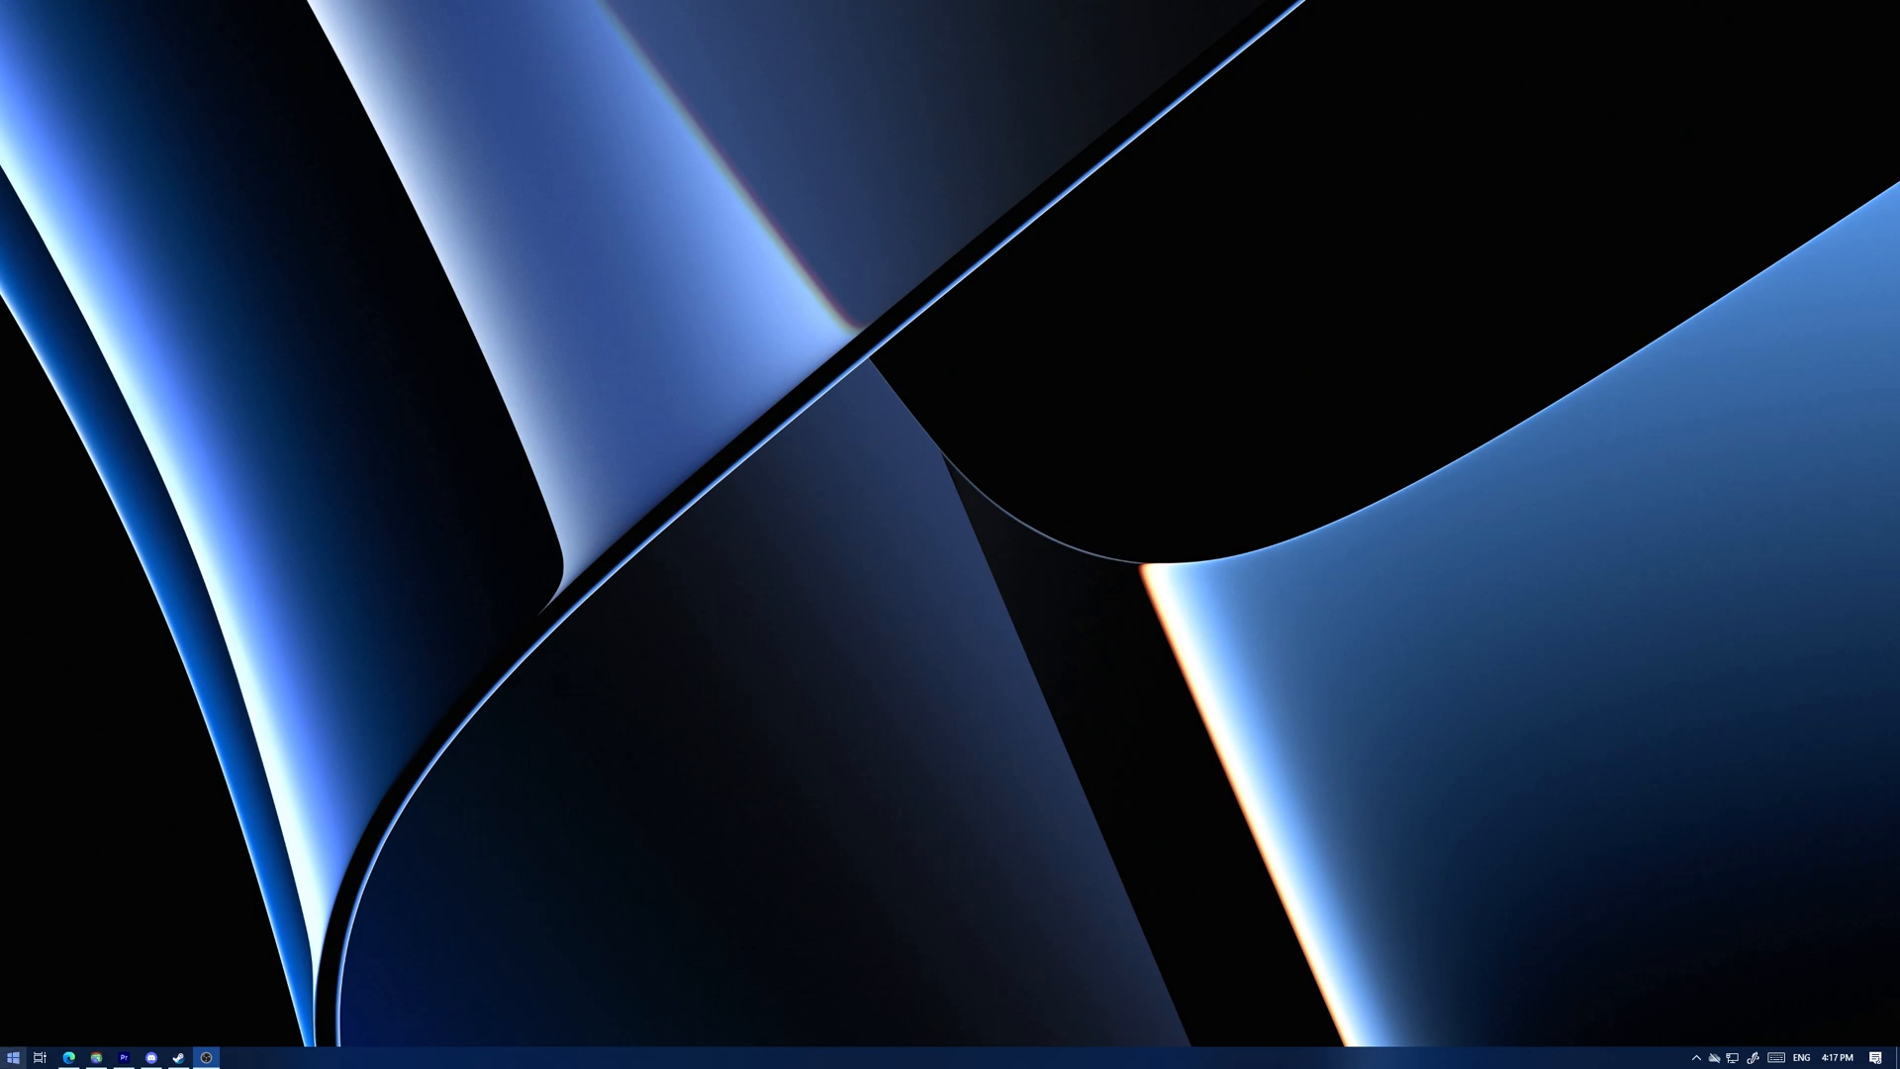
Step: Search Windows for "uninstall", open the installed programs list and select The Sims 3 Into the Future
key(super)
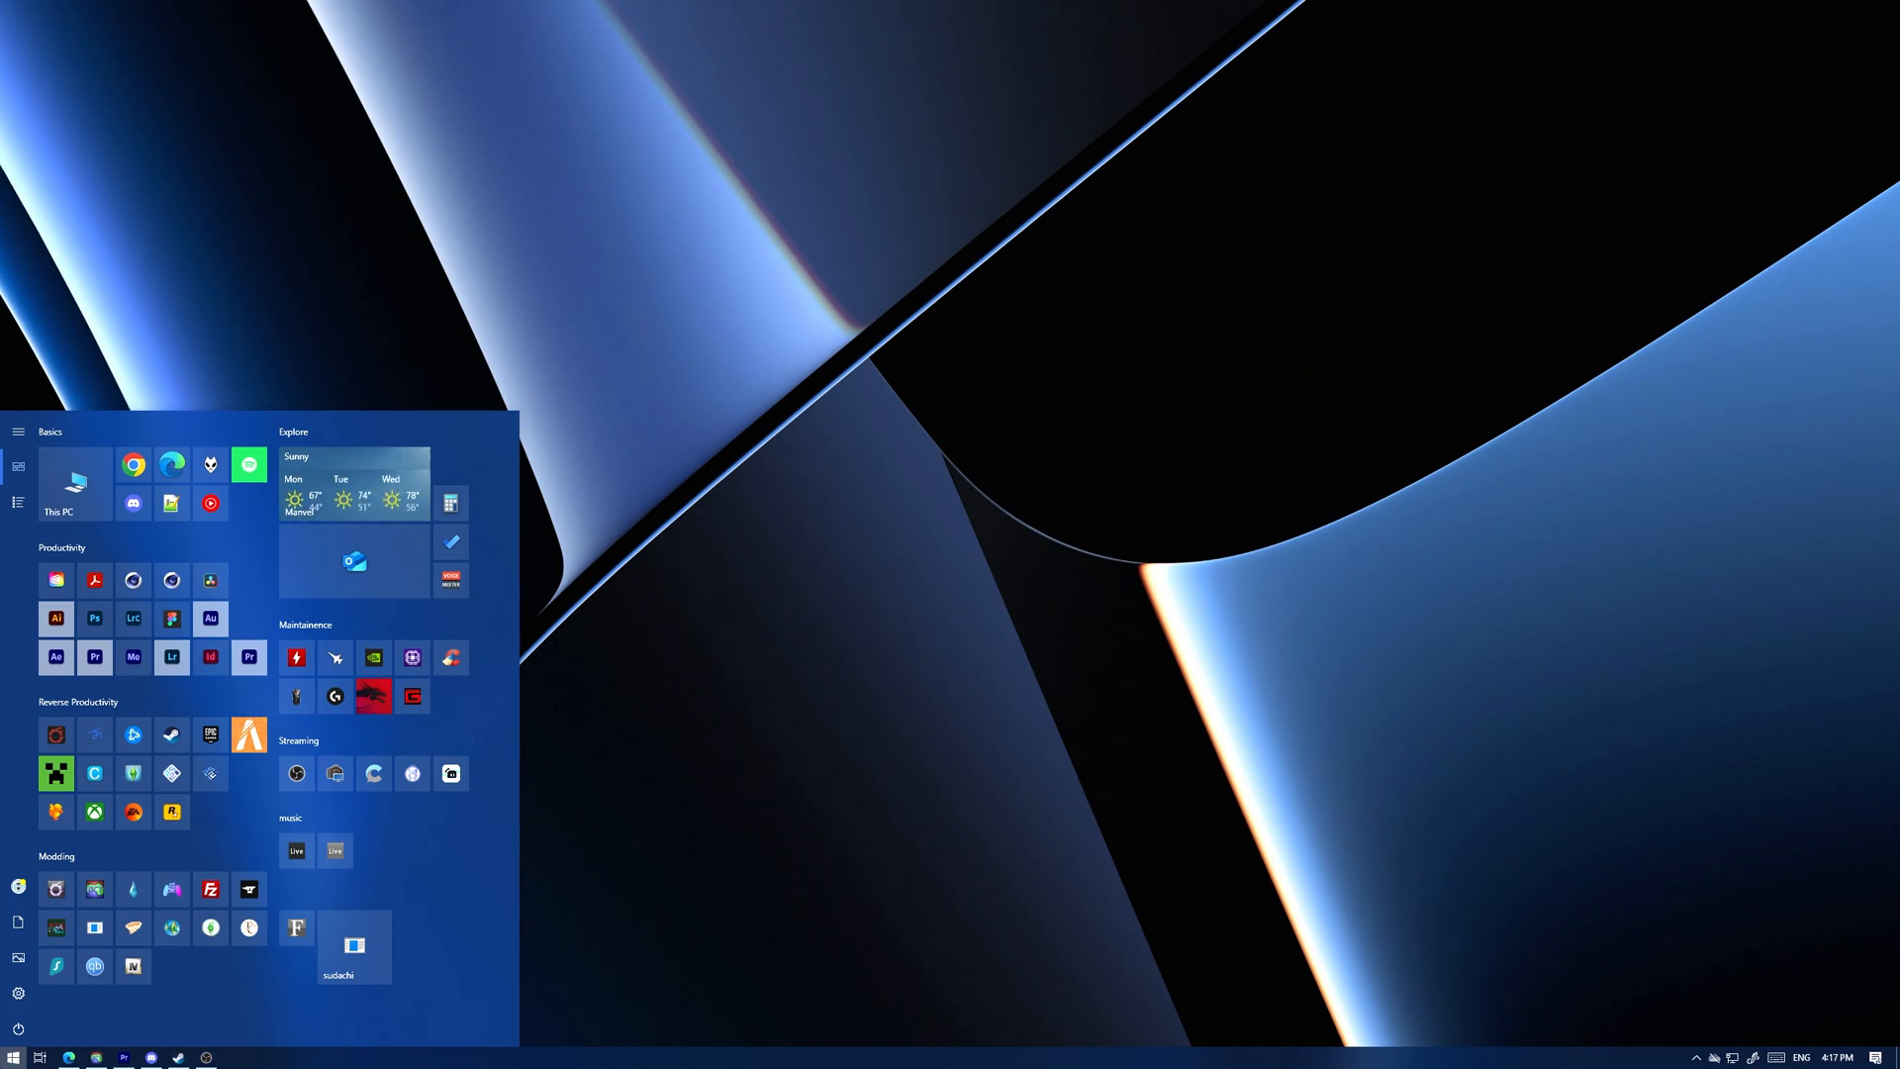
text(uninstall)
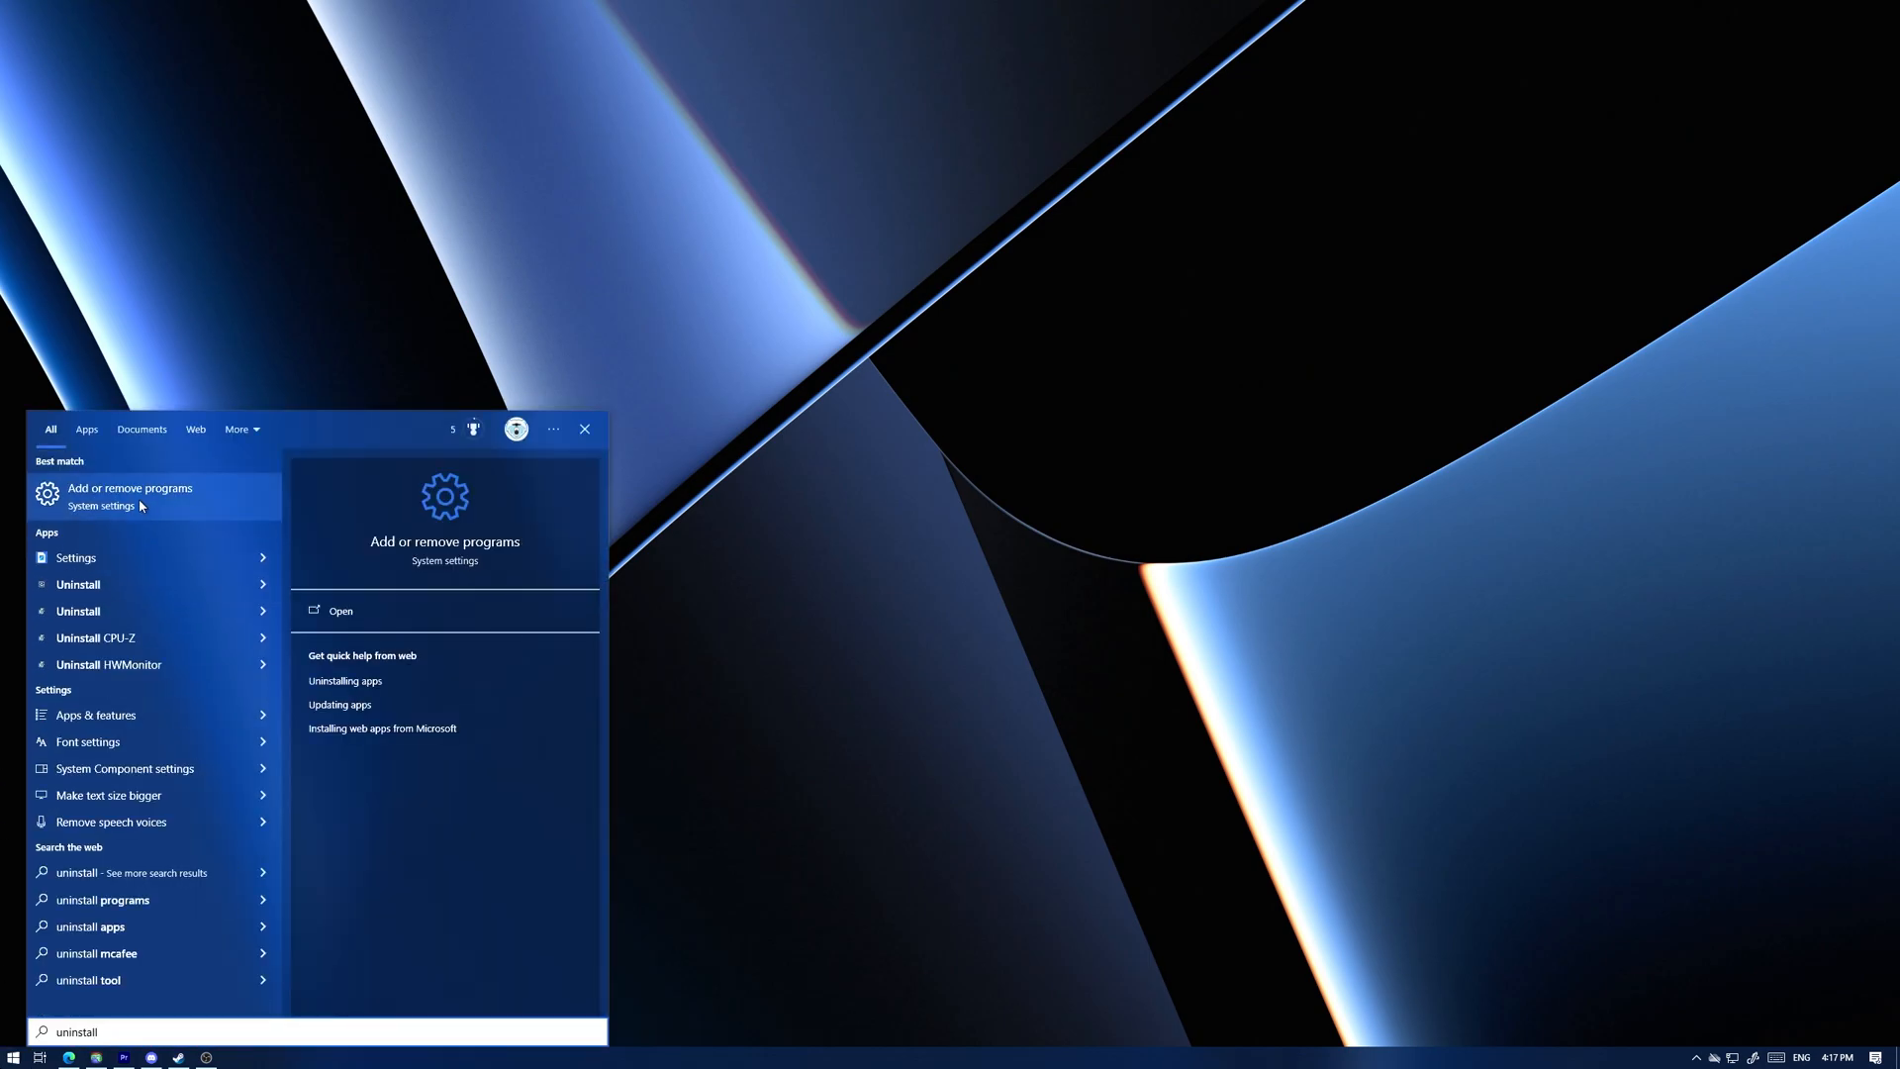
click(132, 509)
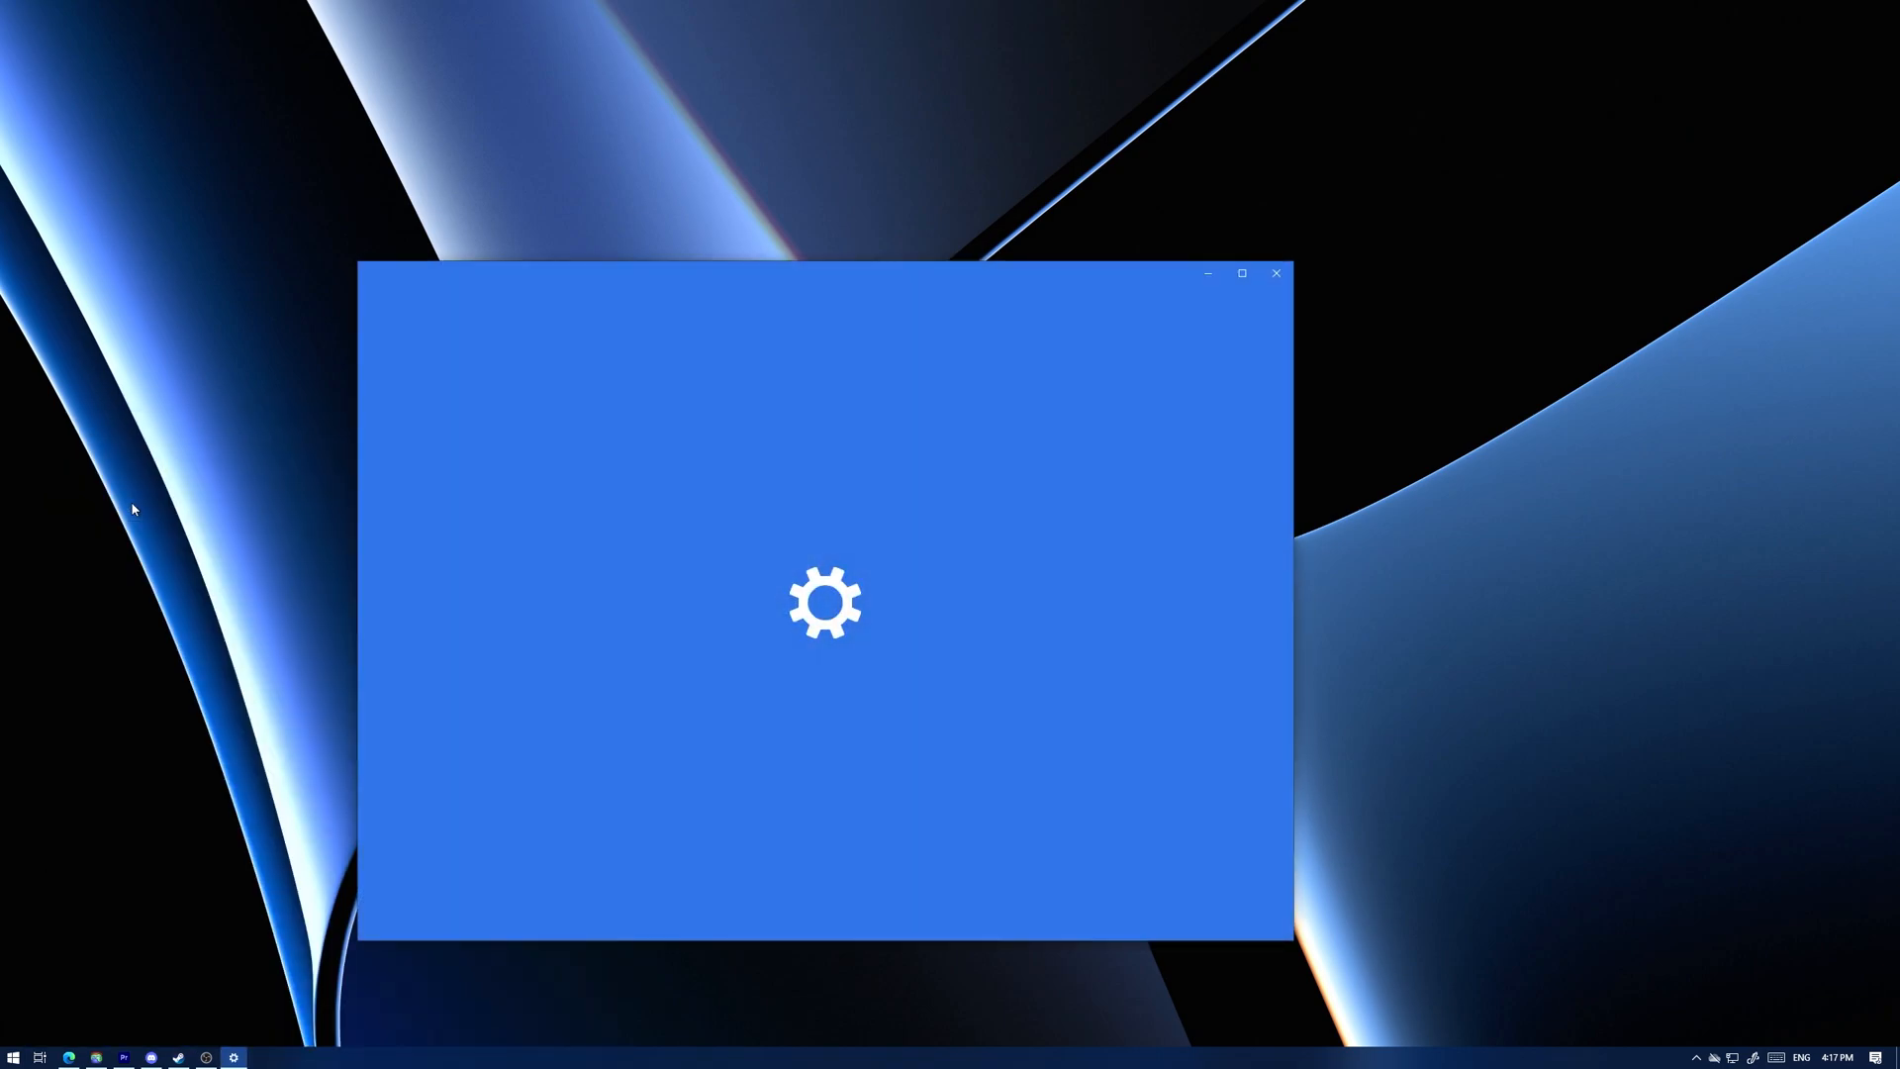
scroll(796, 584, down, 15)
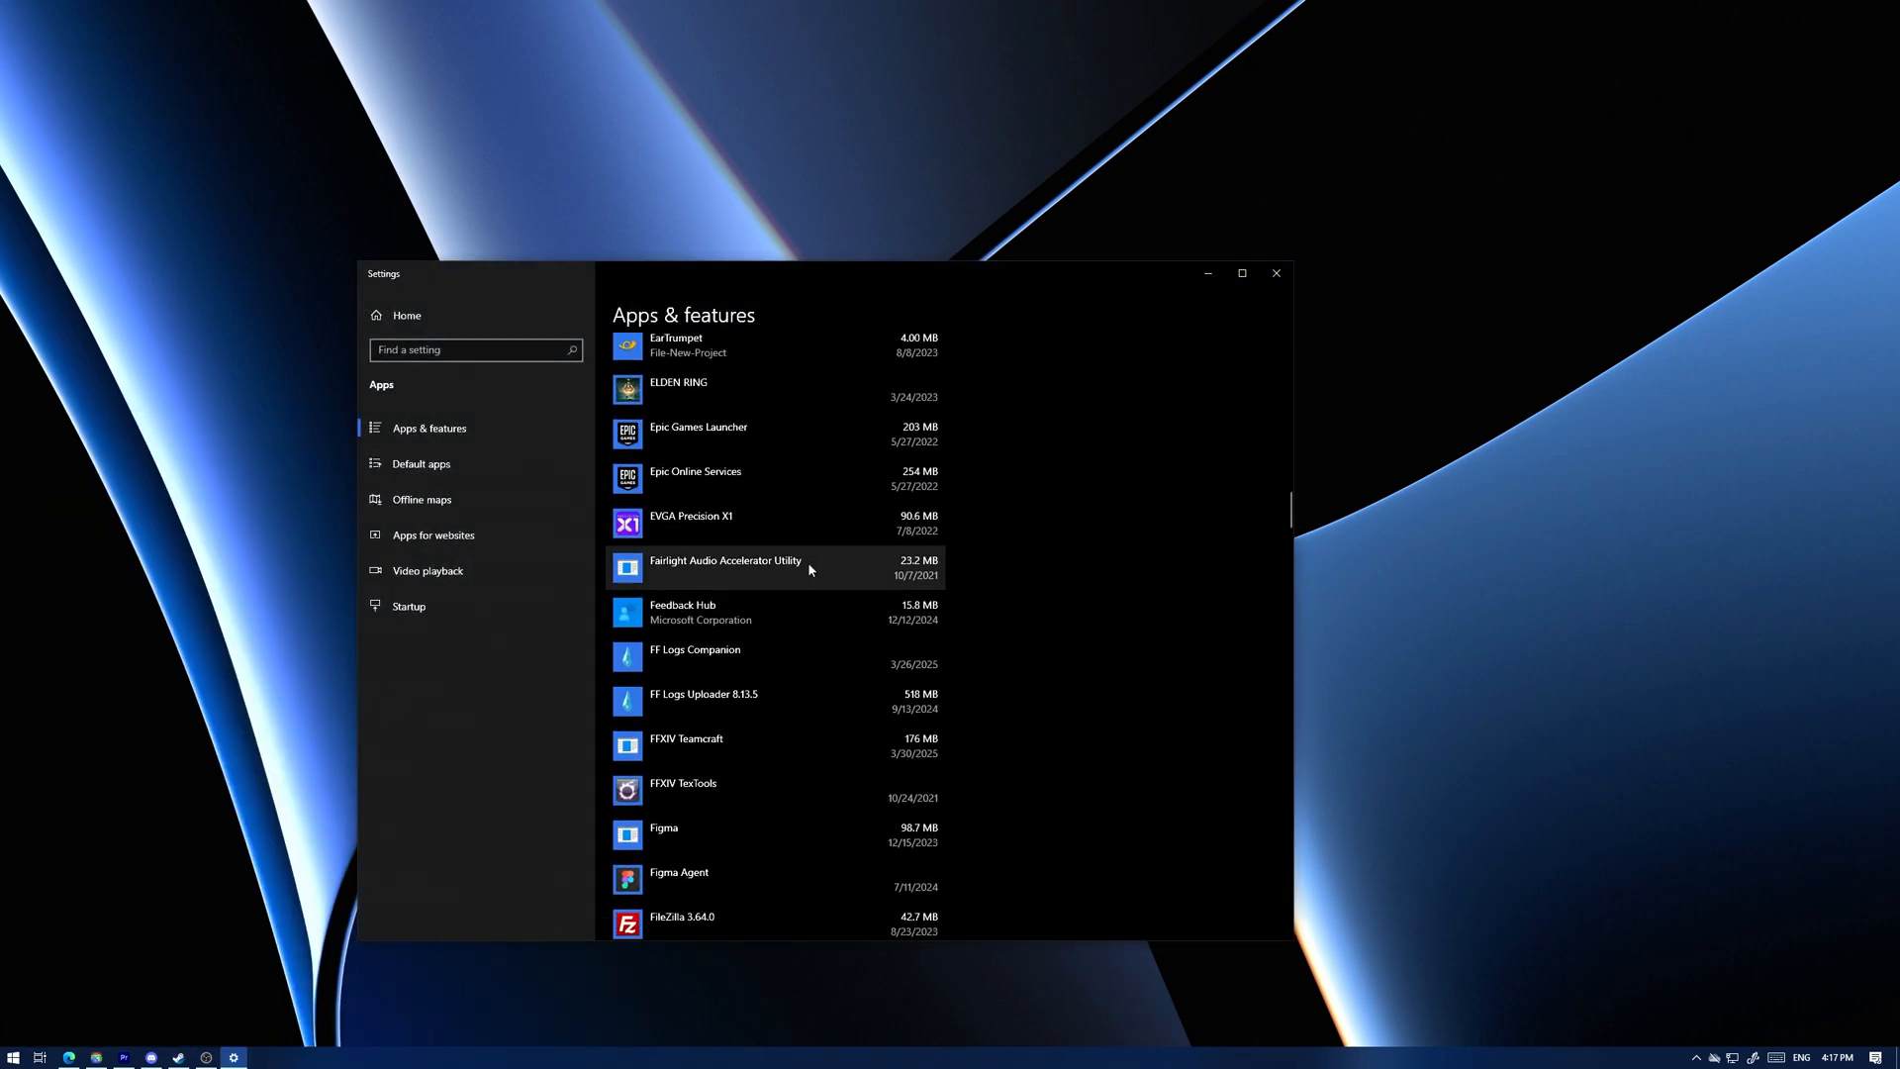
scroll(802, 584, down, 20)
scroll(866, 592, down, 20)
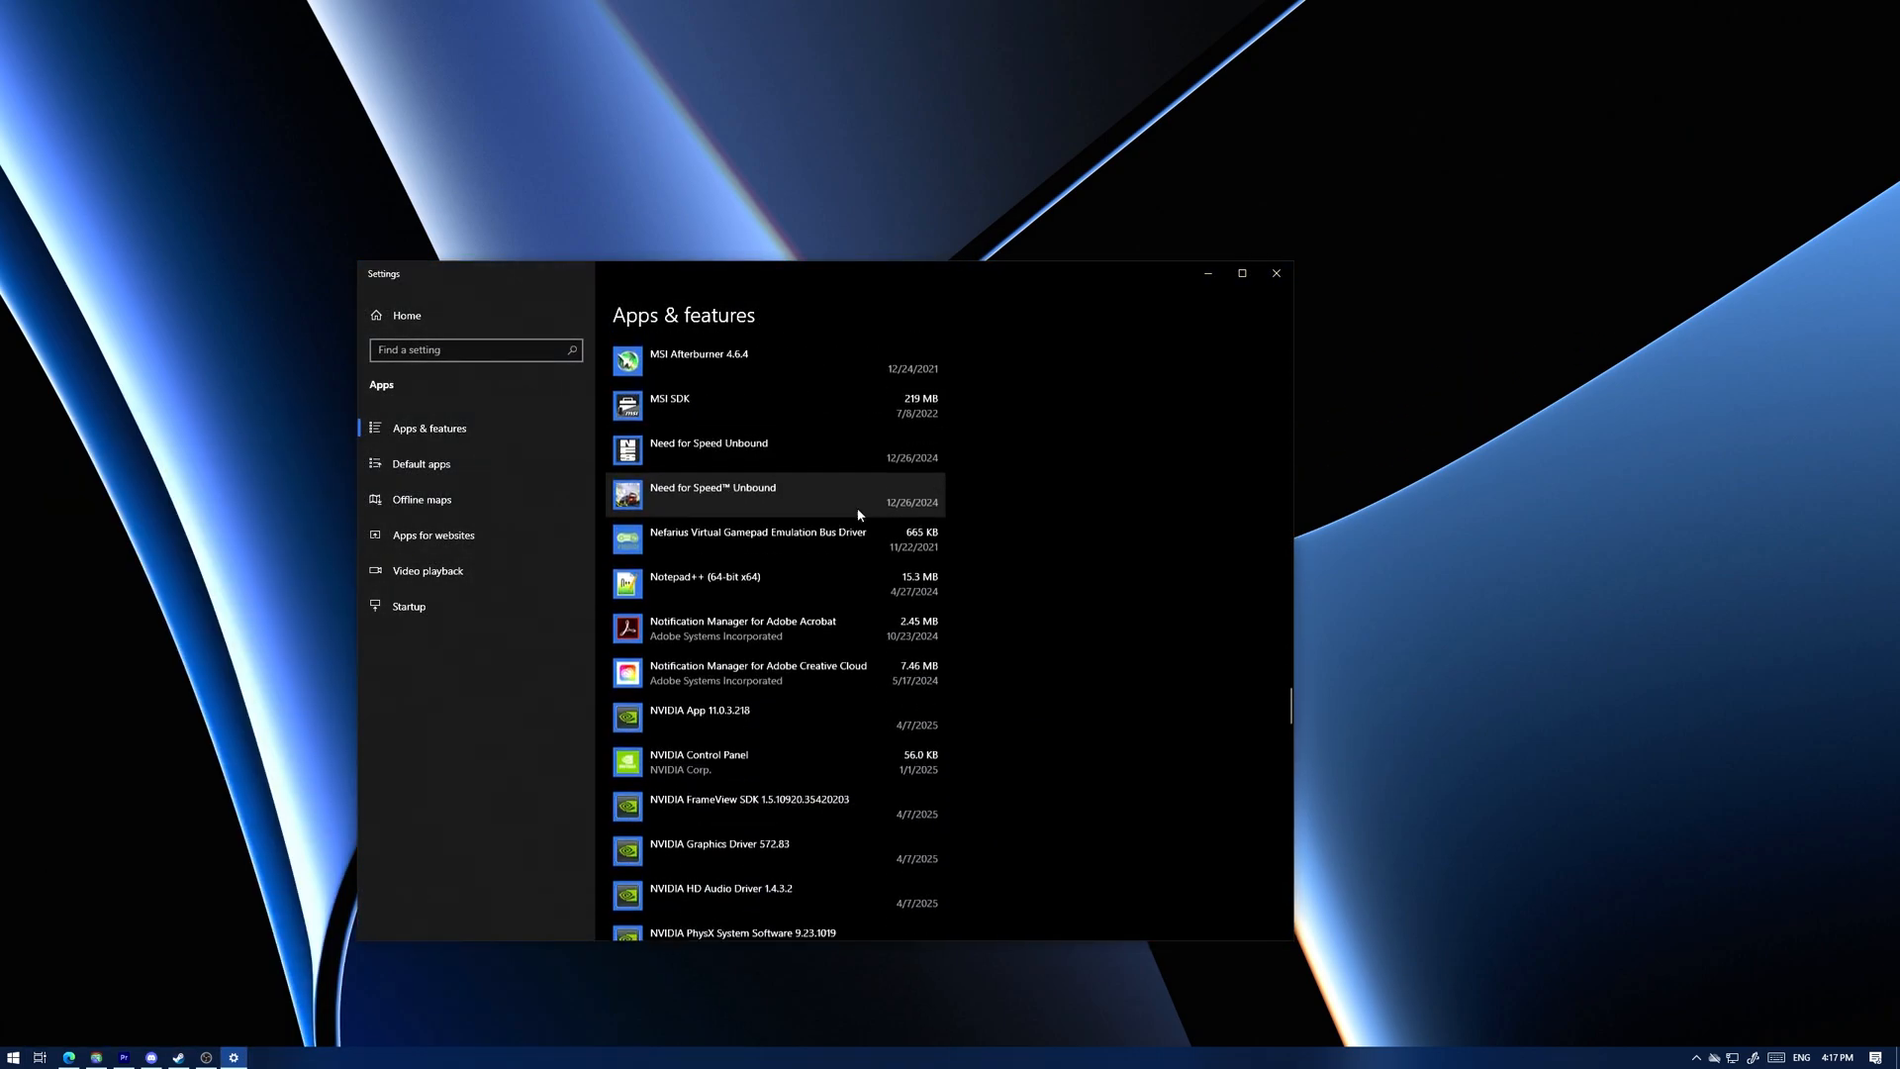
scroll(811, 531, down, 6)
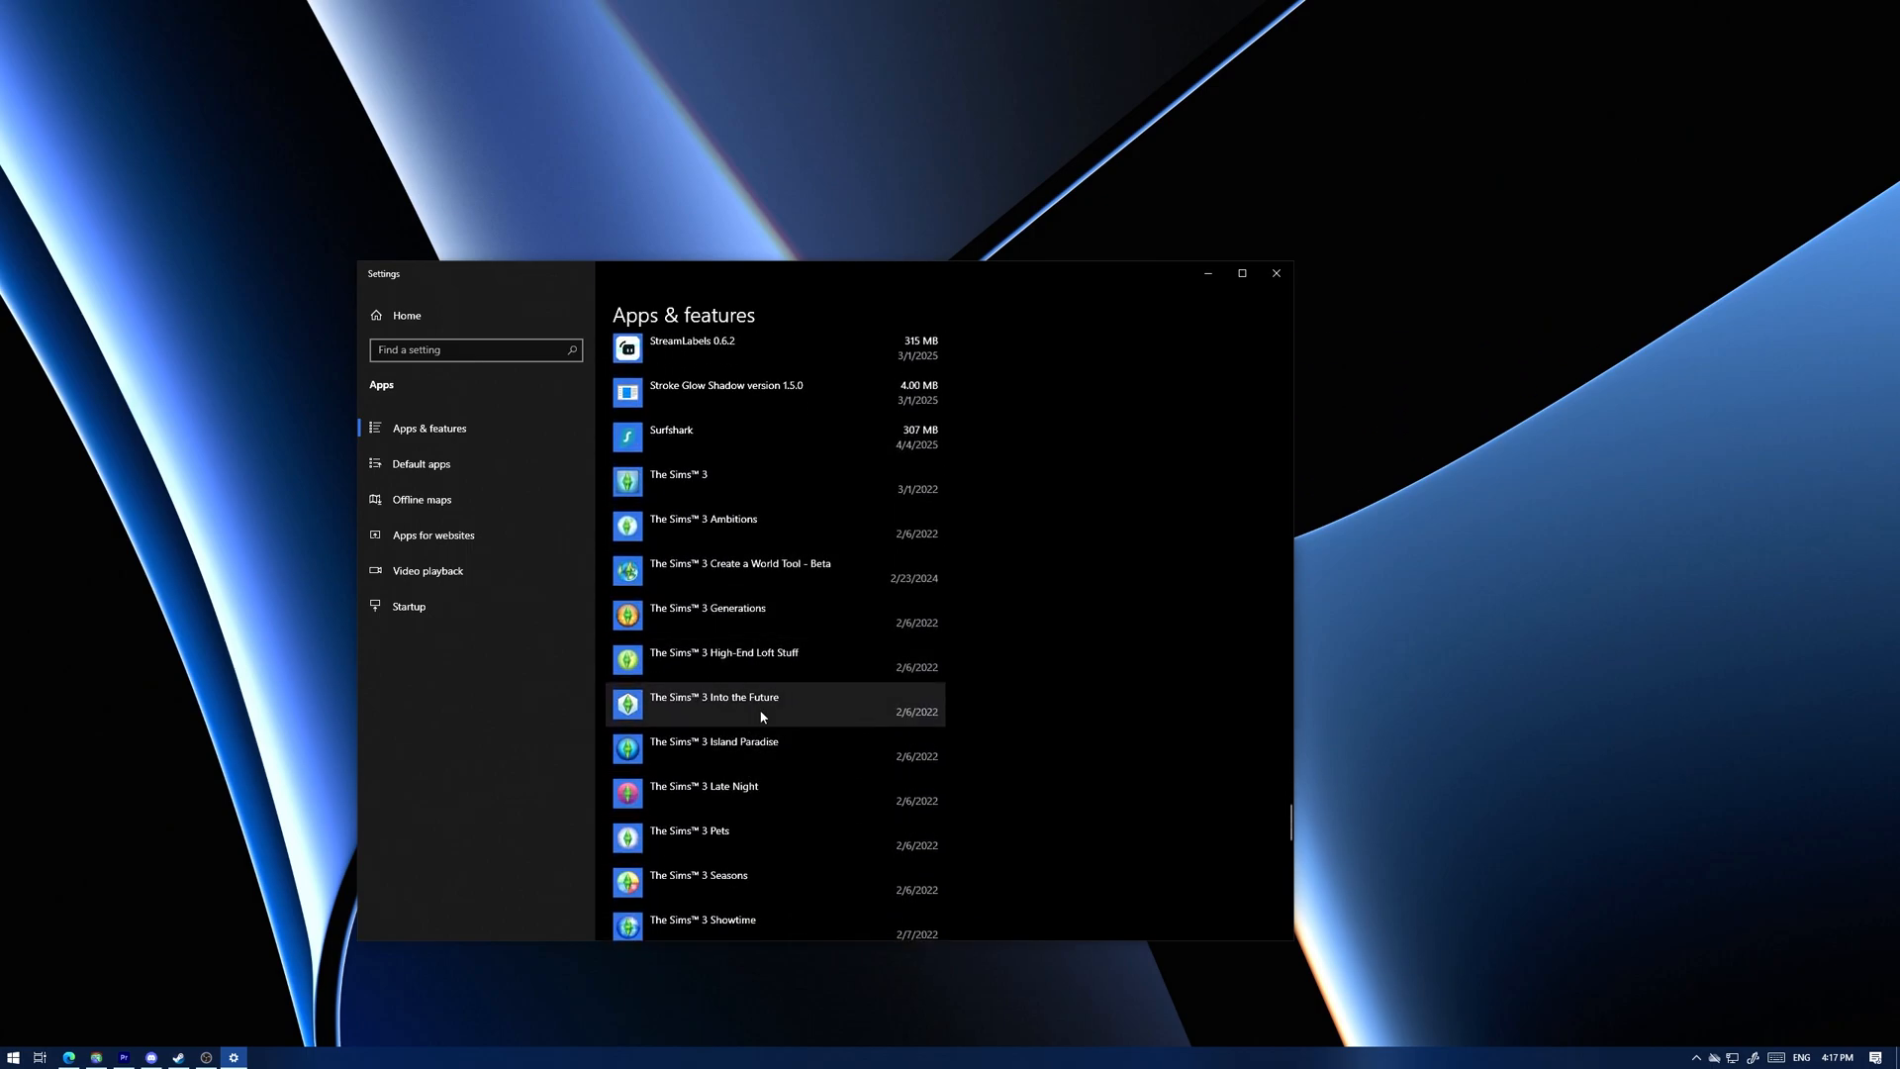
click(745, 715)
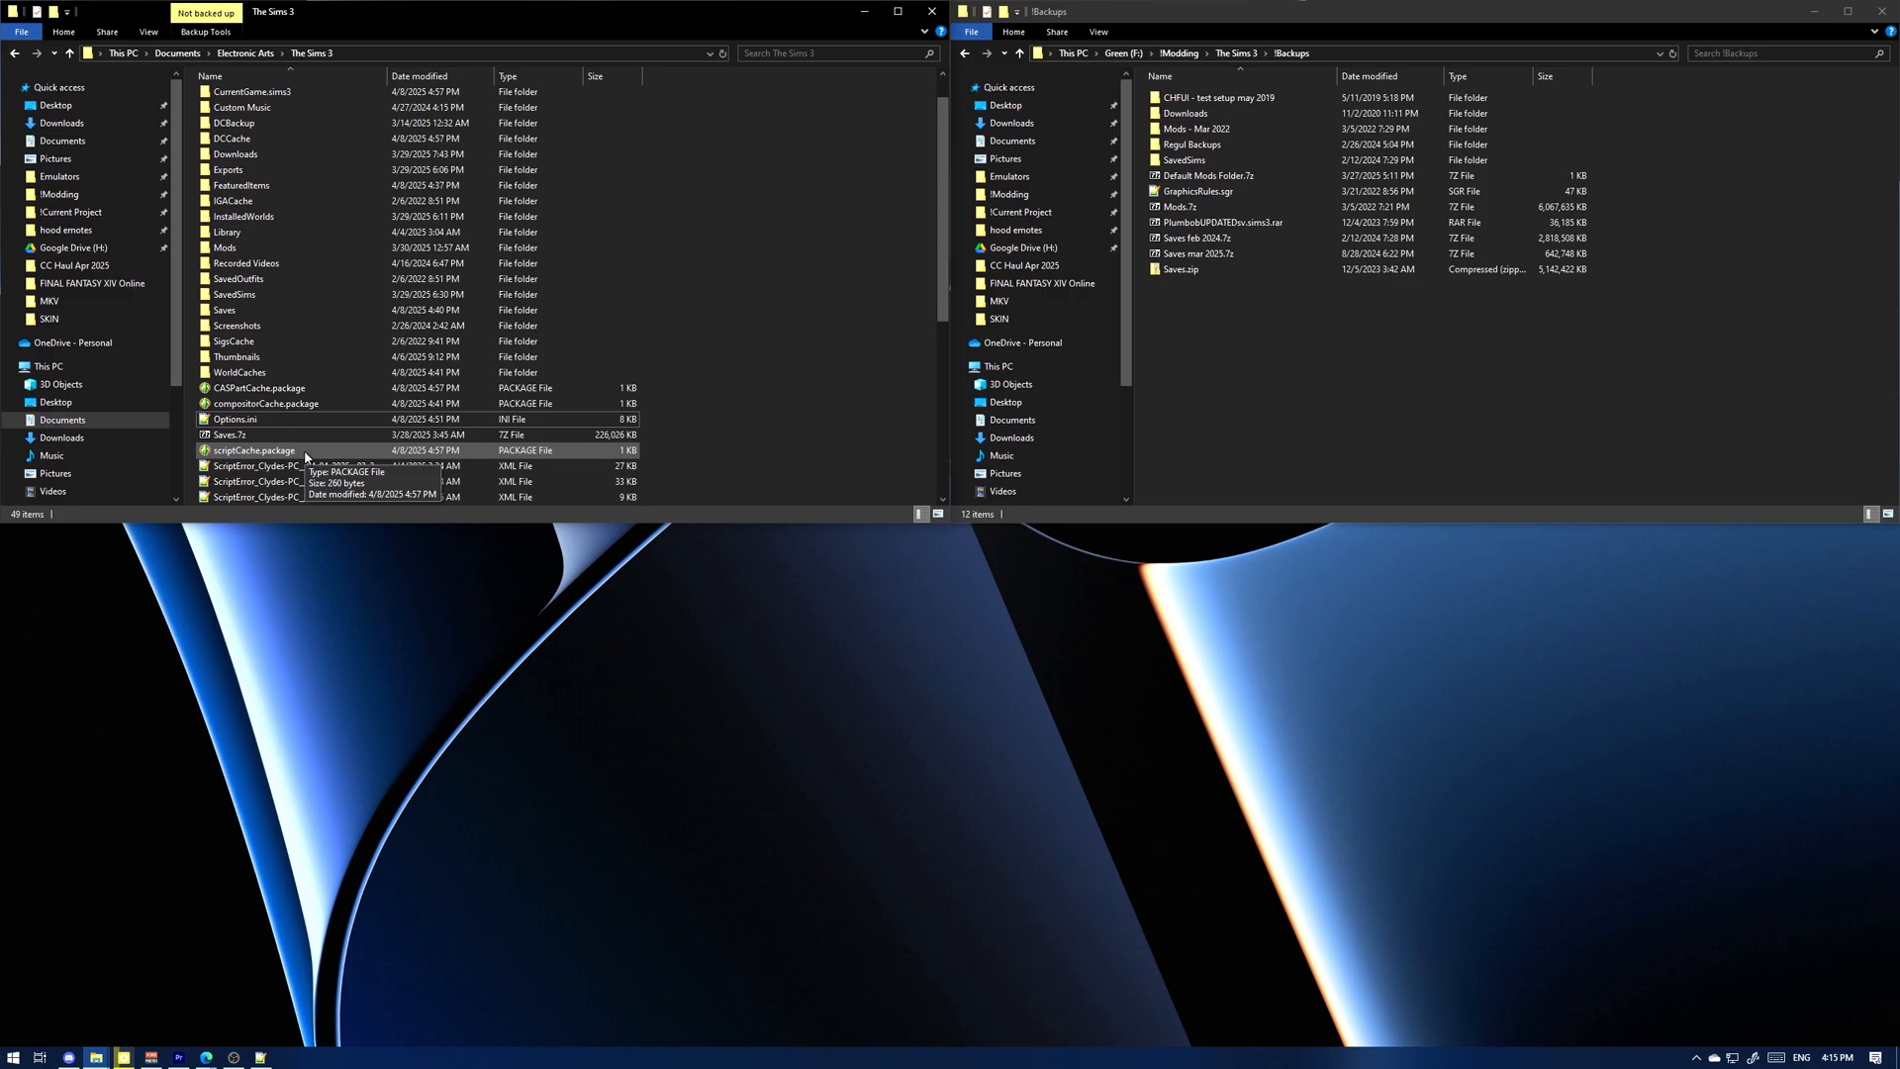
Step: Copy Options.ini from The Sims 3 documents folder into !Backups, and restore that backup over the original
click(235, 419)
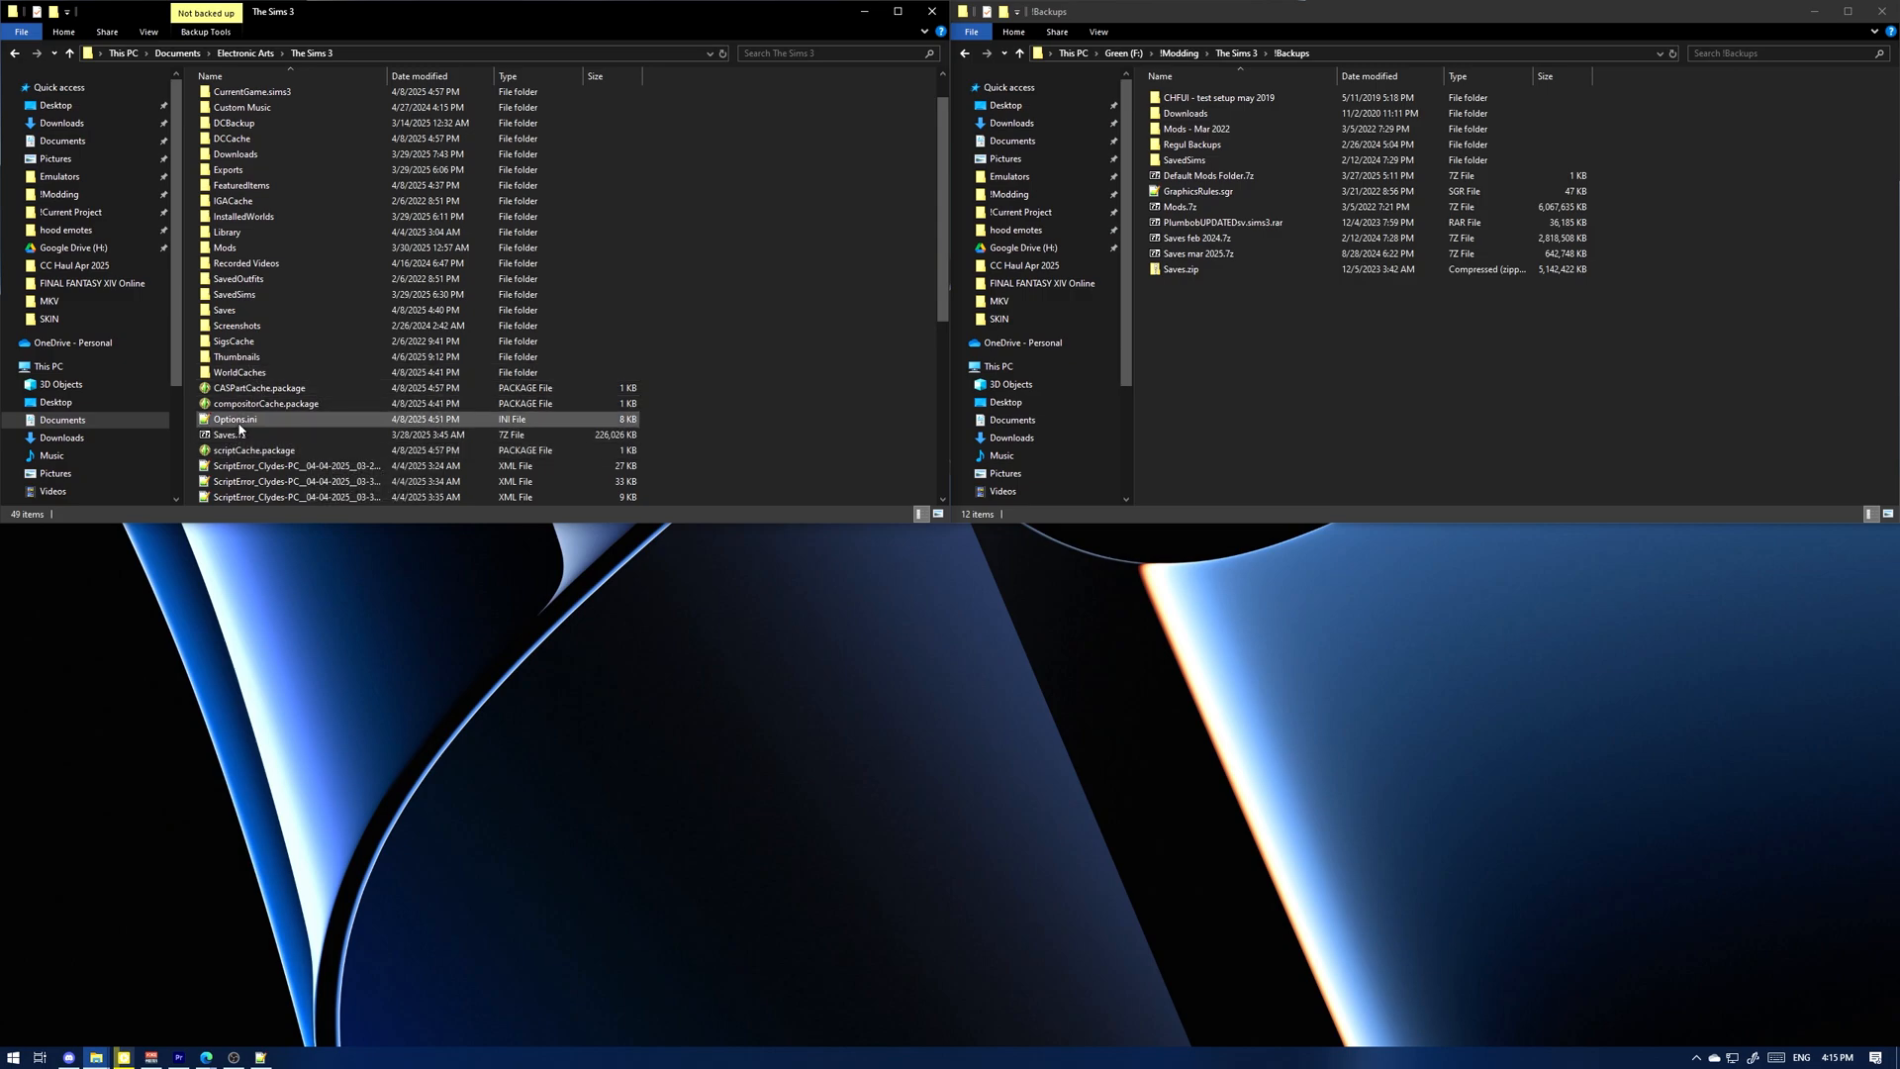
right_click(245, 425)
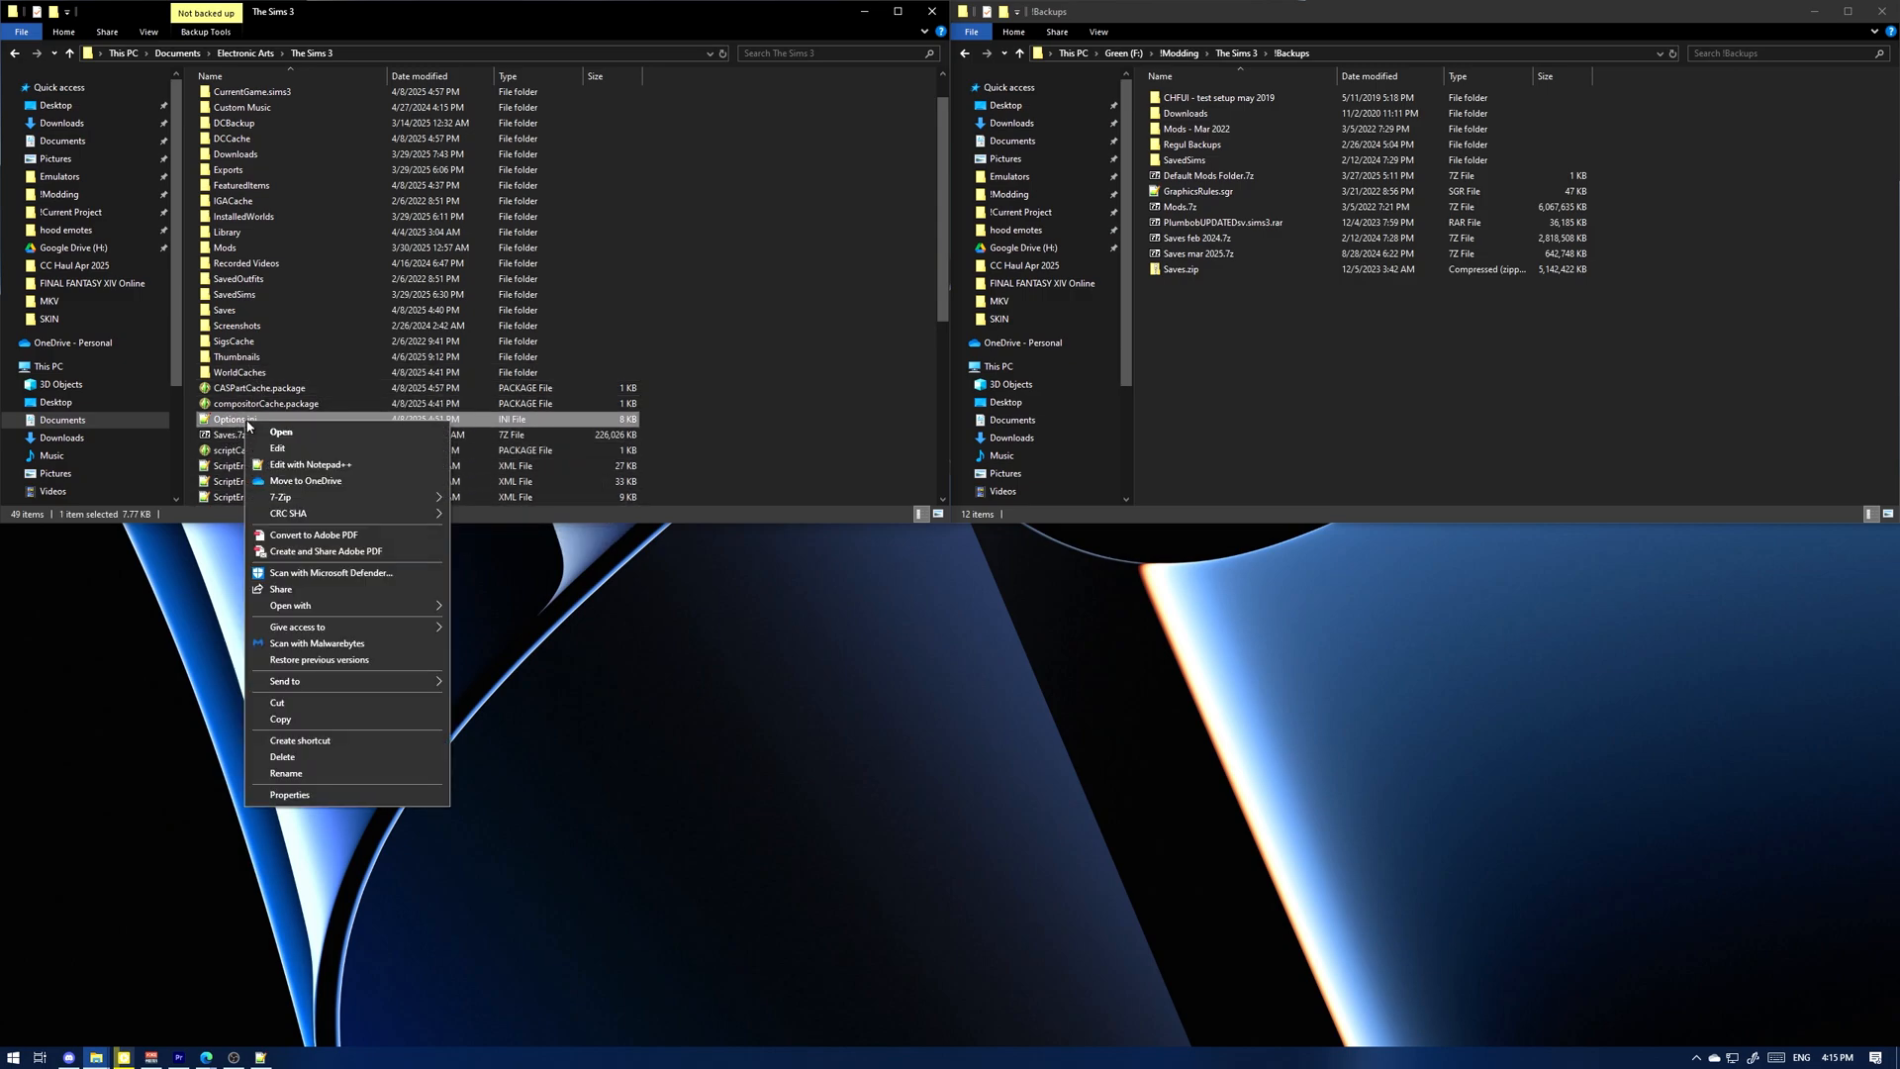
click(315, 732)
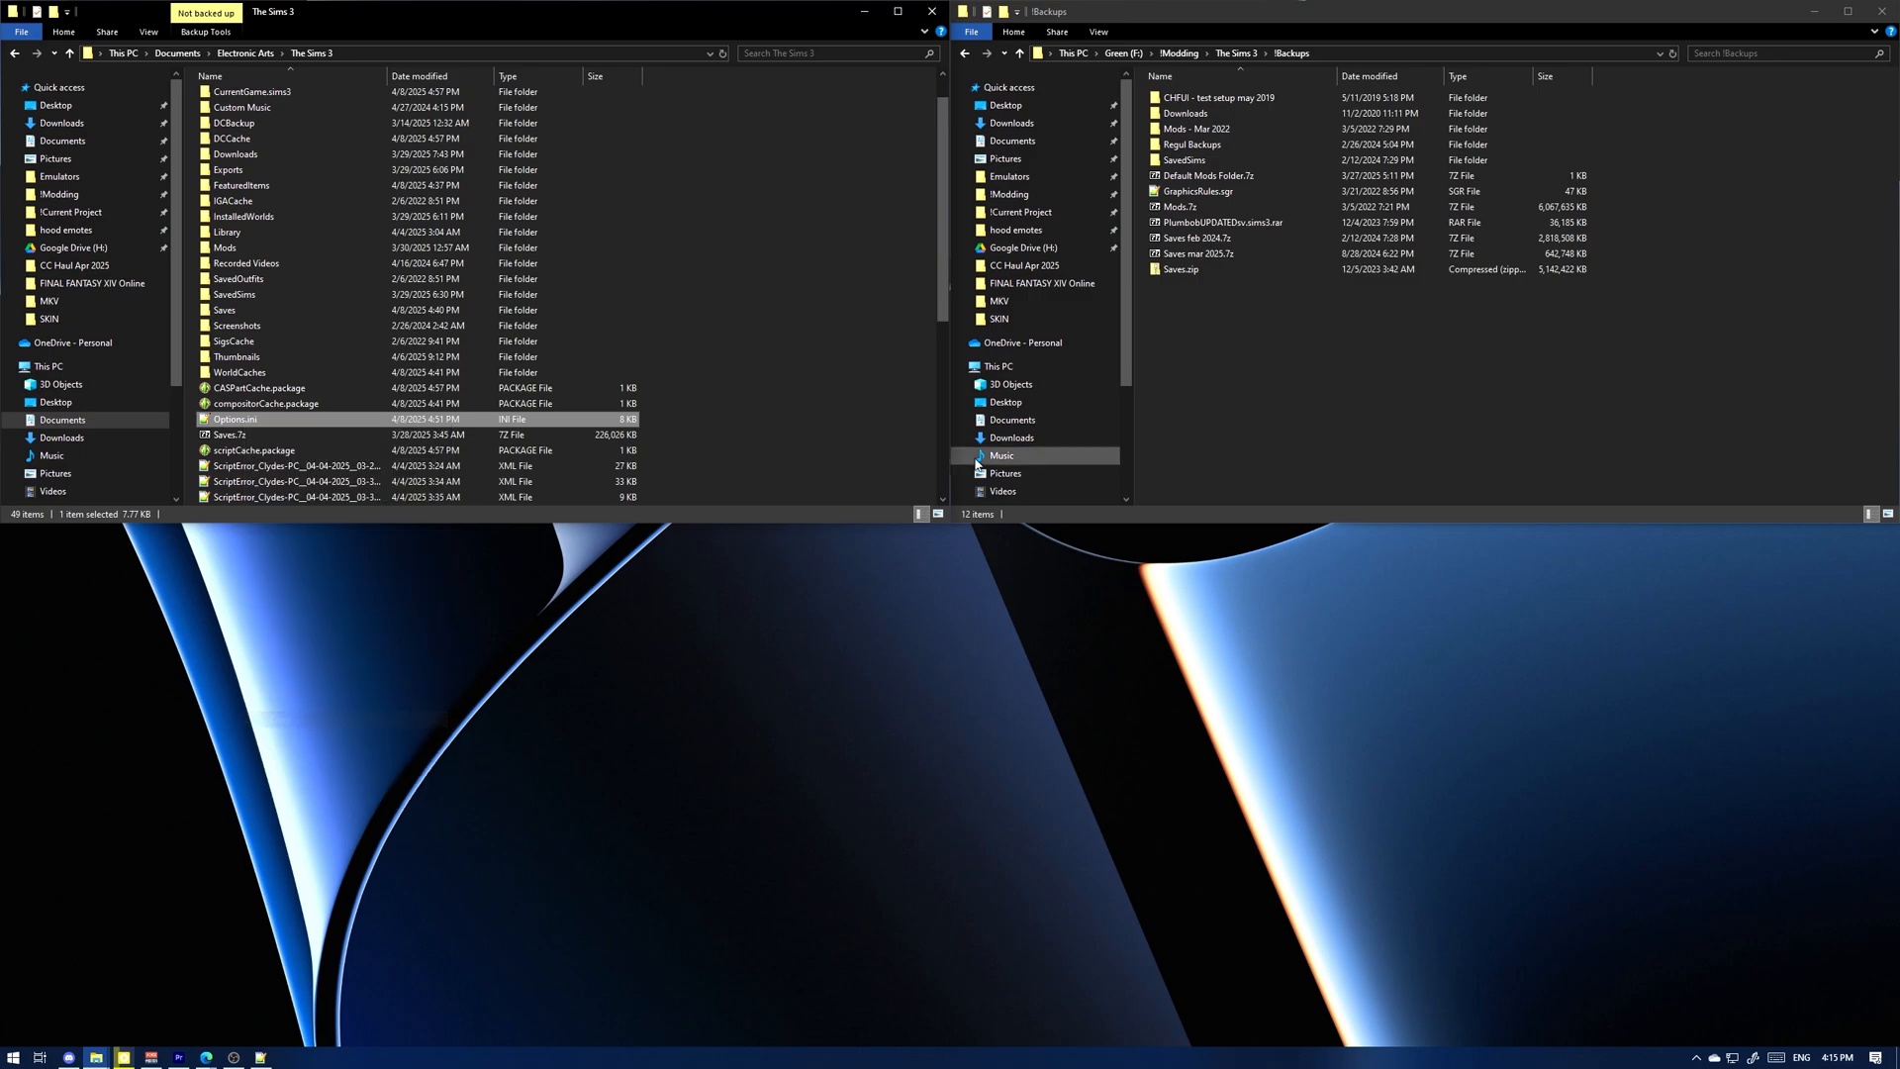
right_click(1235, 389)
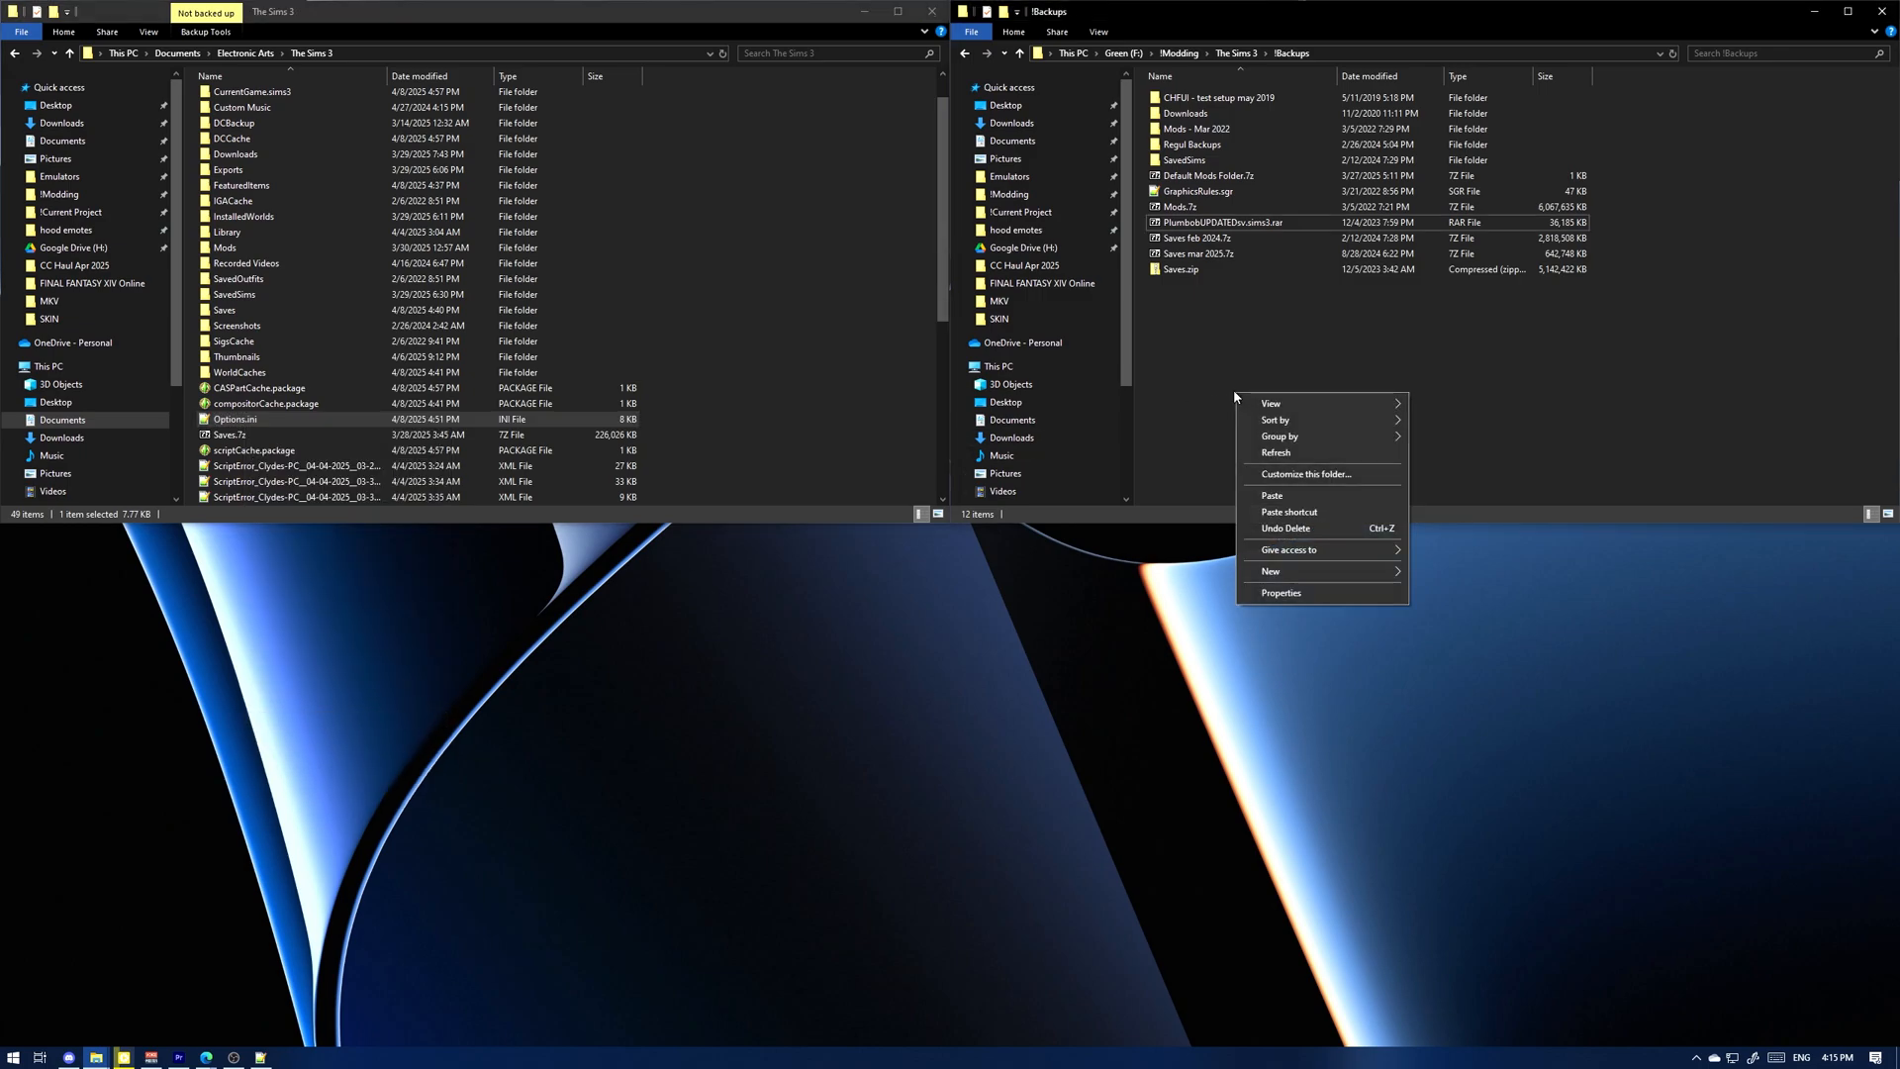
click(1274, 495)
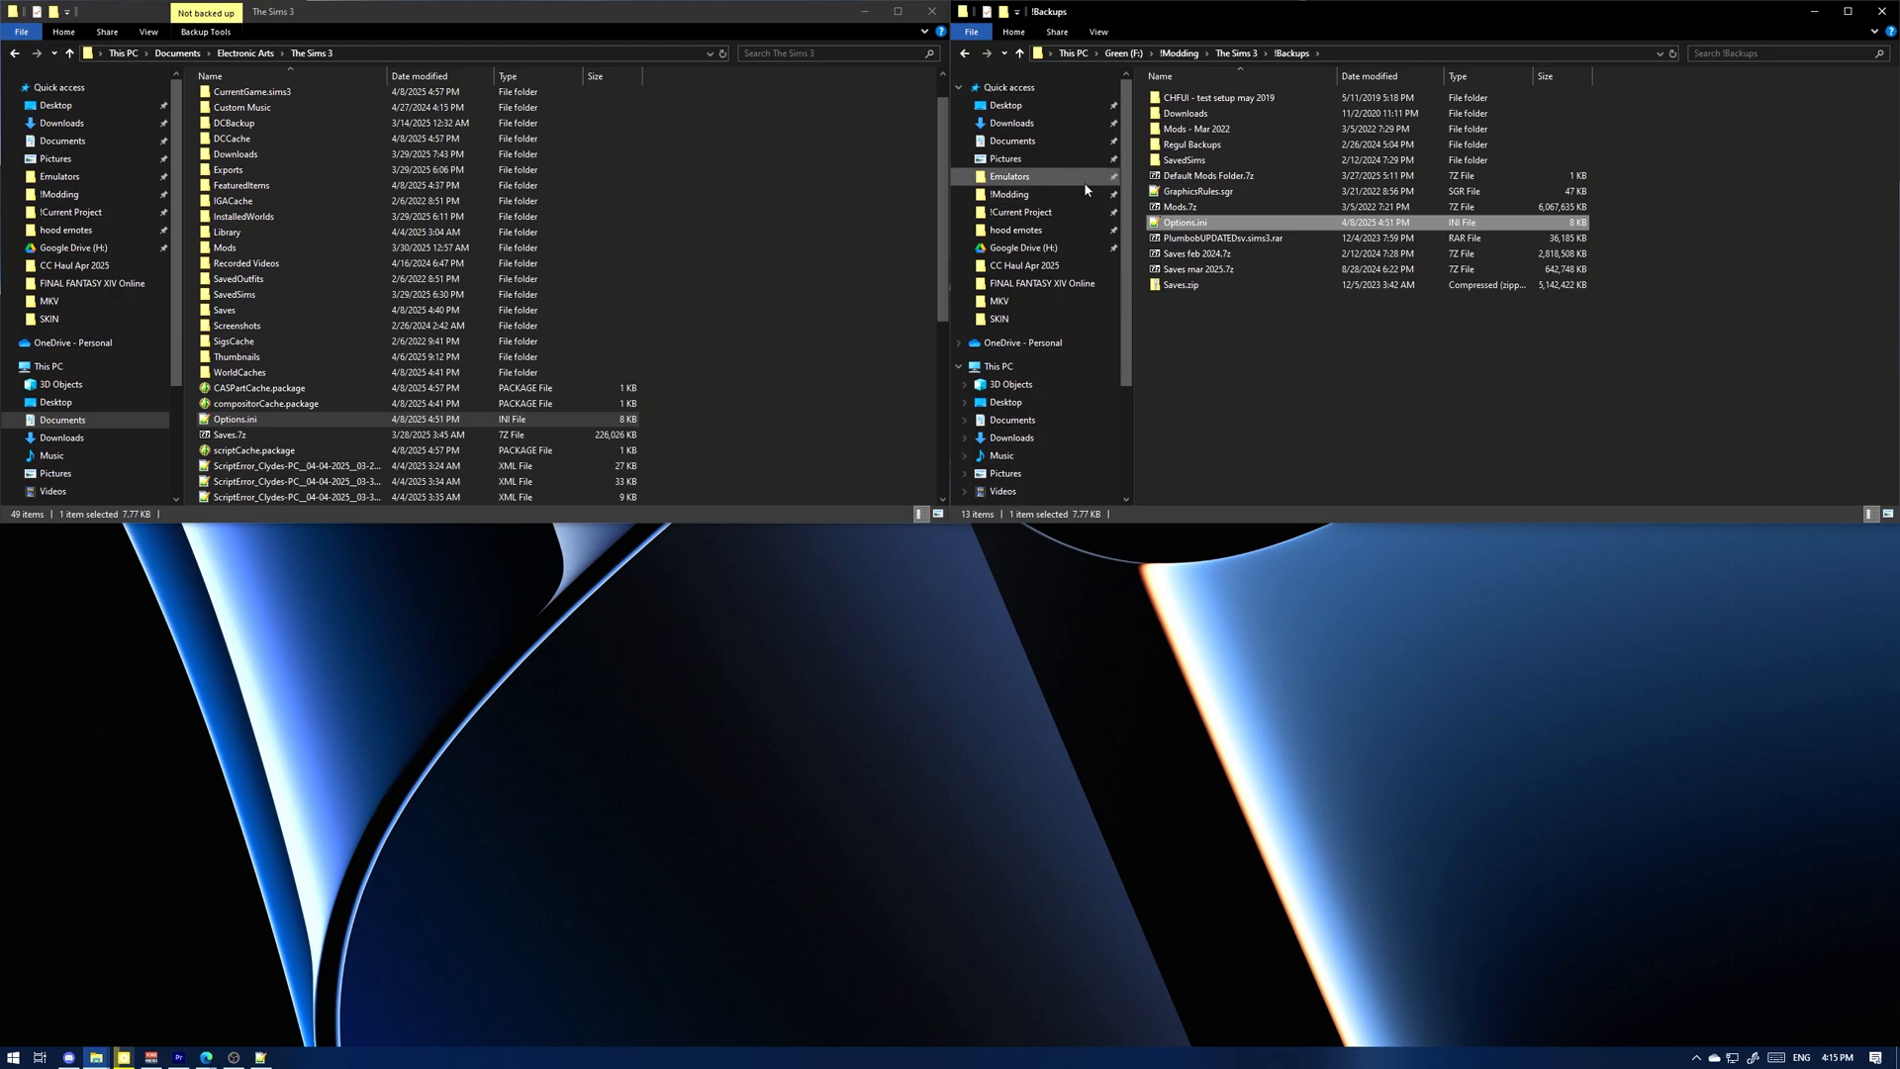
drag(1225, 226, 904, 420)
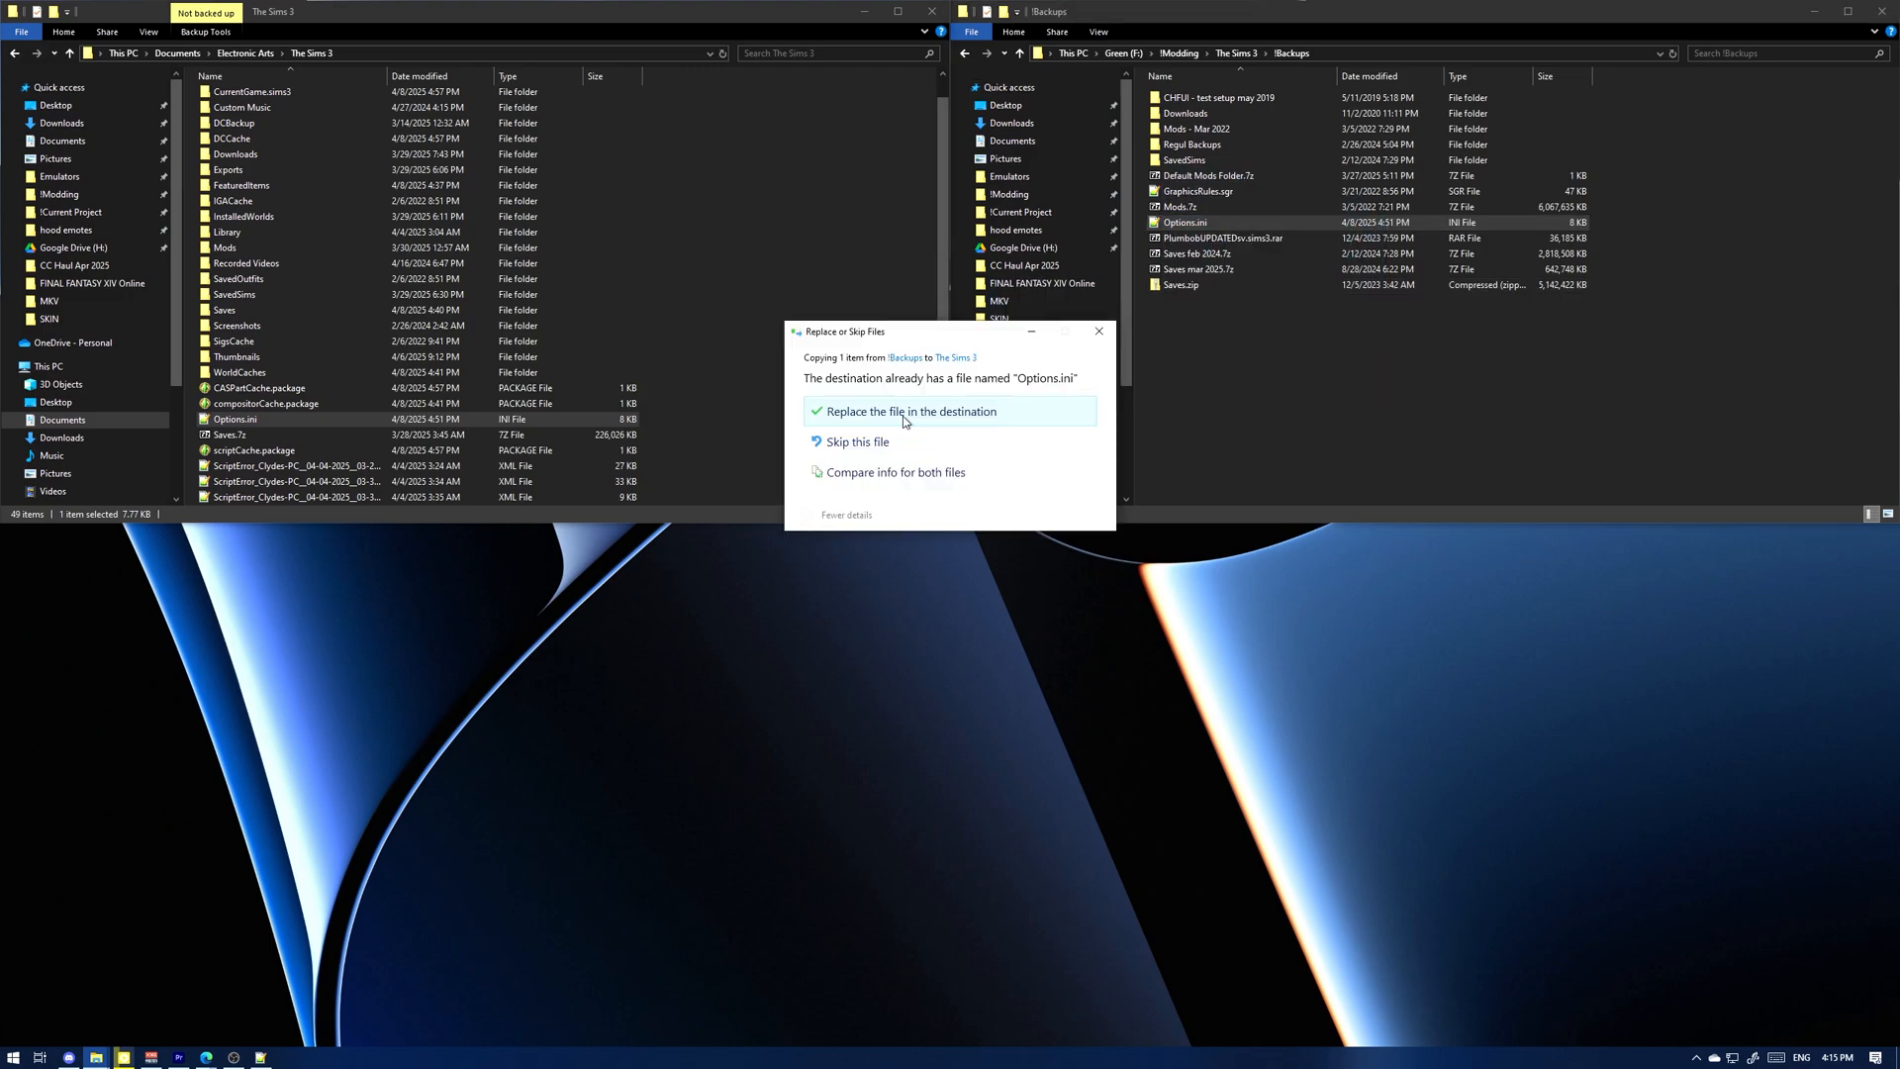
click(903, 420)
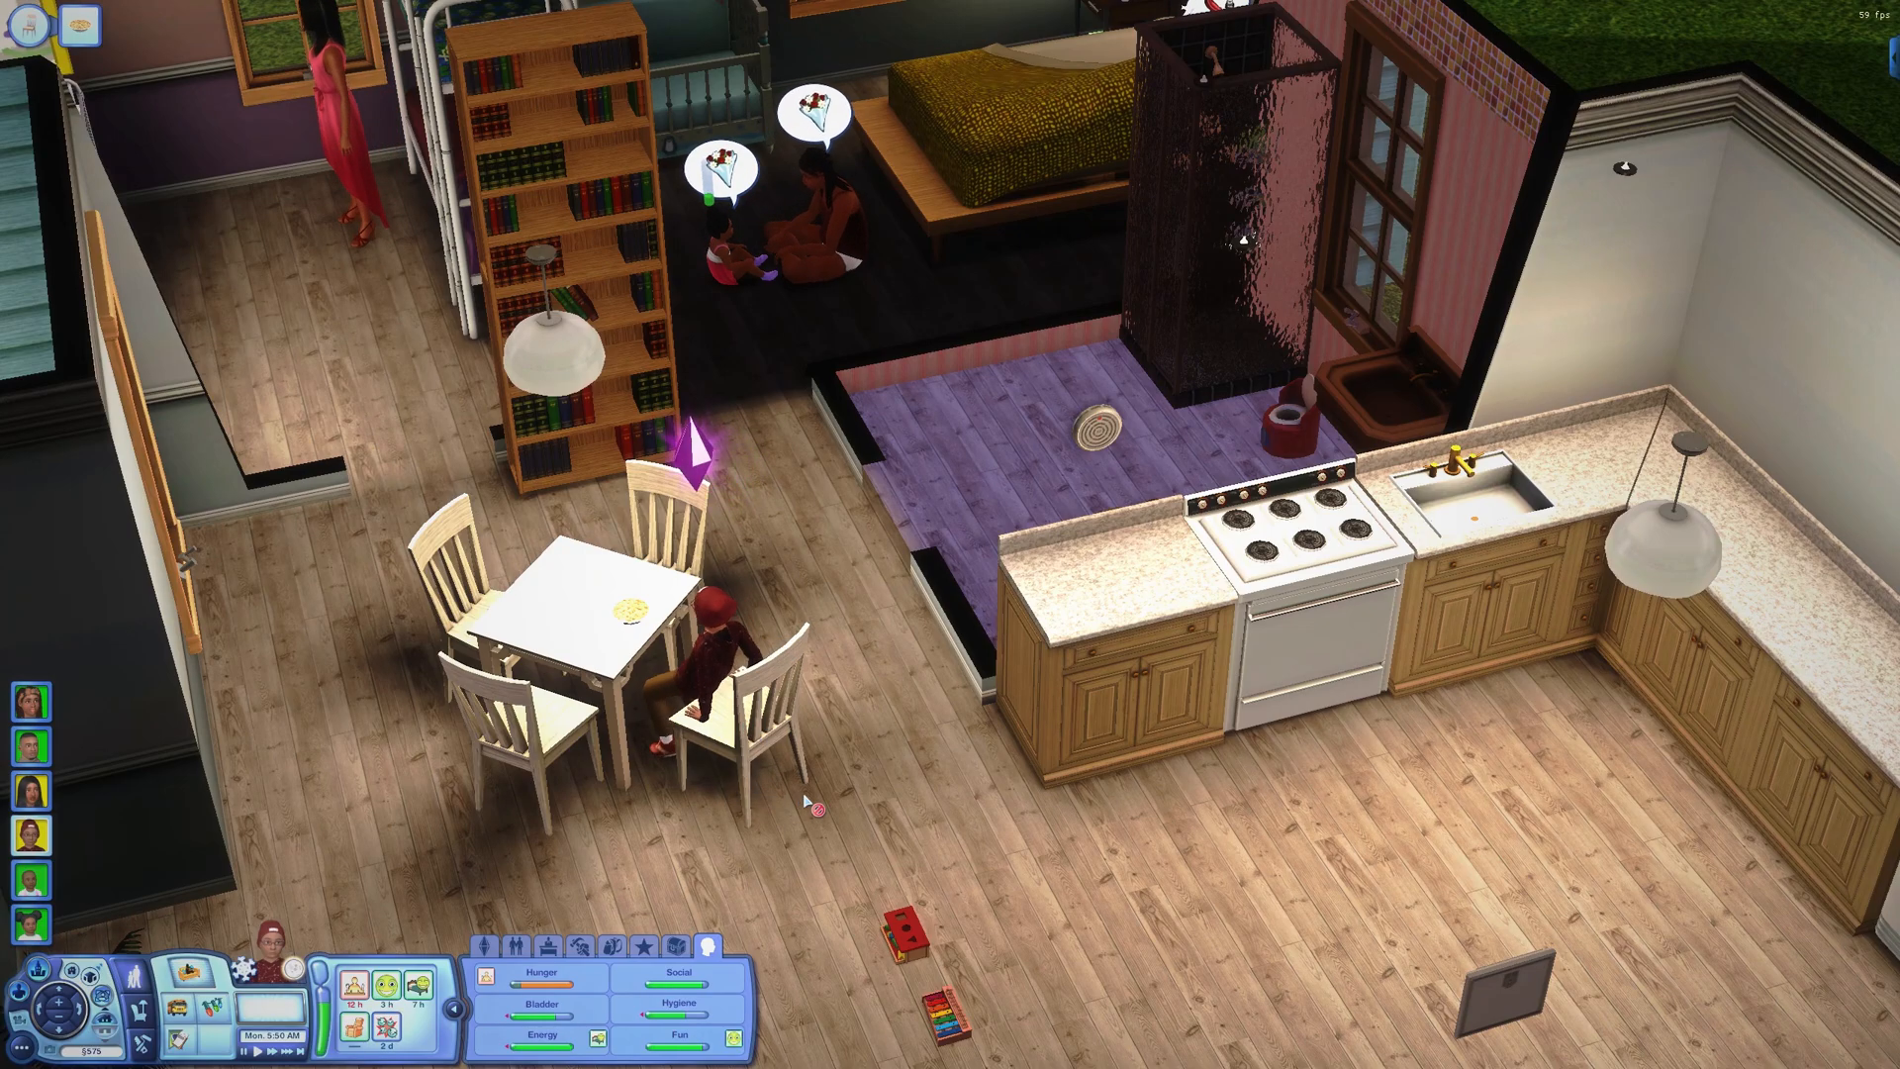
Step: In The Sims 3, switch control to the Sim in the long pink dress and have her use the fridge
scroll(693, 782, up, 3)
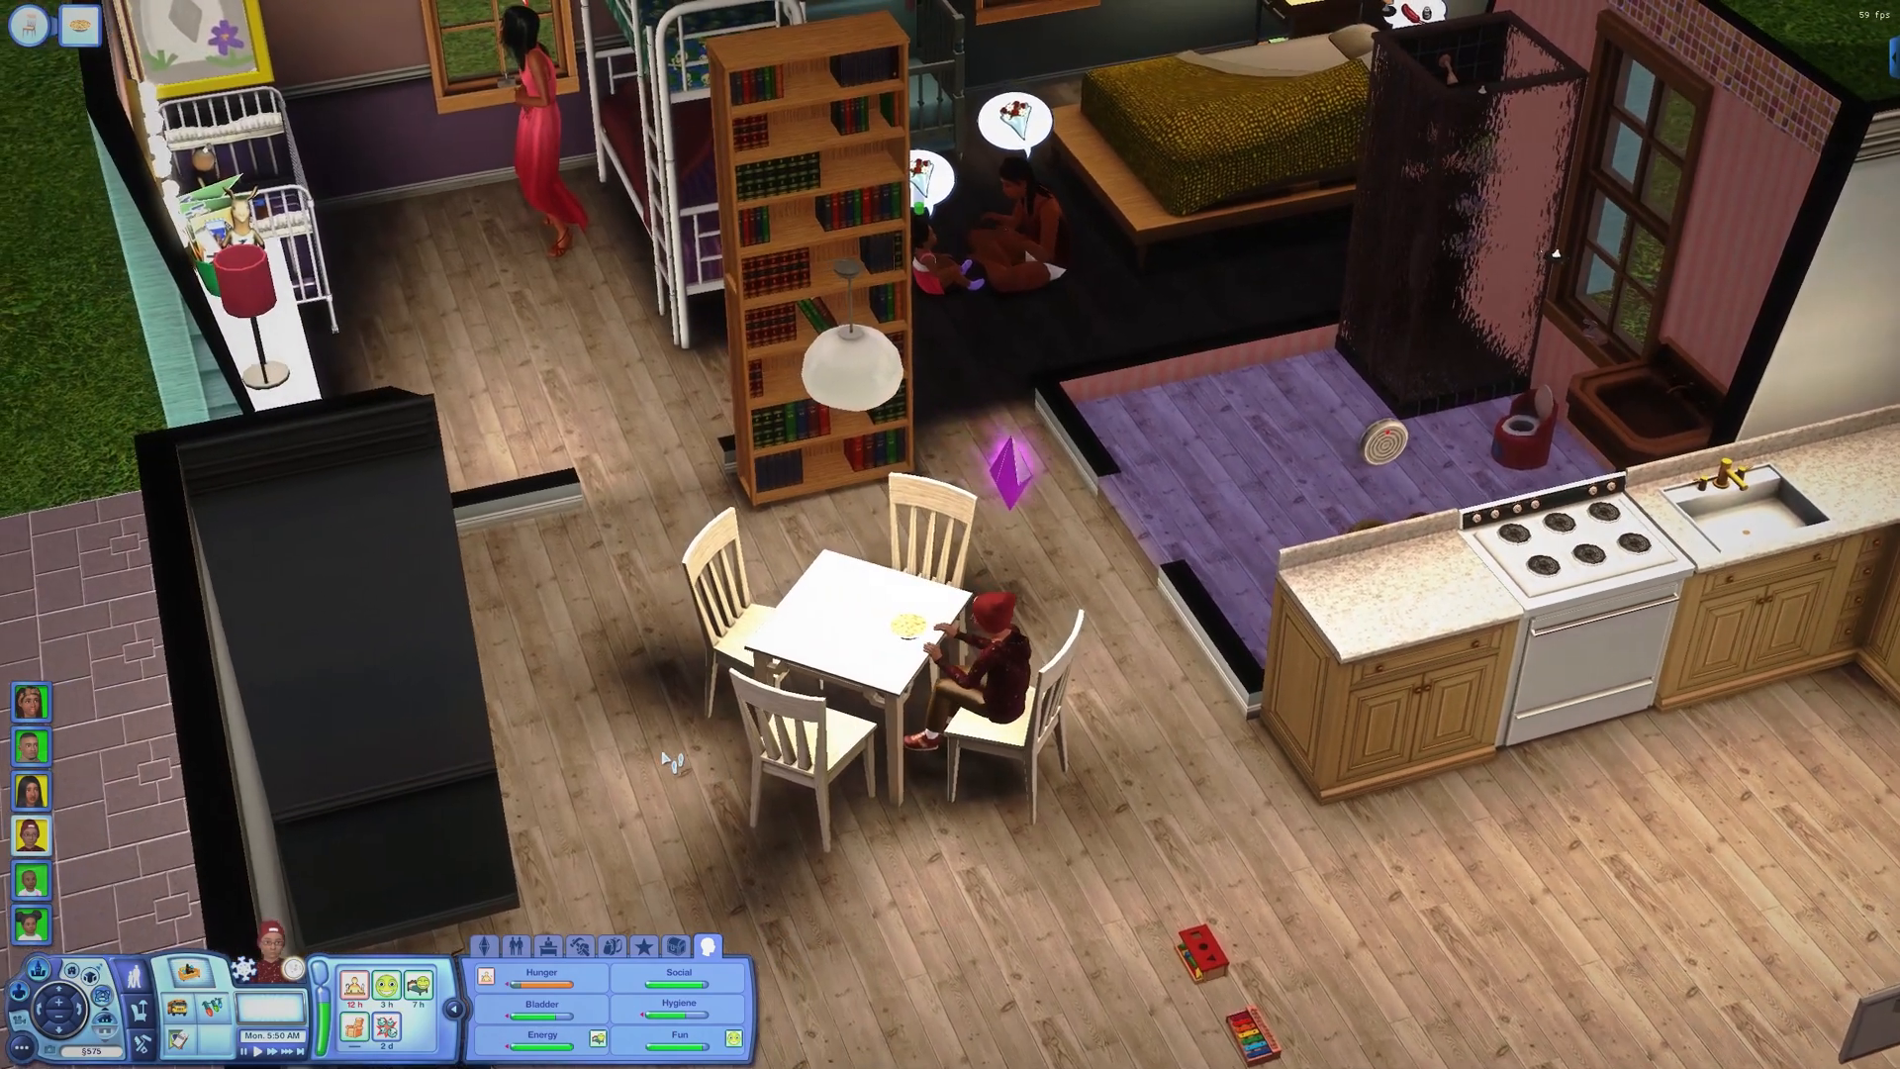
scroll(667, 759, down, 1)
right_click(579, 154)
scroll(896, 614, down, 4)
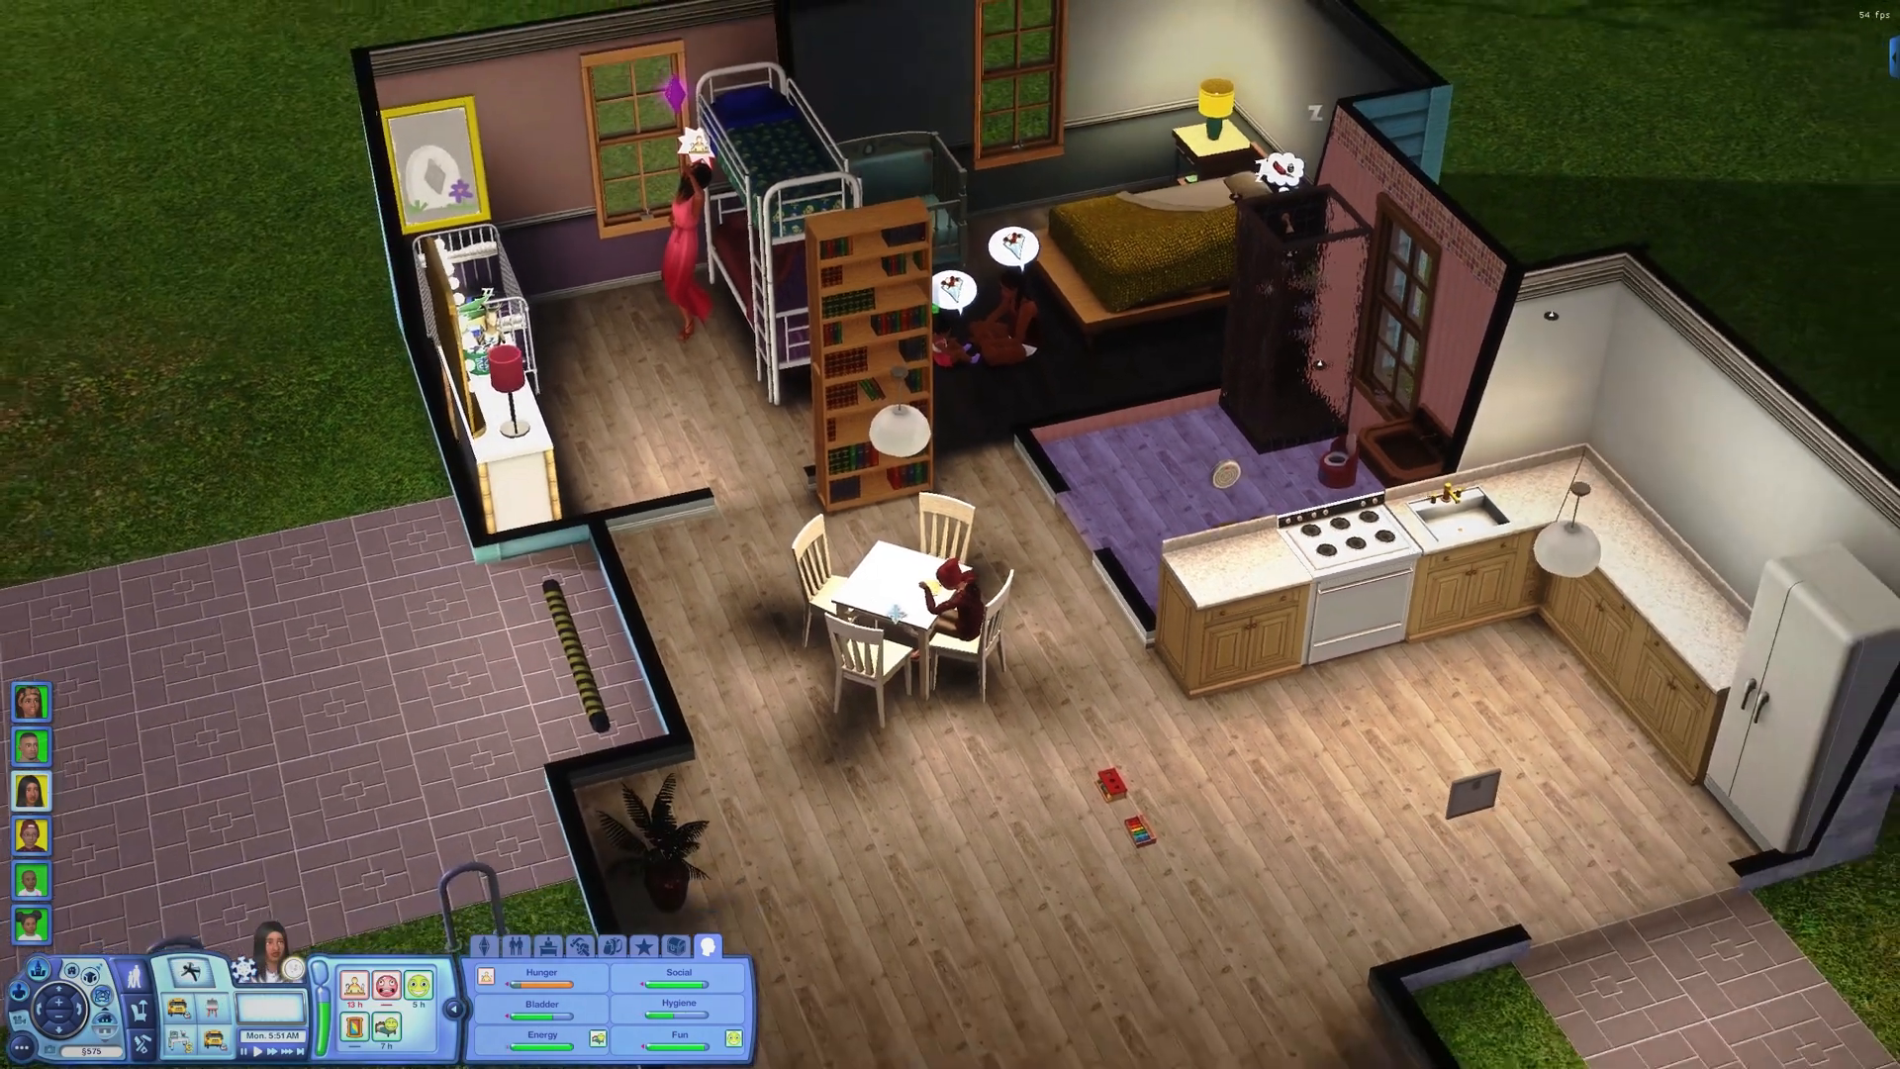
scroll(895, 614, down, 2)
click(1381, 623)
click(1326, 569)
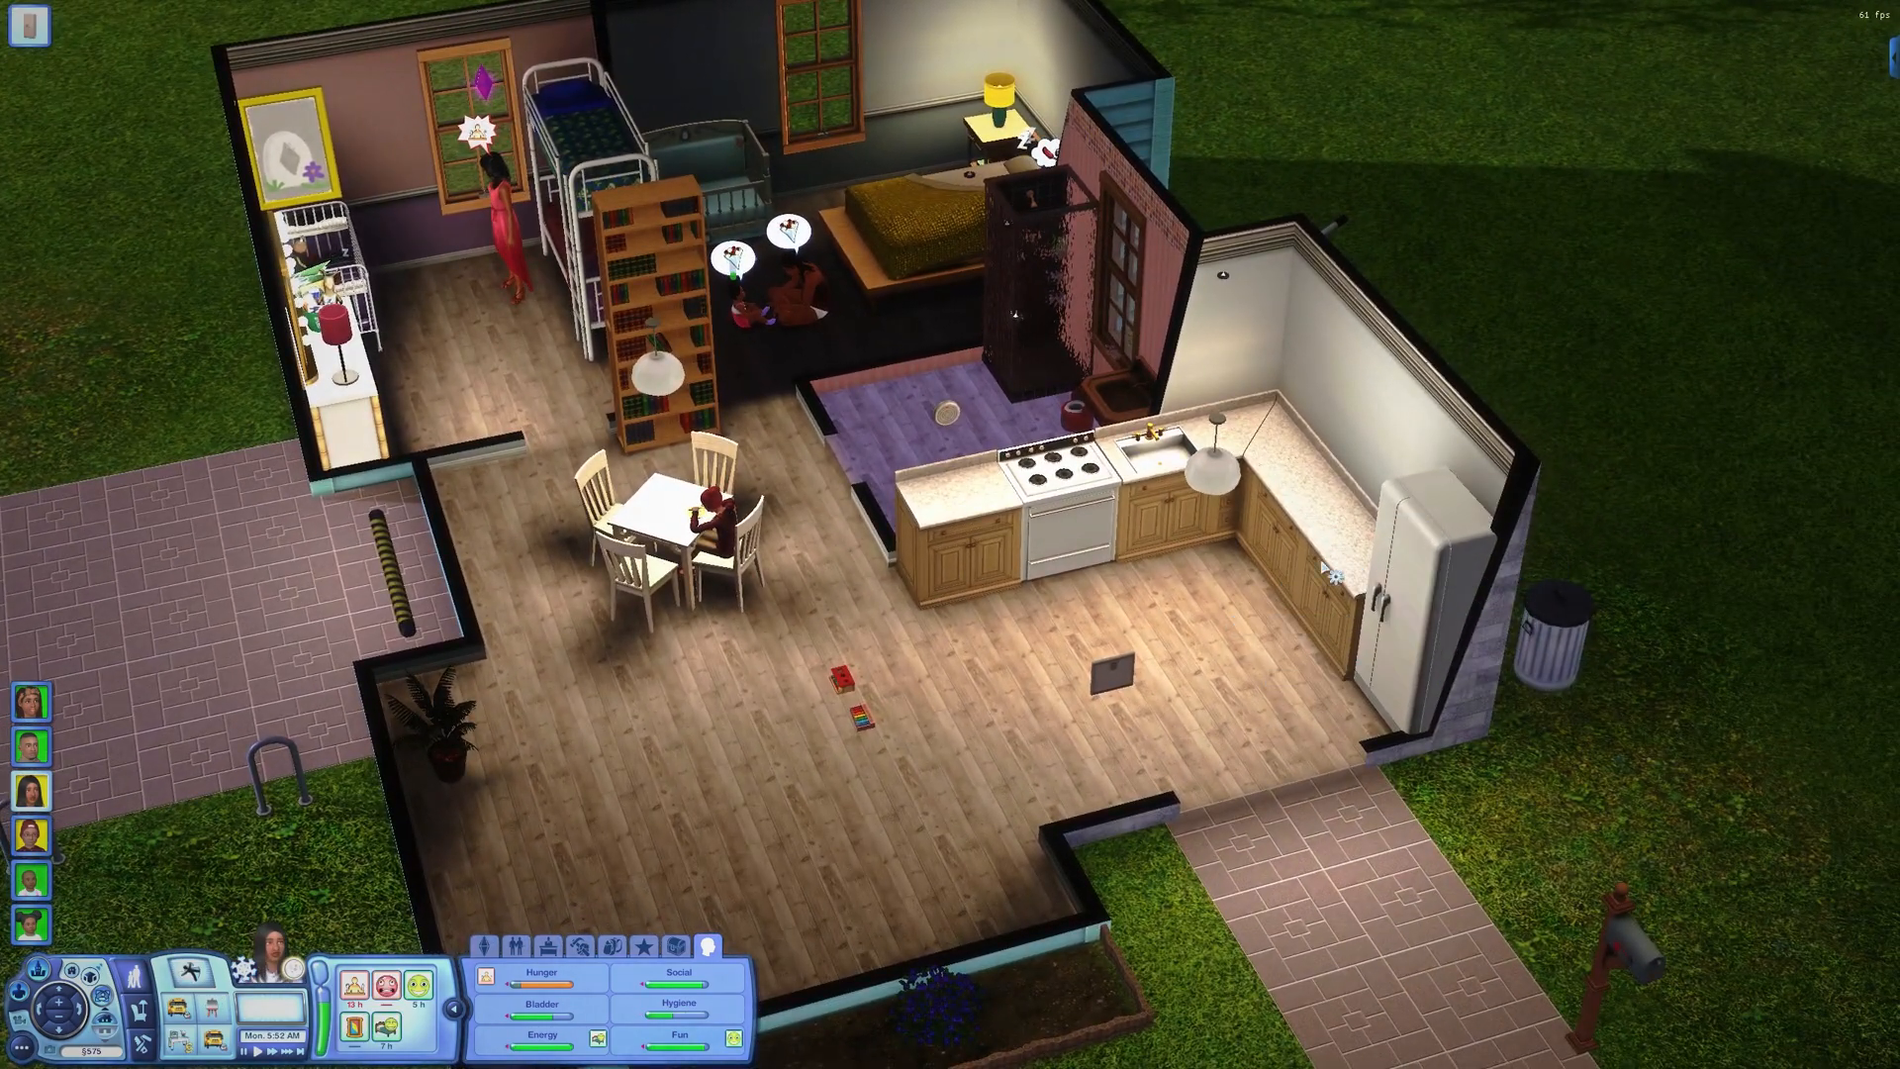
Step: Switch control to the child in the red hat at the table, and from there to the woman sitting with the toddler
scroll(752, 489, up, 3)
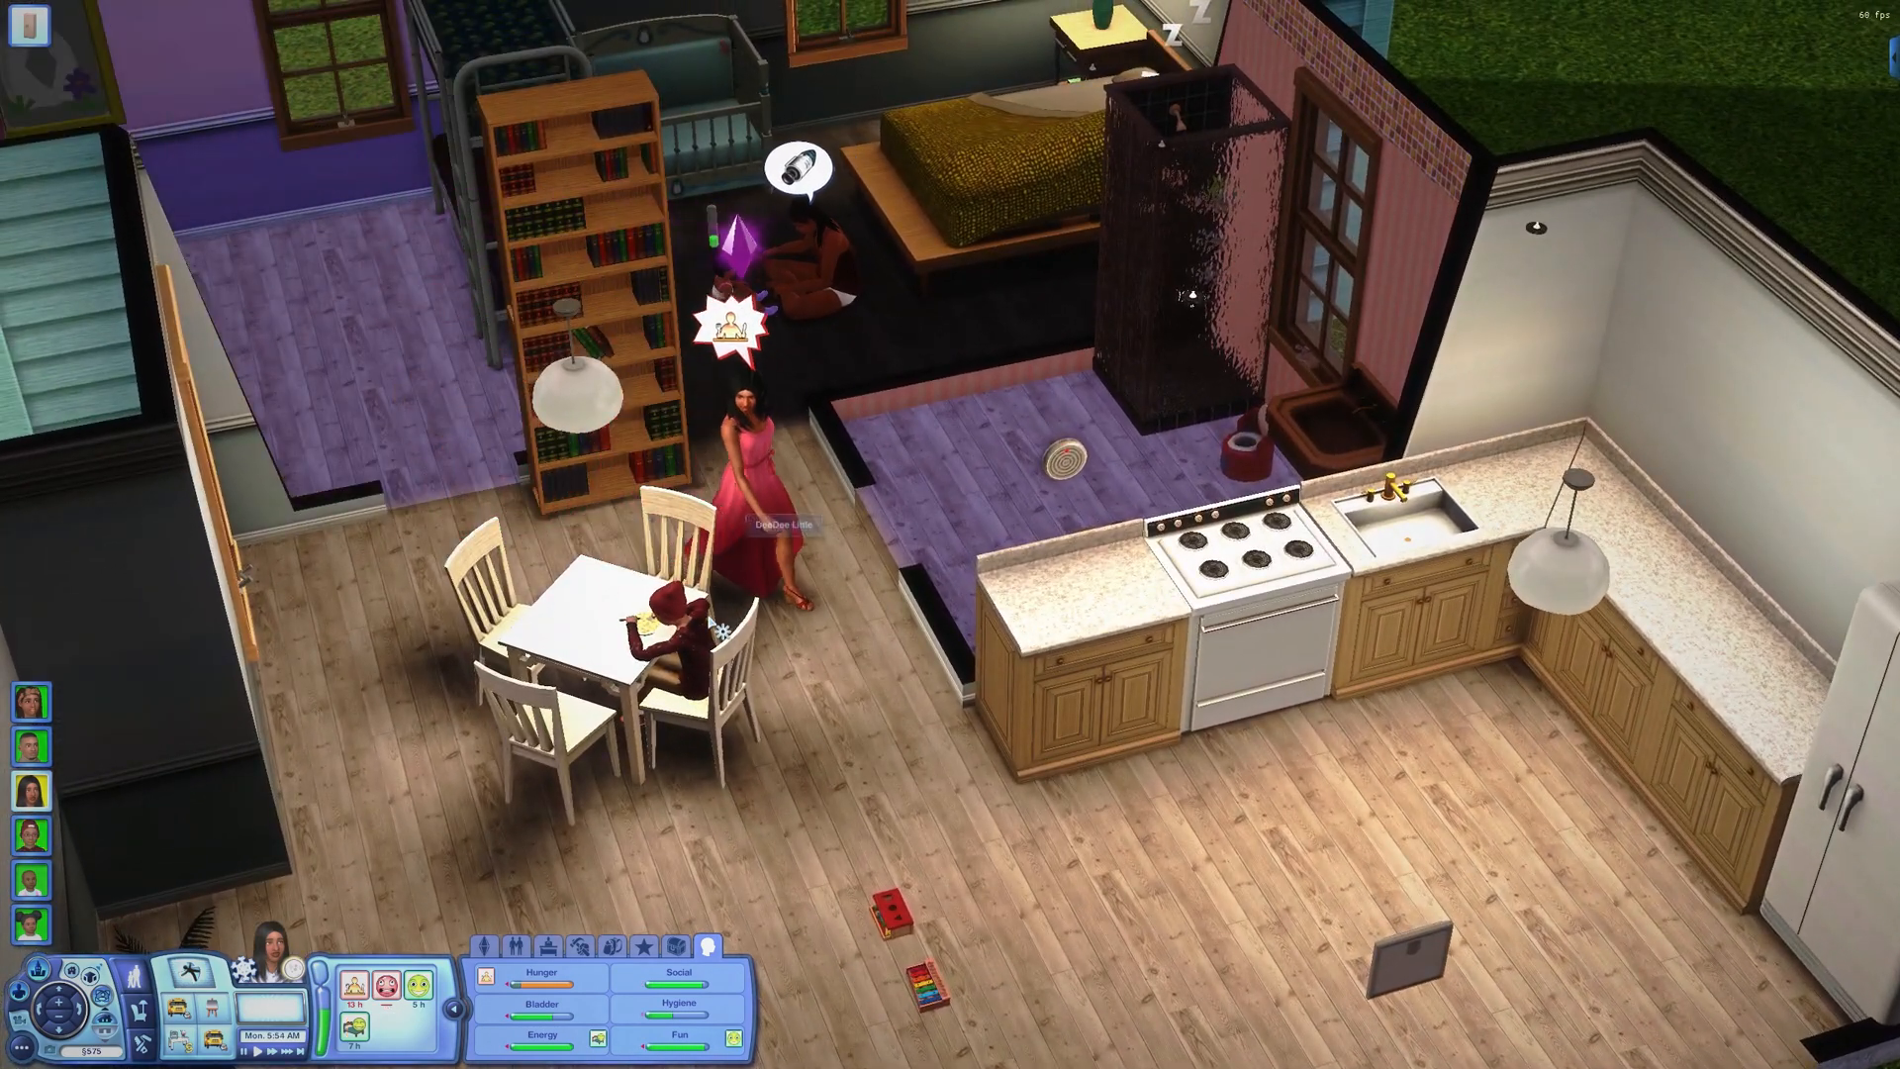
click(704, 638)
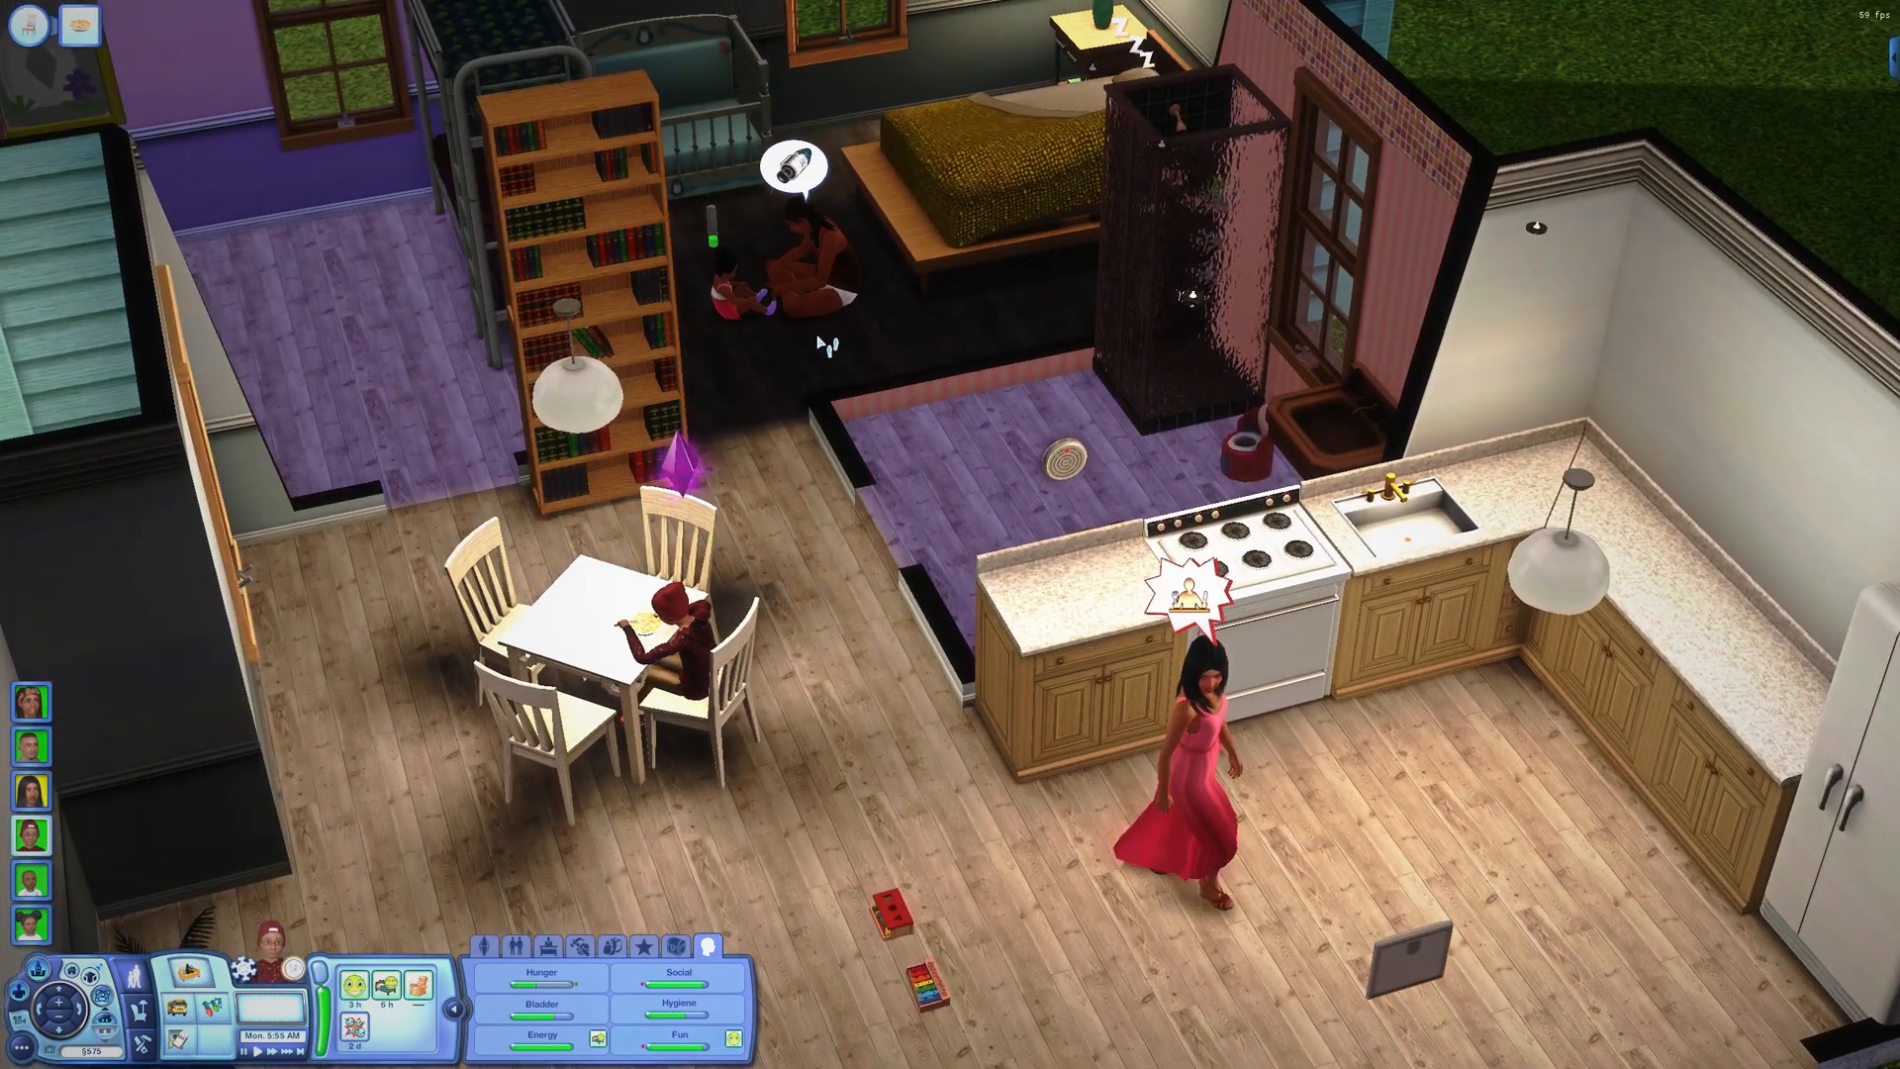
click(837, 269)
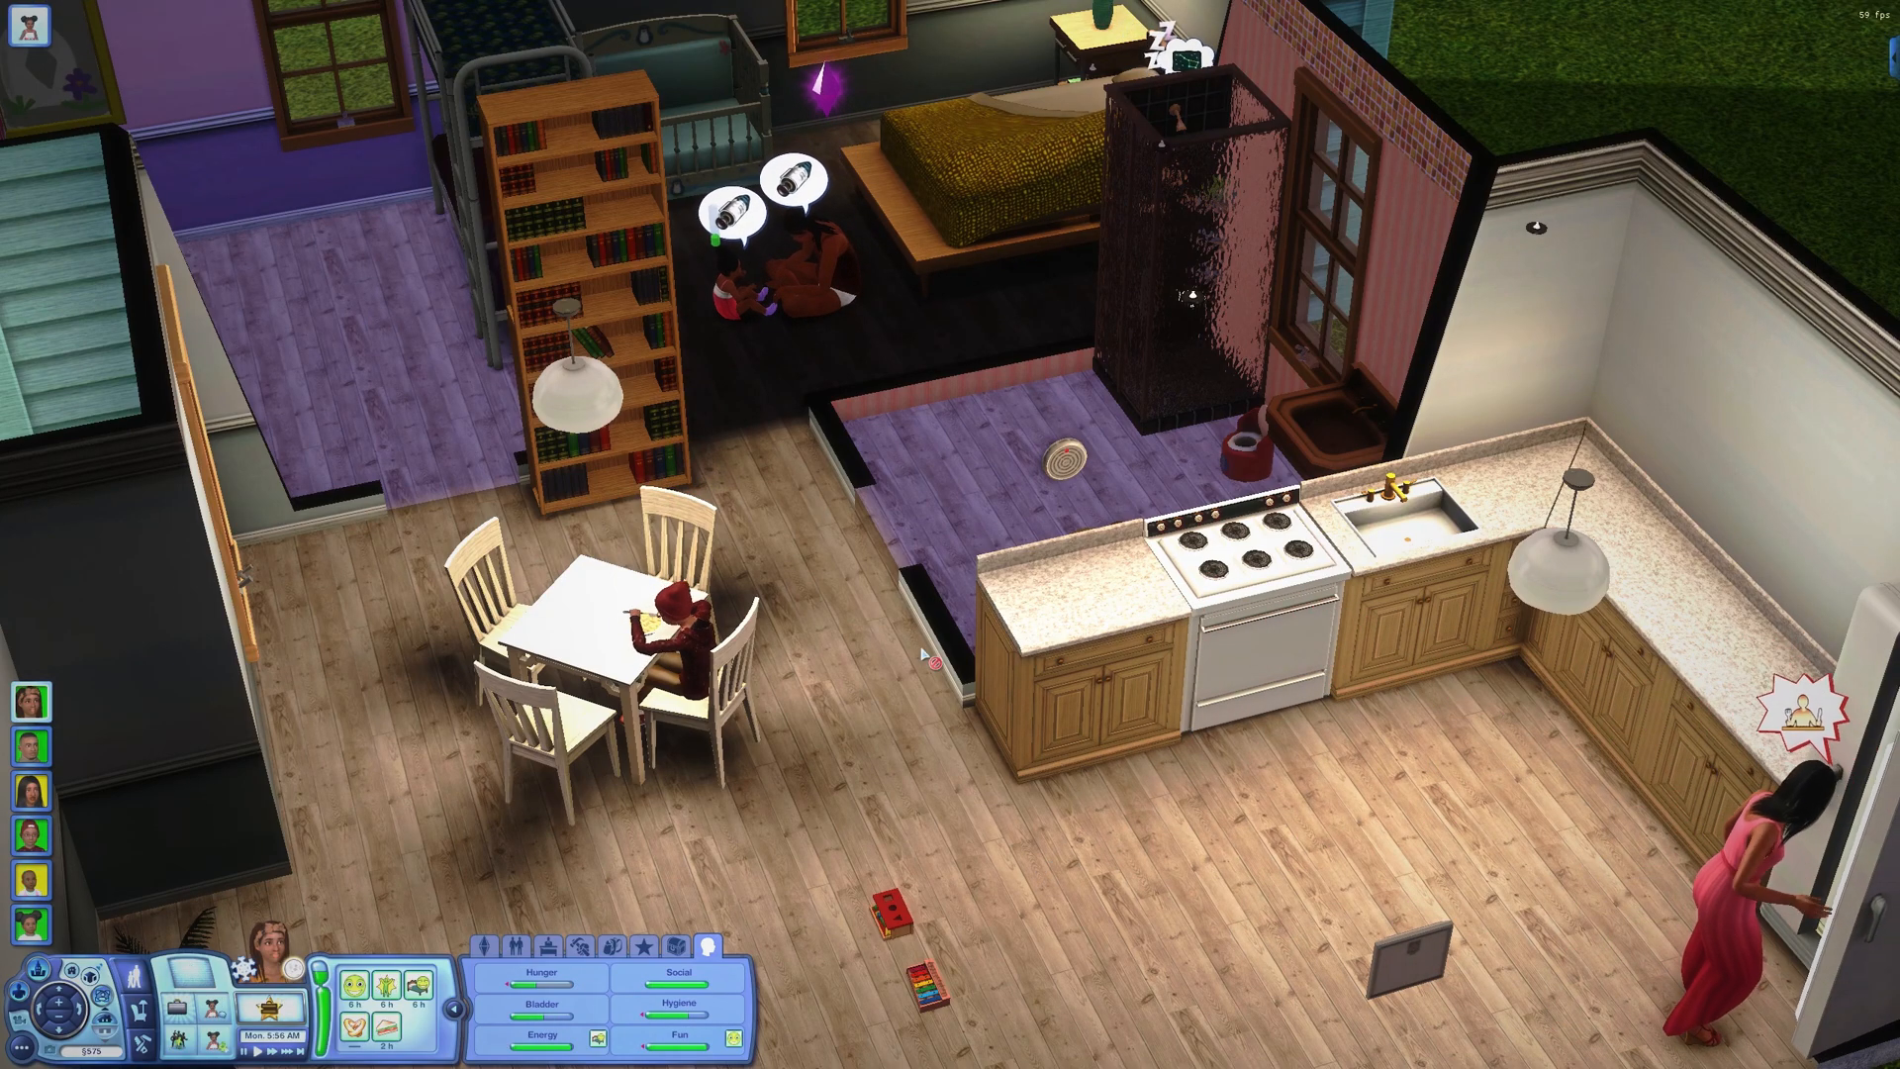
Step: Switch control back to the child in the red hat beside the dining table
drag(849, 348, 901, 524)
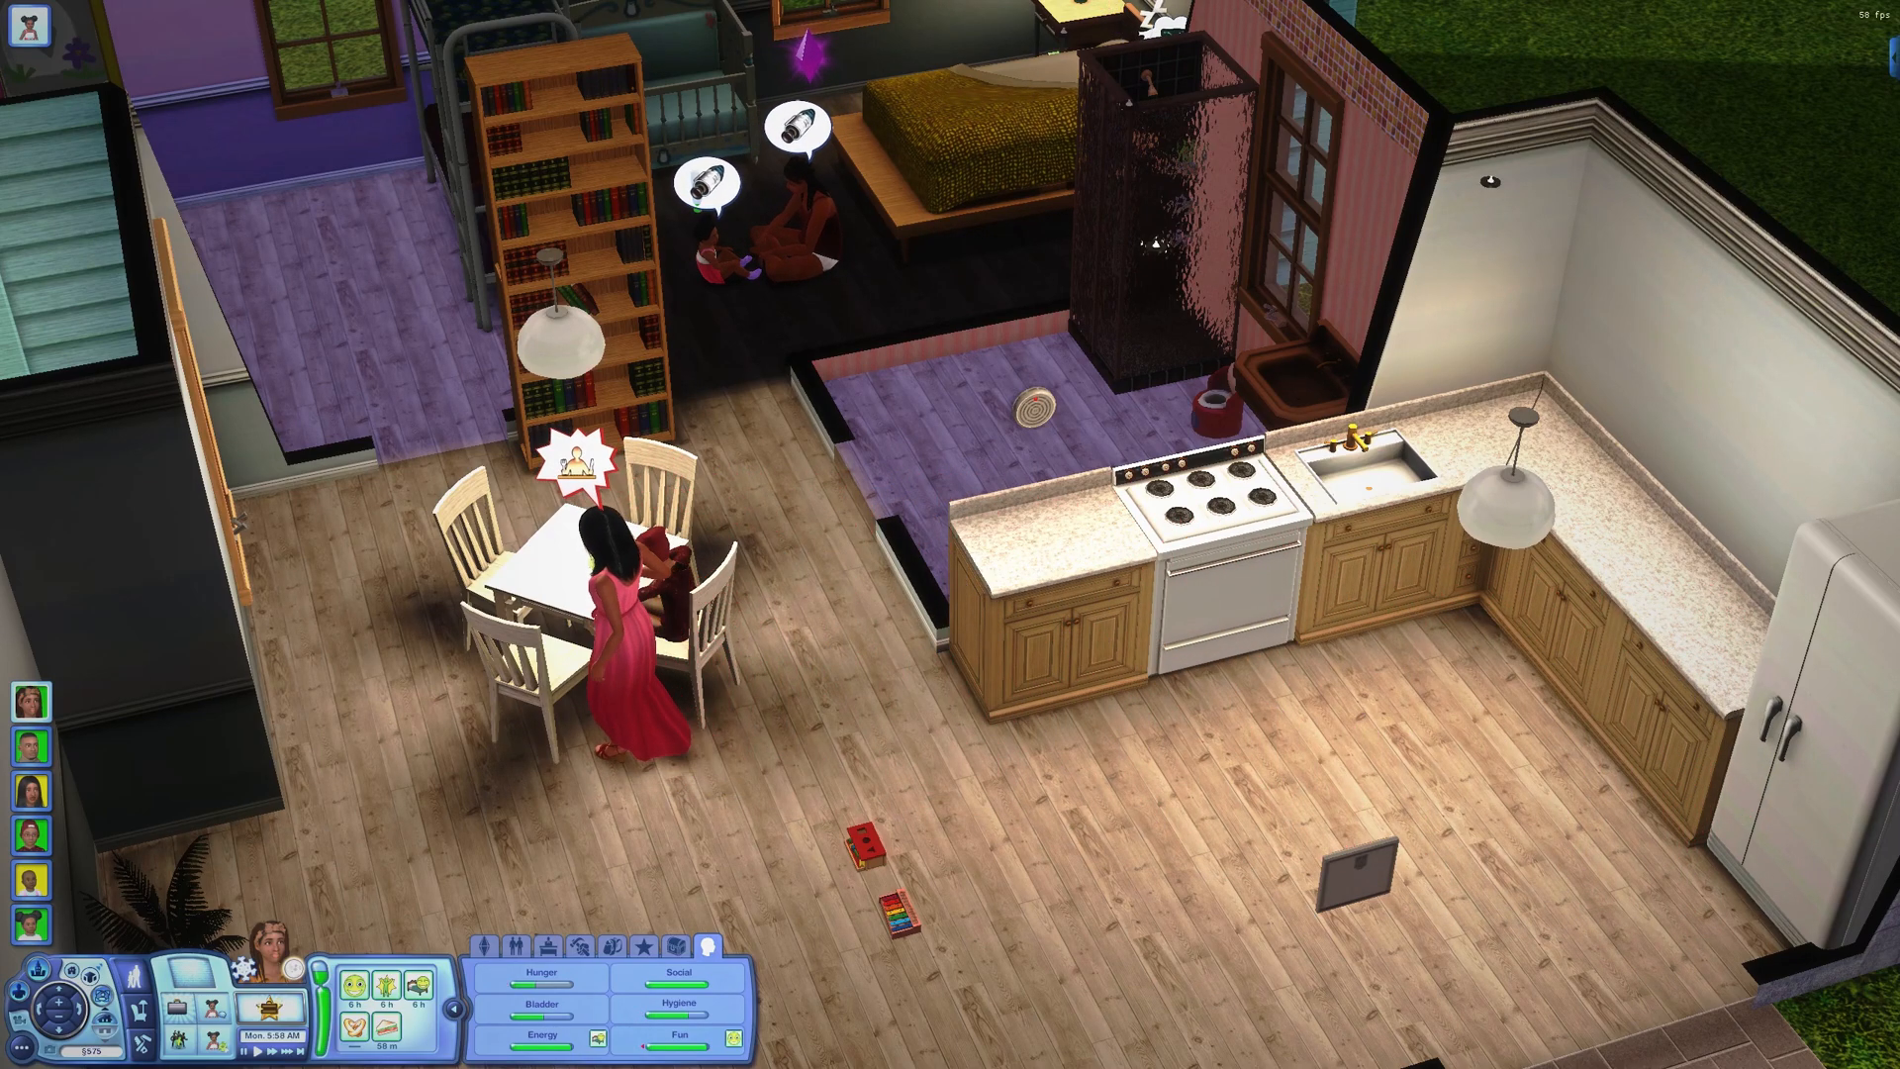
drag(767, 728, 696, 779)
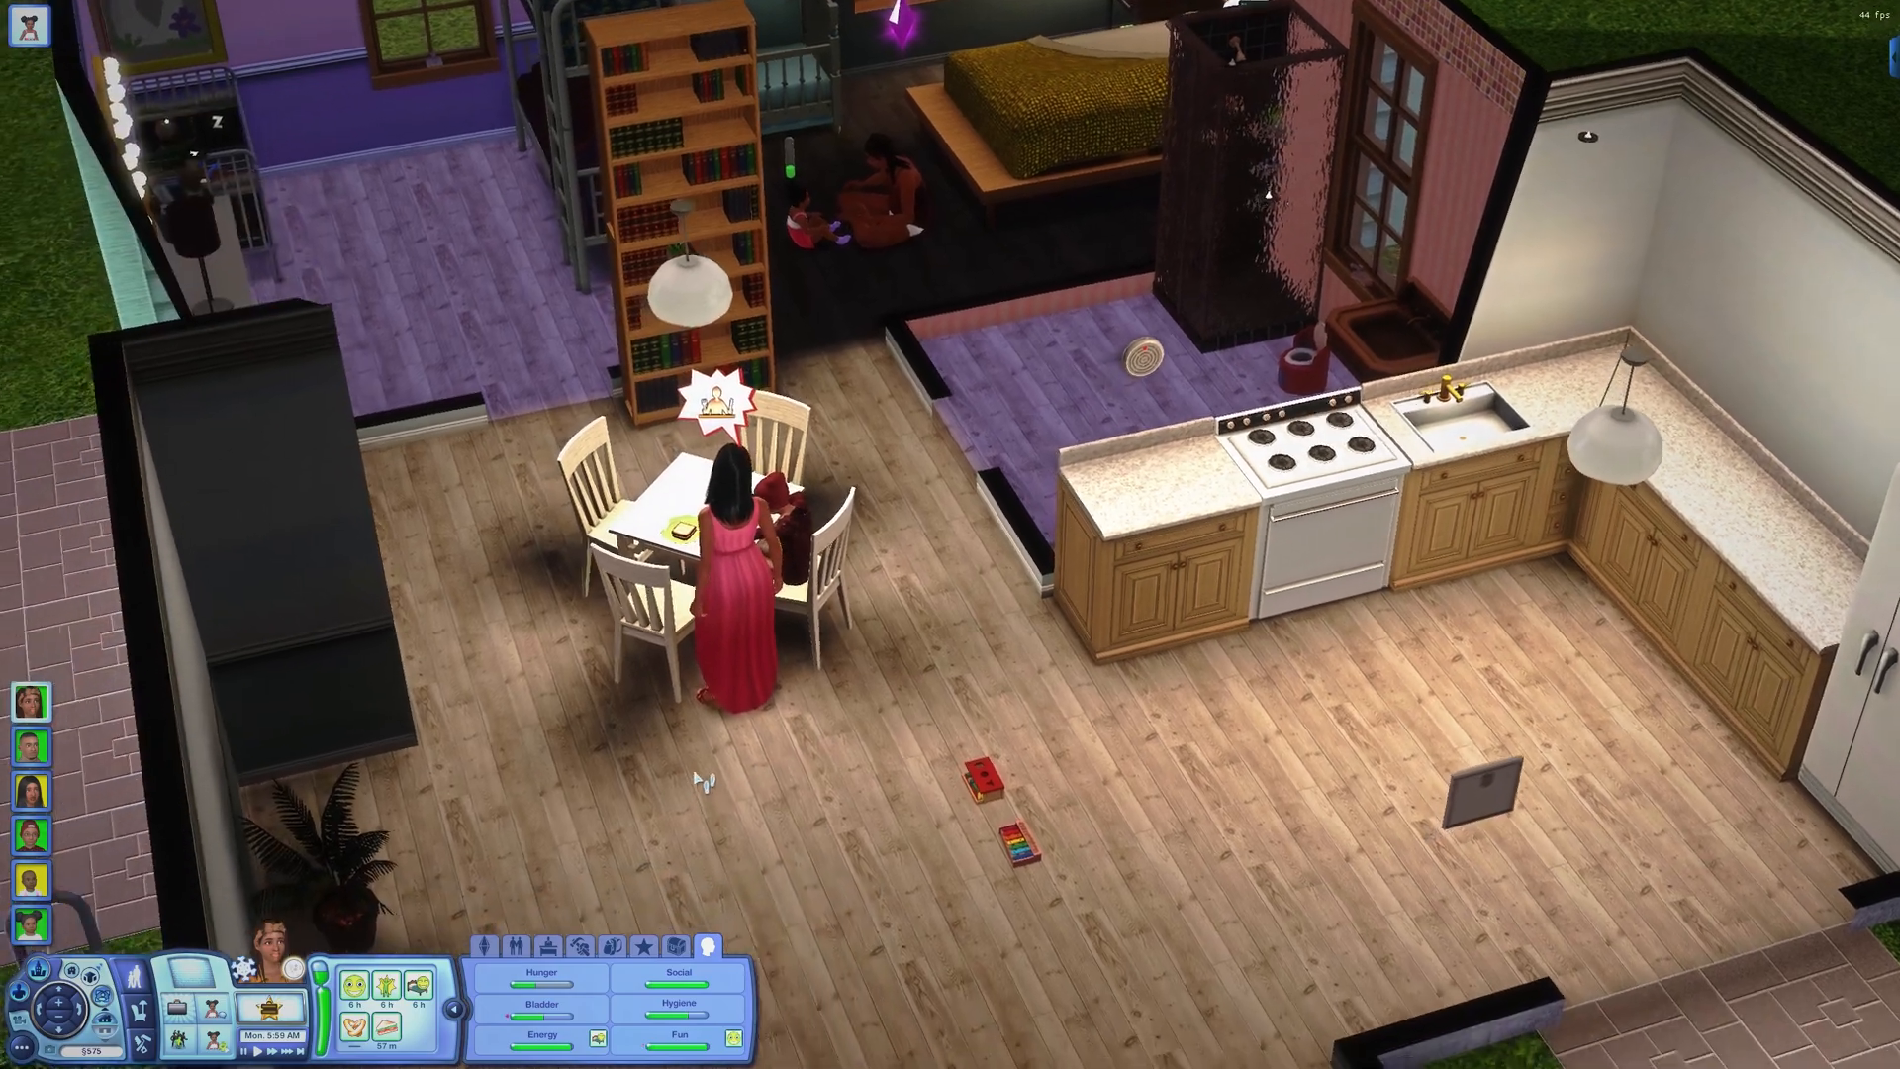
scroll(696, 778, up, 5)
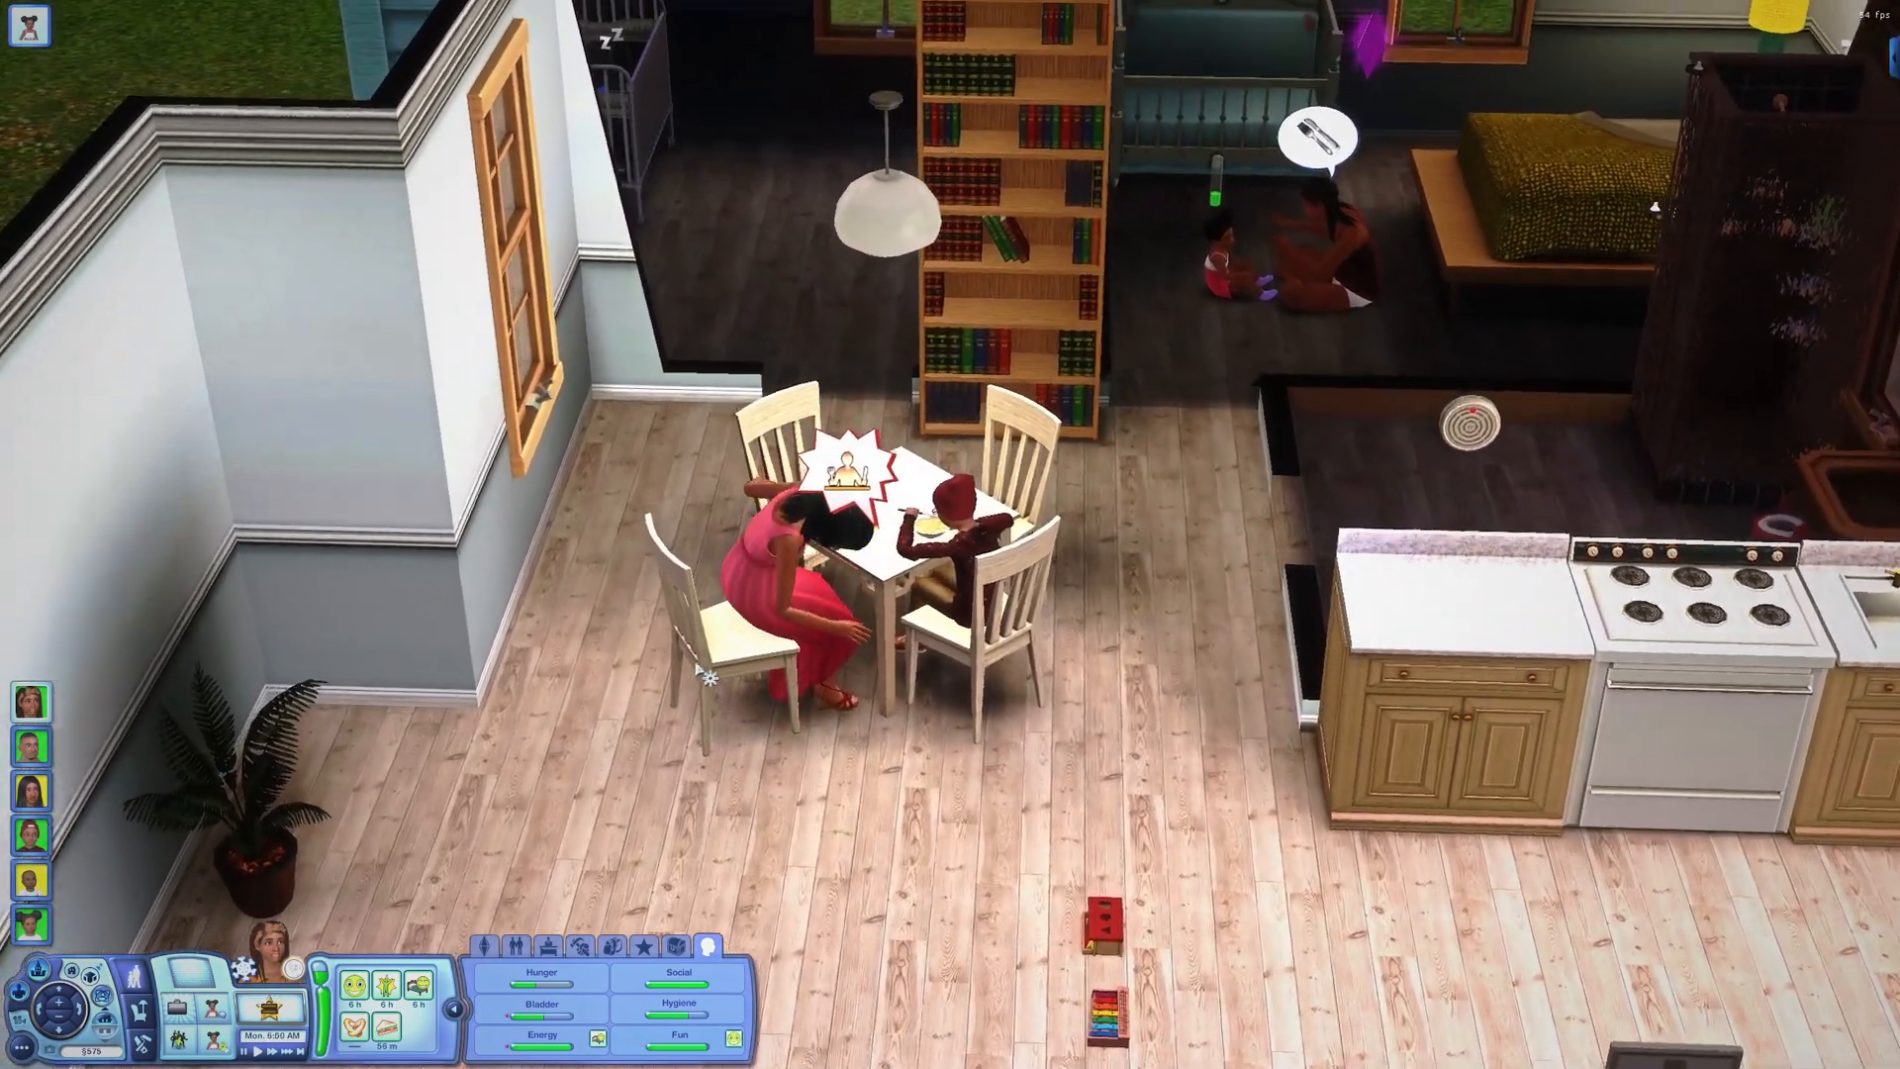
drag(698, 671, 686, 649)
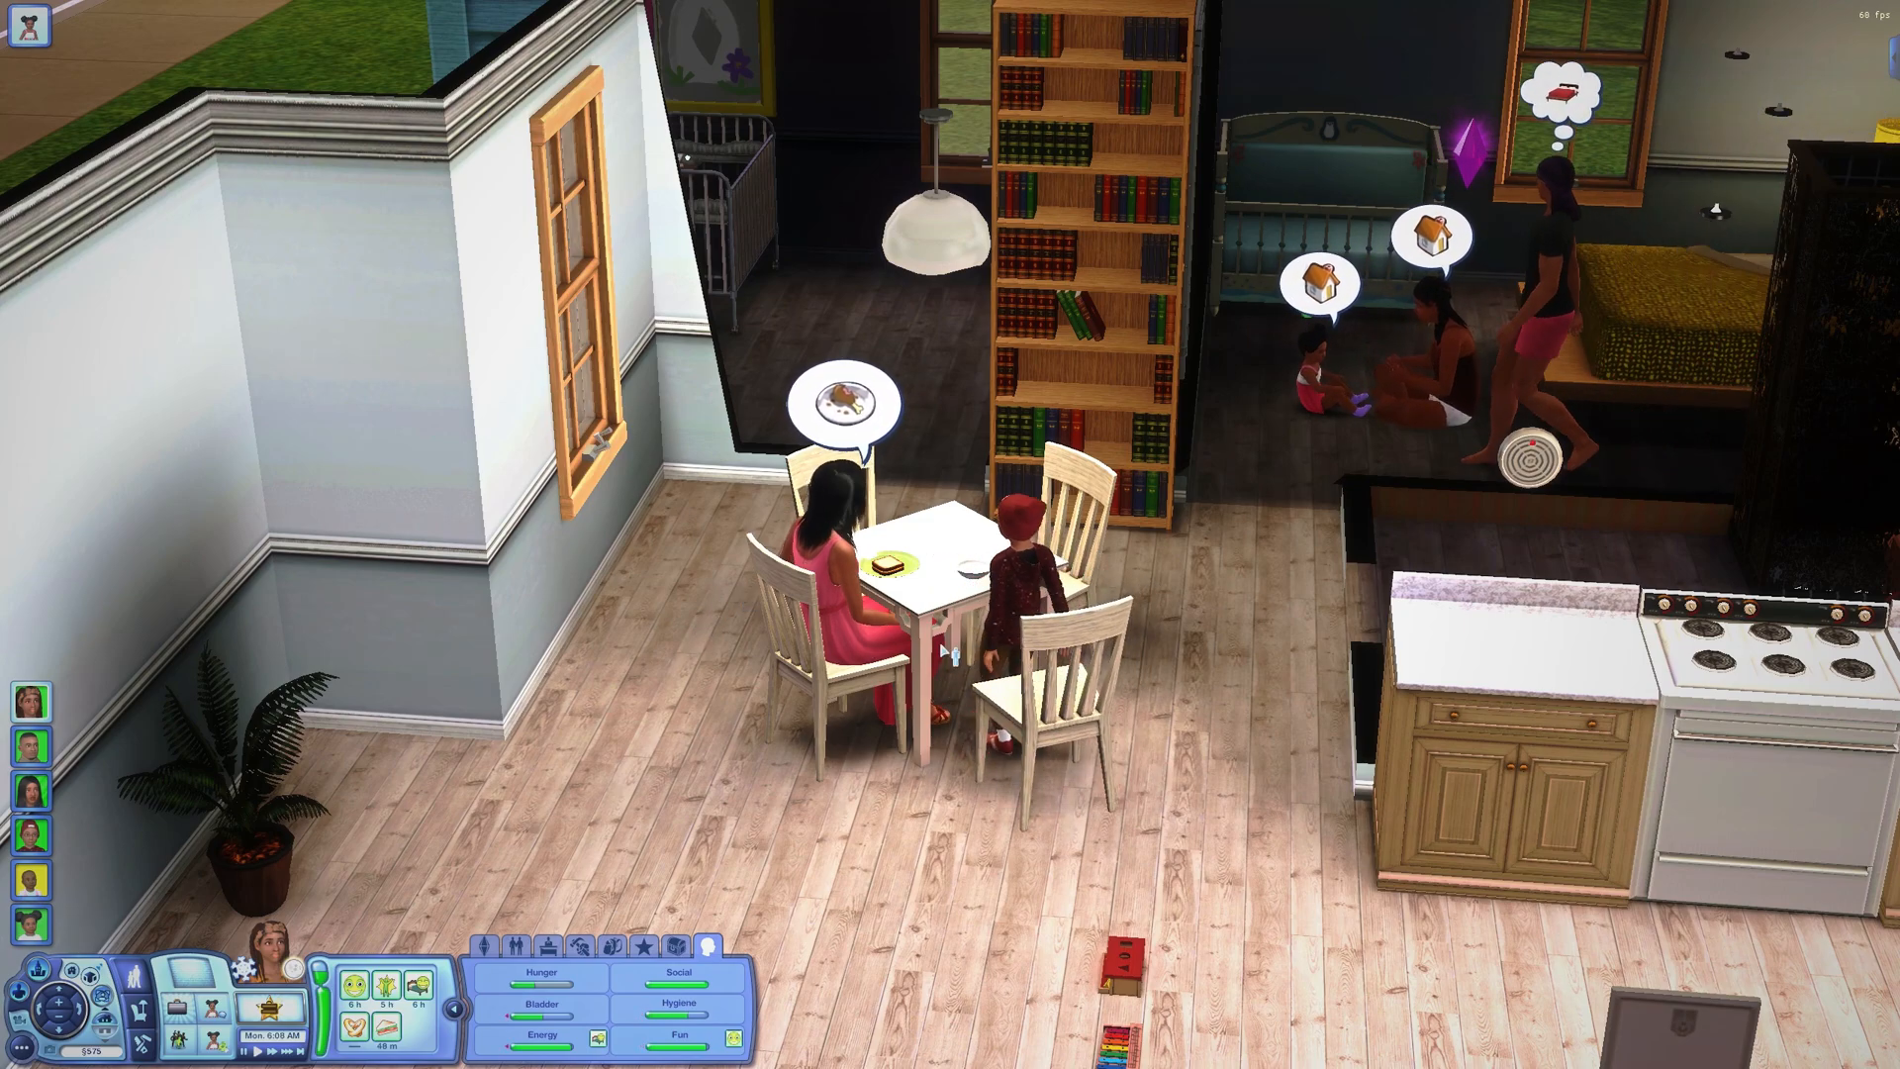
right_click(1113, 515)
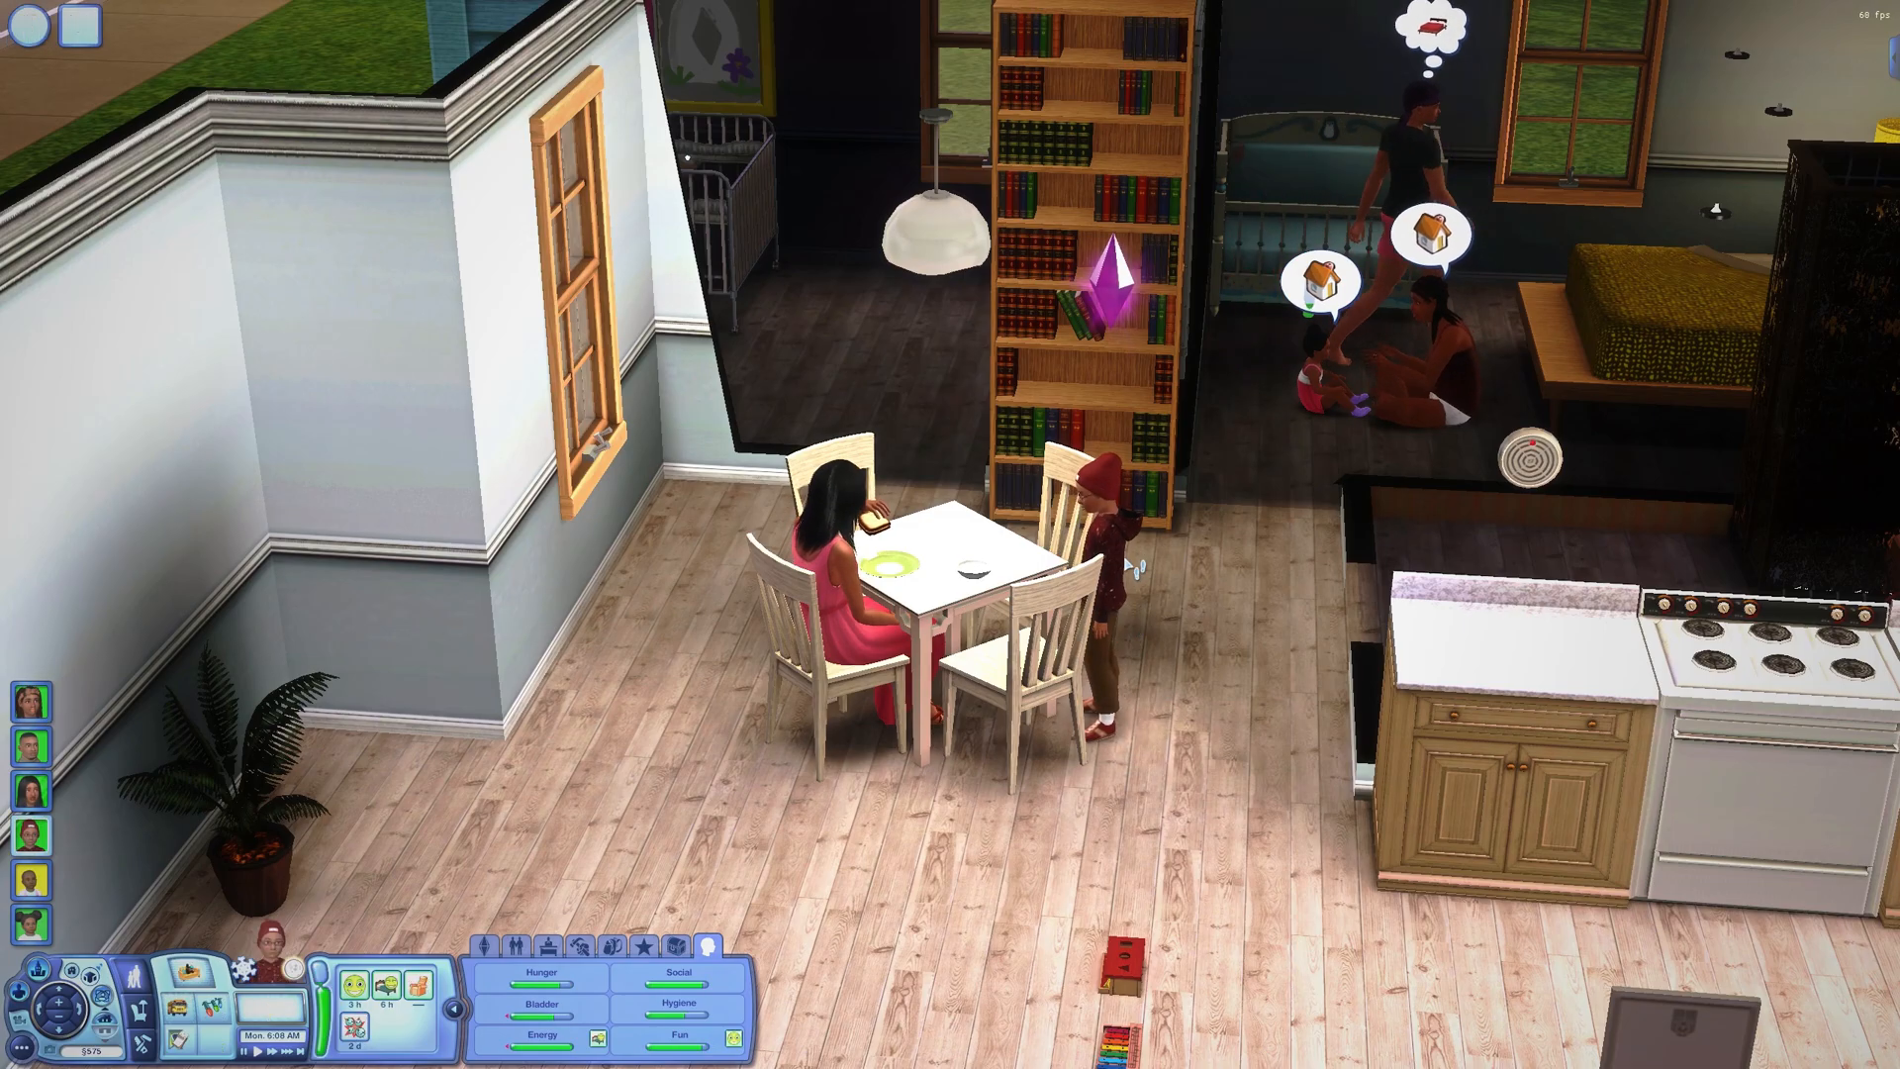
Step: Return control to the first household Sim and view her career details
scroll(918, 644, down, 3)
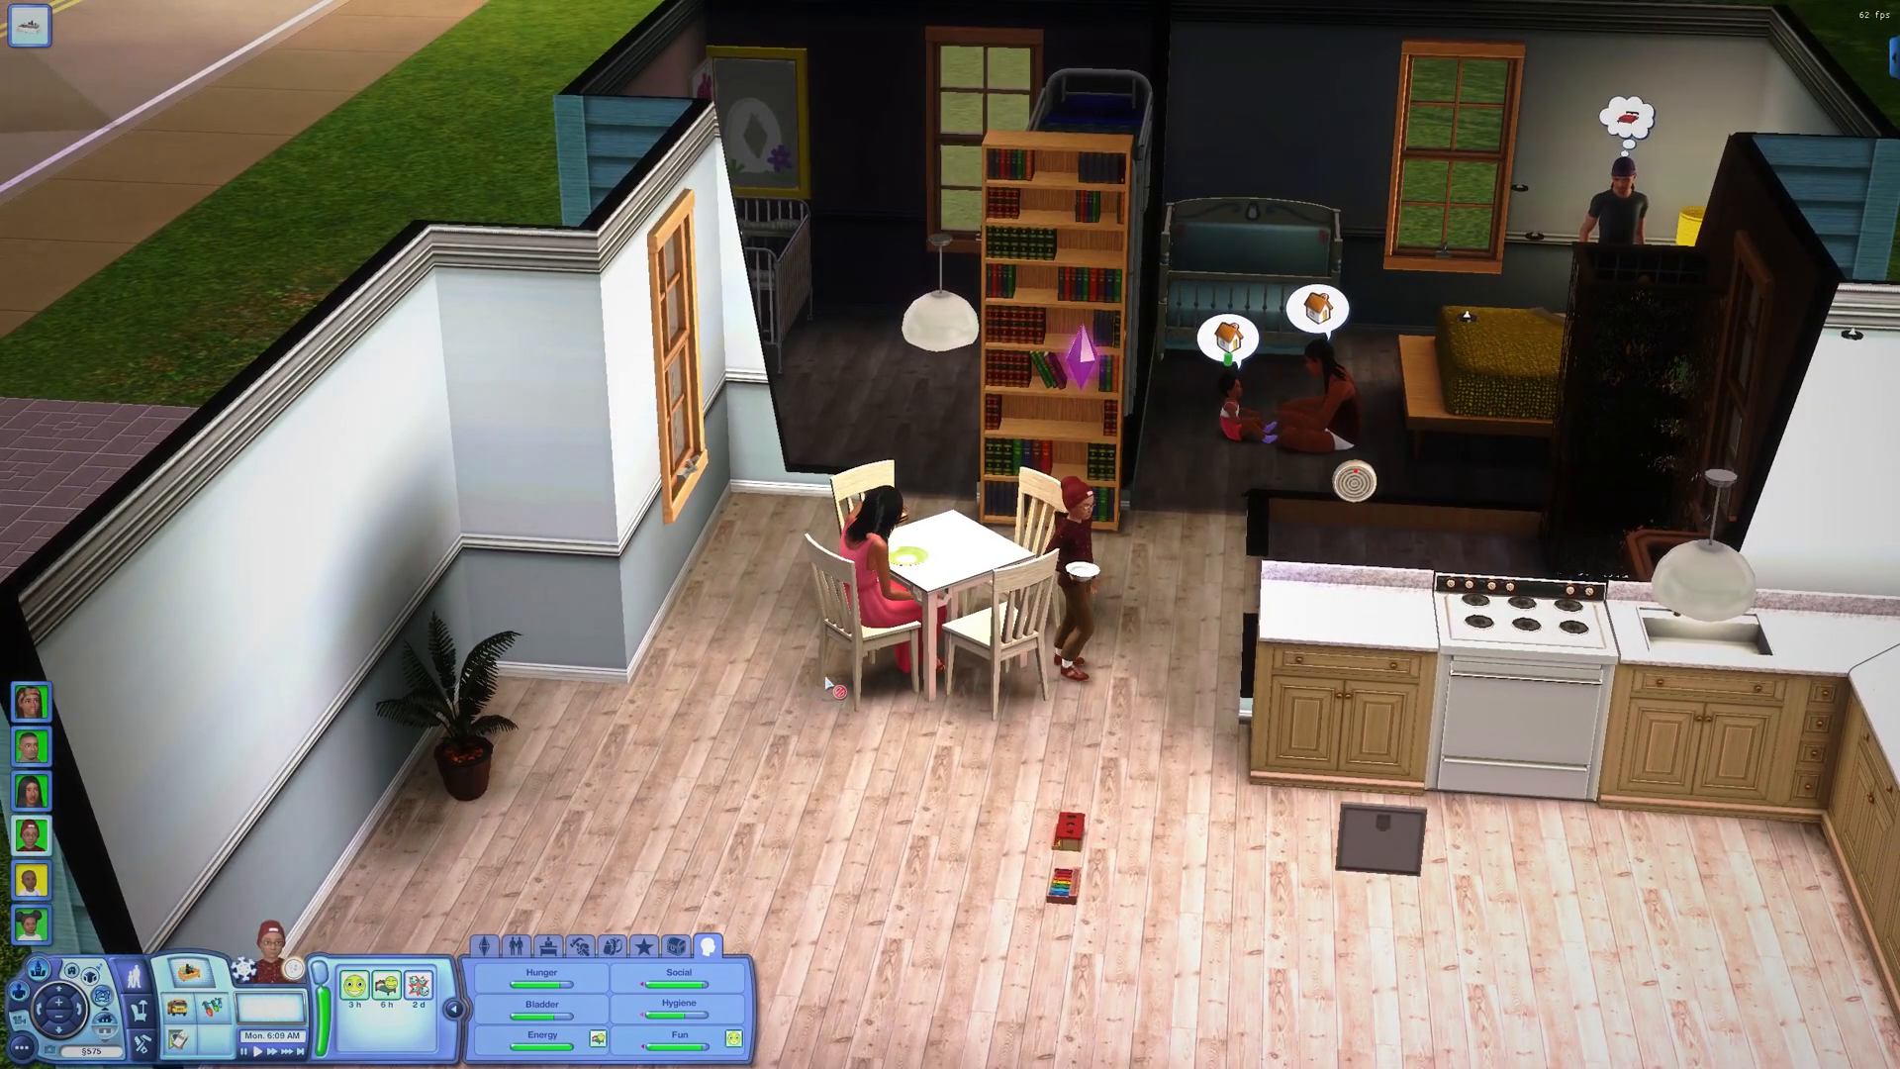
scroll(949, 649, down, 4)
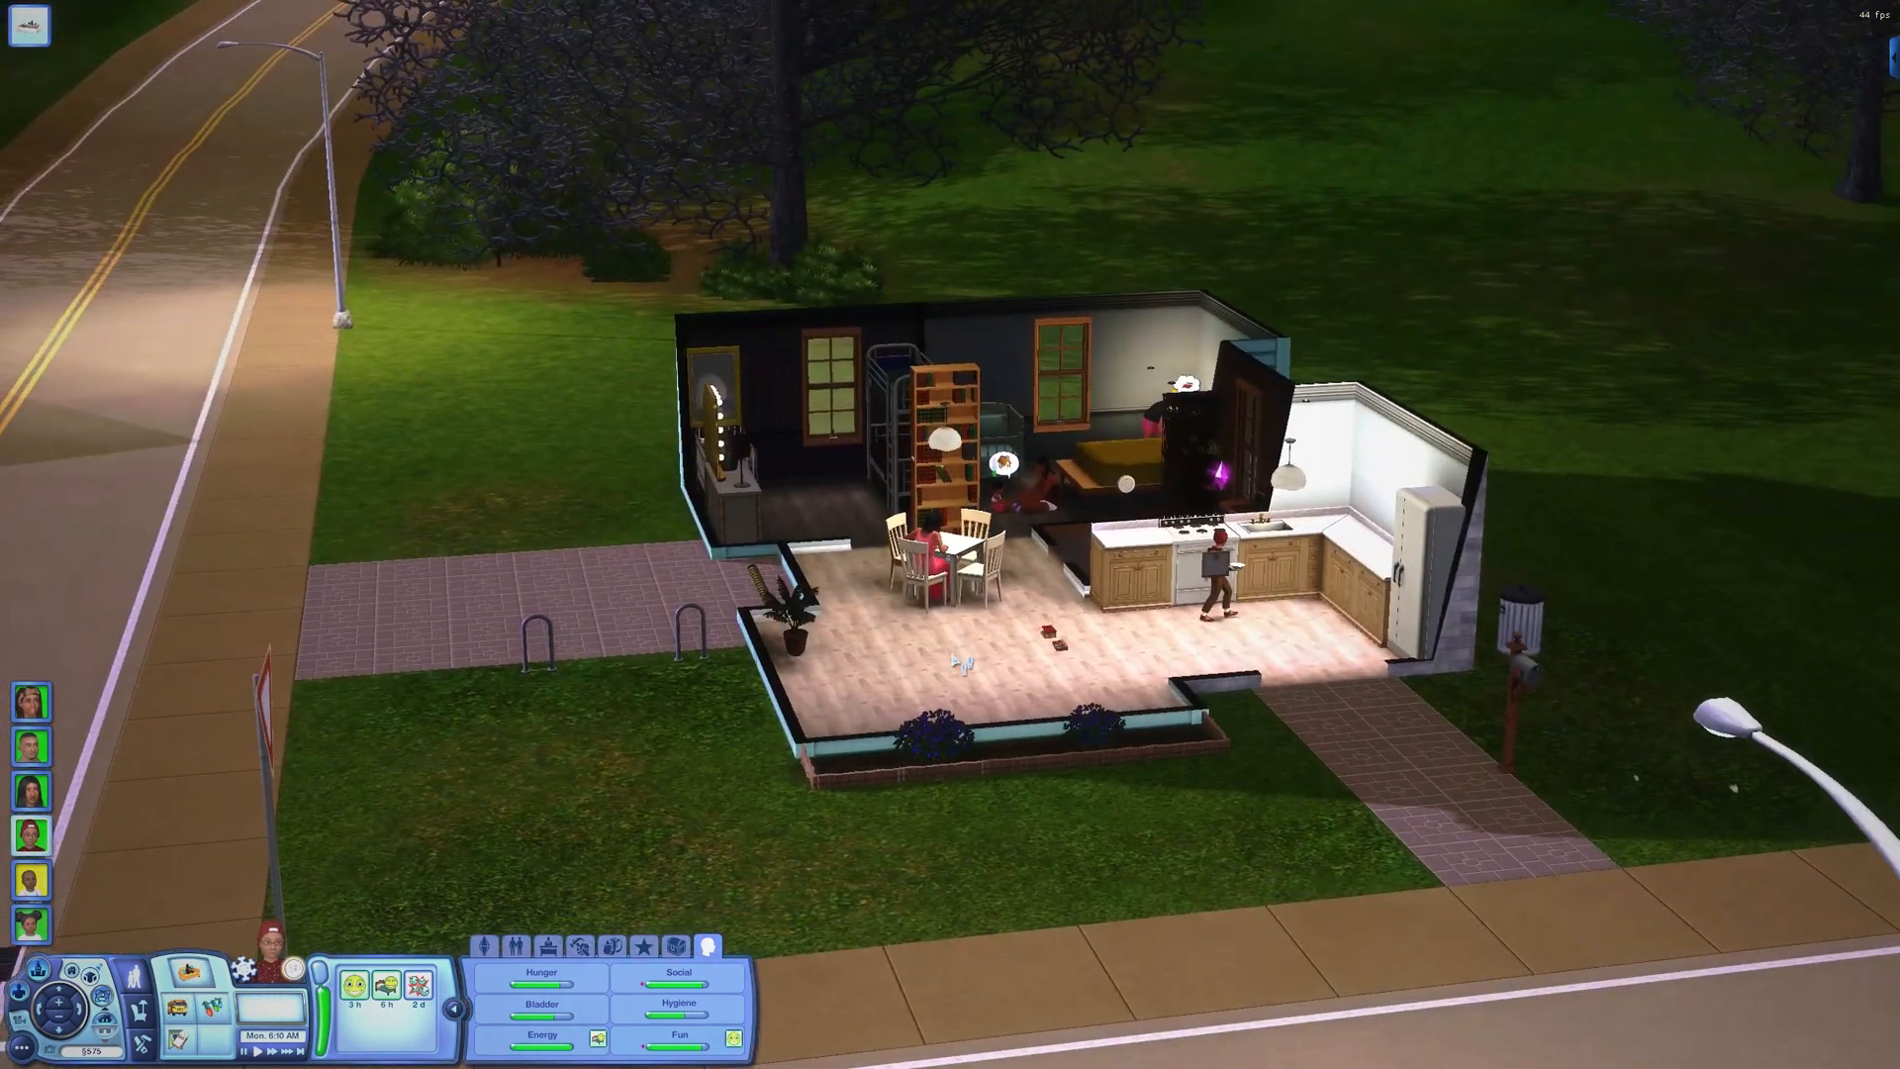
scroll(949, 648, up, 4)
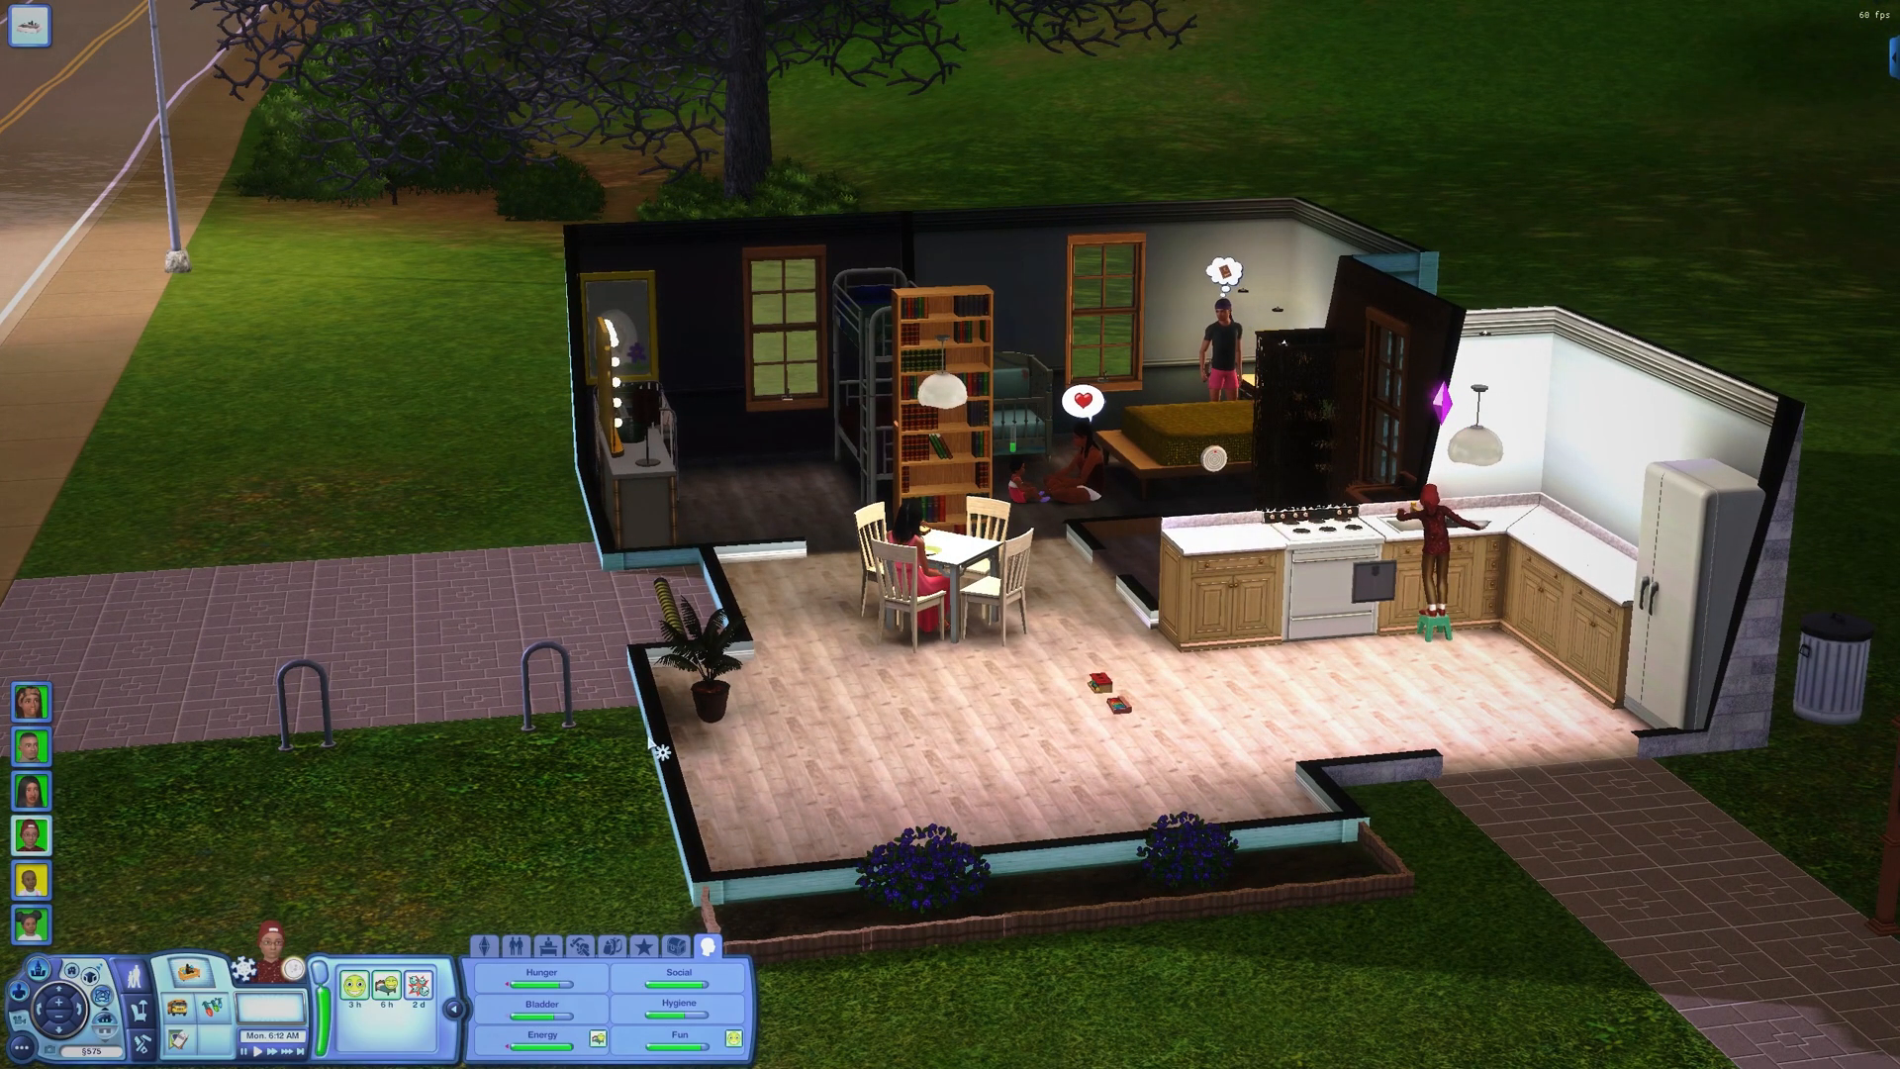
scroll(692, 723, up, 3)
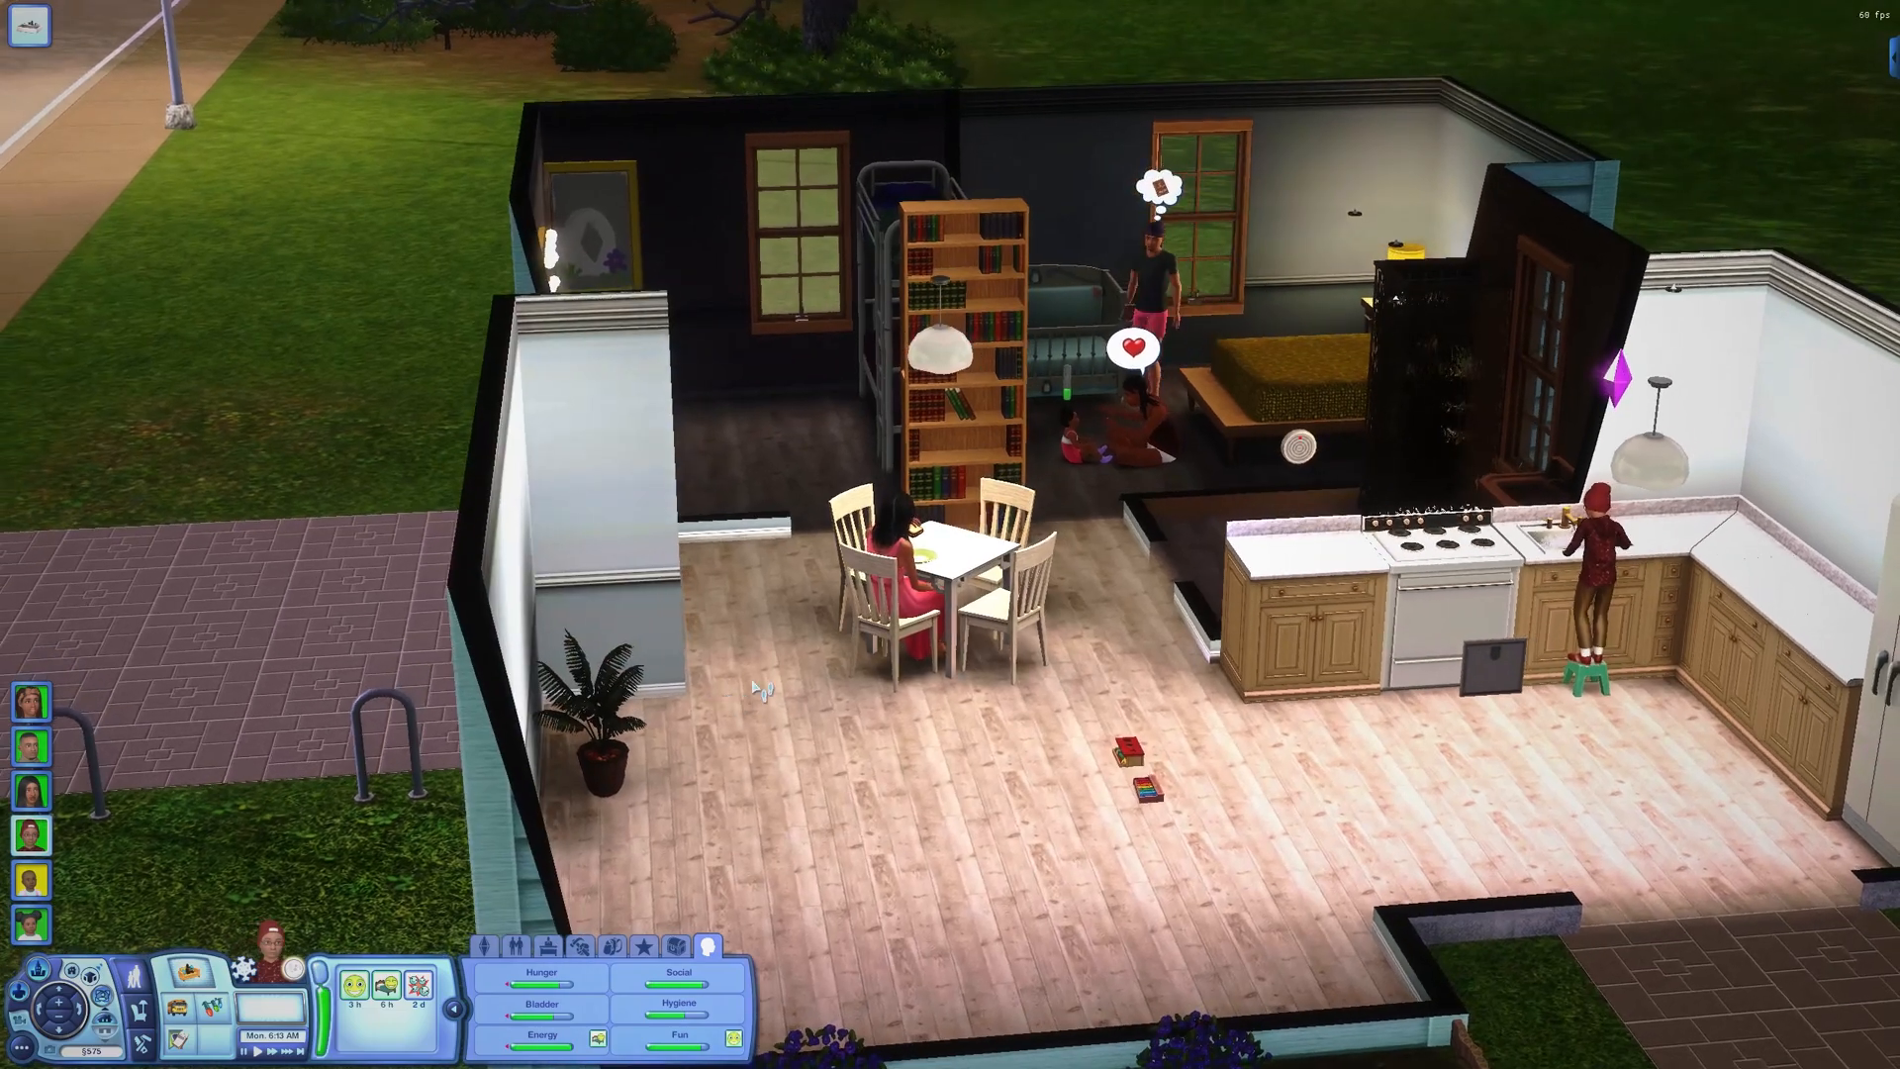
middle_click(839, 717)
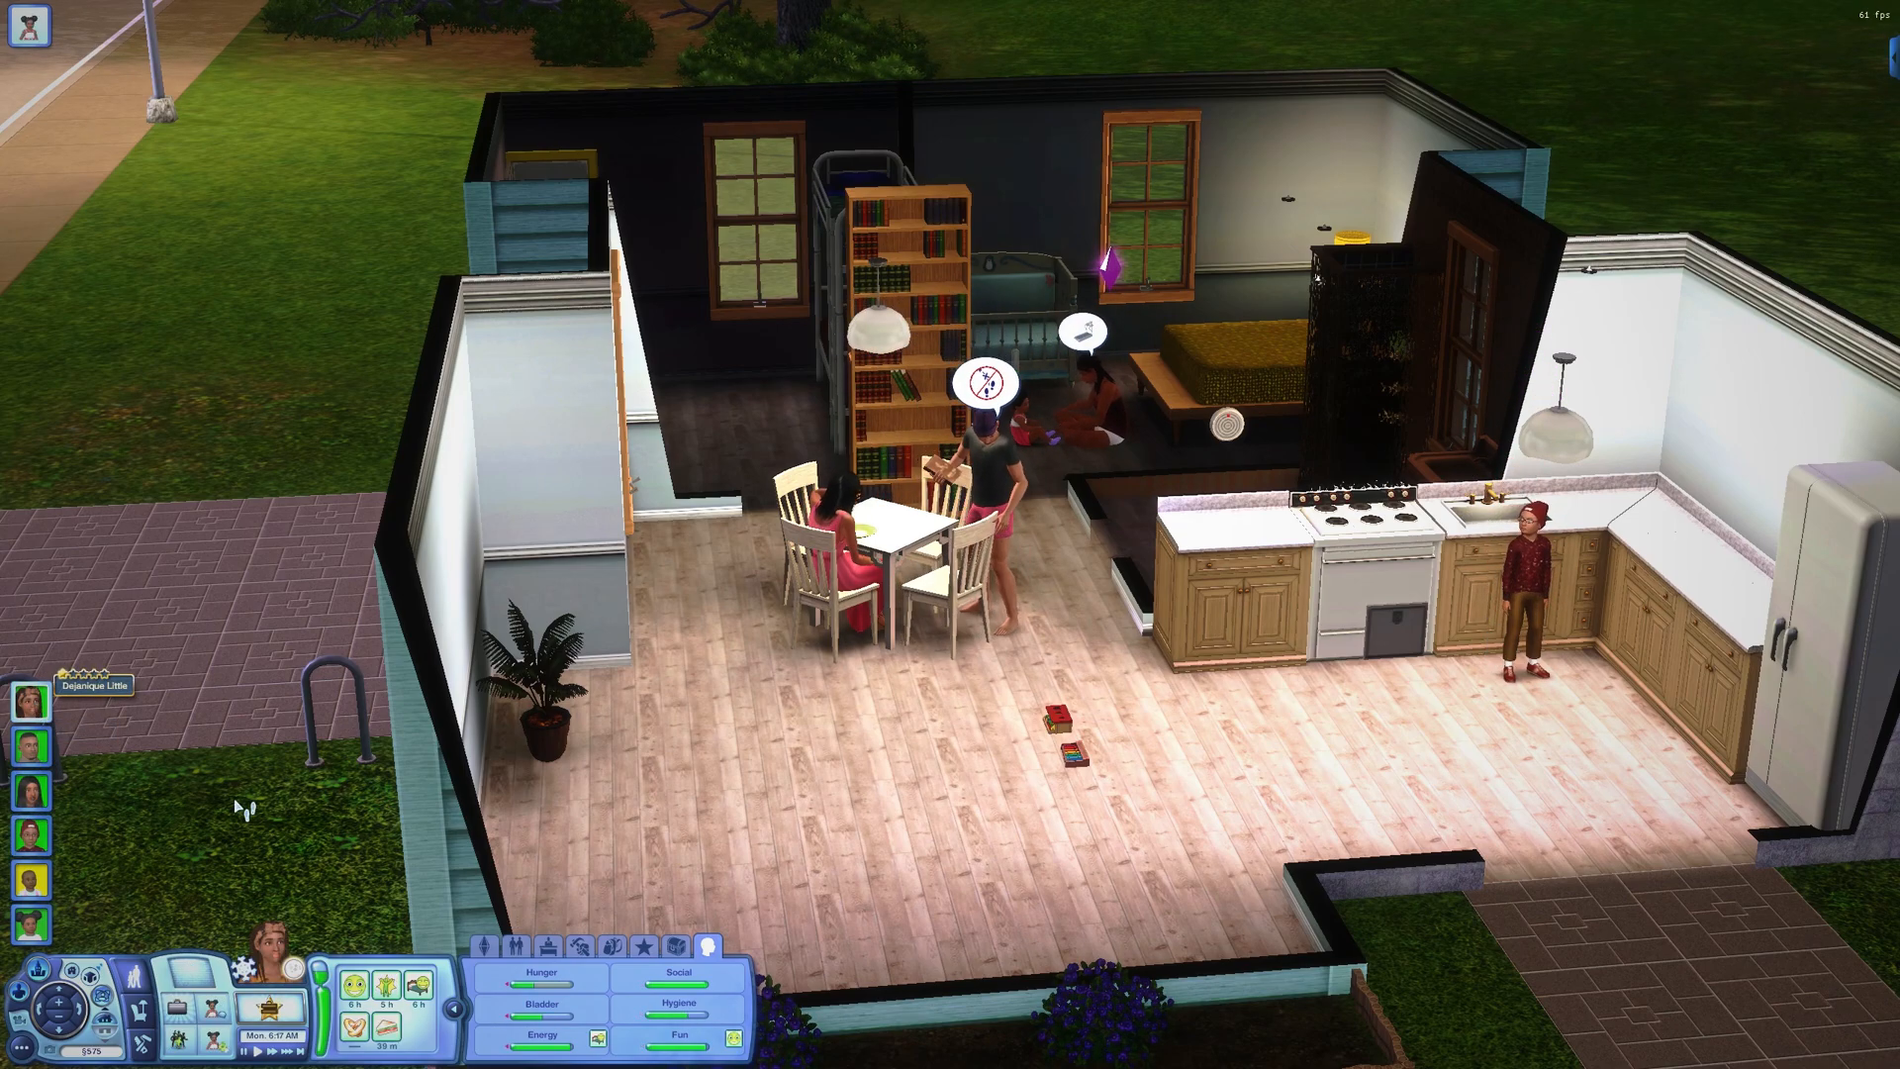
click(31, 703)
scroll(648, 772, up, 5)
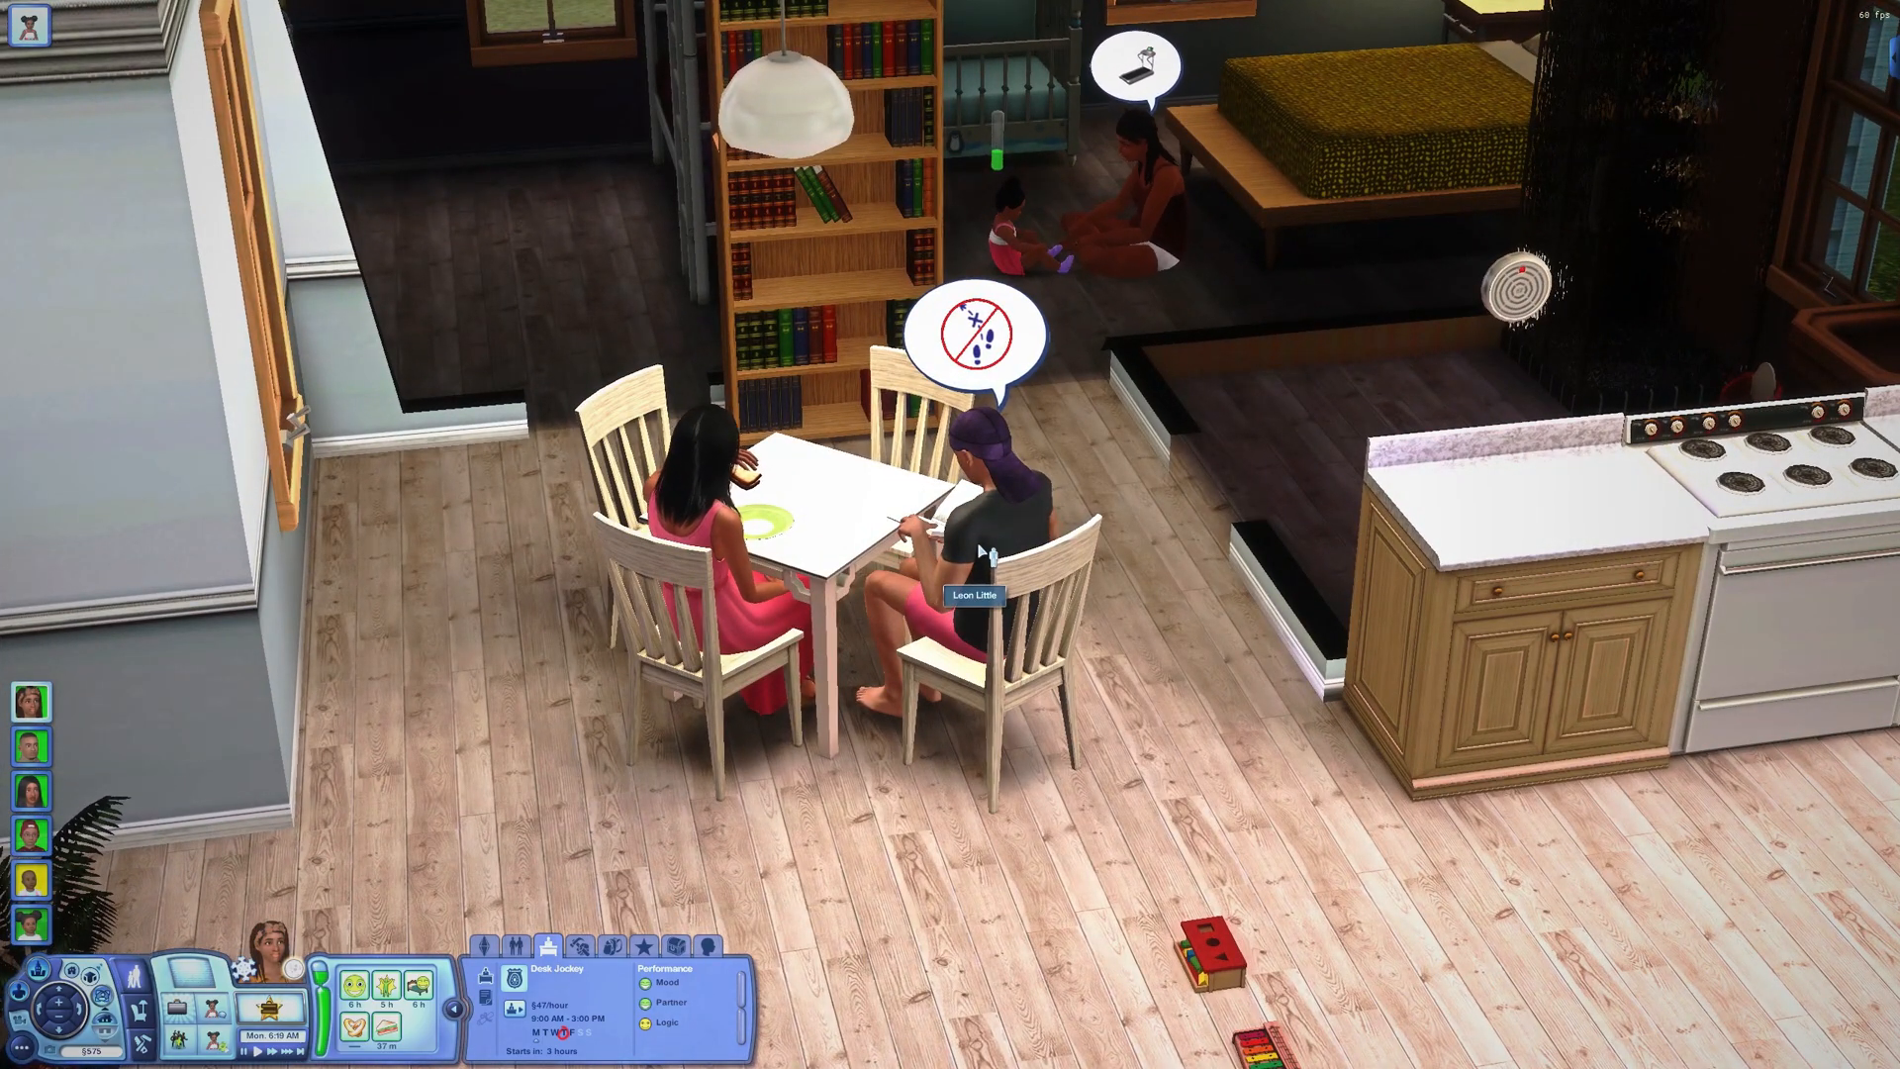
Step: Switch control to the next household Sim, the one working as a Teacher's Aide, and view his needs
key(space)
scroll(769, 703, down, 5)
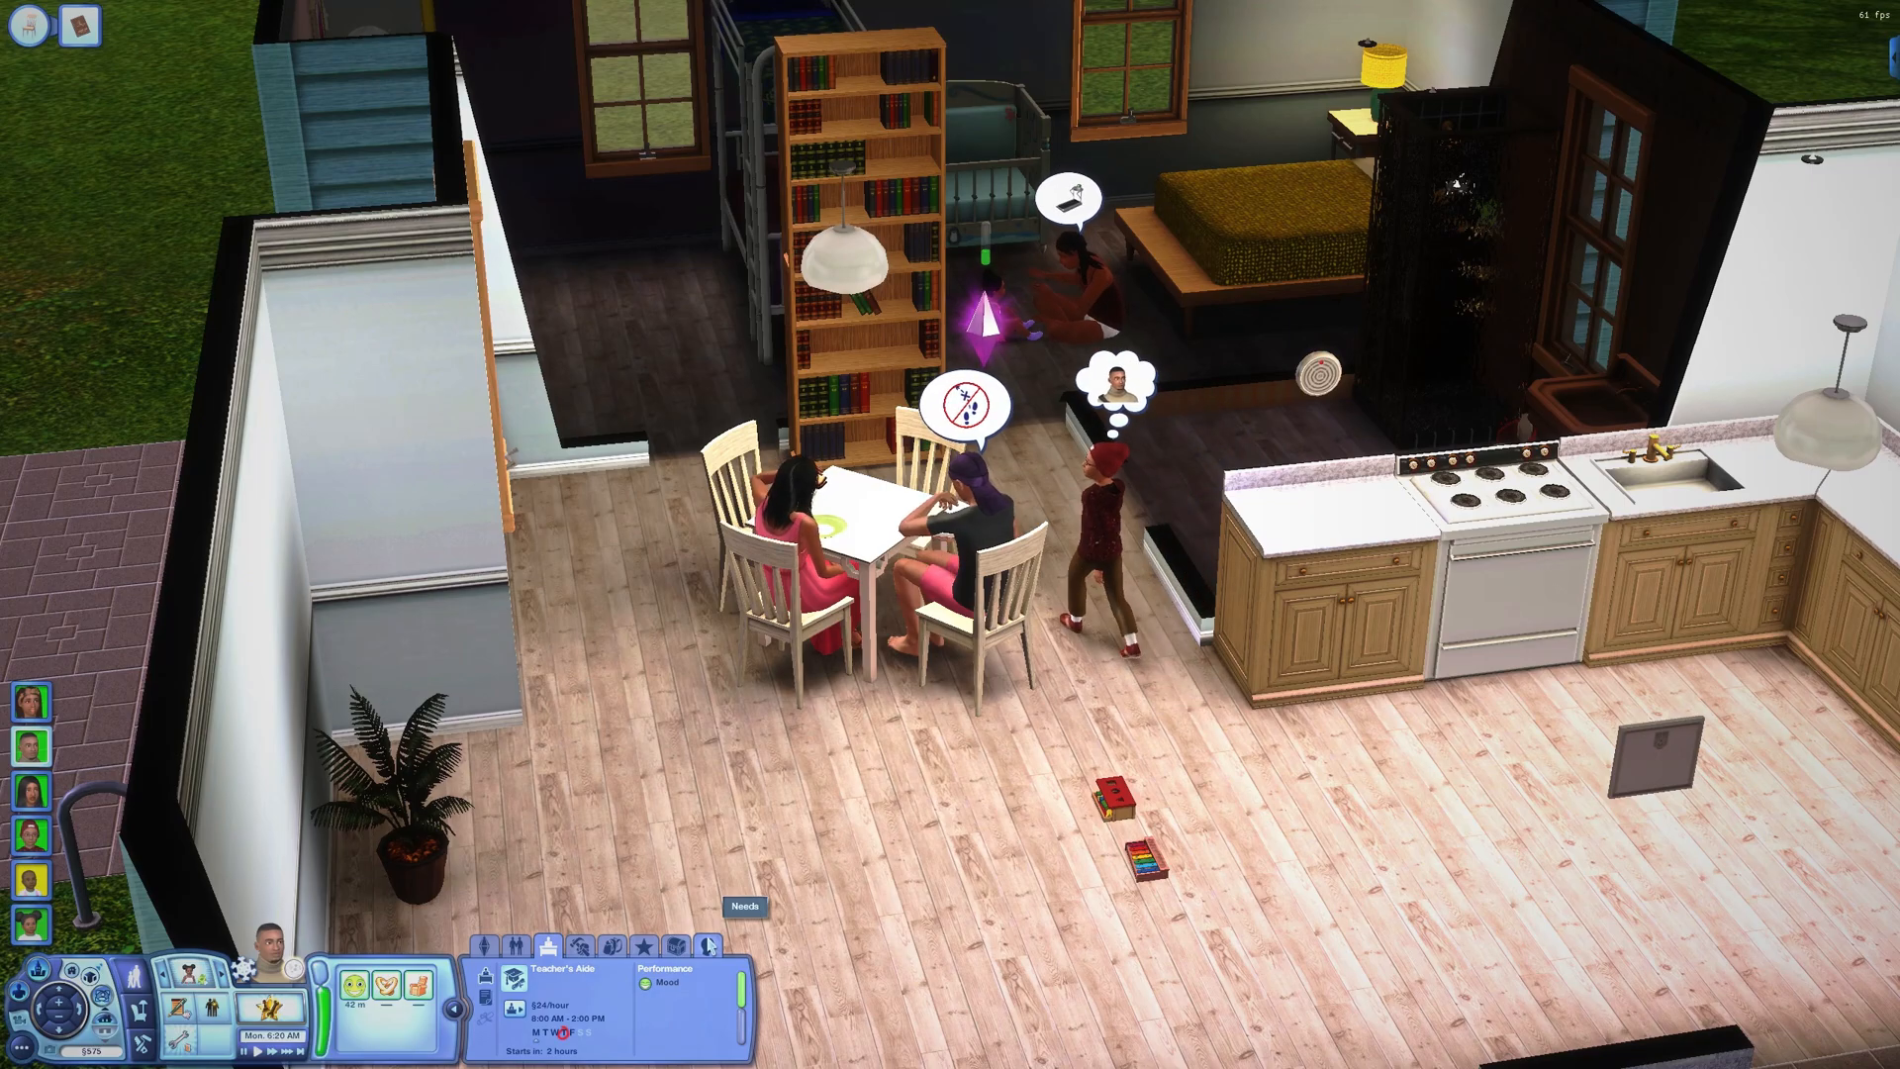
click(709, 945)
scroll(657, 799, down, 3)
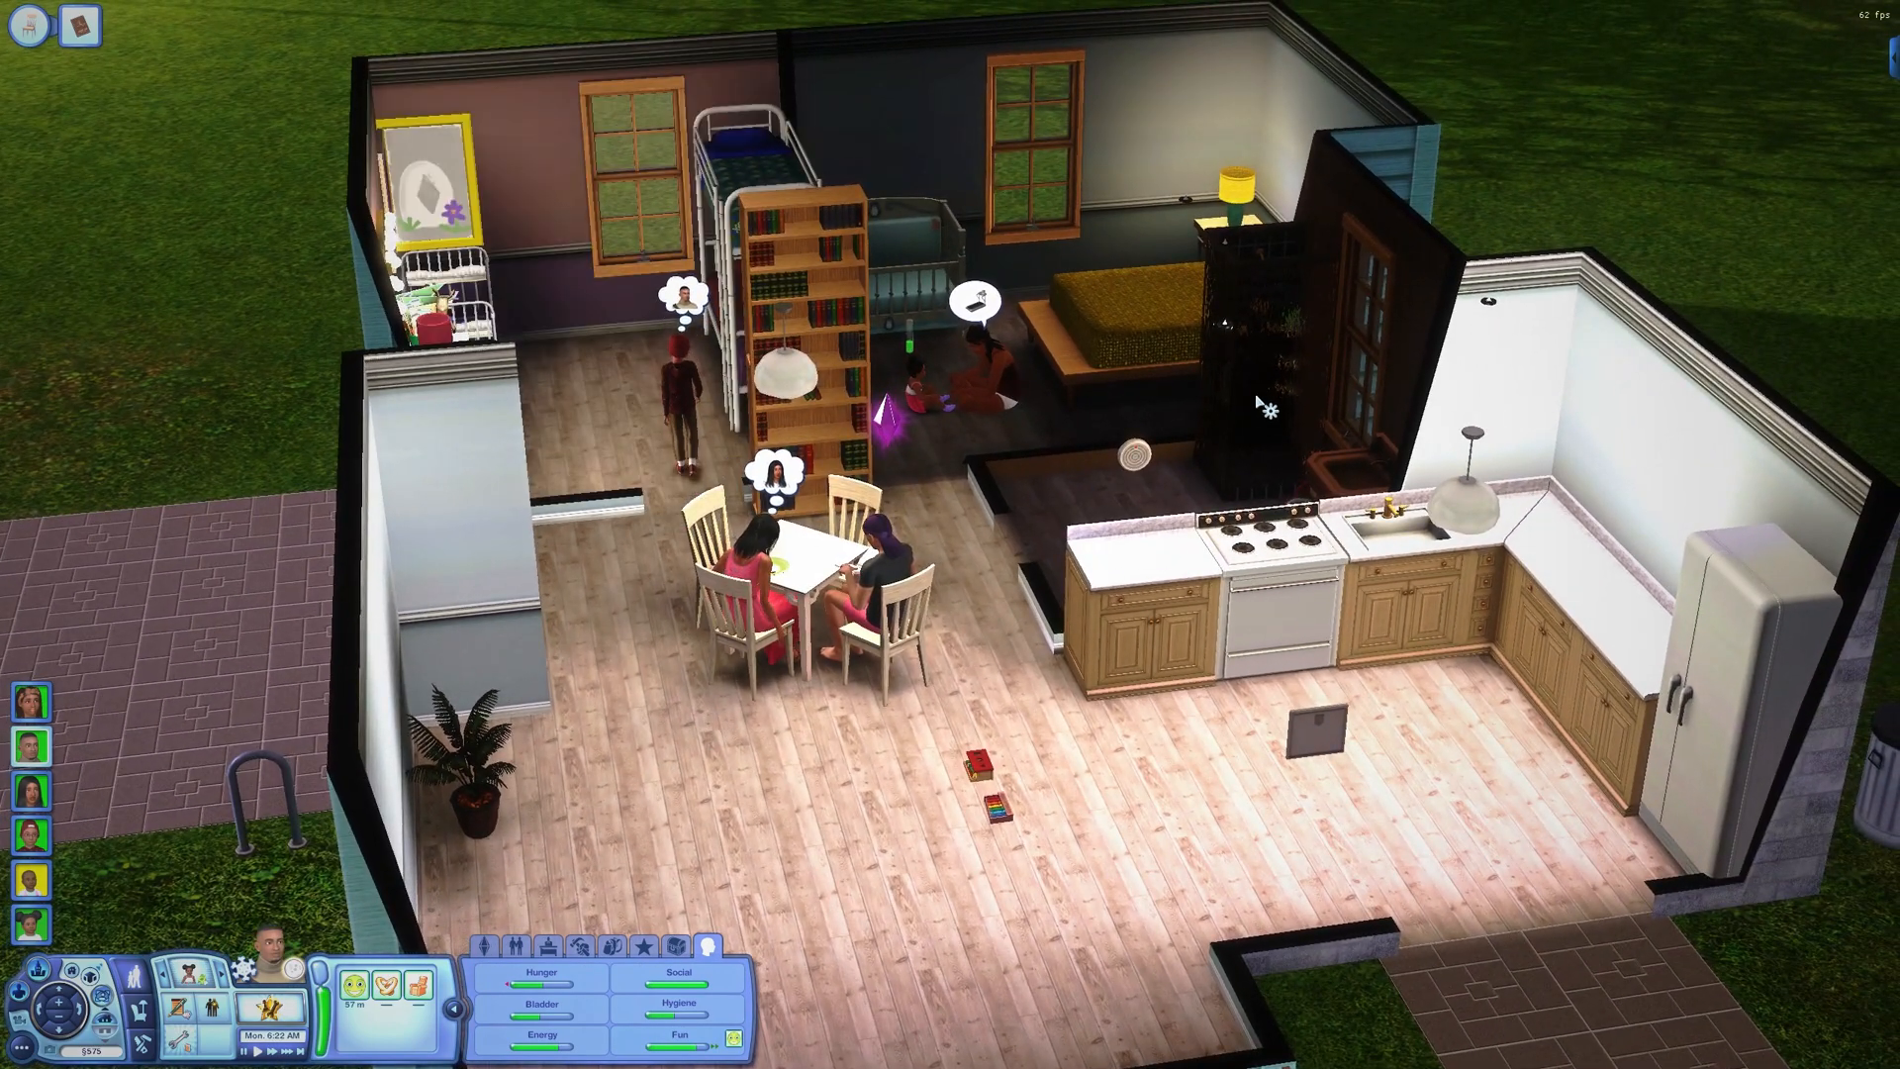
Step: Switch control to the Sim in the long pink dress and have her take a shower
click(1260, 402)
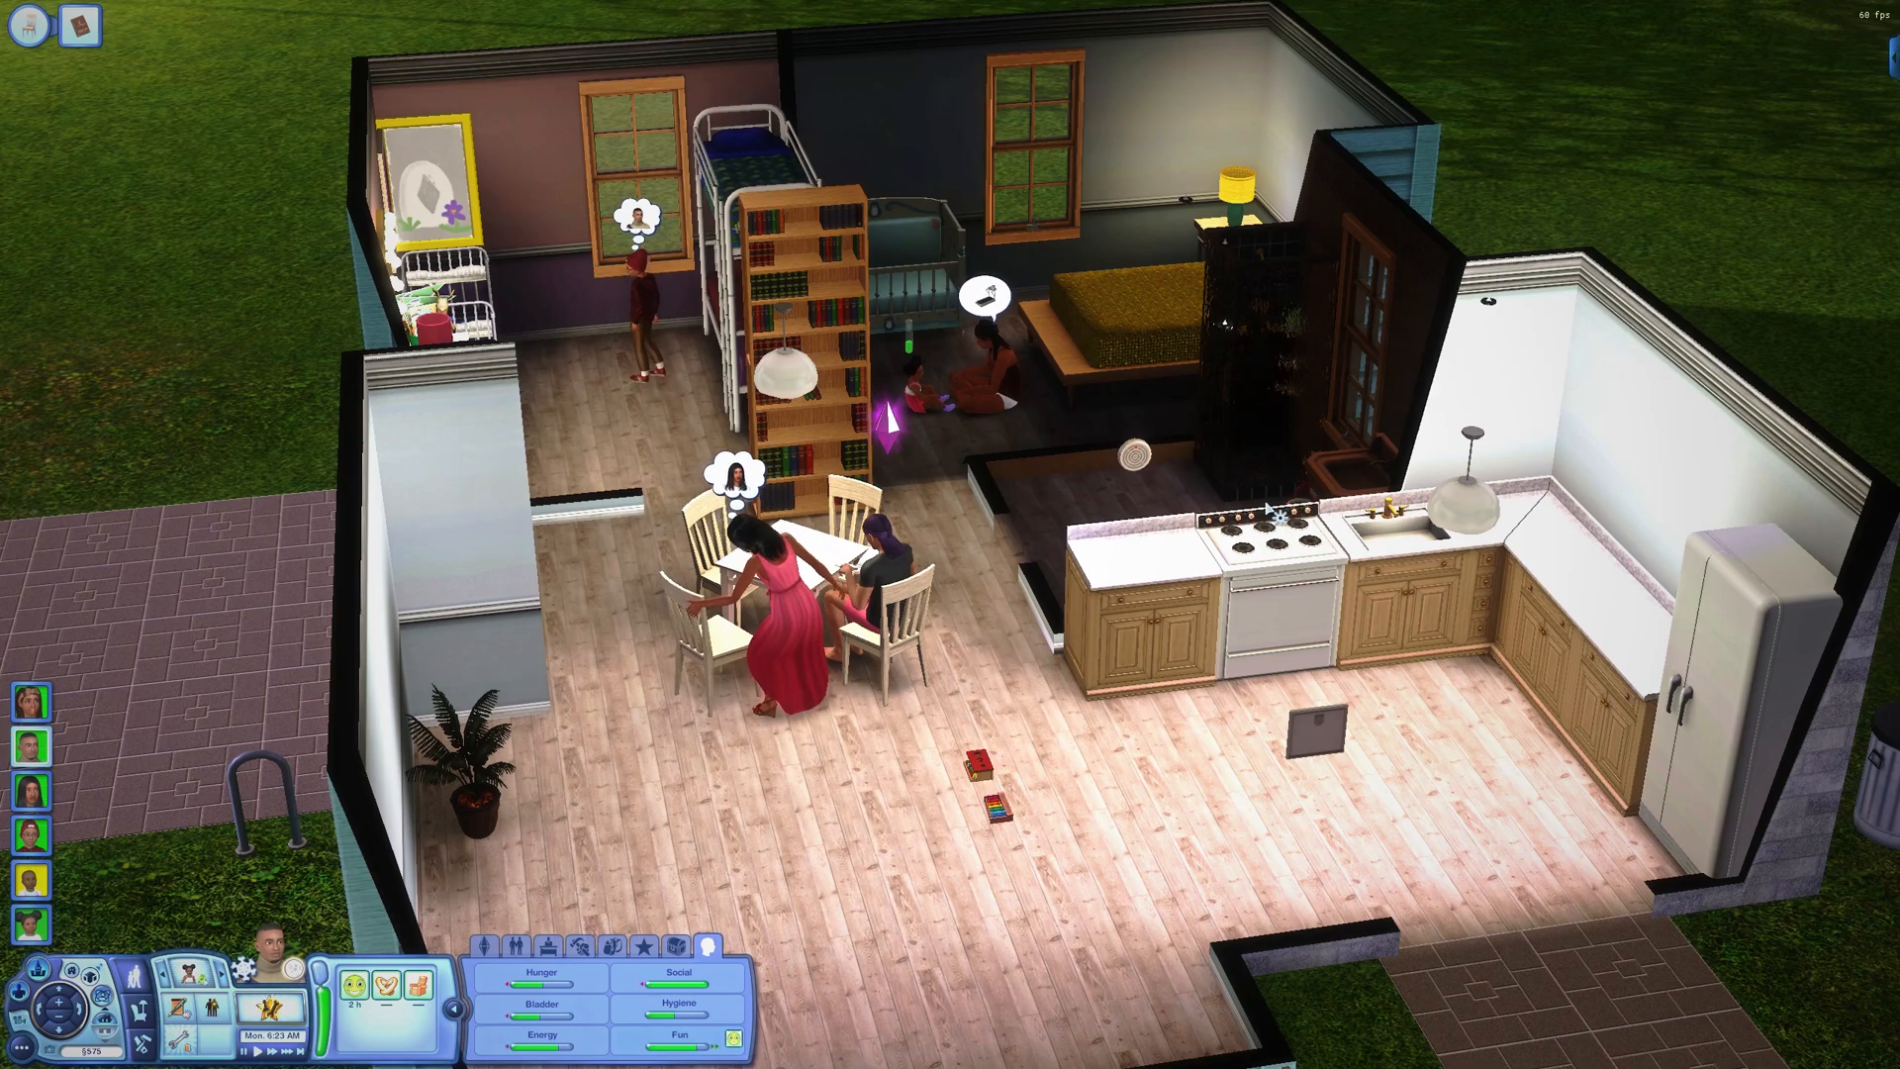
click(788, 572)
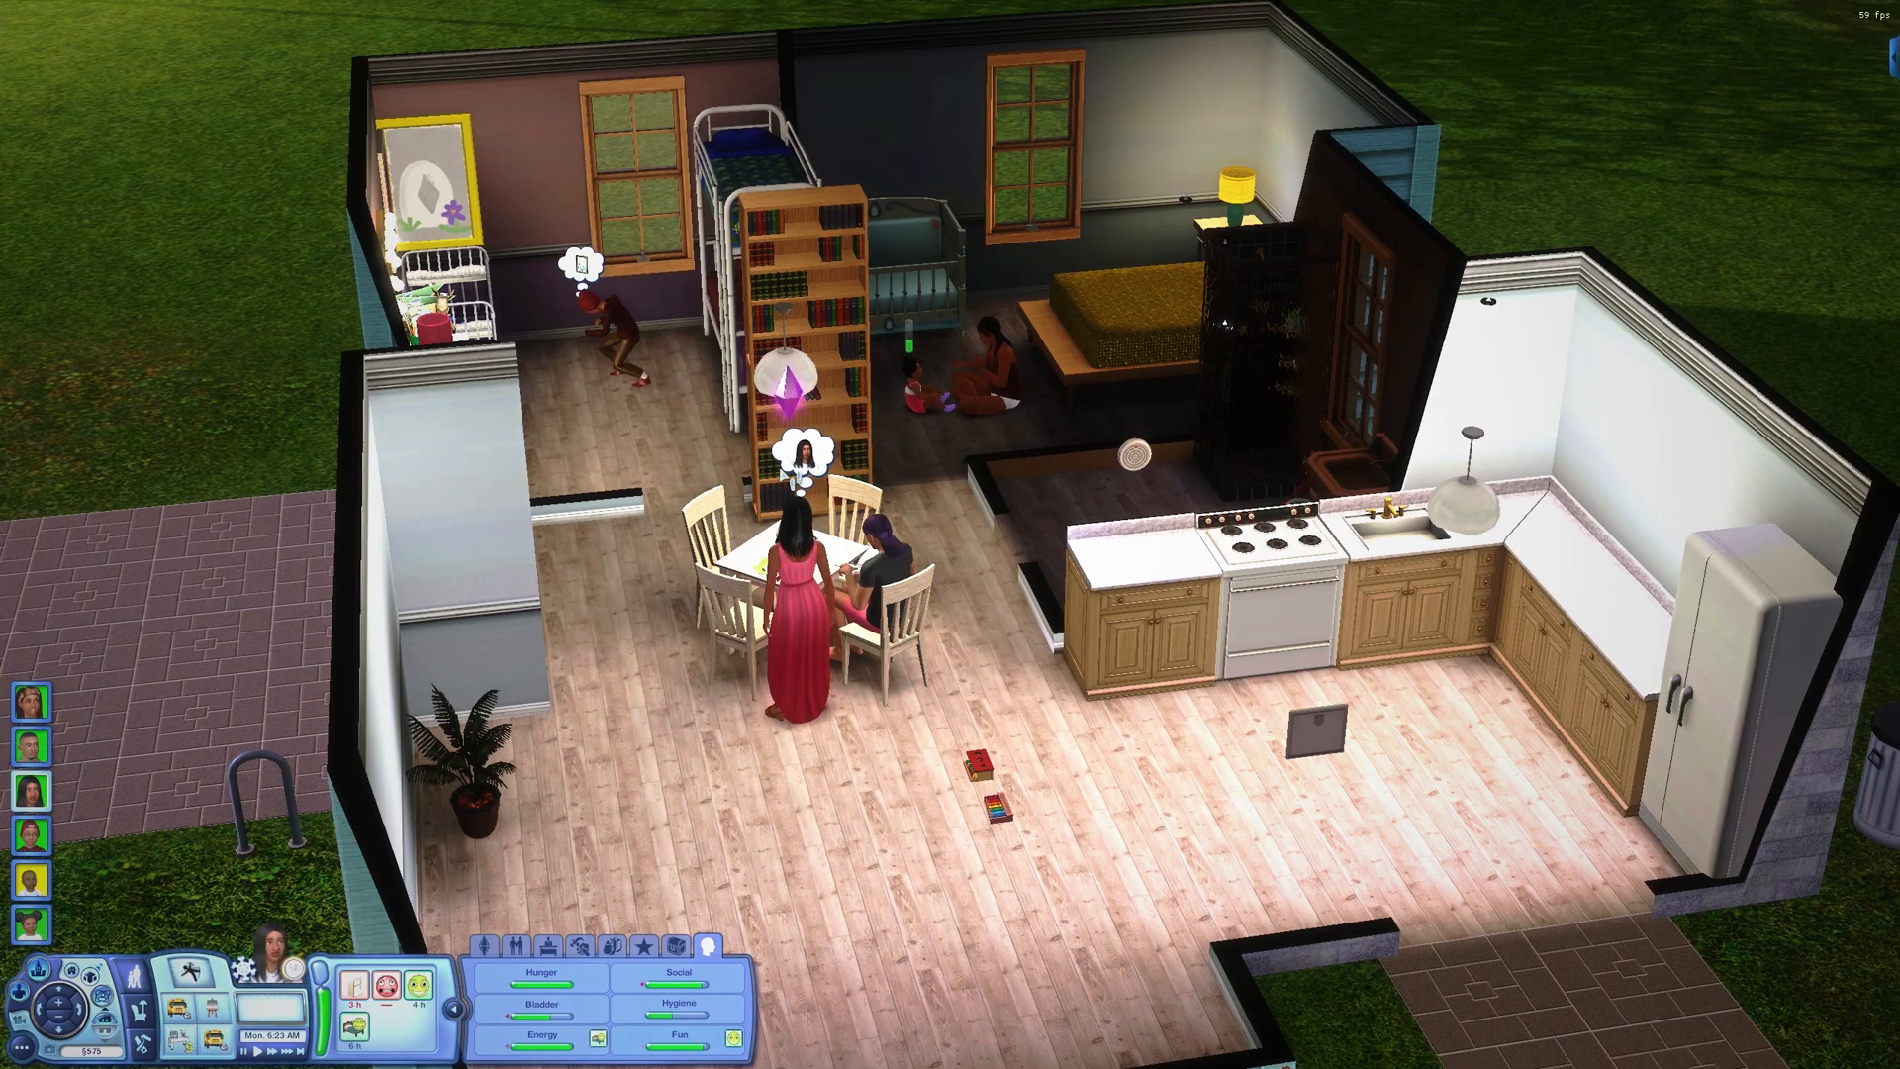
click(1271, 368)
click(1273, 269)
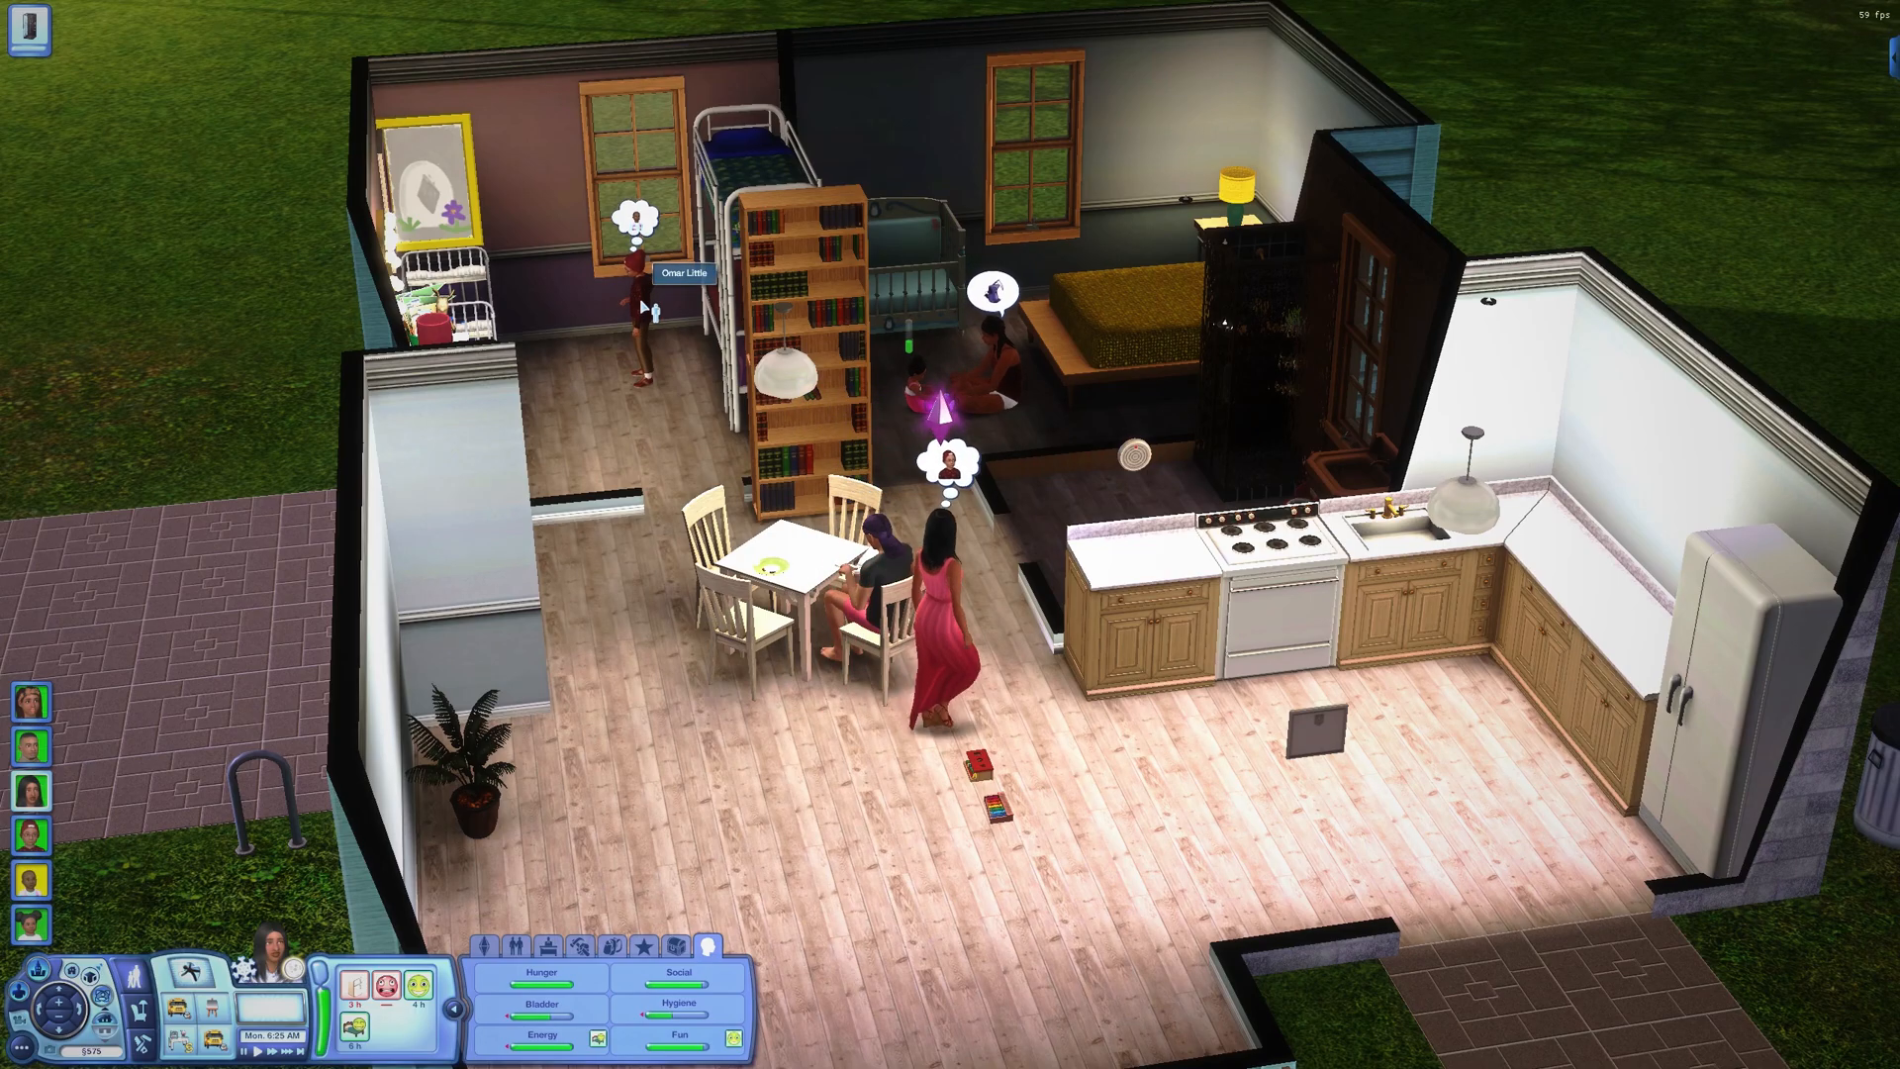
drag(606, 445, 658, 453)
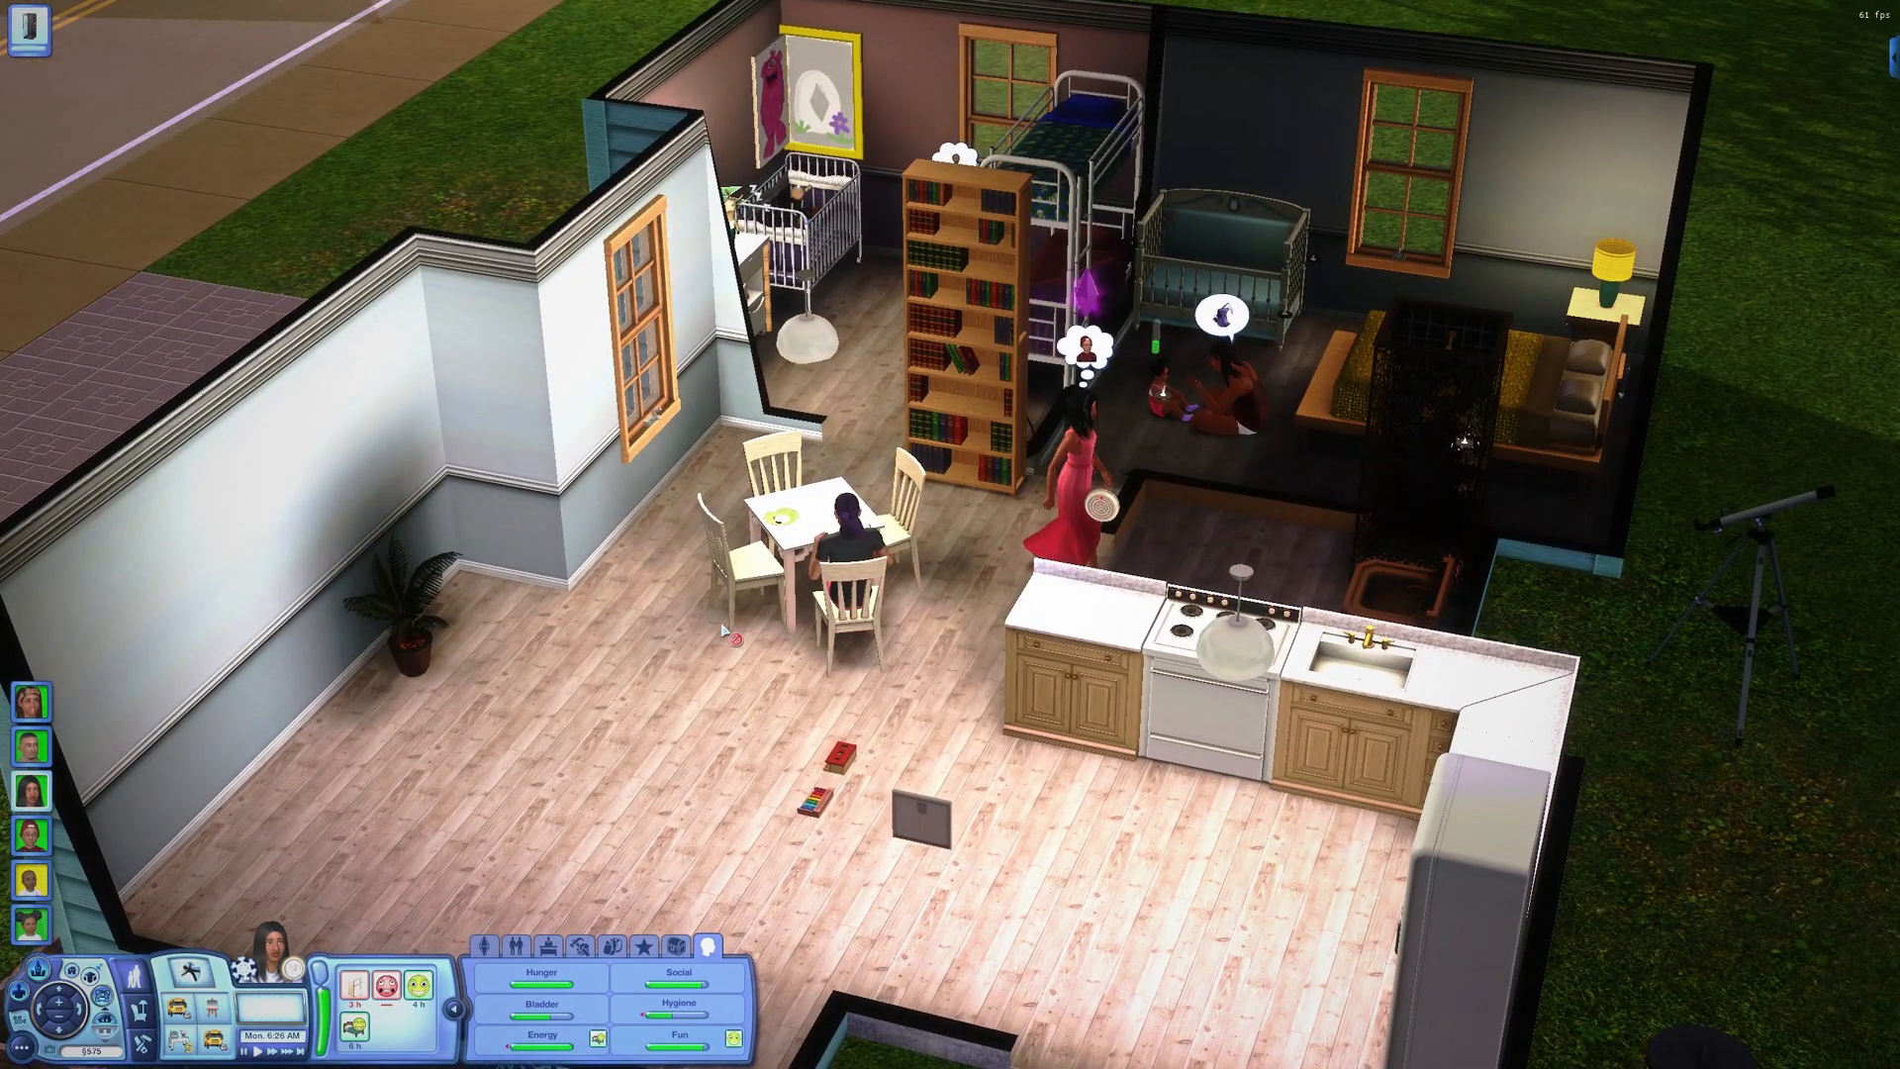
drag(719, 614, 726, 346)
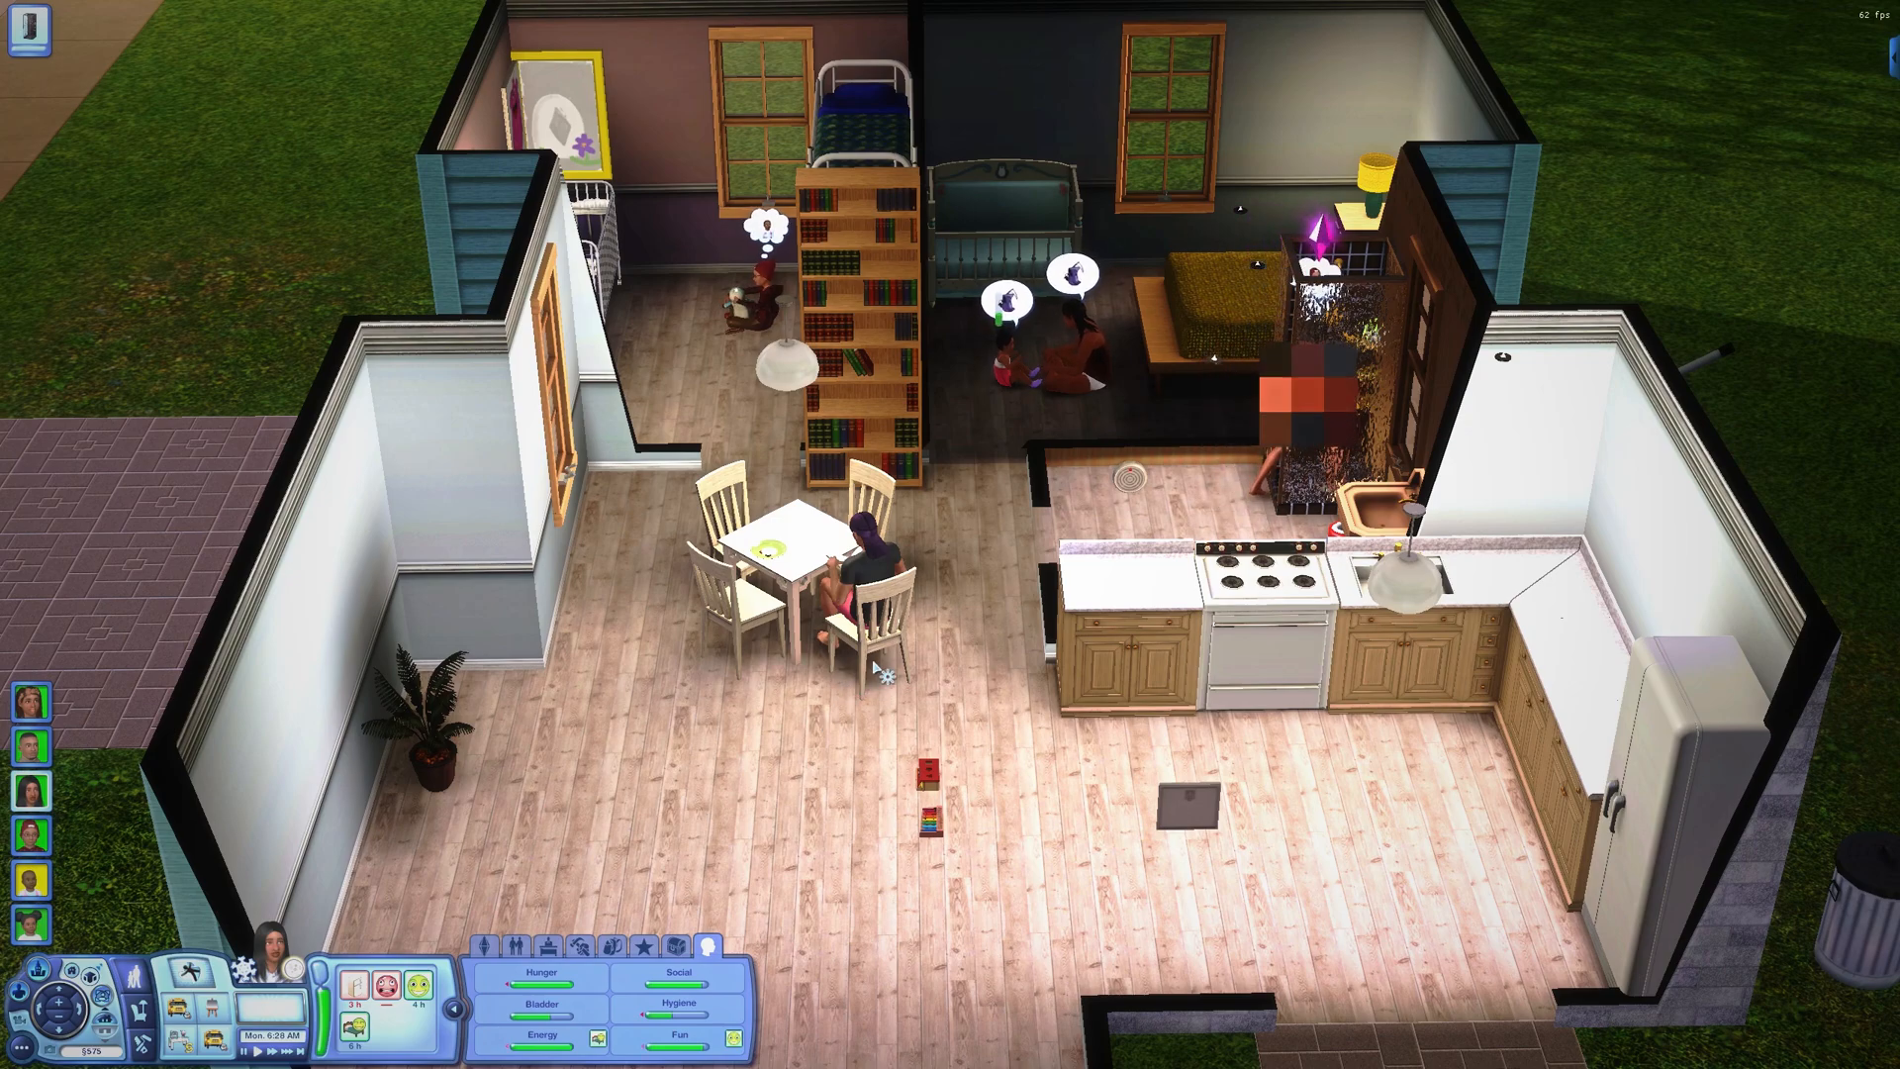
Step: Switch control in turn to the toddler, the child in the red hat and the Sim standing by the shower, viewing each one's traits and favorites
click(1012, 386)
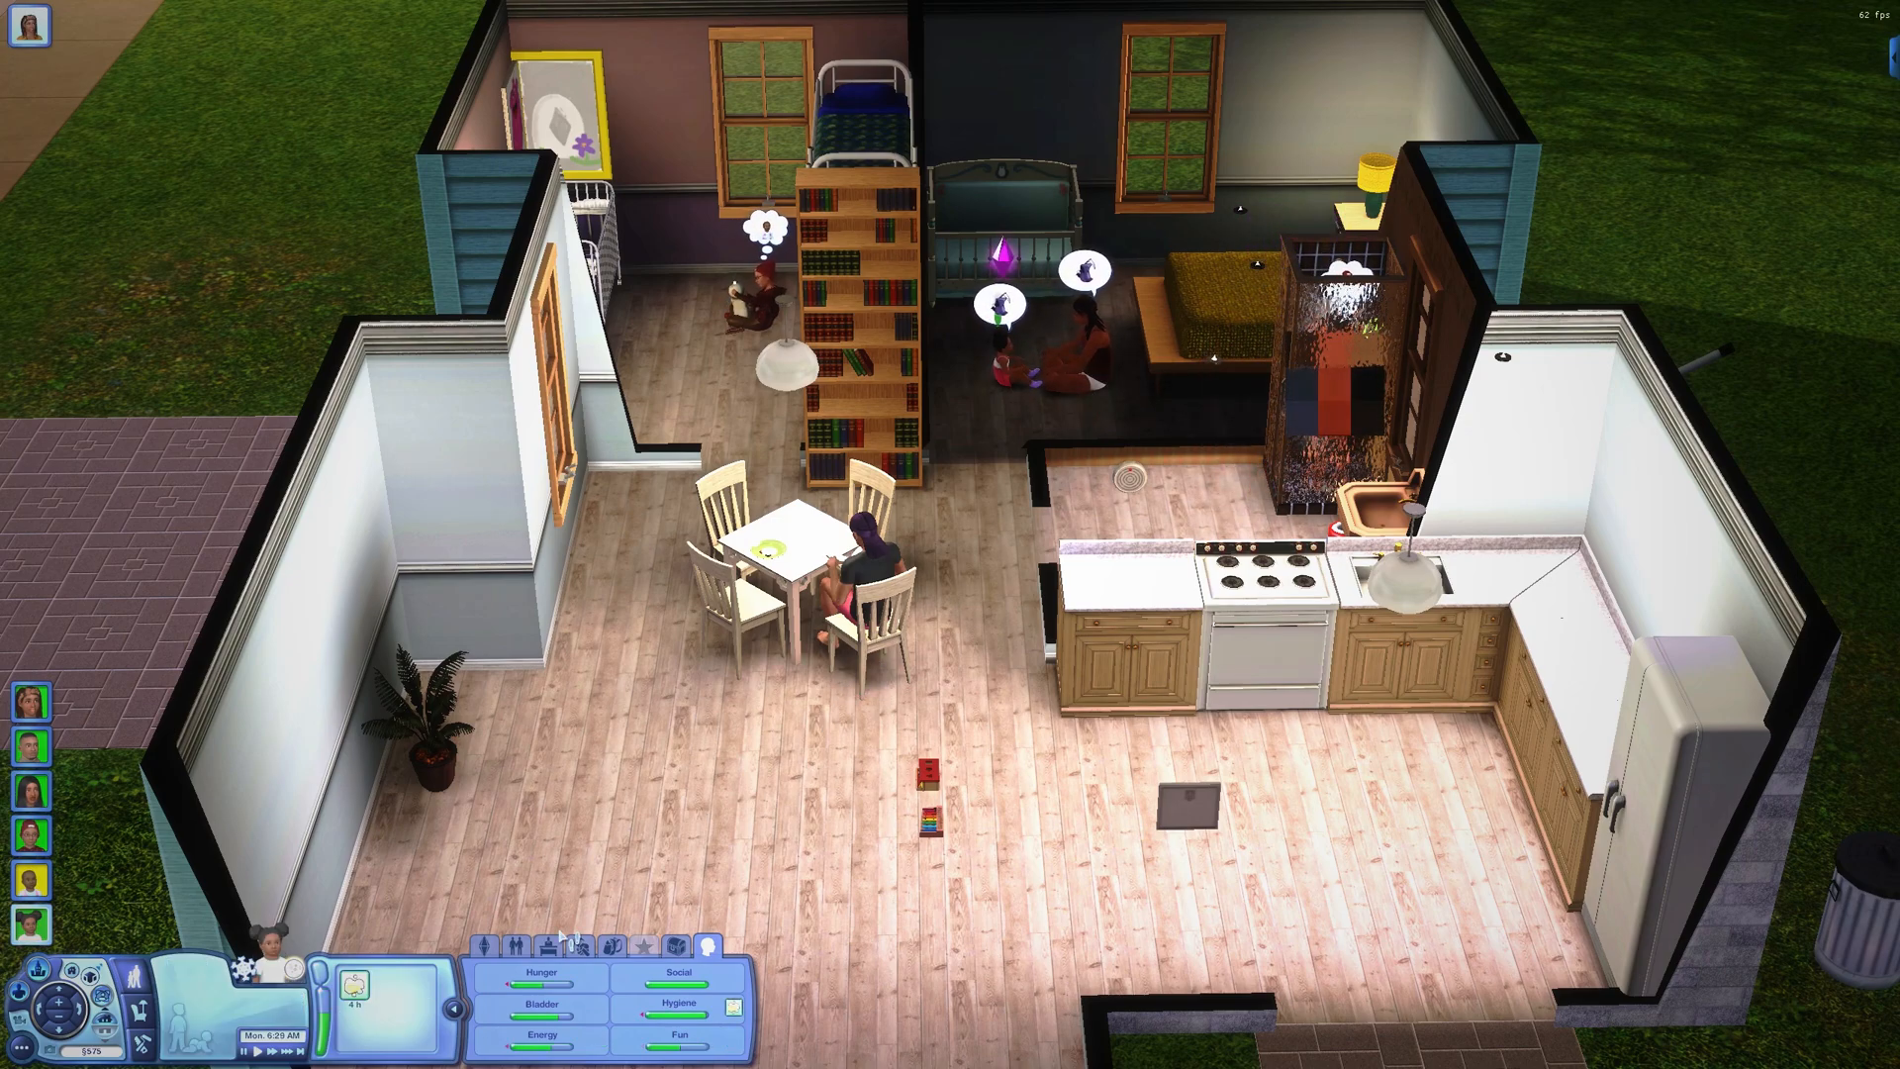
click(484, 946)
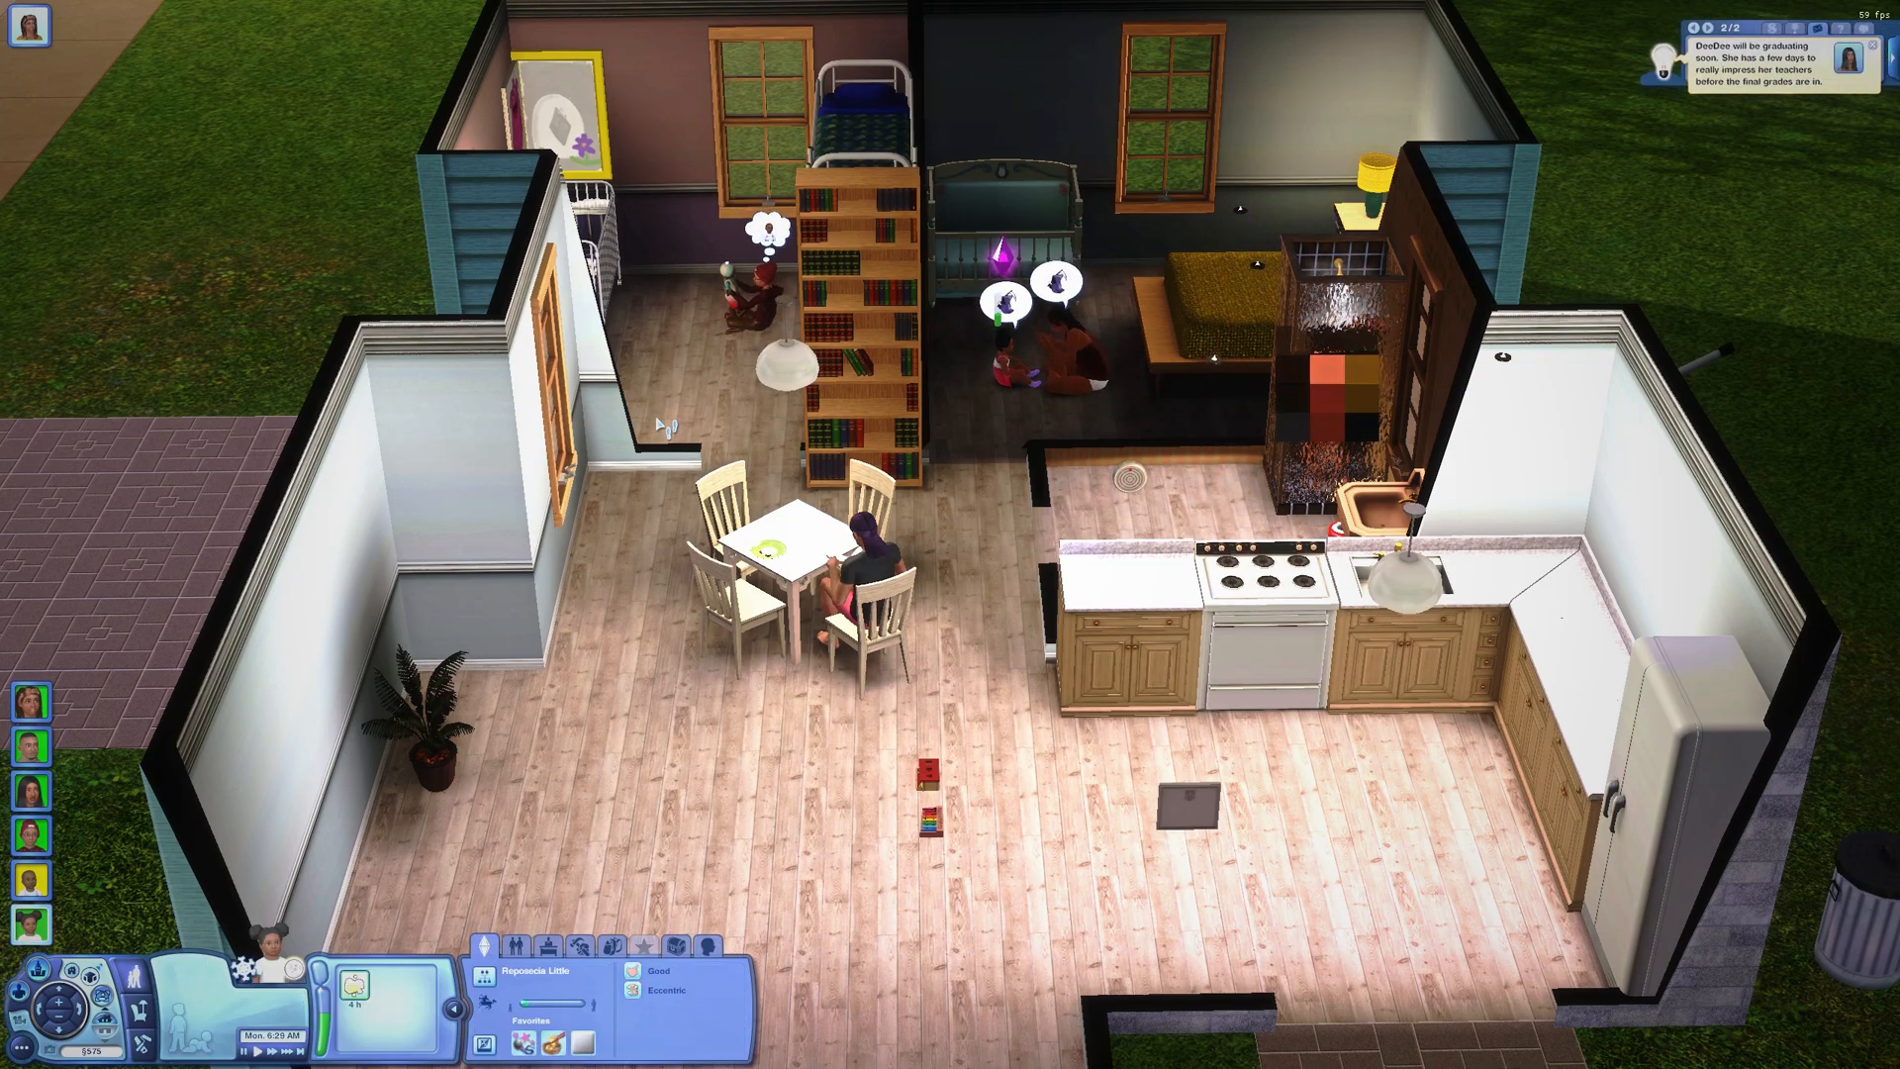
click(762, 315)
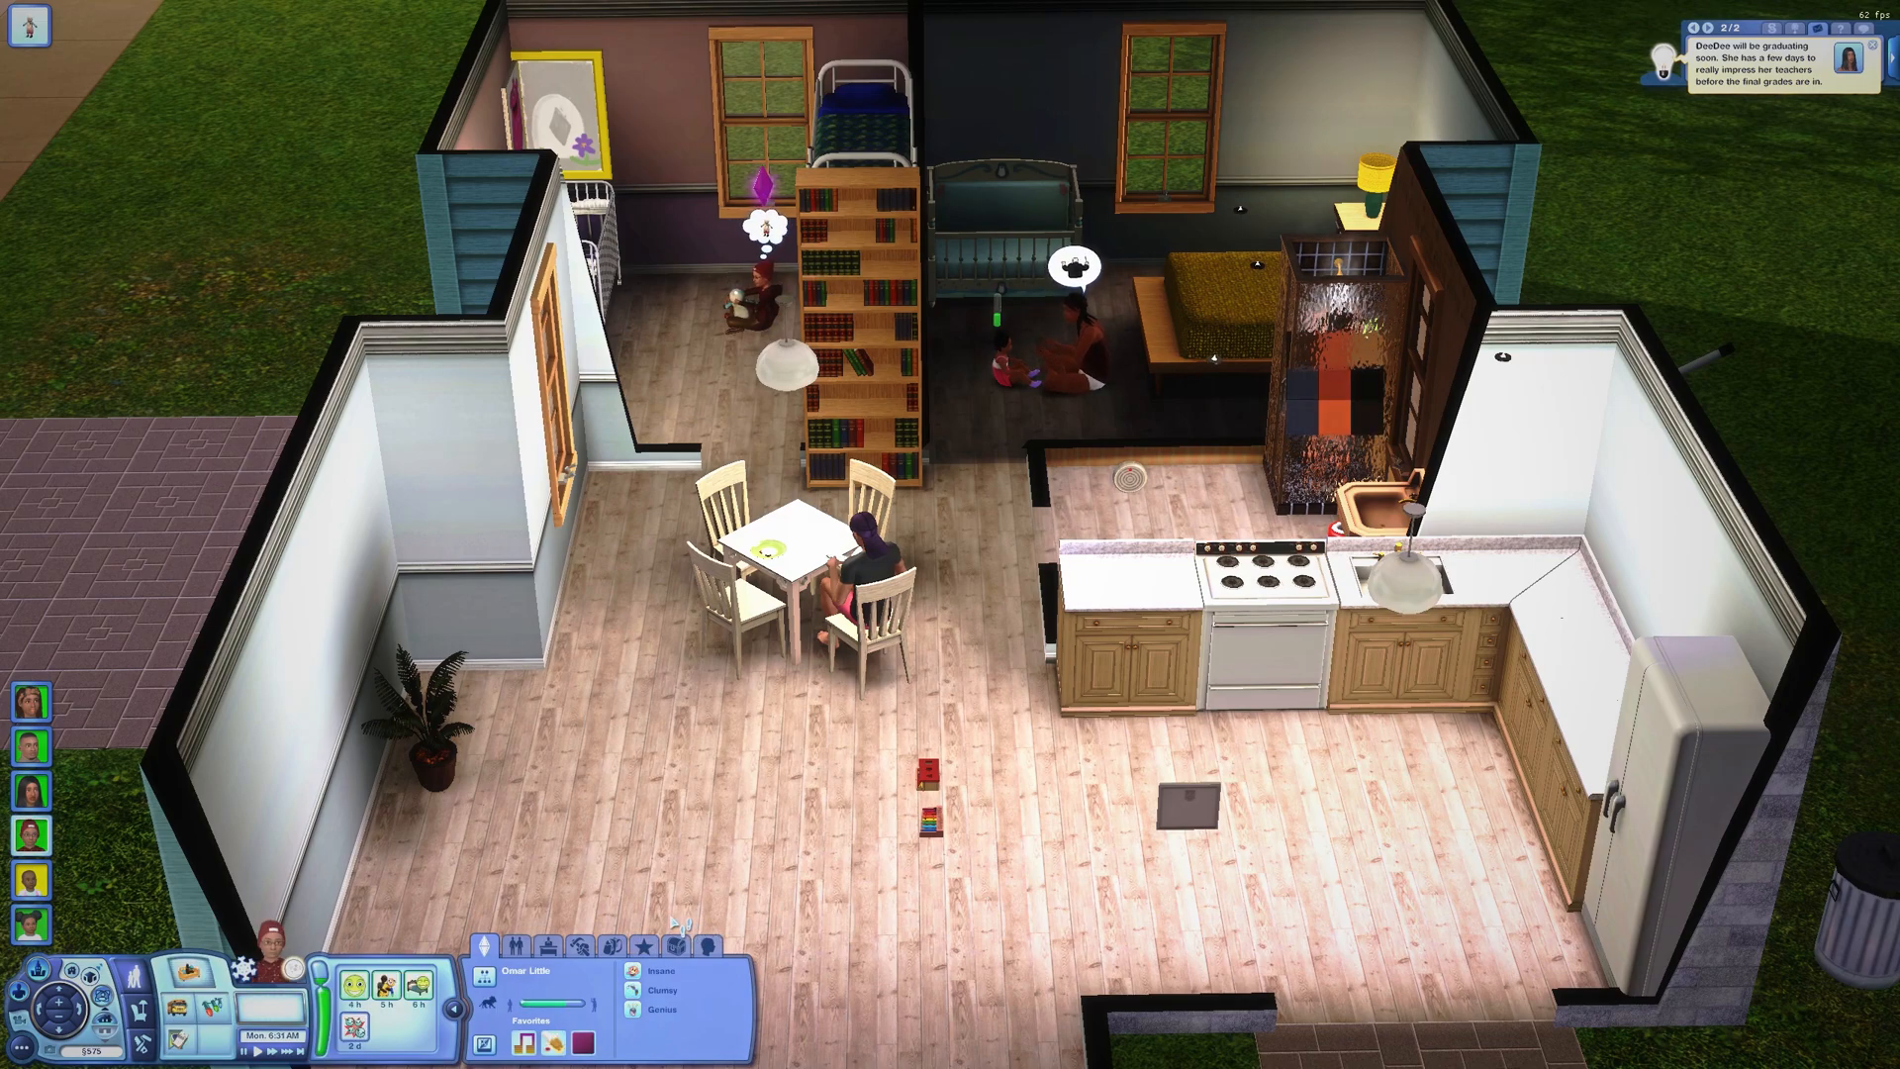
mouse_move(356, 1031)
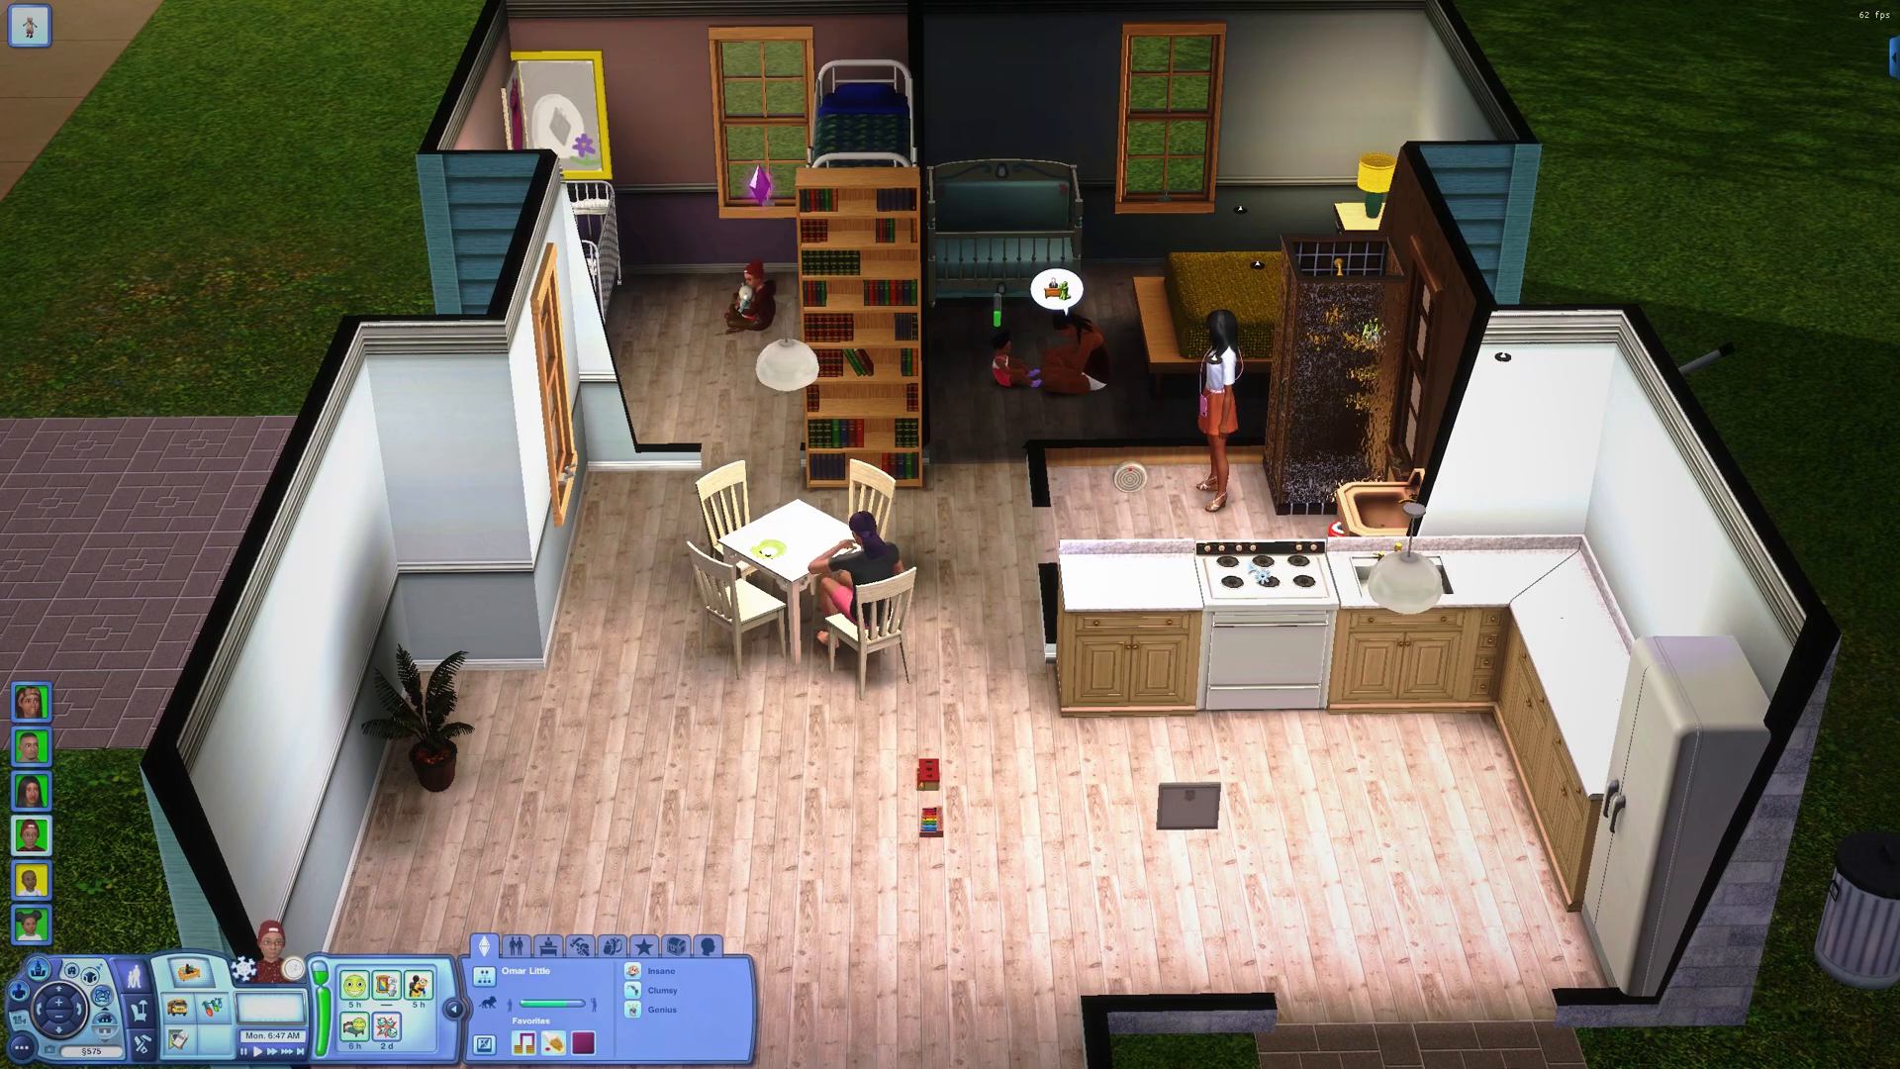
click(1228, 432)
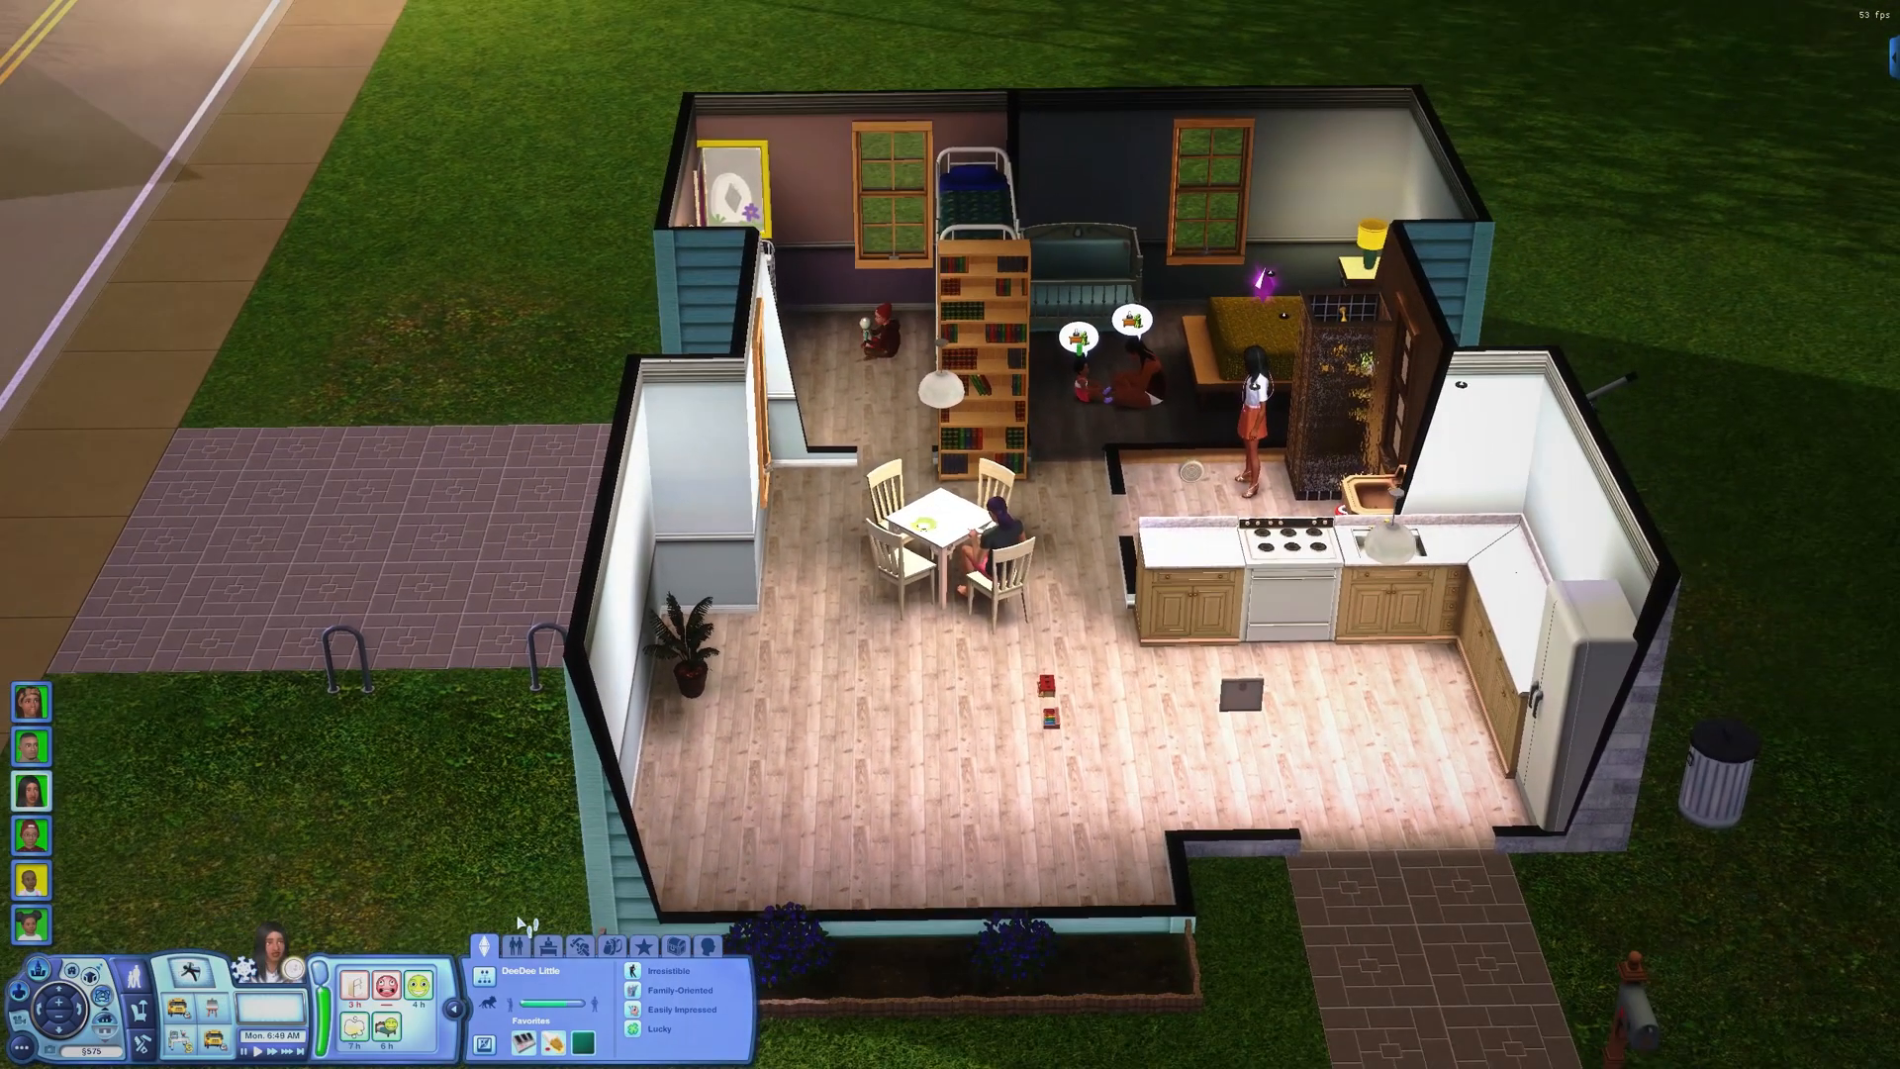
scroll(990, 594, up, 4)
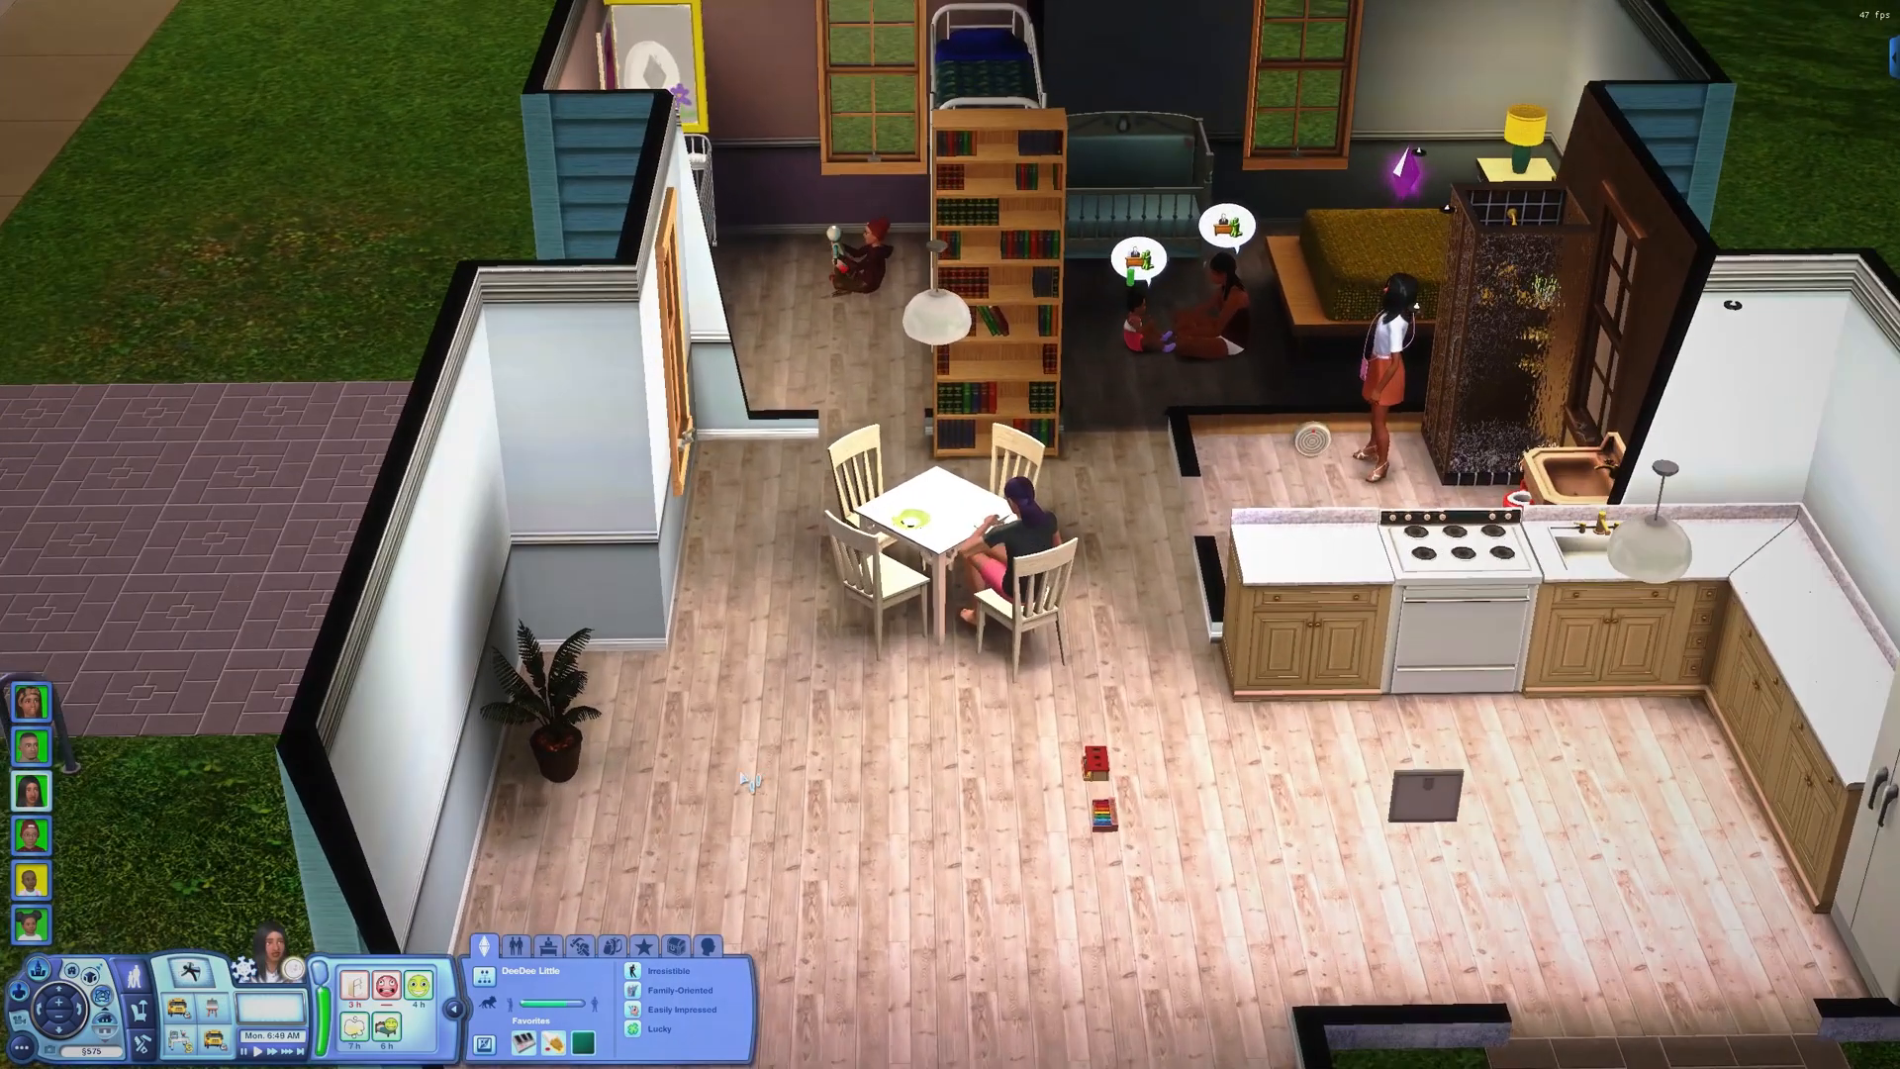